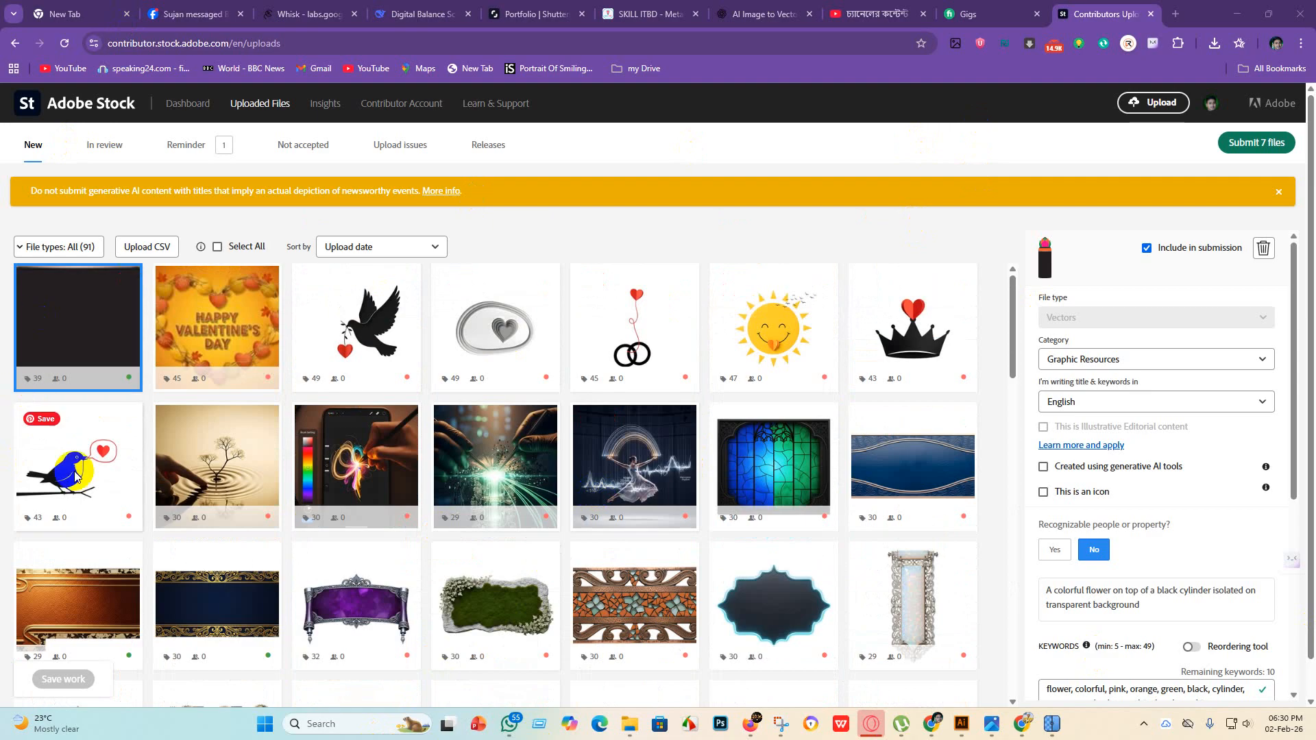
Examine the new uploads awaiting submission, previewing the fruit arrangements and the hand-held phone images.
scroll(489, 471, down, 1)
scroll(489, 471, down, 10)
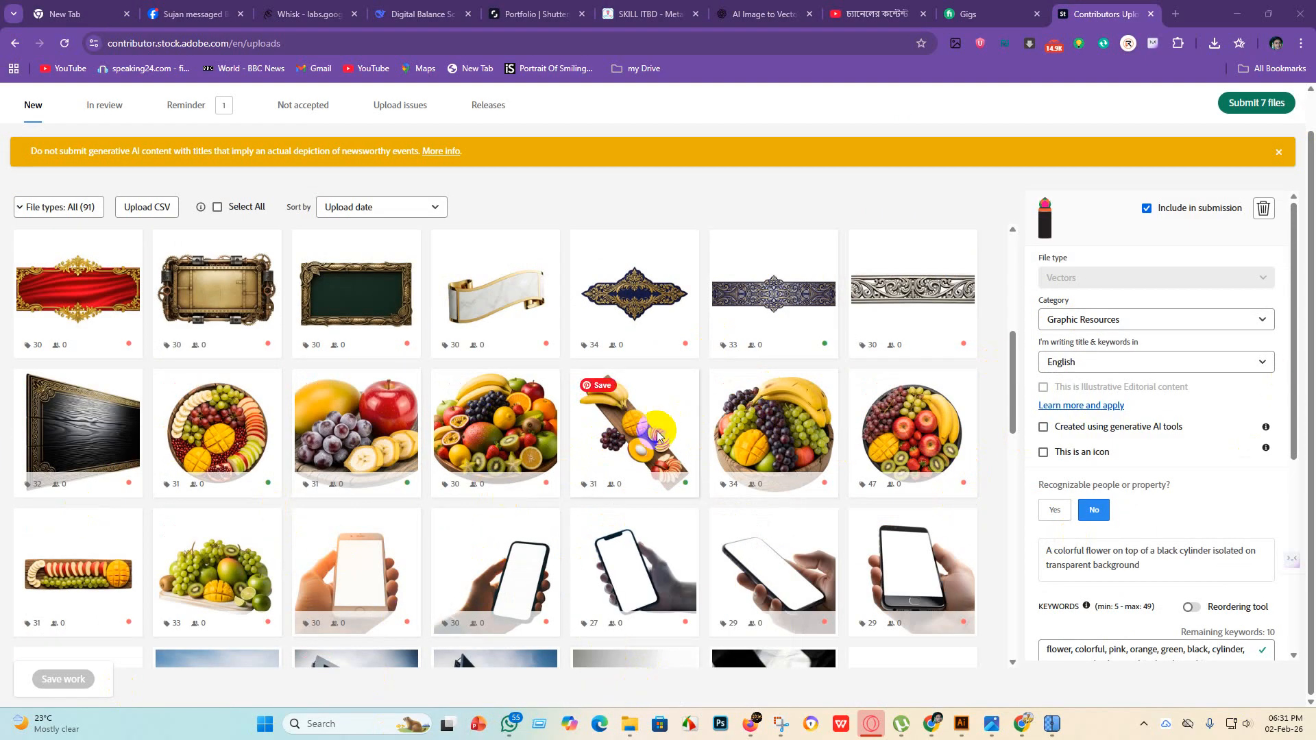
mouse_move(364, 460)
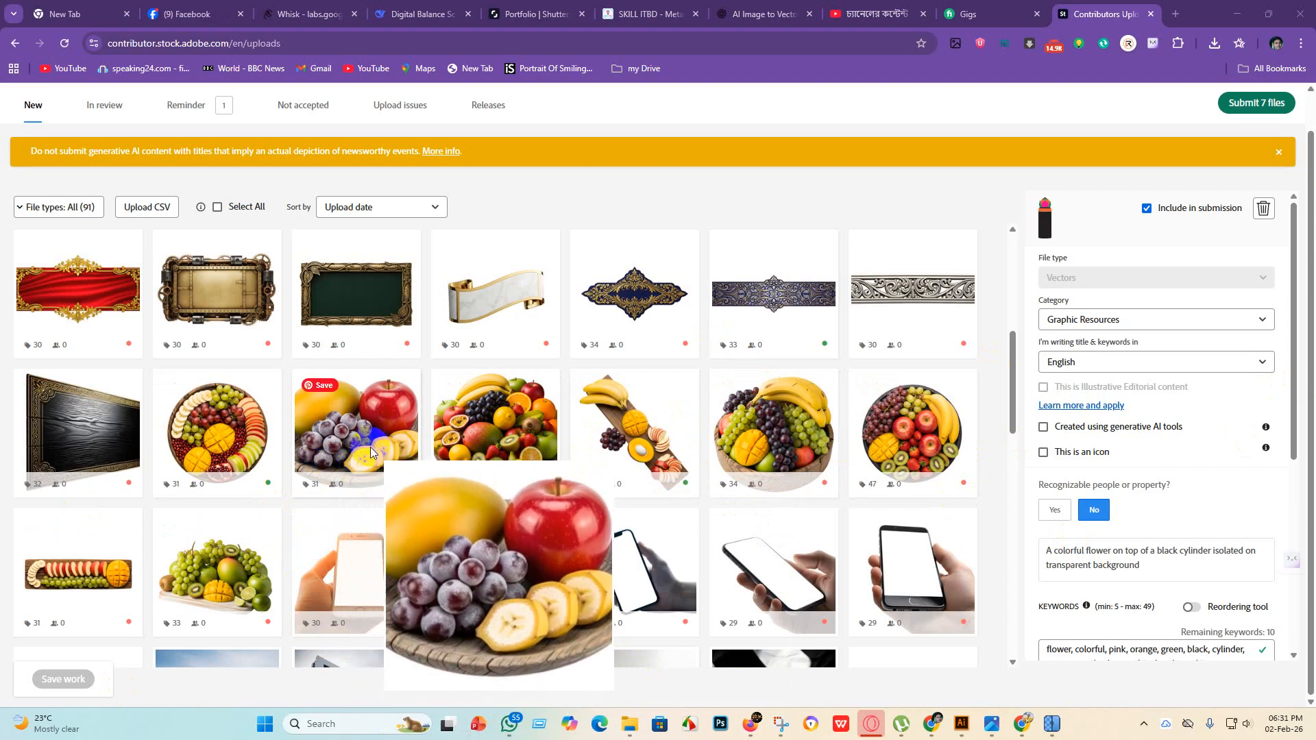
mouse_move(656, 492)
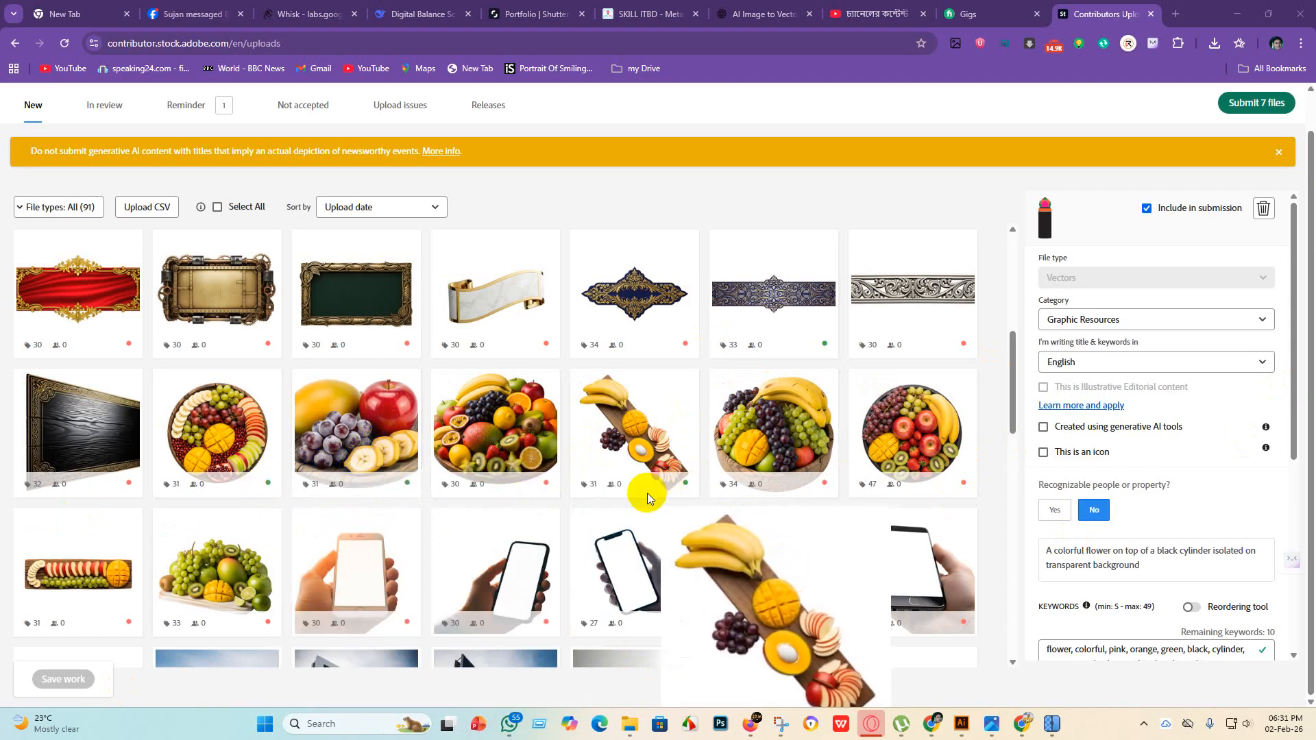
mouse_move(484, 585)
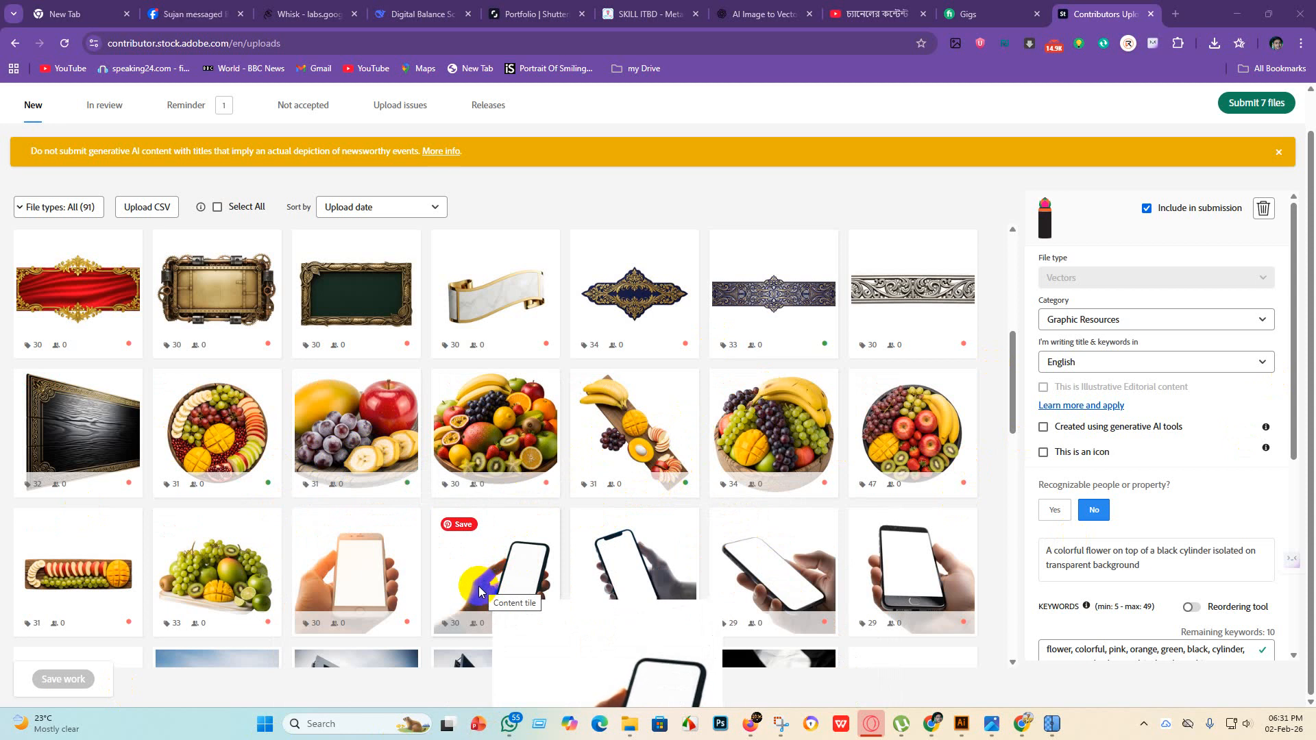
mouse_move(498, 416)
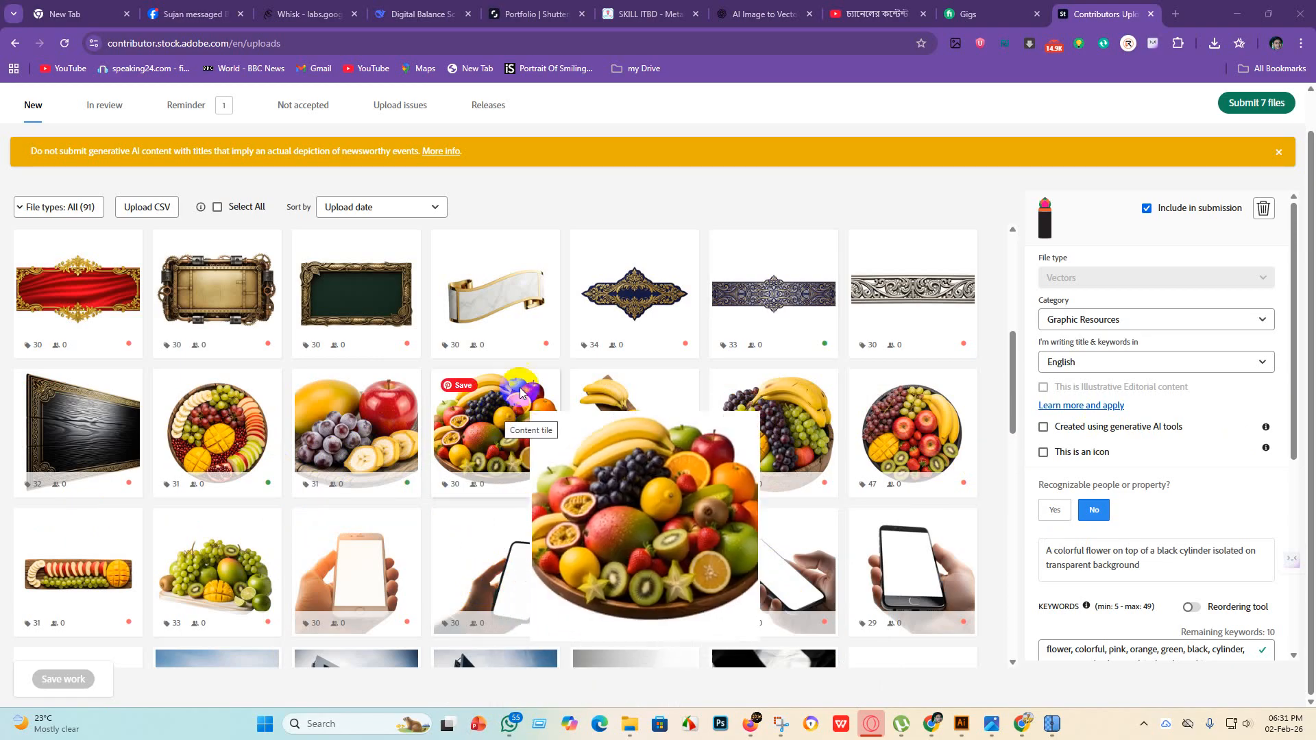
mouse_move(505, 441)
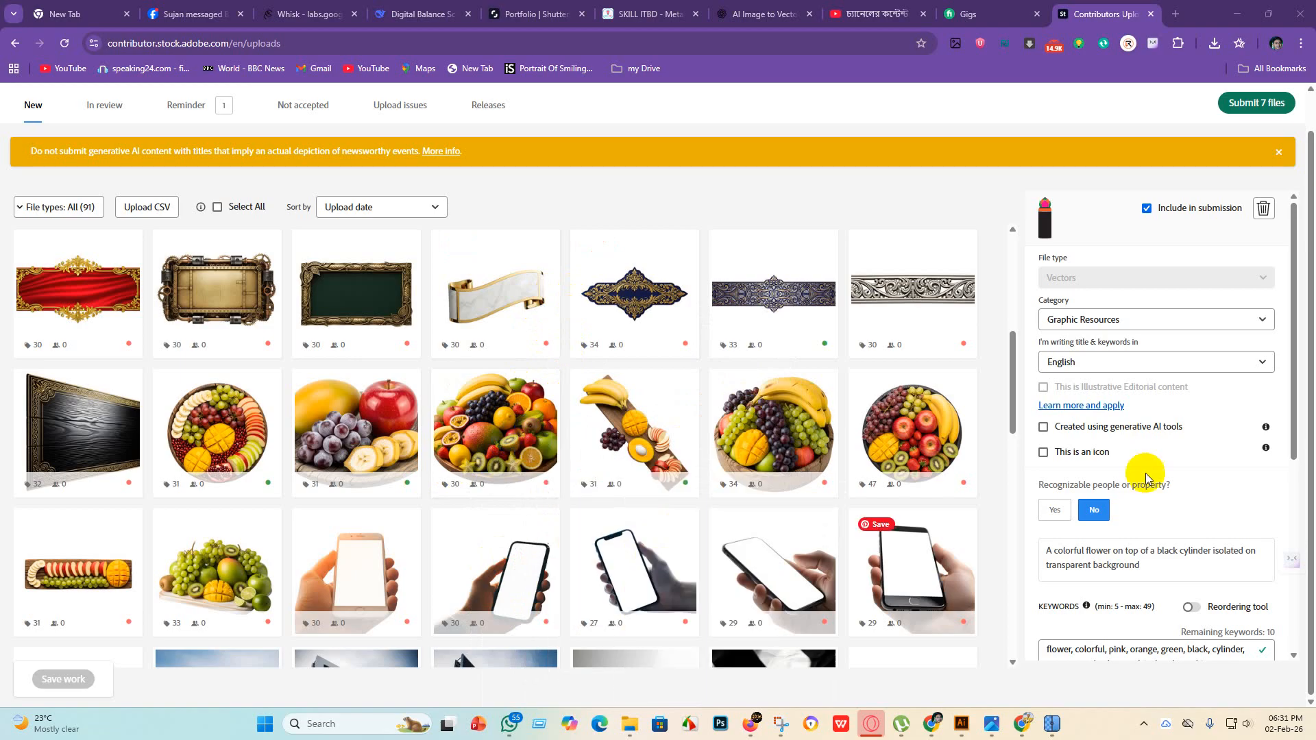
mouse_move(826, 412)
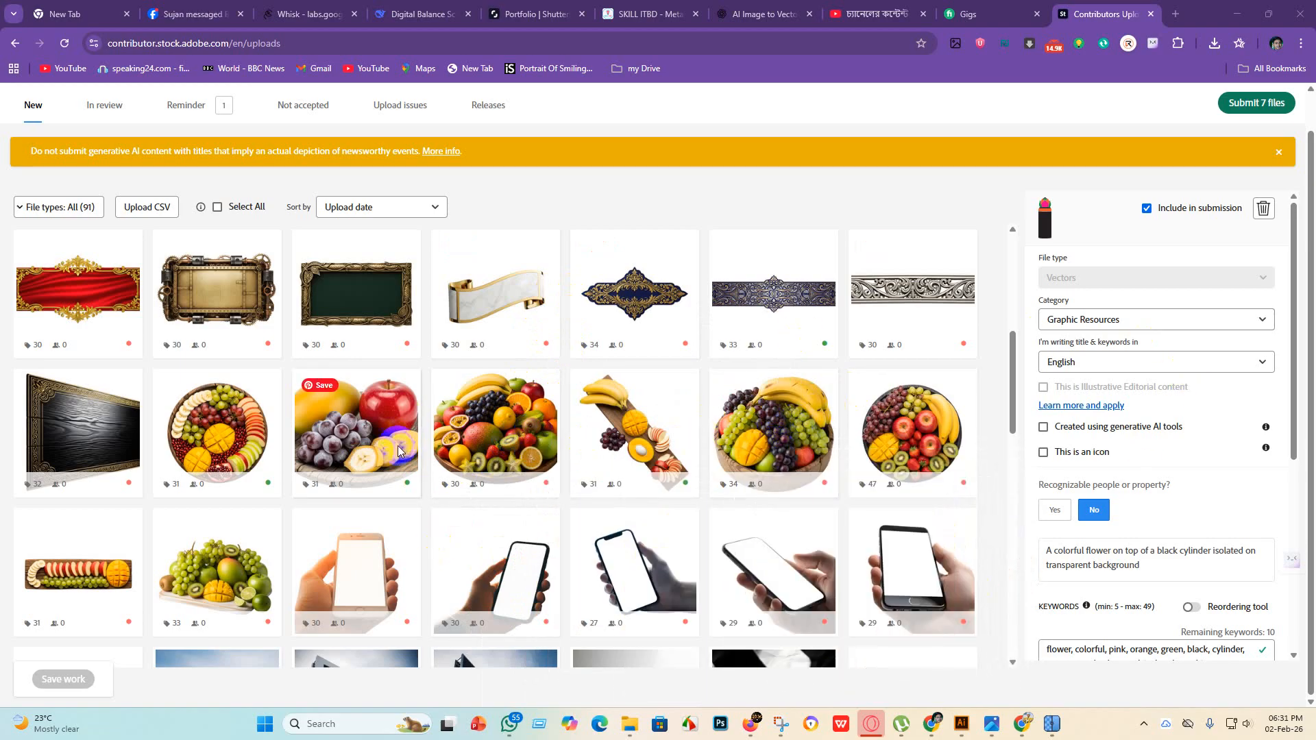
mouse_move(442, 475)
mouse_move(617, 465)
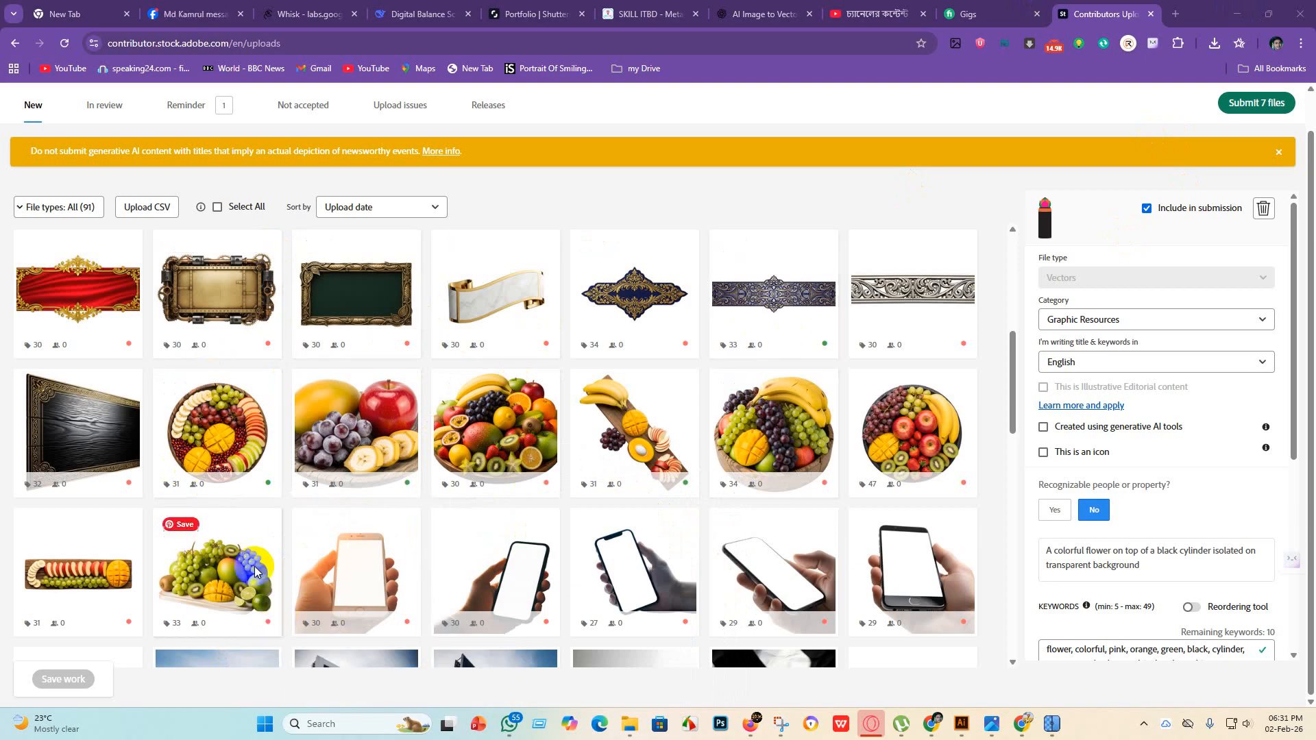
Look through the remaining new uploads to the end of the grid and return to the first row.
scroll(325, 464, down, 3)
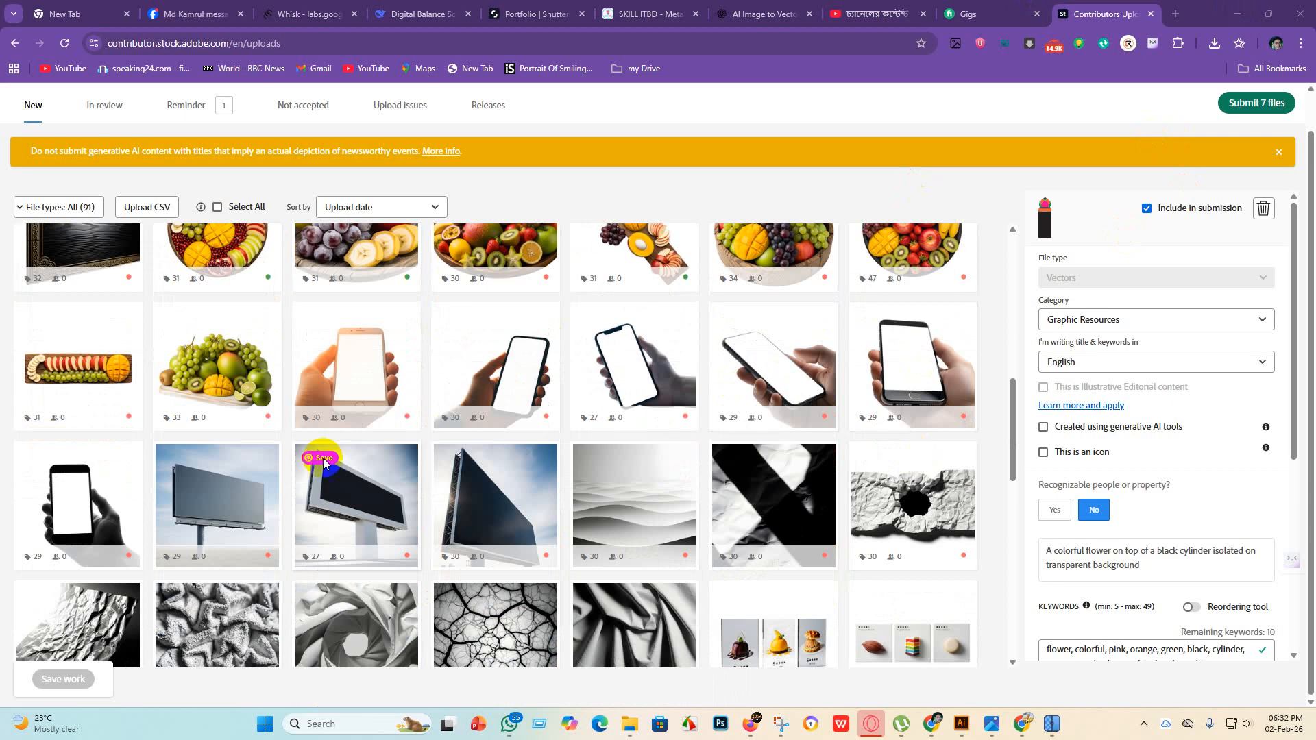
scroll(1062, 507, down, 4)
scroll(146, 567, down, 4)
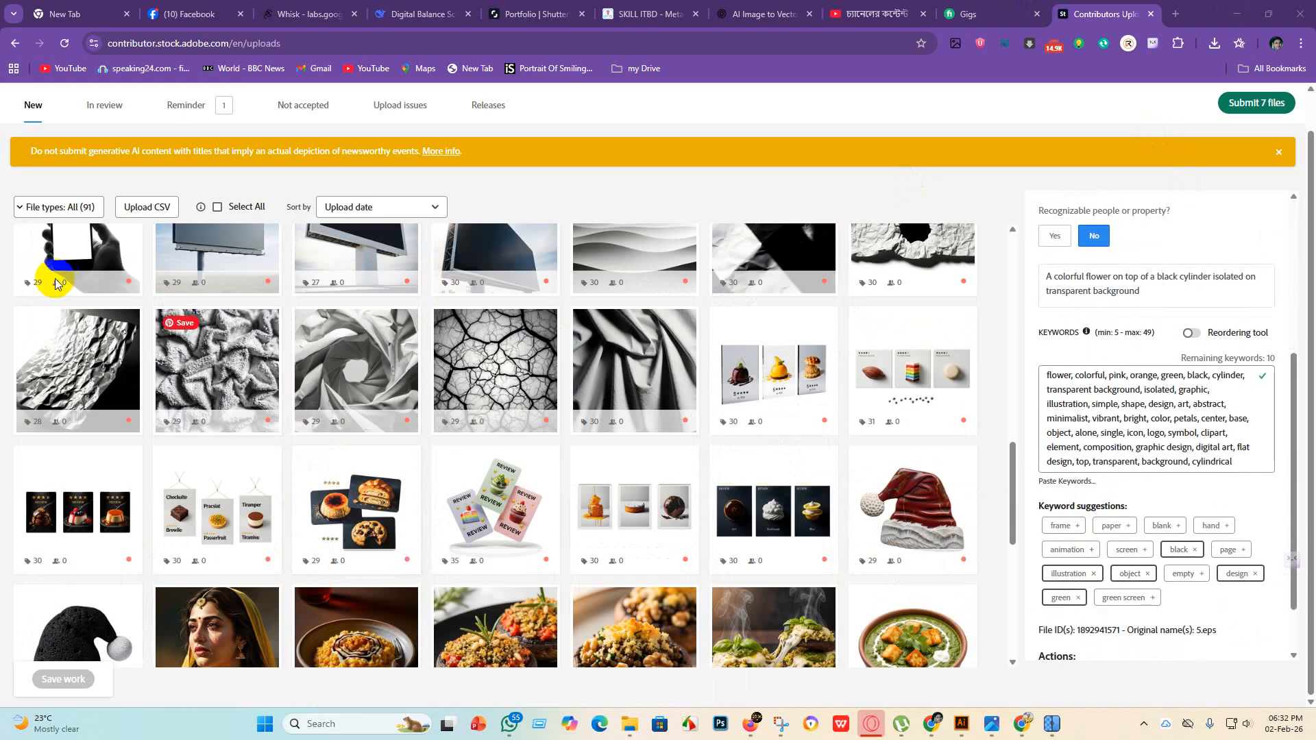
scroll(302, 461, up, 2)
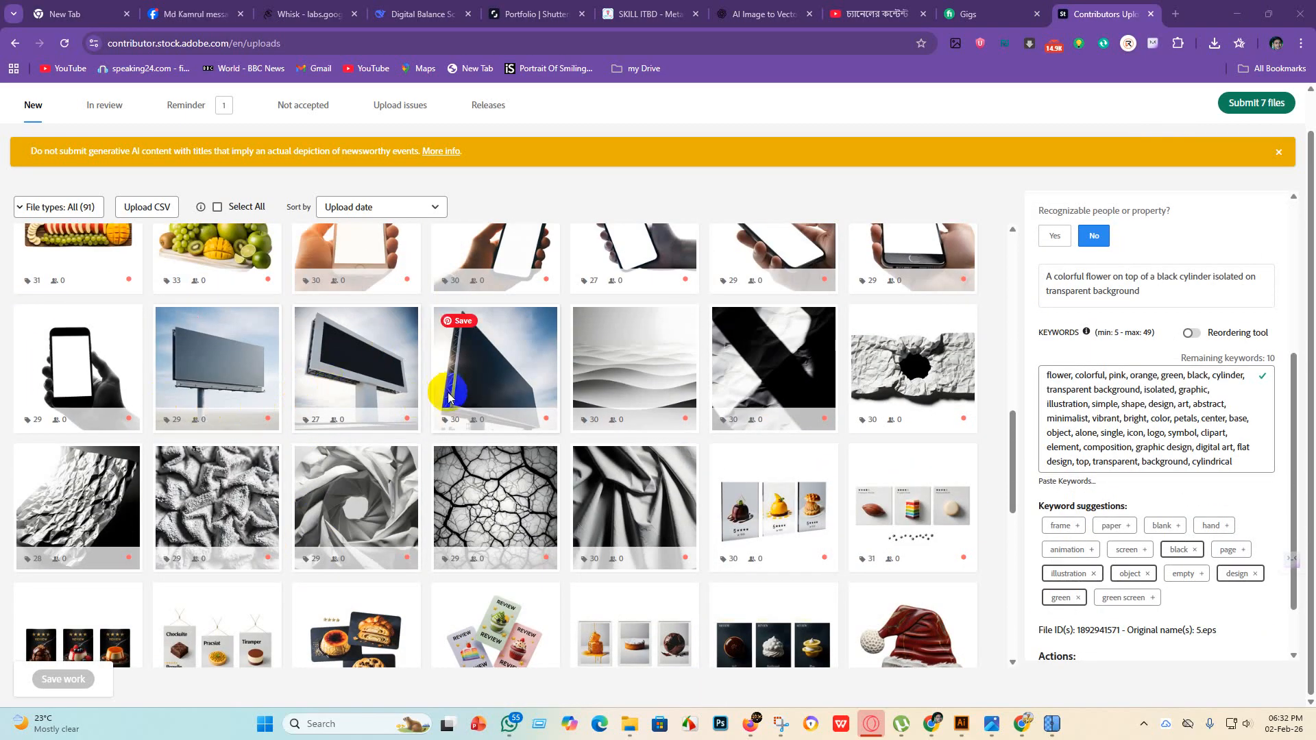
scroll(317, 558, down, 7)
scroll(394, 370, down, 2)
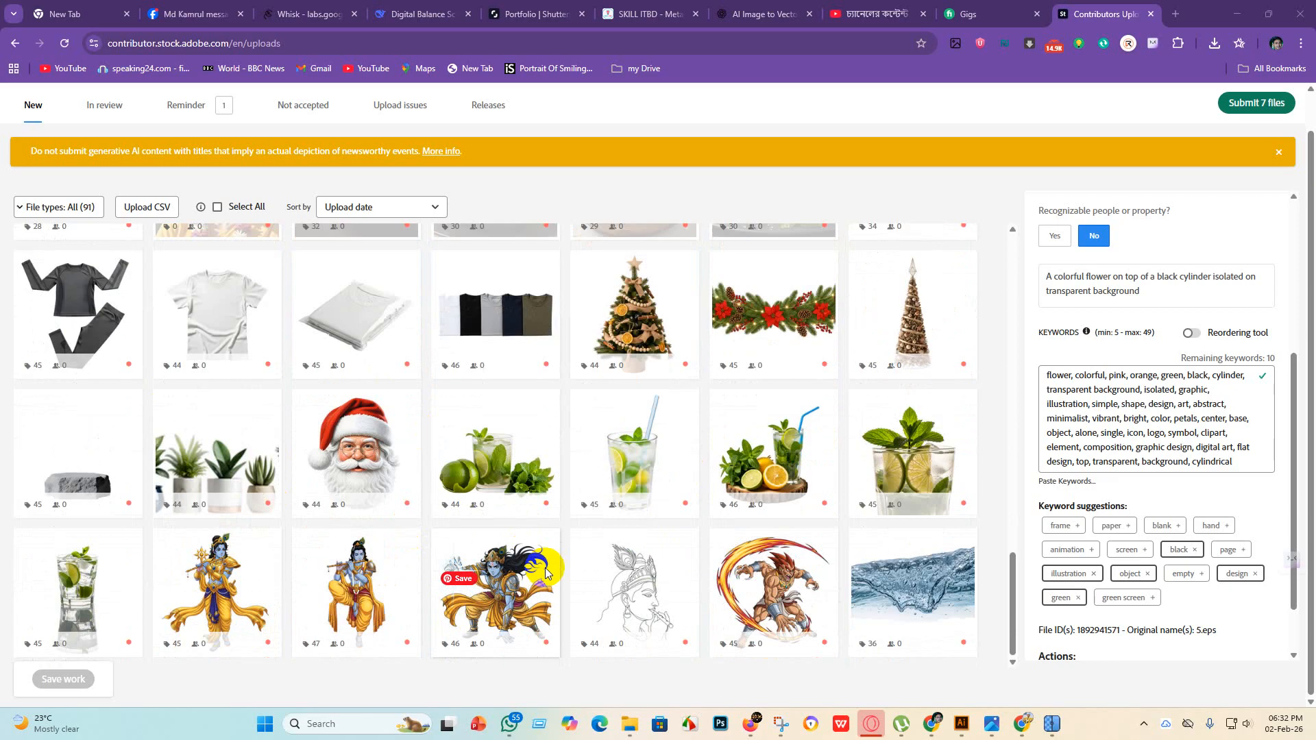
scroll(370, 412, up, 10)
scroll(347, 452, up, 5)
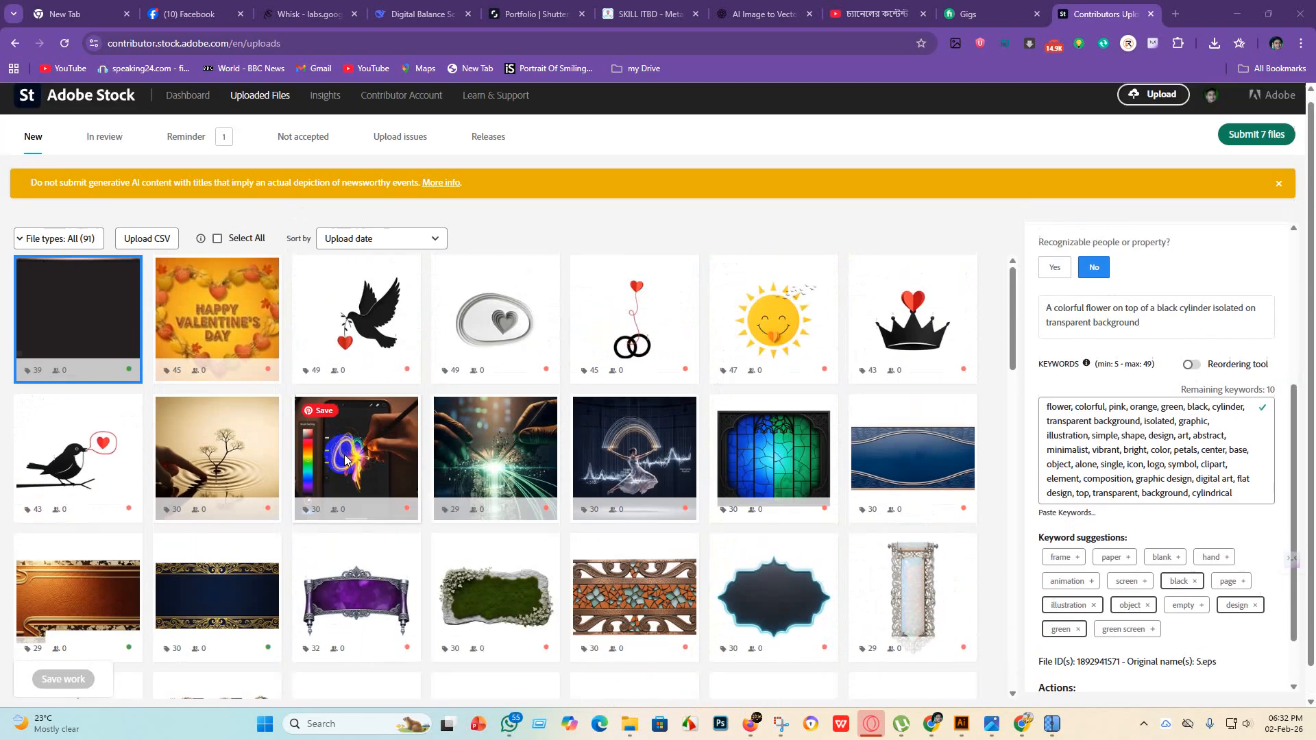
Open the contributor dashboard and look over its earnings trend and portfolio.
click(183, 109)
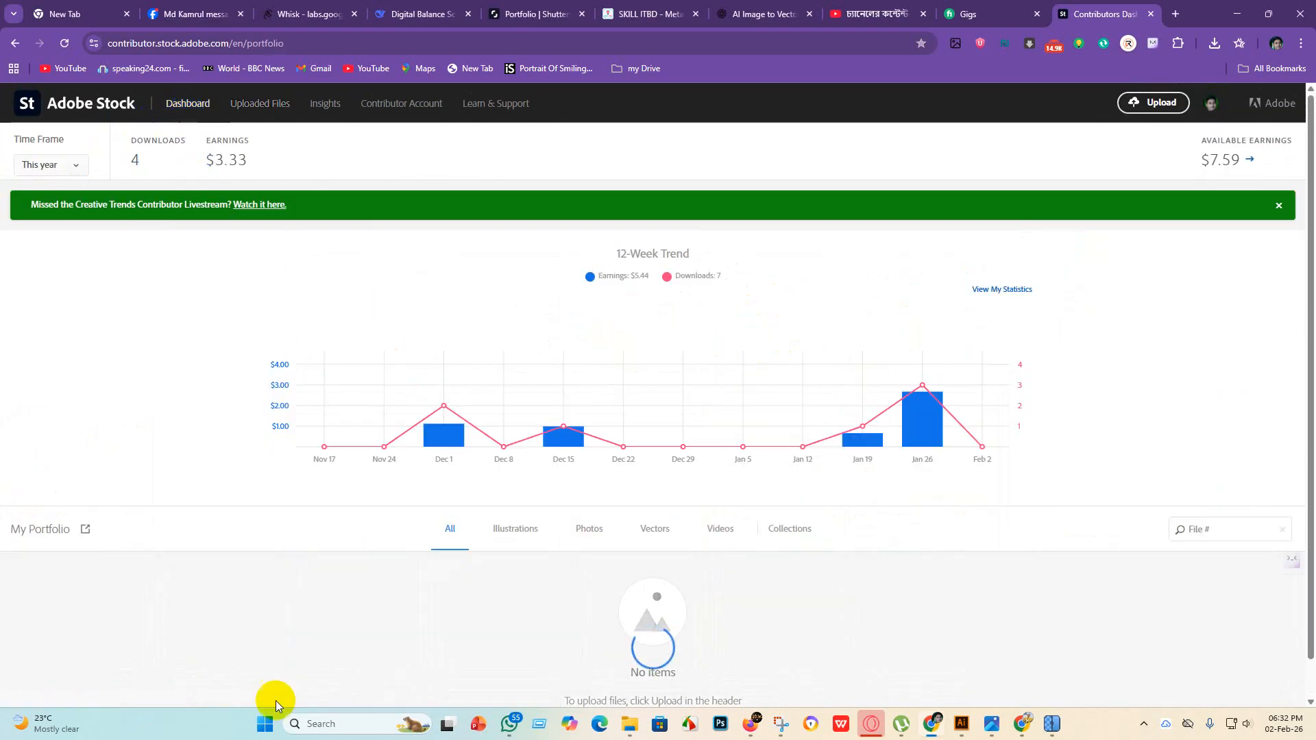
scroll(626, 528, down, 5)
scroll(563, 481, up, 5)
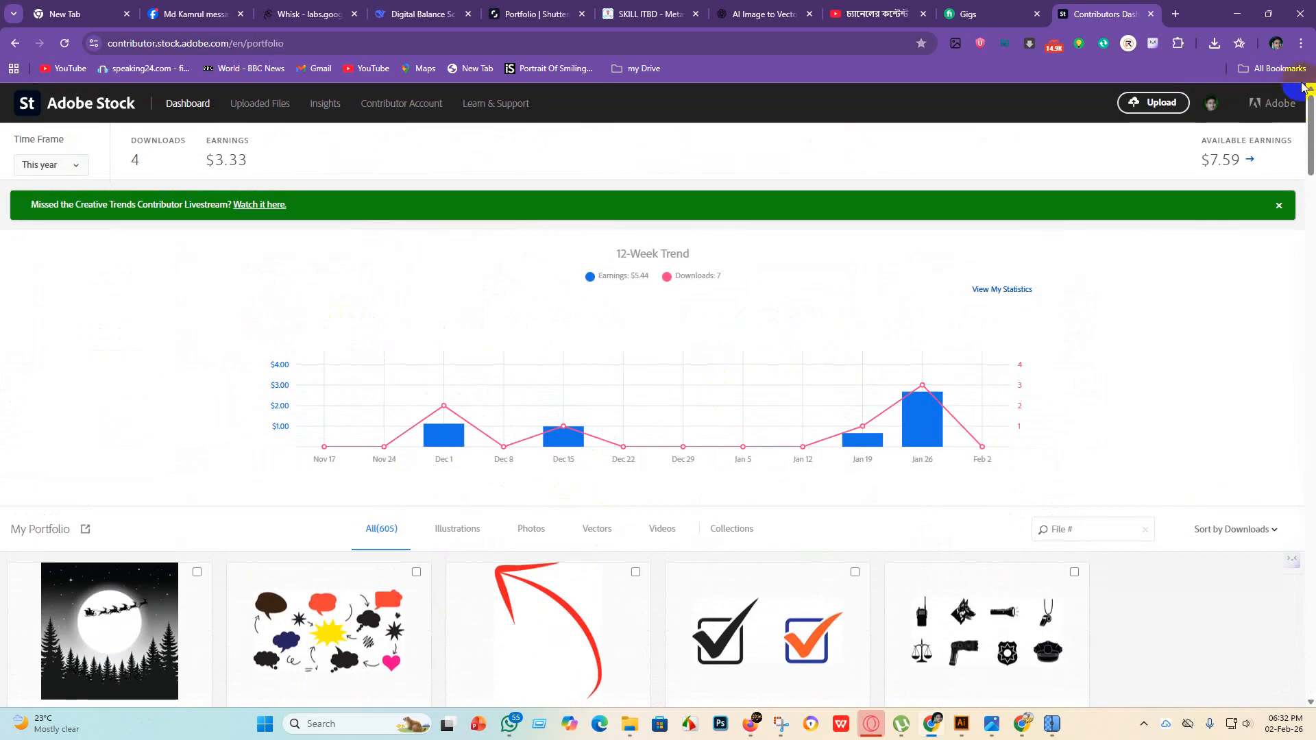
Open the details of the available earnings and read through the top sellers statistics.
click(1248, 159)
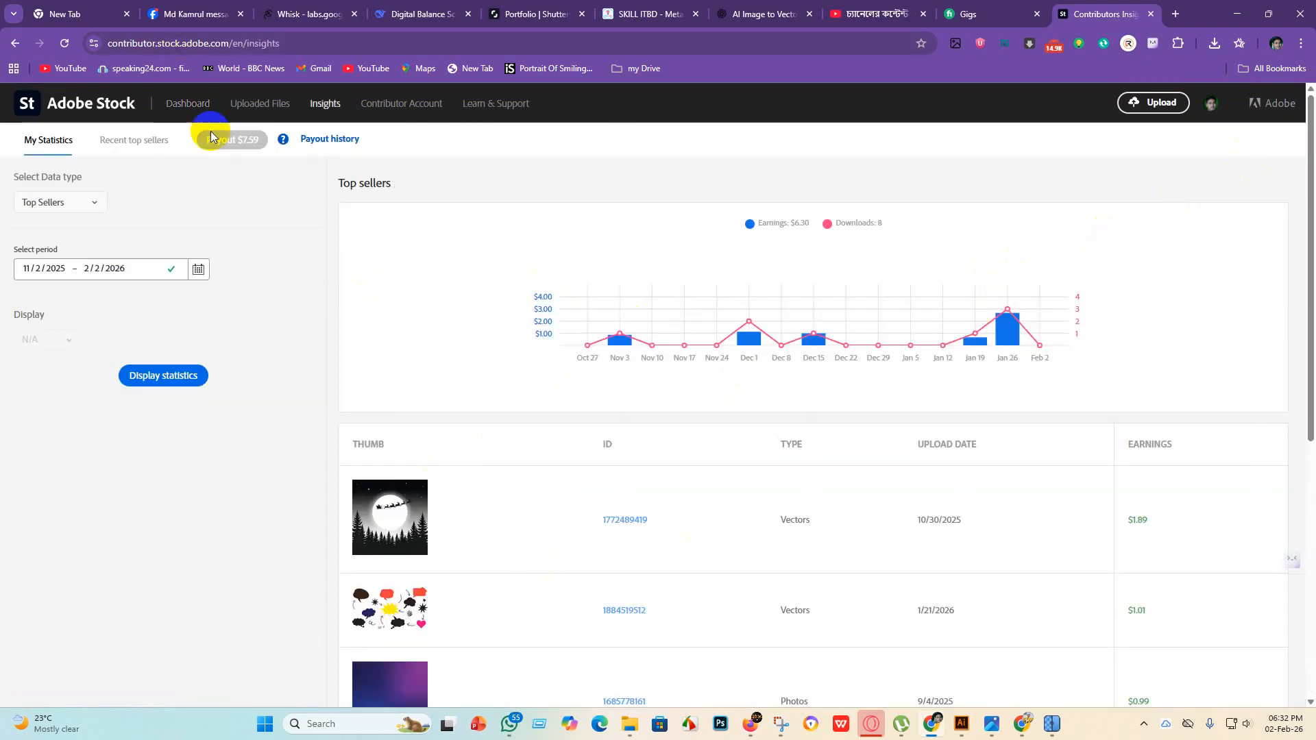
scroll(754, 431, down, 7)
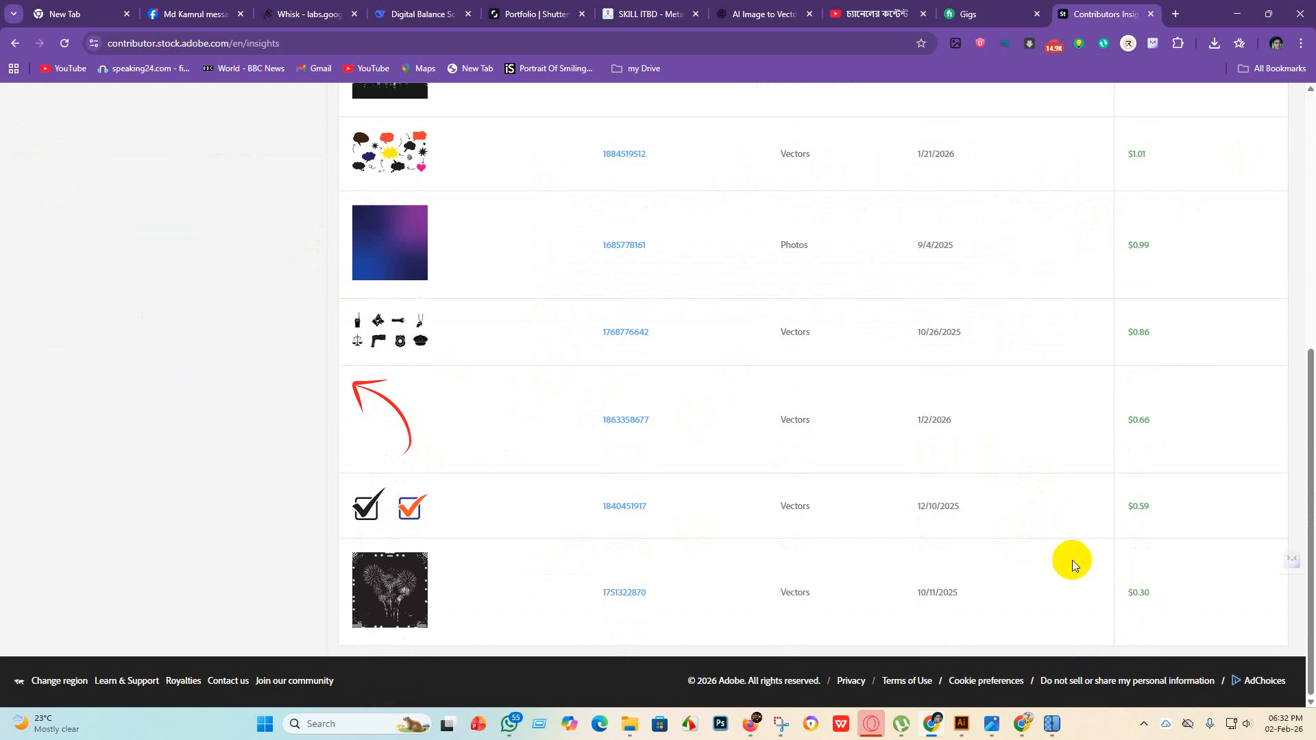
scroll(611, 403, up, 8)
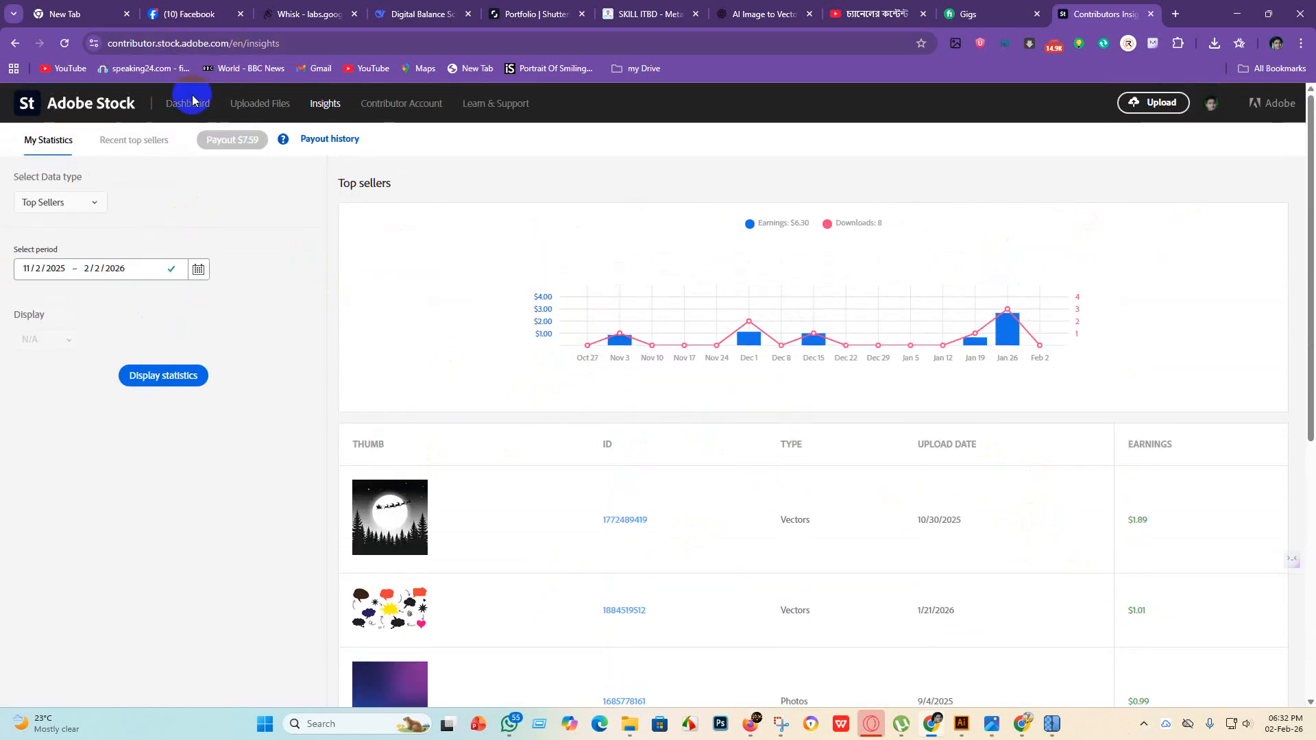
Return to the dashboard and examine the portfolio files sorted by downloads, comparing the sold items with the unsold ones.
click(192, 101)
scroll(690, 520, down, 6)
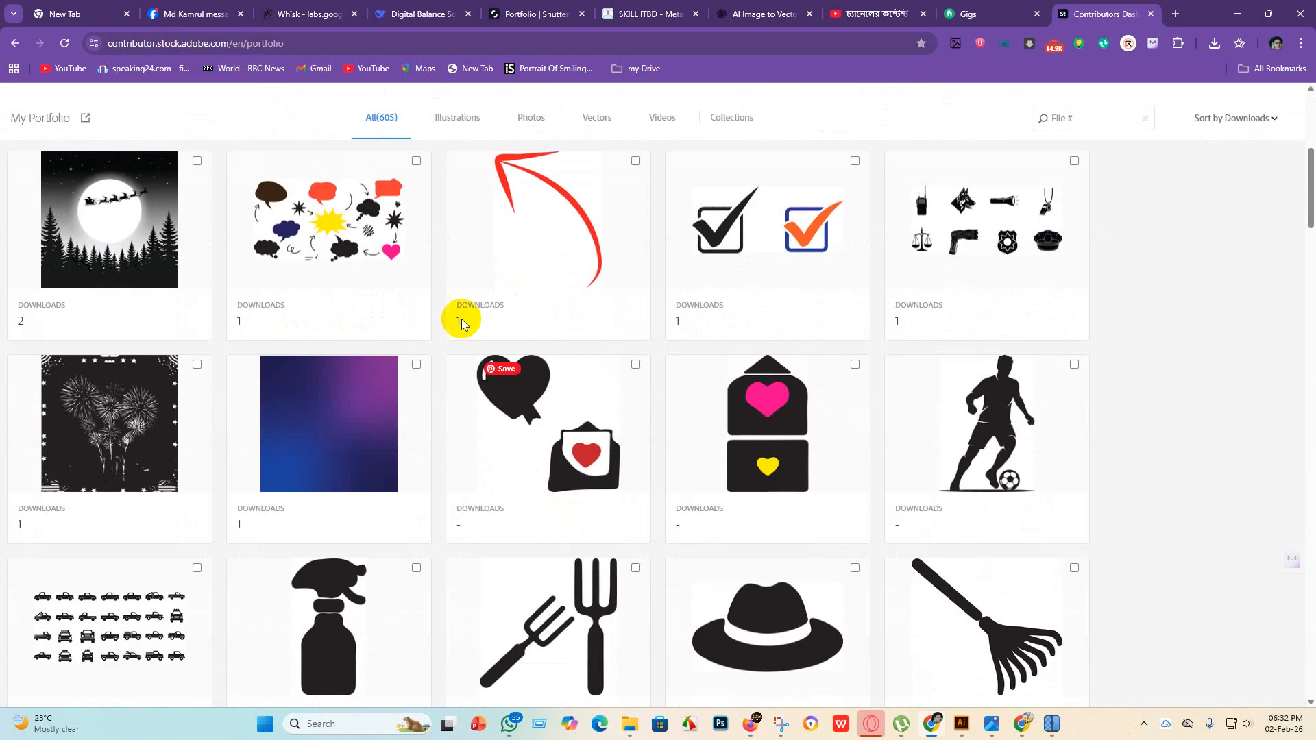
scroll(461, 322, down, 6)
scroll(699, 470, down, 5)
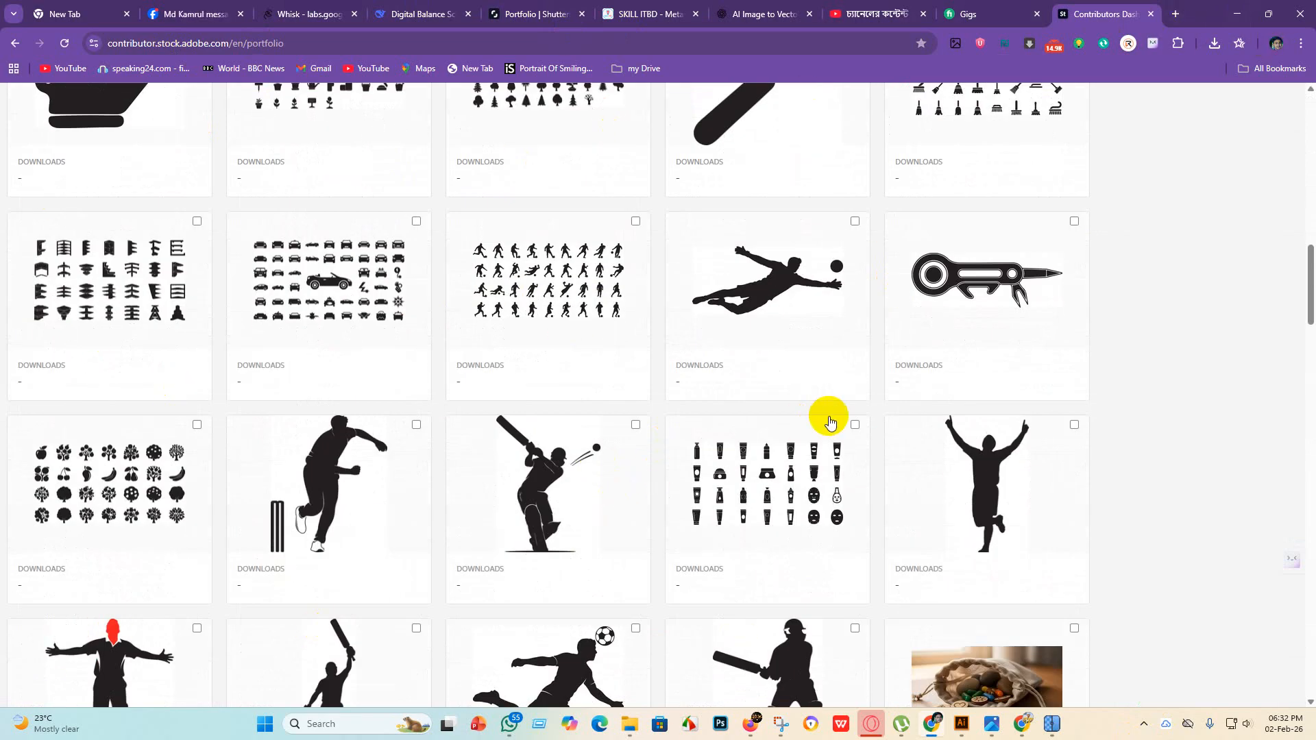
scroll(172, 580, down, 6)
click(113, 237)
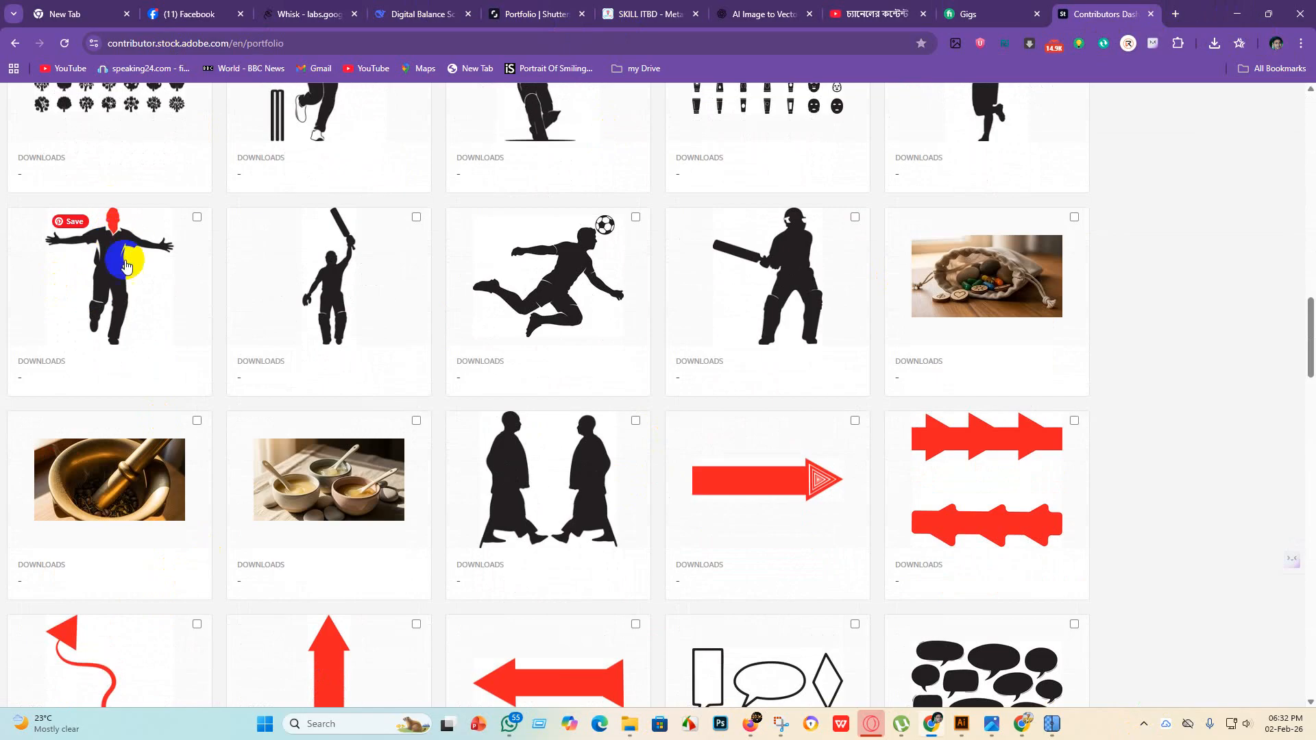
scroll(1108, 405, up, 15)
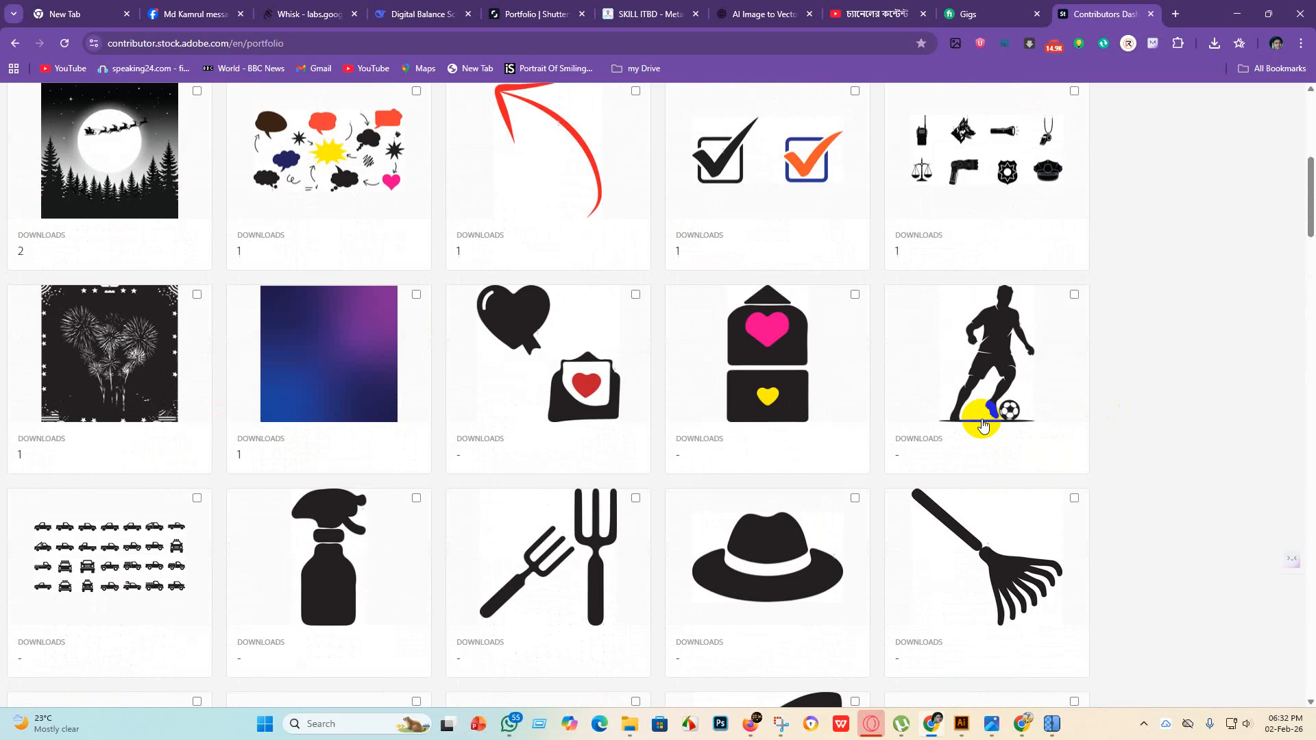
scroll(270, 435, up, 7)
scroll(587, 471, down, 4)
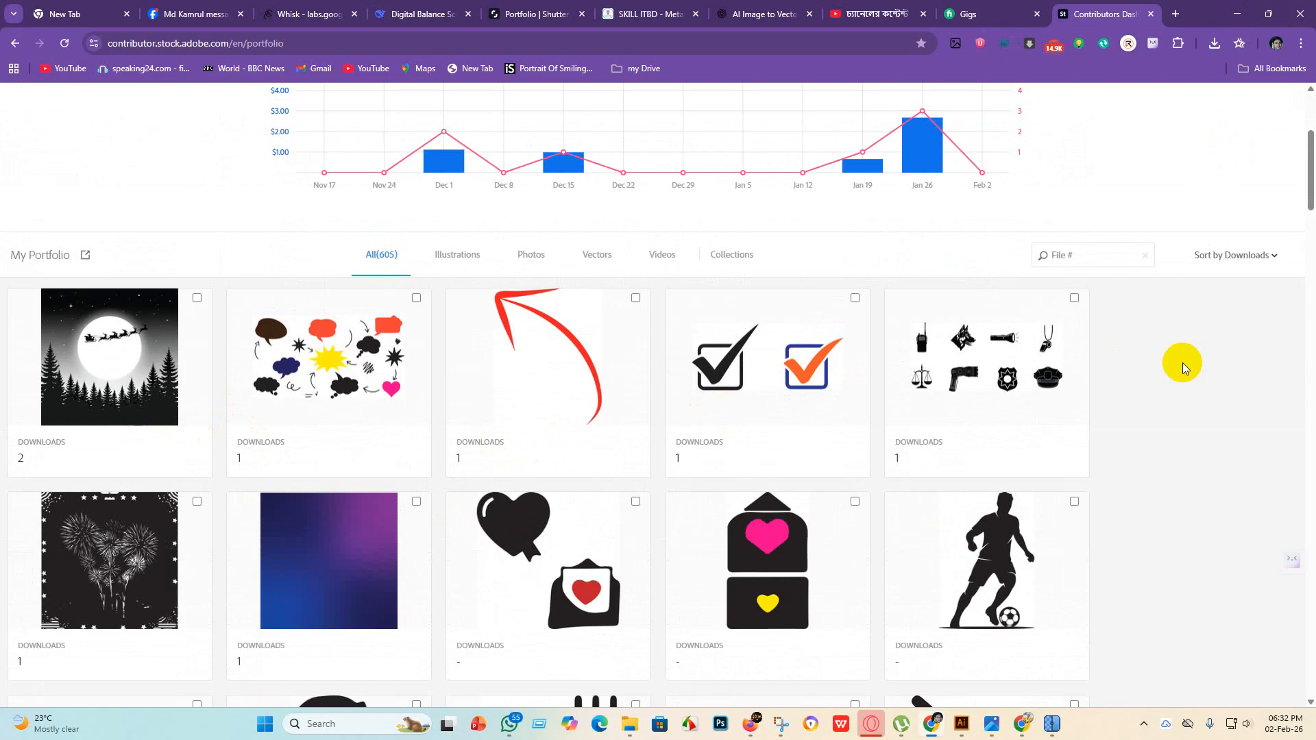
scroll(292, 521, down, 2)
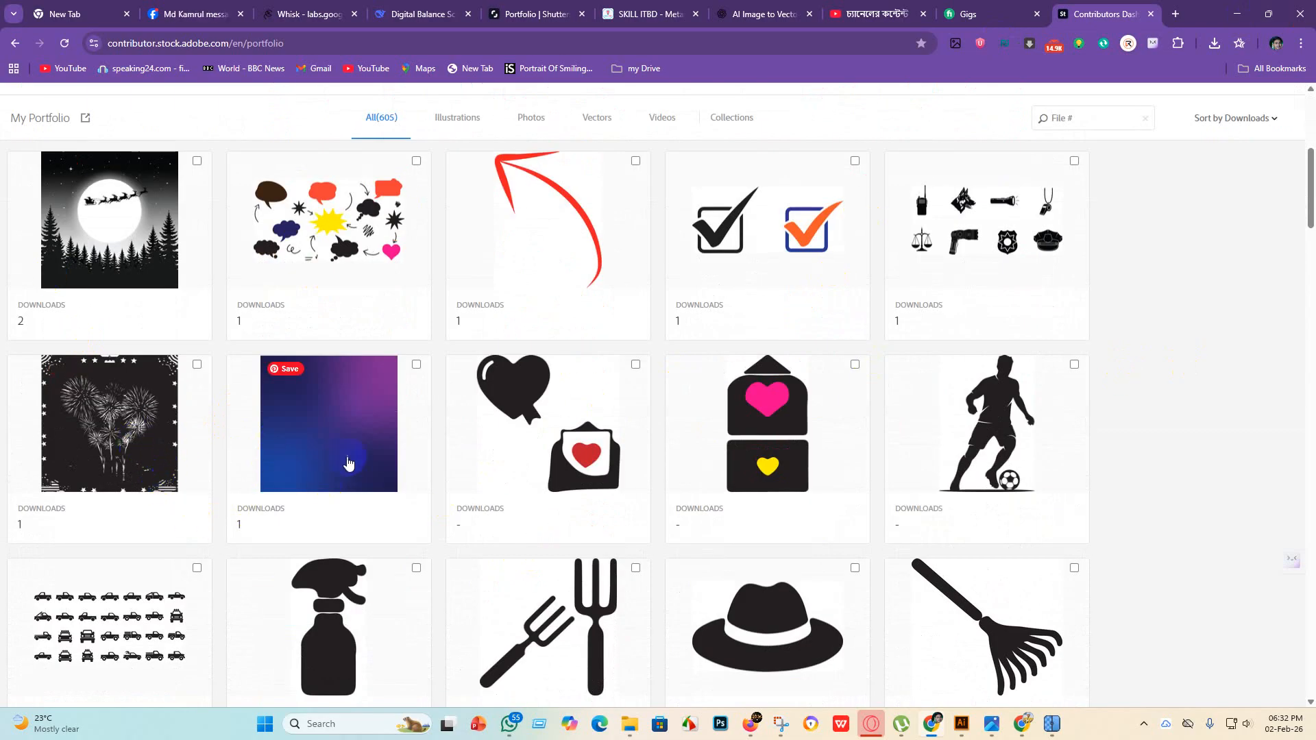
Switch to Adobe Illustrator and quit it, keeping the clipboard data, and try to relaunch it from the desktop.
click(1237, 14)
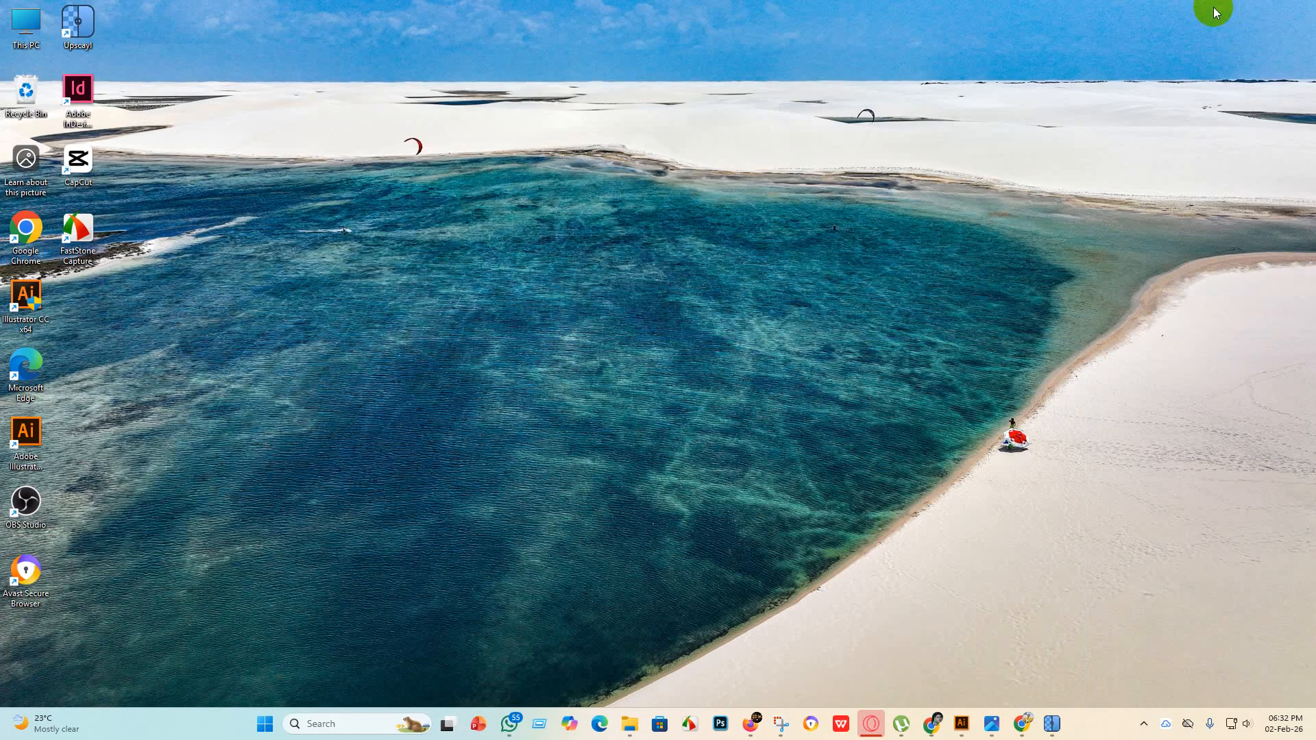
click(967, 728)
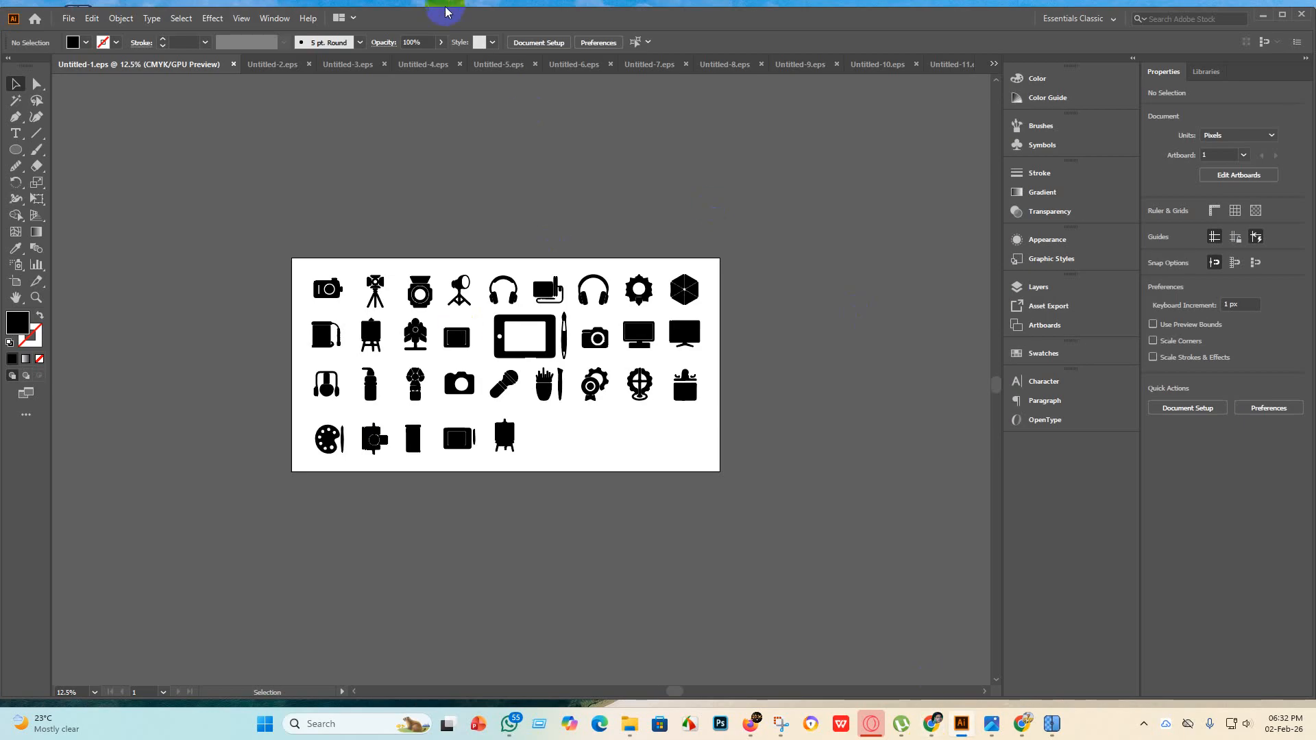
click(1302, 15)
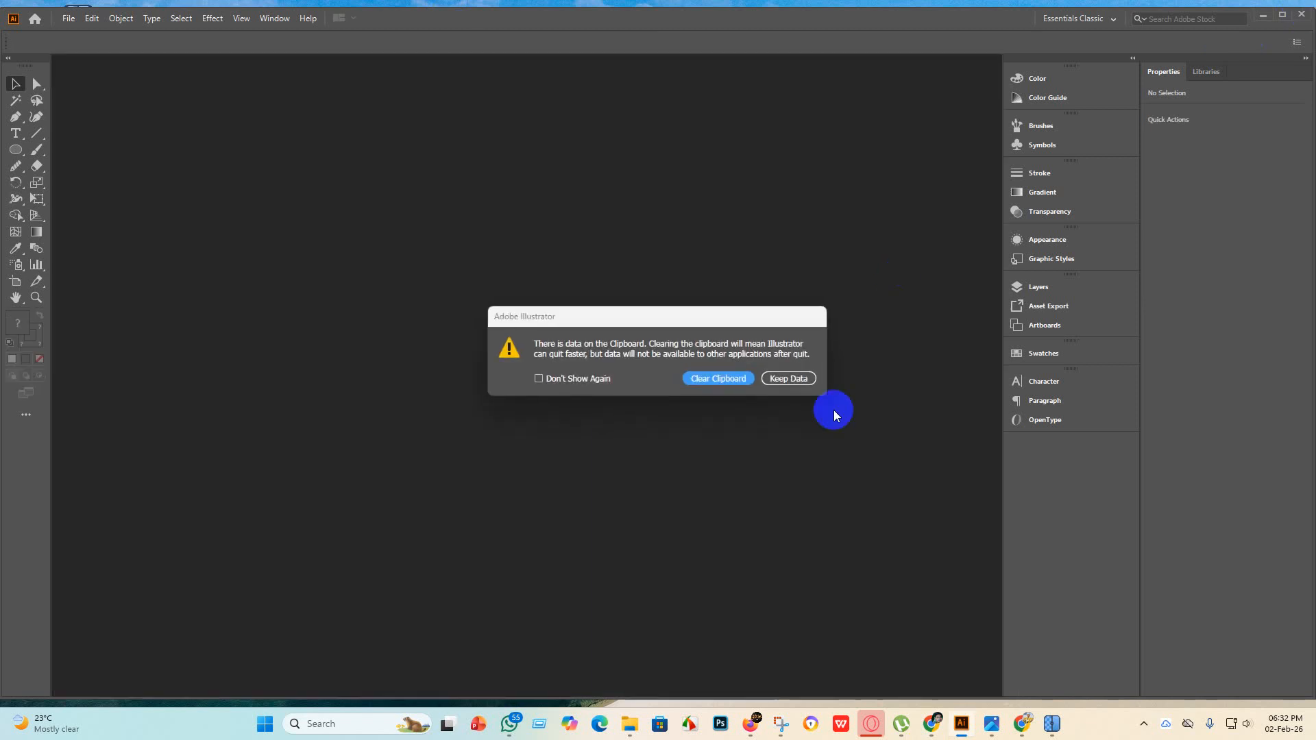
click(789, 379)
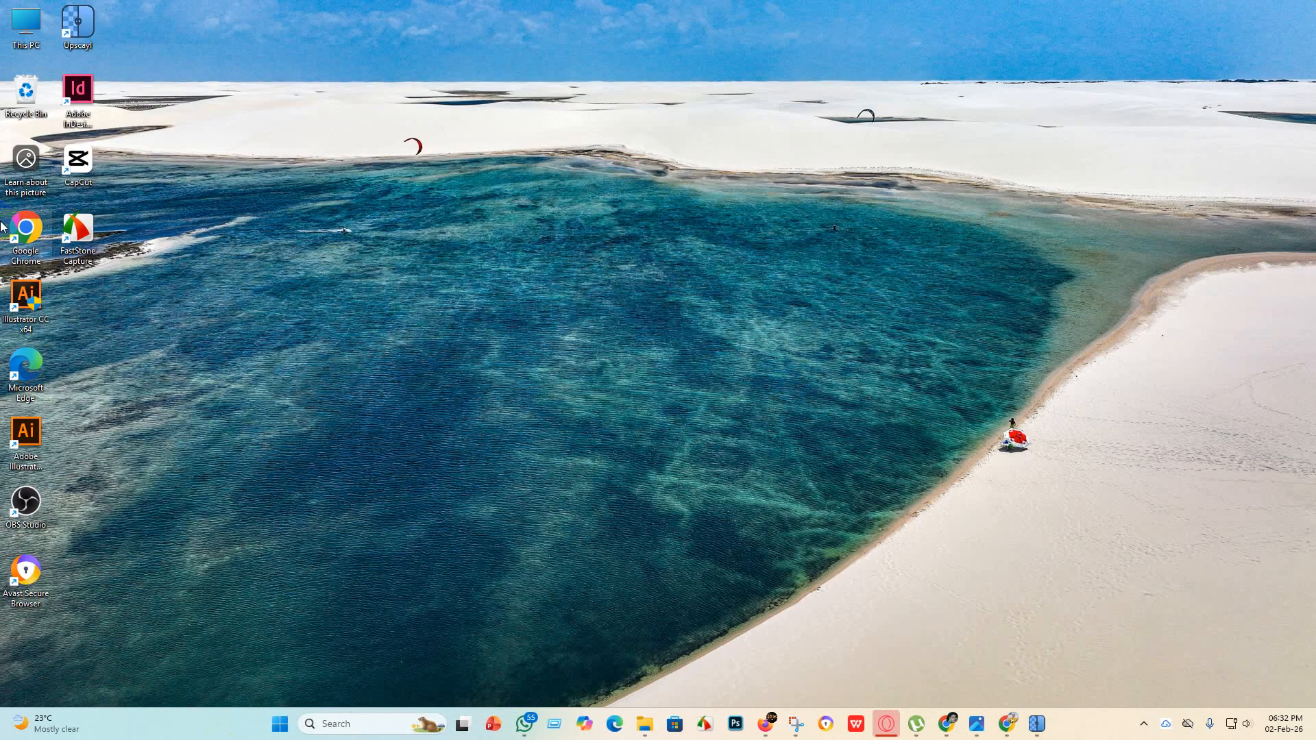
double_click(26, 434)
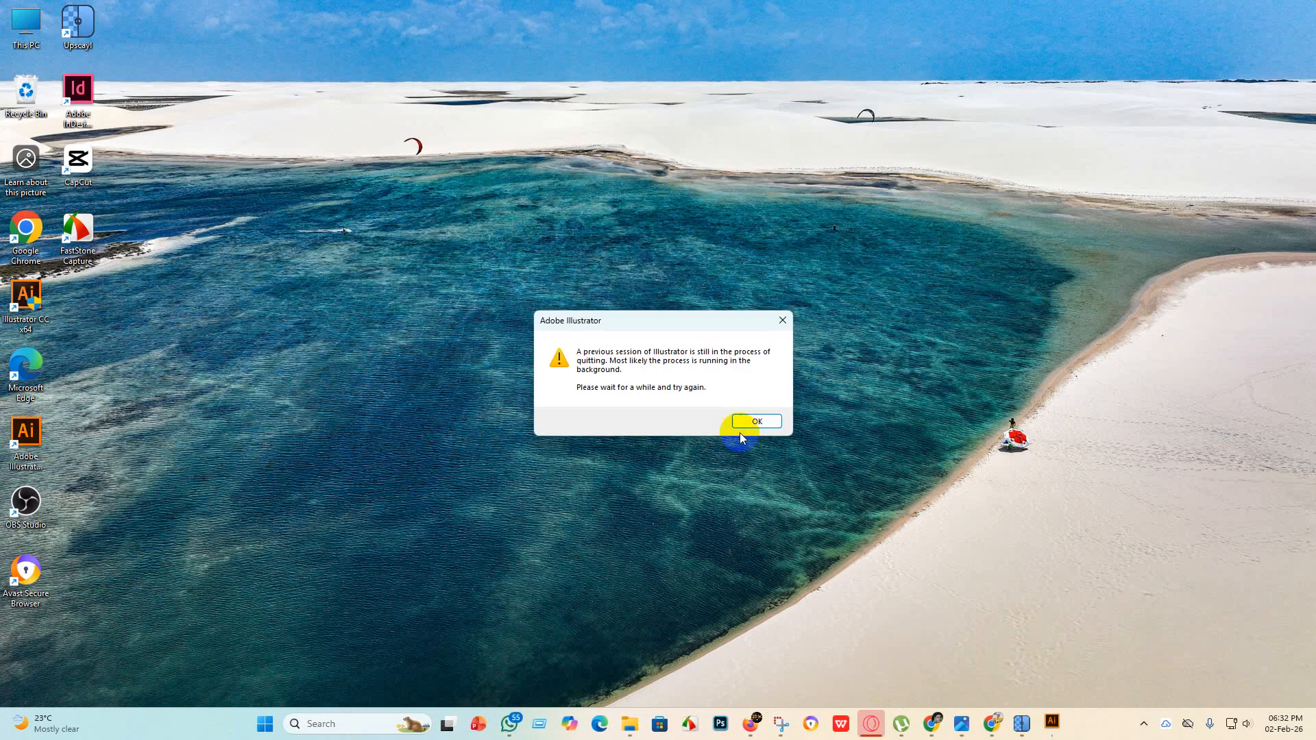
click(758, 420)
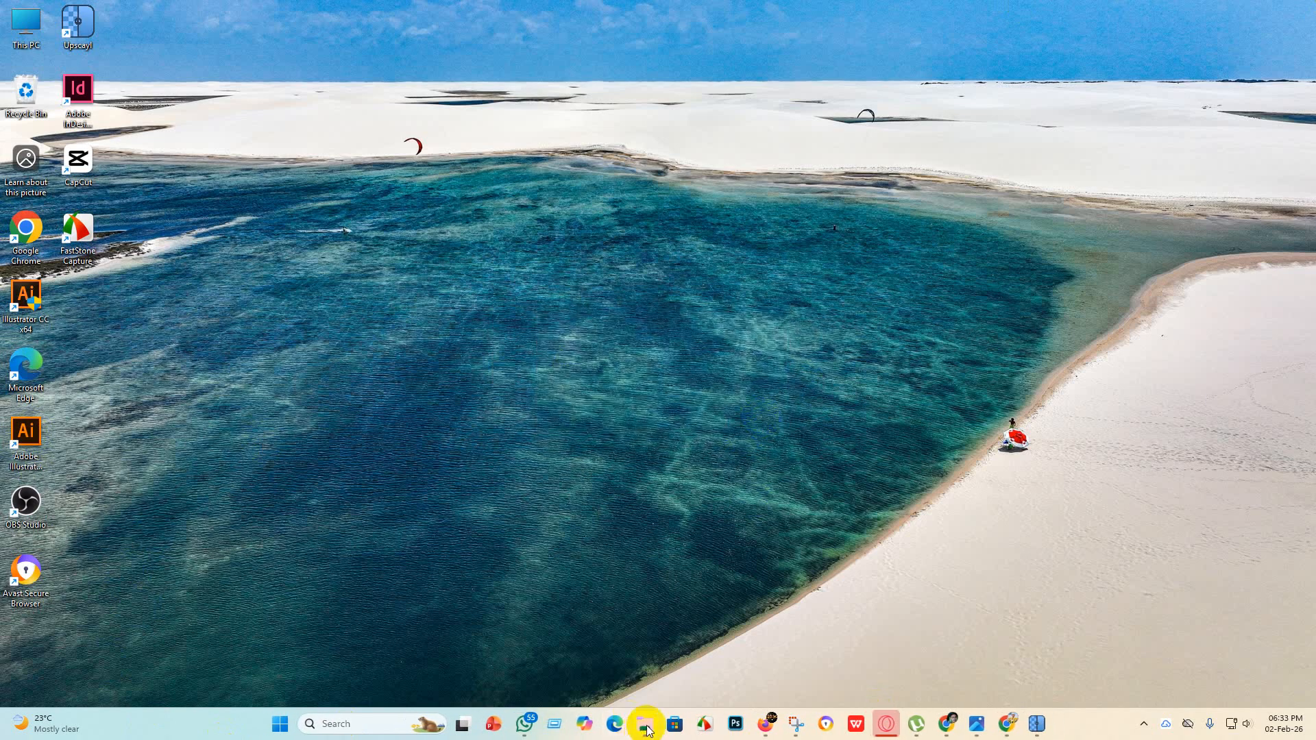
In File Explorer, open the part 3 folder inside daily product vactor, checking the contents of its Eps 6 subfolder.
click(646, 725)
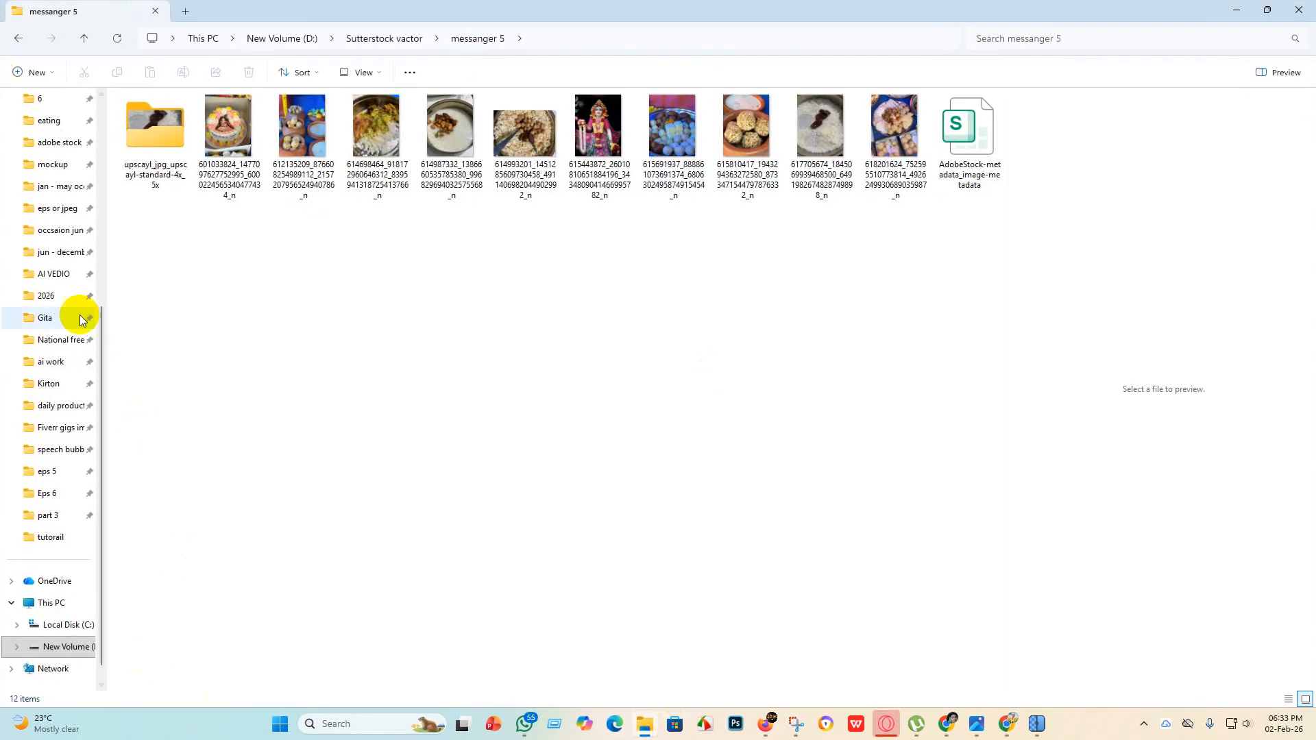
click(53, 406)
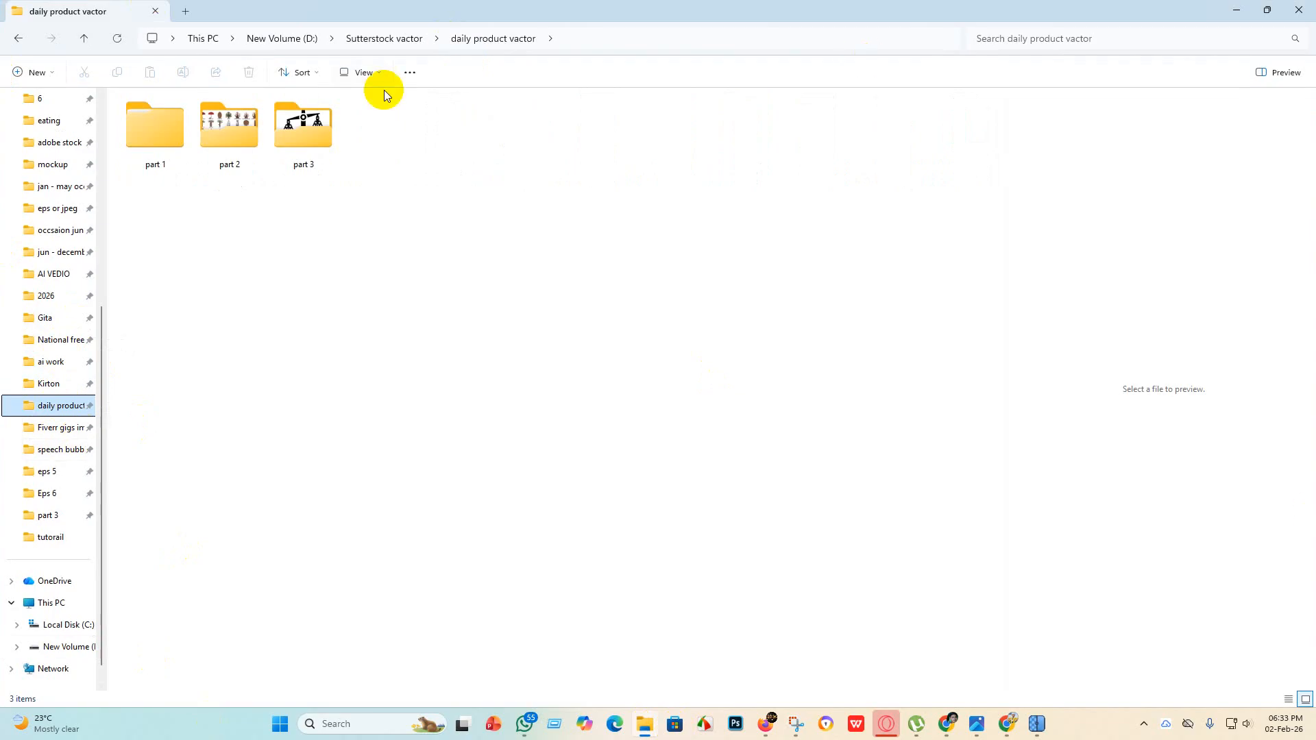
double_click(304, 127)
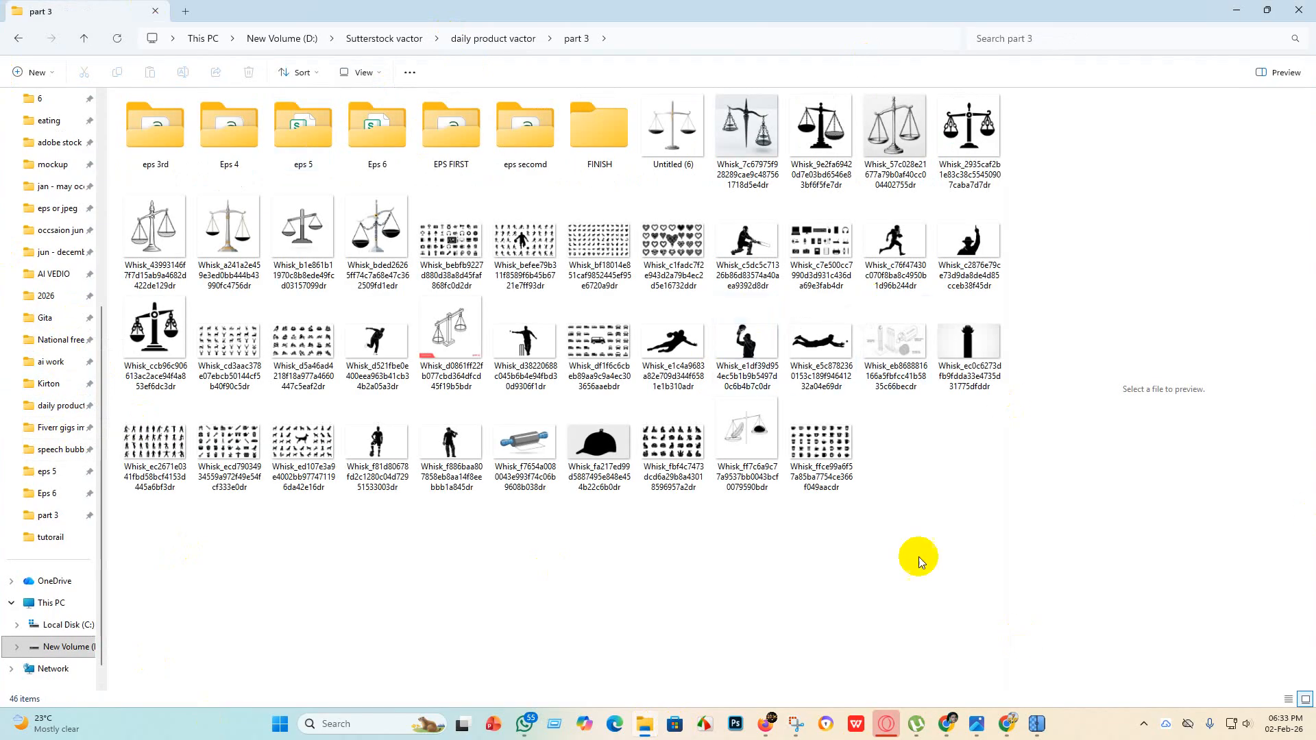
click(375, 131)
double_click(376, 130)
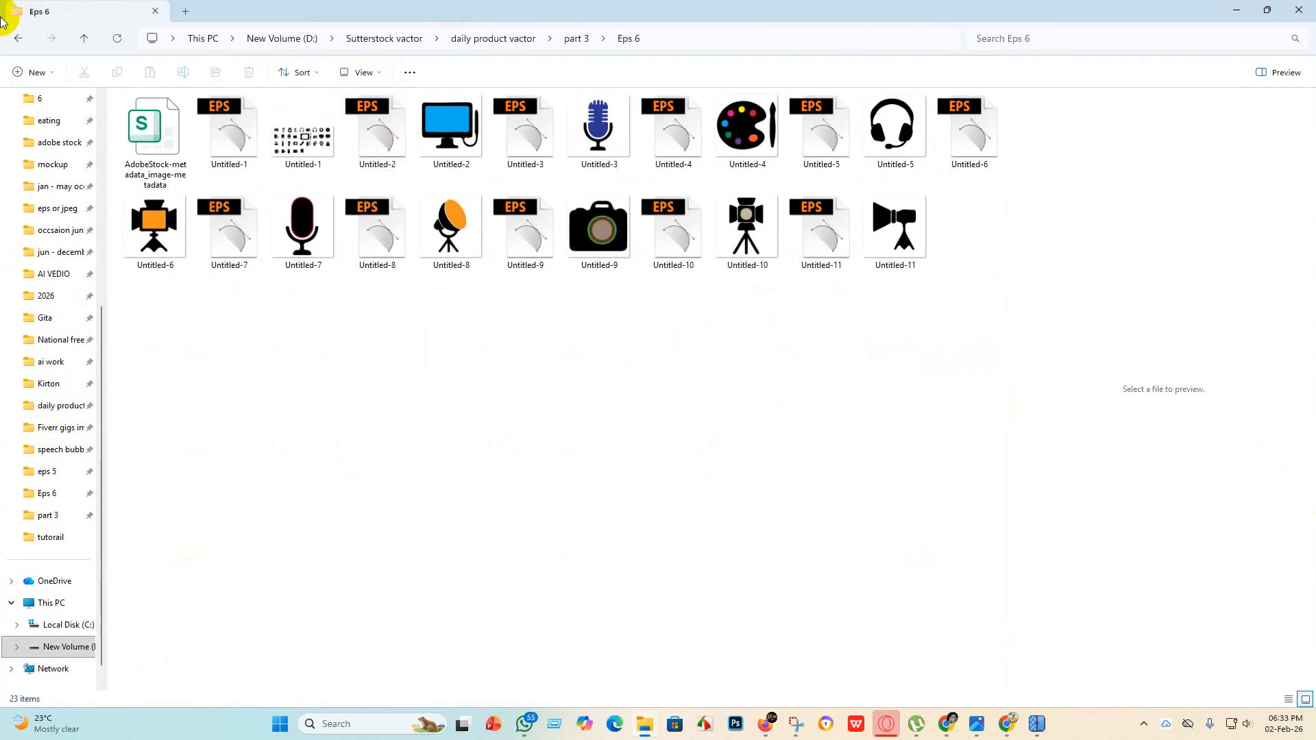
click(18, 38)
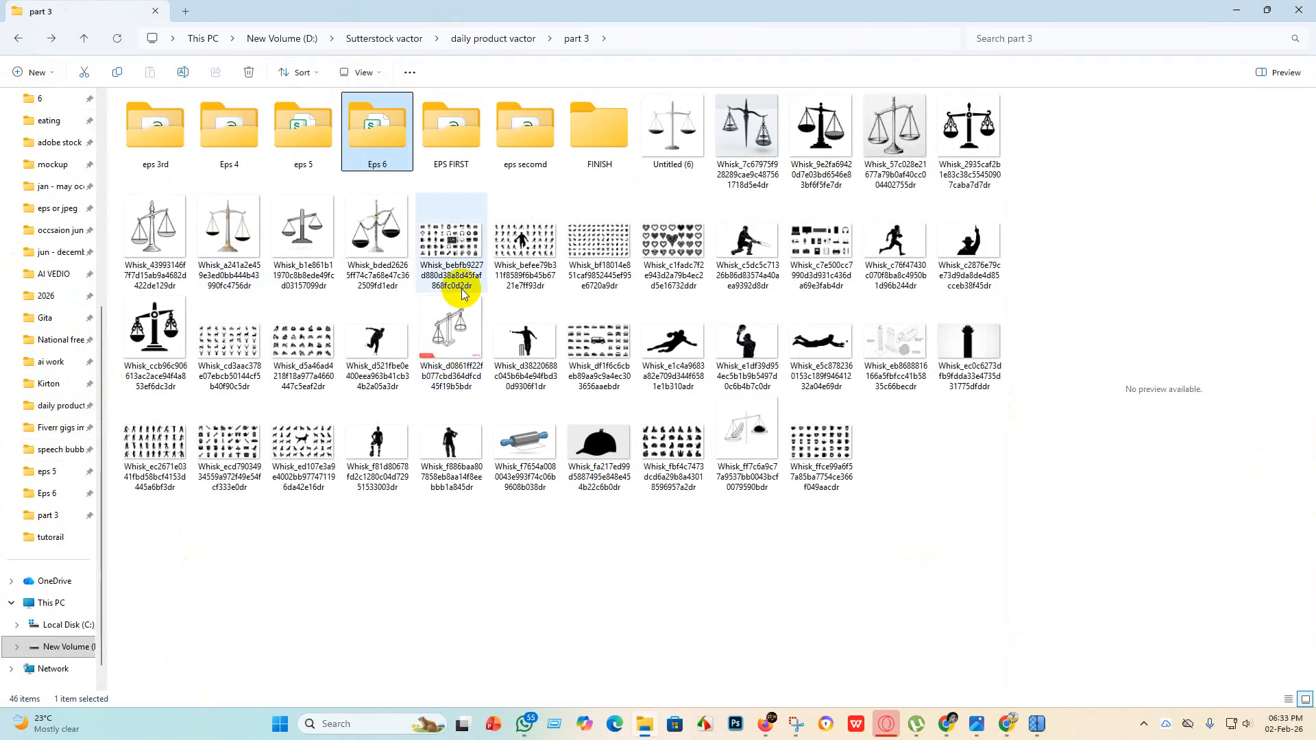
Preview the photography and studio icon set image in part 3, move it into the FINISH folder, and open that folder to check it.
double_click(598, 142)
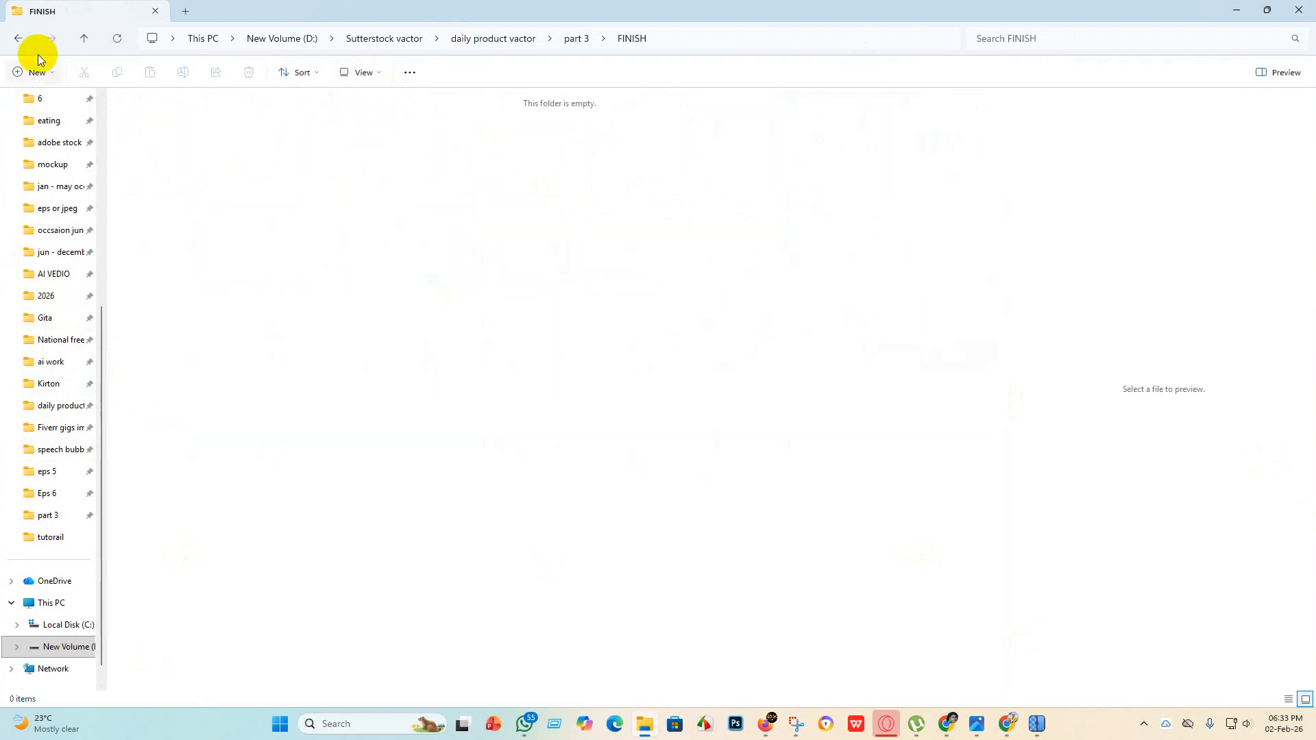
click(17, 39)
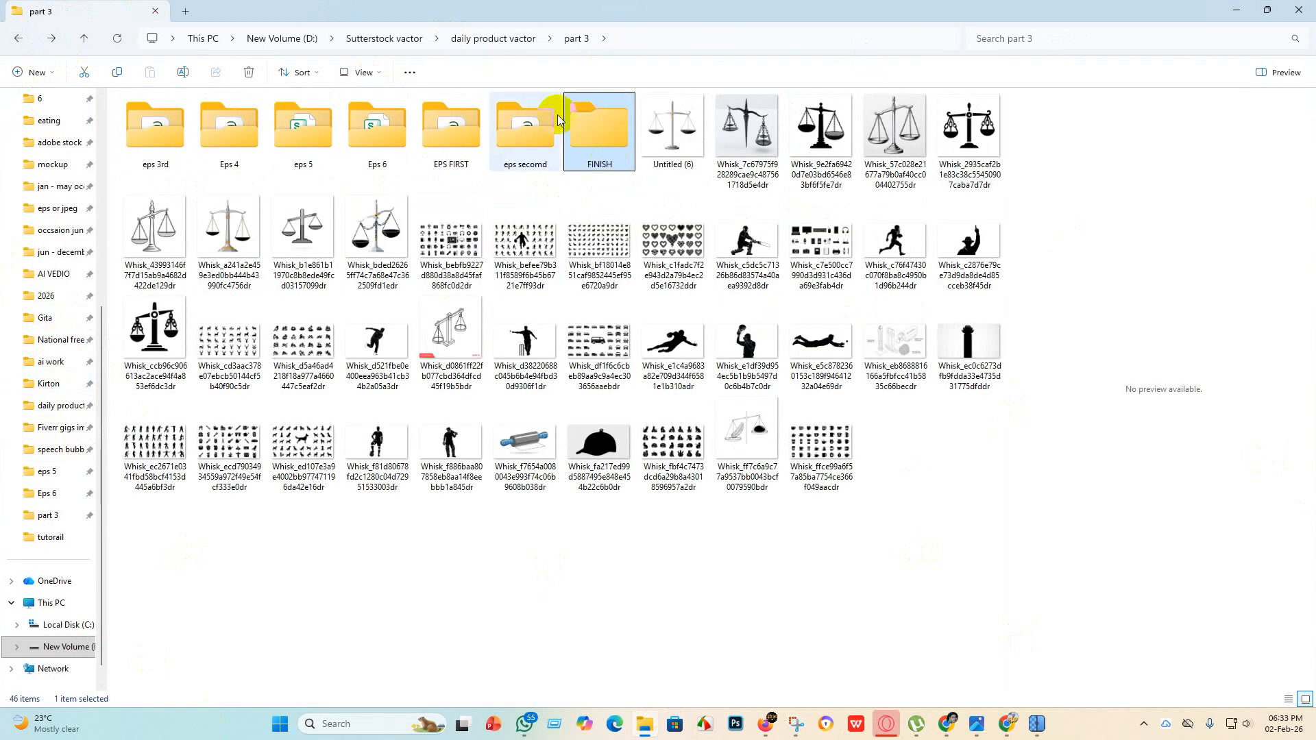
double_click(454, 252)
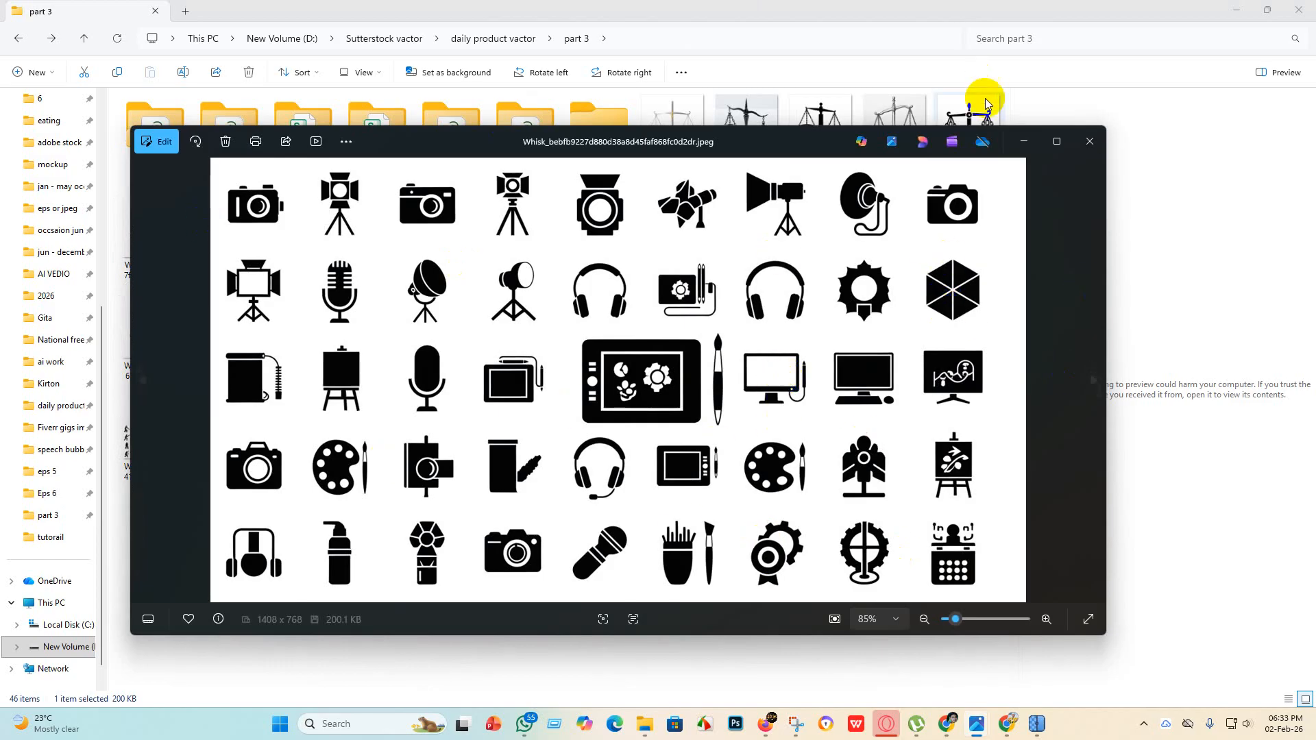
click(1023, 141)
drag(454, 259, 592, 141)
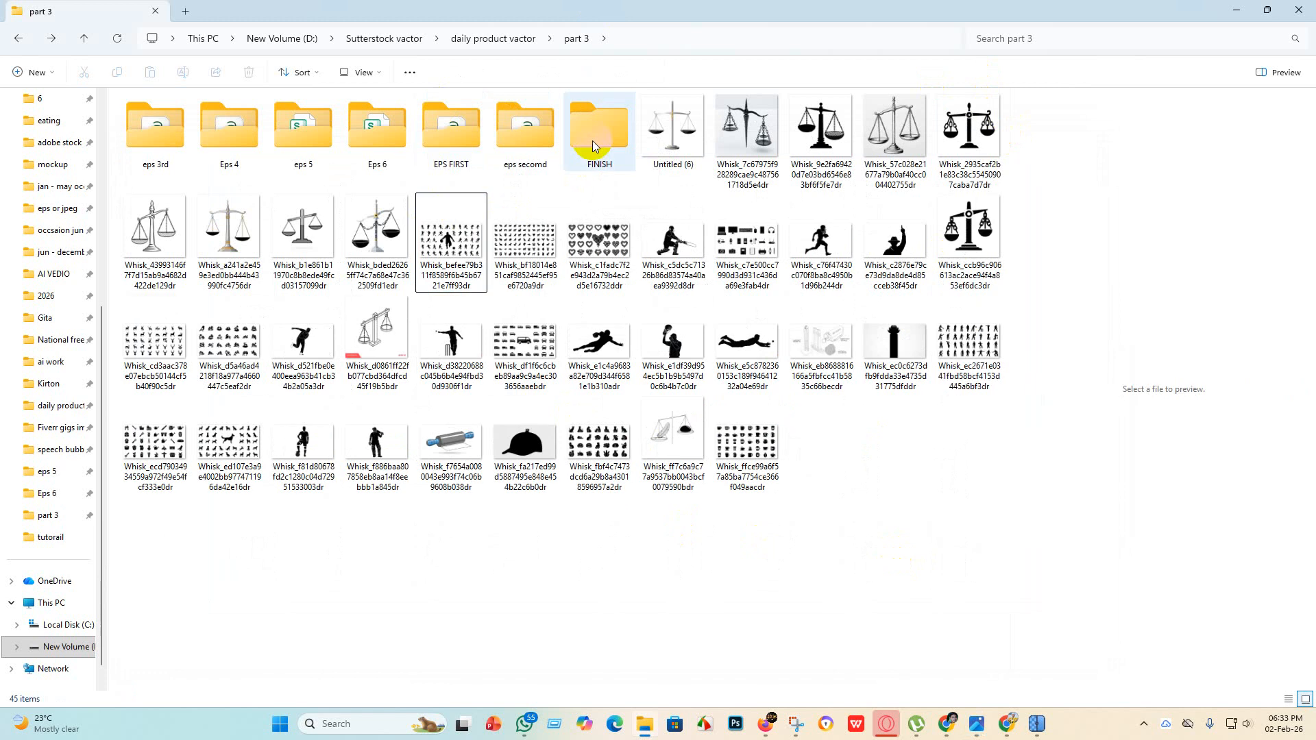
double_click(595, 135)
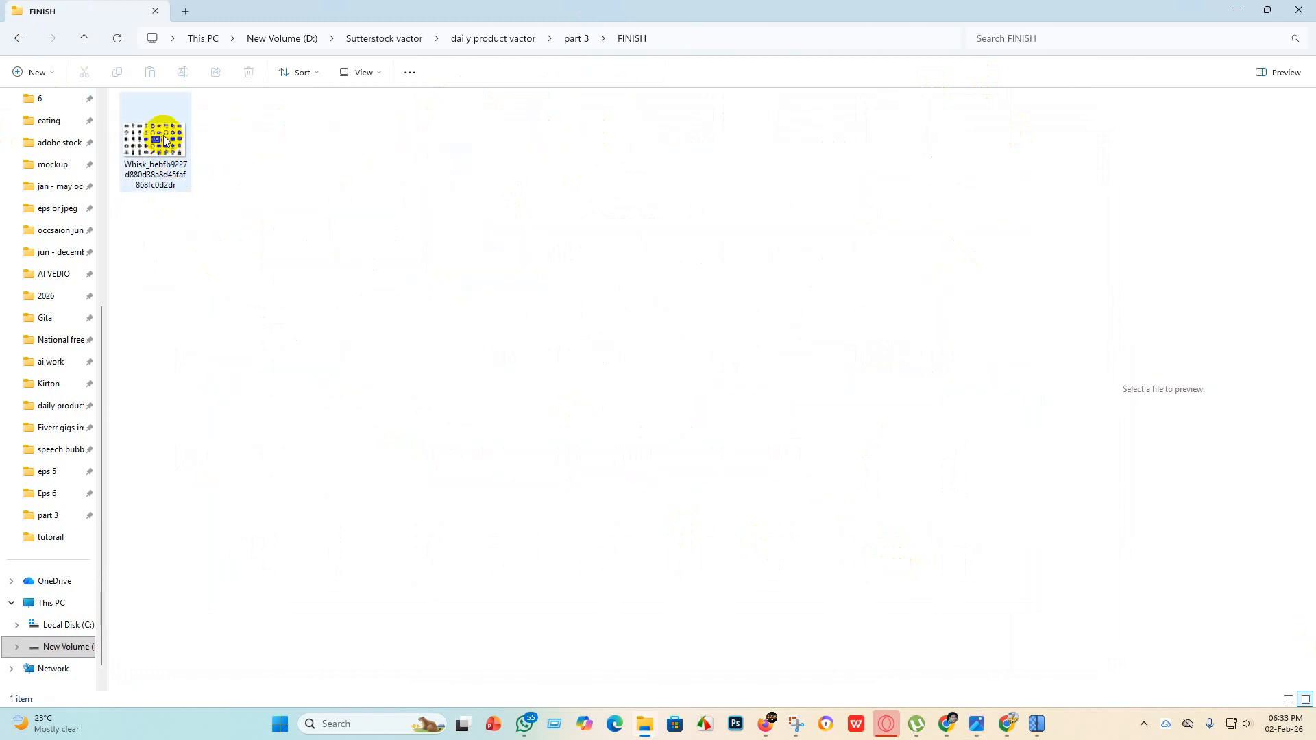
Close the open Opera window, switch to Adobe Illustrator from the desktop, and create a new 4000 x 4000 px document.
click(1234, 11)
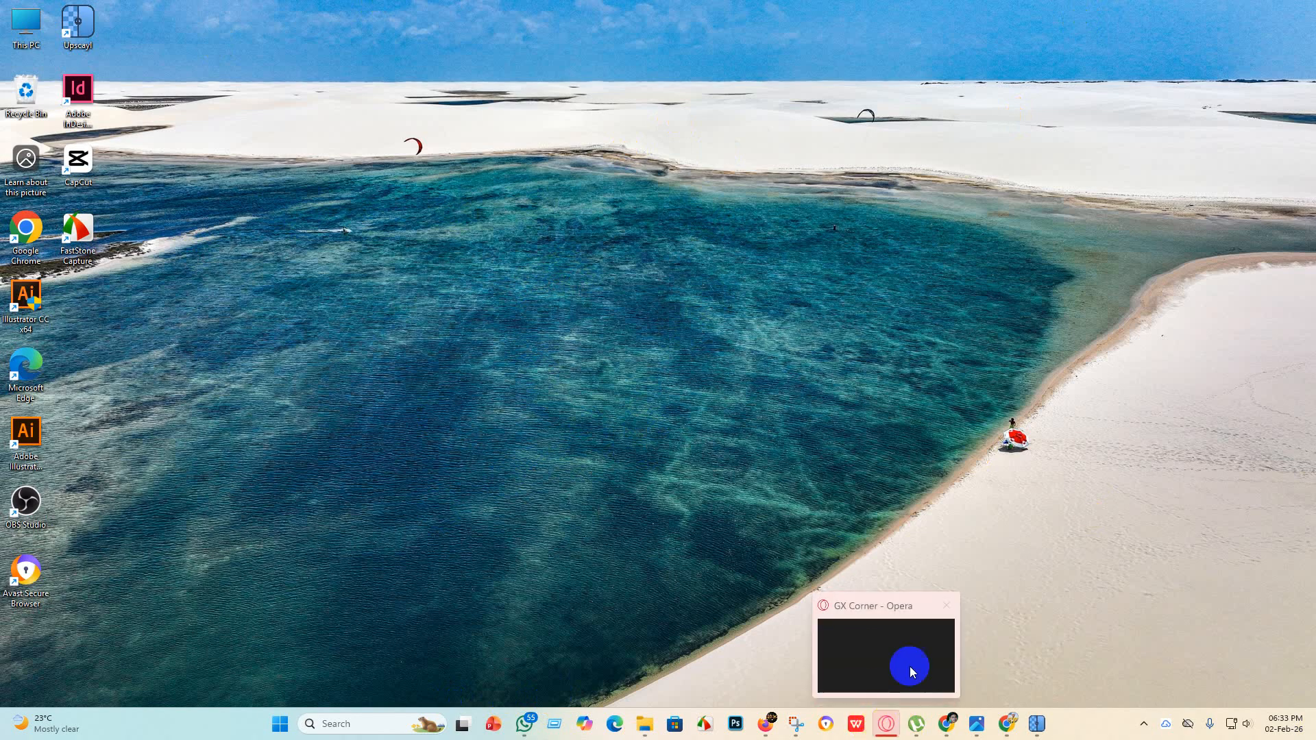
click(943, 602)
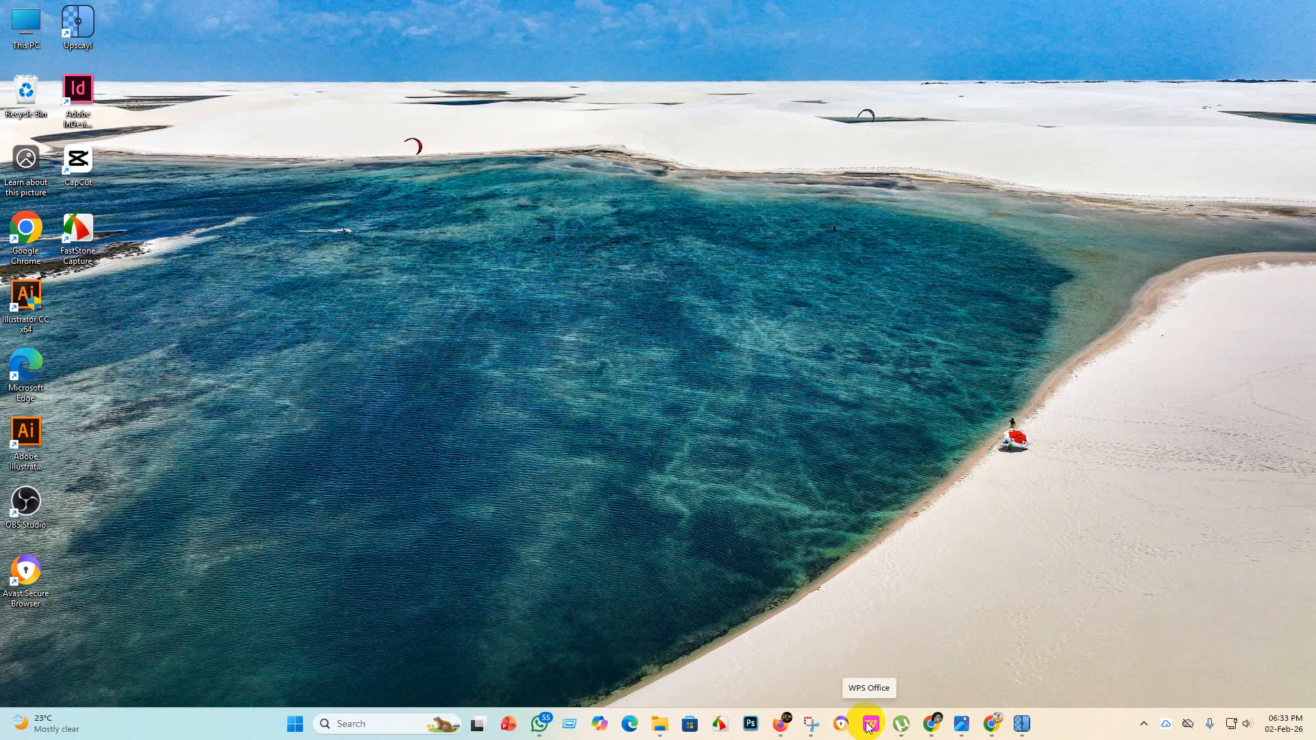
double_click(48, 463)
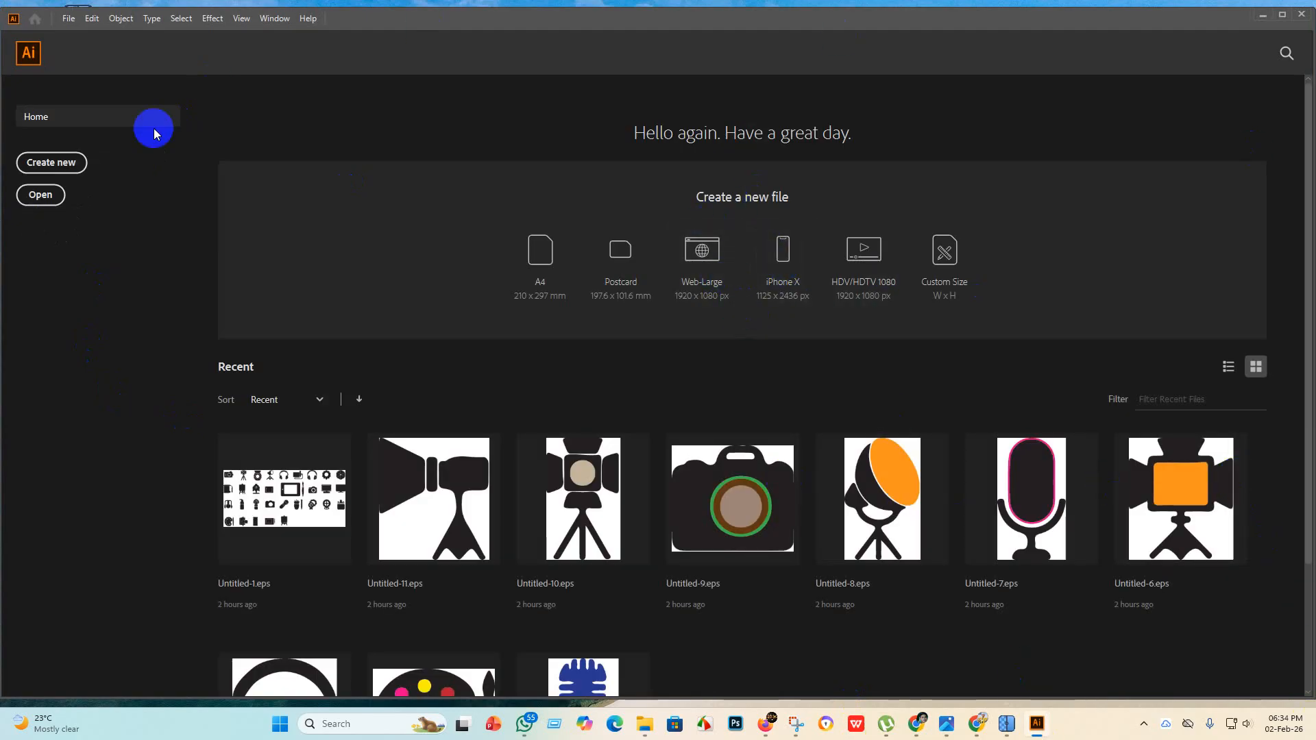
click(82, 162)
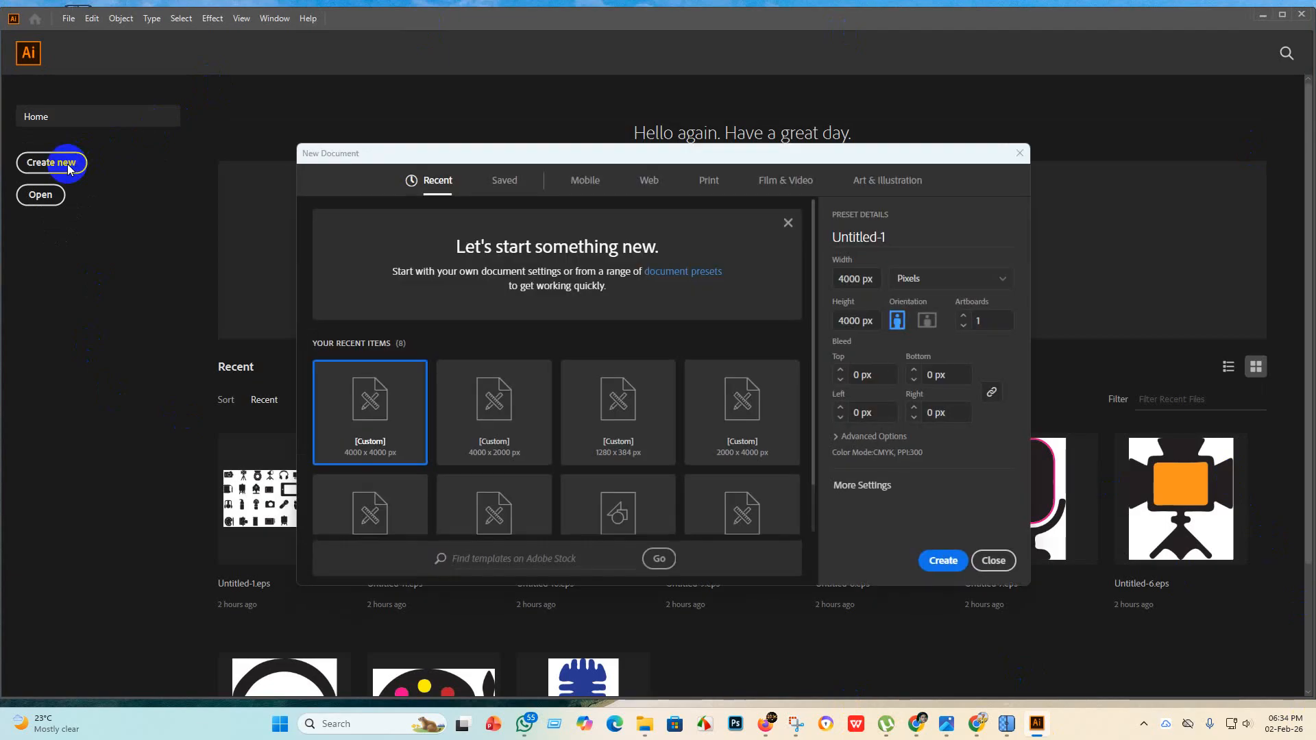
click(943, 562)
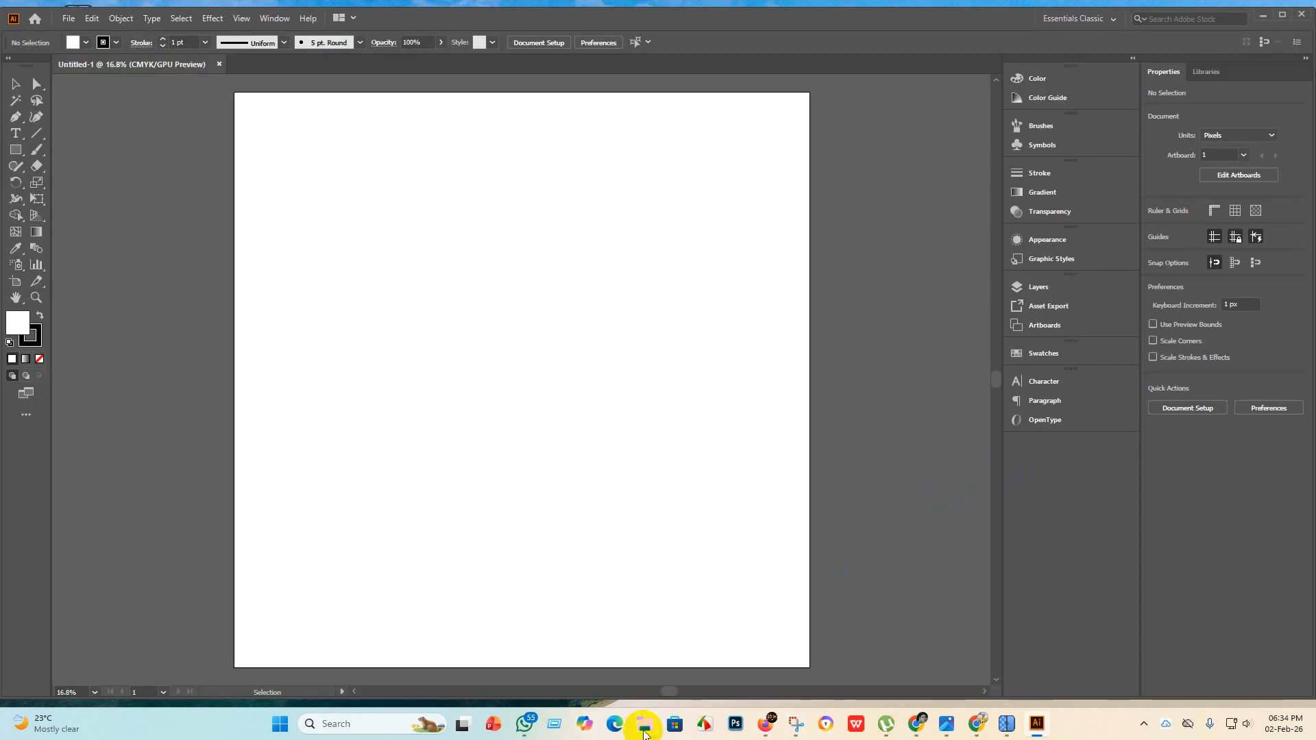
click(644, 728)
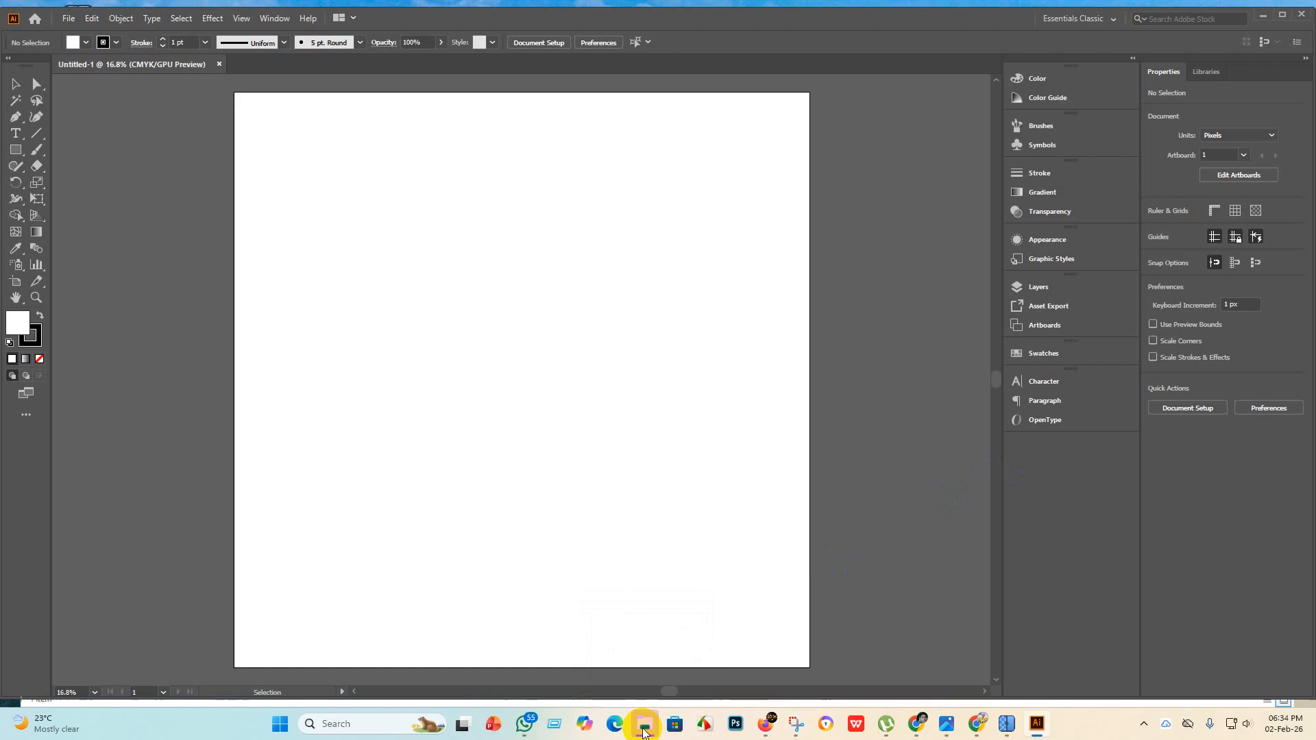
click(645, 725)
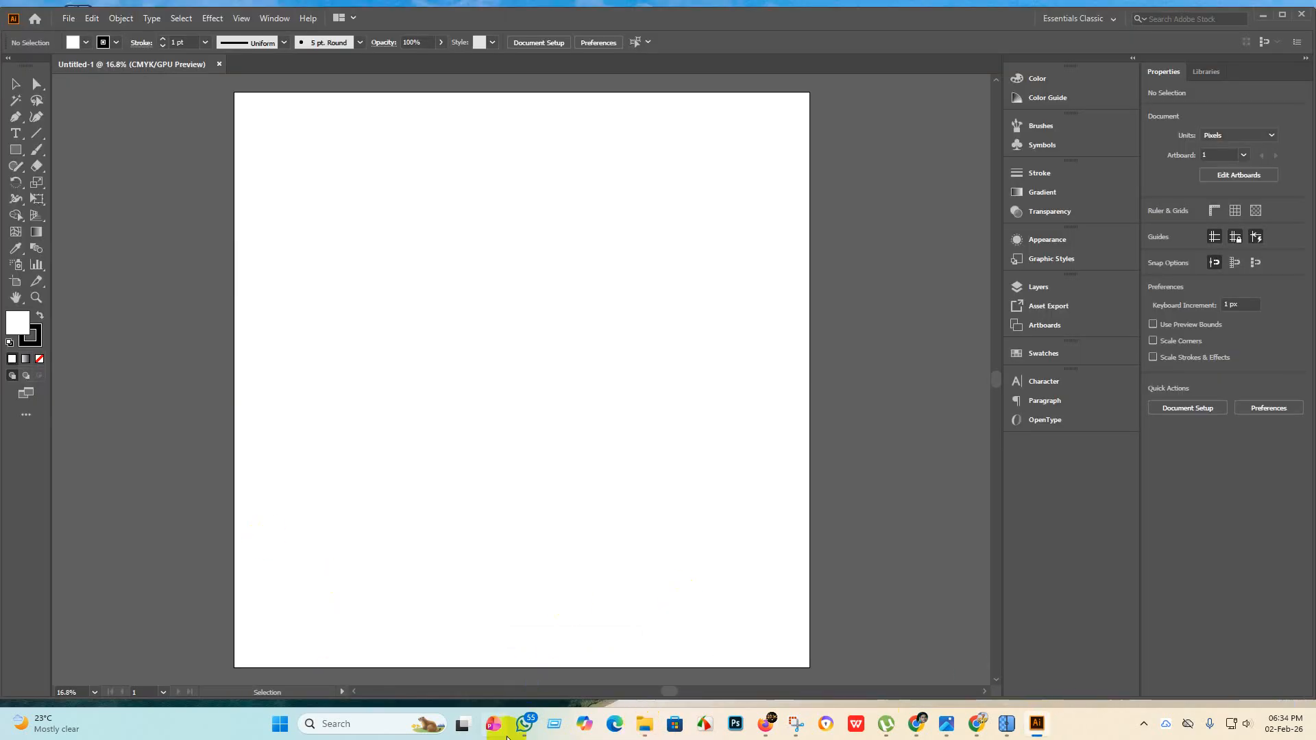
click(527, 726)
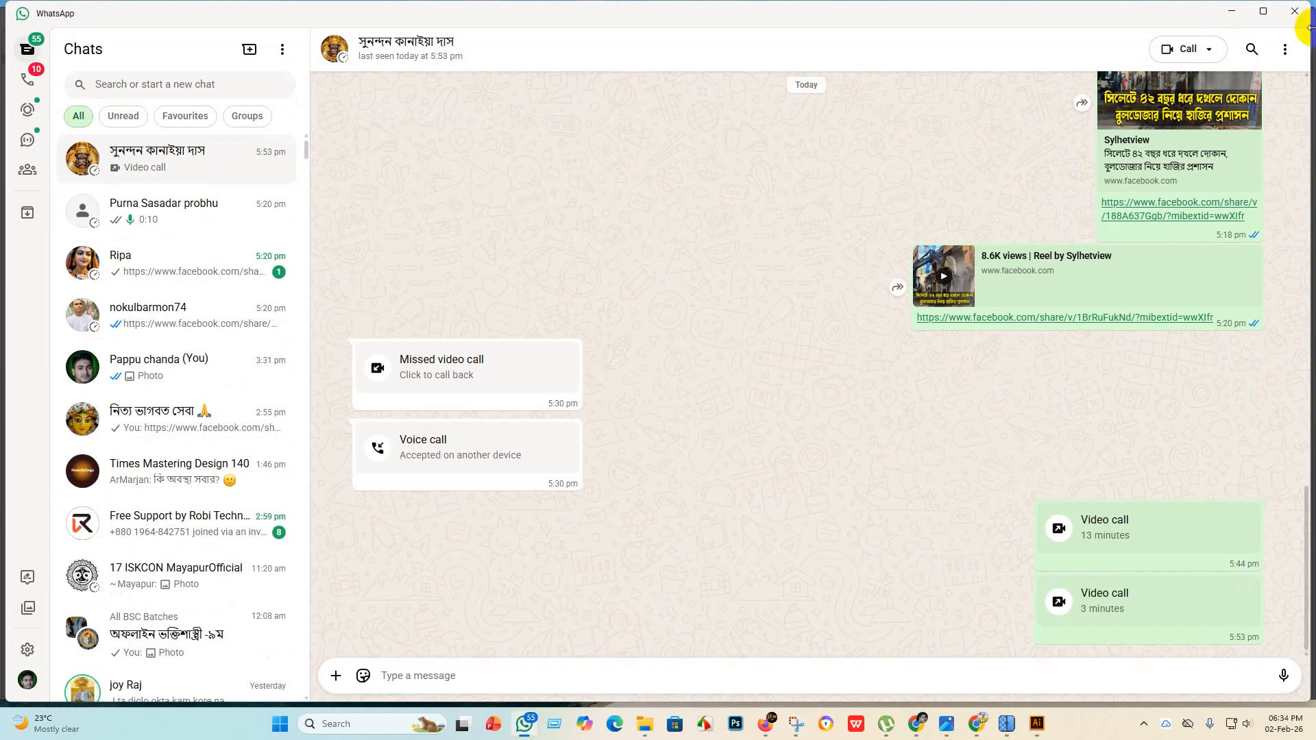
click(1295, 11)
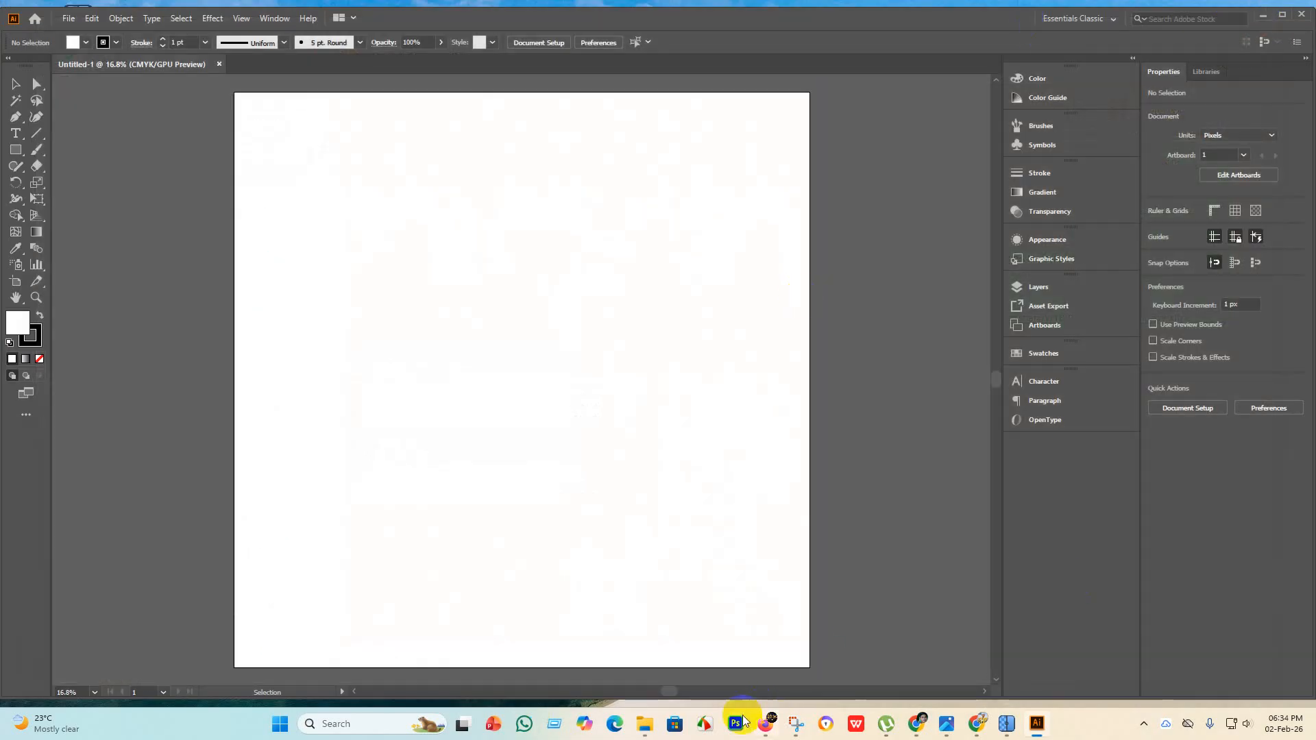
Switch to File Explorer and place the Untitled (6) scales image from the part 3 folder onto the Illustrator artboard.
click(644, 724)
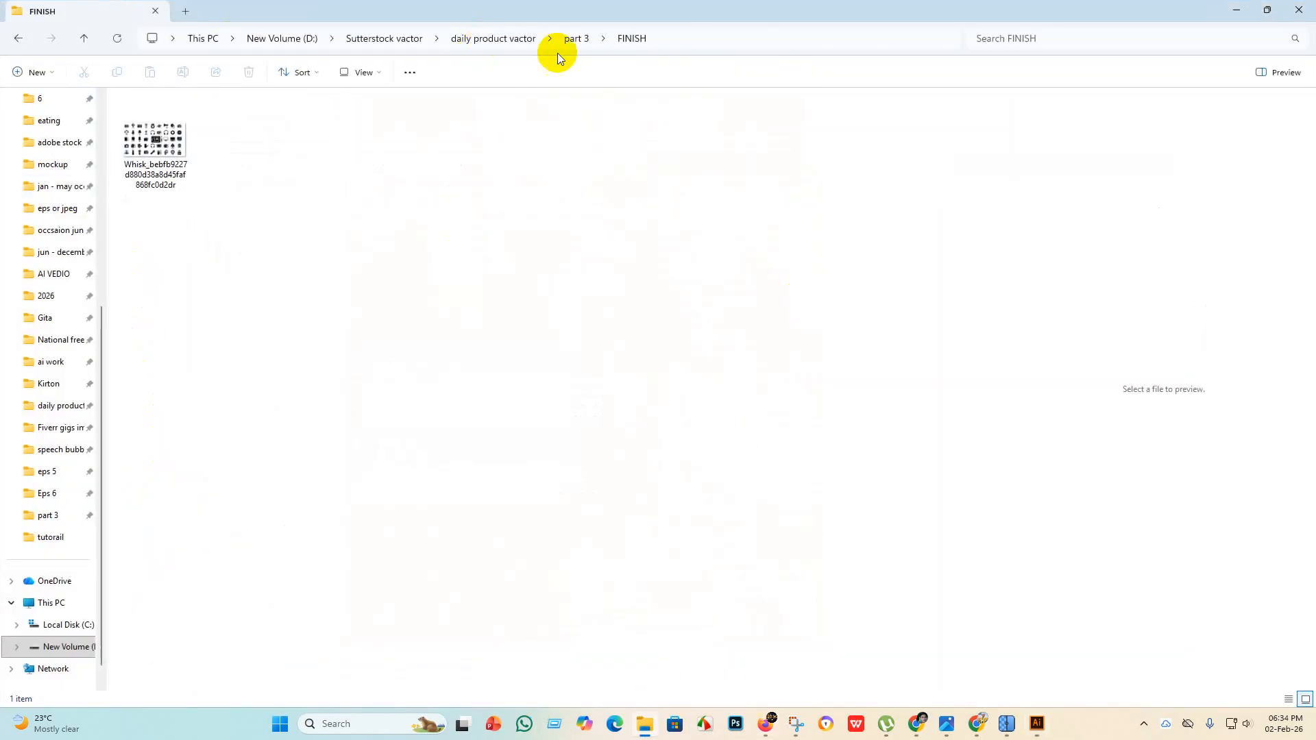
click(573, 39)
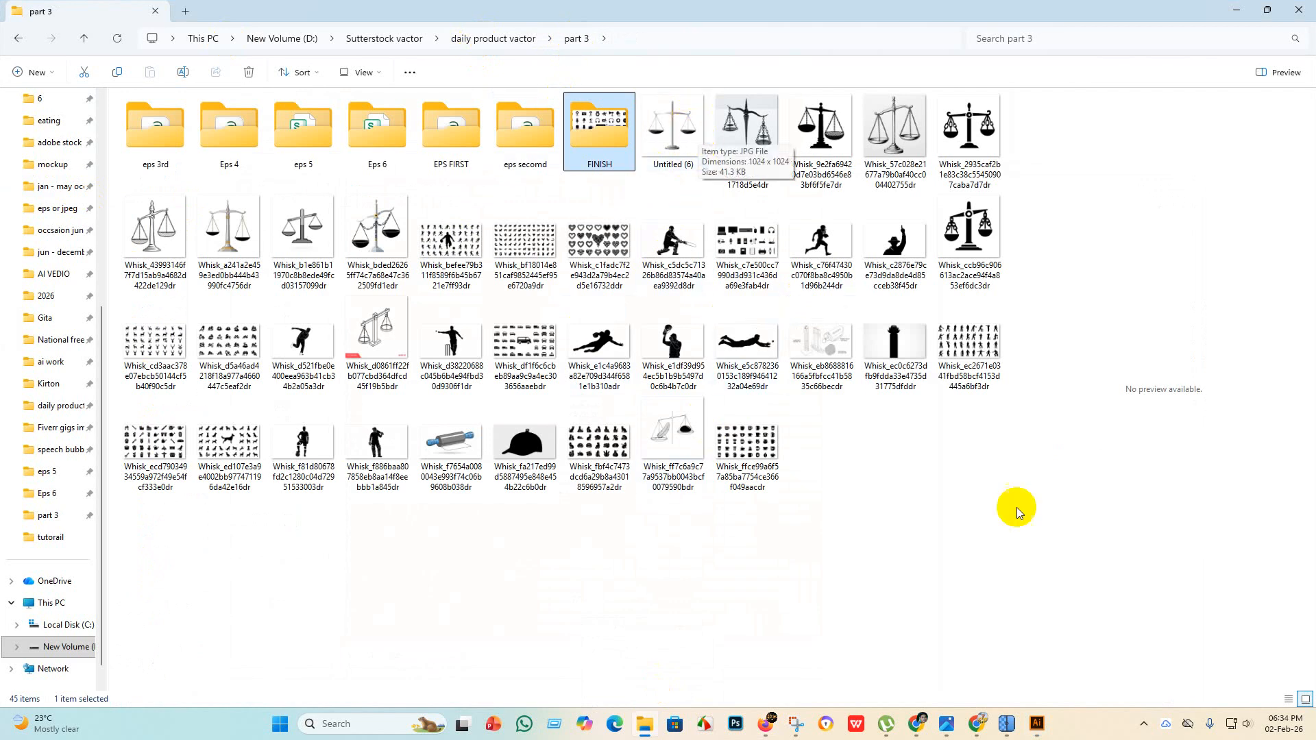
mouse_move(670, 131)
mouse_down()
mouse_move(707, 217)
mouse_move(958, 622)
mouse_move(1025, 700)
mouse_move(705, 41)
mouse_move(670, 124)
mouse_move(685, 151)
mouse_up()
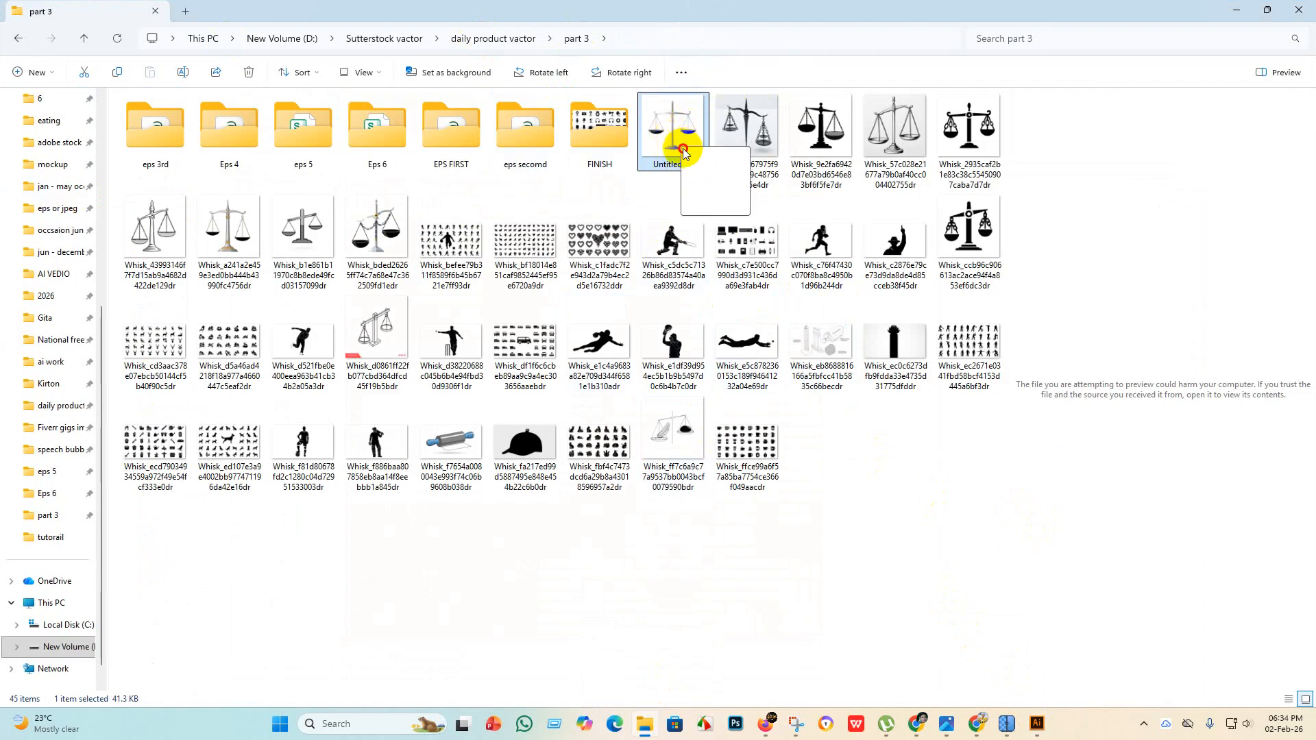
drag(685, 153, 682, 161)
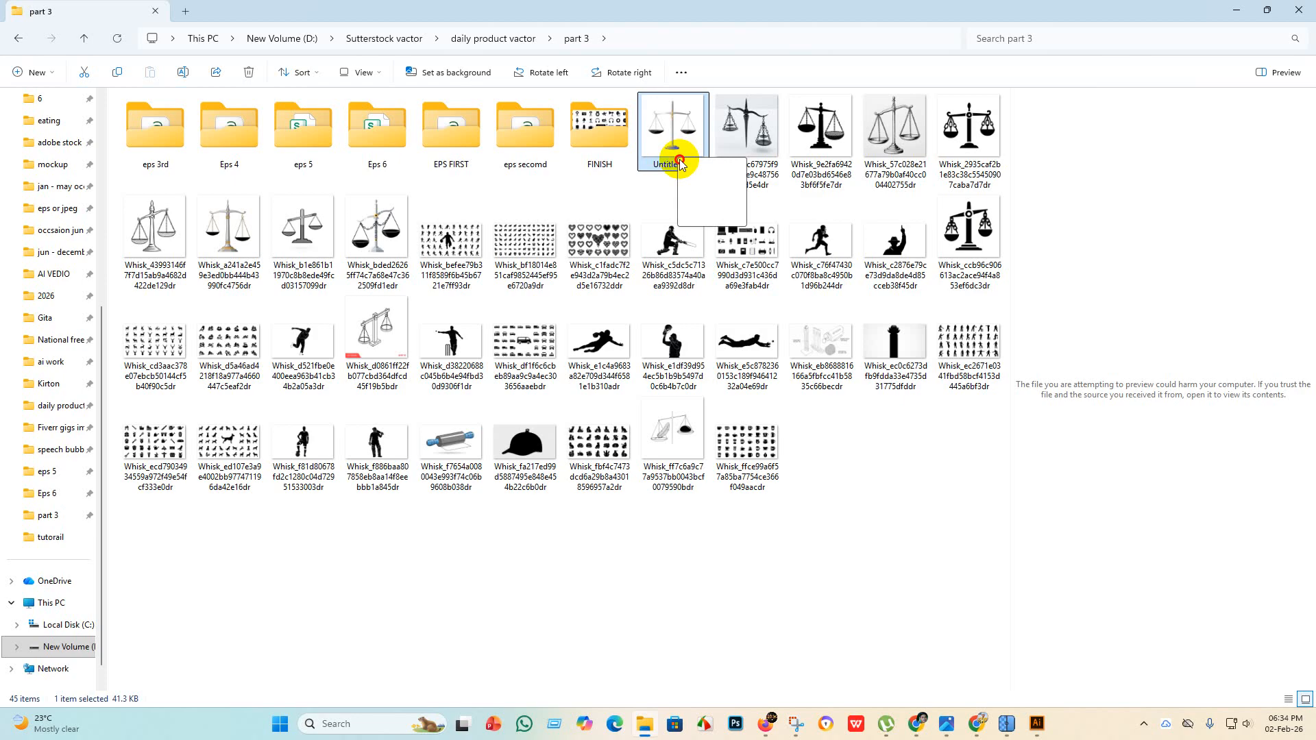
drag(680, 162, 426, 173)
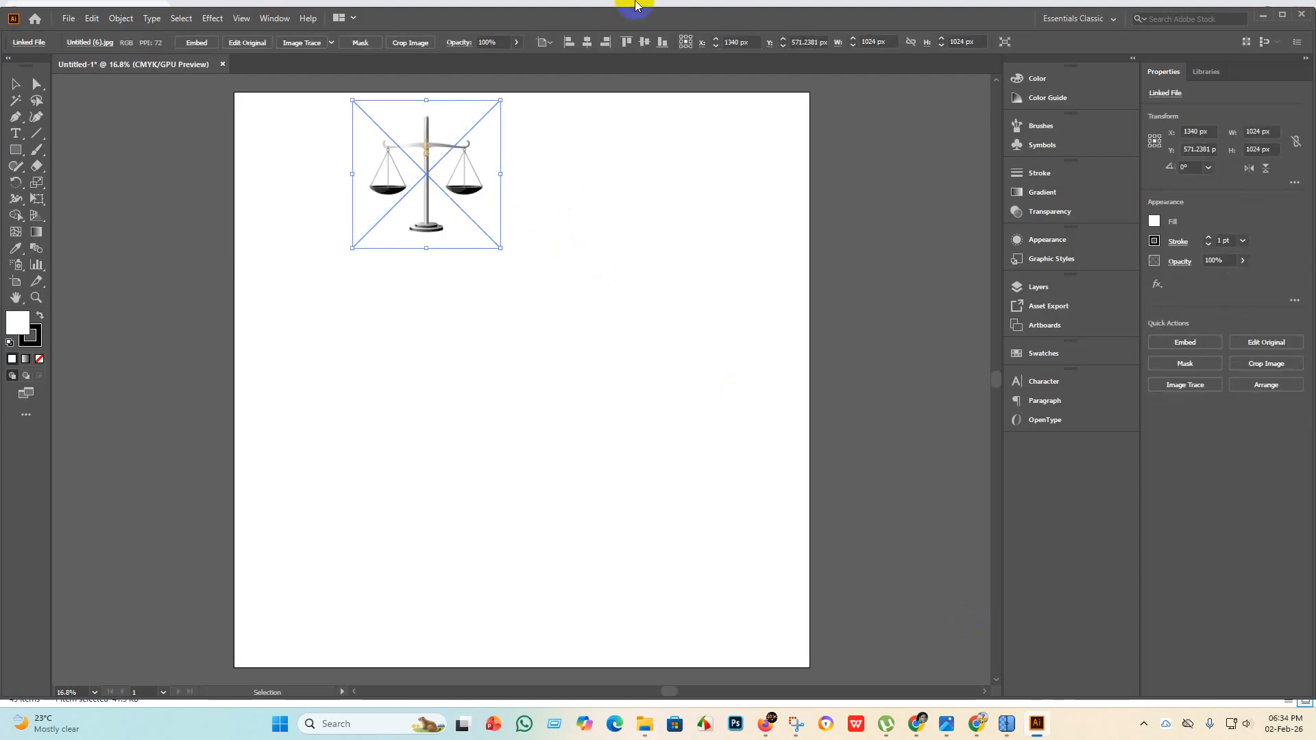
Enlarge the placed scales image proportionally to about 4002 x 4002 px and embed it in the document.
scroll(514, 331, up, 3)
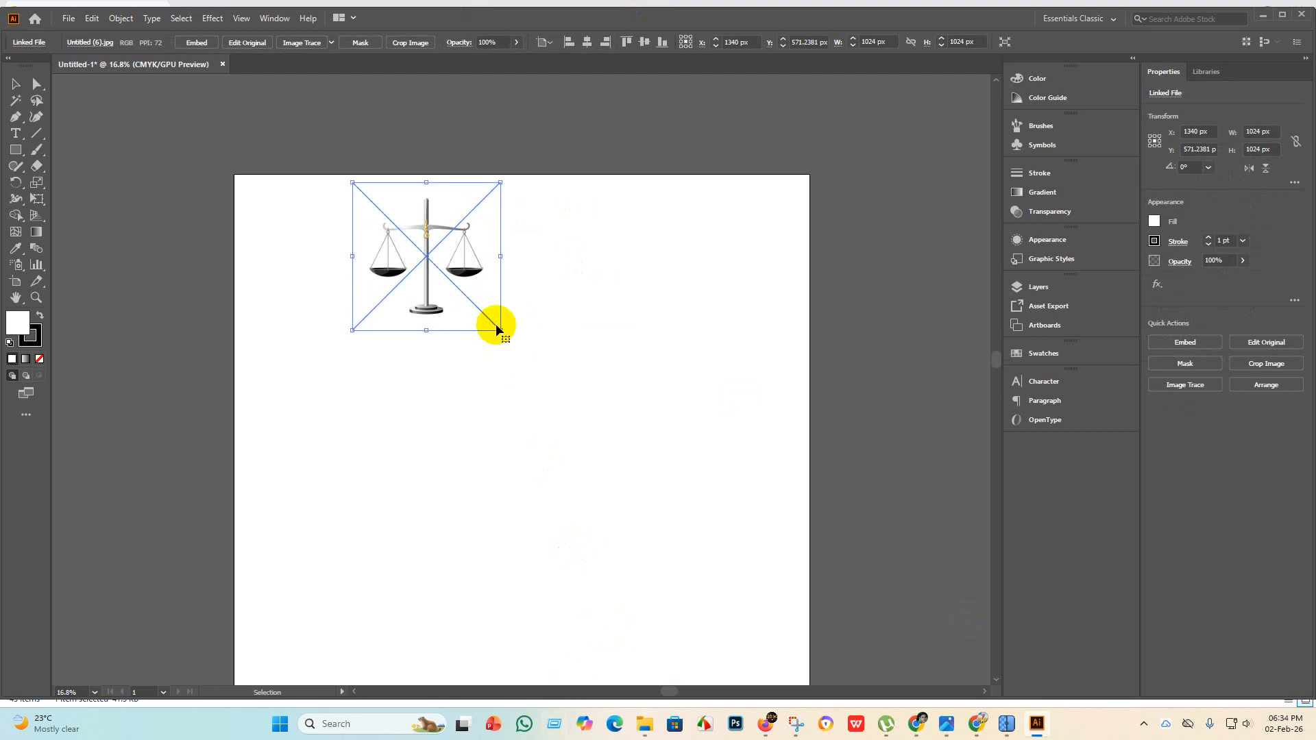
drag(500, 330, 753, 500)
scroll(763, 403, up, 8)
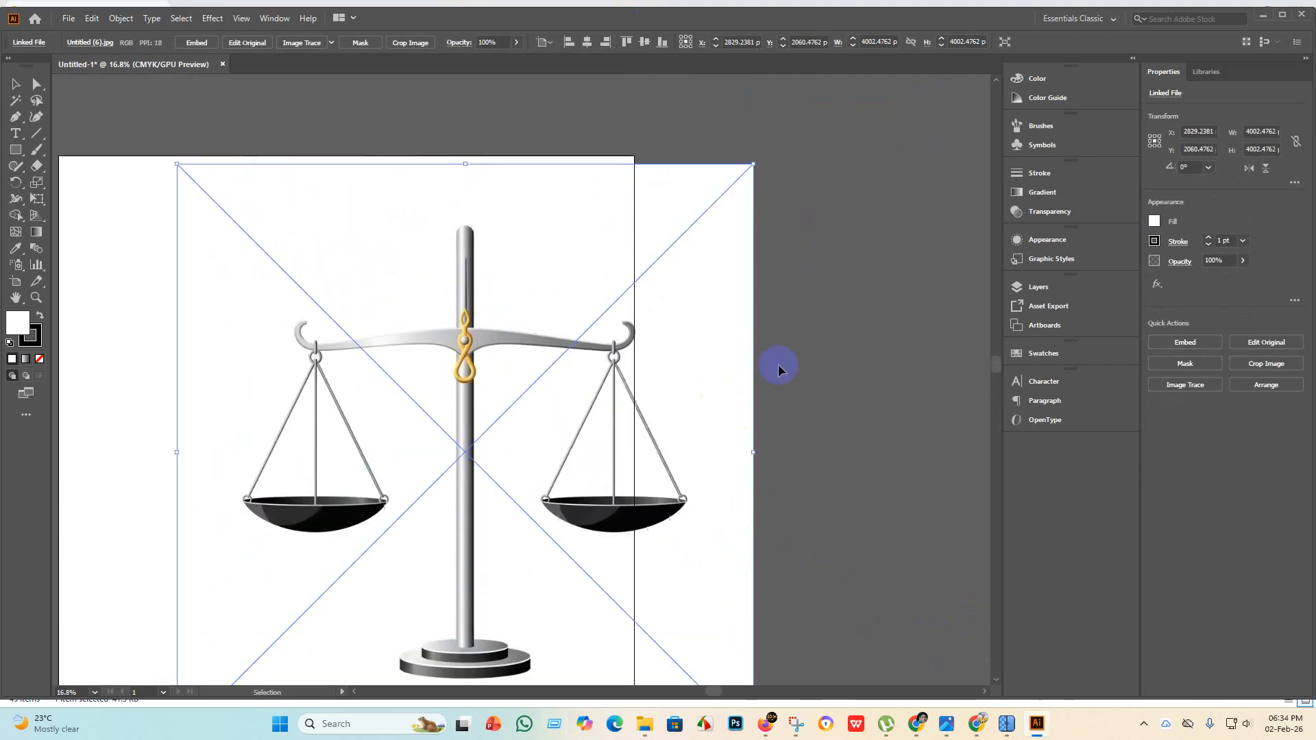
click(194, 42)
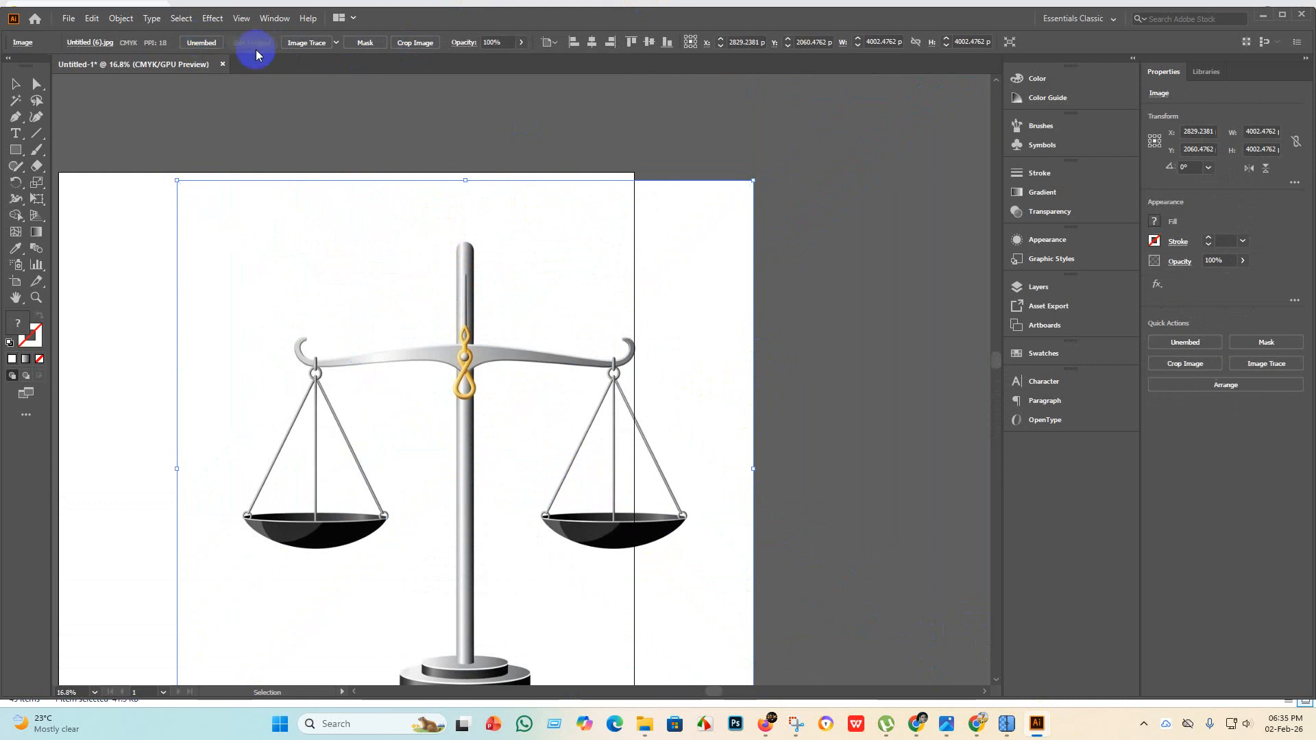
Trace the embedded scales image with the Silhouettes Image Trace preset.
click(338, 44)
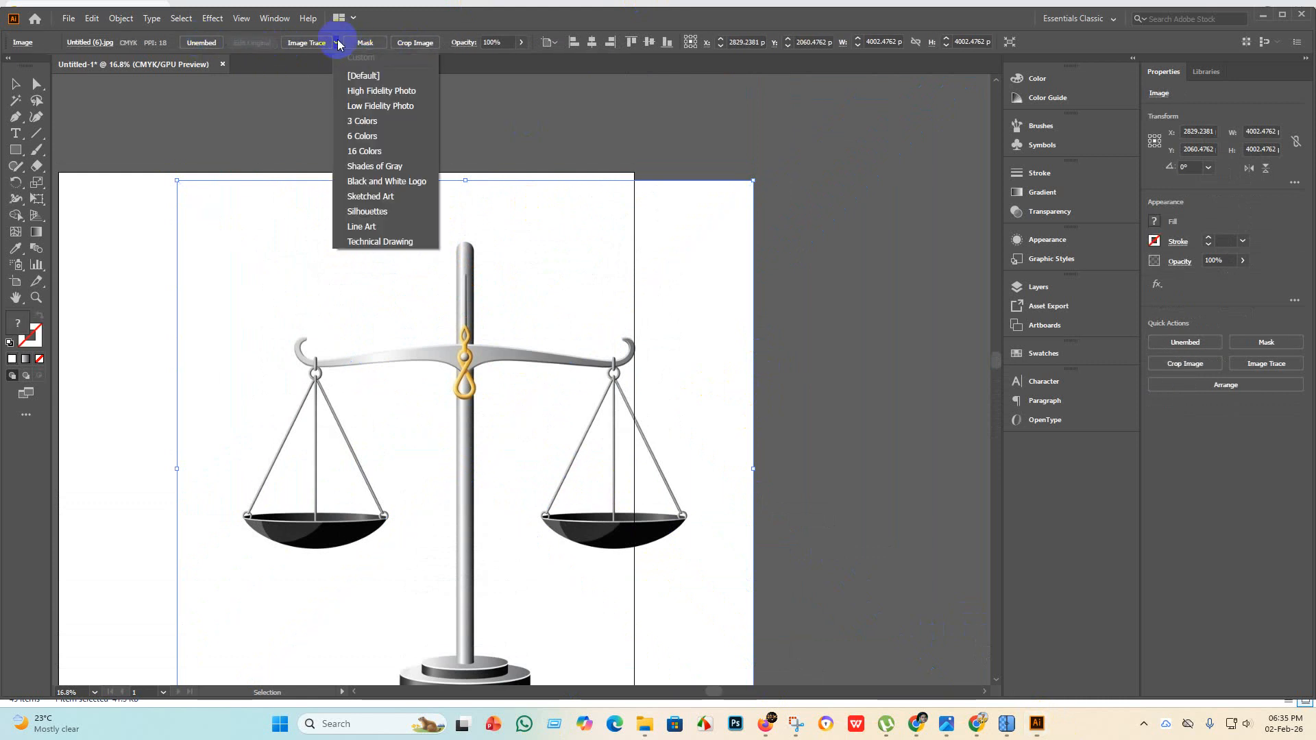
click(363, 212)
scroll(516, 414, down, 2)
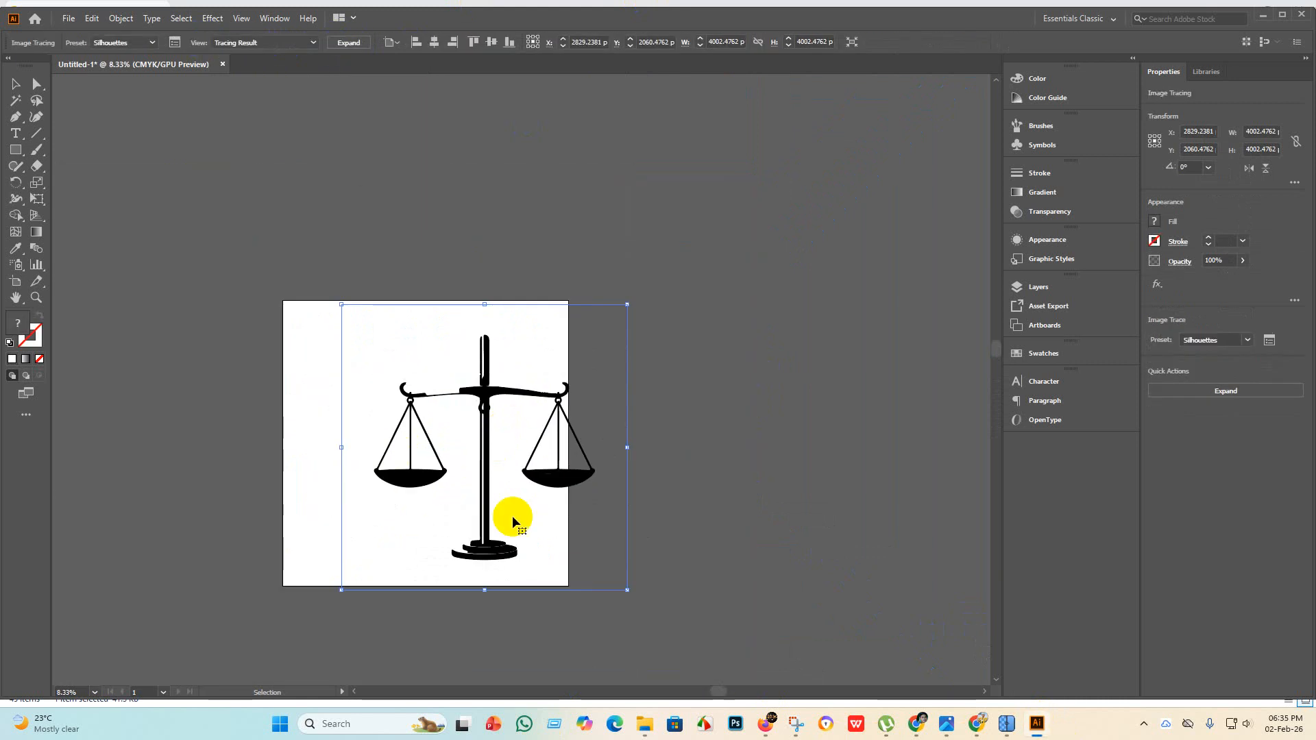
Move the traced scales onto the empty canvas above the artboard, expand the tracing into paths, and deselect it.
scroll(515, 518, up, 3)
drag(485, 502, 417, 168)
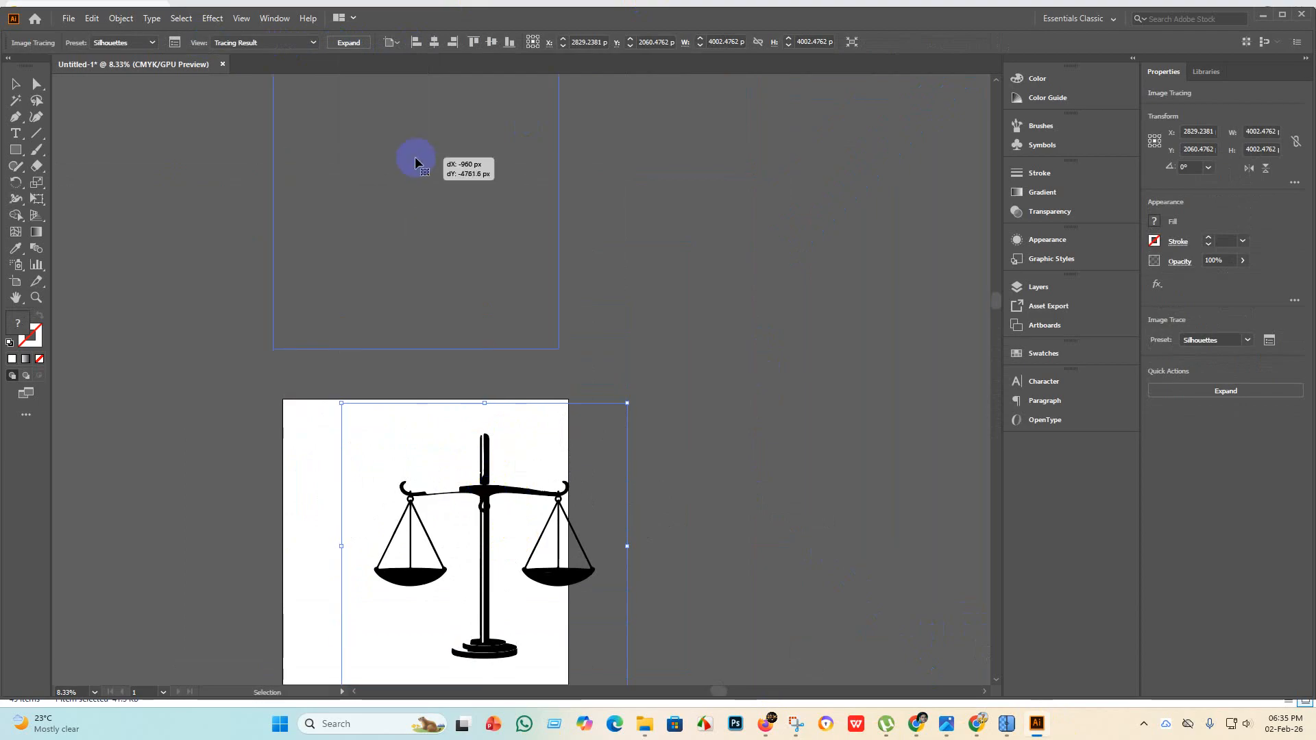
scroll(462, 352, up, 3)
click(363, 46)
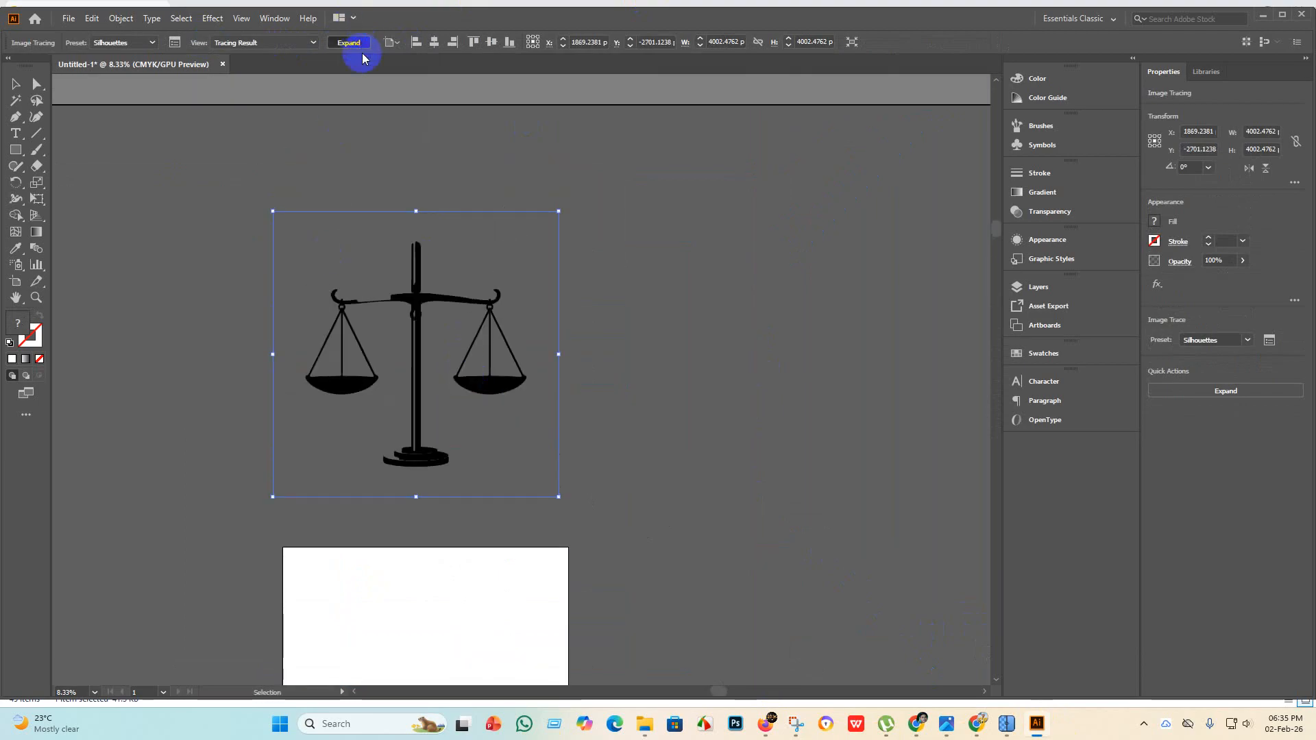
click(584, 329)
Examine the expanded scales silhouette up close, checking the beam, the central post and the pans for tracing gaps.
scroll(339, 261, up, 3)
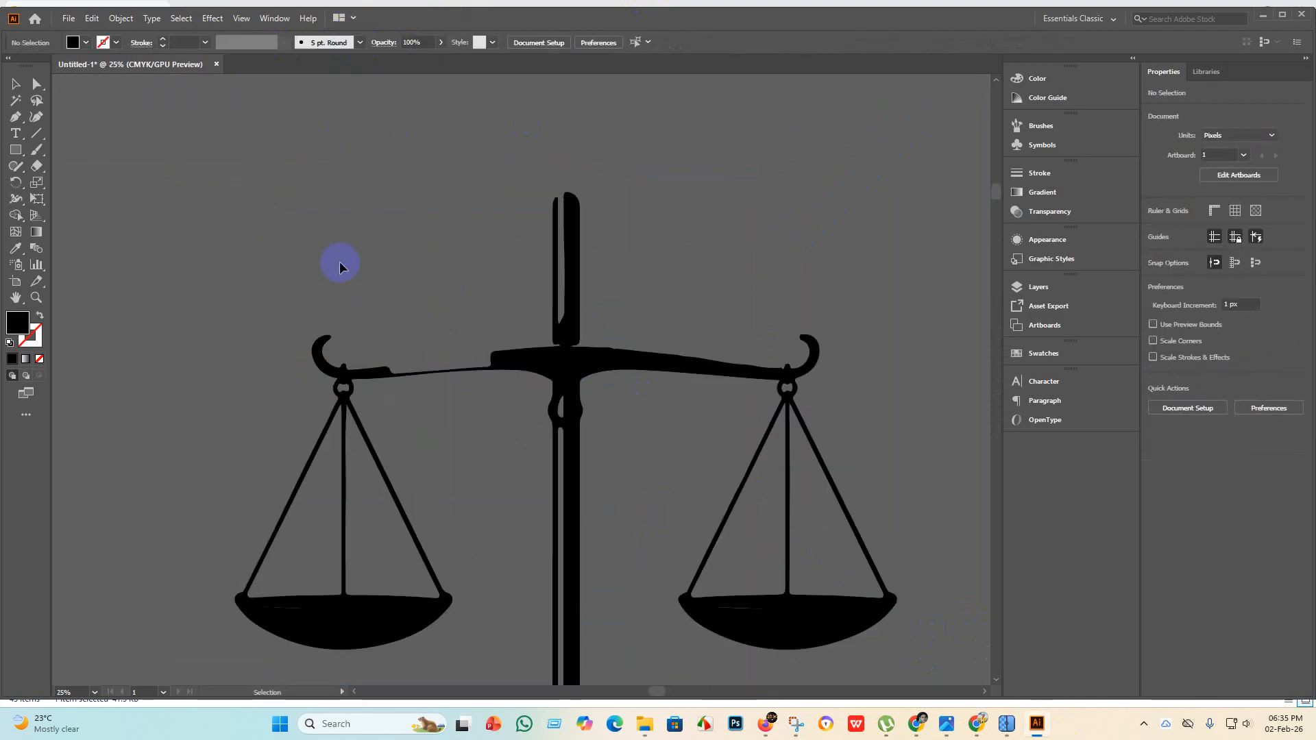
scroll(422, 372, up, 3)
scroll(416, 388, down, 3)
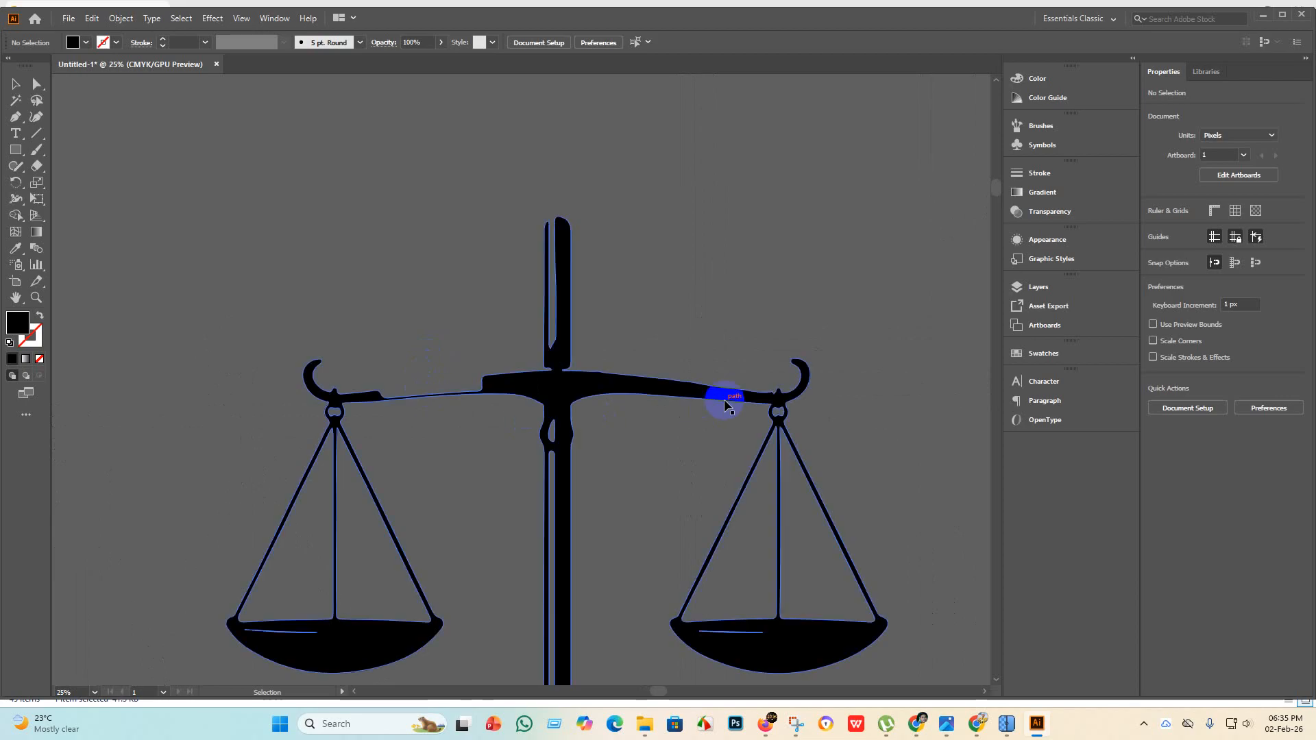
scroll(720, 396, up, 2)
scroll(285, 376, down, 2)
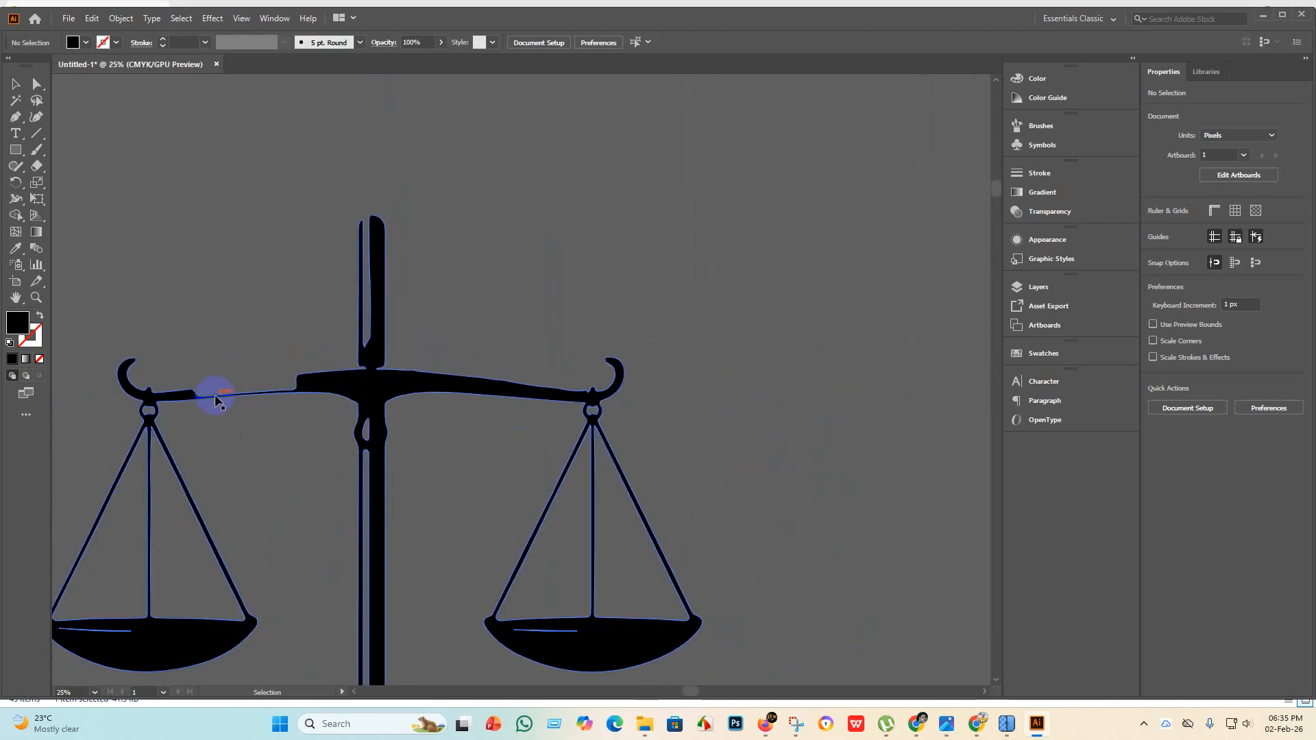
scroll(368, 248, up, 2)
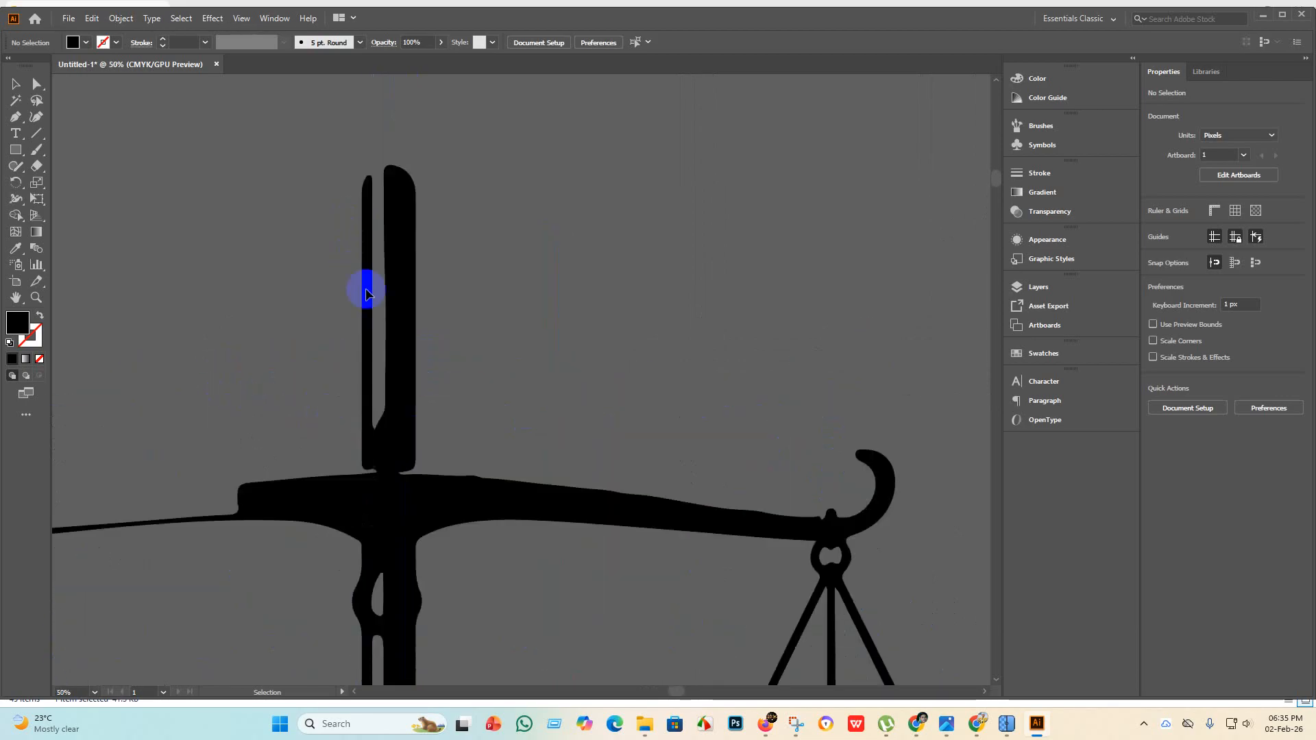
scroll(365, 289, down, 6)
scroll(389, 314, down, 5)
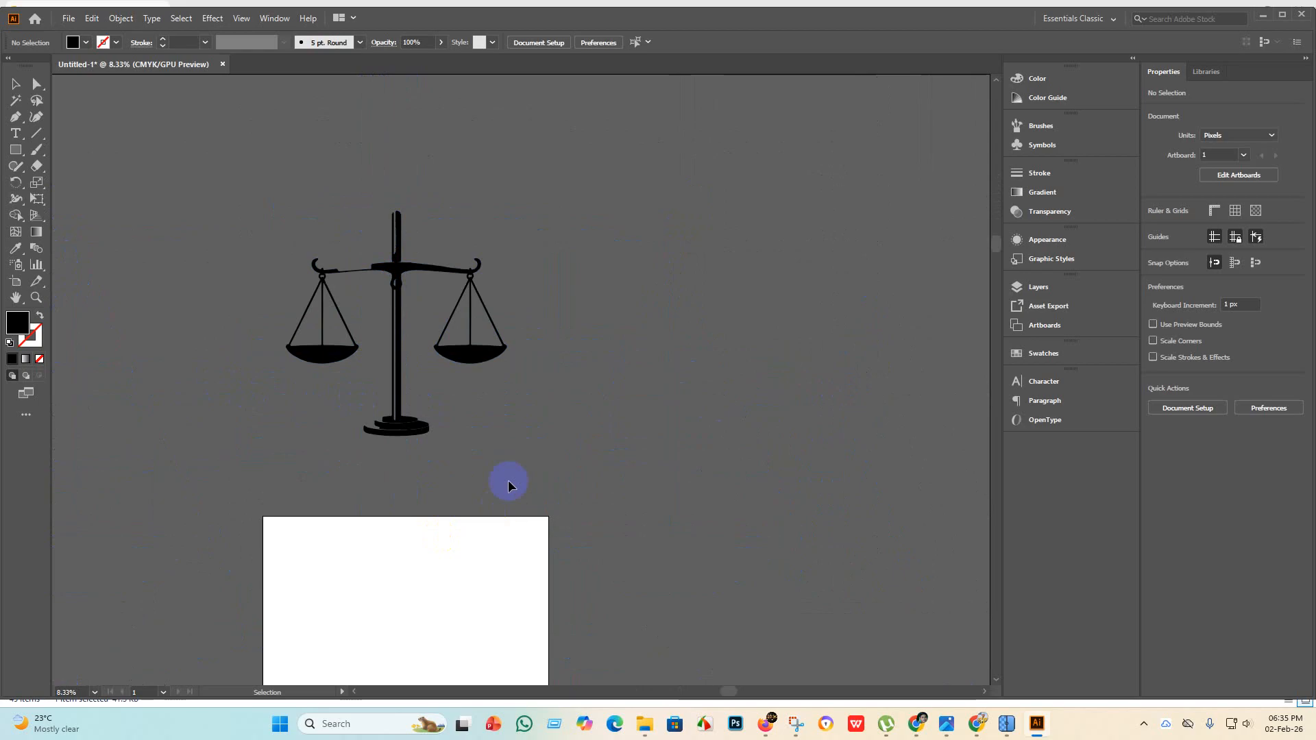
Select the whole scales silhouette and merge the gaps along its central post and base with the Shape Builder, then deselect it.
drag(508, 479, 244, 179)
click(22, 215)
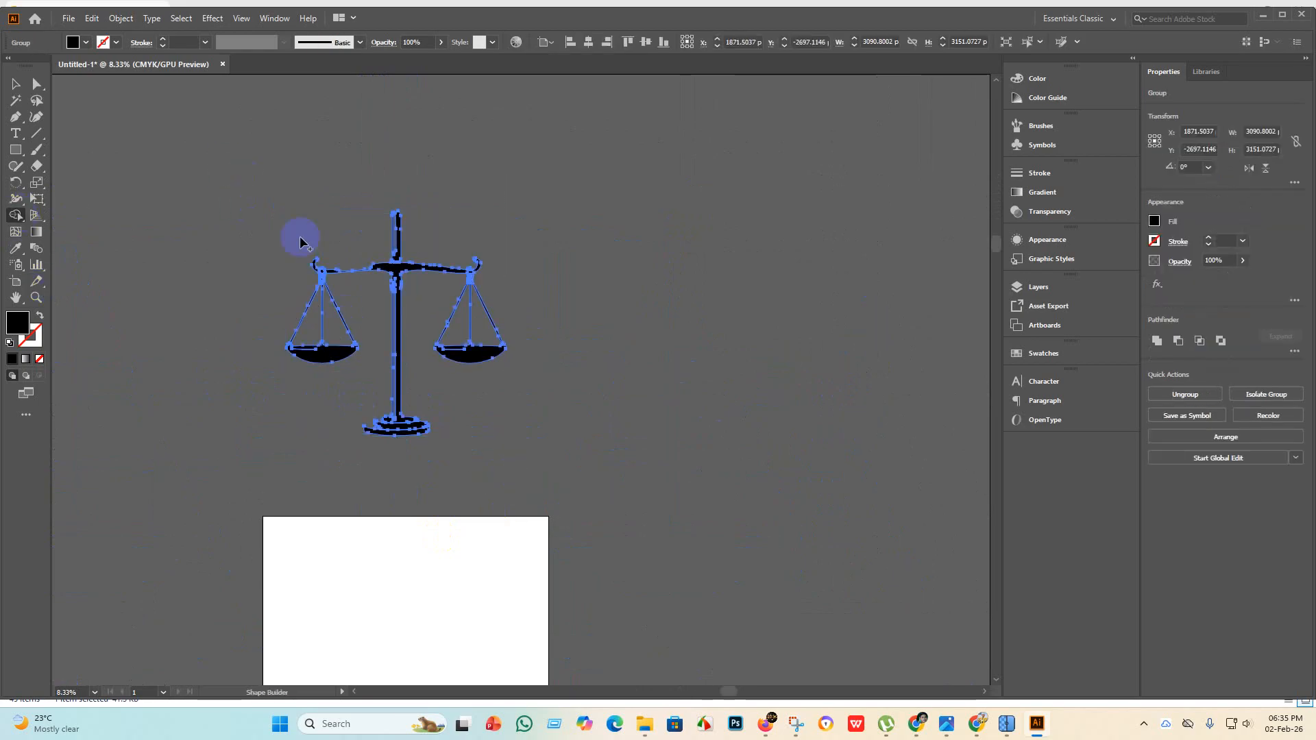
click(390, 232)
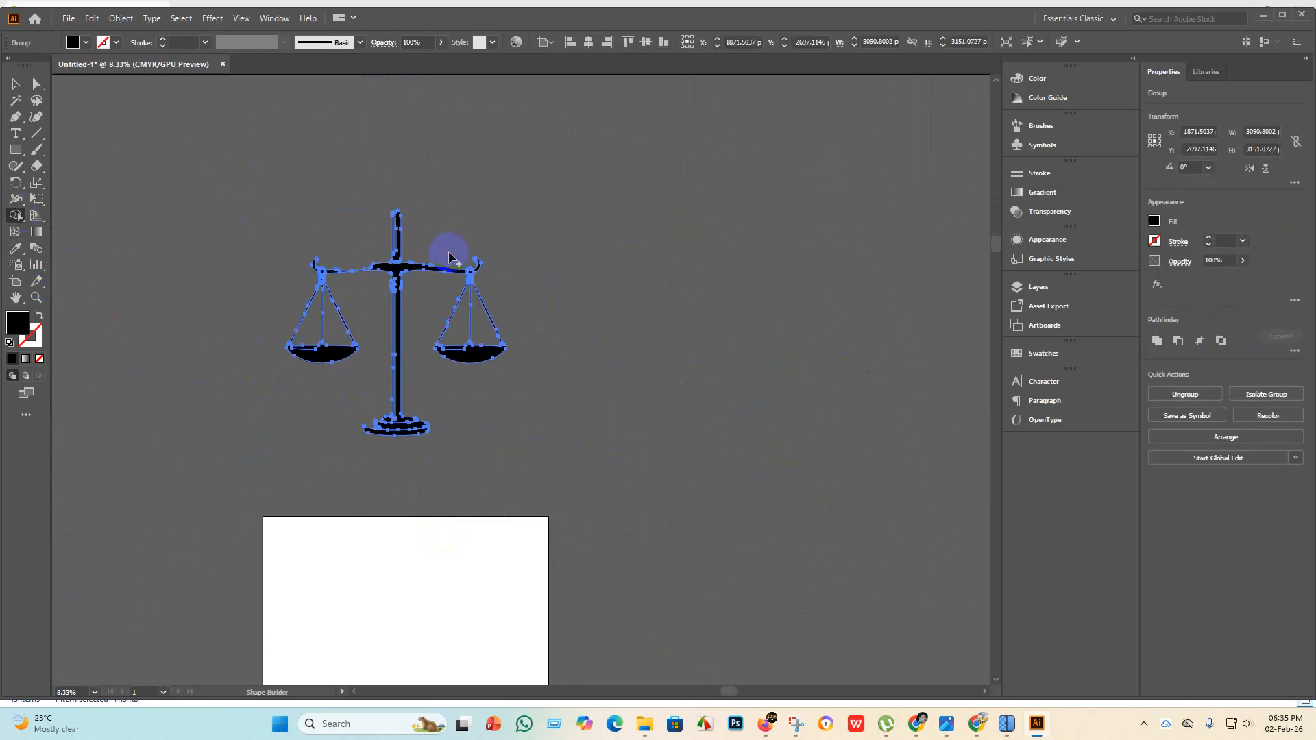
mouse_move(383, 219)
mouse_down()
mouse_move(399, 290)
mouse_move(386, 372)
mouse_up()
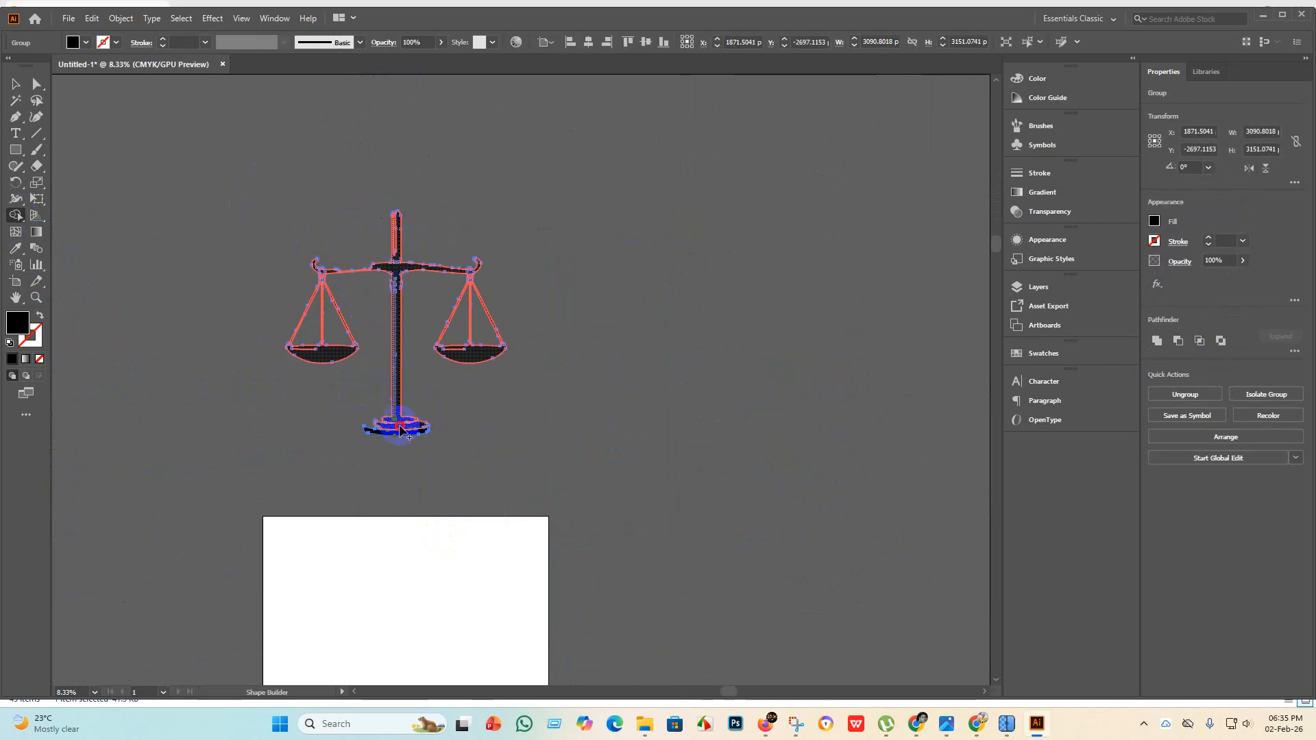
mouse_move(399, 426)
mouse_down()
mouse_move(399, 446)
mouse_move(331, 417)
mouse_up()
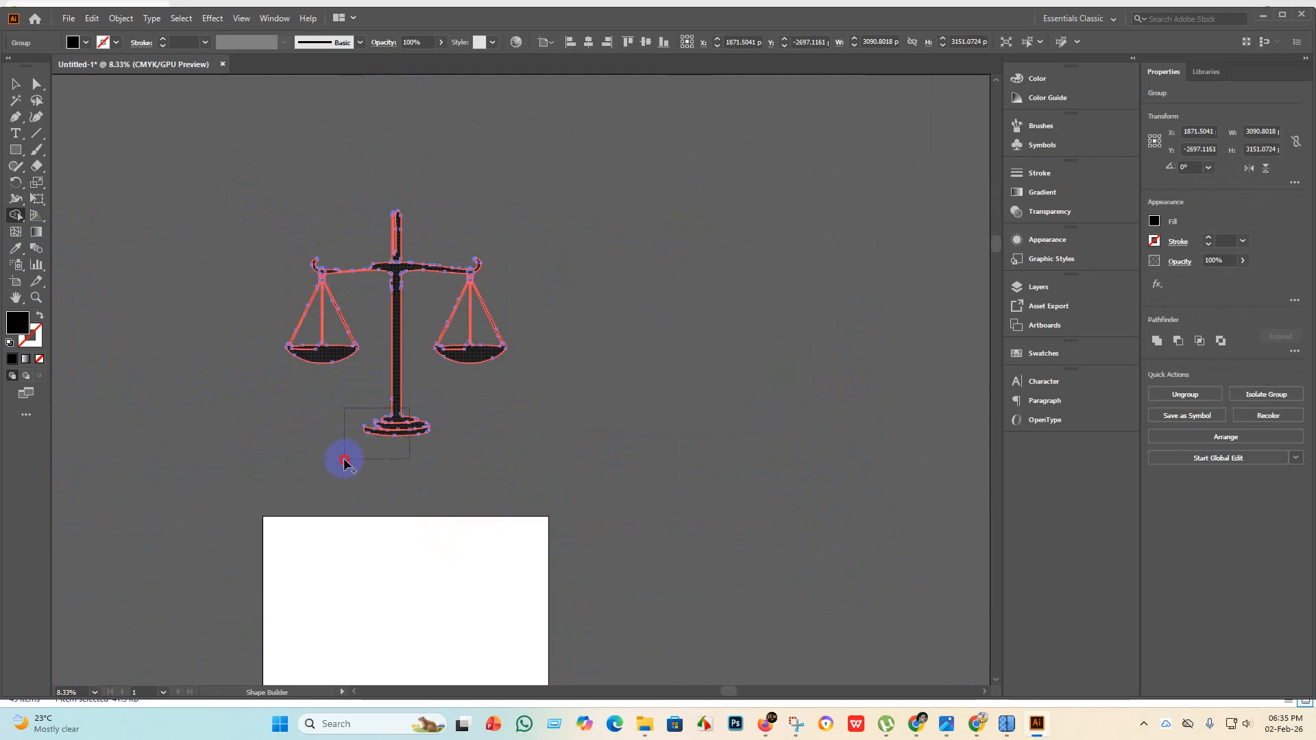
drag(344, 463, 344, 463)
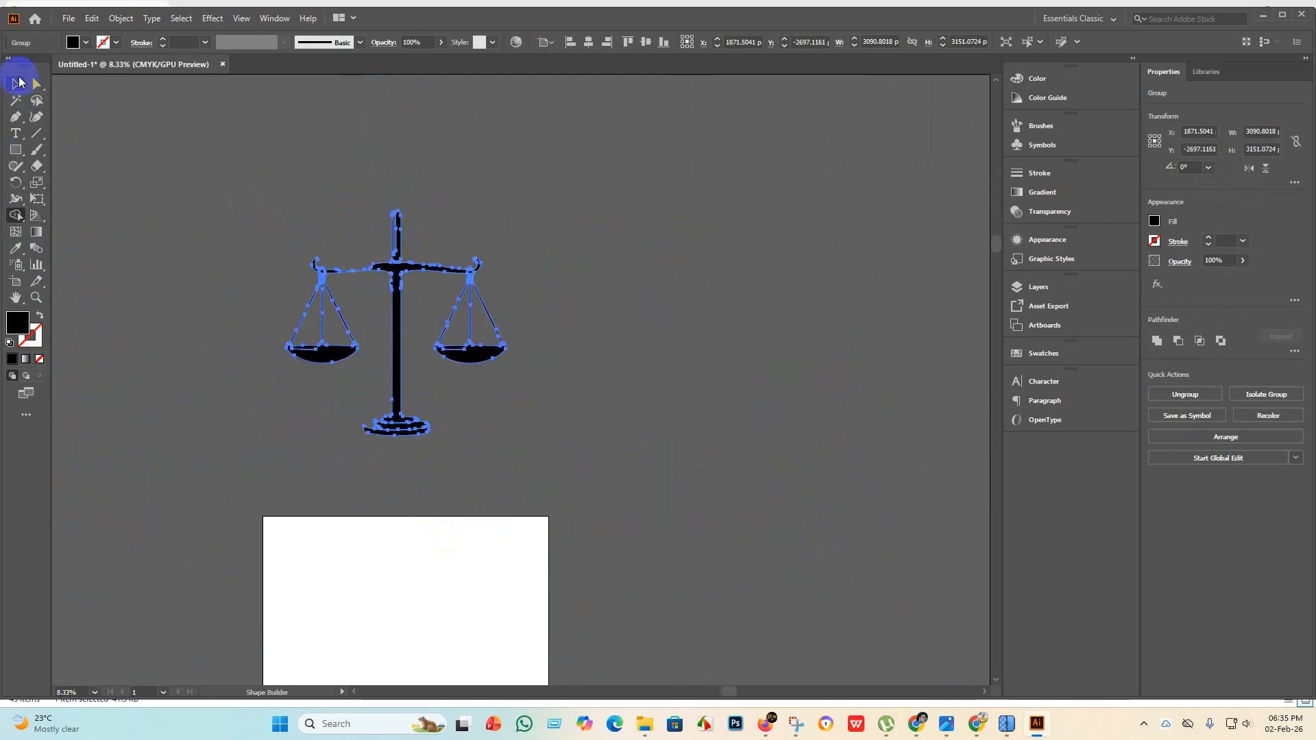
click(19, 83)
click(628, 367)
Merge the thin slits inside both pans of the scales into solid black with the Shape Builder, then deselect the artwork.
scroll(487, 352, up, 5)
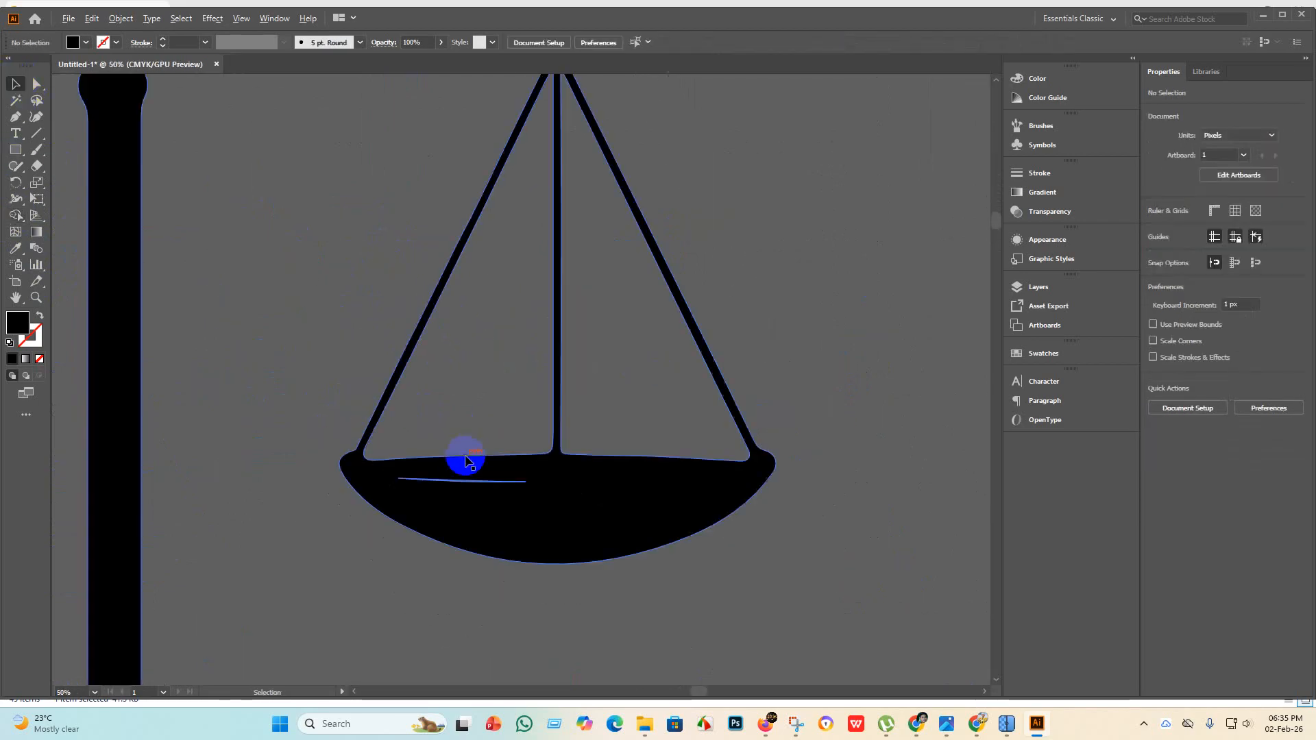
scroll(508, 532, down, 3)
click(527, 507)
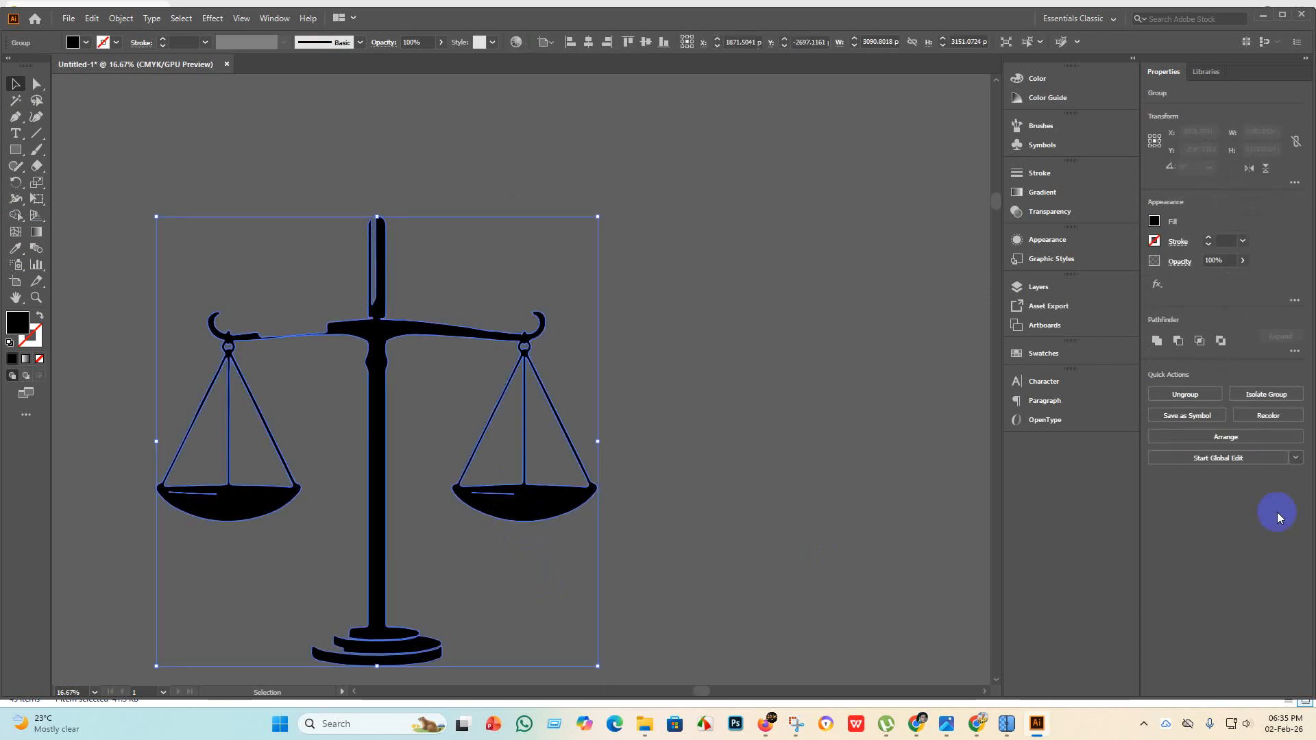
click(18, 216)
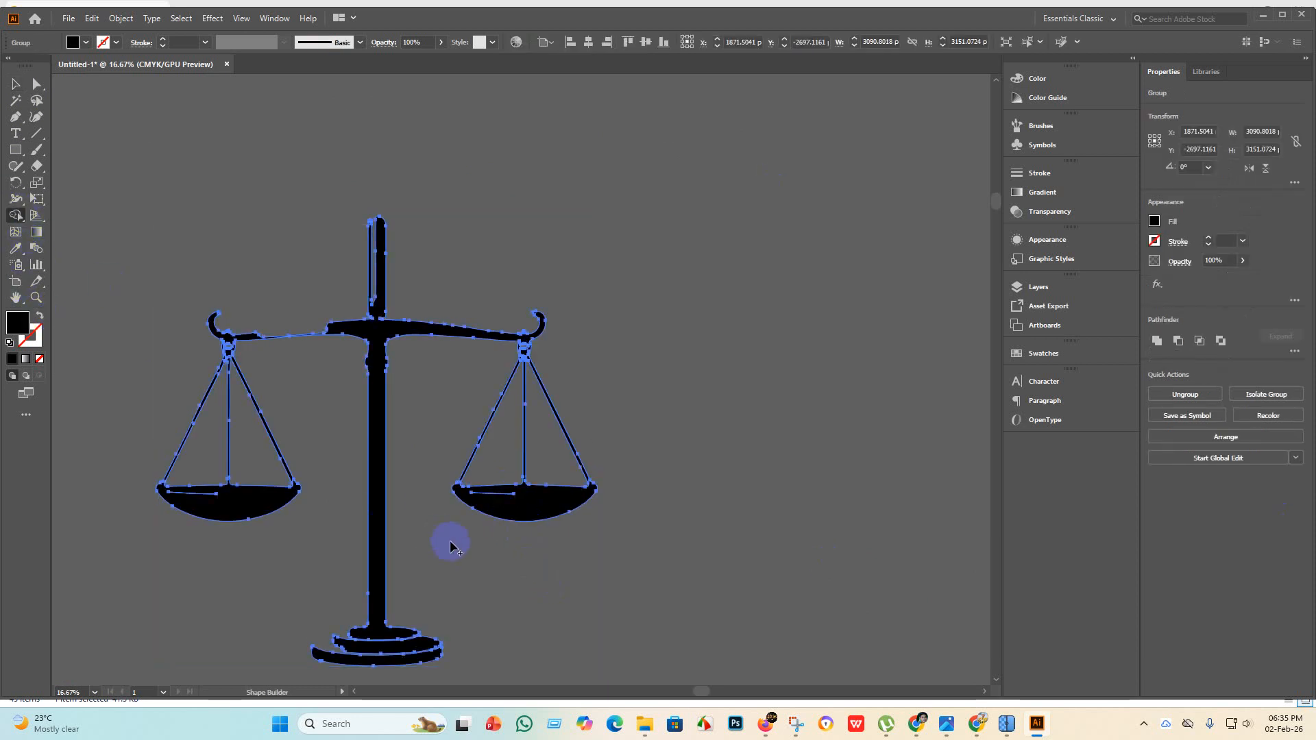
drag(506, 529, 500, 498)
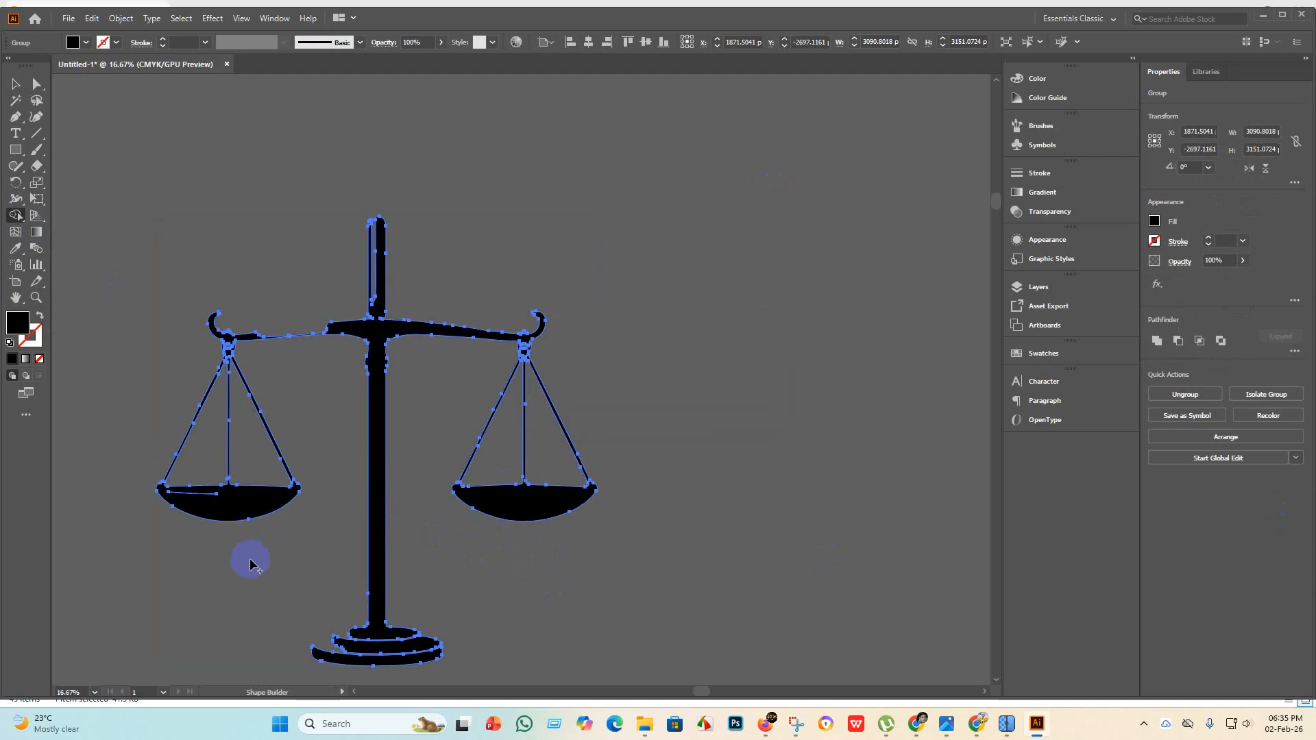
drag(248, 528, 196, 493)
mouse_move(361, 339)
mouse_down()
mouse_move(404, 274)
mouse_move(377, 261)
mouse_move(358, 285)
mouse_move(374, 276)
mouse_up()
click(14, 90)
click(511, 251)
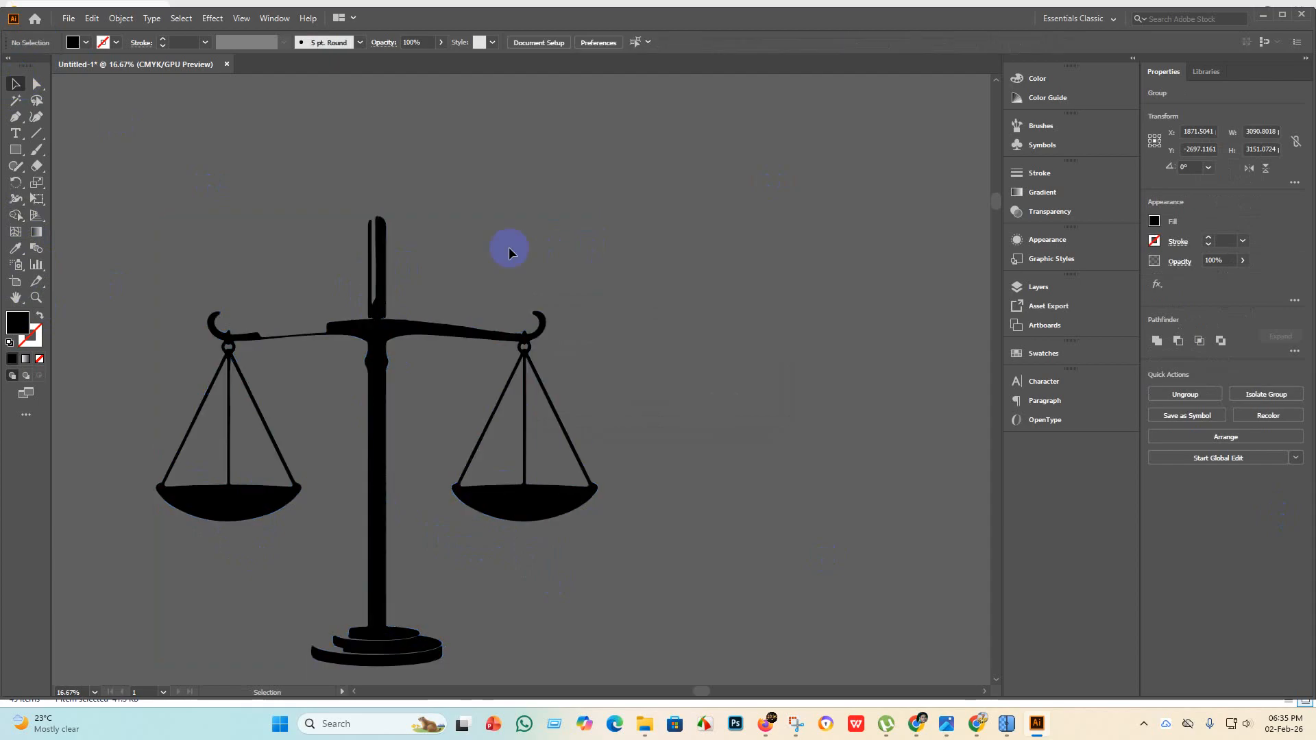
Draw a tall black ellipse of about 159 x 713 px beside the split upper end of the central post.
scroll(382, 259, up, 4)
scroll(376, 343, up, 4)
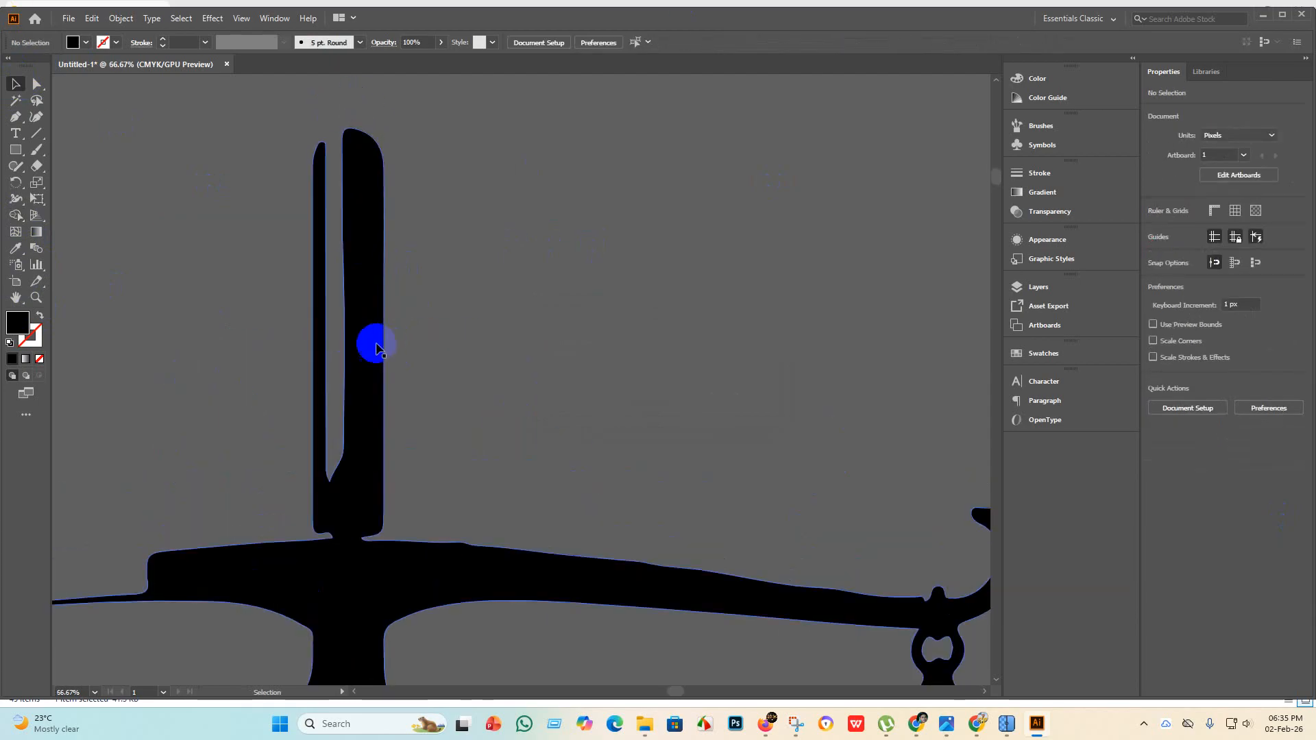
click(13, 150)
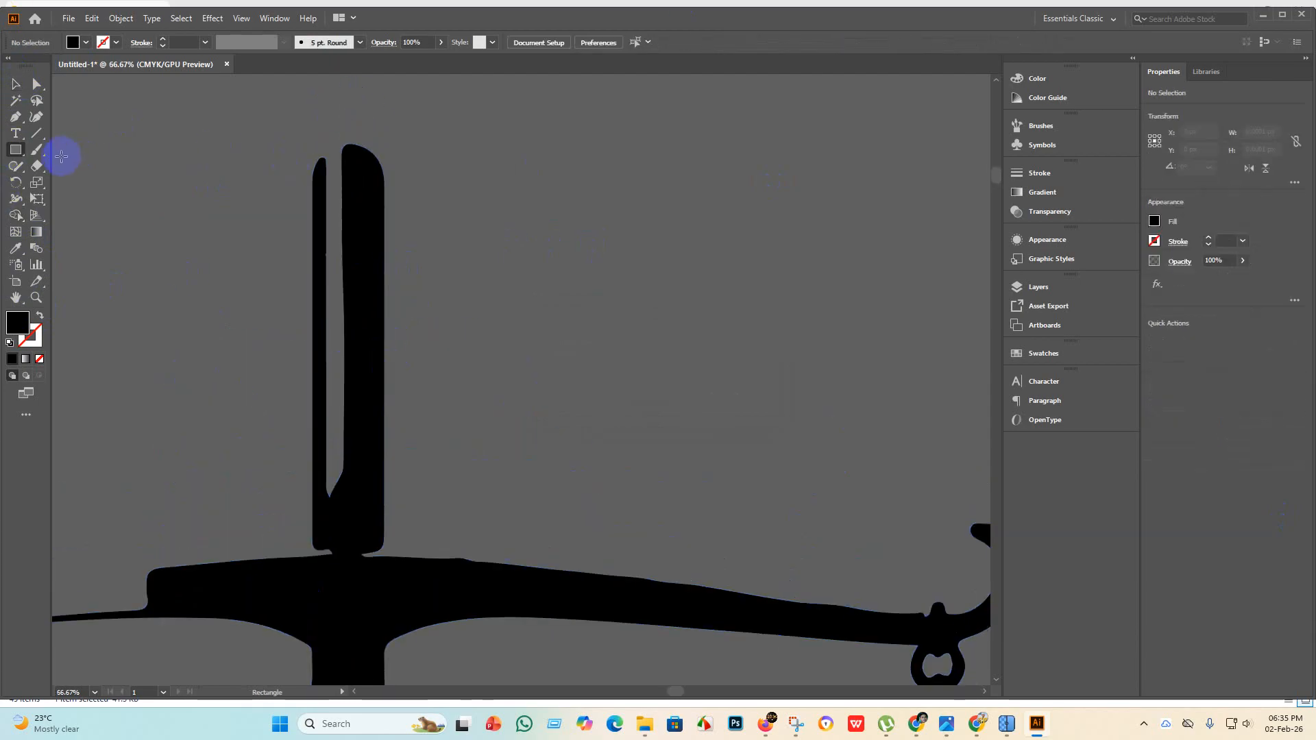
click(28, 159)
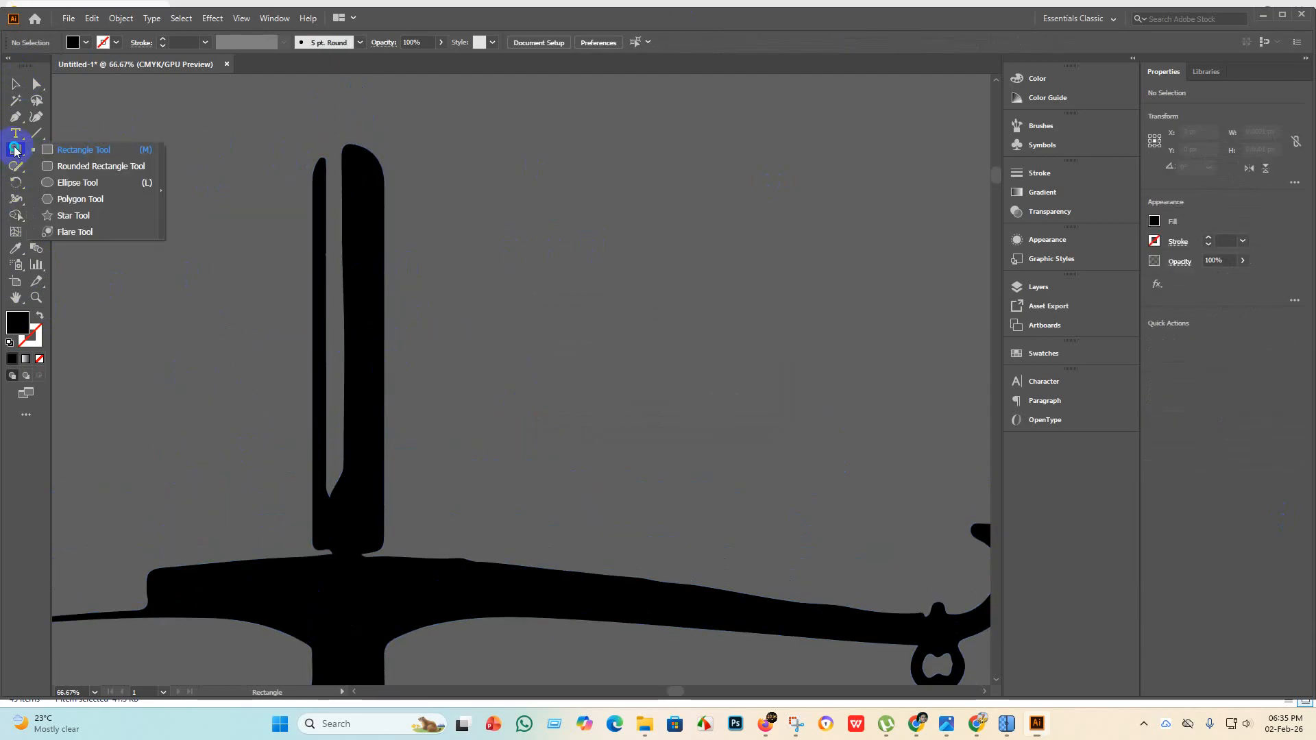
click(47, 183)
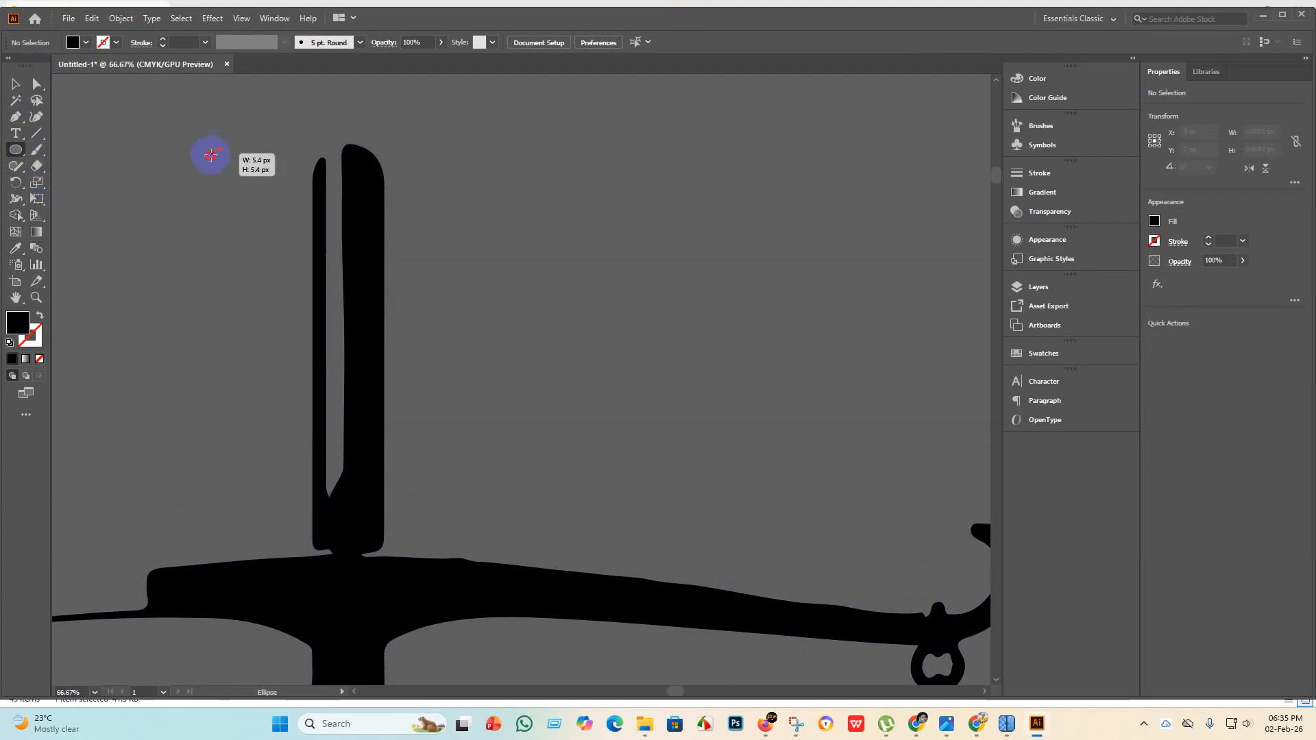
drag(211, 155, 302, 557)
click(15, 83)
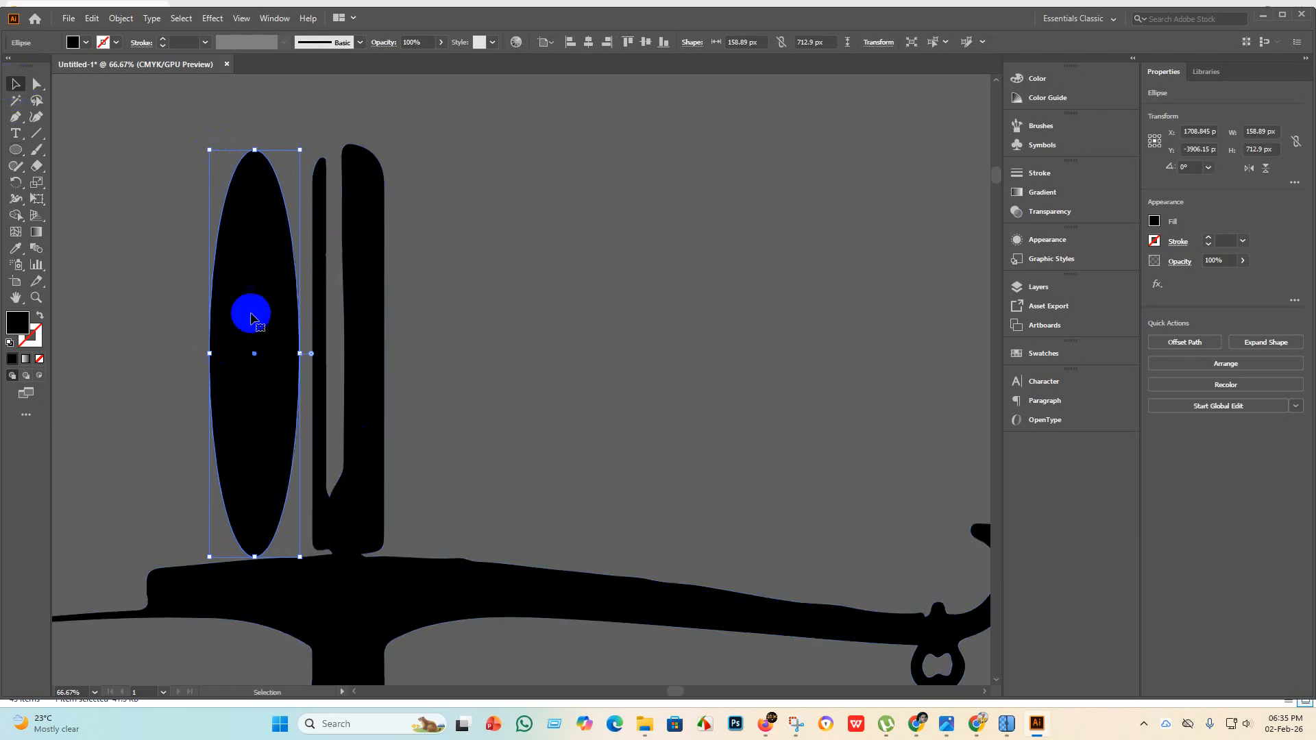
Move the tall ellipse over the split upper post, stretch it to about 764 px tall, and widen it slightly to cover the gap.
drag(251, 317, 340, 258)
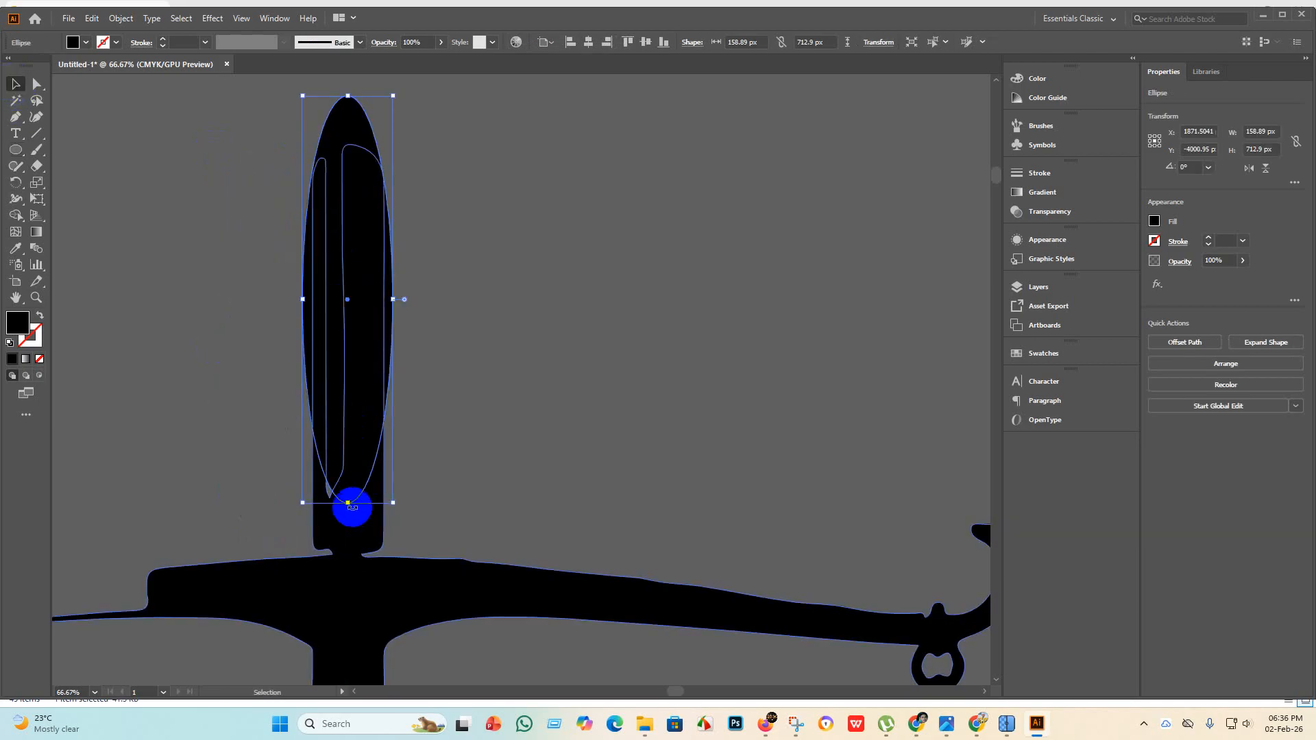
drag(348, 503, 344, 534)
click(509, 466)
click(315, 329)
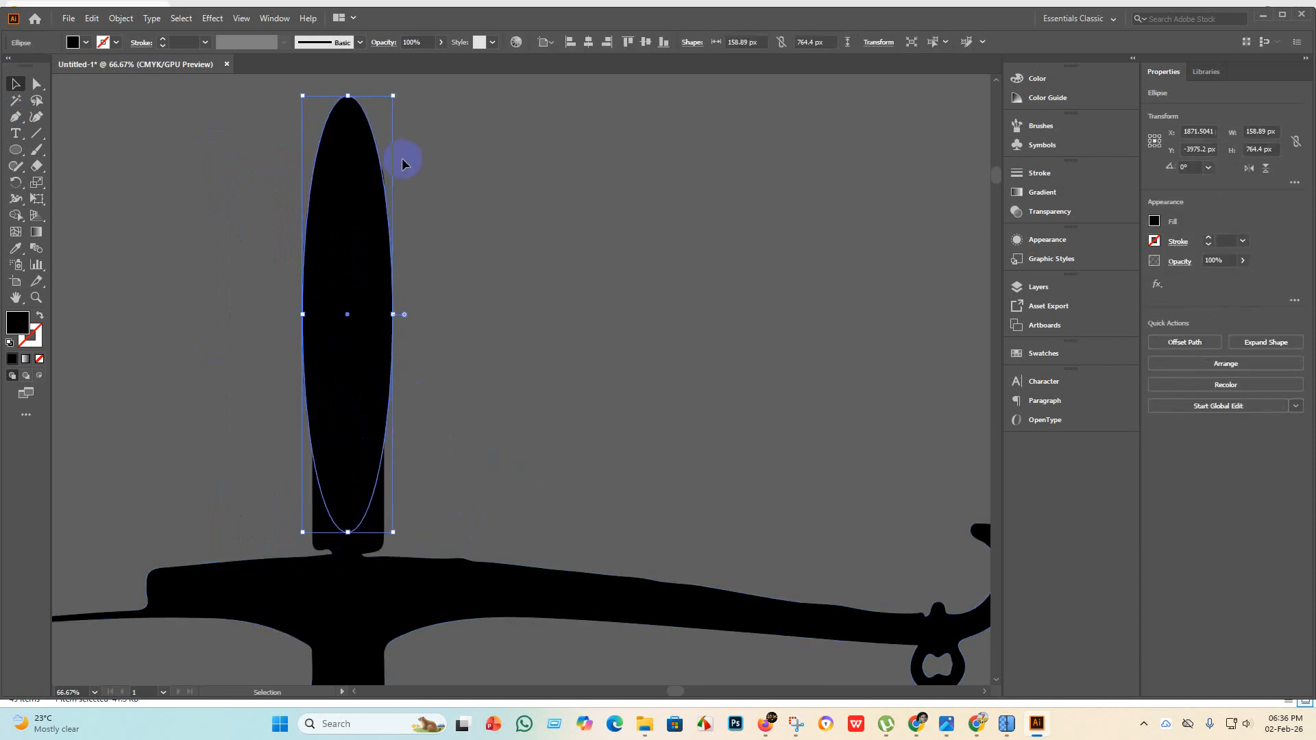
drag(396, 317, 405, 314)
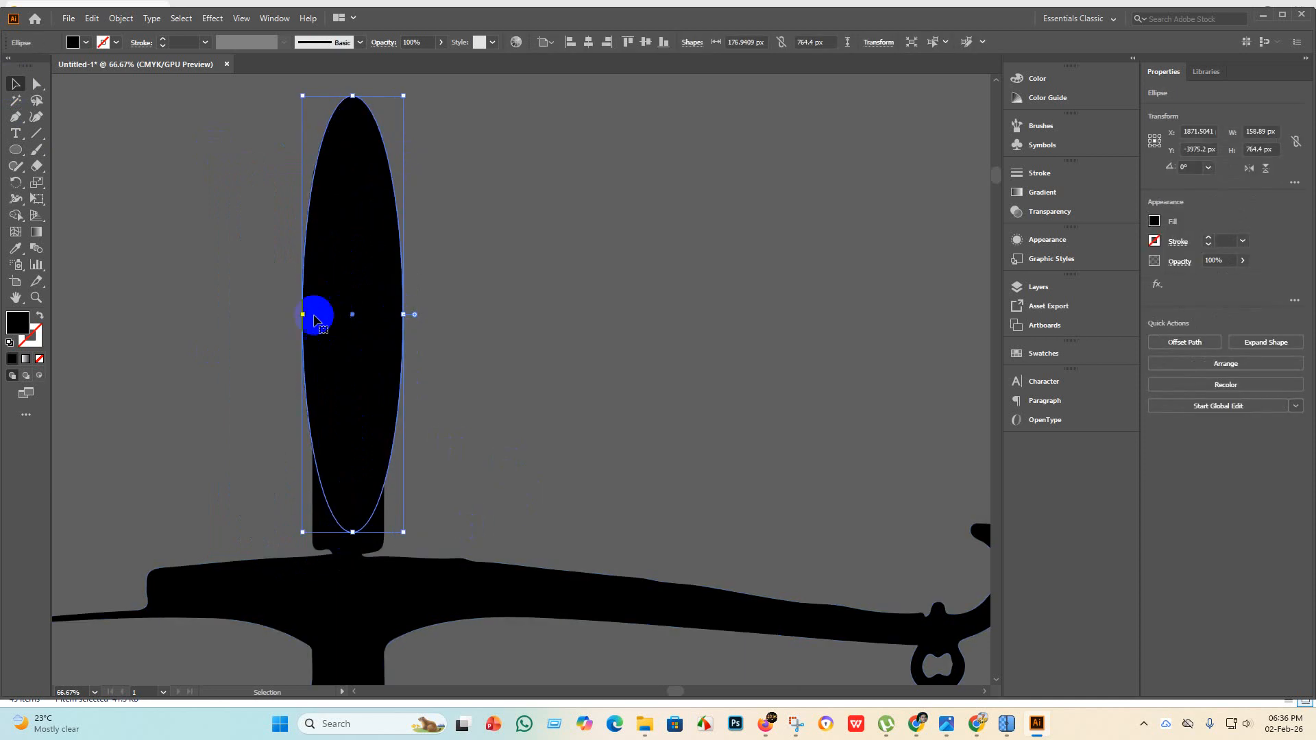
drag(300, 316, 296, 316)
click(480, 372)
mouse_move(376, 370)
mouse_down()
mouse_move(361, 372)
mouse_move(374, 376)
mouse_up()
click(501, 392)
Merge the tall ellipse and the upper post into the scales silhouette with the Shape Builder, then deselect the artwork.
scroll(492, 397, down, 3)
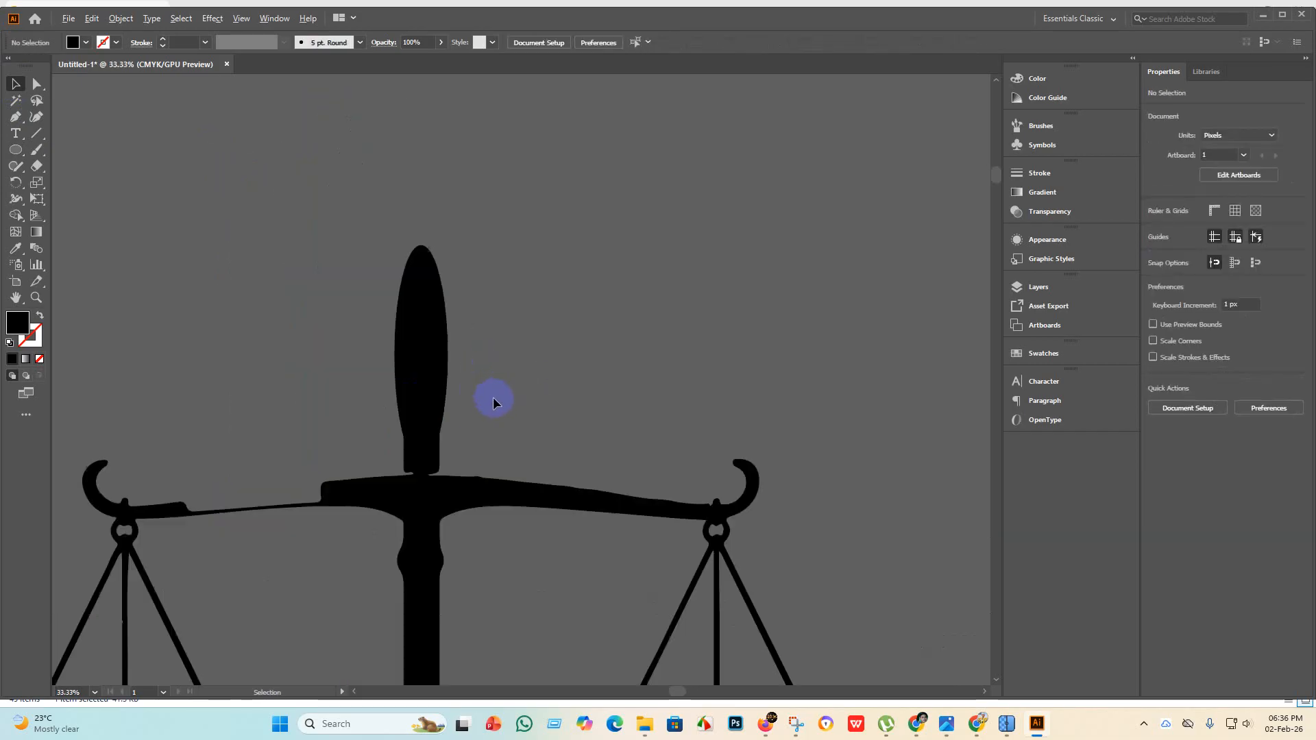
scroll(416, 587, up, 3)
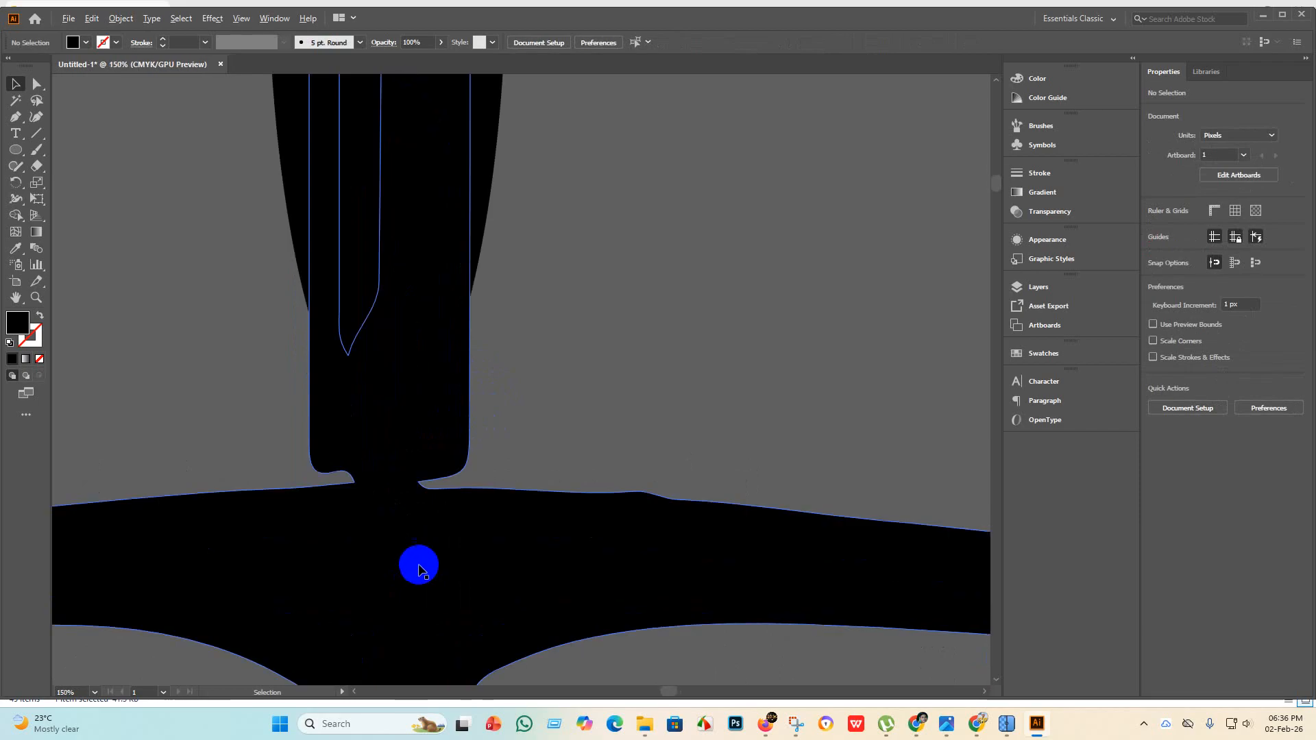
scroll(400, 517, down, 3)
scroll(430, 508, down, 3)
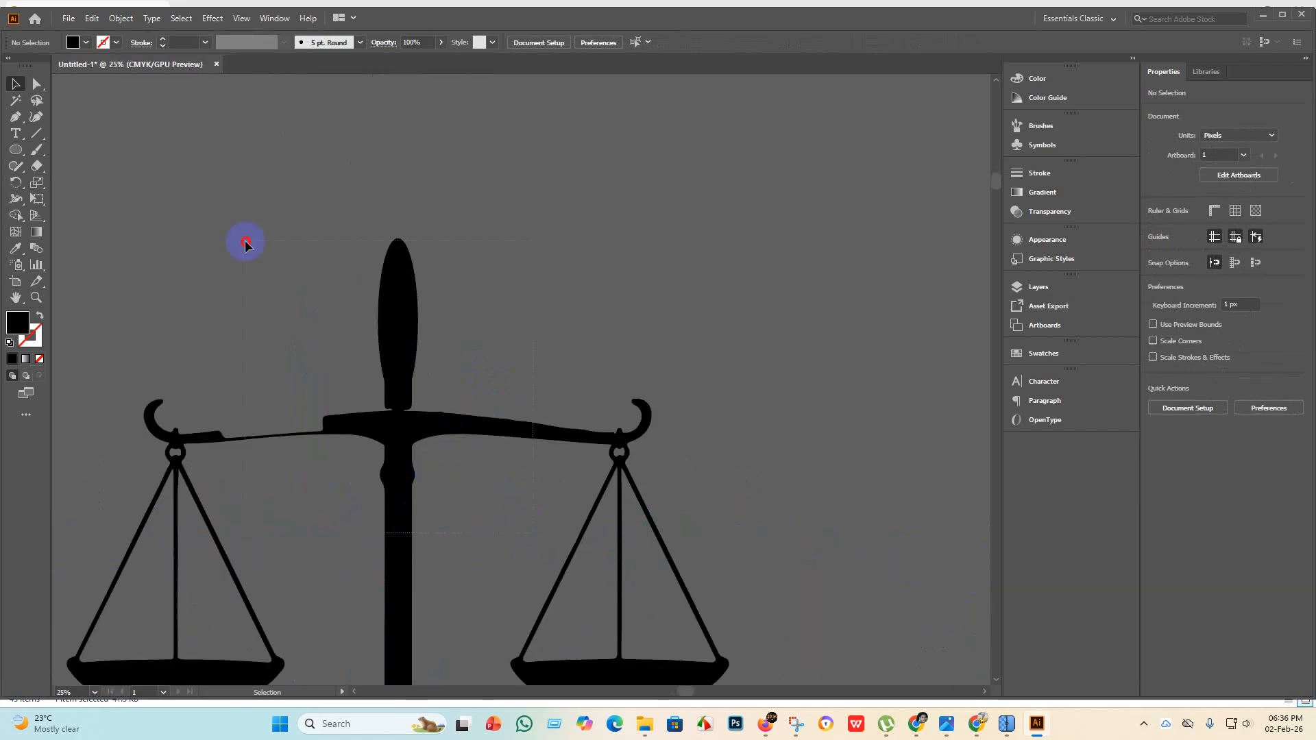
drag(533, 533, 245, 243)
click(13, 216)
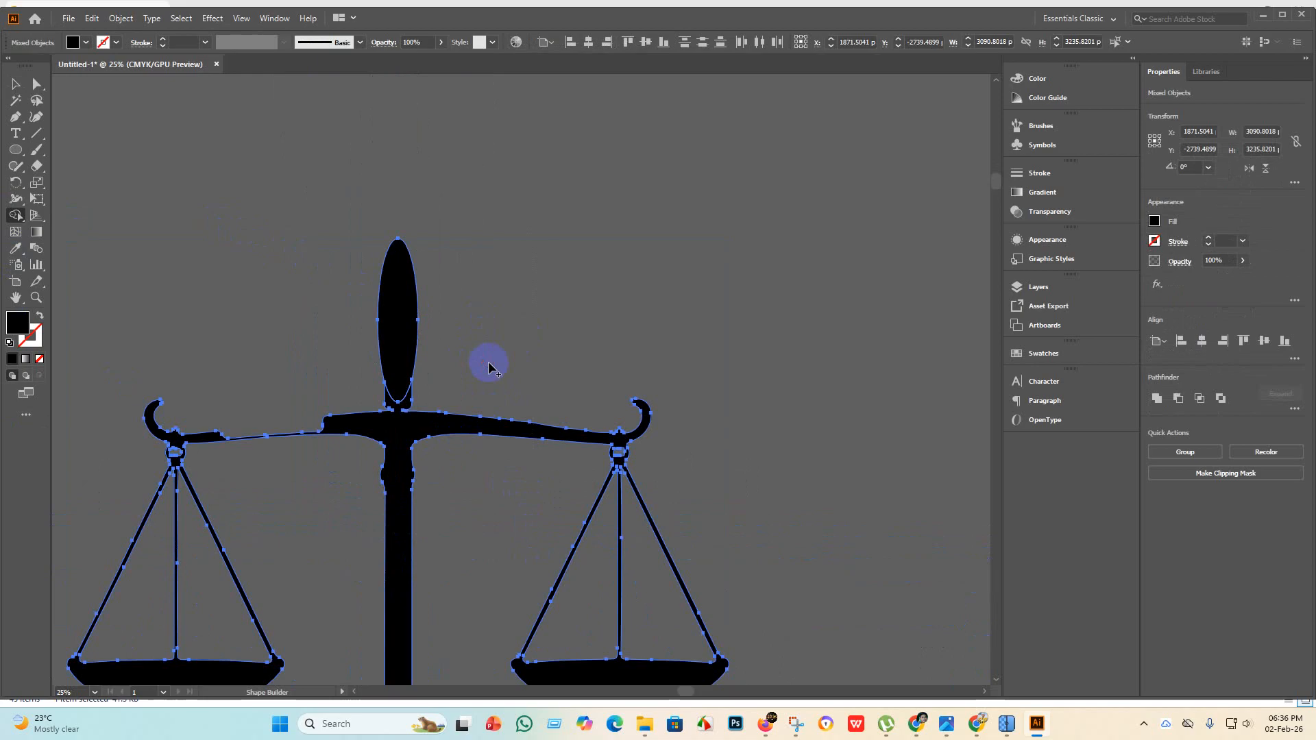
drag(316, 345, 498, 472)
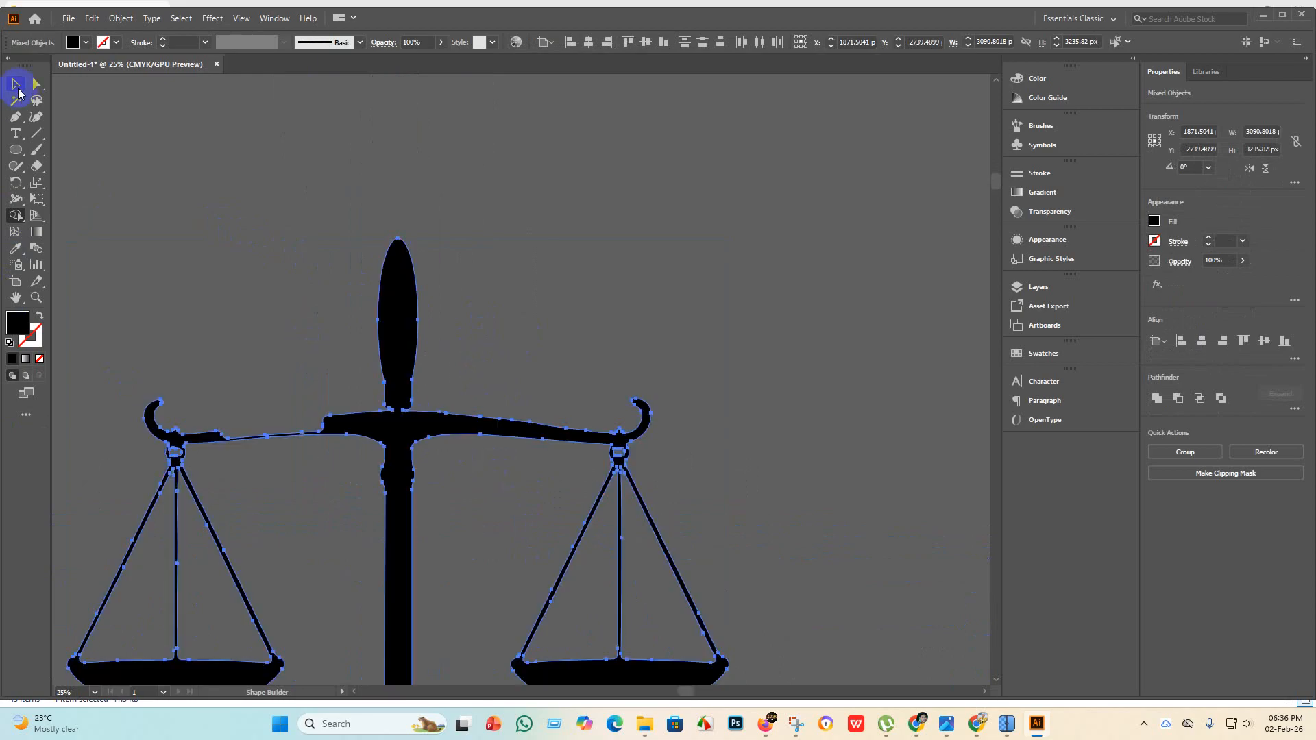
click(18, 88)
click(619, 504)
scroll(414, 431, up, 5)
scroll(461, 495, down, 5)
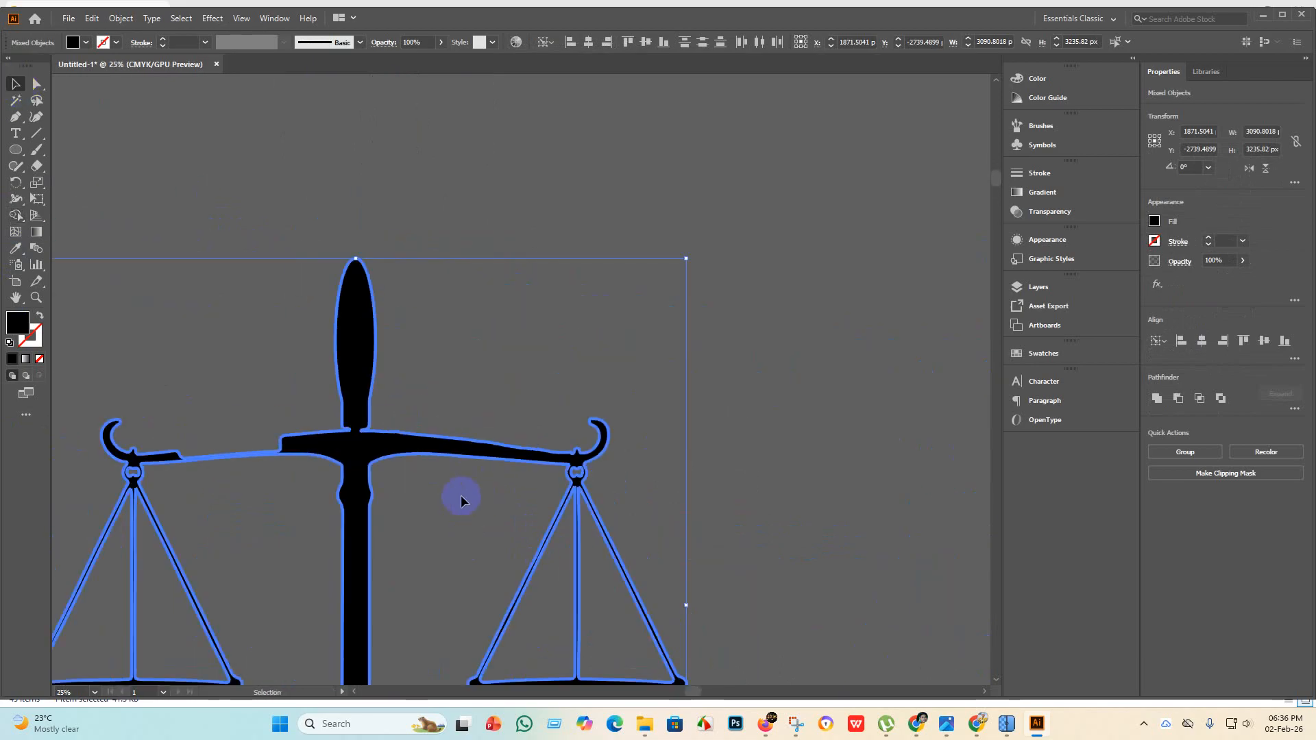
click(949, 465)
Draw a flat black ellipse of about 777 x 71 px across the thin section of the beam's left arm.
scroll(384, 464, up, 4)
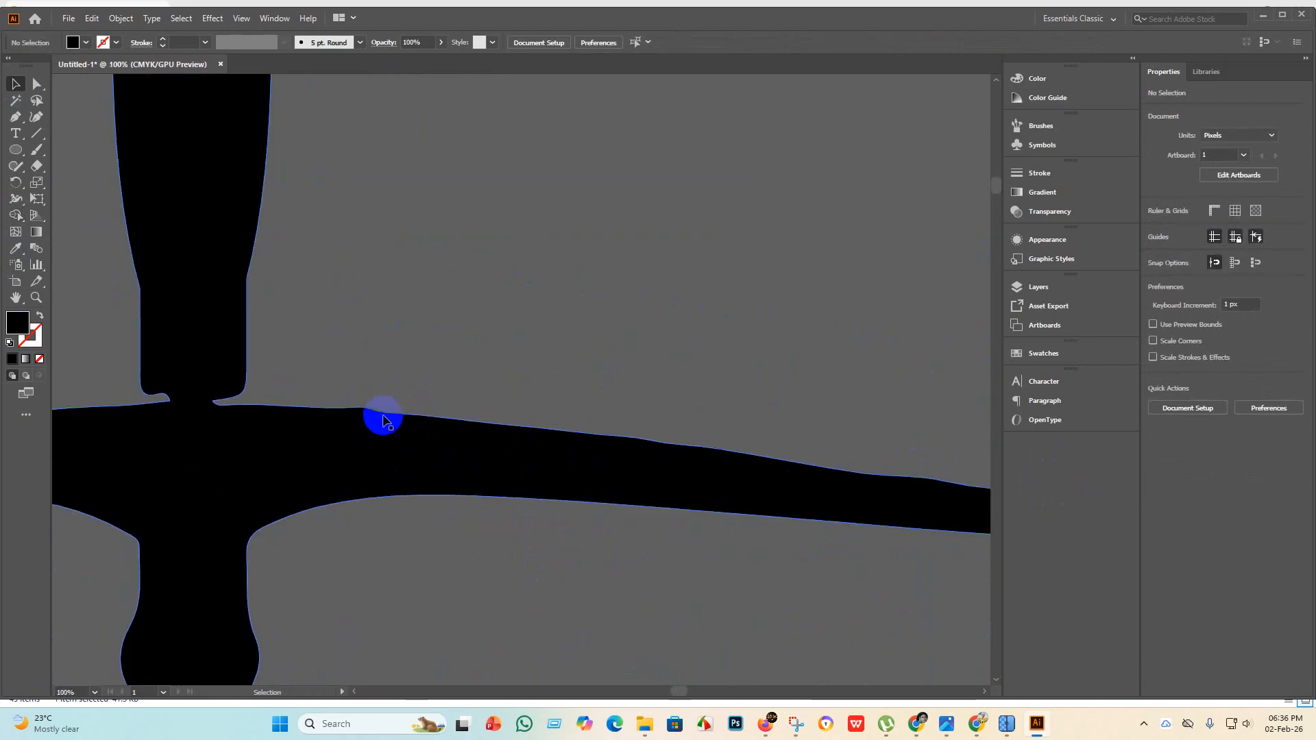
scroll(383, 505, down, 4)
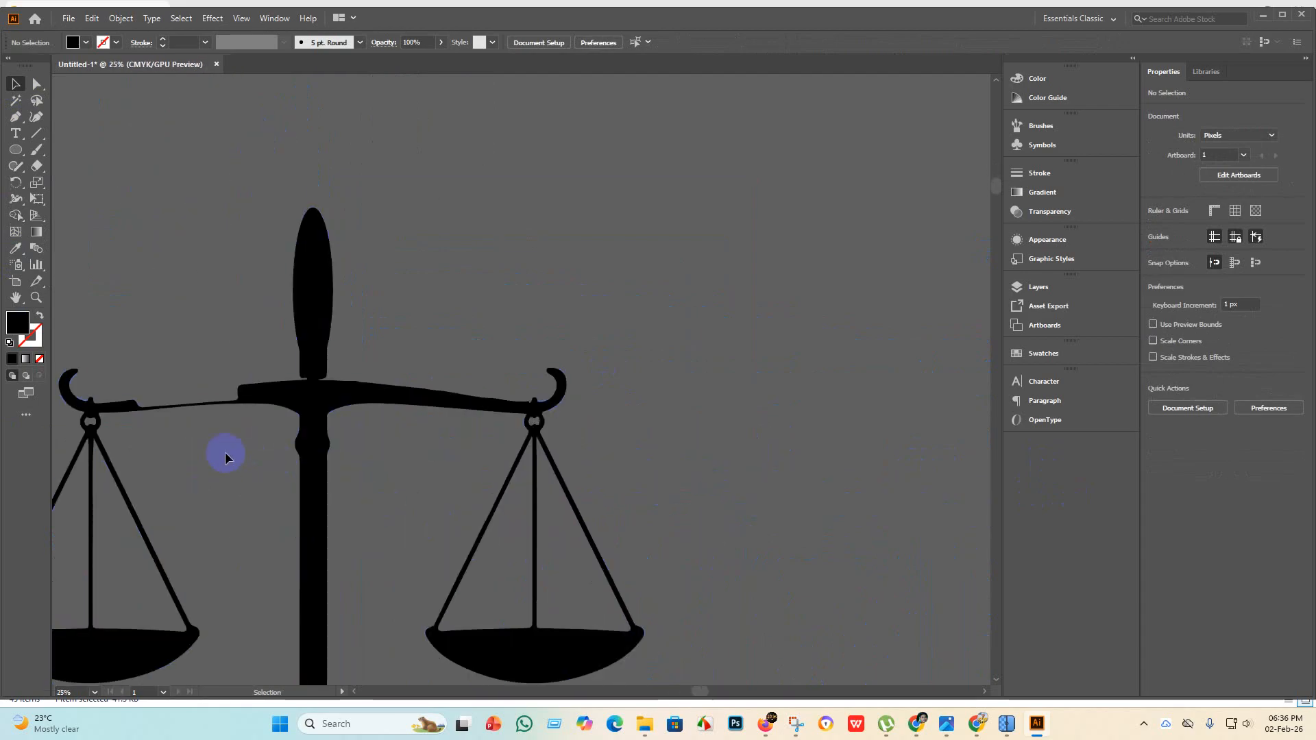
scroll(141, 376, down, 2)
scroll(259, 411, up, 3)
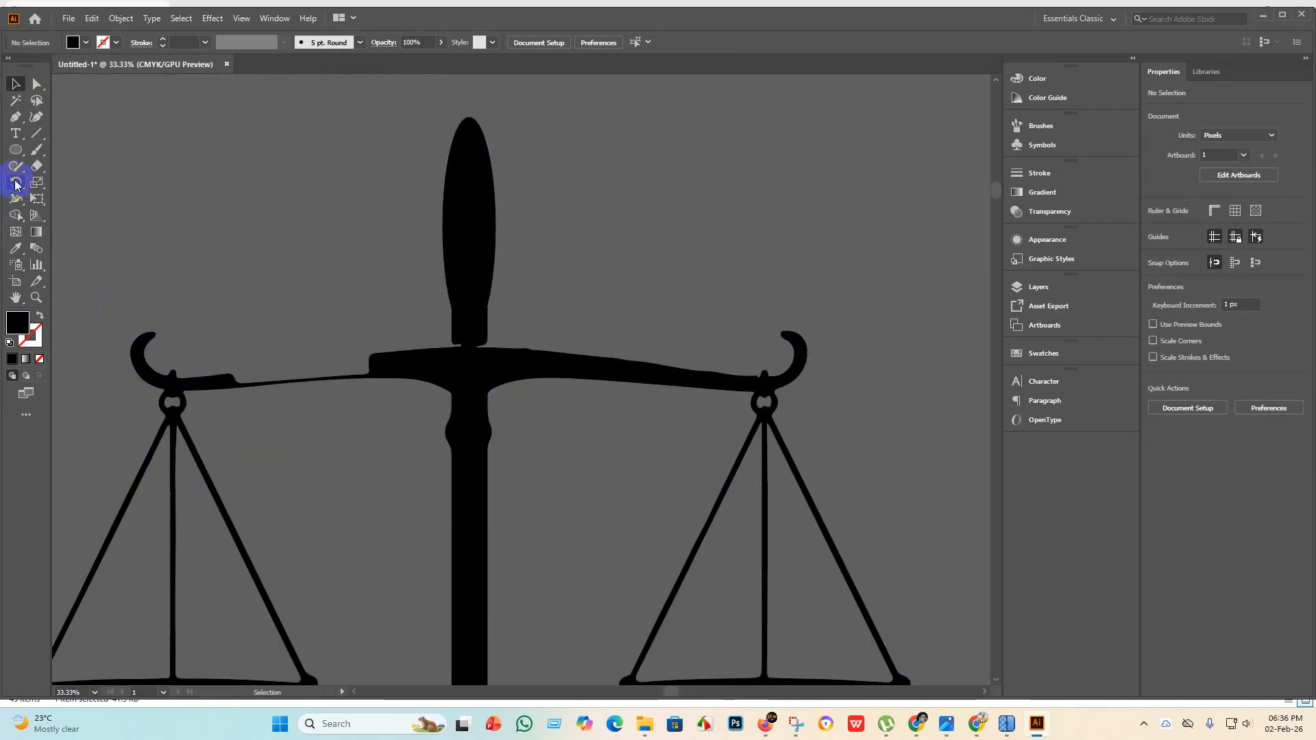
click(18, 152)
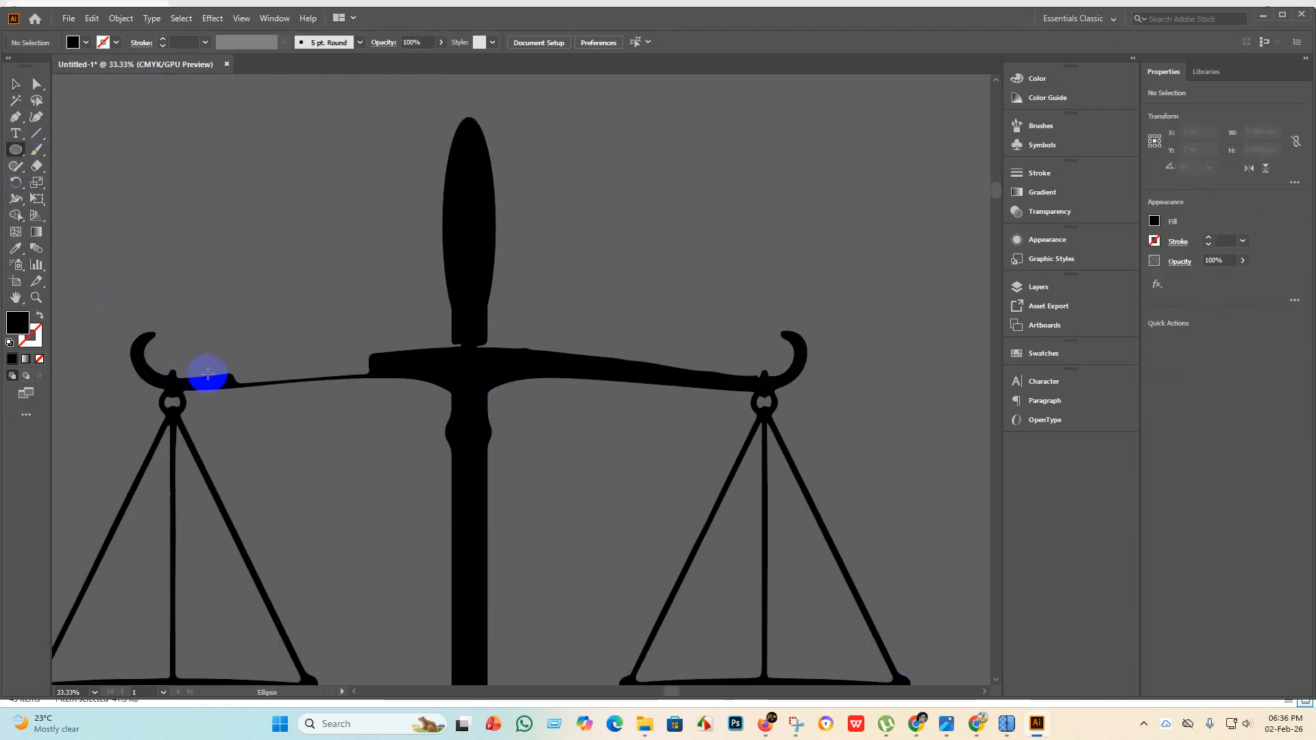
drag(208, 373, 445, 355)
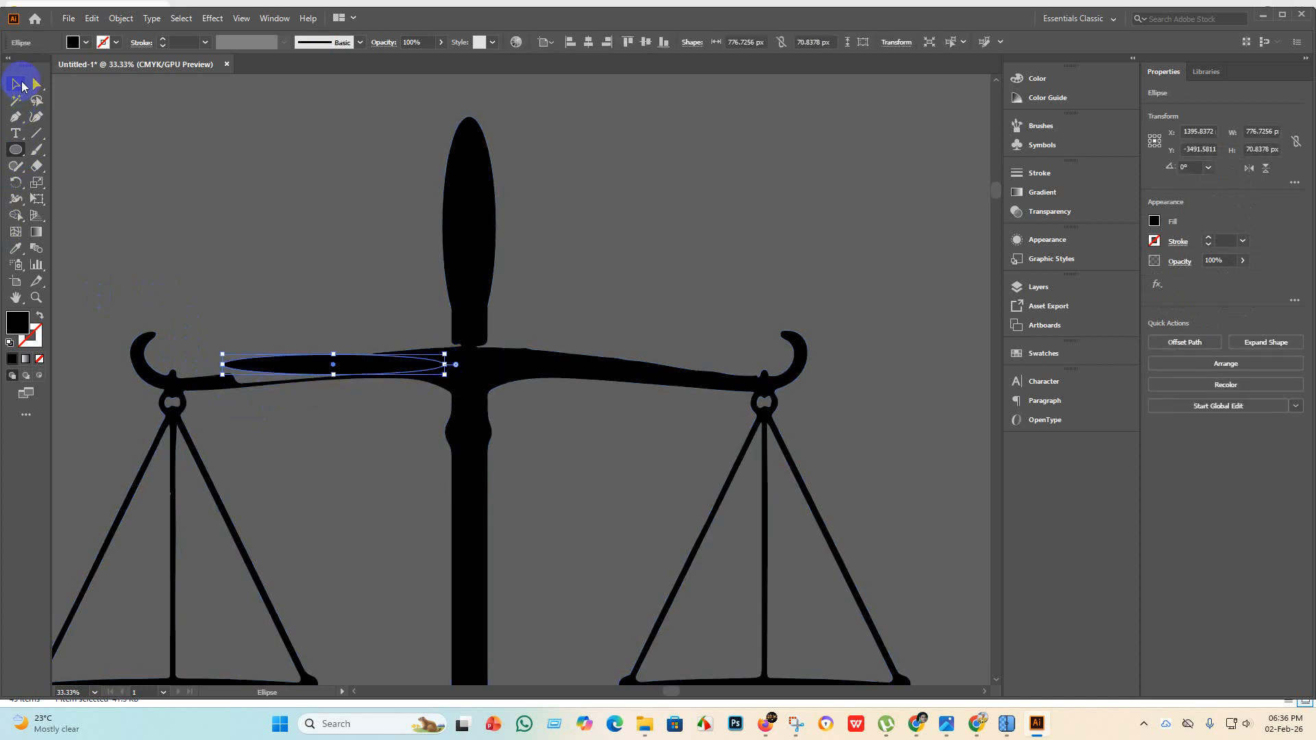
click(16, 83)
Rotate the flat ellipse to follow the slope of the beam's left arm and position it over the thin section.
click(454, 354)
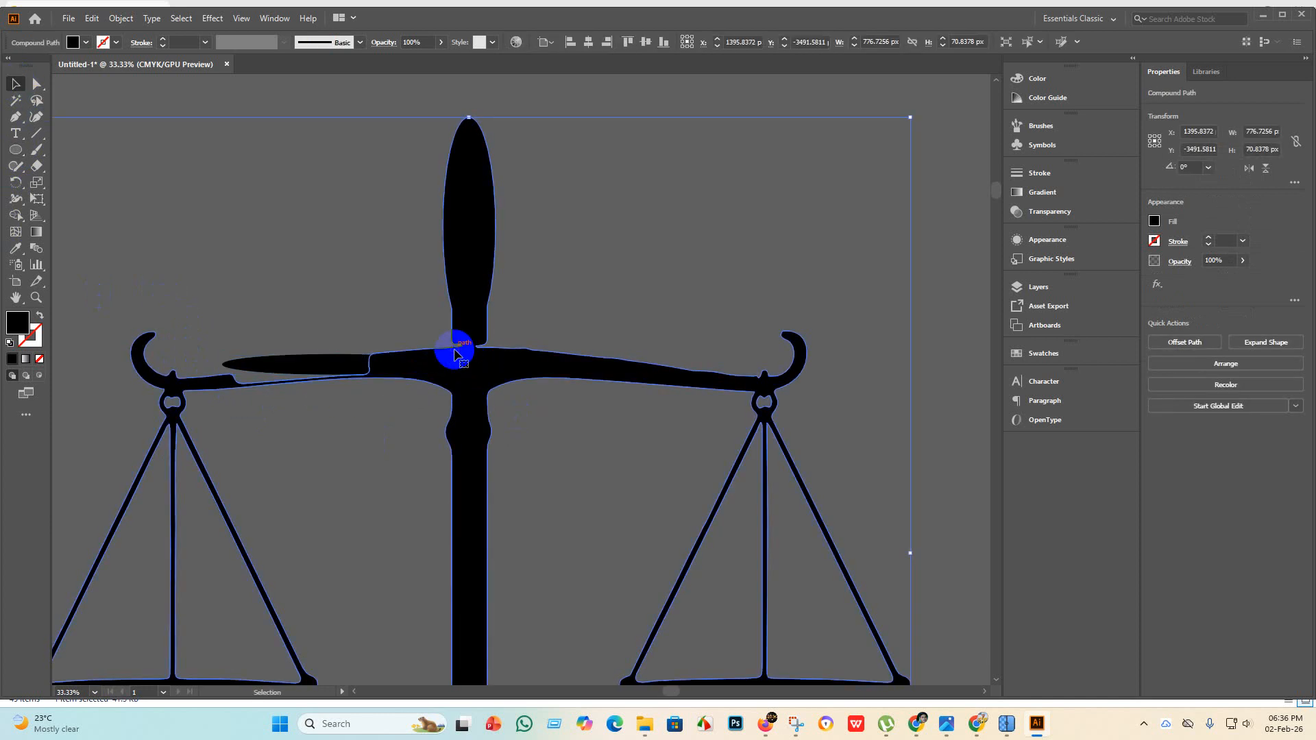
click(332, 367)
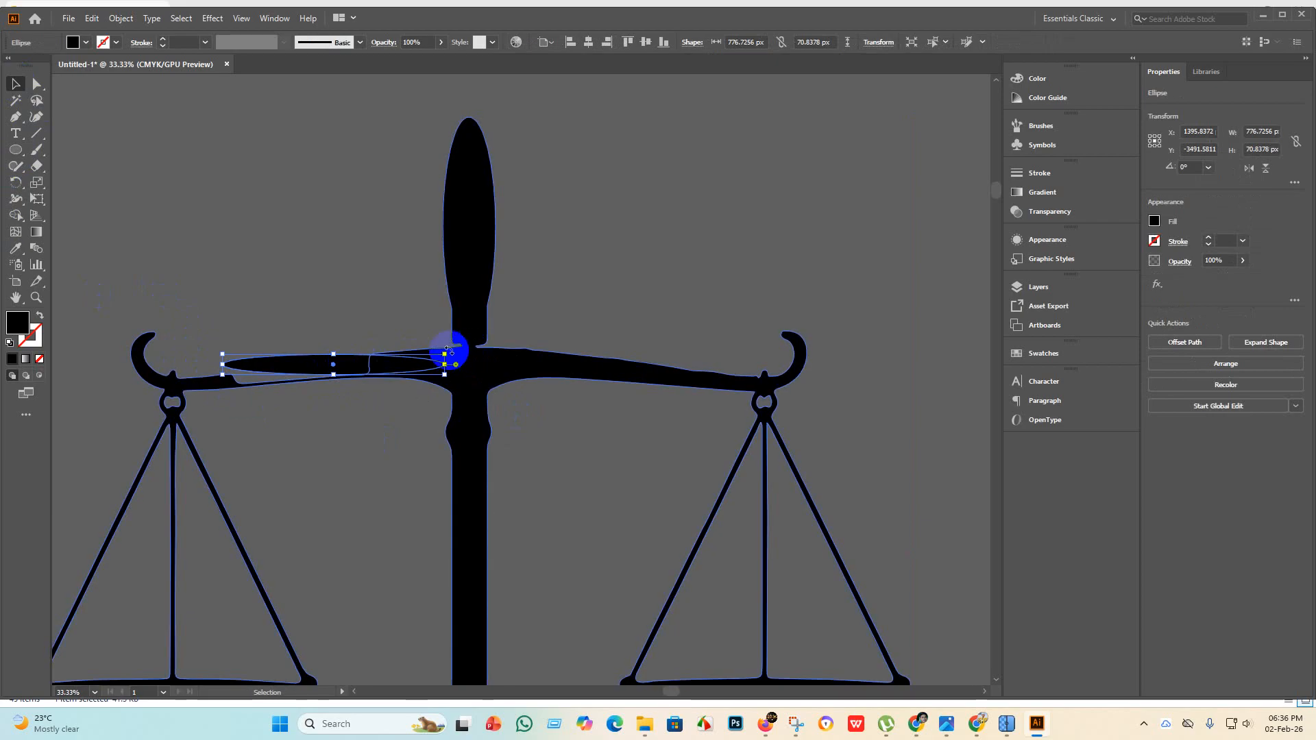
drag(449, 352, 361, 381)
click(359, 432)
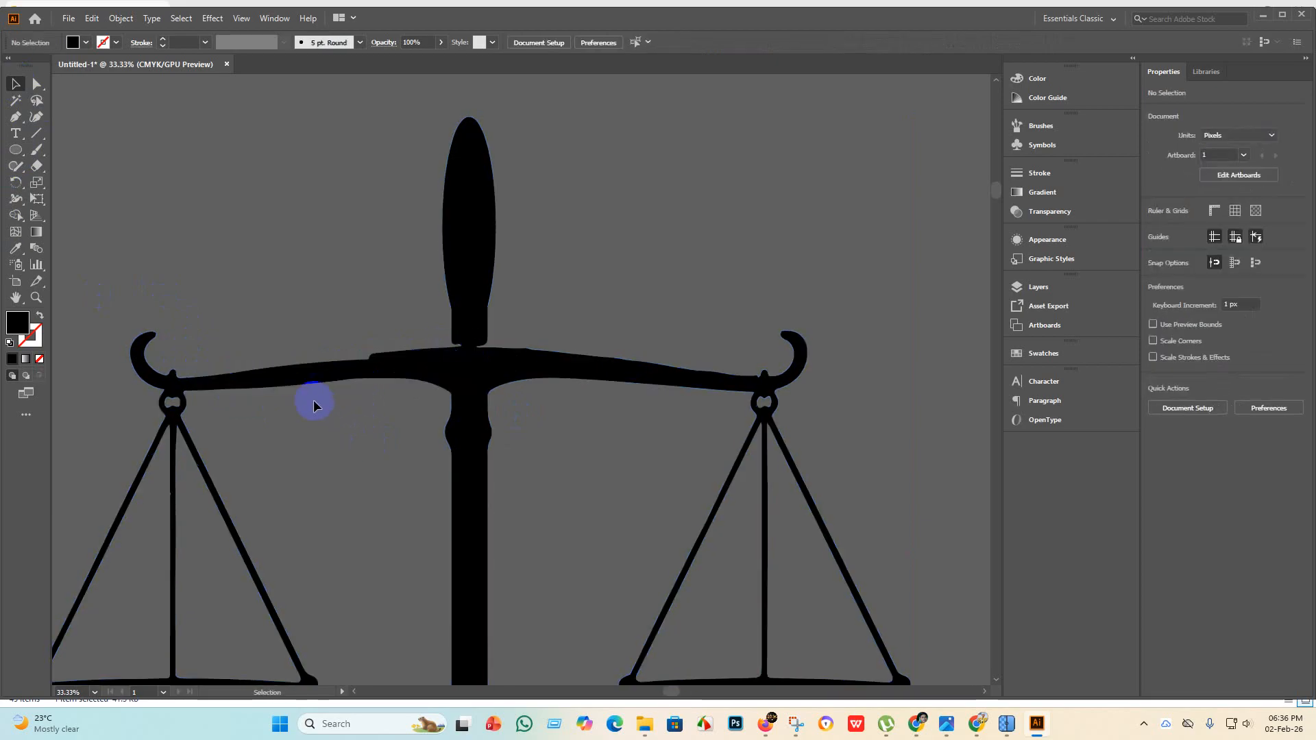
Shift the tilted ellipse slightly upward along the left arm to smooth the step in the beam's upper edge.
scroll(322, 379, up, 4)
scroll(325, 375, down, 1)
scroll(302, 368, down, 2)
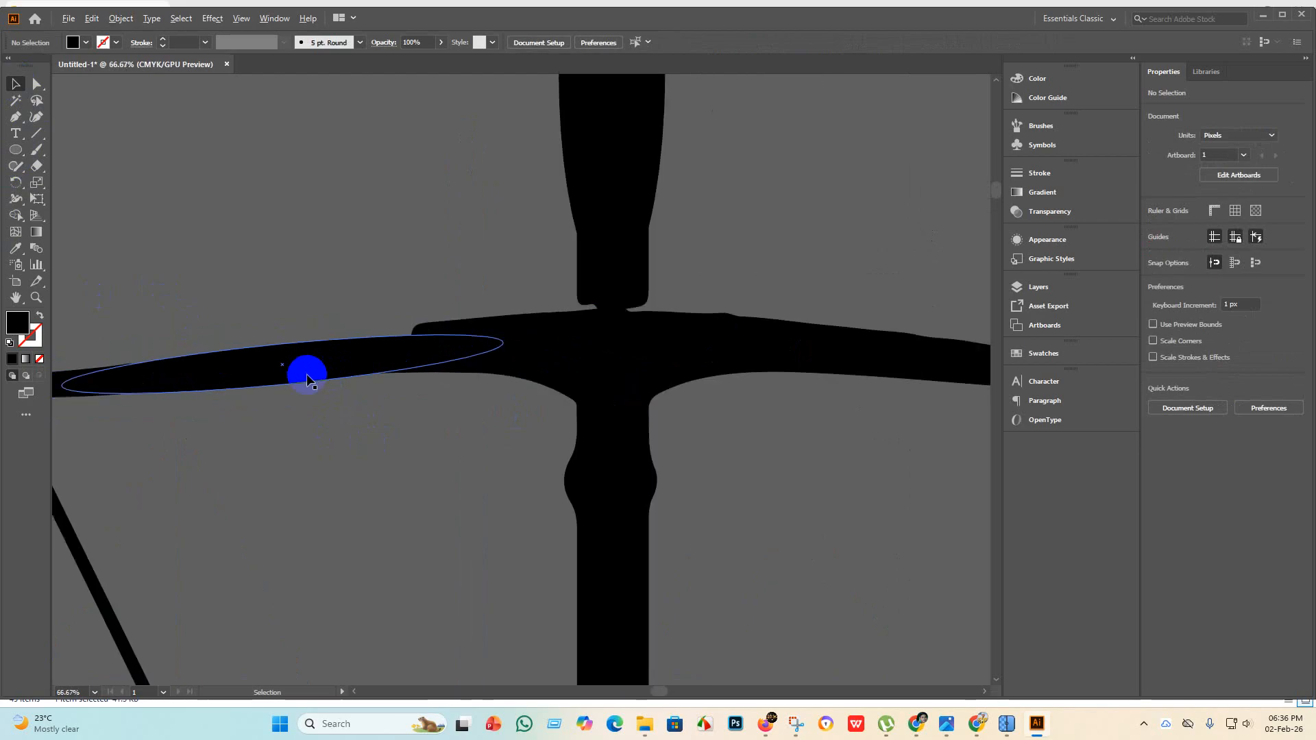
click(291, 352)
drag(287, 352, 294, 343)
click(329, 444)
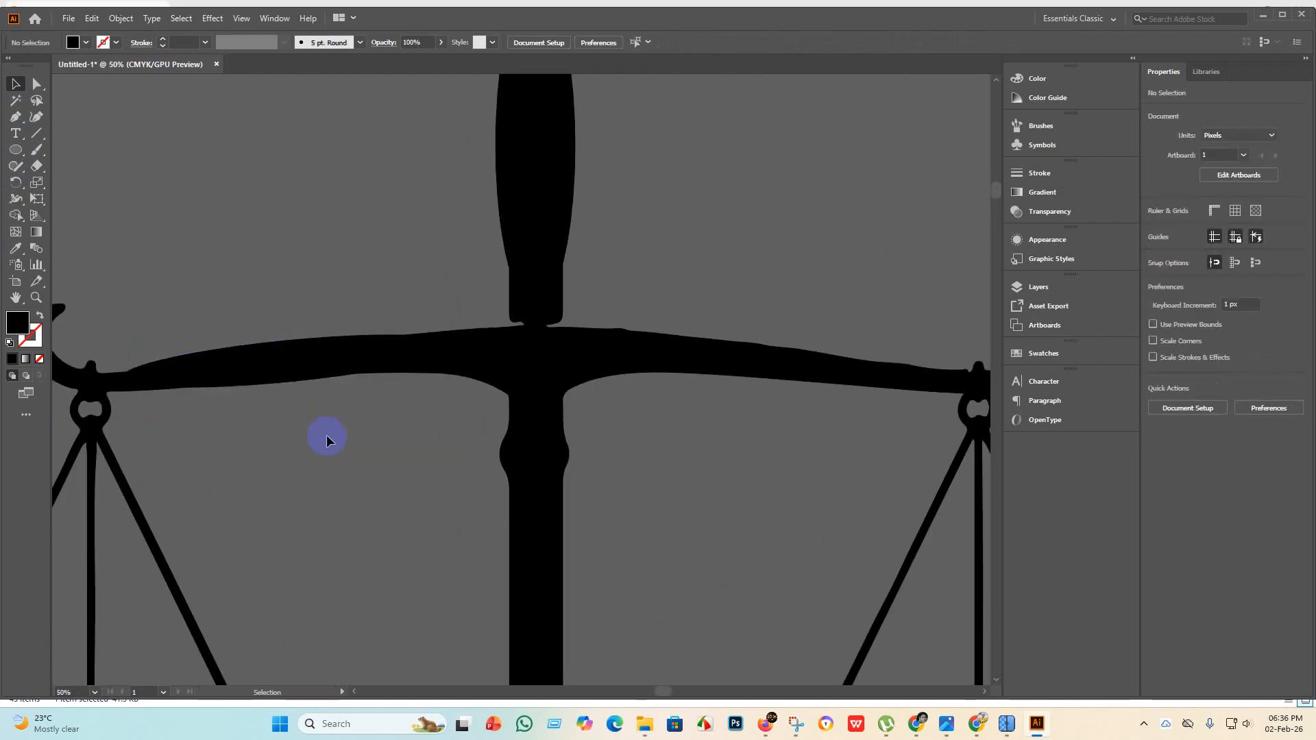
scroll(318, 447, down, 1)
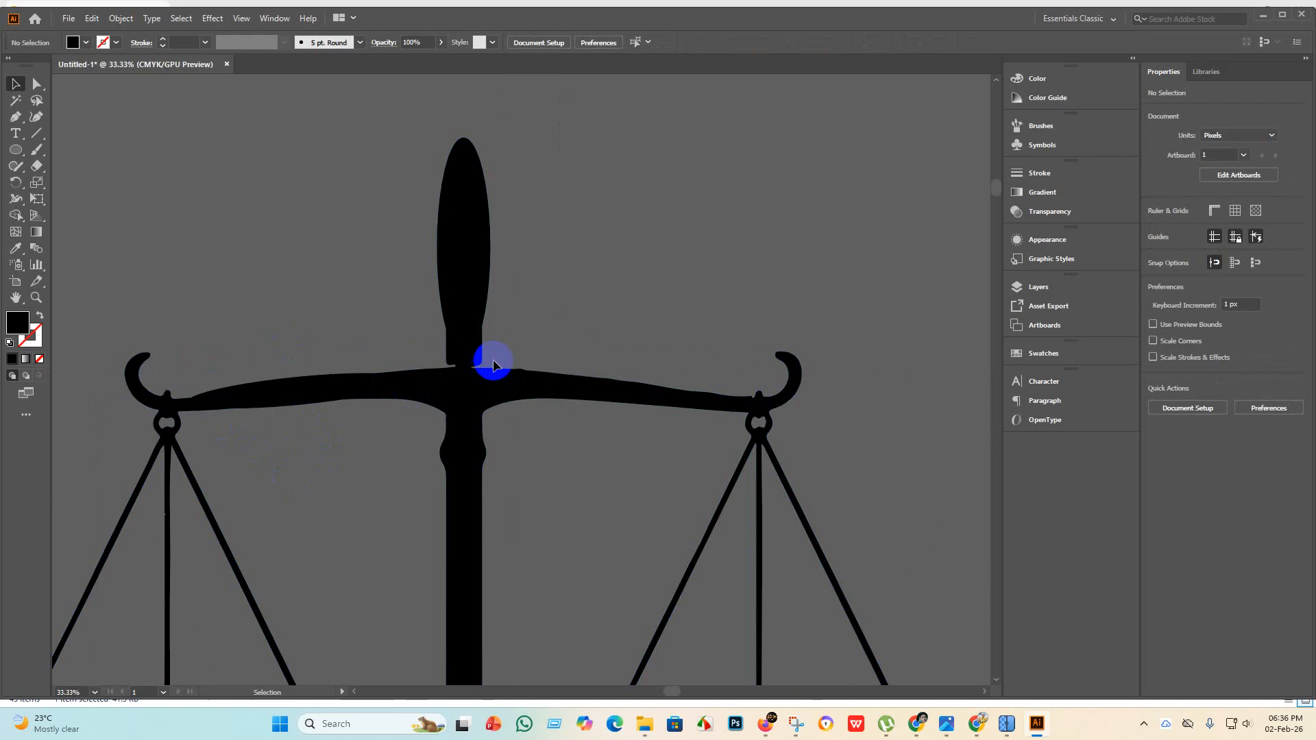
Merge the tilted ellipse and the tip section of the beam's left arm into the scales silhouette with the Shape Builder.
click(282, 410)
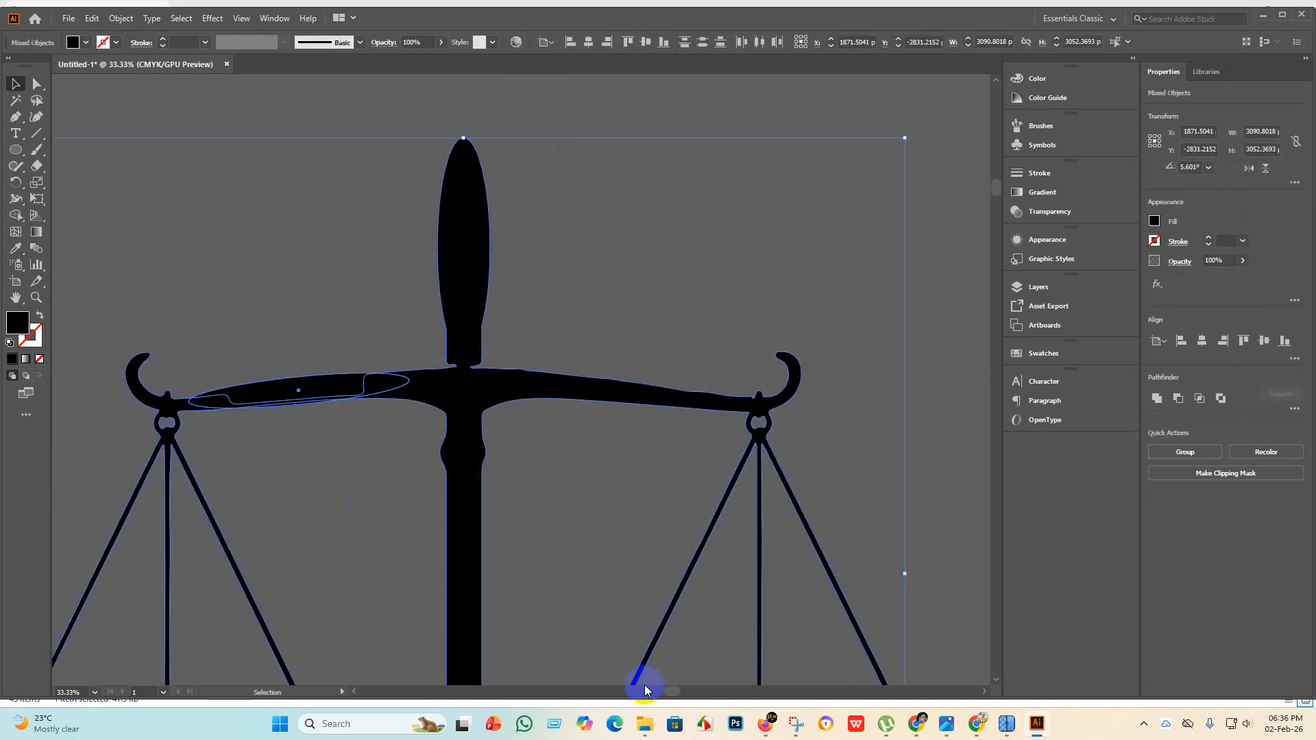
click(14, 217)
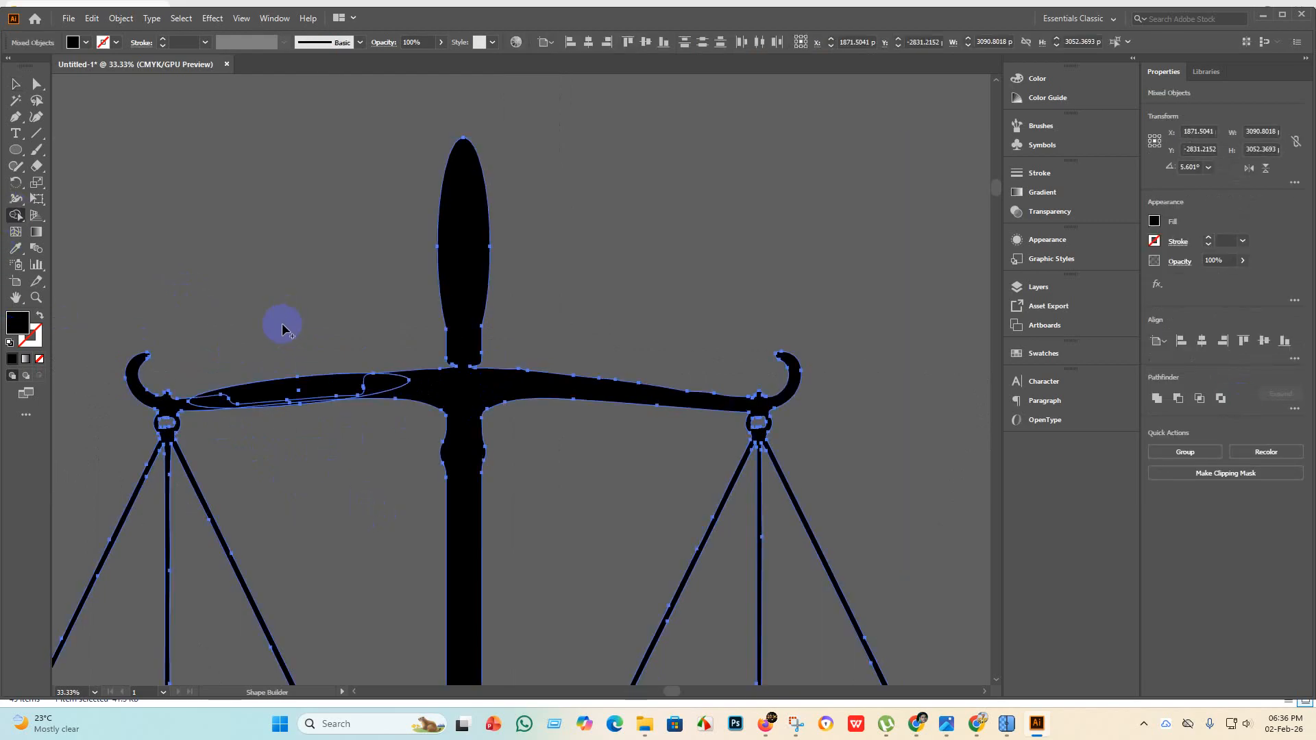
mouse_move(298, 378)
mouse_down()
mouse_move(382, 431)
mouse_move(458, 446)
mouse_up()
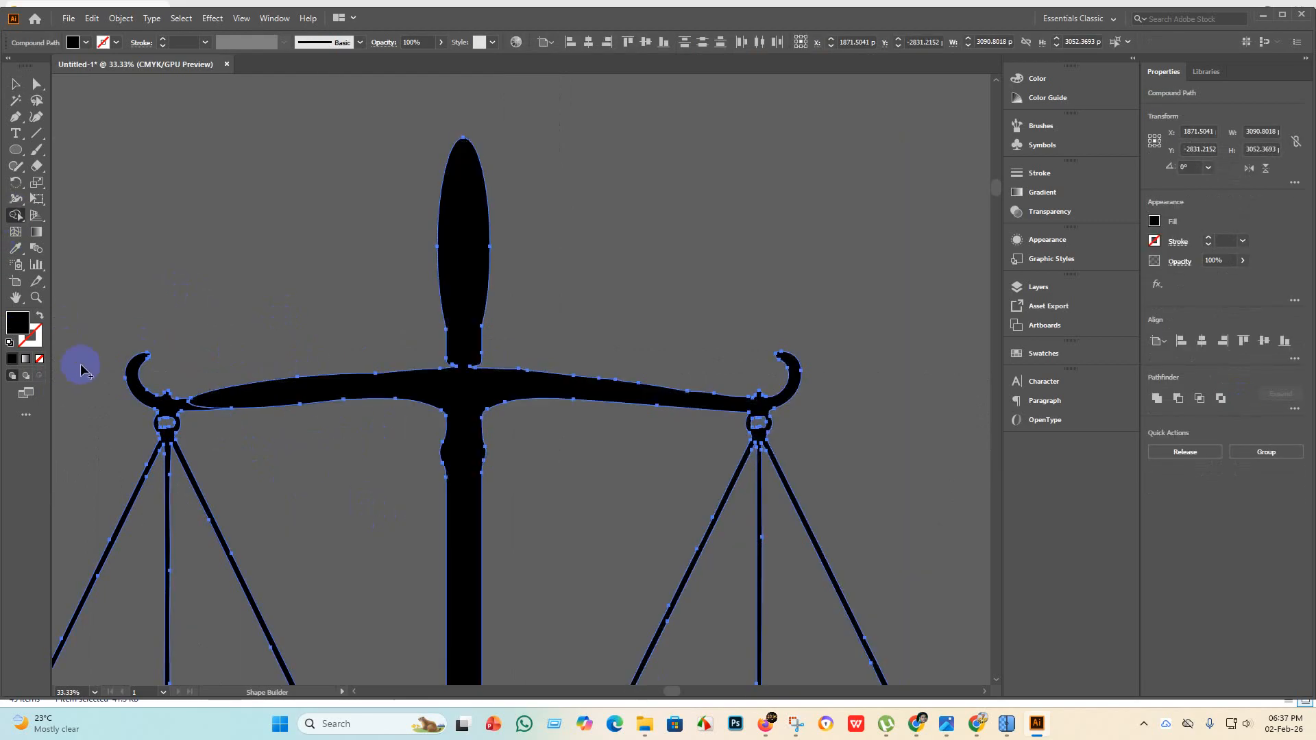
mouse_move(129, 370)
mouse_down()
mouse_move(277, 420)
mouse_move(259, 399)
mouse_up()
click(16, 84)
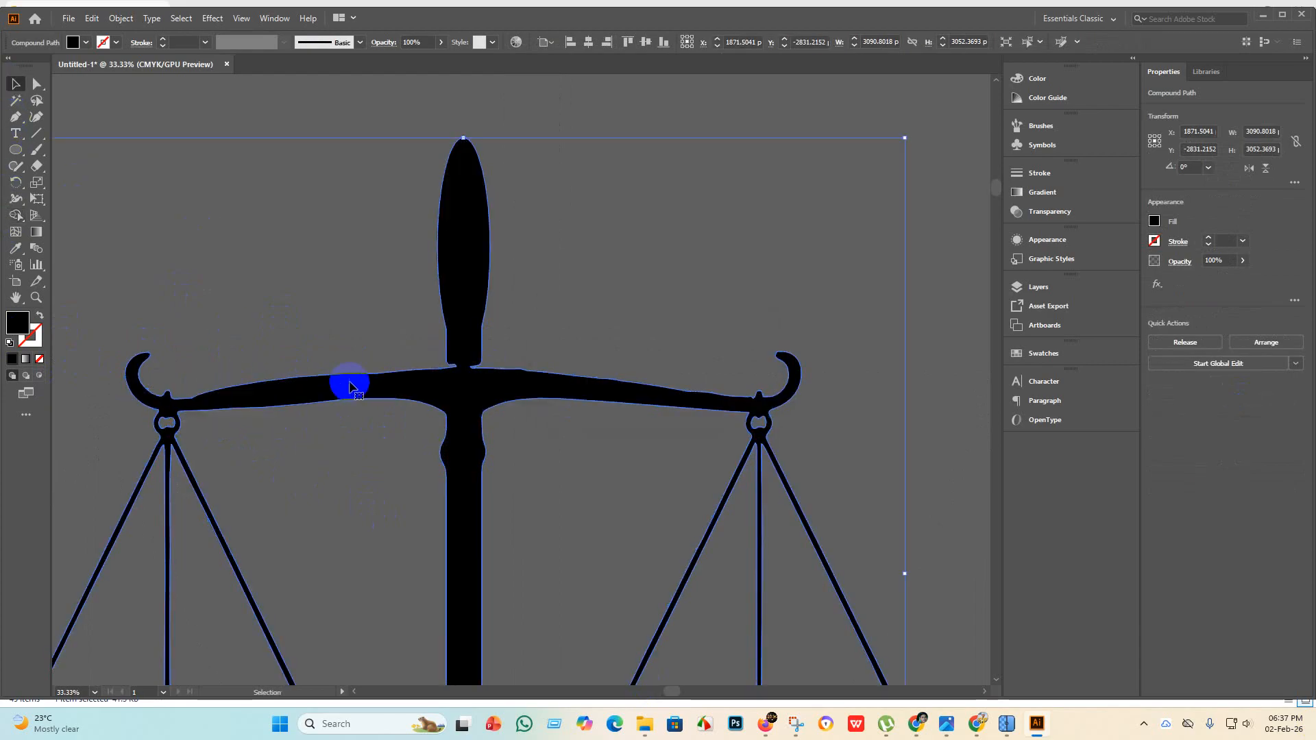
Run the Smooth tool along the beam's left arm to even out its edges.
click(36, 85)
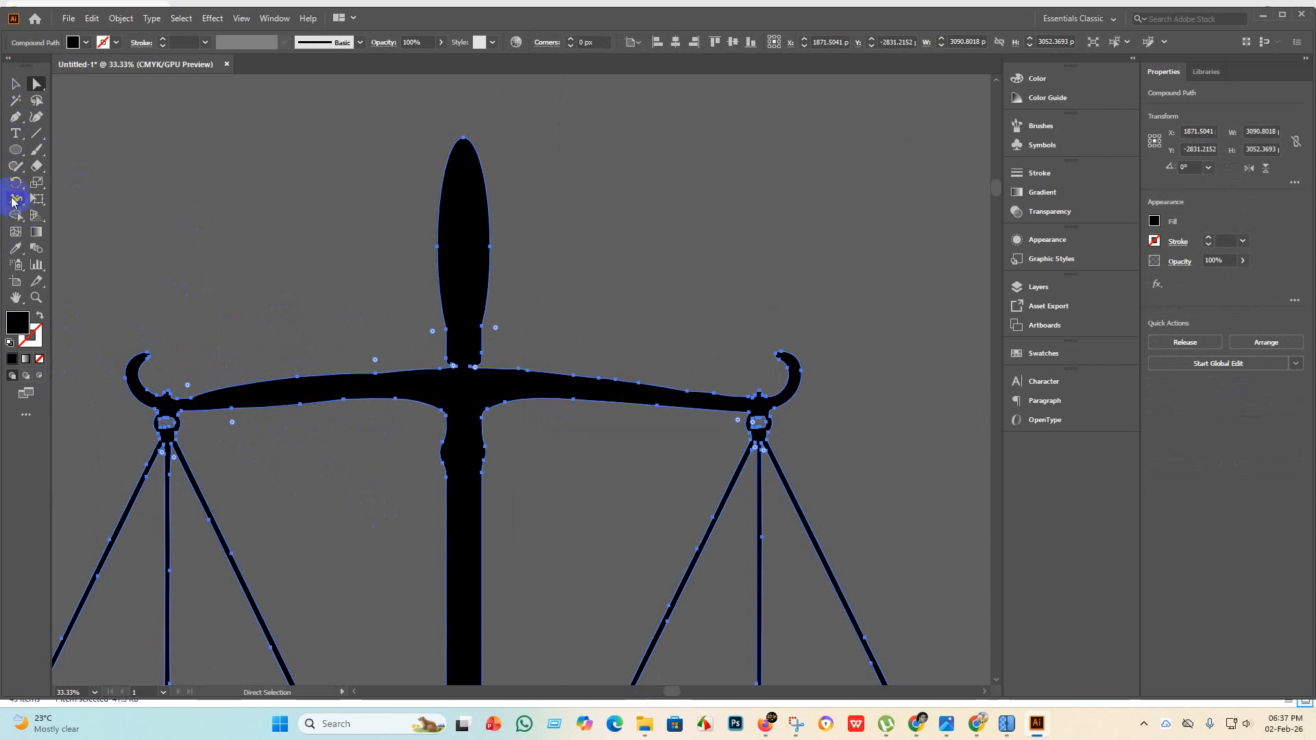
drag(13, 169, 94, 217)
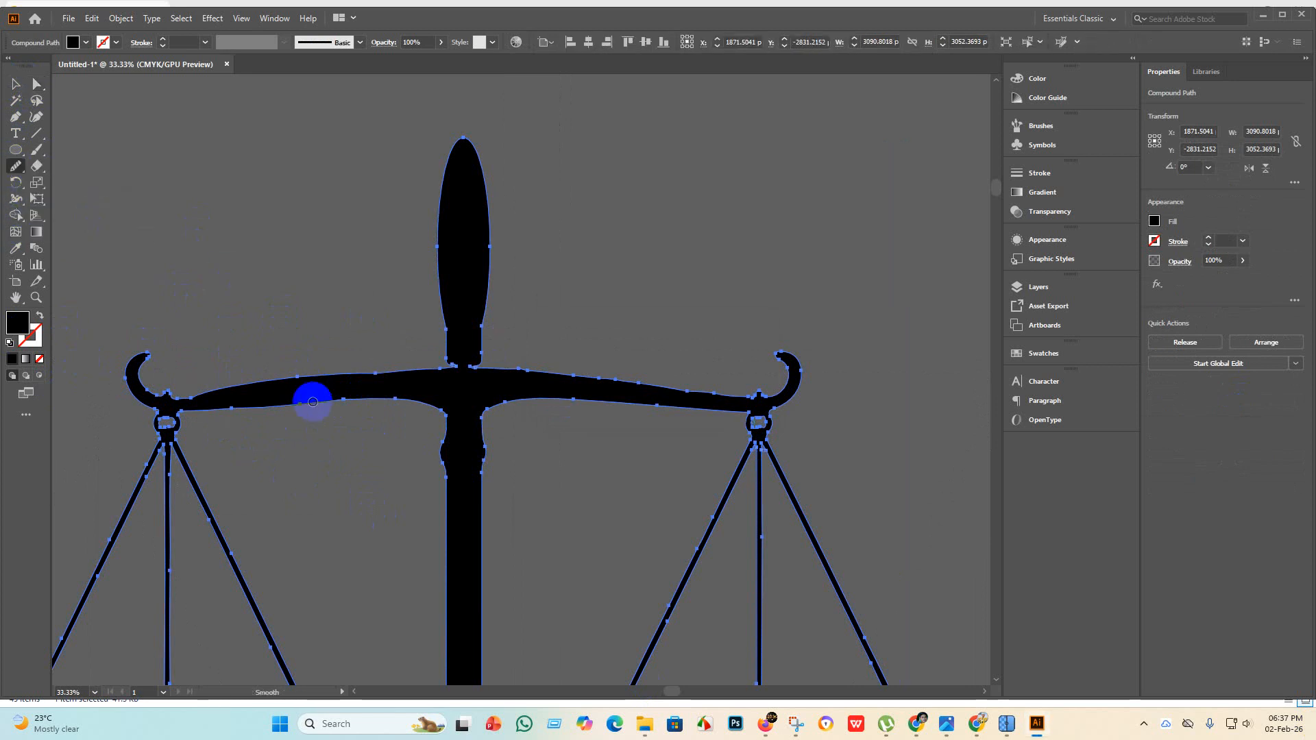
scroll(322, 391, down, 3)
scroll(326, 384, up, 3)
scroll(334, 392, down, 2)
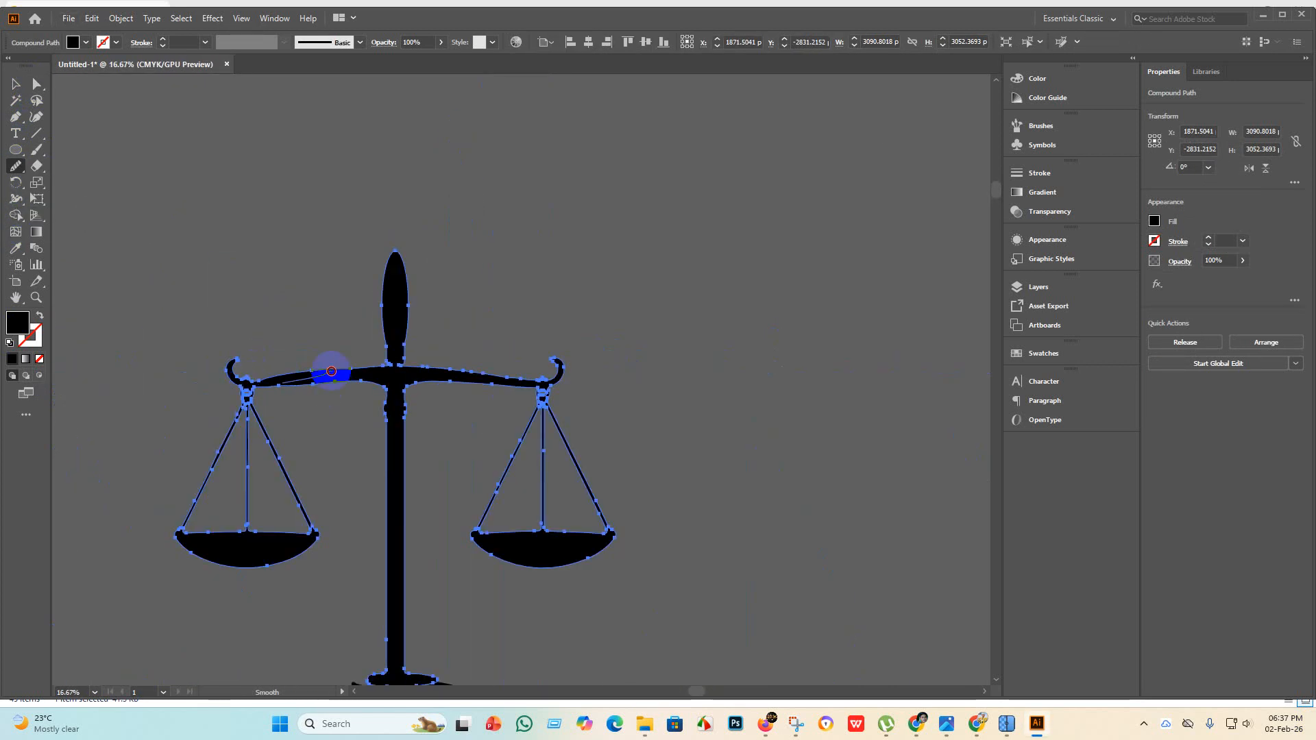
mouse_move(290, 384)
mouse_down()
mouse_move(390, 376)
mouse_move(253, 381)
mouse_move(391, 376)
mouse_move(276, 388)
mouse_up()
key(ctrl+minus)
key(ctrl+minus)
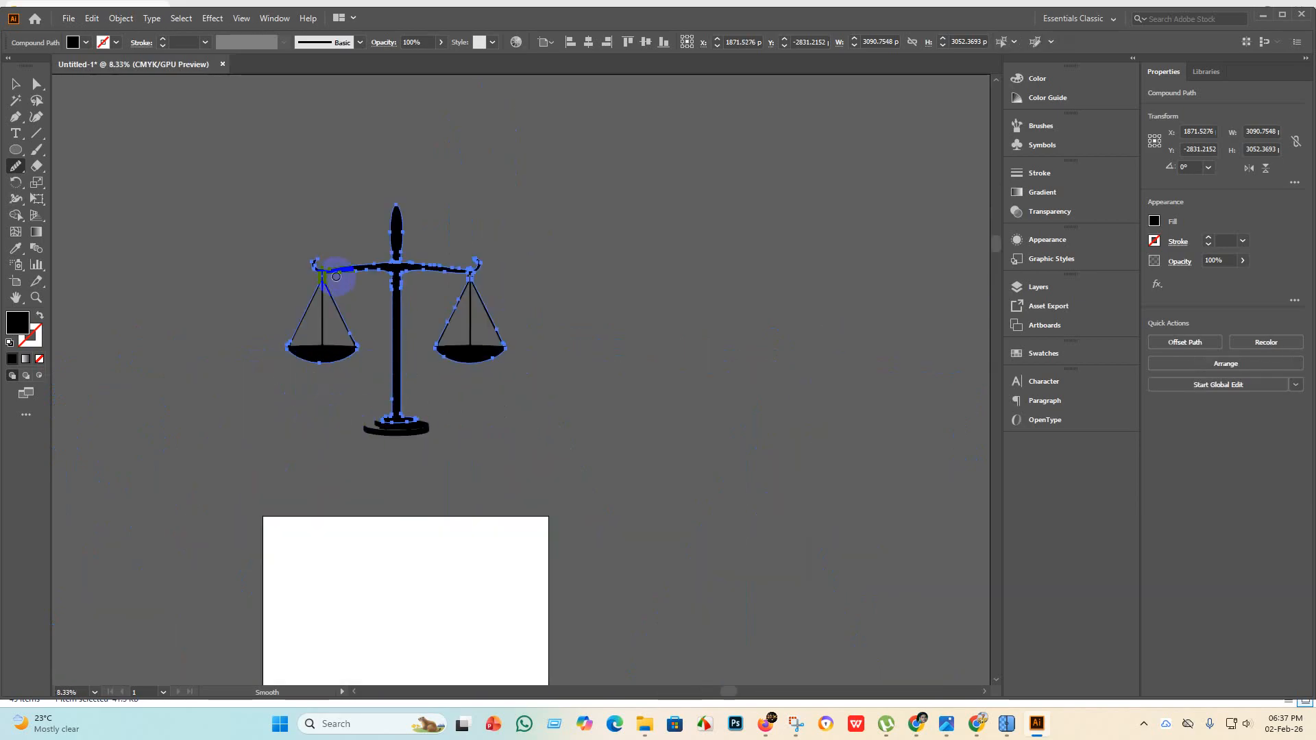
Smooth the left arm again with repeated back-and-forth strokes between the hook and the central post.
scroll(336, 277, up, 3)
scroll(356, 382, up, 2)
mouse_move(305, 345)
mouse_down()
mouse_move(401, 338)
mouse_move(259, 337)
mouse_up()
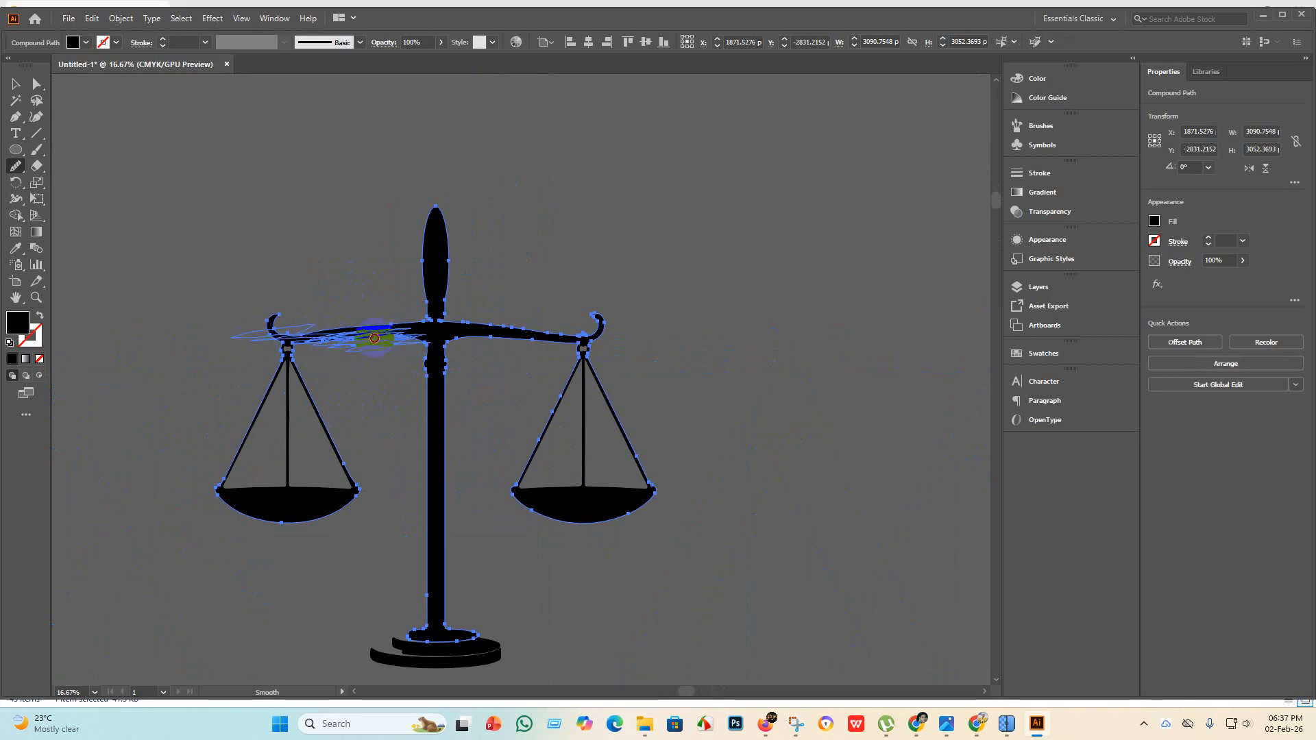
drag(374, 339, 314, 348)
scroll(316, 348, up, 5)
scroll(388, 367, down, 5)
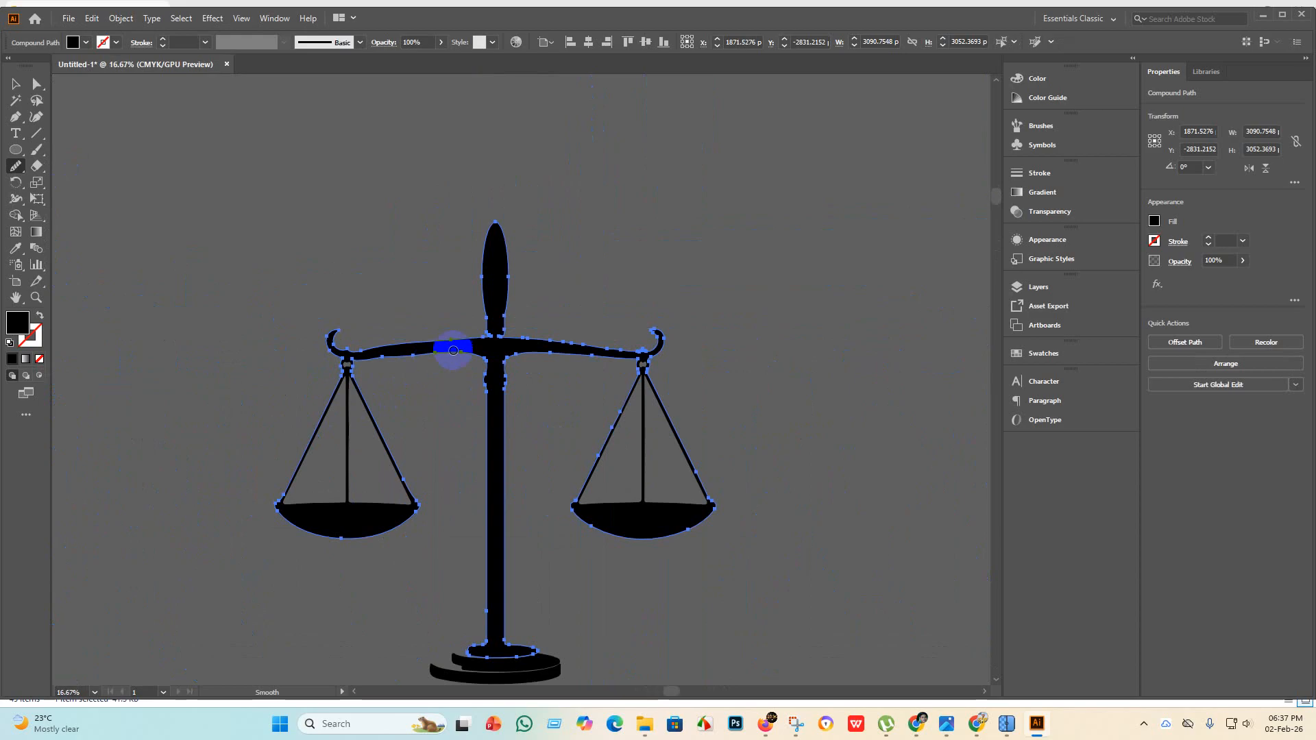
mouse_move(455, 352)
mouse_down()
mouse_move(350, 360)
mouse_move(443, 345)
mouse_move(397, 359)
mouse_move(508, 359)
mouse_move(470, 354)
mouse_move(481, 370)
mouse_move(488, 355)
mouse_move(382, 361)
mouse_up()
scroll(446, 384, up, 4)
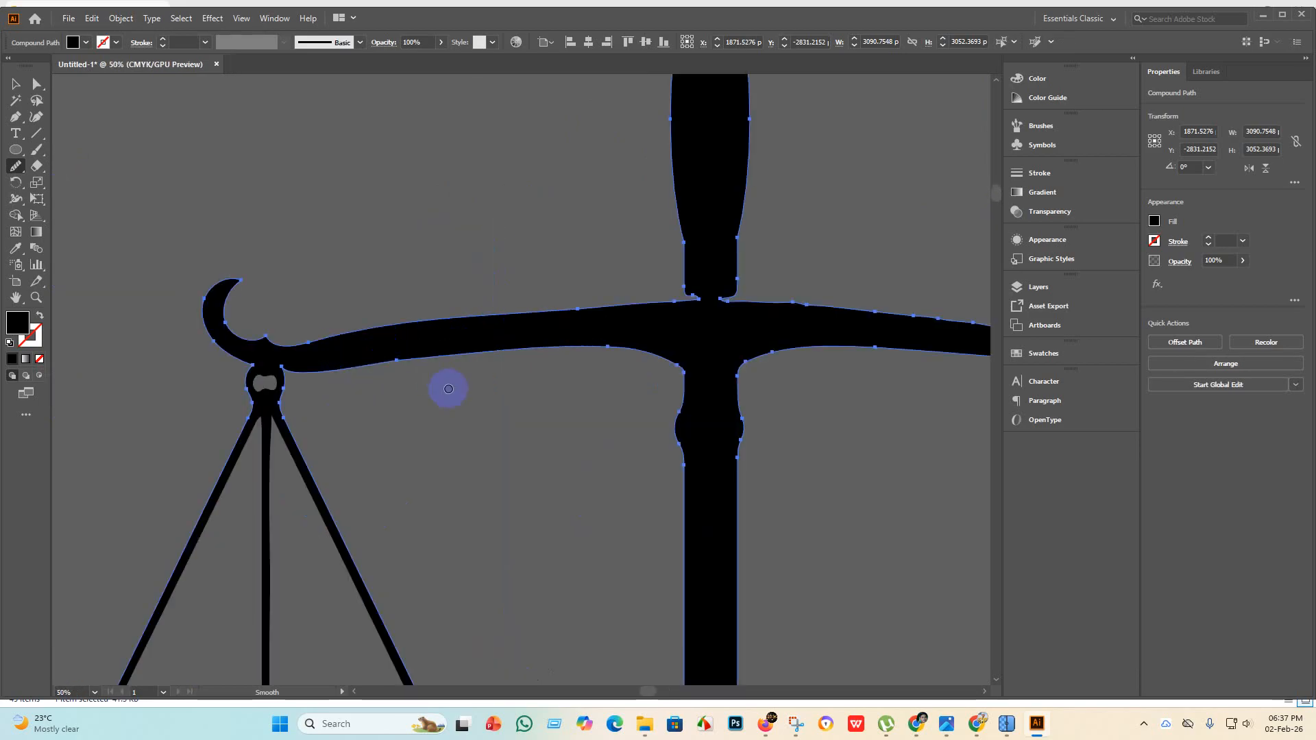
Smooth the edges of the beam's right arm between the central post and the right hook with the Smooth tool.
scroll(505, 453, down, 4)
scroll(593, 362, up, 2)
scroll(593, 363, up, 2)
scroll(518, 375, down, 3)
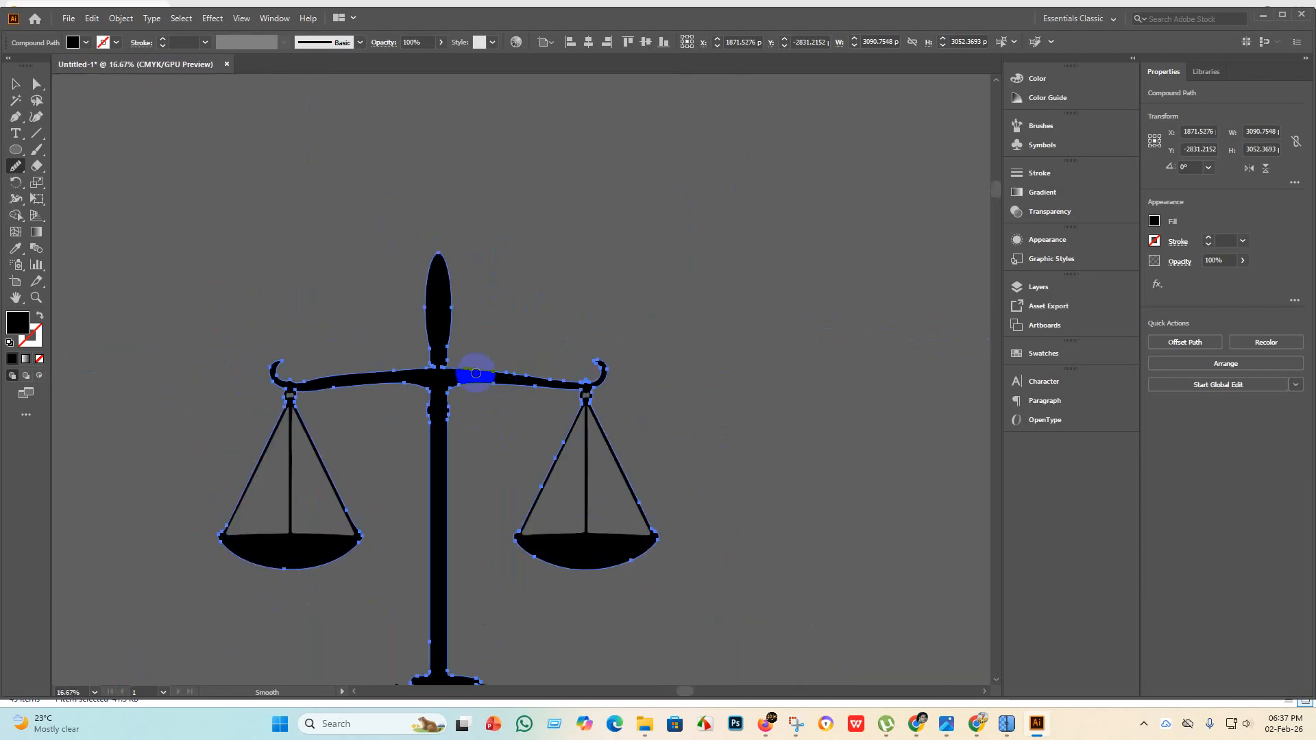
mouse_move(448, 363)
mouse_down()
mouse_move(555, 371)
mouse_move(462, 370)
mouse_move(523, 371)
mouse_up()
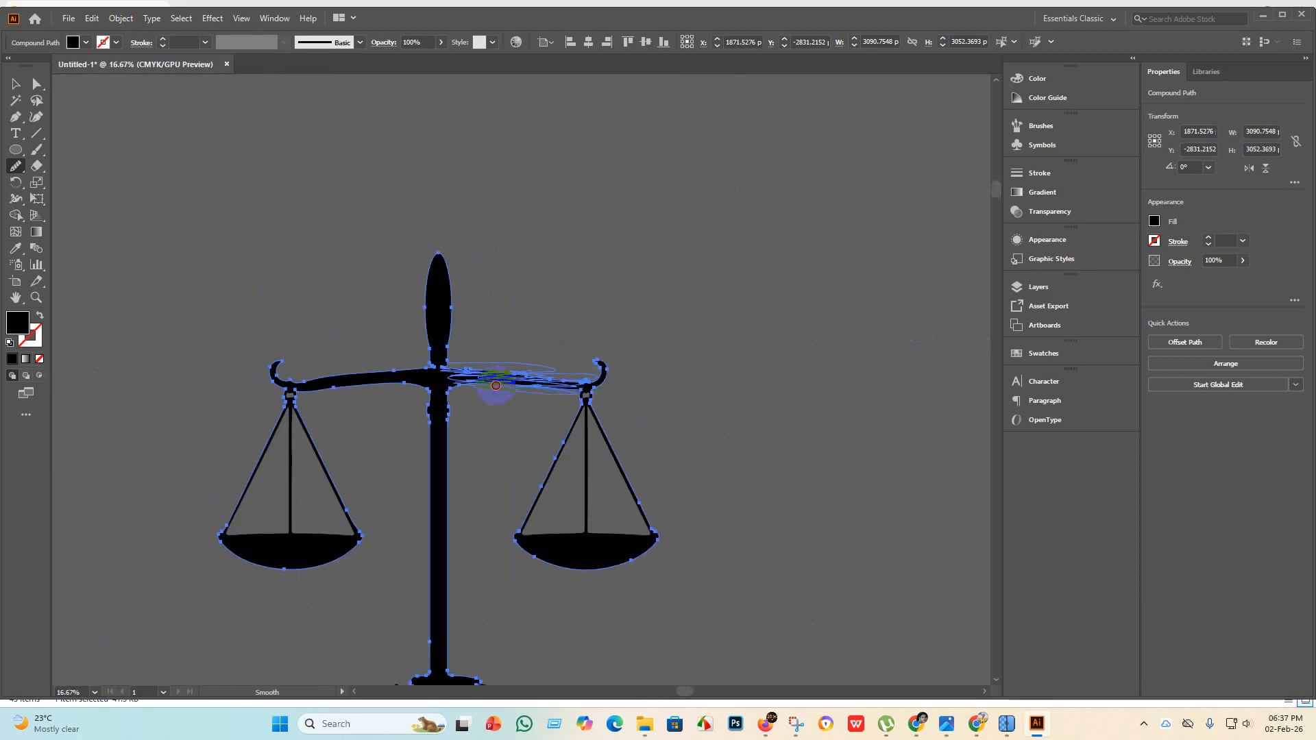
drag(530, 379, 541, 381)
scroll(540, 381, up, 2)
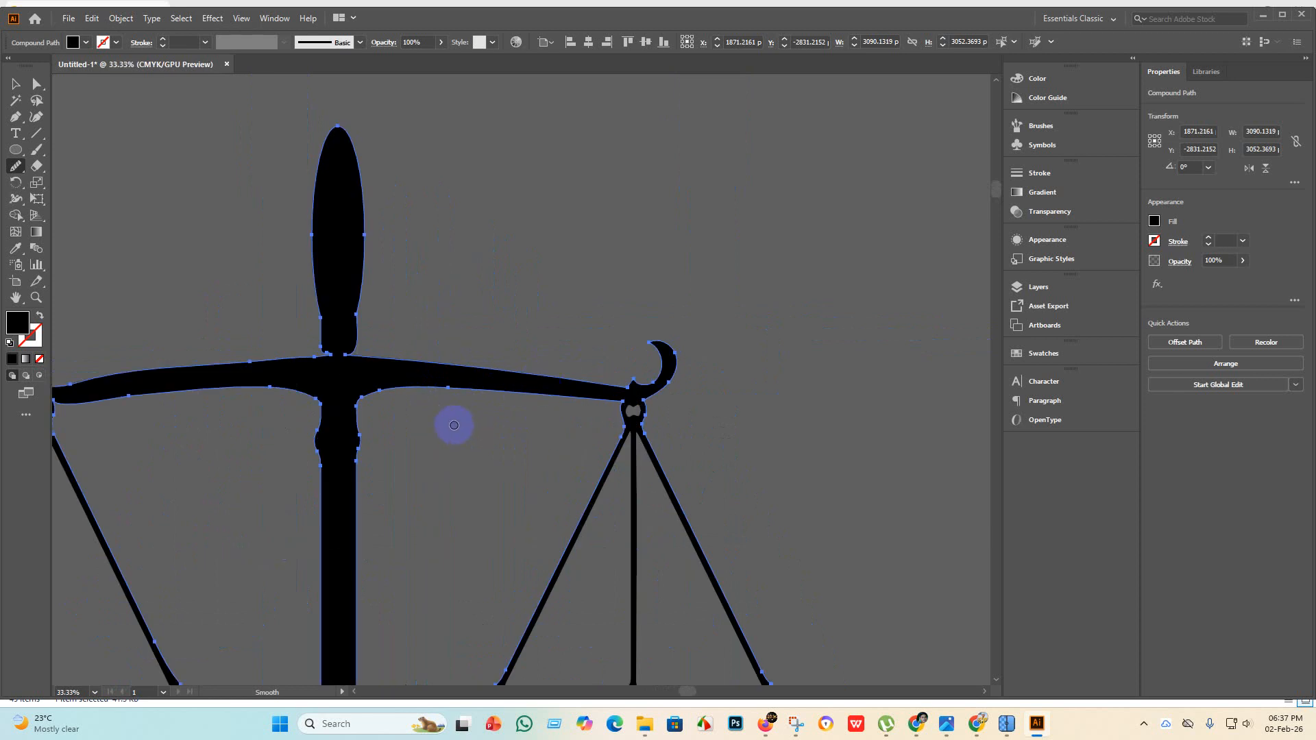
scroll(319, 405, down, 3)
scroll(335, 471, up, 5)
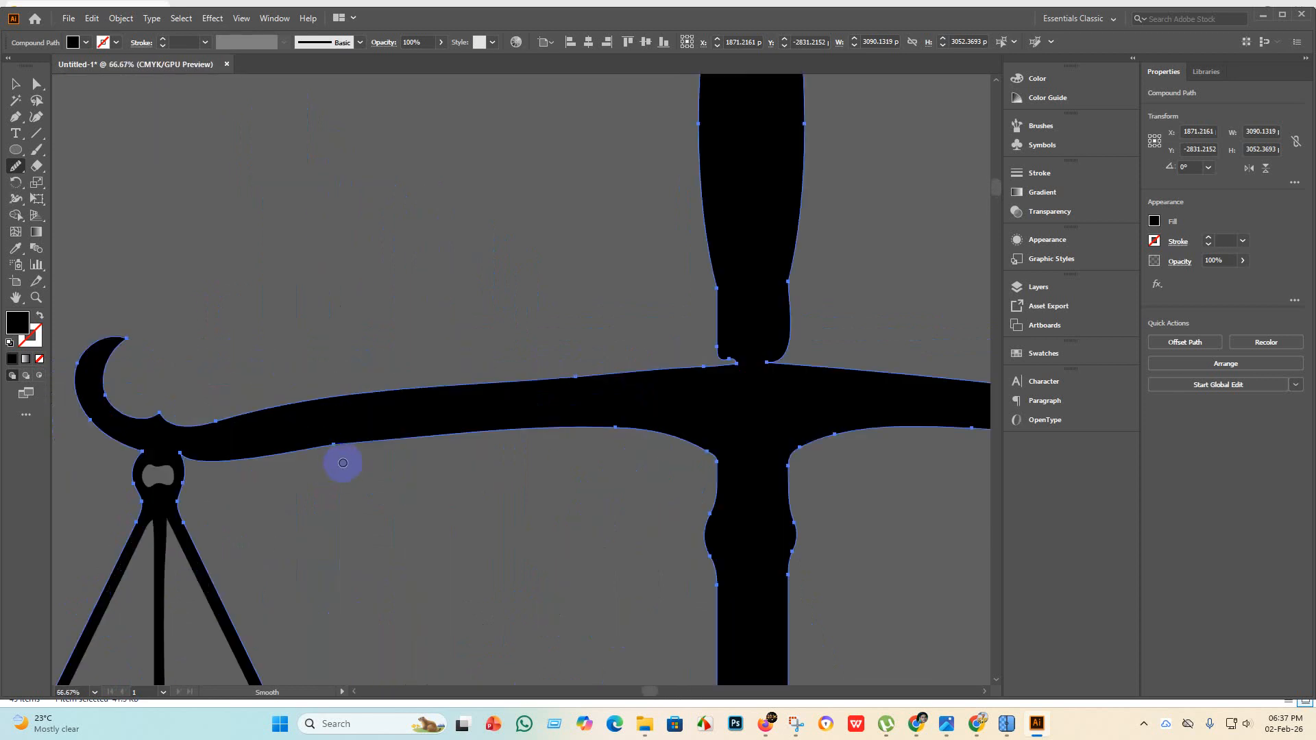
scroll(405, 450, down, 3)
Apply another Smooth tool stroke over the left arm with the whole scales in view to straighten the arm further.
mouse_move(523, 441)
mouse_down()
mouse_move(310, 447)
mouse_move(494, 439)
mouse_move(383, 447)
mouse_move(385, 484)
mouse_up()
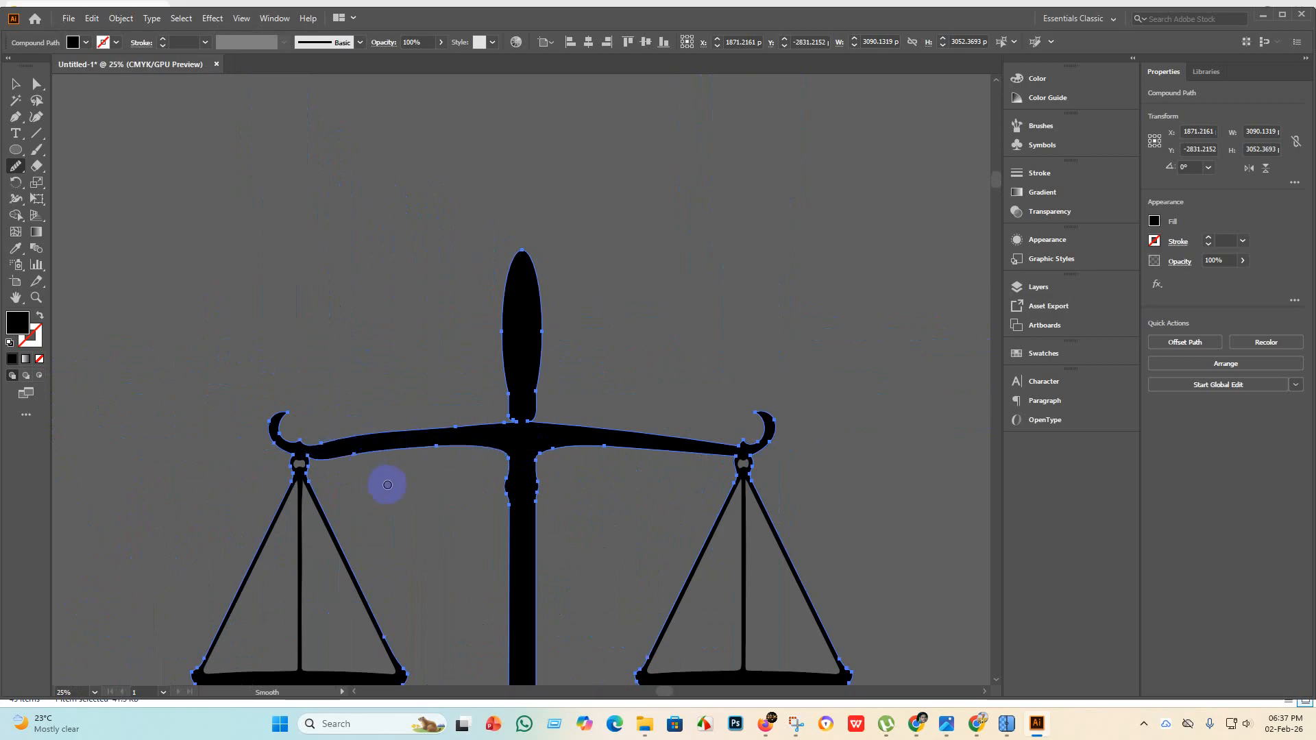
scroll(385, 484, down, 3)
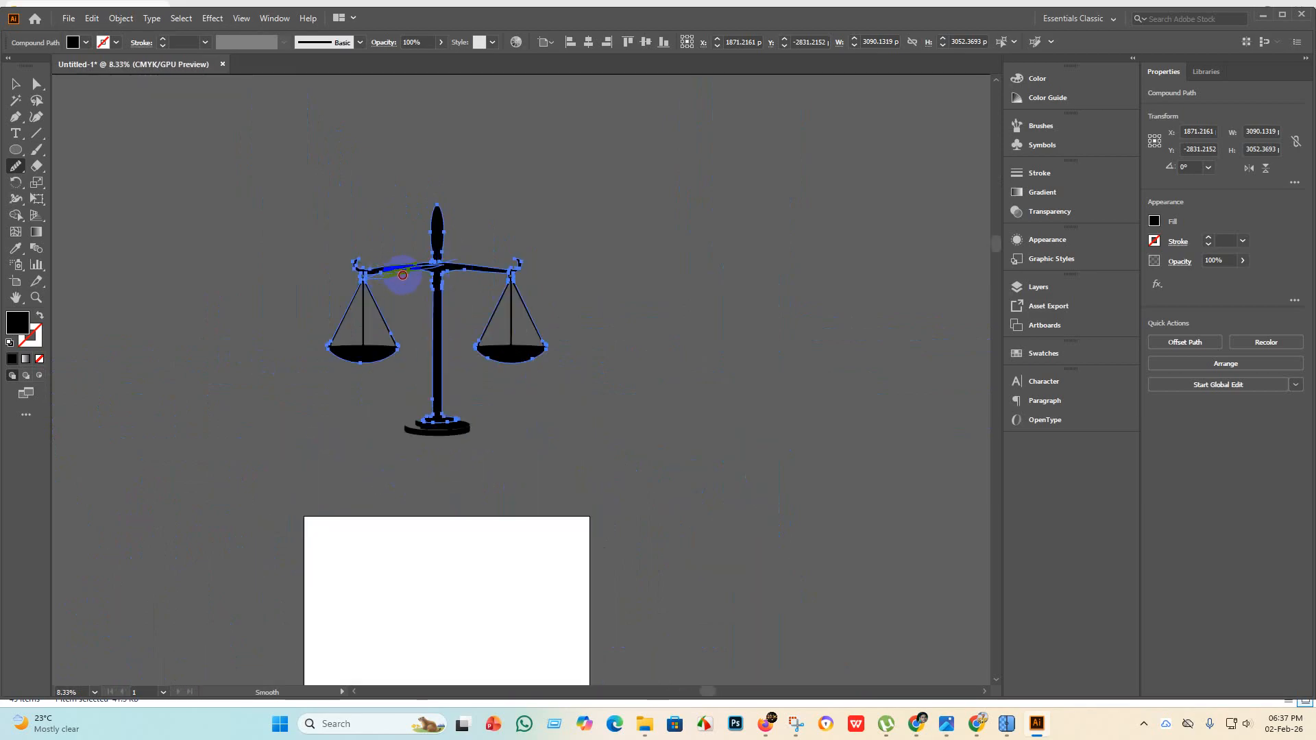
mouse_move(383, 268)
mouse_down()
mouse_move(406, 268)
mouse_move(375, 277)
mouse_up()
scroll(394, 280, up, 5)
scroll(479, 278, up, 2)
scroll(433, 317, down, 3)
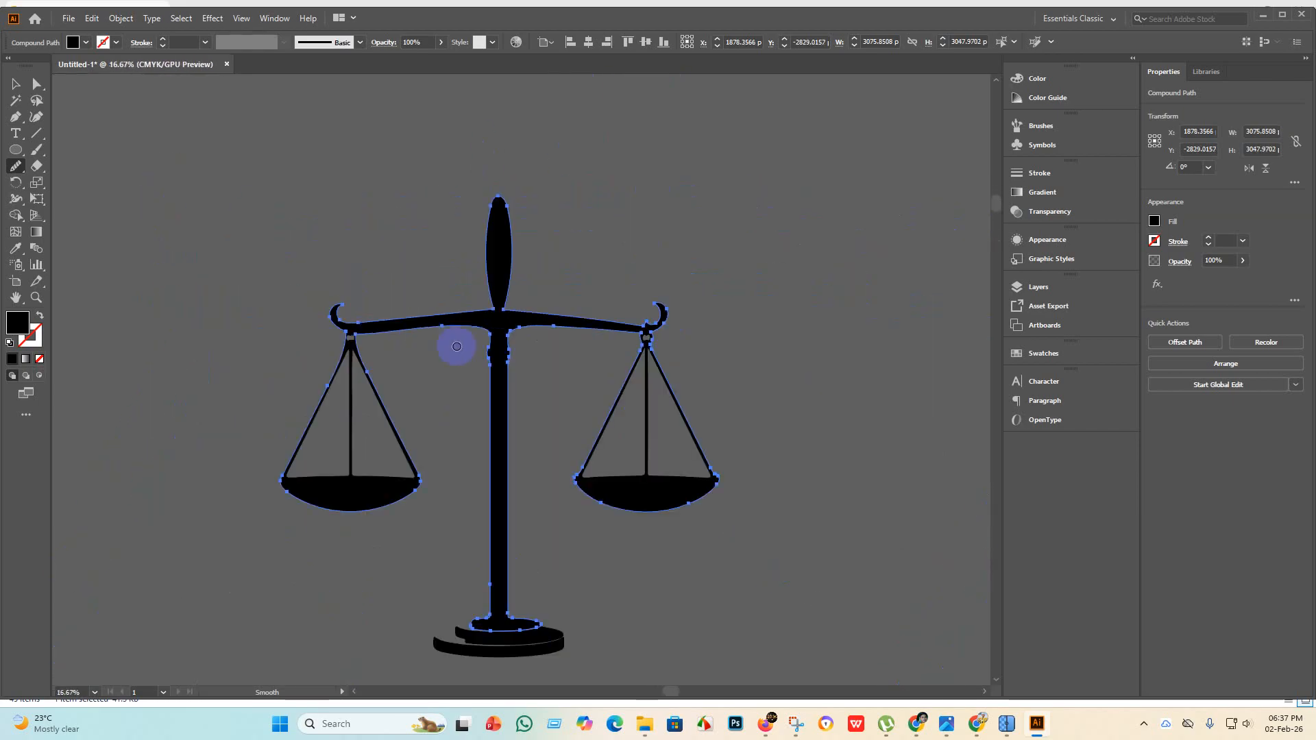
Inspect the smoothed silhouette from the beam down to the tiers of the base, and deselect the artwork.
scroll(543, 314, up, 3)
scroll(535, 356, down, 5)
scroll(528, 573, up, 3)
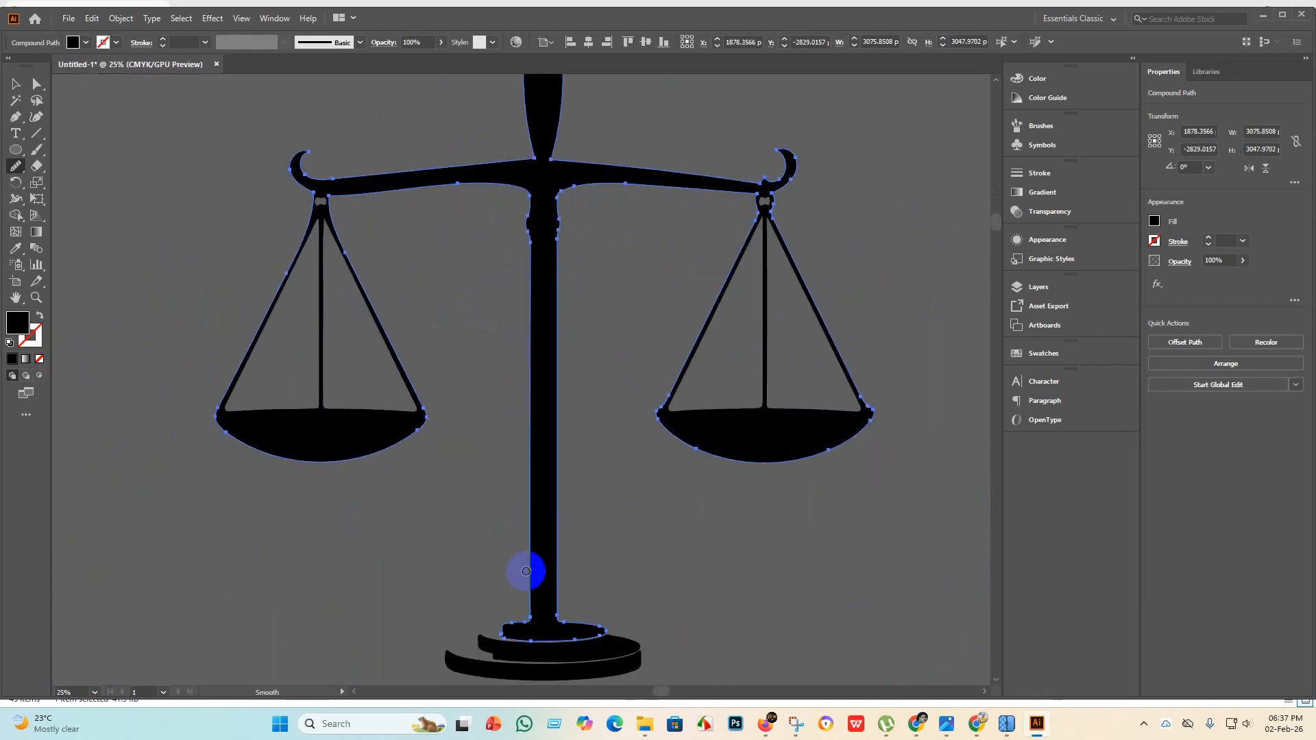
scroll(323, 379, up, 4)
scroll(523, 414, down, 3)
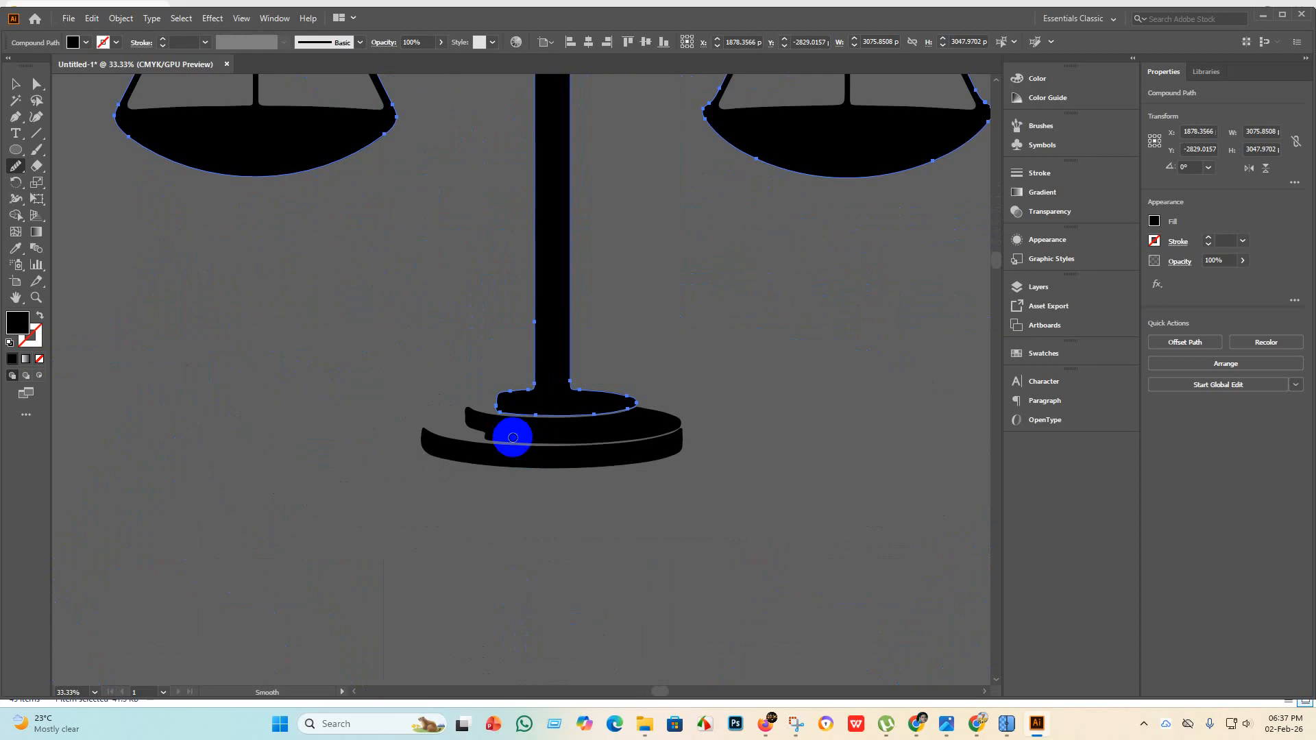
scroll(514, 438, up, 2)
mouse_move(455, 449)
mouse_down()
mouse_move(471, 475)
mouse_move(580, 485)
mouse_up()
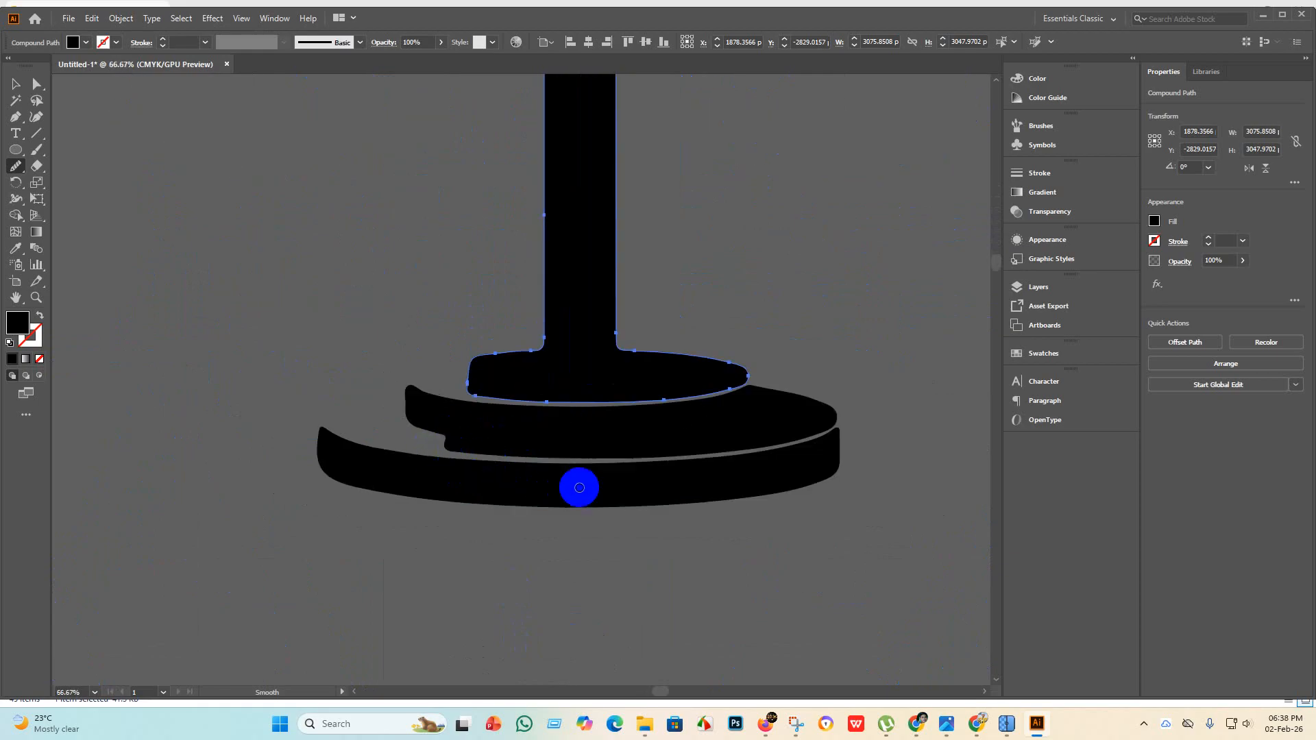
key(v)
click(229, 234)
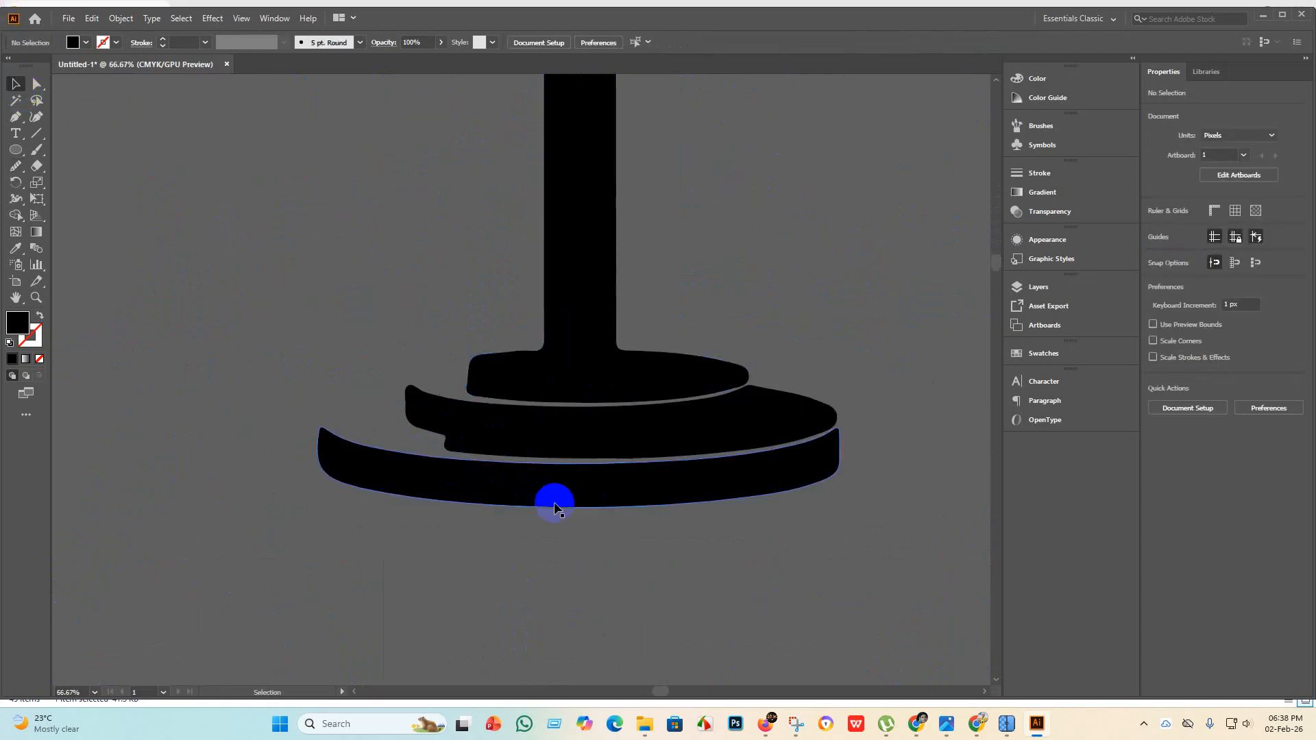
Ungroup the two lower bands of the base and deselect them.
mouse_move(493, 486)
mouse_down()
mouse_move(514, 490)
mouse_move(520, 441)
mouse_move(496, 485)
mouse_move(505, 502)
mouse_up()
click(819, 563)
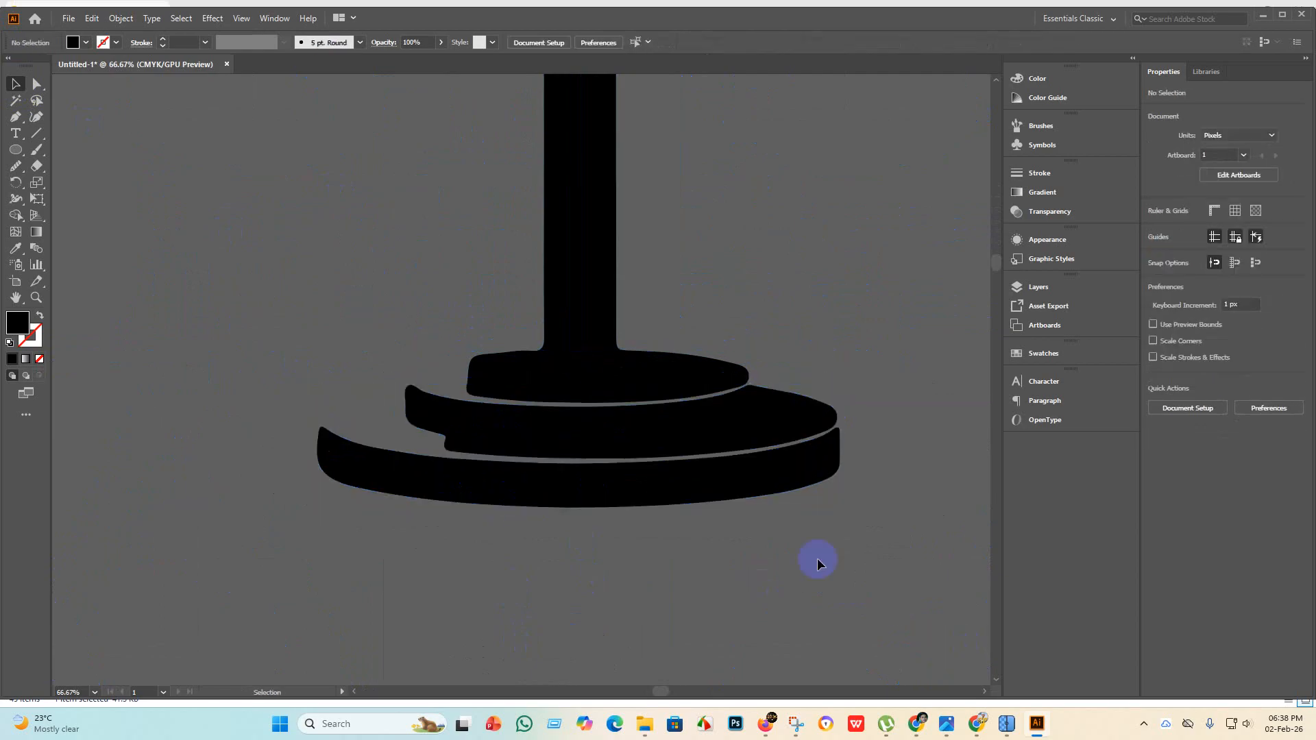
click(674, 468)
right_click(673, 467)
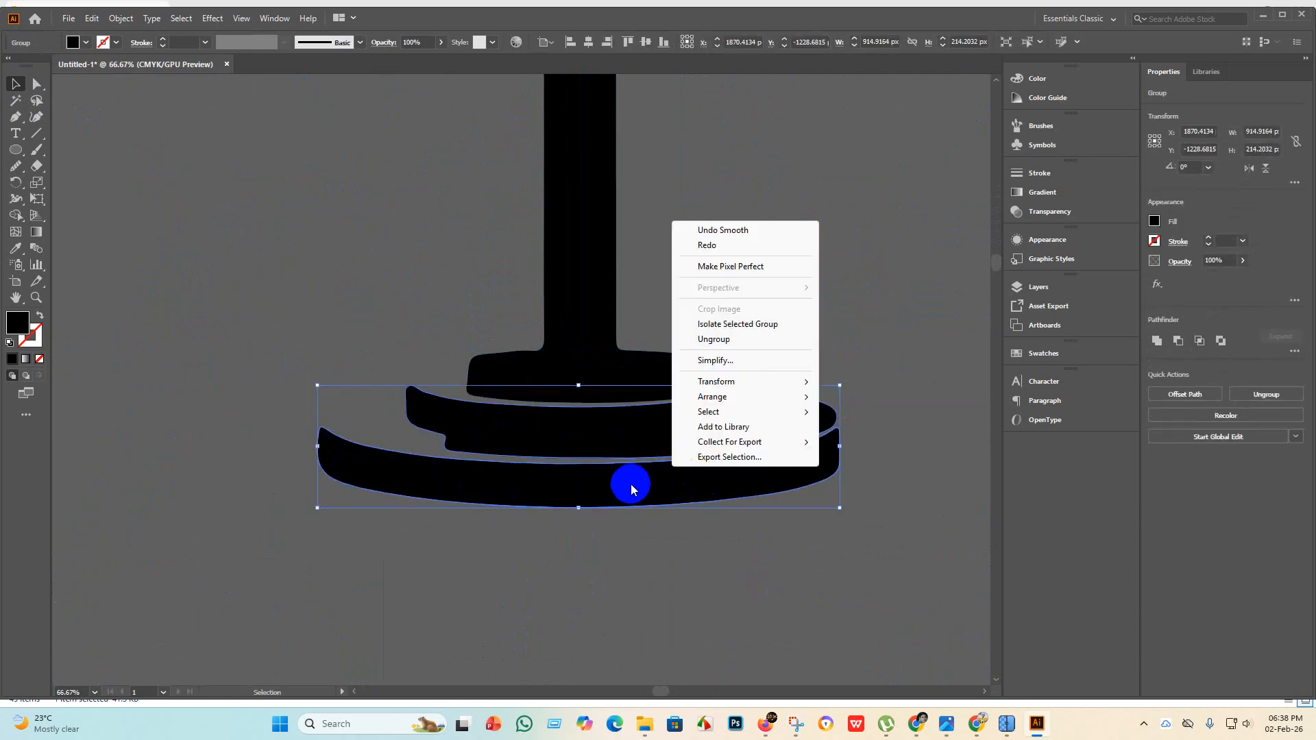
click(751, 340)
click(934, 394)
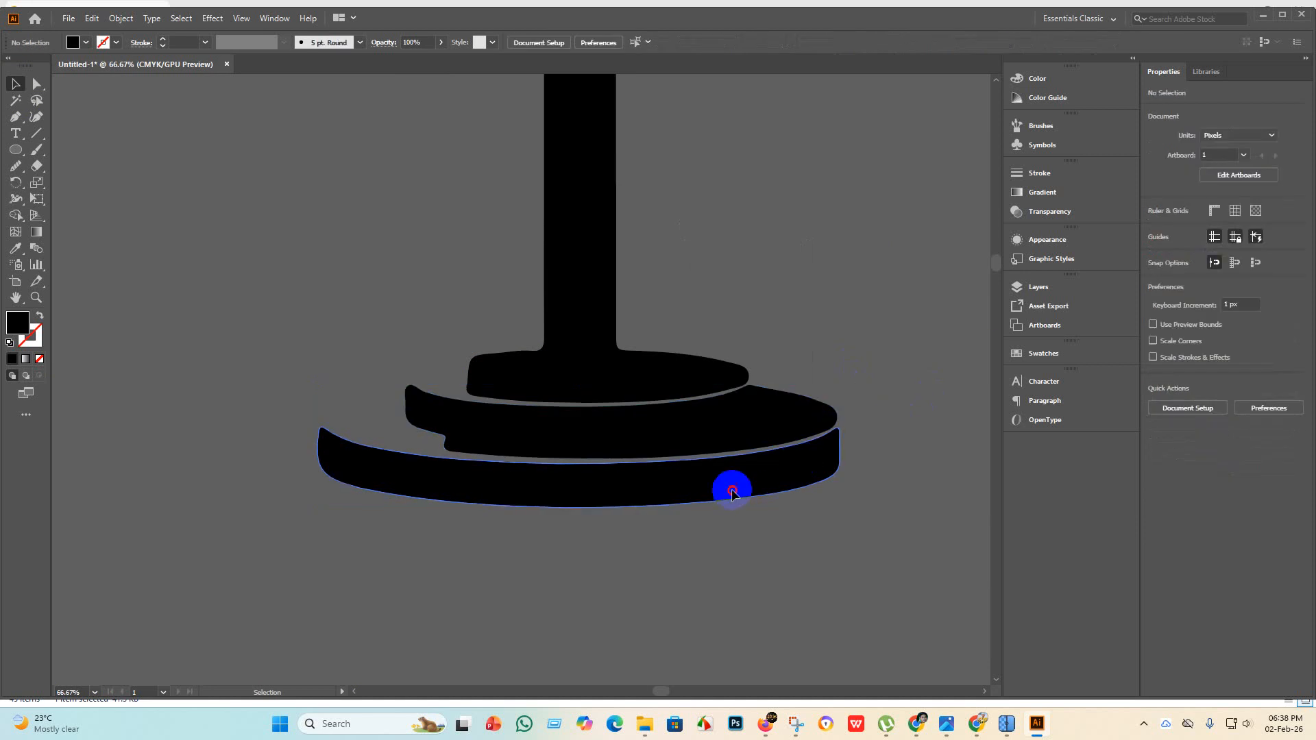
Try to fill out the uneven base by duplicating its two lower bands upward.
click(732, 492)
drag(606, 480, 602, 382)
click(698, 585)
click(636, 322)
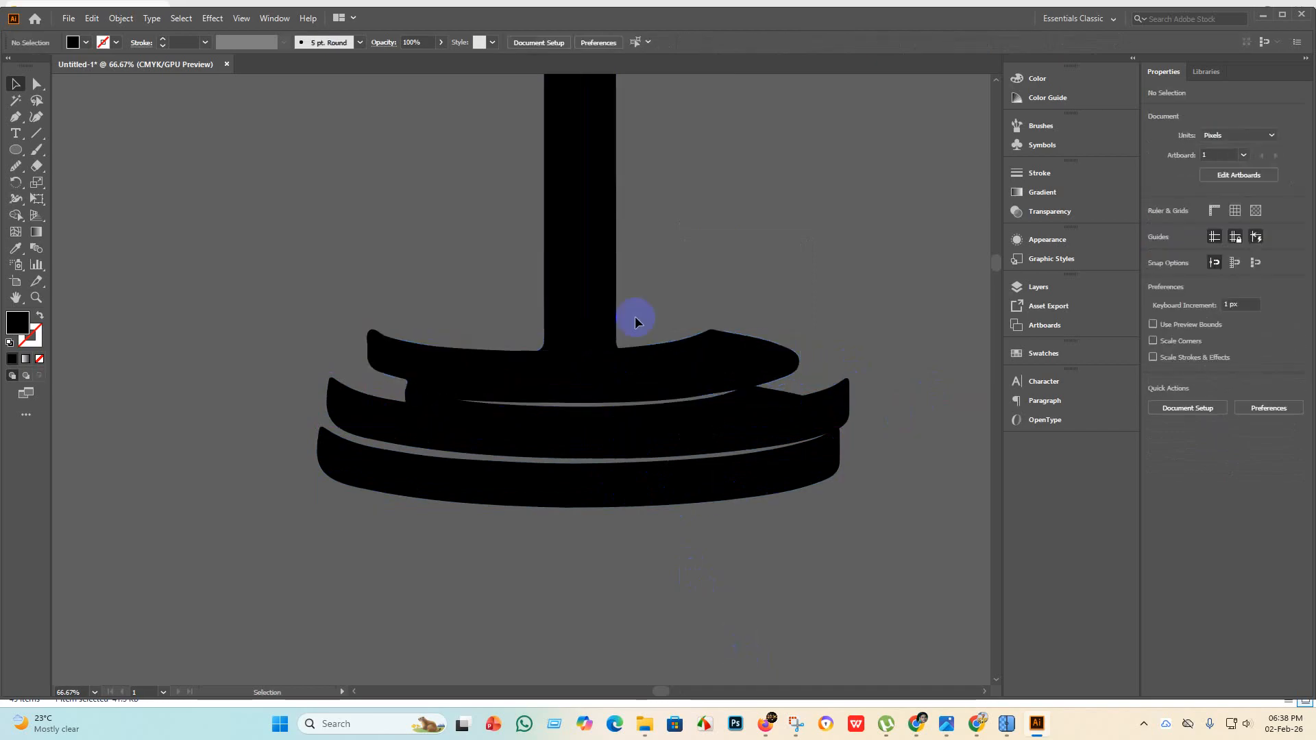
Replace the copied band on the top tier with another duplicate of the lowest base band.
click(631, 370)
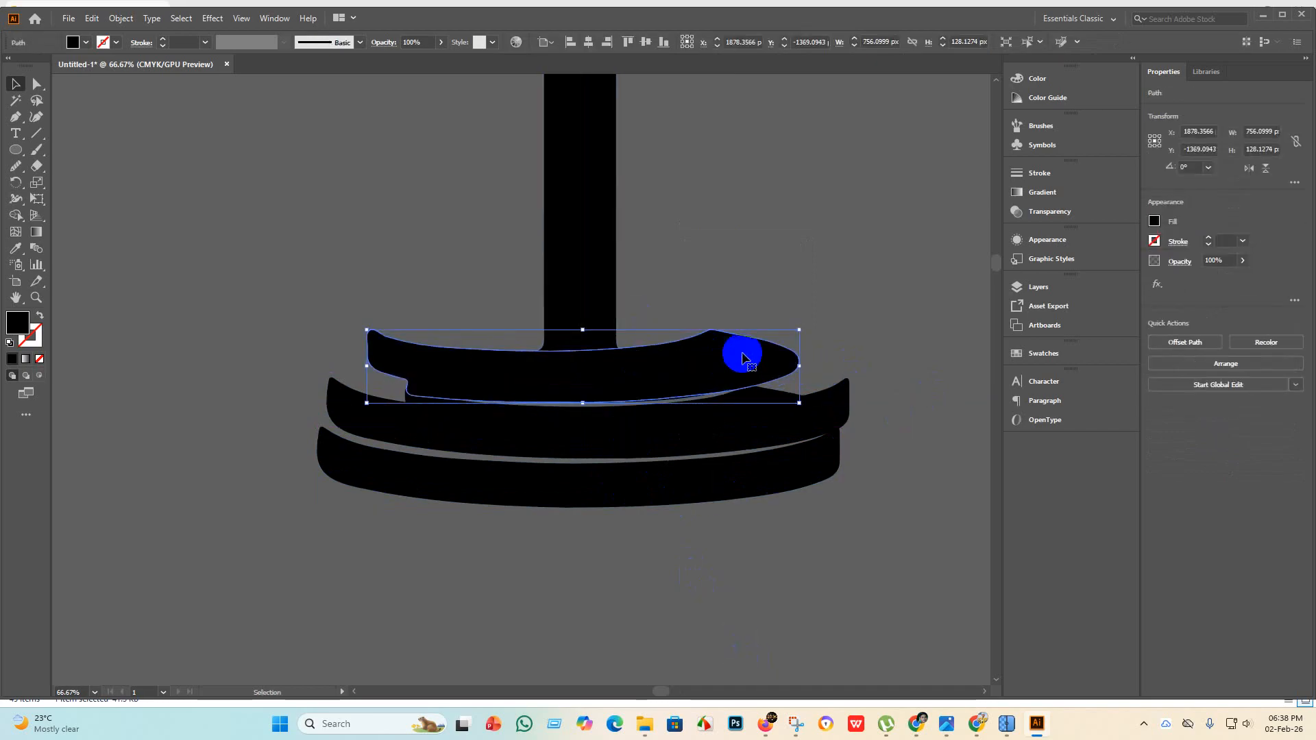
key(Delete)
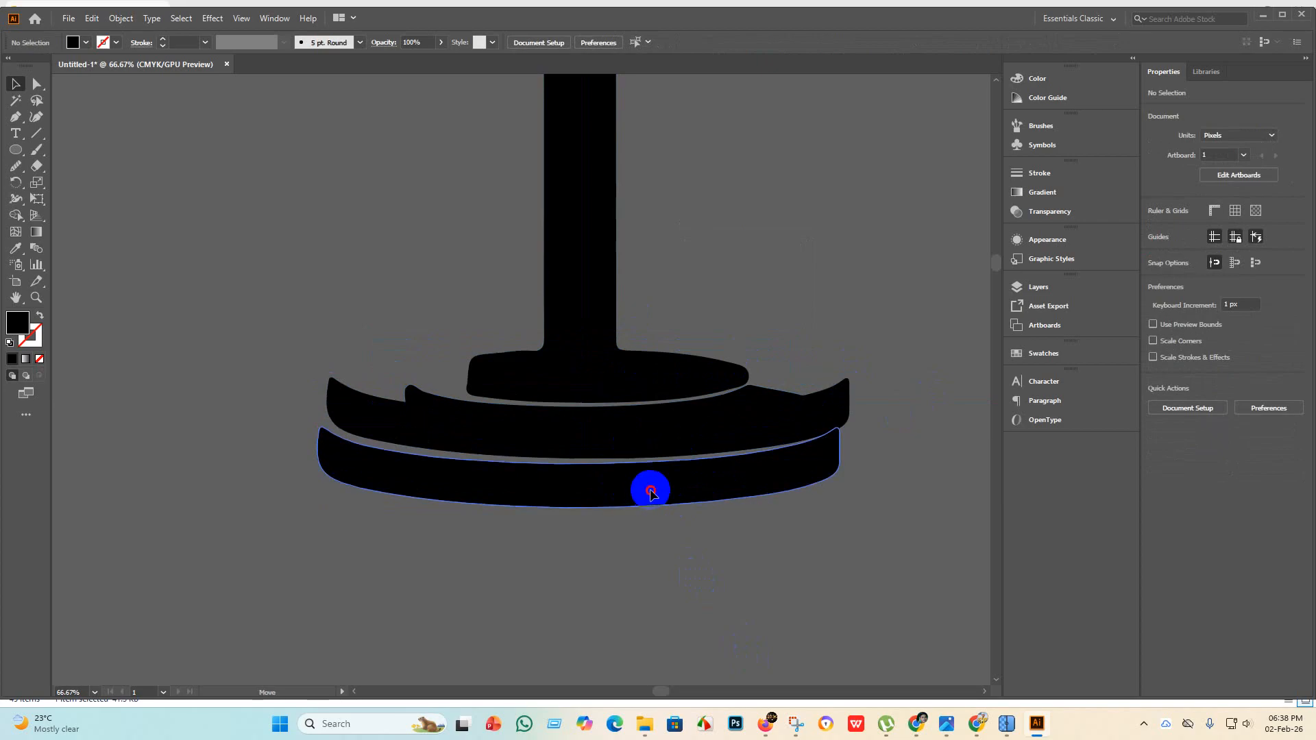
drag(650, 492, 645, 388)
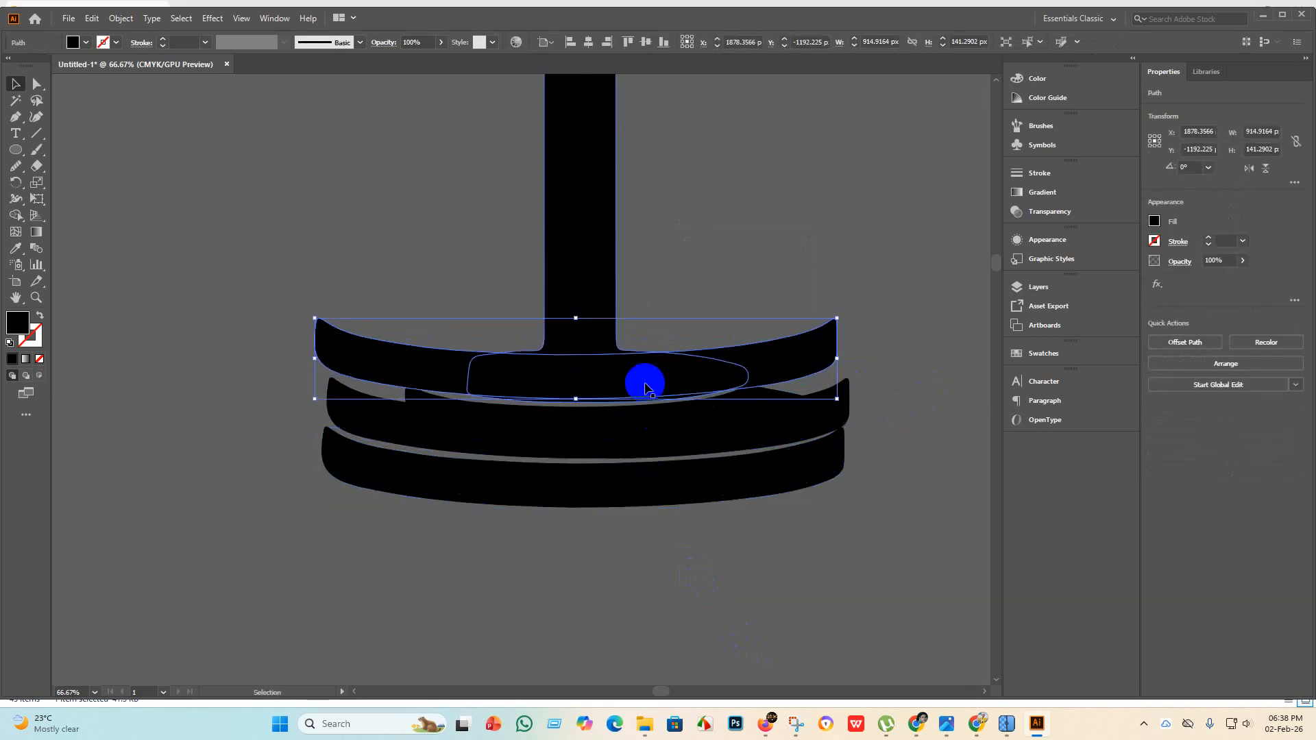
click(725, 643)
Undo the duplicated base bands and deselect the artwork.
scroll(665, 551, down, 5)
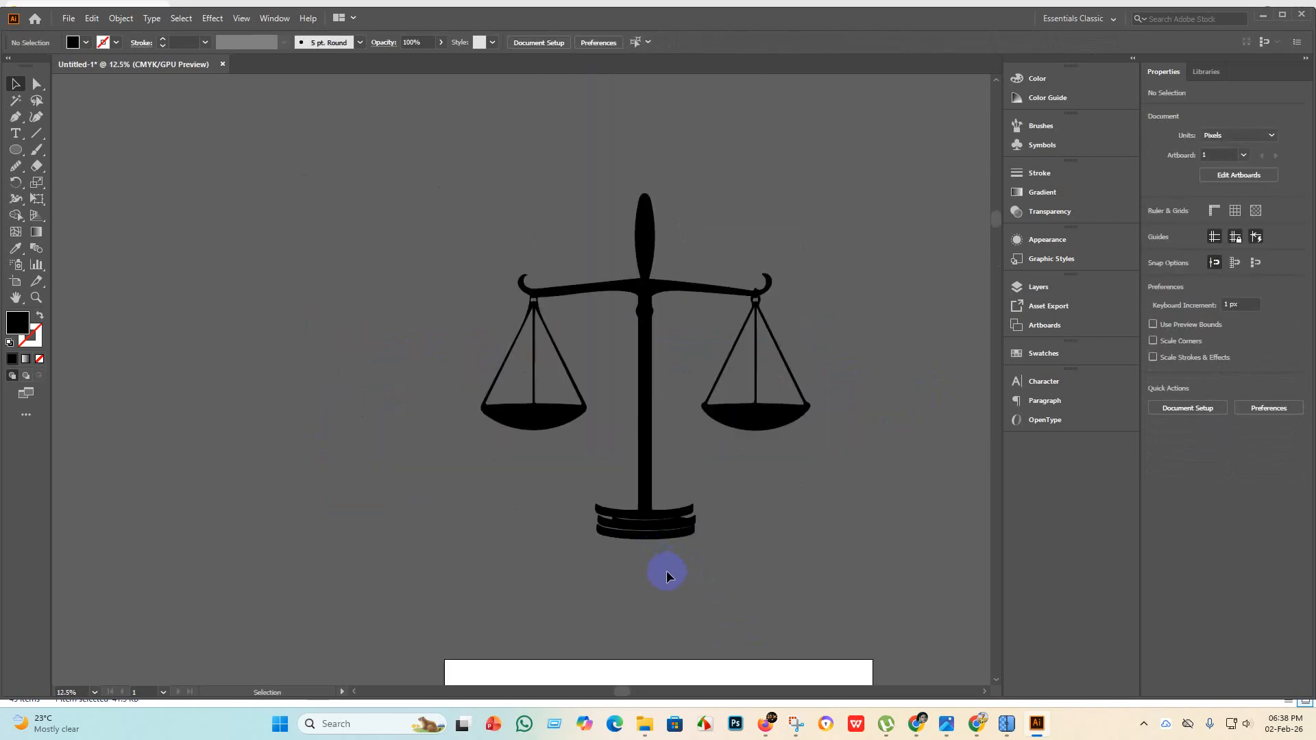
click(672, 570)
key(ctrl+z)
key(ctrl+z)
key(ctrl+z)
key(ctrl+z)
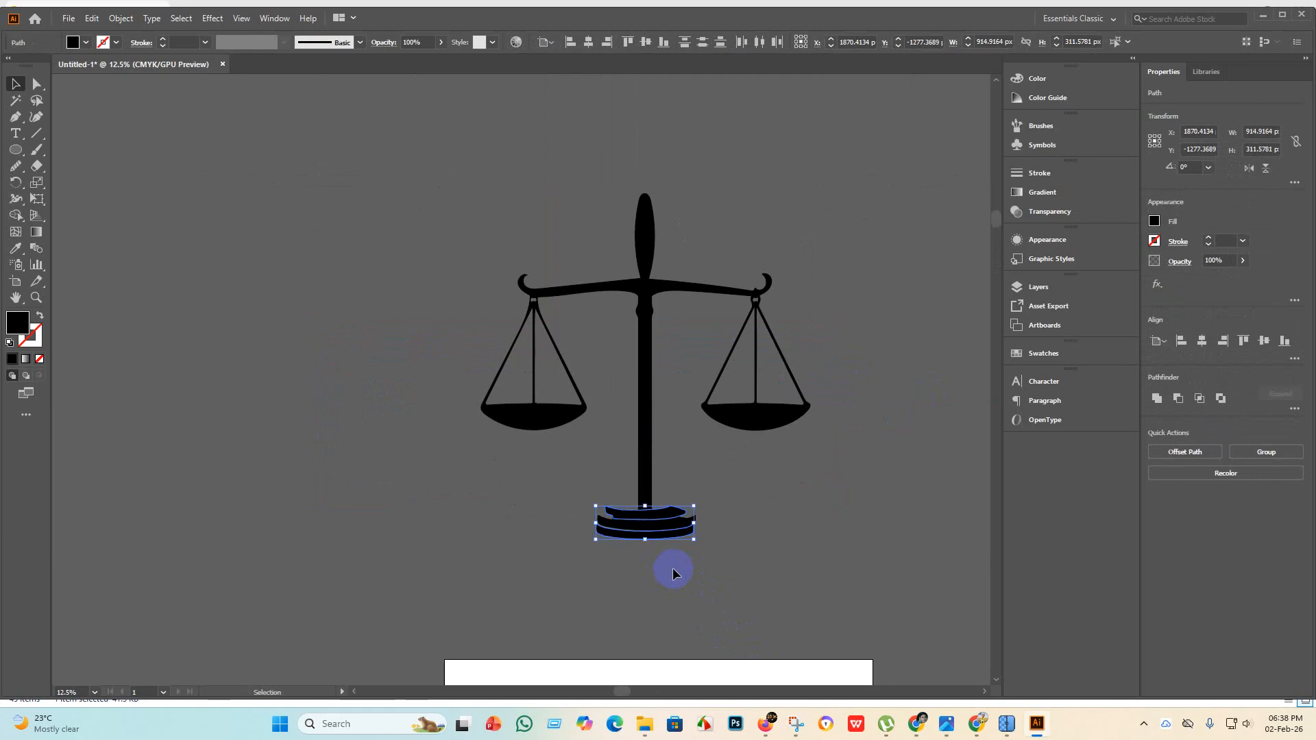
click(704, 569)
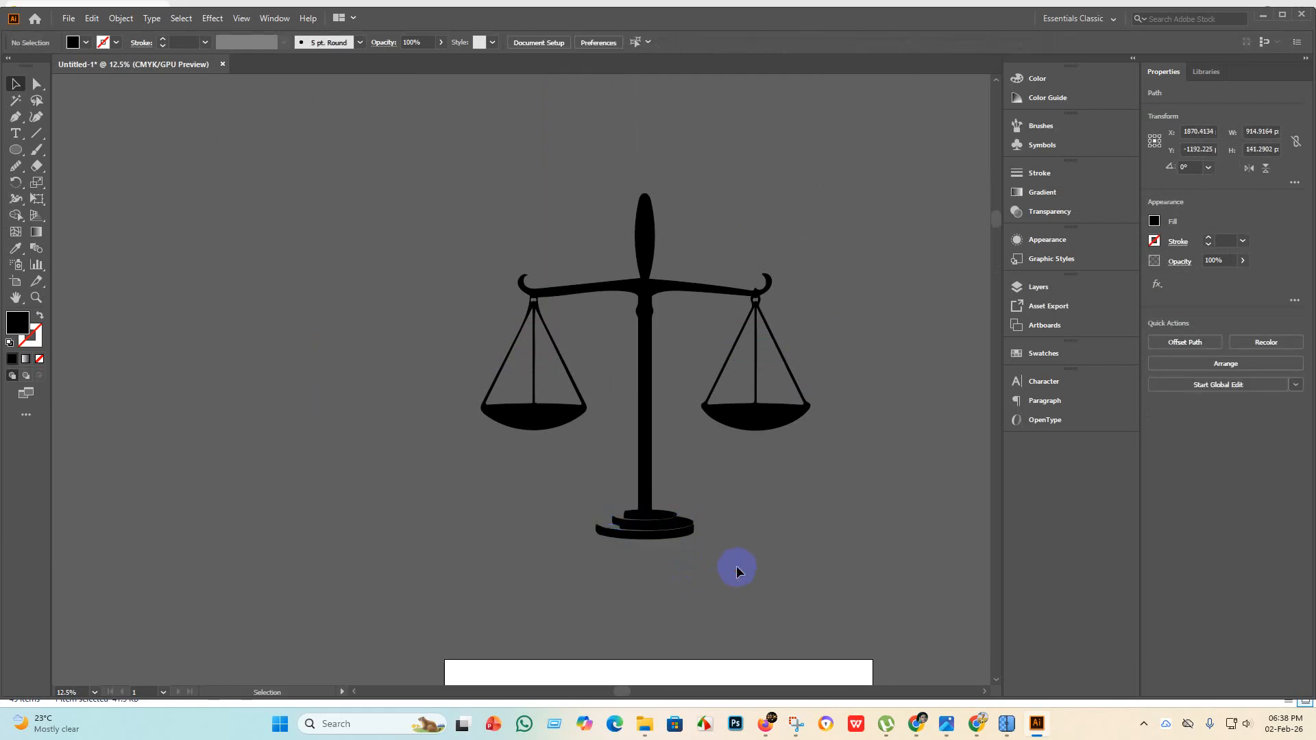
Smooth the rough left end of the base's top tier with the Smooth tool and deselect the artwork.
scroll(734, 565, up, 6)
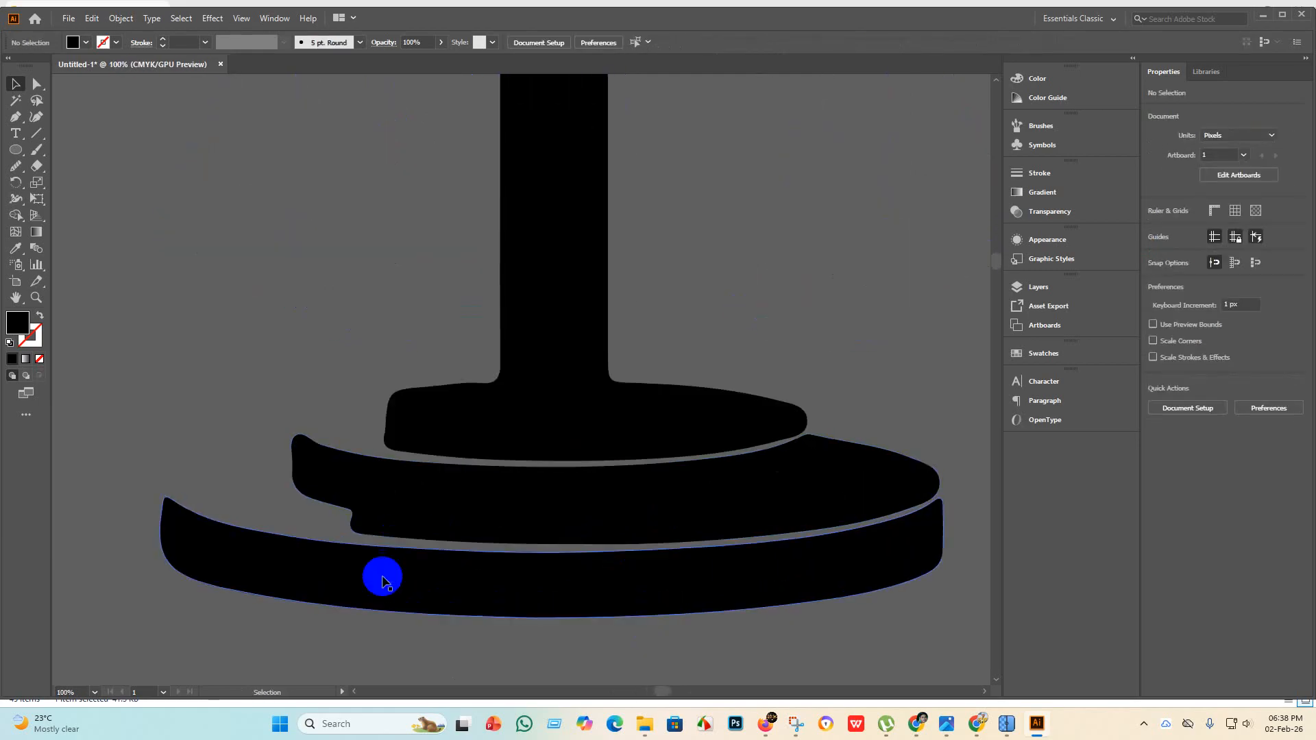
click(450, 441)
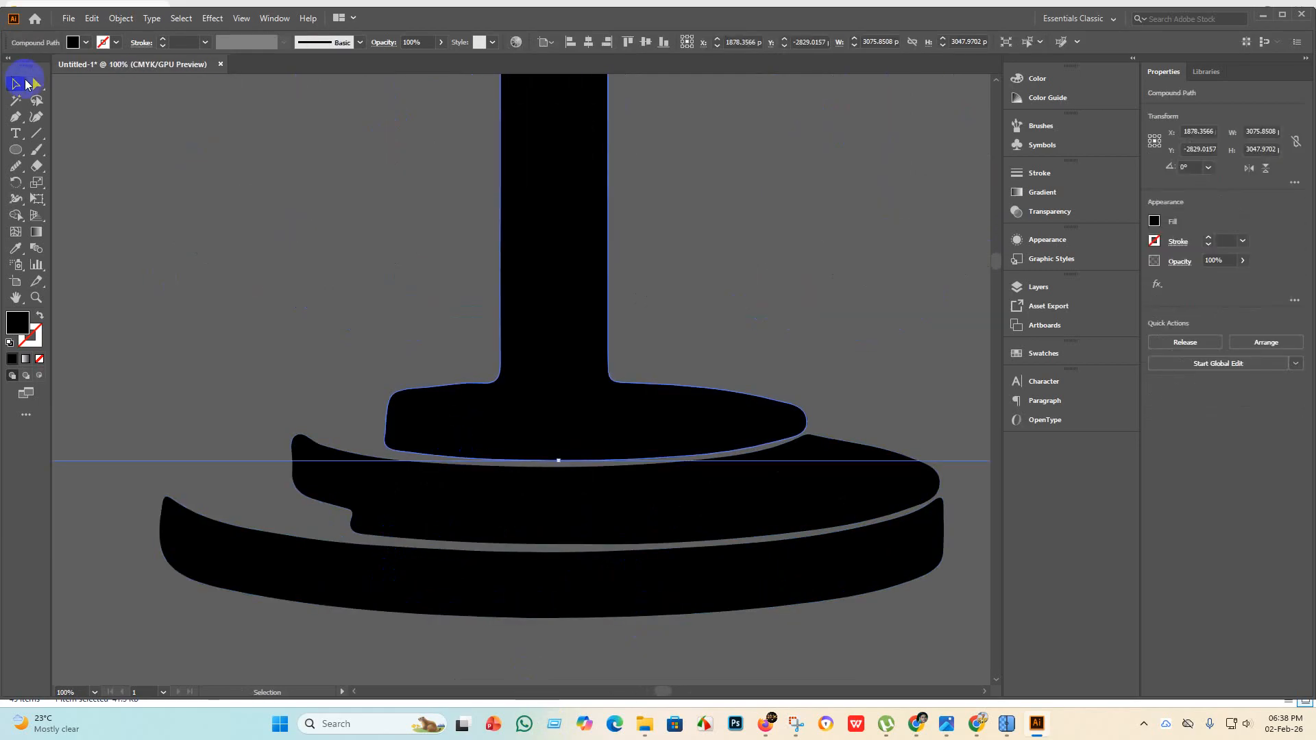
click(33, 84)
click(16, 167)
scroll(334, 384, down, 4)
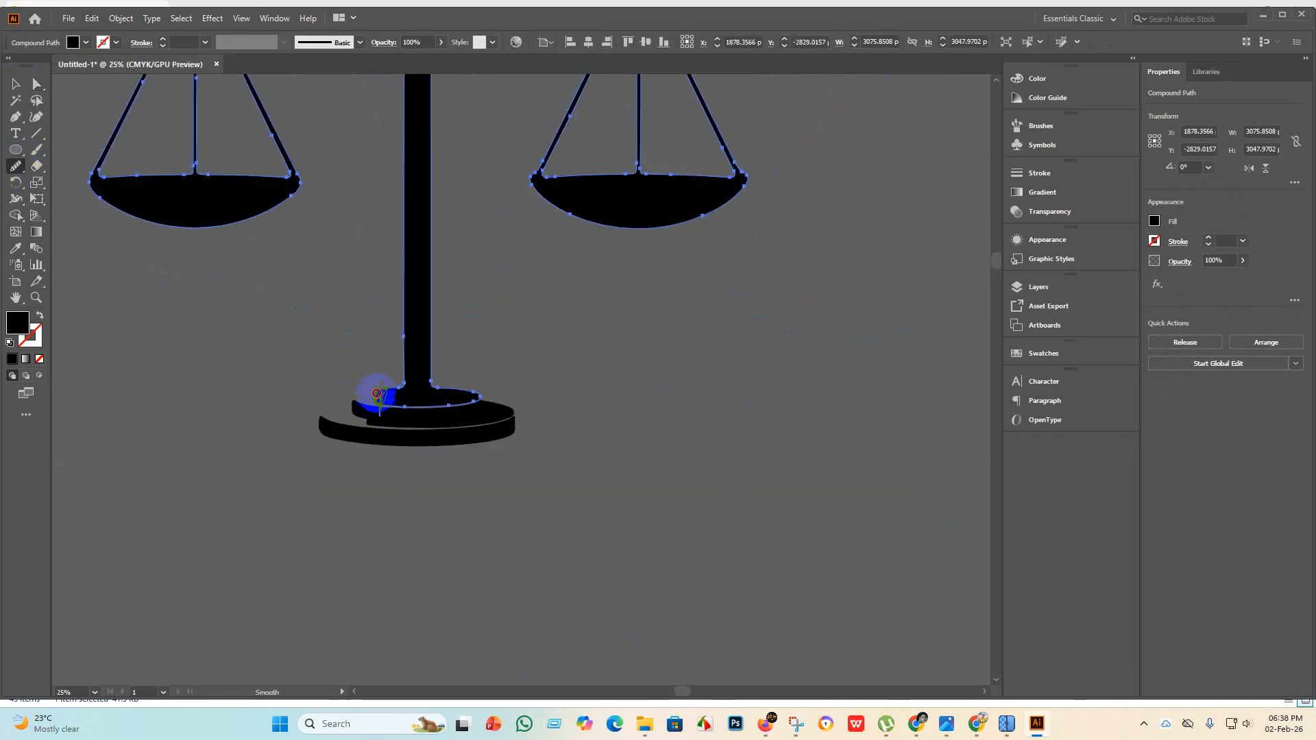
scroll(372, 415, up, 5)
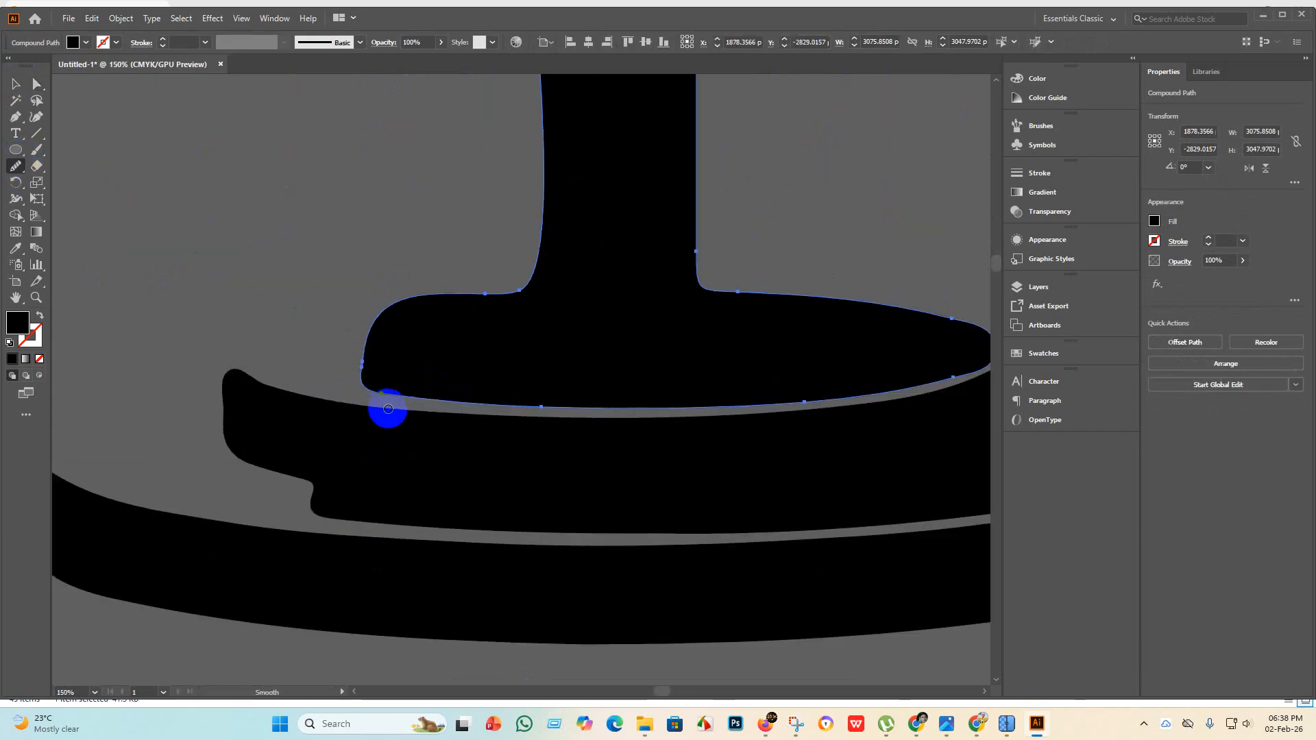
drag(358, 375, 365, 348)
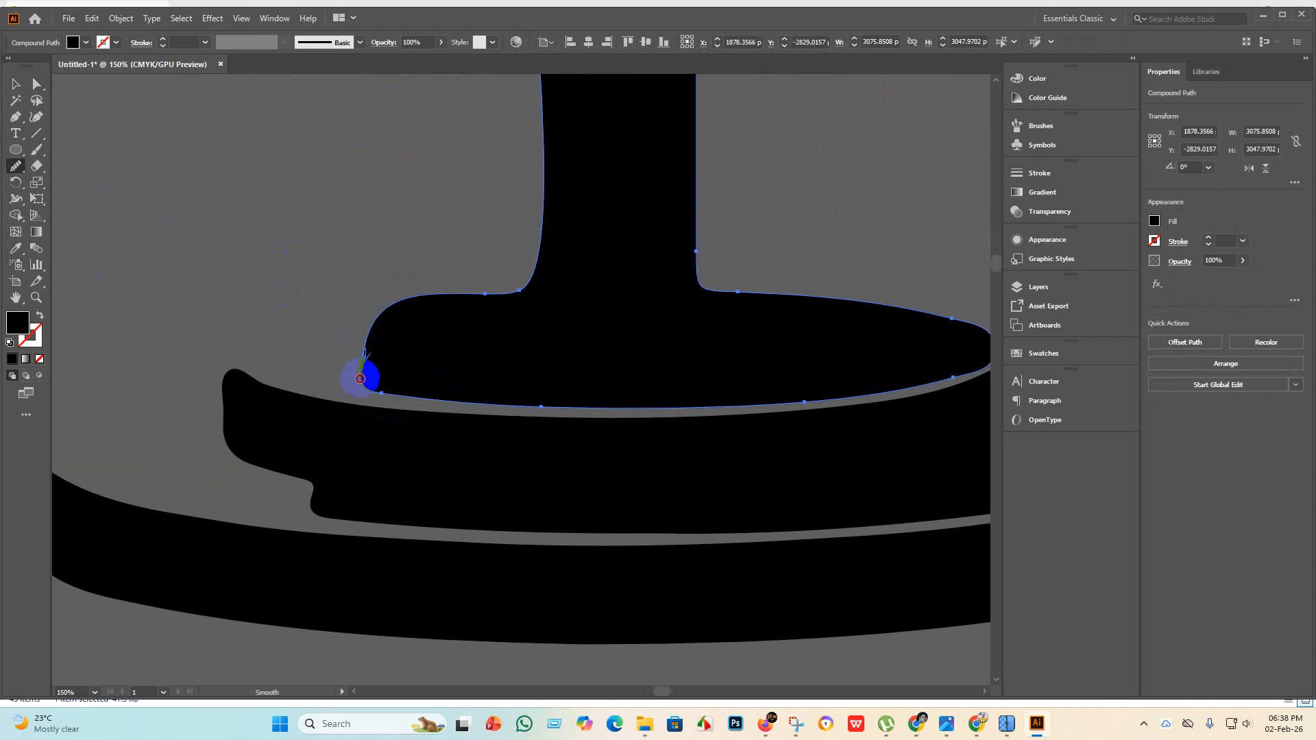
drag(364, 396, 370, 374)
scroll(368, 381, down, 2)
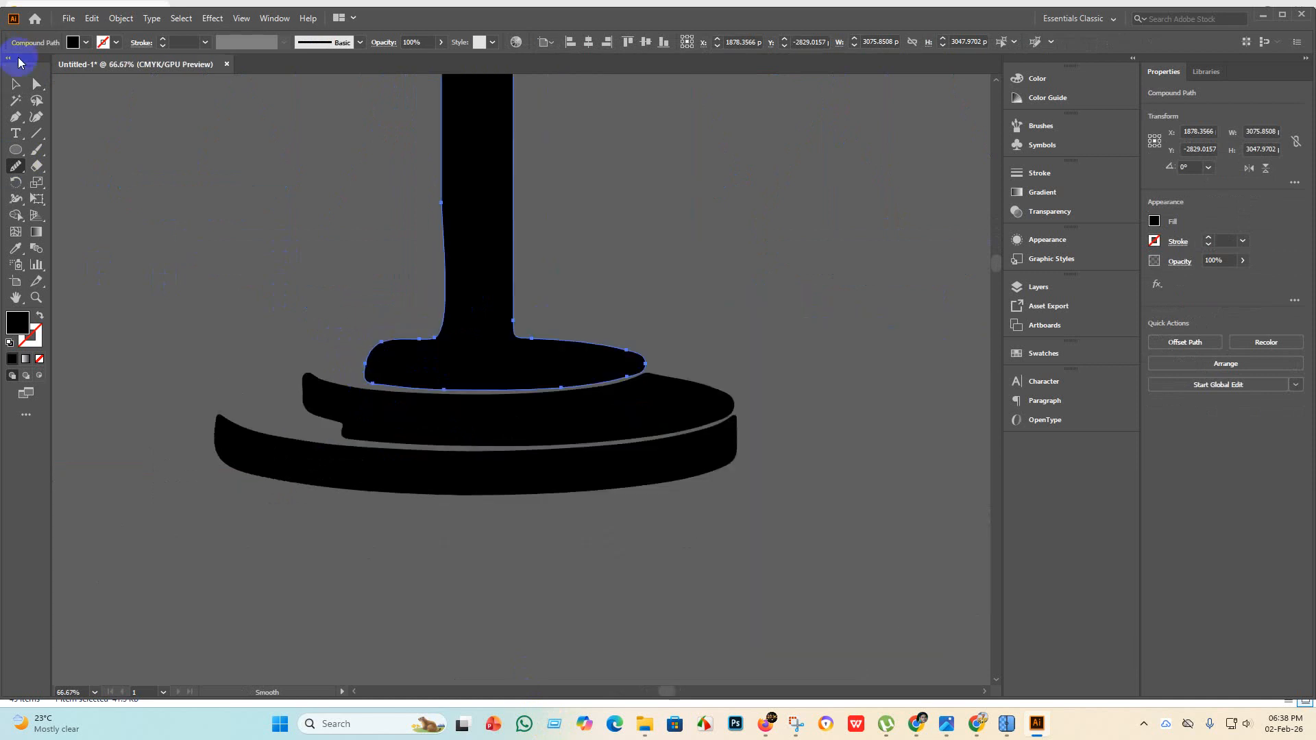
click(16, 83)
click(170, 203)
Group all parts of the balance scale and center the group horizontally and vertically on the artboard.
scroll(477, 449, down, 3)
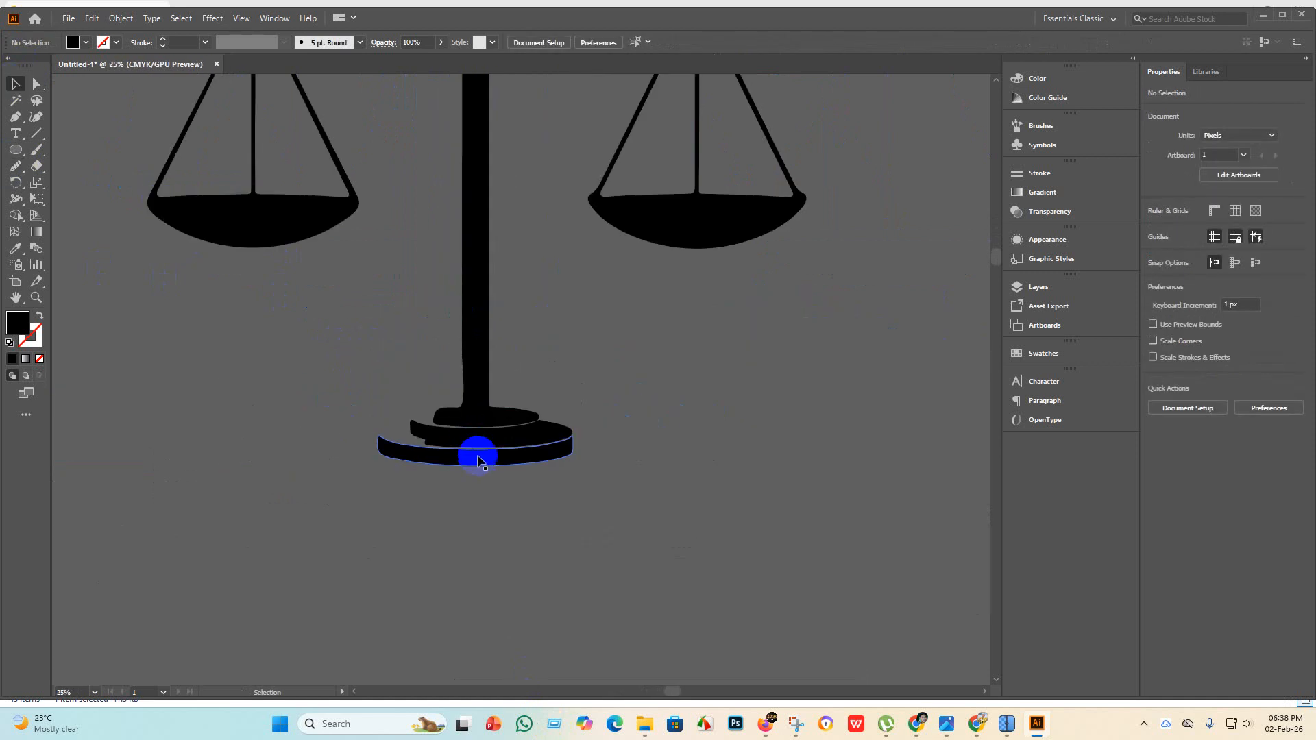
scroll(507, 514, up, 3)
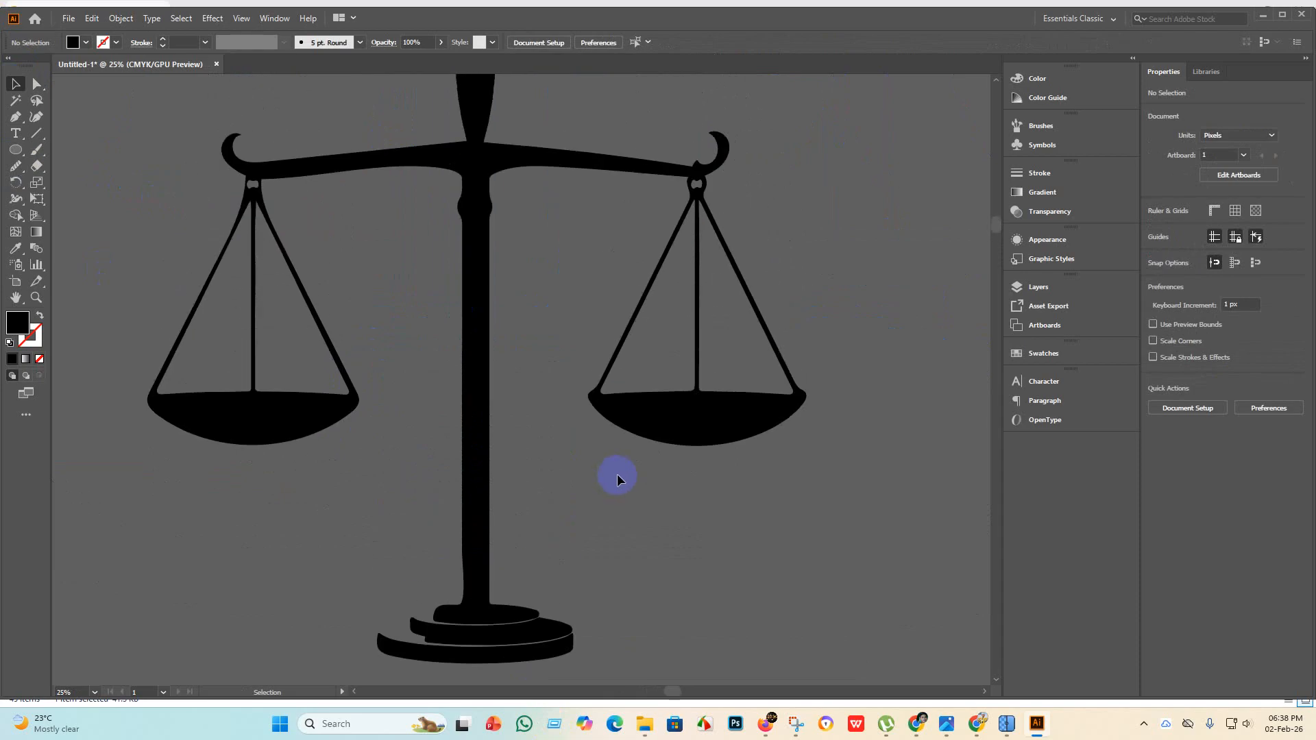
scroll(616, 477, down, 4)
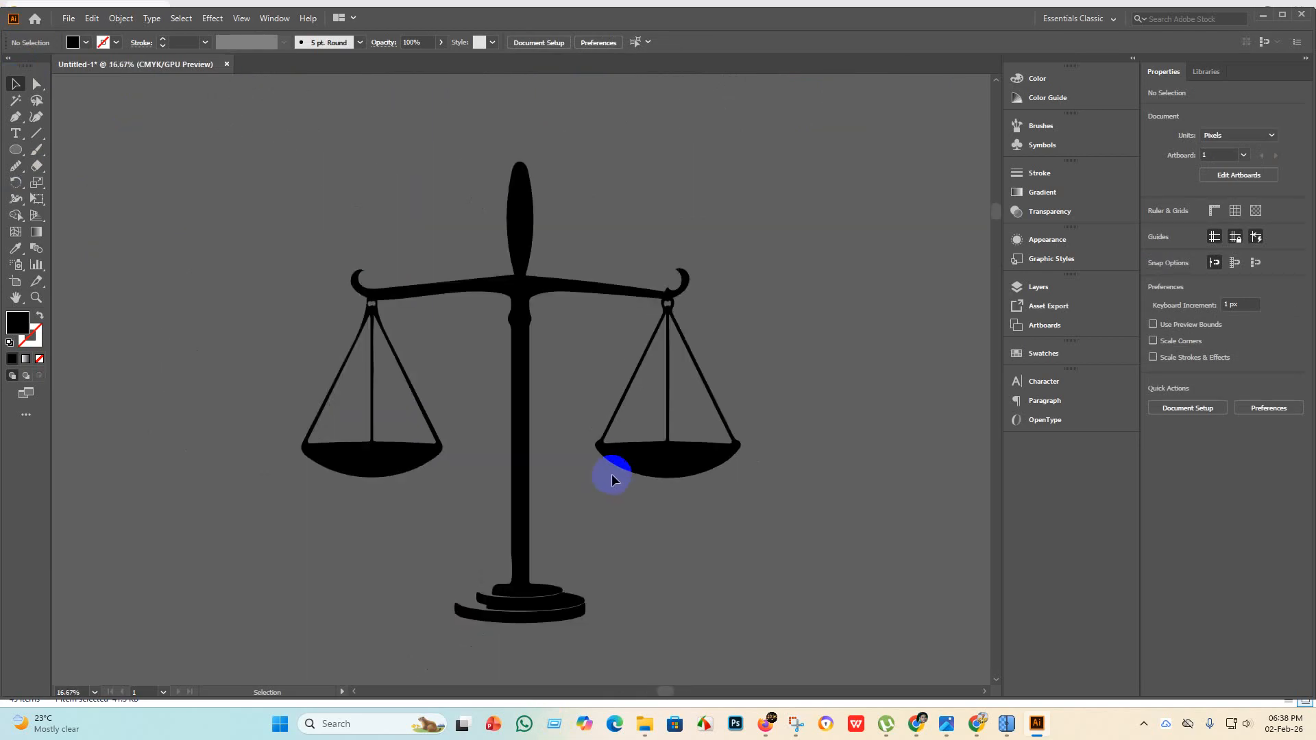
drag(258, 122, 257, 122)
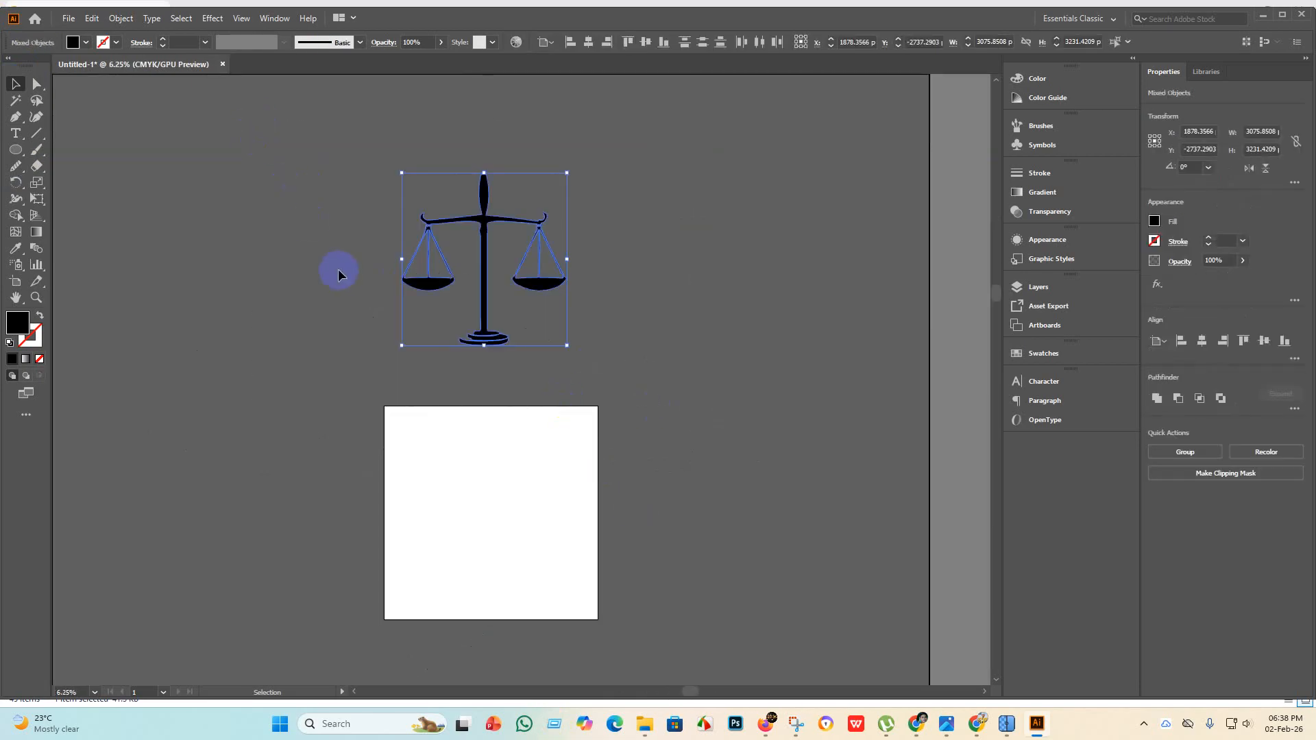
scroll(510, 365, down, 1)
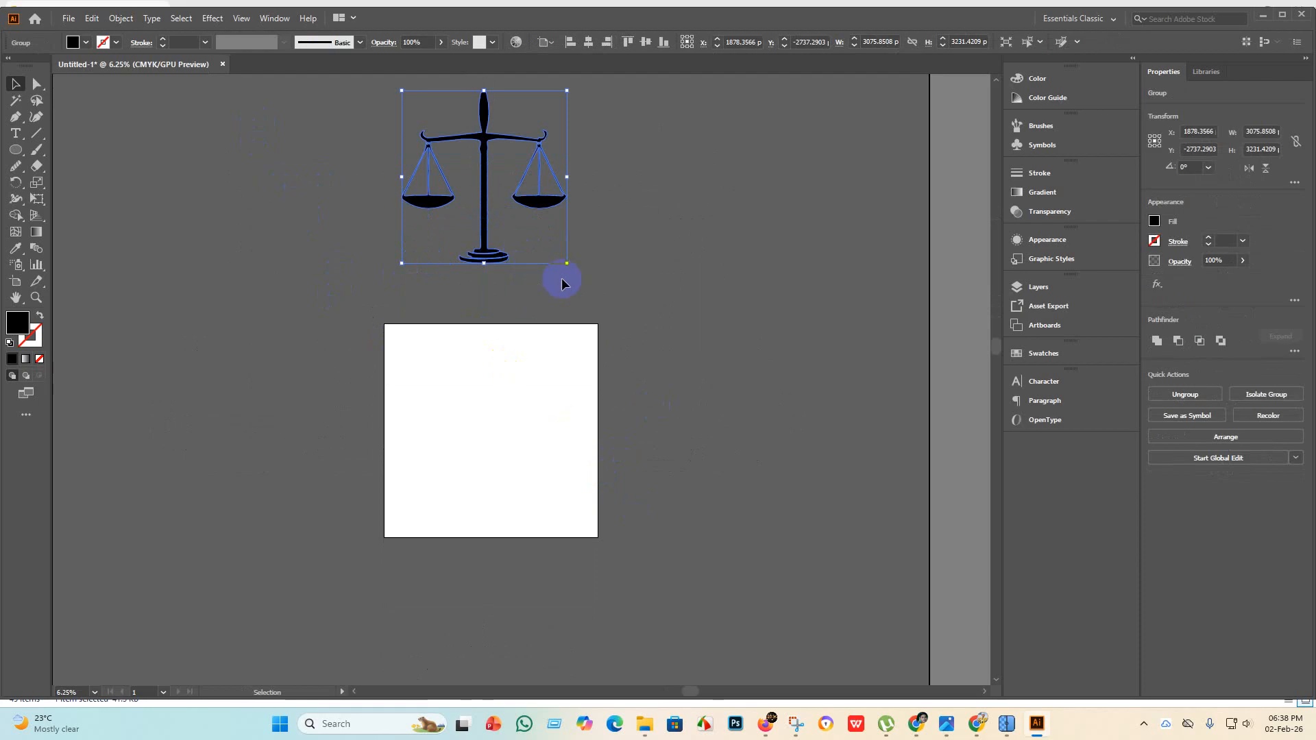
click(588, 42)
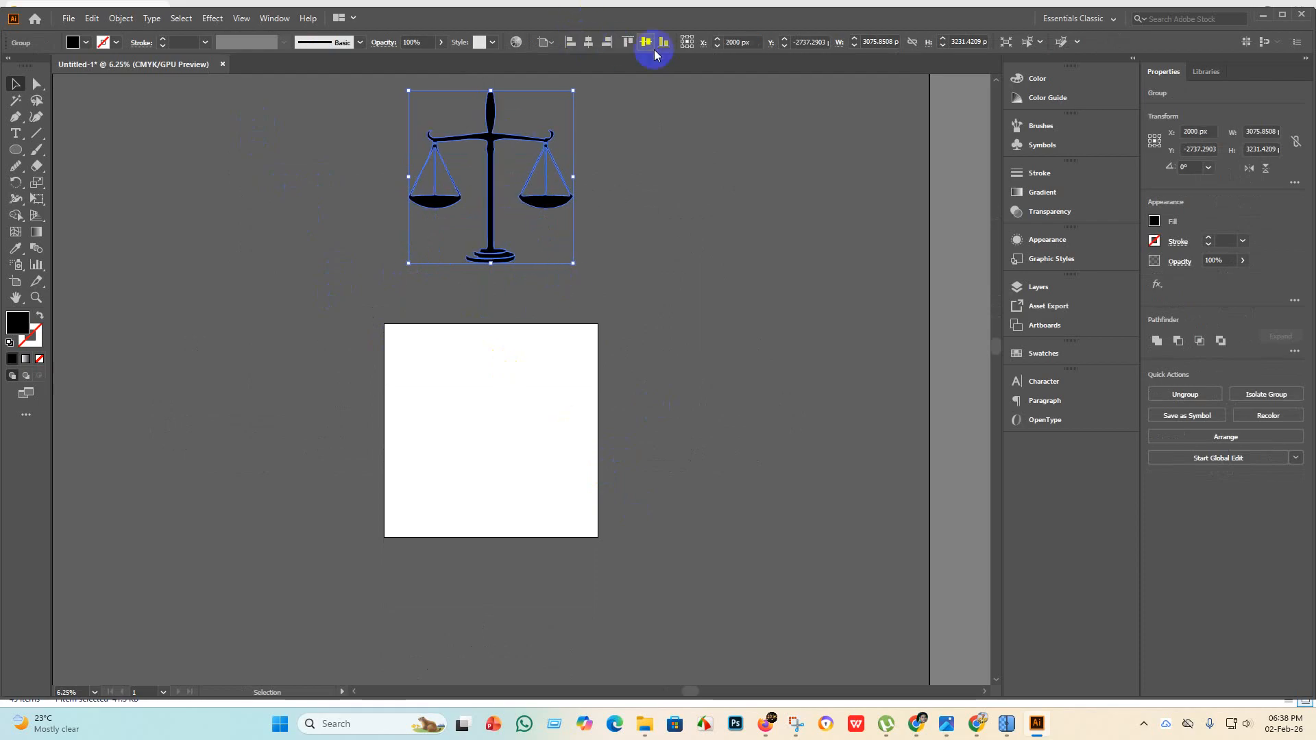
click(645, 42)
click(646, 408)
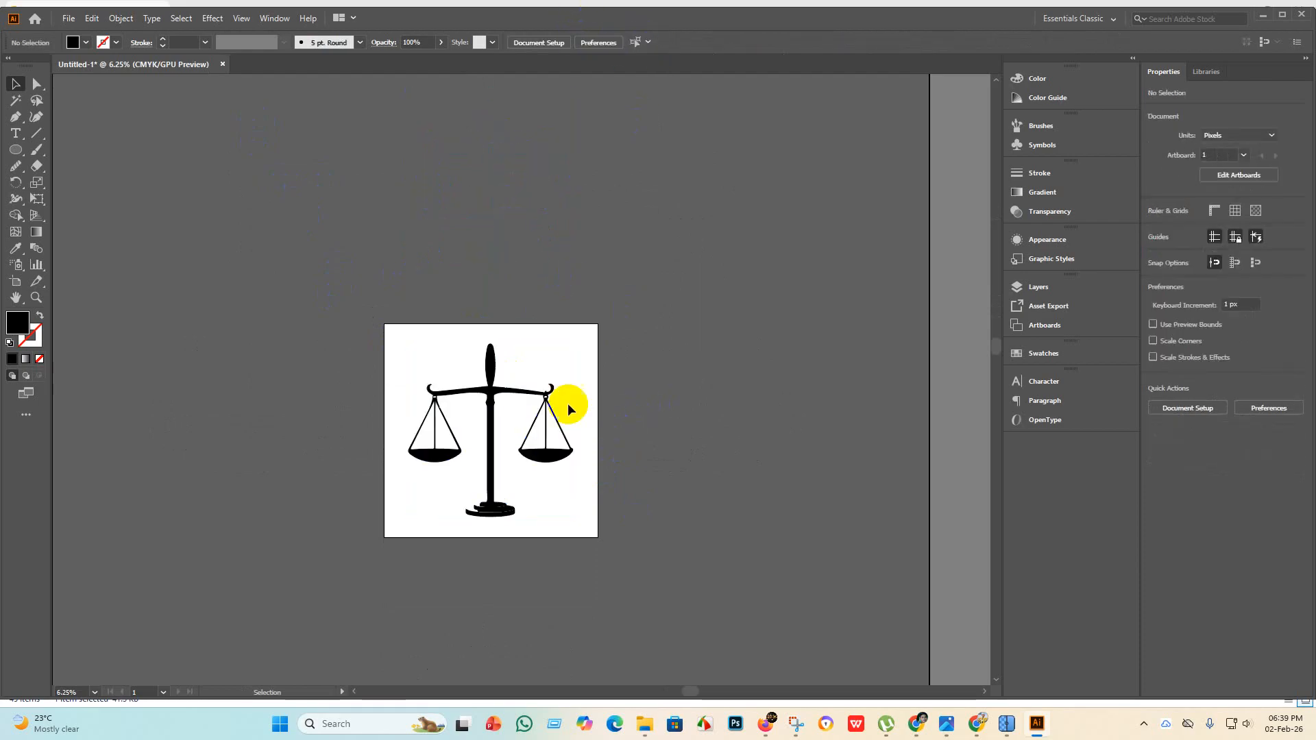
Enlarge the balance scale group proportionally to about 3344 by 3513 px and center it on the artboard again.
click(498, 435)
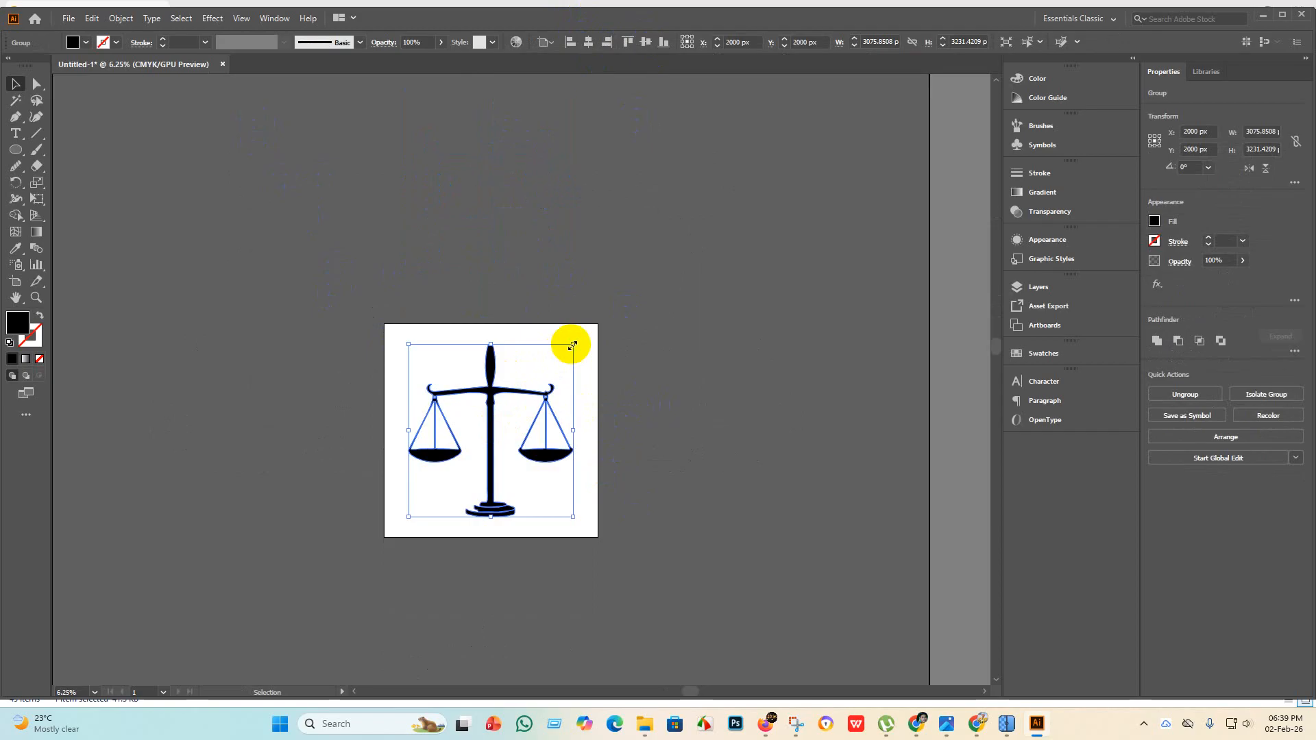
drag(571, 345, 589, 316)
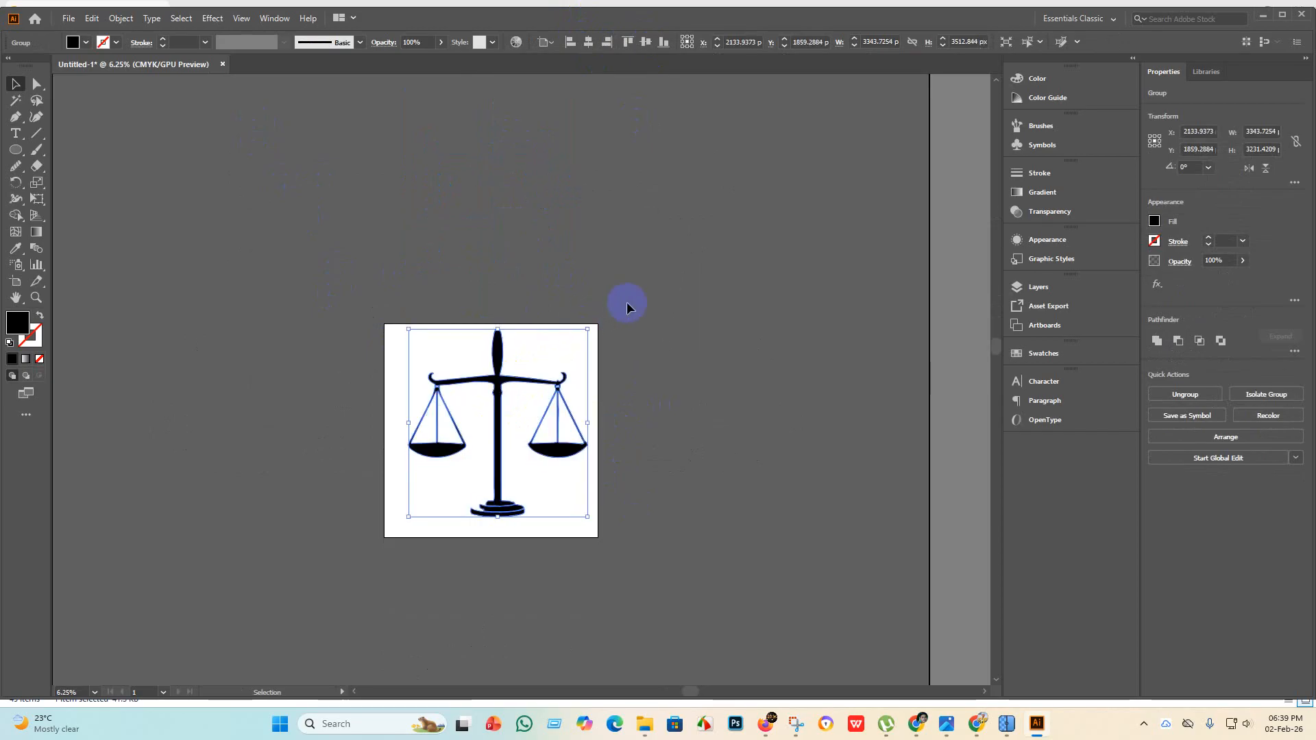
click(588, 43)
click(676, 432)
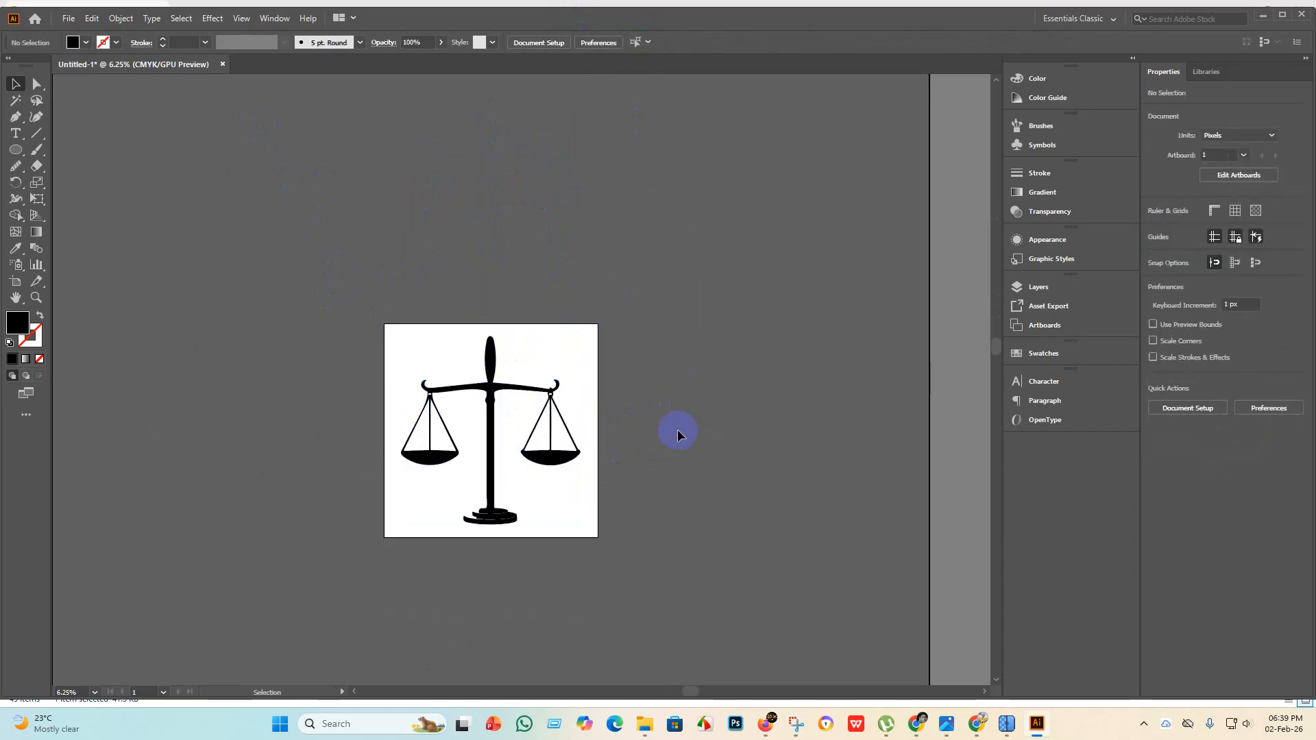
Start saving the document under a new name and create a folder named eps 7 inside the part 3 folder.
click(68, 18)
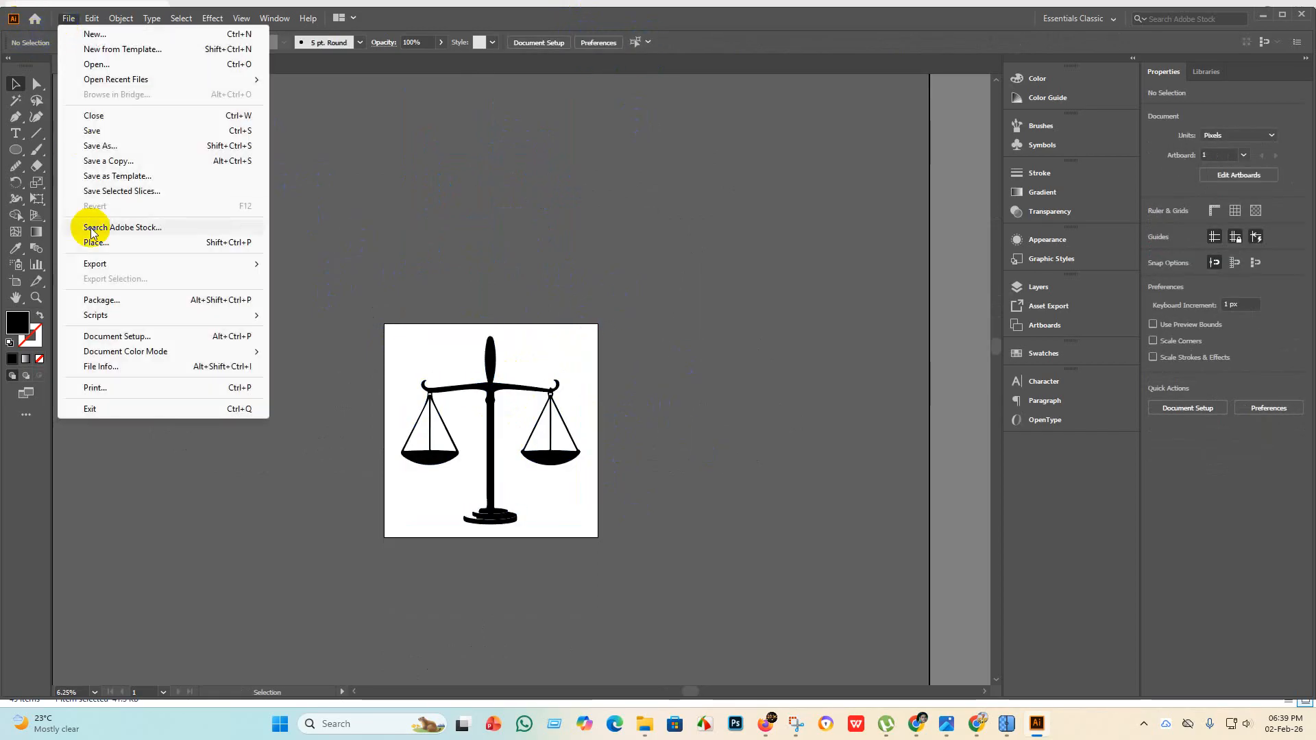
click(107, 146)
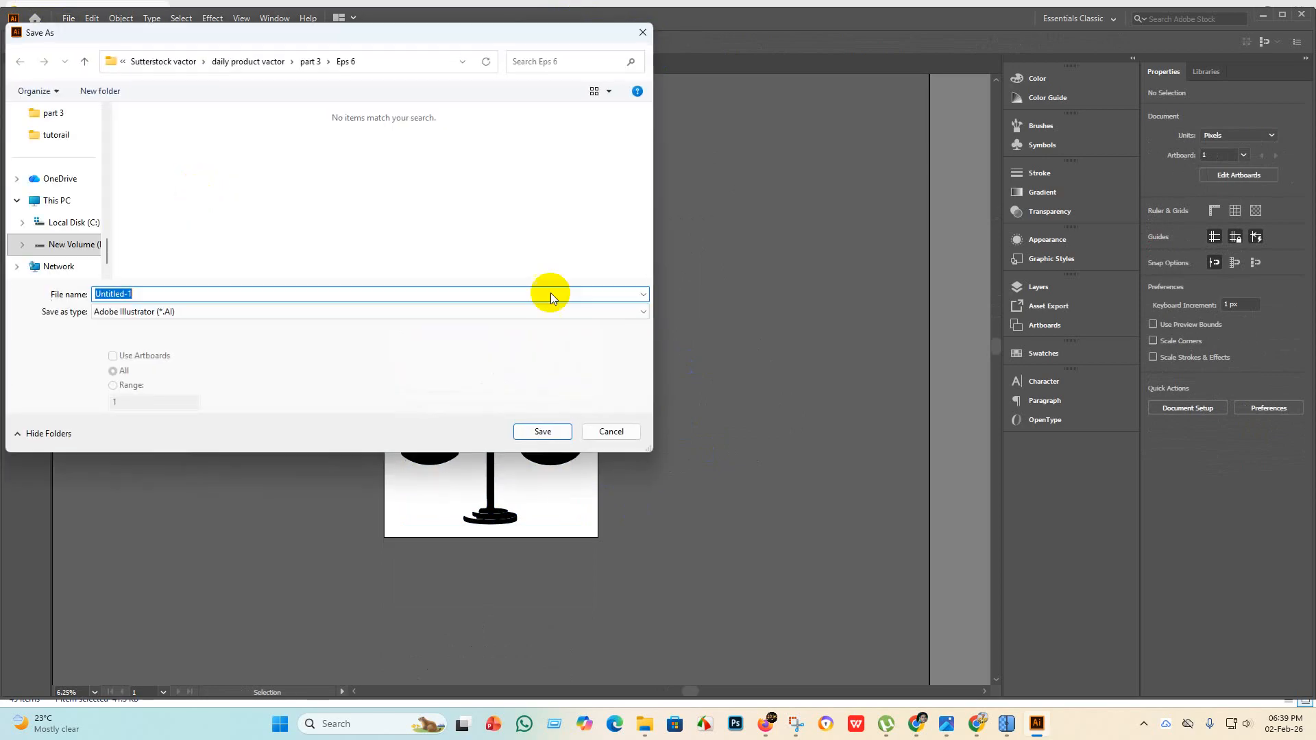
click(310, 62)
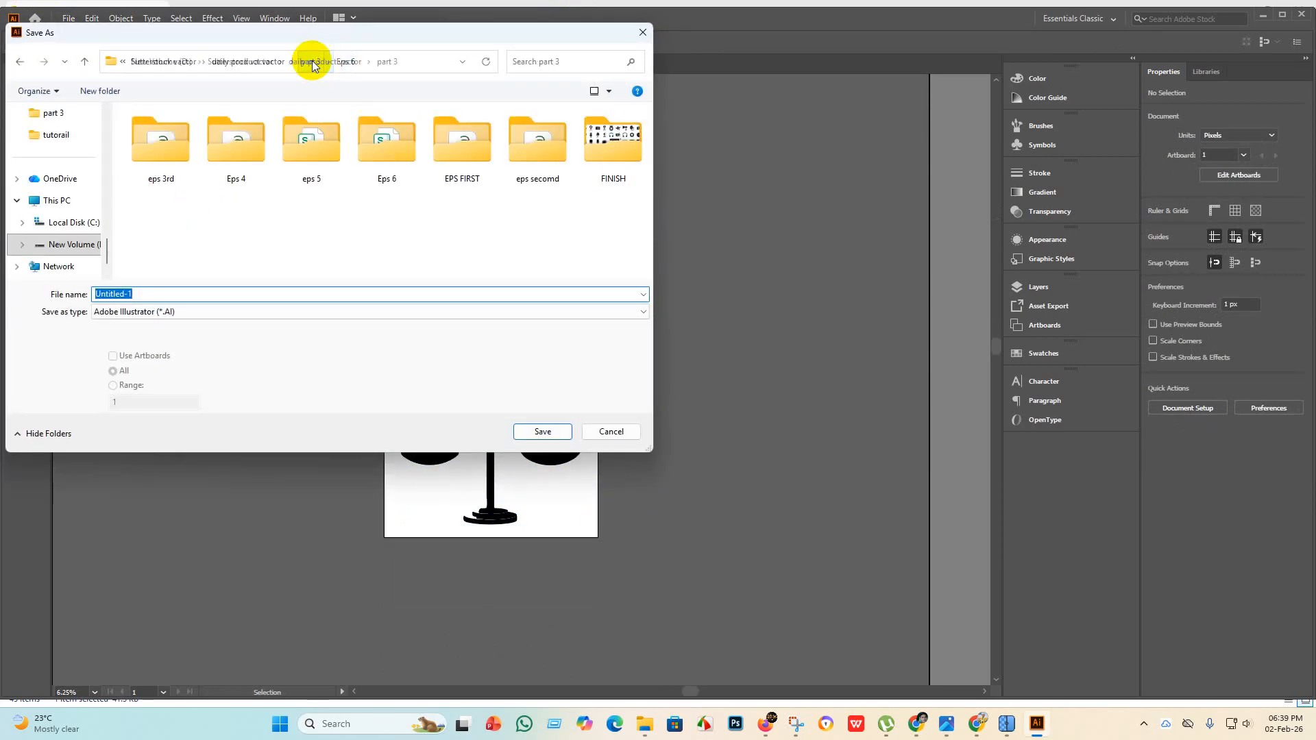
right_click(358, 203)
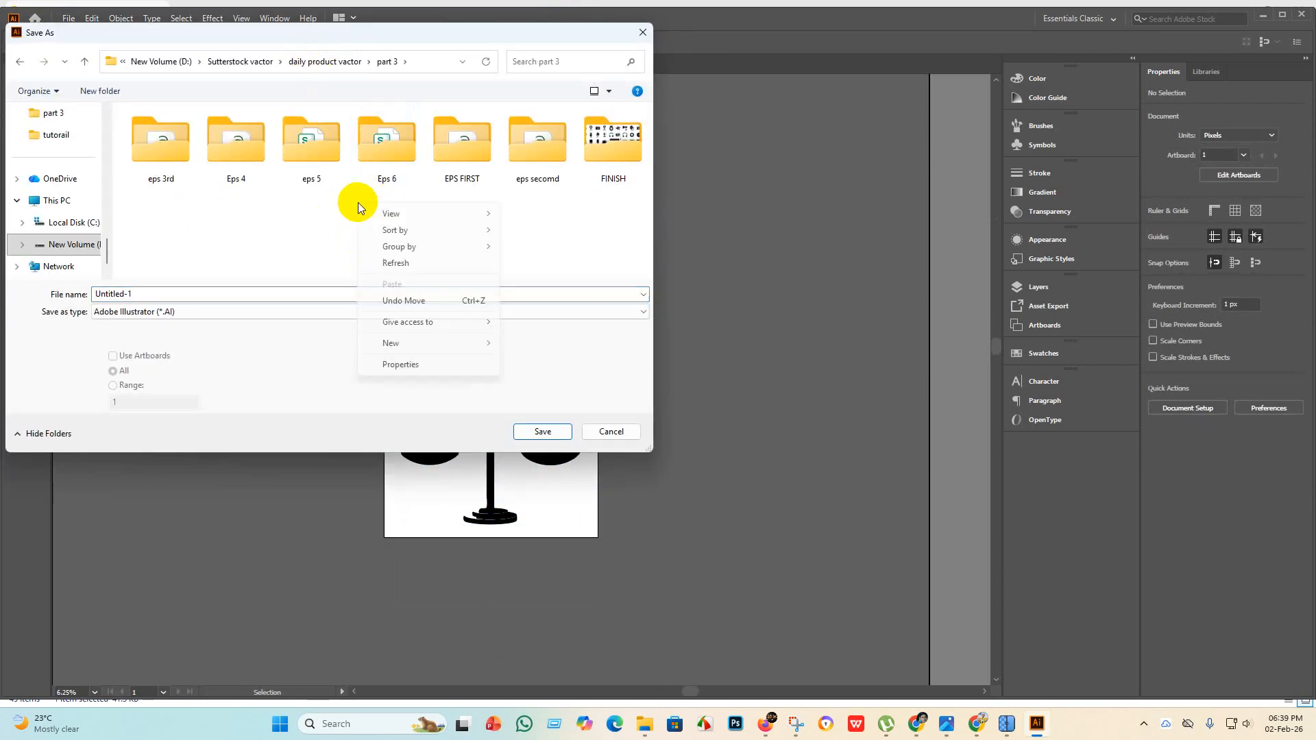
mouse_move(404, 345)
click(557, 344)
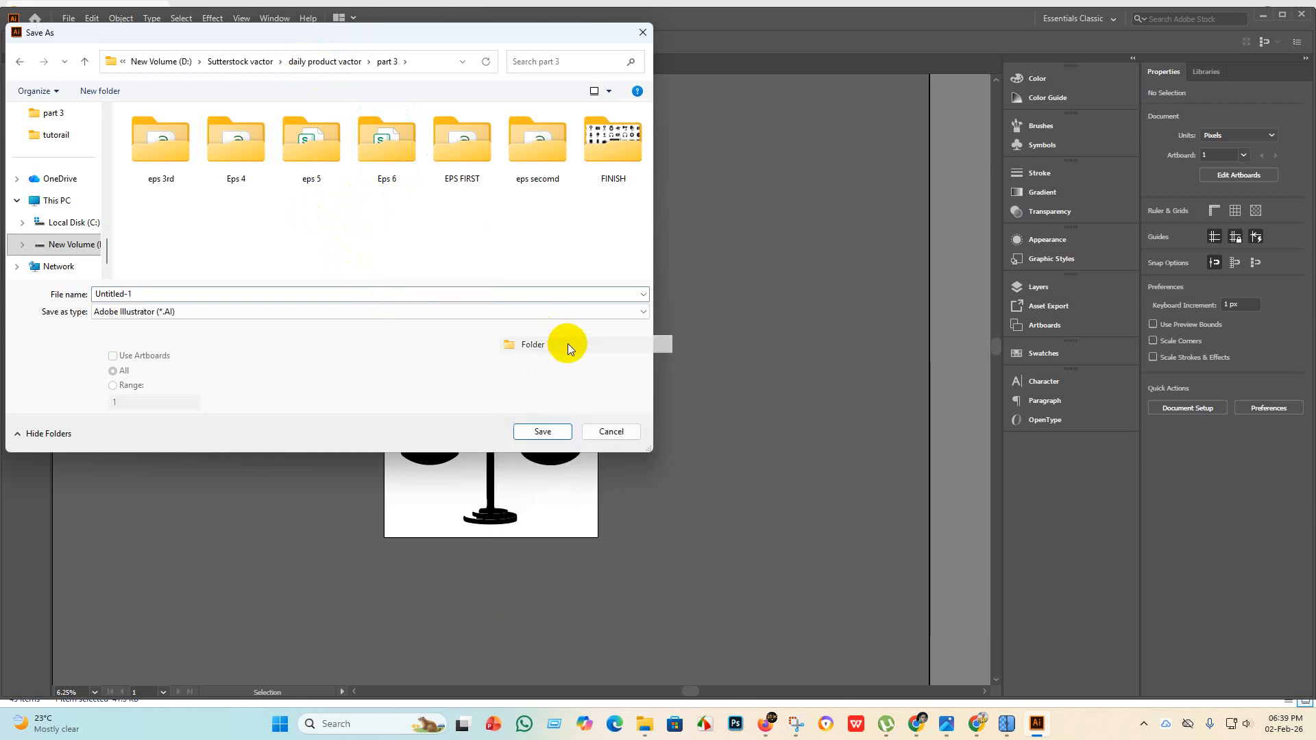
drag(190, 259, 136, 259)
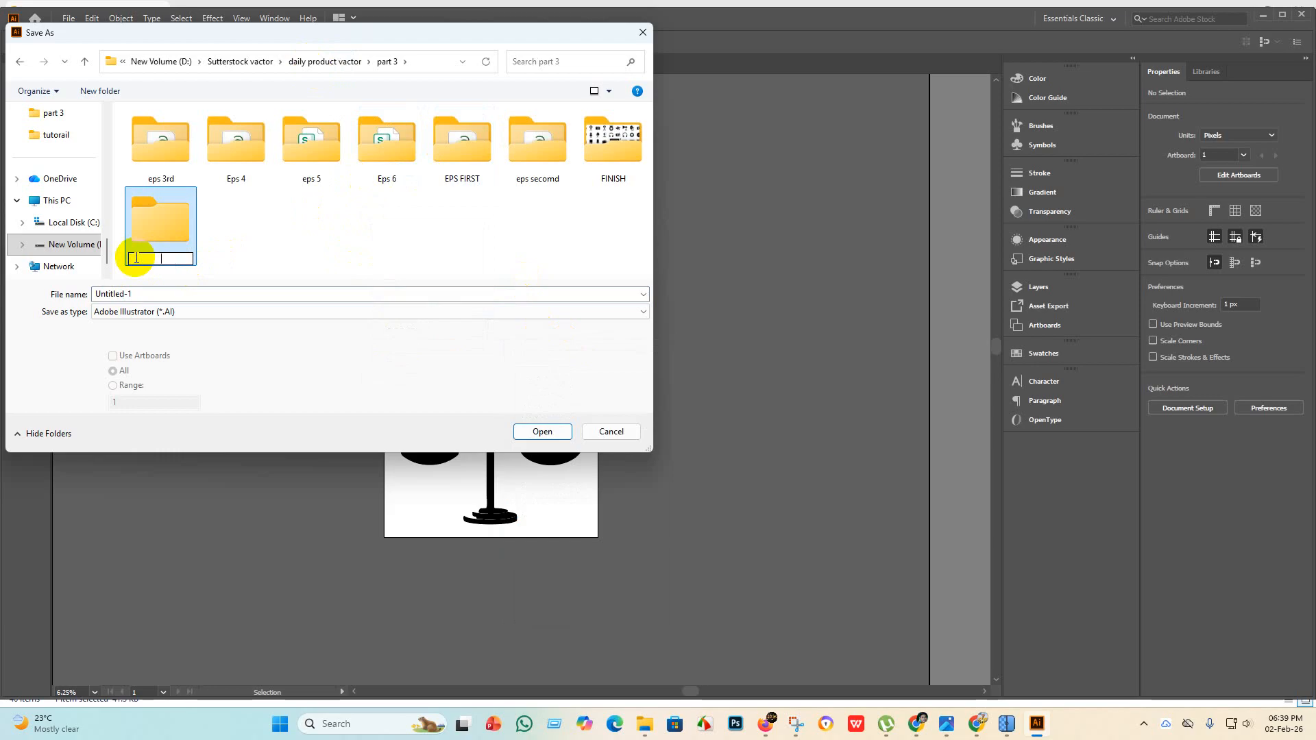
text(7)
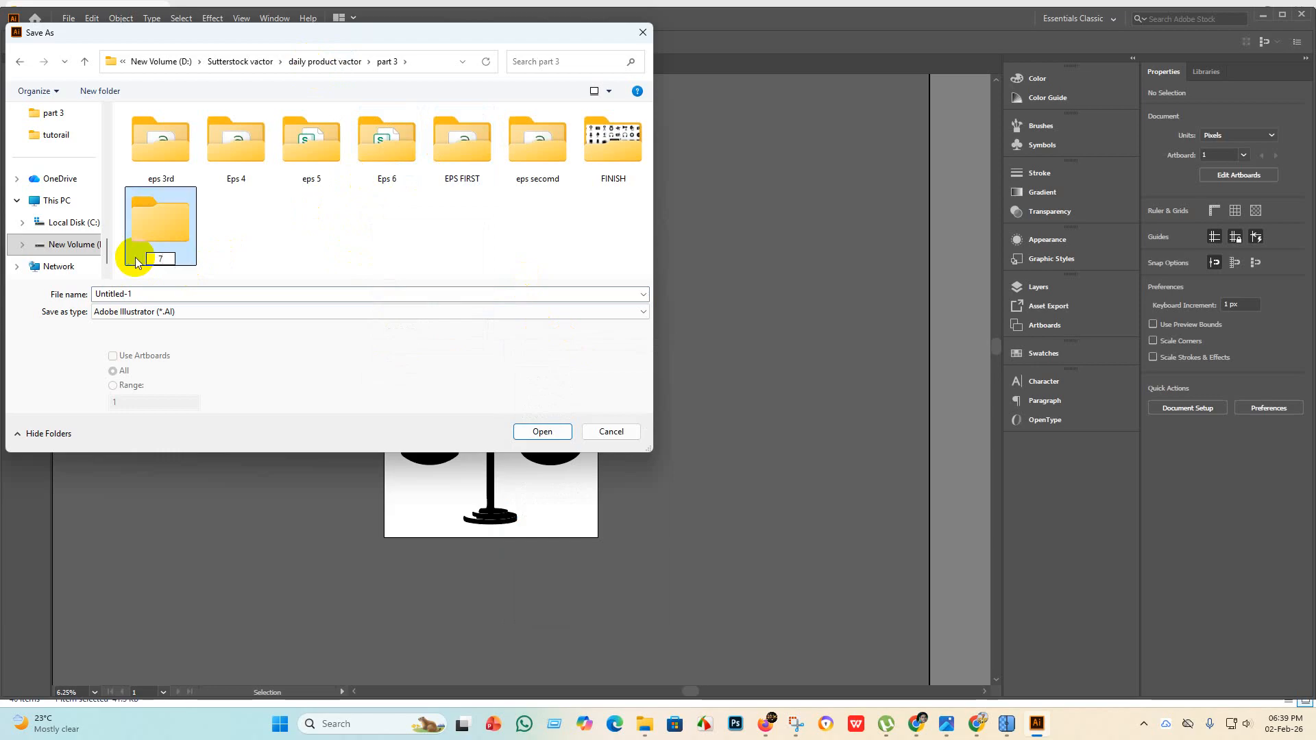
key(BackSpace)
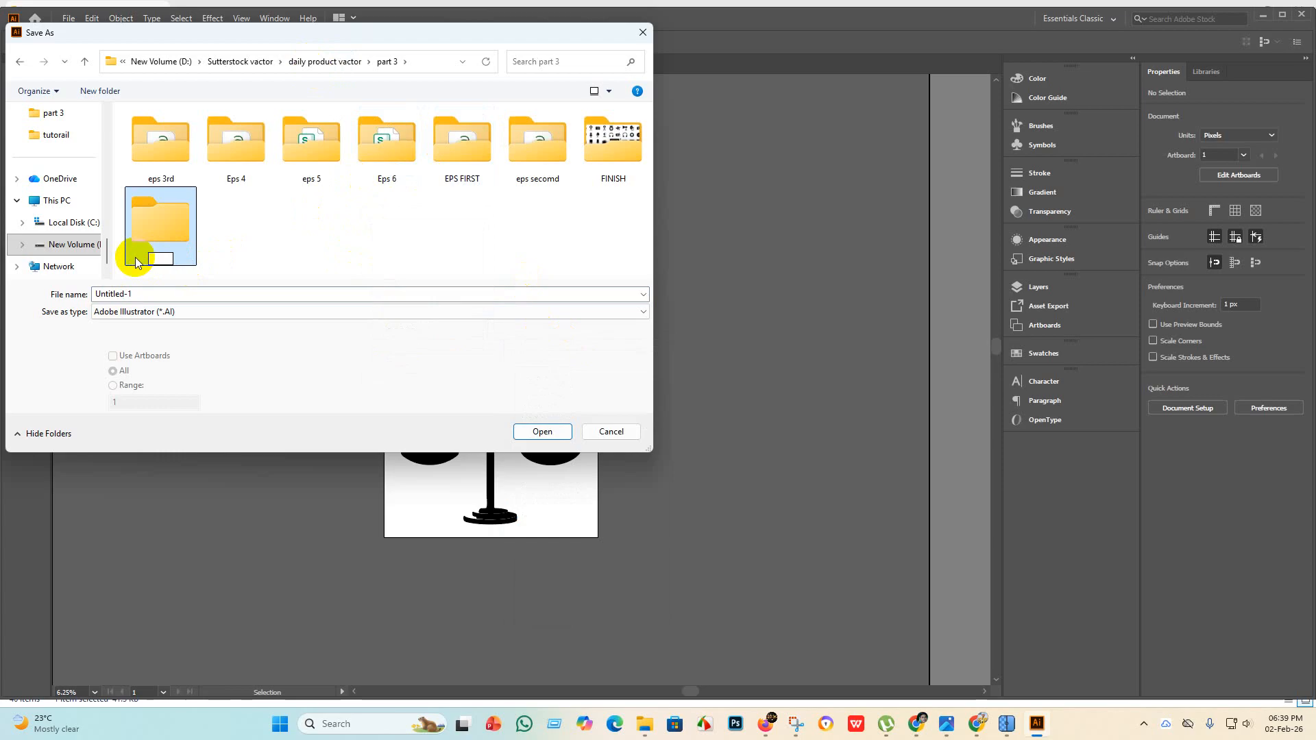
text(eps 7)
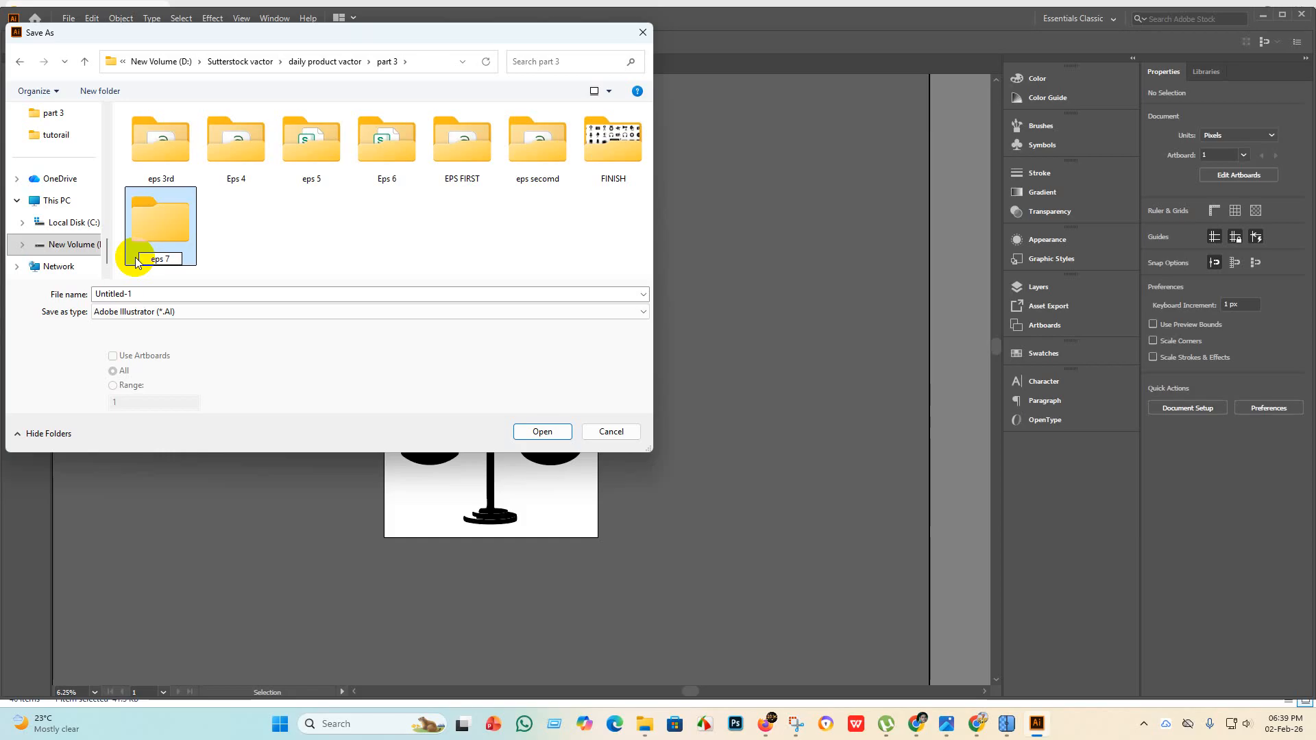
key(Return)
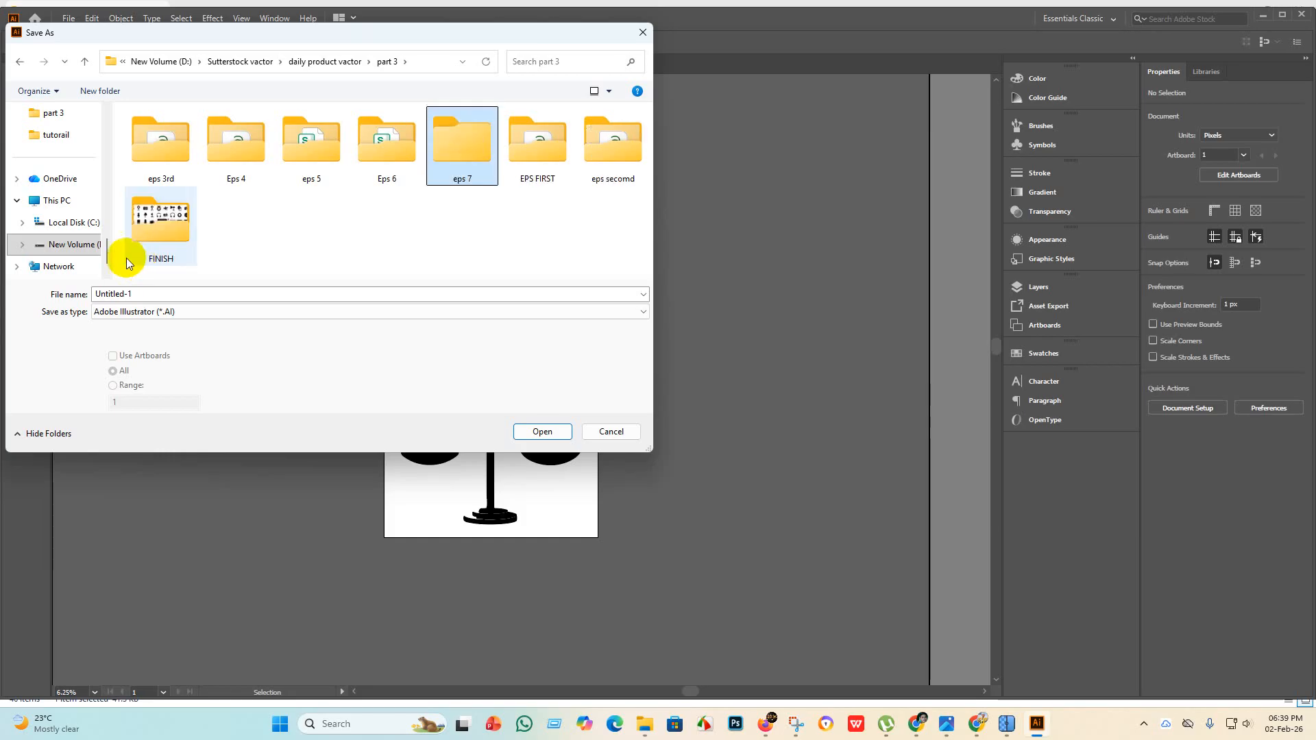
Open the eps 7 folder as the save location and back out of saving in Adobe Illustrator format.
double_click(453, 154)
click(541, 433)
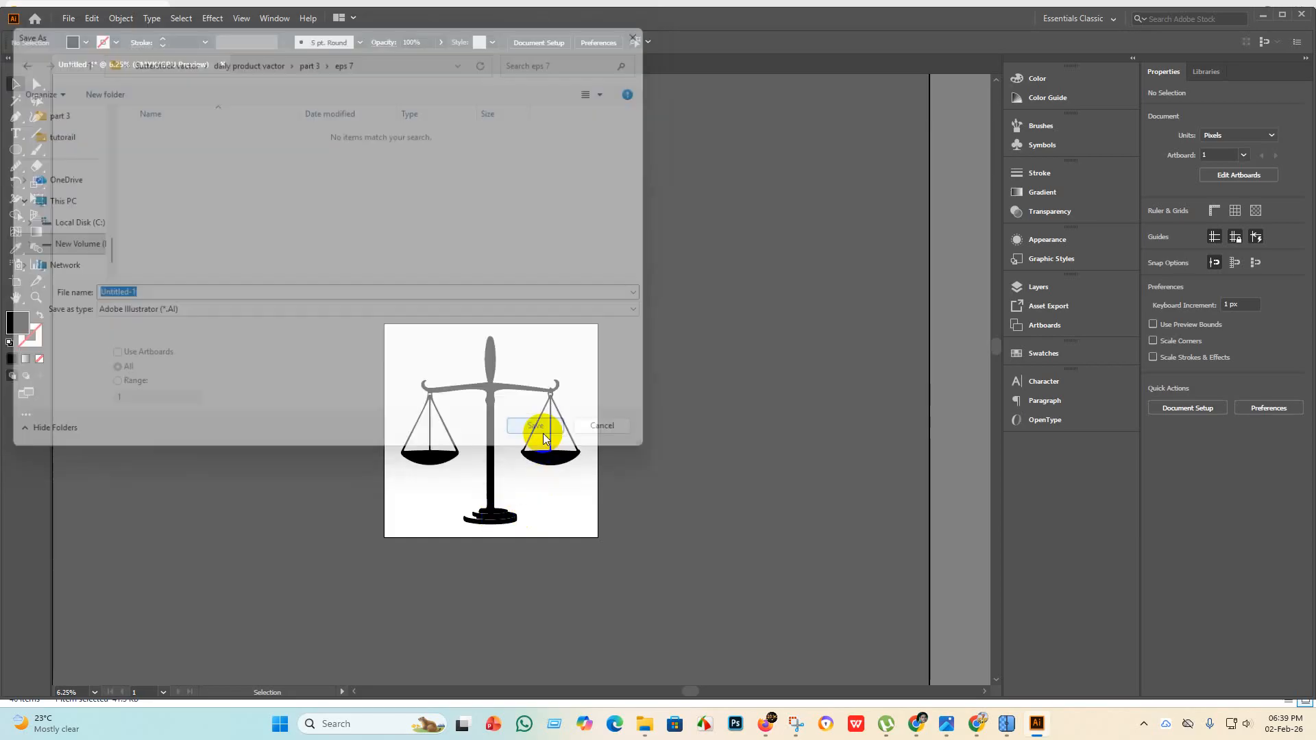
click(798, 554)
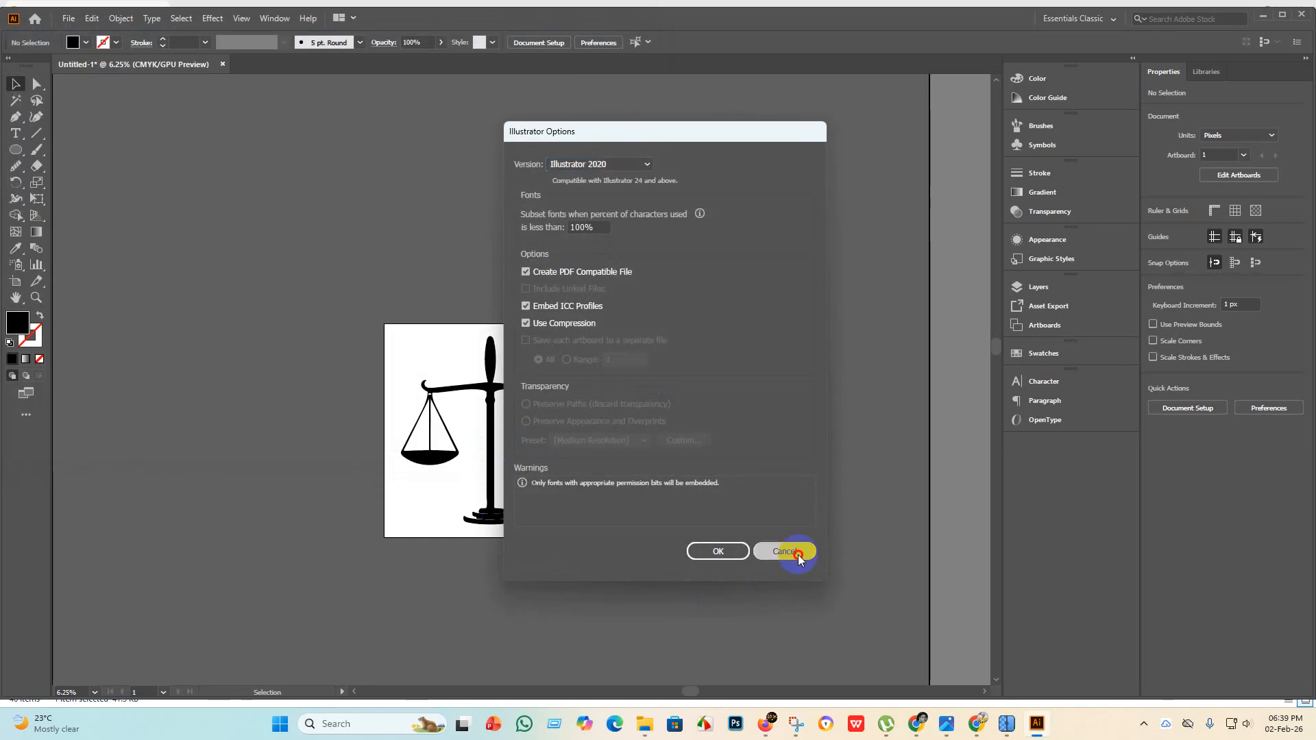
Save the document as Untitled-1 in the eps 7 folder in Illustrator EPS format, using the Illustrator 10 EPS version.
click(68, 19)
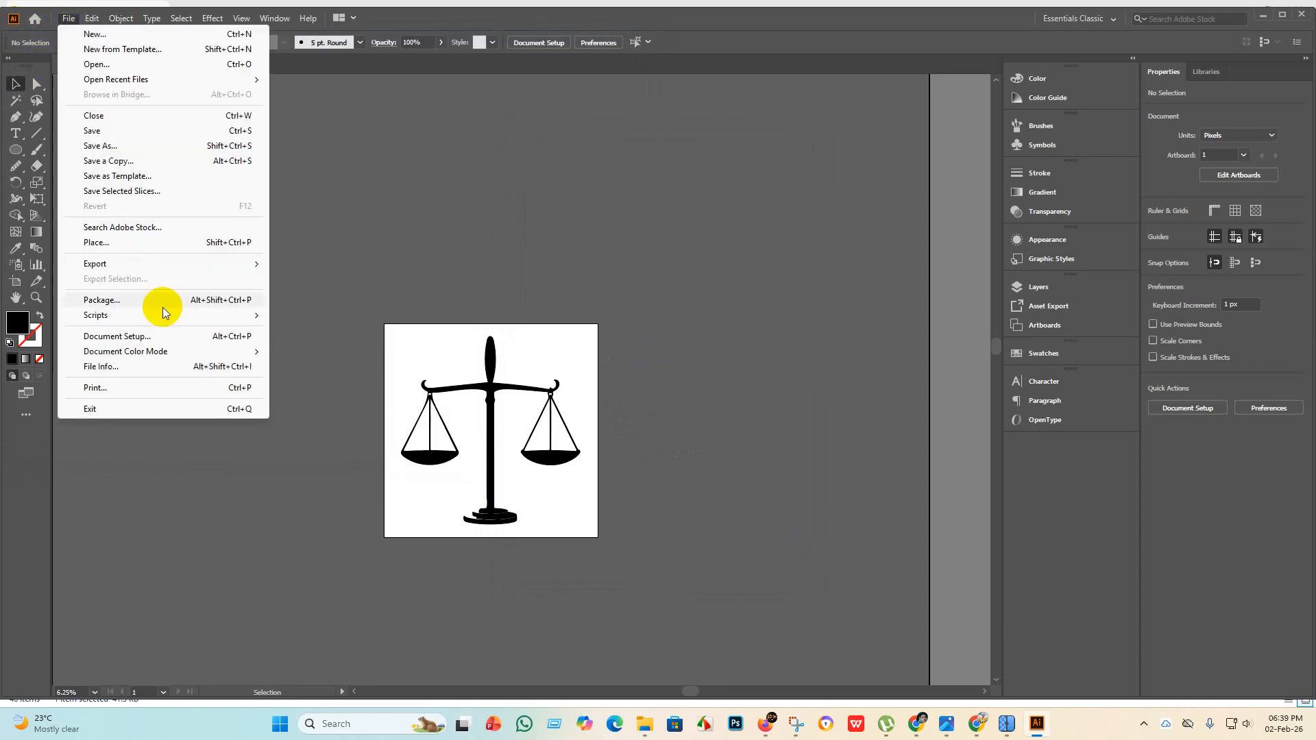
click(129, 134)
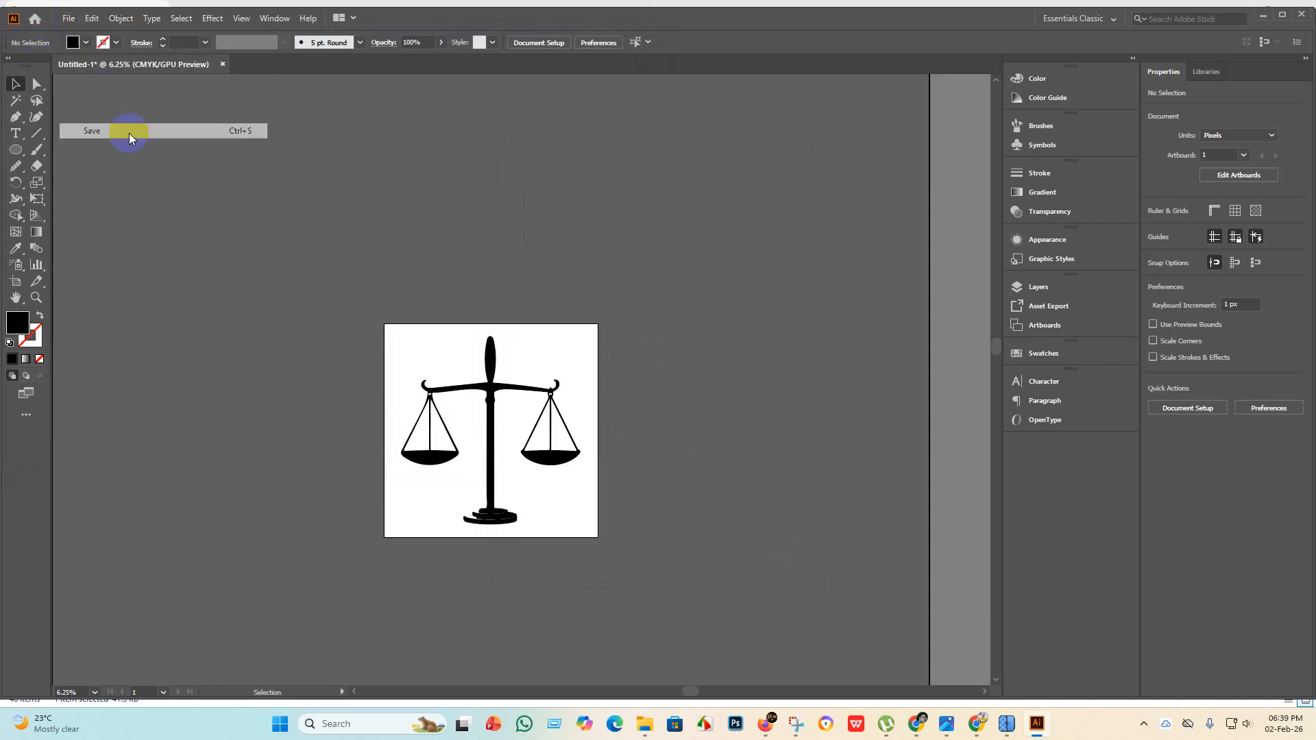
click(224, 311)
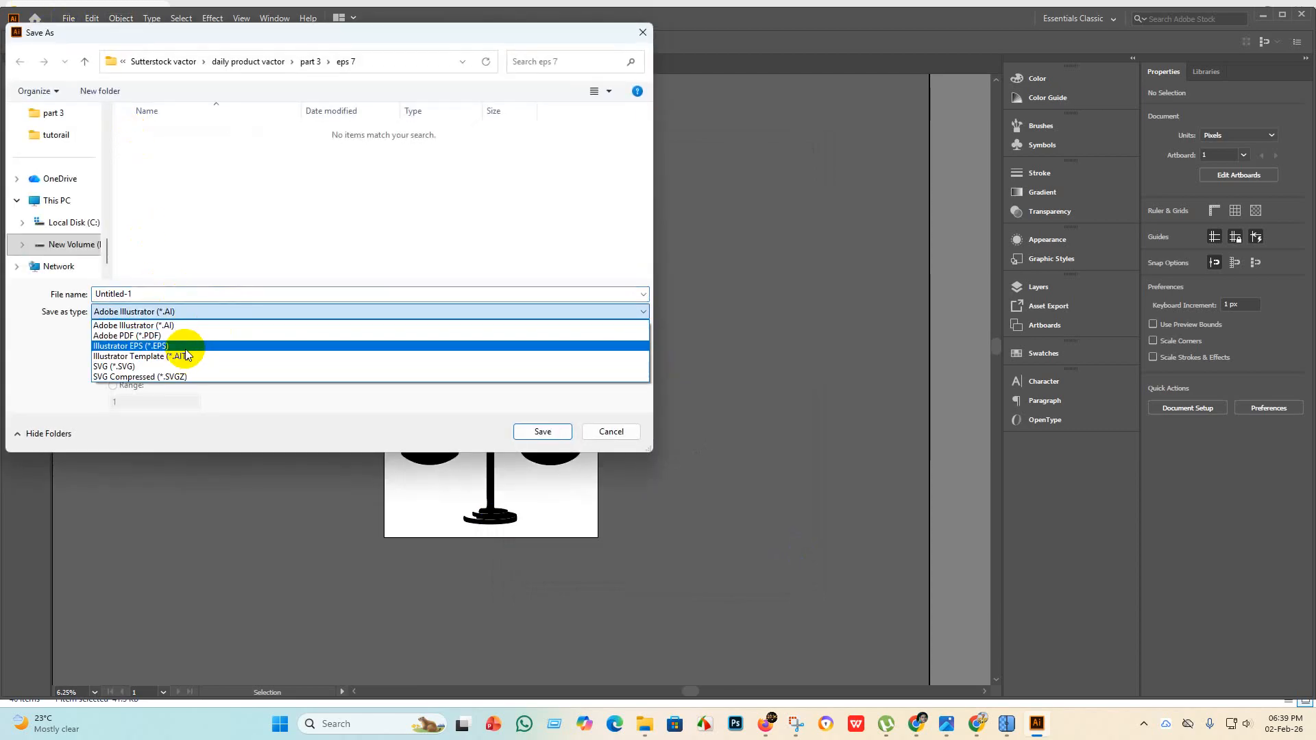
click(182, 345)
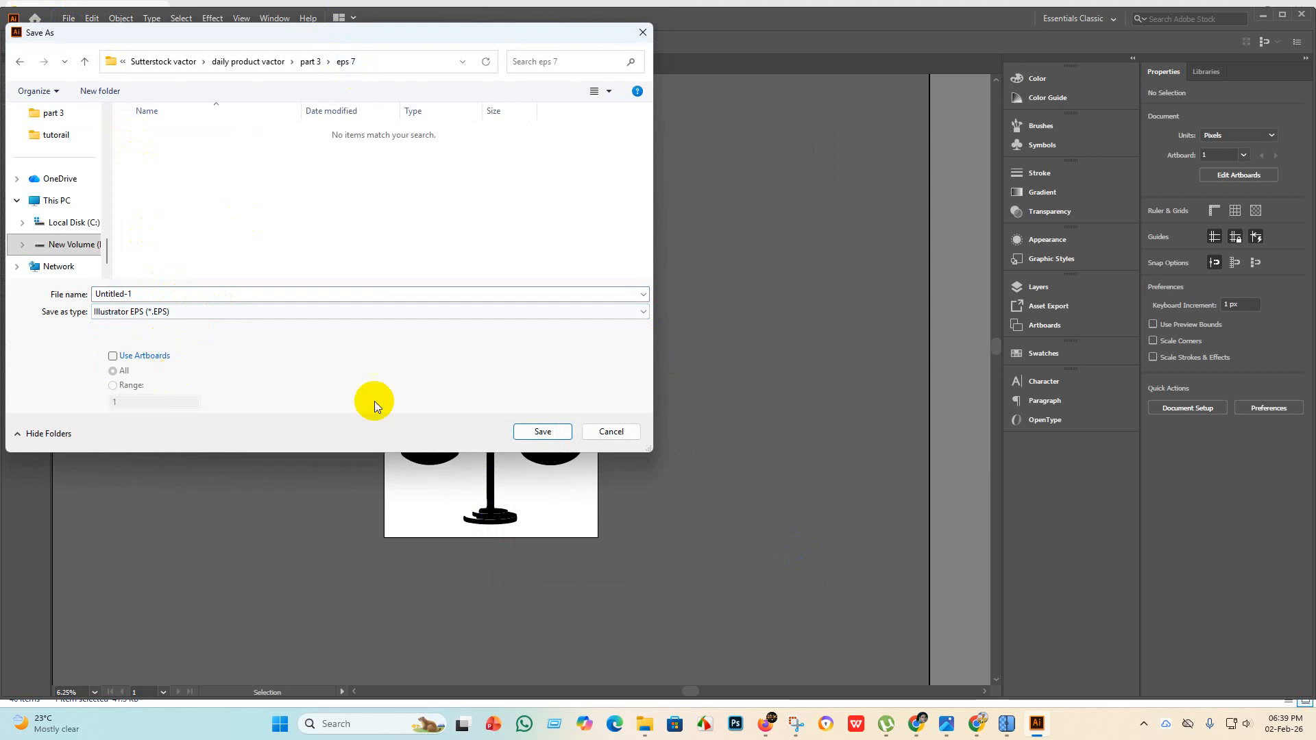
click(544, 432)
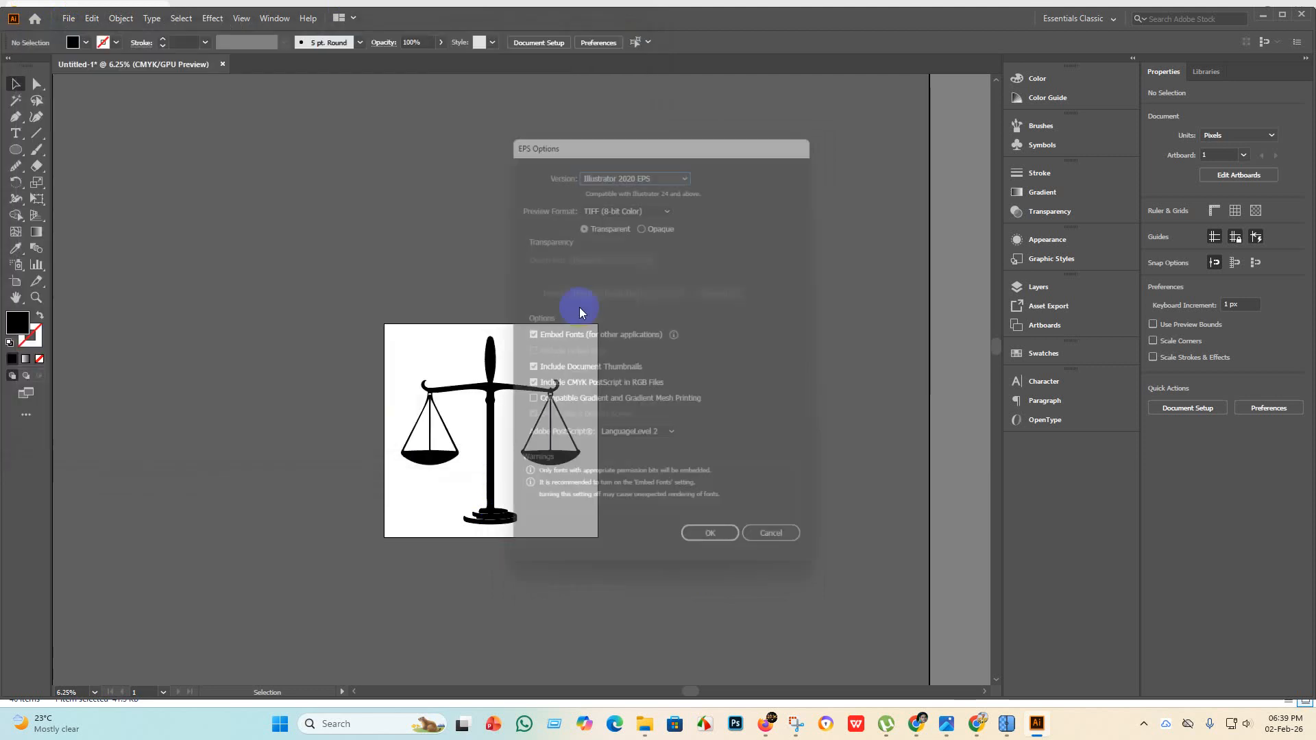
click(681, 166)
click(640, 317)
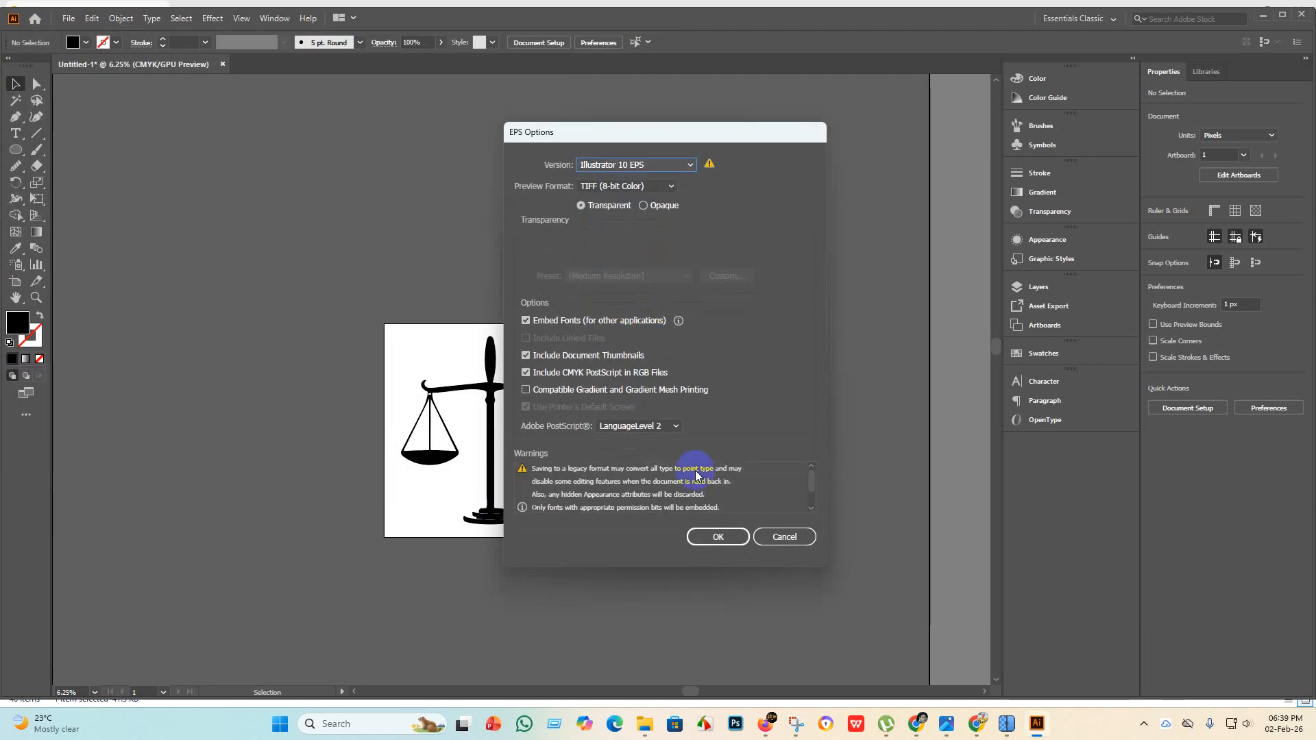
click(716, 537)
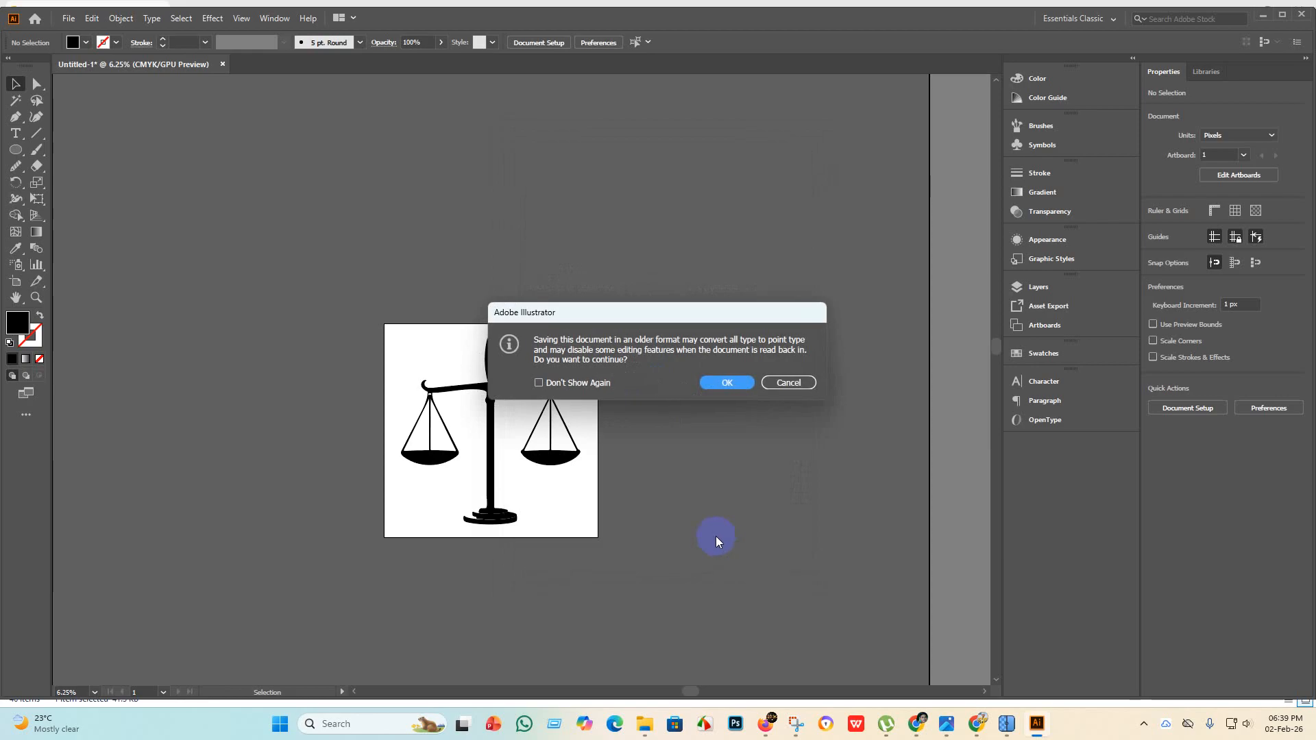
click(727, 383)
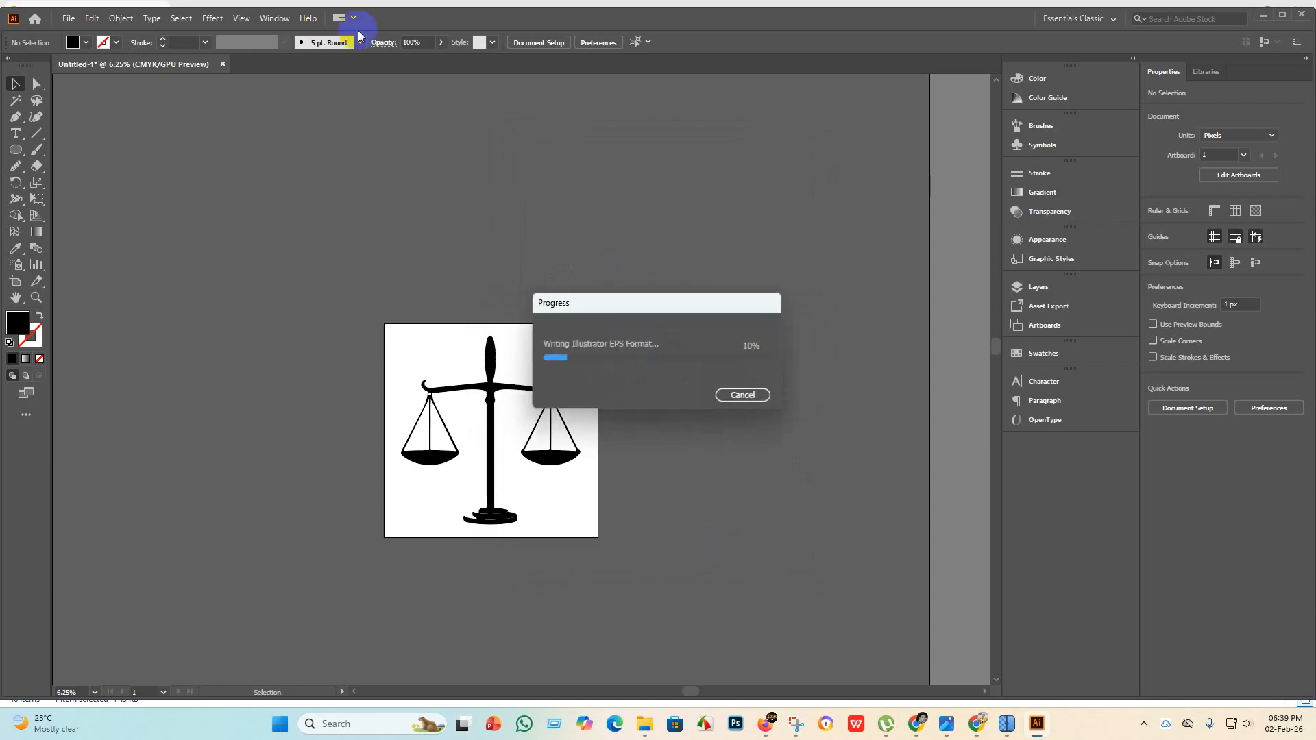
Export the artwork as the JPEG file Untitled-1 in the eps 7 folder, using artboards and the RGB color model.
click(68, 19)
mouse_move(142, 264)
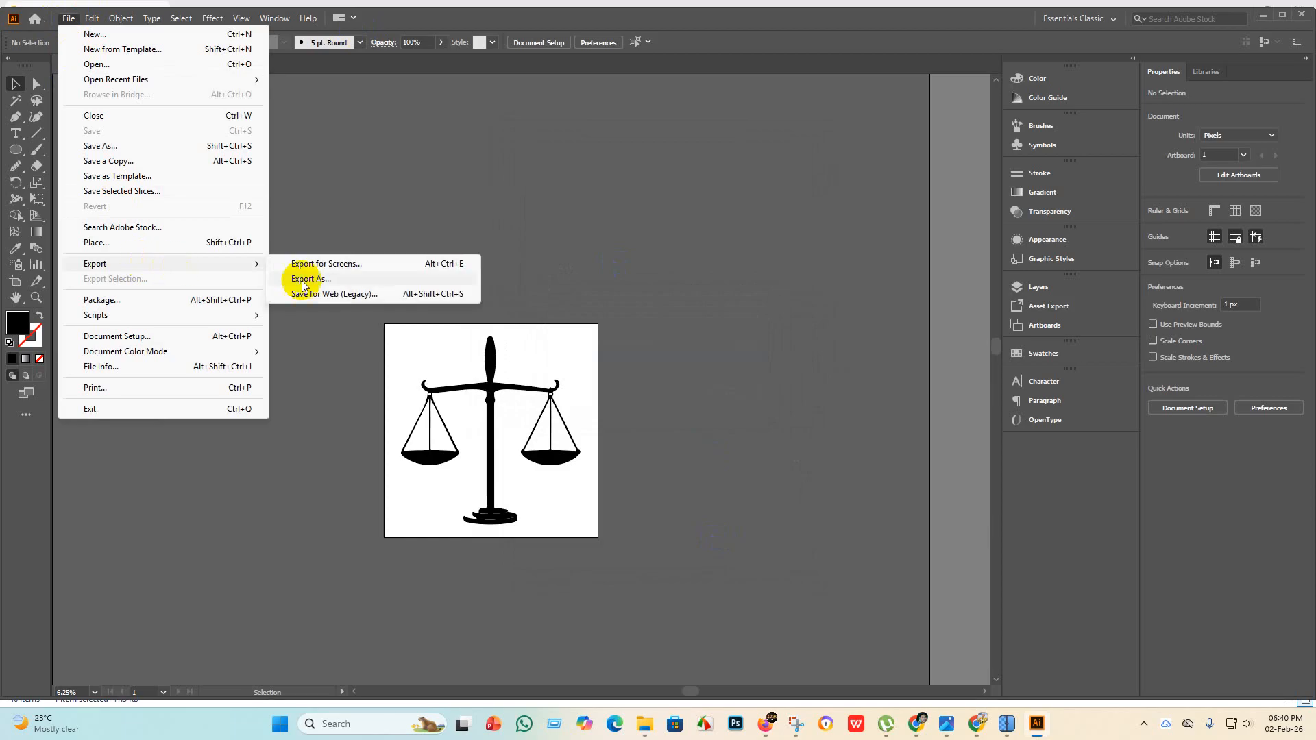
click(302, 282)
click(112, 356)
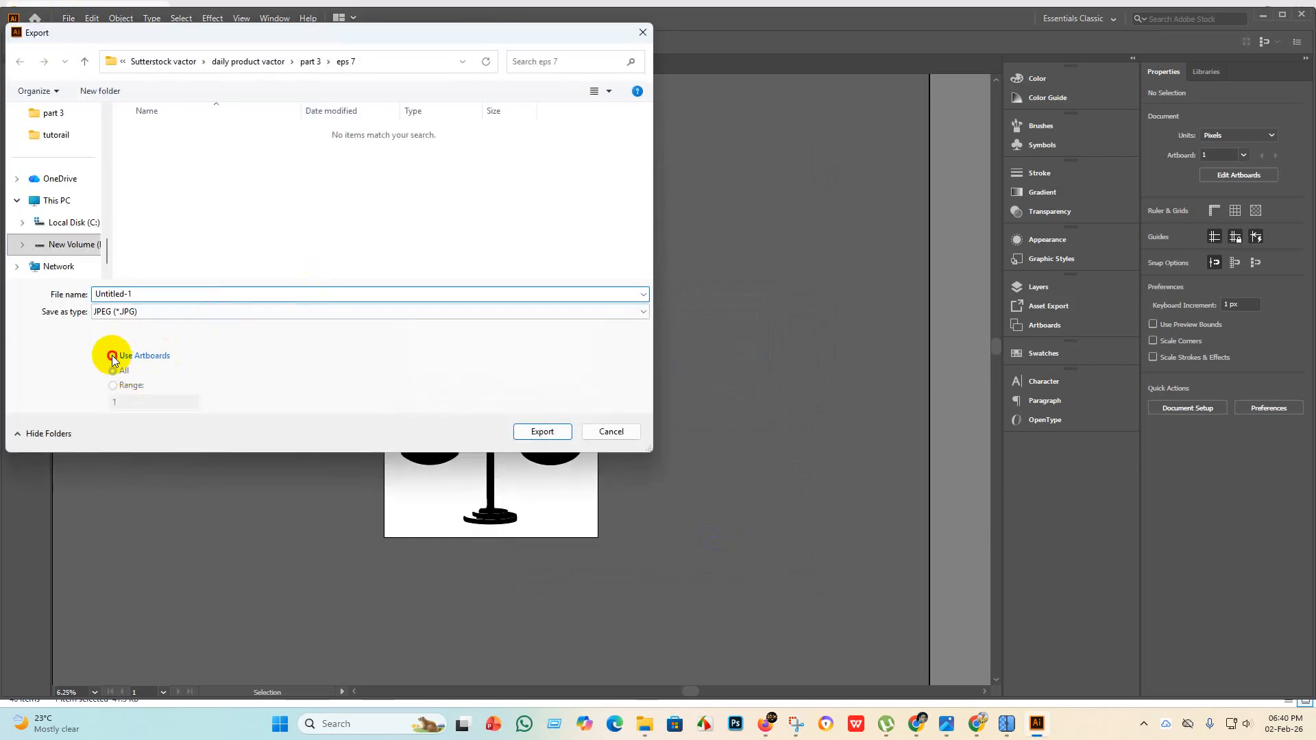
click(541, 432)
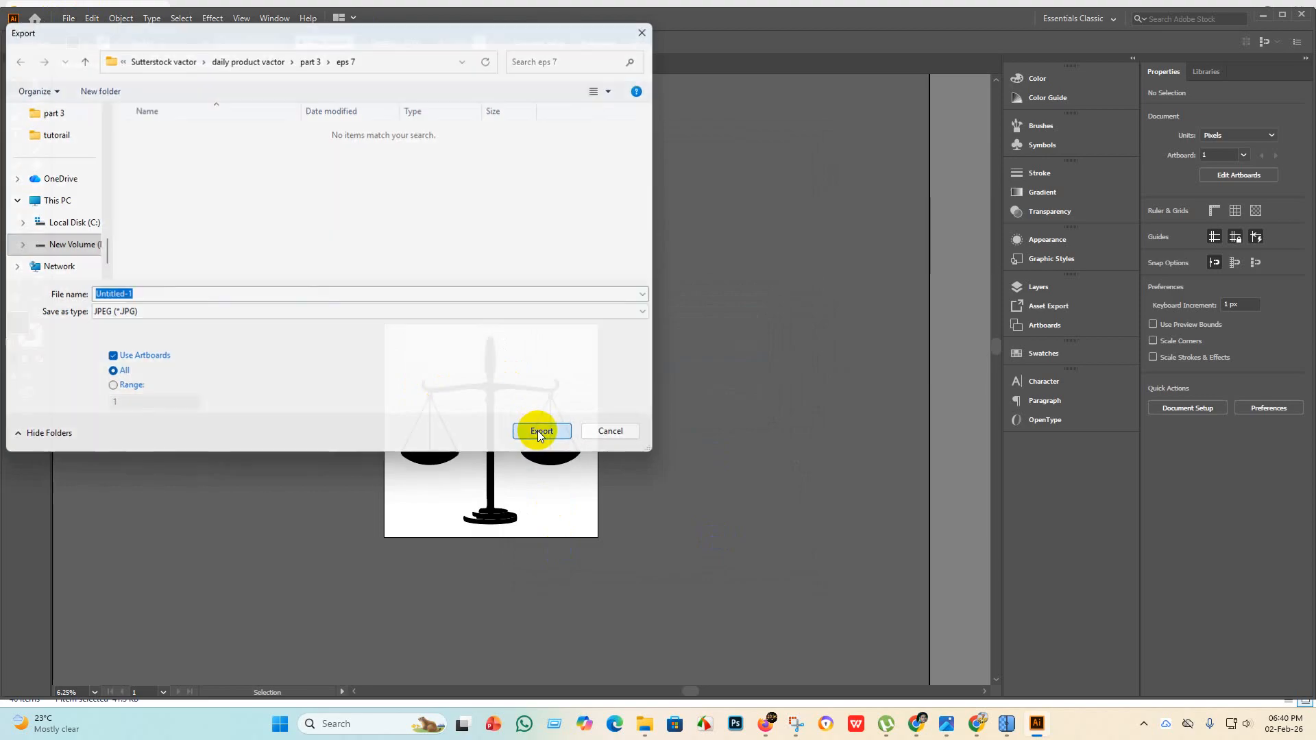
click(641, 343)
click(611, 356)
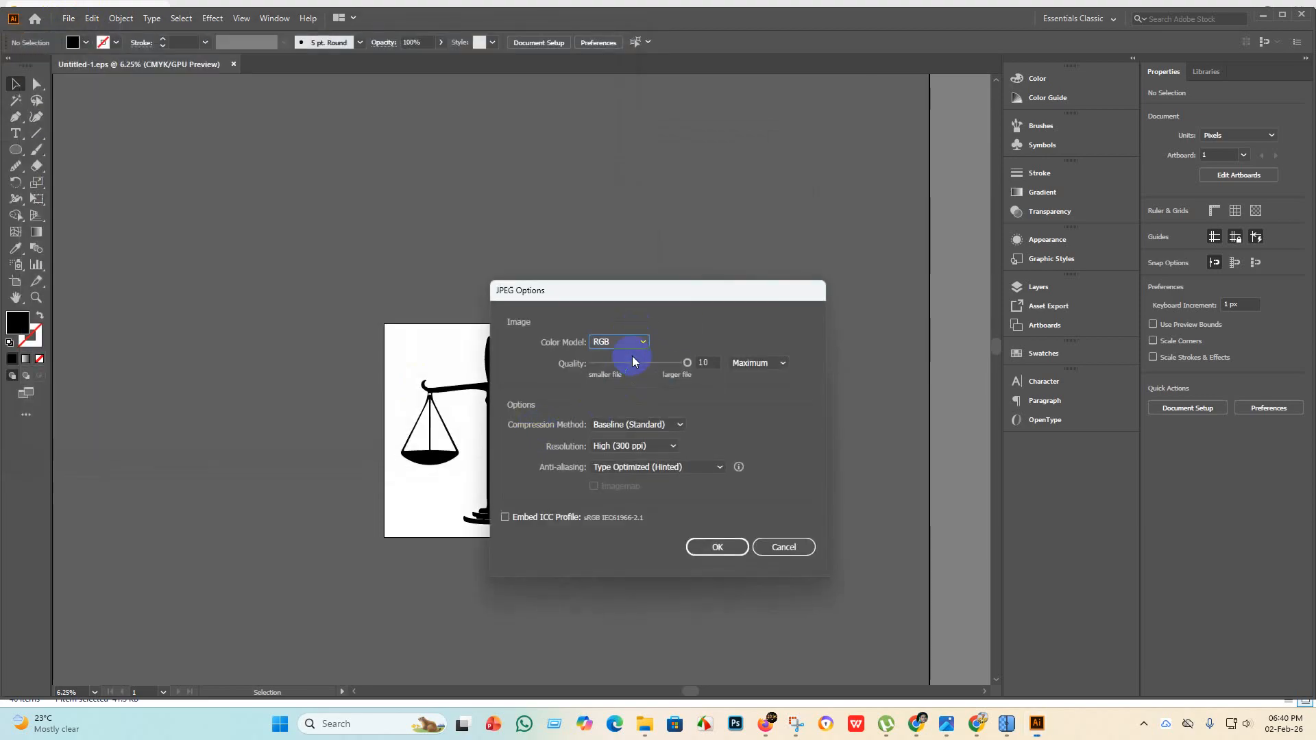
click(717, 547)
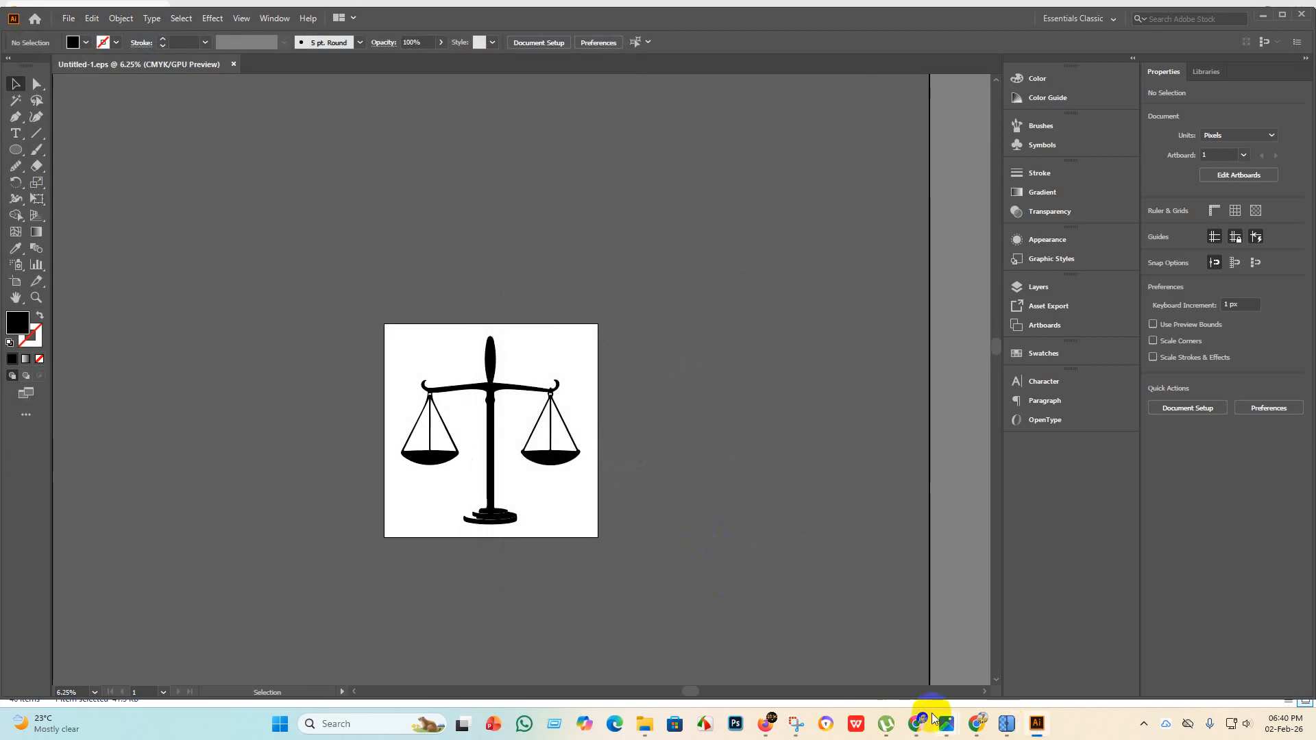
Switch to the Adobe Stock contributor site in Chrome and look through the files in review and the dashboard portfolio.
click(917, 723)
scroll(385, 230, up, 5)
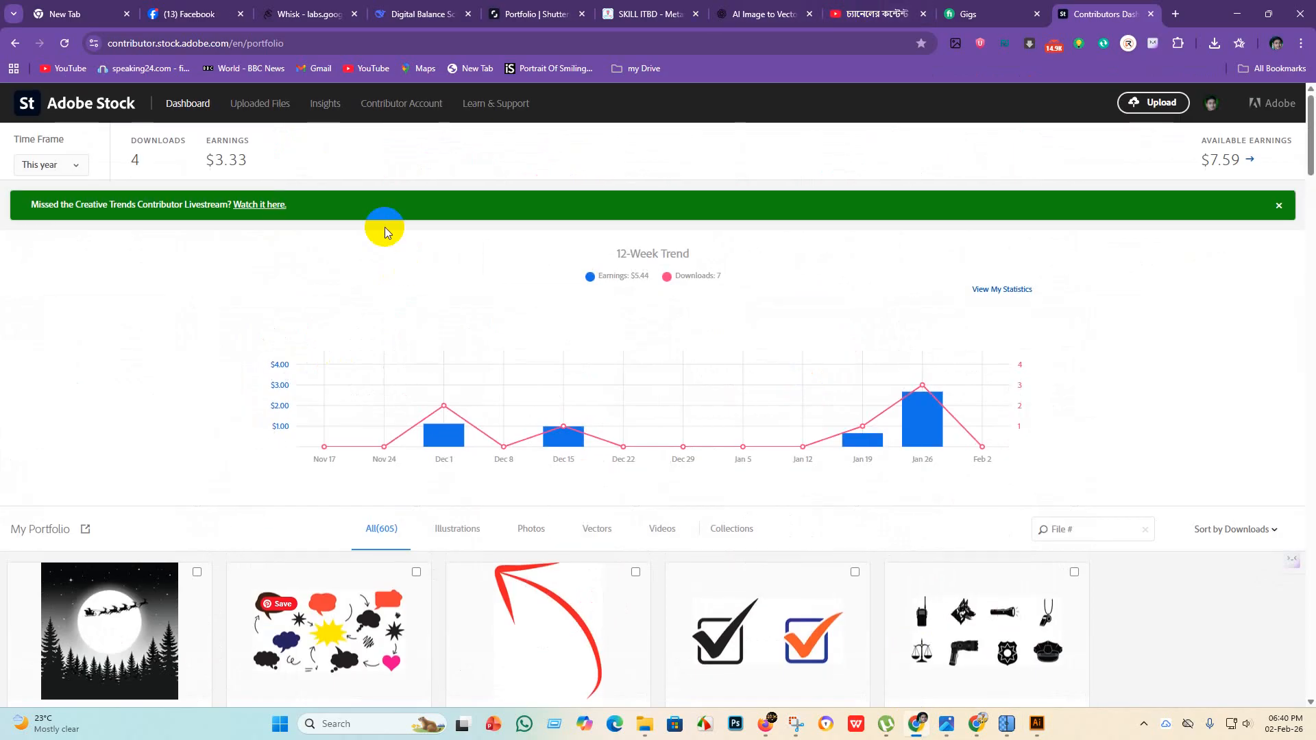
click(259, 104)
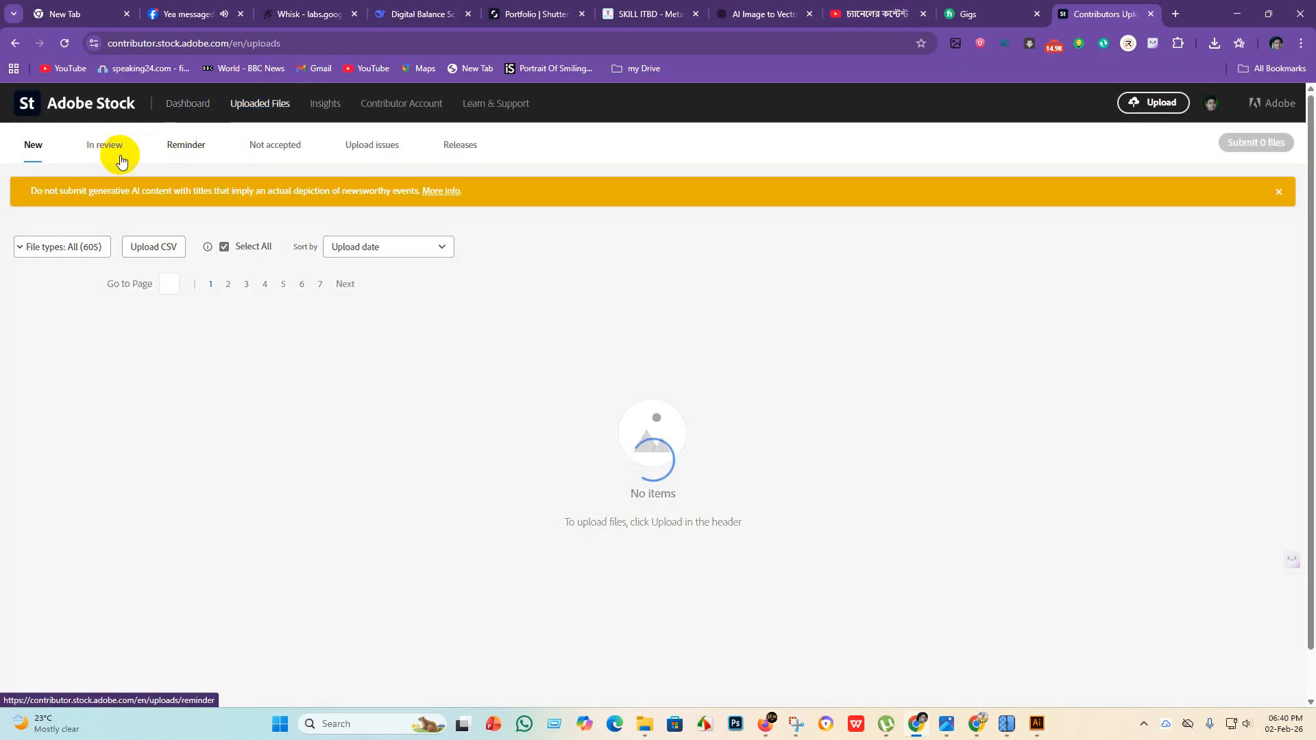
click(103, 146)
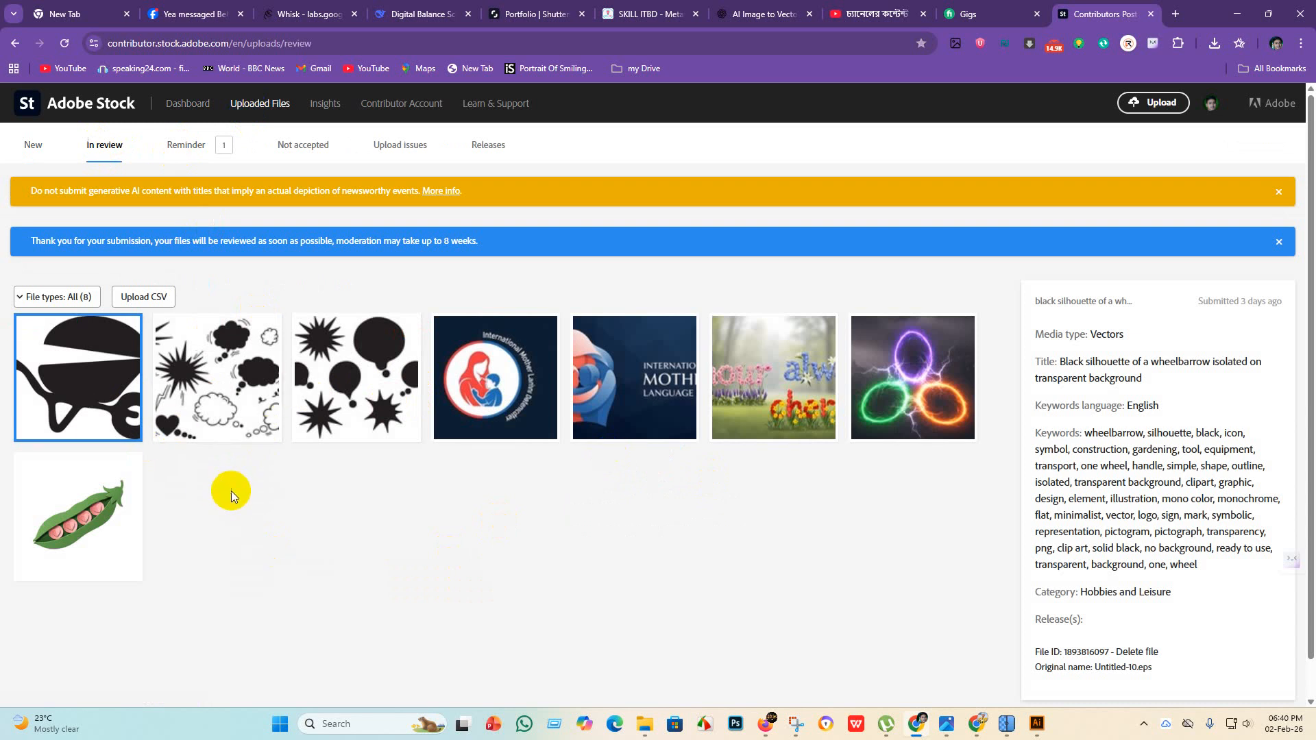
click(189, 107)
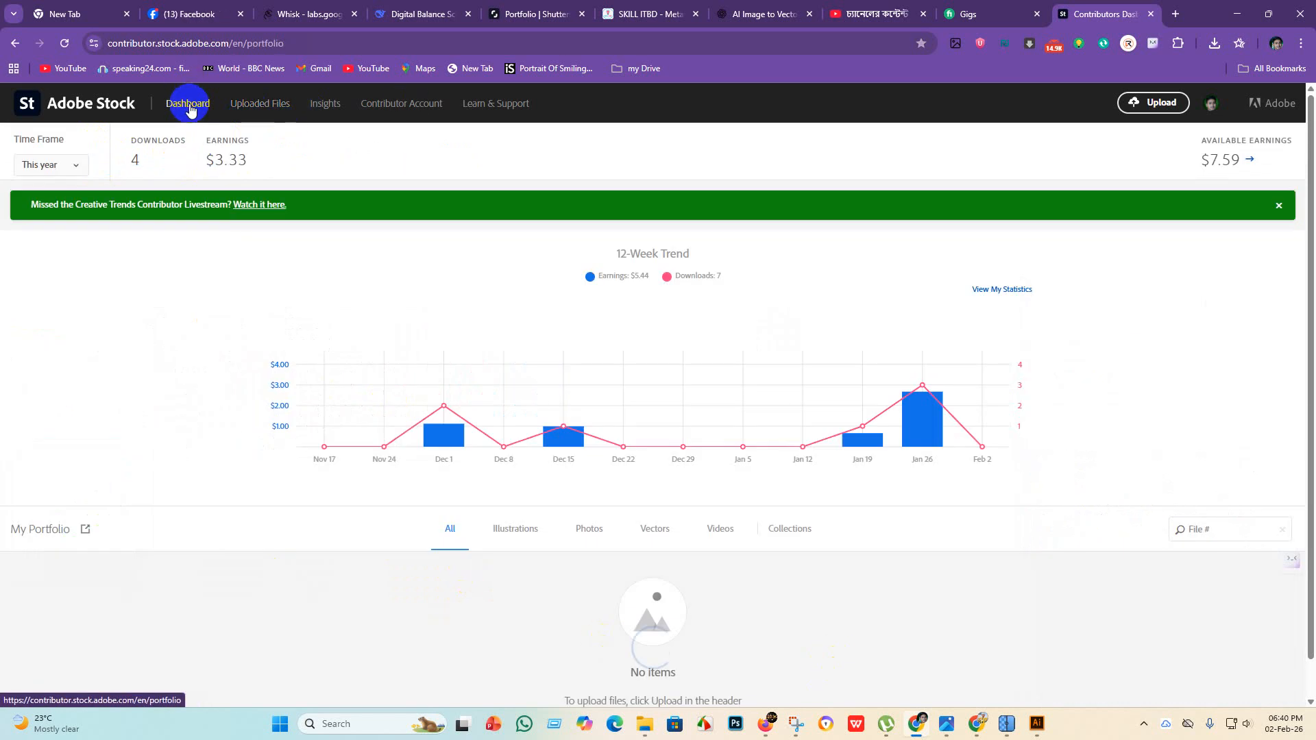
scroll(521, 448, down, 5)
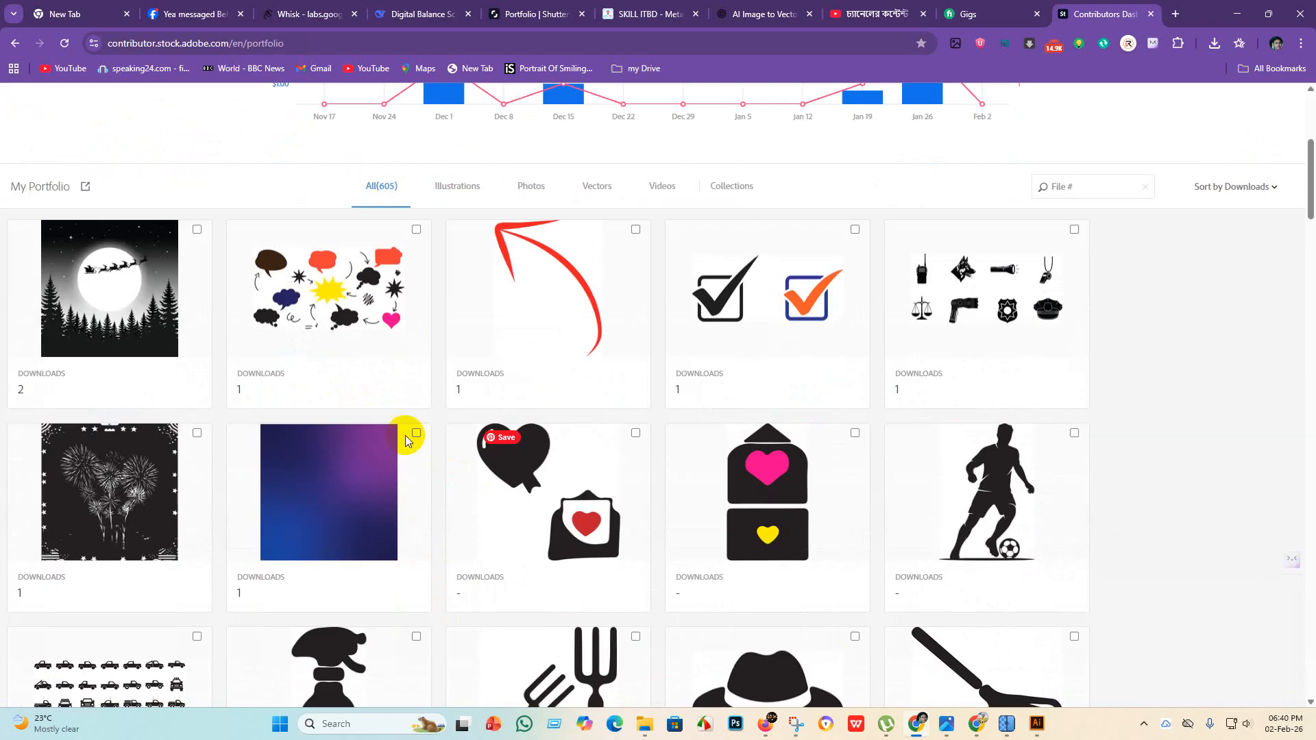
scroll(389, 415, up, 5)
Open the not accepted uploads and check the refusal reasons for the silhouette files and the Santa's sleigh image.
click(266, 103)
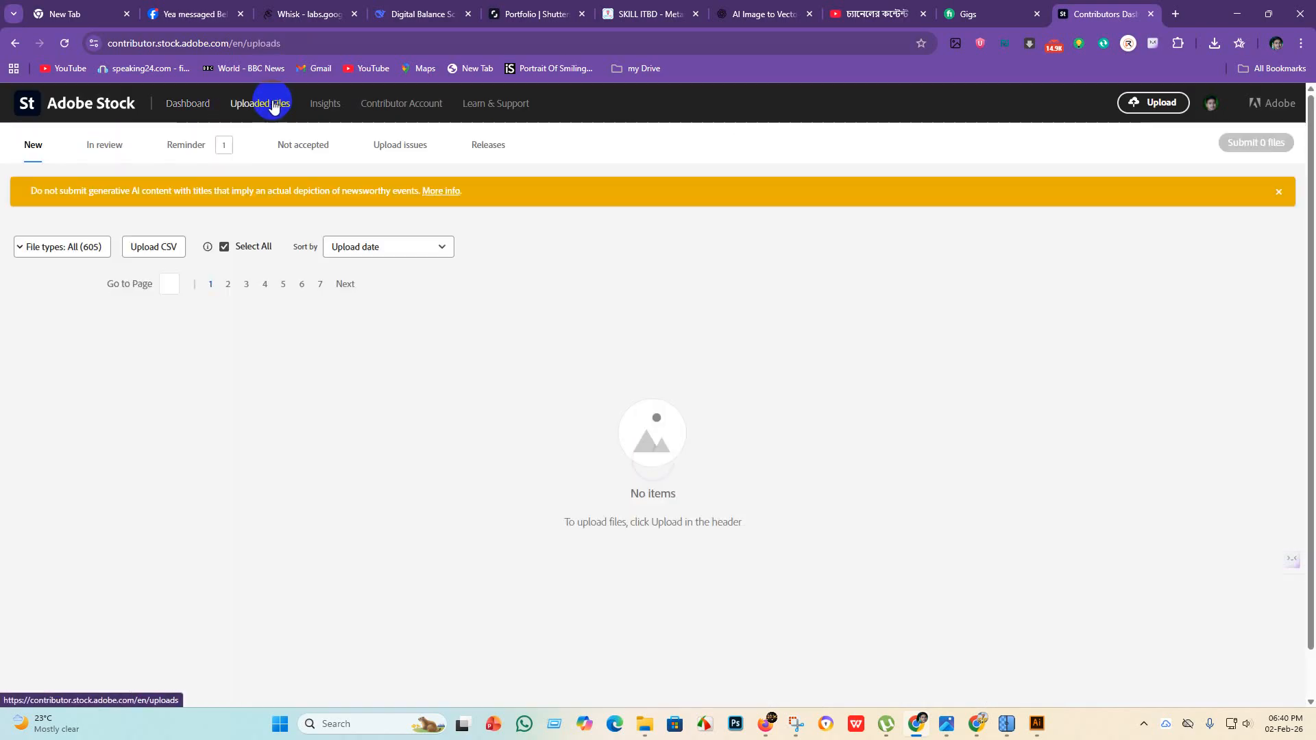
click(287, 147)
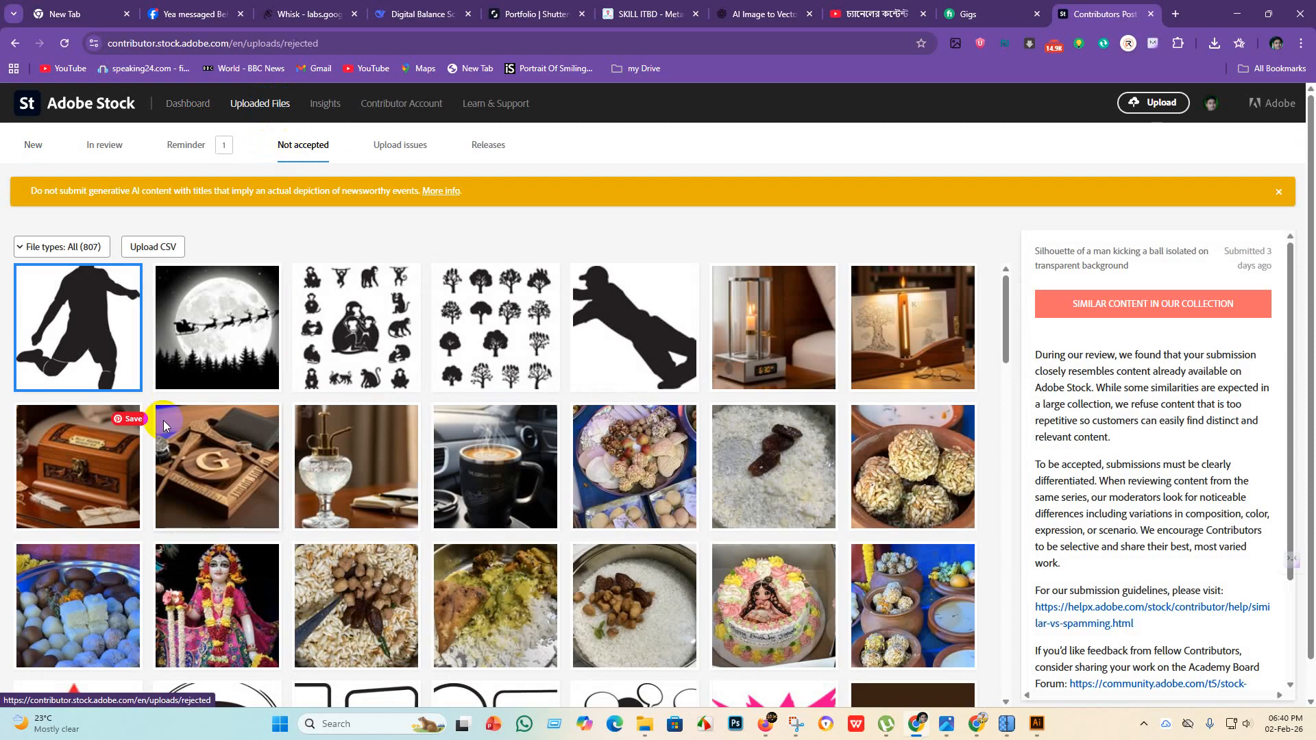
click(226, 348)
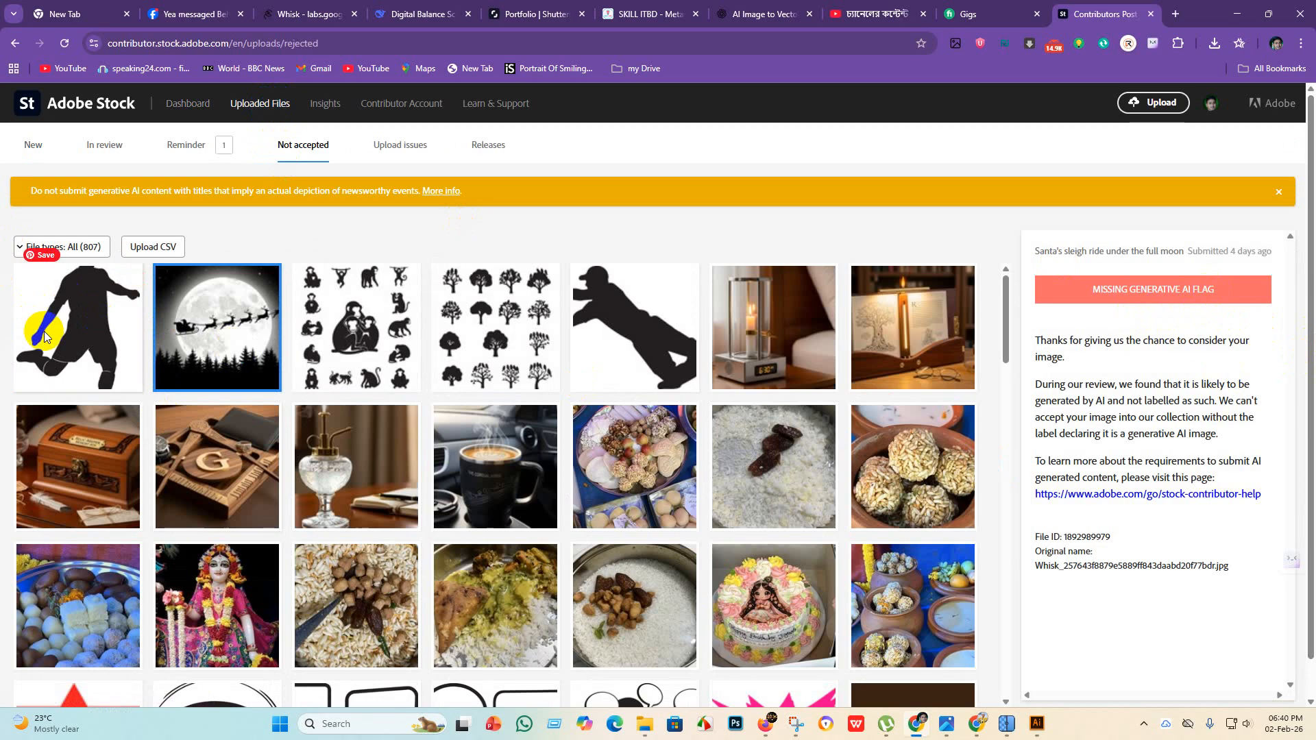
click(249, 374)
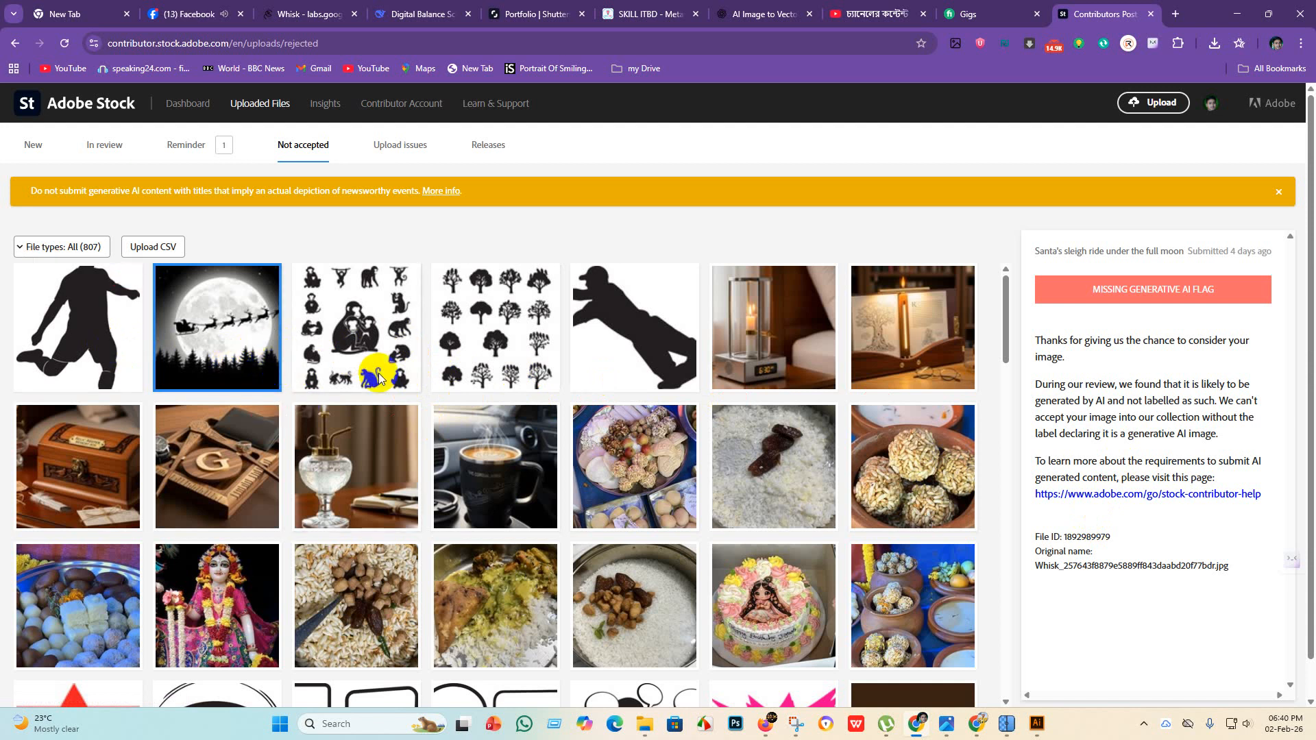
click(346, 353)
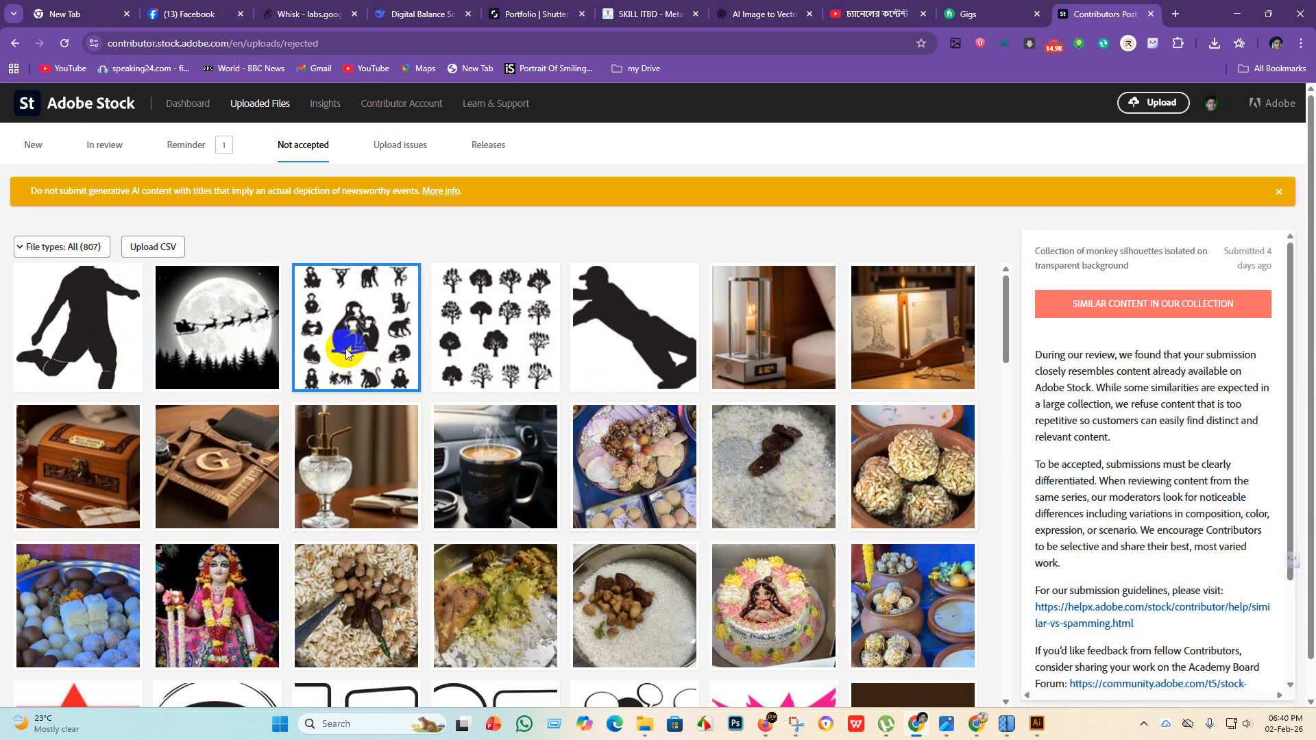
click(532, 346)
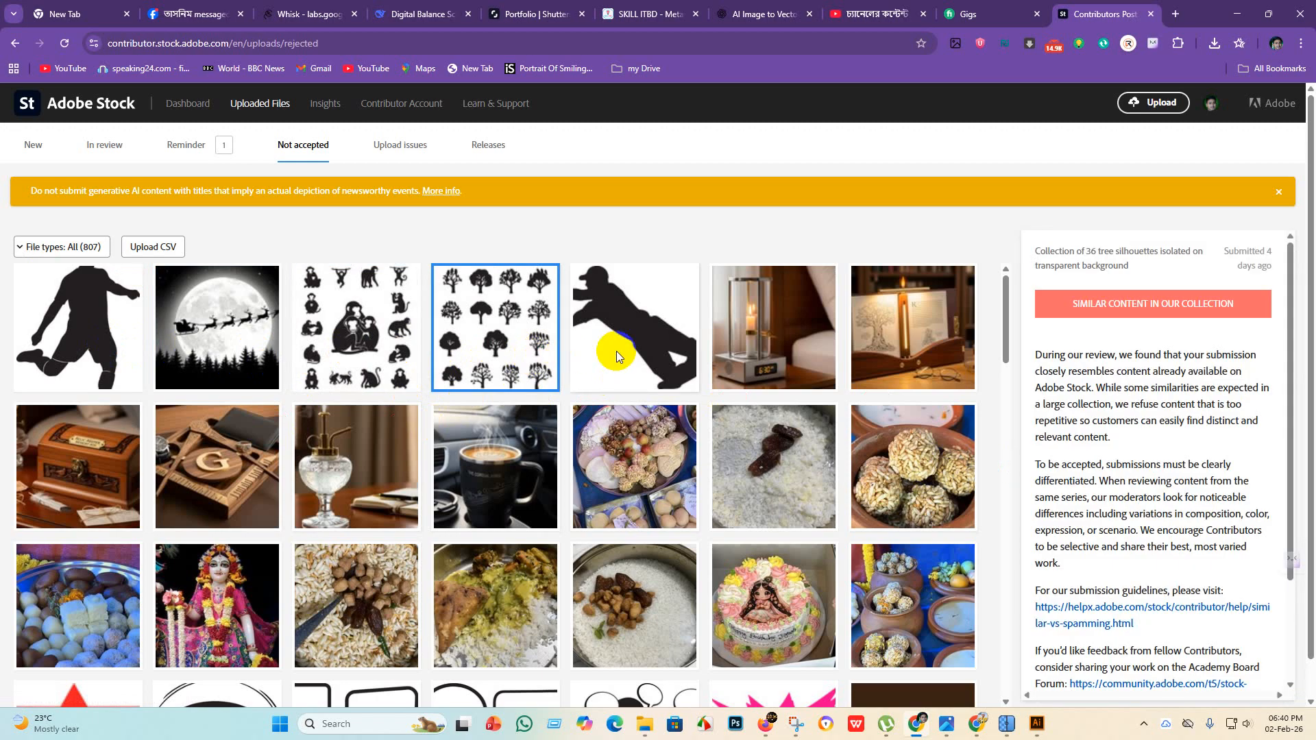
click(593, 354)
click(103, 352)
click(231, 346)
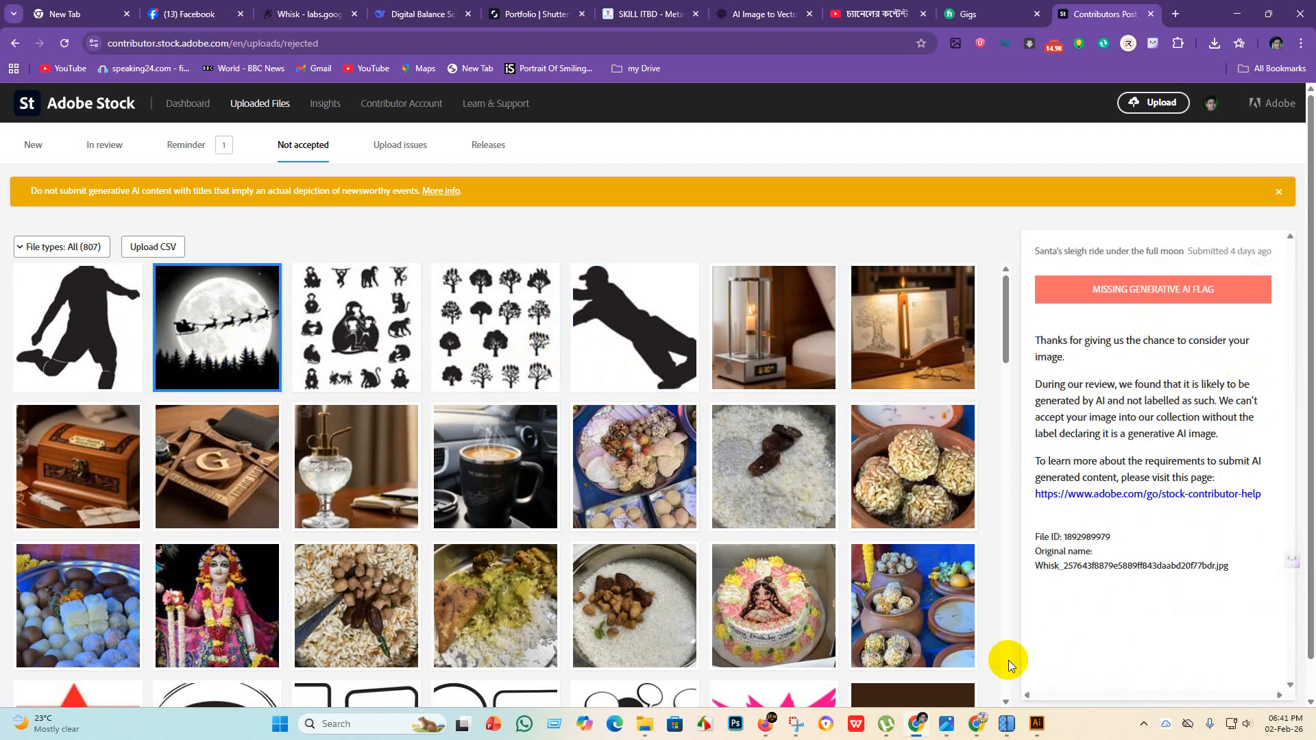
Review the refusal notes for the Santa's sleigh image, the monkey silhouettes and the baseball catcher silhouette.
scroll(1206, 590, down, 1)
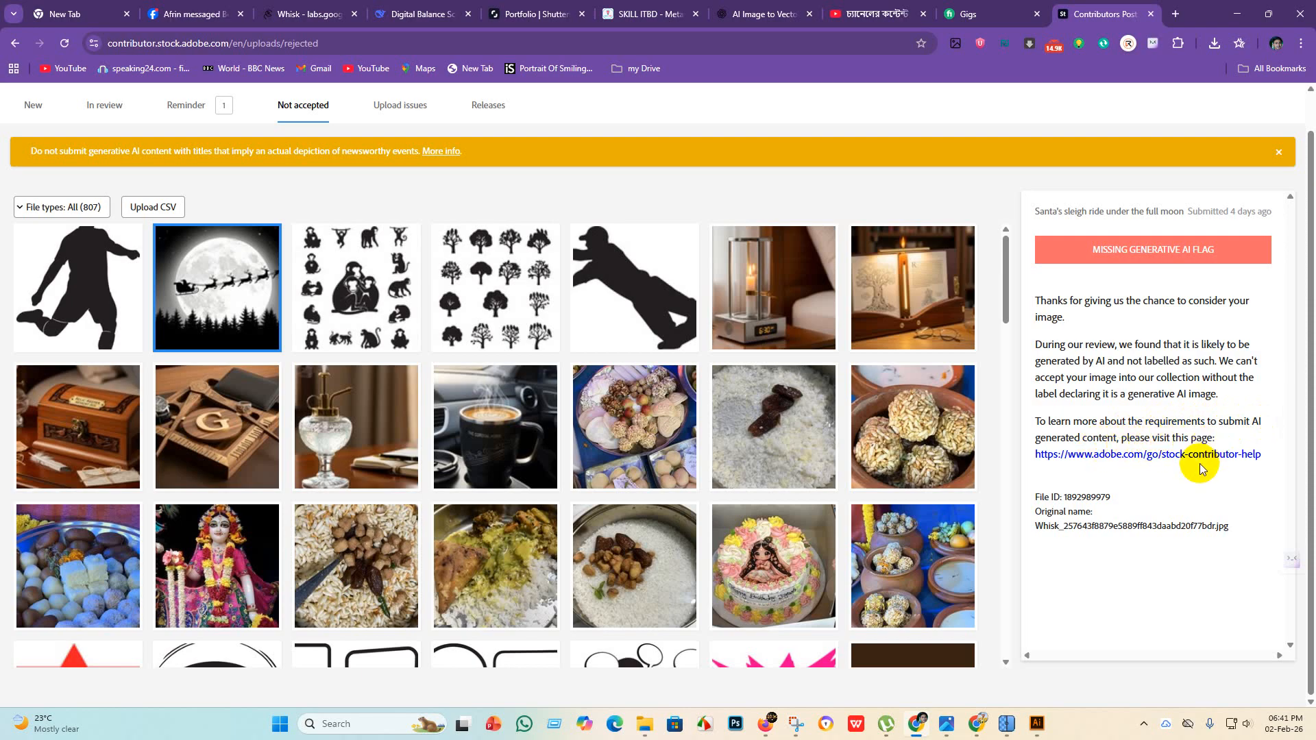
right_click(229, 303)
scroll(180, 350, up, 1)
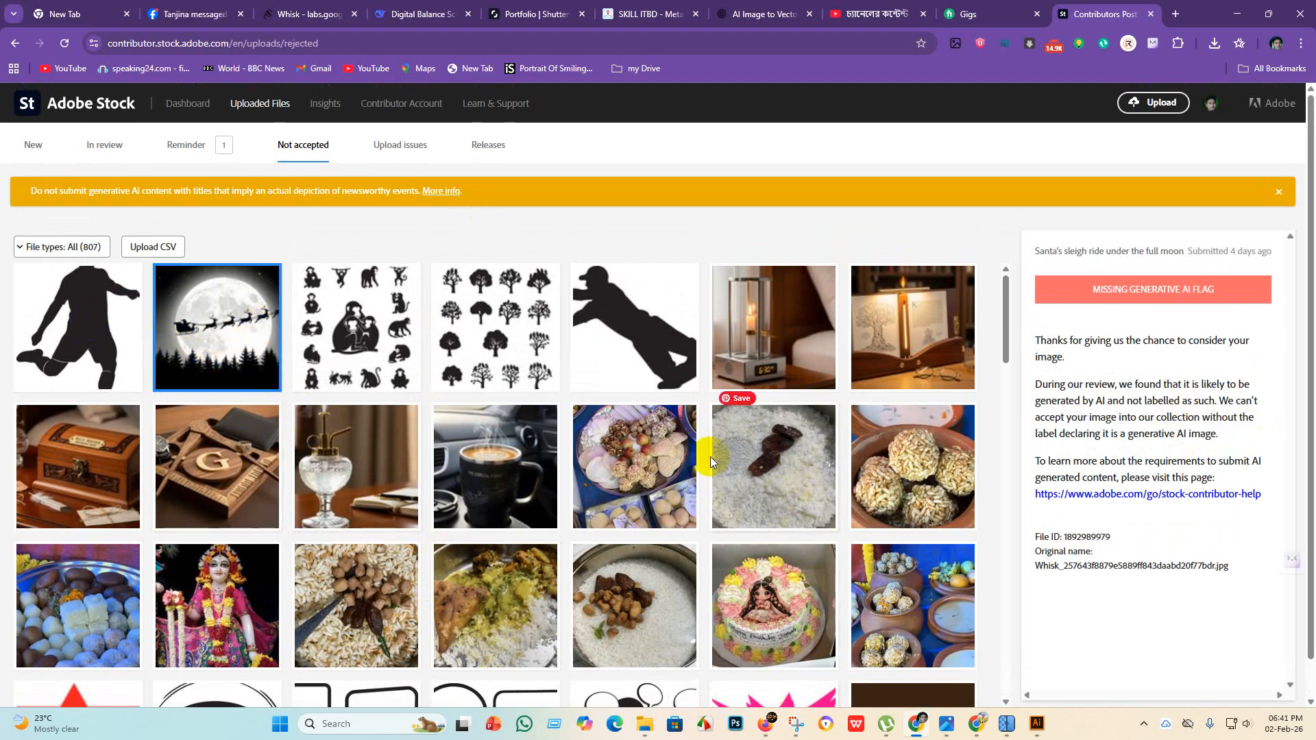
click(381, 339)
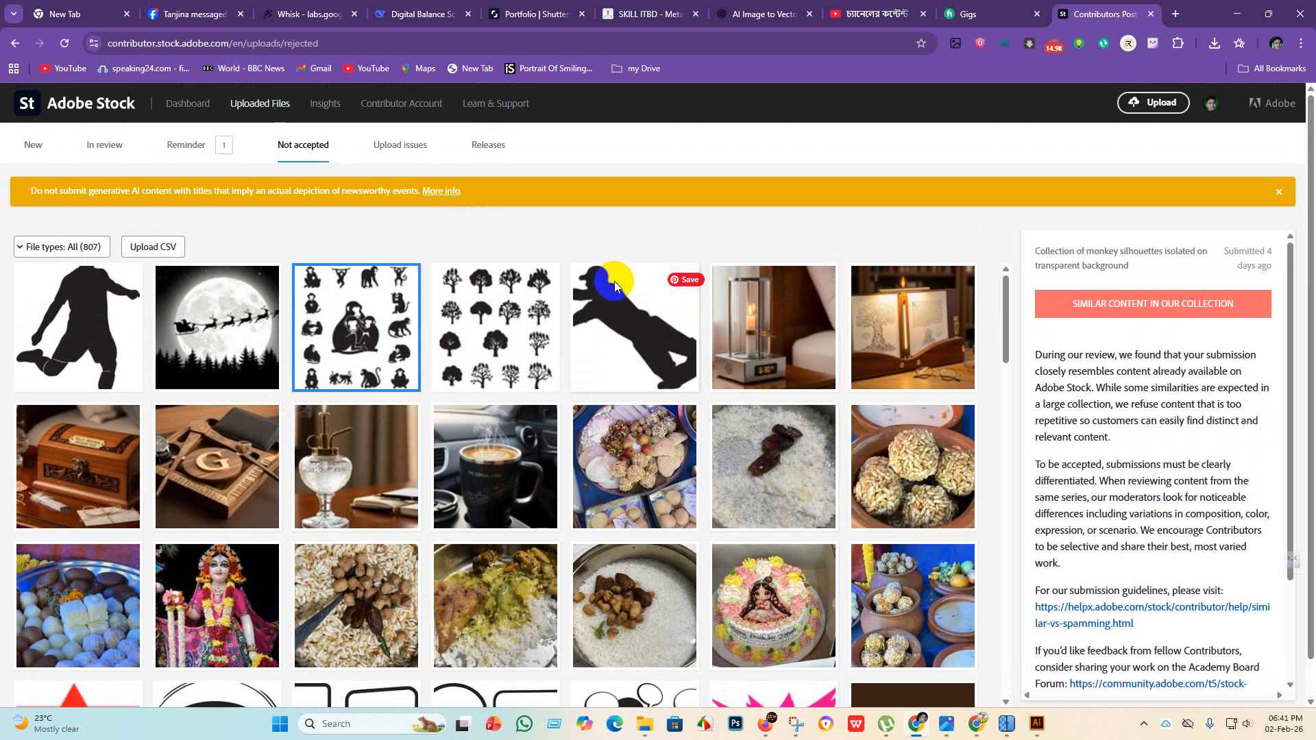
click(590, 347)
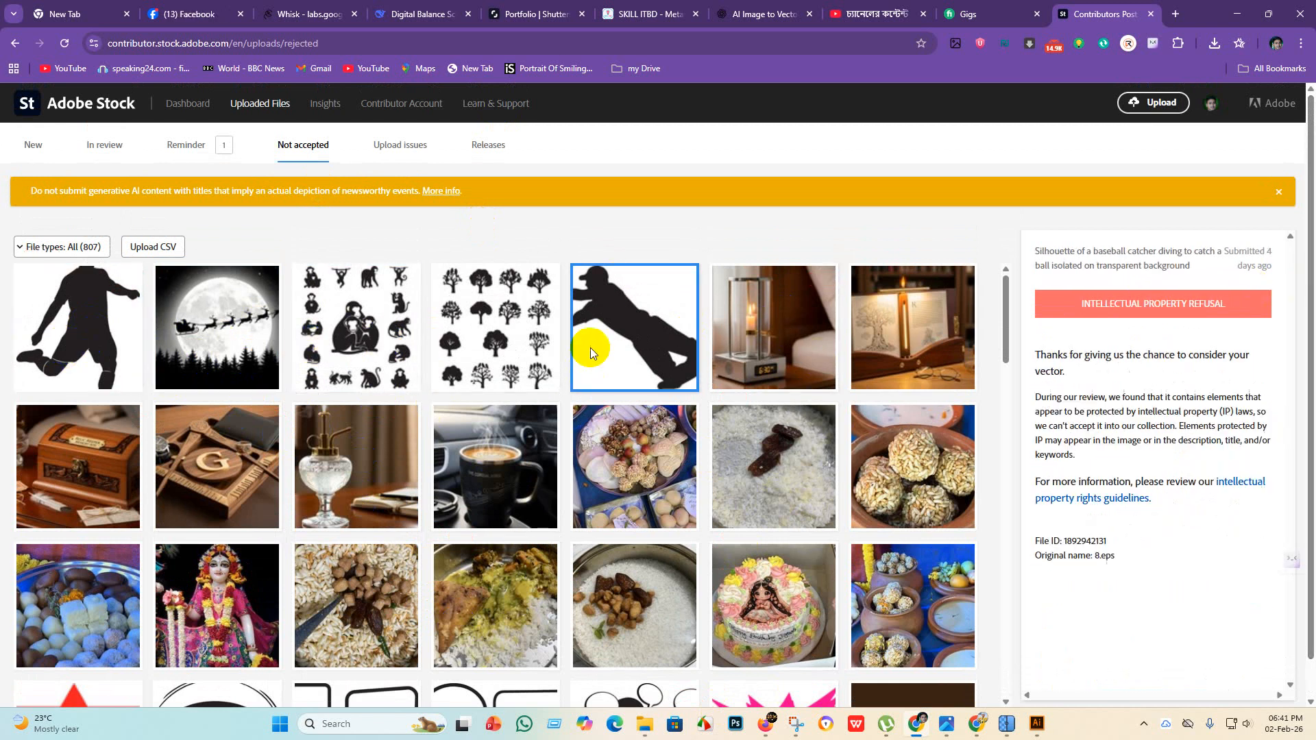
Browse further down the not accepted files and check the refusal reasons for the speech bubble vectors.
scroll(592, 592, down, 4)
scroll(470, 608, up, 1)
scroll(447, 543, down, 6)
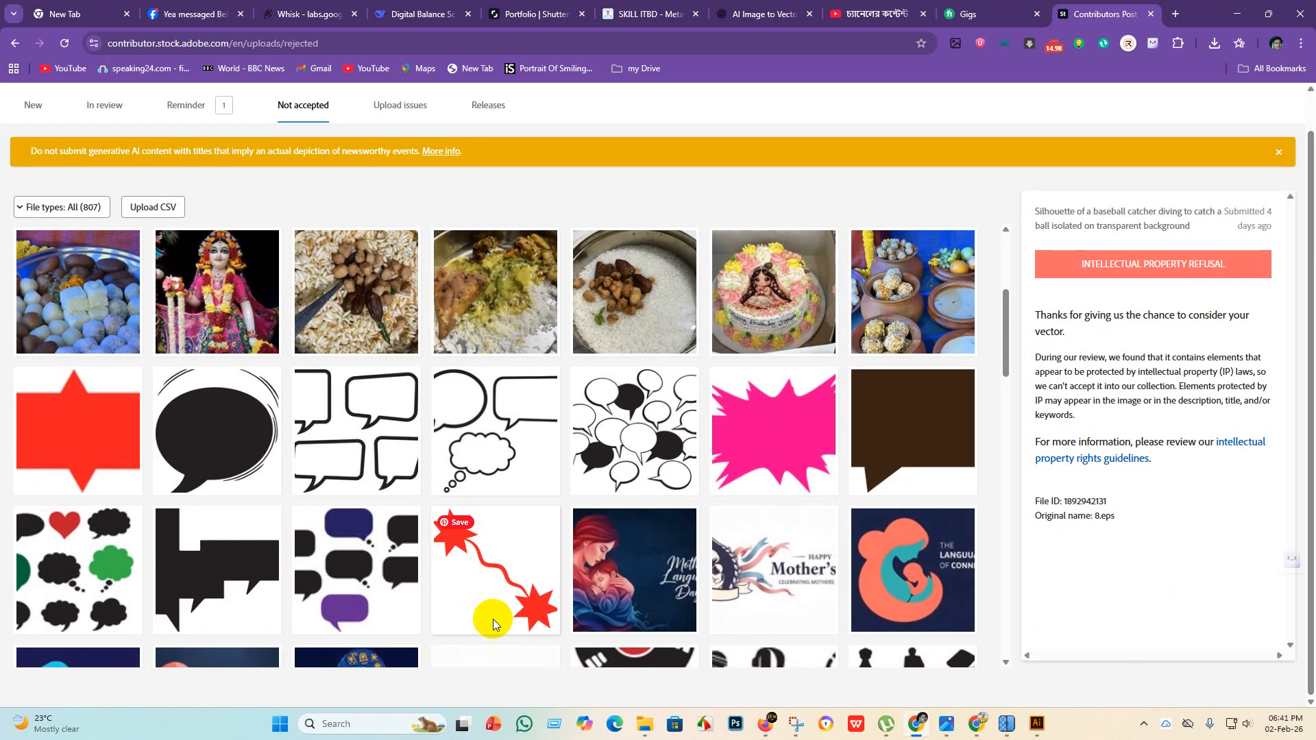
scroll(352, 551, up, 6)
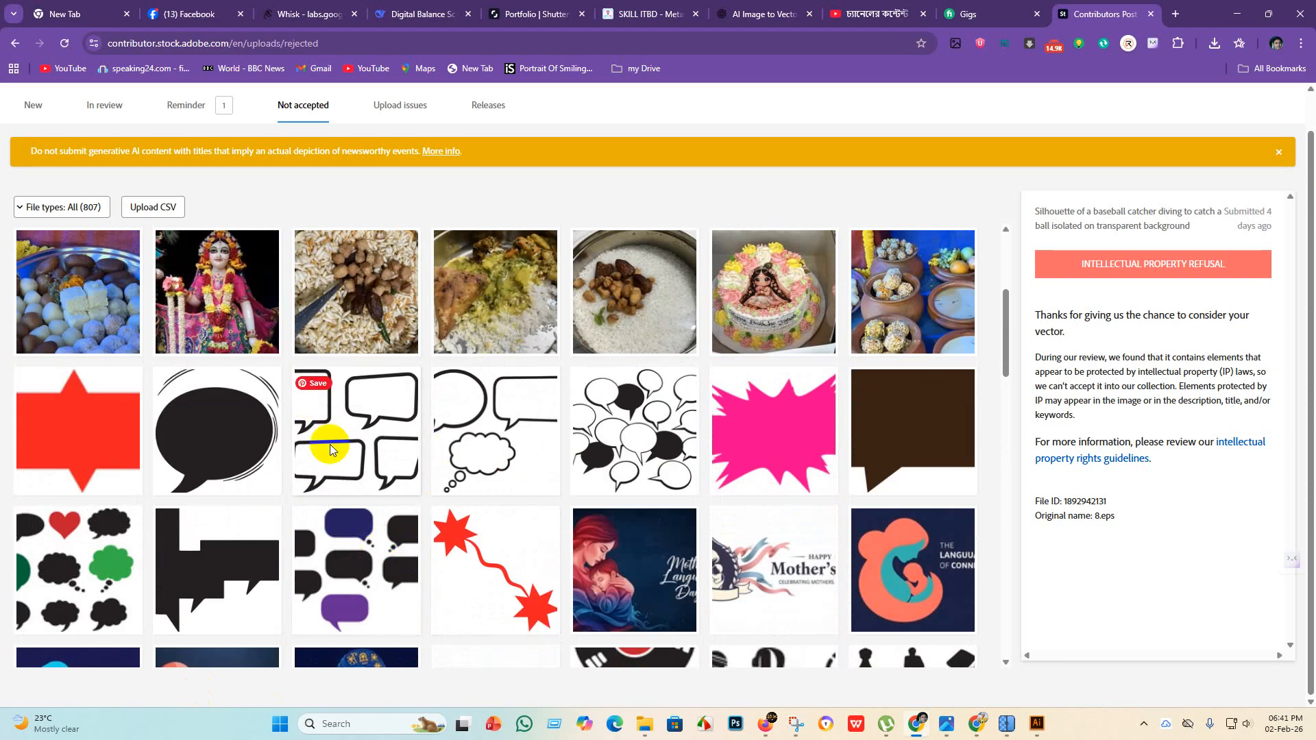
click(372, 456)
click(205, 446)
click(596, 472)
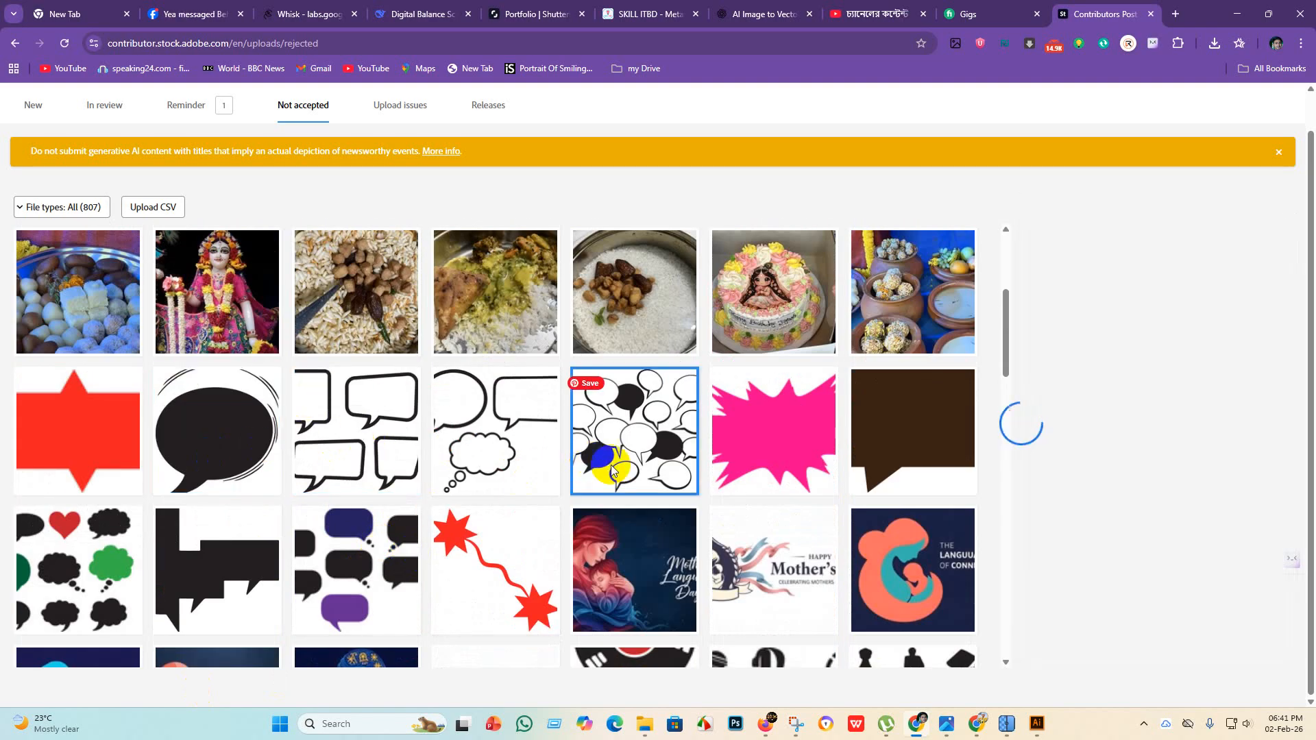
click(460, 459)
click(358, 458)
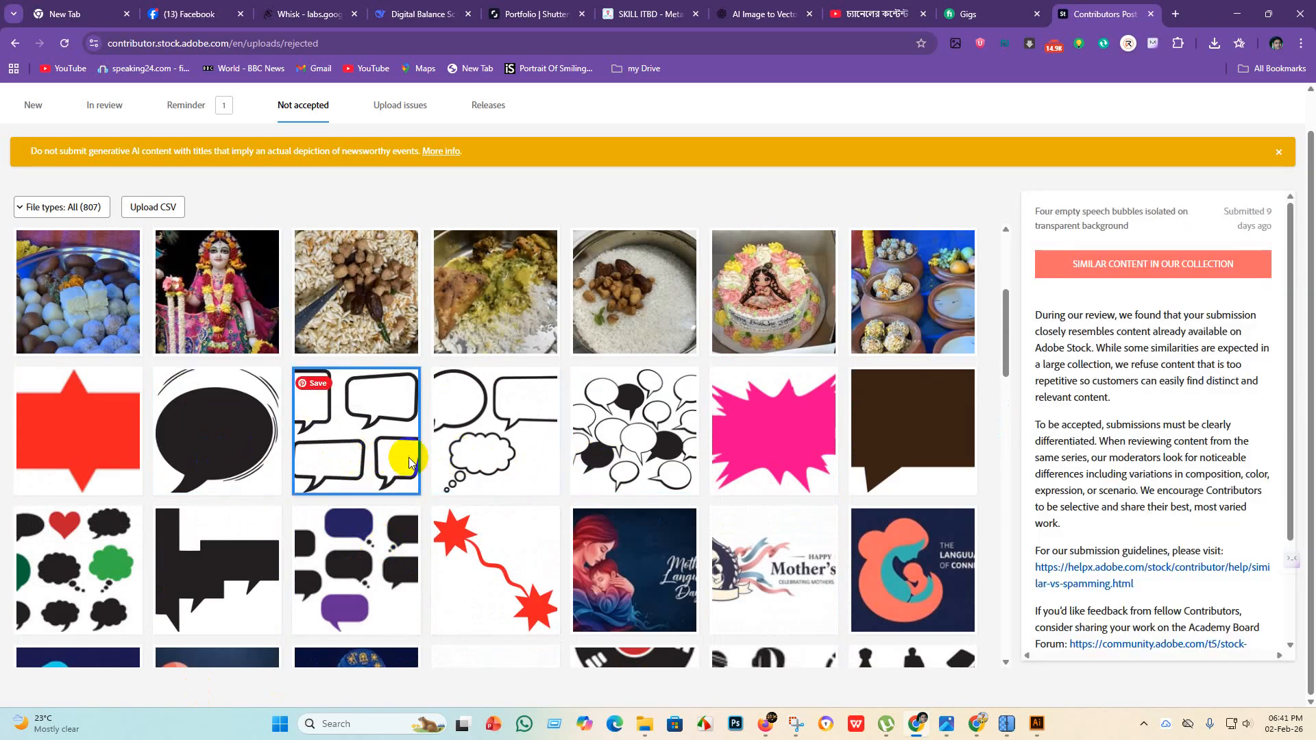
click(446, 458)
Check the refusal reasons for the black icon collections among the older not accepted files and return to the newest ones.
click(386, 529)
scroll(386, 528, down, 5)
click(470, 505)
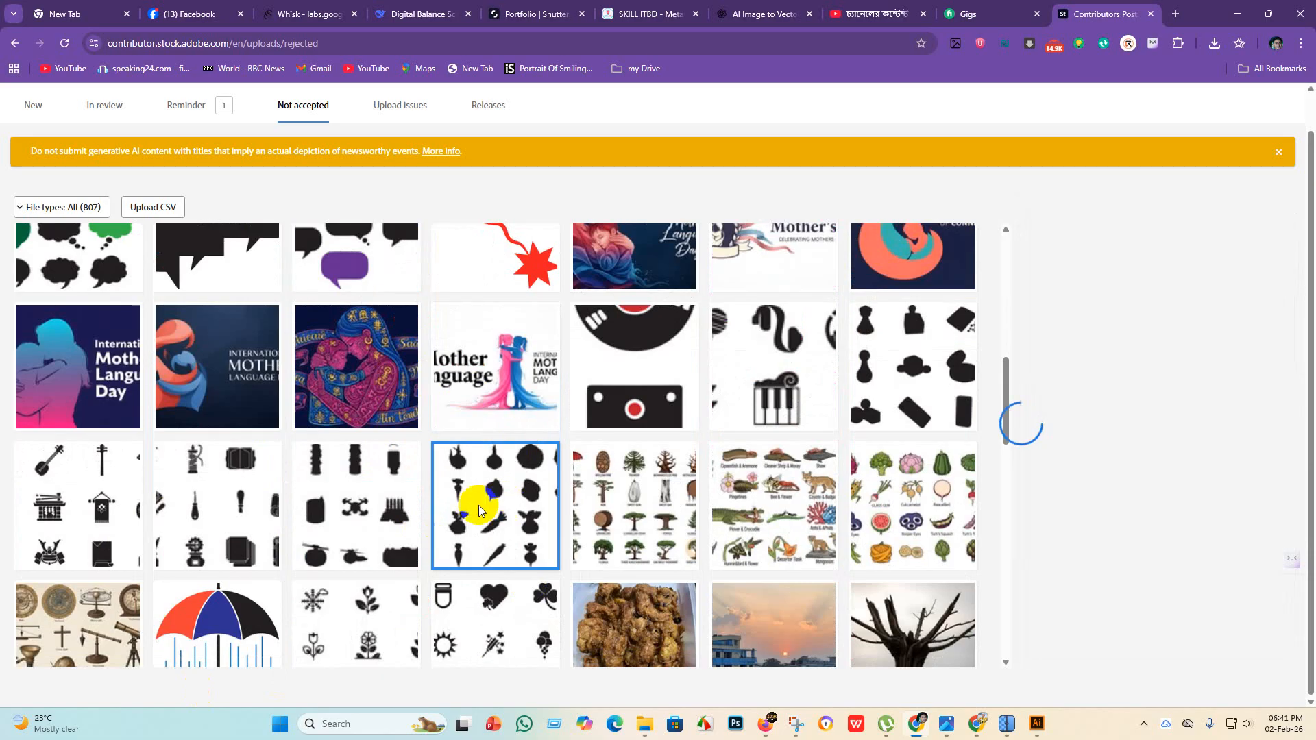
click(302, 528)
click(212, 514)
scroll(596, 511, up, 8)
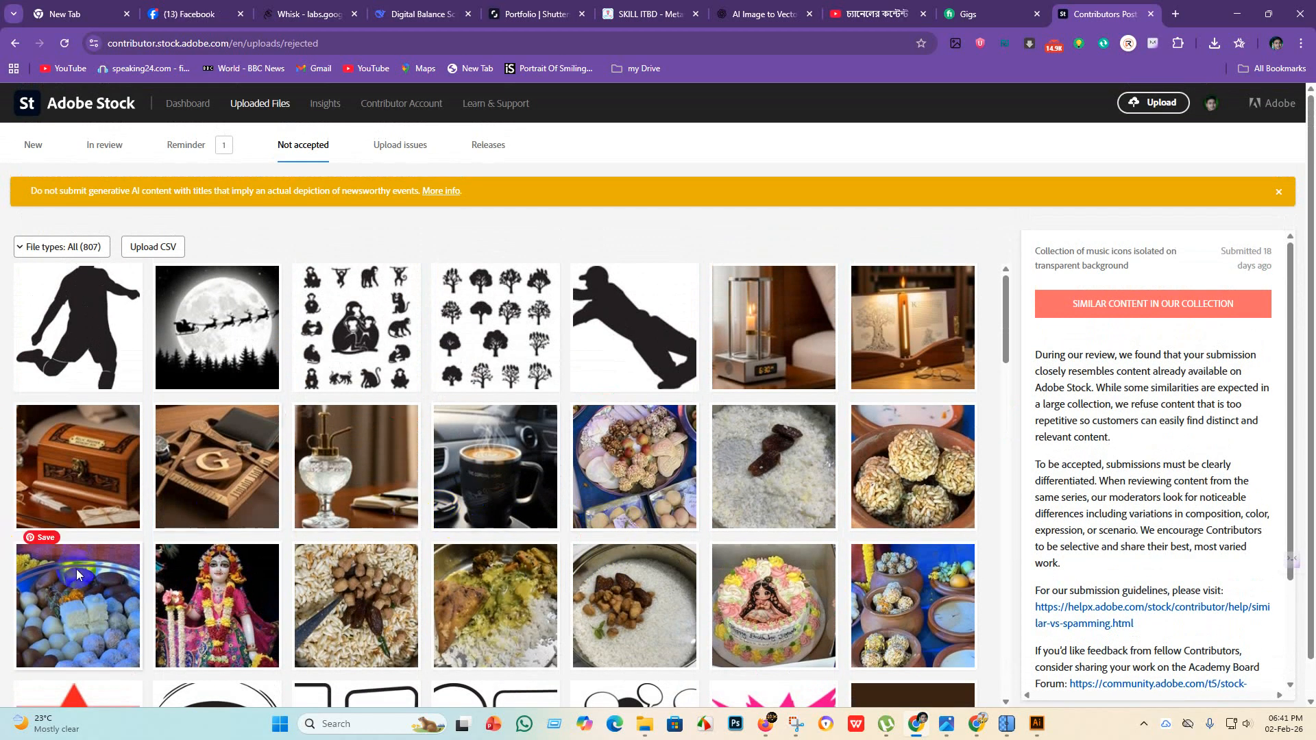
Check the refusal reasons for the assorted Indian sweets, the desserts on a blue table and the white rice with dates.
scroll(93, 585, down, 2)
click(96, 483)
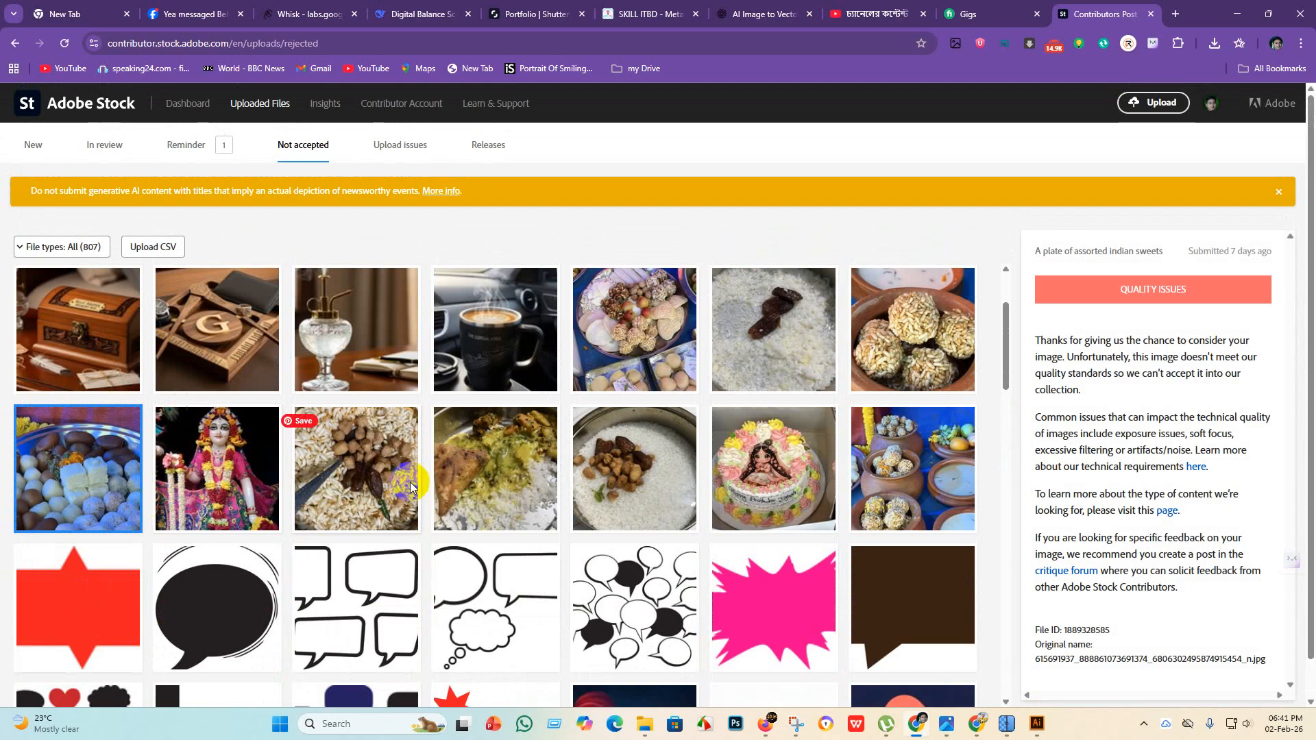
scroll(531, 519, up, 2)
click(654, 460)
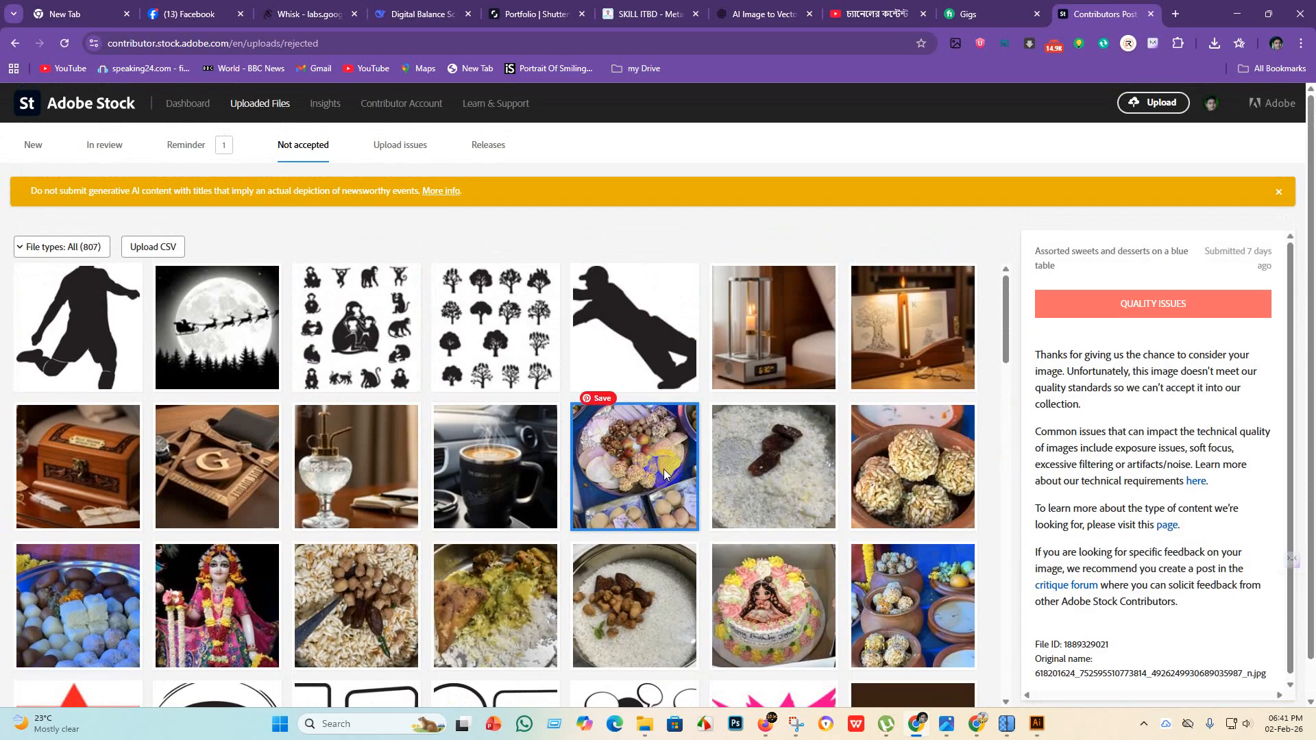
scroll(663, 468, down, 2)
scroll(748, 507, up, 2)
click(775, 488)
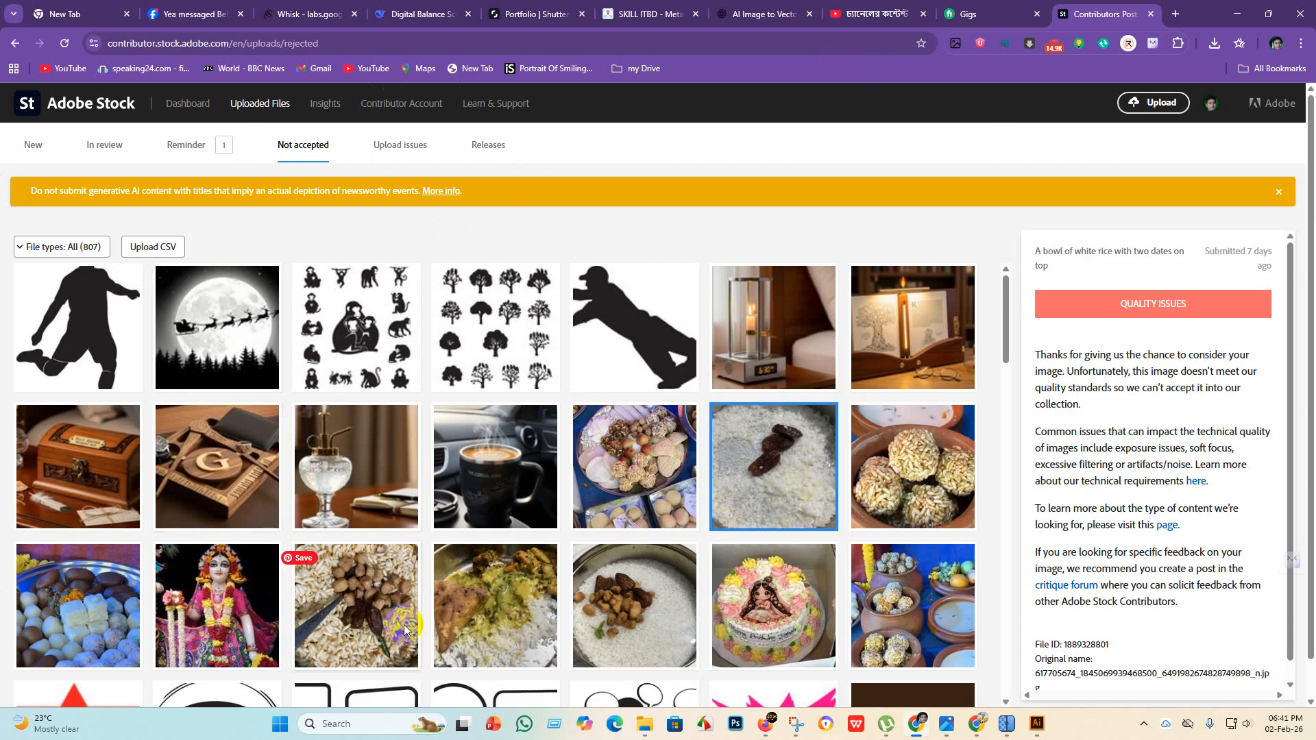
Check the refusal reason for the colorful umbrella image among the older files and close the contributor portal.
scroll(521, 627, down, 10)
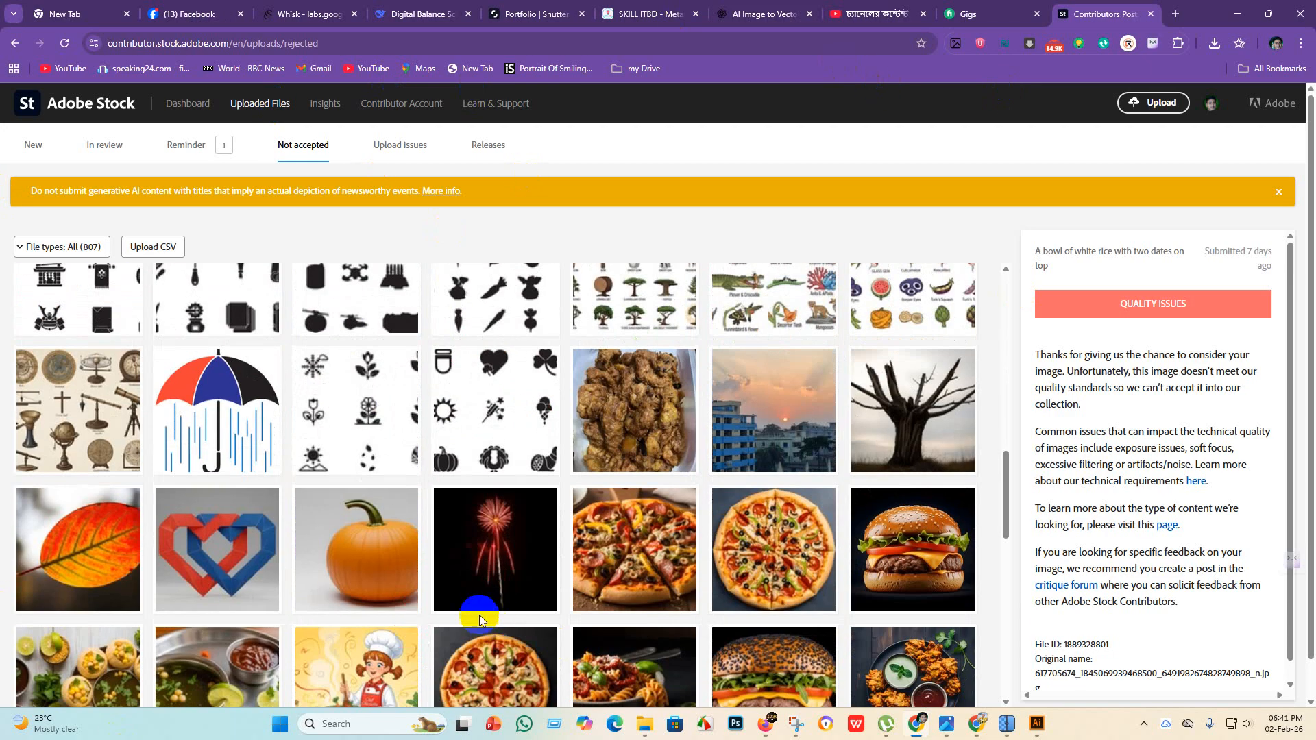
scroll(254, 493, up, 3)
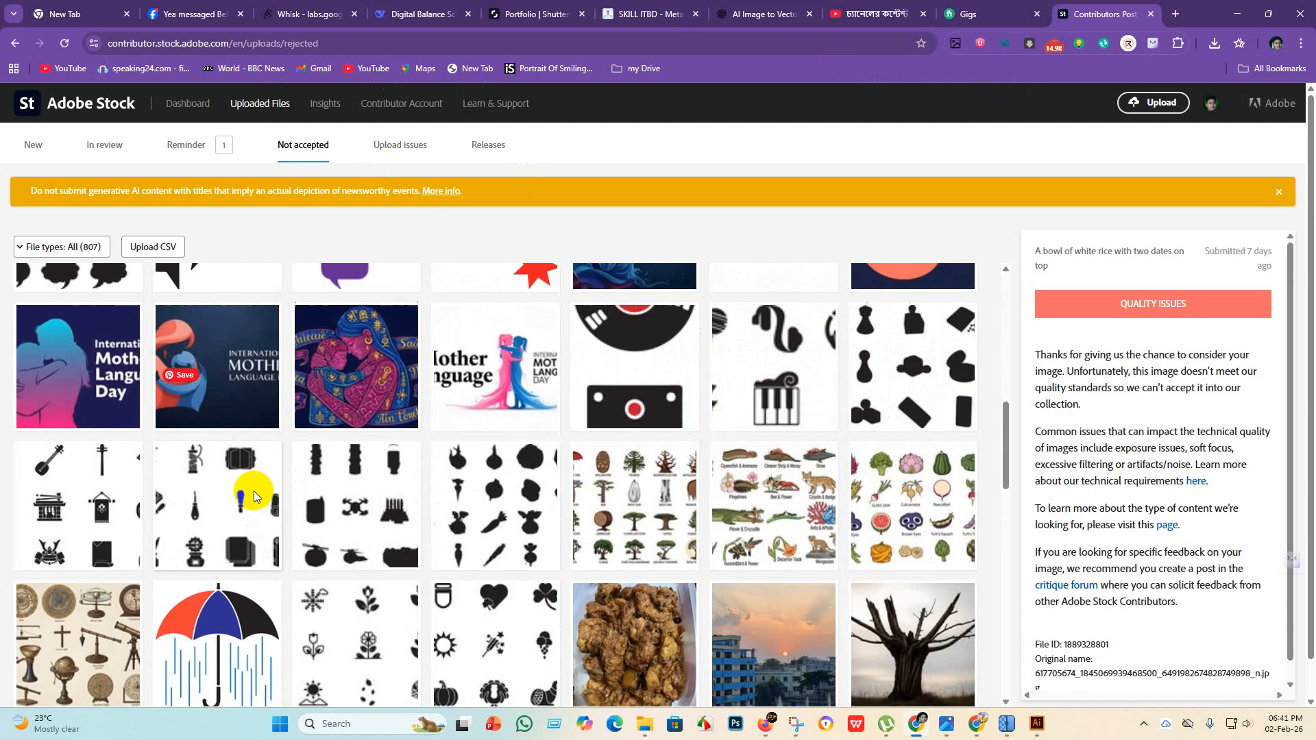
scroll(254, 494, up, 5)
scroll(285, 523, down, 7)
click(221, 425)
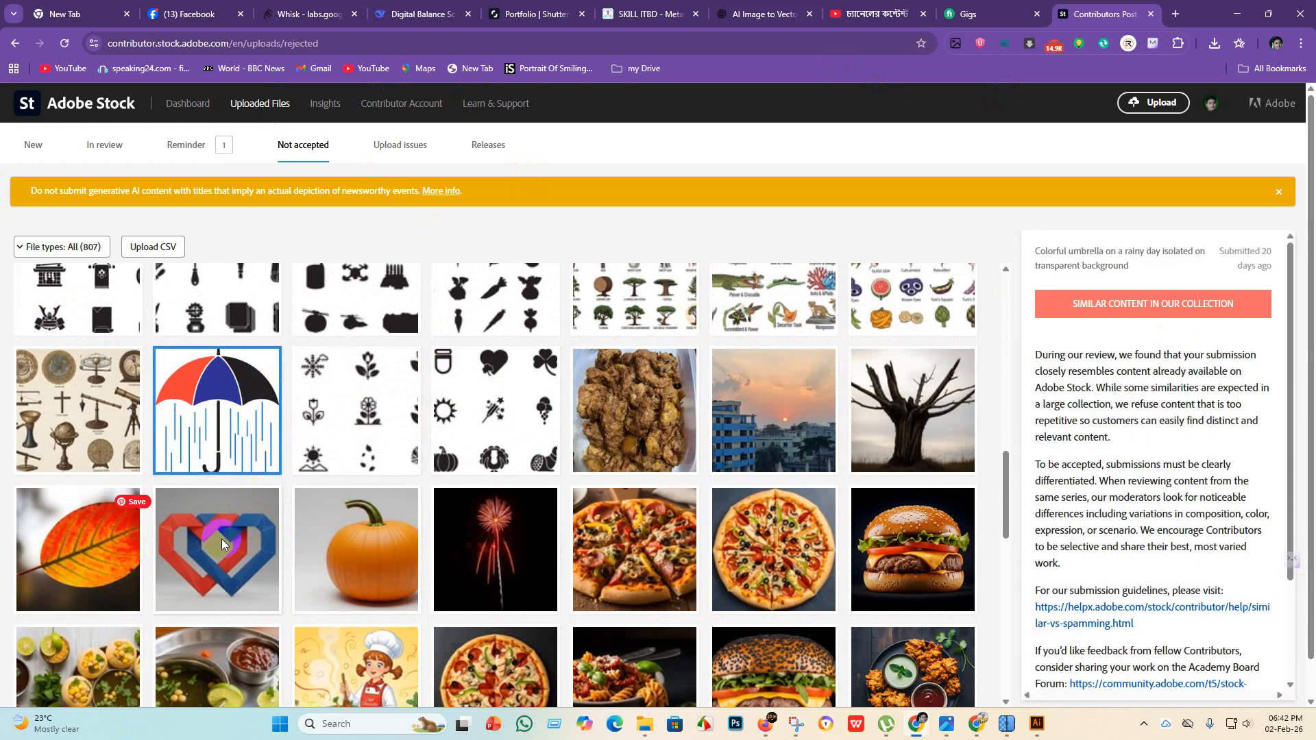
scroll(404, 257, up, 1)
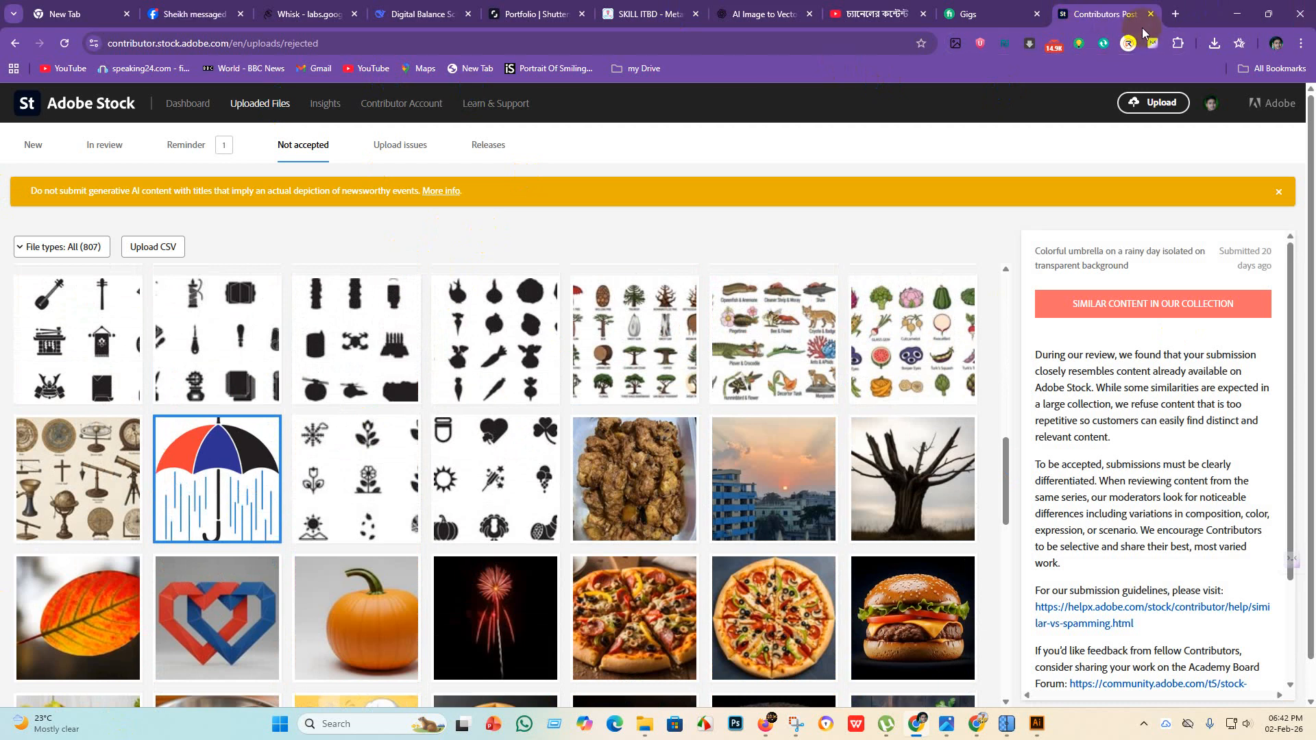
click(1152, 14)
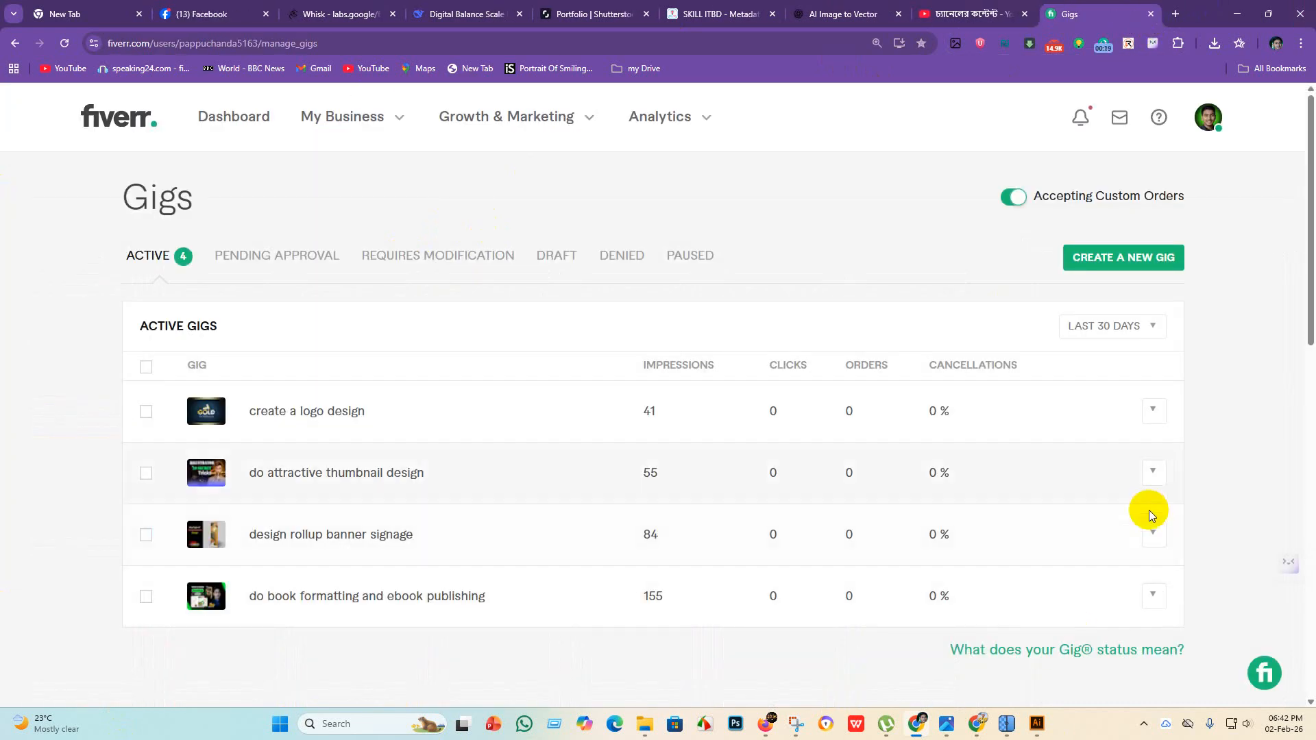
Switch to Illustrator and create a new blank document with a square artboard.
click(1037, 723)
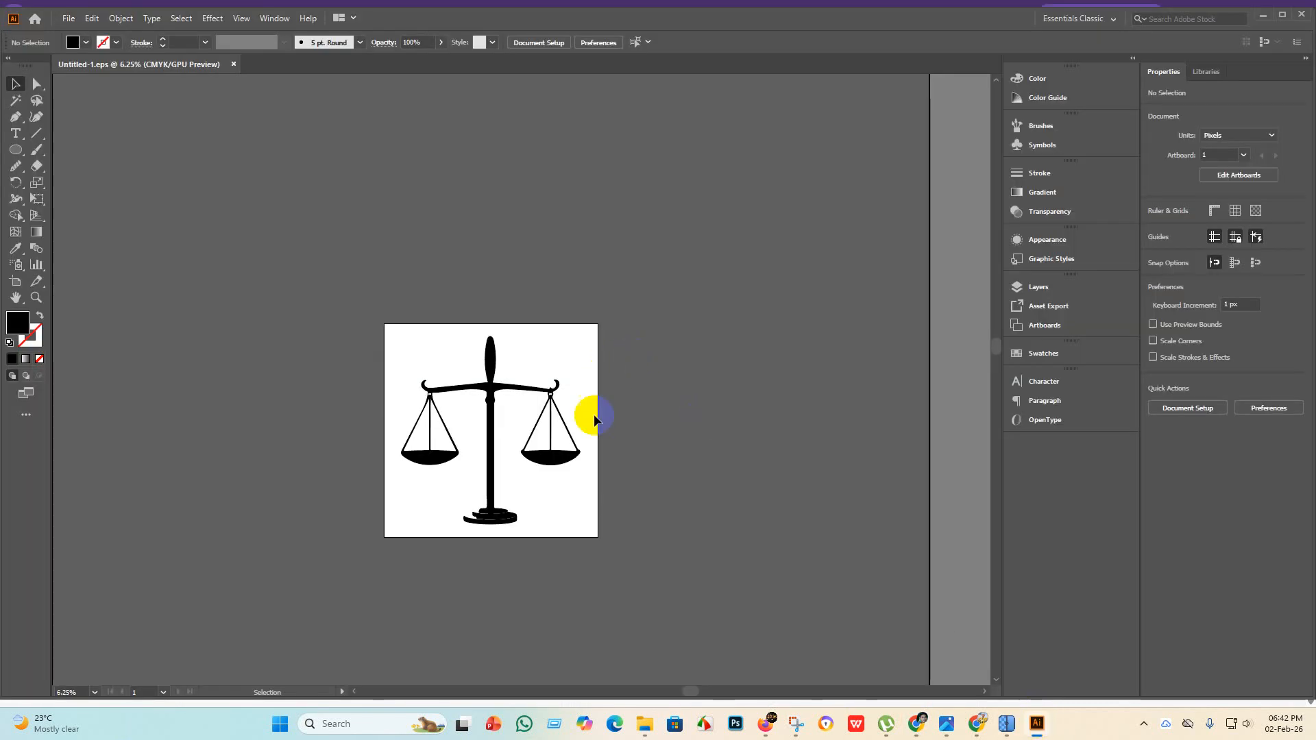
click(69, 18)
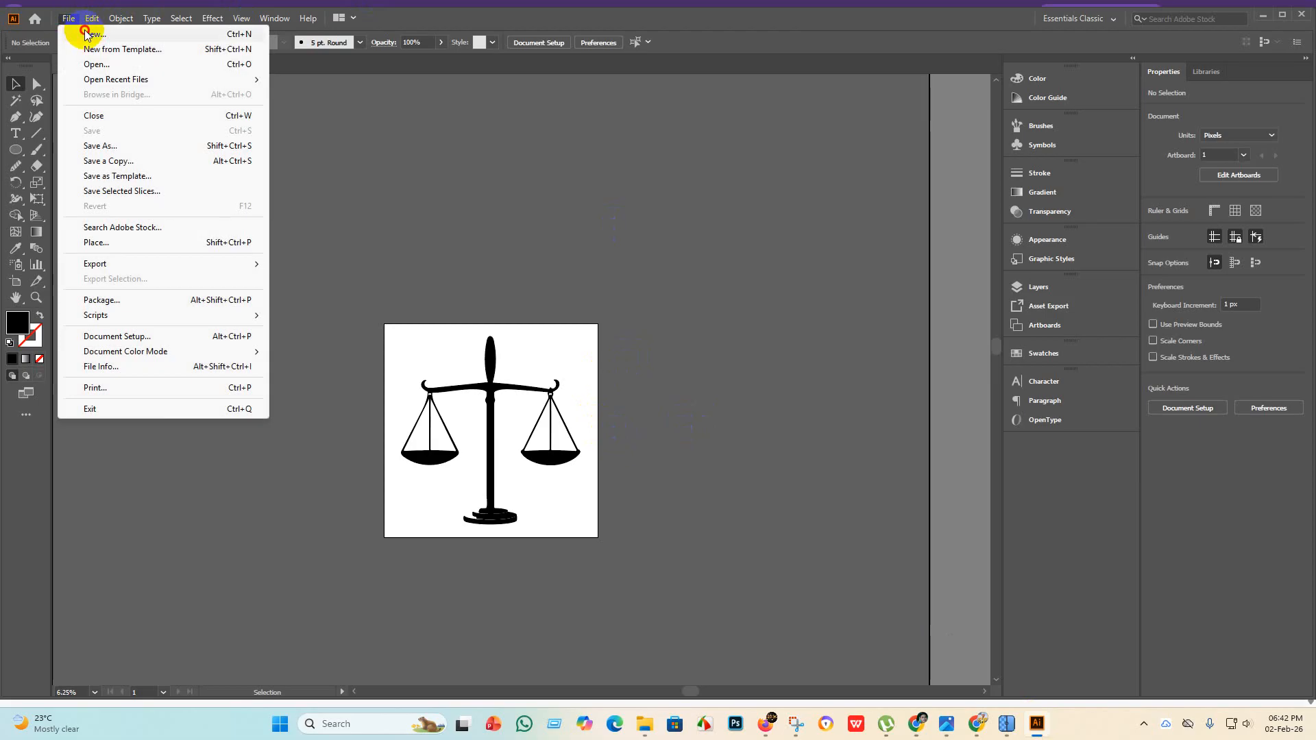
click(87, 33)
click(943, 560)
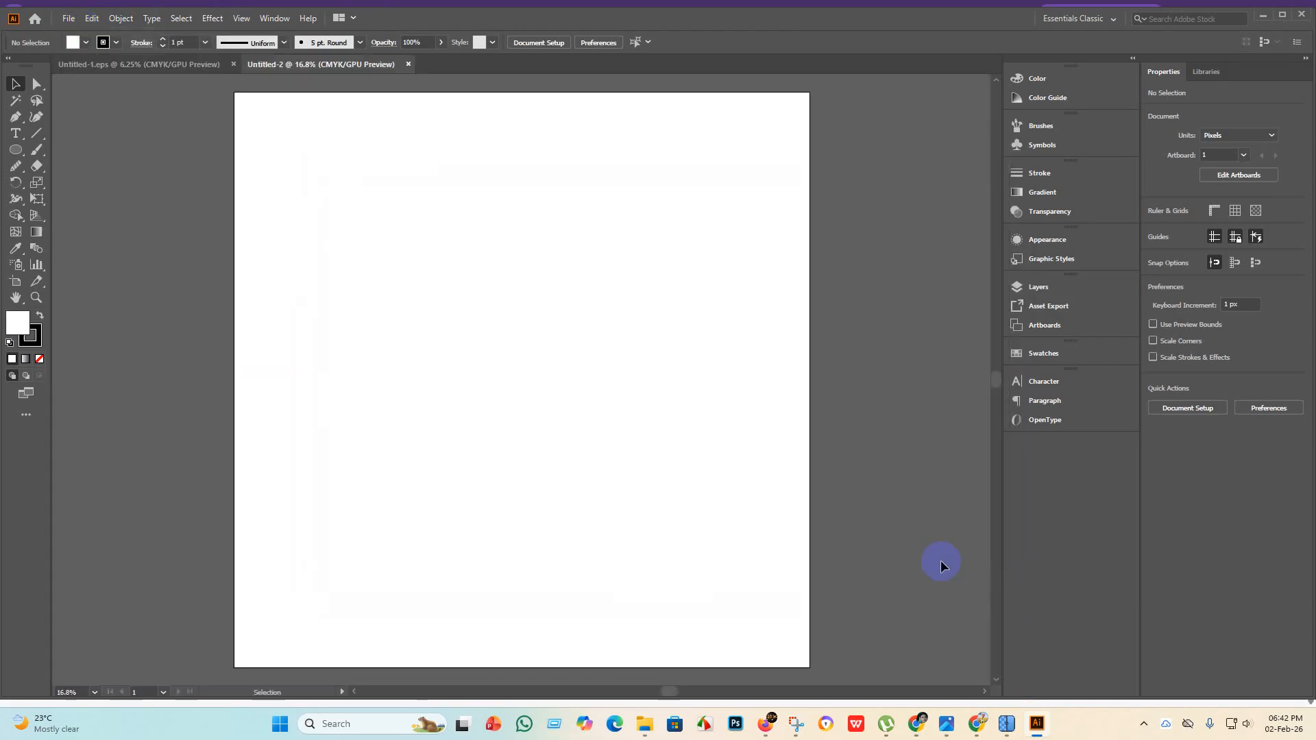
Move the Untitled (6) image into the FINISH folder and place the tilted chain balance scale image in the new document, embedded.
click(655, 728)
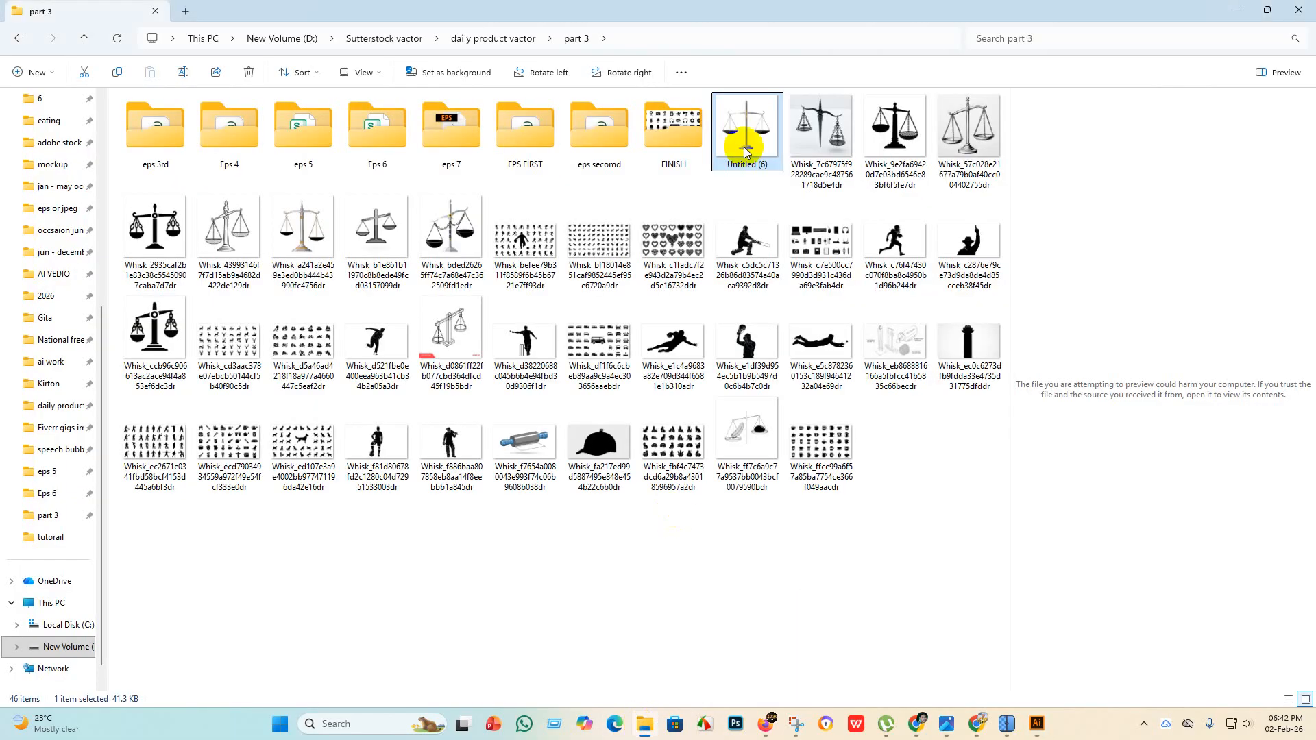
drag(760, 129, 669, 132)
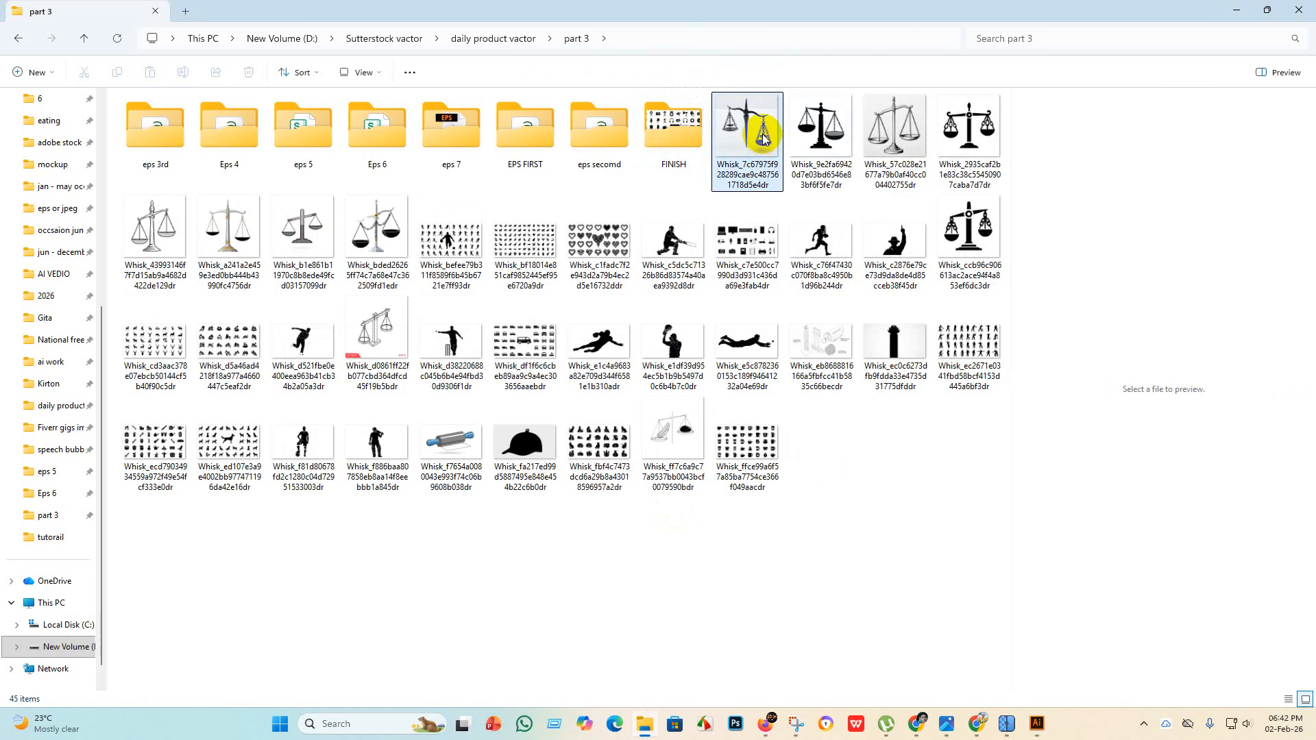
drag(758, 132, 570, 355)
click(233, 43)
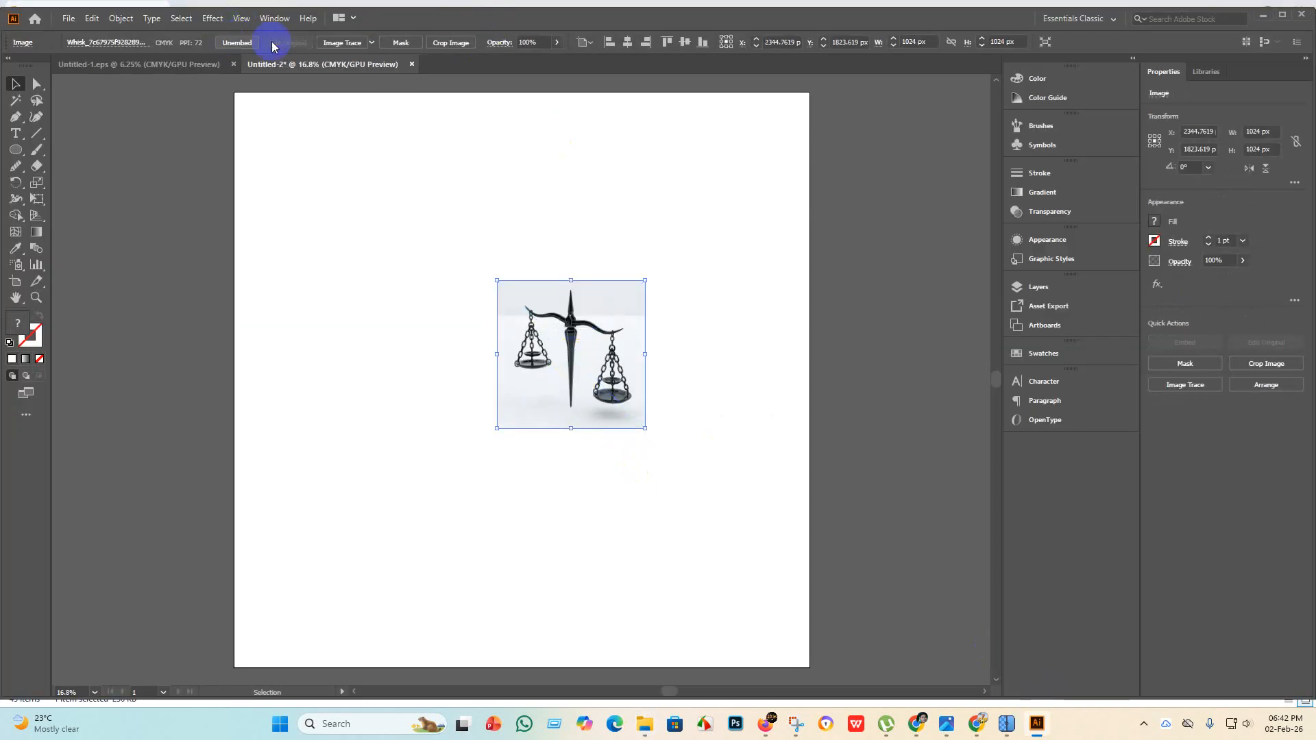
Trace the placed scale image with the Silhouettes preset and expand the tracing into vector paths.
click(376, 48)
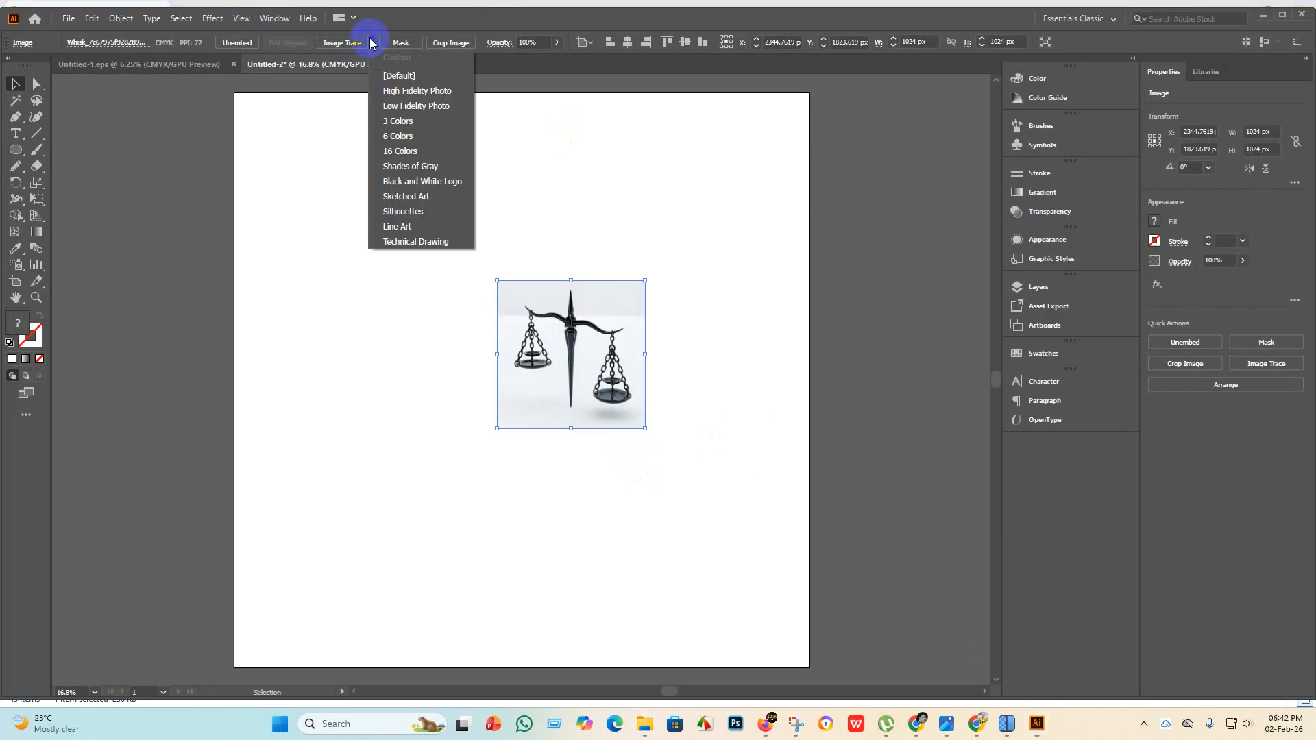
click(410, 215)
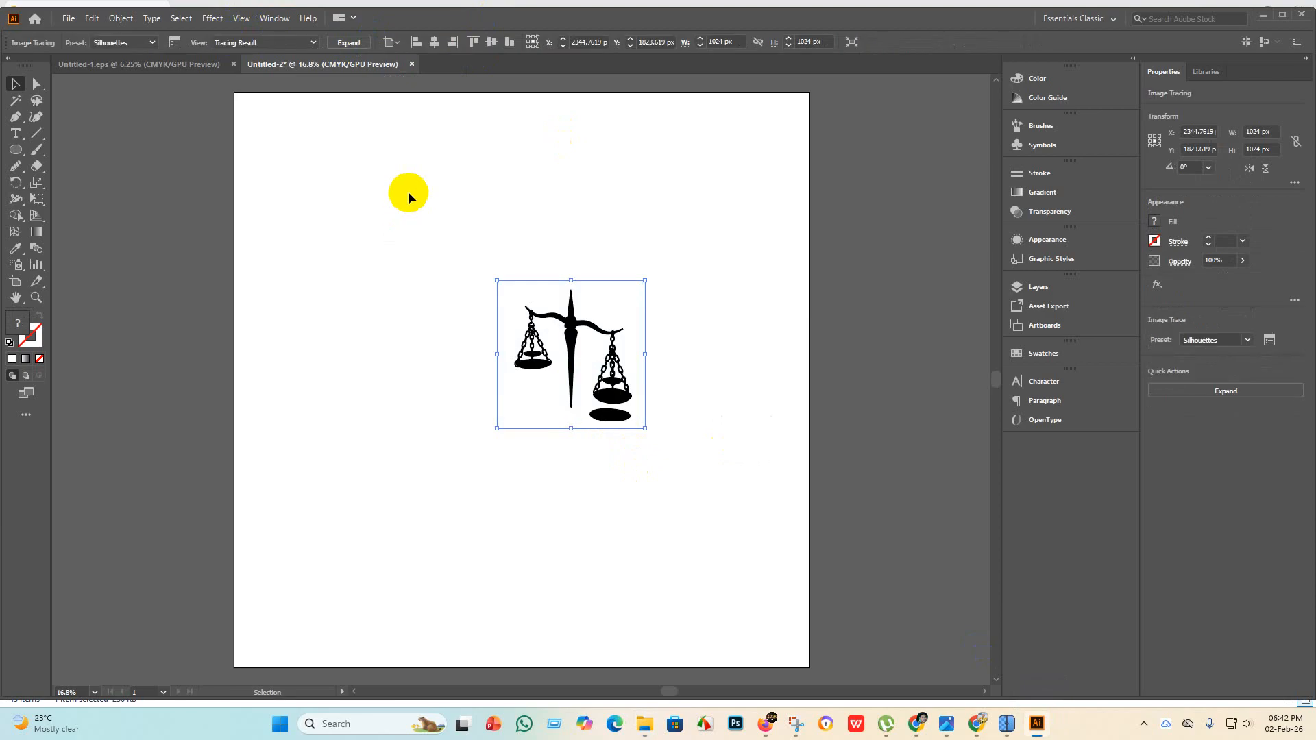
click(348, 42)
click(740, 405)
Ungroup the traced scale and delete the shadow ellipse beneath the lower pan.
scroll(617, 352, up, 5)
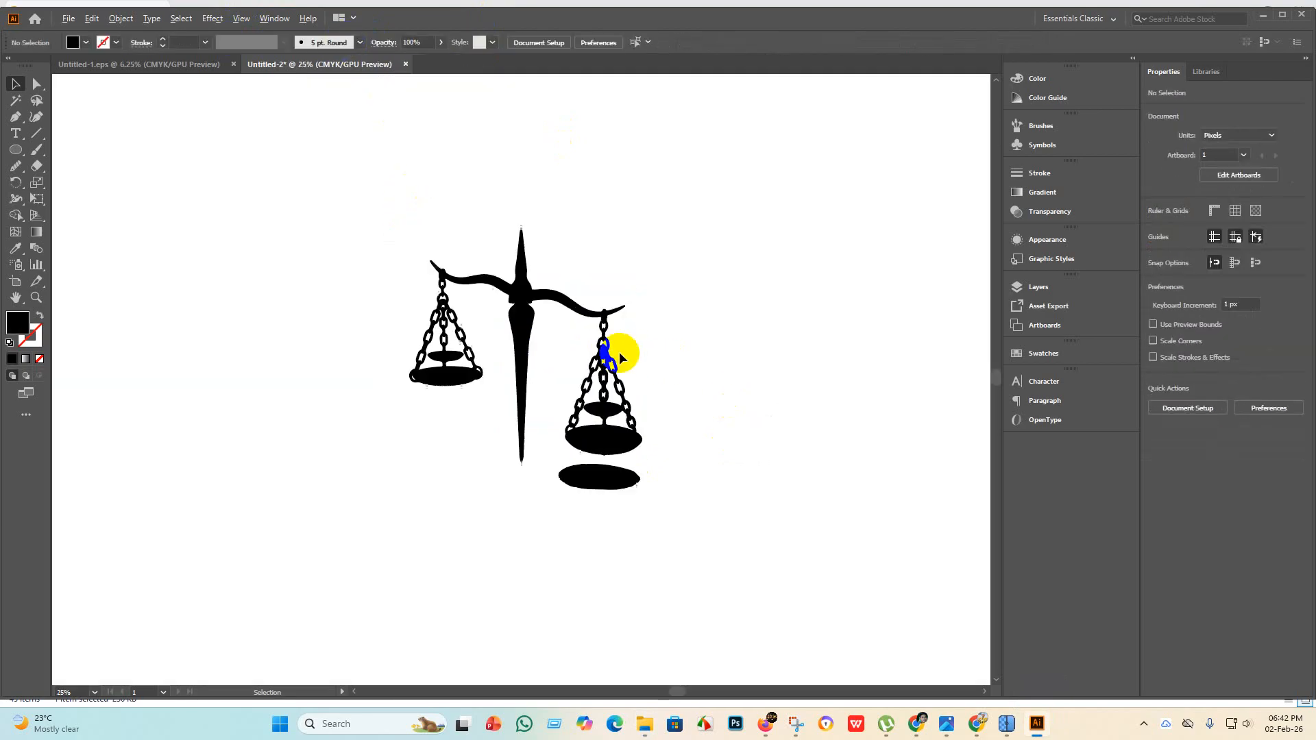
scroll(610, 449, down, 4)
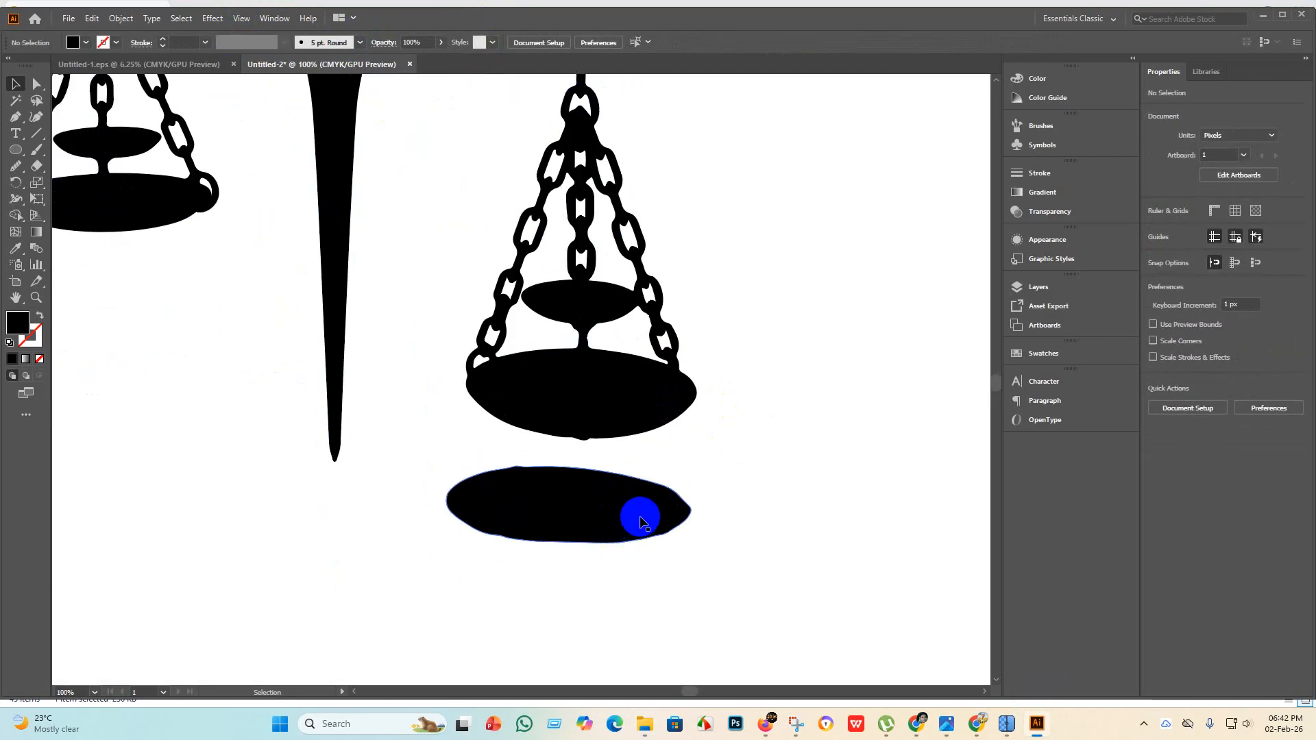
scroll(640, 517, down, 3)
scroll(612, 549, up, 2)
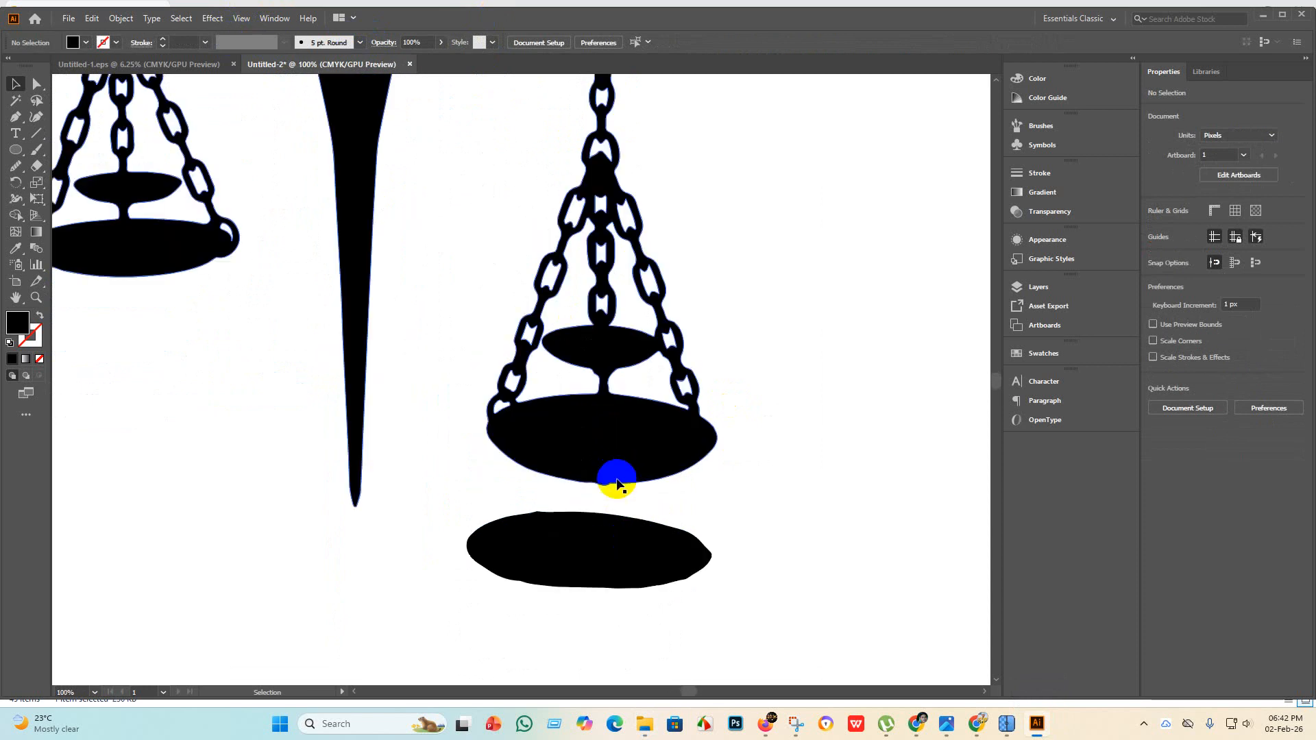
click(601, 545)
scroll(597, 500, down, 3)
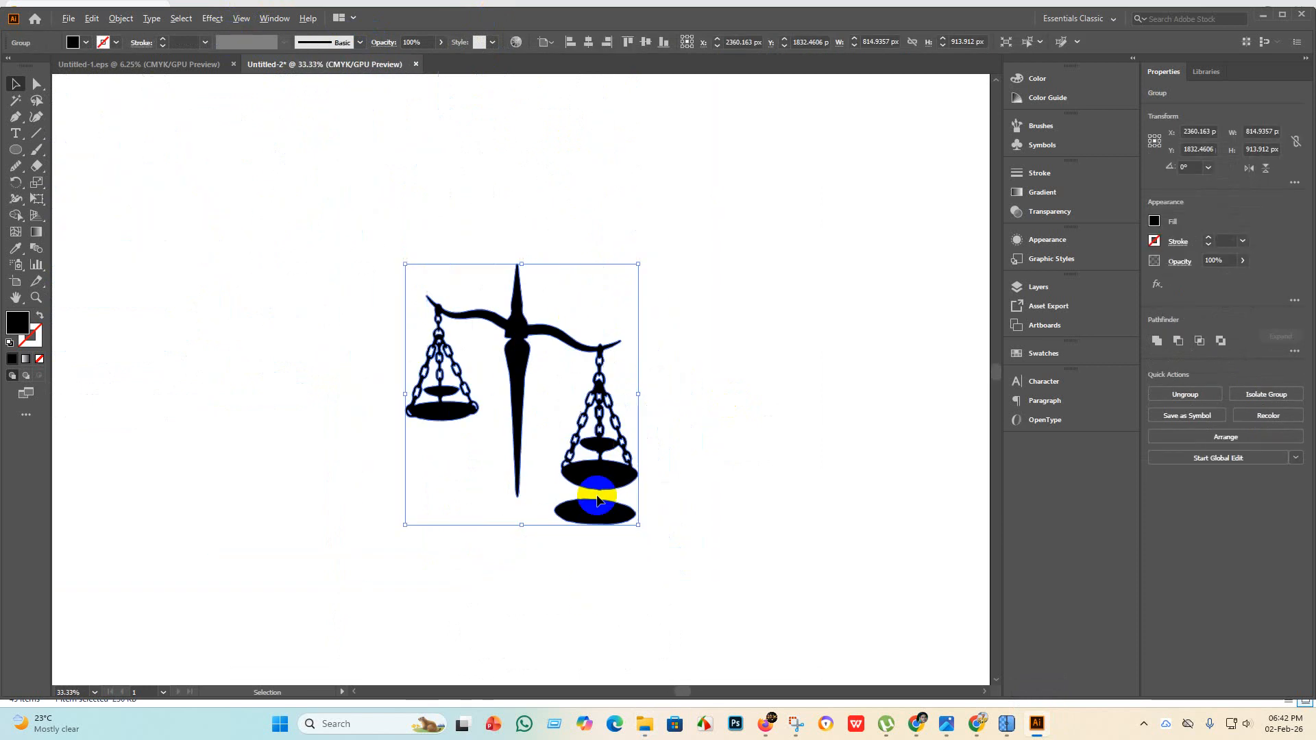
right_click(603, 523)
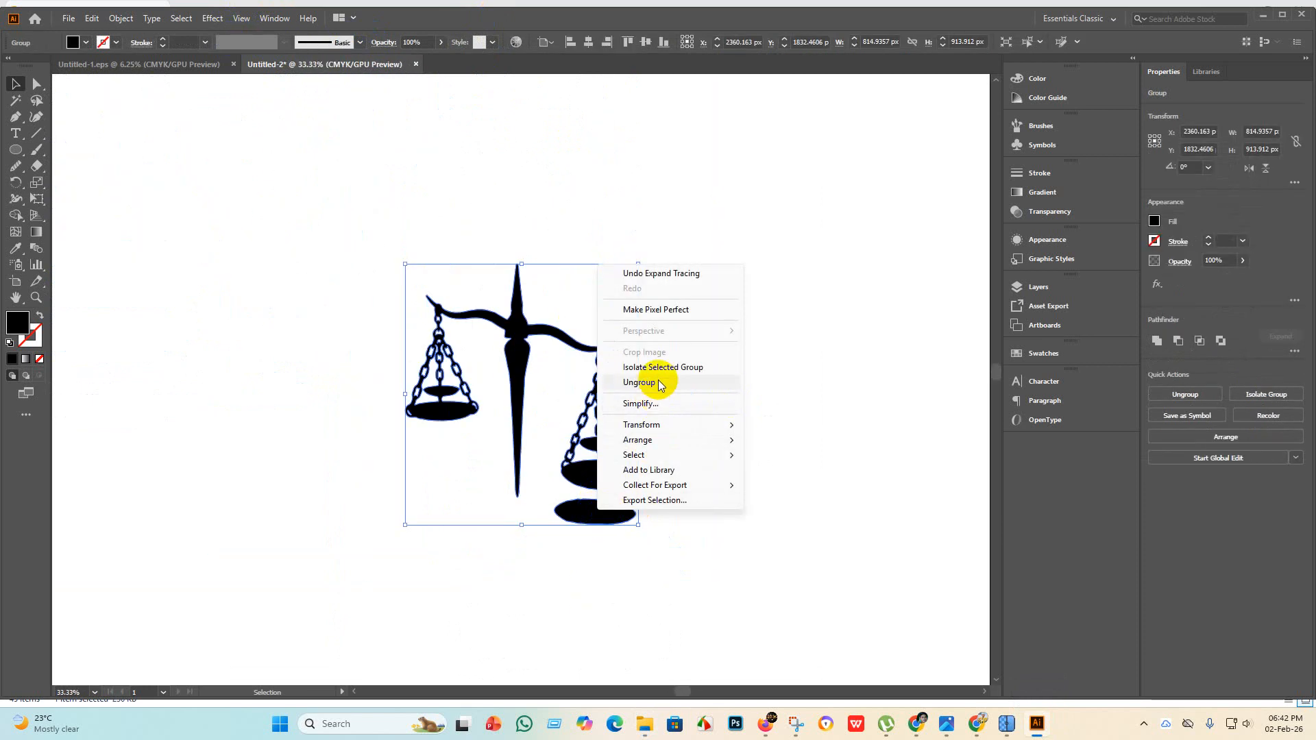
click(658, 376)
click(709, 441)
click(607, 522)
key(Delete)
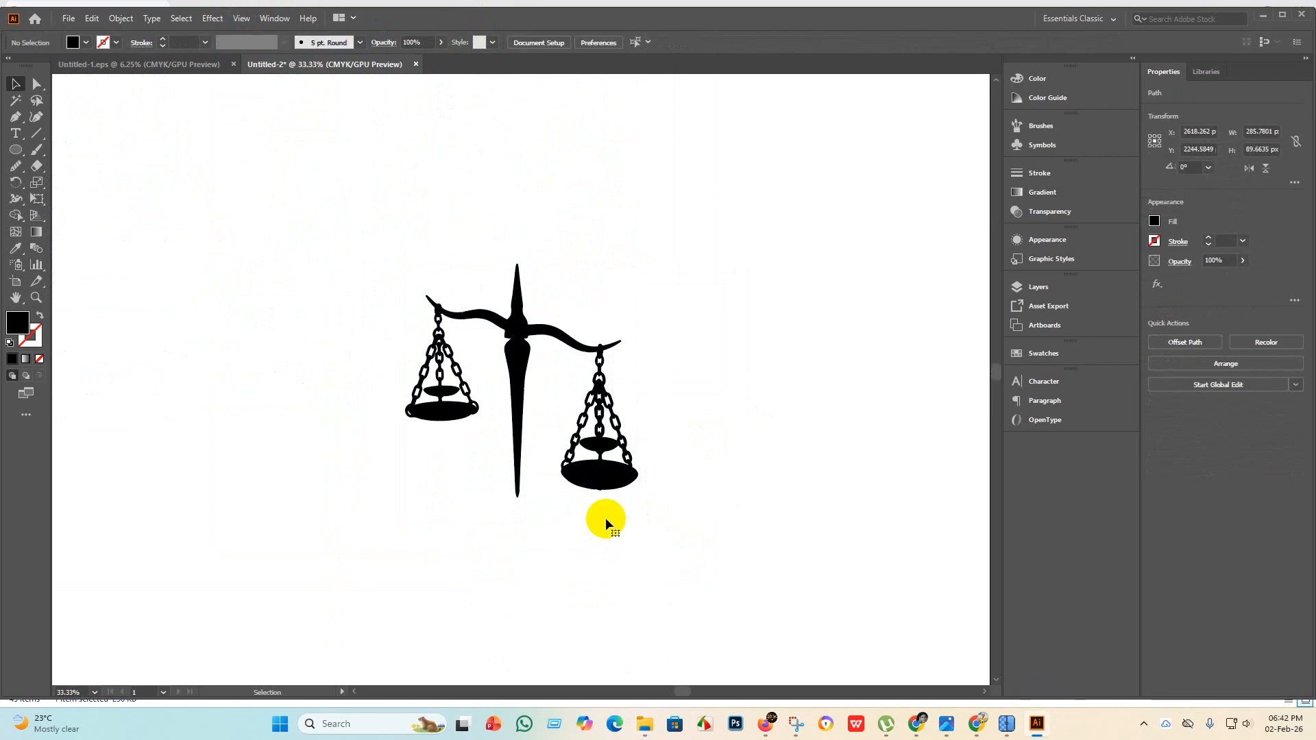
Enlarge the scale silhouette to about 3361 by 3377 px and move it onto the artboard.
scroll(606, 521, up, 1)
scroll(627, 569, down, 2)
drag(797, 635, 436, 368)
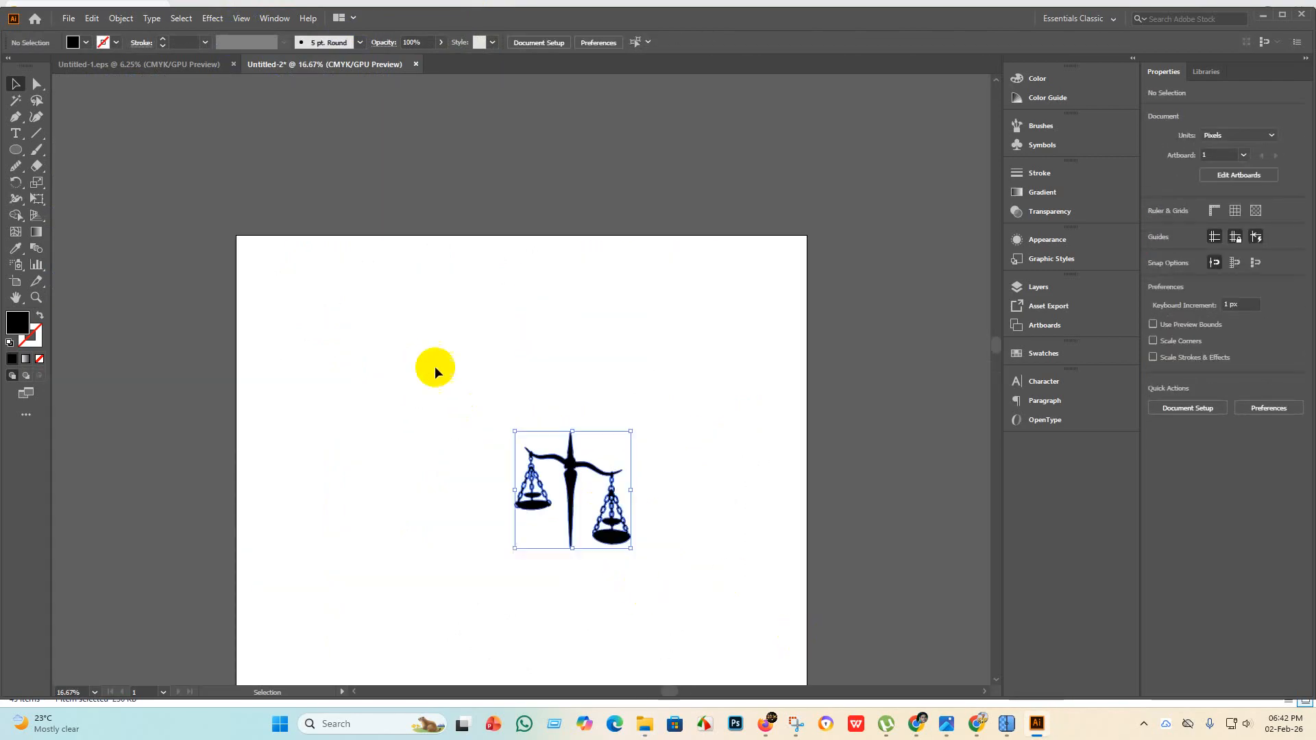
drag(632, 549, 938, 656)
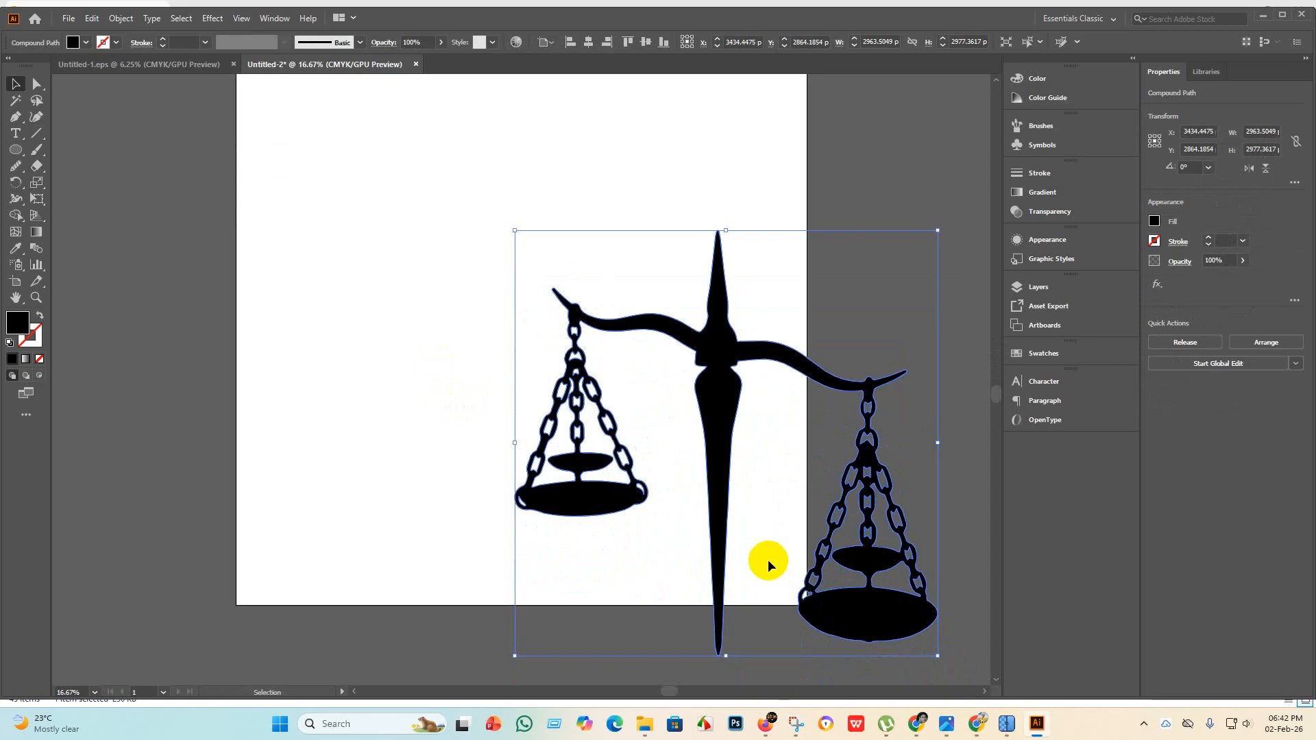
scroll(694, 542, down, 3)
drag(561, 488, 497, 436)
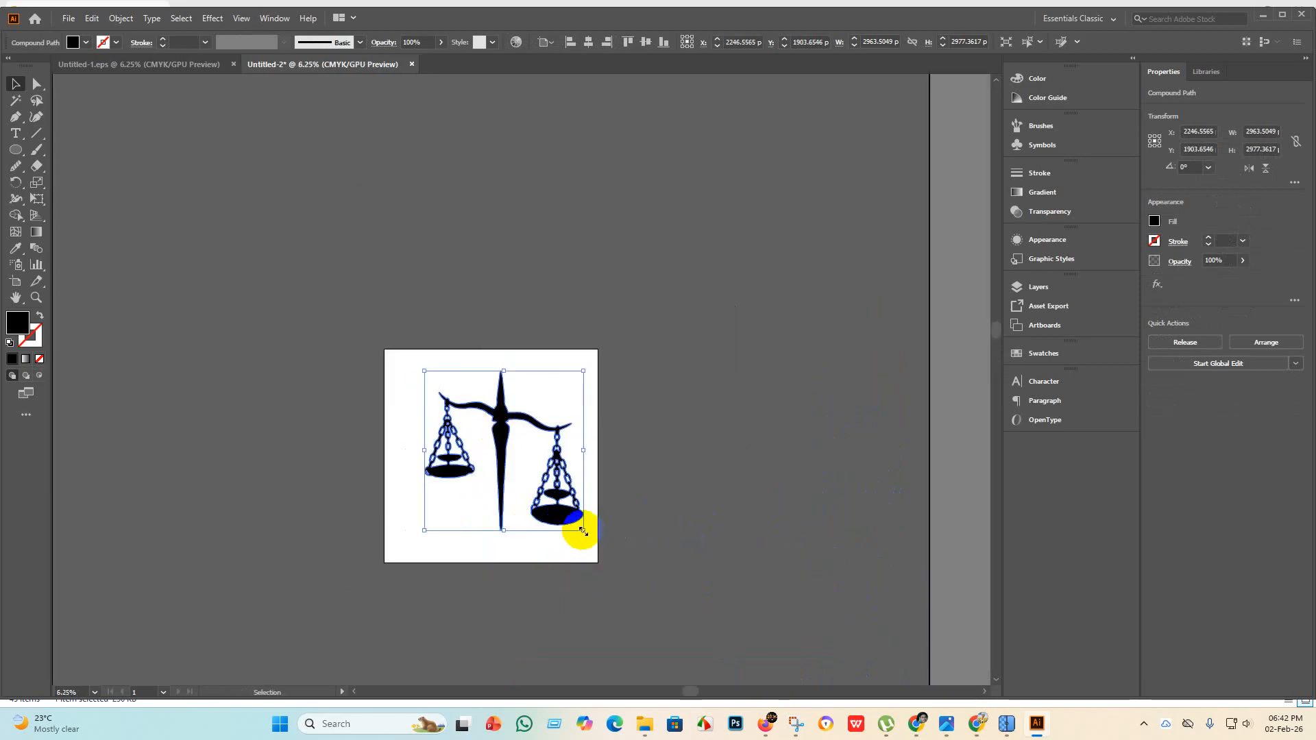
drag(583, 531, 604, 552)
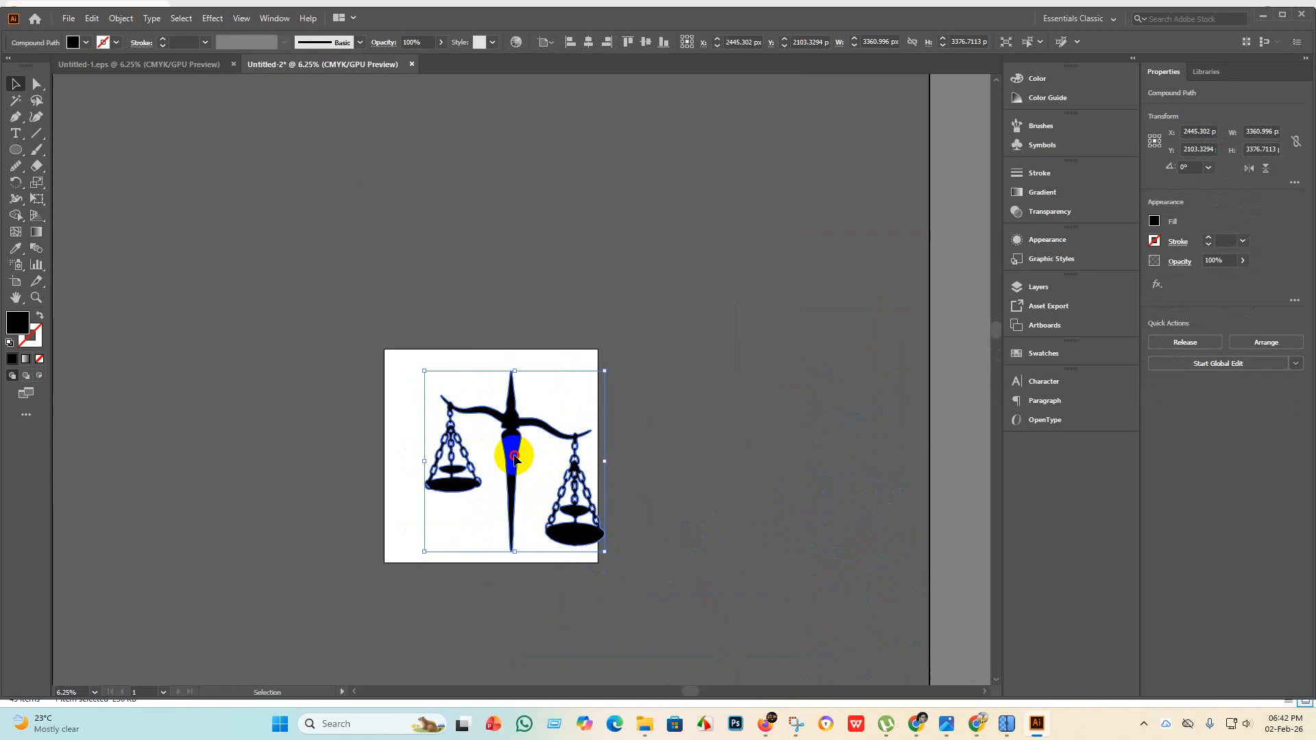
drag(515, 459, 507, 458)
Center the scale silhouette horizontally and vertically on the artboard.
click(589, 42)
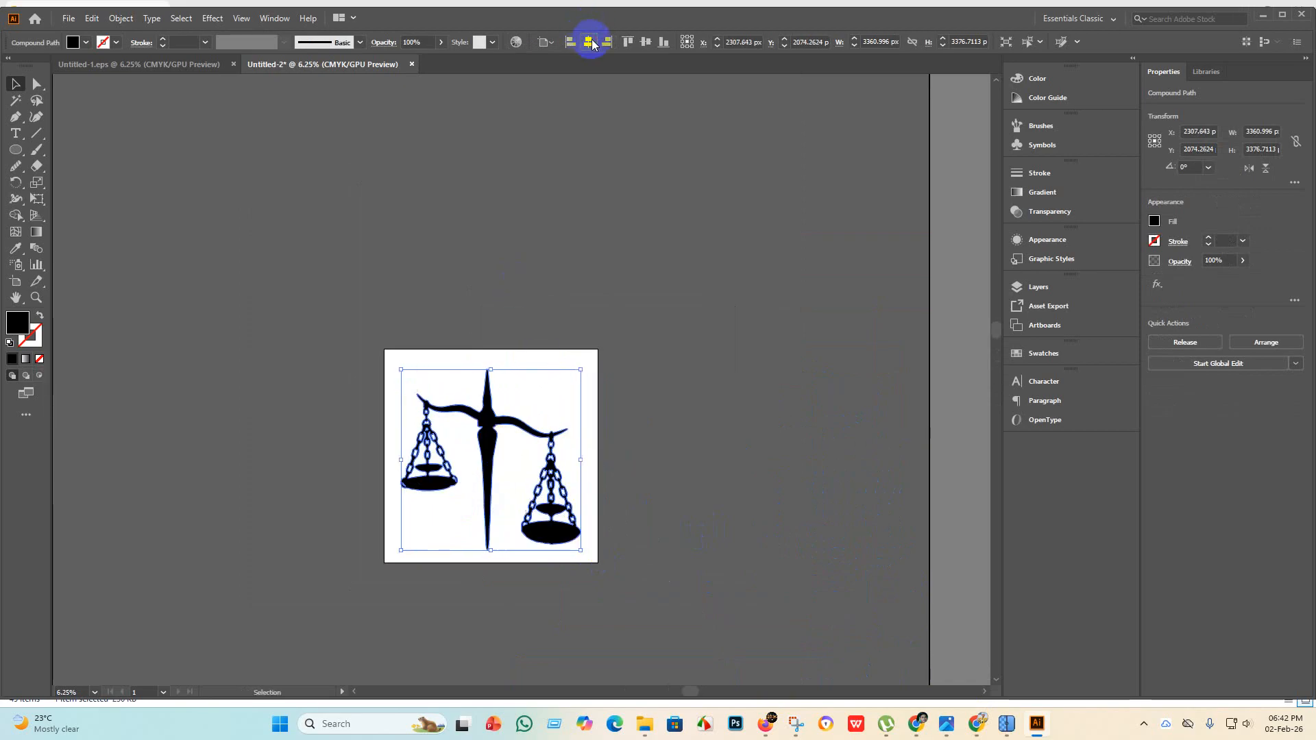
click(720, 442)
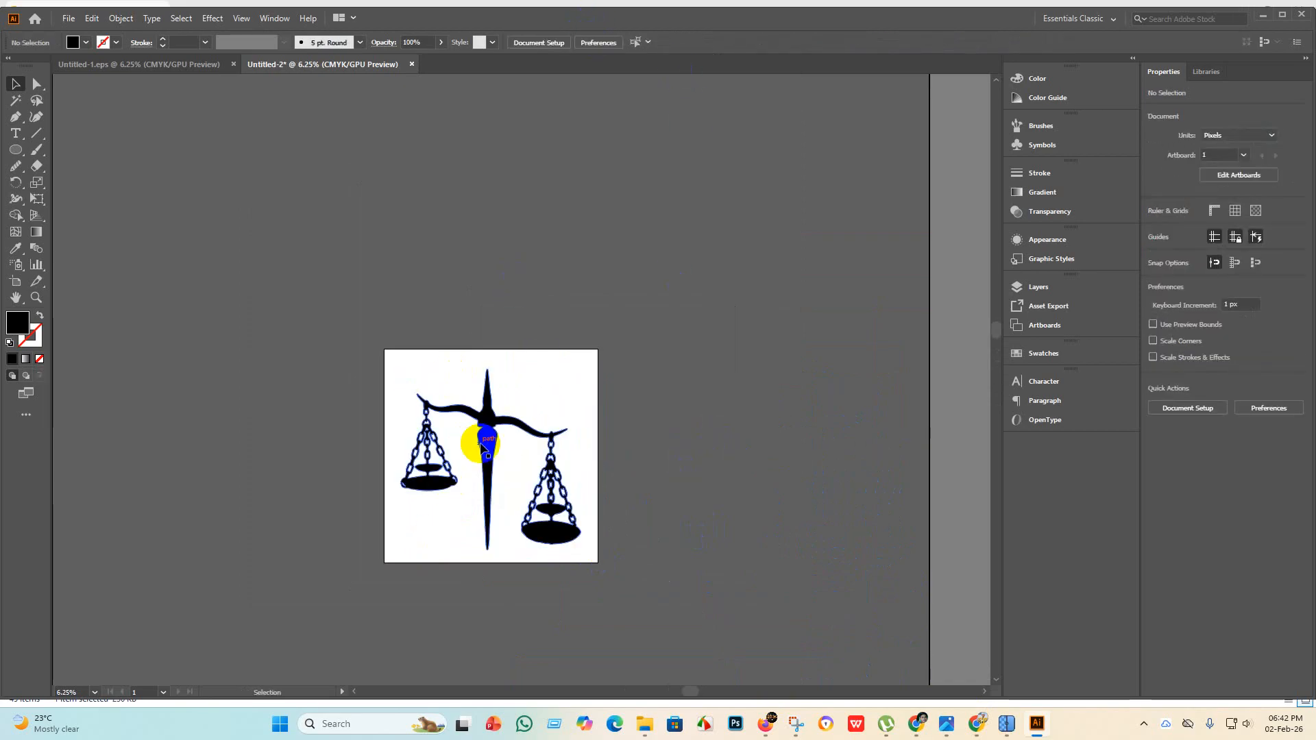
click(475, 446)
click(647, 43)
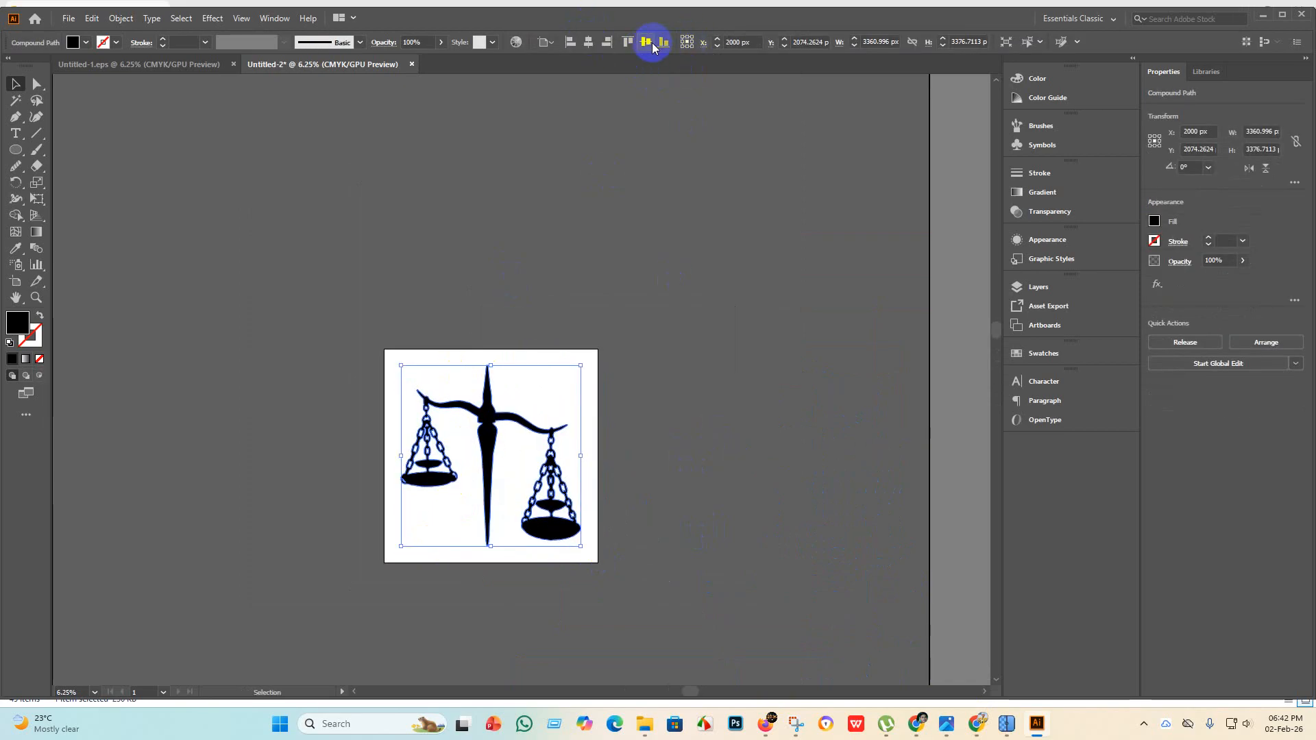
click(619, 396)
Smooth the curve beside the small stem between the two dishes of the lower pan with the Smooth tool.
scroll(568, 506, up, 6)
scroll(500, 579, down, 5)
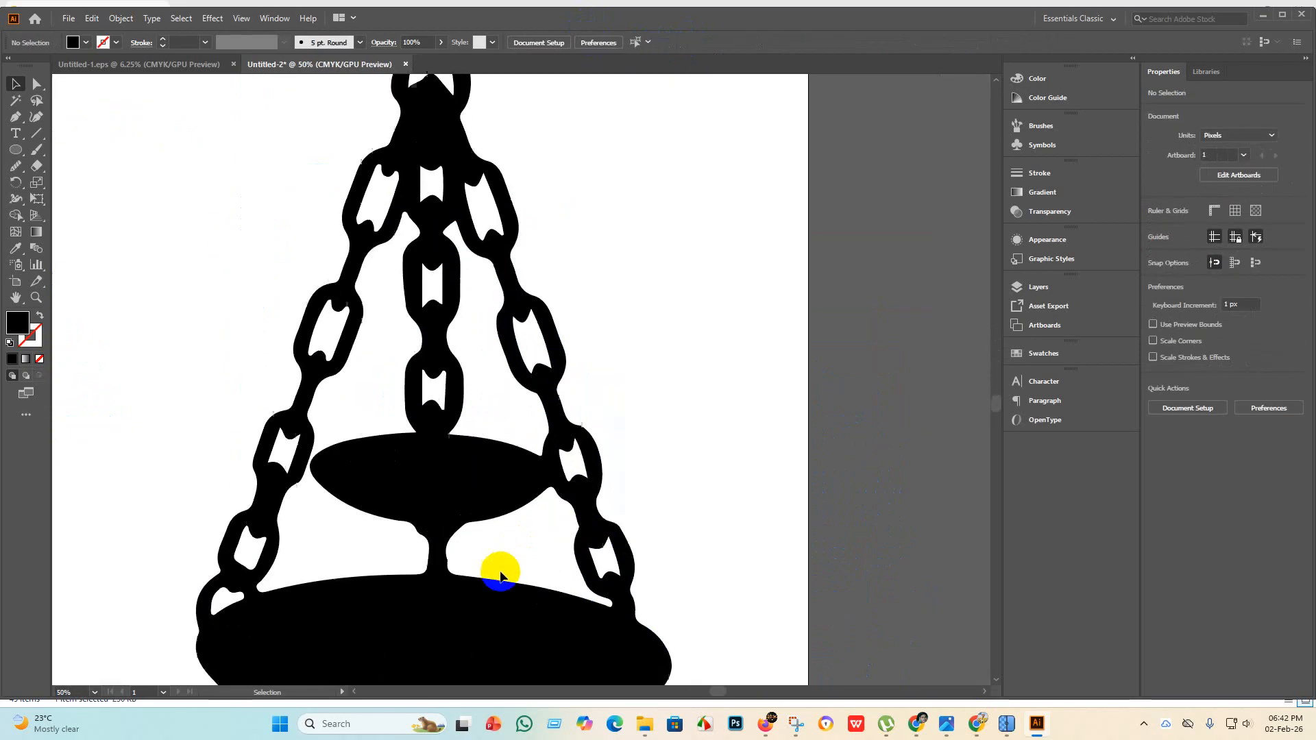
click(441, 410)
scroll(129, 111, up, 1)
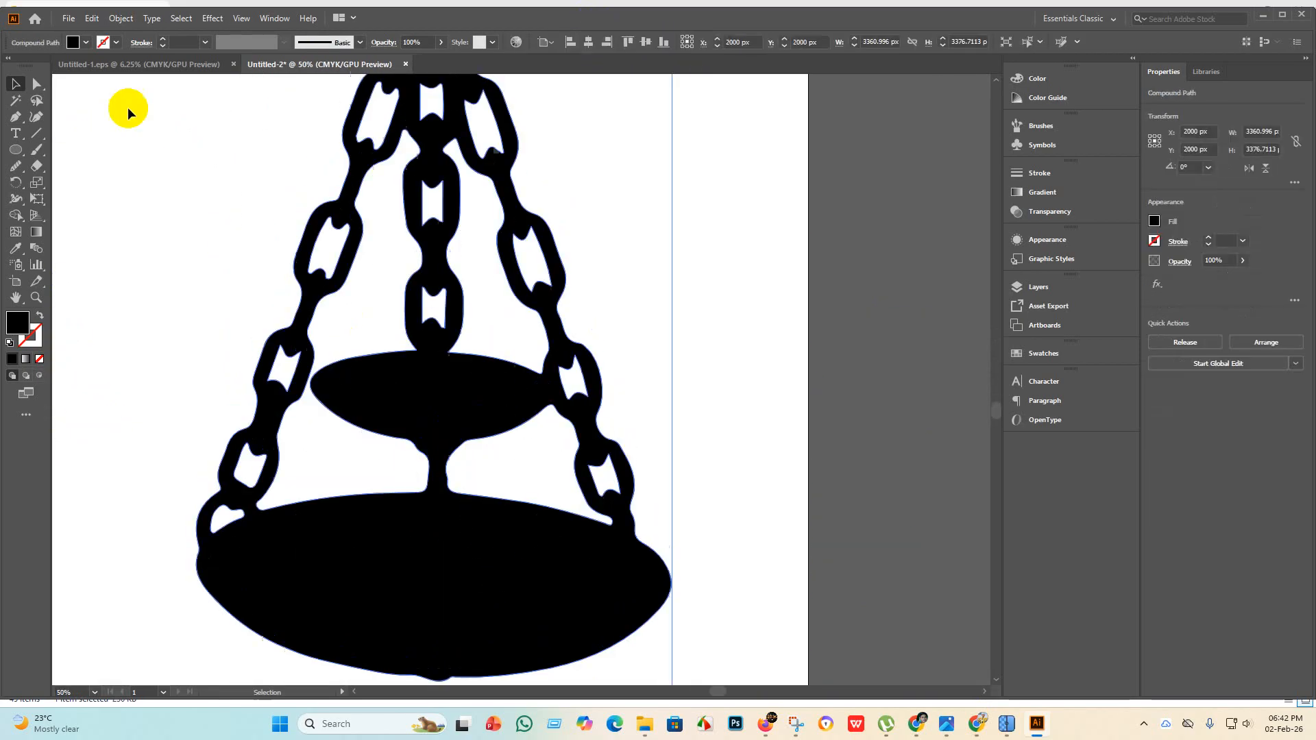
click(33, 84)
click(13, 167)
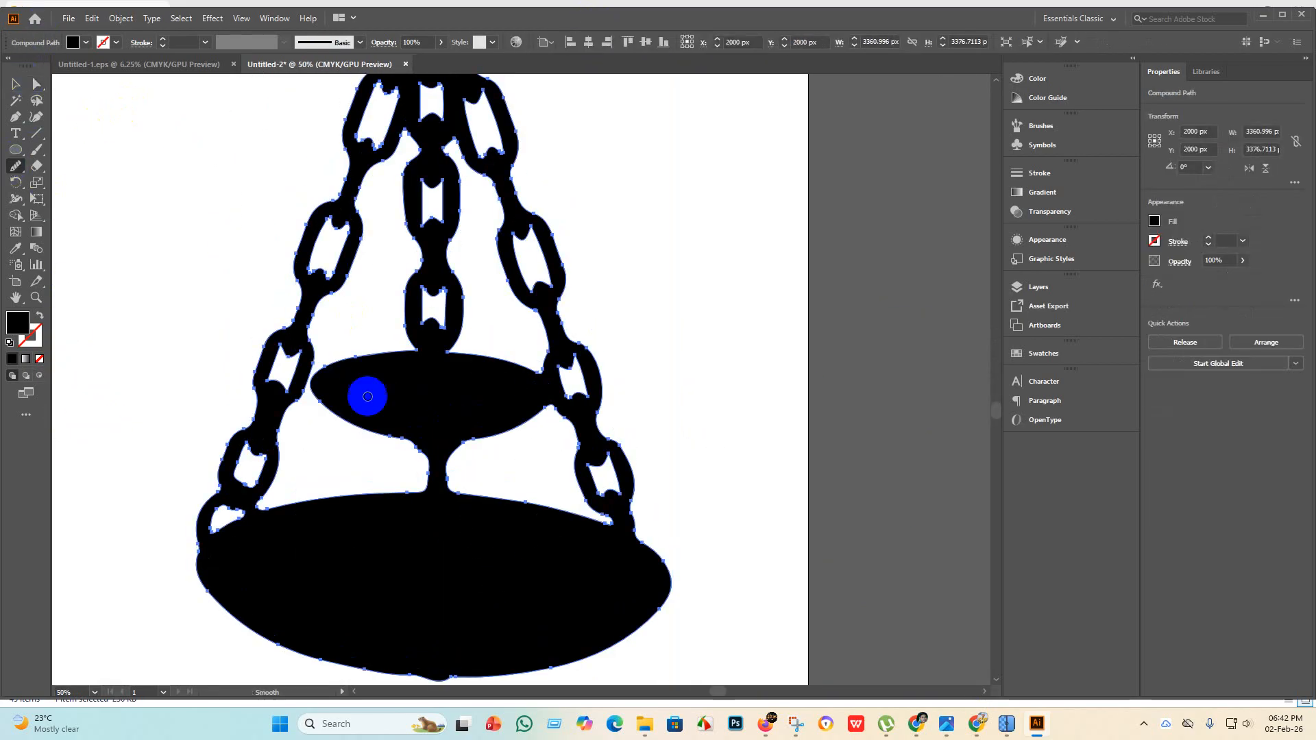
scroll(423, 461, down, 2)
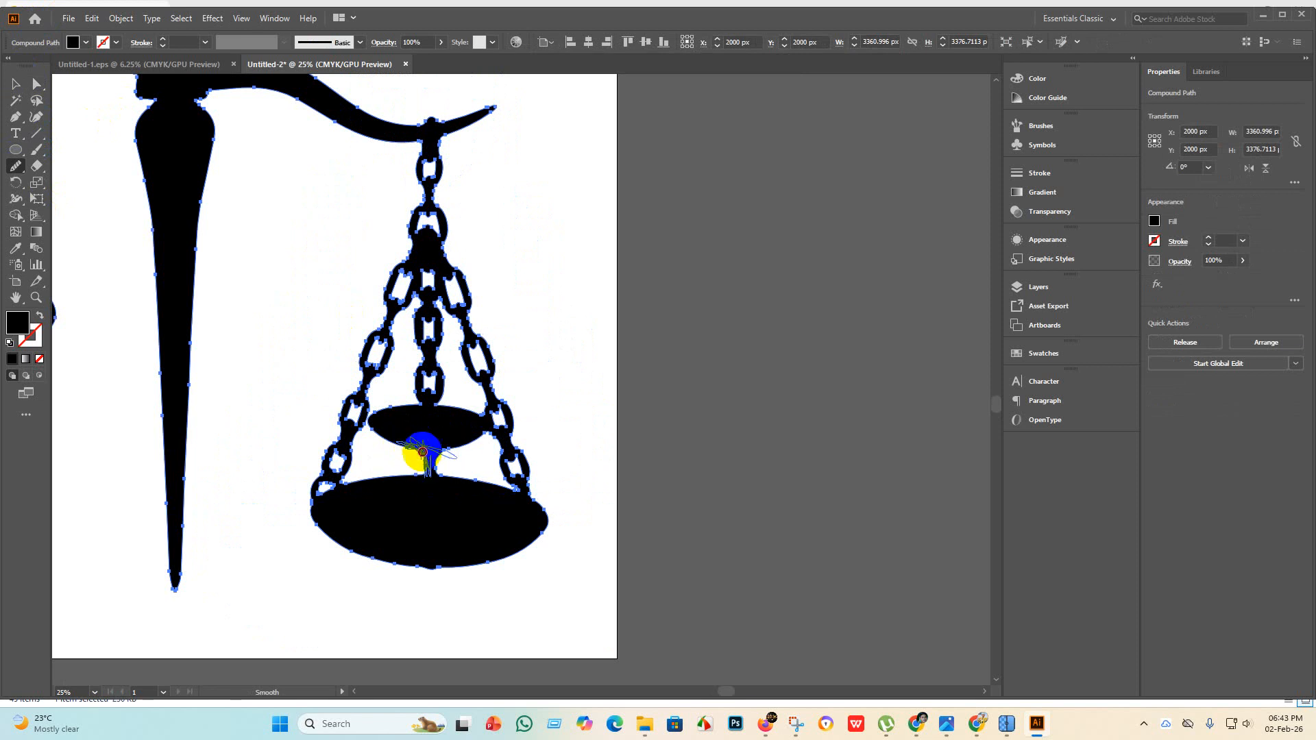
drag(422, 452, 428, 472)
scroll(416, 457, up, 4)
scroll(405, 485, down, 2)
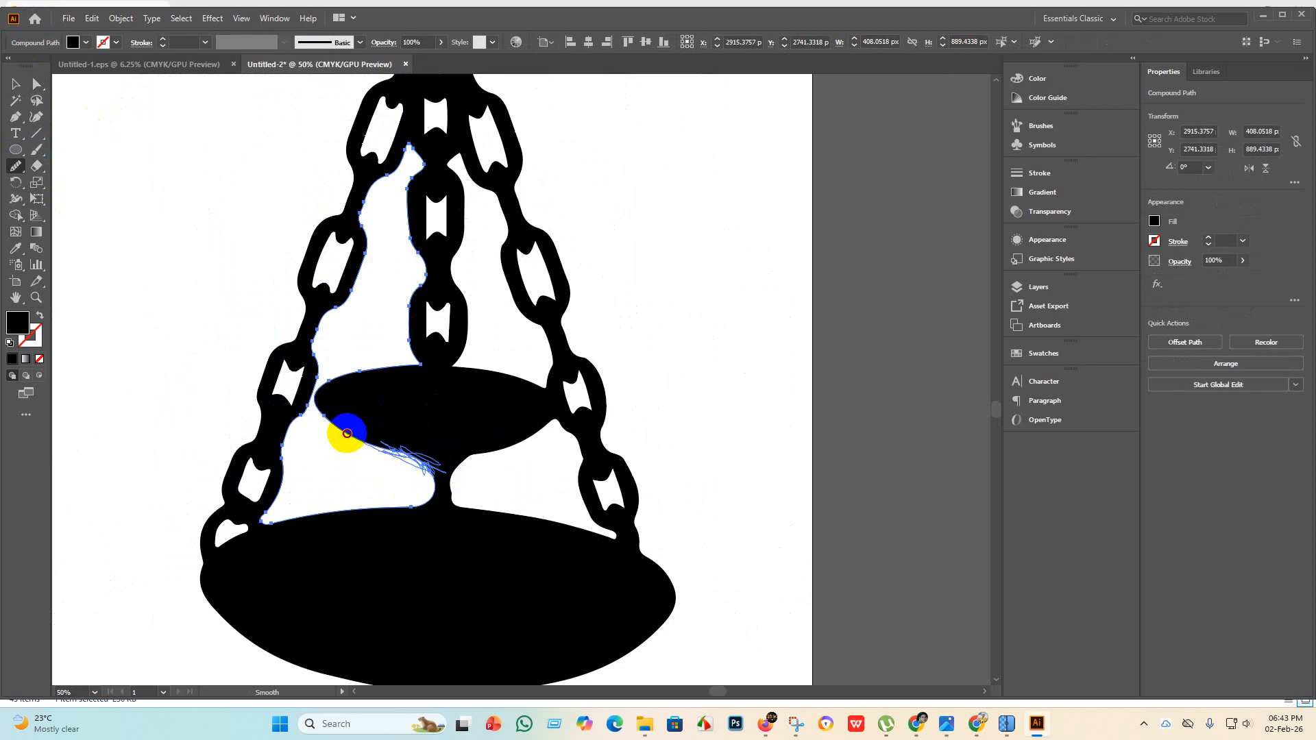
drag(405, 507, 416, 545)
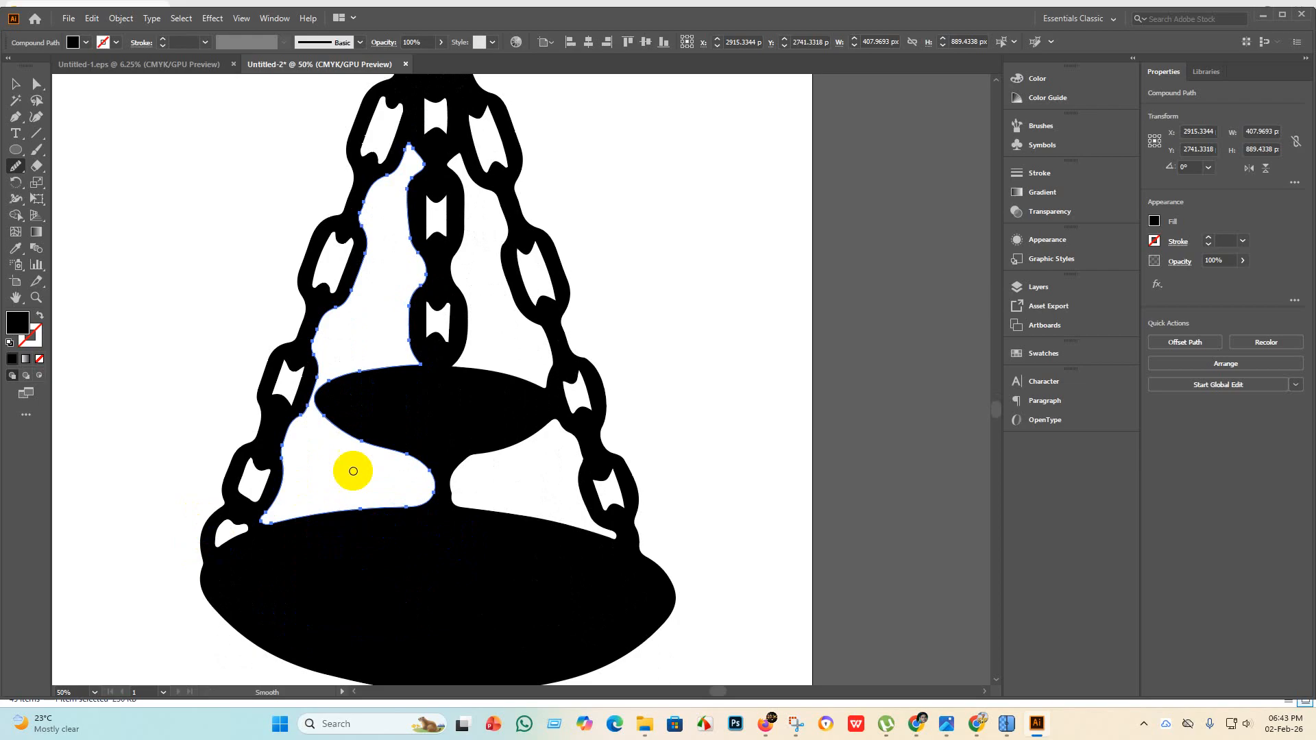
Smooth the kink on the left edge of the central post just above the beam with the Smooth tool.
scroll(352, 470, down, 5)
scroll(311, 438, up, 5)
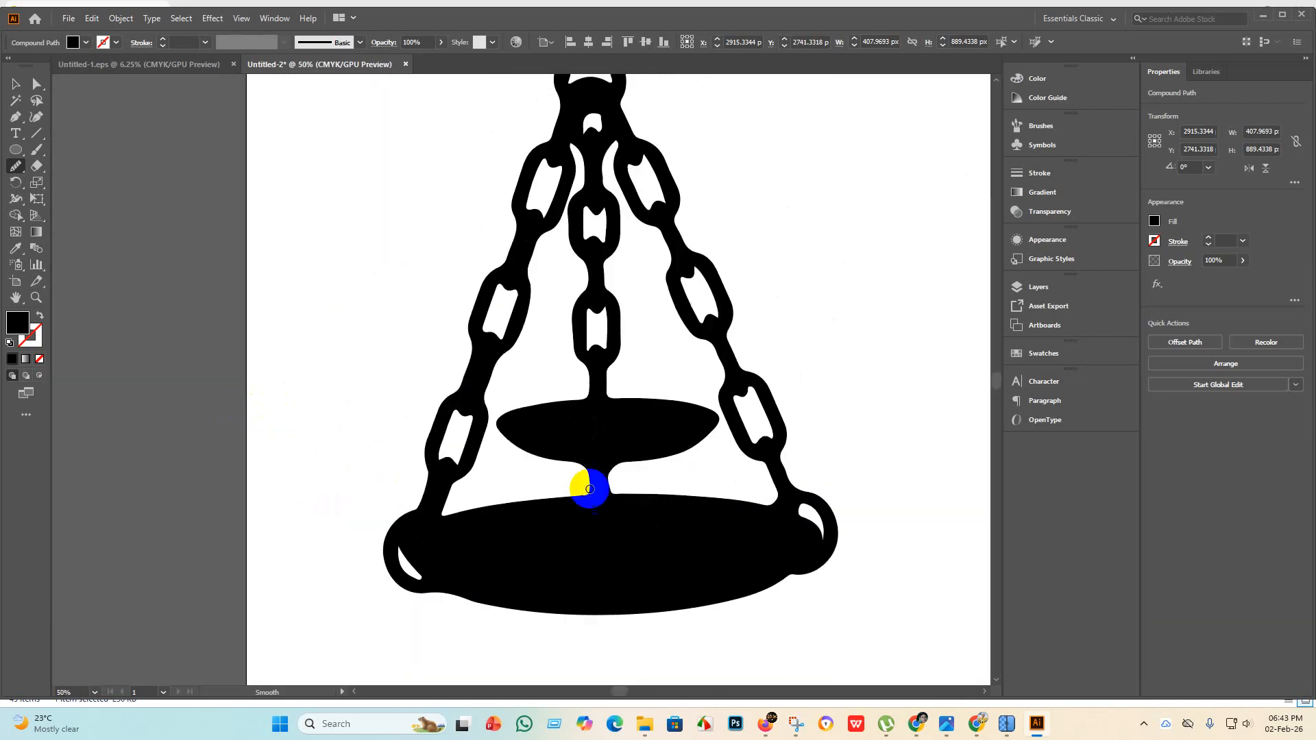
scroll(661, 506, down, 4)
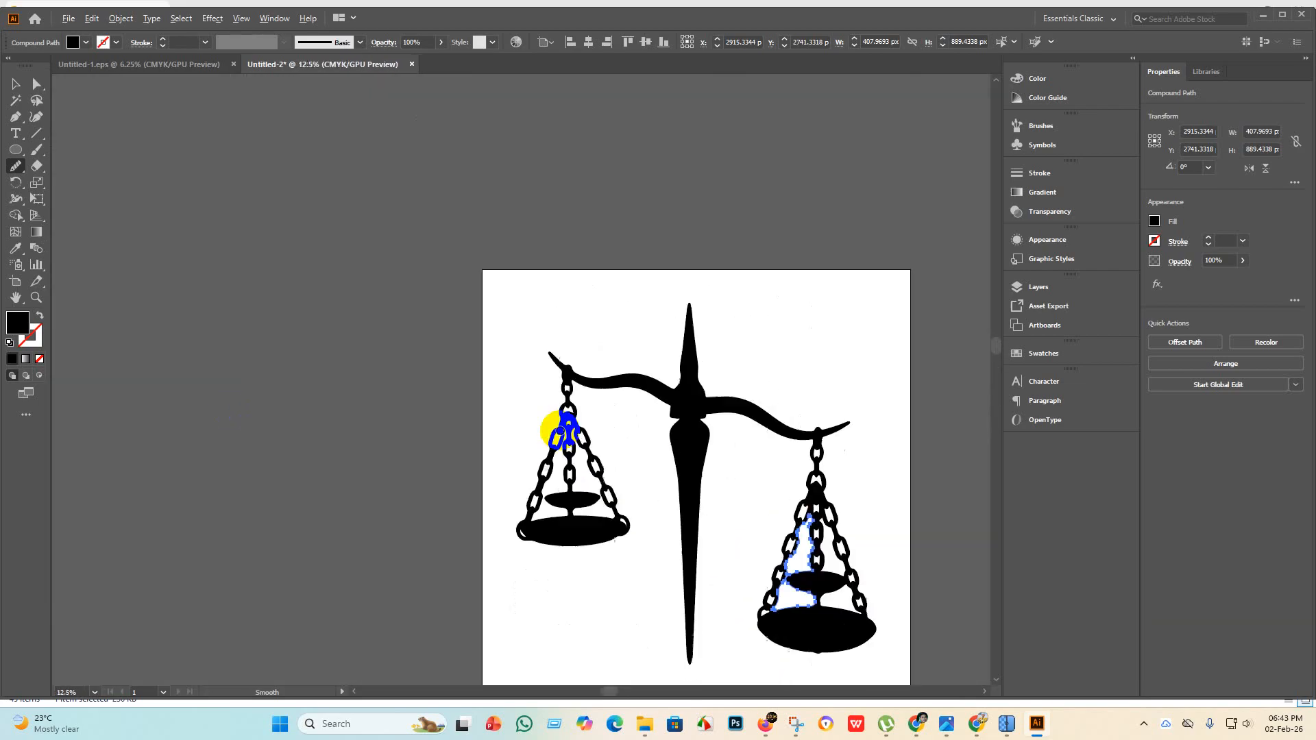
scroll(559, 435, up, 3)
scroll(553, 323, up, 4)
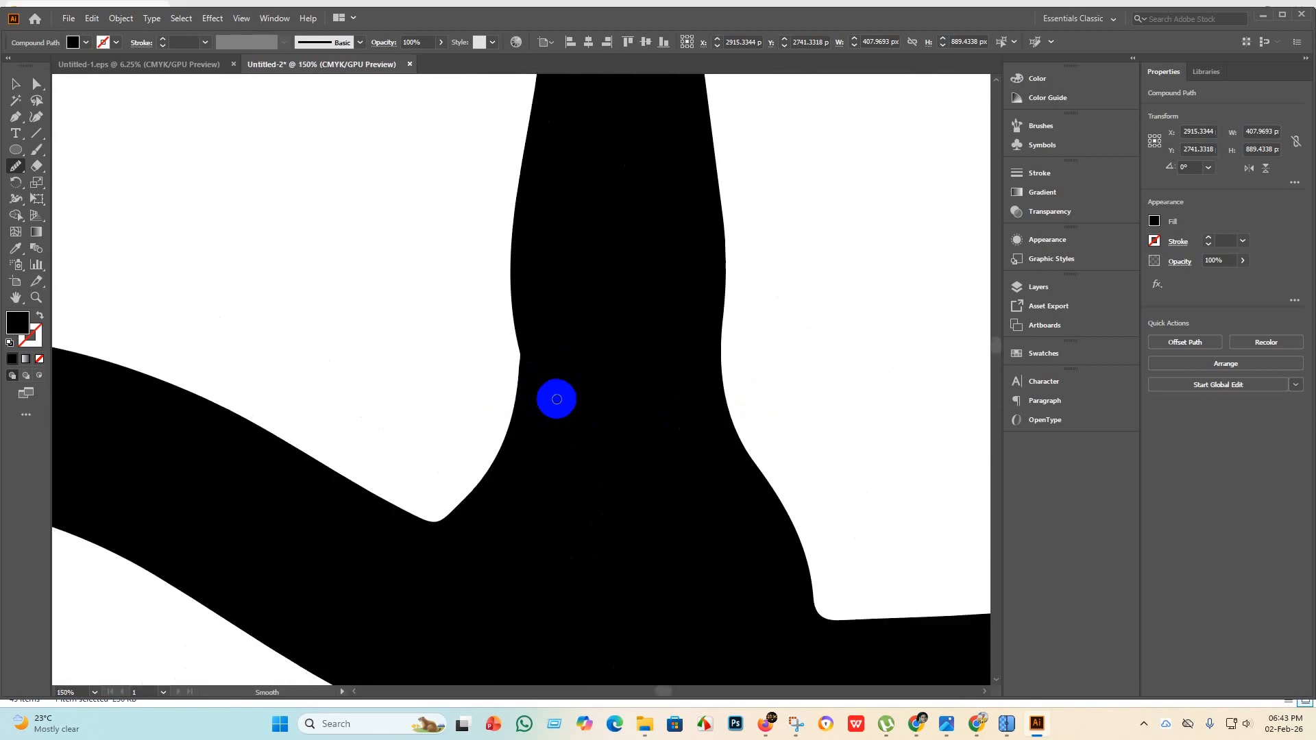
click(36, 84)
click(552, 309)
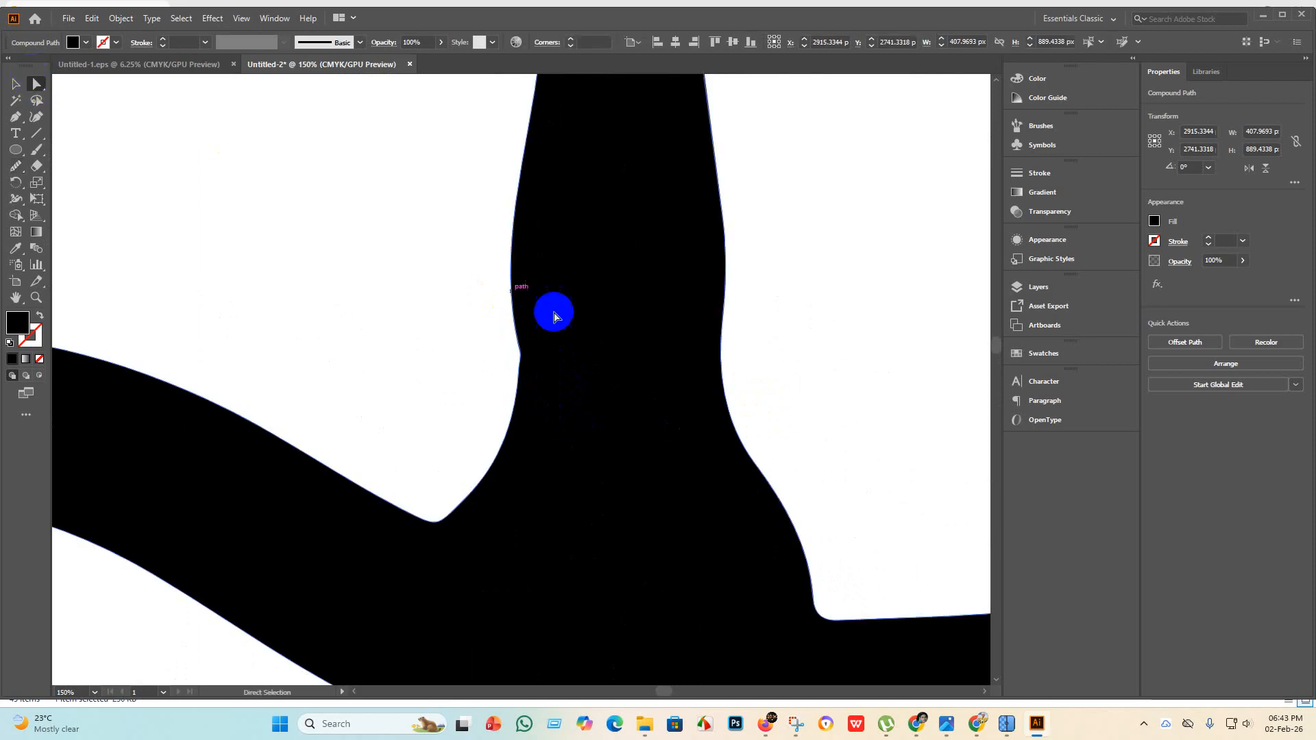
click(613, 337)
click(17, 165)
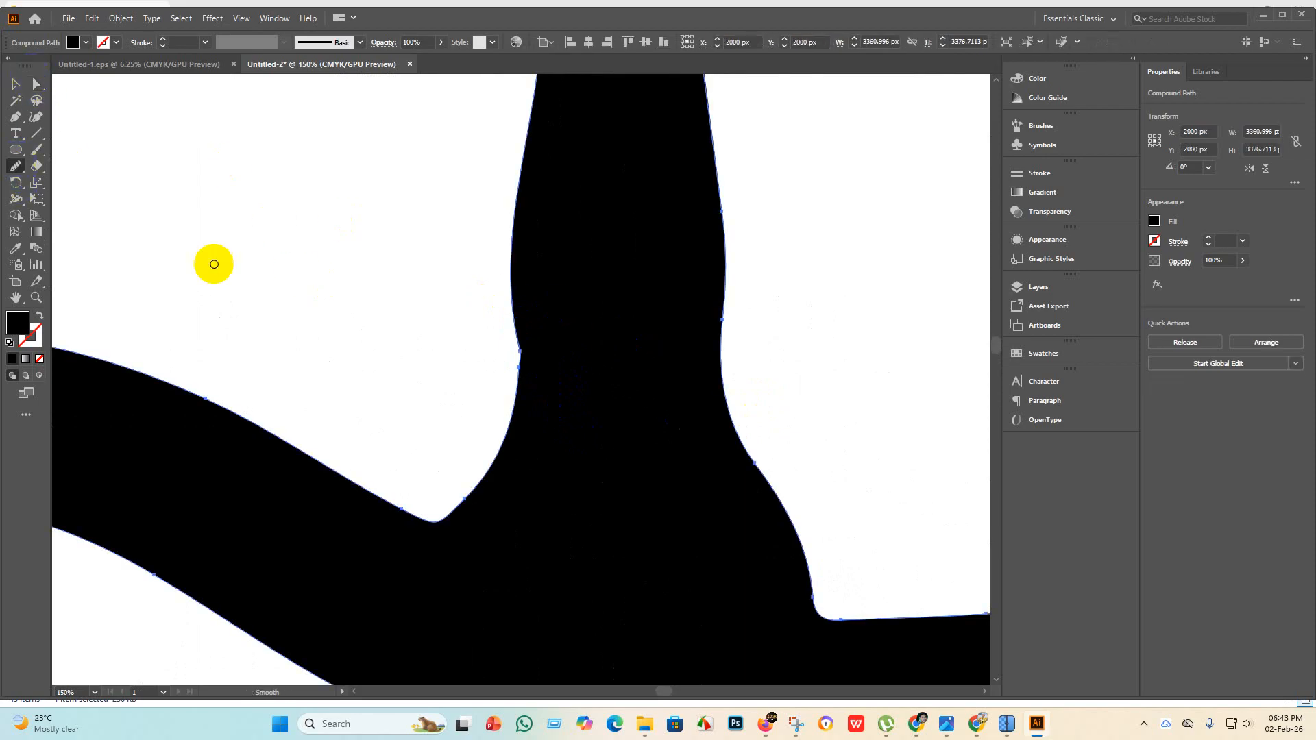
mouse_move(530, 317)
mouse_down()
mouse_move(514, 368)
mouse_move(520, 311)
mouse_move(518, 397)
mouse_up()
Smooth the right side of the small stem between the two dishes of the lower pan with the Smooth tool.
scroll(534, 395, down, 4)
scroll(664, 532, up, 3)
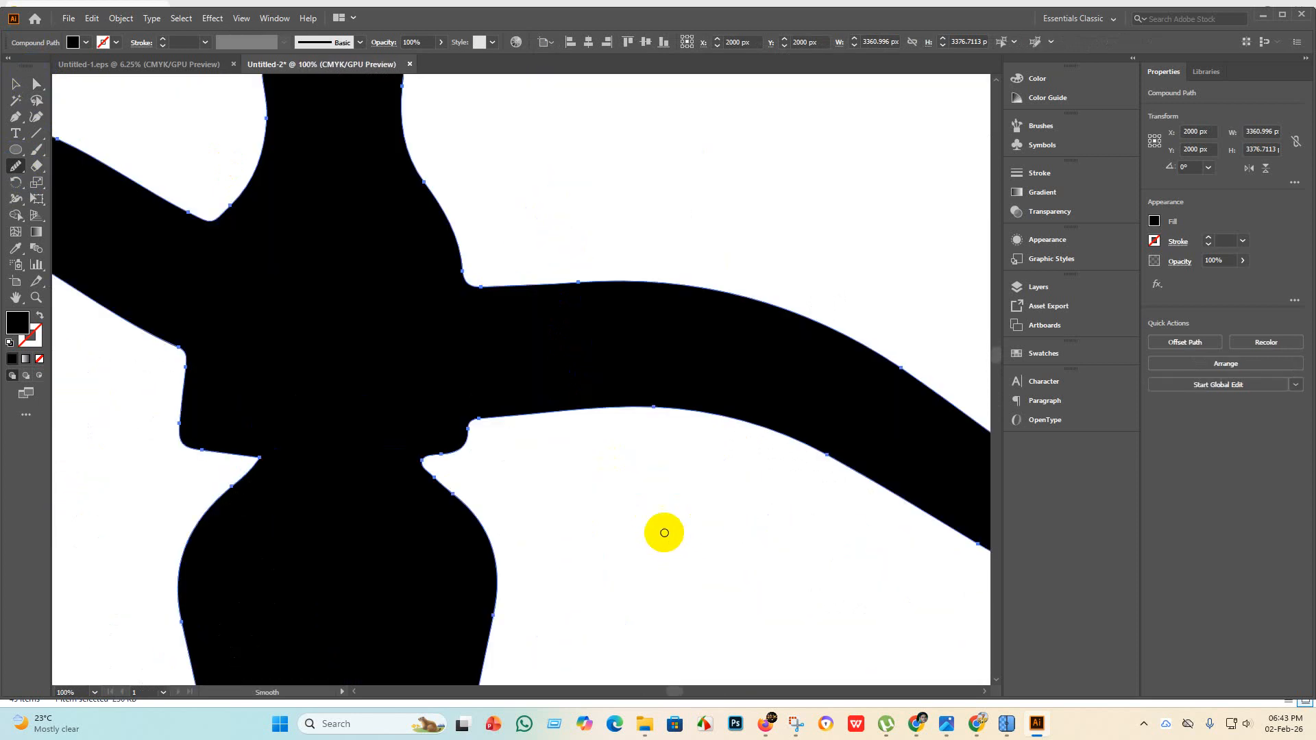
scroll(414, 344, down, 3)
scroll(643, 412, up, 2)
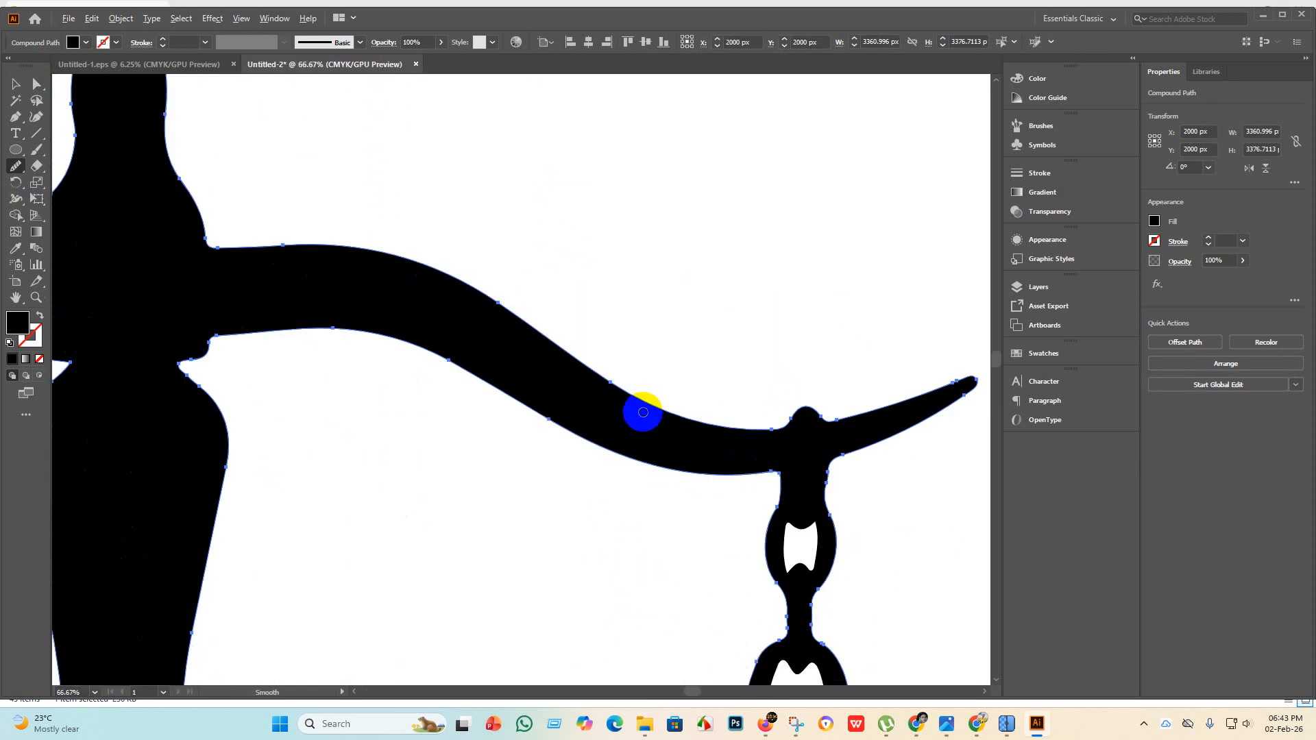
scroll(643, 412, down, 4)
scroll(705, 528, up, 2)
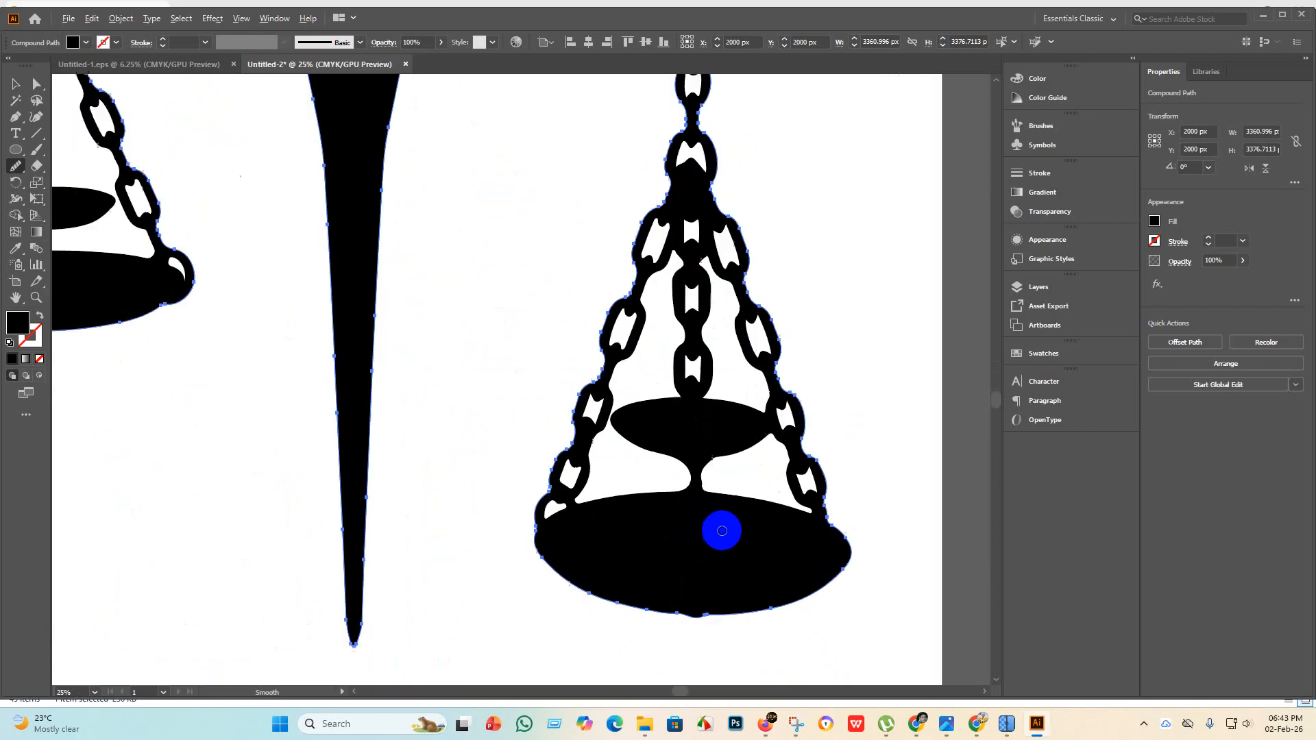
scroll(722, 530, up, 3)
click(36, 84)
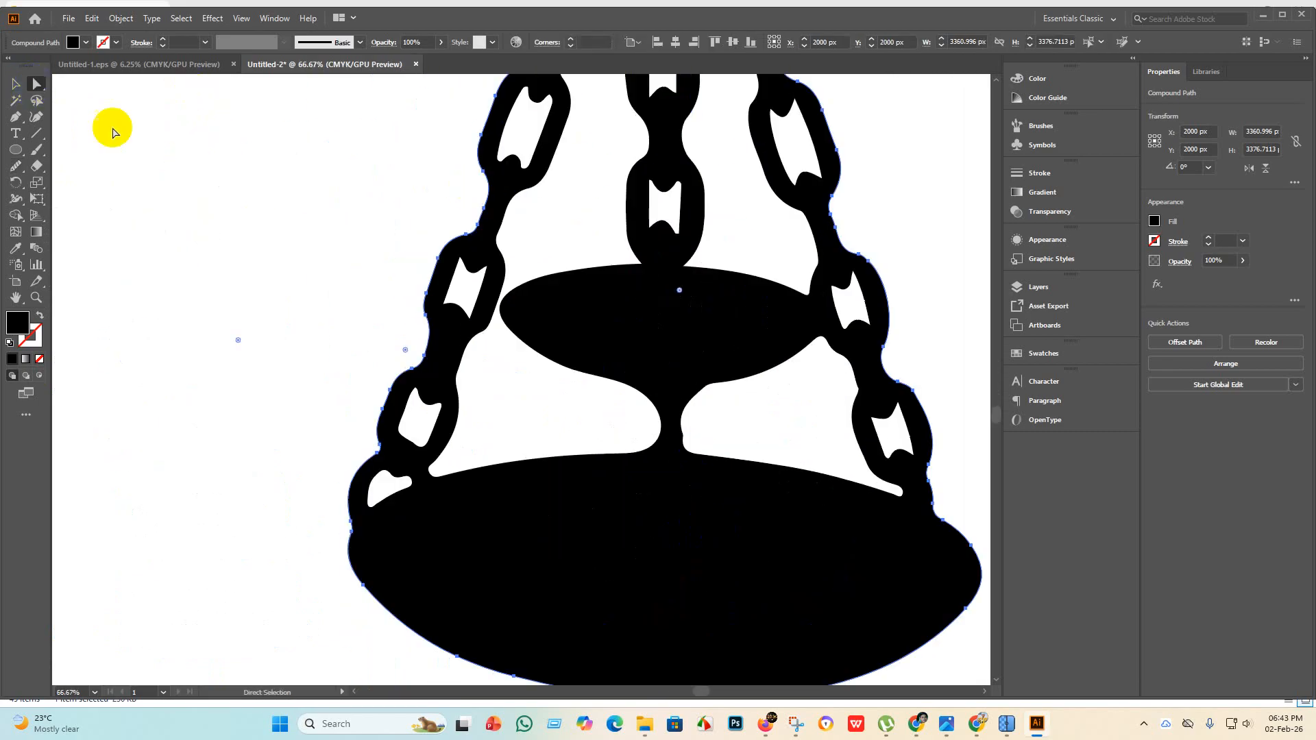
click(622, 517)
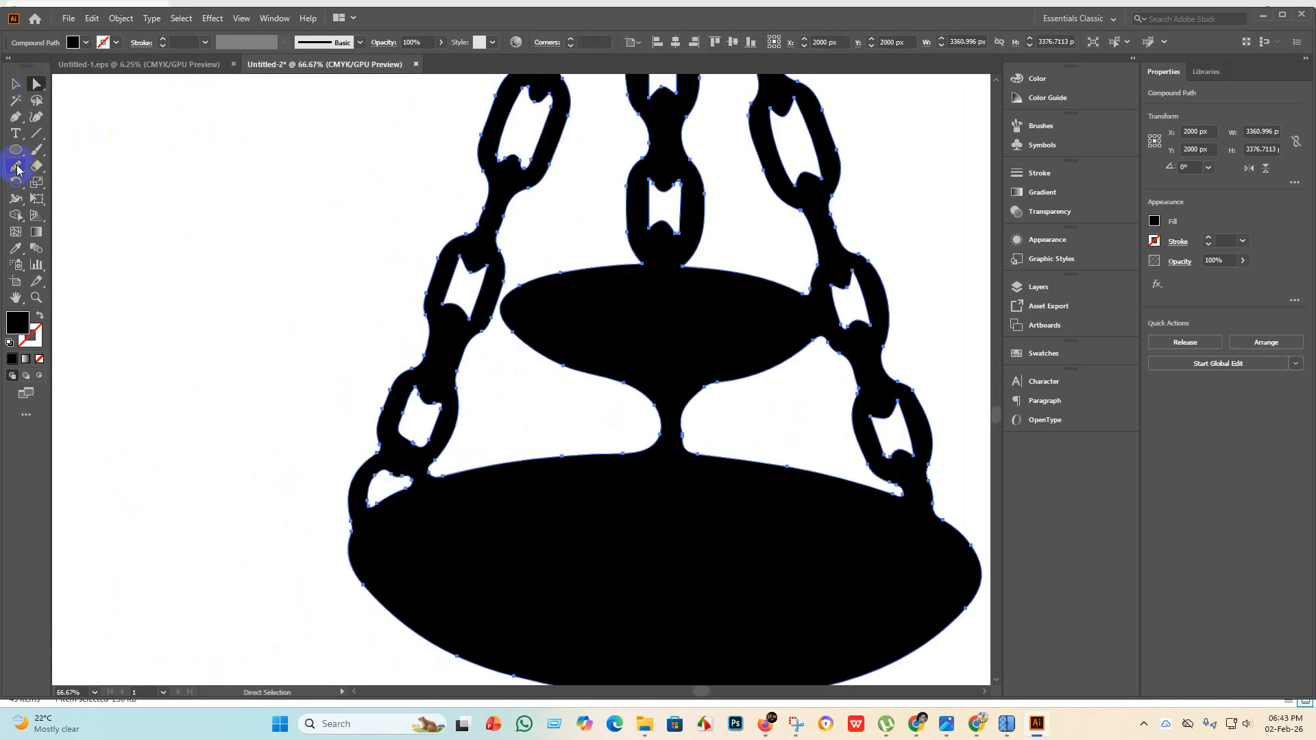
click(16, 167)
mouse_move(690, 534)
mouse_down()
mouse_move(691, 386)
mouse_move(682, 461)
mouse_up()
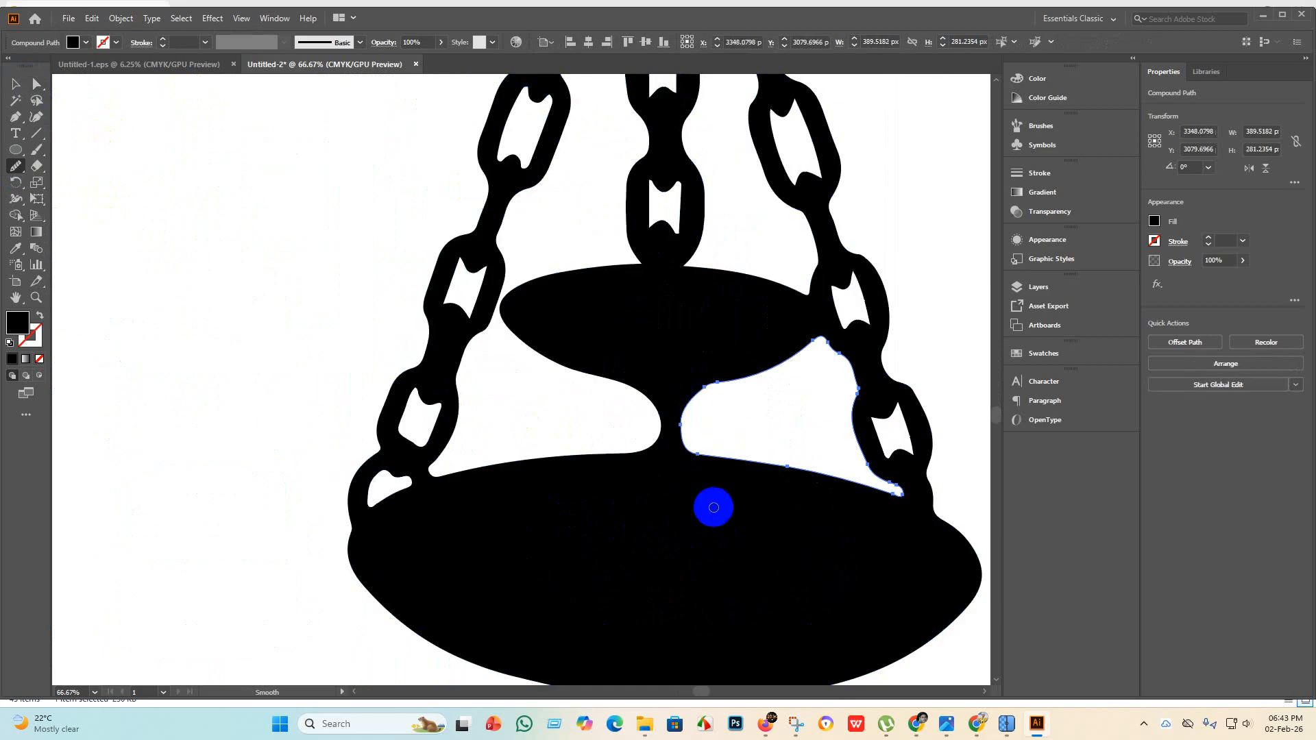
Check the silhouette's outlines, then select the whole scale and group it.
scroll(694, 547, up, 3)
scroll(694, 548, down, 4)
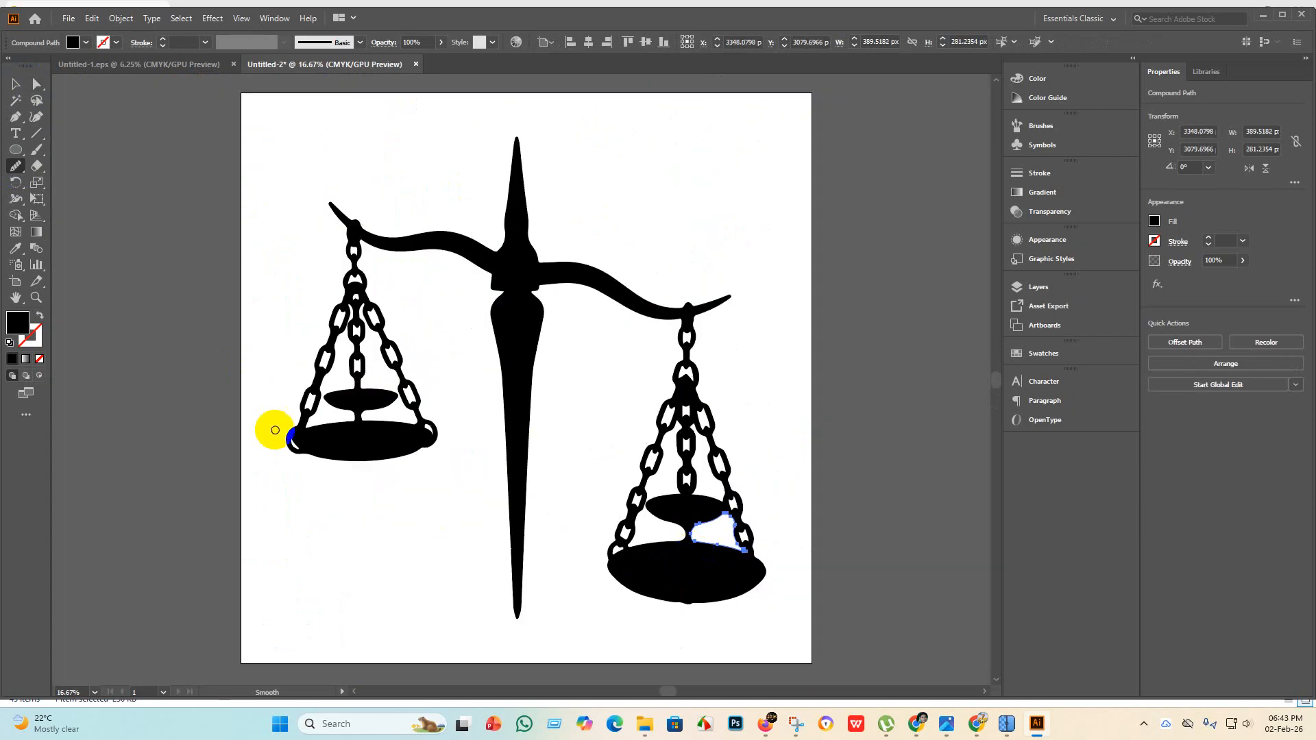
scroll(348, 436, up, 4)
scroll(350, 437, up, 5)
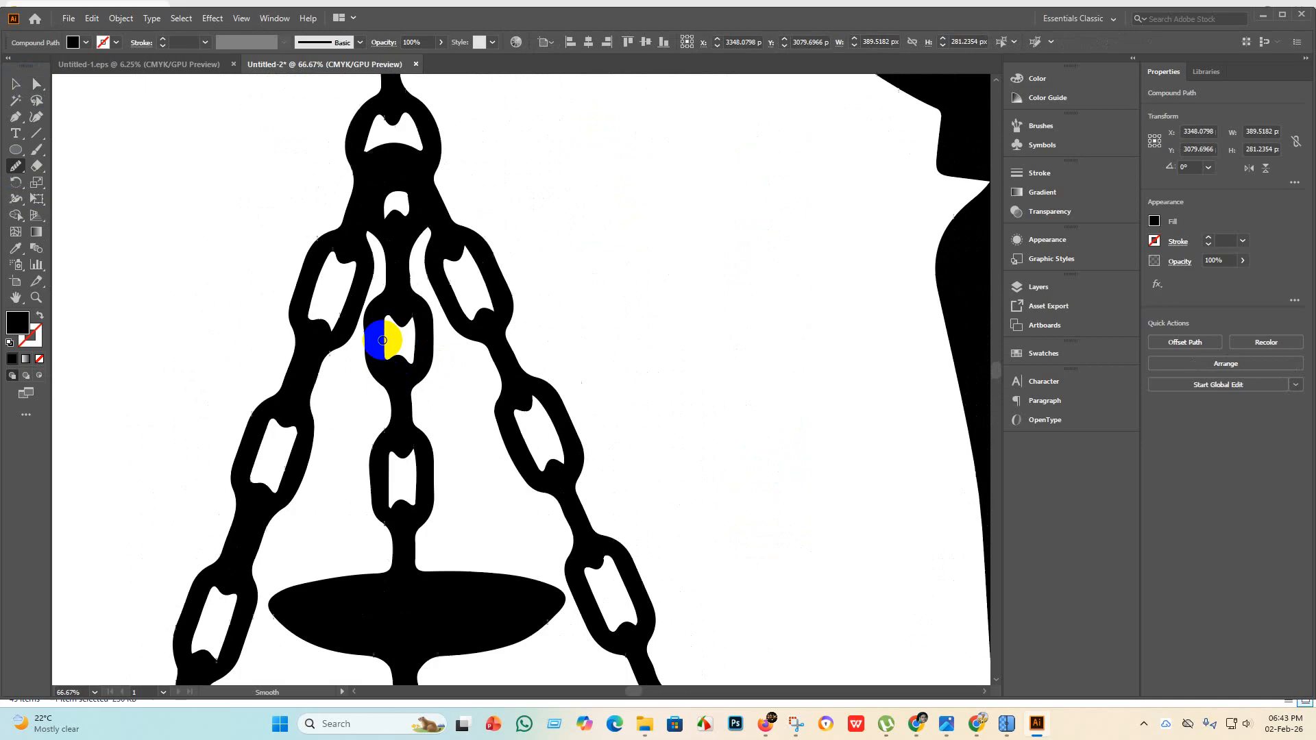
scroll(371, 367, down, 2)
scroll(371, 367, down, 5)
click(17, 84)
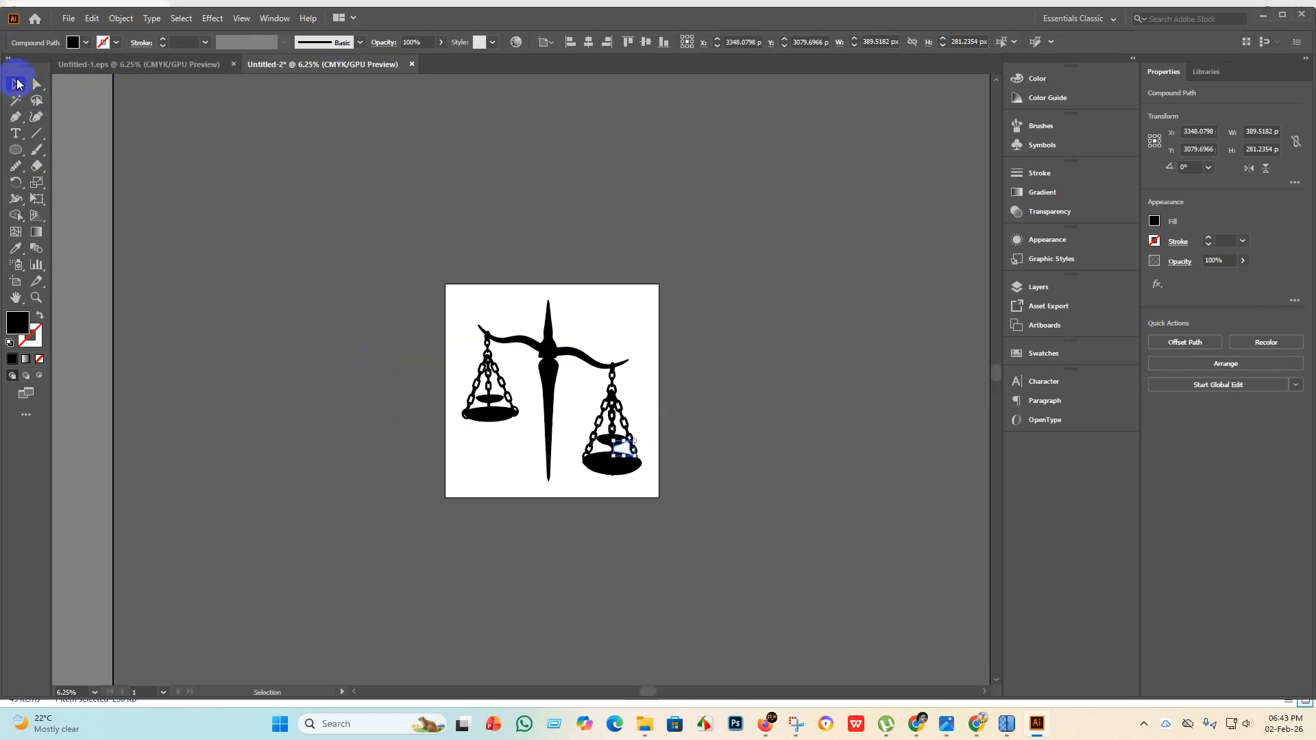
scroll(637, 446, up, 2)
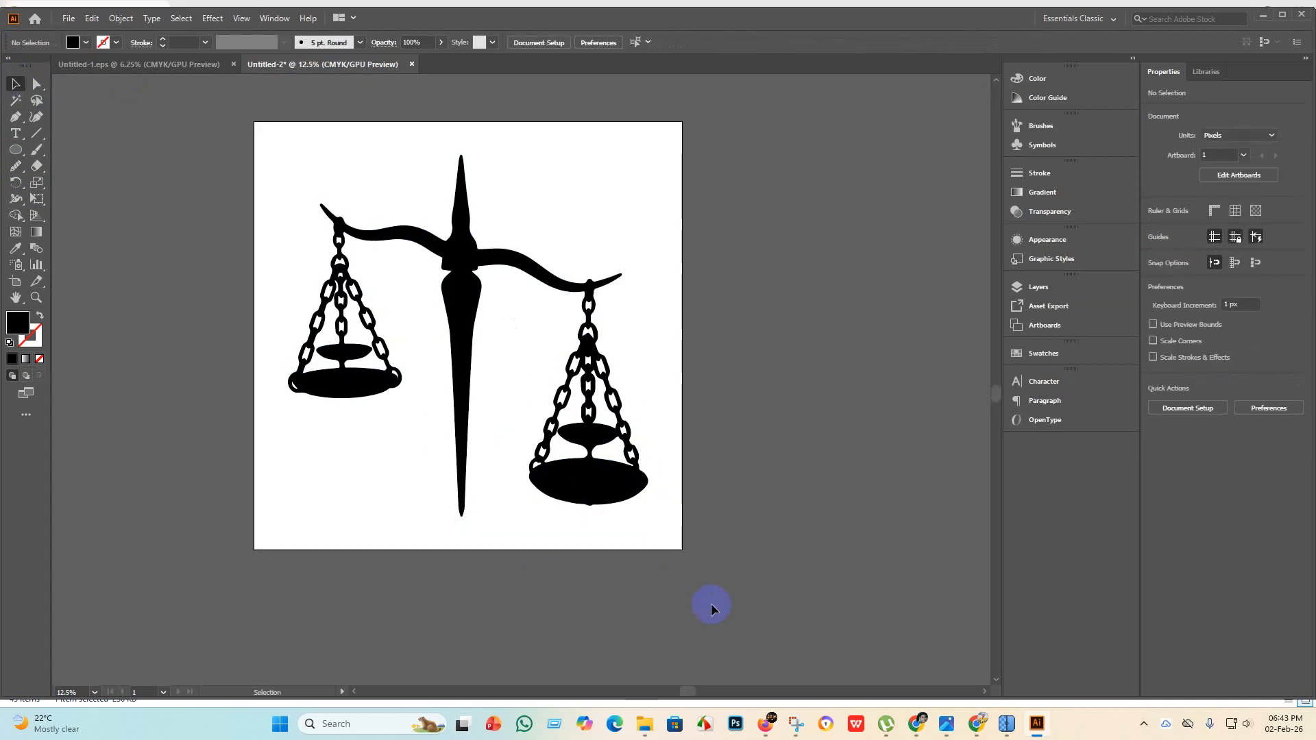
drag(708, 608, 97, 95)
key(ctrl+g)
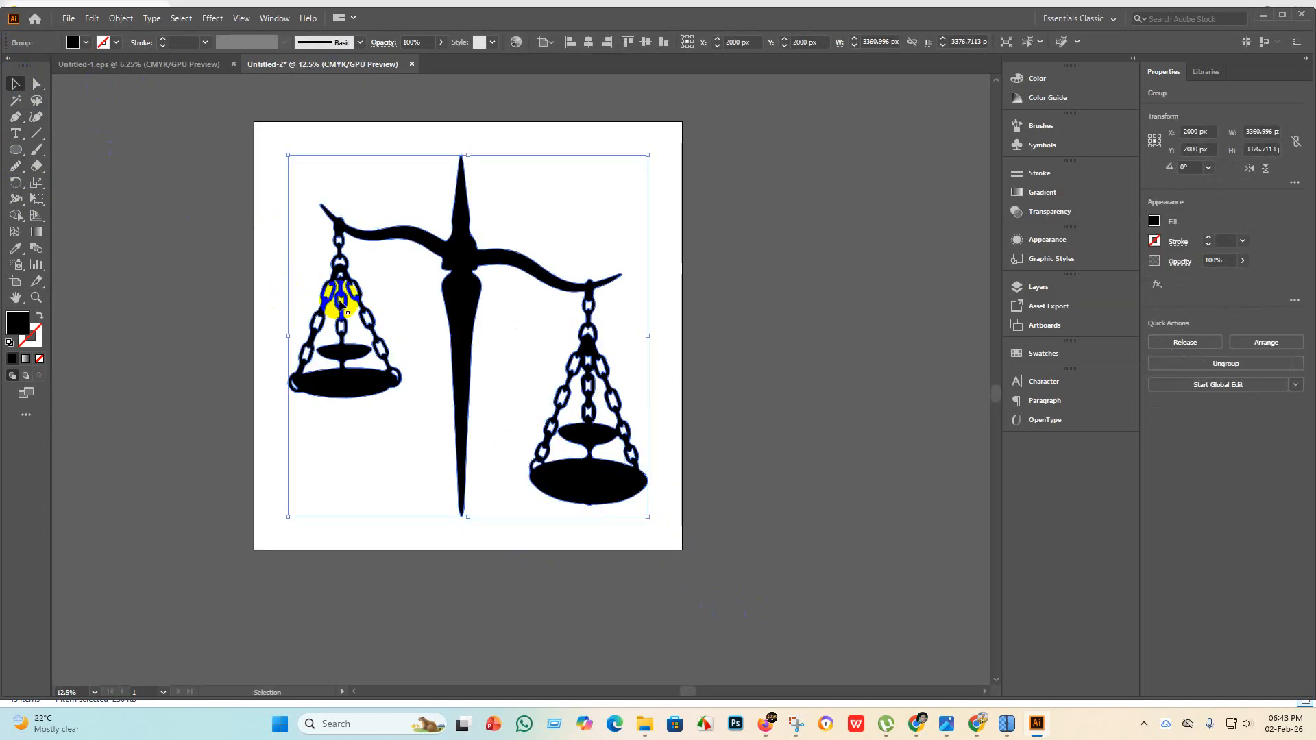
Save the document as Untitled-2 in the eps 7 folder in EPS format, using the Illustrator 10 EPS version.
click(68, 18)
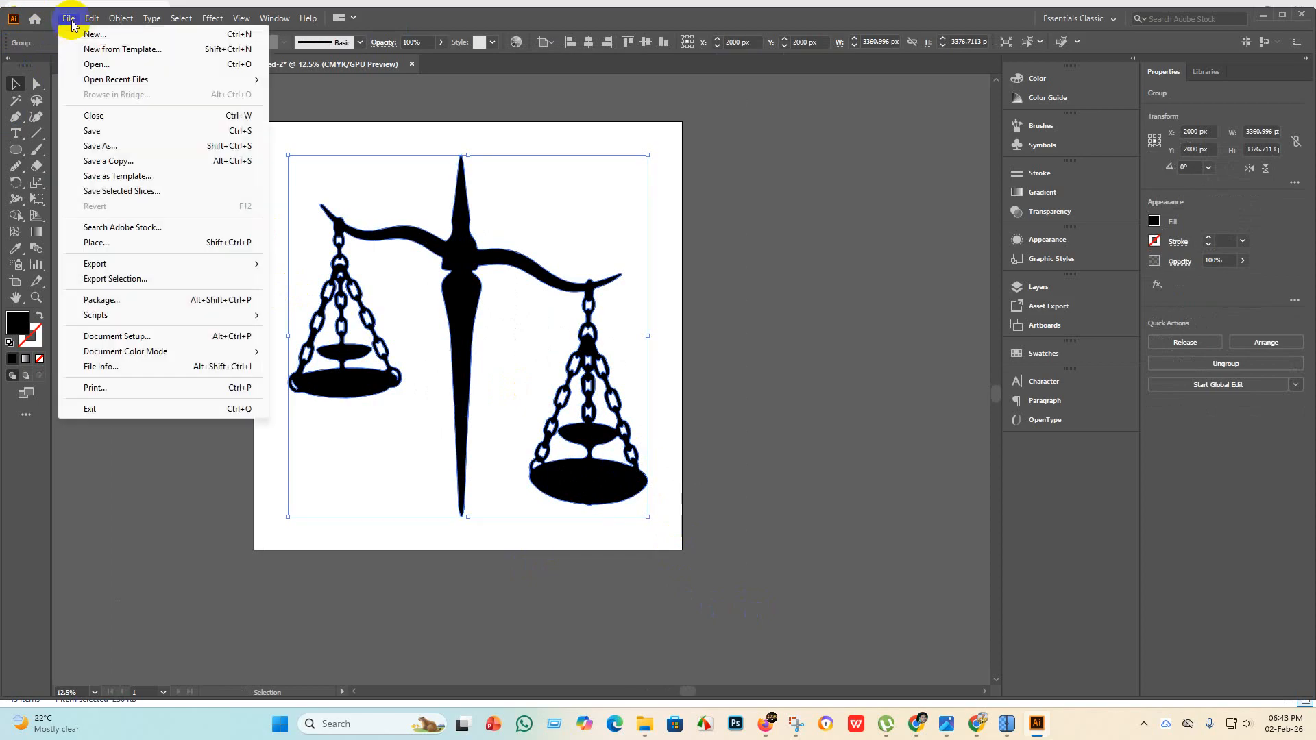
click(114, 135)
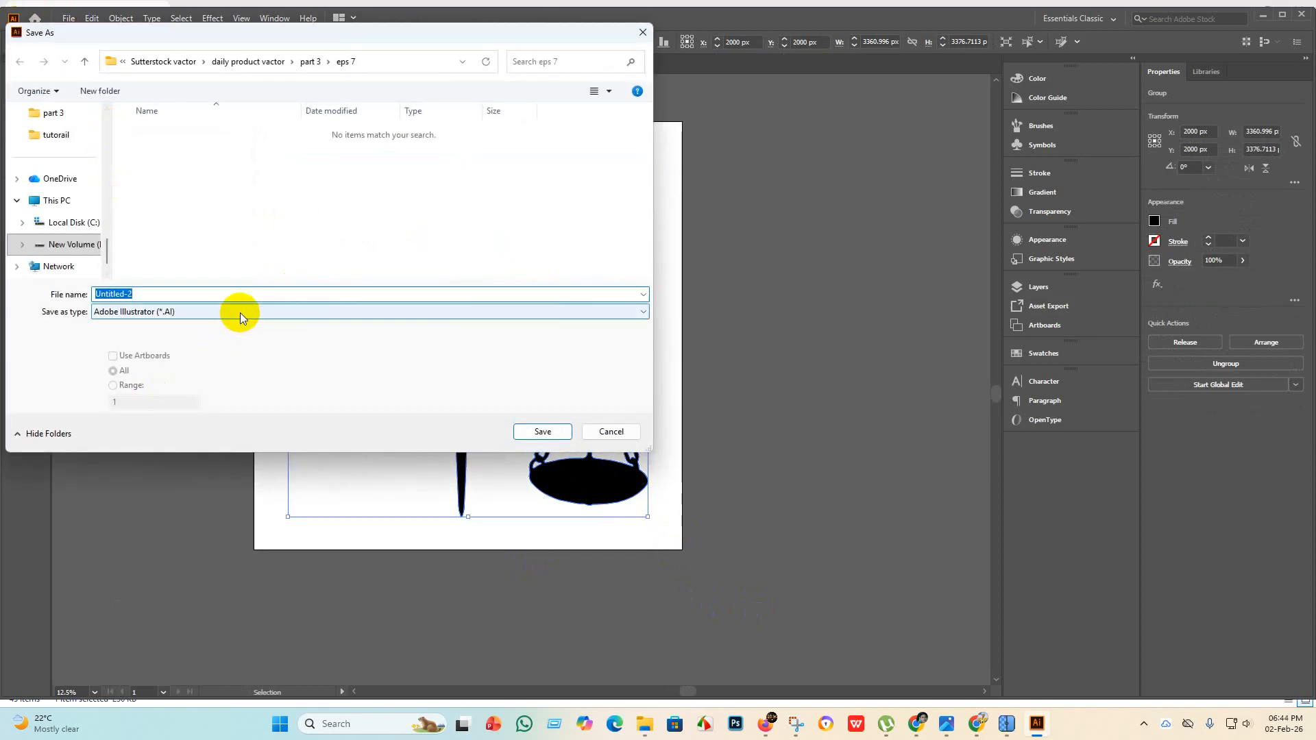
click(235, 312)
click(187, 346)
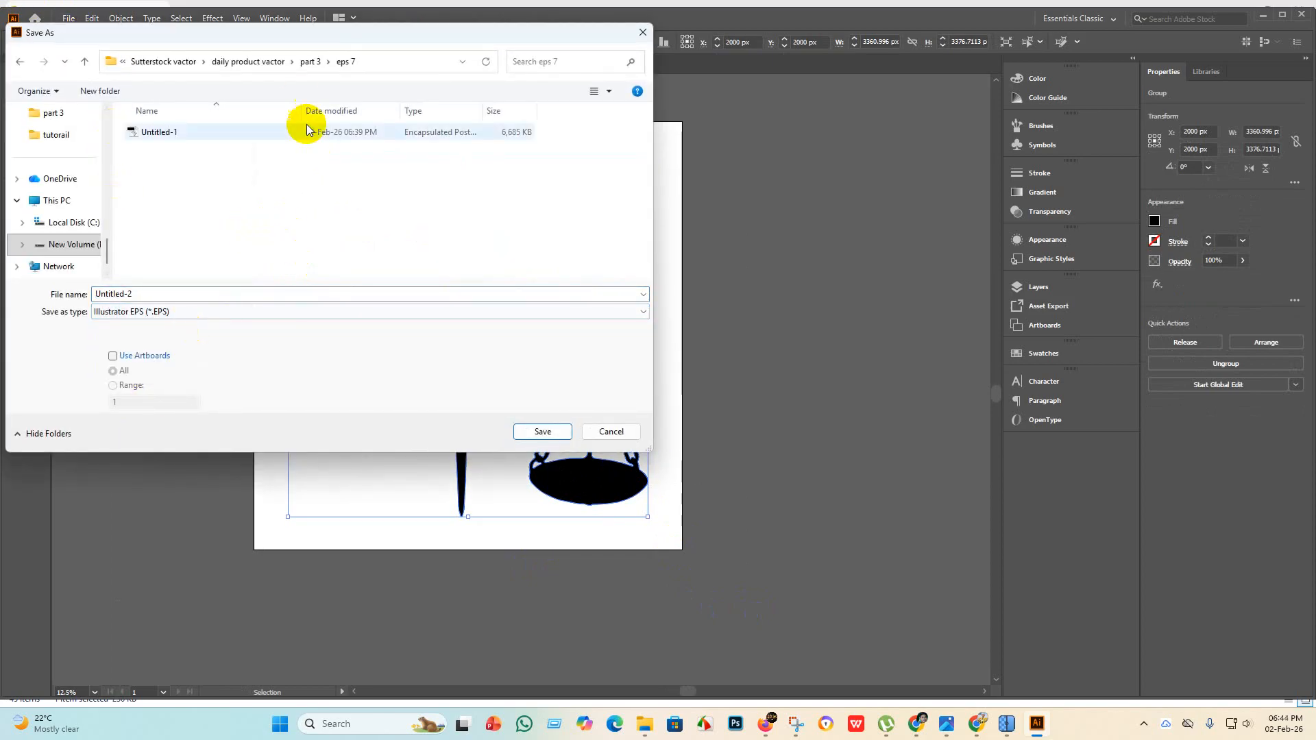
click(543, 431)
click(691, 165)
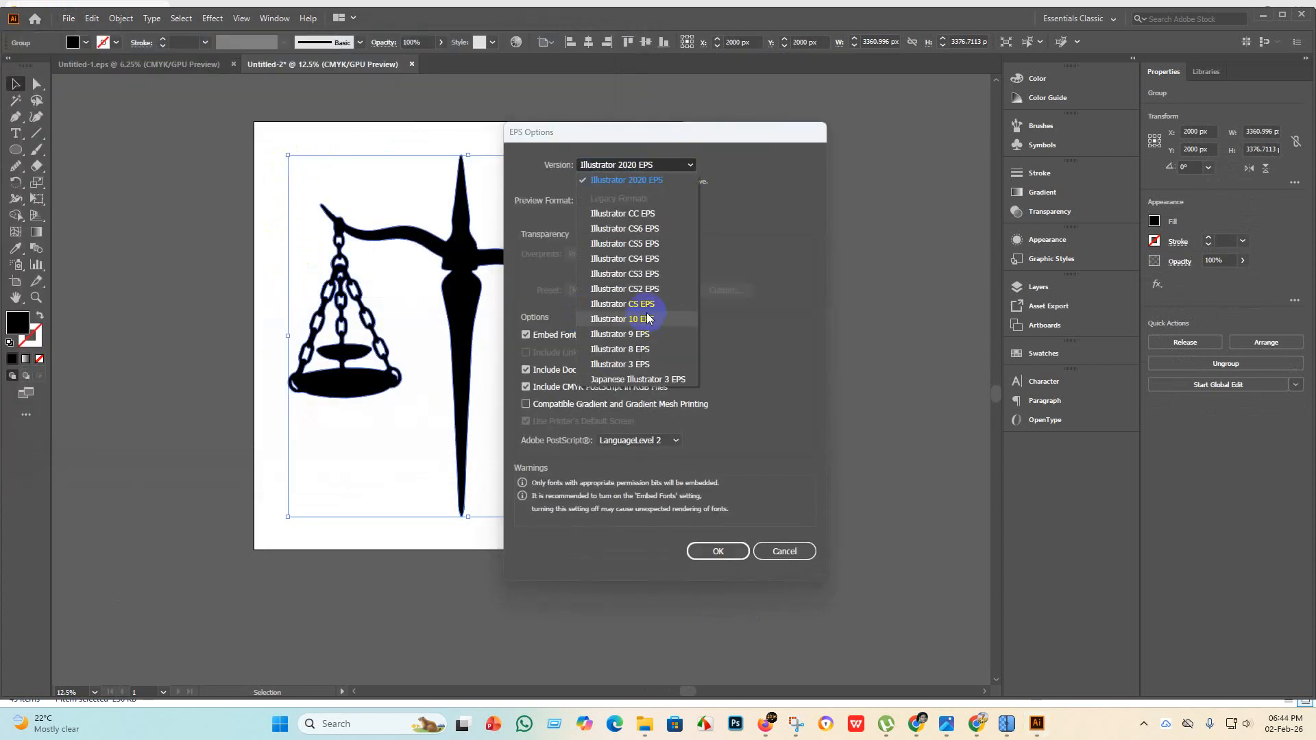
click(649, 319)
click(736, 542)
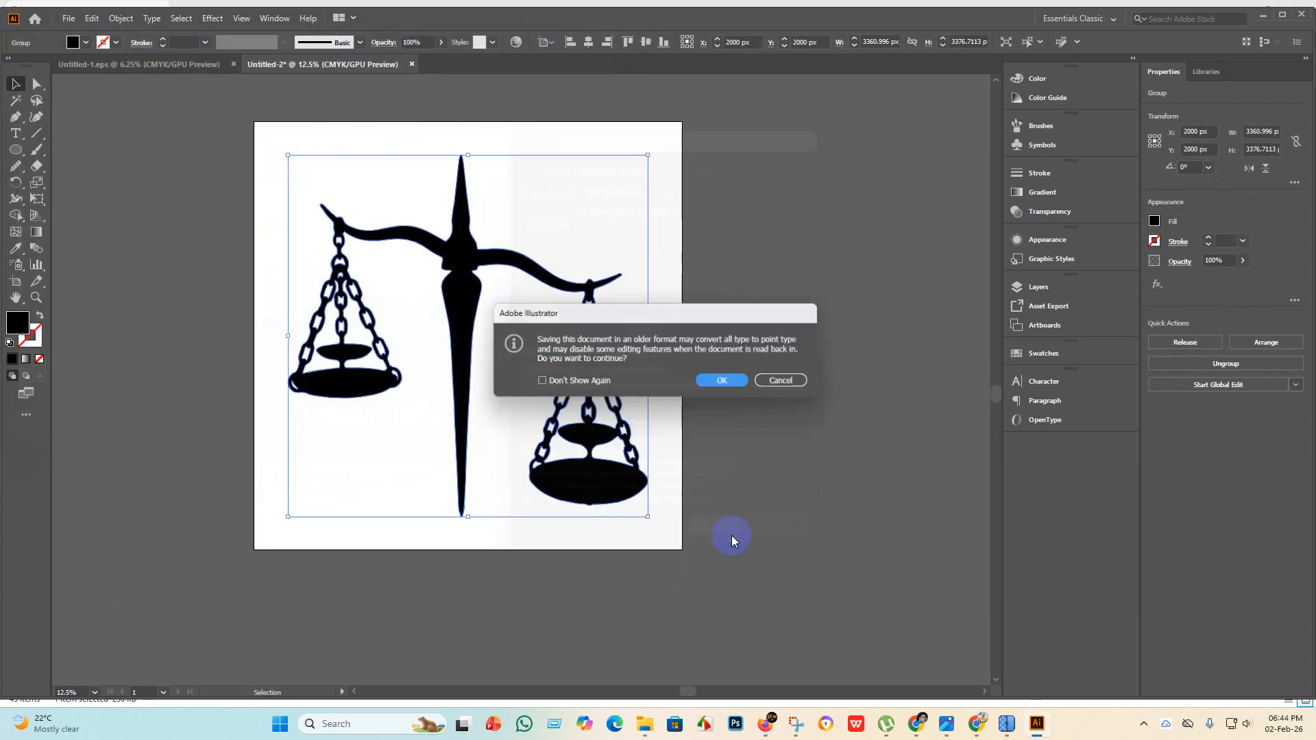
click(721, 383)
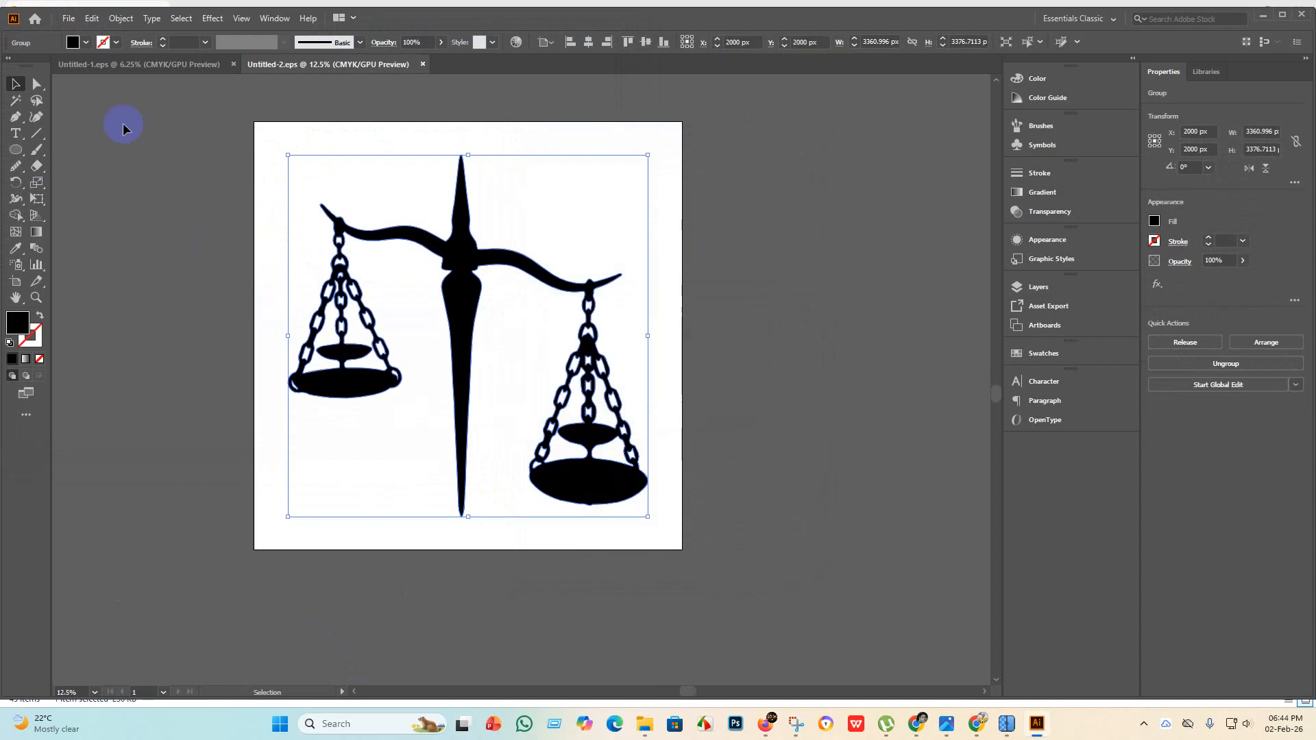
Export all artboards as the JPEG Untitled-2 in the eps 7 folder, with the RGB color model, maximum quality and 300 ppi.
click(68, 18)
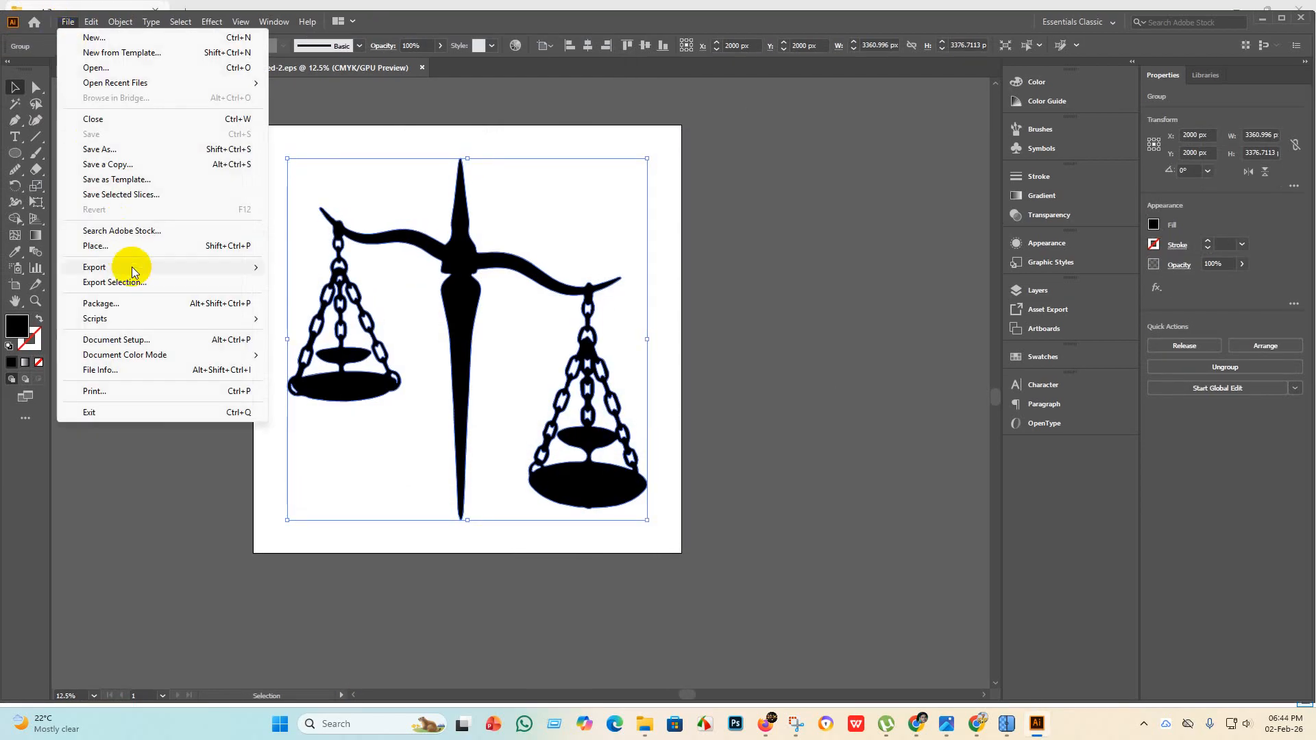
mouse_move(203, 266)
click(312, 281)
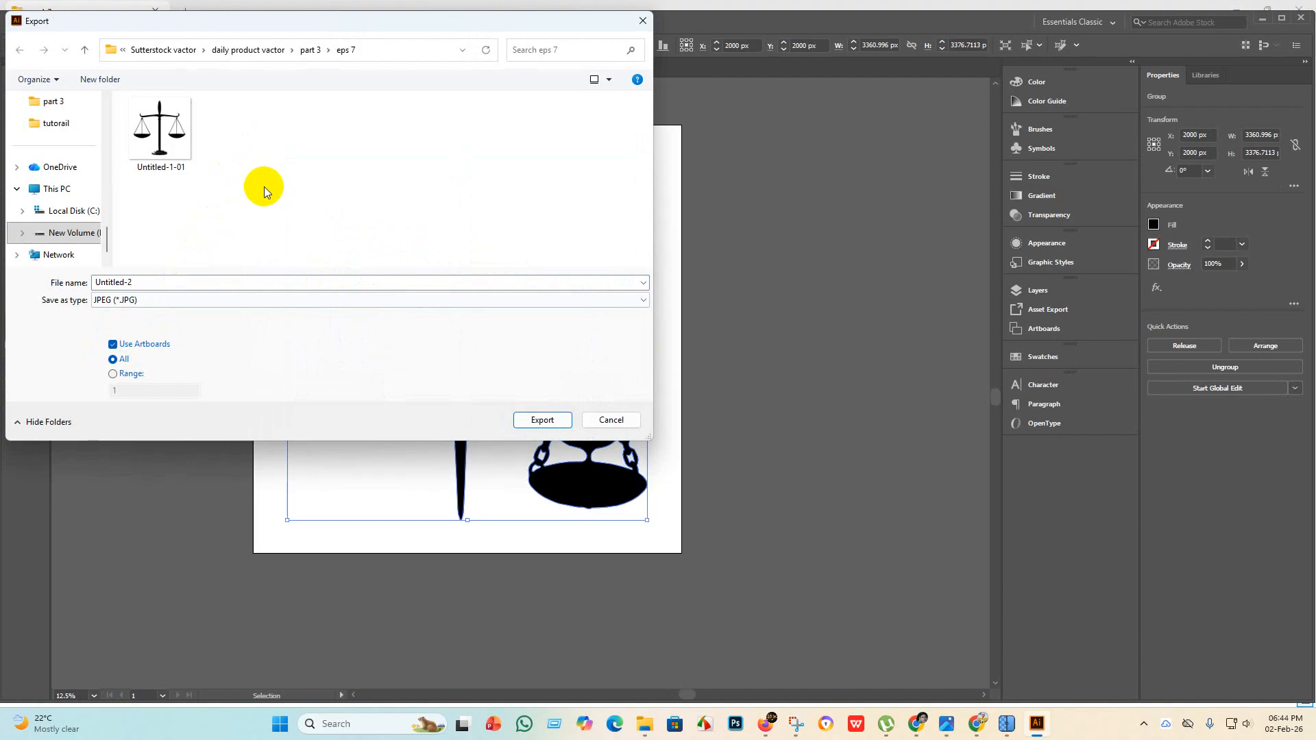
click(542, 420)
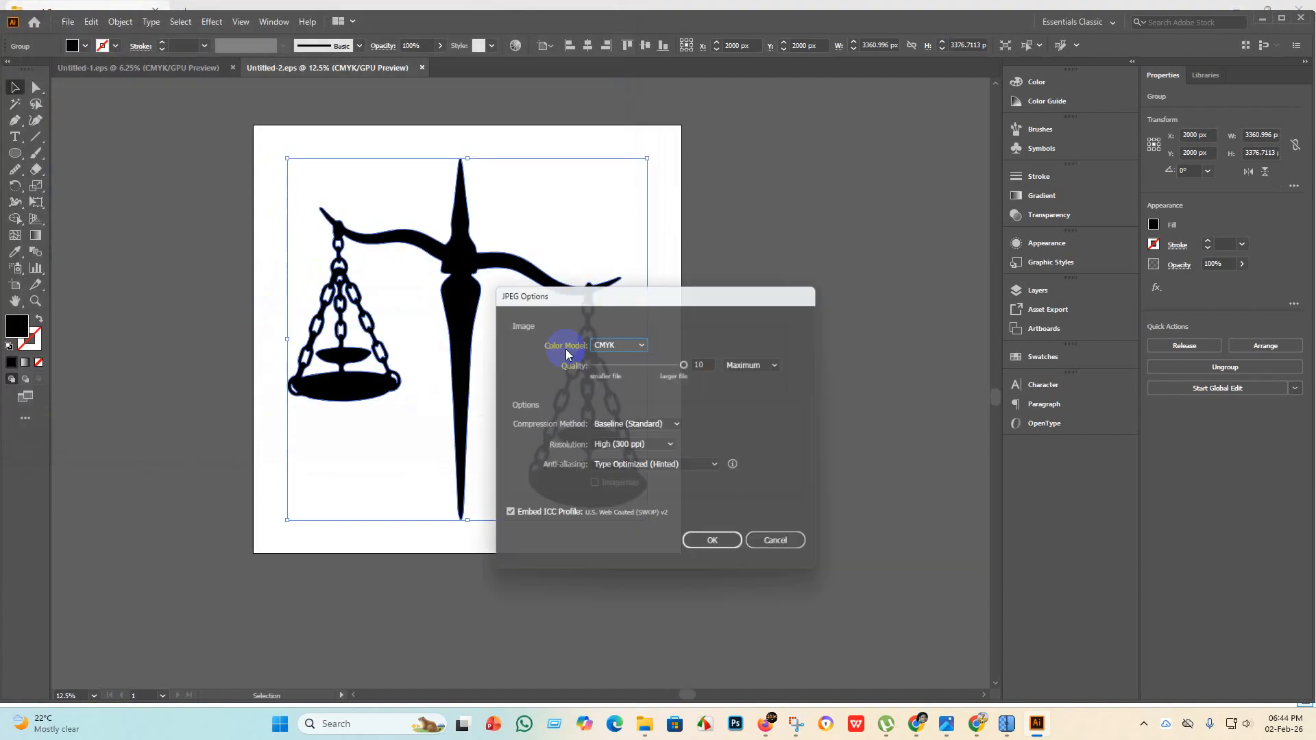
click(630, 347)
click(625, 363)
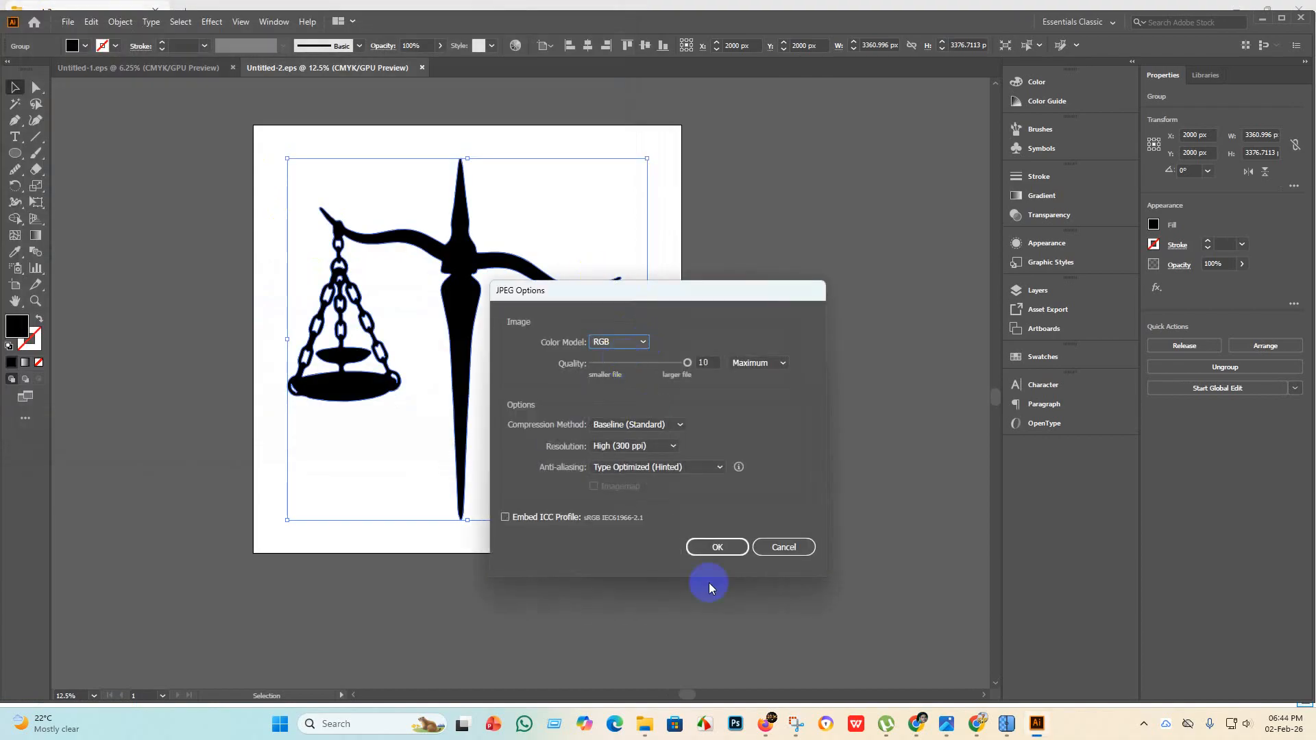
click(719, 546)
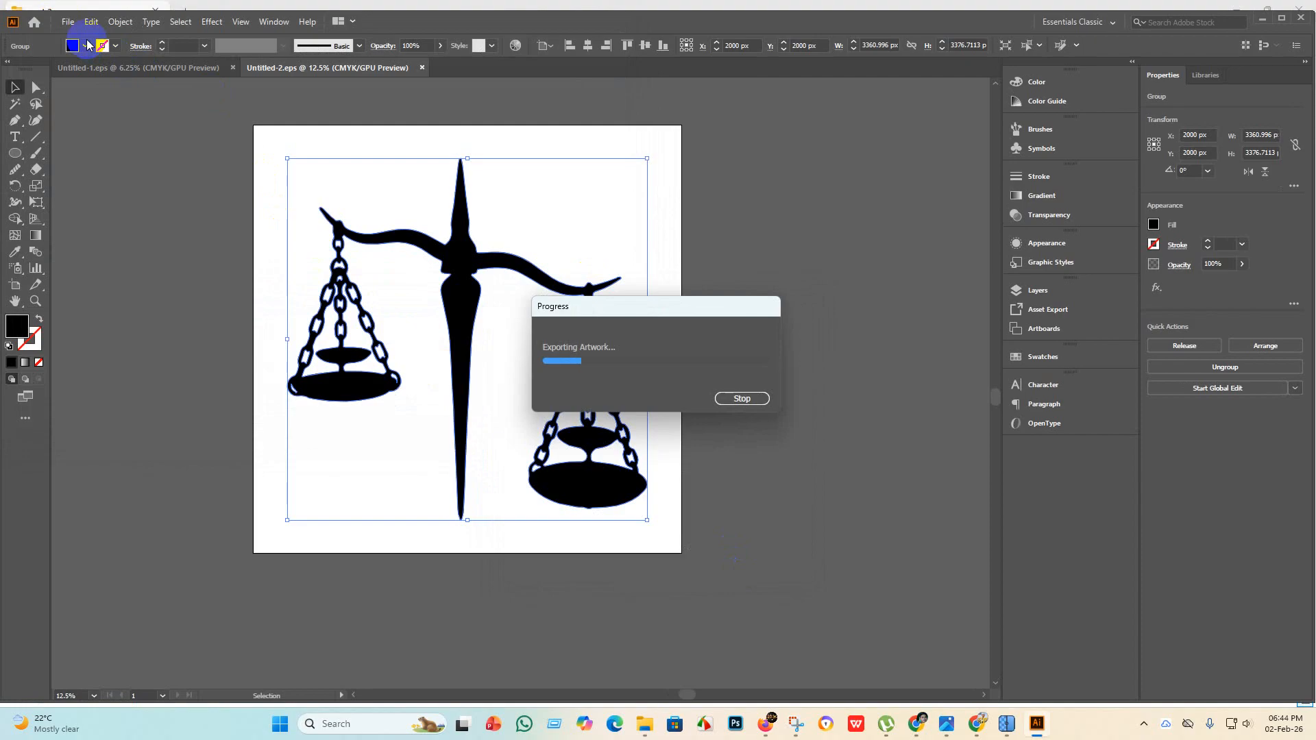
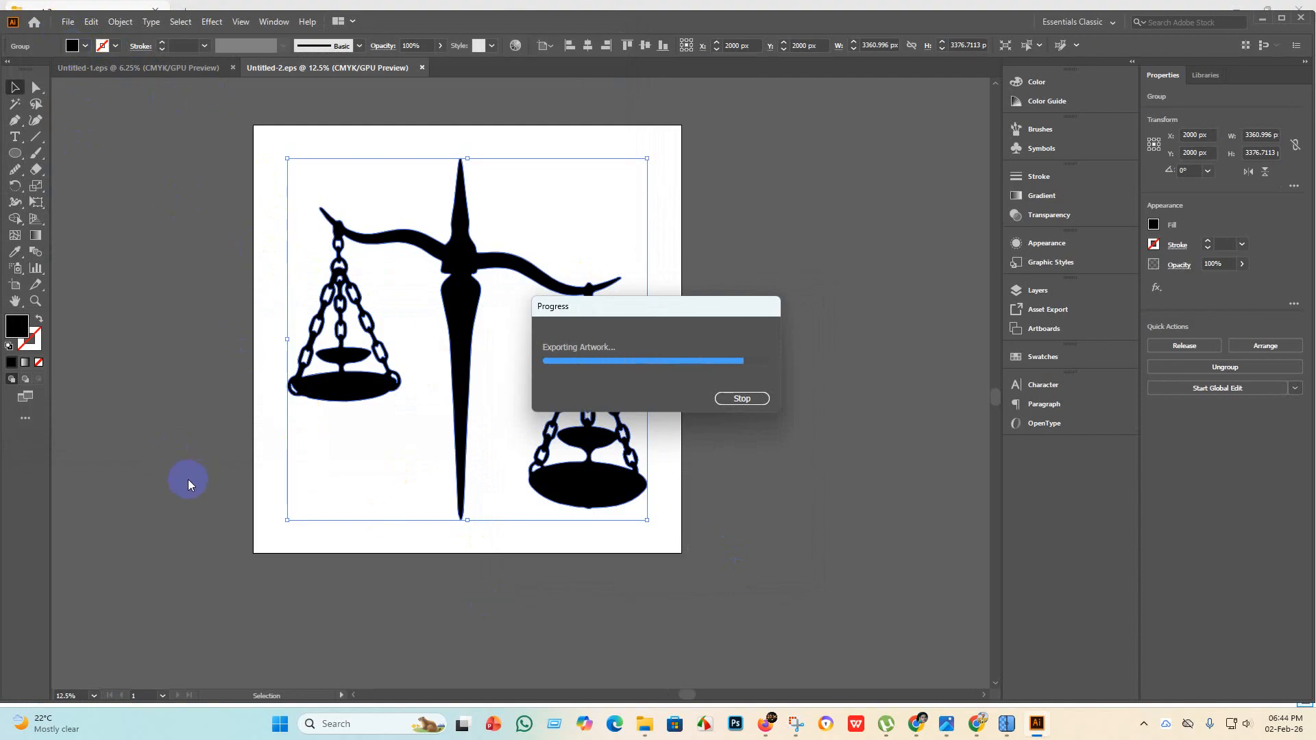
Create a new 4000 x 4000 px document with one artboard.
click(67, 22)
click(75, 30)
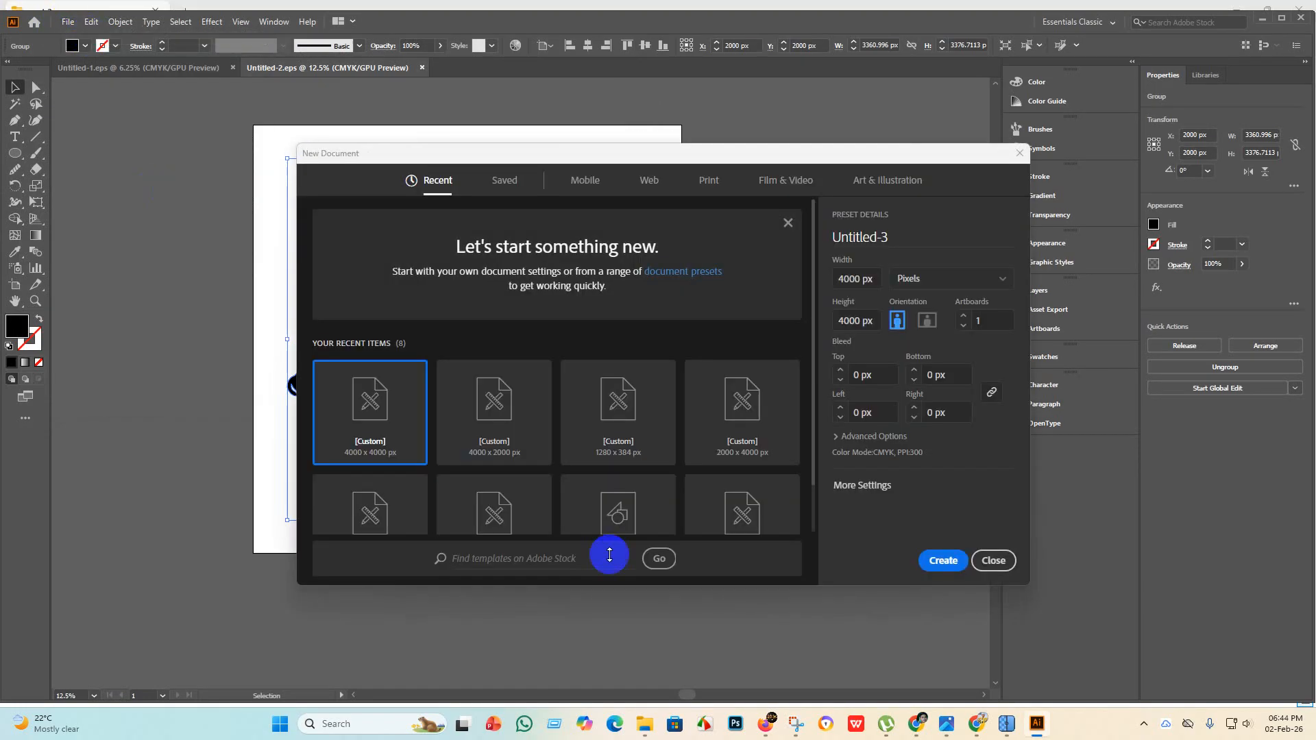
click(943, 560)
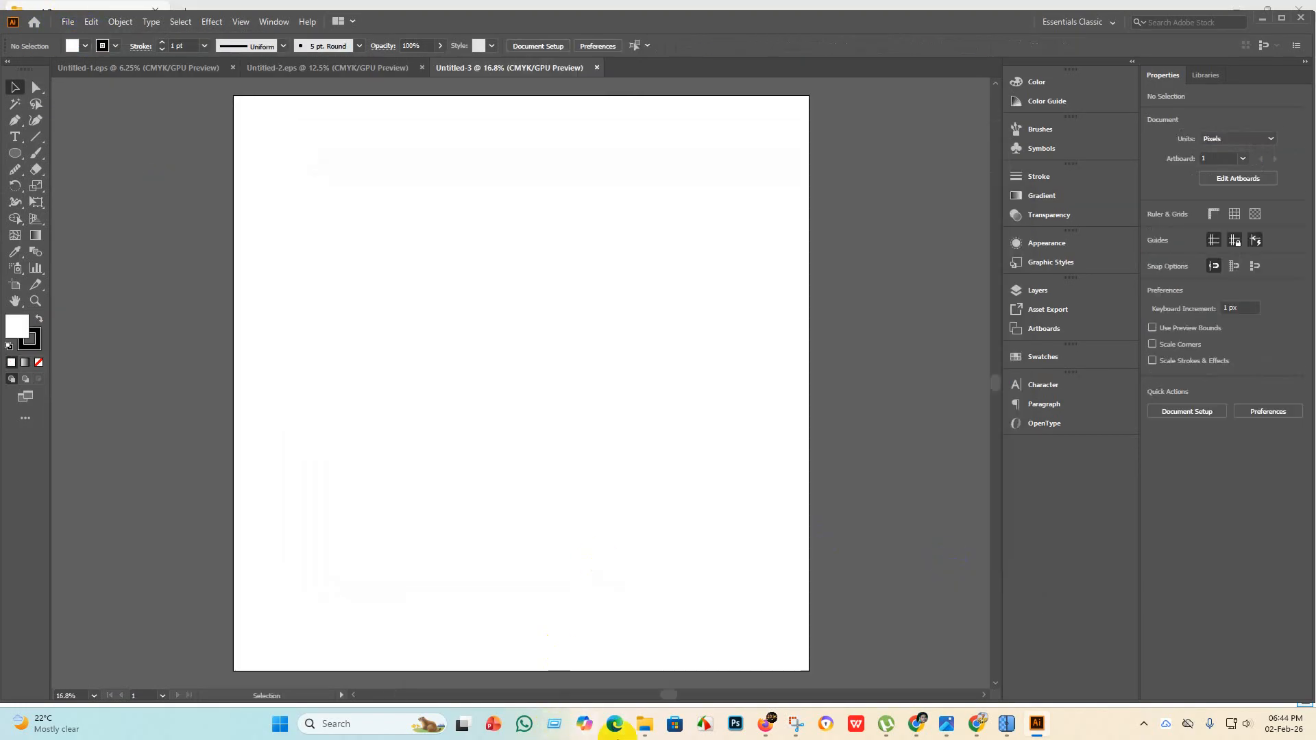
Switch to File Explorer, move the source image of the finished scale into the FINISH folder and check that folder's contents.
click(643, 722)
drag(742, 137, 678, 150)
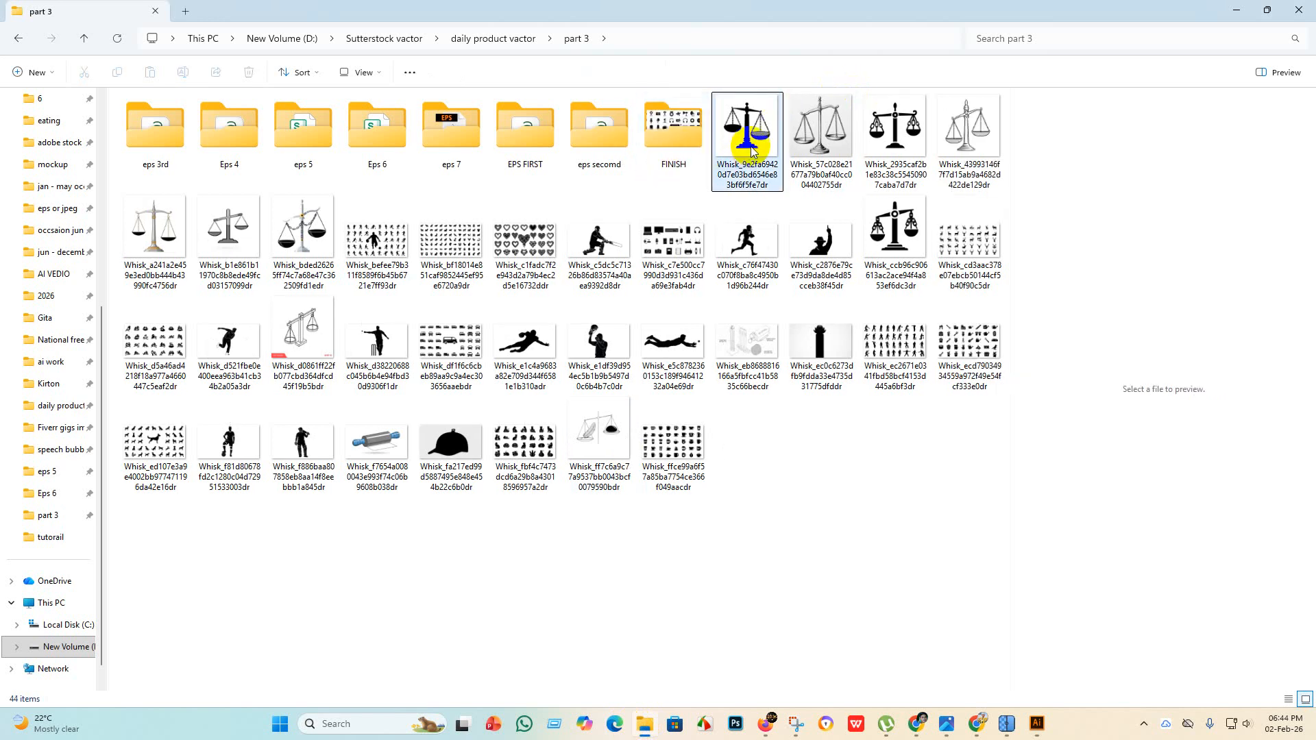
click(680, 127)
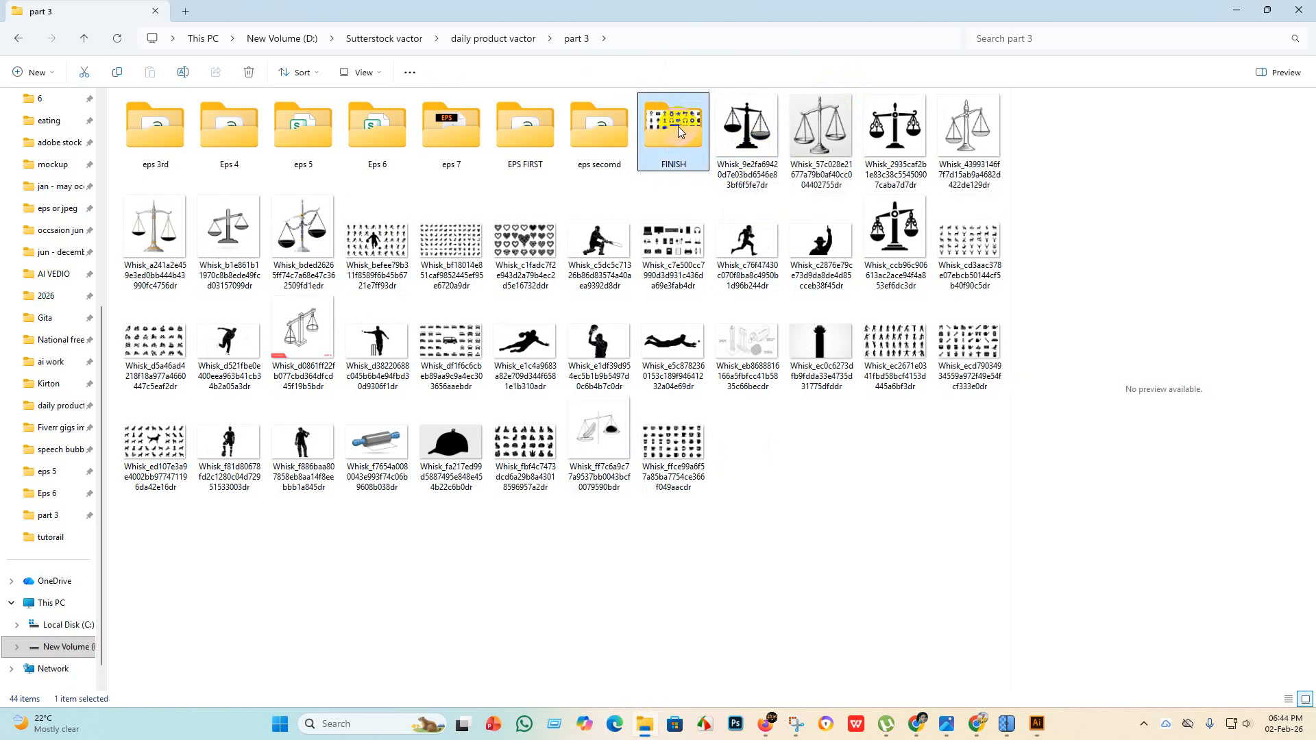
double_click(677, 127)
click(206, 130)
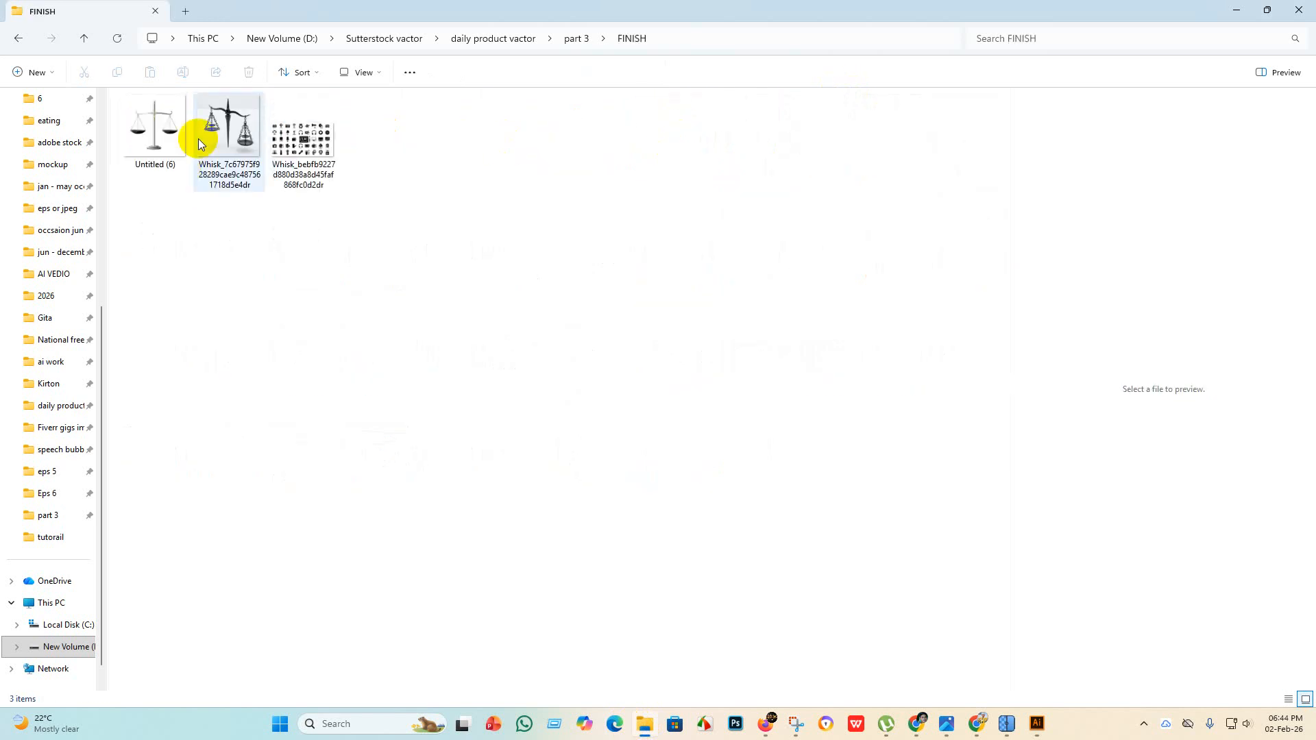
click(19, 38)
Place the black balance scale image with the dotted pan in the new Illustrator document and enlarge it to about 3902 px square.
drag(758, 134, 395, 310)
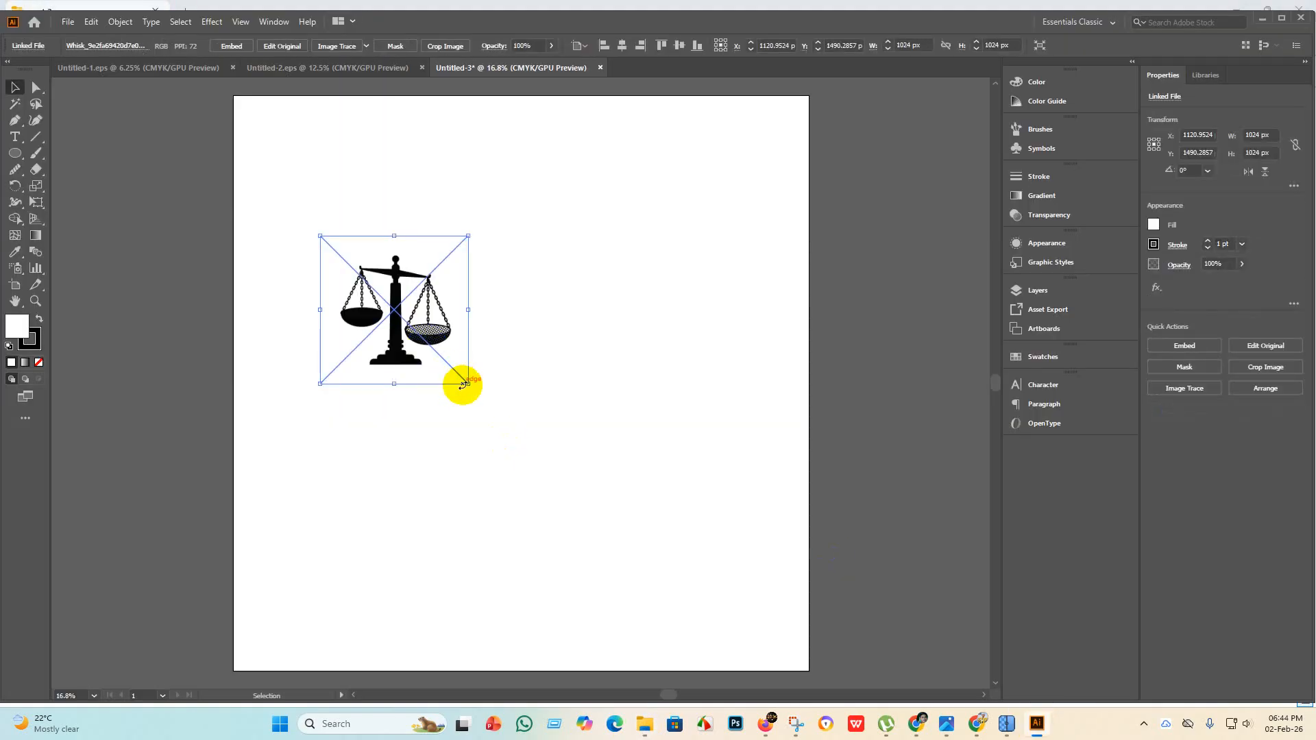
drag(469, 385, 882, 578)
scroll(570, 370, up, 3)
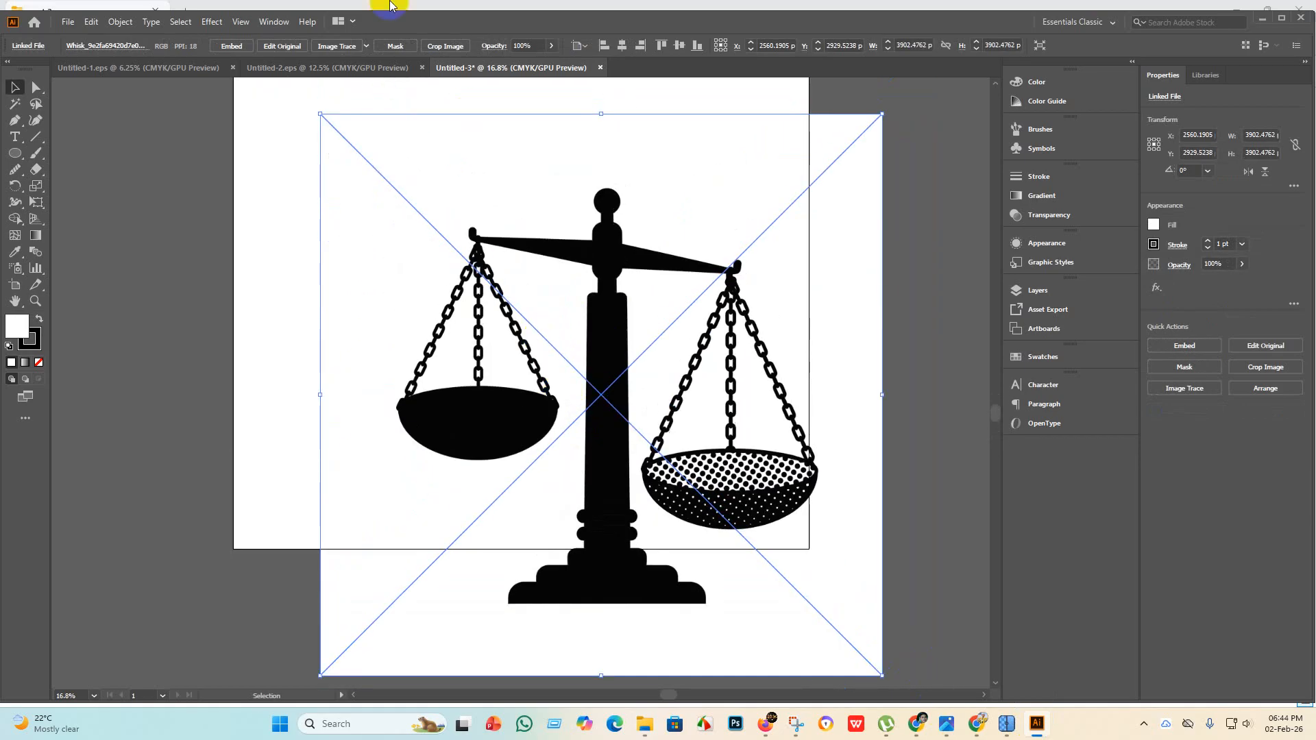
Embed the placed scale image, trace it with the Silhouettes preset and expand the tracing into paths.
click(231, 46)
click(376, 47)
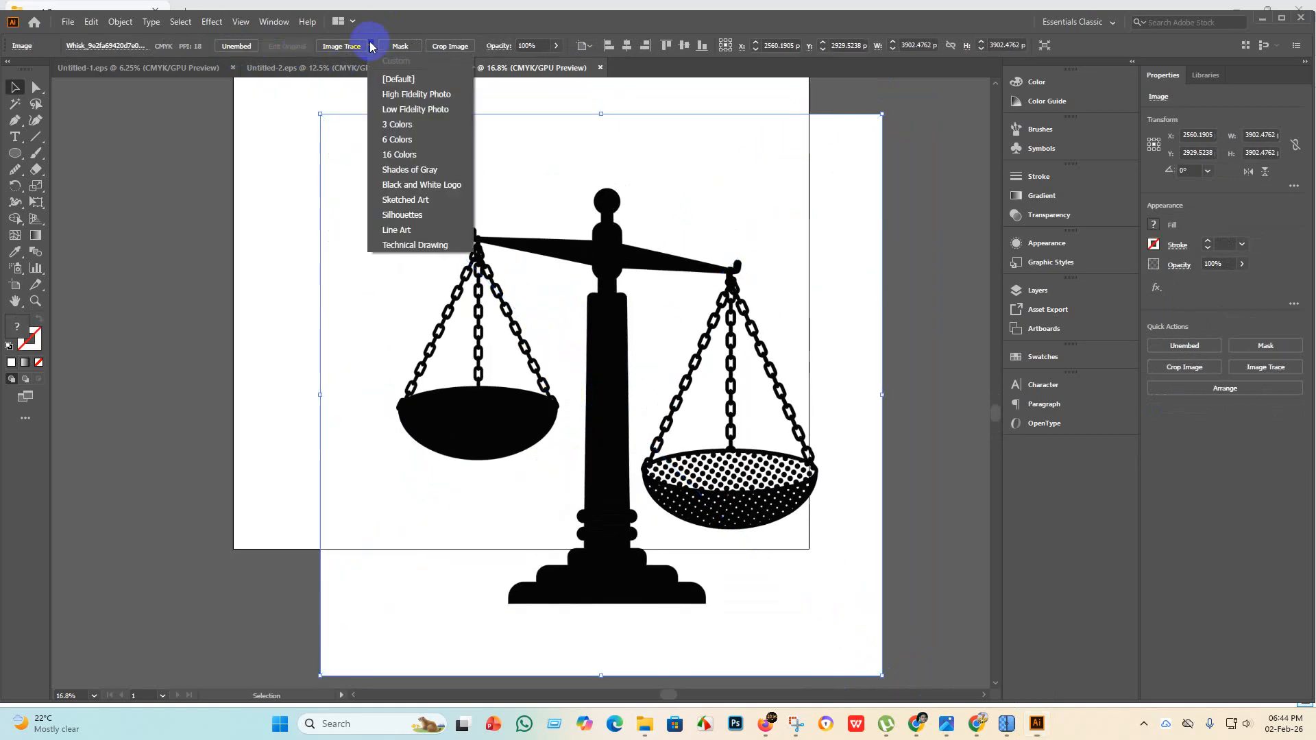
click(433, 215)
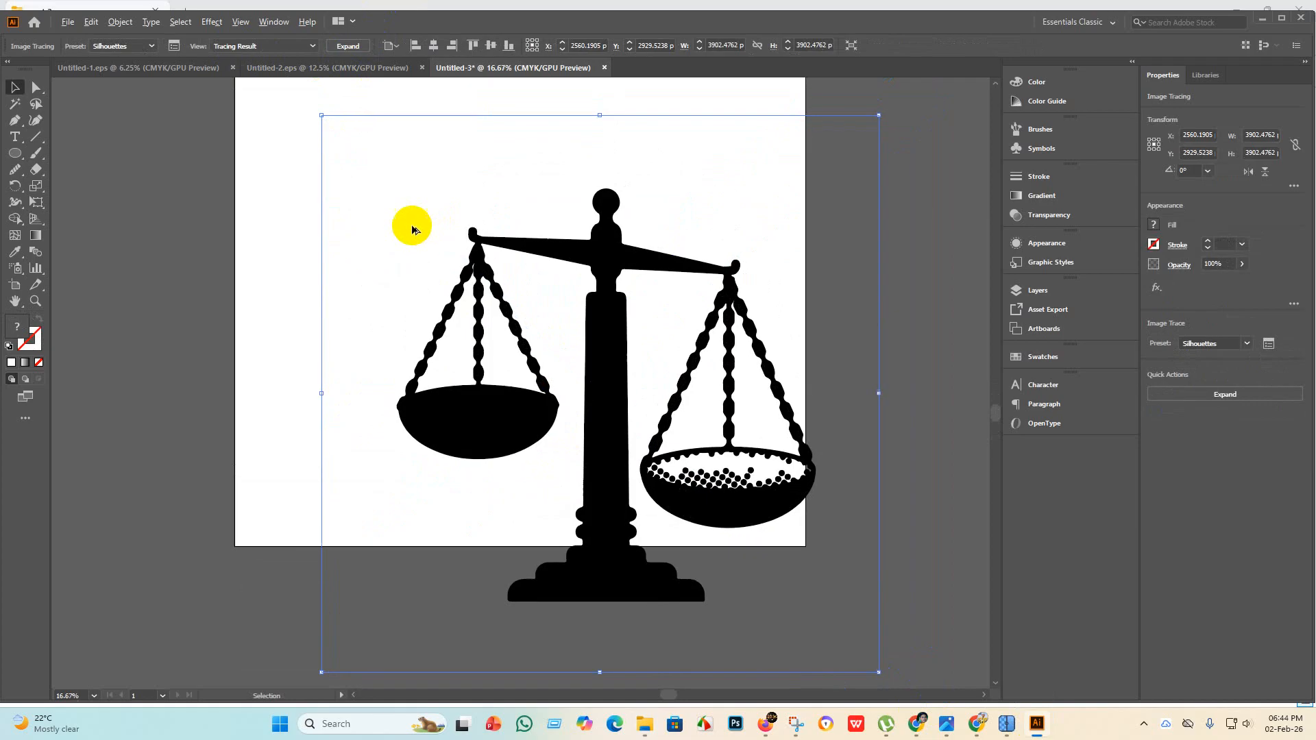
scroll(412, 226, down, 1)
scroll(510, 322, up, 5)
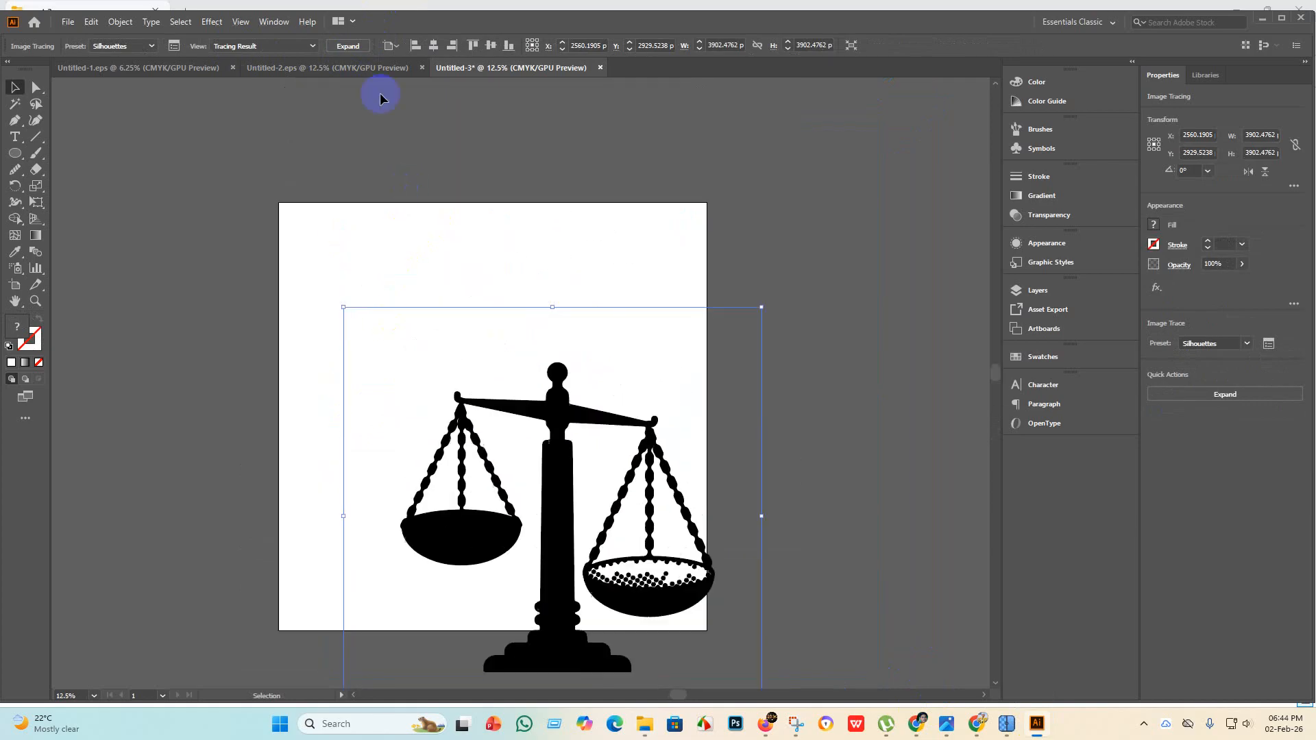
click(348, 46)
Scale the expanded artwork to about 3771 x 3717 px and center it horizontally and vertically on the artboard.
scroll(661, 505, down, 3)
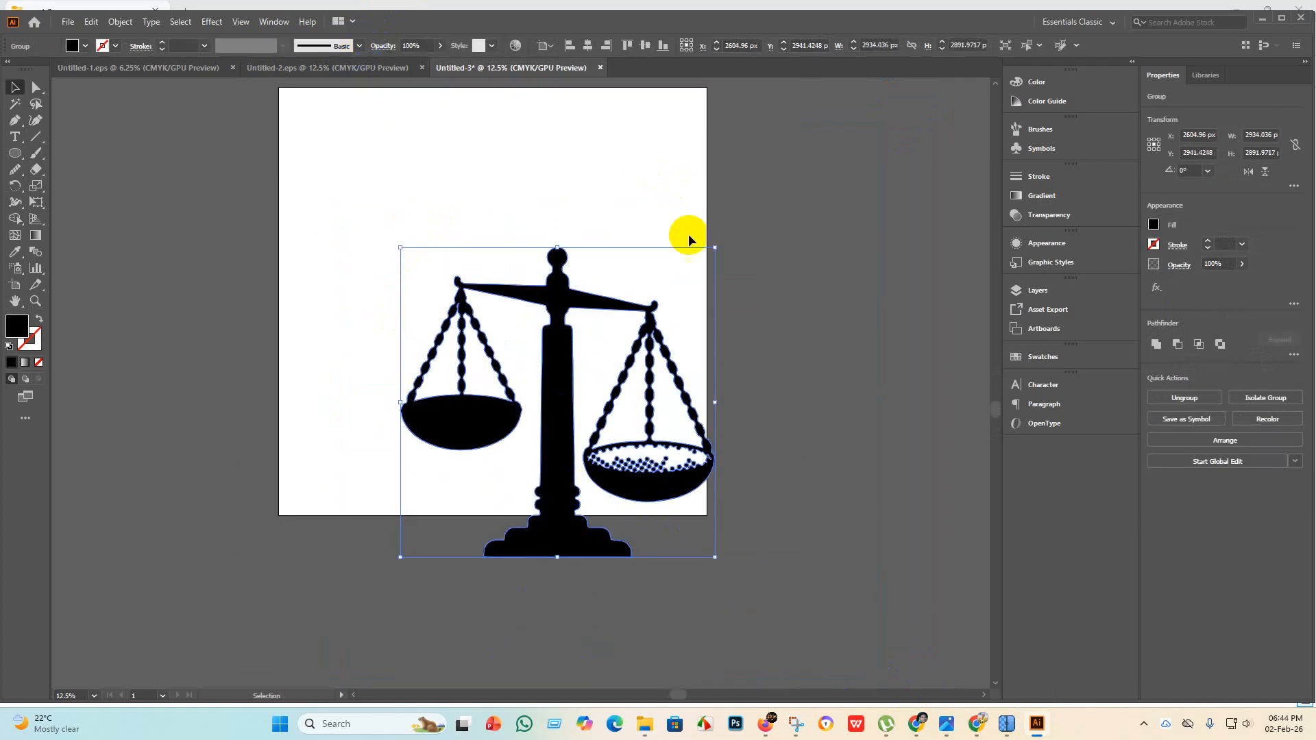
drag(717, 246, 828, 124)
click(588, 45)
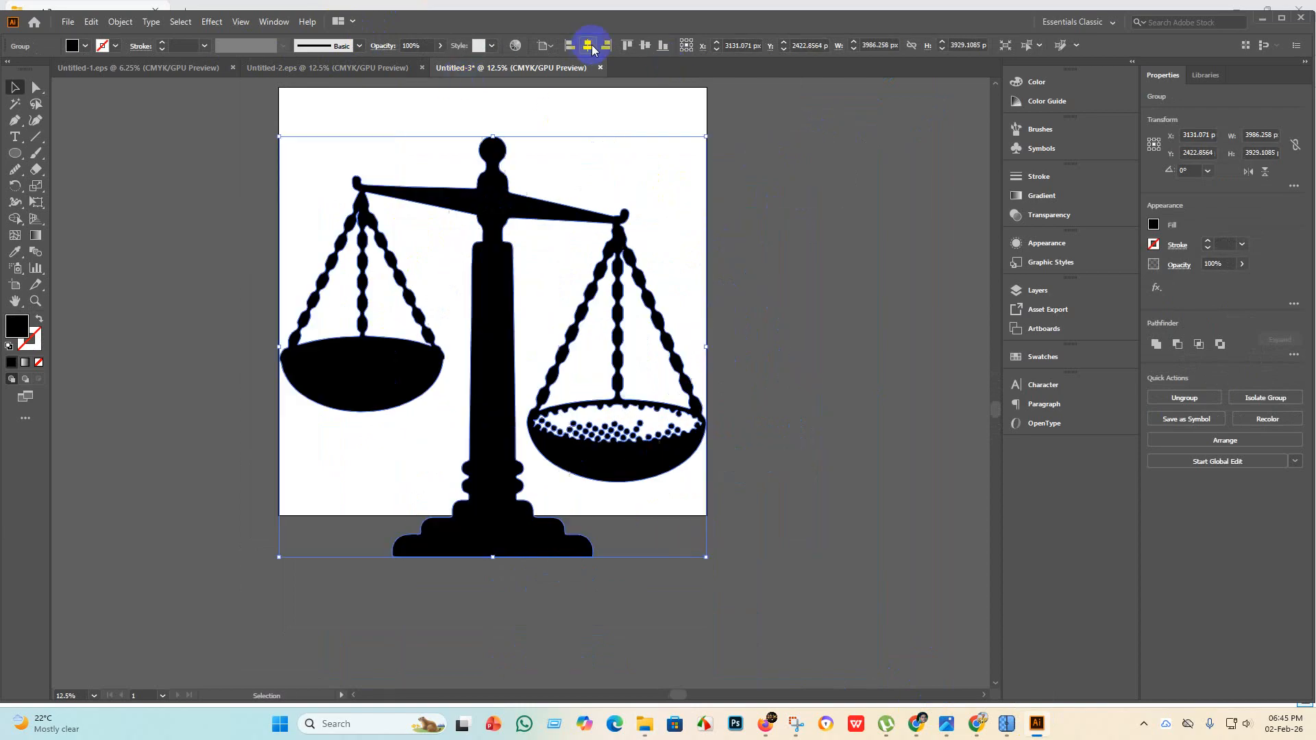
click(645, 45)
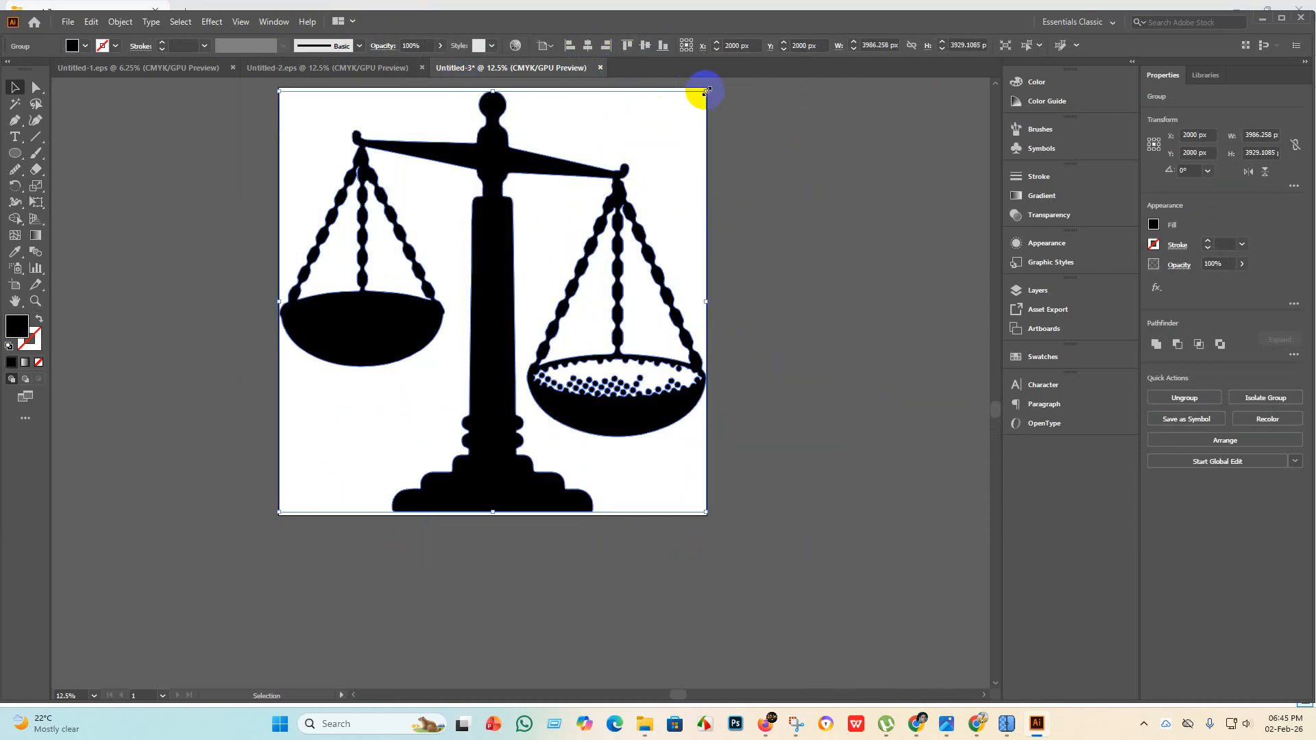
drag(706, 91, 694, 113)
click(588, 46)
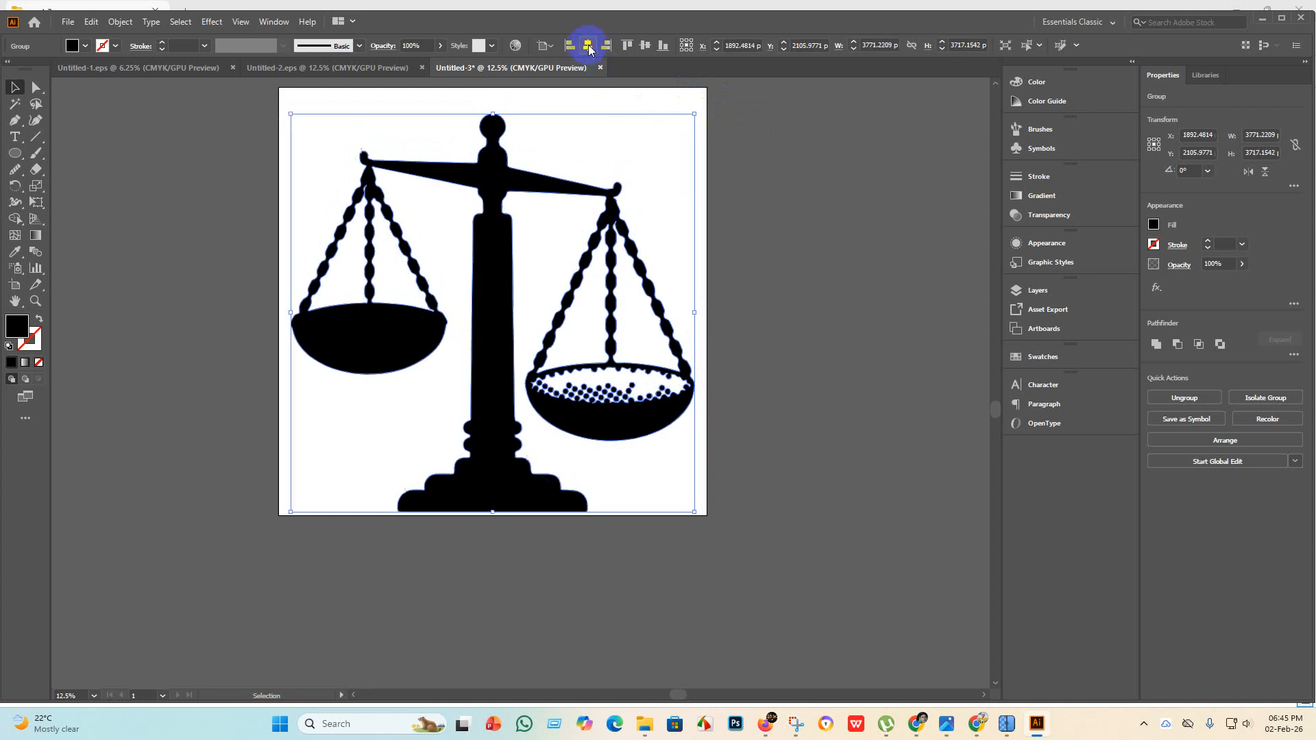
click(645, 45)
click(817, 286)
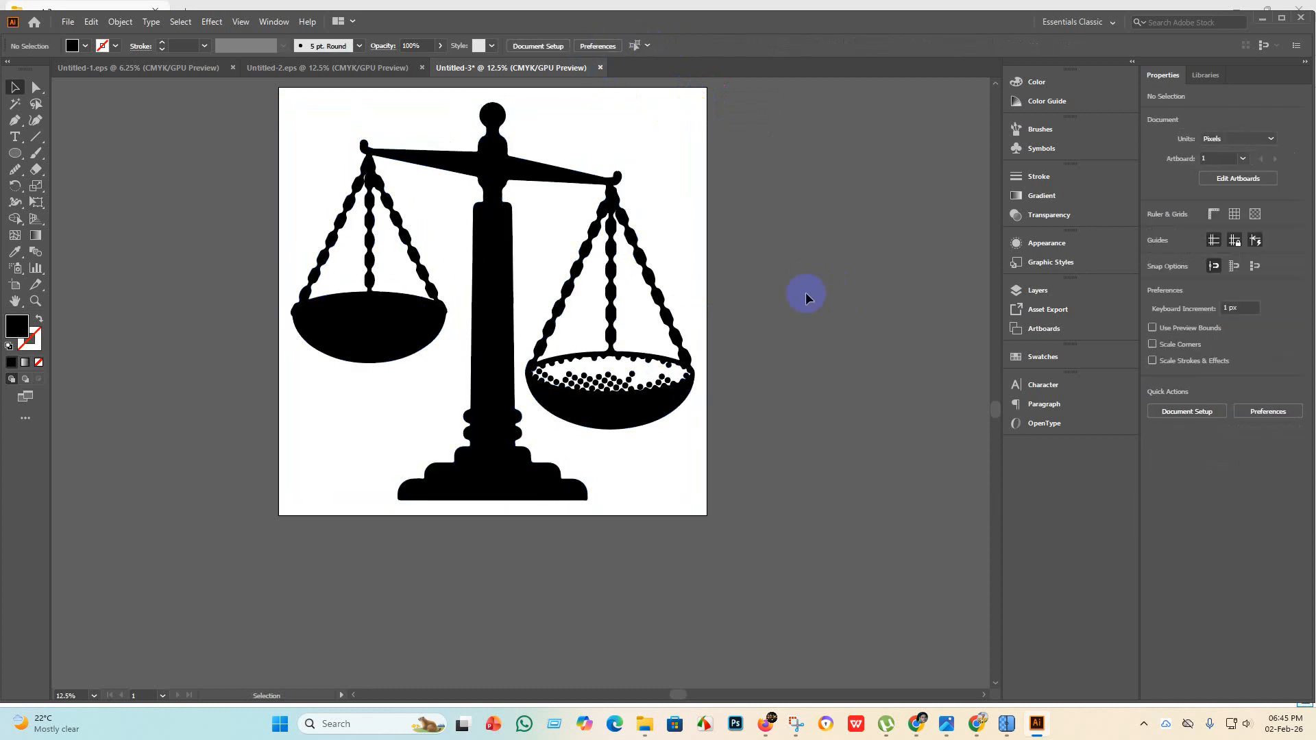
Examine the traced dots, rim and chains of the dotted pan up close for trace quality.
scroll(619, 367, up, 3)
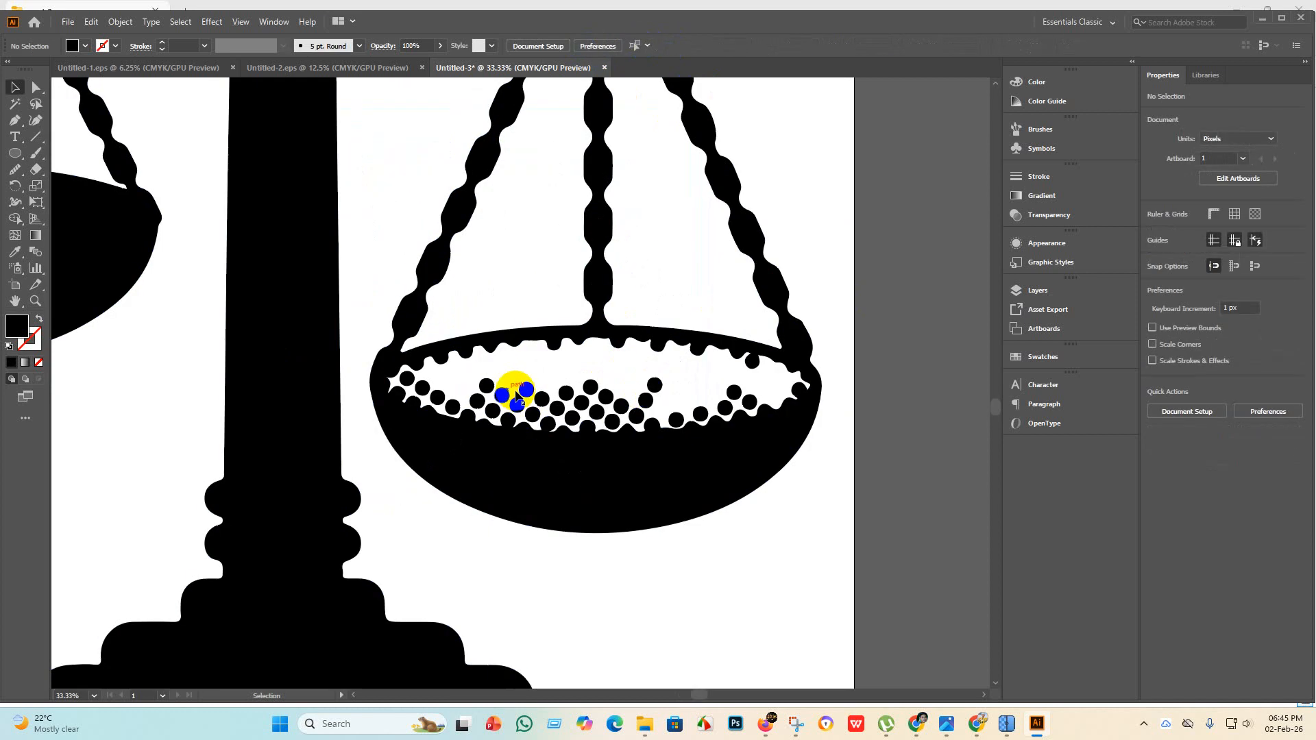
scroll(515, 396, up, 3)
scroll(578, 394, down, 2)
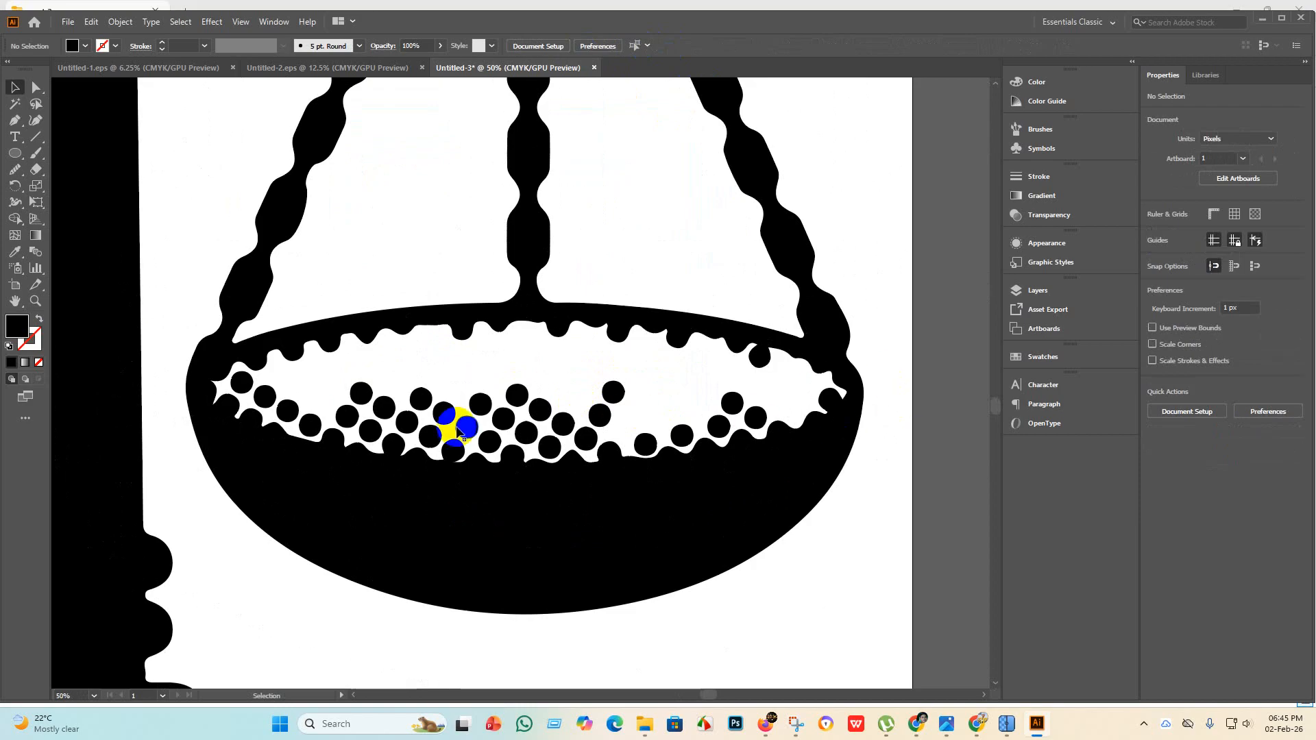
scroll(446, 415, up, 1)
scroll(620, 384, up, 3)
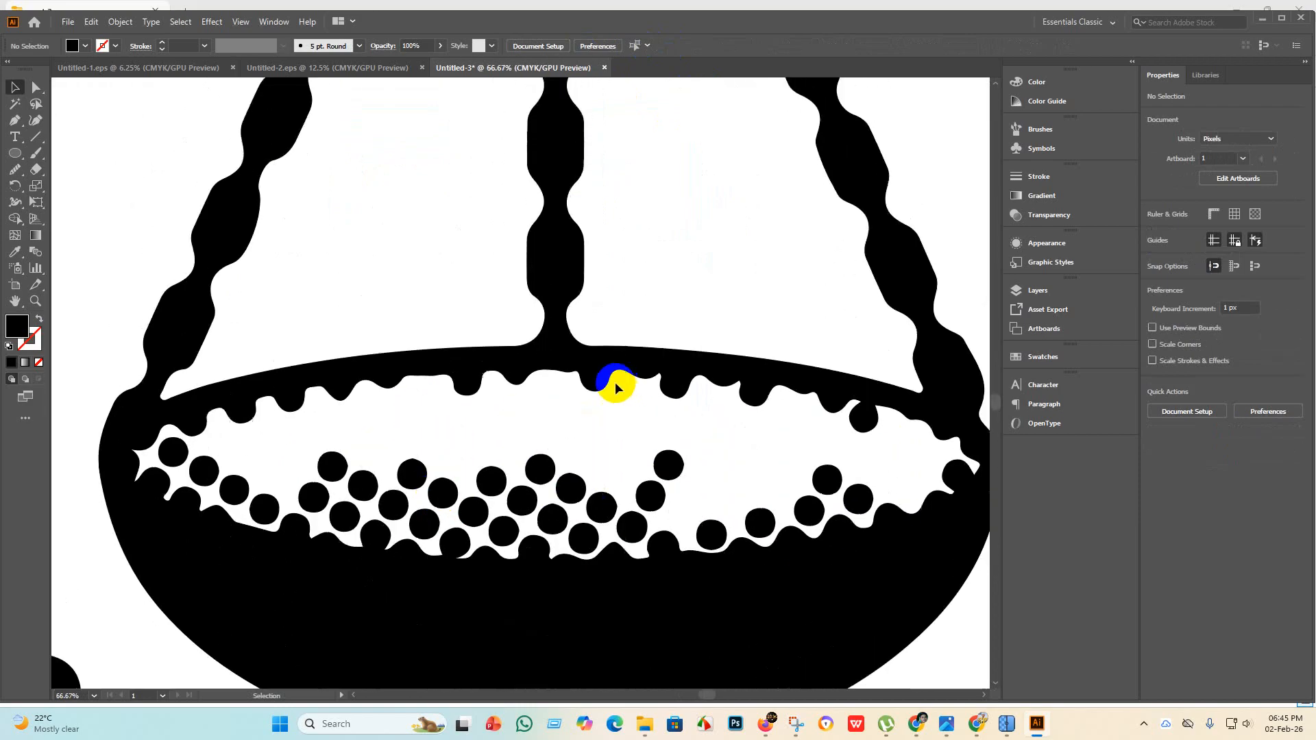
scroll(590, 402, up, 1)
scroll(591, 405, down, 5)
scroll(637, 452, up, 3)
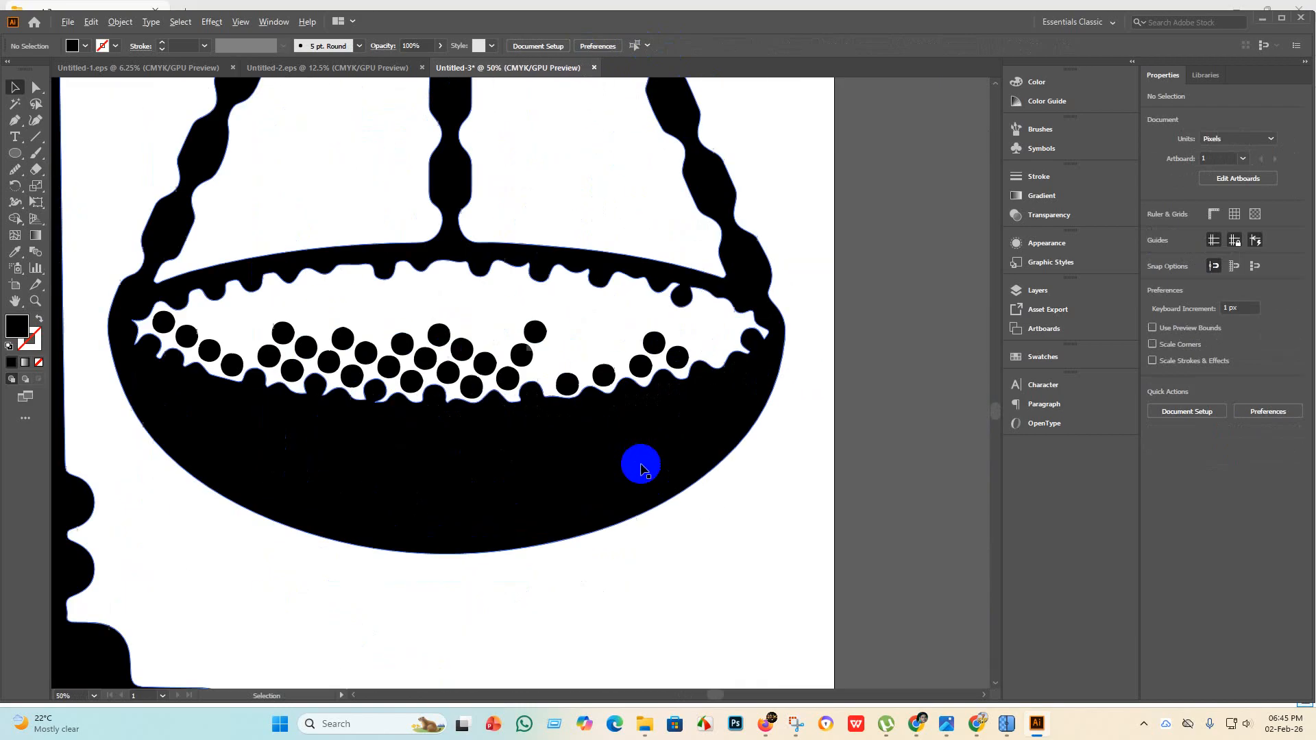
scroll(414, 388, down, 5)
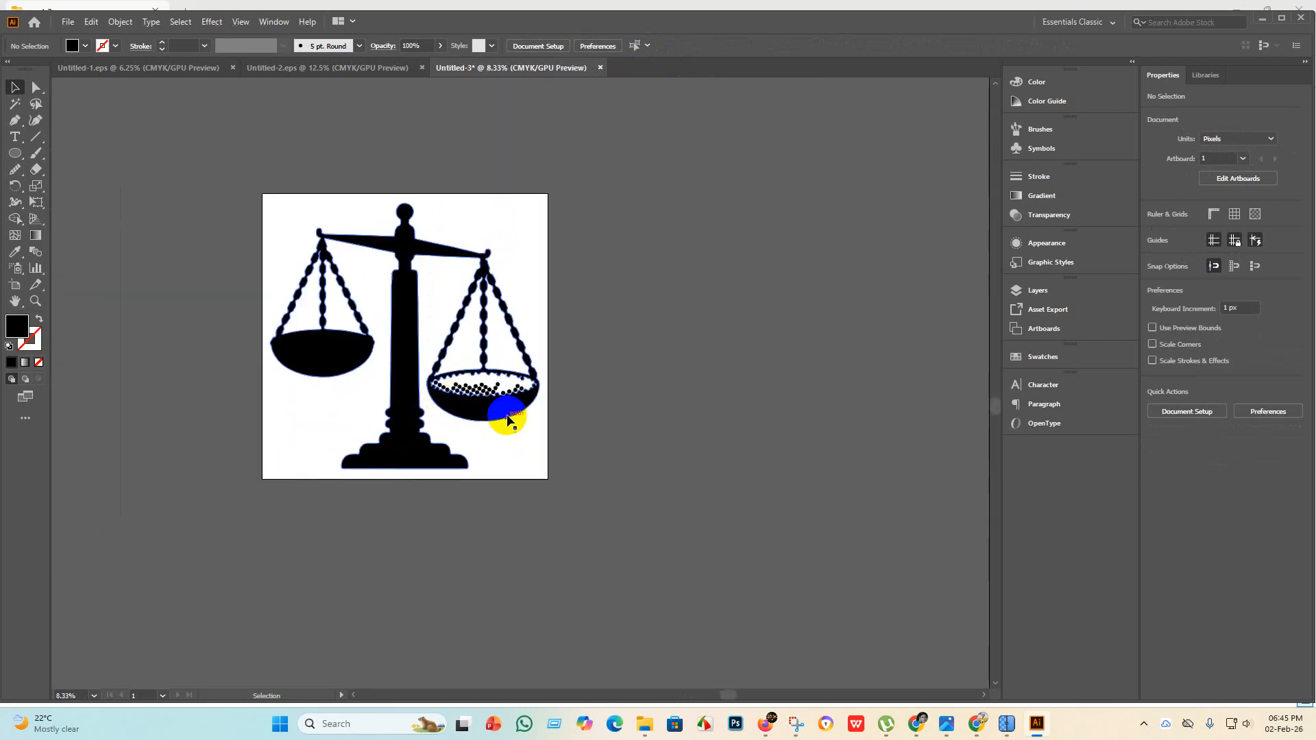
Fill the empty area around the dots inside the dotted pan with black using the Shape Builder tool.
click(344, 294)
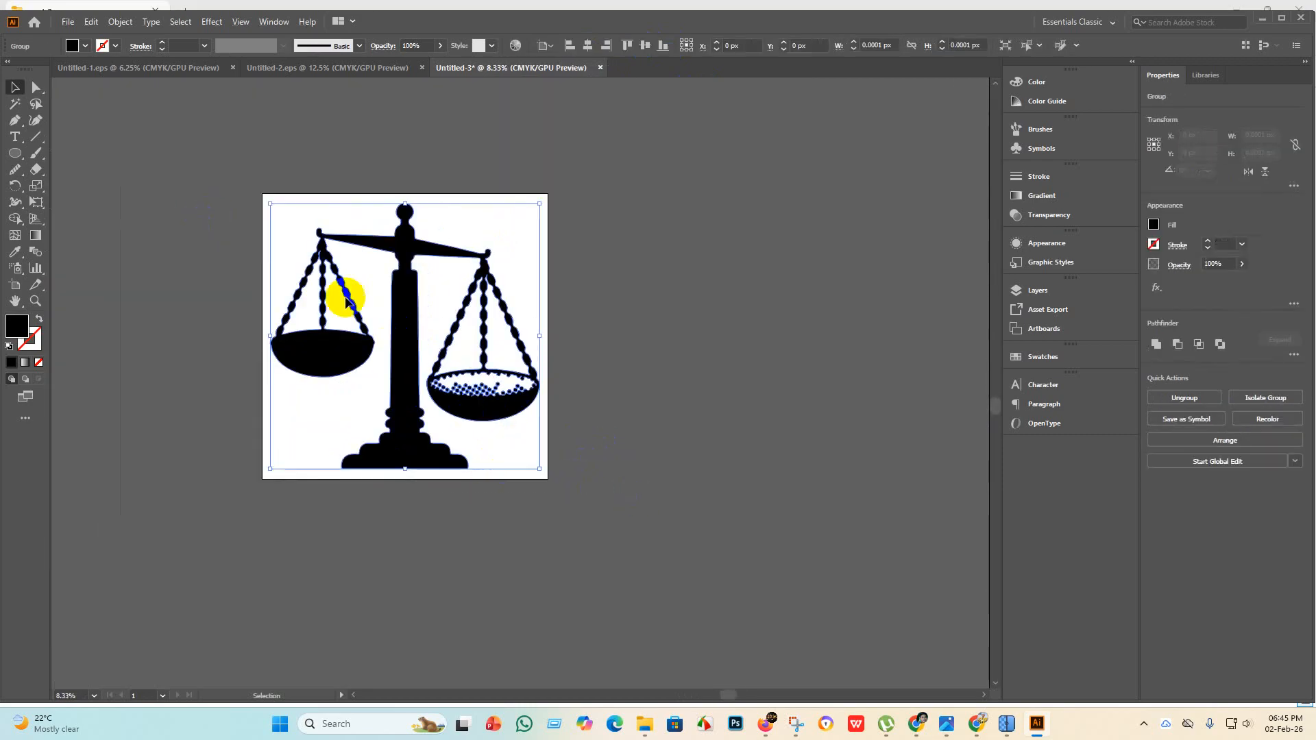
click(14, 226)
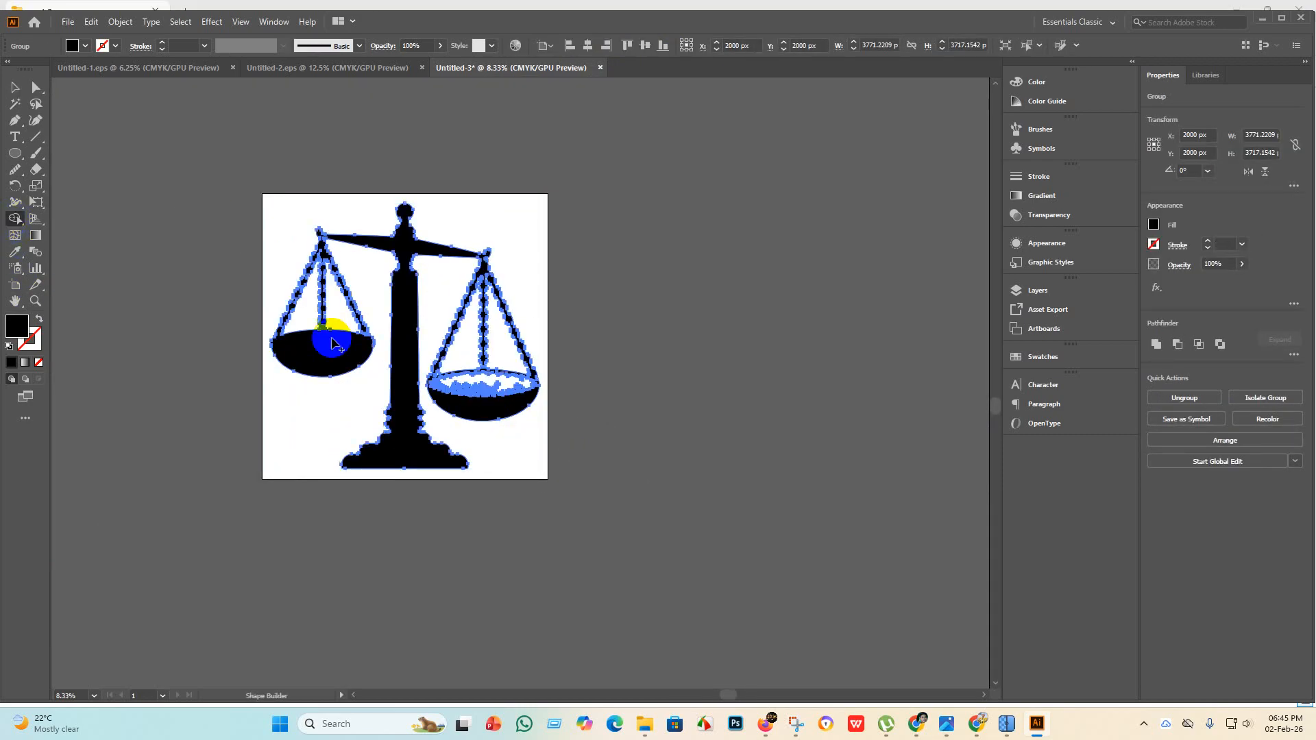
click(485, 381)
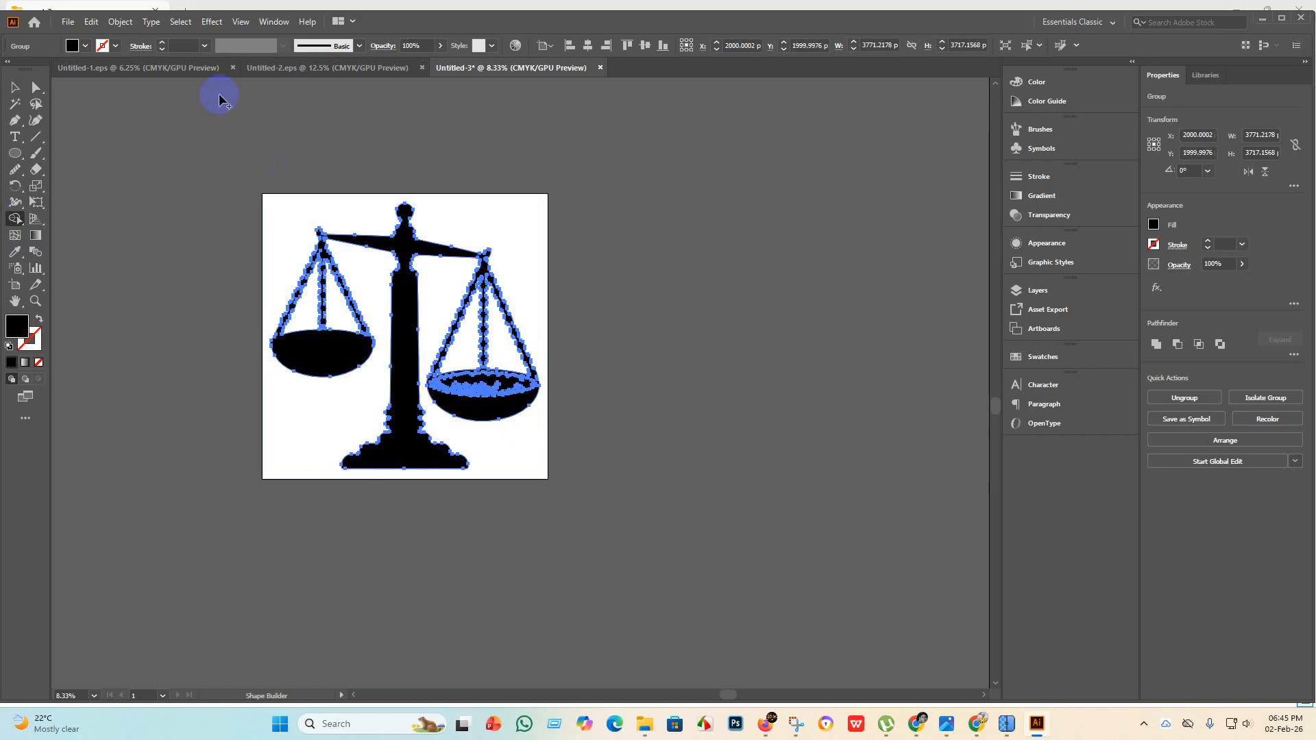
click(14, 87)
Ungroup the scale artwork so that the filled pan interior is a separate object.
click(407, 371)
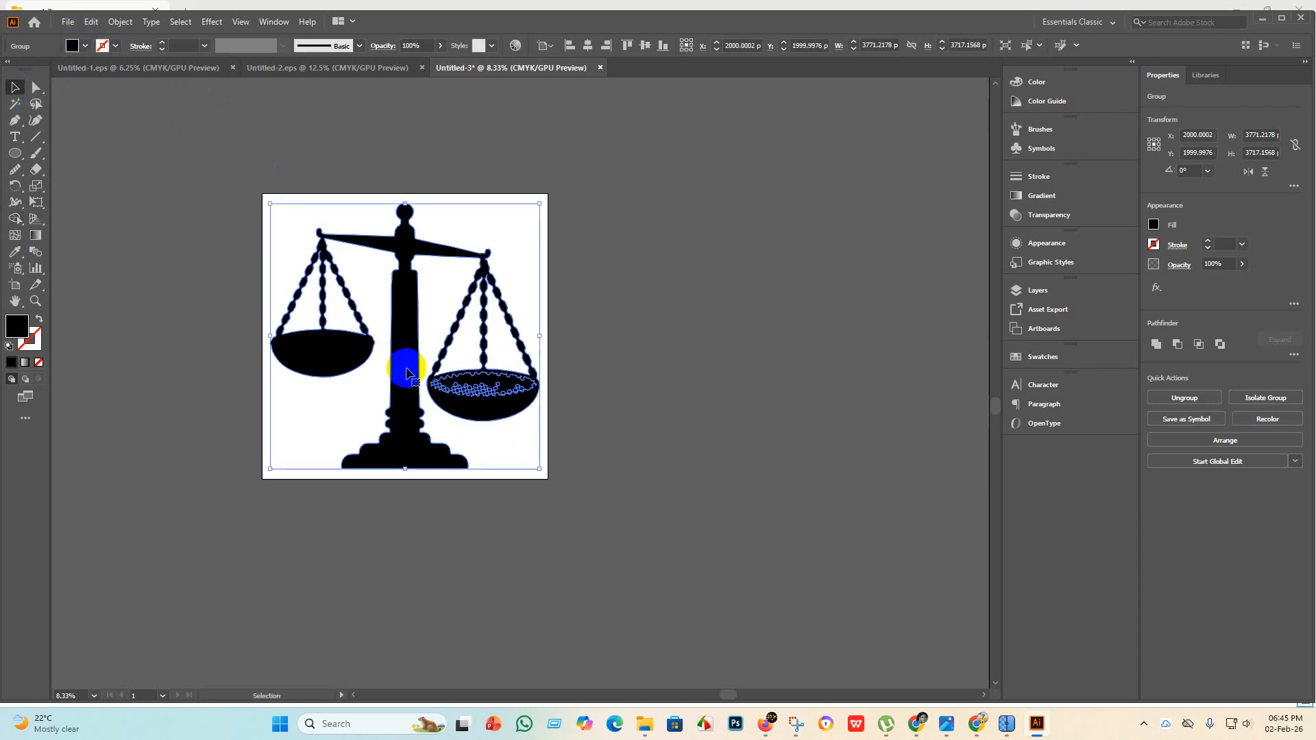
right_click(416, 367)
click(457, 480)
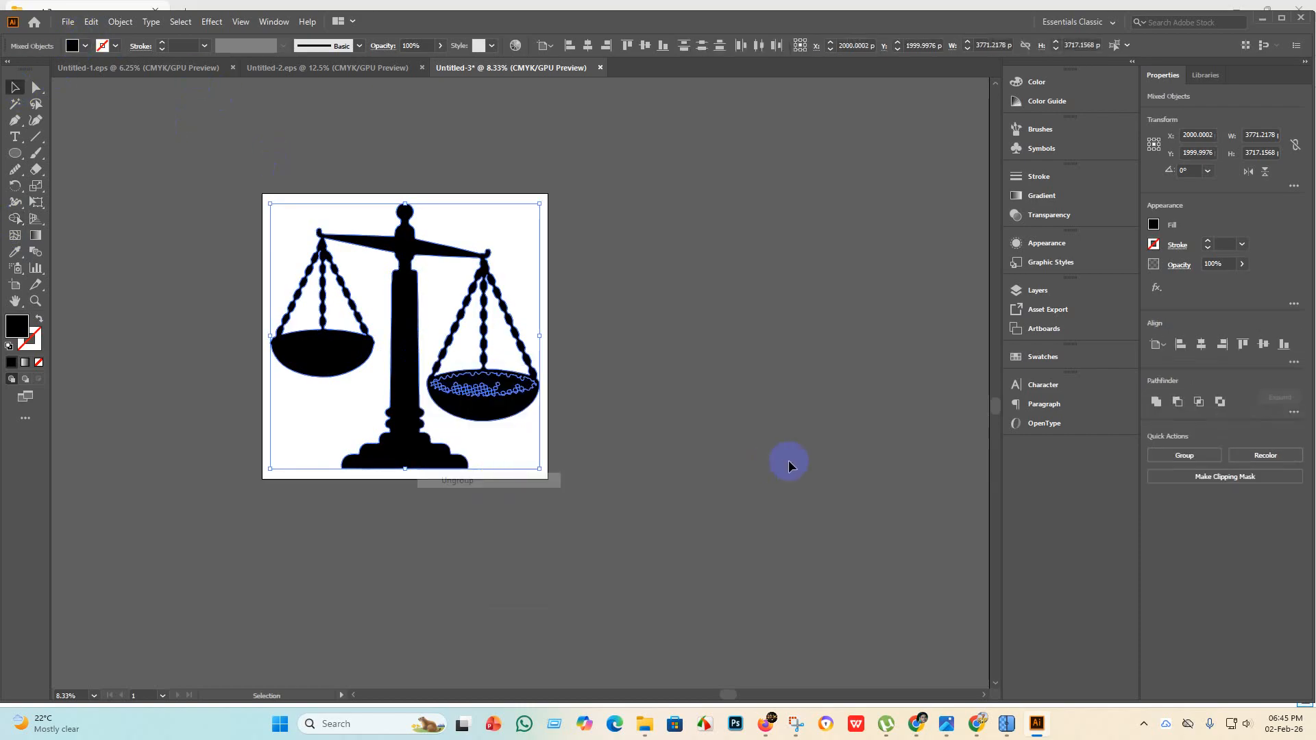
click(788, 459)
Try red, tan, beige and grey-brown swatches as the fill of the dotted pan's interior.
click(484, 384)
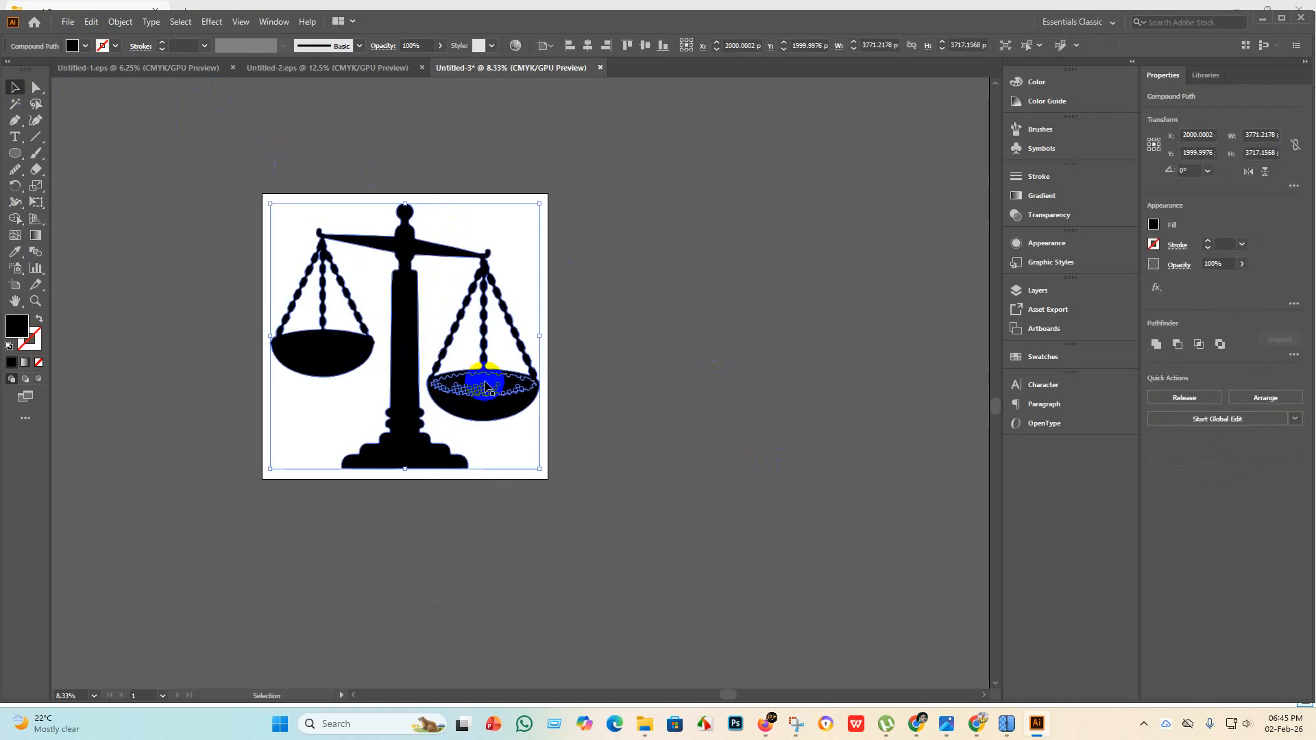
click(88, 45)
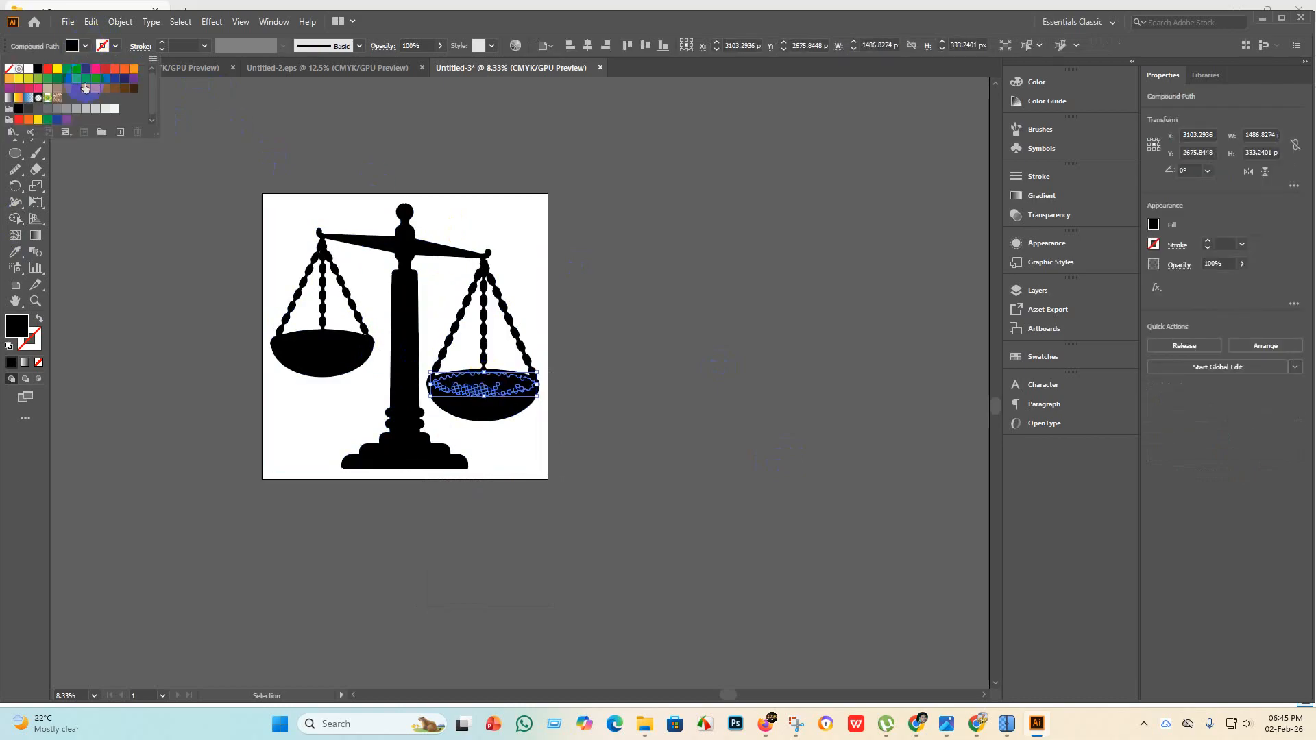
click(76, 69)
click(104, 69)
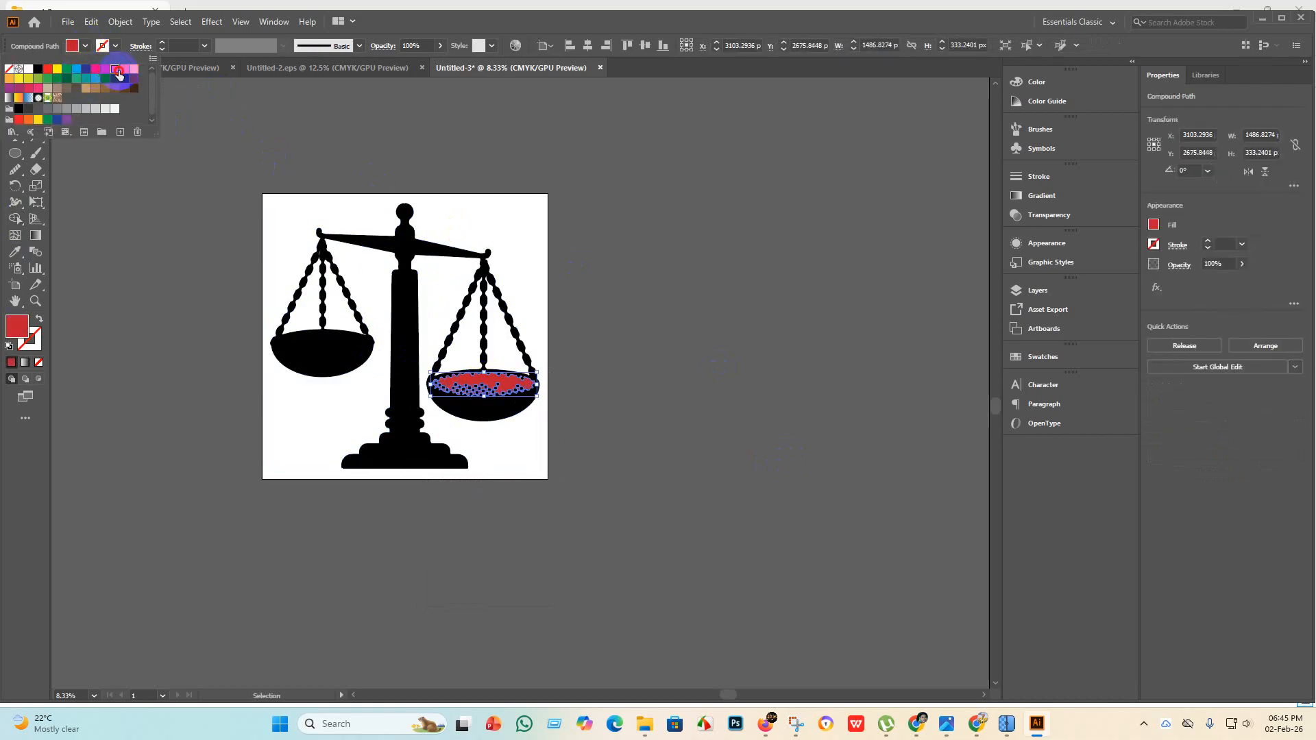
click(114, 70)
click(86, 88)
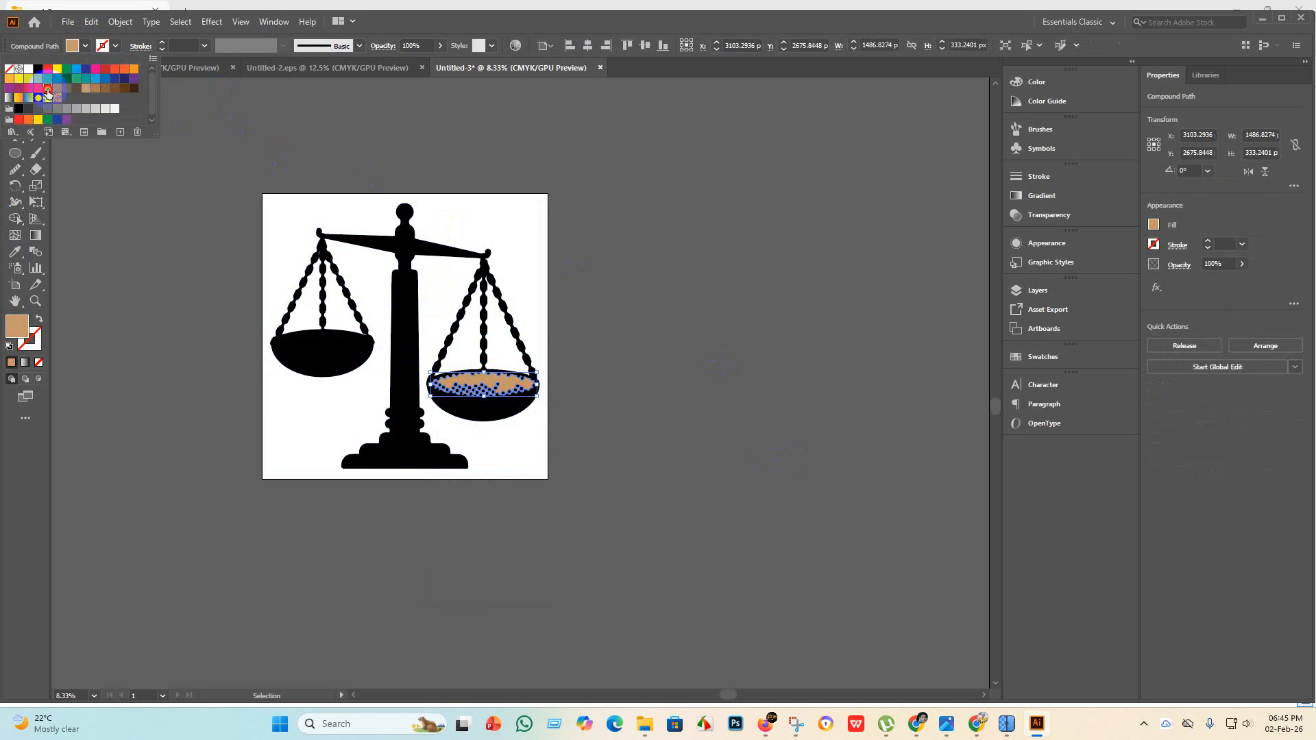
click(48, 89)
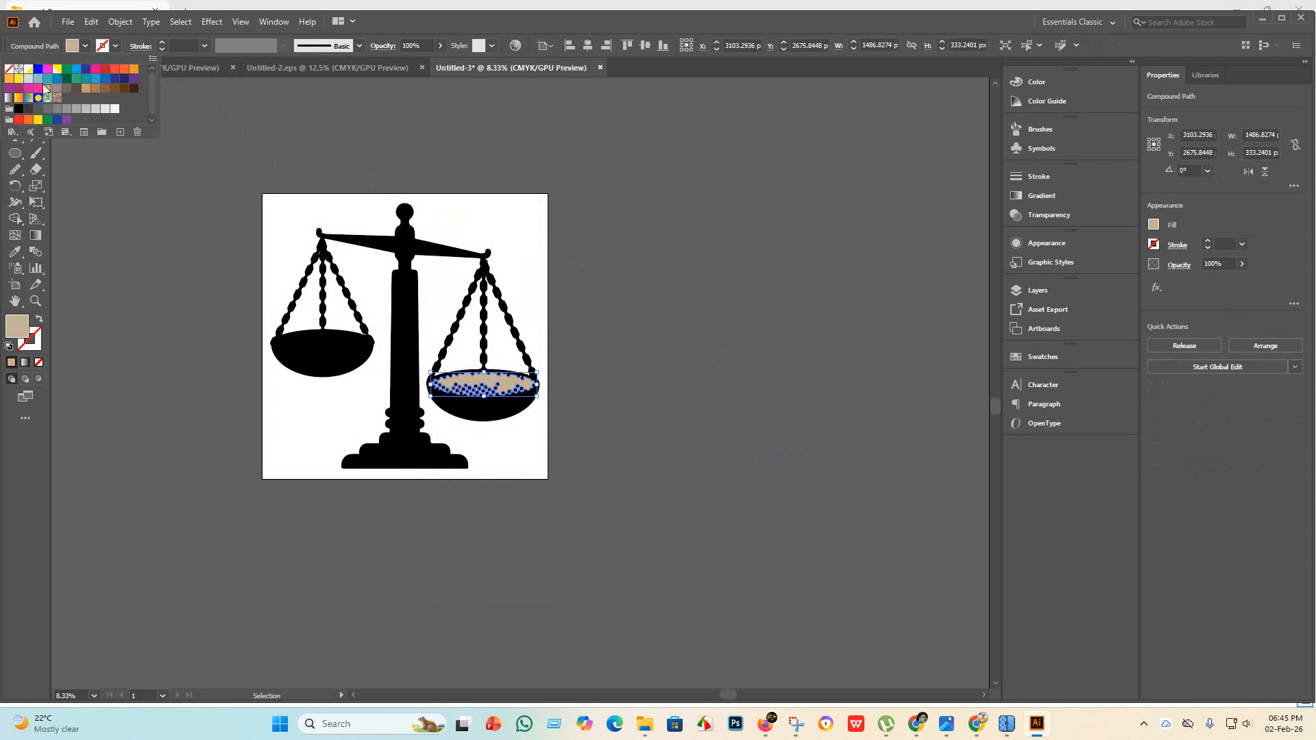
click(56, 89)
click(188, 297)
click(596, 489)
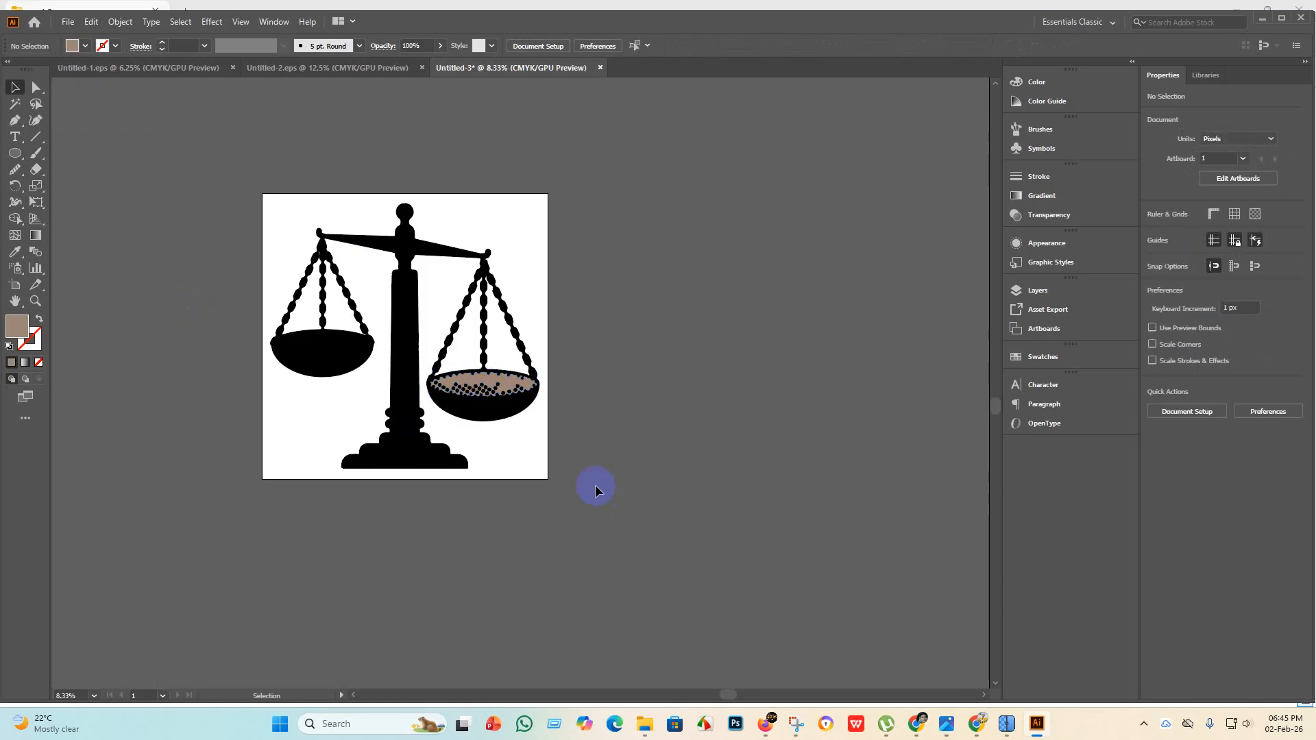
scroll(494, 397, up, 4)
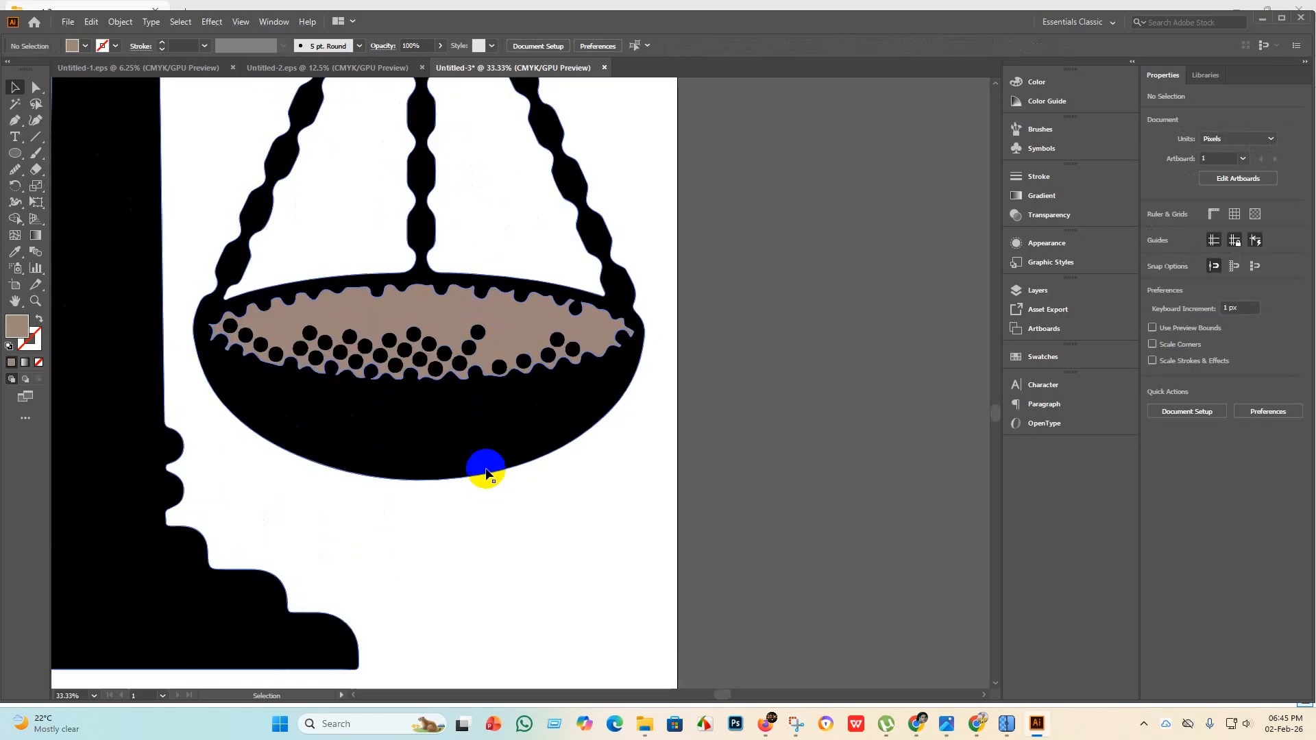
scroll(578, 426, down, 3)
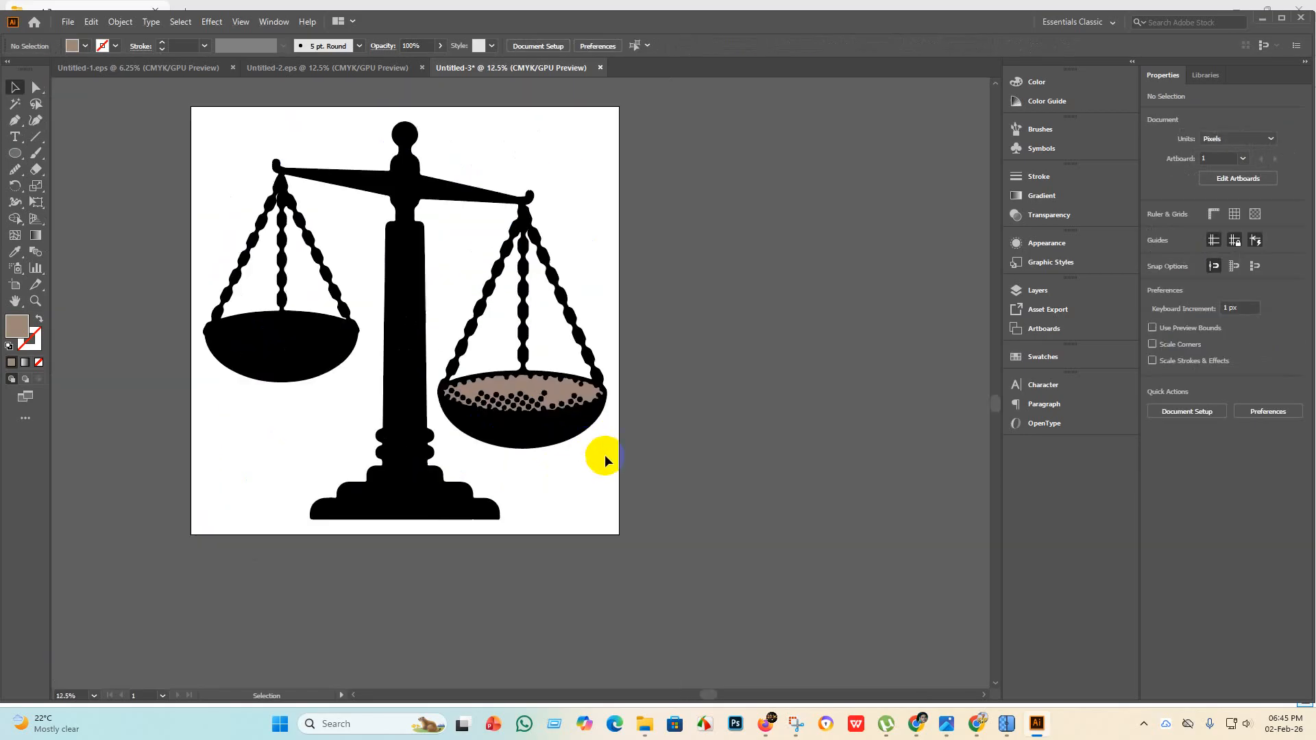
Recolor the dotted pan's interior, comparing beige and brown swatches and settling on the light tan fill.
click(545, 391)
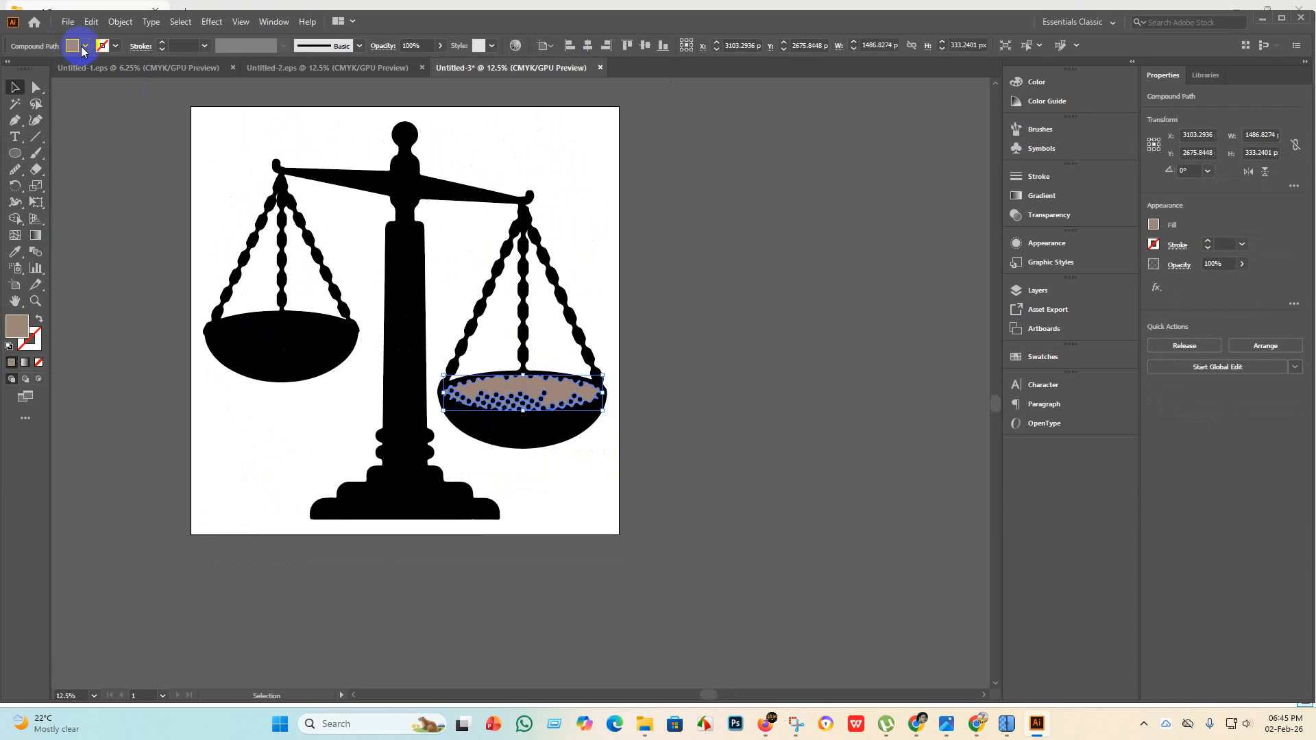
click(84, 46)
click(45, 90)
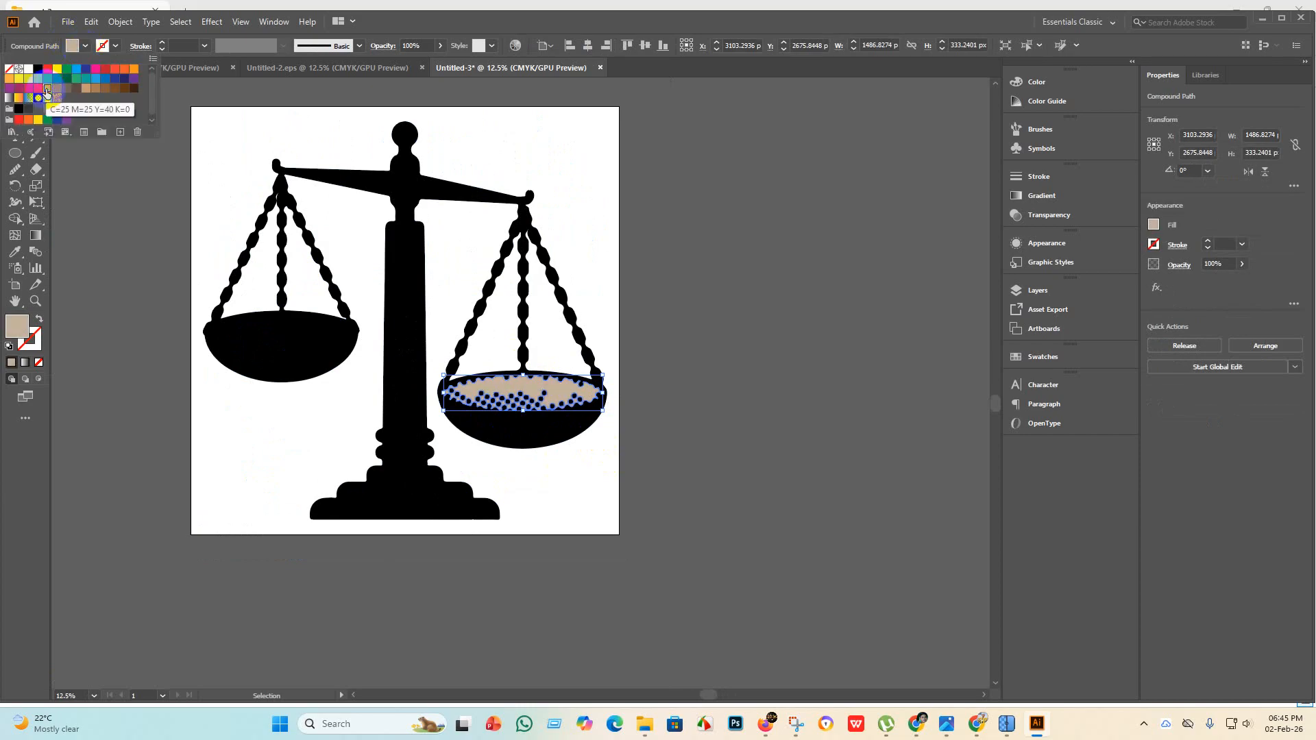
click(86, 89)
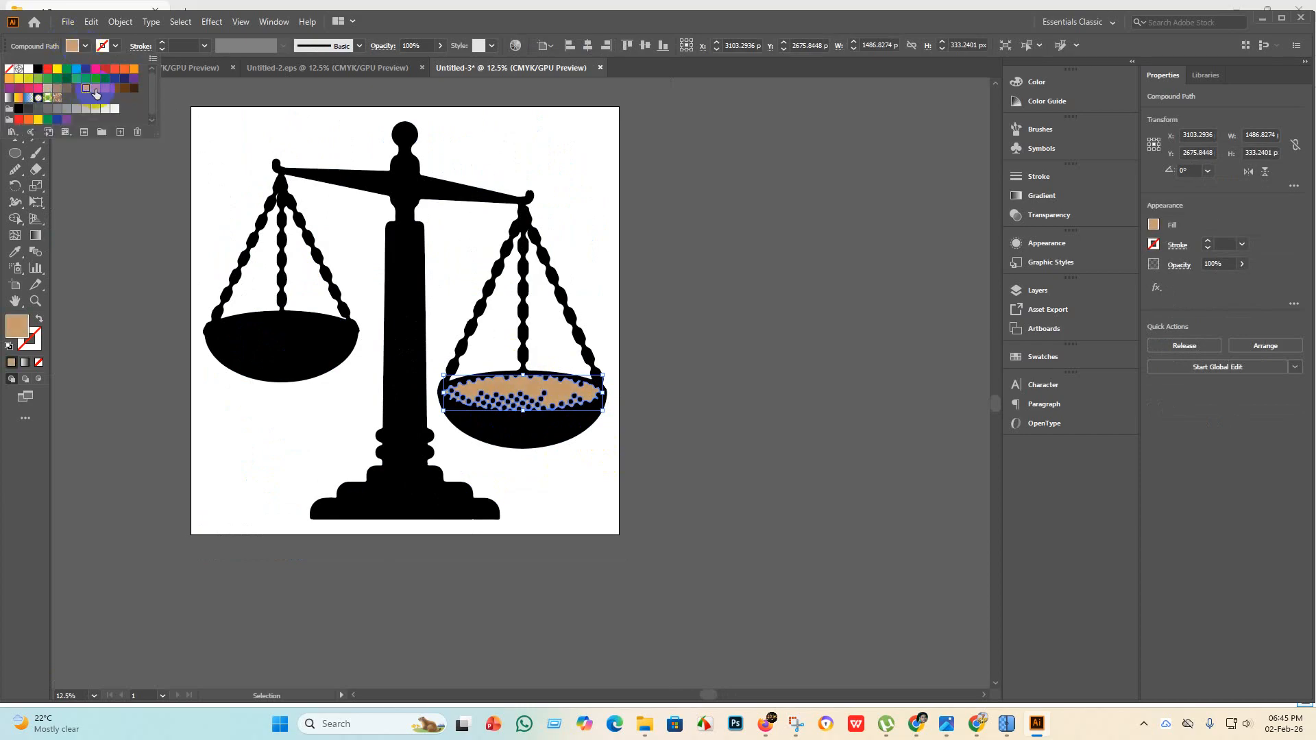
click(96, 89)
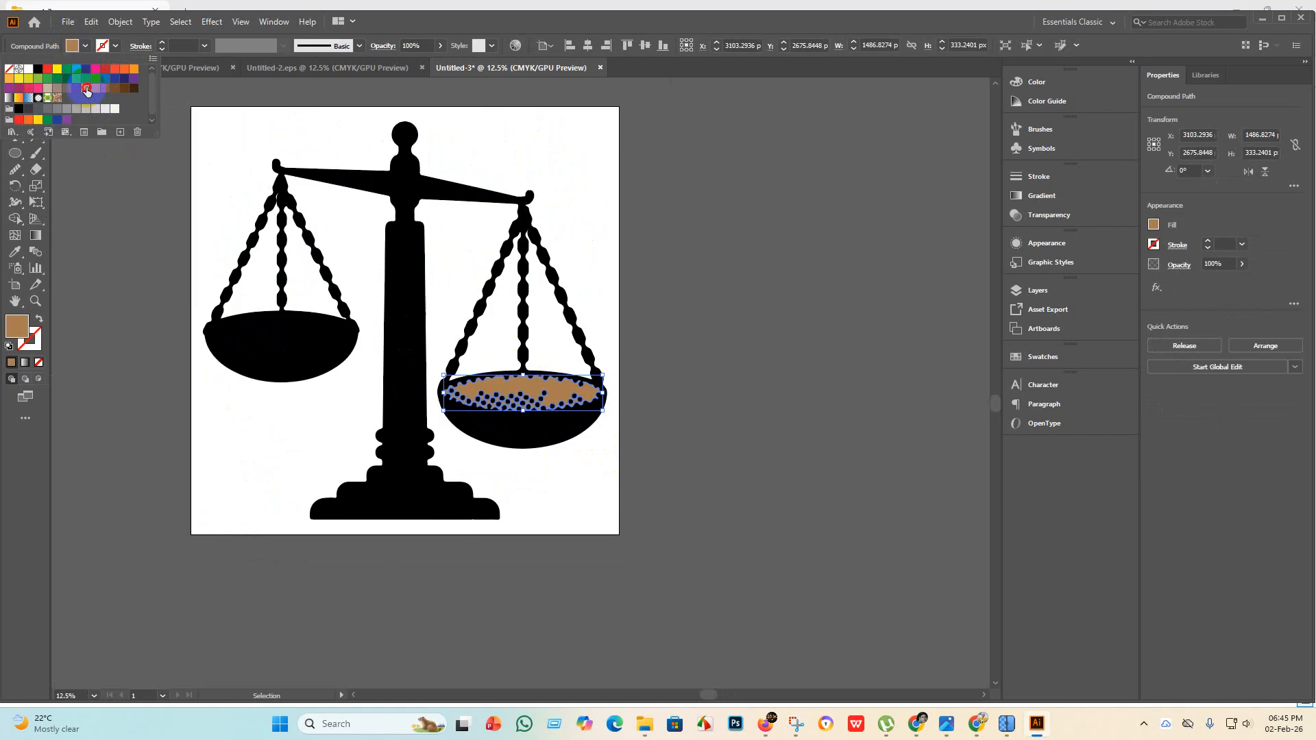
click(86, 90)
click(125, 325)
Select the whole scale artwork and group it, then deselect it.
scroll(632, 542, down, 4)
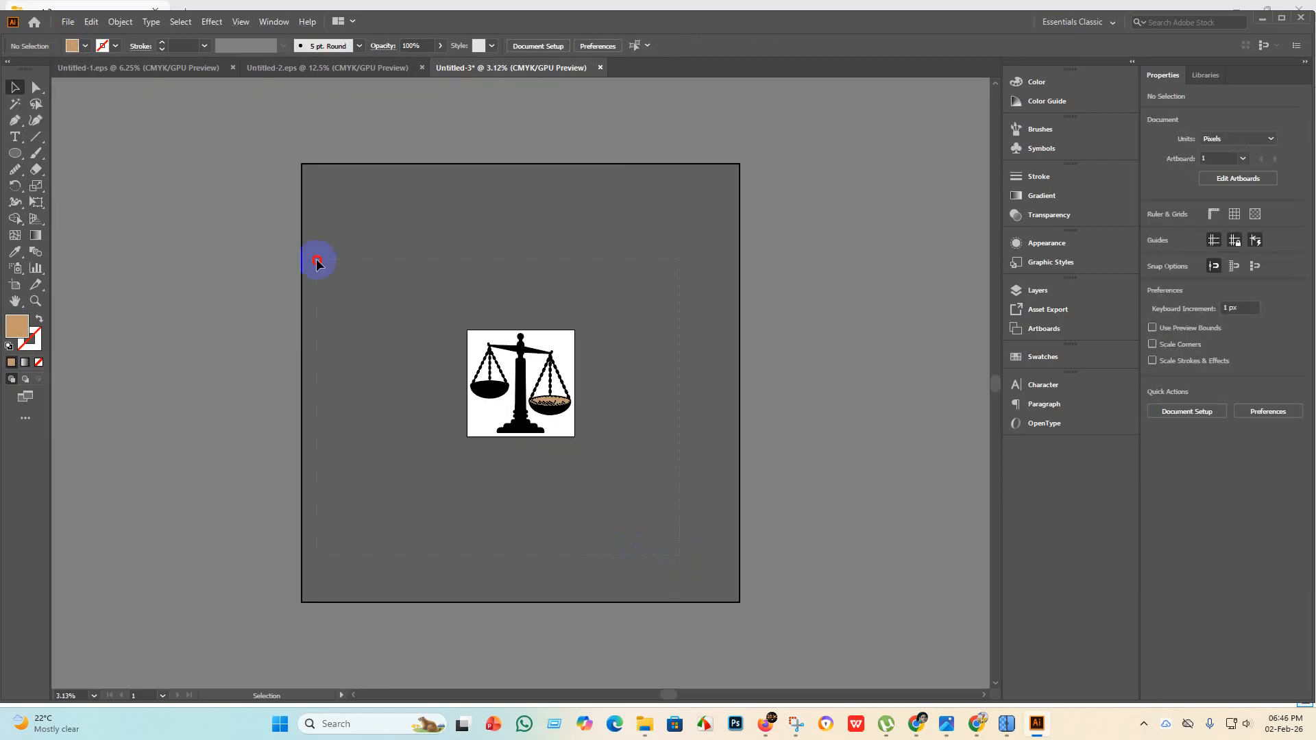
drag(316, 262, 315, 263)
click(647, 523)
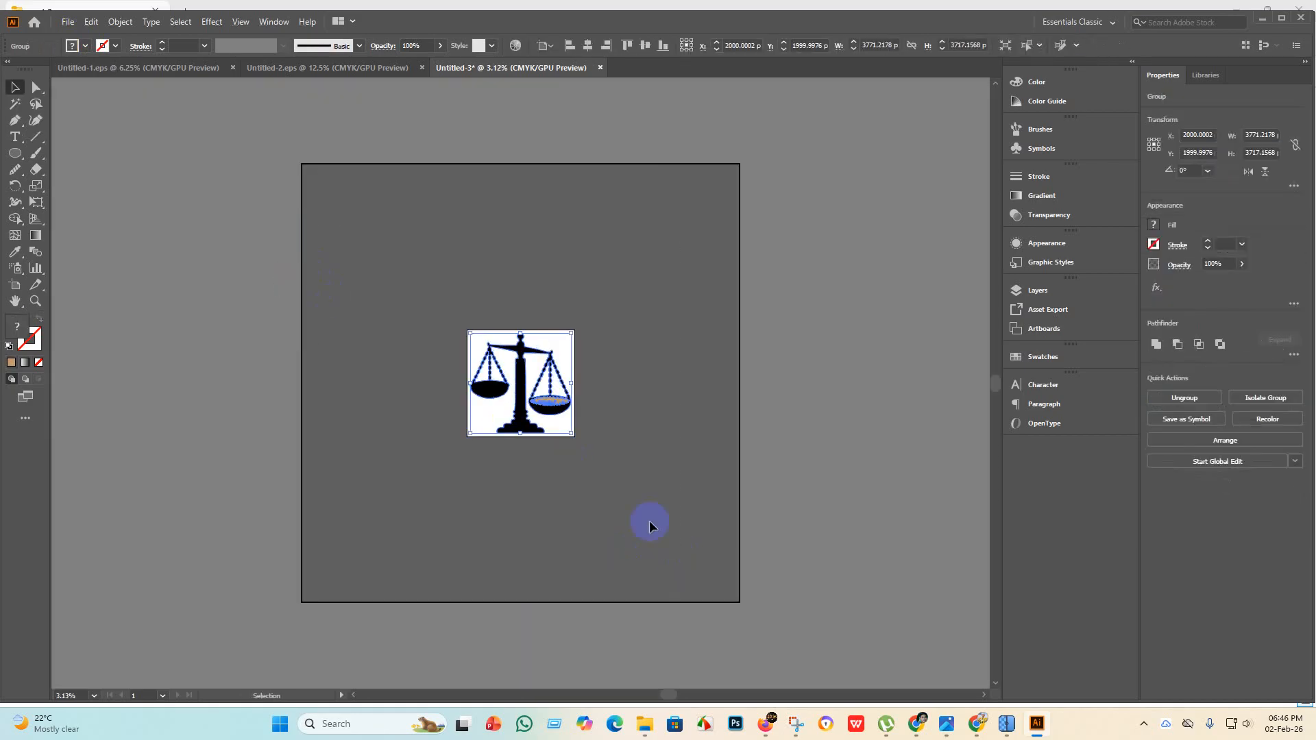
Save the colored scale document as Untitled-3 in the eps 7 folder in Illustrator EPS format, version Illustrator 10 EPS.
click(67, 22)
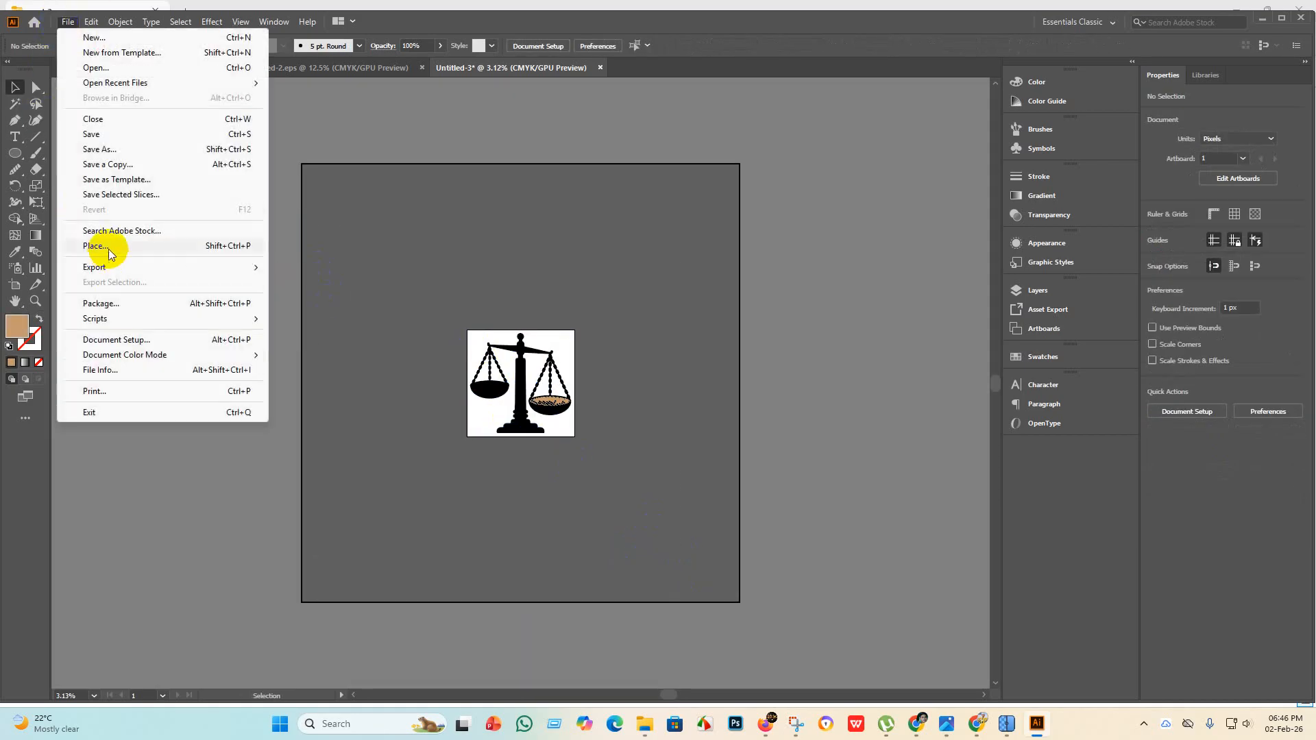
click(104, 134)
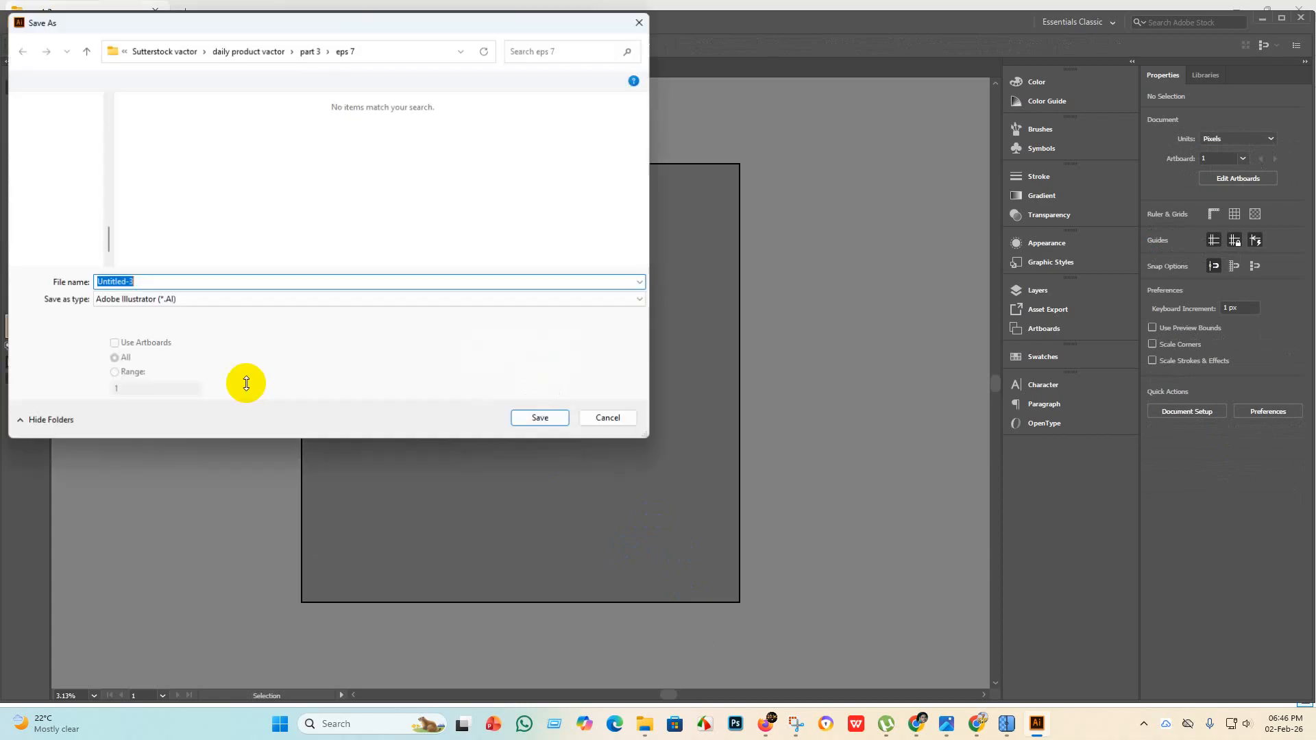
click(253, 301)
click(212, 336)
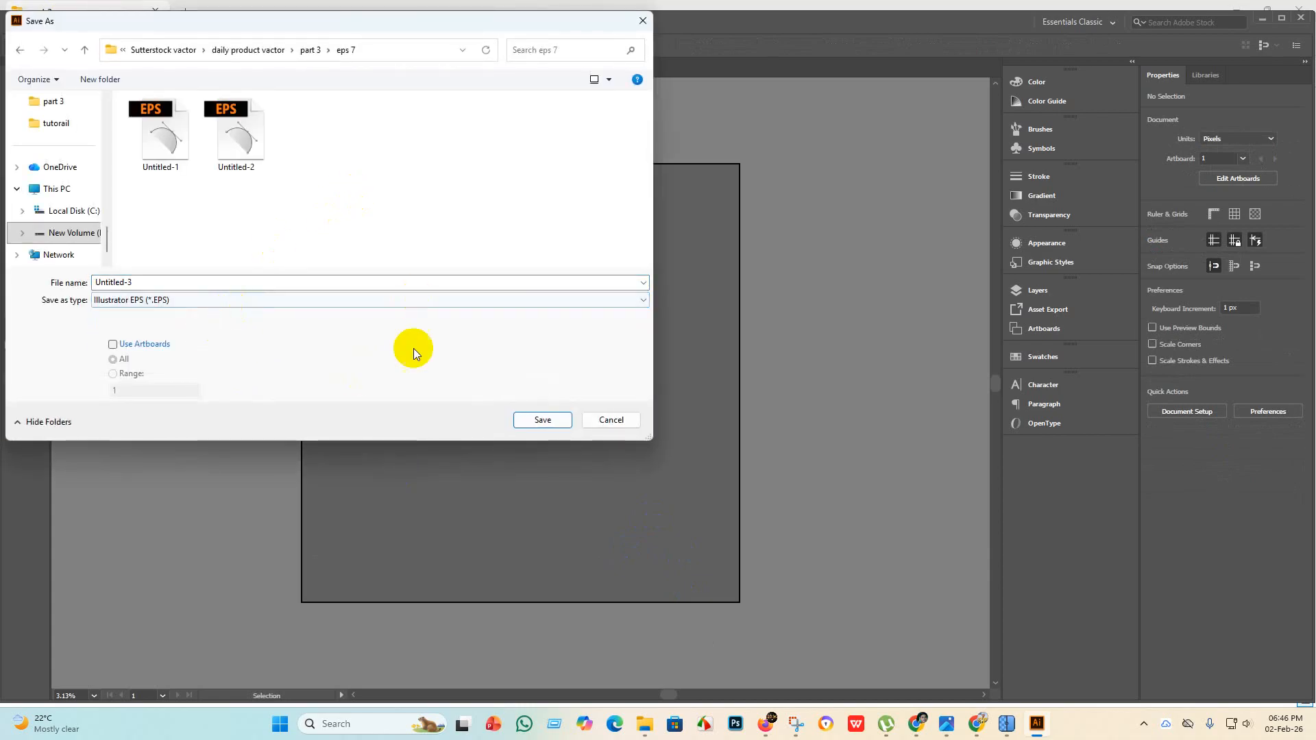
click(566, 419)
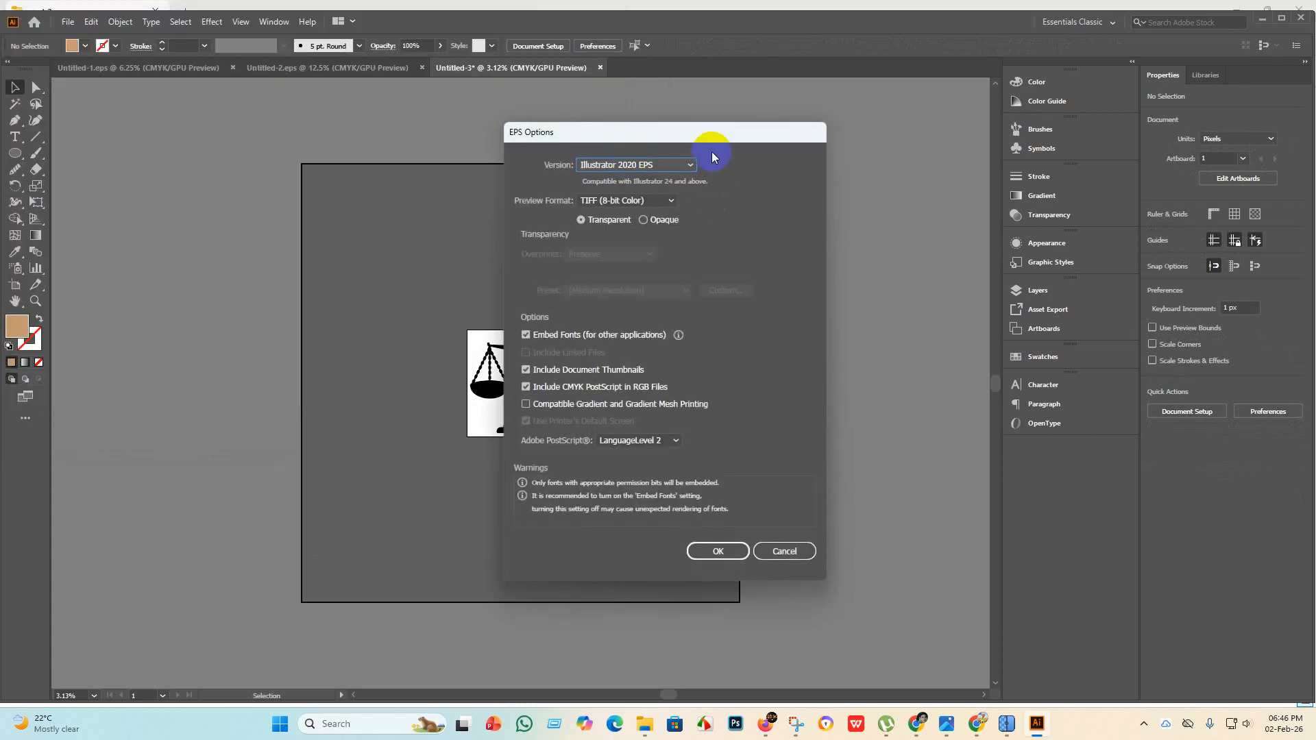
click(679, 165)
click(605, 334)
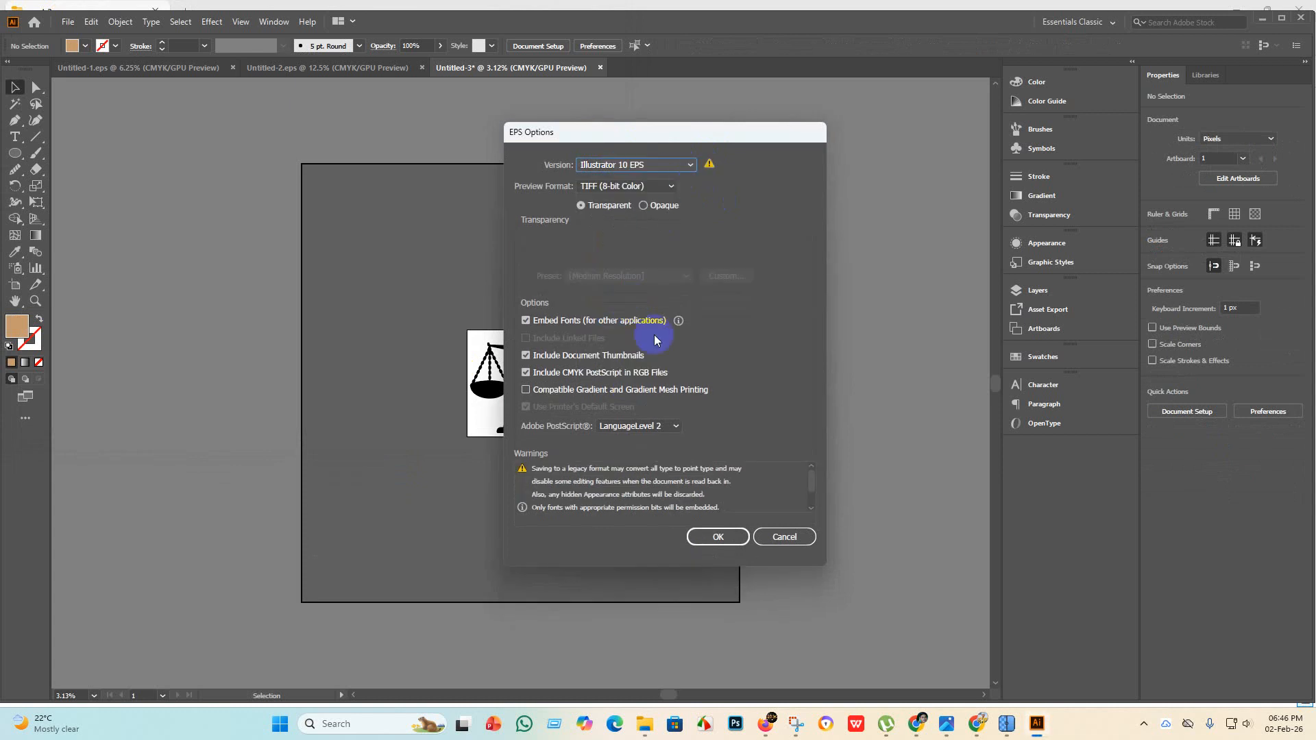
click(716, 536)
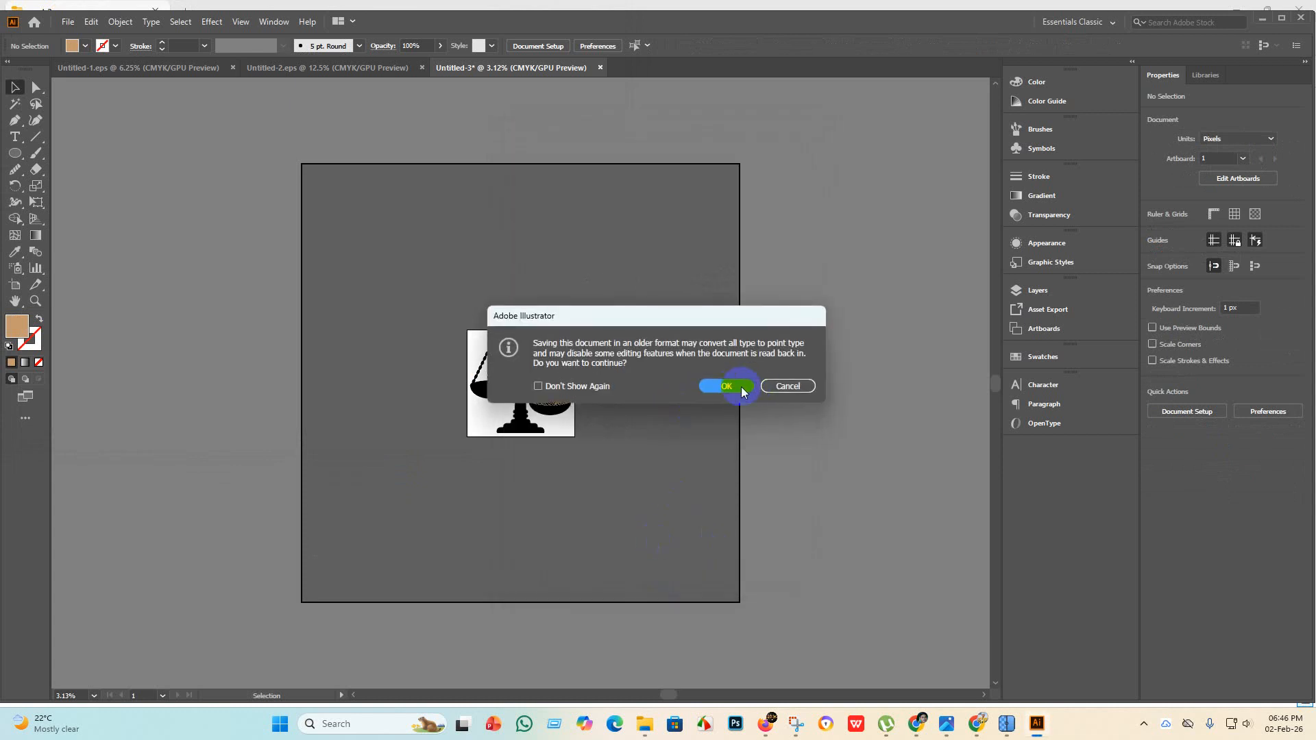
click(717, 384)
click(41, 723)
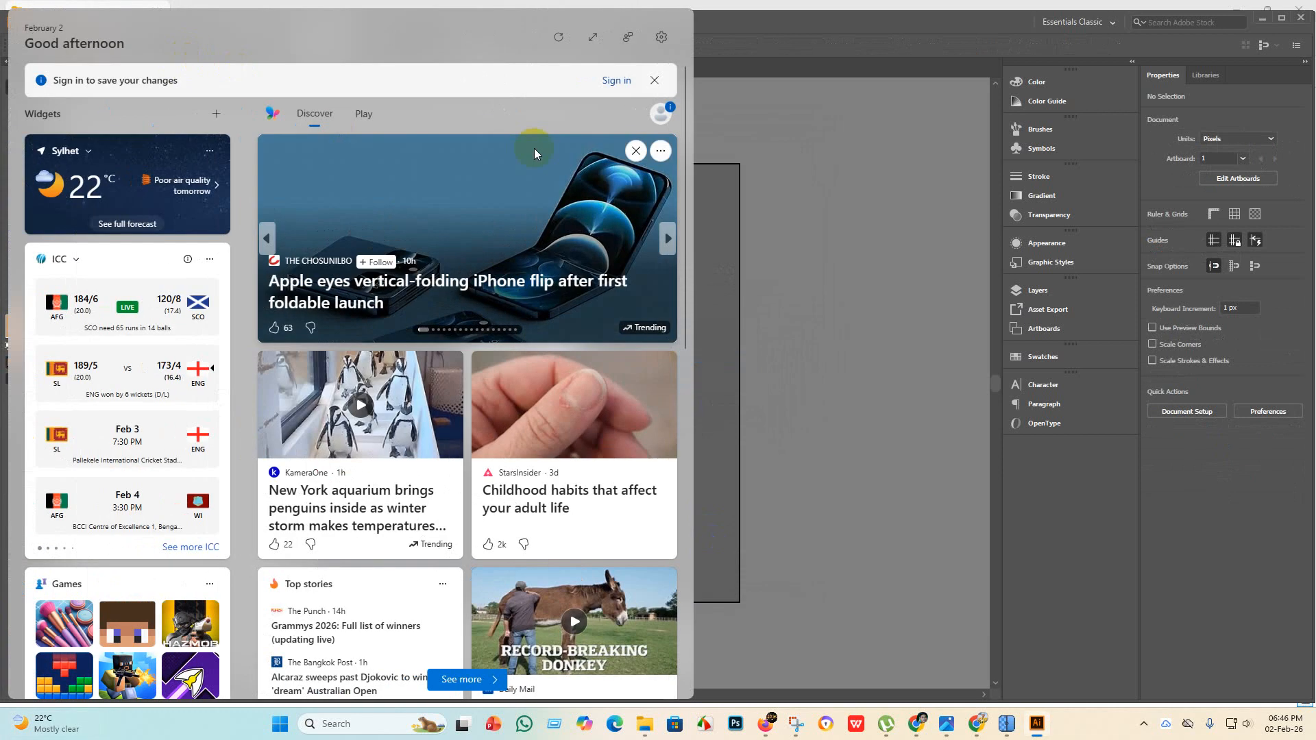
click(87, 6)
Export the scale artwork as JPEG Untitled-3 to the eps 7 folder, using artboards and the RGB color model.
click(69, 21)
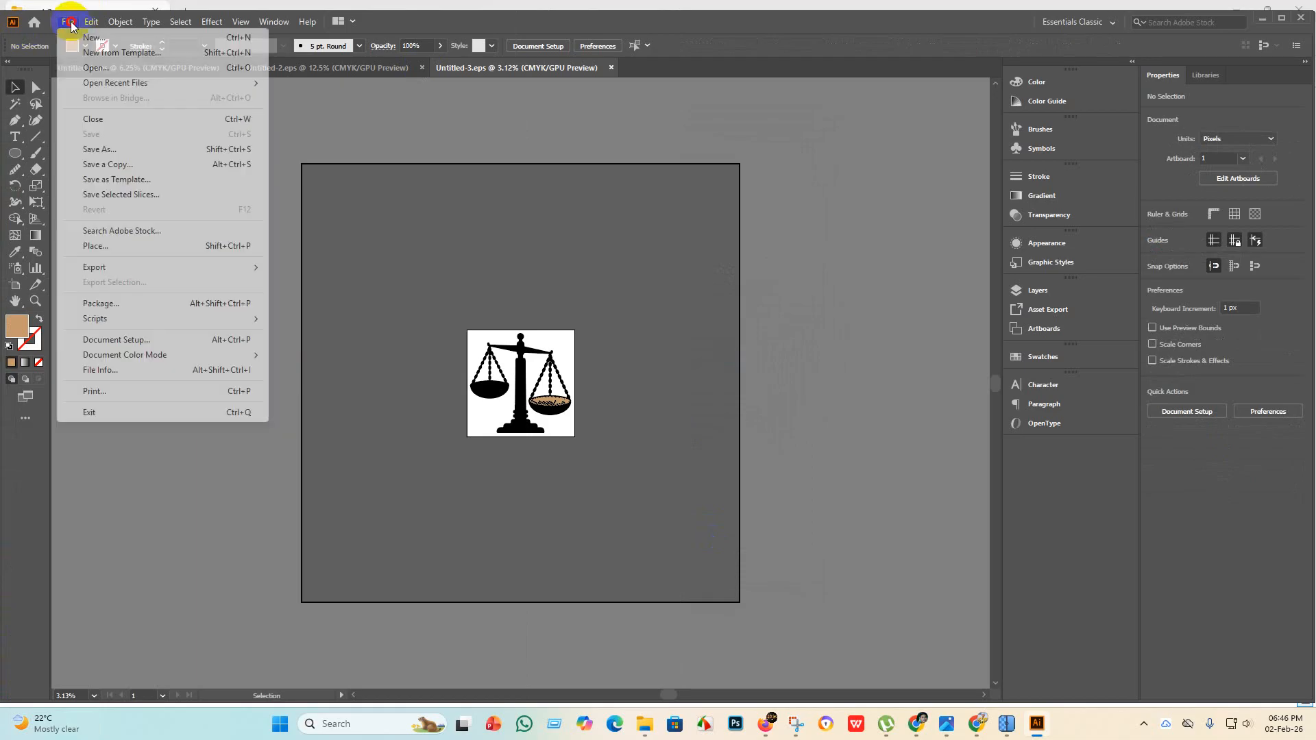
mouse_move(172, 269)
click(320, 291)
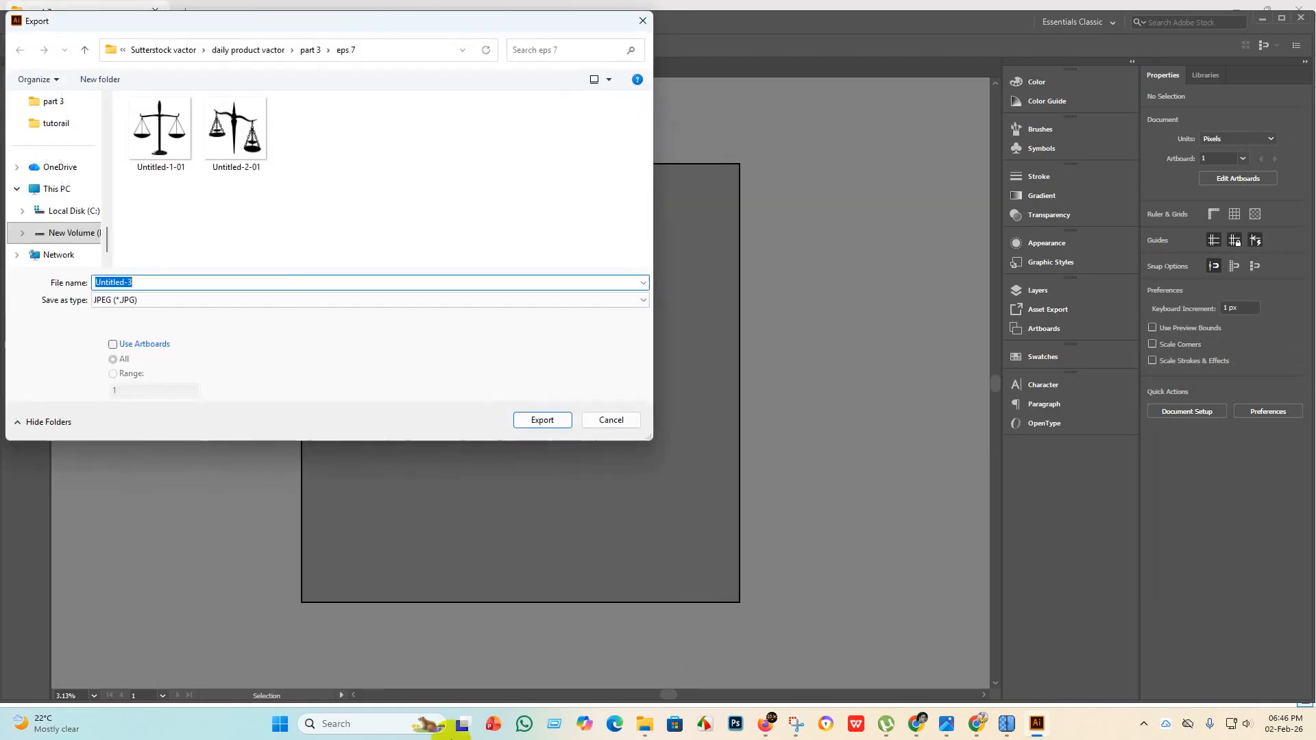
click(114, 346)
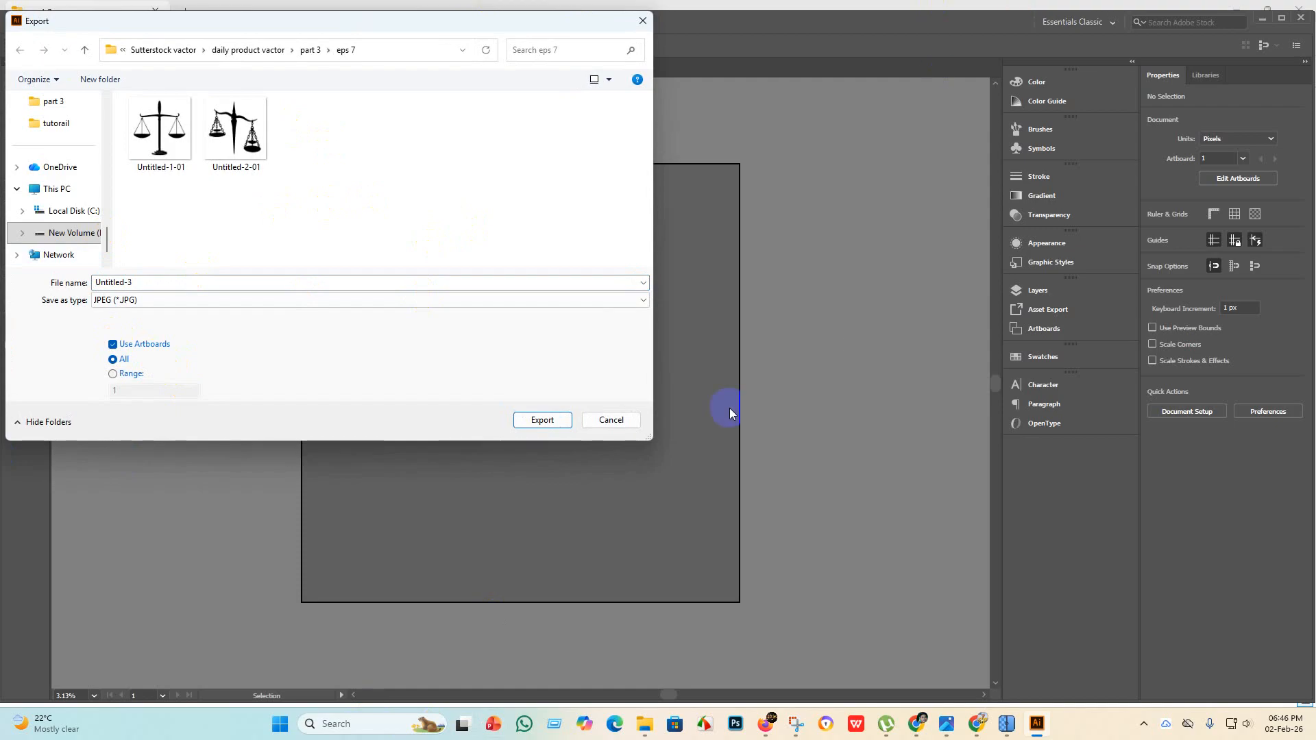
click(192, 230)
click(548, 420)
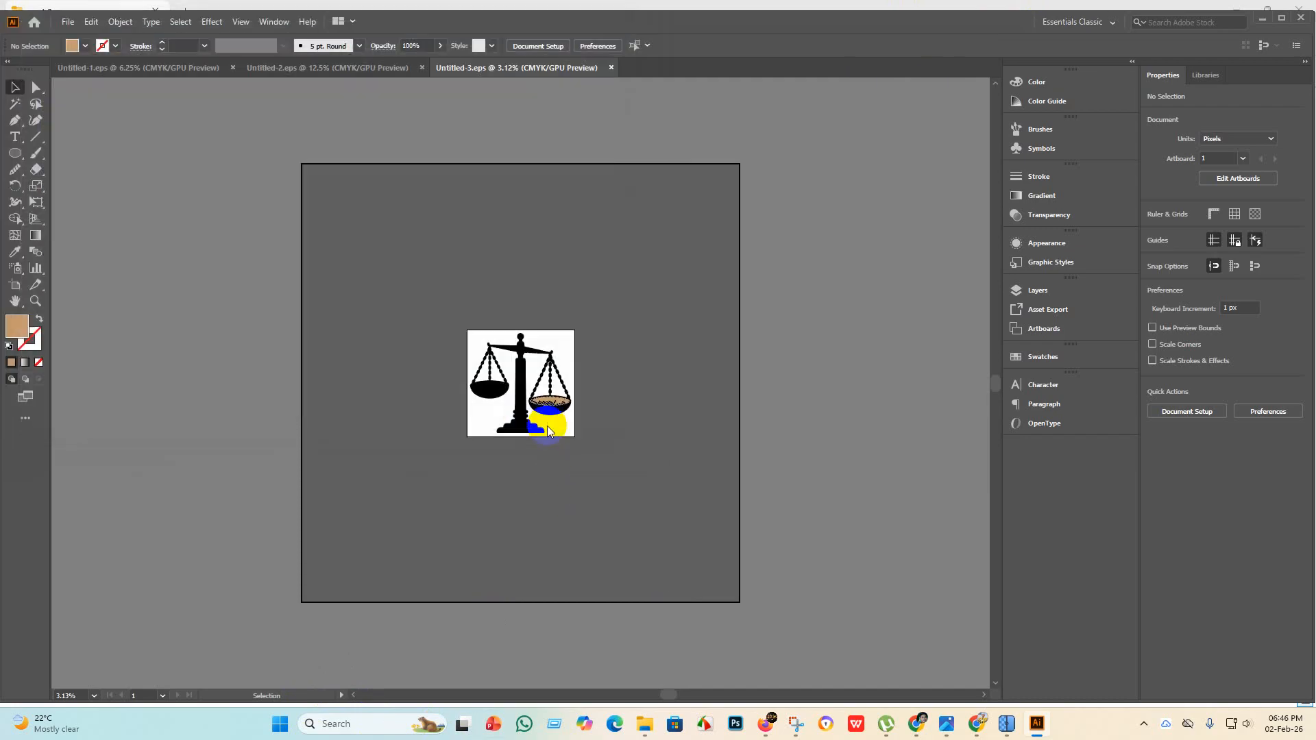
click(635, 339)
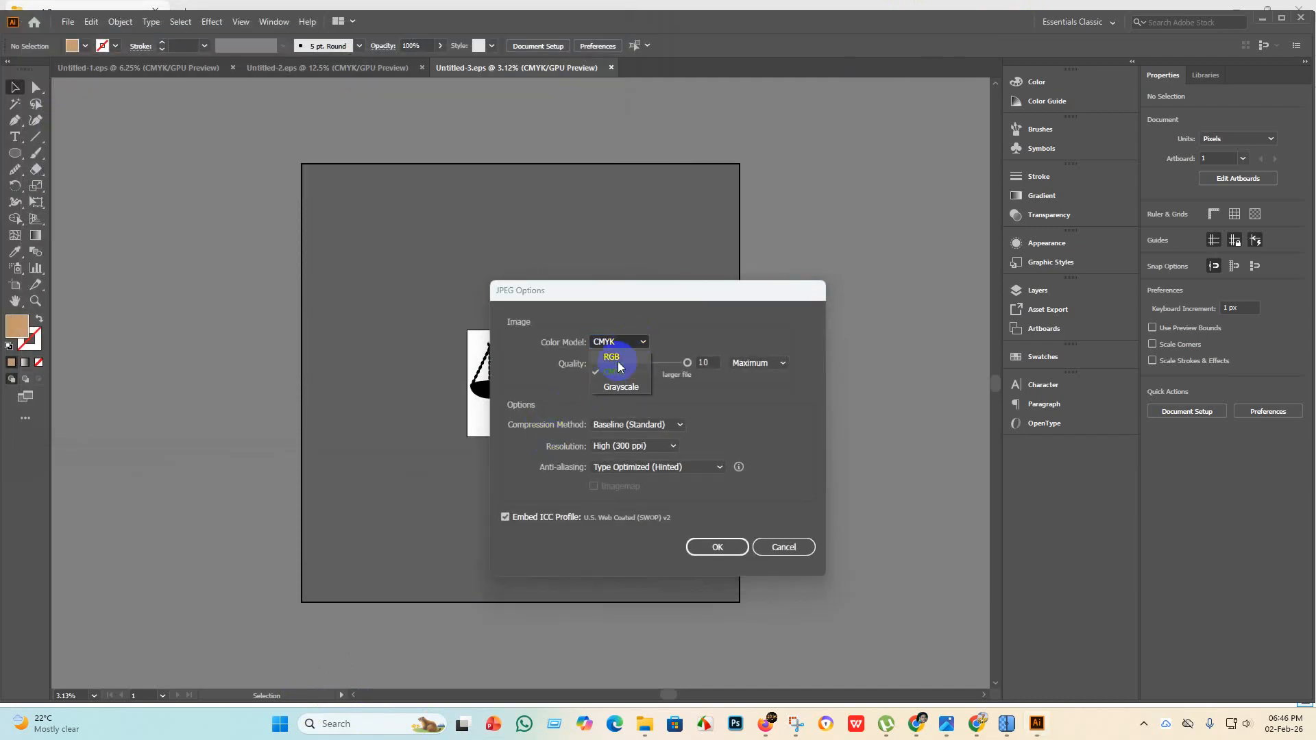
click(621, 354)
click(732, 548)
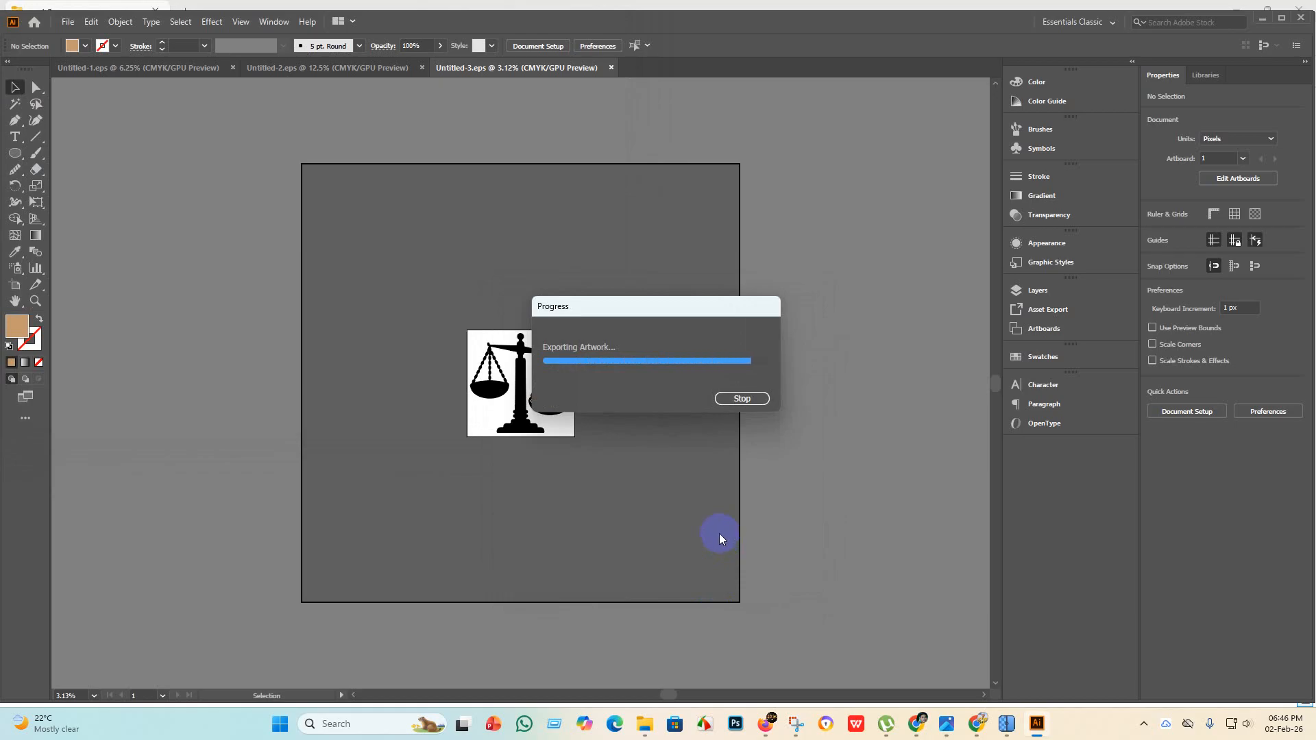
Create a new blank document with the preset settings.
click(68, 22)
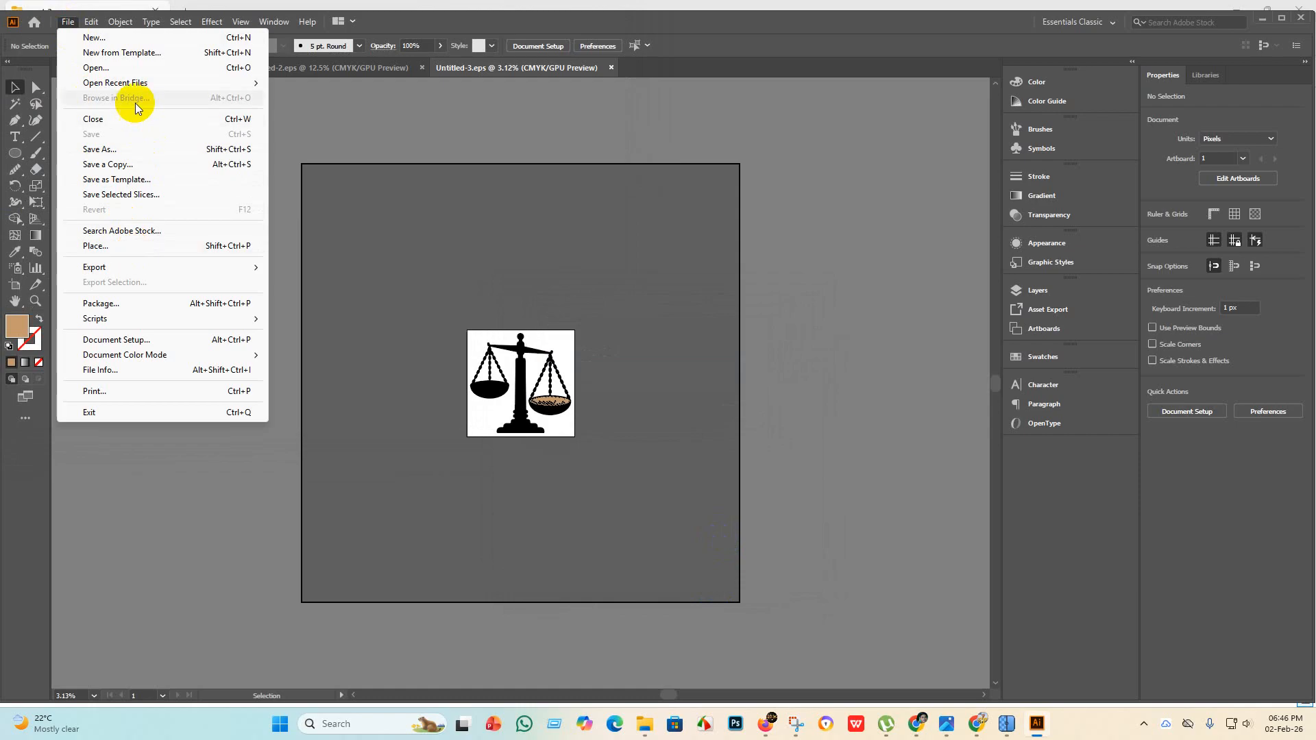
click(86, 37)
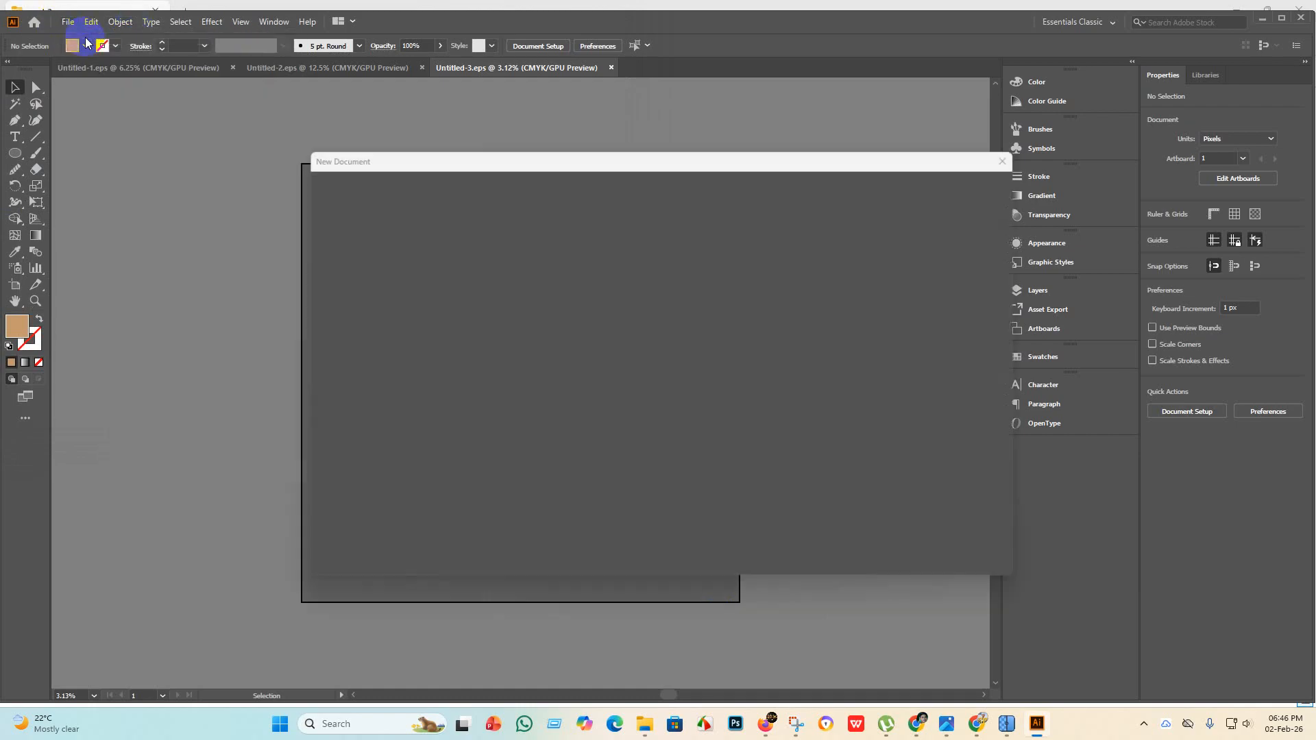
click(943, 561)
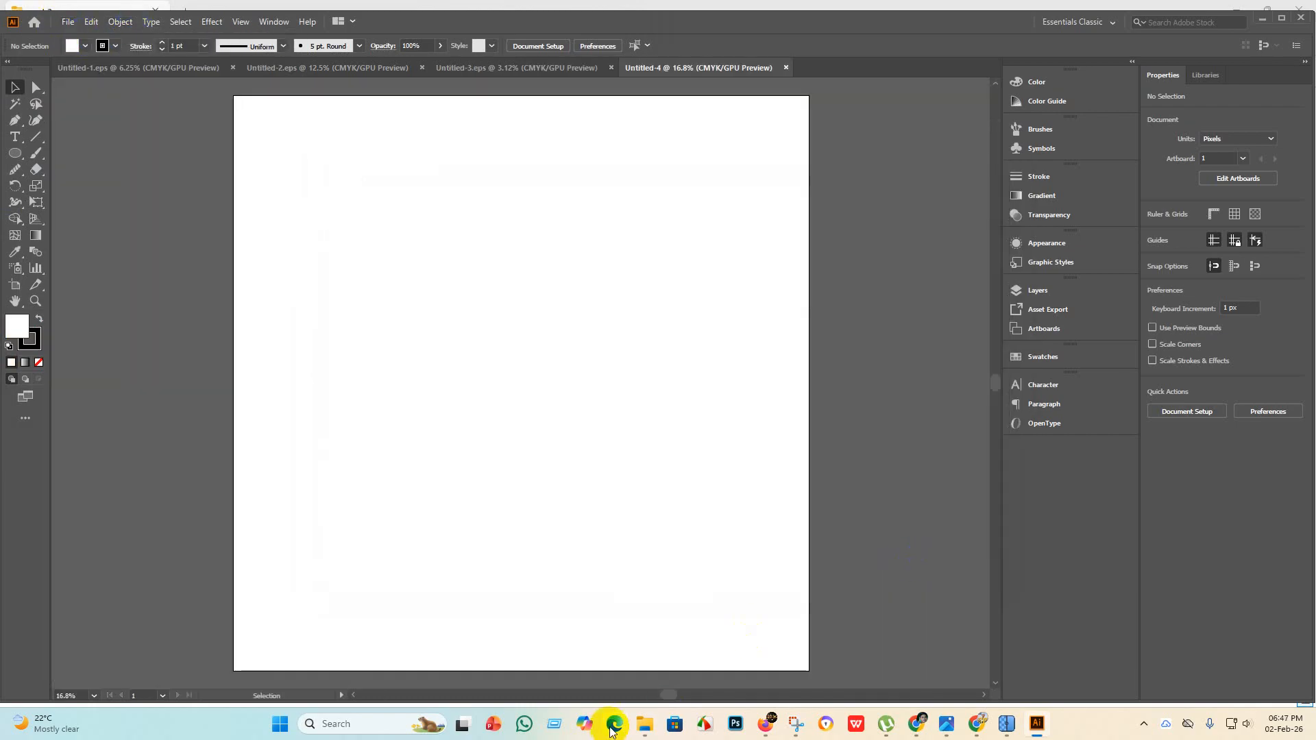
Place the sketched tilted chain scale image from the part 3 folder and enlarge it to about 2826 px square.
click(642, 725)
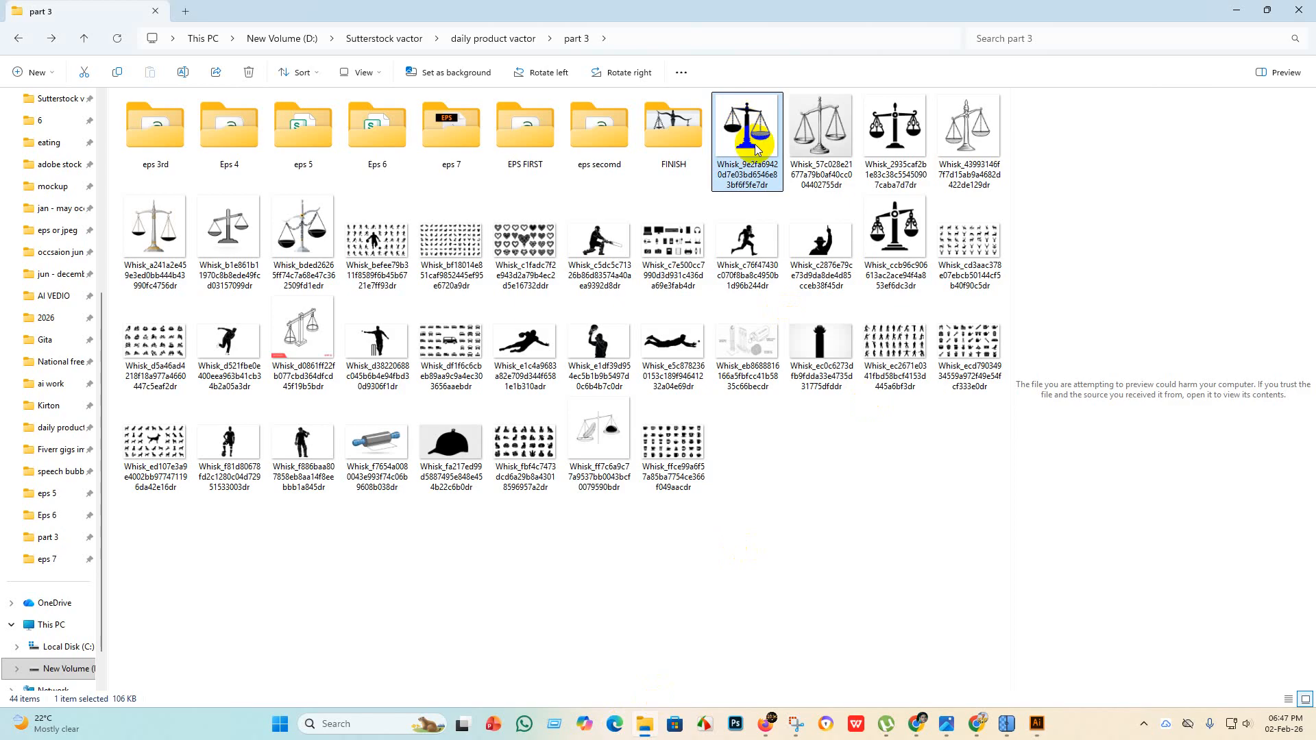
drag(749, 130, 478, 331)
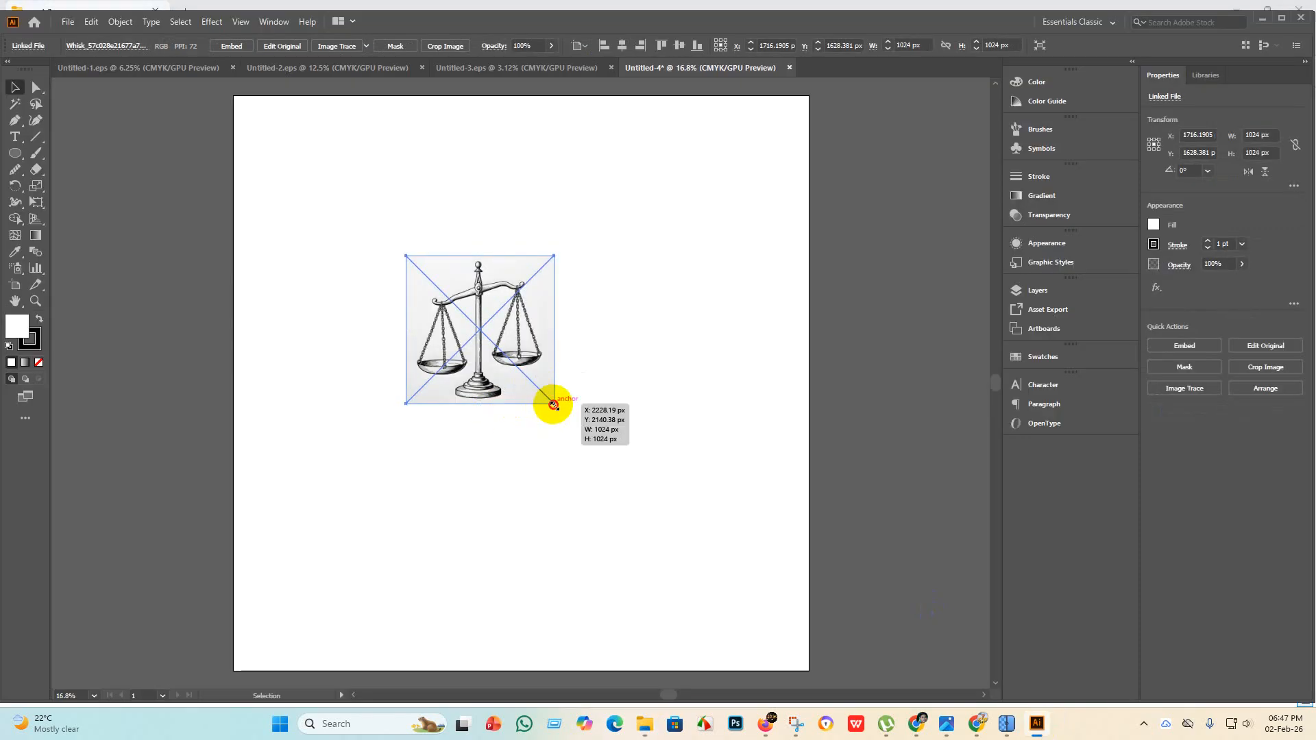
drag(553, 404, 812, 504)
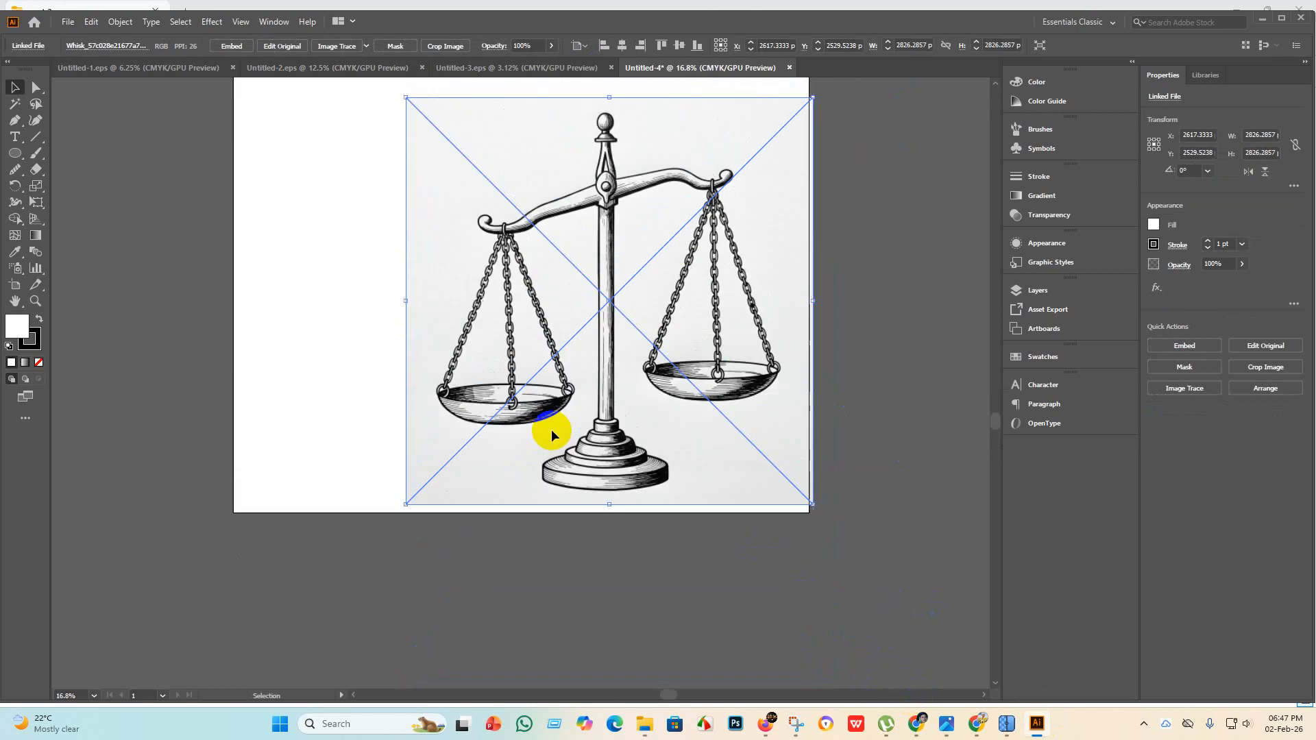
scroll(551, 431, up, 3)
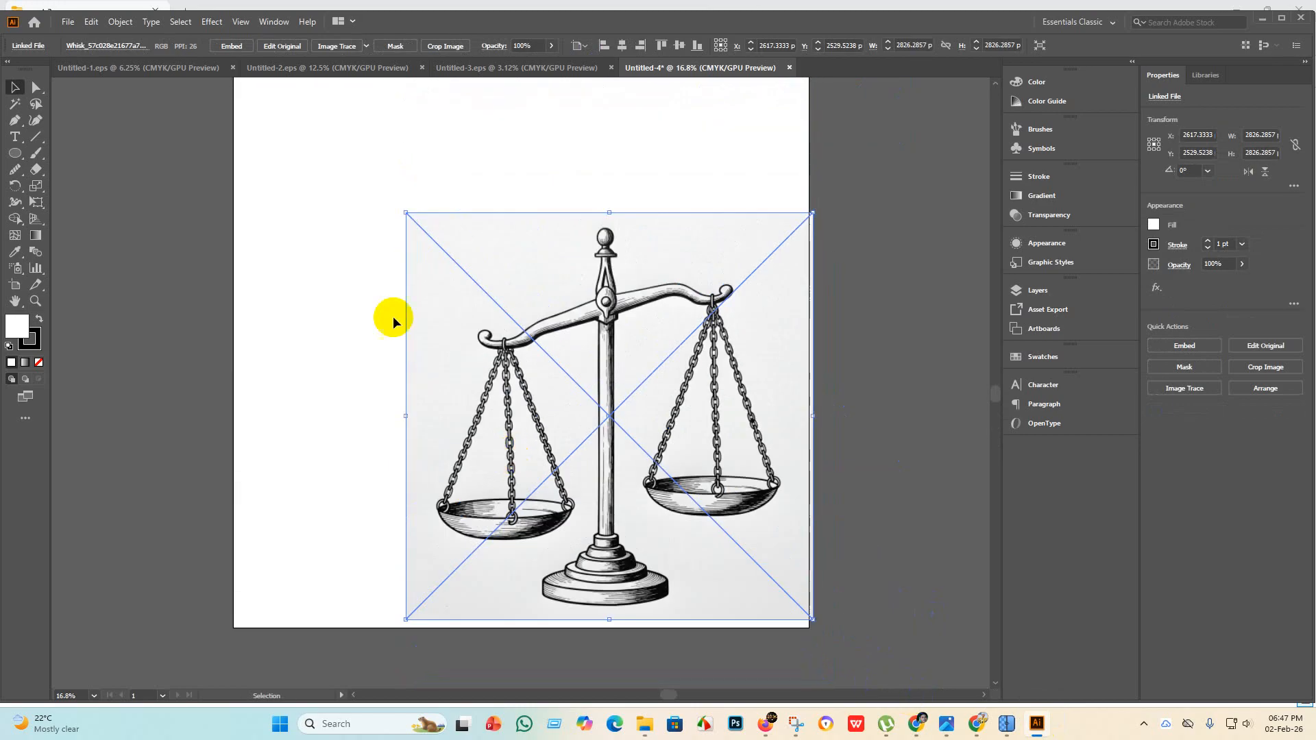
Embed the placed scale image and convert it to expanded vector paths with the Silhouettes trace preset.
click(231, 46)
click(374, 46)
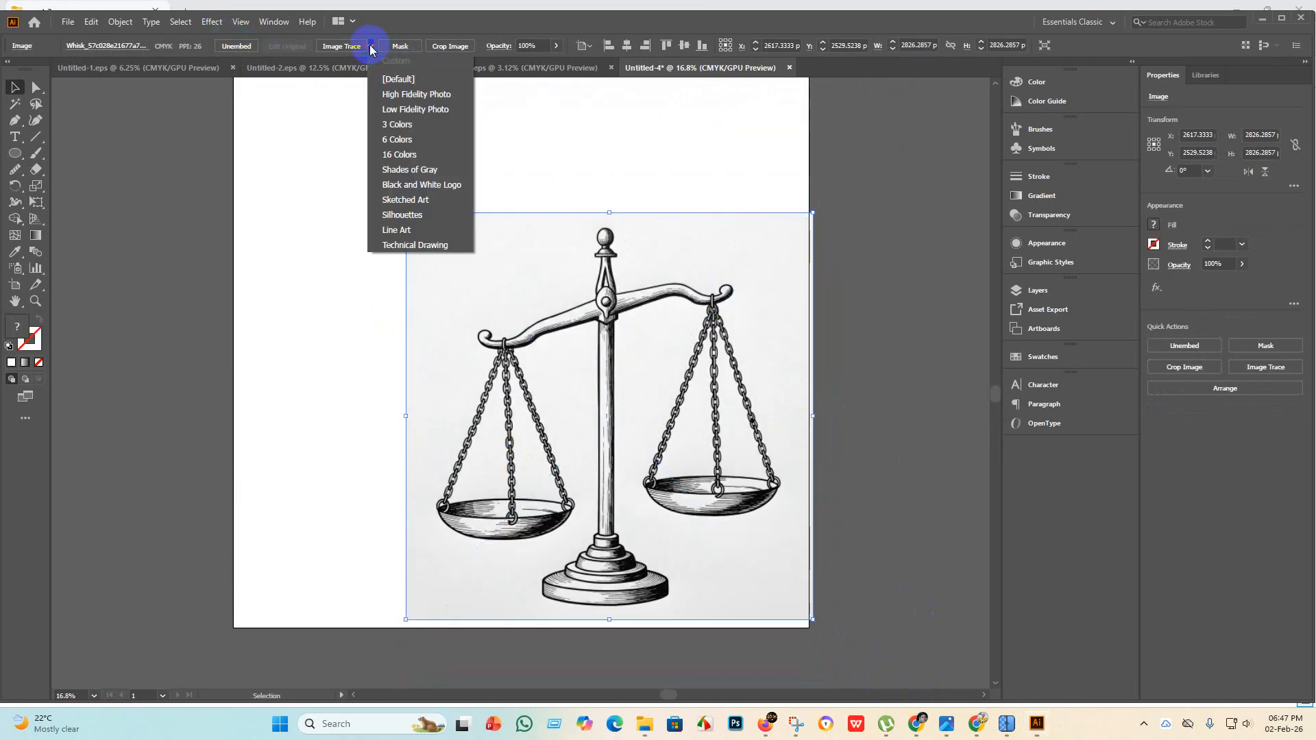
click(411, 220)
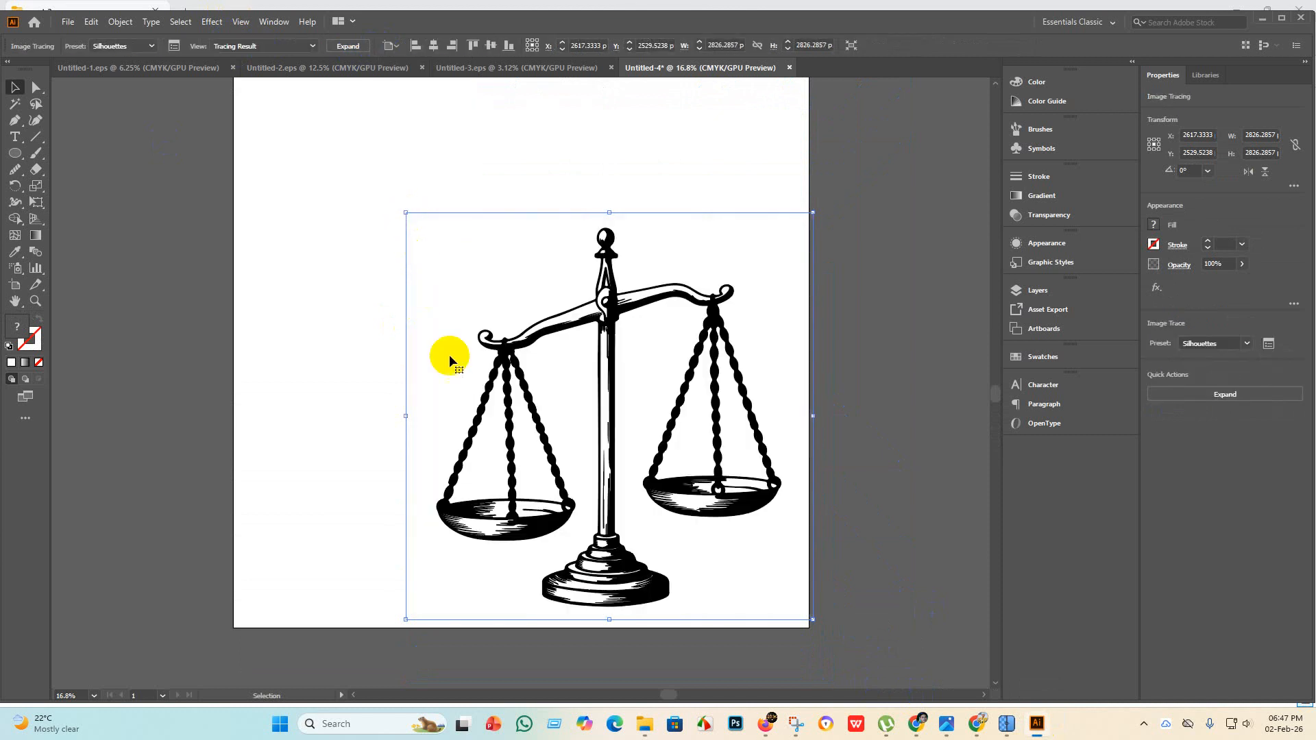
scroll(603, 479, up, 1)
click(348, 46)
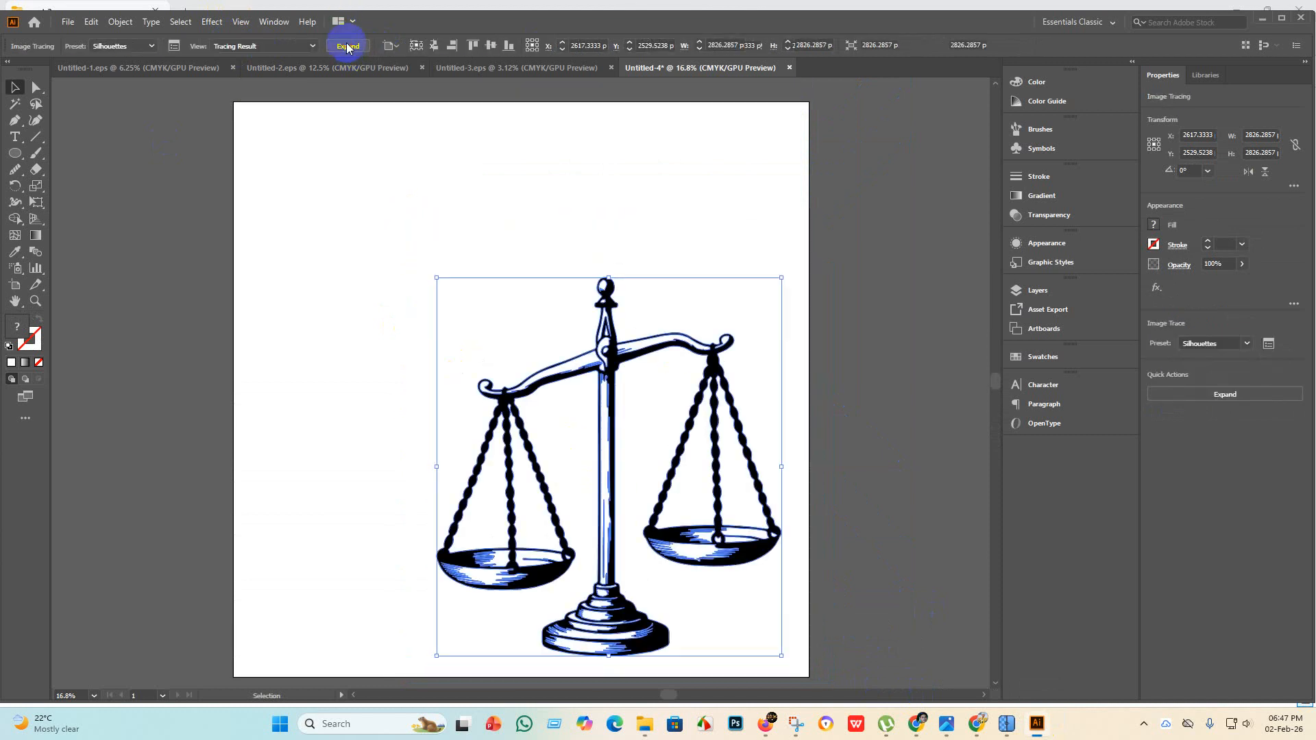
Move the expanded scale artwork near the middle of the artboard and deselect it.
mouse_move(582, 345)
mouse_down()
mouse_move(504, 253)
mouse_move(521, 270)
mouse_up()
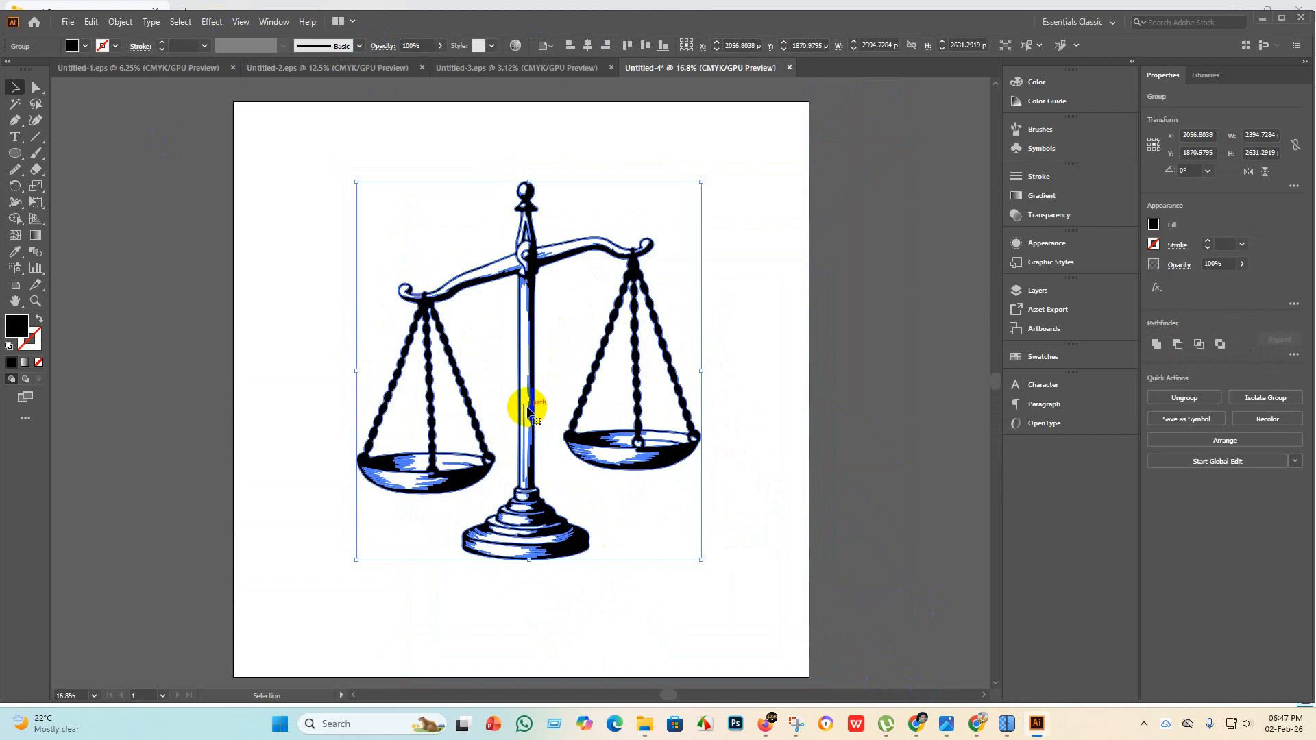
drag(523, 405, 520, 401)
click(806, 629)
Select the scale and merge the white gaps in its finial, beam, post and base into solid black with Shape Builder.
drag(807, 629, 381, 191)
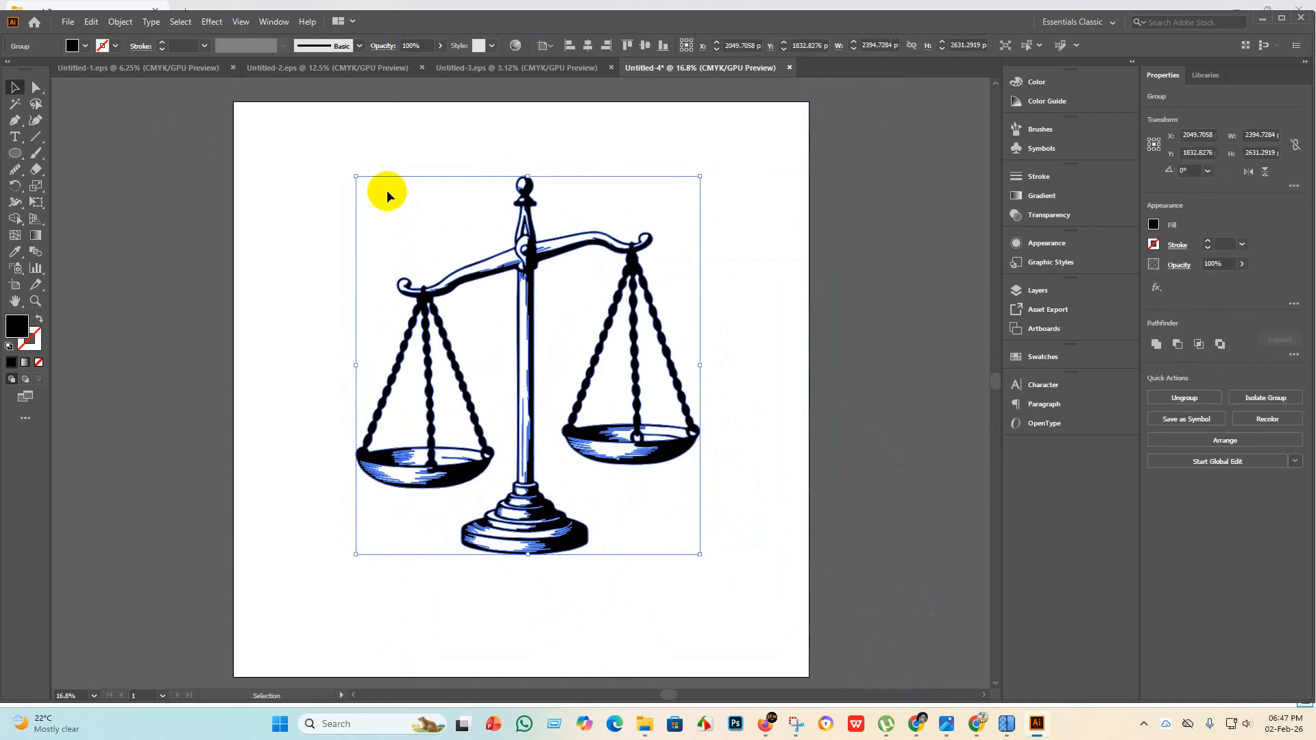
click(14, 218)
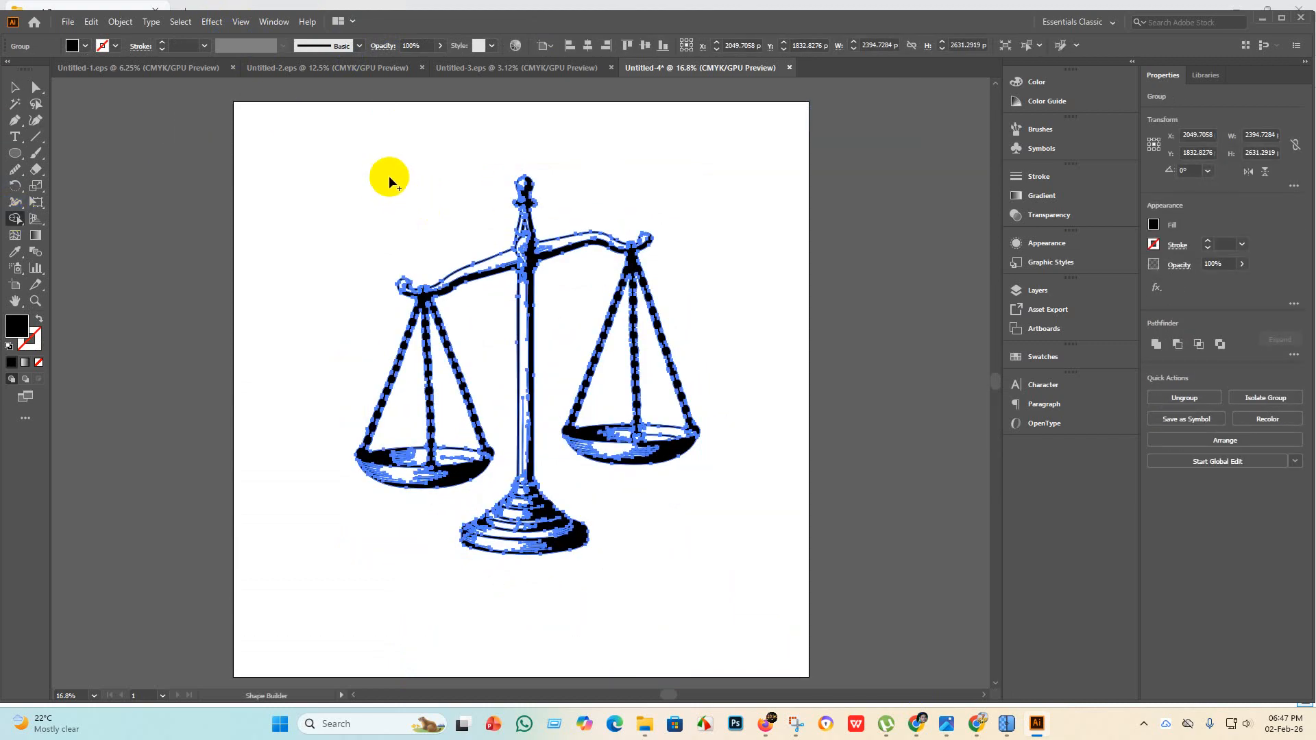
drag(415, 170, 549, 268)
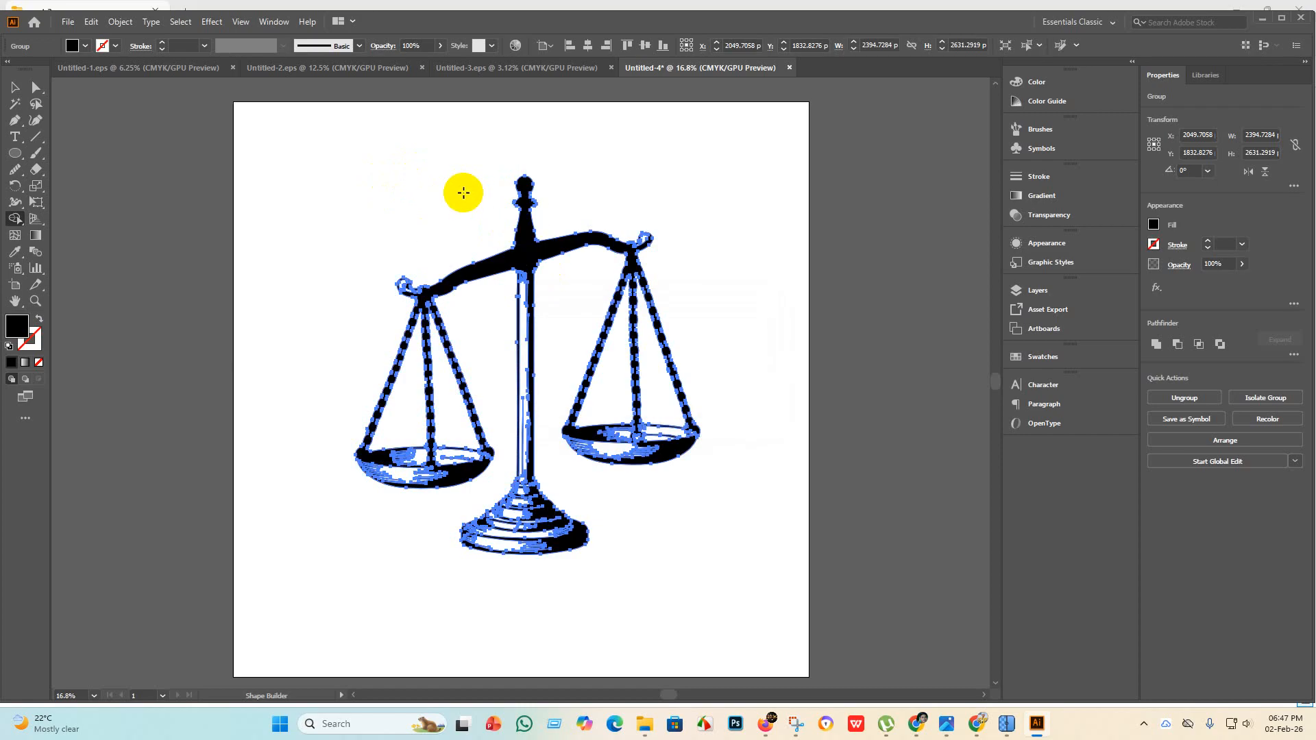
mouse_move(507, 309)
mouse_down()
mouse_move(536, 343)
mouse_move(523, 446)
mouse_up()
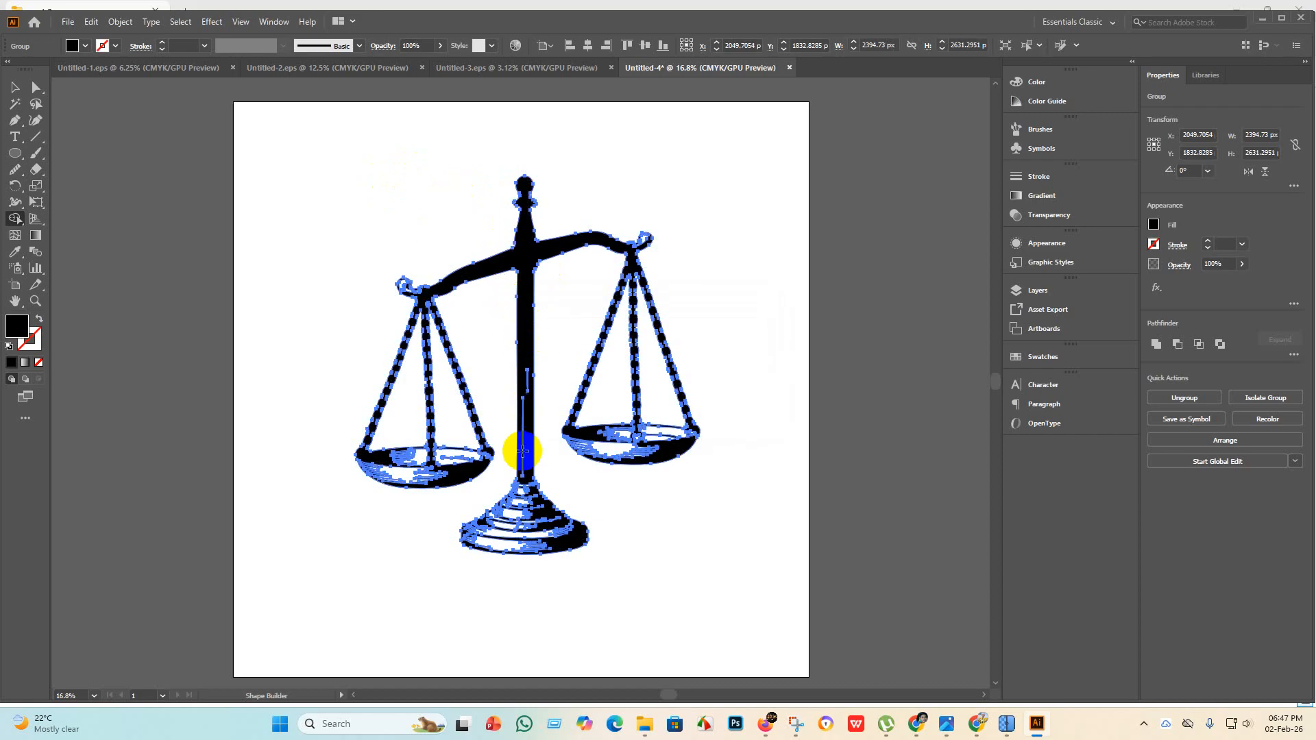
drag(526, 383, 547, 408)
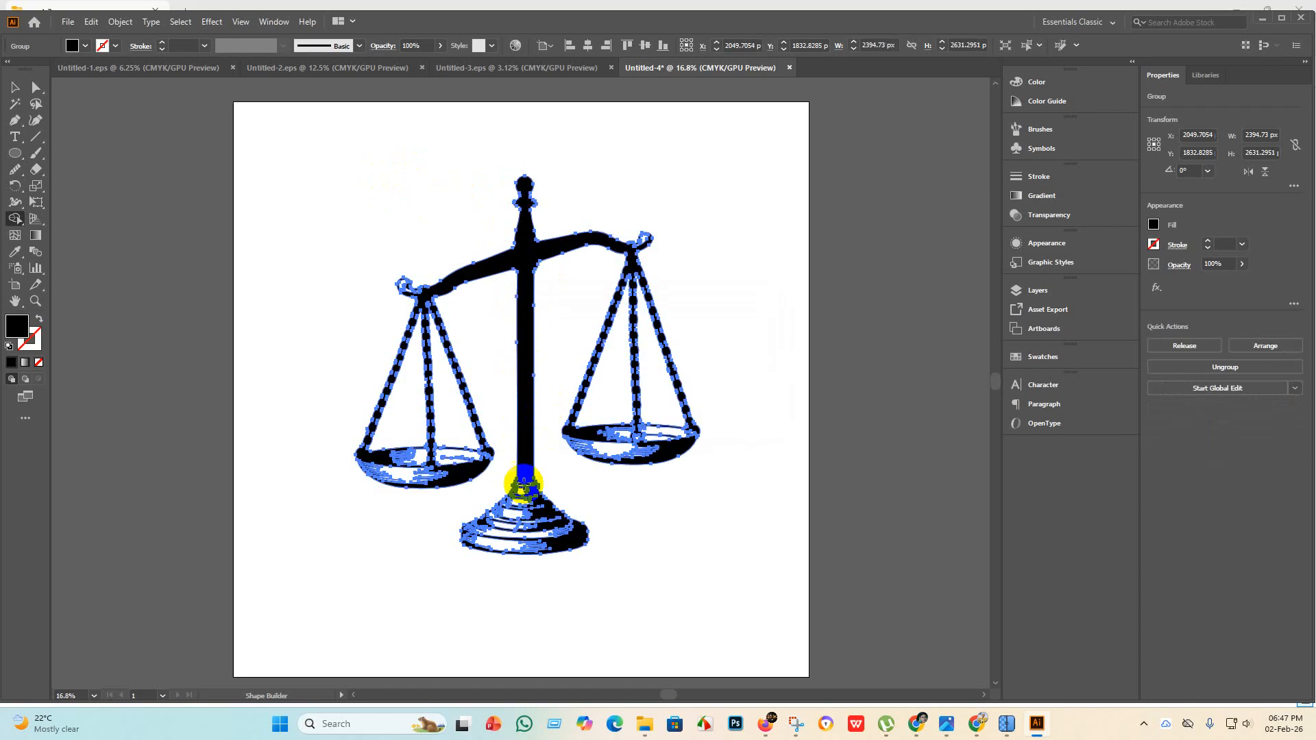
mouse_move(525, 483)
mouse_down()
mouse_move(526, 560)
mouse_move(558, 564)
mouse_move(573, 549)
mouse_up()
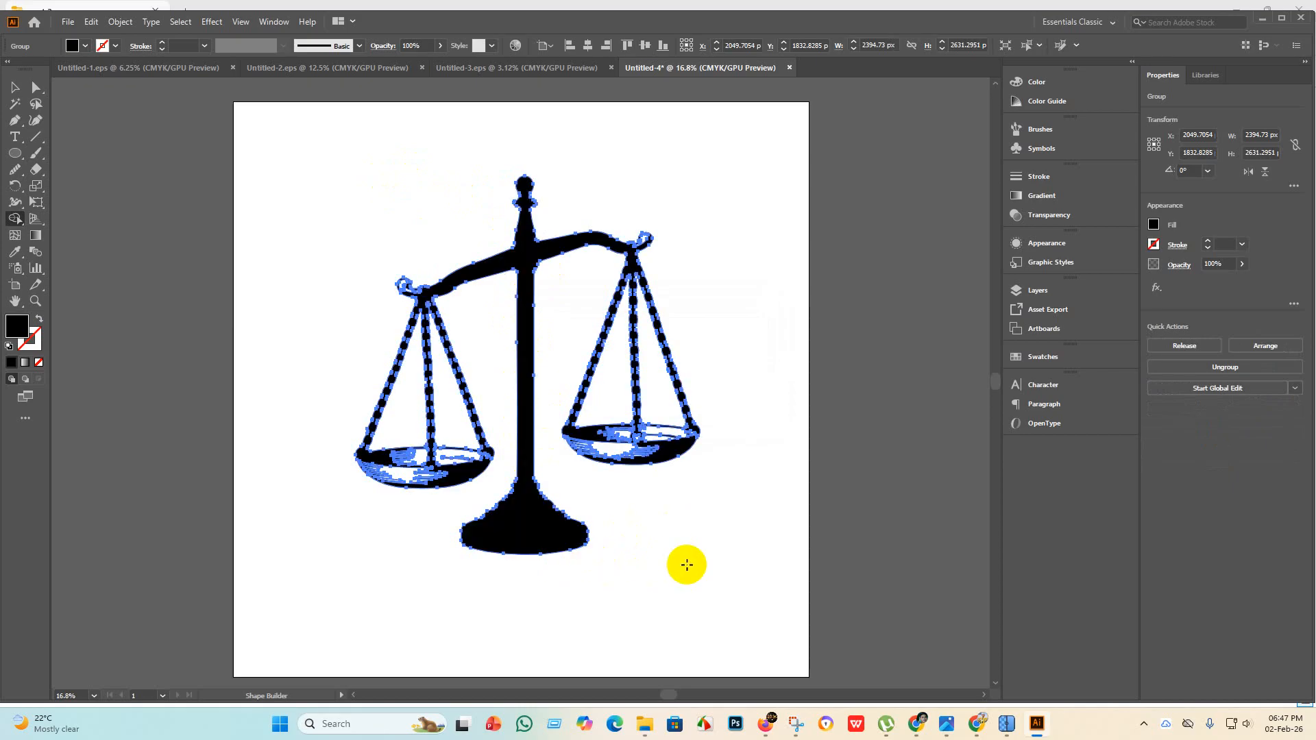
Merge the white gaps inside both pans into solid black with Shape Builder, undoing the merge that fills the area between the right chains.
drag(638, 466, 598, 451)
drag(715, 448, 623, 432)
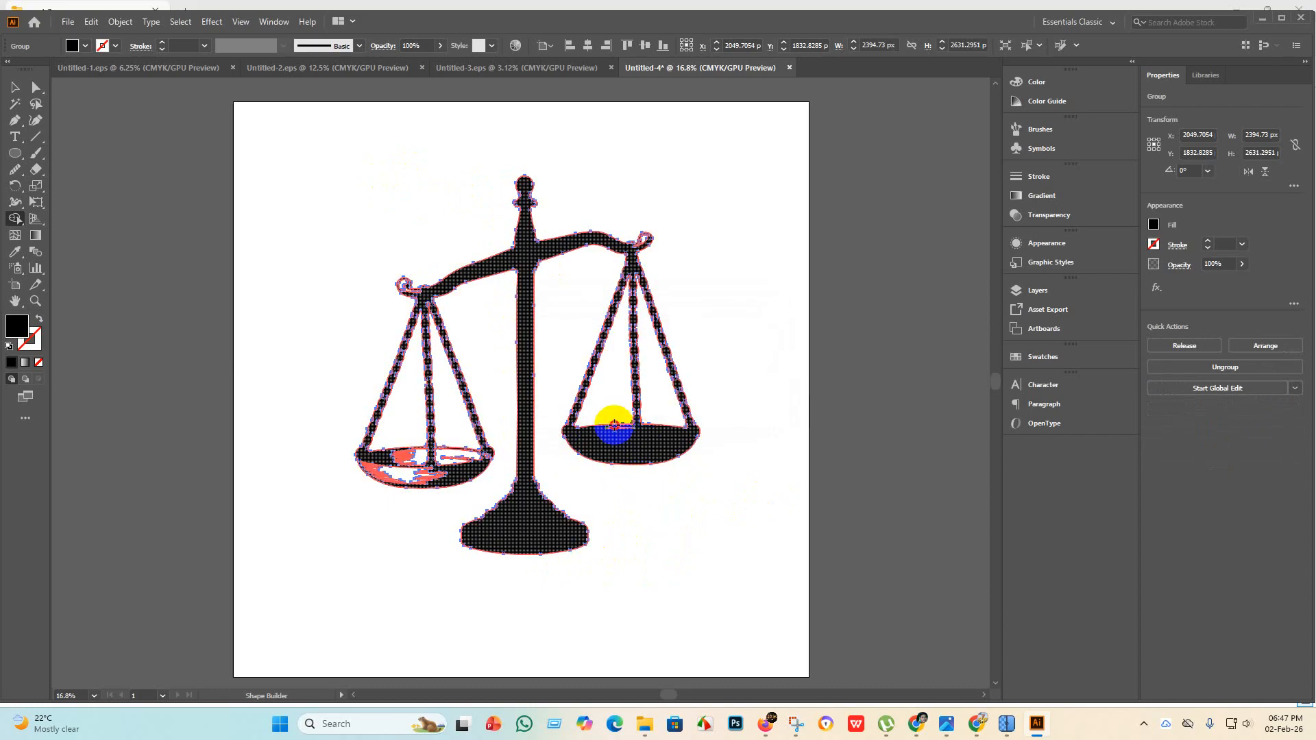
drag(614, 425, 629, 456)
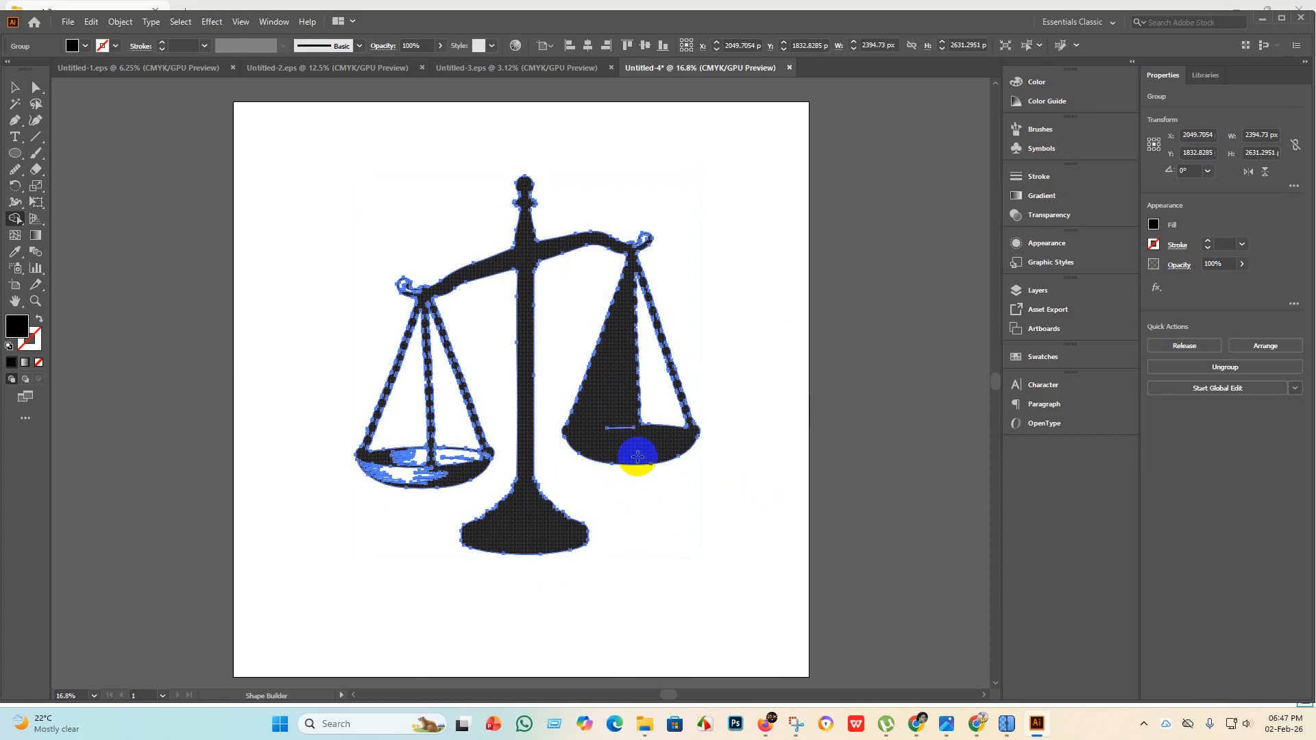
key(ctrl+z)
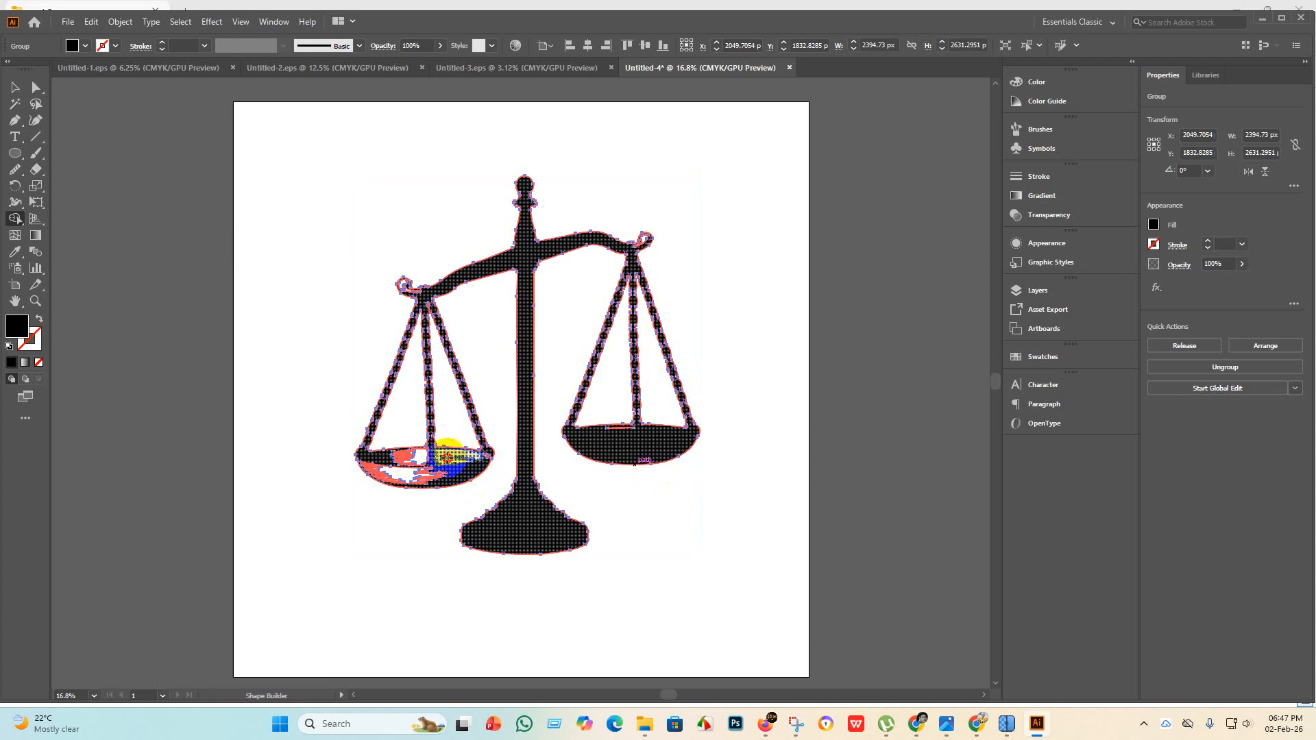
drag(404, 465, 403, 466)
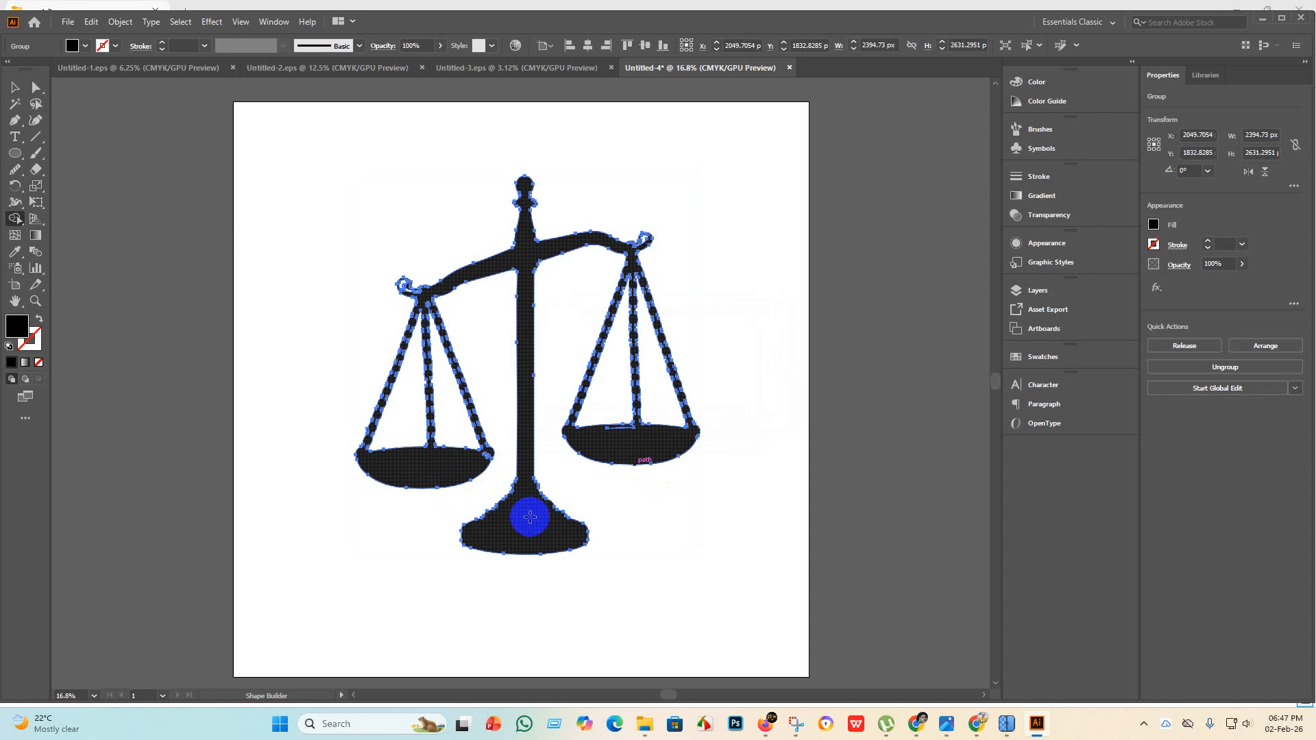
Merge the leftover white sliver in the right pan and the small hole at the left pan's rim into black, and deselect the scale.
scroll(615, 454, up, 4)
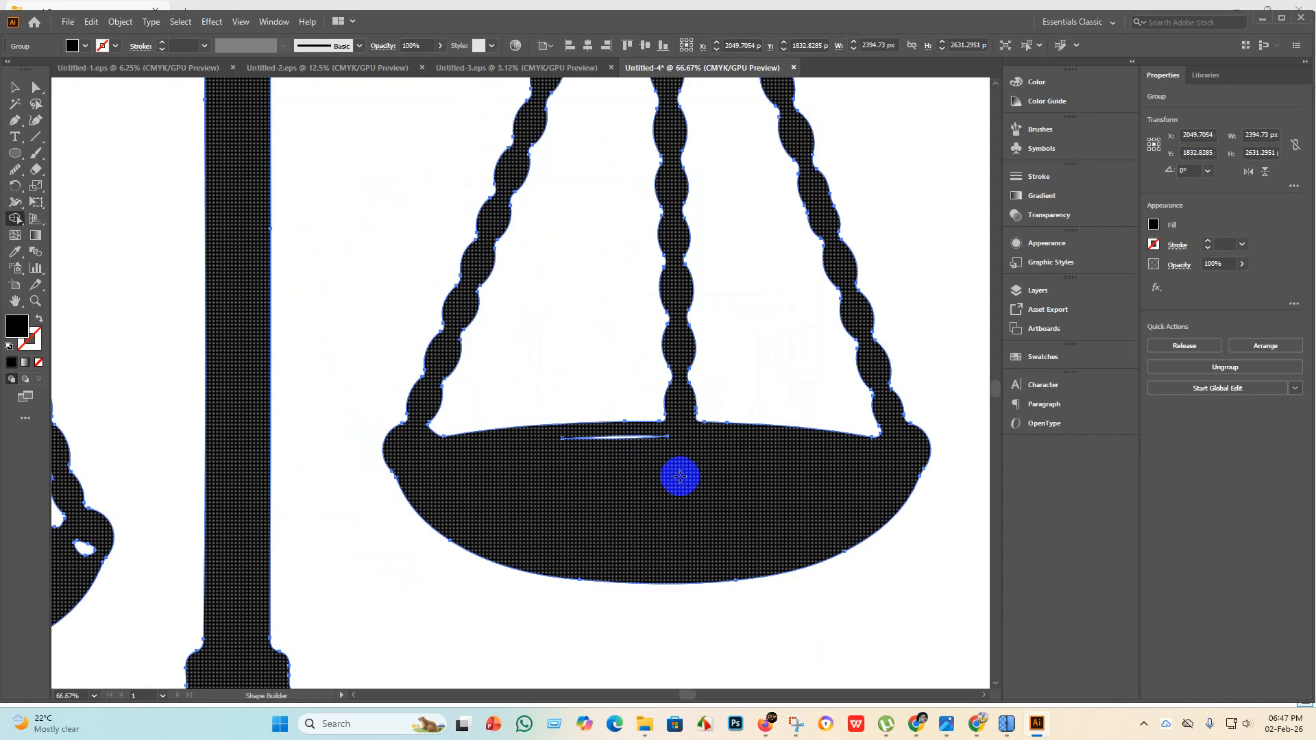
click(644, 453)
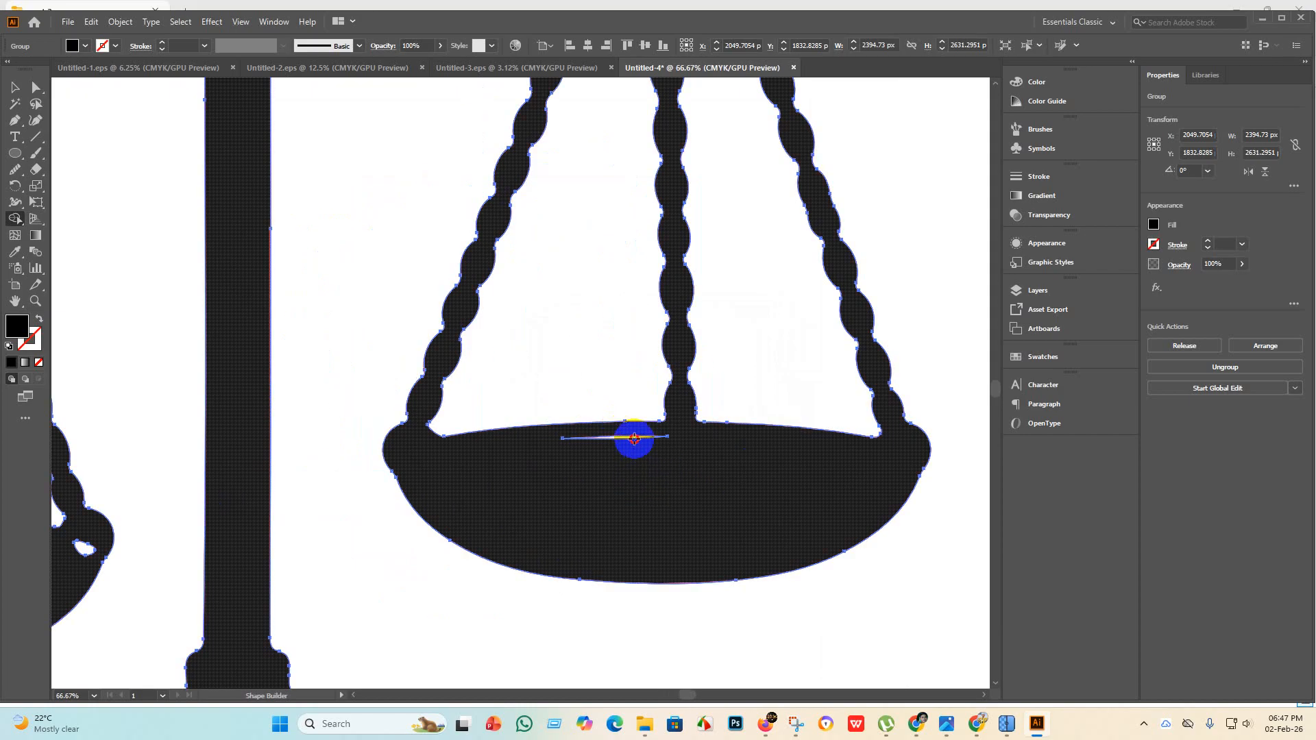
scroll(624, 473, down, 4)
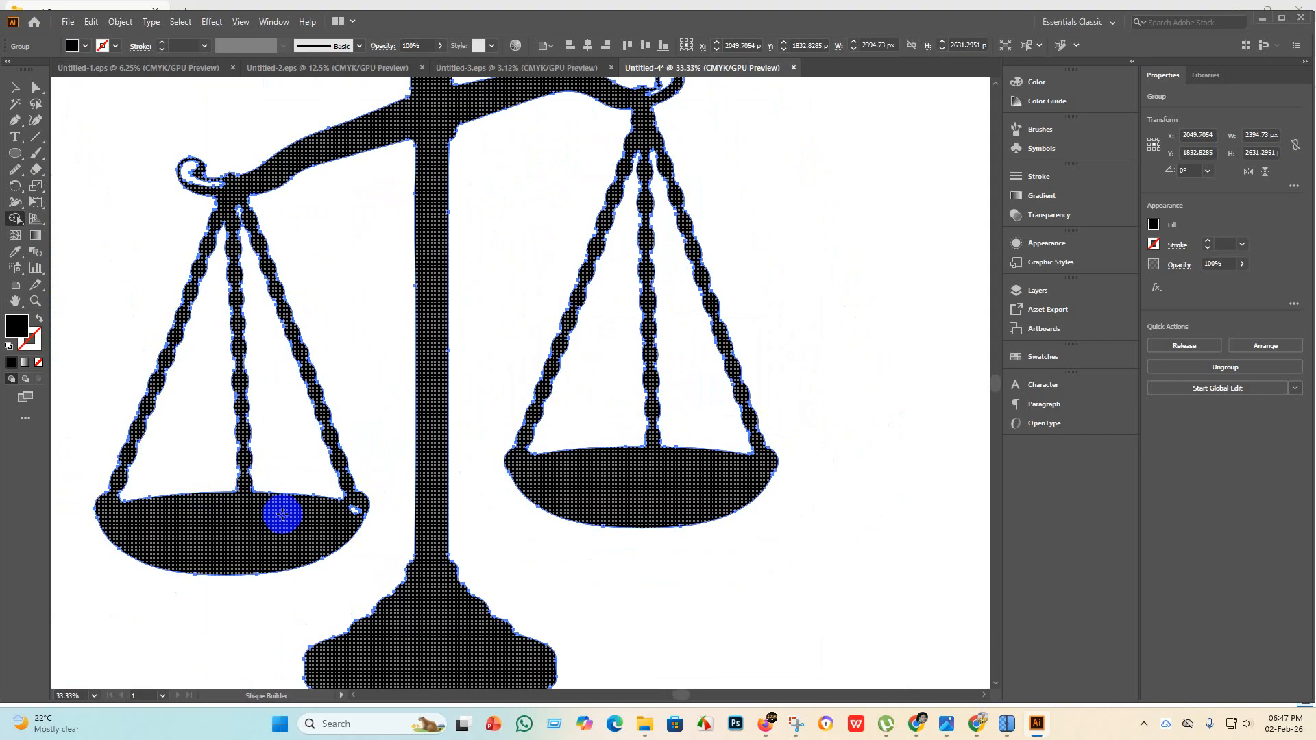
scroll(465, 546, up, 6)
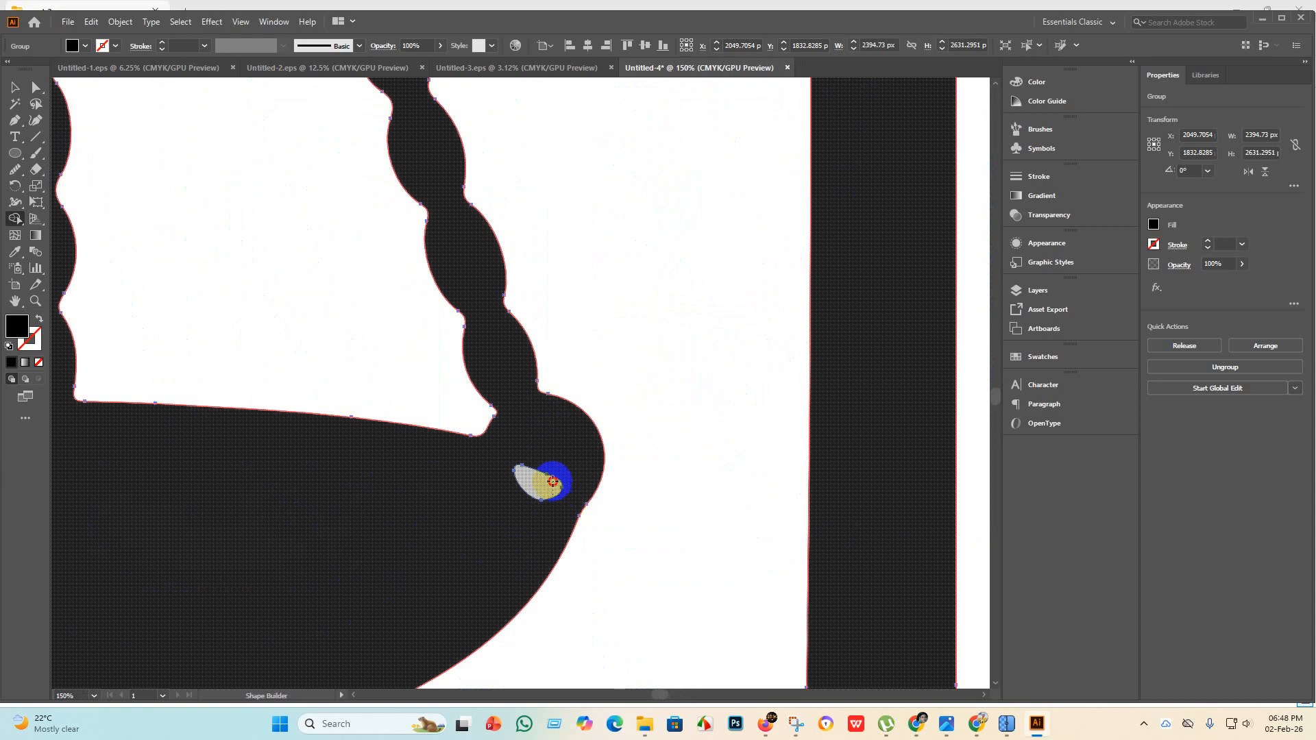
click(541, 481)
scroll(541, 480, down, 5)
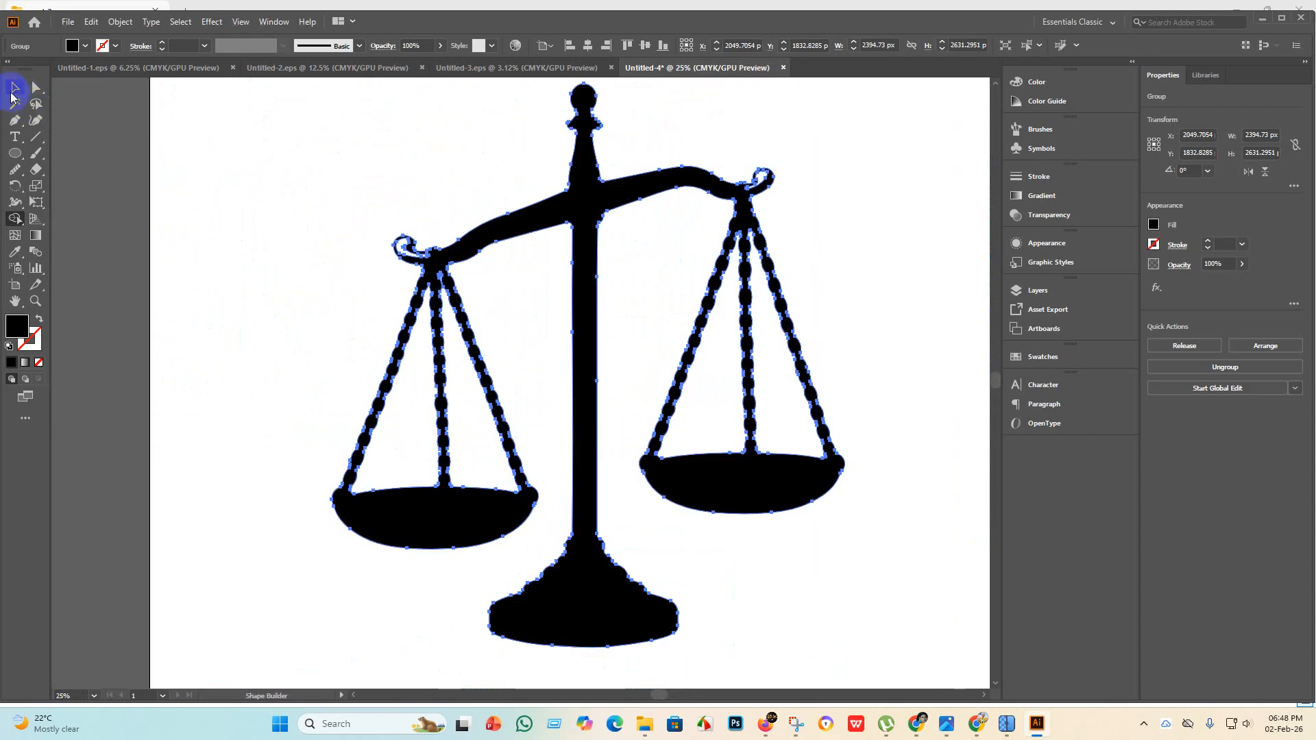
click(15, 91)
click(239, 286)
Examine the chains, beam ends, pans and base up close for leftover gaps or rough edges.
scroll(427, 362, up, 6)
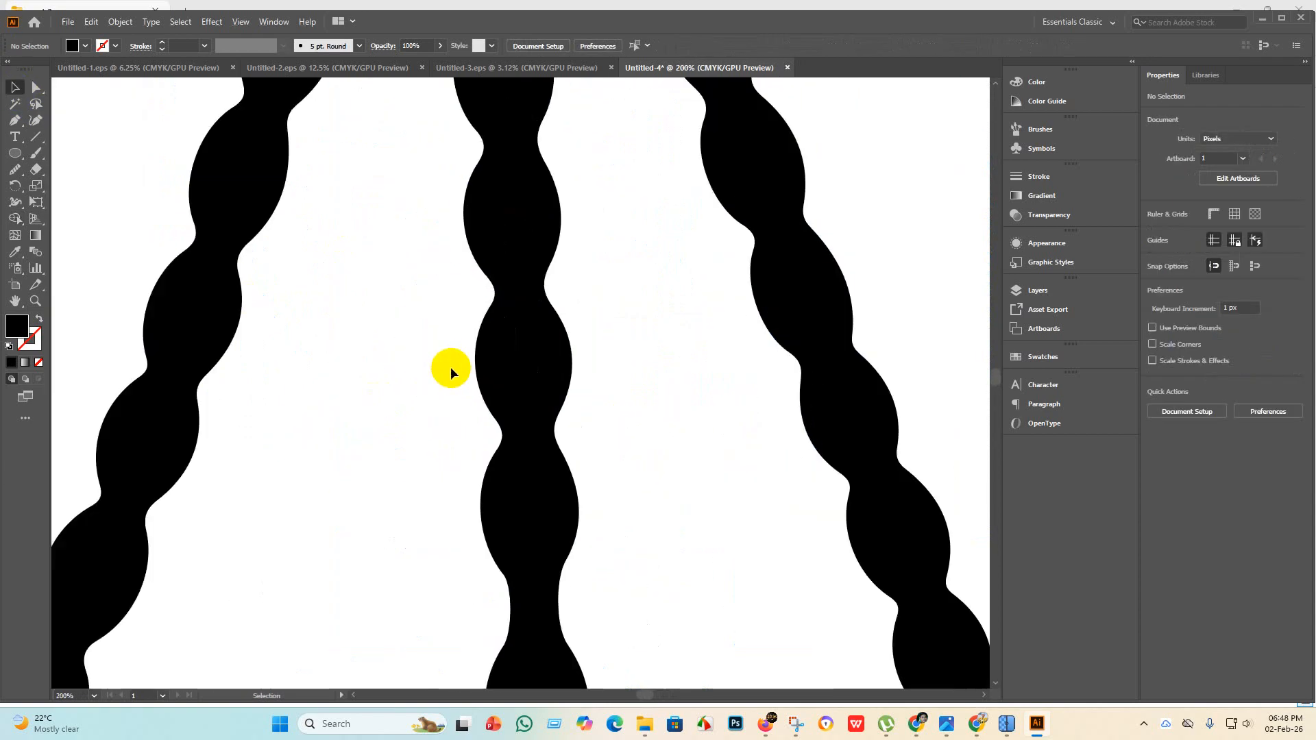
scroll(451, 370, down, 4)
scroll(480, 251, up, 3)
scroll(423, 228, up, 3)
scroll(364, 264, down, 5)
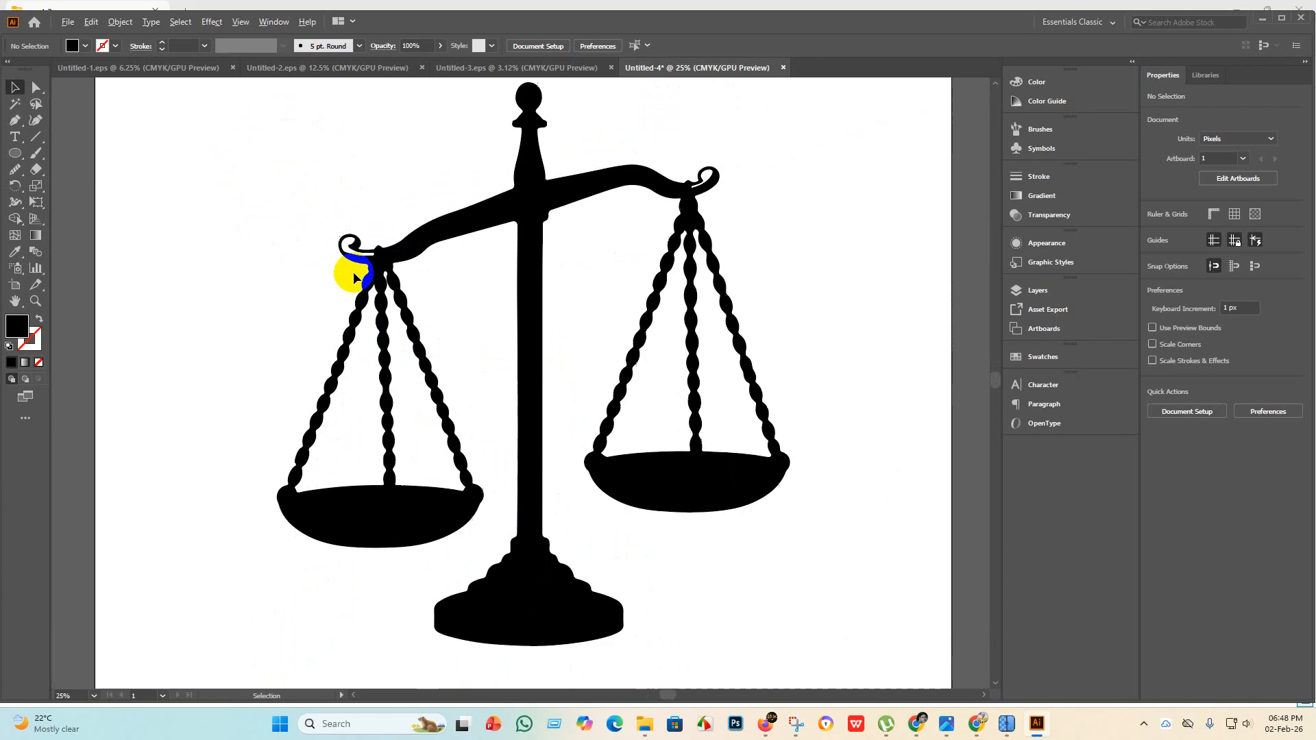
scroll(721, 181, up, 5)
scroll(677, 295, down, 6)
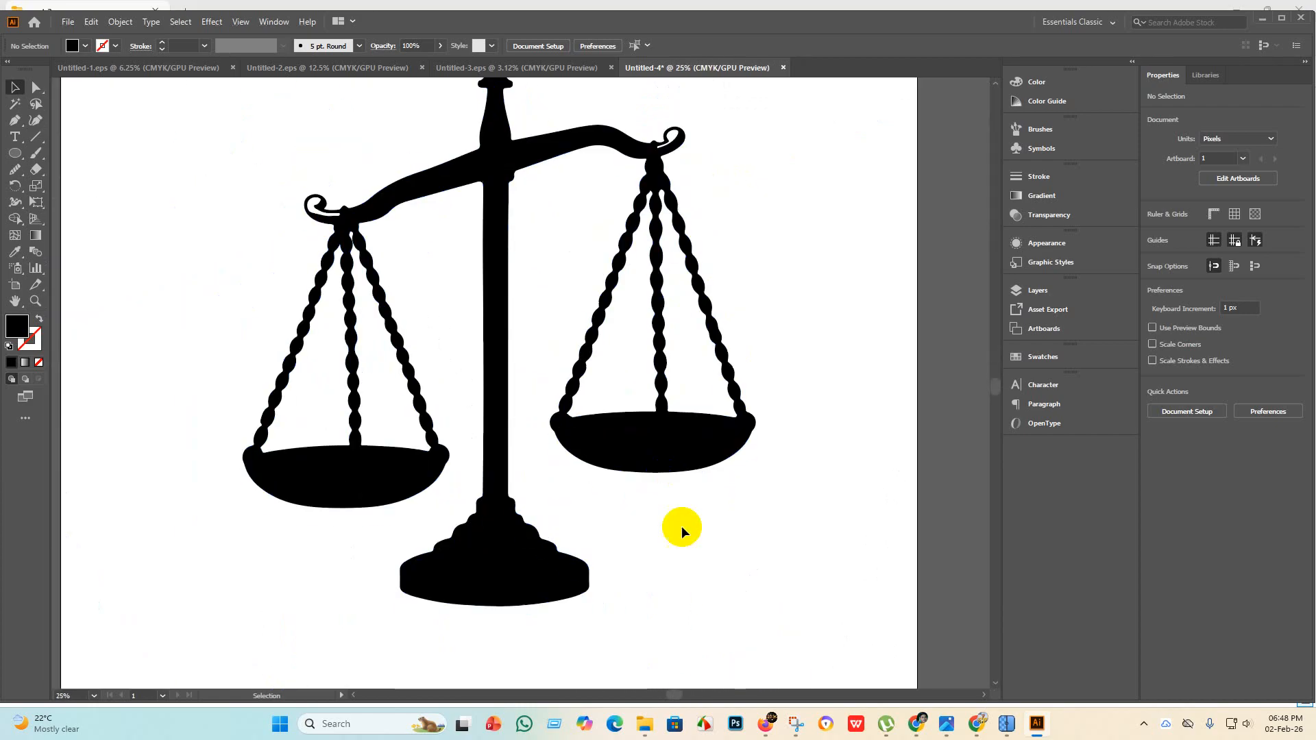
scroll(663, 587, up, 3)
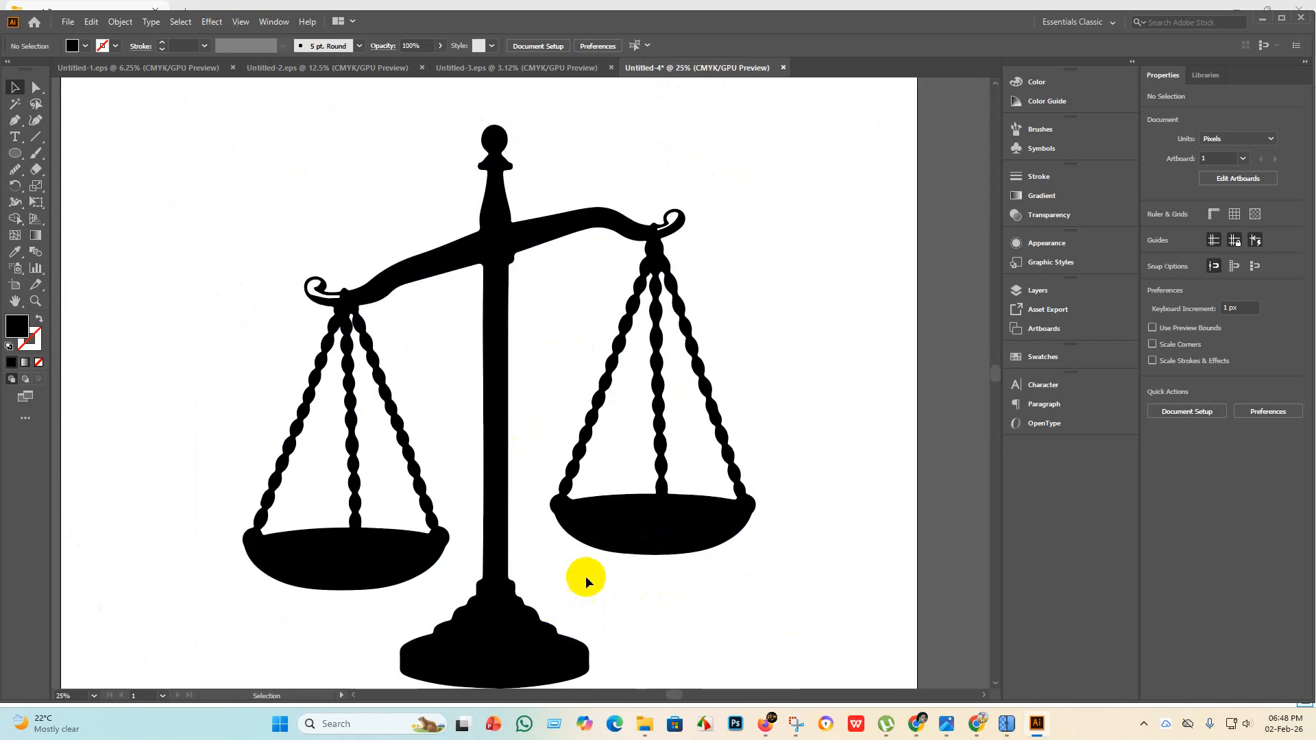
scroll(585, 575, down, 2)
scroll(542, 548, up, 4)
scroll(541, 521, down, 5)
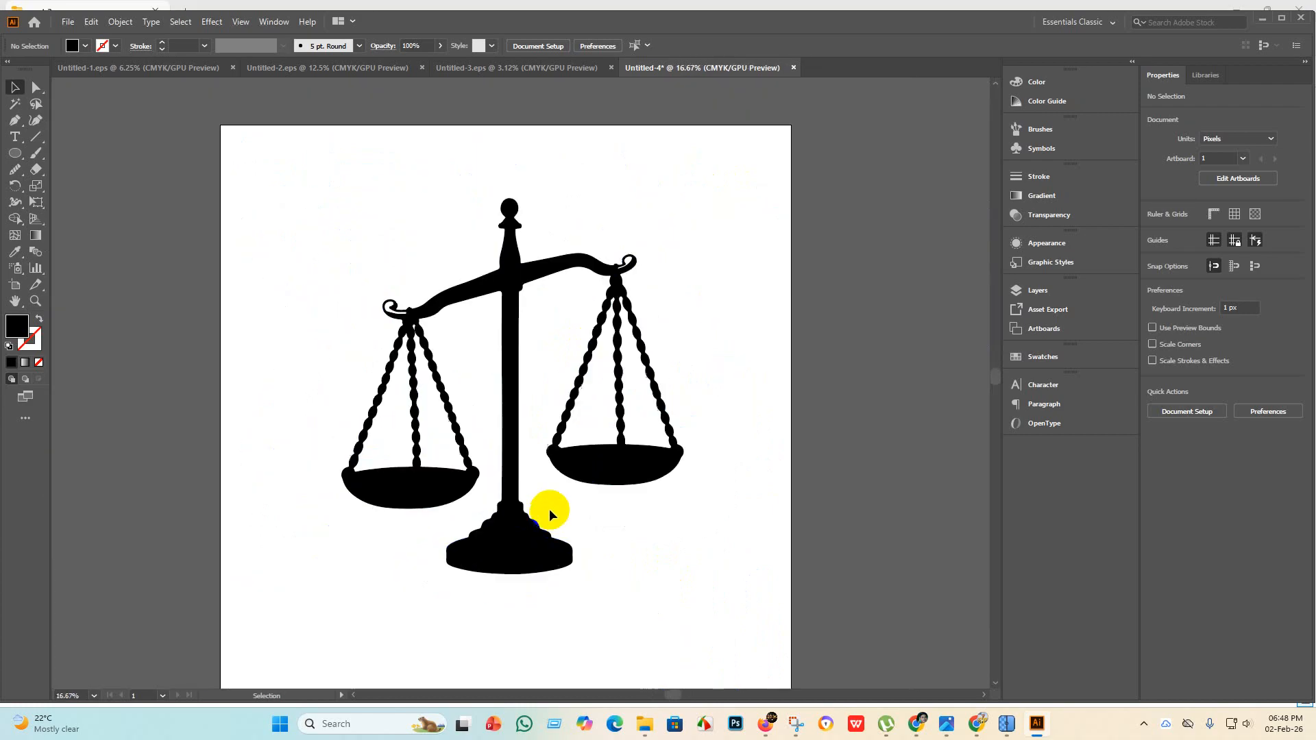
Select the scale silhouette, enlarge it proportionally to about 2930 by 3219 px and center it on the artboard both ways.
click(506, 269)
scroll(526, 284, up, 3)
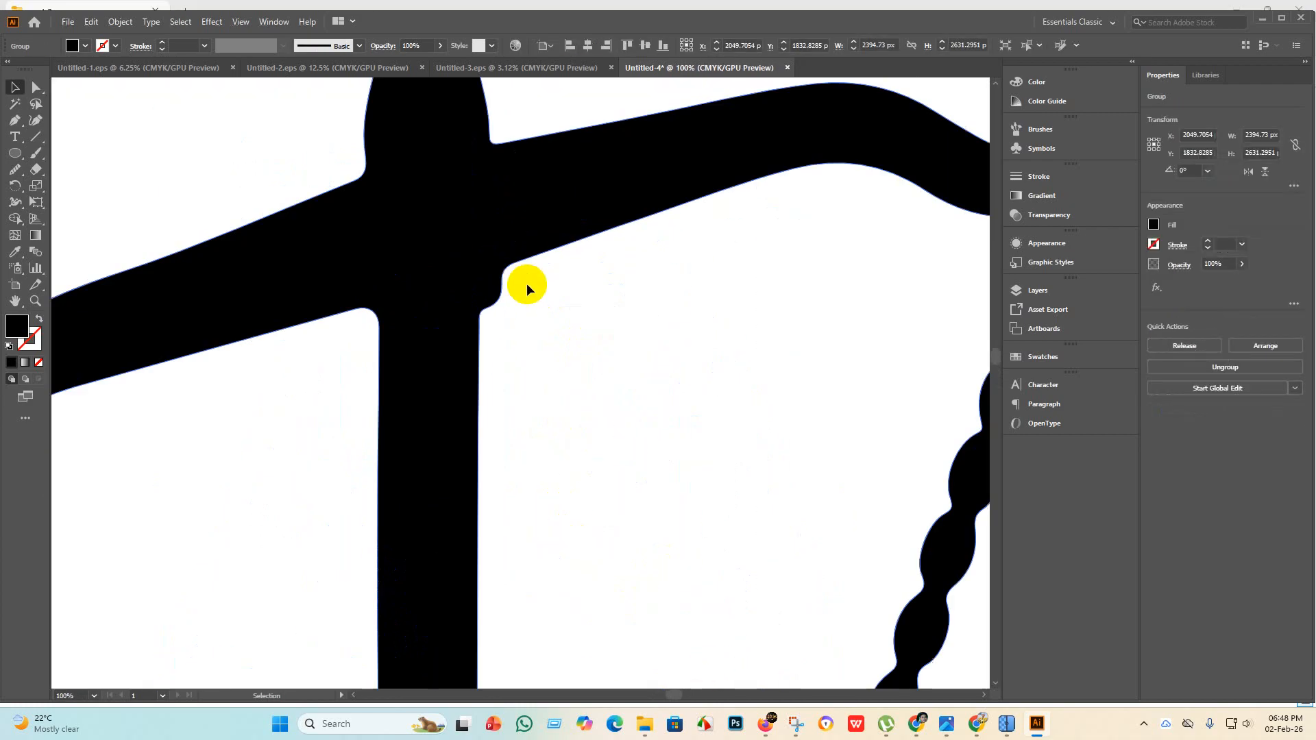
scroll(512, 288, down, 2)
scroll(506, 274, up, 4)
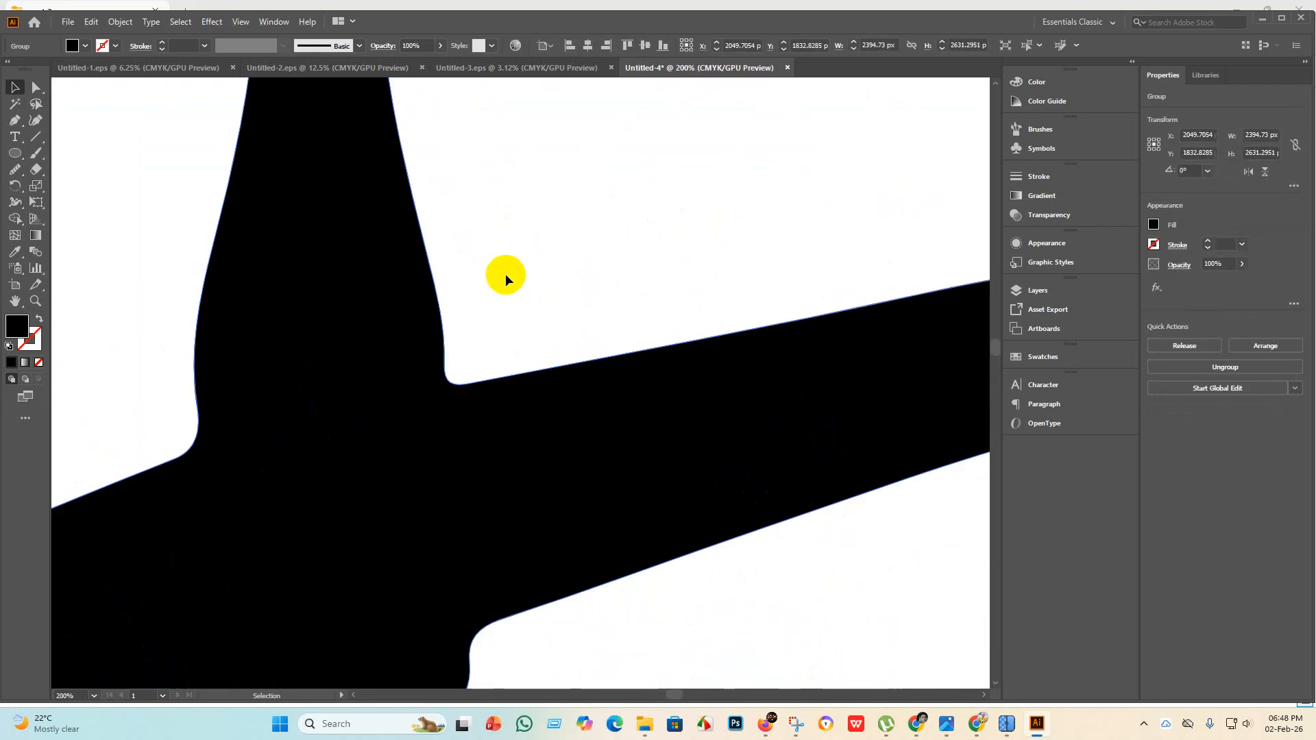
scroll(479, 309, down, 3)
scroll(501, 337, down, 3)
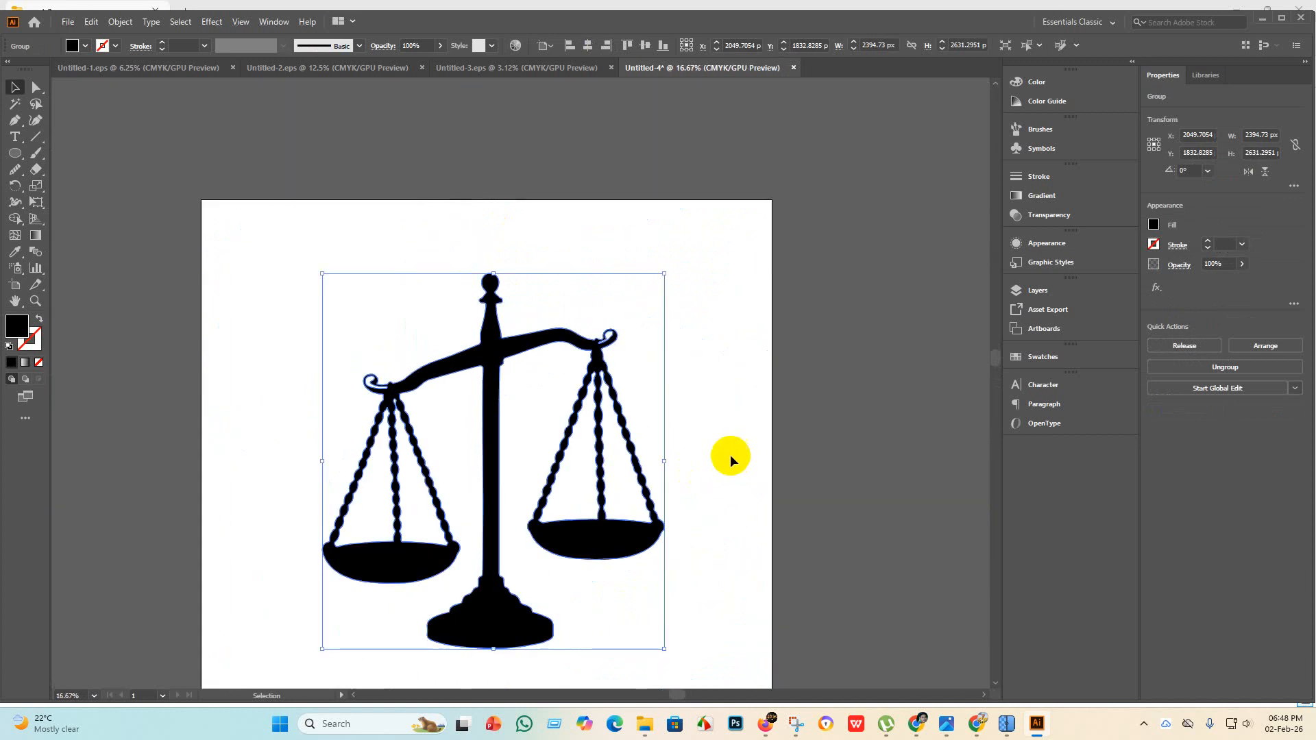
drag(665, 274, 741, 188)
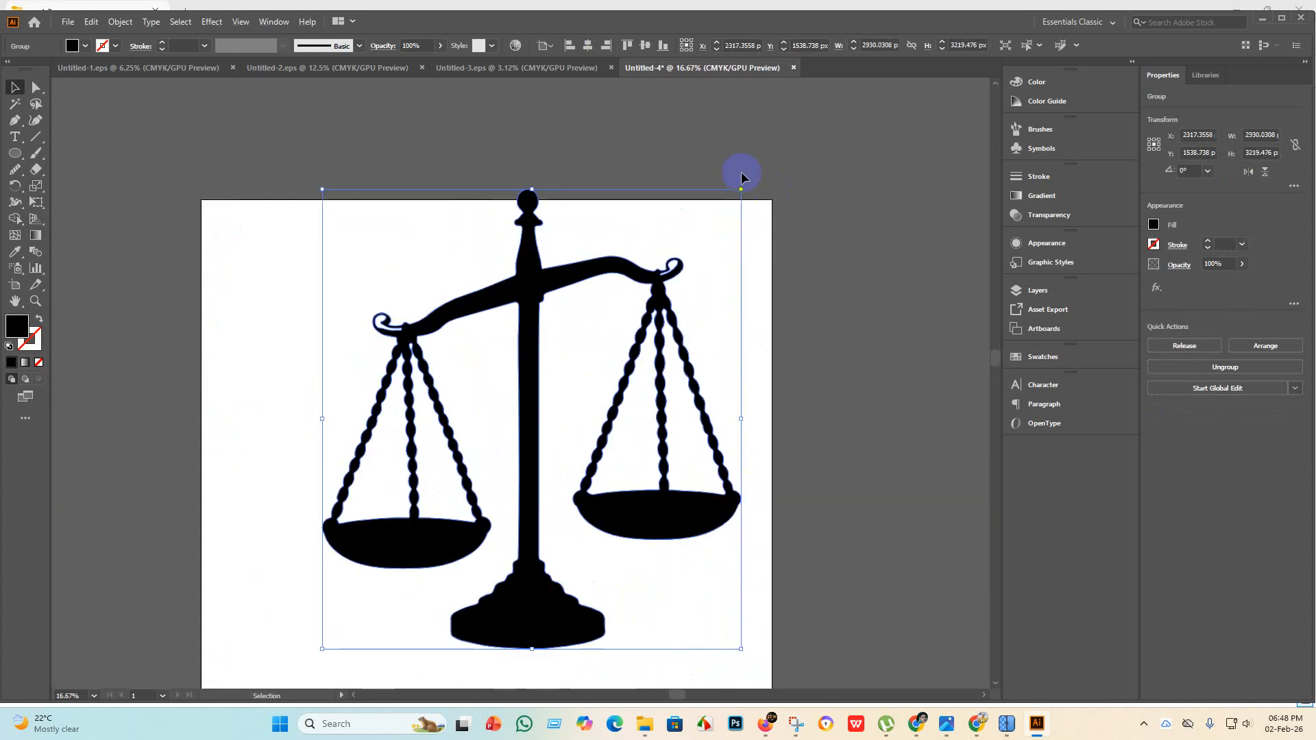
click(587, 45)
click(645, 45)
scroll(605, 341, down, 2)
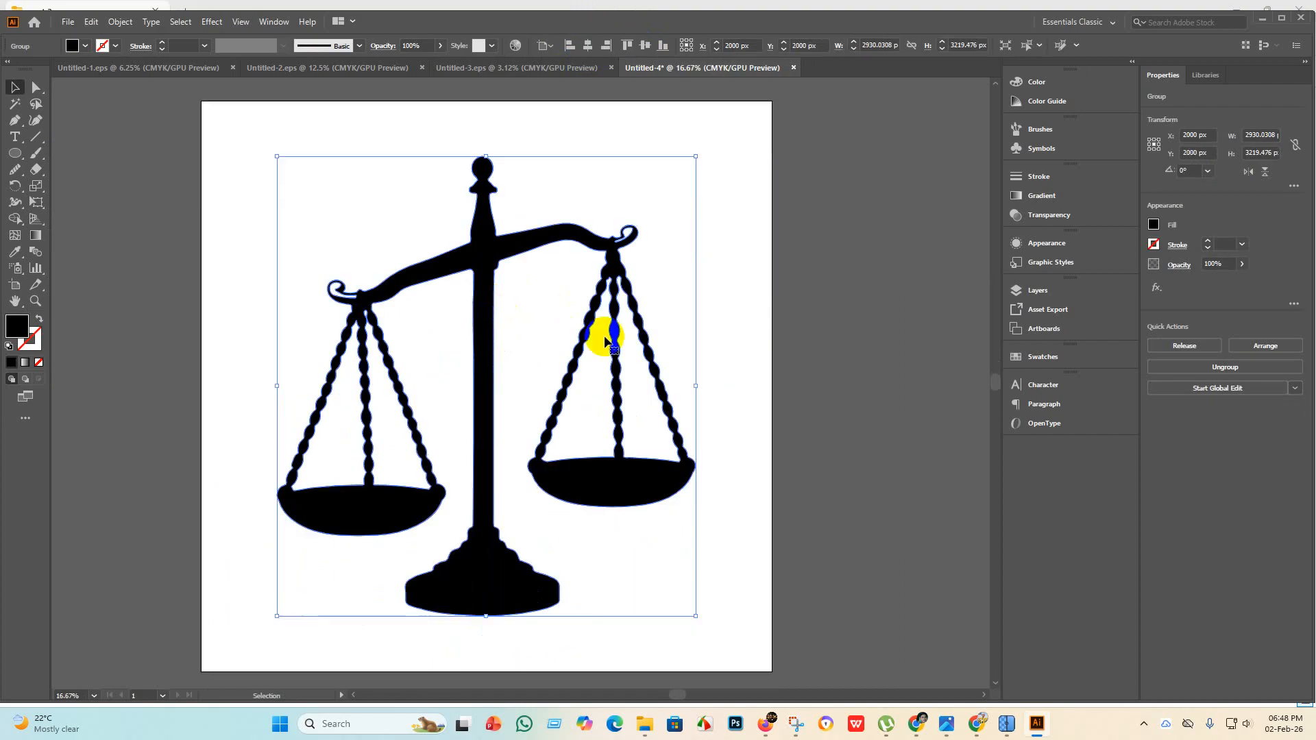
Enlarge the scale proportionally to about 3268 by 3590 px, center it on the artboard again and deselect it.
drag(695, 613, 744, 668)
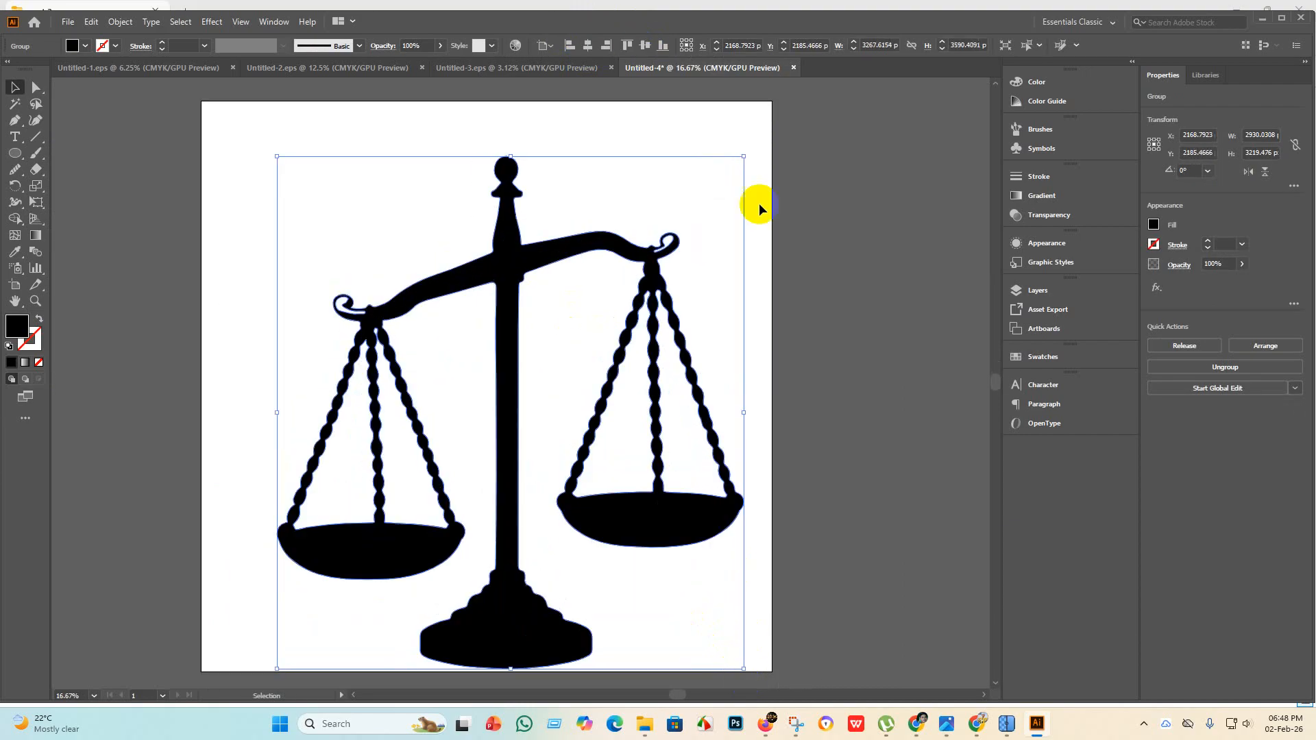
click(588, 45)
click(647, 45)
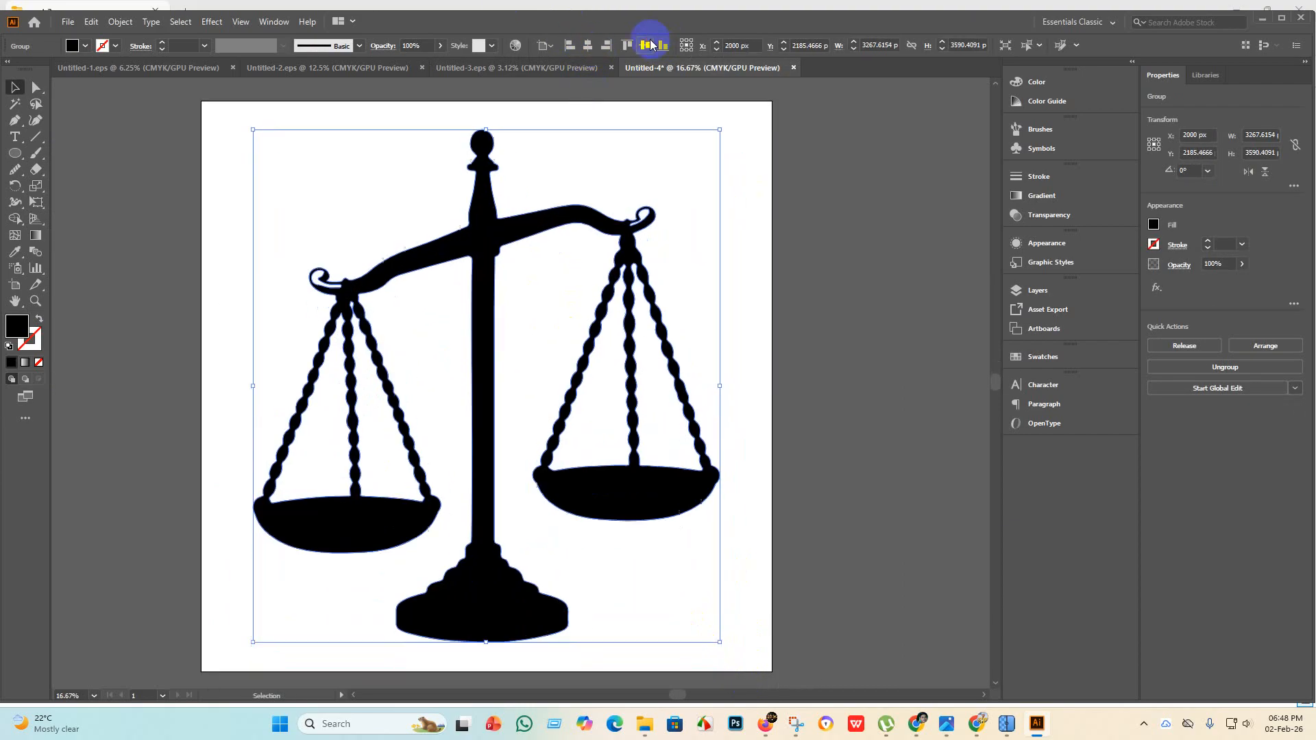
click(747, 350)
scroll(740, 349, down, 1)
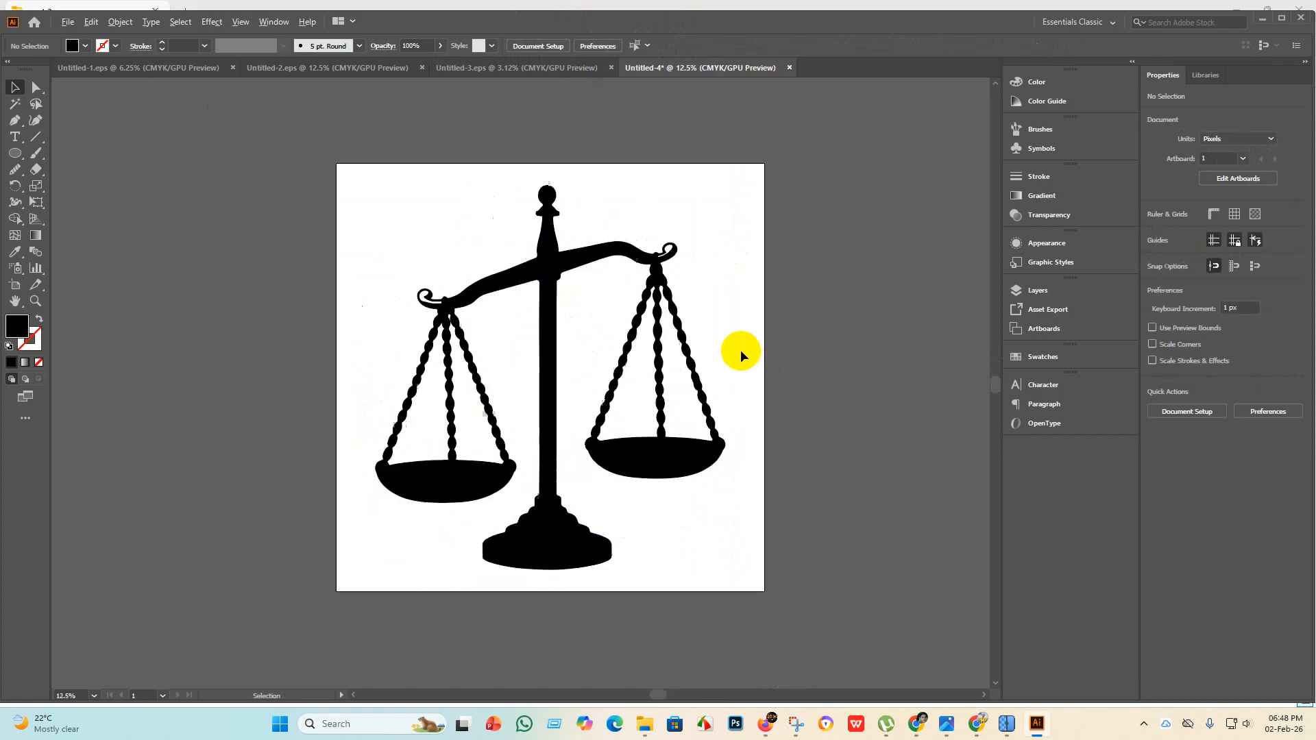
Save the document as Untitled-4 in the eps 7 folder in Illustrator EPS format with the Illustrator 10 EPS version.
click(66, 23)
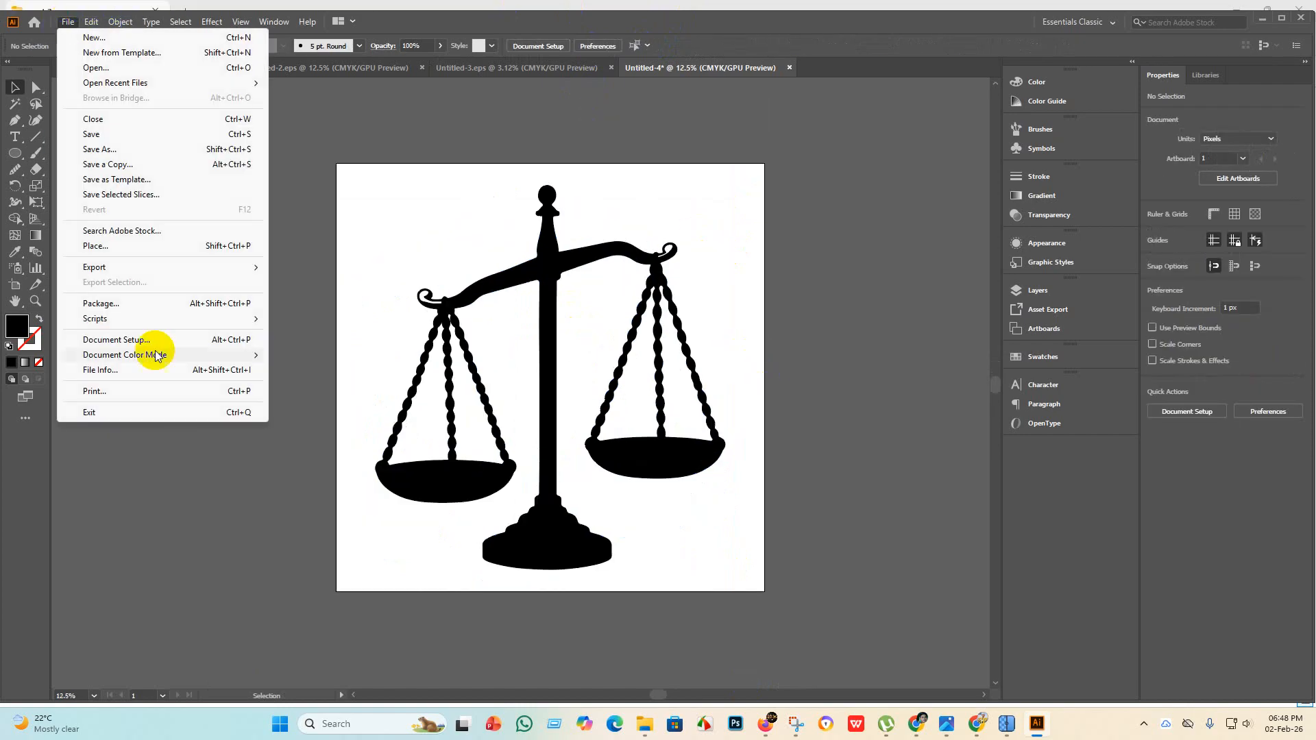
click(109, 135)
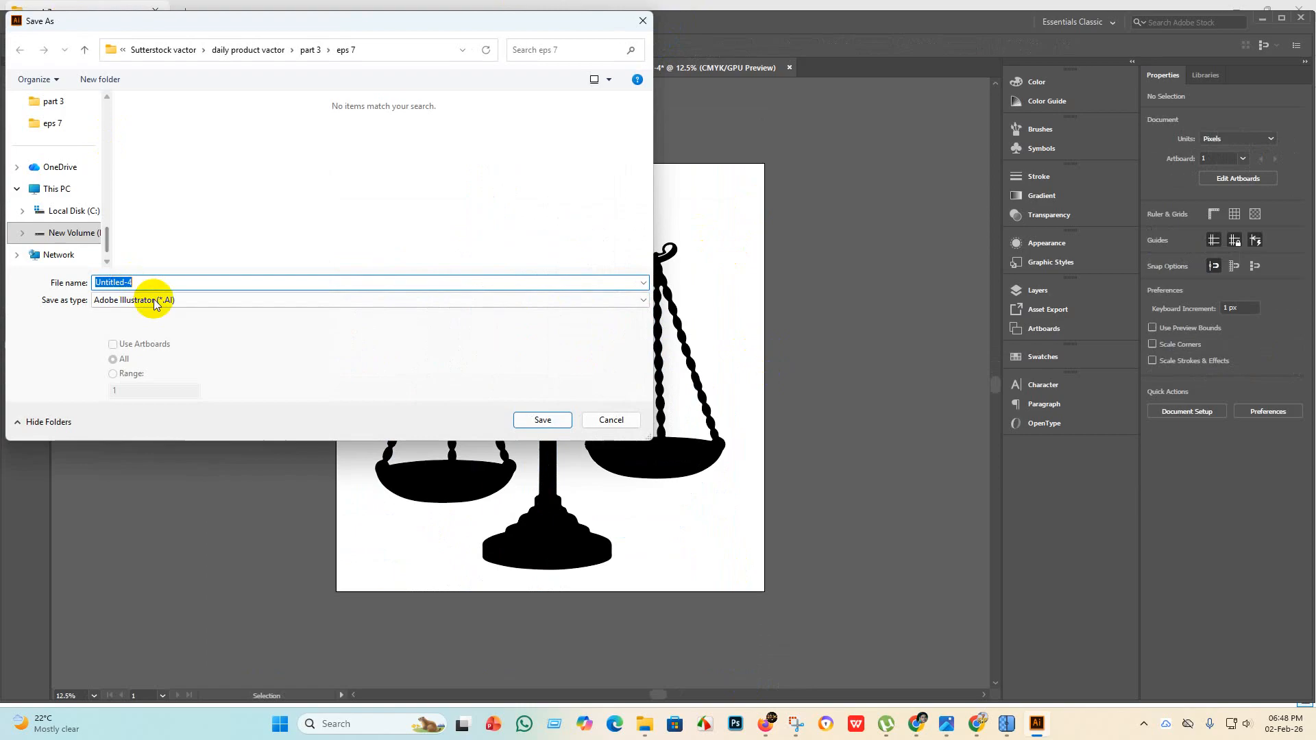
click(156, 301)
click(152, 335)
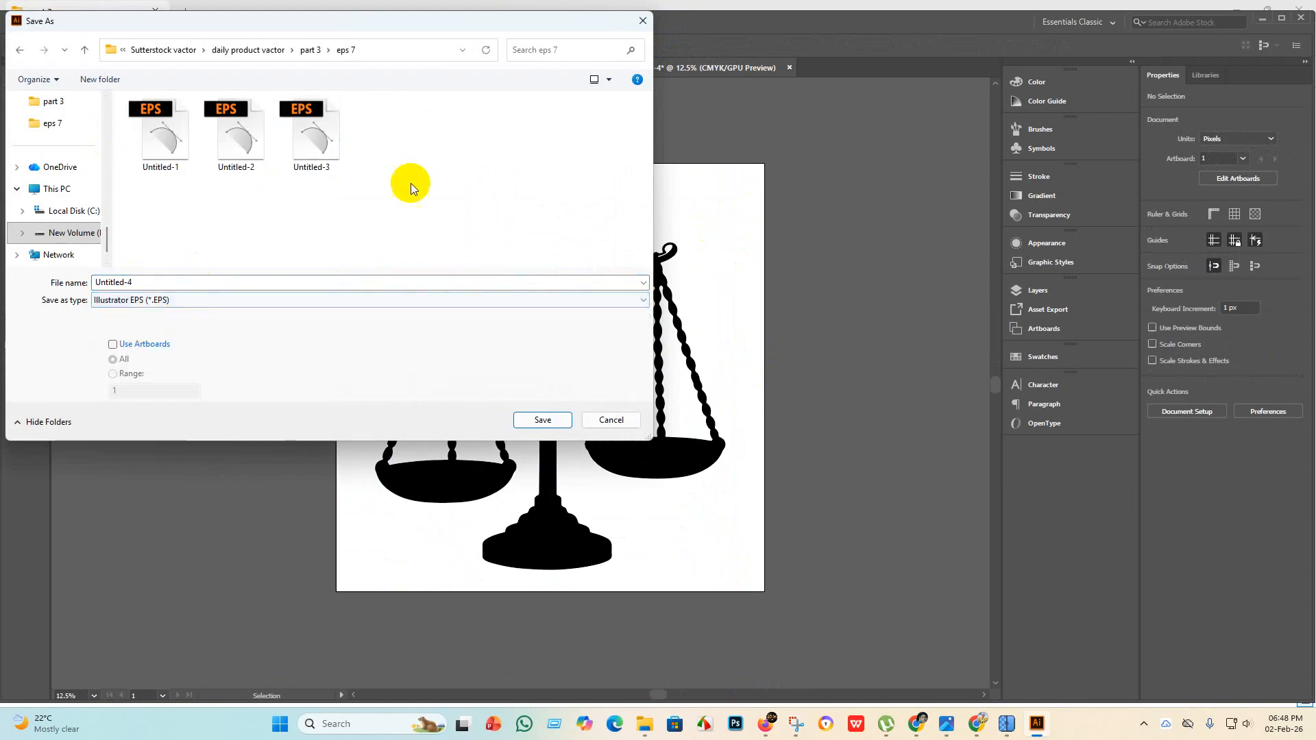
click(542, 419)
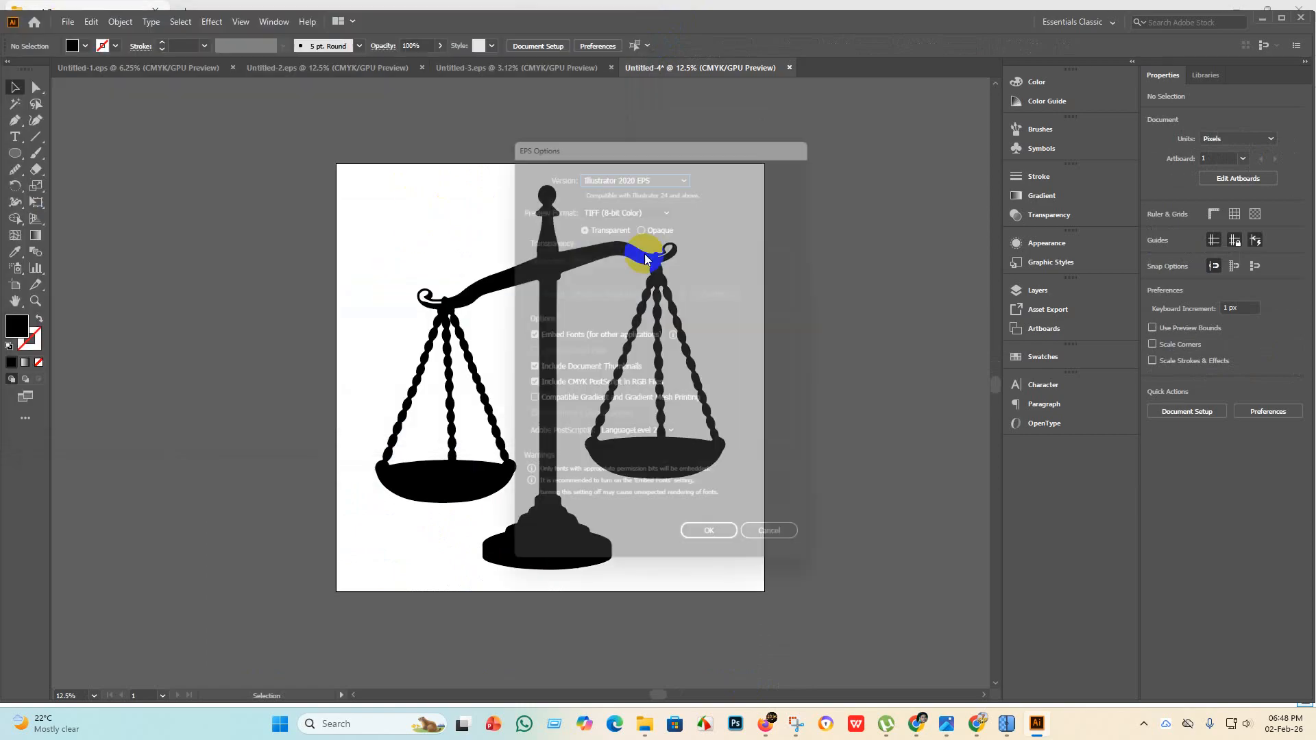
click(684, 167)
click(658, 318)
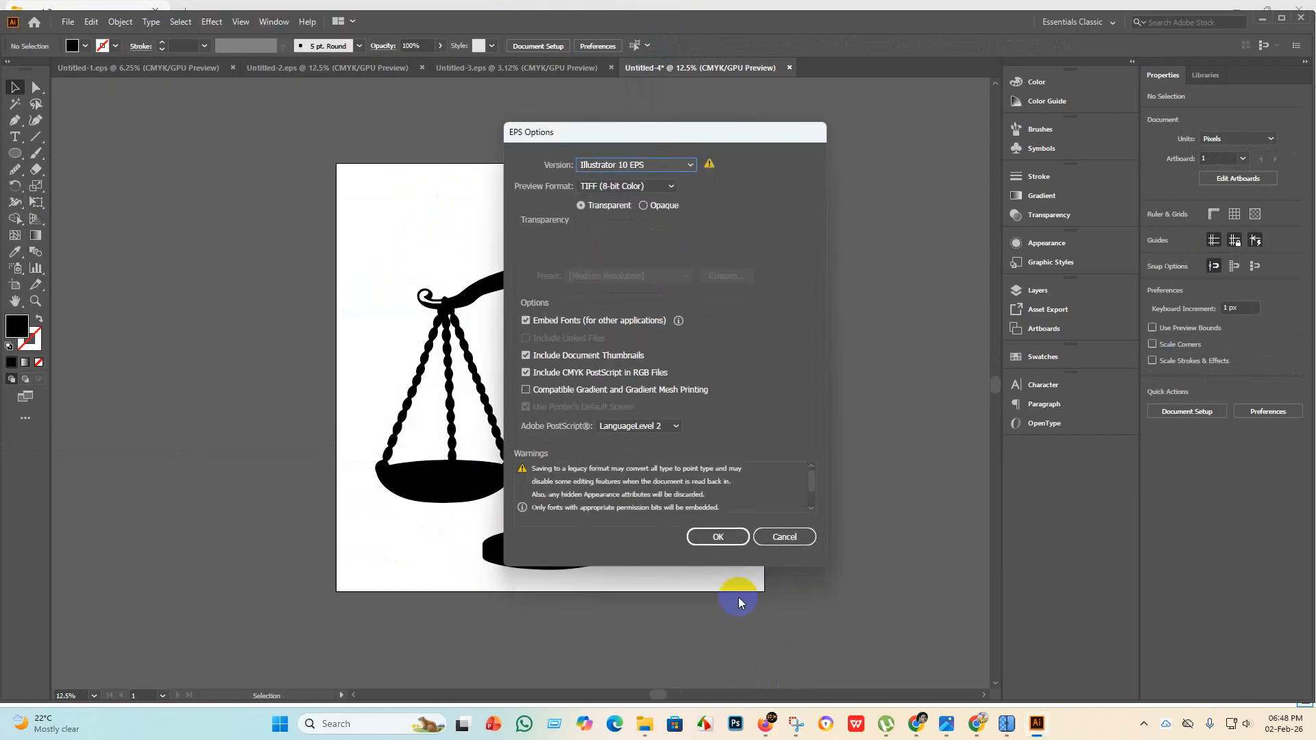
click(718, 537)
click(725, 384)
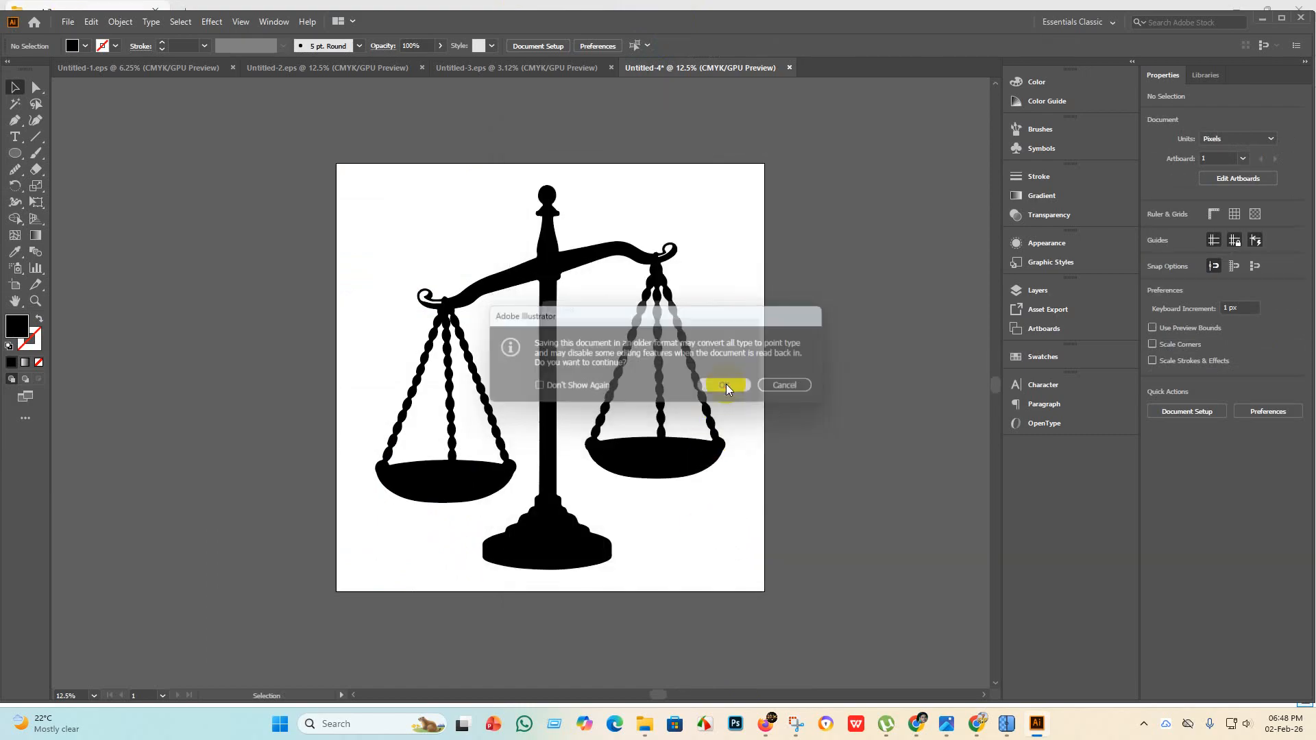
Export Untitled-4 as a JPEG using artboards, with the RGB color model.
click(69, 21)
mouse_move(125, 268)
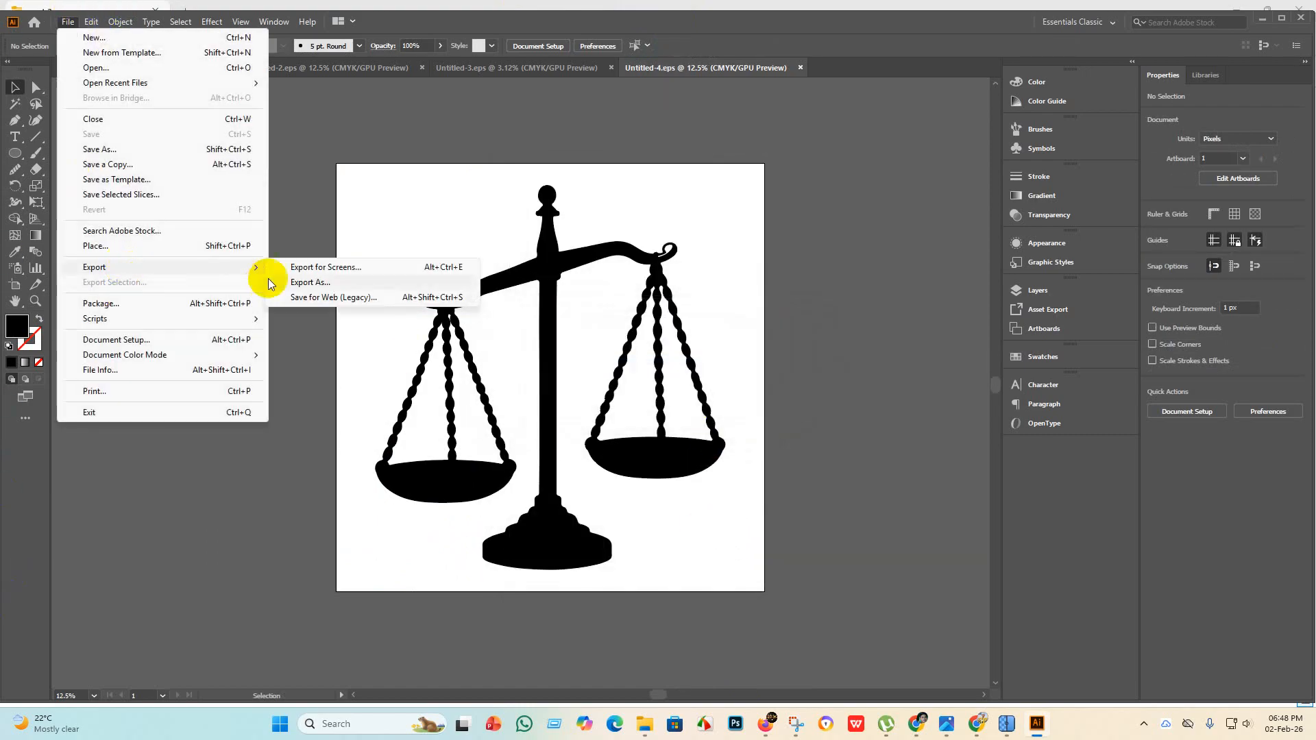
click(310, 283)
click(113, 345)
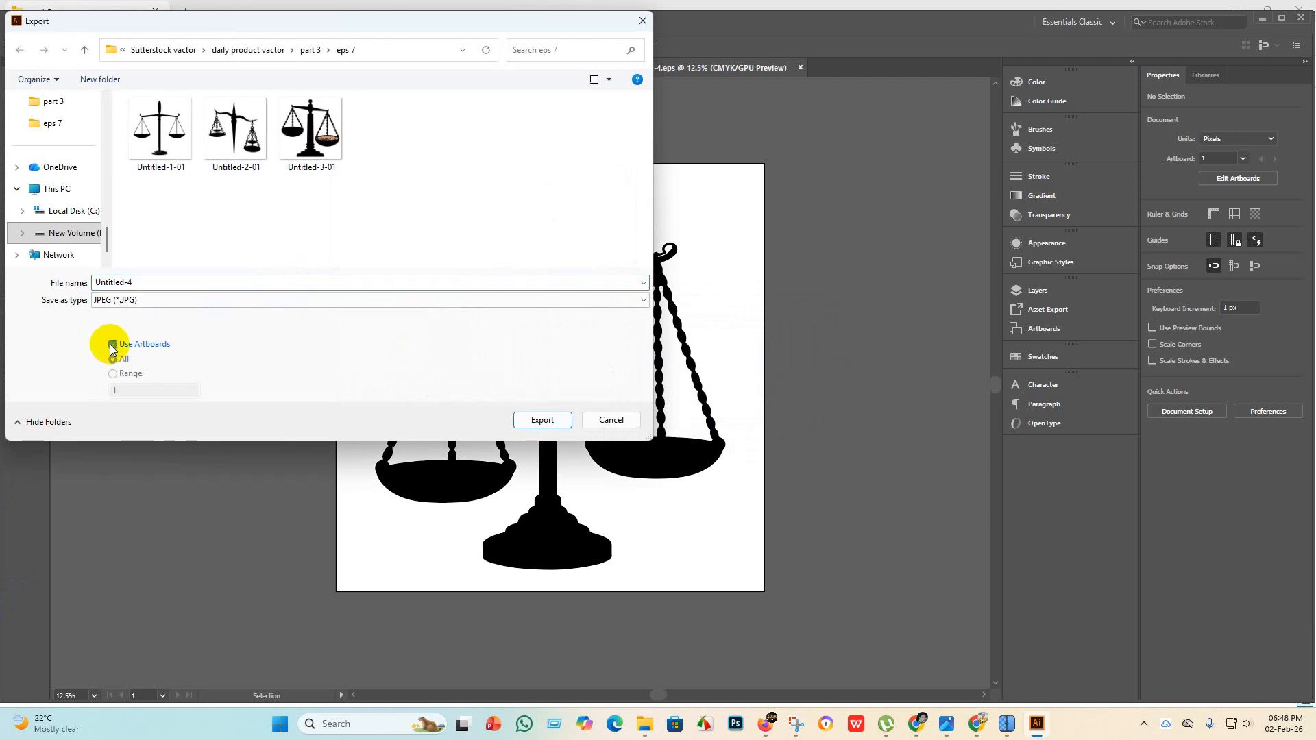
click(547, 420)
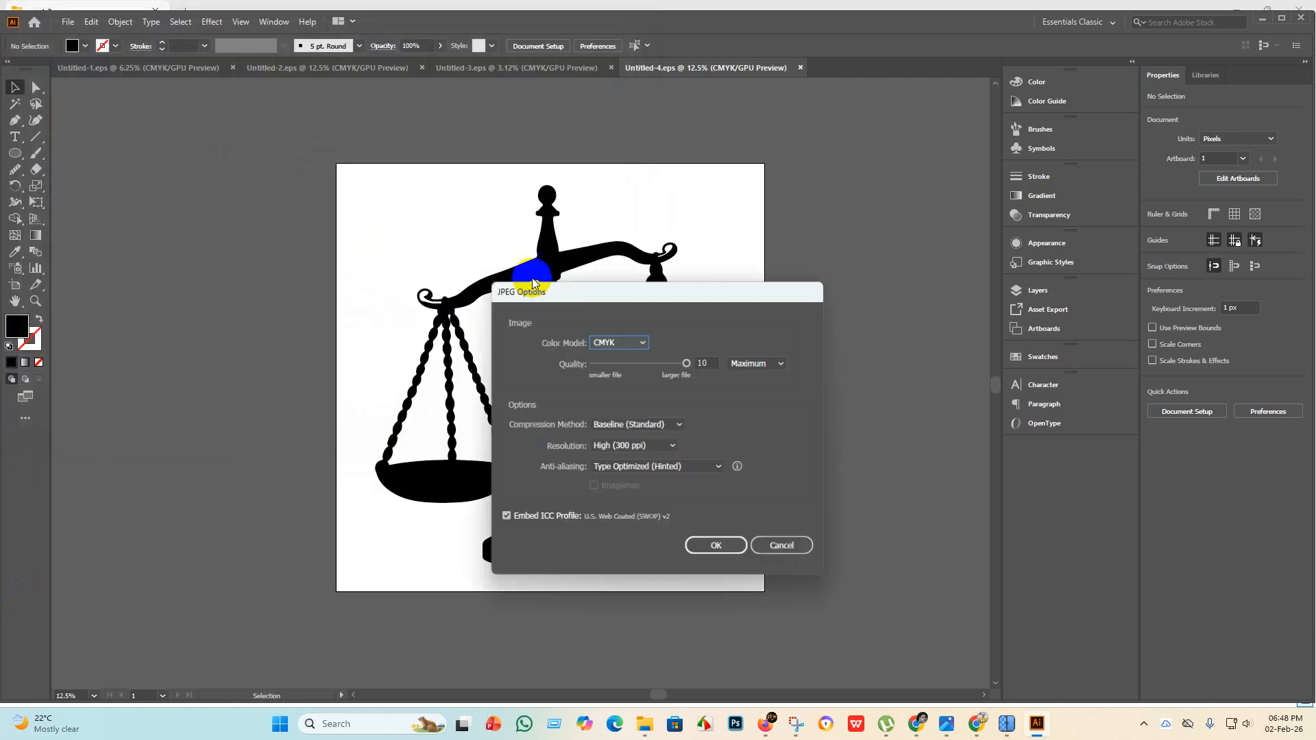
click(637, 342)
click(625, 352)
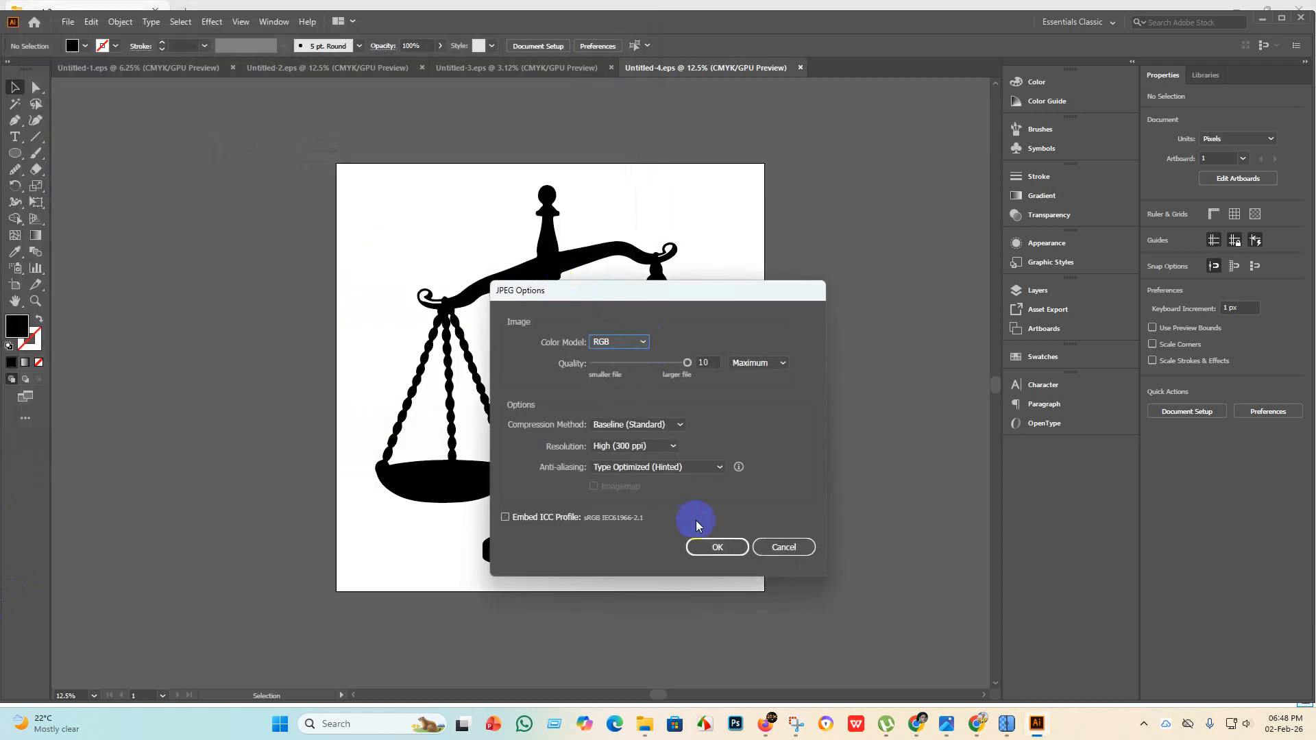
Finish the RGB JPEG export at Maximum quality and 300 ppi, and create a new 4000 x 4000 px document.
click(712, 546)
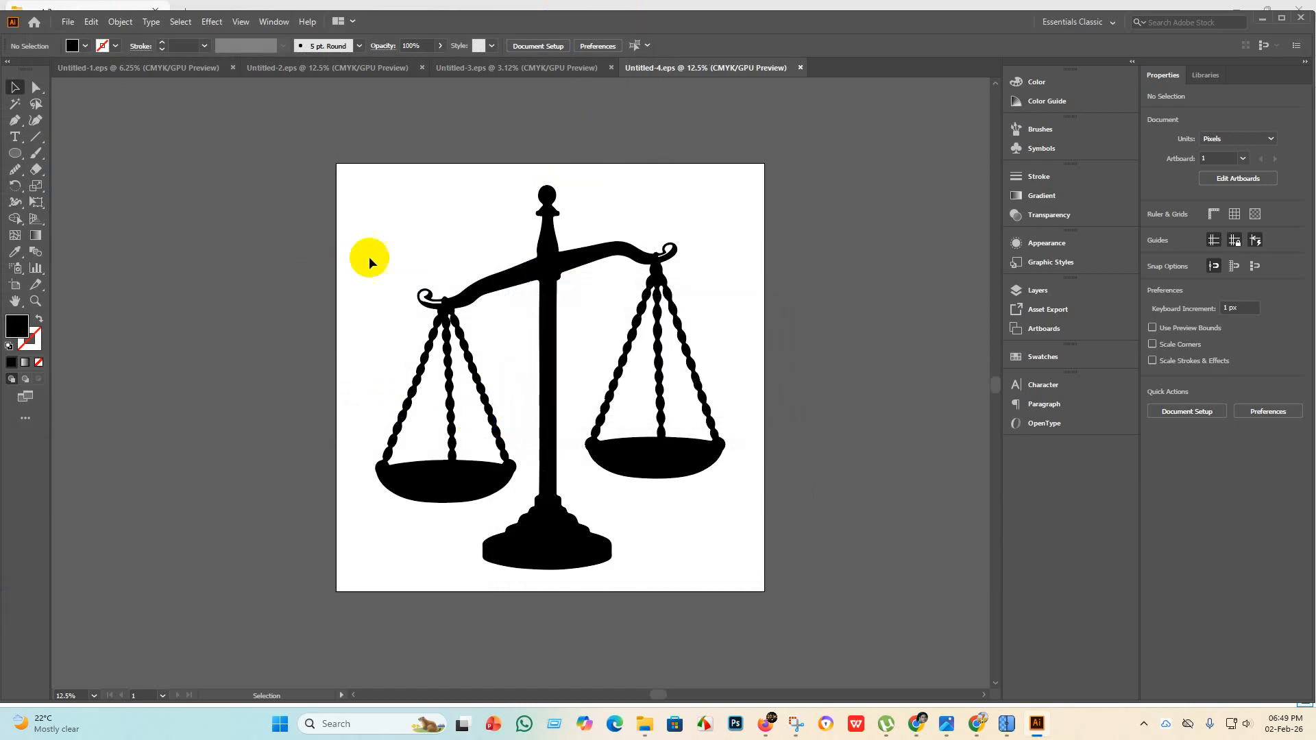
click(68, 21)
click(89, 36)
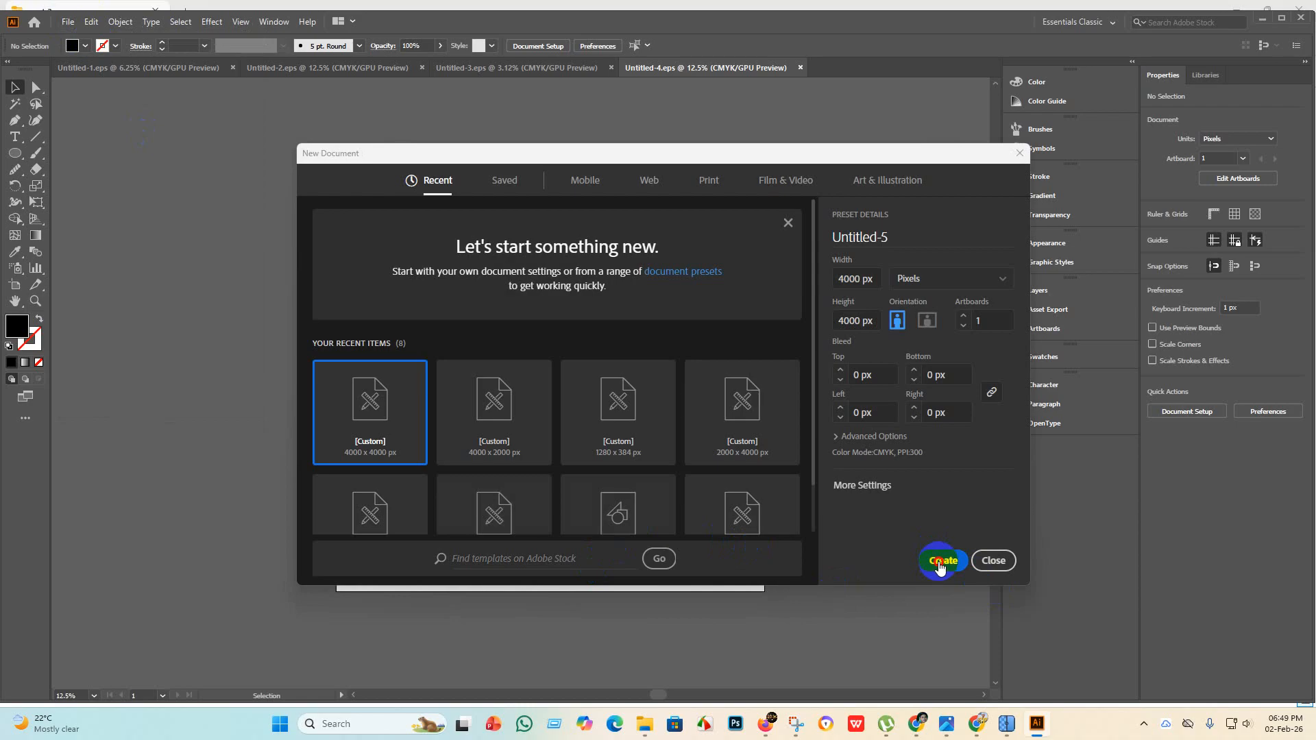
click(941, 562)
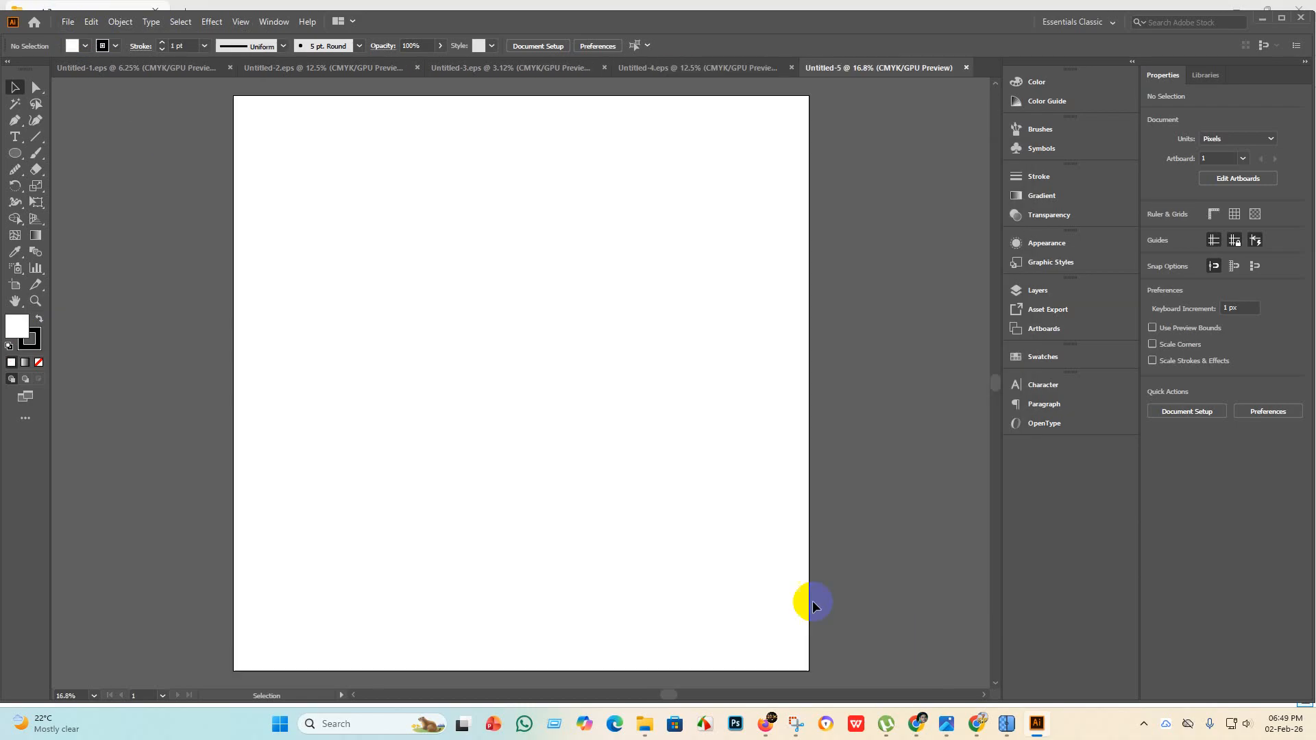
Place the black chained-scales image Whisk_2935caf from the part 3 folder and enlarge it to about 4141 px square.
click(650, 727)
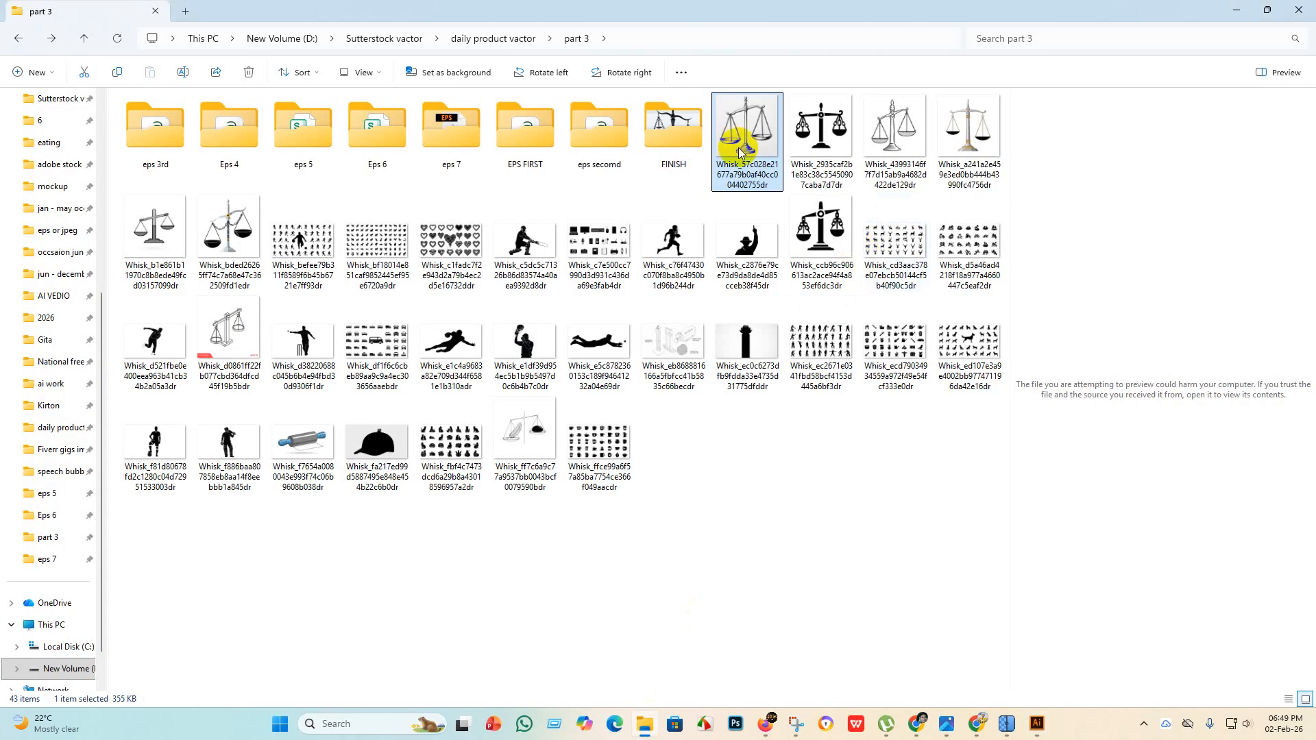
drag(750, 149, 466, 236)
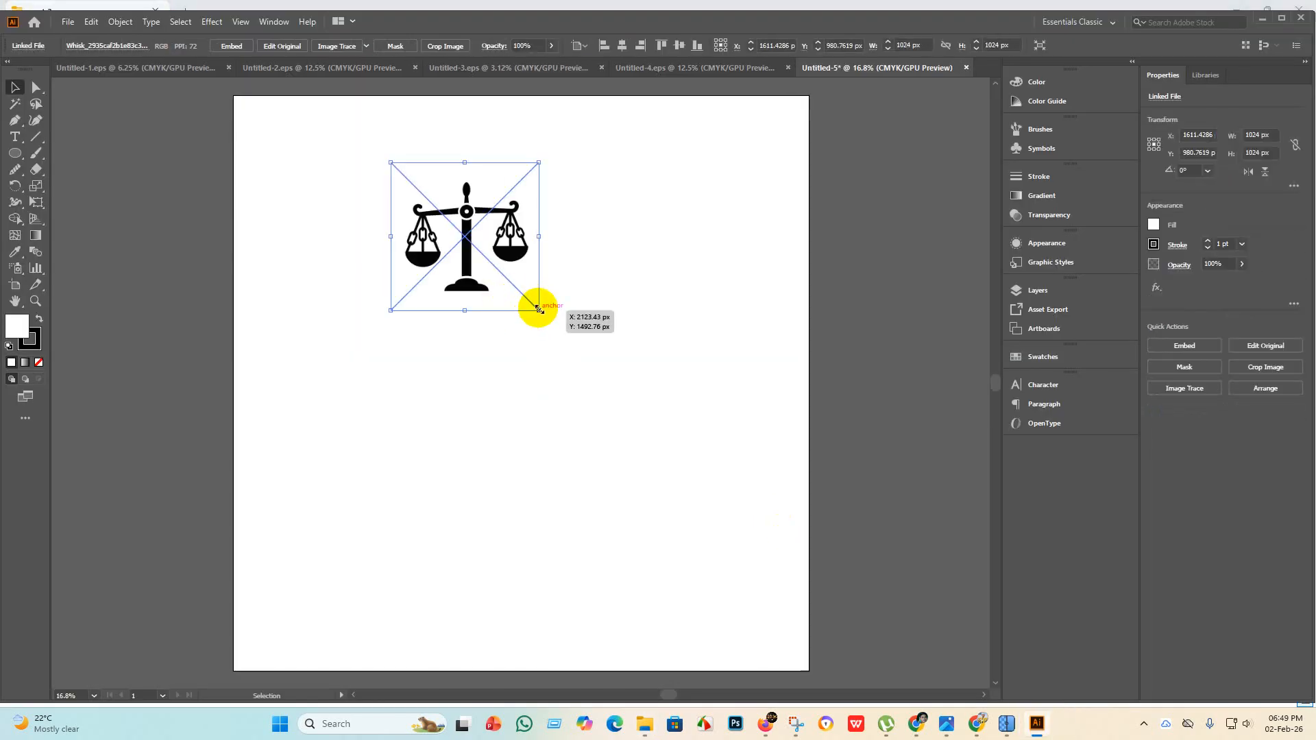
drag(539, 310, 971, 622)
scroll(493, 274, down, 2)
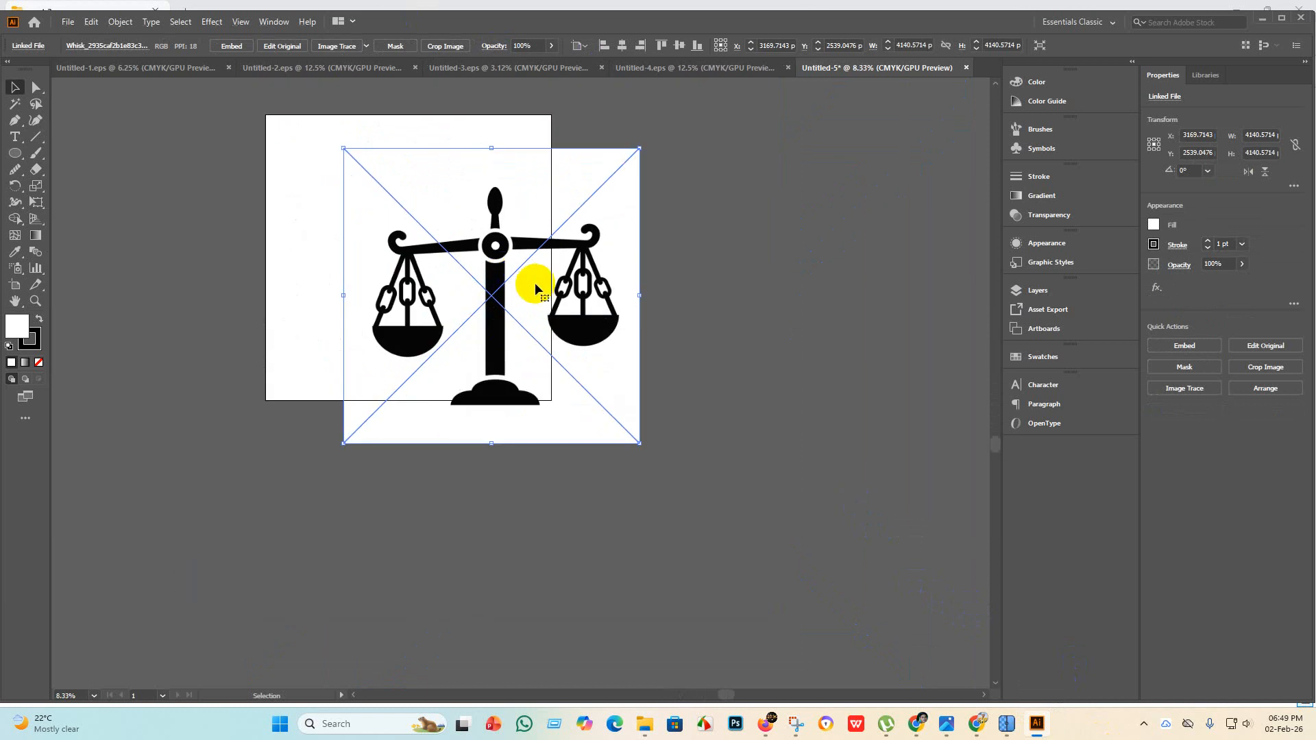
Embed the placed scales image and trace it with the Silhouettes preset.
click(232, 46)
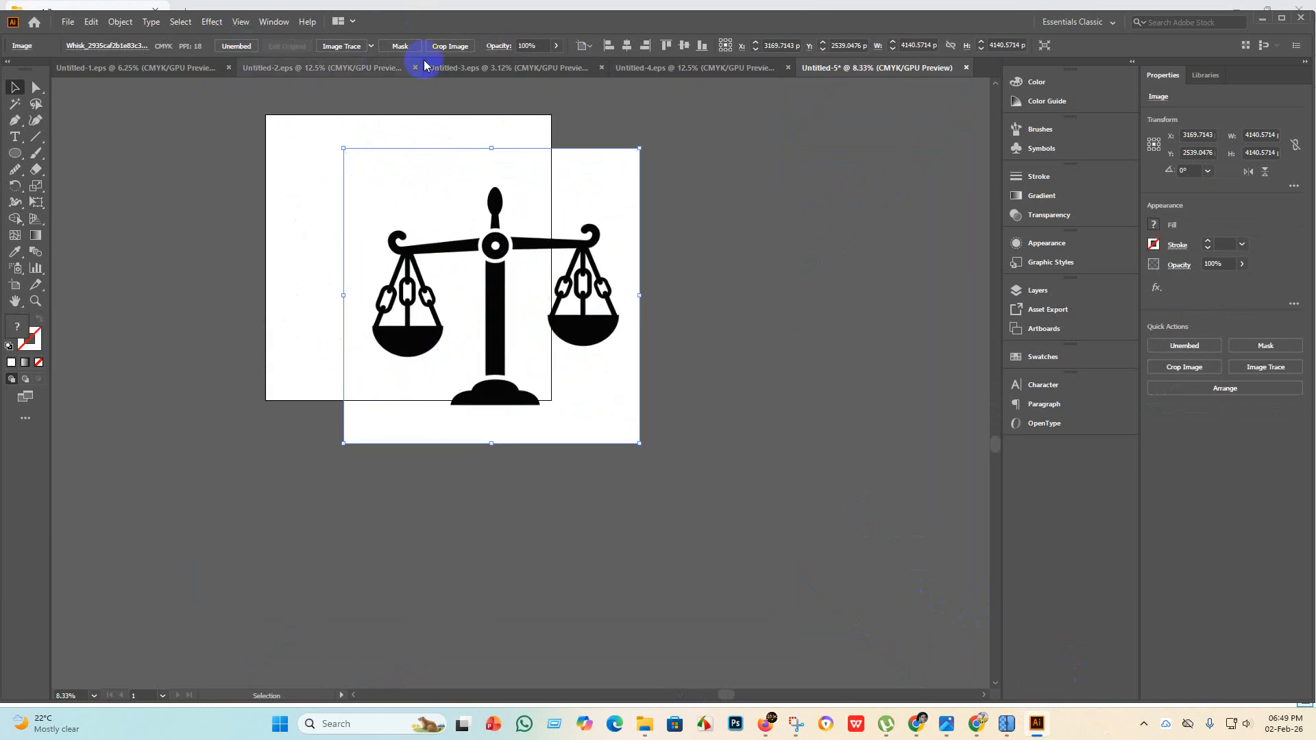
click(375, 47)
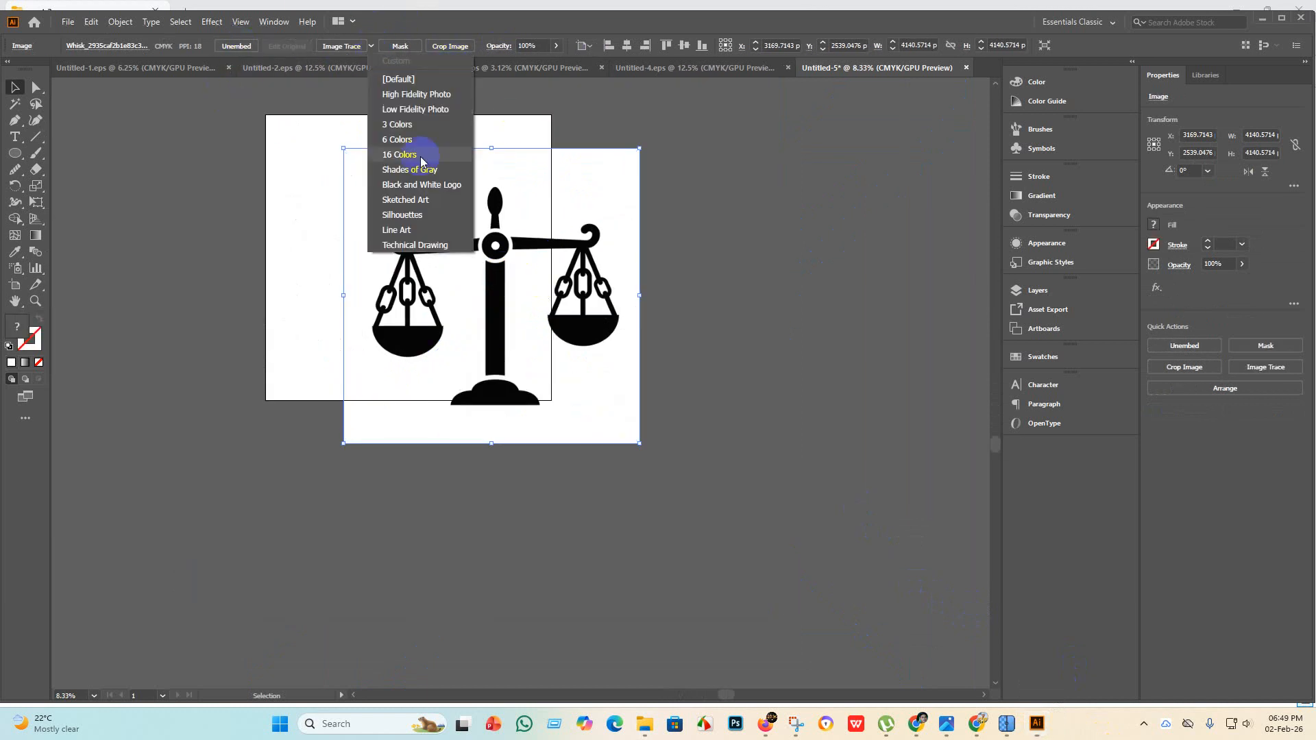
click(407, 218)
scroll(561, 322, up, 1)
scroll(498, 314, up, 3)
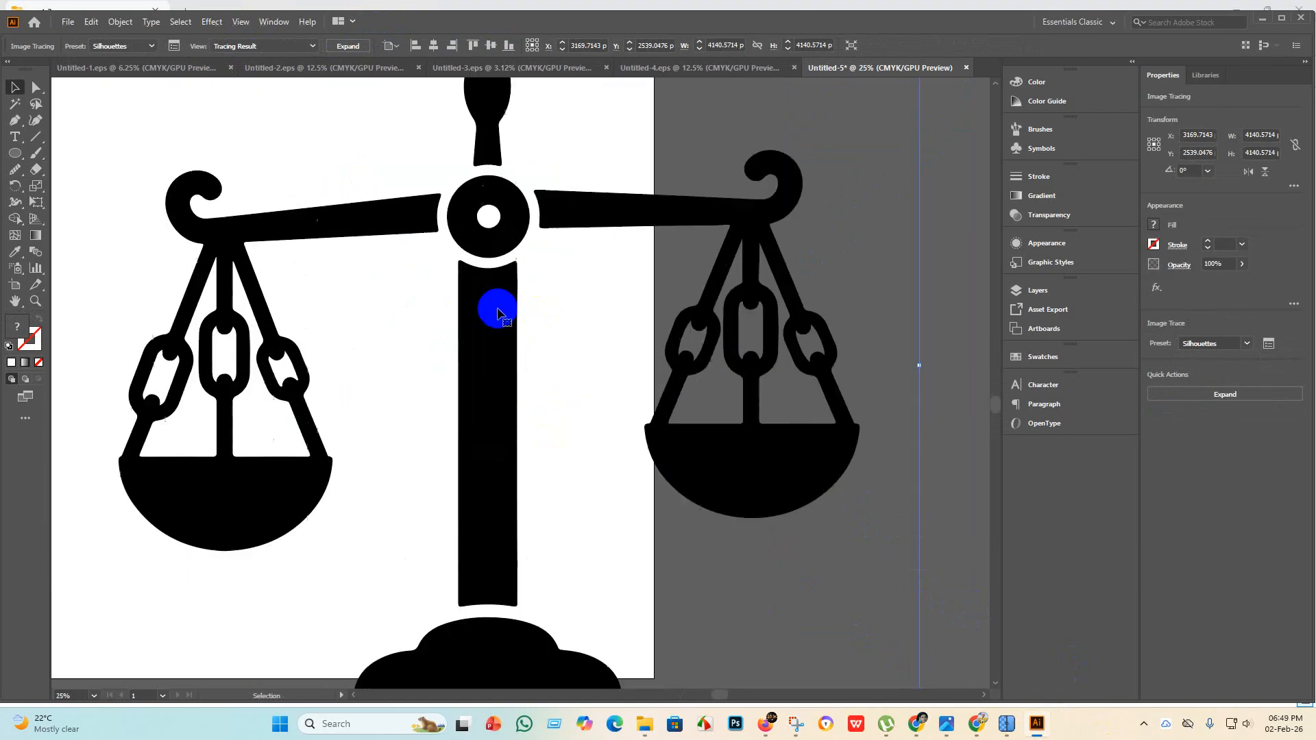
Move the traced scales over the artboard and expand the tracing into vector paths.
scroll(498, 314, down, 3)
drag(500, 304, 419, 290)
click(341, 46)
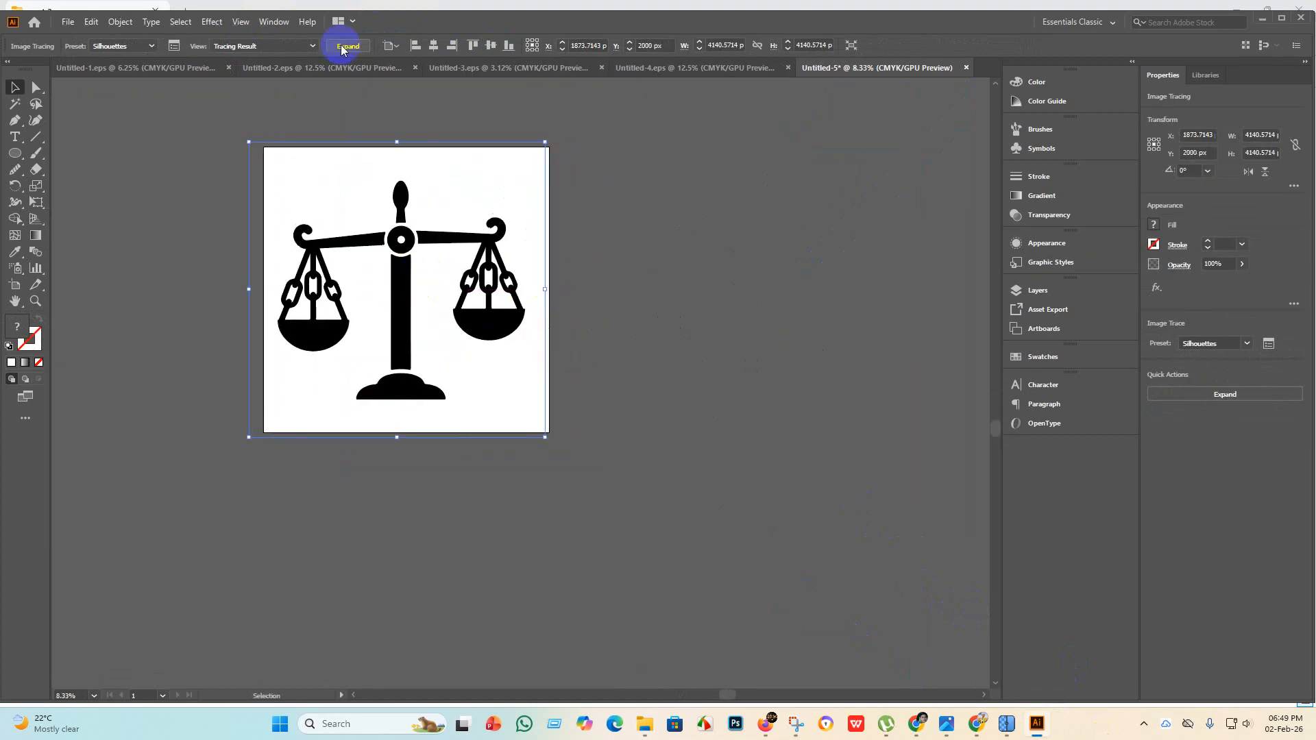
scroll(414, 307, up, 2)
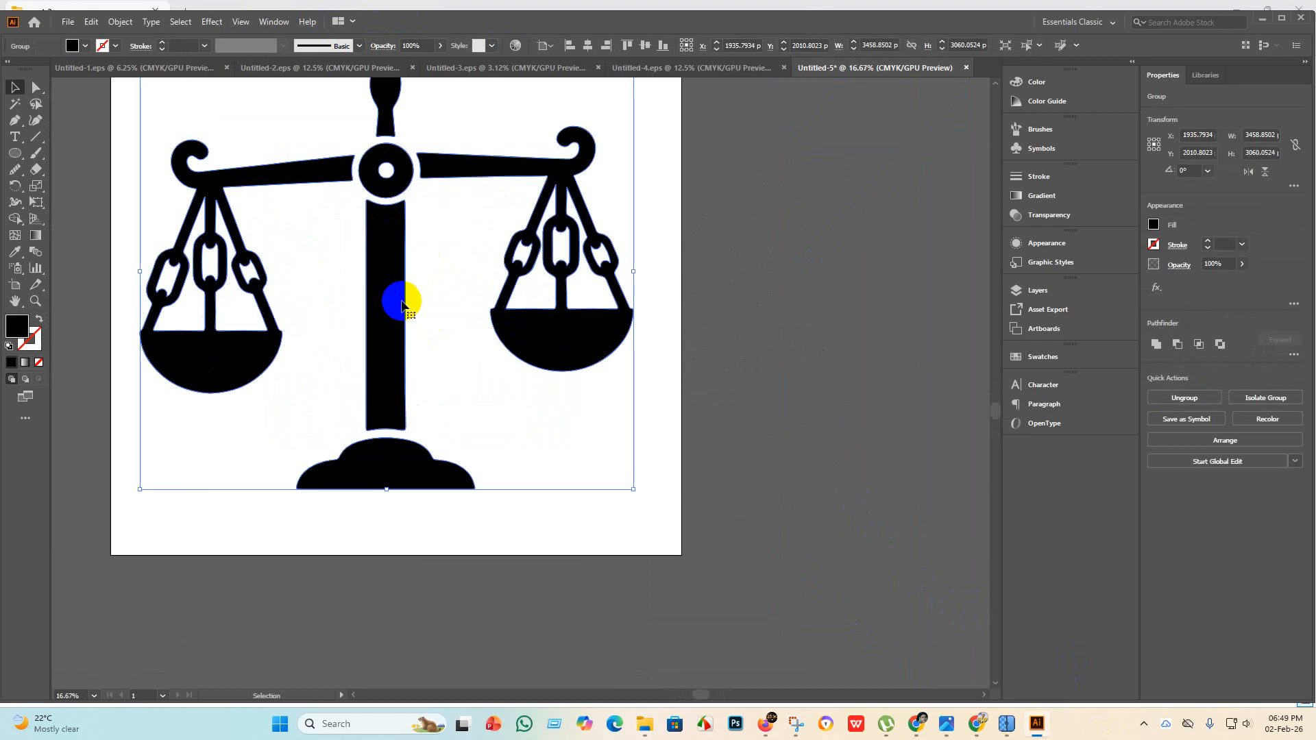
scroll(403, 302, down, 2)
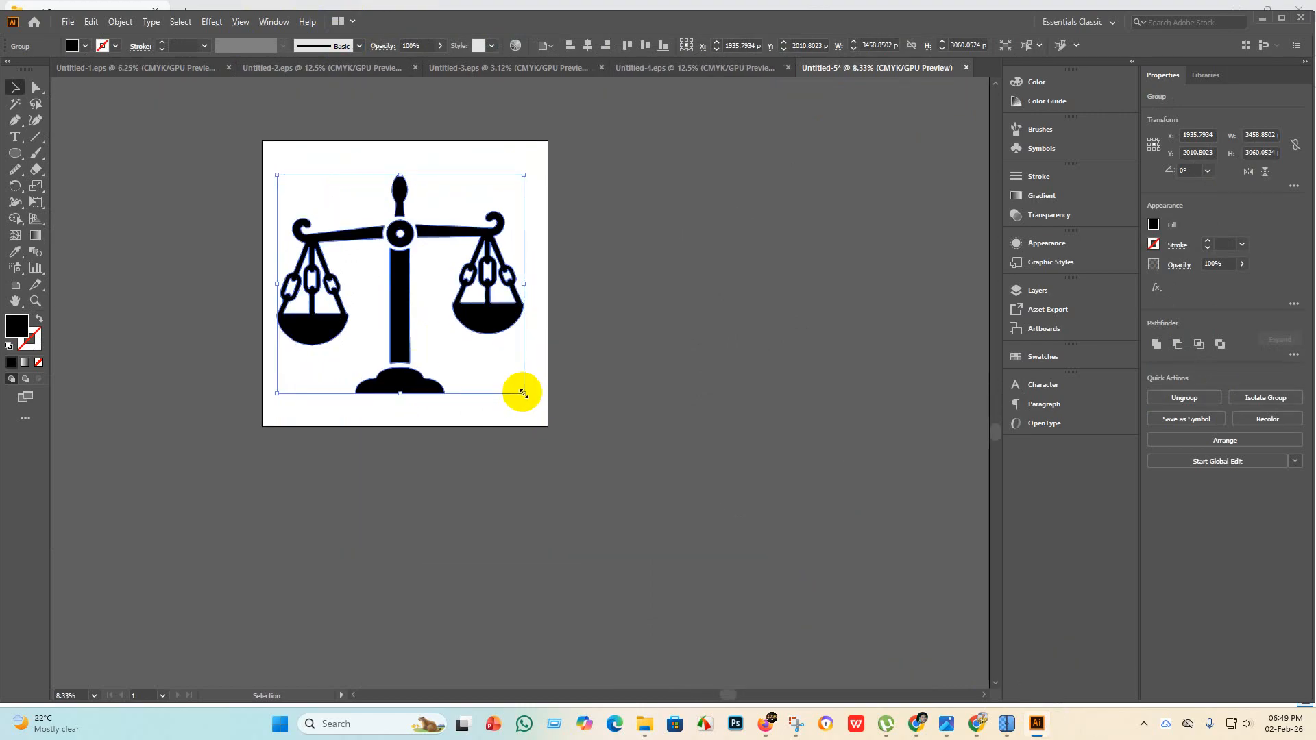
Enlarge the scales group to about 3794 px wide and centre it horizontally and vertically on the artboard.
drag(524, 393, 546, 415)
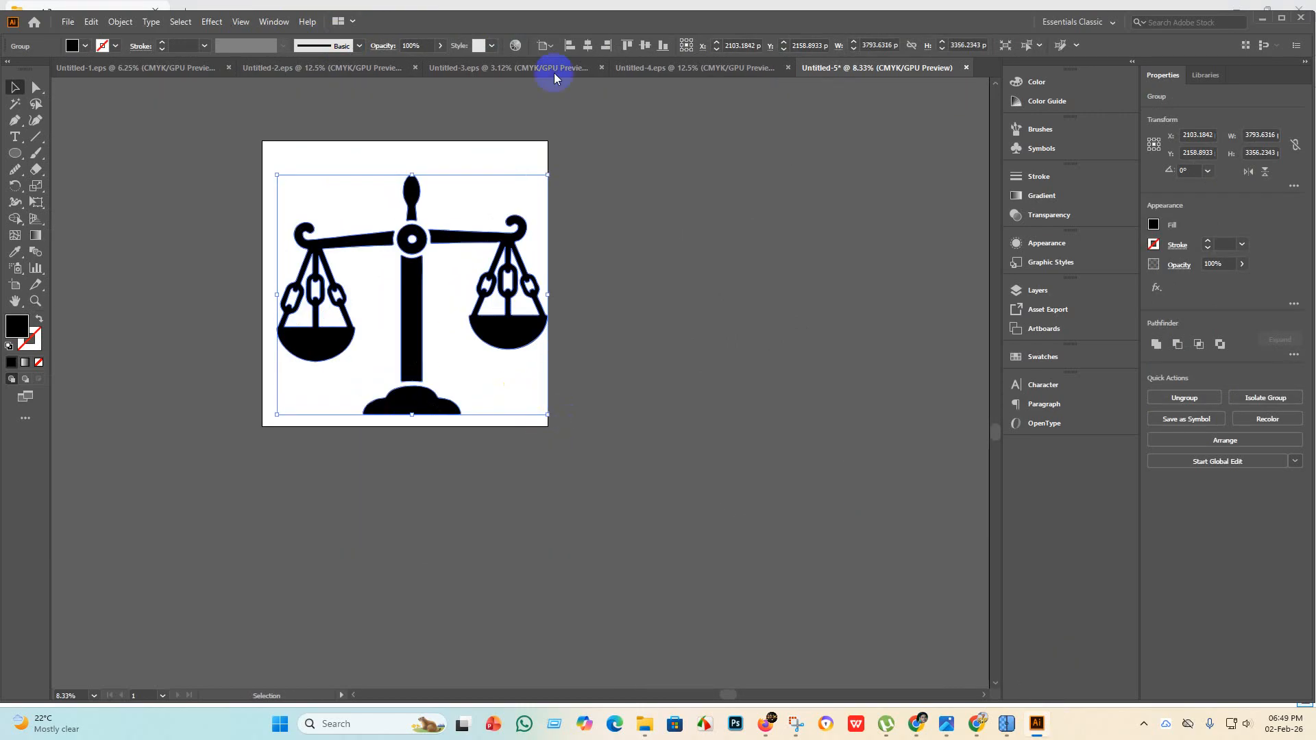
click(588, 44)
click(645, 45)
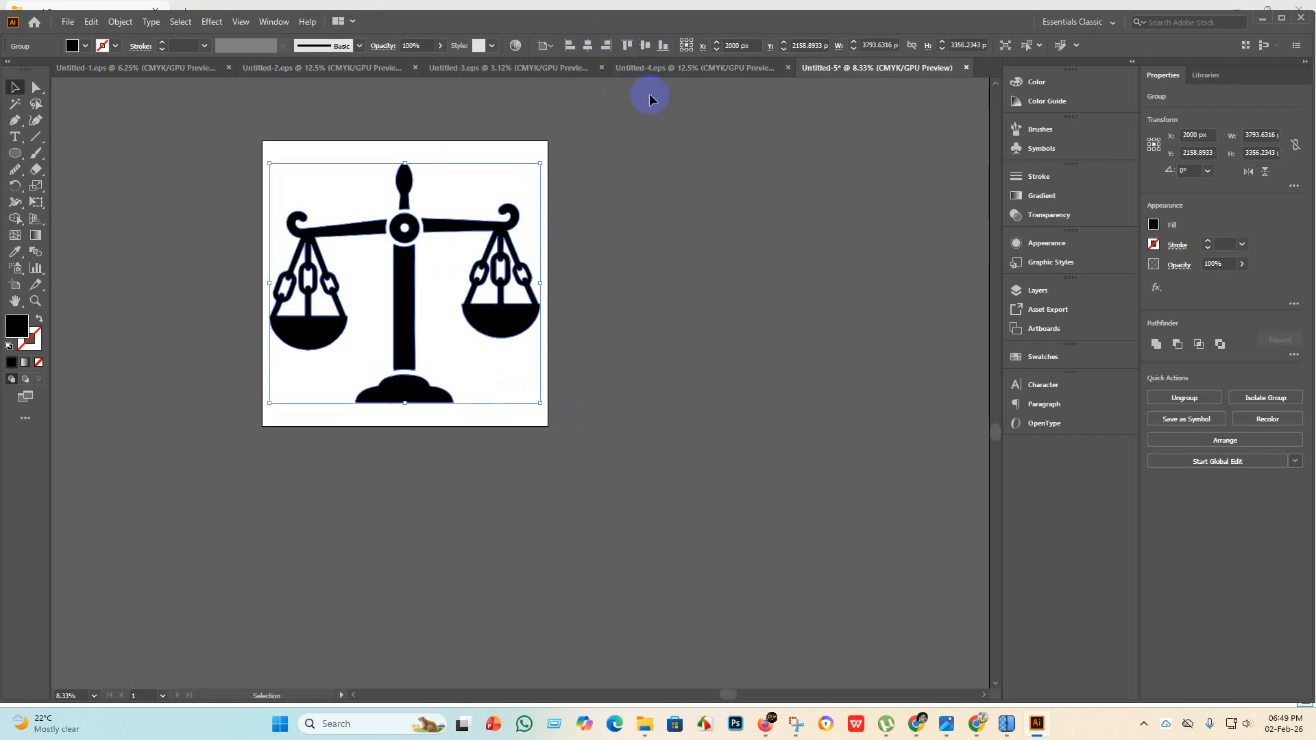
click(640, 267)
Examine the traced edges of the beam, hooks, pivot, chain links, pans and base up close.
scroll(396, 238, up, 2)
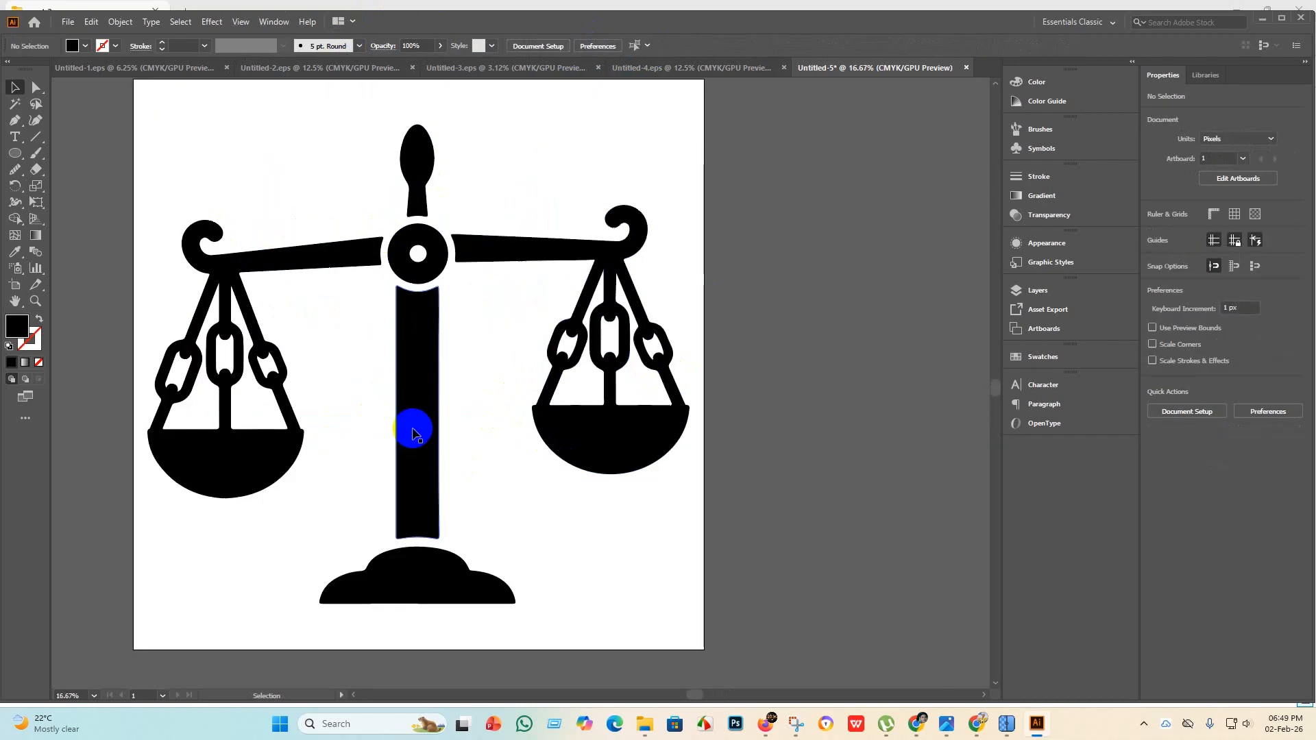
scroll(614, 360, up, 2)
scroll(617, 366, down, 2)
scroll(626, 285, up, 3)
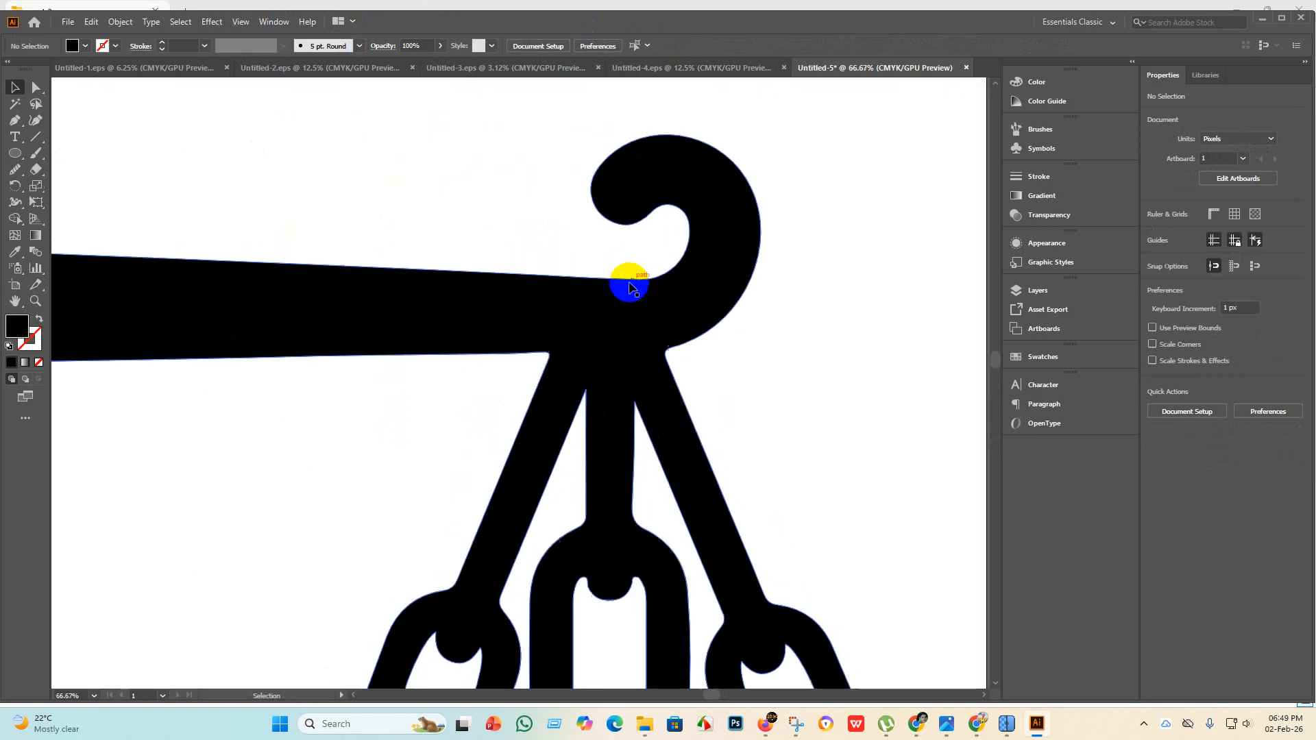
scroll(659, 381, down, 2)
scroll(660, 381, down, 2)
scroll(442, 357, up, 2)
scroll(450, 382, down, 2)
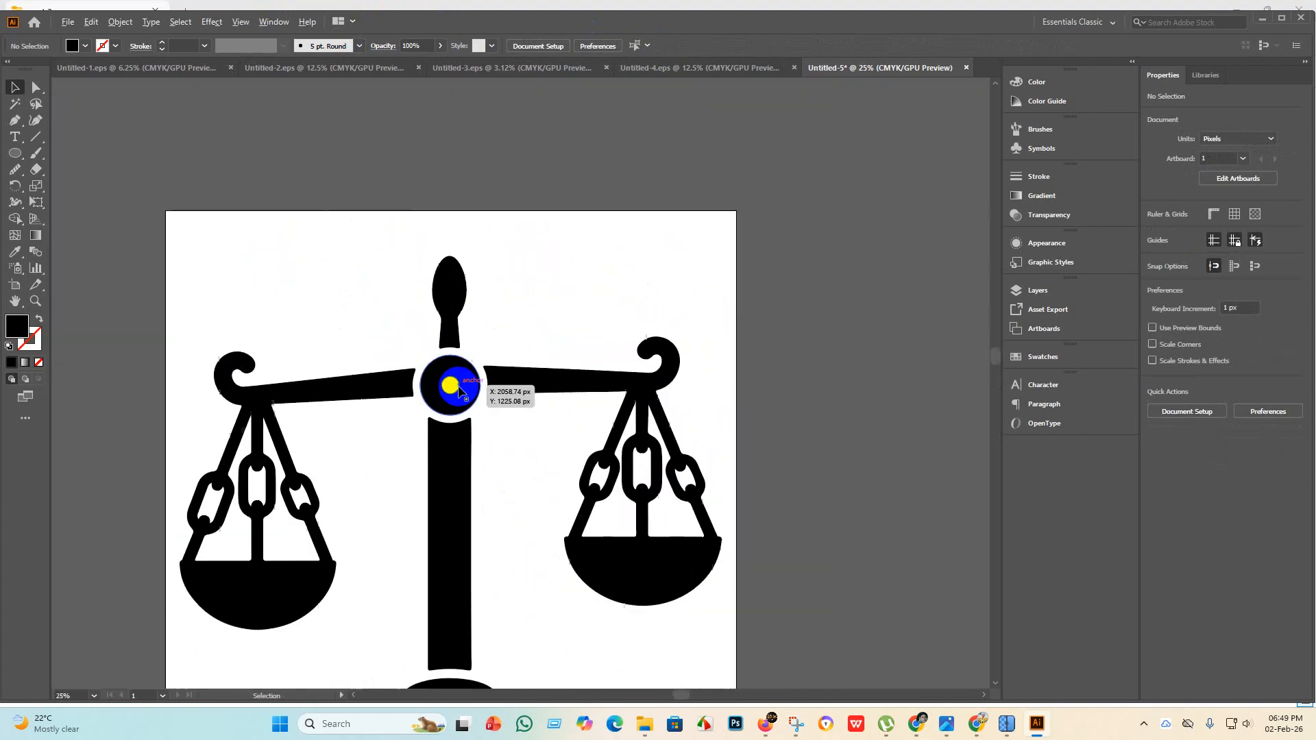
scroll(479, 416, down, 2)
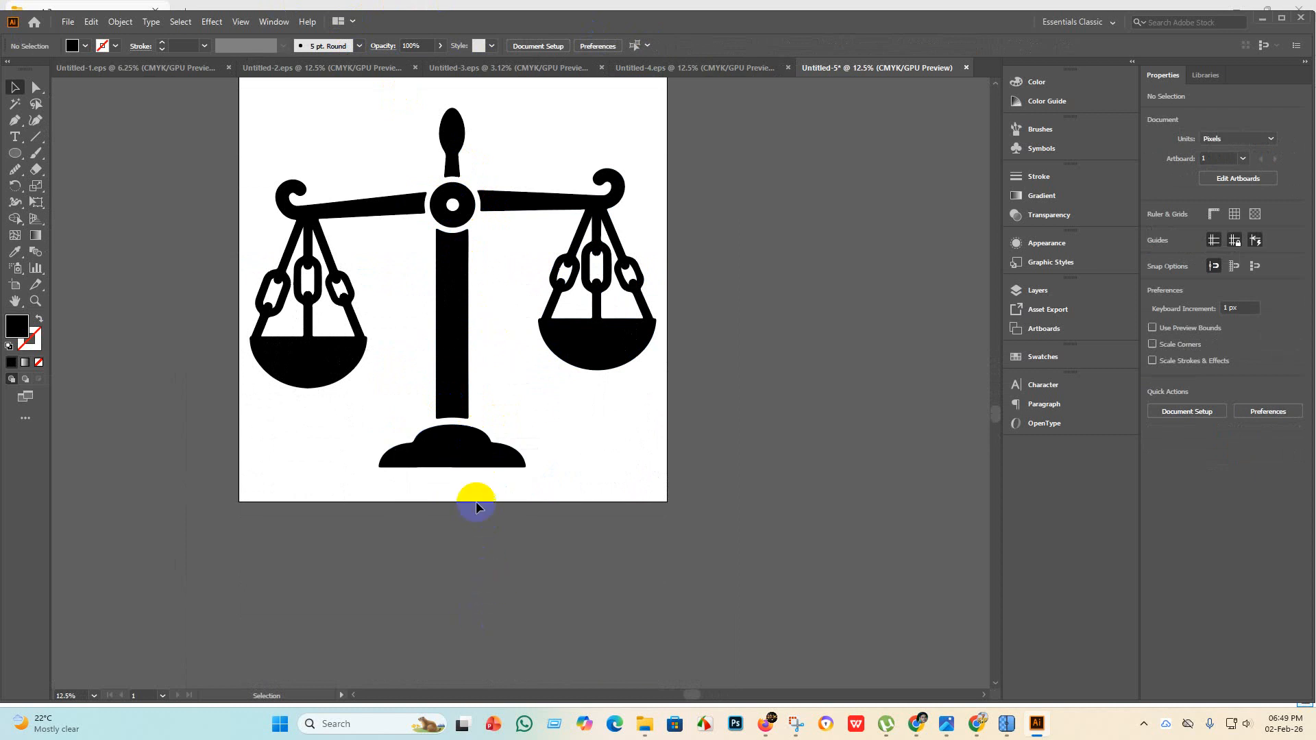
scroll(478, 506, up, 2)
scroll(456, 500, down, 2)
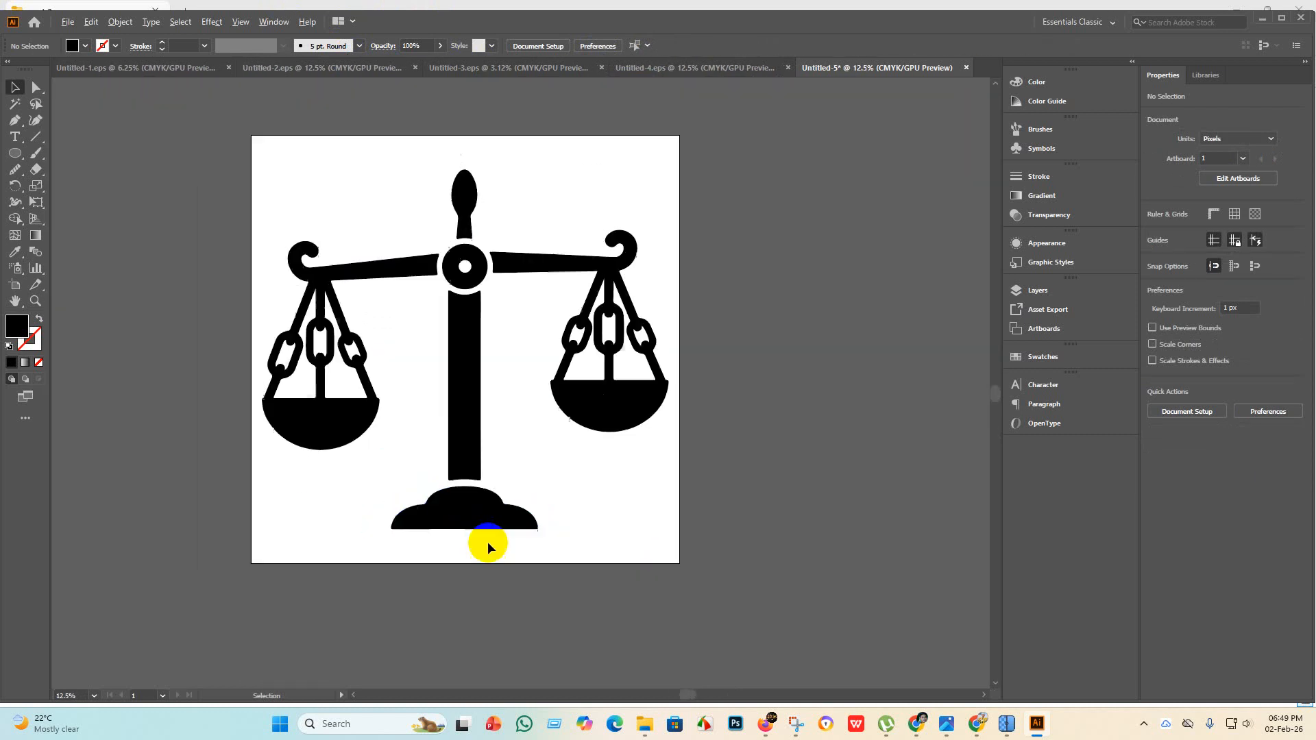
scroll(488, 543, down, 1)
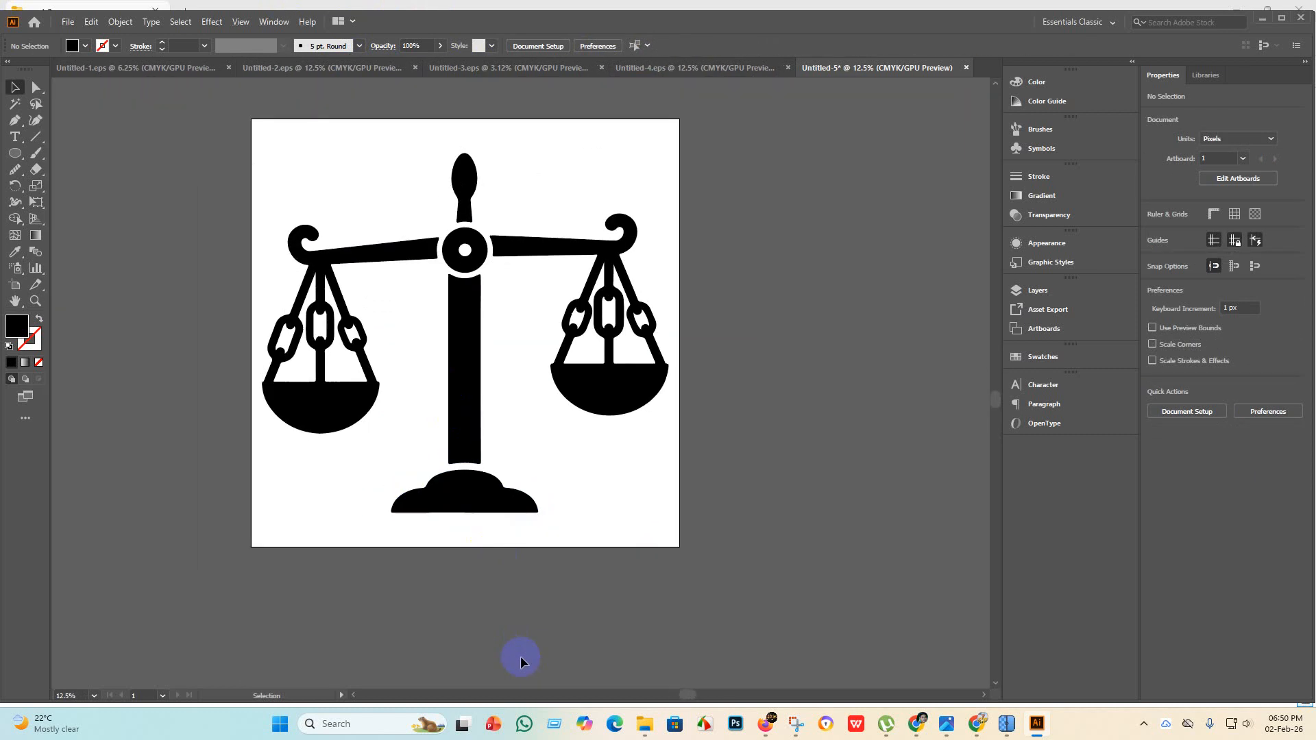
scroll(583, 322, up, 4)
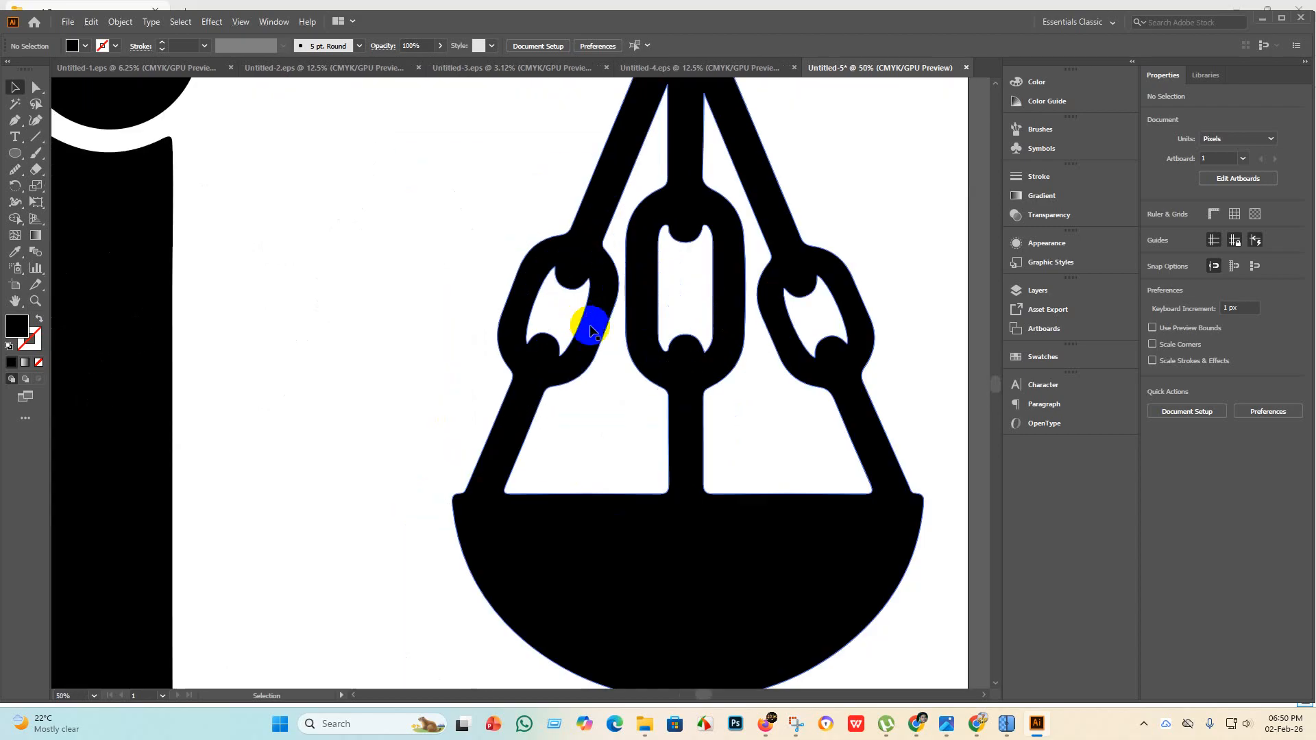
scroll(591, 313, up, 5)
scroll(598, 316, down, 3)
scroll(520, 432, down, 3)
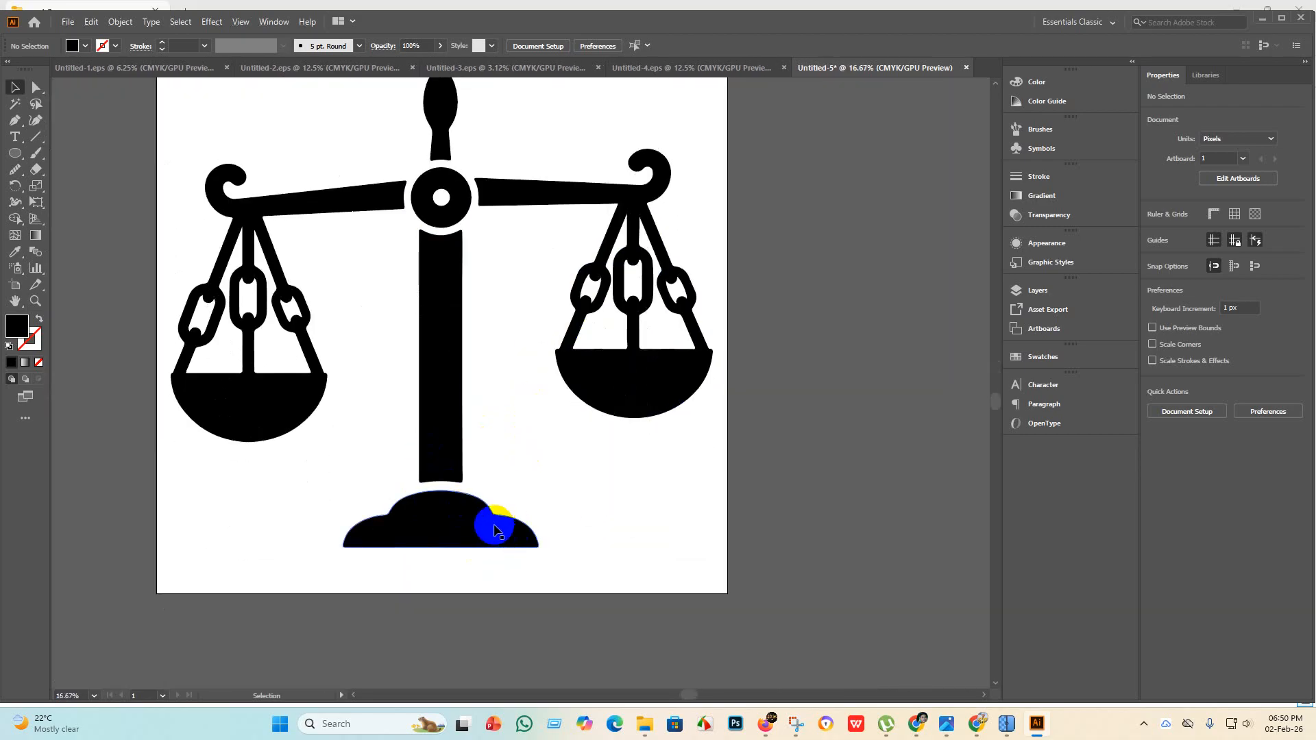
Ungroup the expanded scales artwork into separate parts.
right_click(449, 428)
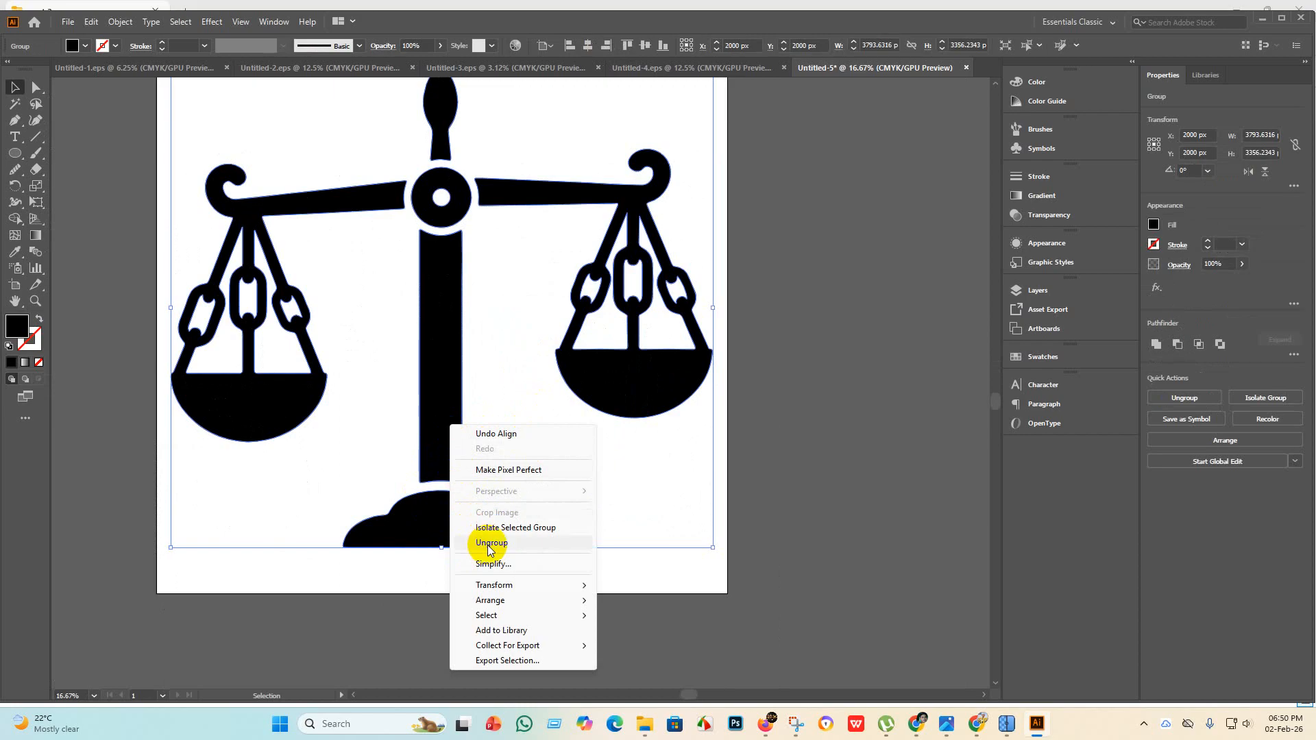
click(489, 543)
click(566, 483)
Try to move the central pillar down onto the base, then undo the move.
drag(458, 468, 458, 480)
click(582, 646)
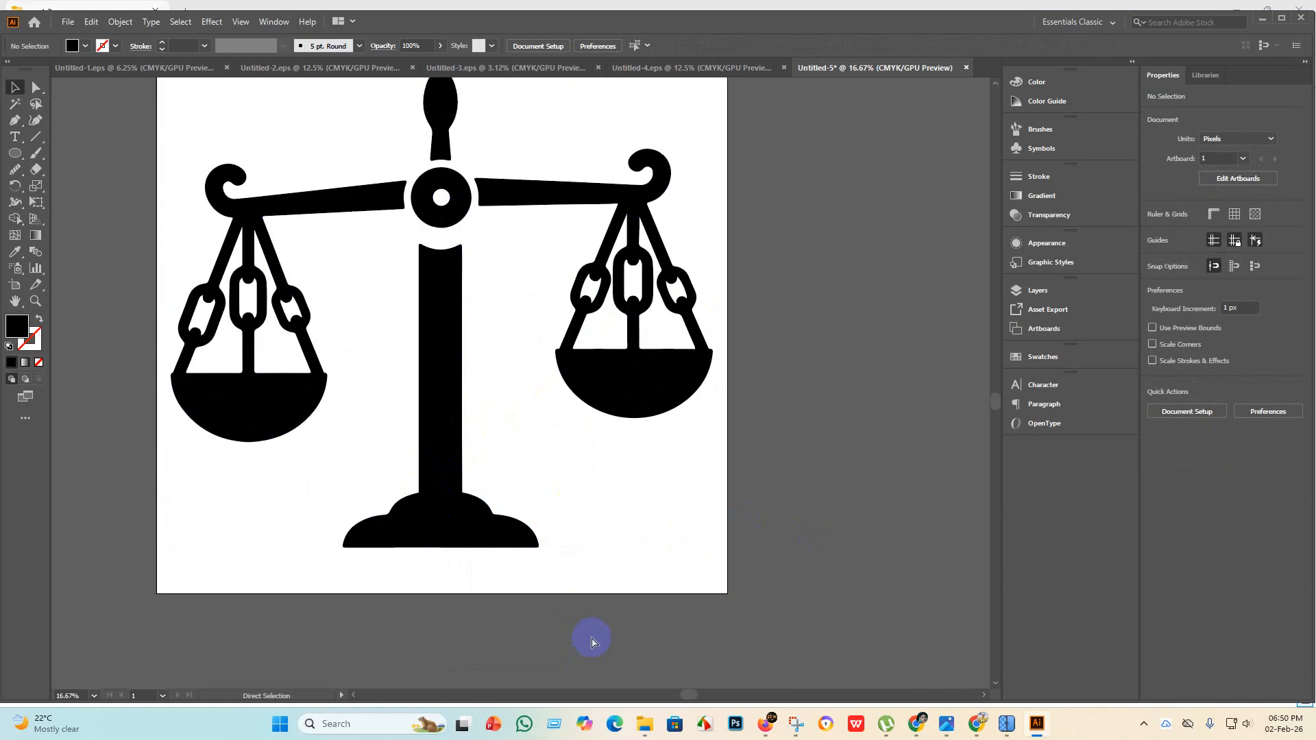
key(ctrl+z)
click(717, 629)
Select all parts of the scales and group them together.
scroll(712, 504, up, 1)
scroll(602, 526, down, 1)
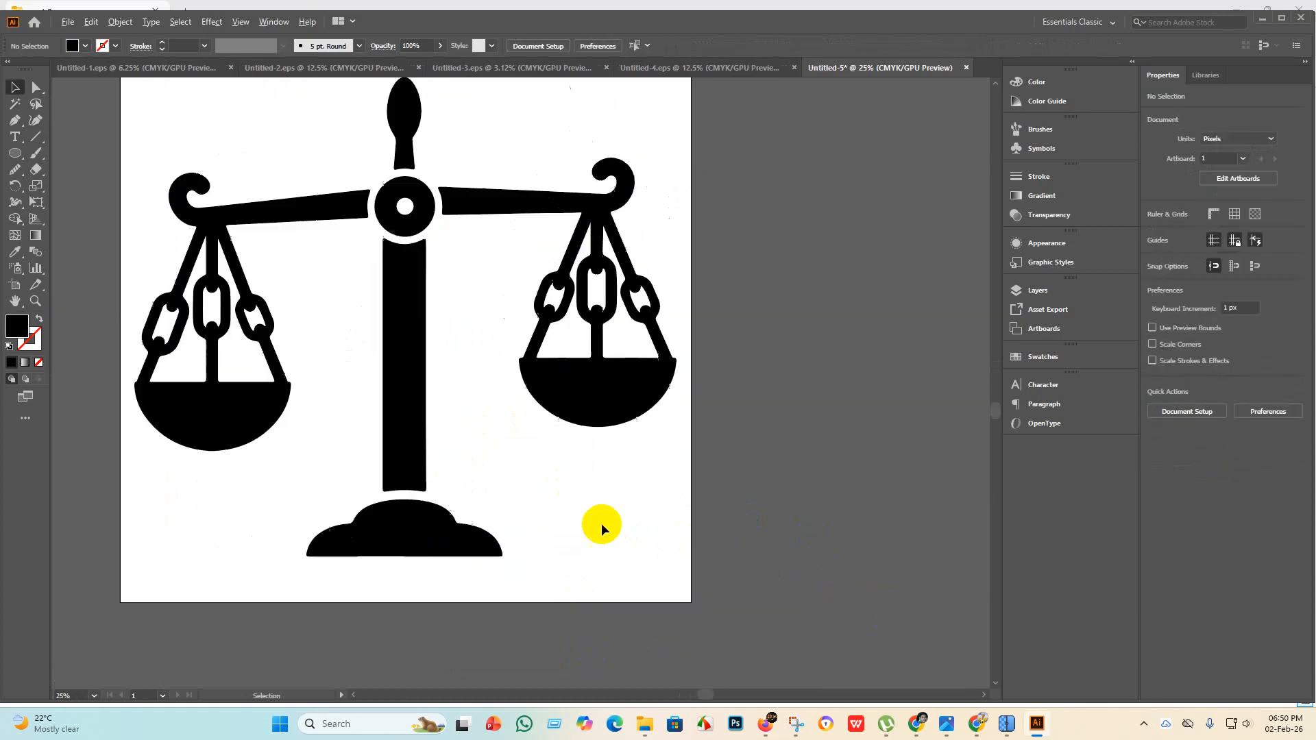
scroll(601, 526, down, 4)
drag(411, 247, 413, 248)
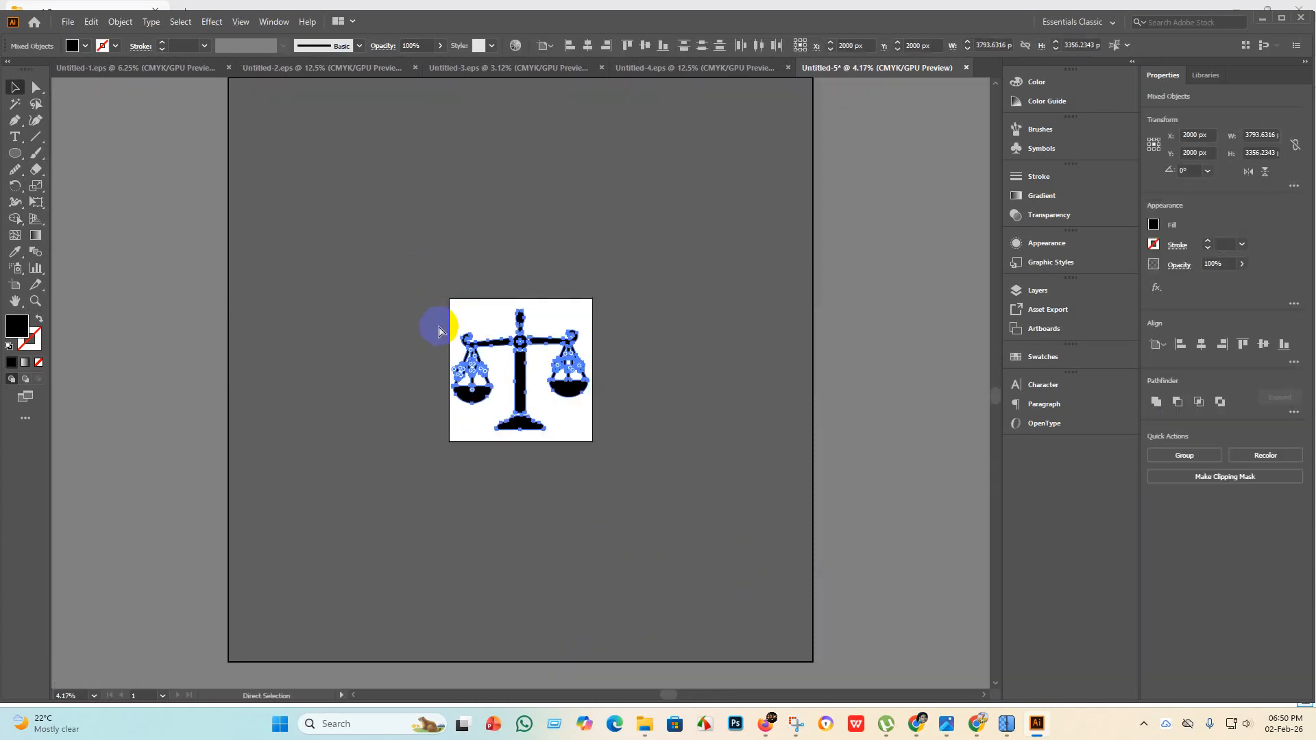
key(ctrl+g)
click(724, 471)
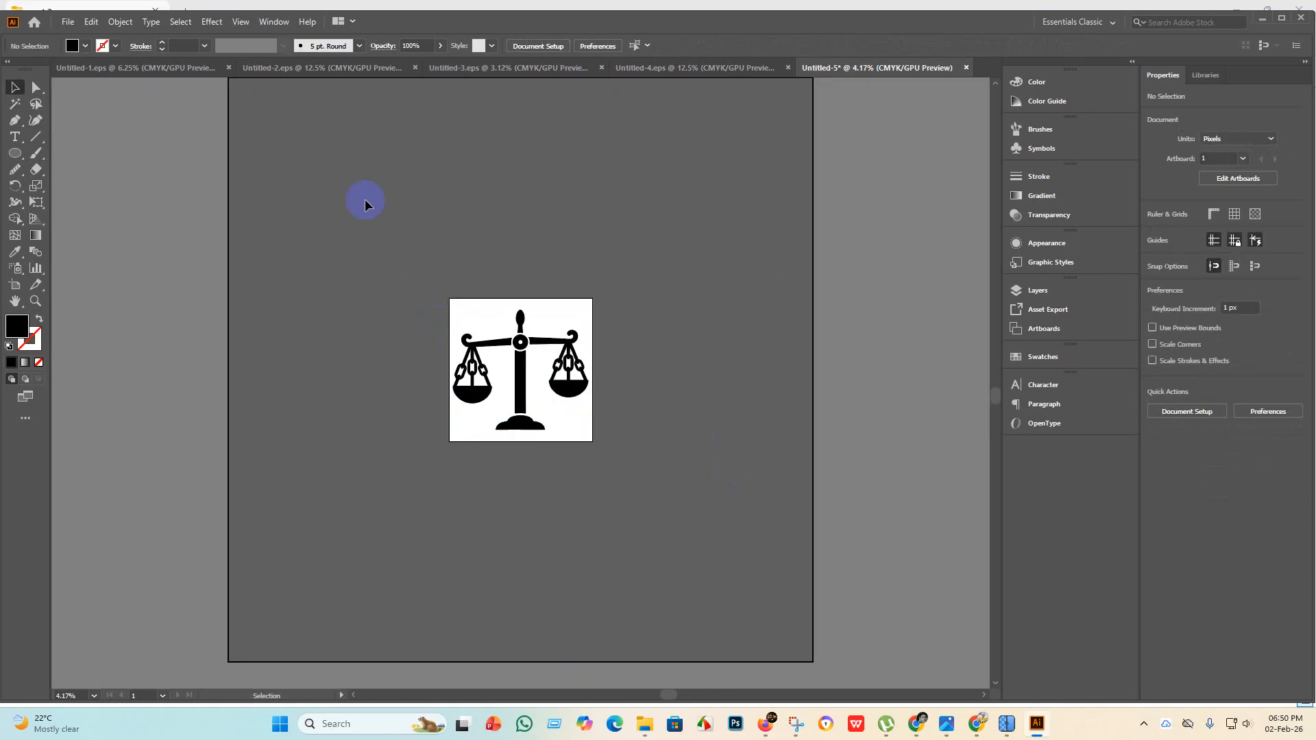
Save the document as Untitled-5 in the eps 7 folder in Illustrator EPS format, version Illustrator 10 EPS.
click(68, 26)
click(96, 134)
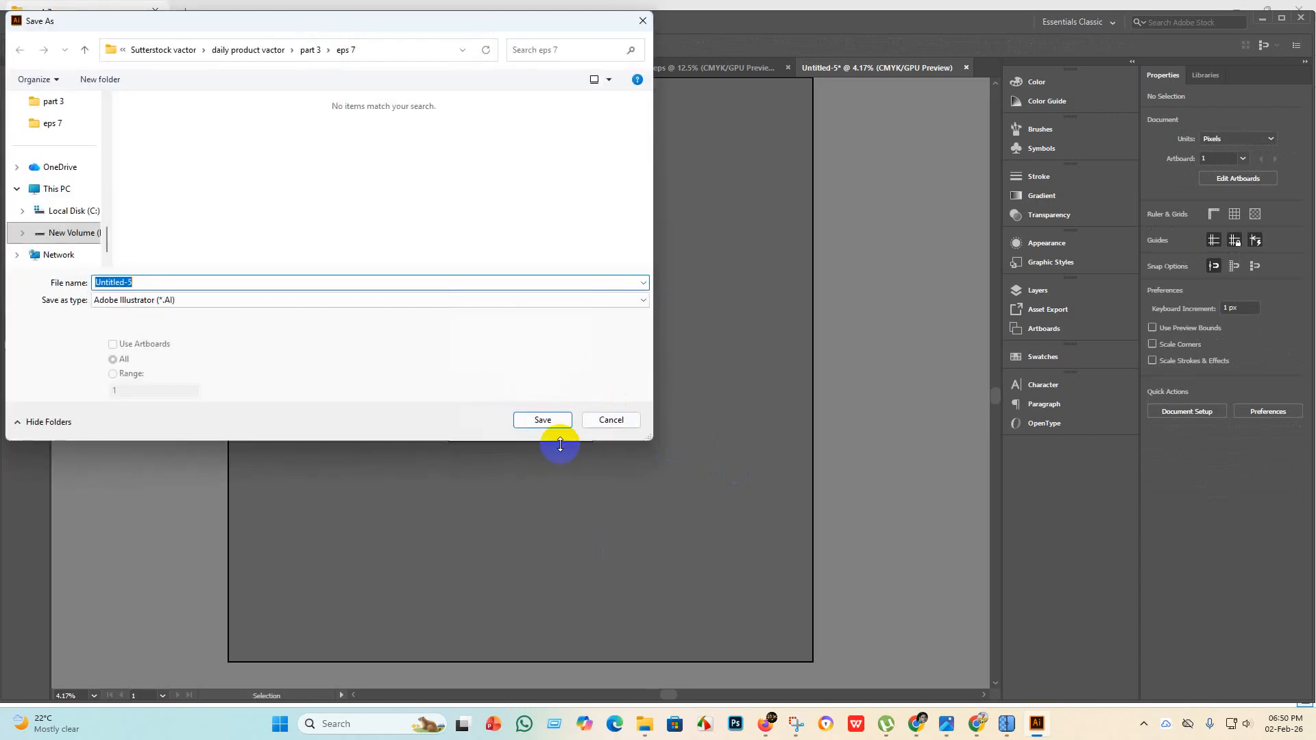
click(639, 299)
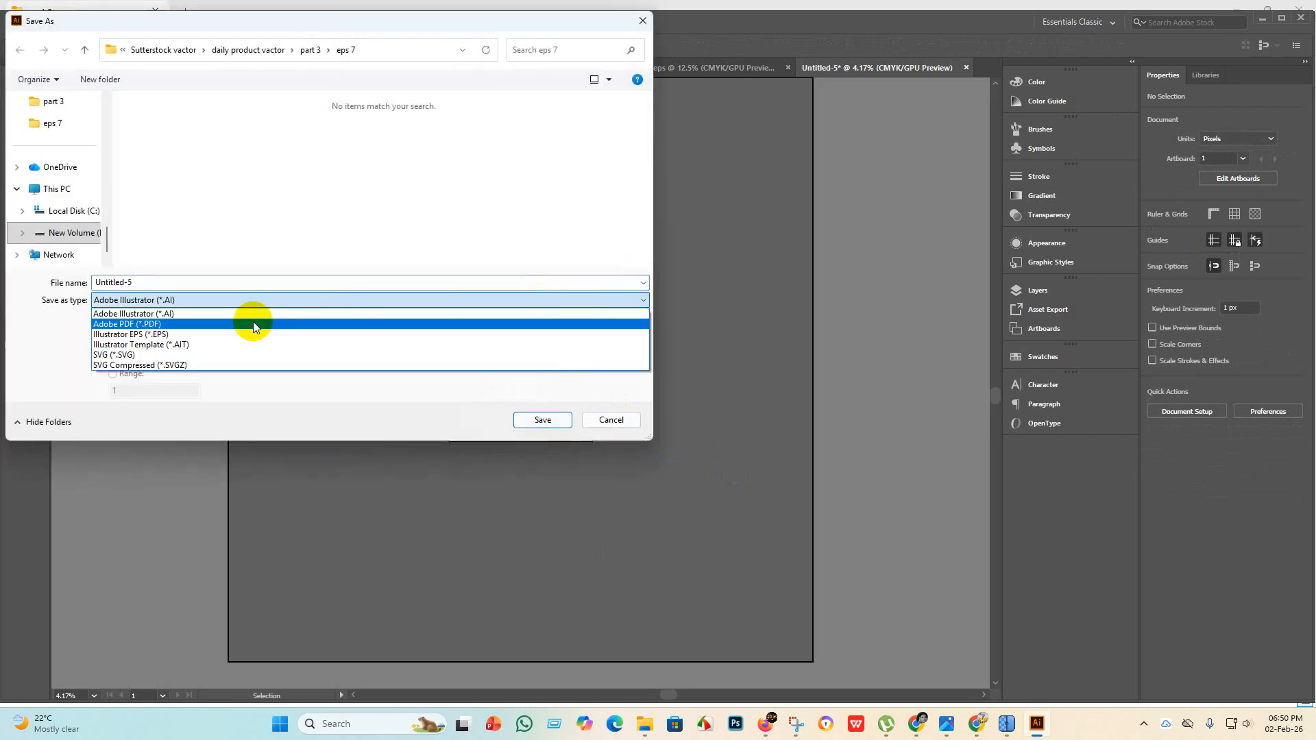
click(220, 333)
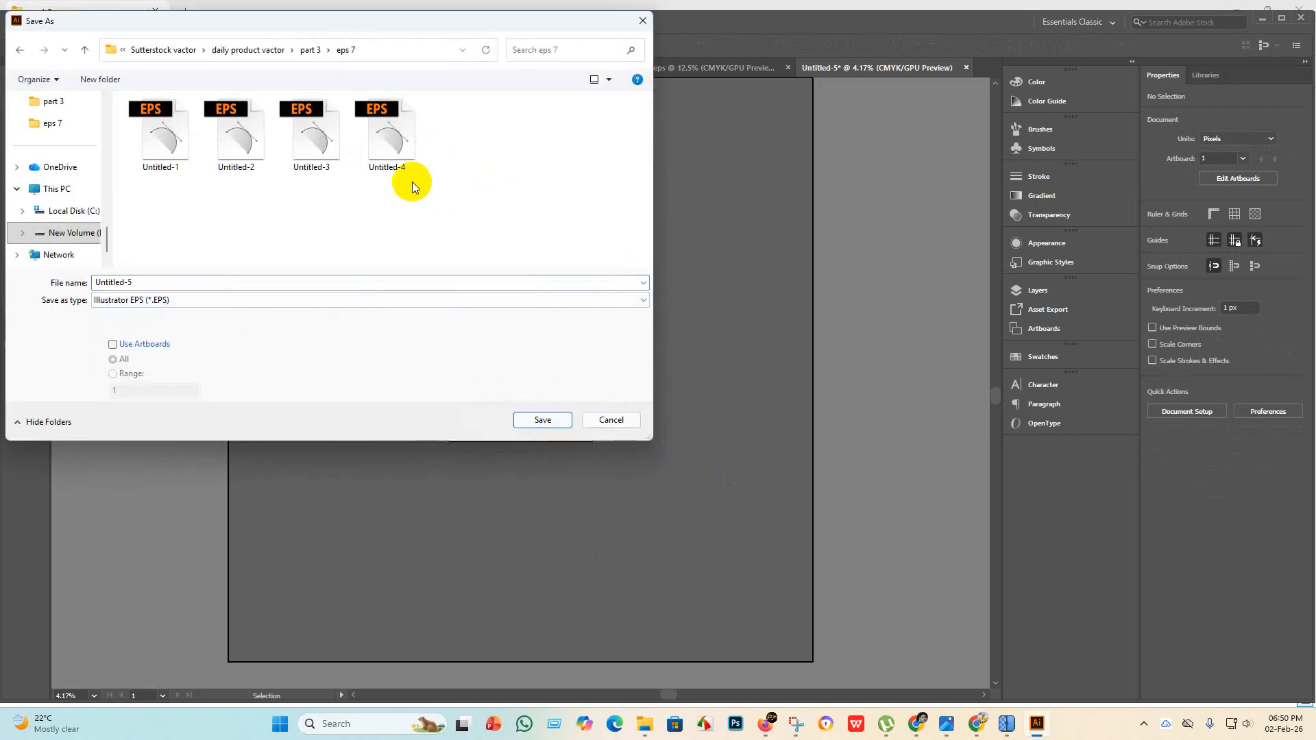
click(540, 424)
click(683, 165)
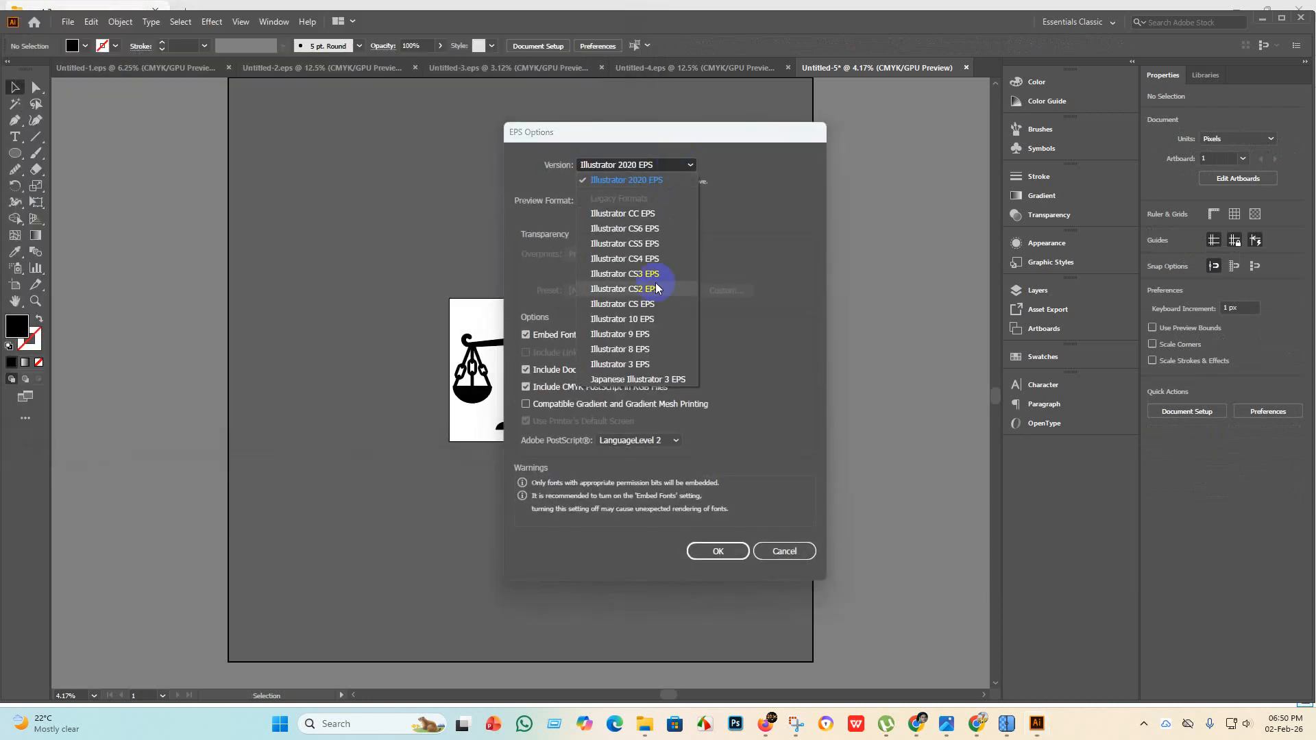
click(658, 294)
click(716, 537)
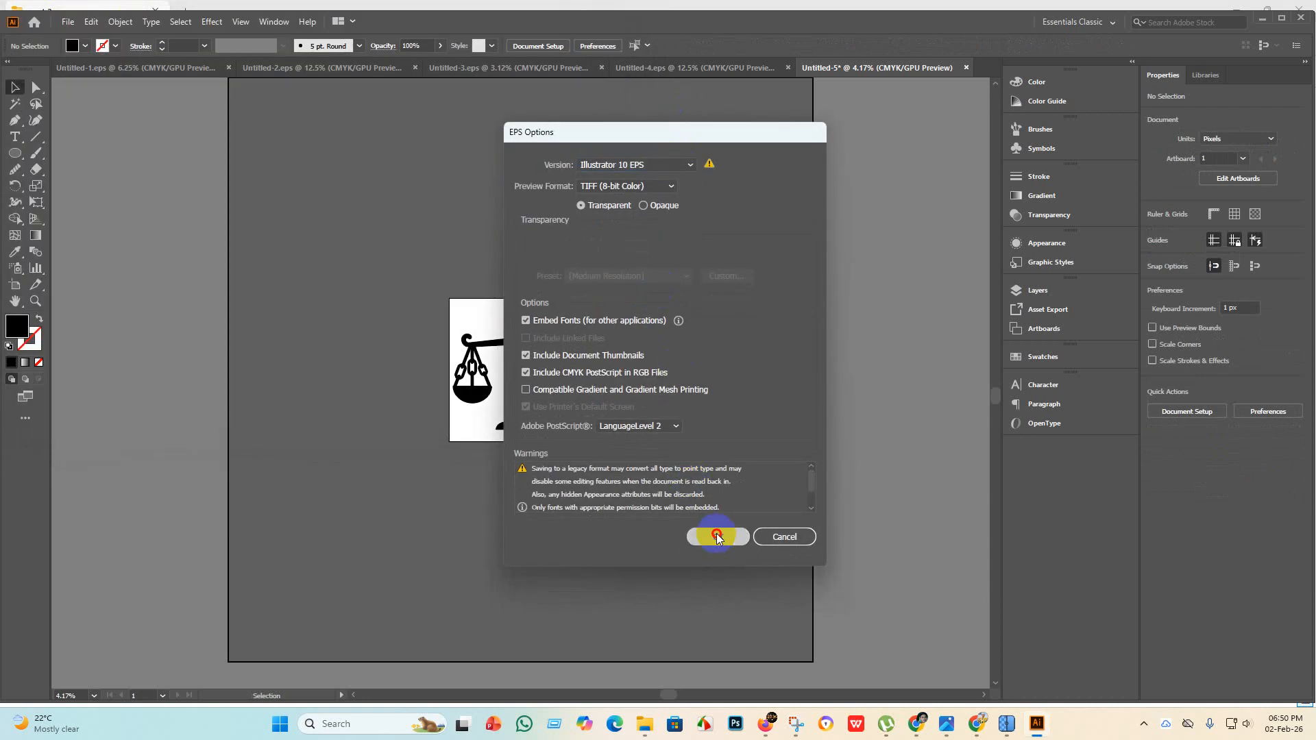
click(728, 390)
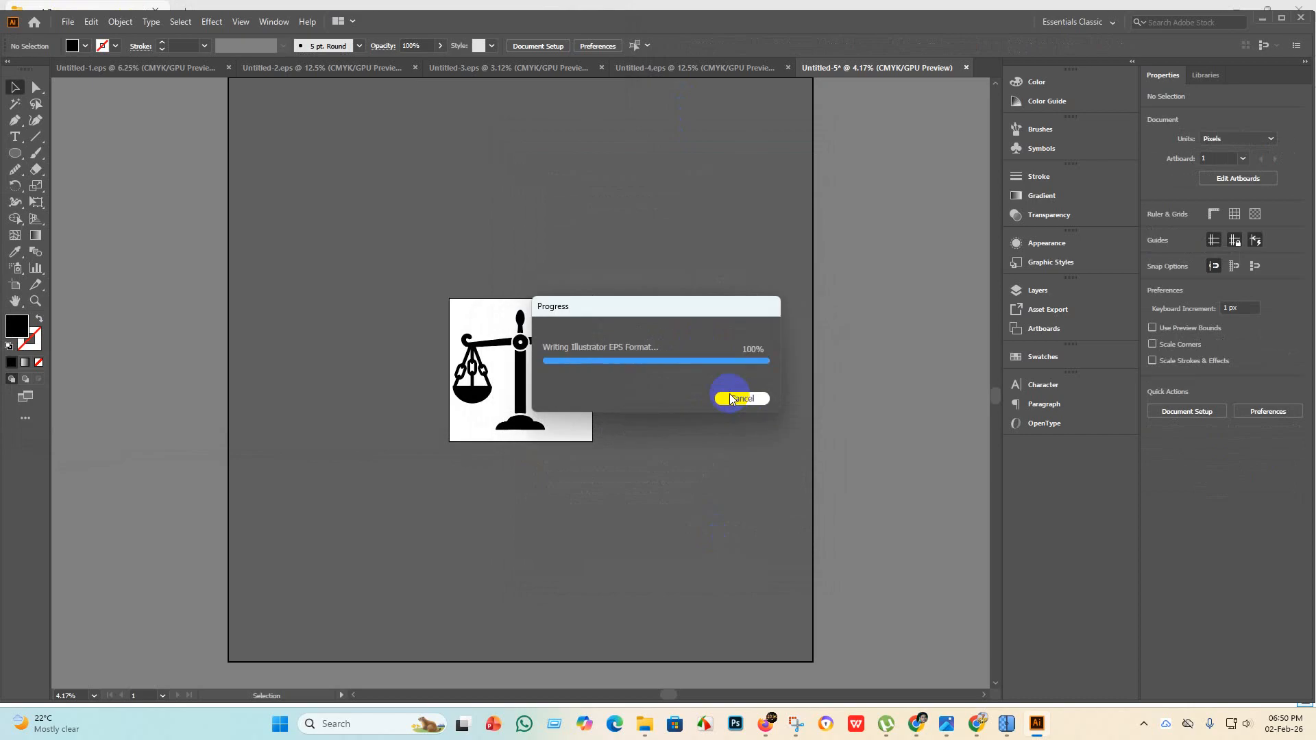
Export the Untitled-5 artboard as a JPEG in the eps 7 folder using artboards and the RGB color model.
click(68, 21)
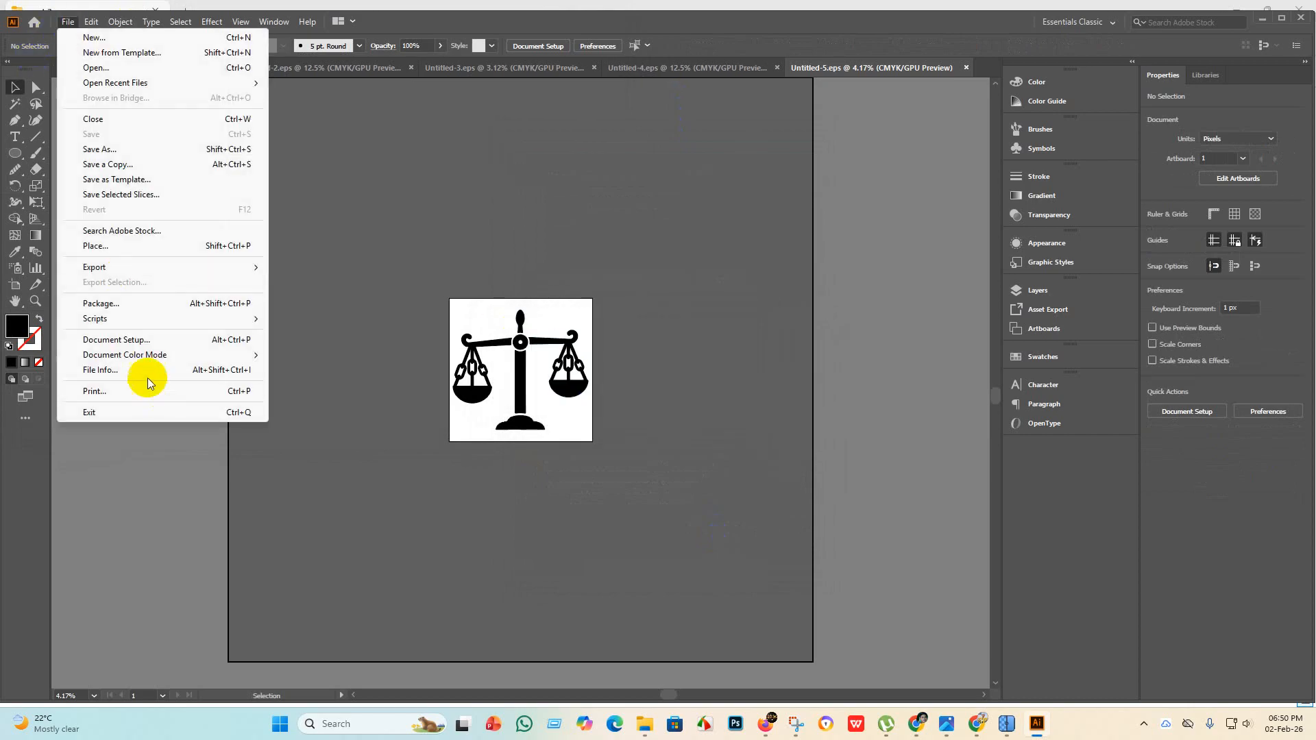
mouse_move(146, 266)
click(346, 281)
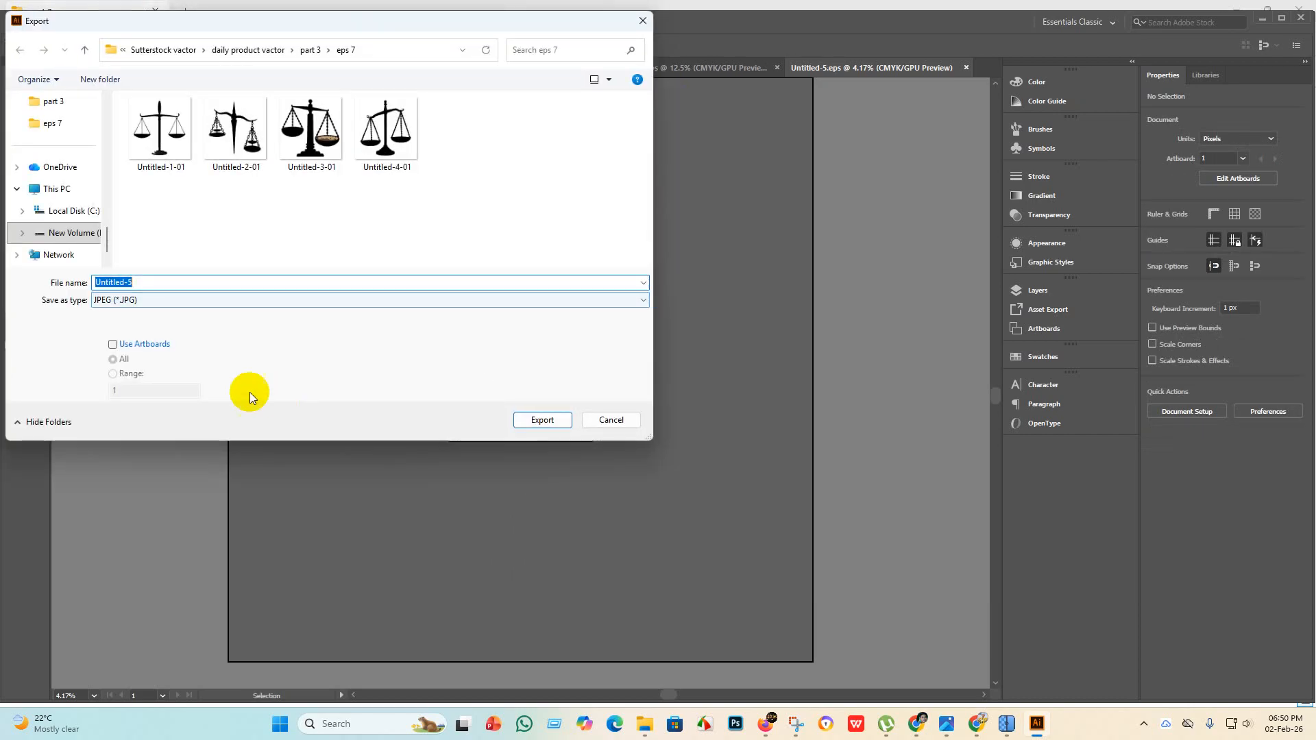
click(113, 343)
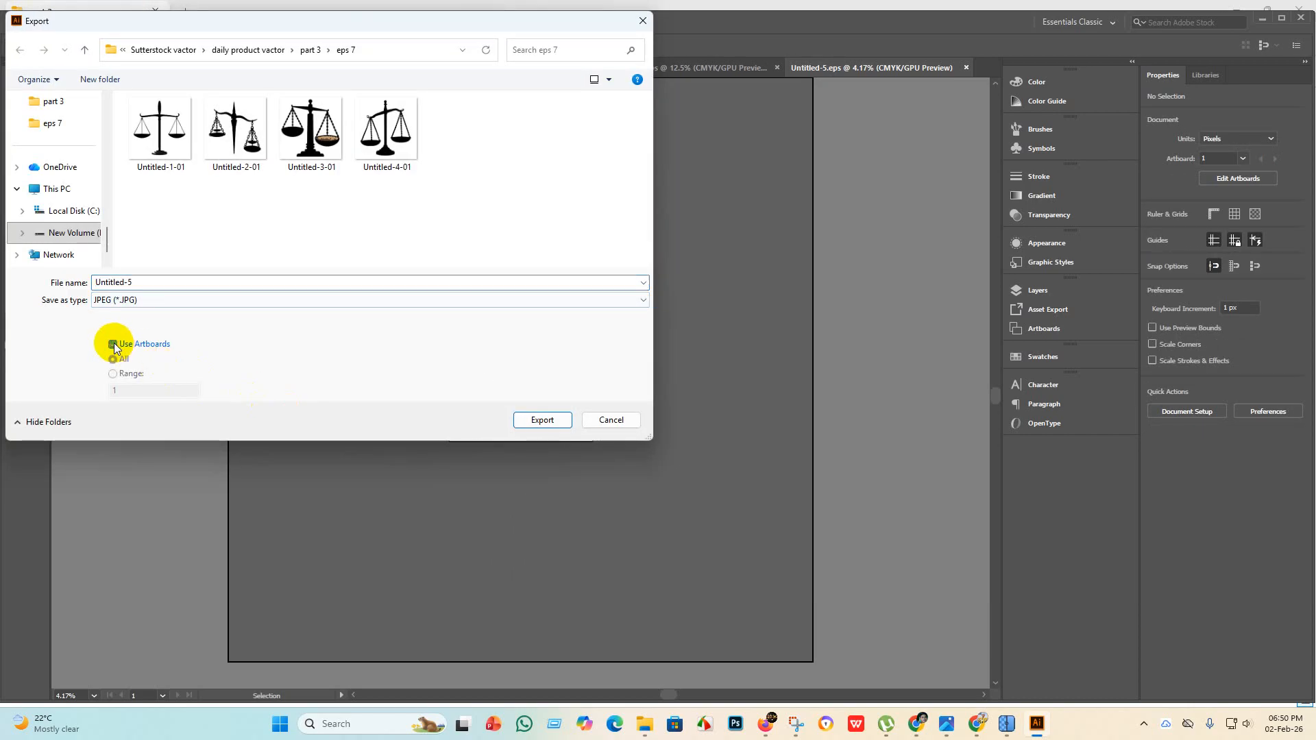
click(543, 420)
click(645, 341)
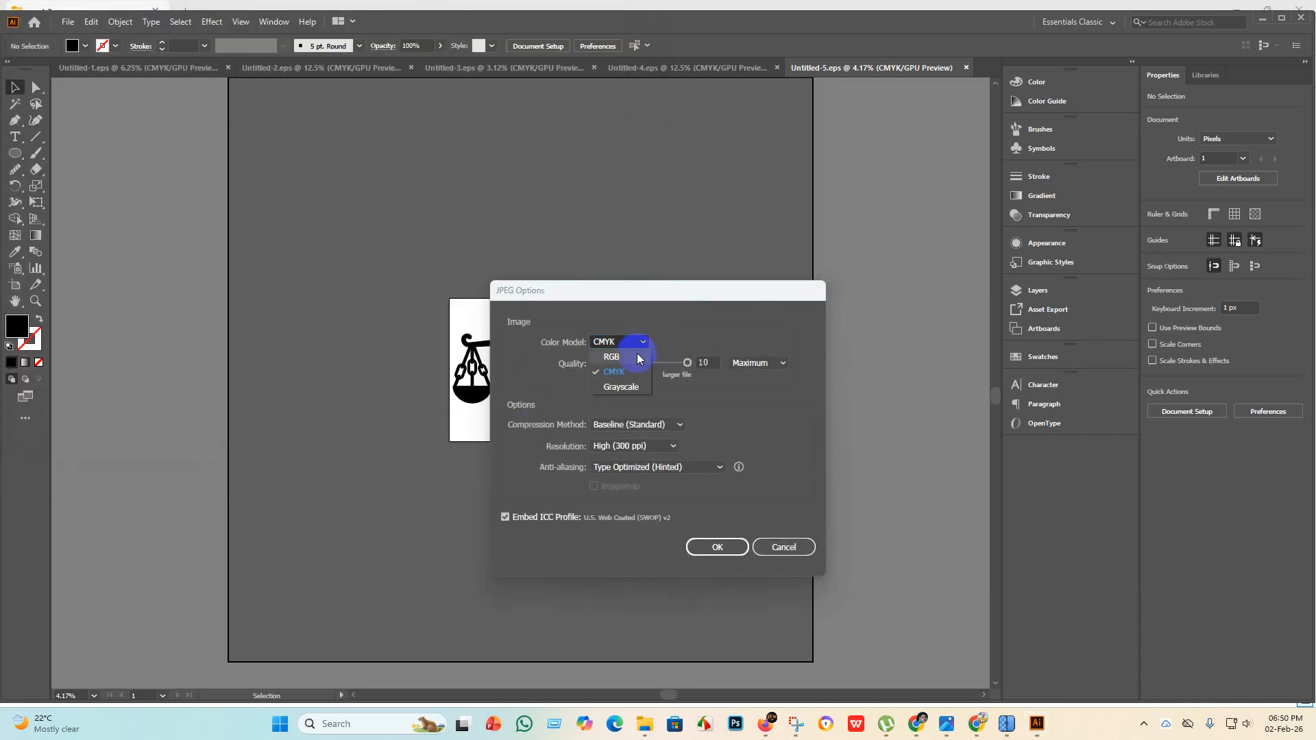
click(630, 355)
click(706, 548)
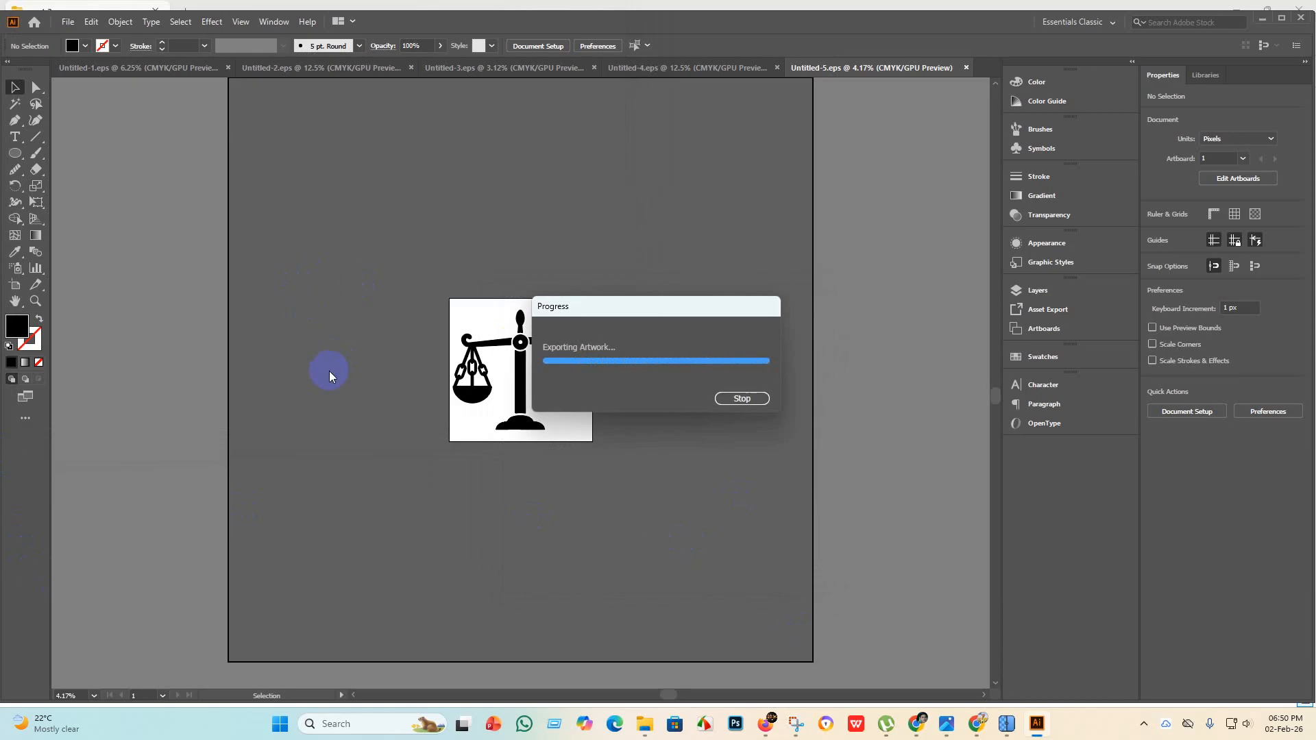
Create a new 4000 x 4000 px document.
click(67, 23)
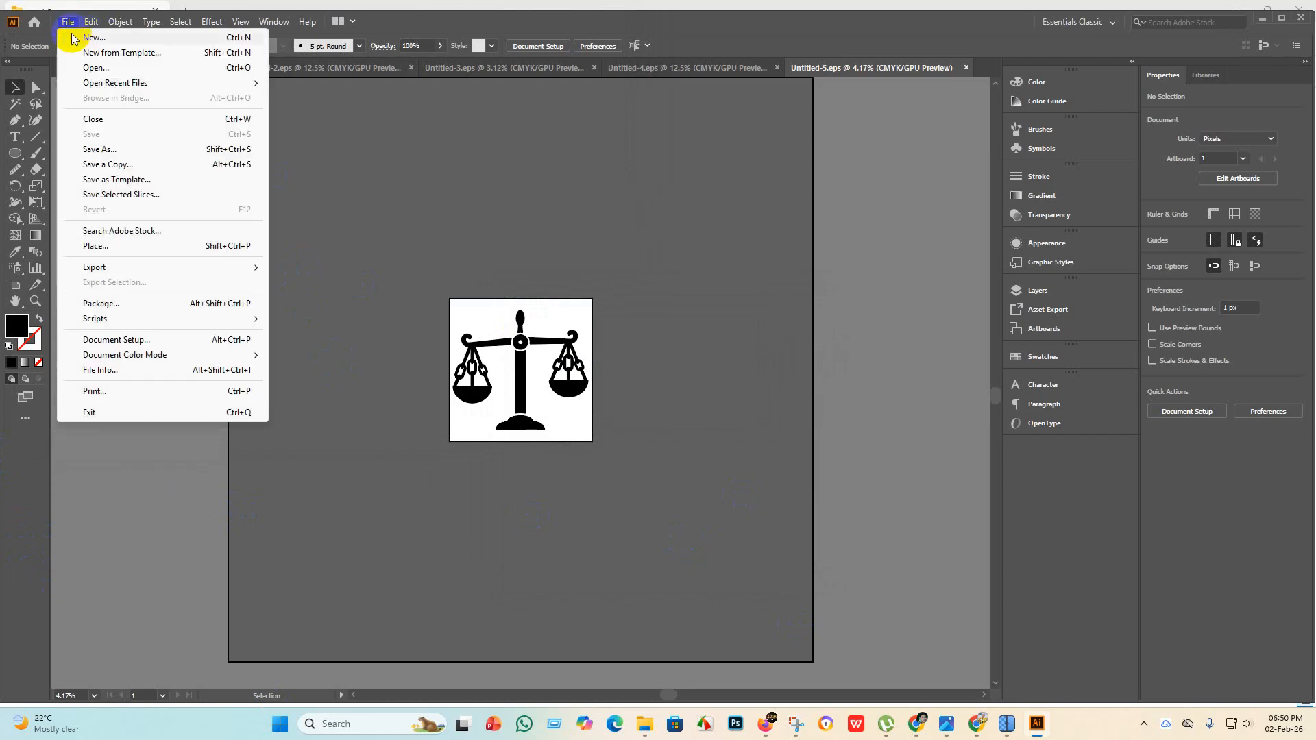
click(83, 40)
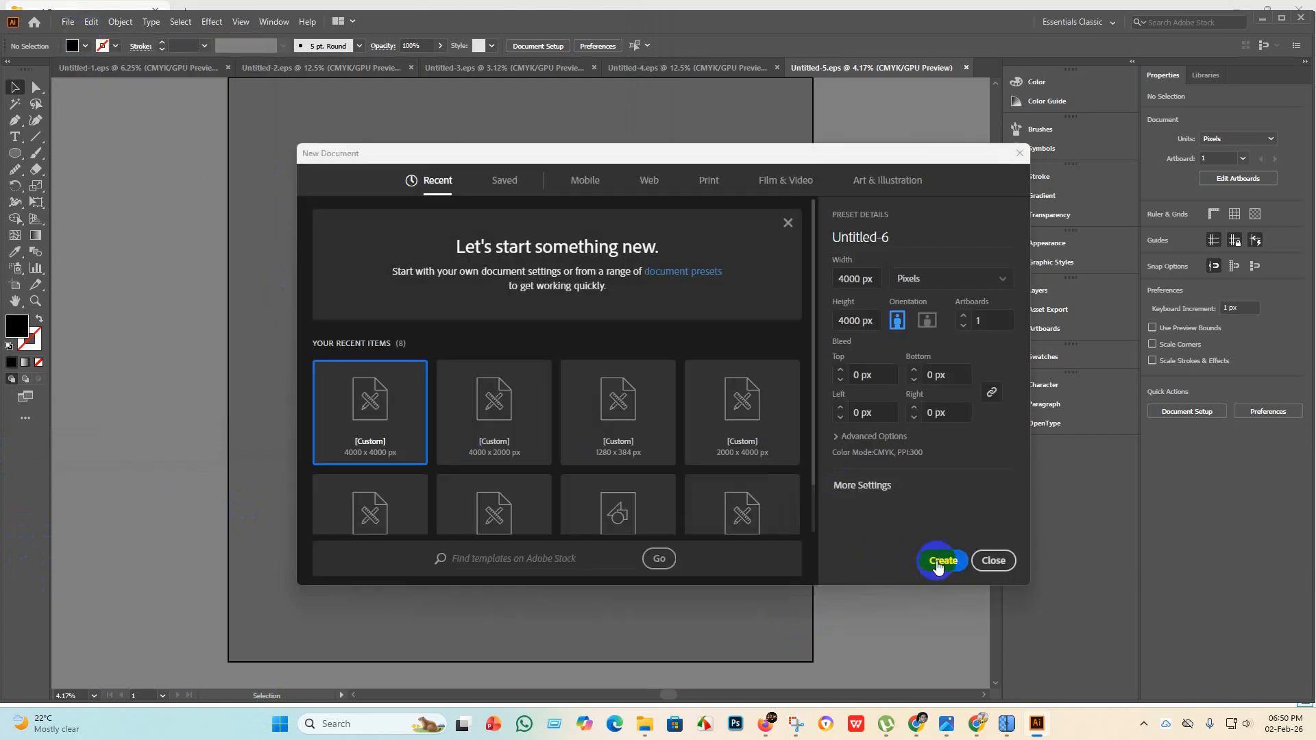
click(940, 560)
Place the tilted line-art scales image from the part 3 folder, enlarge it to about 4117 px square and move it over the artboard.
click(645, 721)
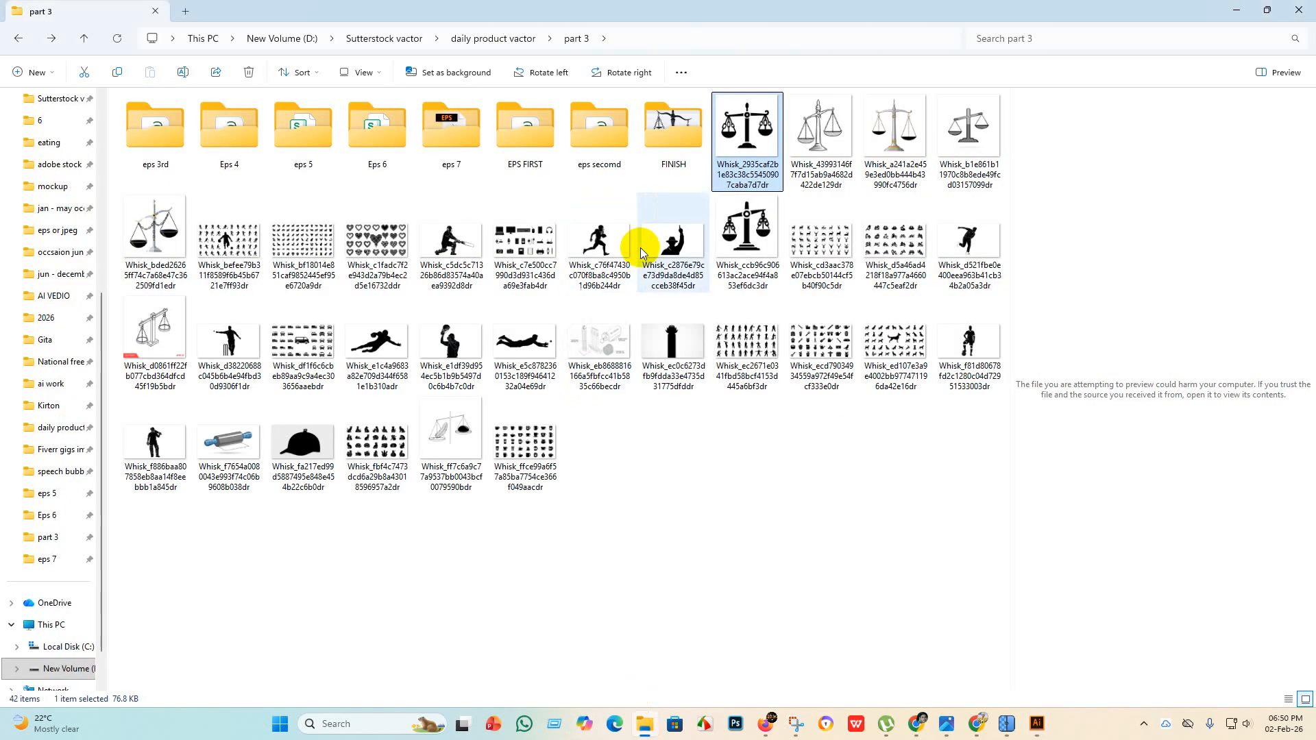
drag(747, 159, 316, 263)
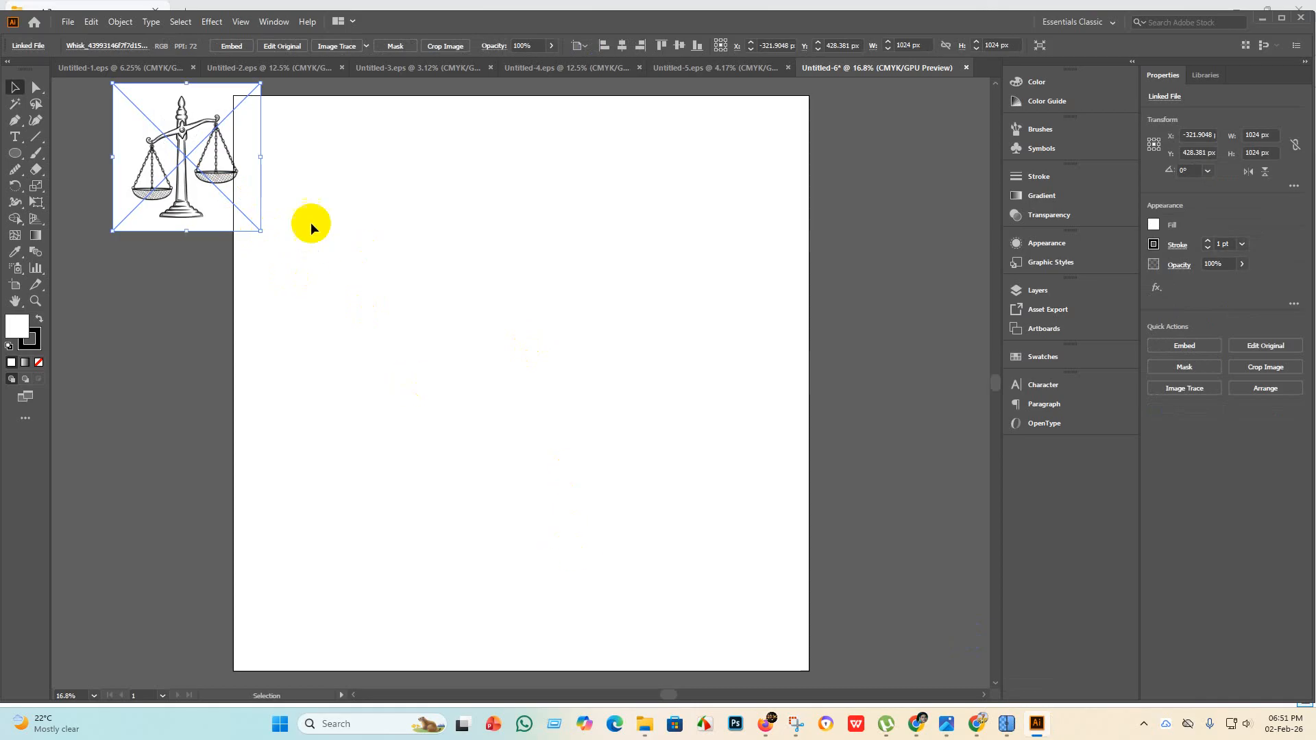
drag(260, 230, 706, 675)
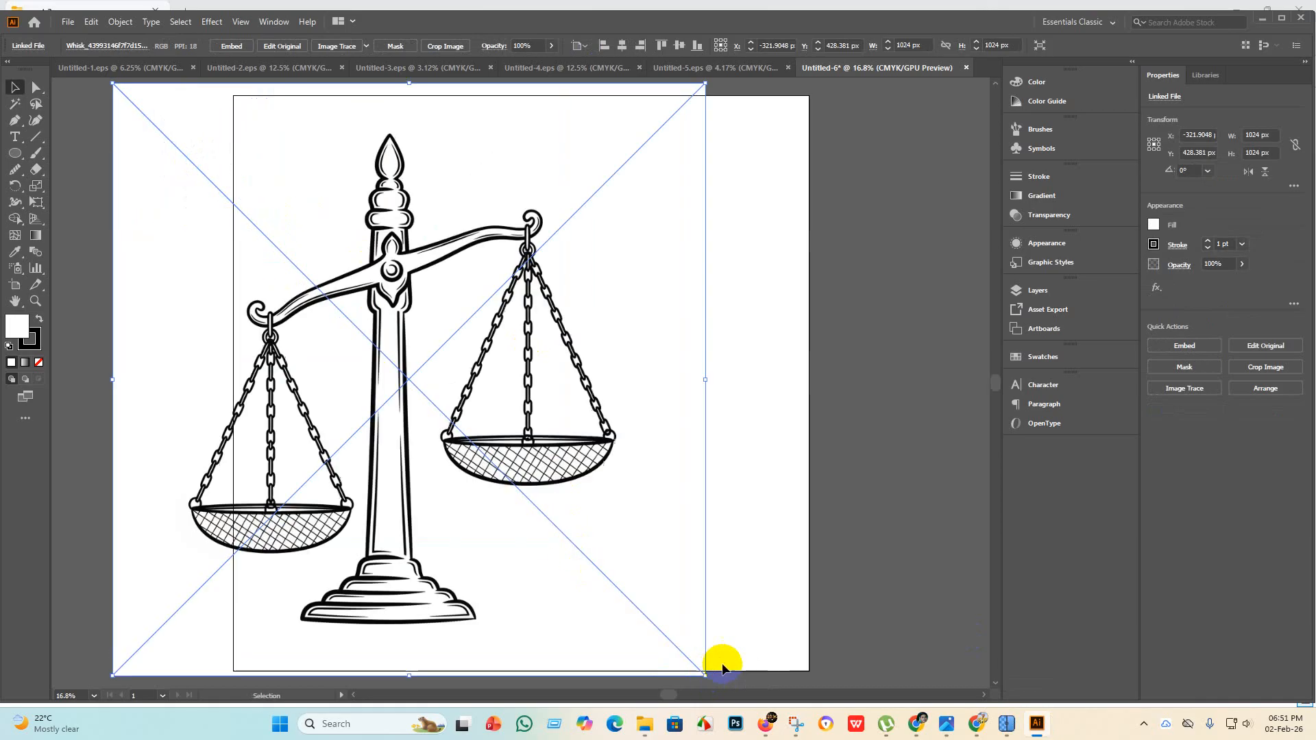
drag(538, 454, 609, 425)
scroll(623, 382, up, 3)
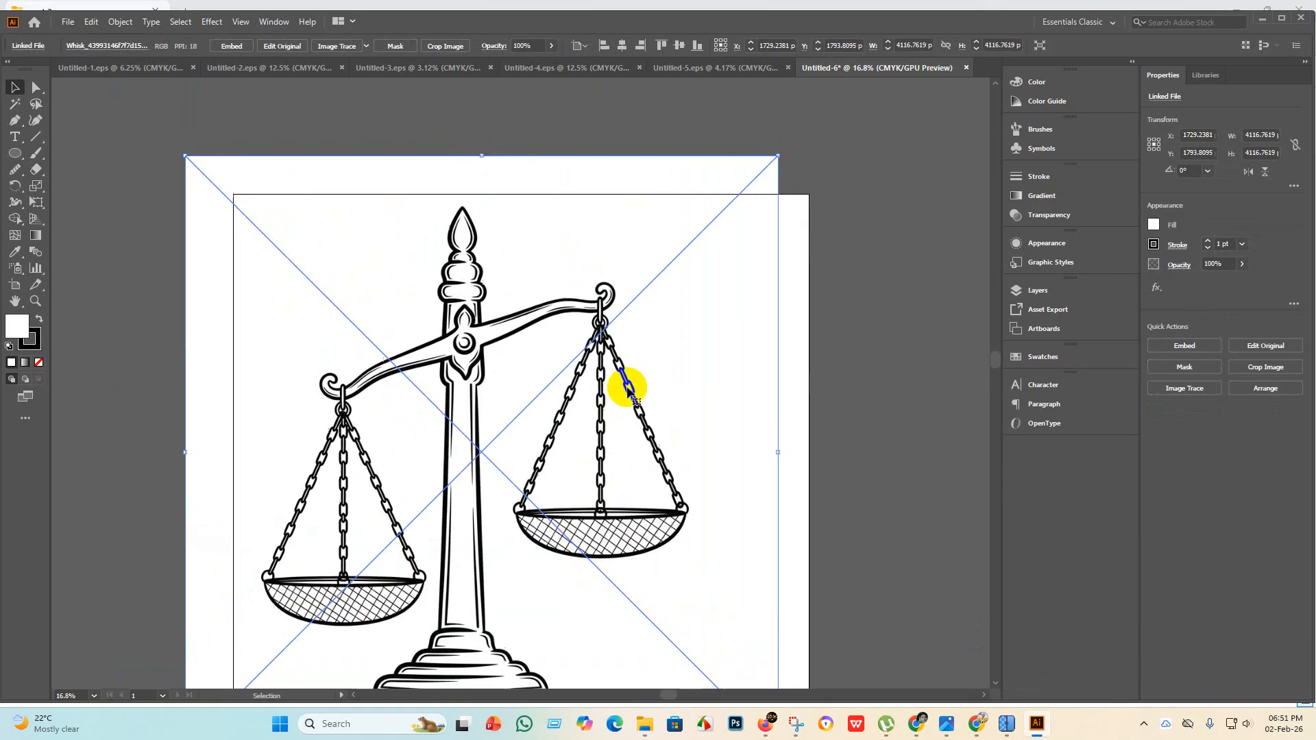
Embed the scales image and trace it with the Silhouettes preset.
click(231, 46)
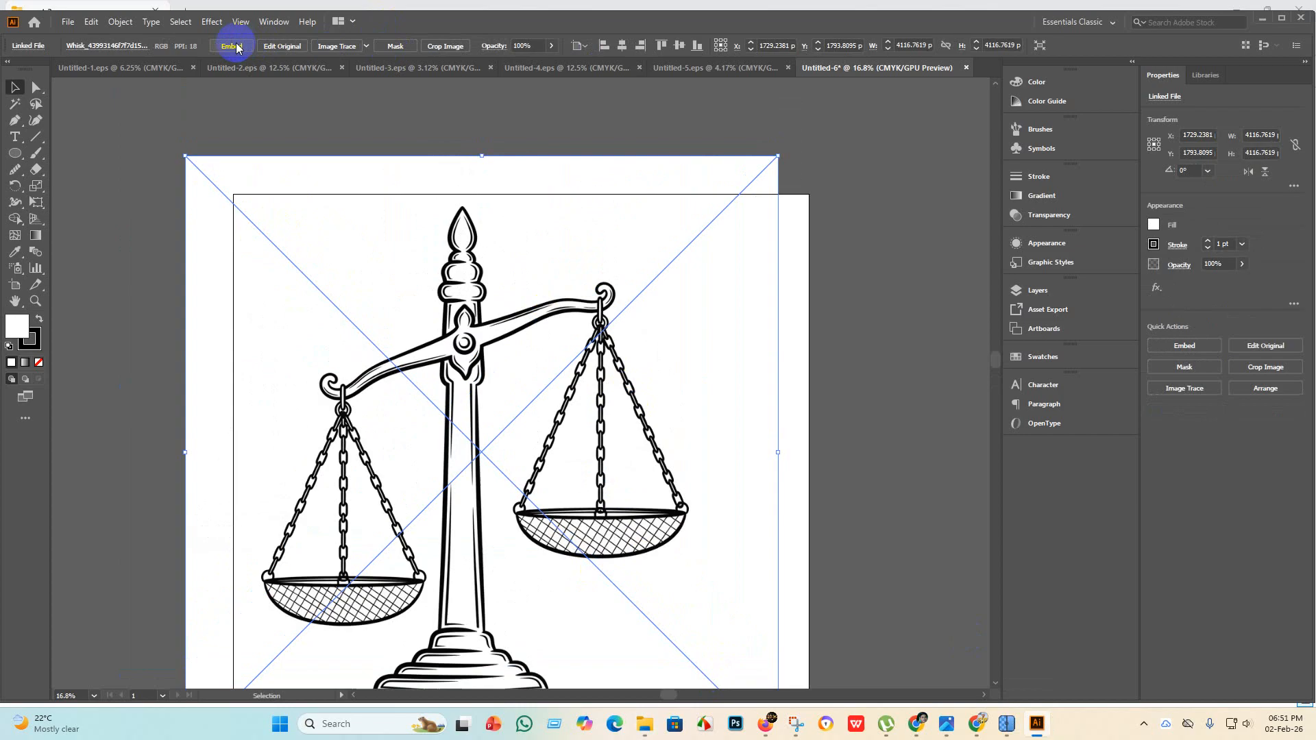
click(373, 46)
click(427, 221)
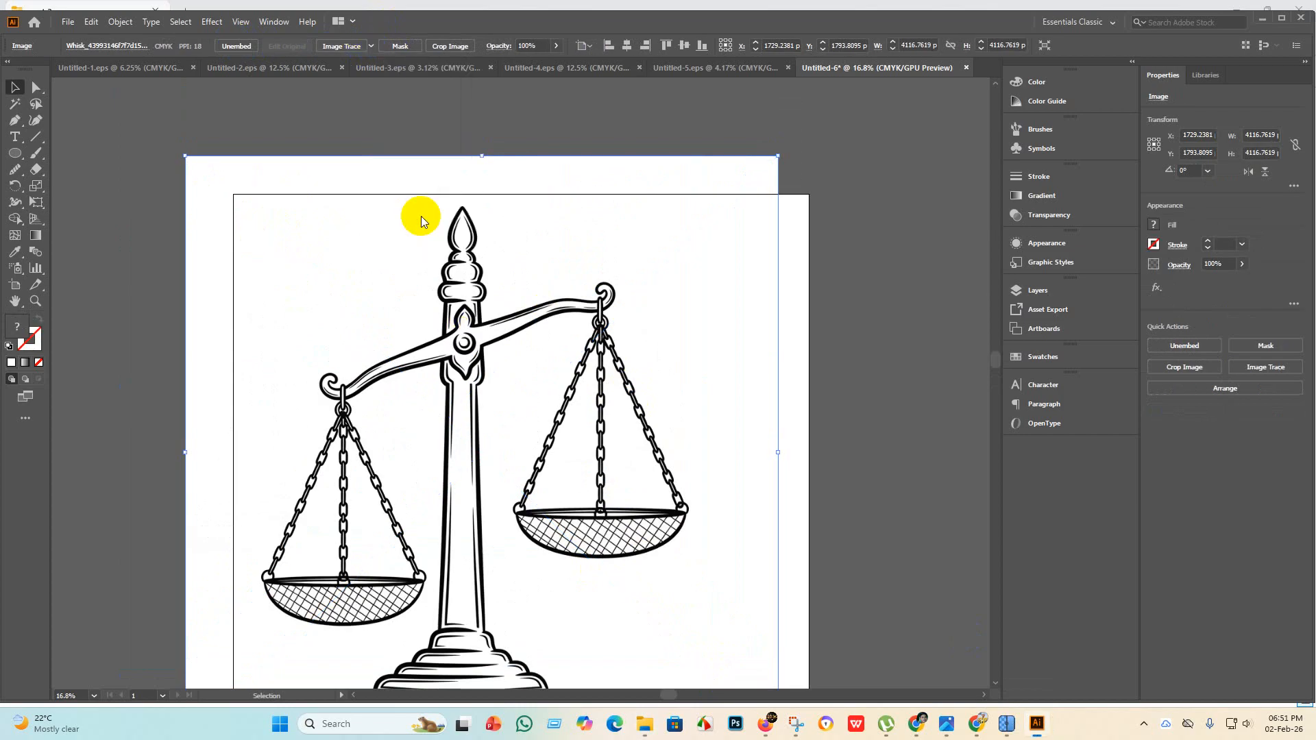
scroll(514, 318, down, 2)
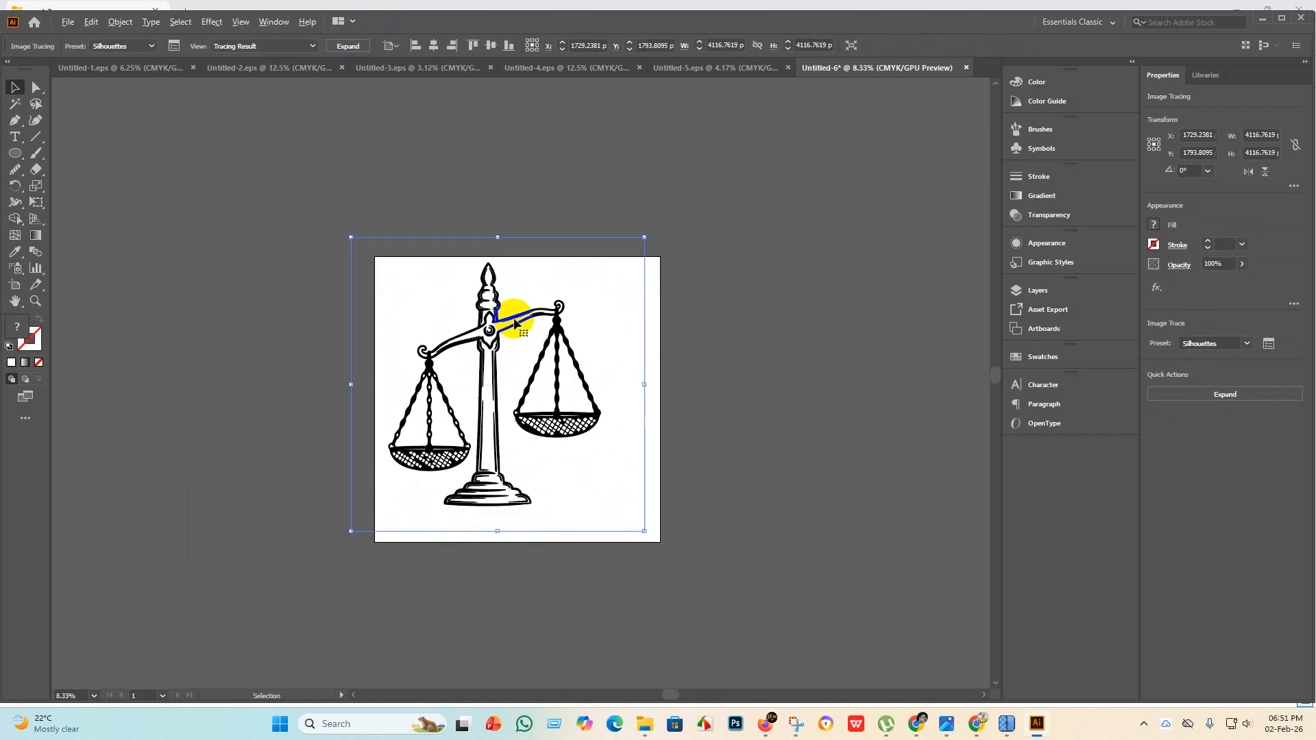
scroll(517, 336, up, 4)
scroll(541, 384, down, 4)
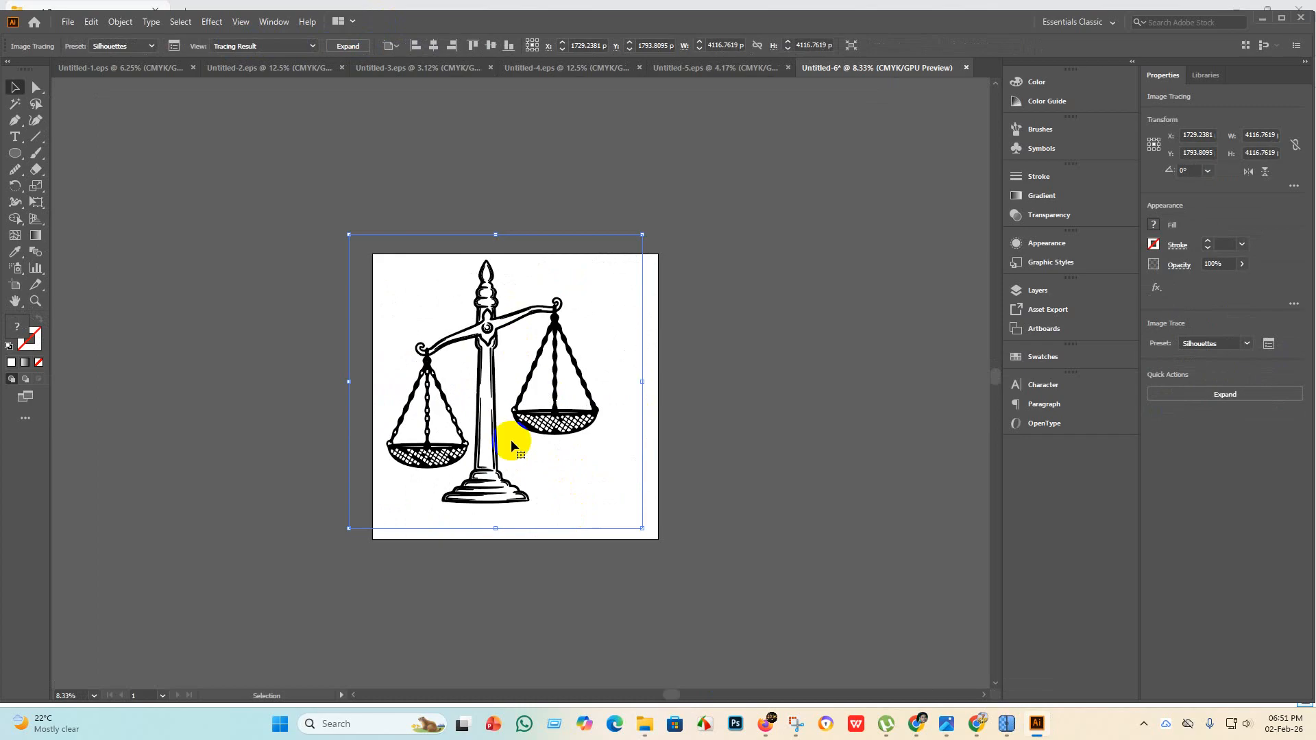
Center the traced scales horizontally on the artboard and expand the tracing.
drag(488, 432, 506, 441)
click(337, 50)
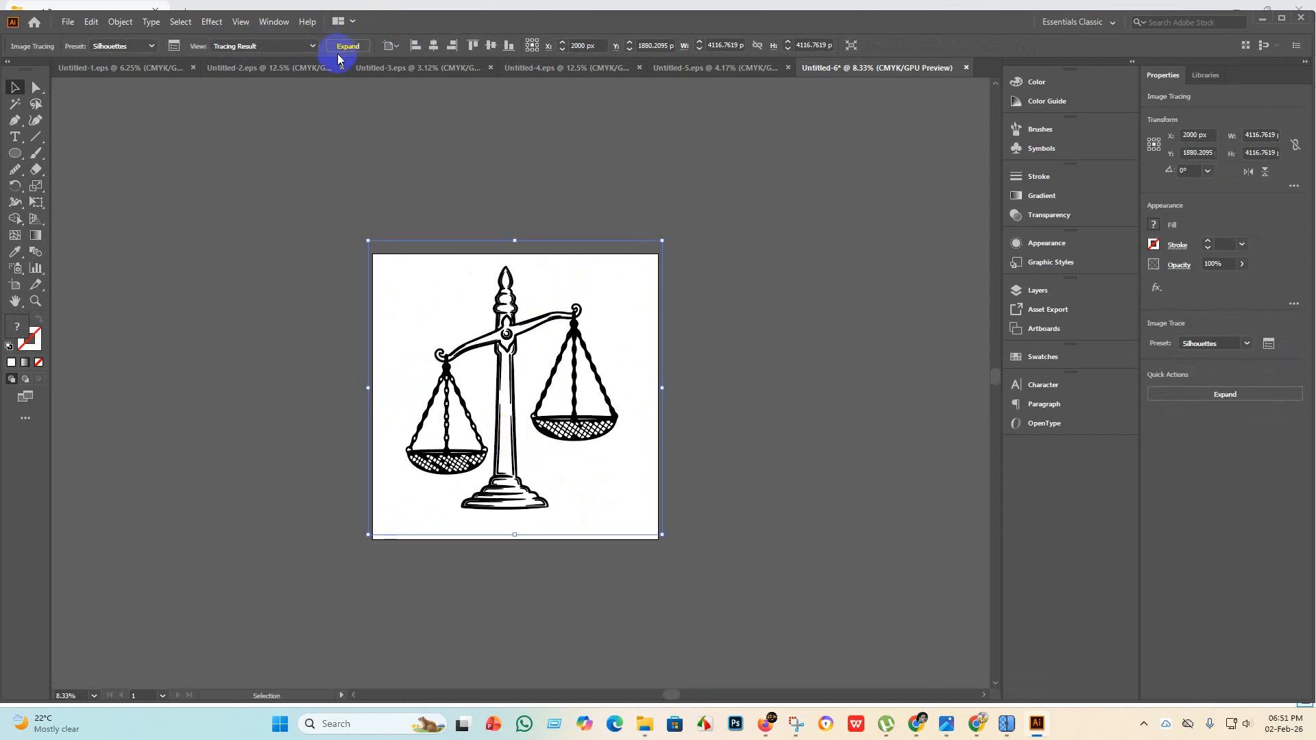
click(710, 343)
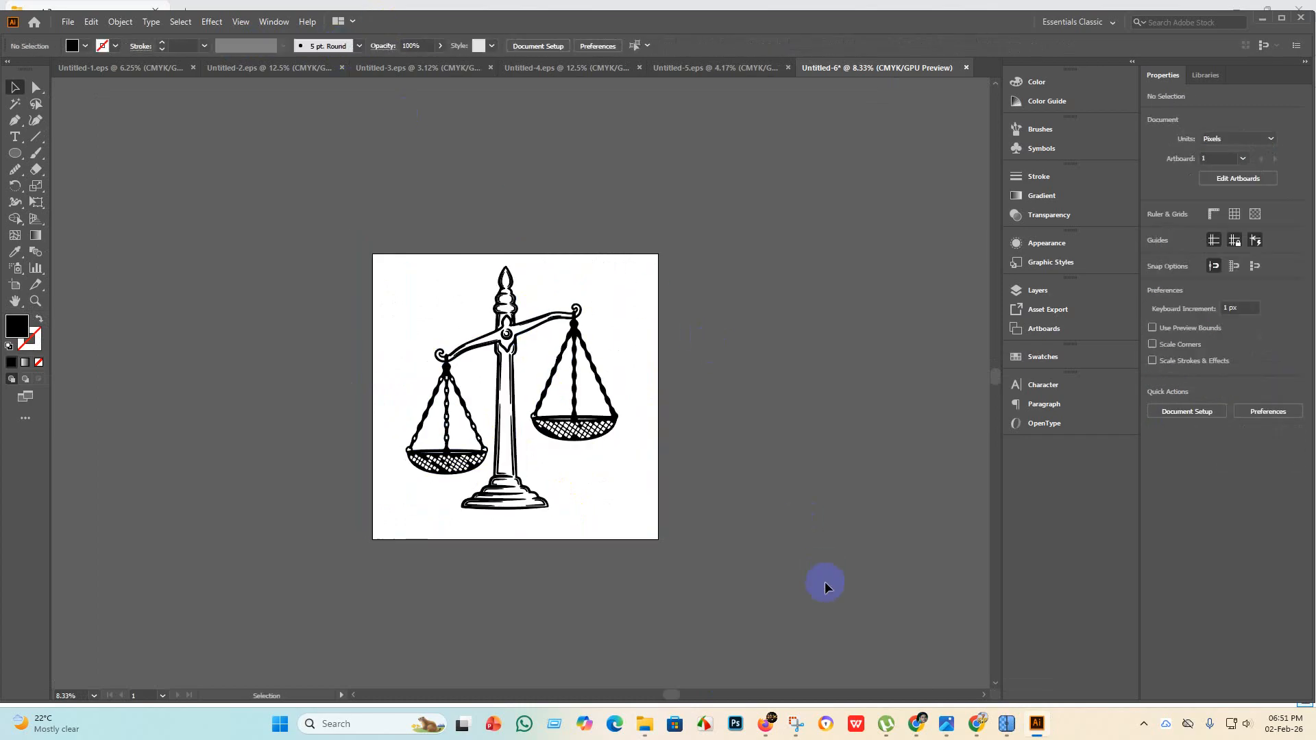
Select the scales artwork and fill the interior gaps of the finial, beam, pillar, base and both pans with Shape Builder.
mouse_move(814, 587)
mouse_down()
mouse_move(611, 496)
mouse_move(368, 262)
mouse_move(577, 320)
mouse_up()
click(13, 220)
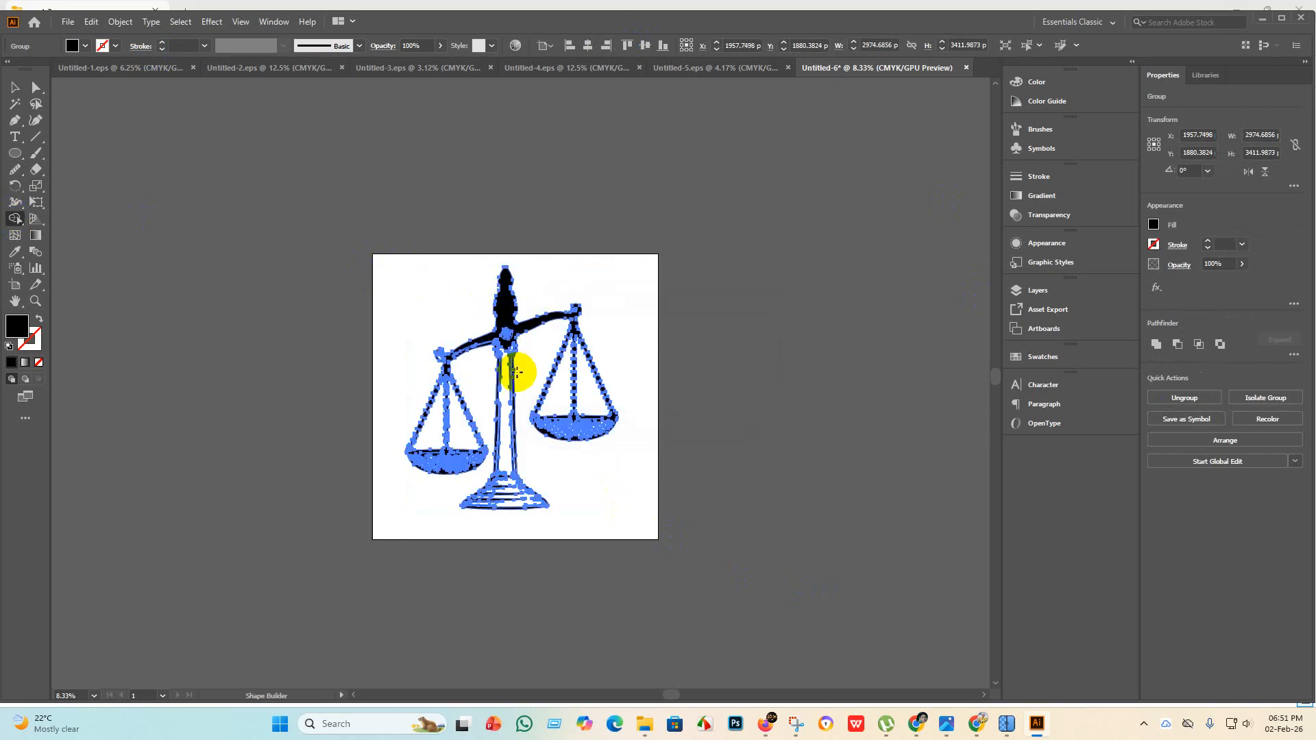
mouse_move(509, 365)
mouse_down()
mouse_move(510, 508)
mouse_move(533, 487)
mouse_move(500, 465)
mouse_move(410, 468)
mouse_up()
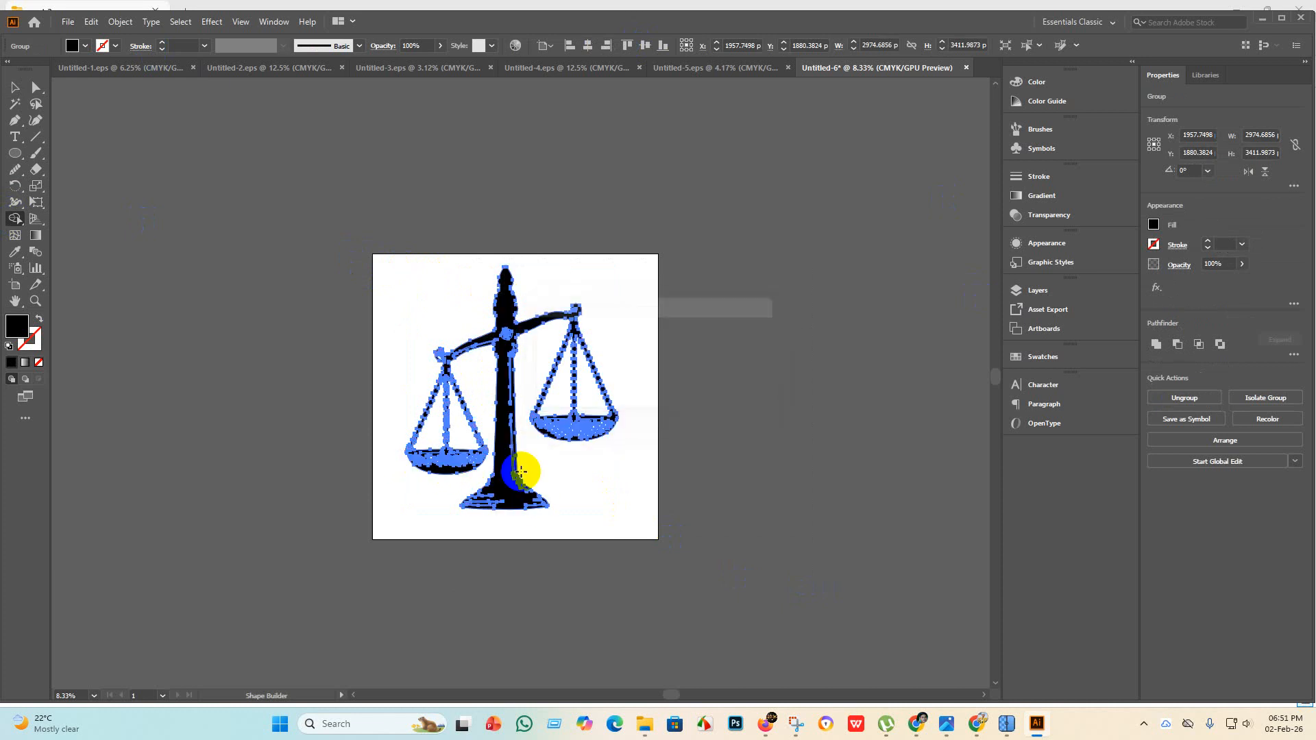
drag(651, 449, 537, 434)
mouse_move(632, 446)
mouse_down()
mouse_move(526, 423)
mouse_move(528, 405)
mouse_move(543, 456)
mouse_move(425, 465)
mouse_move(394, 451)
mouse_up()
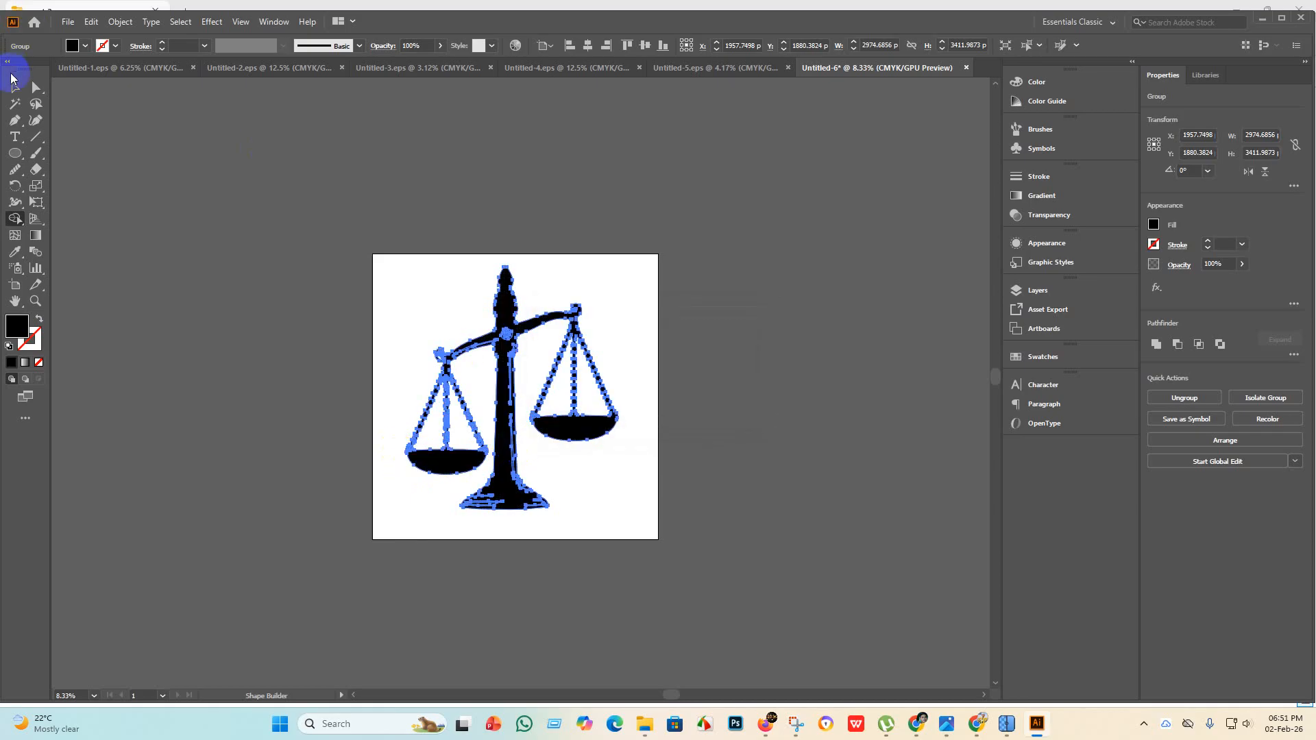
Examine the base, pillar and chains of the scales silhouette up close for leftover holes.
click(13, 81)
click(669, 514)
alt+scroll(545, 504, up, 3)
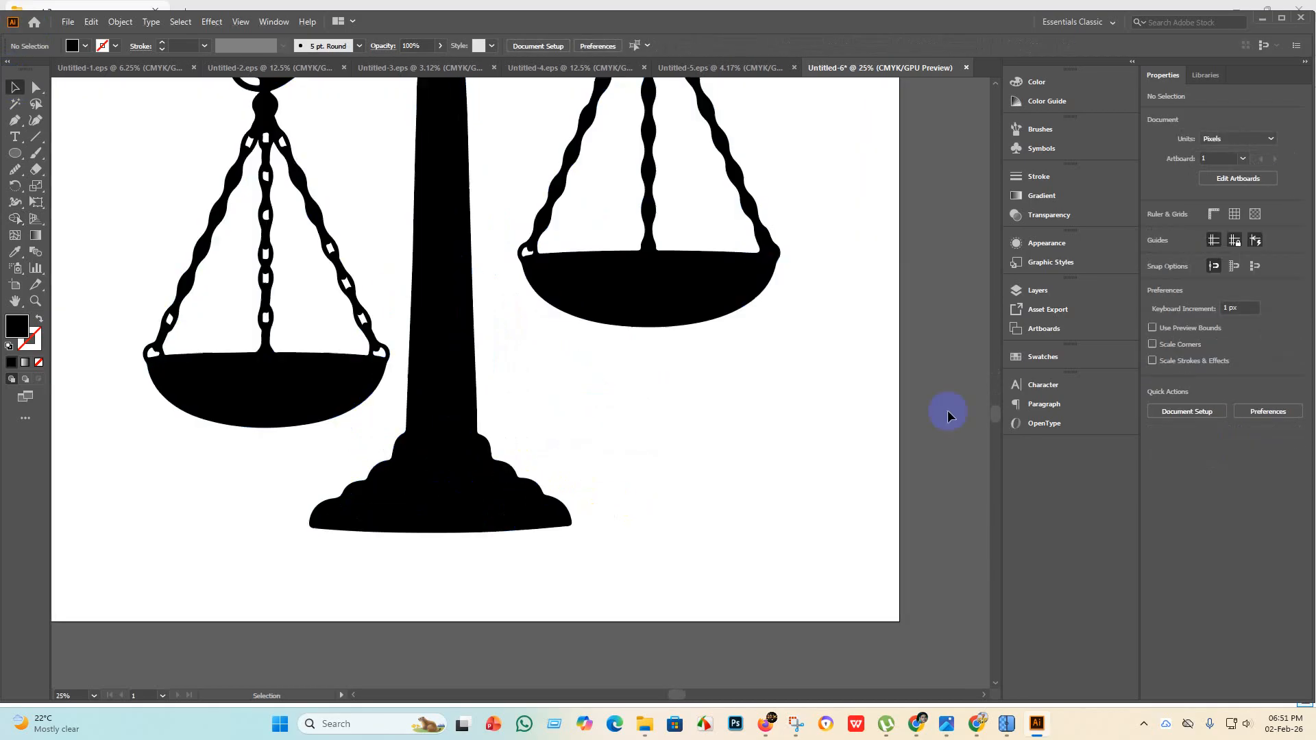
click(385, 507)
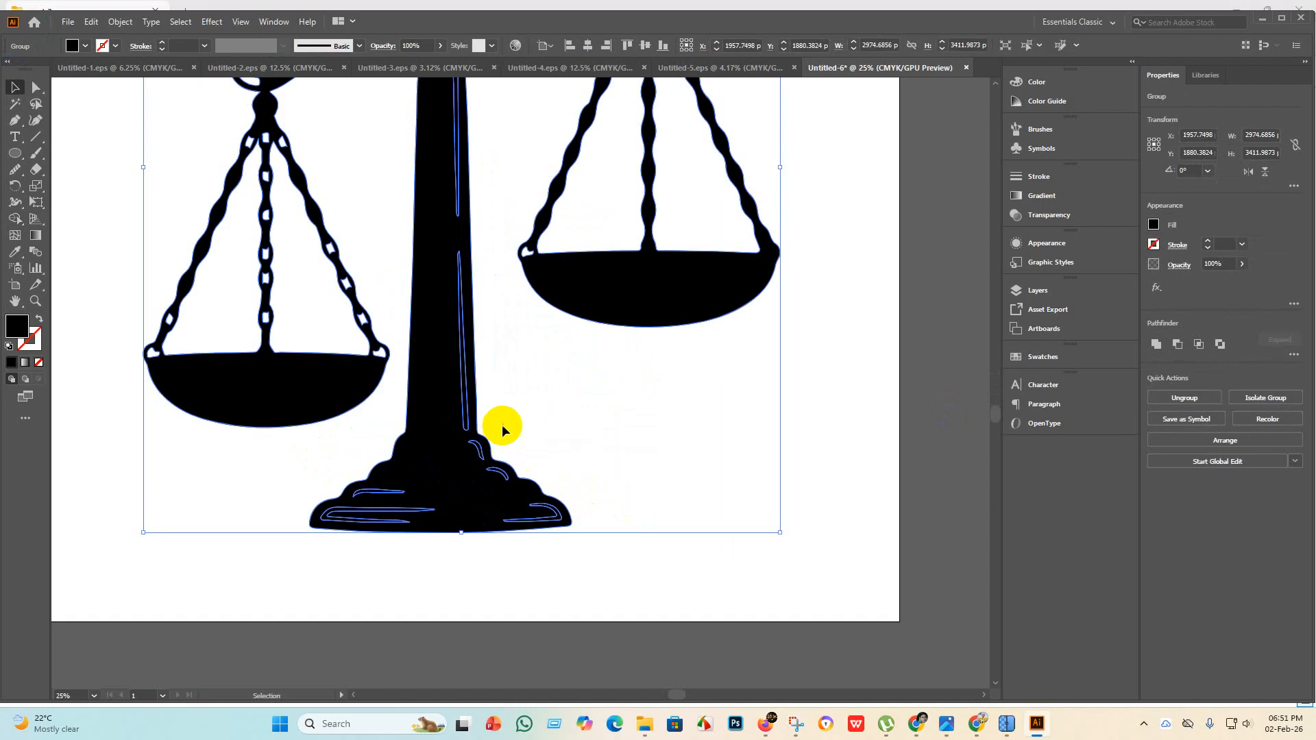
alt+scroll(514, 384, down, 2)
scroll(508, 355, up, 3)
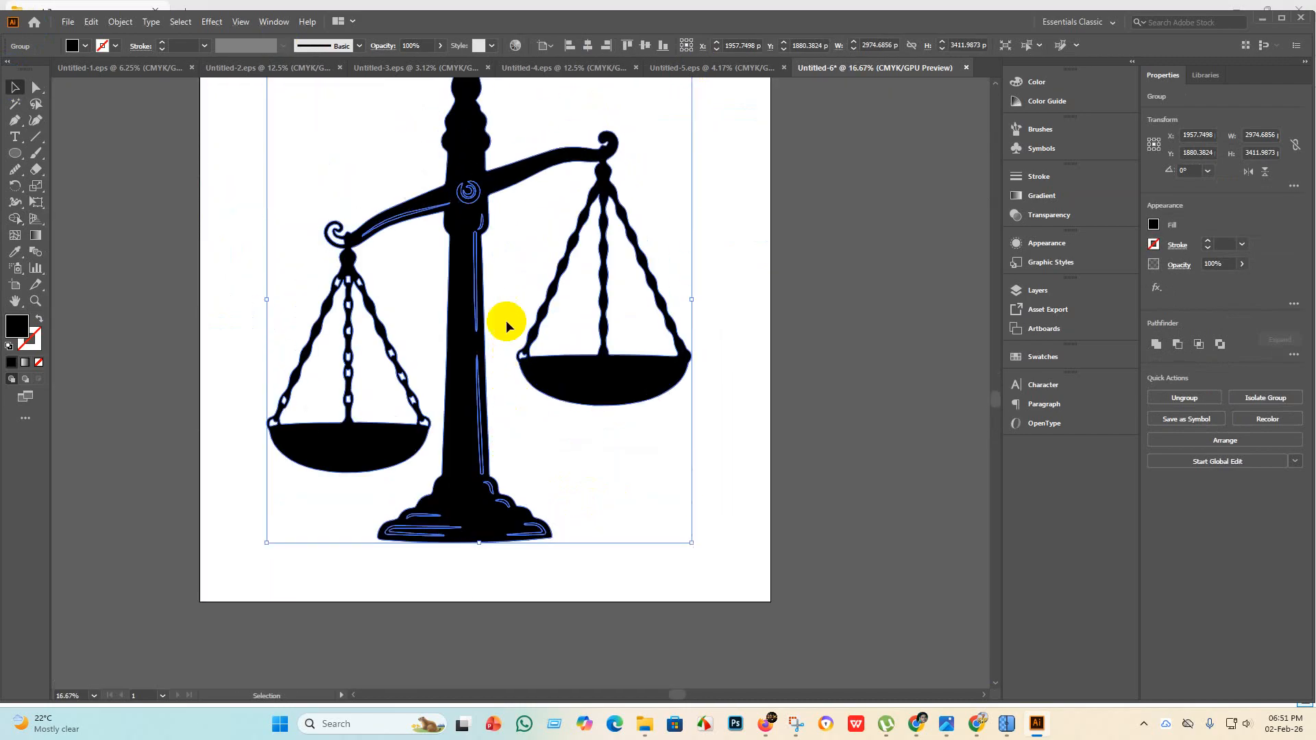
alt+scroll(346, 356, up, 2)
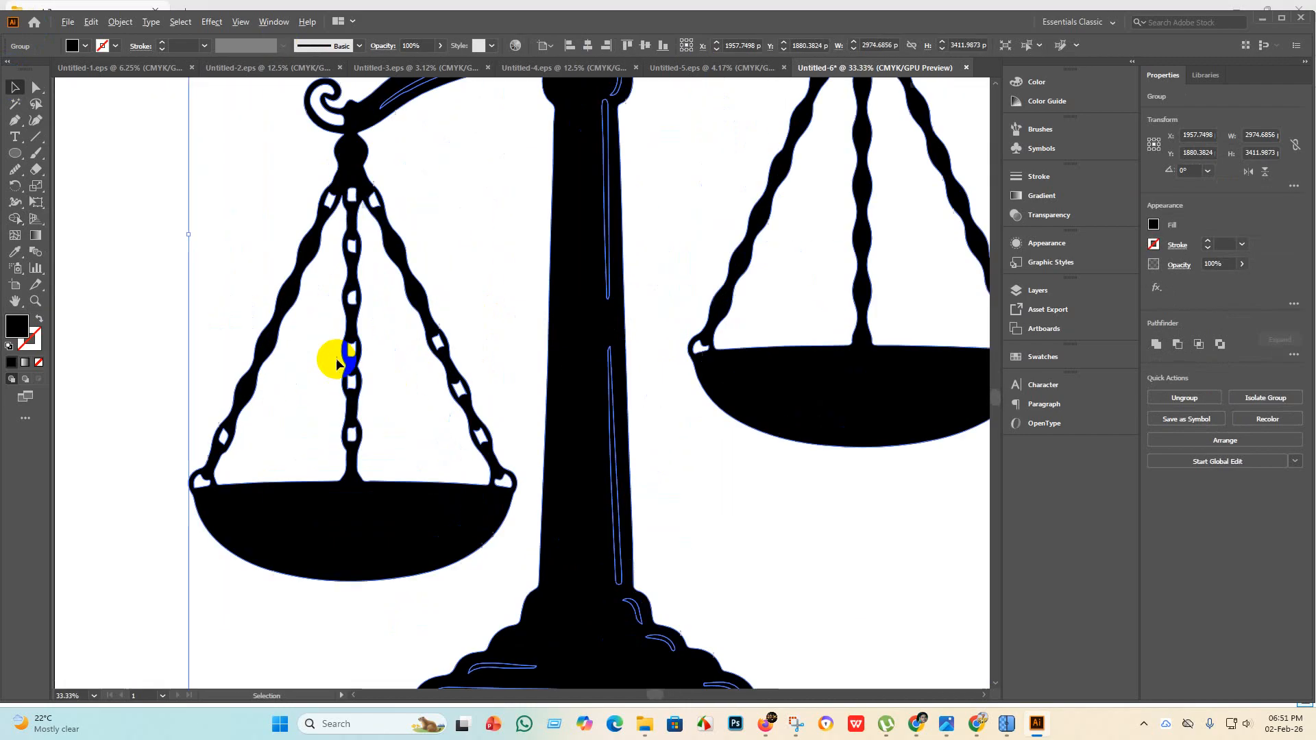
alt+scroll(360, 364, down, 3)
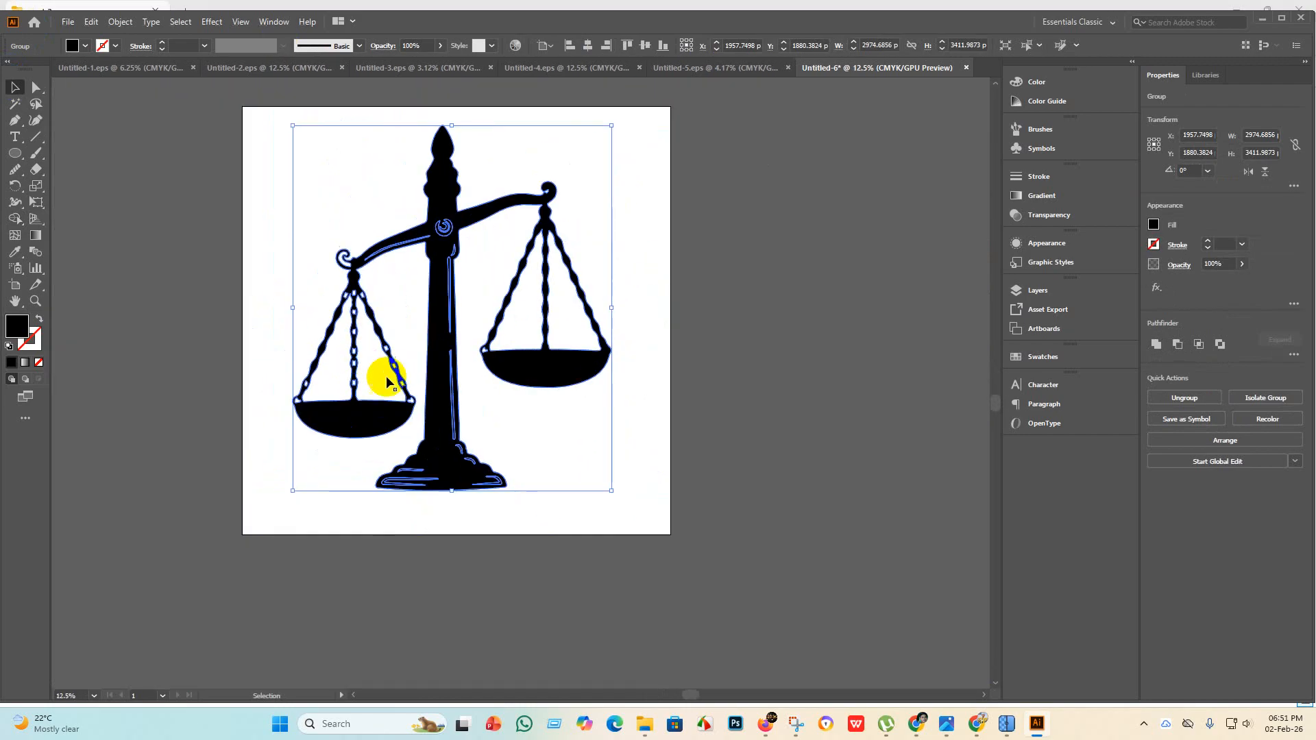
click(800, 525)
Select the scales artwork and fill the link holes in the lower pan's middle chain with Shape Builder.
drag(244, 277, 405, 338)
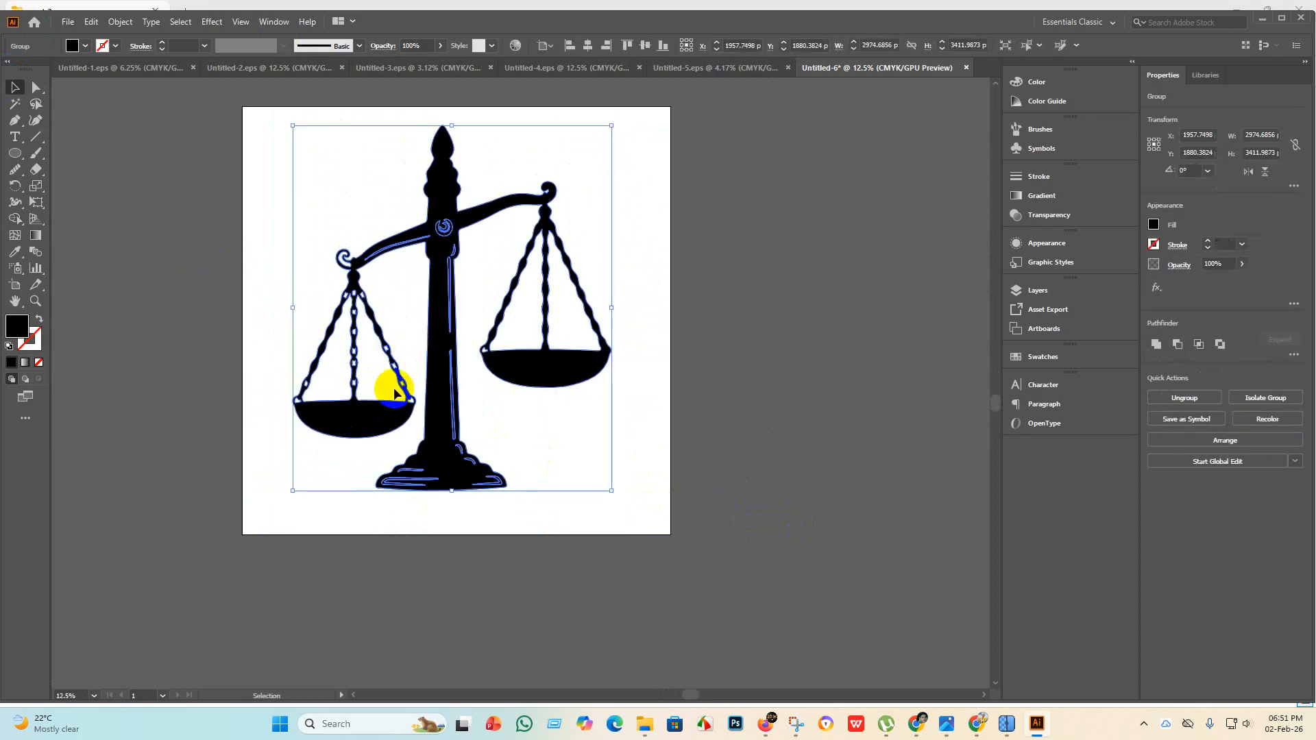
click(15, 219)
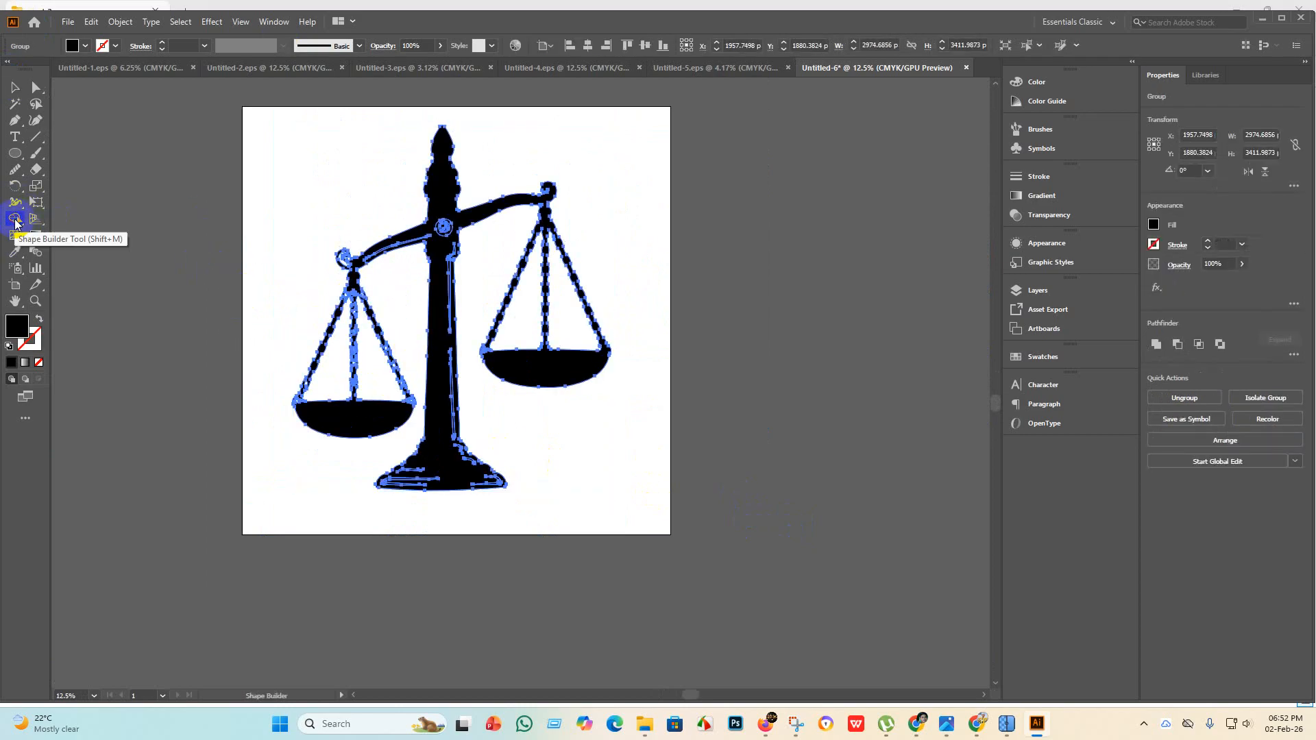
alt+scroll(350, 308, up, 3)
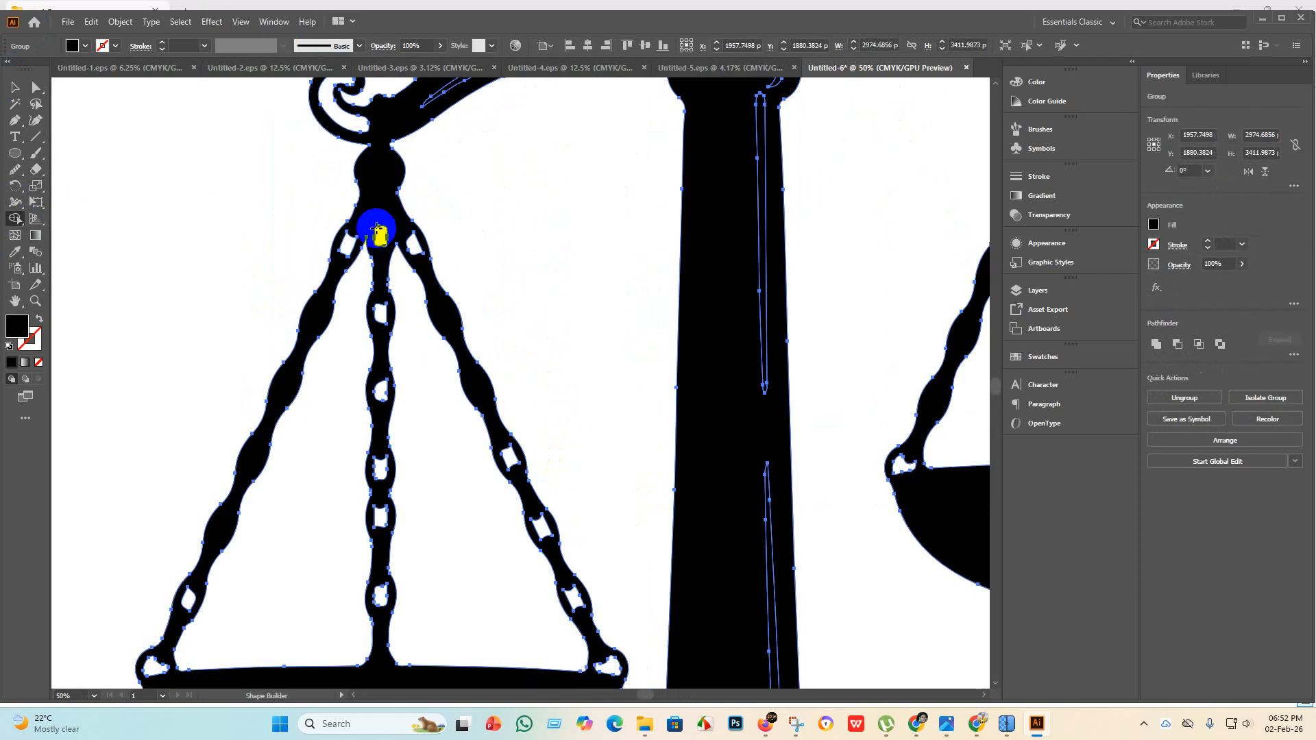
drag(380, 235, 377, 608)
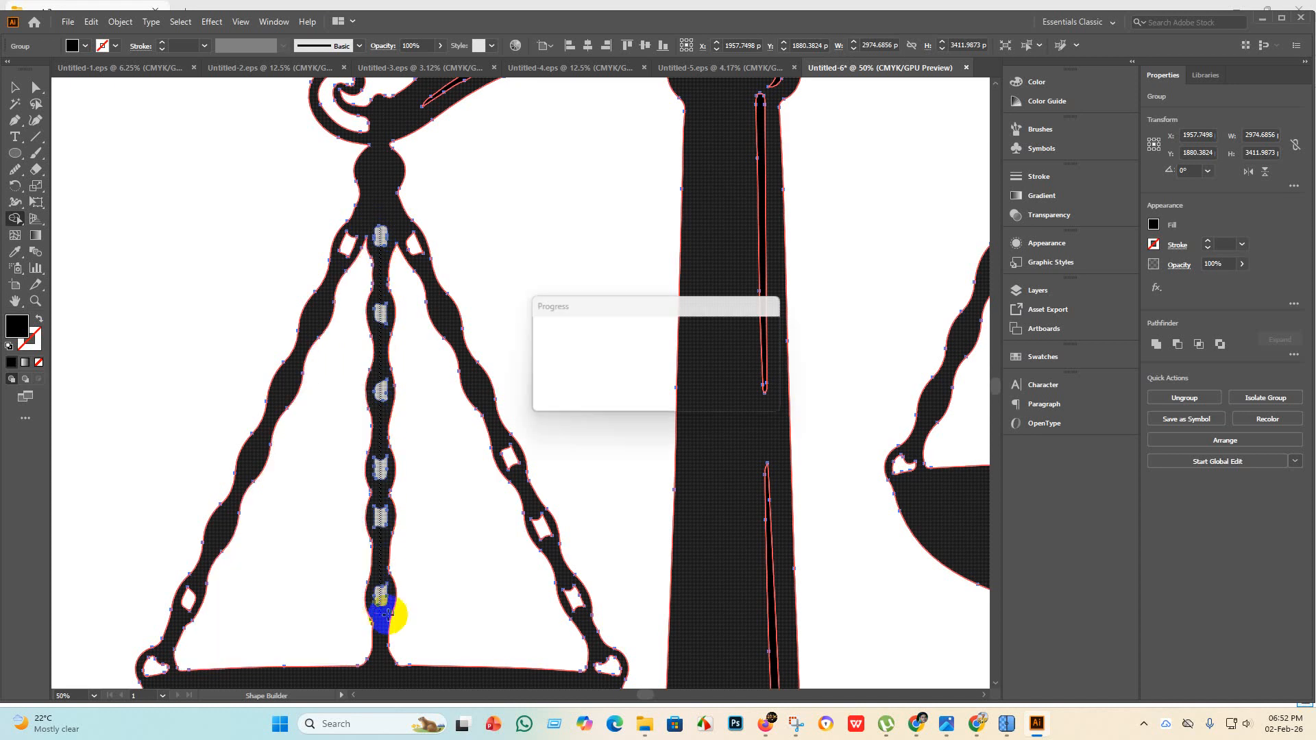
Fill the link holes and end rings of the lower pan's two outer chains, undoing the stray merge across the open gap between chains.
drag(361, 231, 330, 264)
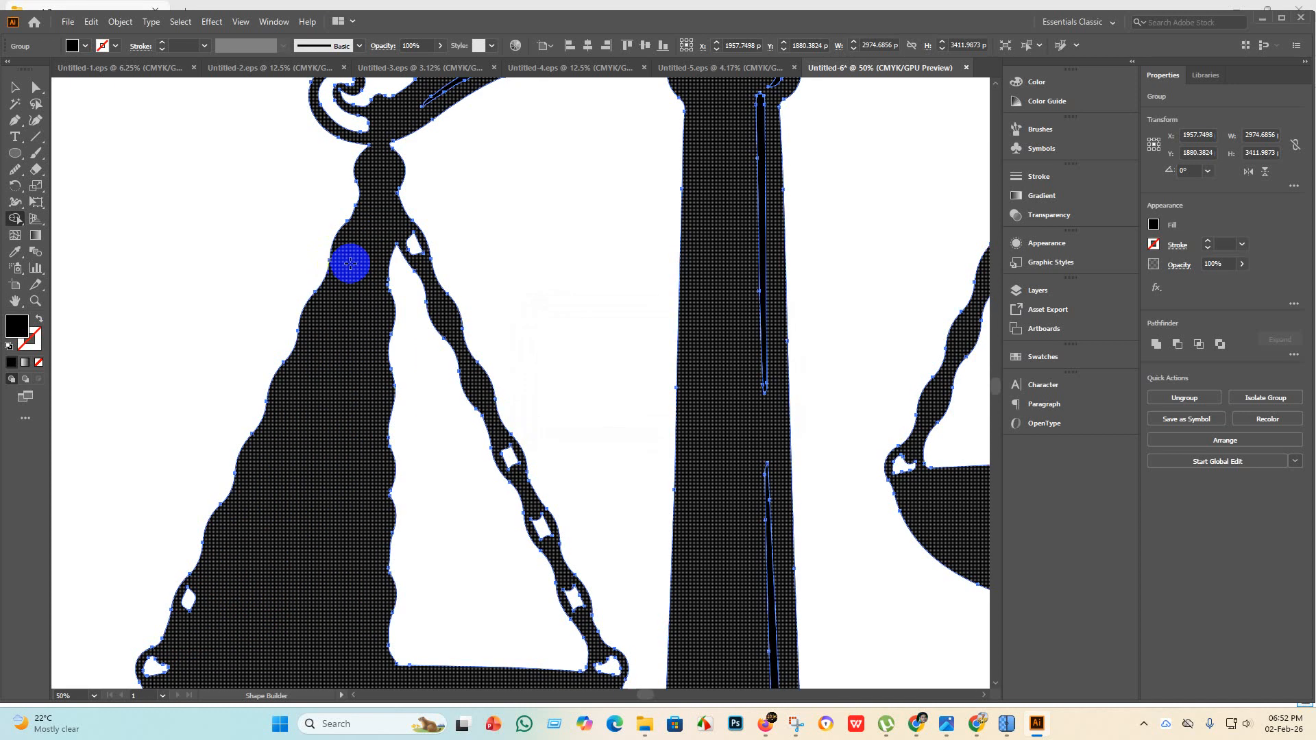
key(ctrl+z)
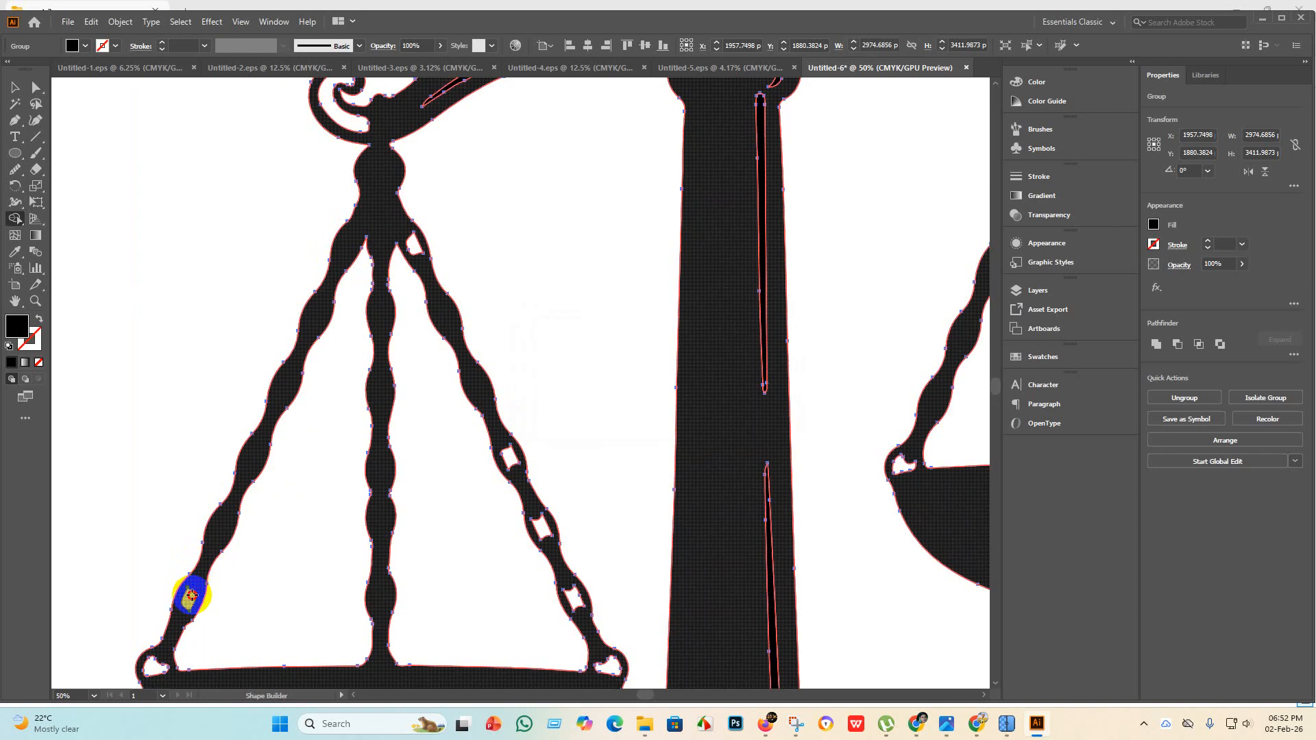
scroll(440, 417, down, 3)
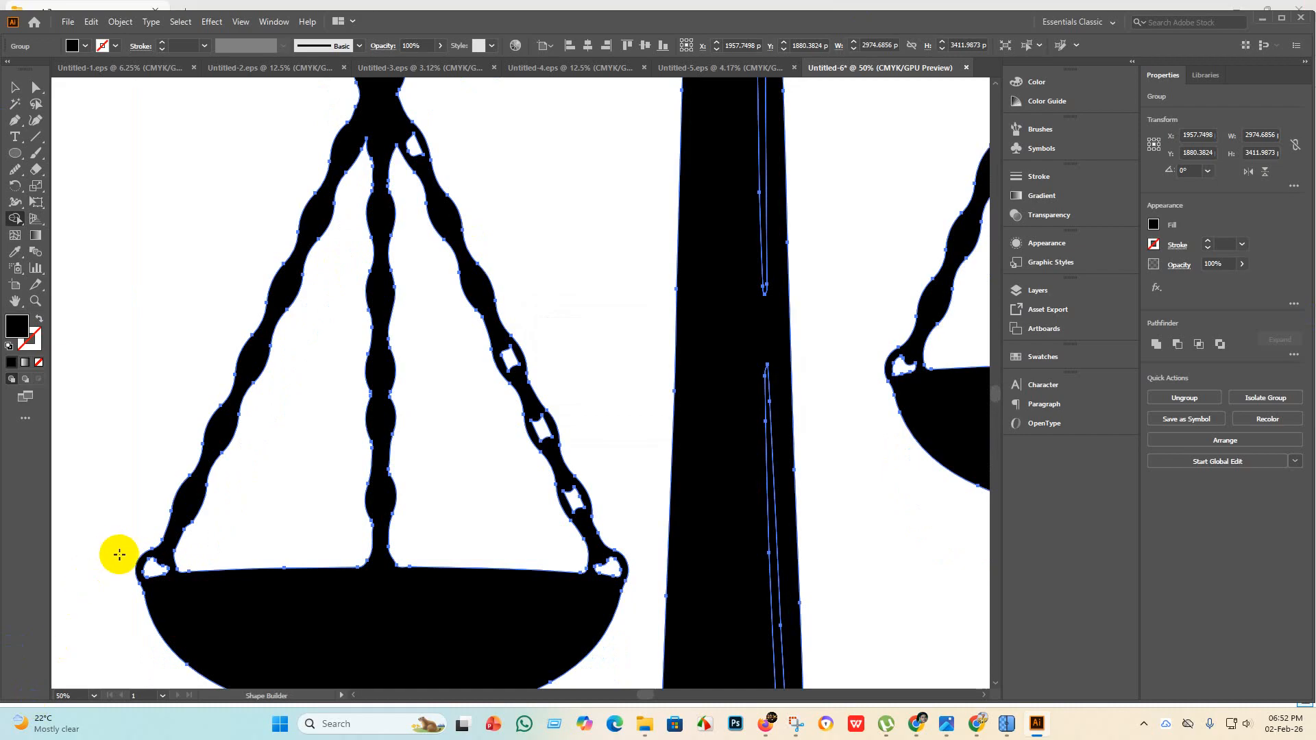
drag(164, 550, 150, 588)
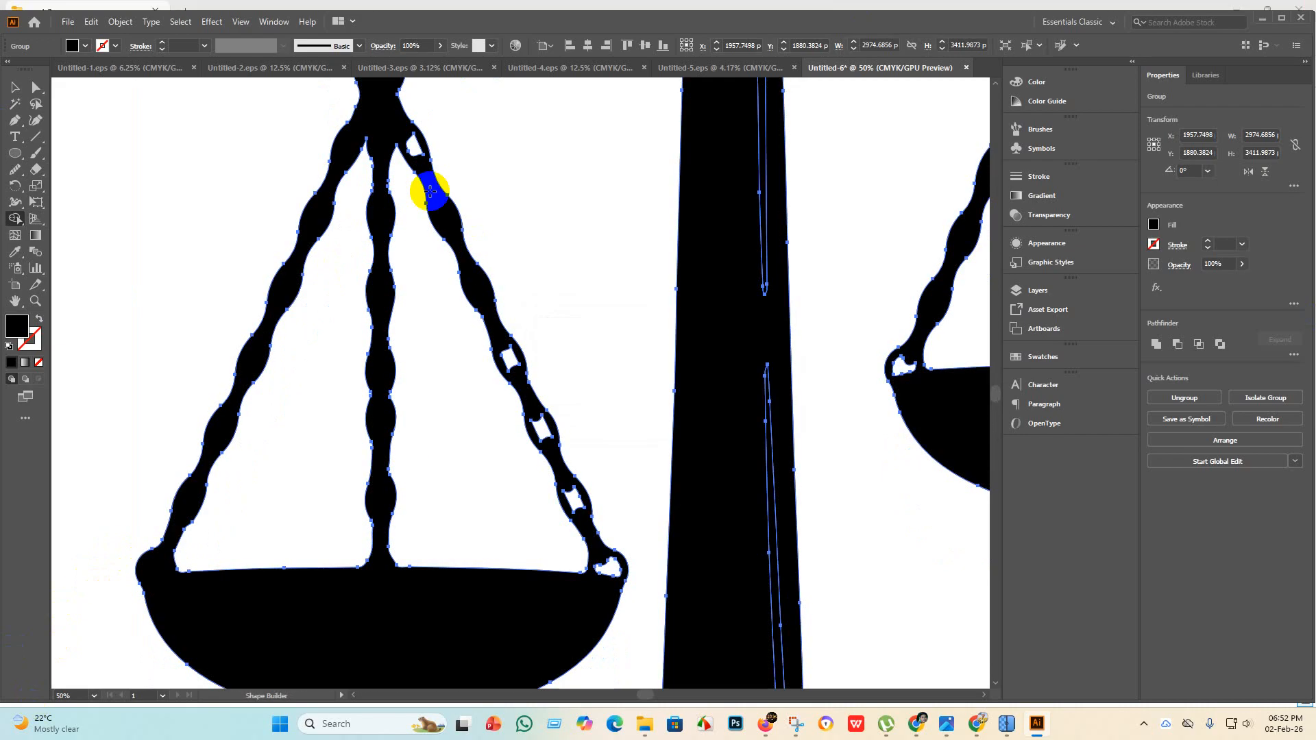
drag(408, 129, 422, 152)
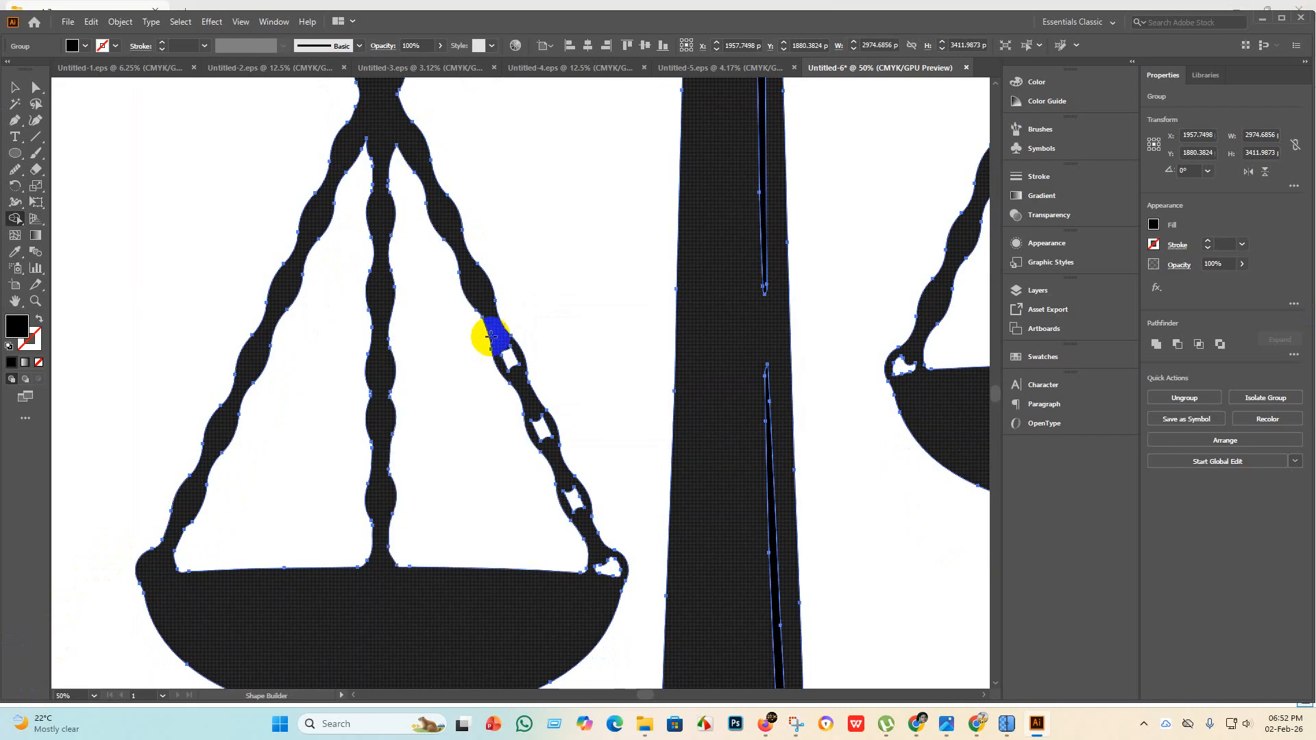
mouse_move(501, 342)
mouse_down()
mouse_move(561, 446)
mouse_move(609, 577)
mouse_up()
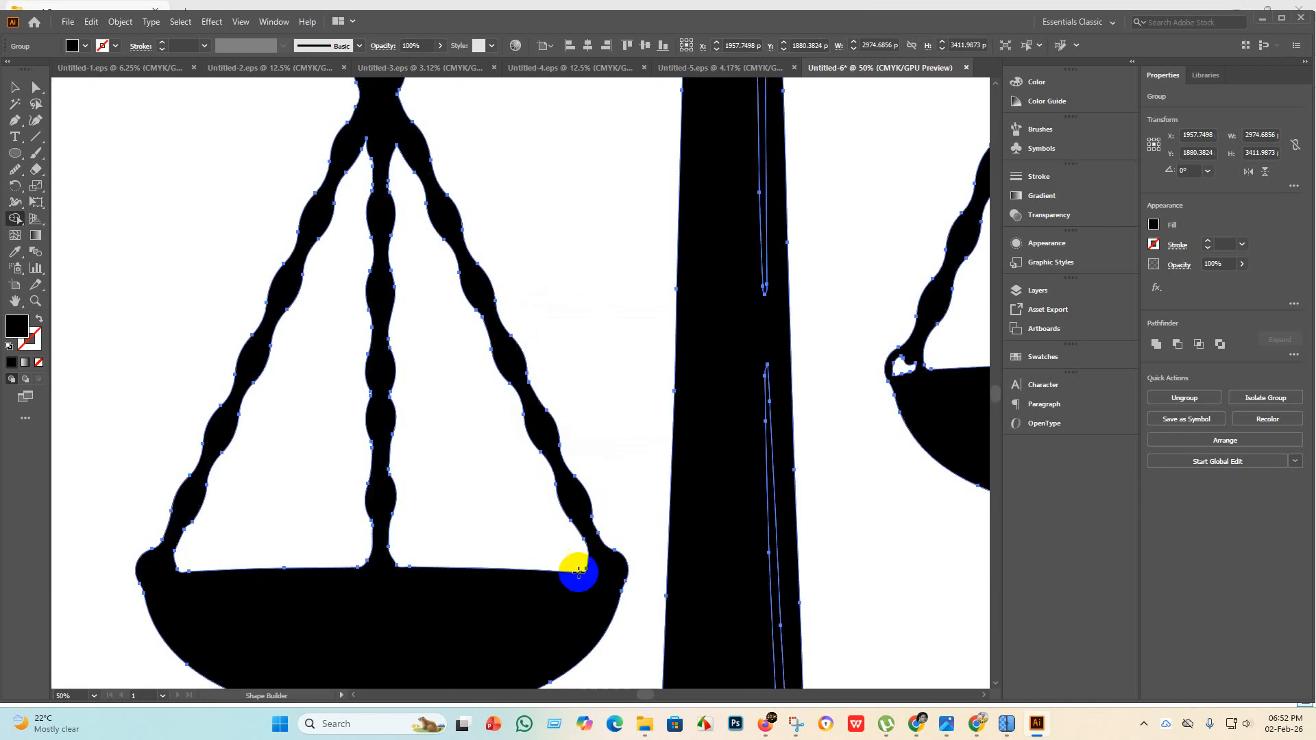
Fill the higher pan's end ring, the upper pillar slit, the pivot circles and the beam's interior slits with Shape Builder.
scroll(540, 557, down, 3)
scroll(826, 442, up, 2)
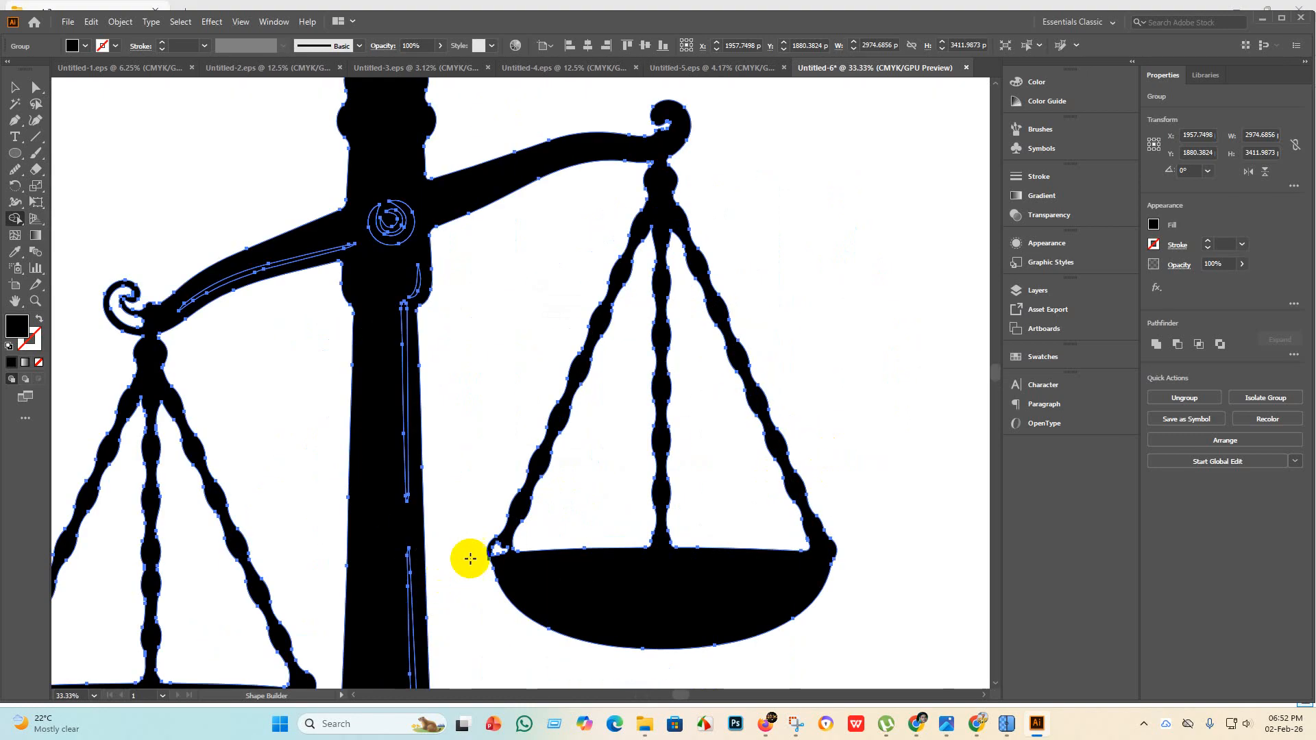
mouse_move(502, 542)
mouse_down()
mouse_move(416, 501)
mouse_move(361, 396)
mouse_move(384, 362)
mouse_move(410, 387)
mouse_up()
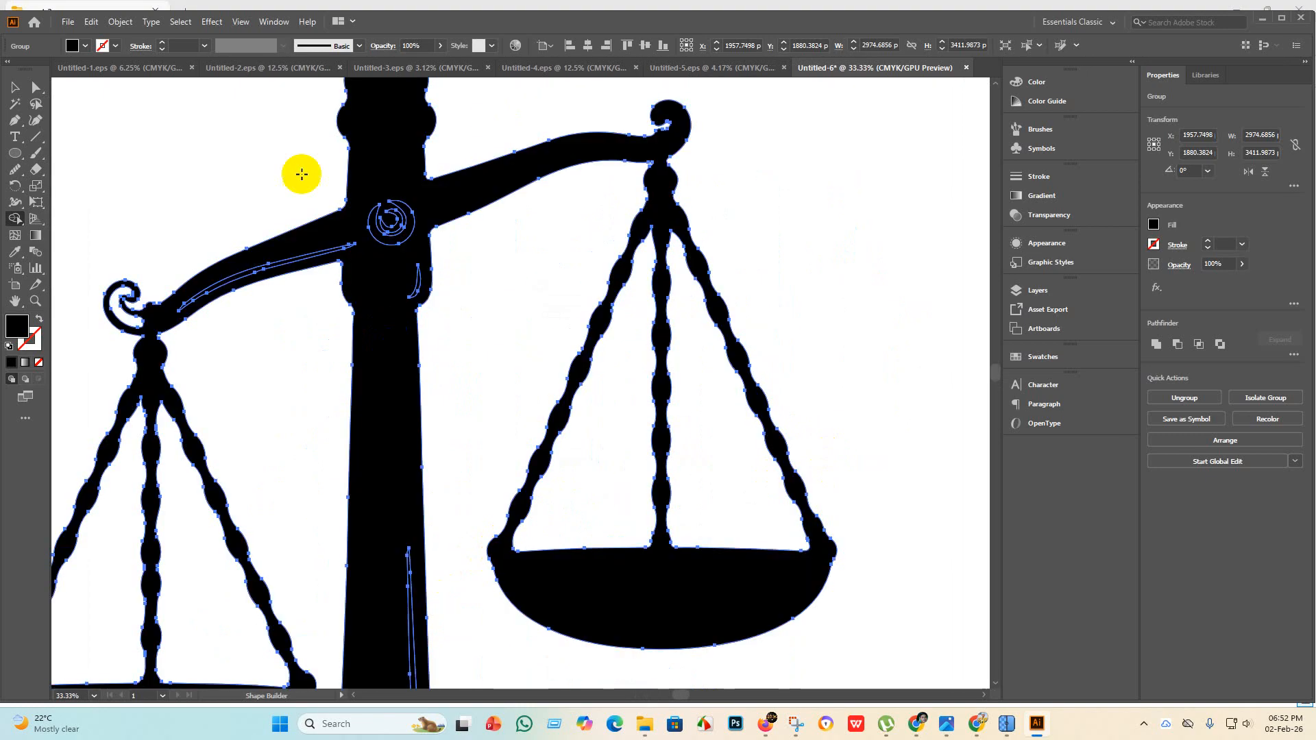
drag(368, 190, 426, 285)
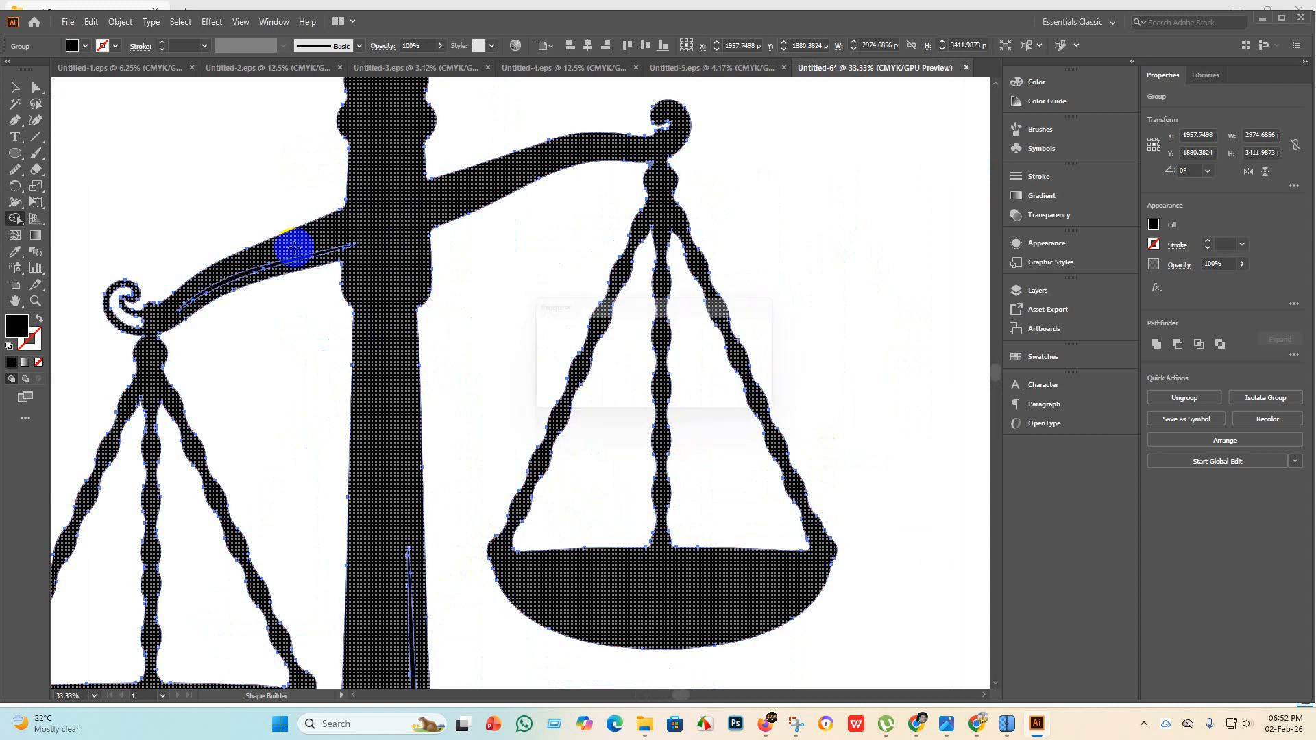
drag(241, 258, 264, 273)
scroll(387, 245, up, 3)
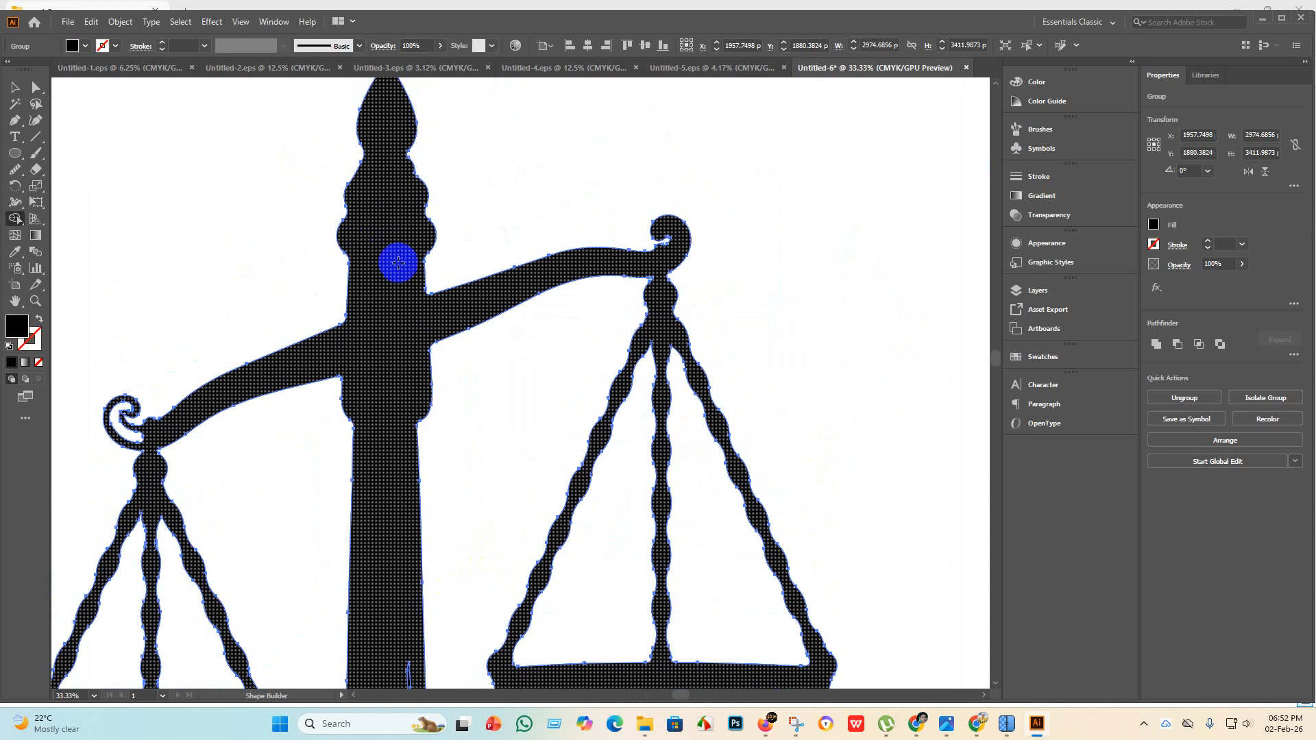
Fill the lower pillar slit and all interior gaps in the stepped base with Shape Builder, and deselect the artwork.
scroll(394, 308, down, 10)
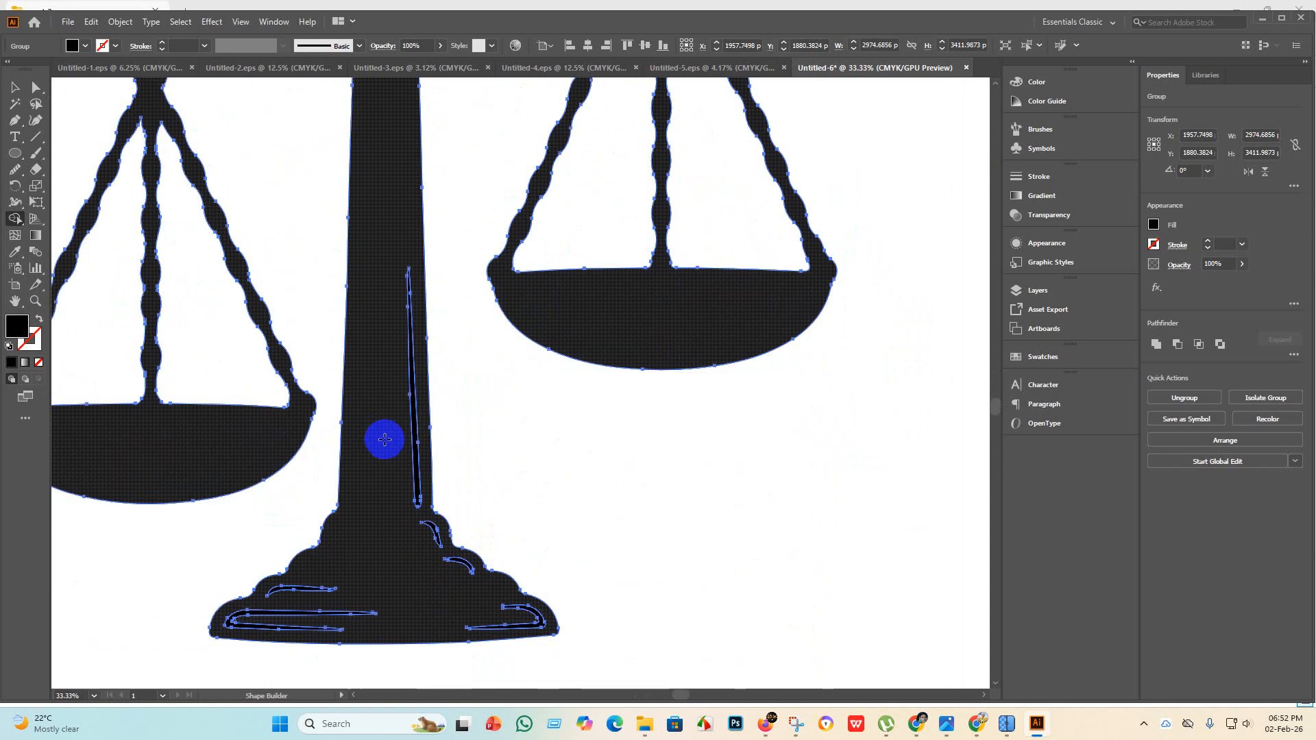
drag(392, 428, 411, 446)
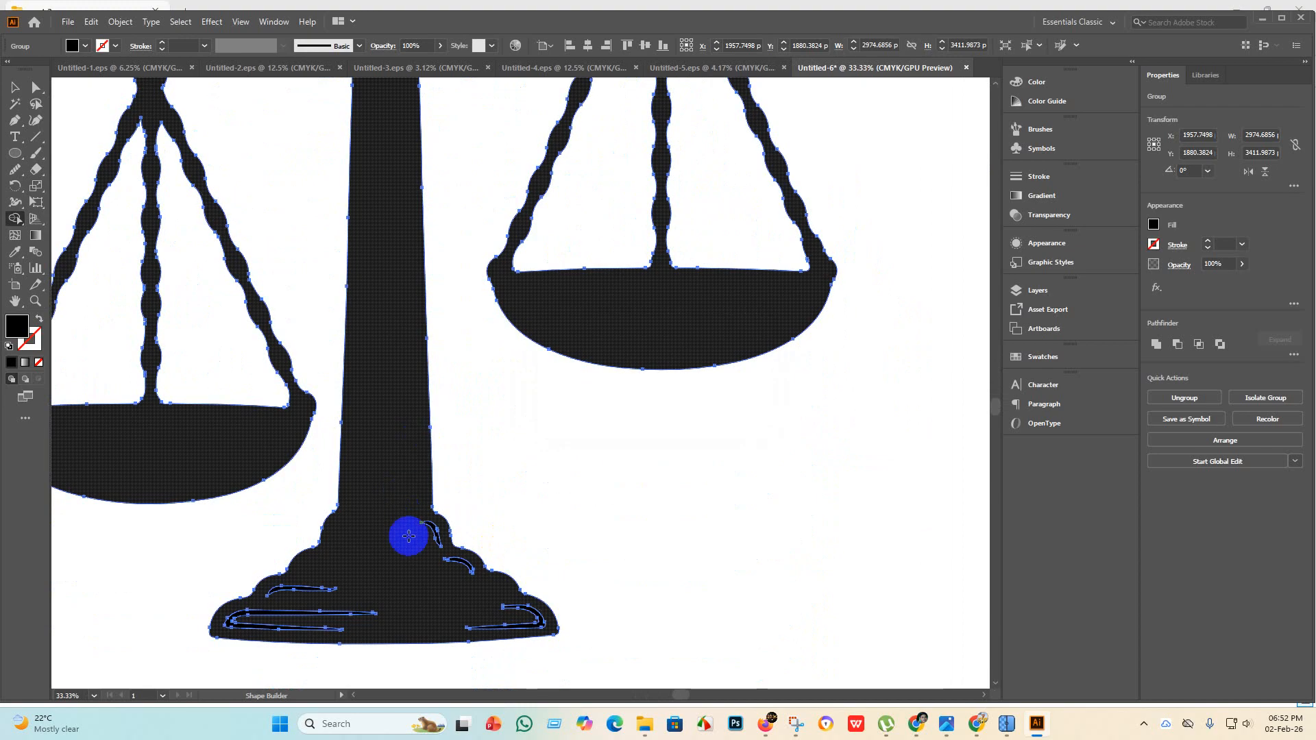
mouse_move(411, 513)
mouse_down()
mouse_move(470, 597)
mouse_move(440, 566)
mouse_move(459, 600)
mouse_move(477, 588)
mouse_move(456, 568)
mouse_move(474, 608)
mouse_move(500, 617)
mouse_up()
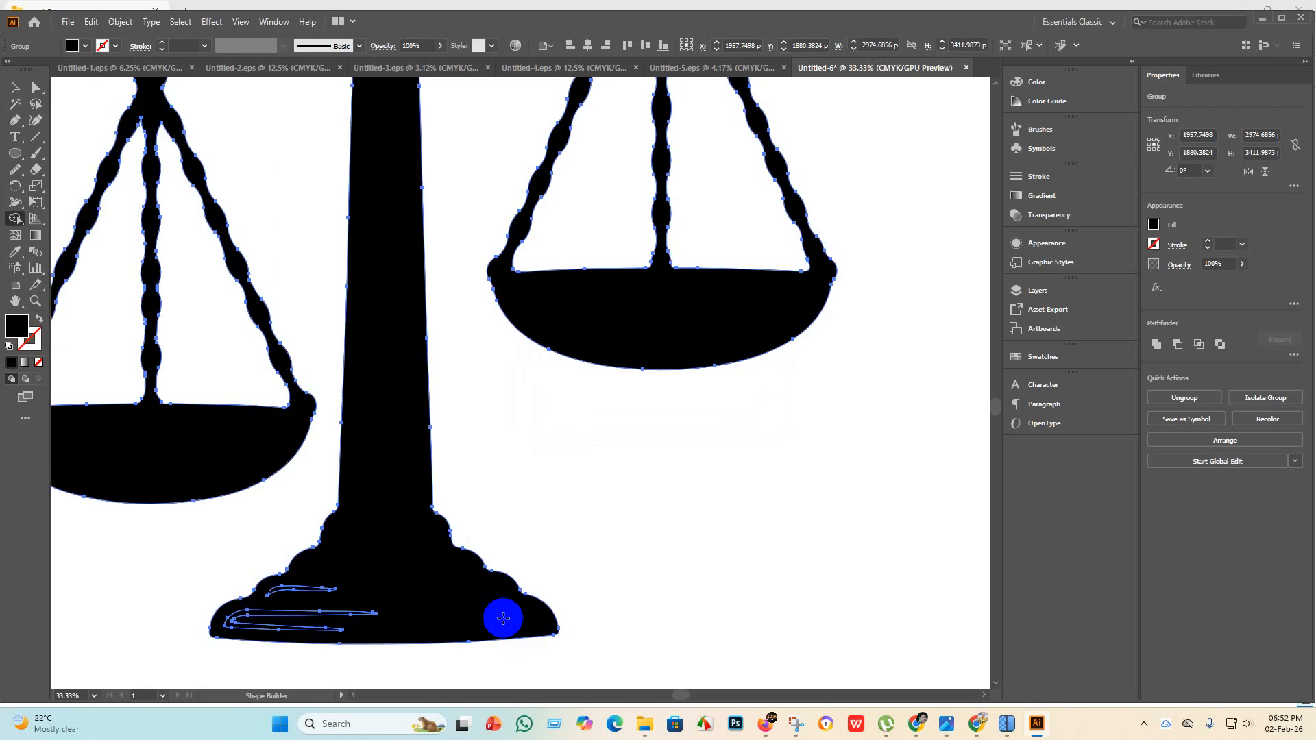
drag(288, 558, 310, 627)
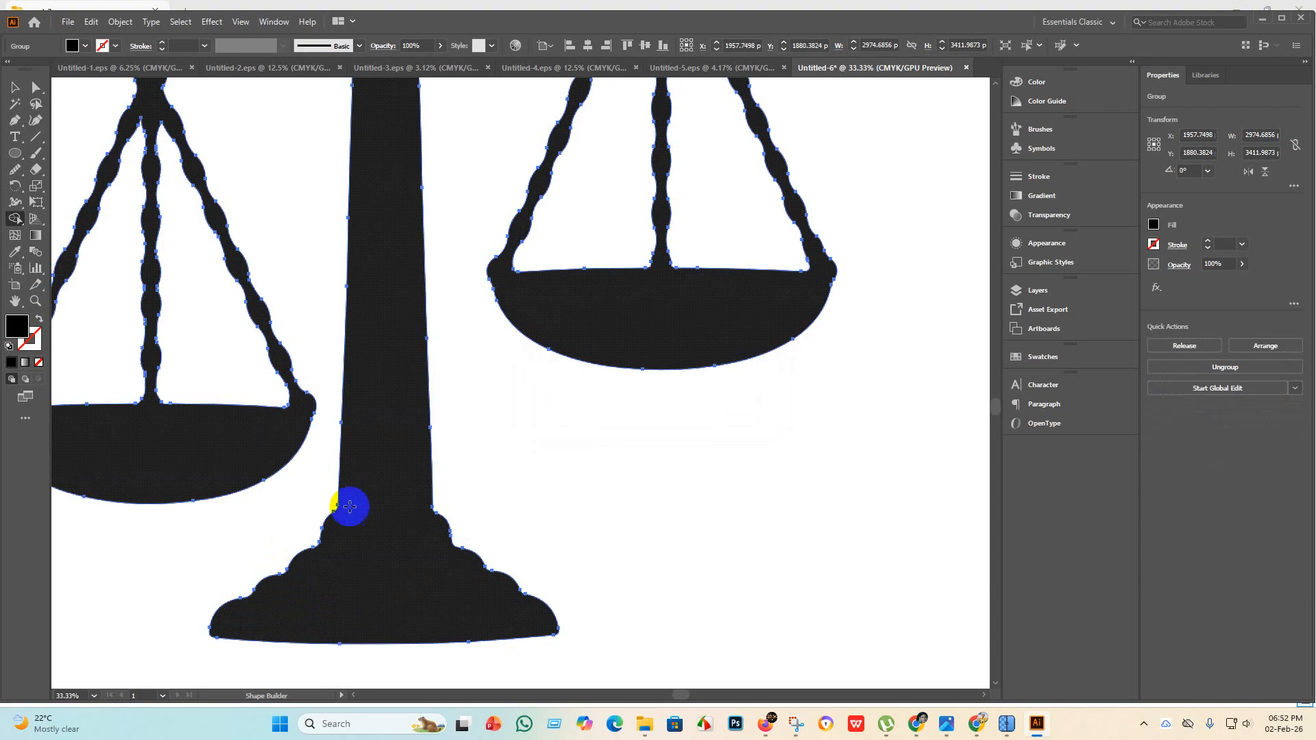
click(14, 88)
click(558, 453)
scroll(569, 456, down, 4)
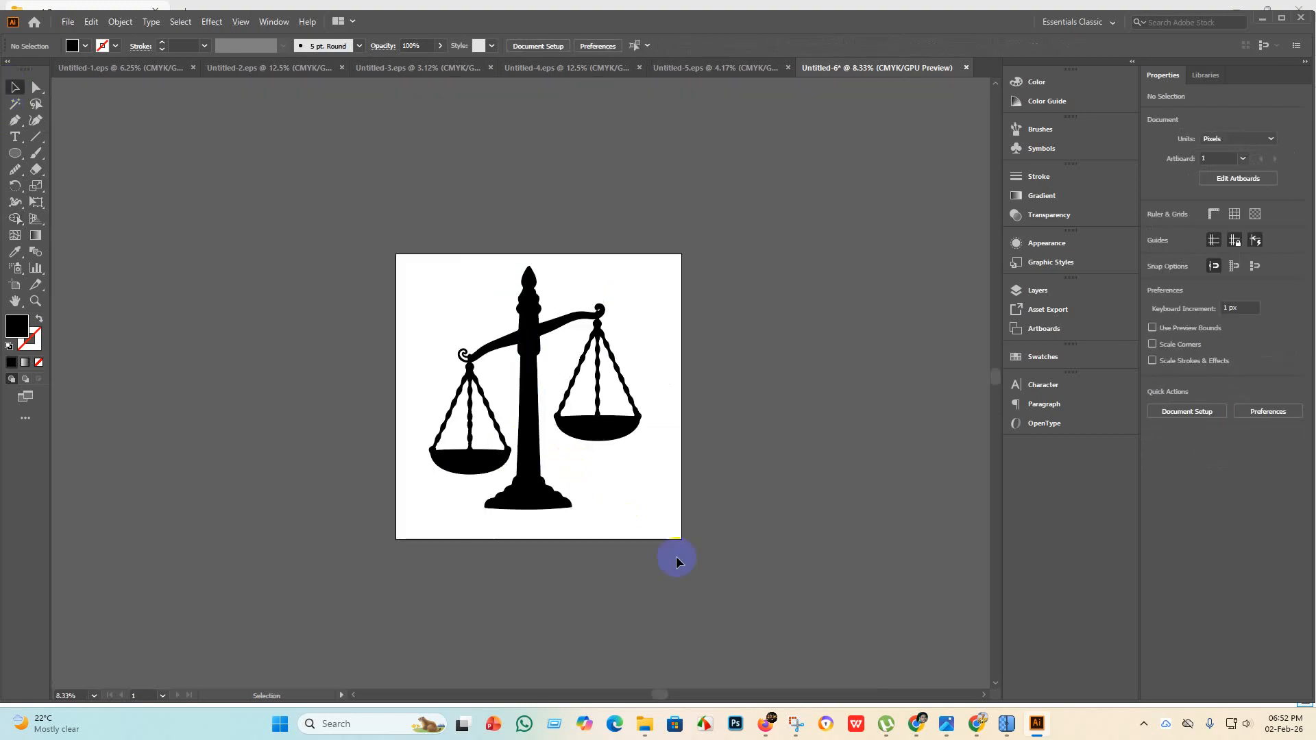
Select the scales artwork and fill the hollow scroll at the beam's lower end with Shape Builder, then clear the selection.
scroll(561, 374, up, 3)
scroll(516, 420, up, 2)
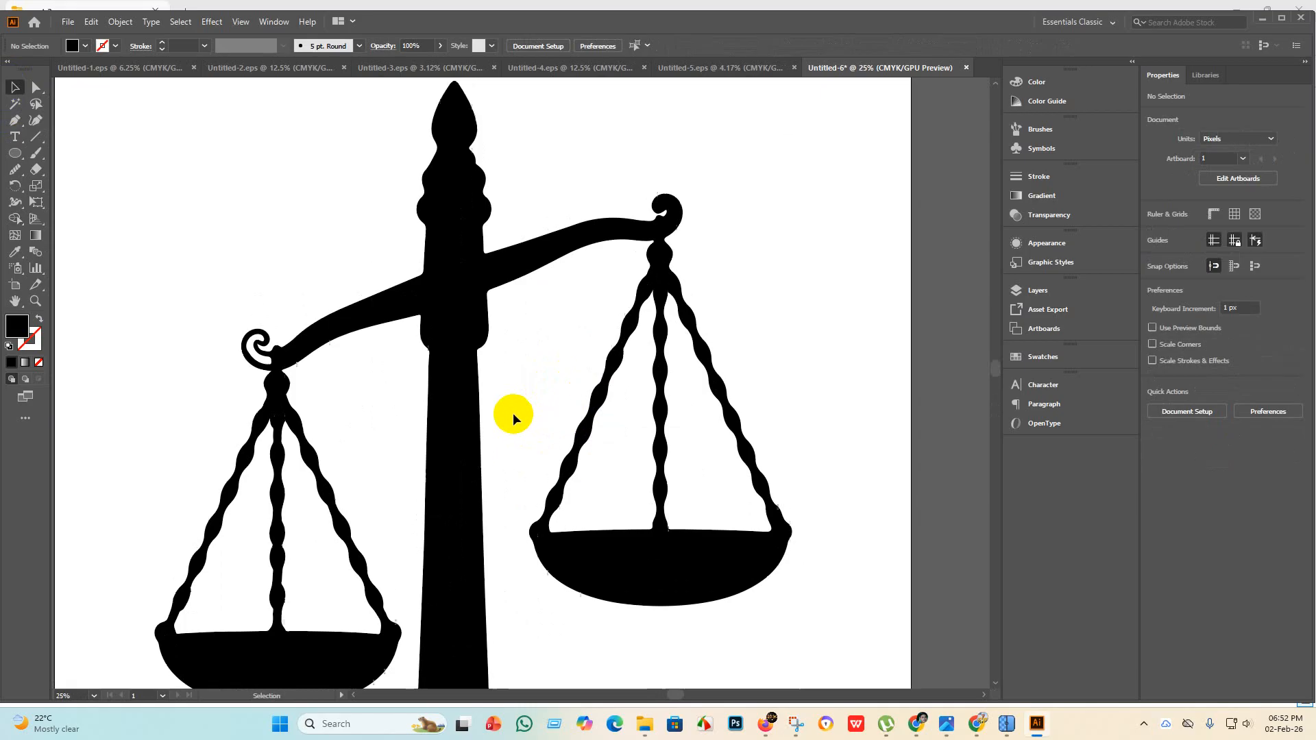
mouse_move(512, 409)
mouse_down()
mouse_move(488, 361)
mouse_move(346, 382)
mouse_move(274, 439)
mouse_up()
drag(180, 329, 300, 455)
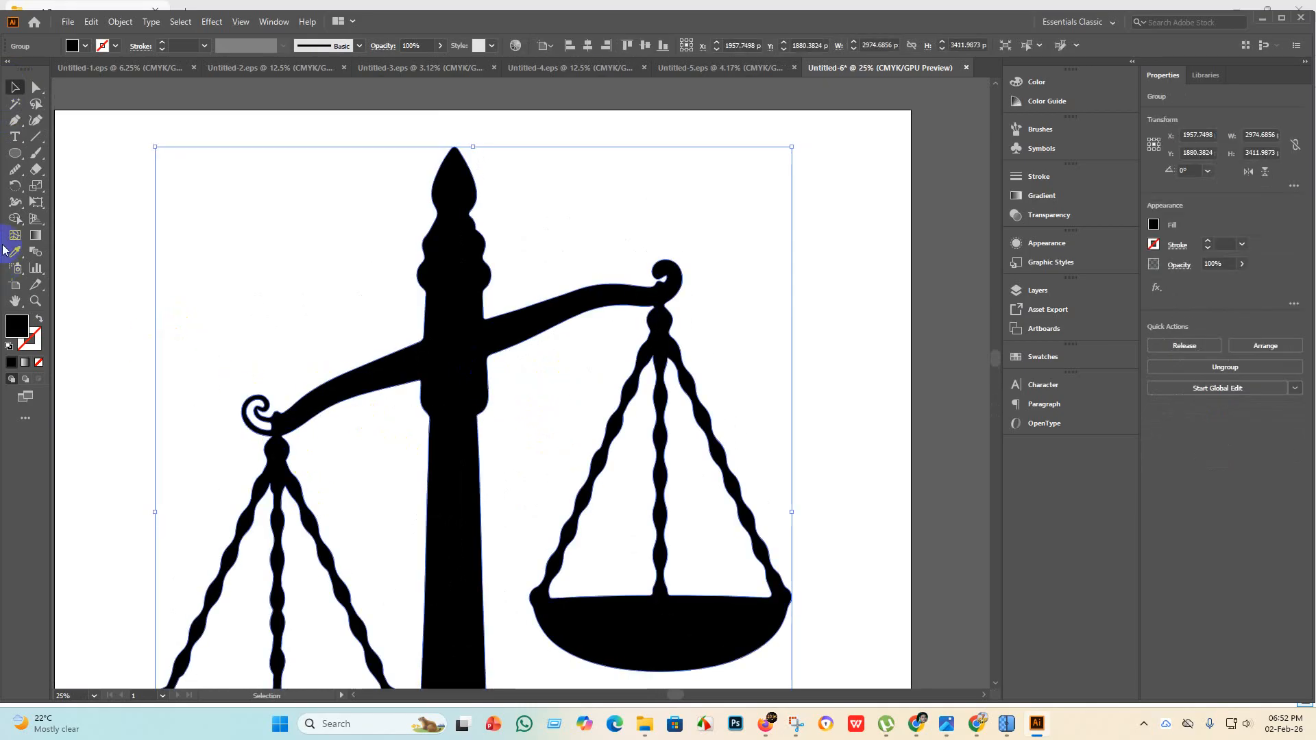
click(15, 219)
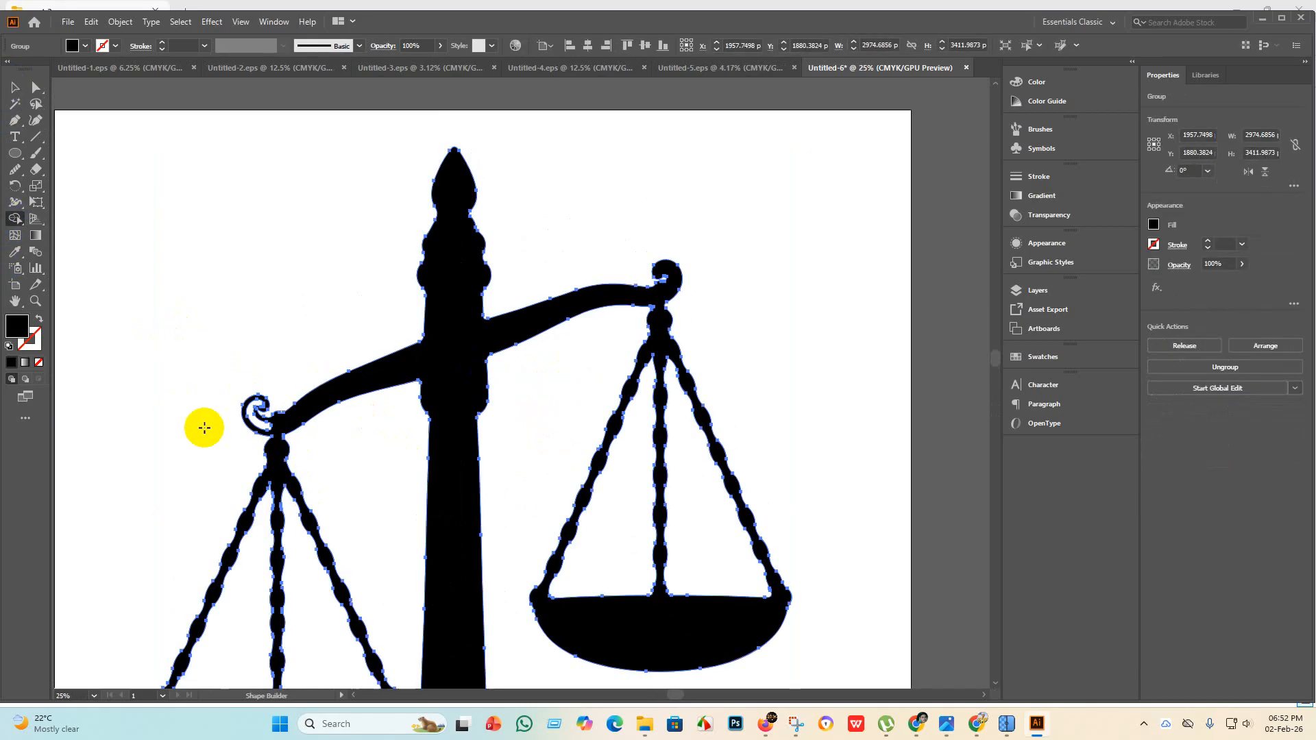
click(244, 409)
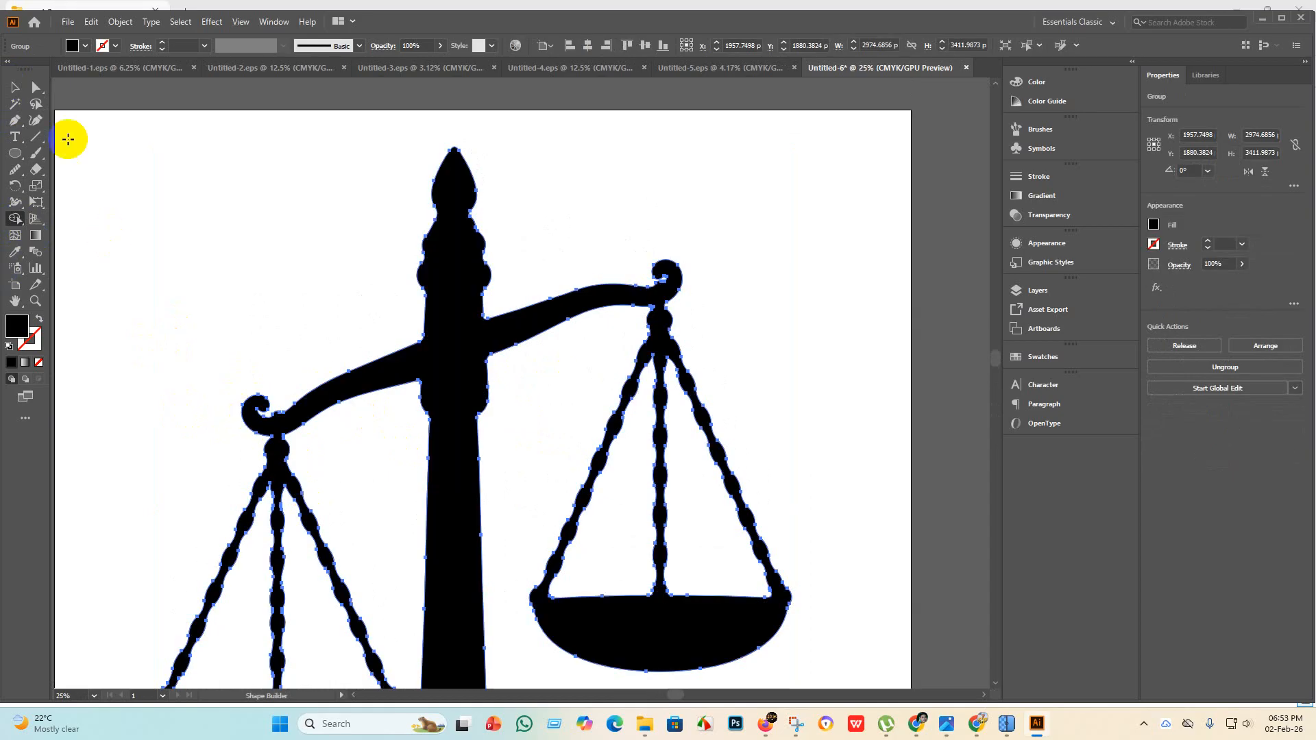
click(9, 87)
click(155, 194)
scroll(821, 550, down, 3)
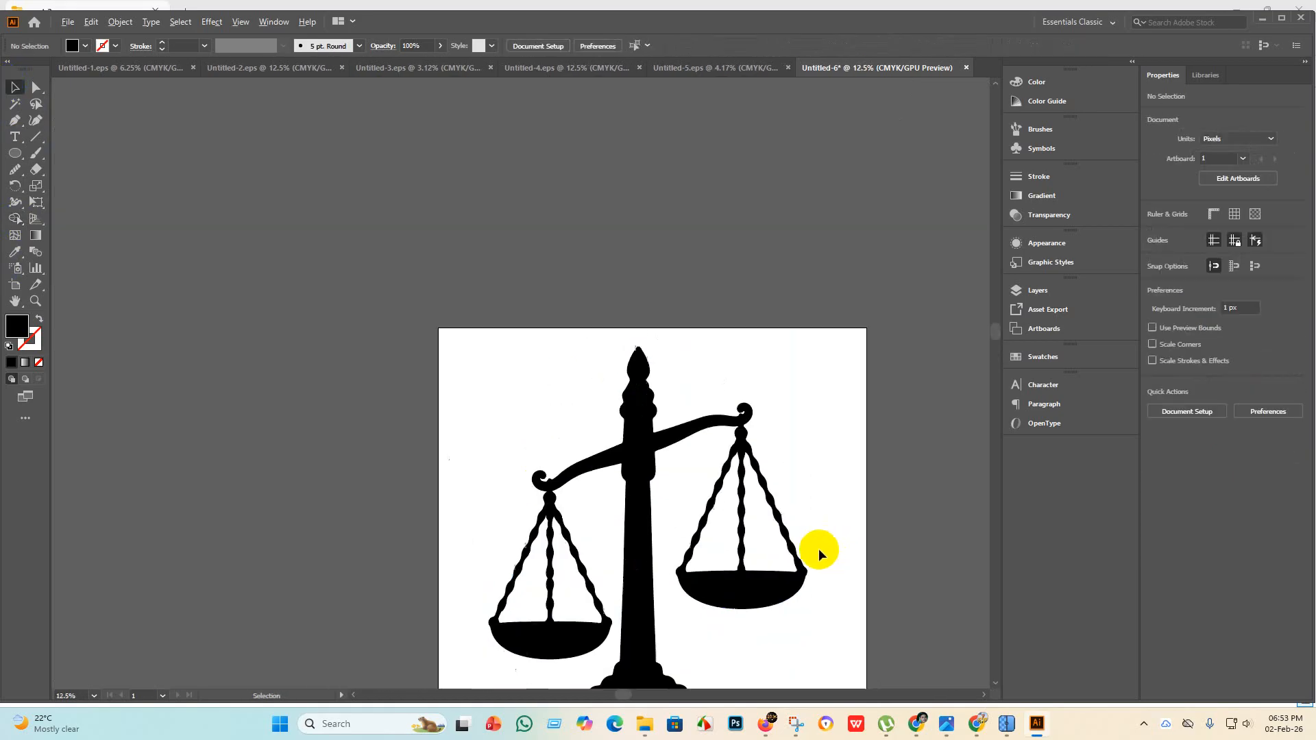
scroll(670, 537, down, 1)
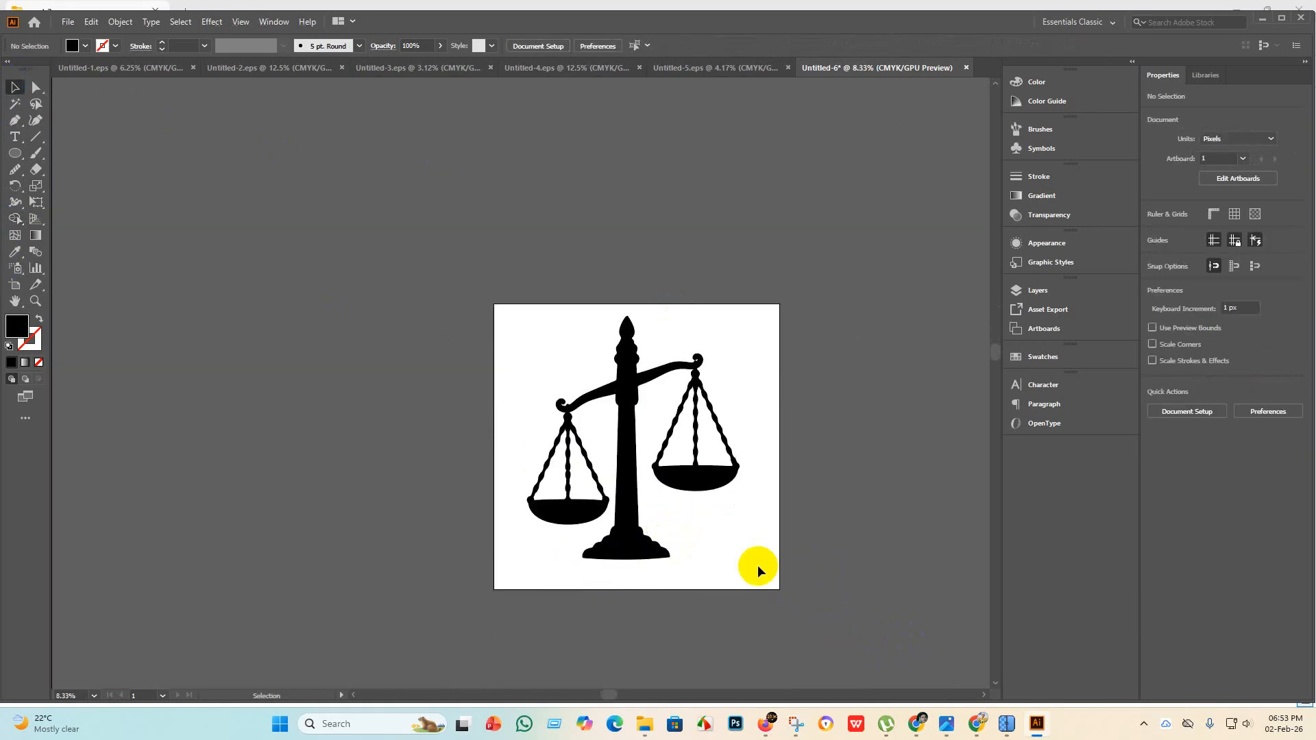
Save the document as Untitled-6 in Illustrator EPS format in the eps 7 folder, using the Illustrator 10 EPS version.
click(68, 22)
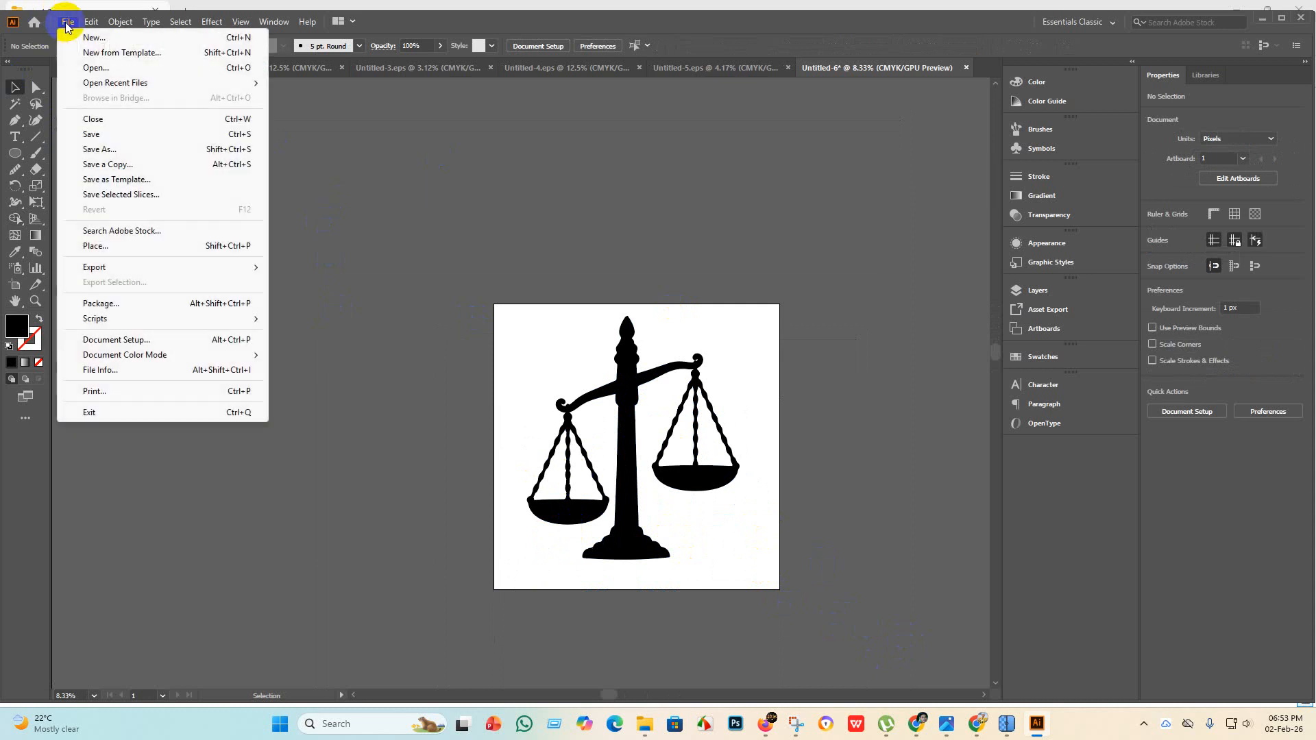
click(86, 155)
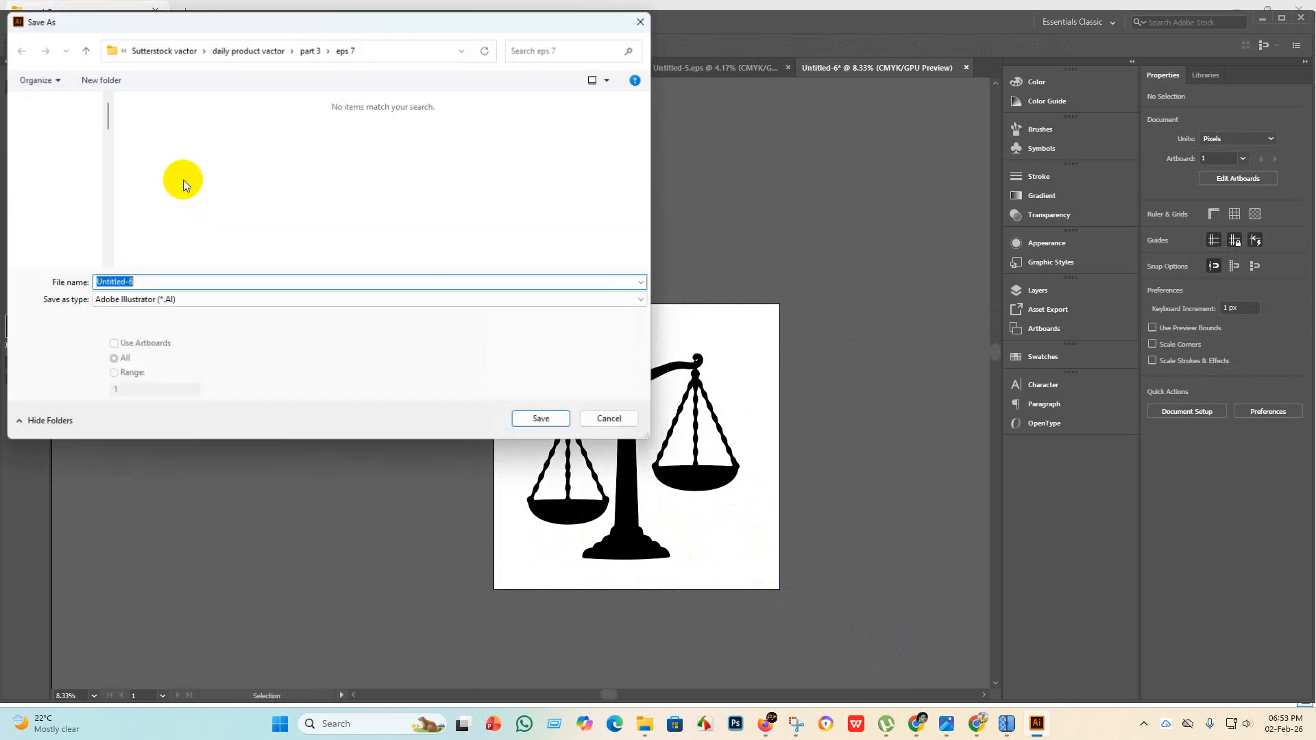
click(189, 299)
click(176, 332)
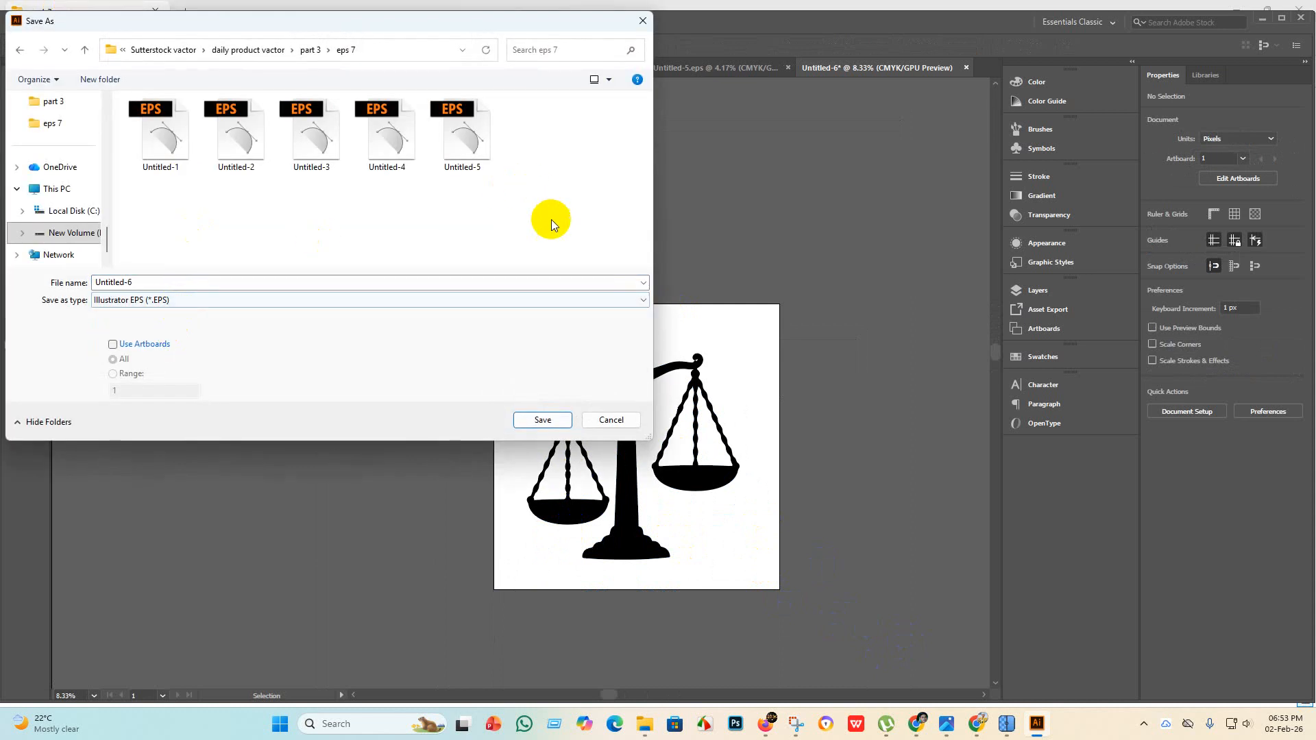
click(544, 420)
click(684, 164)
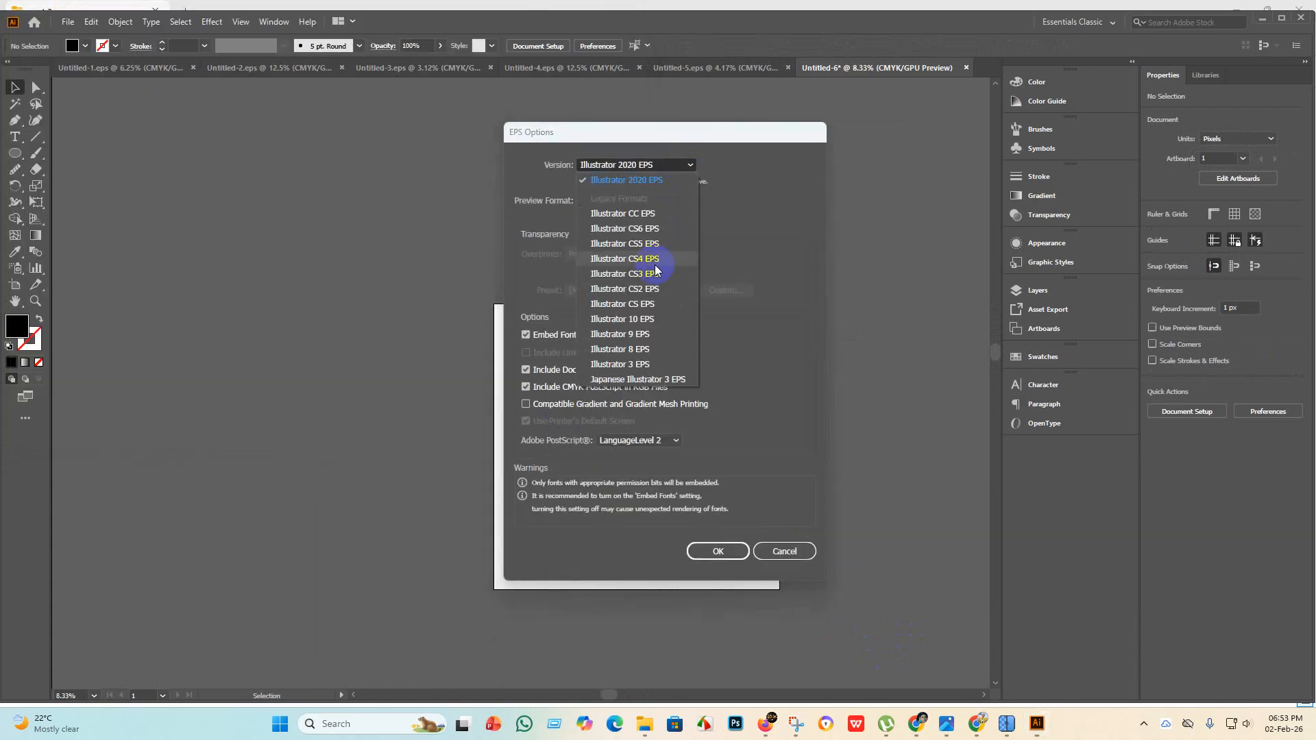
click(655, 319)
click(720, 538)
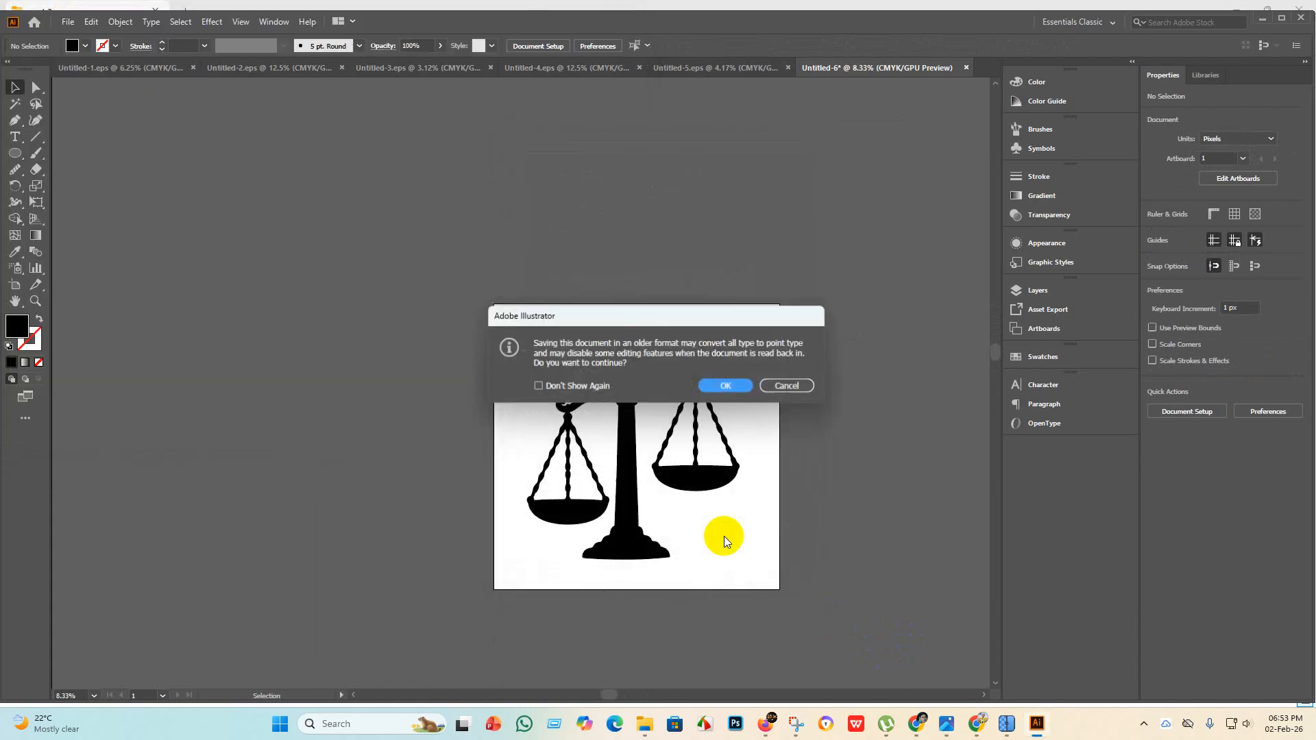
click(721, 386)
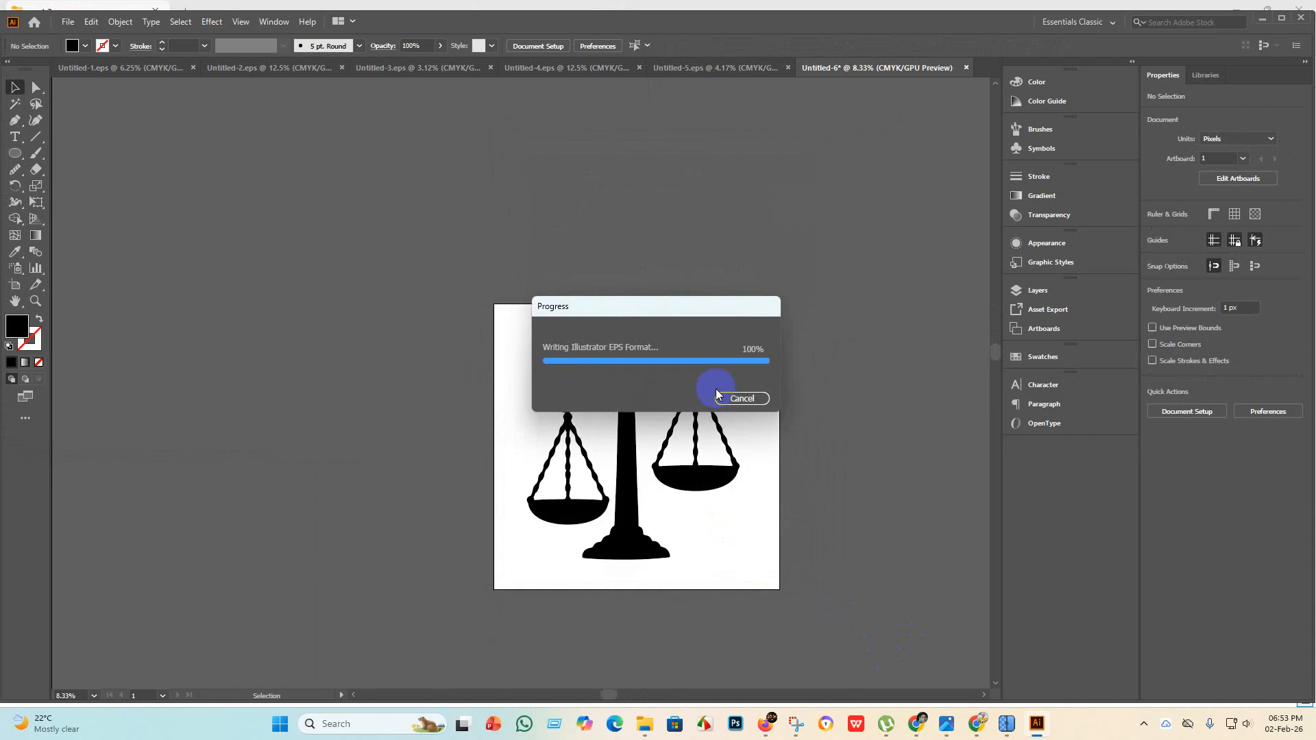
Export the artwork as the JPEG Untitled-6 using all artboards, with the RGB color model.
click(68, 26)
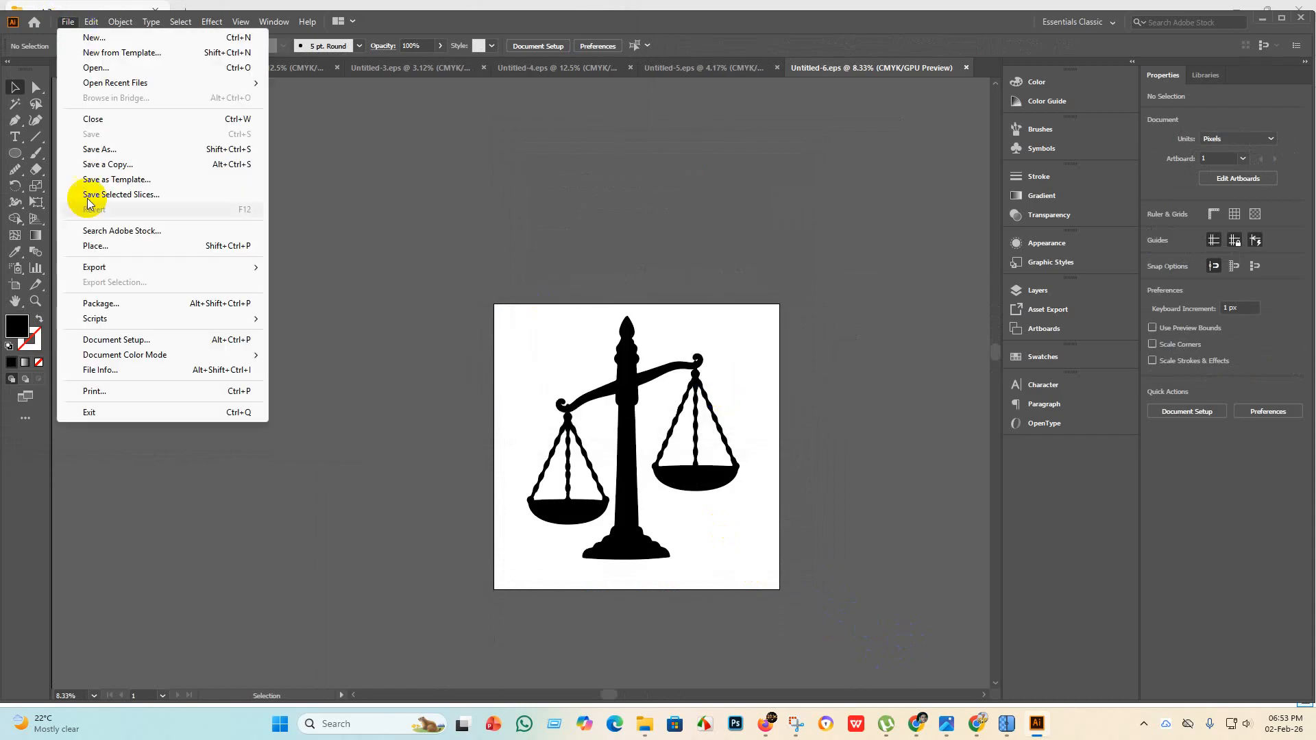
mouse_move(109, 267)
click(324, 283)
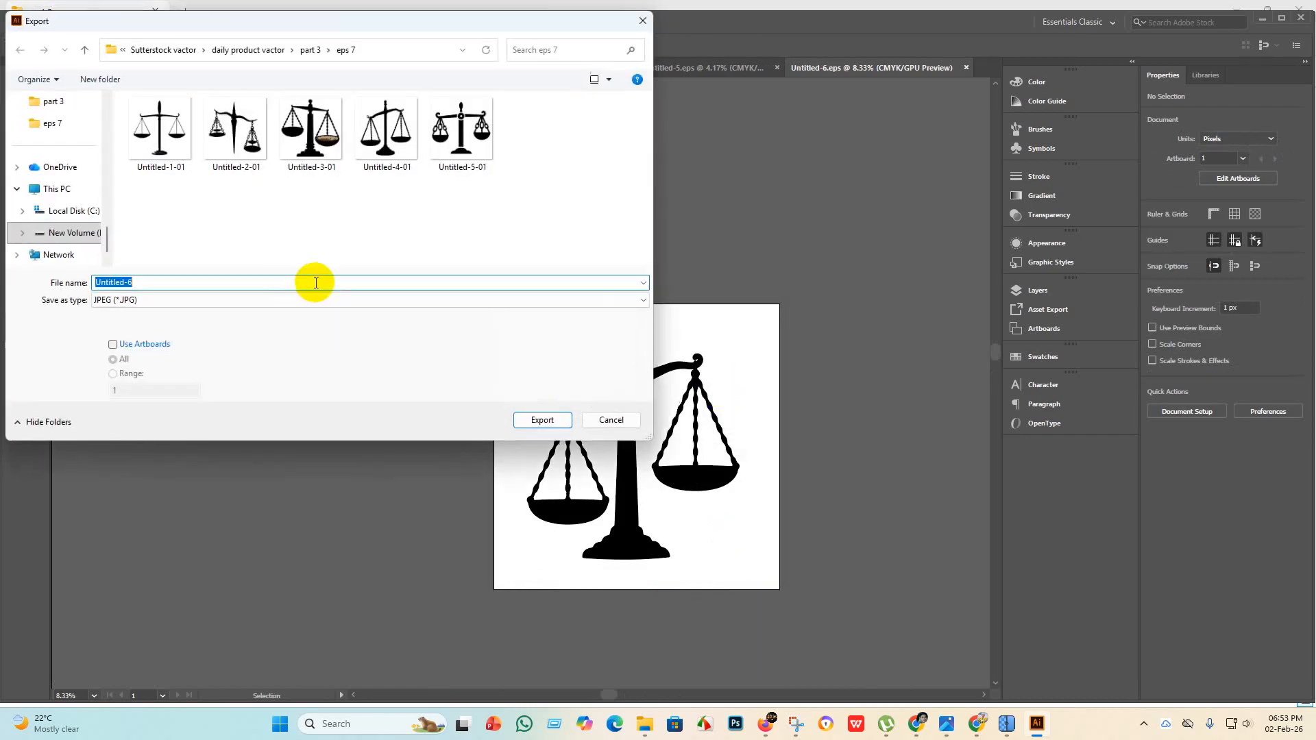
click(113, 345)
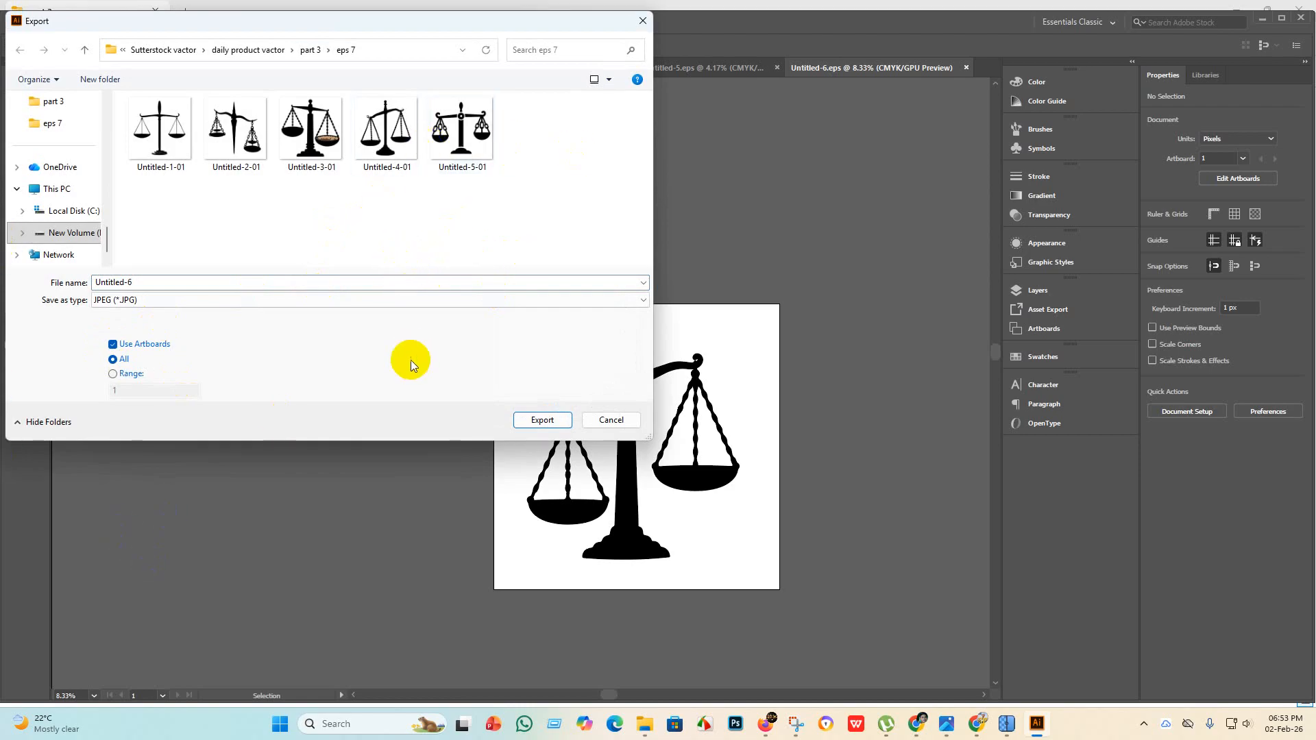
click(542, 419)
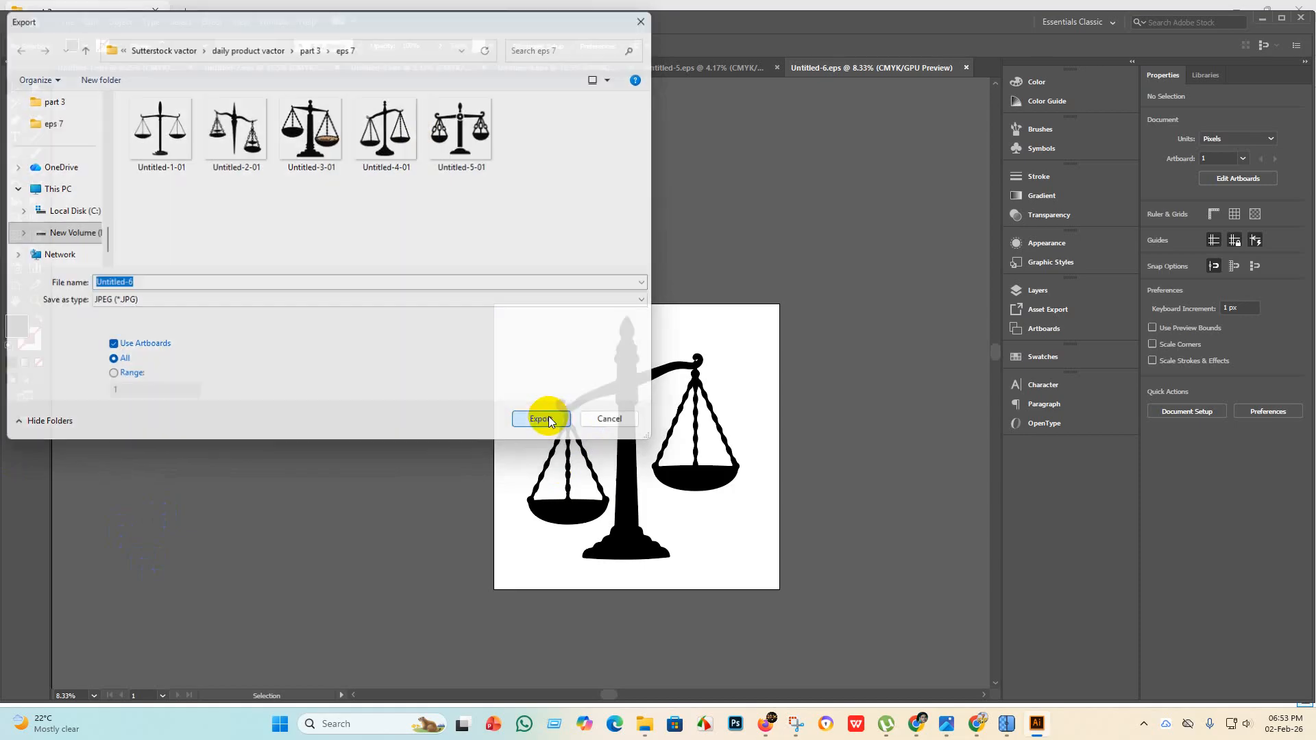
click(633, 342)
click(621, 363)
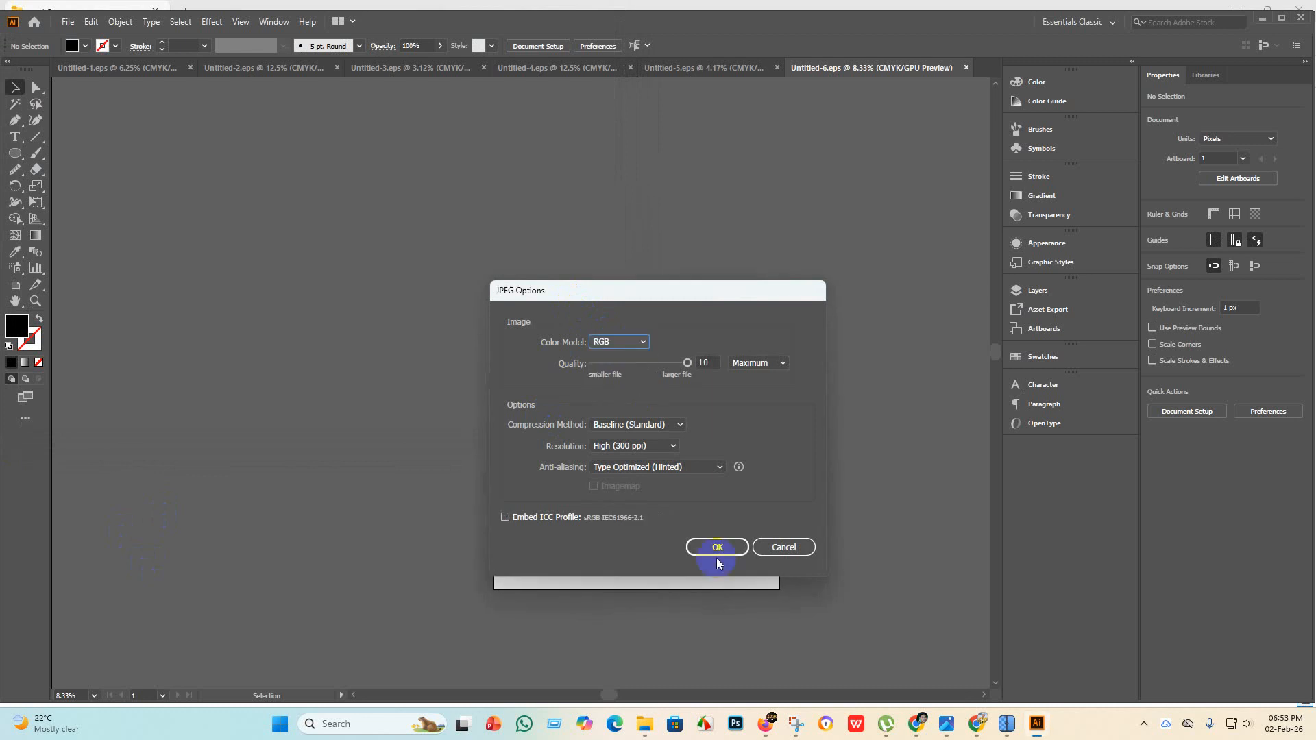
click(717, 548)
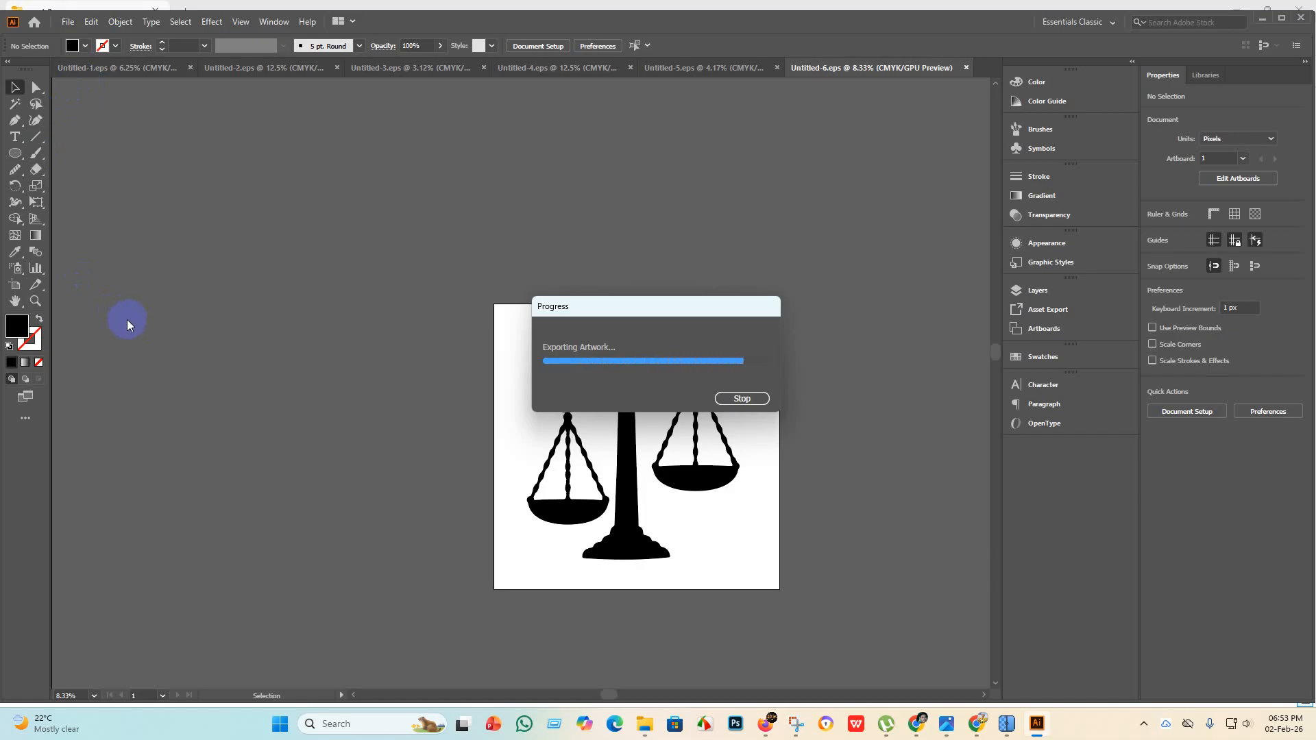
Create a new 4000 x 4000 px document with one artboard.
click(68, 21)
click(83, 44)
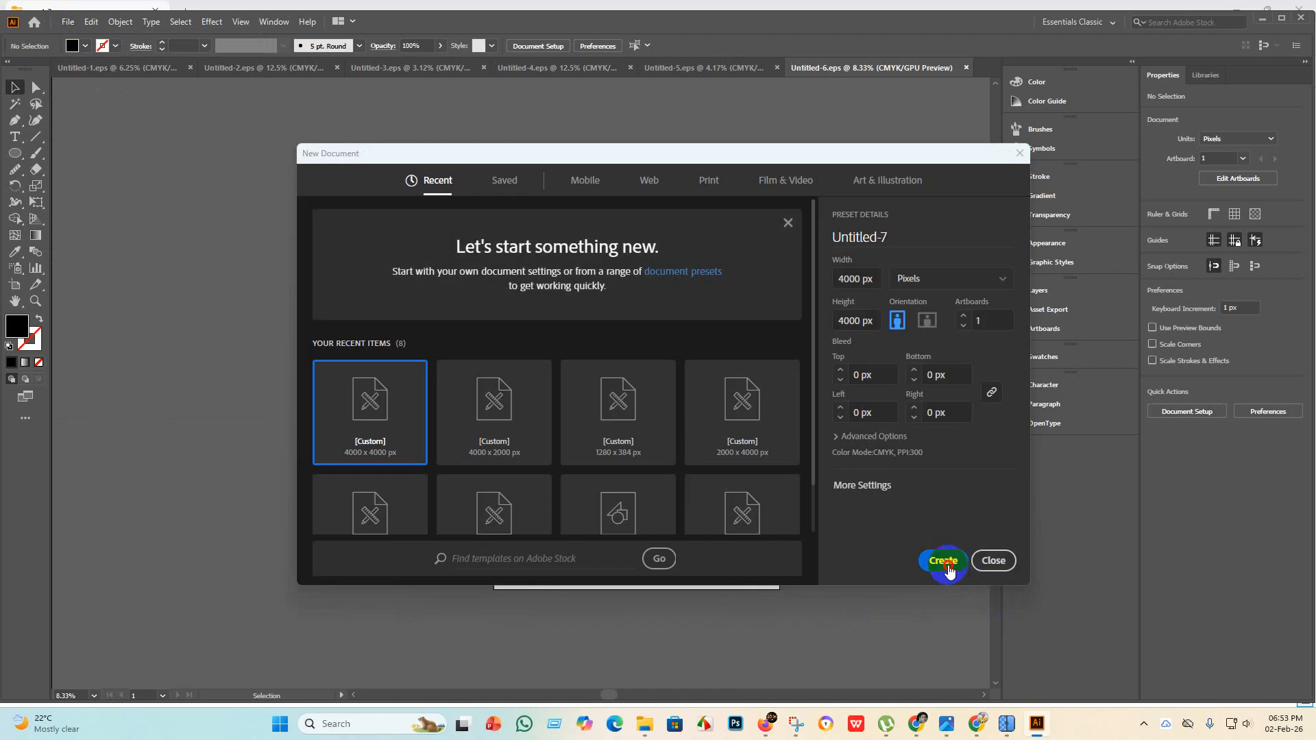
click(944, 561)
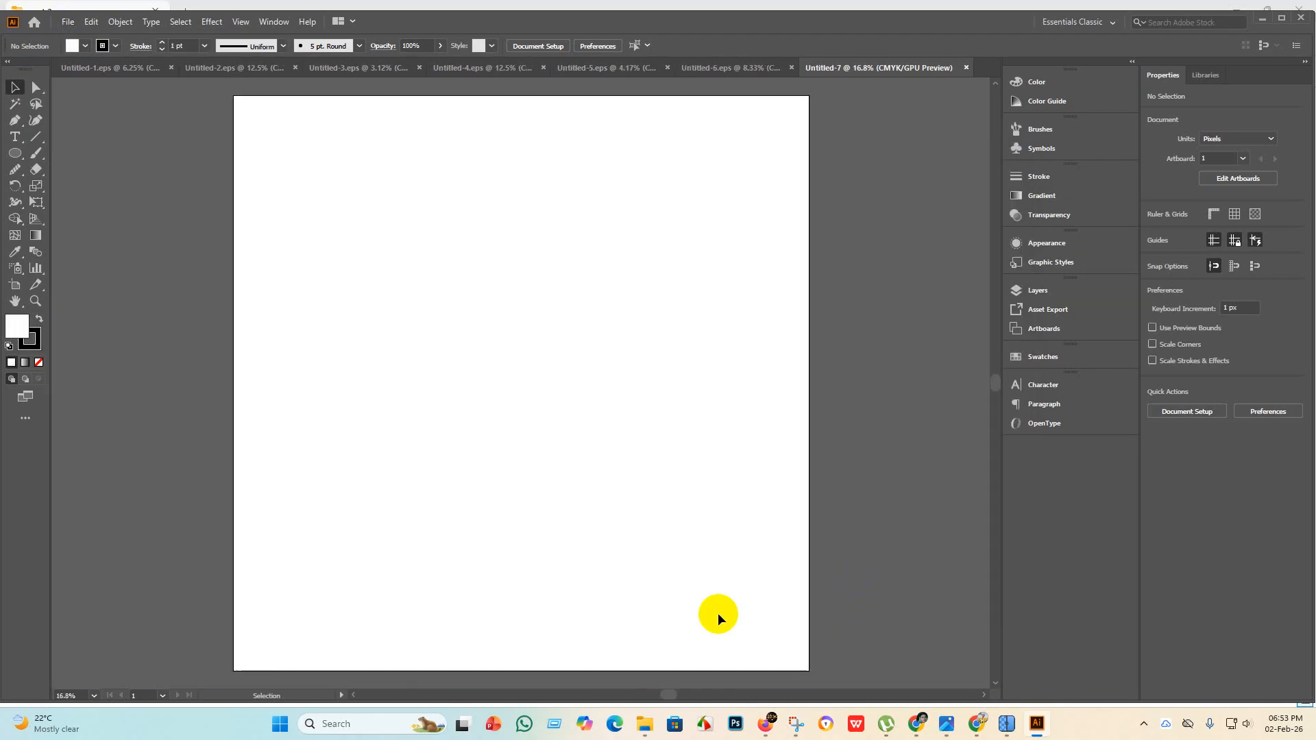
Place the grey-and-gold scales image with black pans from the part 3 folder on the new artboard and embed it.
click(645, 724)
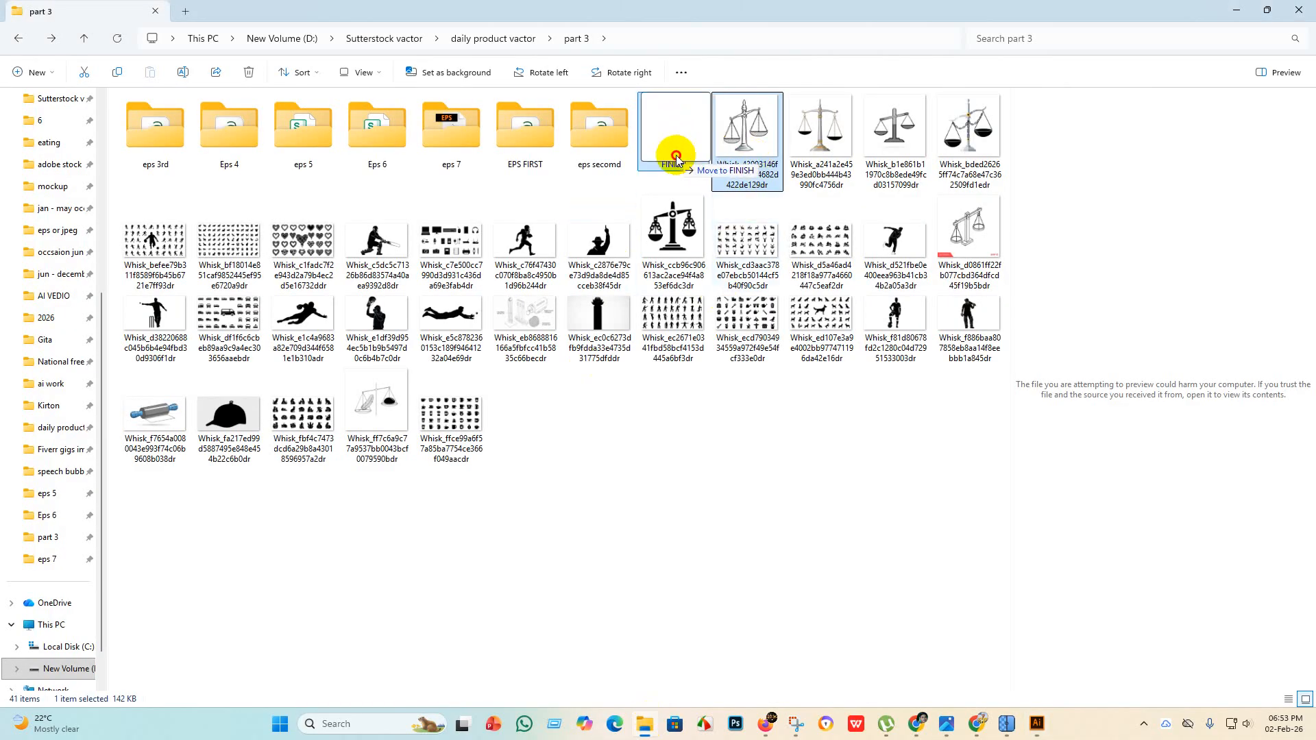
drag(752, 141, 792, 651)
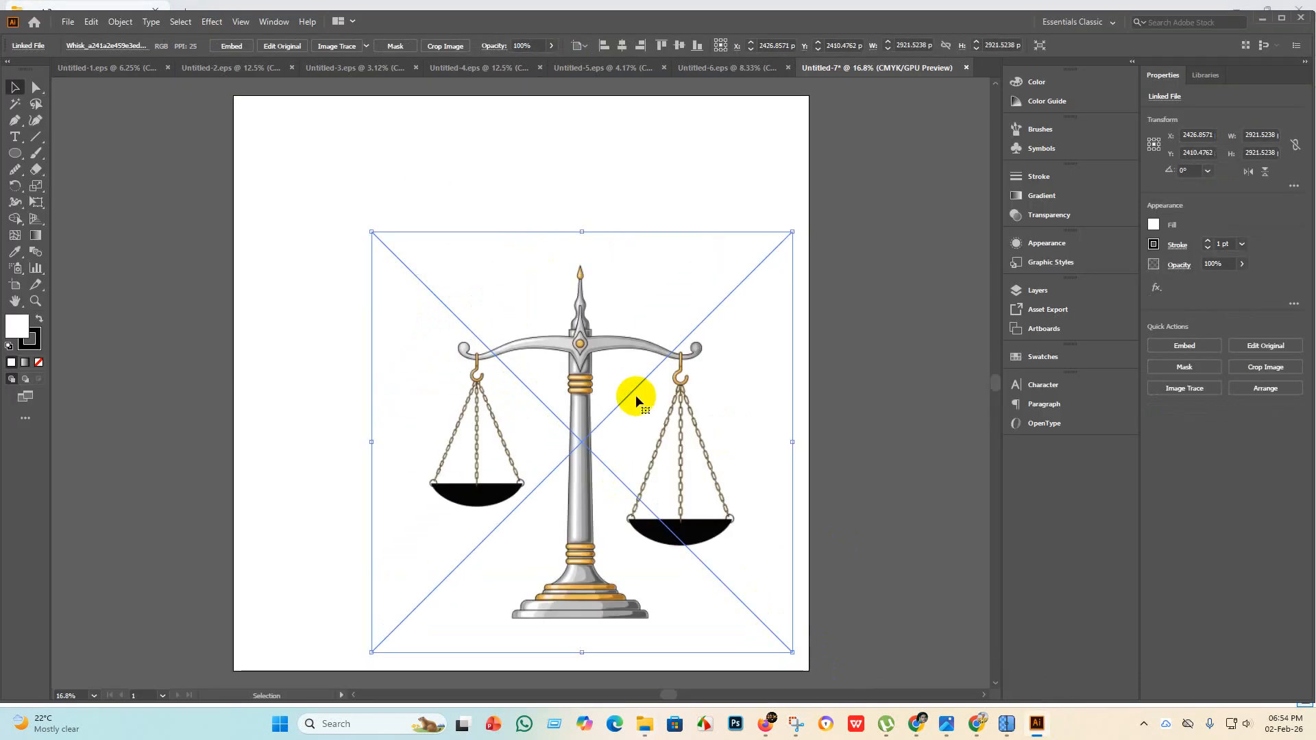
scroll(636, 395, up, 2)
click(233, 46)
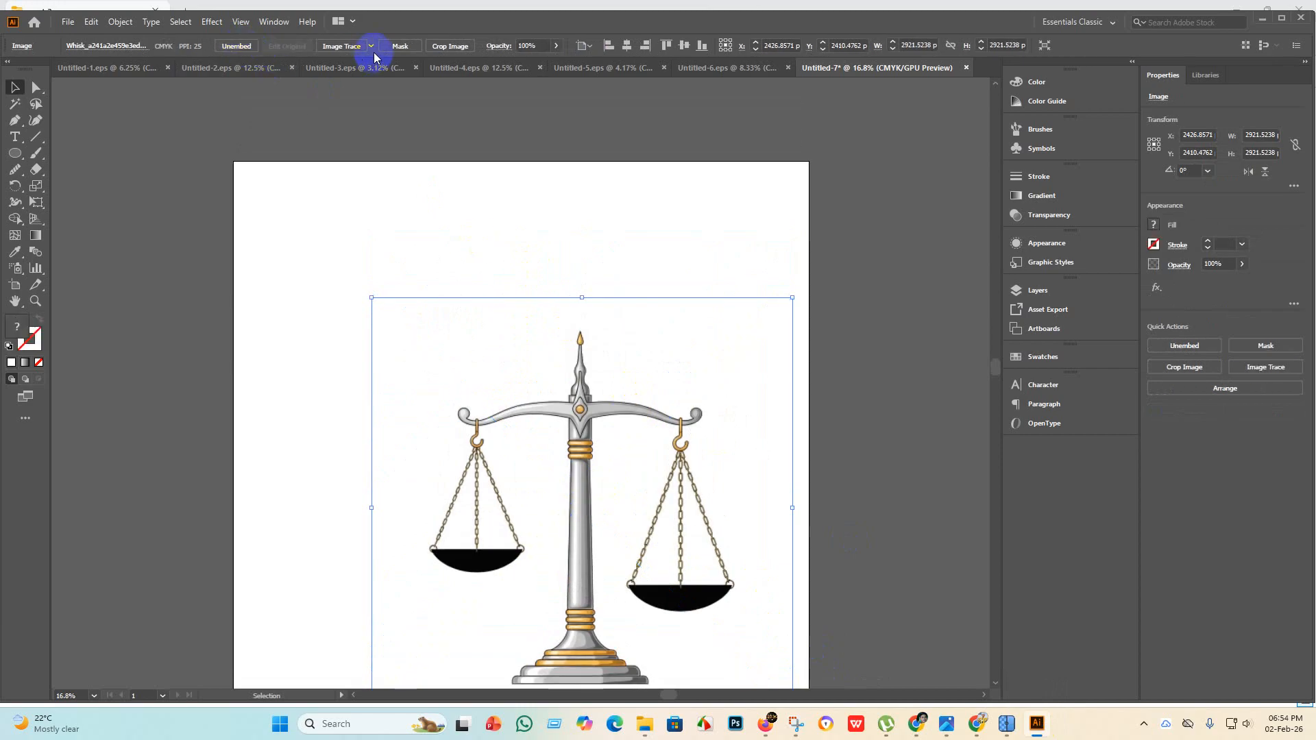
Trace the embedded scales image with the Silhouettes preset and check the tracing result.
click(371, 46)
click(427, 216)
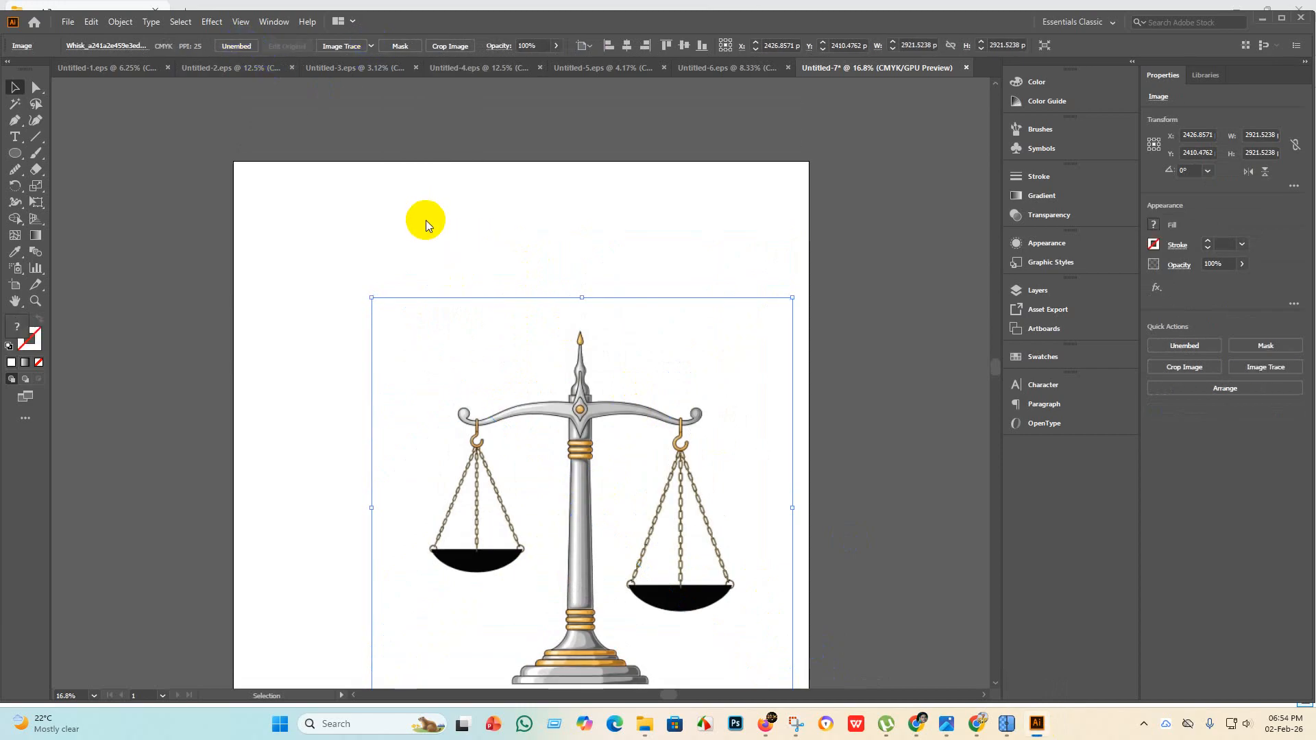
scroll(491, 312, down, 3)
scroll(608, 538, up, 4)
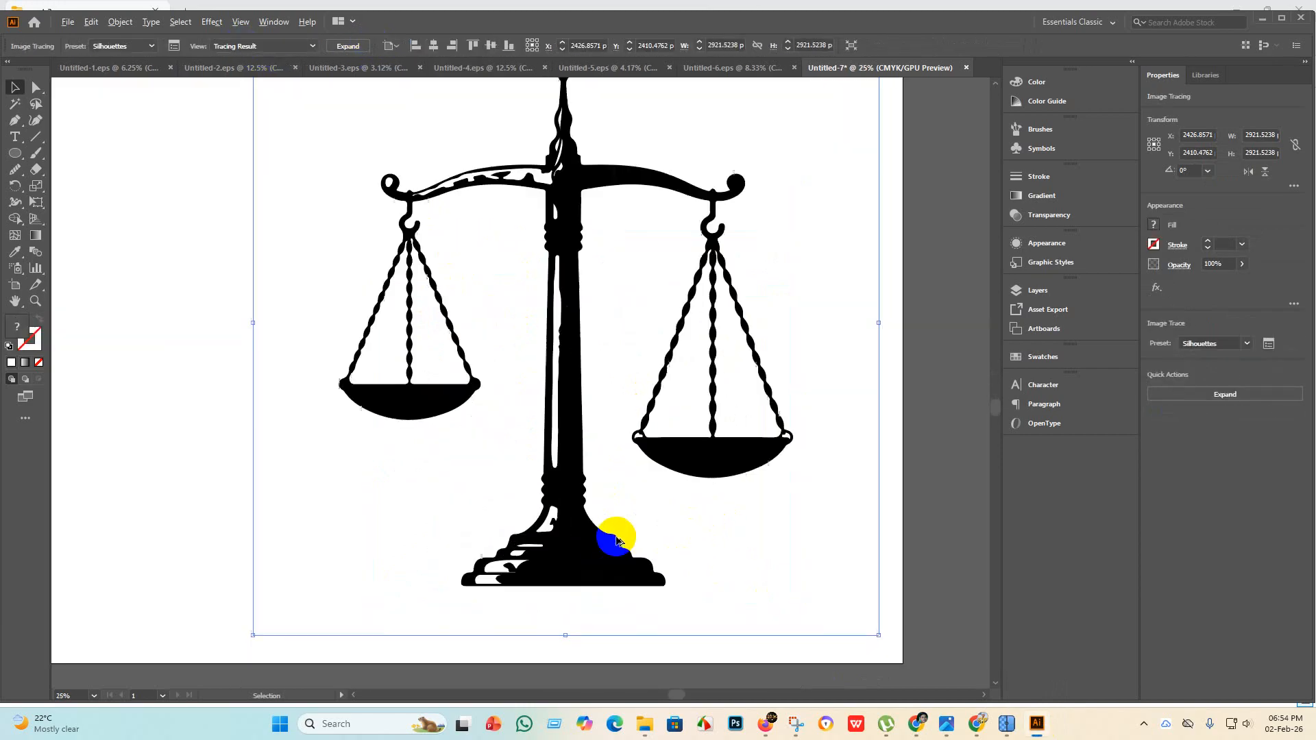
scroll(523, 411, down, 6)
scroll(578, 334, up, 5)
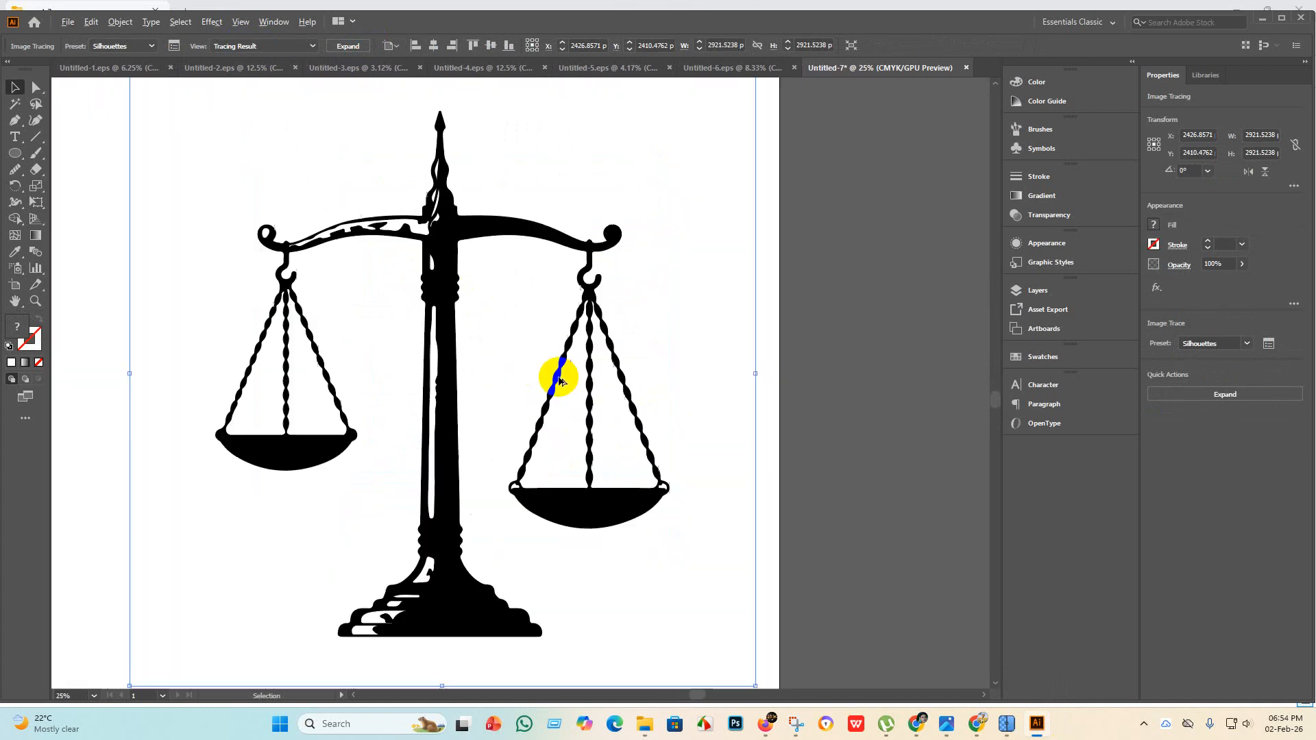
Expand the scales tracing and merge the white gaps in the beam, column and base into solid black with Shape Builder.
scroll(520, 406, down, 4)
mouse_move(306, 255)
mouse_down()
mouse_move(426, 302)
mouse_move(310, 235)
mouse_move(253, 155)
mouse_up()
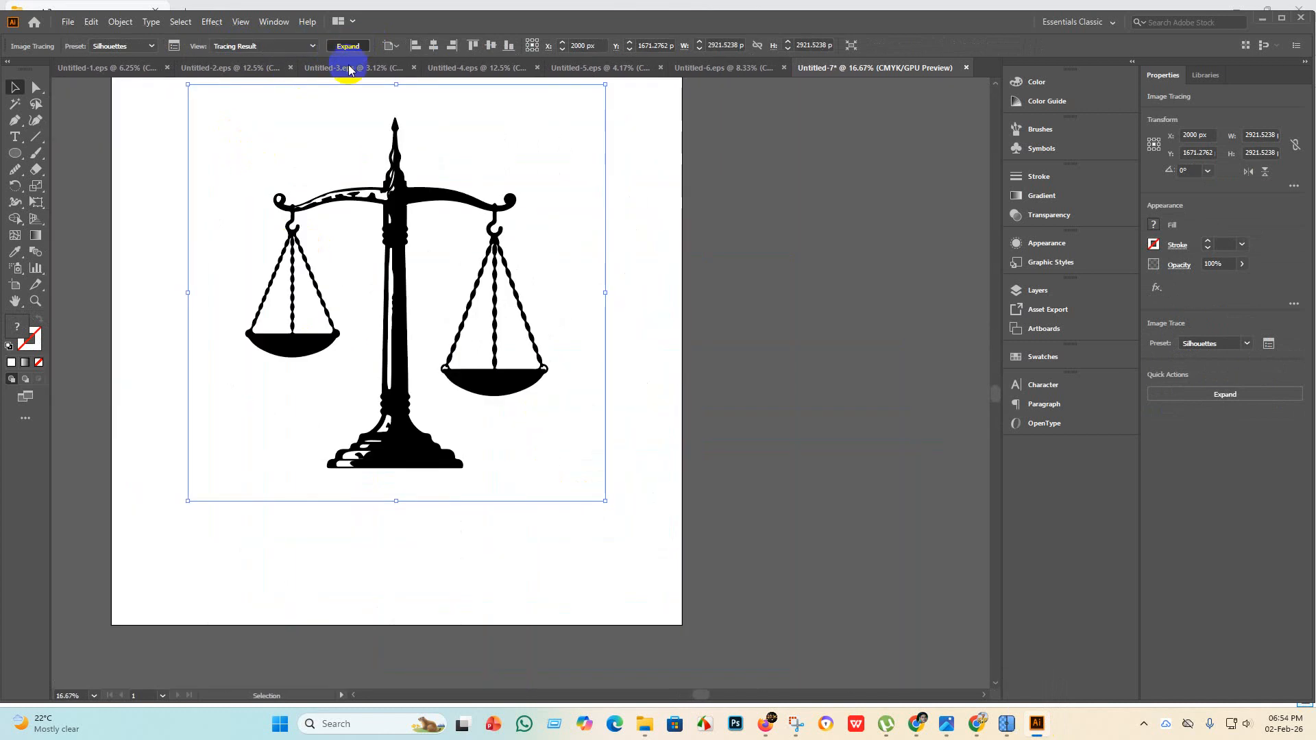
scroll(464, 396, up, 2)
click(13, 219)
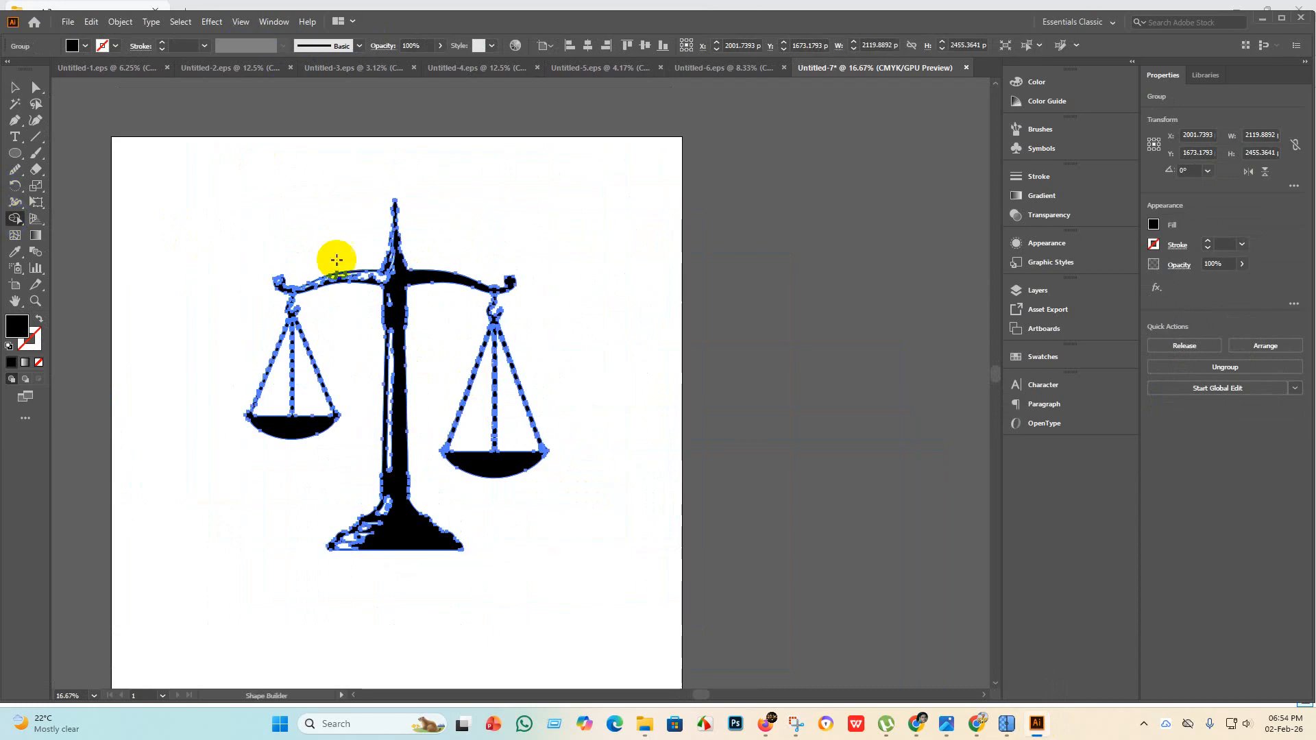
drag(275, 241, 362, 281)
mouse_move(383, 234)
mouse_down()
mouse_move(405, 258)
mouse_move(391, 326)
mouse_move(390, 297)
mouse_move(390, 323)
mouse_move(411, 277)
mouse_move(410, 288)
mouse_move(392, 261)
mouse_up()
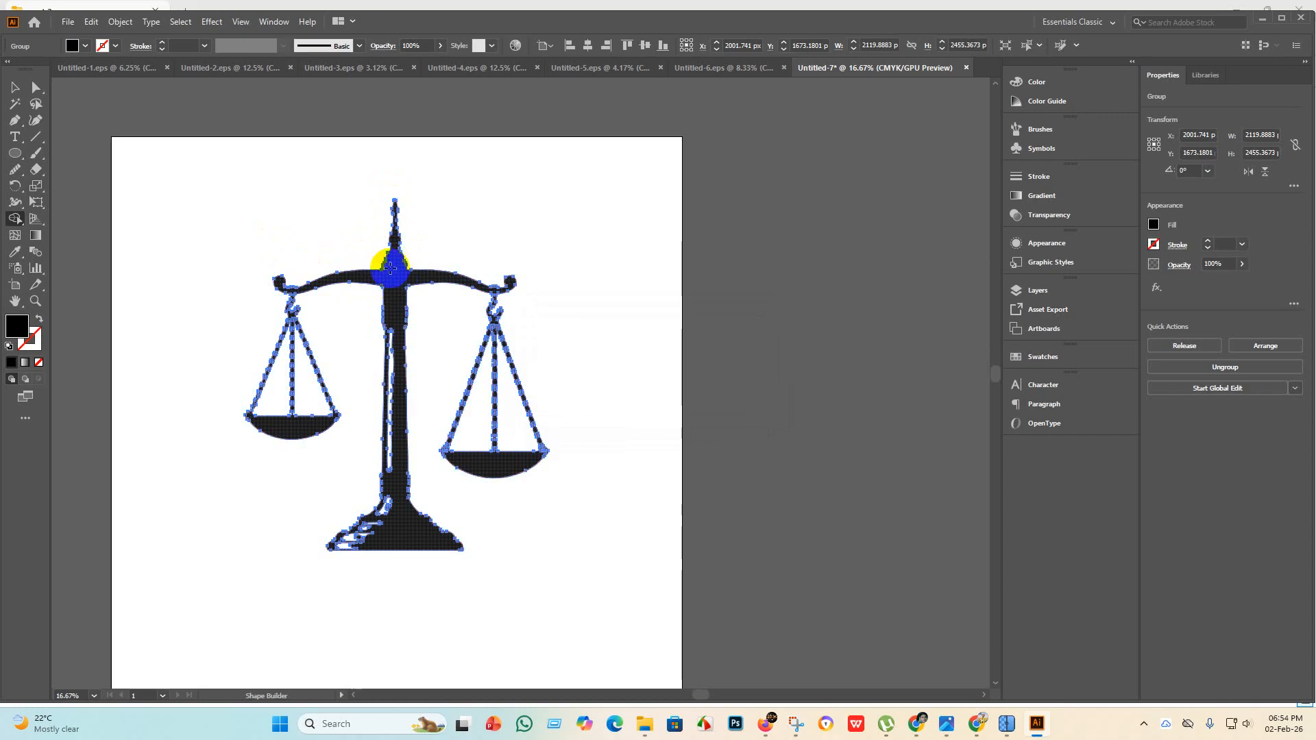
mouse_move(391, 329)
mouse_down()
mouse_move(386, 531)
mouse_move(348, 543)
mouse_move(415, 505)
mouse_up()
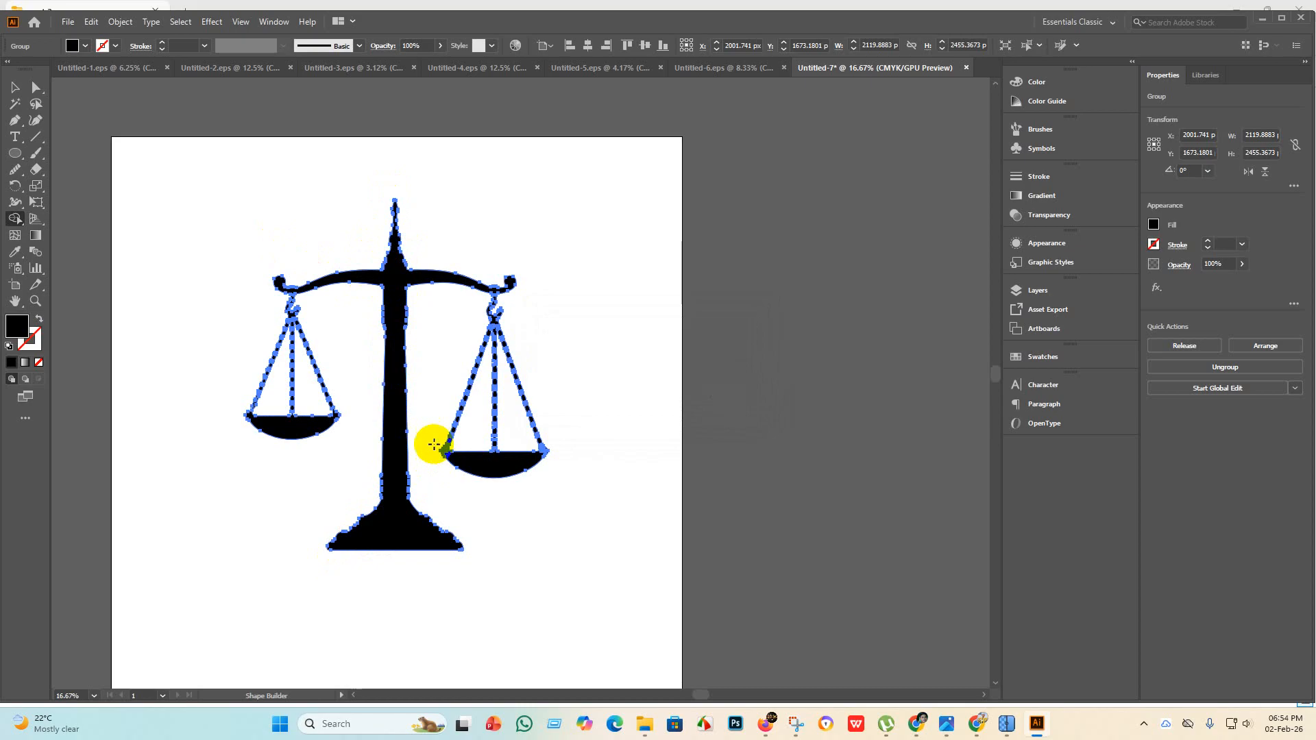
click(510, 283)
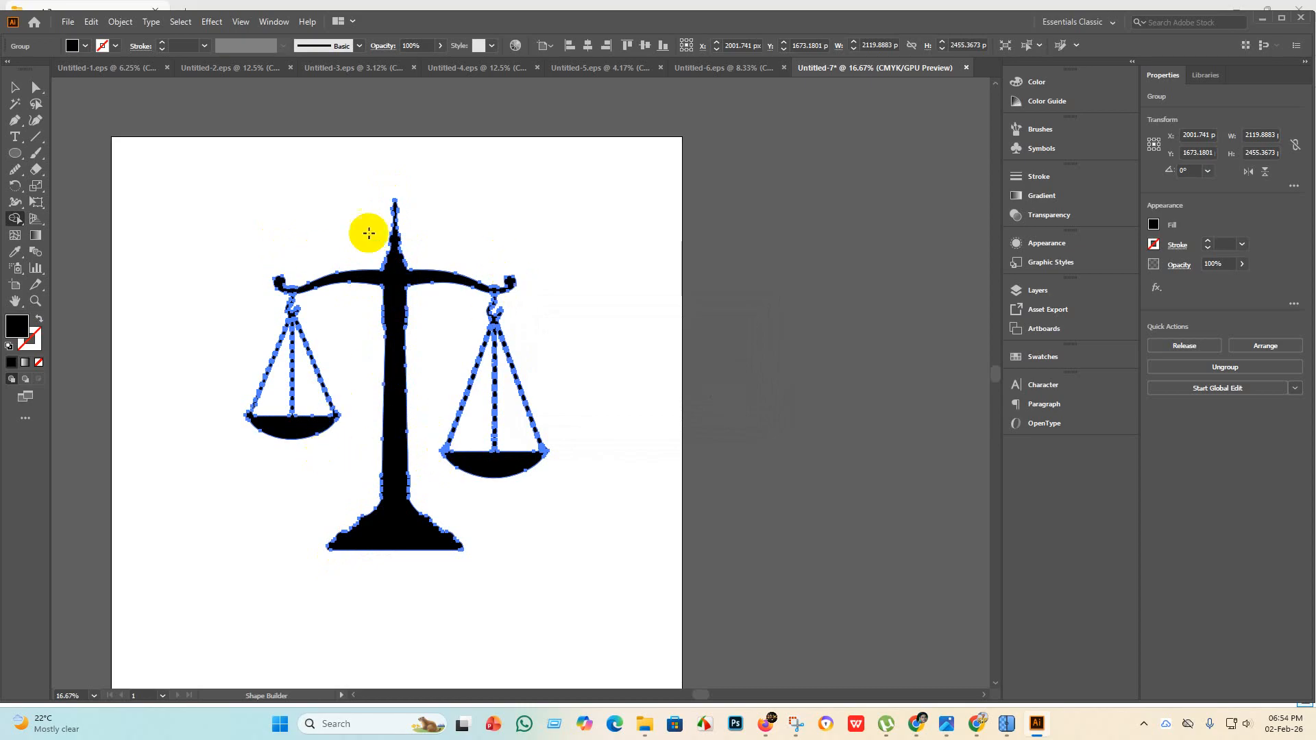
click(15, 87)
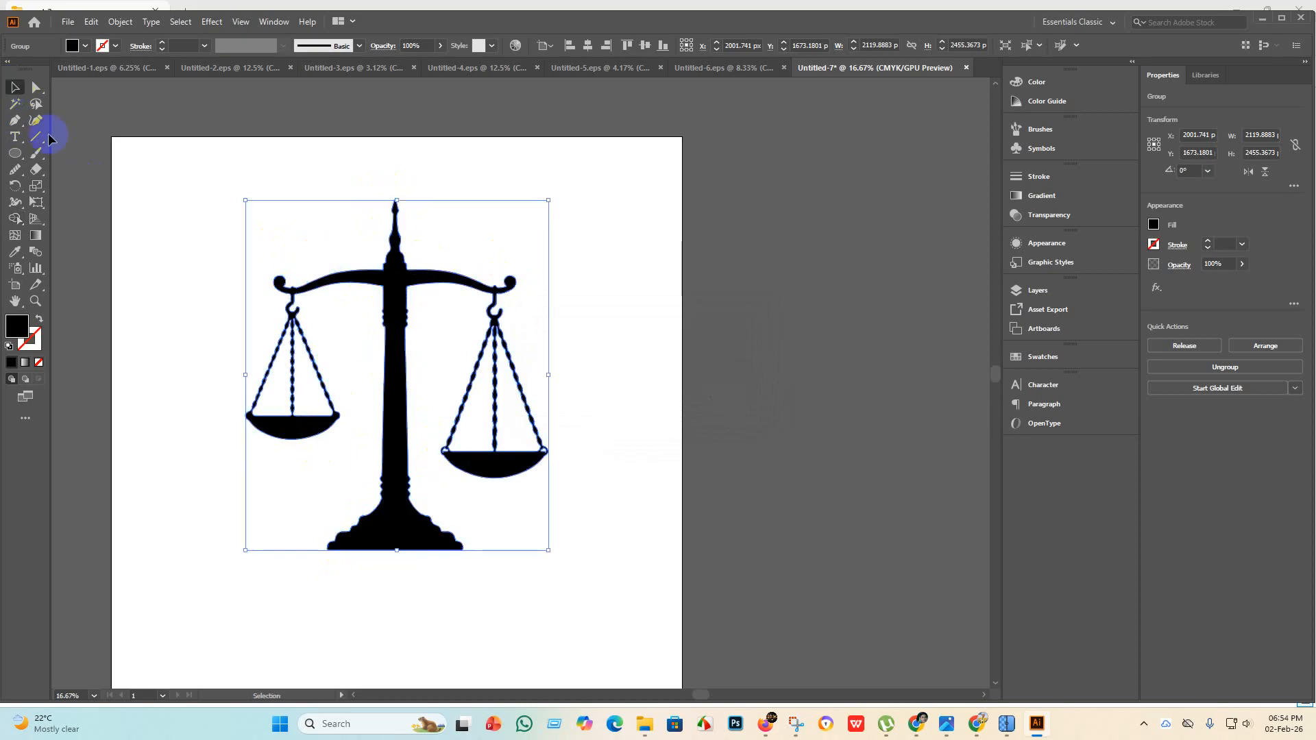
click(639, 478)
Examine the silhouette's finial, beam, hooks, chains, pans and base closely for remaining gaps or rough edges.
scroll(425, 235, up, 5)
scroll(330, 254, down, 5)
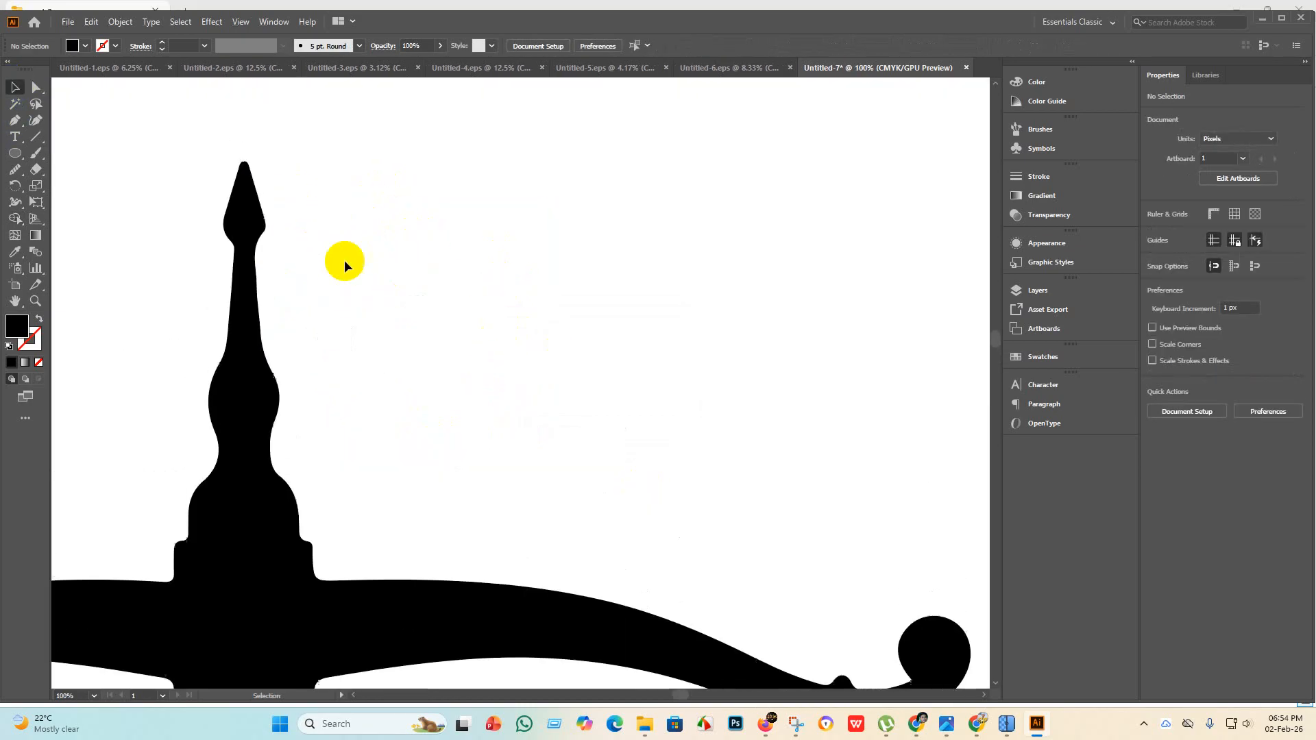
scroll(275, 431, up, 3)
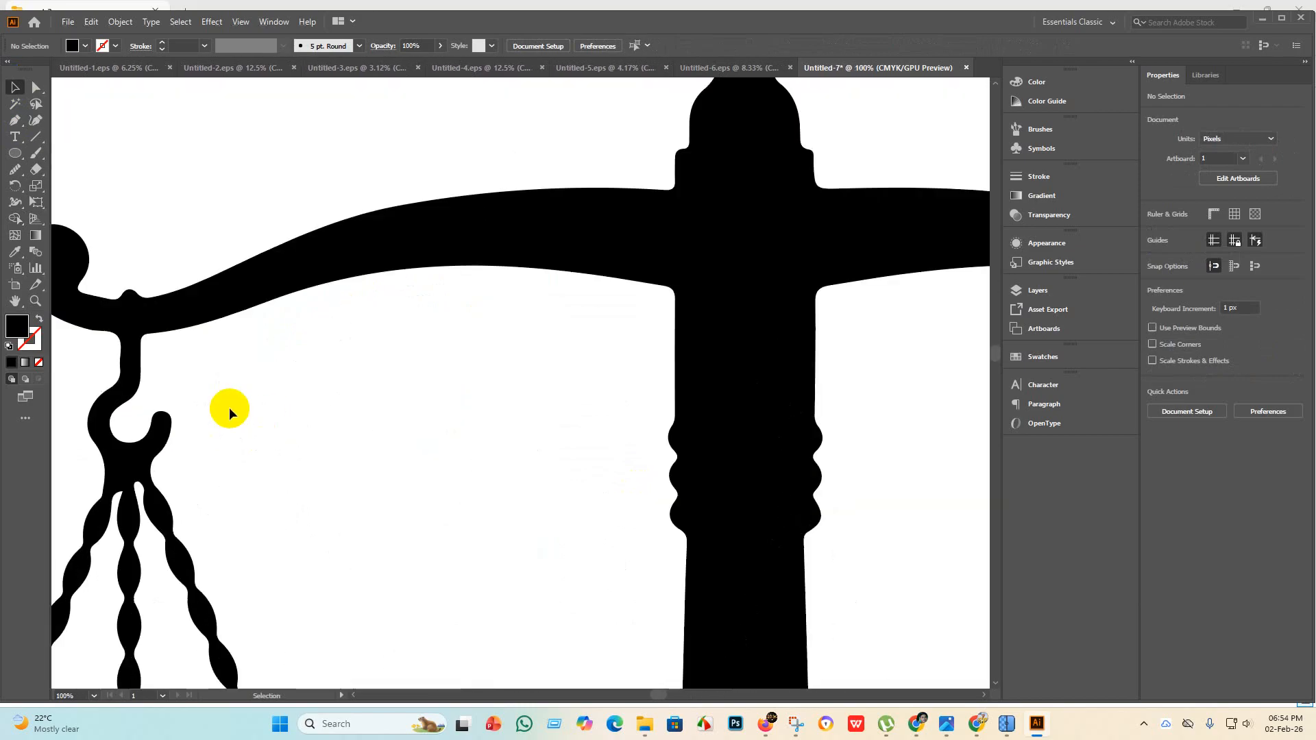
scroll(229, 407, down, 3)
scroll(558, 391, up, 4)
scroll(501, 397, down, 4)
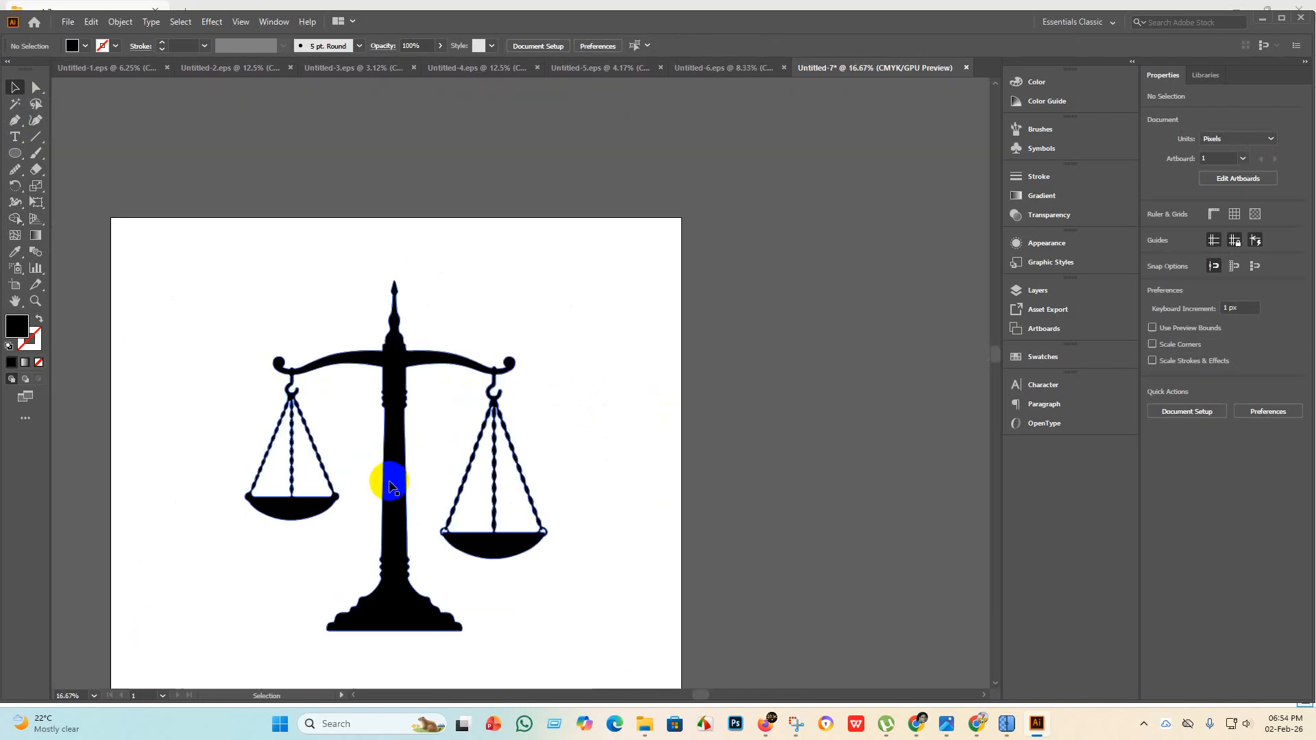
scroll(220, 450, up, 4)
scroll(377, 475, down, 4)
scroll(262, 460, up, 3)
scroll(262, 459, up, 2)
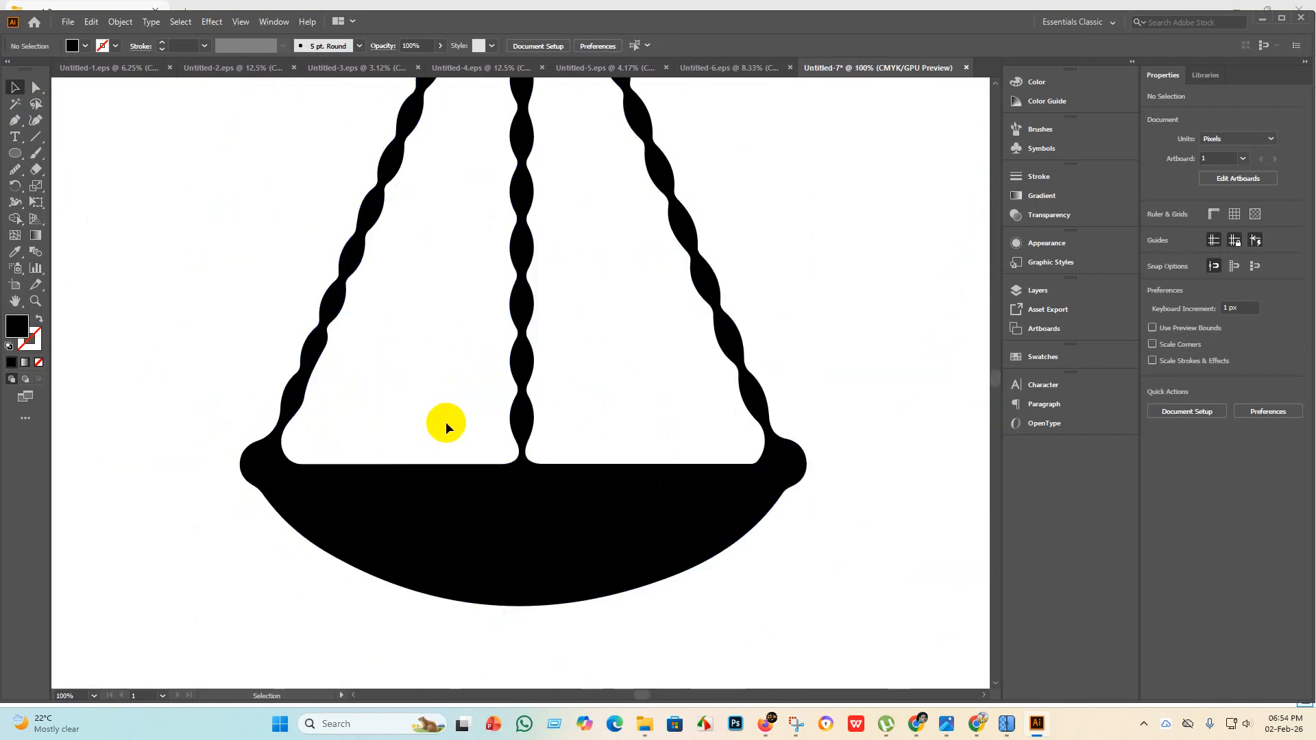
scroll(445, 421, up, 5)
scroll(458, 421, down, 3)
scroll(494, 493, down, 2)
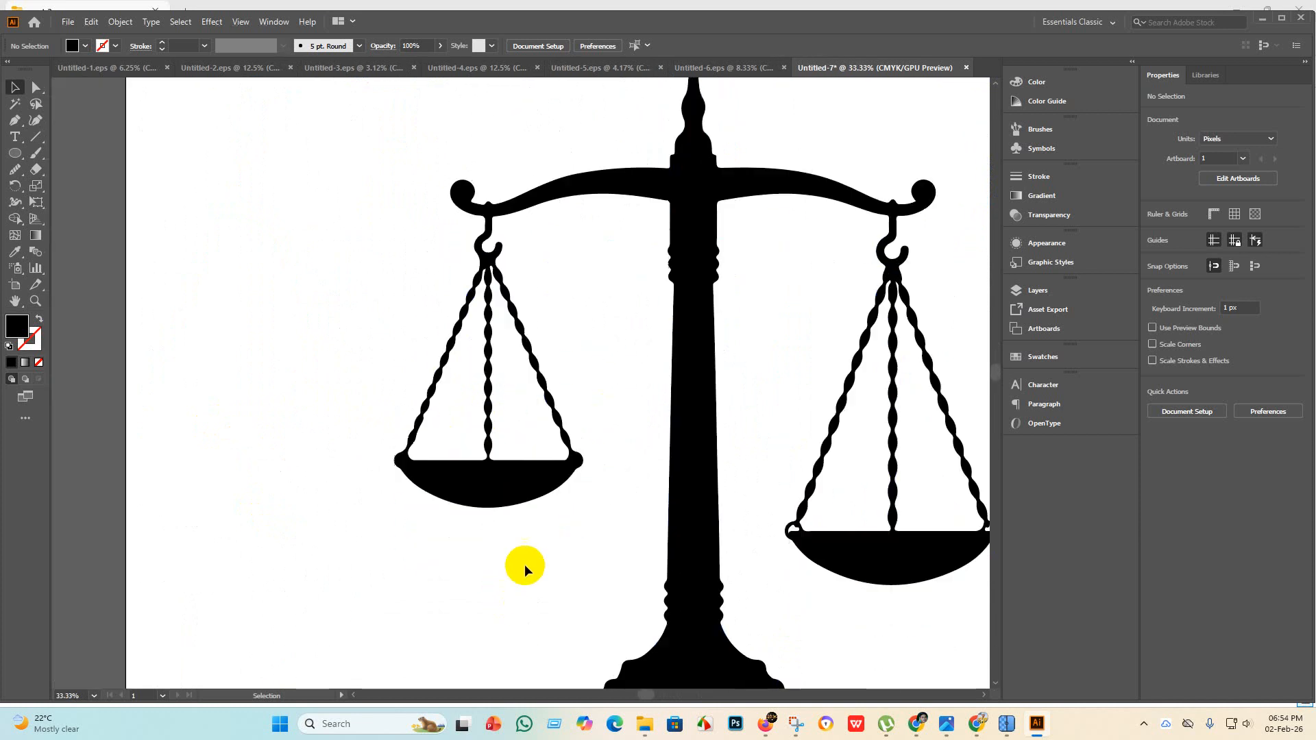
scroll(594, 506, up, 3)
scroll(405, 470, down, 3)
scroll(565, 620, down, 2)
scroll(446, 446, up, 3)
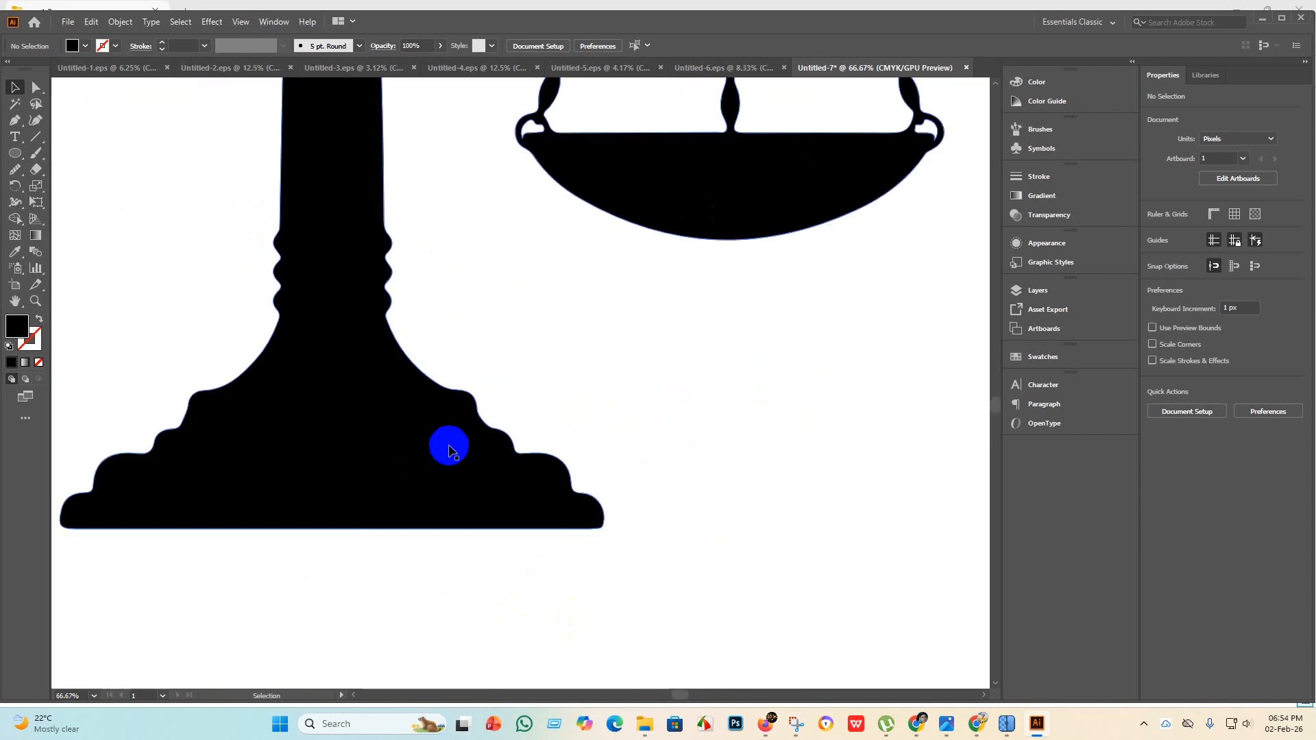
scroll(441, 446, down, 2)
scroll(546, 244, up, 5)
scroll(511, 334, down, 5)
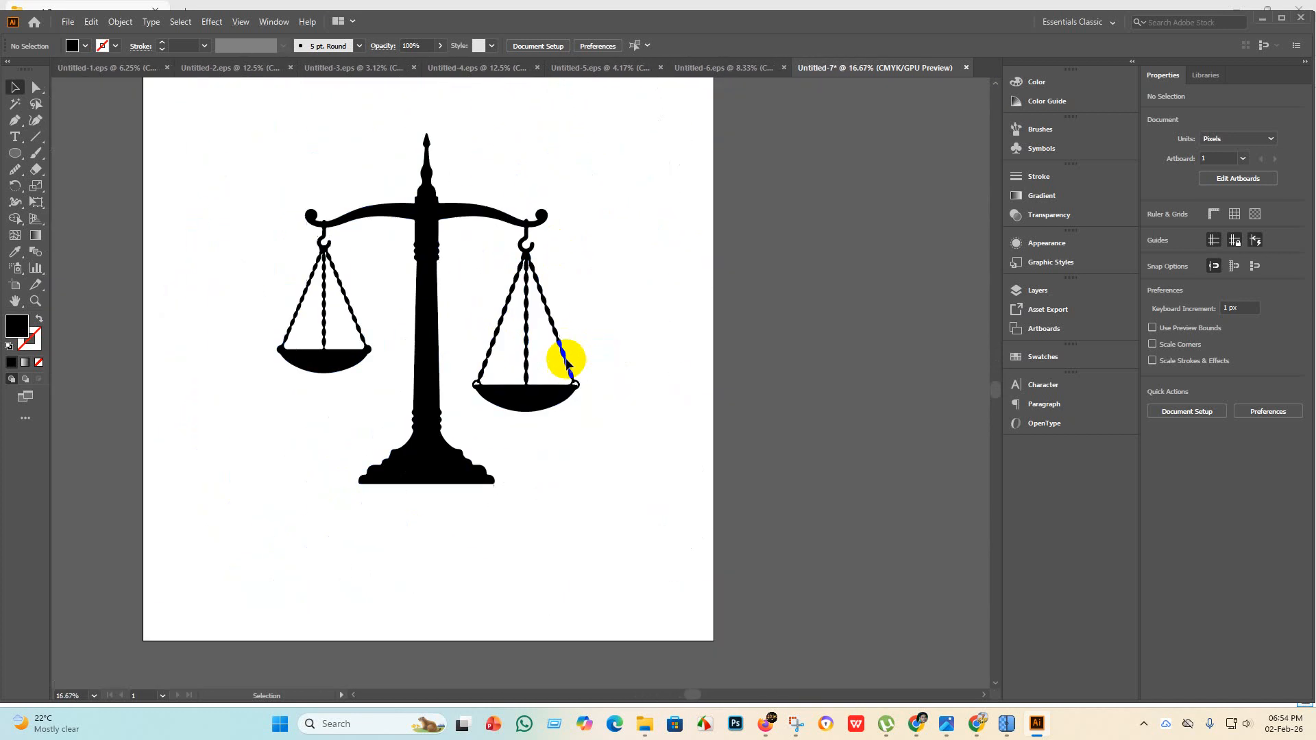
scroll(329, 344, up, 4)
scroll(361, 352, down, 4)
scroll(469, 409, up, 4)
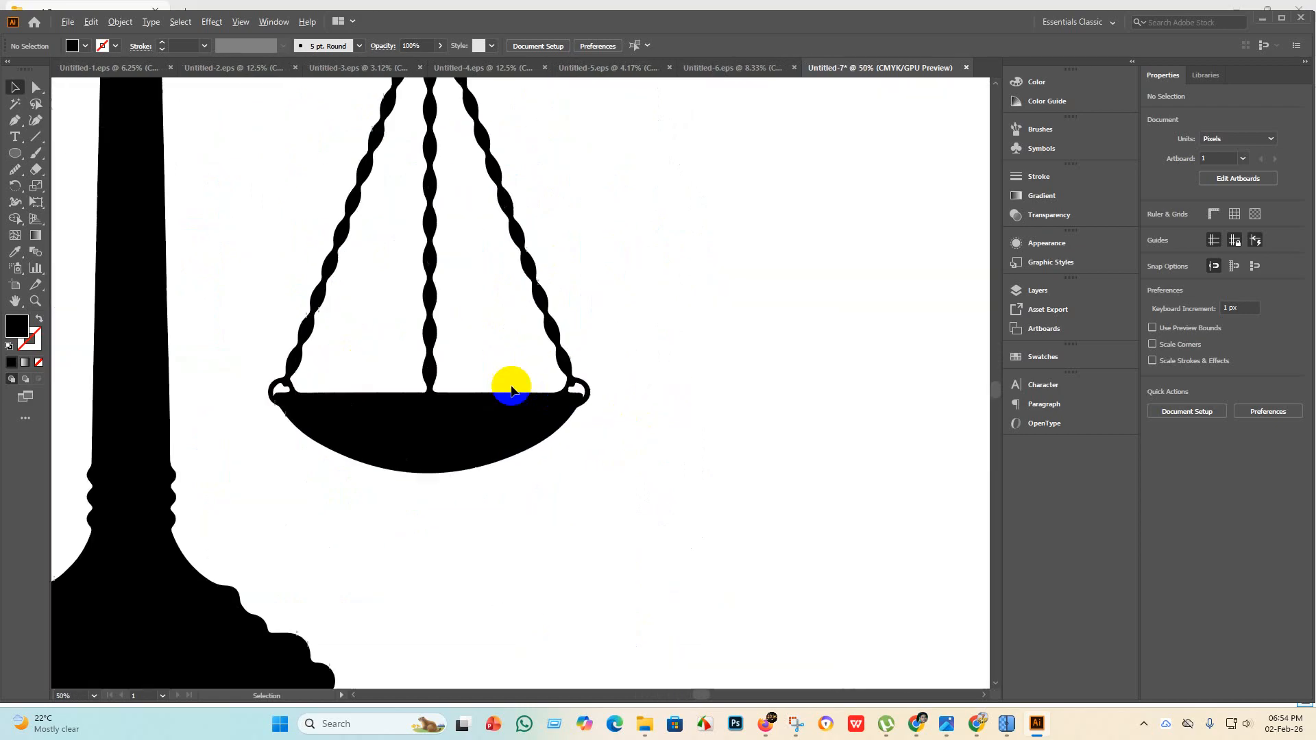
scroll(339, 402, down, 4)
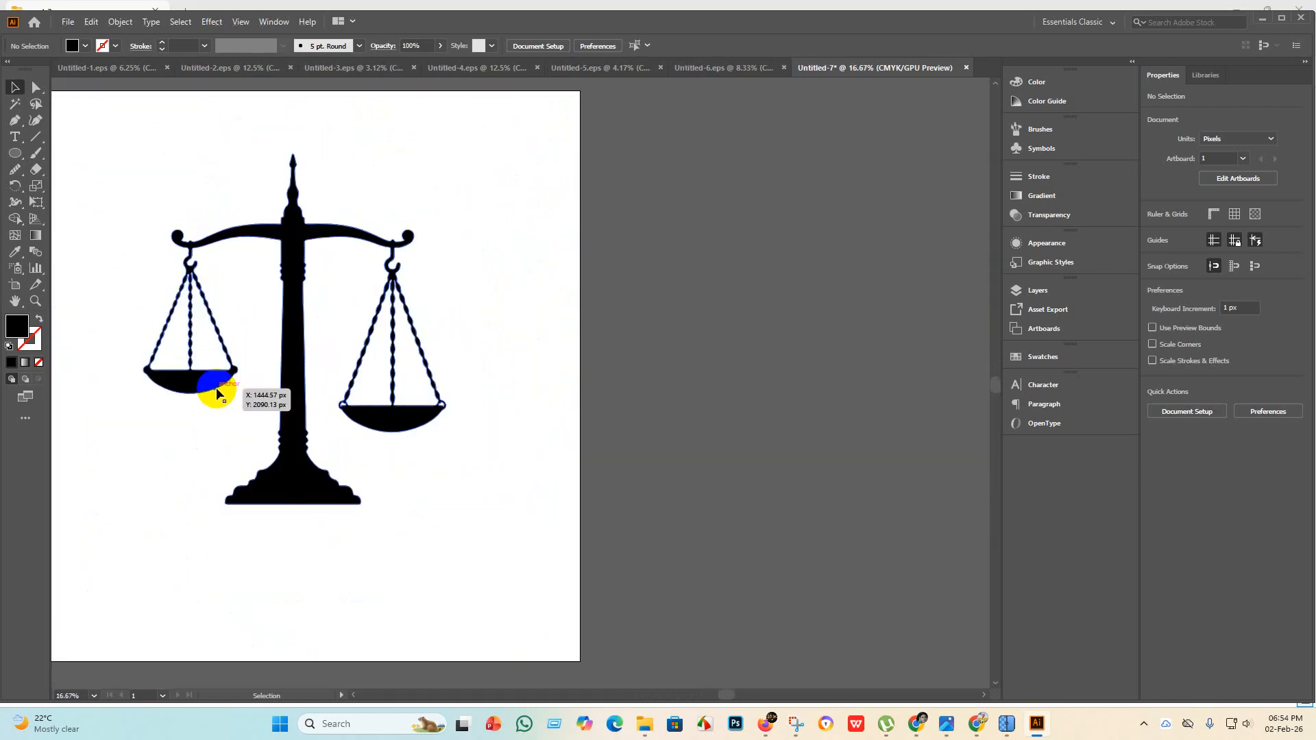
scroll(153, 370, up, 4)
scroll(112, 352, down, 4)
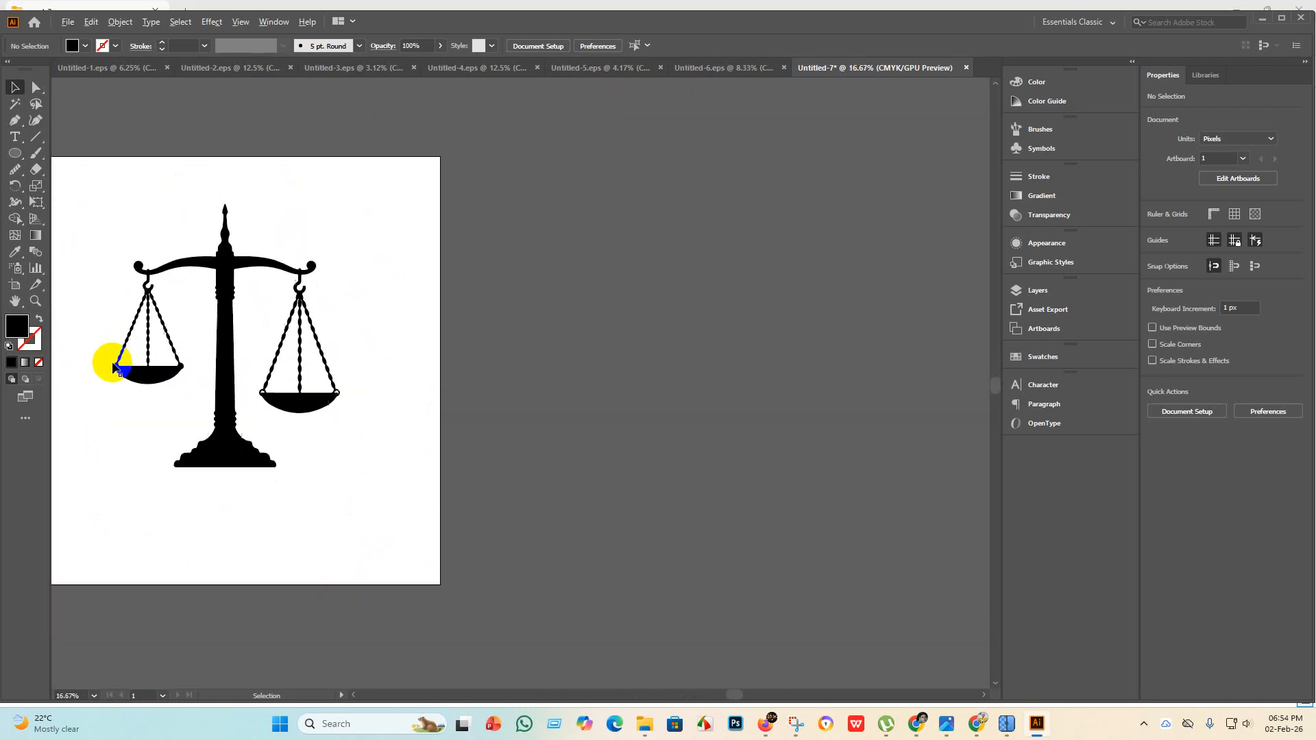
scroll(261, 395, up, 1)
scroll(260, 397, up, 1)
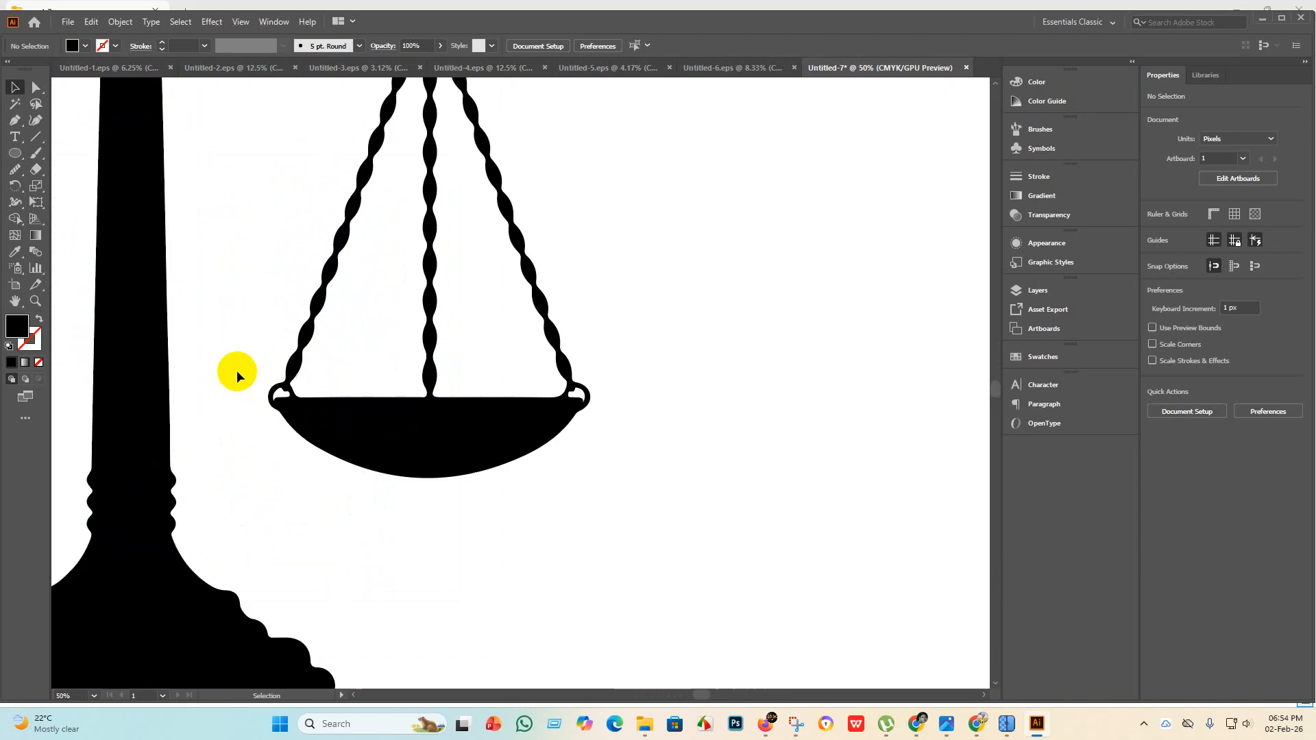
scroll(265, 384, down, 3)
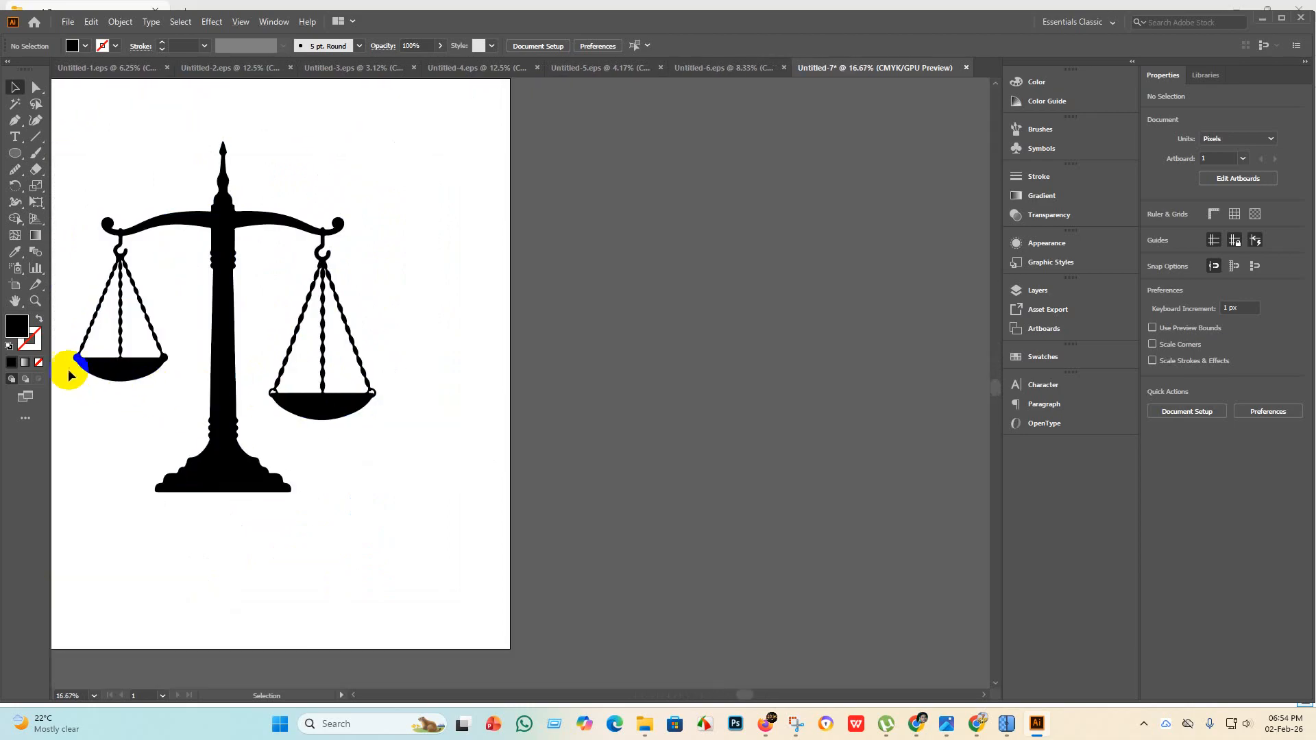
scroll(68, 368, up, 3)
scroll(59, 361, down, 1)
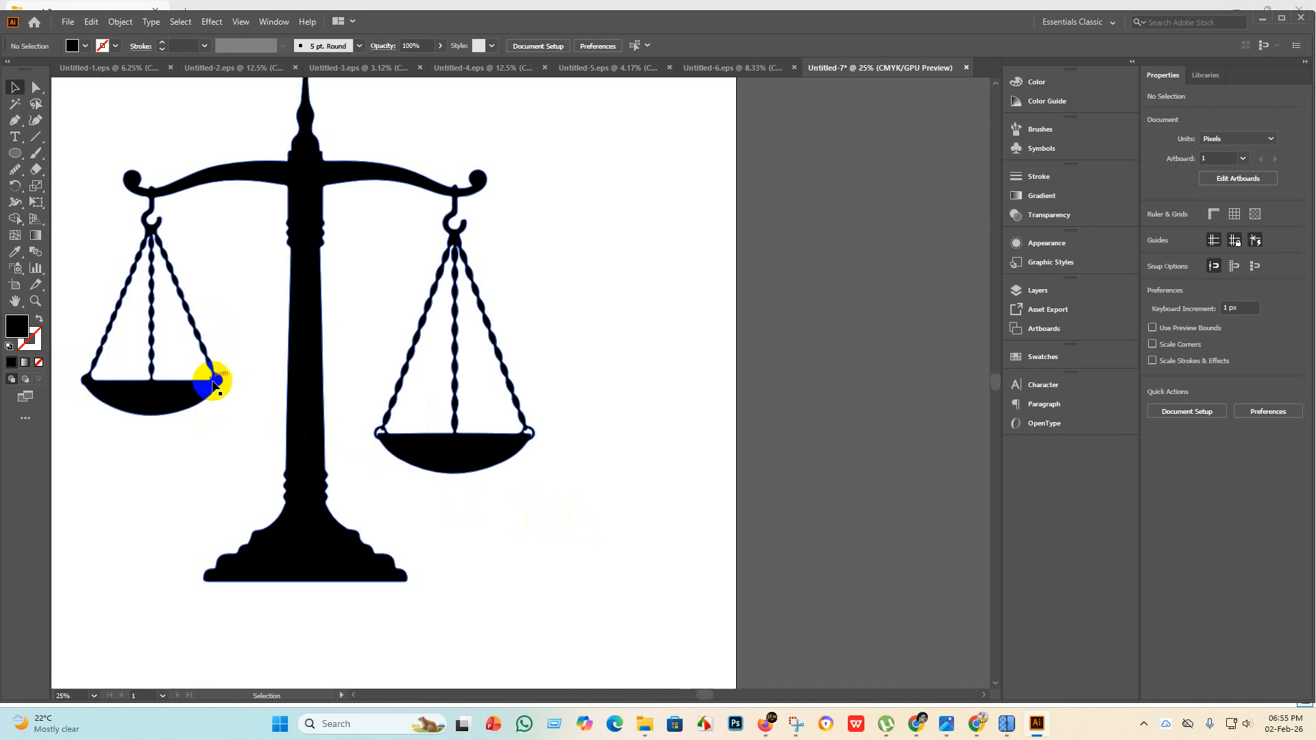
Fill the small ring openings at both ends of the lower pan with Shape Builder.
drag(602, 505, 404, 381)
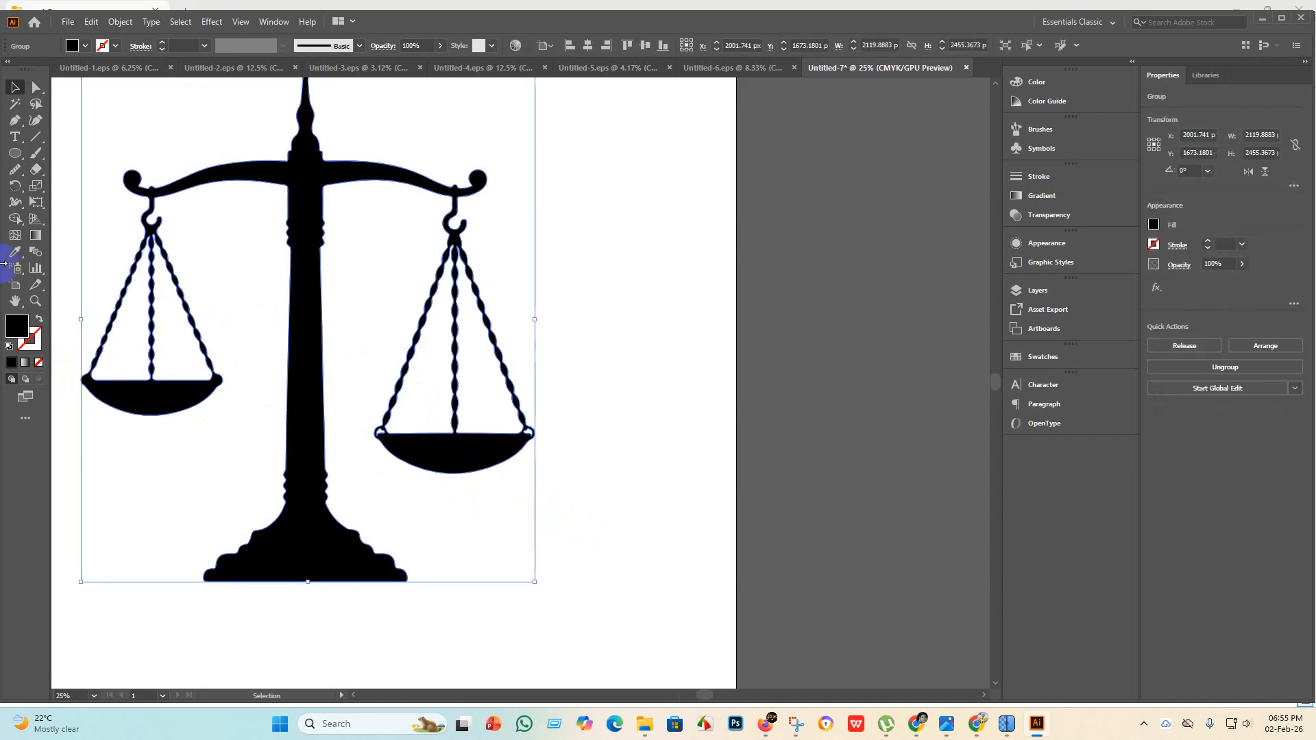
click(8, 218)
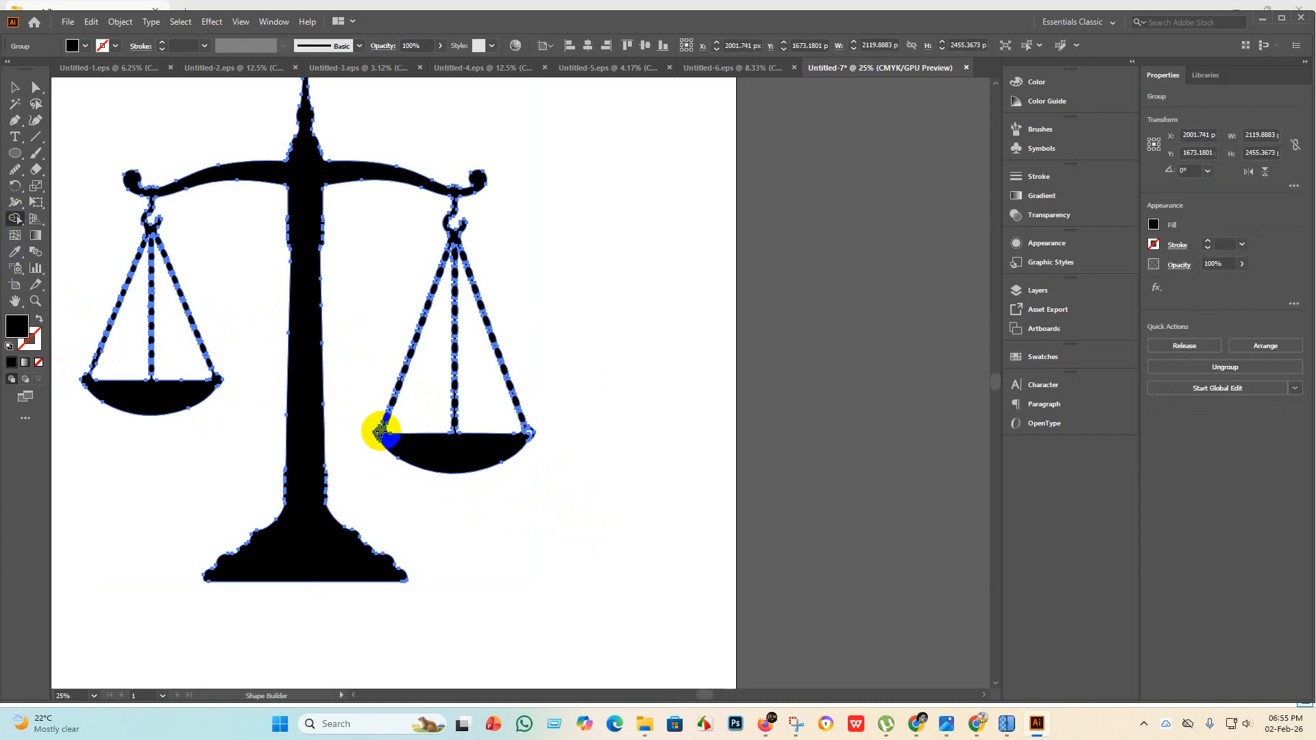
drag(375, 429, 386, 444)
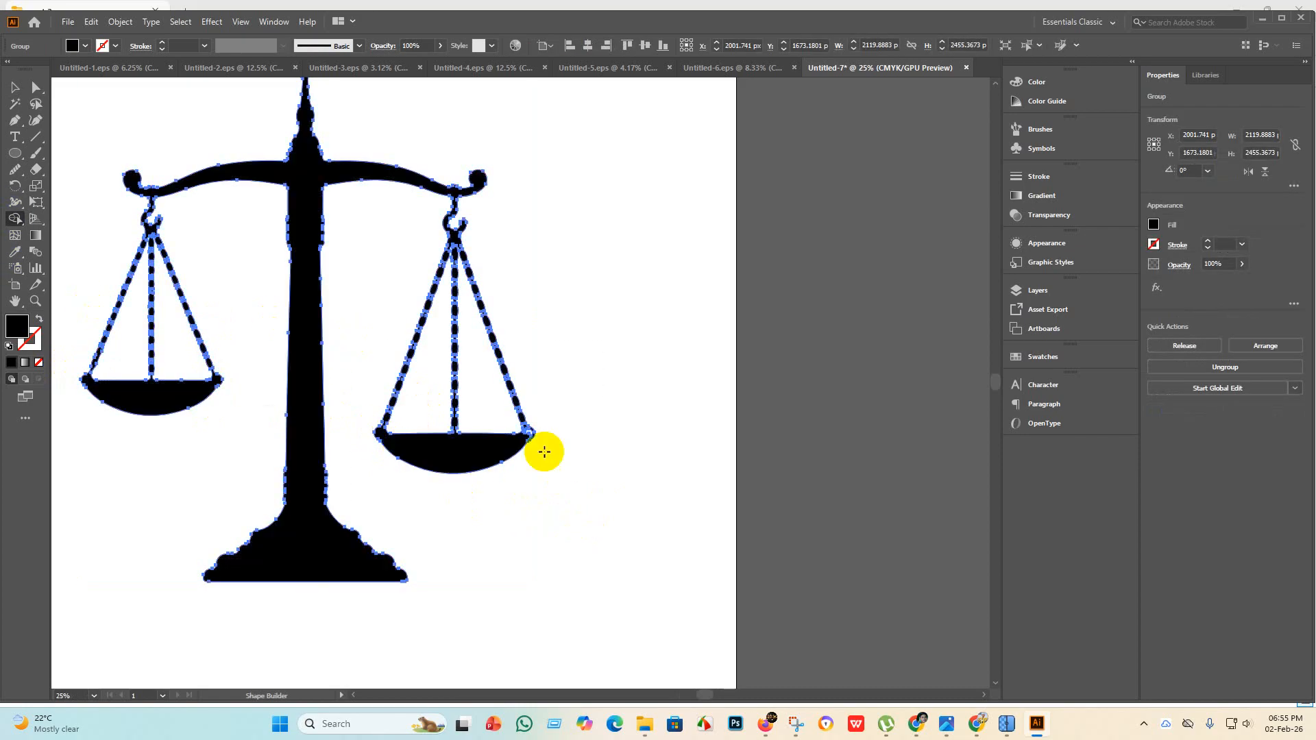
drag(544, 424, 529, 437)
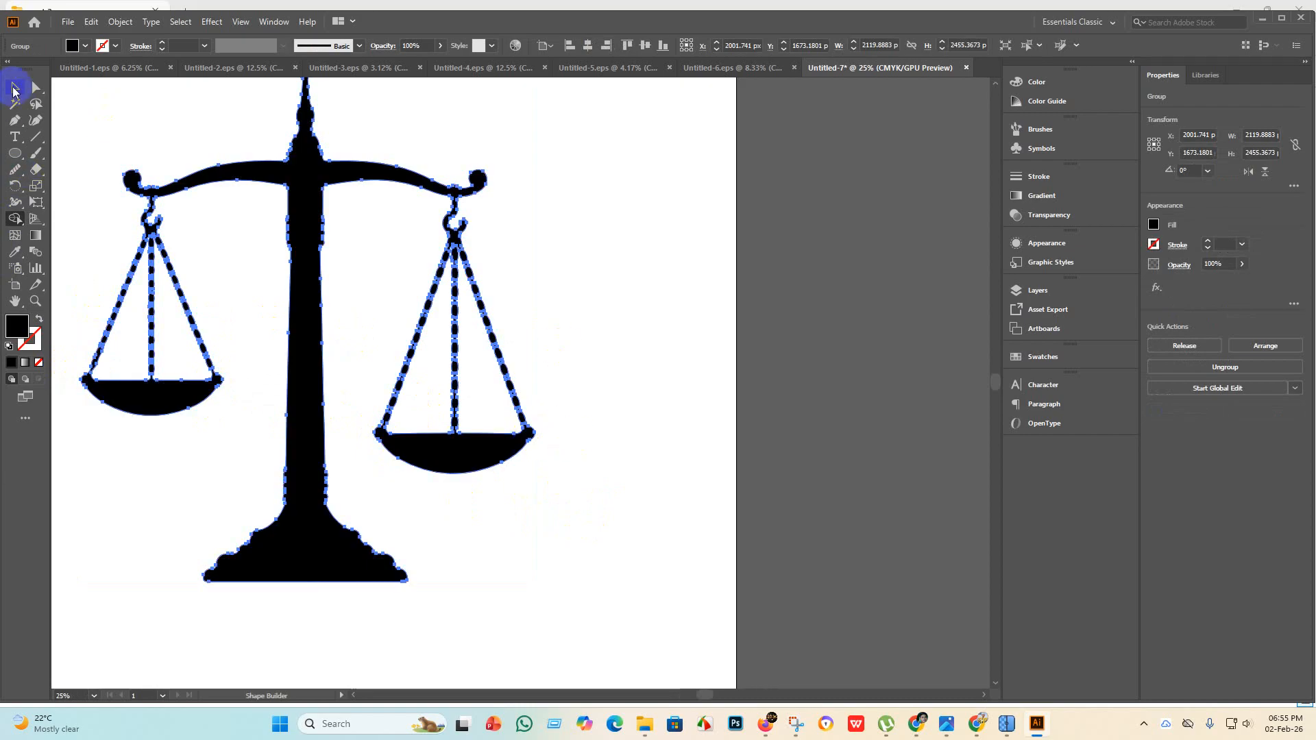
click(14, 89)
click(639, 394)
Enlarge the silhouette to about 3039 x 3520 px and center it horizontally and vertically on the artboard.
scroll(636, 401, down, 1)
drag(717, 523, 684, 603)
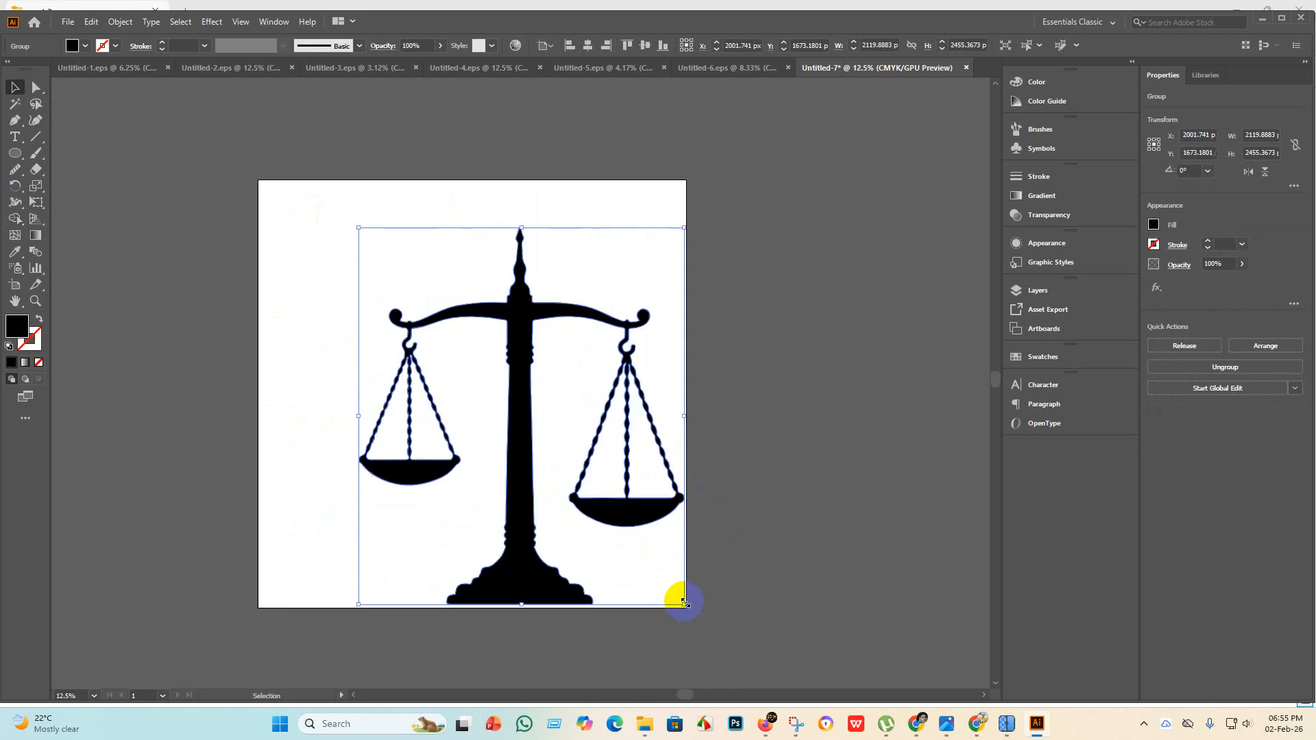
click(587, 45)
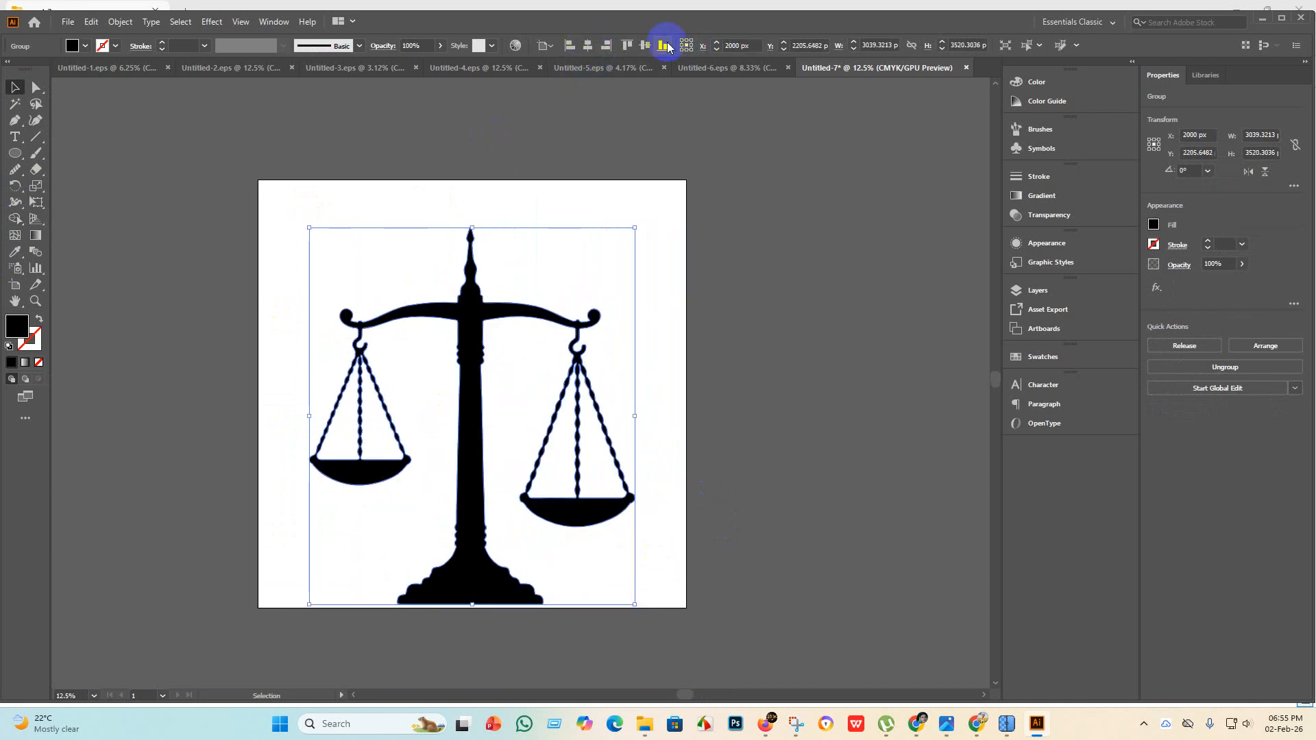
click(644, 45)
click(749, 312)
scroll(647, 315, down, 1)
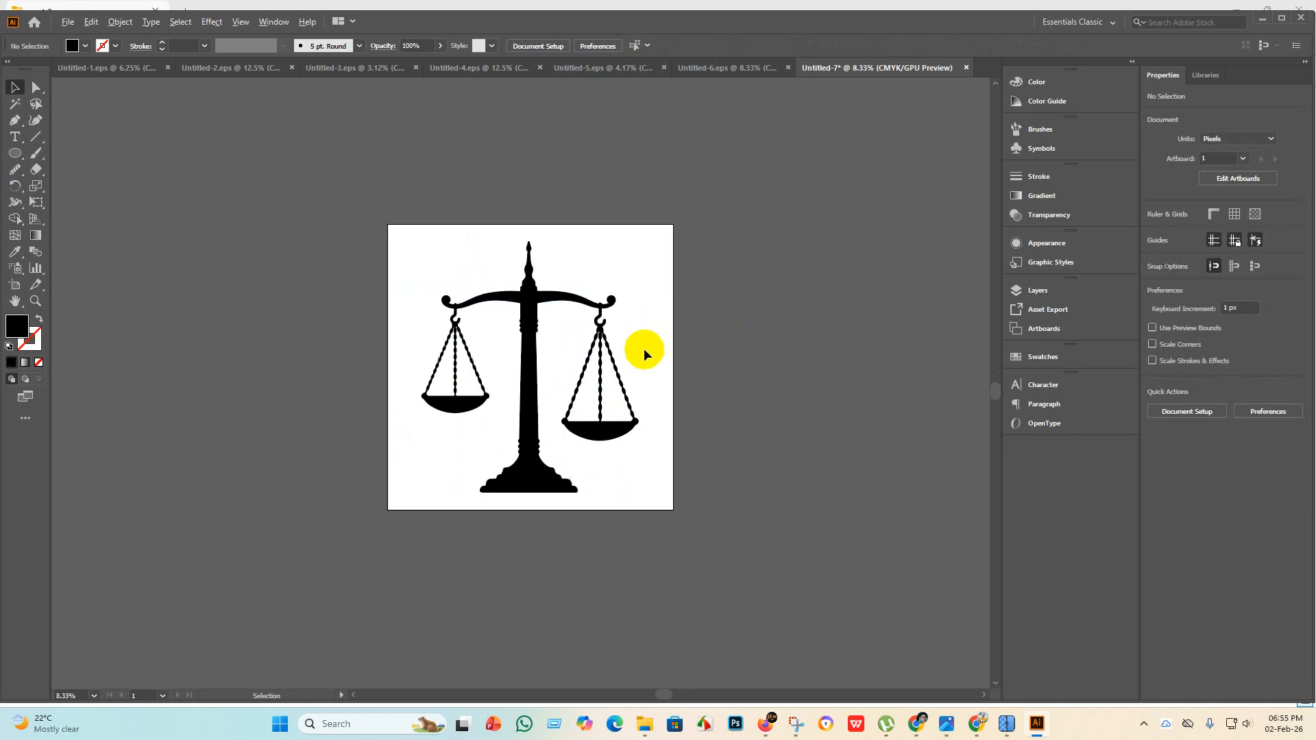
Save the document as the Illustrator EPS file Untitled-7 in the eps 7 folder, using the Illustrator 10 EPS version.
click(67, 22)
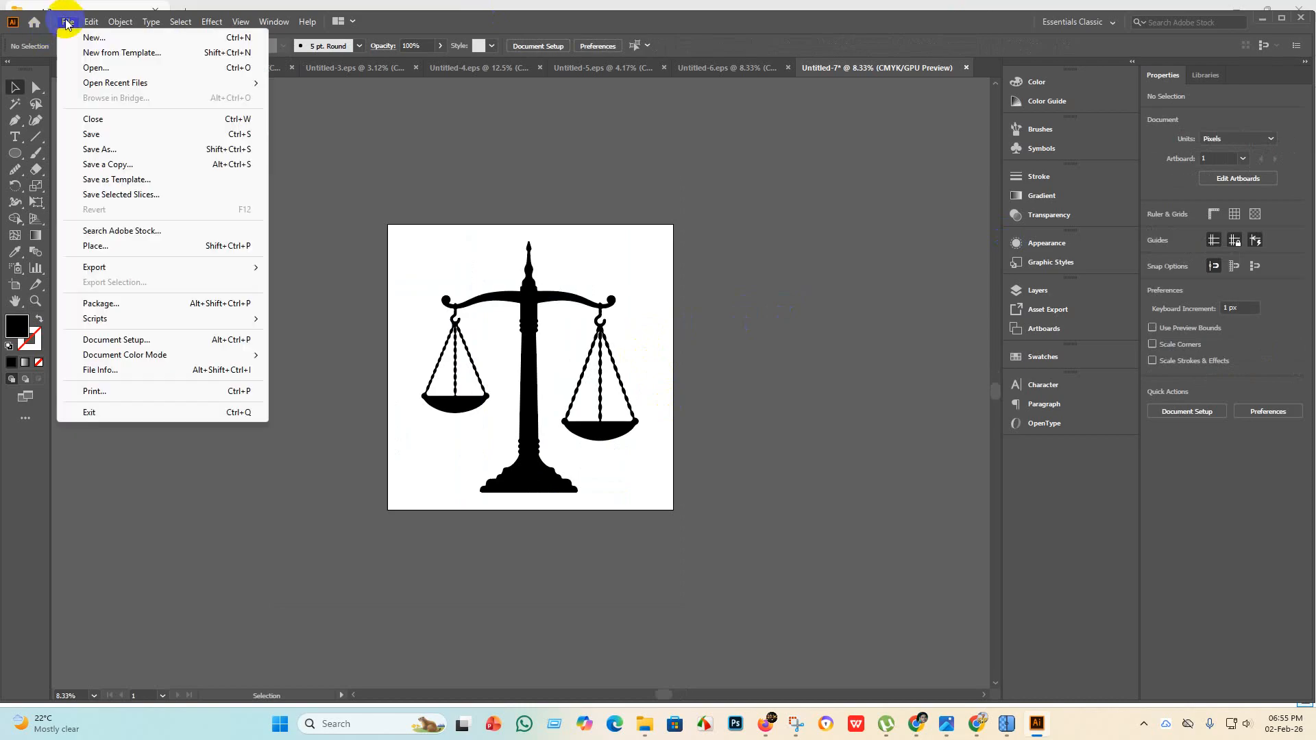
click(131, 136)
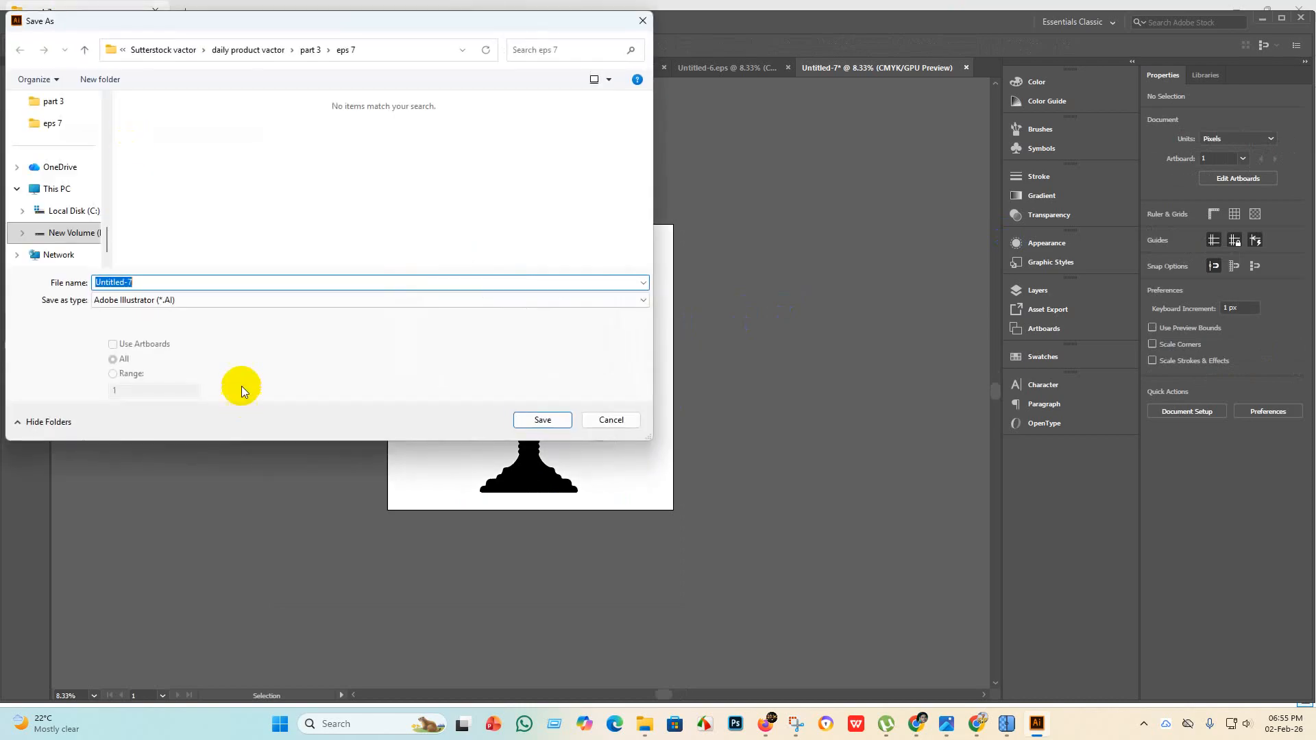
click(237, 298)
click(208, 334)
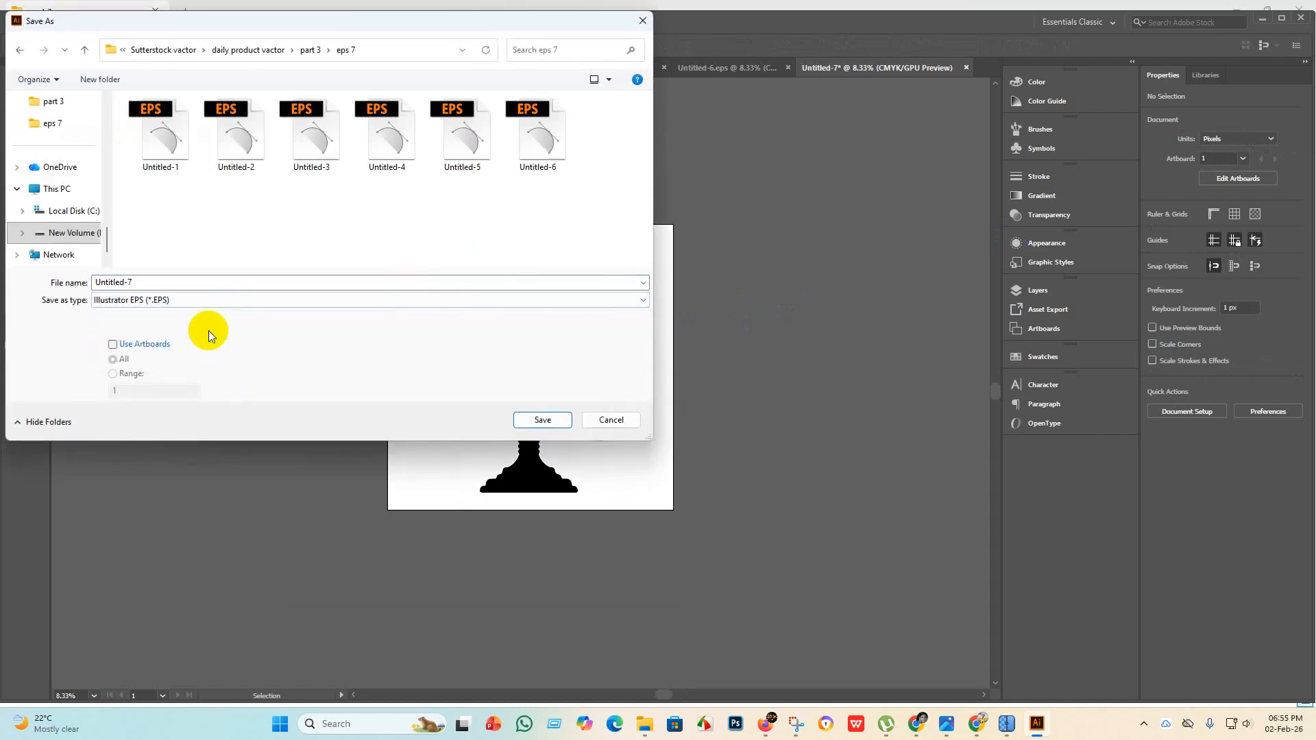
click(534, 420)
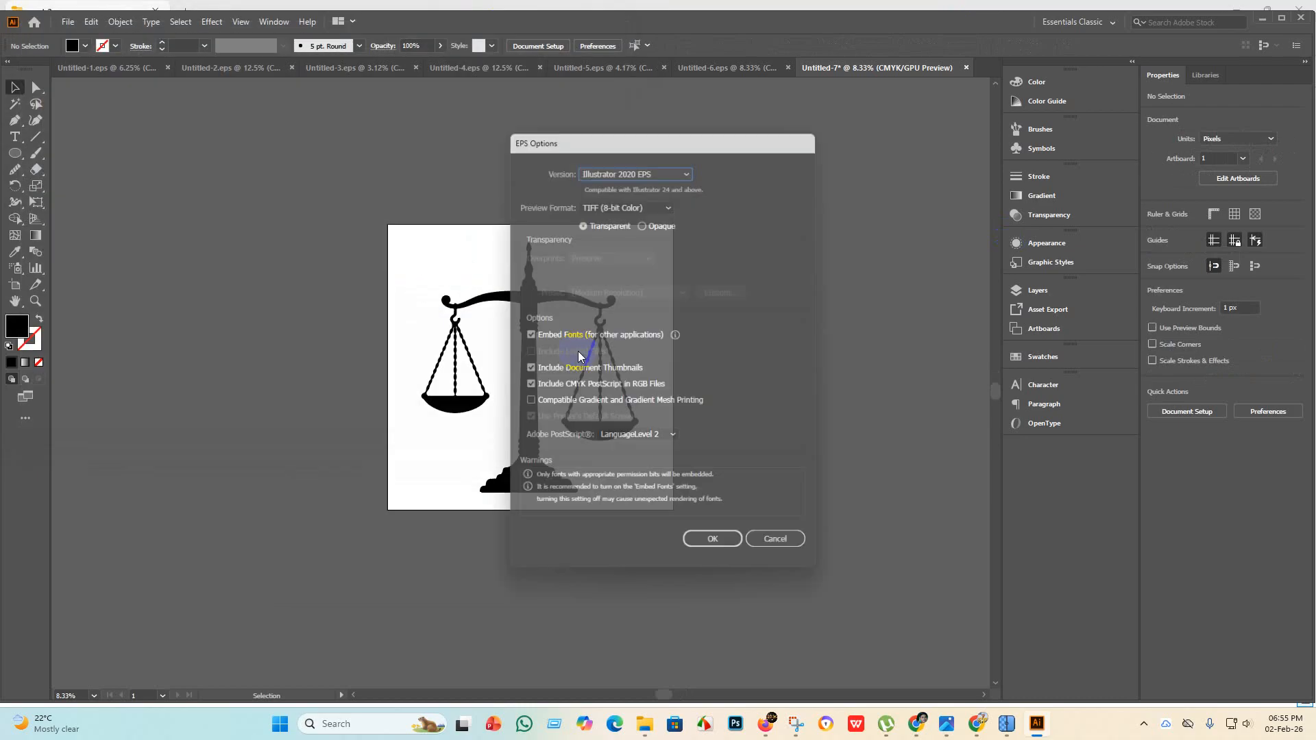
click(679, 166)
click(649, 321)
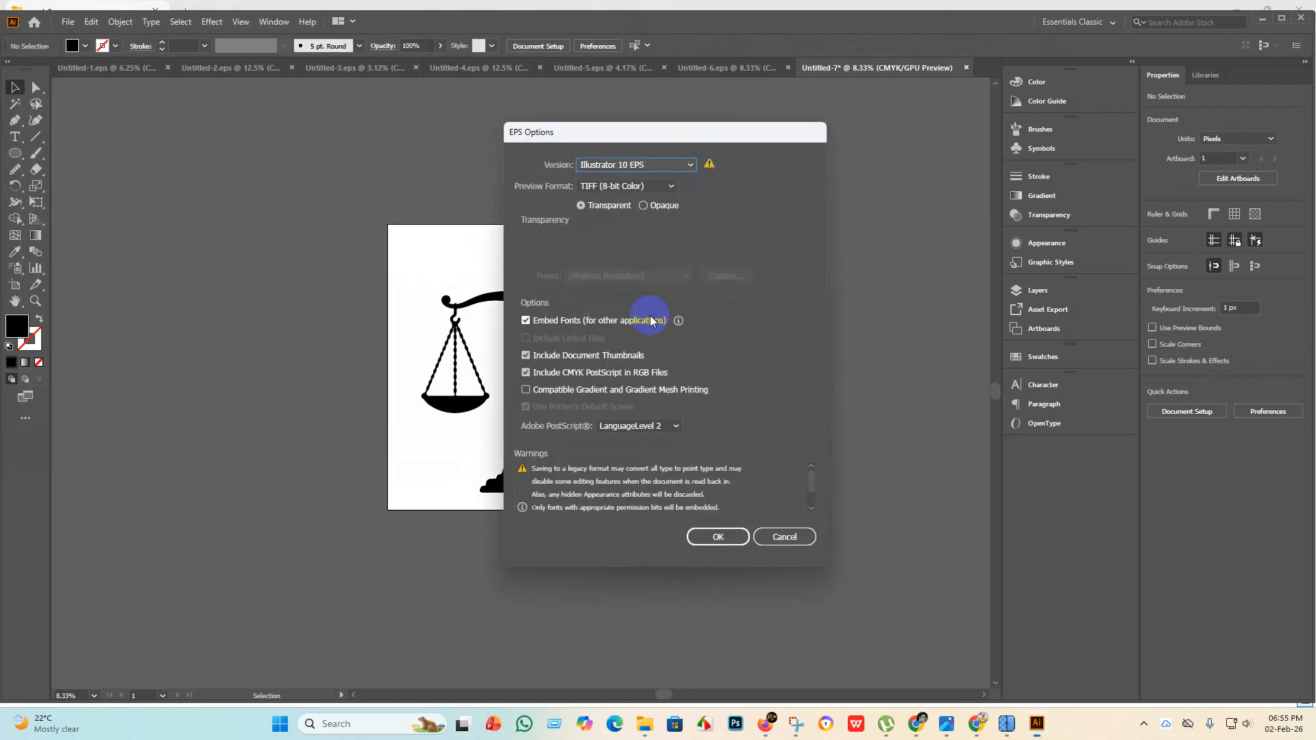
click(719, 538)
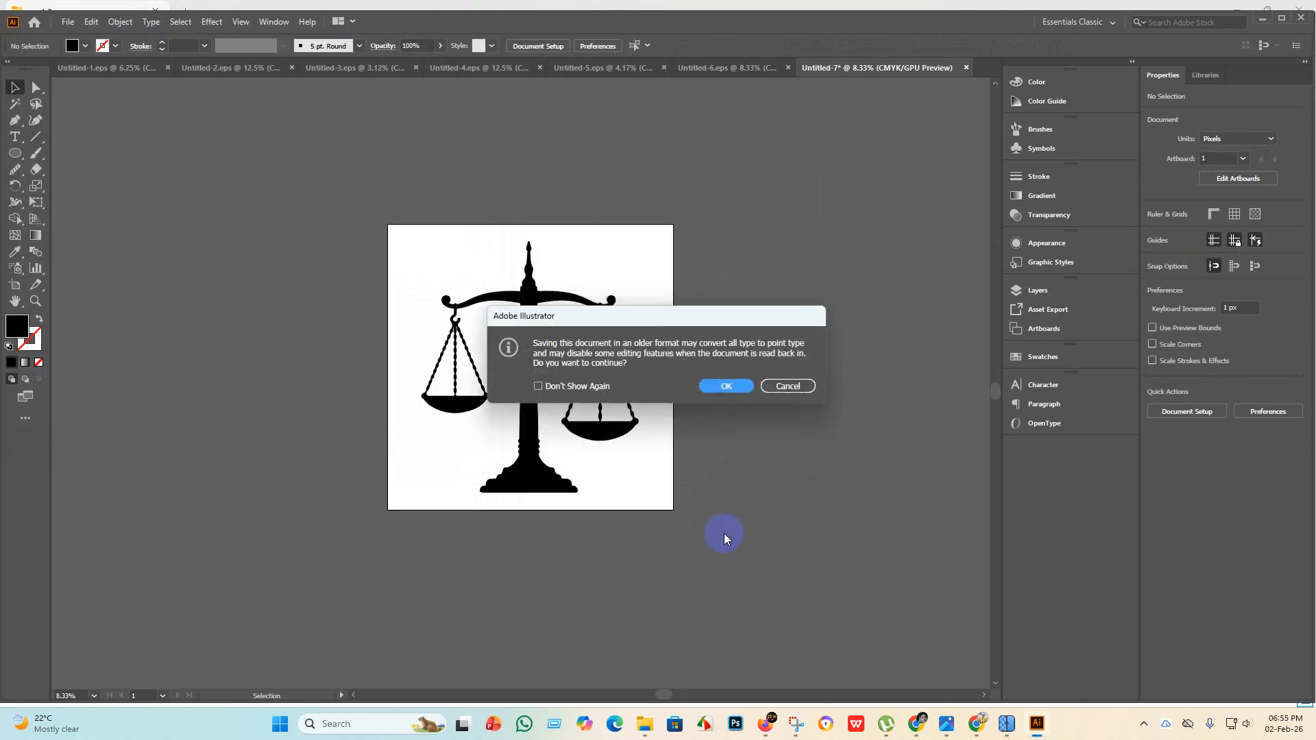
click(726, 389)
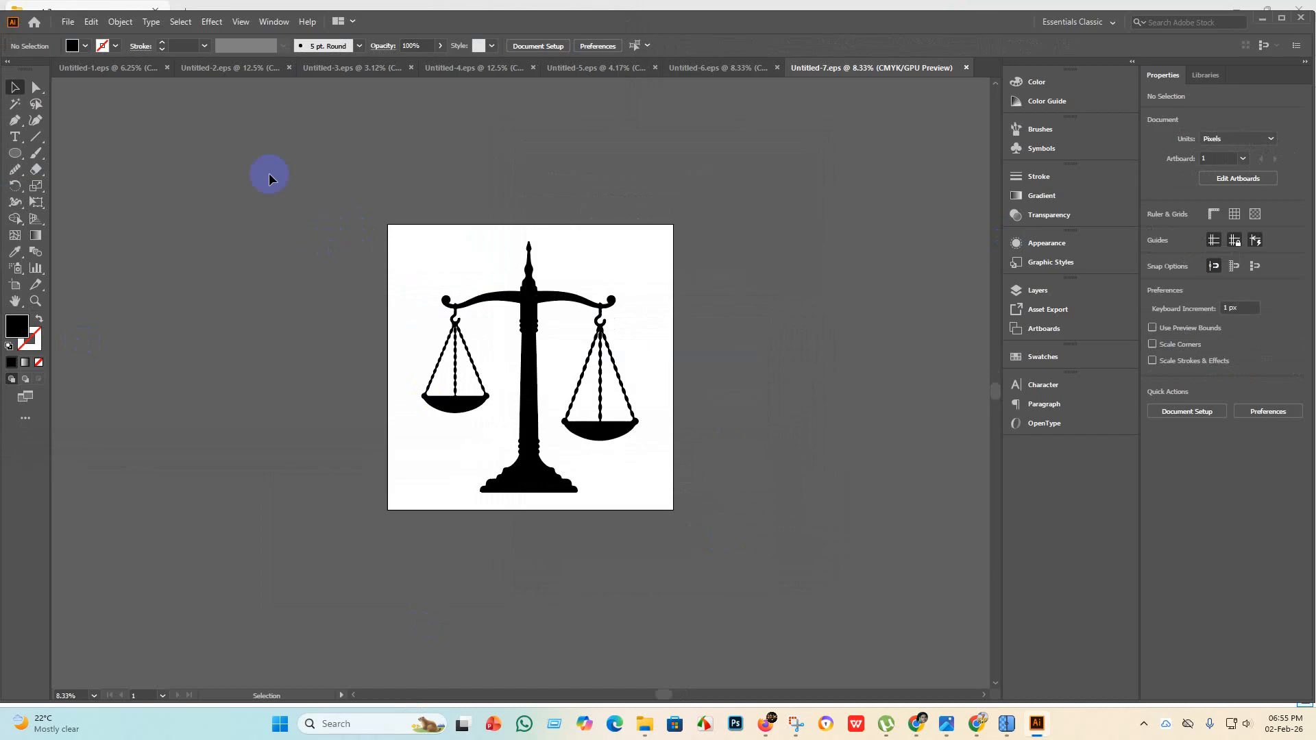
Export the Untitled-7 artboard as a JPEG to the eps 7 folder, using artboards and the RGB color model.
click(63, 21)
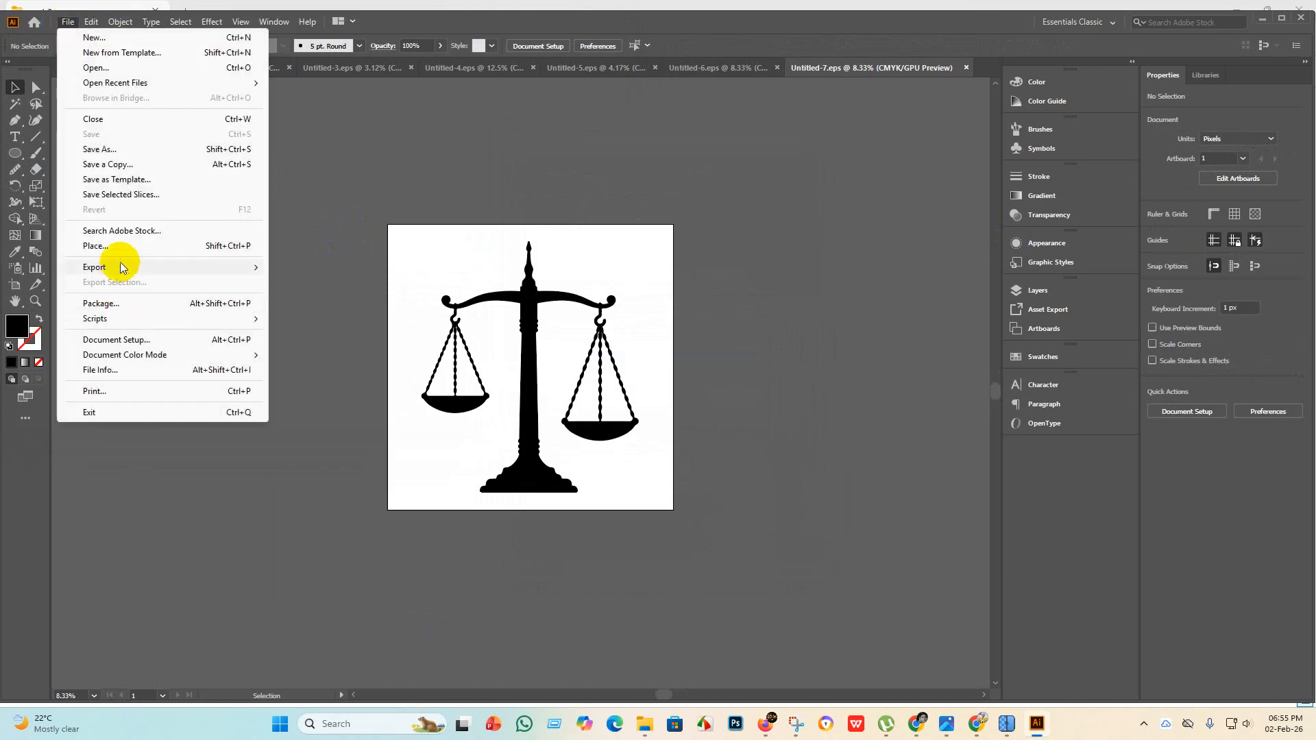
mouse_move(205, 268)
click(320, 282)
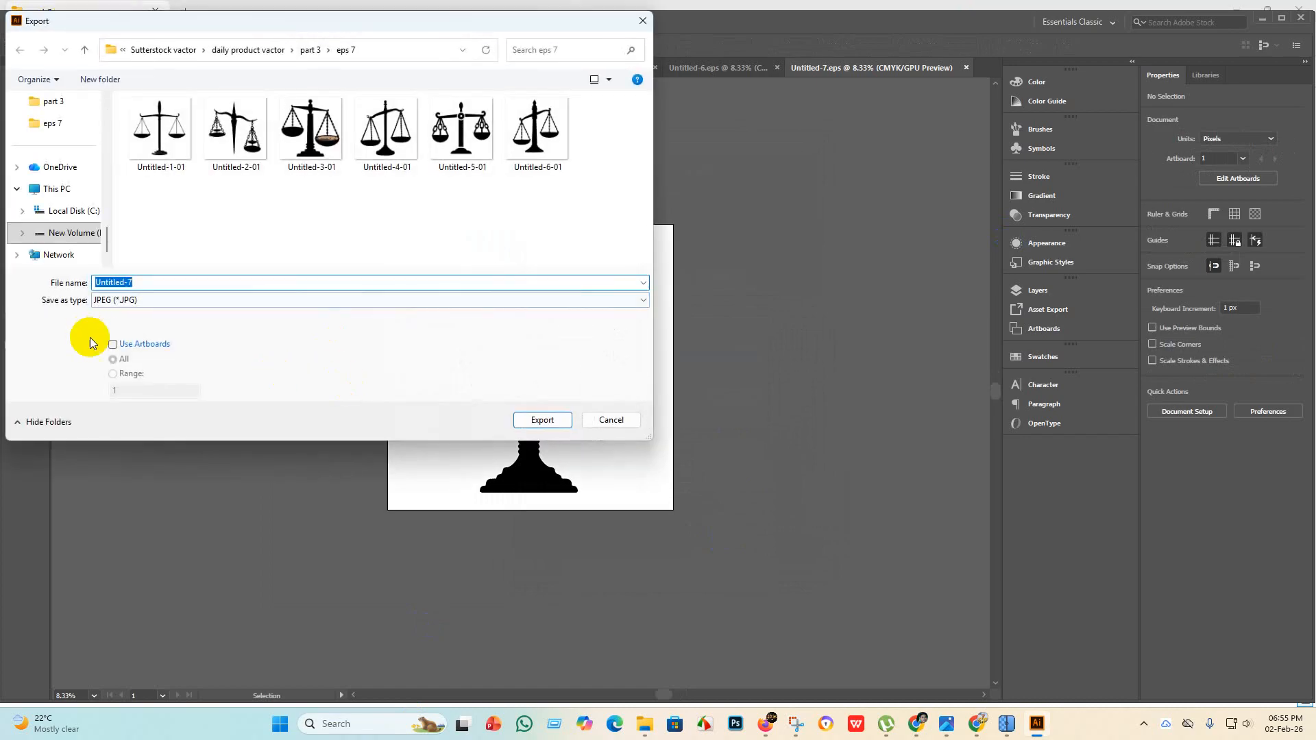
click(112, 345)
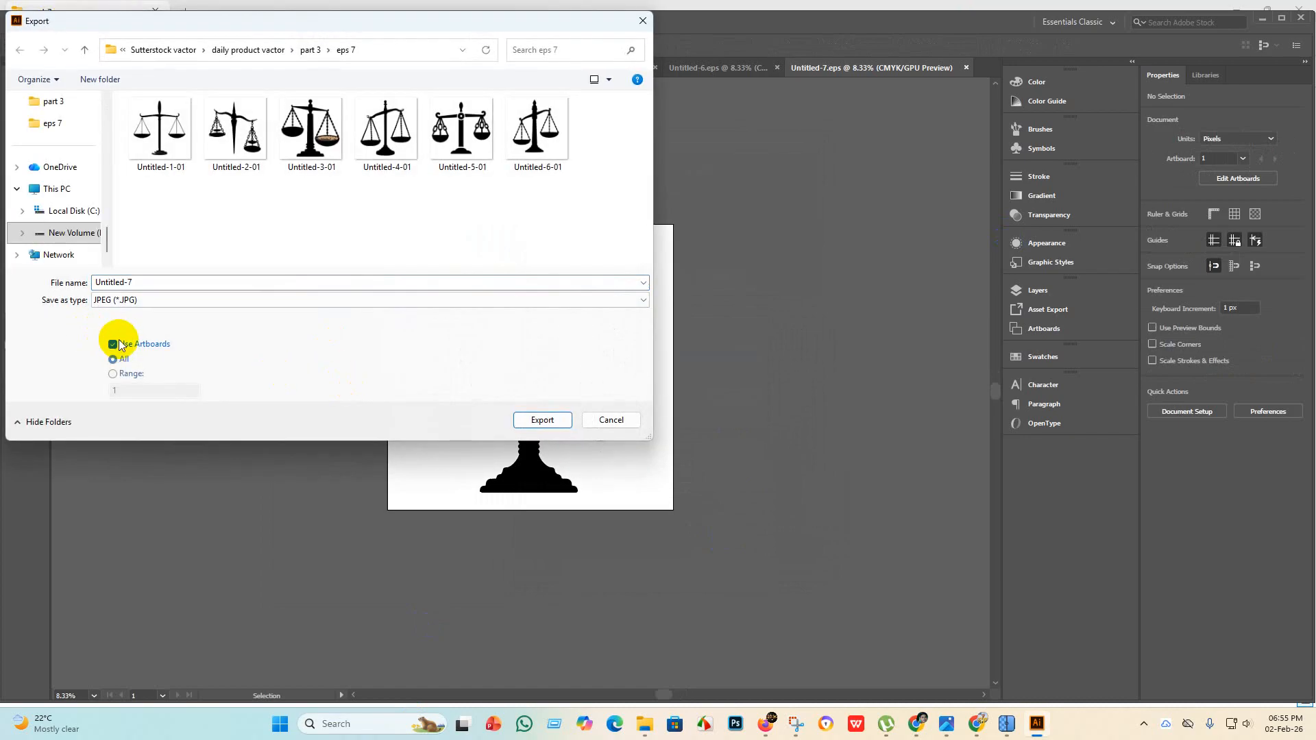
click(549, 420)
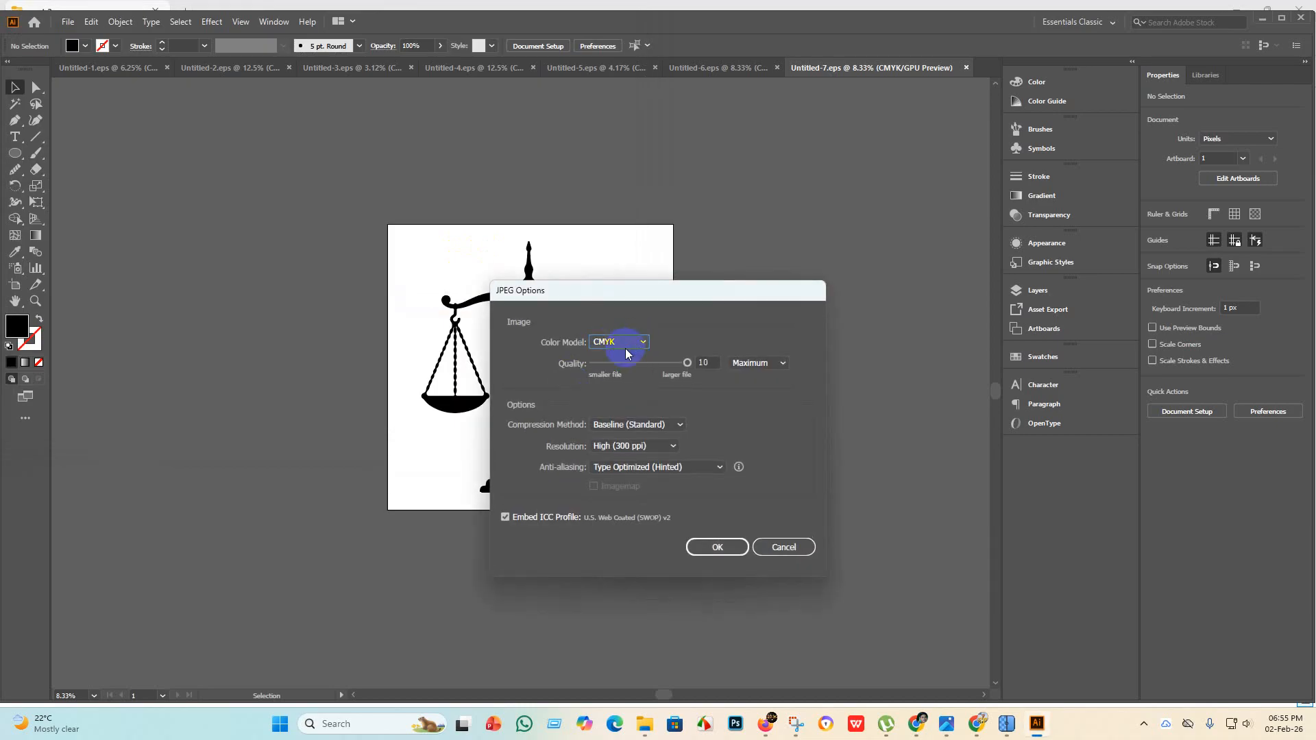
click(641, 343)
click(626, 342)
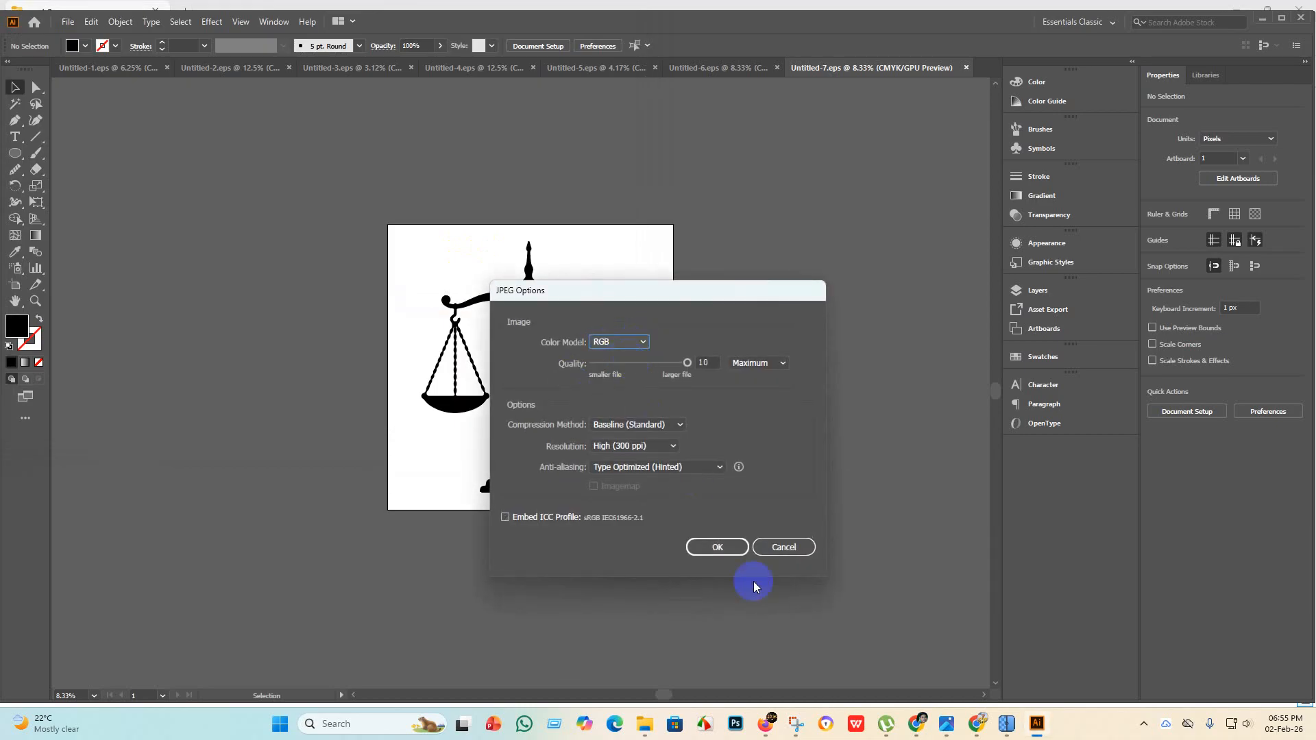
click(731, 548)
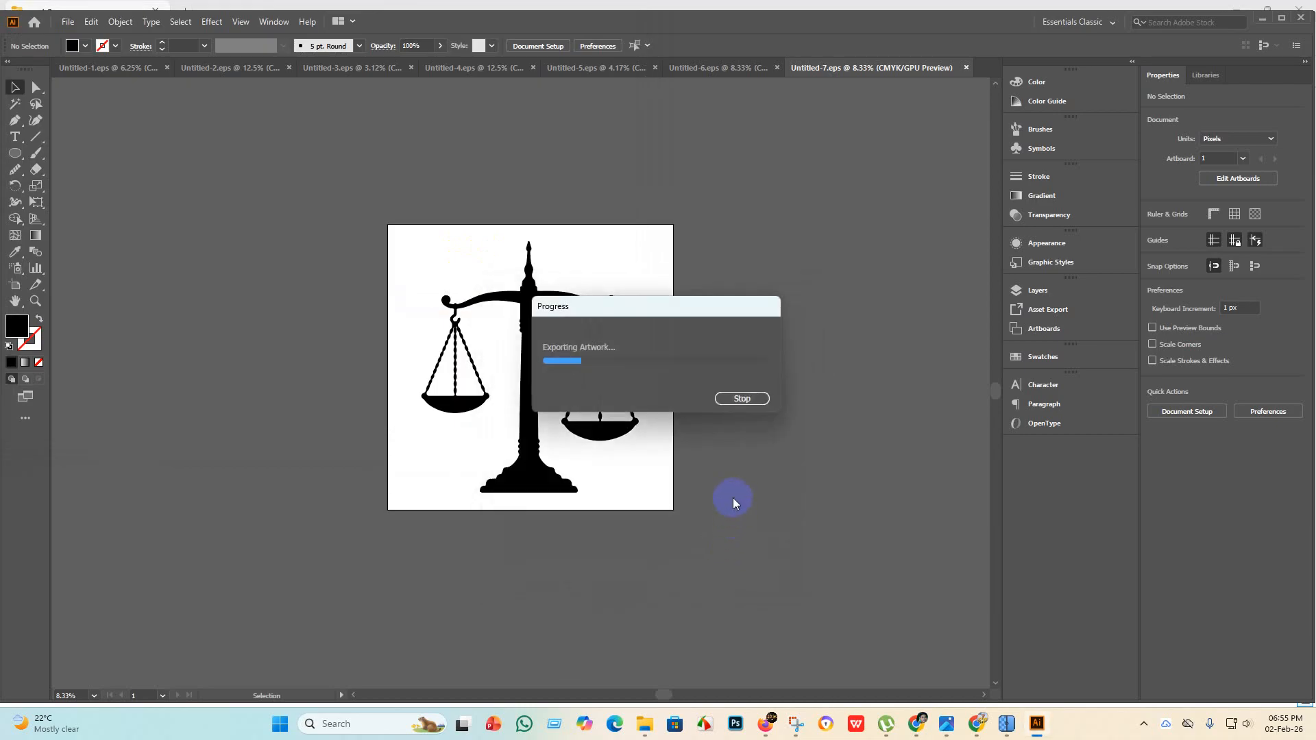
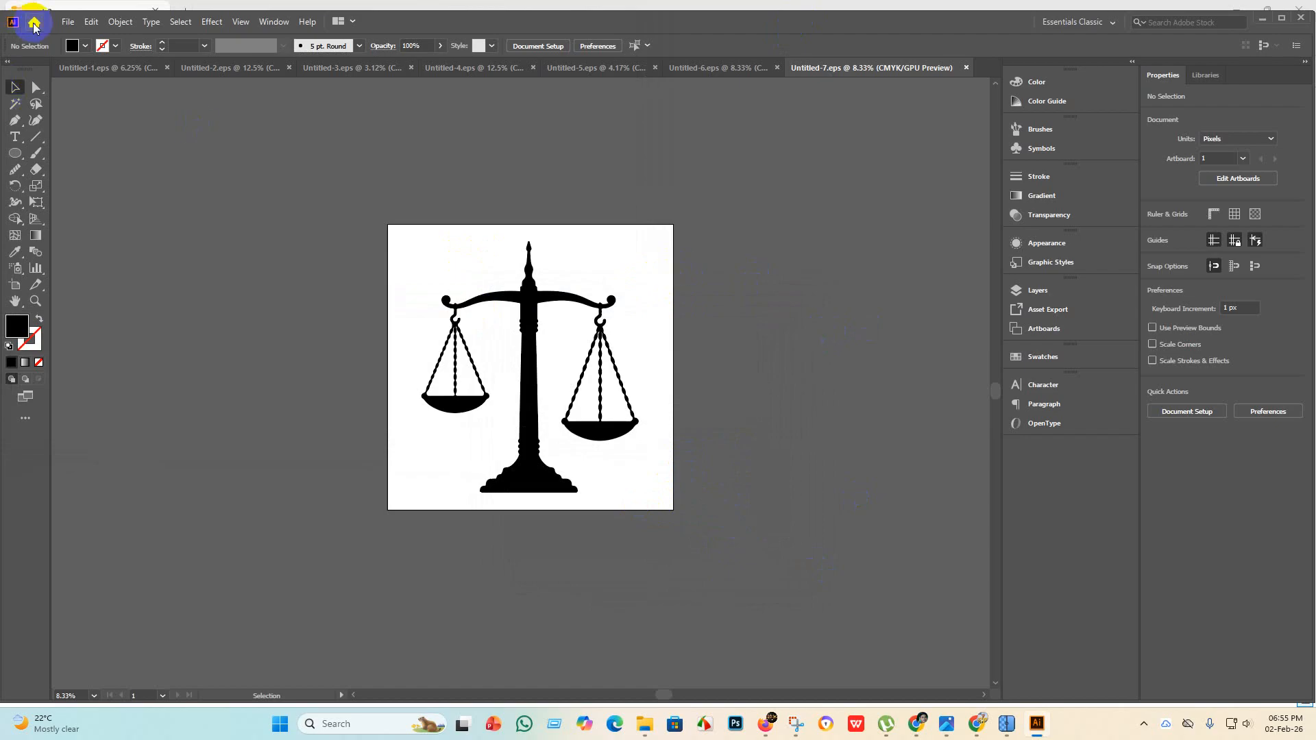
Create a new 4000 x 4000 px document with one artboard from the recent custom preset.
click(68, 21)
click(93, 39)
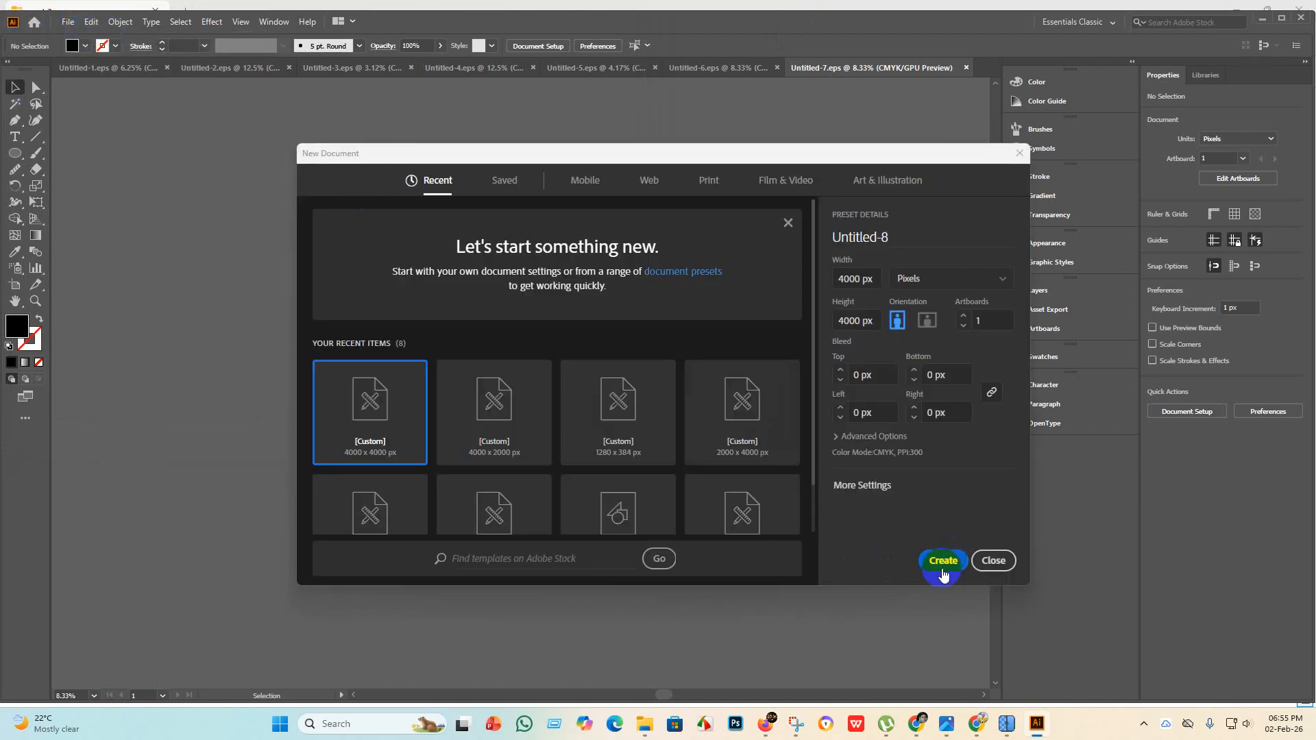
click(942, 563)
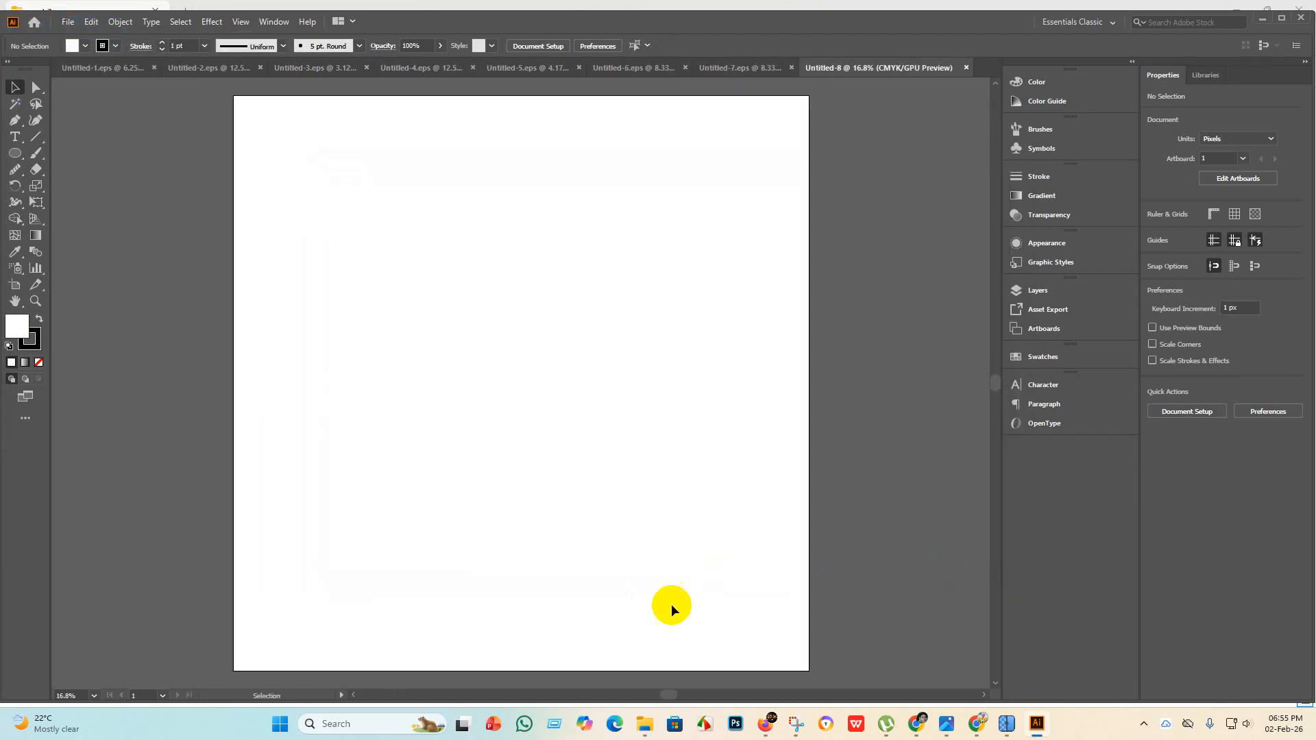
Place the gray tilted balance-scale image from the part 3 folder and enlarge it to about 4855 x 4855 px.
click(655, 726)
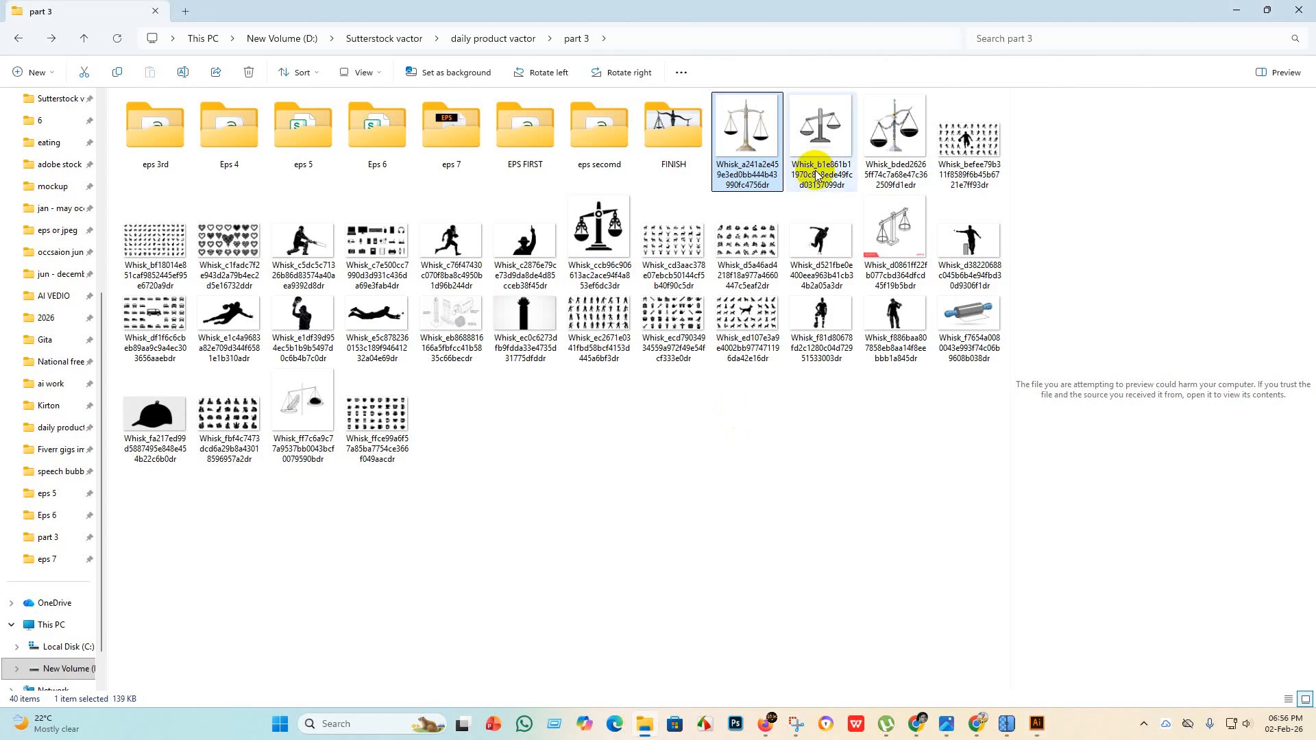
drag(750, 149, 403, 302)
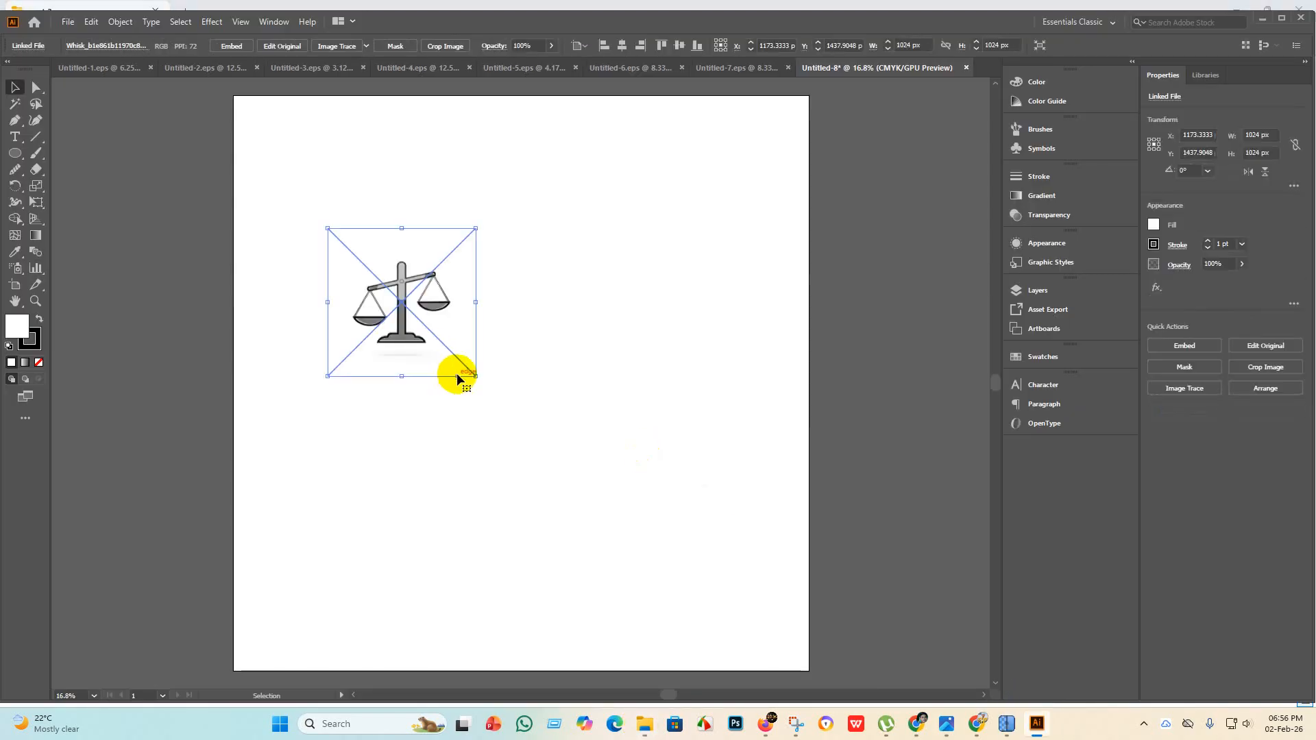
drag(474, 376, 942, 682)
key(ctrl+0)
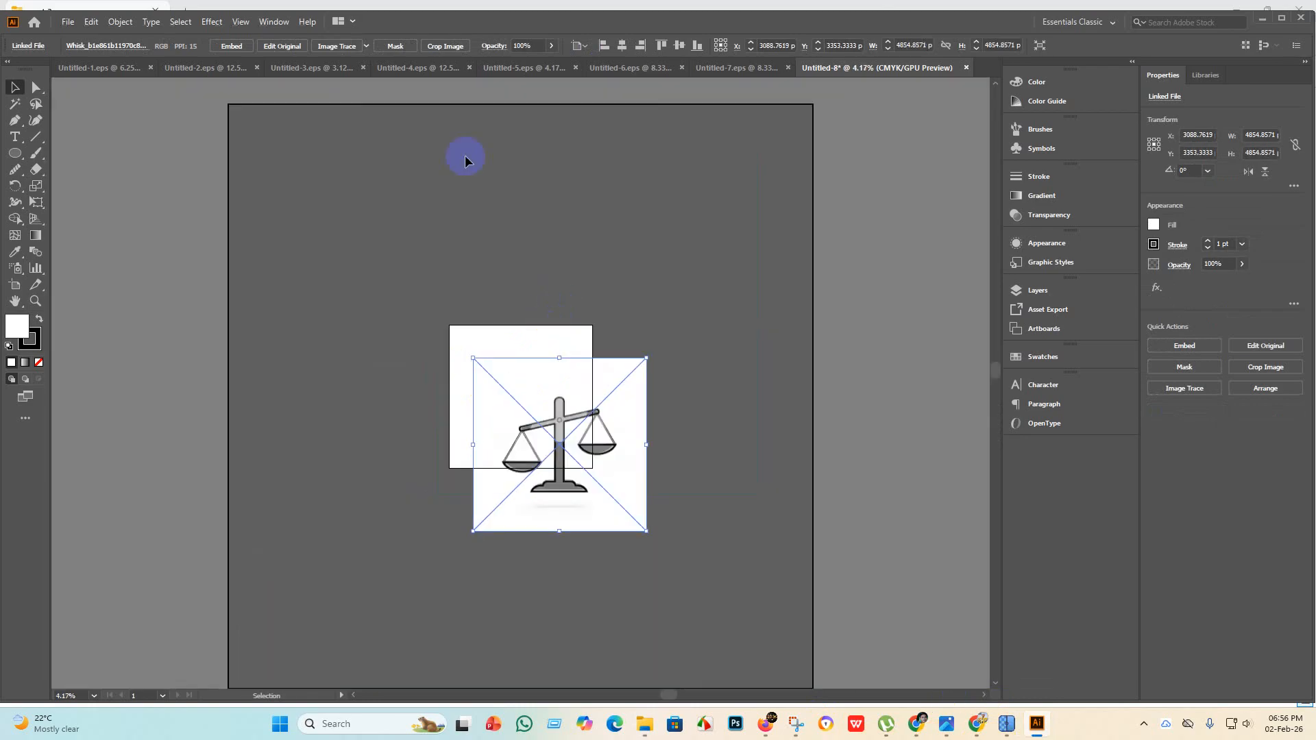
Embed the placed scale image and convert it to expanded vector paths with the Silhouettes trace preset.
click(231, 47)
click(372, 47)
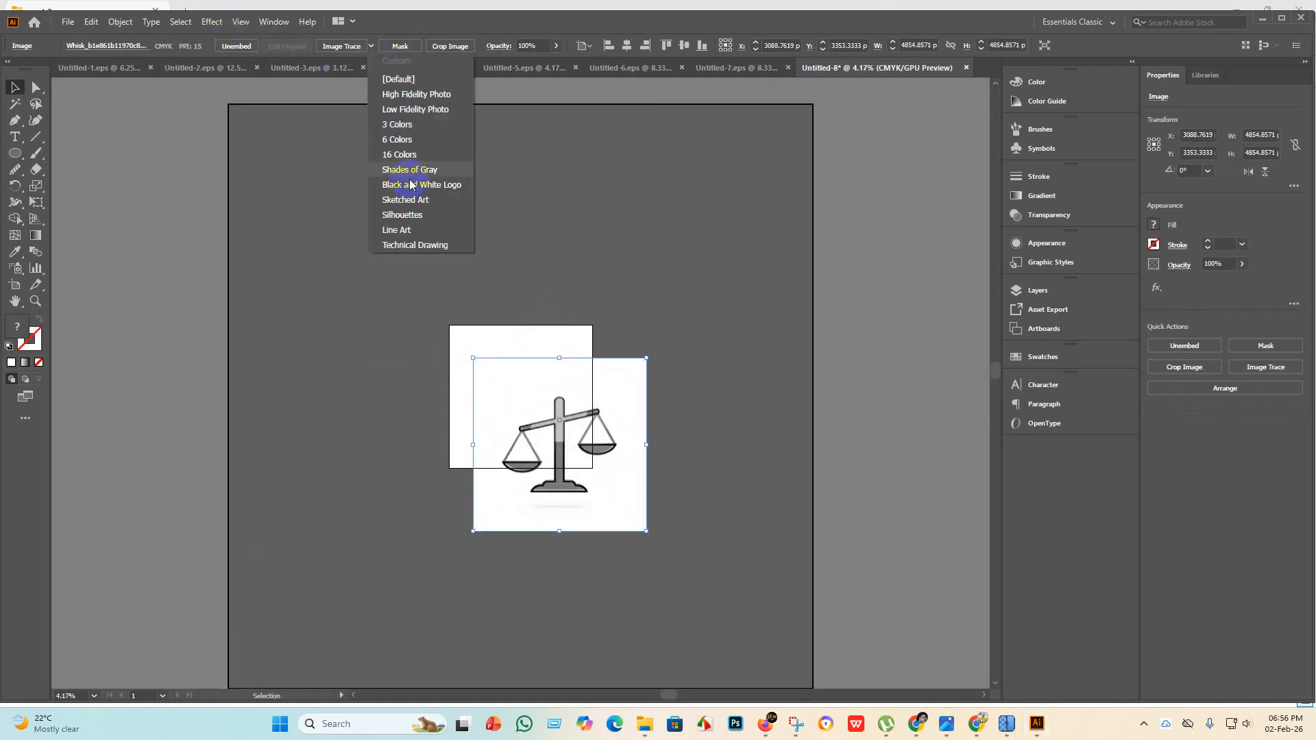
click(411, 217)
scroll(563, 449, up, 3)
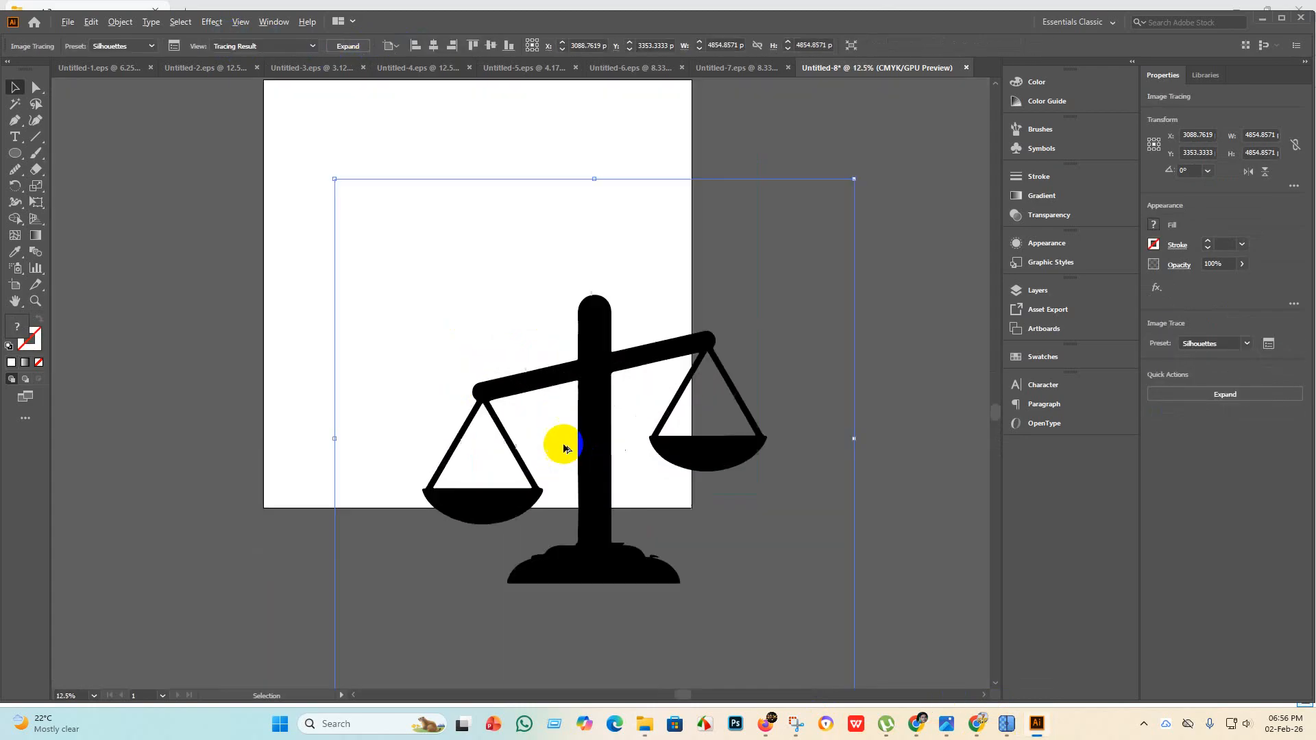
drag(579, 432, 528, 294)
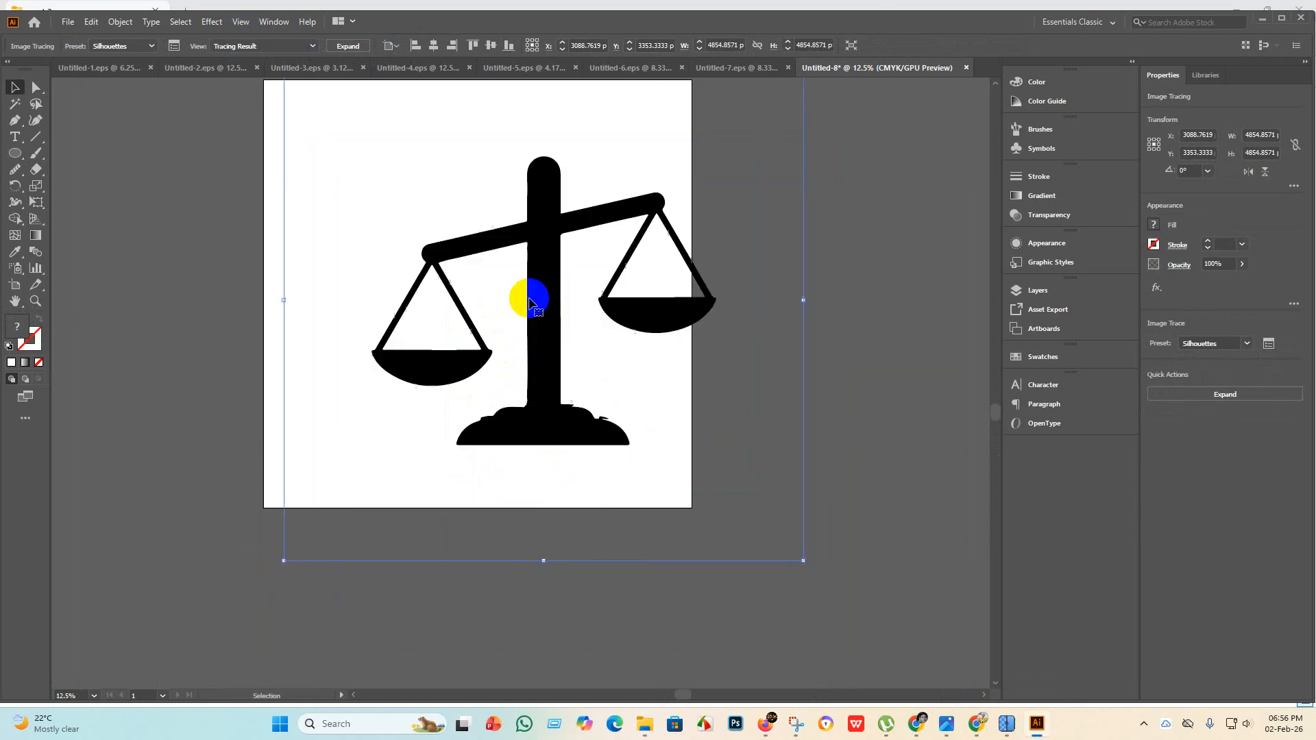
scroll(529, 240, up, 2)
scroll(530, 240, up, 1)
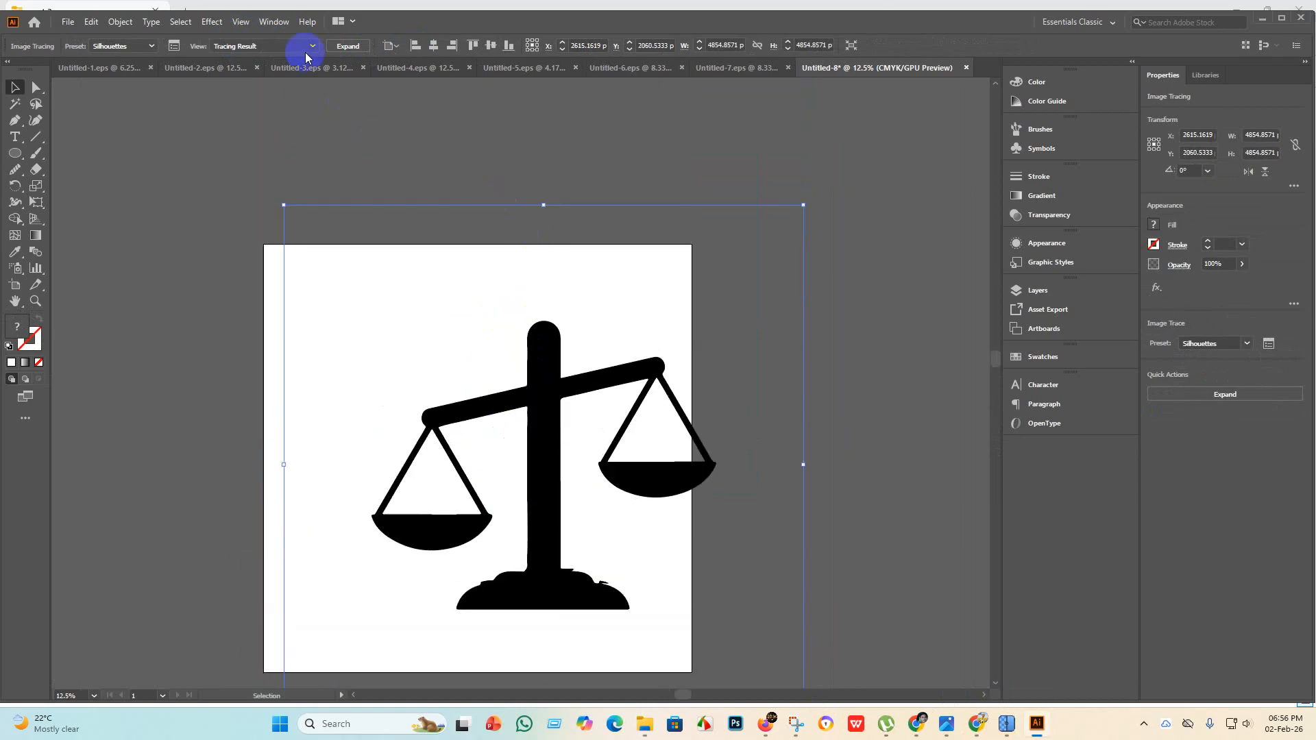
click(347, 46)
Enlarge the traced silhouette to about 3948 x 3308 px and center it horizontally and vertically on the artboard.
scroll(552, 500, up, 4)
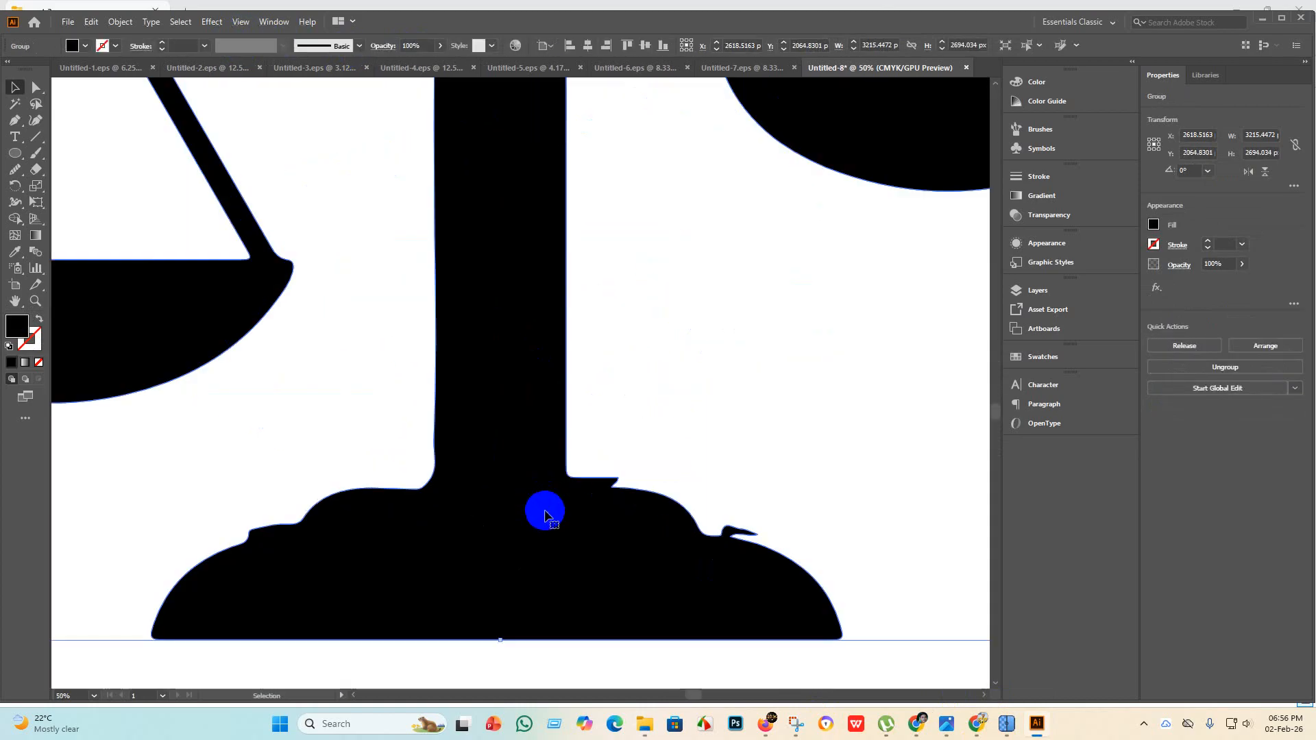
scroll(515, 517, down, 3)
scroll(521, 507, up, 2)
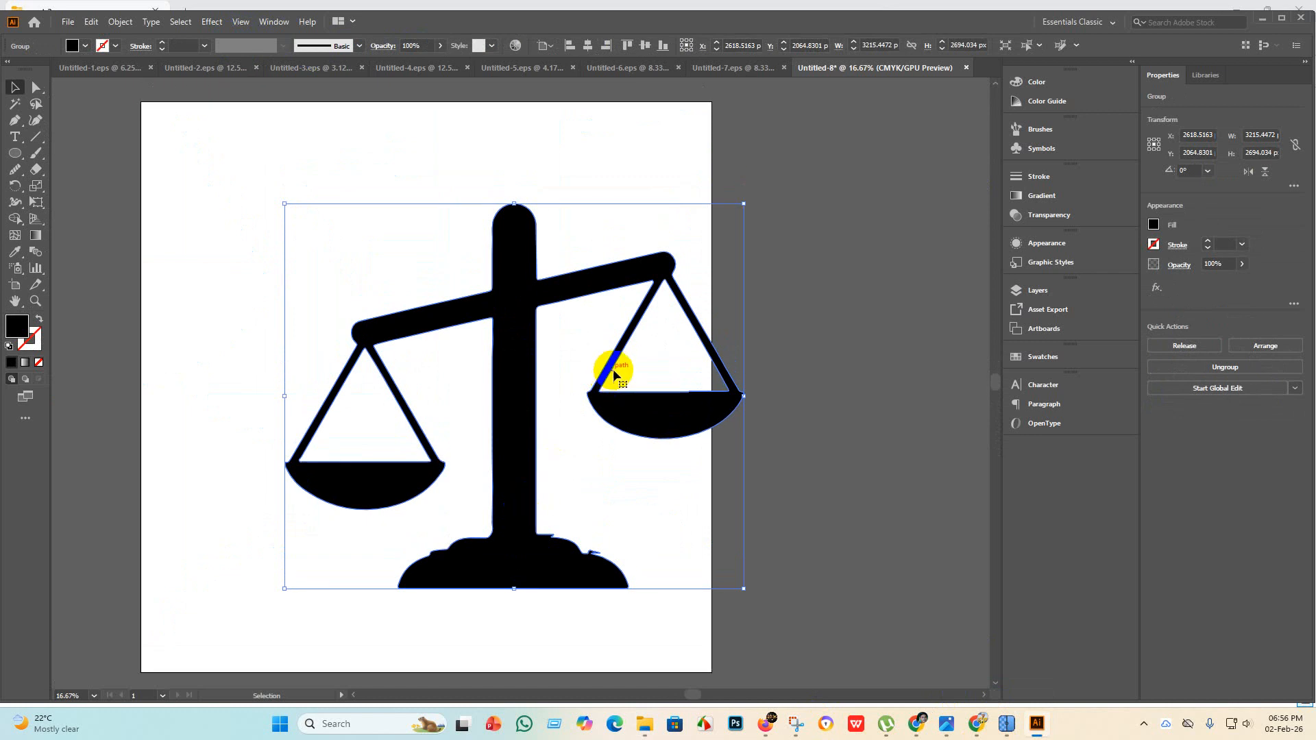
click(588, 45)
click(645, 45)
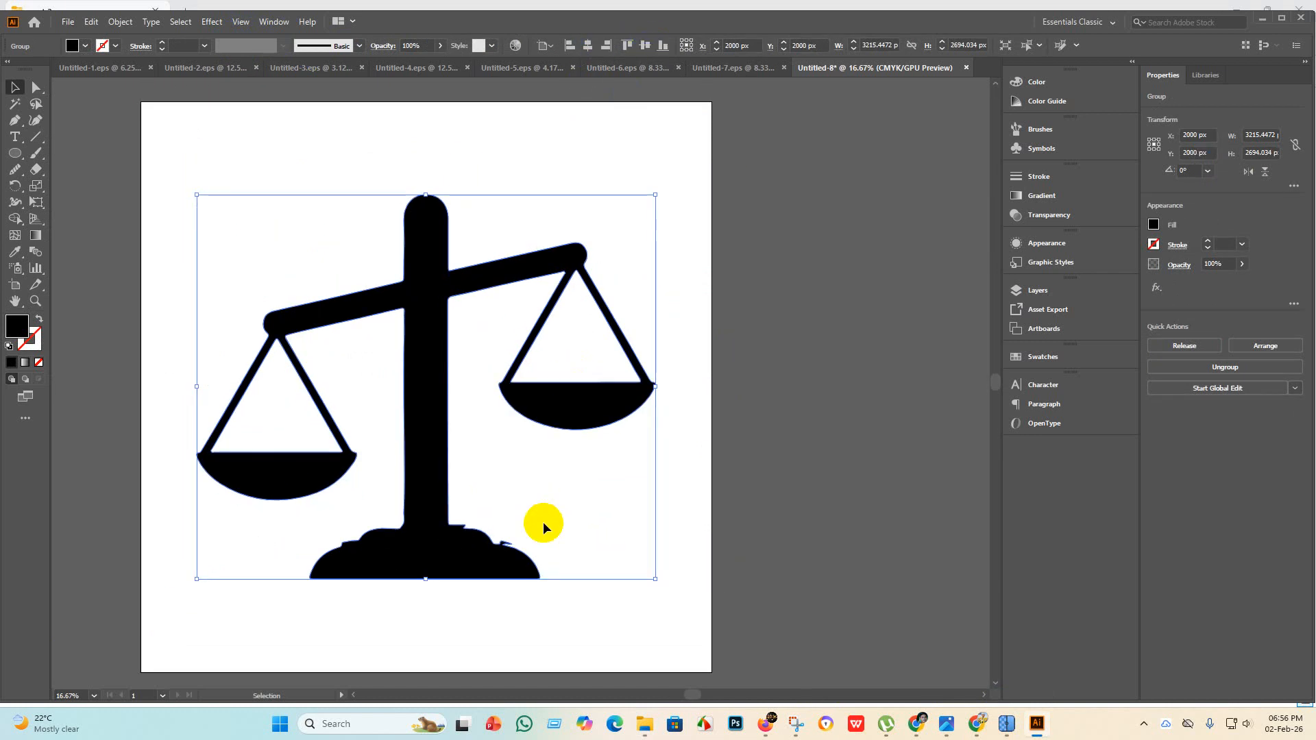
scroll(617, 500, down, 3)
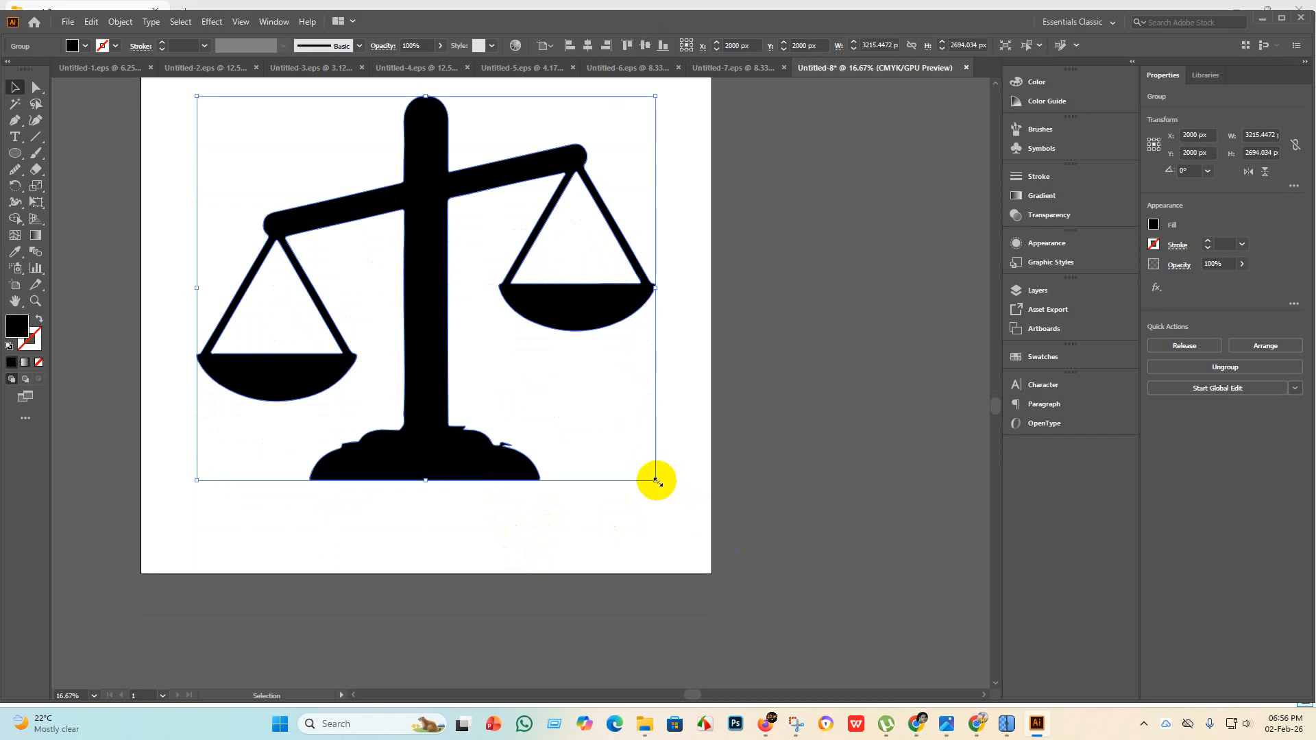
drag(656, 480, 759, 568)
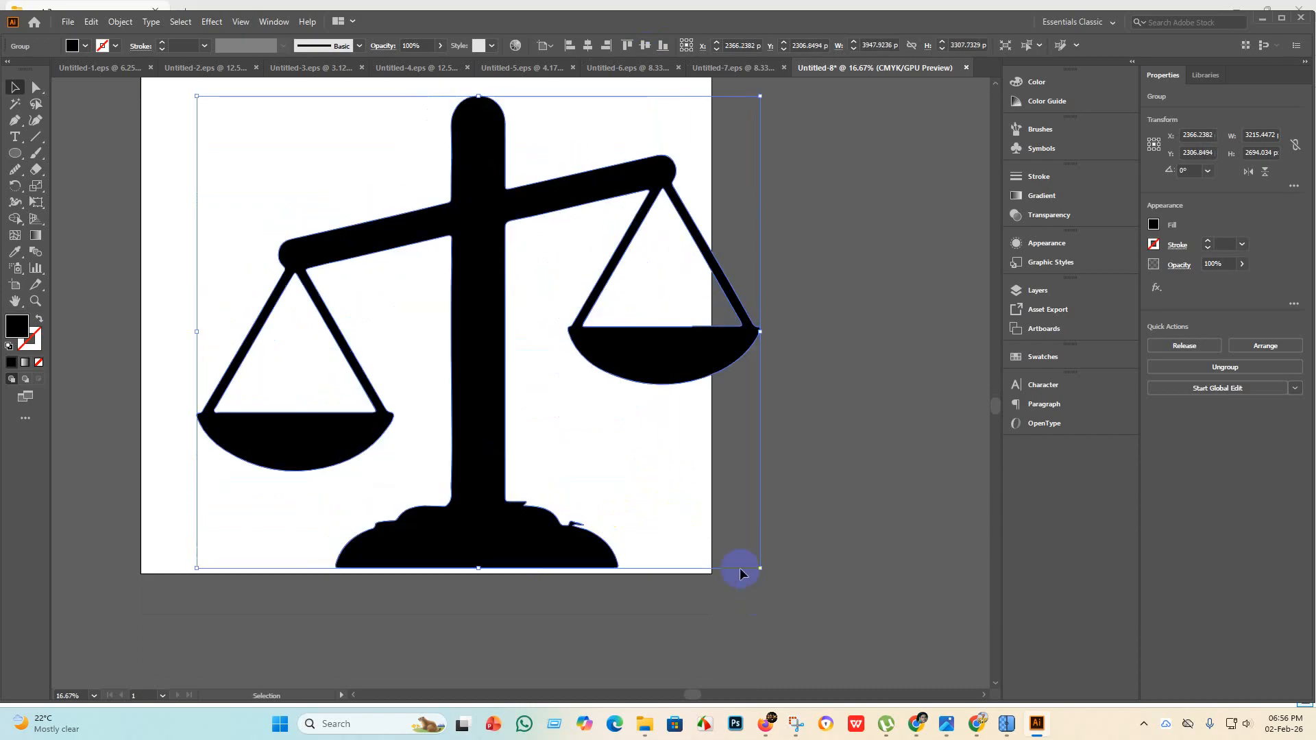
click(588, 45)
click(645, 45)
scroll(611, 346, up, 3)
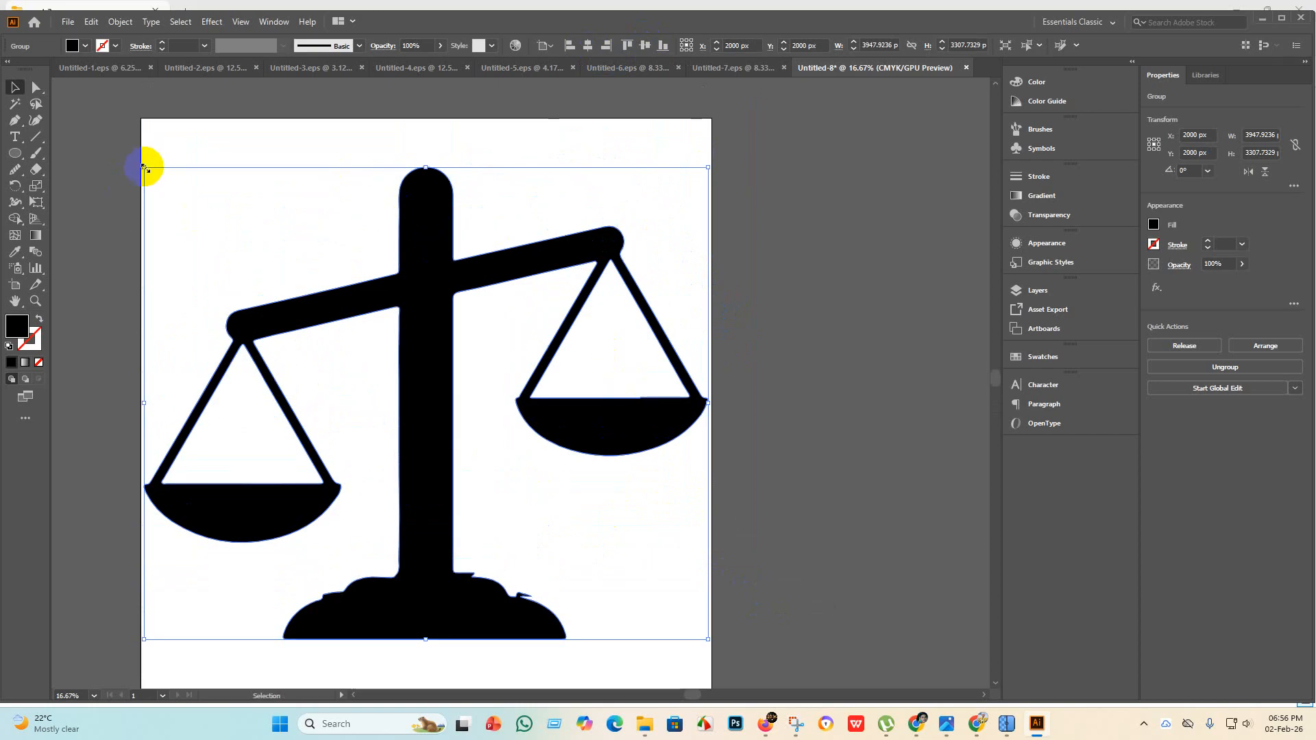
Reduce the silhouette to about 3824 x 3204 px and recenter it horizontally and vertically on the artboard.
drag(143, 167, 162, 177)
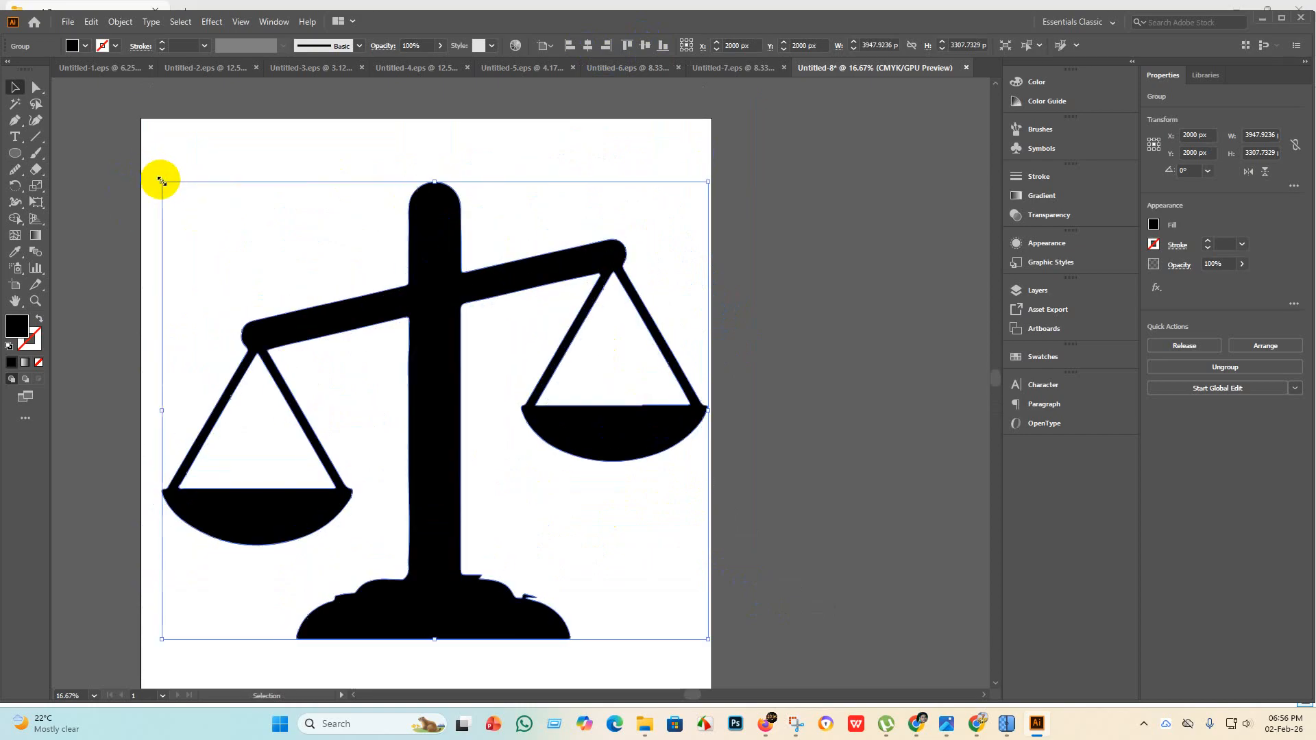
click(729, 493)
click(431, 220)
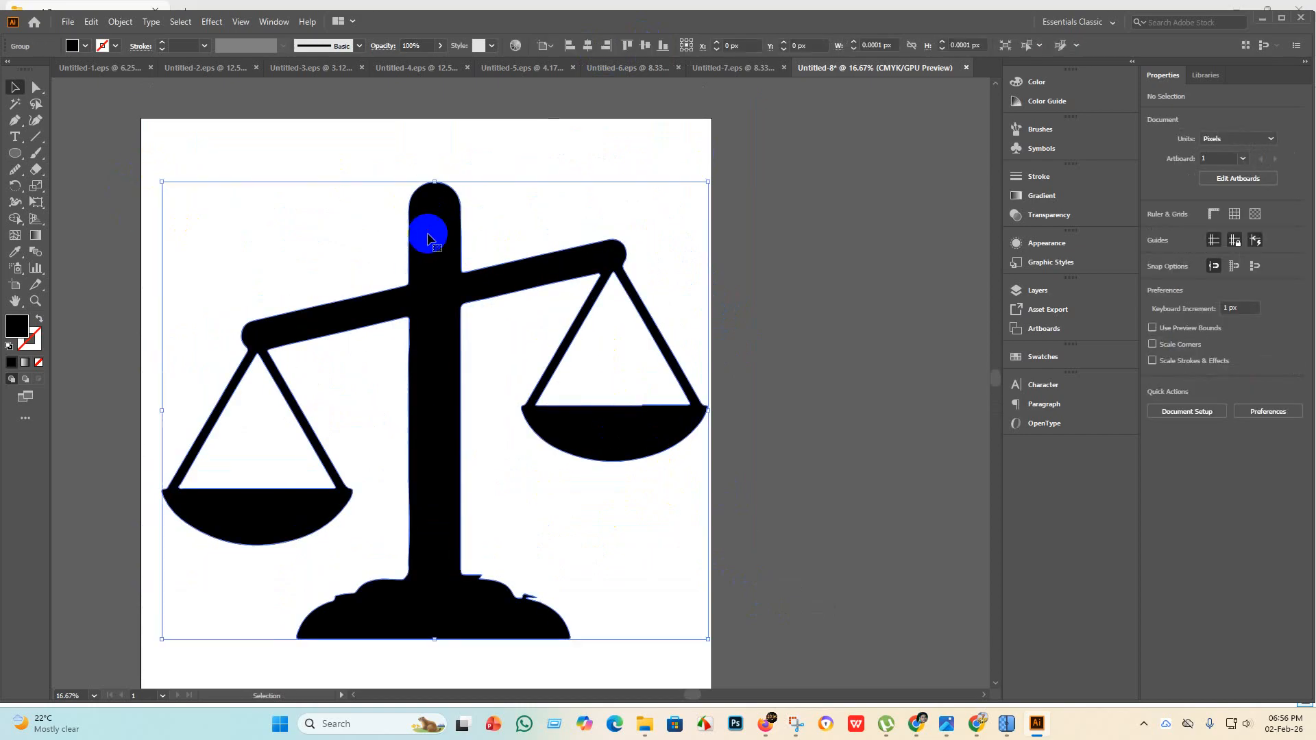
click(587, 46)
click(644, 45)
click(669, 470)
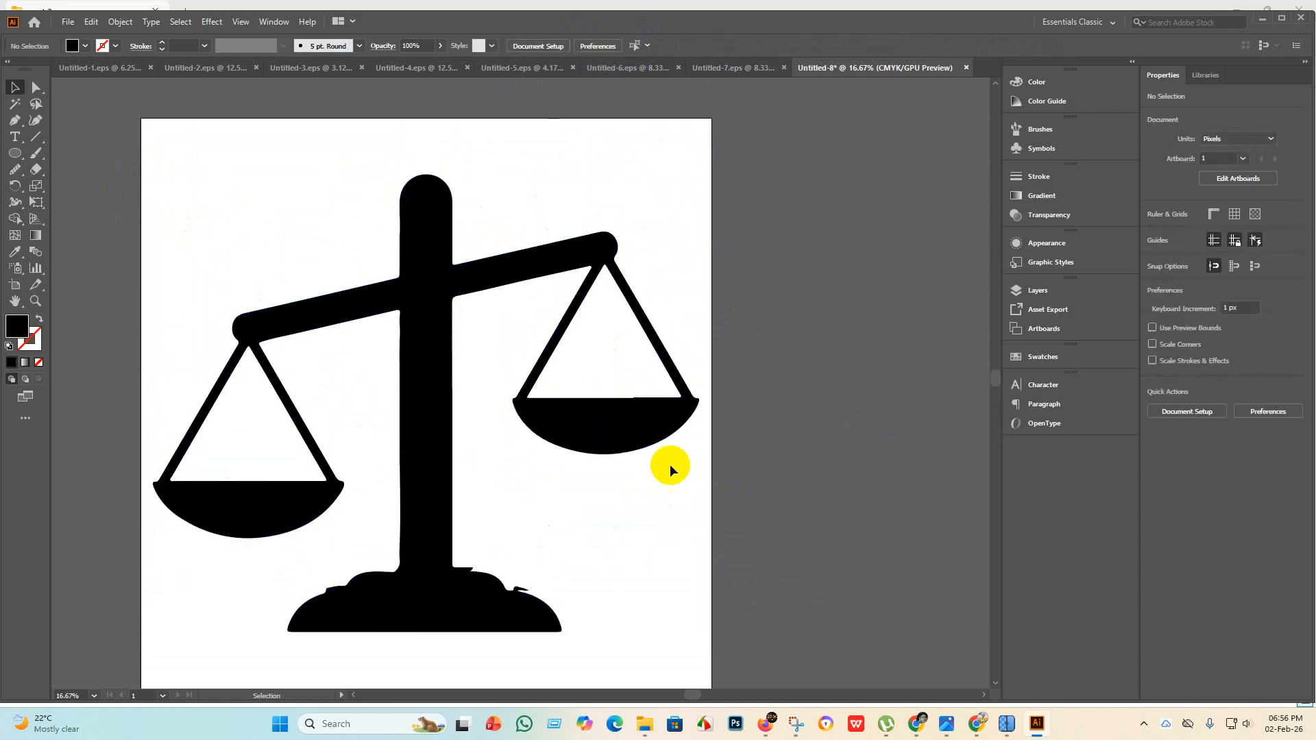
Smooth the small step along the upper rim of the higher pan with the Smooth tool.
scroll(614, 409, up, 5)
scroll(705, 391, down, 5)
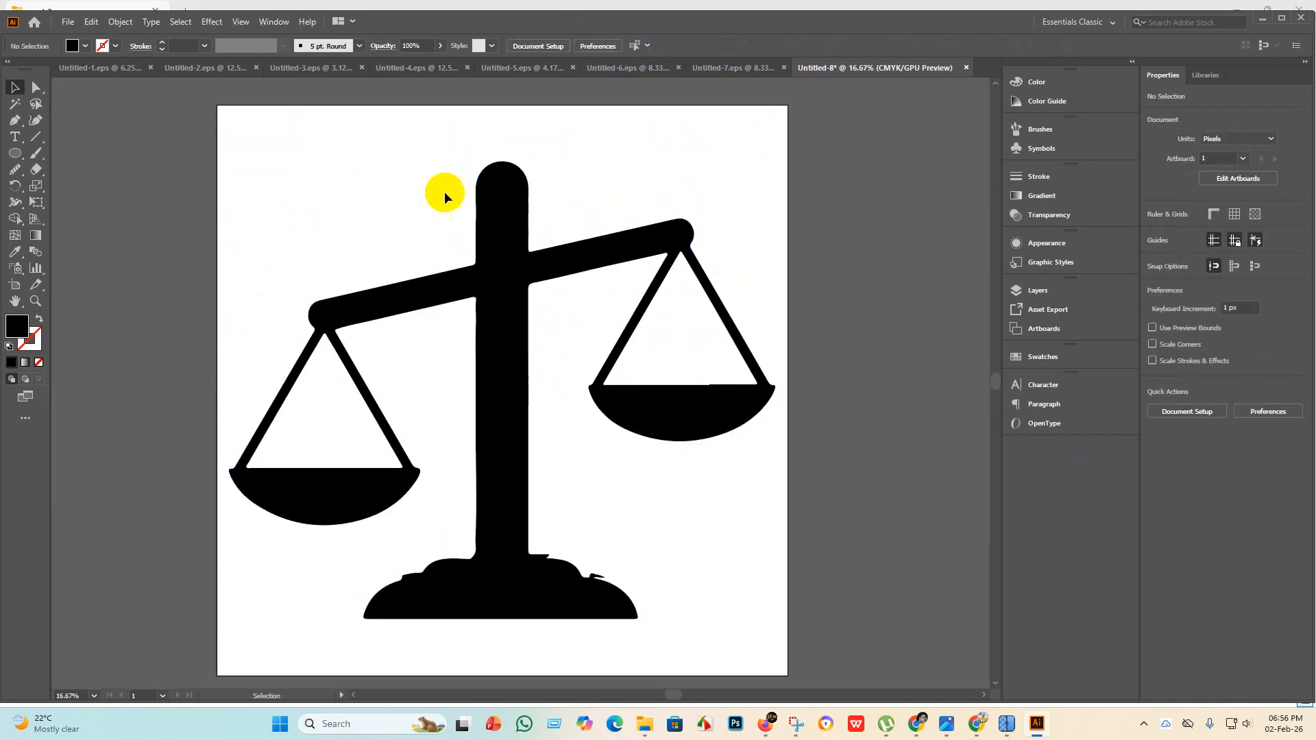
click(36, 86)
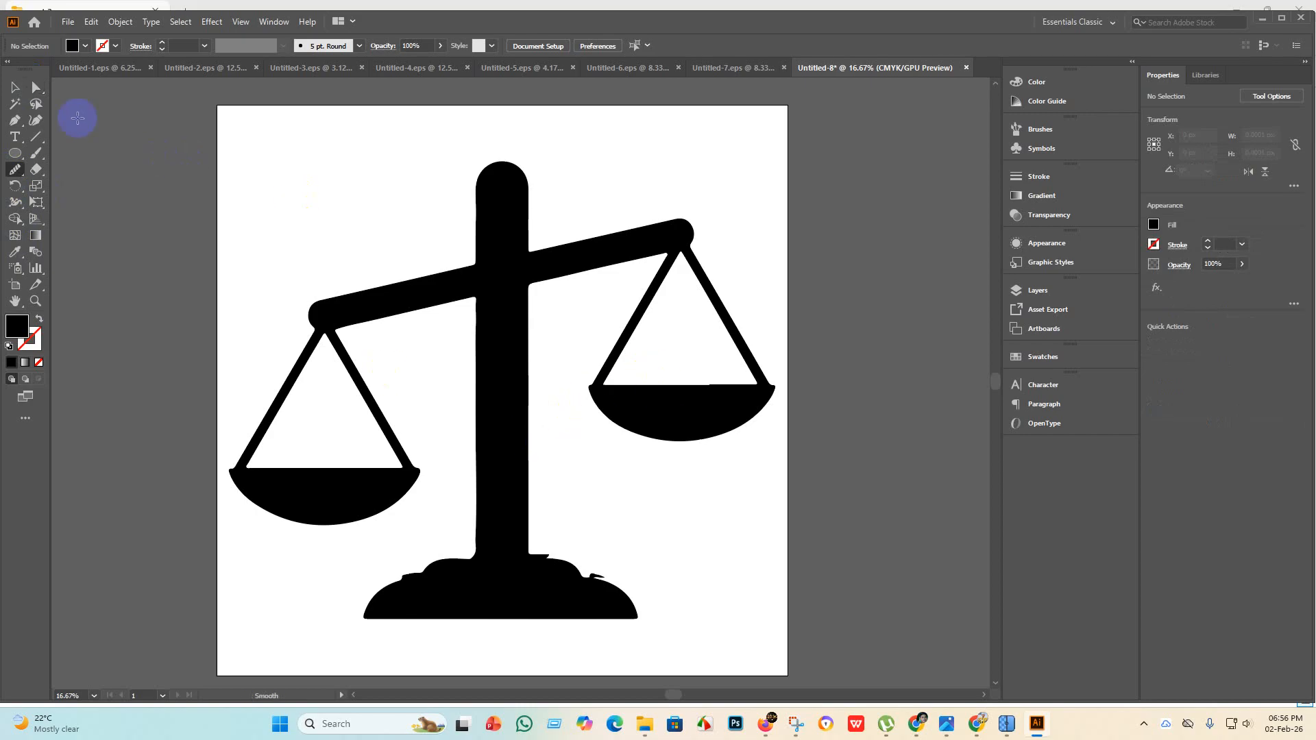
click(506, 381)
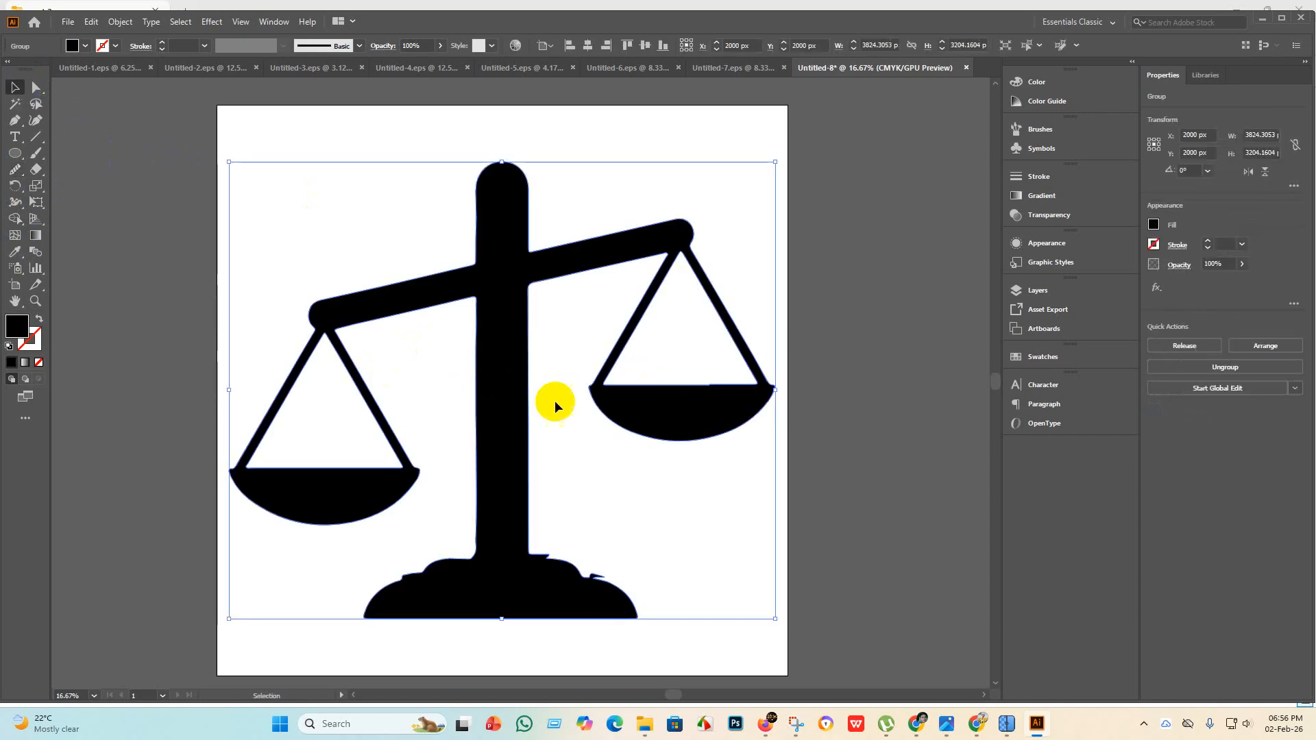
click(38, 89)
click(13, 172)
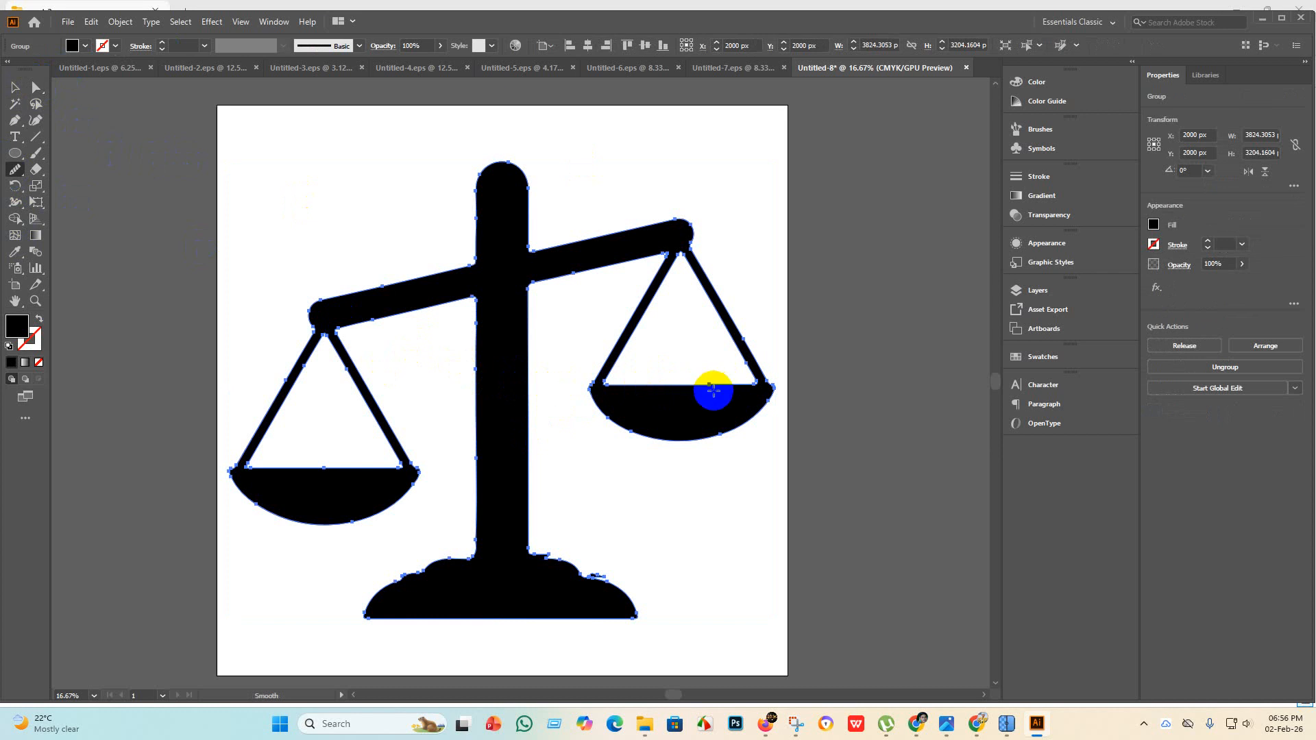
scroll(712, 390, up, 3)
mouse_move(717, 385)
mouse_down()
mouse_move(812, 355)
mouse_move(667, 367)
mouse_move(716, 381)
mouse_move(680, 375)
mouse_move(716, 369)
mouse_move(688, 396)
mouse_move(727, 384)
mouse_move(722, 399)
mouse_move(701, 394)
mouse_move(736, 394)
mouse_move(700, 393)
mouse_move(728, 397)
mouse_up()
scroll(721, 402, down, 3)
scroll(731, 400, up, 5)
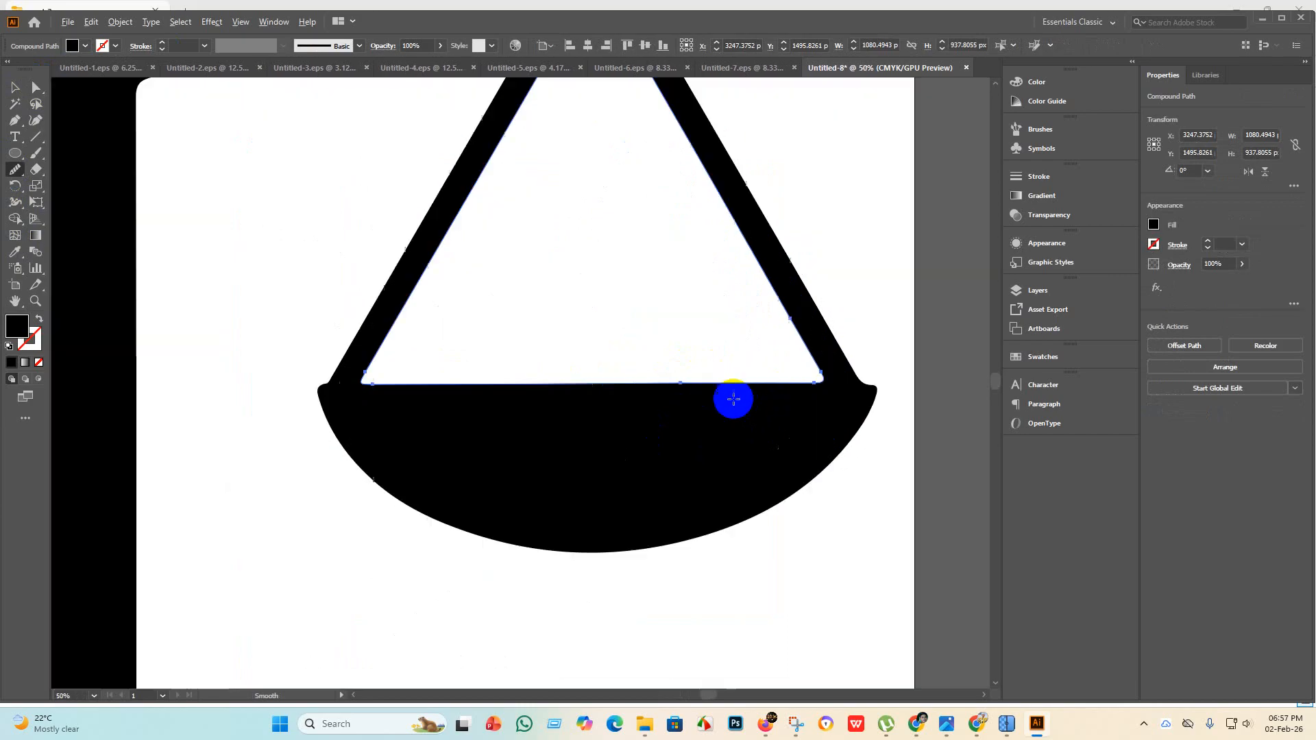
scroll(743, 406, down, 4)
scroll(743, 406, down, 2)
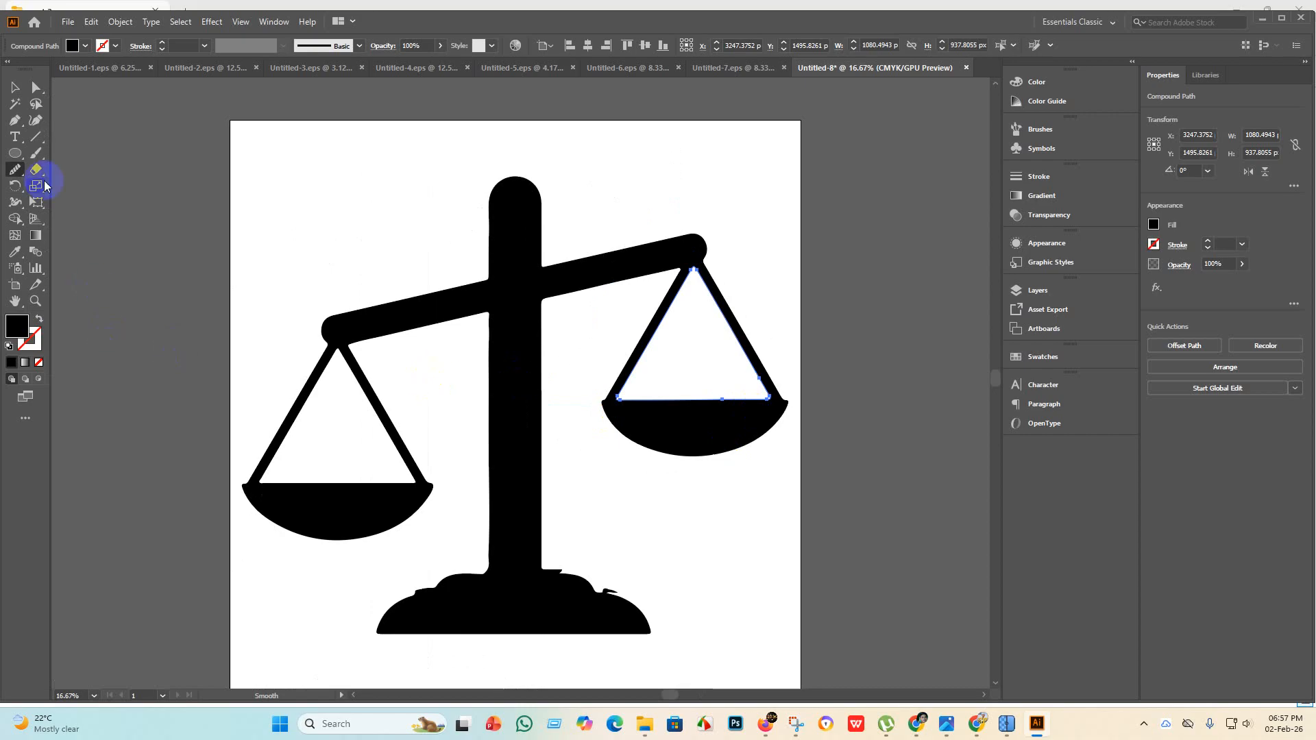
click(15, 88)
click(820, 546)
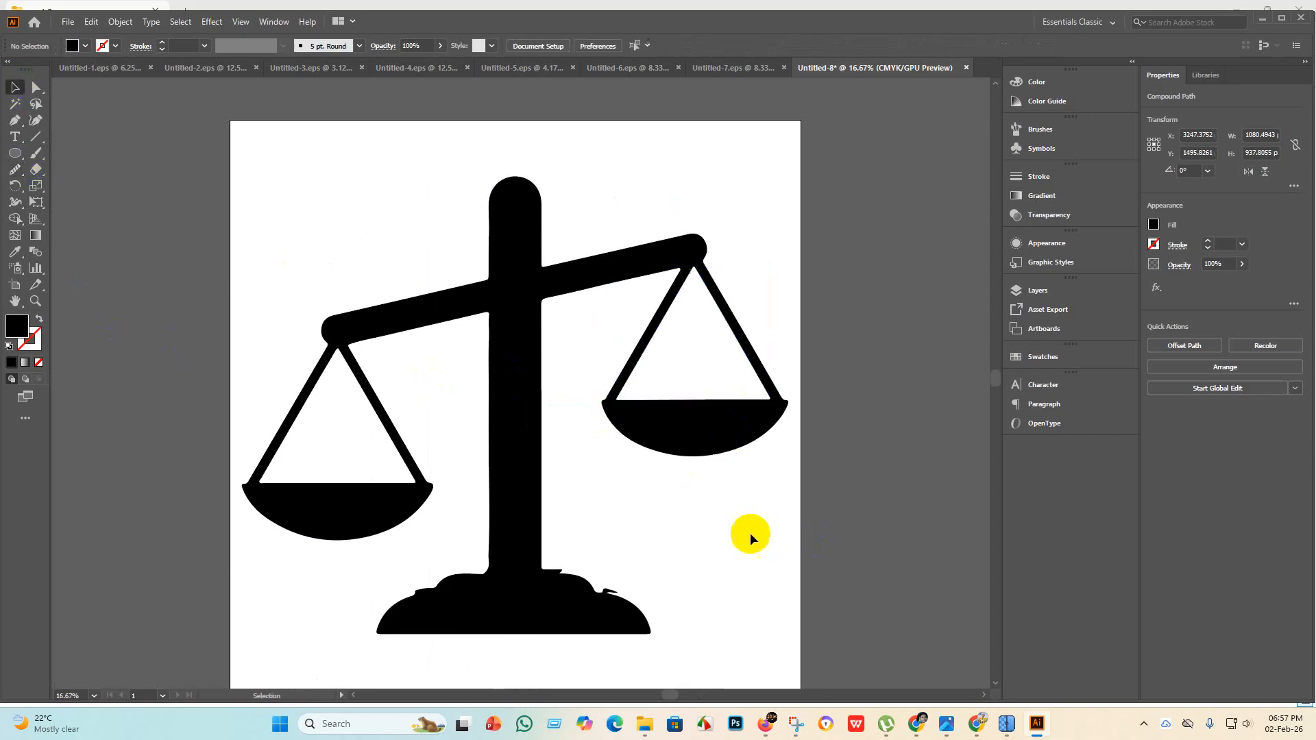
Try to smooth the jagged notches on the right shoulder of the scale's base with the Smooth tool.
scroll(577, 565, down, 2)
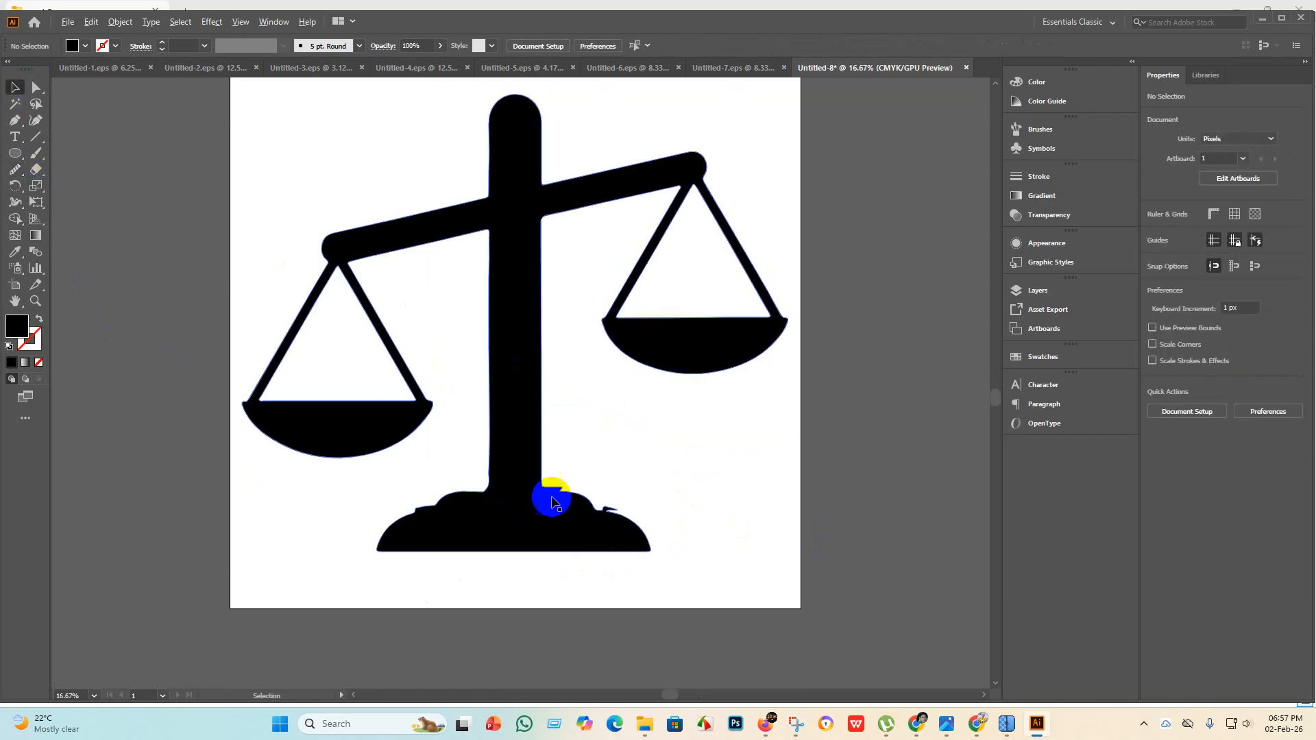
scroll(549, 499, up, 3)
scroll(670, 587, down, 3)
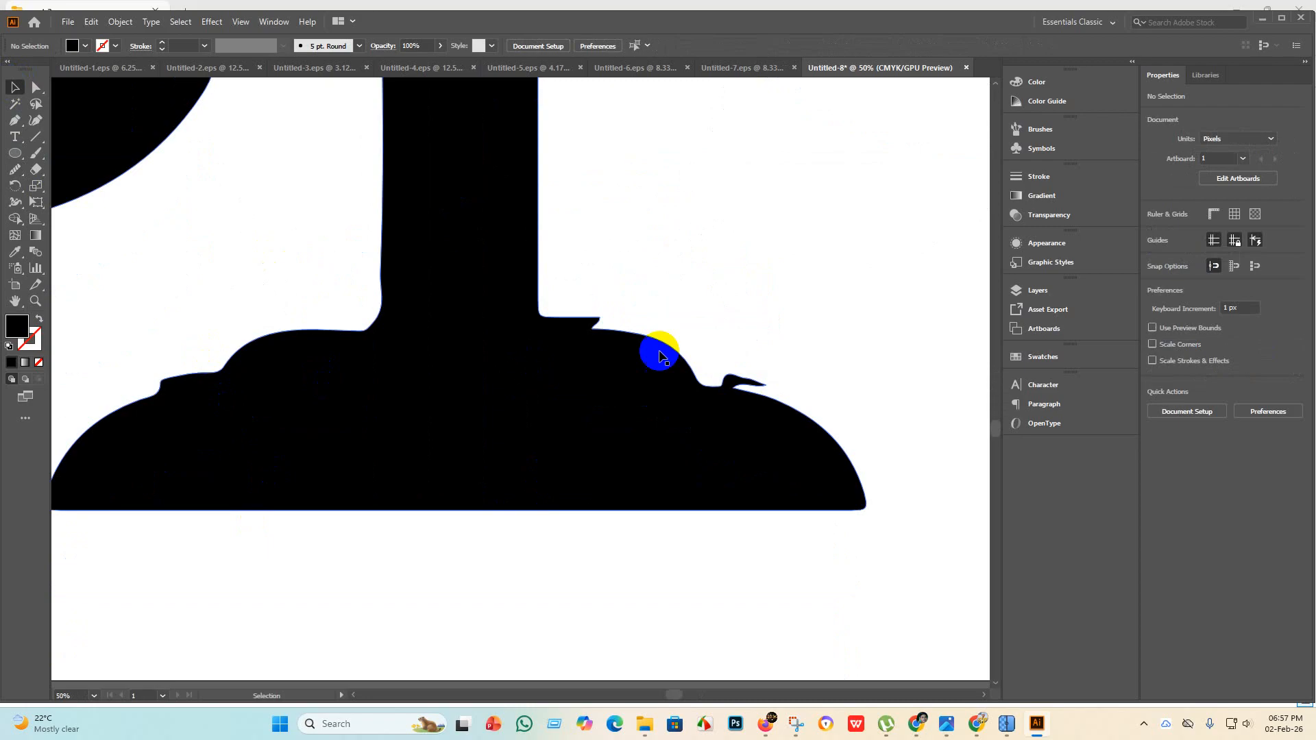
click(571, 403)
scroll(571, 403, down, 3)
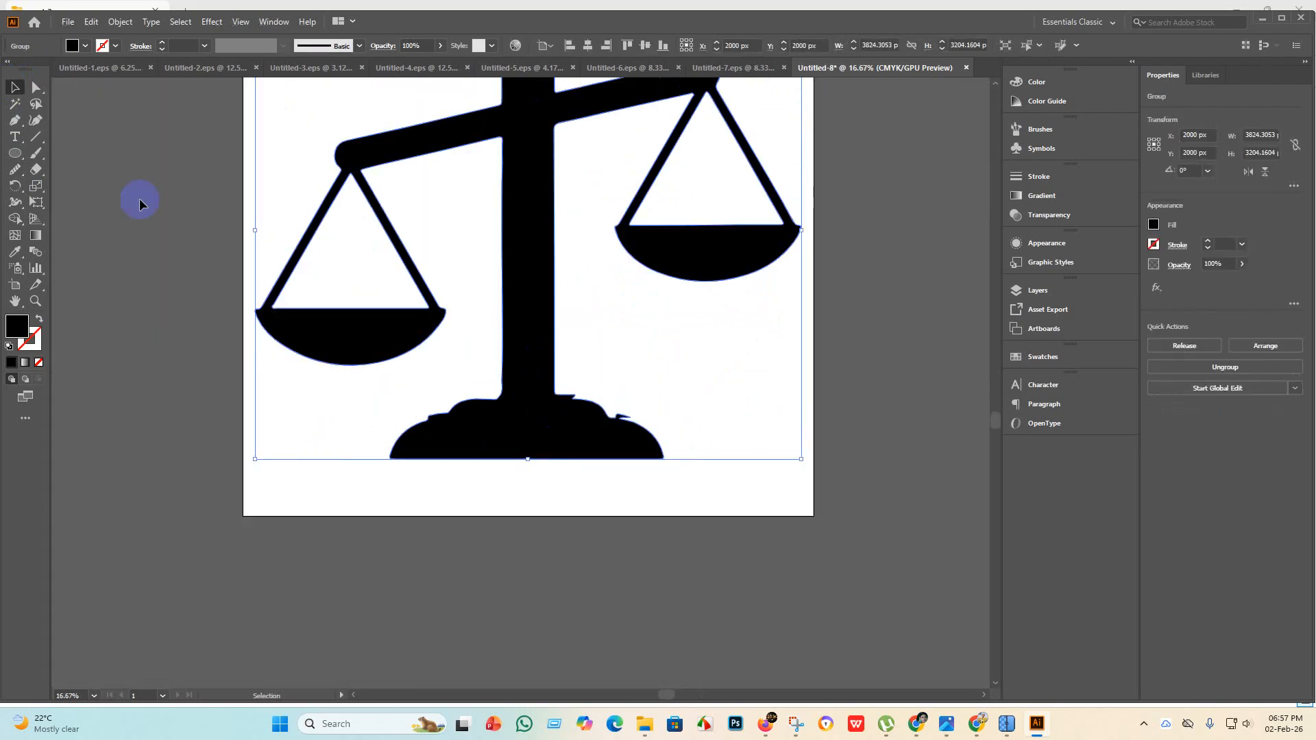
click(36, 93)
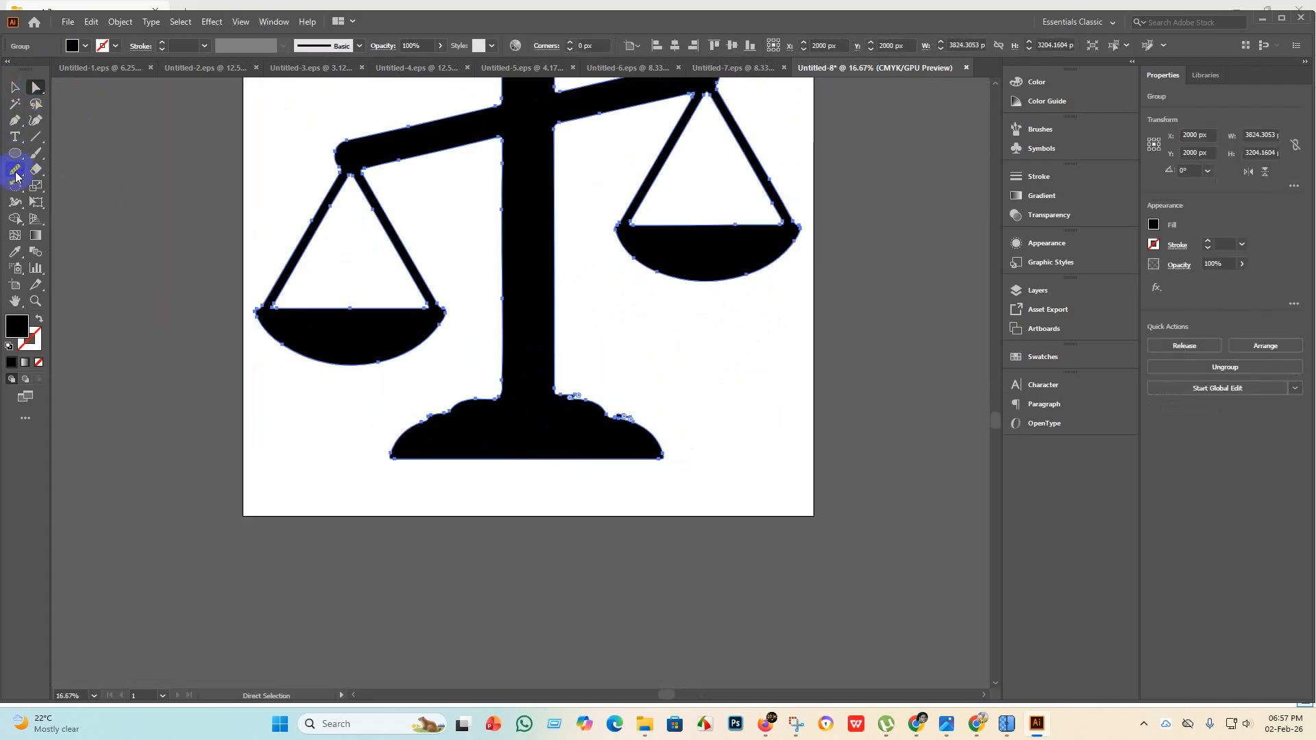
click(17, 175)
mouse_move(500, 438)
mouse_down()
mouse_move(610, 405)
mouse_move(649, 418)
mouse_move(557, 385)
mouse_move(633, 424)
mouse_move(587, 411)
mouse_move(542, 384)
mouse_move(675, 435)
mouse_move(583, 390)
mouse_move(649, 434)
mouse_up()
mouse_move(569, 397)
mouse_down()
mouse_move(677, 444)
mouse_move(534, 369)
mouse_move(587, 410)
mouse_move(552, 395)
mouse_move(627, 428)
mouse_move(589, 405)
mouse_move(613, 457)
mouse_up()
scroll(591, 405, up, 4)
scroll(565, 395, down, 4)
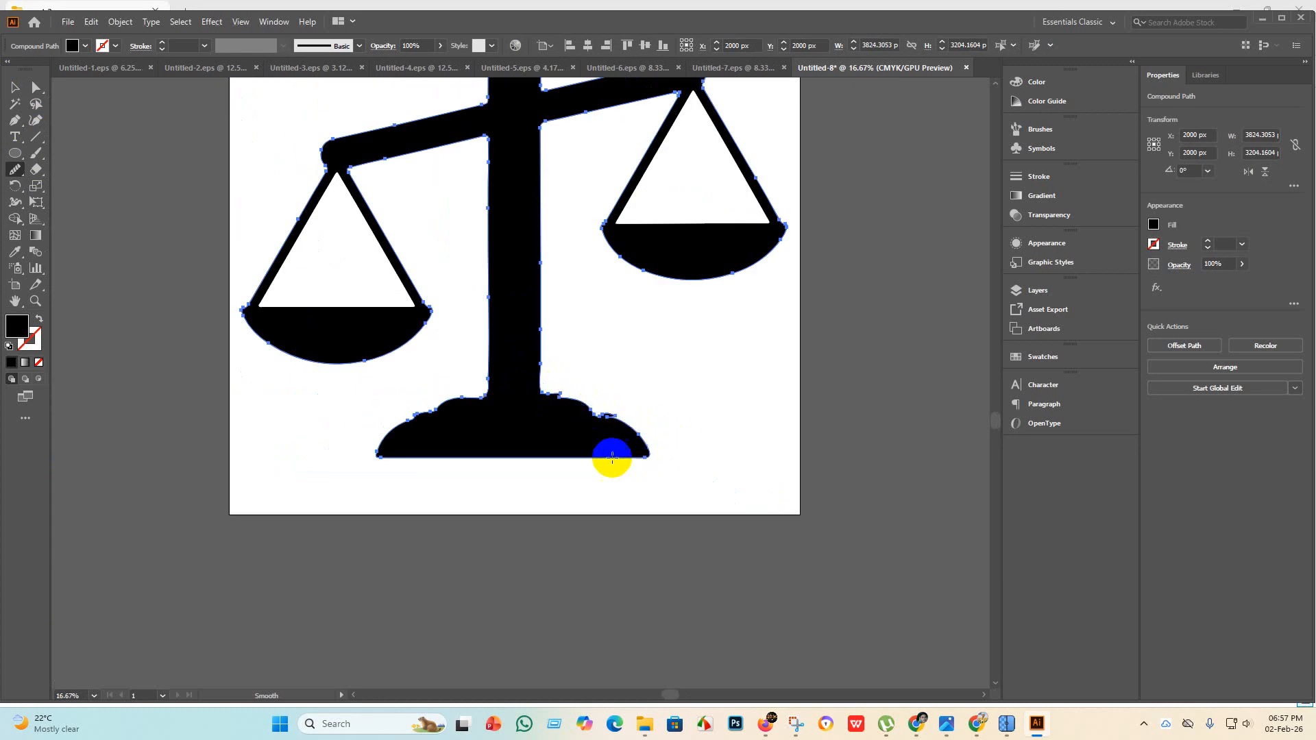
scroll(611, 439, up, 4)
scroll(648, 416, down, 4)
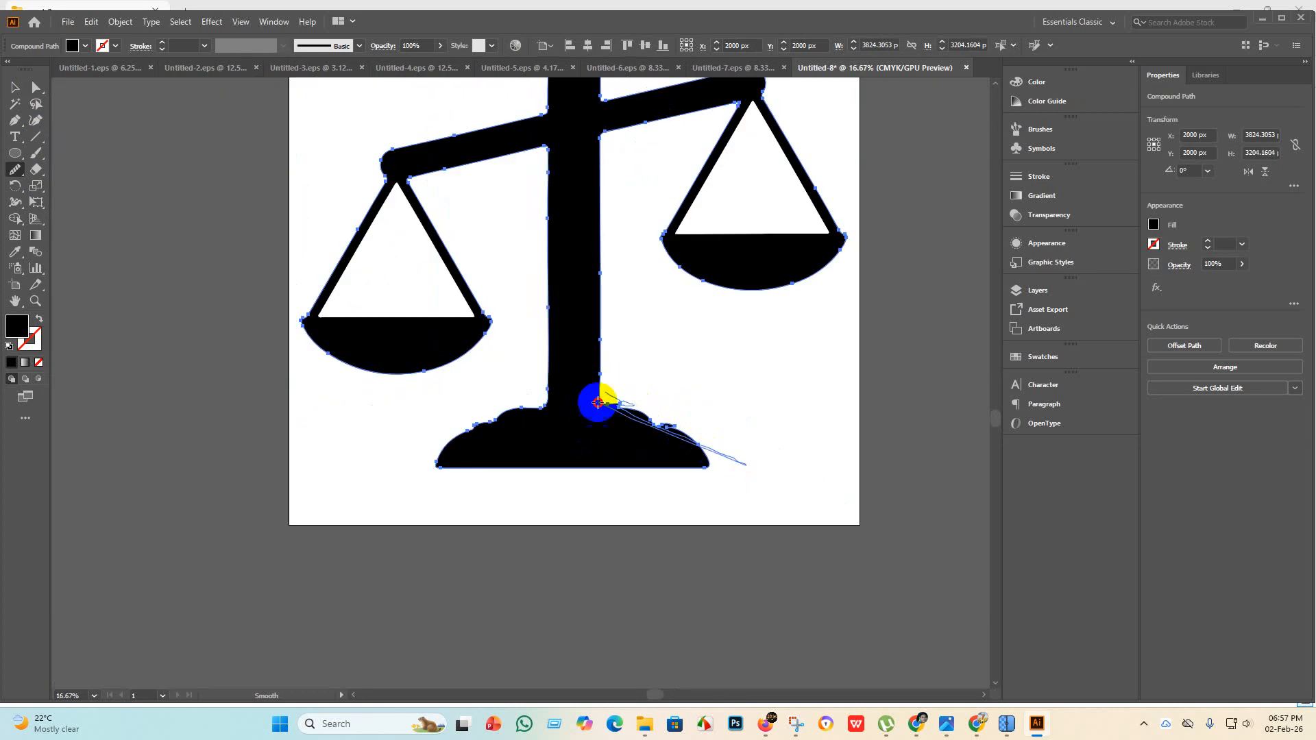
scroll(651, 421, up, 4)
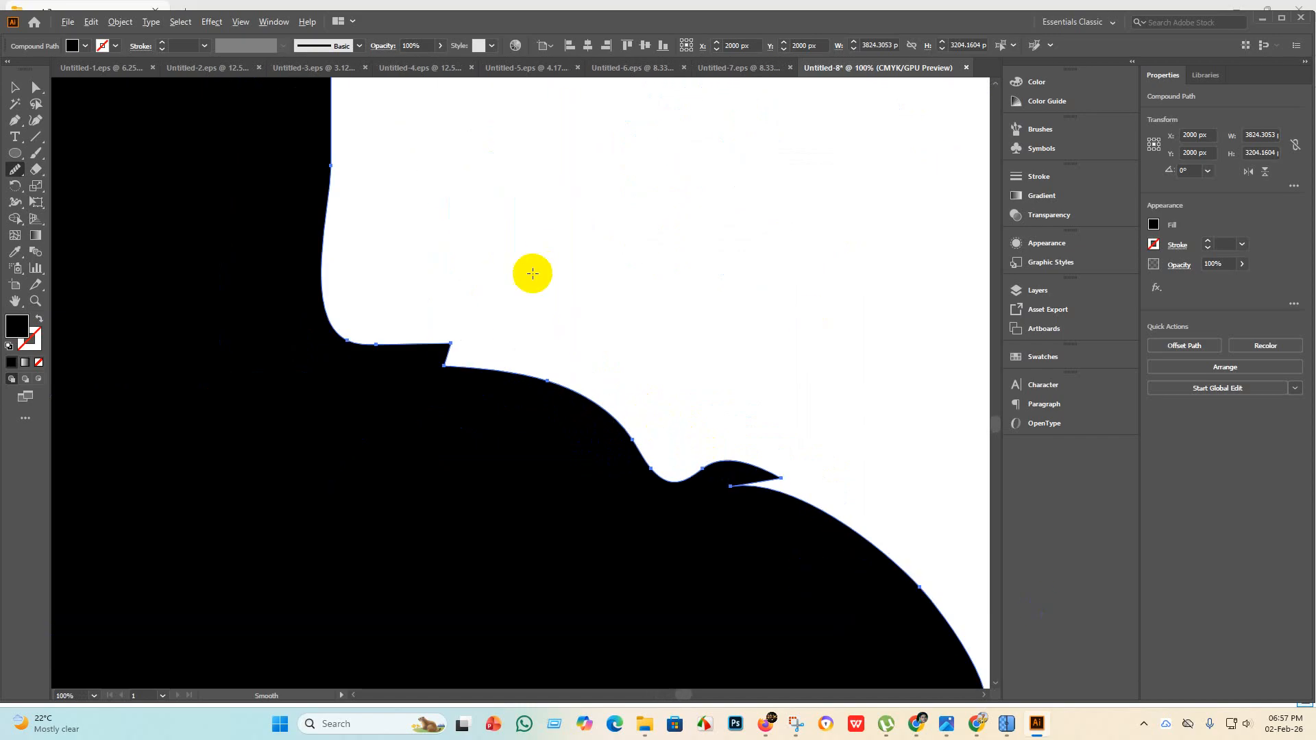
scroll(532, 281, down, 4)
scroll(342, 223, up, 4)
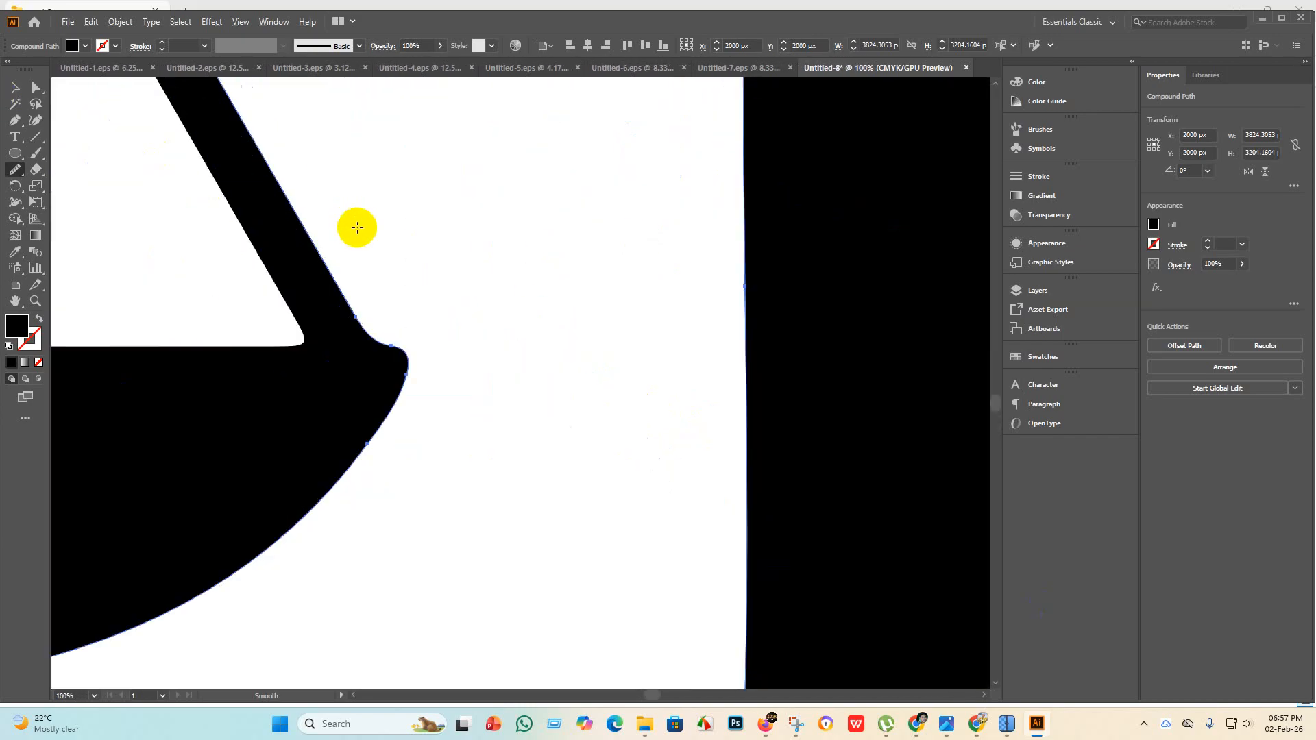
scroll(159, 152, down, 3)
Draw a black circle near the base and reshape it into an ellipse about 1571 x 1085 px over the base.
click(15, 87)
scroll(446, 425, down, 4)
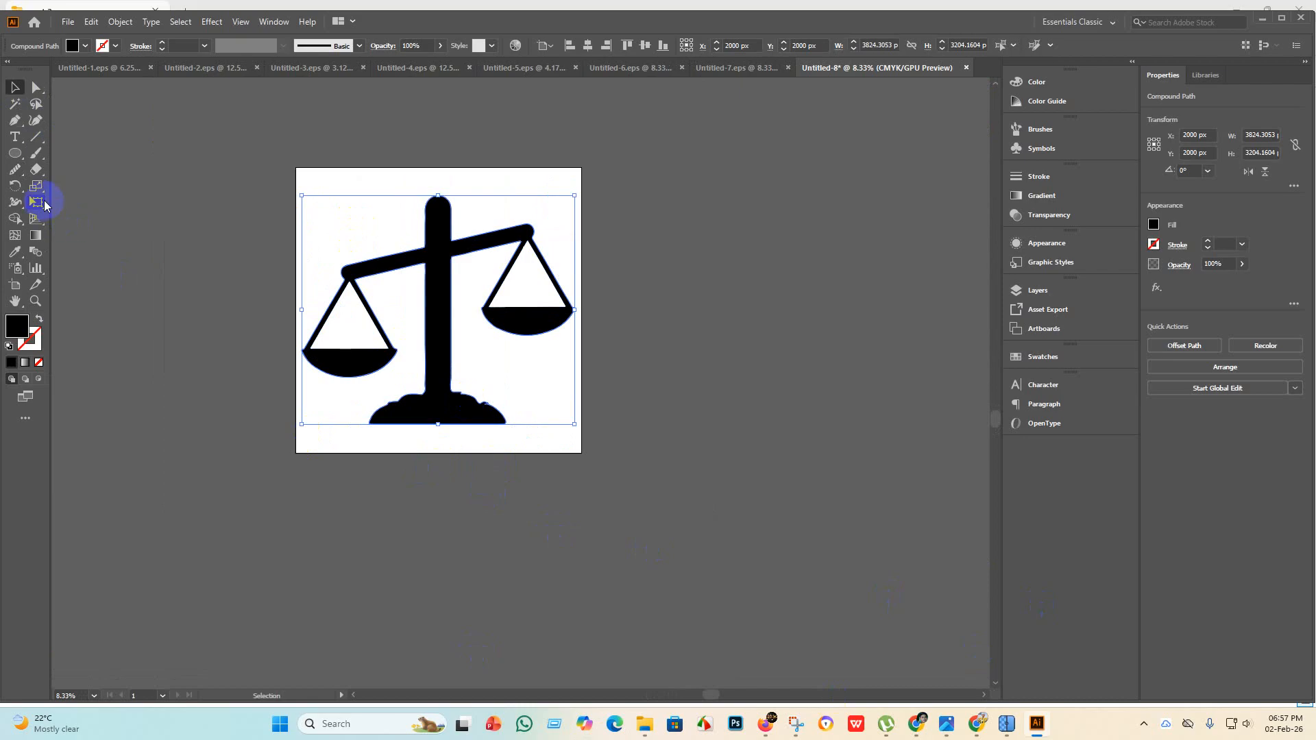
click(16, 154)
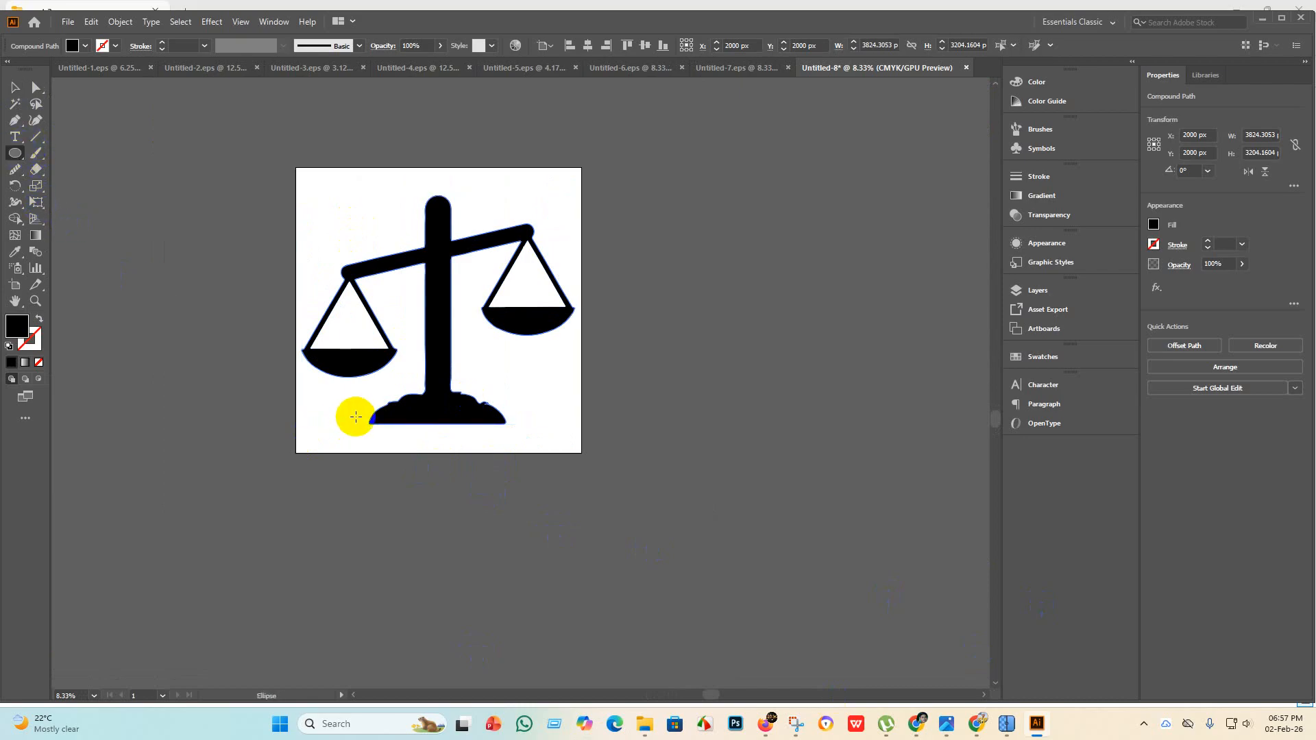
mouse_move(356, 417)
mouse_down()
mouse_move(505, 549)
mouse_move(536, 541)
mouse_up()
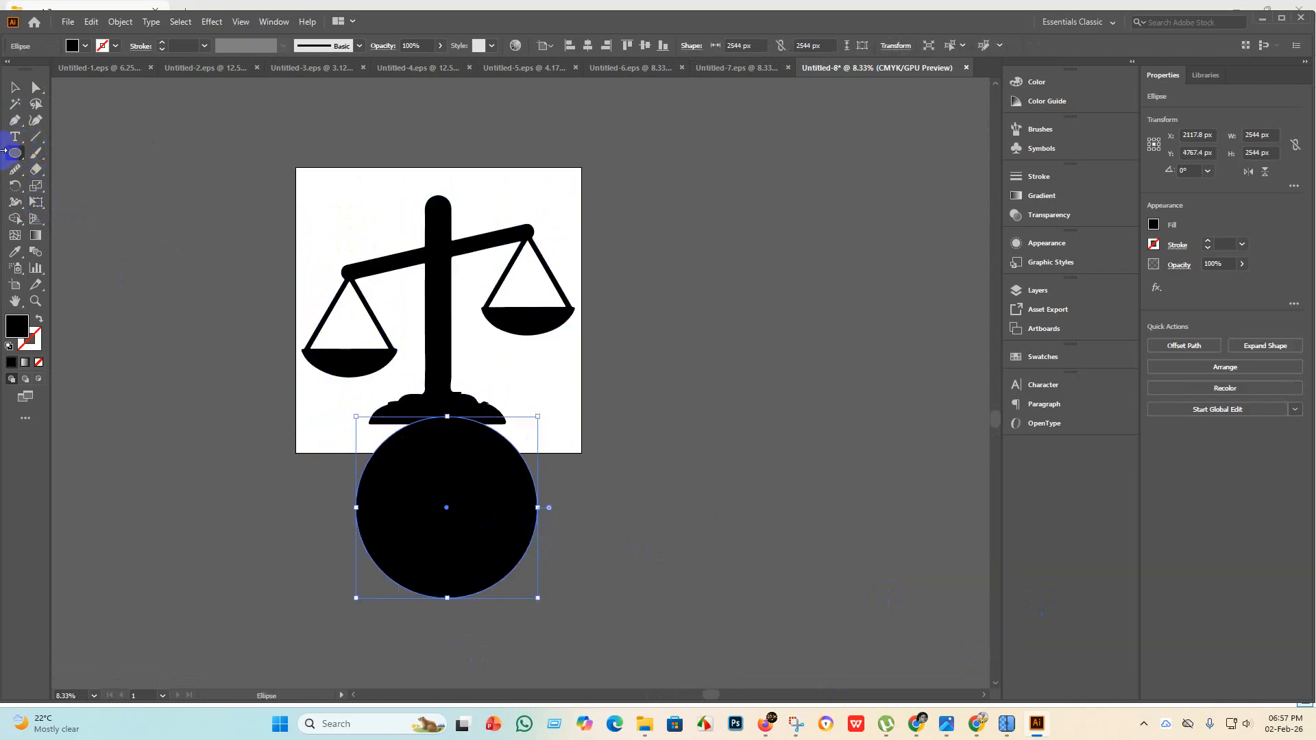
click(11, 85)
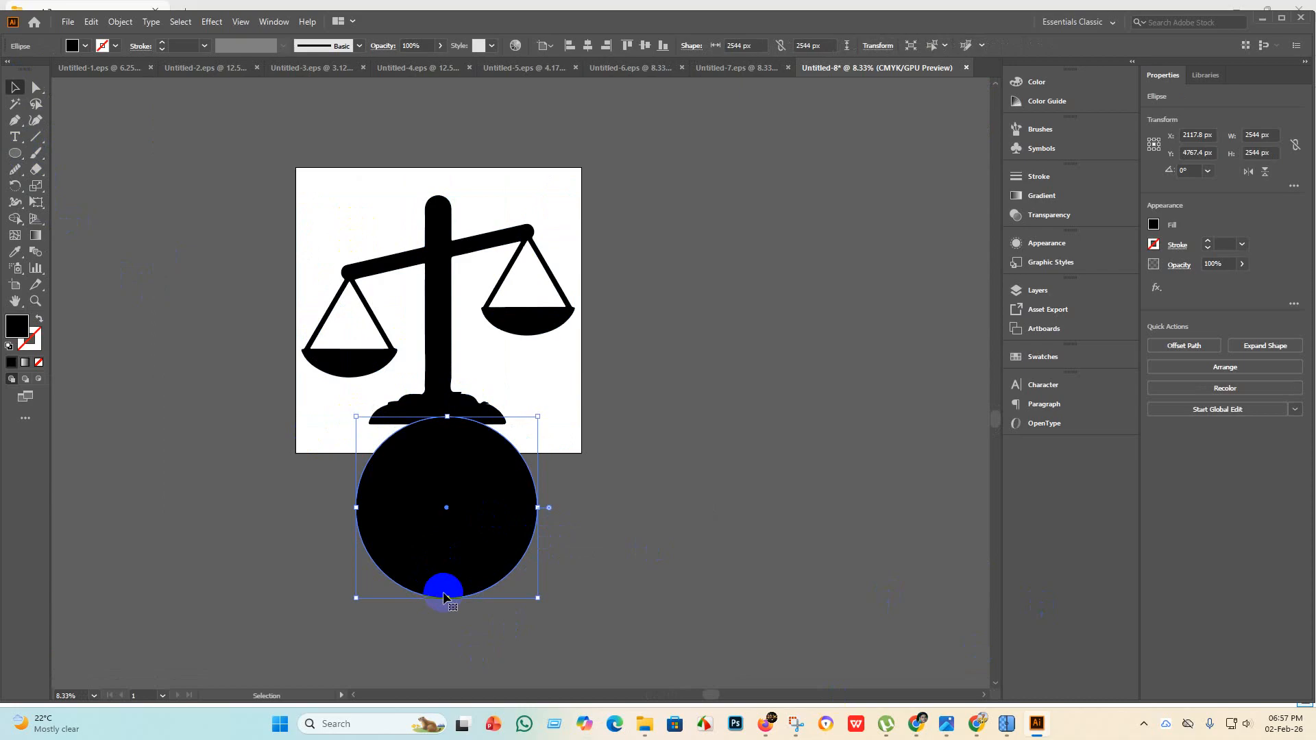
drag(447, 602, 441, 546)
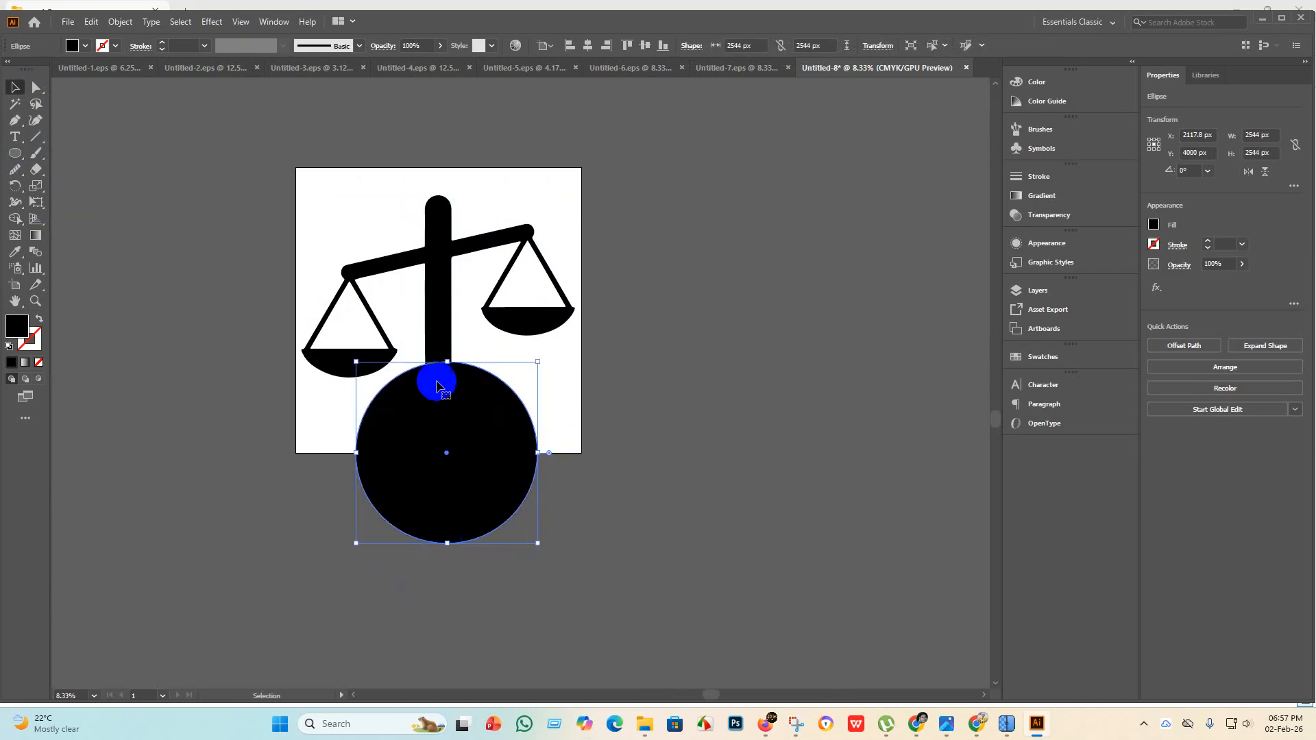
drag(448, 362, 458, 446)
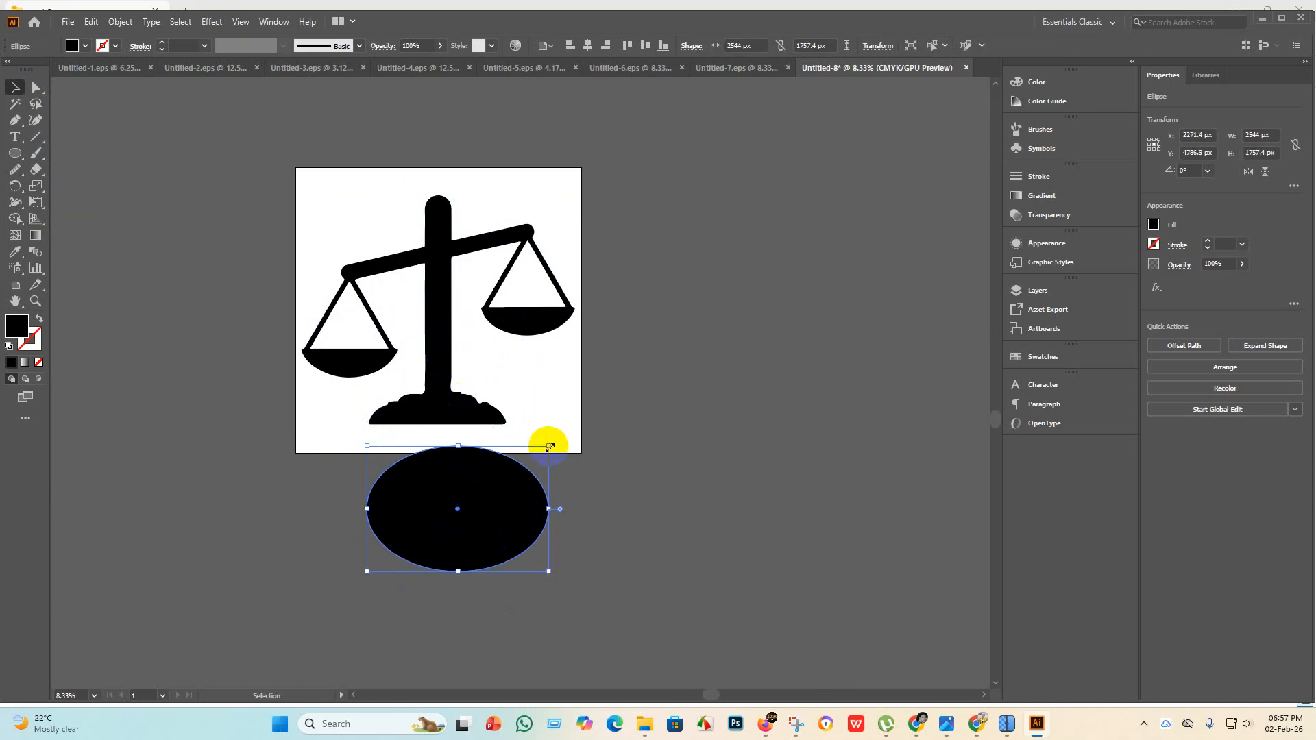
drag(551, 446, 455, 391)
Flatten the ellipse and nudge it into place so it covers the jagged upper edge of the base.
scroll(456, 397, up, 3)
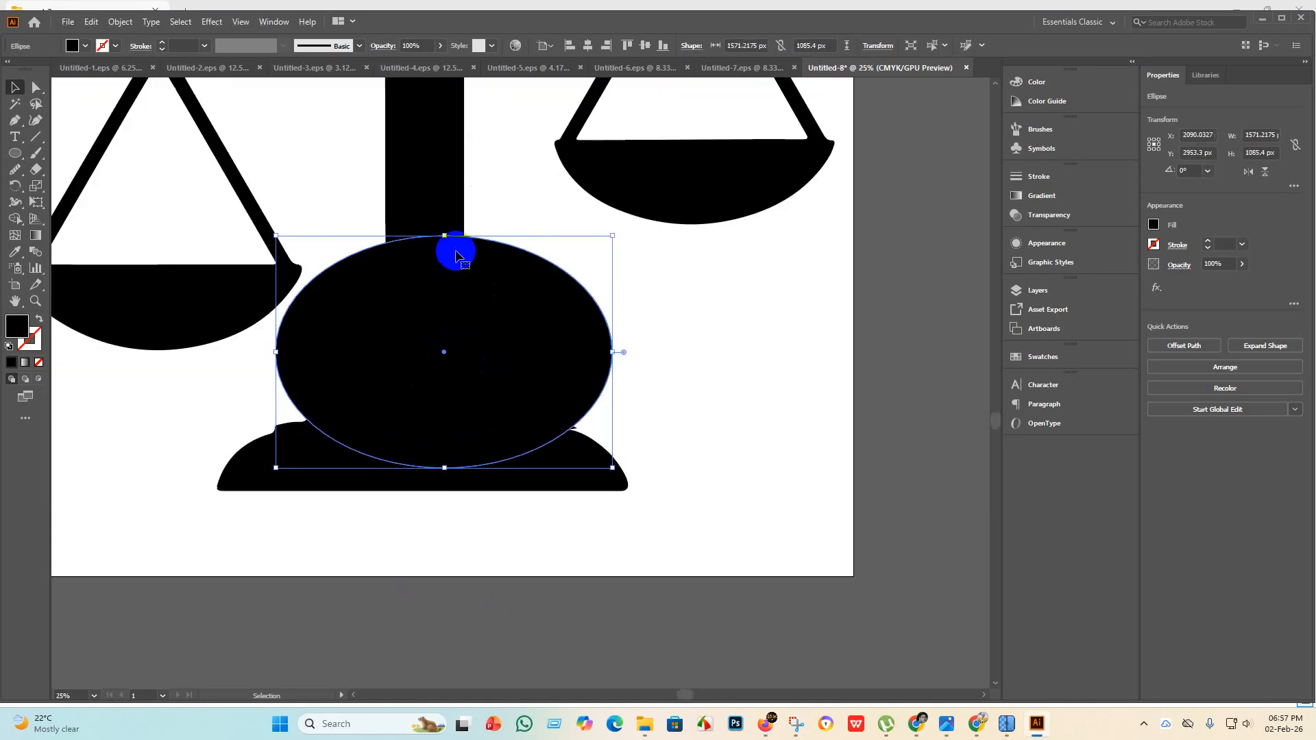
drag(440, 233, 429, 479)
click(502, 562)
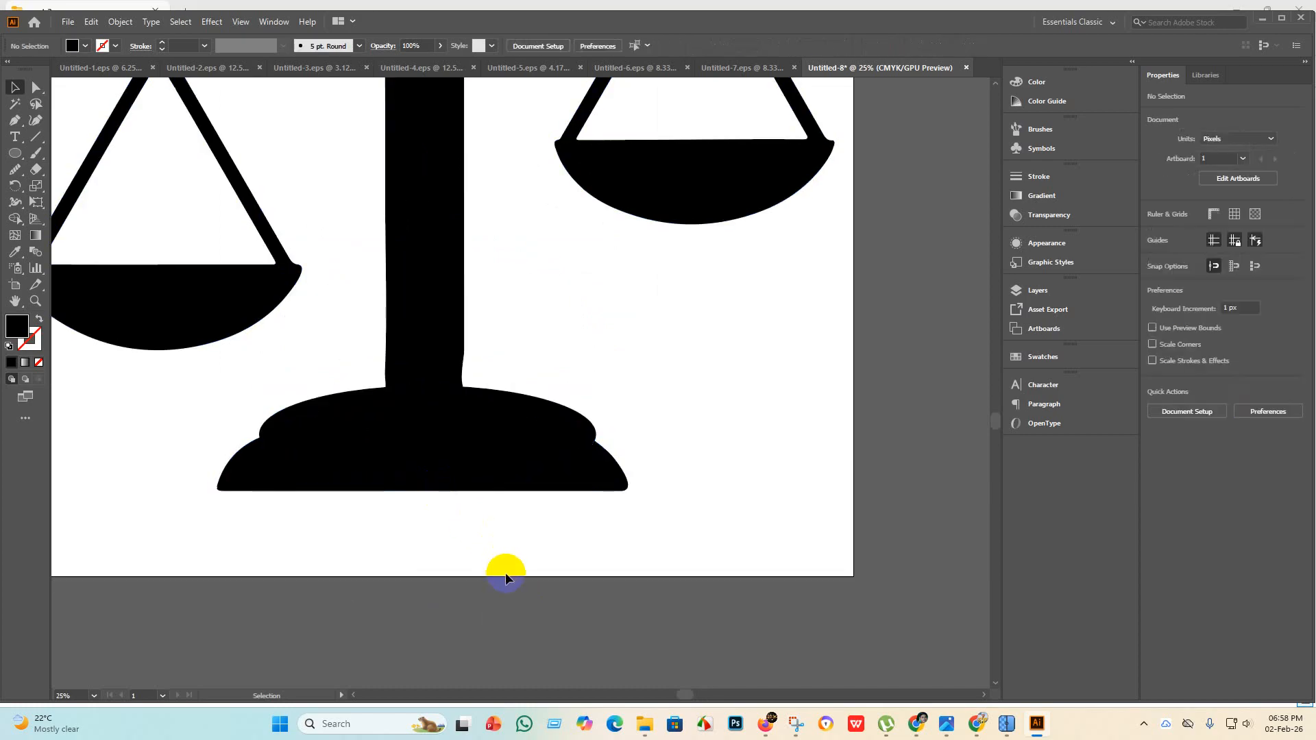
click(456, 453)
drag(511, 439, 506, 439)
click(525, 572)
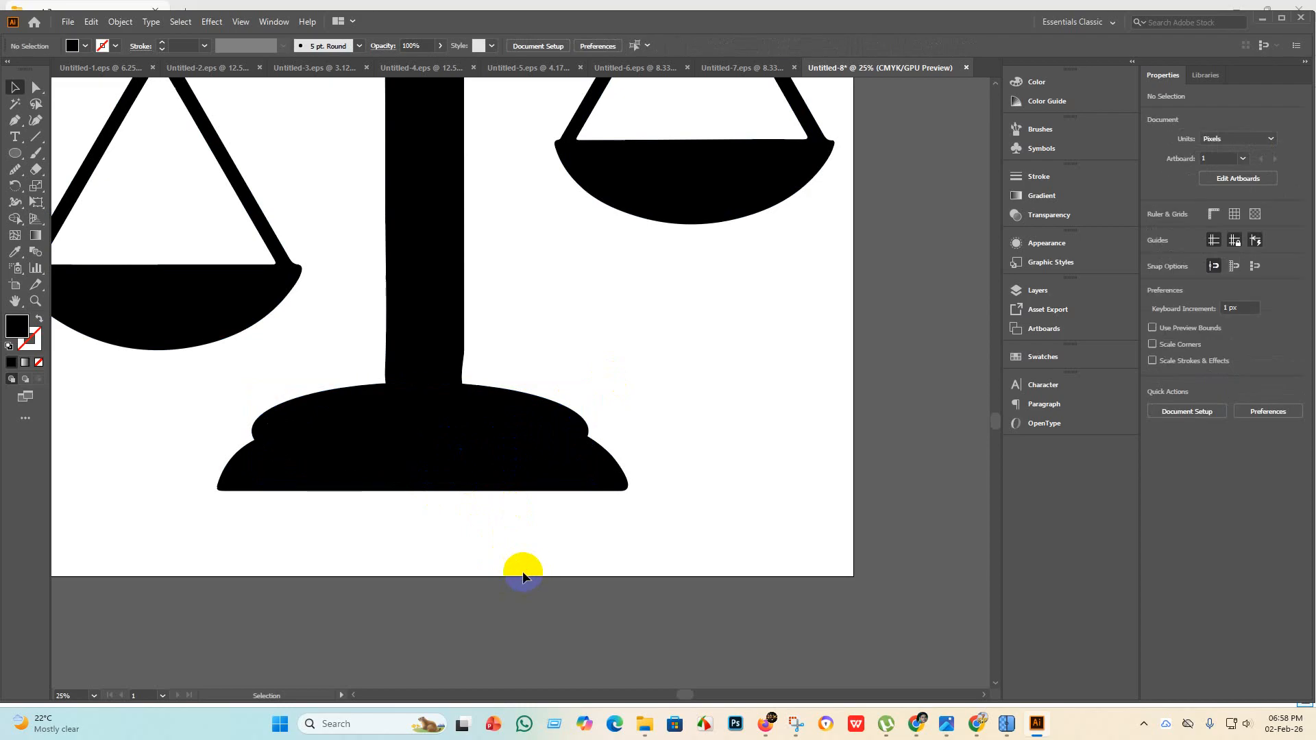
Merge the flattened ellipse with the scale silhouette into one shape using Shape Builder.
scroll(511, 569, up, 3)
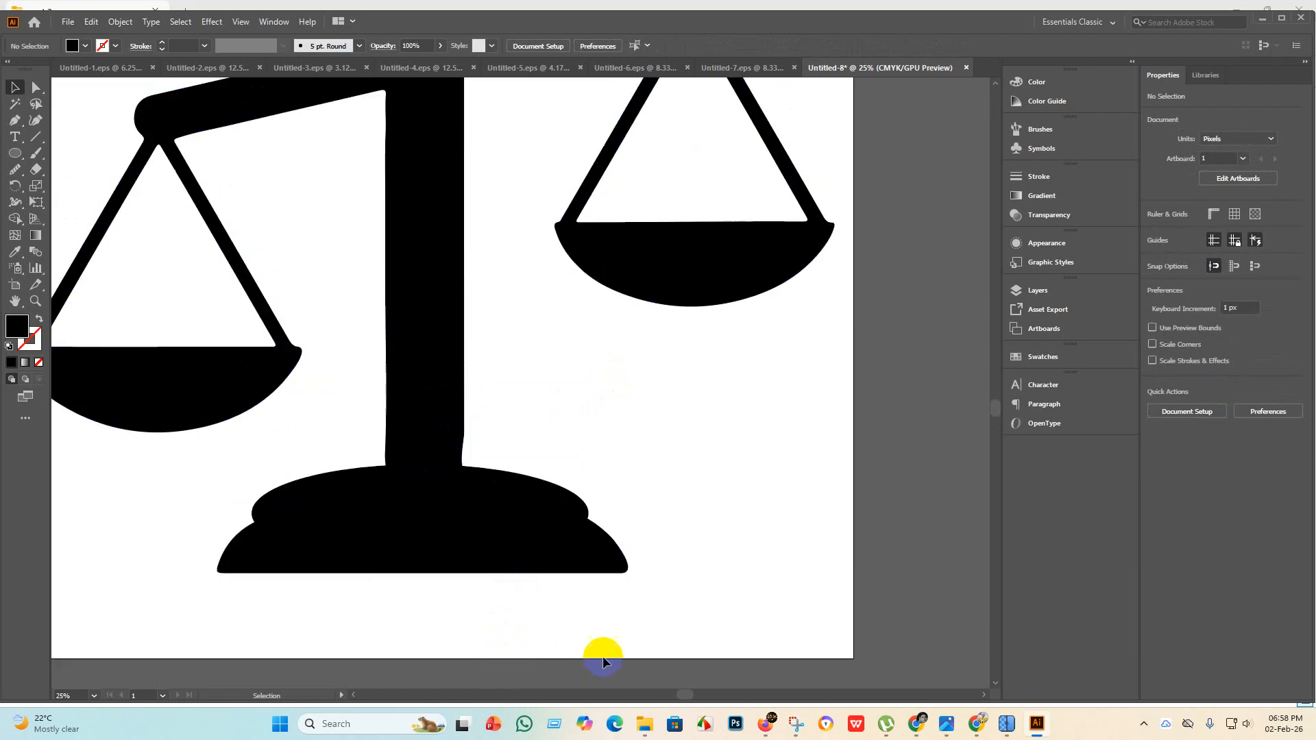
drag(603, 660, 442, 476)
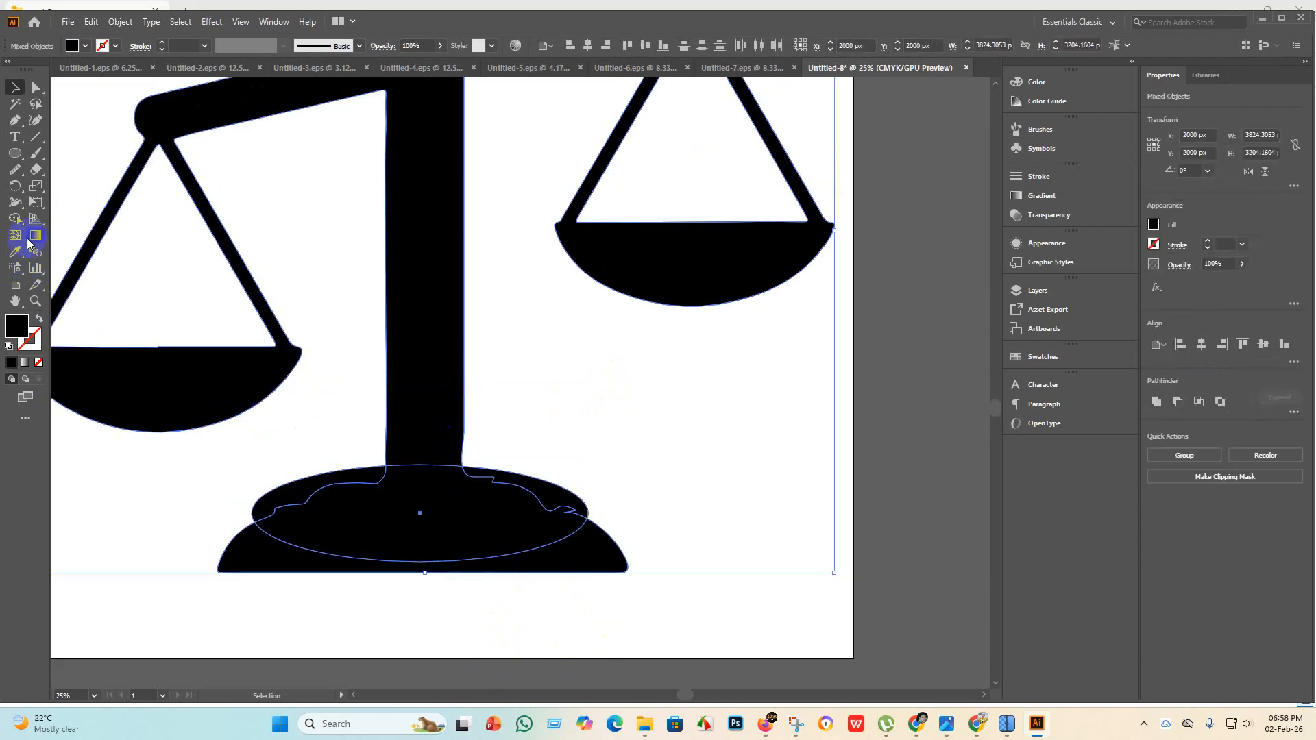
click(21, 221)
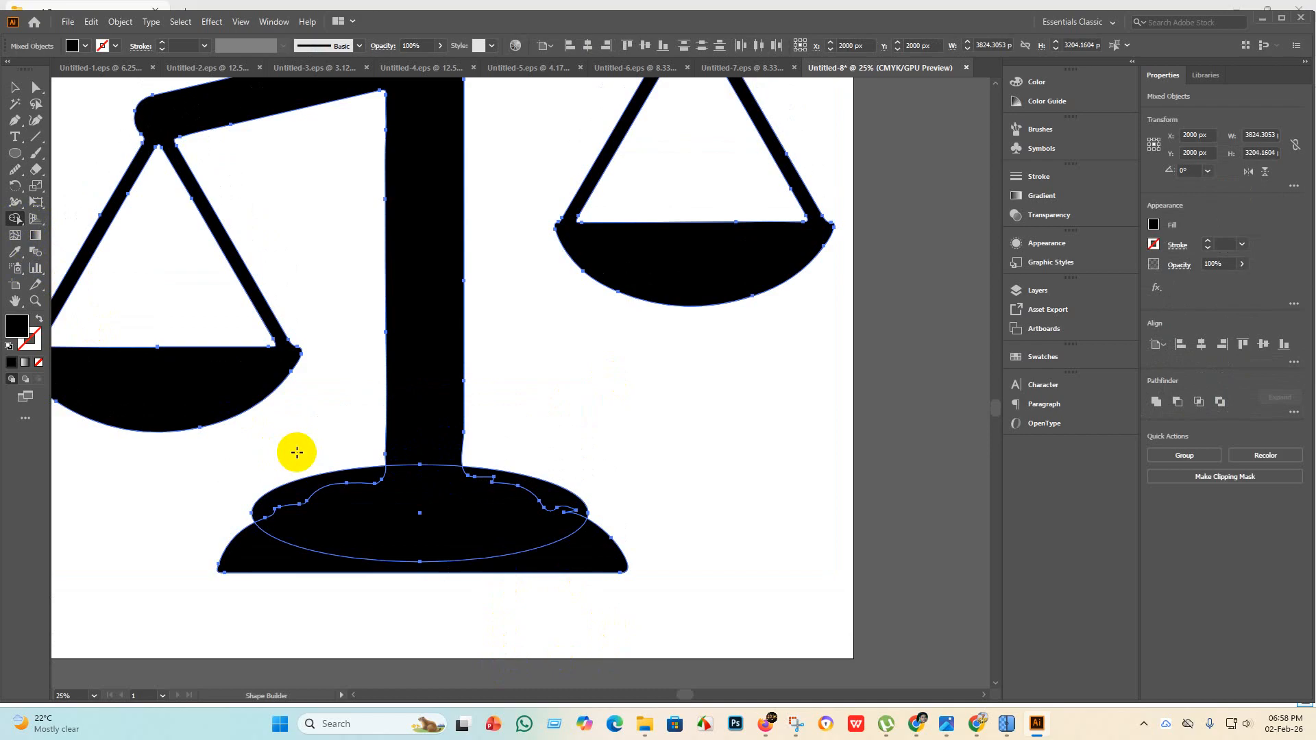
mouse_move(297, 452)
mouse_down()
mouse_move(323, 494)
mouse_move(601, 596)
mouse_move(705, 617)
mouse_move(628, 595)
mouse_up()
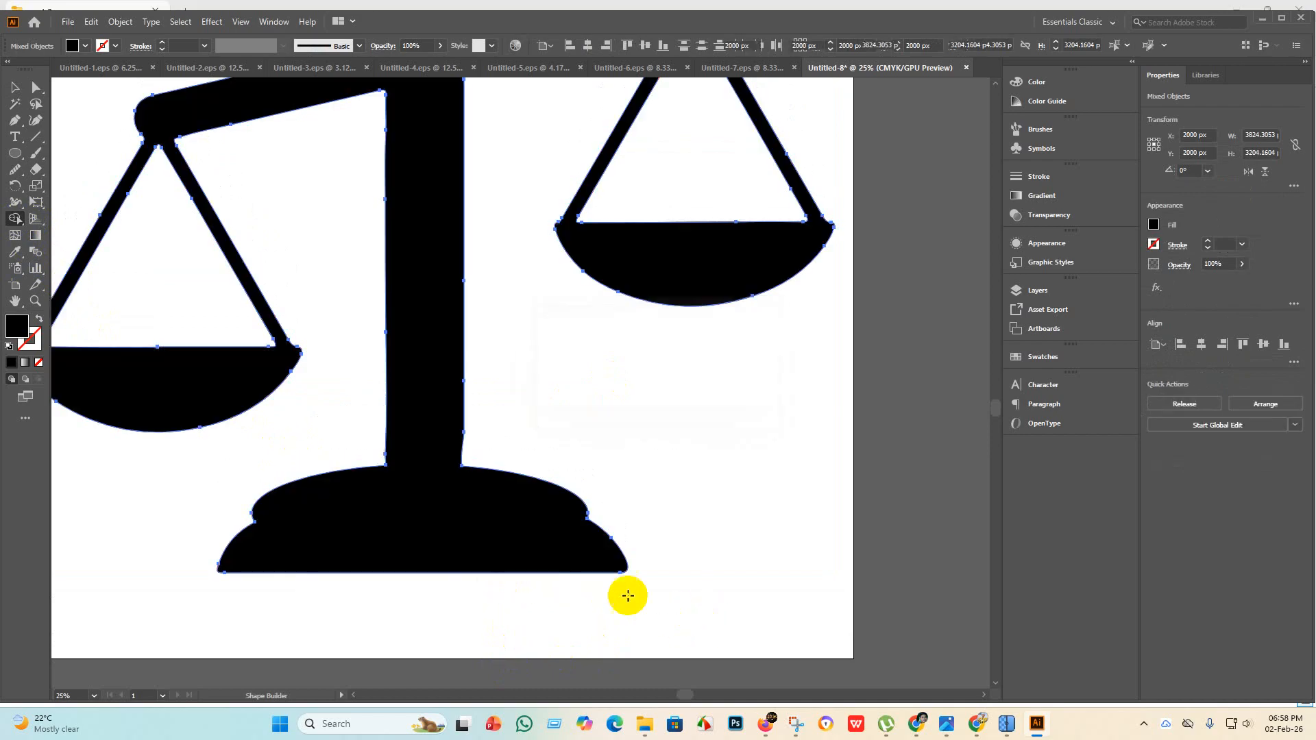
click(15, 104)
click(15, 92)
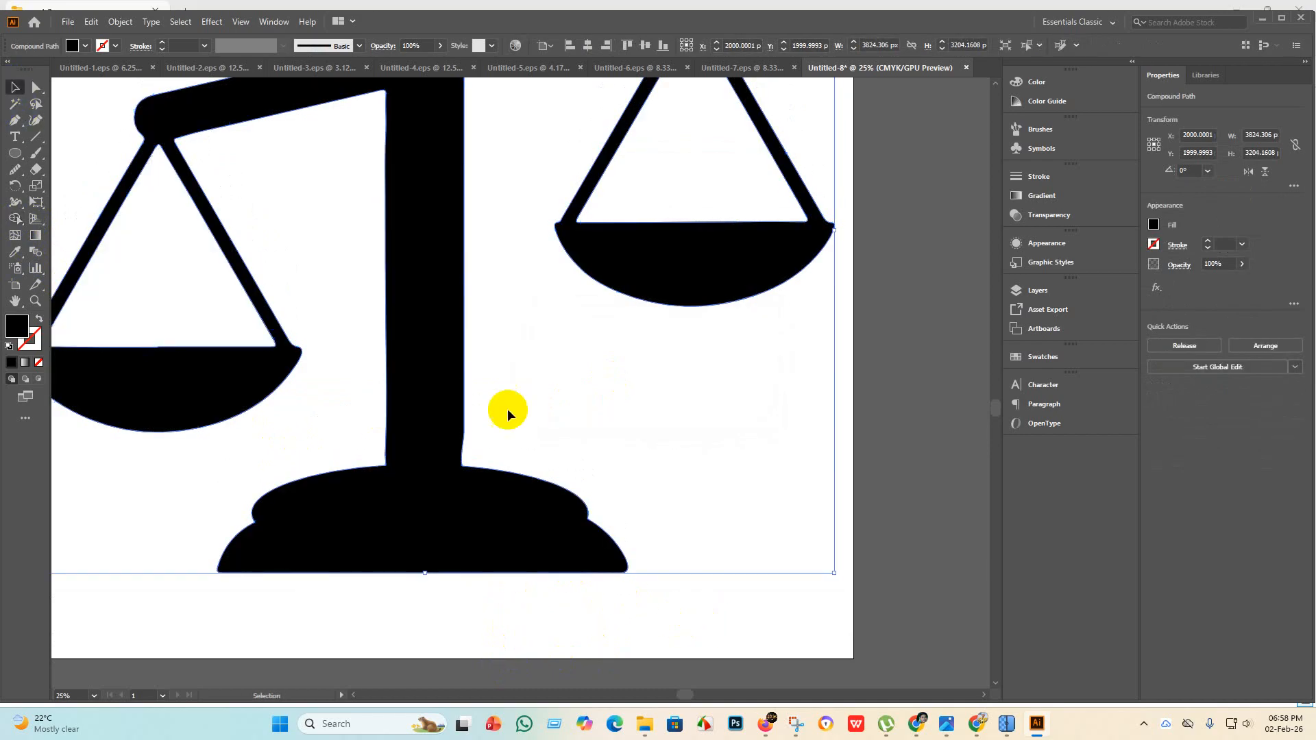
click(601, 642)
Smooth the corner where the column's right edge meets the base with the Smooth tool.
click(442, 419)
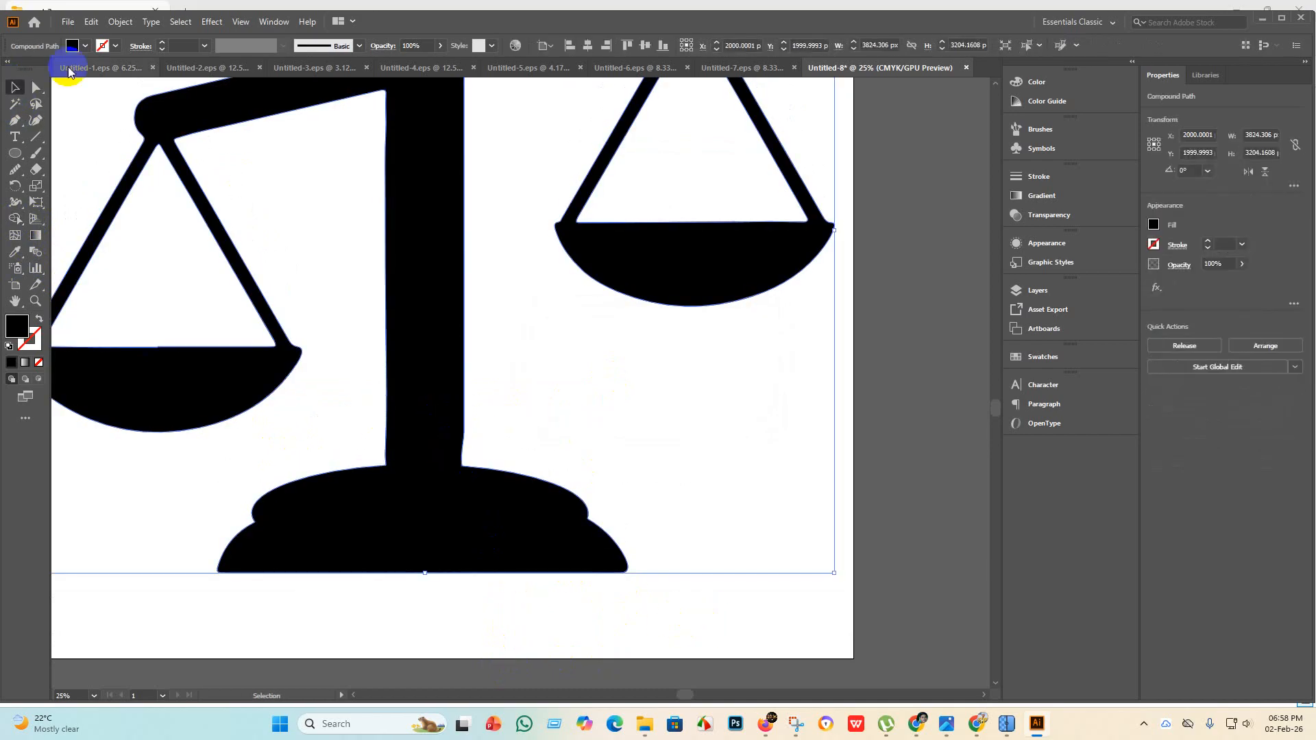
click(37, 87)
click(17, 176)
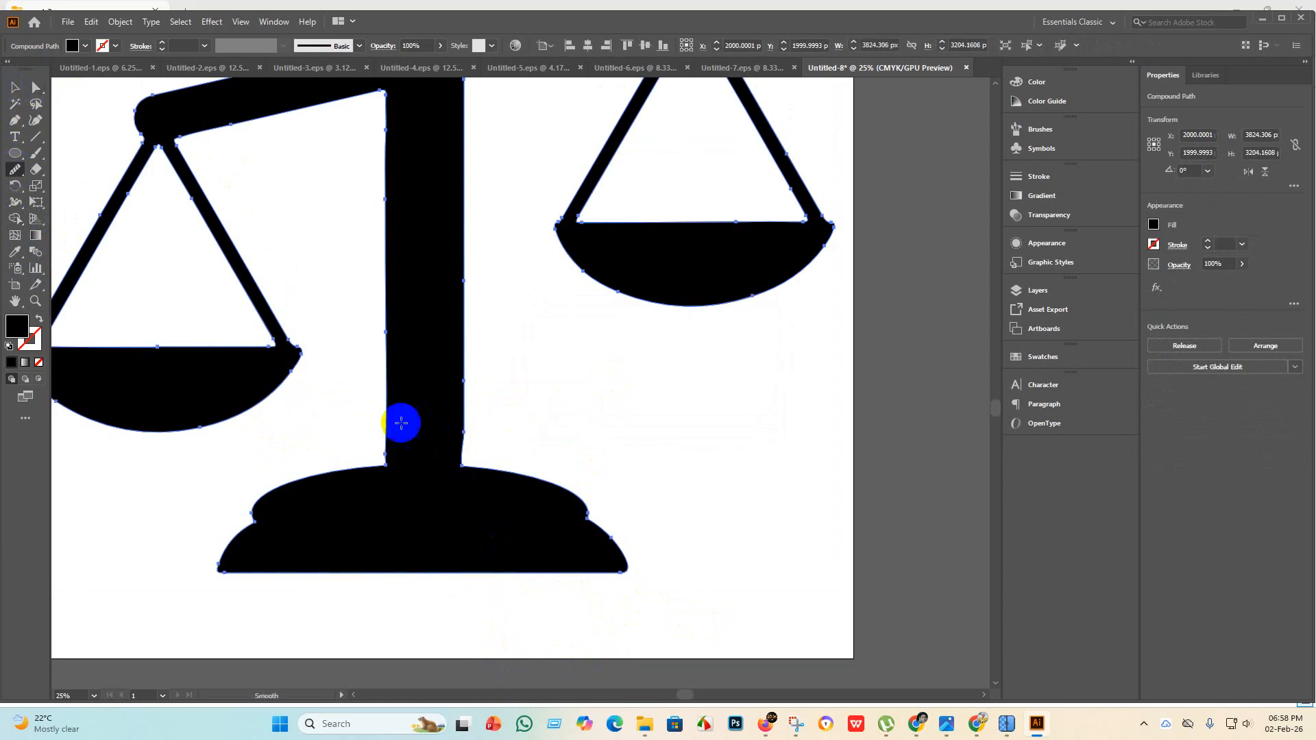
scroll(451, 449, down, 3)
mouse_move(460, 414)
mouse_down()
mouse_move(459, 472)
mouse_move(455, 443)
mouse_up()
scroll(465, 447, up, 6)
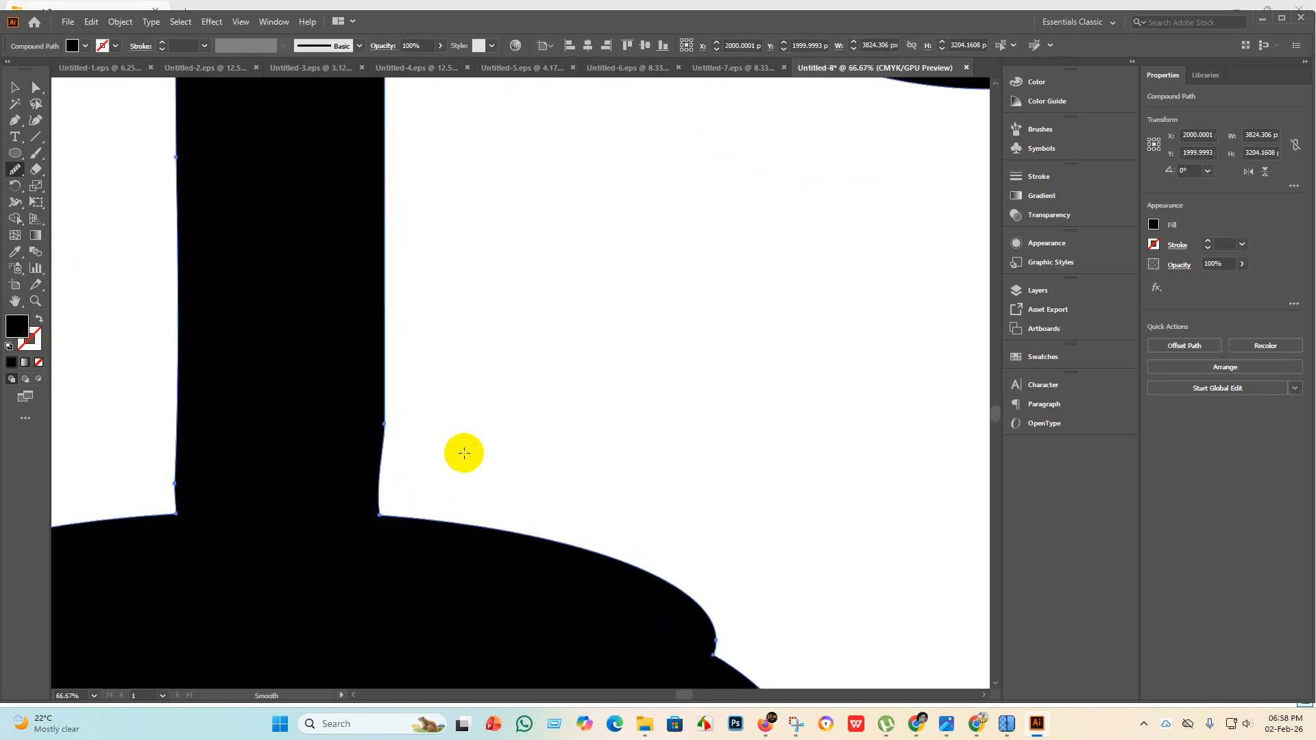
scroll(464, 453, down, 6)
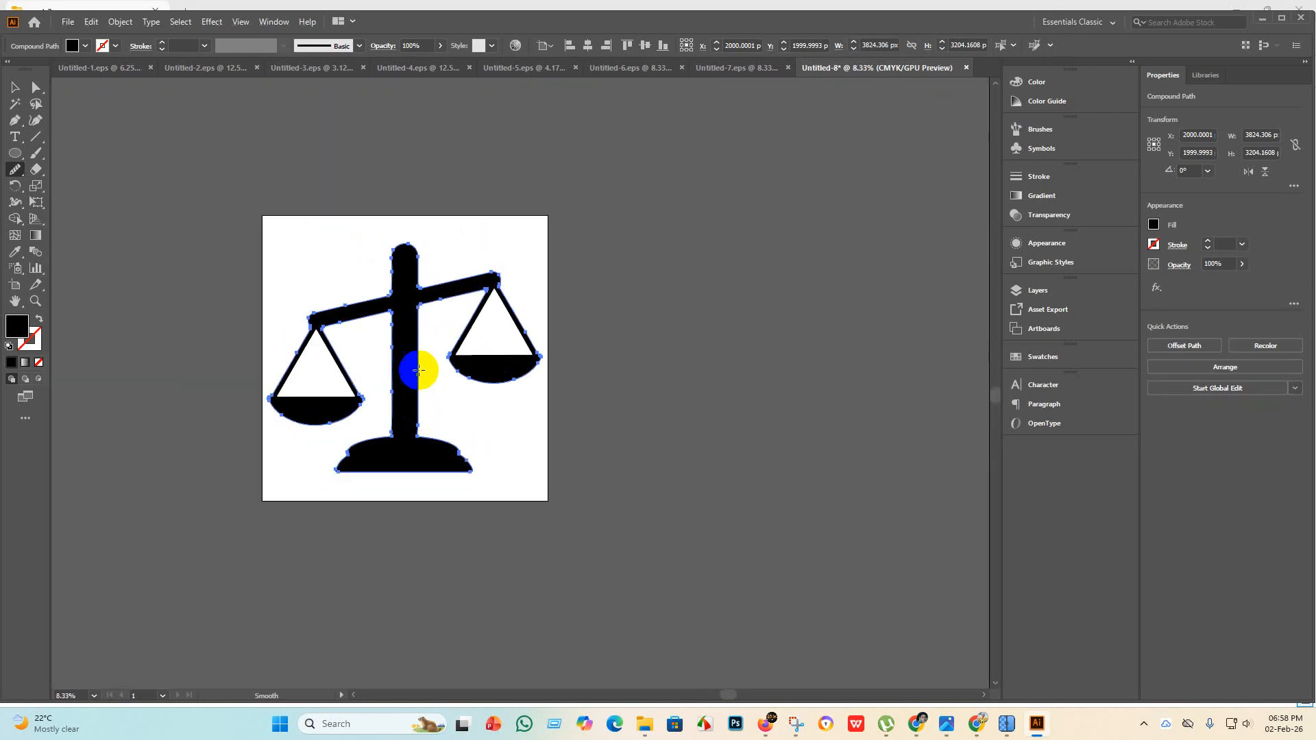
drag(422, 364, 418, 446)
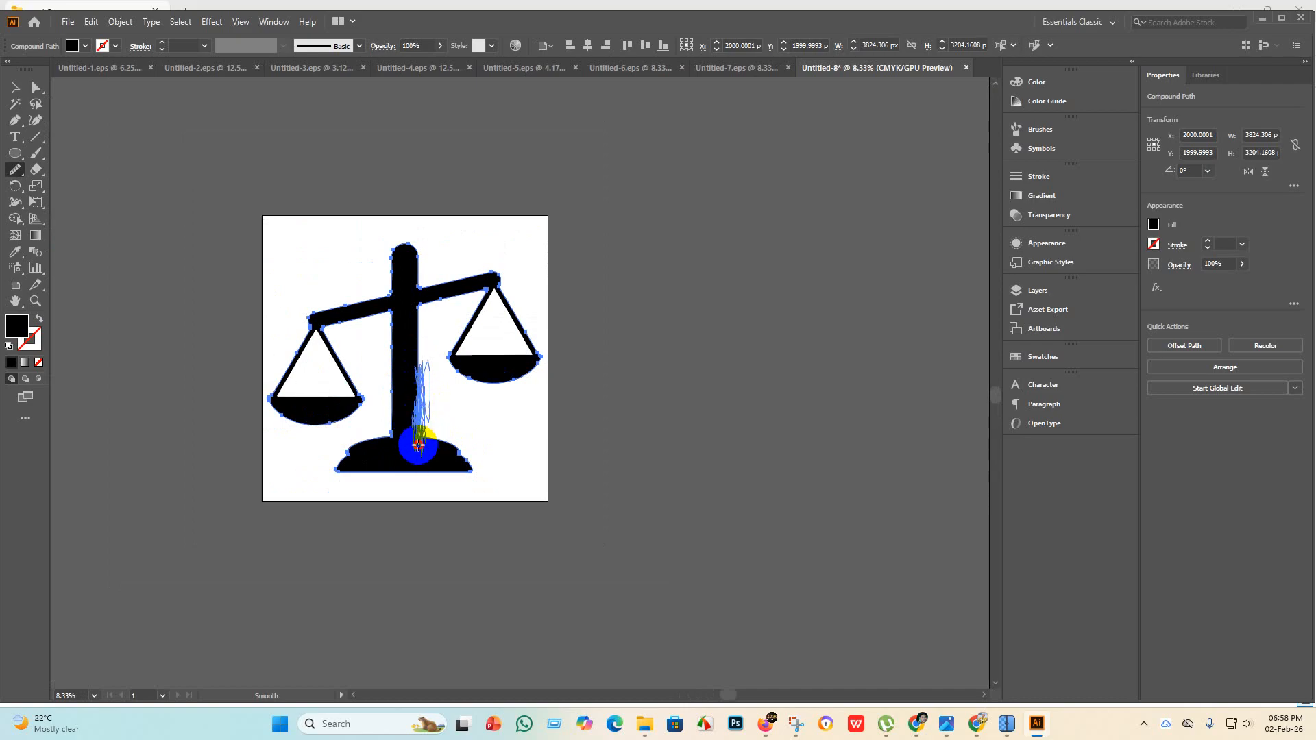
scroll(419, 439, up, 6)
scroll(420, 432, down, 6)
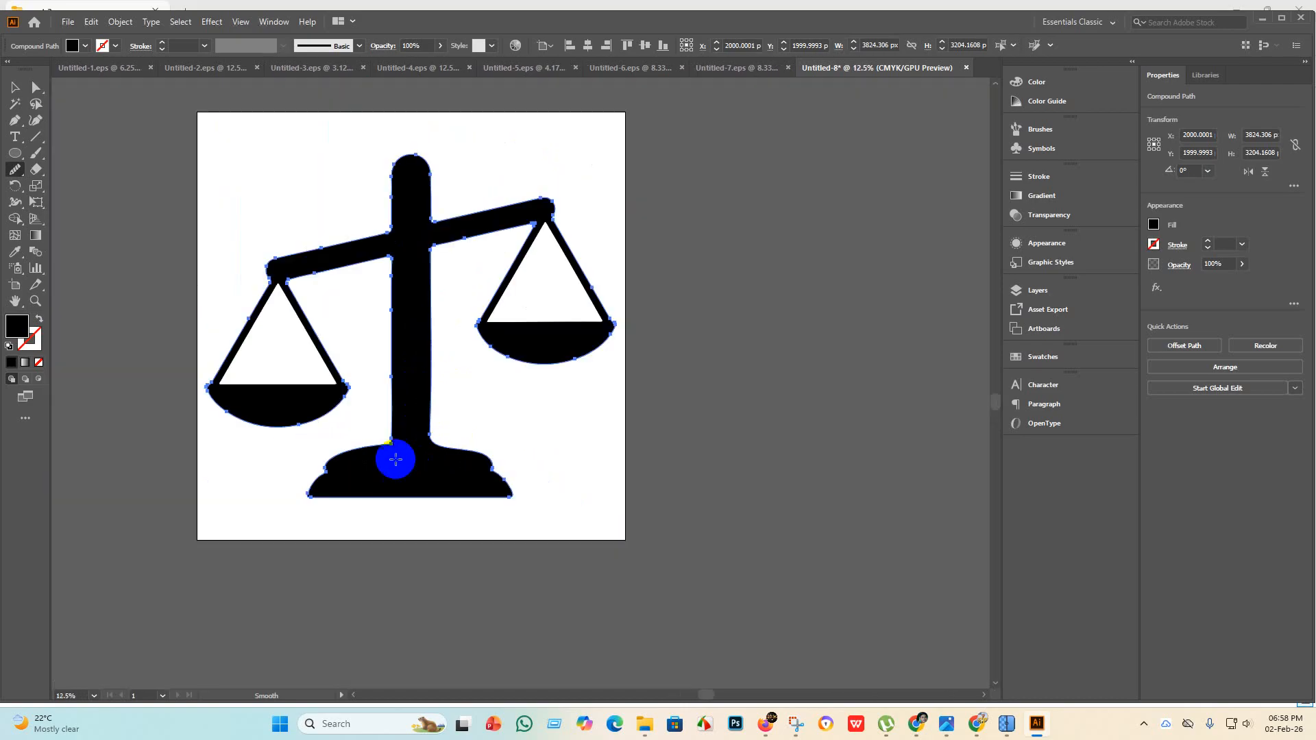
Smooth the column's lower left edge and its corner with the base using the Smooth tool.
mouse_move(398, 347)
mouse_down()
mouse_move(384, 427)
mouse_move(397, 425)
mouse_move(396, 403)
mouse_move(395, 455)
mouse_move(384, 406)
mouse_move(390, 435)
mouse_up()
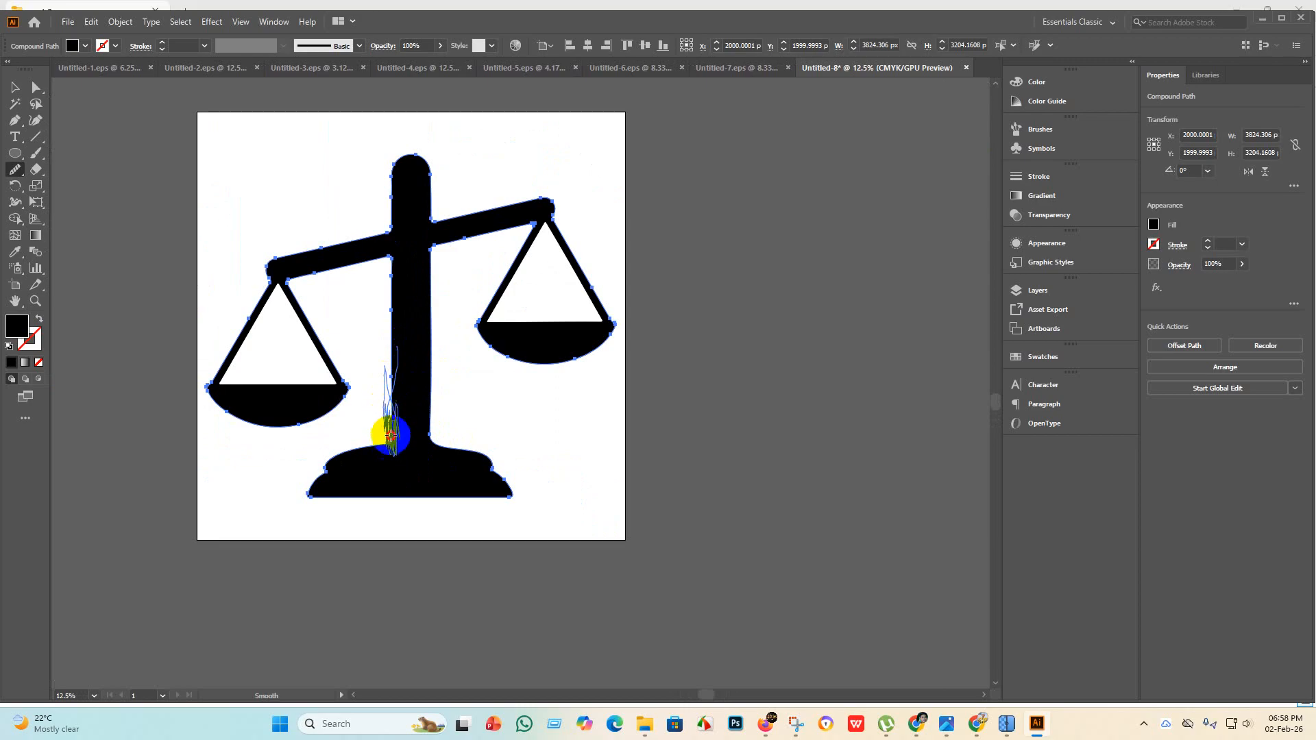
mouse_move(397, 386)
mouse_down()
mouse_move(397, 433)
mouse_move(393, 357)
mouse_move(389, 386)
mouse_up()
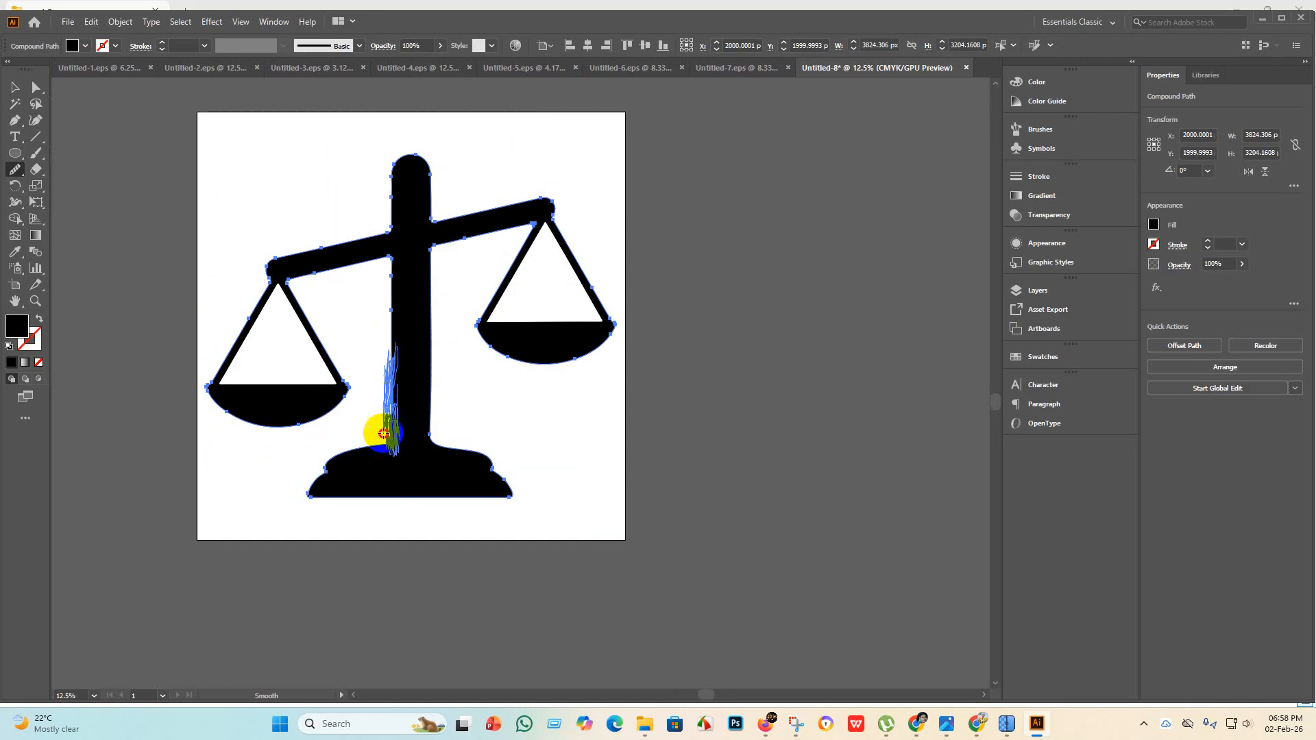
drag(383, 433, 388, 455)
scroll(381, 463, up, 6)
scroll(479, 456, down, 5)
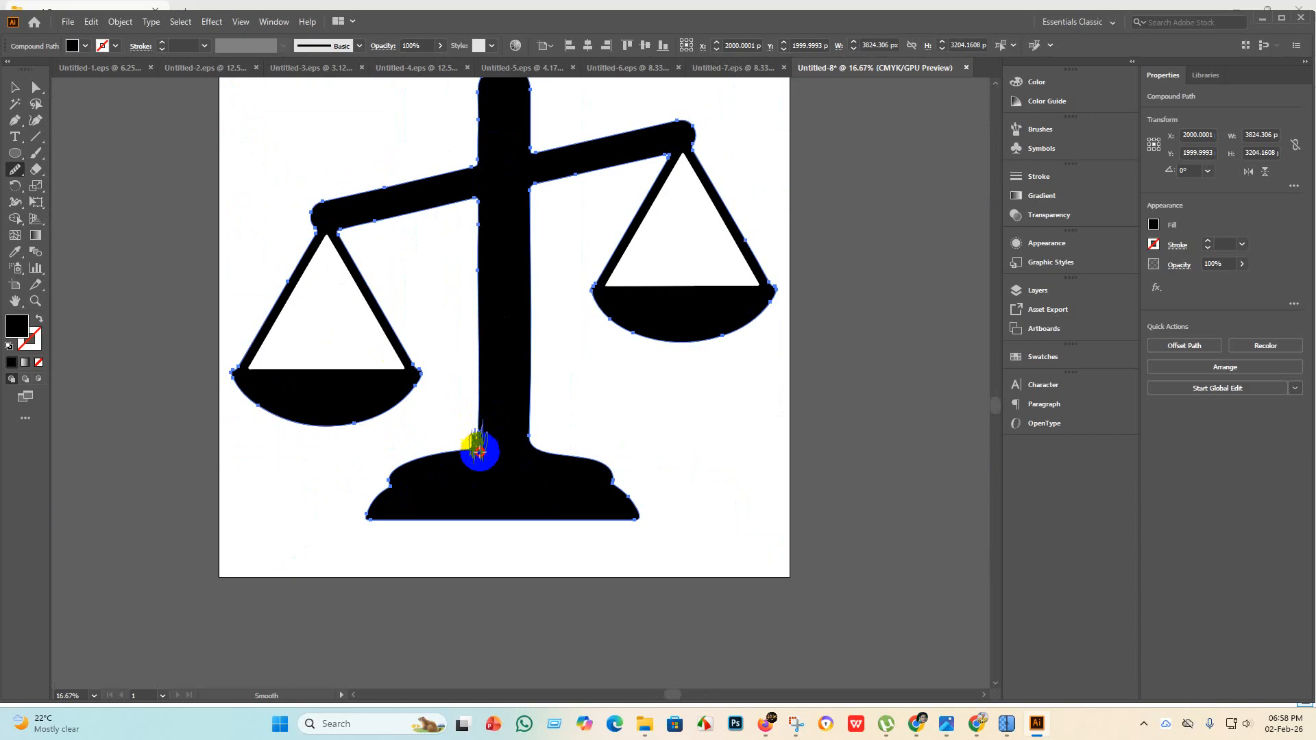
mouse_move(475, 435)
mouse_down()
mouse_move(473, 473)
mouse_move(482, 443)
mouse_up()
scroll(476, 450, up, 6)
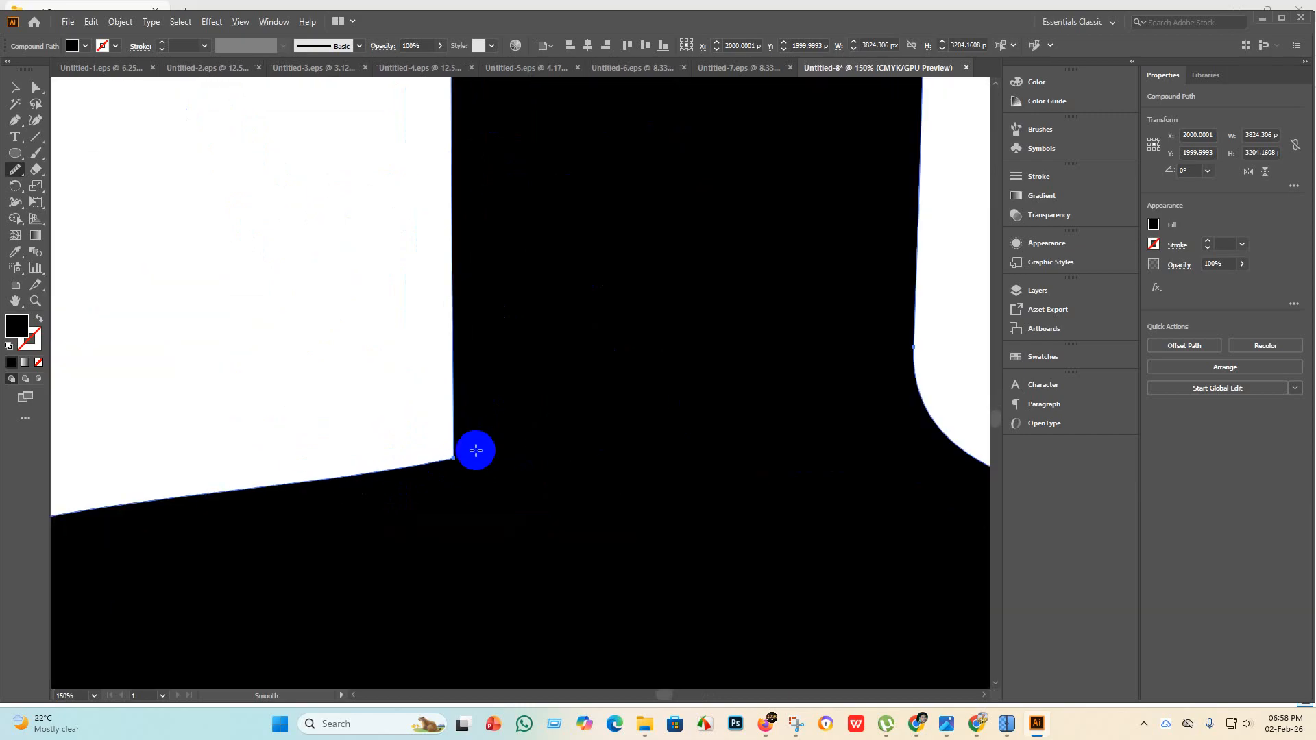
scroll(475, 452, down, 5)
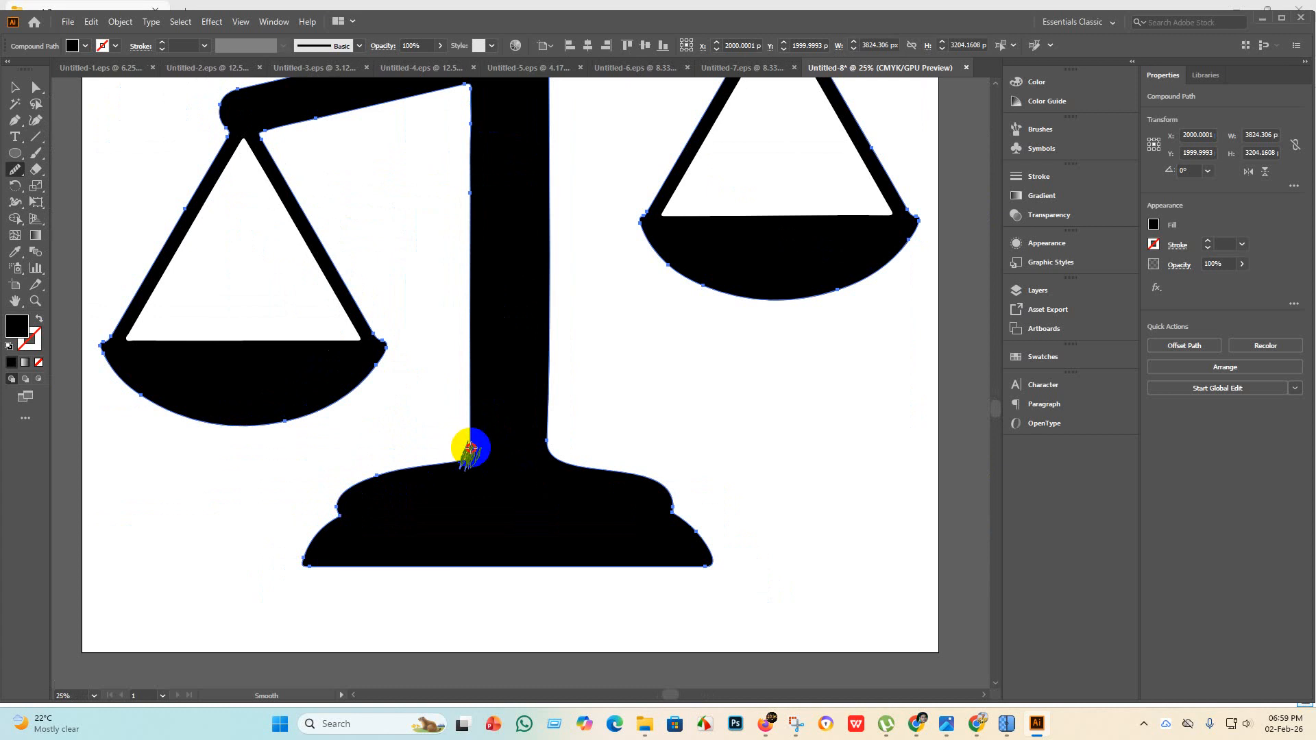
mouse_move(478, 444)
mouse_down()
mouse_move(477, 469)
mouse_move(460, 451)
mouse_move(463, 464)
mouse_up()
scroll(474, 475, down, 3)
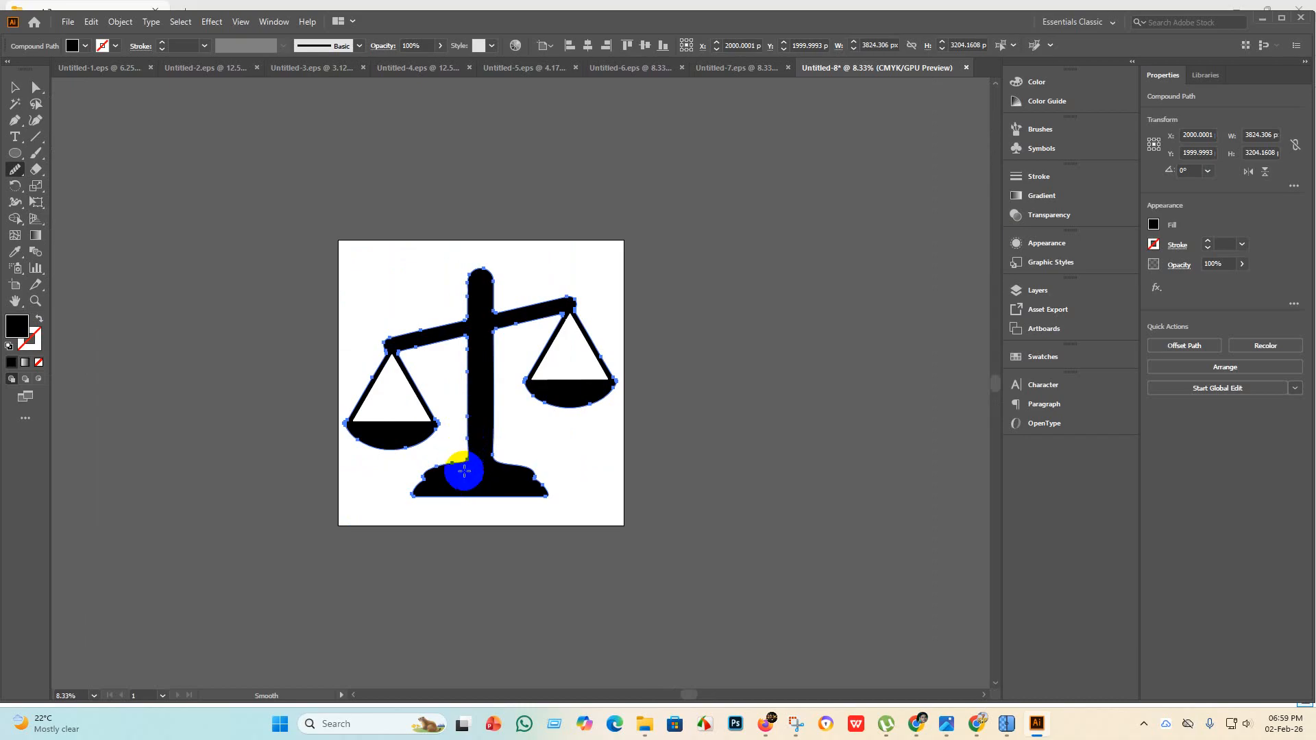
scroll(463, 464, up, 4)
scroll(511, 449, down, 4)
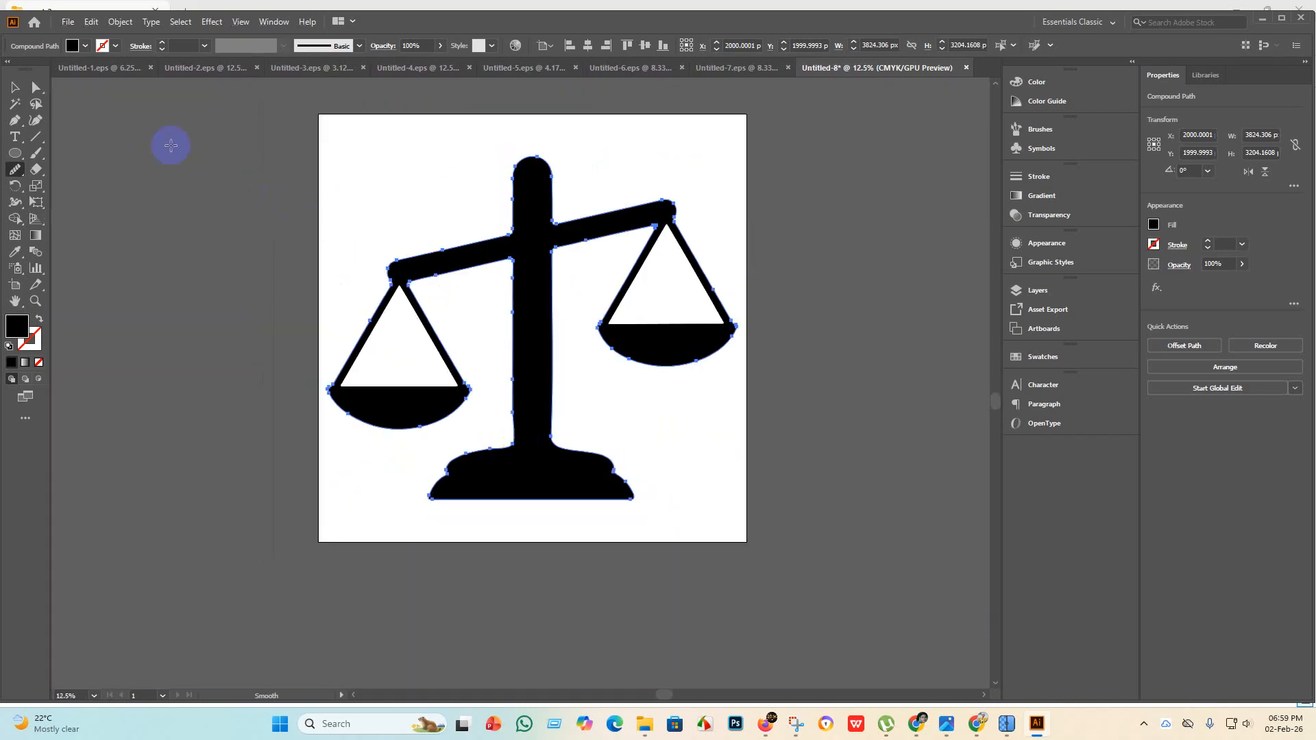
Deselect the scale silhouette and inspect its smoothed base and overall shape.
click(15, 86)
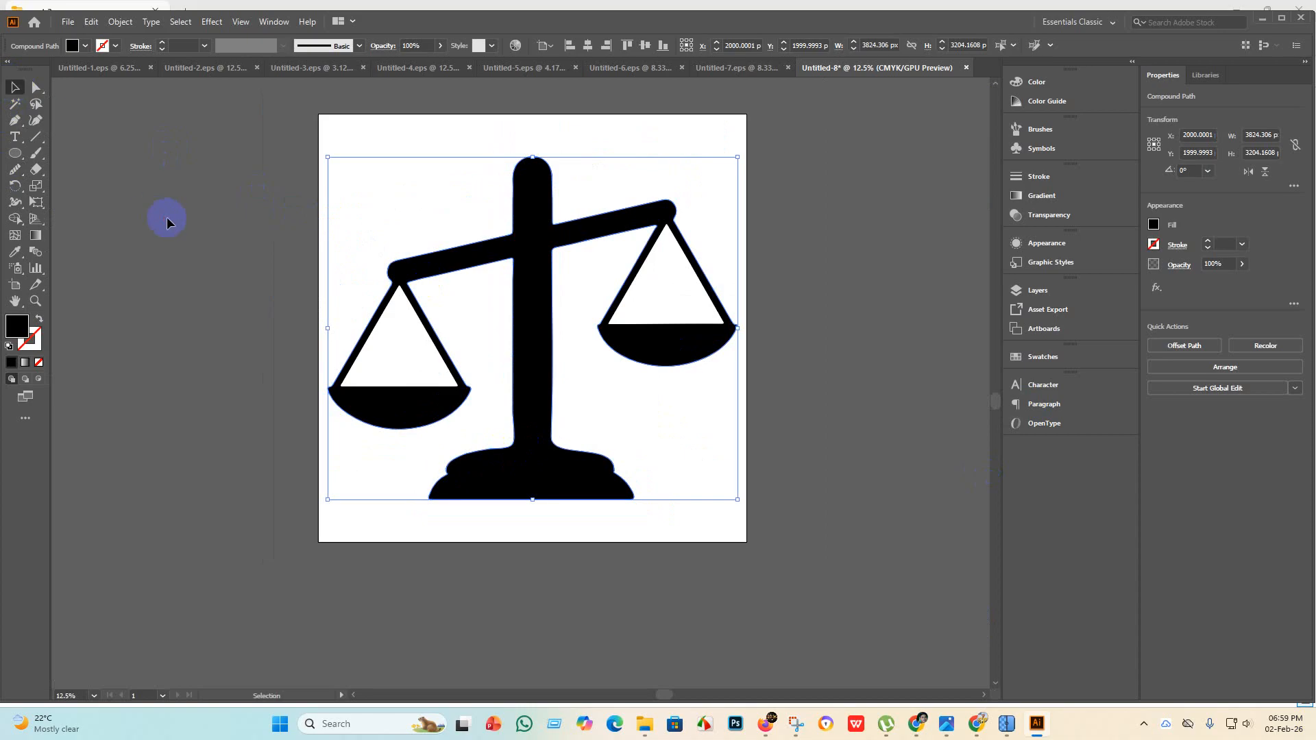
click(635, 650)
scroll(565, 526, up, 4)
scroll(527, 535, up, 4)
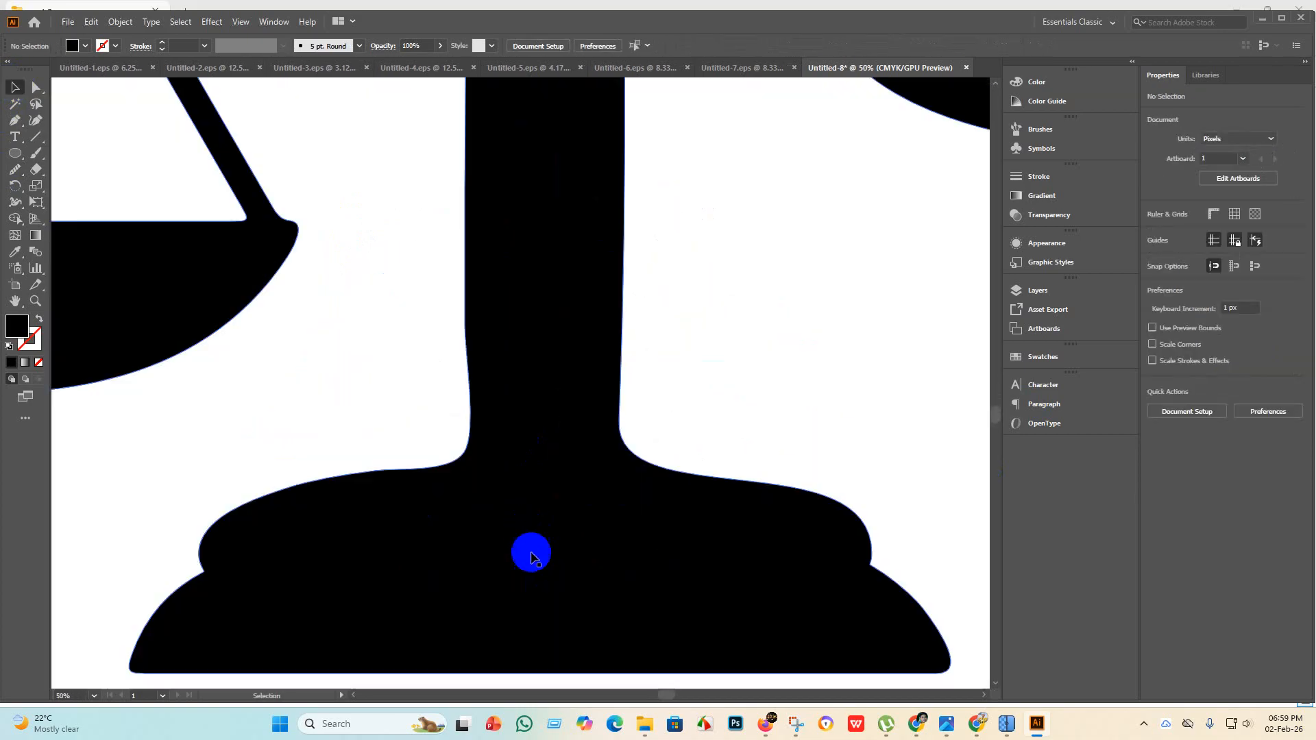
scroll(523, 564, down, 5)
scroll(522, 563, down, 1)
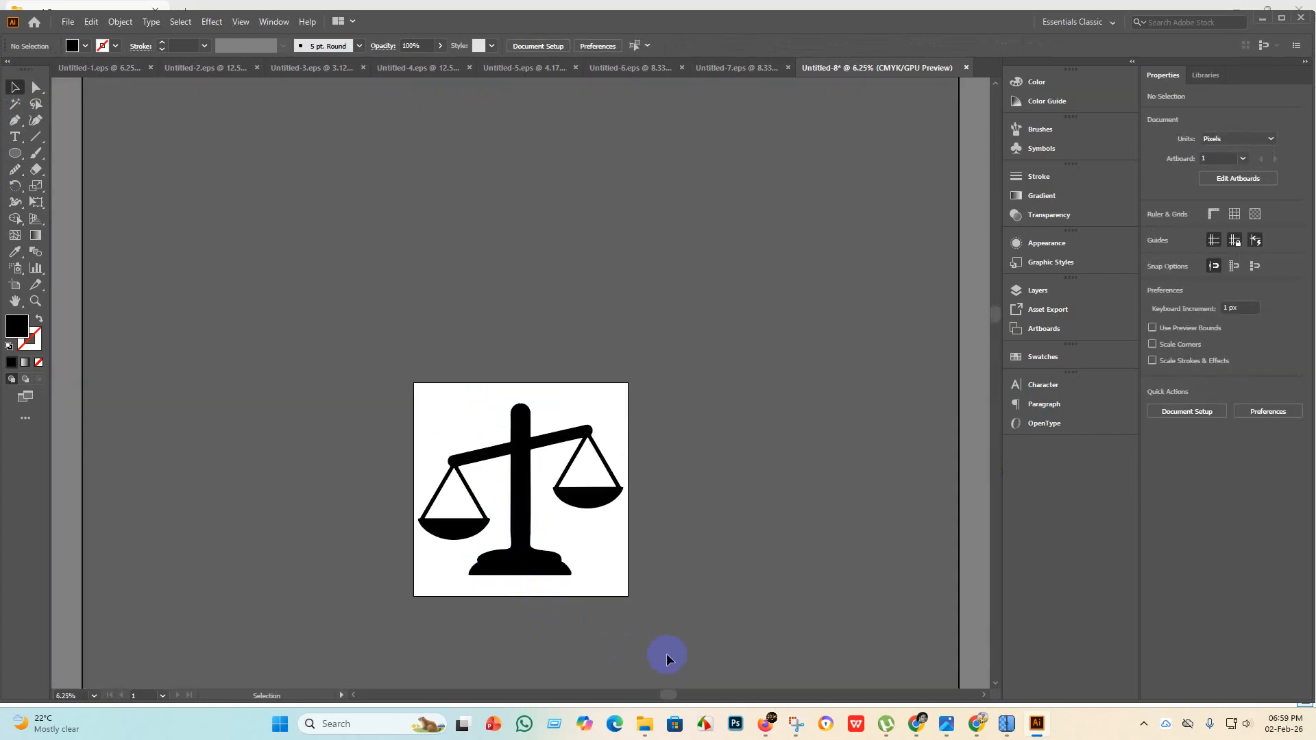
Save the document as the Illustrator EPS file Untitled-8, using the Illustrator 10 EPS version.
click(63, 28)
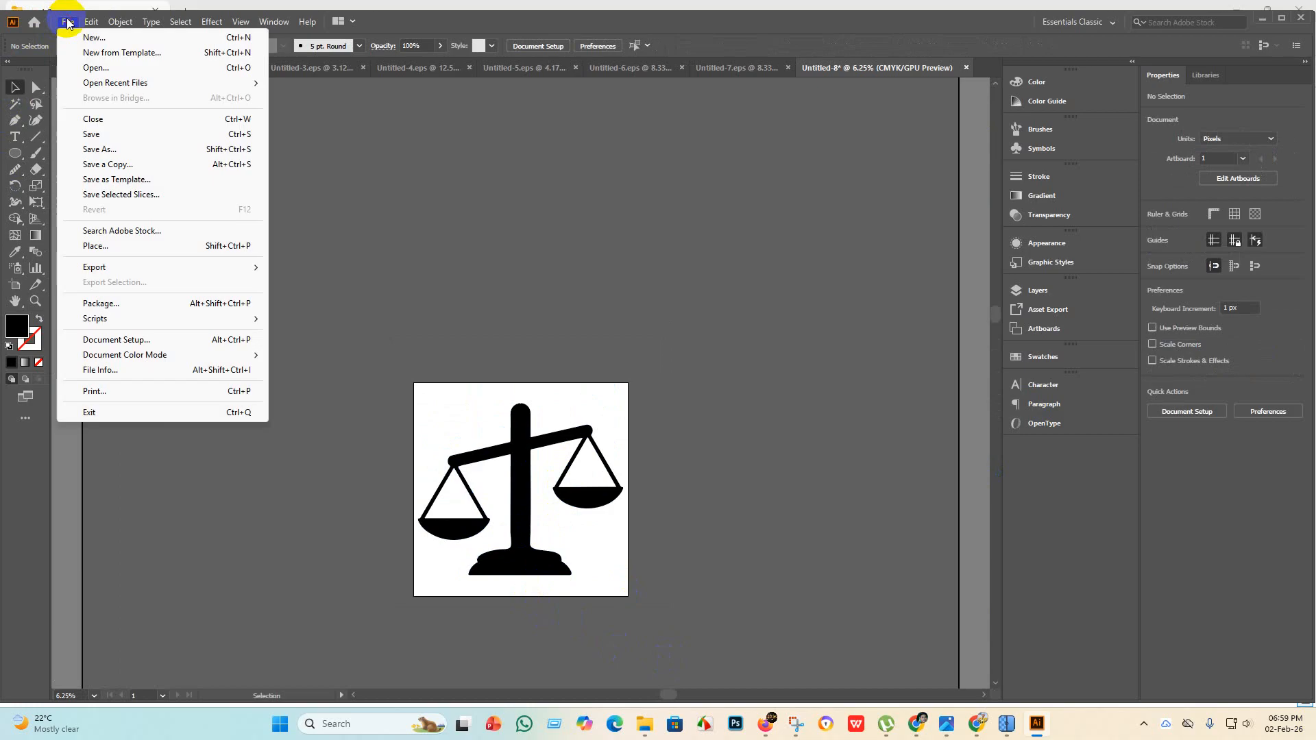
click(121, 134)
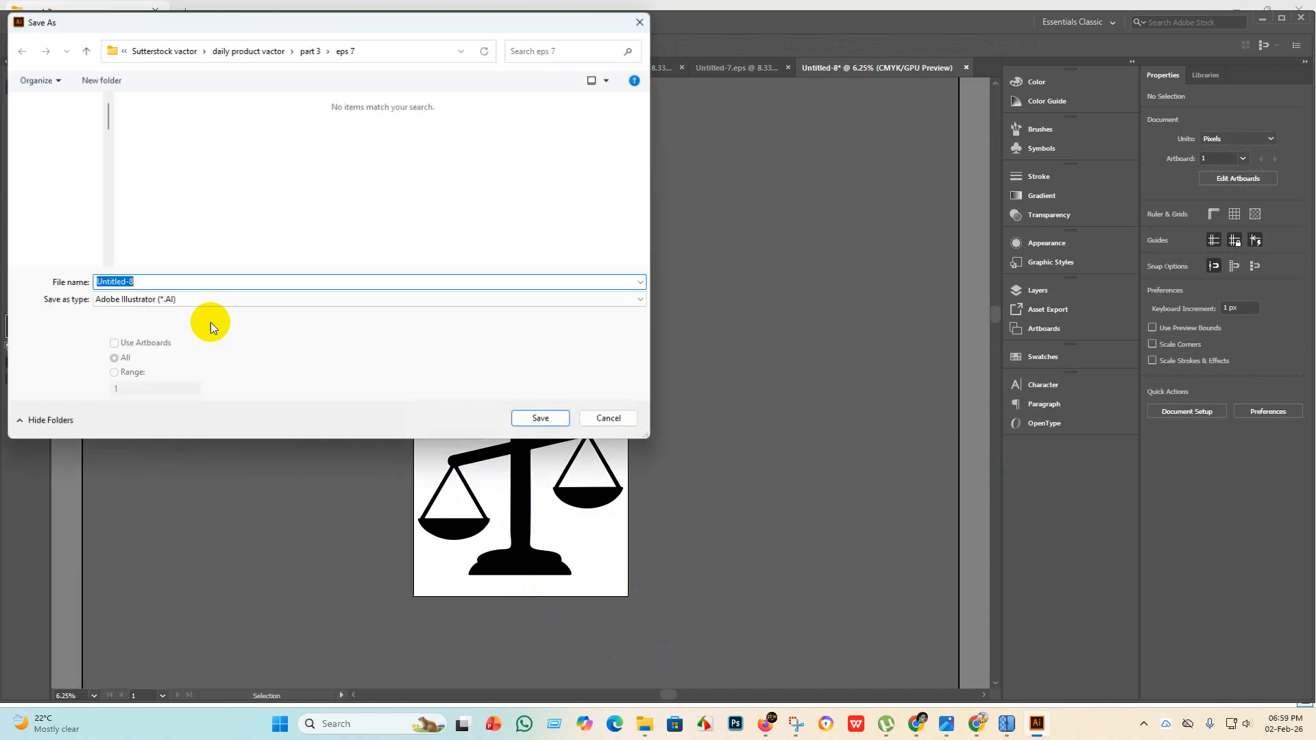
click(184, 299)
click(173, 321)
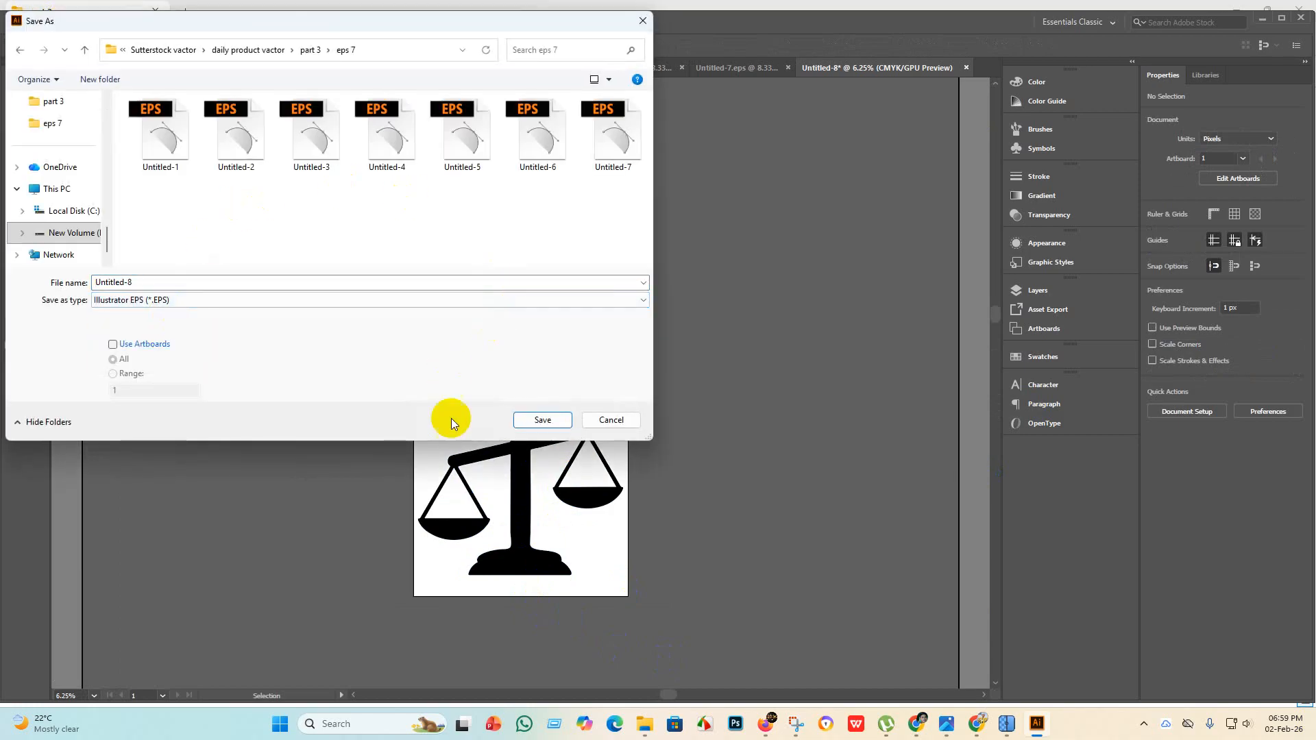
click(542, 420)
click(689, 165)
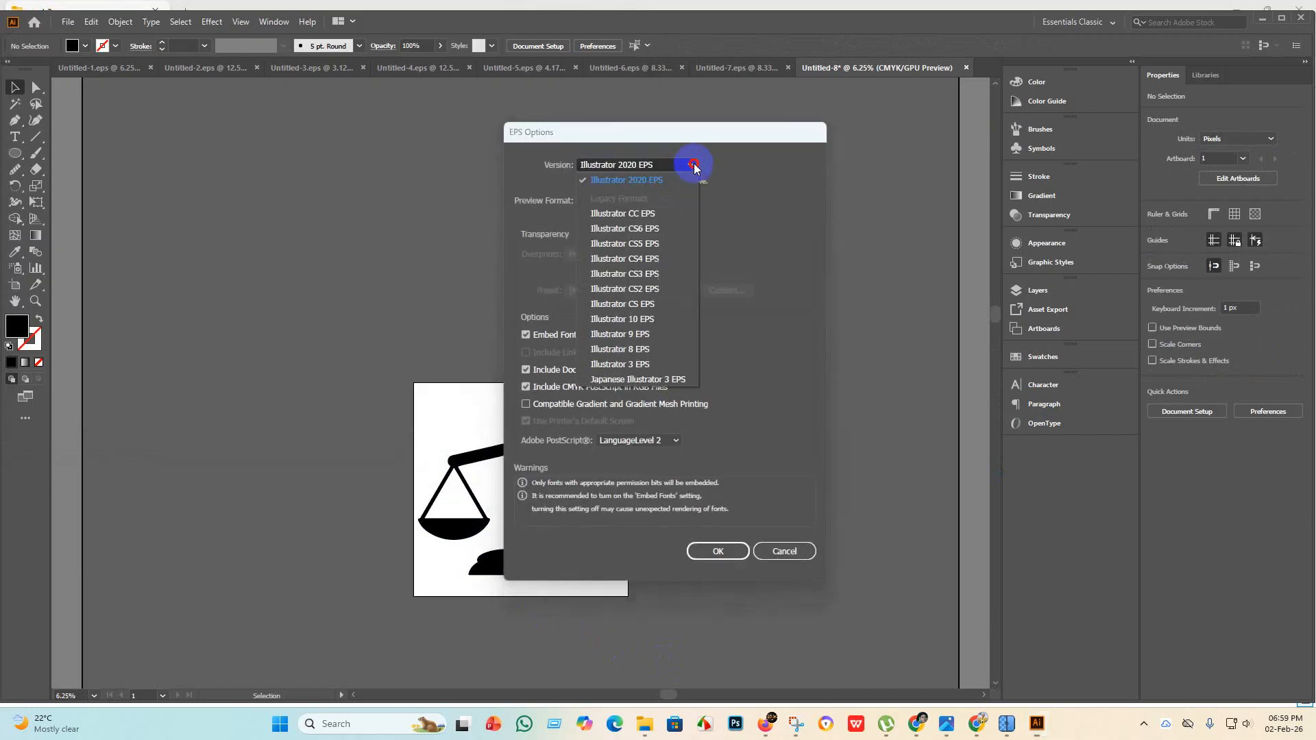
click(660, 322)
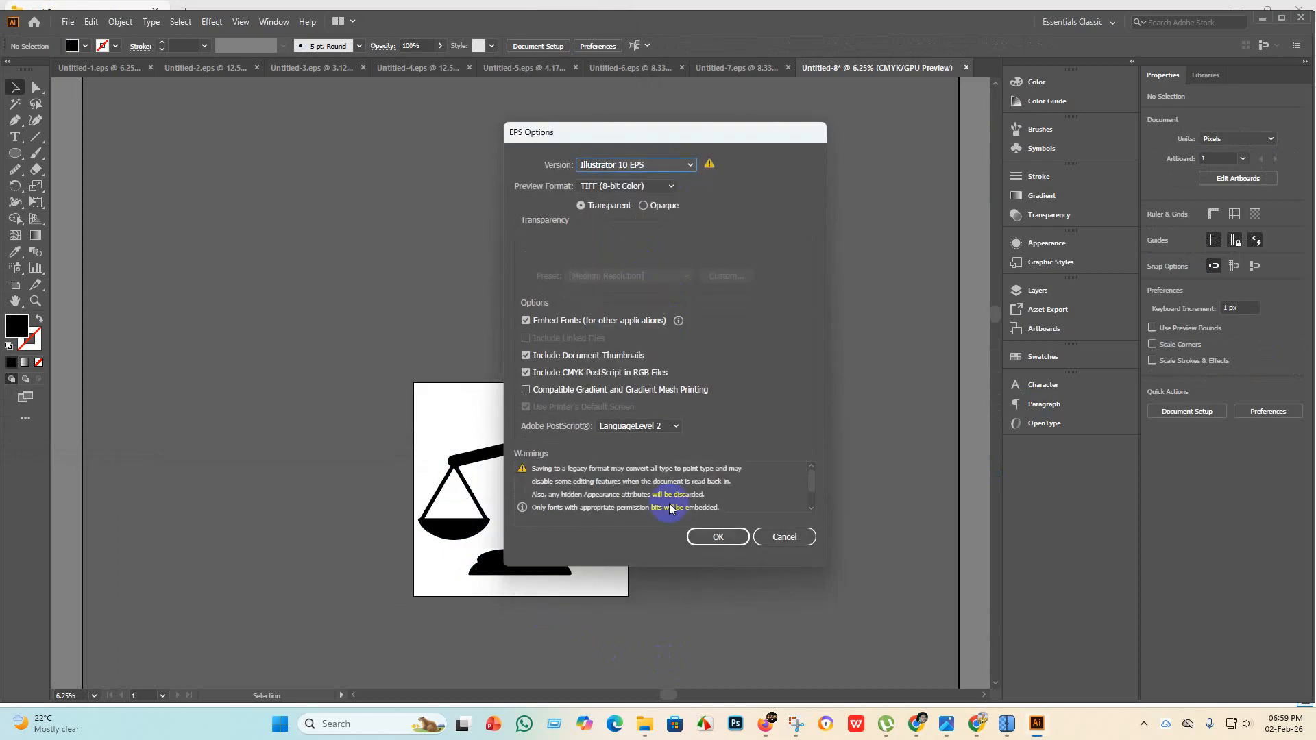
click(705, 538)
click(735, 387)
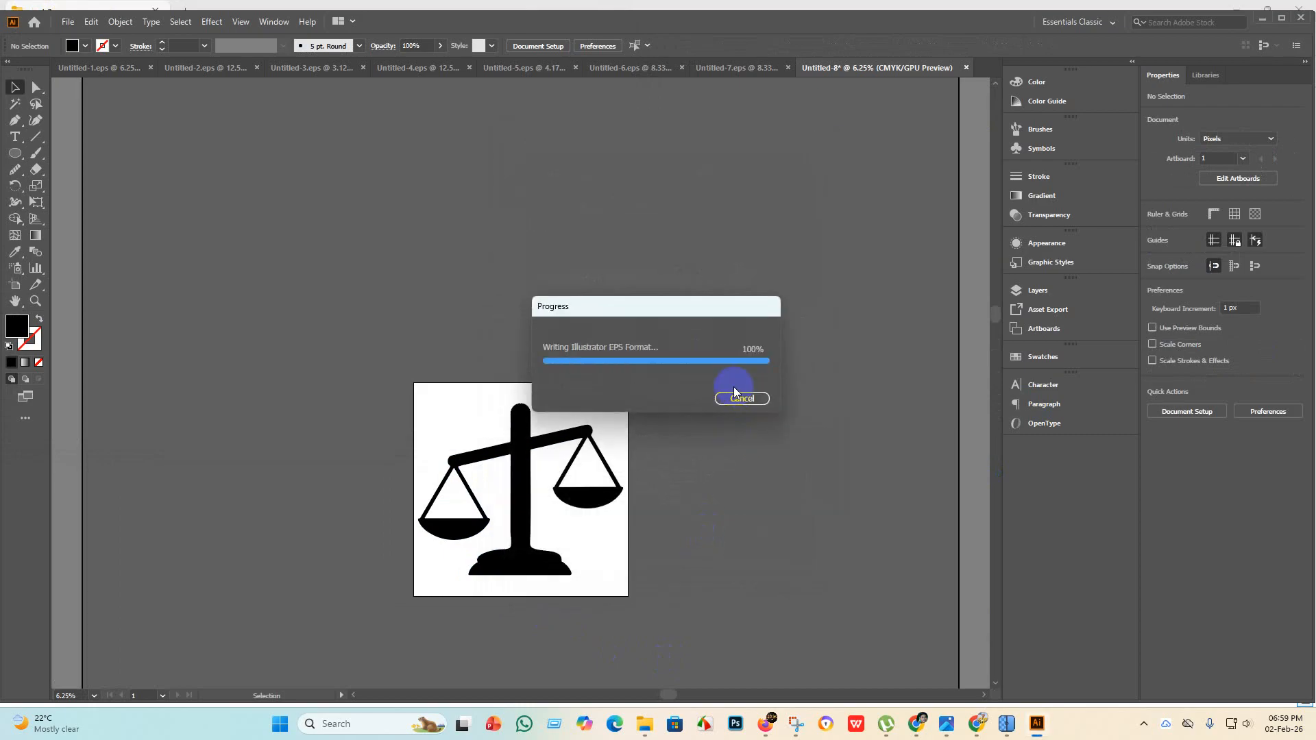
Export the Untitled-8 artwork as a JPEG using artboards, at maximum quality and 300 ppi.
click(68, 22)
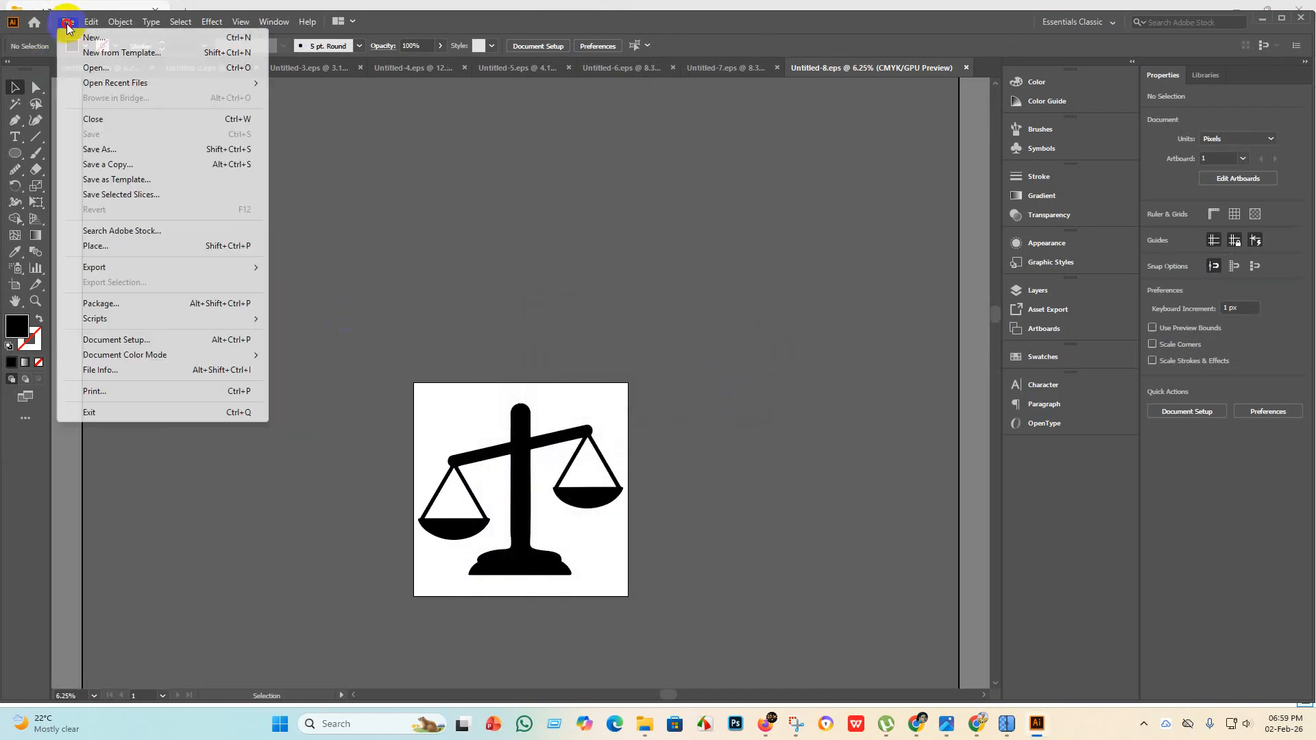
mouse_move(144, 272)
click(346, 283)
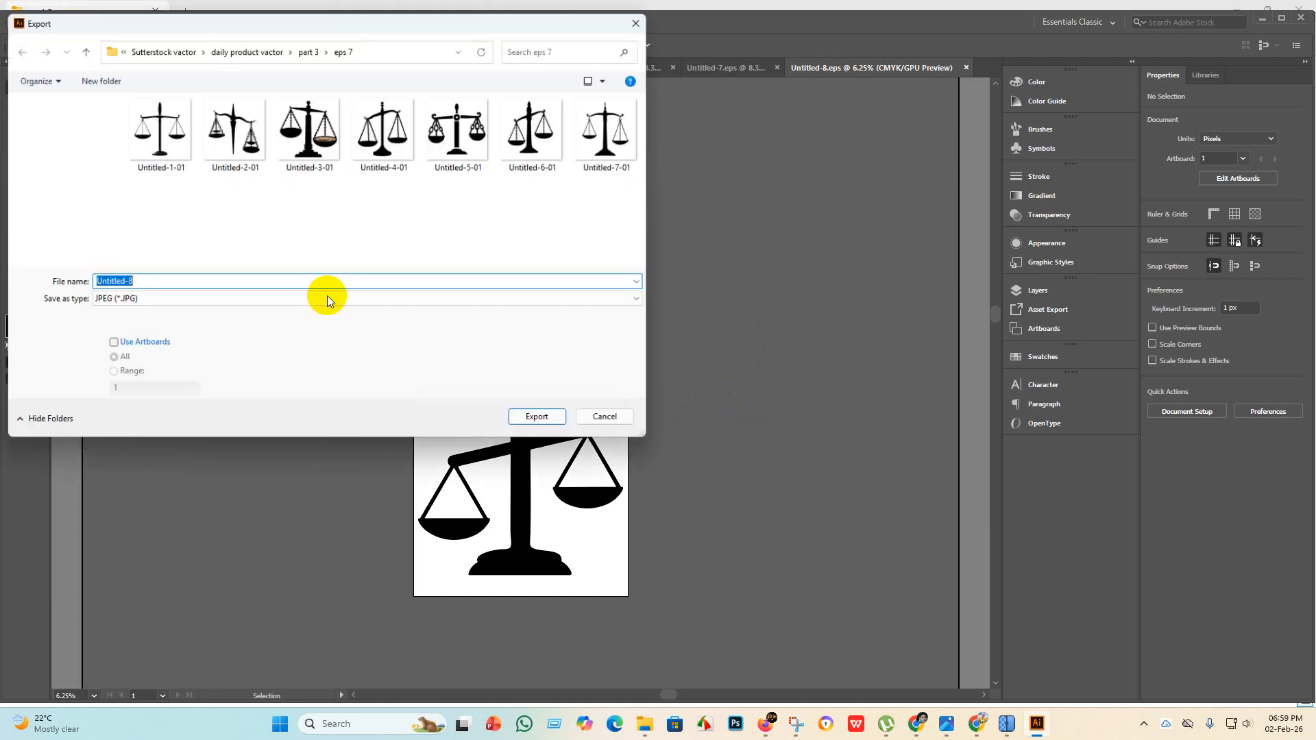
click(112, 343)
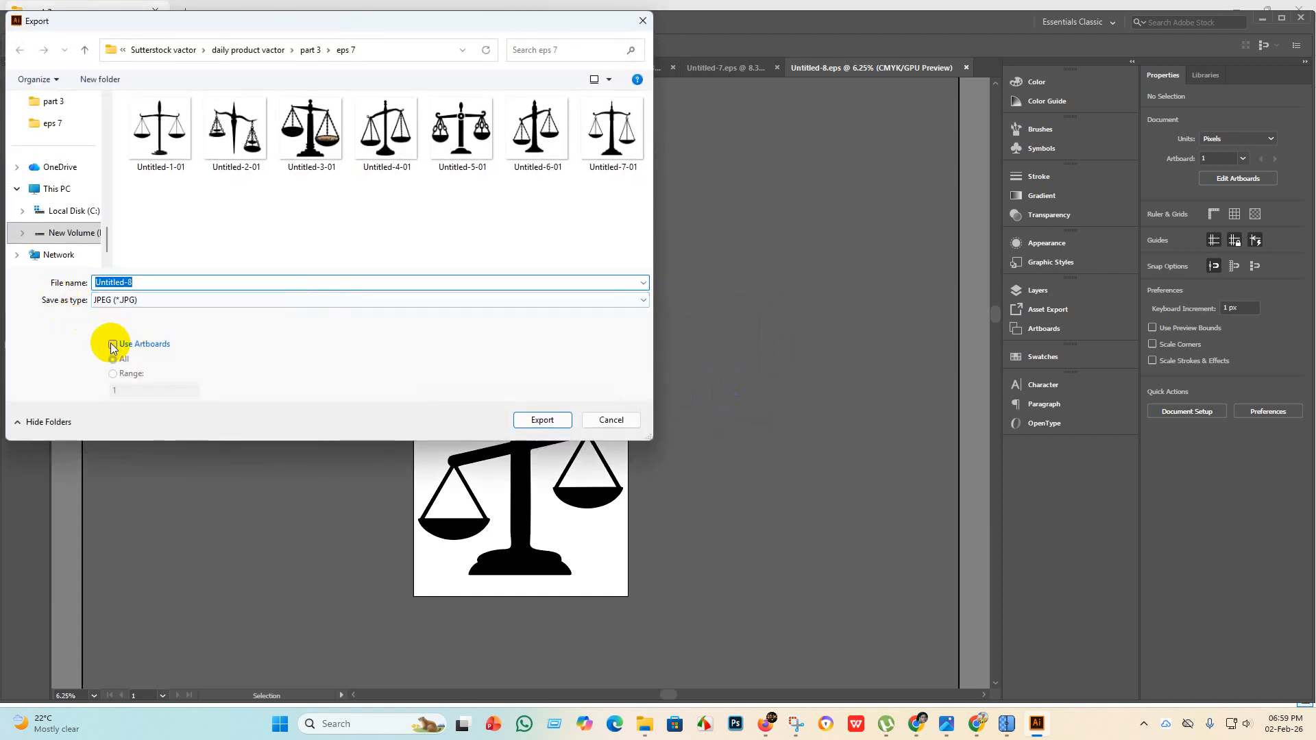
click(534, 421)
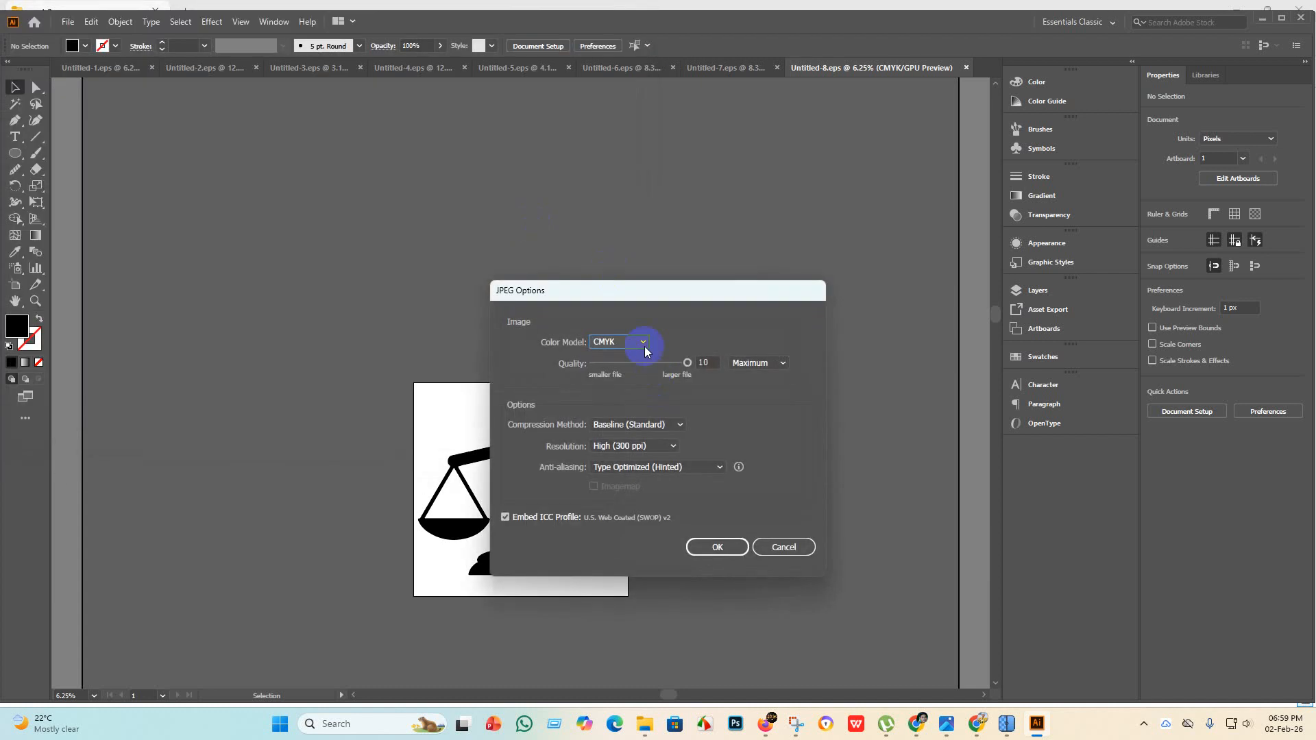
click(721, 548)
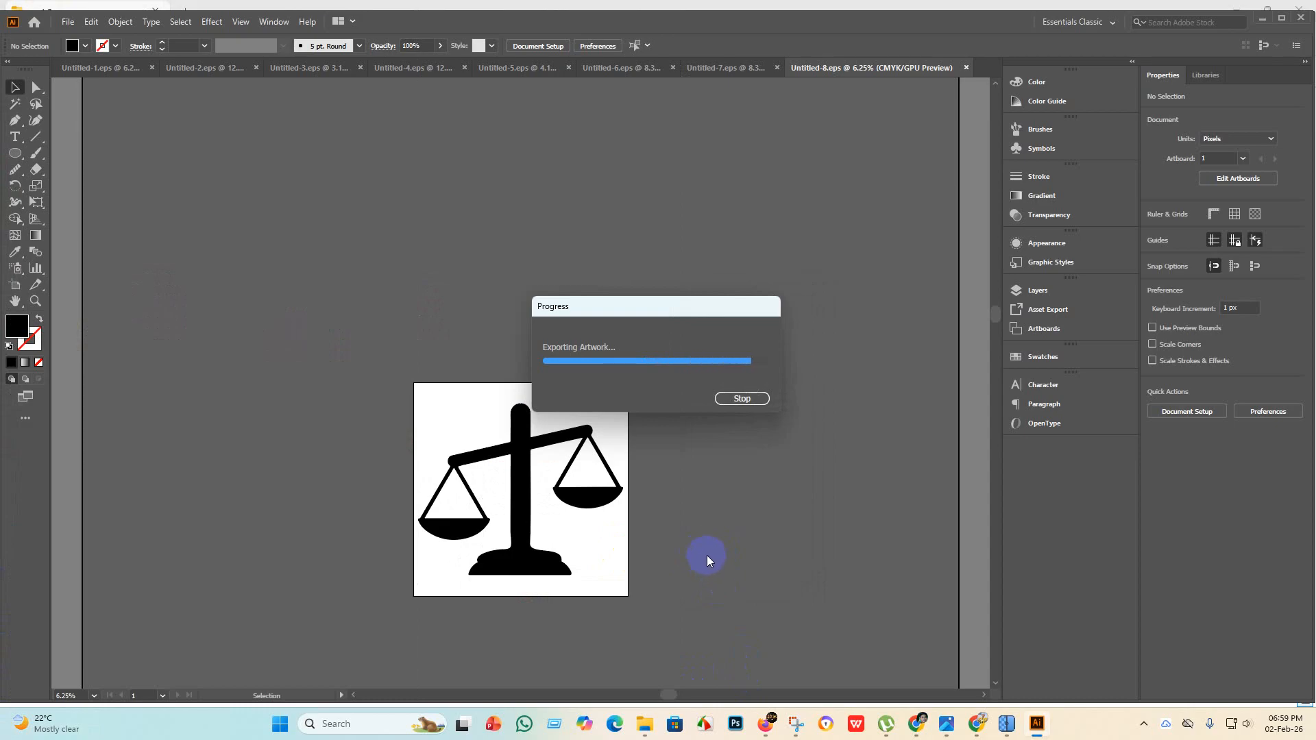
Create a new 4000 x 4000 px document with one artboard.
click(67, 21)
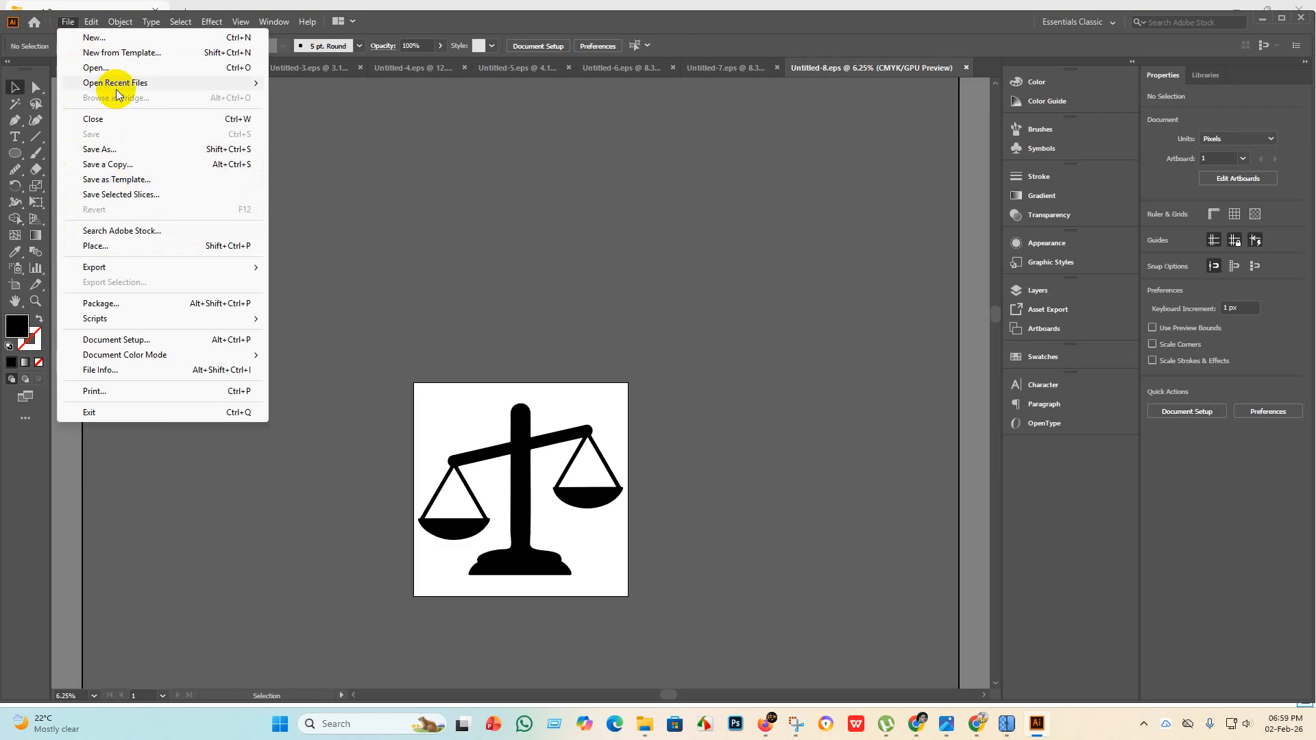
click(89, 37)
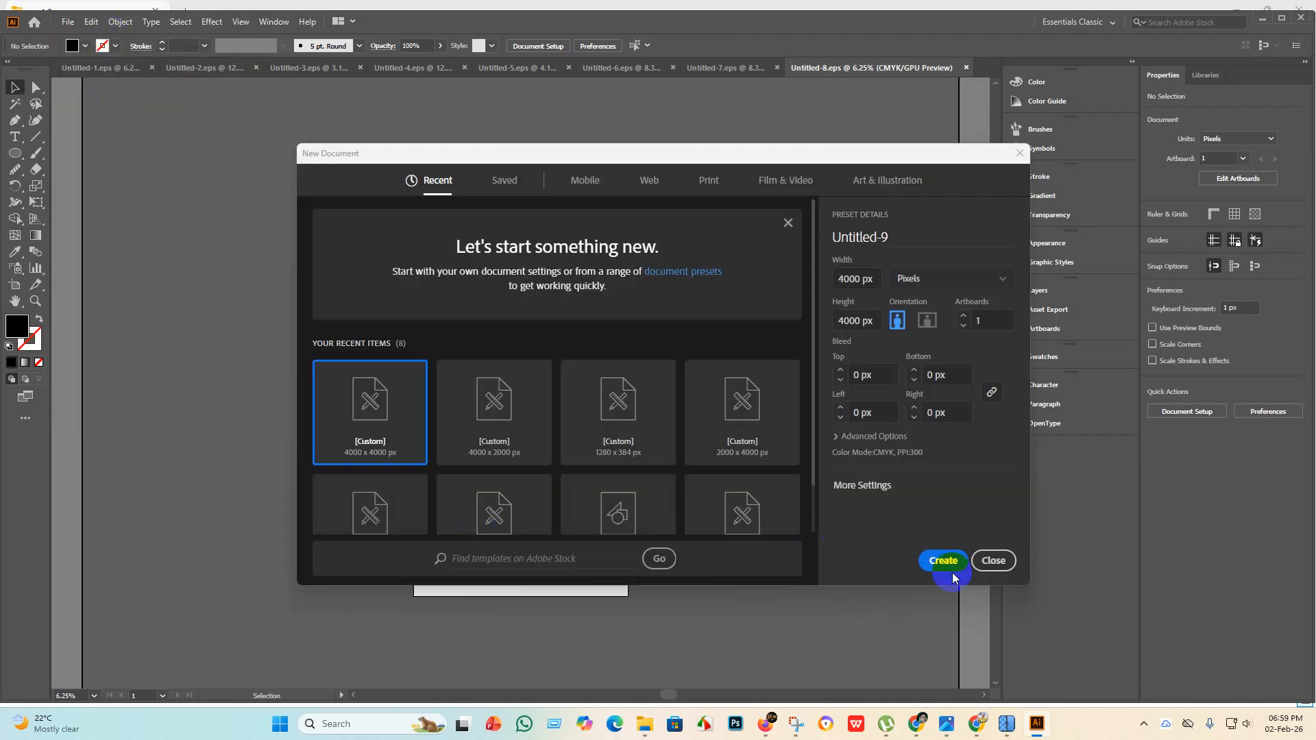
click(944, 562)
Place the chained balance-scale image from the part 3 folder on the artboard and enlarge it to about 2864 px square.
click(658, 728)
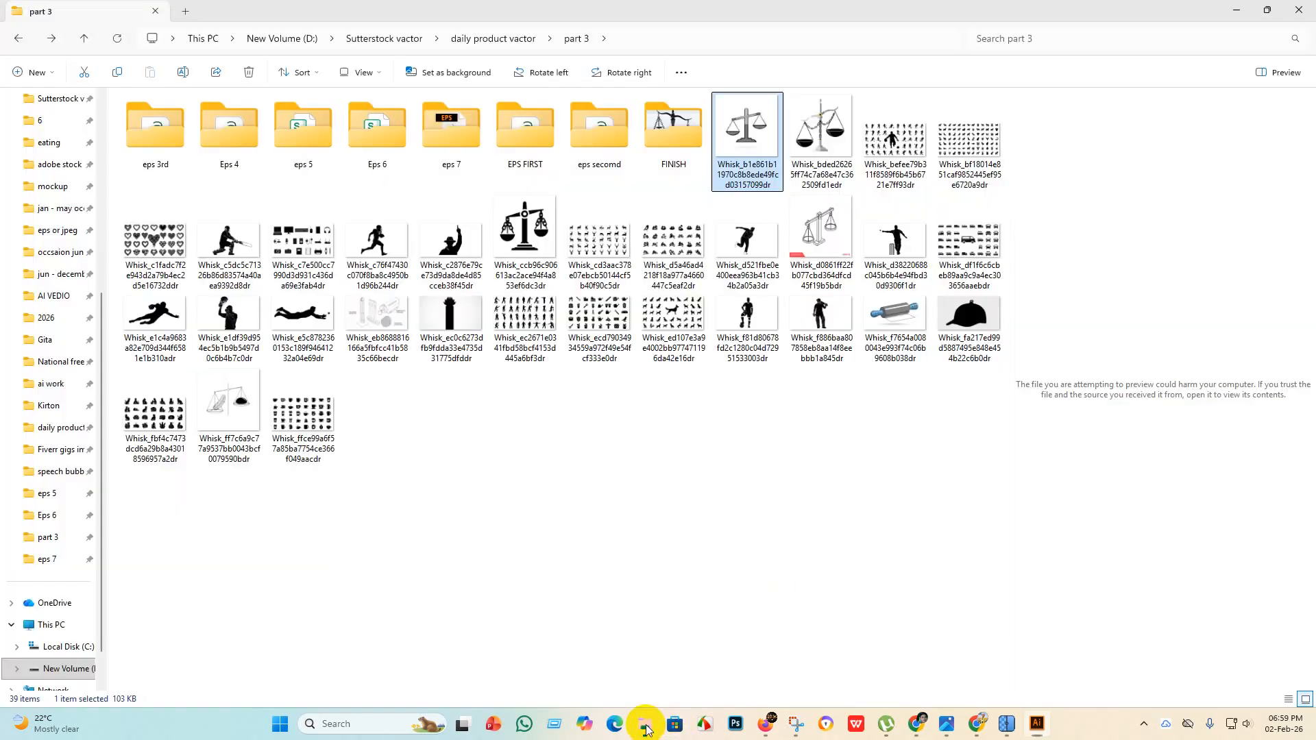
drag(743, 134, 683, 151)
drag(769, 134, 475, 325)
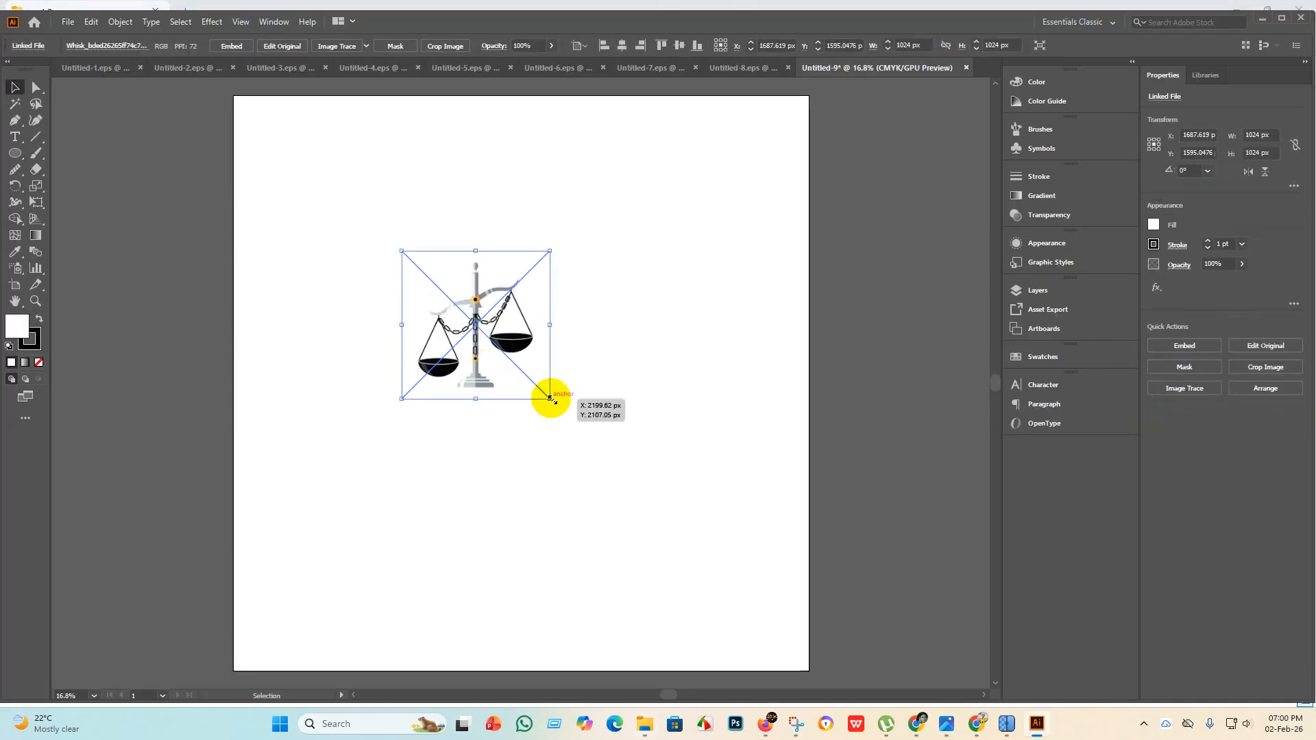
drag(550, 397, 814, 662)
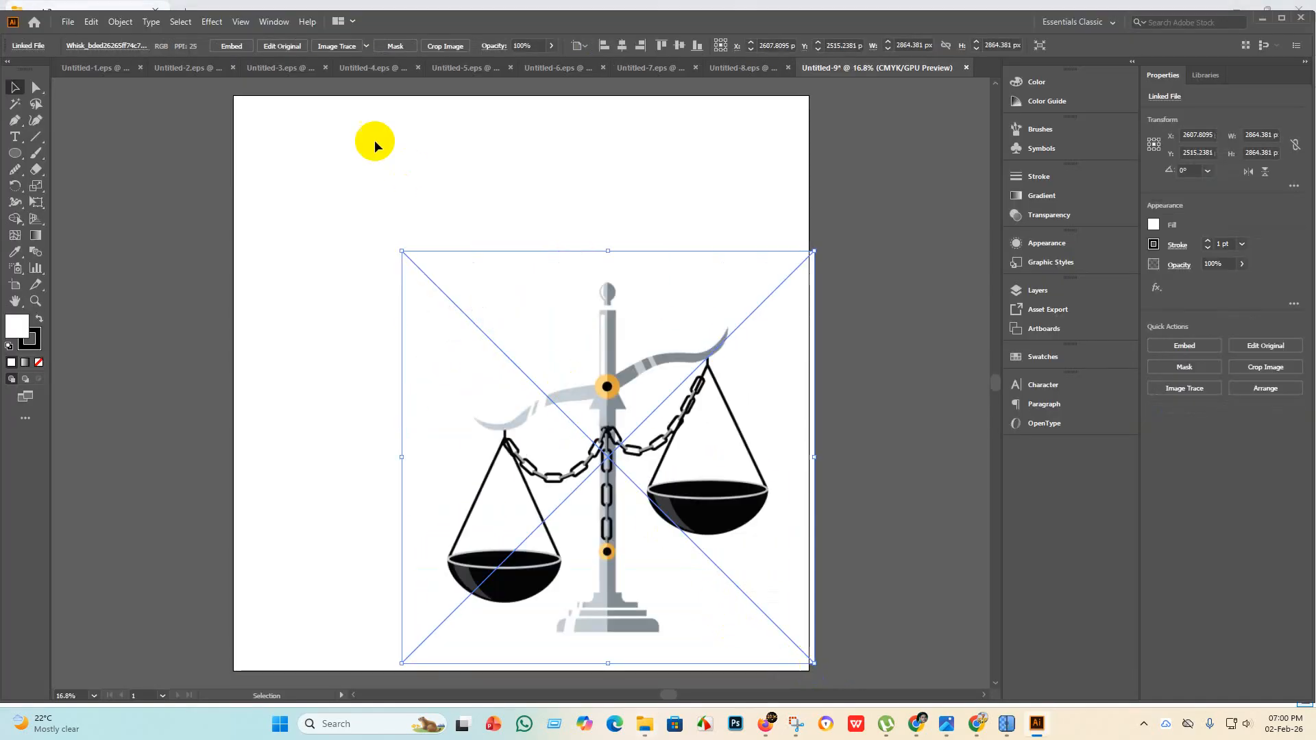
Embed the placed scale image and trace it with the Silhouettes preset.
click(236, 46)
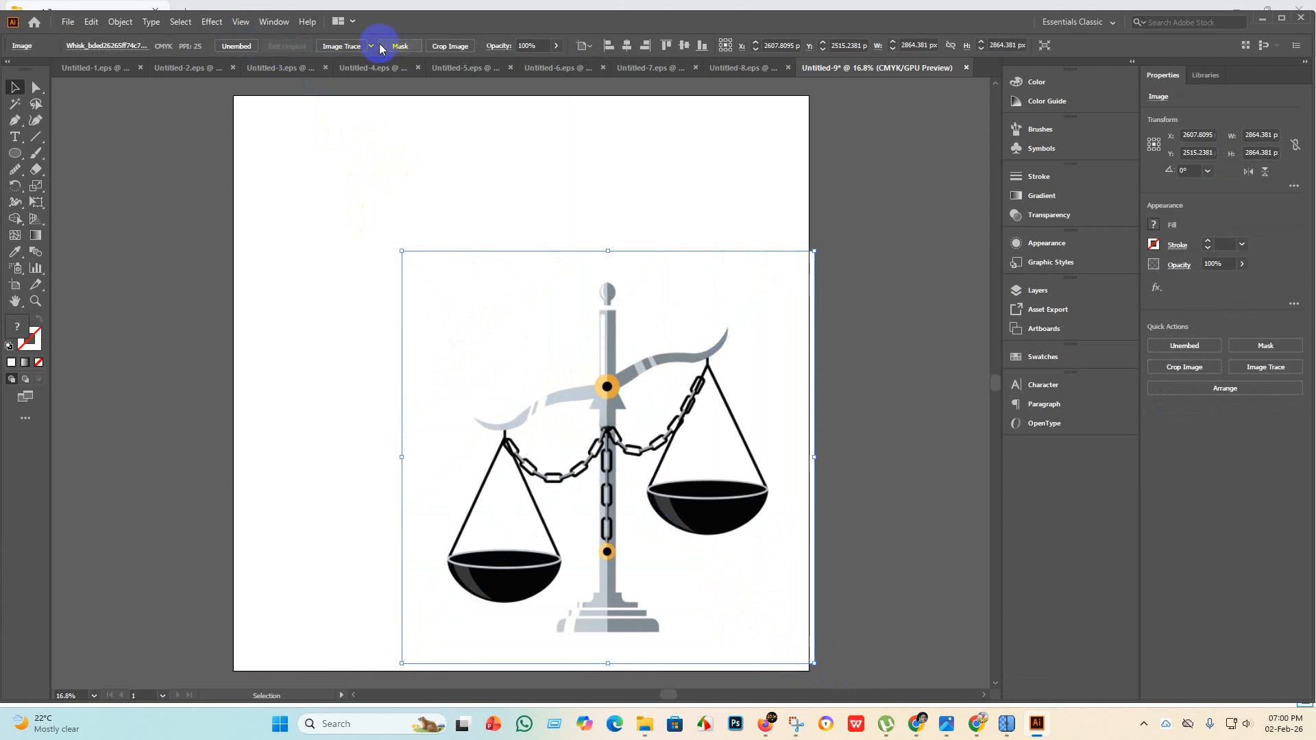
click(372, 46)
click(429, 216)
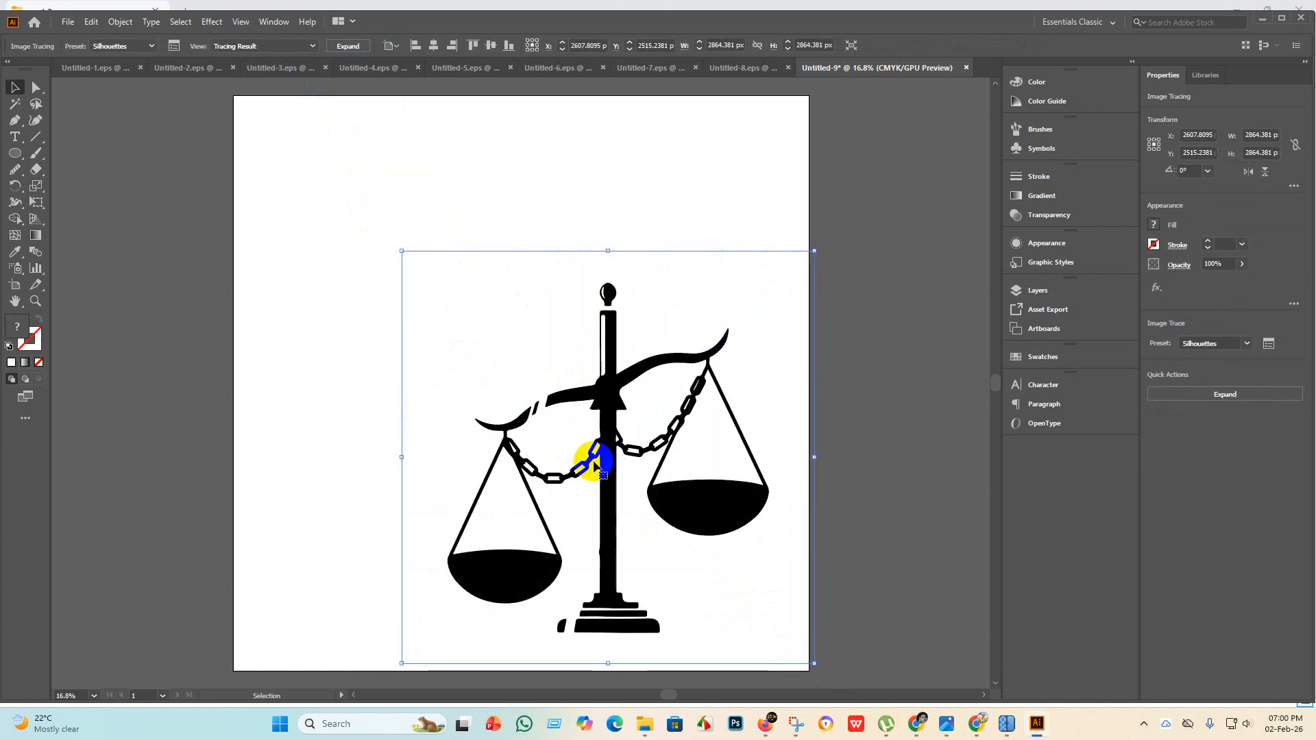
Centre the traced scale horizontally on the artboard and expand the tracing into editable paths.
scroll(529, 499, down, 3)
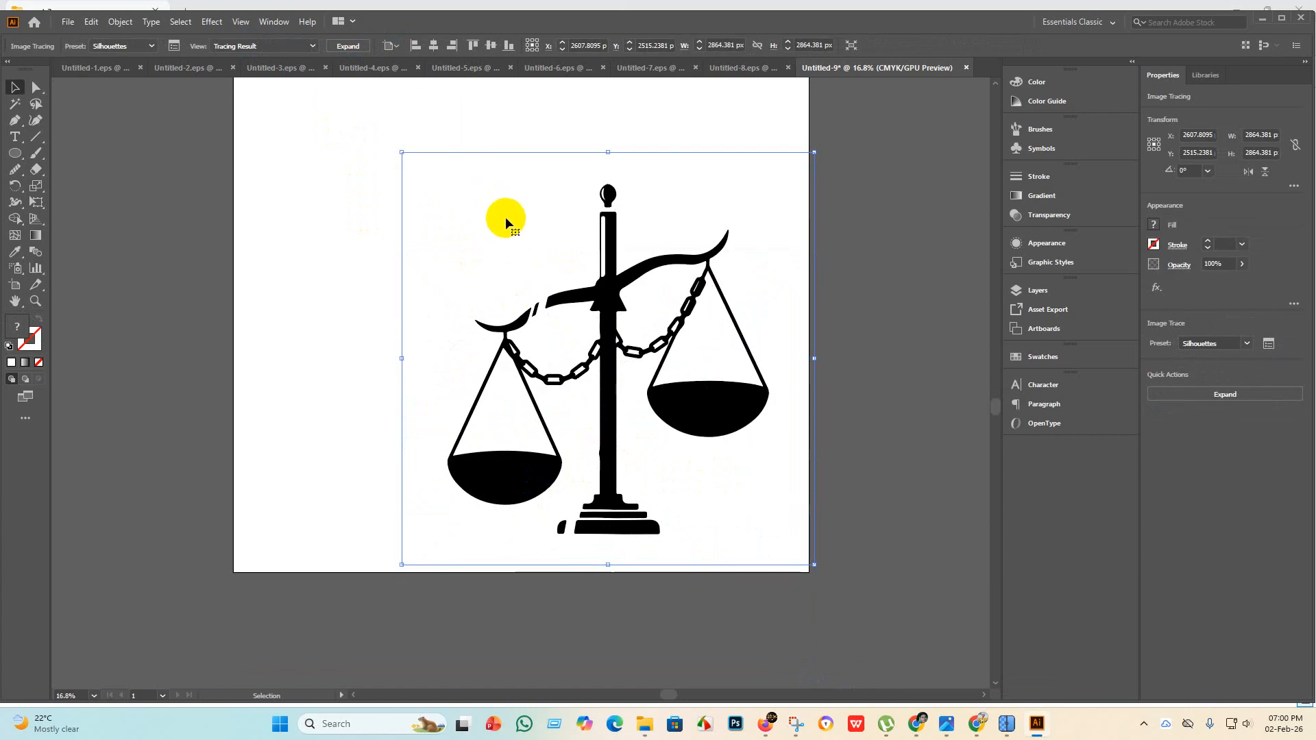
scroll(737, 334, up, 3)
scroll(684, 323, down, 4)
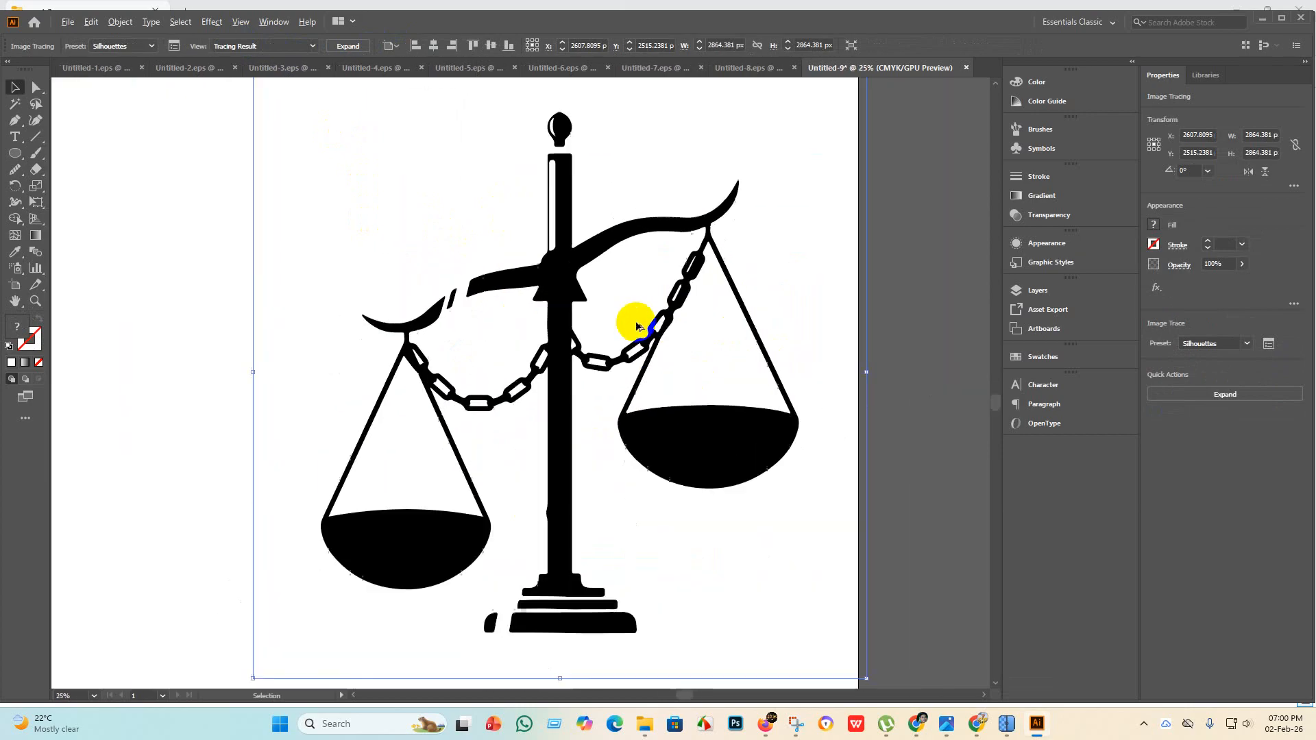
scroll(764, 441, up, 1)
mouse_move(593, 376)
mouse_down()
mouse_move(500, 343)
mouse_move(500, 363)
mouse_up()
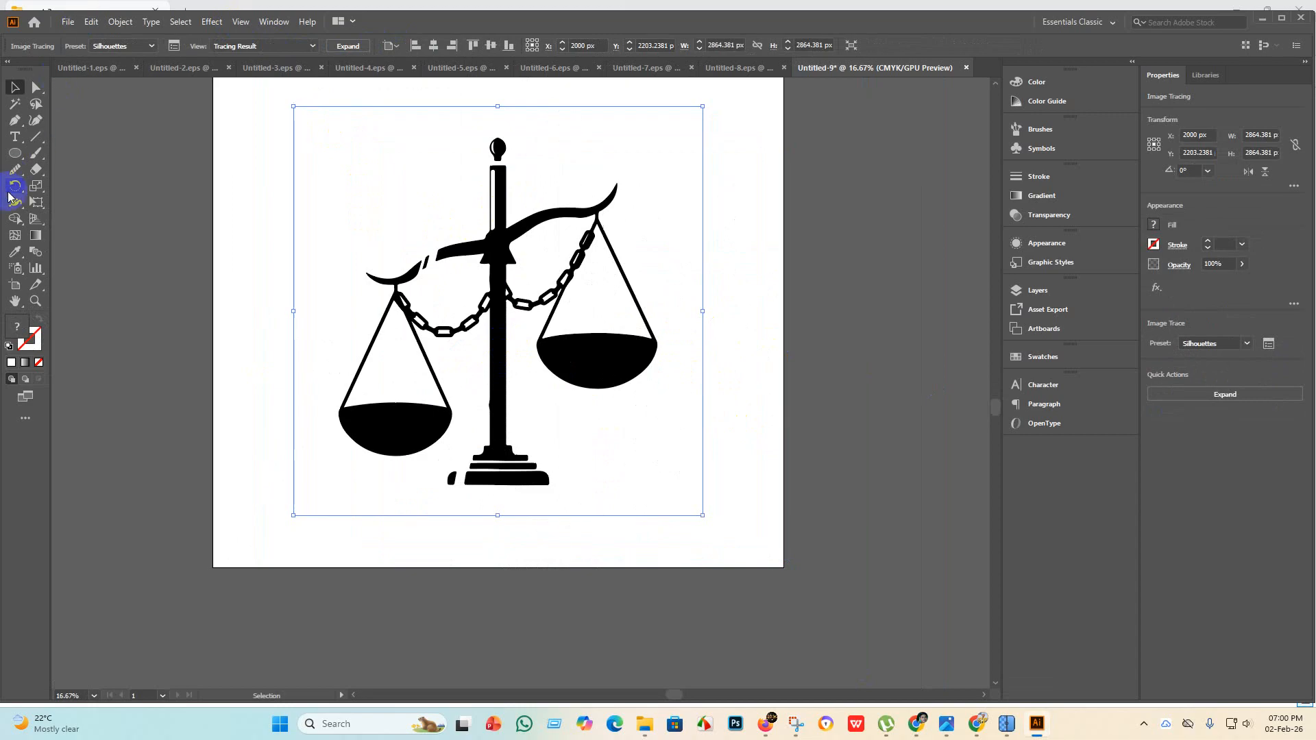
click(7, 223)
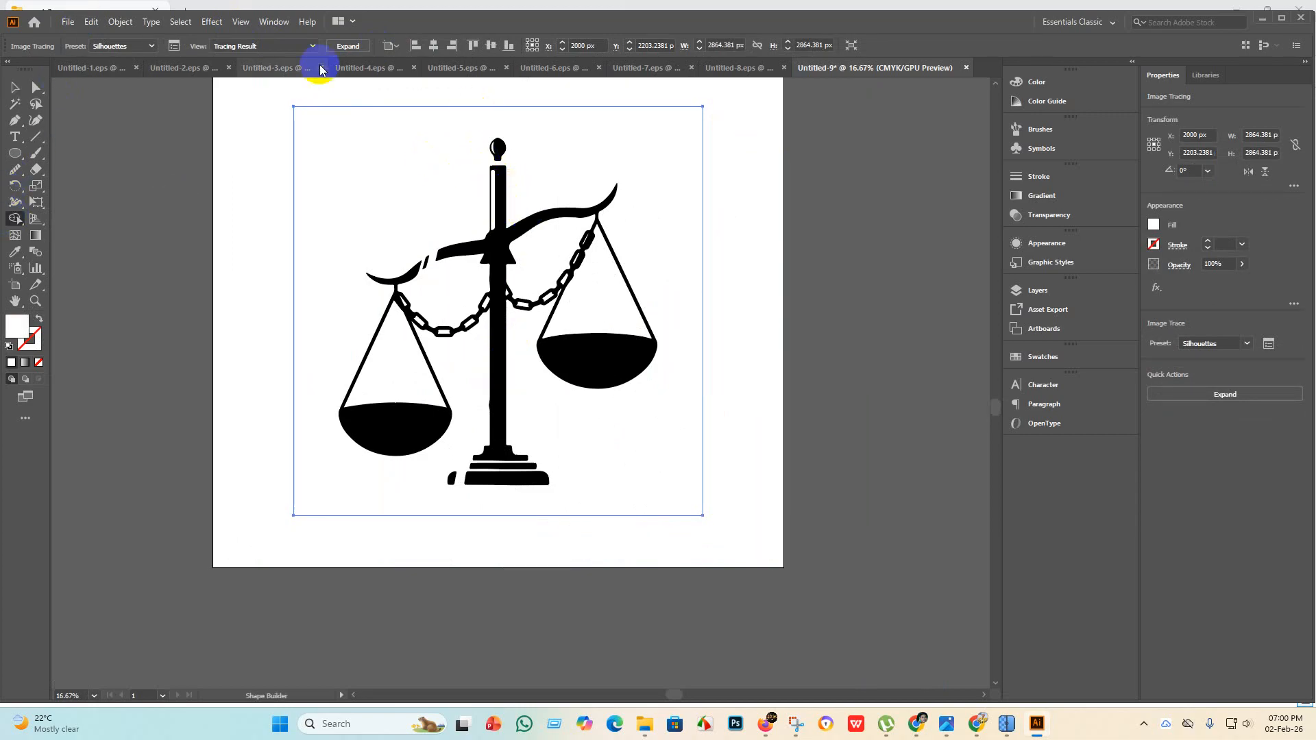
click(345, 48)
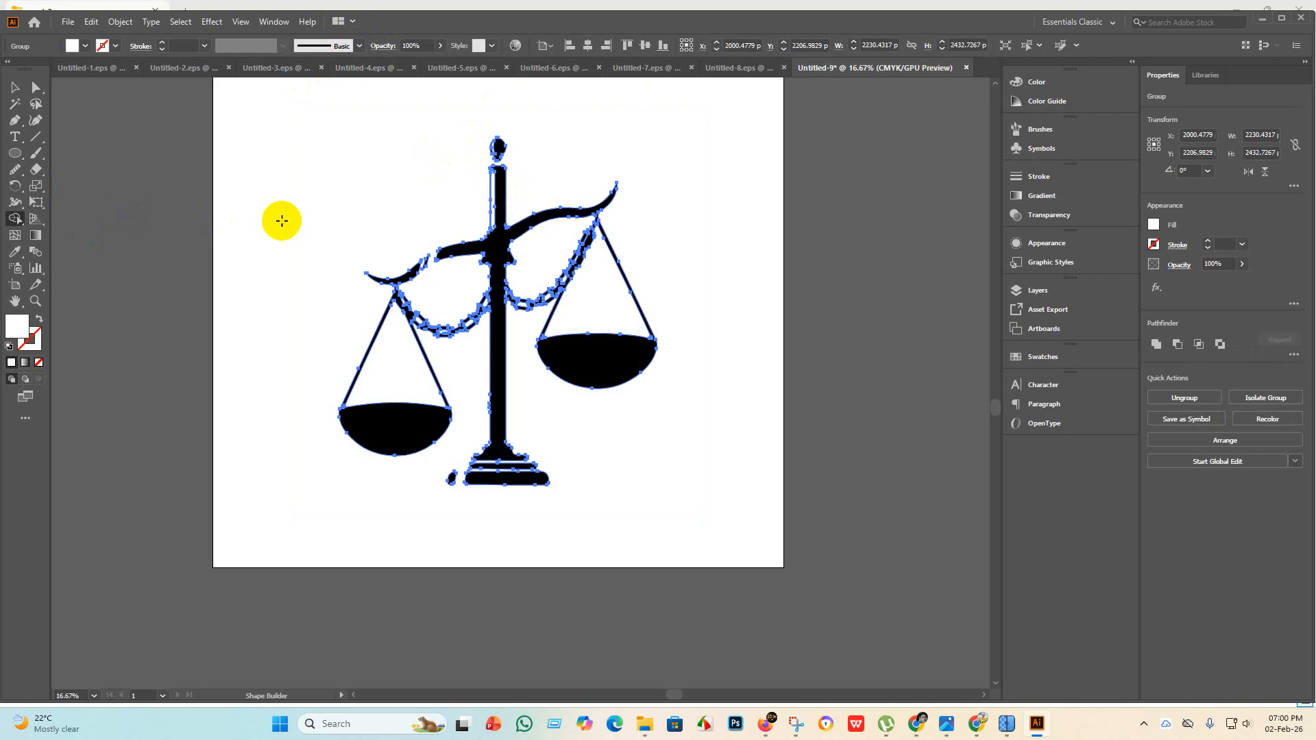
Try to merge the highlight gap in the upper column into the silhouette with Shape Builder.
drag(484, 185, 517, 217)
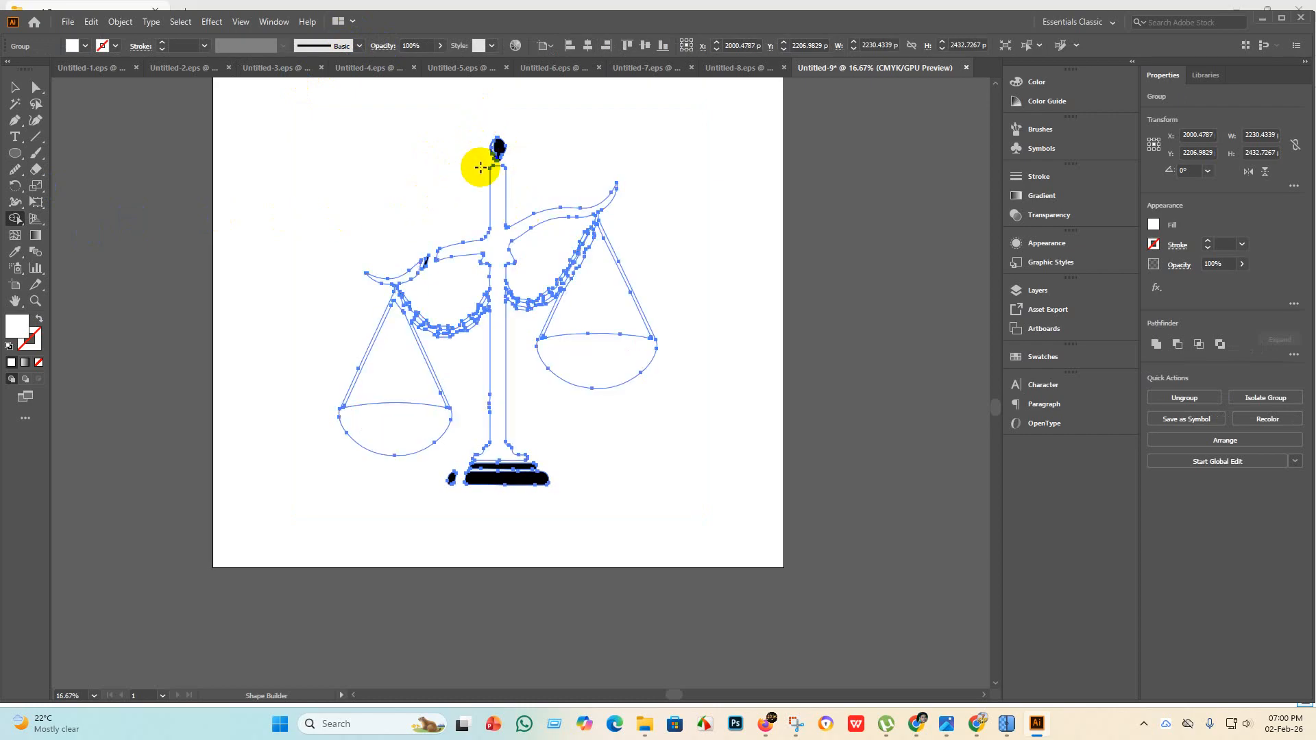
key(ctrl+z)
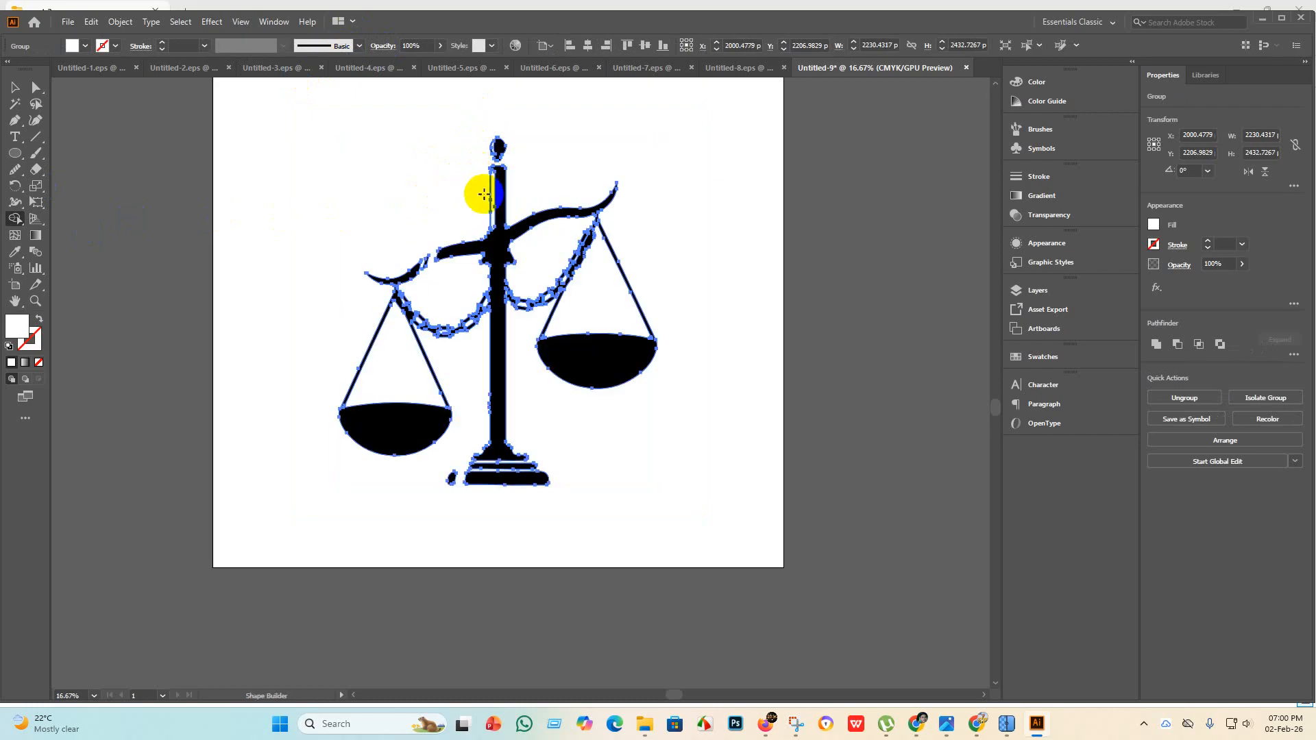
click(500, 208)
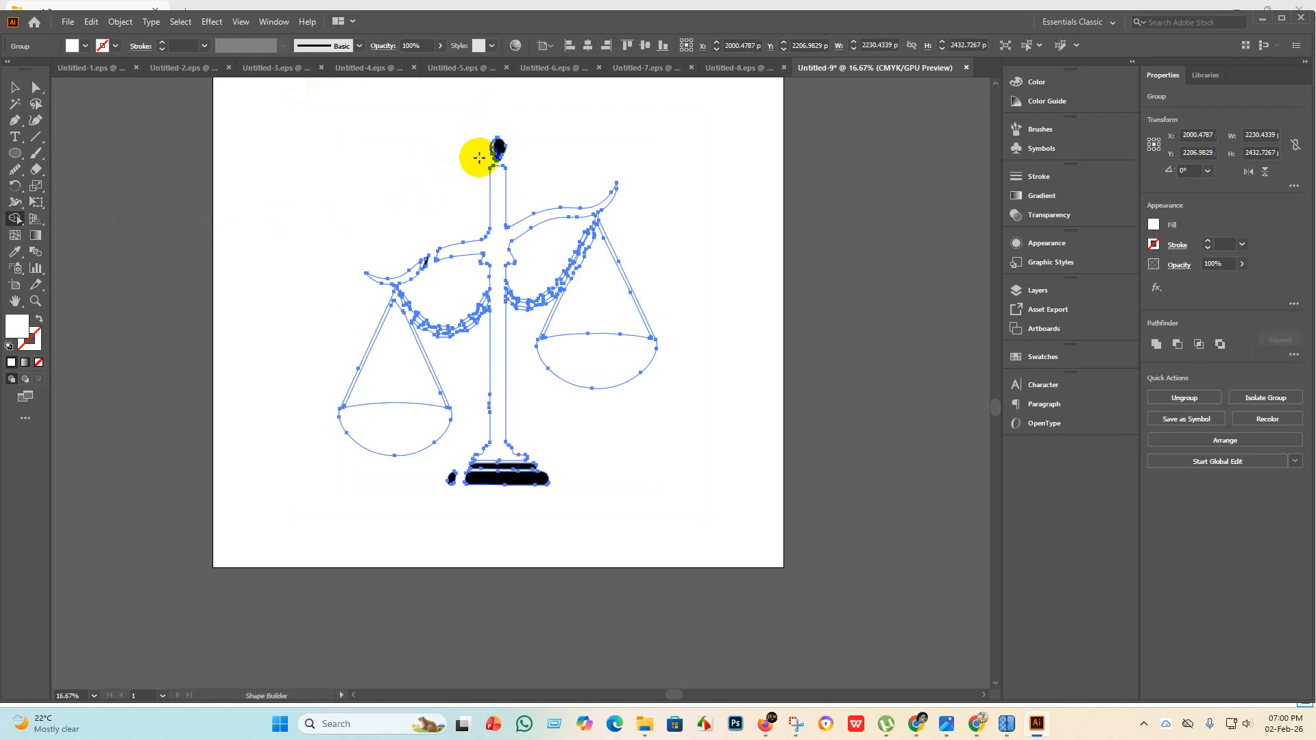
key(ctrl+z)
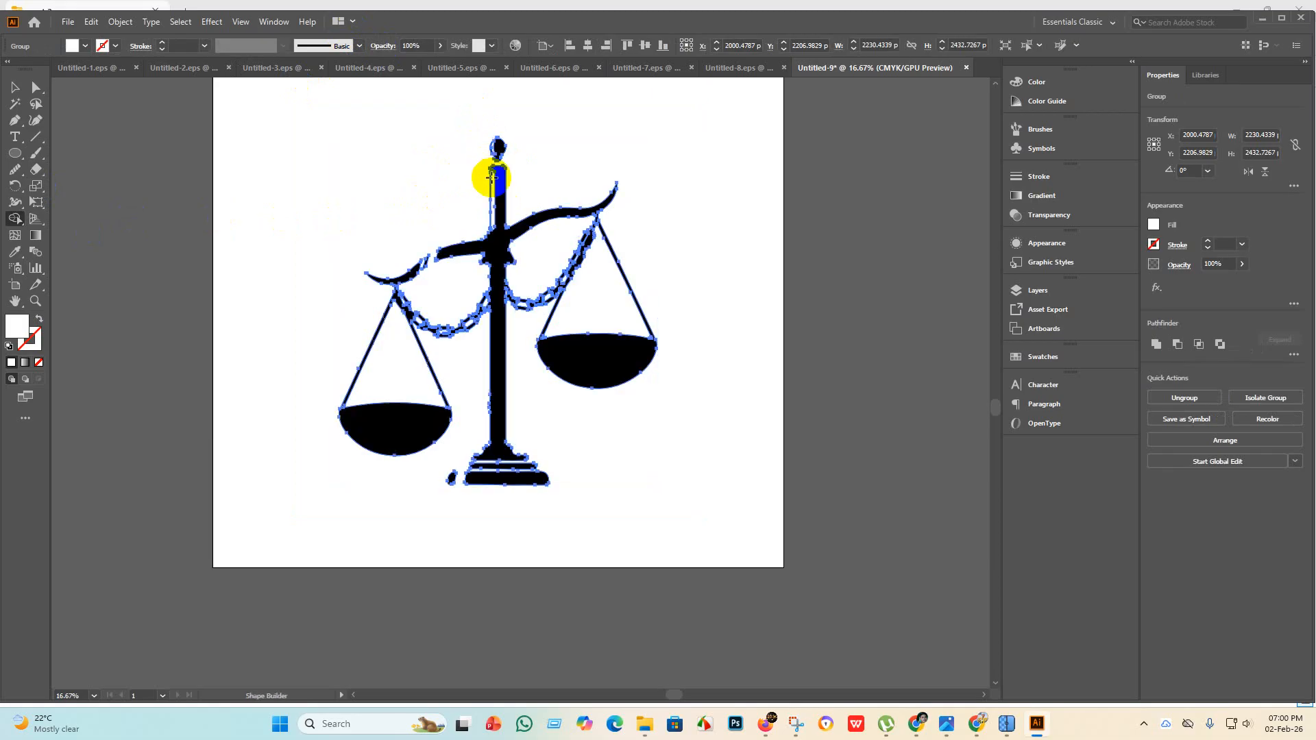
Fill the highlight gaps in the upper column and the finial with black using Shape Builder.
click(16, 91)
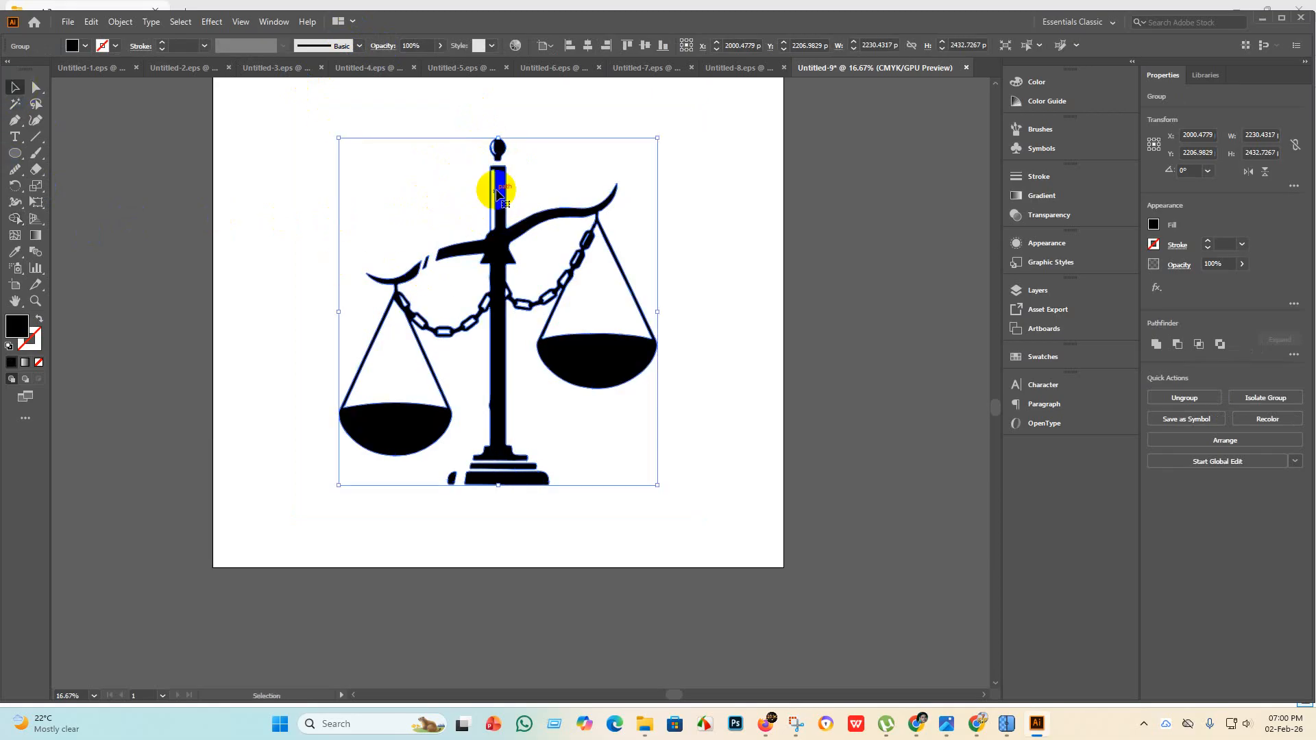
scroll(500, 196, up, 3)
scroll(505, 220, down, 2)
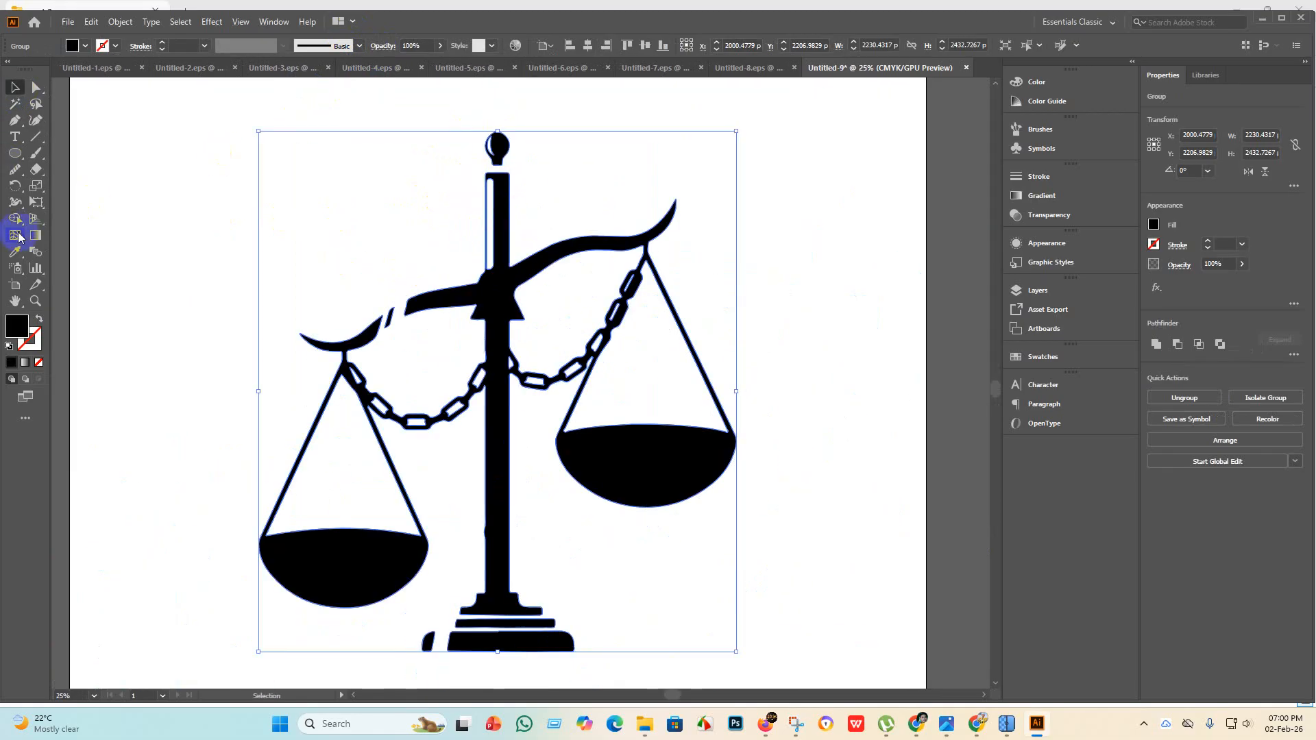
click(14, 218)
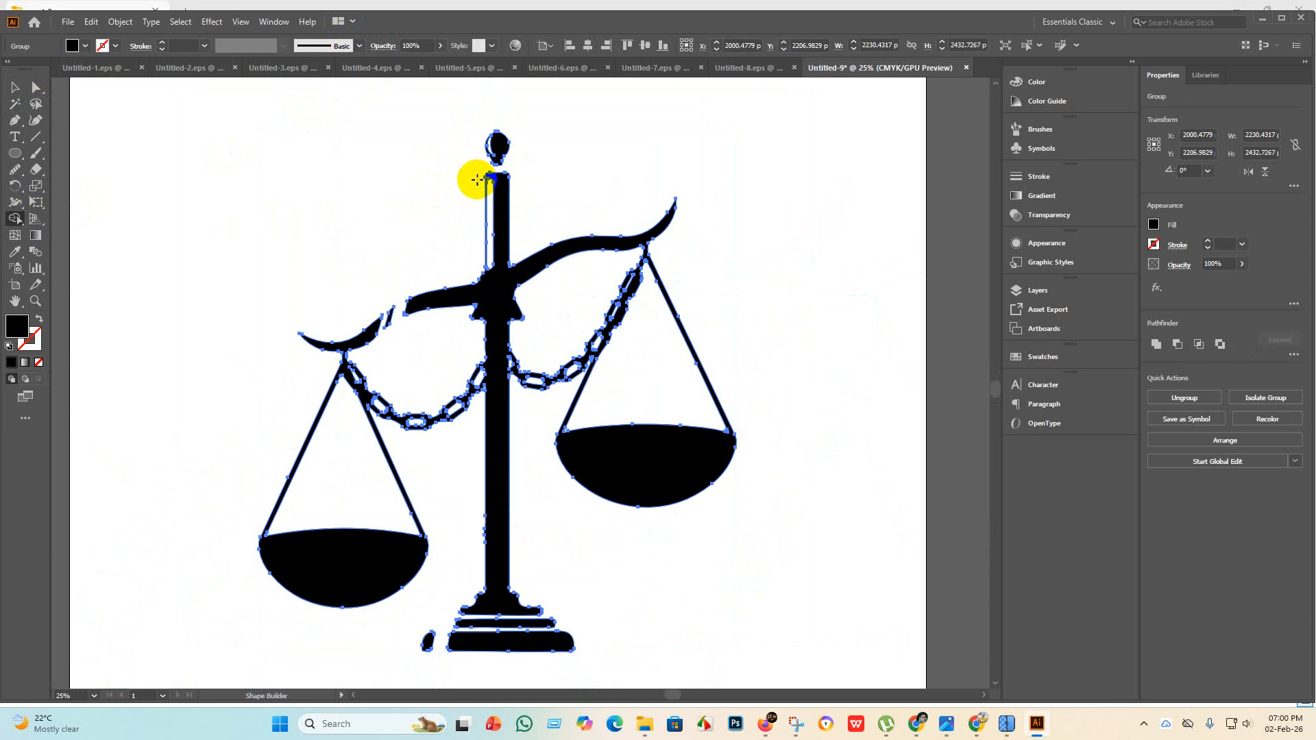
click(484, 189)
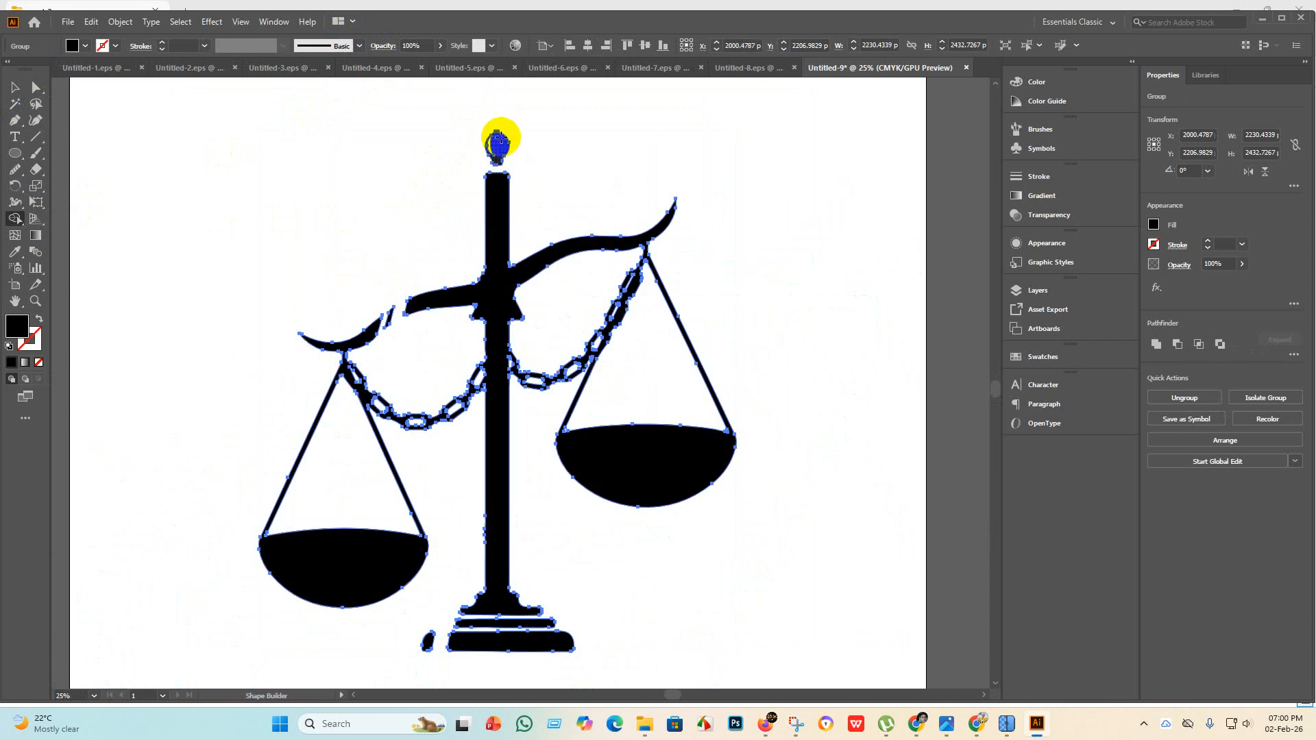
drag(464, 147, 484, 162)
Try to close the gap in the beam's left arm with Shape Builder, then deselect the scale.
mouse_move(388, 312)
mouse_down()
mouse_move(377, 311)
mouse_move(446, 309)
mouse_up()
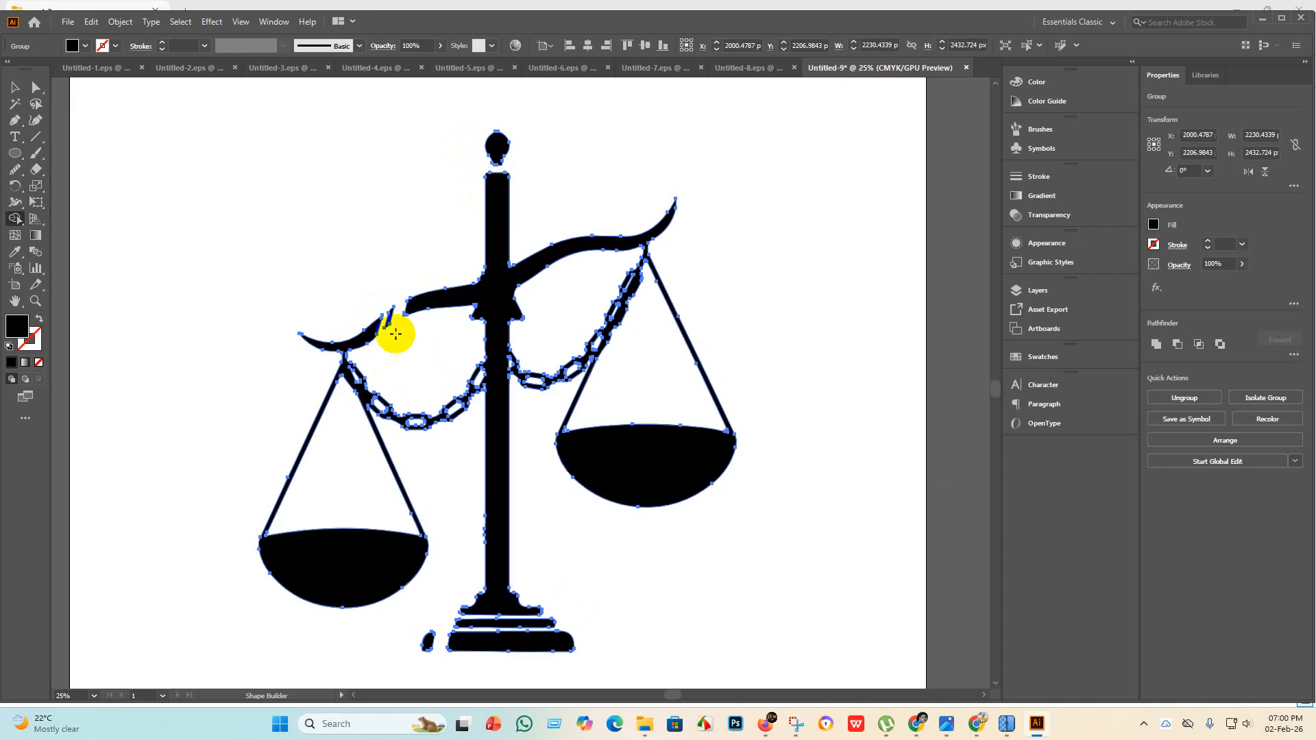
click(15, 89)
click(763, 335)
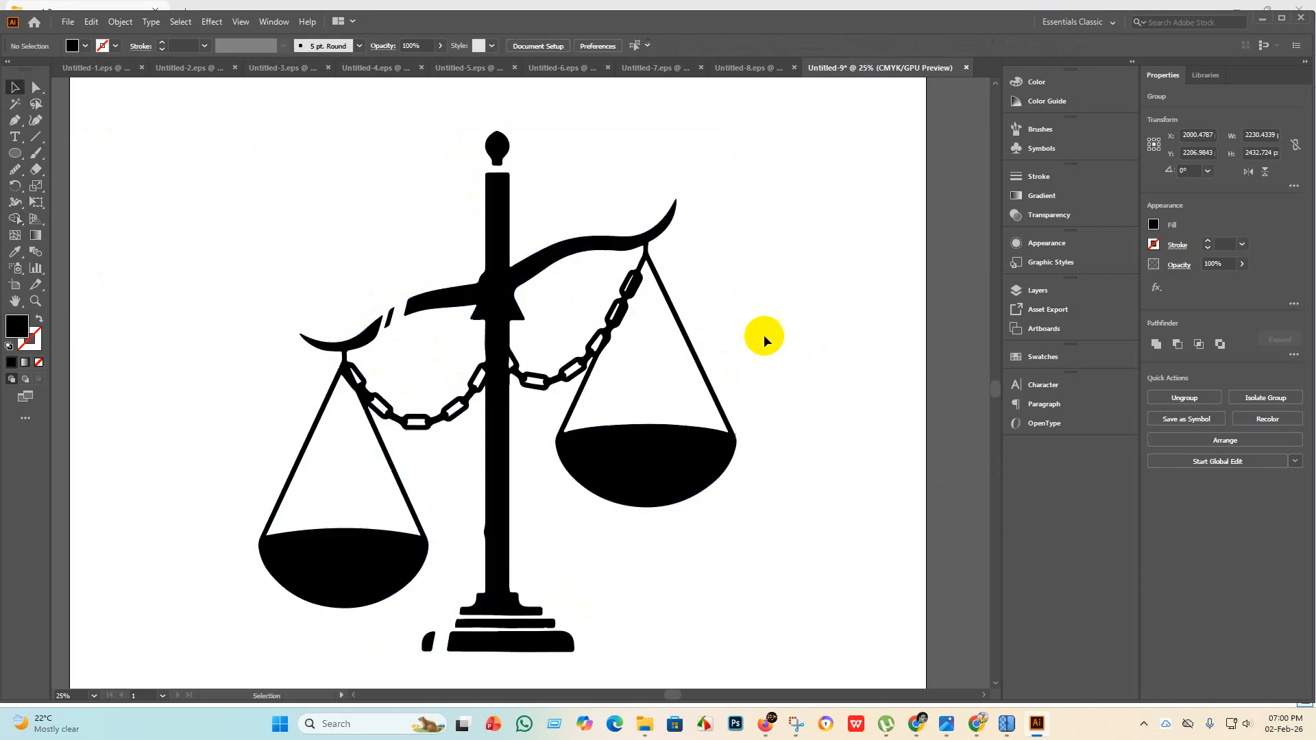
Ungroup the traced scale and lower the detached finial onto the top of the column.
scroll(591, 330, up, 3)
scroll(591, 330, down, 3)
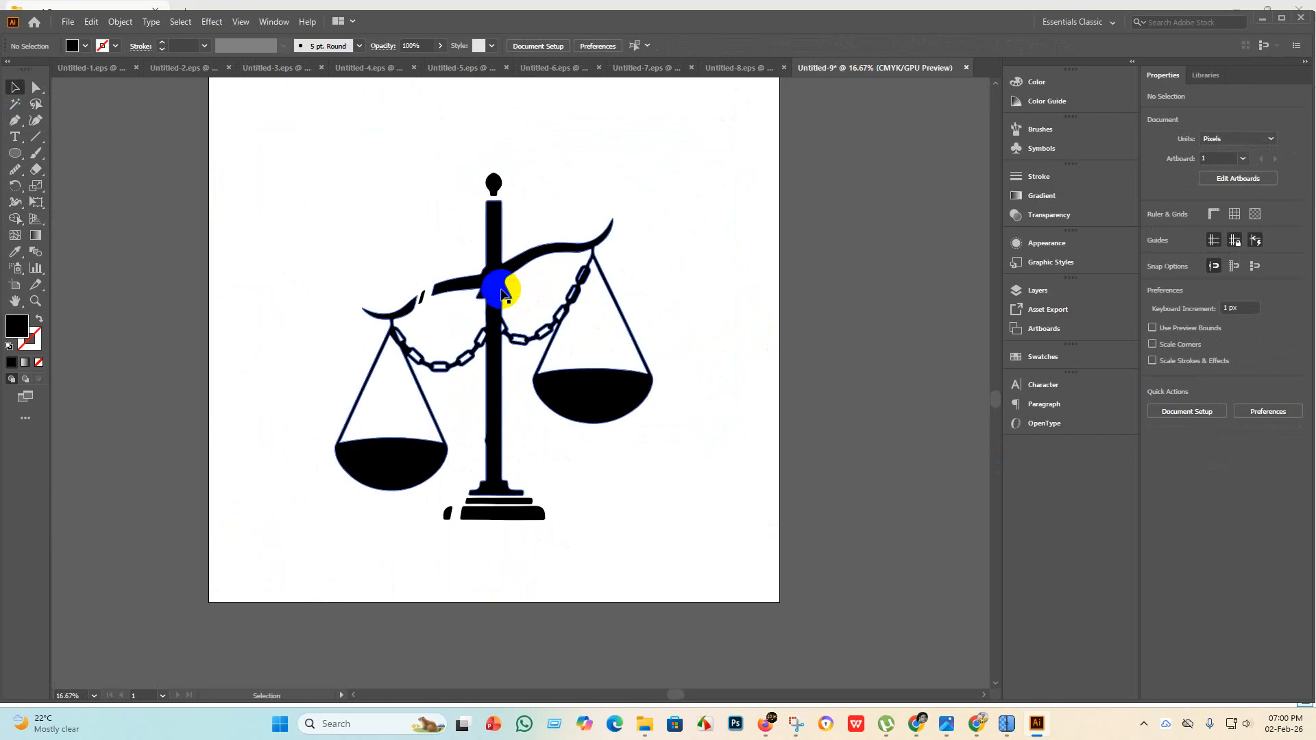
scroll(484, 293, up, 1)
scroll(479, 158, down, 3)
scroll(451, 134, up, 3)
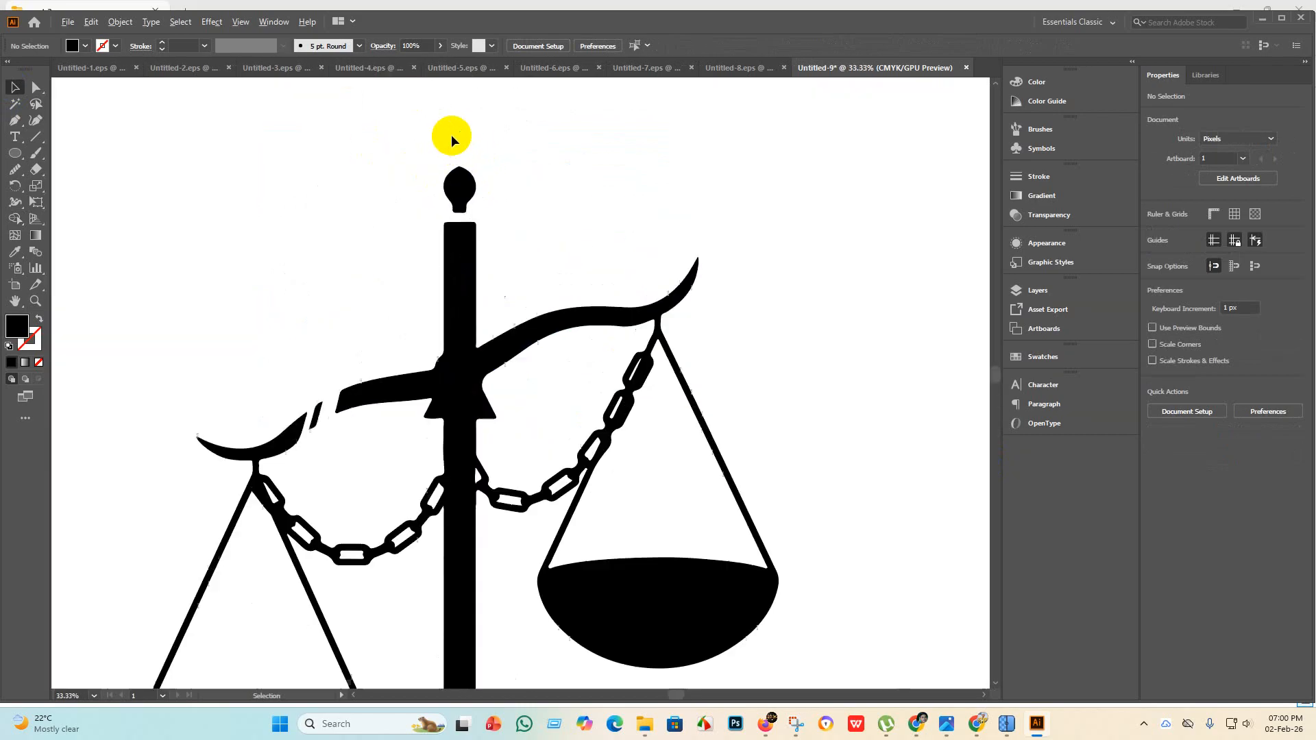
drag(472, 194, 467, 220)
right_click(471, 206)
click(508, 329)
click(479, 149)
scroll(532, 224, down, 4)
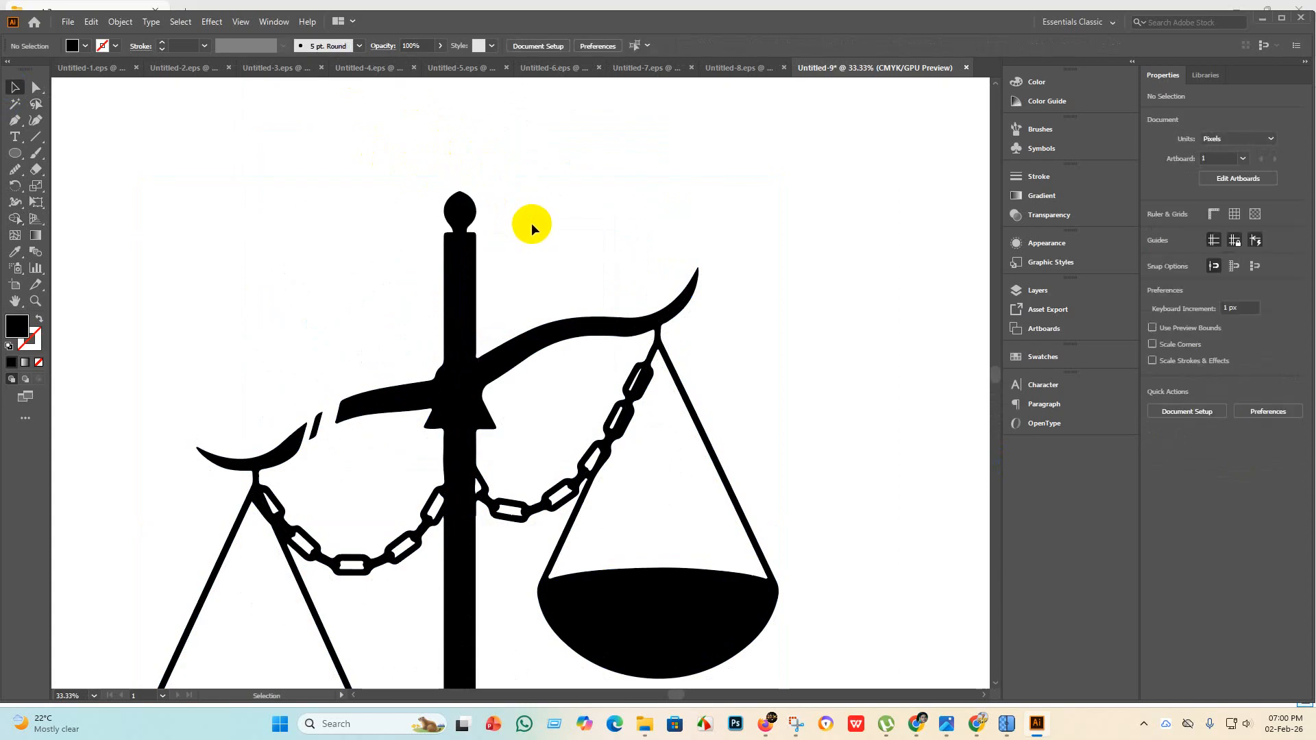
Select the finial together with the upper scale parts and join the finial to the column with Shape Builder.
drag(696, 416, 388, 148)
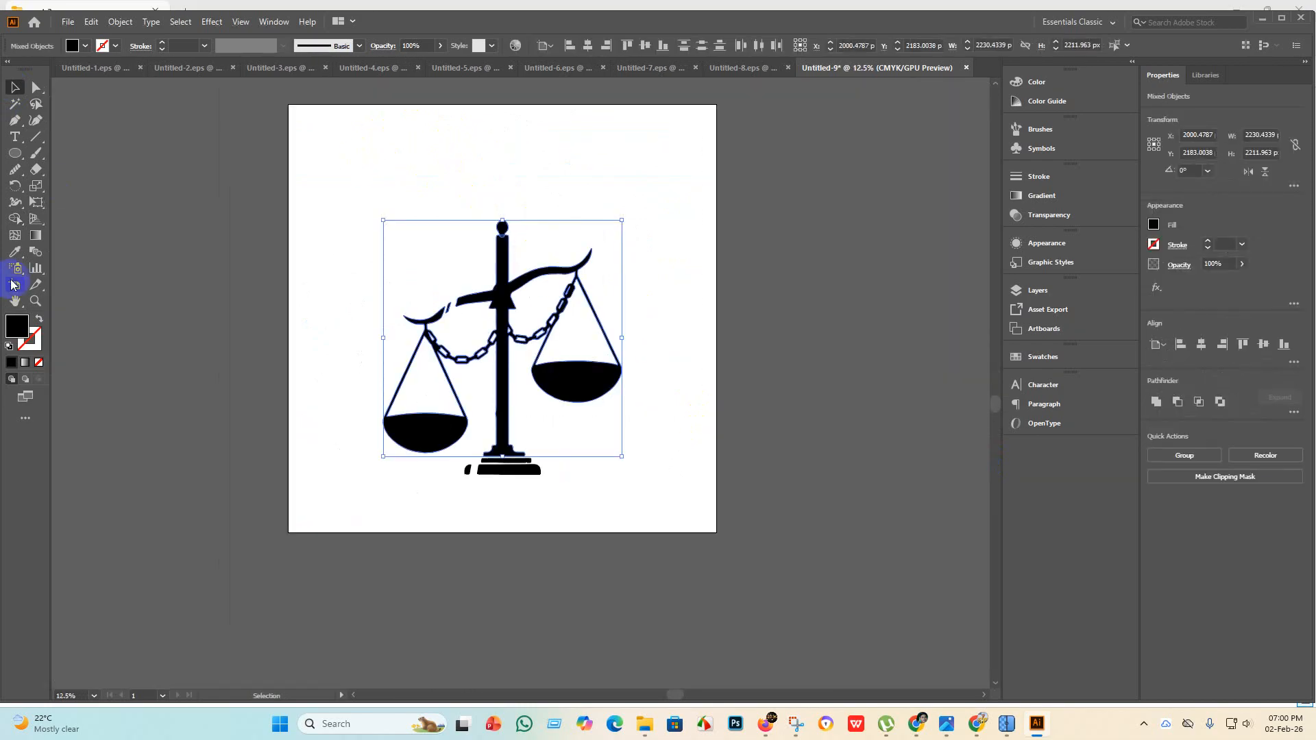
click(14, 218)
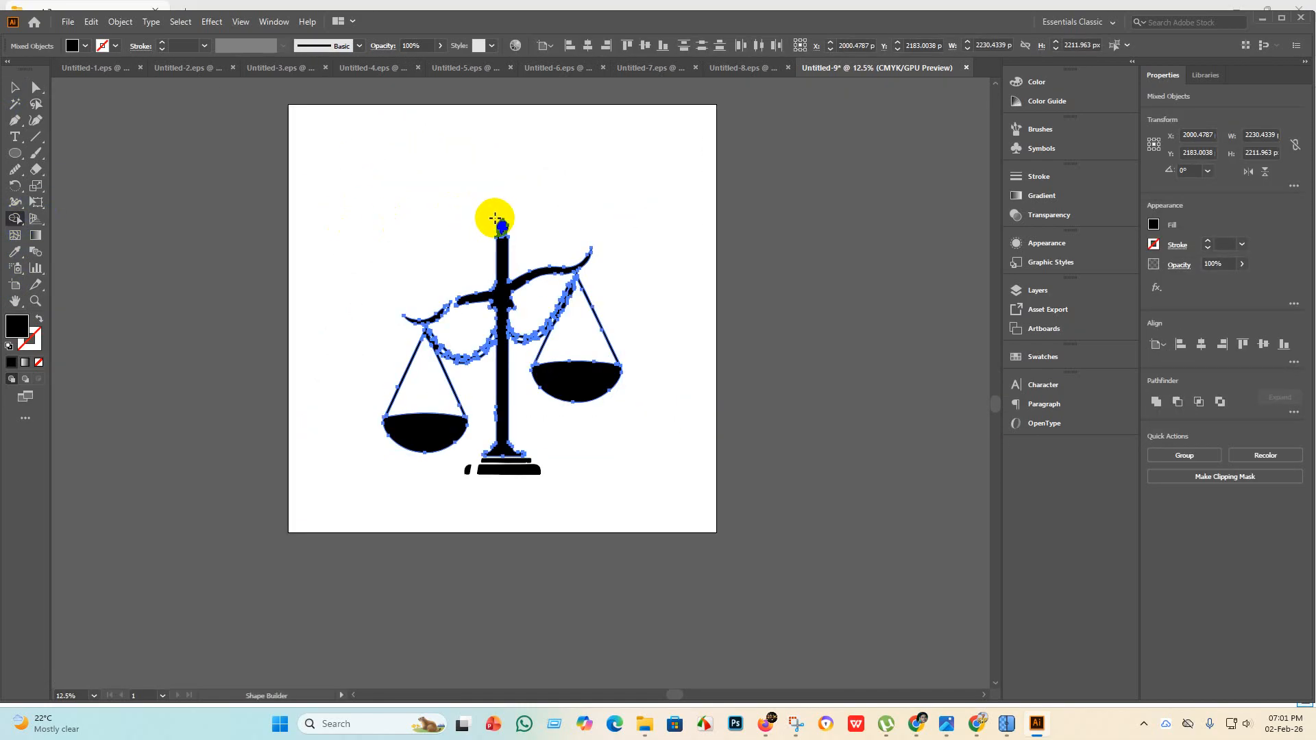
click(15, 87)
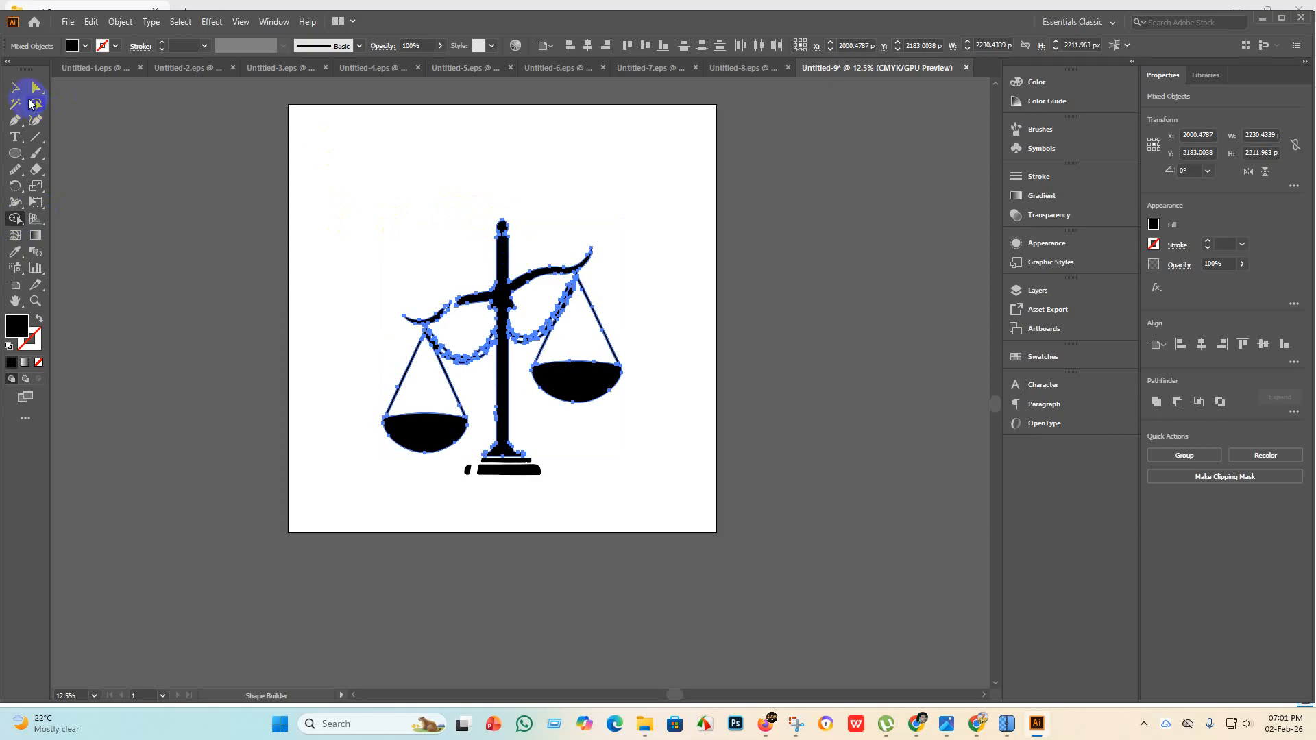
Draw a black filled shape with the Pen tool that bridges the gap in the beam's left arm.
scroll(496, 233, up, 5)
scroll(479, 238, down, 4)
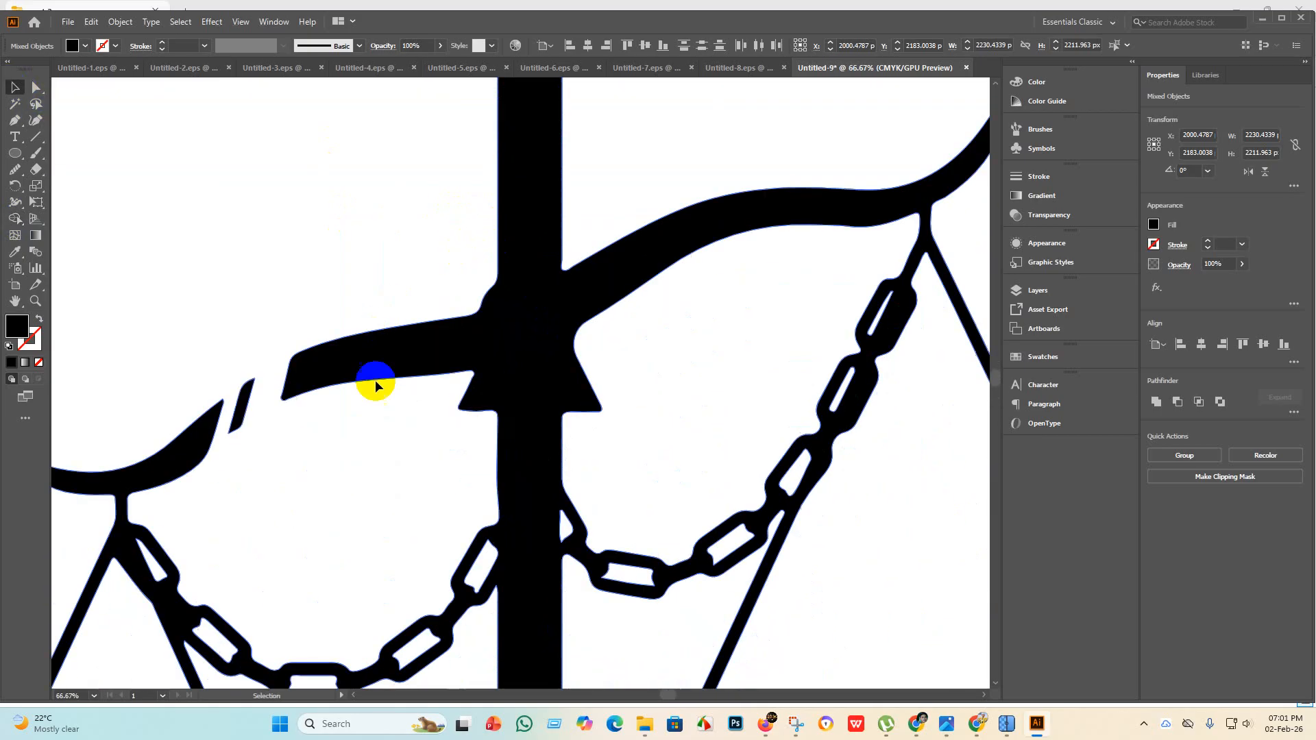
scroll(347, 349, down, 4)
scroll(352, 487, up, 1)
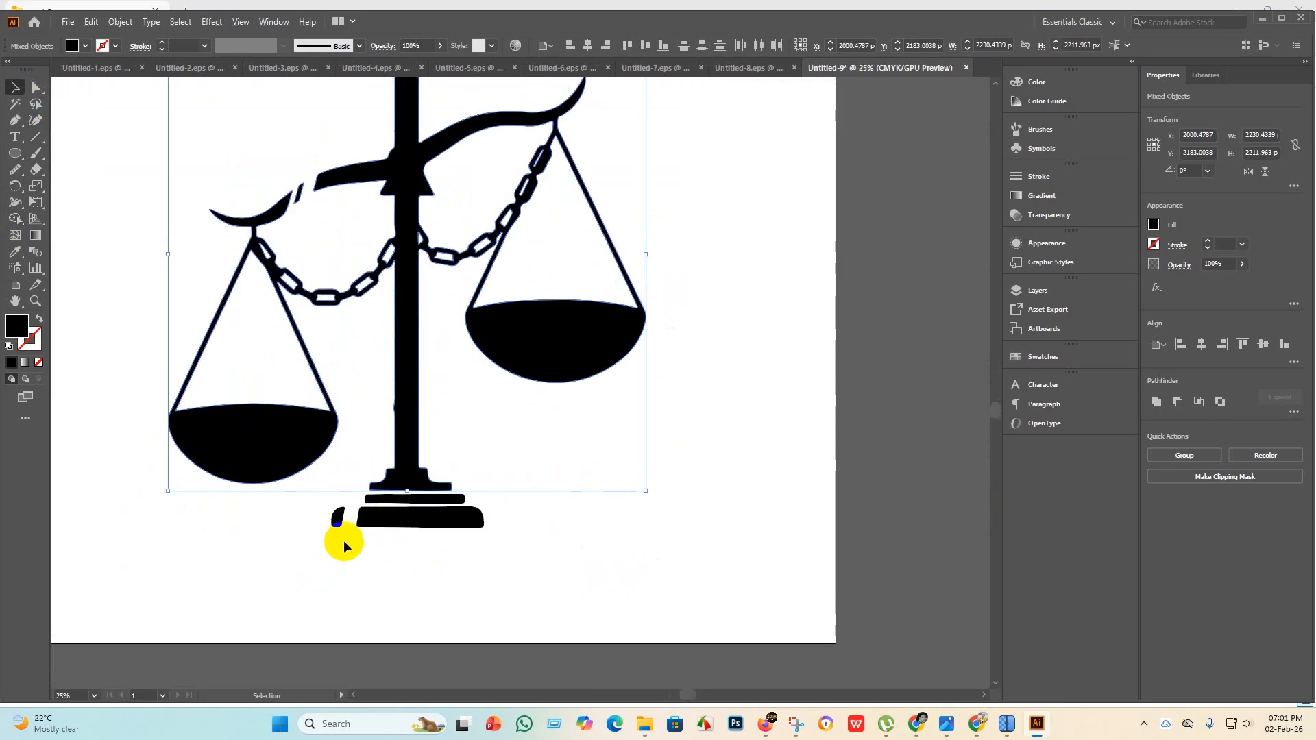
scroll(343, 543, down, 2)
scroll(260, 106, up, 4)
scroll(288, 117, up, 3)
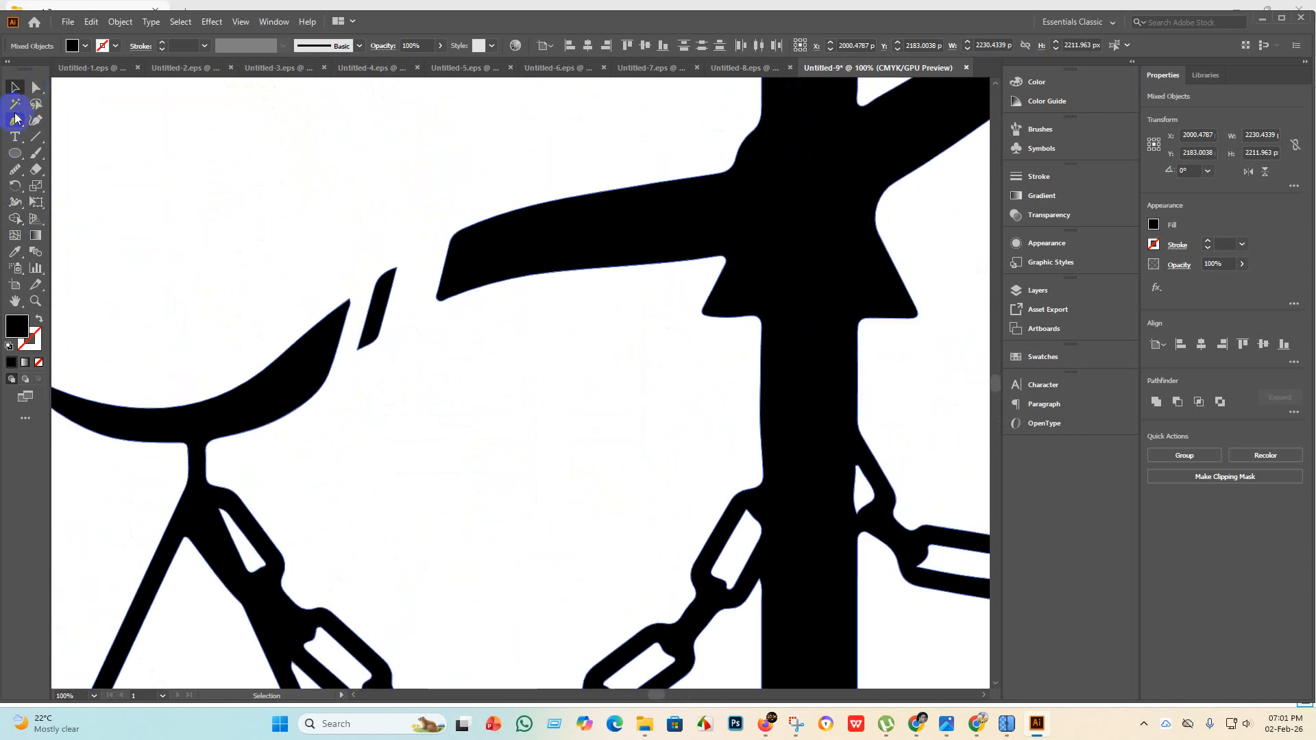
click(461, 239)
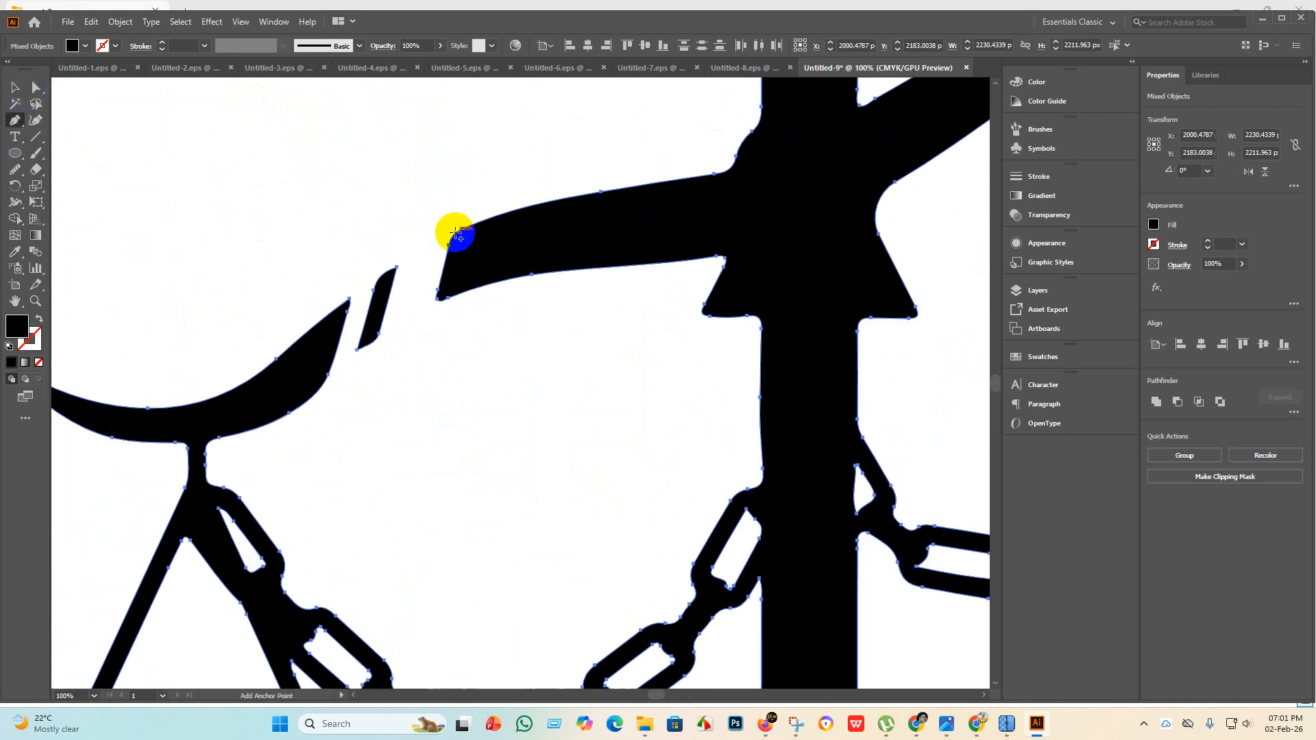
click(413, 252)
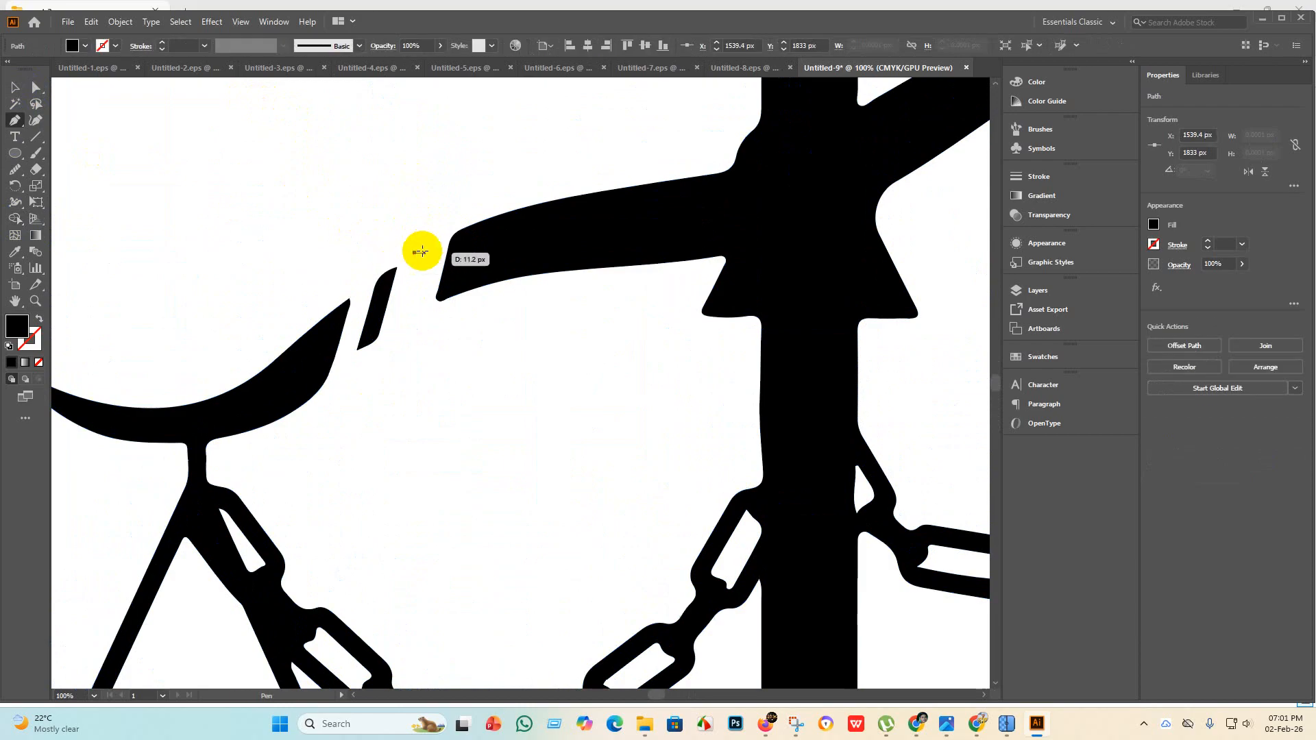
drag(350, 299, 325, 382)
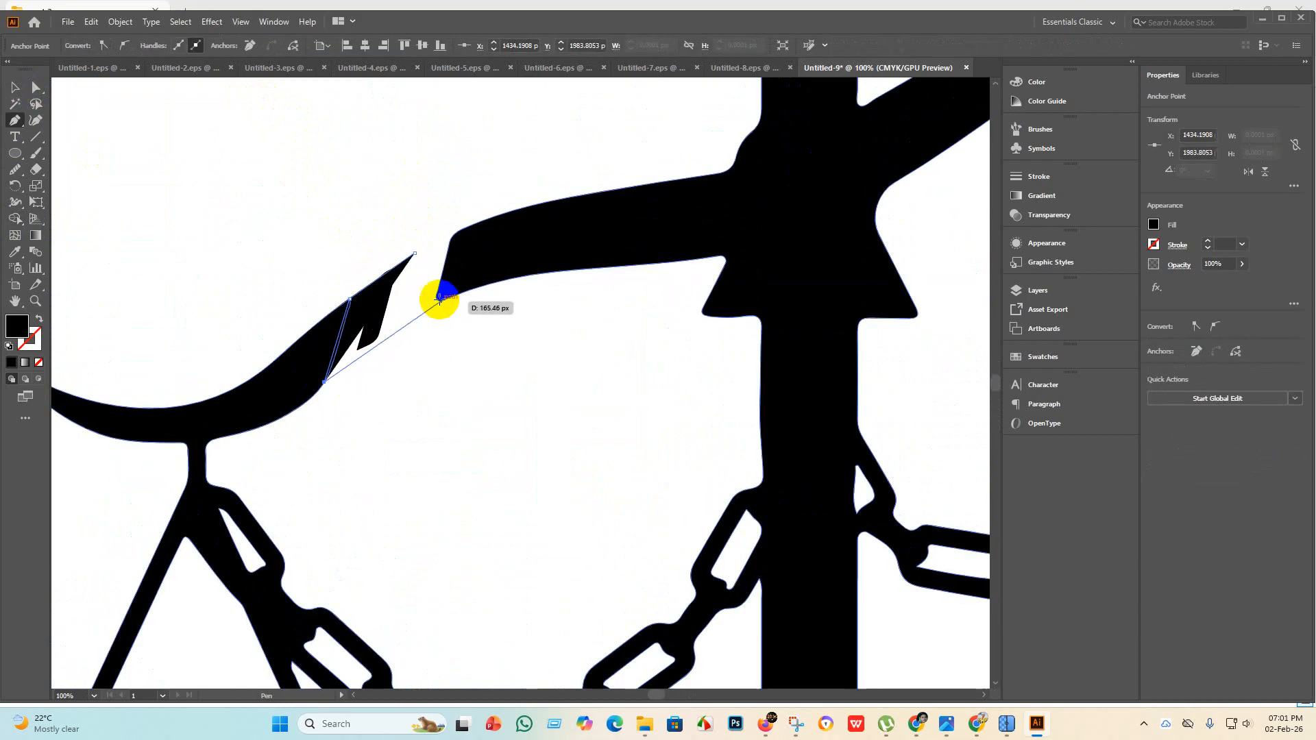
mouse_move(442, 300)
mouse_down()
mouse_move(506, 229)
mouse_move(438, 264)
mouse_move(445, 308)
mouse_up()
click(468, 226)
click(443, 300)
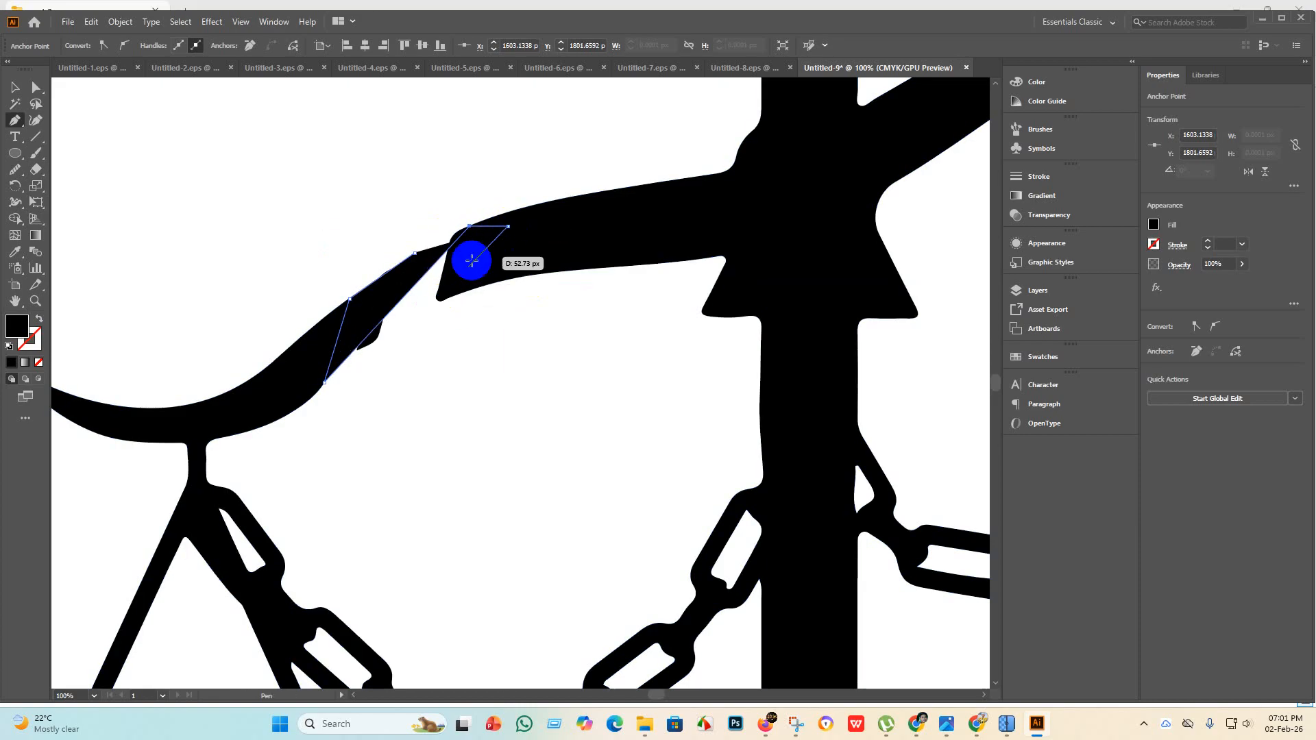
key(ctrl+z)
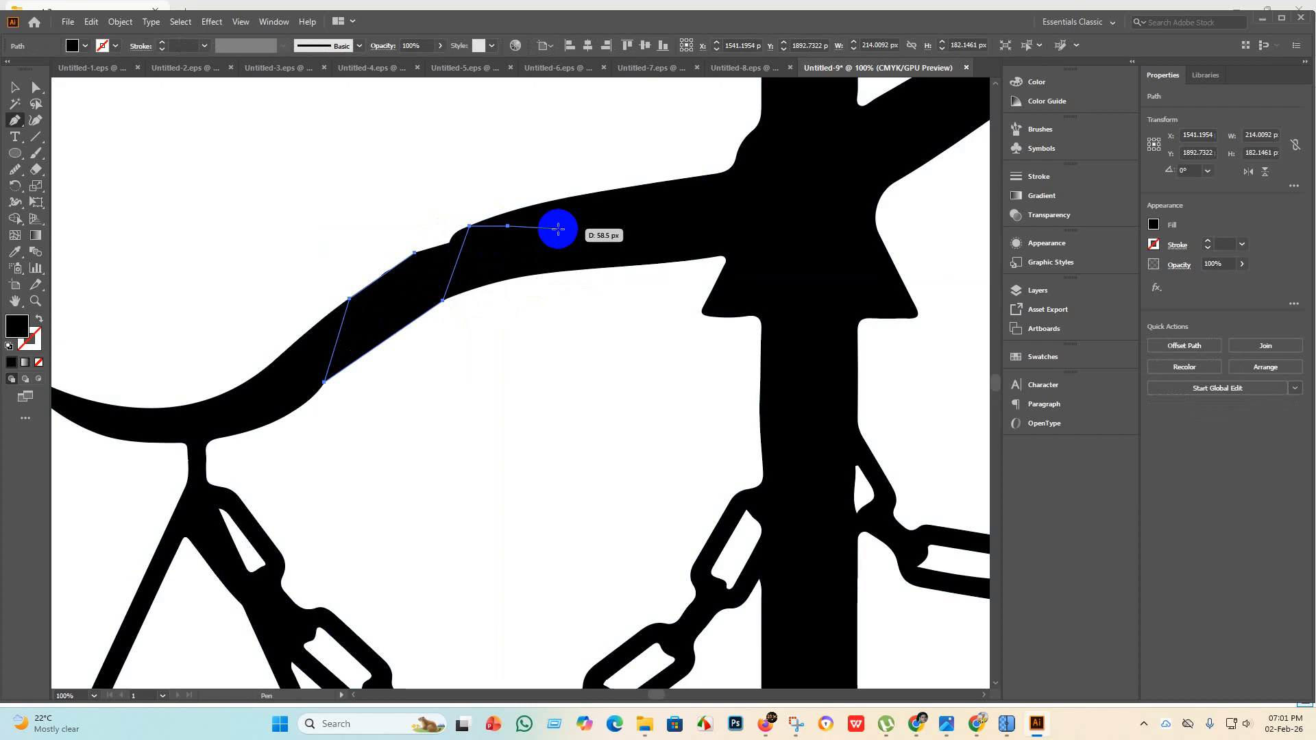
click(11, 87)
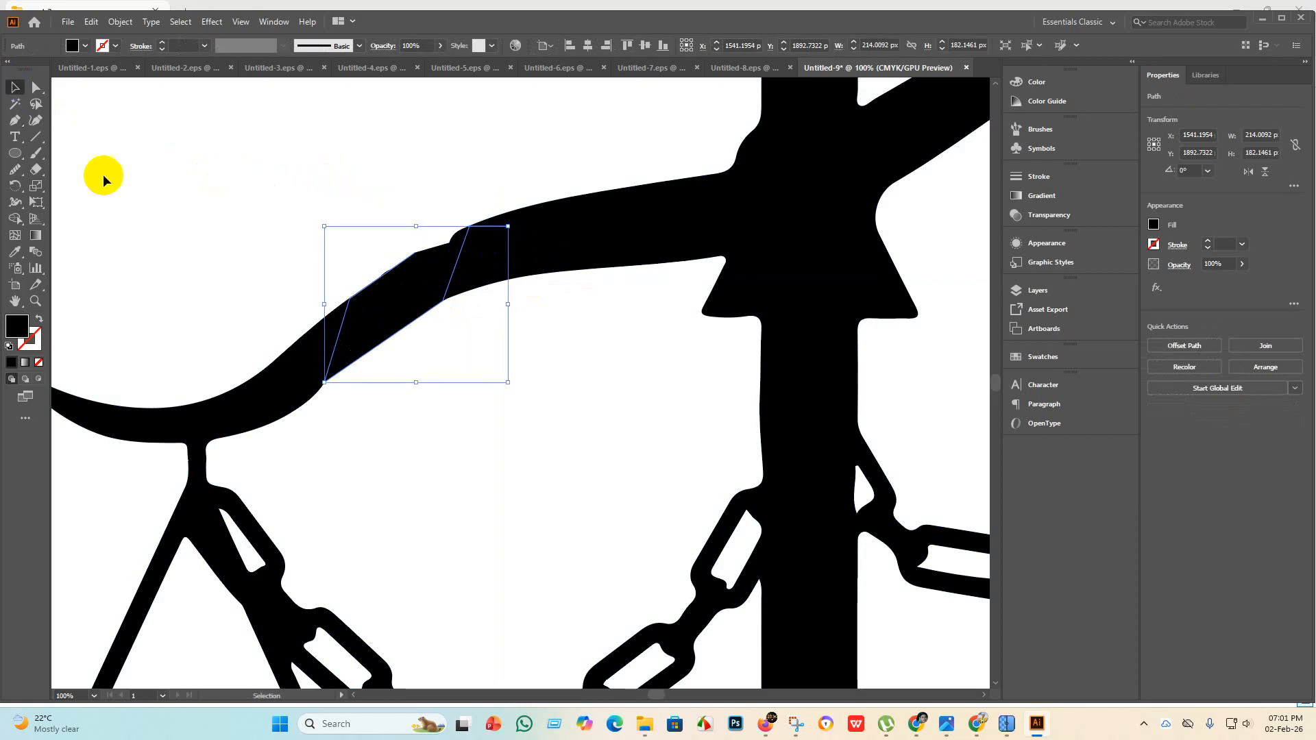
Try to merge the bridging shape into the beam's left arm with Shape Builder.
click(480, 420)
click(432, 269)
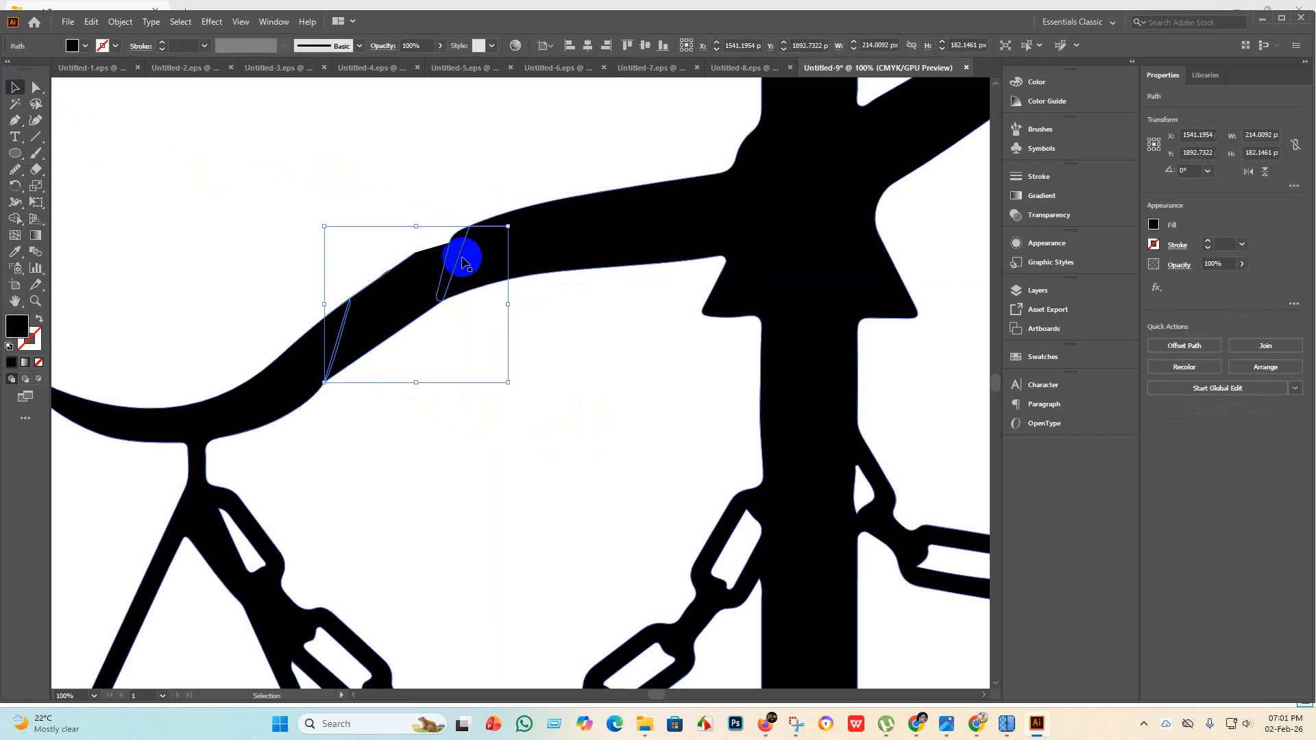
click(16, 185)
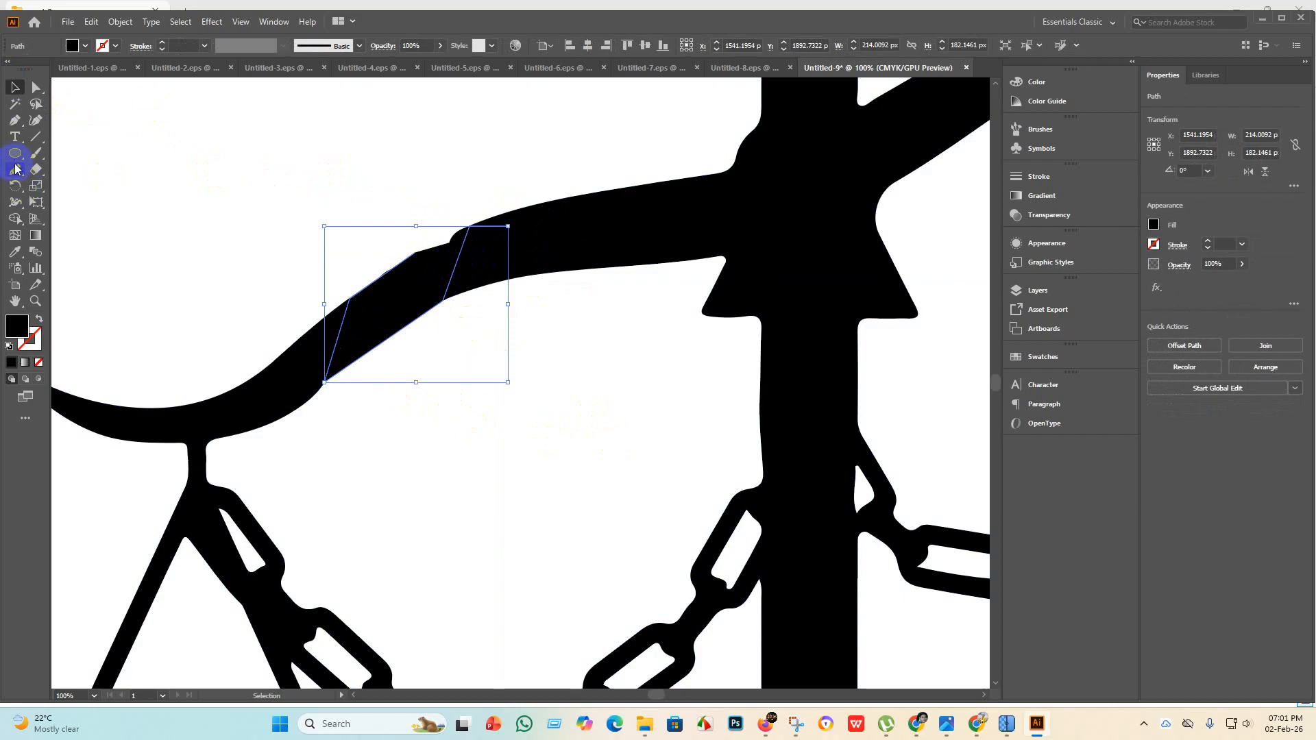
click(15, 220)
drag(155, 230, 596, 306)
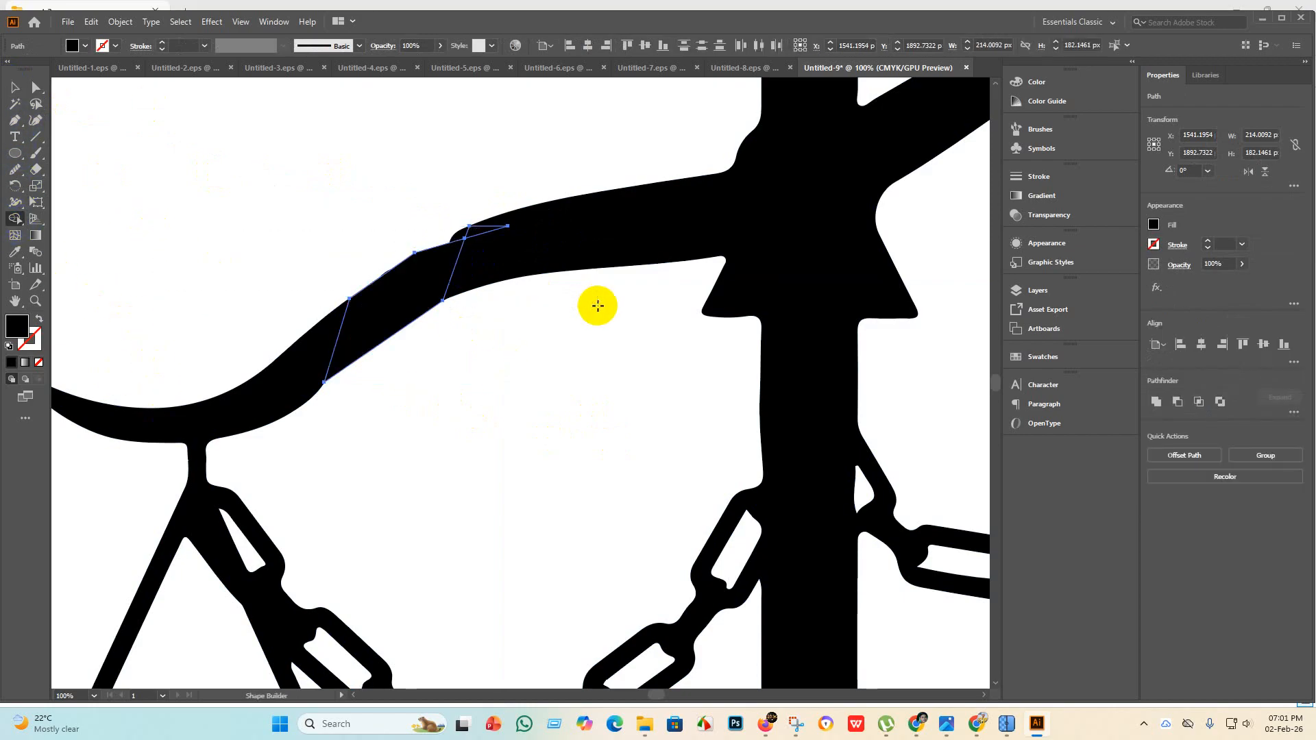
key(v)
click(552, 389)
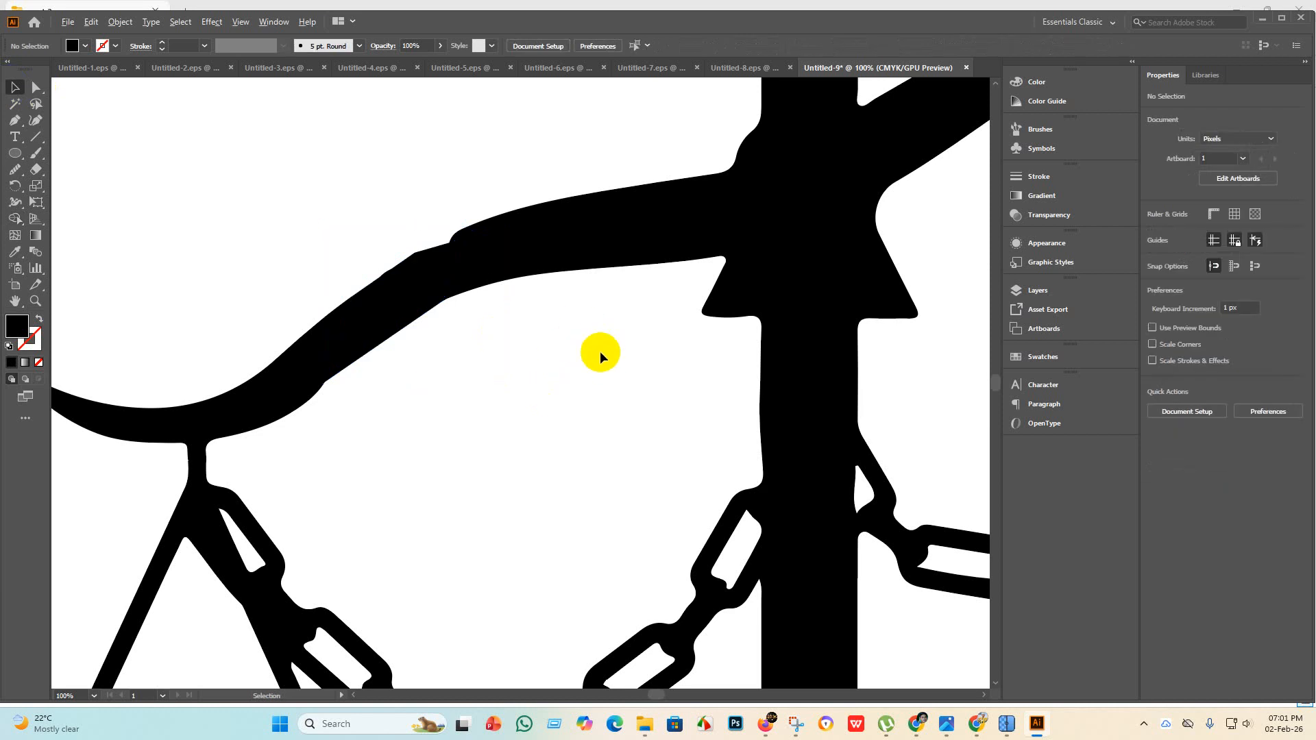
Select the bridging shape with the beam pieces, trim its protruding corner and merge them into the scale silhouette with Shape Builder.
key(ctrl+minus)
key(ctrl+minus)
drag(409, 256, 405, 254)
click(15, 220)
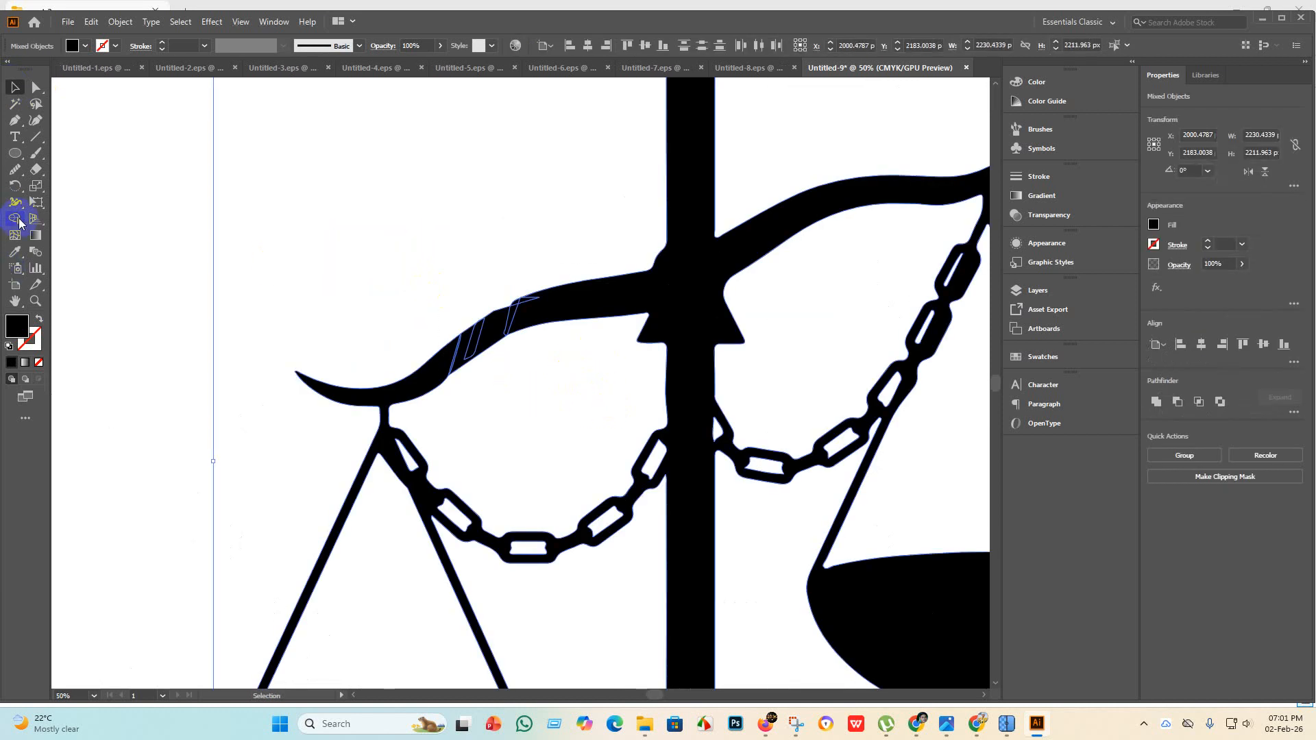
mouse_move(453, 356)
mouse_down()
mouse_move(576, 273)
mouse_move(401, 410)
mouse_up()
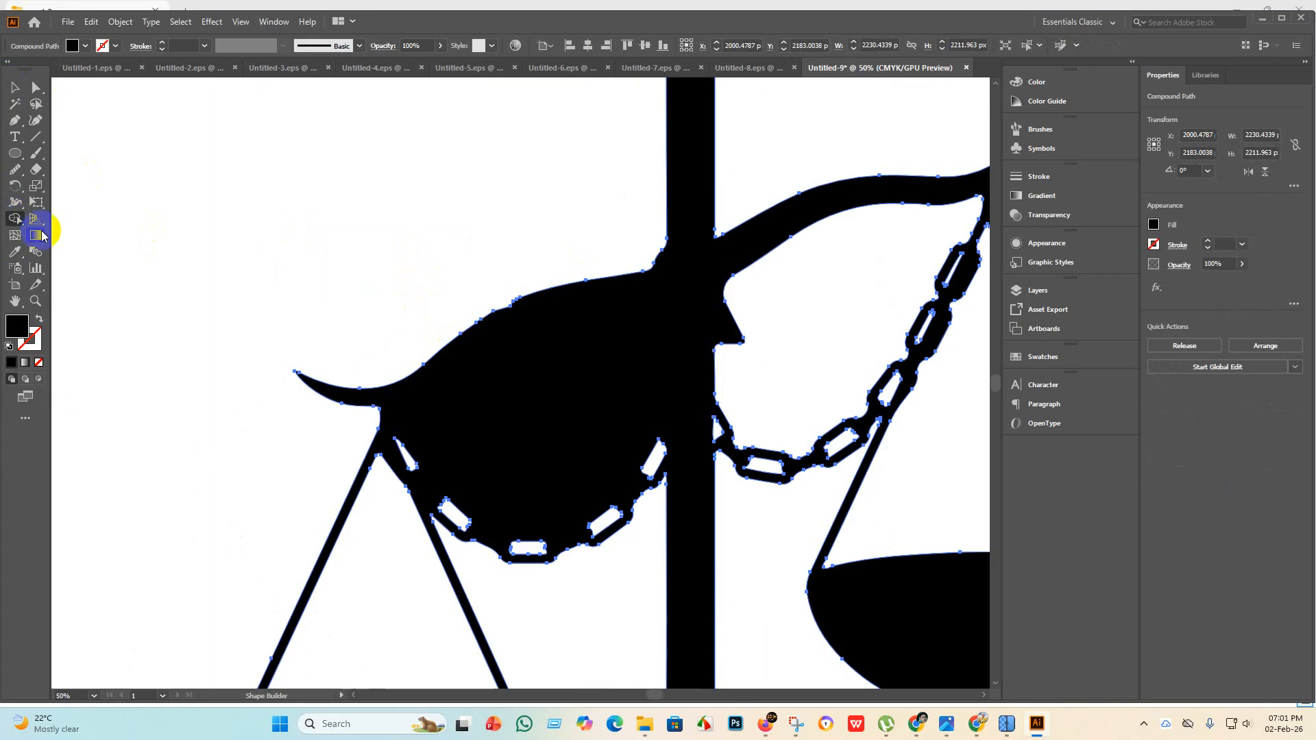
key(ctrl+z)
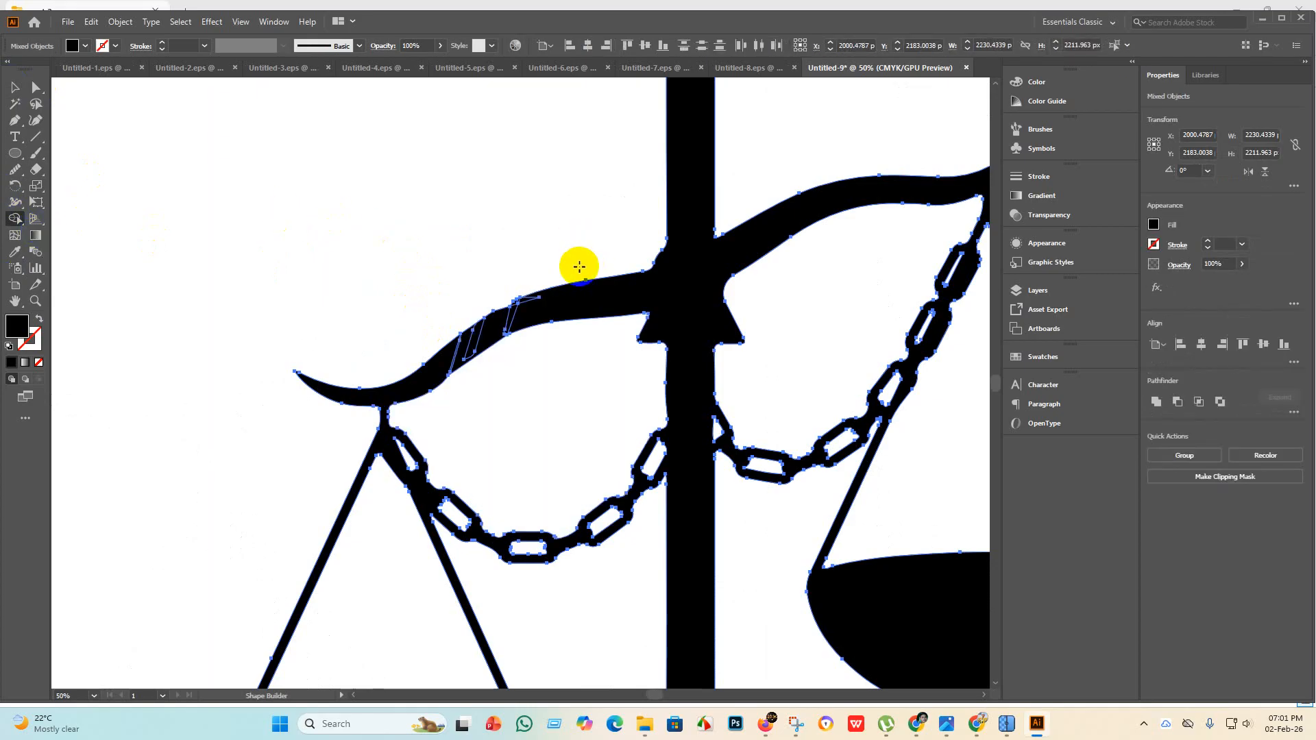
mouse_move(579, 267)
mouse_down()
mouse_move(455, 331)
mouse_move(508, 272)
mouse_move(482, 297)
mouse_up()
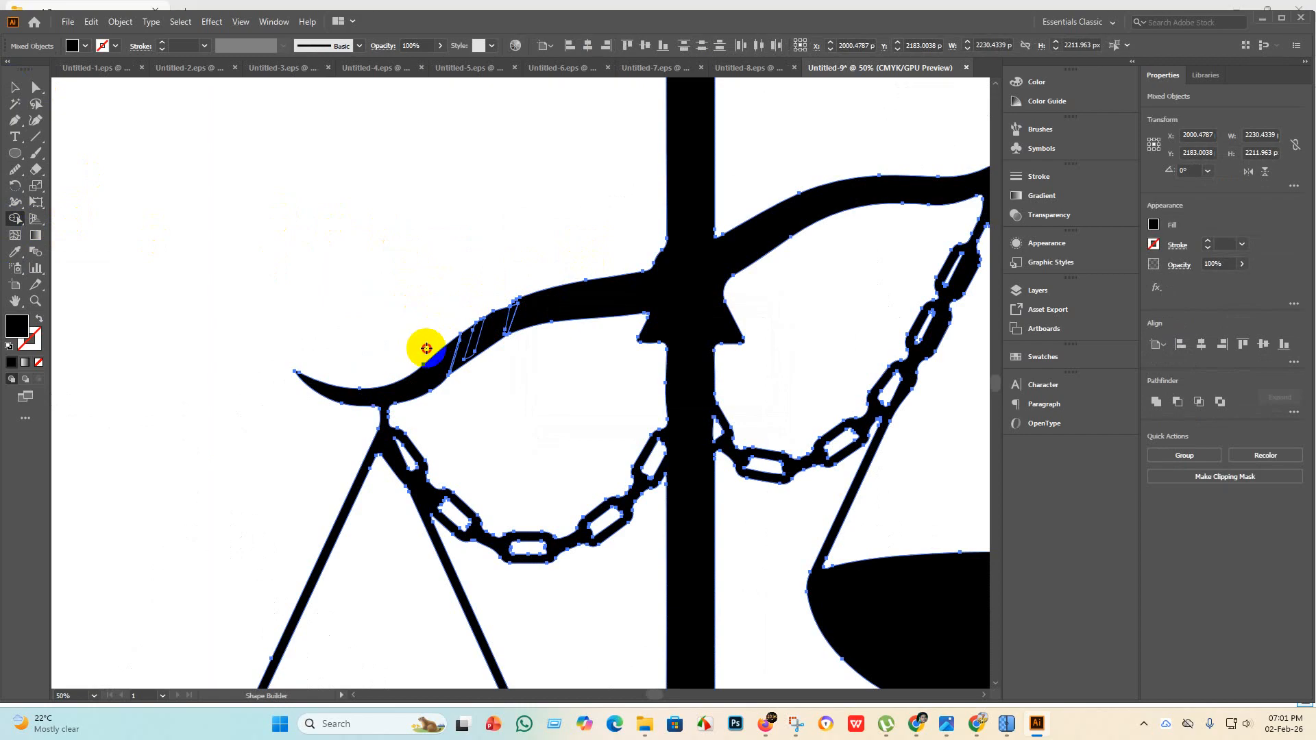
drag(425, 348, 515, 299)
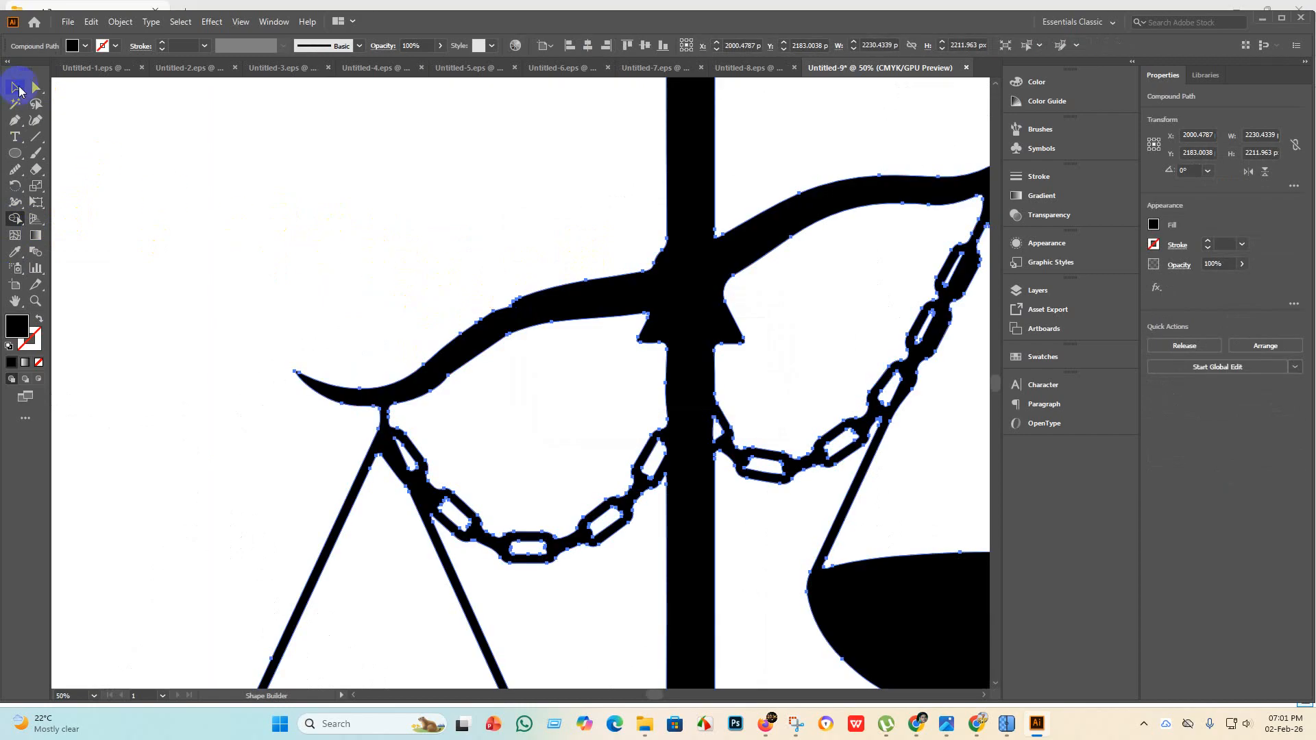
Smooth the upper edge of the beam's left arm along the repaired section with the Smooth tool.
click(36, 87)
click(15, 170)
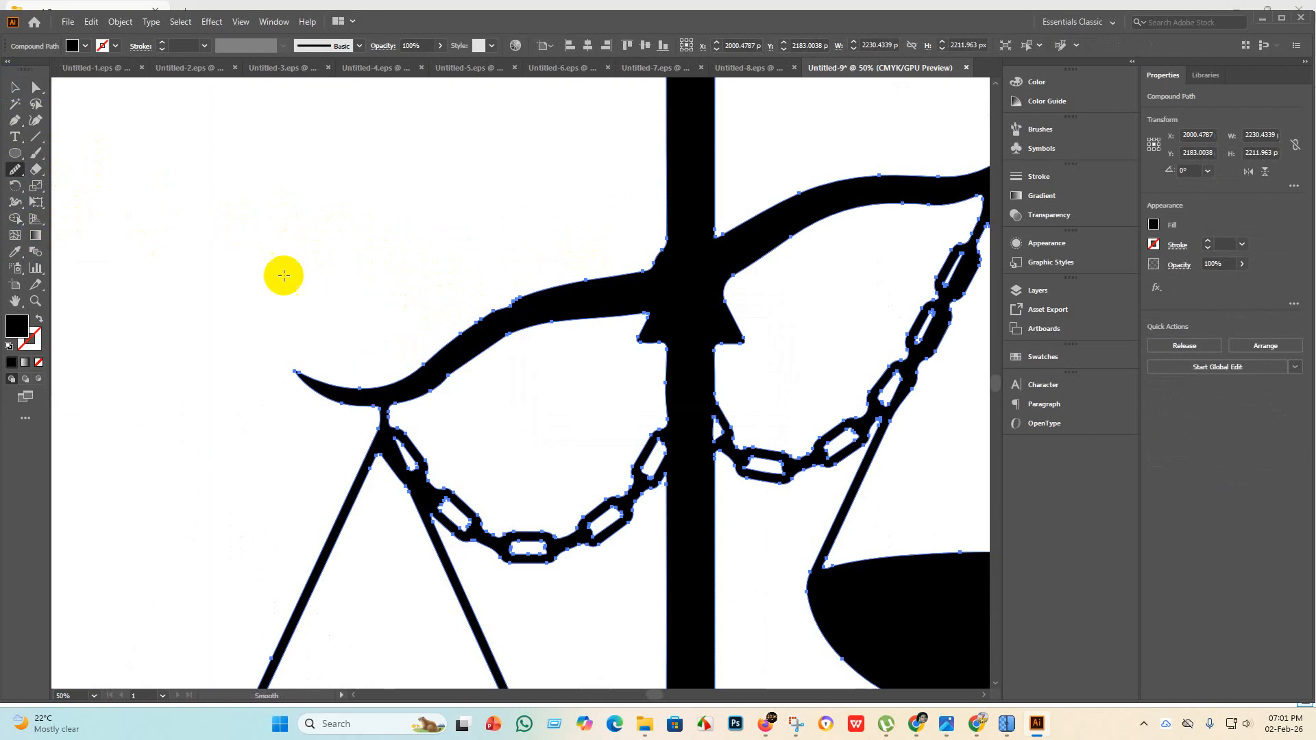
scroll(523, 309, up, 3)
scroll(481, 289, down, 3)
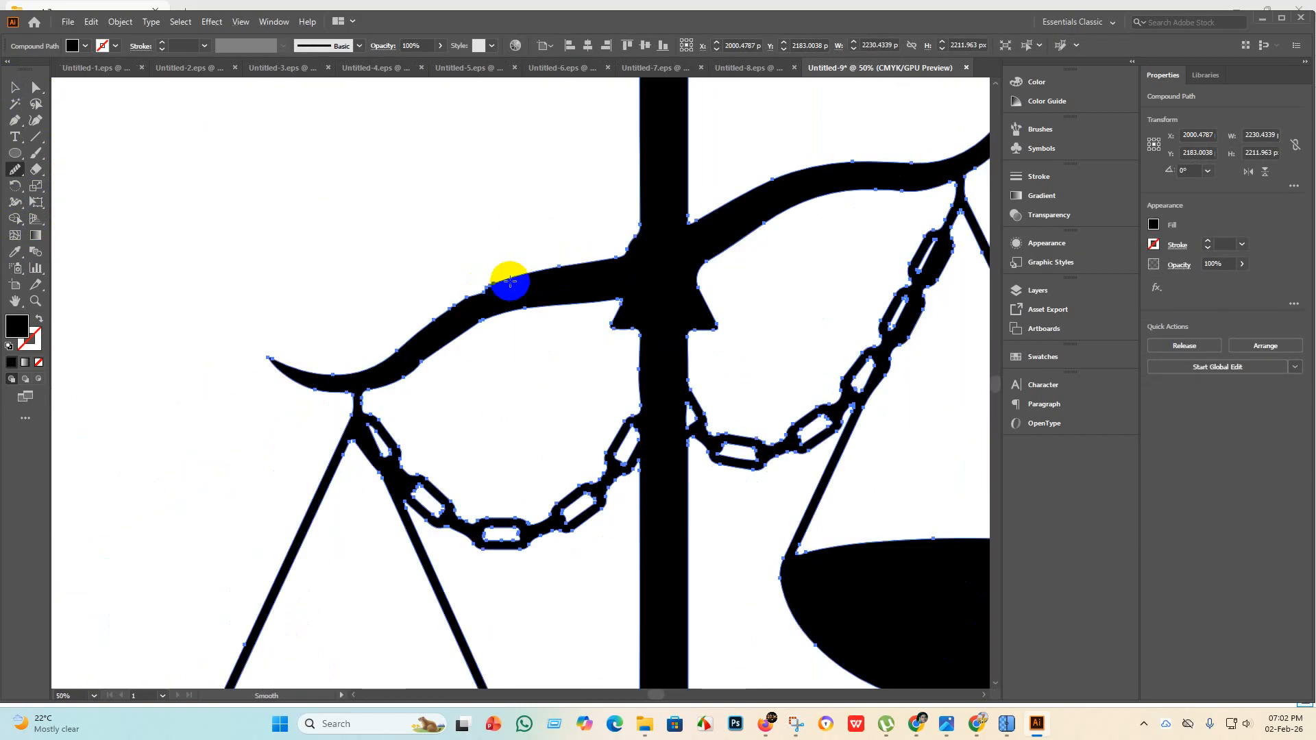
mouse_move(505, 286)
mouse_down()
mouse_move(458, 304)
mouse_move(431, 294)
mouse_up()
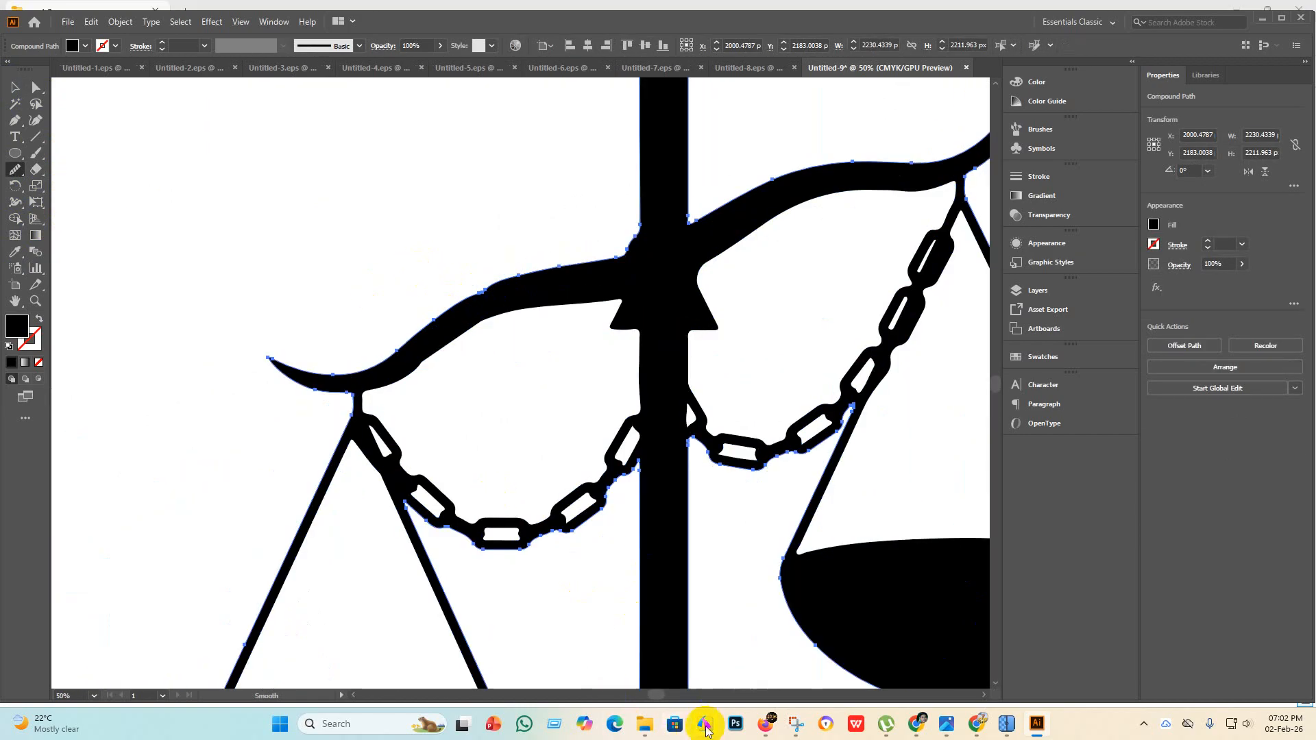
scroll(392, 239, down, 1)
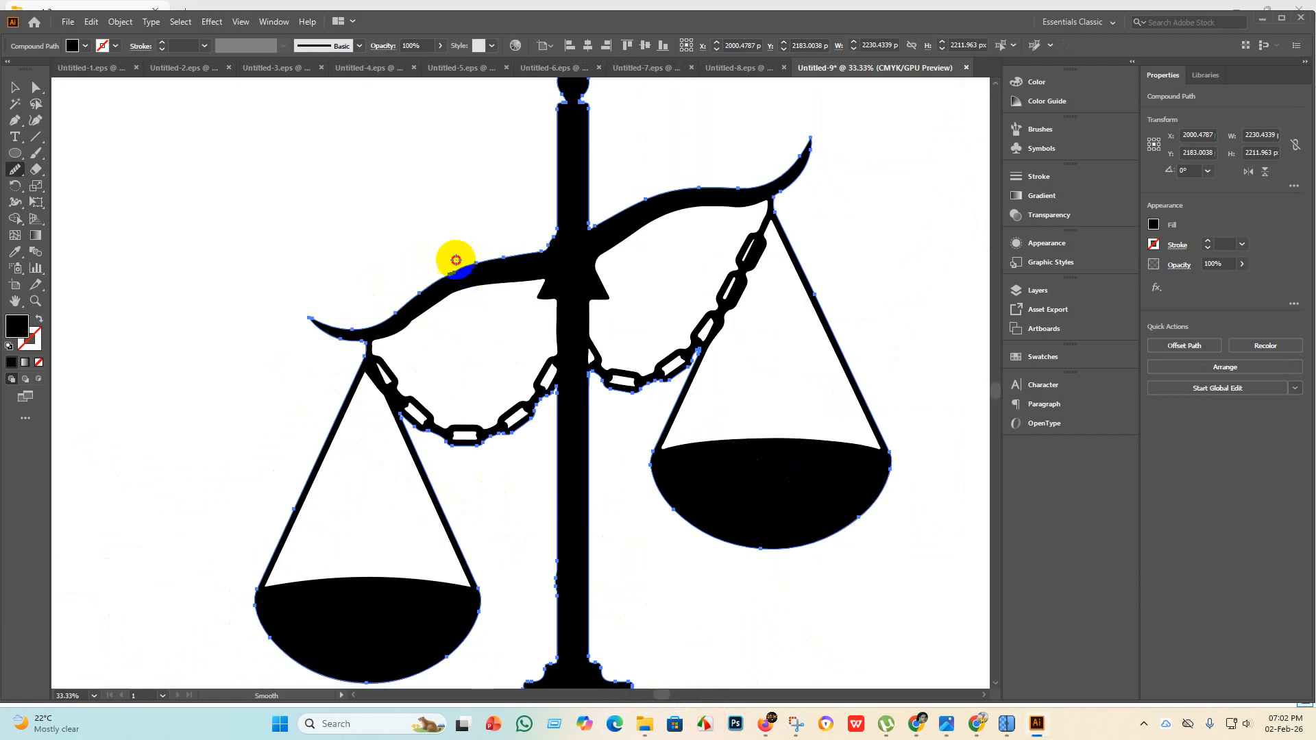
mouse_move(444, 272)
mouse_down()
mouse_move(427, 268)
mouse_move(466, 259)
mouse_move(449, 275)
mouse_up()
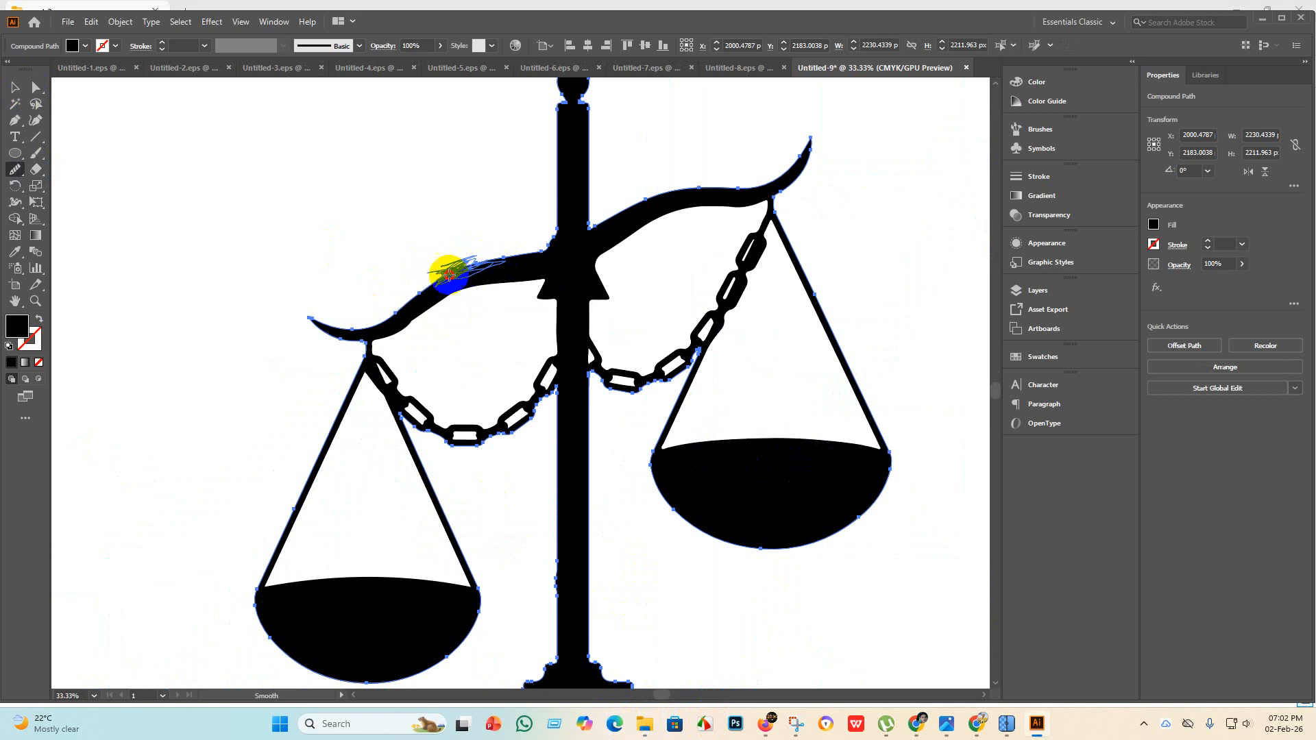
Smooth the lower edge of the beam's left arm along the repaired section with the Smooth tool.
scroll(455, 297, up, 5)
scroll(445, 243, down, 7)
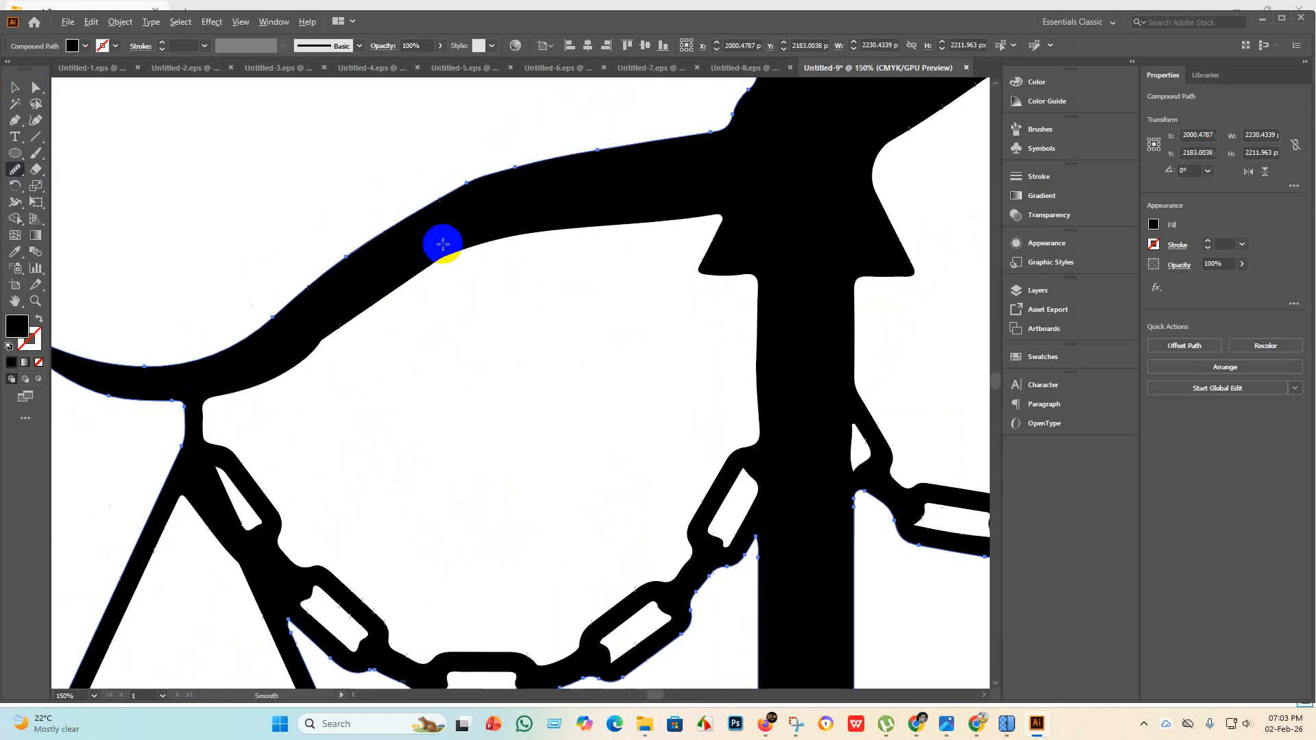
mouse_move(460, 238)
mouse_down()
mouse_move(496, 208)
mouse_move(442, 235)
mouse_move(465, 215)
mouse_move(444, 232)
mouse_move(483, 231)
mouse_move(439, 240)
mouse_up()
scroll(453, 236, up, 5)
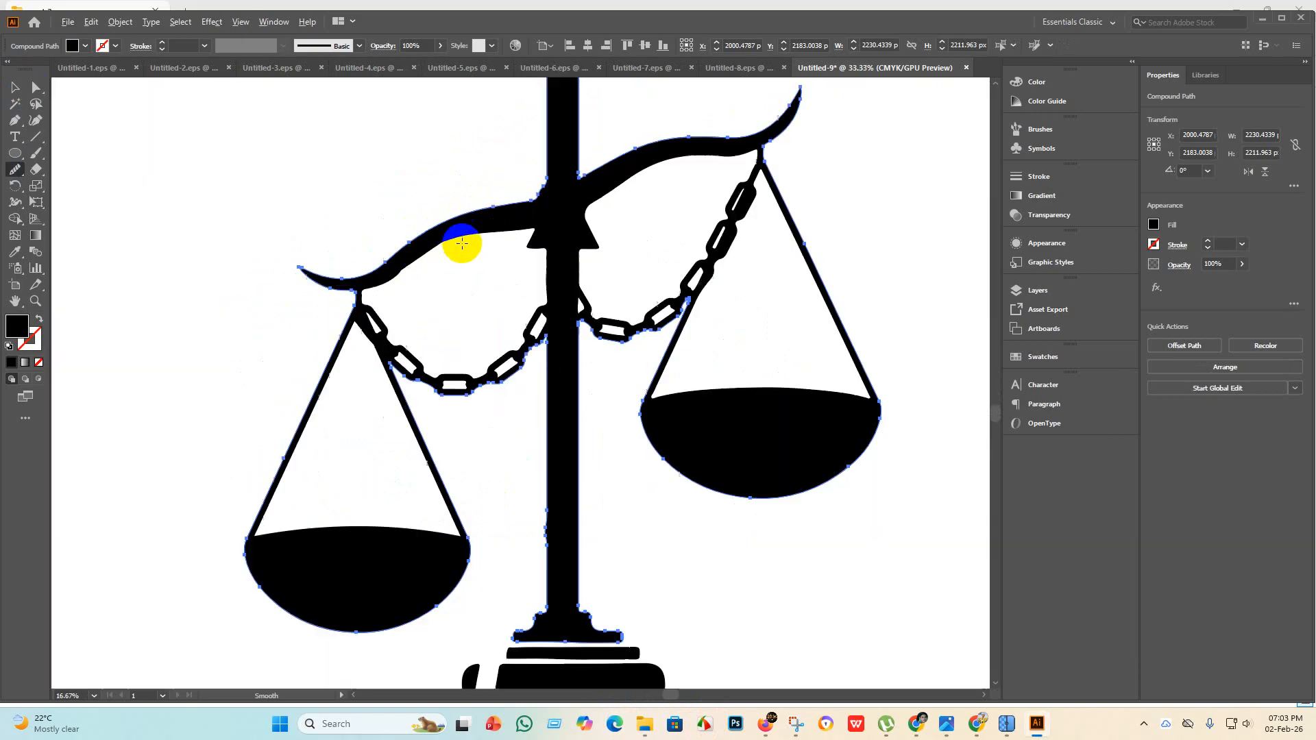
click(36, 87)
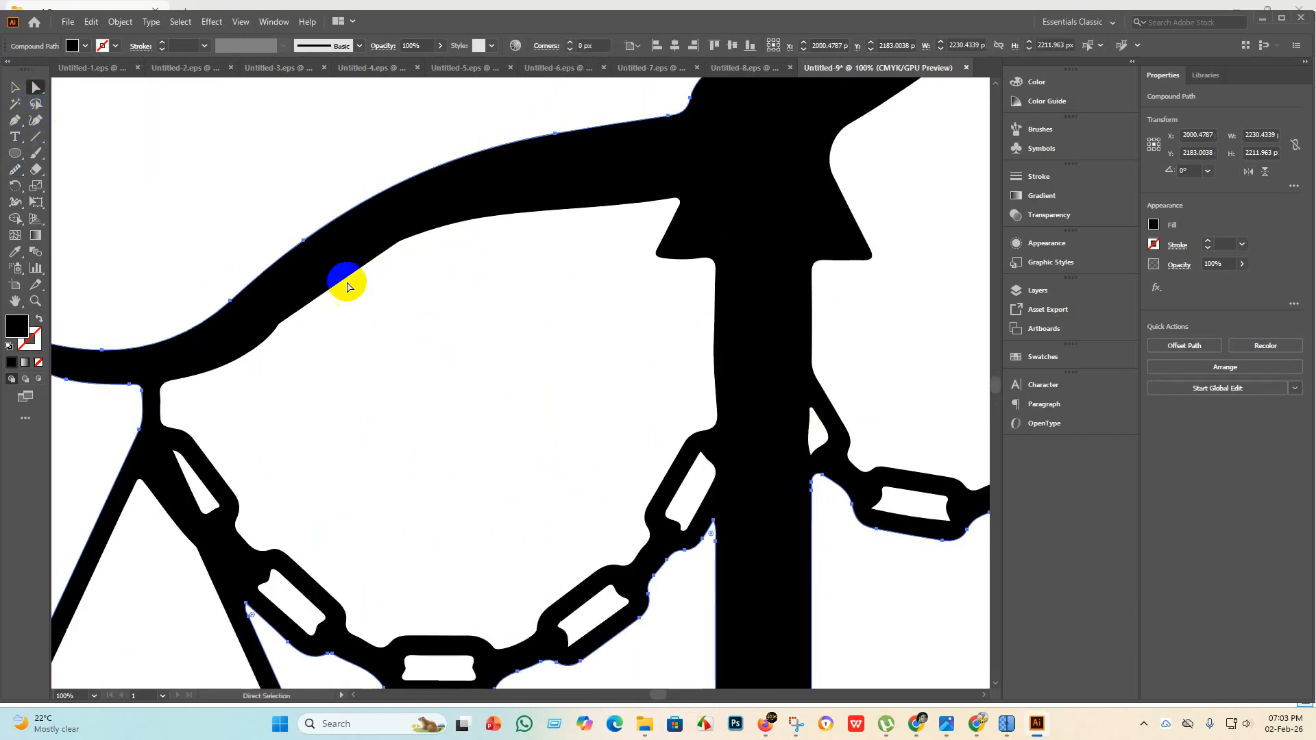
click(16, 168)
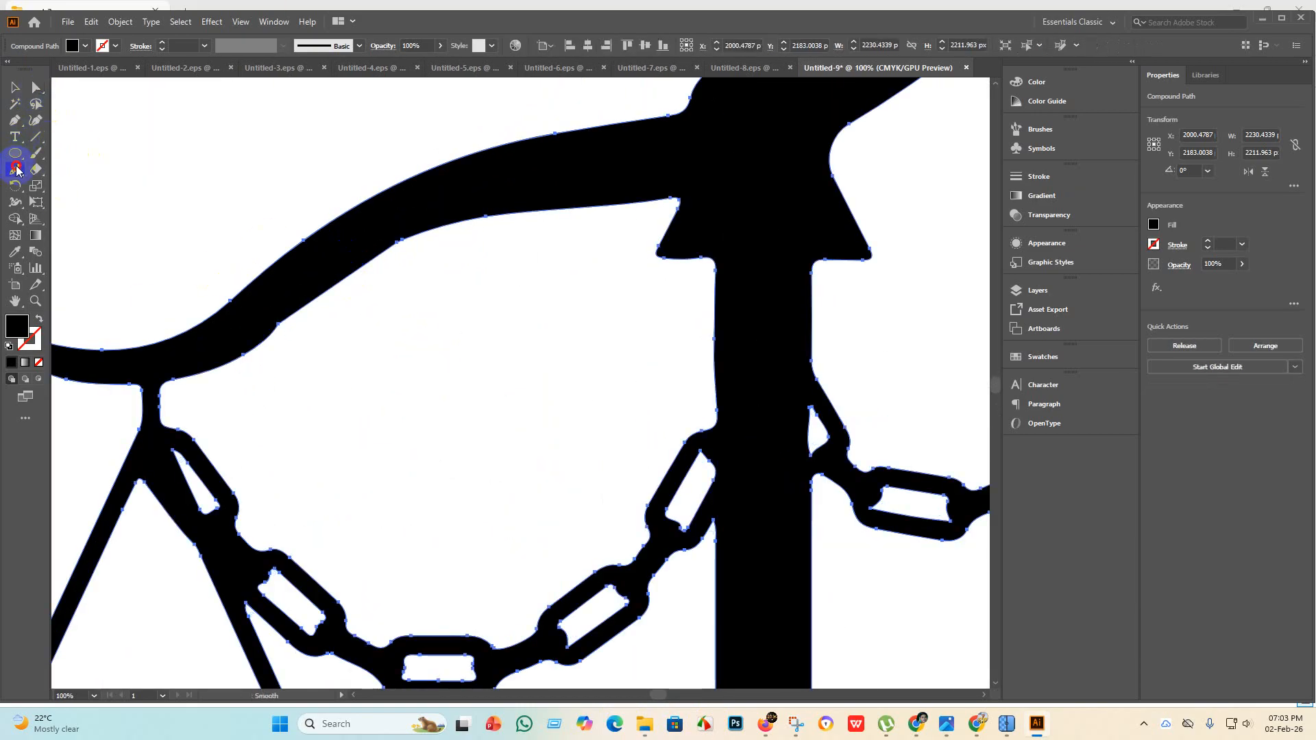
scroll(317, 285, down, 2)
mouse_move(352, 297)
mouse_down()
mouse_move(280, 324)
mouse_move(361, 275)
mouse_move(365, 290)
mouse_move(356, 272)
mouse_move(383, 247)
mouse_move(372, 271)
mouse_move(405, 262)
mouse_move(323, 290)
mouse_move(315, 302)
mouse_move(354, 280)
mouse_move(335, 311)
mouse_move(364, 295)
mouse_move(323, 311)
mouse_up()
scroll(332, 303, up, 1)
scroll(334, 309, down, 2)
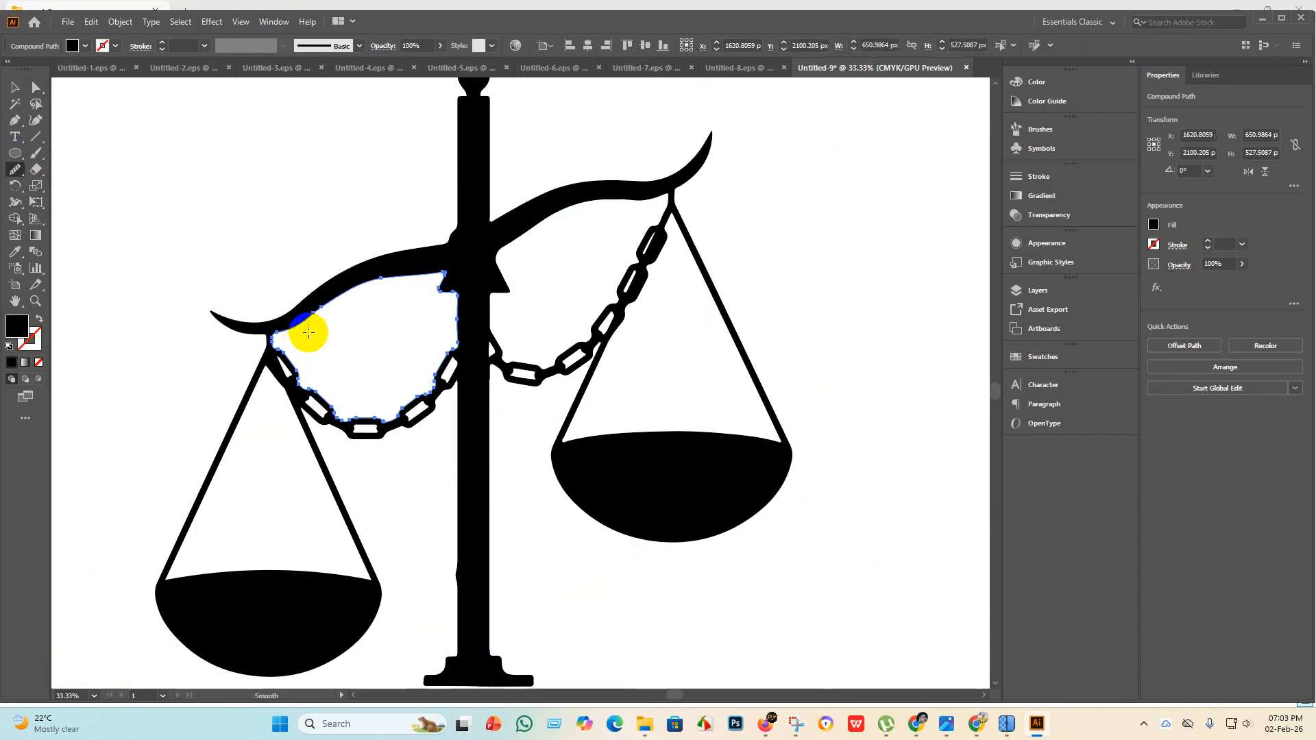
drag(309, 332, 314, 331)
scroll(322, 329, up, 2)
scroll(360, 293, down, 3)
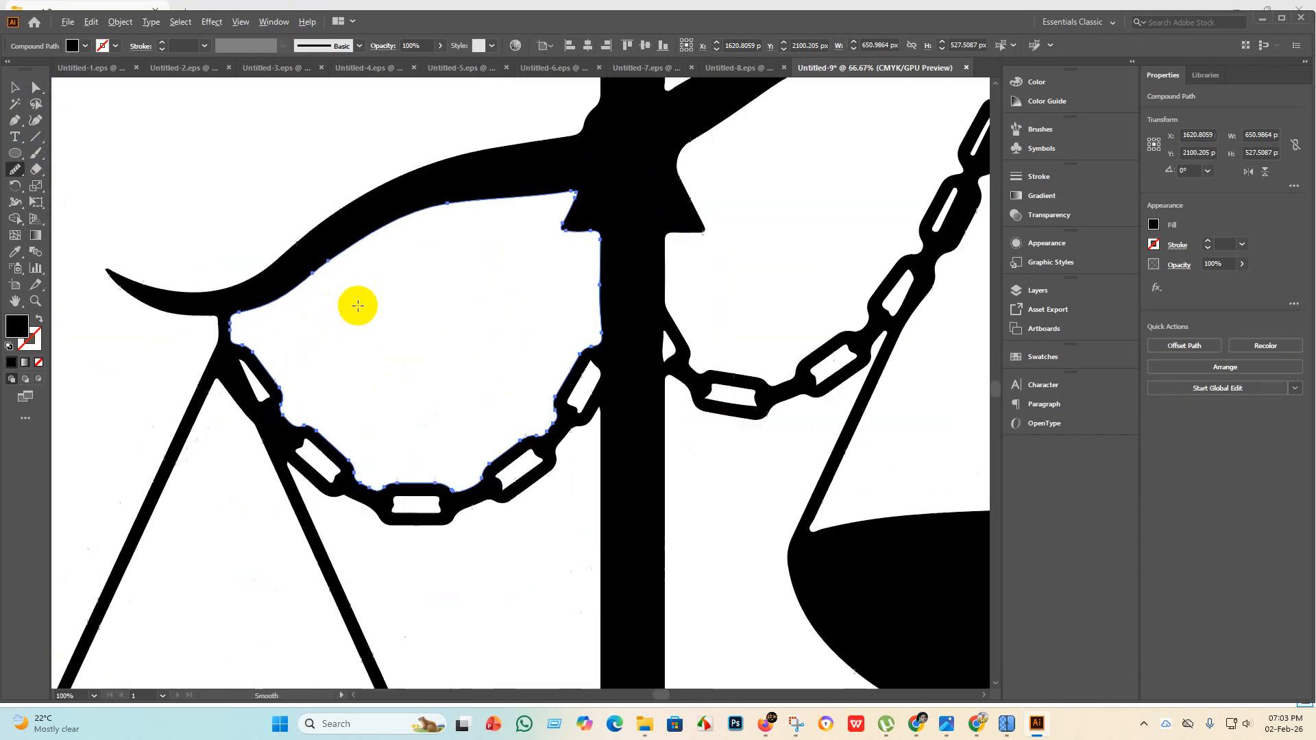
Select the scale silhouette and smooth the upper edge of the beam's right arm with the Smooth tool.
scroll(587, 212, up, 2)
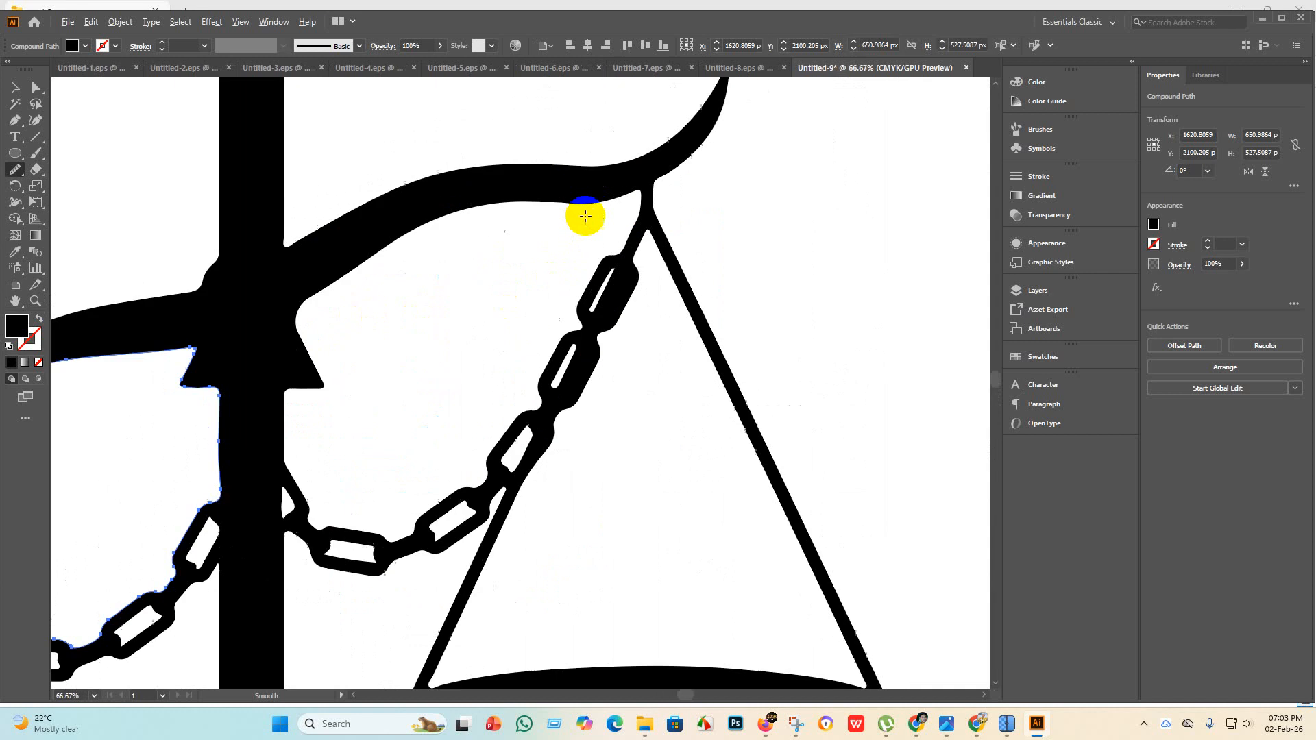
click(13, 92)
click(446, 205)
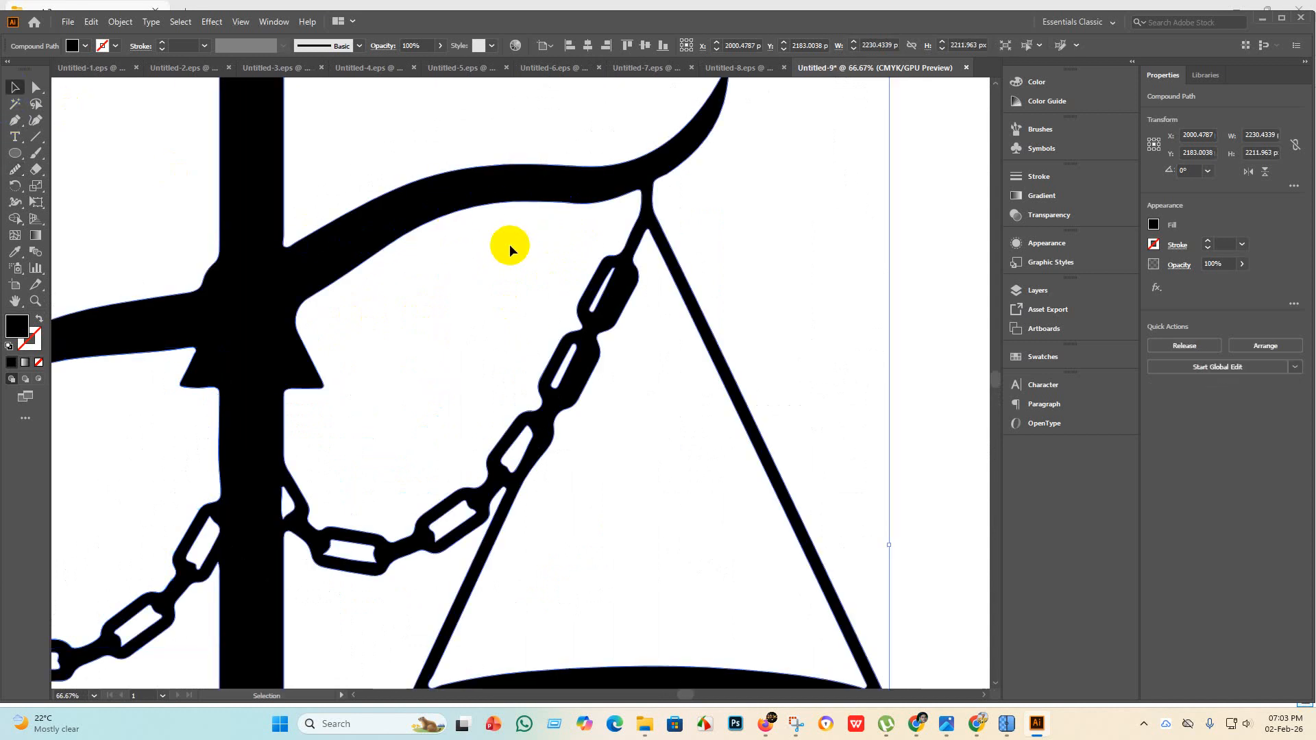
scroll(510, 267, up, 2)
click(35, 90)
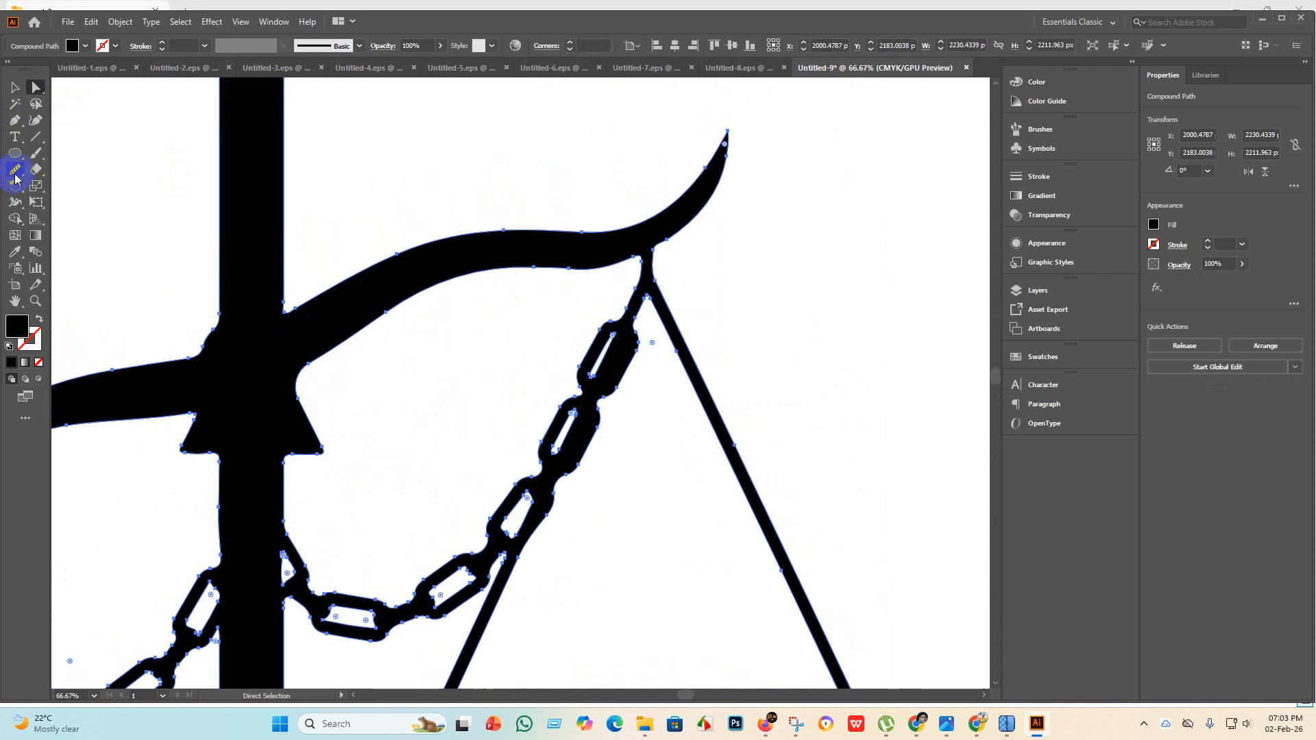
click(14, 172)
scroll(444, 221, down, 3)
mouse_move(525, 228)
mouse_down()
mouse_move(453, 247)
mouse_move(488, 233)
mouse_move(471, 239)
mouse_up()
scroll(487, 254, up, 3)
scroll(422, 201, down, 3)
scroll(446, 214, down, 1)
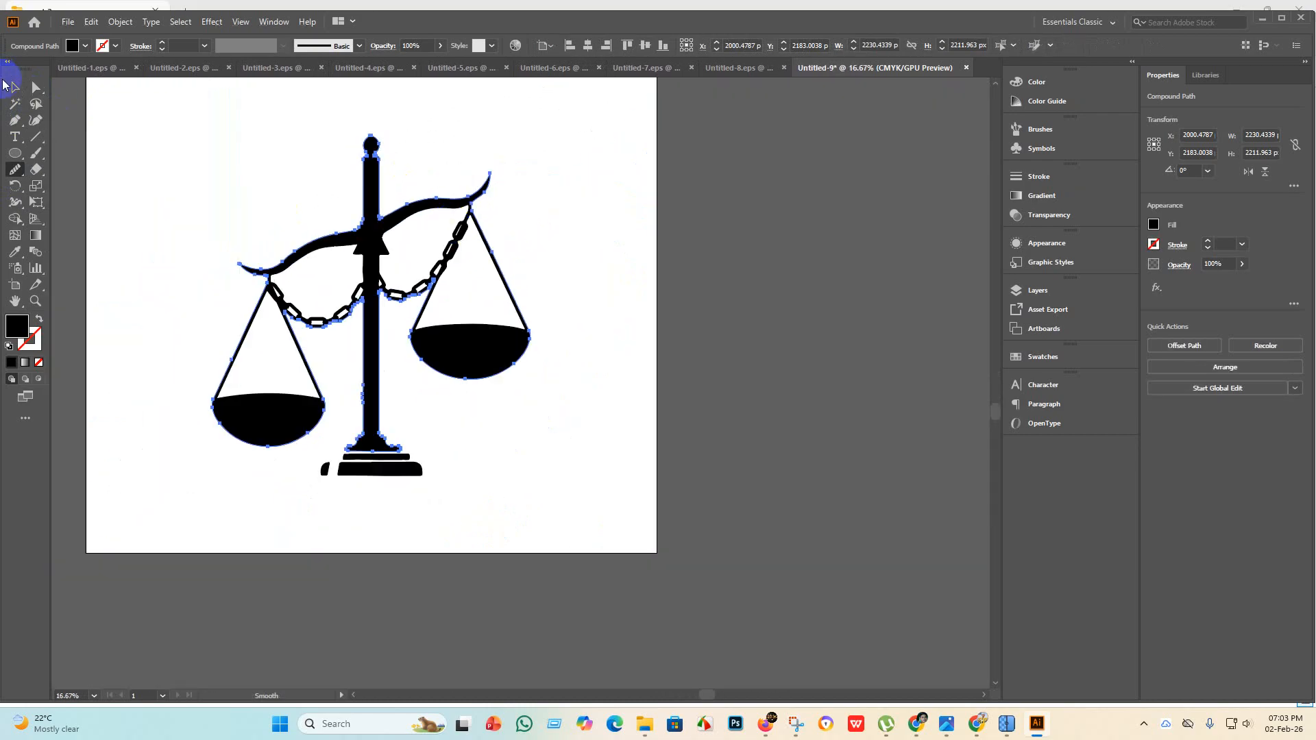
Remove the small bump on the left edge of the pole's lower part with the Smooth tool.
click(15, 87)
click(670, 512)
scroll(380, 318, up, 3)
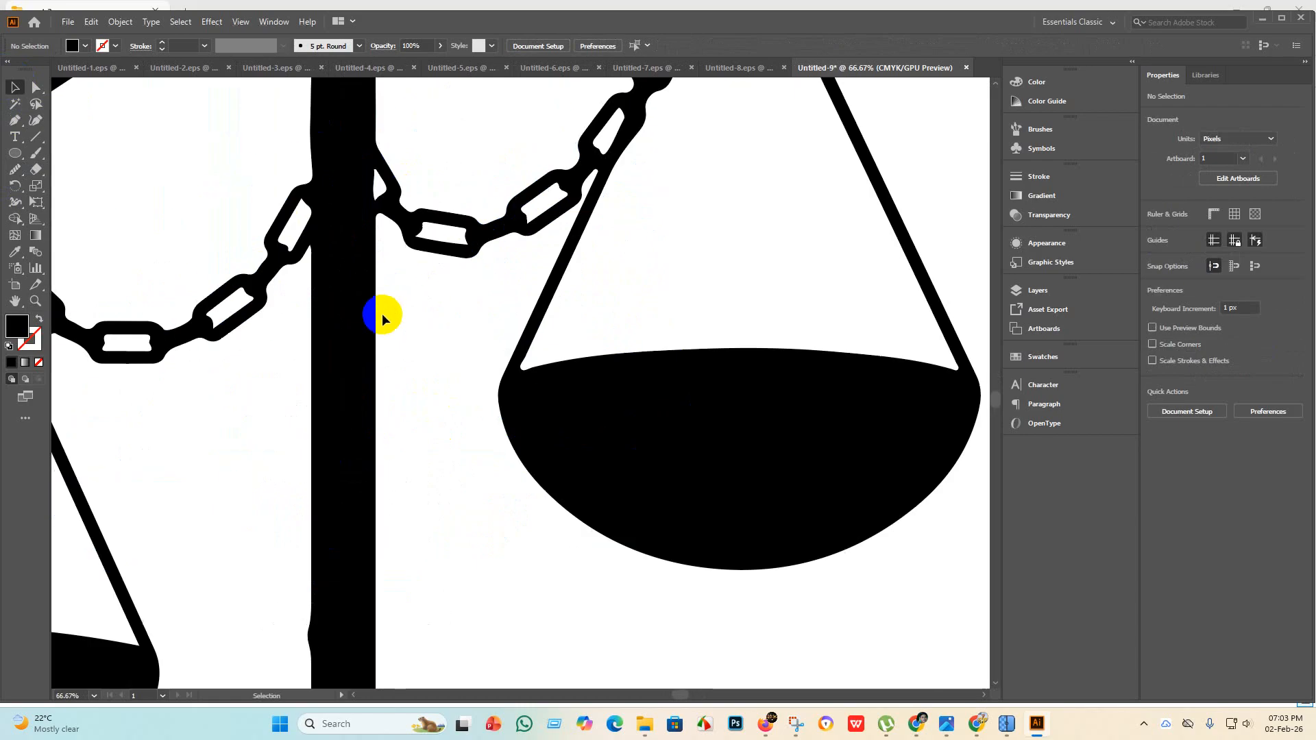
scroll(377, 411, down, 5)
scroll(417, 405, up, 4)
scroll(357, 375, up, 2)
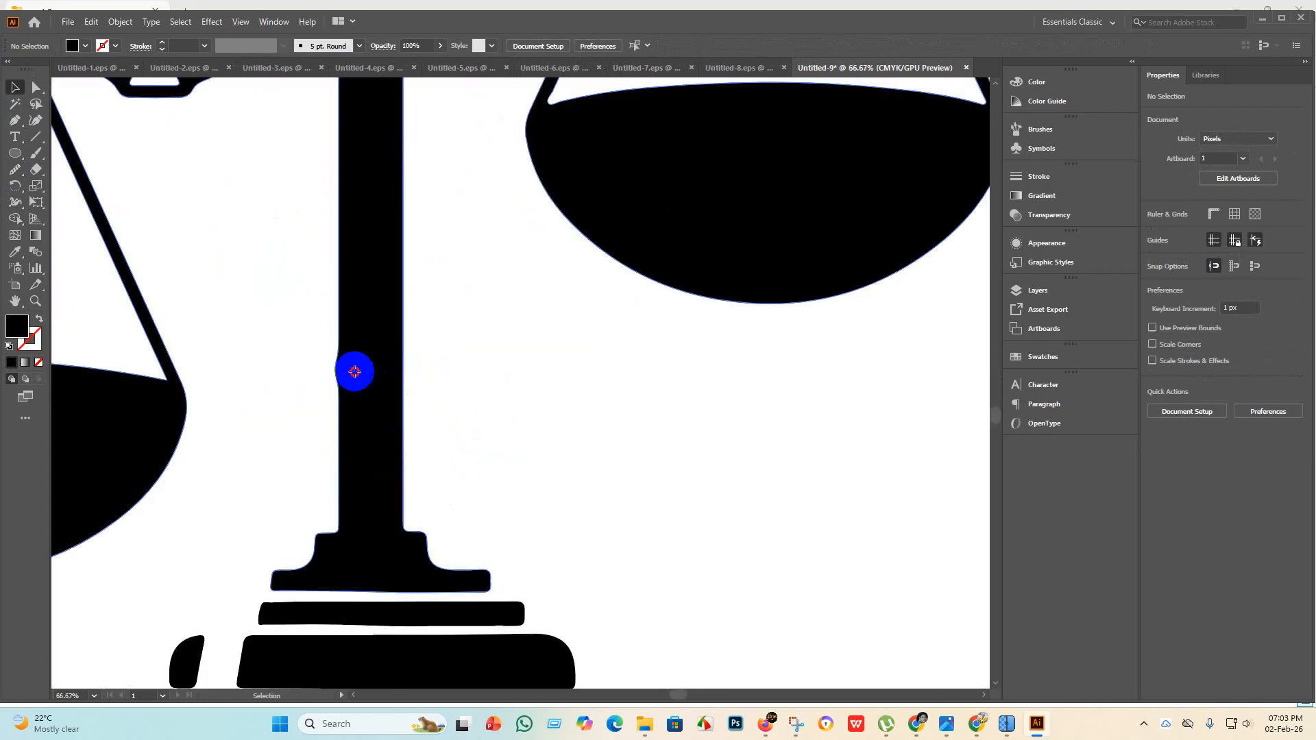
click(357, 375)
click(36, 87)
click(16, 170)
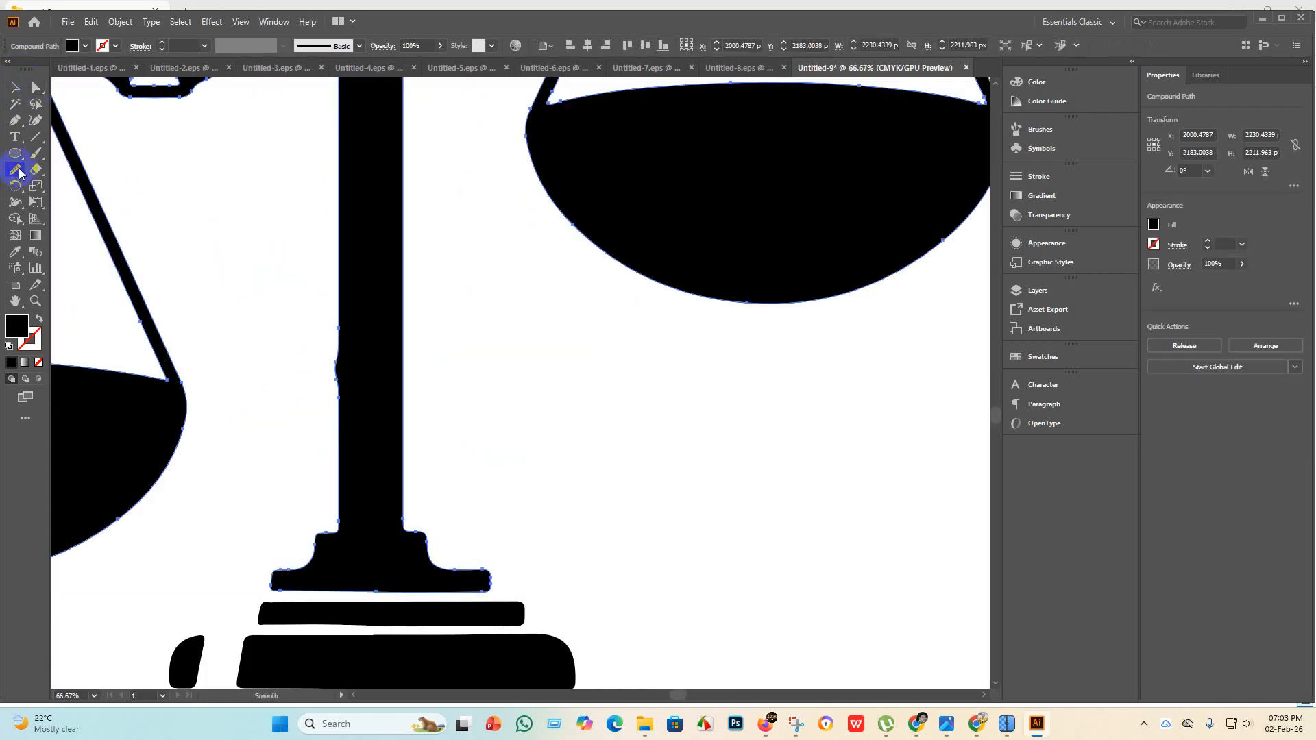
scroll(354, 353, down, 3)
mouse_move(355, 348)
mouse_down()
mouse_move(335, 380)
mouse_move(344, 342)
mouse_move(347, 368)
mouse_up()
scroll(345, 366, up, 5)
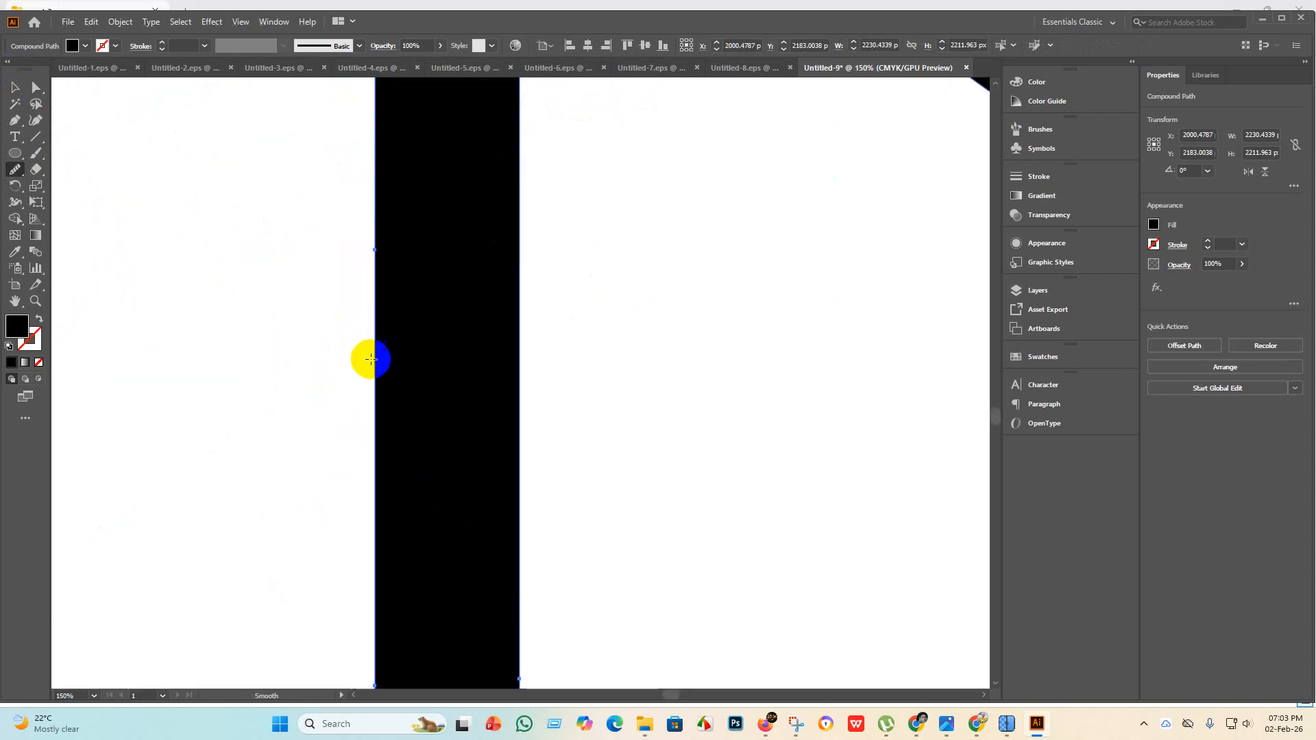
scroll(420, 358, down, 6)
Draw a black rounded rectangle about 718 x 110 px below the base and enlarge the rounding of its two upper corners.
click(21, 95)
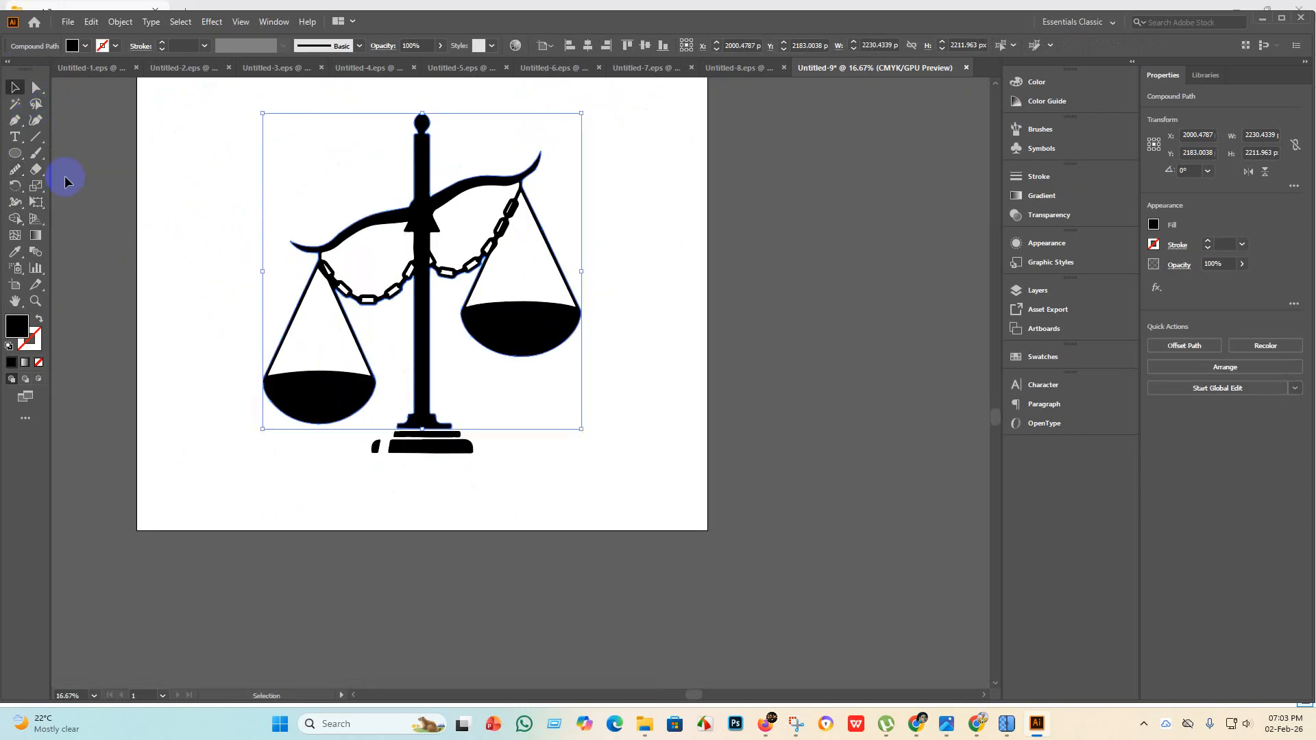
scroll(411, 412, up, 3)
scroll(441, 461, down, 2)
click(415, 463)
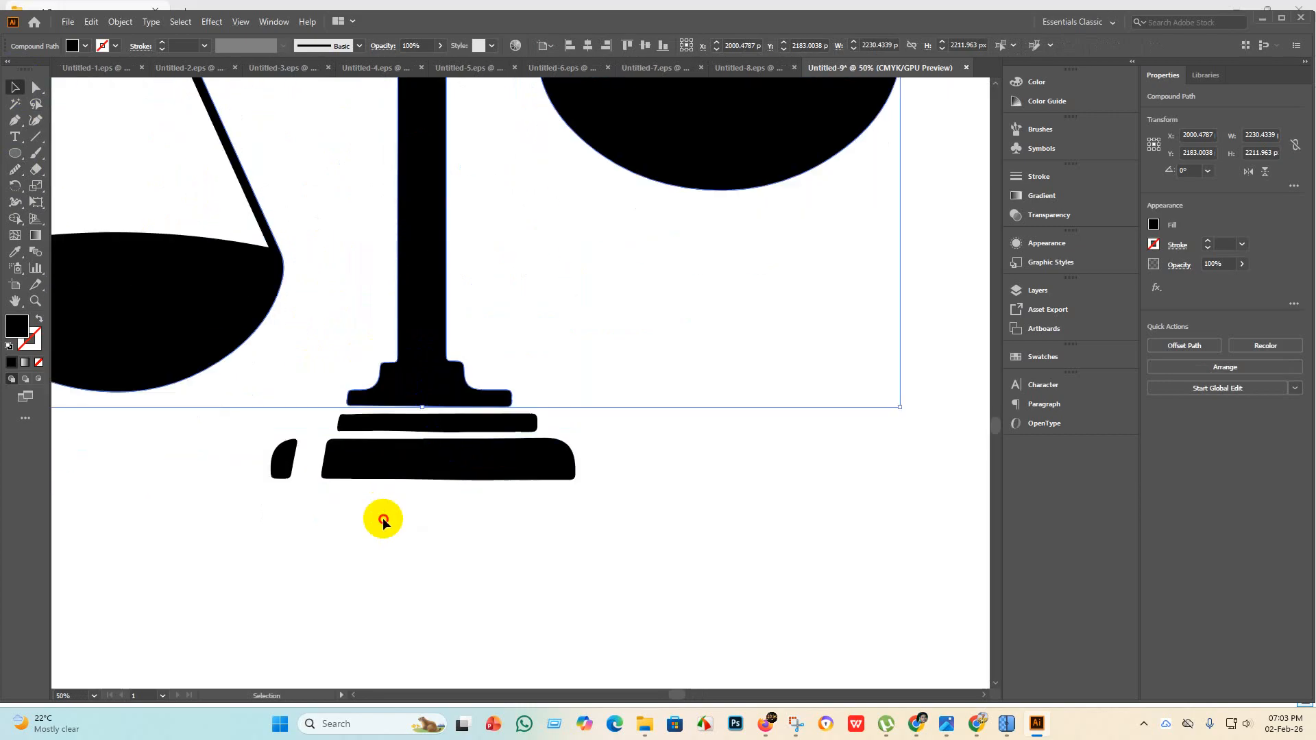
click(376, 476)
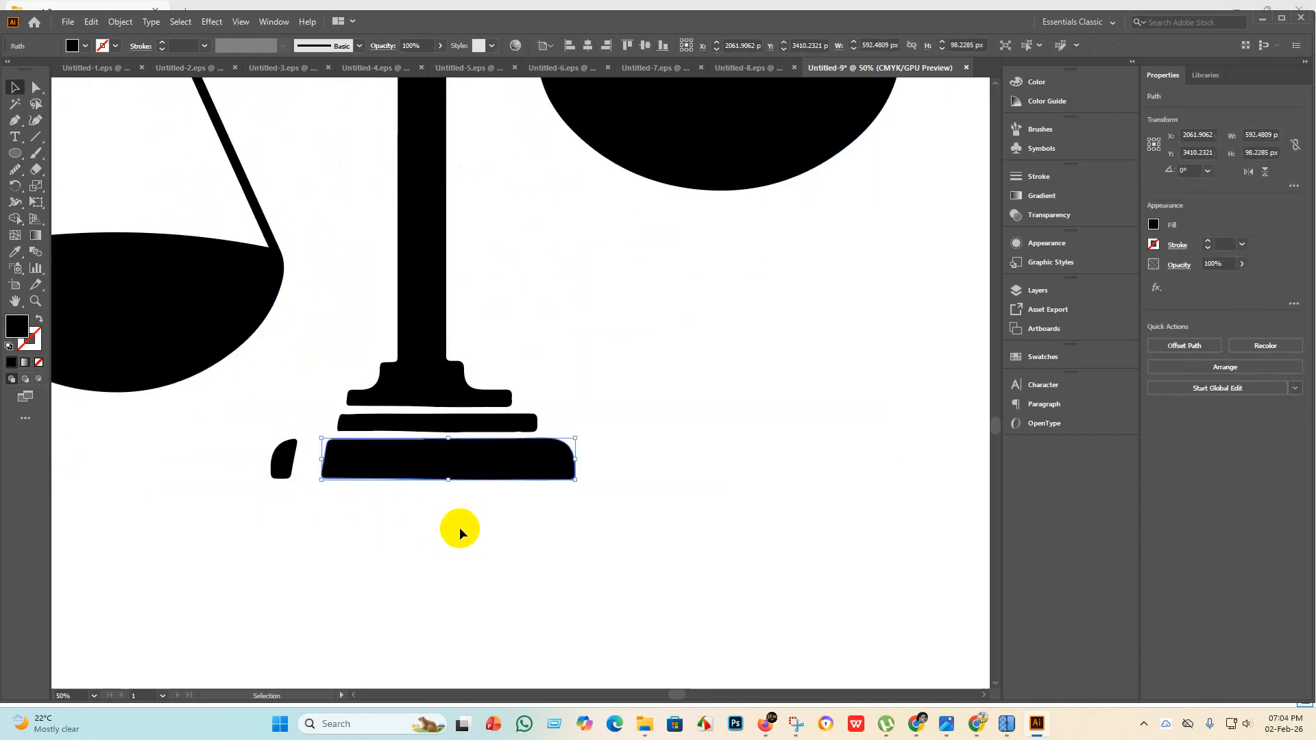
right_click(21, 155)
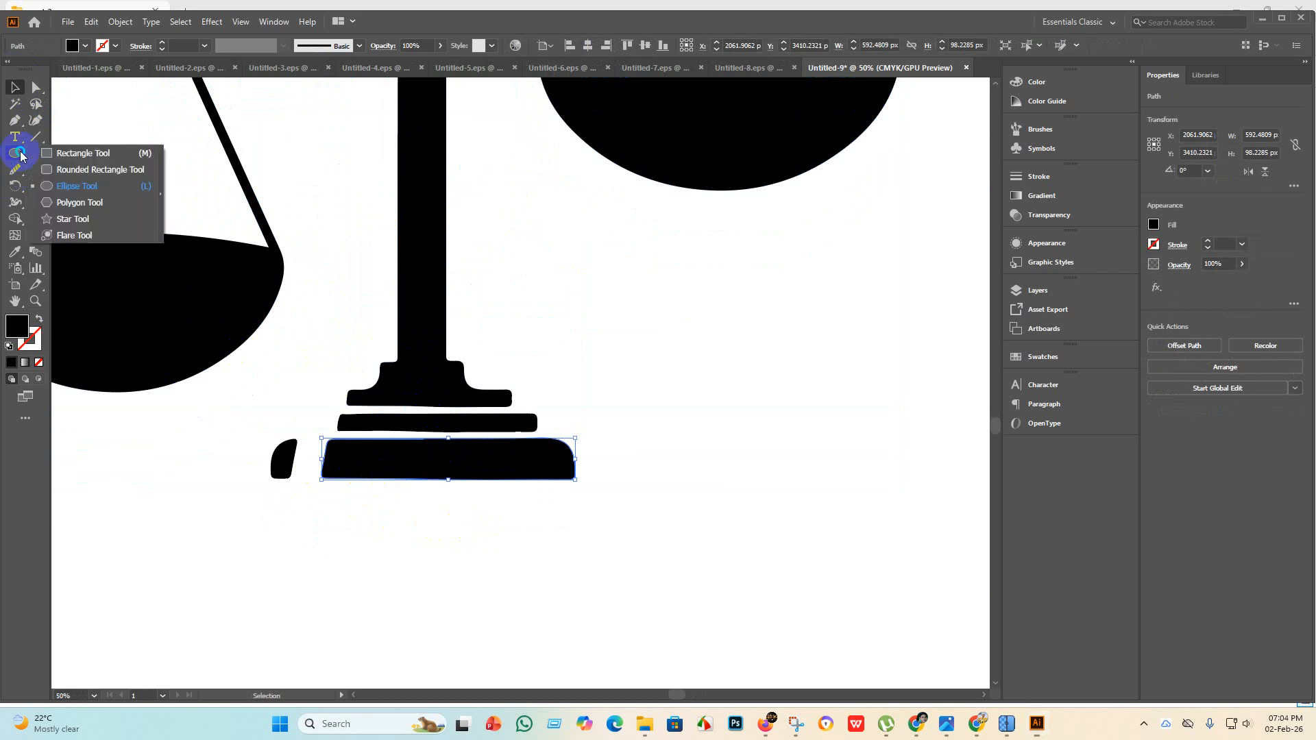
click(54, 170)
drag(297, 517, 605, 564)
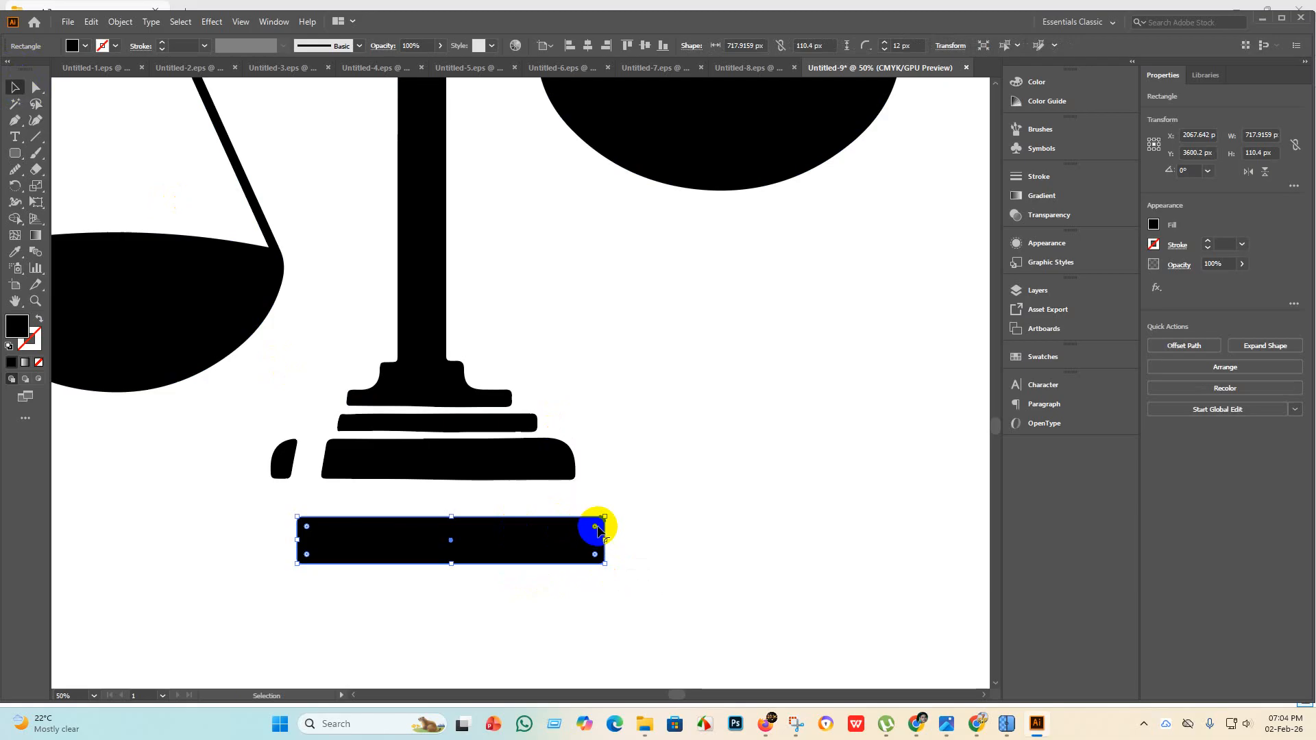
drag(595, 529, 548, 537)
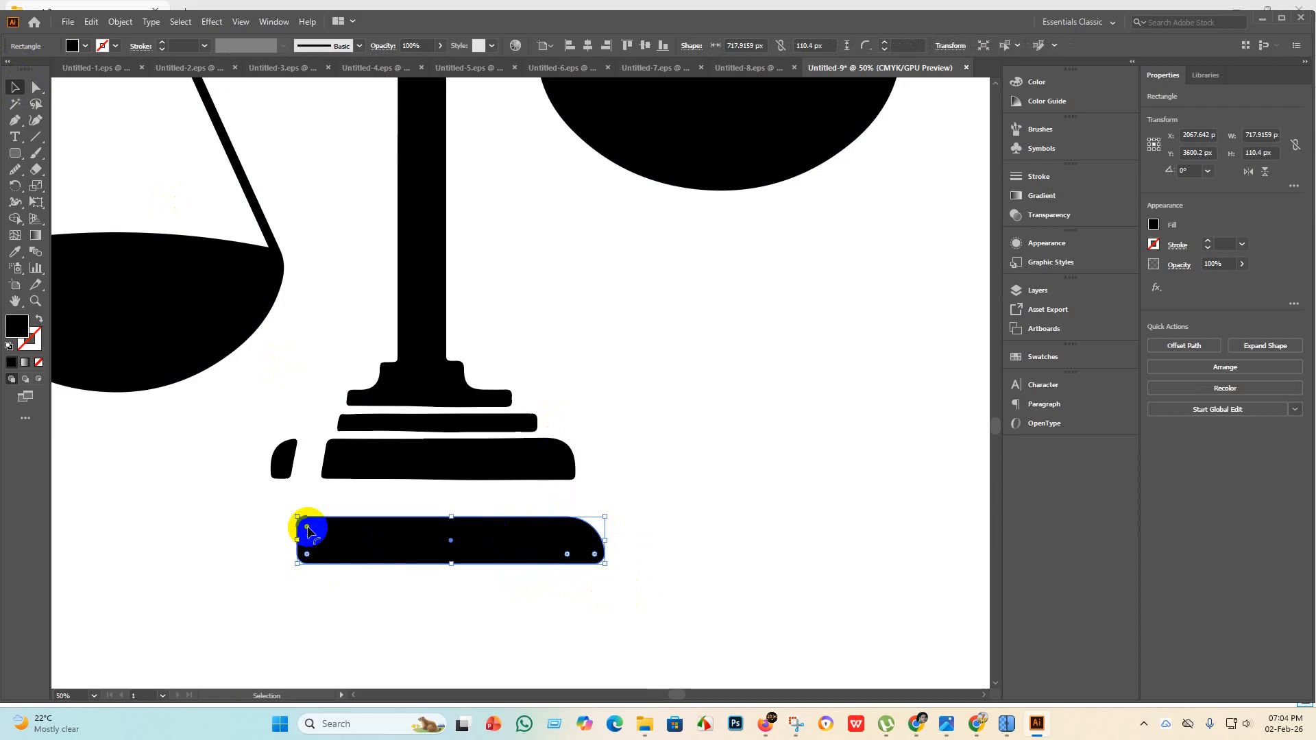
drag(307, 529, 350, 546)
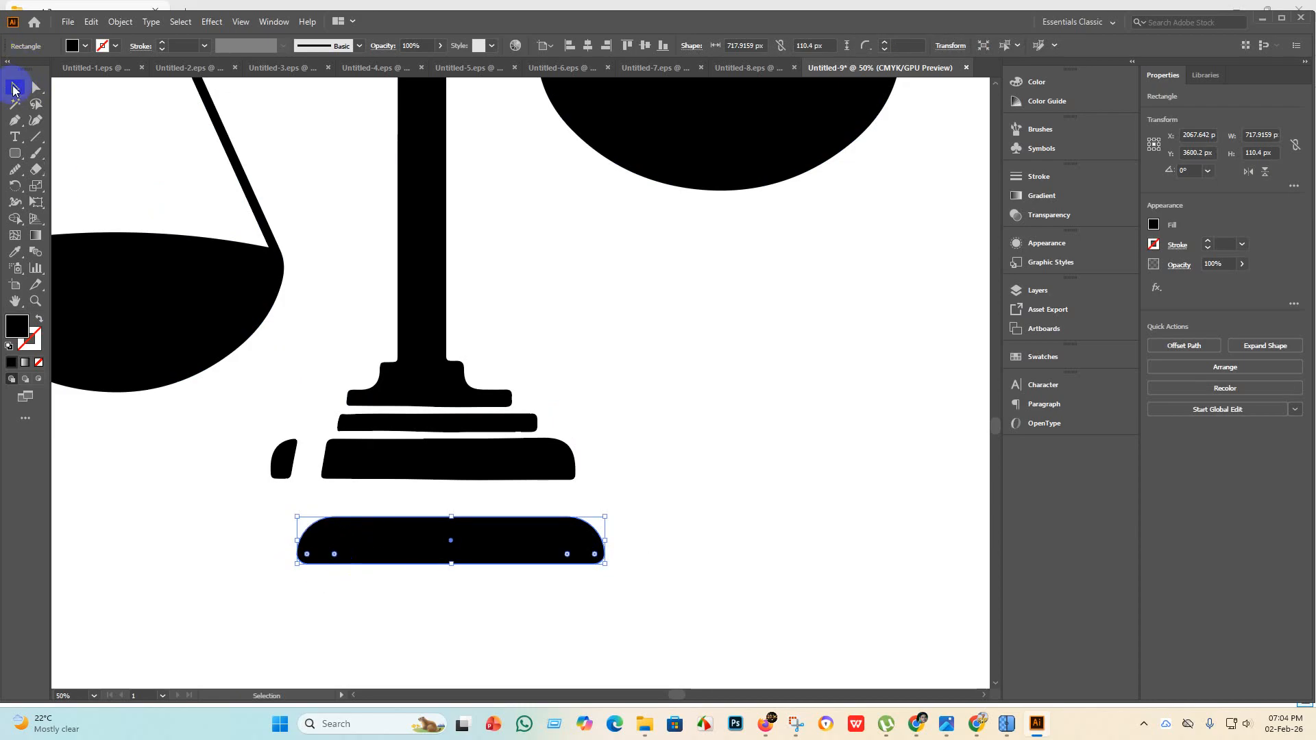
Delete the two broken pieces of the lowest base block and move the new rounded shape up into their place.
click(236, 488)
drag(257, 459, 428, 486)
key(Delete)
drag(478, 535, 465, 478)
click(466, 528)
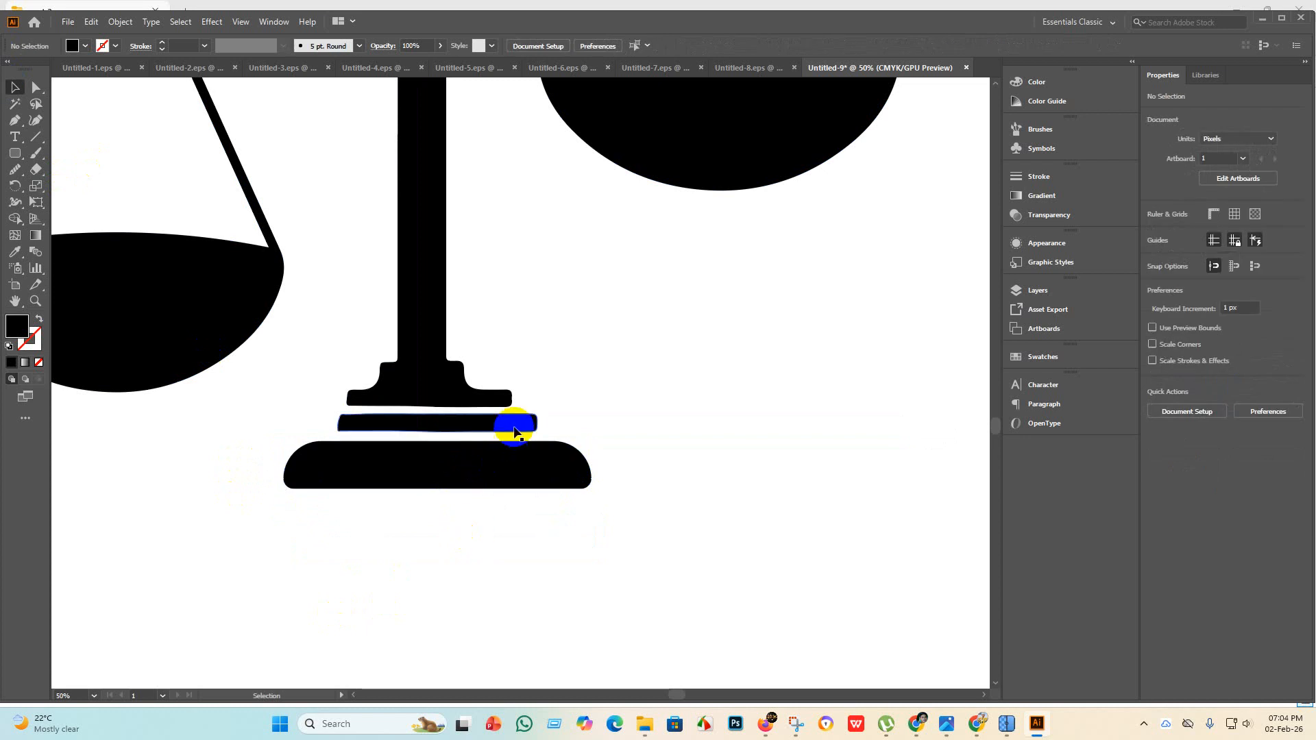
Smooth the lower right edge of the thin bar above the rounded base block with the Smooth tool.
click(516, 432)
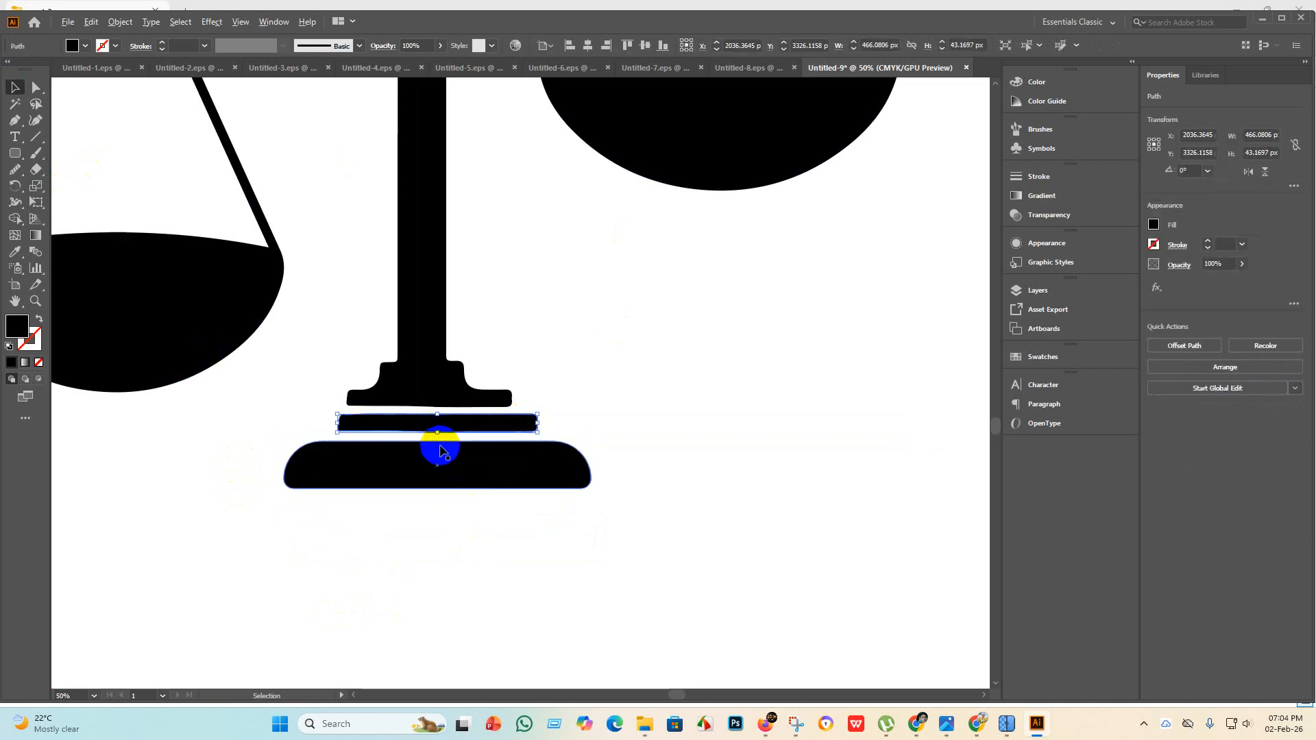
scroll(440, 451, up, 2)
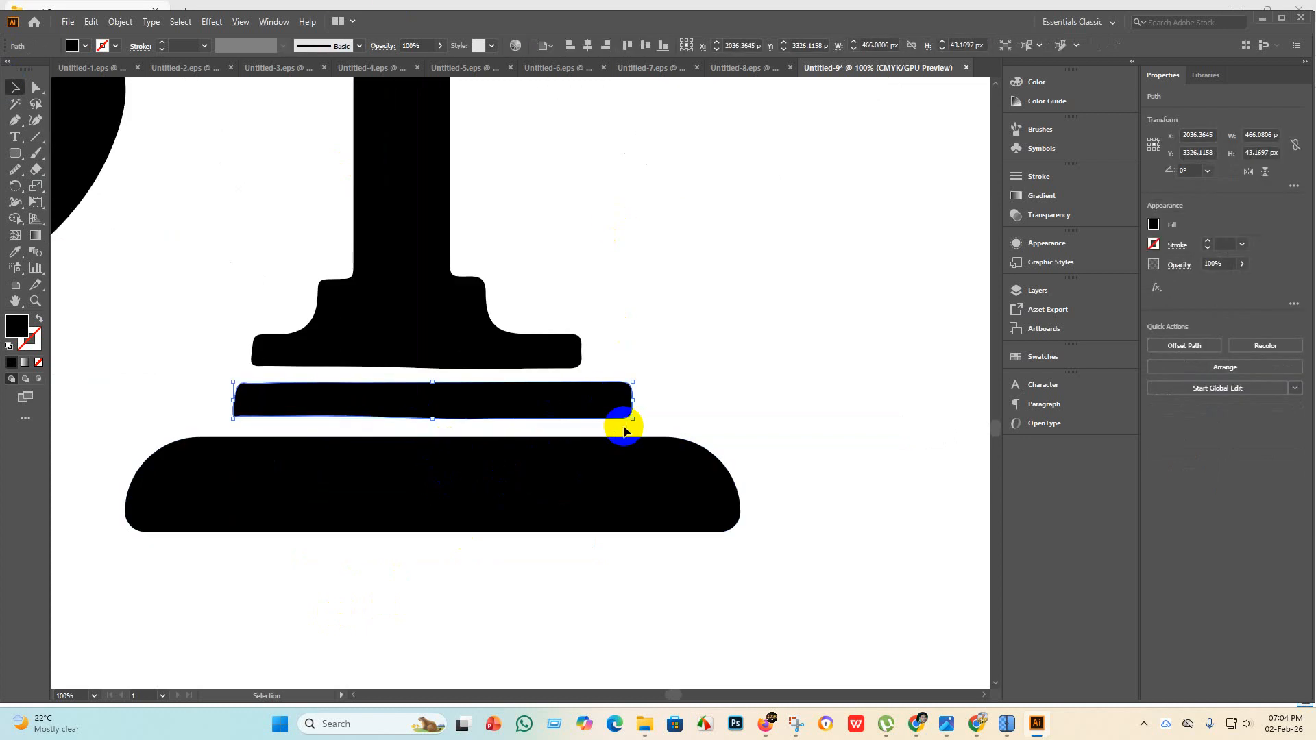
click(15, 170)
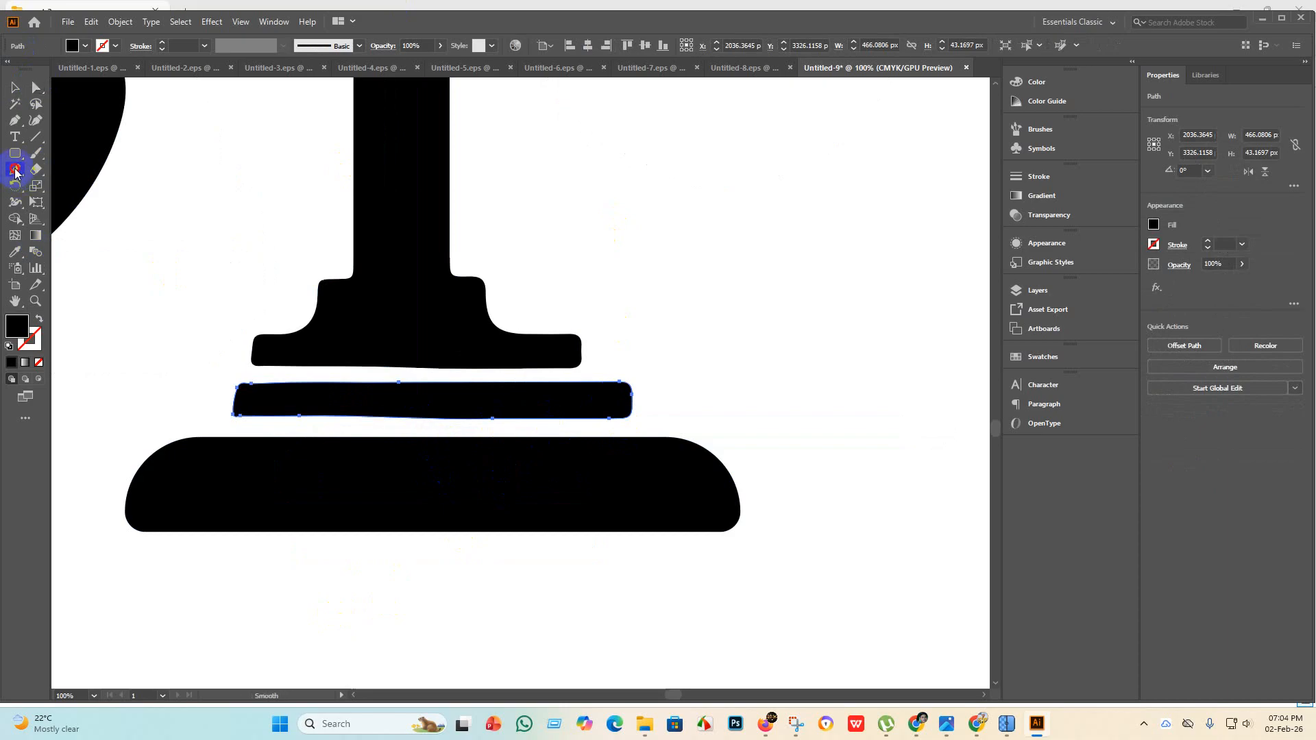
mouse_move(630, 426)
mouse_down()
mouse_move(436, 411)
mouse_move(648, 422)
mouse_move(581, 417)
mouse_up()
click(15, 87)
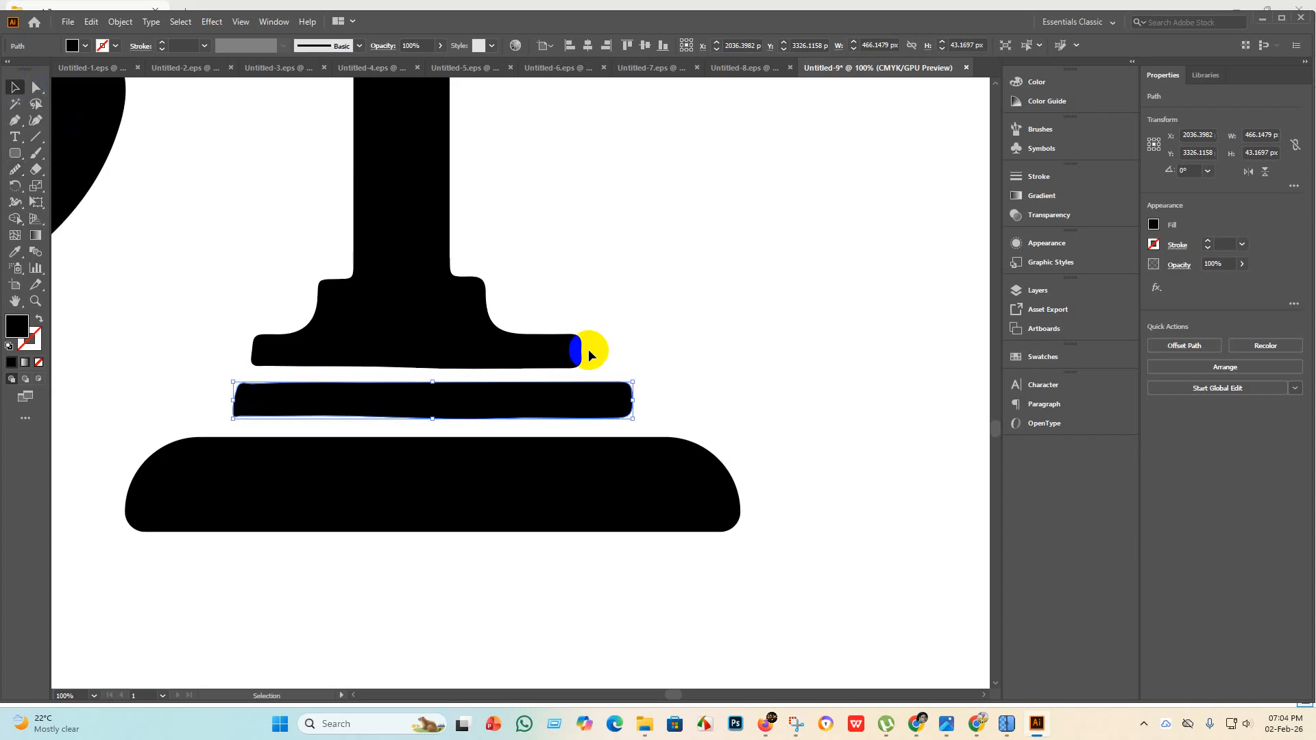
click(696, 406)
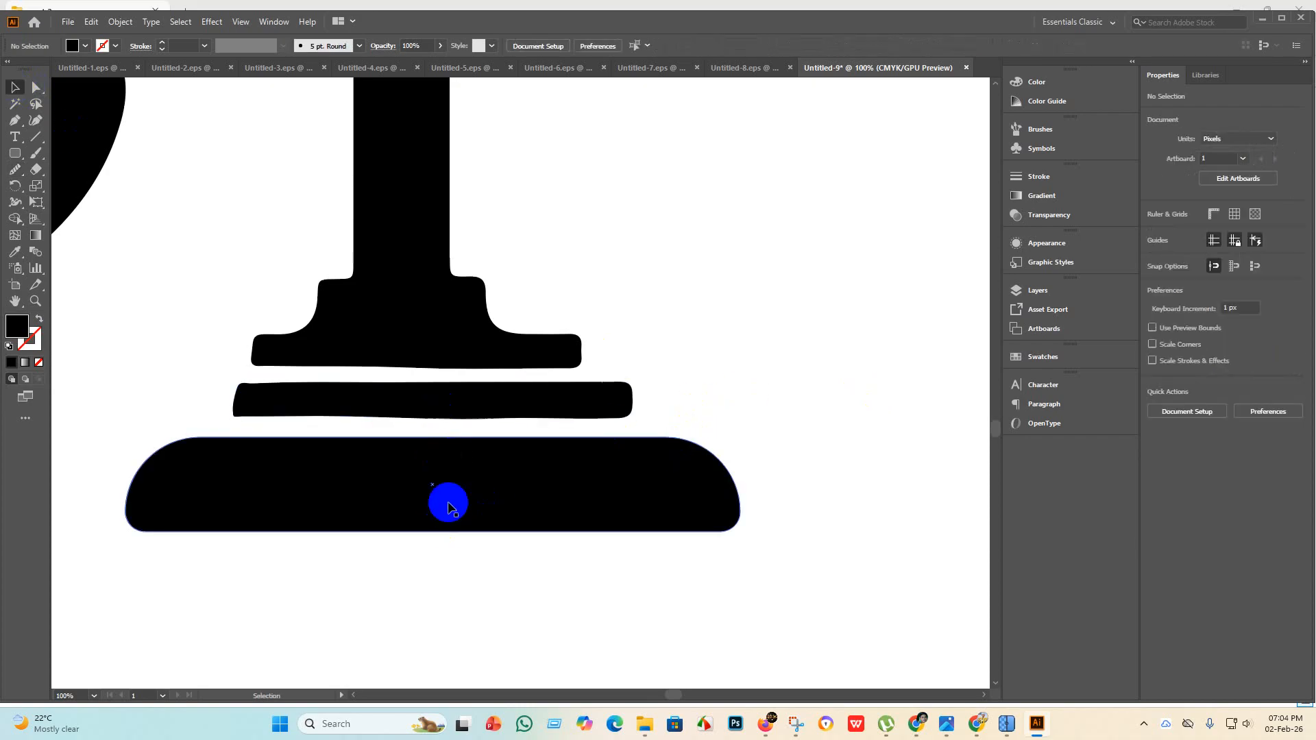
Place a sideways-offset copy of the thin base bar so that it overlaps the original and extends it.
scroll(448, 507, down, 4)
scroll(403, 446, up, 2)
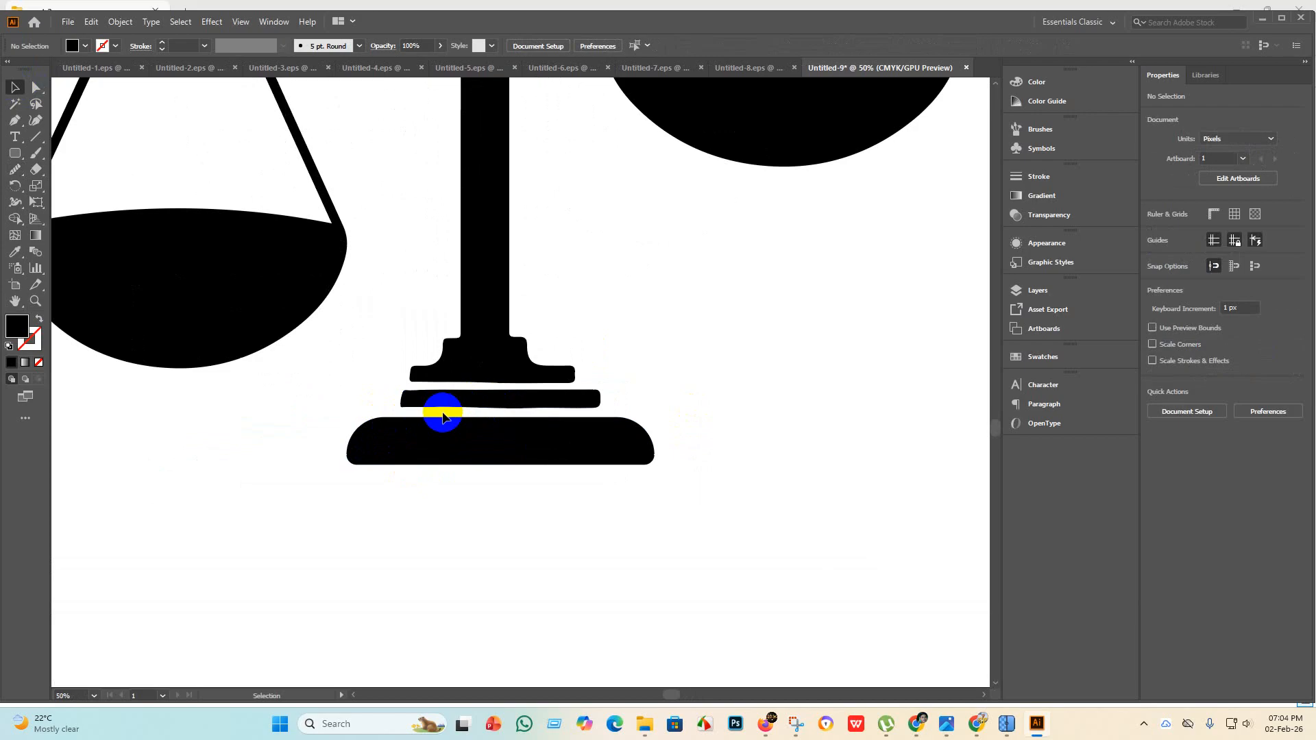
scroll(441, 410, up, 2)
mouse_move(473, 401)
mouse_down()
mouse_move(384, 399)
mouse_move(472, 396)
mouse_up()
drag(472, 392, 448, 409)
Merge the two overlapping thin bars into one bar about 524 px wide with Shape Builder.
click(532, 557)
click(14, 220)
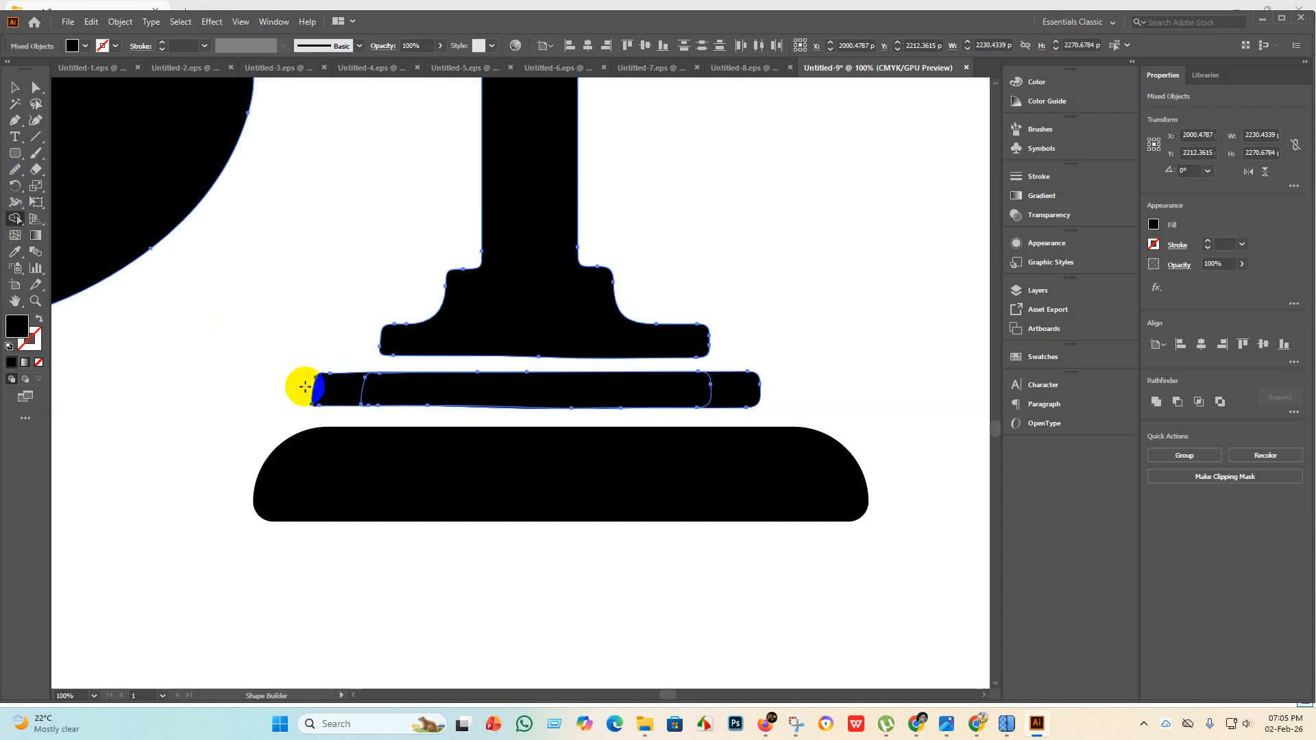
mouse_move(308, 385)
mouse_down()
mouse_move(670, 386)
mouse_move(758, 395)
mouse_up()
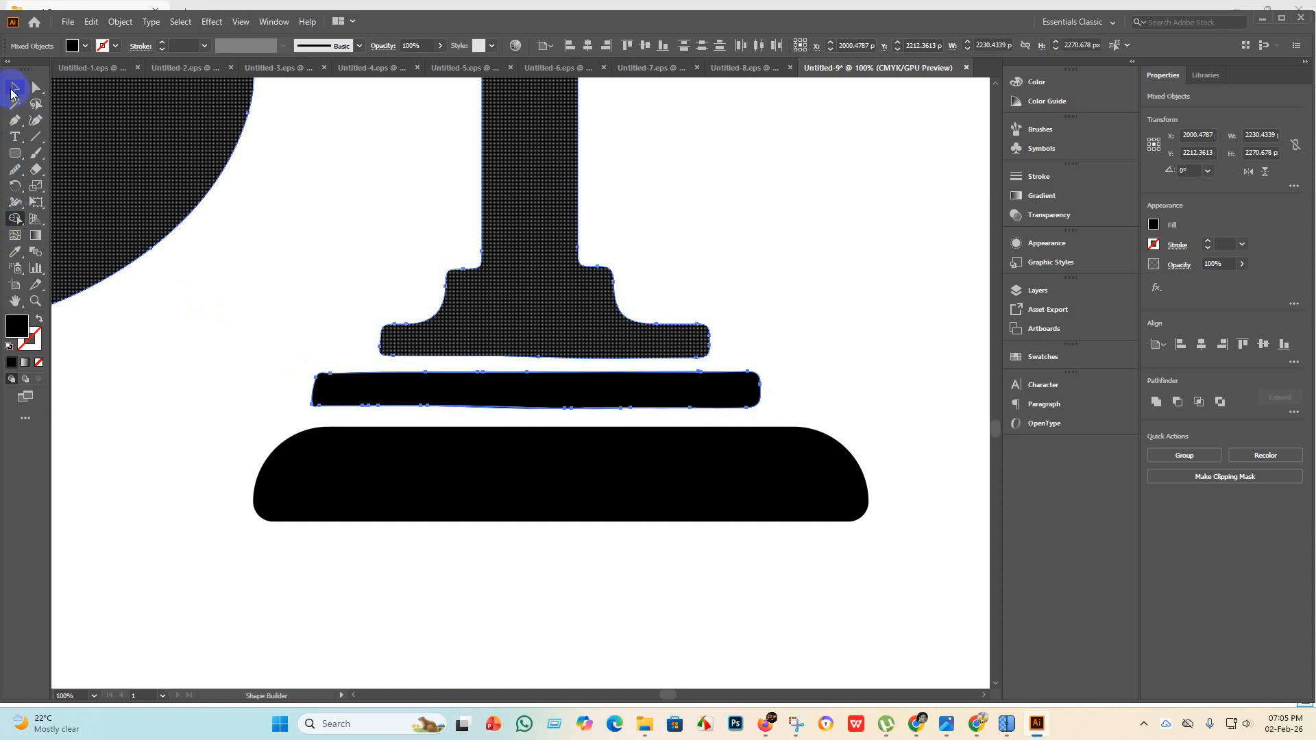
click(13, 88)
click(470, 528)
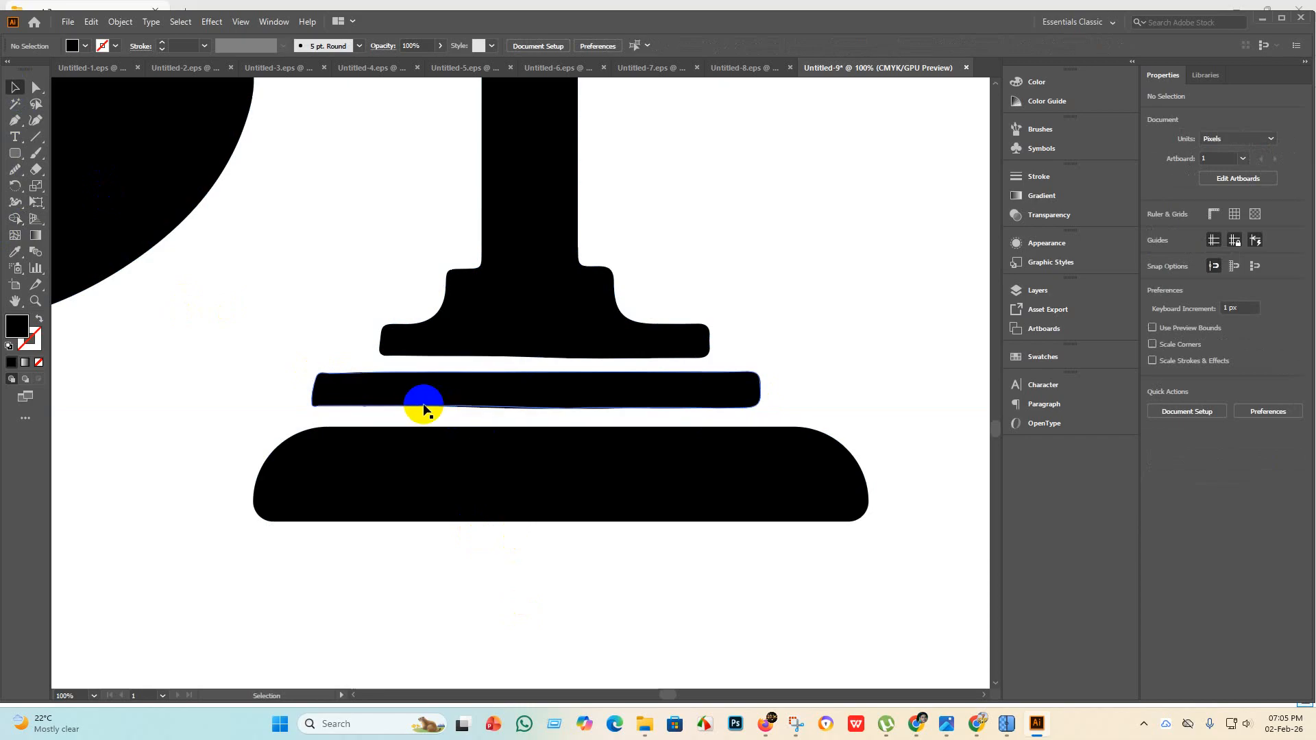
Place a copy of the widened bar, rotated 180°, over the lowest ledge of the pole's foot.
drag(426, 400, 426, 329)
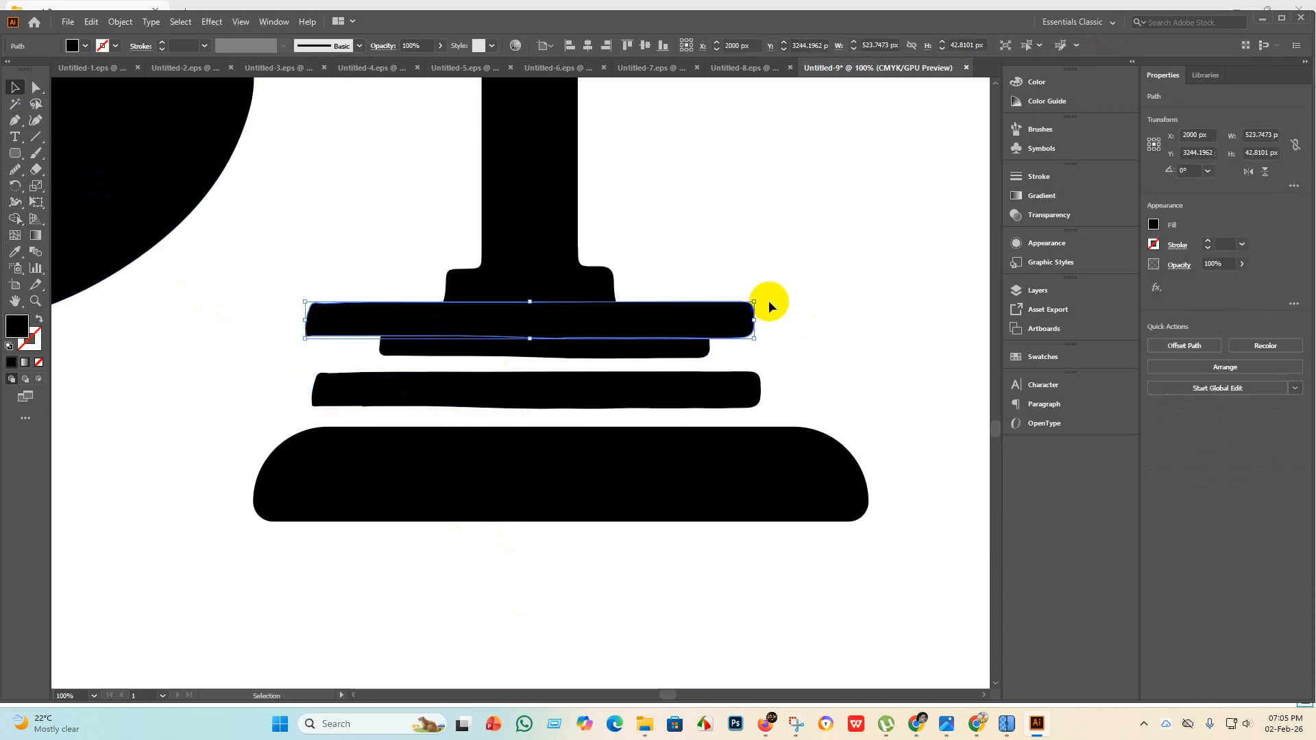
drag(762, 298, 370, 334)
mouse_move(522, 335)
mouse_down()
mouse_move(535, 348)
mouse_move(529, 338)
mouse_move(514, 350)
mouse_up()
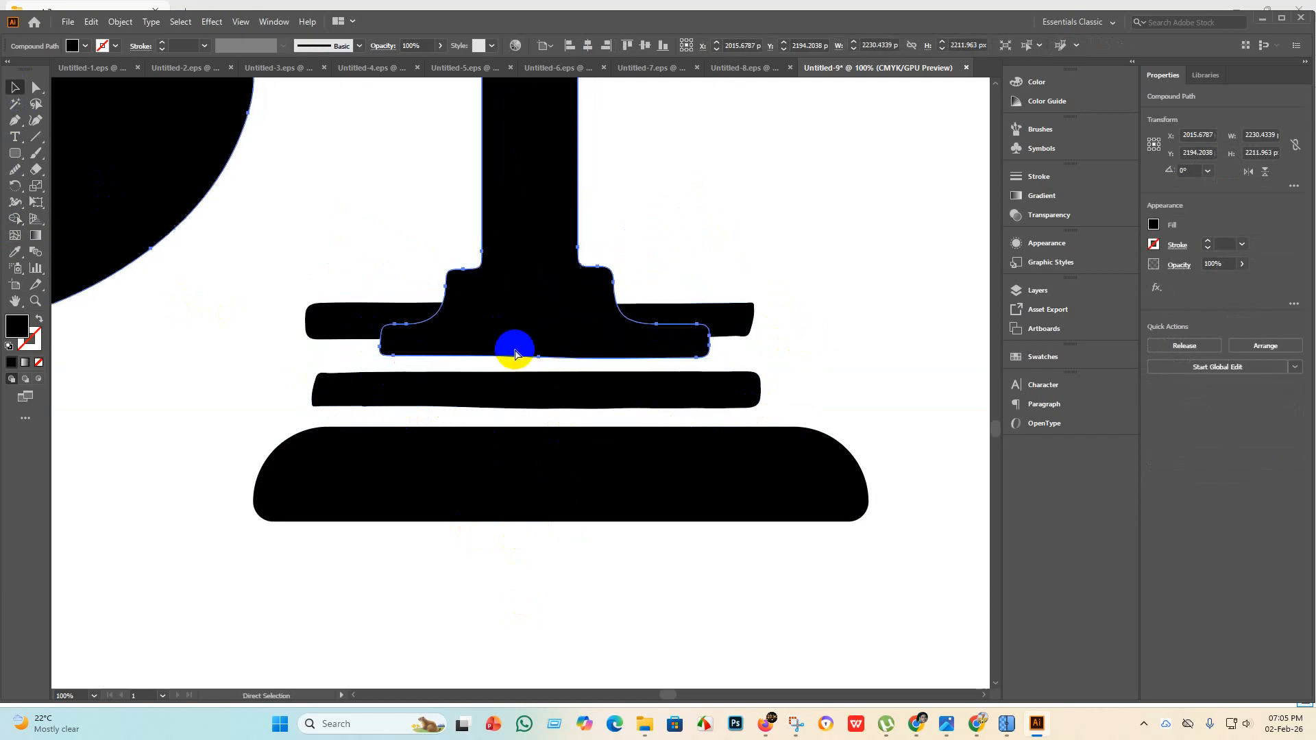
click(790, 327)
click(348, 323)
drag(442, 322, 441, 325)
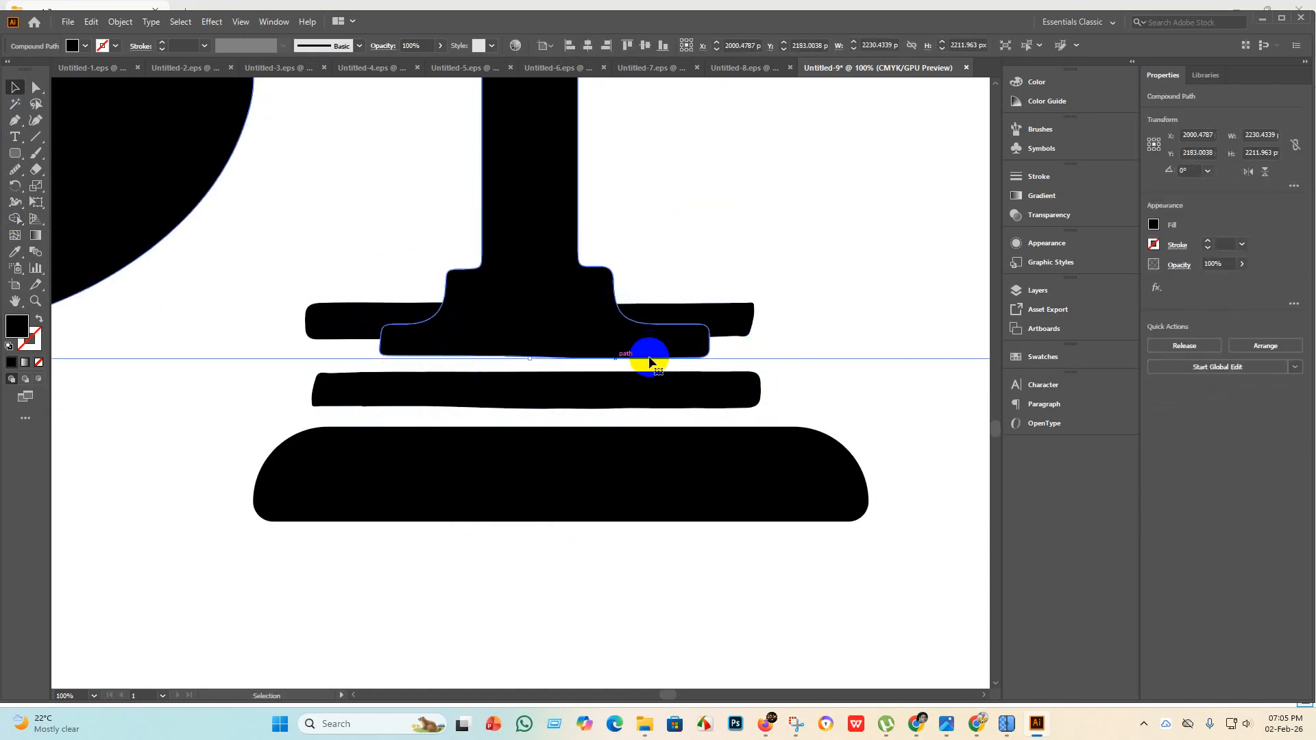
click(918, 372)
drag(710, 326, 714, 346)
click(846, 383)
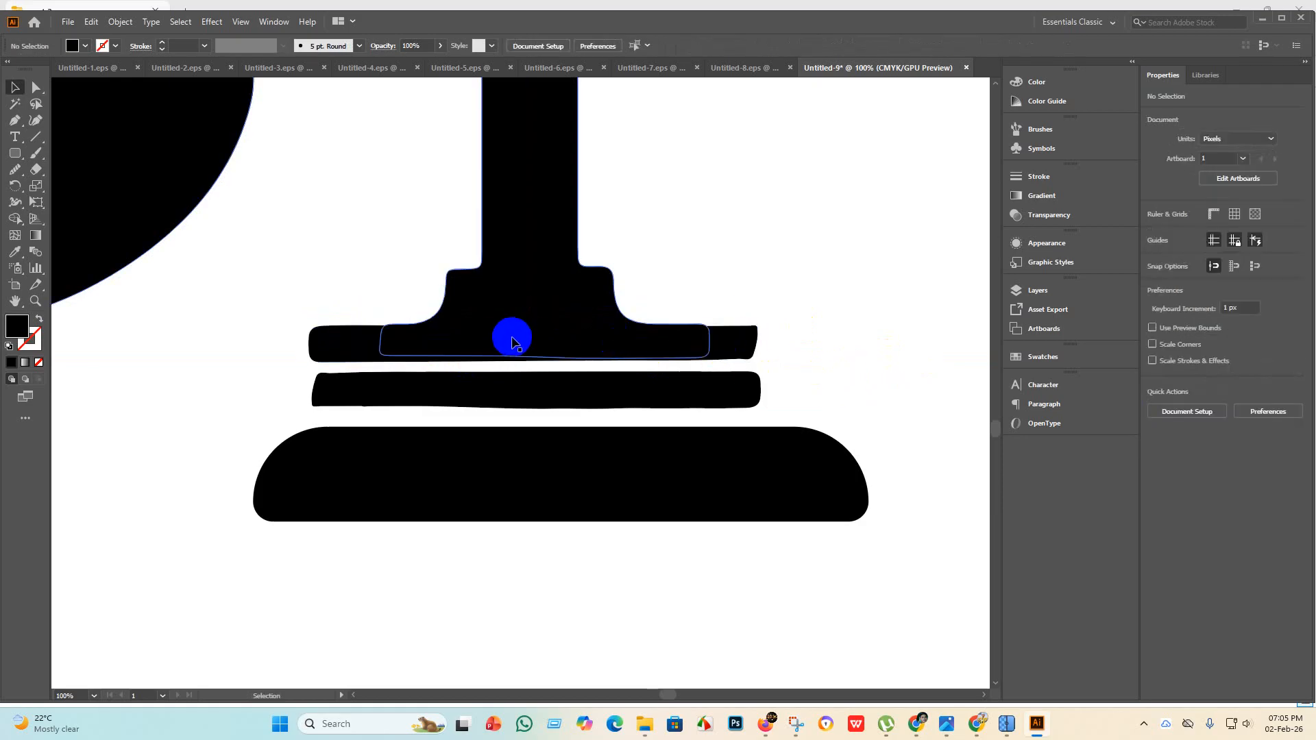
Resize the bar copy over the lowest ledge of the pole's foot to about 445 x 38 px.
click(723, 355)
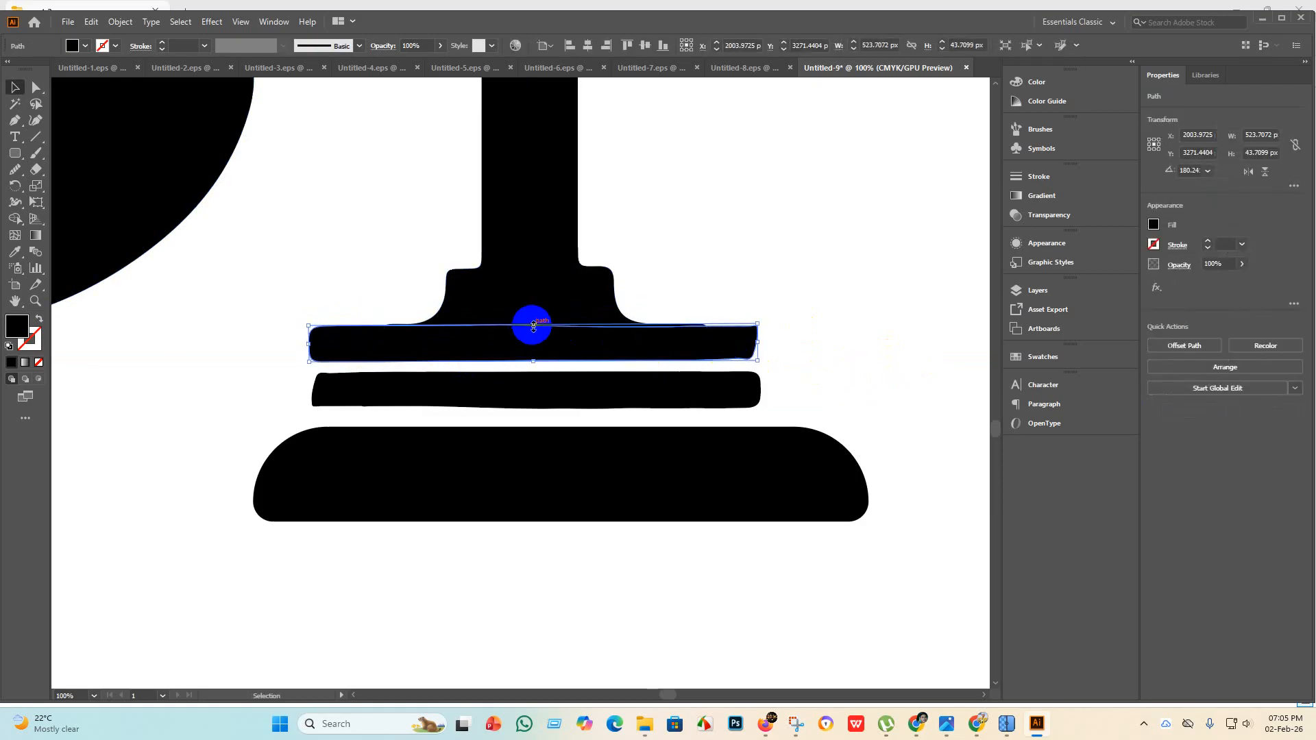
drag(536, 324, 533, 317)
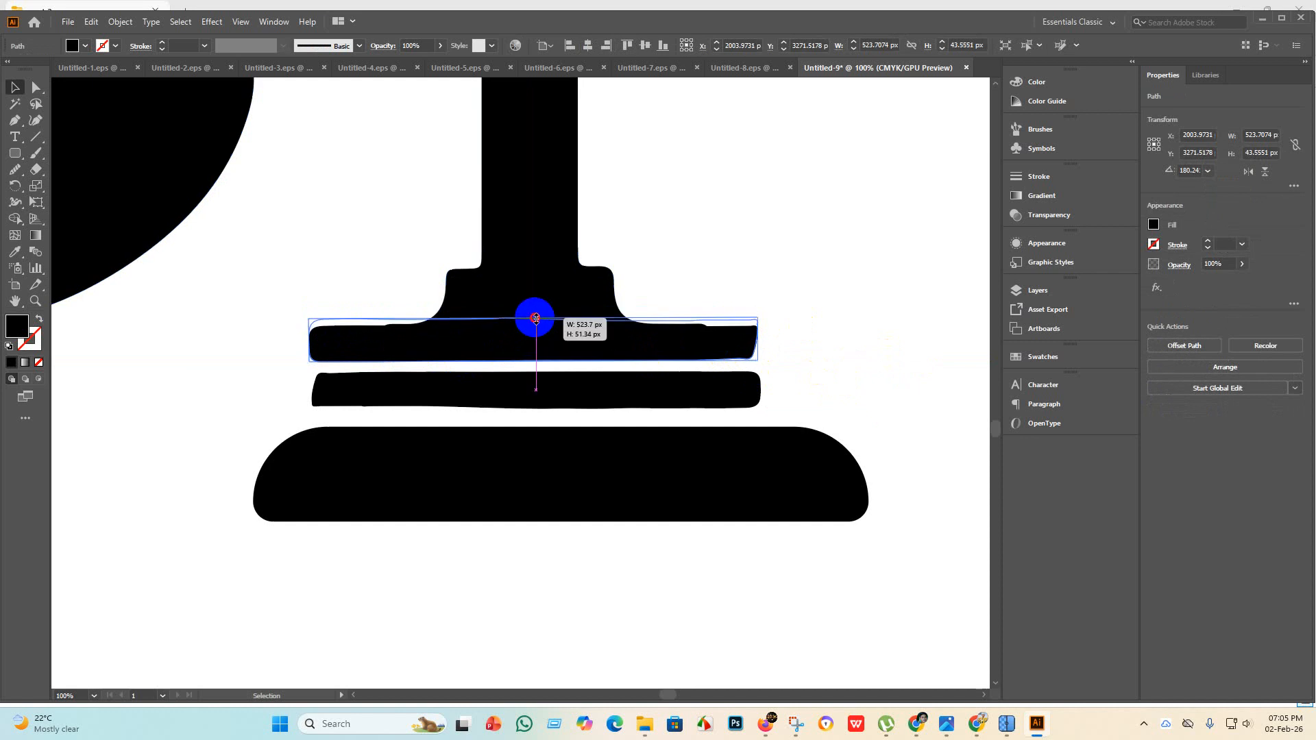
click(775, 343)
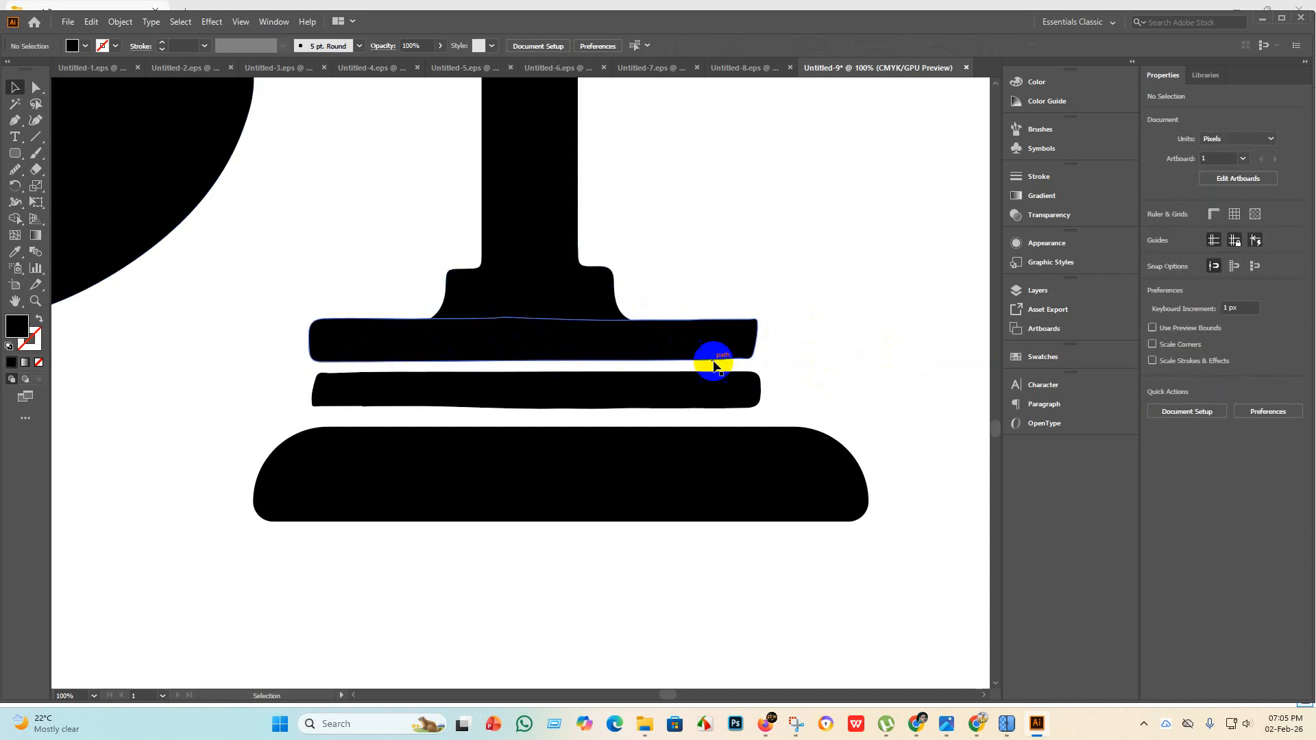
click(738, 351)
drag(738, 354, 678, 343)
drag(499, 317, 465, 348)
click(824, 340)
click(872, 334)
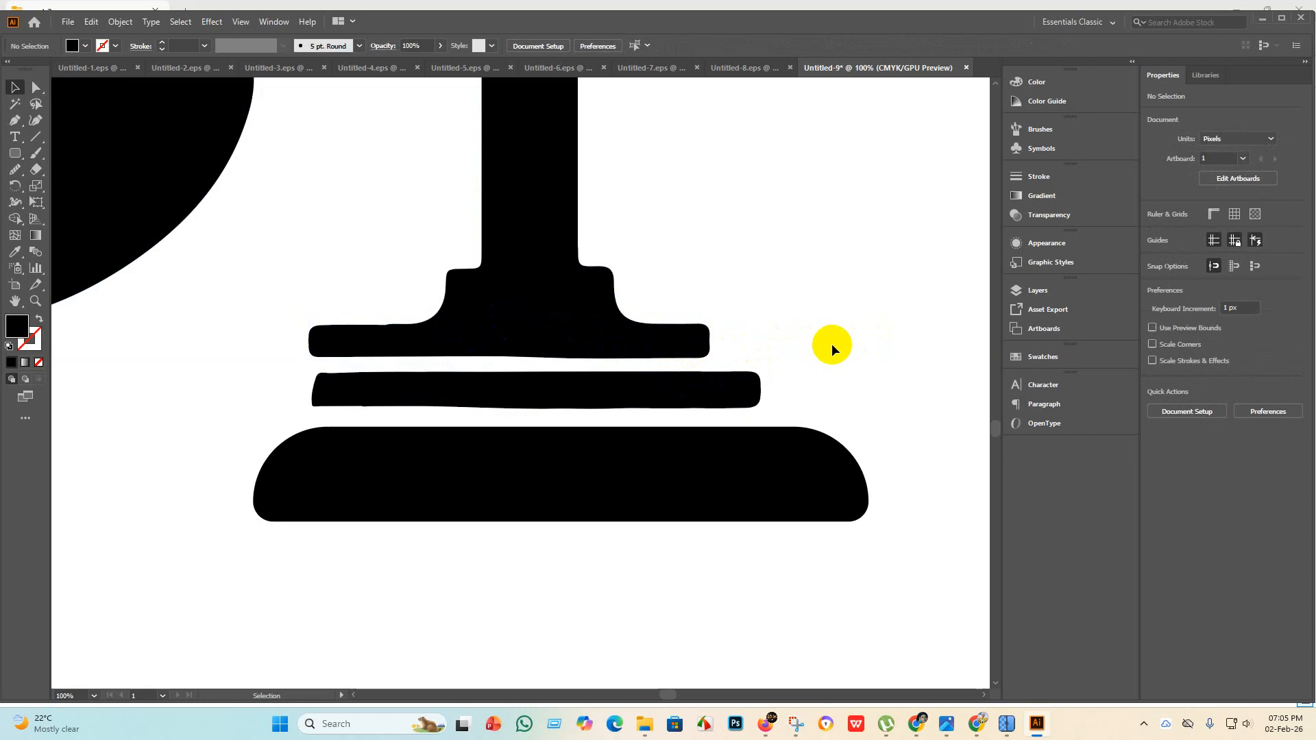
Shorten the bar copy on the lowest ledge from its left end to about 415 px wide.
click(332, 346)
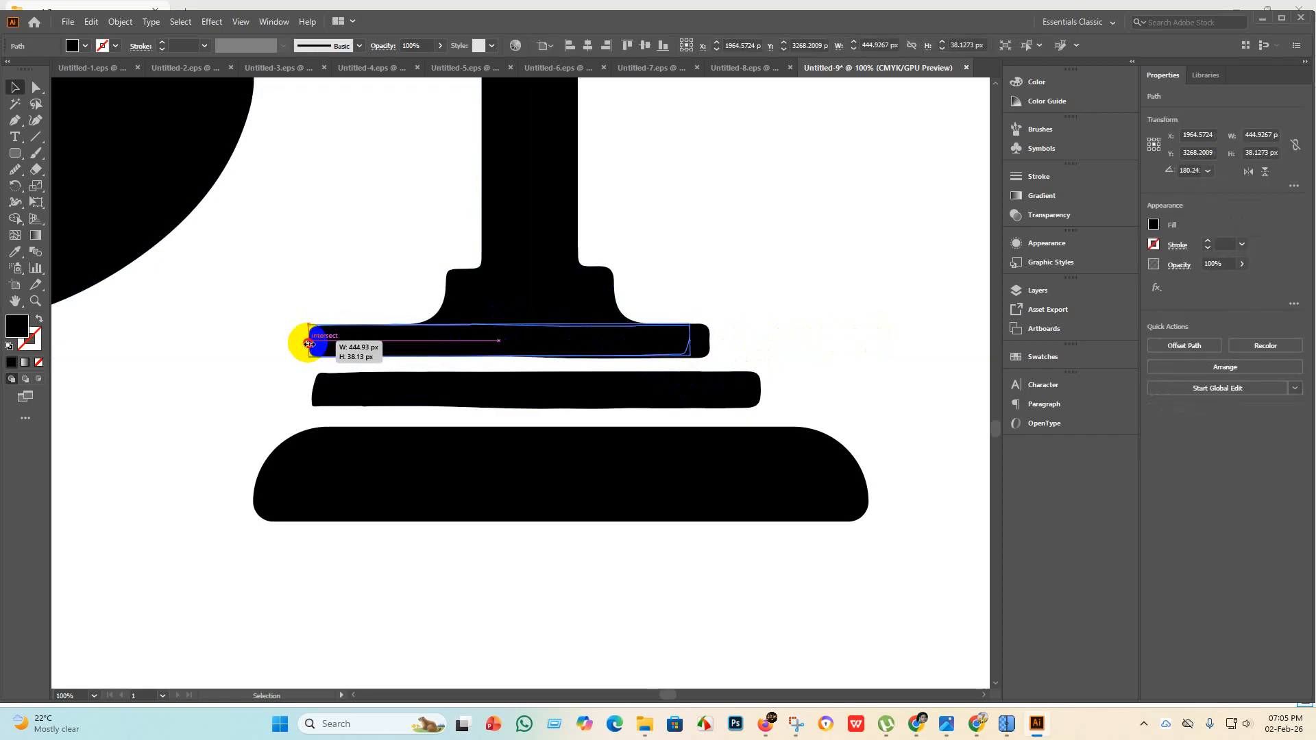
drag(308, 344, 329, 345)
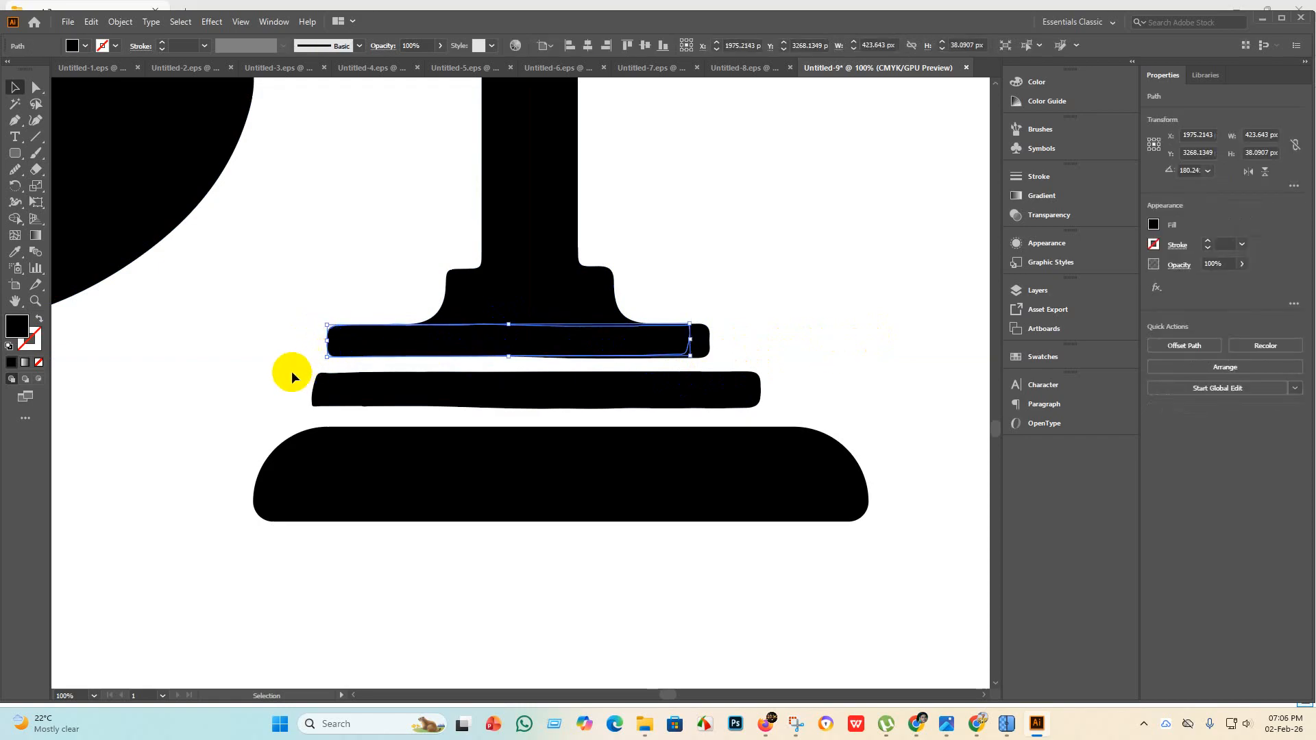
click(277, 346)
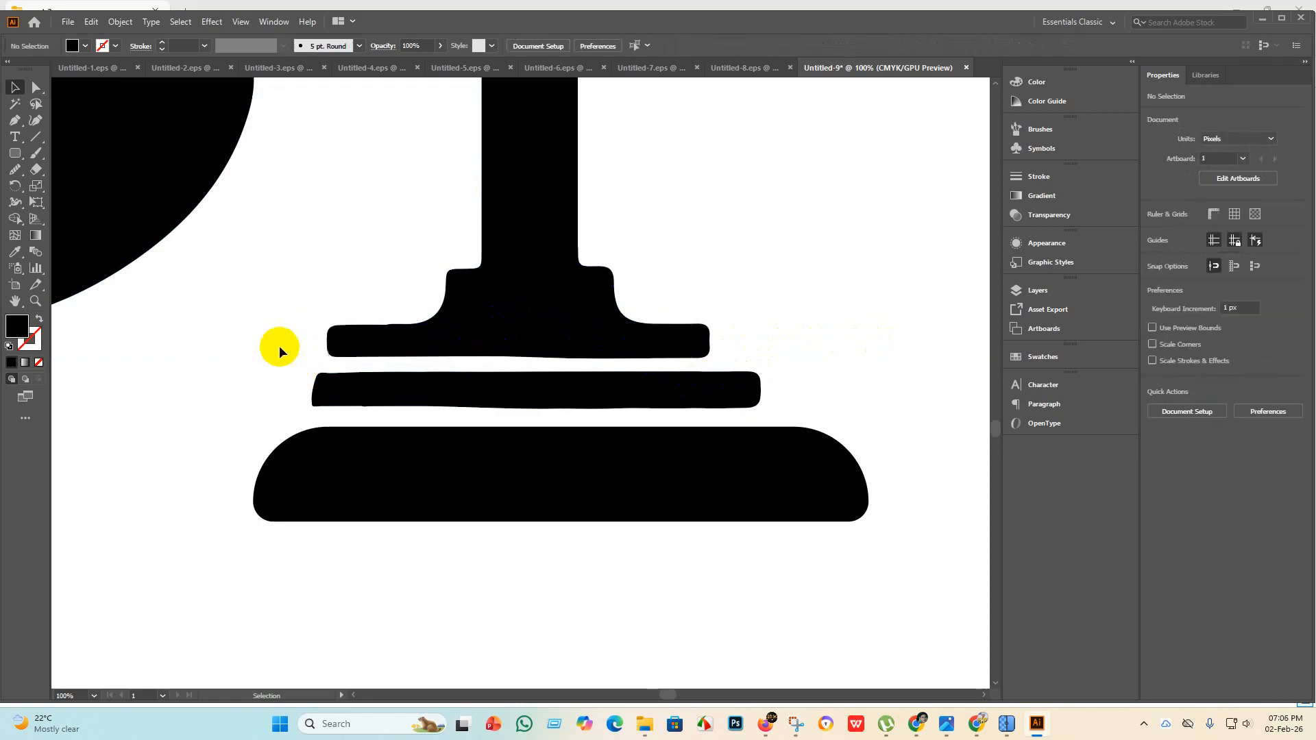
click(340, 349)
drag(328, 342, 334, 343)
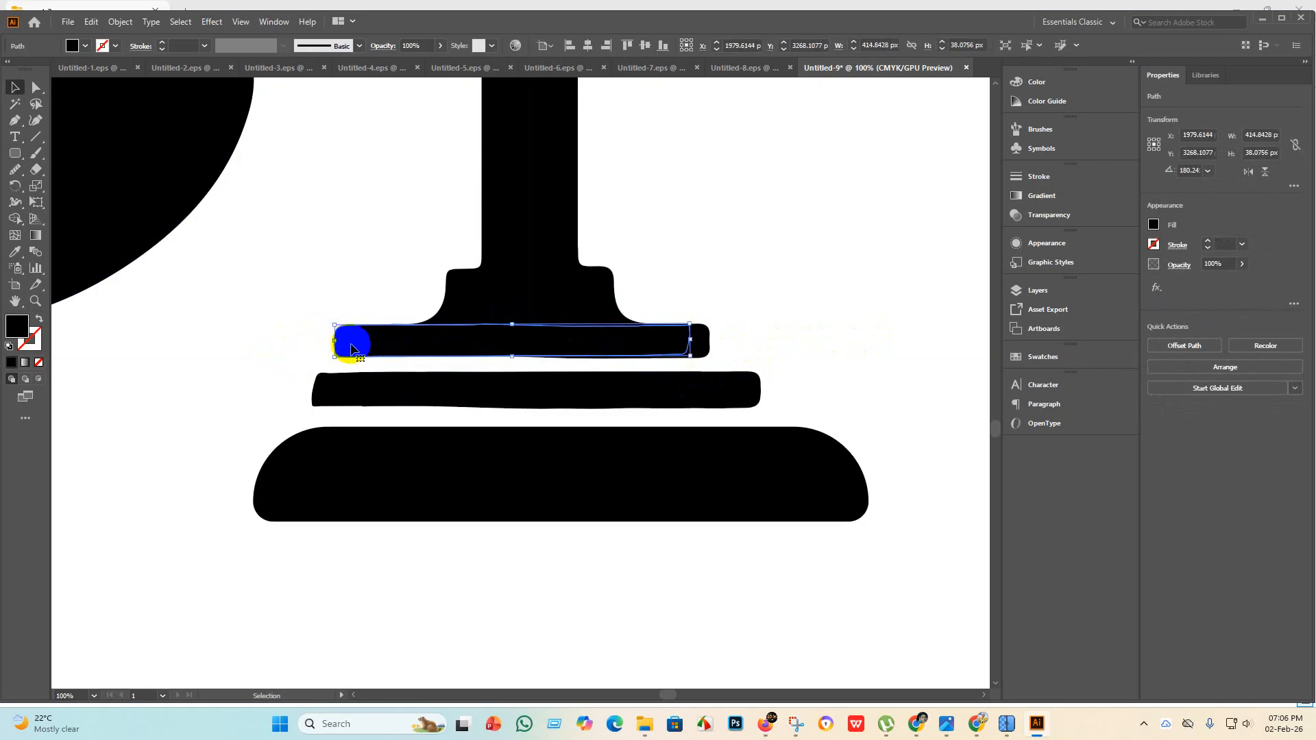
click(866, 347)
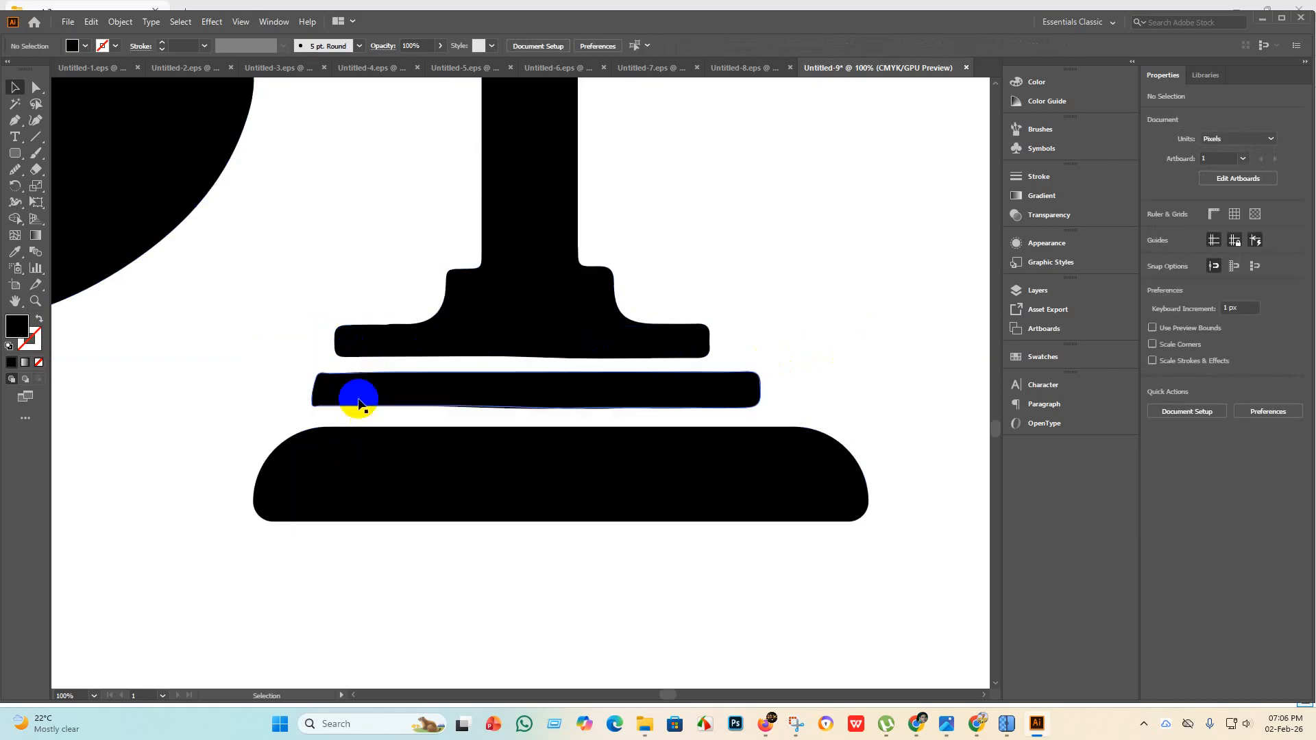
Pull the bar copy's left end further inward so the lowest ledge extends equally on both sides of the pole.
click(364, 353)
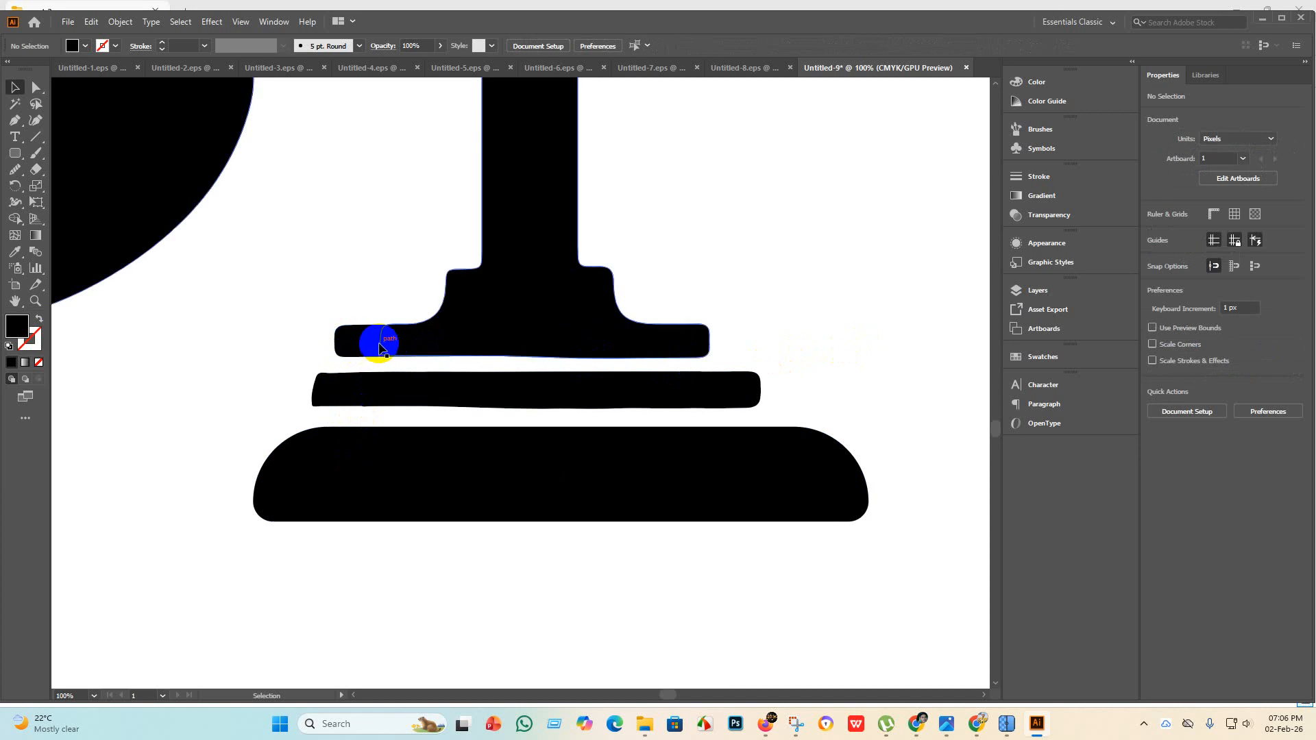
click(903, 412)
drag(904, 409, 281, 235)
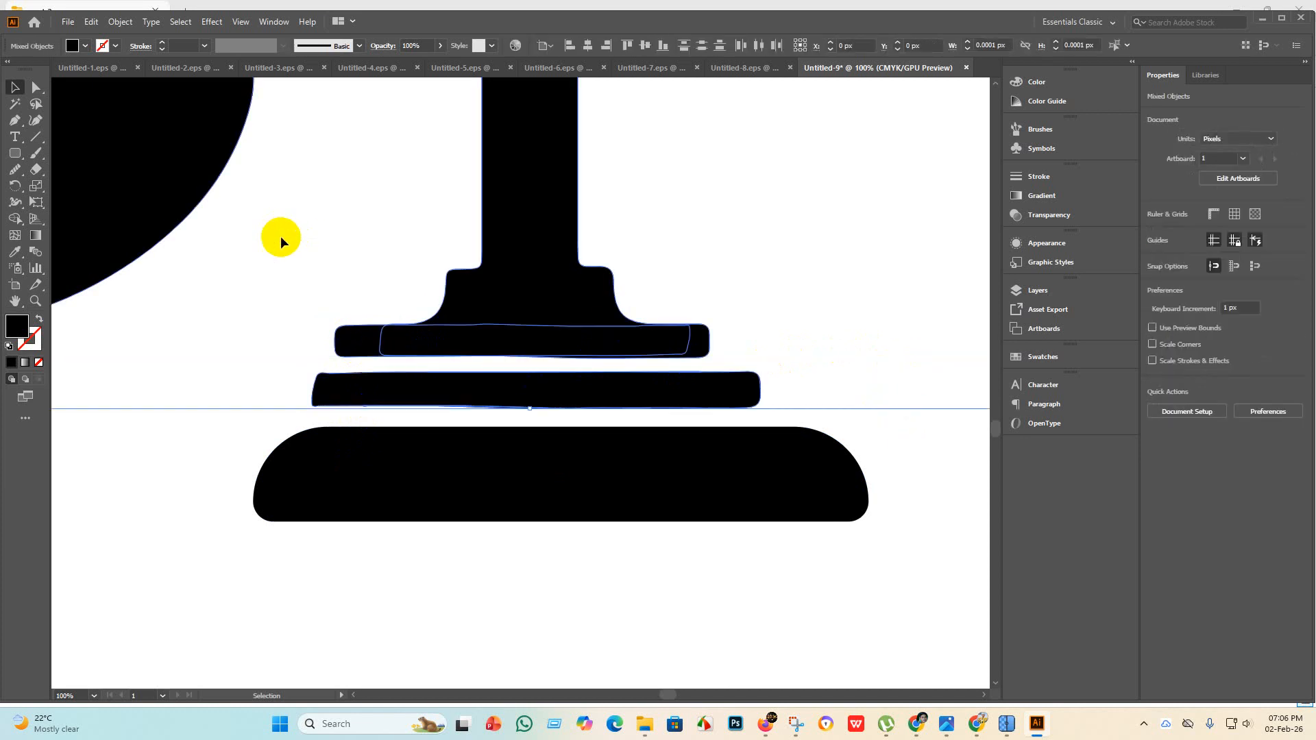
click(356, 347)
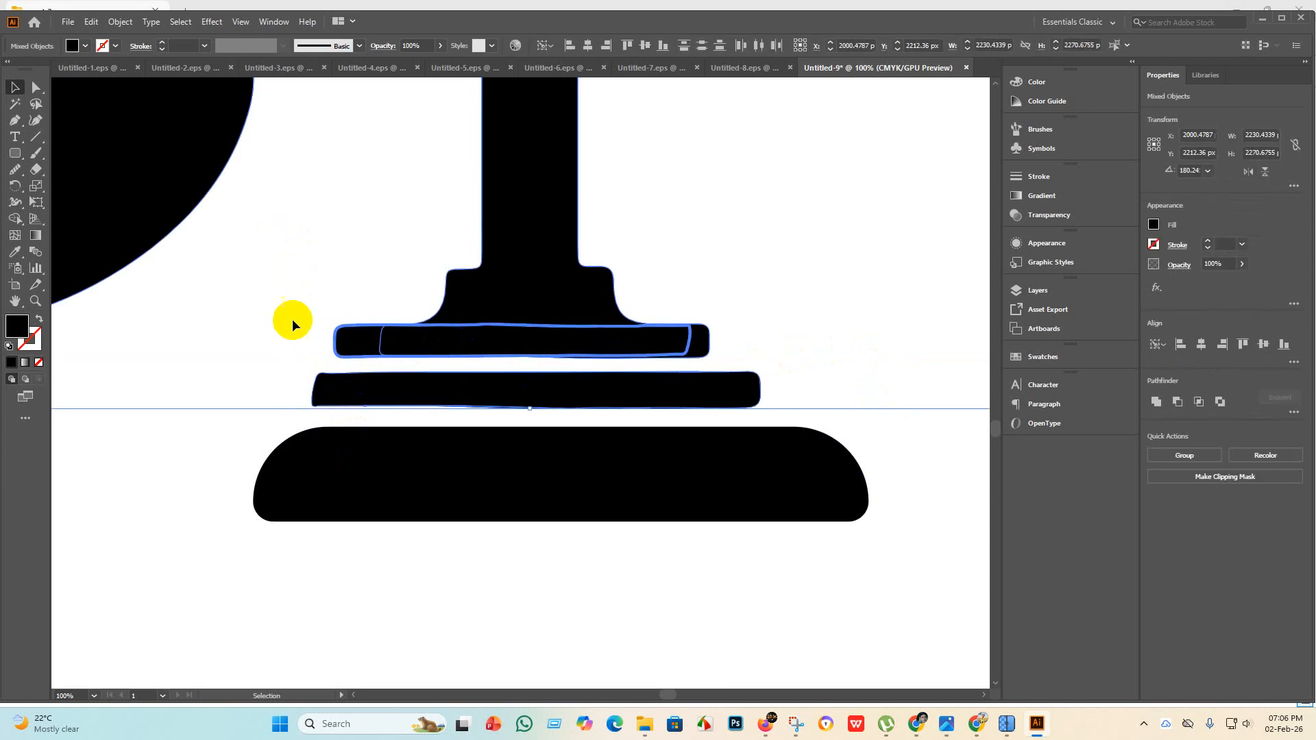
click(242, 316)
click(337, 345)
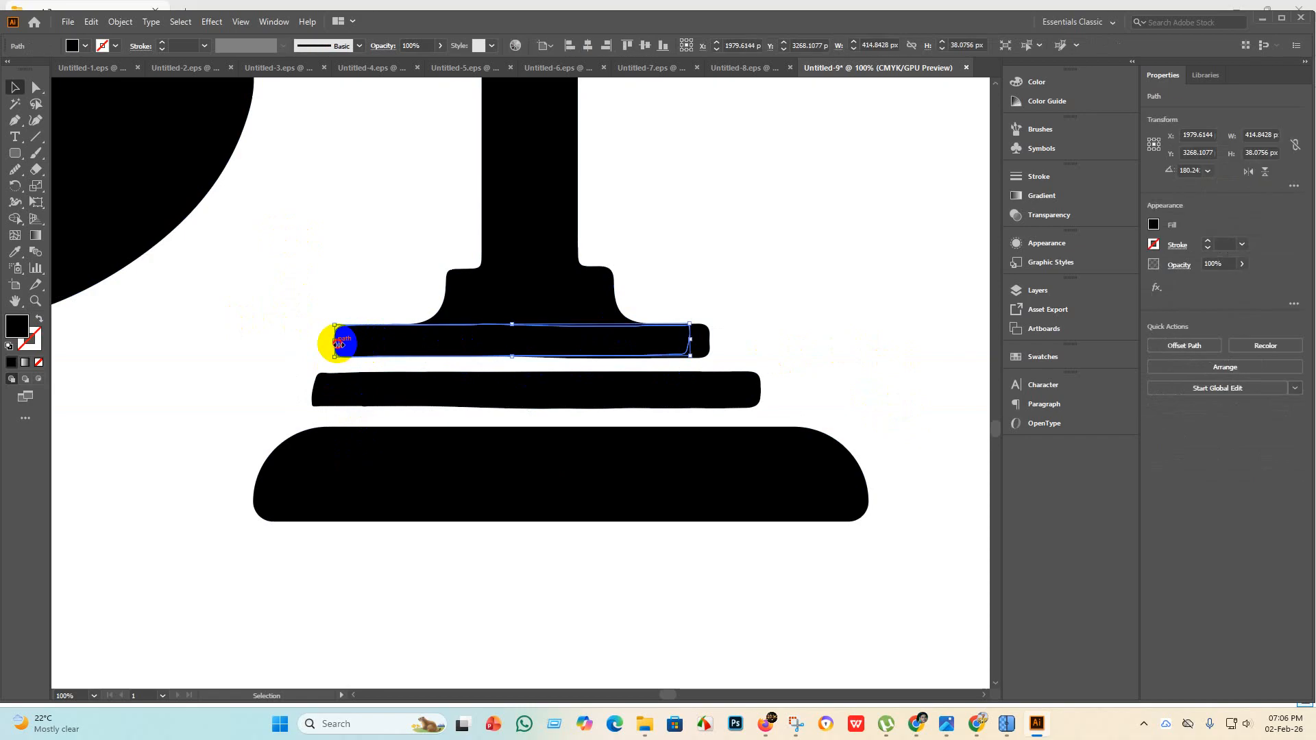
drag(337, 345, 352, 344)
click(268, 331)
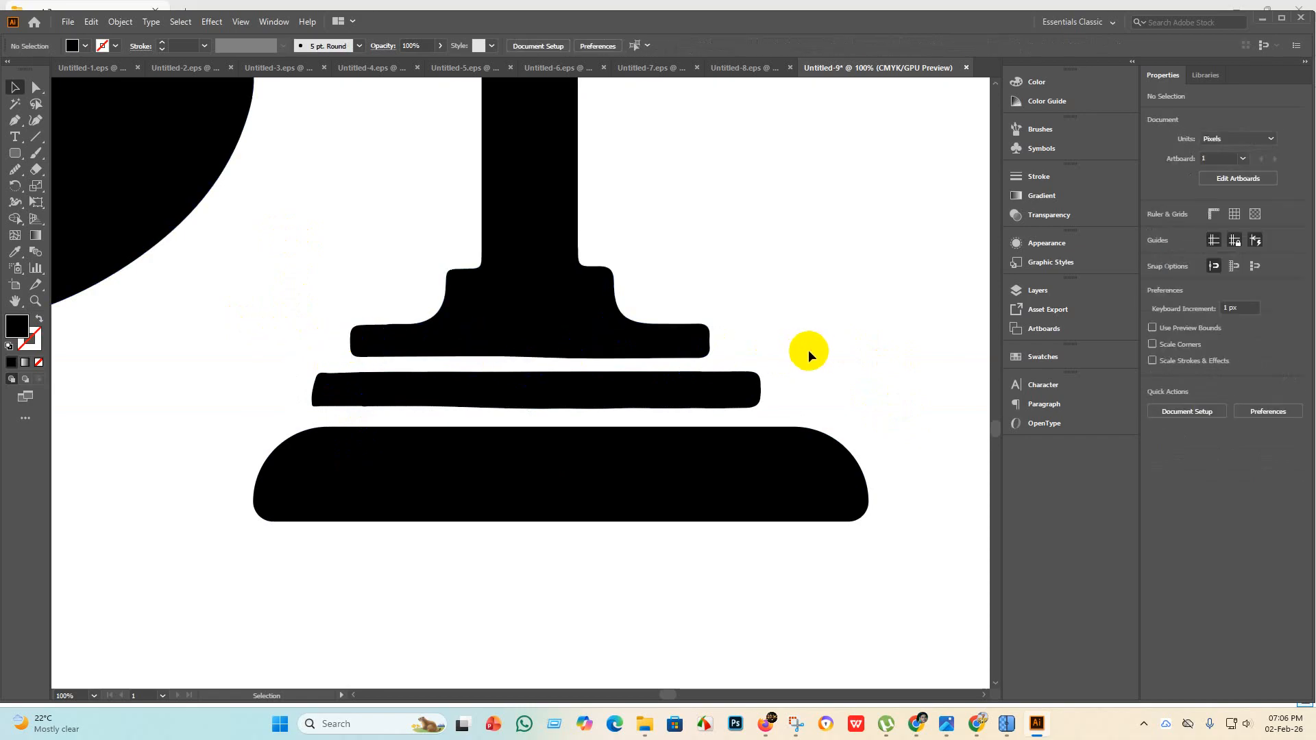
Merge the shortened bar copy with the pole's foot using Shape Builder.
mouse_move(793, 367)
mouse_down()
mouse_move(368, 312)
mouse_move(491, 341)
mouse_move(692, 340)
mouse_up()
click(14, 218)
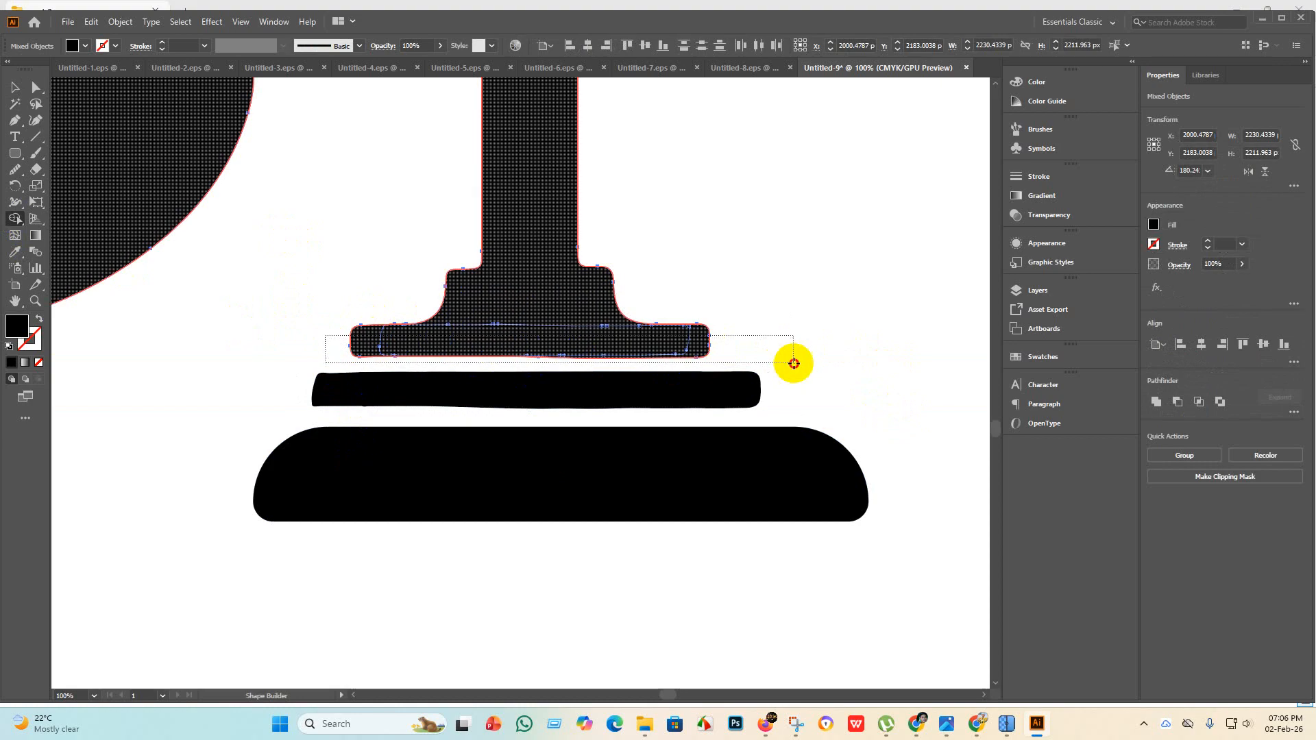
key(v)
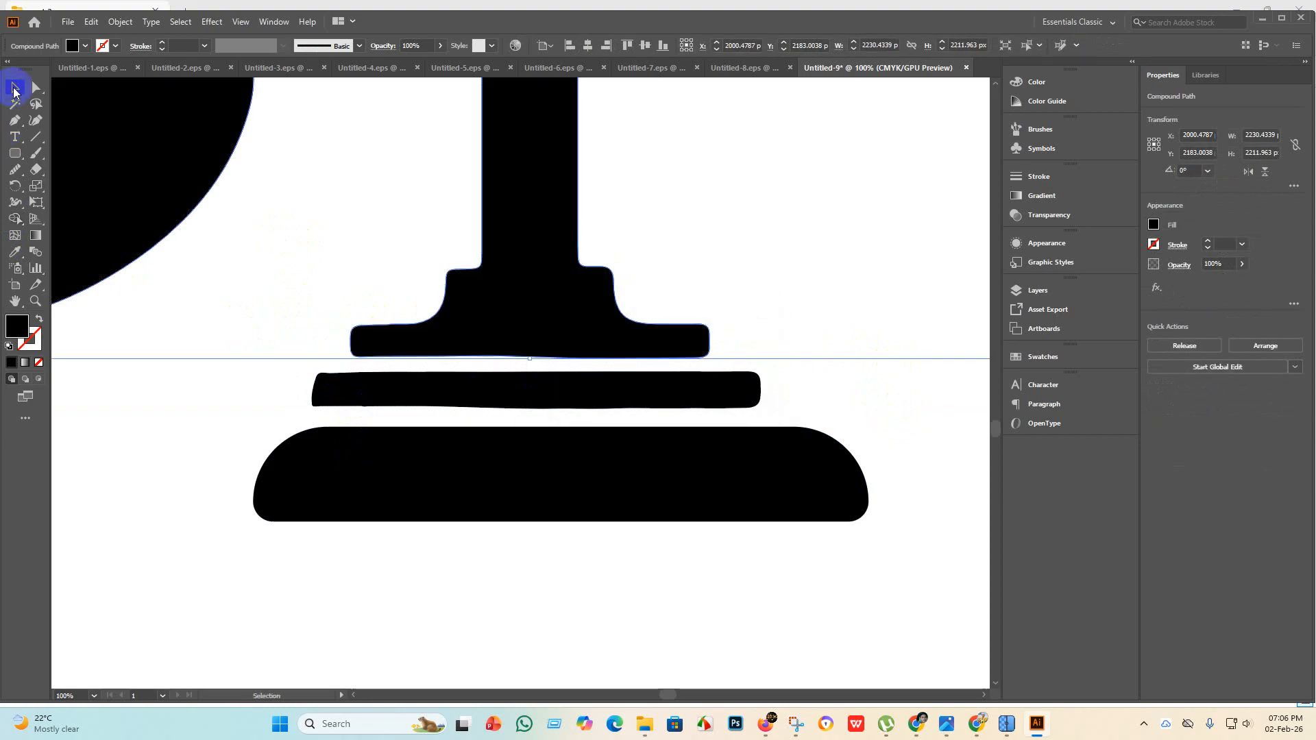
Smooth the left end and upper left edge of the foot's lowest ledge with the Smooth tool.
click(35, 88)
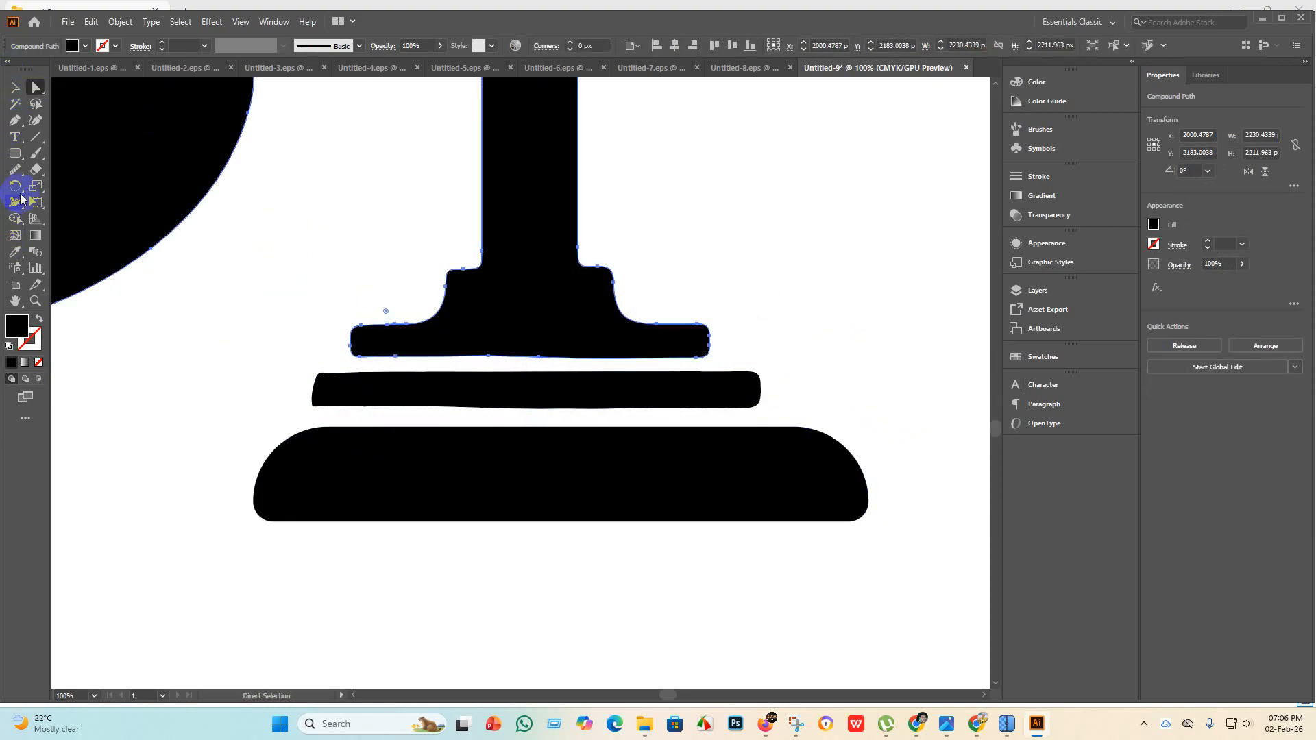
click(15, 169)
click(362, 342)
mouse_move(349, 348)
mouse_down()
mouse_move(354, 321)
mouse_move(466, 336)
mouse_move(363, 320)
mouse_move(448, 357)
mouse_move(555, 357)
mouse_move(394, 354)
mouse_move(424, 335)
mouse_move(360, 318)
mouse_move(404, 329)
mouse_move(477, 320)
mouse_move(370, 324)
mouse_move(405, 326)
mouse_up()
scroll(409, 329, up, 4)
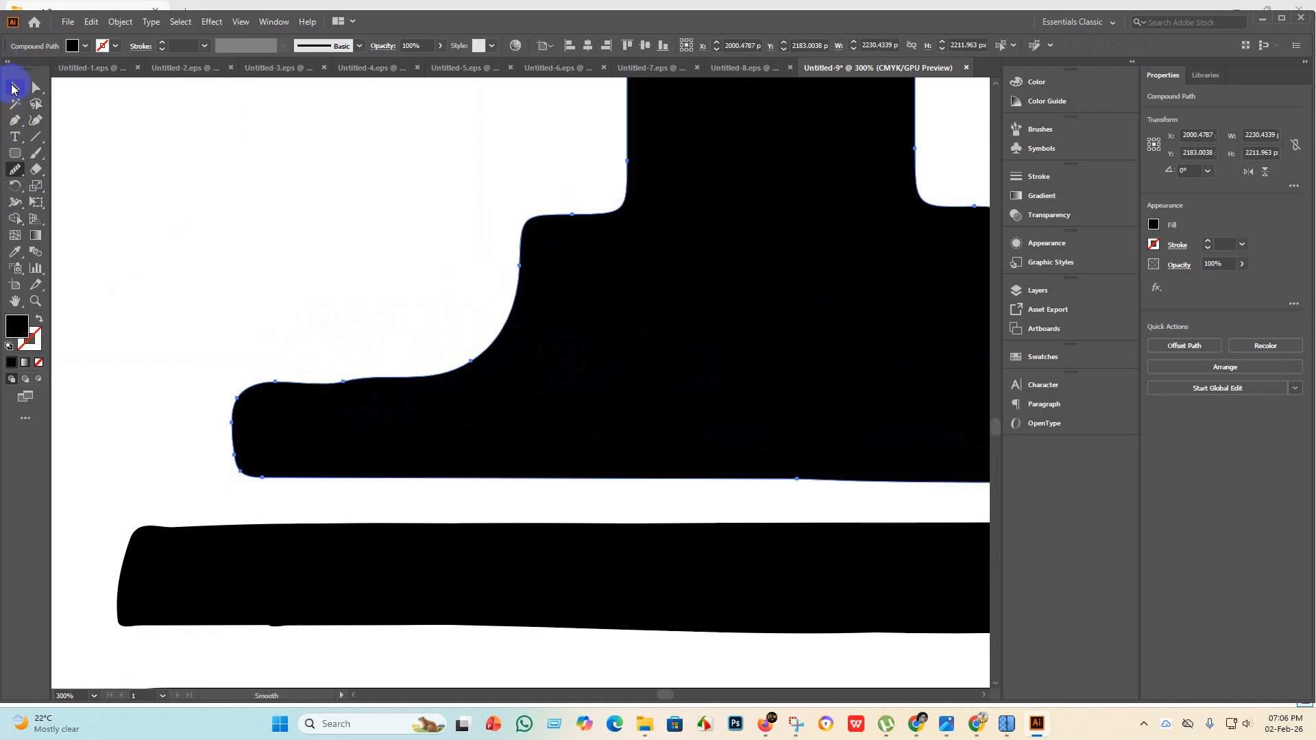
click(13, 88)
Smooth out the remaining bump where the ledge's upper left edge meets the foot's curve.
click(388, 338)
scroll(403, 355, down, 2)
click(461, 385)
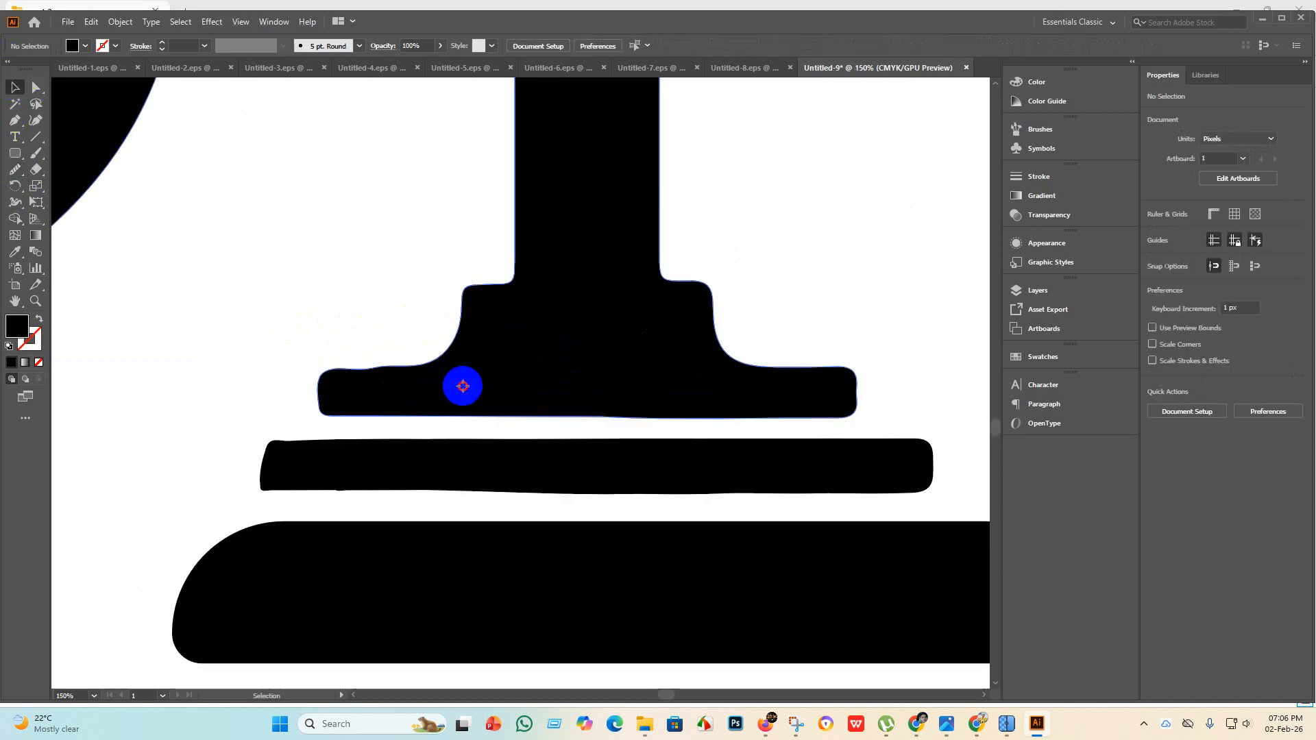
click(32, 88)
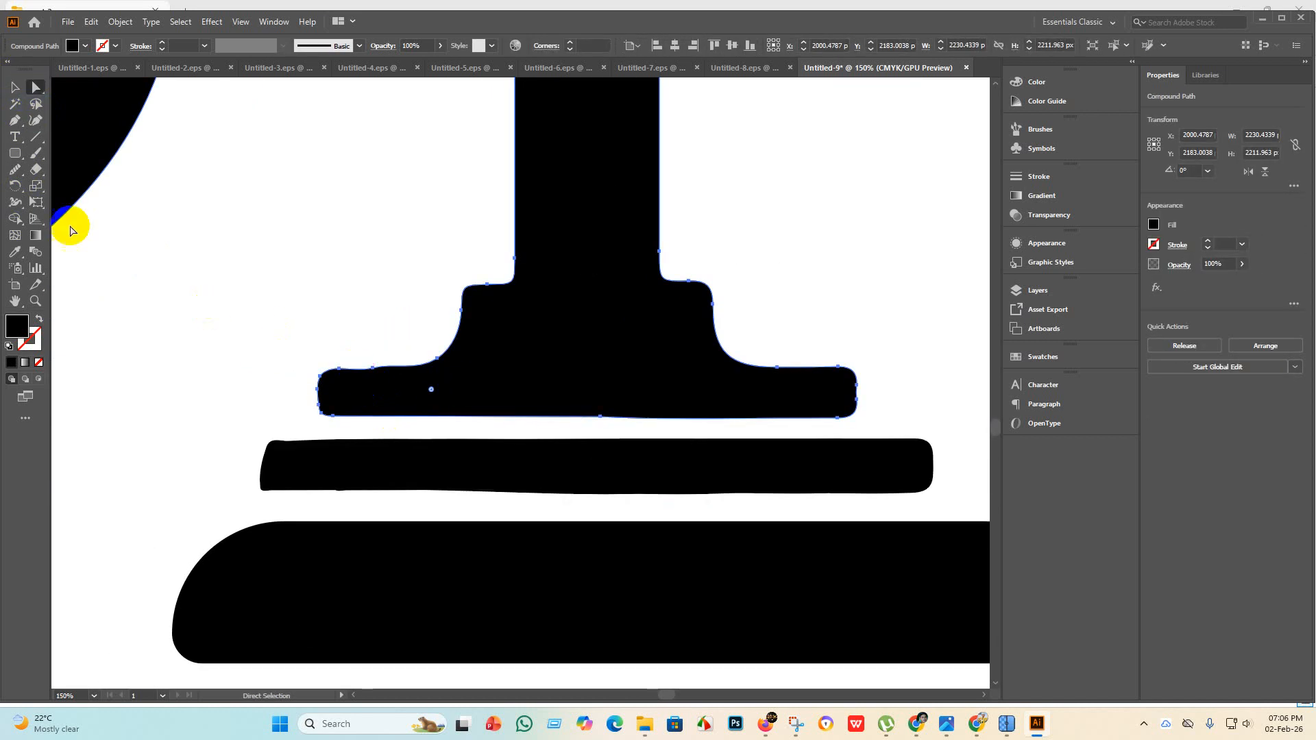
click(14, 175)
mouse_move(359, 376)
mouse_down()
mouse_move(384, 367)
mouse_move(332, 365)
mouse_move(329, 377)
mouse_move(406, 366)
mouse_up()
click(13, 87)
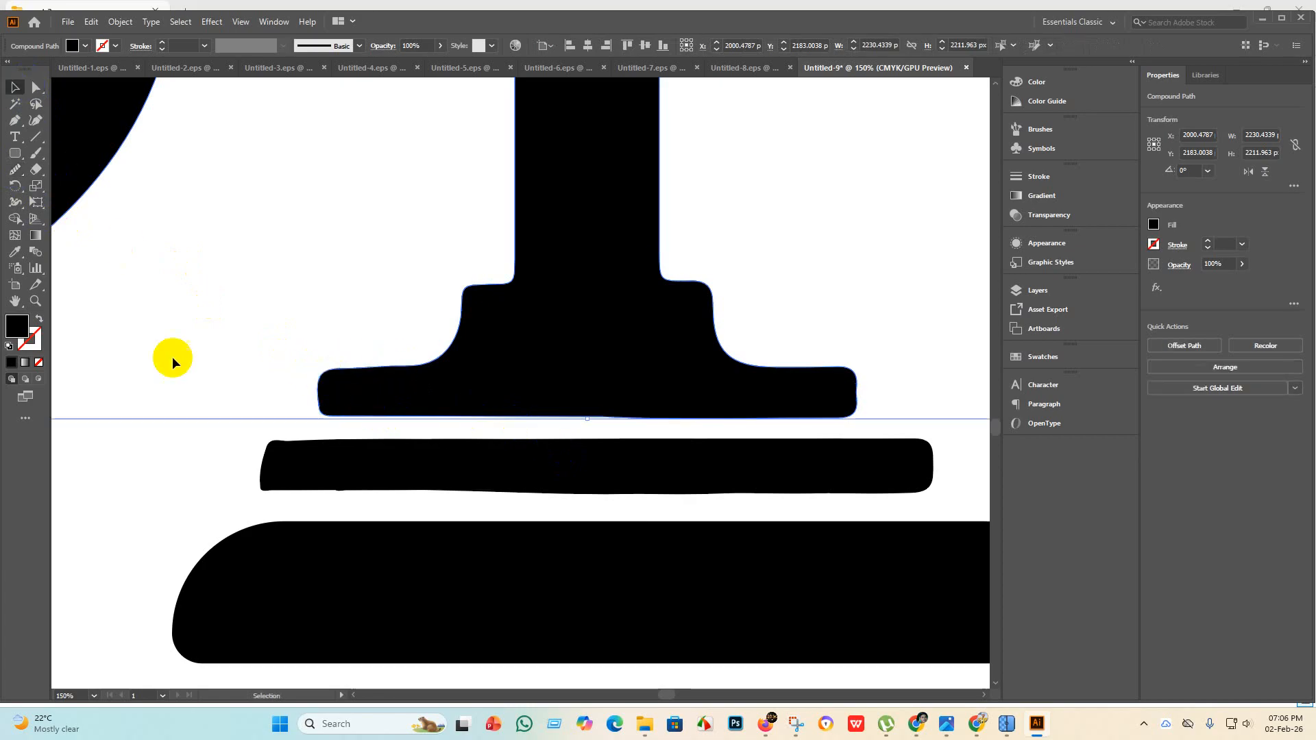
click(171, 356)
Smooth the left end and wavy lower edge of the thin bar between the foot and the rounded base.
click(327, 570)
scroll(346, 549, down, 1)
click(344, 498)
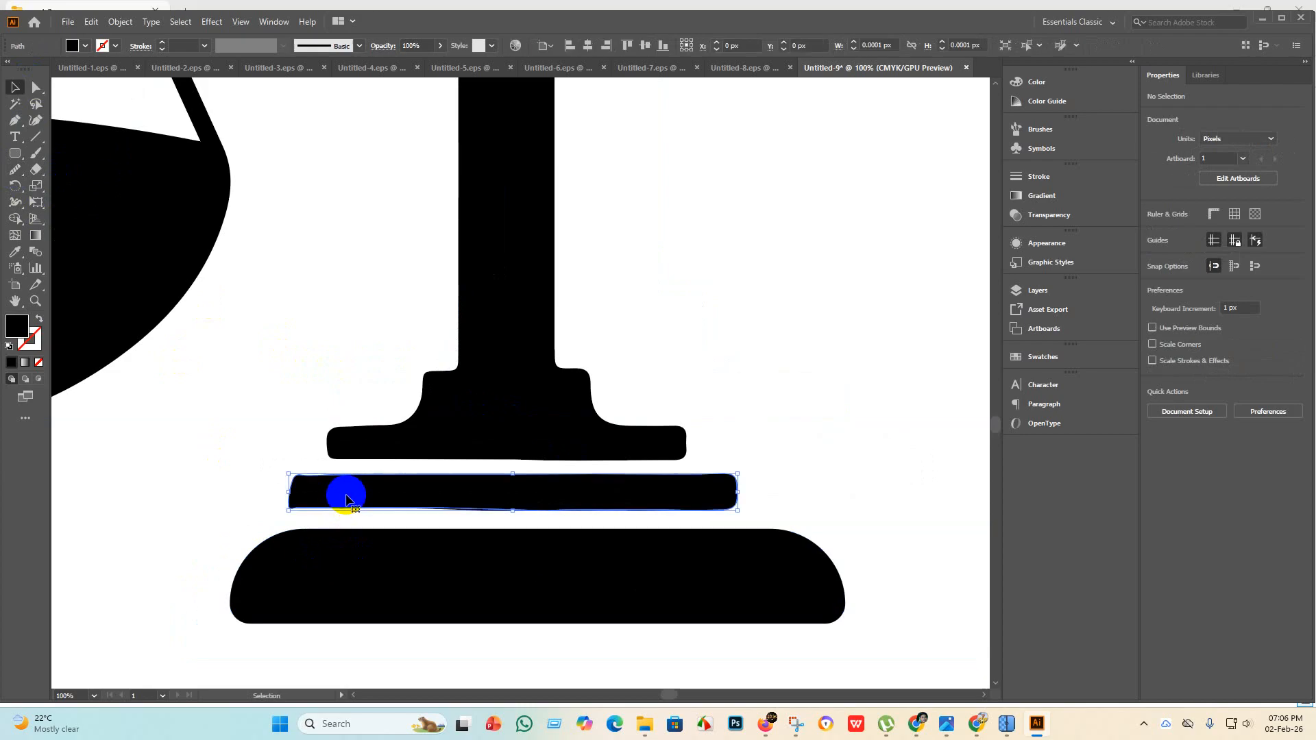
click(35, 88)
mouse_move(516, 495)
mouse_down()
mouse_move(335, 505)
mouse_move(382, 503)
mouse_move(364, 512)
mouse_move(420, 502)
mouse_move(312, 505)
mouse_move(295, 477)
mouse_move(289, 501)
mouse_move(294, 473)
mouse_move(296, 490)
mouse_up()
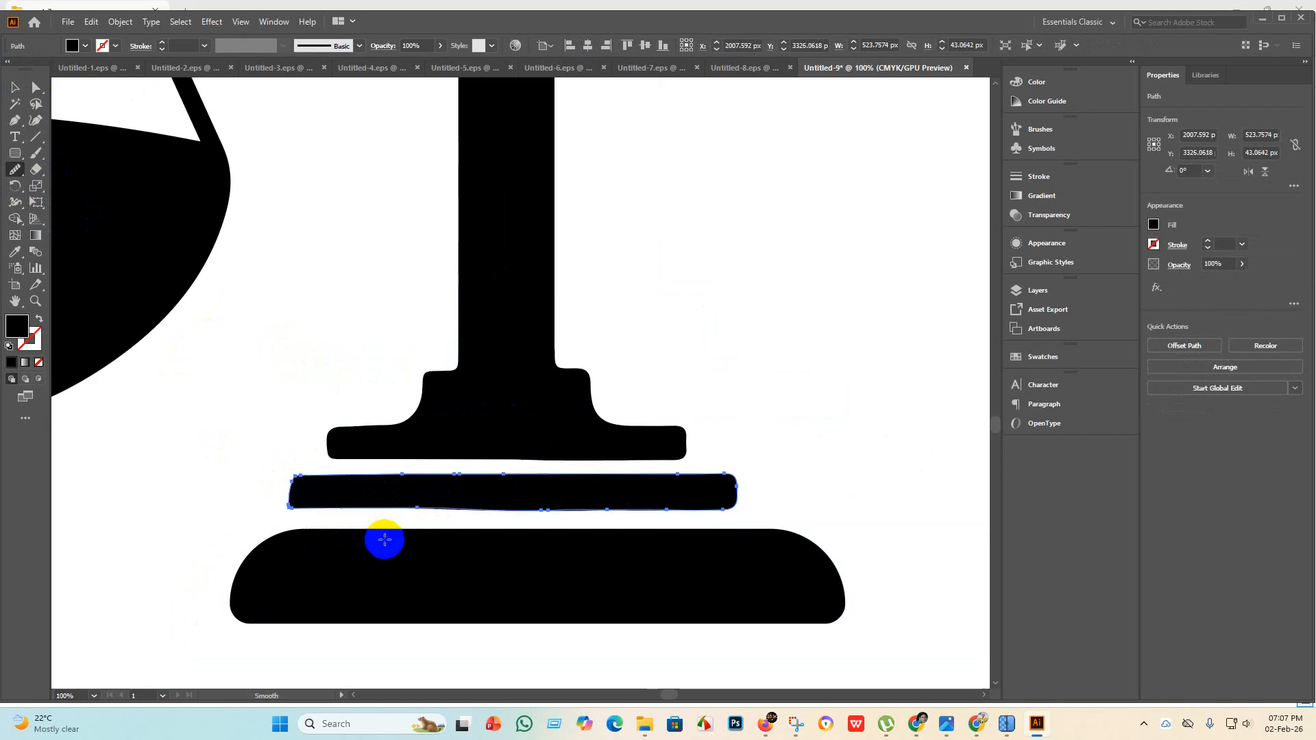
mouse_move(525, 520)
mouse_down()
mouse_move(571, 507)
mouse_move(713, 502)
mouse_up()
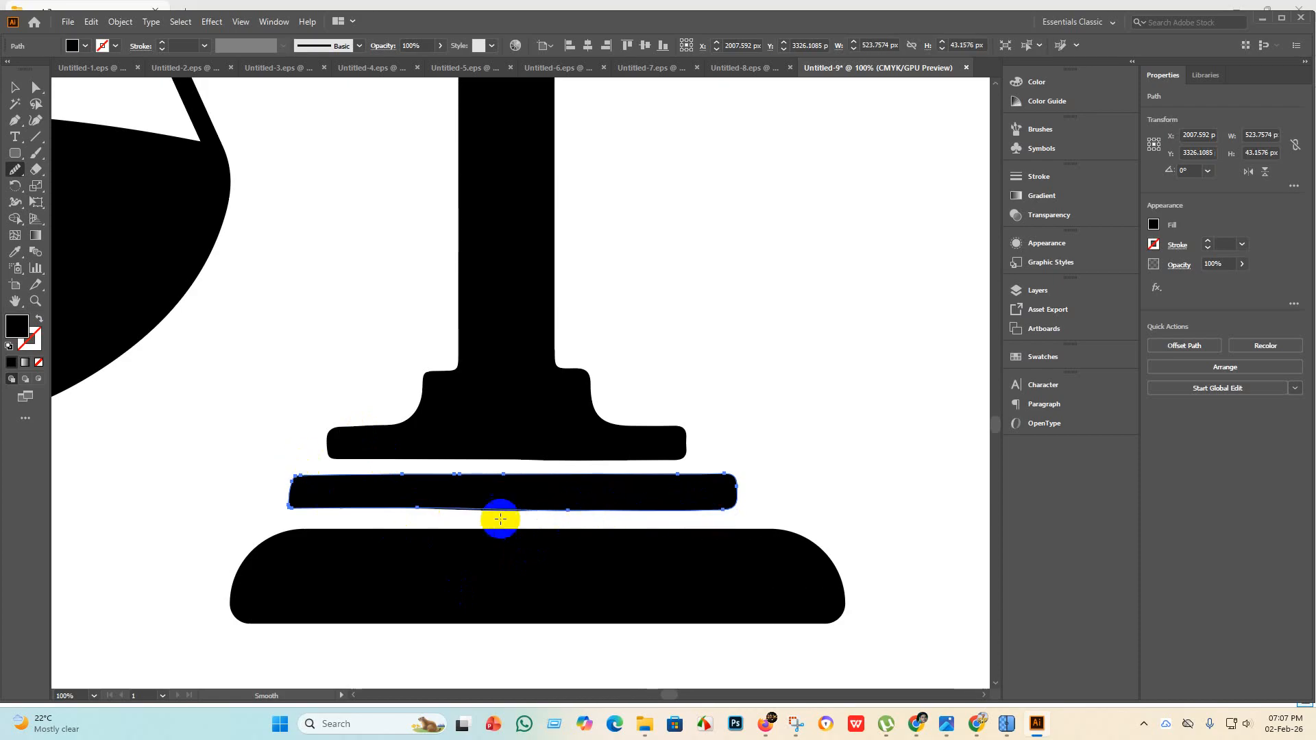
mouse_move(500, 523)
mouse_down()
mouse_move(414, 505)
mouse_move(579, 513)
mouse_move(556, 513)
mouse_up()
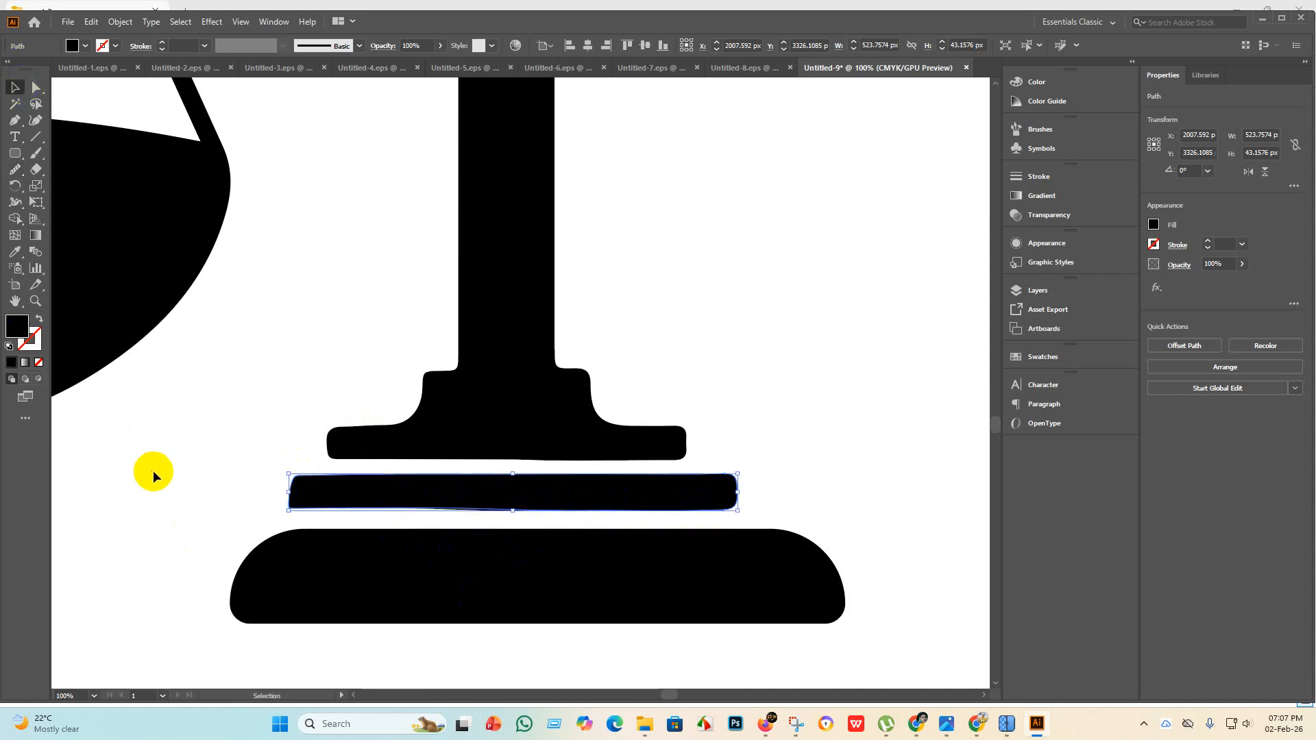
drag(538, 558, 510, 536)
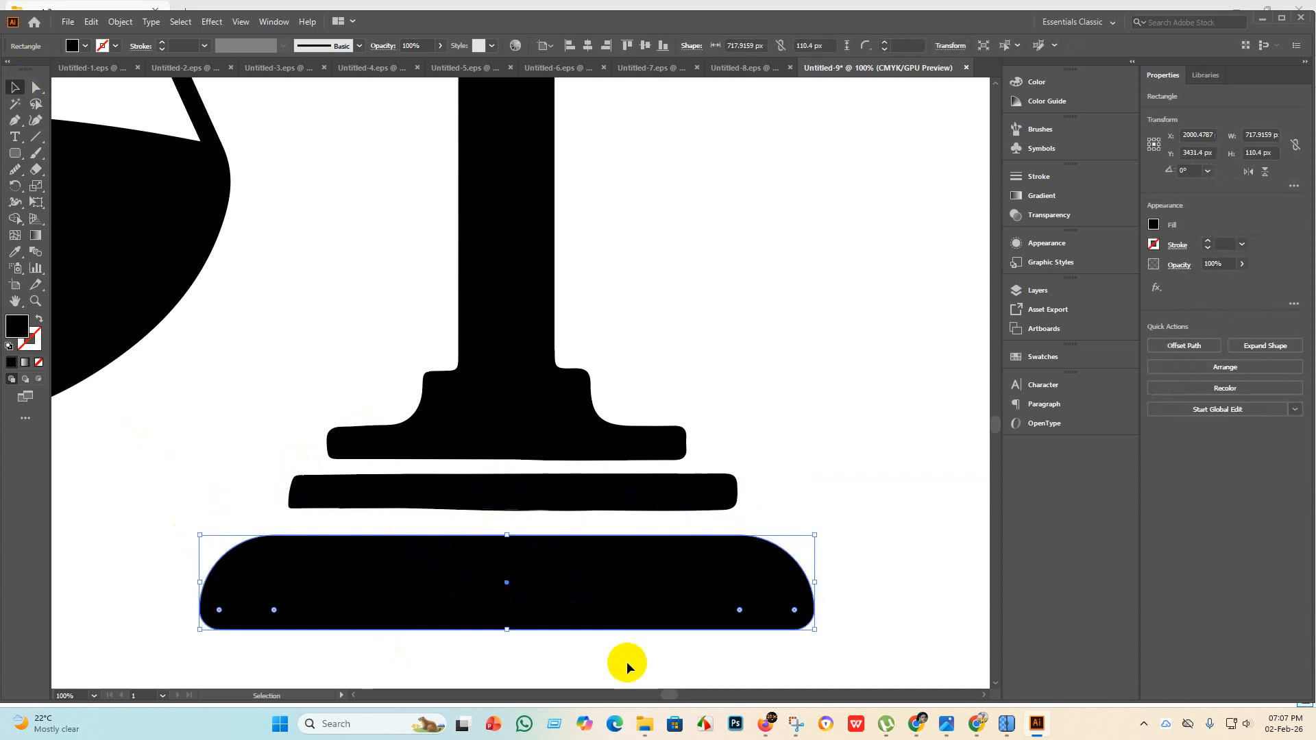
key(ctrl+z)
Select the thin bar's overlapping paths and combine them with Shape Builder.
click(525, 504)
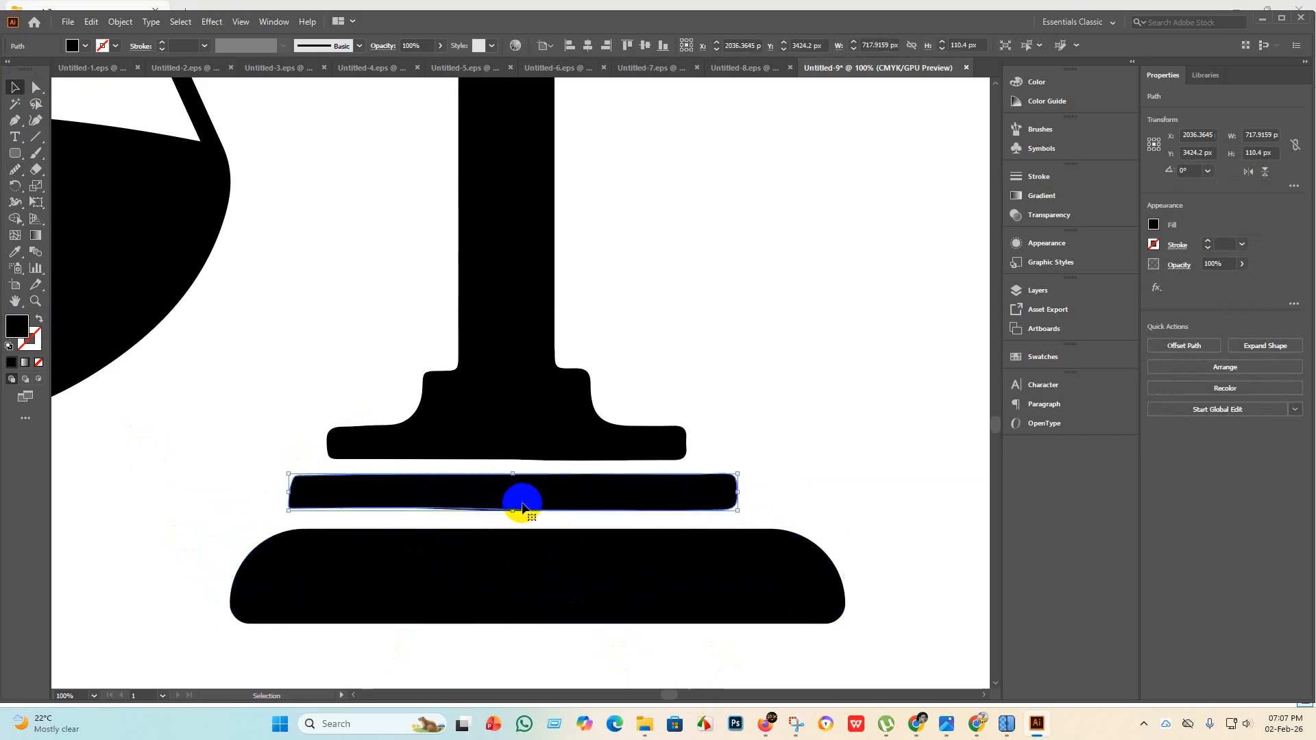
click(527, 523)
click(506, 496)
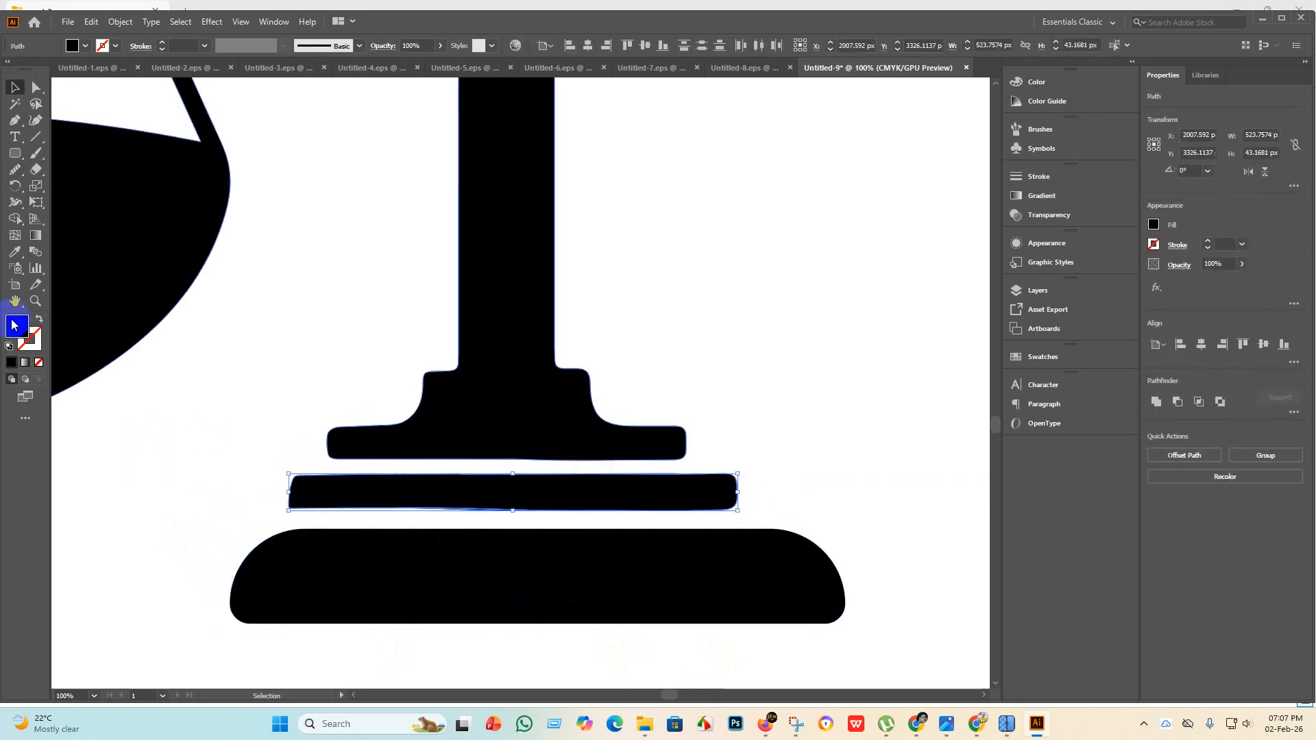
click(15, 221)
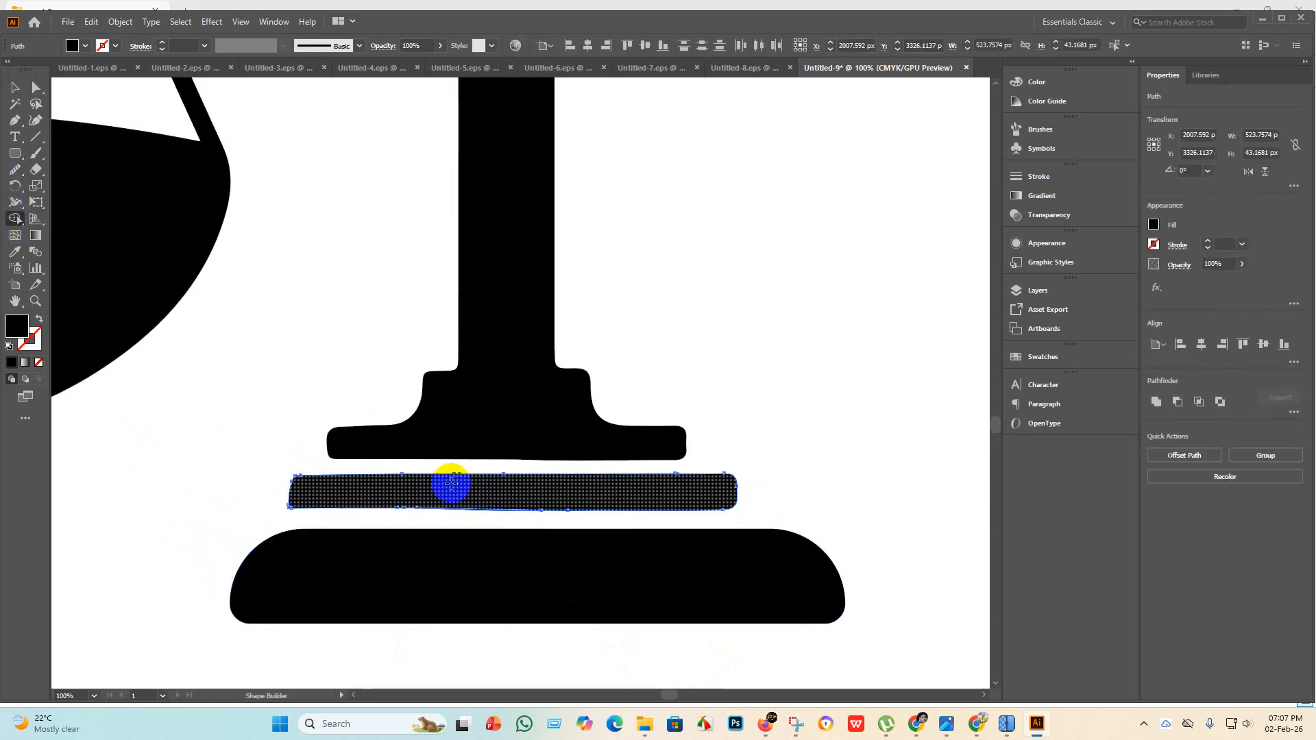
mouse_move(452, 488)
mouse_down()
mouse_move(462, 503)
mouse_move(537, 520)
mouse_up()
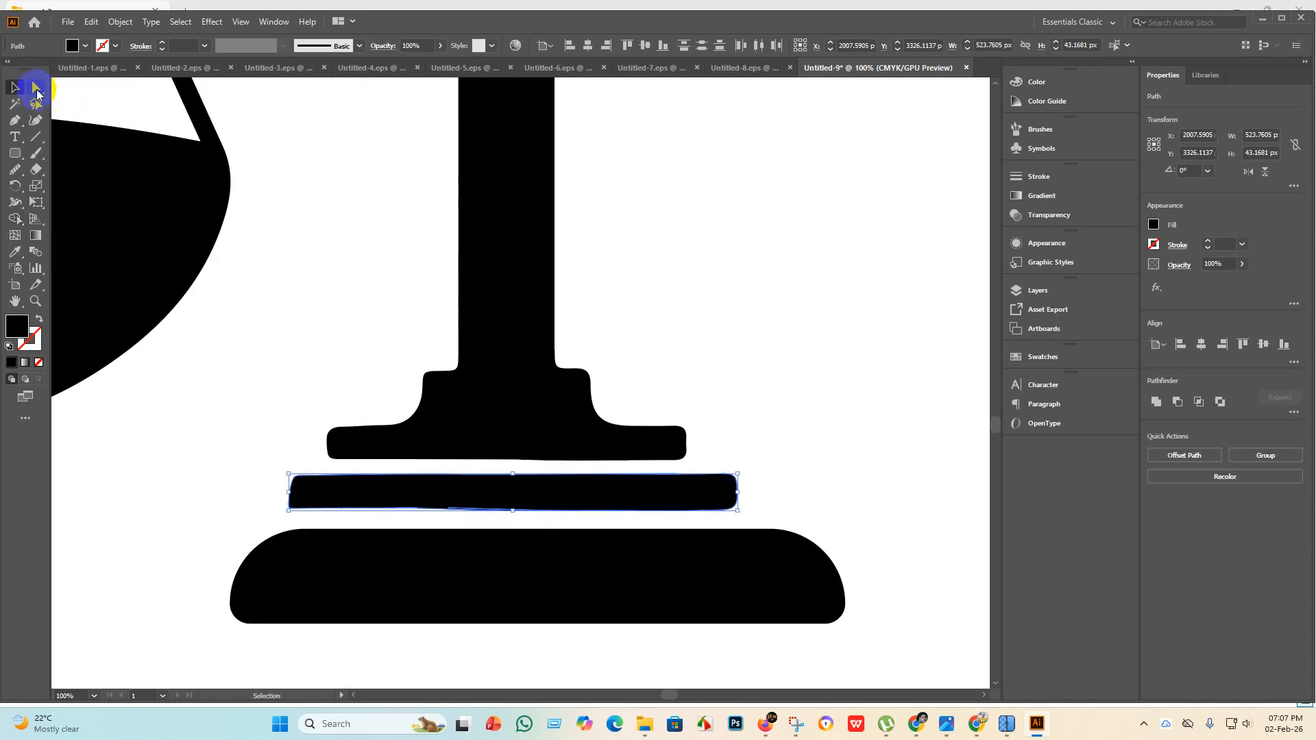
mouse_move(522, 495)
mouse_down()
mouse_move(588, 510)
mouse_move(370, 499)
mouse_move(428, 503)
mouse_move(381, 503)
mouse_move(407, 512)
mouse_move(577, 510)
mouse_move(415, 512)
mouse_move(573, 525)
mouse_move(490, 510)
mouse_move(549, 510)
mouse_up()
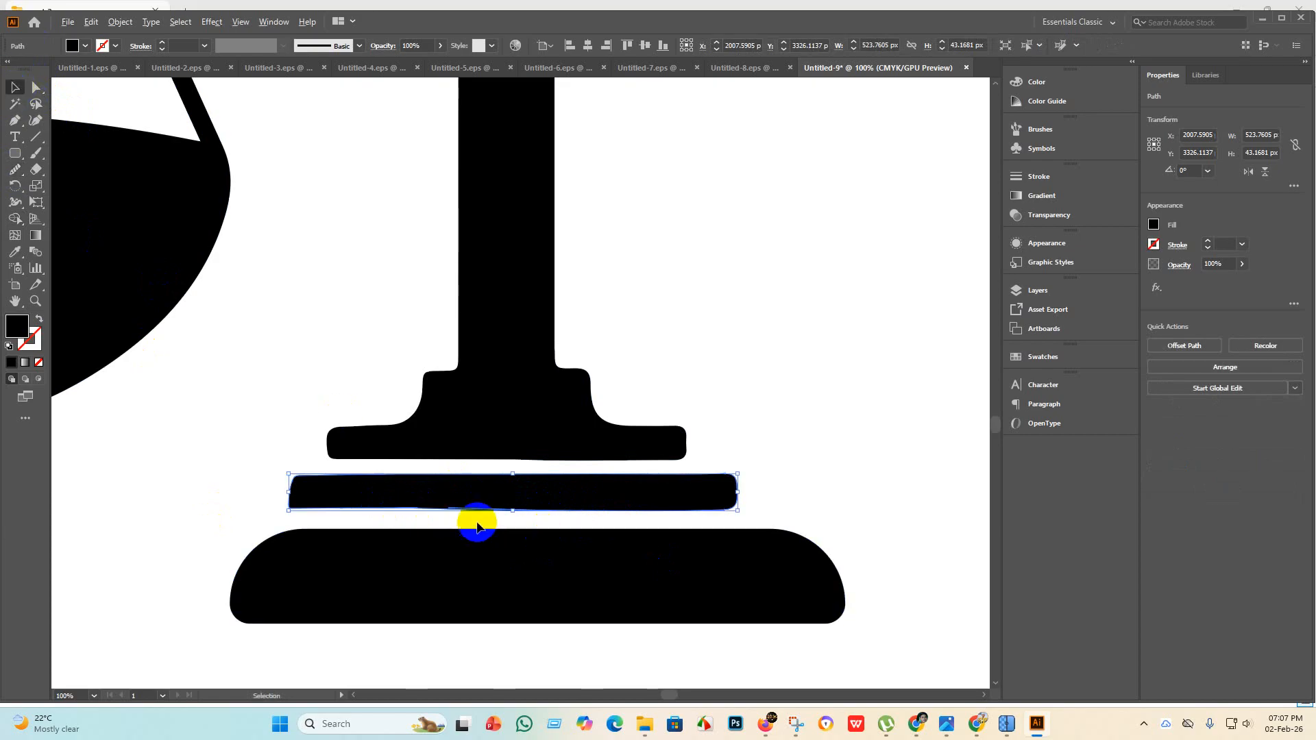
Select the thin bar's overlapping paths and merge the remaining slivers along its lower edge with Shape Builder.
scroll(479, 526, up, 4)
scroll(463, 499, down, 2)
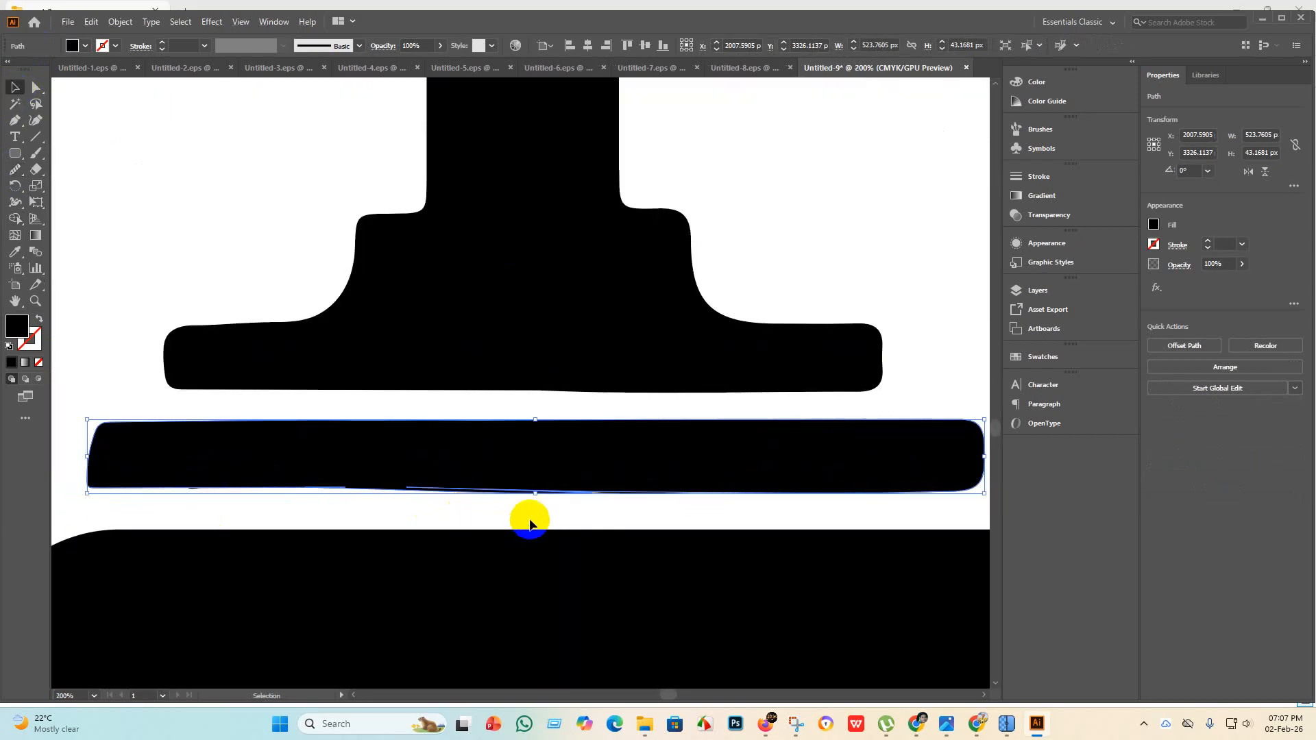
click(543, 512)
click(573, 502)
scroll(583, 505, up, 5)
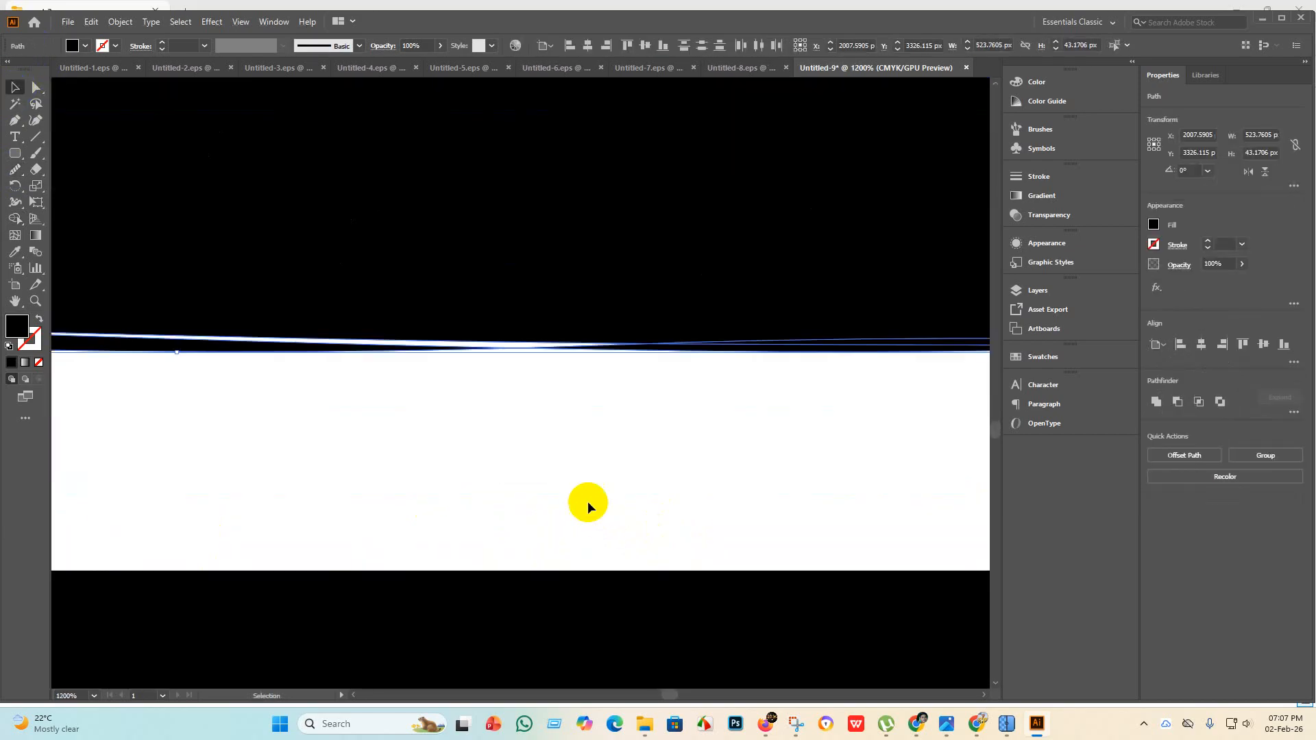
scroll(516, 438, down, 6)
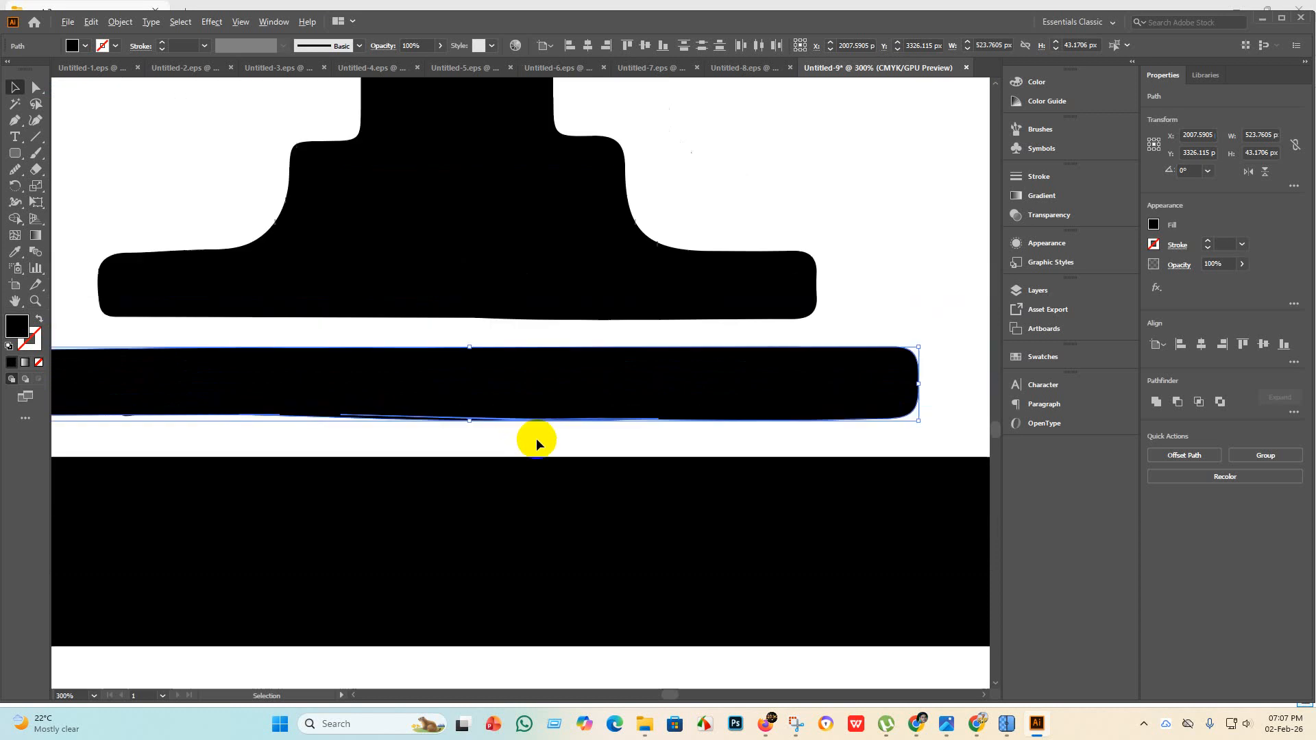
click(20, 220)
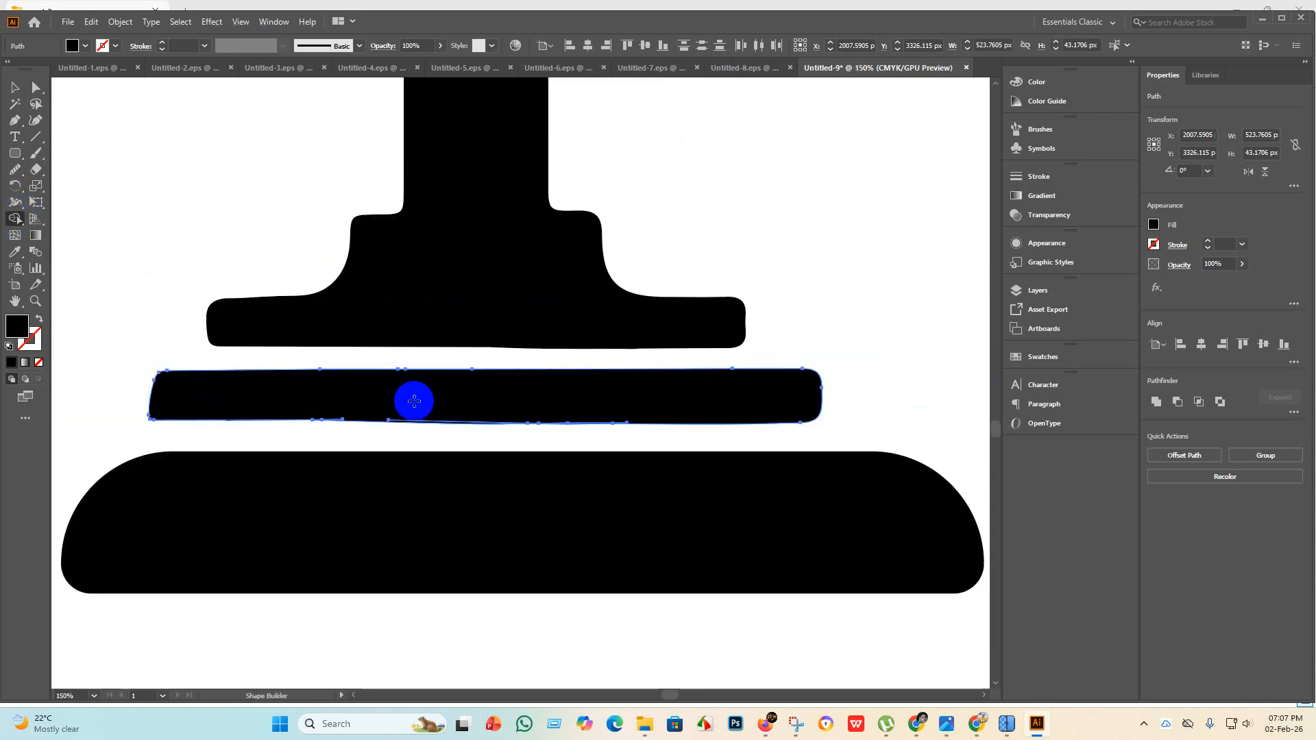
scroll(500, 448, up, 4)
mouse_move(543, 426)
mouse_down()
mouse_move(471, 375)
mouse_move(437, 321)
mouse_up()
drag(800, 426, 747, 326)
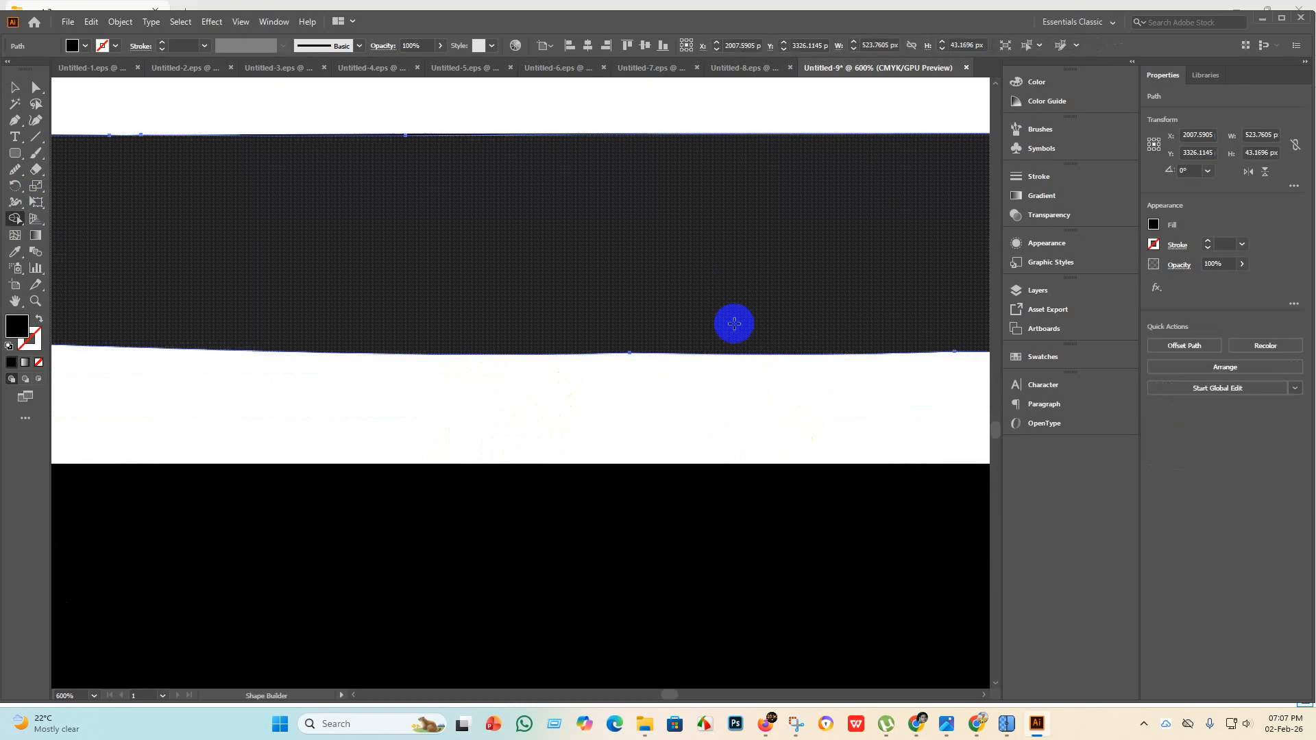
scroll(589, 375, down, 5)
scroll(589, 375, down, 4)
scroll(612, 435, down, 5)
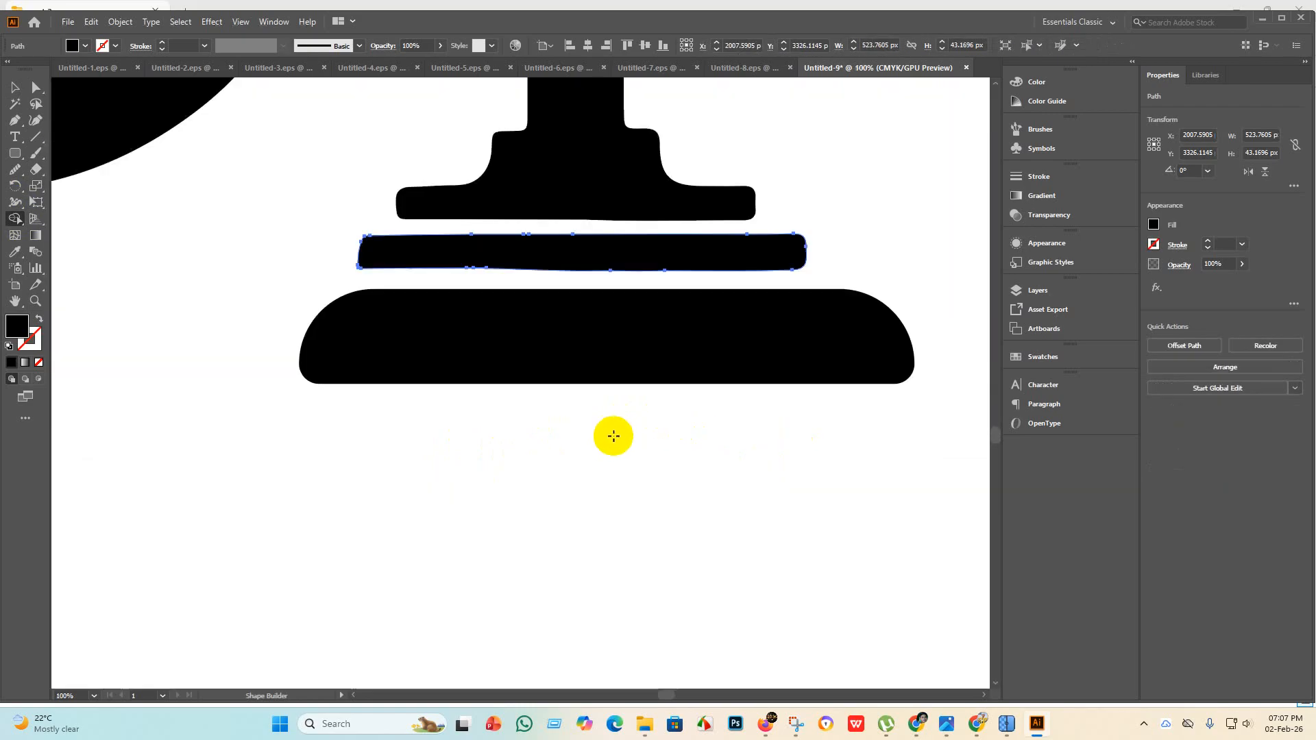
scroll(641, 301, up, 3)
drag(497, 329, 446, 291)
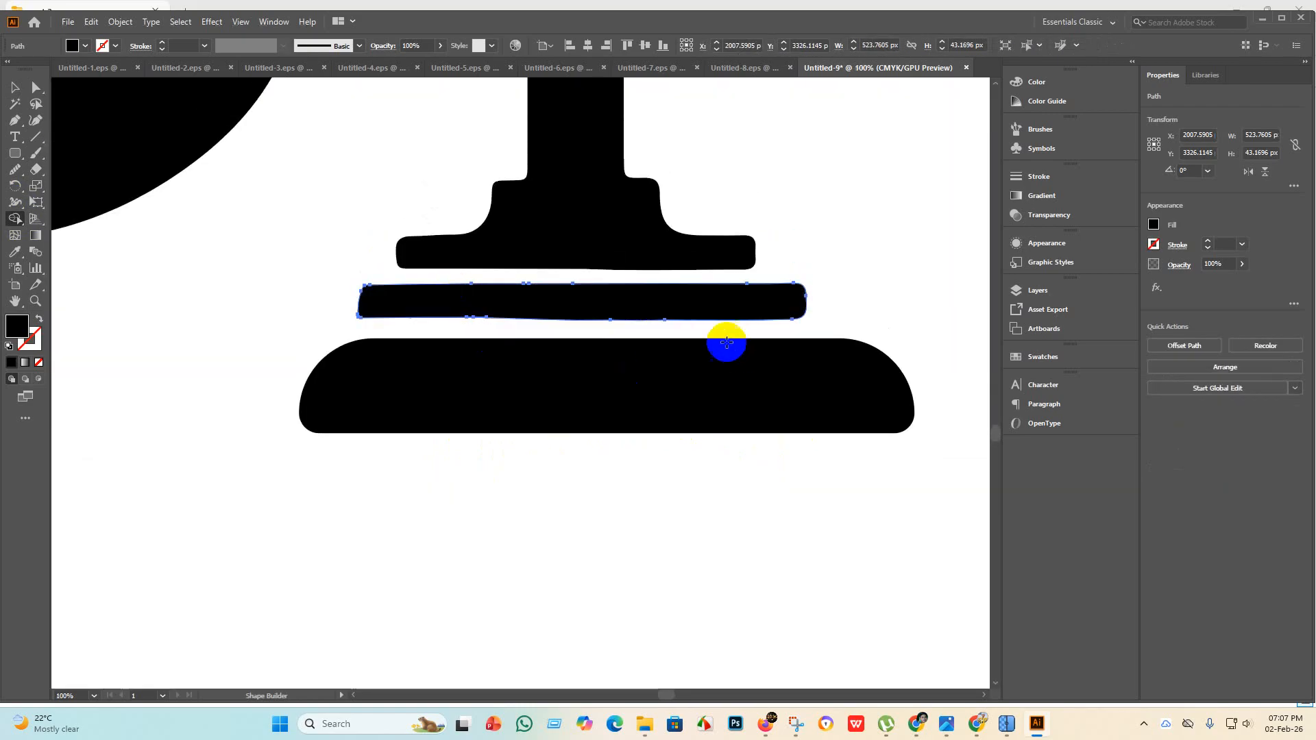
mouse_move(669, 328)
mouse_down()
mouse_move(624, 298)
mouse_move(573, 293)
mouse_up()
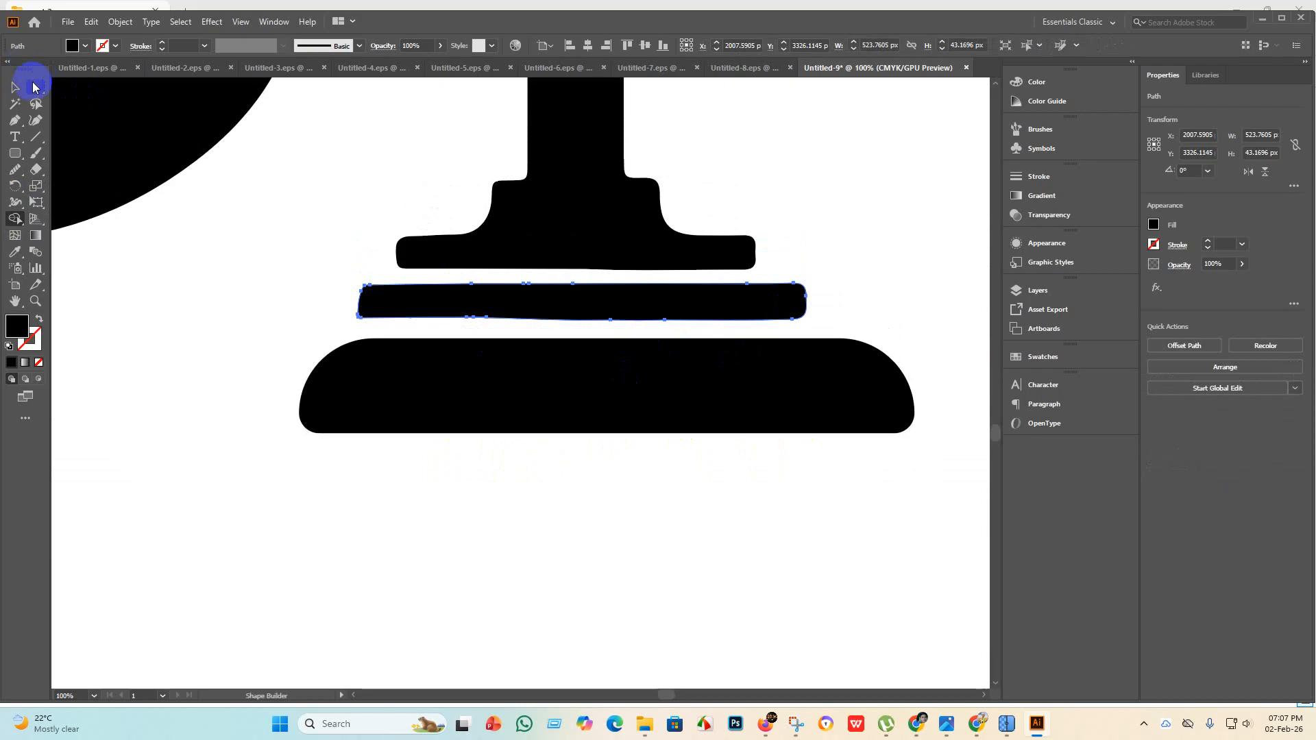
Even out the thin bar's wavy lower edge with the Smooth tool.
drag(15, 169, 76, 185)
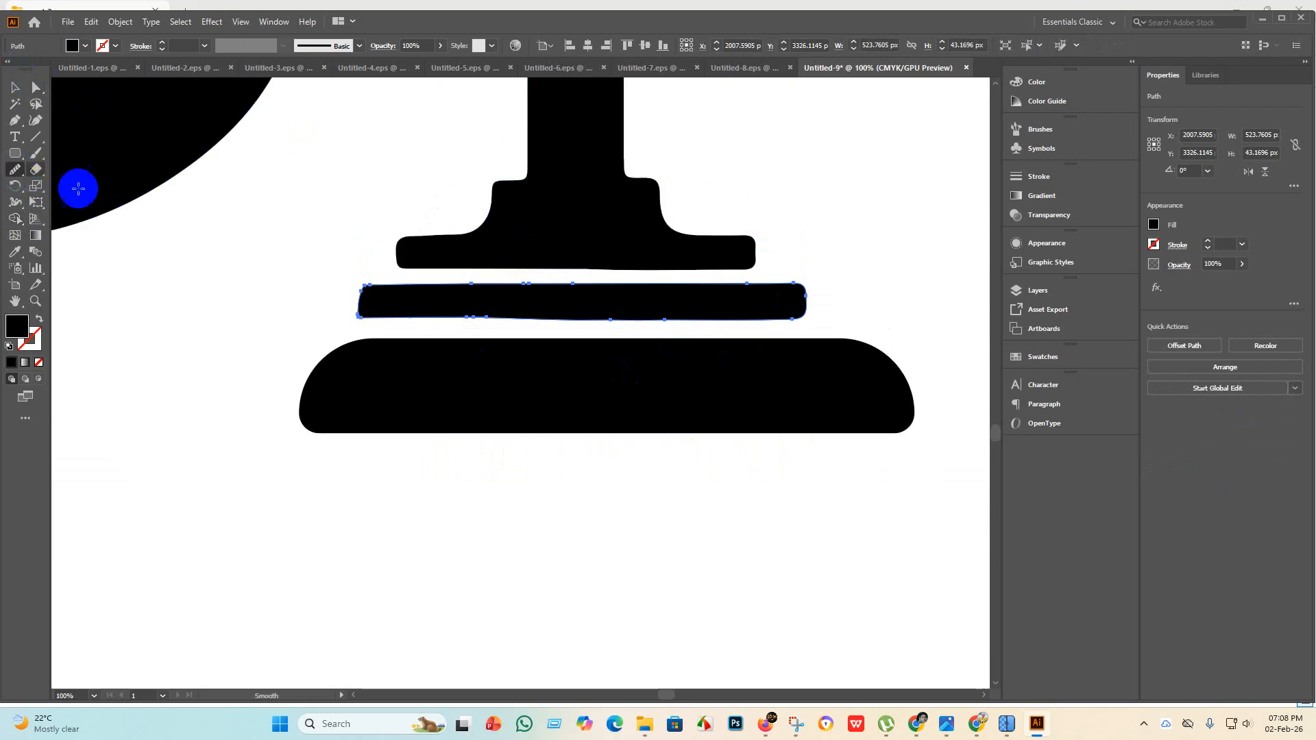
scroll(555, 329, down, 1)
mouse_move(529, 338)
mouse_down()
mouse_move(563, 312)
mouse_move(496, 331)
mouse_move(609, 327)
mouse_move(449, 321)
mouse_move(644, 322)
mouse_move(534, 317)
mouse_move(603, 312)
mouse_move(593, 316)
mouse_up()
scroll(611, 334, down, 1)
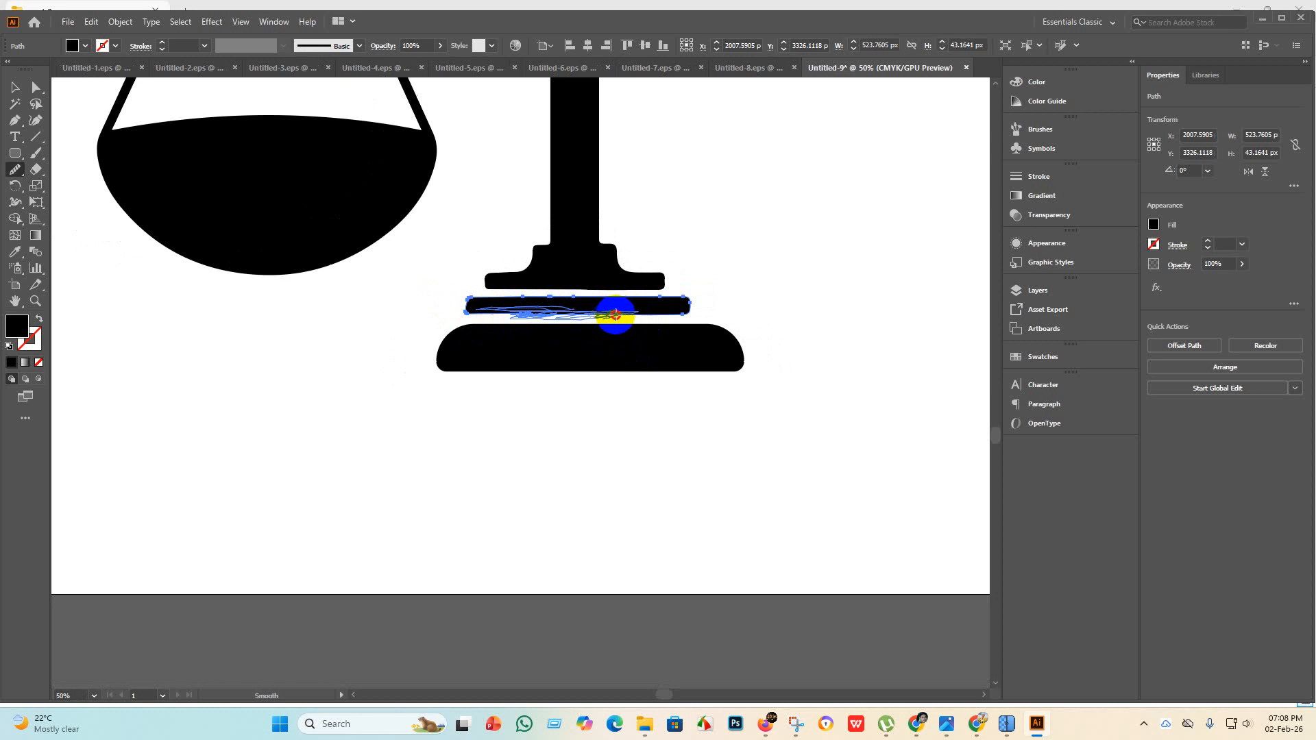
scroll(532, 310, up, 4)
scroll(538, 337, down, 4)
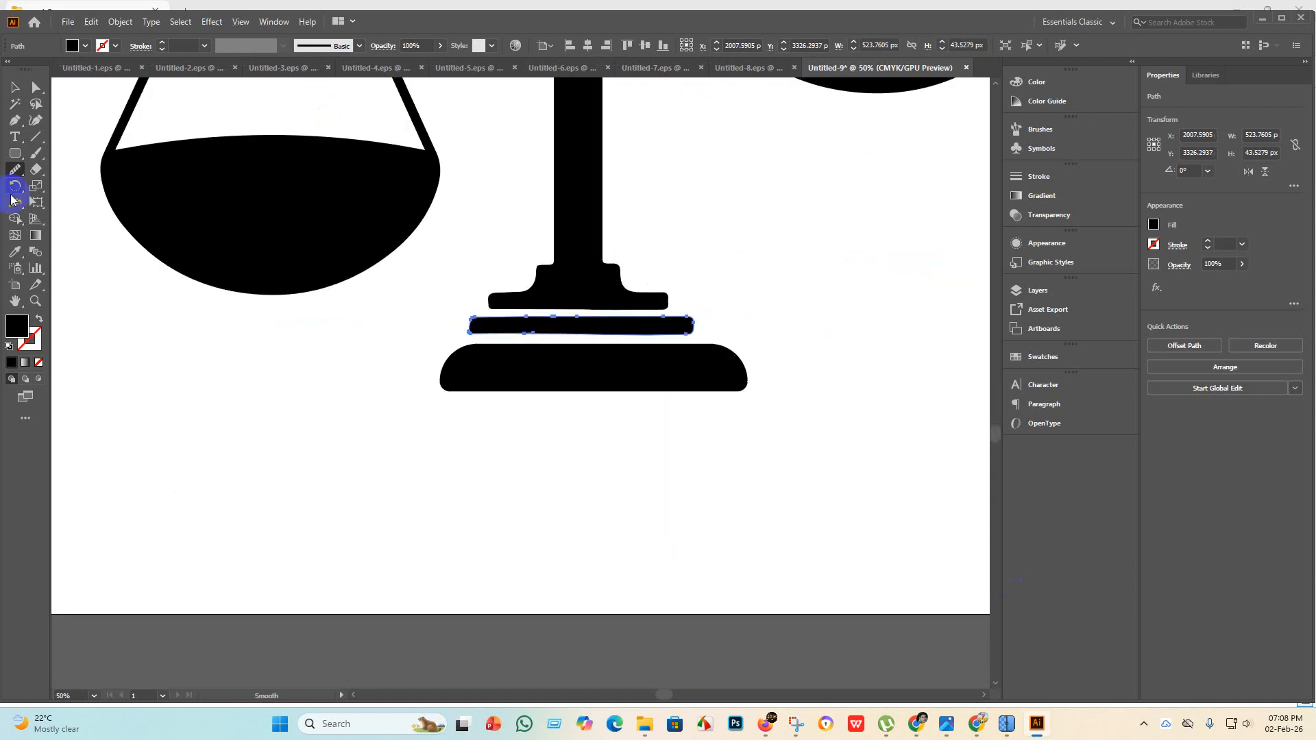
Enlarge the whole balance-scale group to about 3313 x 3569 px and centre it horizontally and vertically on the artboard.
click(323, 461)
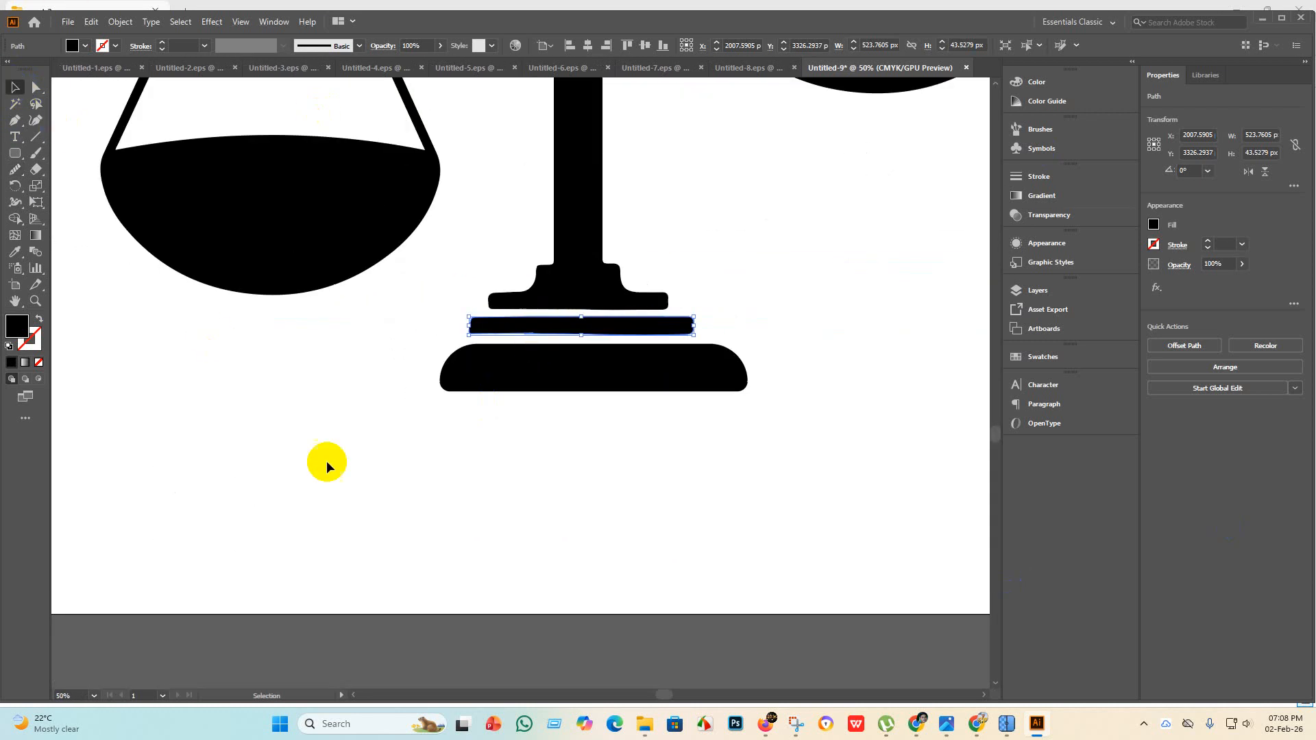
scroll(335, 470, down, 5)
click(367, 440)
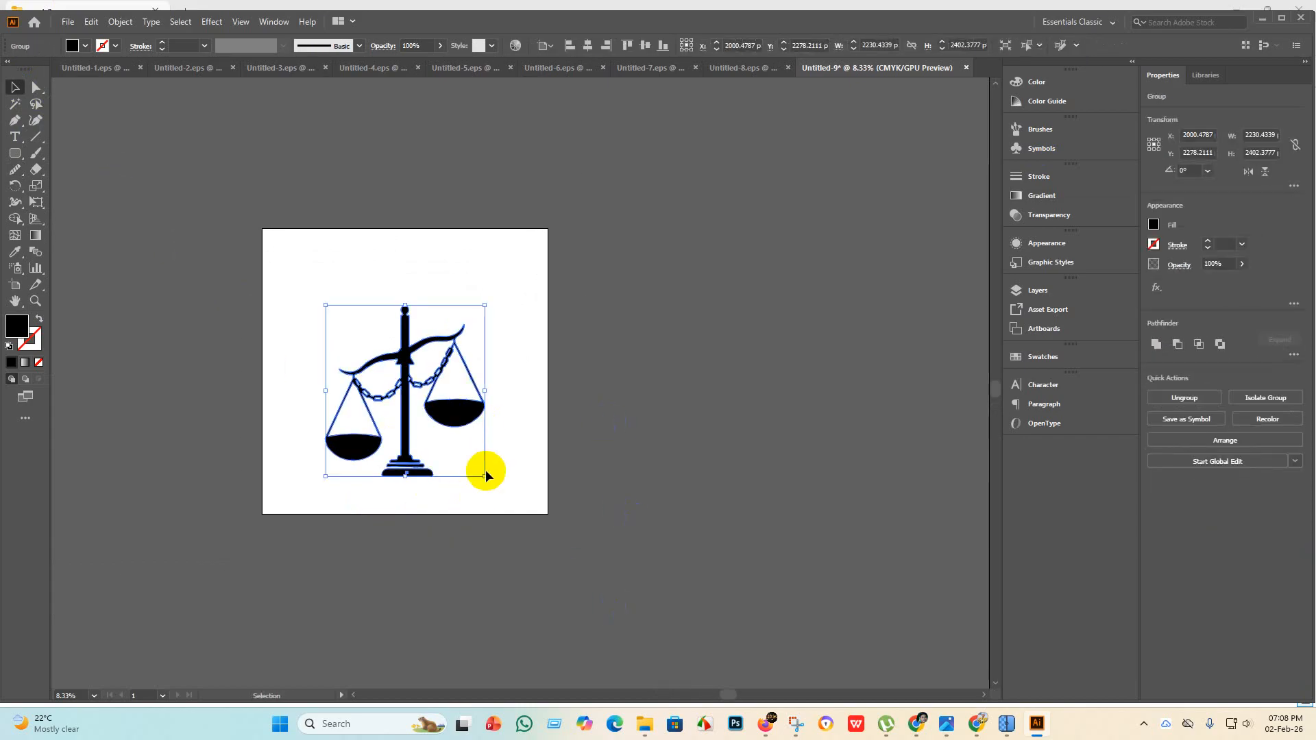
drag(485, 475, 615, 617)
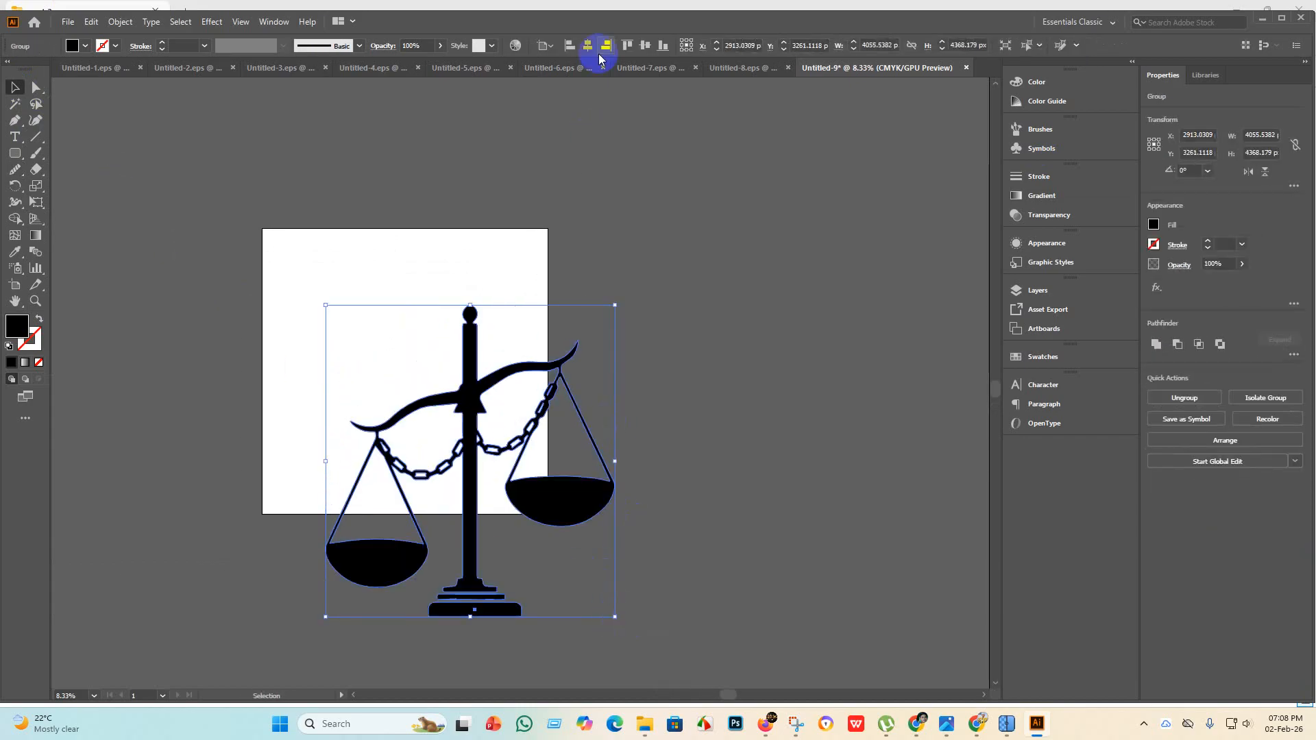
click(588, 45)
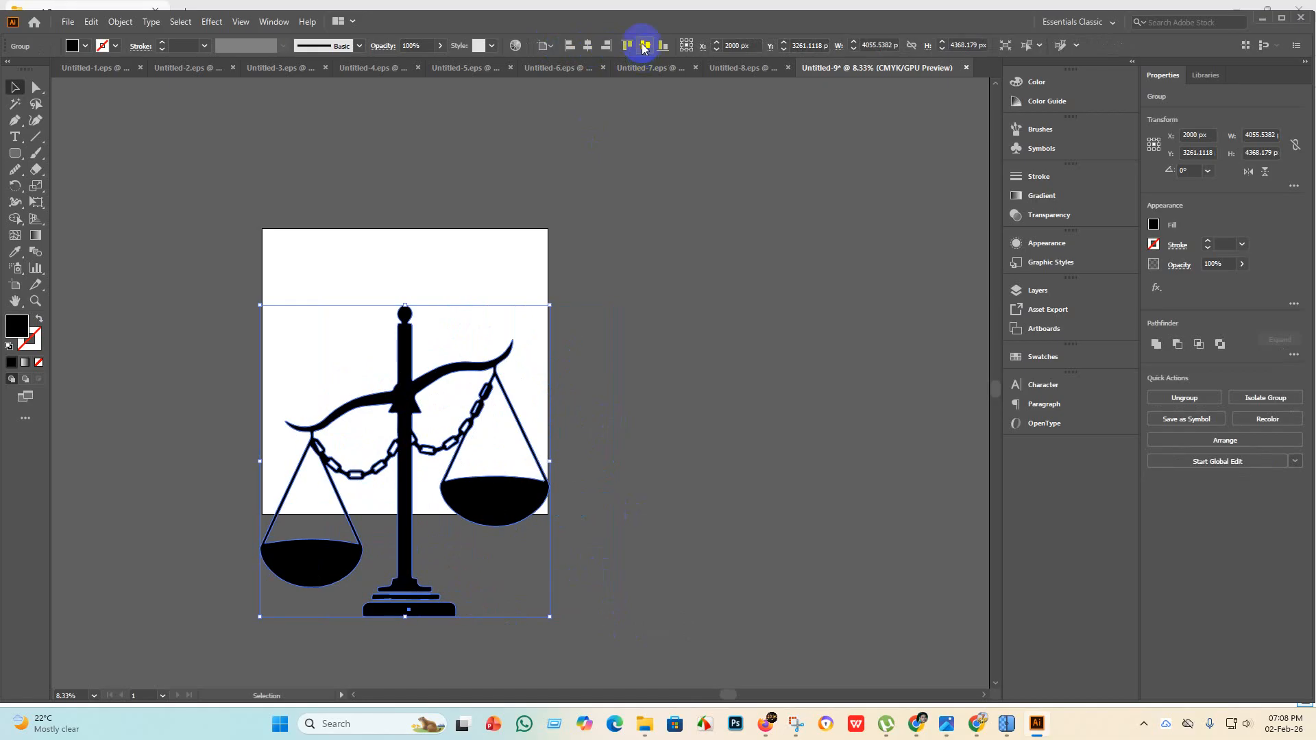
click(644, 46)
mouse_move(552, 217)
mouse_down()
mouse_move(532, 256)
mouse_move(533, 231)
mouse_up()
click(587, 46)
click(644, 45)
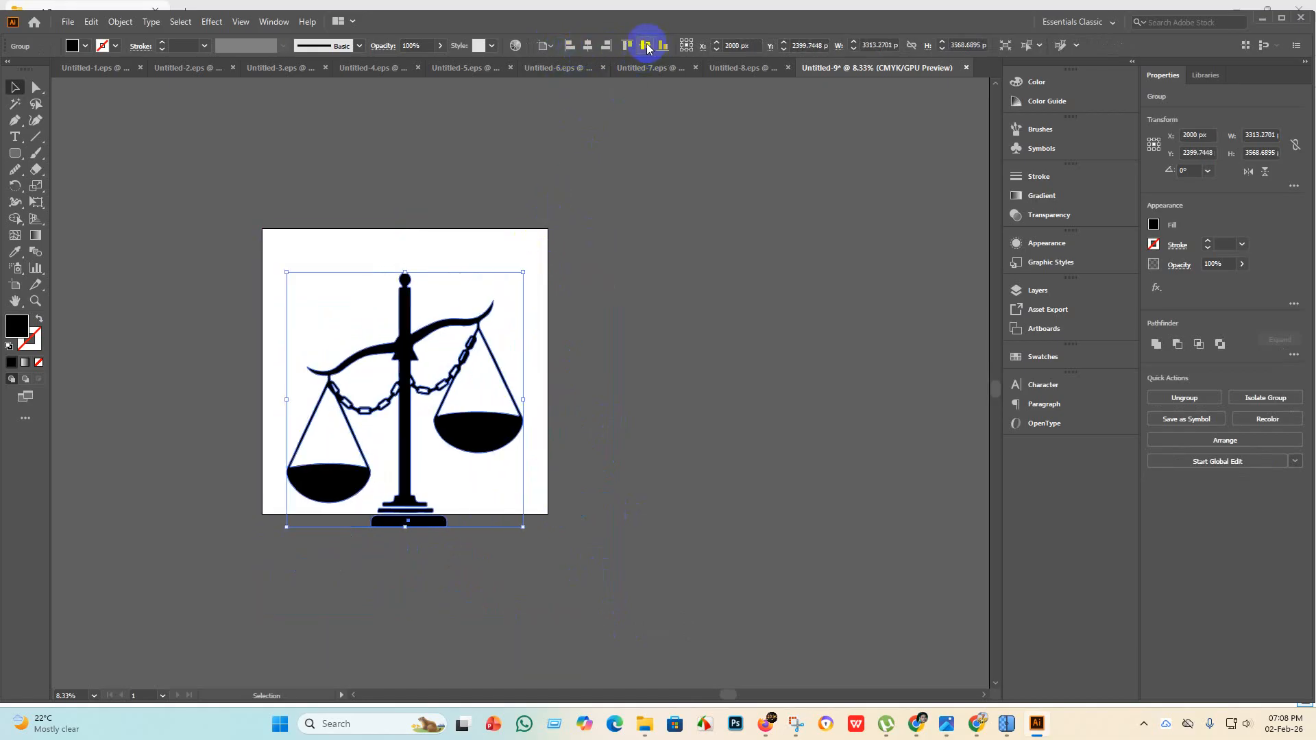
click(672, 317)
Save the document as Untitled-9 in the eps 7 folder in Illustrator EPS format, using the Illustrator 10 EPS version.
click(66, 22)
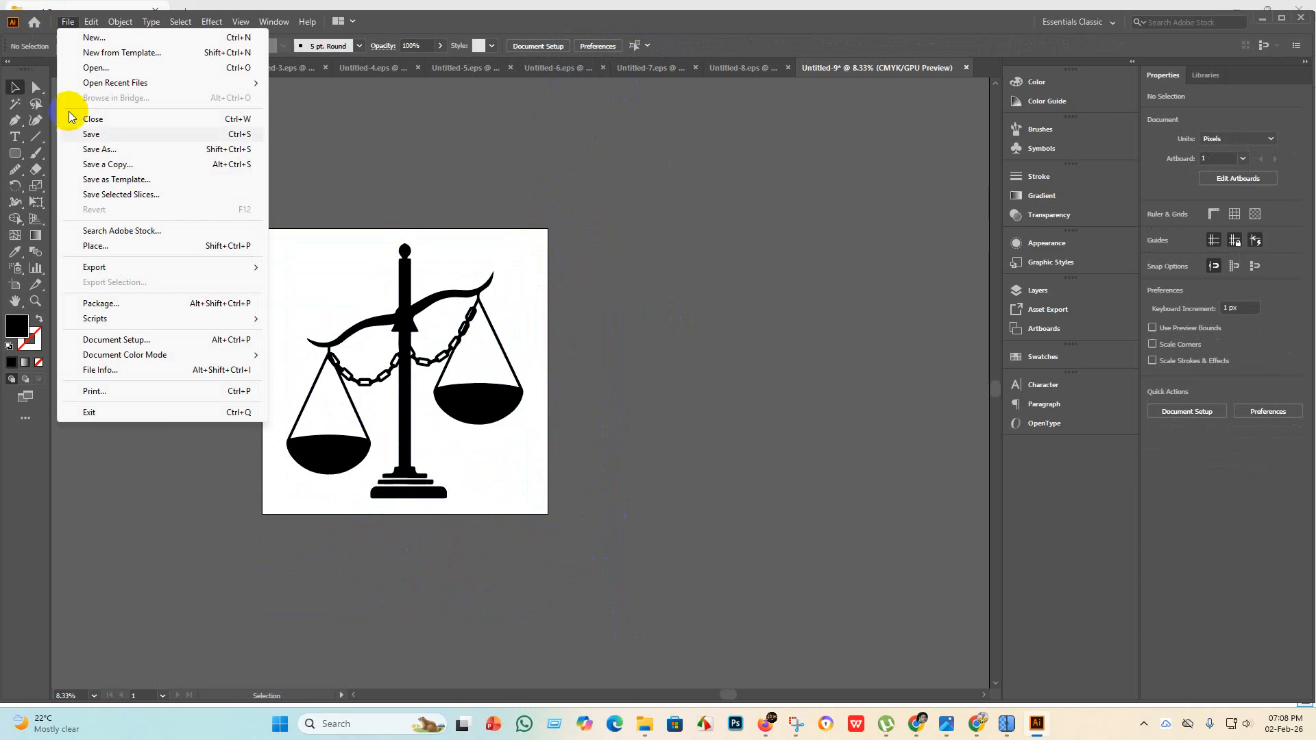
click(89, 134)
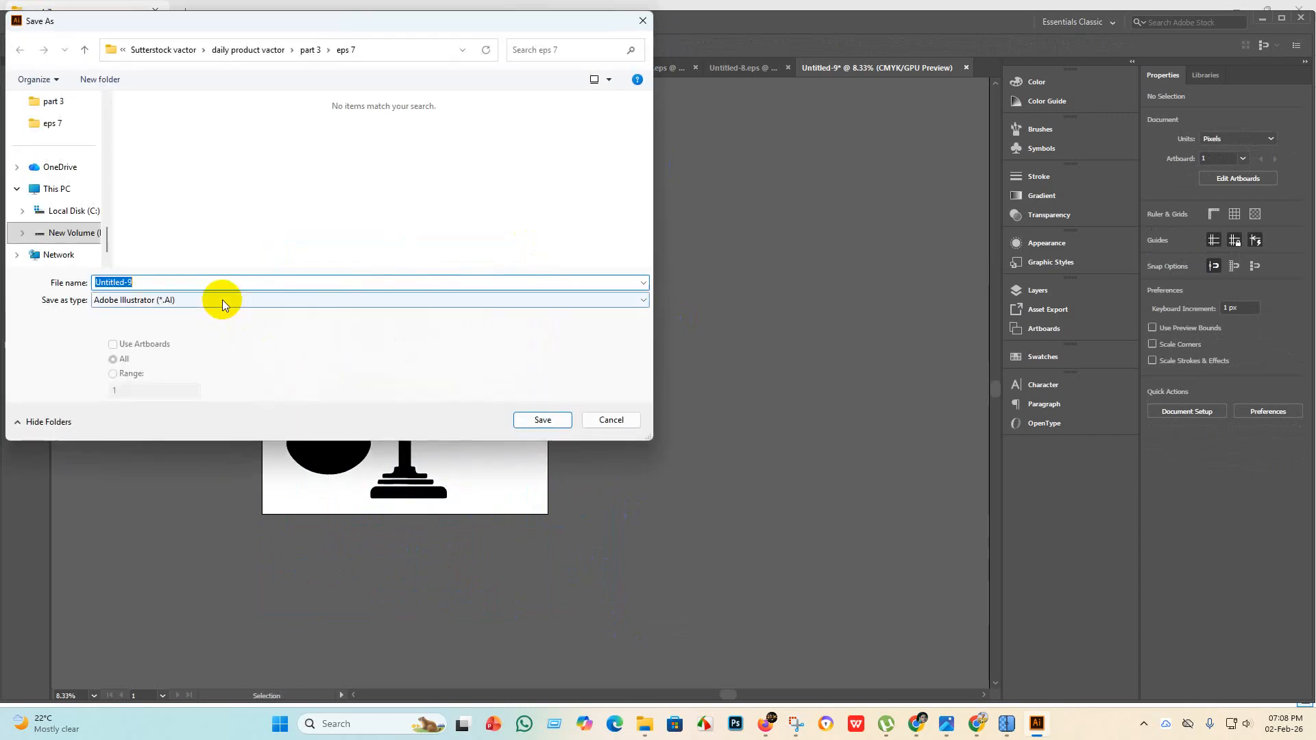
click(222, 299)
click(199, 330)
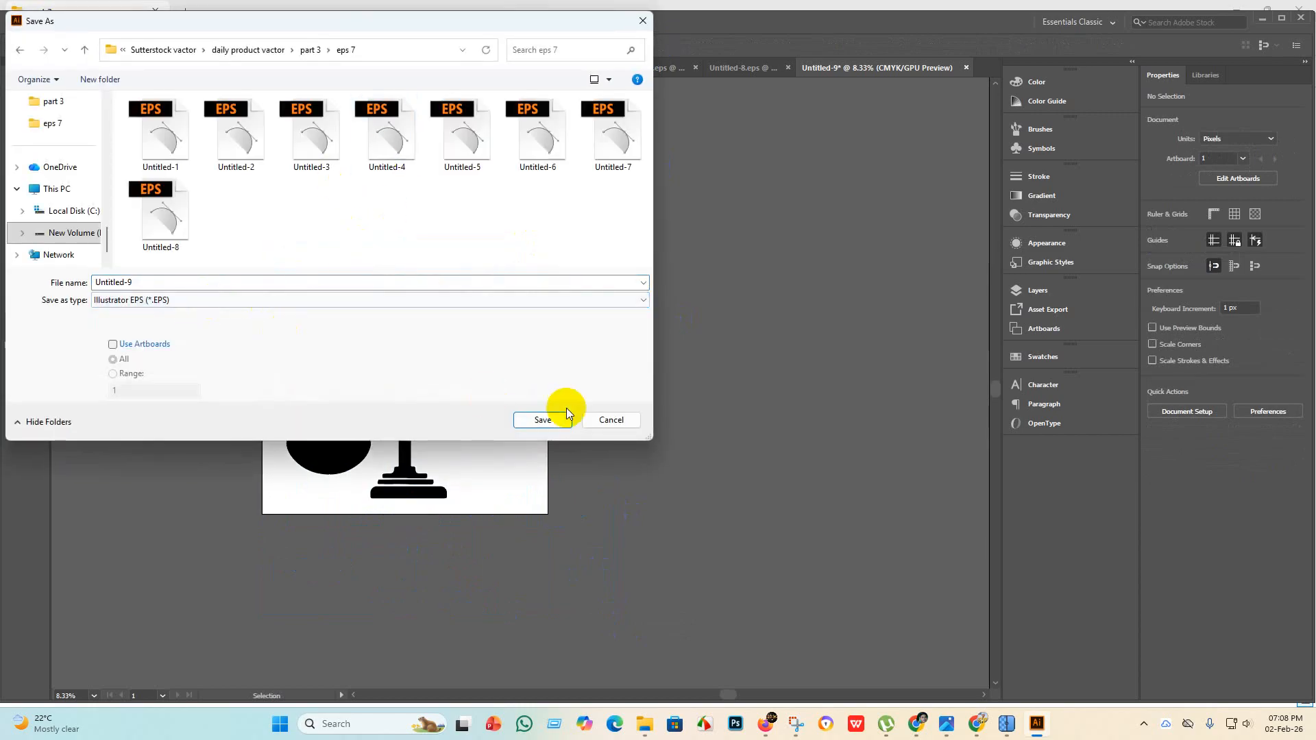
click(543, 420)
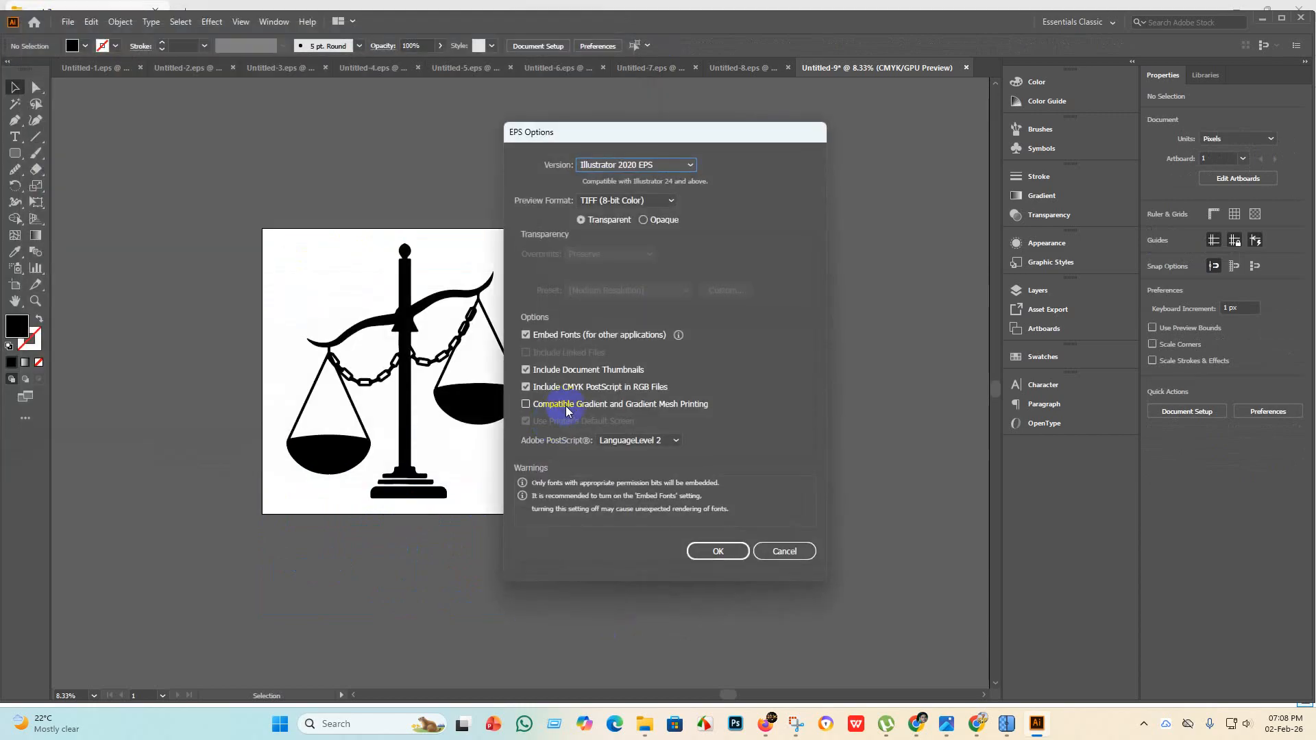
click(673, 165)
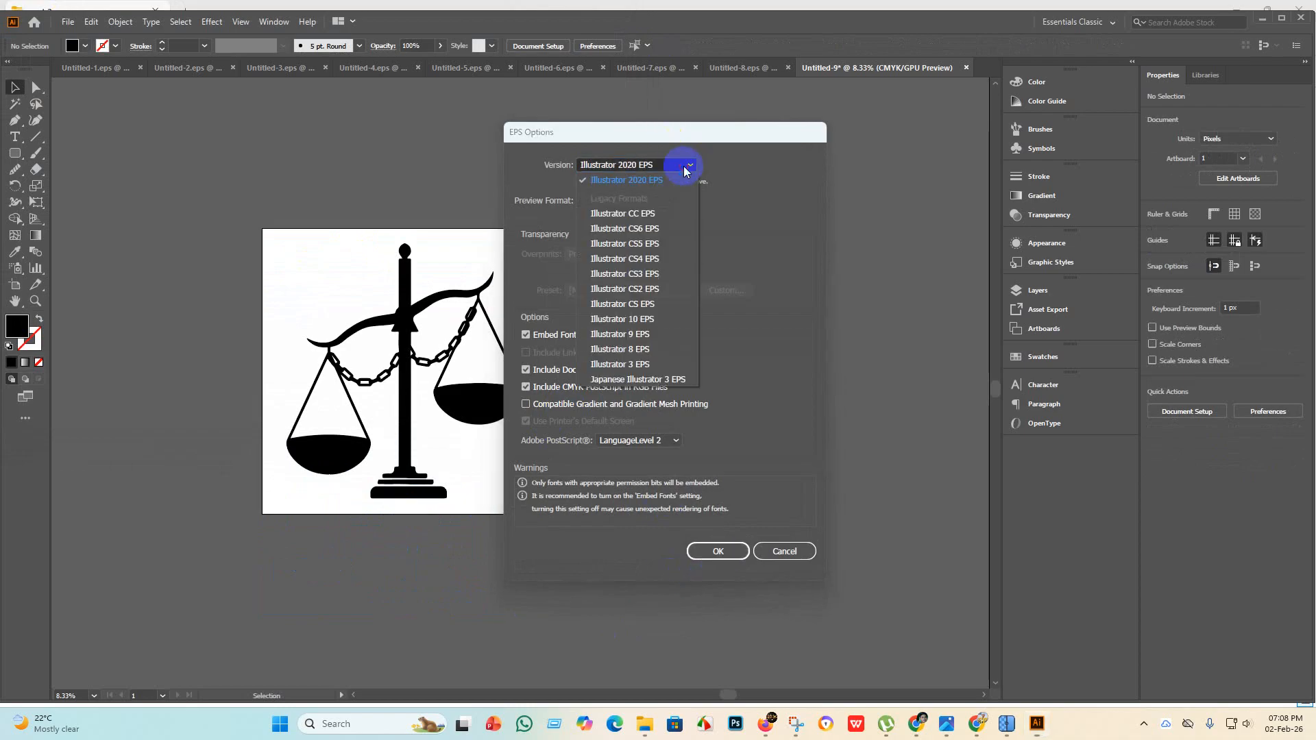
click(671, 329)
click(726, 527)
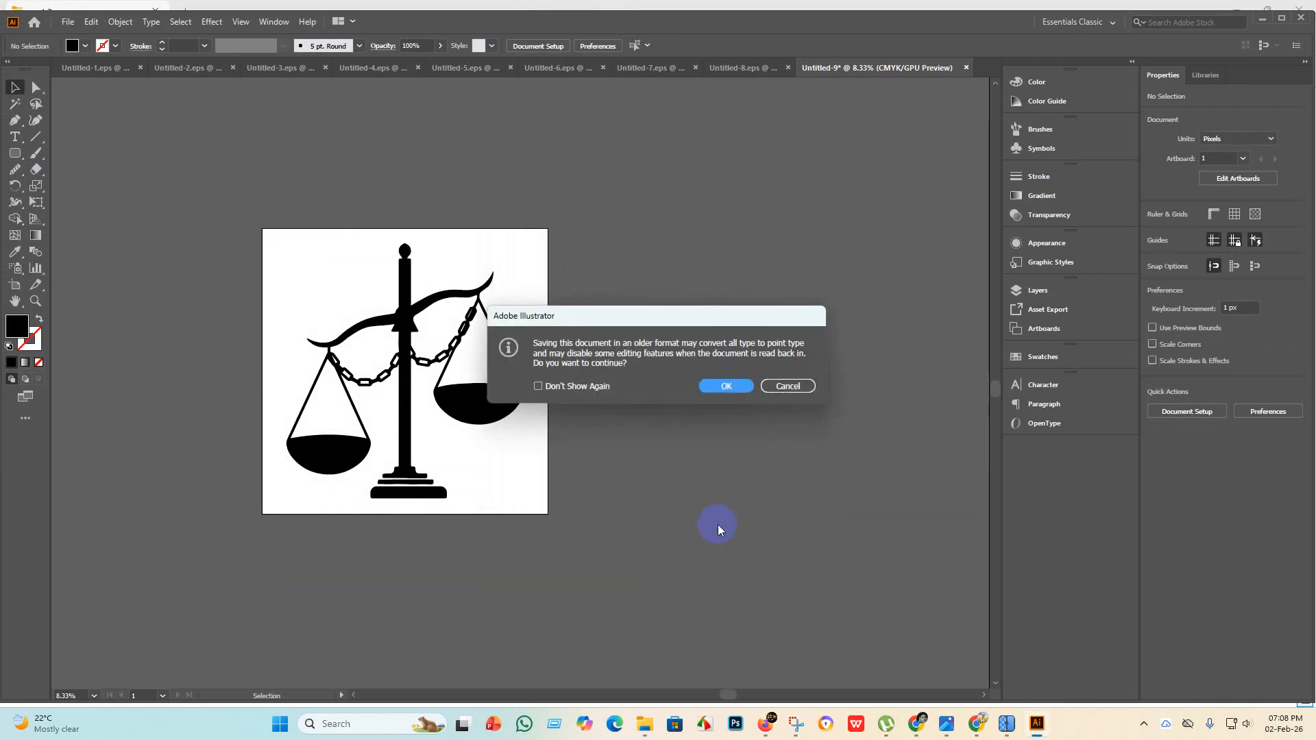
click(719, 387)
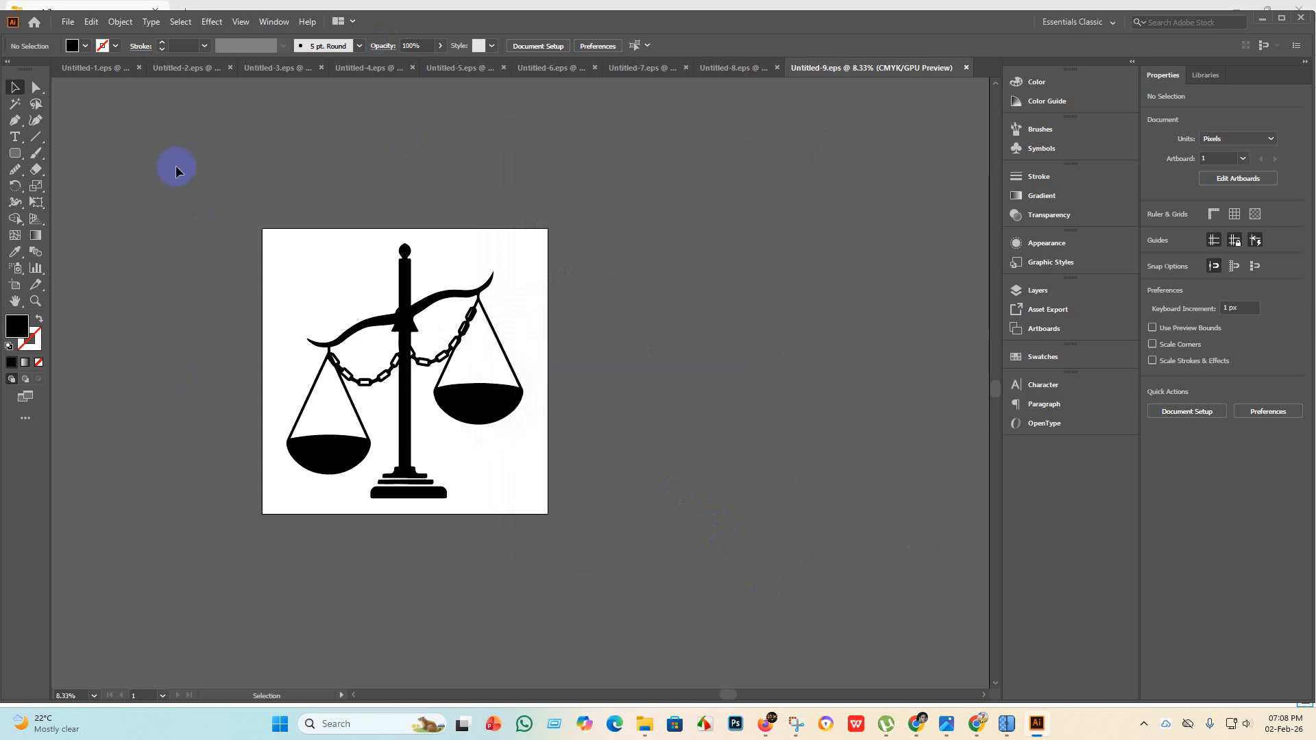
Set up a JPEG export of Untitled-9 to the eps 7 folder with Use Artboards enabled for all artboards.
click(64, 23)
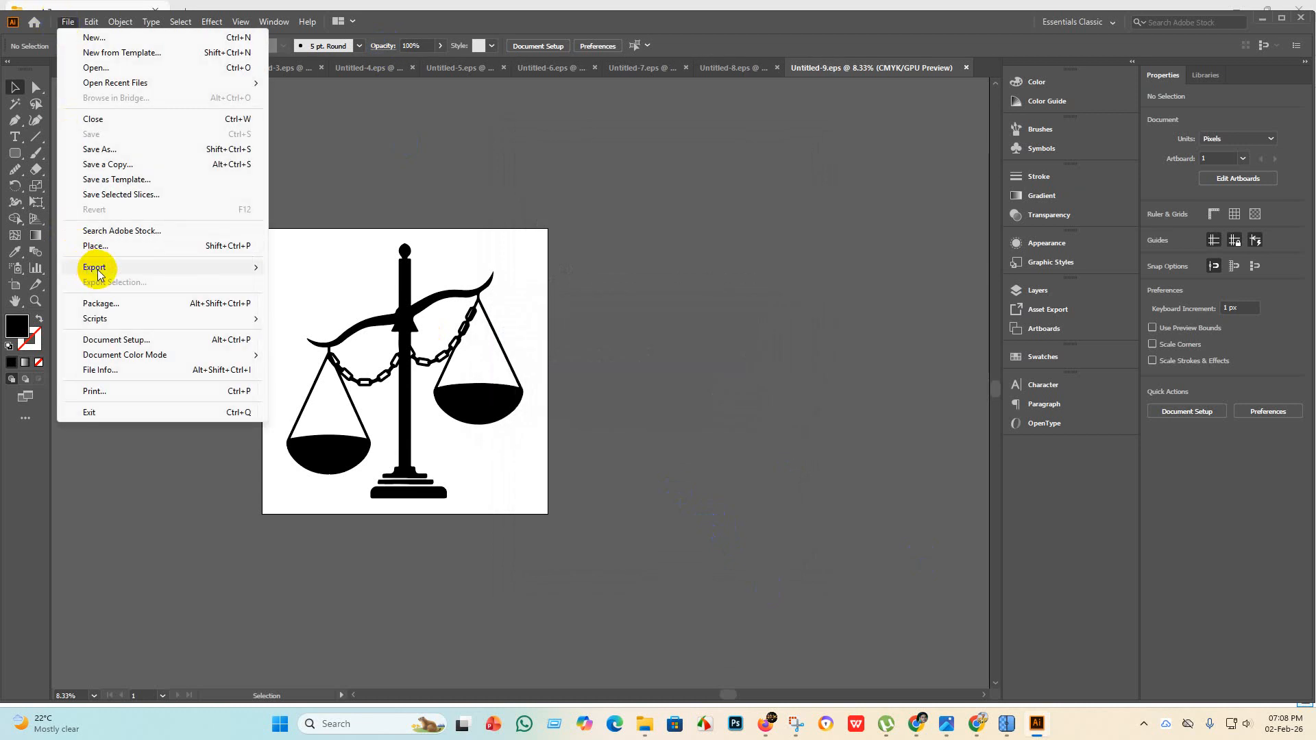
mouse_move(69, 268)
click(351, 286)
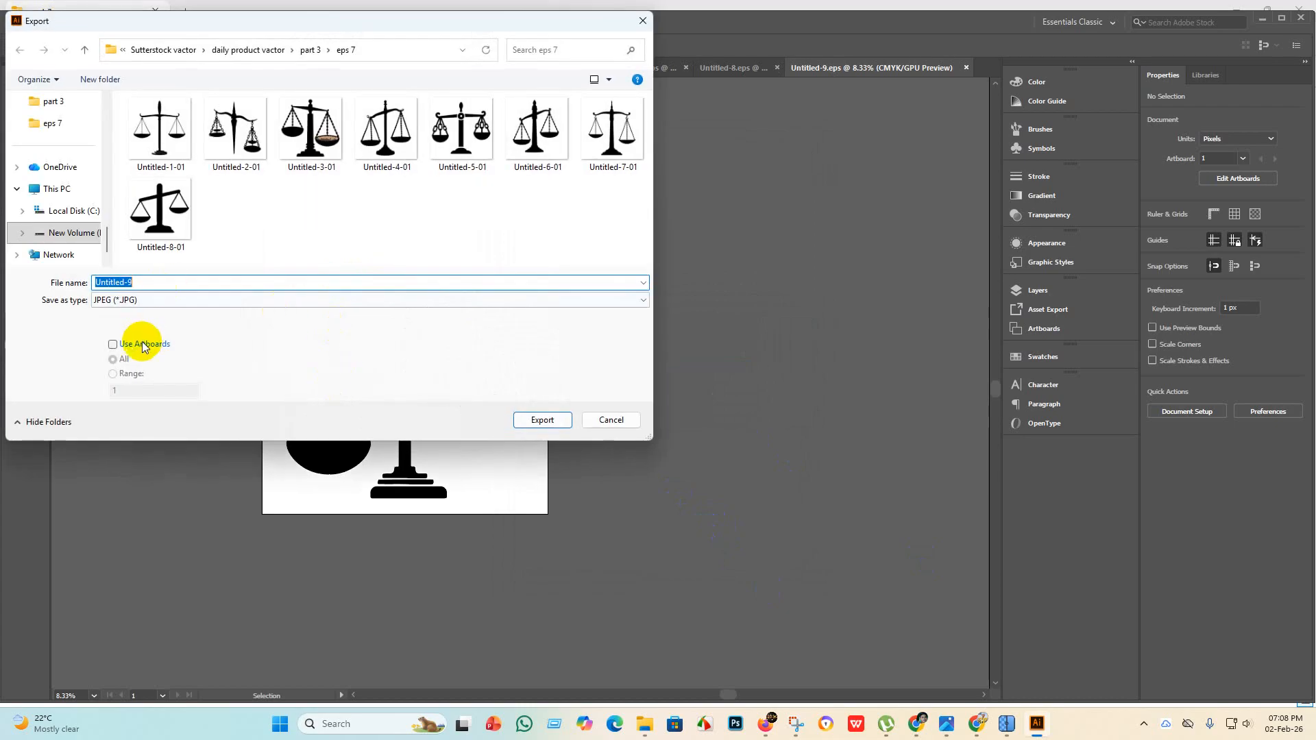
click(112, 344)
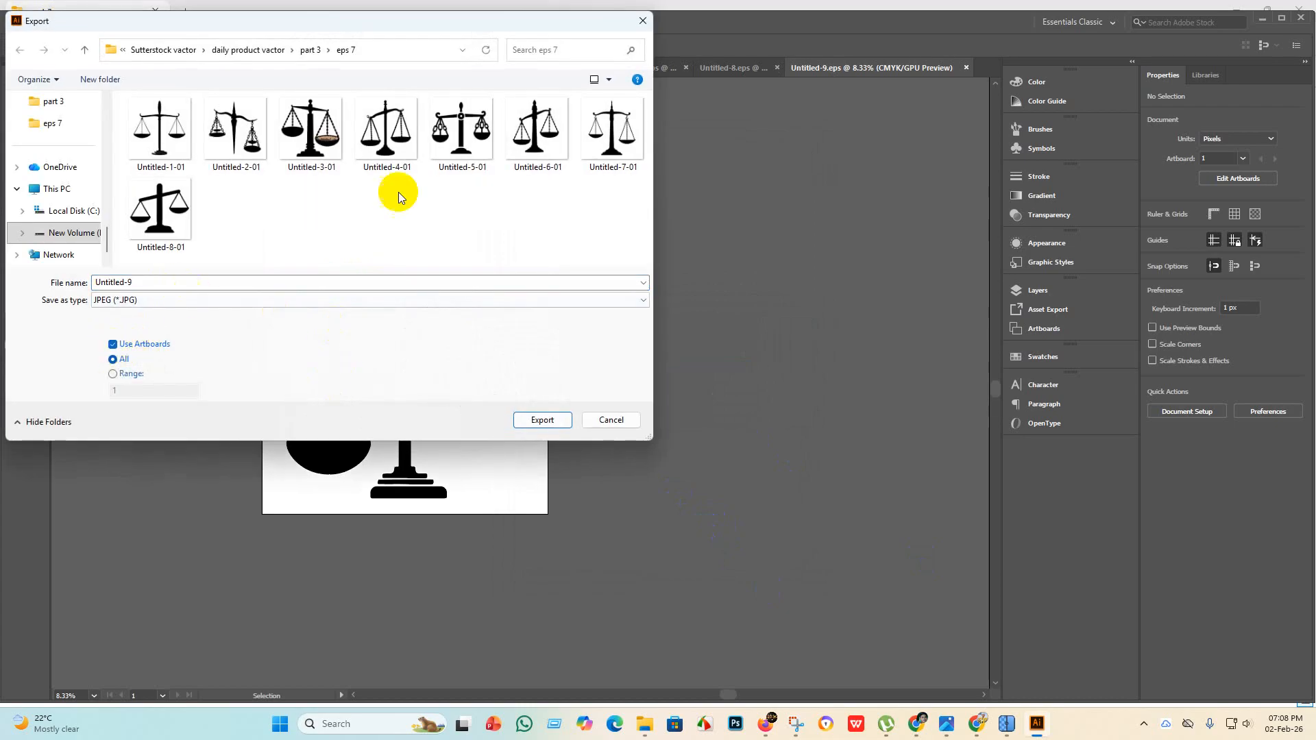
Export all artboards of the balance-scales artwork as JPEG Untitled-9 in the eps 7 folder, CMYK at maximum quality and 300 ppi.
click(539, 420)
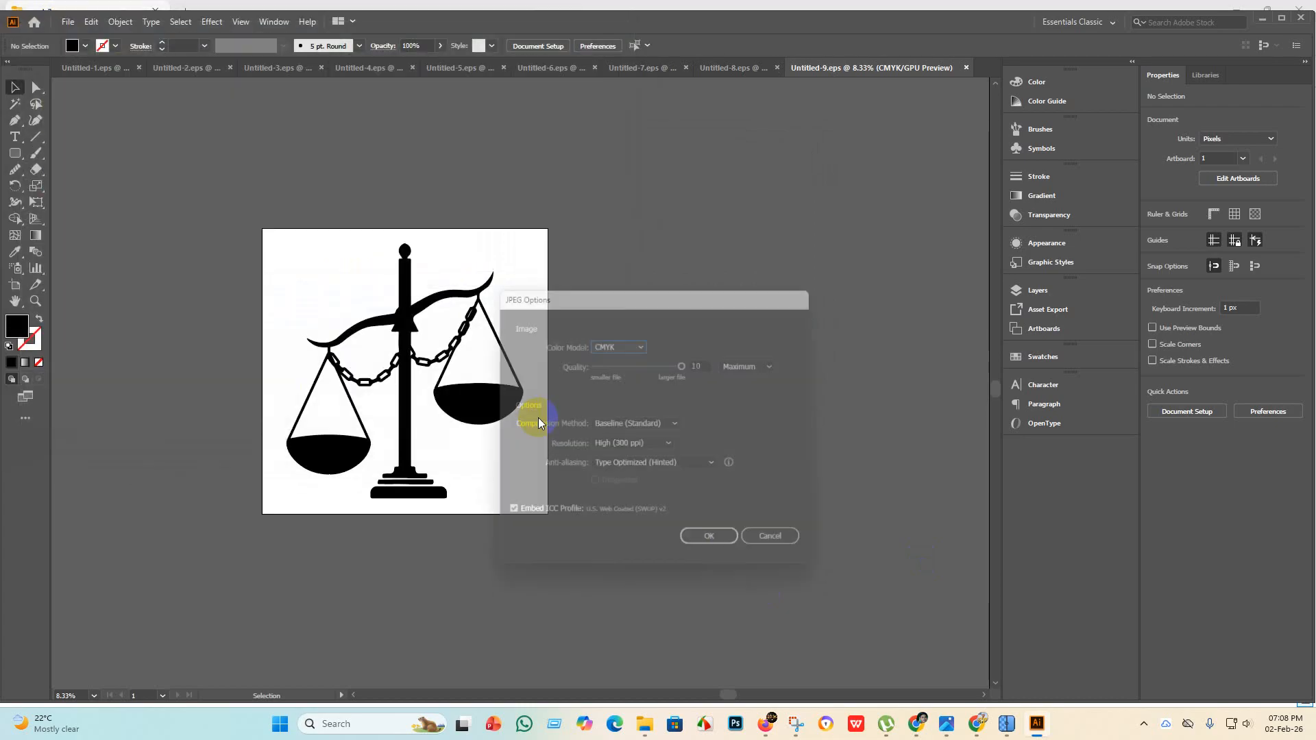
click(713, 543)
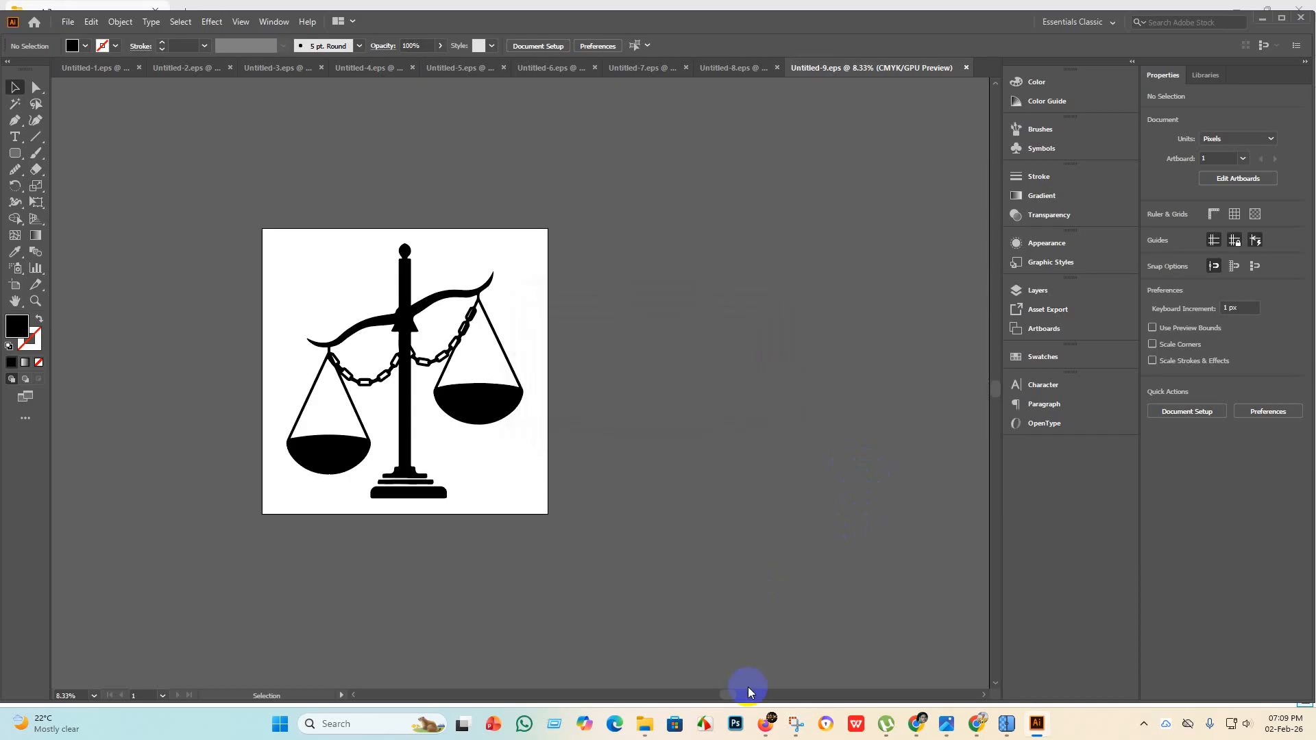
Create a new document and place the football player silhouettes sheet from the part 3 folder on its artboard.
click(68, 22)
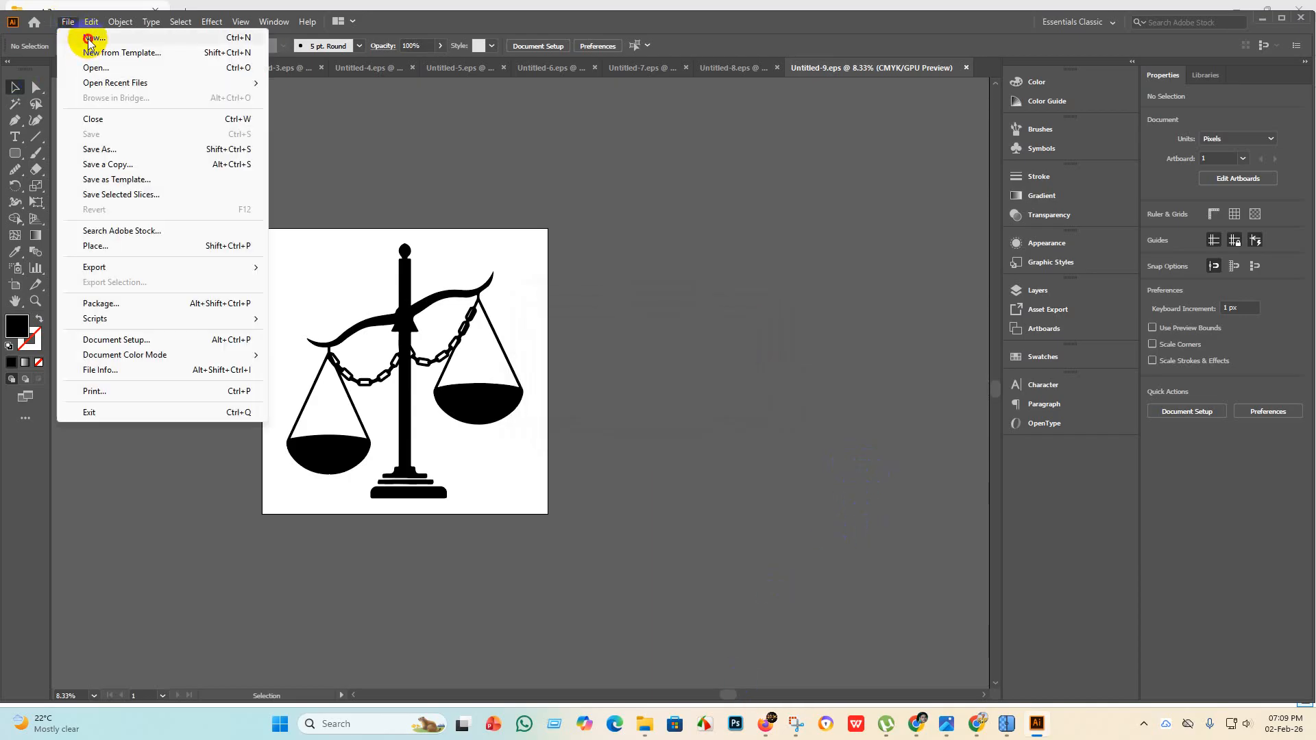
click(83, 35)
click(921, 571)
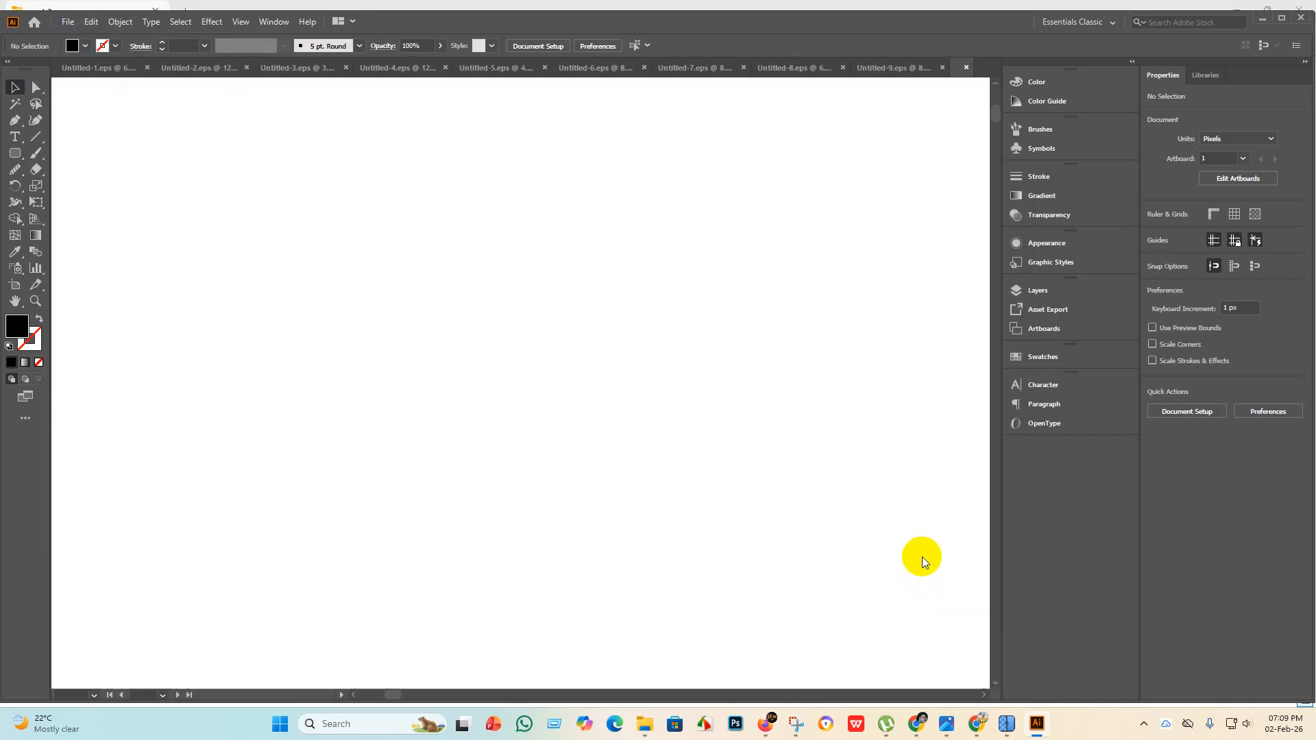
click(645, 725)
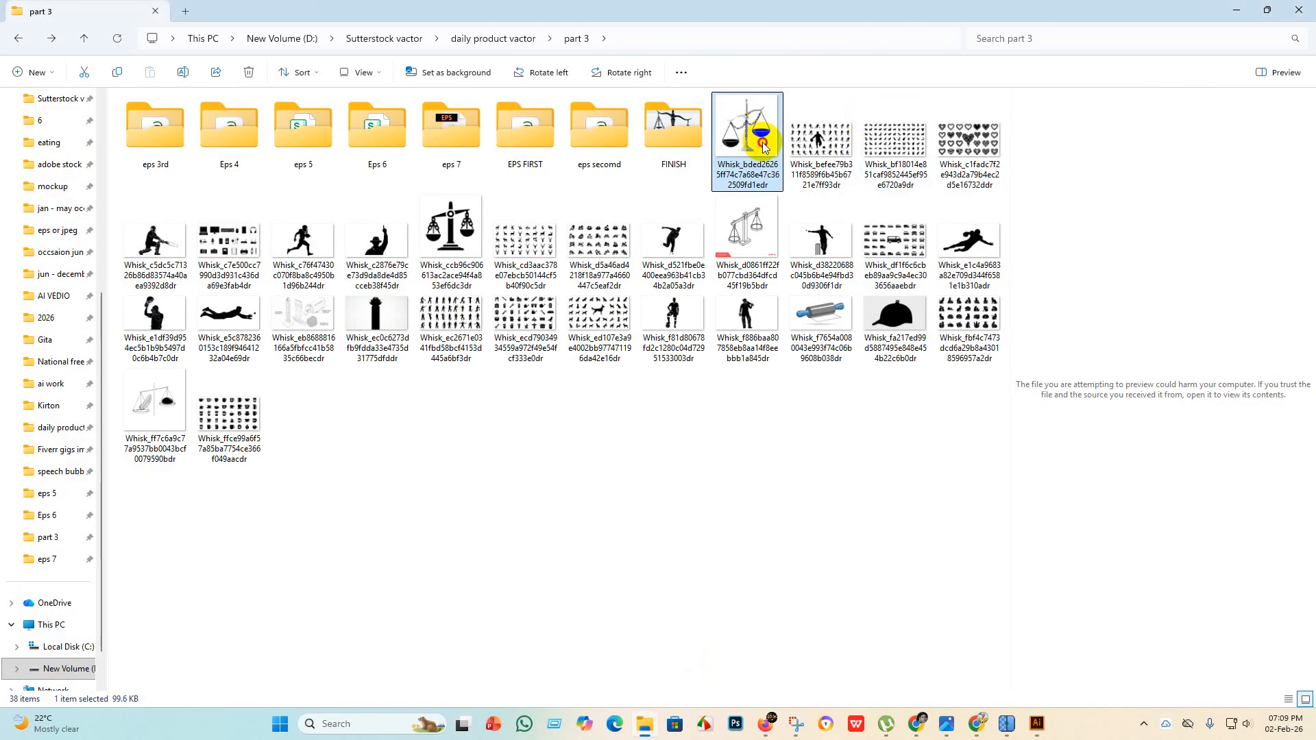
drag(734, 138, 565, 374)
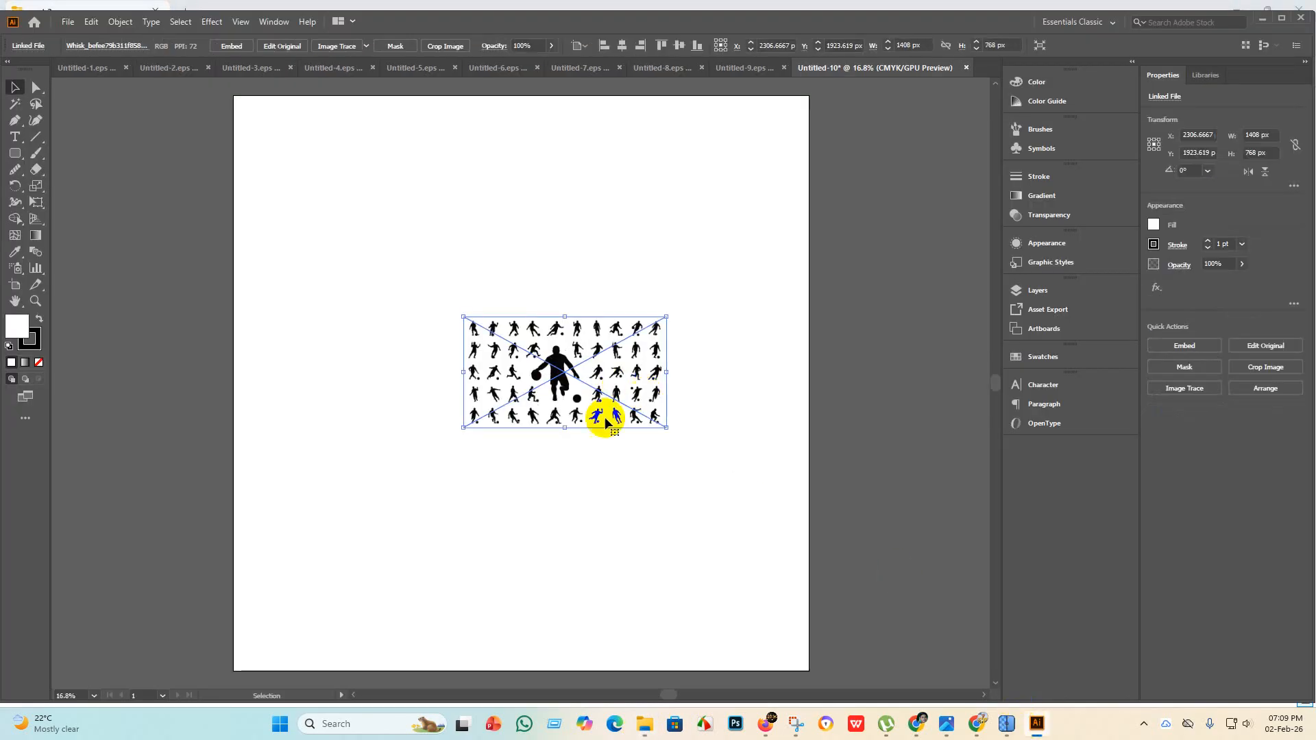
Move the placed silhouettes sheet above the artboard and enlarge it to about 5698 by 3108 px.
scroll(643, 610, up, 5)
drag(593, 574, 521, 207)
scroll(516, 306, up, 3)
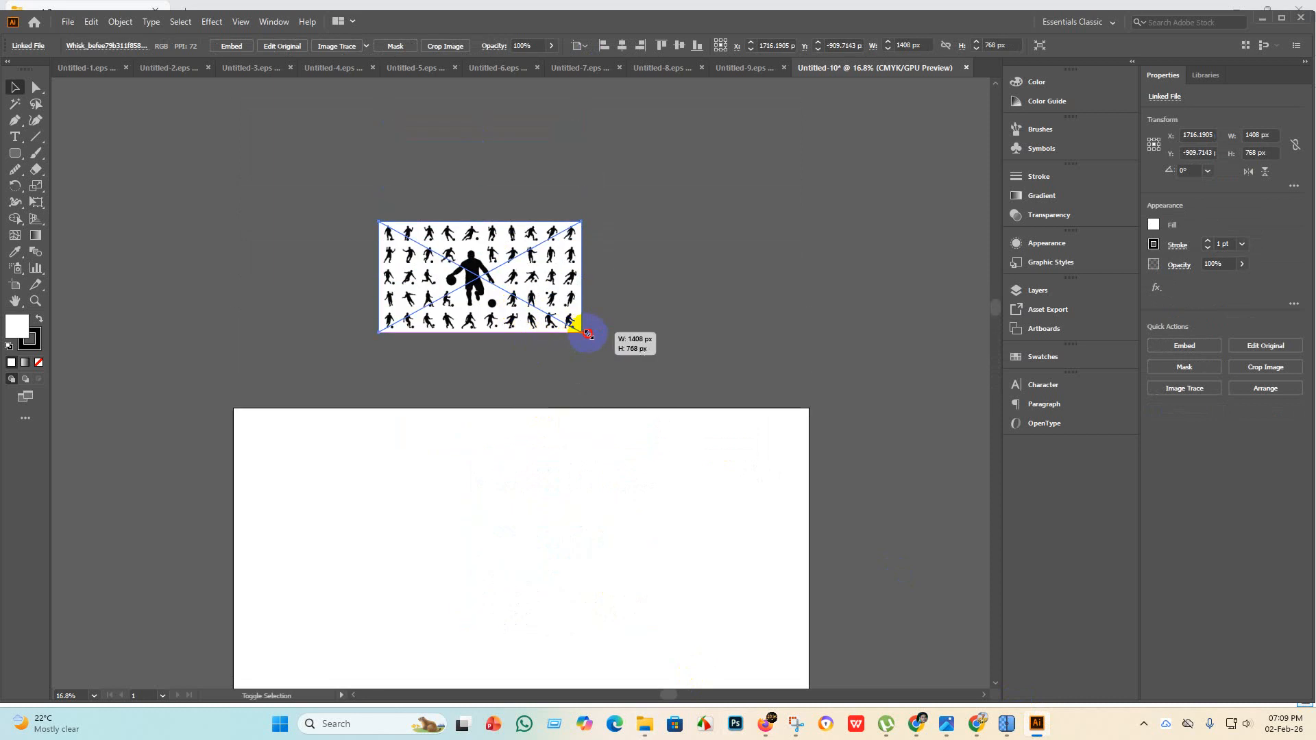
drag(588, 333, 1072, 670)
scroll(518, 436, down, 2)
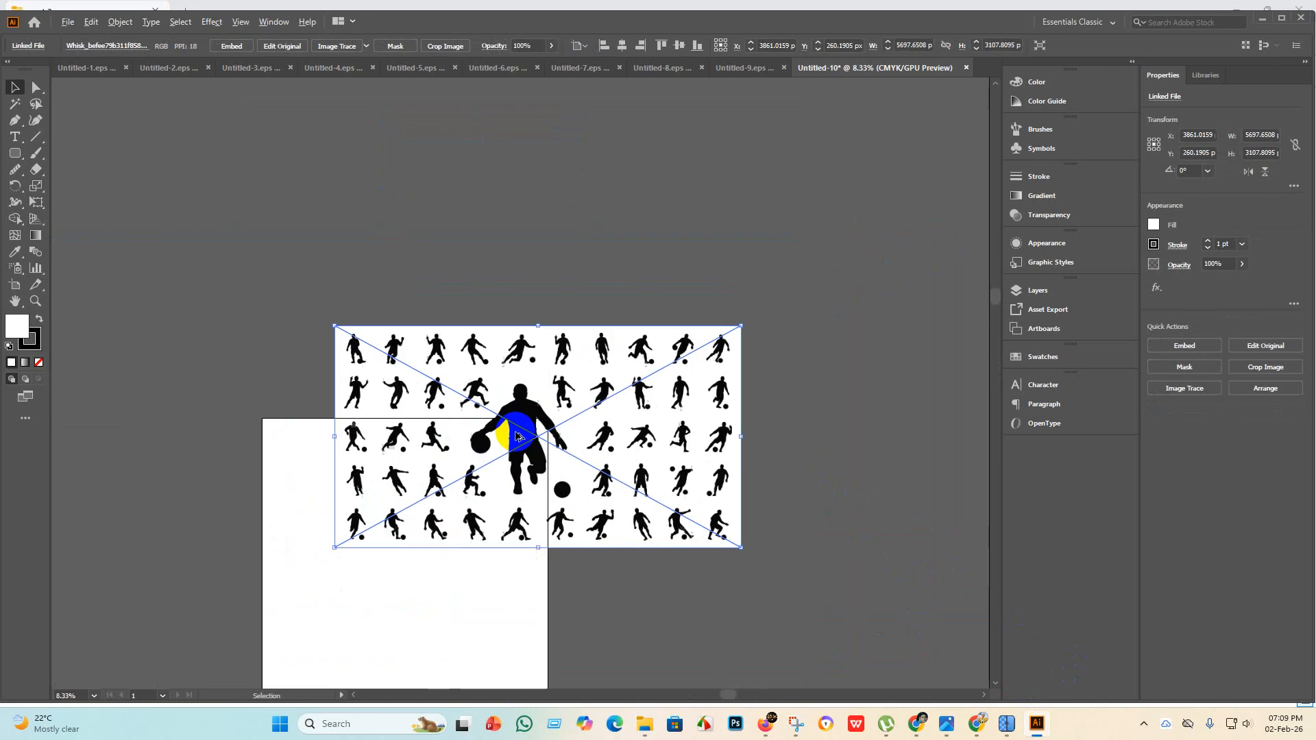
Examine the player silhouettes in the enlarged sheet up close for edge quality.
scroll(436, 428, up, 5)
scroll(447, 219, down, 3)
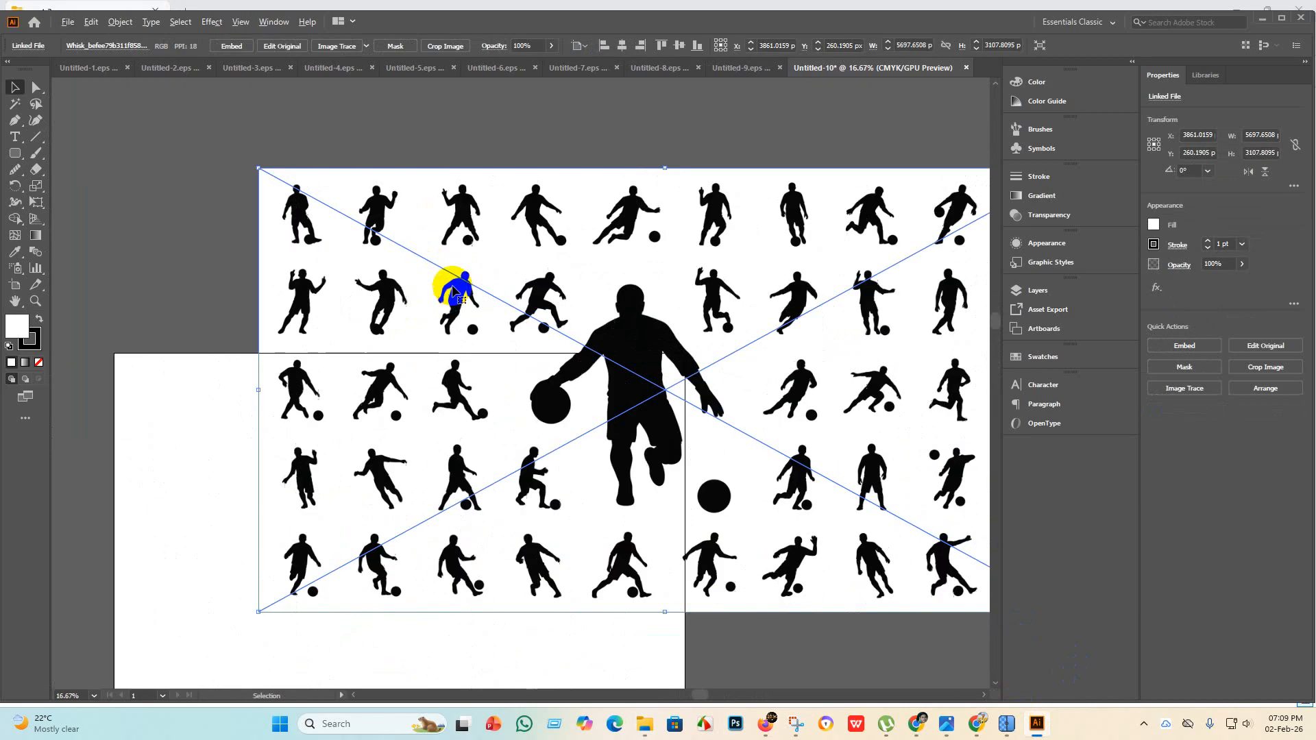
scroll(197, 361, up, 4)
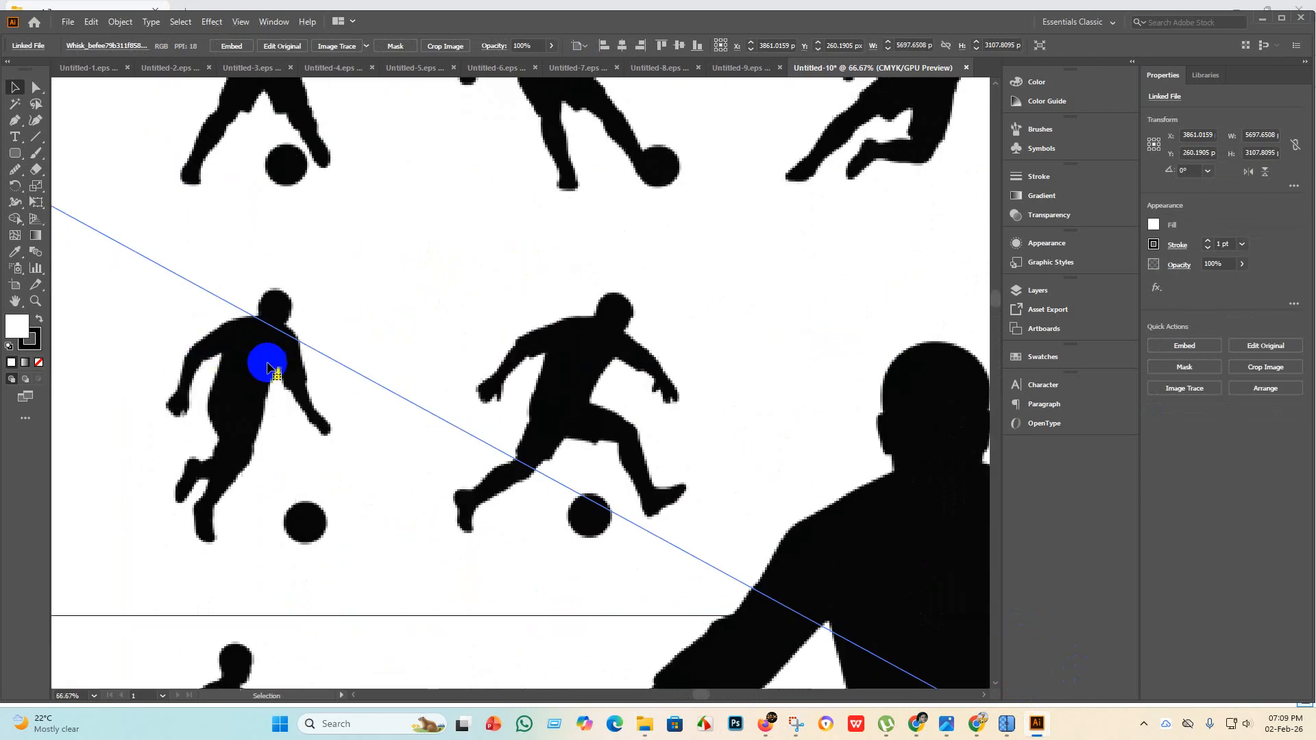
scroll(265, 361, down, 4)
scroll(368, 397, up, 1)
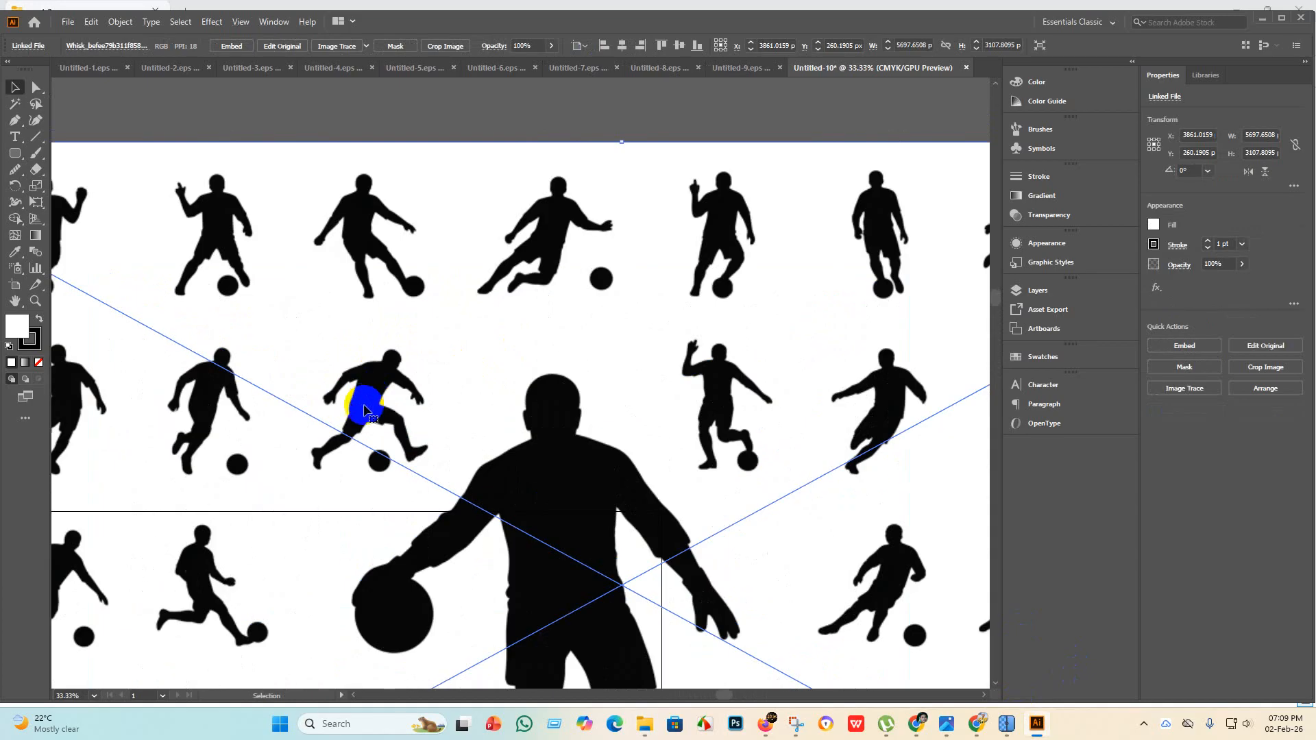
scroll(370, 411, down, 2)
scroll(387, 456, up, 2)
scroll(412, 494, up, 1)
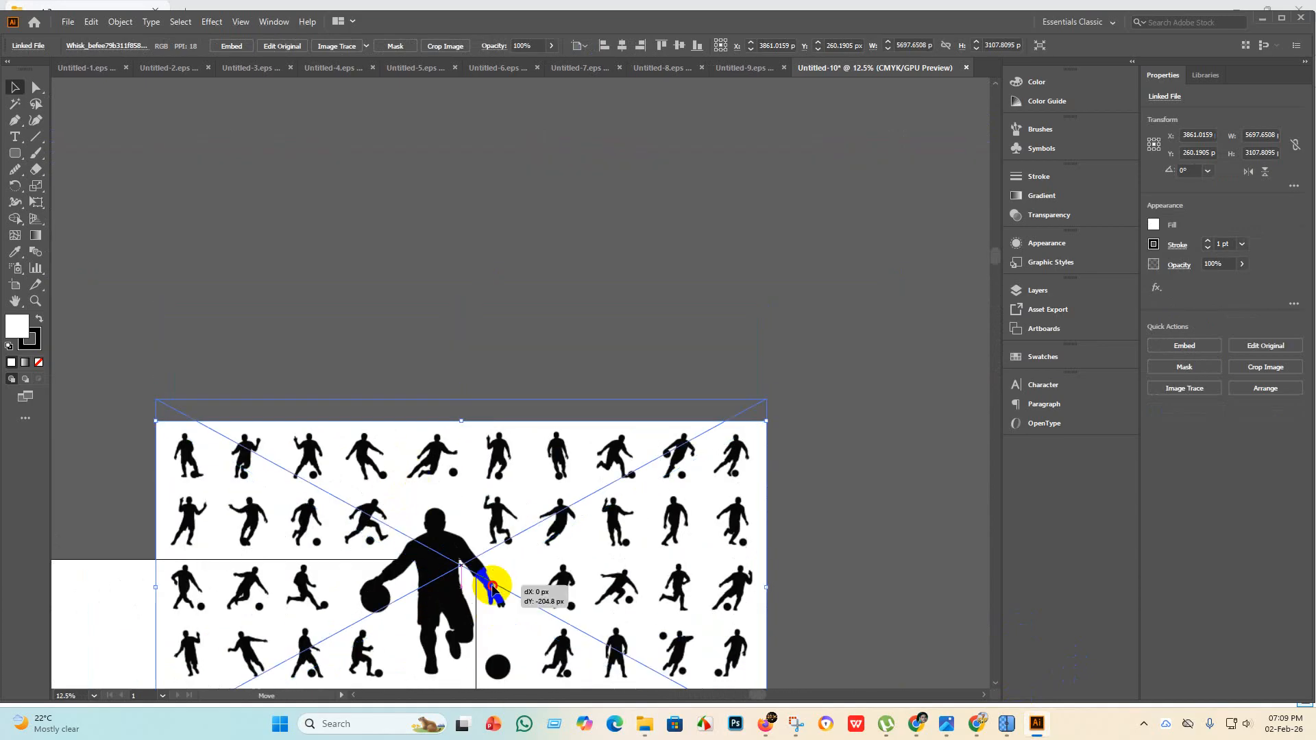
Move the enlarged silhouettes sheet upward until it is completely clear of the artboard.
drag(500, 579, 470, 343)
scroll(501, 370, up, 1)
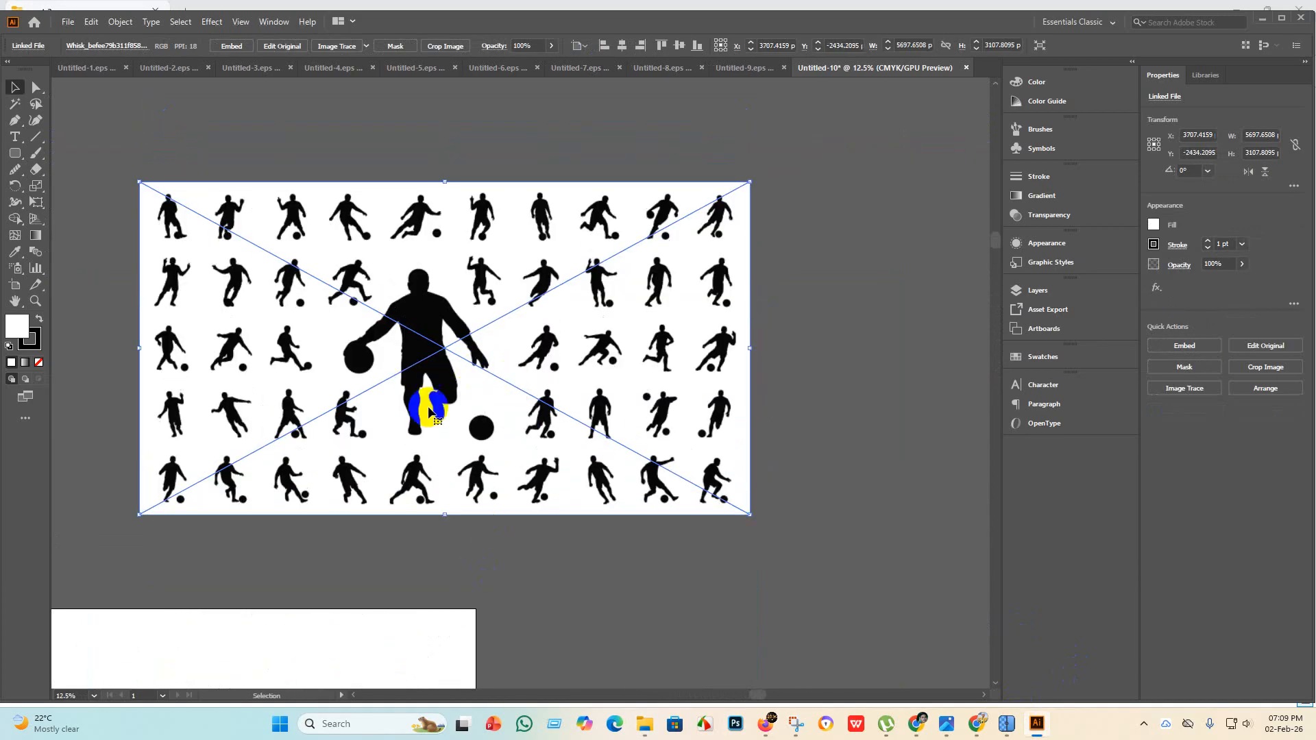
scroll(431, 294, up, 2)
scroll(406, 412, down, 2)
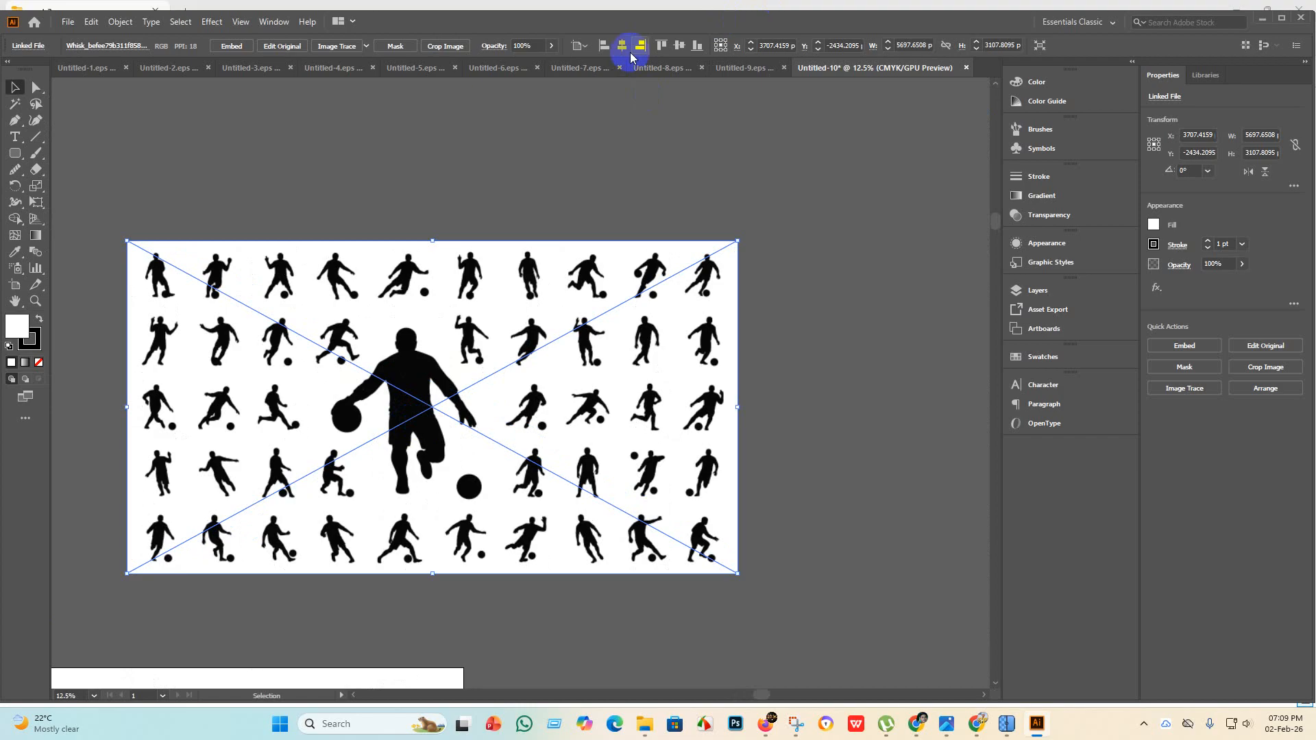
Embed the silhouettes sheet, trace it with the Silhouettes preset and expand the tracing into vector paths.
click(233, 48)
click(370, 46)
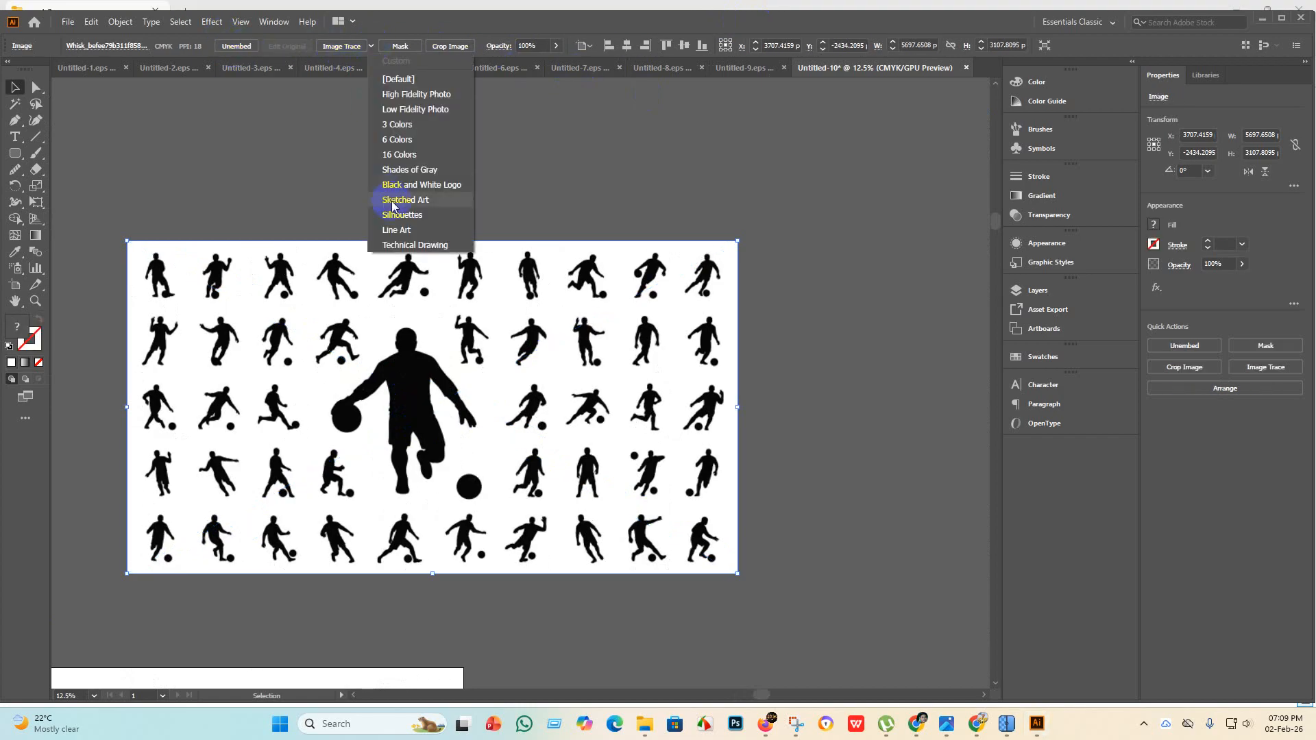
click(408, 216)
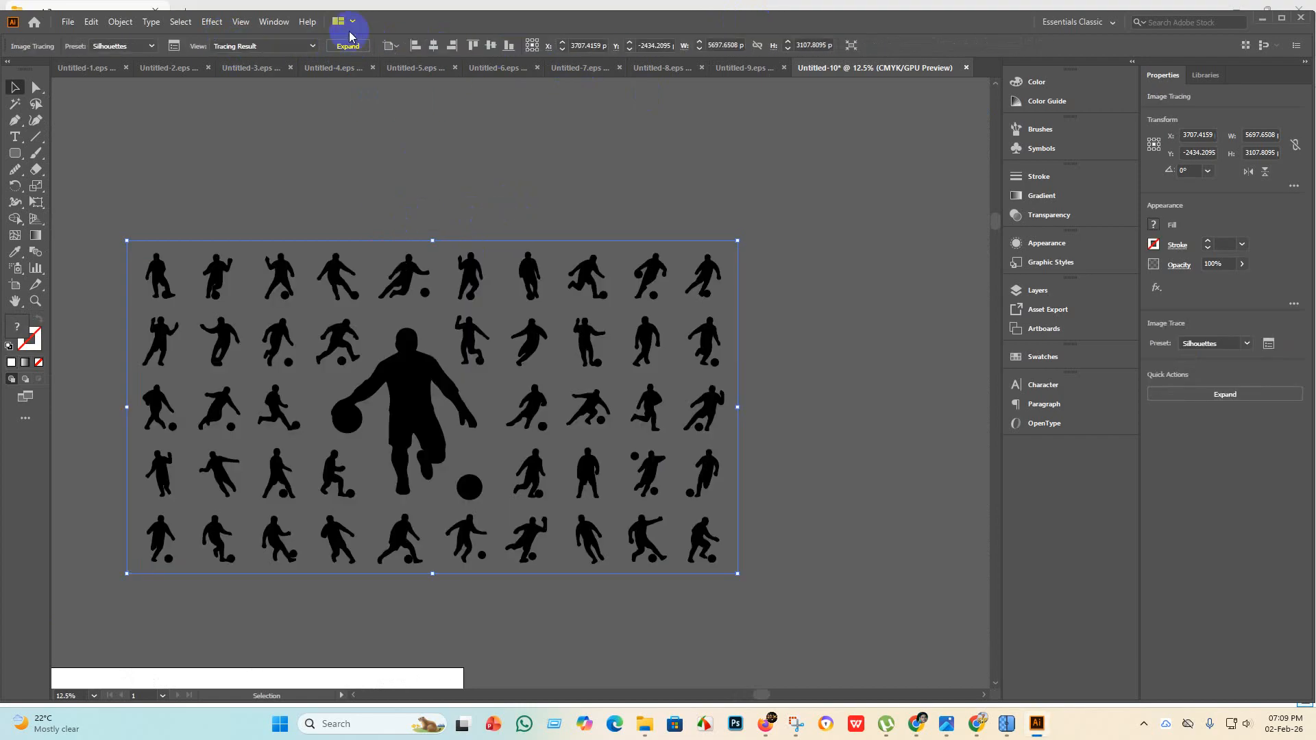
click(348, 46)
Ungroup the traced silhouettes and select the large central player holding the ball.
scroll(408, 411, up, 2)
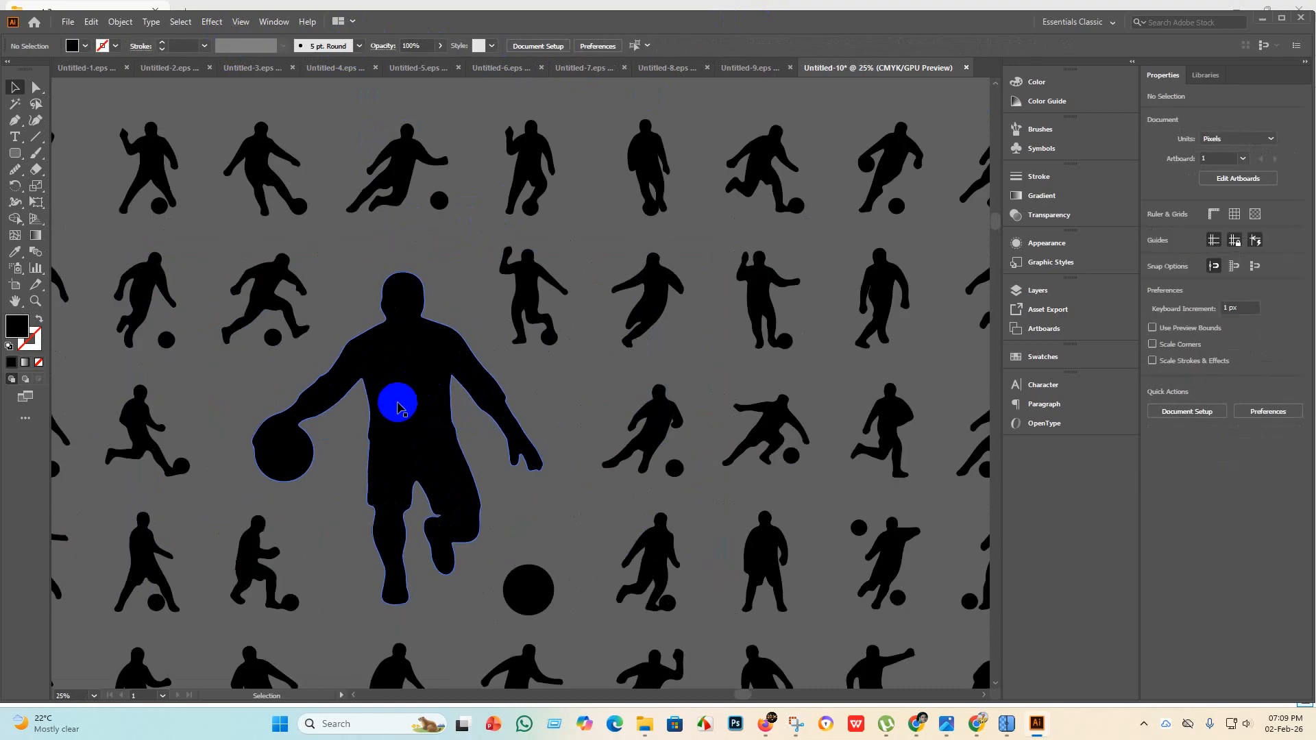
right_click(409, 354)
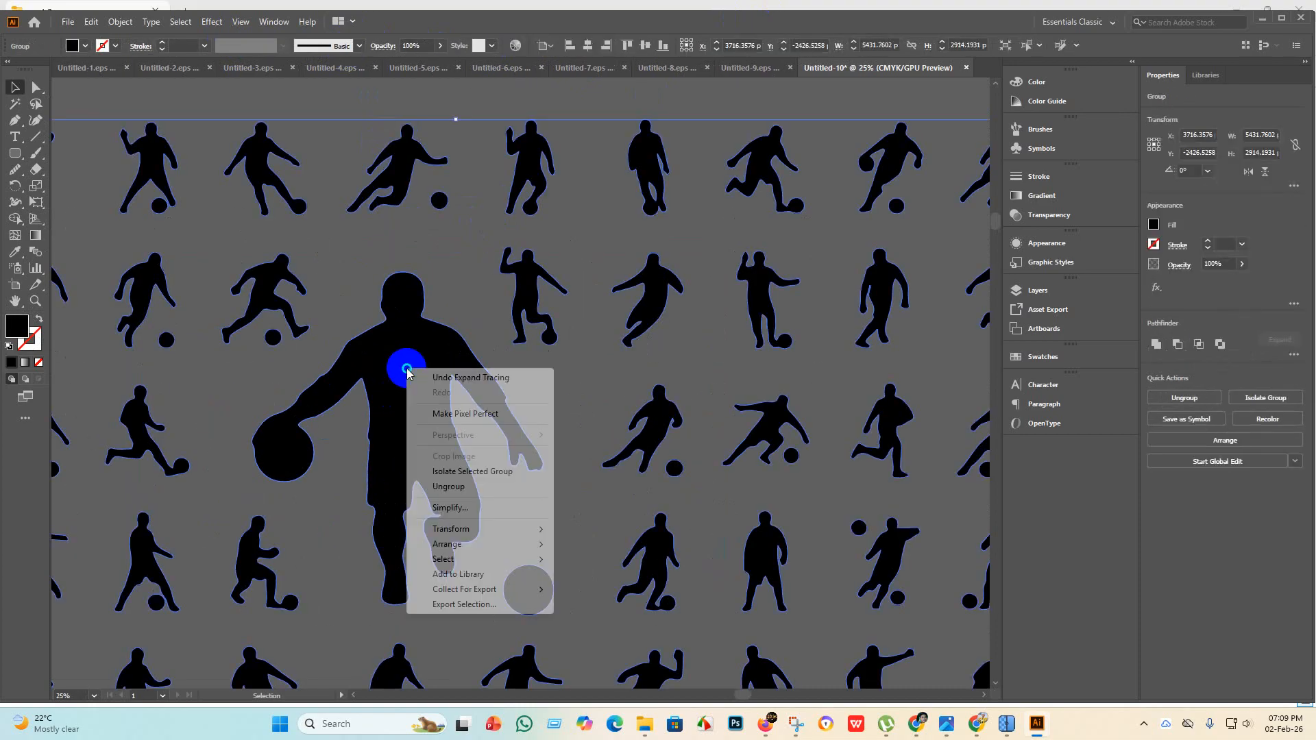
click(478, 488)
click(411, 433)
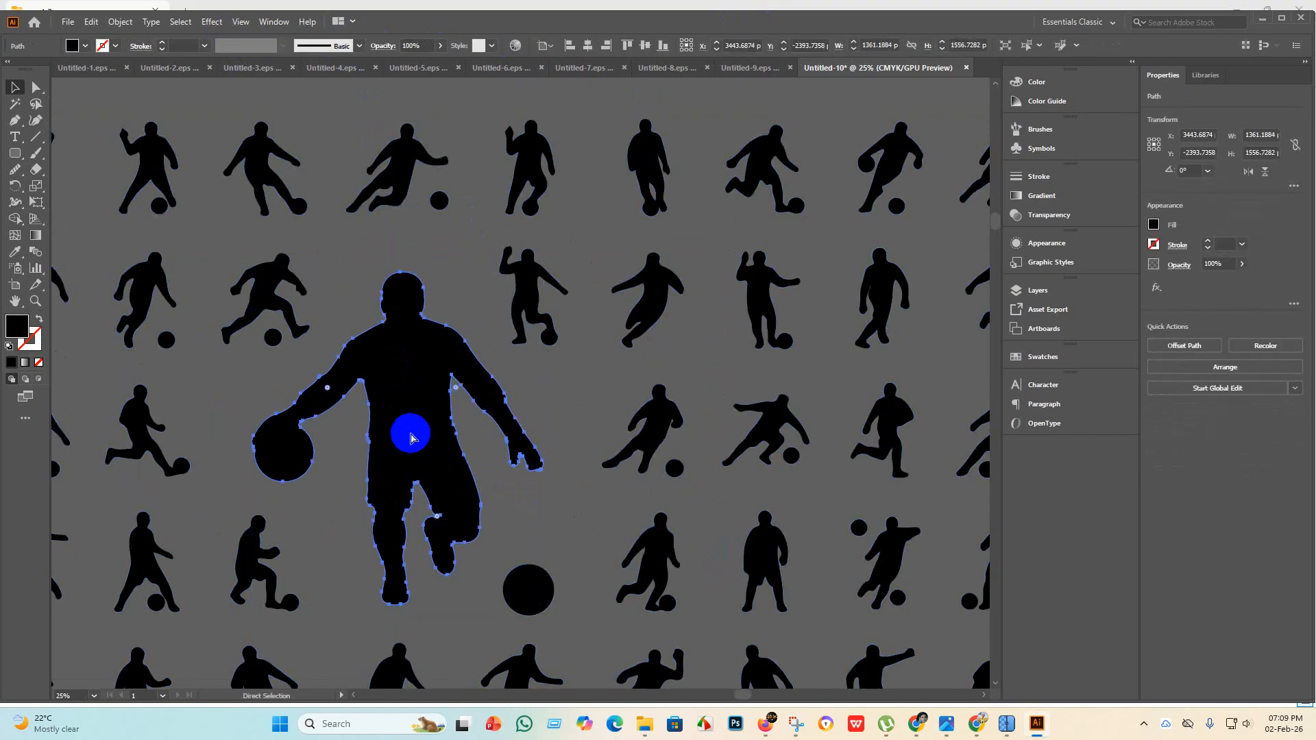
click(68, 22)
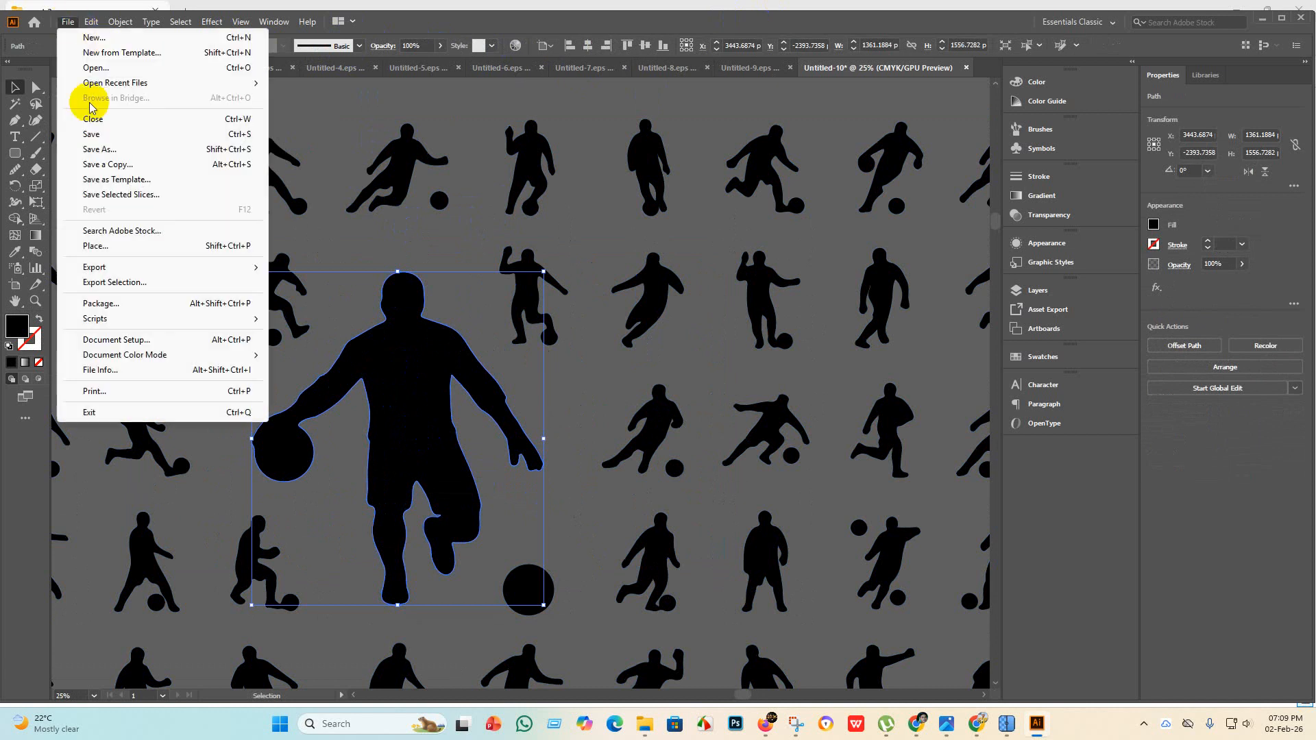
click(86, 35)
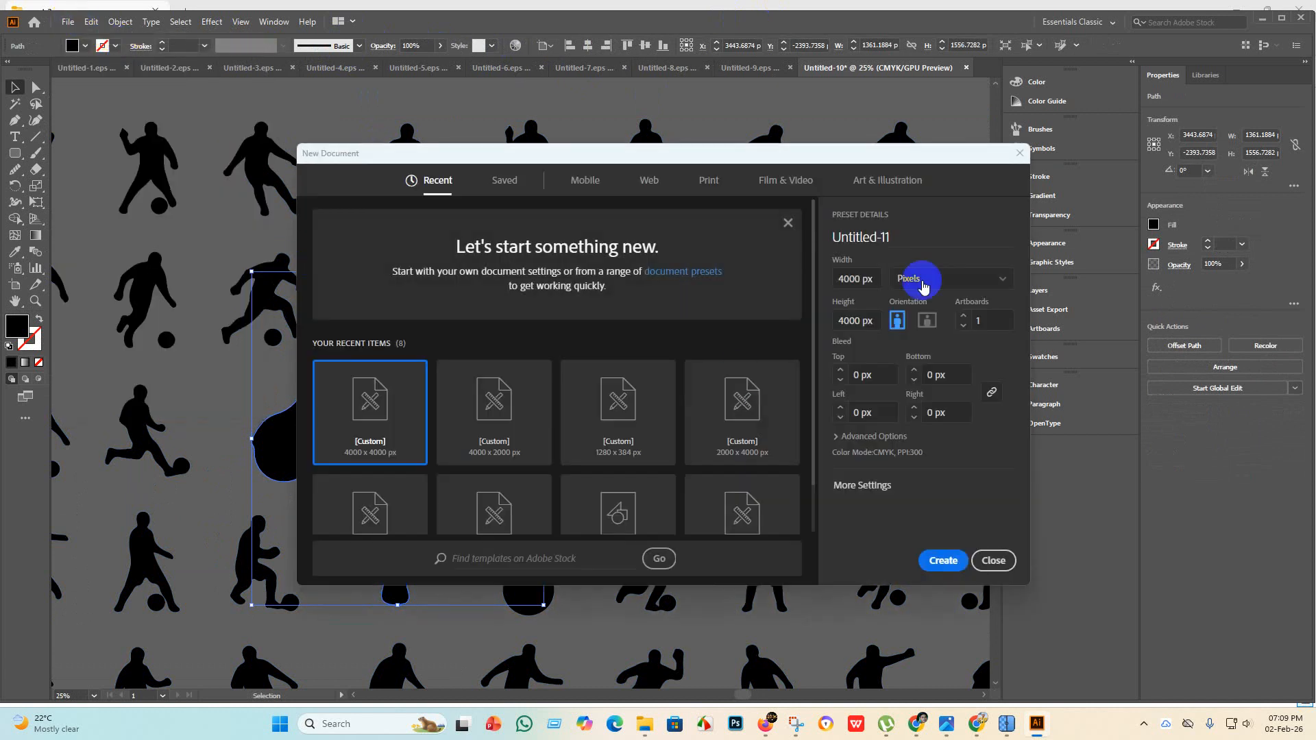
click(990, 561)
Copy the large central player silhouette into a new 4000 by 4000 px document.
click(76, 24)
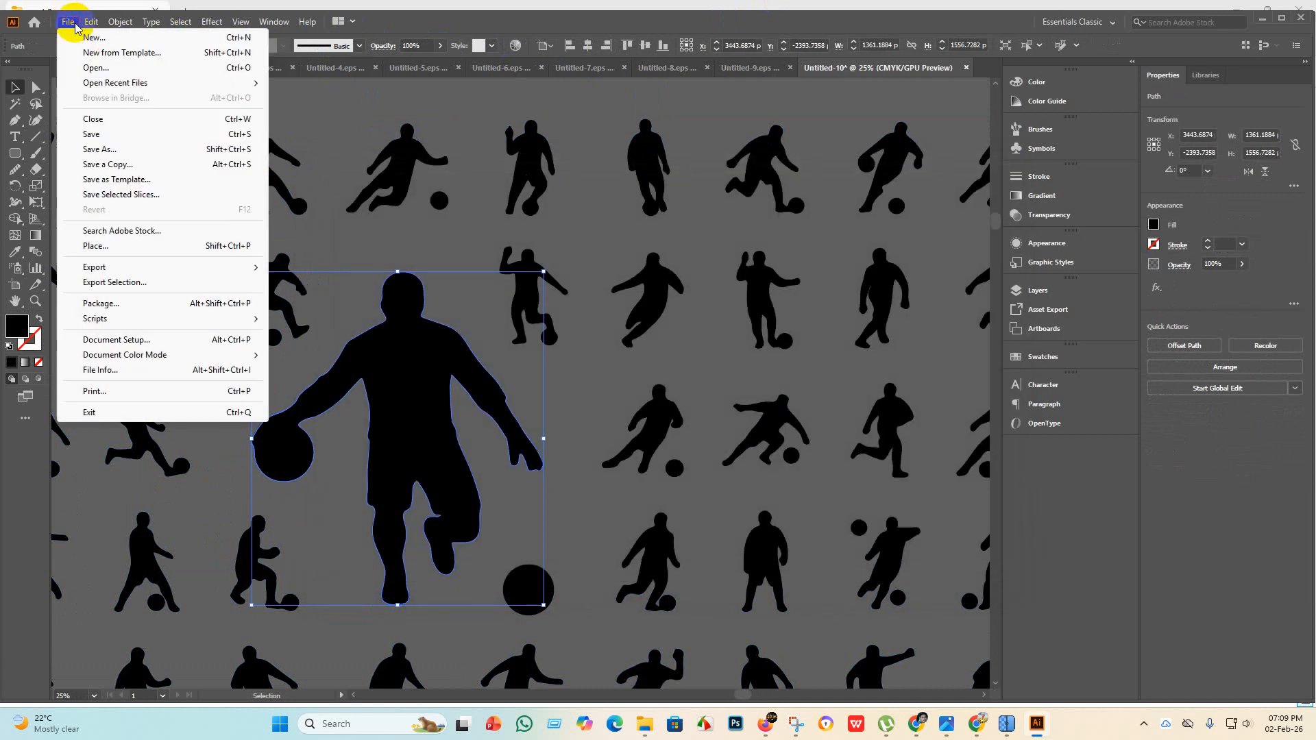
click(75, 37)
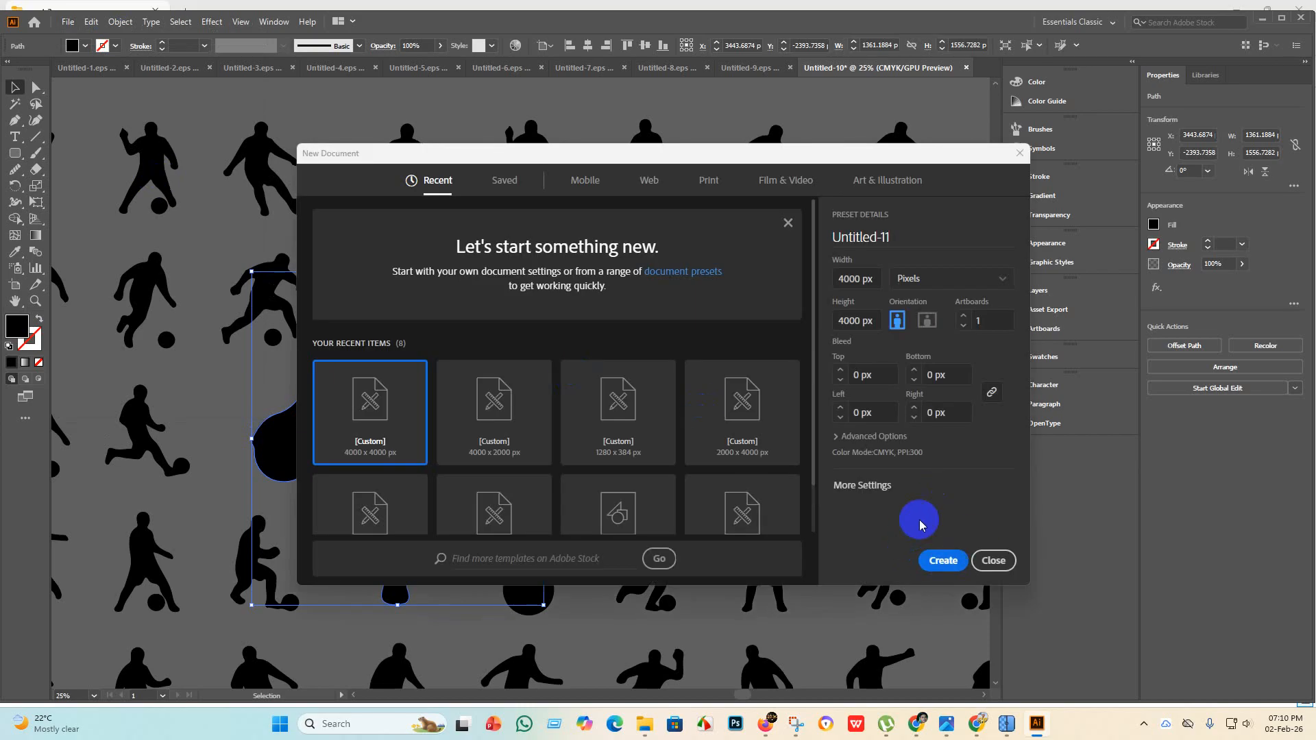
click(942, 560)
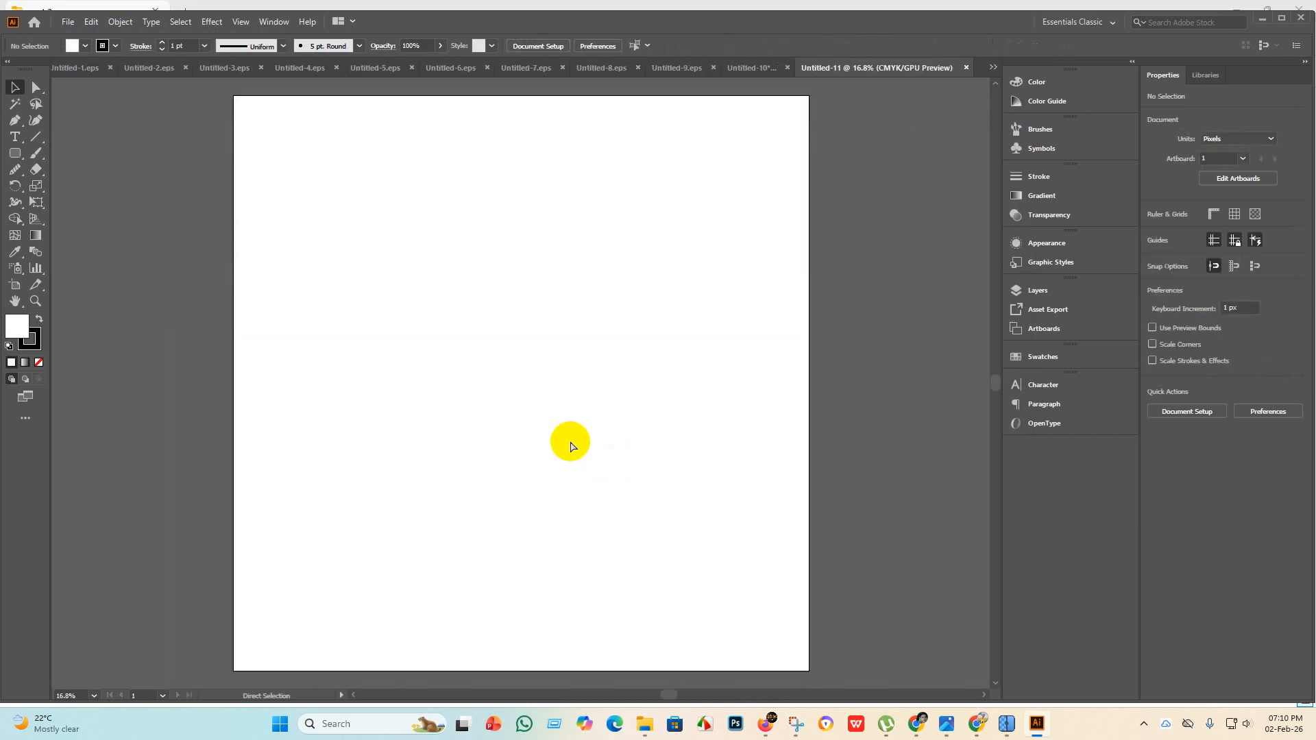
key(ctrl+v)
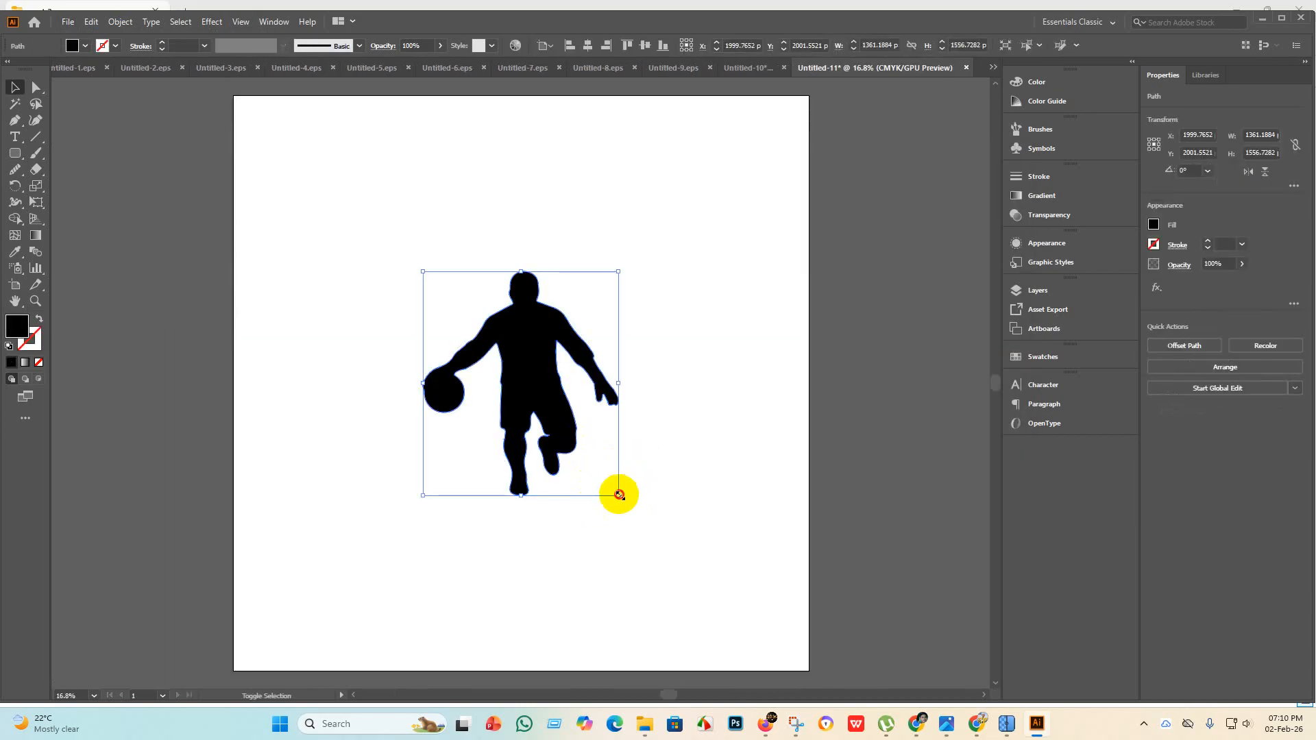
Enlarge the player silhouette to about 3402 by 3890 px and centre it horizontally and vertically on the artboard.
drag(619, 494, 911, 587)
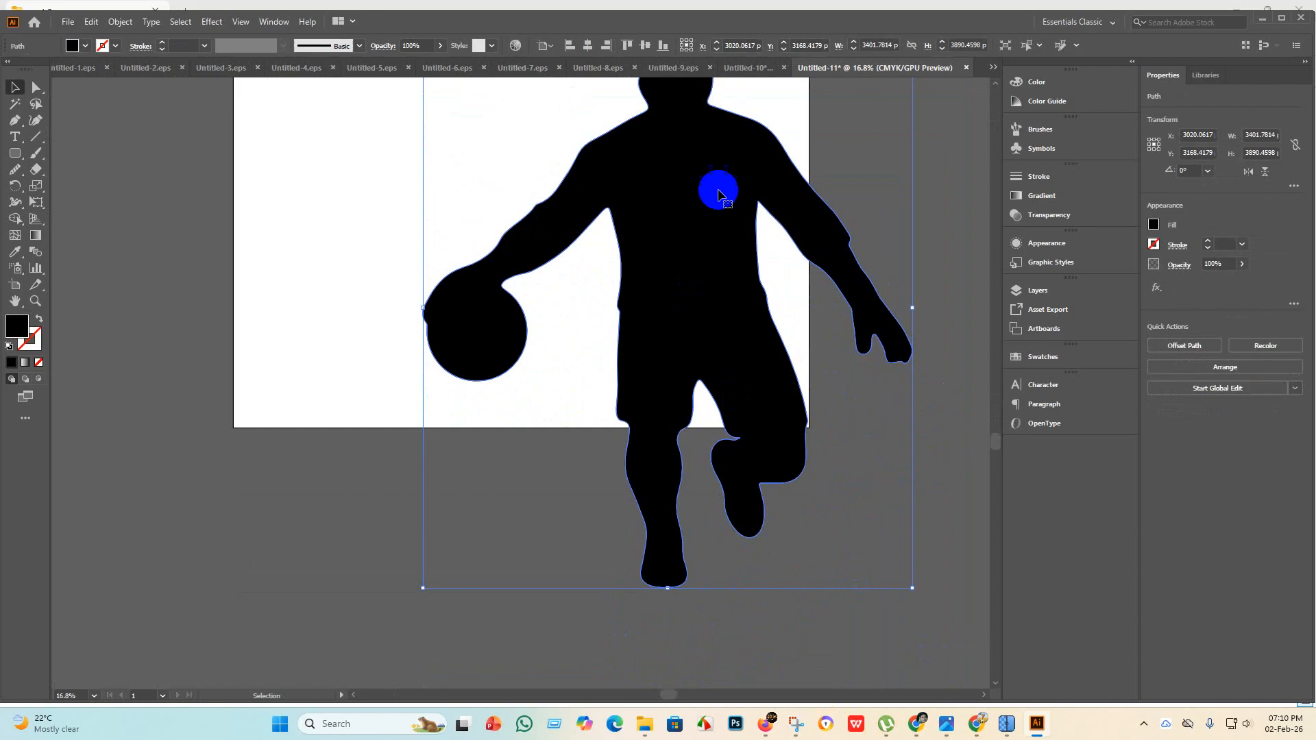
click(587, 45)
click(645, 45)
scroll(597, 288, up, 5)
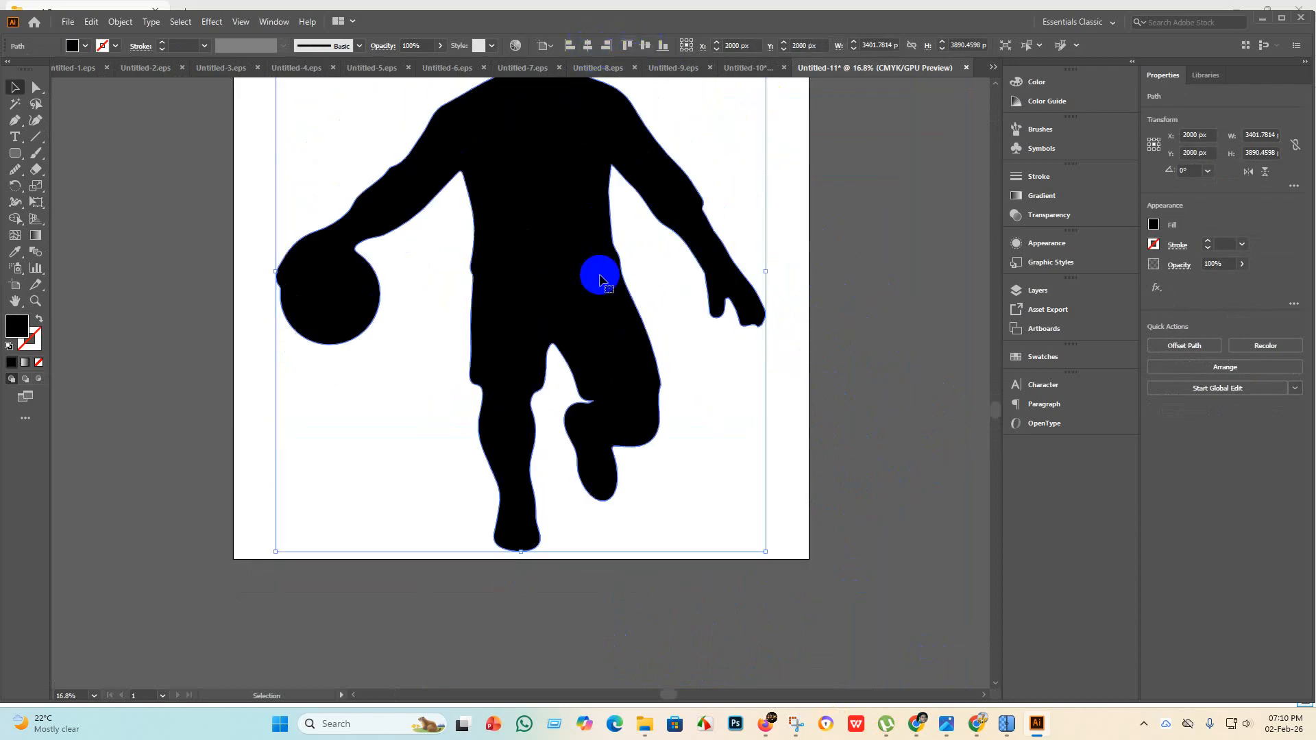
scroll(611, 308, down, 3)
click(670, 364)
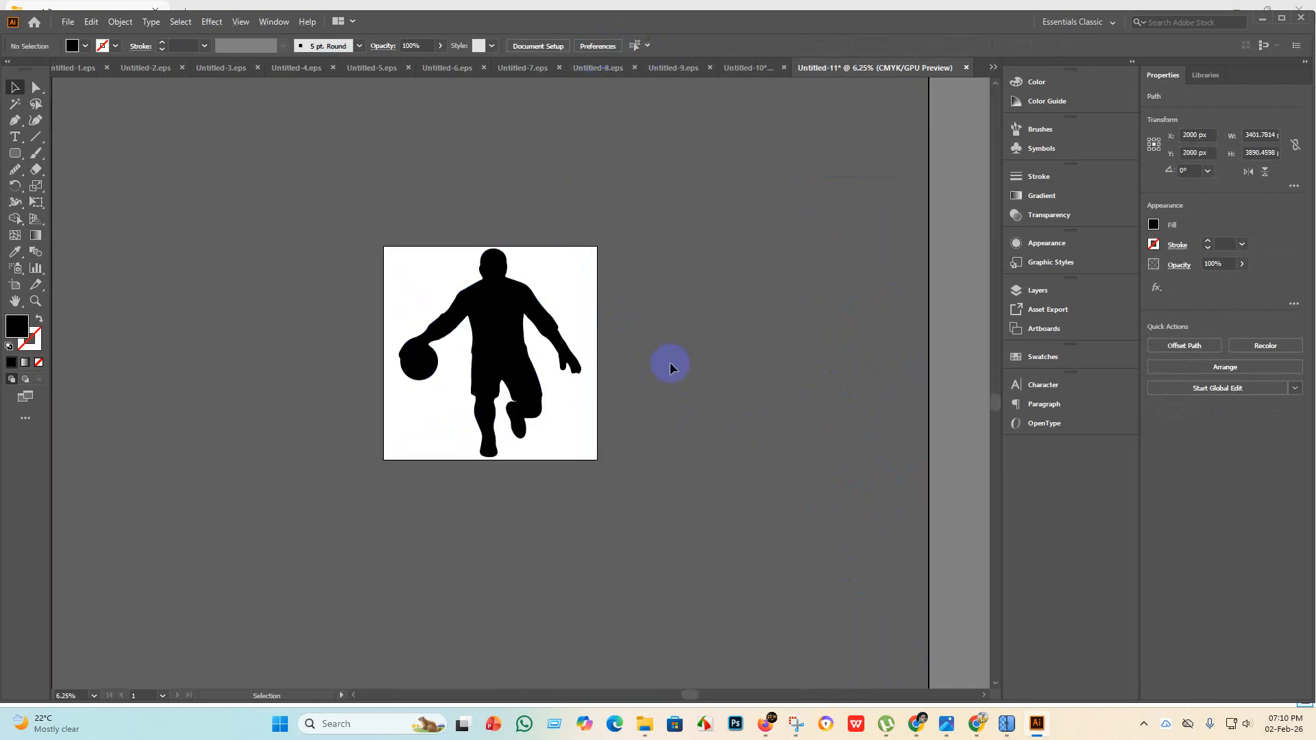
Smooth the bumpy outer outline of the player's ball-holding arm with the Smooth tool, and deselect the silhouette.
scroll(574, 320, up, 2)
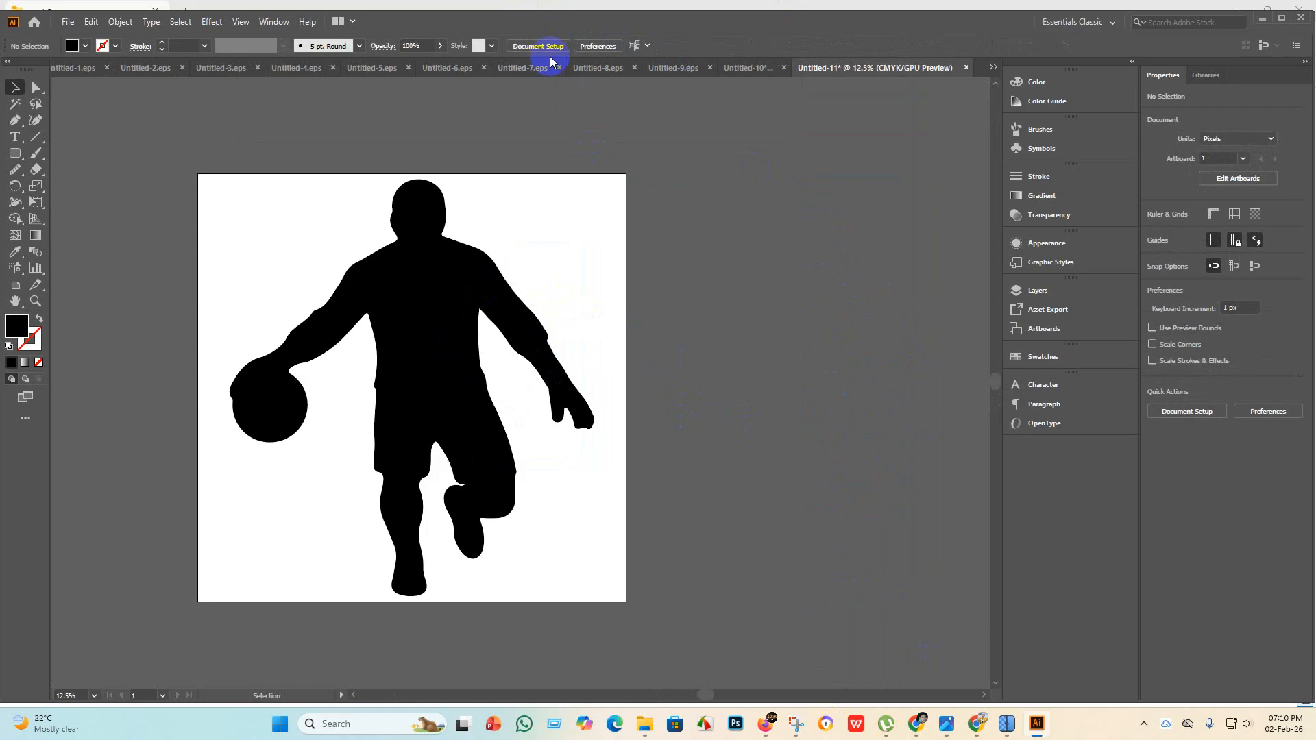
scroll(352, 369, up, 2)
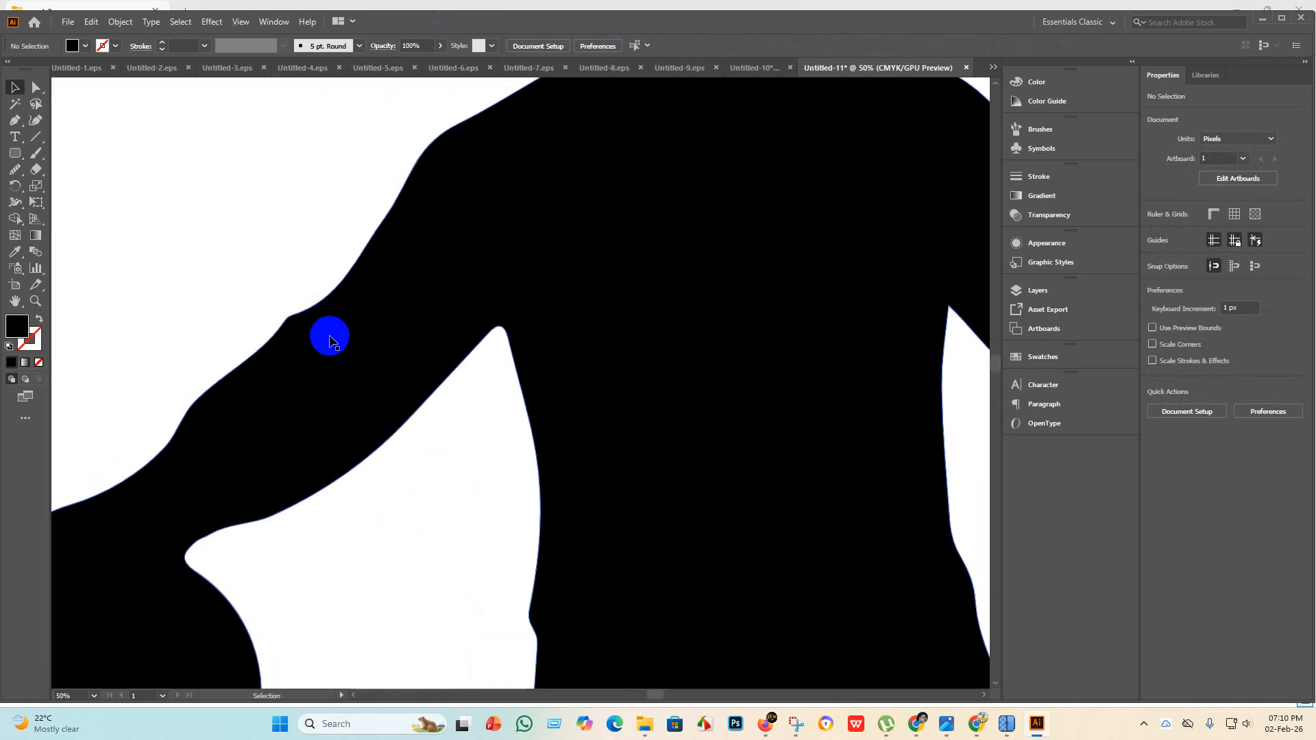
click(304, 354)
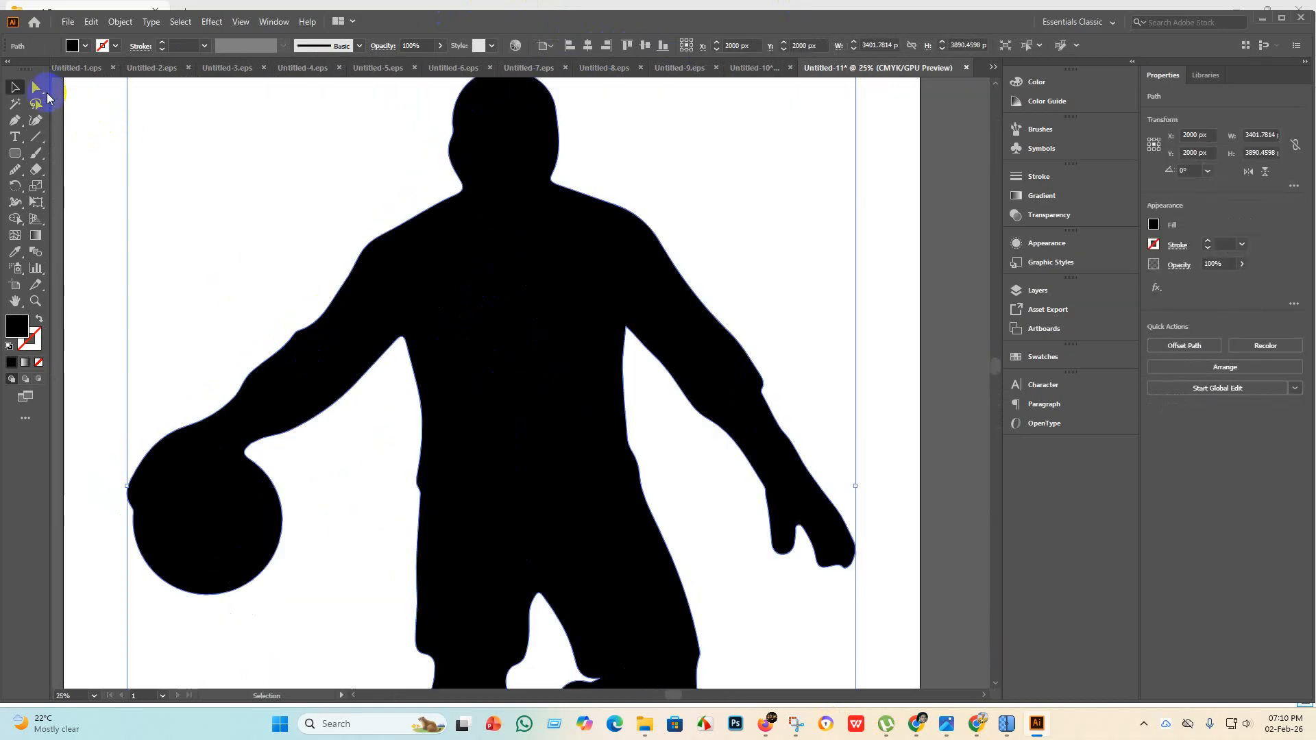
click(32, 86)
click(15, 169)
scroll(369, 337, down, 3)
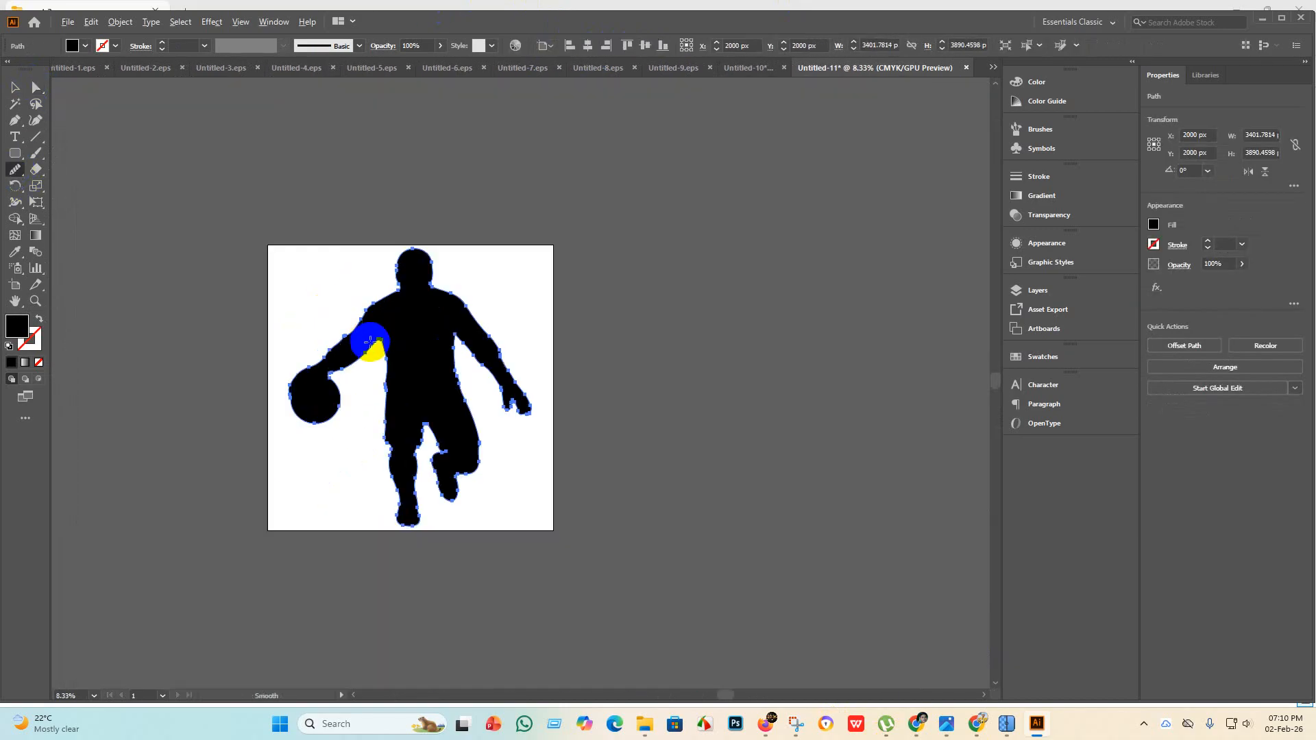
mouse_move(363, 331)
mouse_down()
mouse_move(326, 359)
mouse_move(340, 336)
mouse_move(321, 349)
mouse_up()
scroll(320, 350, up, 5)
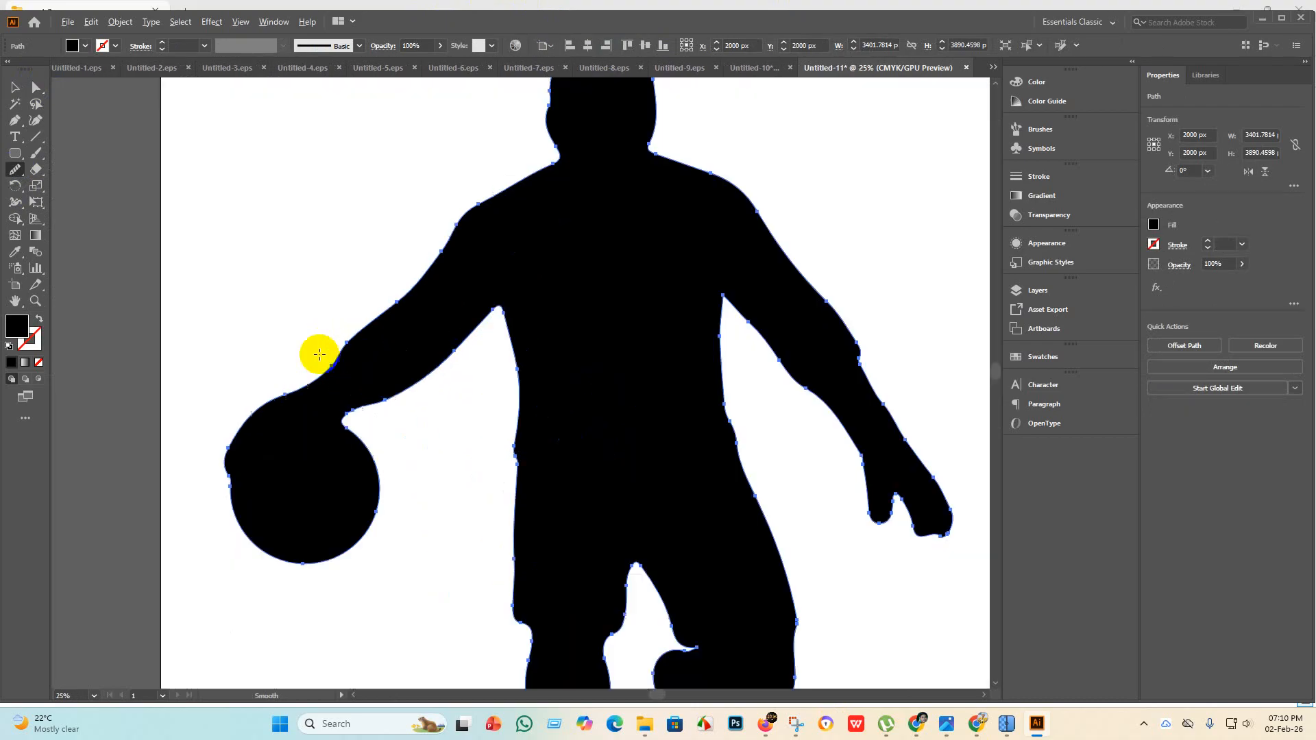
scroll(349, 368, down, 3)
click(11, 86)
click(194, 258)
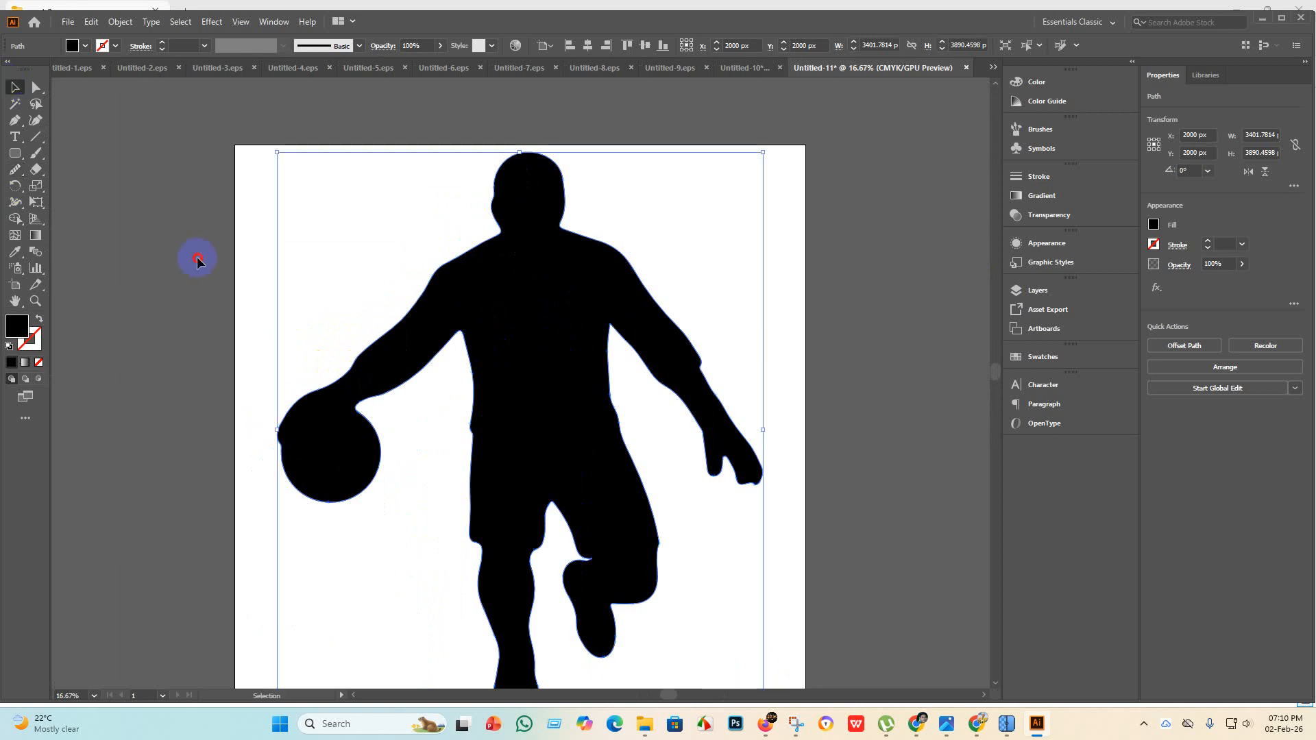
scroll(400, 481, down, 3)
click(546, 648)
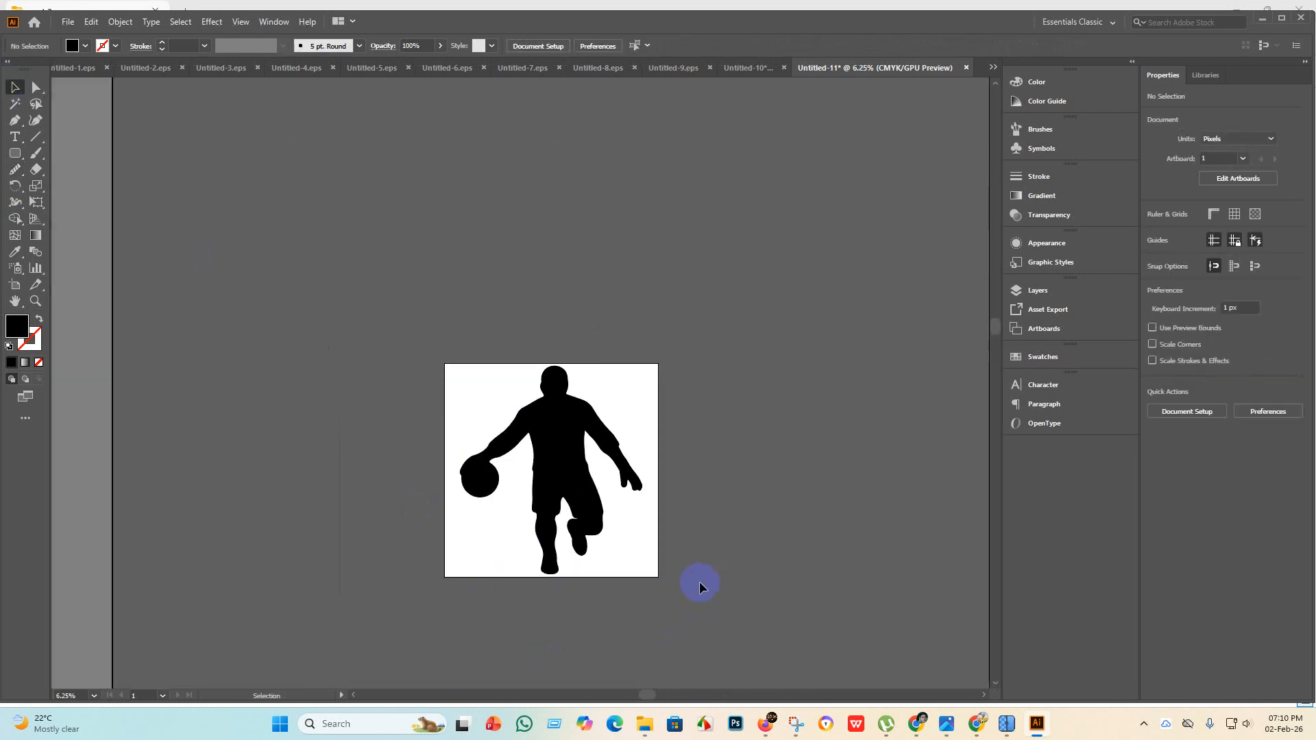
Shrink the player silhouette to about 3177 by 3634 px and centre it vertically on the artboard.
click(546, 429)
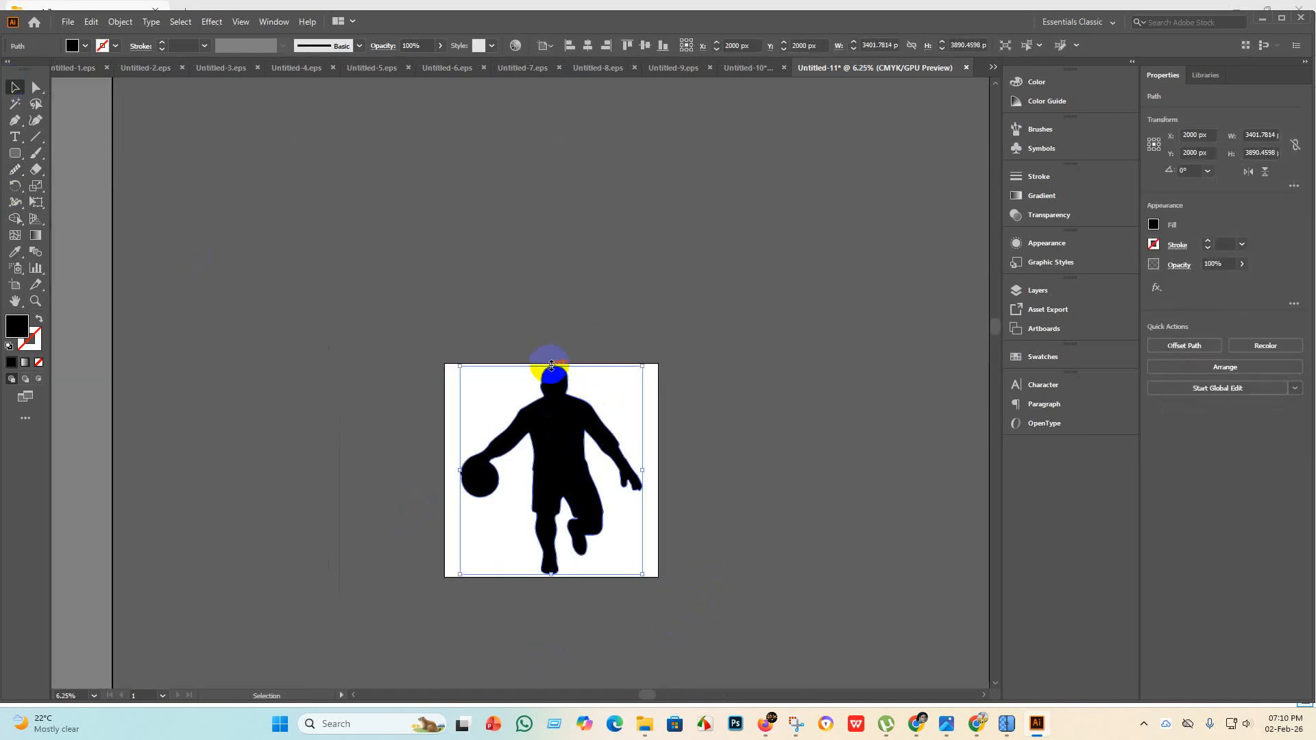
drag(551, 366, 545, 378)
click(771, 489)
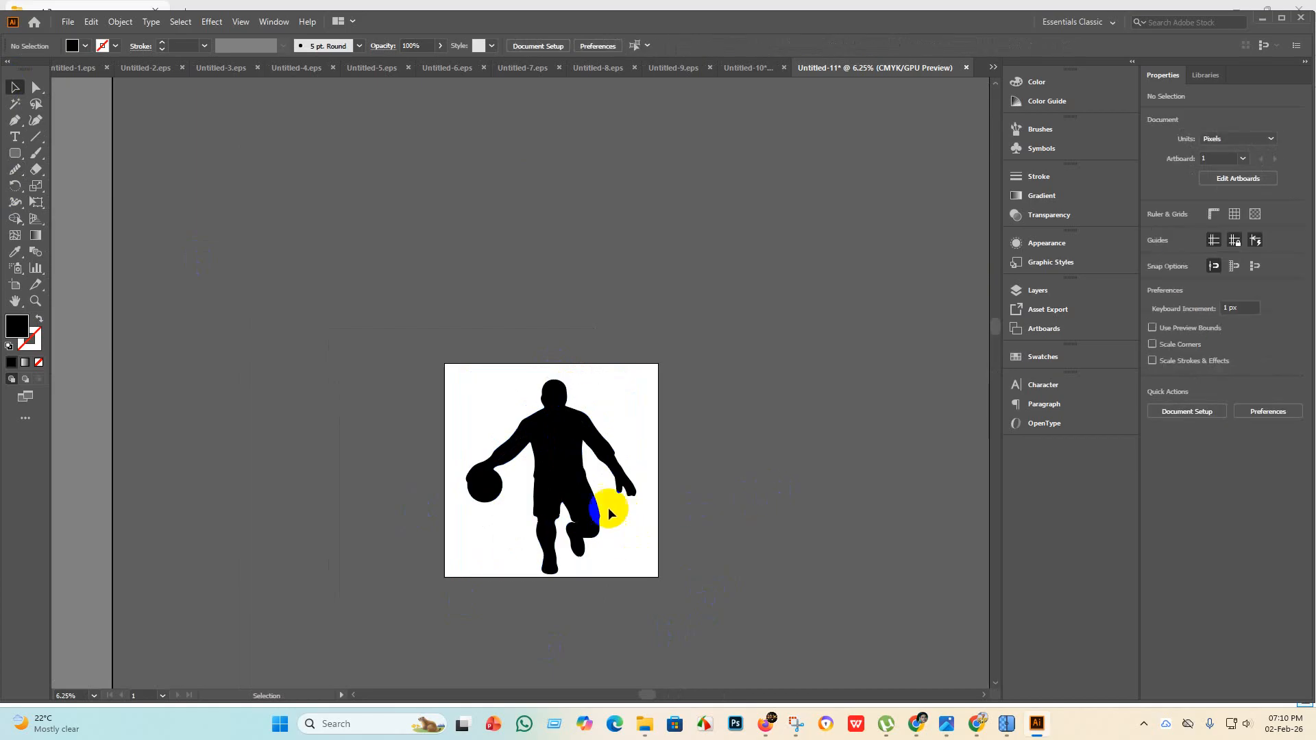
click(531, 459)
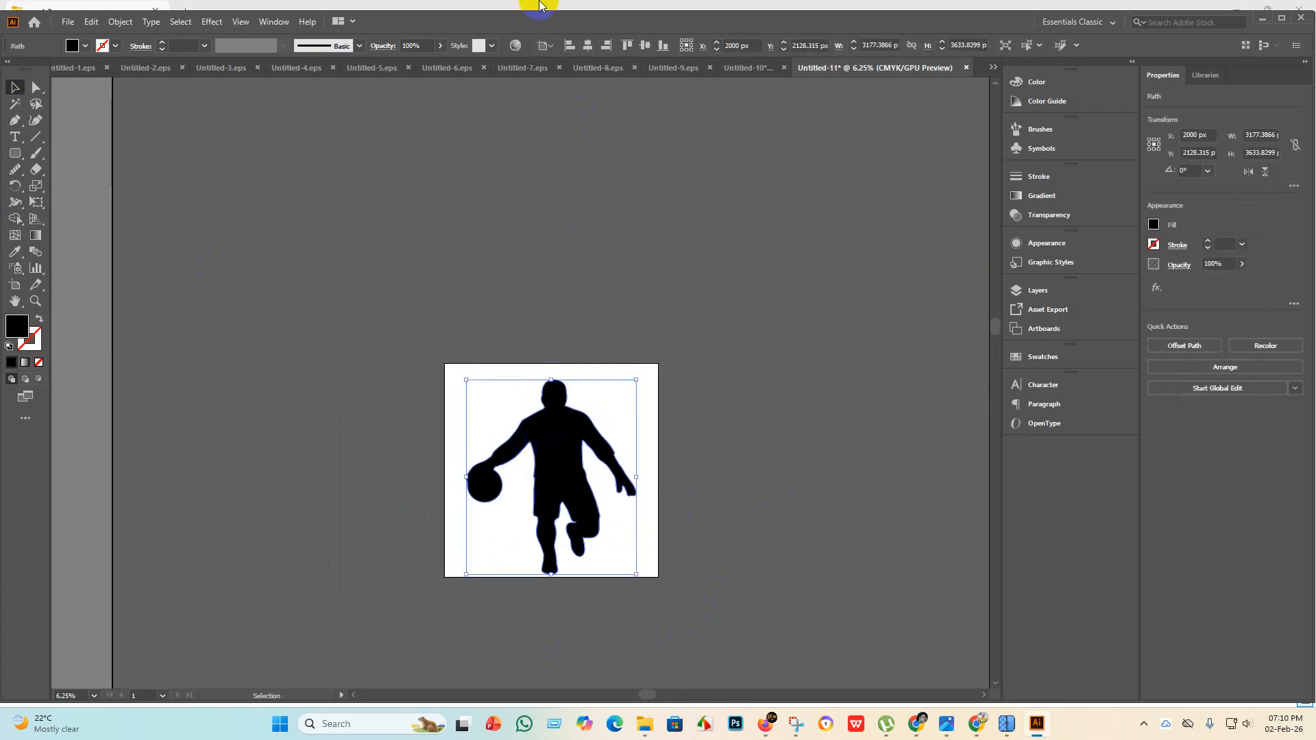
click(645, 50)
click(770, 373)
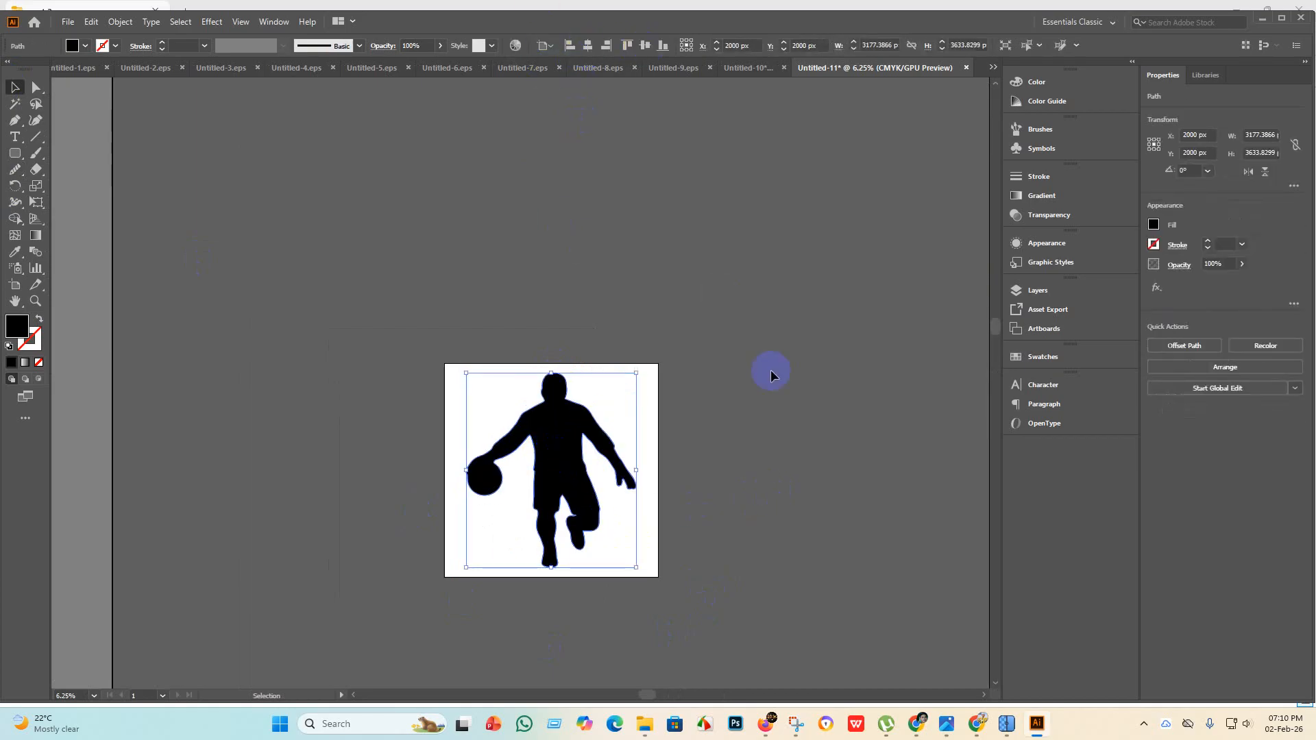
Save the artwork as Untitled-11 in the eps 7 folder in EPS format, using the Illustrator 10 EPS version.
click(69, 22)
click(91, 139)
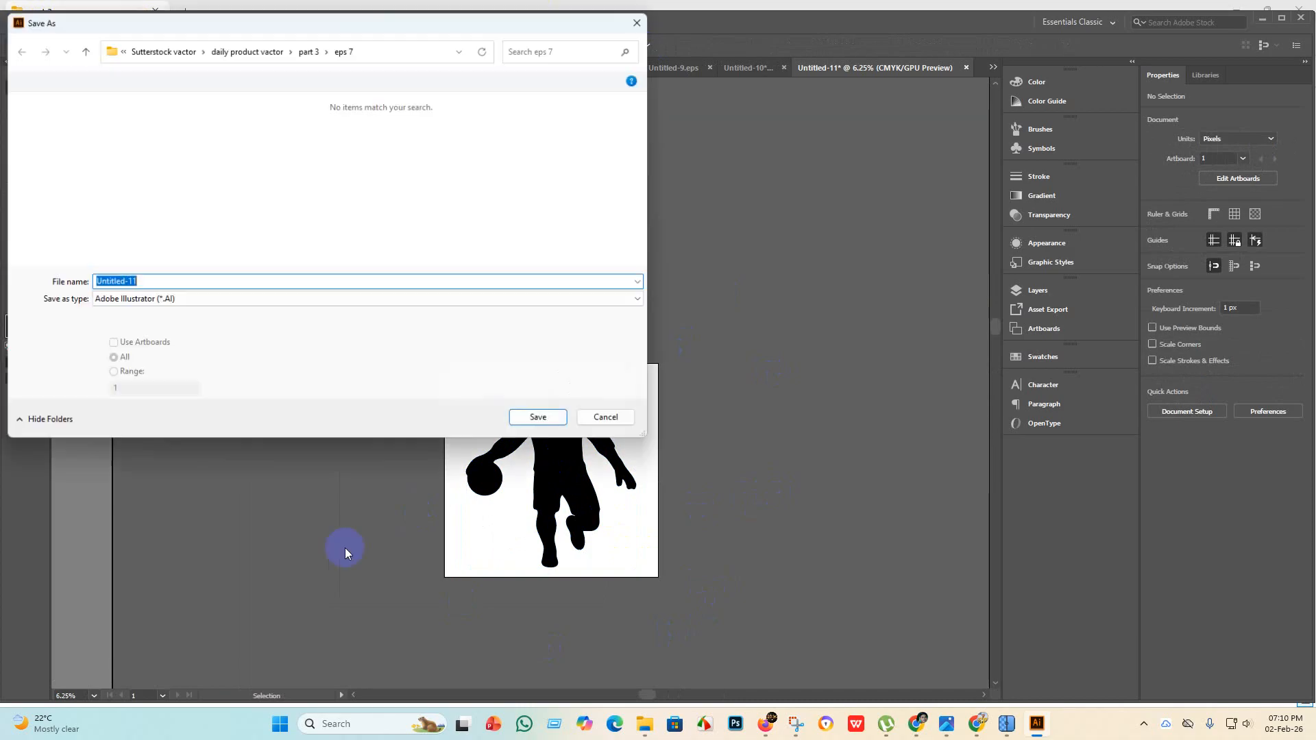
click(211, 302)
click(172, 332)
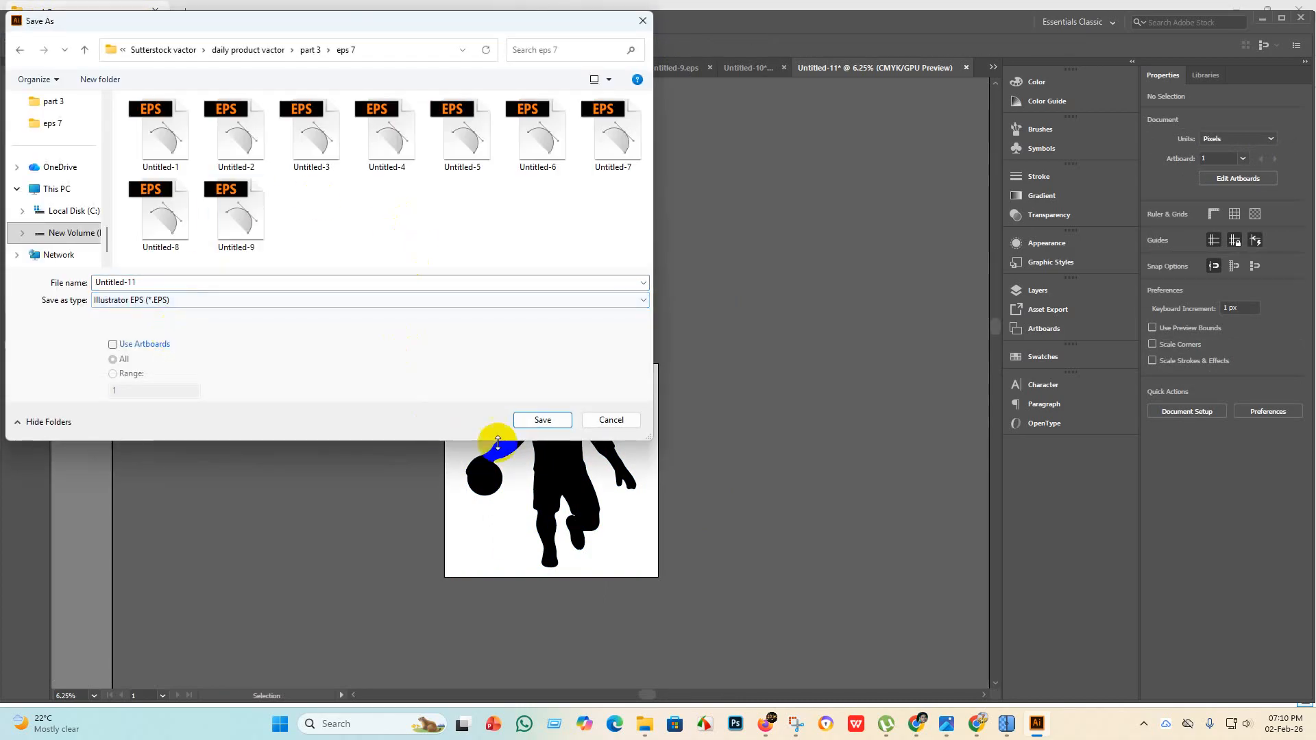
click(542, 420)
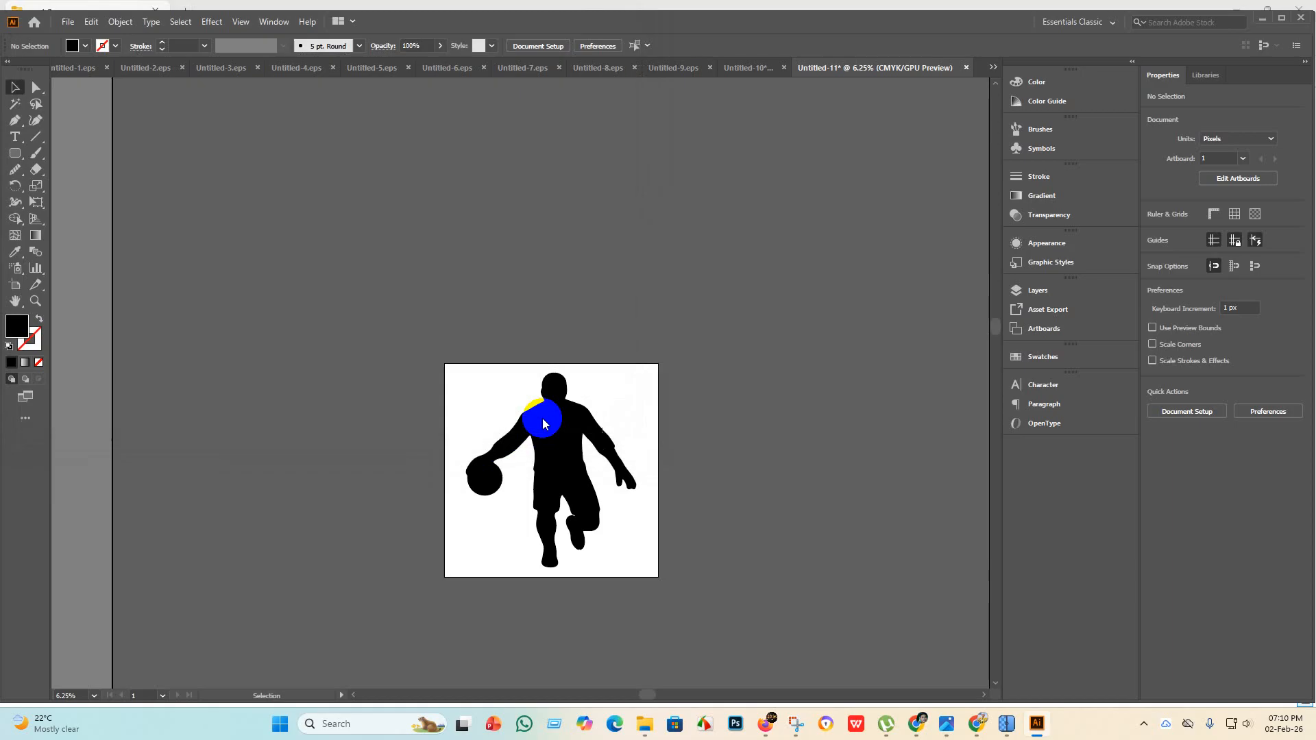
click(683, 164)
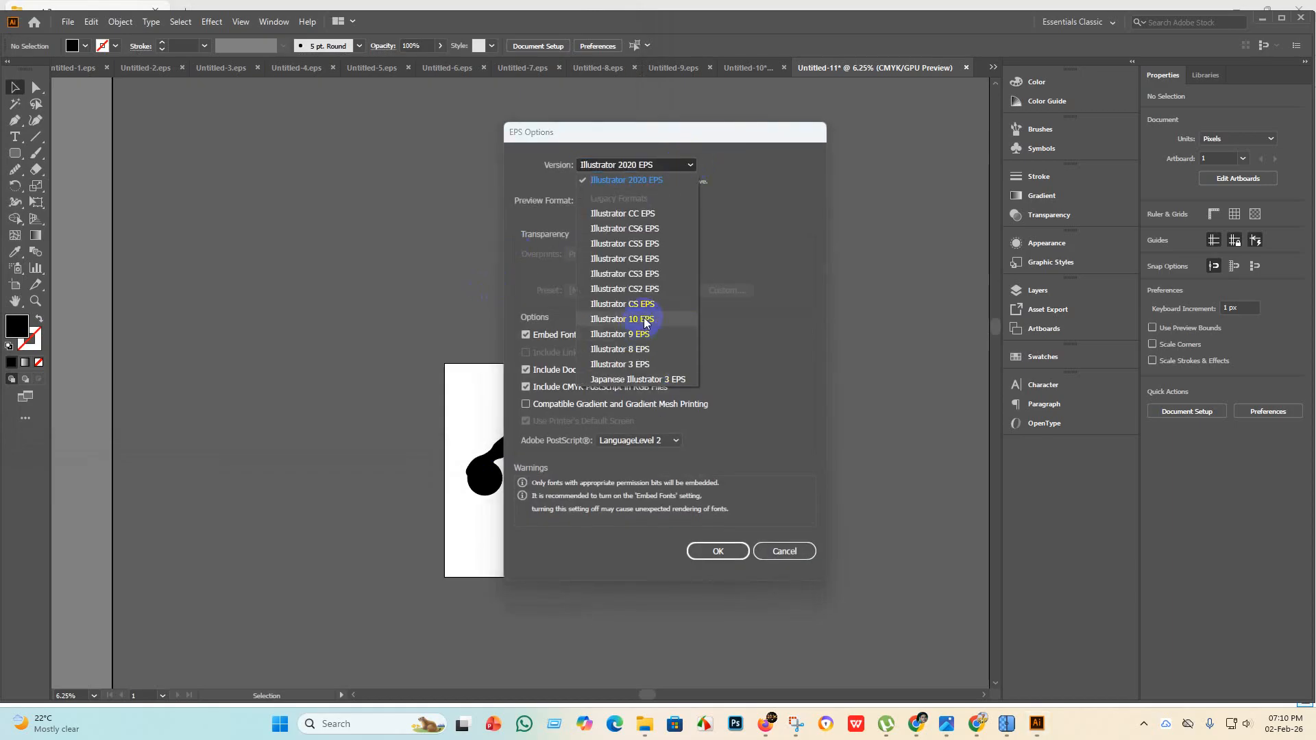
click(645, 316)
click(718, 538)
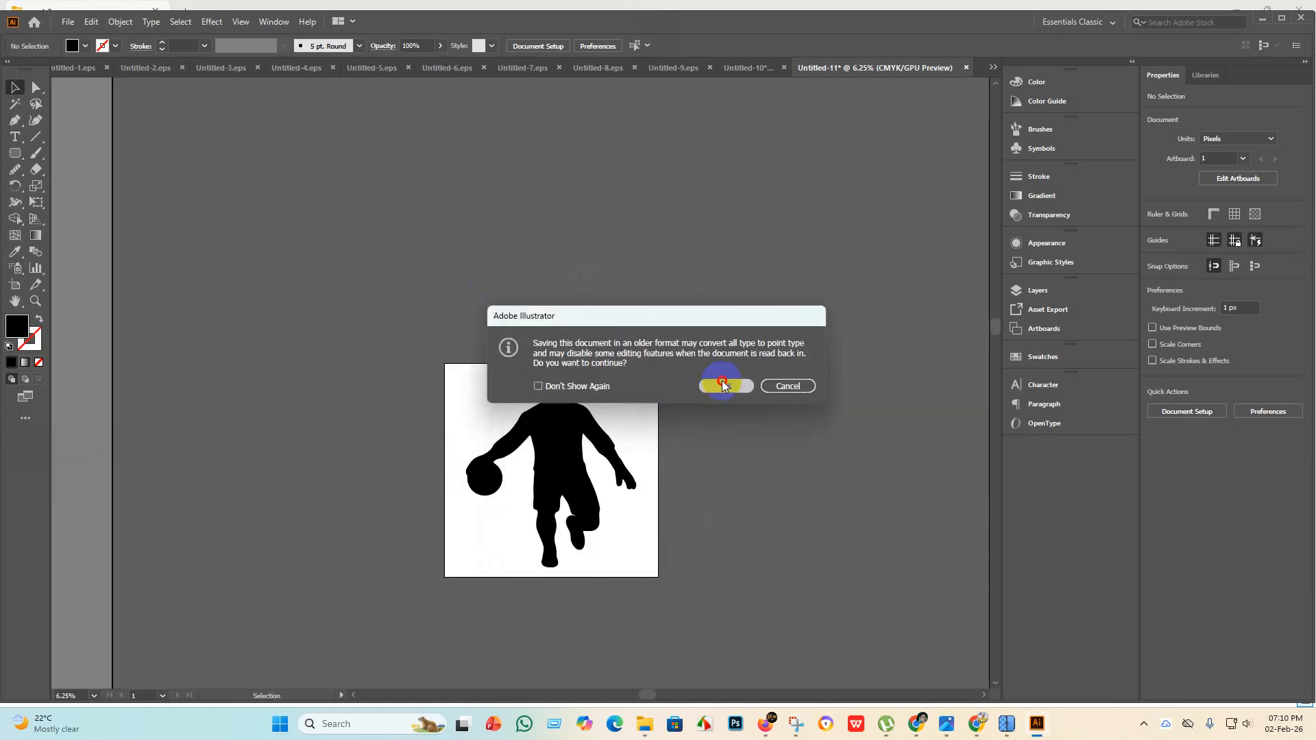
click(723, 385)
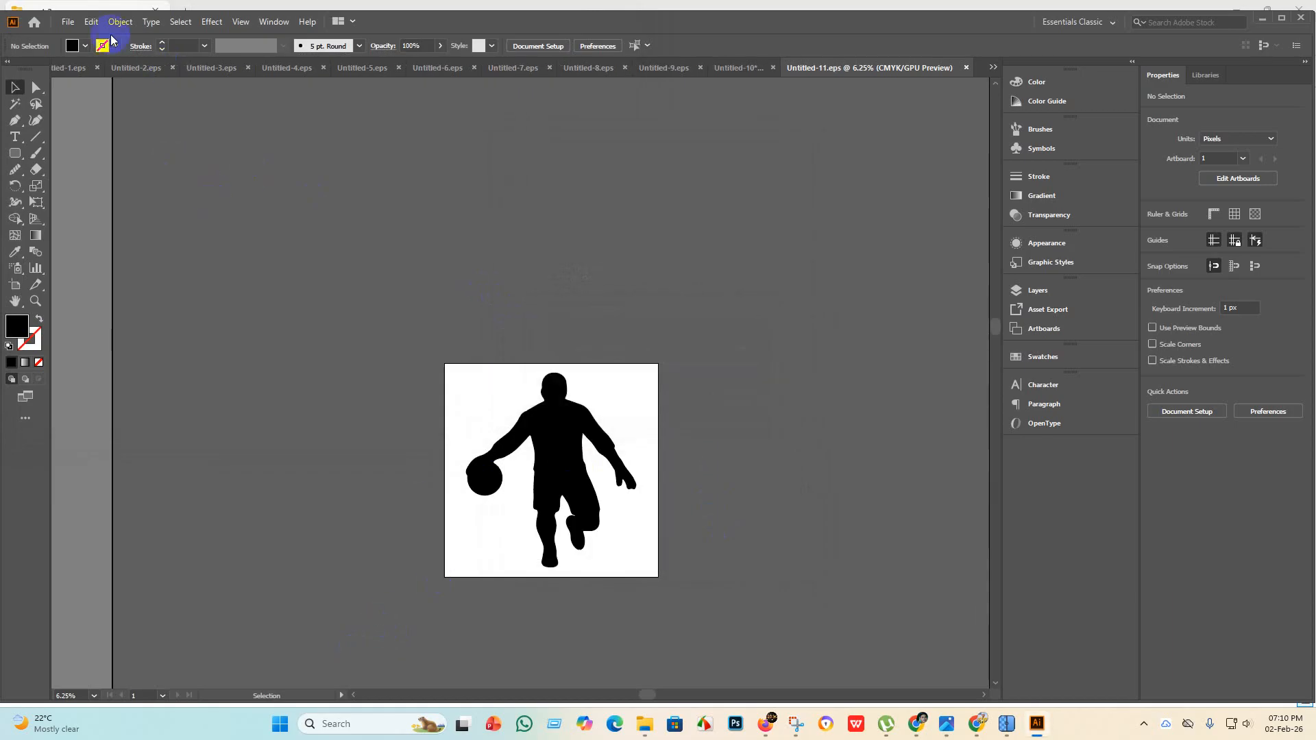
Create a new 4000 by 4000 px document with one artboard.
click(66, 24)
click(86, 34)
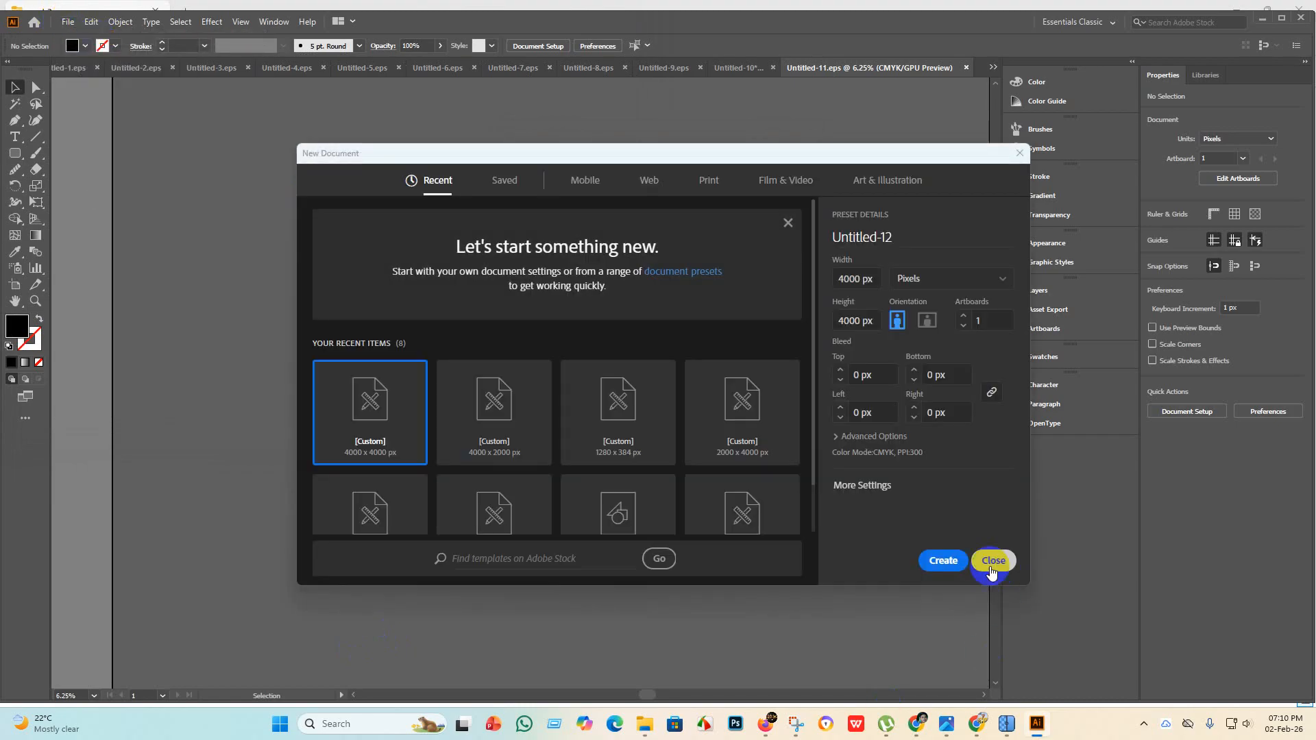
click(943, 560)
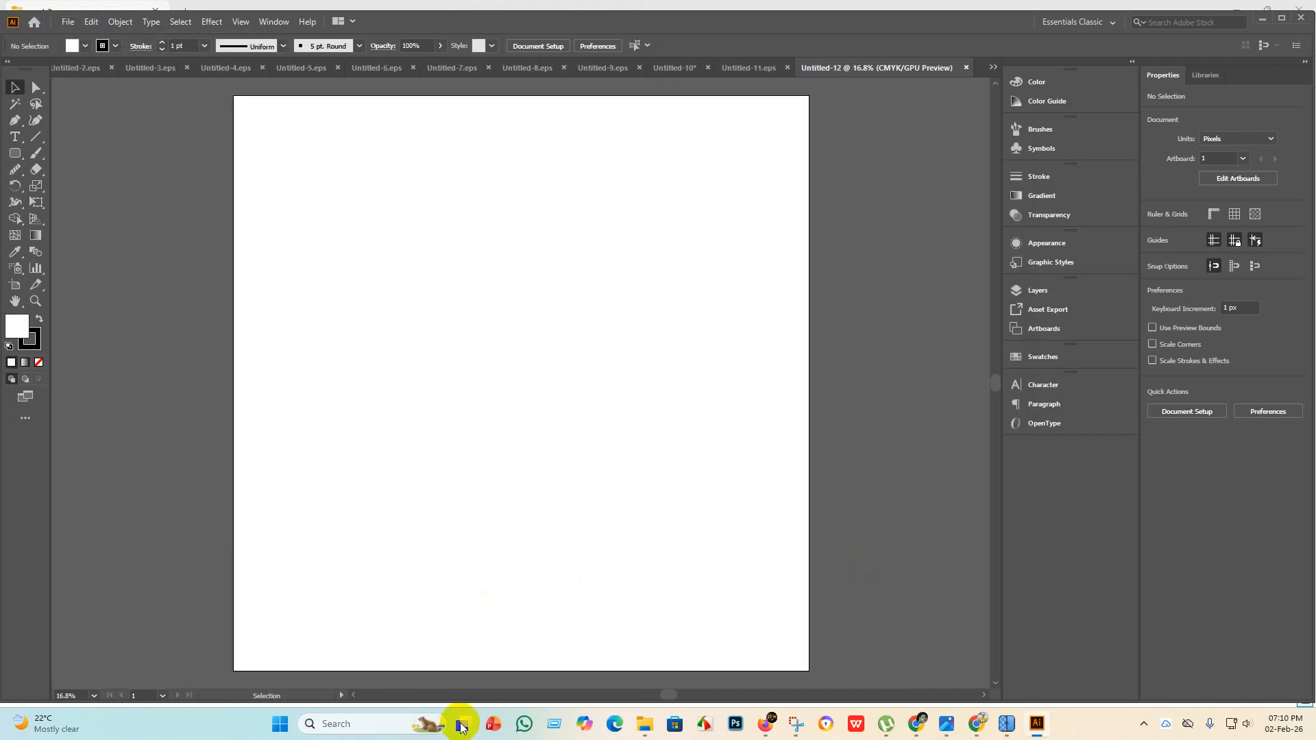
Delete the large central player from the traced silhouette sheet in Untitled-10.
click(771, 69)
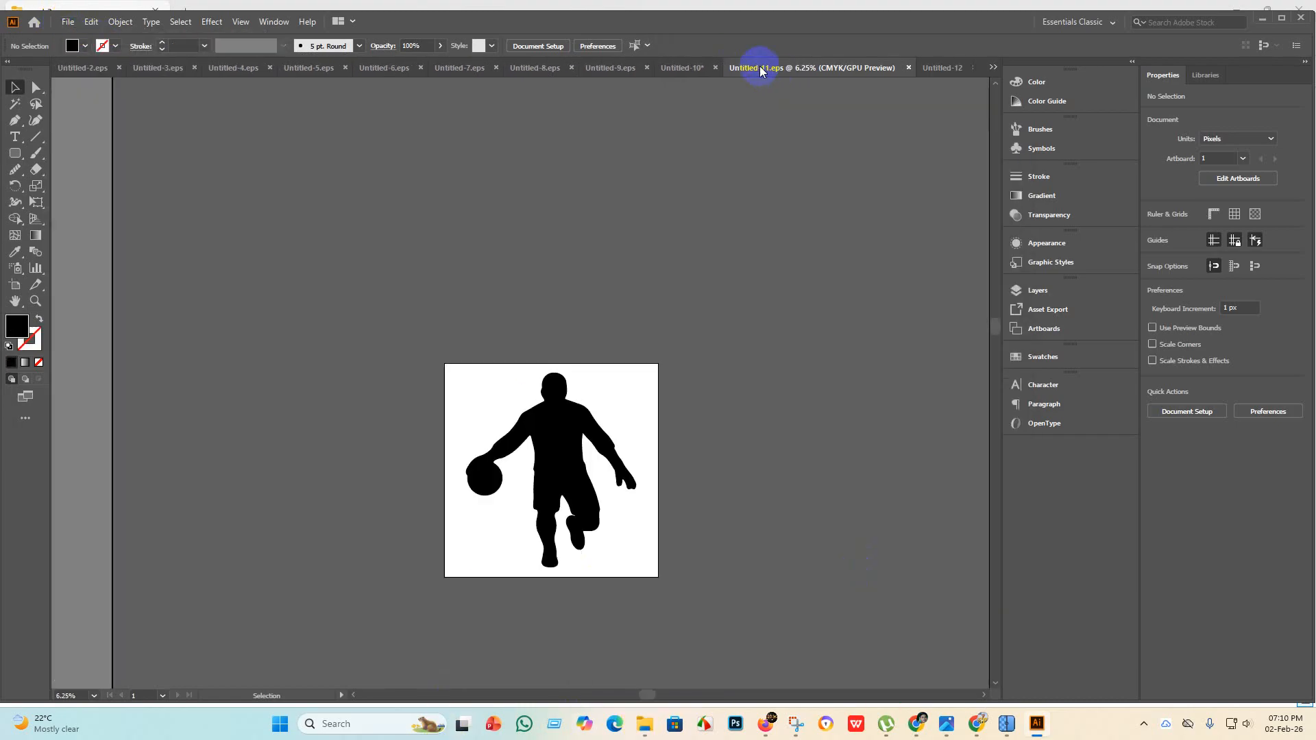
click(689, 68)
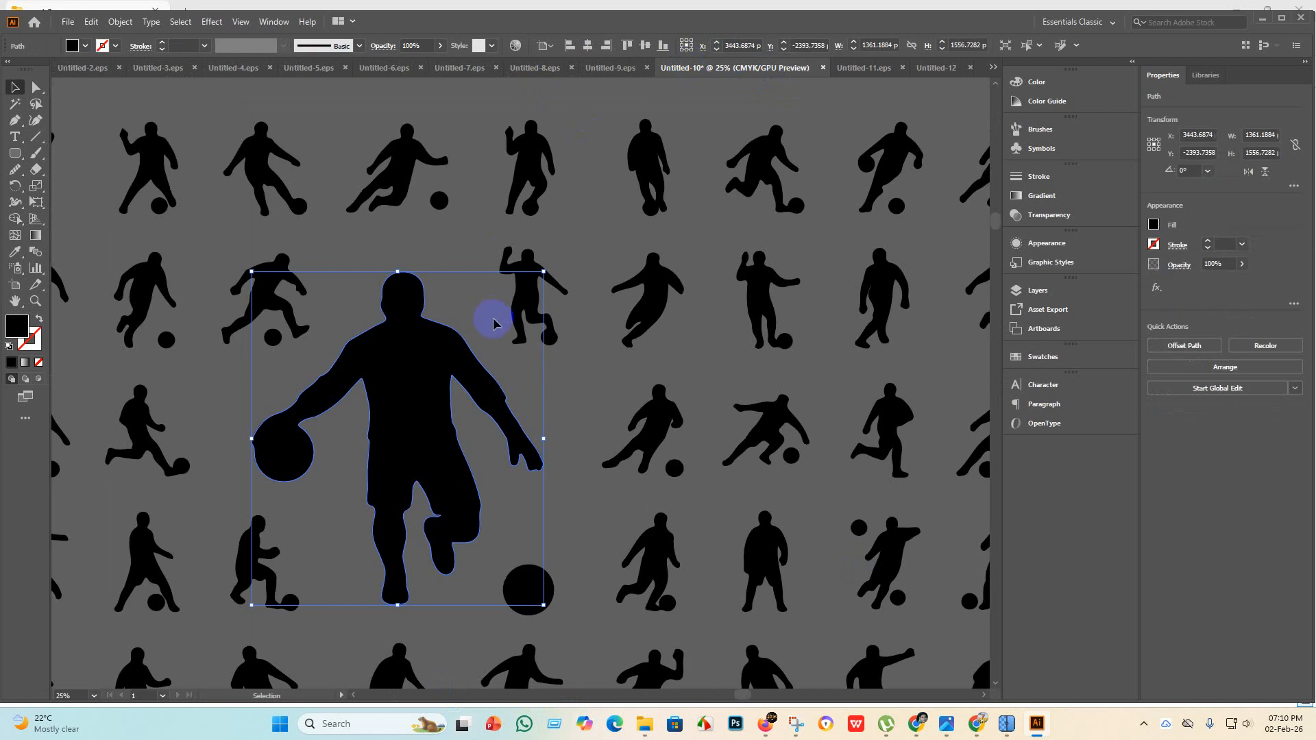
key(Delete)
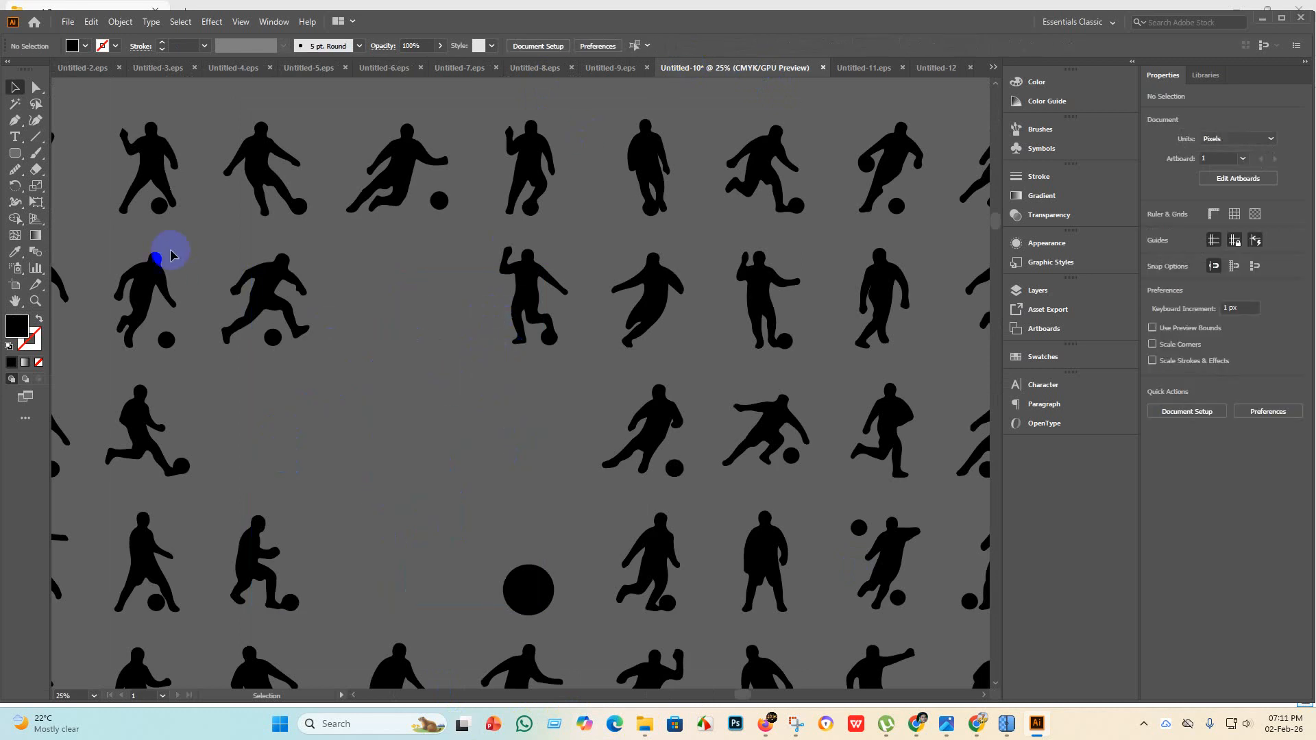
Examine the remaining soccer player silhouettes on the sheet to choose the next figure to extract.
scroll(171, 255, up, 3)
scroll(488, 525, down, 4)
scroll(490, 562, down, 5)
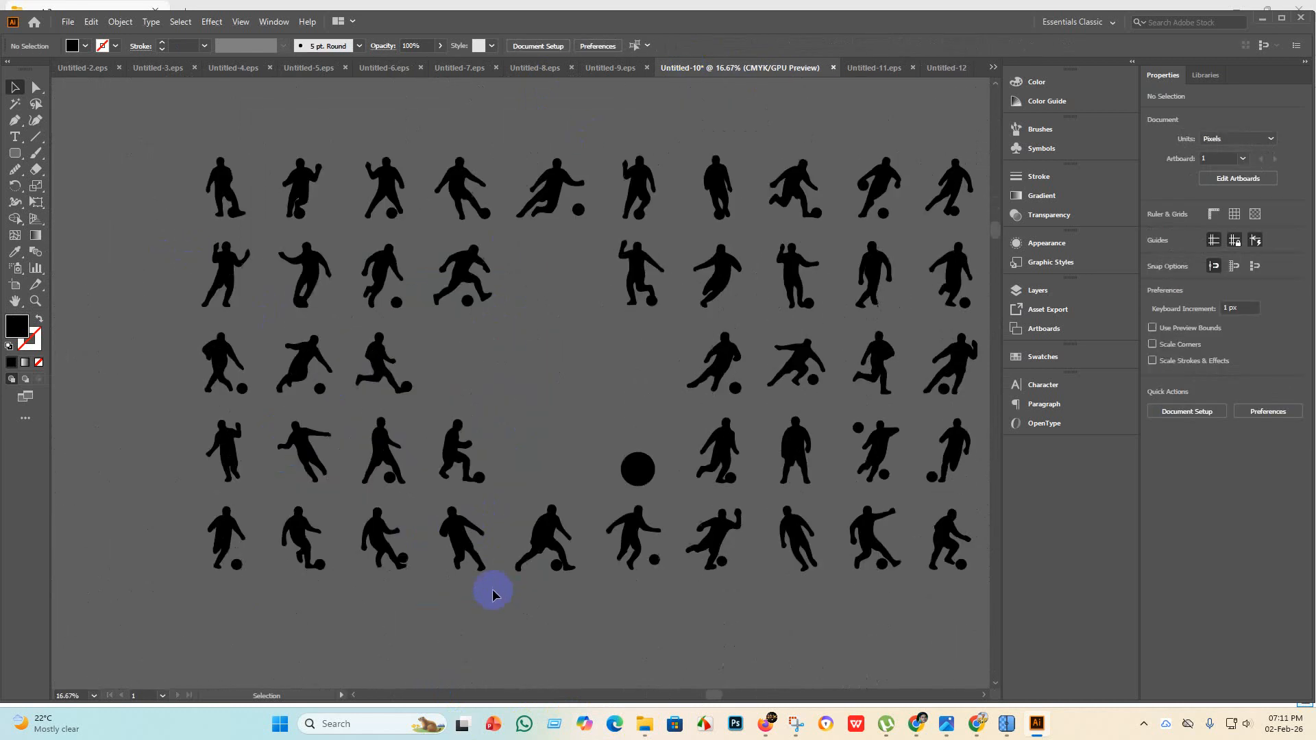
scroll(466, 535, down, 2)
scroll(501, 391, up, 4)
scroll(532, 490, down, 3)
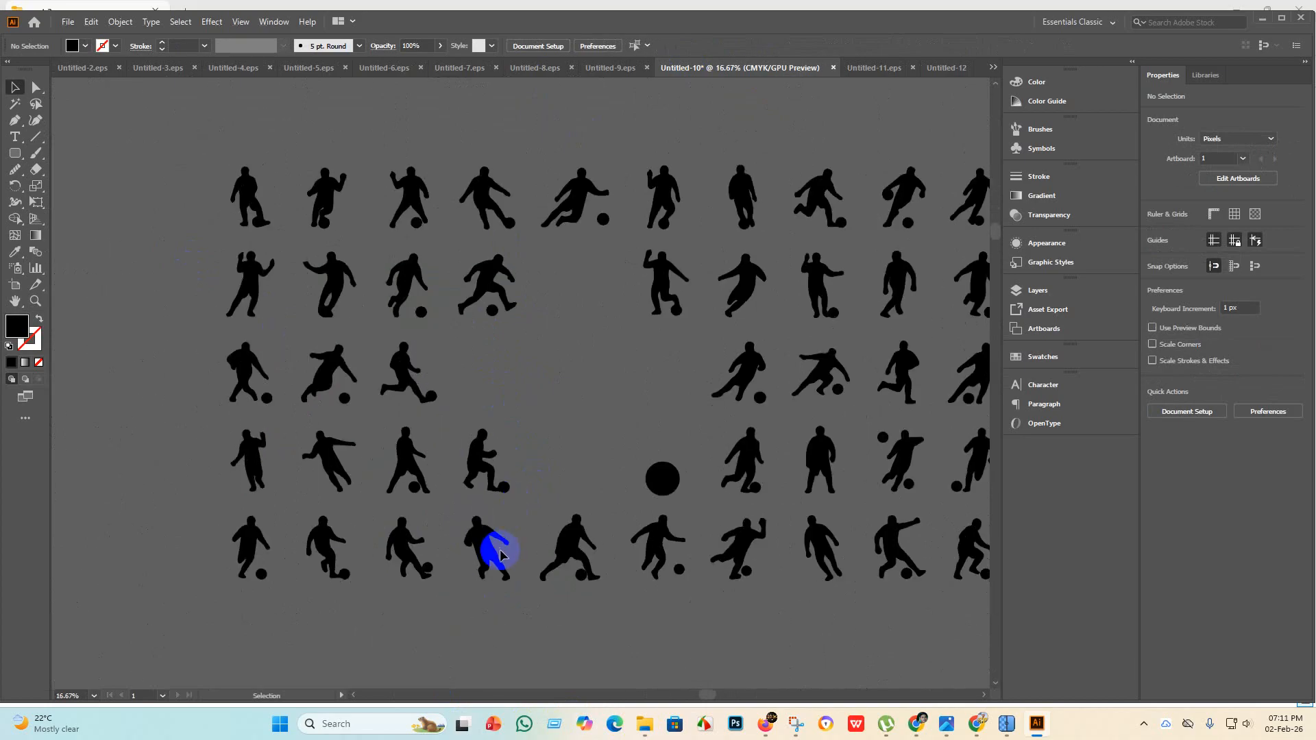
scroll(430, 525, up, 5)
scroll(441, 539, down, 1)
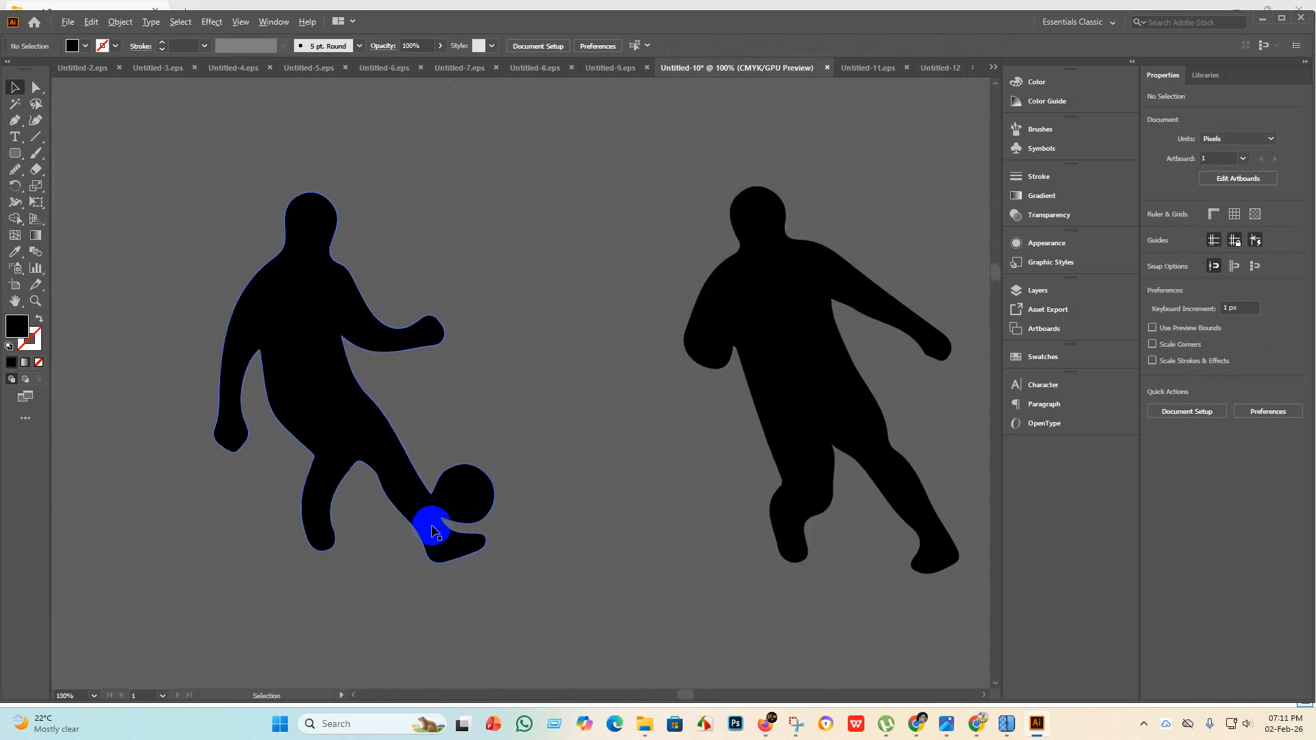
scroll(430, 529, down, 4)
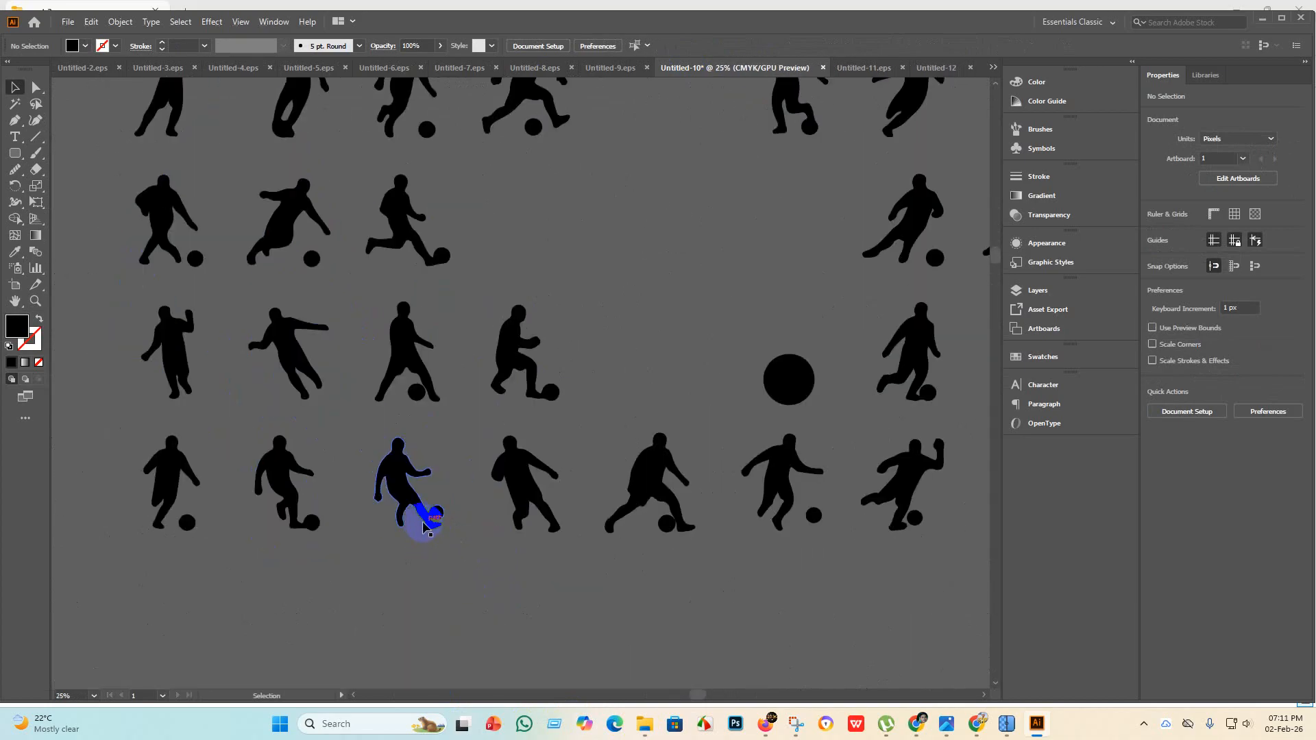
scroll(343, 411, up, 5)
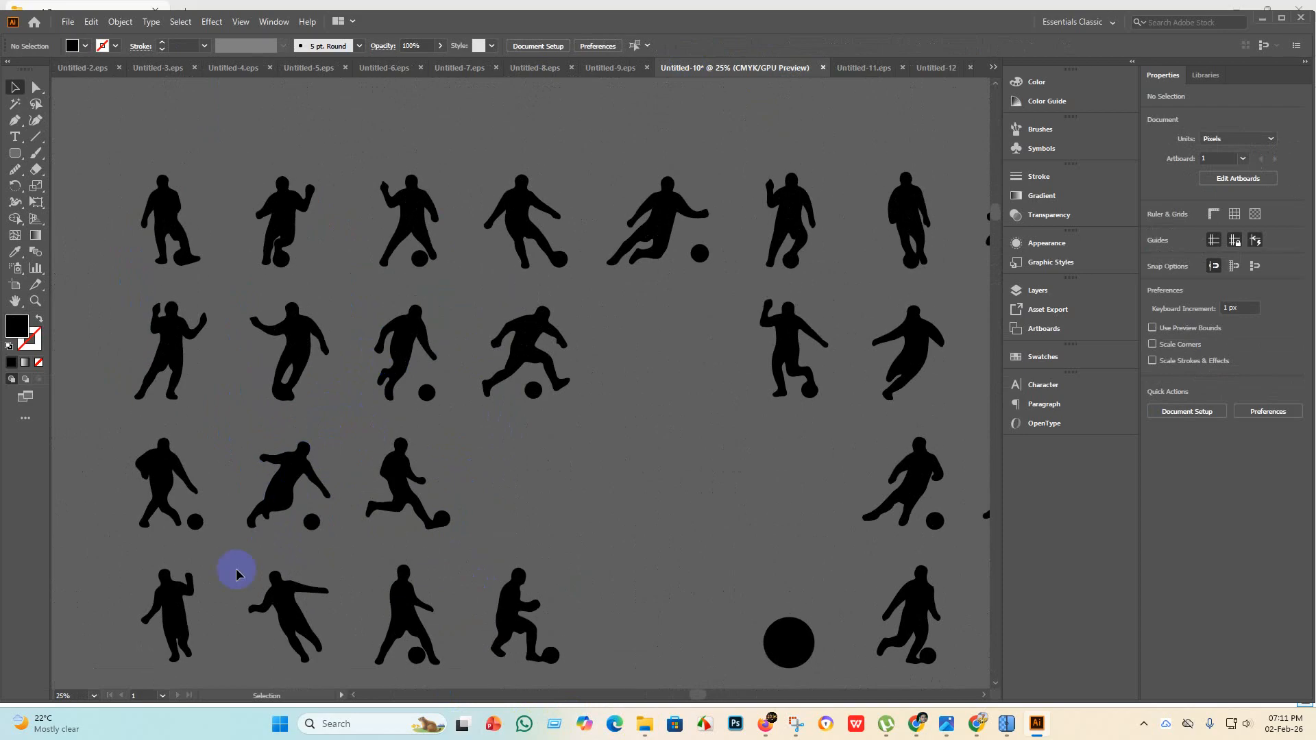
scroll(226, 387, down, 1)
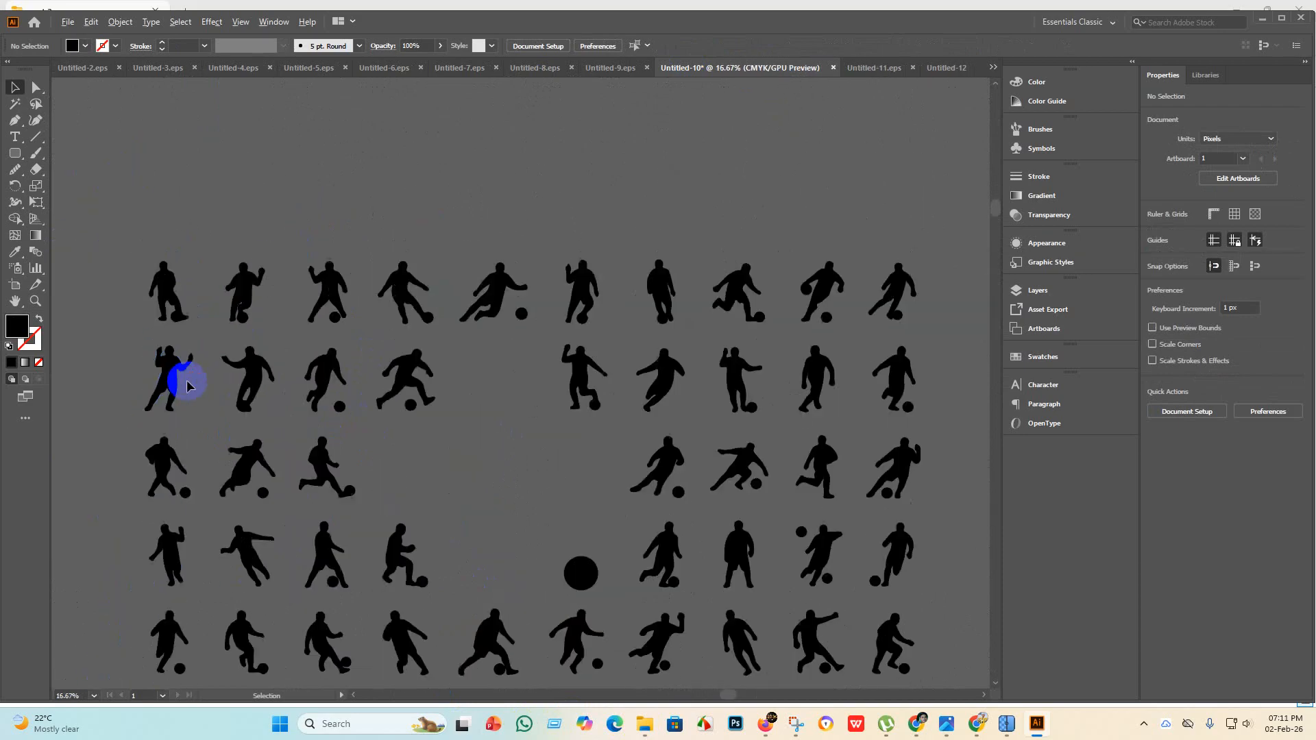
scroll(656, 488, down, 2)
scroll(739, 489, up, 5)
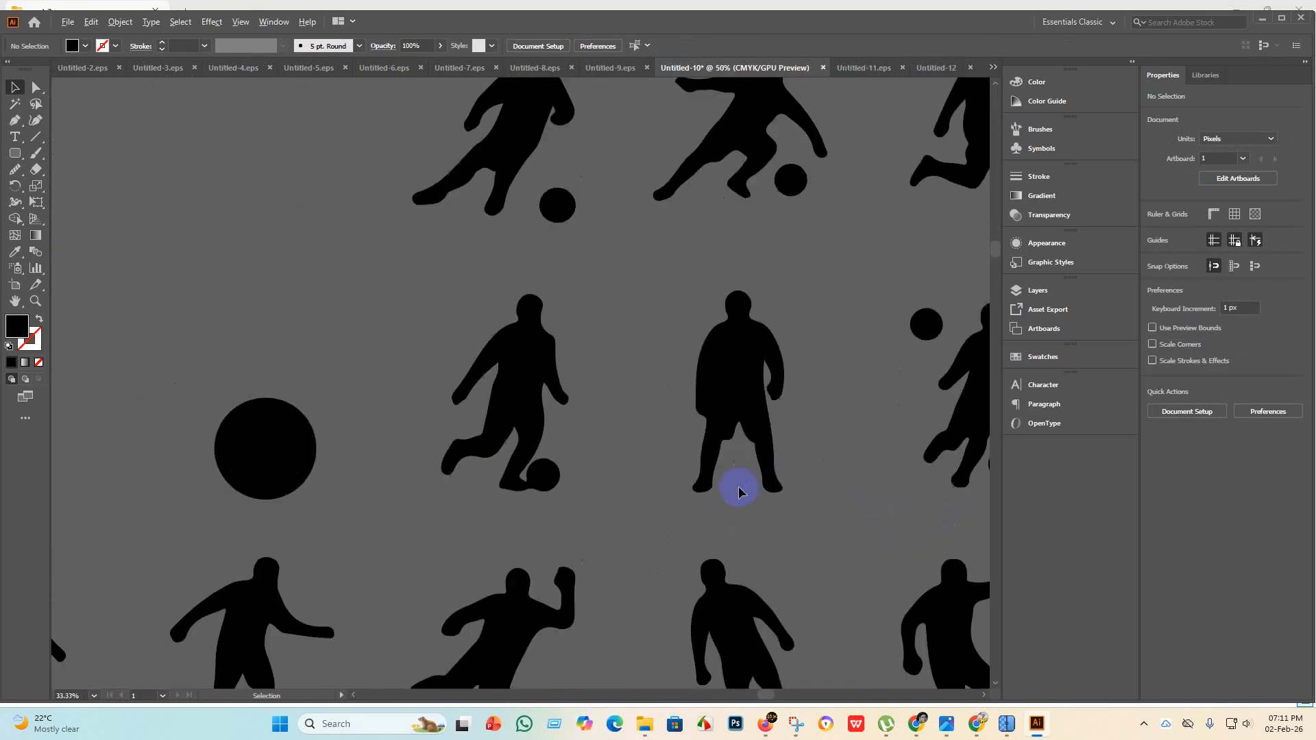
scroll(558, 471, down, 5)
scroll(708, 353, up, 1)
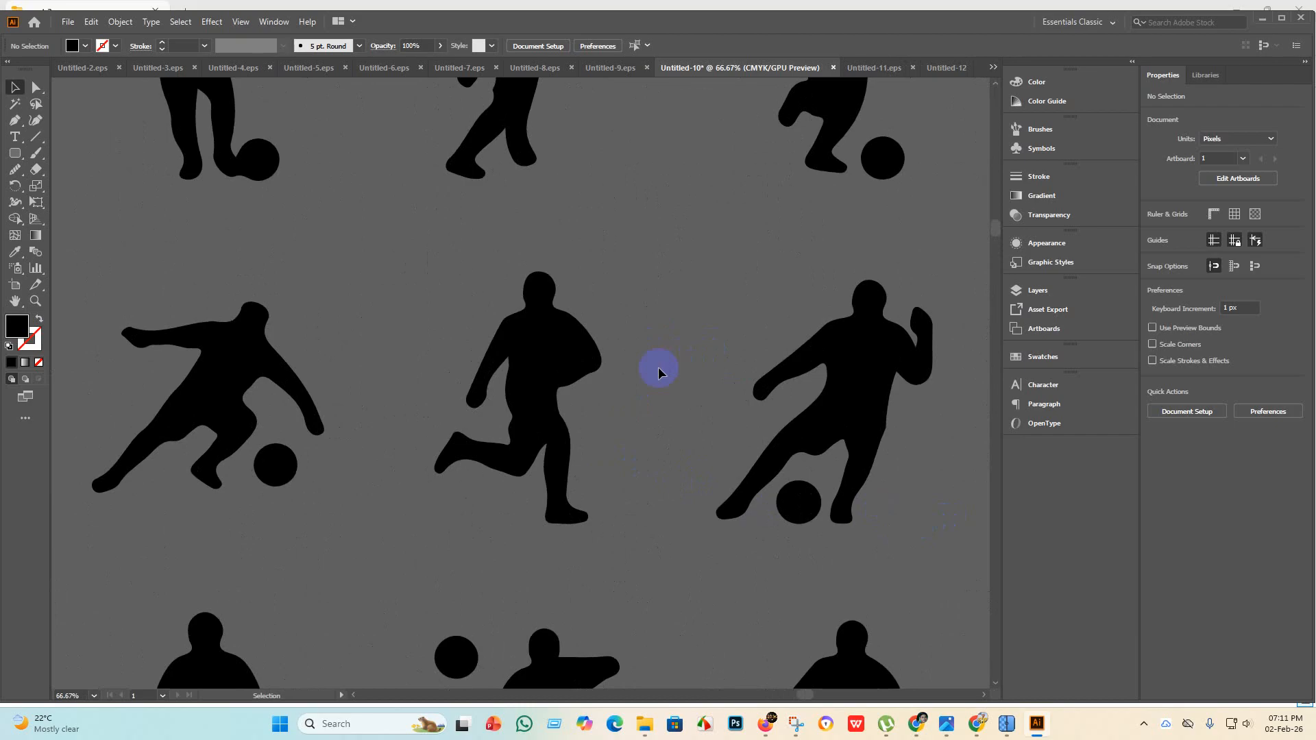
scroll(658, 343, up, 2)
scroll(448, 384, up, 3)
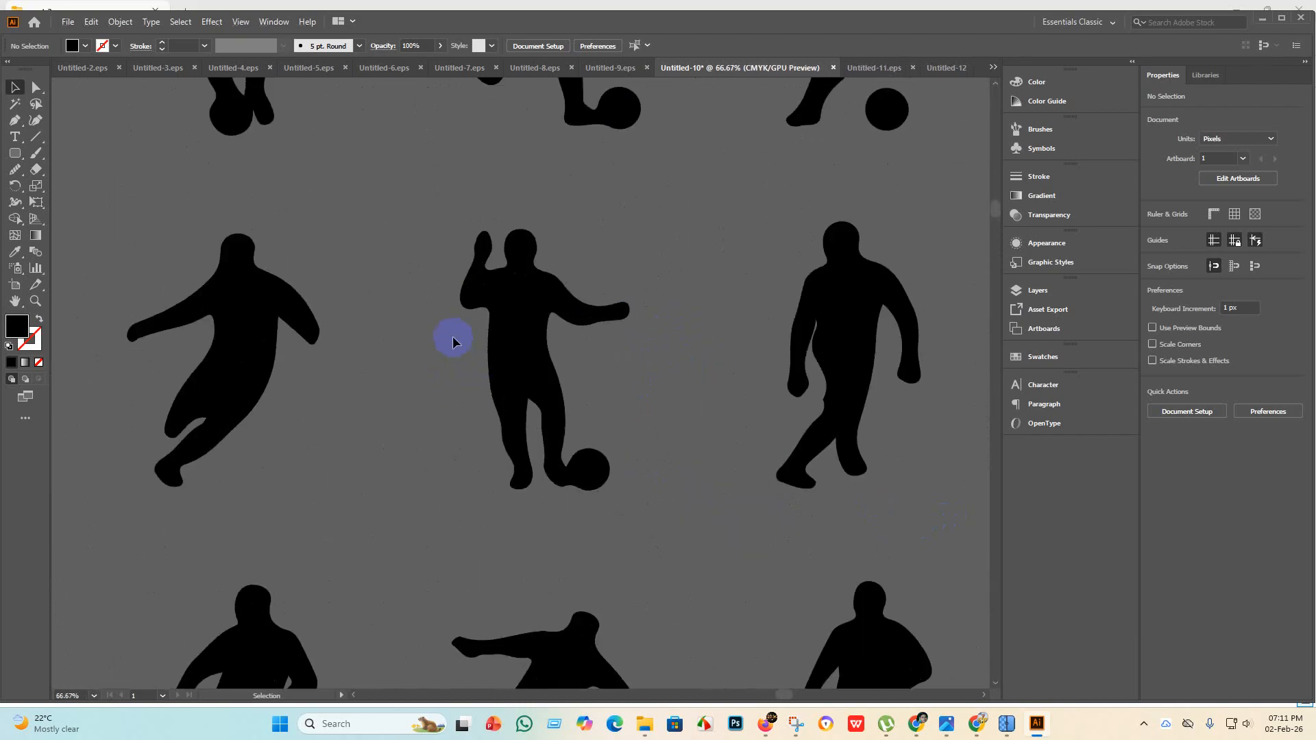
scroll(453, 339, down, 5)
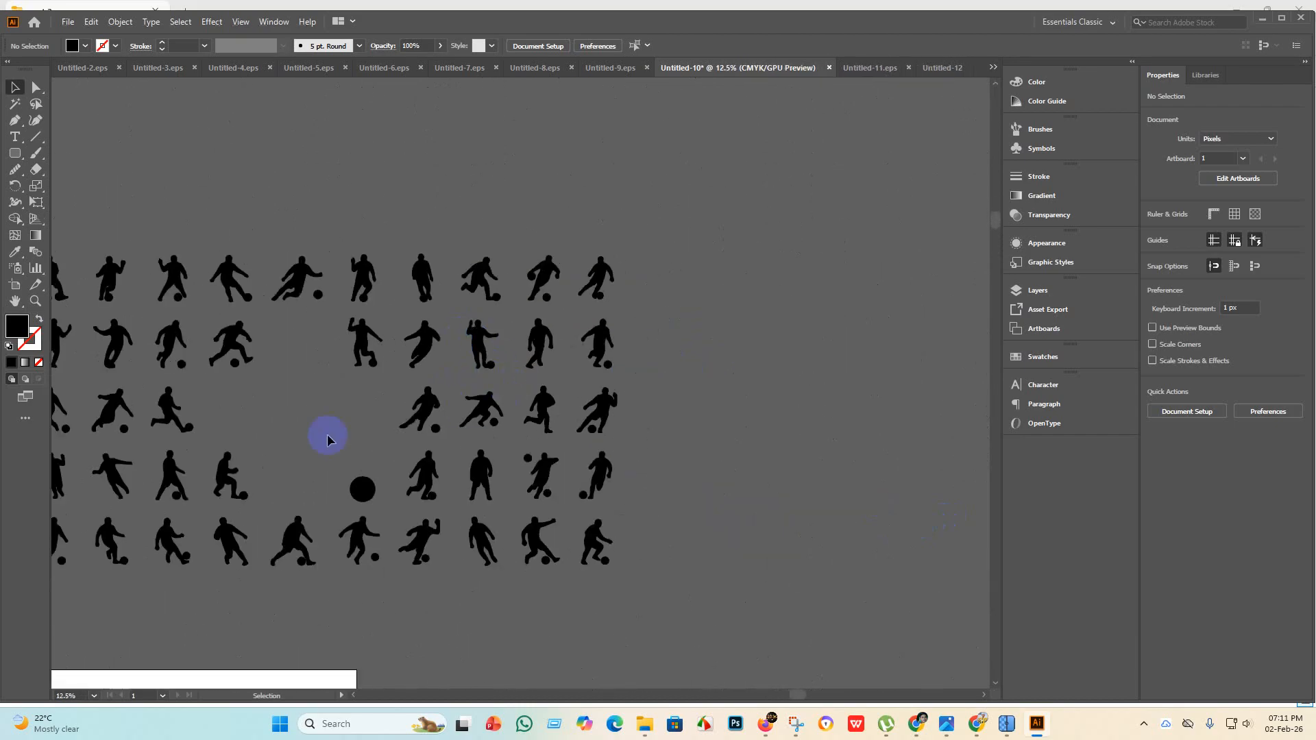
scroll(232, 342, up, 4)
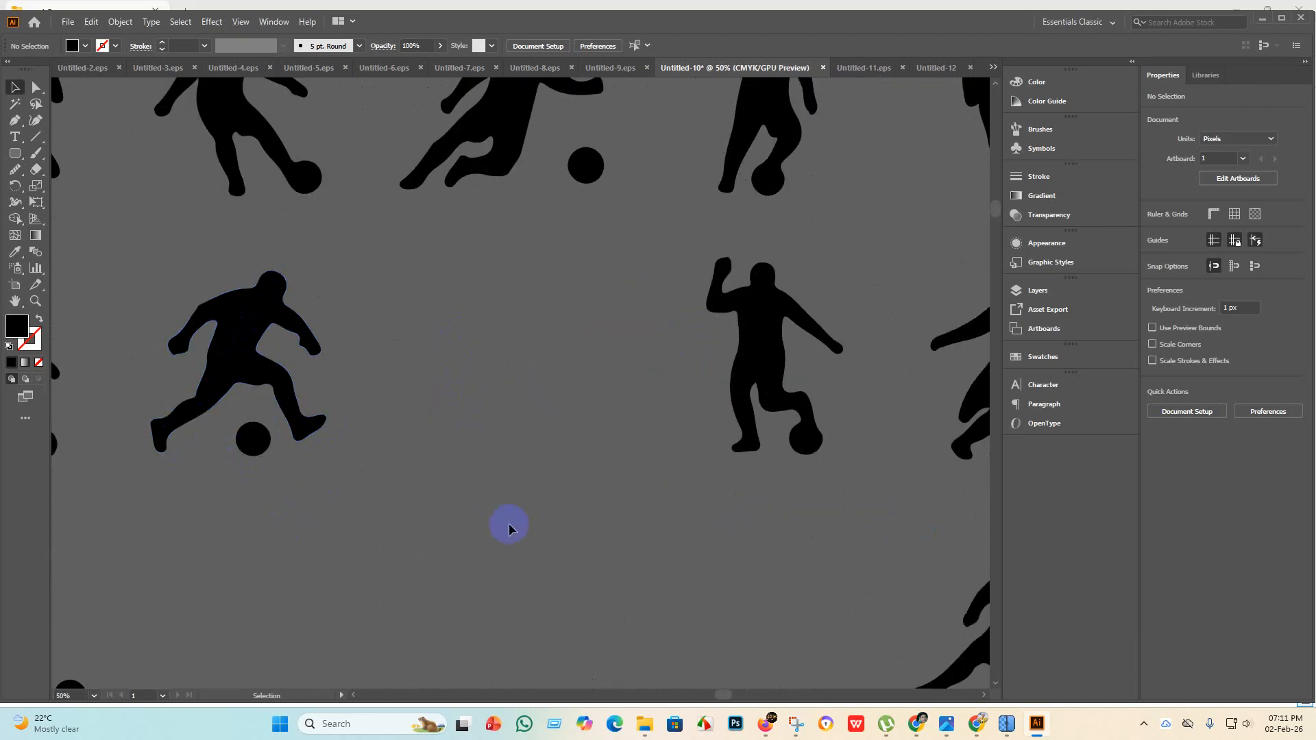
Copy the last running player before the gap in the second row, with the ball, into the blank Untitled-12 document.
click(218, 312)
scroll(315, 372, down, 3)
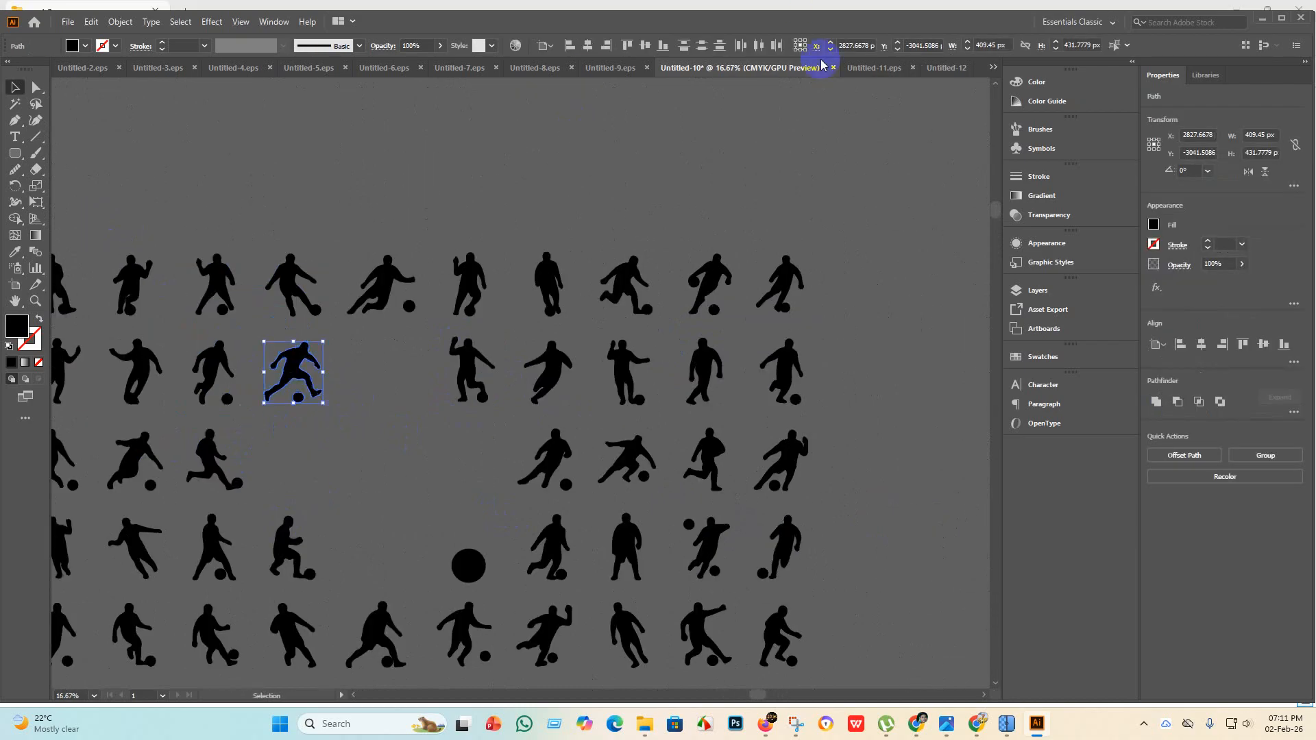
click(950, 69)
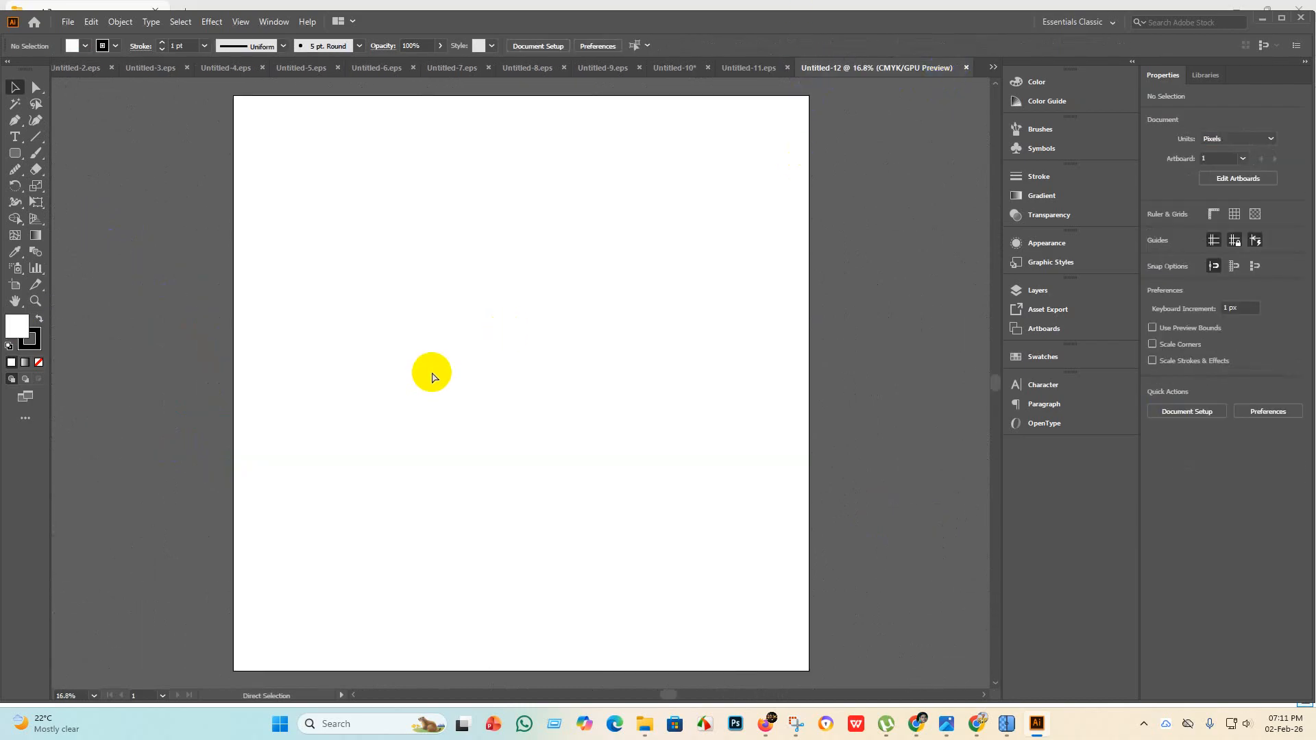
key(ctrl+v)
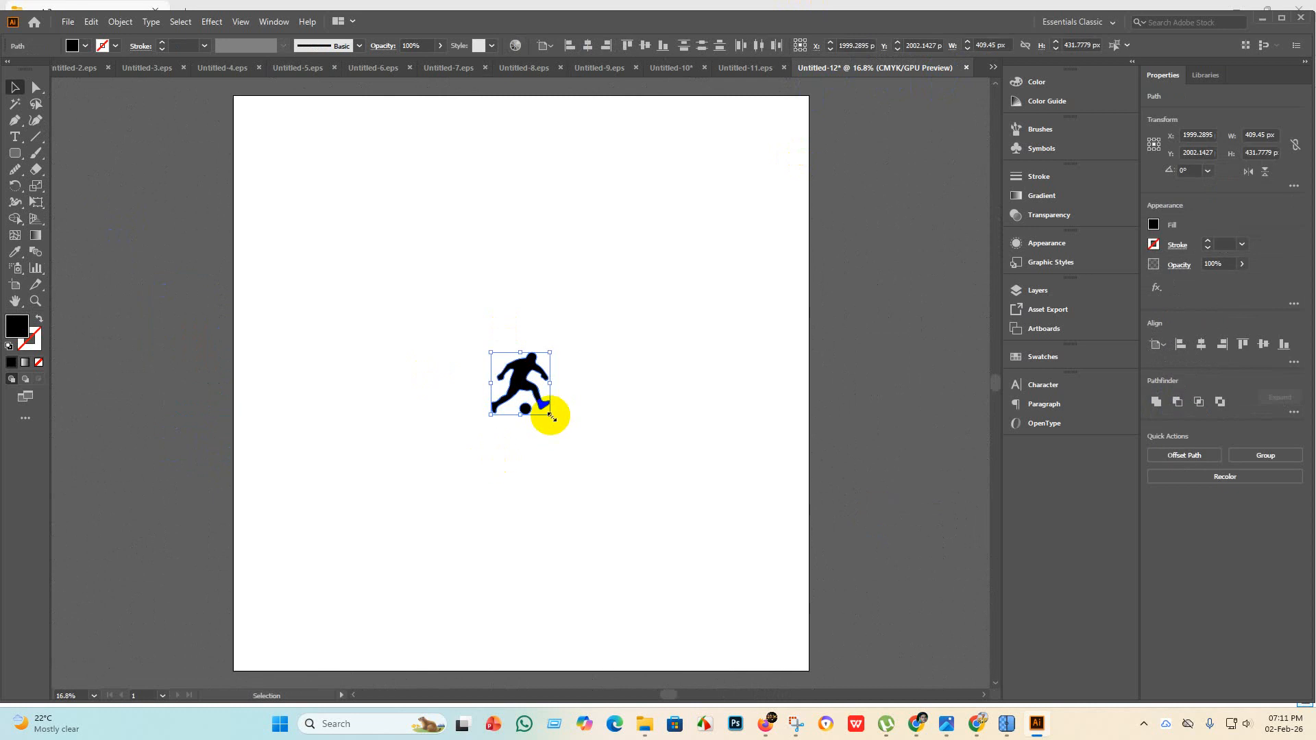
Enlarge the running player and ball to about 2850 by 3006 px and centre them horizontally and vertically on the artboard.
drag(551, 416, 845, 704)
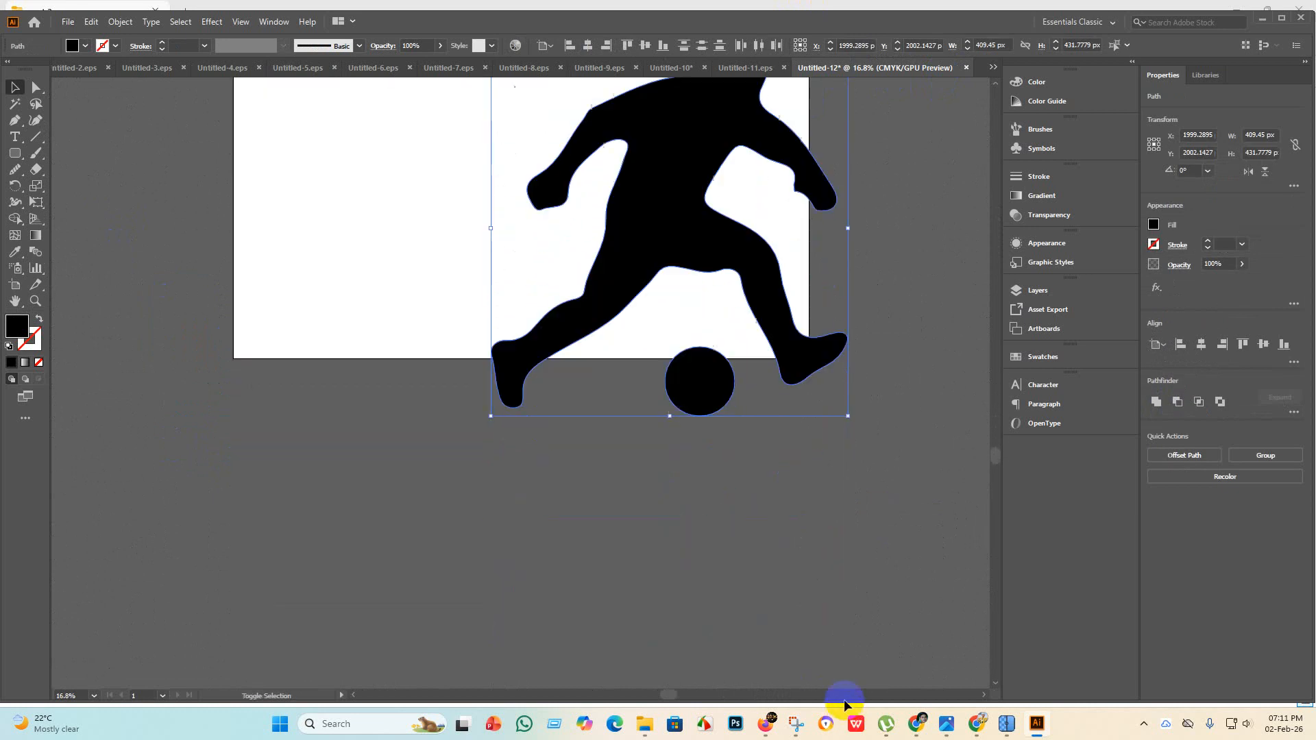
drag(847, 416, 888, 474)
key(ctrl+minus)
key(ctrl+minus)
key(ctrl+minus)
key(ctrl+minus)
click(596, 428)
drag(596, 429, 552, 366)
key(ctrl+plus)
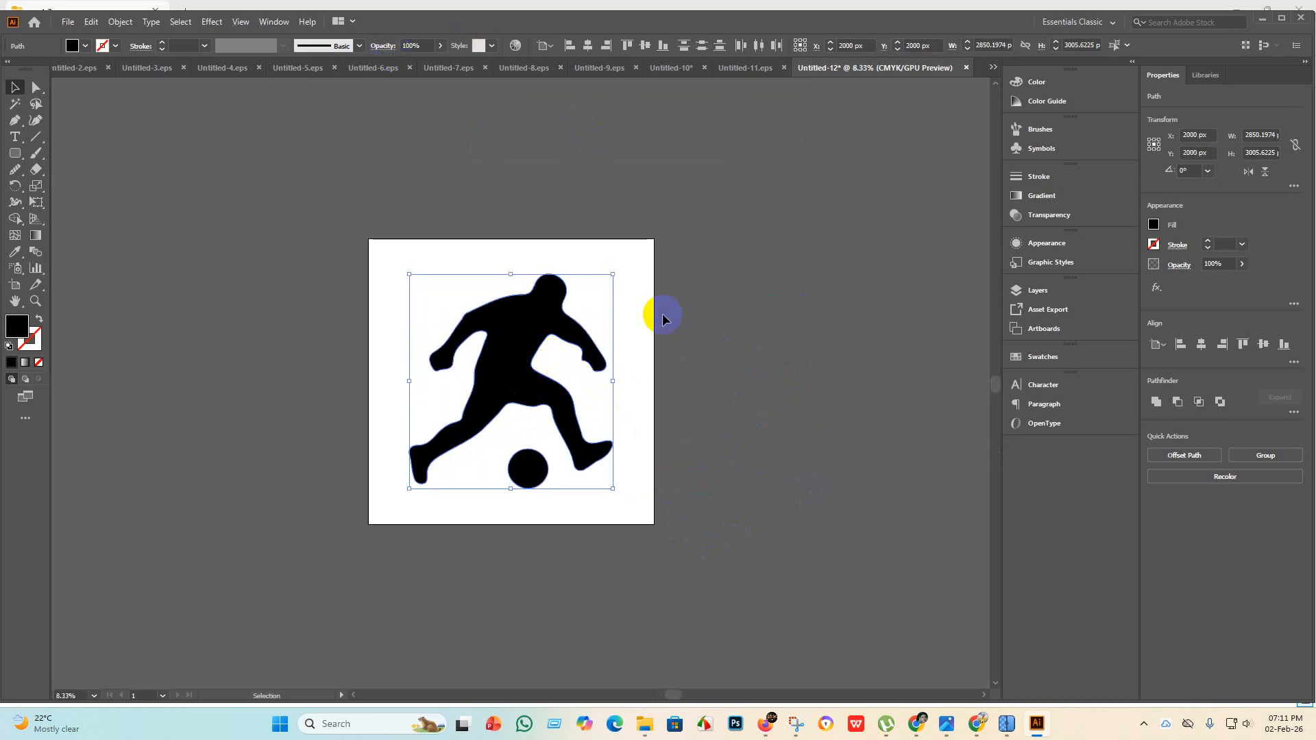
Smooth the outline of the running player's trailing-side hand with the Smooth tool.
click(642, 337)
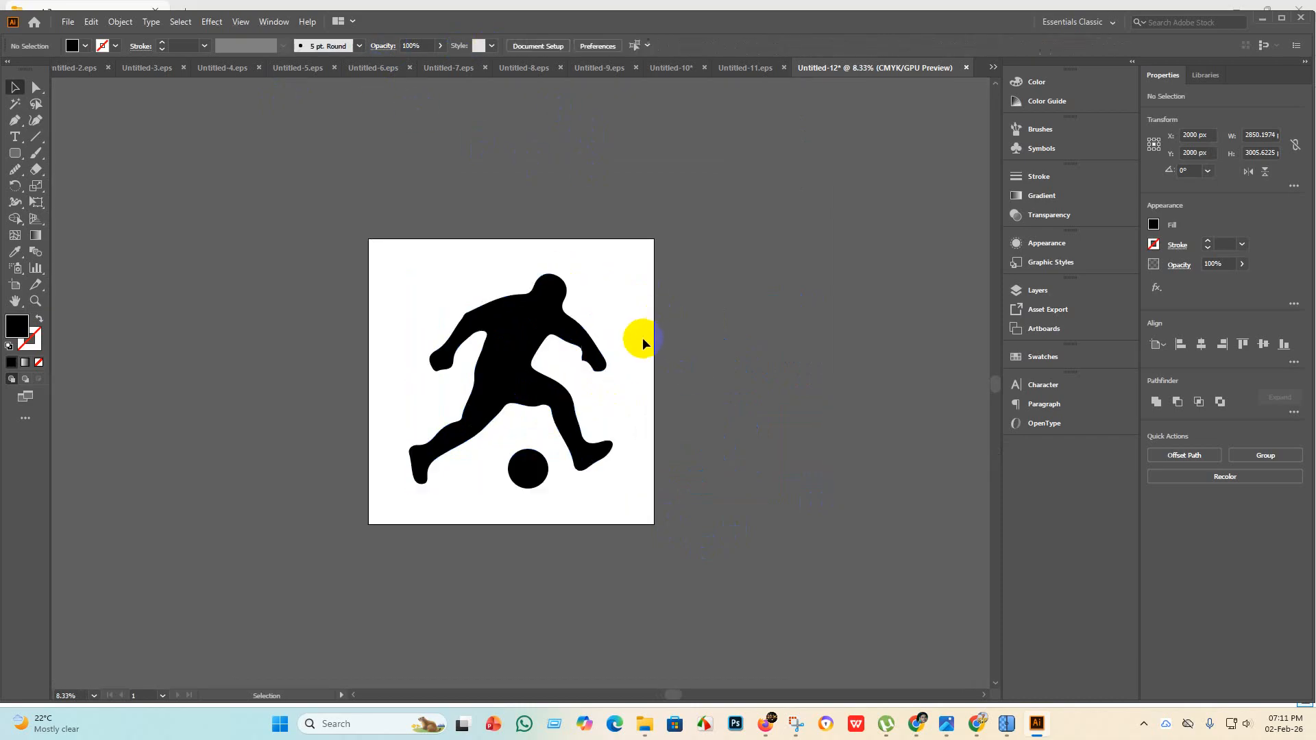
scroll(541, 341, up, 2)
click(37, 95)
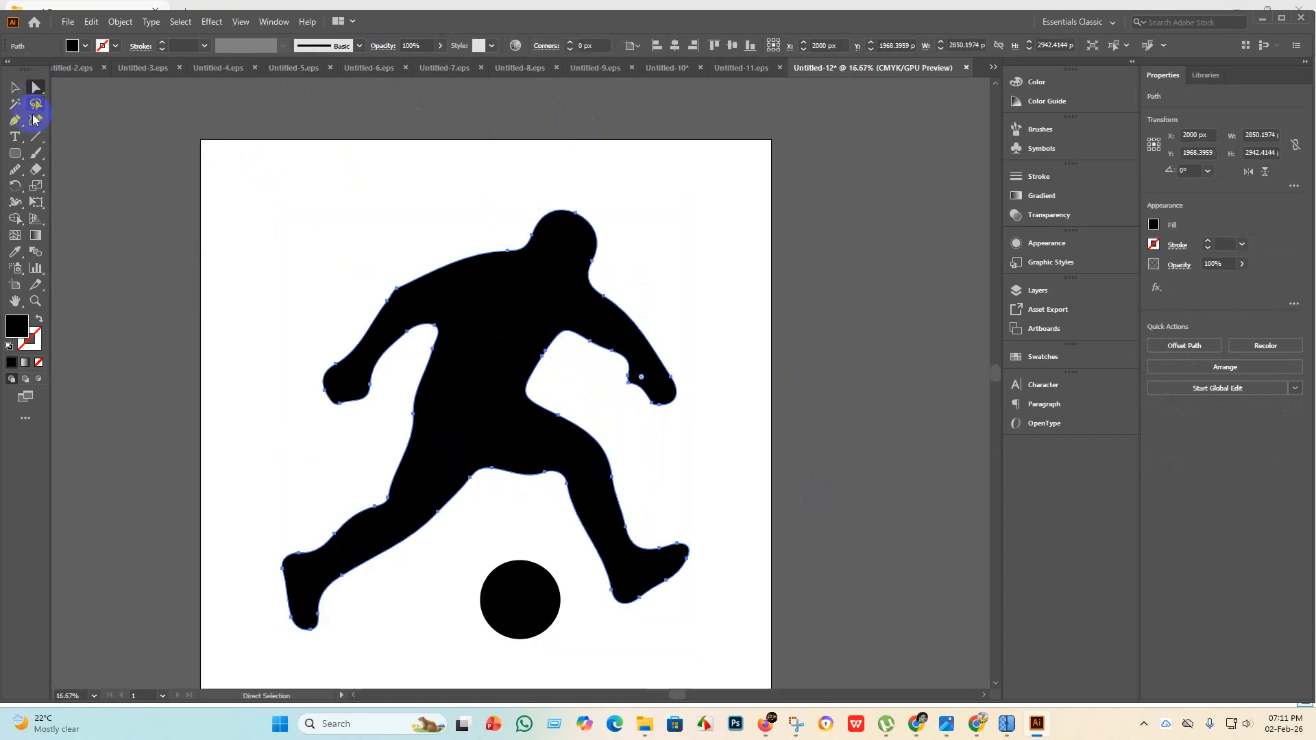
click(16, 176)
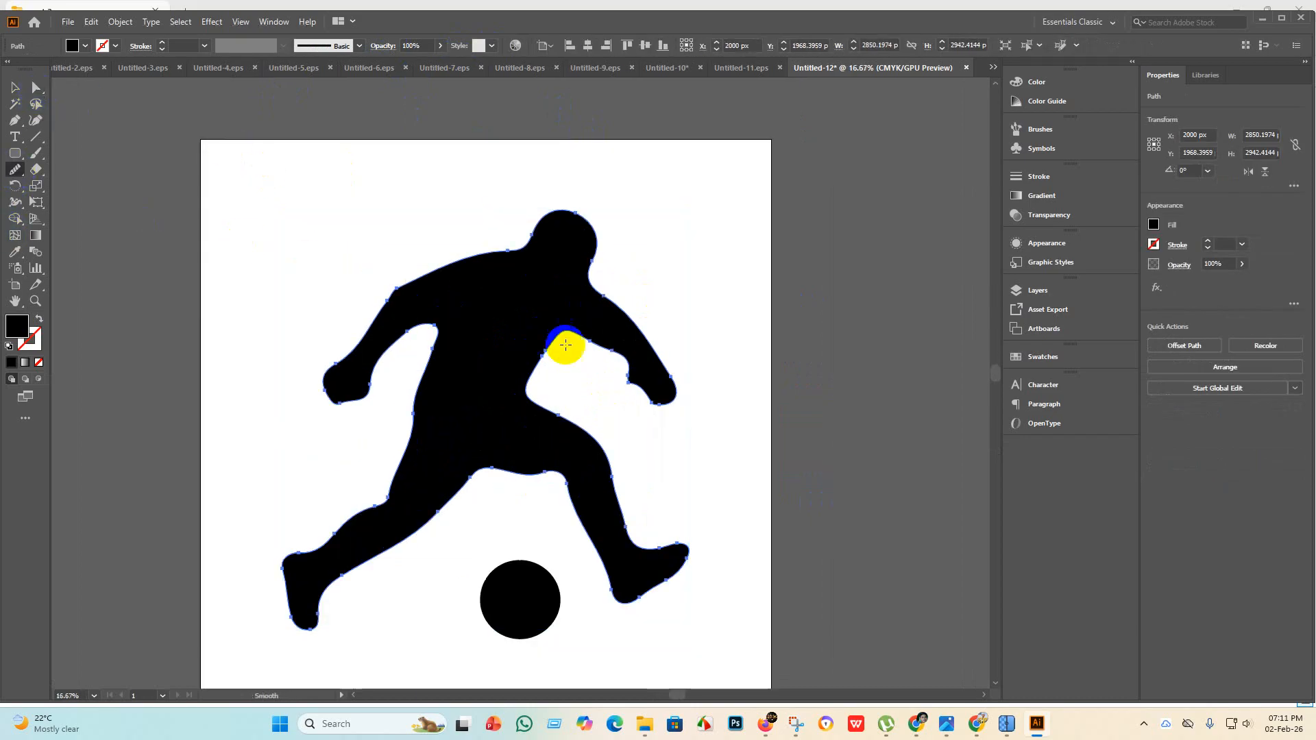
scroll(564, 343, up, 1)
scroll(602, 412, down, 3)
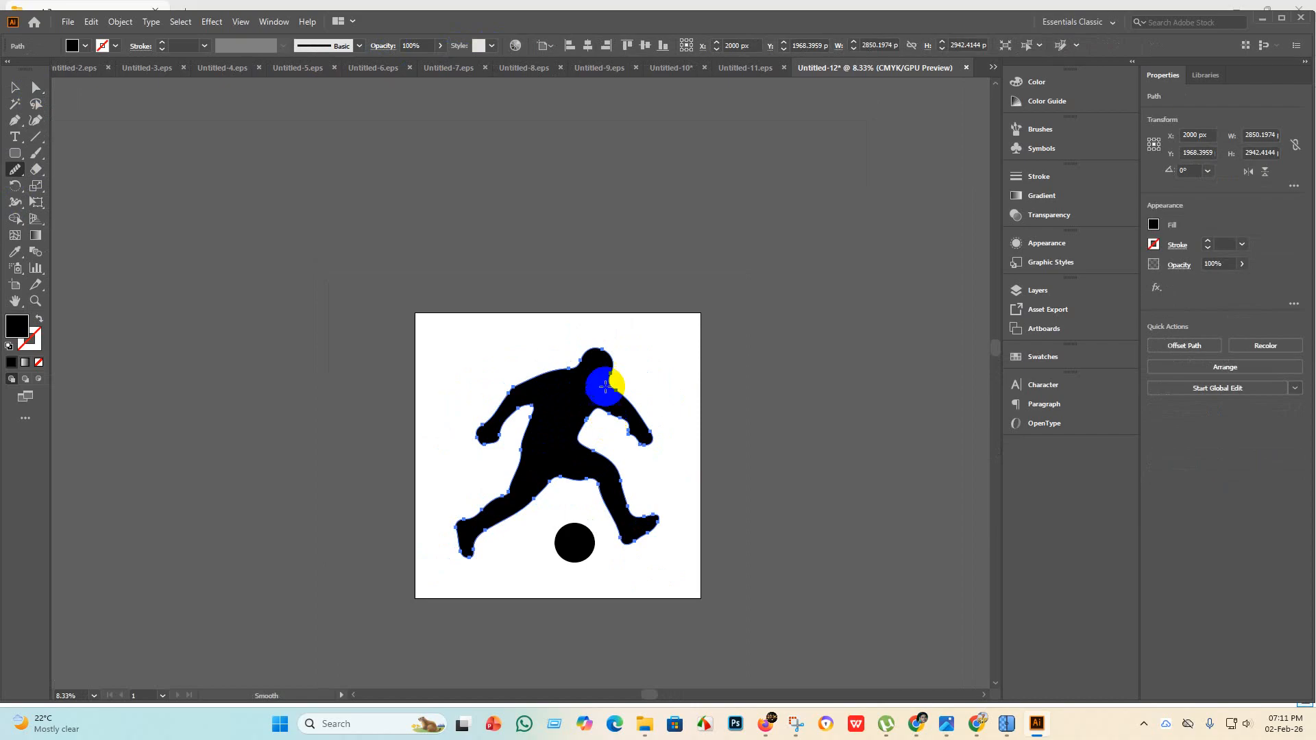
scroll(602, 381, up, 3)
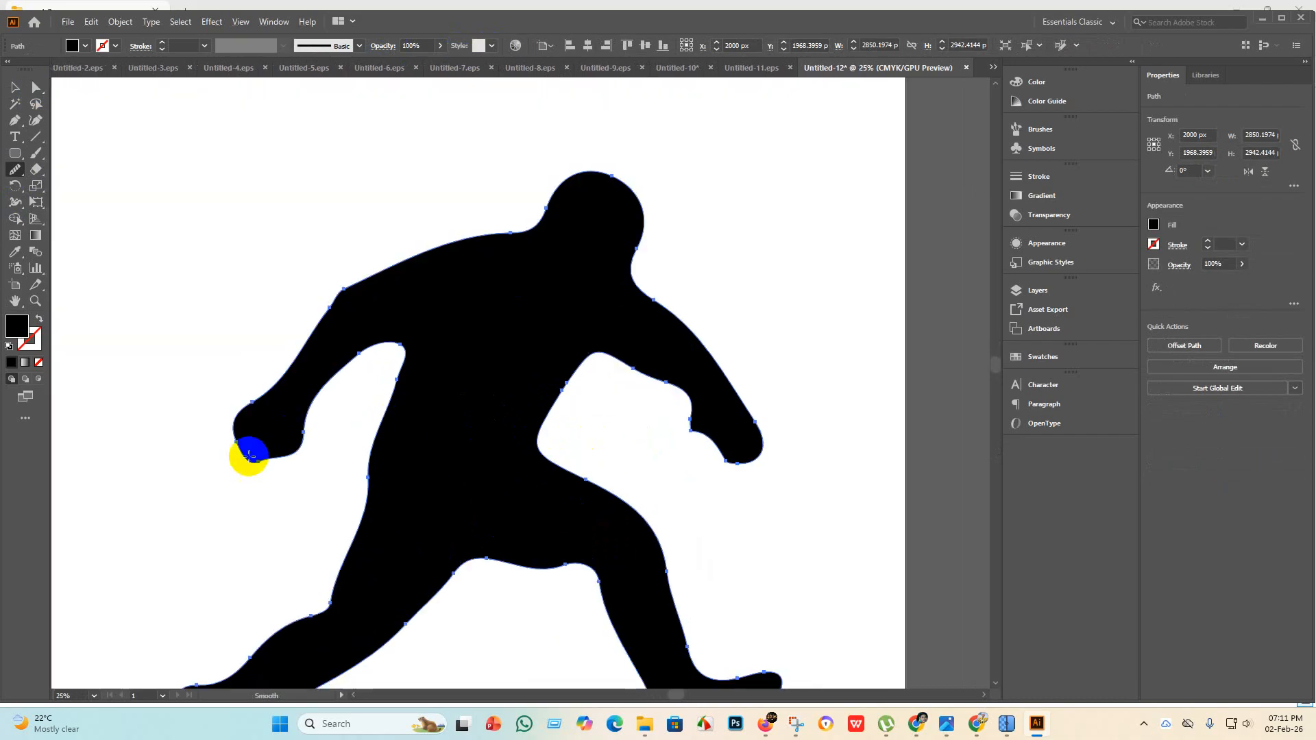
mouse_move(251, 461)
mouse_down()
mouse_move(227, 431)
mouse_move(257, 463)
mouse_up()
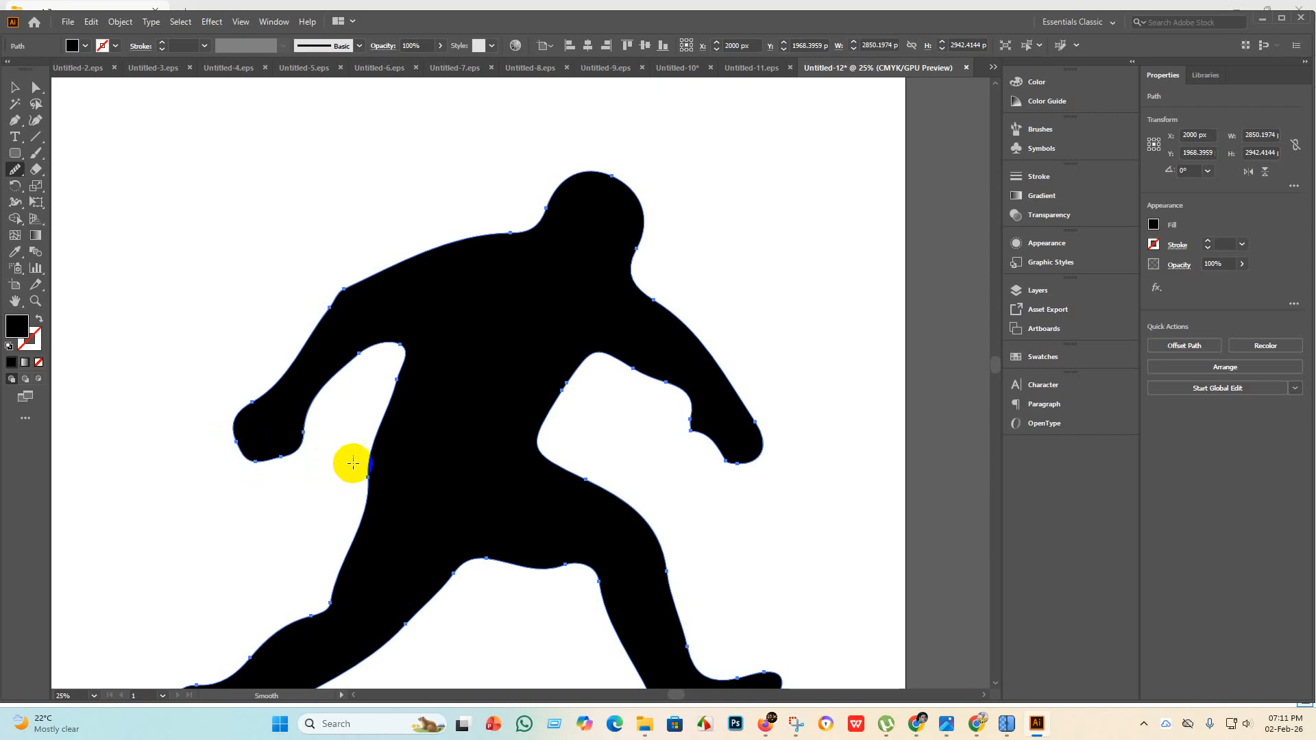
Smooth the notched underside of the player's other hand, above the front leg.
scroll(706, 468, down, 2)
mouse_move(699, 442)
mouse_down()
mouse_move(722, 468)
mouse_move(688, 441)
mouse_move(709, 457)
mouse_move(698, 439)
mouse_move(699, 484)
mouse_up()
scroll(703, 473, up, 4)
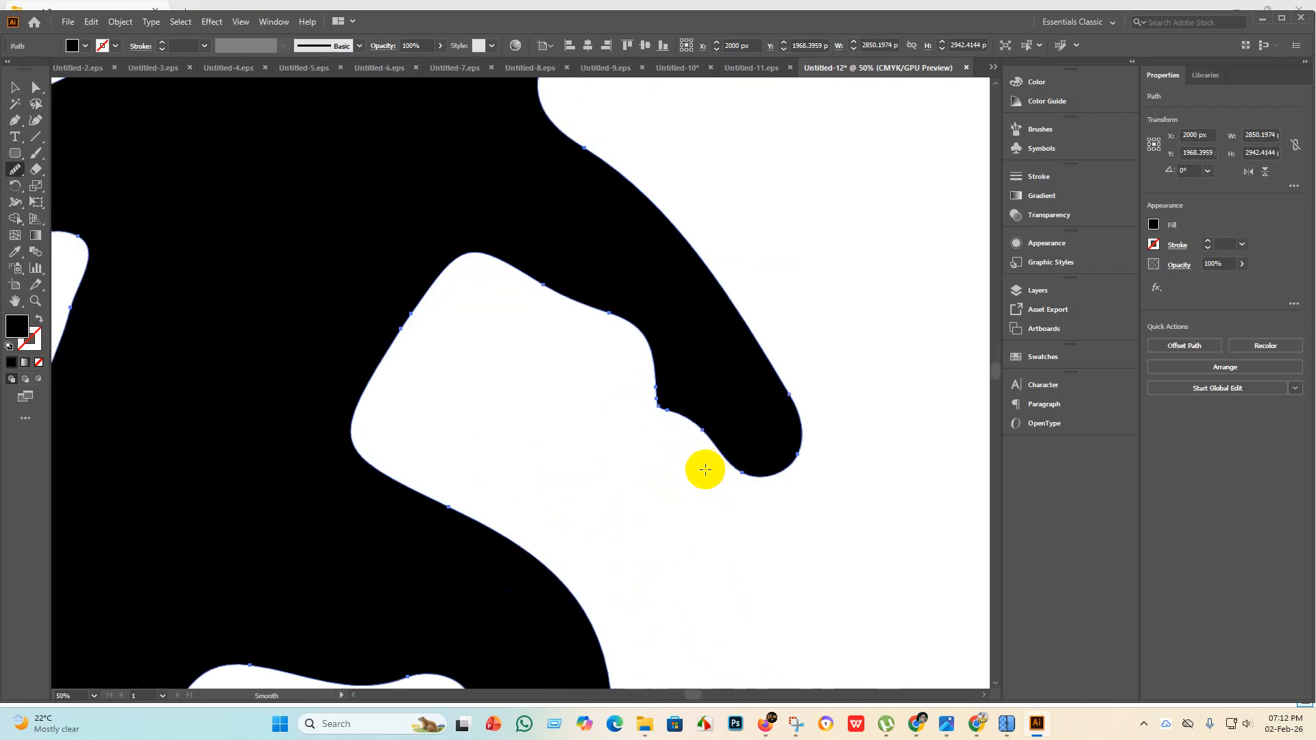
scroll(705, 469, down, 3)
Enlarge the player and ball together to about 3368 by 3552 px.
click(16, 87)
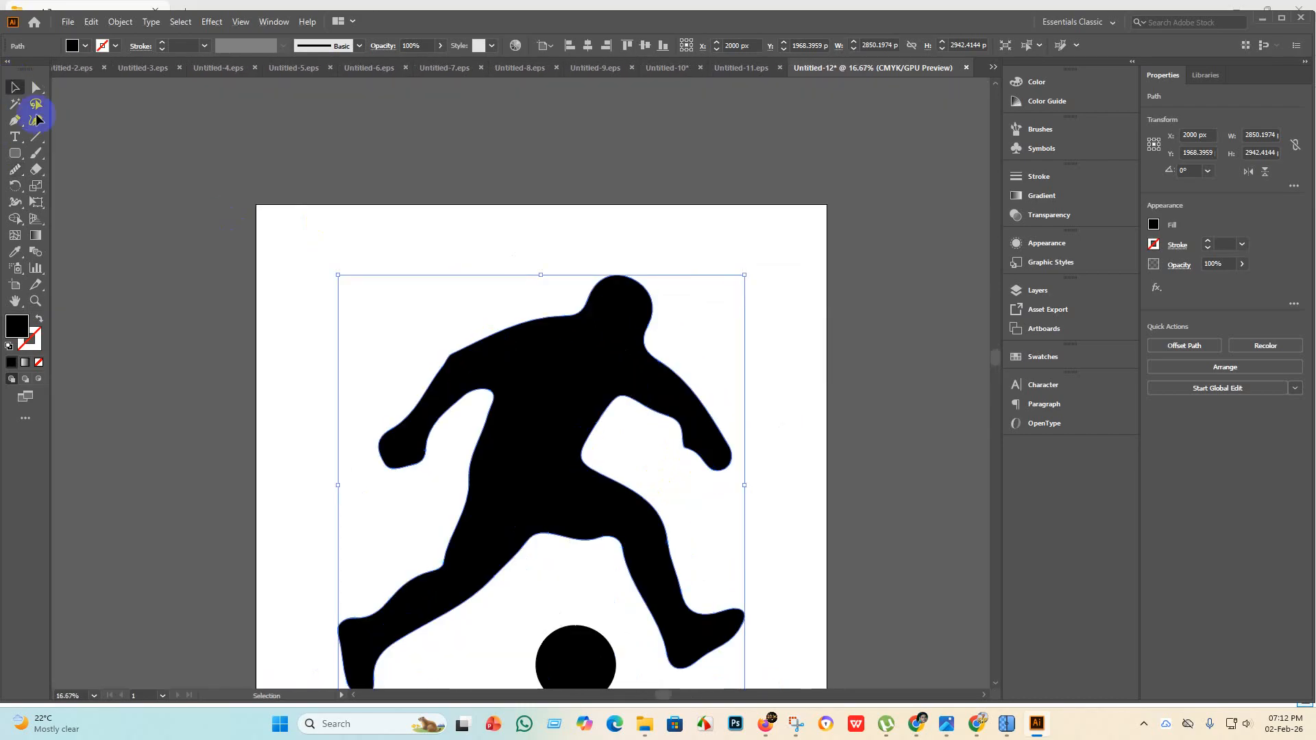
click(266, 293)
click(547, 390)
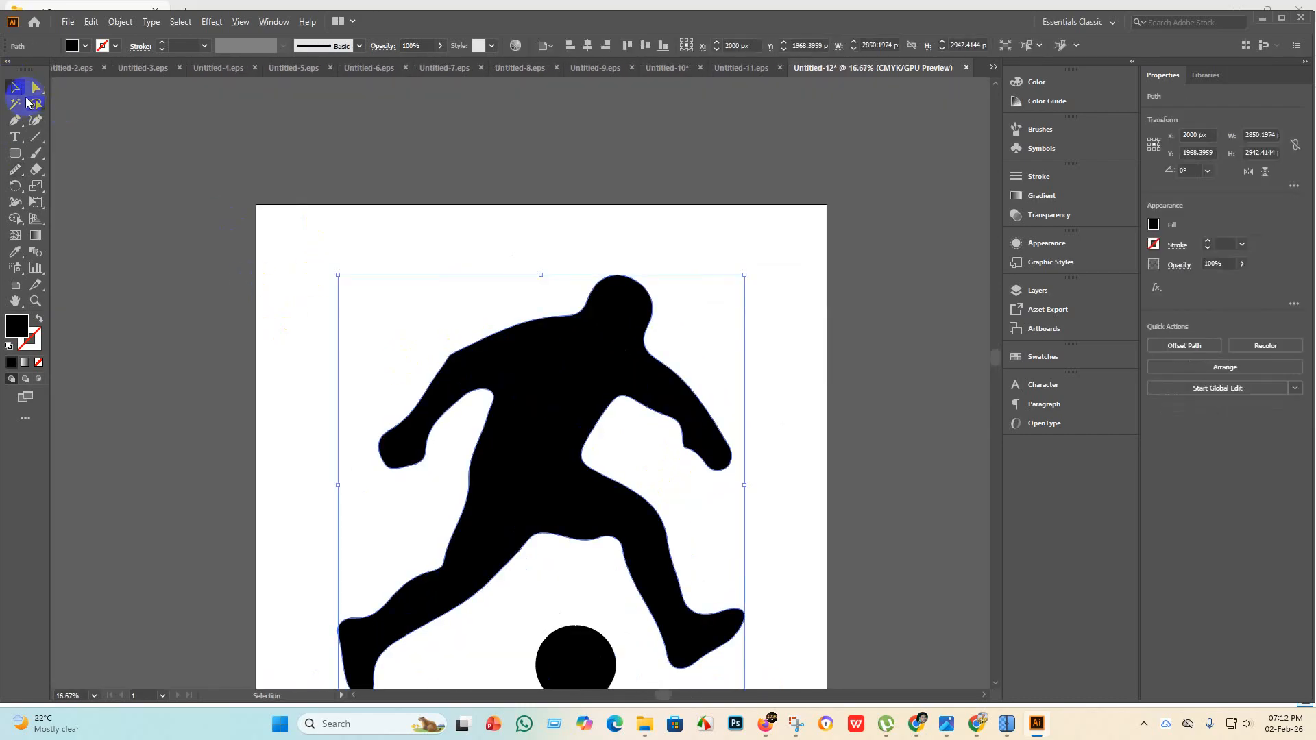
scroll(425, 423, down, 3)
click(682, 611)
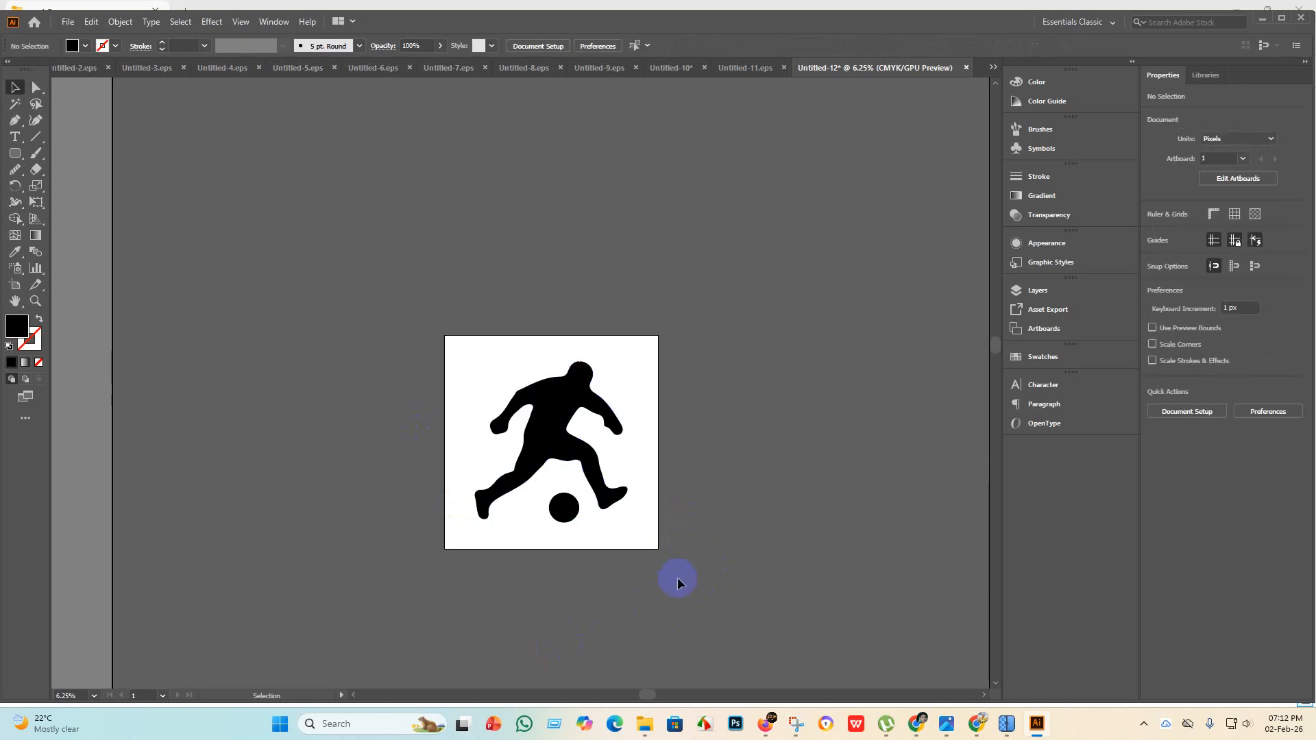
drag(678, 582, 473, 401)
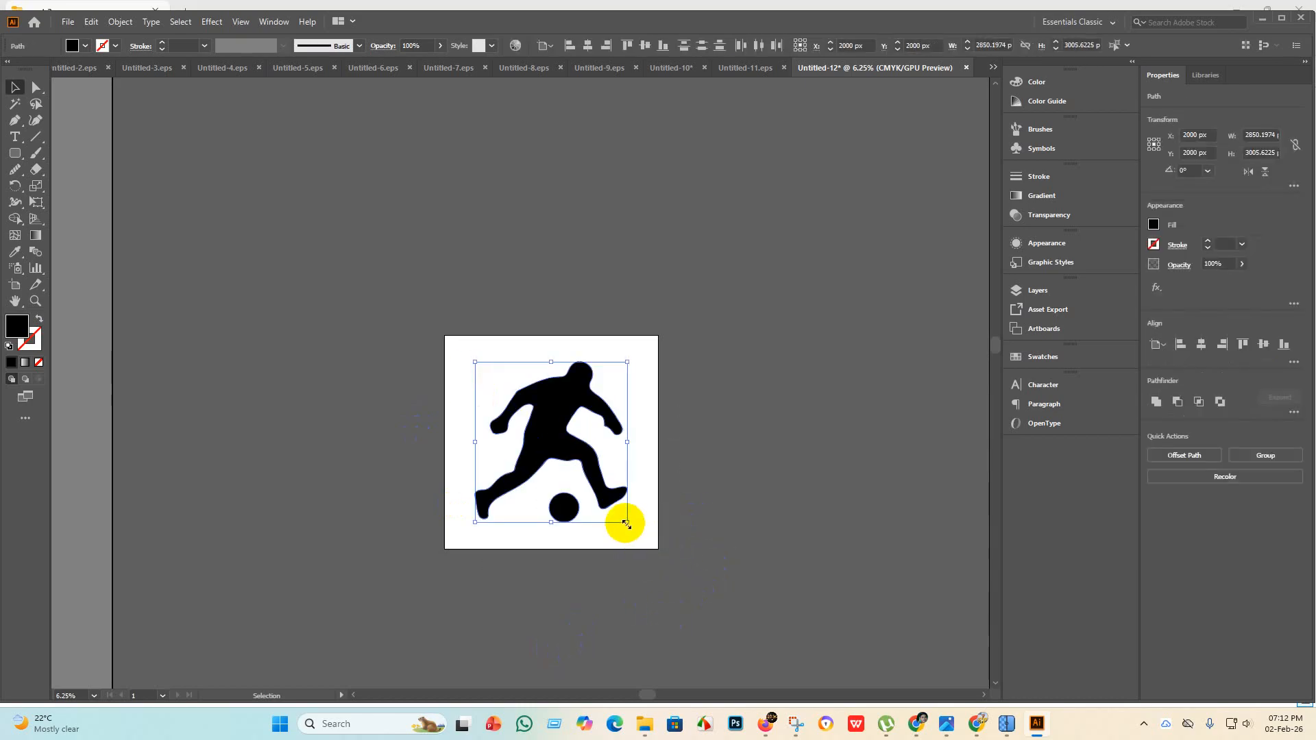
drag(626, 524, 656, 552)
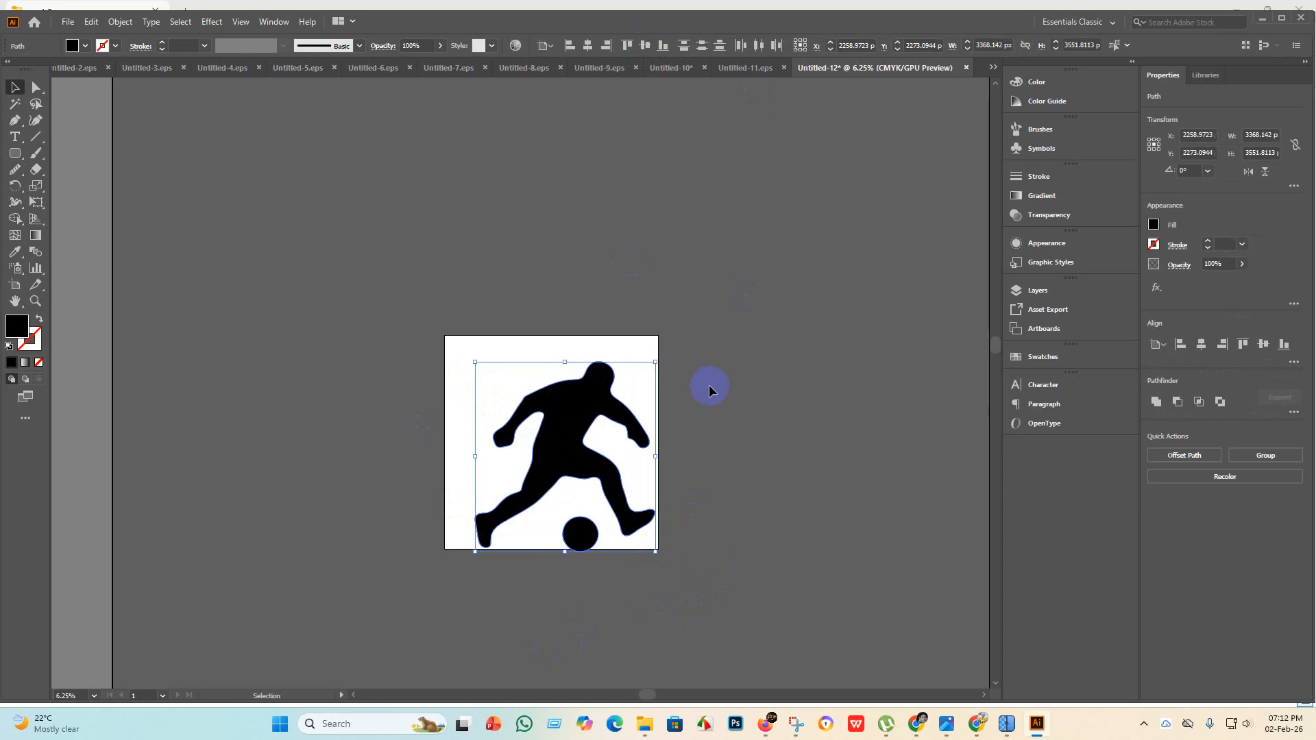
Group the player with the ball and centre the group horizontally and vertically on the artboard.
key(ctrl+g)
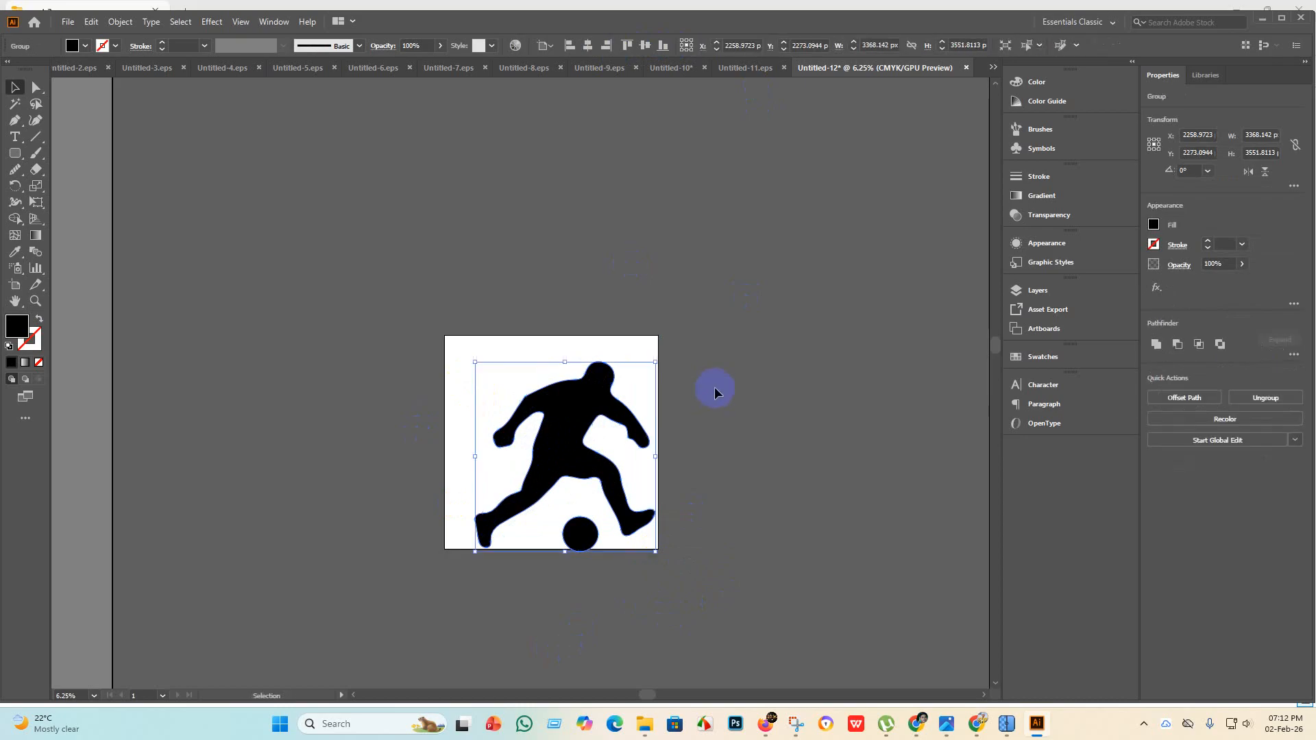
click(587, 45)
click(646, 46)
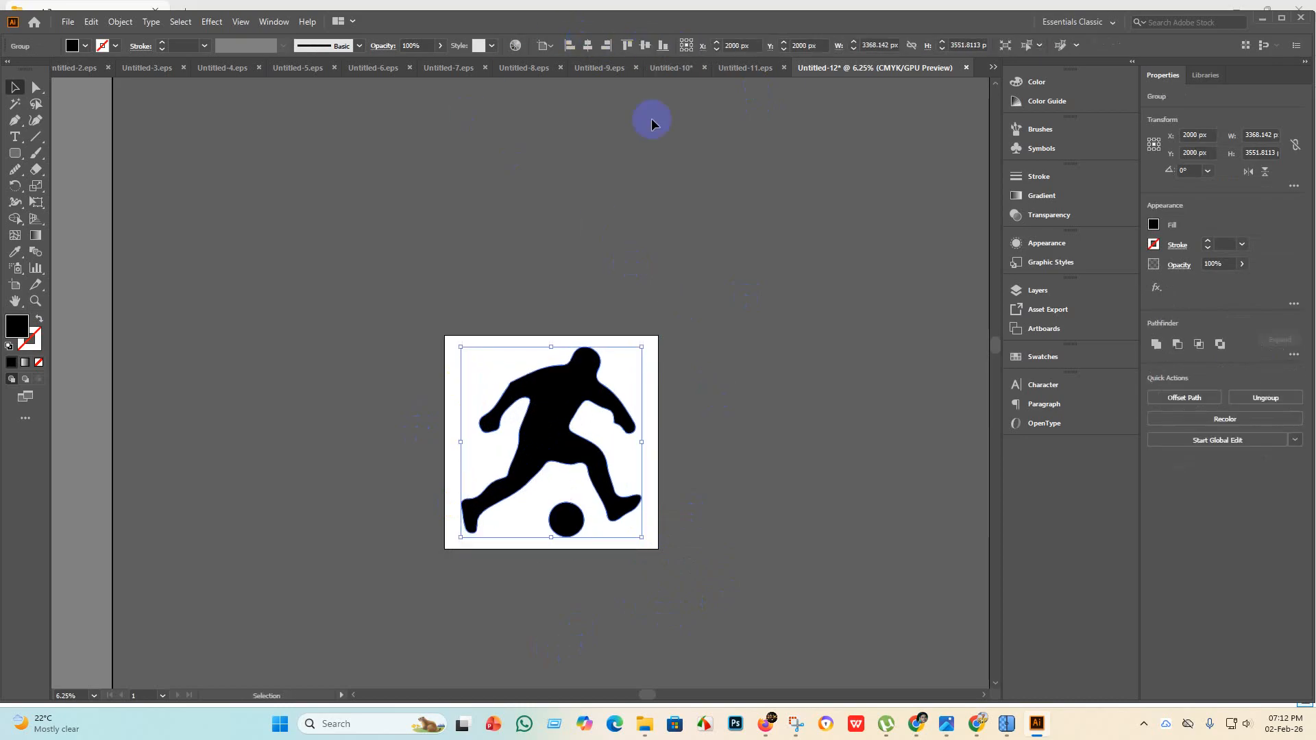
click(843, 453)
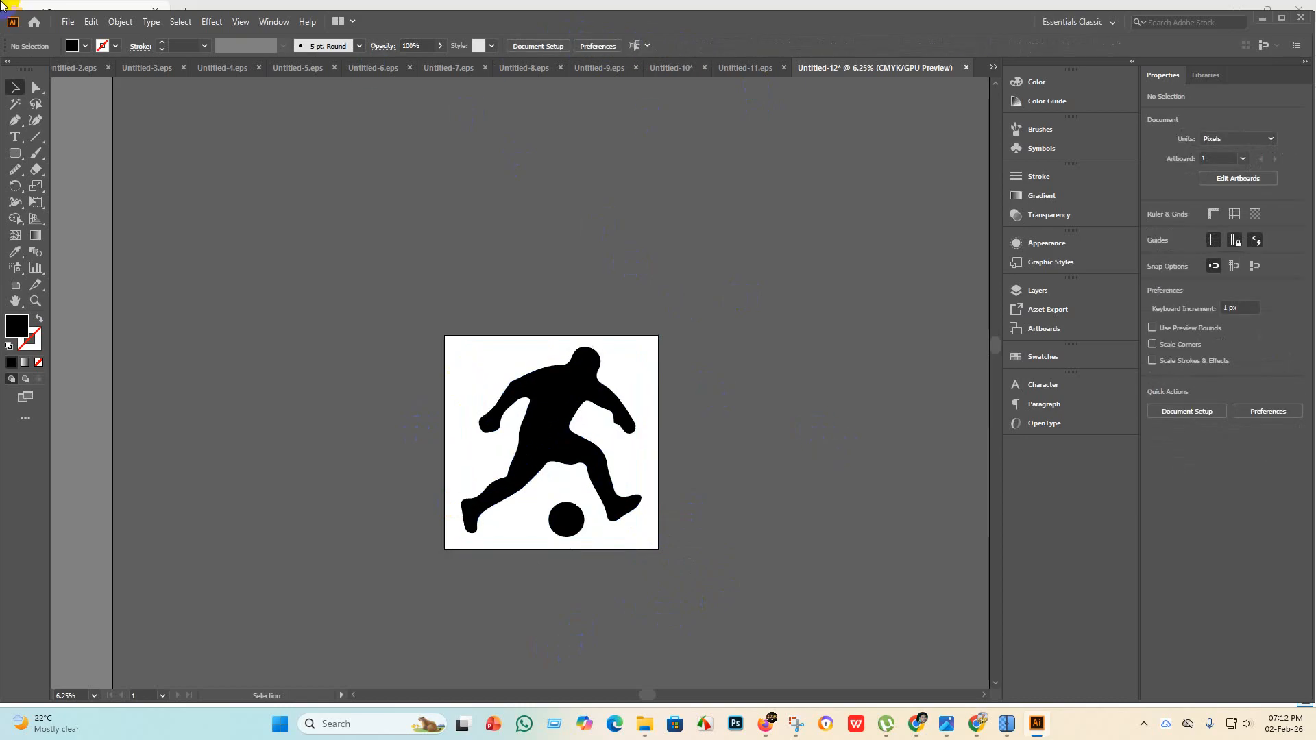
Save the document as the EPS file Untitled-12 in the eps 7 folder, using the Illustrator 10 EPS version.
click(71, 22)
click(110, 149)
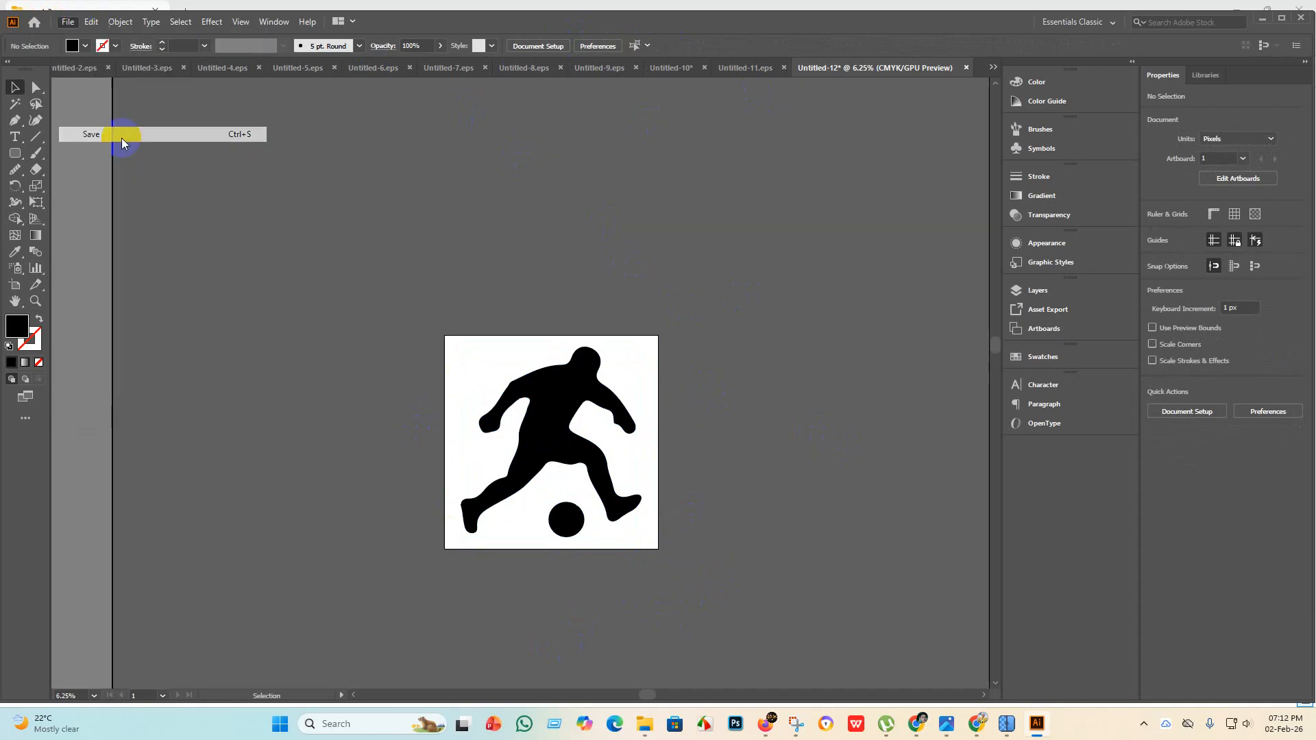
click(326, 302)
click(261, 333)
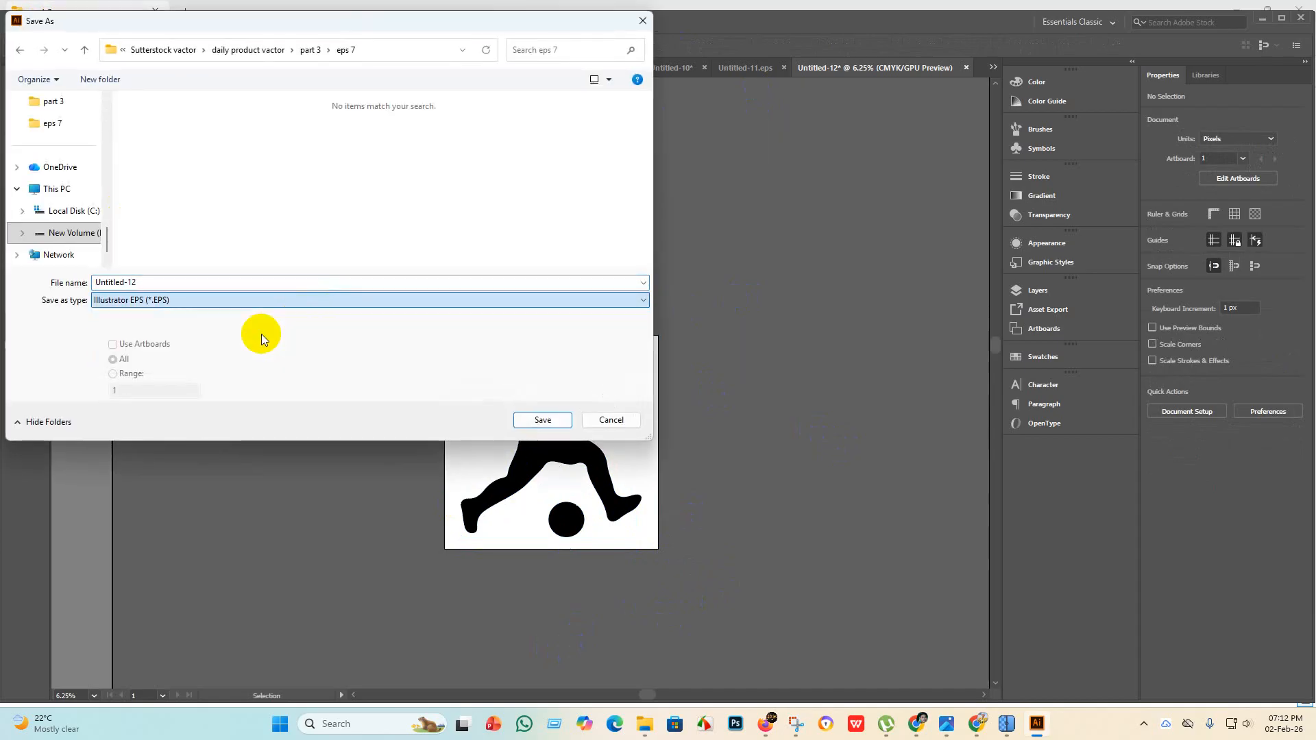
click(537, 419)
click(675, 165)
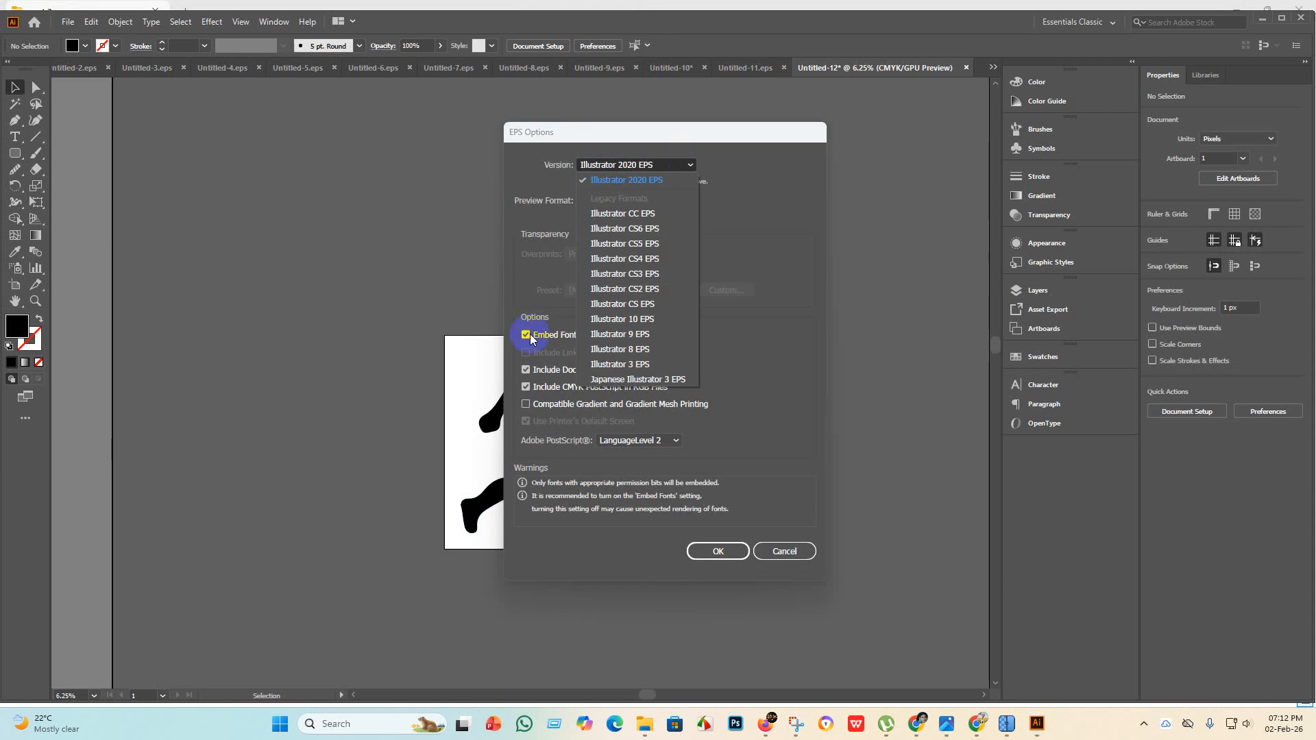
click(608, 322)
click(718, 535)
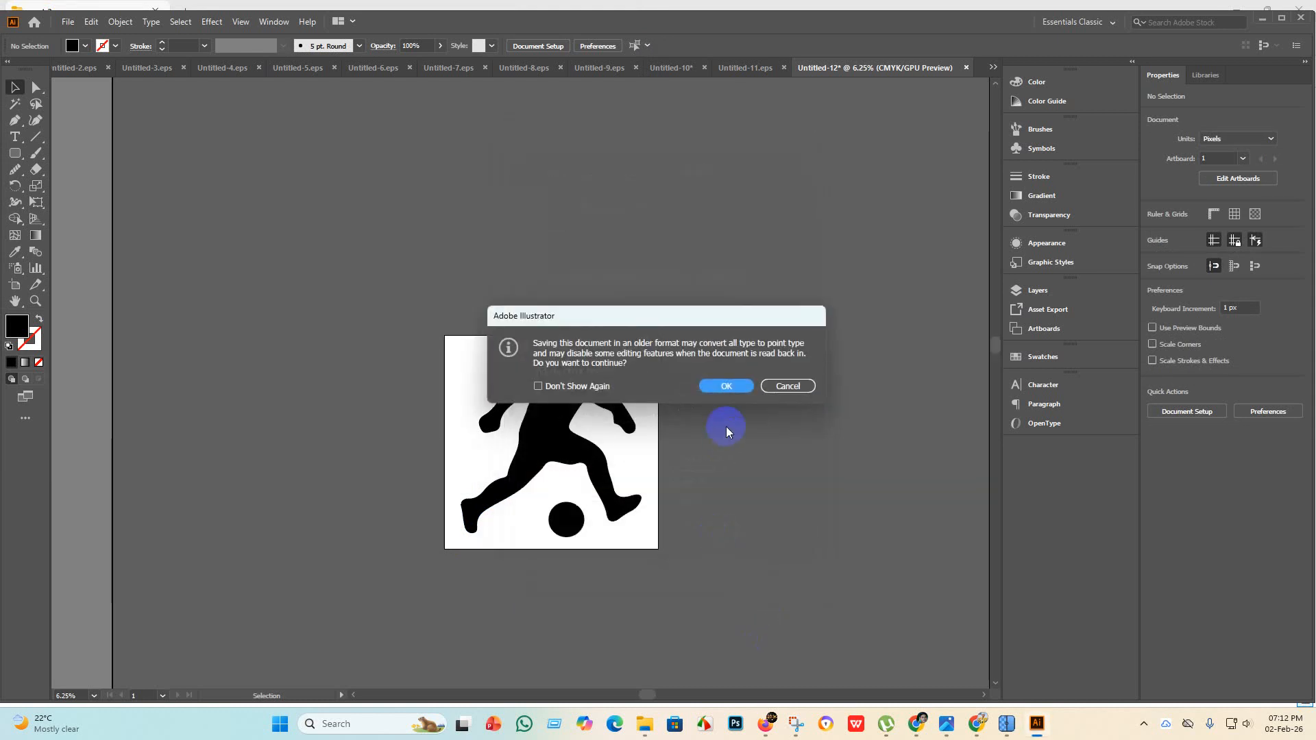
click(726, 385)
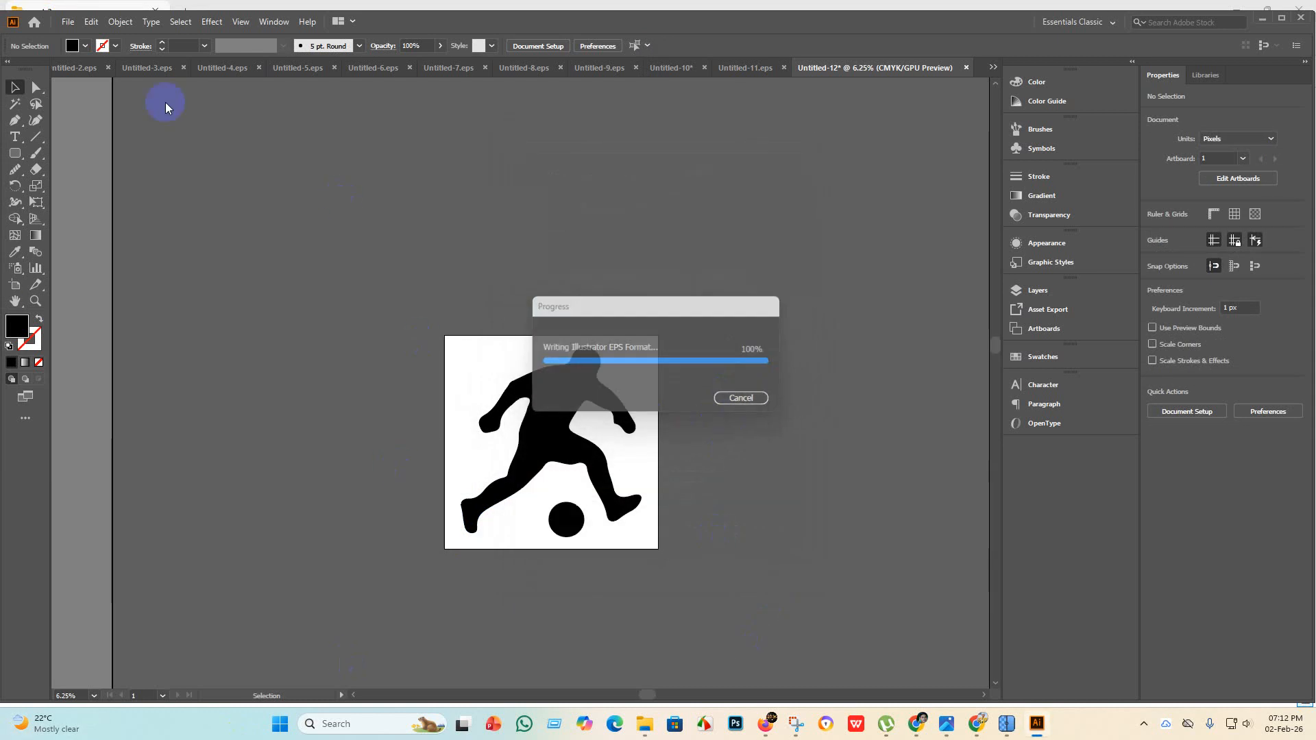
Export all artboards of Untitled-12 as JPEG to the eps 7 folder with the RGB color model.
click(67, 21)
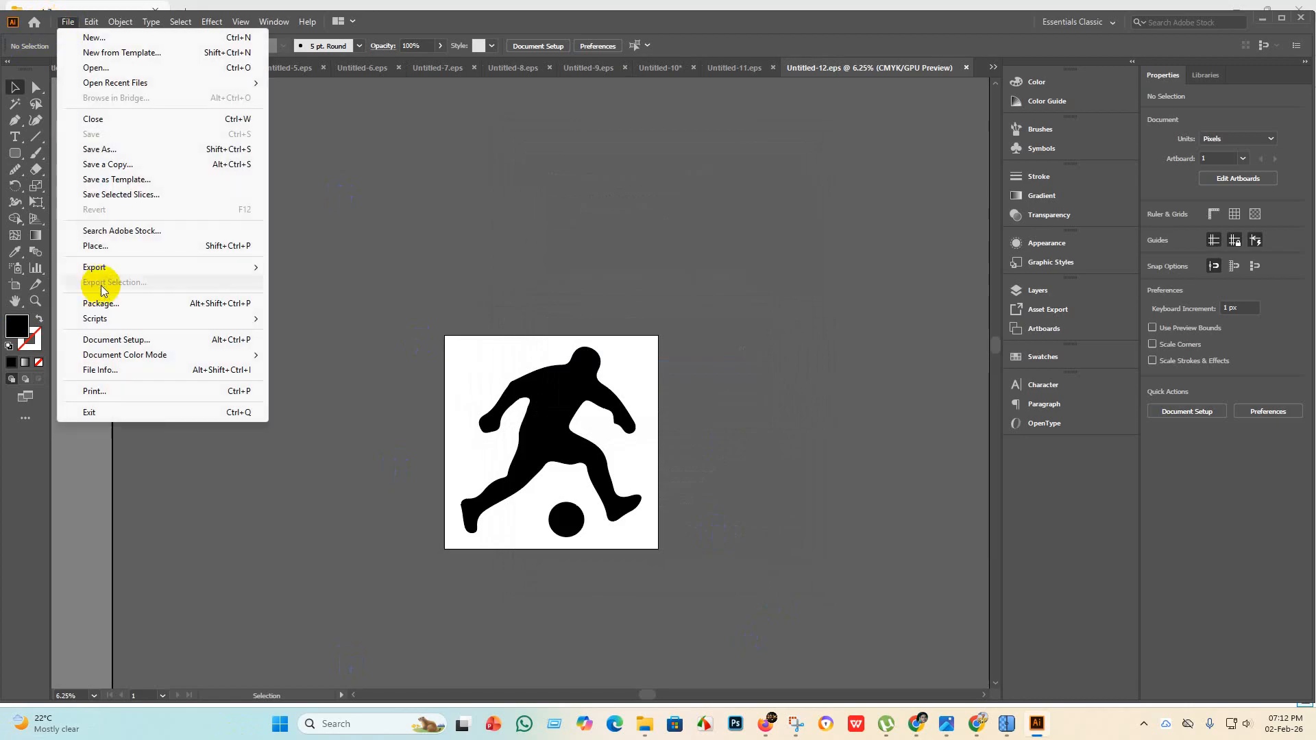
mouse_move(96, 267)
click(323, 280)
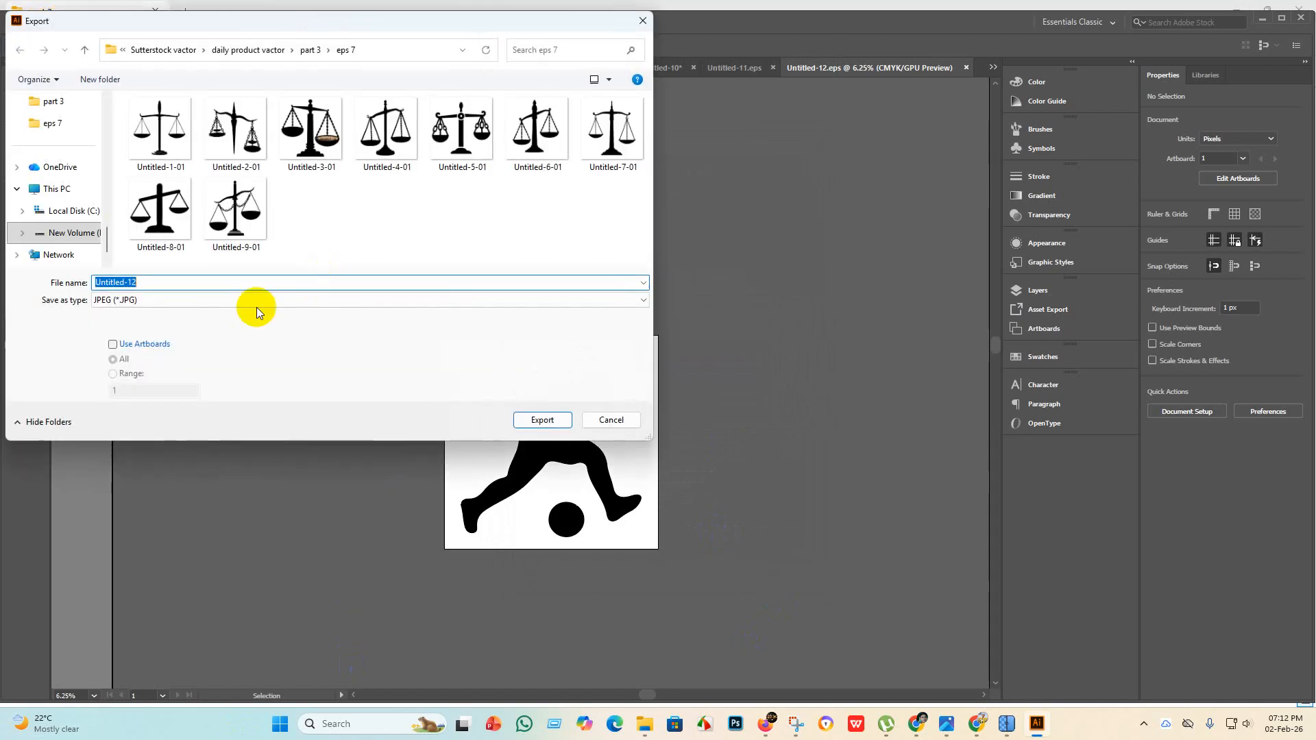
click(113, 346)
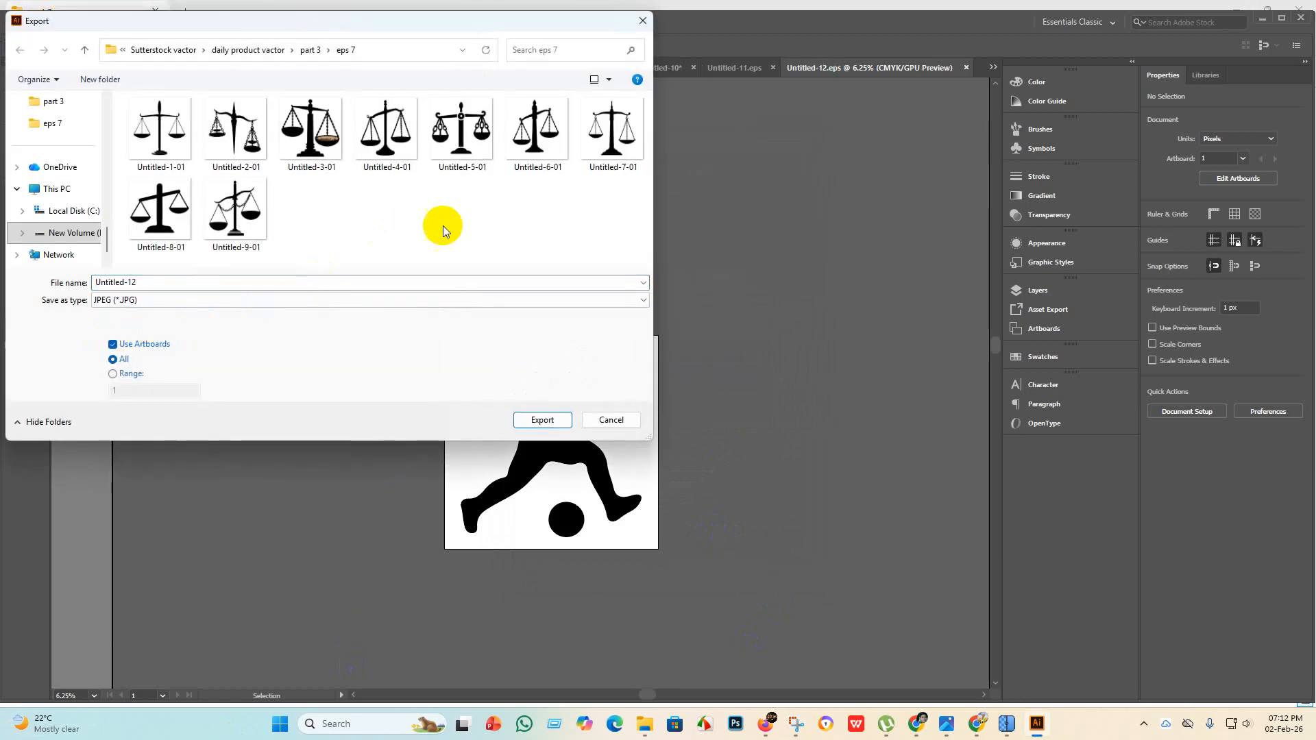
click(545, 418)
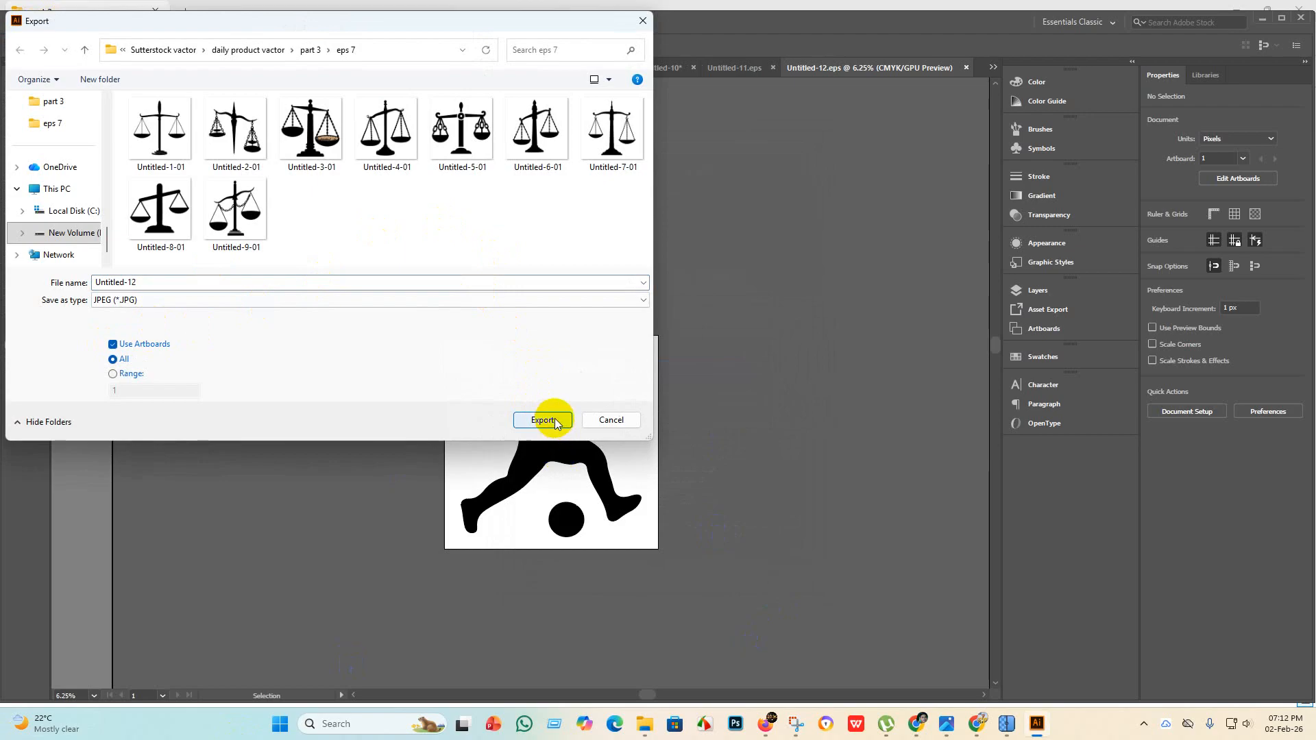
click(645, 342)
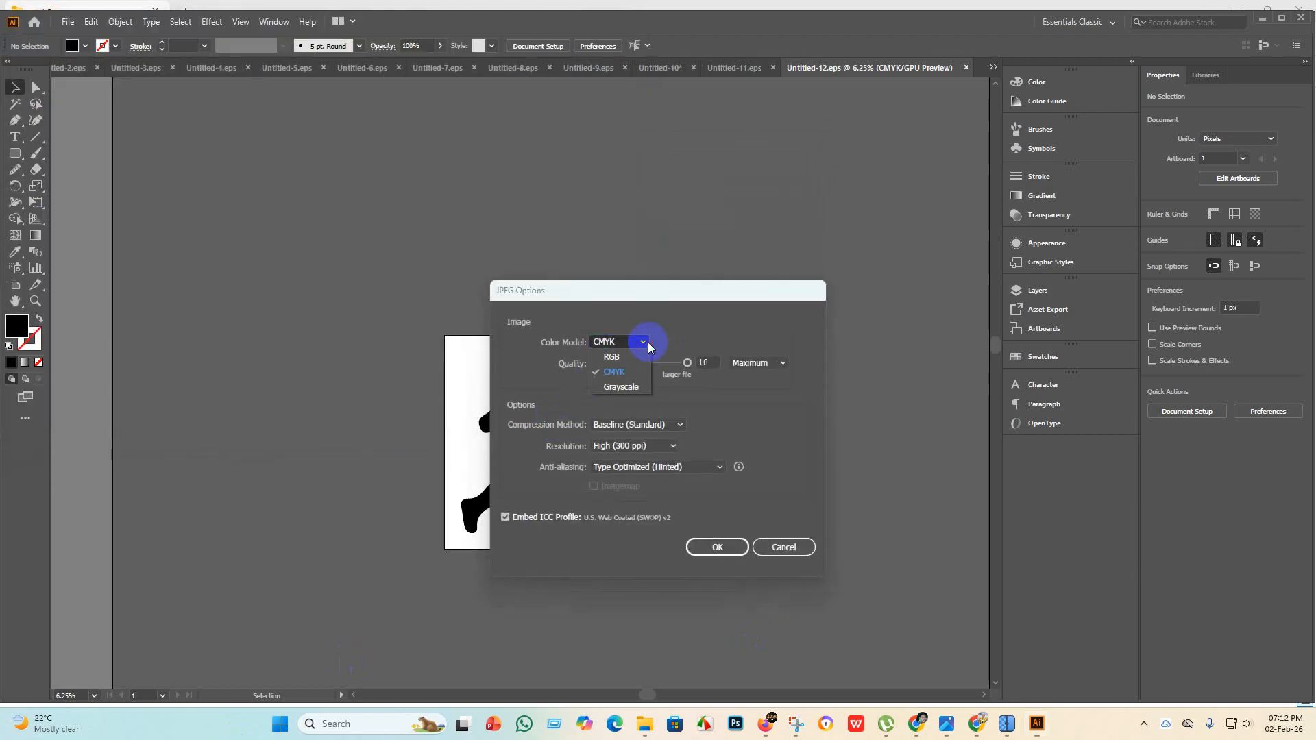
click(612, 356)
click(716, 546)
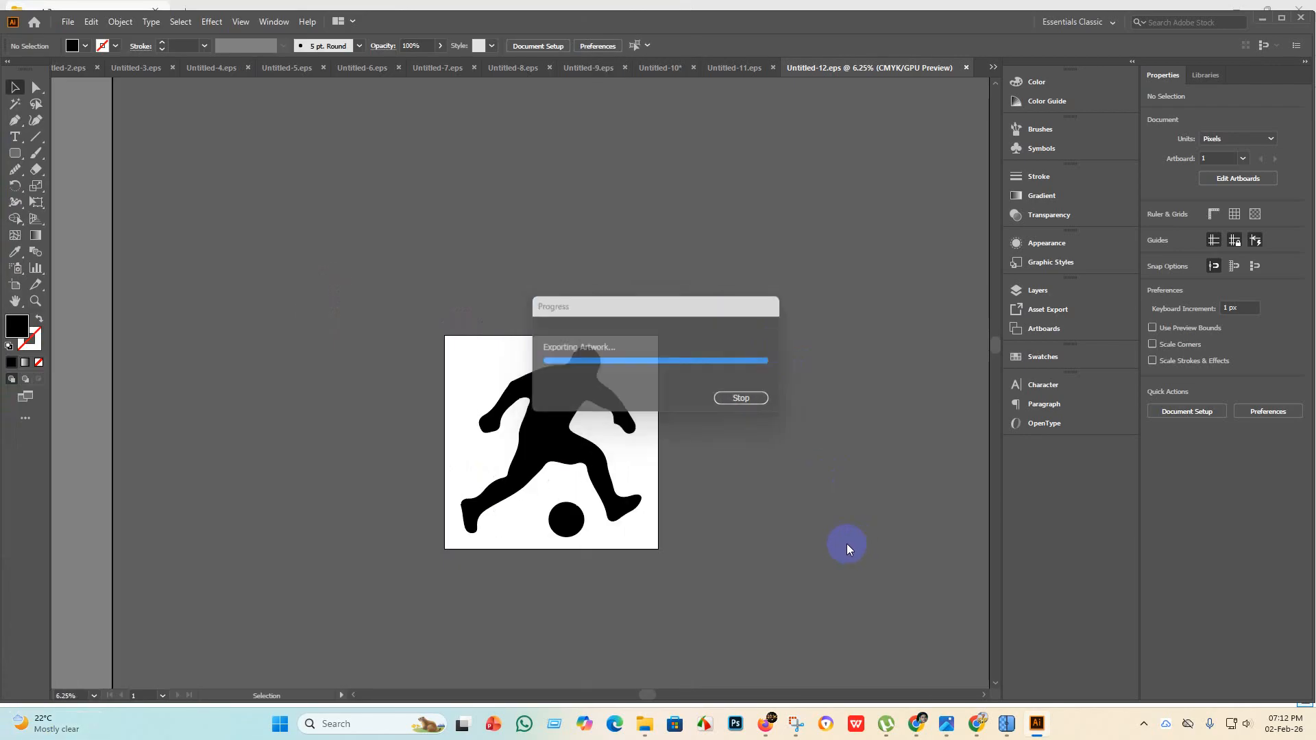
Delete the already extracted running player and ball from the second row of the silhouette sheet in Untitled-10.
click(728, 72)
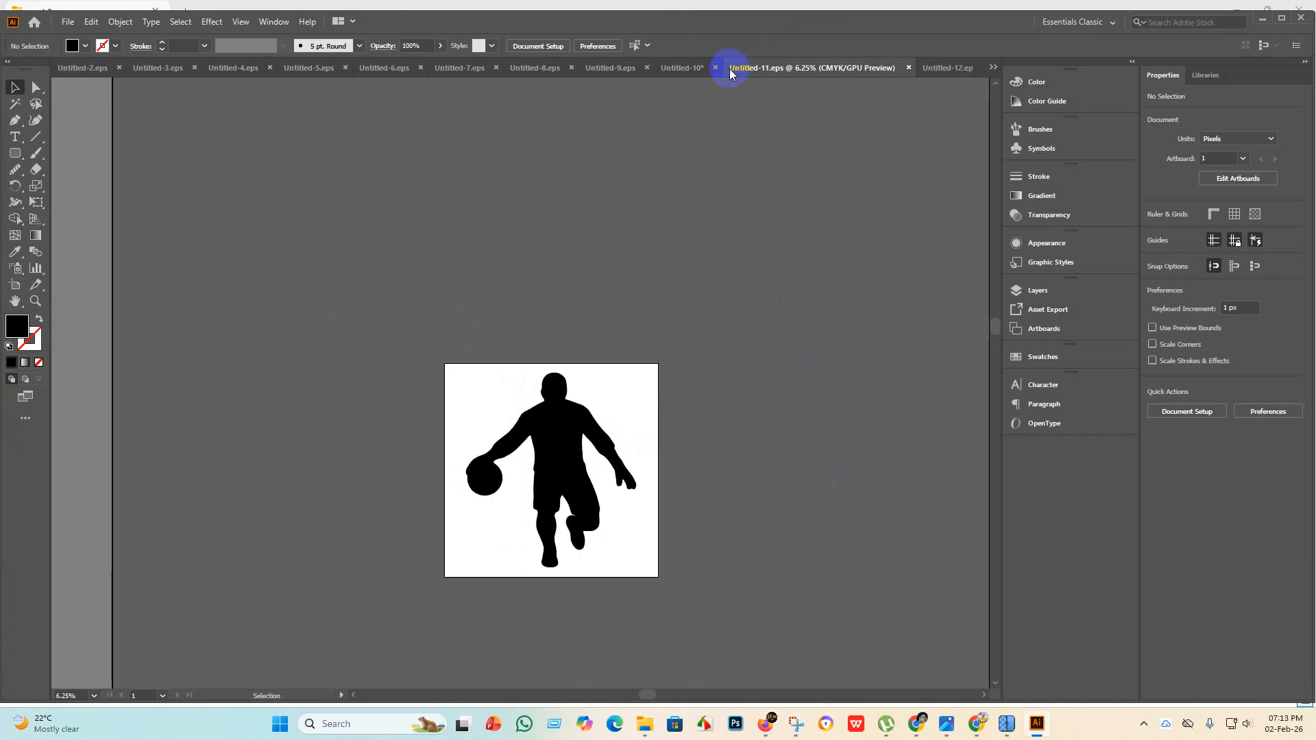
click(669, 75)
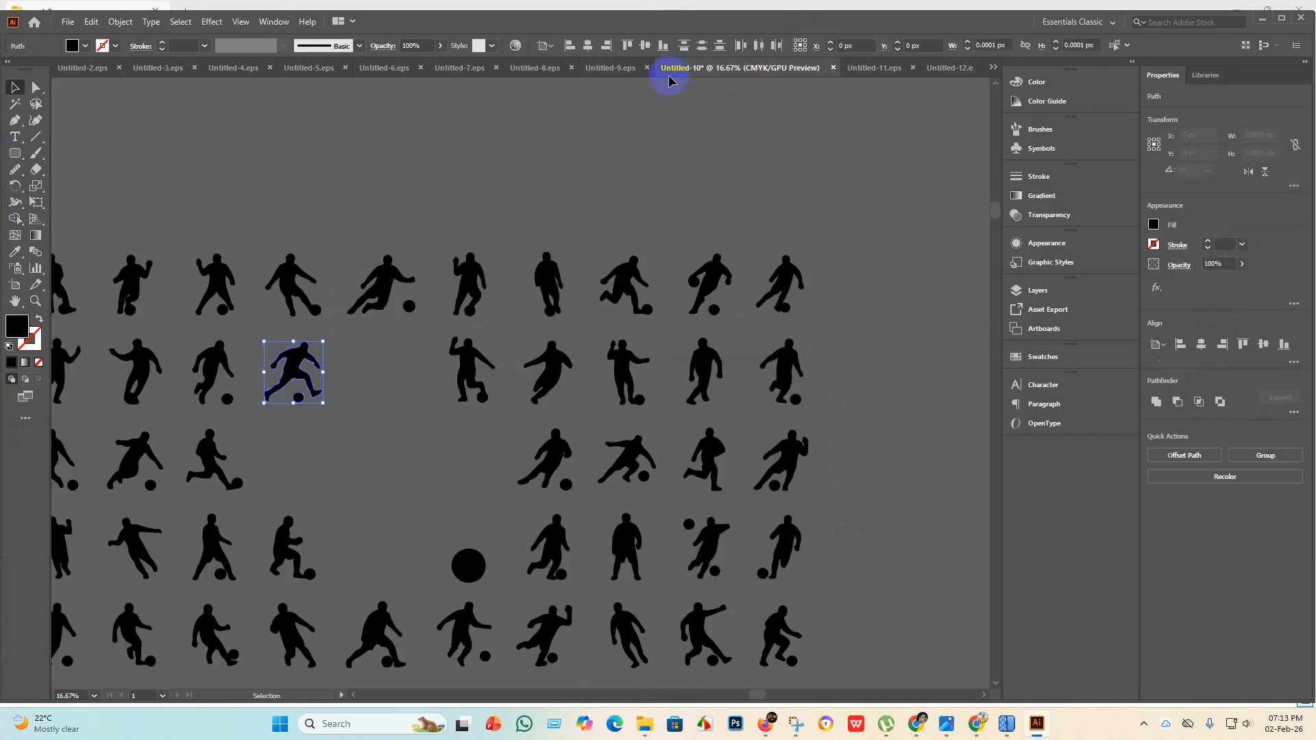
key(Delete)
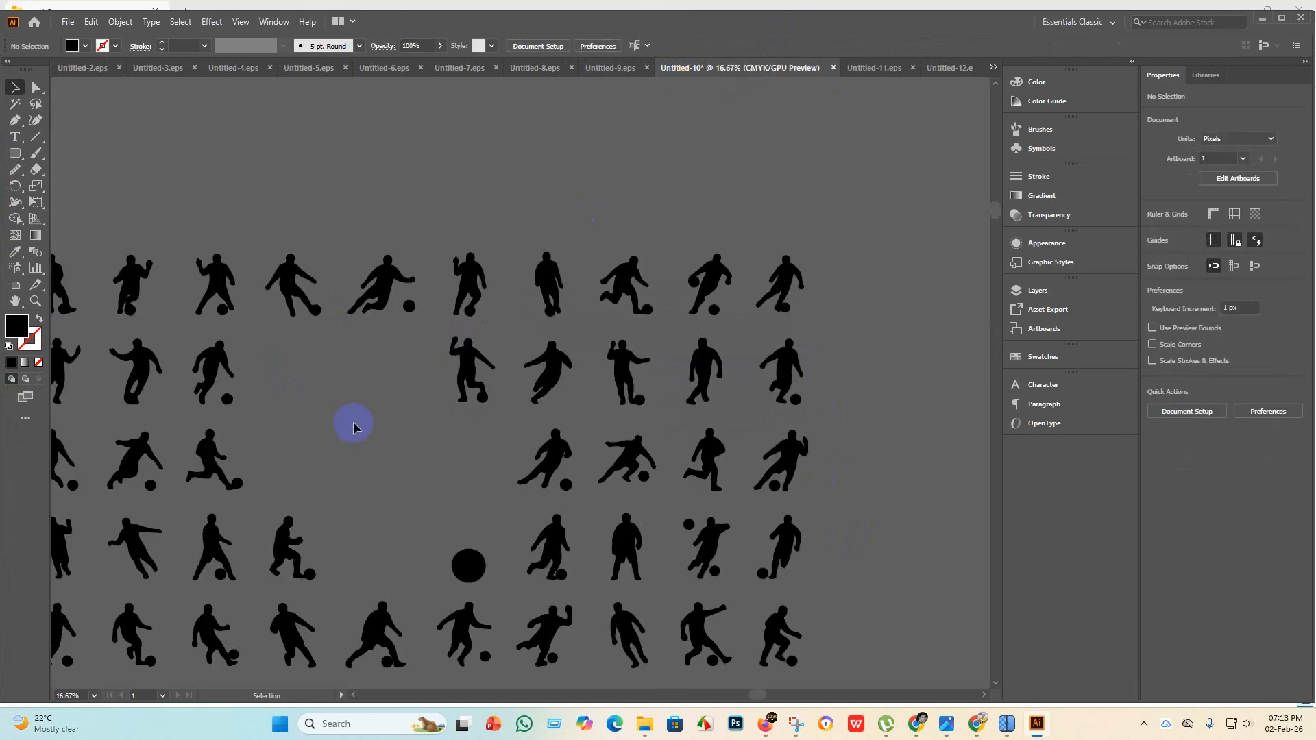
Move the last four players of the third row next to the row's first three, closing the gap.
key(ctrl+minus)
scroll(566, 360, up, 1)
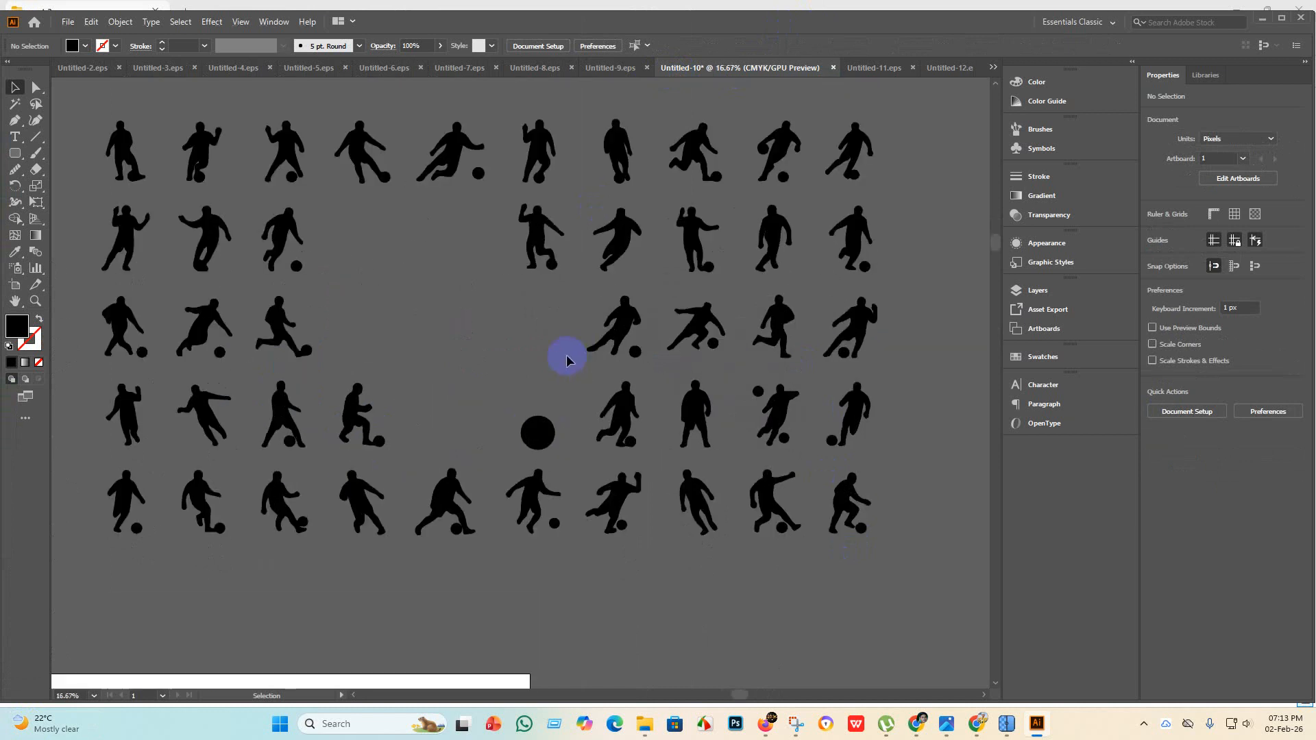
scroll(445, 384, up, 1)
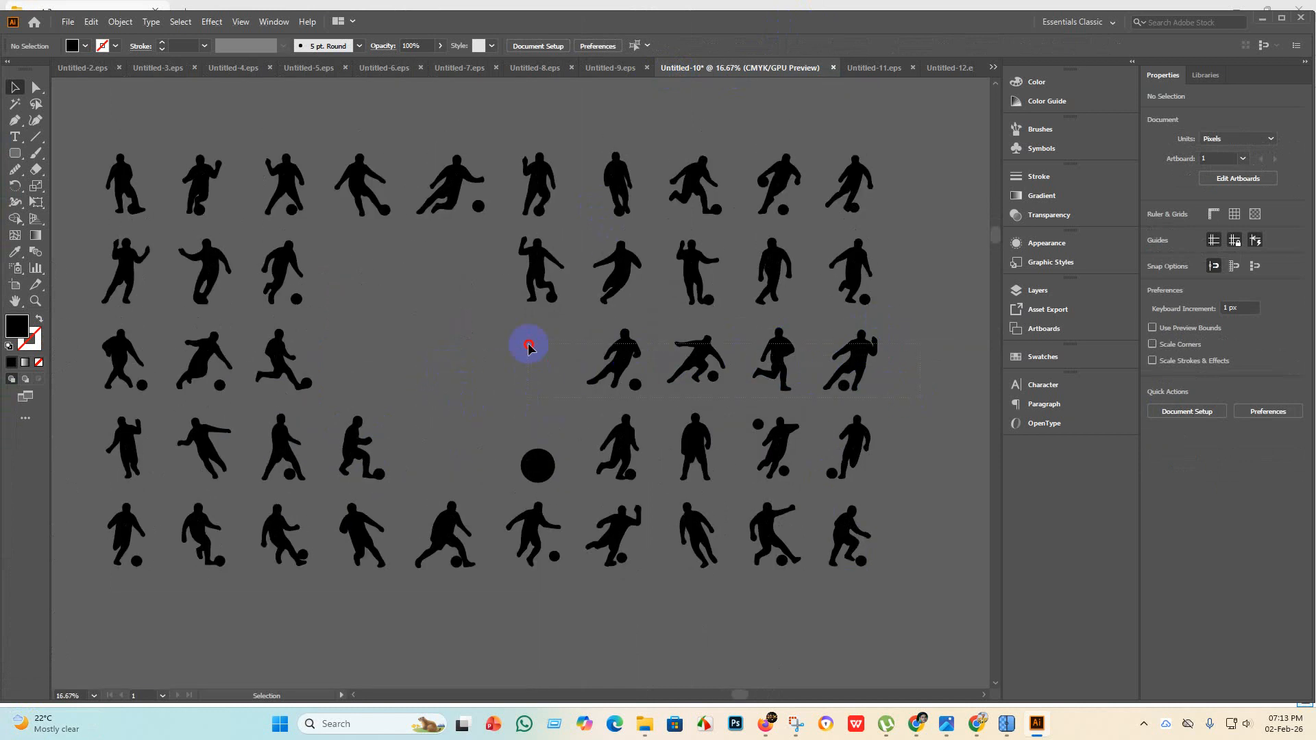
drag(532, 337, 528, 340)
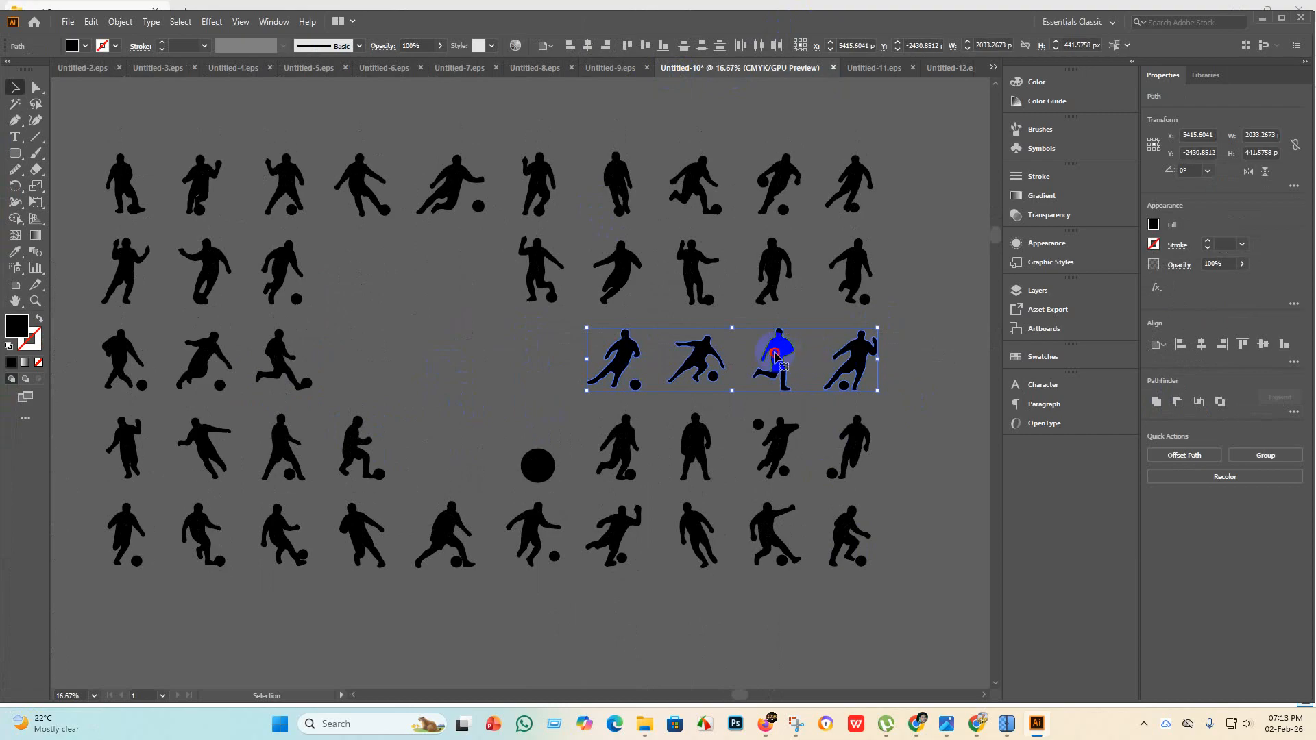
drag(775, 355, 507, 353)
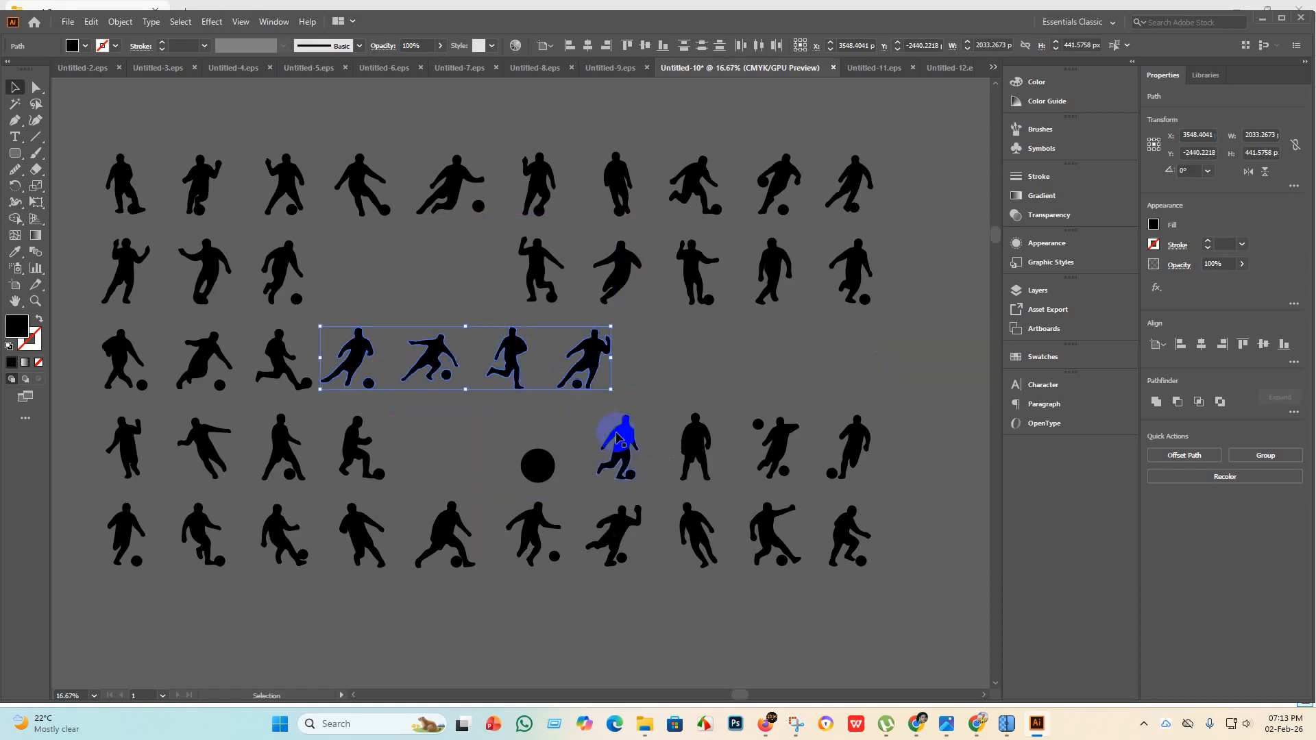
Delete the large ball in the fourth row and move that row's last four players to the end of the third row.
click(531, 471)
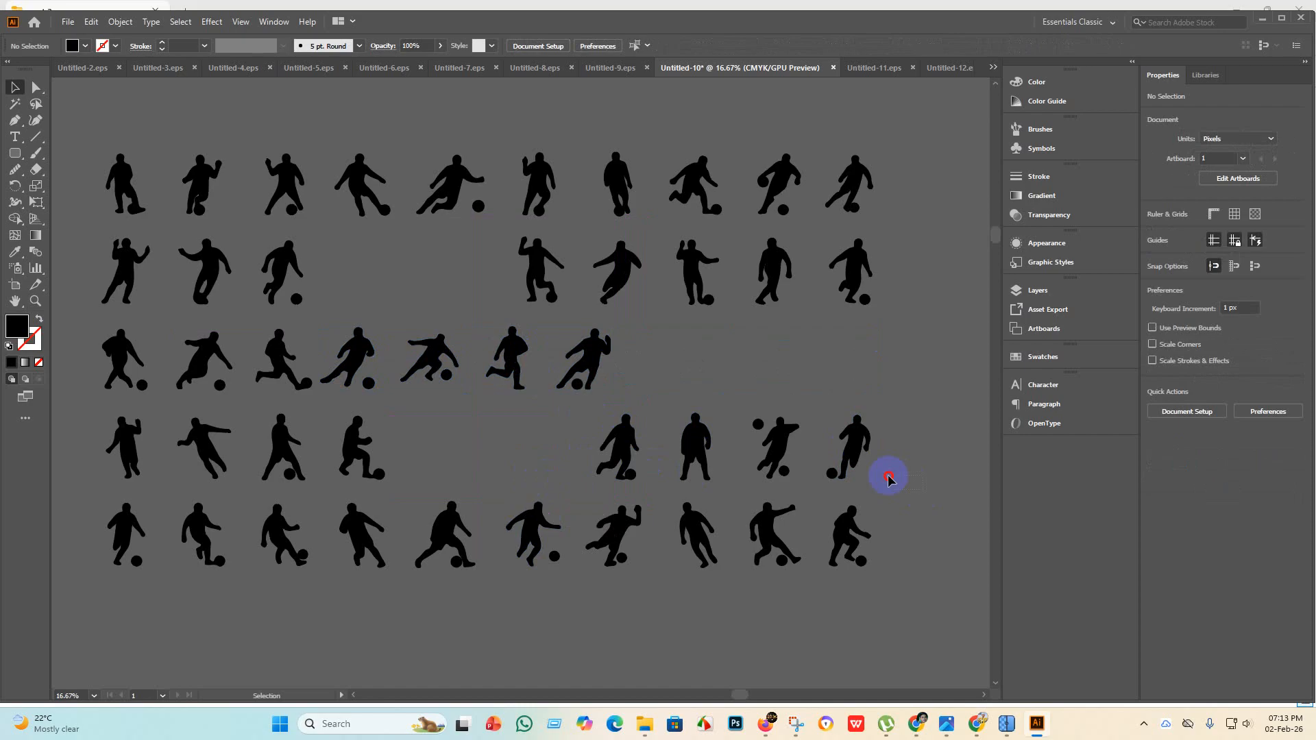
drag(888, 478, 610, 431)
drag(781, 442, 847, 373)
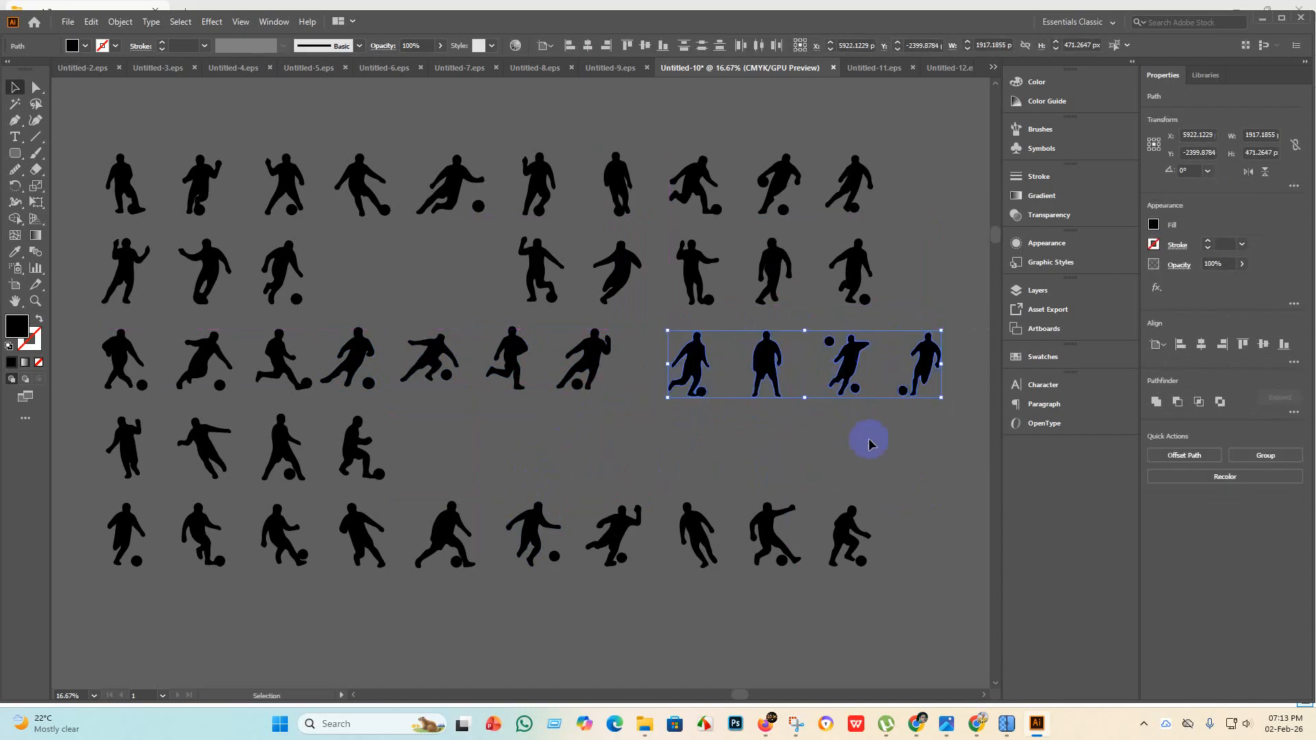
Move the last player of the third row, with its ball, down to the end of the fourth row.
click(899, 444)
drag(911, 328, 851, 463)
click(957, 430)
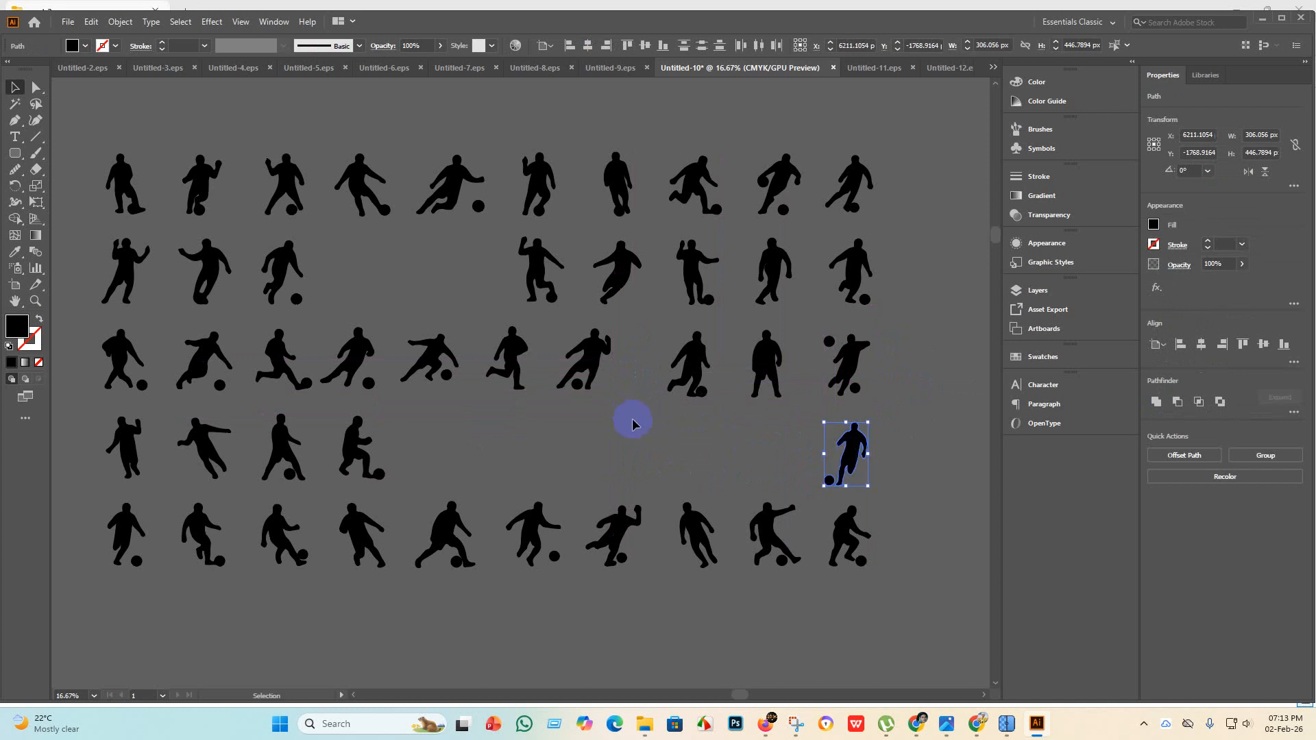
Even out the third row's spacing by shifting its fifth to seventh players and its fourth player slightly right.
click(410, 334)
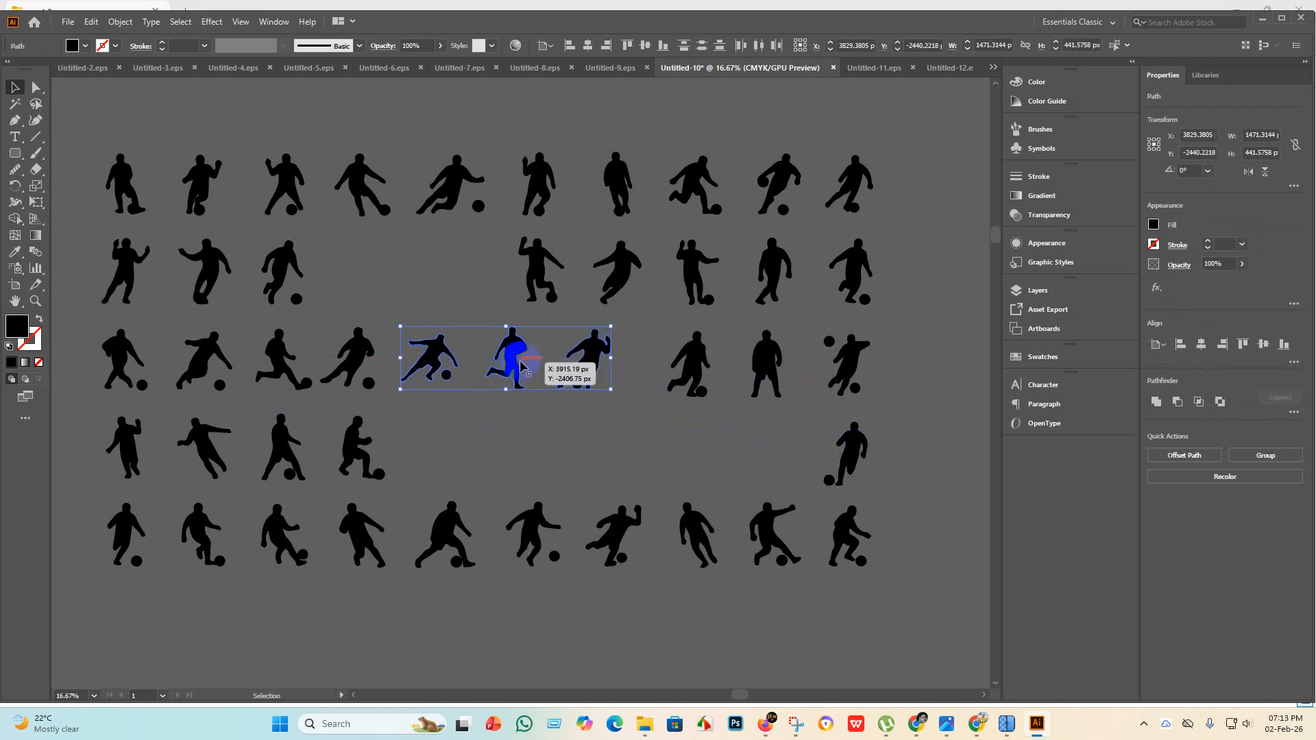
drag(505, 357, 529, 361)
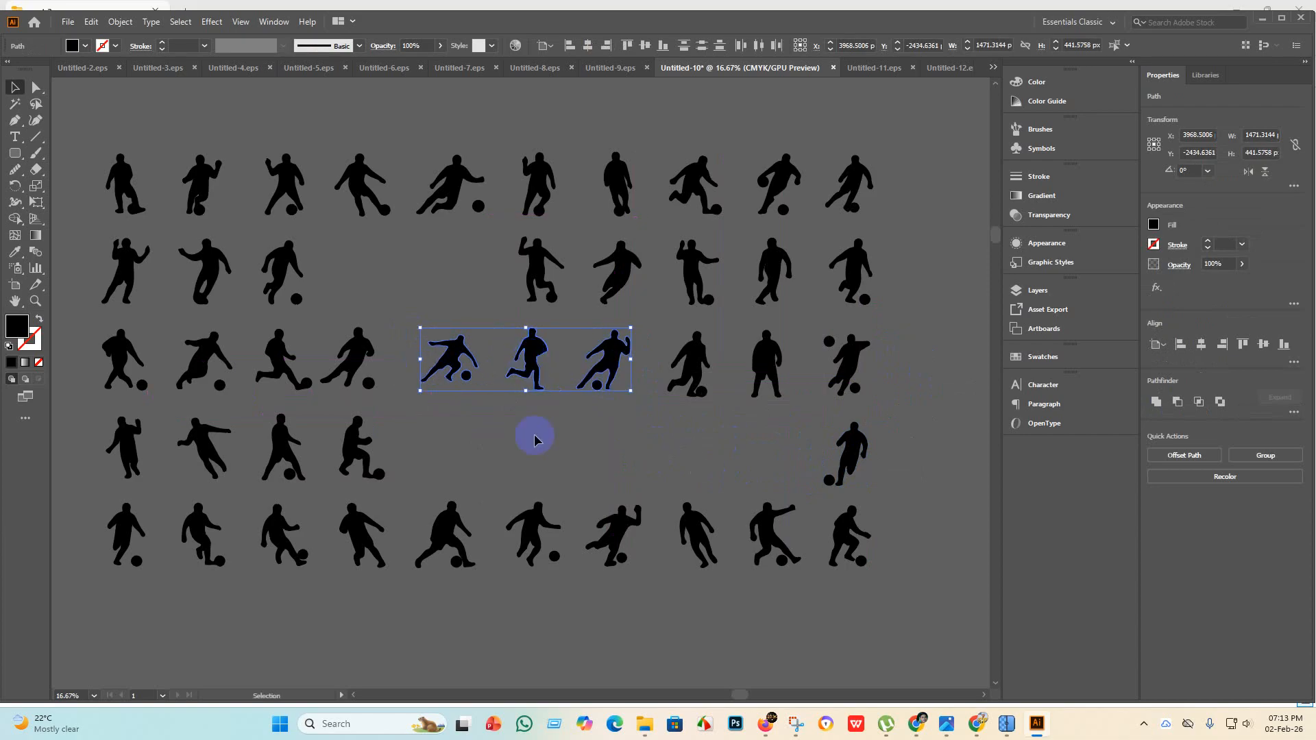
click(558, 480)
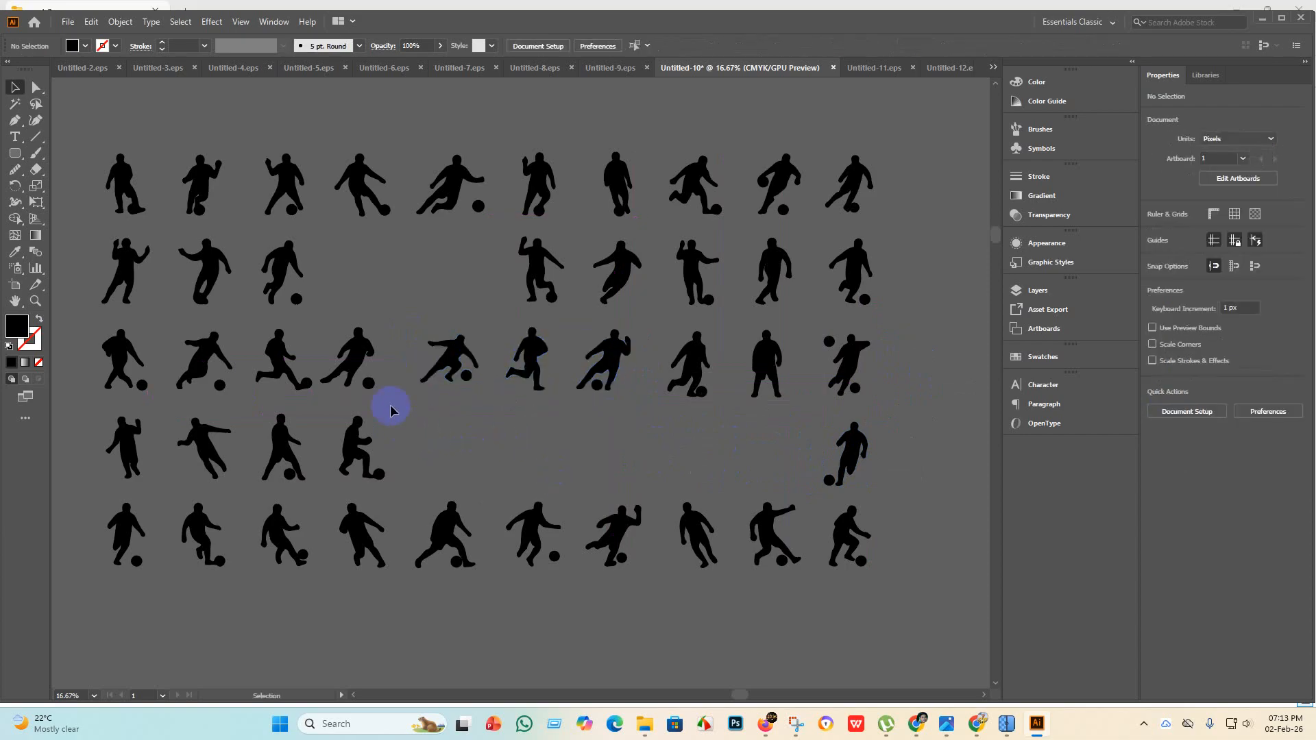
drag(344, 355, 356, 353)
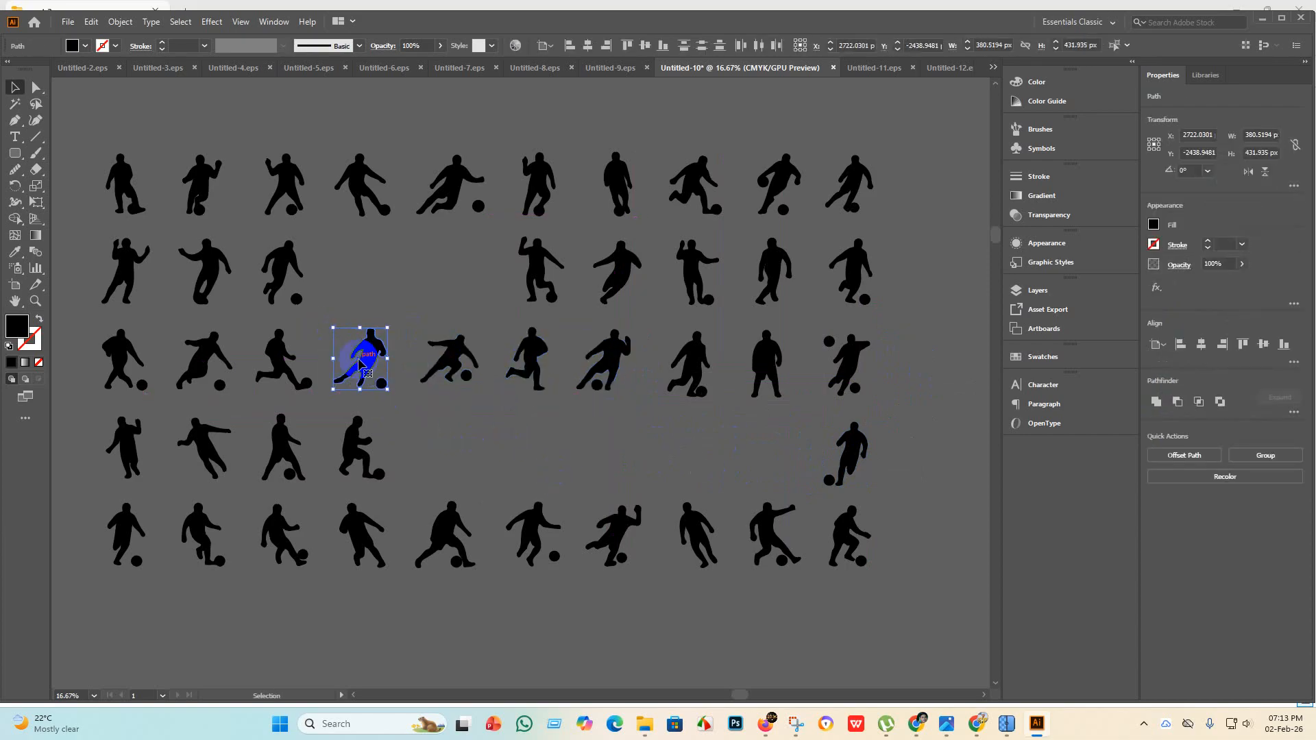
click(440, 451)
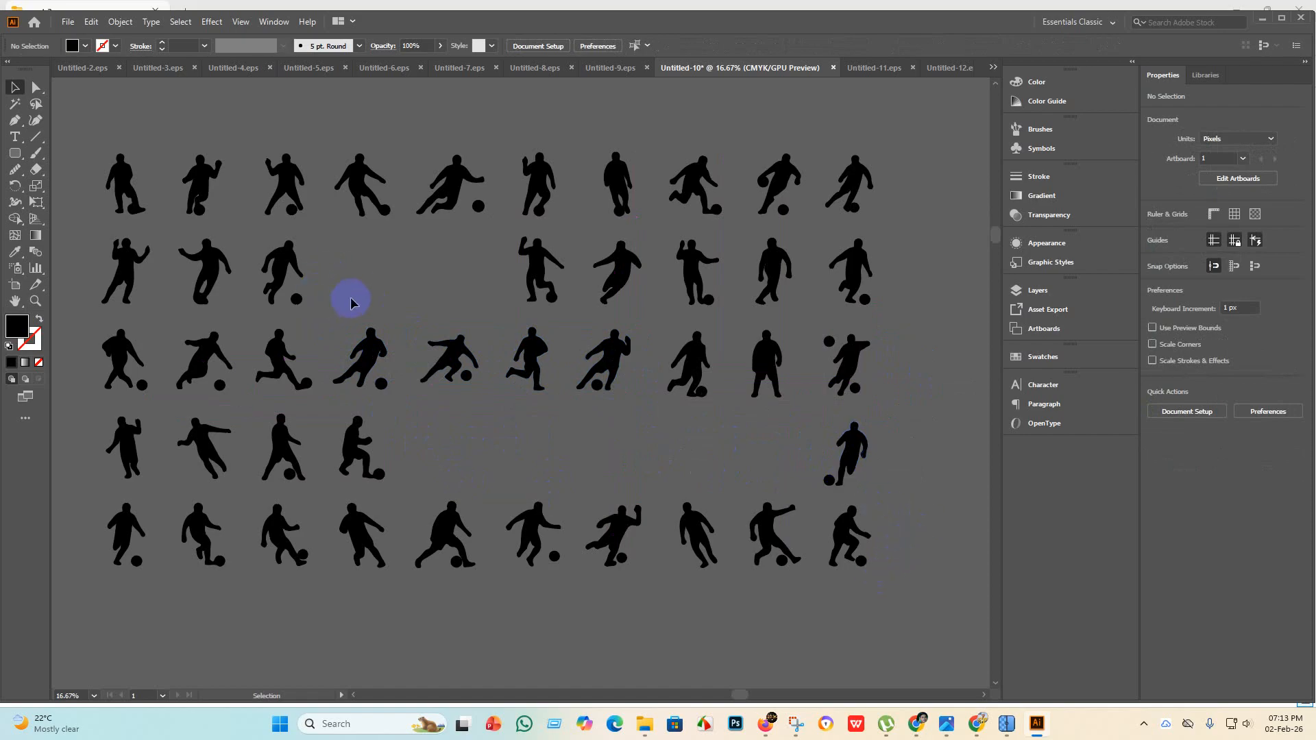
Move the second row's first three players right, next to the row's last five.
drag(148, 245, 82, 241)
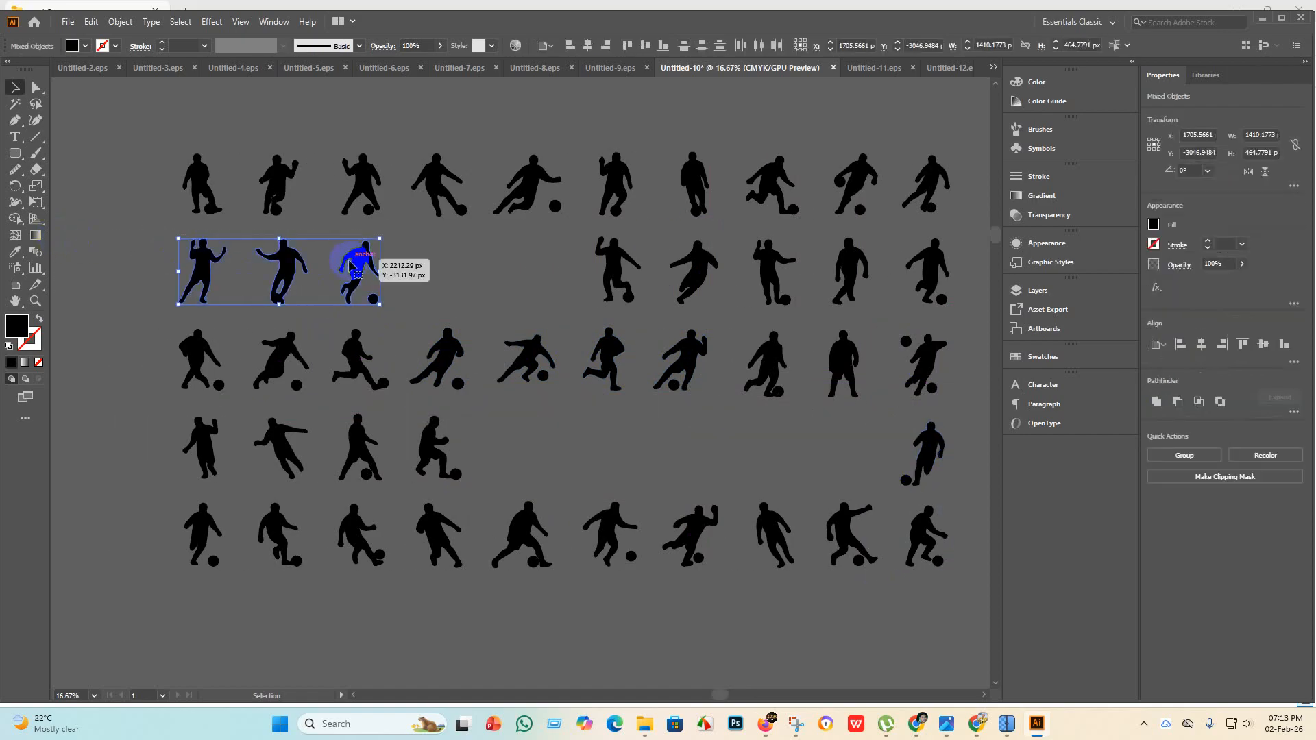
click(407, 287)
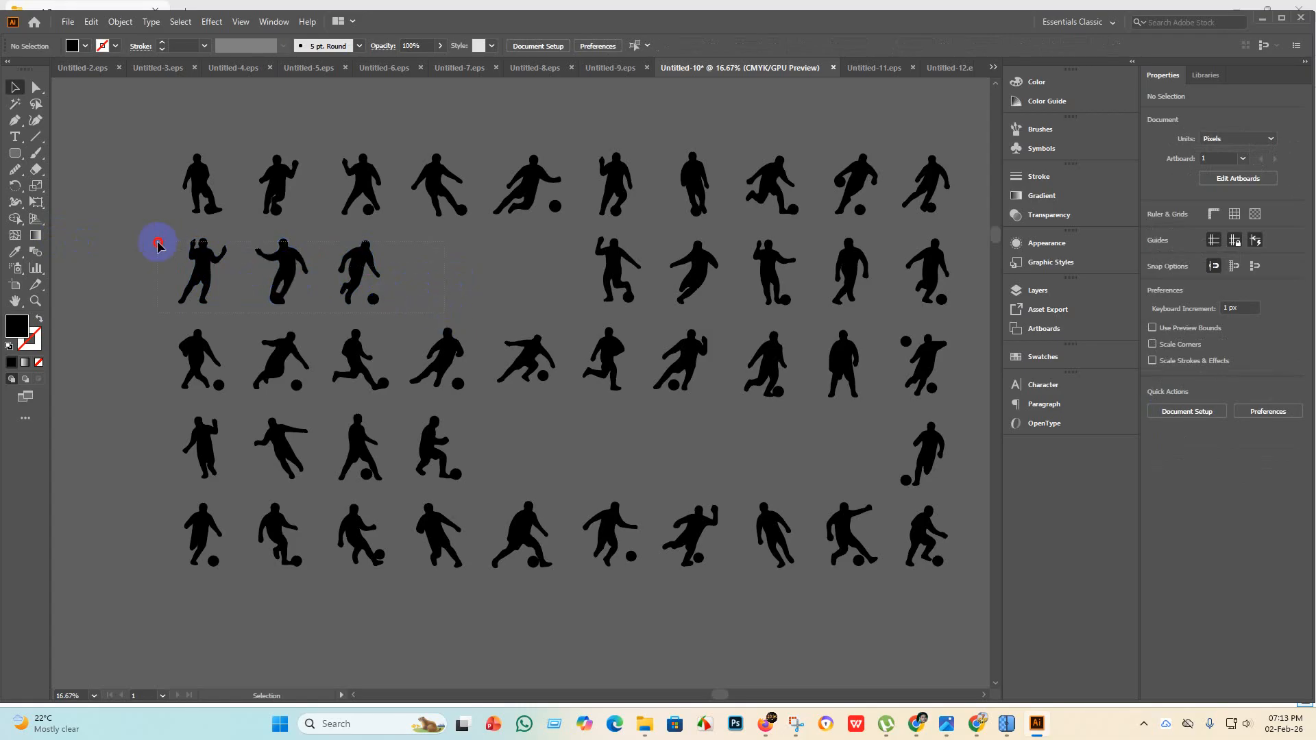
drag(158, 245, 441, 279)
click(567, 435)
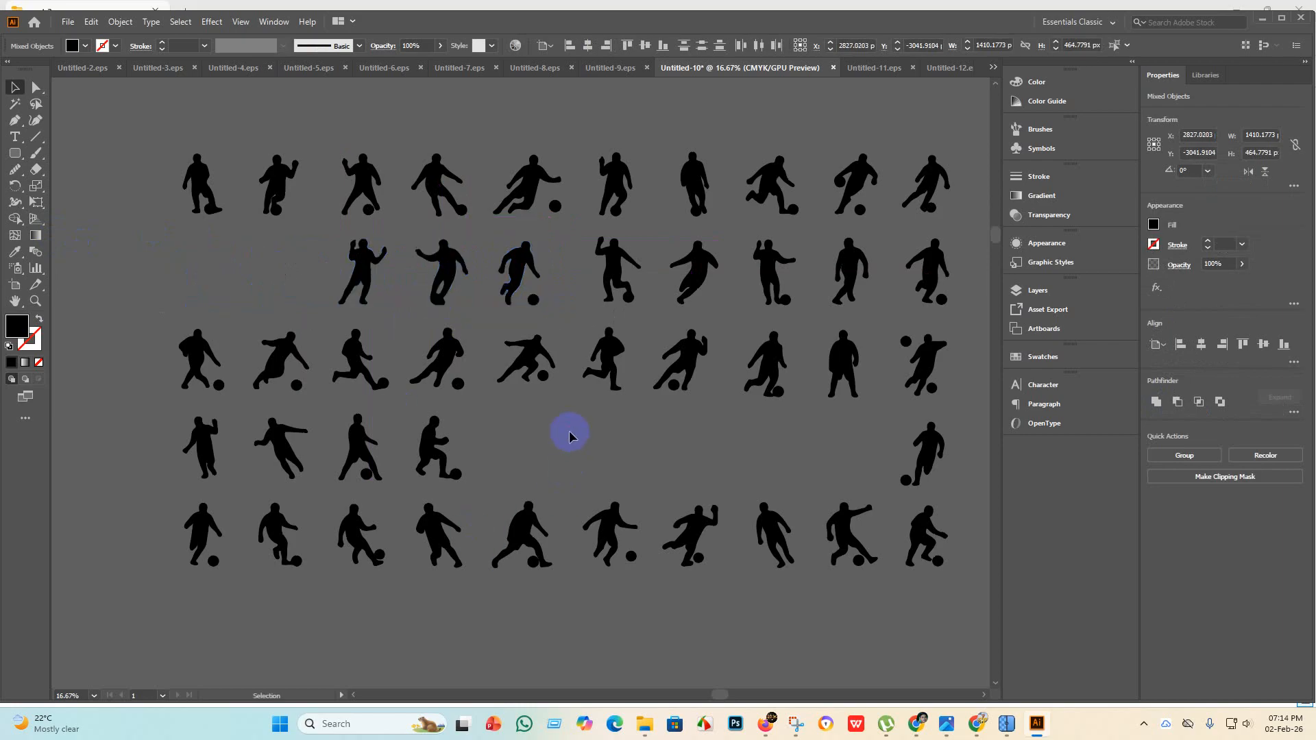
Fill the two empty places at the start of the second row with the last two players of the fourth row.
scroll(526, 441, down, 1)
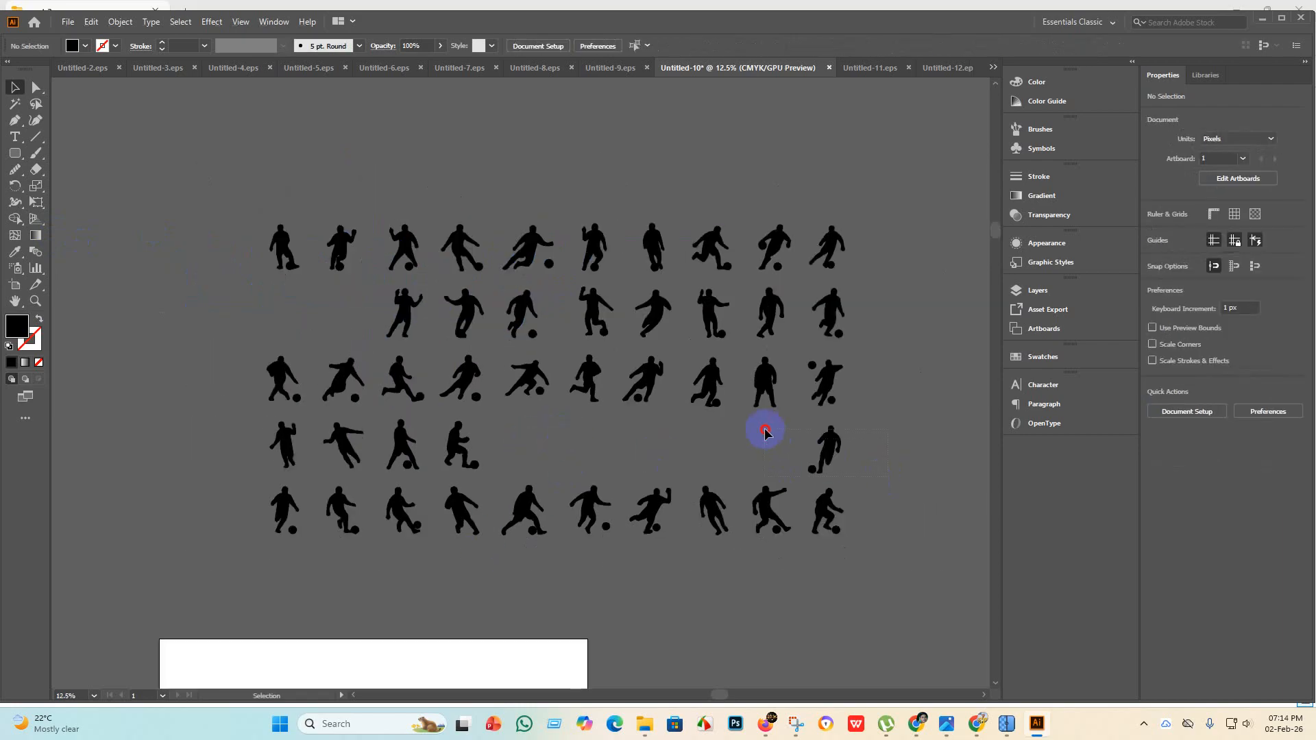
drag(766, 432, 344, 322)
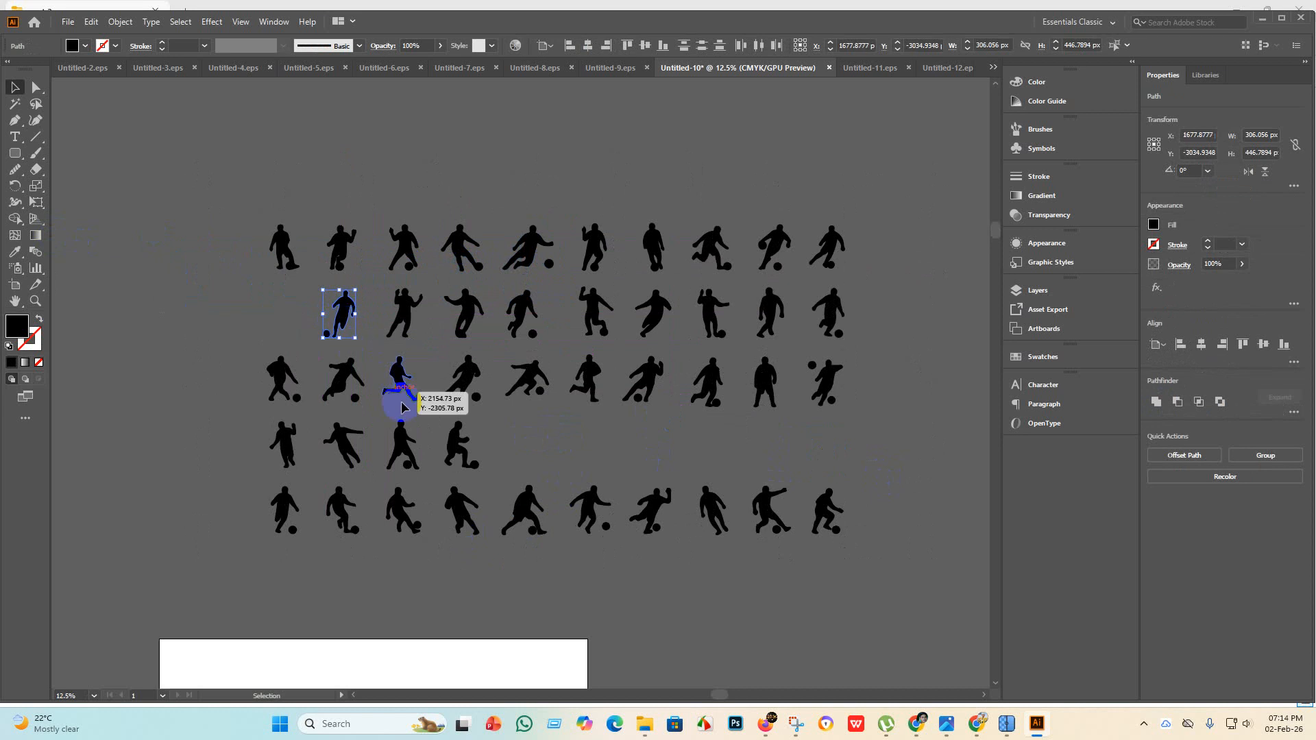
drag(478, 452, 288, 315)
click(585, 464)
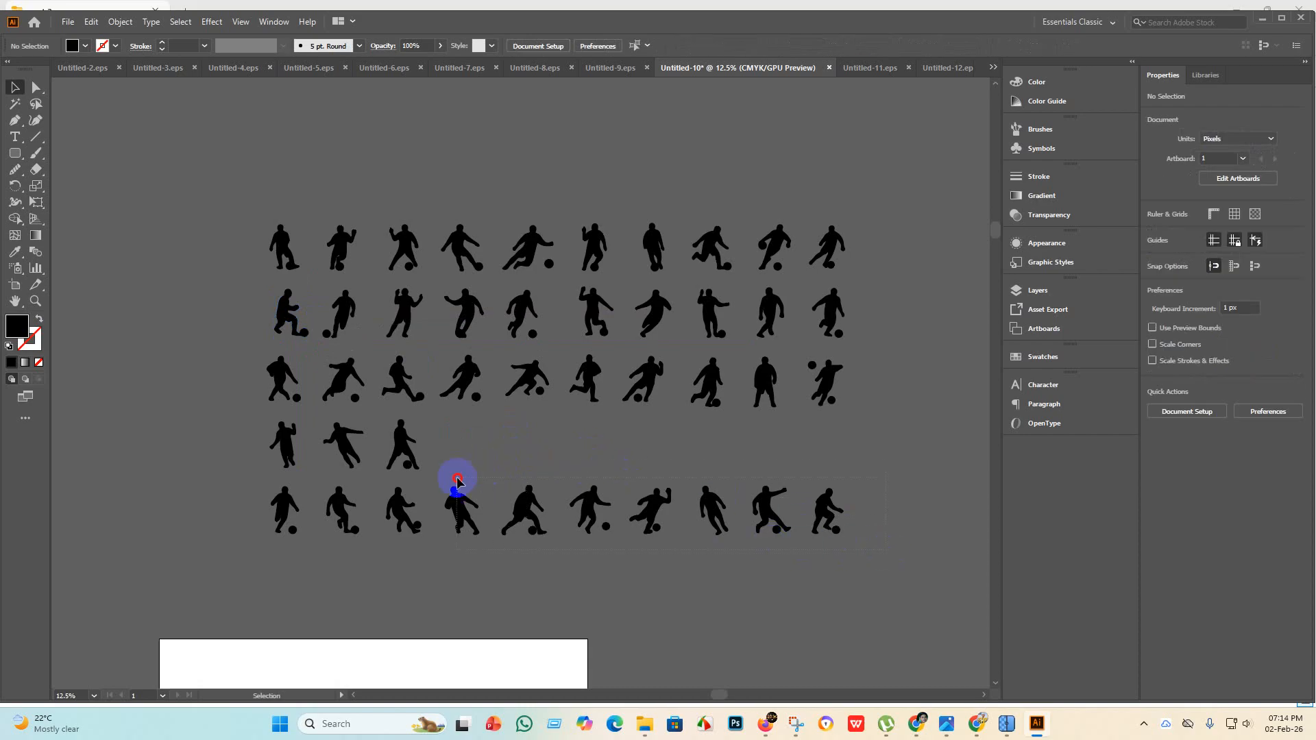
Set the three remaining fourth-row players aside below the sheet and move the ten-player bottom row up into their place.
click(260, 491)
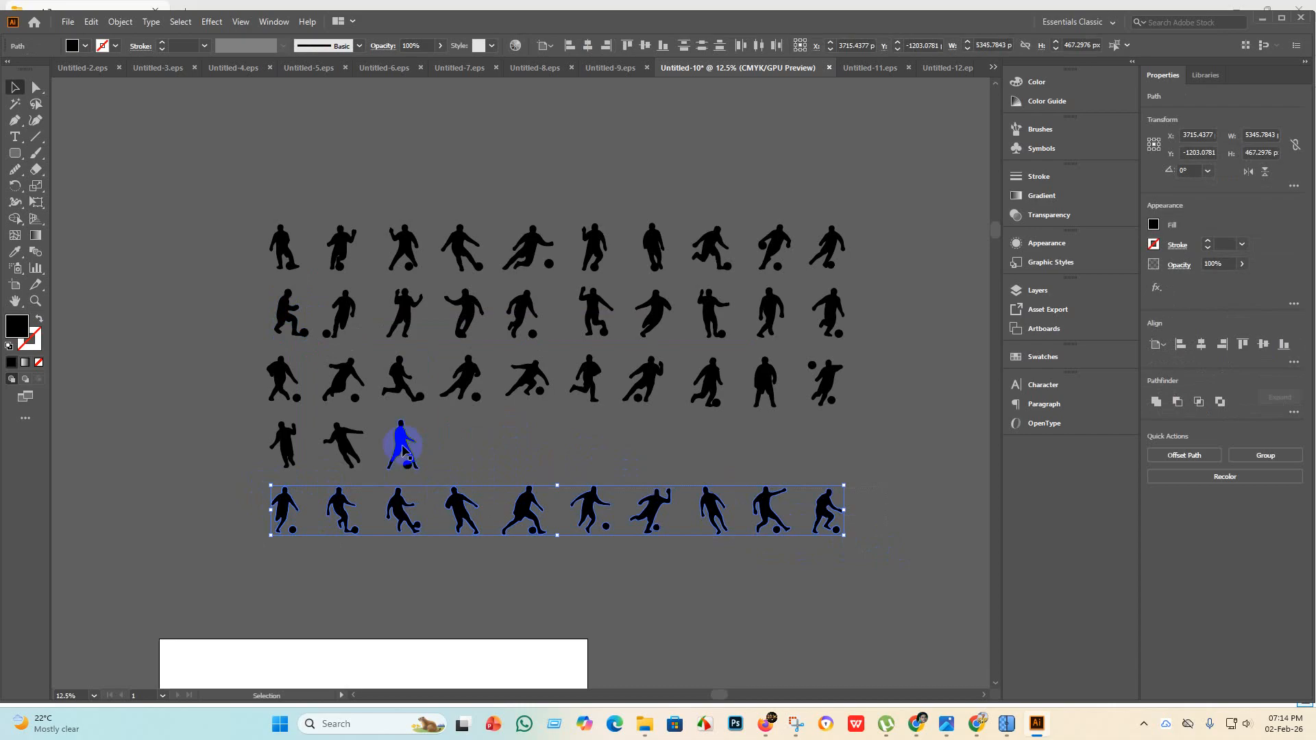
click(447, 462)
drag(278, 423, 277, 422)
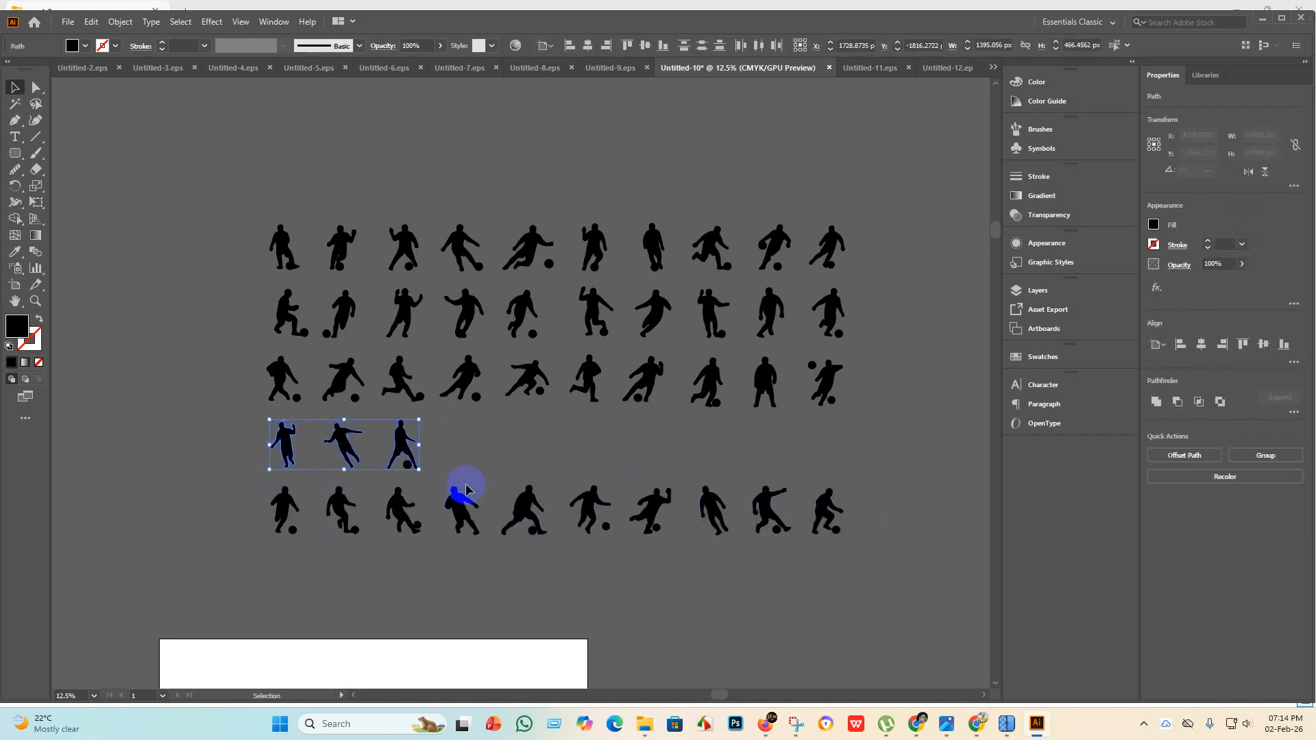
click(467, 462)
drag(467, 463, 264, 424)
drag(403, 446, 244, 589)
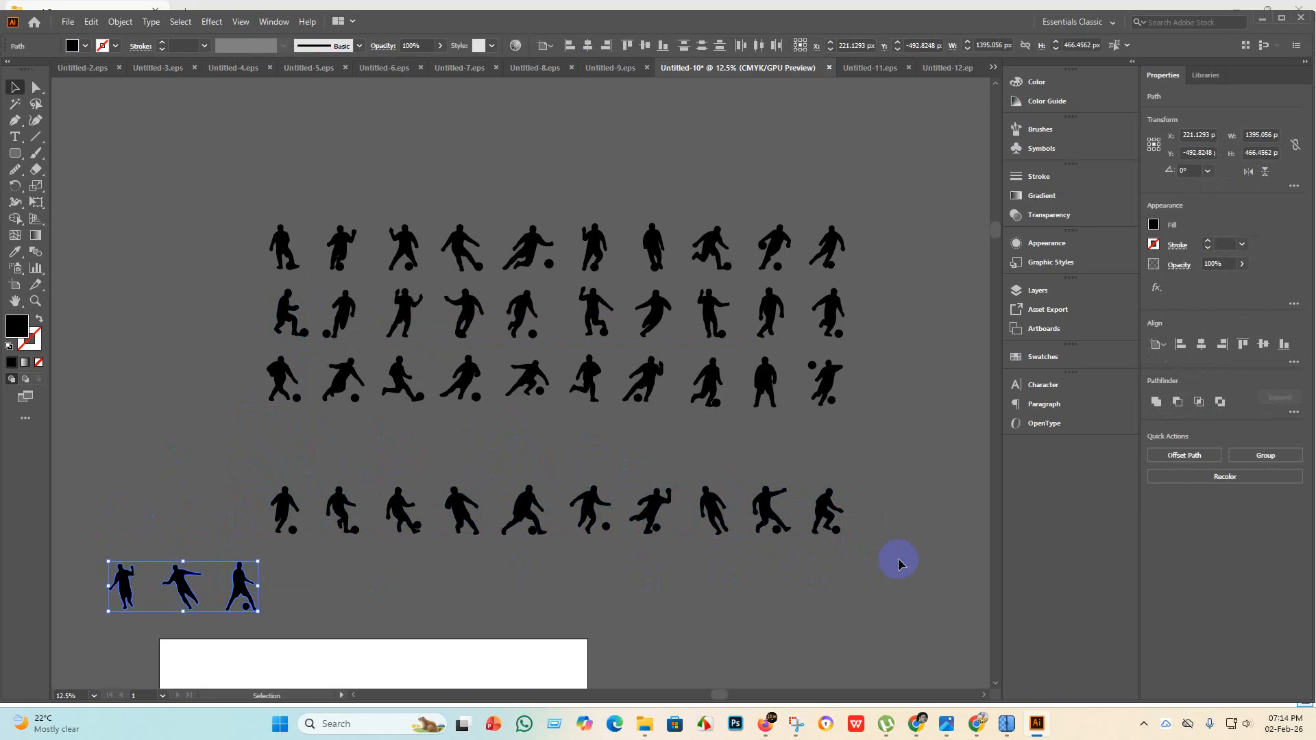
drag(241, 460, 240, 460)
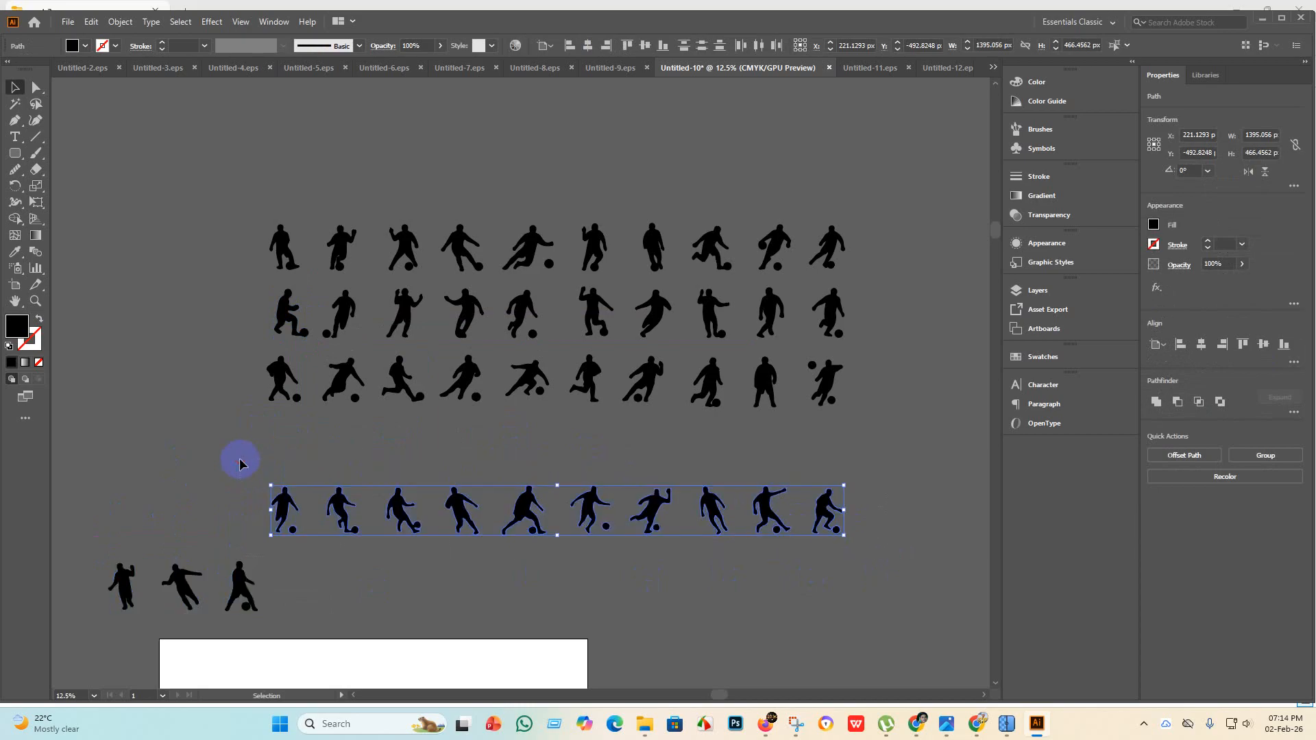
drag(341, 508, 338, 446)
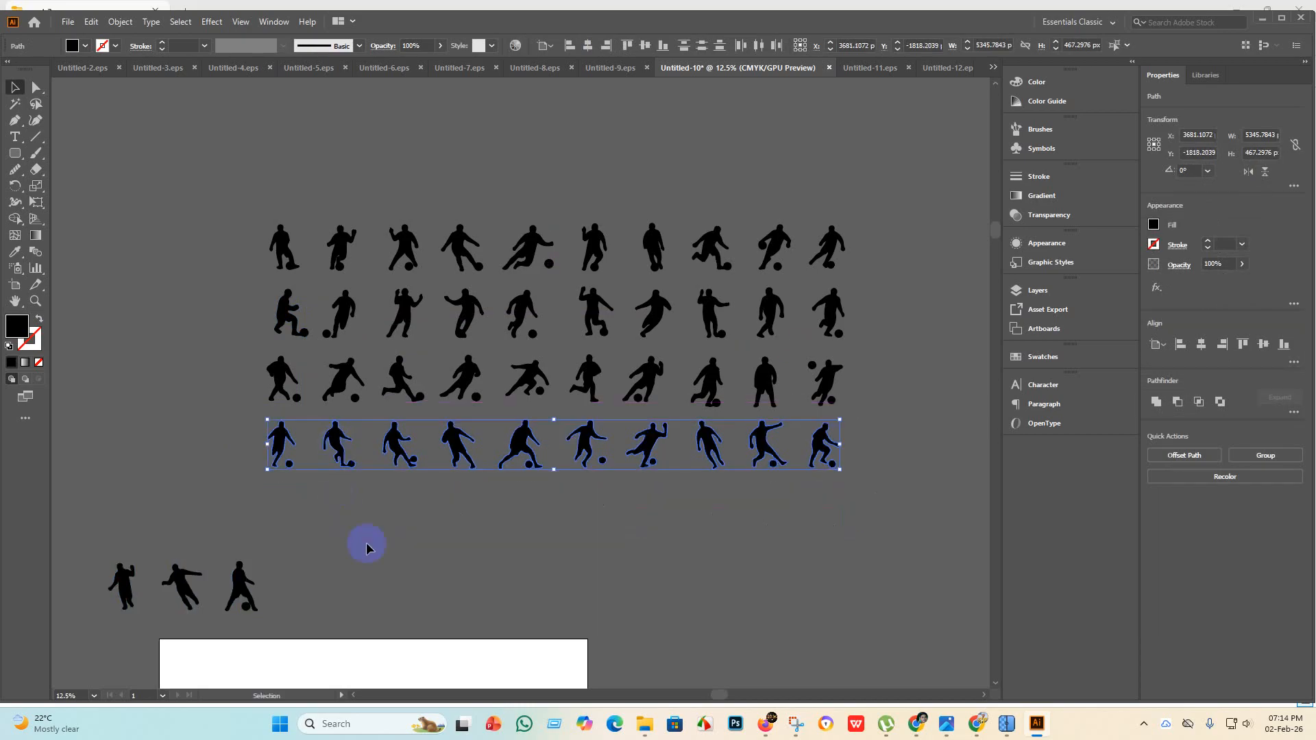
Place the three set-aside players under the first three columns as a fifth row.
click(359, 607)
drag(79, 525, 396, 519)
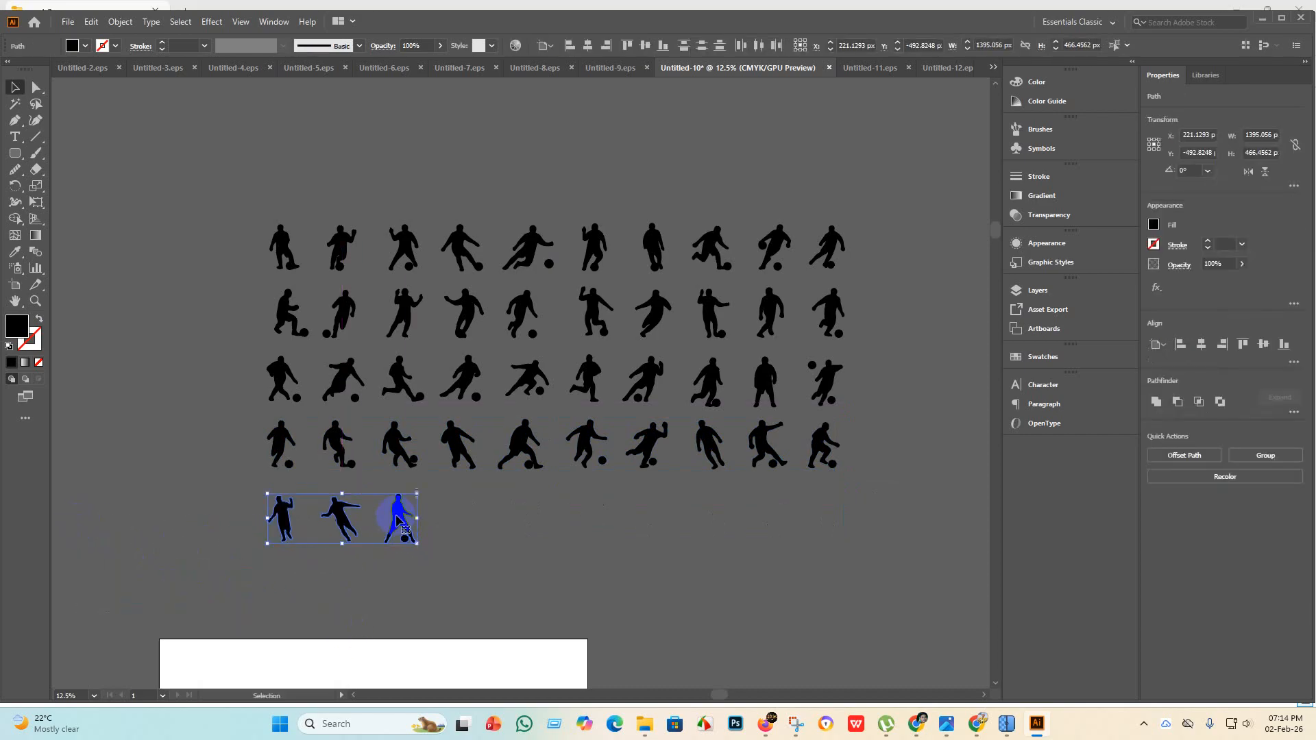
click(393, 578)
Replace the first player of the top row with the third player of the bottom row, deleting the original.
key(ctrl+minus)
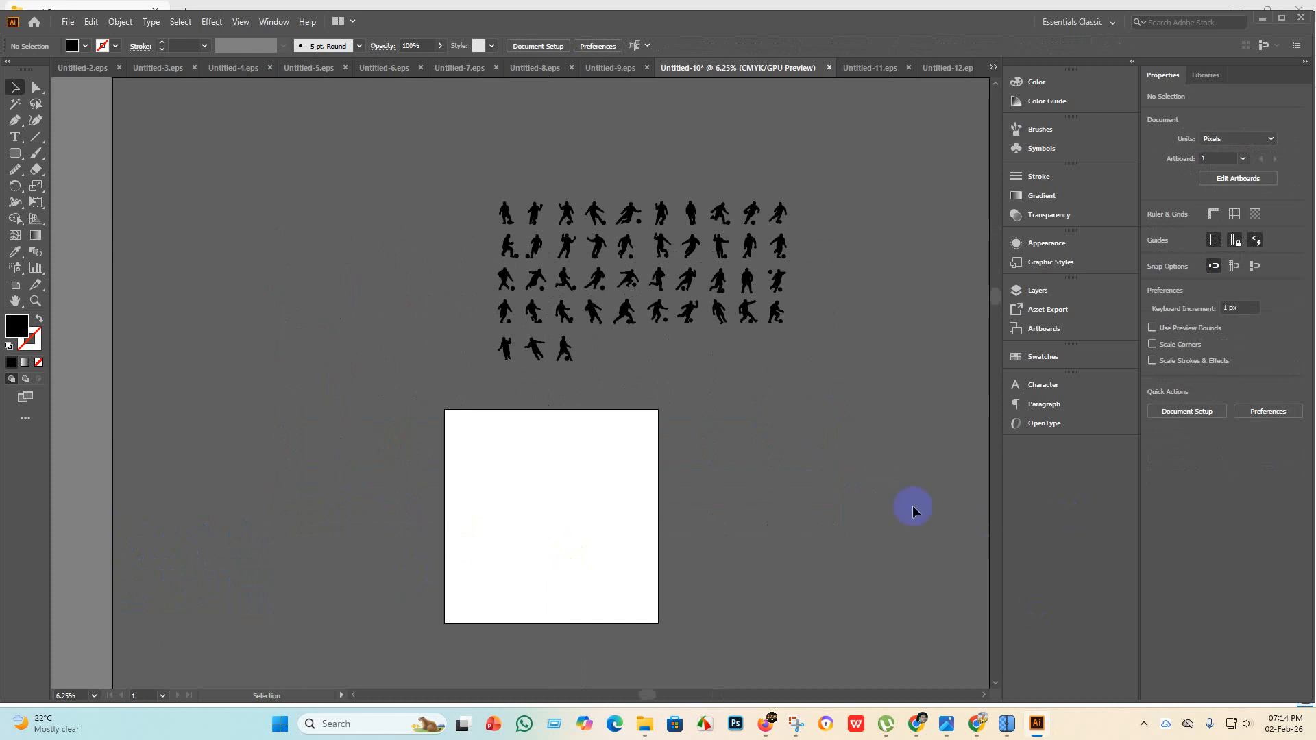
scroll(891, 476, up, 3)
scroll(314, 322, up, 1)
scroll(507, 291, down, 4)
scroll(513, 292, up, 5)
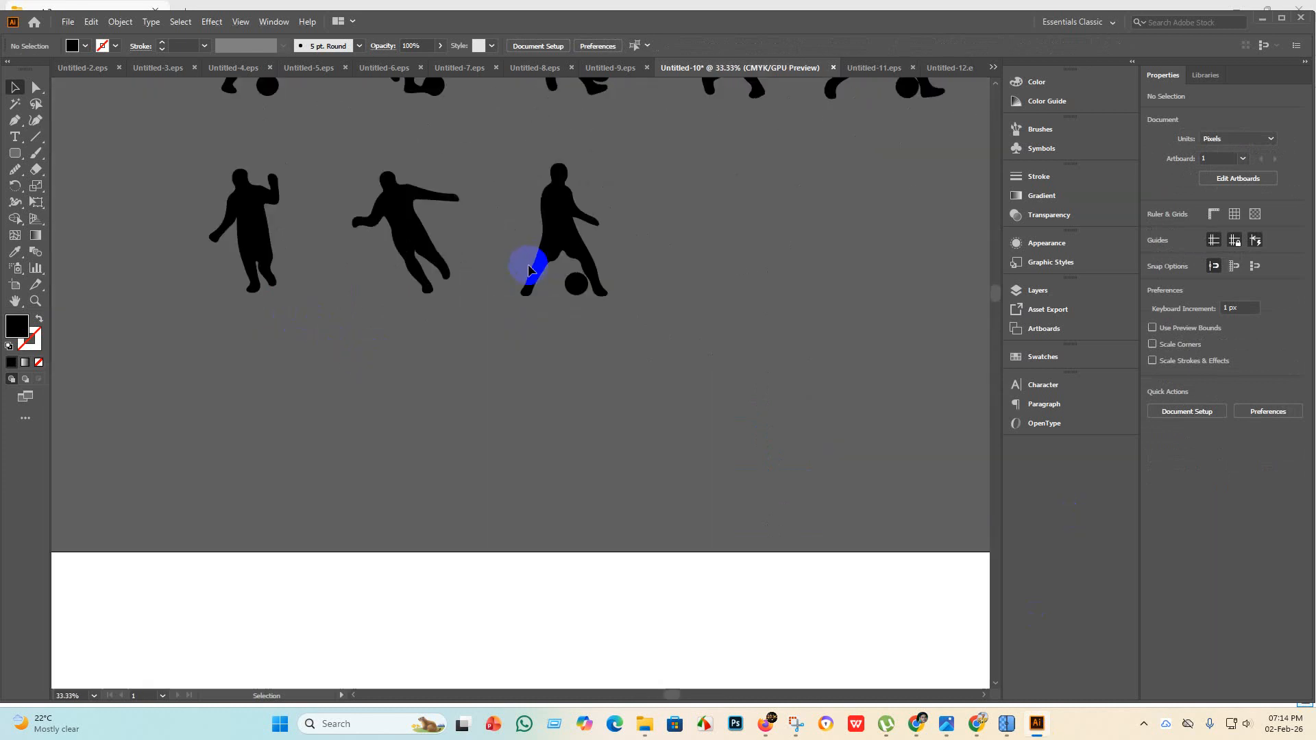
scroll(500, 343, up, 6)
scroll(425, 387, up, 2)
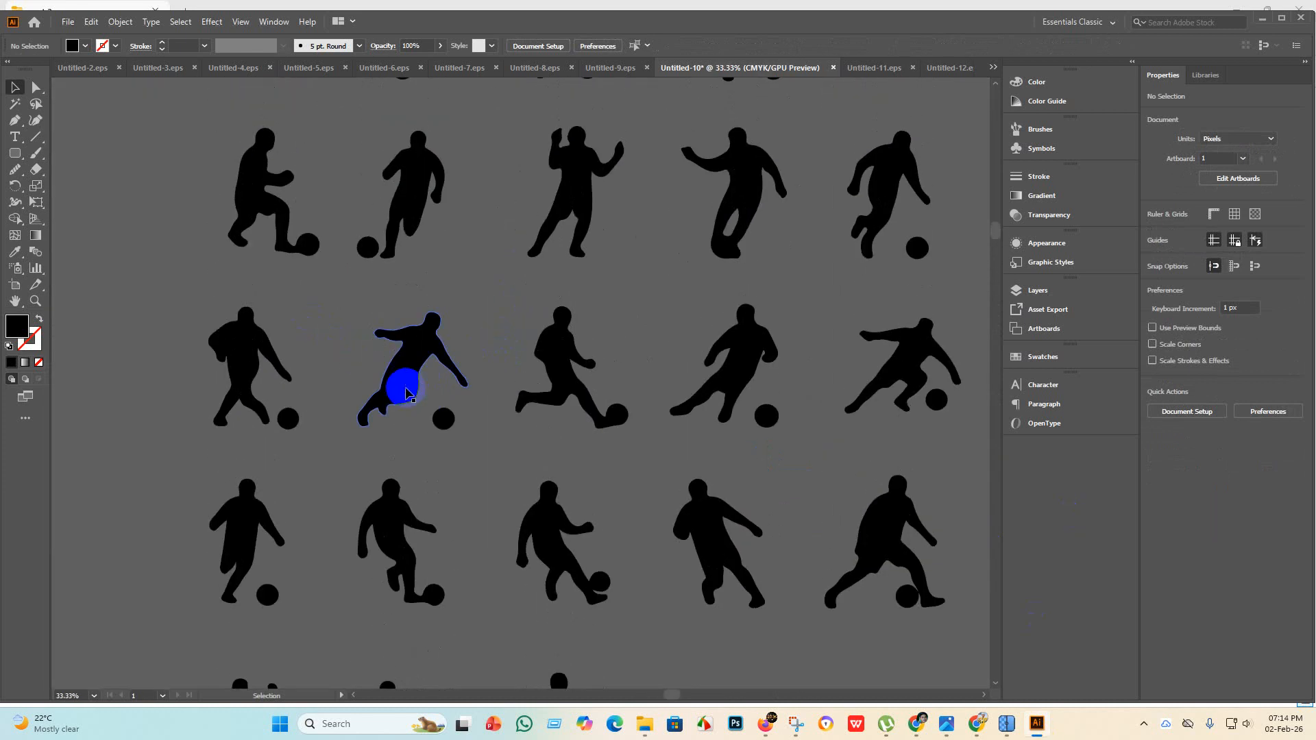
scroll(401, 373, down, 2)
click(328, 205)
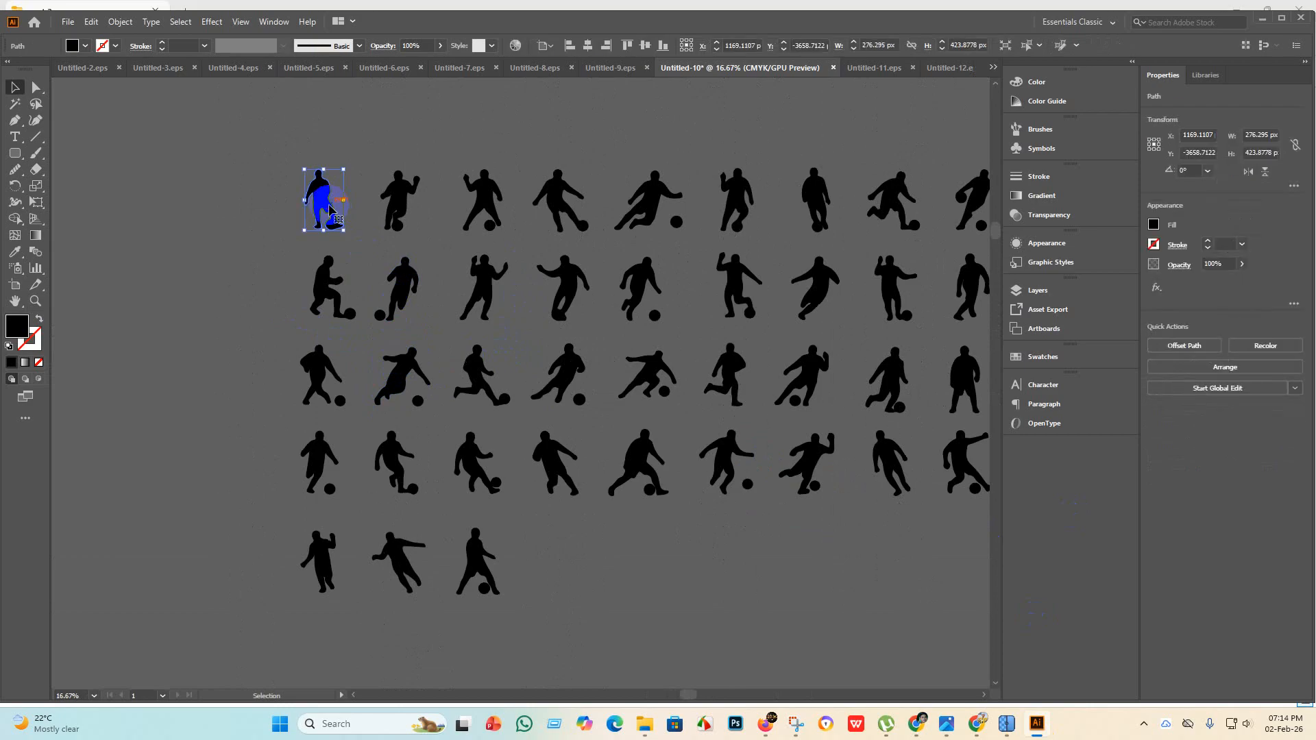
key(Delete)
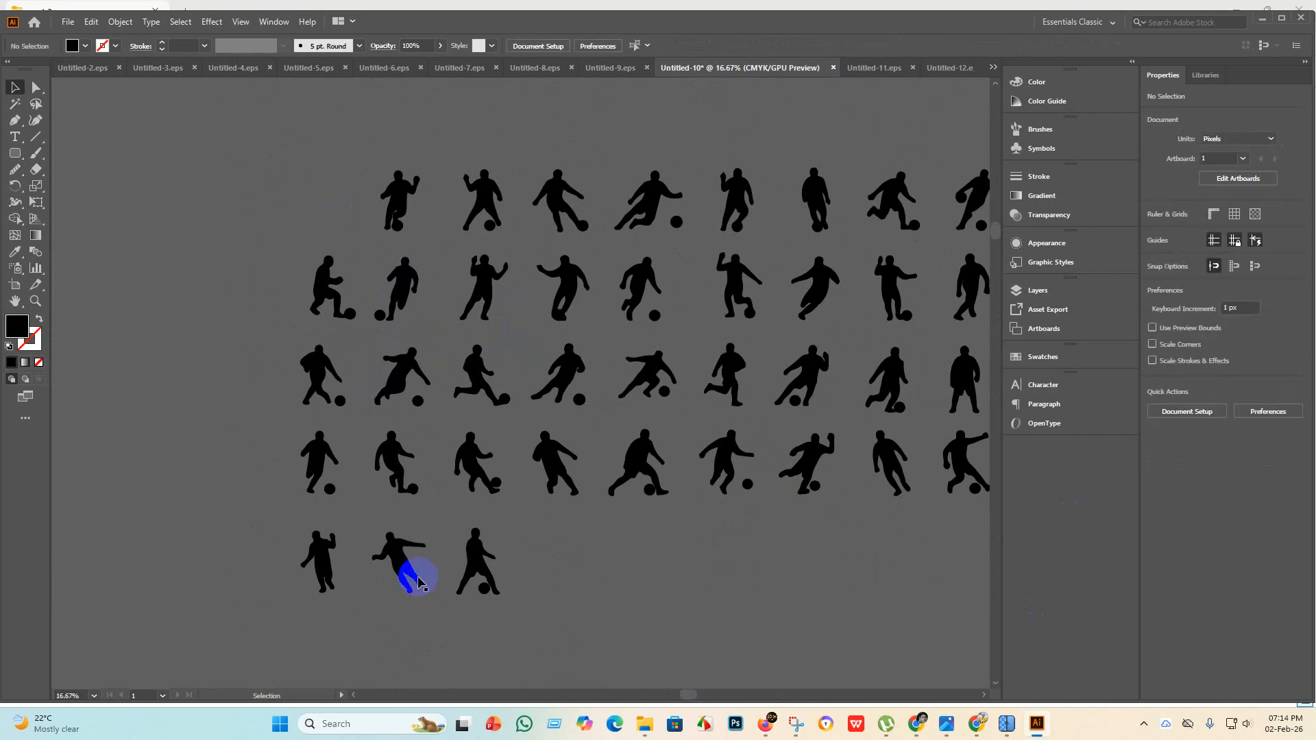
drag(480, 567, 328, 207)
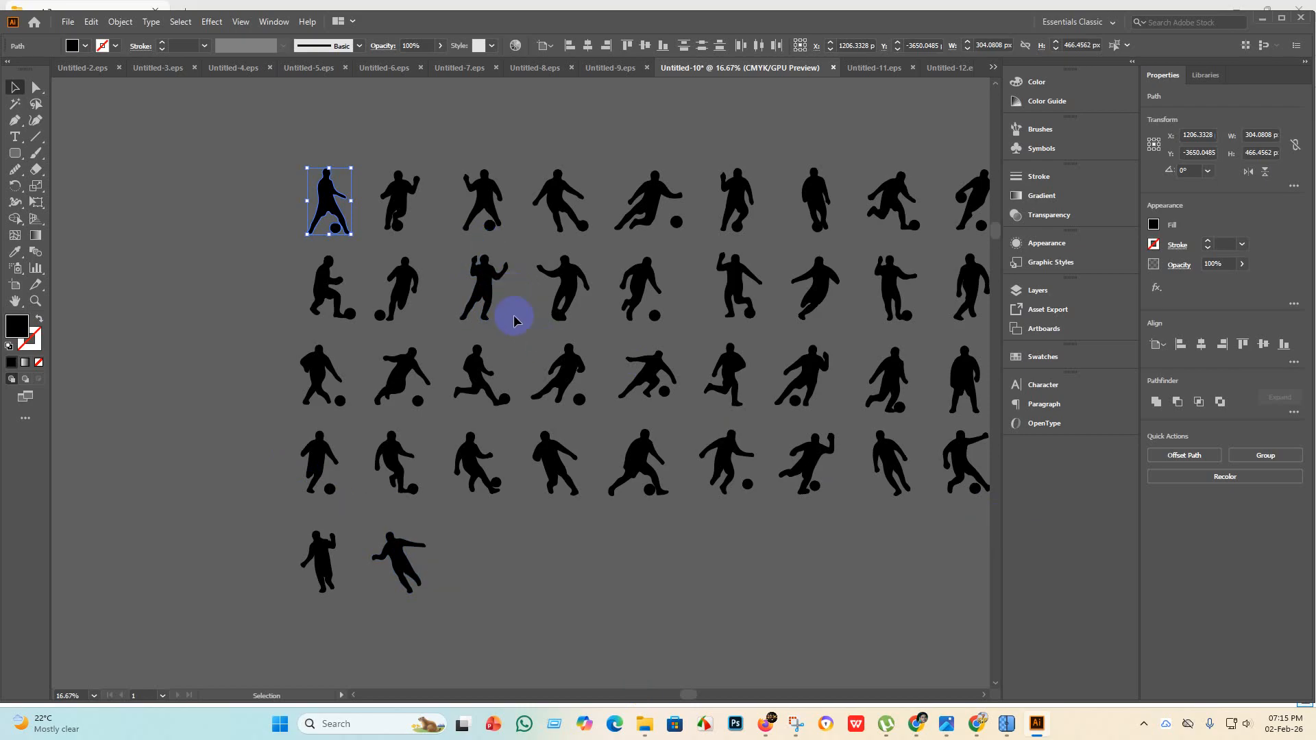
click(502, 625)
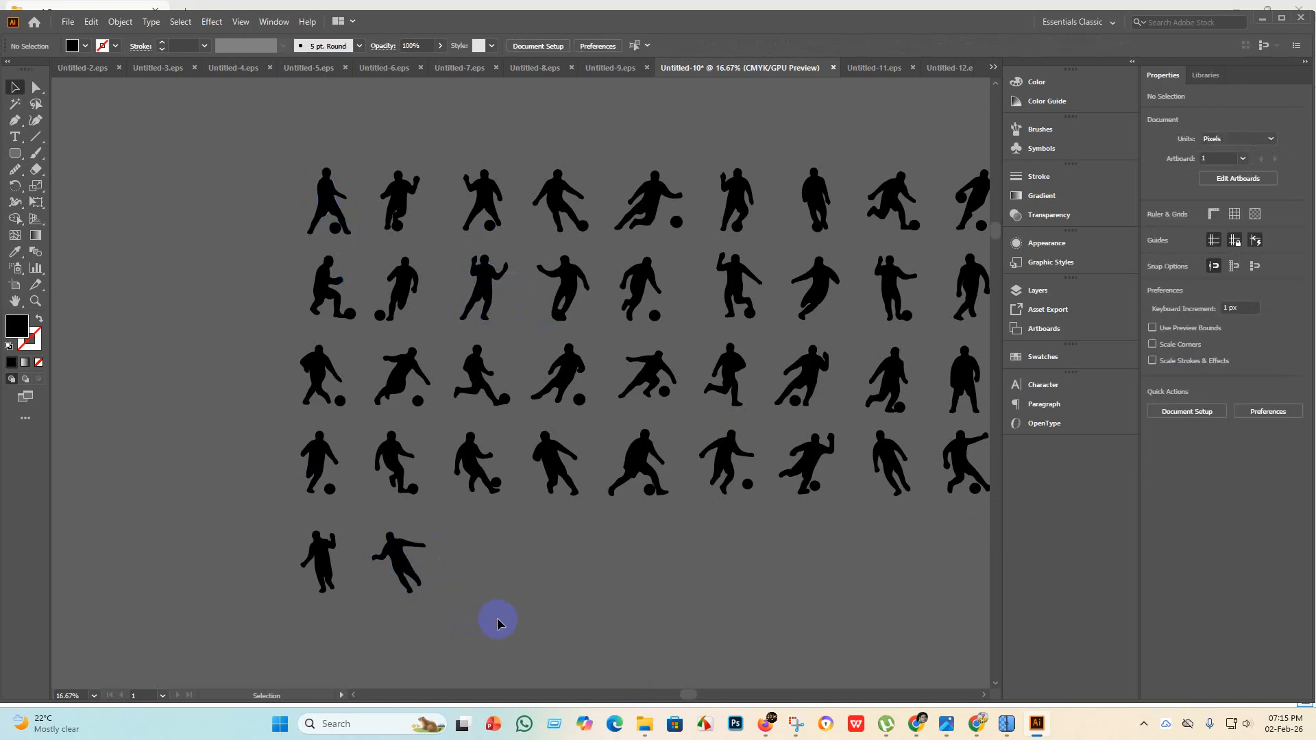
Check the silhouettes up close and delete the fourth player of the second row.
scroll(504, 609, up, 1)
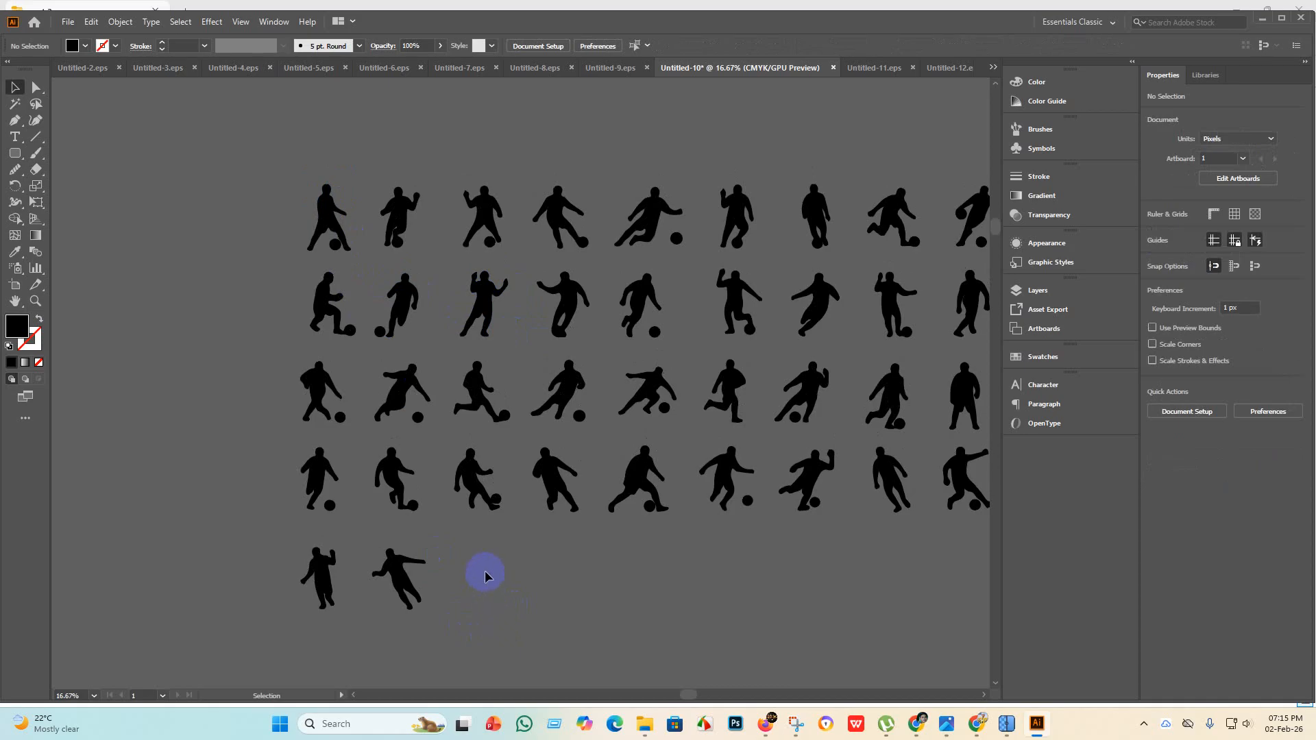
key(ctrl+minus)
key(ctrl+minus)
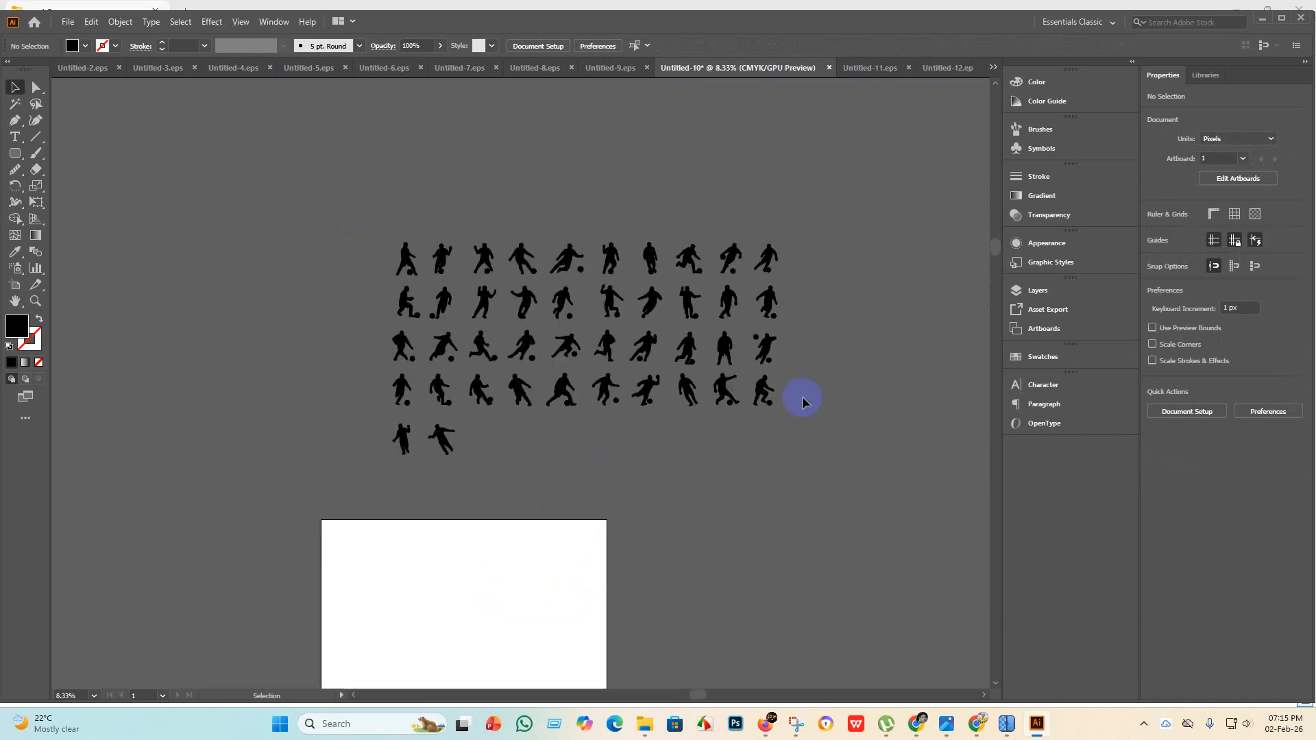
scroll(802, 397, up, 2)
scroll(706, 444, up, 3)
scroll(699, 449, down, 3)
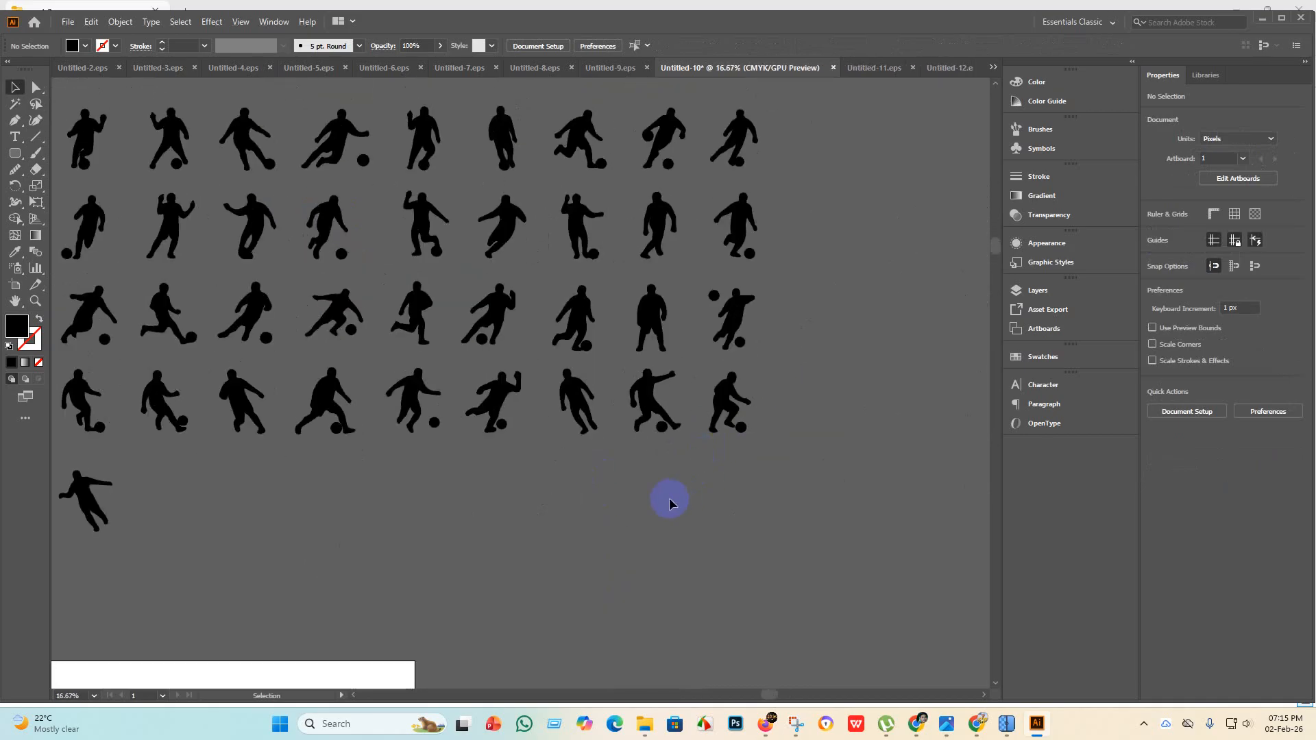
scroll(522, 510, up, 5)
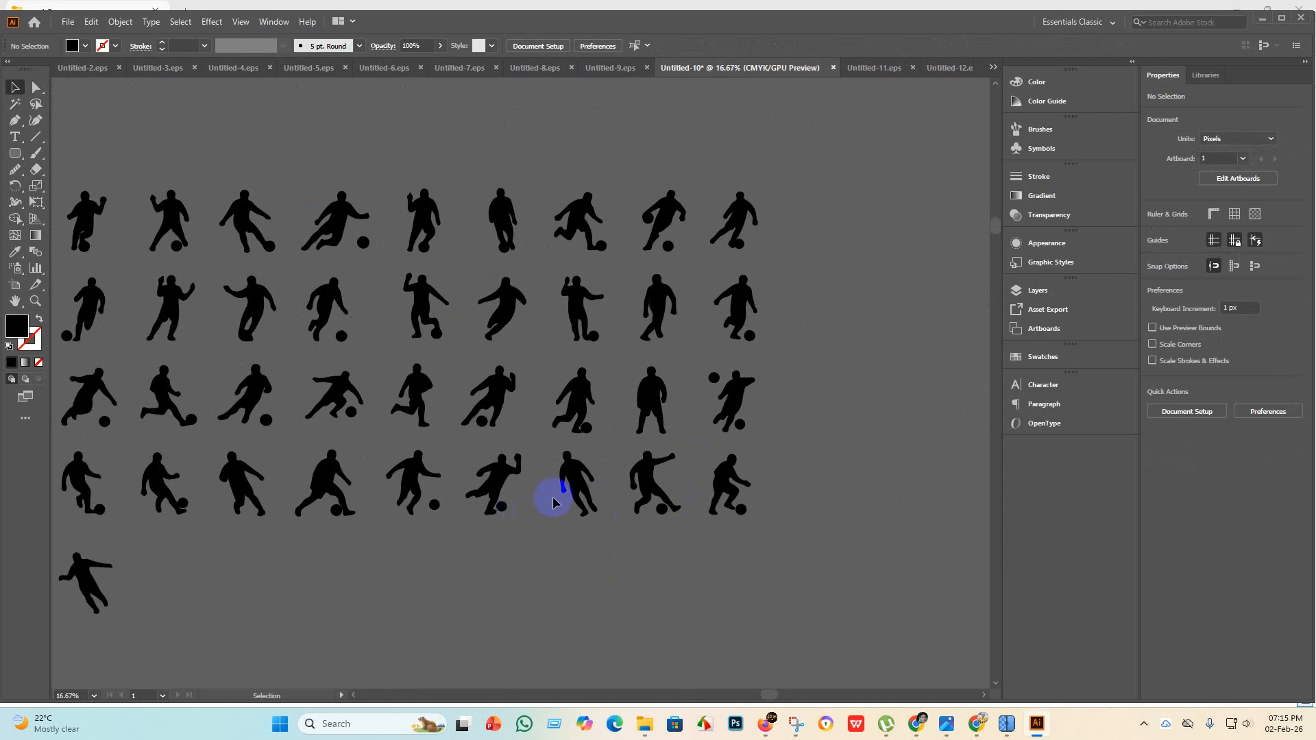
scroll(602, 556, down, 1)
scroll(368, 440, up, 3)
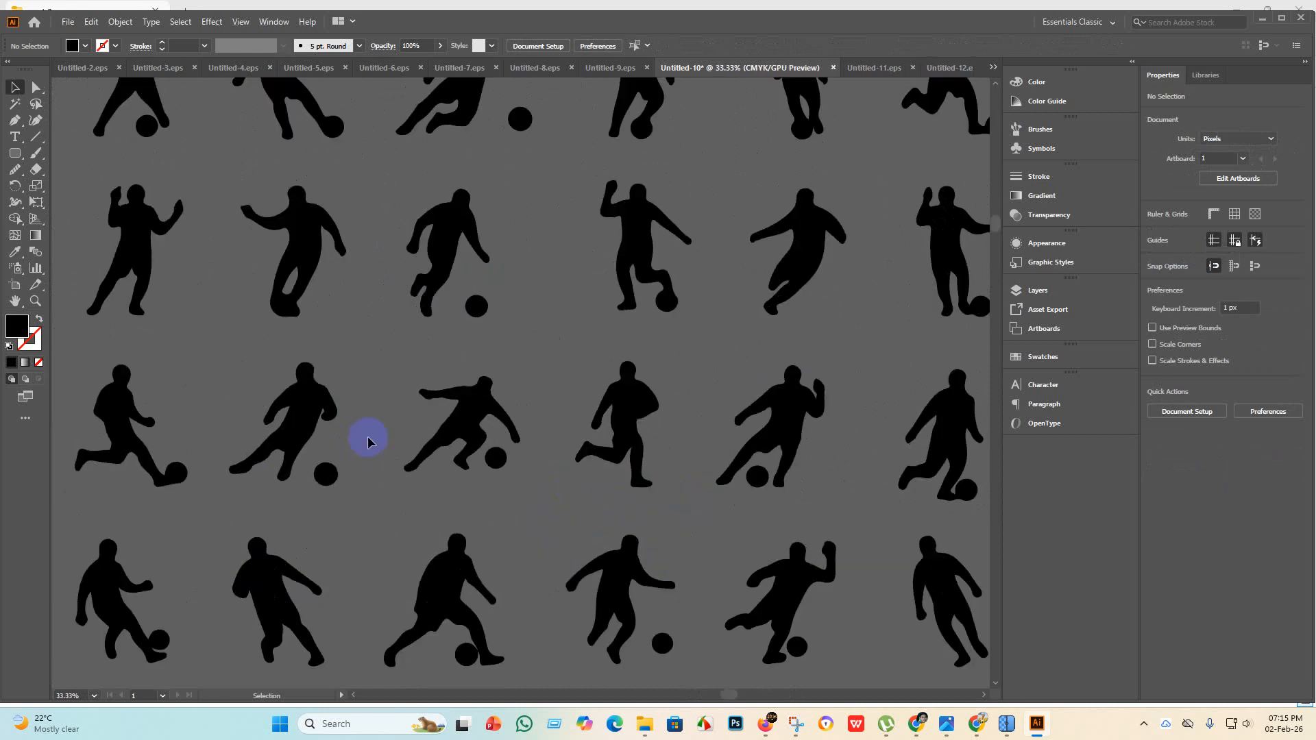
scroll(377, 442, down, 1)
click(331, 293)
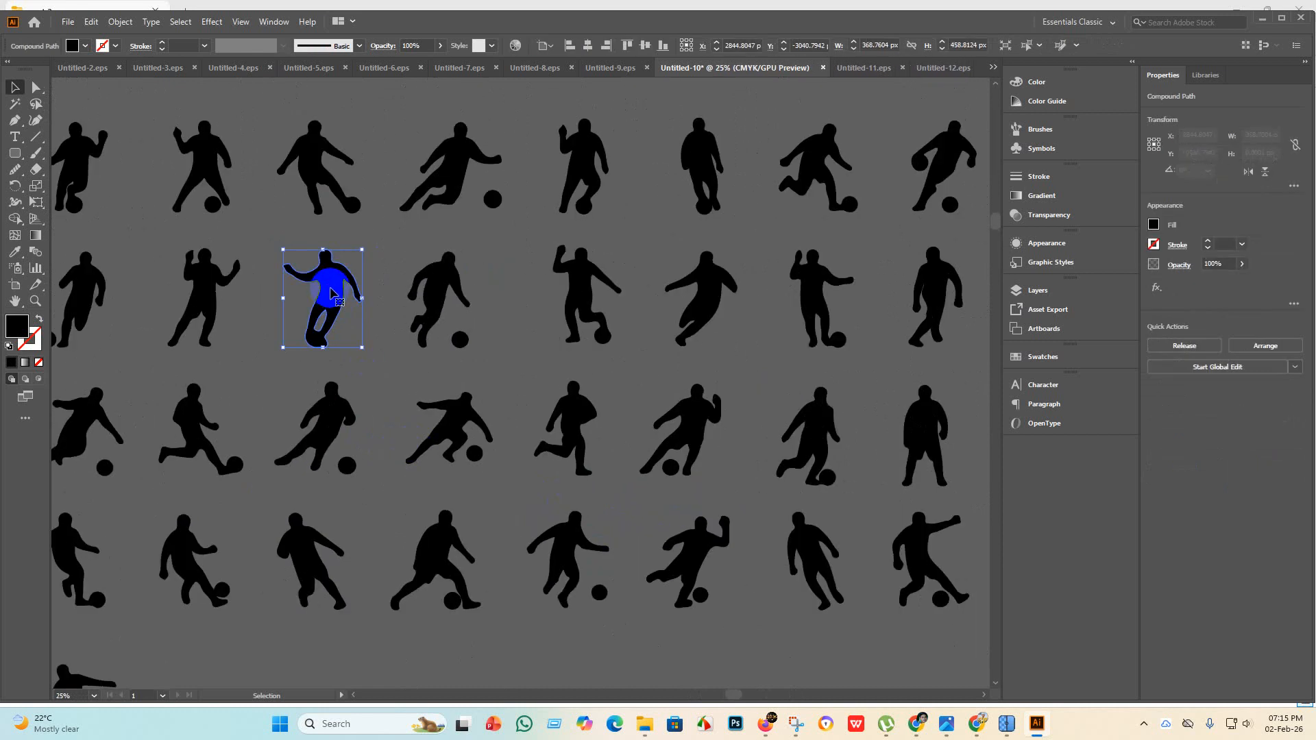
key(Delete)
Move the second player of the bottom row into the gap in the second row.
scroll(336, 350, down, 1)
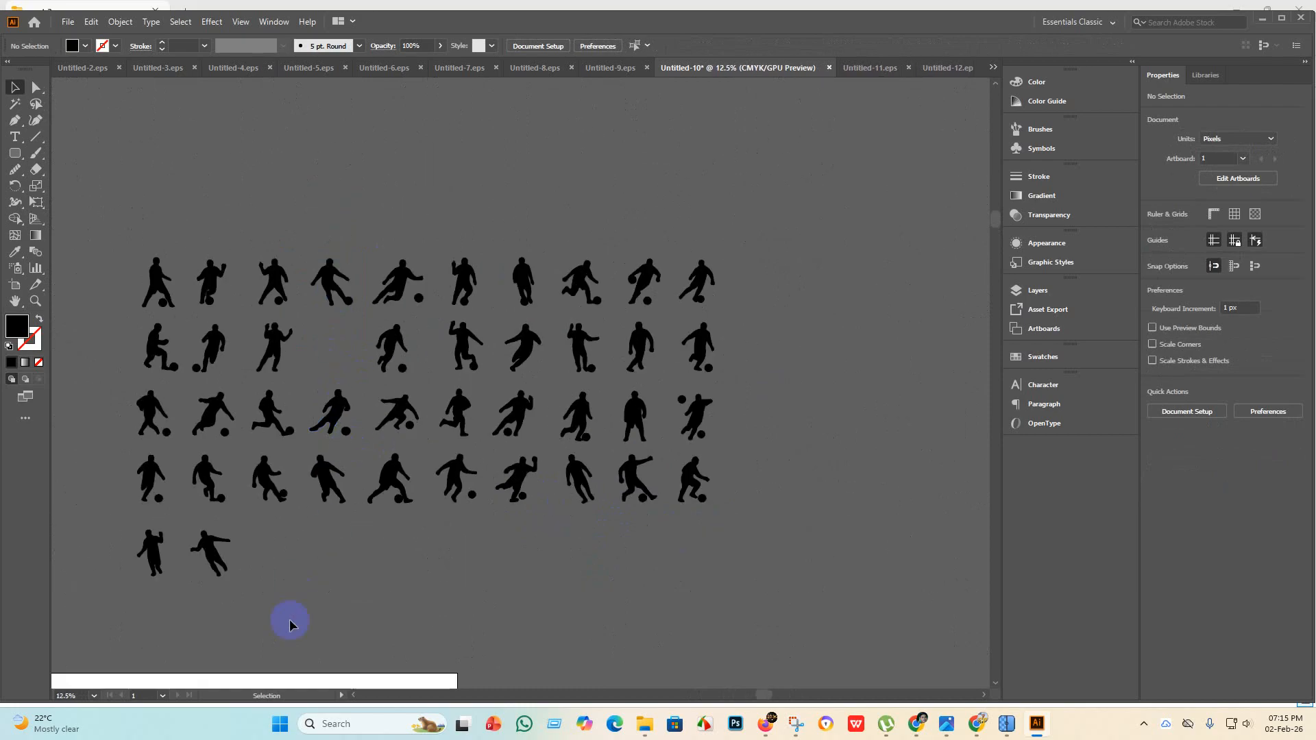
drag(188, 541, 331, 348)
click(288, 579)
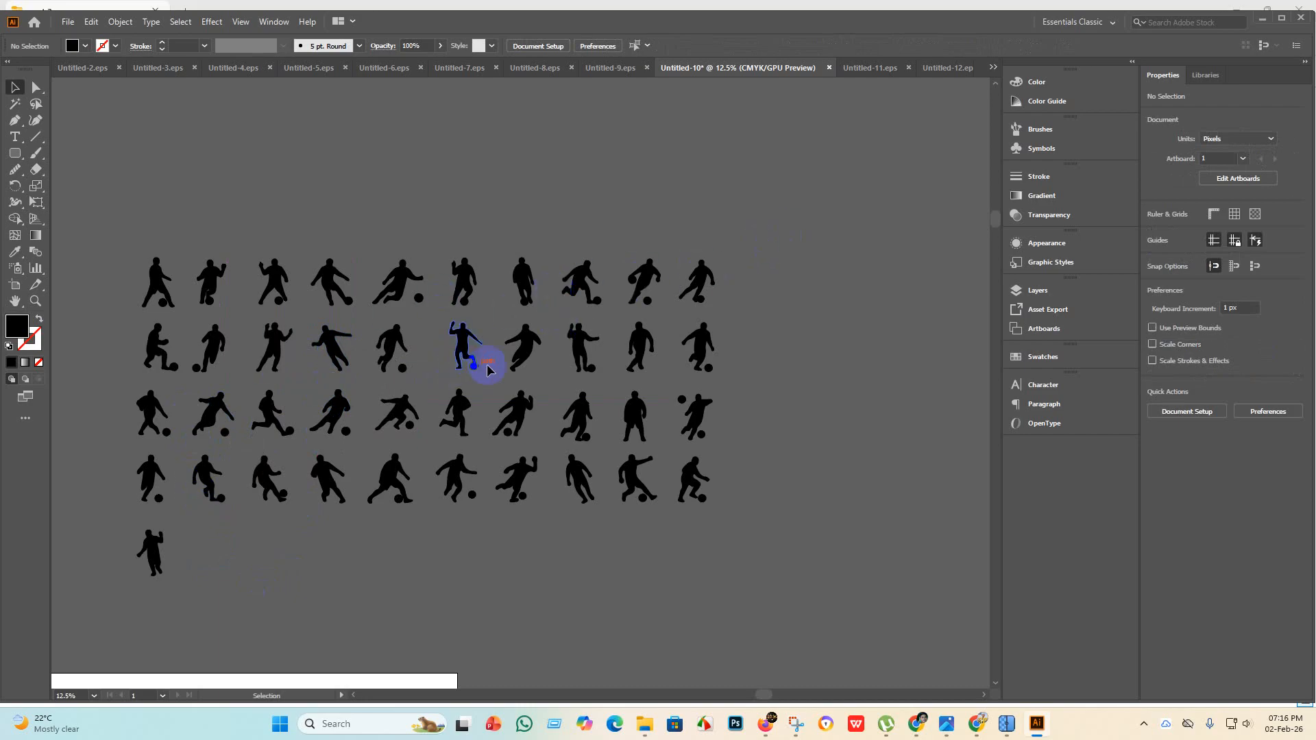
Delete the seventh player of the second row.
scroll(521, 351, up, 2)
click(534, 357)
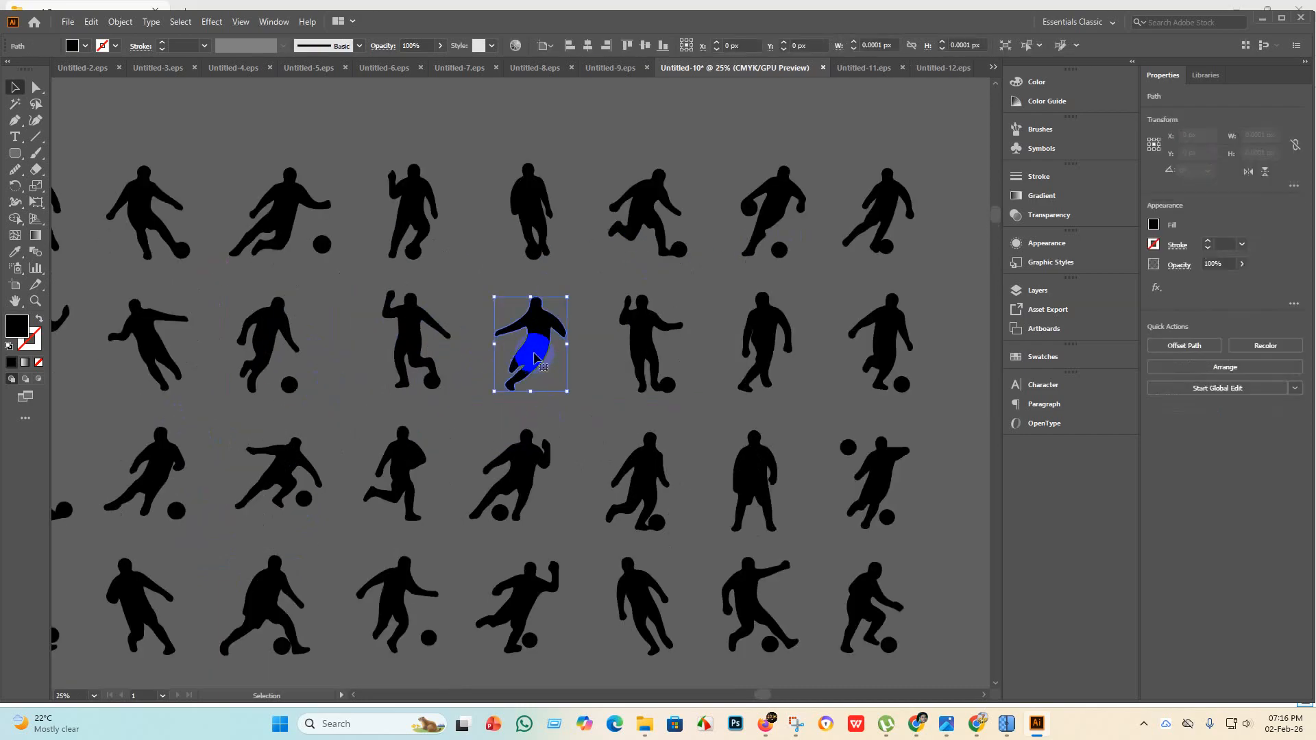
key(Delete)
key(ctrl+0)
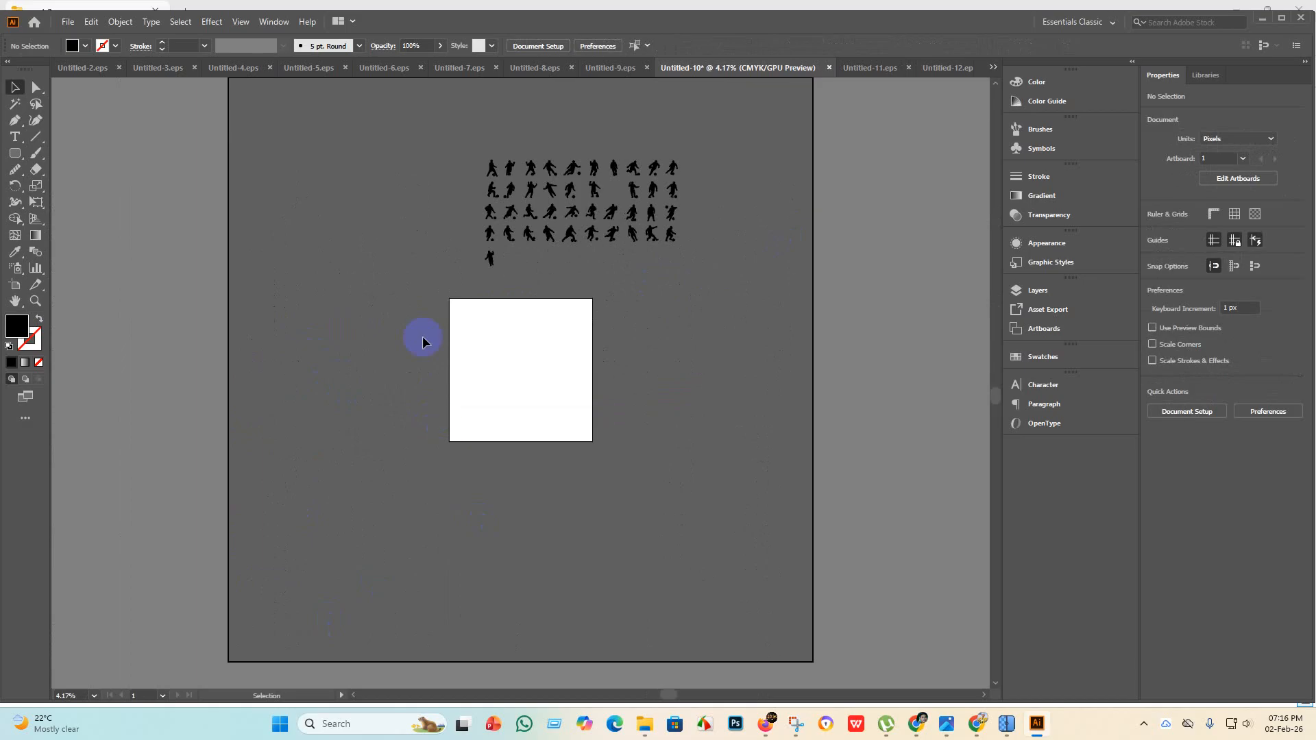
Move the lone player below the grid into the seventh position of the second row.
scroll(517, 241, up, 2)
click(452, 267)
scroll(473, 302, up, 2)
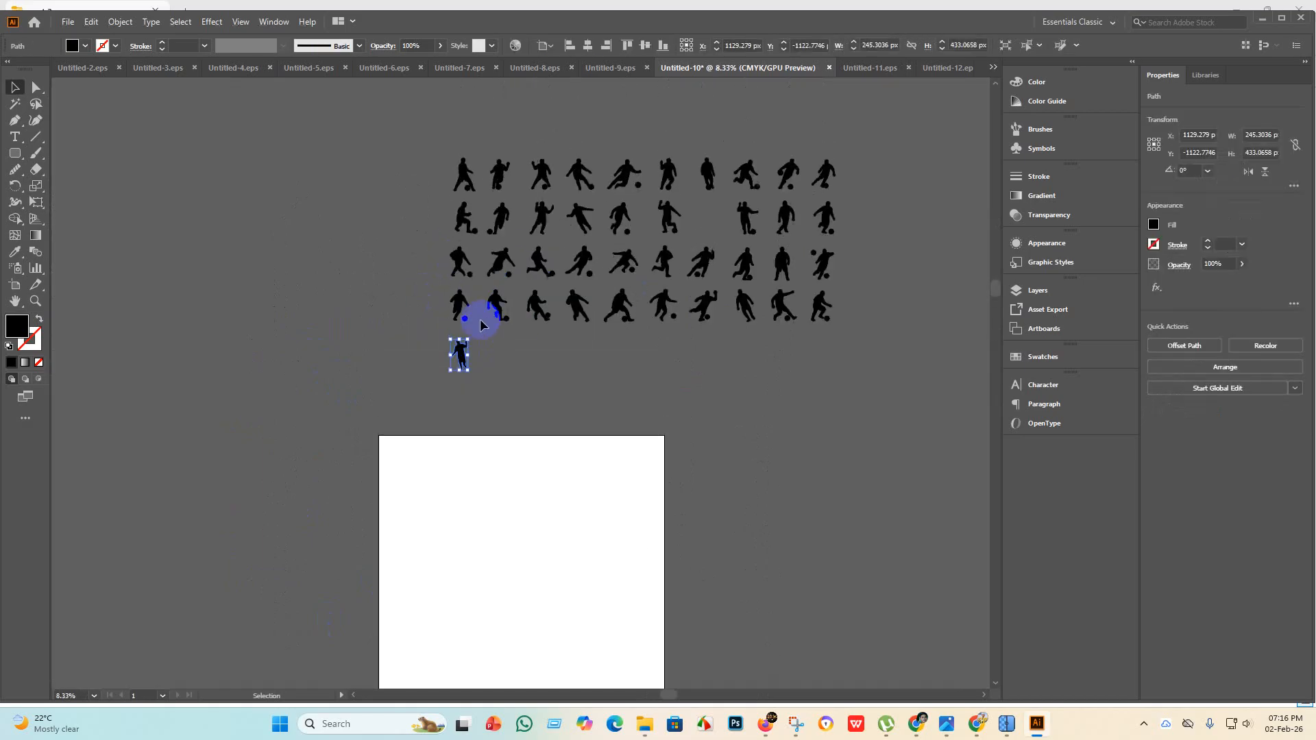
drag(459, 353, 709, 229)
click(885, 380)
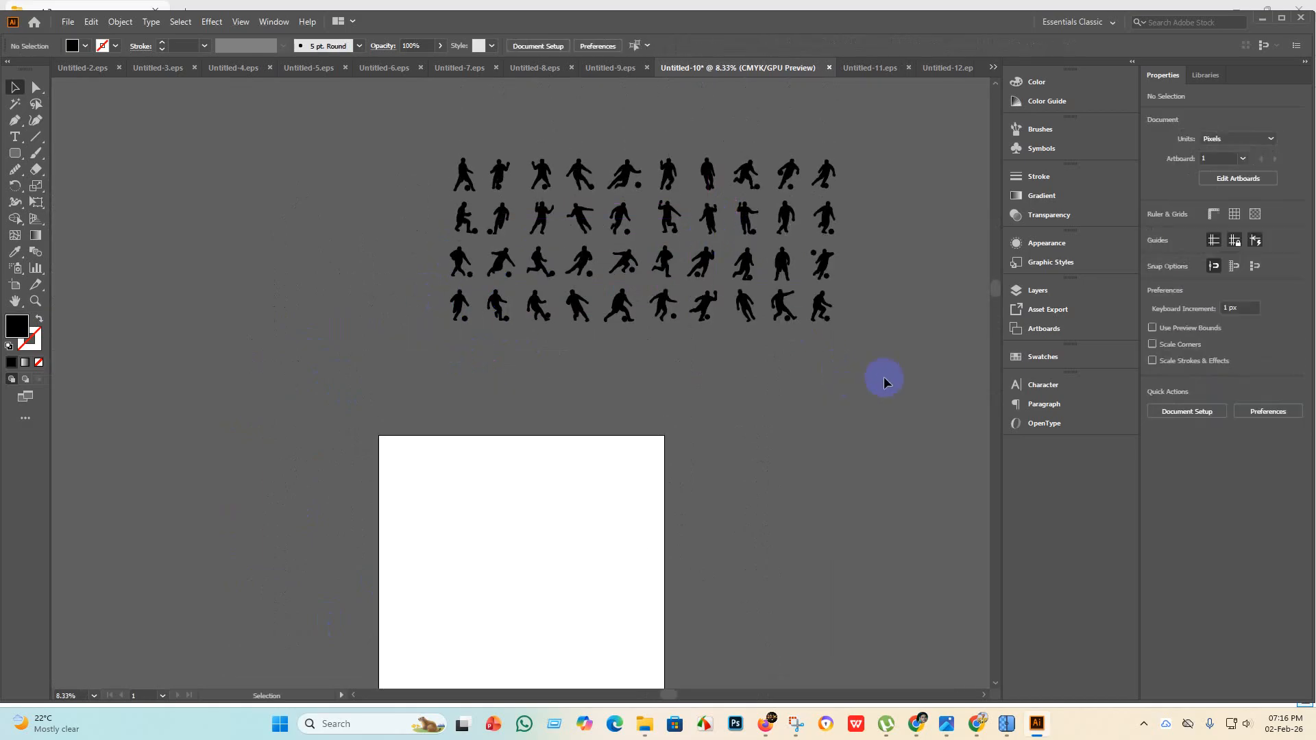
Group all the football players and set the artboard's height to 2000 px.
key(ctrl+a)
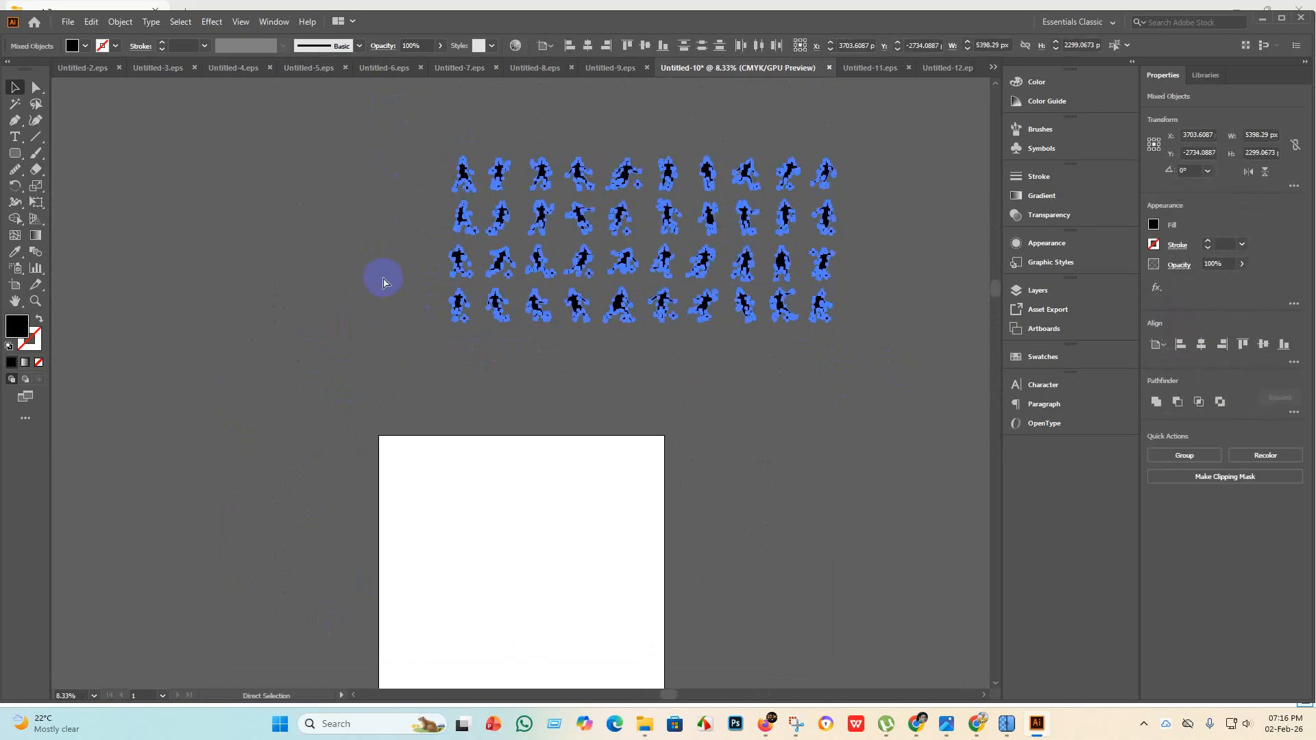
key(ctrl+g)
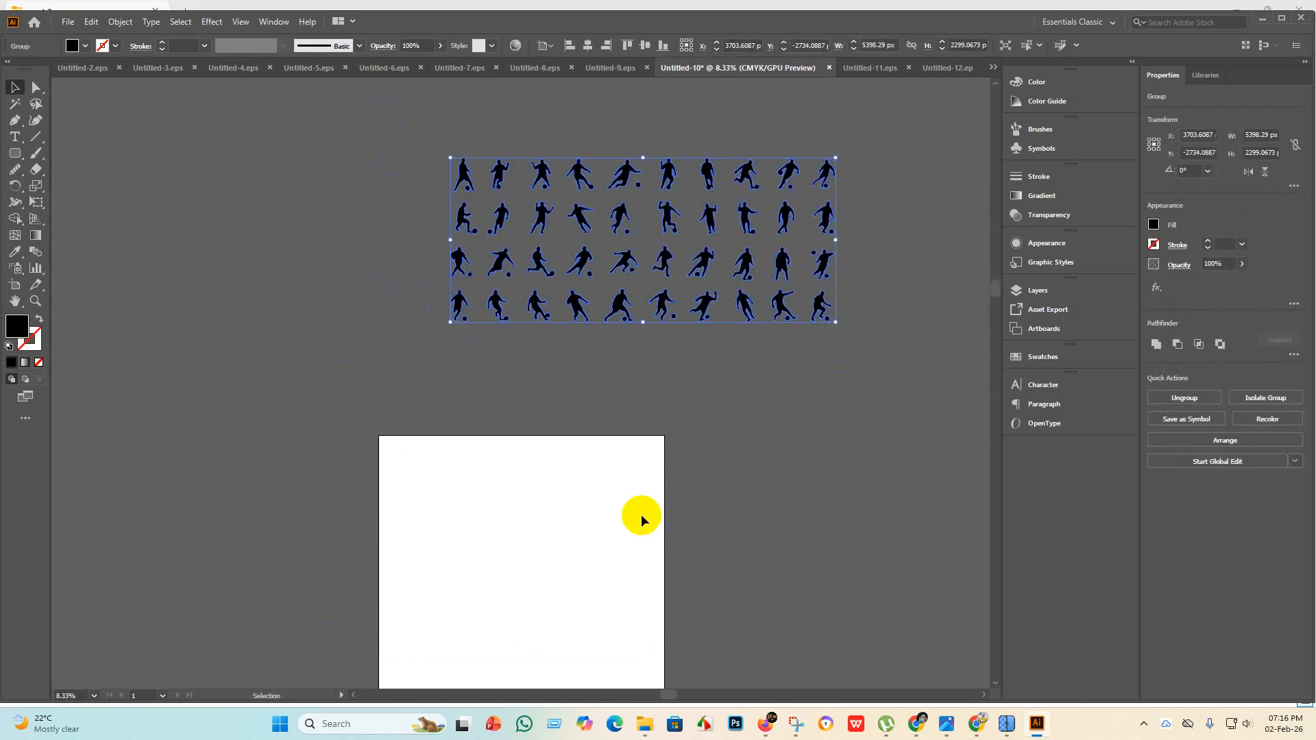
click(15, 287)
click(600, 45)
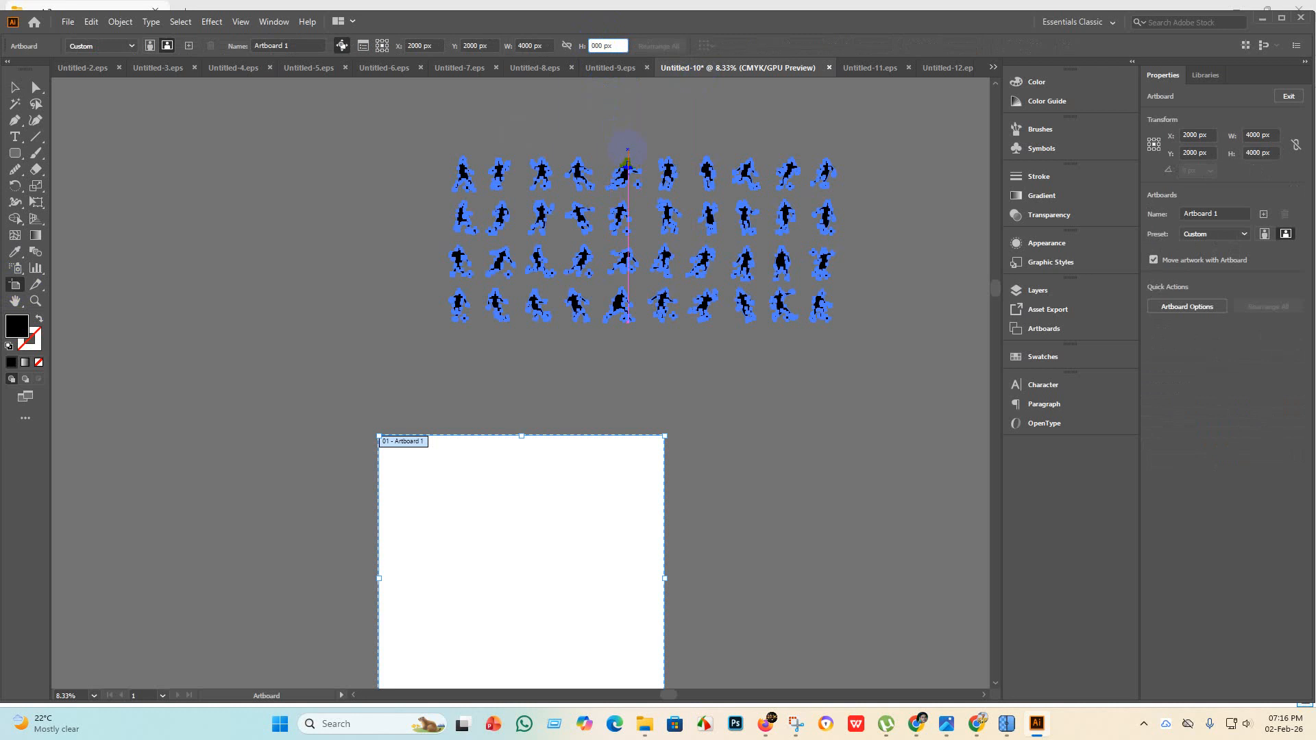
key(Return)
click(15, 87)
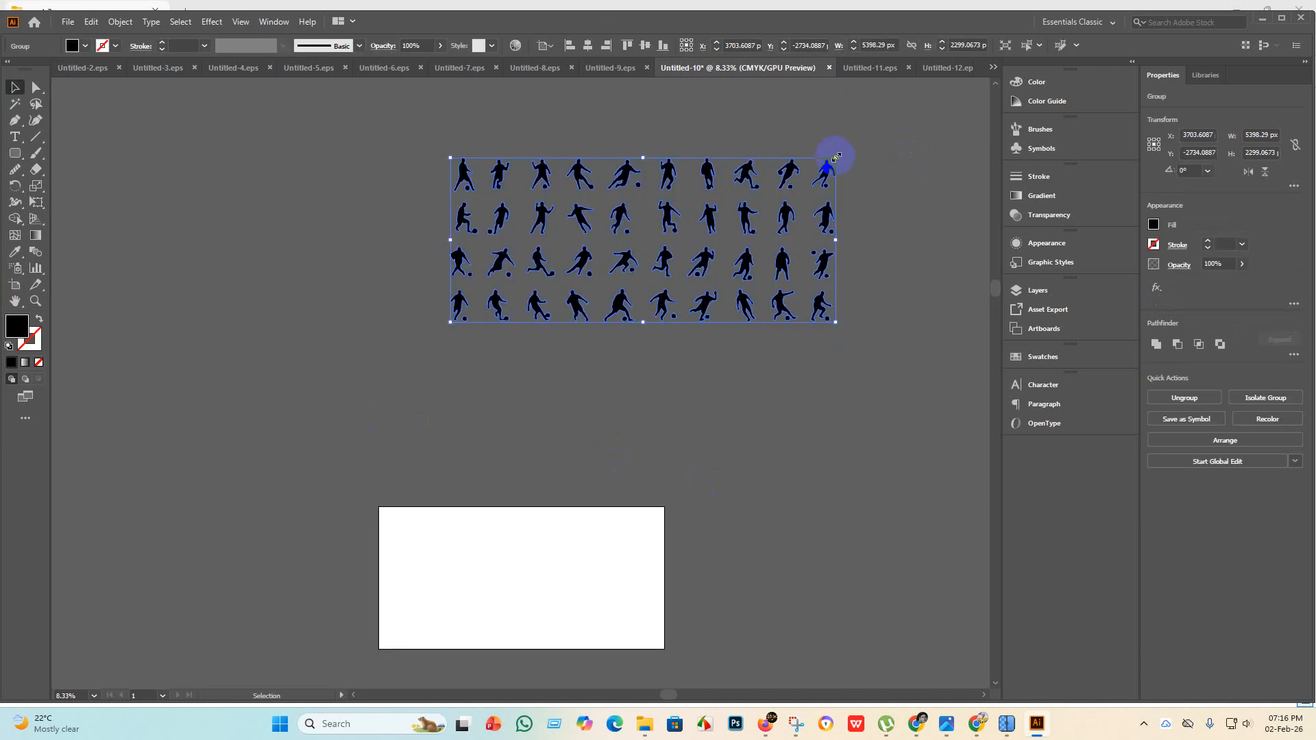
Scale the player group down proportionally to about 2904 by 1237 px and centre it on the artboard.
drag(836, 157, 741, 236)
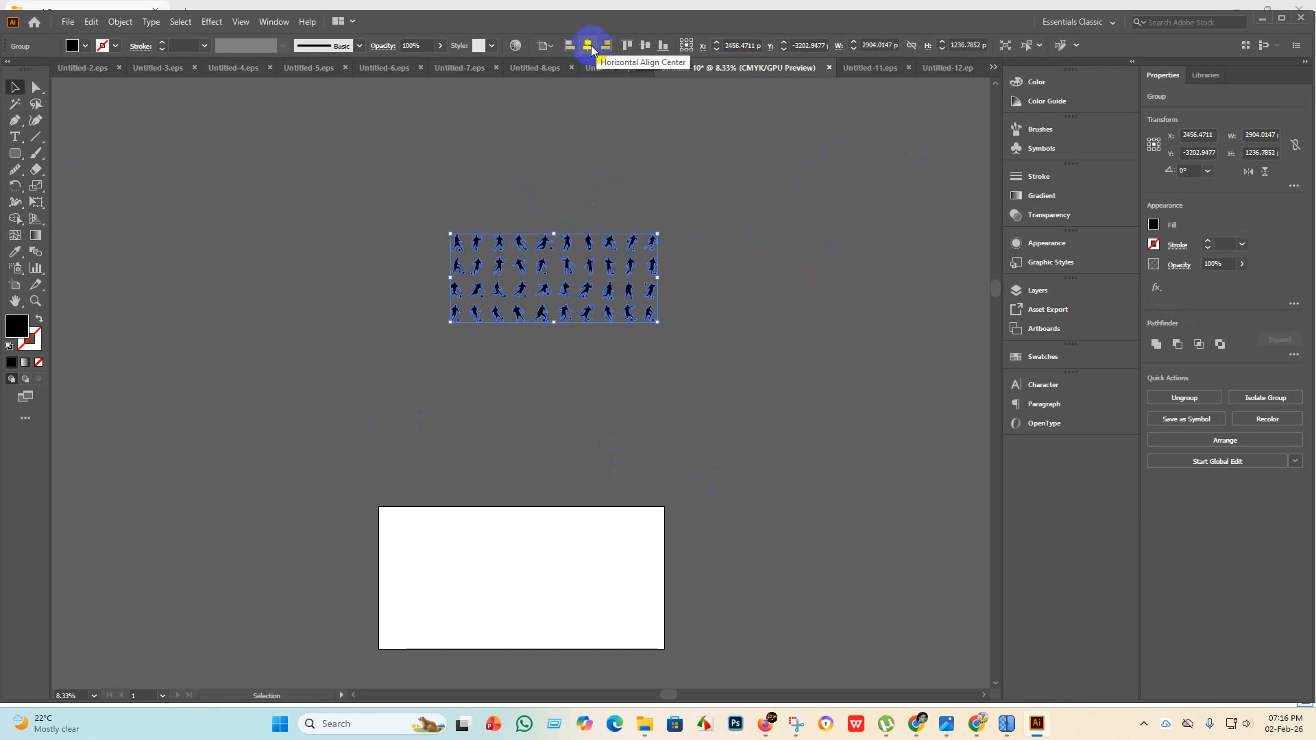
click(587, 45)
click(644, 45)
scroll(653, 559, down, 2)
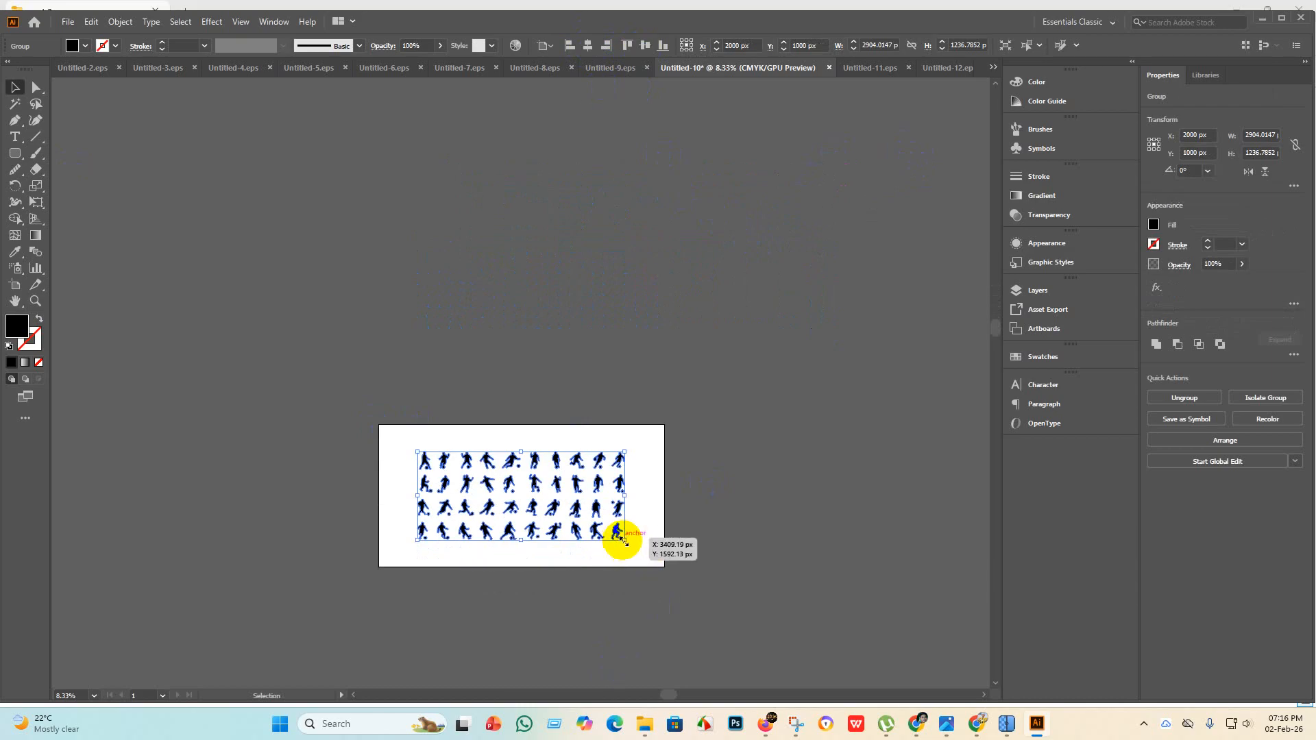
Enlarge the player group proportionally to about 3658 by 1558 px and centre it on the artboard again.
drag(623, 541, 678, 591)
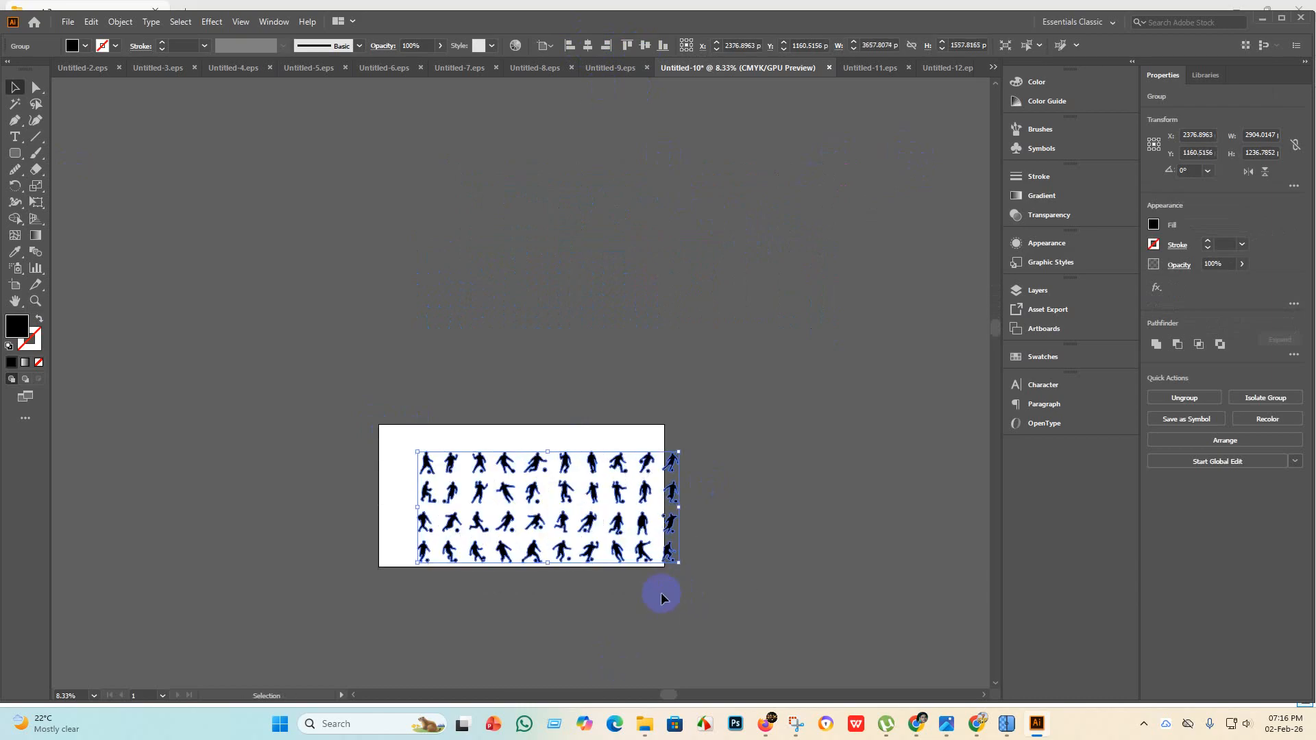
click(587, 45)
click(651, 43)
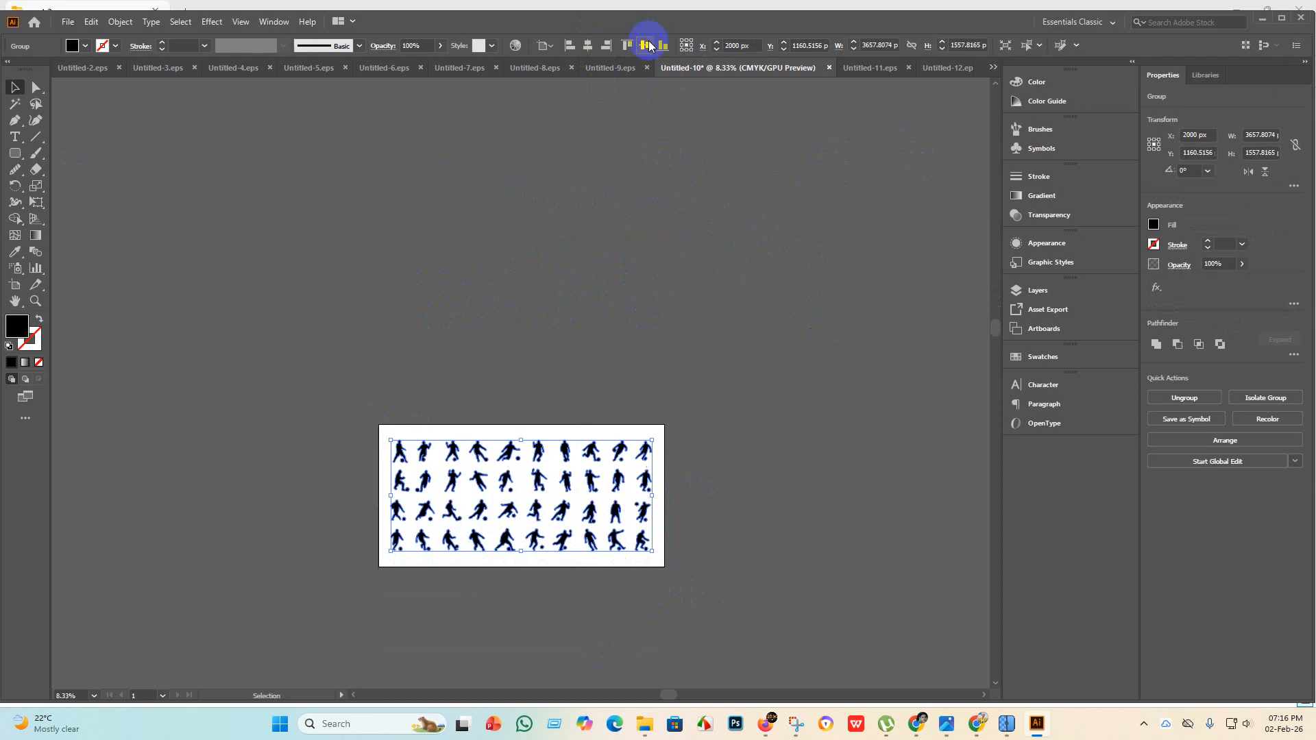
click(689, 561)
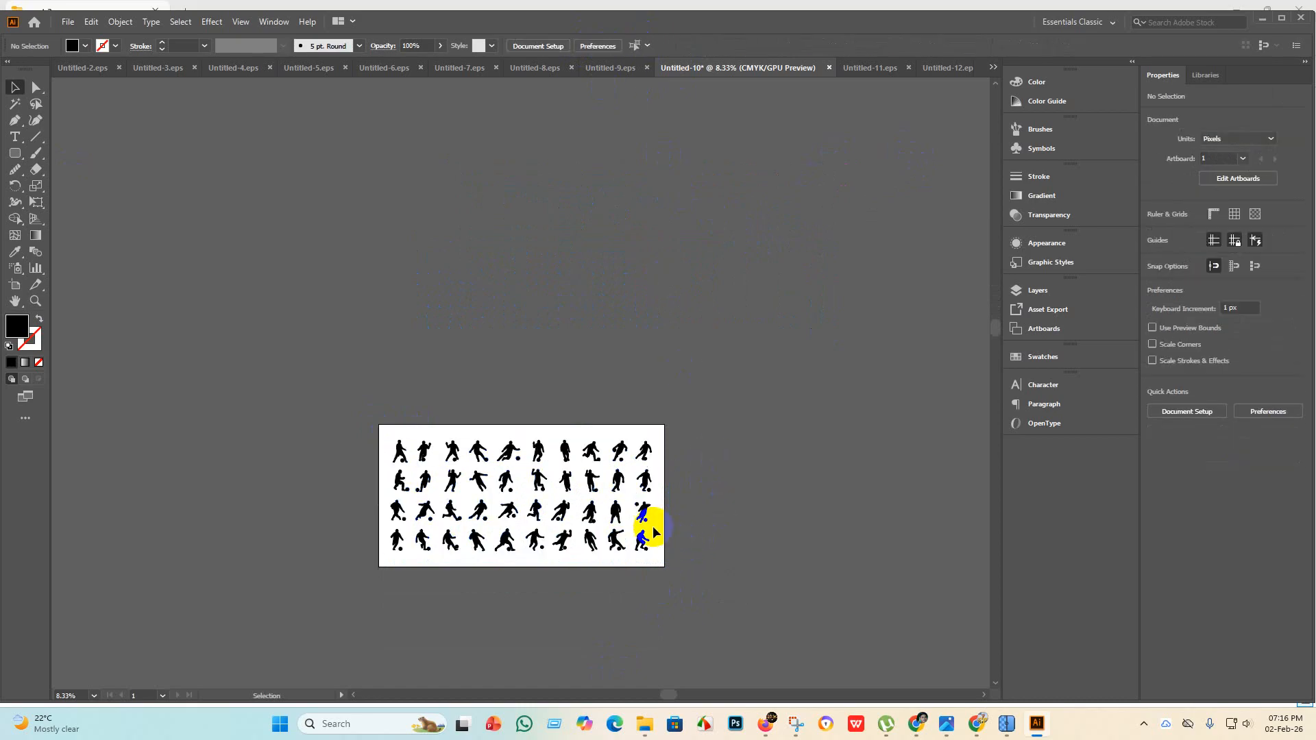
Save the player sheet as Untitled-10 in the eps 7 folder, using Illustrator EPS format with version Illustrator 10 EPS.
scroll(612, 516, up, 2)
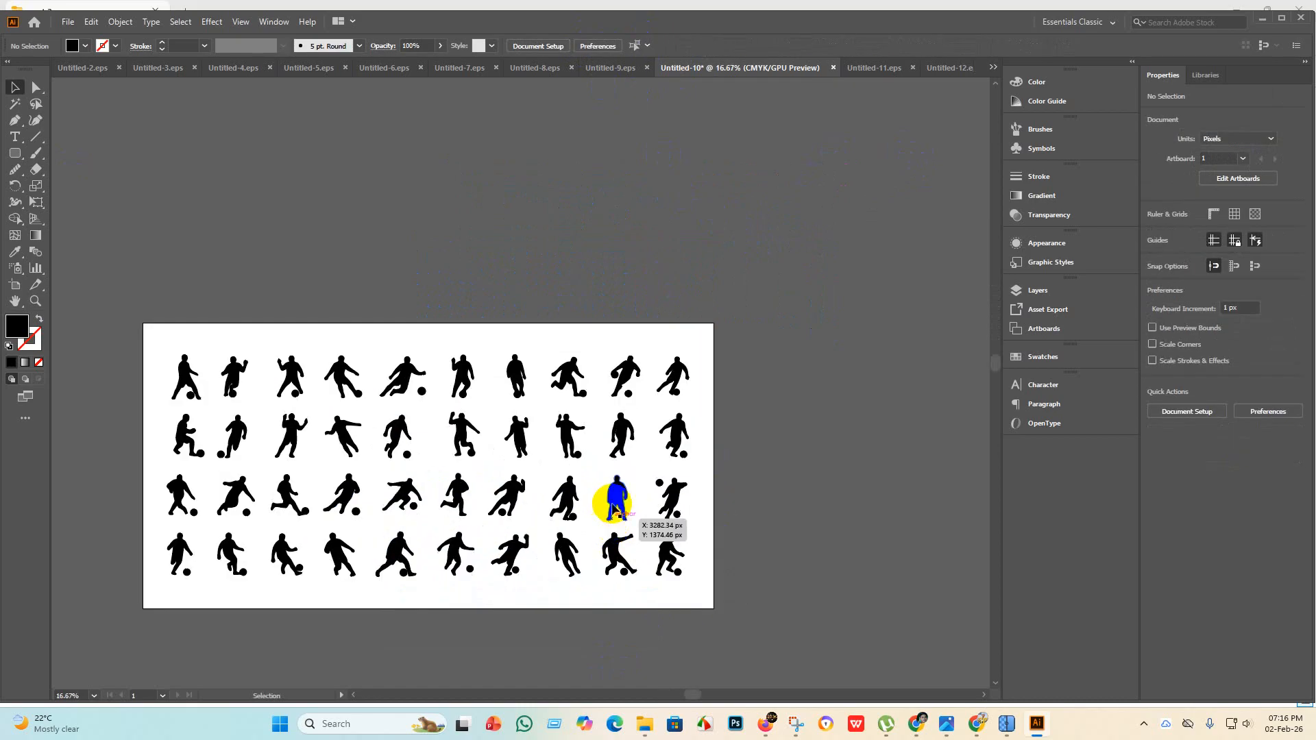
click(68, 21)
click(110, 146)
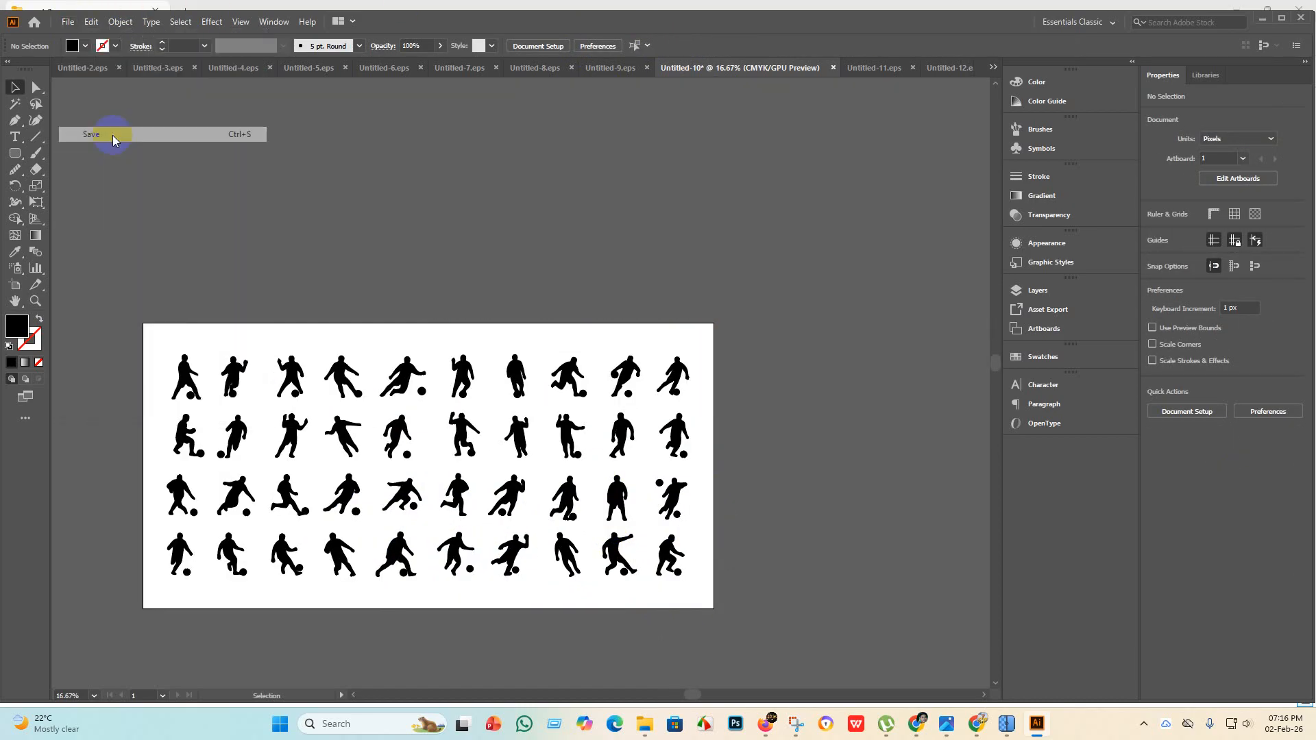
click(220, 299)
click(191, 334)
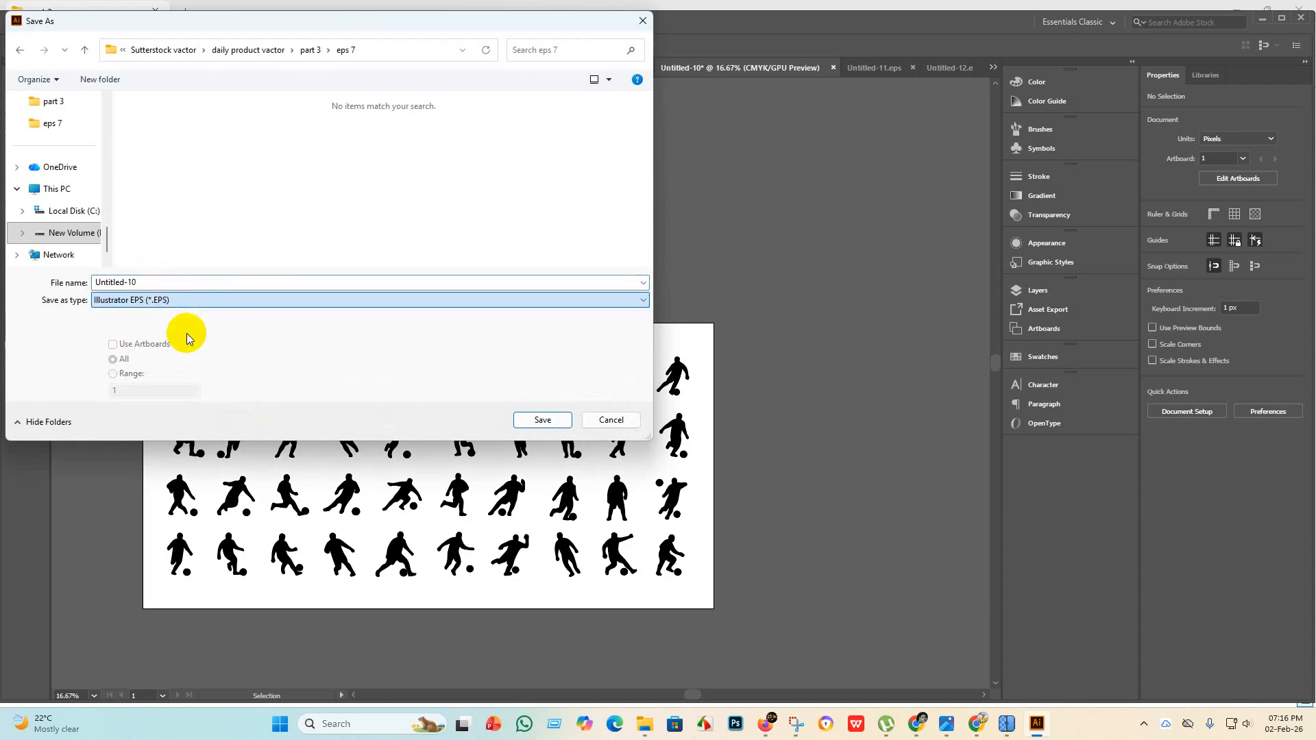
click(541, 421)
click(688, 166)
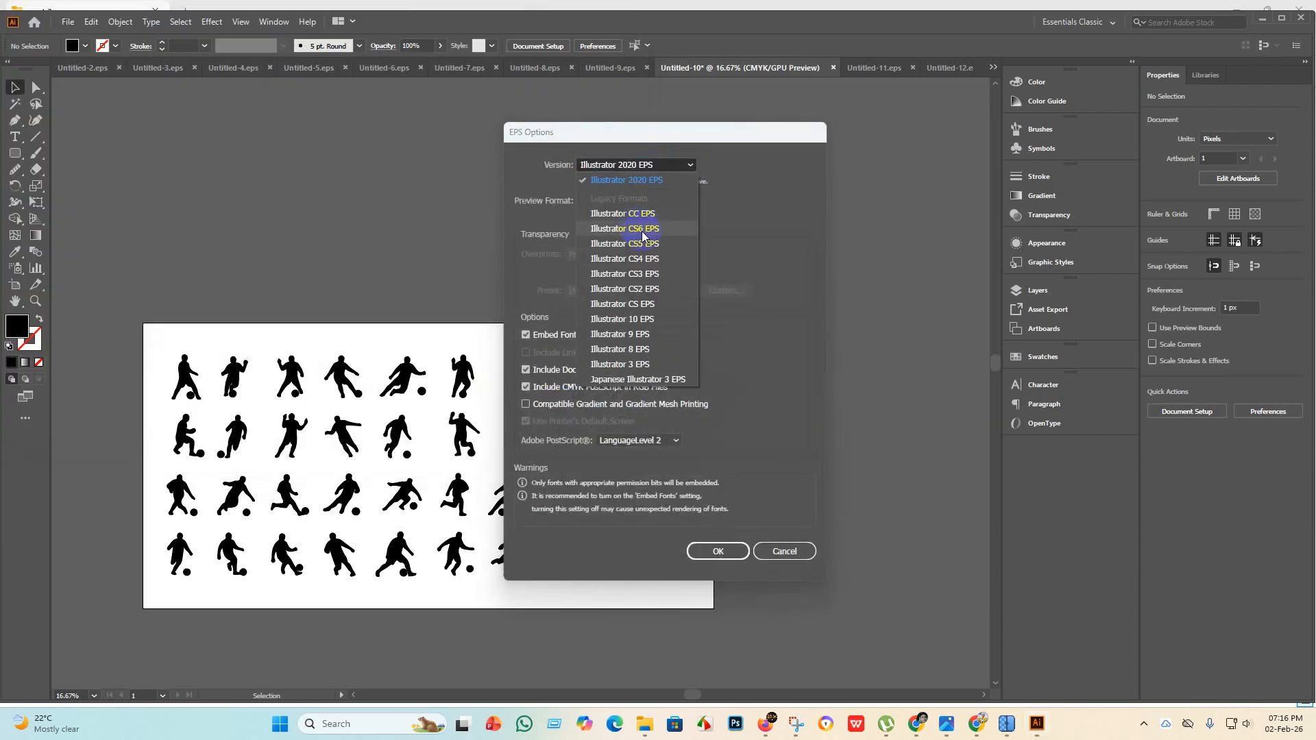
click(641, 320)
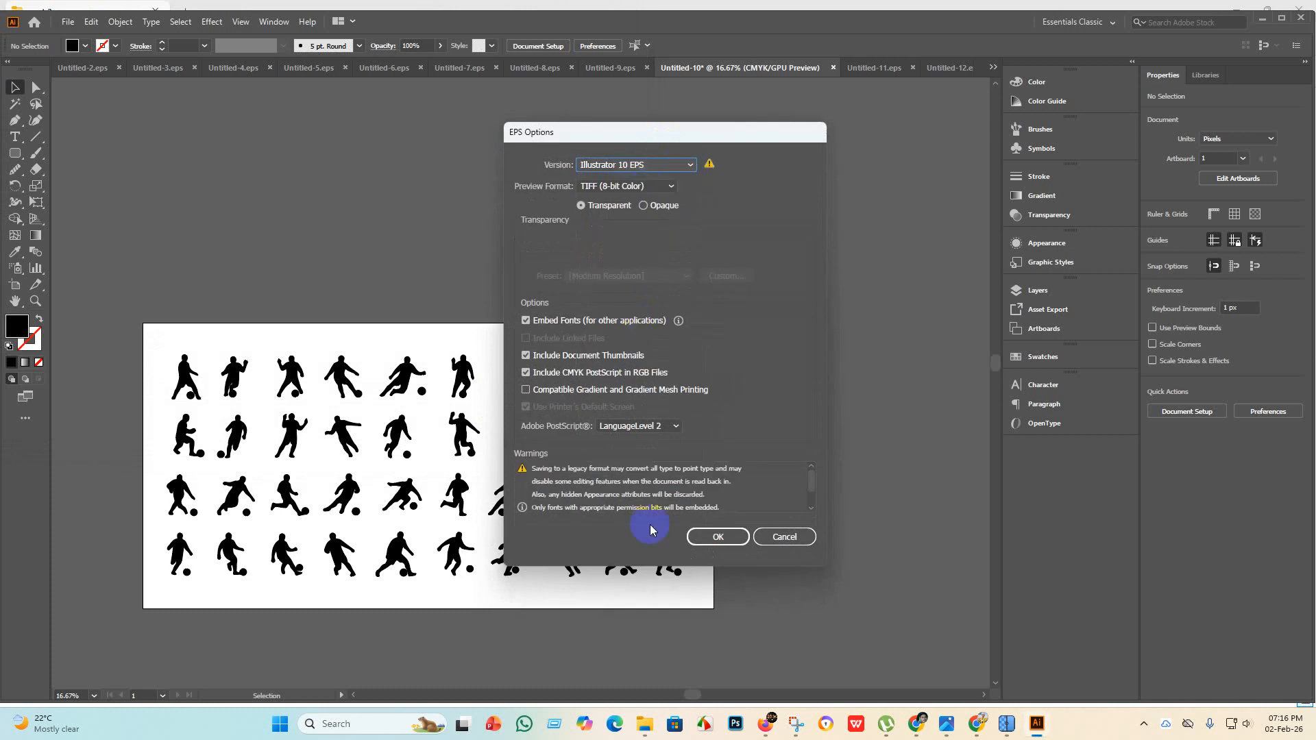
click(718, 551)
click(723, 388)
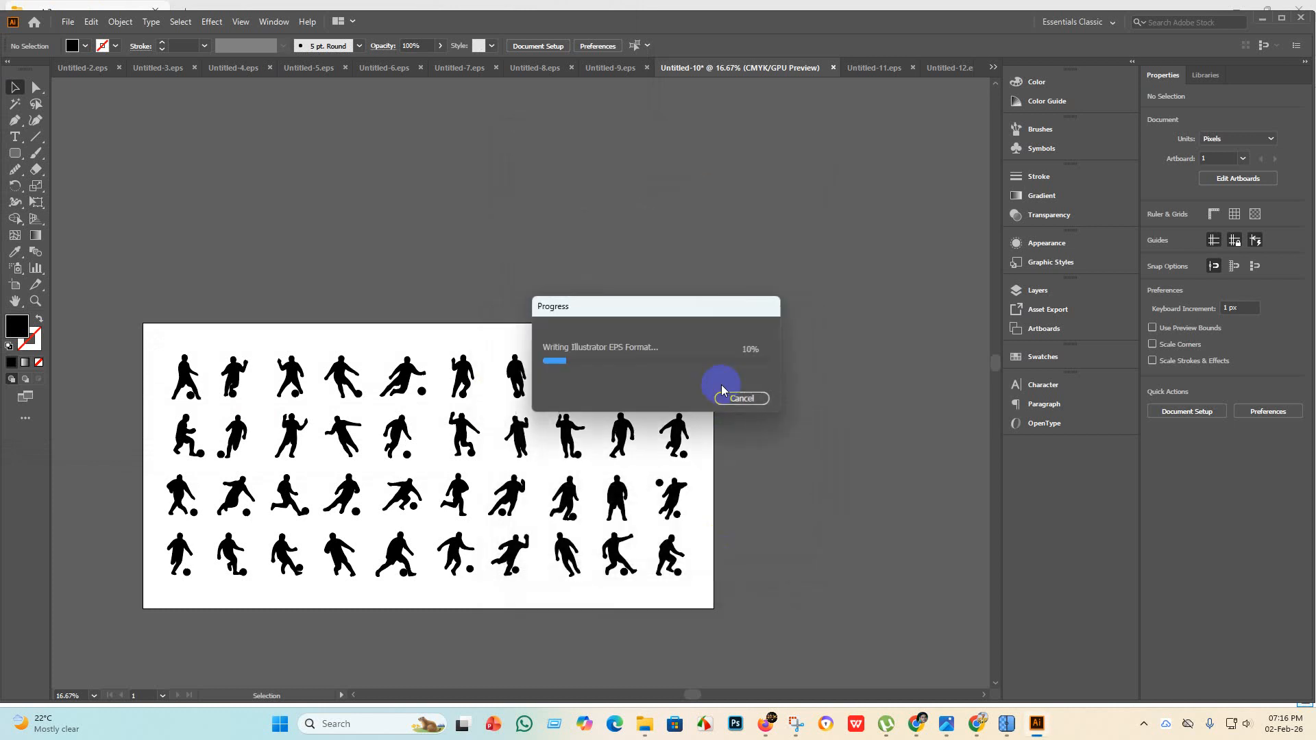
Export the player sheet as a JPEG limited to the artboard, with the RGB color model at maximum quality and 300 ppi.
click(68, 21)
mouse_move(129, 272)
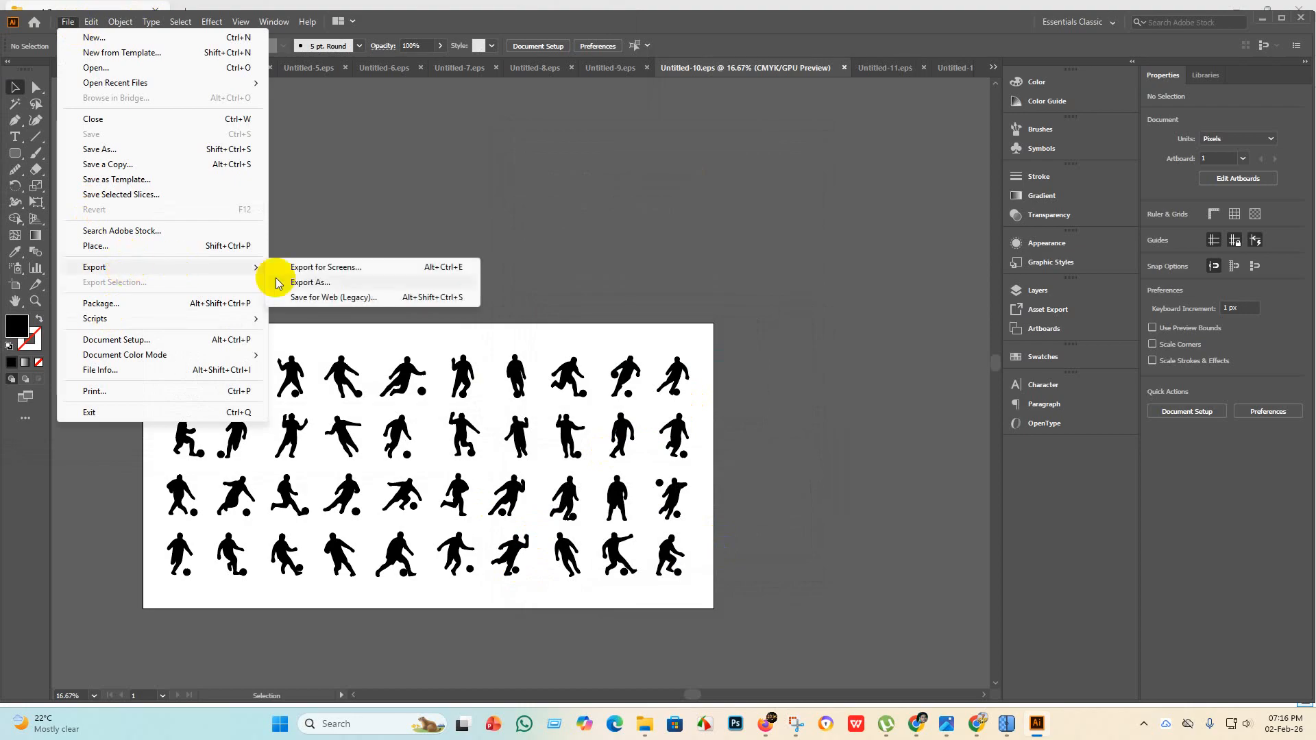
click(329, 277)
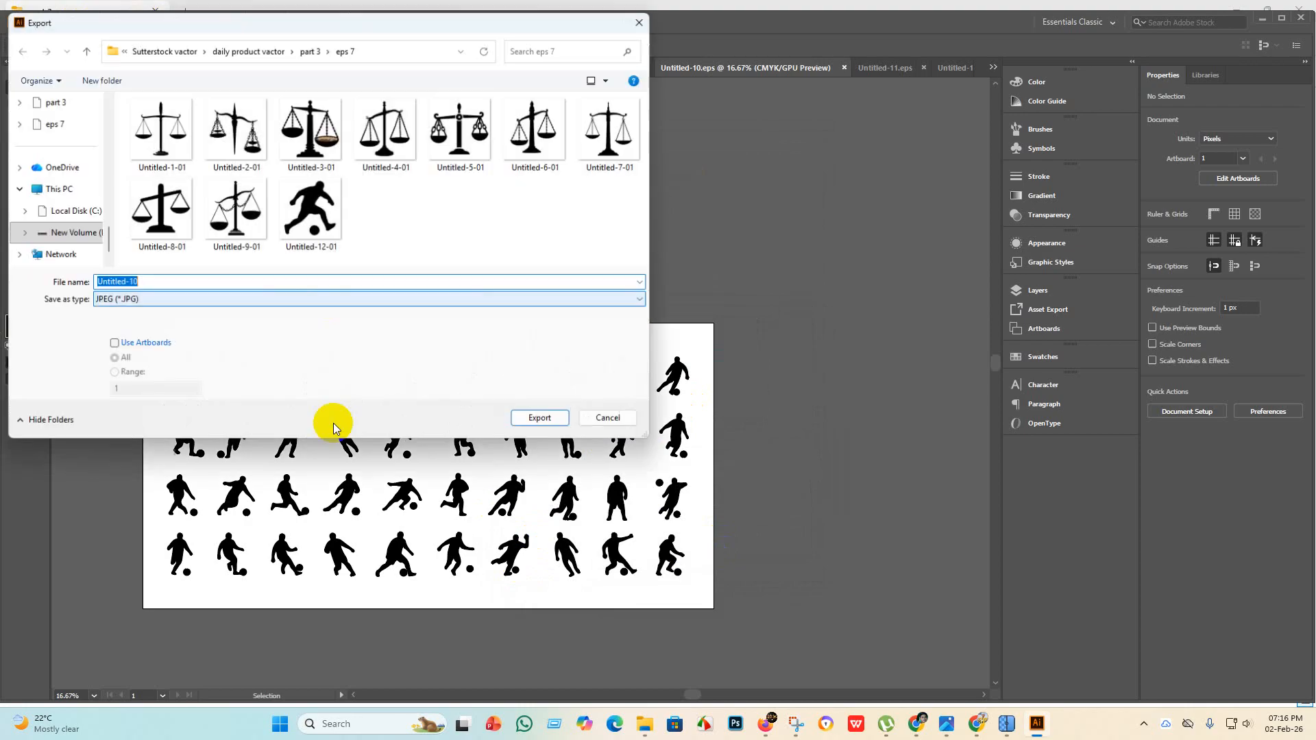
click(114, 344)
click(547, 426)
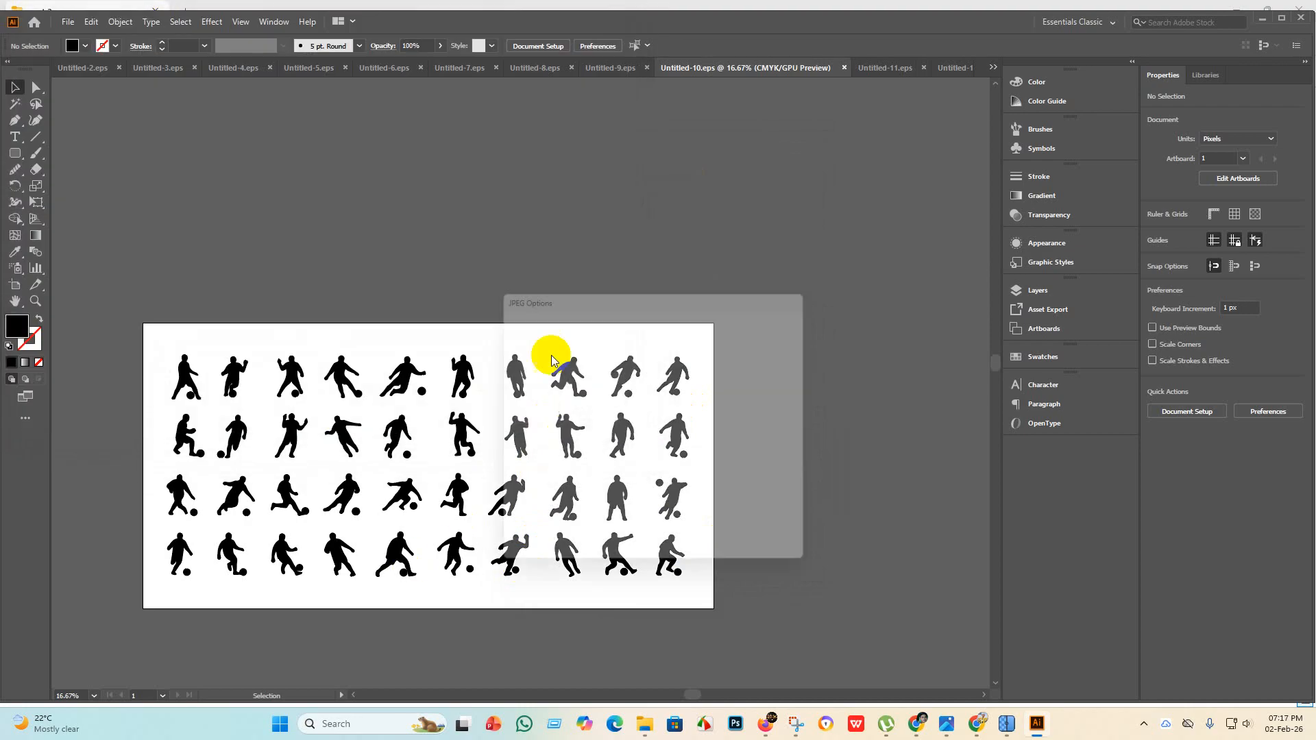
click(640, 343)
click(628, 358)
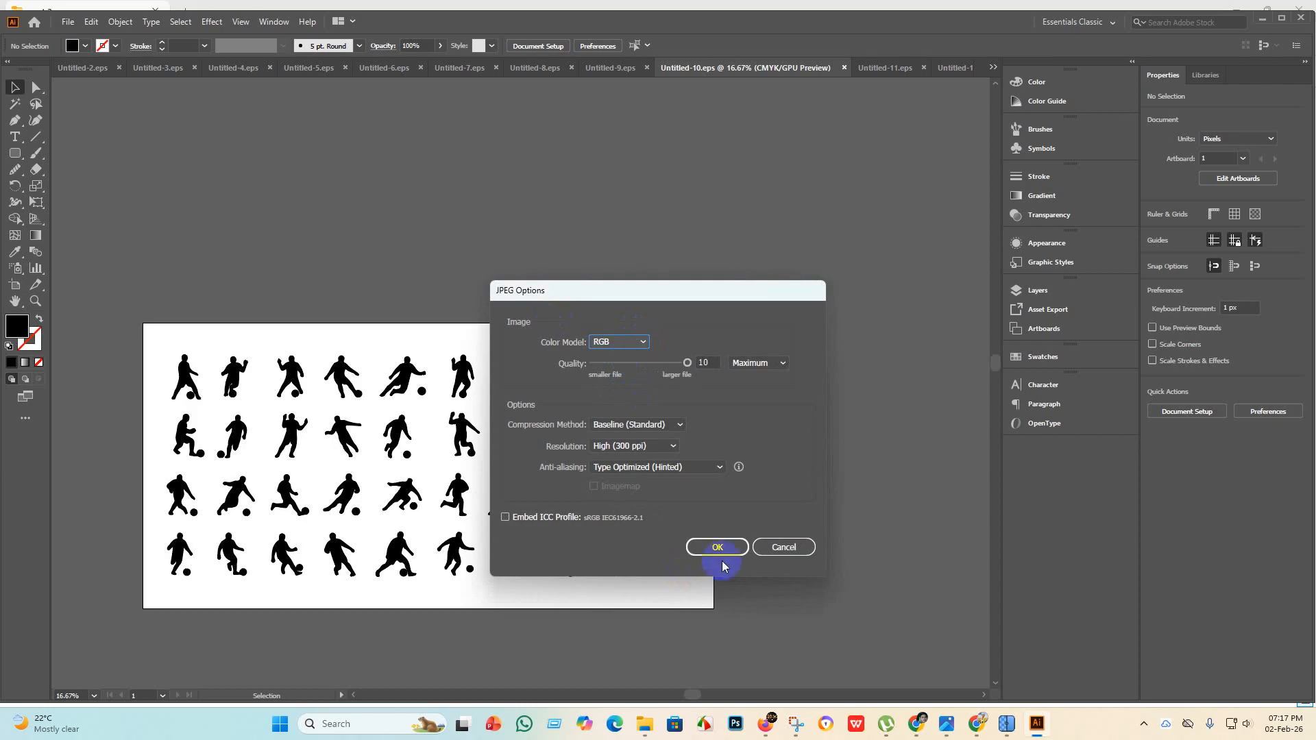
click(716, 546)
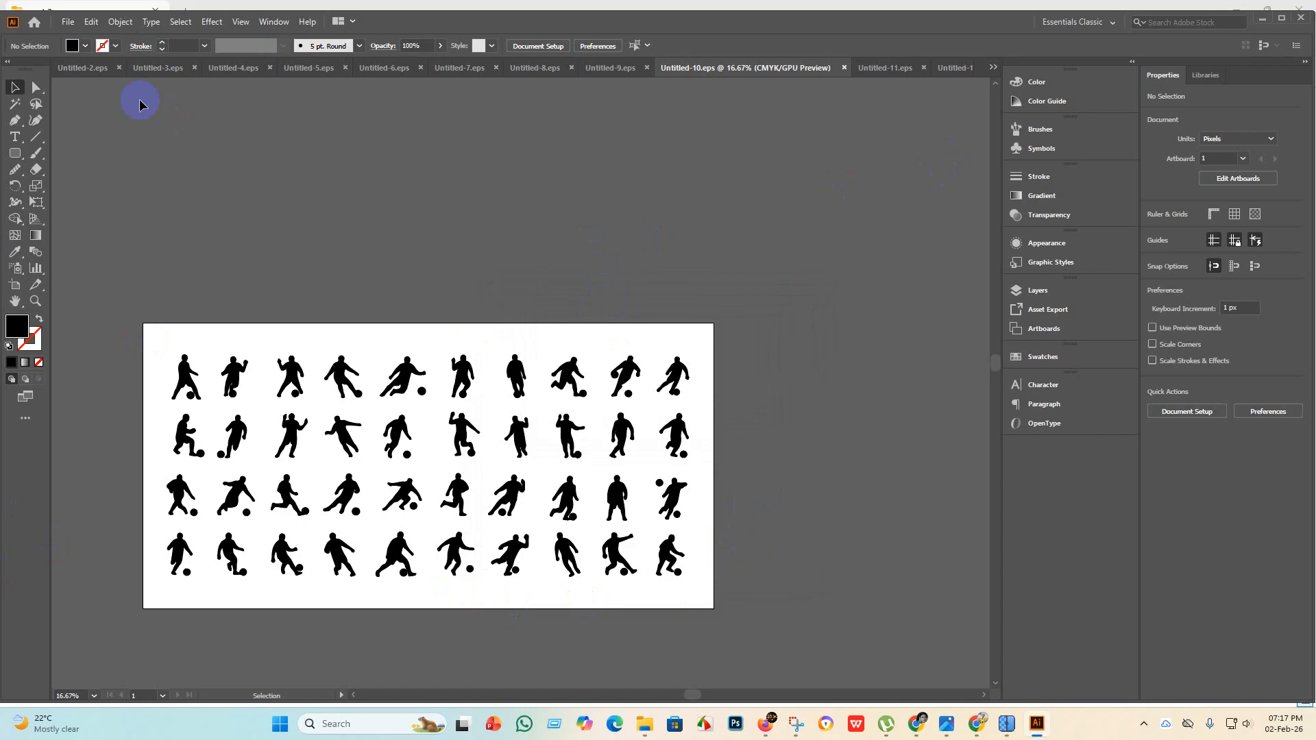
Create a new 4000 by 4000 px document named Untitled-13 with one artboard.
click(76, 27)
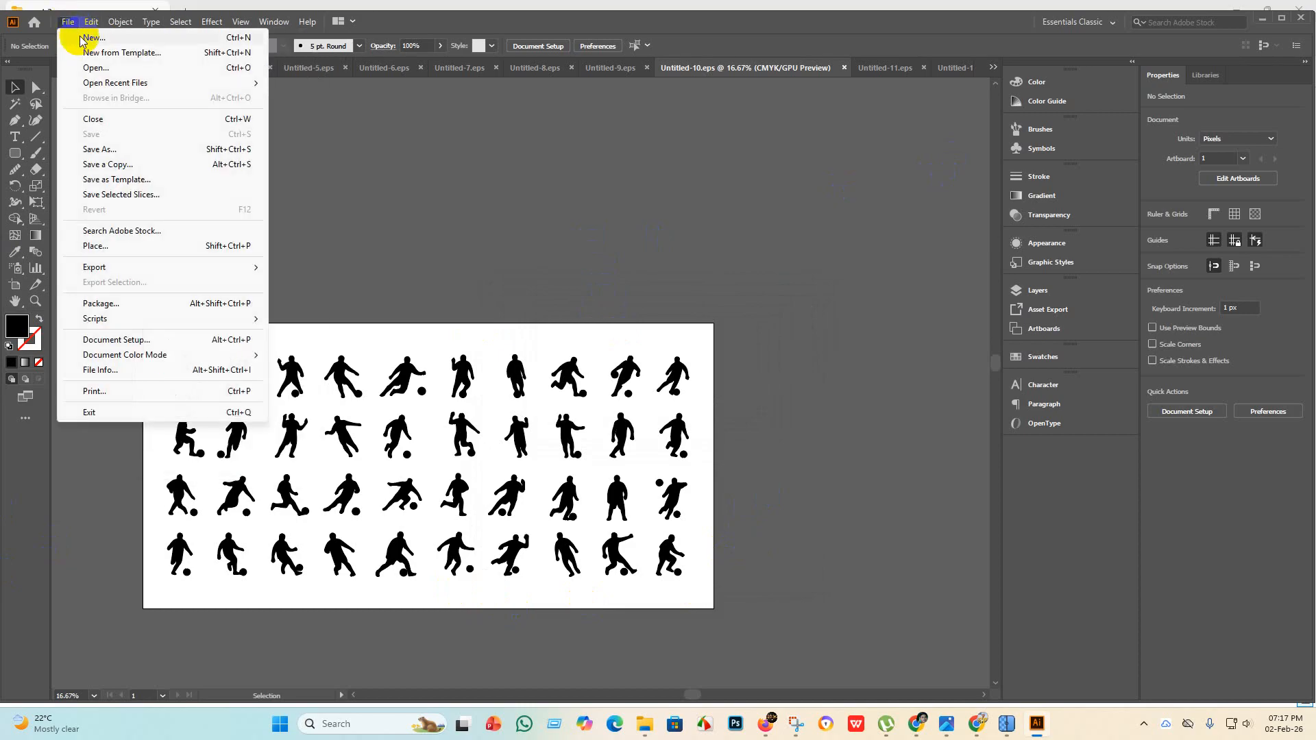
click(91, 40)
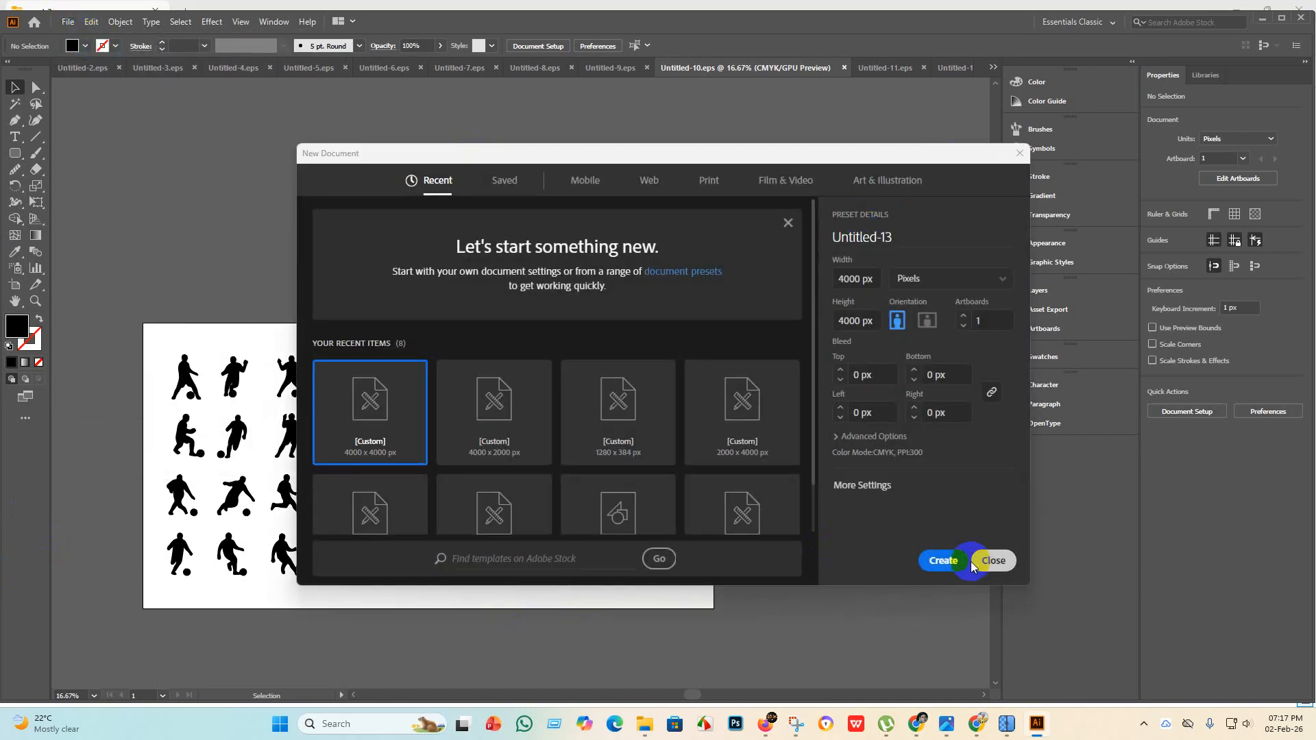
click(946, 564)
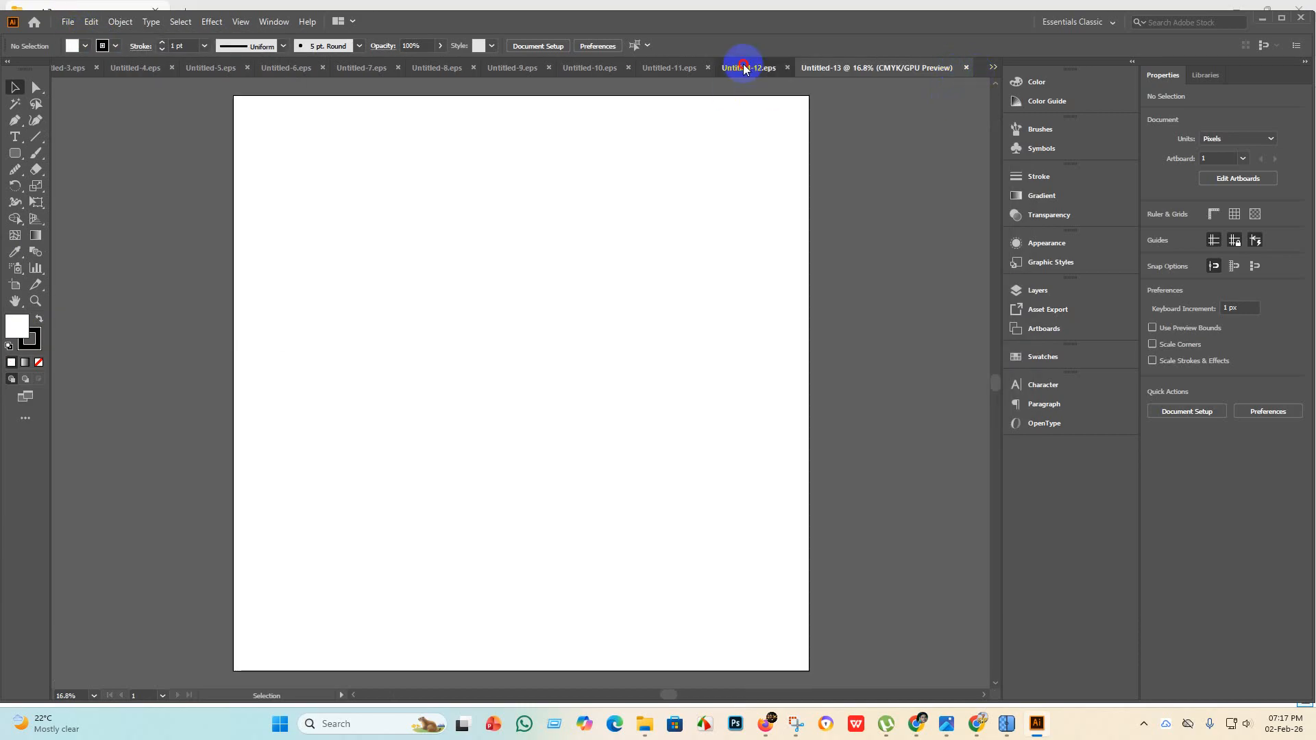
click(752, 67)
click(955, 67)
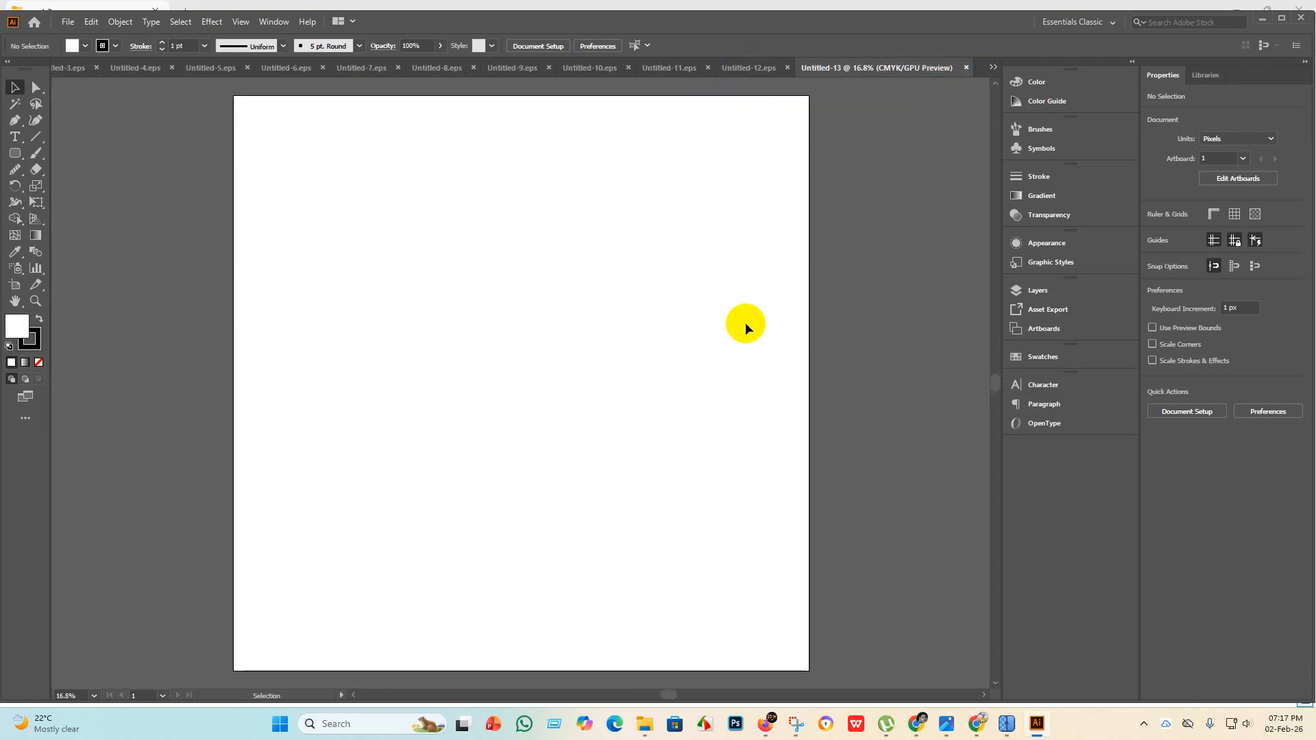
Place the animal silhouettes image from File Explorer into the new document and move it above the artboard.
click(644, 725)
drag(746, 137, 352, 268)
scroll(460, 392, up, 4)
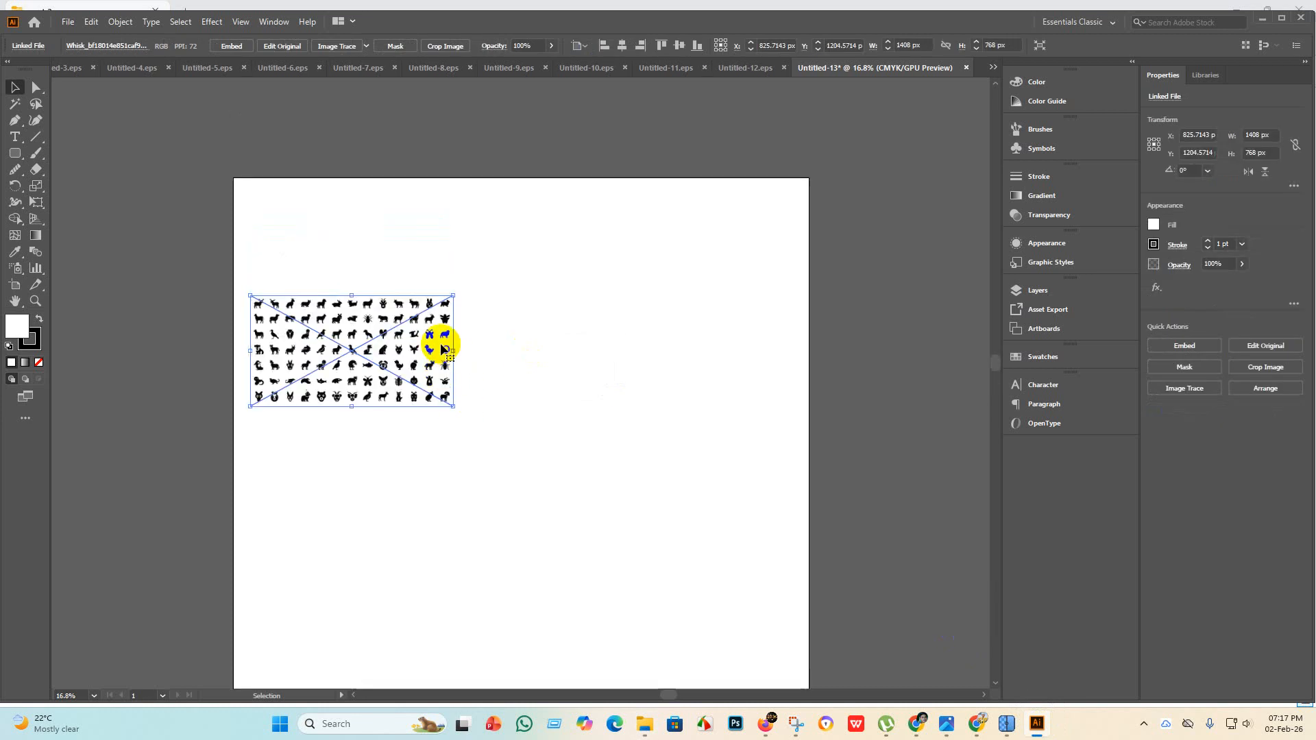
scroll(343, 382, up, 6)
scroll(405, 360, up, 1)
scroll(391, 363, down, 4)
scroll(401, 384, up, 8)
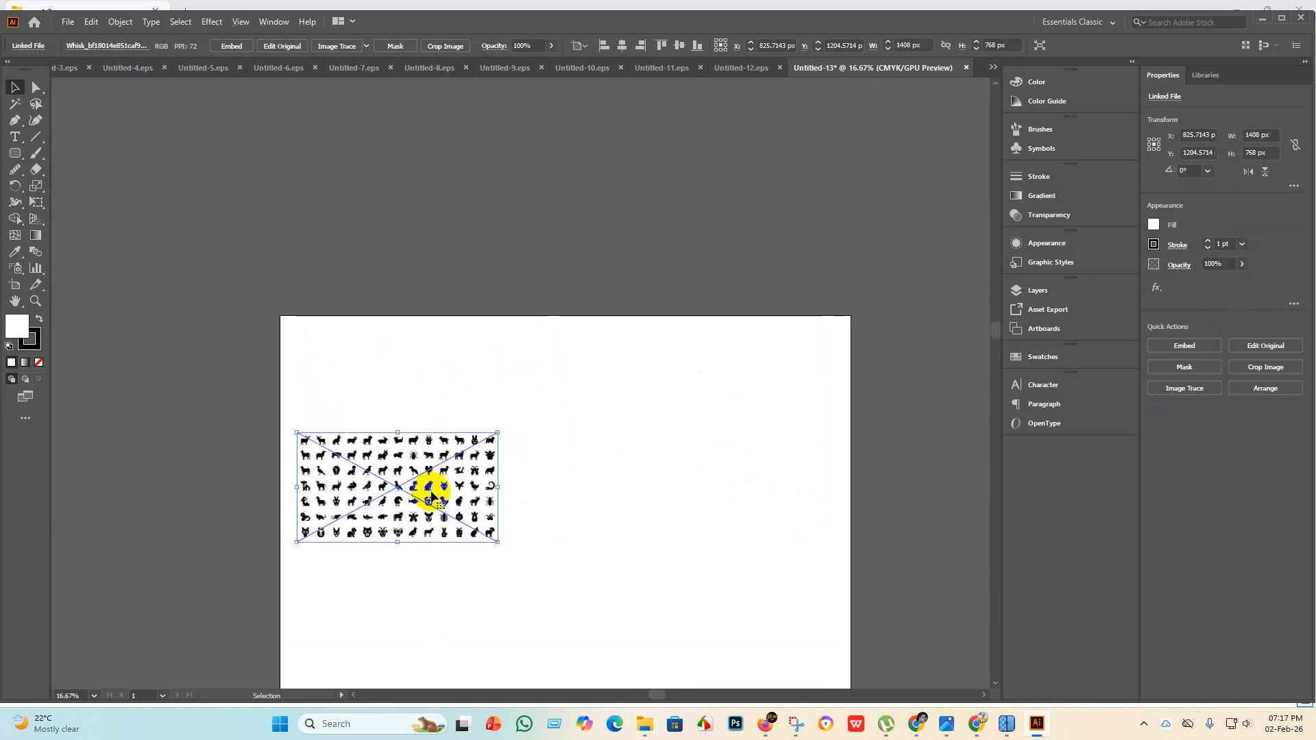
drag(423, 490, 517, 192)
Enlarge the animal image proportionally to about 3183 by 1736 px and move it clear above the artboard.
scroll(561, 288, up, 2)
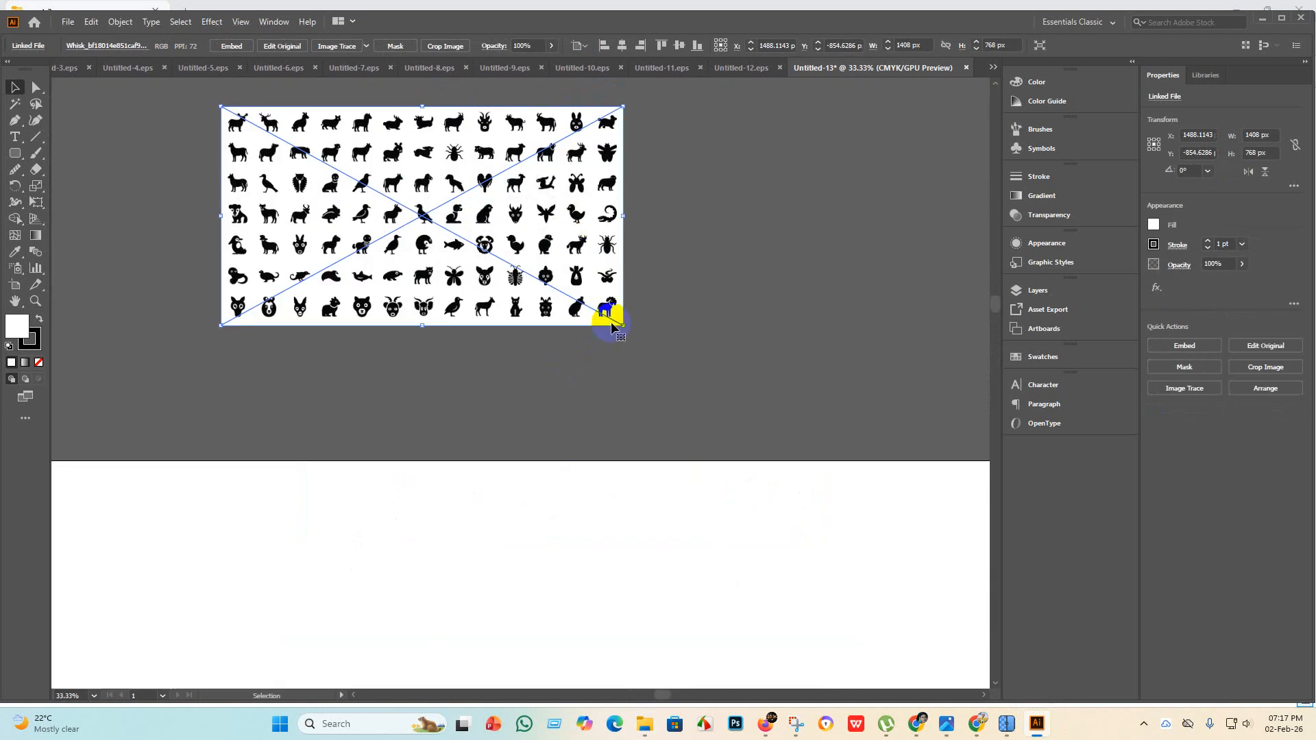
drag(623, 324, 1034, 628)
scroll(405, 317, down, 4)
scroll(409, 332, down, 1)
scroll(599, 347, up, 5)
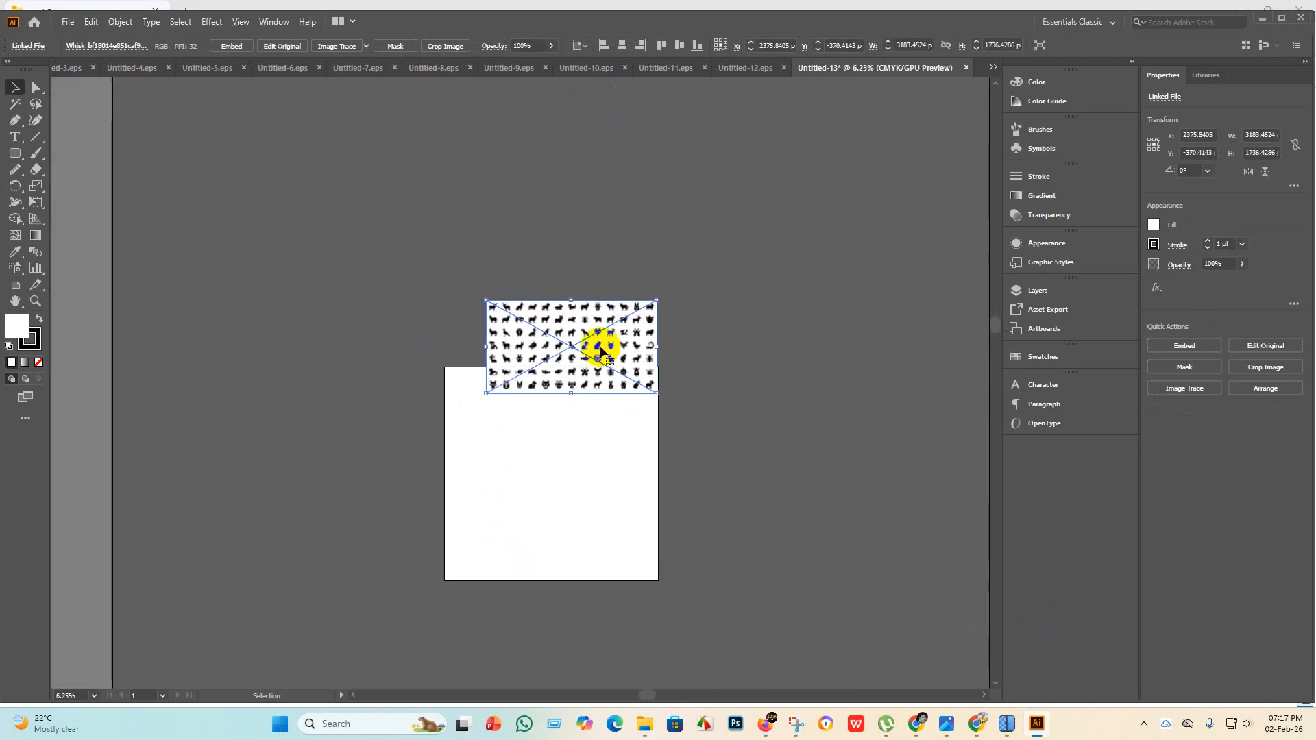
drag(558, 405, 530, 304)
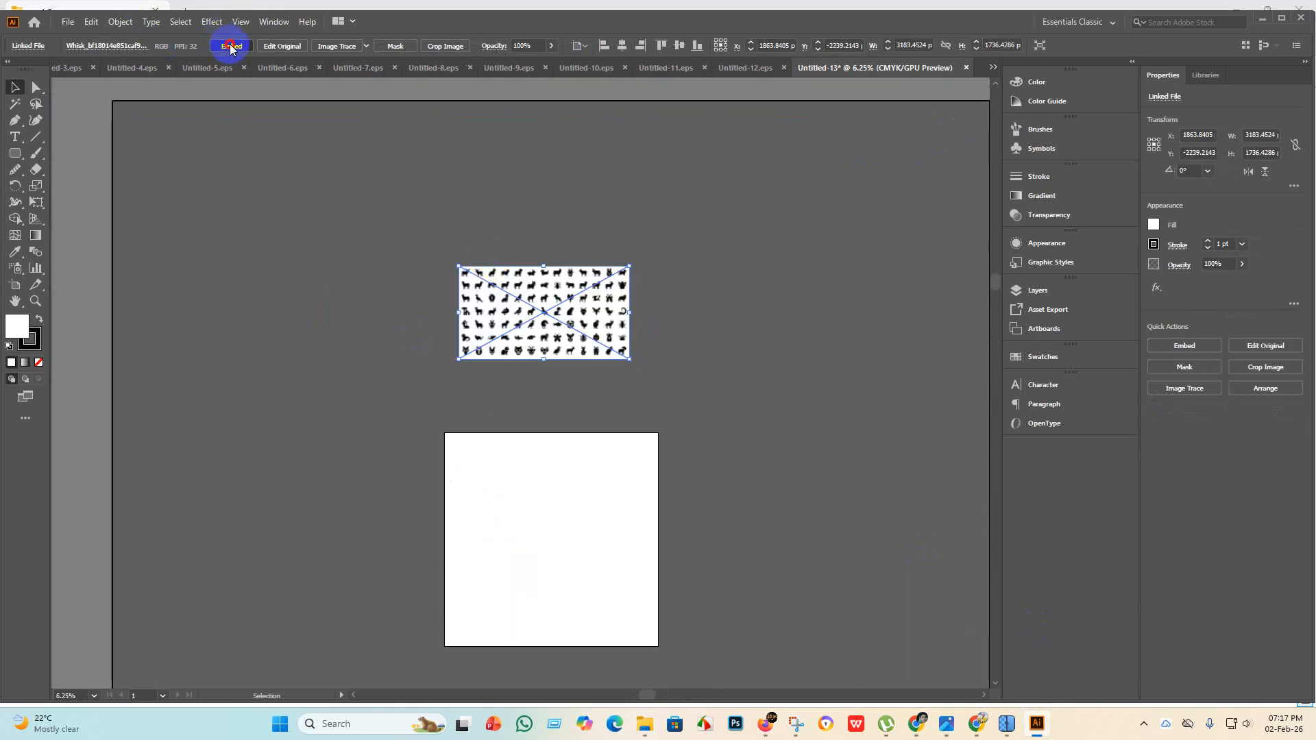
Embed the animal image and trace it with the Silhouettes preset.
click(231, 46)
click(375, 46)
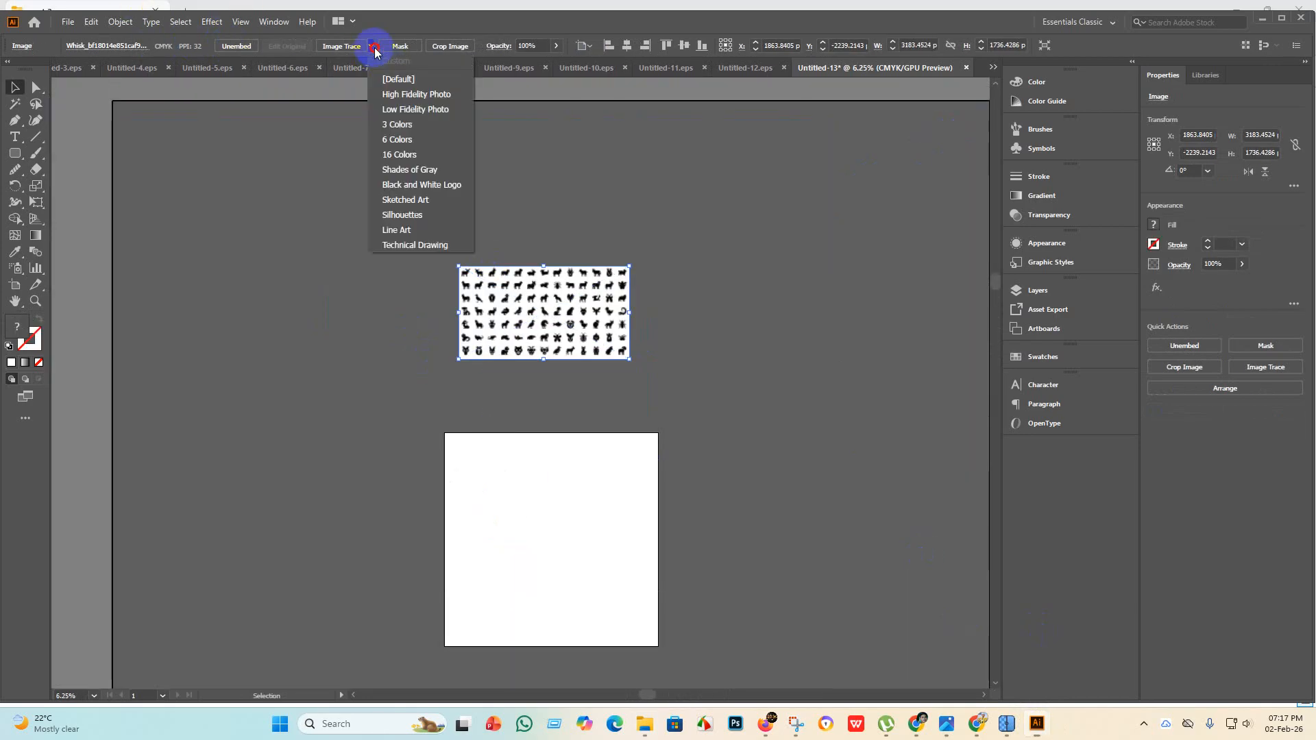
click(403, 215)
Examine the traced animal silhouettes up close for malformed shapes.
scroll(527, 295, up, 2)
scroll(536, 307, up, 6)
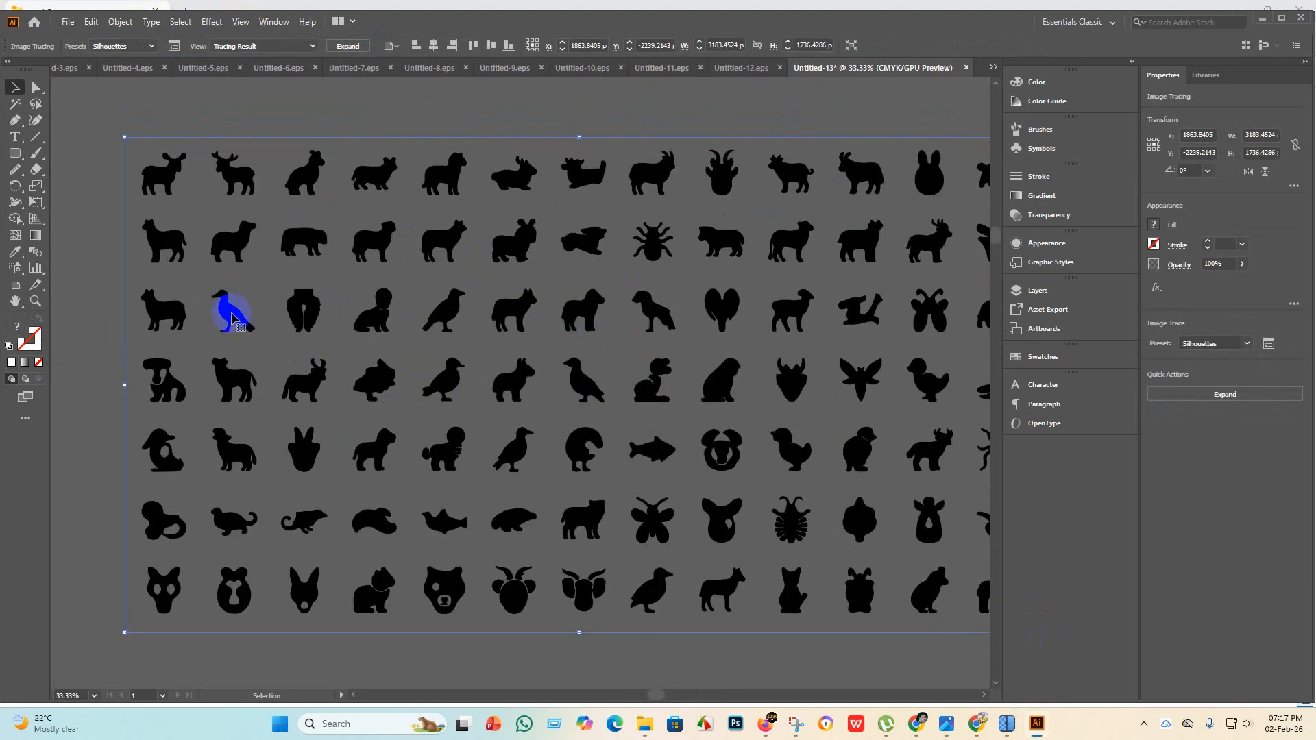
scroll(323, 297, down, 3)
scroll(245, 161, up, 2)
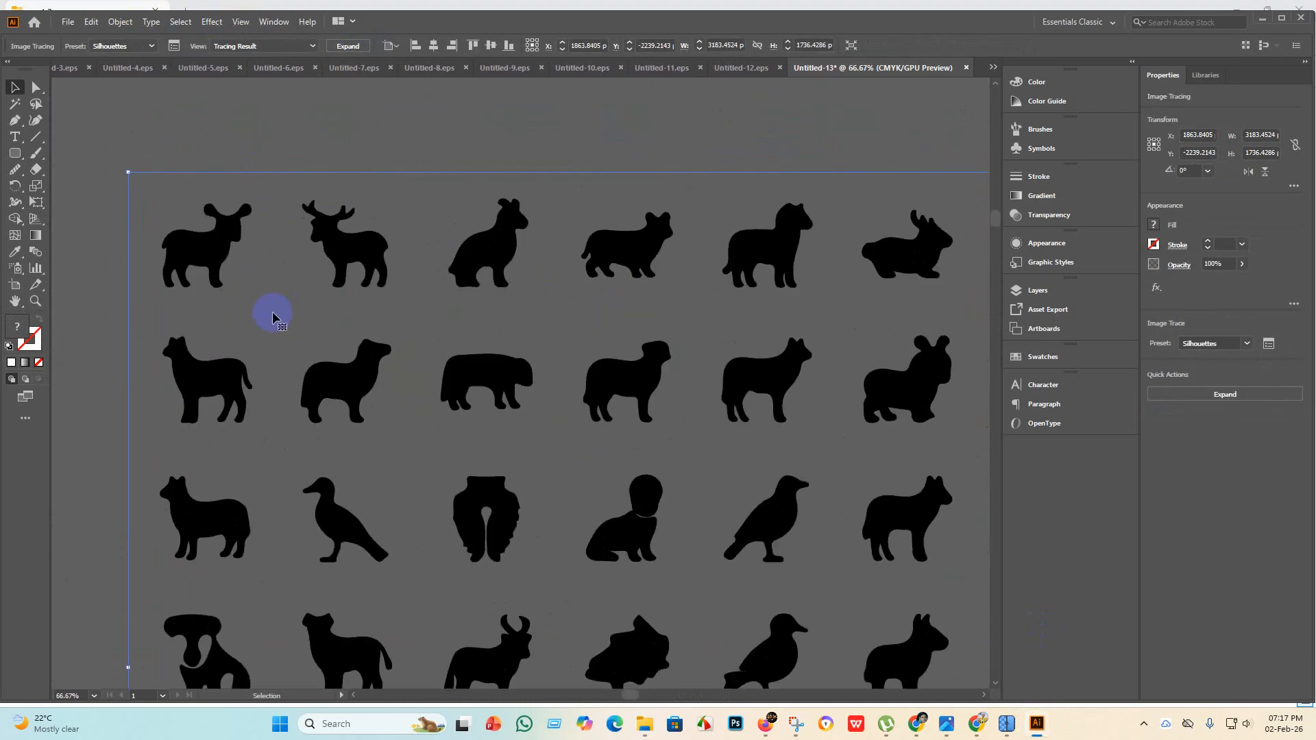
scroll(274, 248, up, 2)
scroll(281, 244, down, 5)
scroll(502, 535, up, 4)
scroll(544, 358, up, 1)
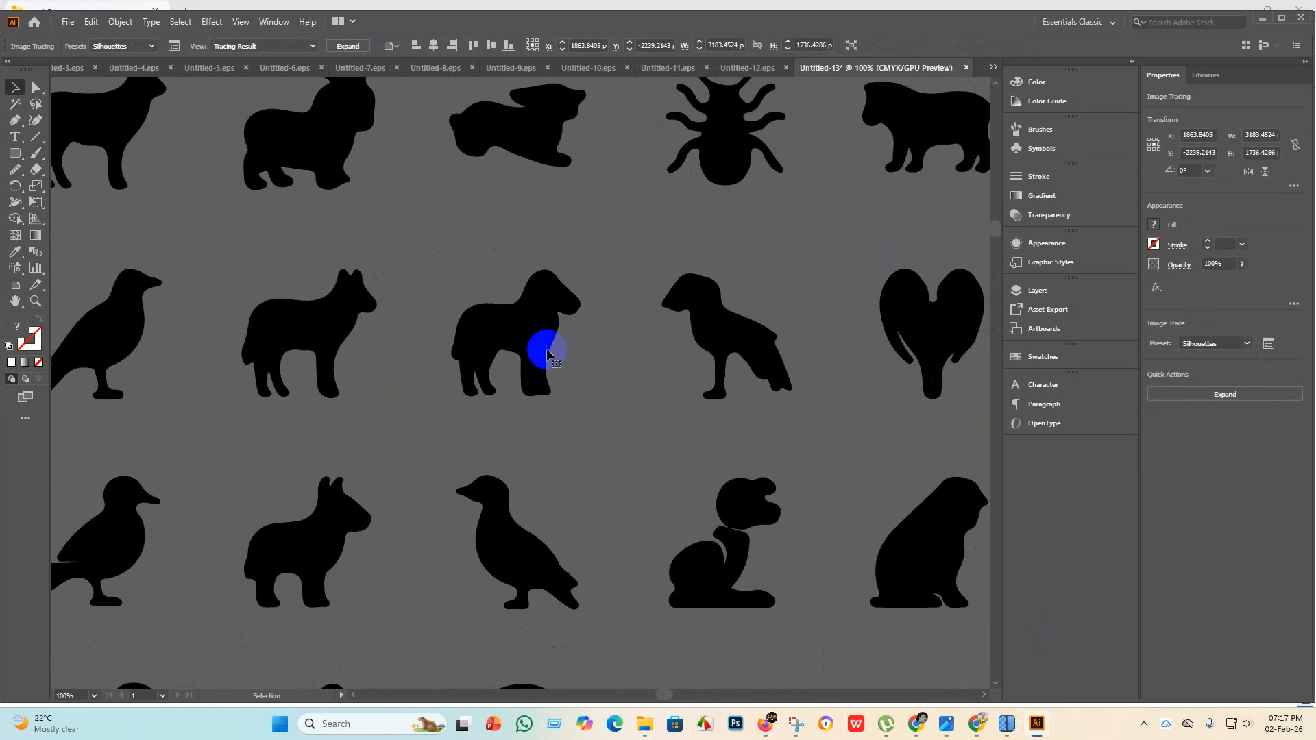
Look over the remaining rows of the traced animal sheet and check its overall layout.
scroll(382, 329, down, 4)
scroll(453, 488, up, 3)
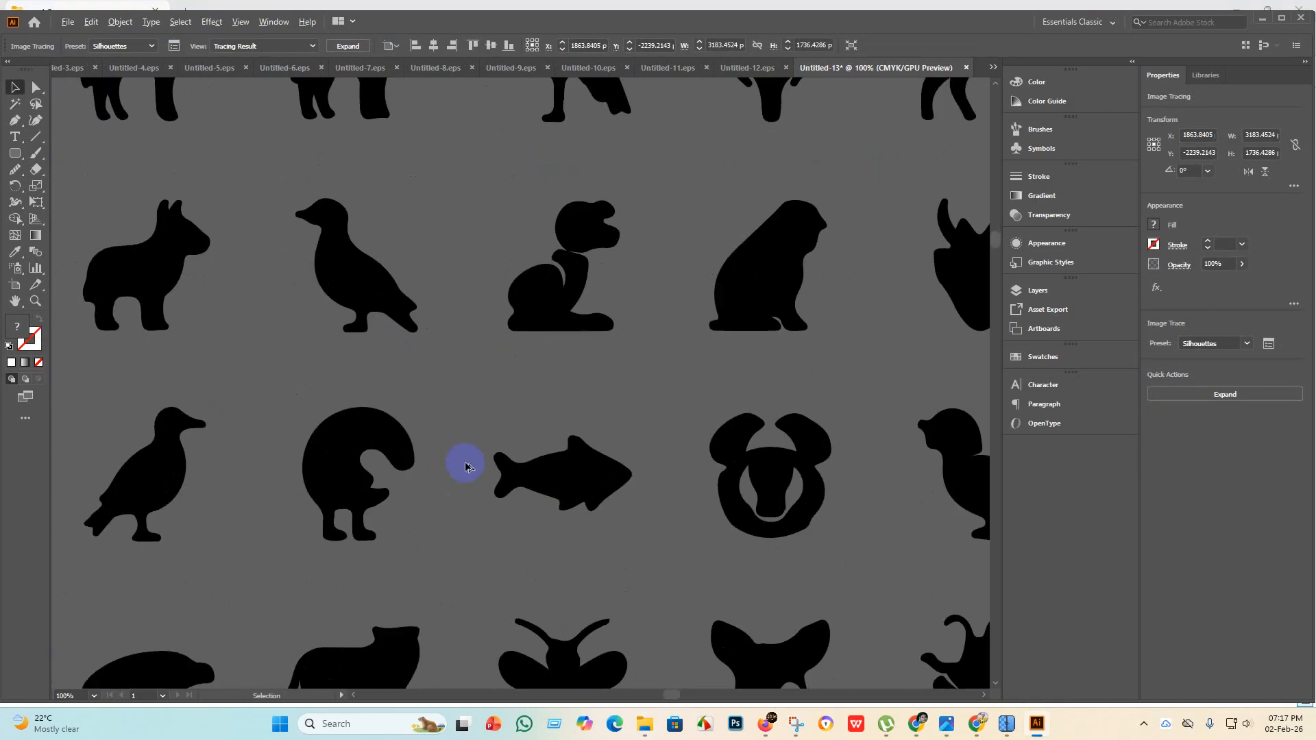
scroll(464, 462, down, 3)
scroll(764, 300, up, 1)
scroll(638, 285, up, 5)
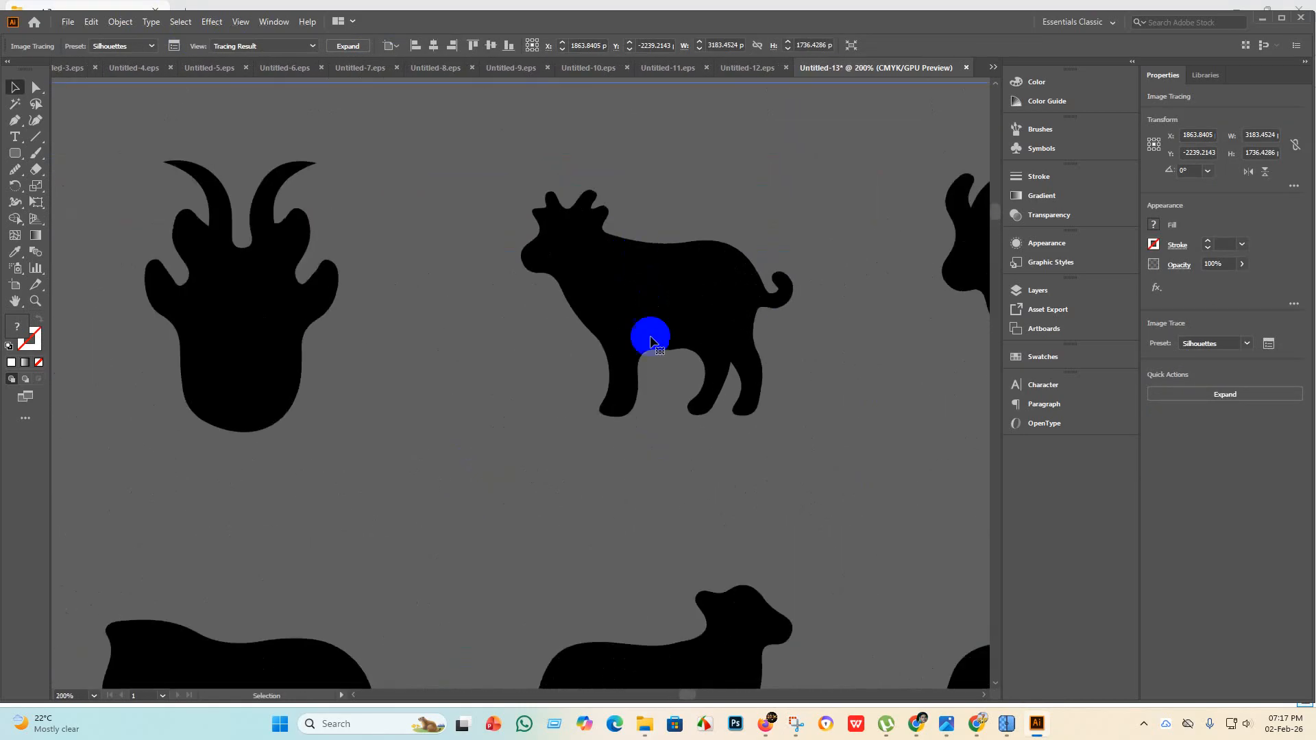
scroll(596, 289, down, 4)
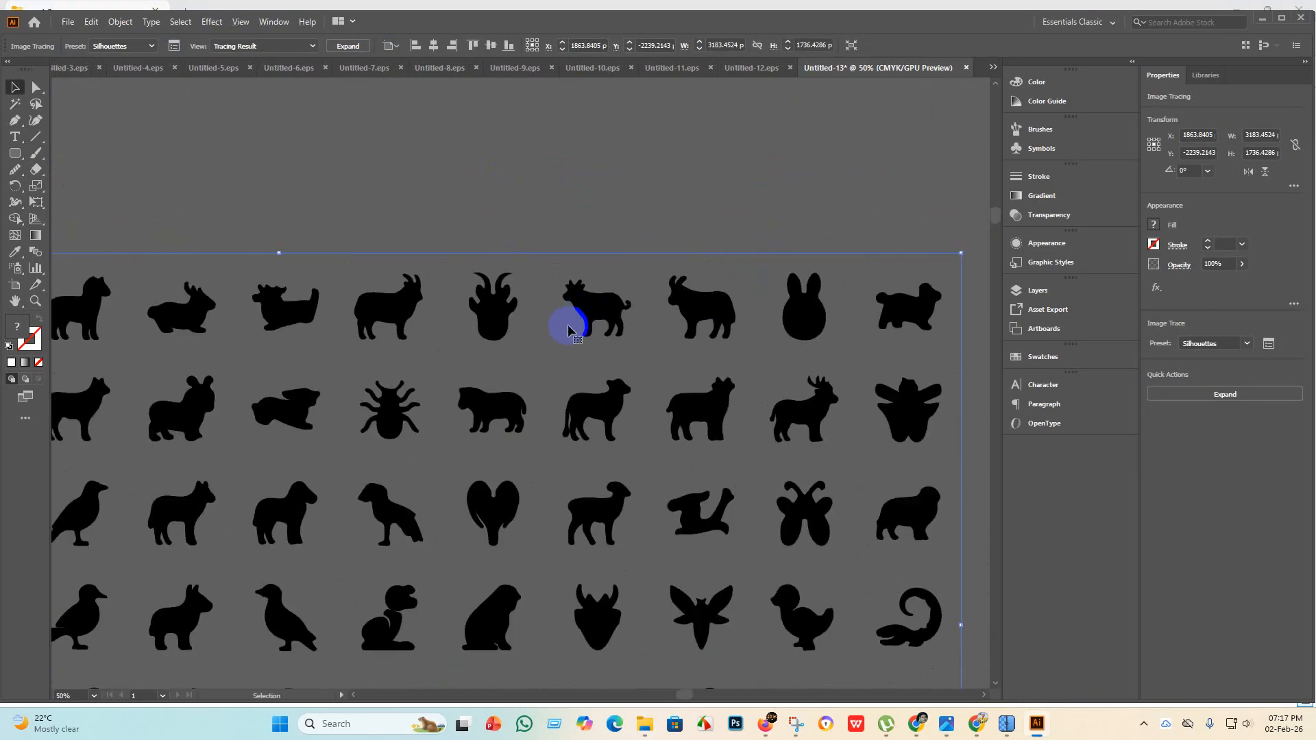
scroll(553, 365, down, 2)
scroll(522, 354, down, 3)
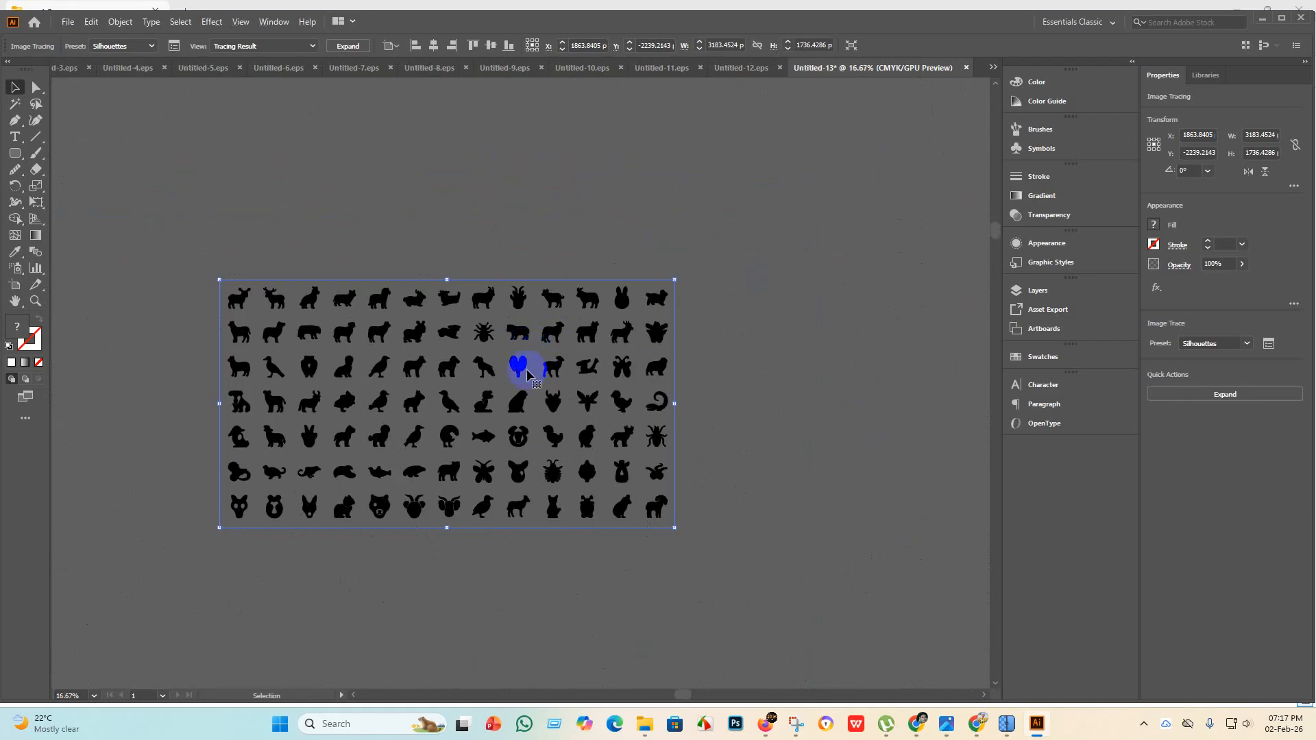
Expand the animal silhouettes tracing into editable paths and ungroup them.
right_click(486, 317)
click(361, 318)
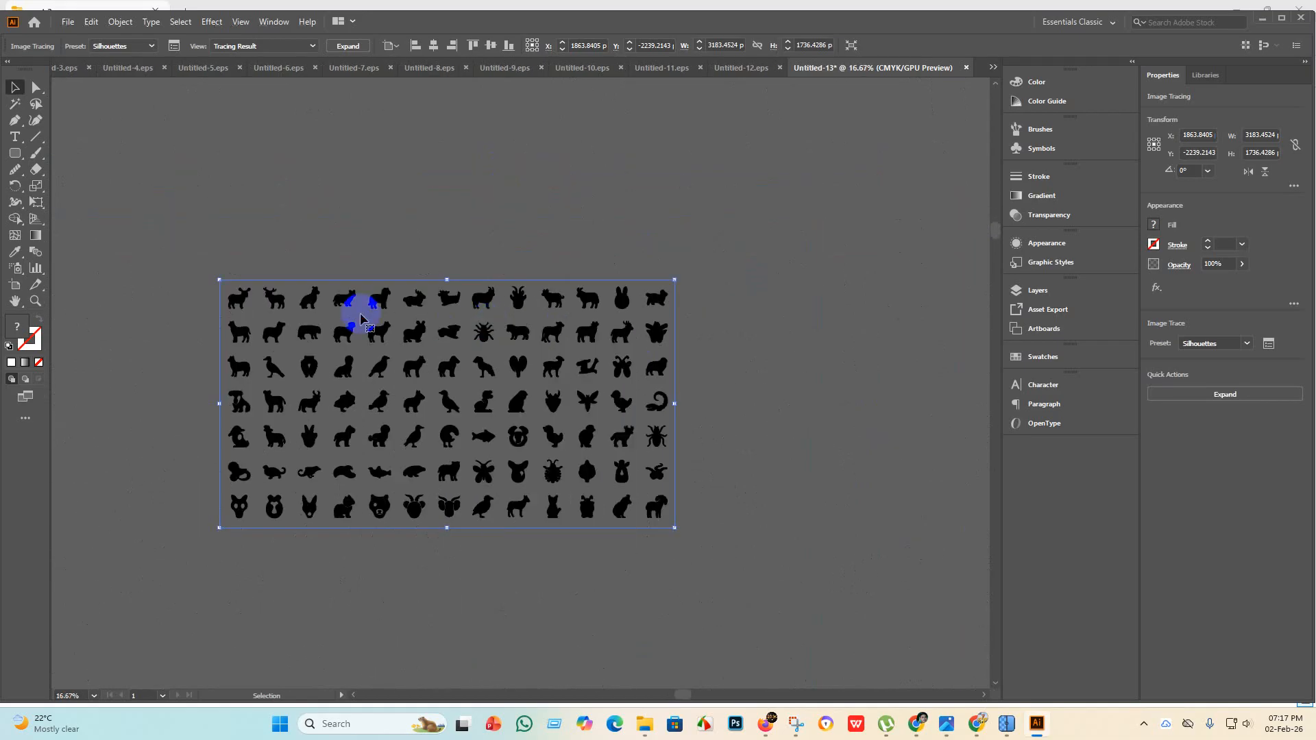
click(350, 45)
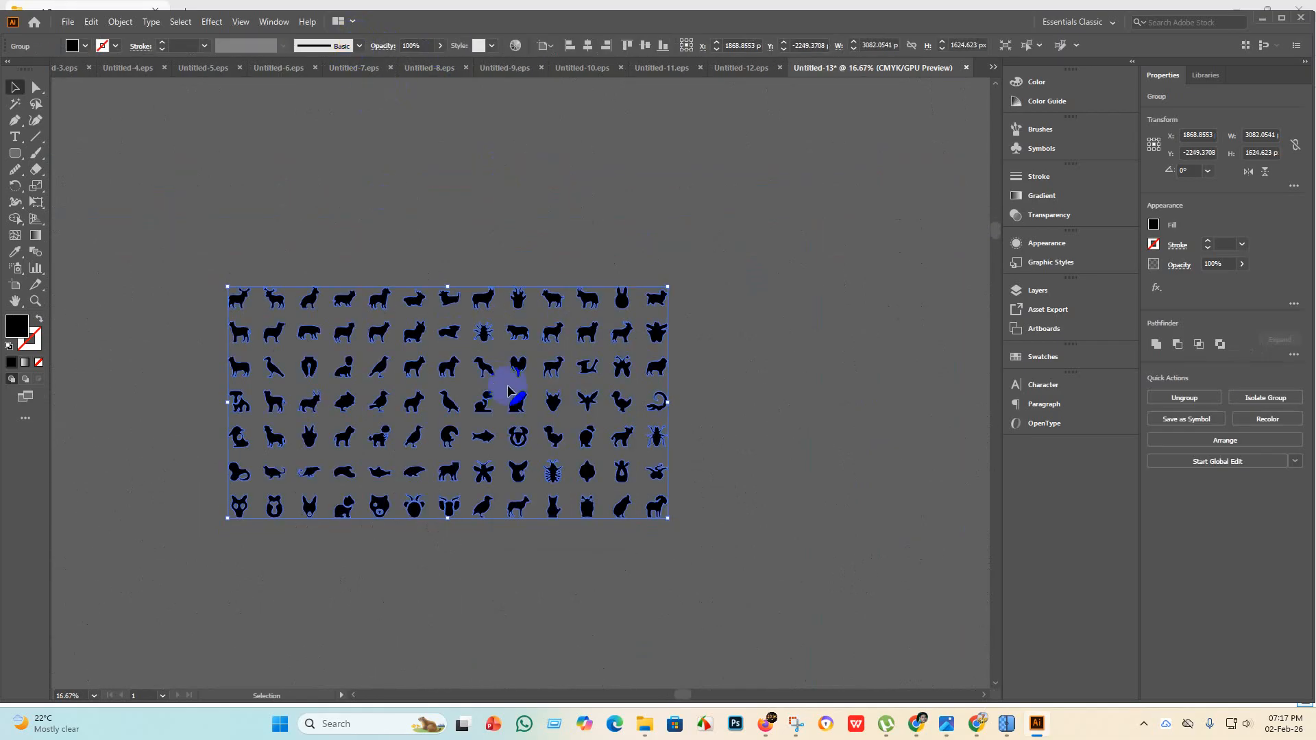
click(439, 282)
scroll(541, 310, up, 4)
scroll(630, 275, up, 1)
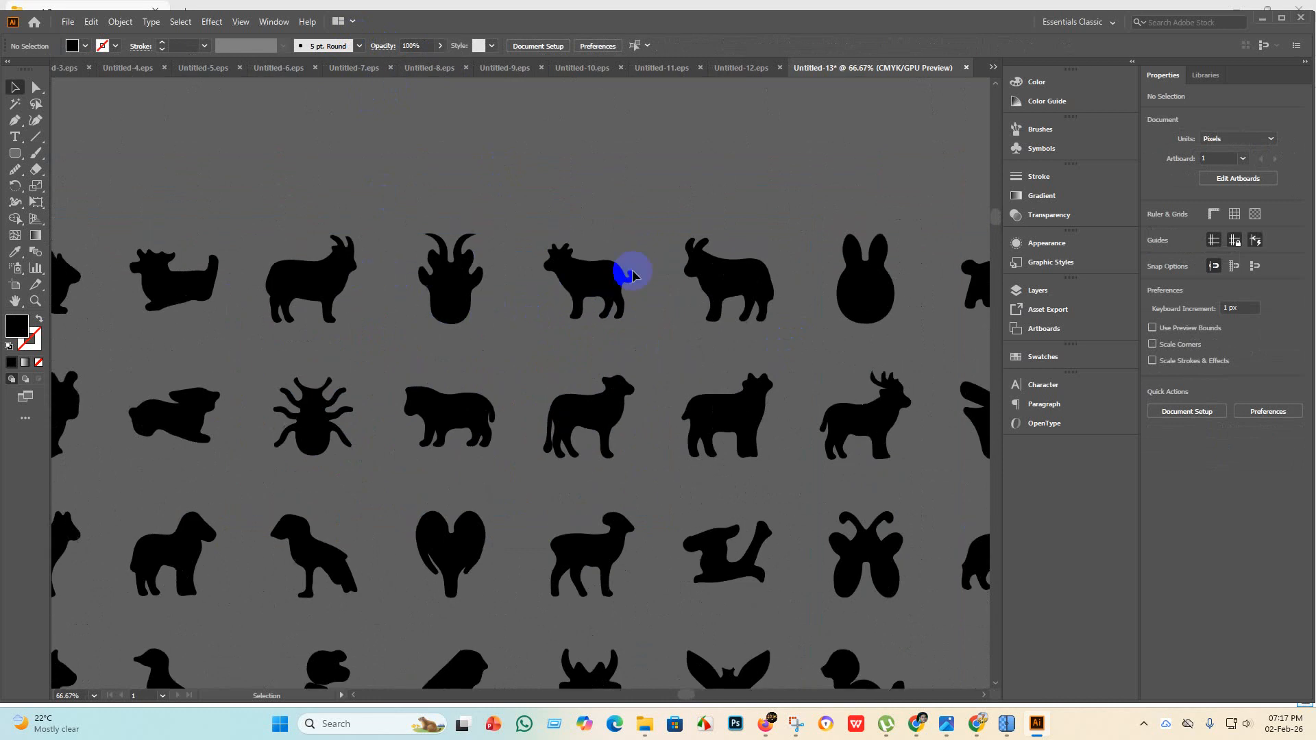
scroll(630, 276, up, 3)
click(529, 273)
right_click(527, 276)
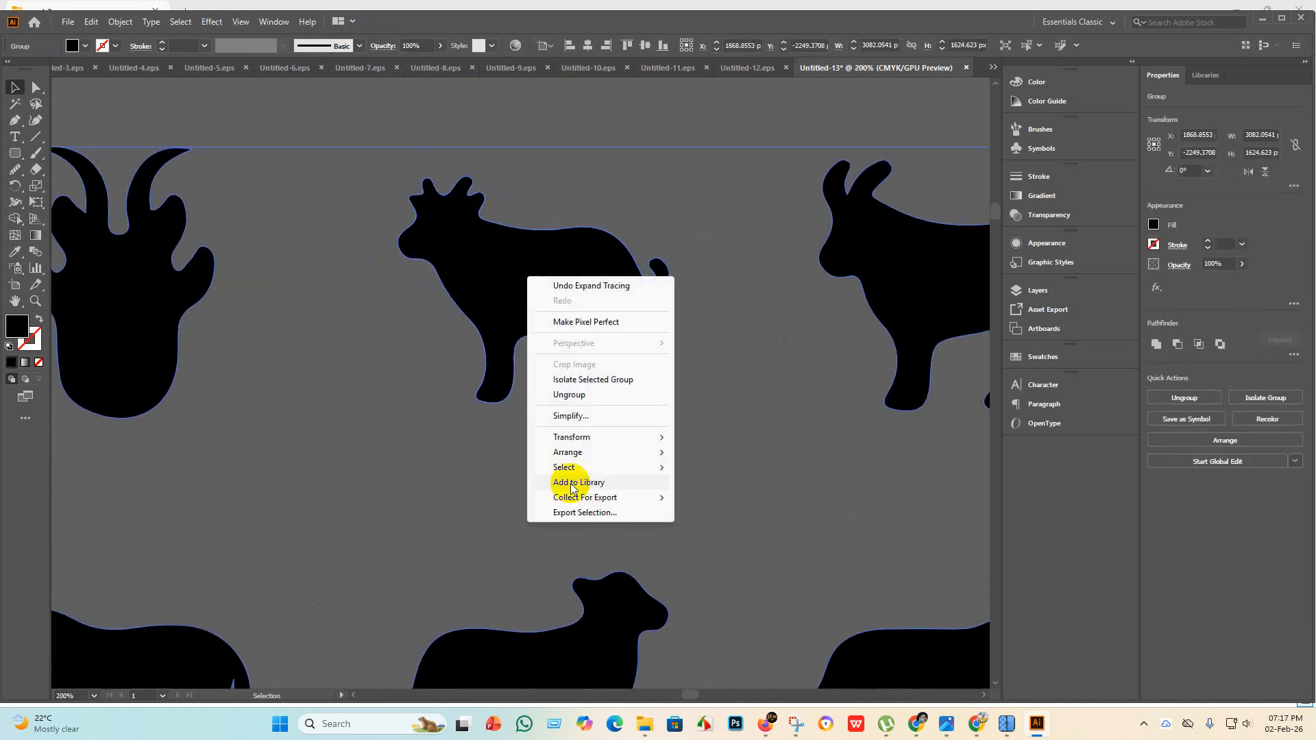
click(589, 395)
Copy the horned, curly-tailed animal from the first row into a new 4000 x 4000 px document.
click(599, 306)
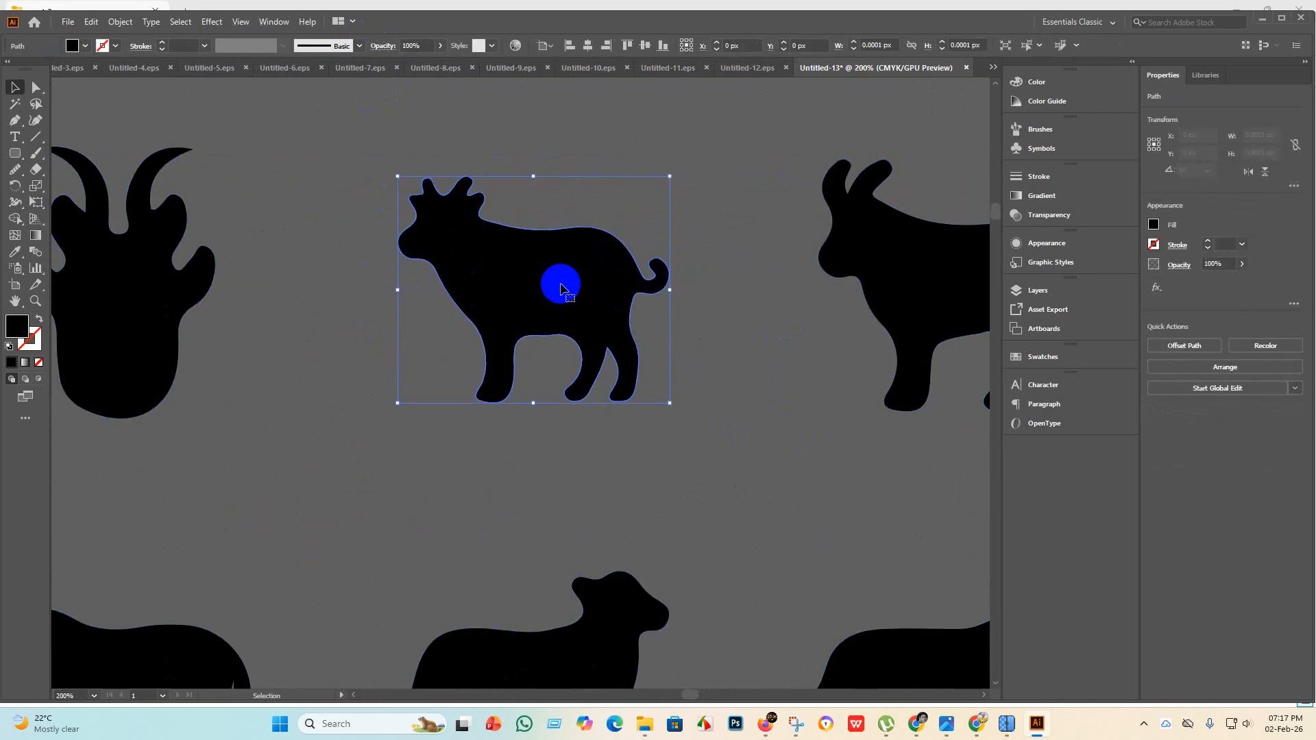
scroll(560, 288, down, 2)
scroll(562, 295, down, 1)
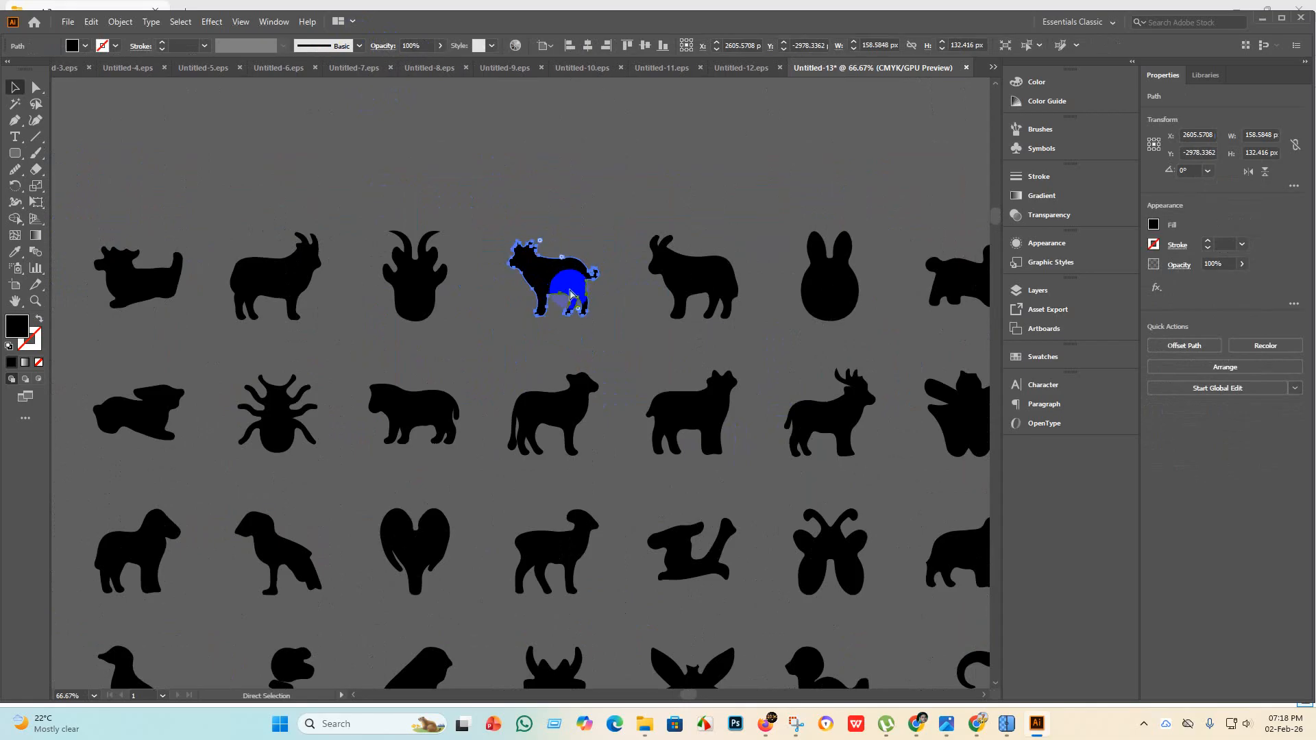
click(68, 21)
click(96, 32)
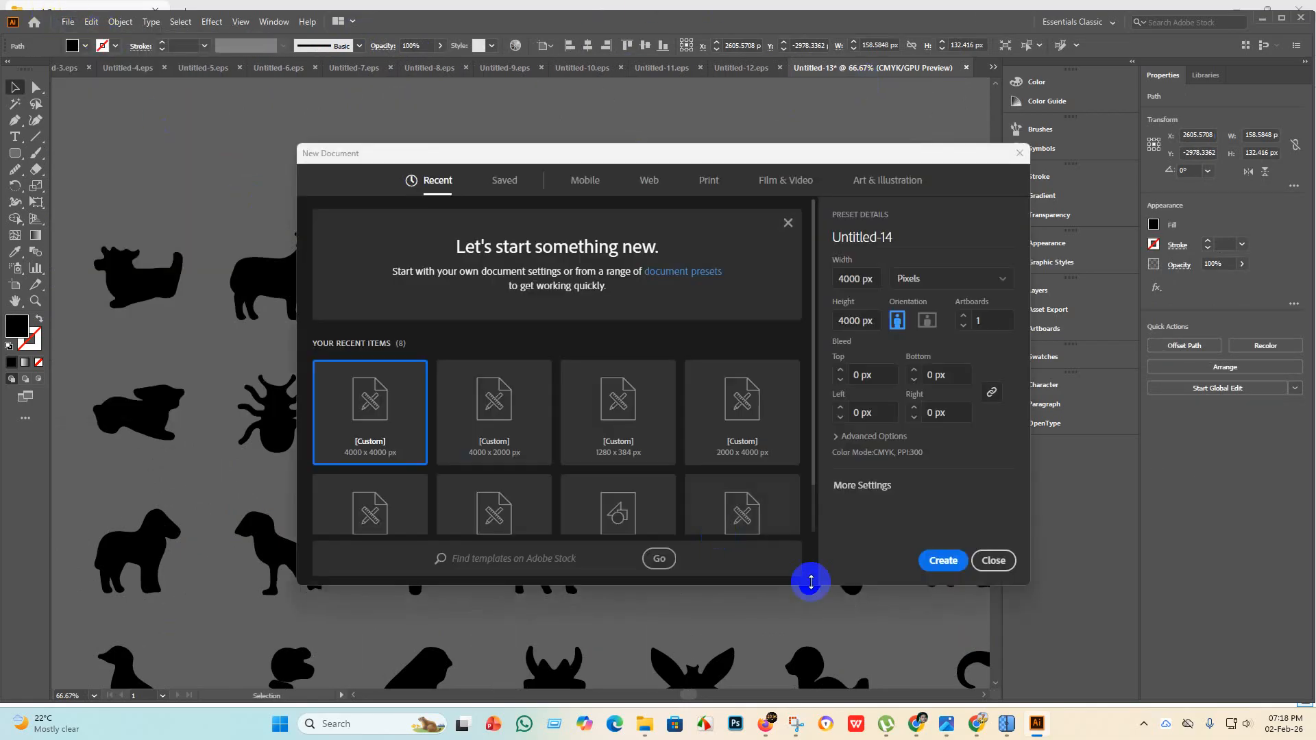
click(941, 561)
key(ctrl+v)
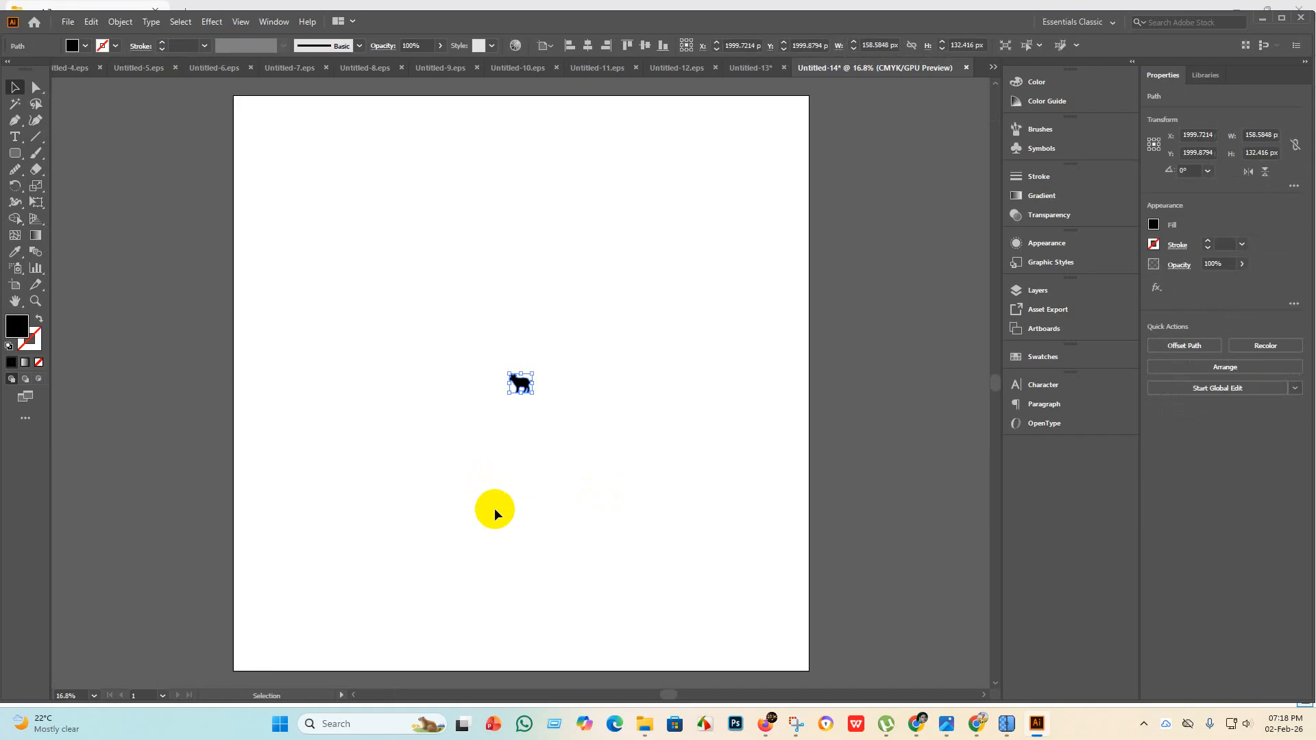
Enlarge the pasted animal proportionally to about 3667 by 3062 px and centre it horizontally and vertically on the artboard.
drag(535, 394, 1281, 720)
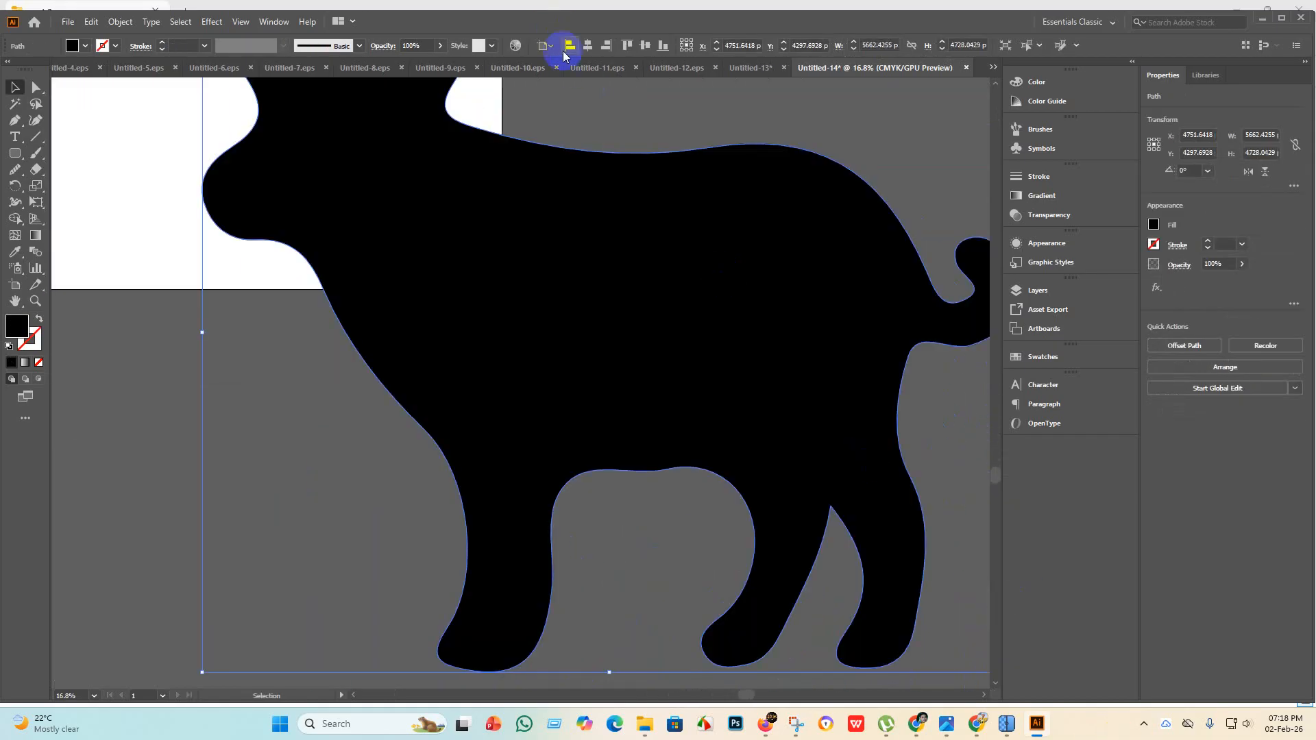
click(587, 45)
click(645, 45)
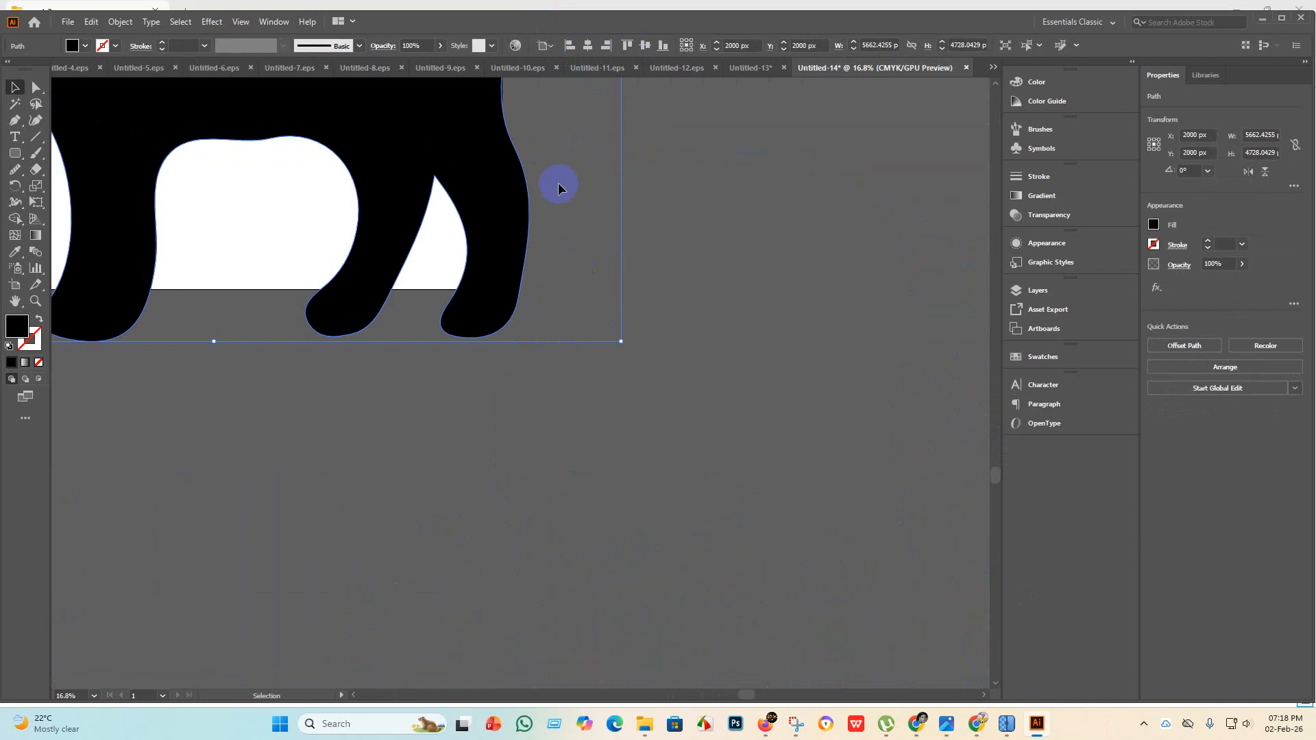
scroll(558, 226, down, 3)
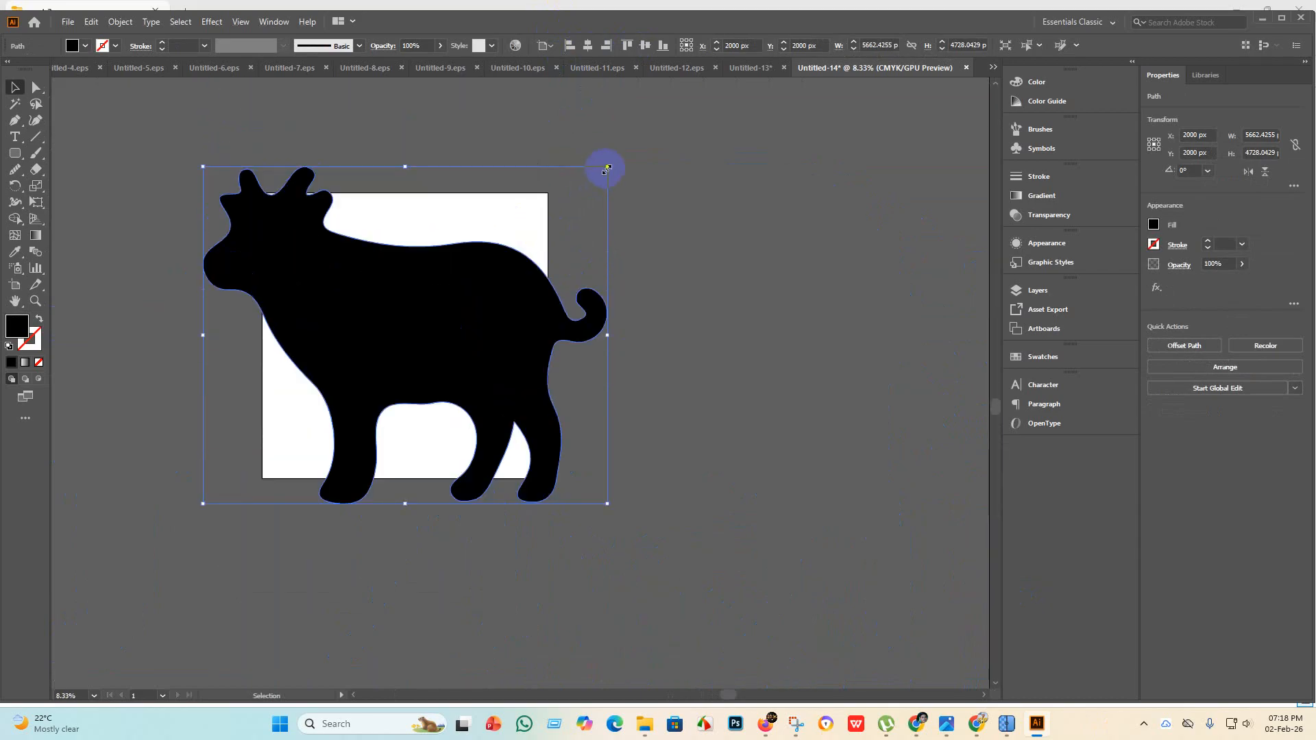
drag(606, 168, 537, 264)
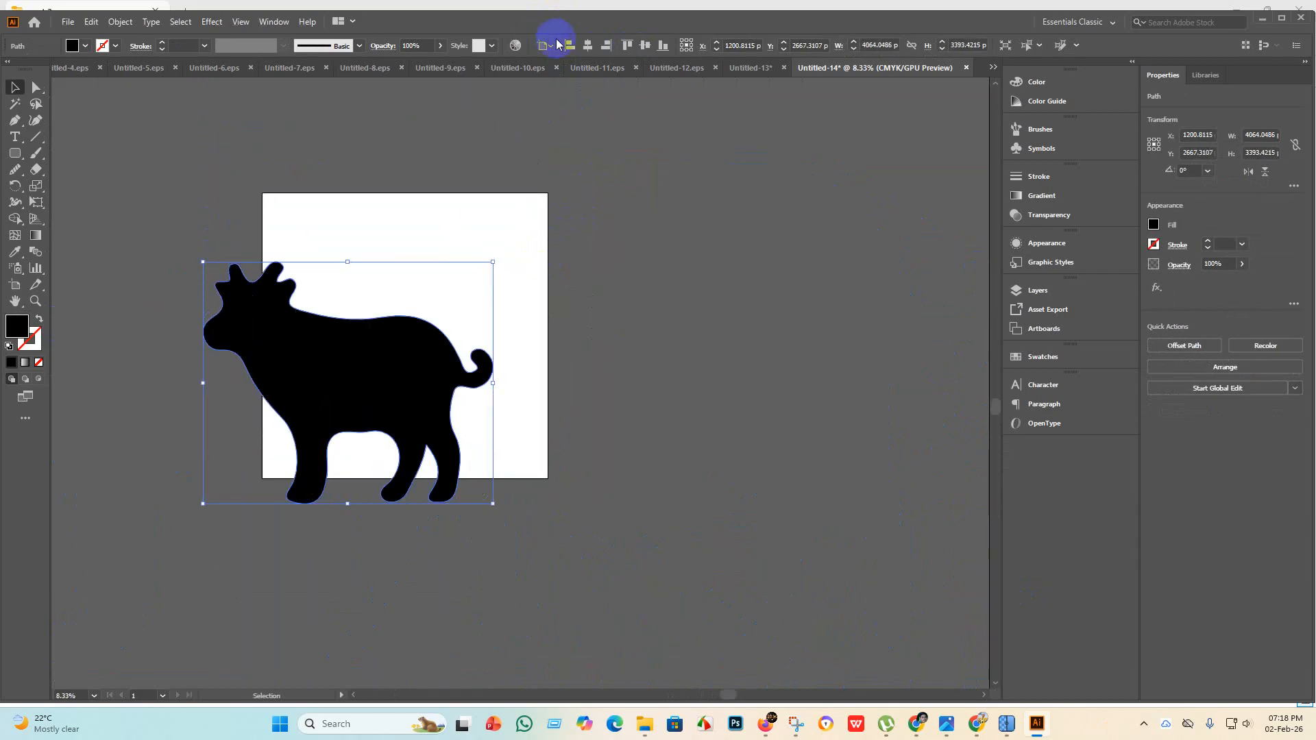
click(587, 46)
click(645, 45)
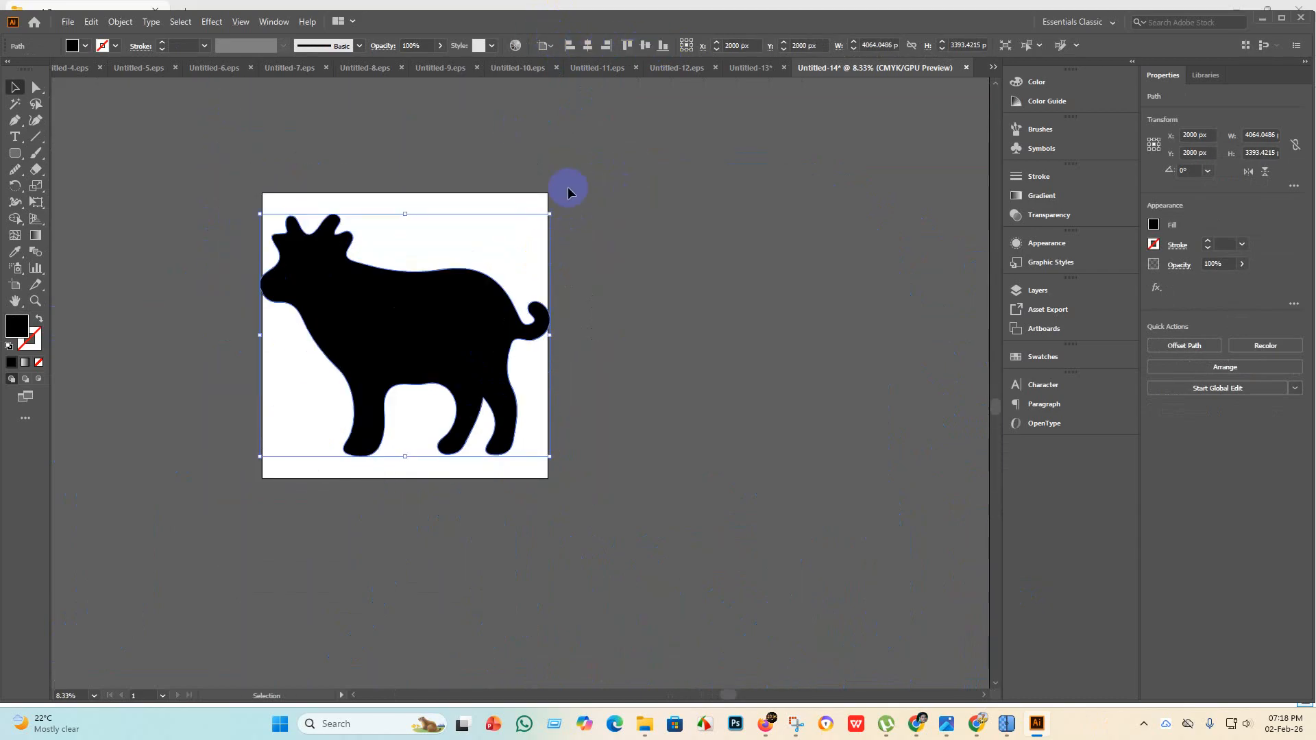
drag(551, 213, 521, 238)
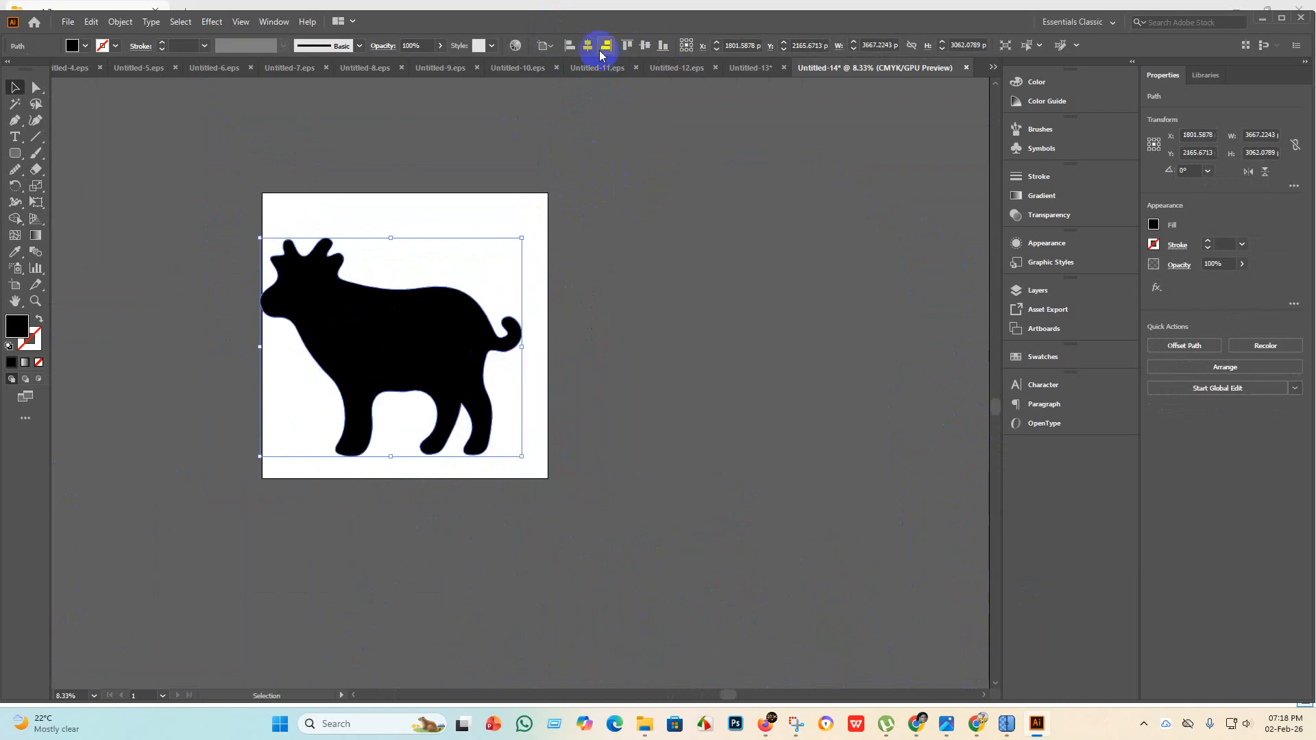
click(587, 45)
click(644, 45)
click(638, 270)
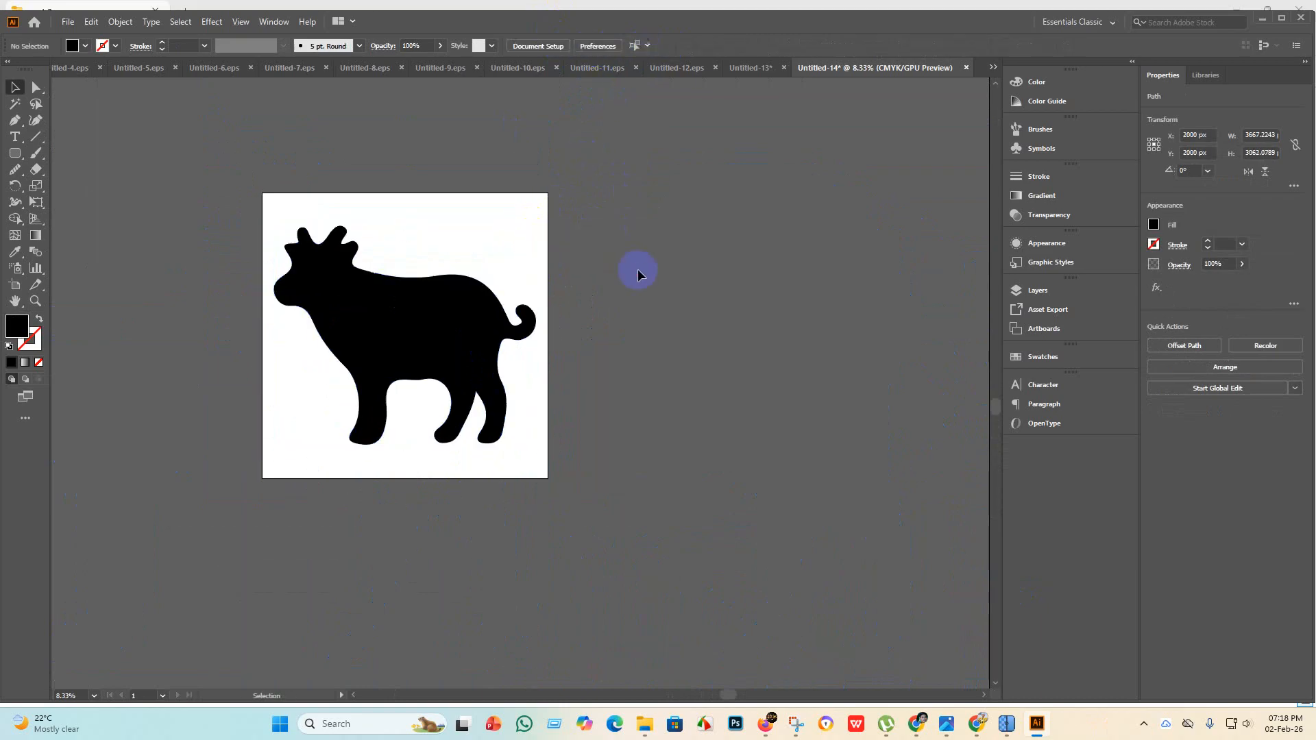
Save the single-animal document as Untitled-14 in the eps 7 folder, in Illustrator 10 EPS format.
click(68, 22)
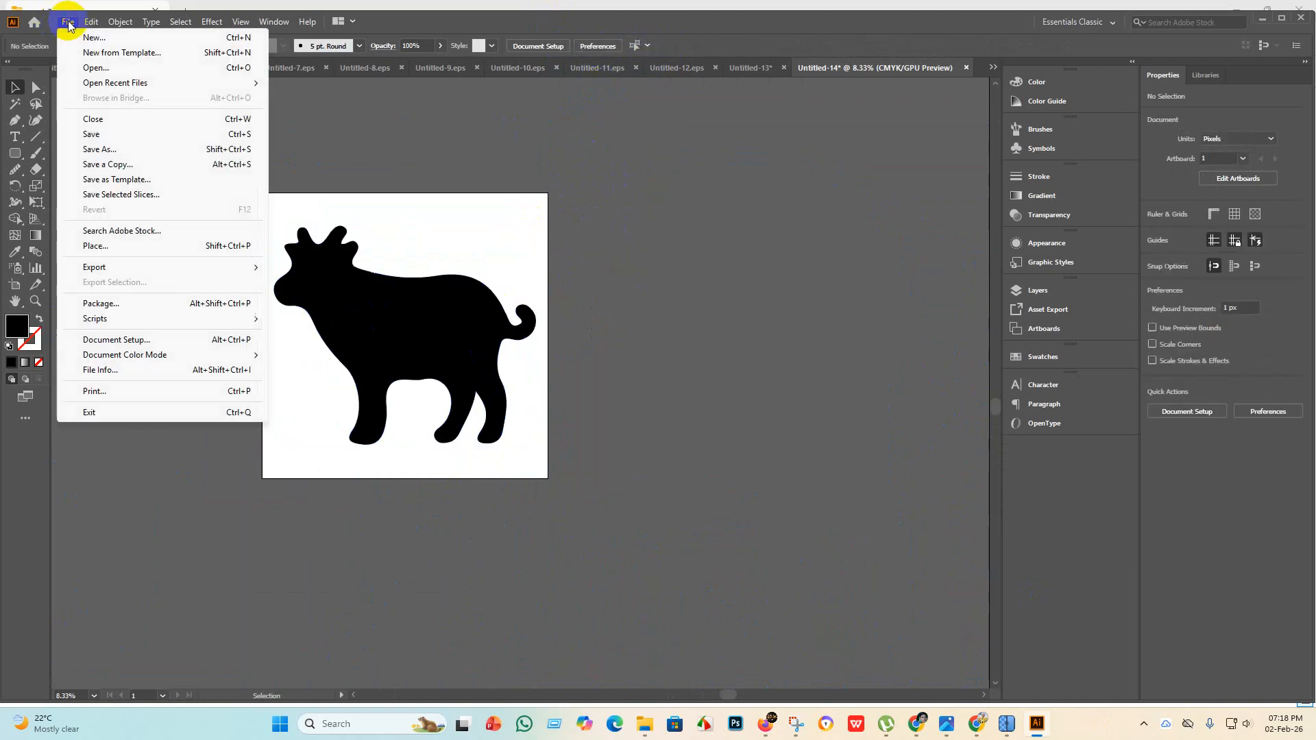
click(112, 139)
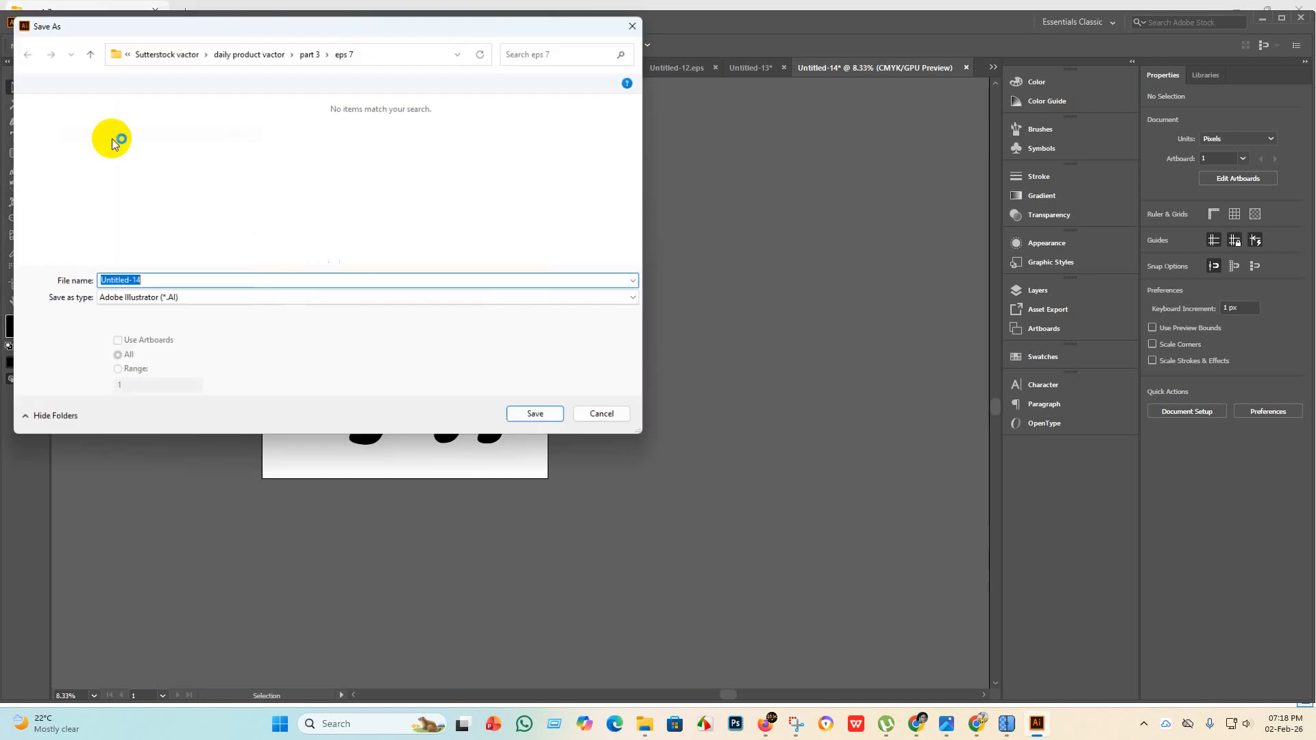
click(215, 299)
click(186, 335)
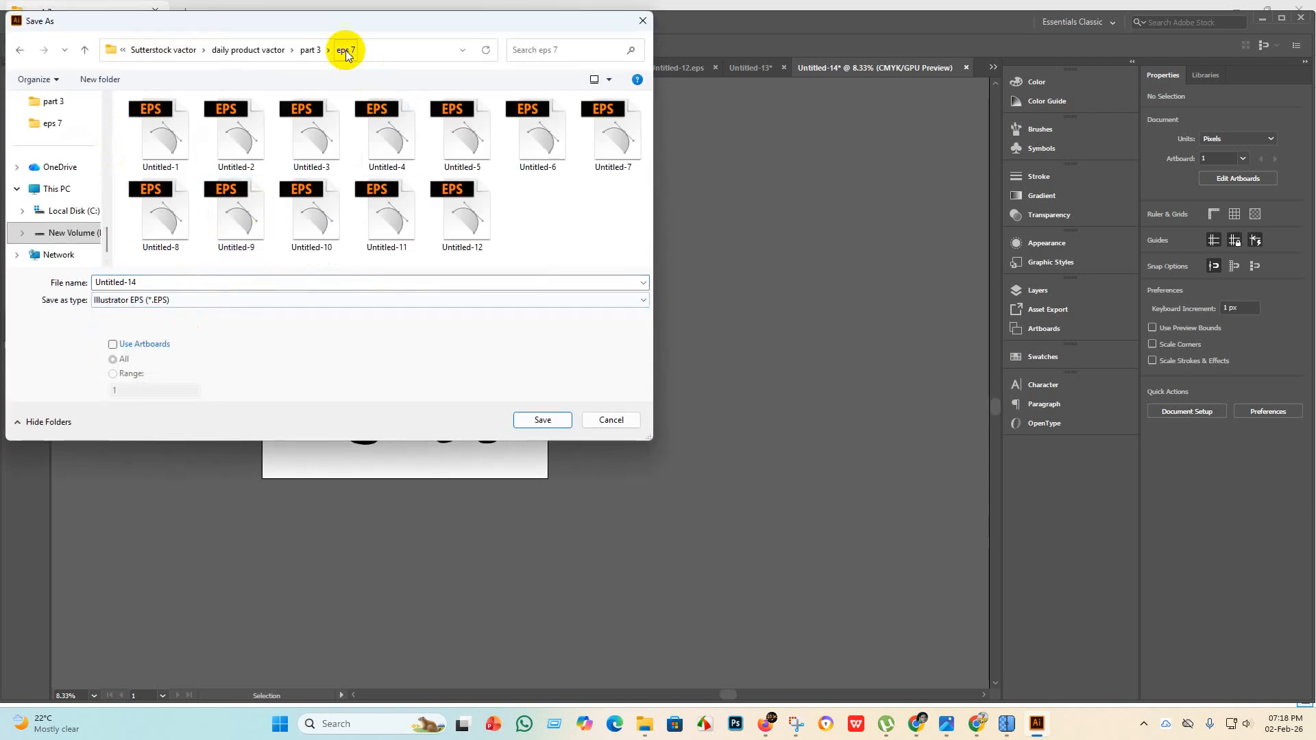
click(541, 418)
click(688, 165)
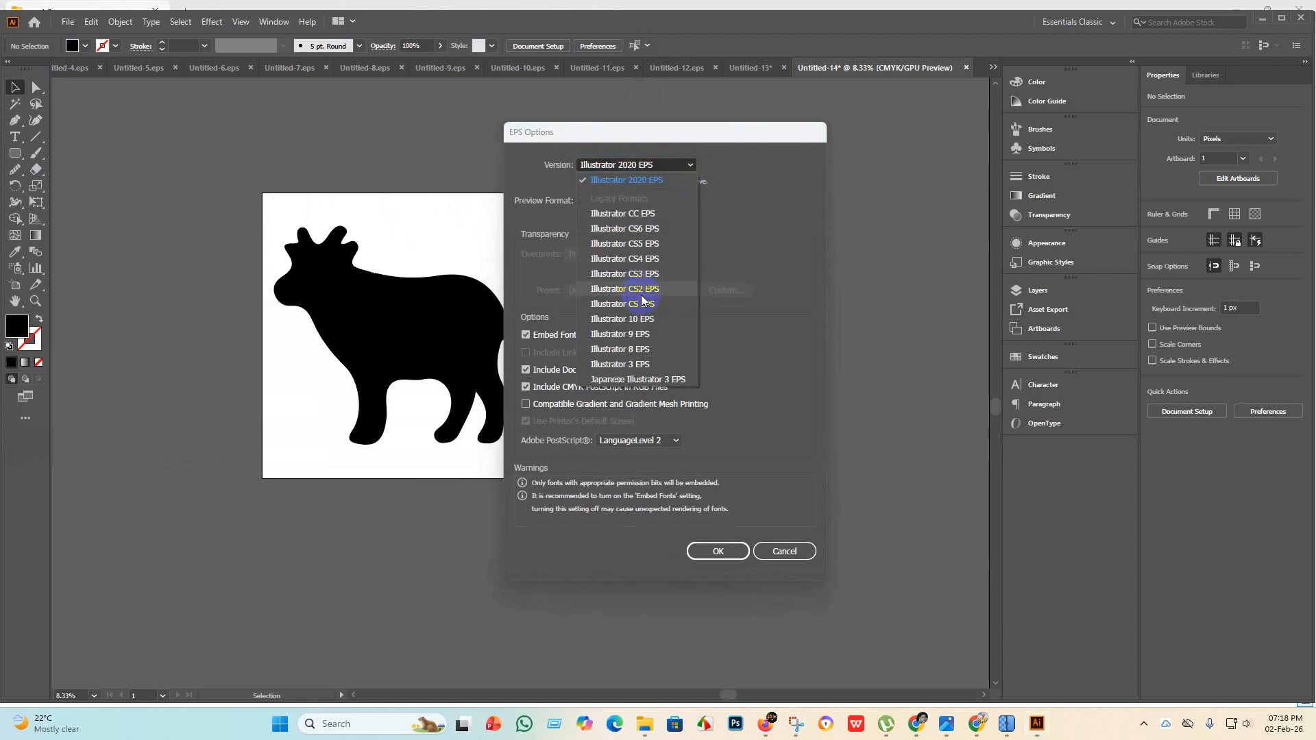
click(644, 321)
click(706, 537)
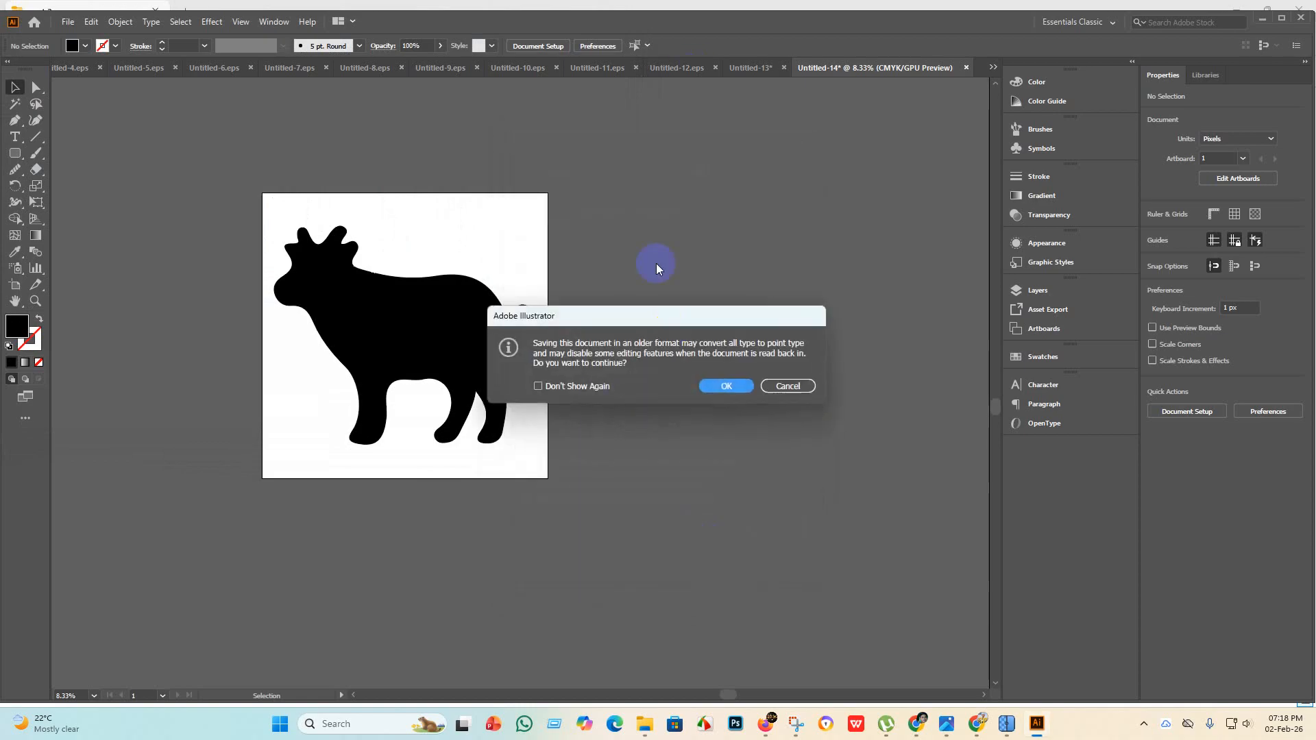
click(725, 387)
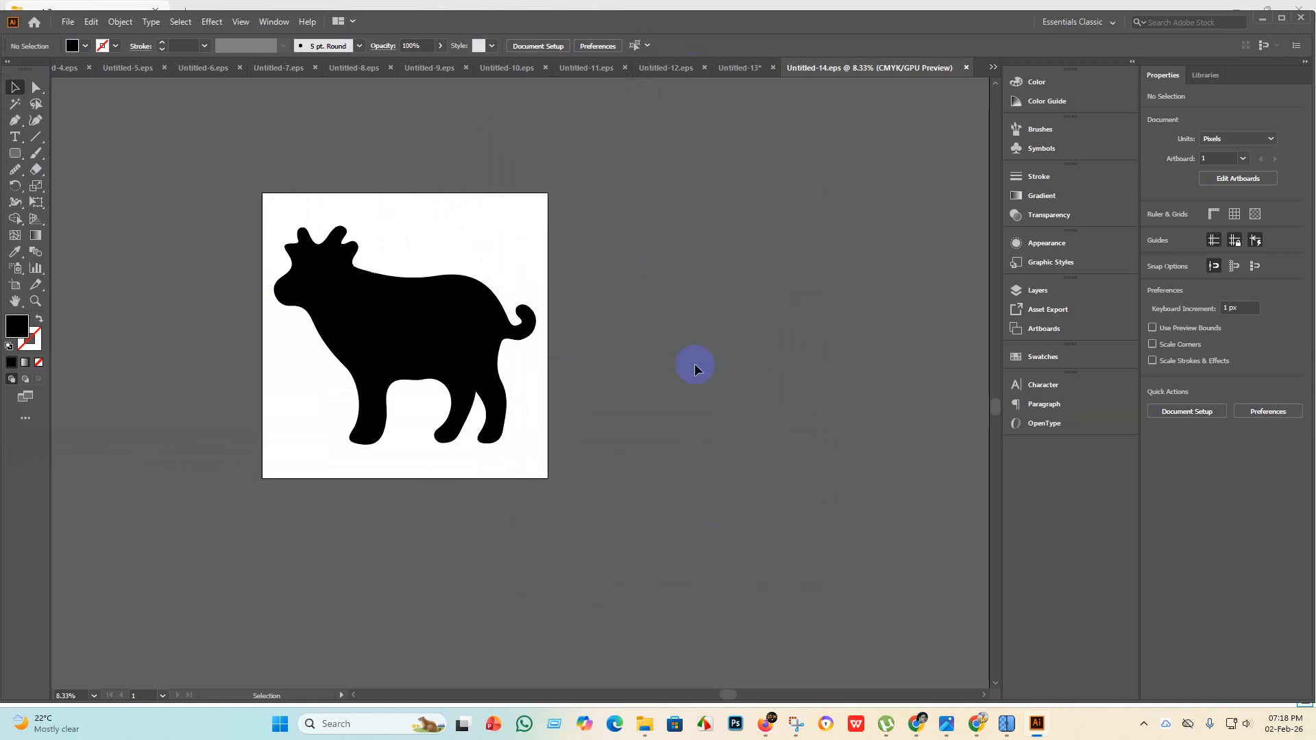
Export the animal artwork as a JPEG limited to the artboard, with the RGB color model.
click(71, 23)
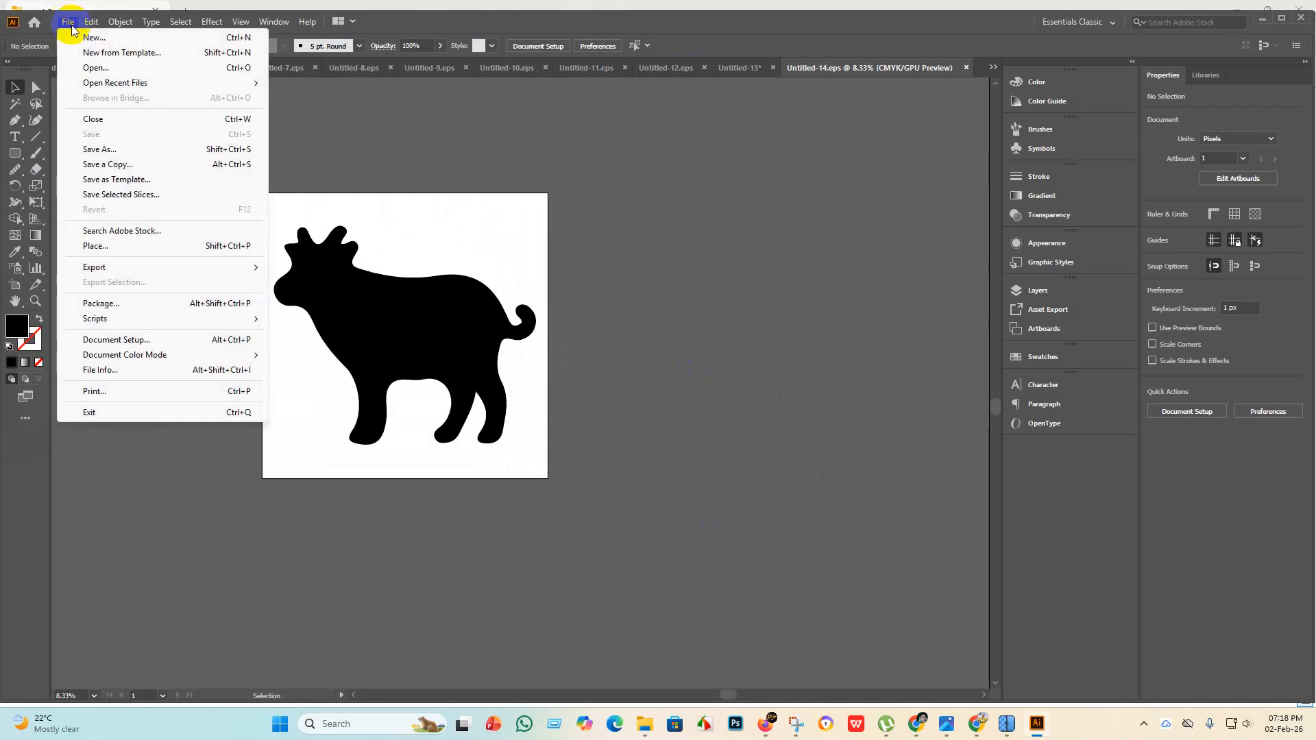
mouse_move(206, 266)
click(349, 283)
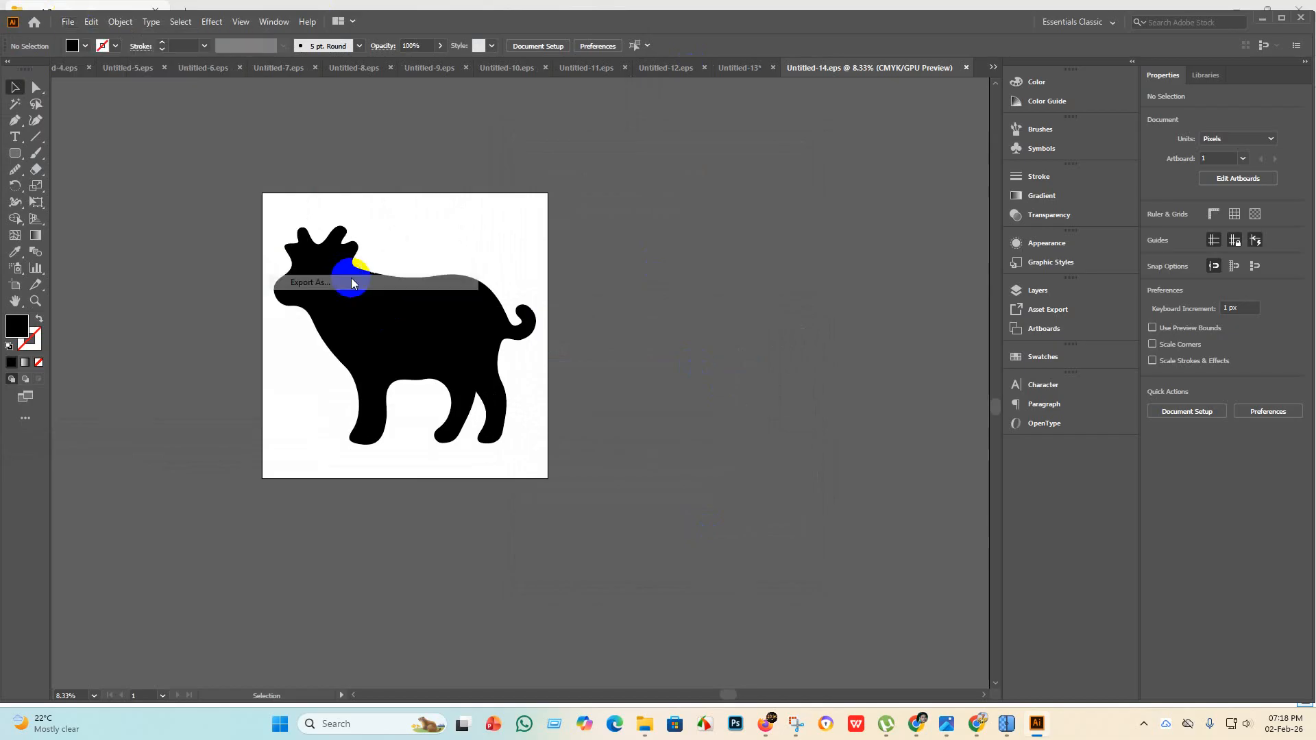
click(114, 345)
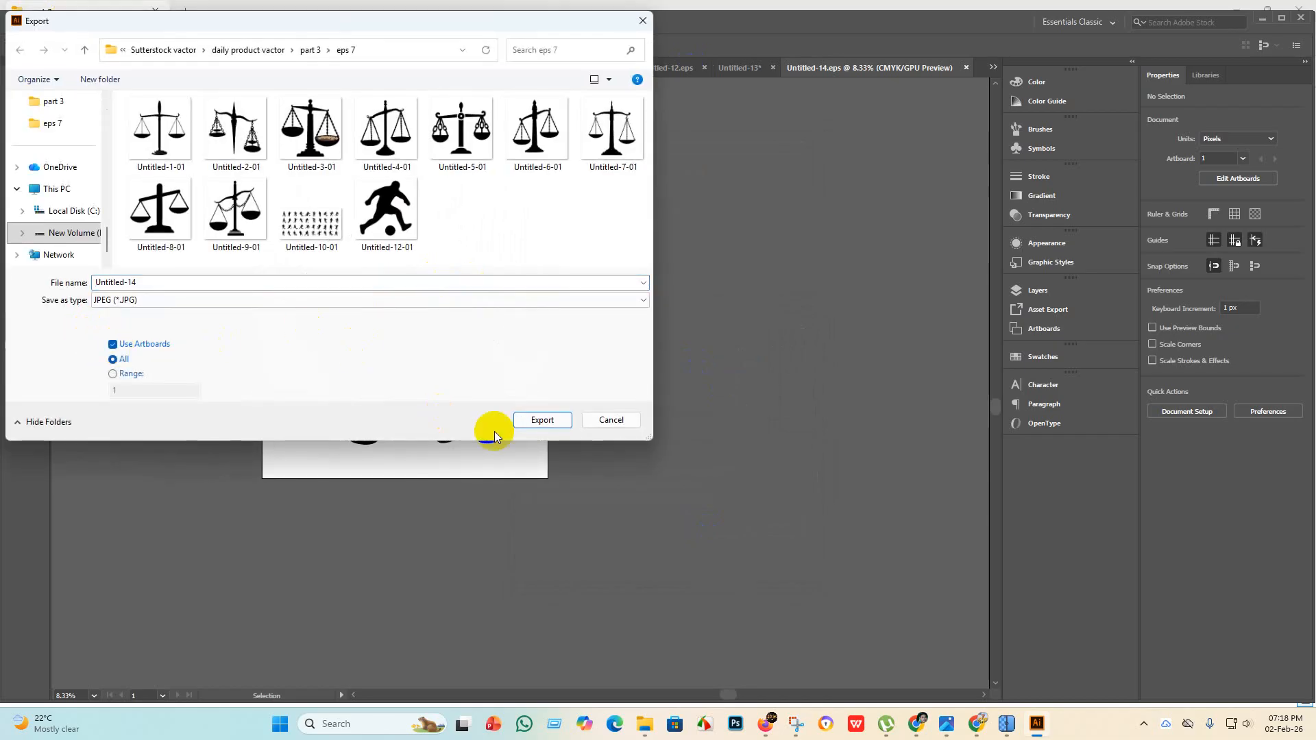
click(536, 419)
click(642, 343)
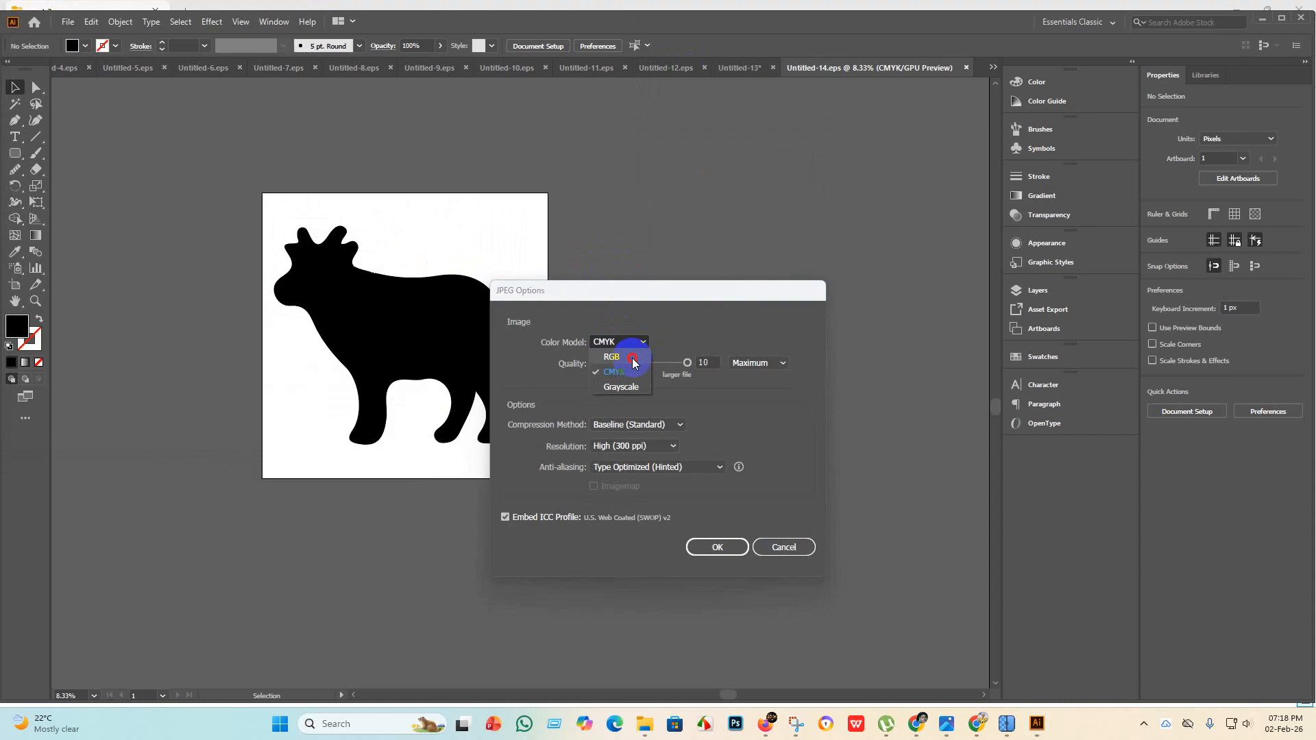
click(631, 368)
click(729, 541)
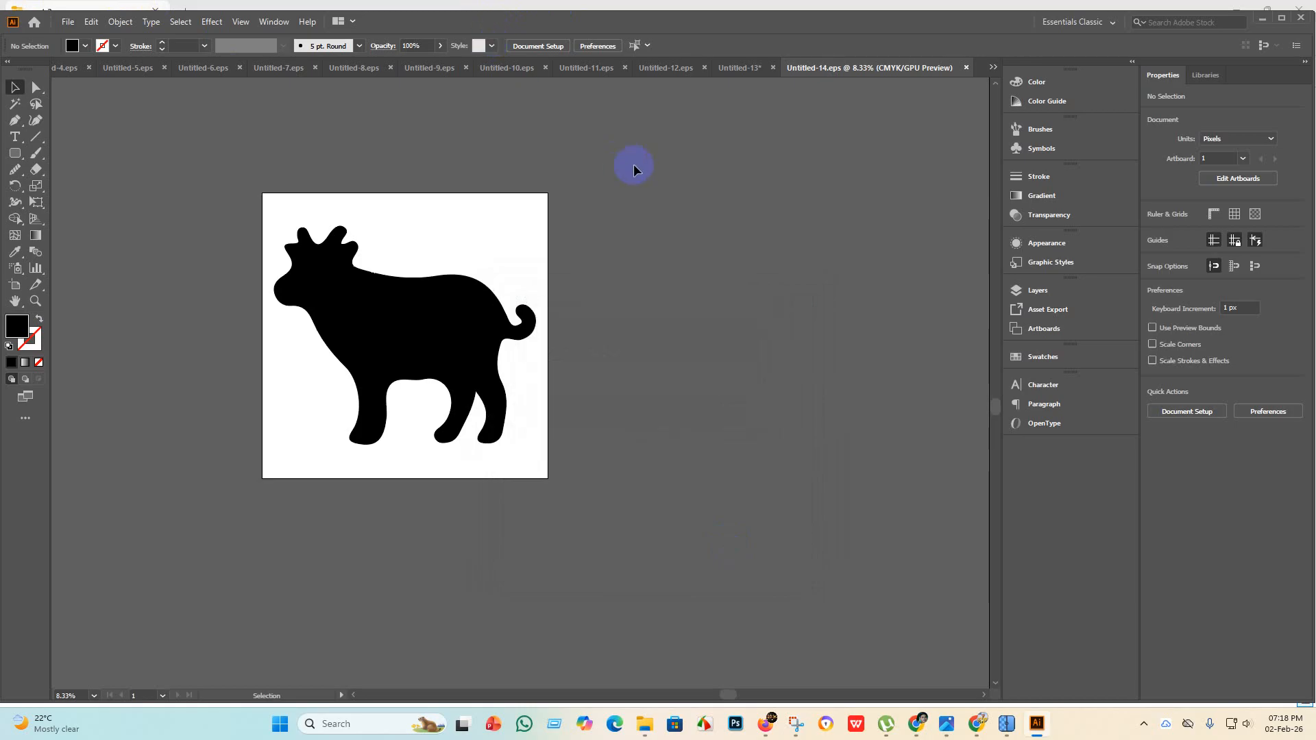
Create another new 4000 x 4000 px document with one artboard.
click(63, 23)
click(70, 35)
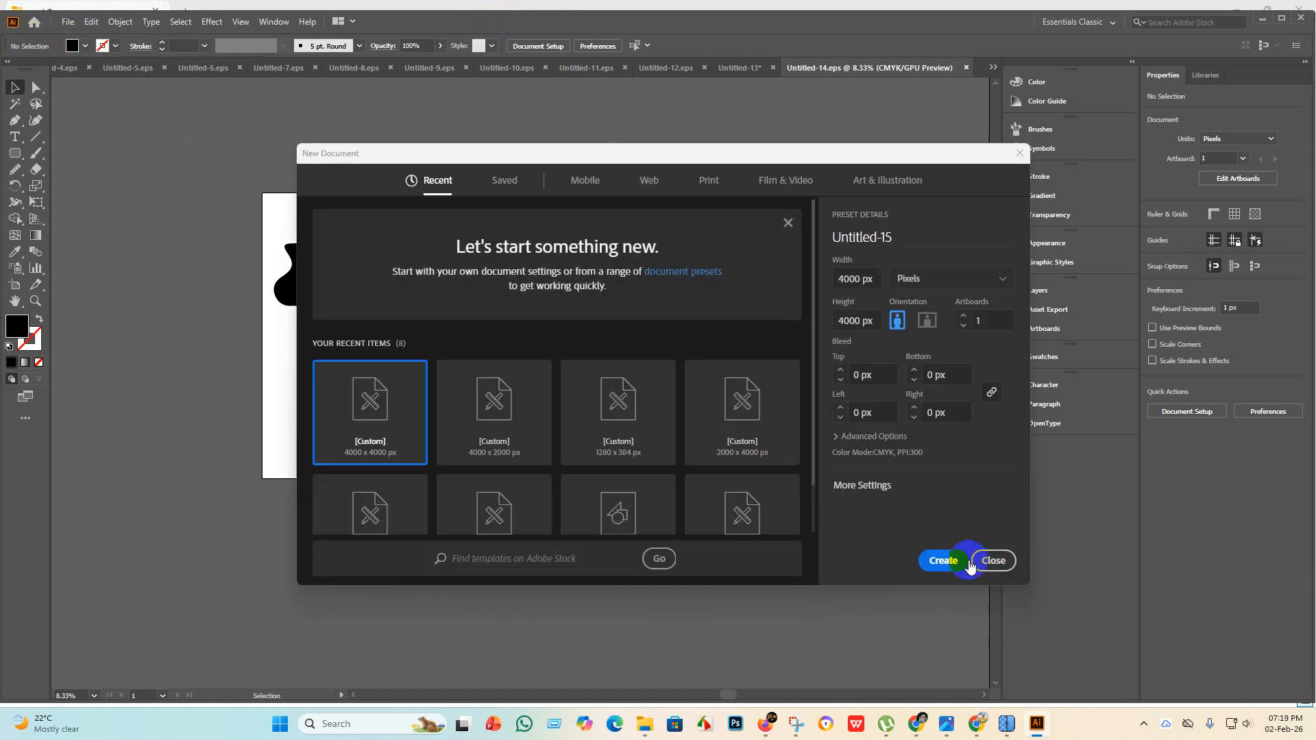
click(946, 559)
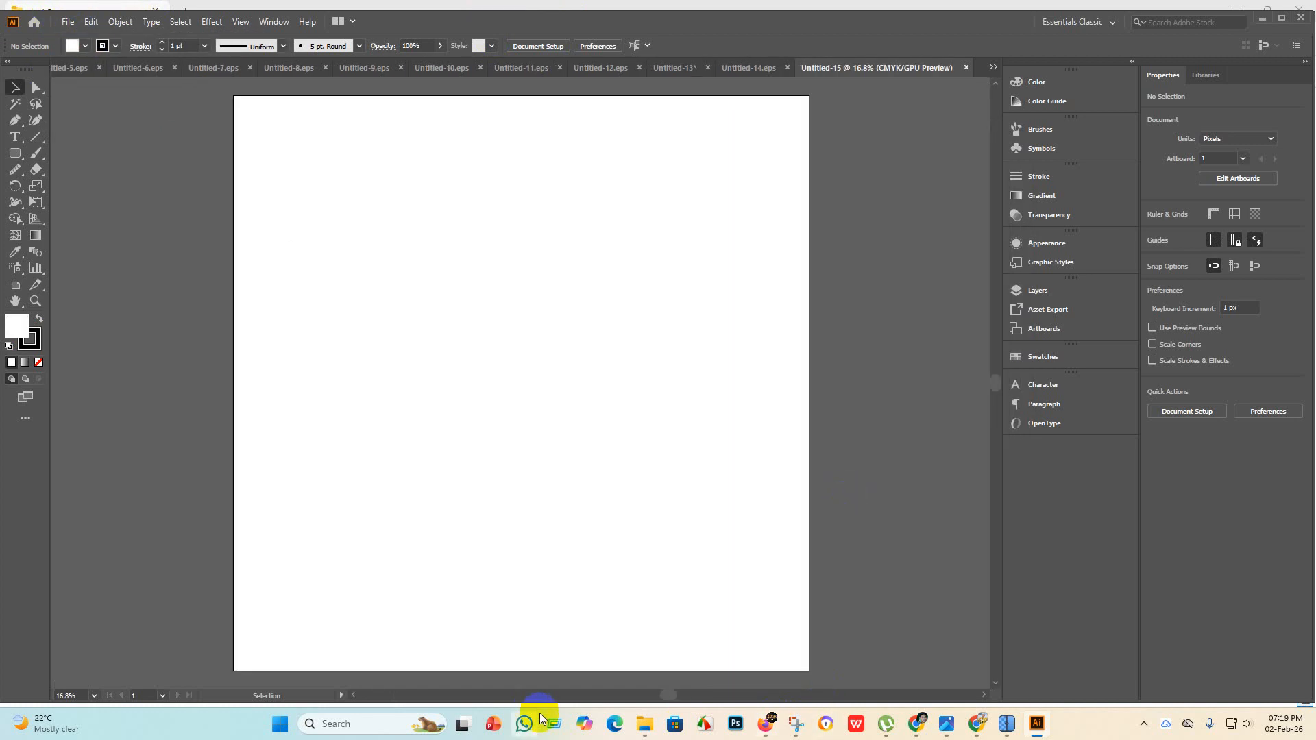
Return to the Untitled-13 animal sheet and cut the already used horned, curly-tailed animal out of its first row.
click(678, 68)
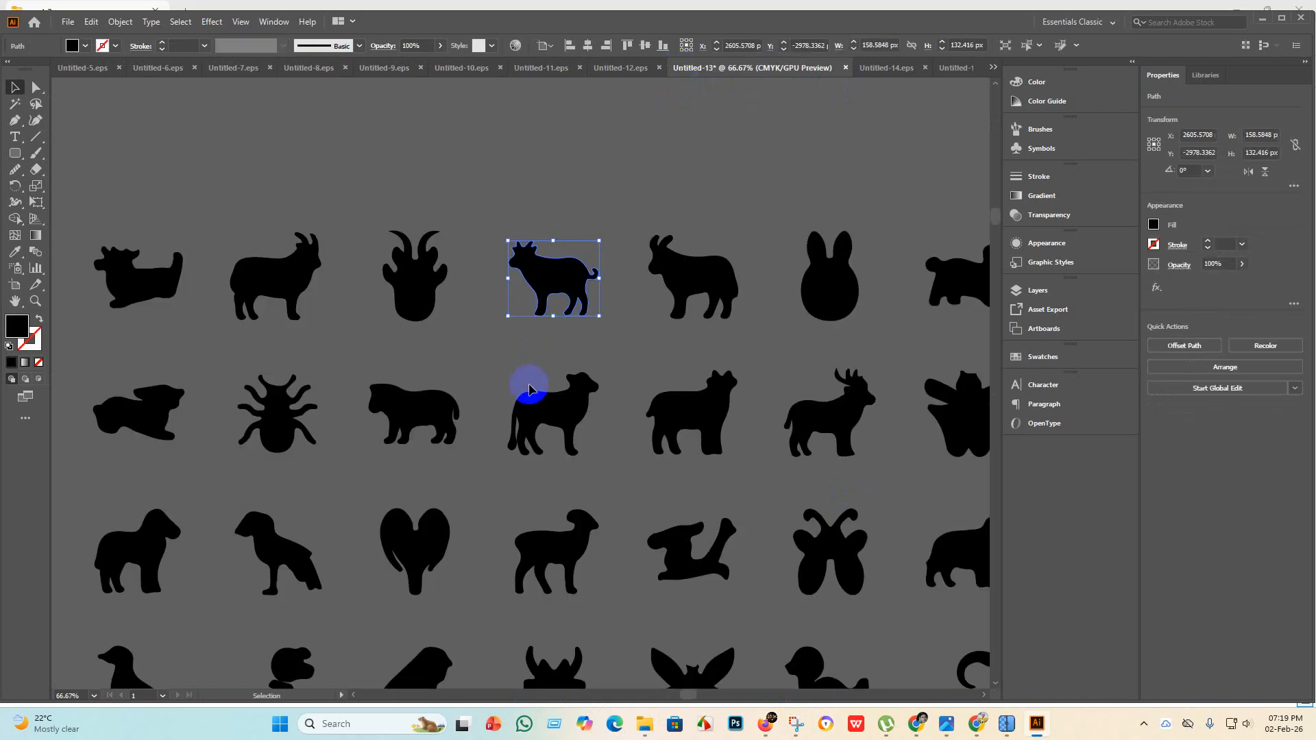
key(ctrl+x)
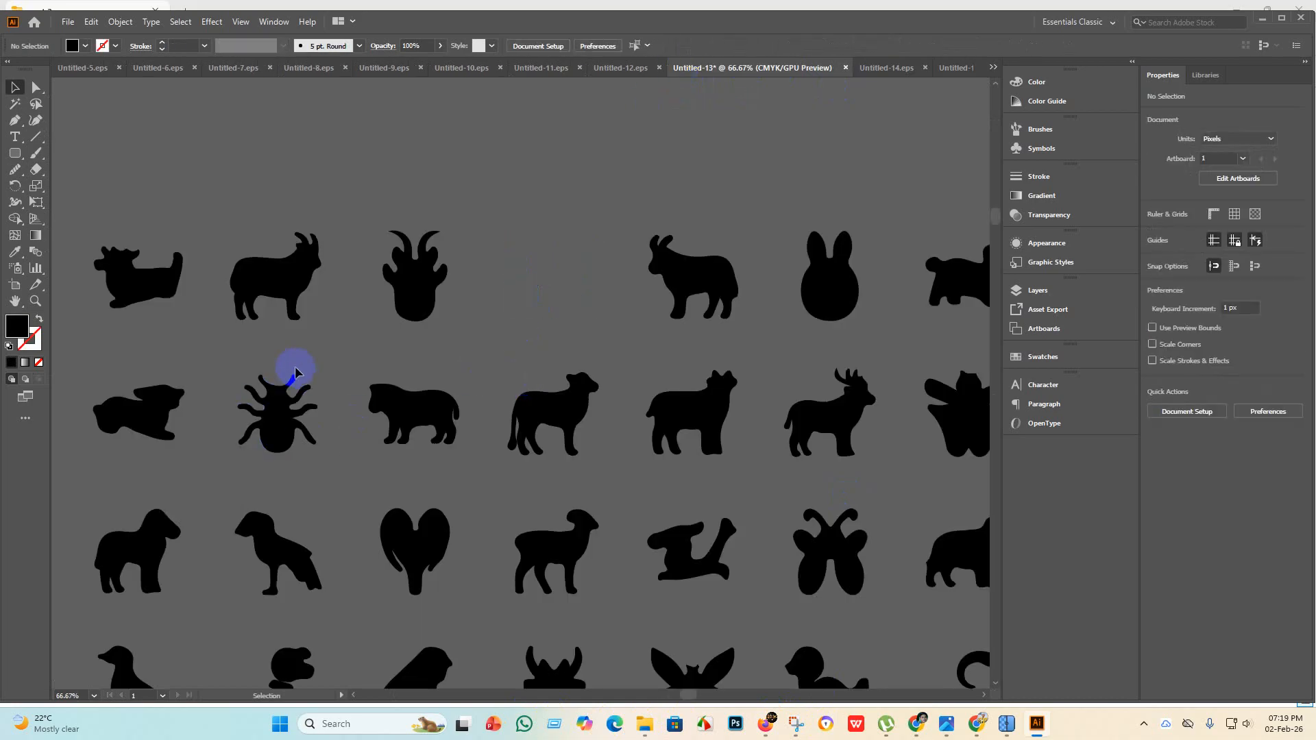
alt+scroll(658, 439, down, 2)
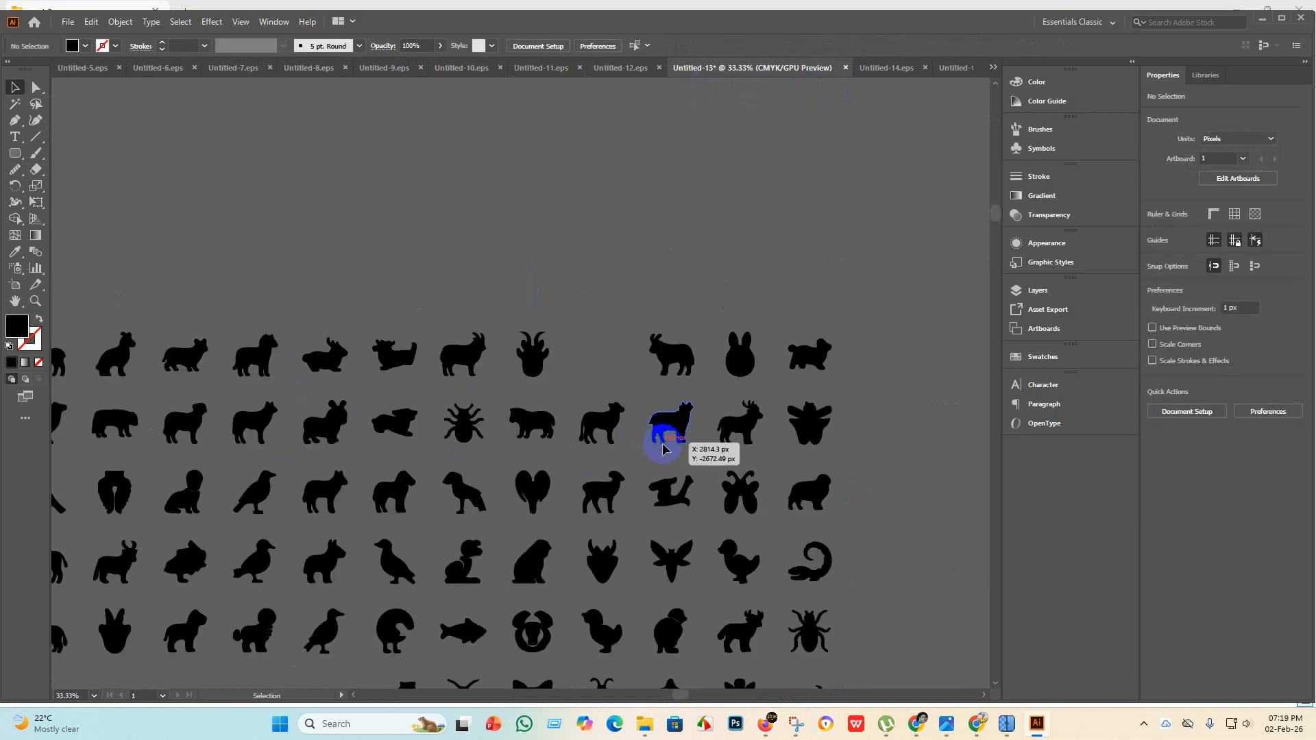
Examine the animal silhouettes on the sheet up close, comparing the standing birds and the duckling for a suitable next artwork.
scroll(727, 504, down, 3)
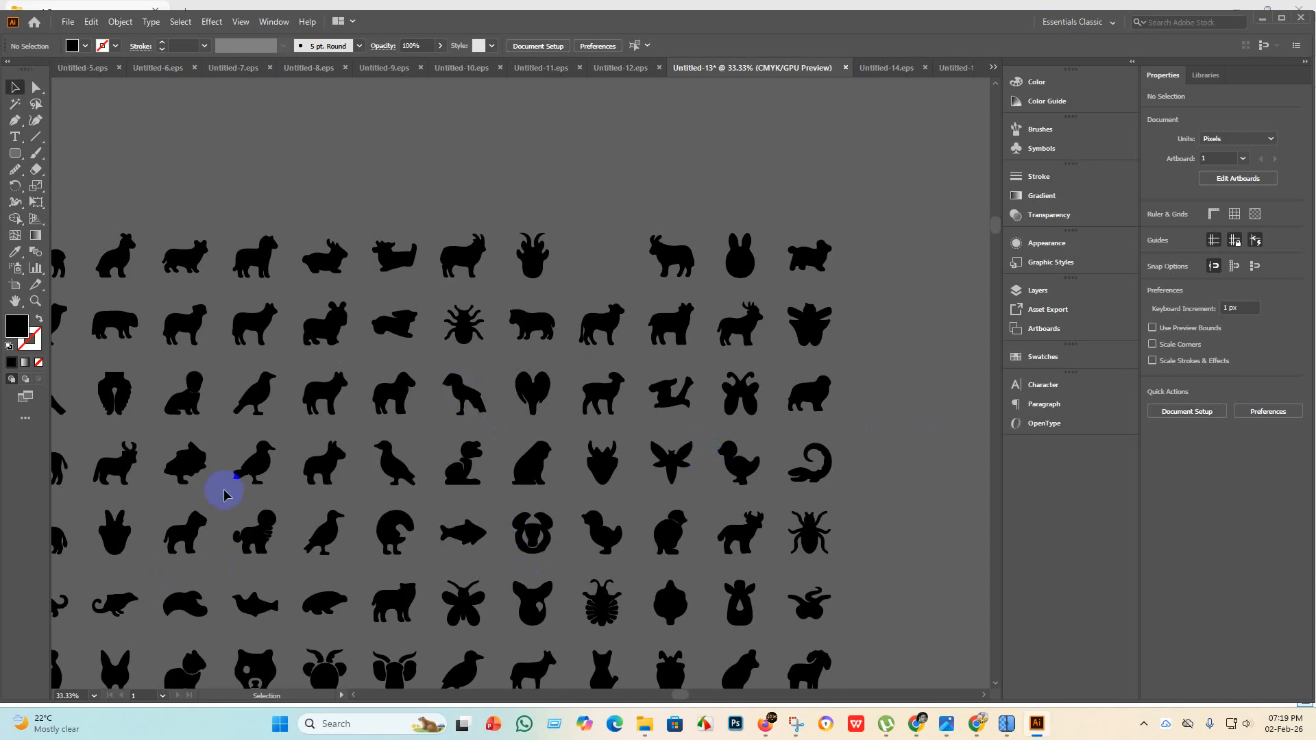
scroll(233, 480, up, 1)
scroll(270, 565, up, 3)
scroll(269, 565, up, 3)
scroll(244, 529, down, 4)
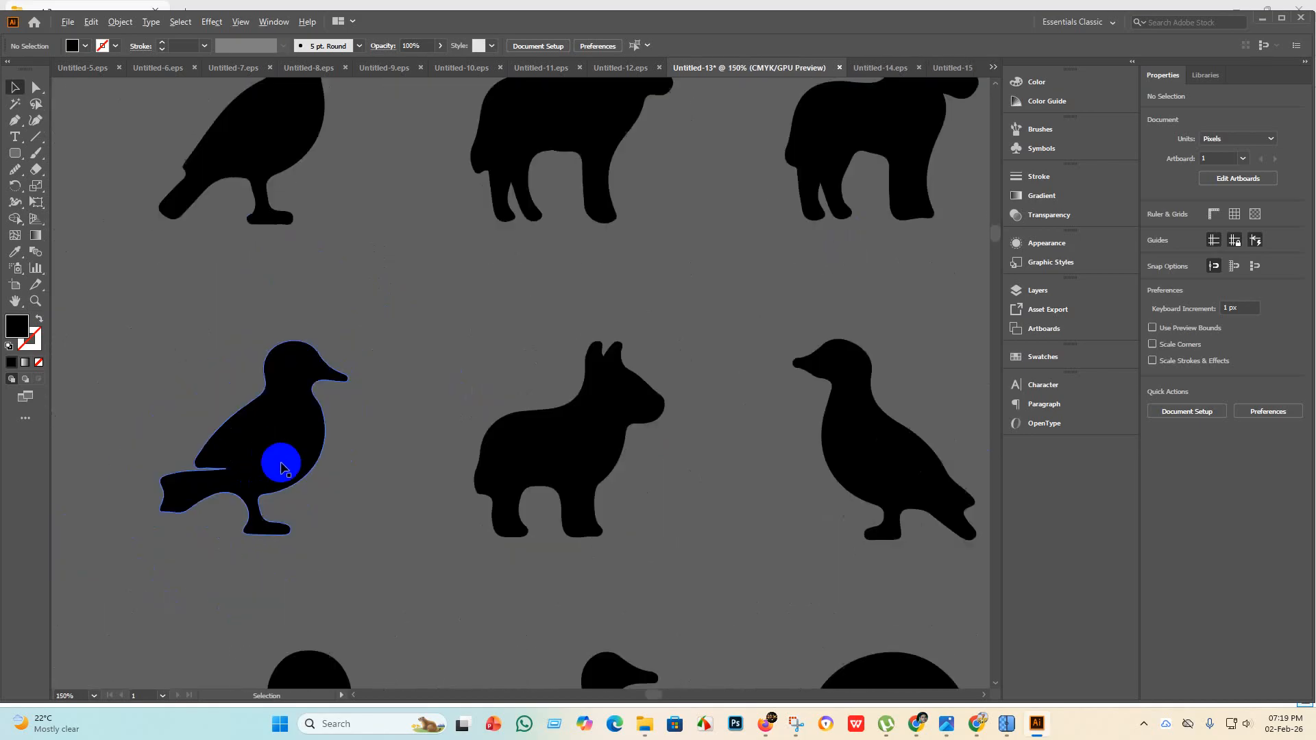
scroll(281, 337, up, 2)
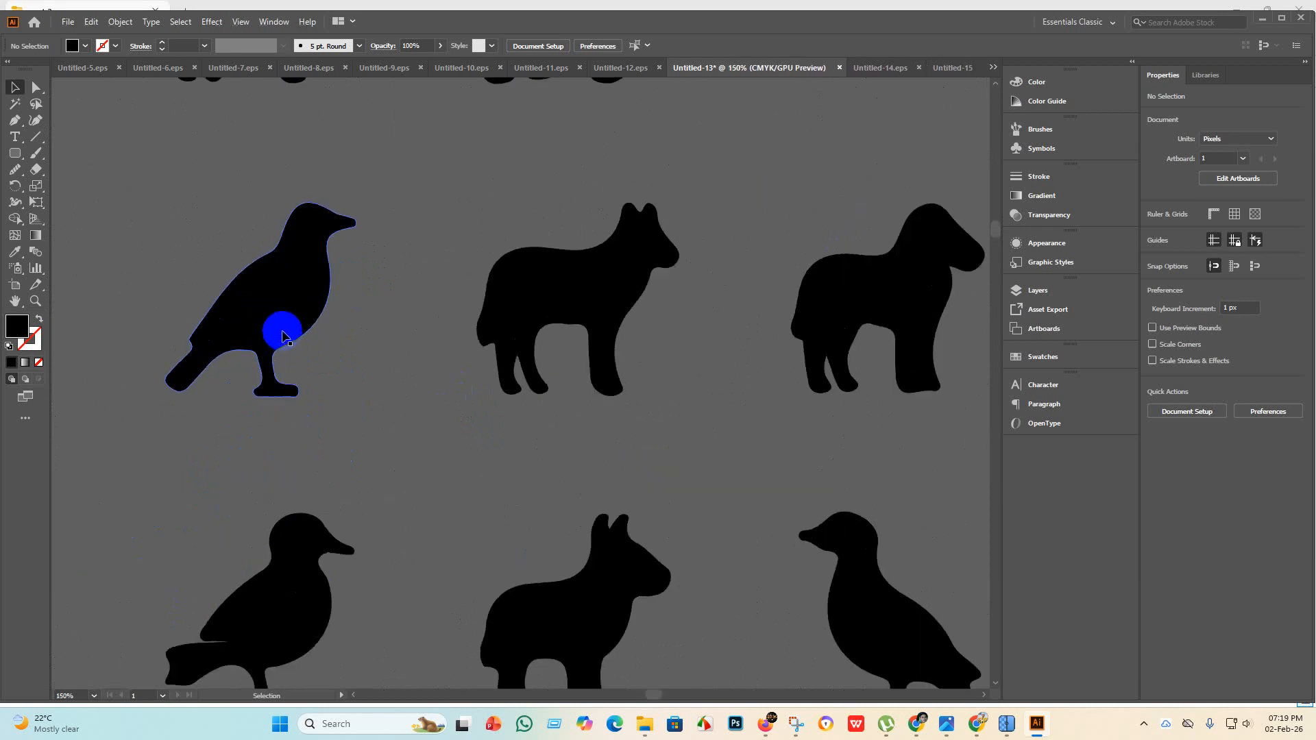
scroll(287, 341, down, 3)
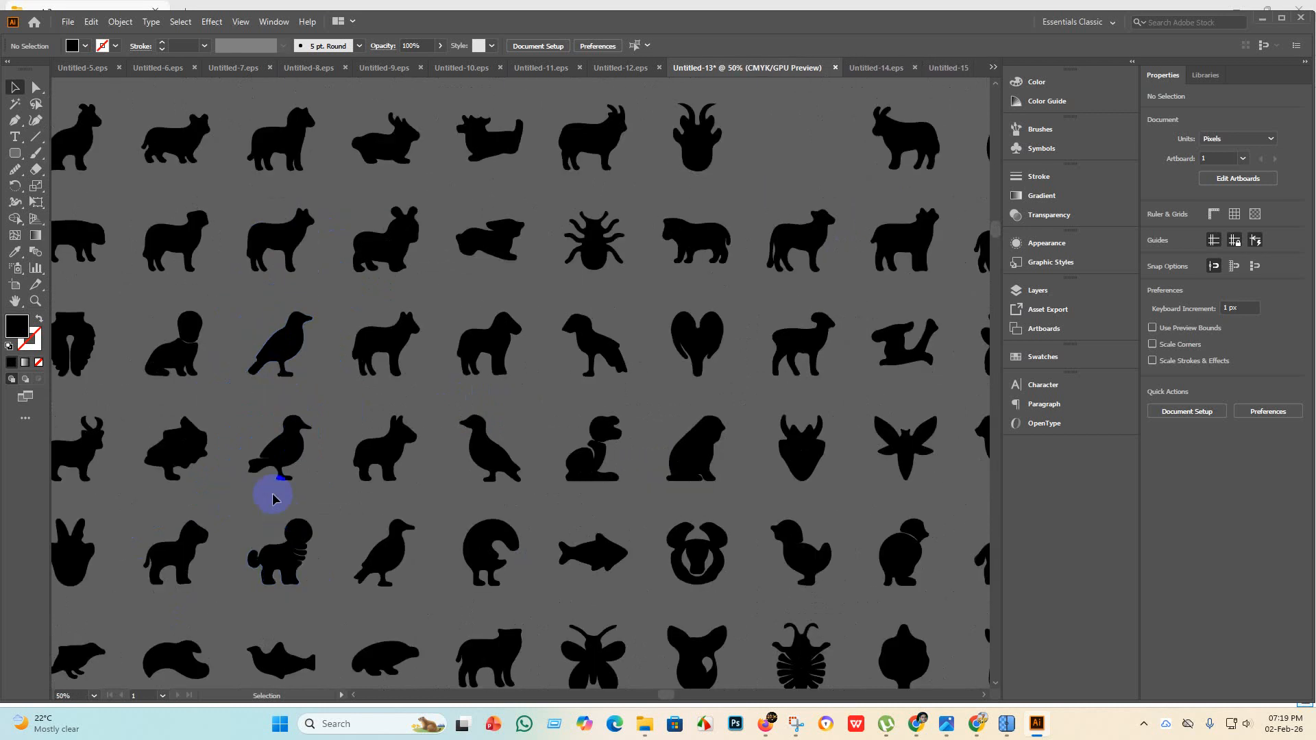
scroll(270, 494, up, 3)
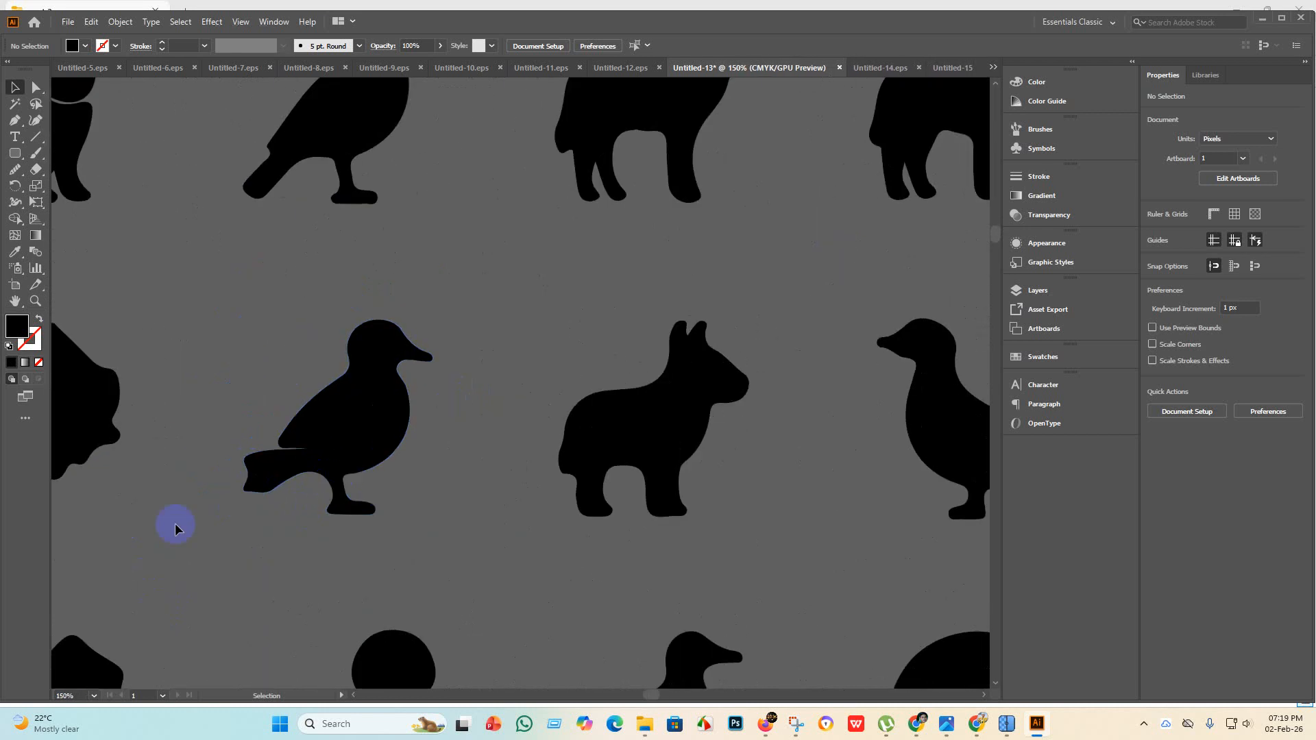
scroll(381, 411, down, 4)
scroll(363, 384, down, 3)
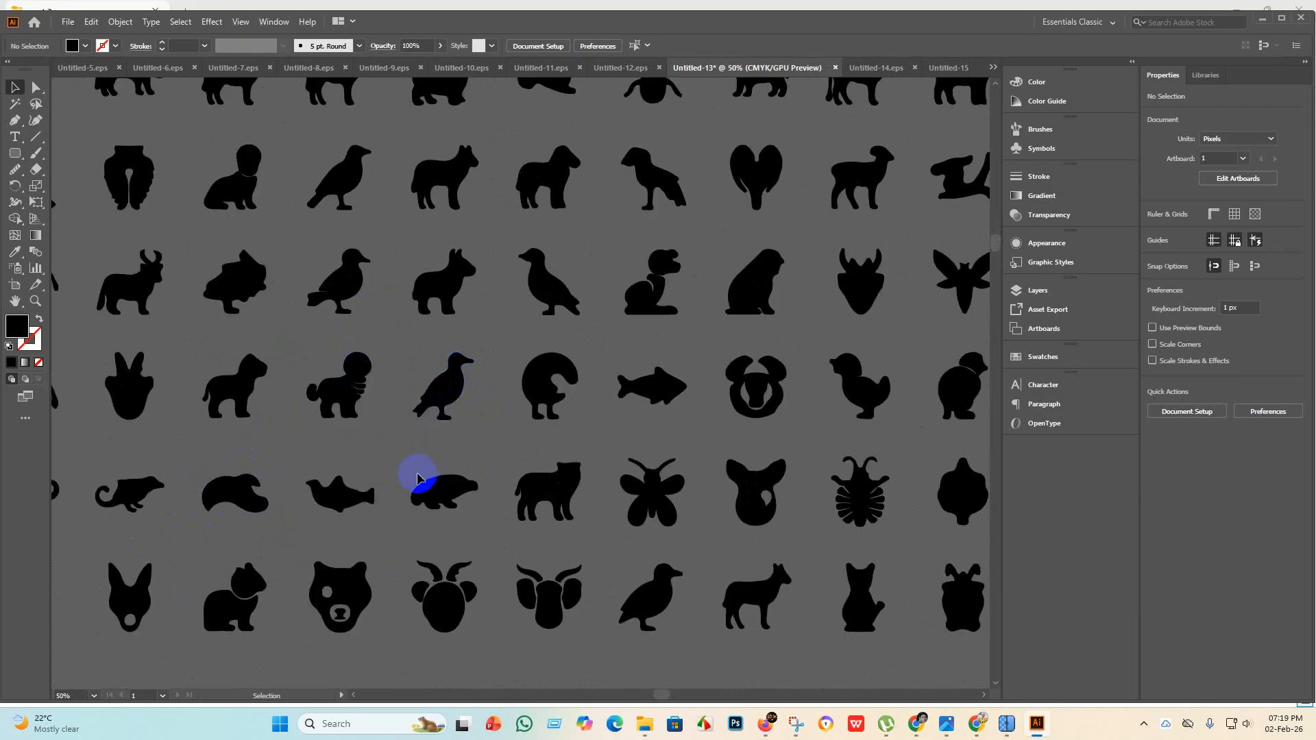
scroll(428, 418, up, 4)
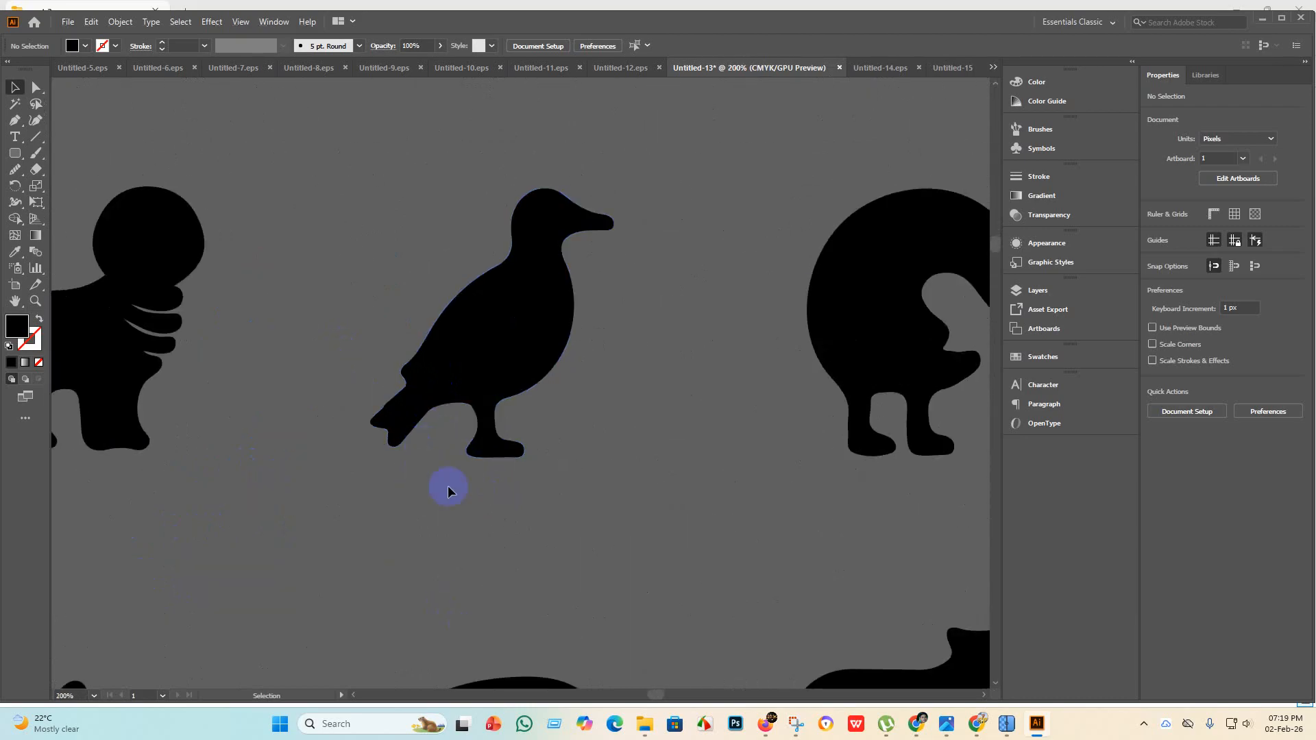
scroll(448, 495, down, 3)
scroll(448, 497, up, 2)
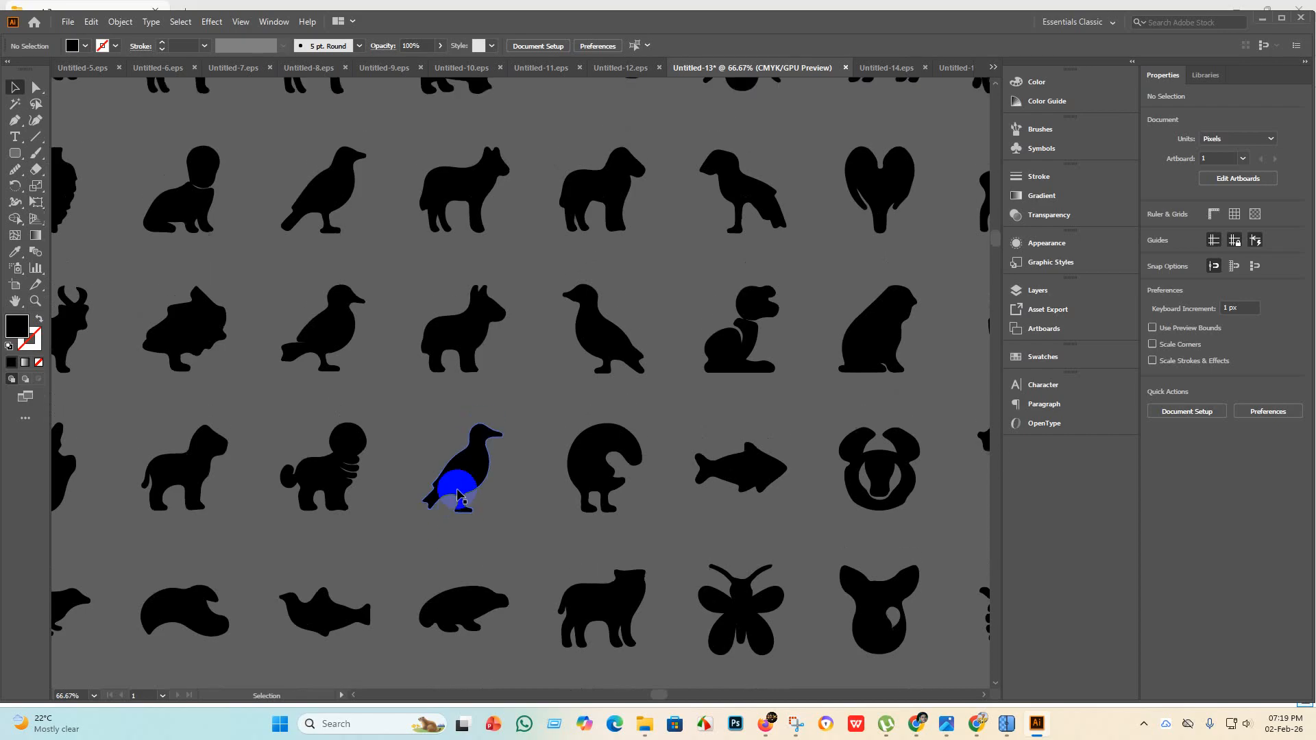
scroll(725, 446, up, 3)
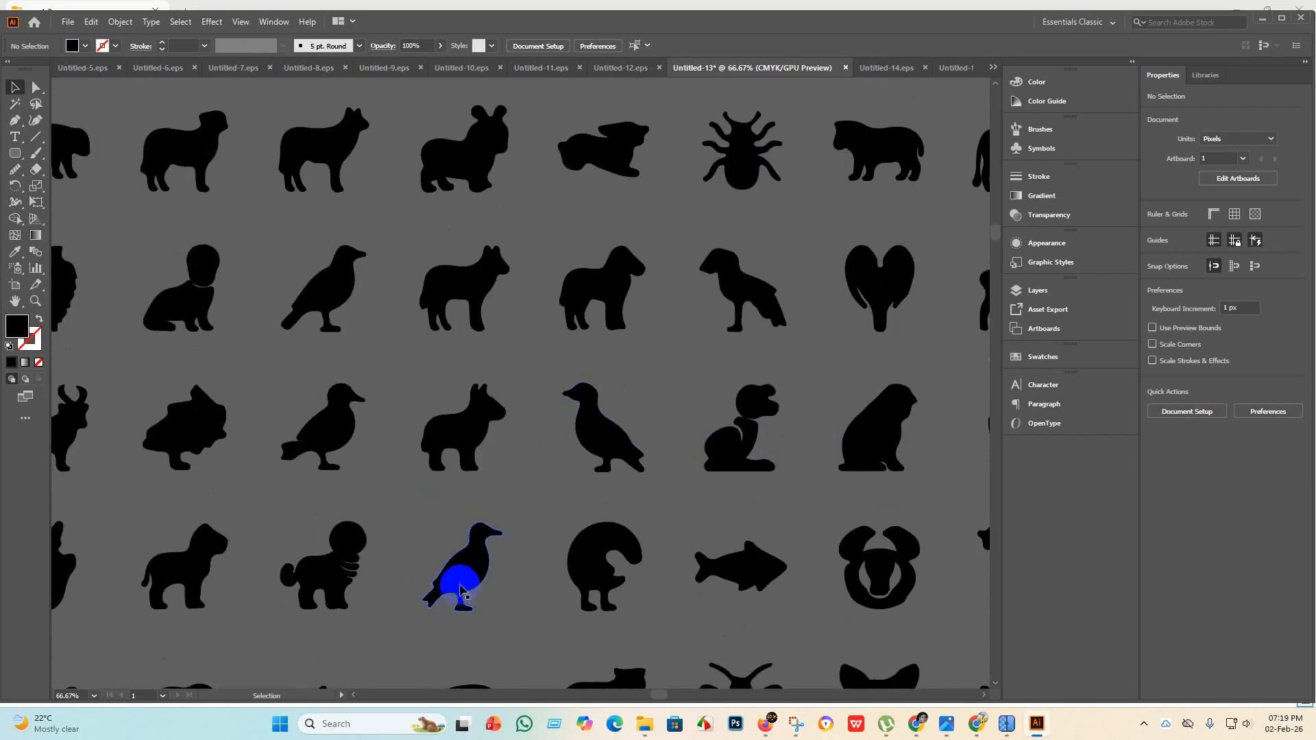
scroll(422, 518, down, 2)
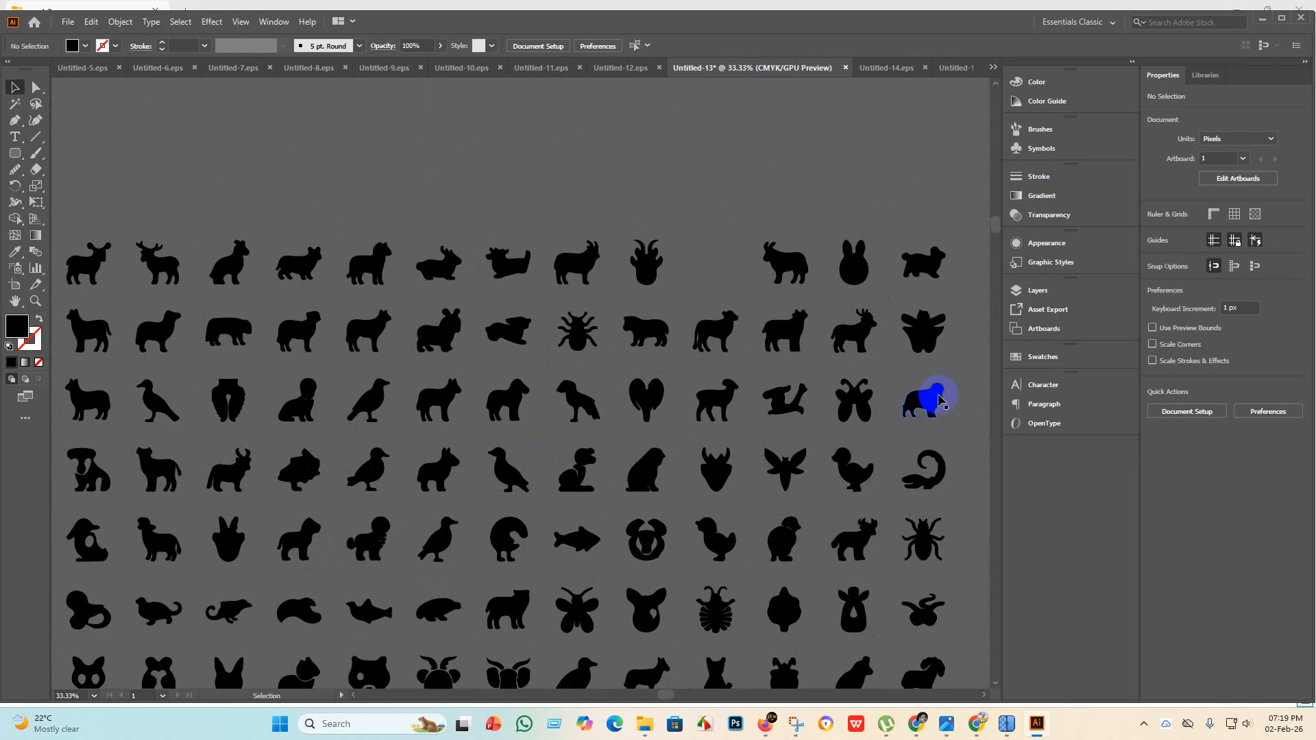
scroll(852, 470, down, 1)
scroll(852, 461, up, 4)
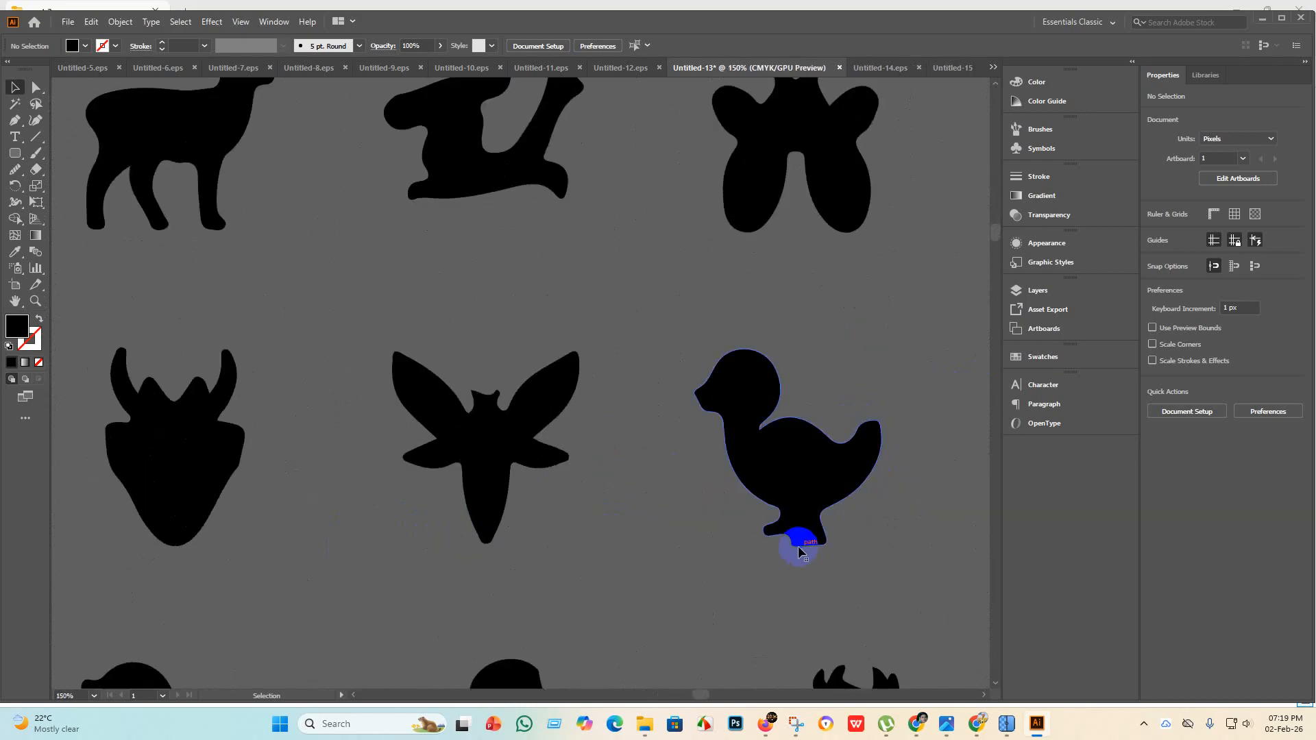
scroll(798, 545, down, 4)
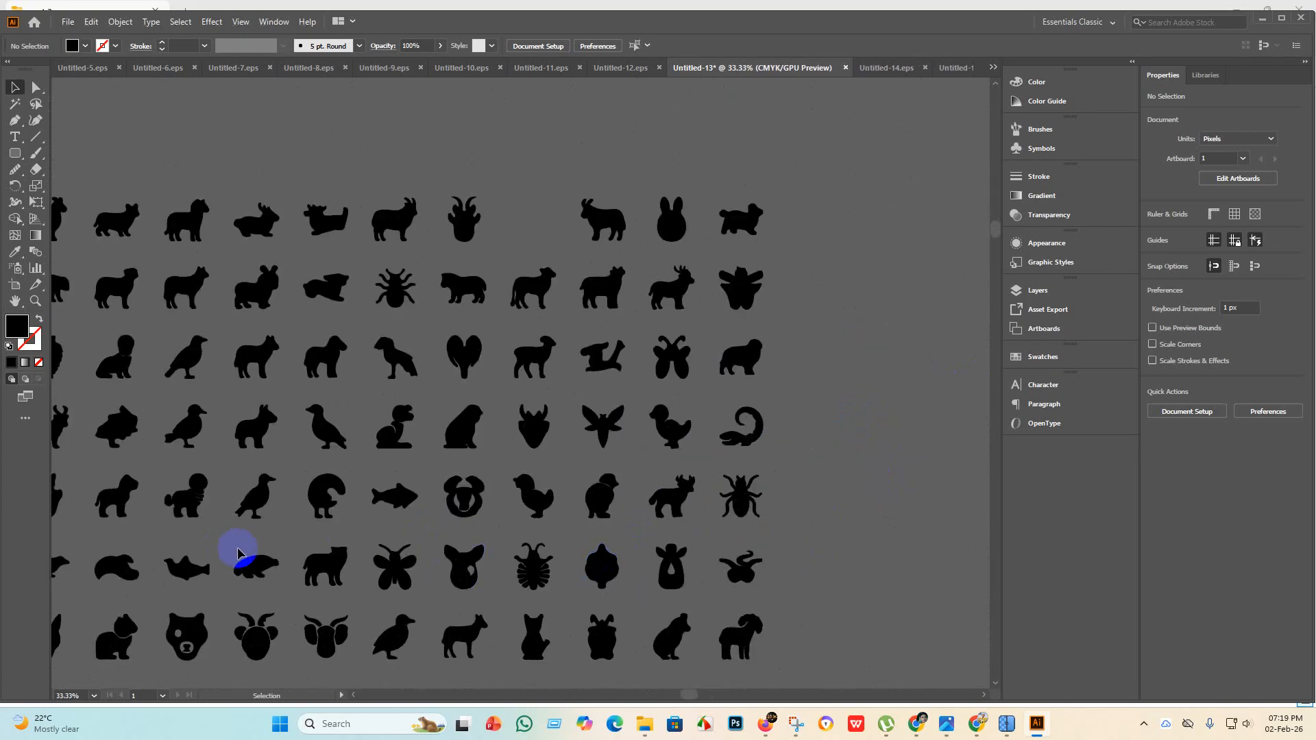
scroll(203, 528, up, 3)
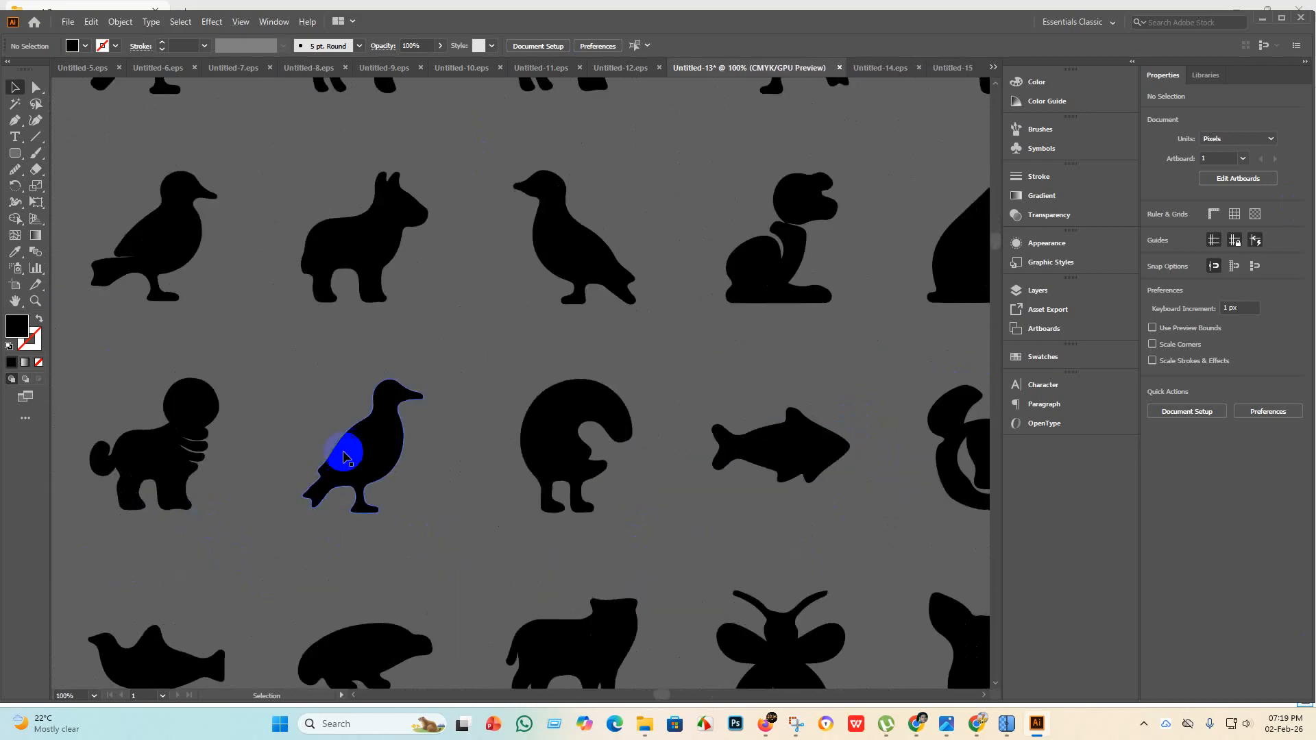
Copy the right-facing bird with the notched tail from the fourth row into the empty Untitled-15 document.
click(261, 507)
key(a)
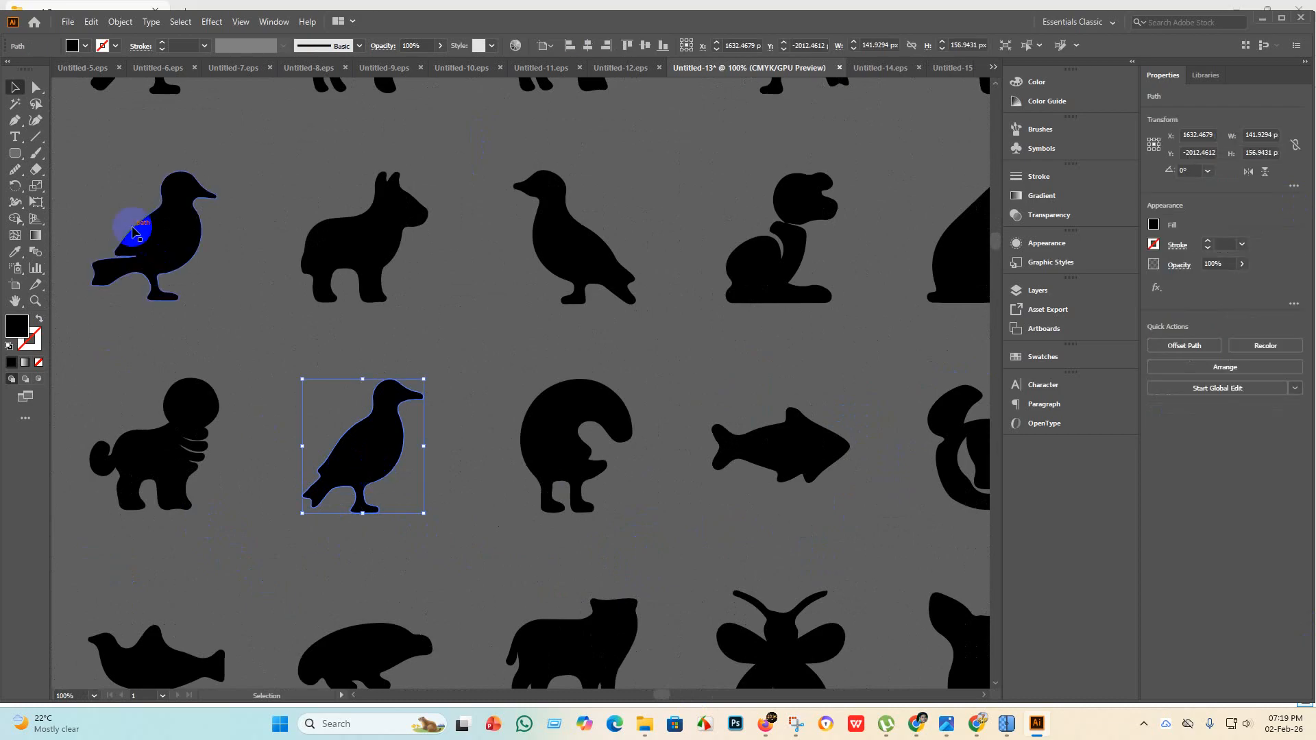
click(141, 243)
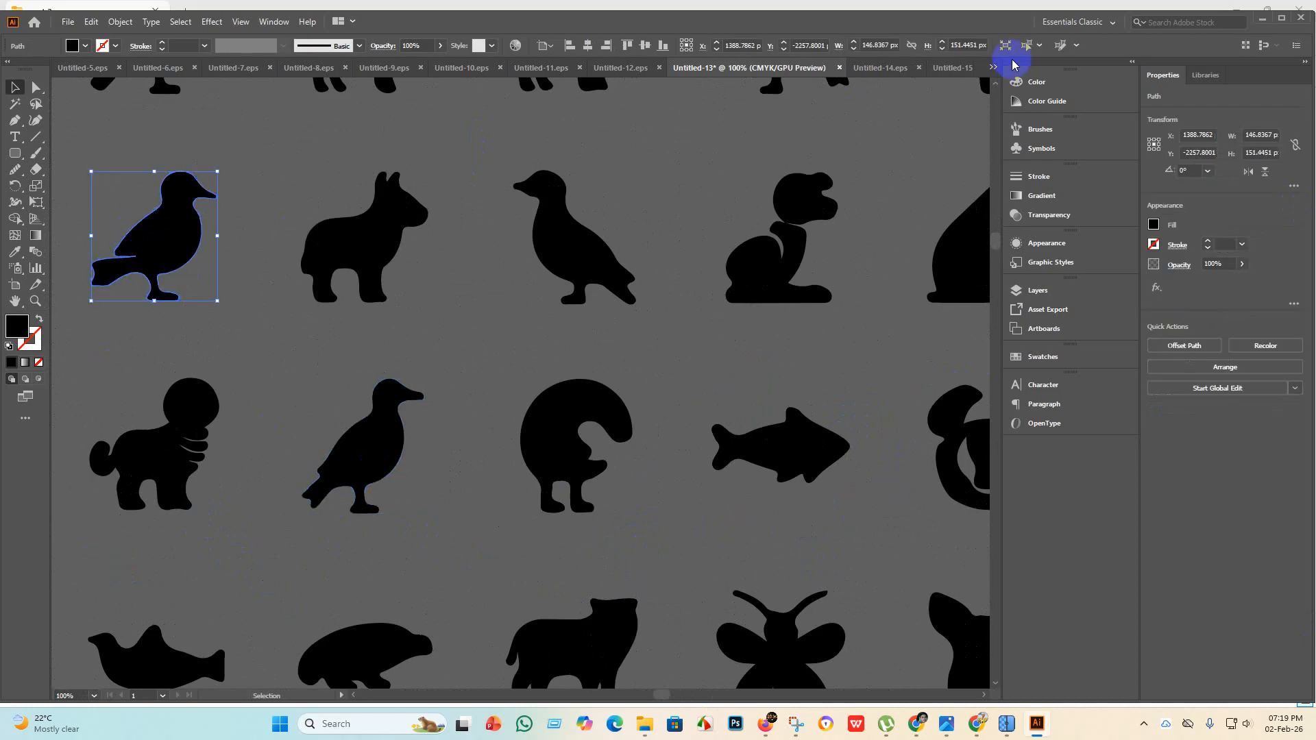
click(954, 67)
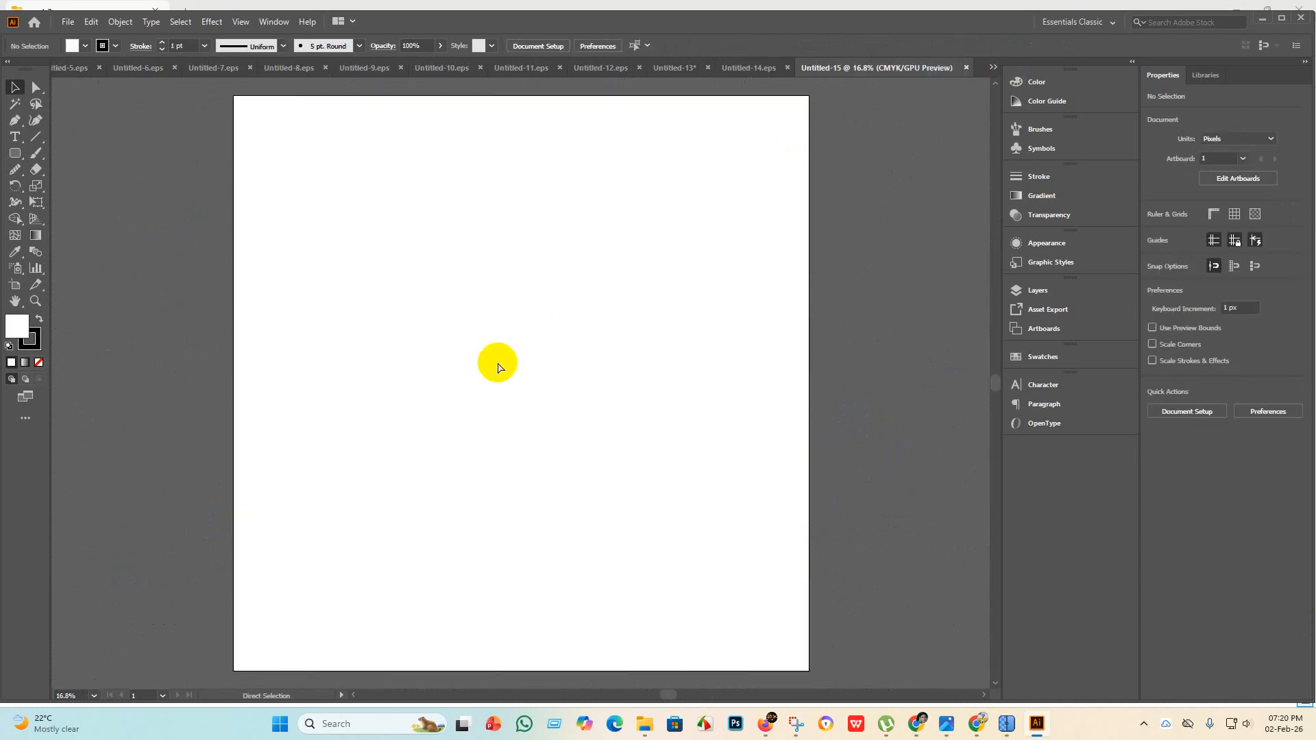
key(ctrl+v)
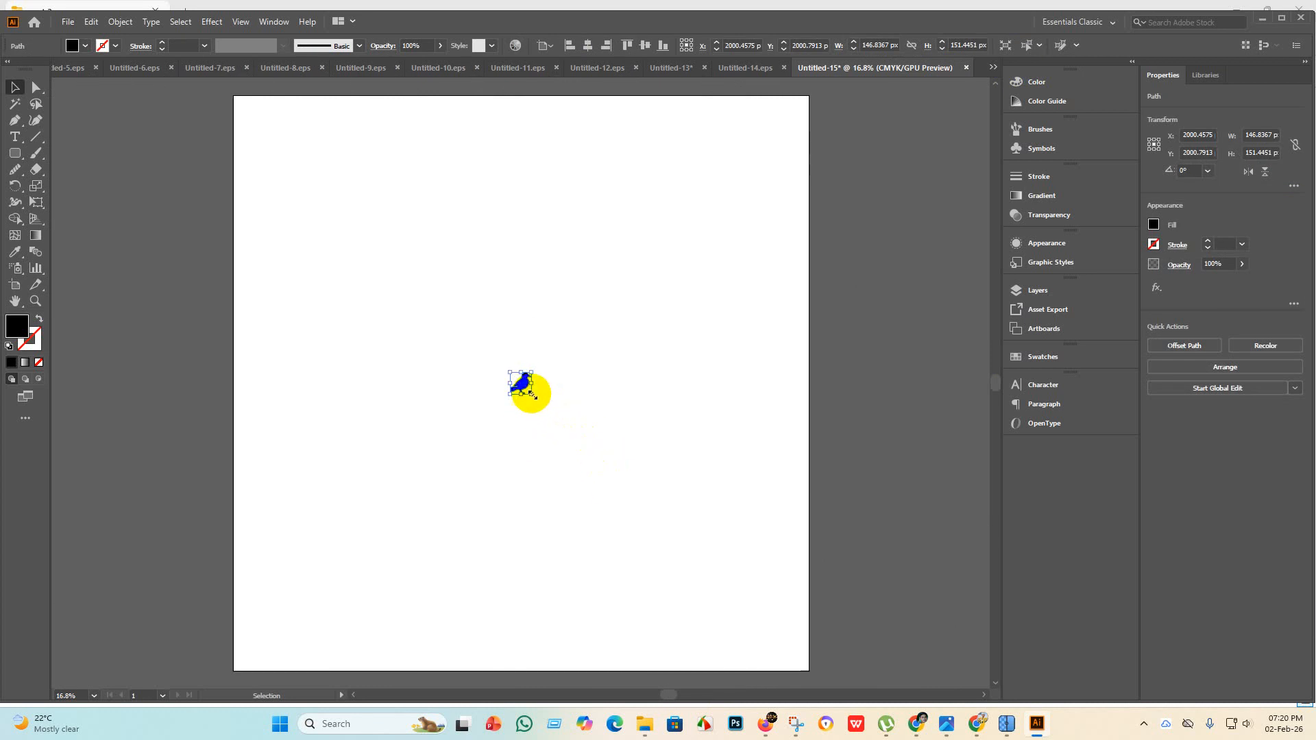
Enlarge the bird to about 3606 x 3719 px and center it horizontally and vertically on the artboard.
drag(533, 394, 790, 611)
click(587, 46)
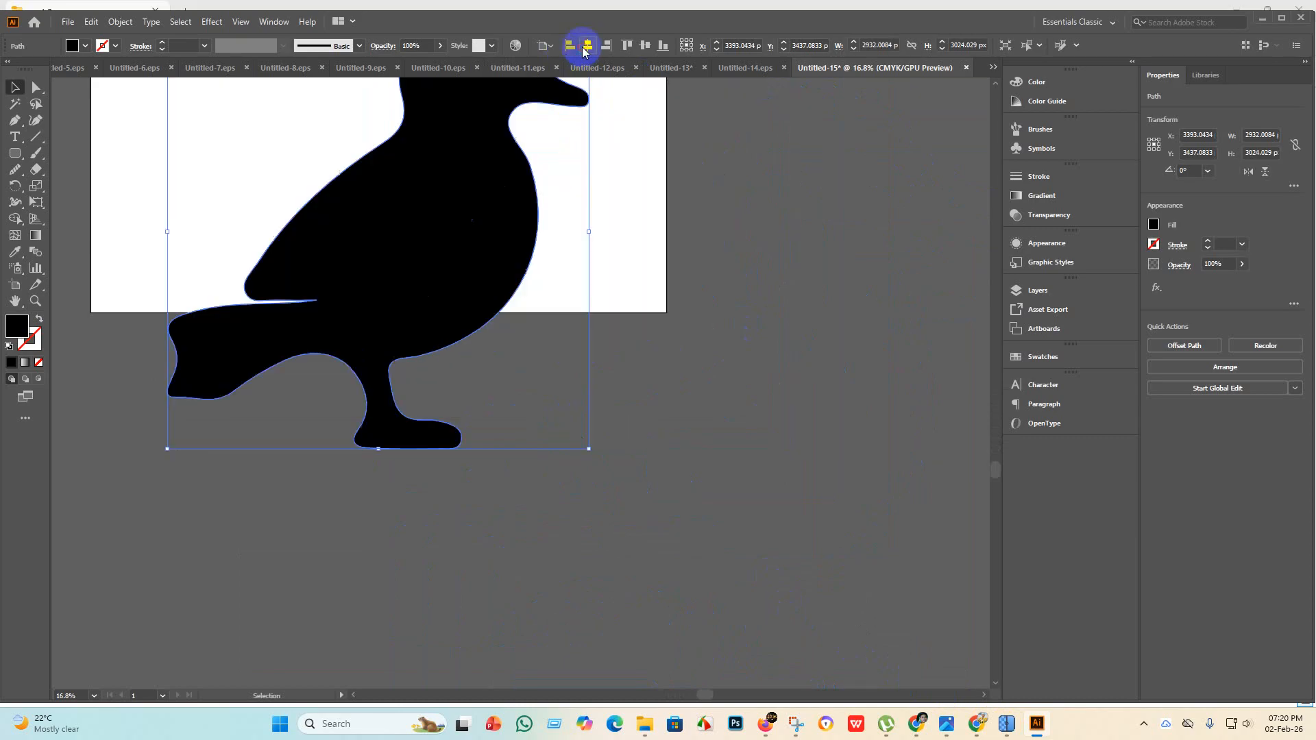
click(645, 46)
scroll(509, 351, up, 5)
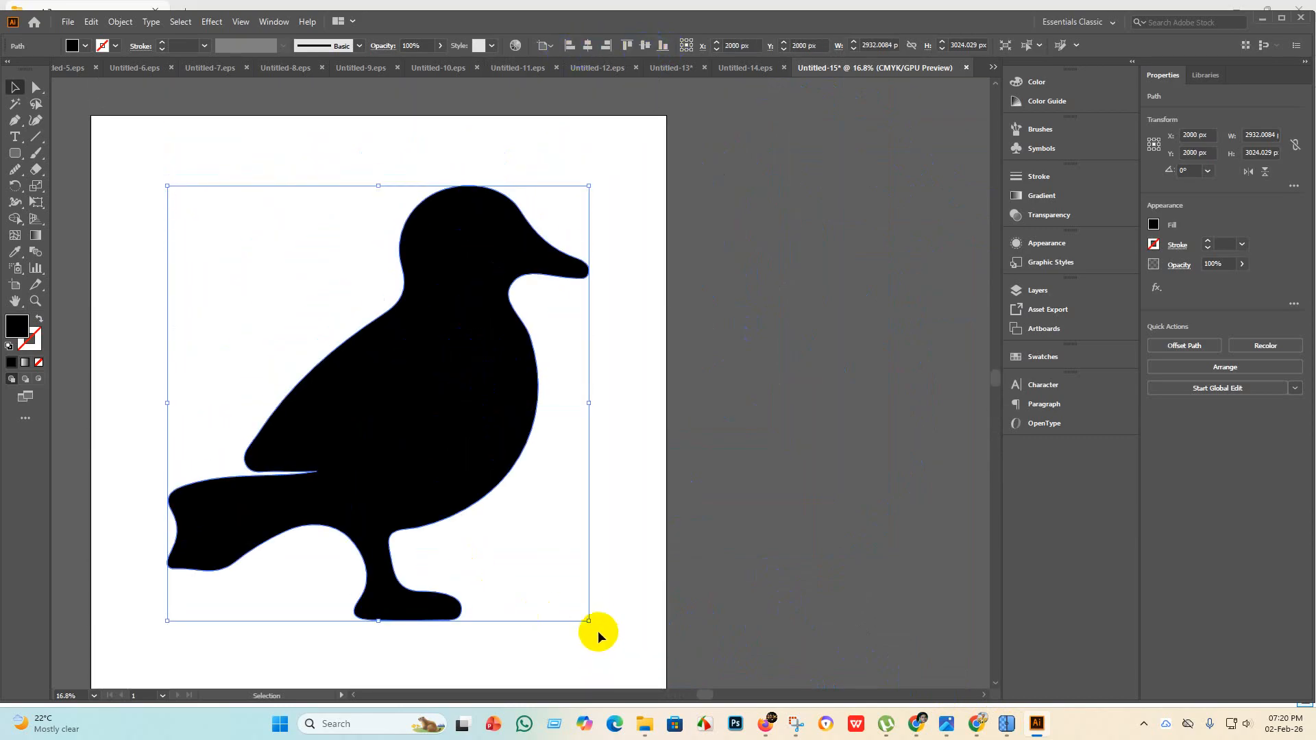
drag(590, 621, 686, 696)
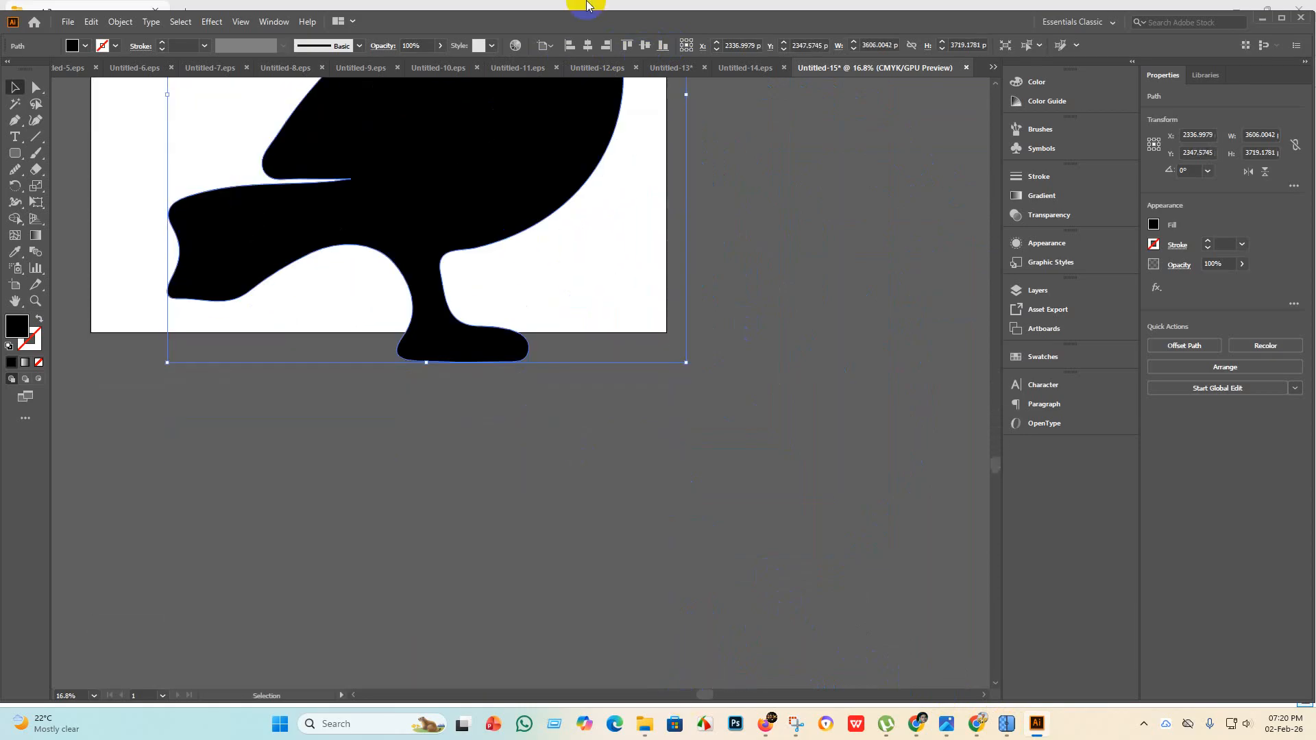
click(588, 46)
click(644, 46)
scroll(525, 472, up, 5)
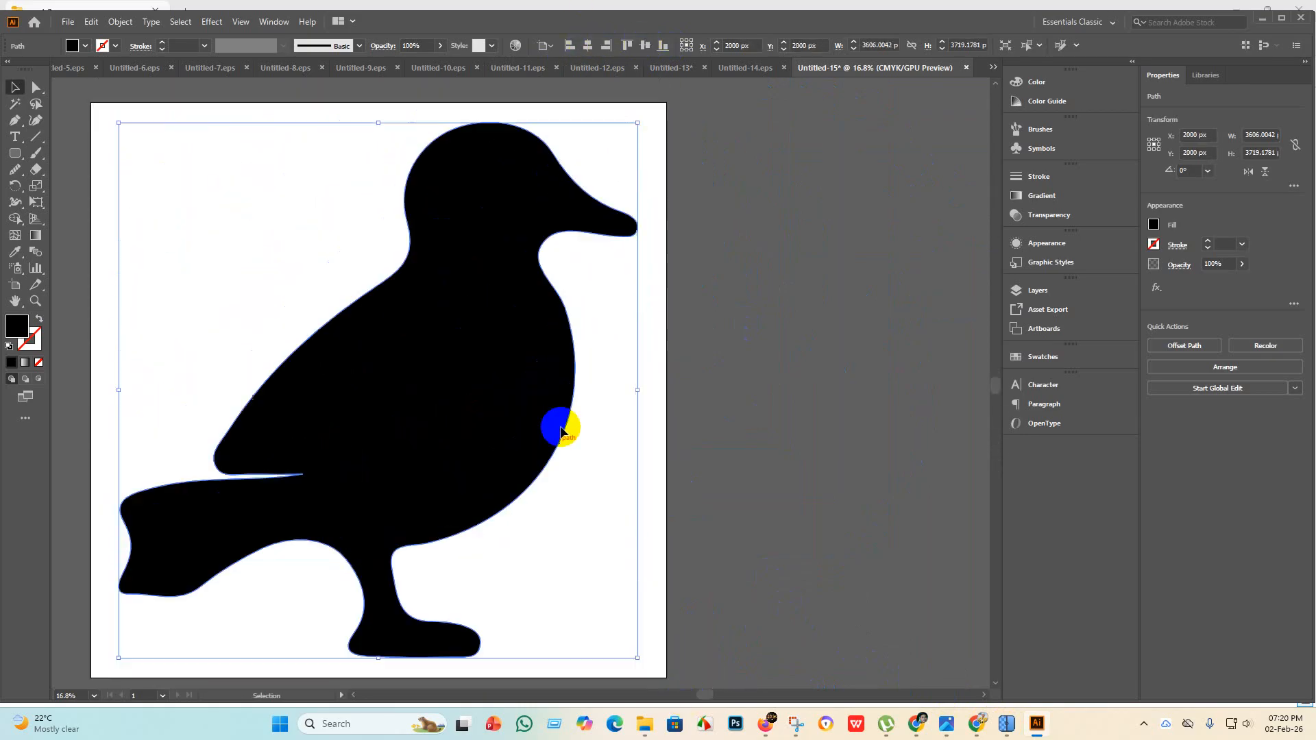
click(695, 425)
key(ctrl+0)
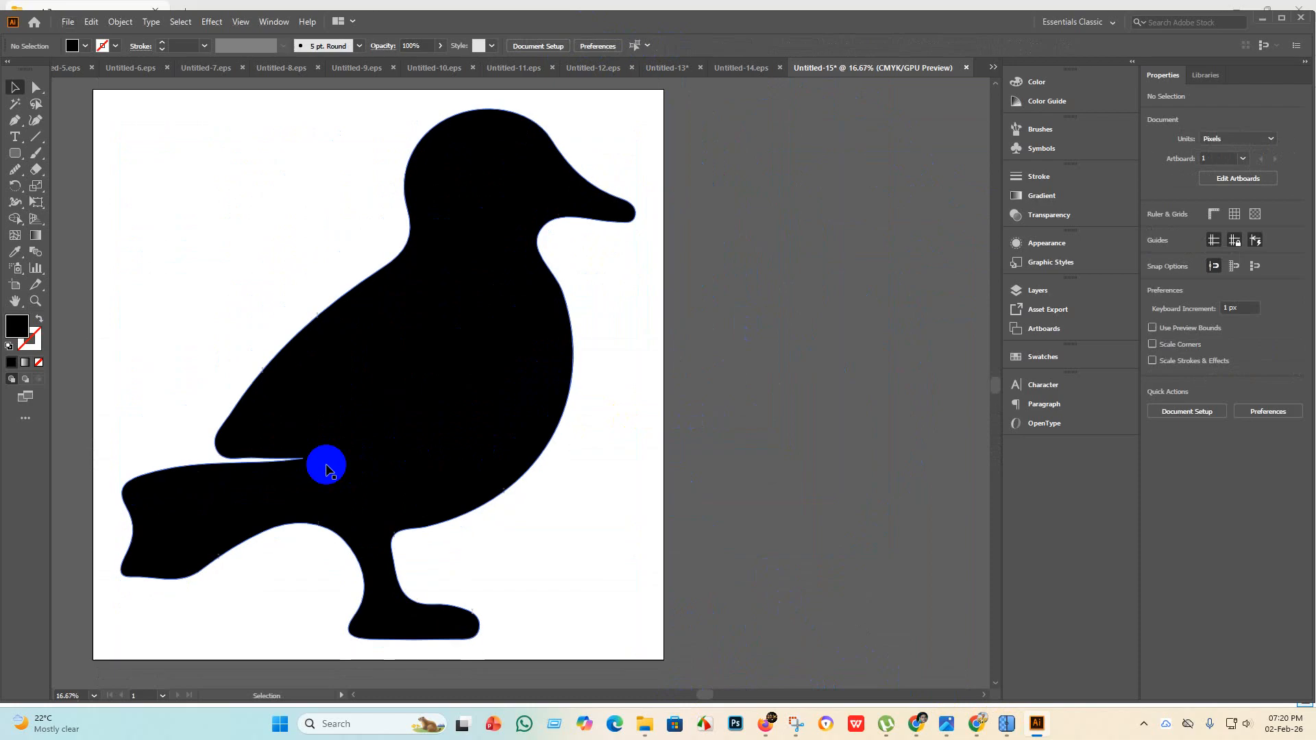
Draw a black circle about 912 px across over the narrow gap between the bird's wing and tail.
drag(13, 164, 66, 181)
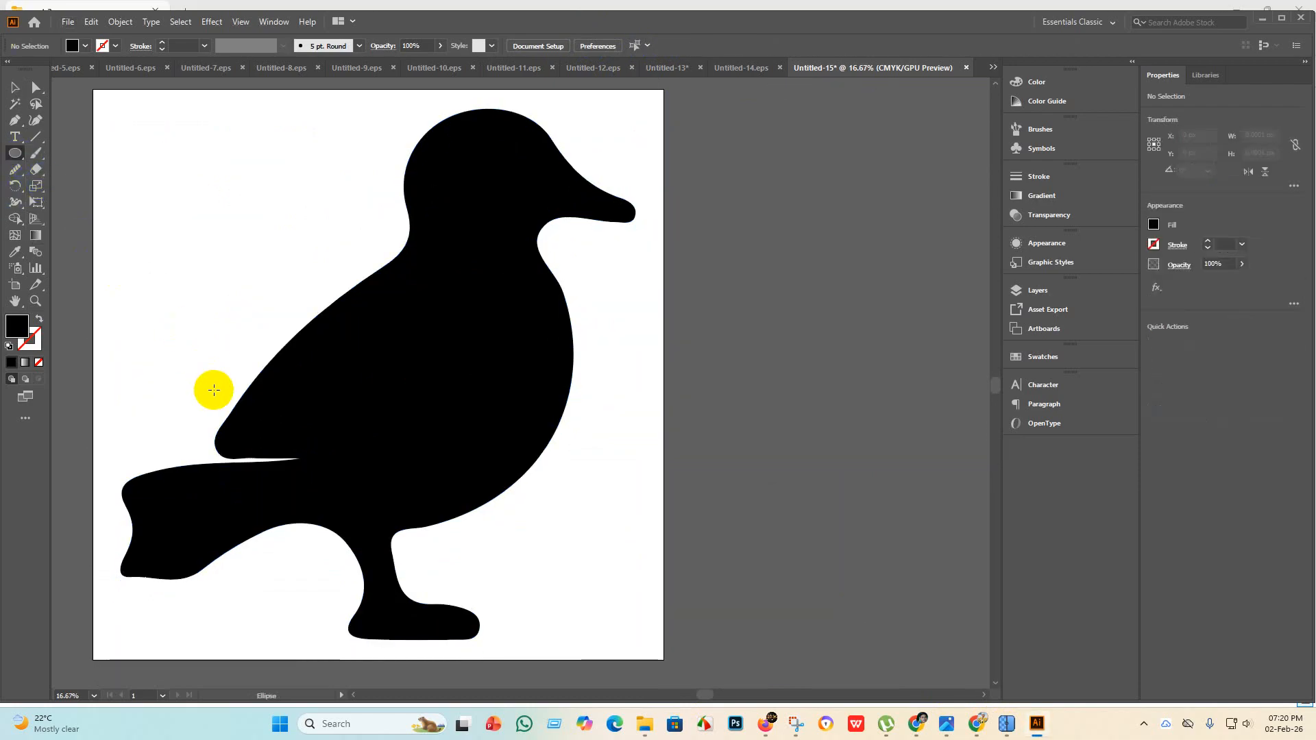
mouse_move(214, 390)
mouse_down()
mouse_move(306, 523)
mouse_move(345, 519)
mouse_up()
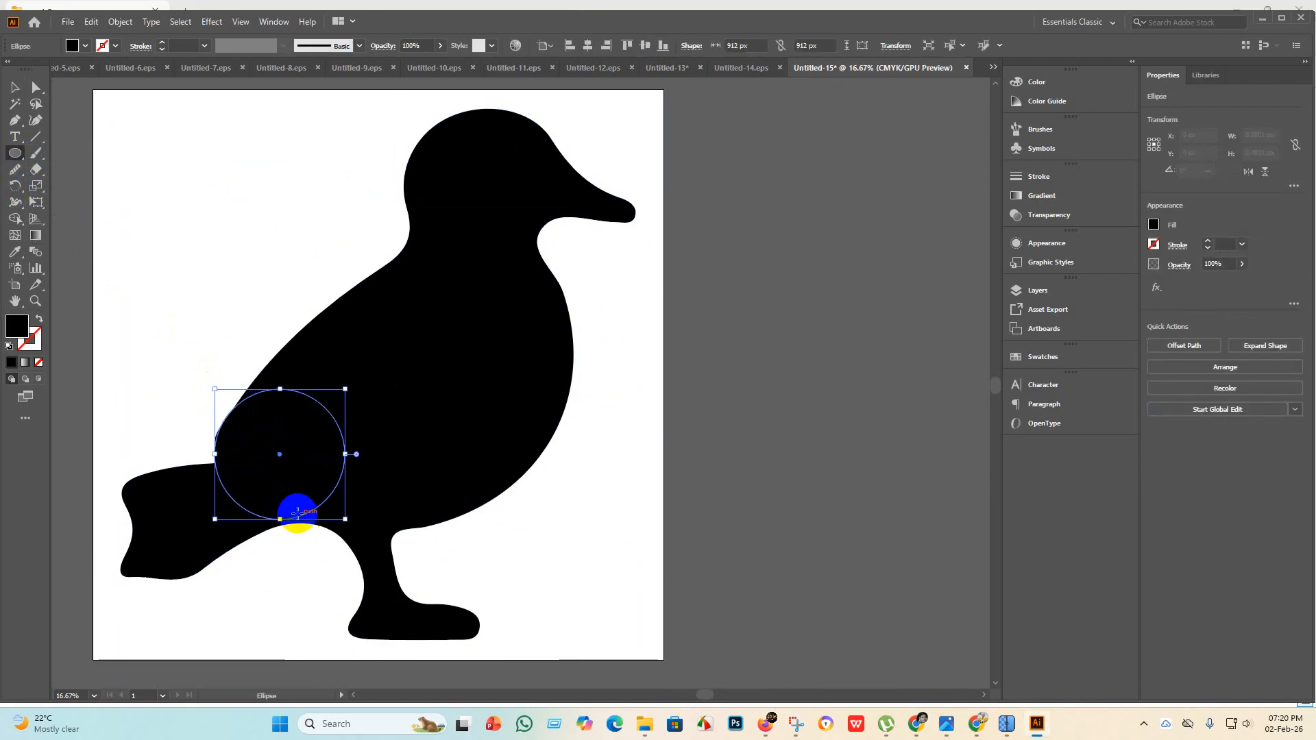
click(14, 88)
click(267, 511)
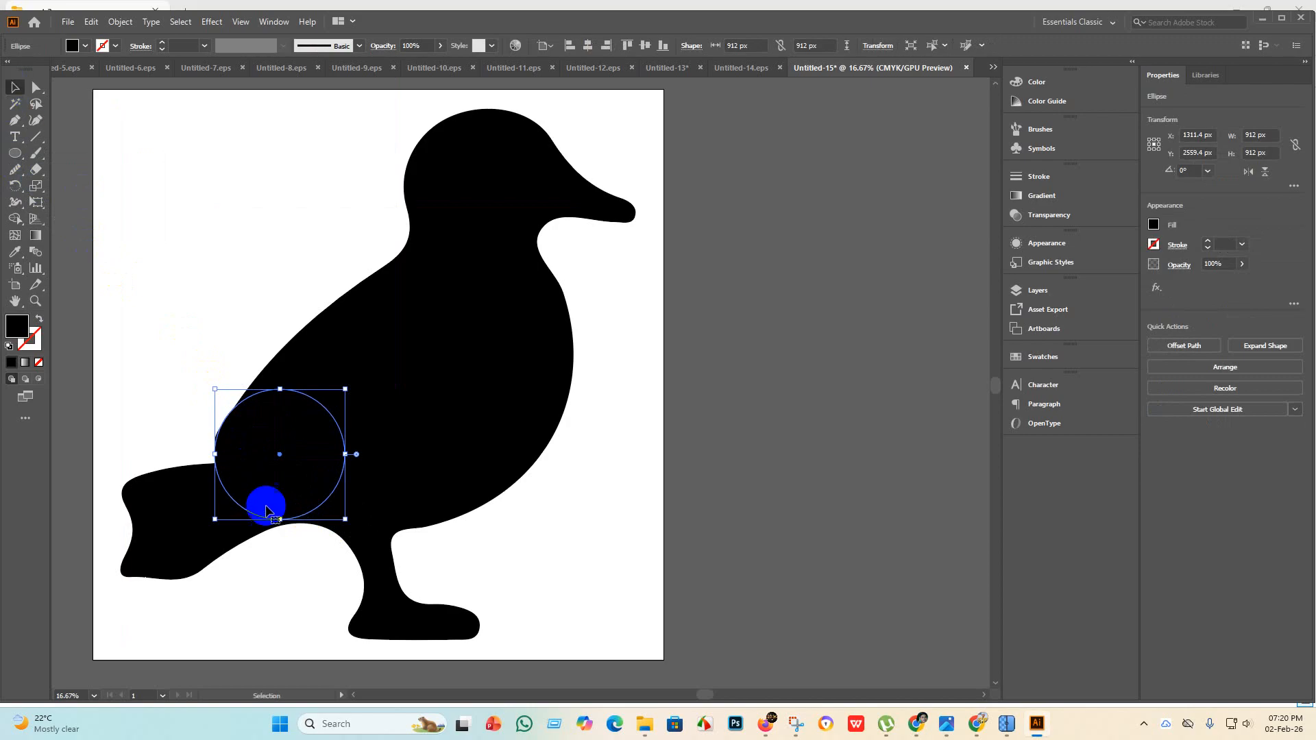
Stretch the circle into an ellipse about 1190 px long, rotate it to 315°, and narrow it over the wing-tail gap.
drag(279, 521, 233, 559)
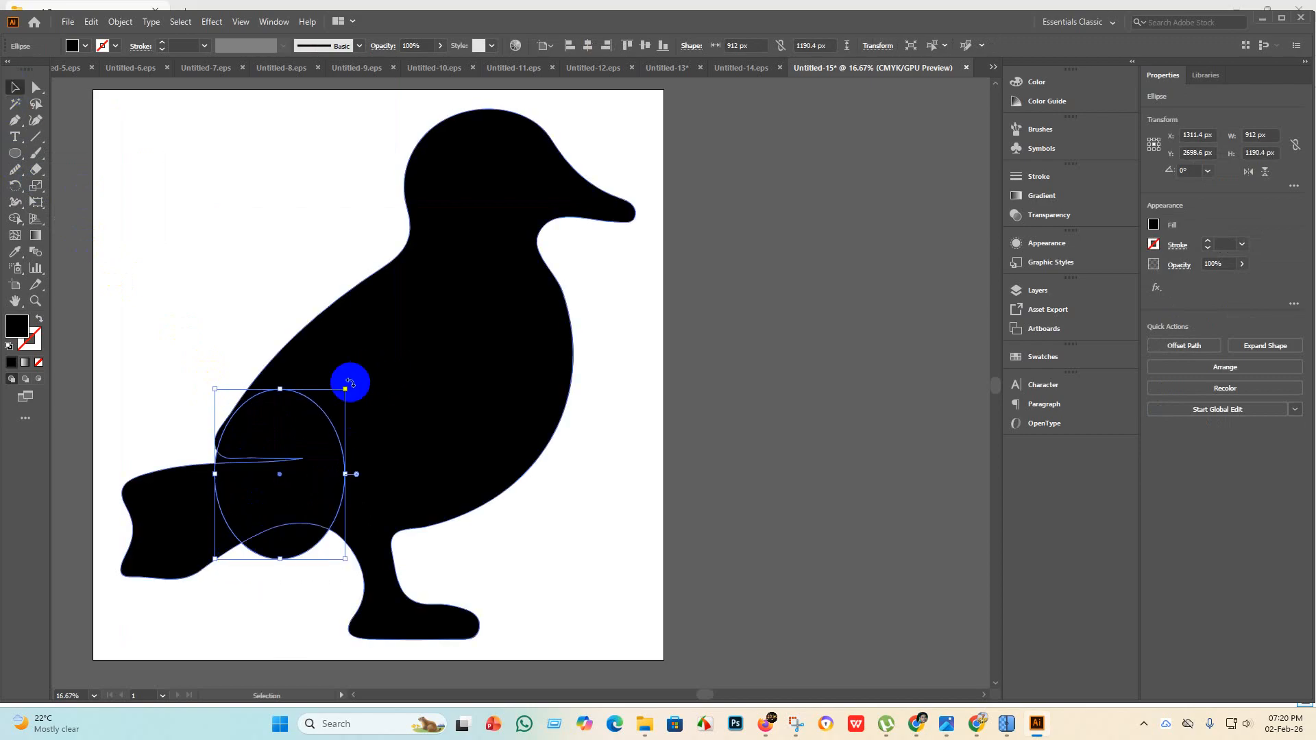
drag(349, 383, 253, 476)
click(273, 583)
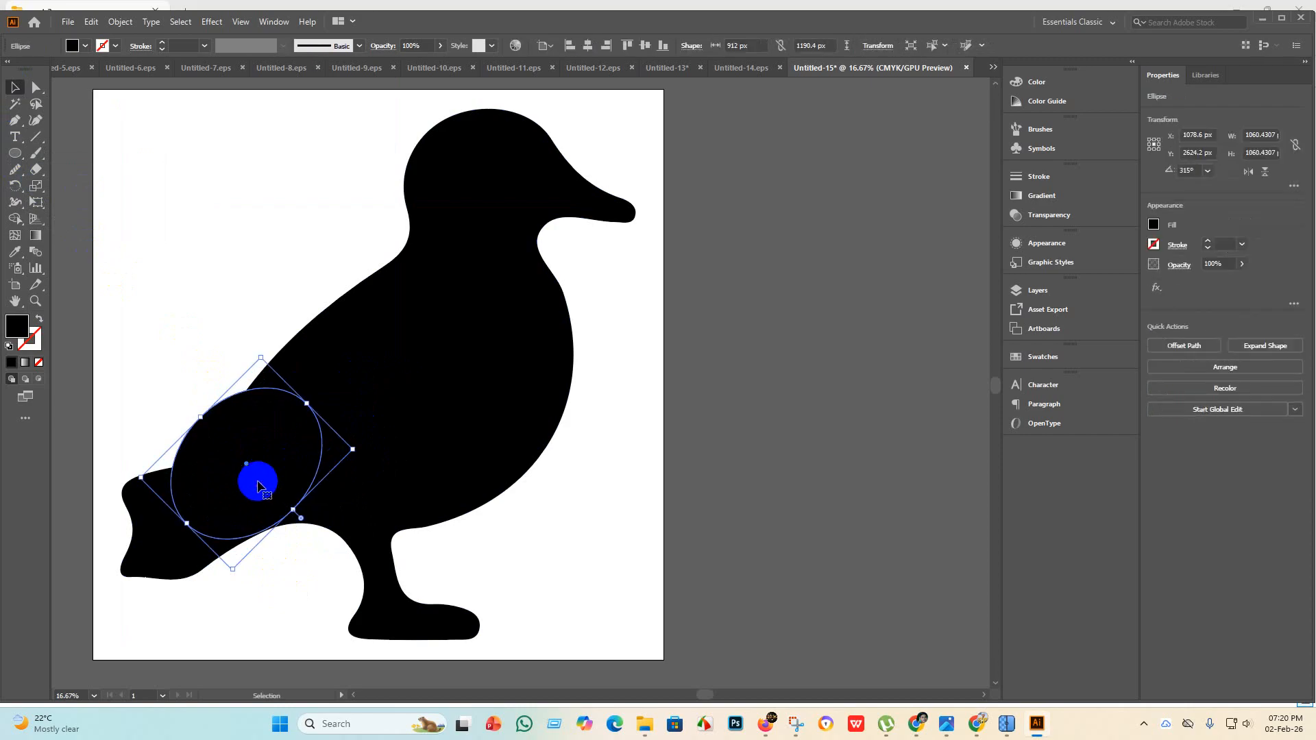
drag(199, 418, 251, 473)
click(382, 531)
click(598, 584)
click(565, 588)
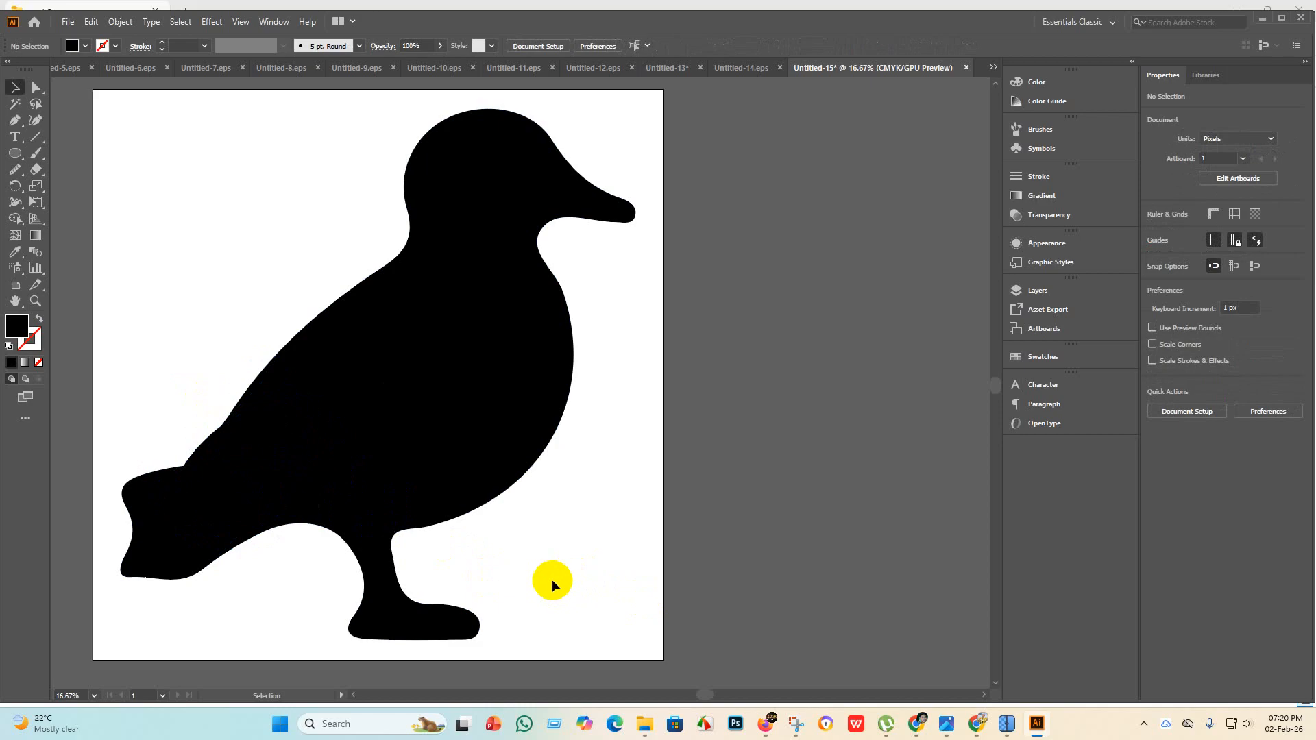
Shift the ellipse inward so its edge follows the bird's back while still filling the gap above the tail.
key(ctrl+minus)
key(ctrl+minus)
key(ctrl+minus)
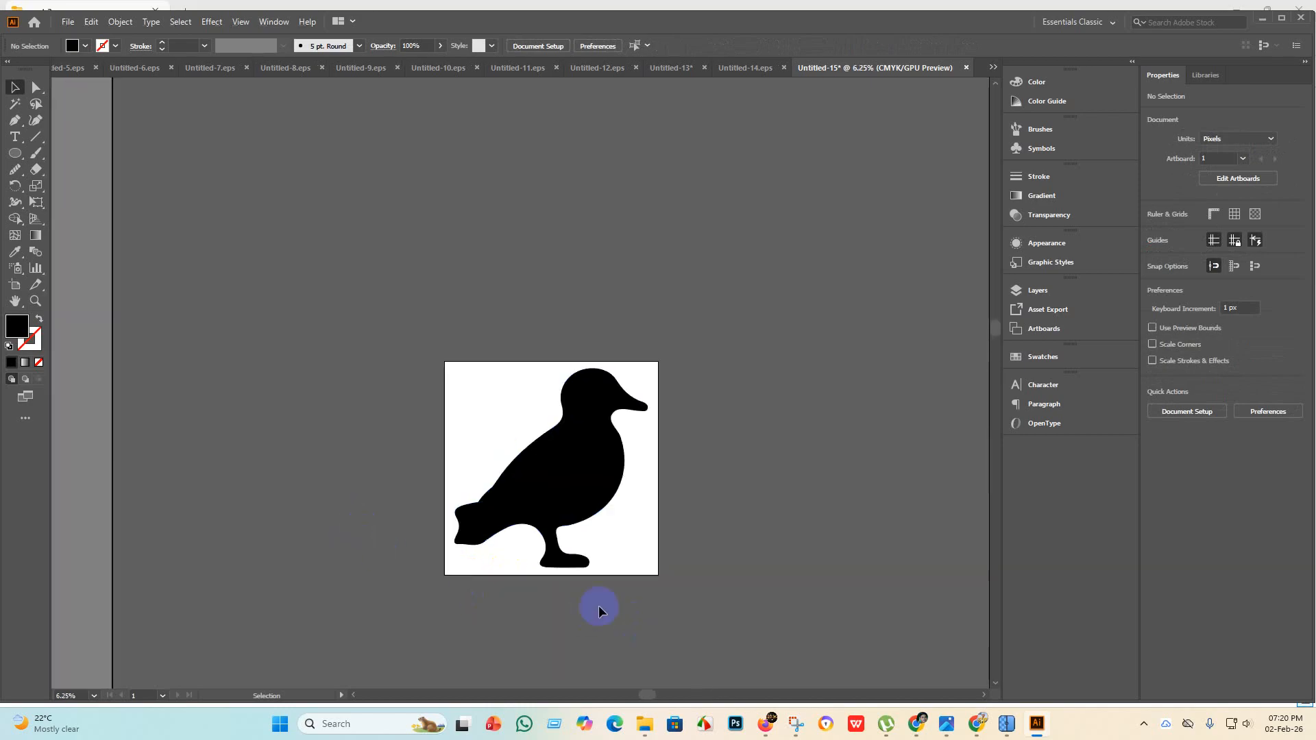
scroll(559, 547, up, 3)
drag(390, 421, 421, 411)
click(700, 506)
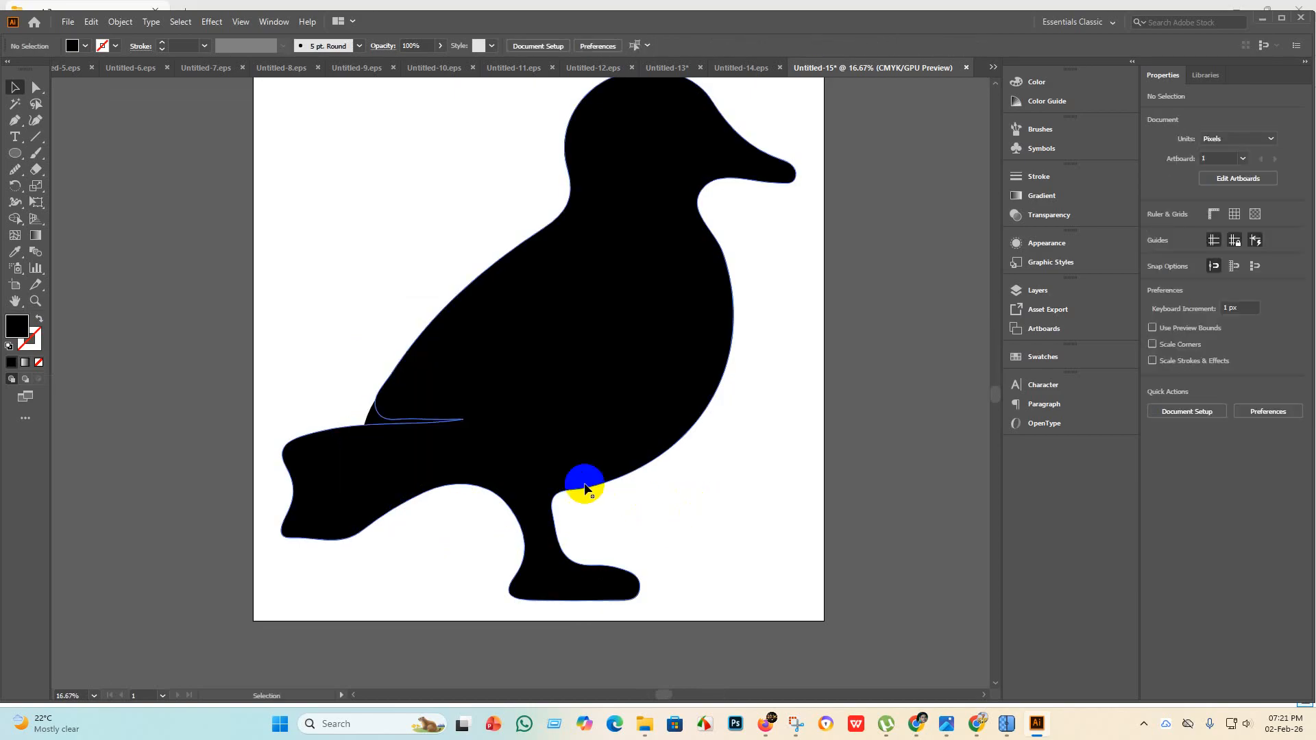
Merge the bird and the ellipse into a single shape with the Shape Builder tool.
scroll(652, 520, down, 2)
drag(681, 545, 374, 342)
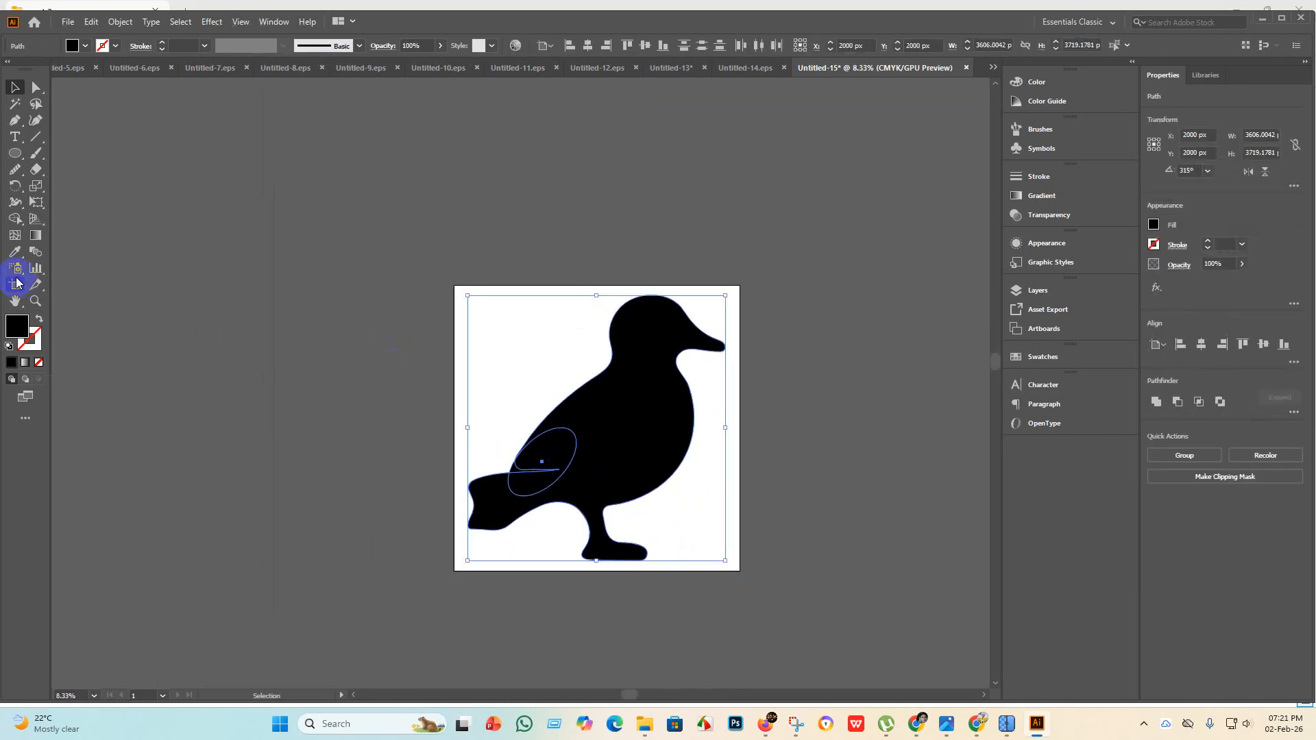
click(14, 220)
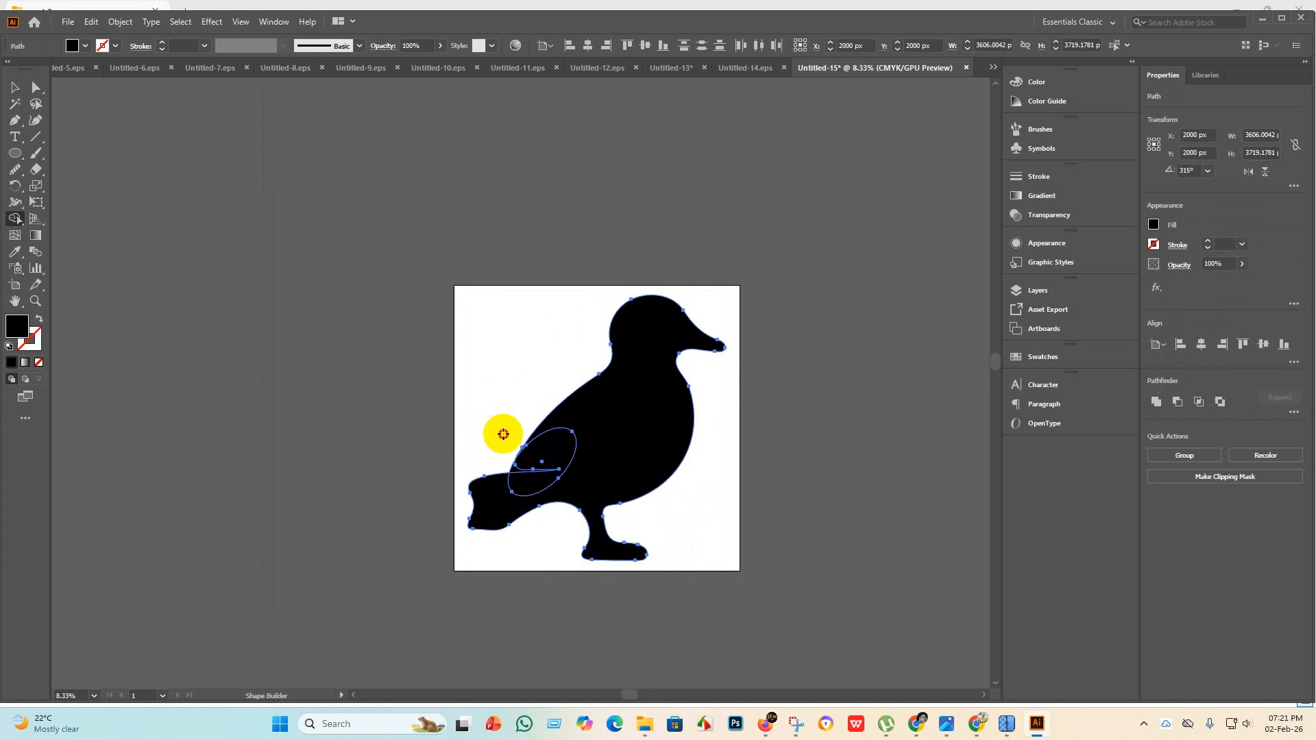
mouse_move(503, 433)
mouse_down()
mouse_move(575, 537)
mouse_move(500, 462)
mouse_up()
Smooth the bird's lower back outline near the tail joint with the Smooth tool.
click(36, 88)
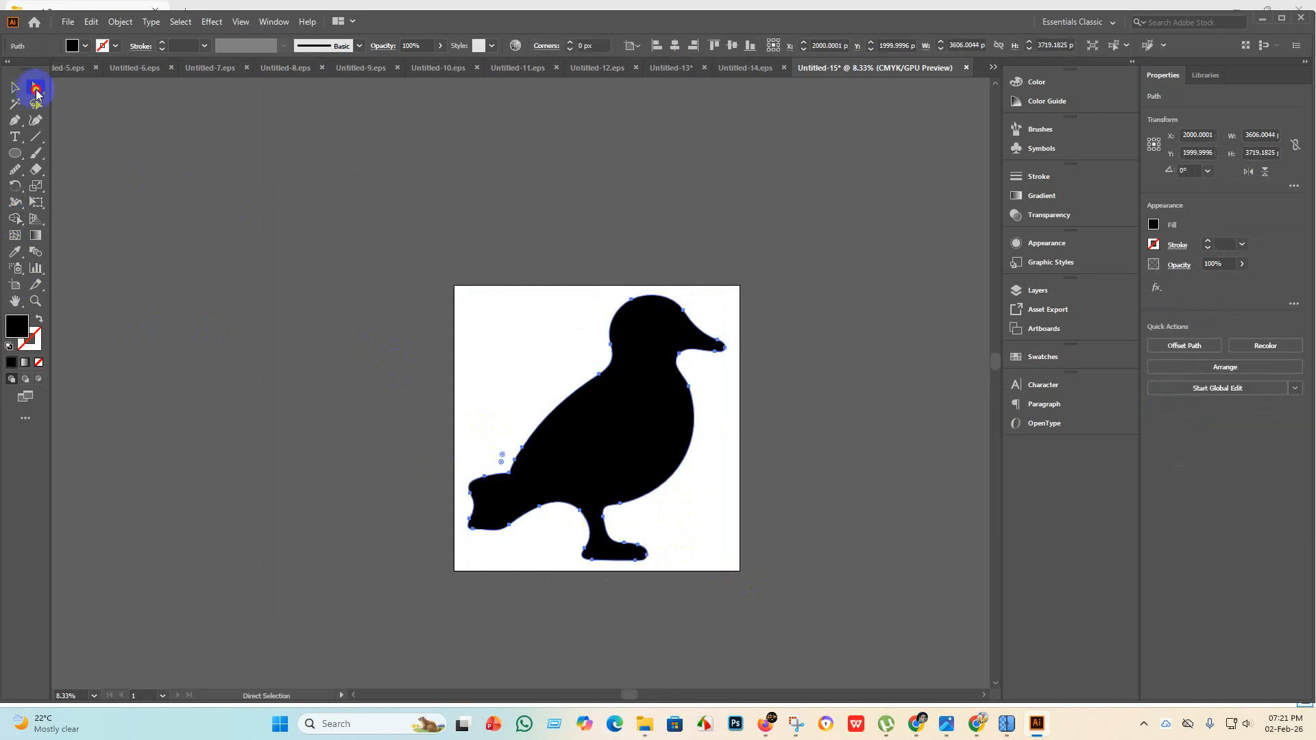
click(10, 173)
scroll(540, 479, up, 5)
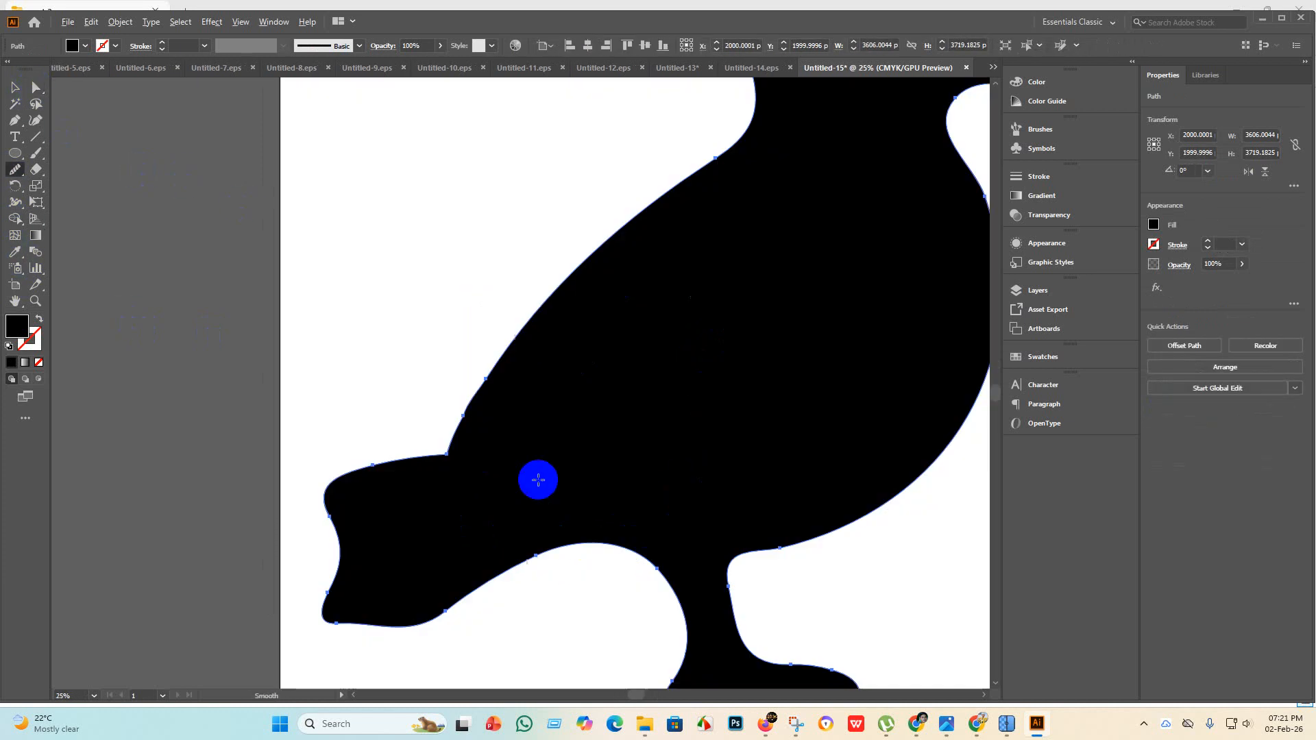
scroll(443, 421, down, 3)
mouse_move(449, 359)
mouse_down()
mouse_move(415, 386)
mouse_move(389, 450)
mouse_move(447, 372)
mouse_move(436, 392)
mouse_move(449, 348)
mouse_move(422, 414)
mouse_move(434, 381)
mouse_up()
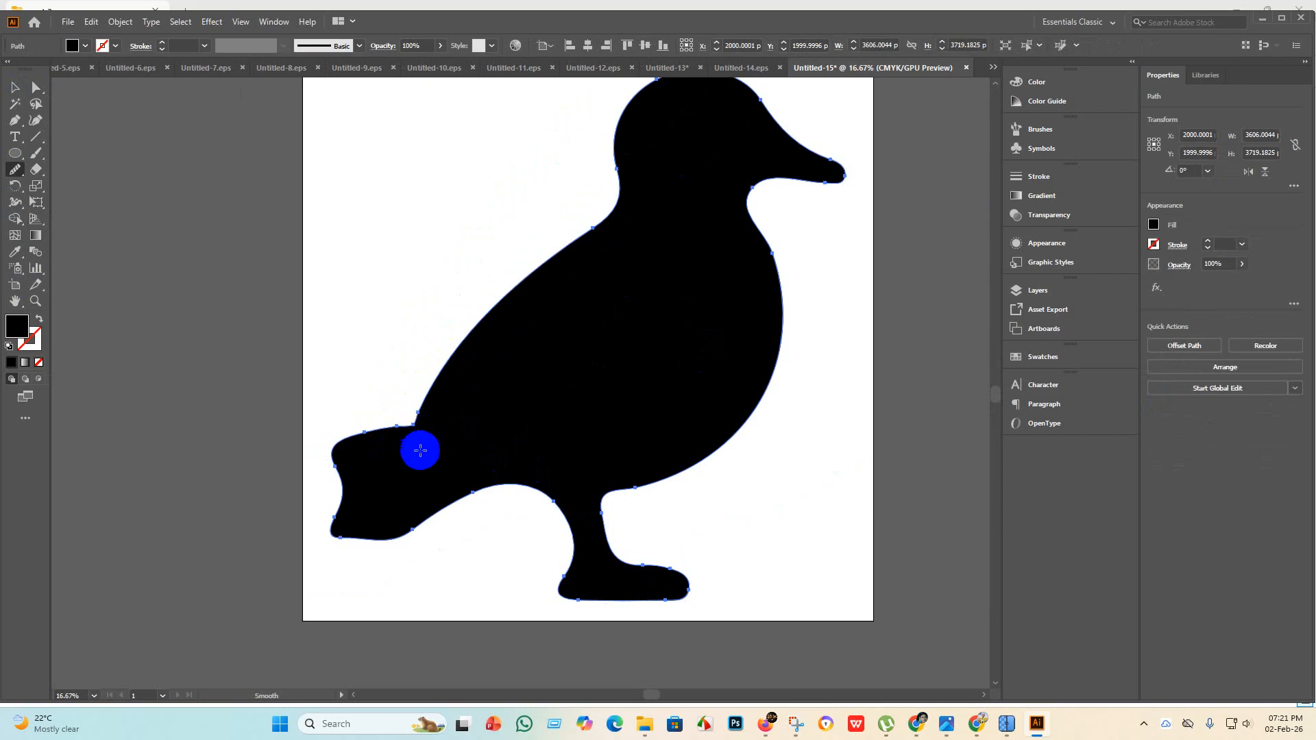
Smooth the upper edge of the bird's tail where it meets the back with the Smooth tool, and deselect the shape.
scroll(429, 423, up, 5)
scroll(385, 454, down, 3)
scroll(384, 459, down, 2)
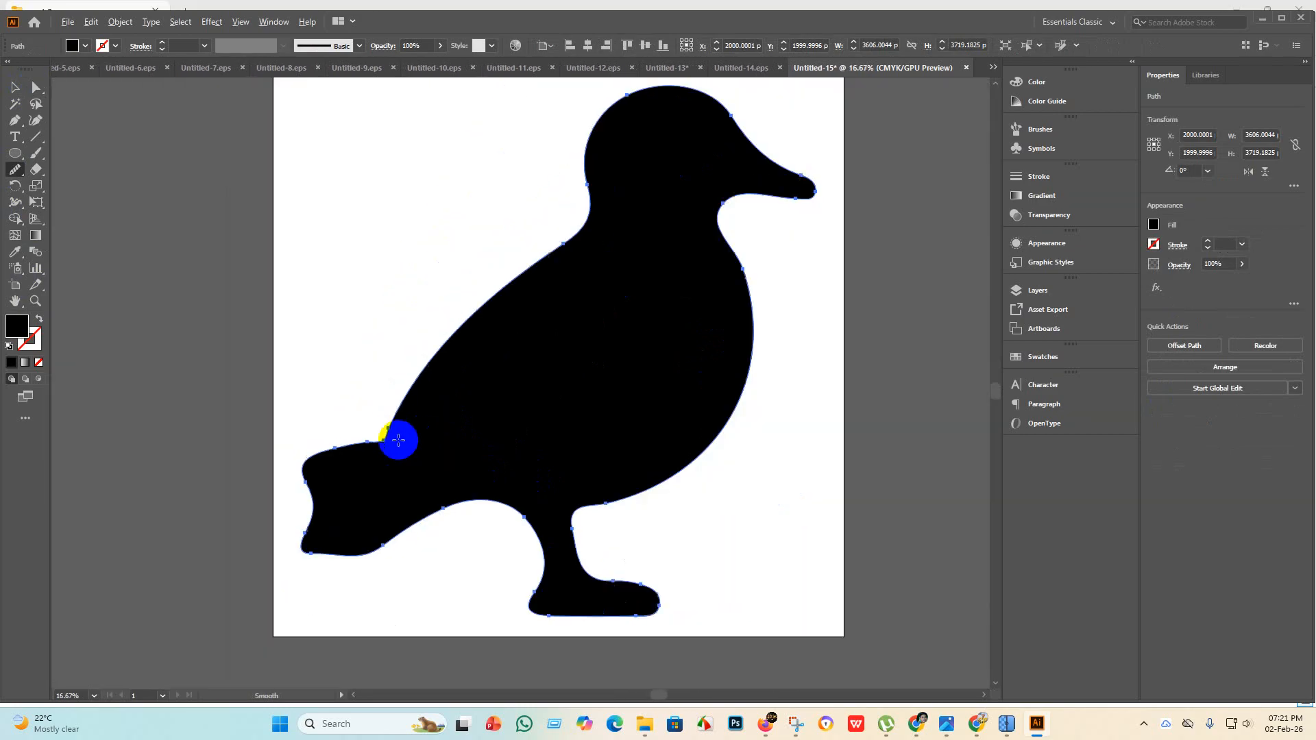
mouse_move(369, 457)
mouse_down()
mouse_move(390, 435)
mouse_move(343, 453)
mouse_move(366, 427)
mouse_move(336, 449)
mouse_move(372, 439)
mouse_move(331, 444)
mouse_move(384, 450)
mouse_move(320, 446)
mouse_up()
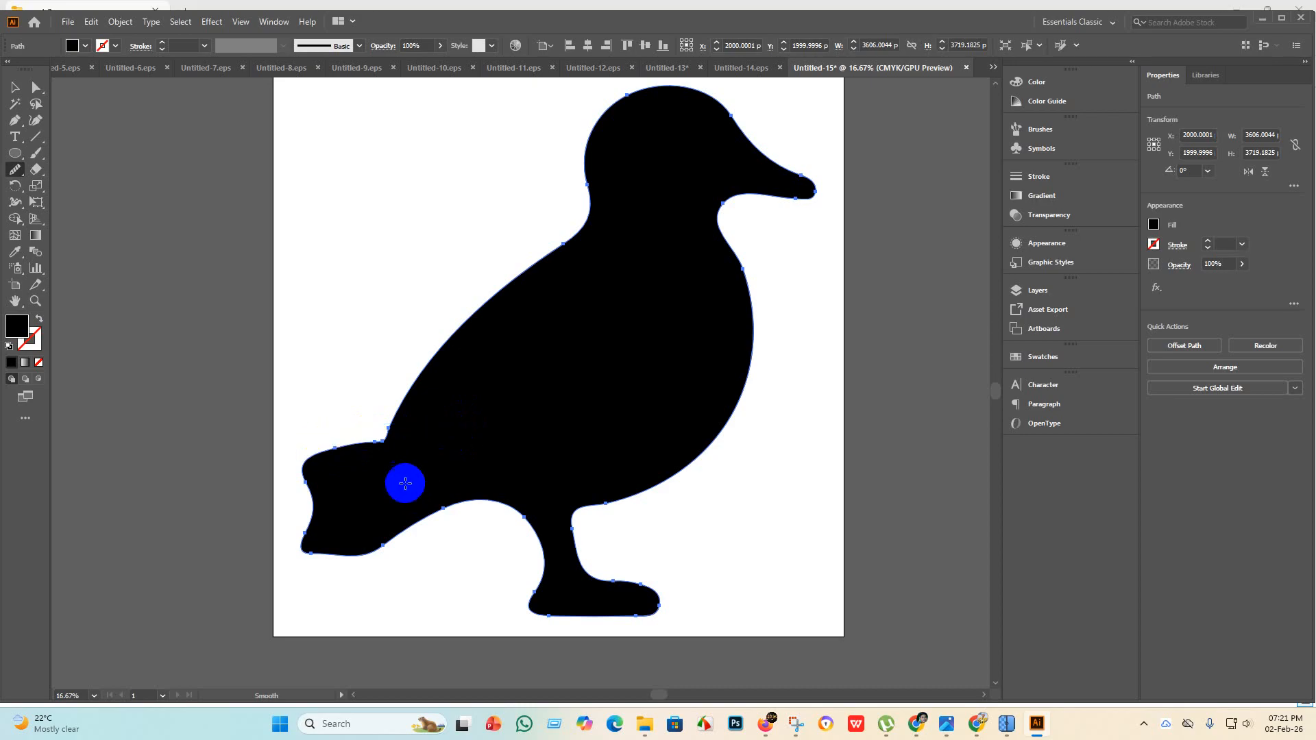
scroll(385, 451, up, 4)
scroll(384, 454, down, 4)
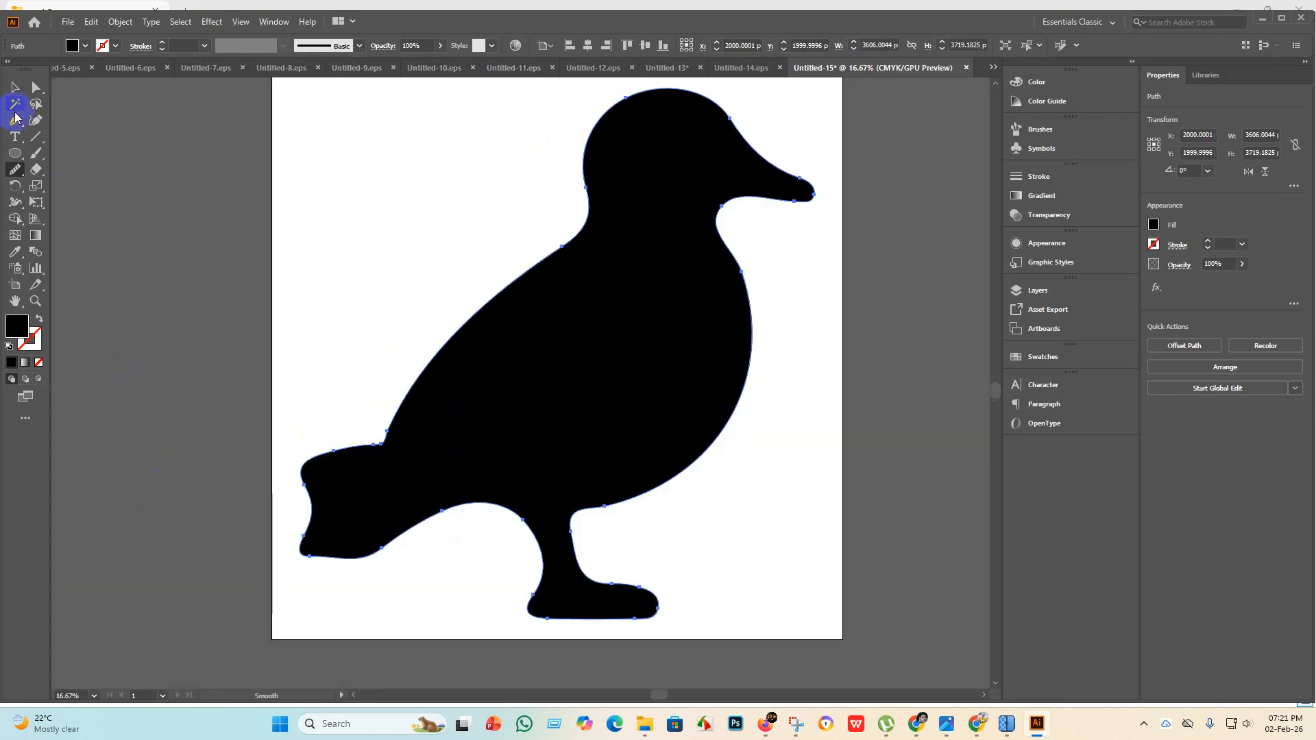
click(20, 96)
click(429, 266)
scroll(432, 336, down, 2)
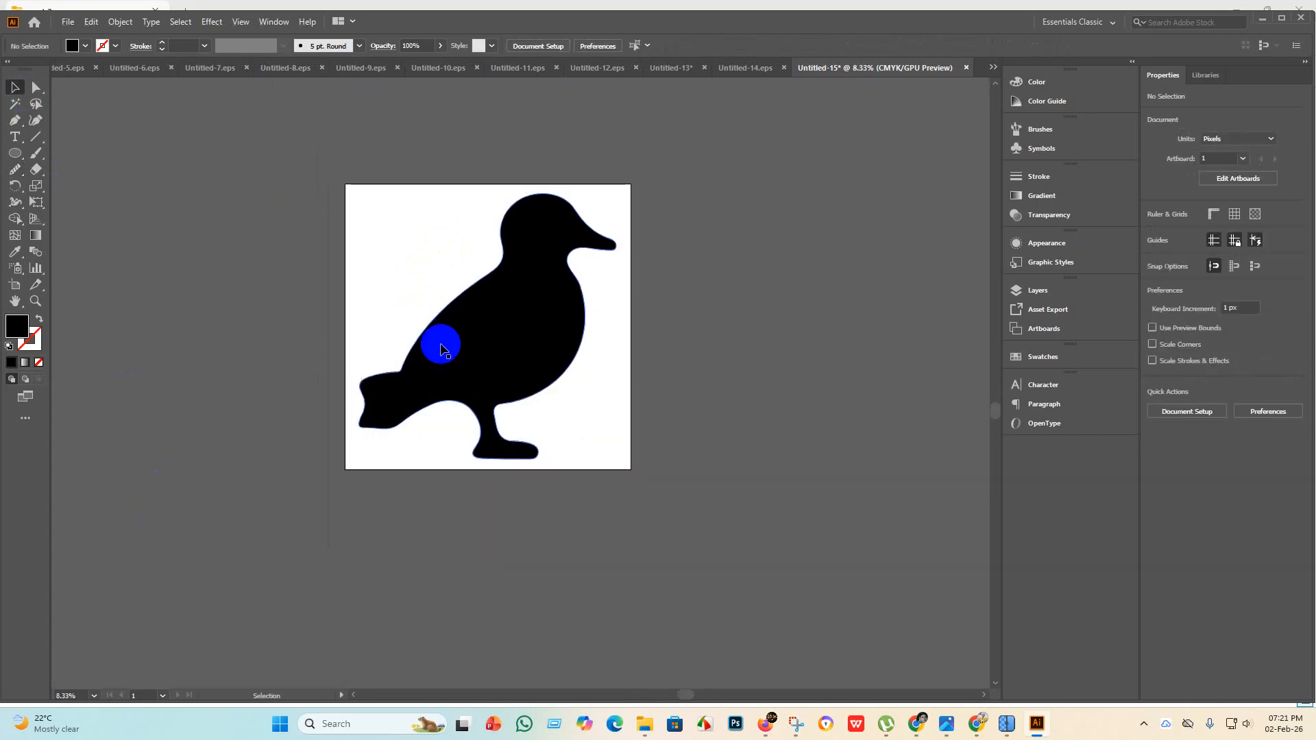
Save the bird artwork as Untitled-15 in Illustrator 10 EPS format in the eps 7 folder.
click(68, 21)
click(116, 137)
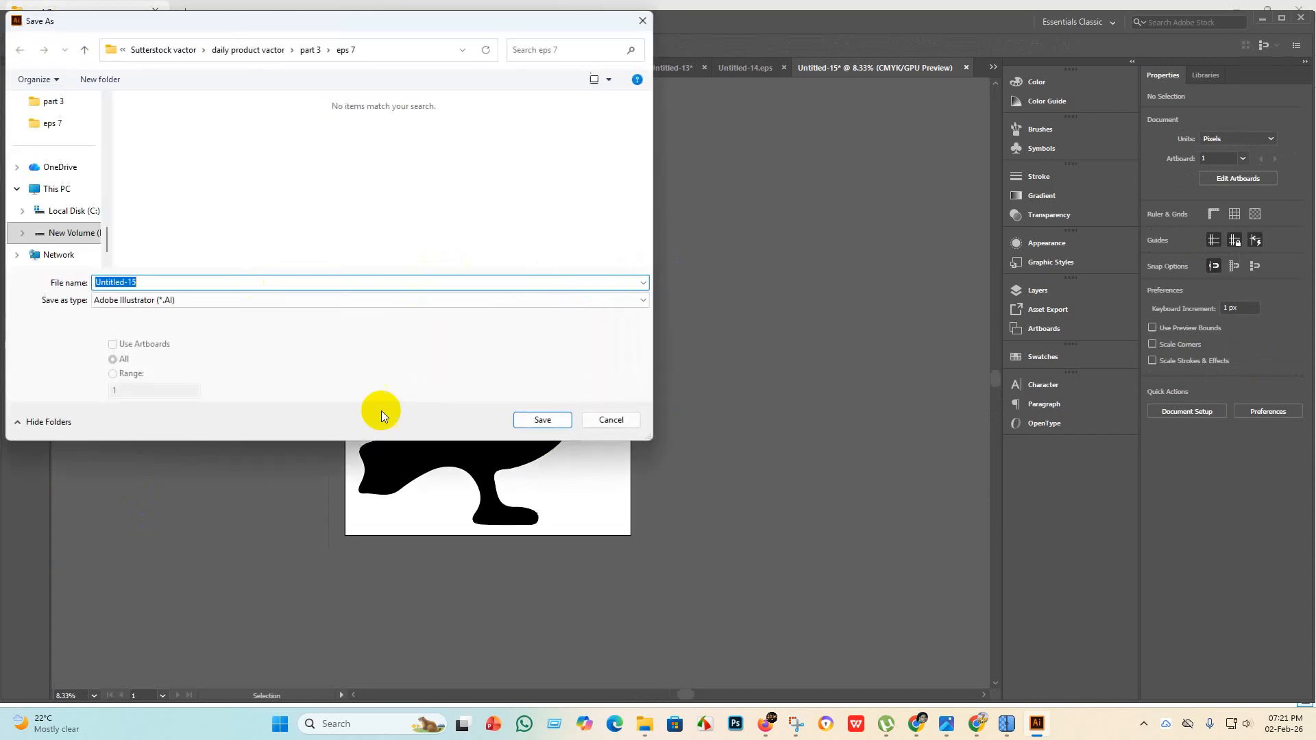
click(274, 299)
click(167, 334)
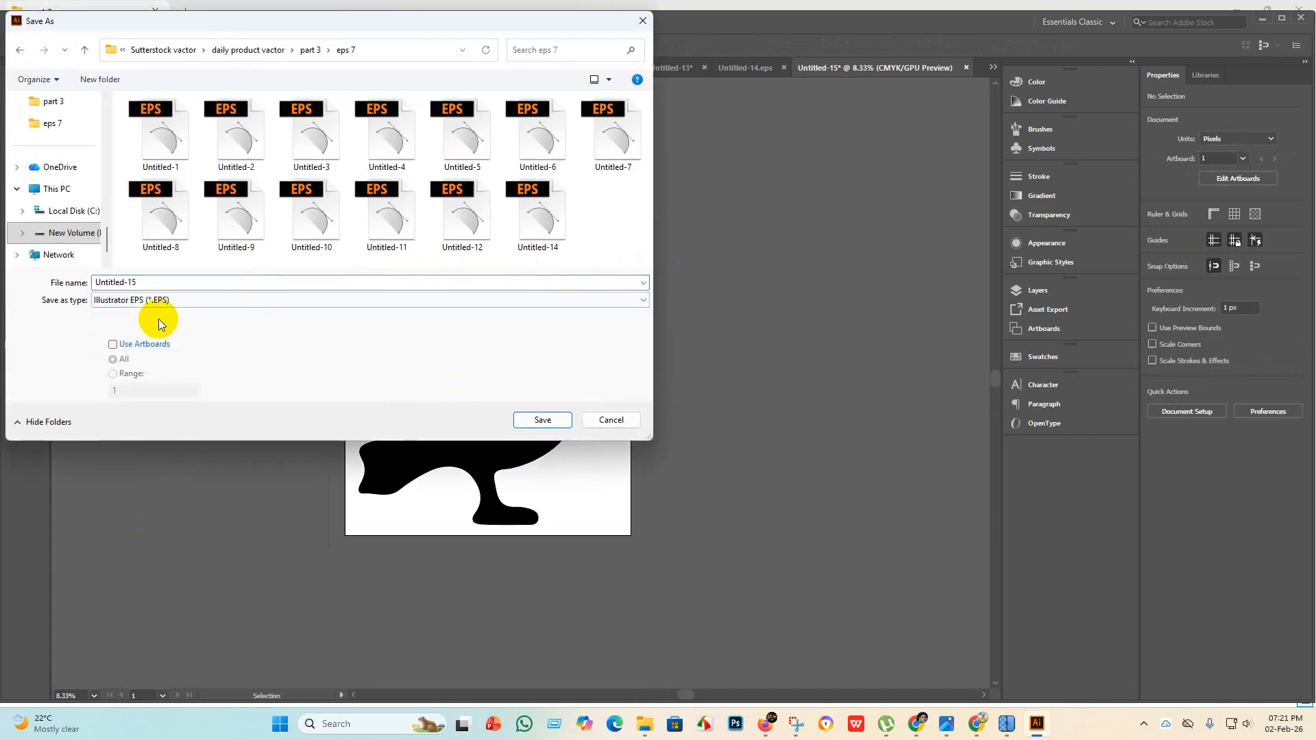
click(554, 421)
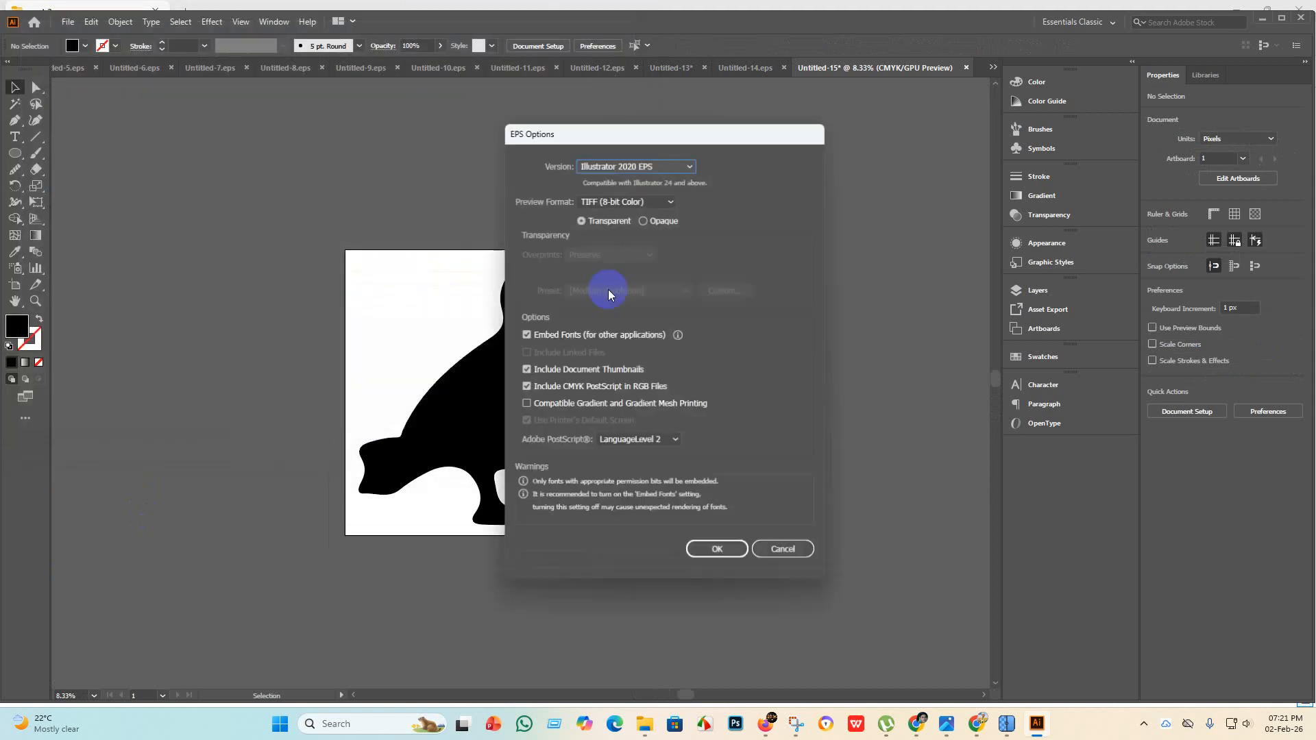
click(685, 166)
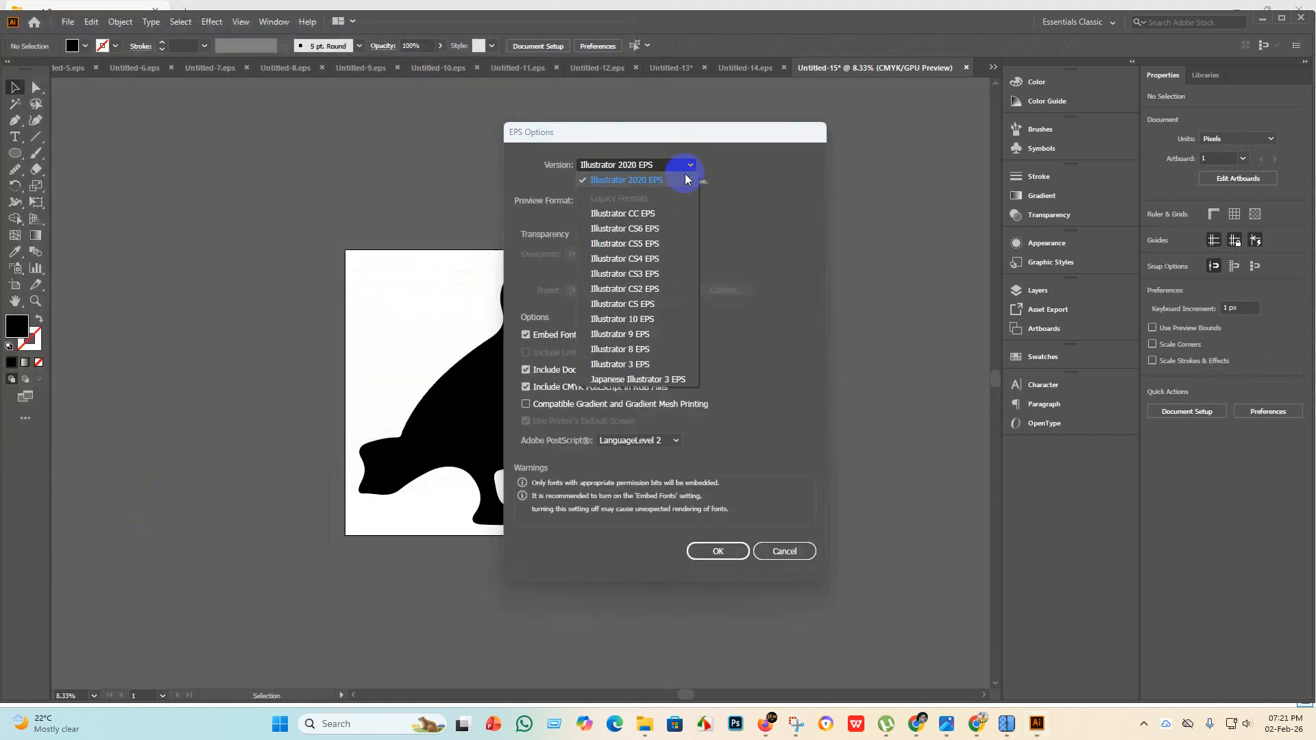
click(715, 538)
click(725, 390)
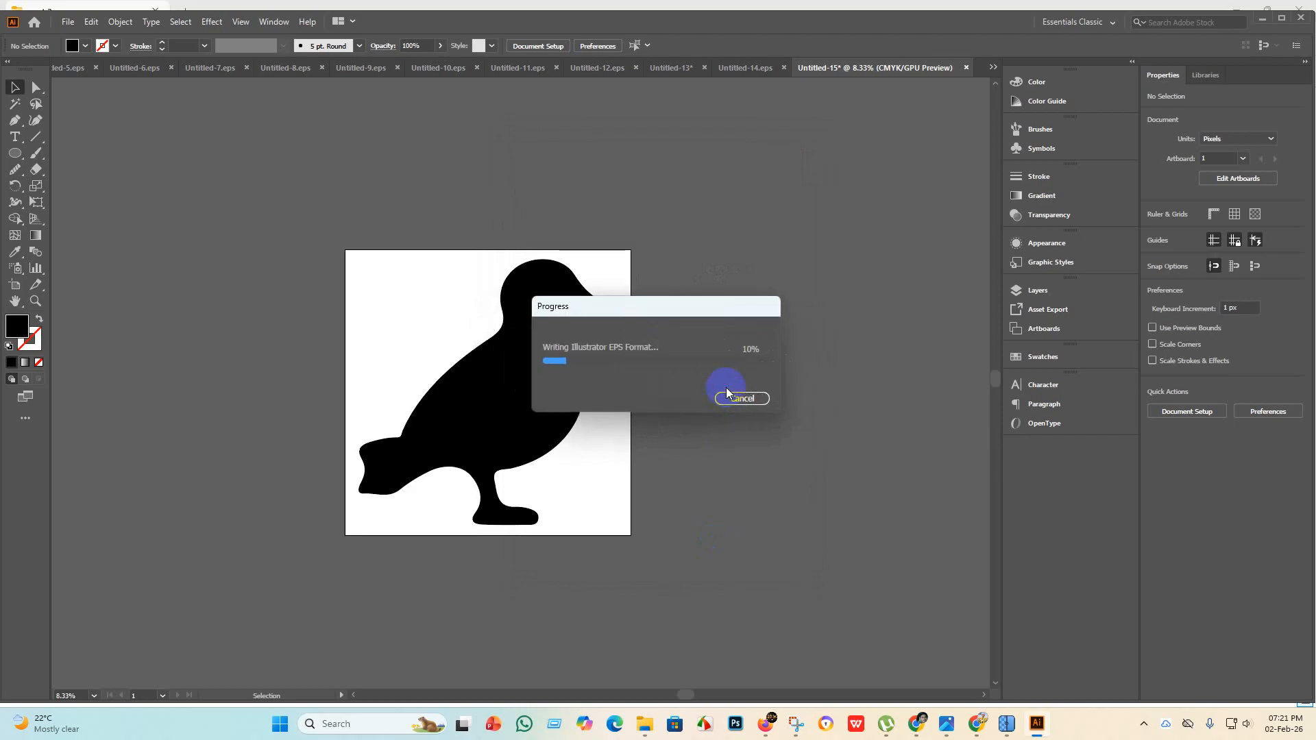
Export the bird artwork as a JPEG using artboards, with the RGB color model, maximum quality and 300 ppi resolution.
click(65, 23)
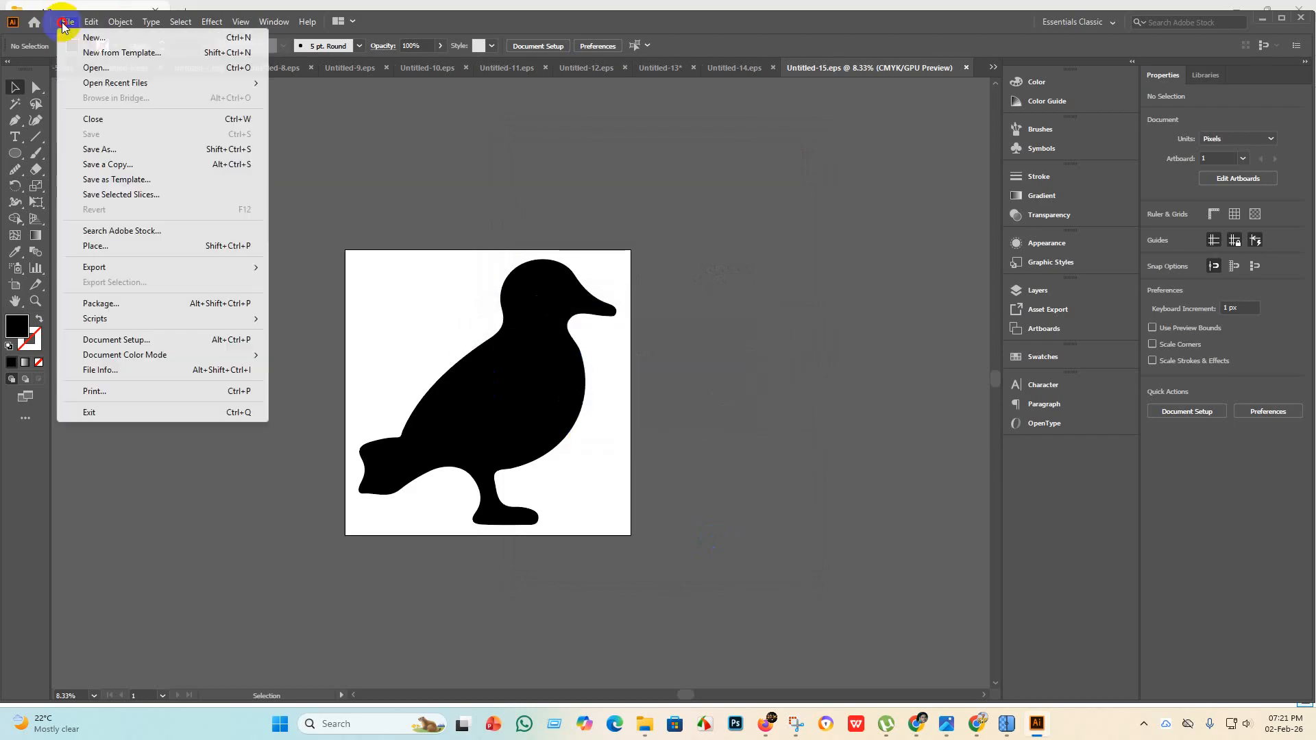
mouse_move(124, 266)
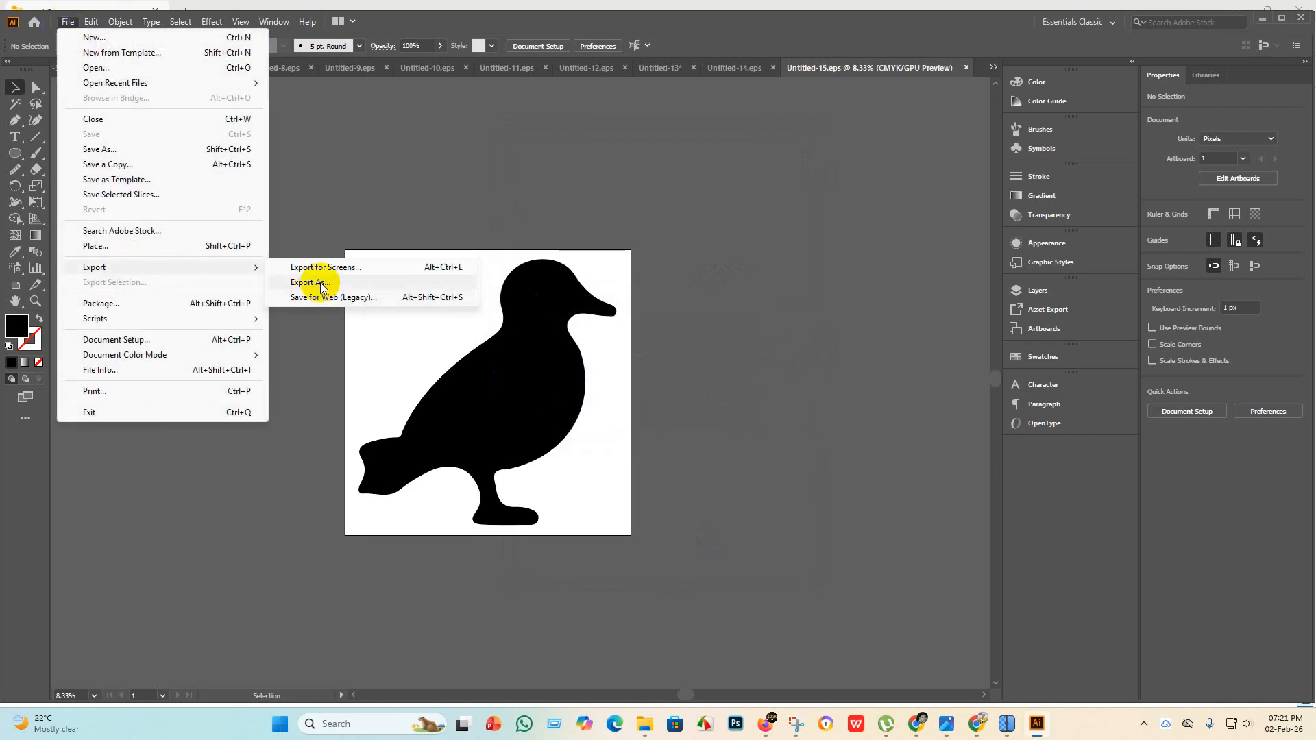
click(321, 284)
click(113, 344)
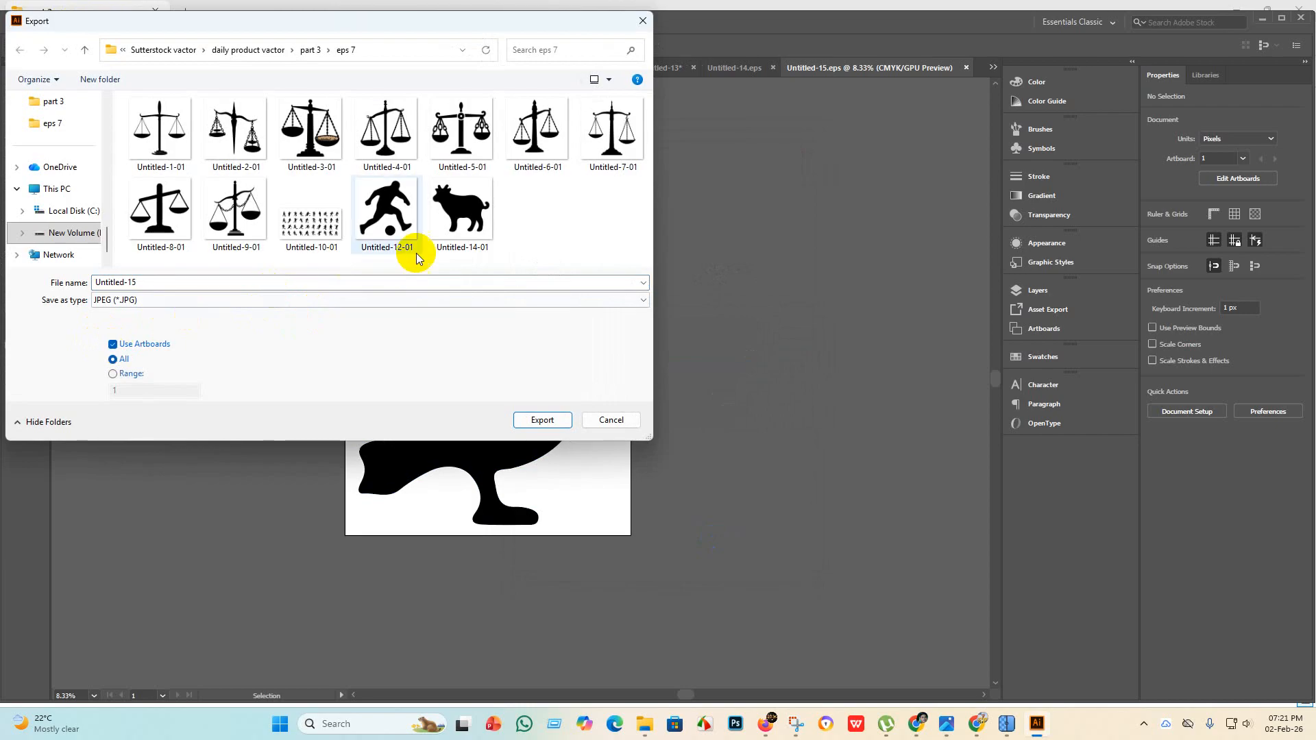
click(552, 420)
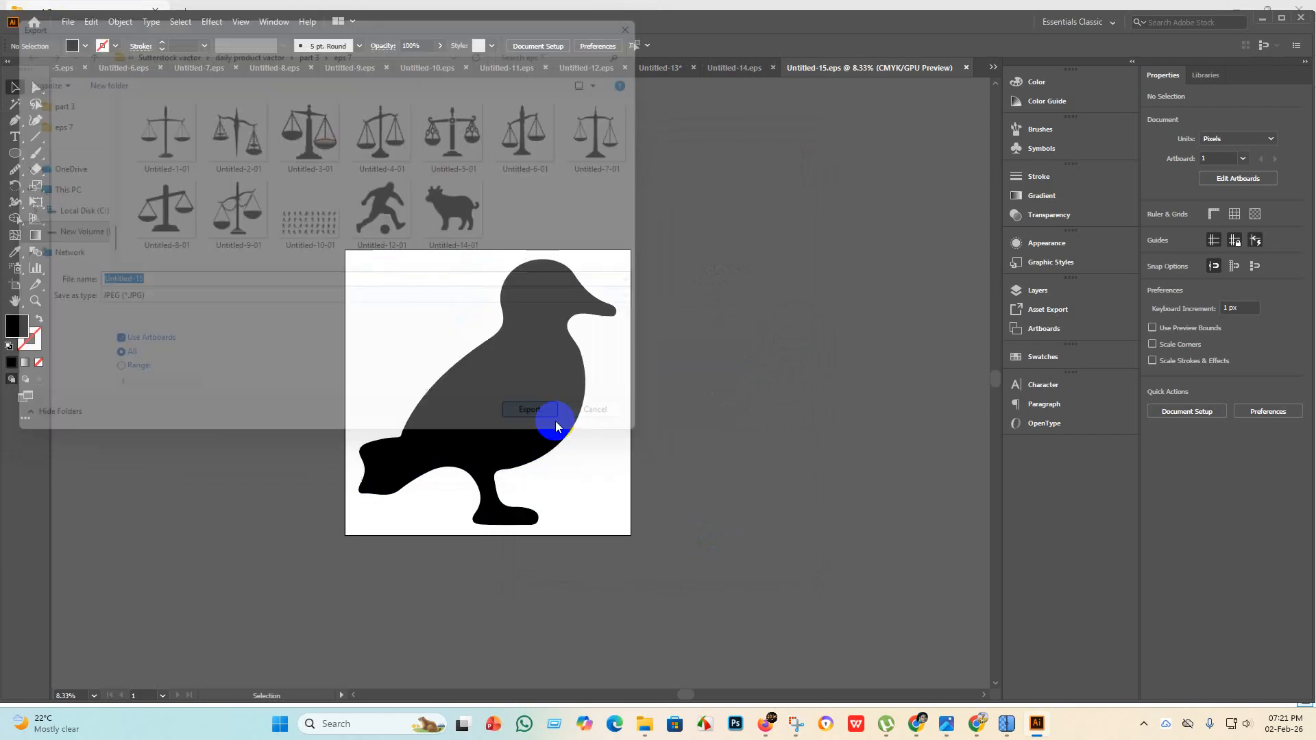
click(634, 343)
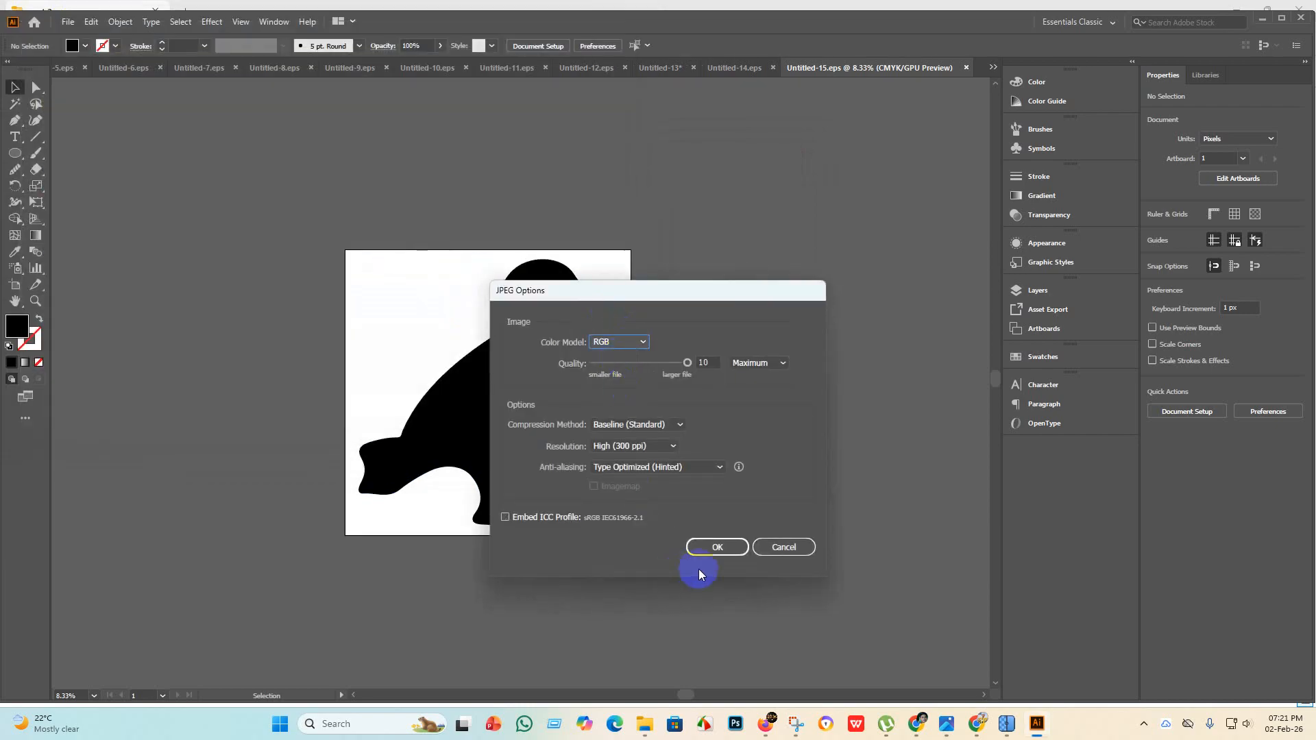
click(706, 548)
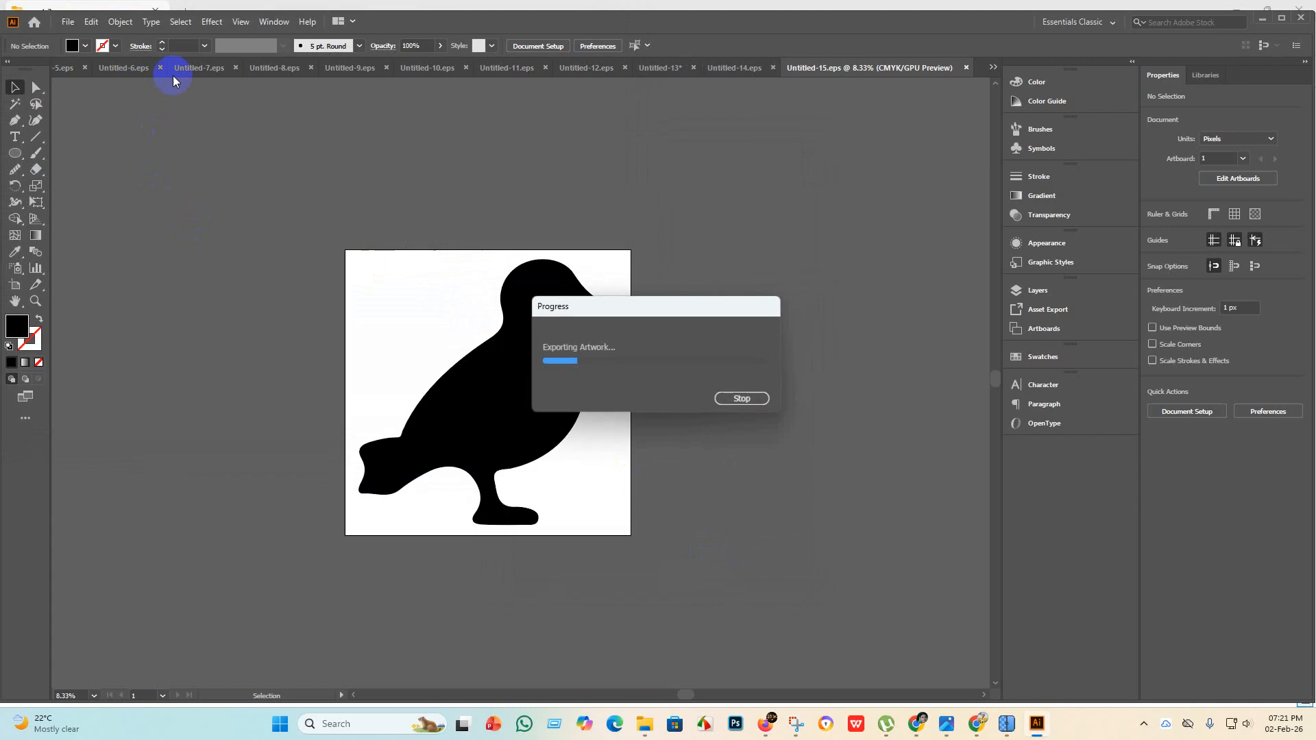
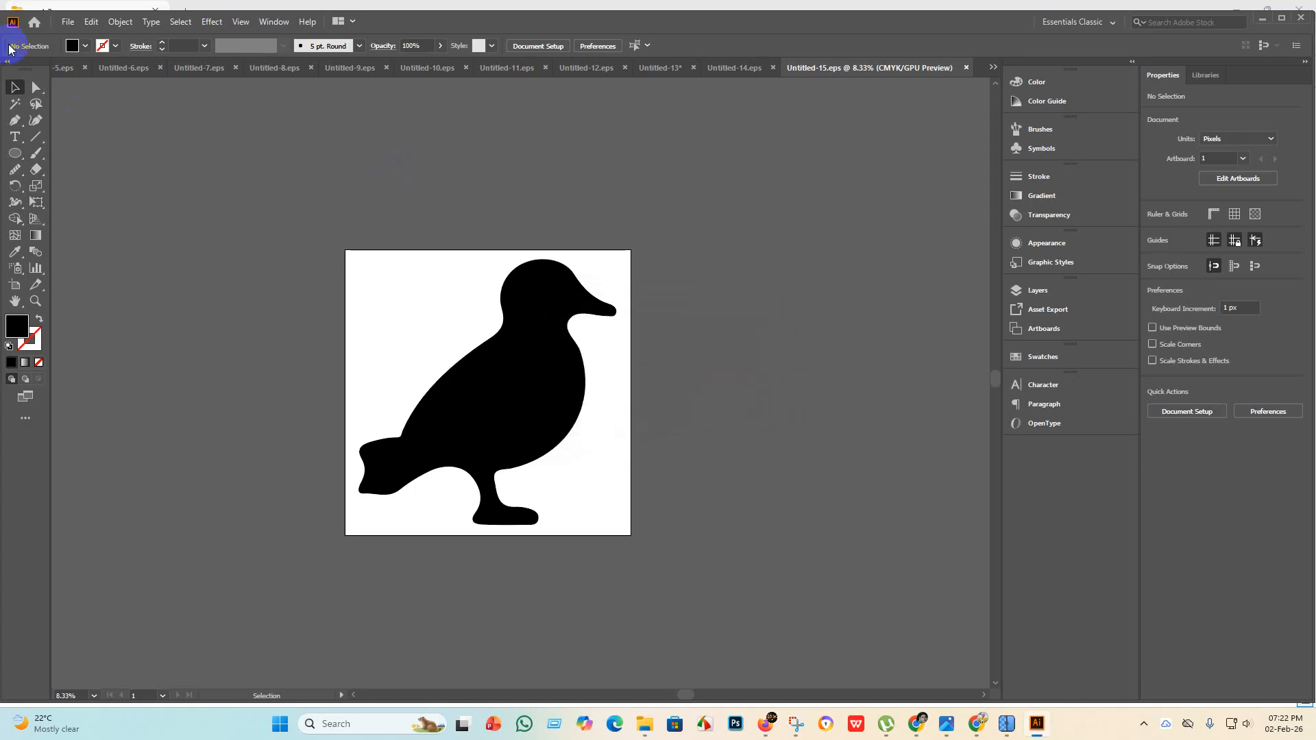
Create a new blank document with a square artboard for the next silhouette.
click(69, 22)
click(96, 40)
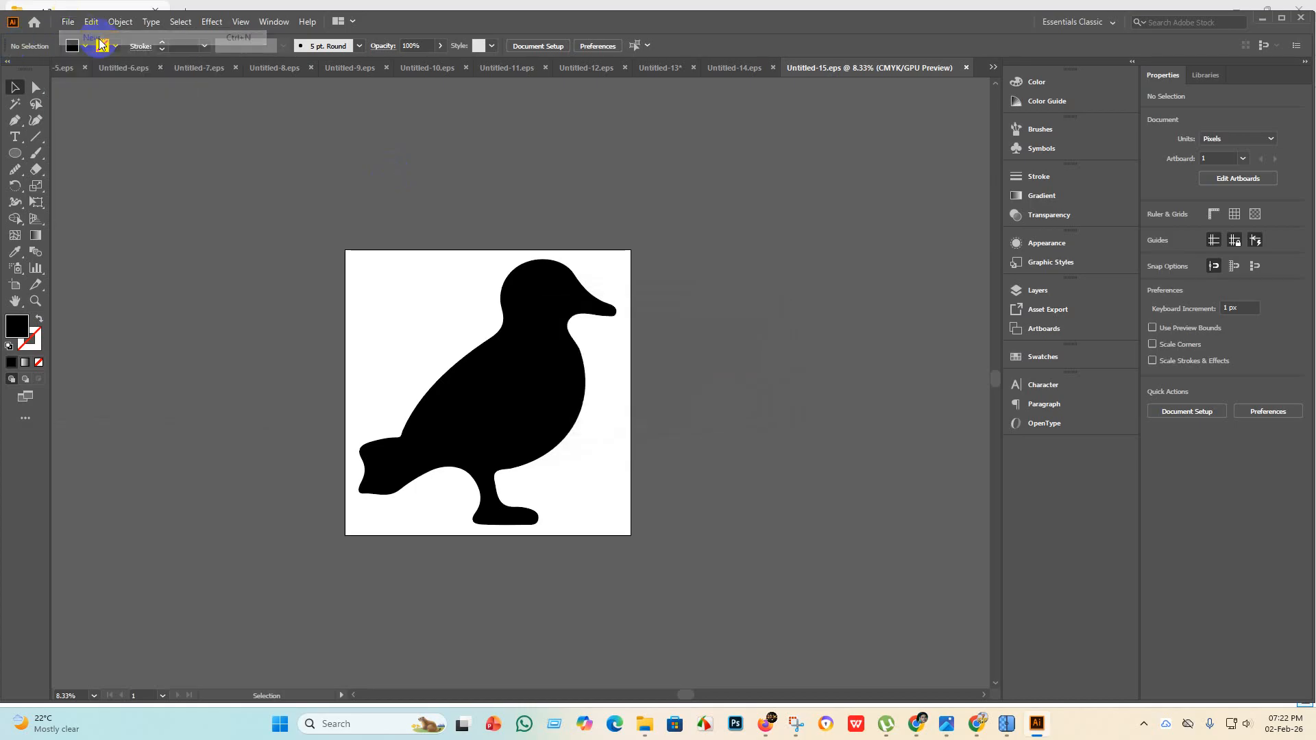
click(943, 560)
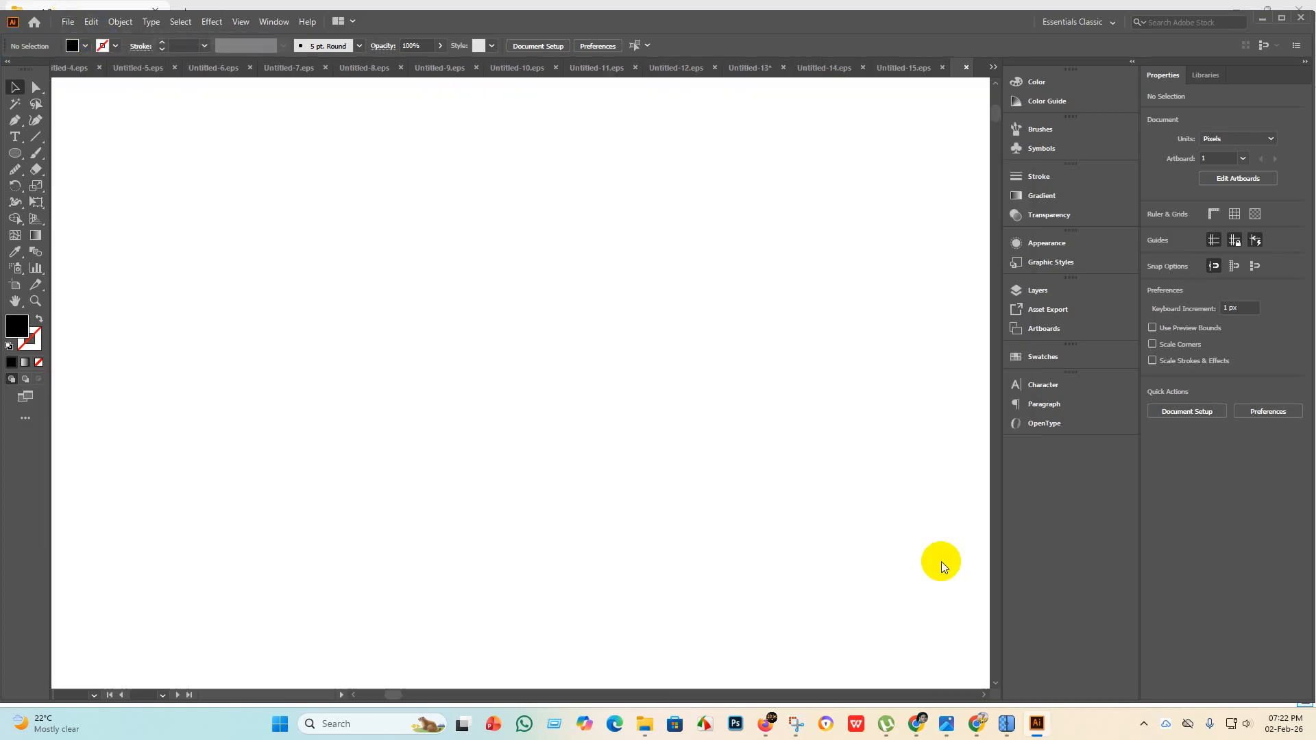
click(645, 723)
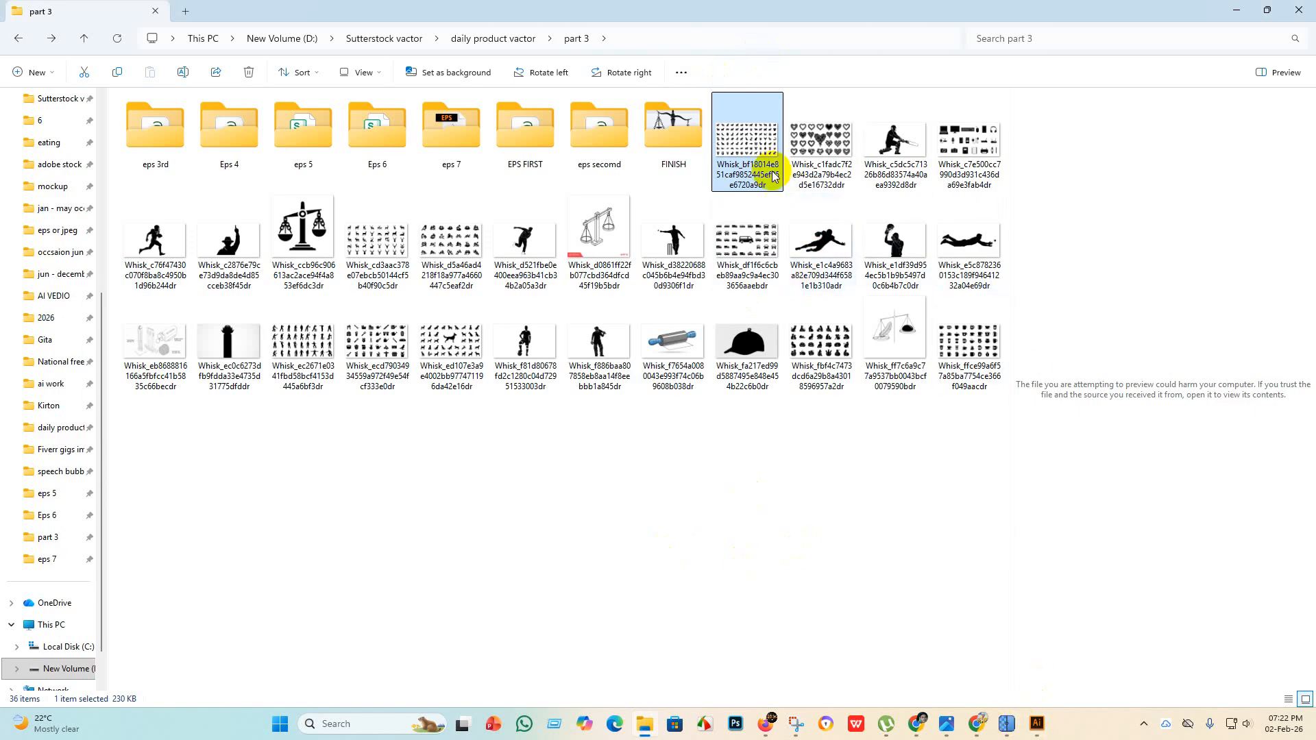
click(1034, 724)
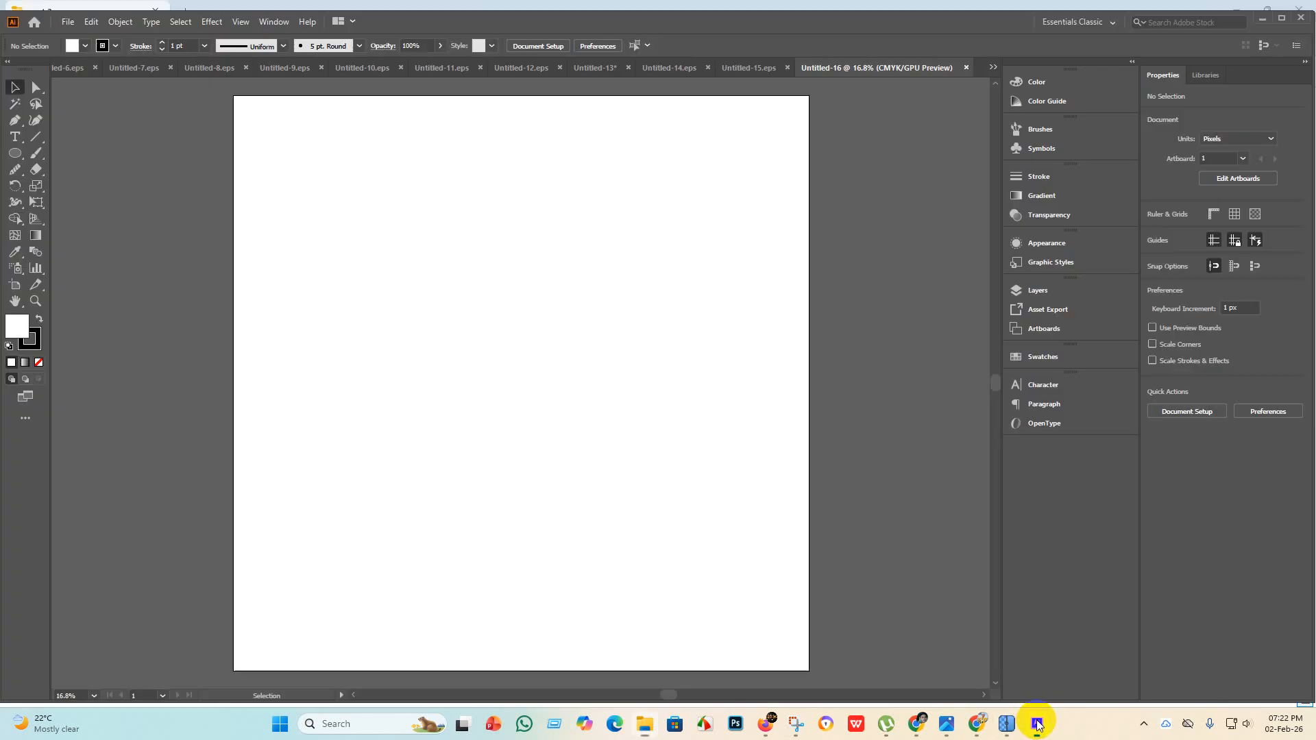
Delete the already used standing bird from the animal silhouette sheet in Untitled-13.
click(542, 68)
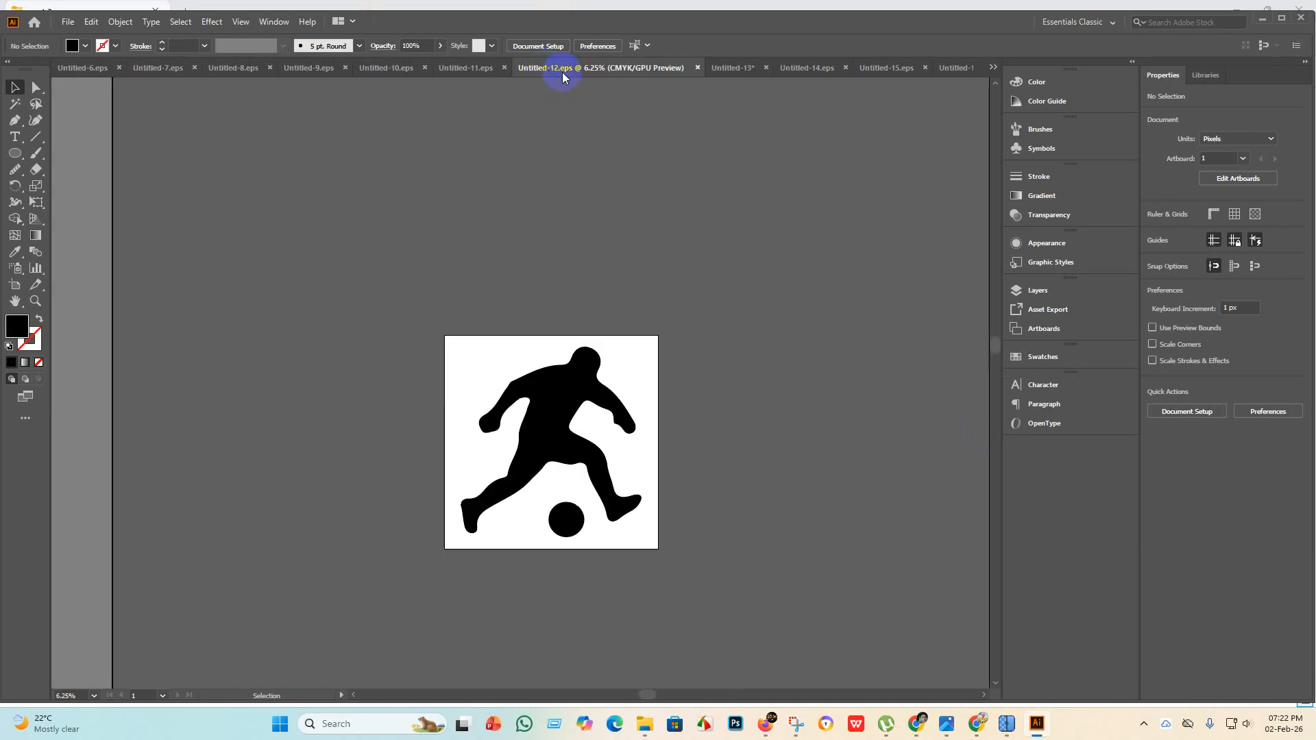
click(734, 68)
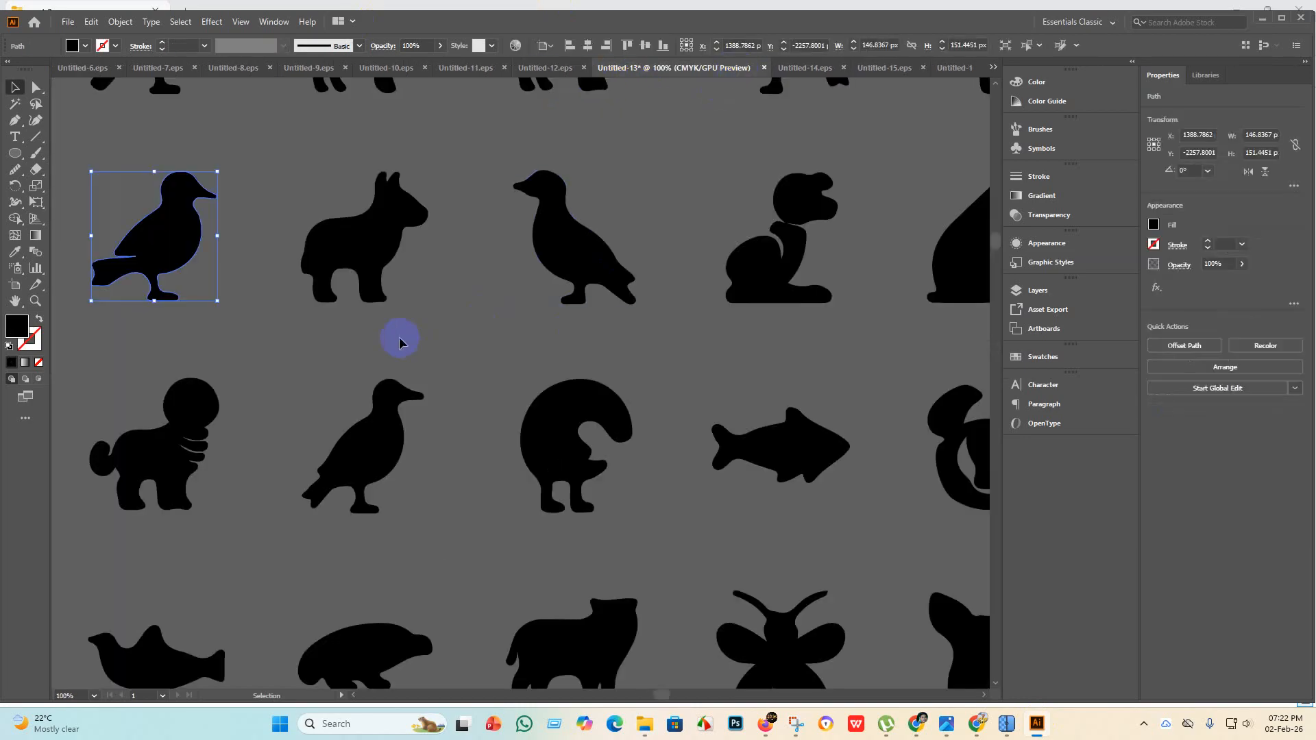
alt+scroll(401, 334, down, 2)
key(Delete)
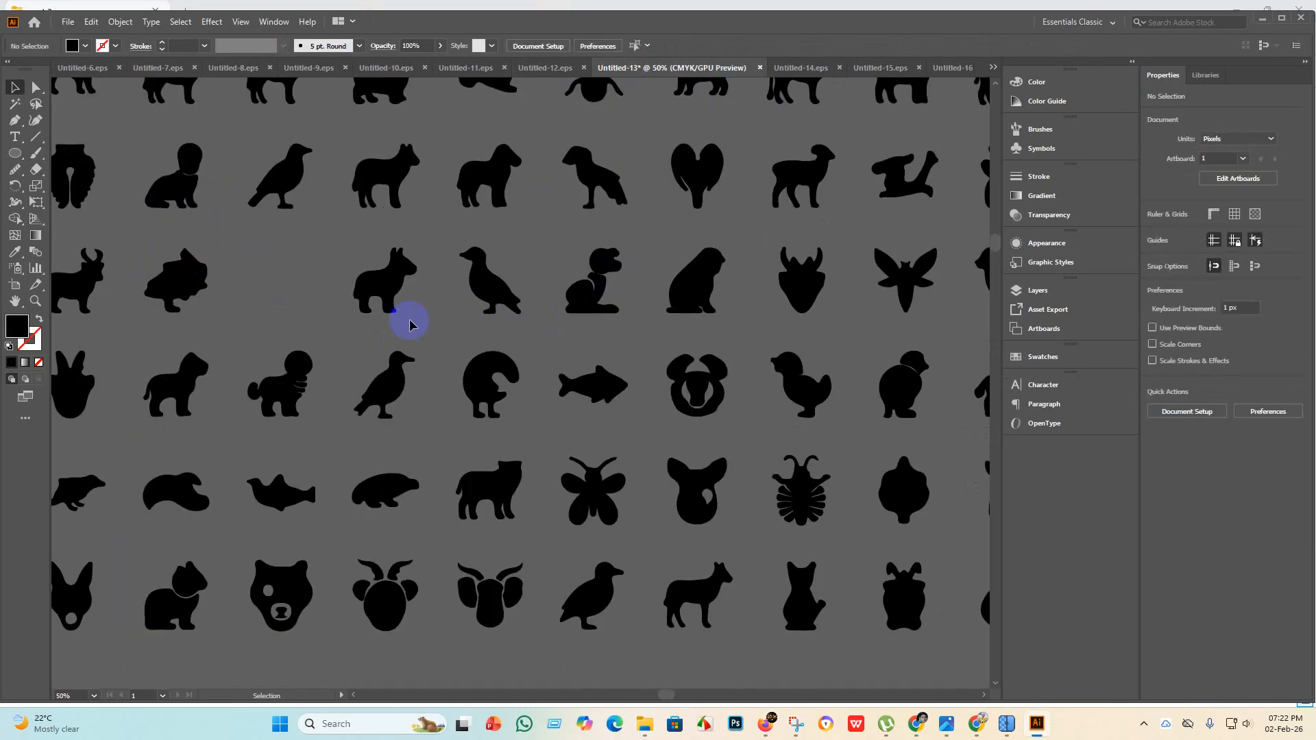
Examine the remaining animal and insect silhouettes on the sheet to choose the next artwork.
alt+scroll(597, 505, down, 1)
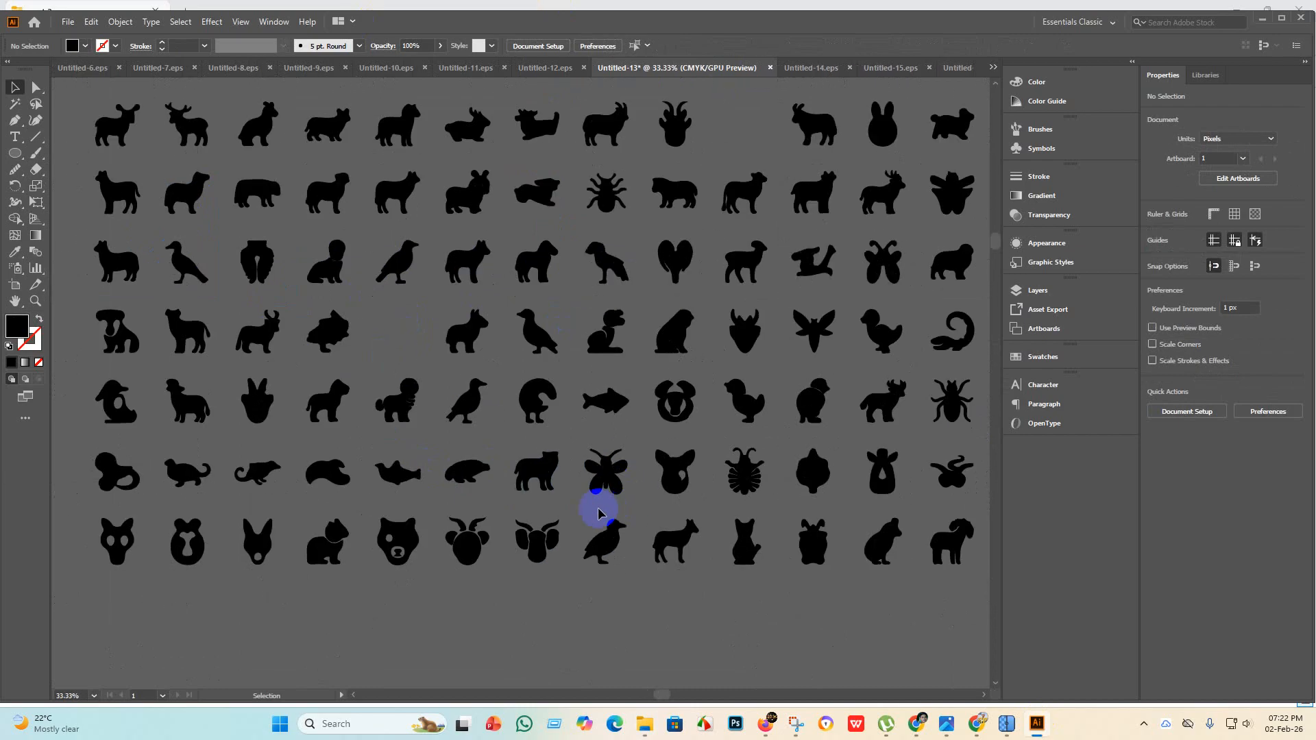
alt+scroll(640, 455, up, 6)
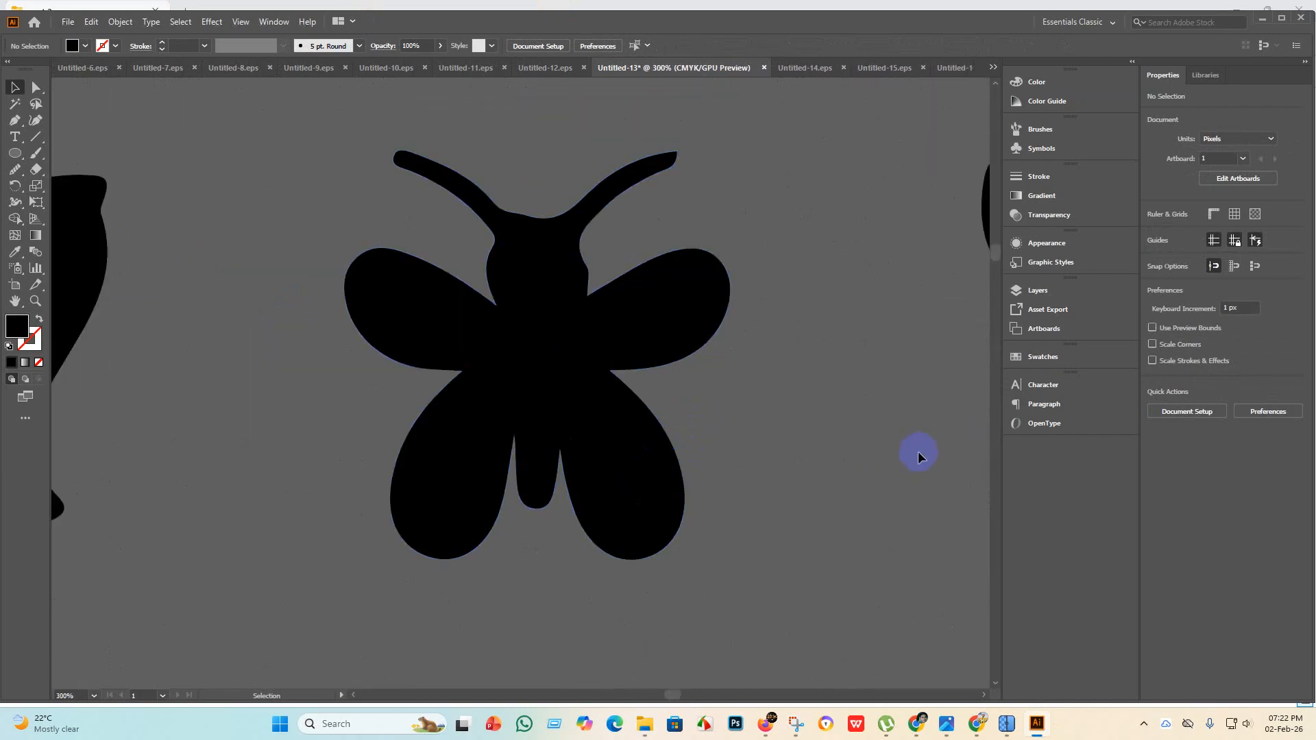
alt+scroll(684, 407, down, 4)
alt+scroll(679, 483, down, 2)
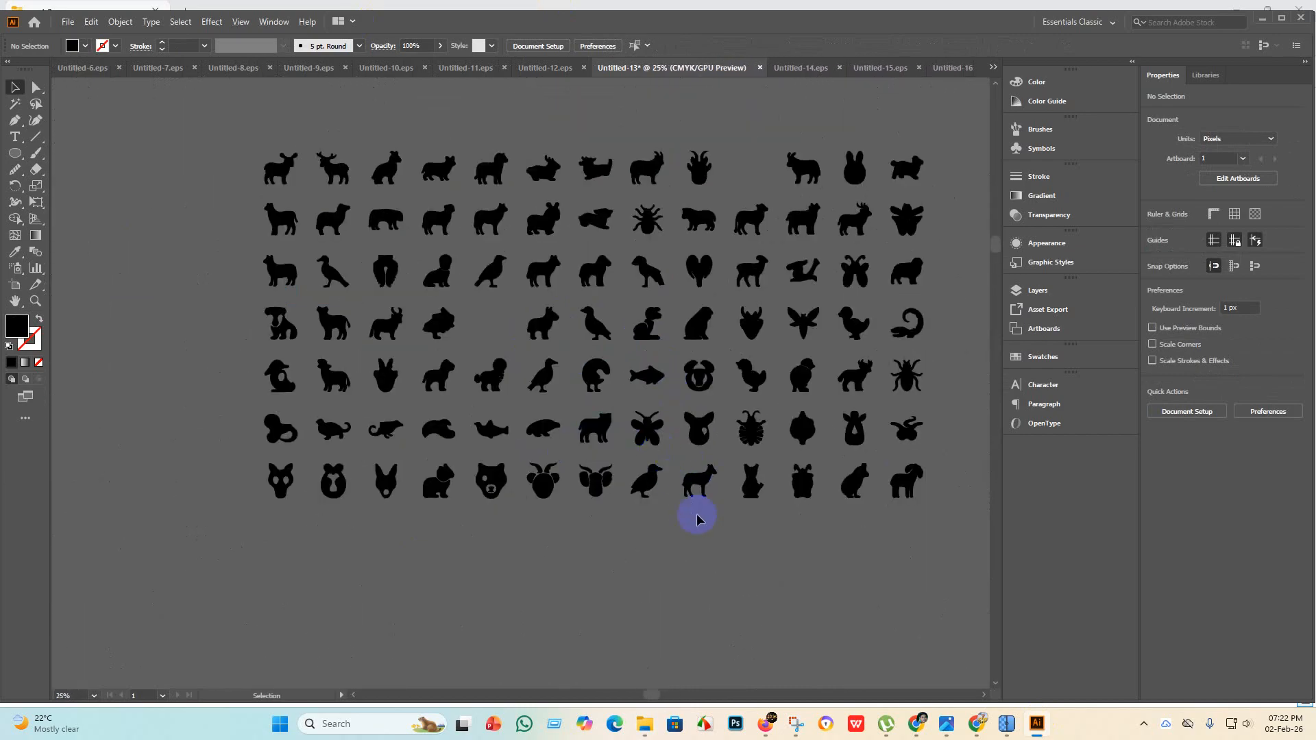
alt+scroll(705, 485, up, 4)
alt+scroll(634, 435, down, 2)
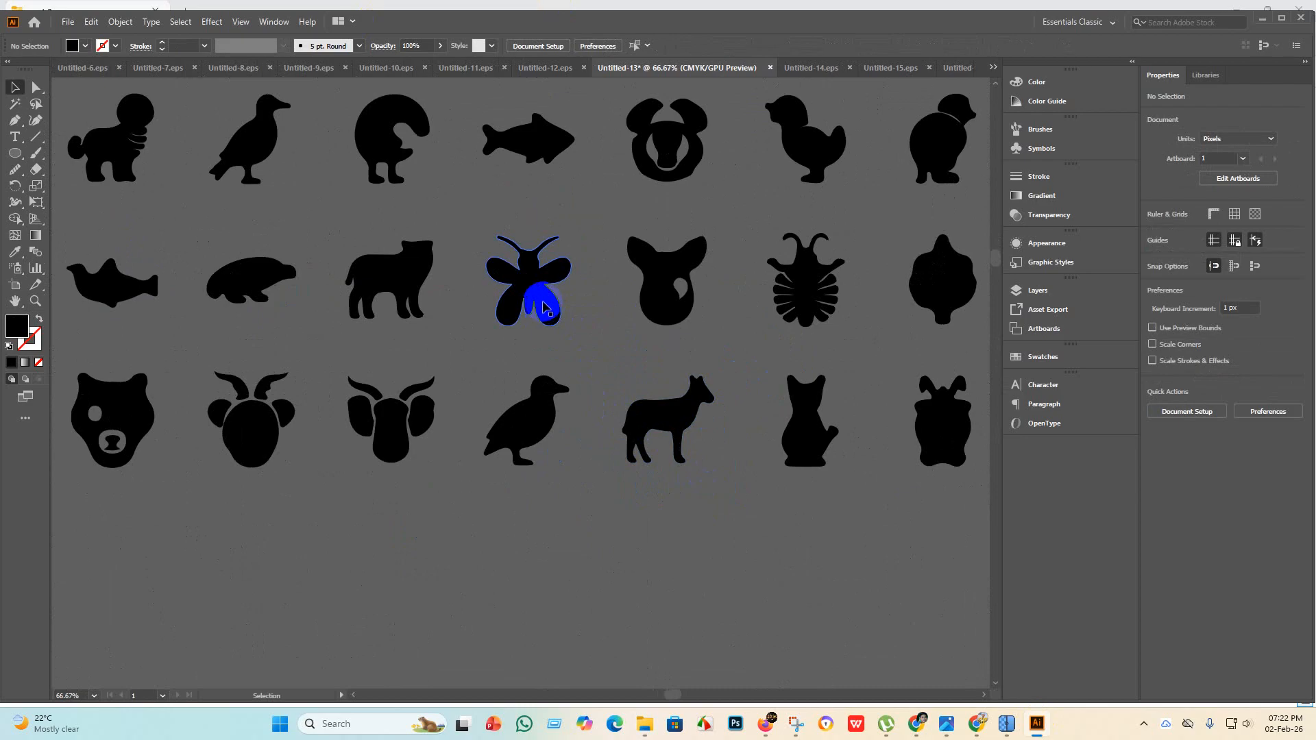
alt+scroll(684, 343, down, 2)
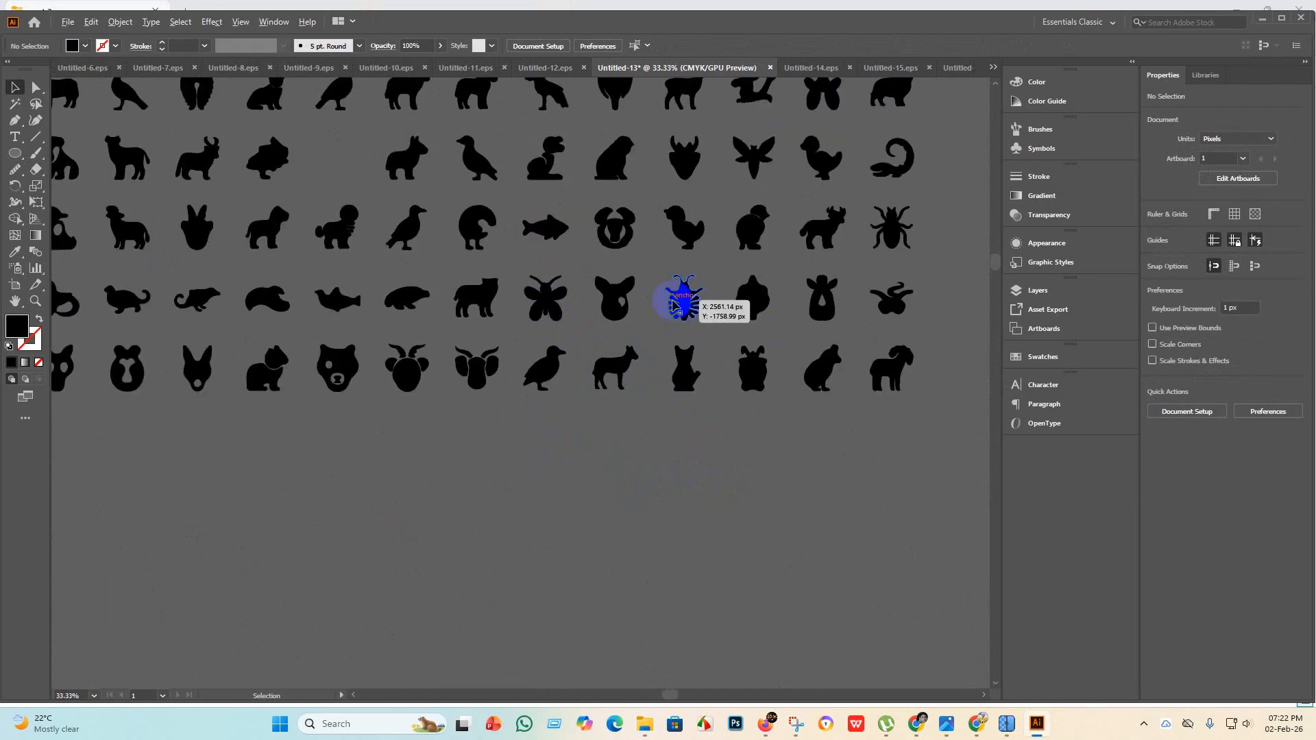
alt+scroll(787, 385, up, 6)
alt+scroll(738, 352, down, 8)
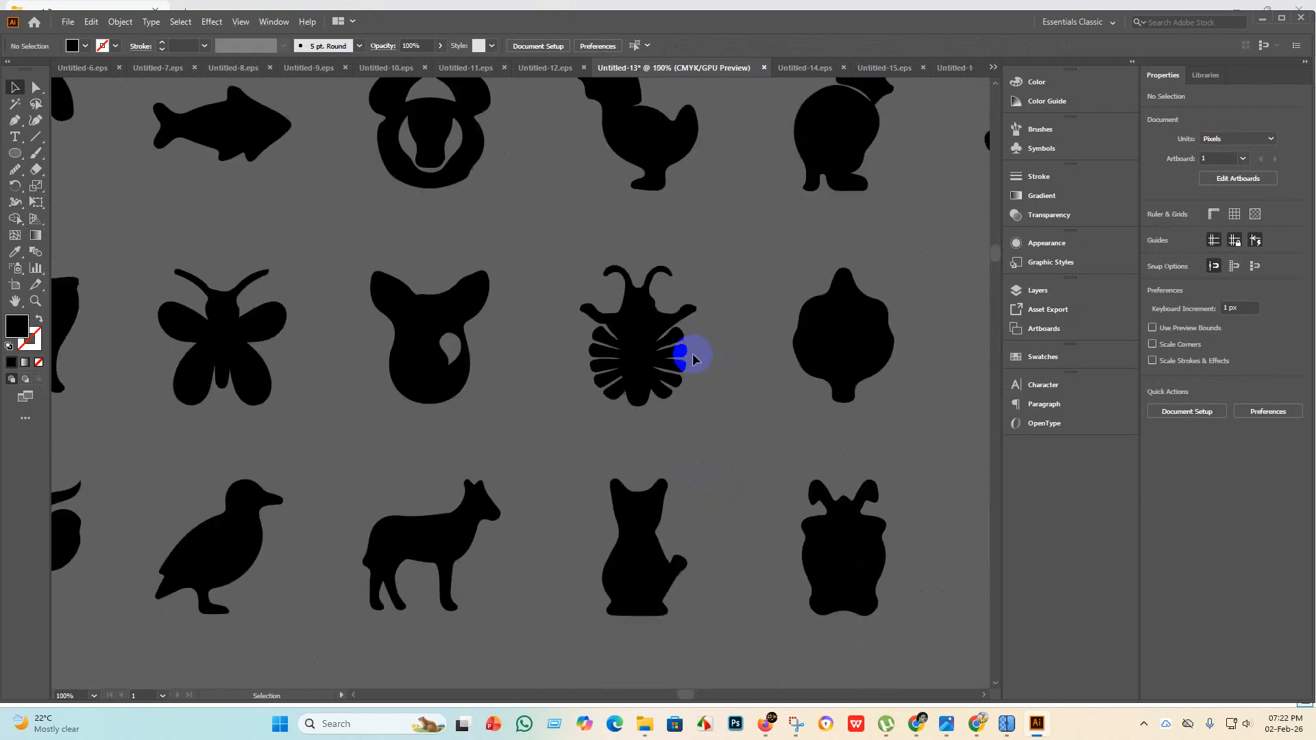
alt+scroll(809, 408, up, 5)
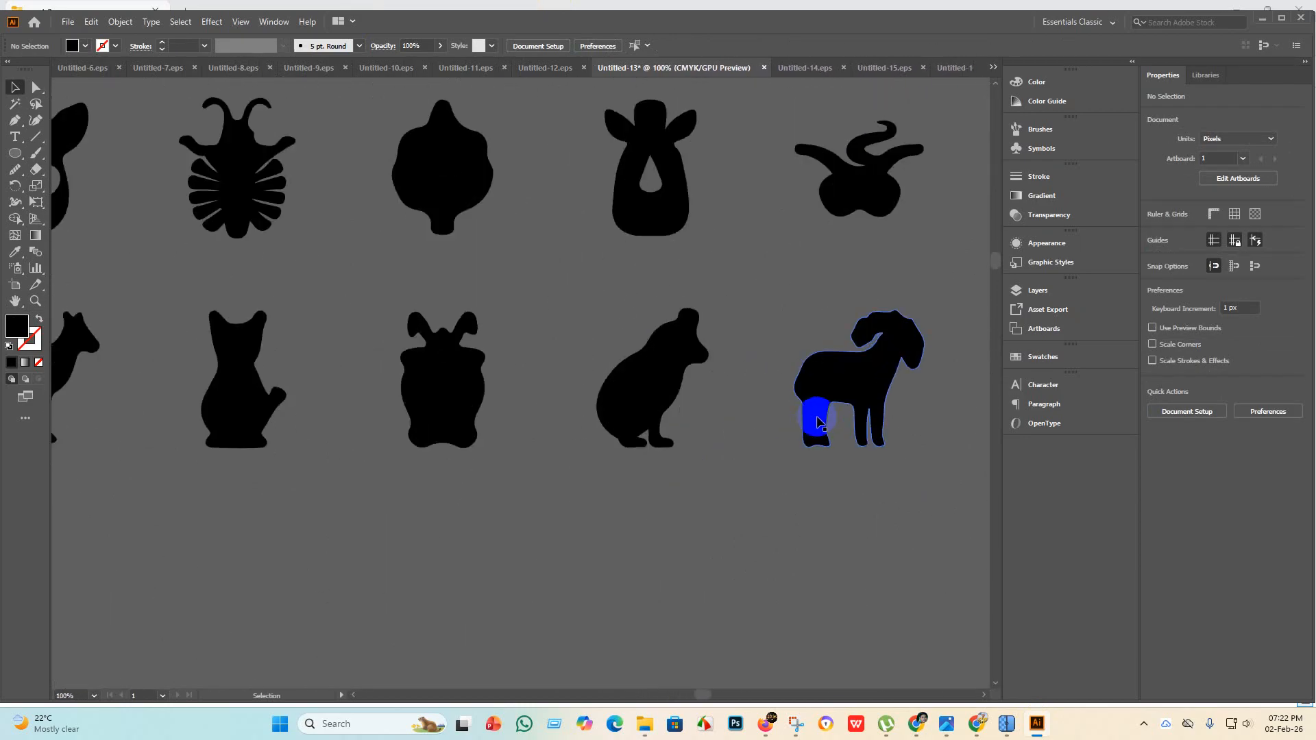
Copy the six-legged beetle silhouette from the animal sheet into the blank Untitled-16 document.
alt+scroll(713, 343, down, 4)
scroll(754, 240, up, 2)
alt+scroll(770, 308, up, 4)
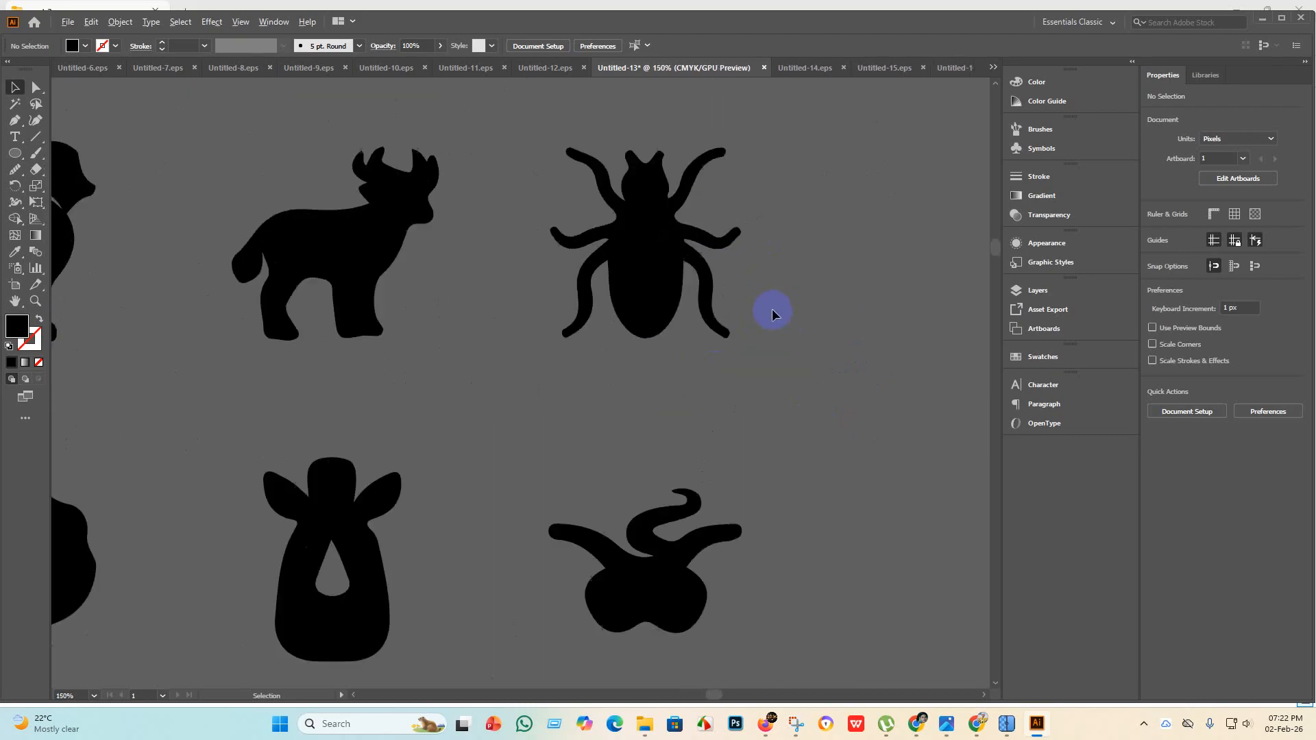
click(670, 349)
key(a)
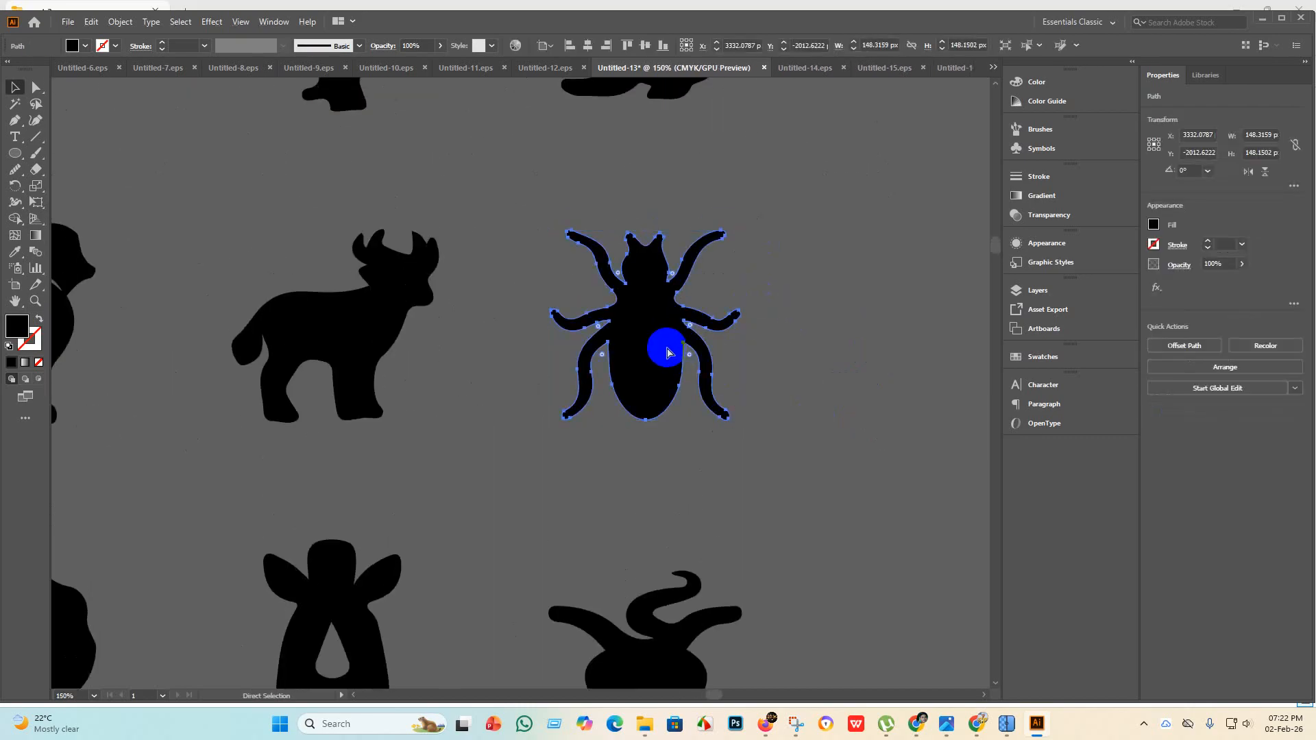
click(955, 67)
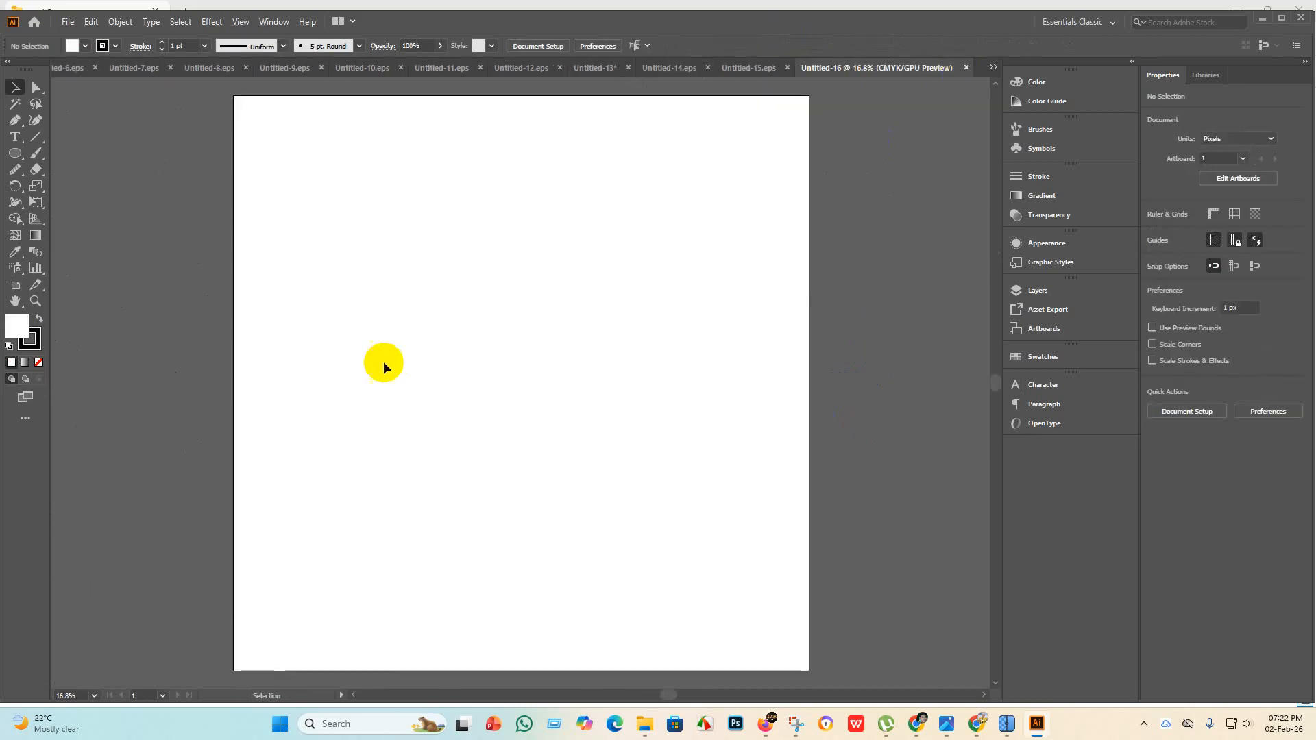
key(ctrl+v)
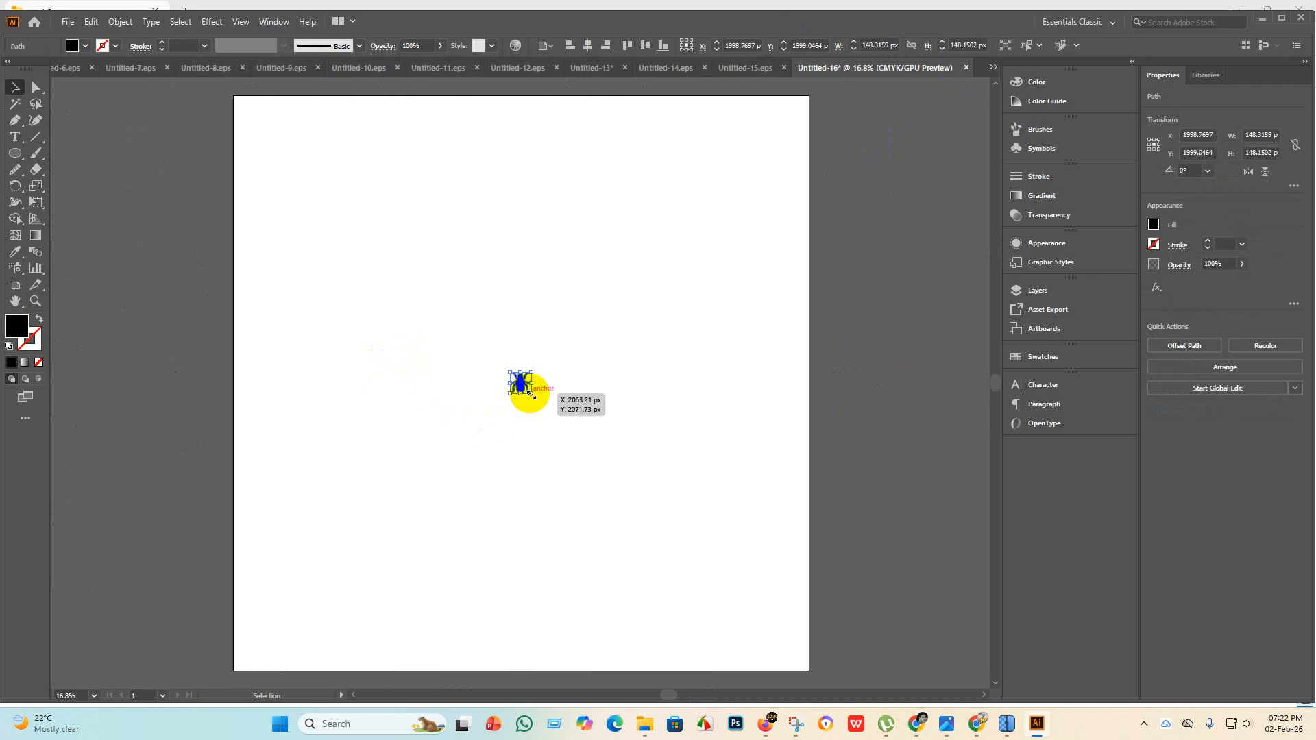
Enlarge the beetle silhouette to about 3438 px wide and centre it horizontally and vertically on the artboard.
drag(533, 393, 872, 376)
click(586, 45)
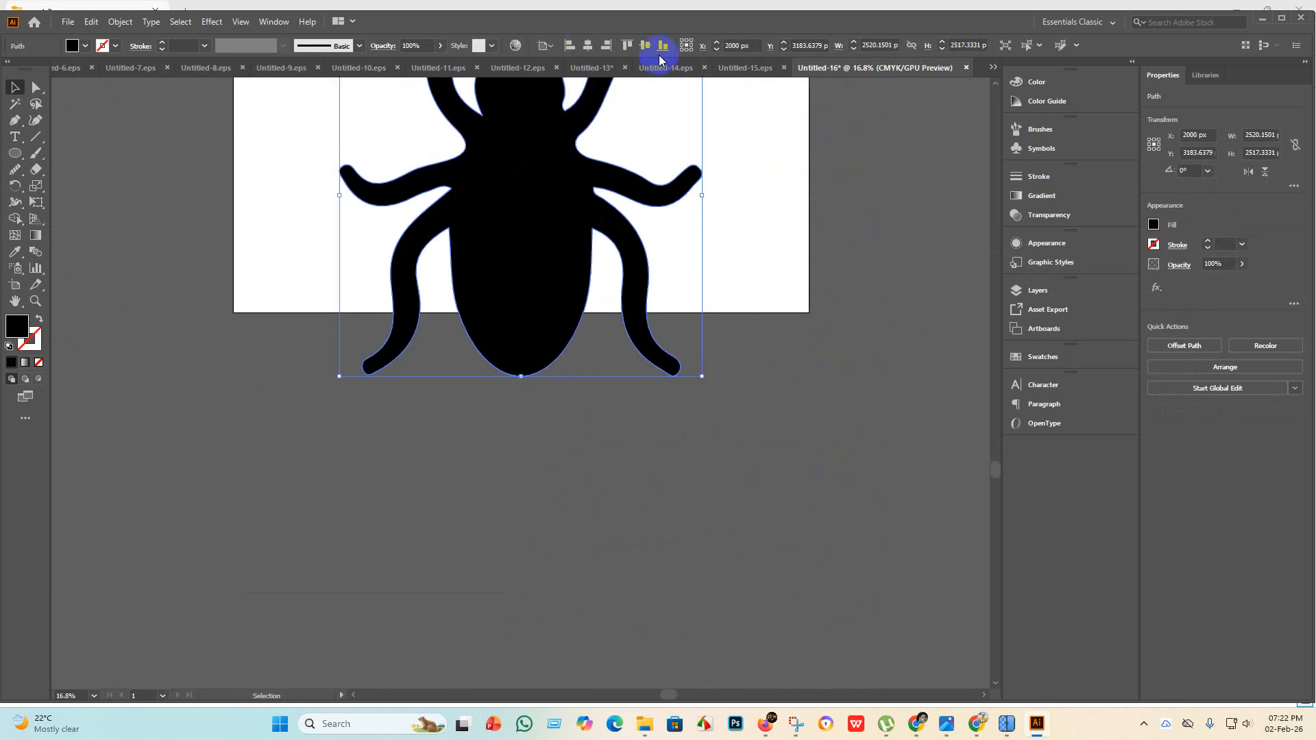
click(645, 46)
scroll(571, 336, up, 5)
scroll(663, 457, up, 3)
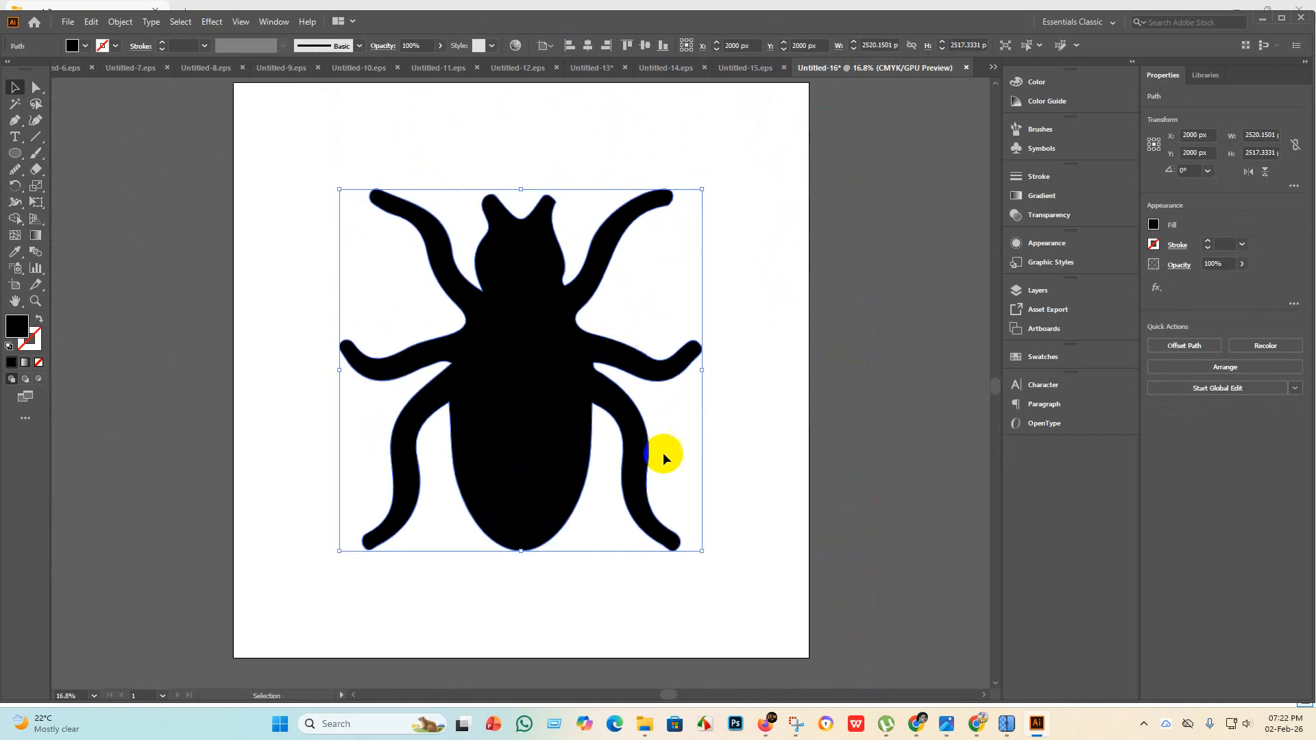
drag(702, 550, 832, 682)
click(588, 45)
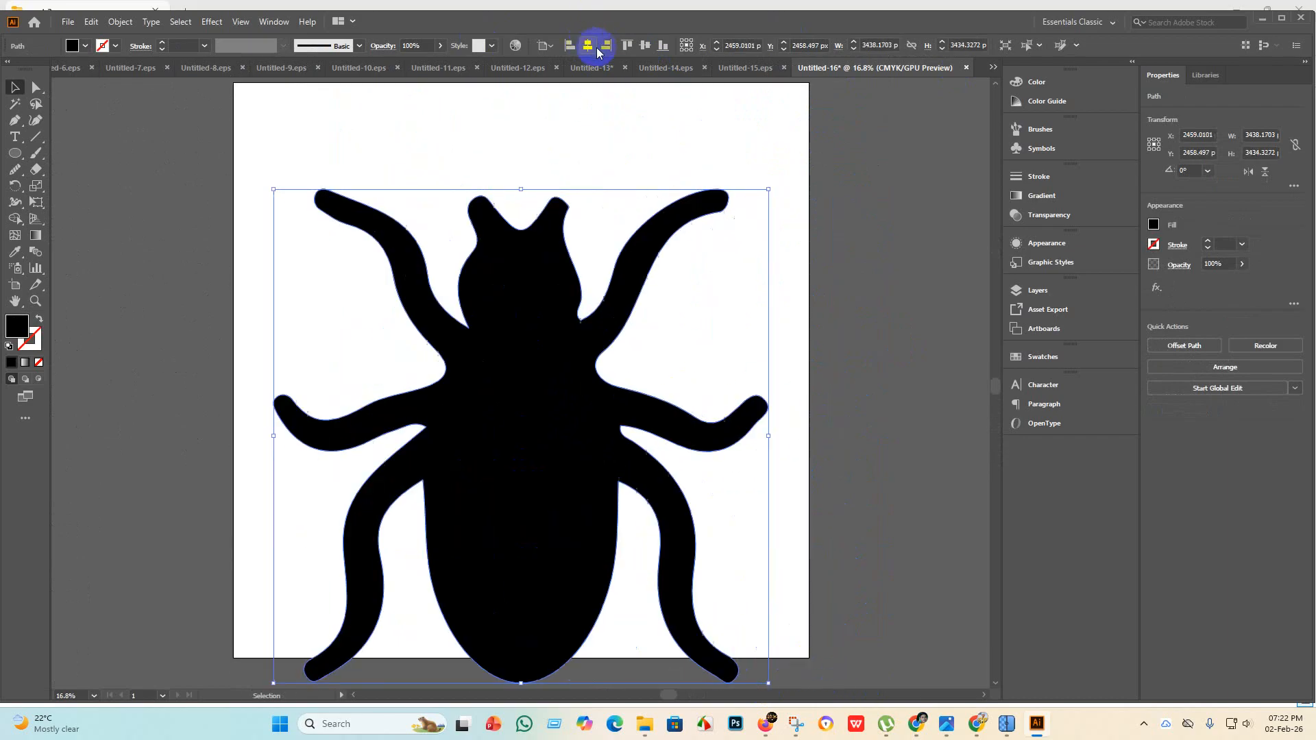
click(645, 46)
scroll(646, 356, down, 1)
click(771, 403)
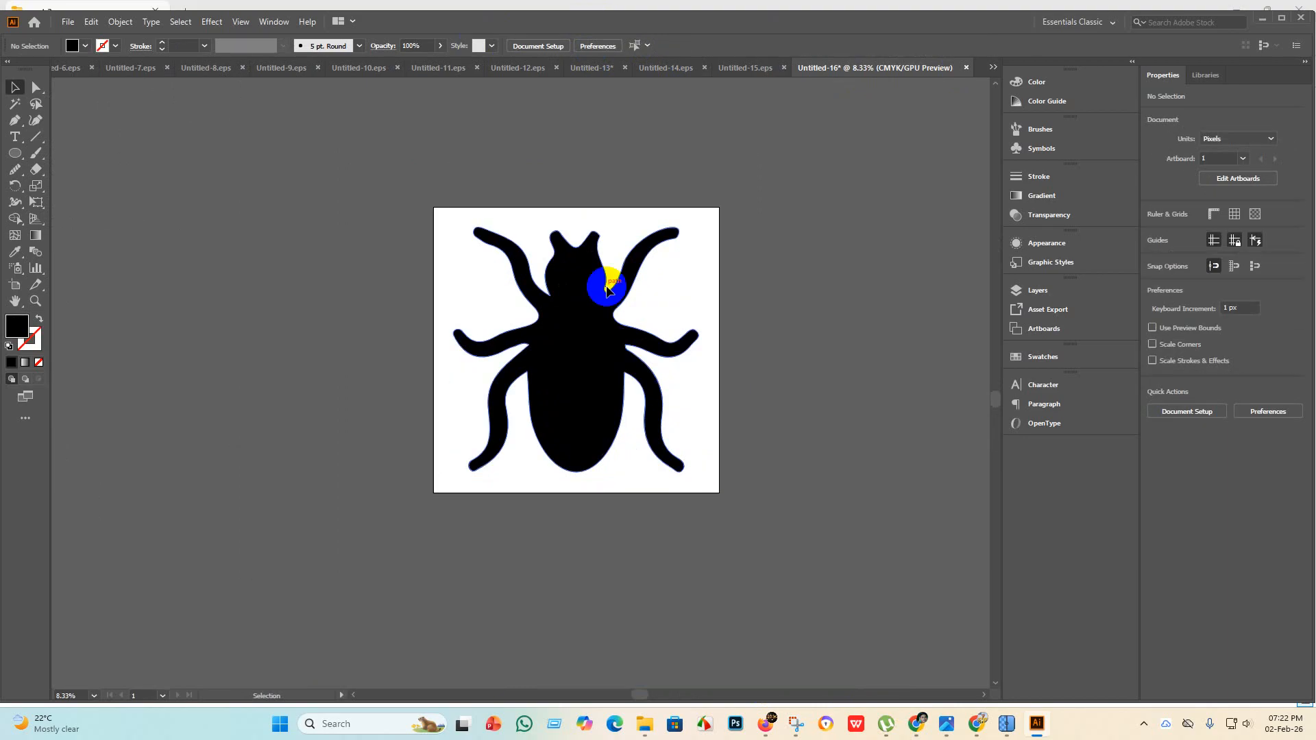
Smooth the outline of the right horn on the beetle's head with the Smooth tool and deselect the artwork.
scroll(611, 285, up, 4)
scroll(538, 199, down, 2)
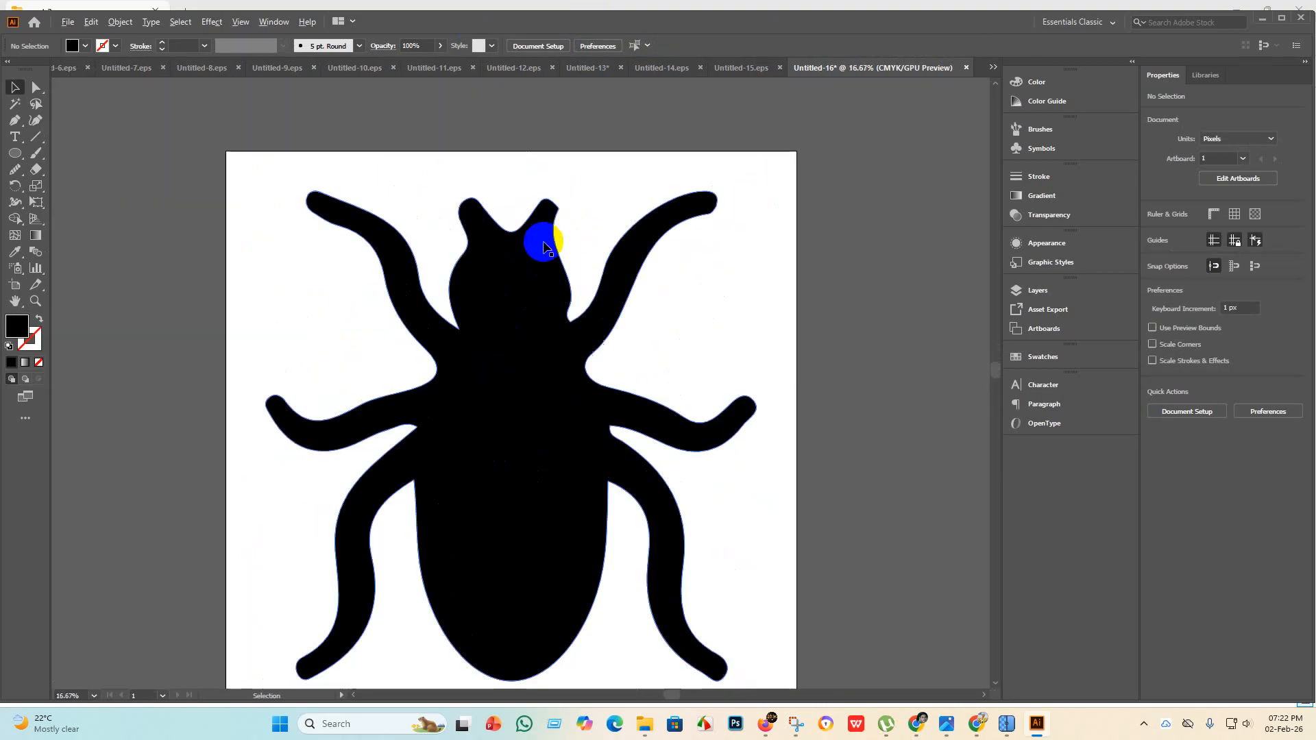
click(557, 243)
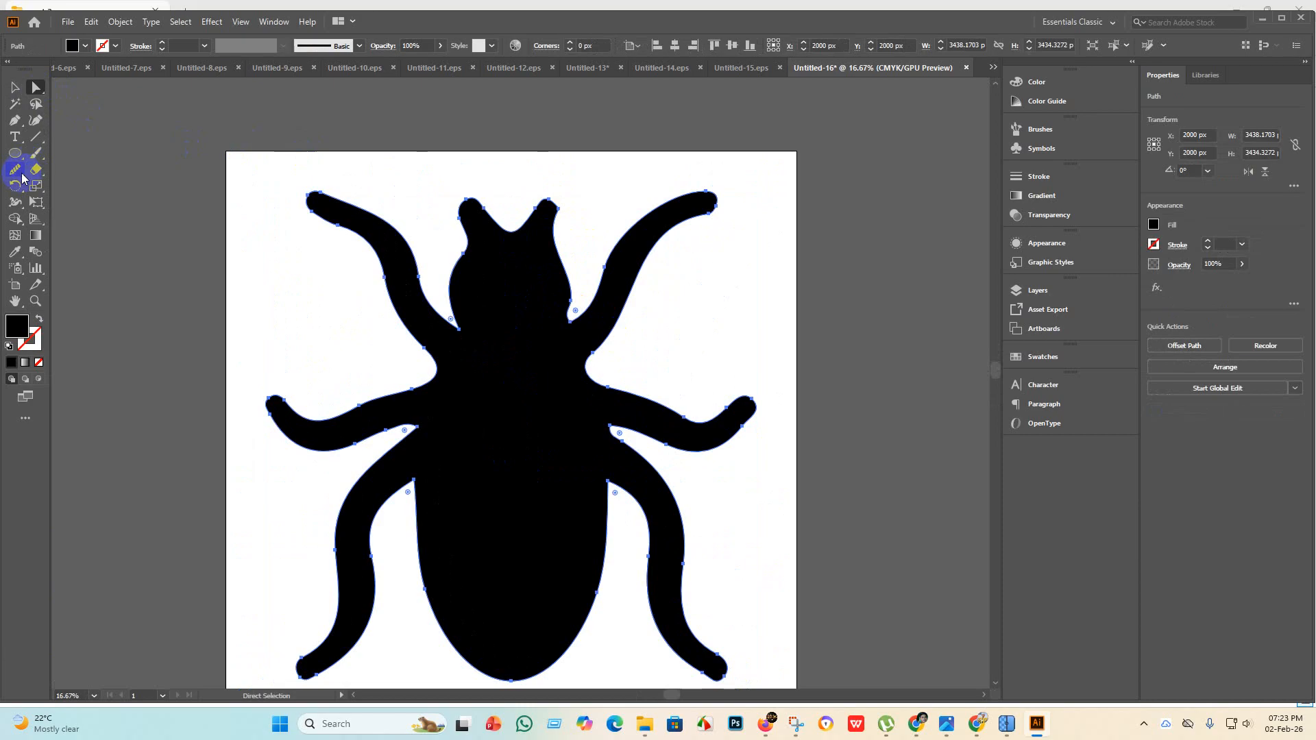
click(15, 169)
mouse_move(508, 218)
mouse_down()
mouse_move(553, 221)
mouse_move(558, 187)
mouse_move(564, 196)
mouse_move(525, 218)
mouse_move(548, 203)
mouse_move(530, 215)
mouse_move(556, 210)
mouse_move(559, 223)
mouse_move(570, 185)
mouse_move(558, 241)
mouse_up()
click(18, 89)
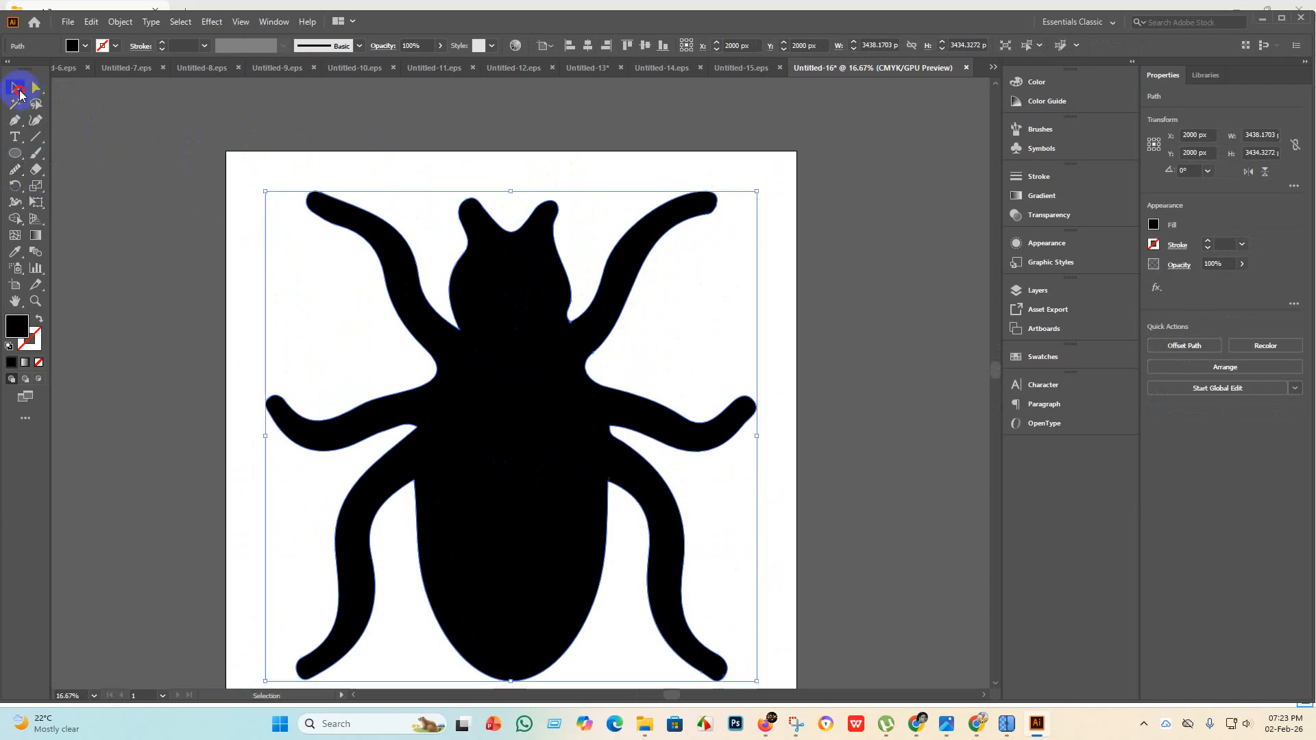
click(207, 258)
key(ctrl+minus)
key(ctrl+minus)
key(ctrl+minus)
key(ctrl+minus)
drag(566, 447, 473, 306)
click(711, 428)
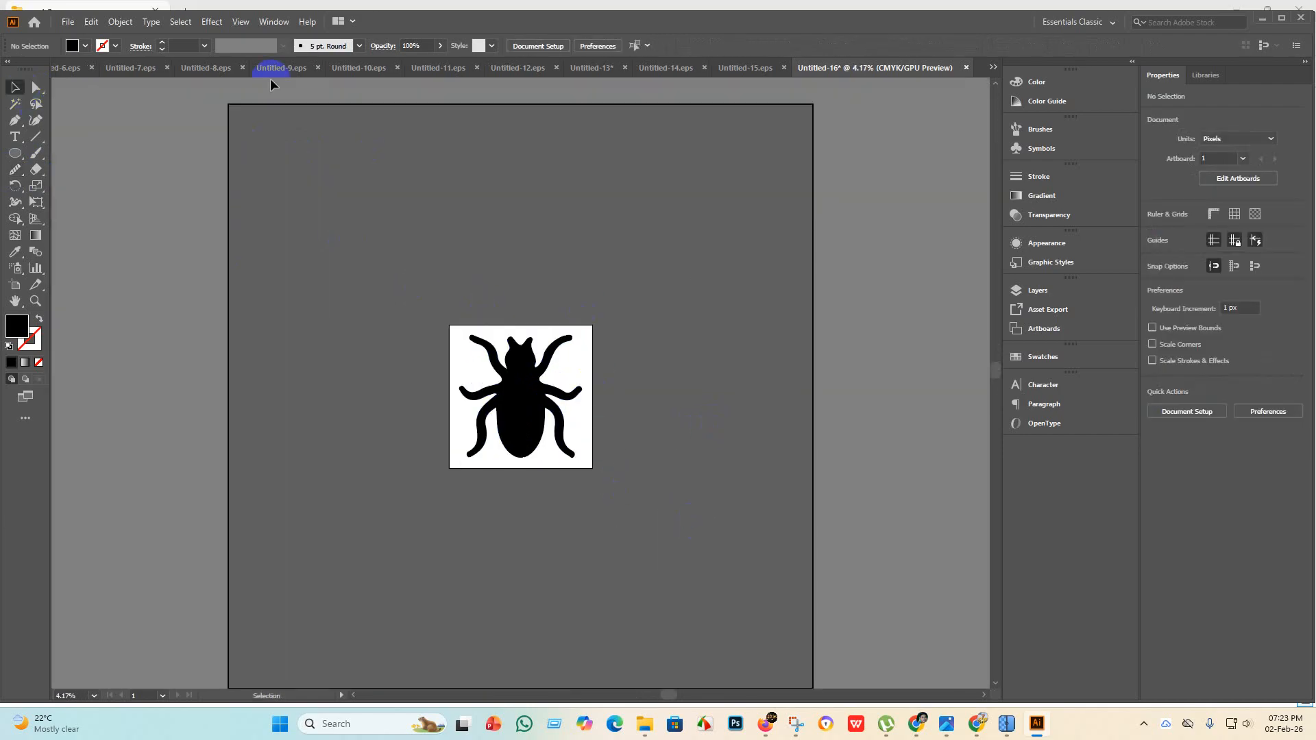
Save the beetle document as Untitled-16 in Illustrator EPS format, using the Illustrator 10 EPS version.
click(69, 22)
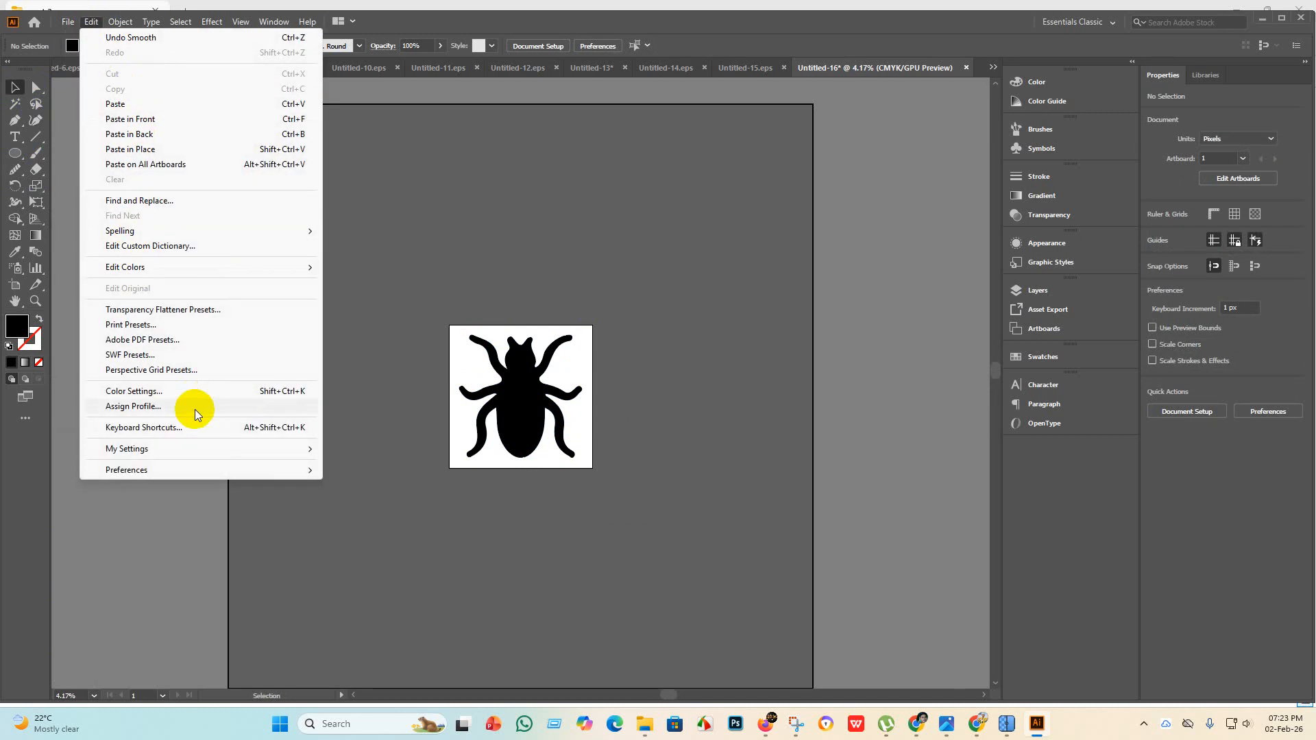
mouse_move(114, 21)
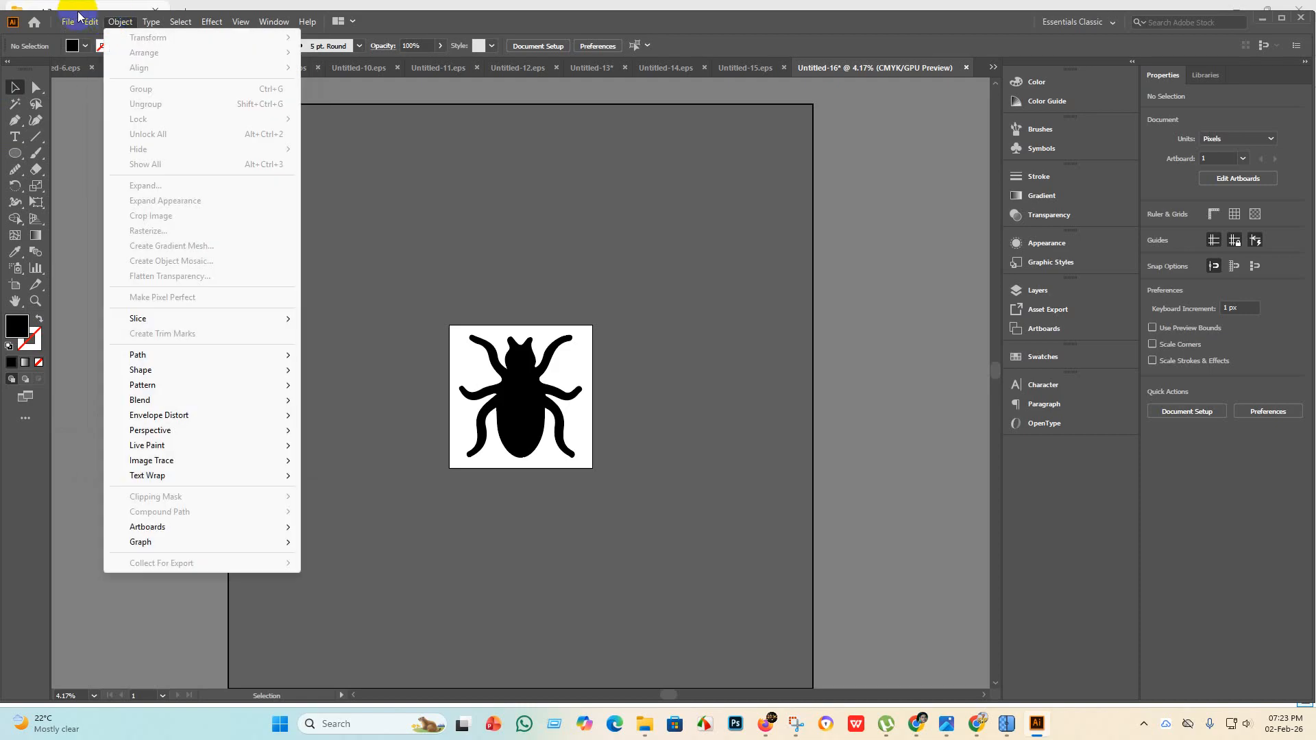
click(69, 23)
click(68, 23)
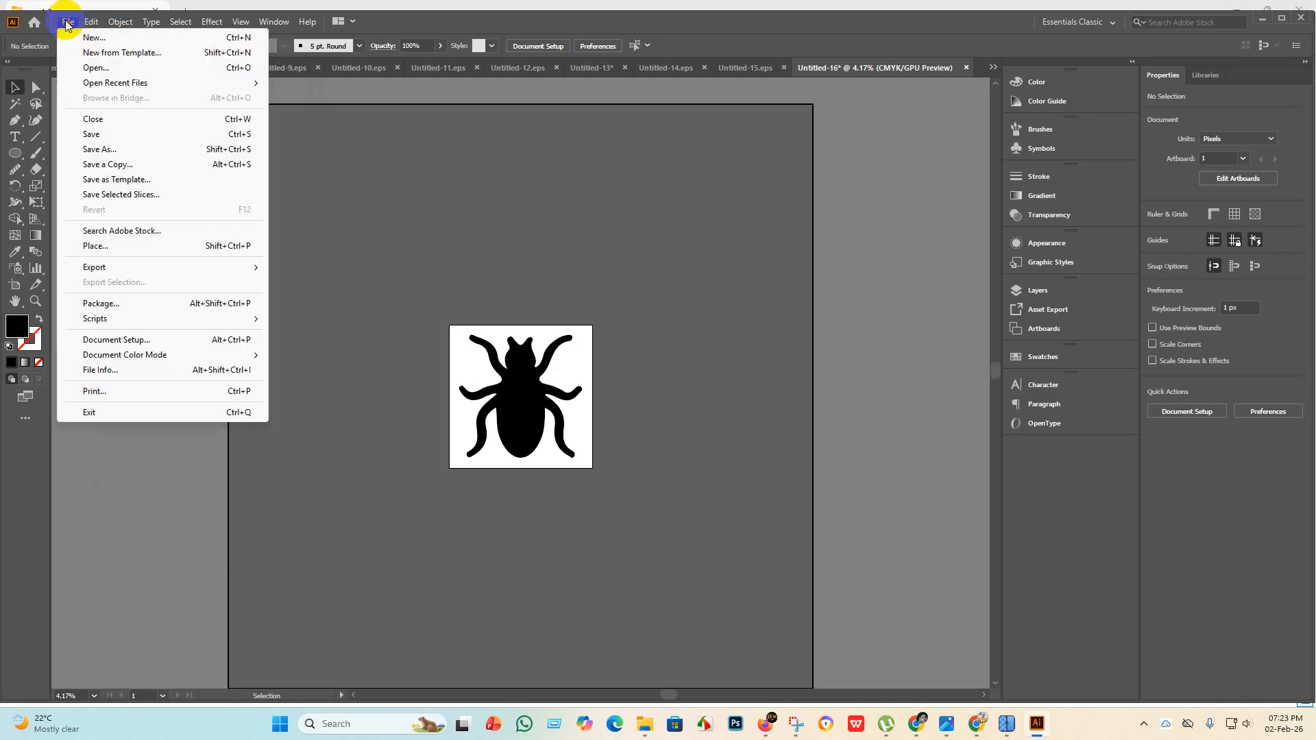
click(103, 134)
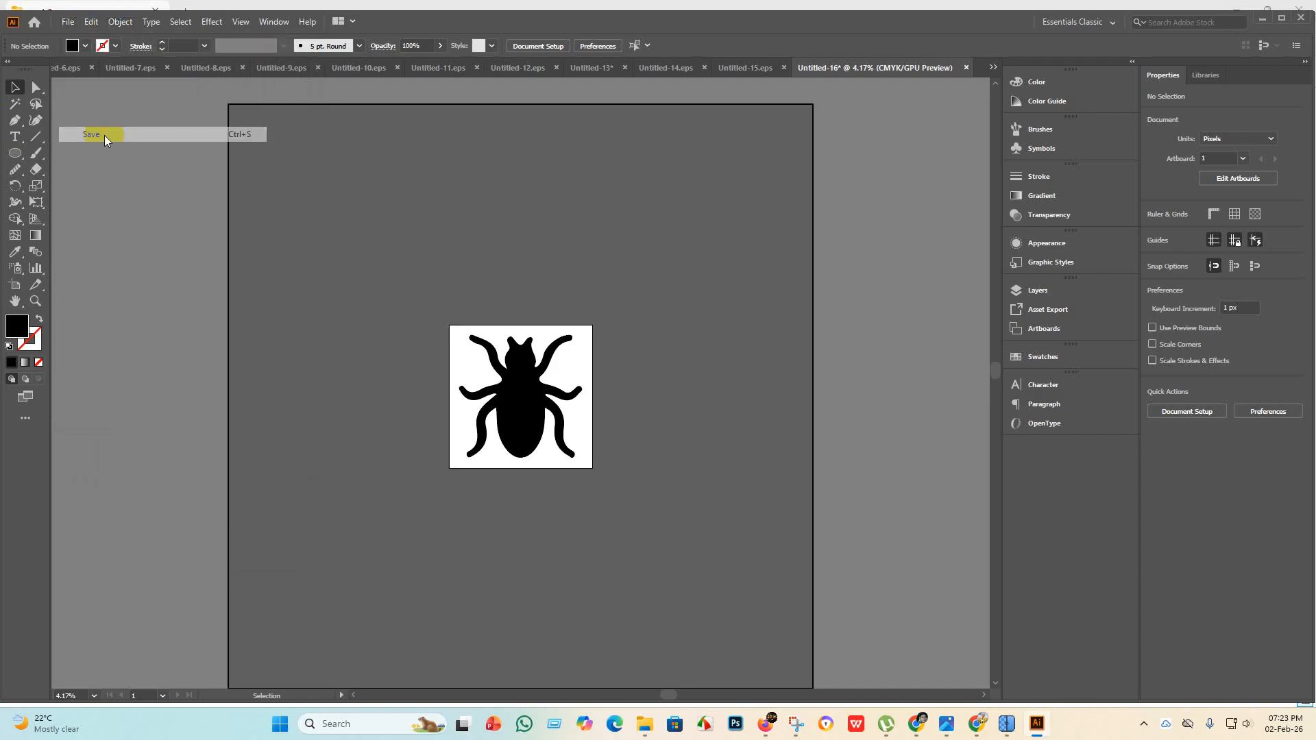
click(193, 299)
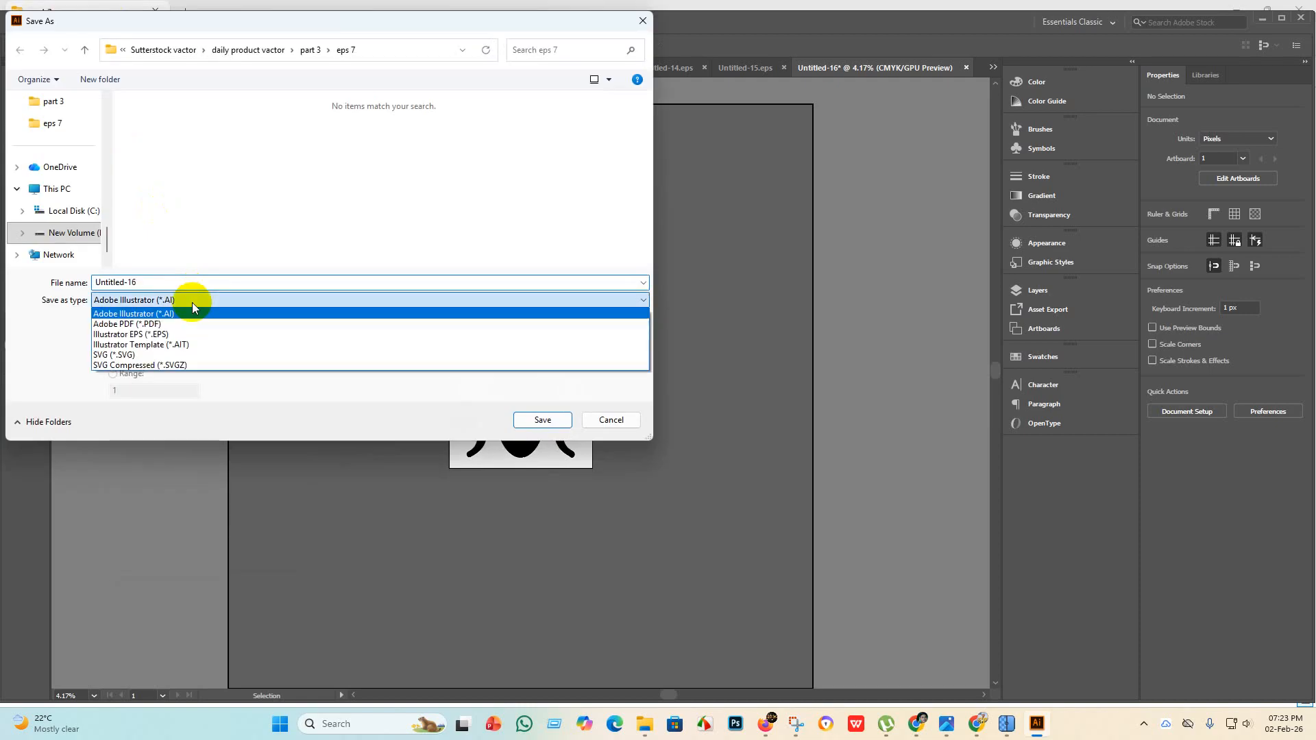
click(154, 335)
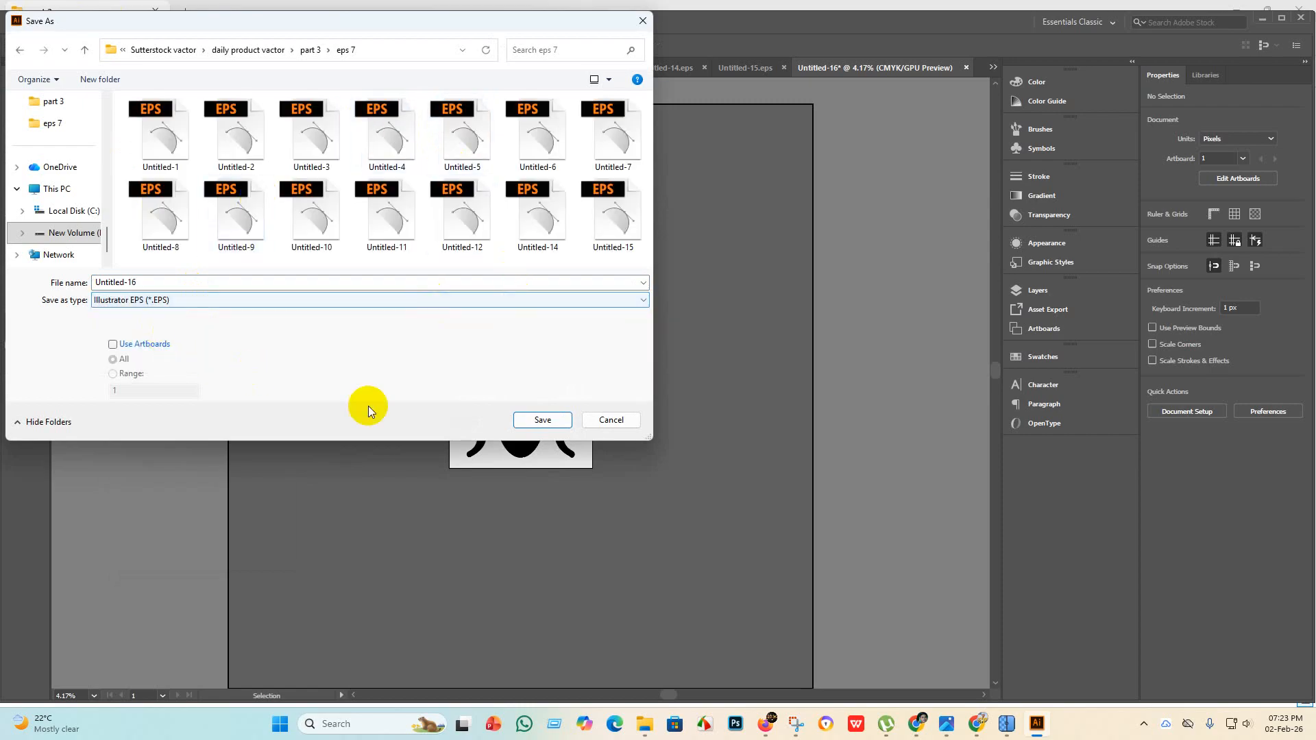
click(539, 420)
click(688, 165)
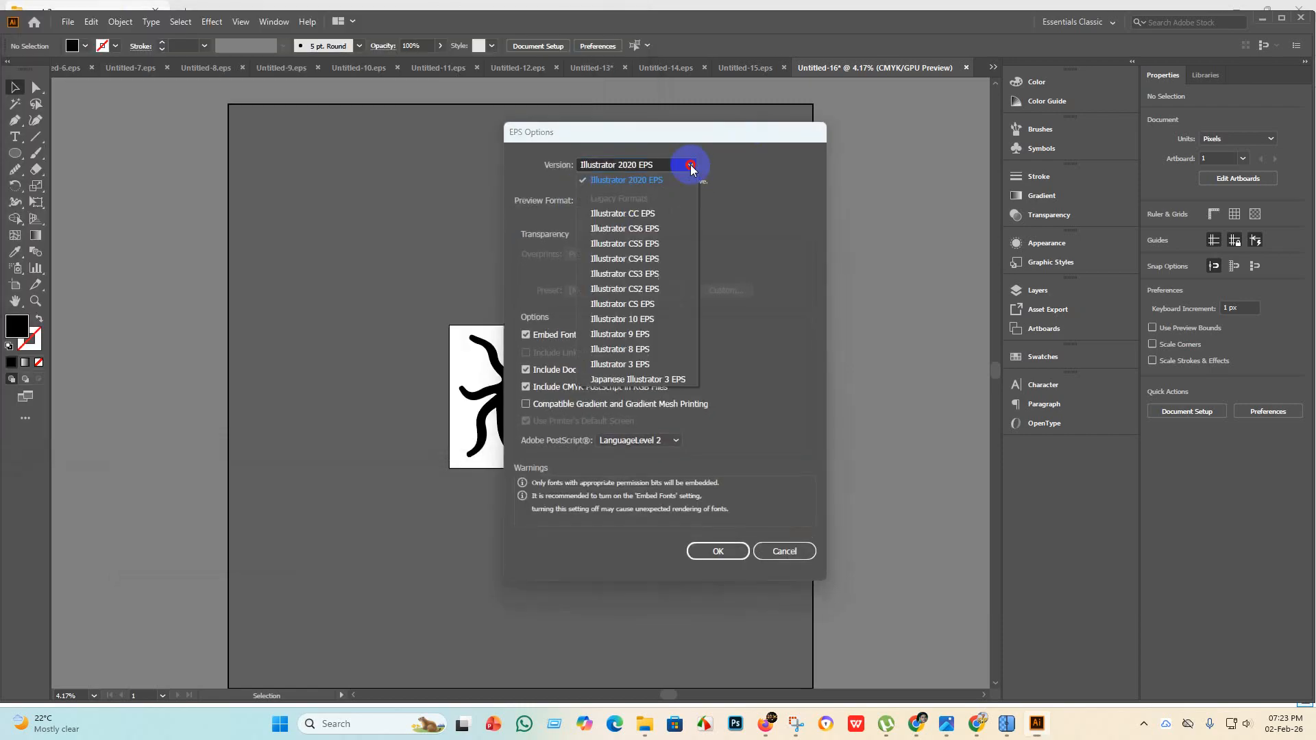
click(658, 330)
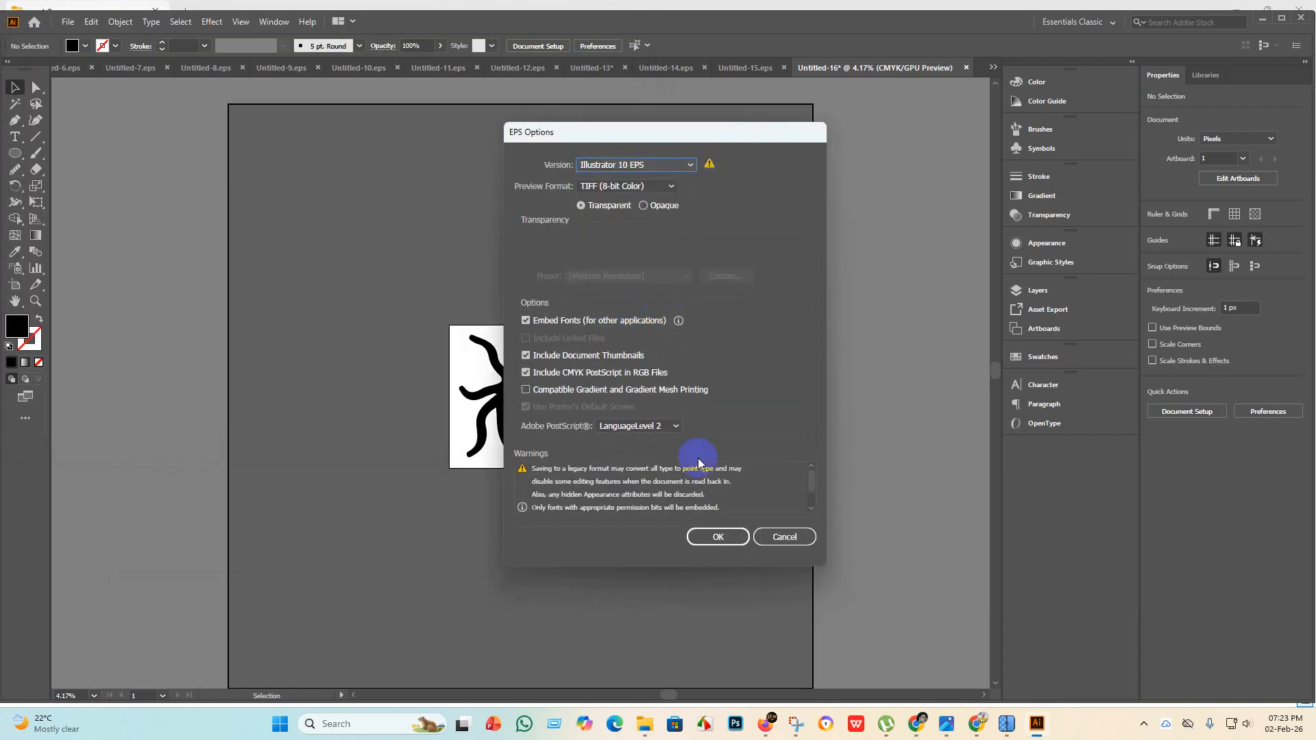
click(725, 540)
click(724, 388)
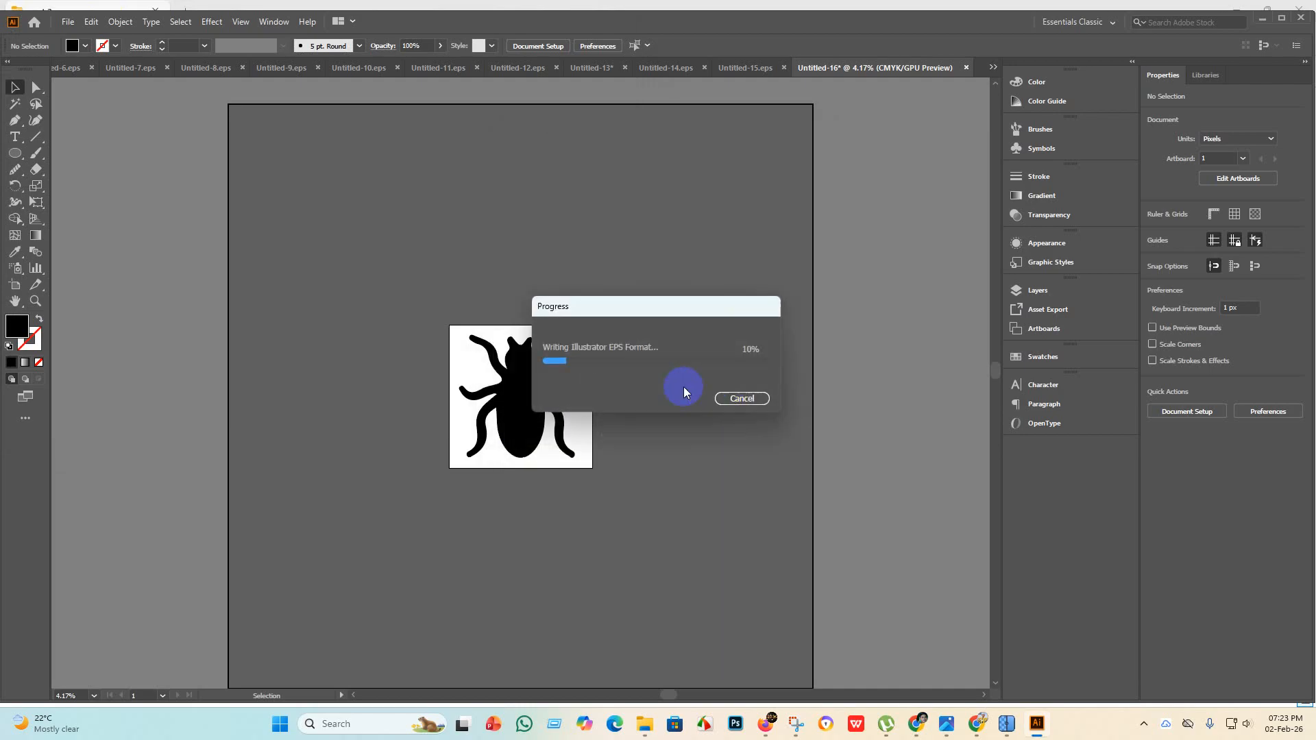
Export the beetle artwork as a JPEG using artboards, with the RGB color model, maximum quality and 300 ppi.
click(60, 26)
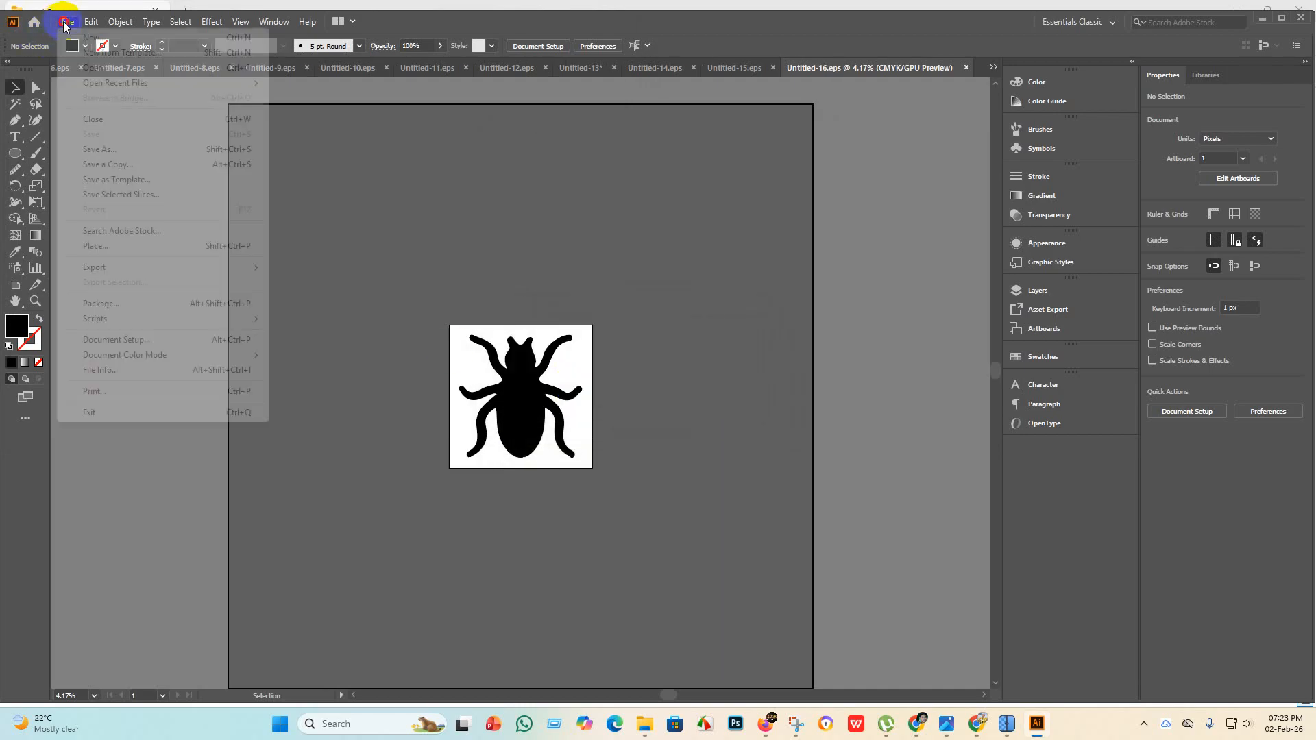
mouse_move(89, 267)
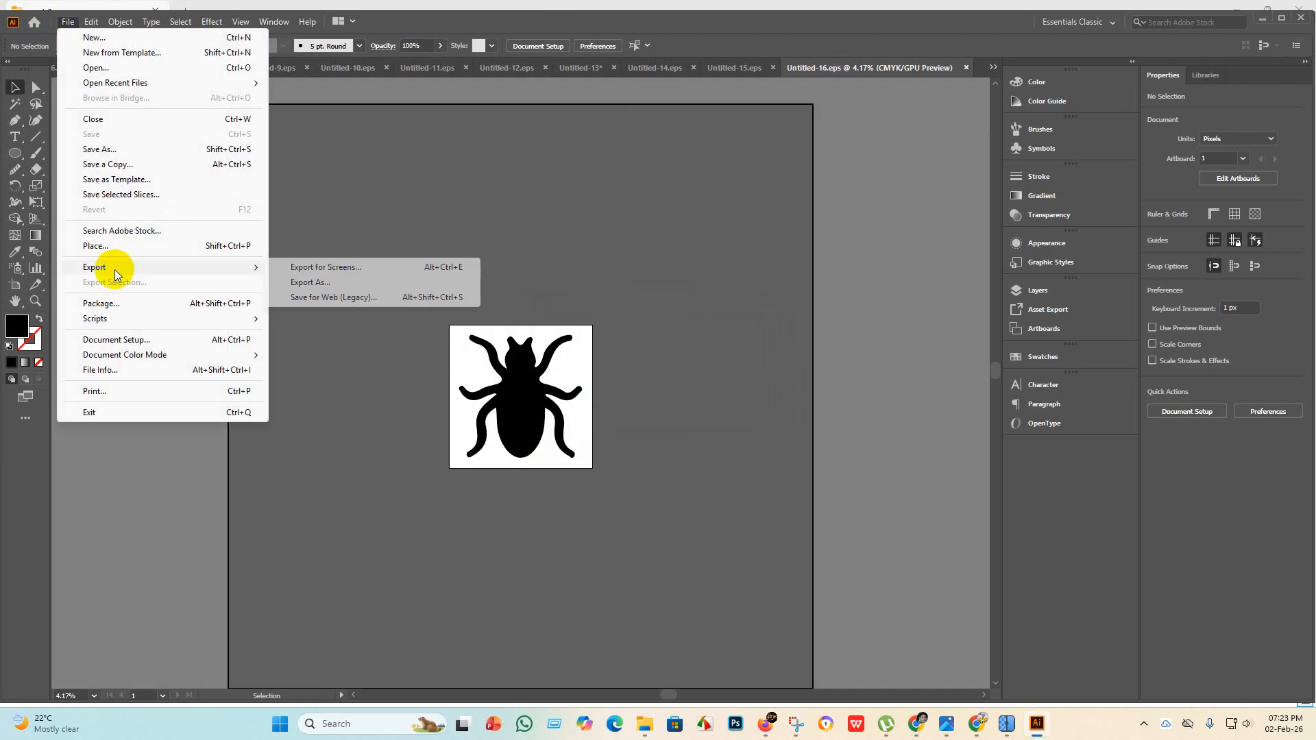
click(321, 282)
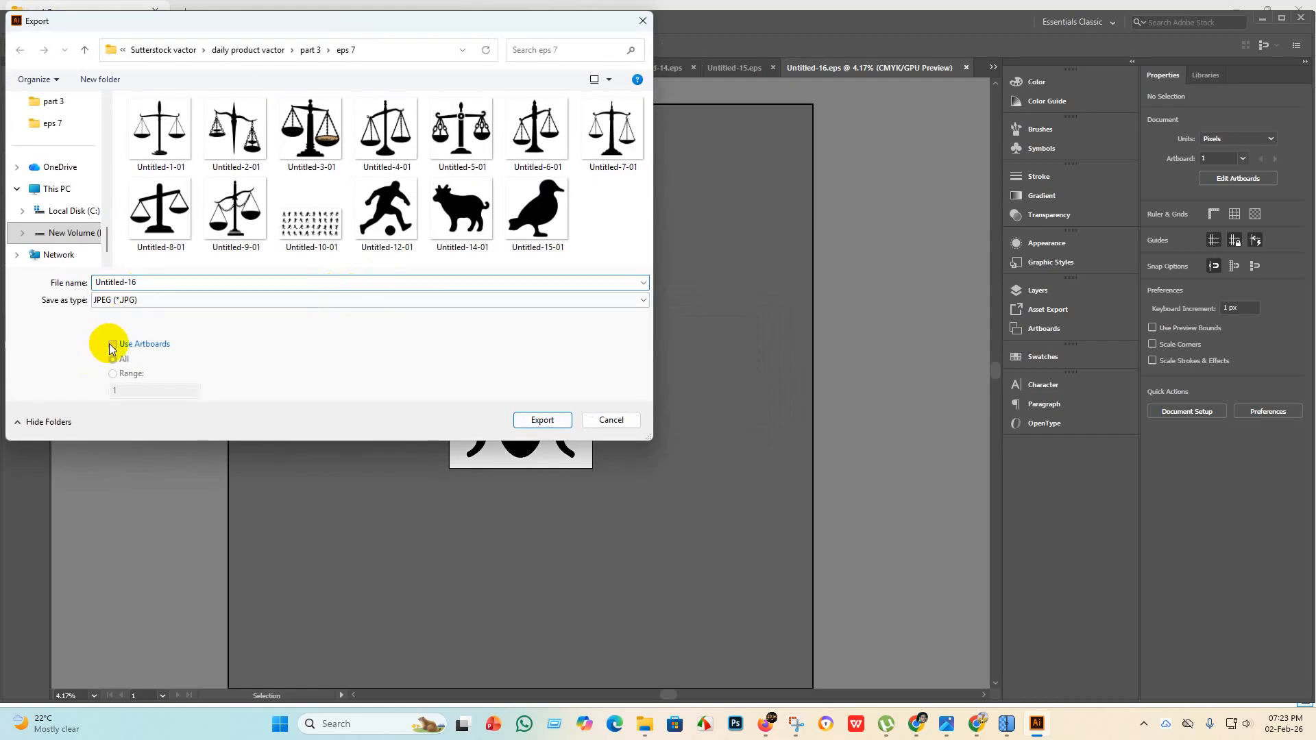
click(111, 344)
click(531, 421)
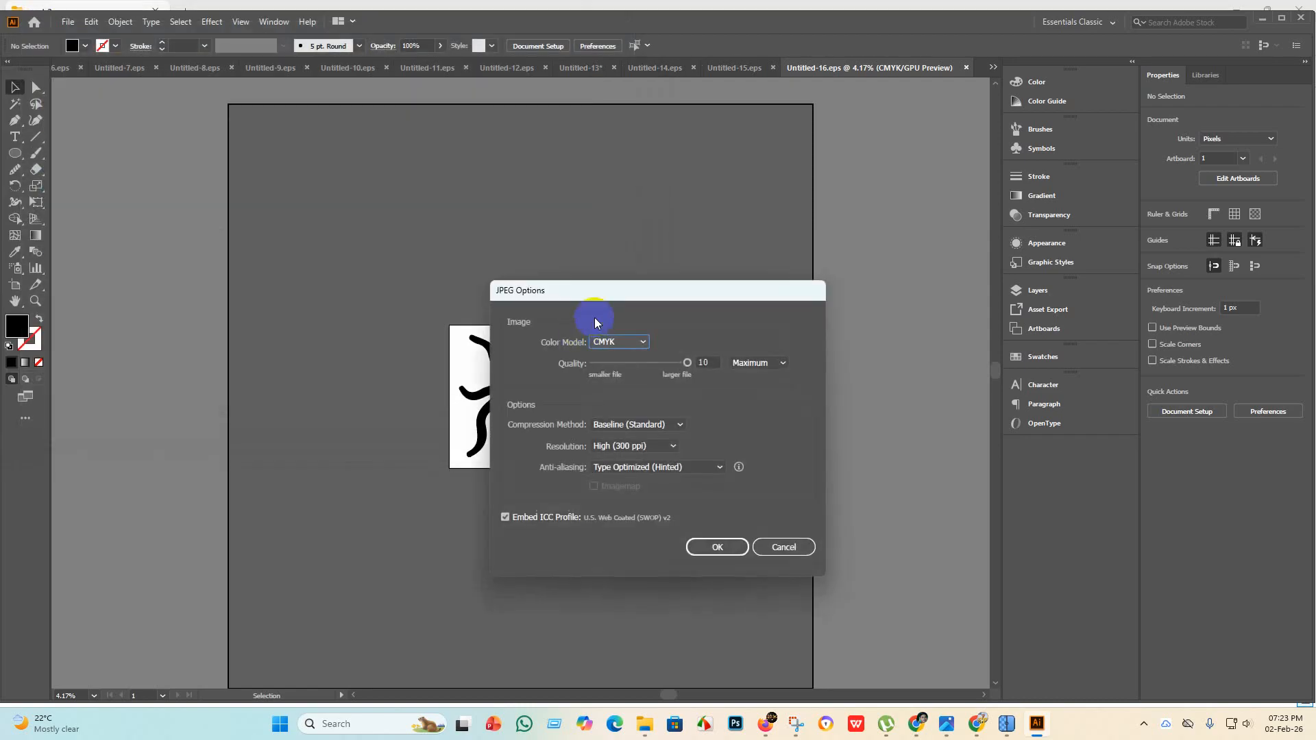
click(628, 341)
click(613, 357)
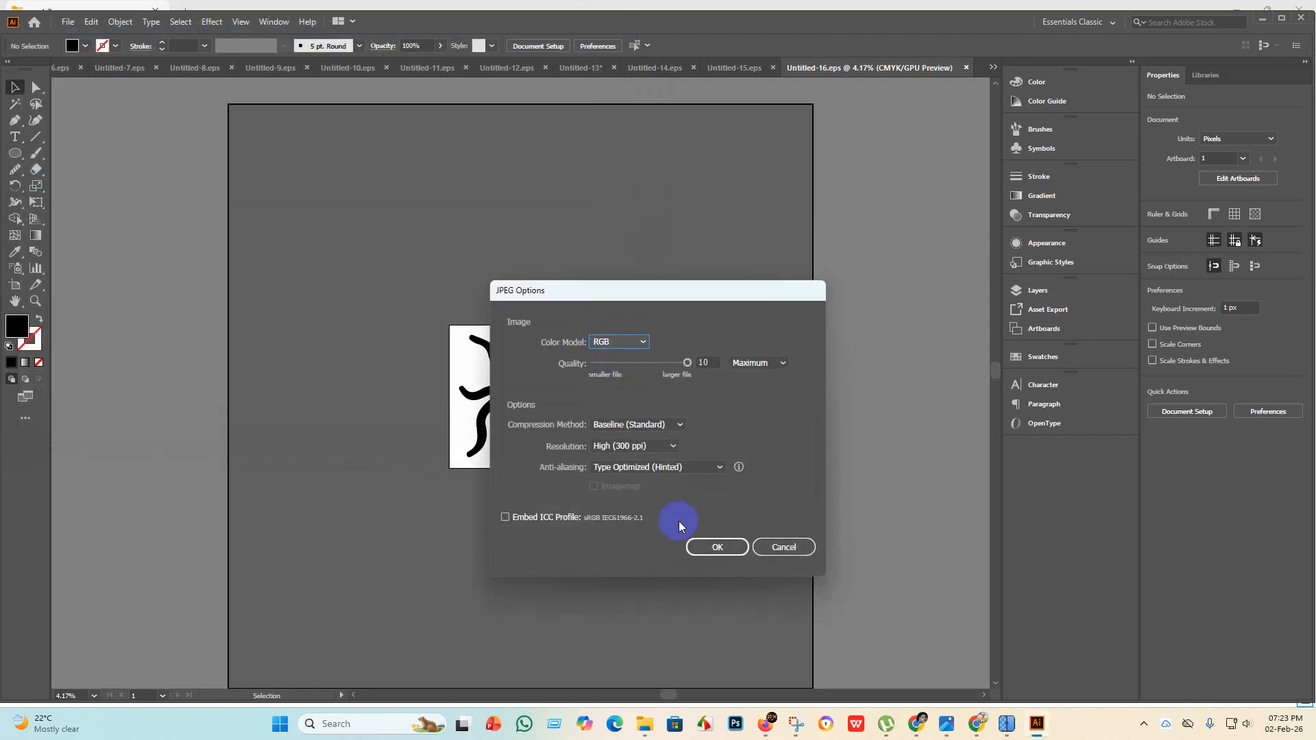
click(718, 547)
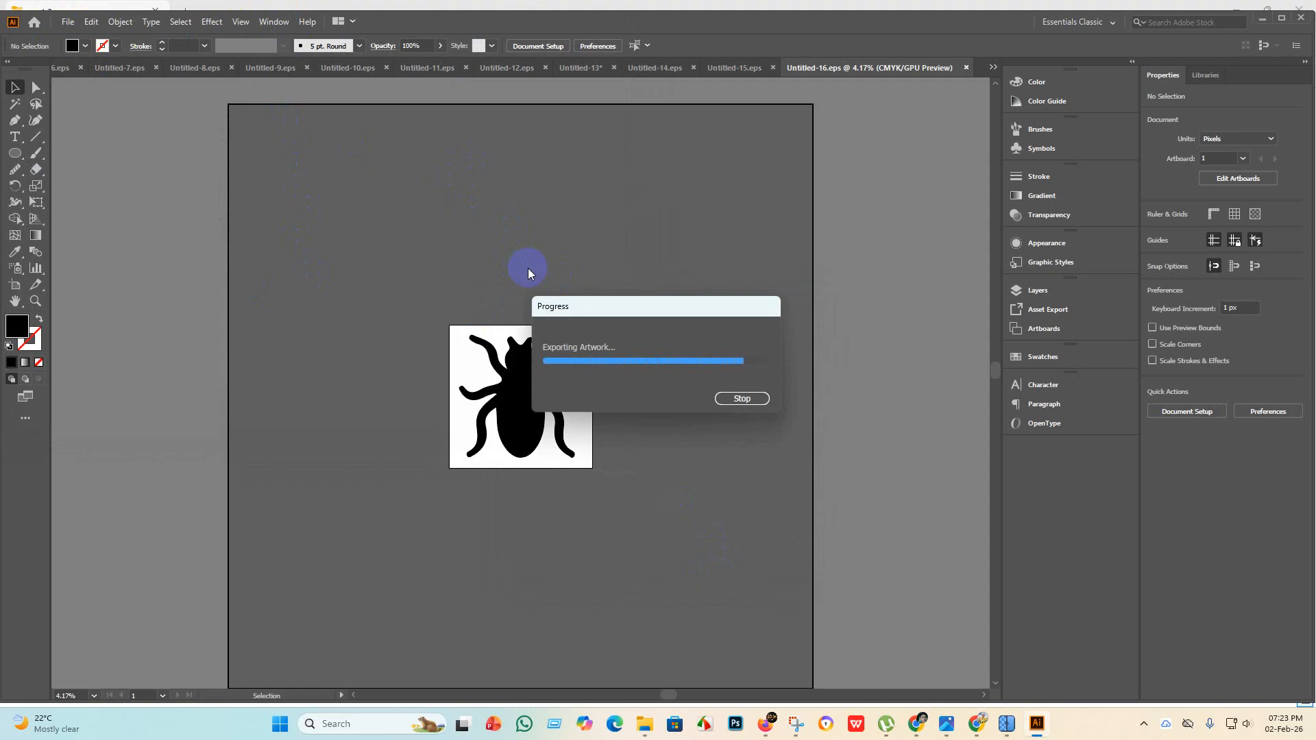
Create a new blank 4000 x 4000 px document for the next silhouette.
click(67, 22)
click(68, 36)
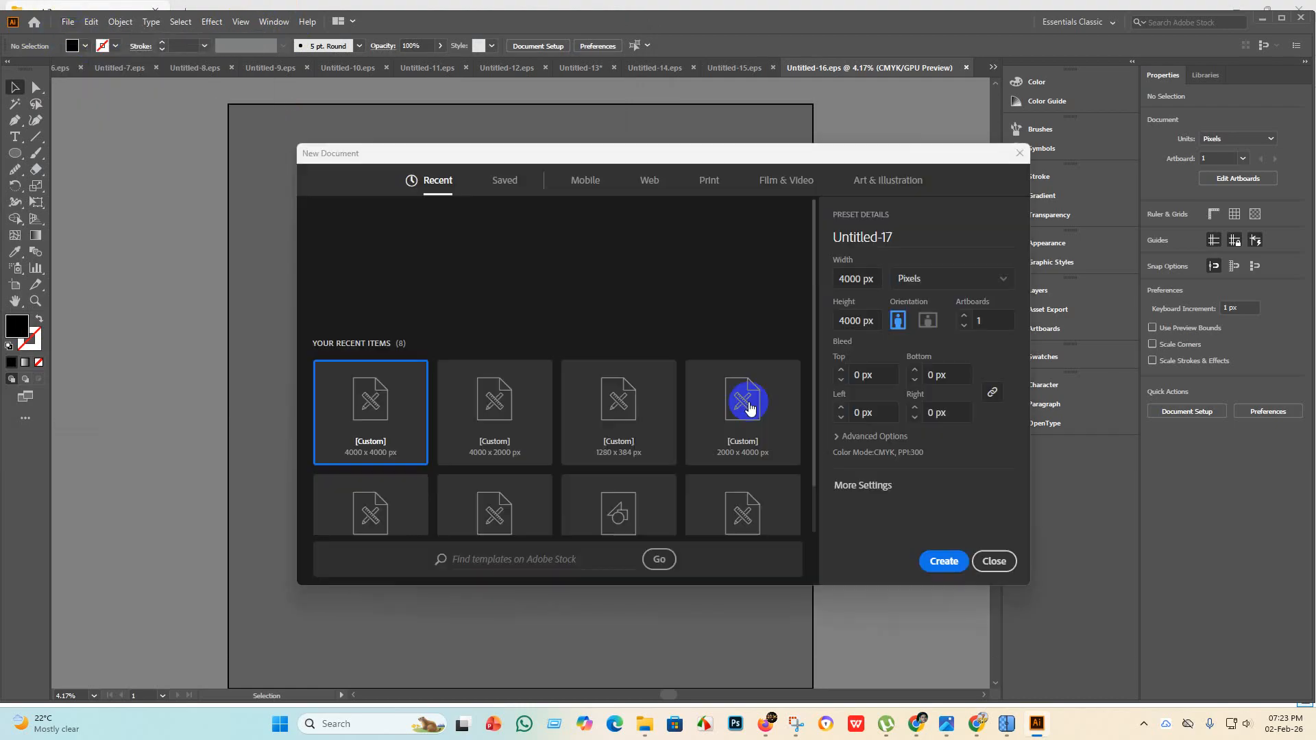
click(939, 560)
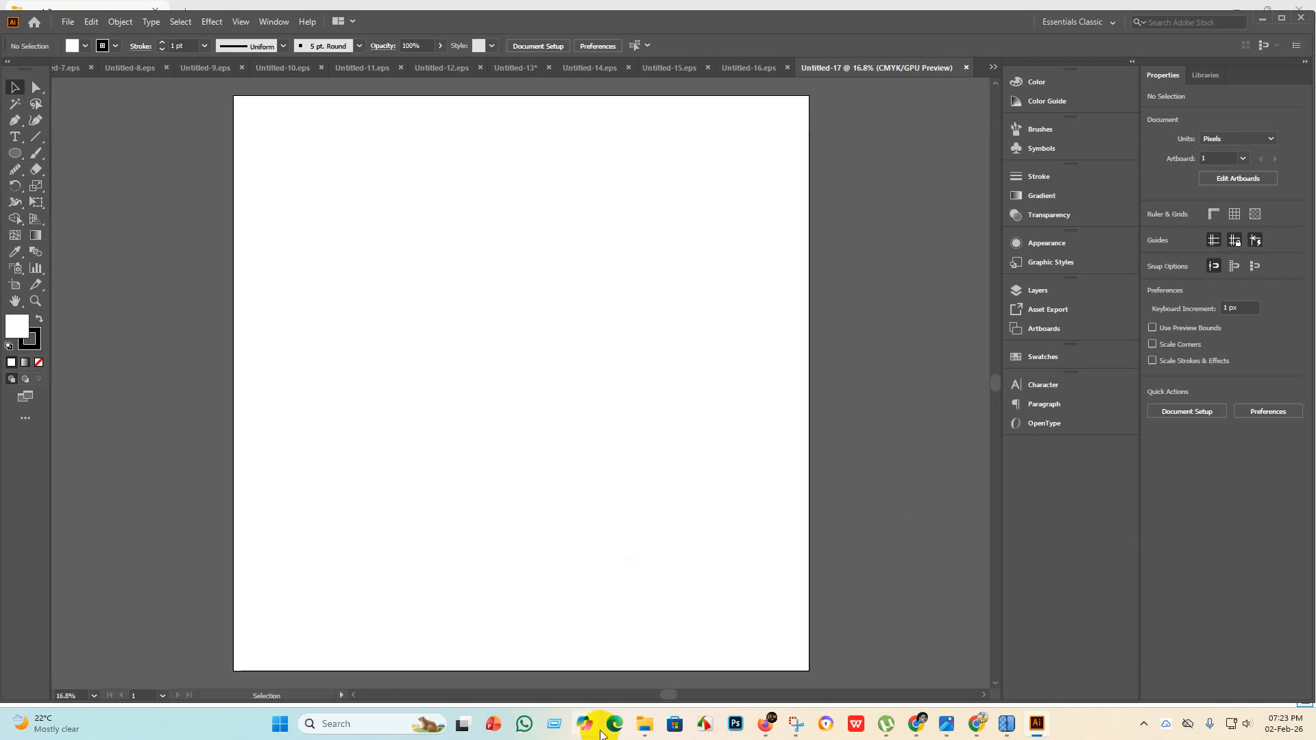
Delete the already used six-legged beetle from the animal silhouette sheet in Untitled-13.
click(583, 67)
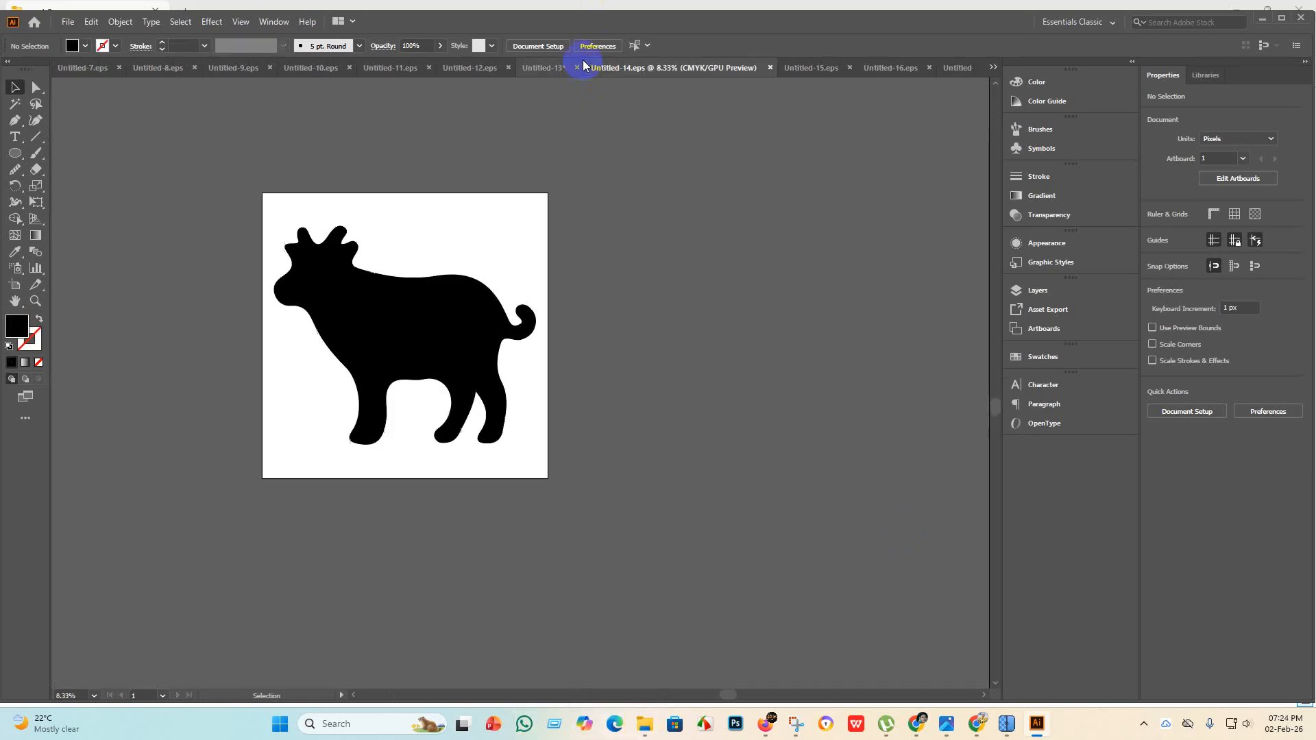
click(495, 68)
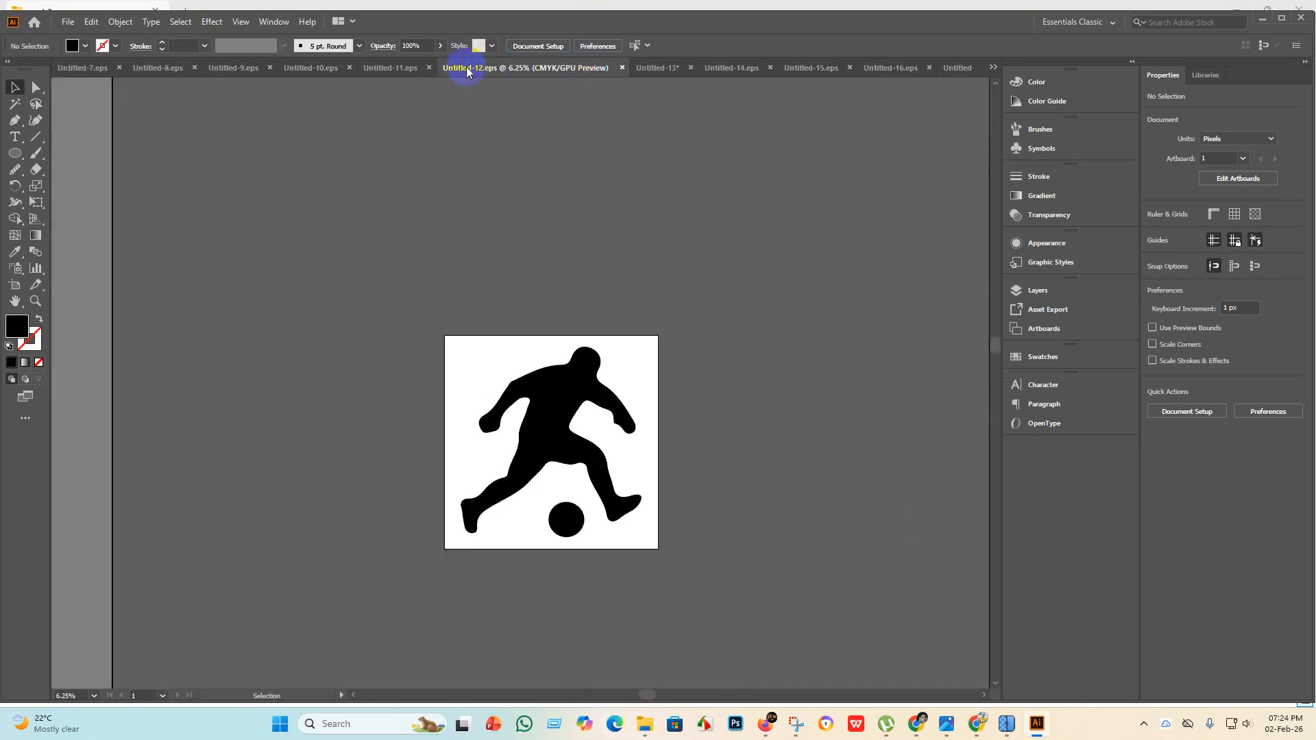
click(655, 68)
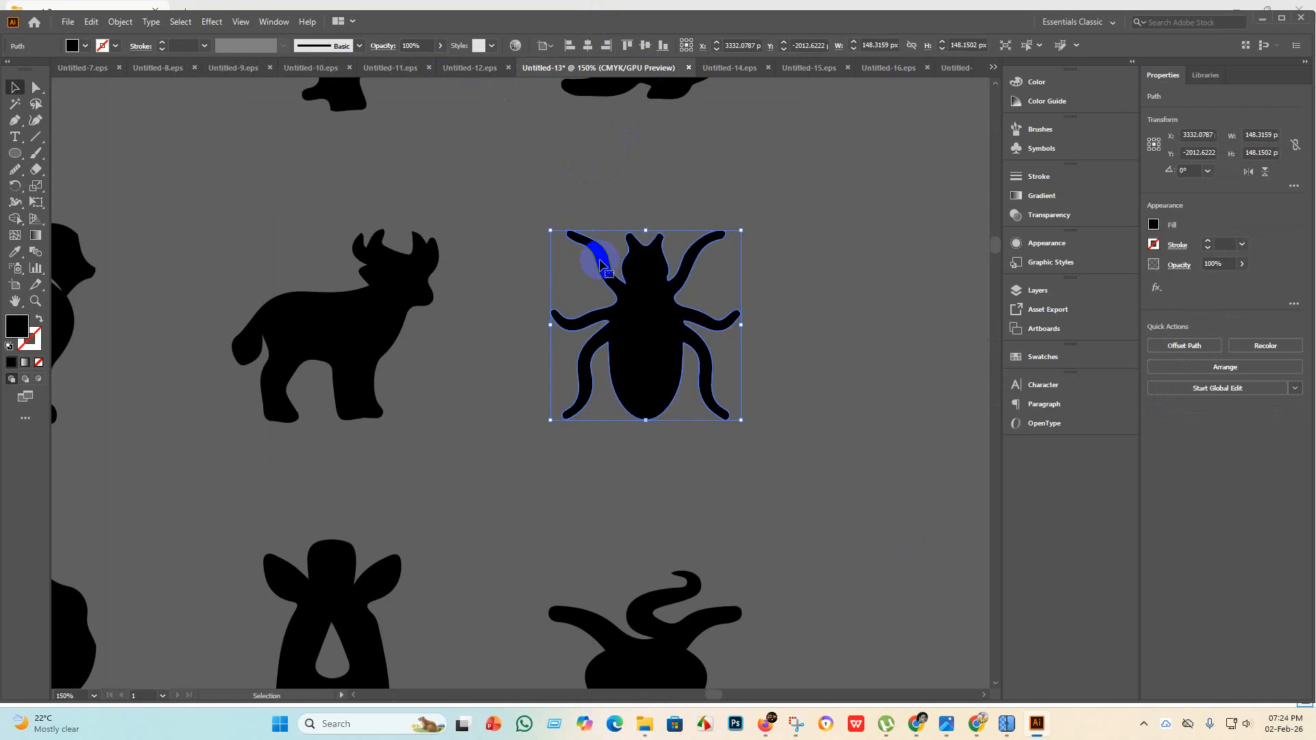
key(Delete)
Examine the rows of remaining animal silhouettes, including the horned bull, to choose the next artwork.
scroll(615, 266, down, 4)
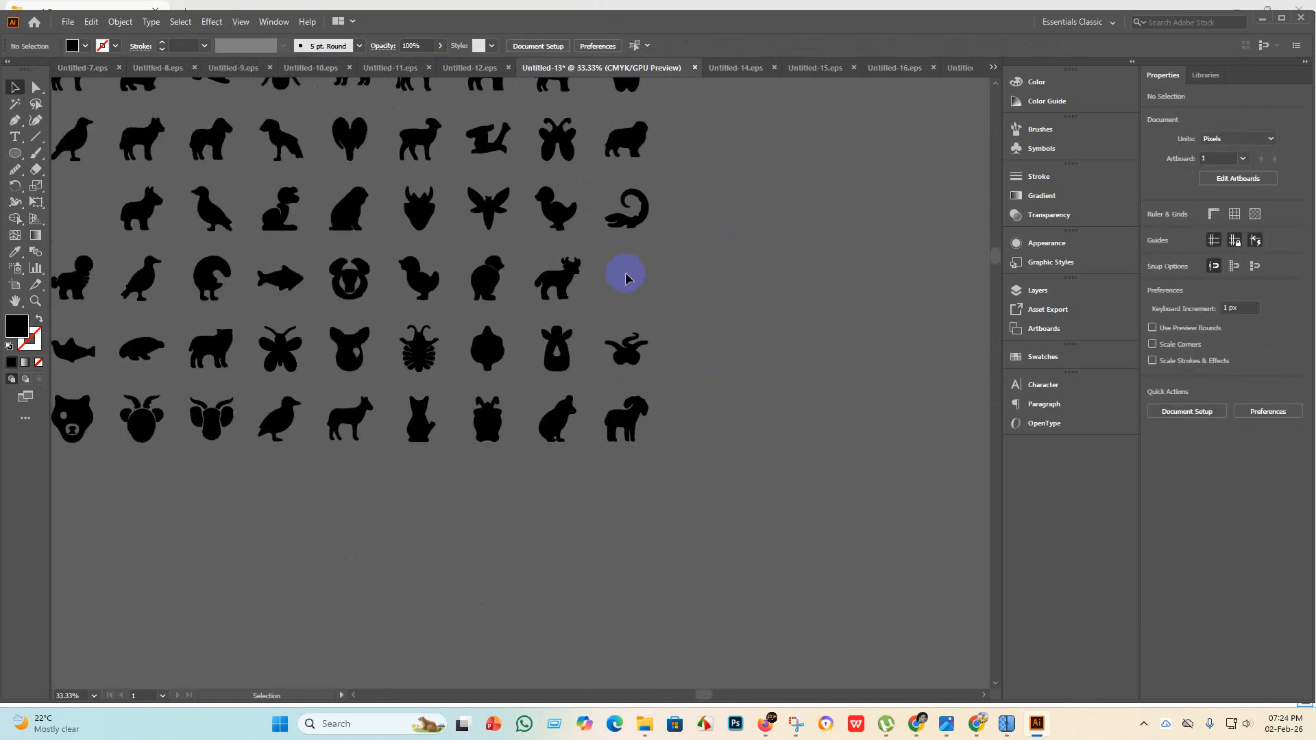
scroll(135, 429, down, 3)
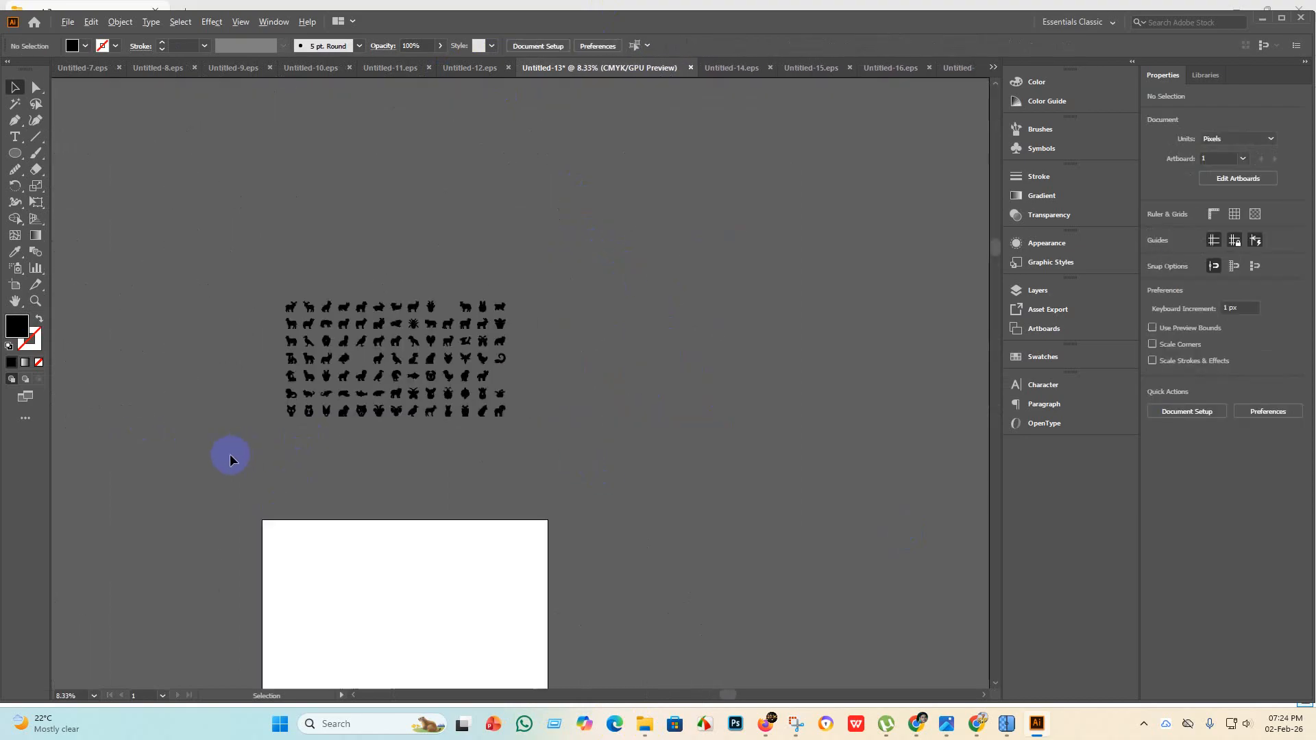
scroll(338, 425, up, 4)
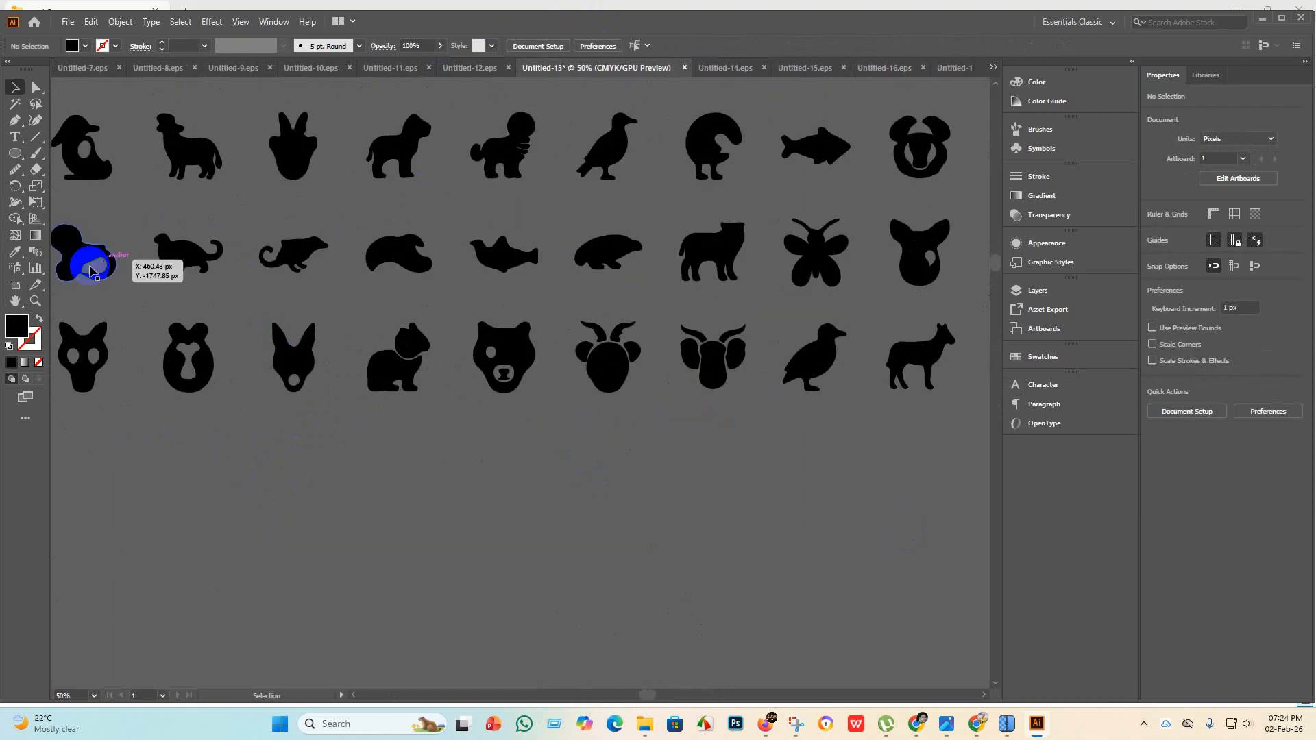
scroll(132, 270, down, 1)
scroll(97, 192, up, 3)
scroll(285, 293, up, 5)
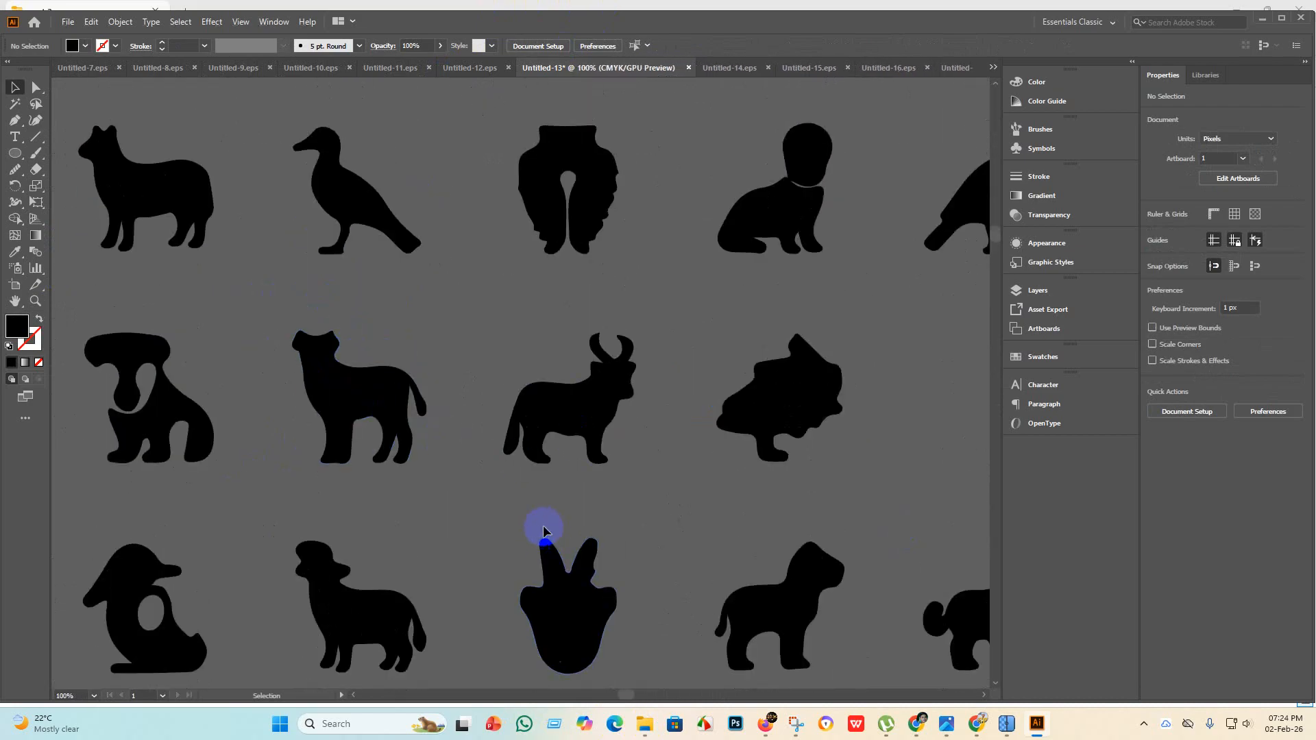
scroll(543, 530, up, 1)
scroll(573, 419, up, 4)
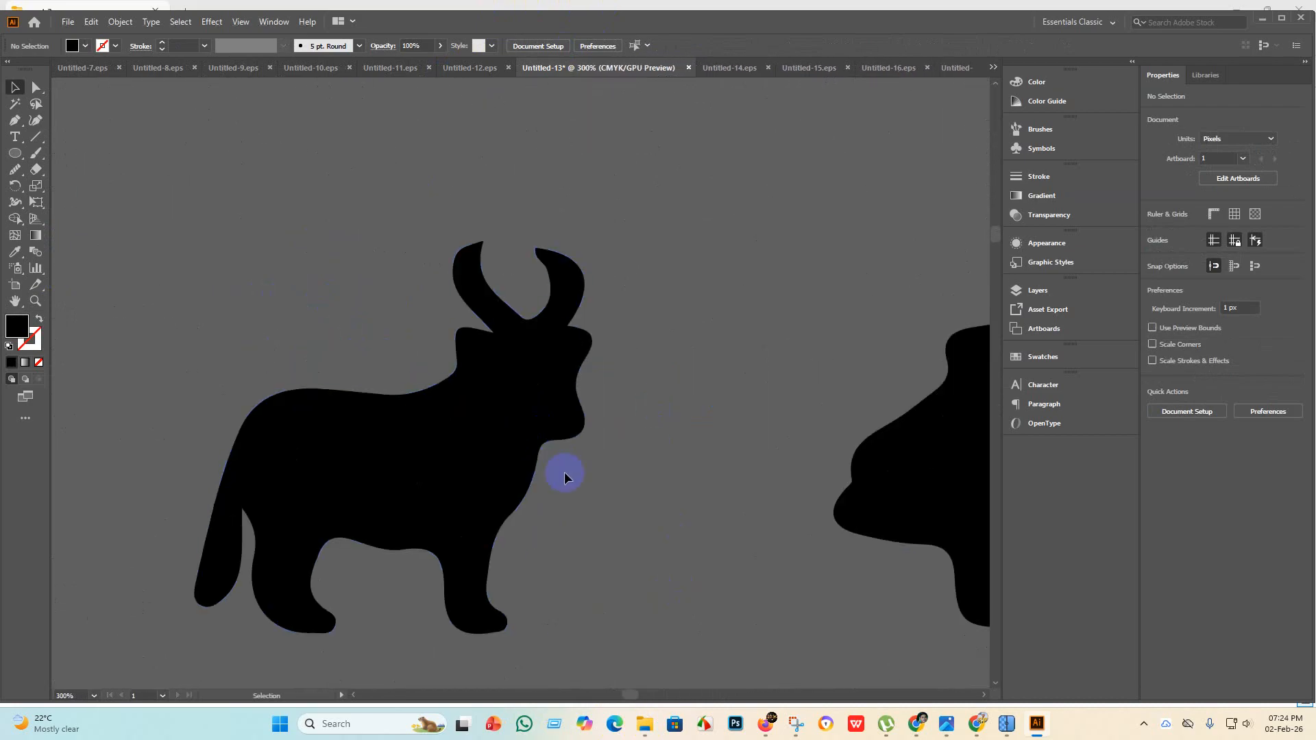
scroll(573, 529, down, 6)
scroll(569, 526, up, 1)
scroll(568, 526, up, 3)
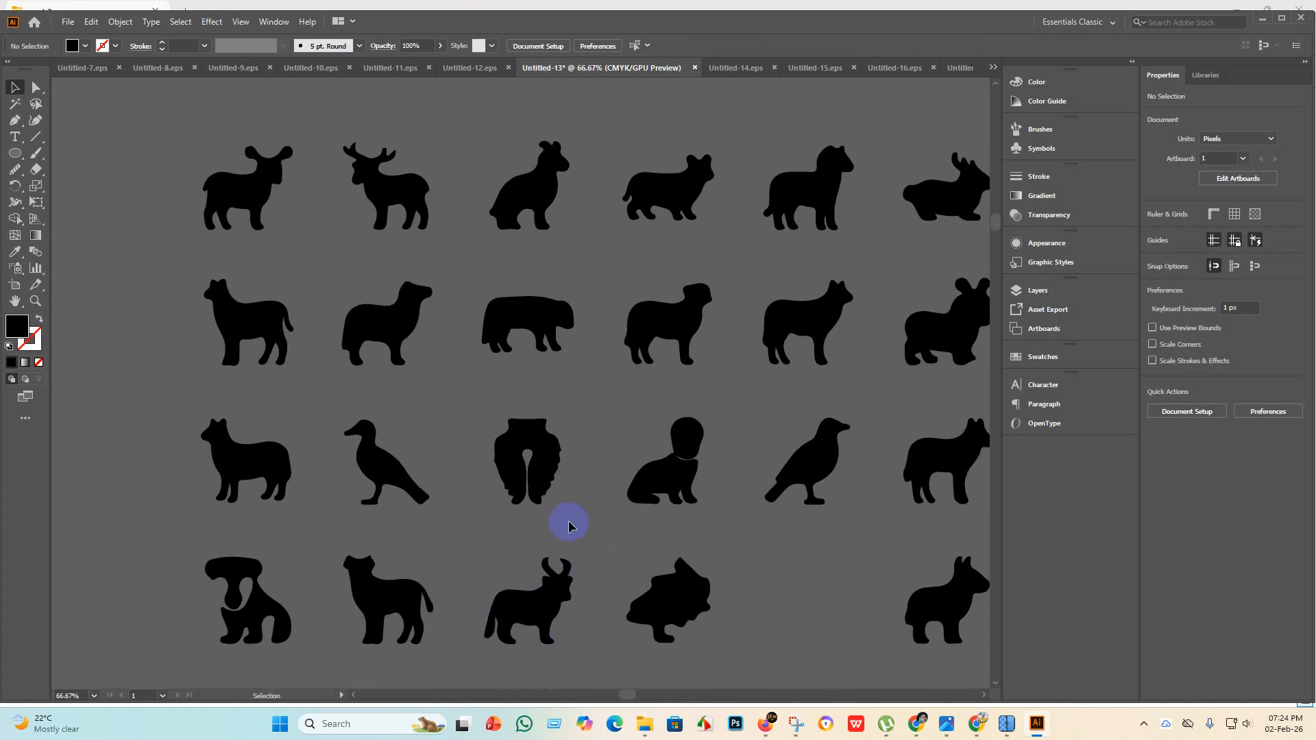
scroll(568, 519, down, 9)
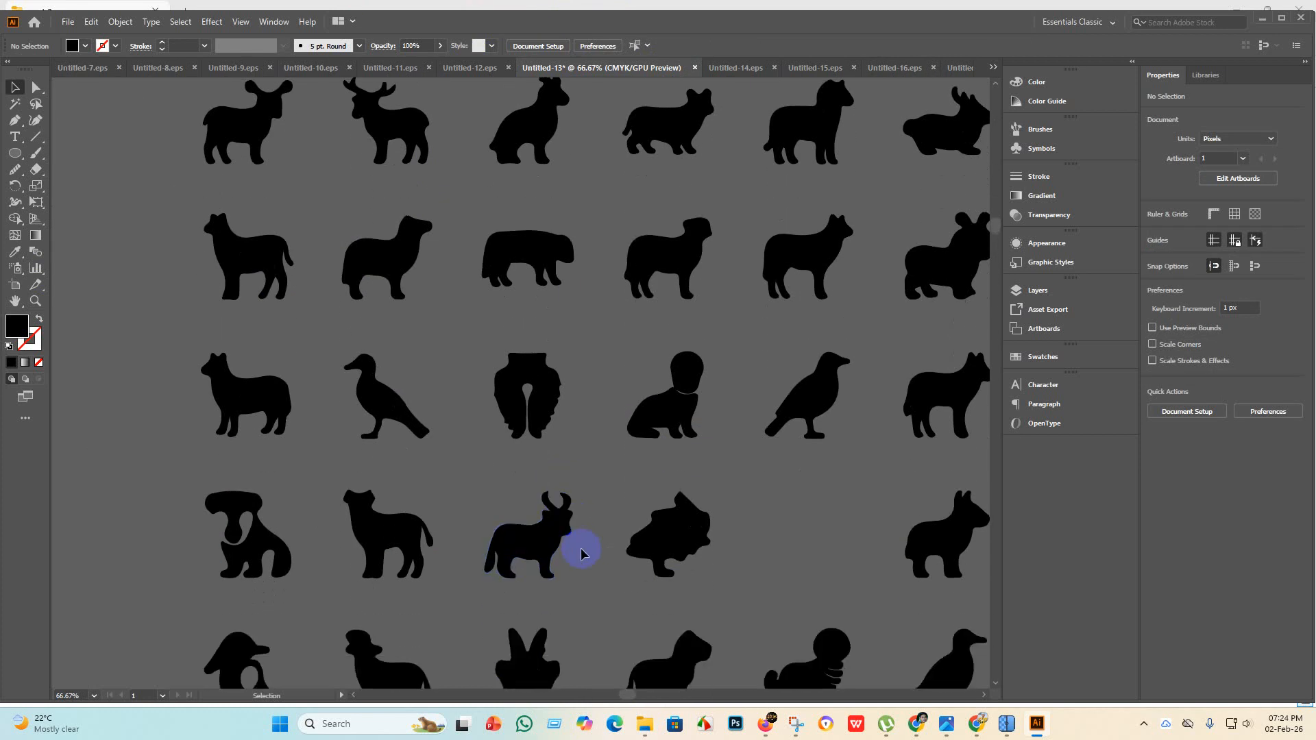
Copy the horned bull silhouette from the animal sheet and paste it into the blank Untitled-17 document.
scroll(581, 534, up, 3)
click(496, 382)
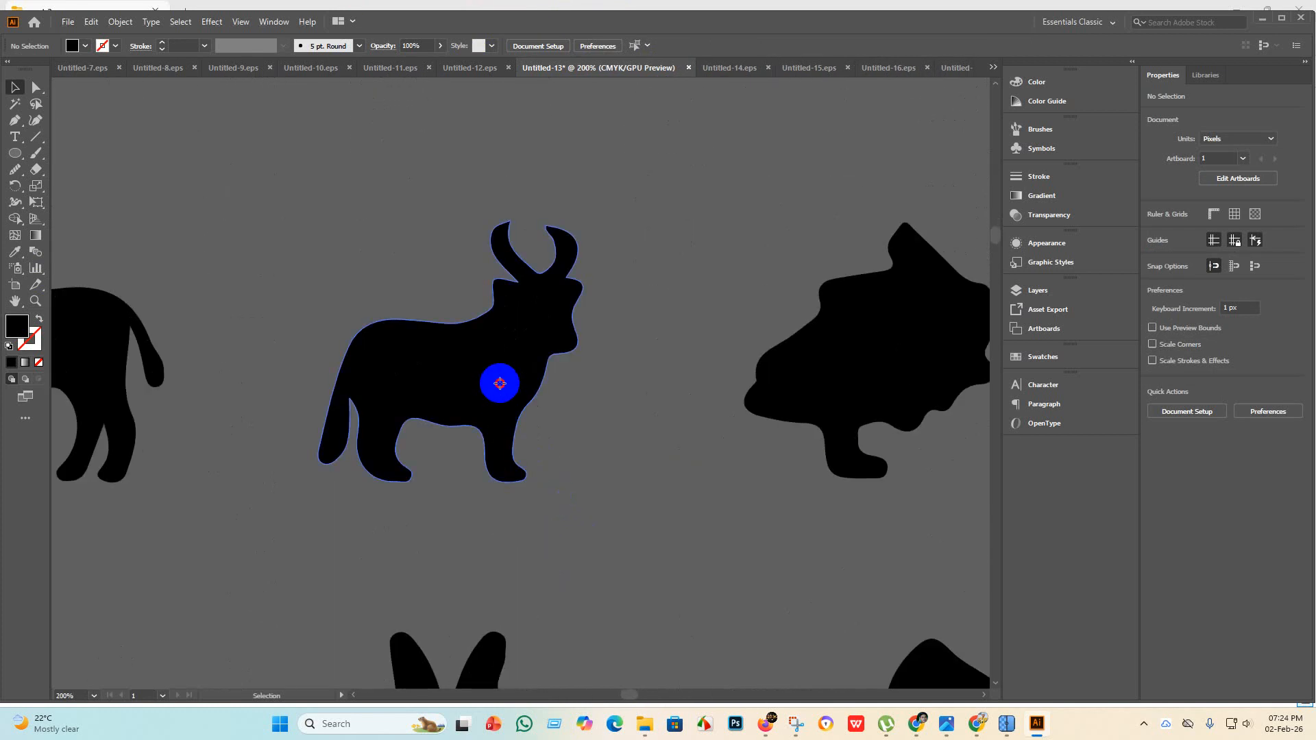
scroll(536, 421, down, 5)
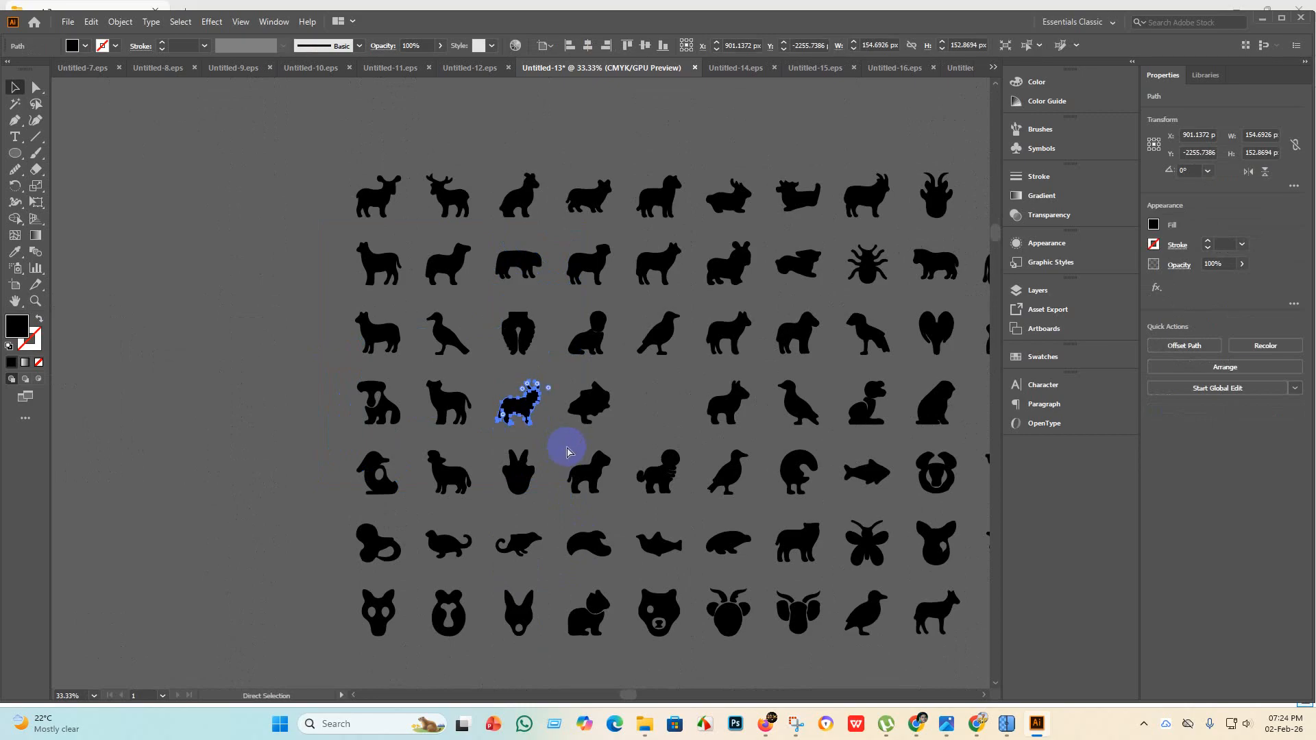
click(966, 68)
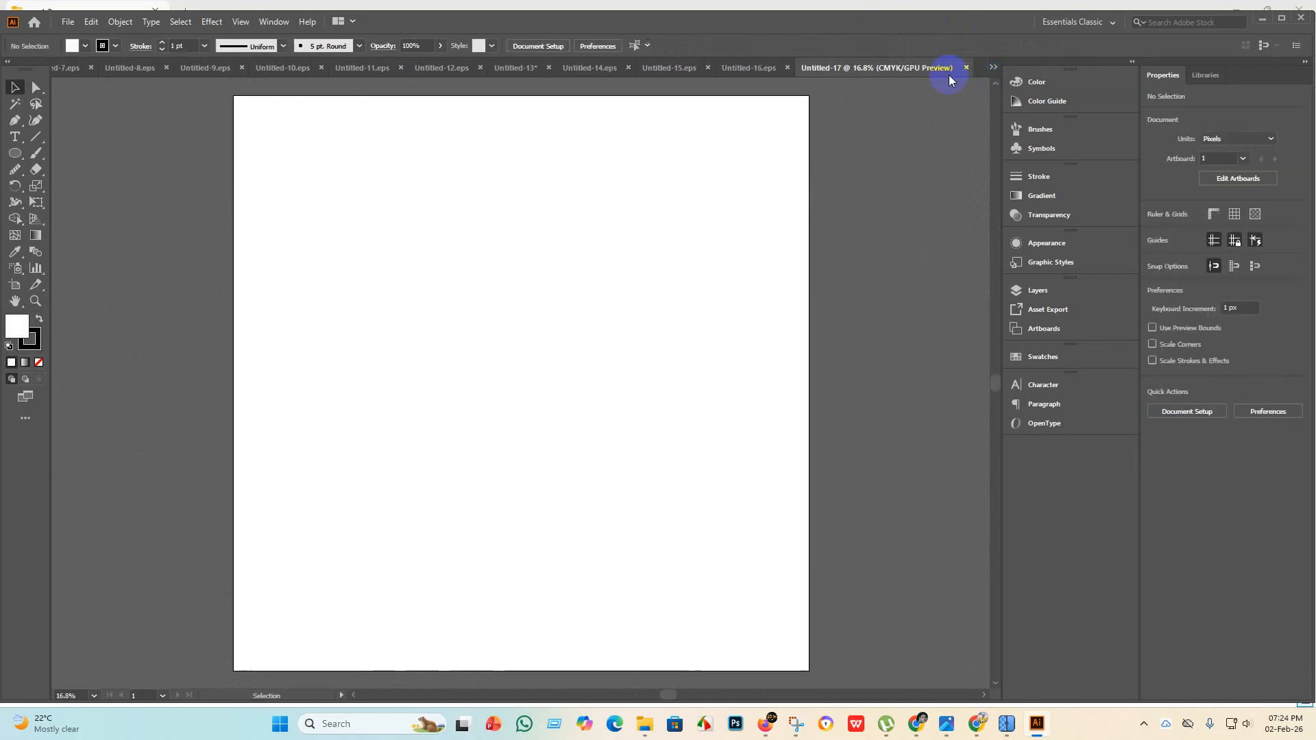
key(ctrl+v)
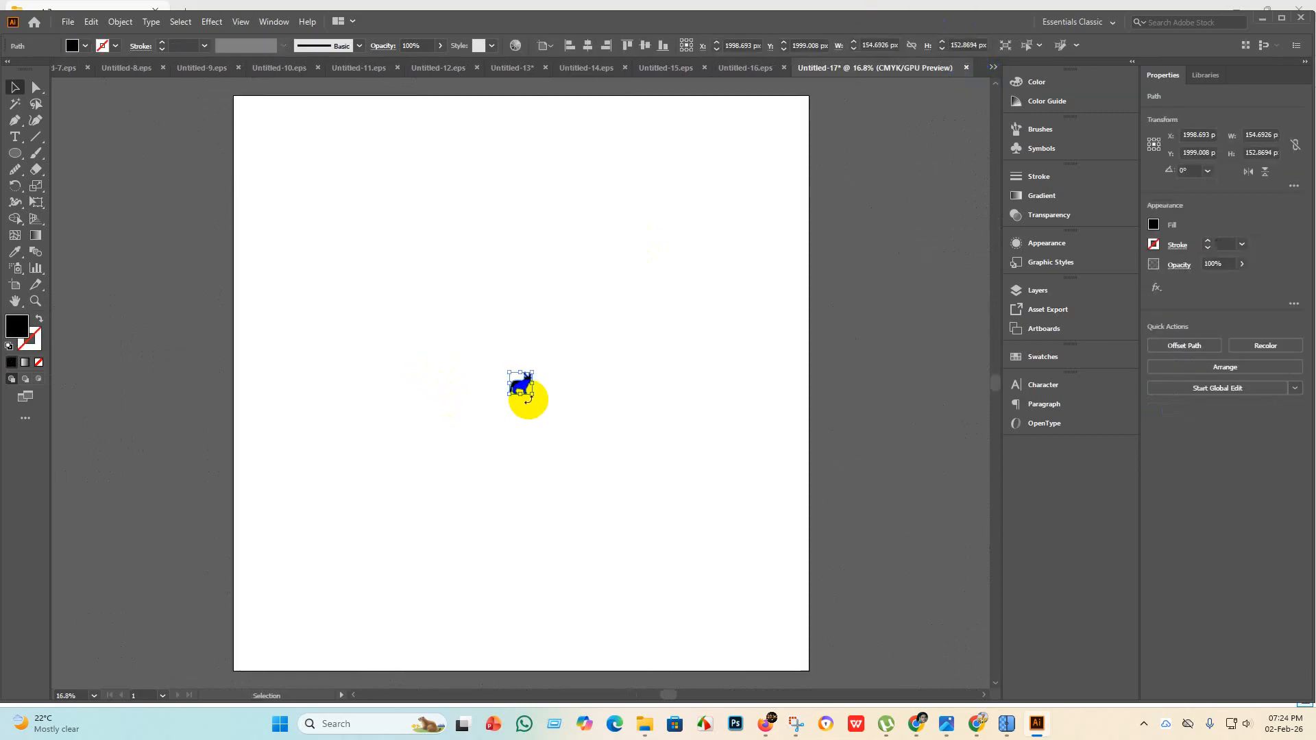
Enlarge the bull silhouette to about 3562 x 3520 px and center it horizontally and vertically on the artboard.
drag(533, 396, 704, 531)
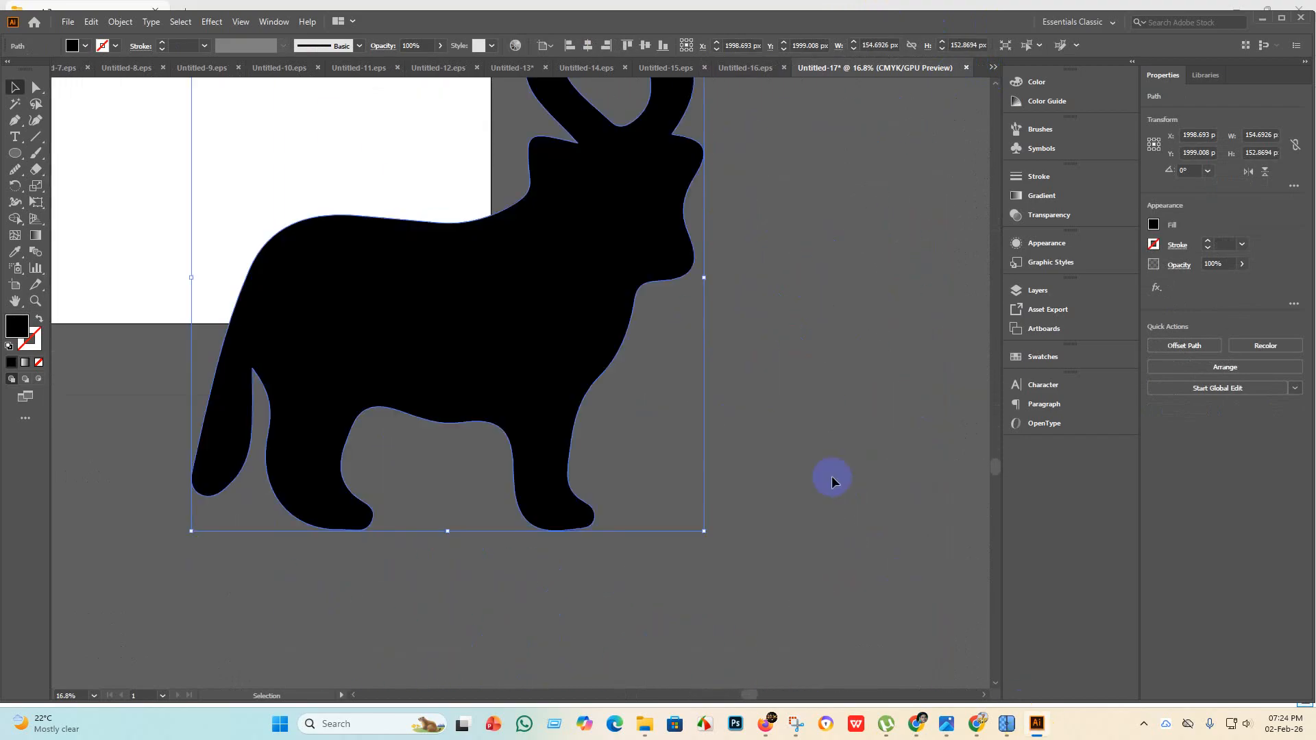
click(587, 45)
click(646, 45)
scroll(473, 315, down, 2)
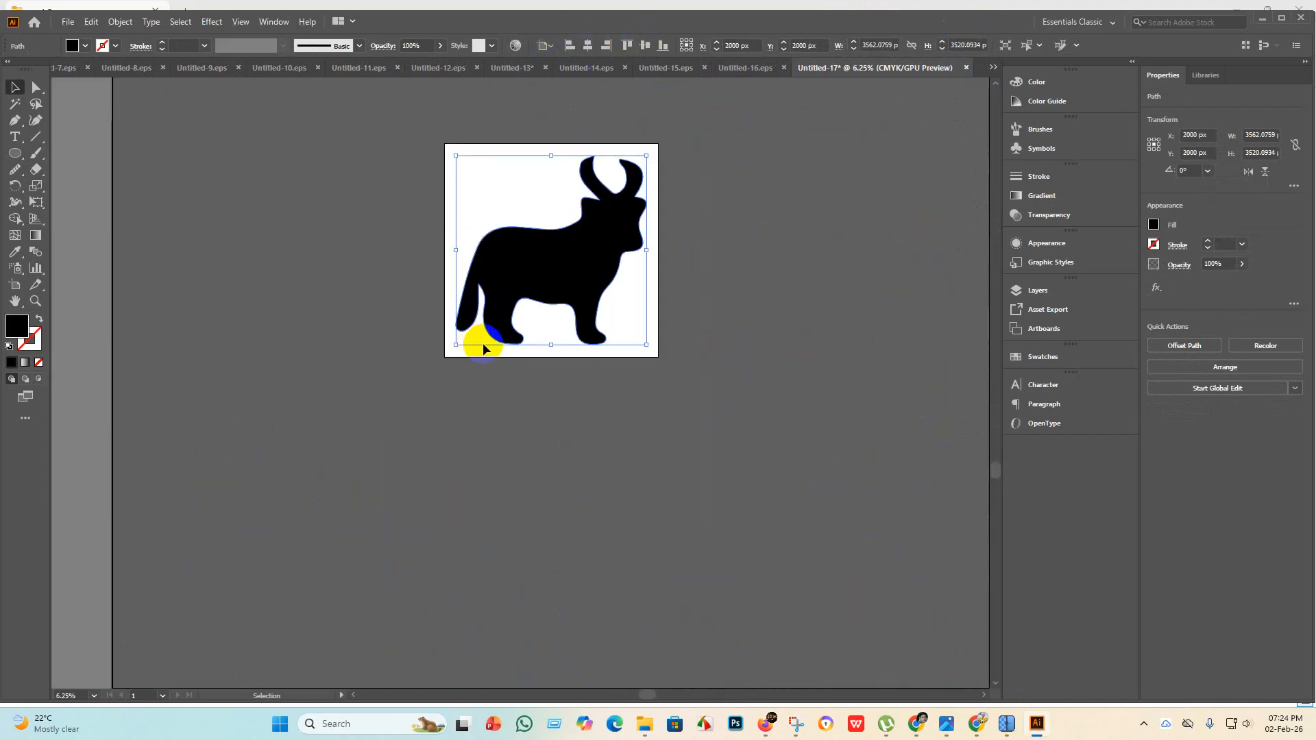
scroll(717, 150, up, 1)
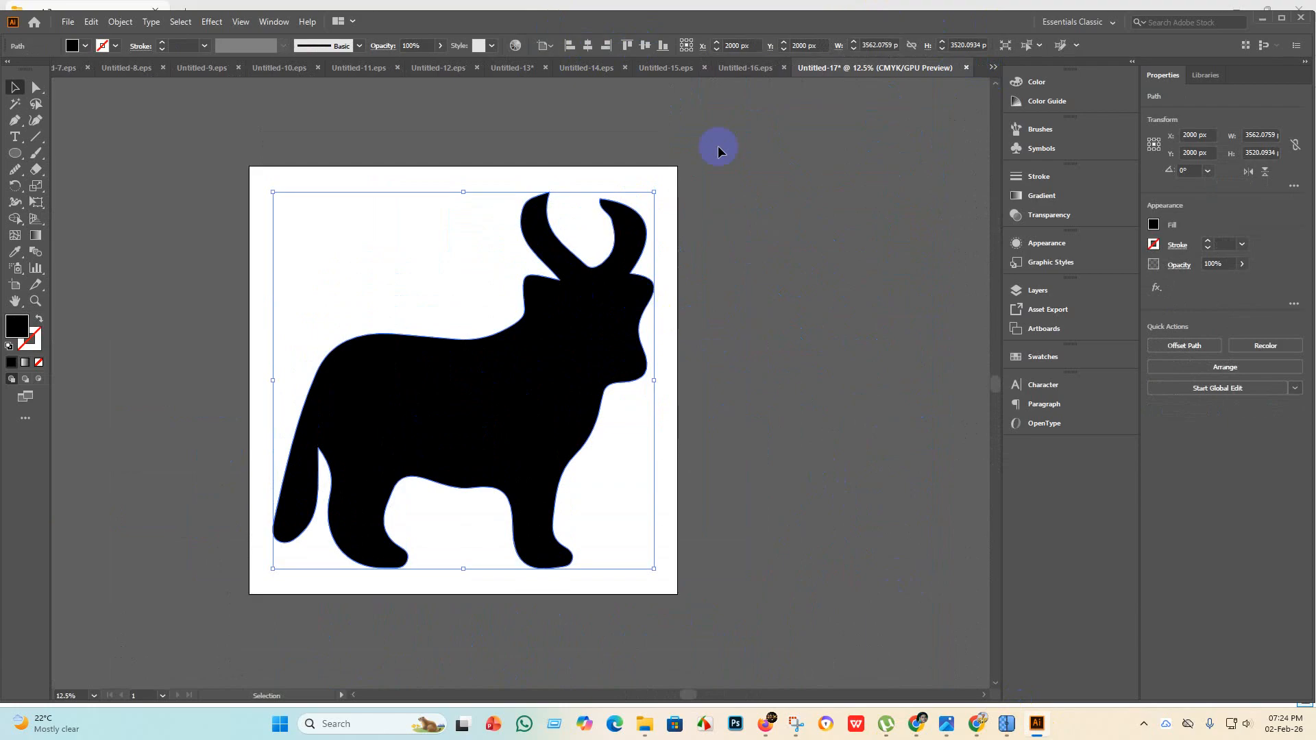
click(712, 333)
click(422, 339)
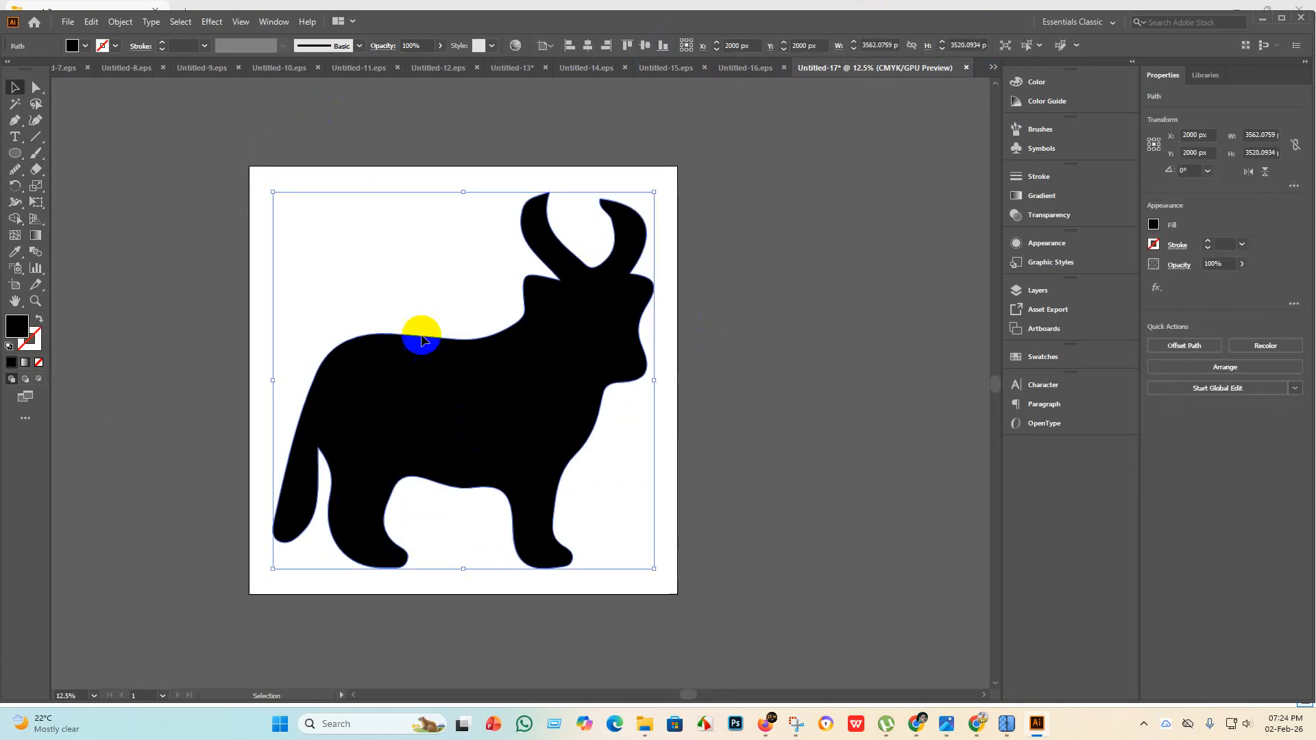
click(195, 170)
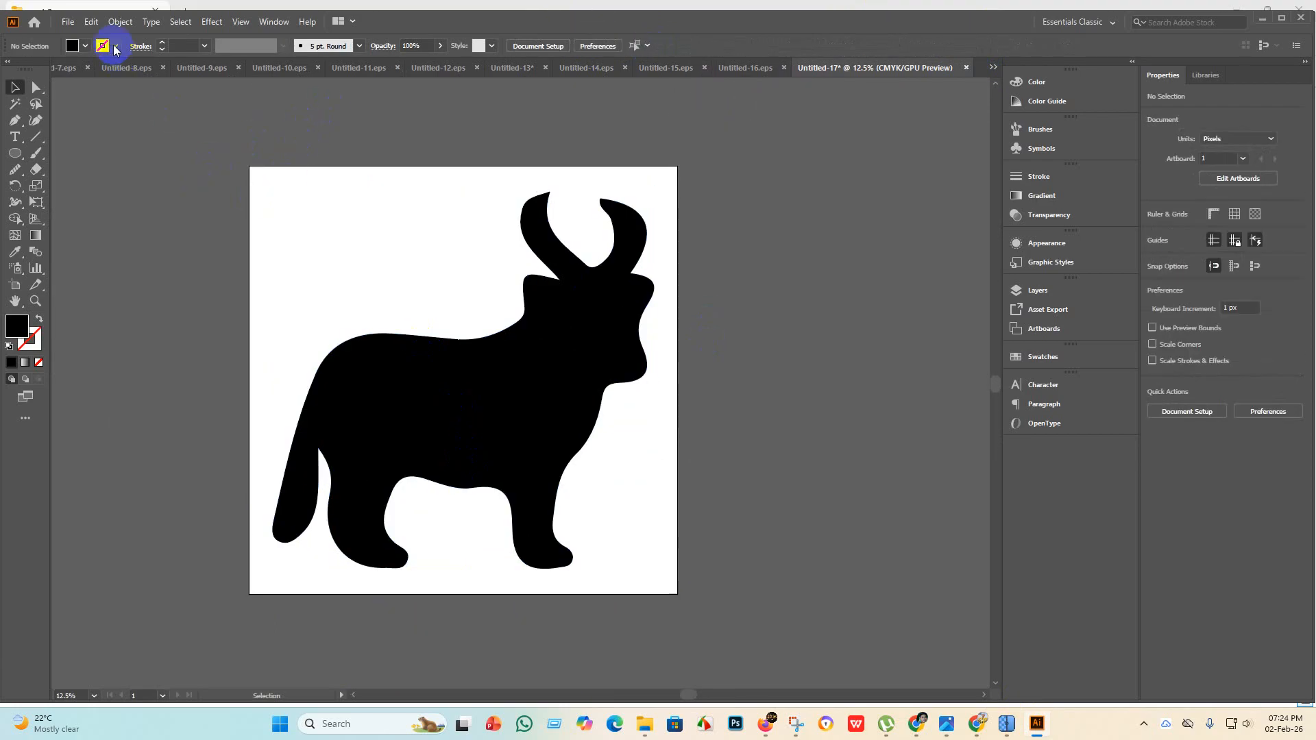
Save the bull artwork as Untitled-17 in the eps 7 folder, in Illustrator 10 EPS format.
click(68, 23)
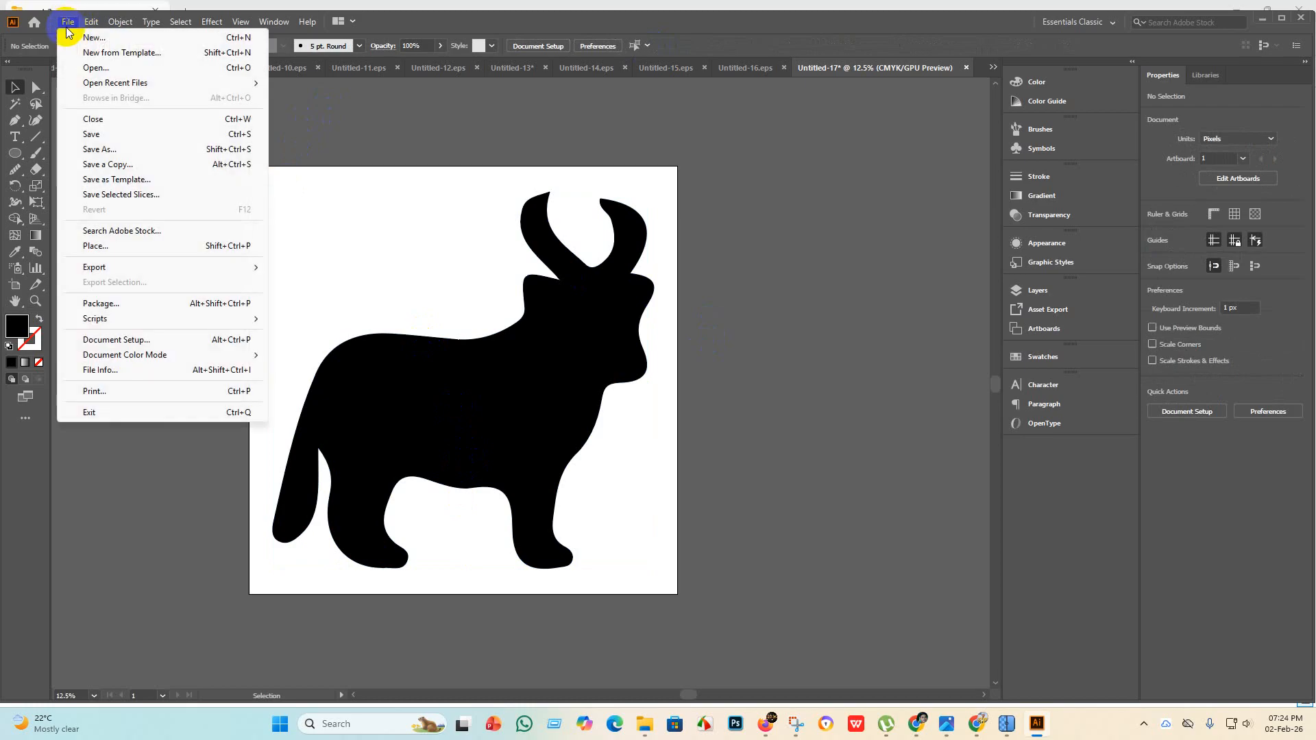
click(131, 135)
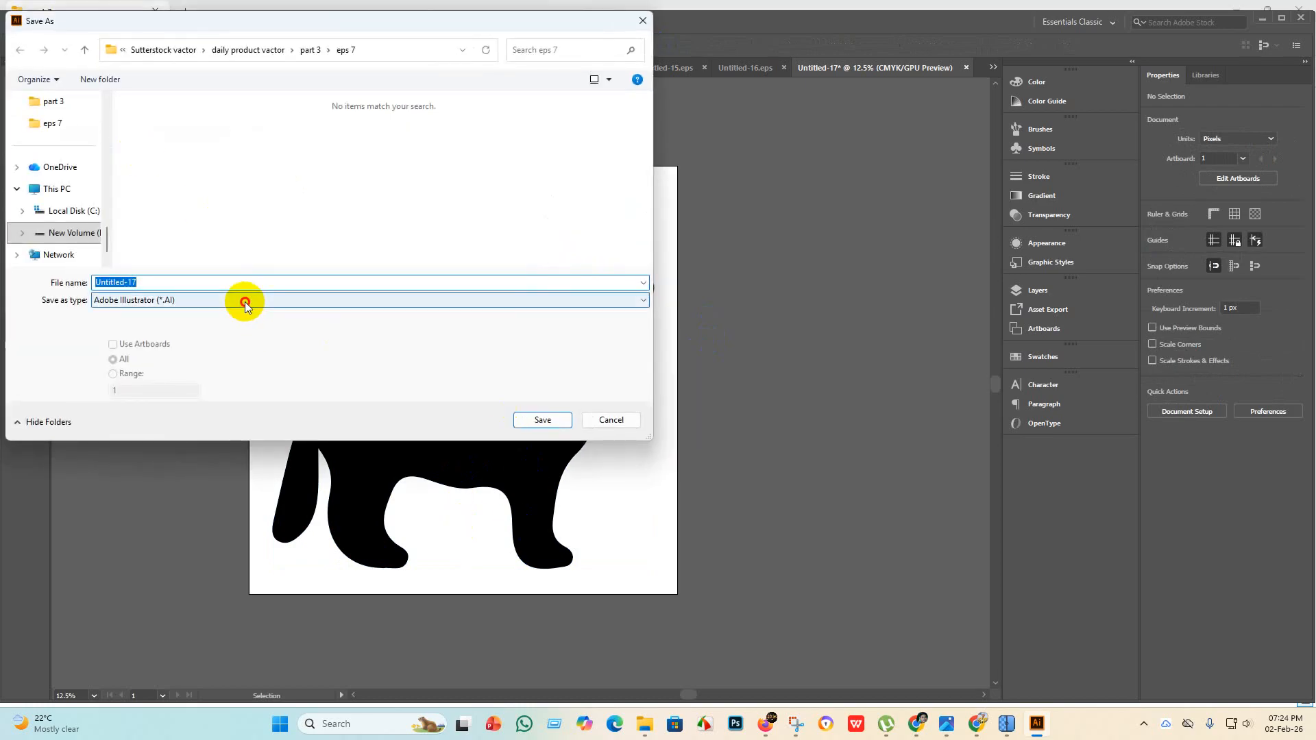
click(244, 299)
click(253, 319)
scroll(437, 230, down, 1)
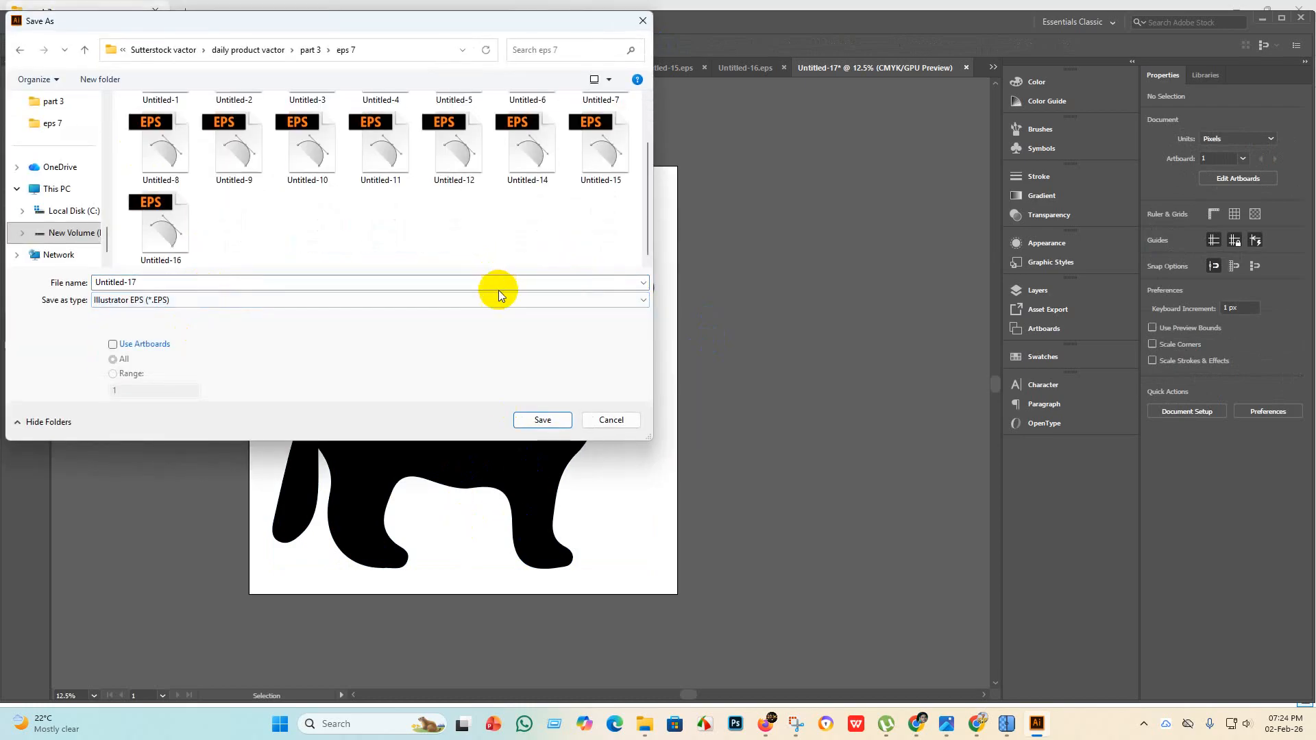
click(549, 421)
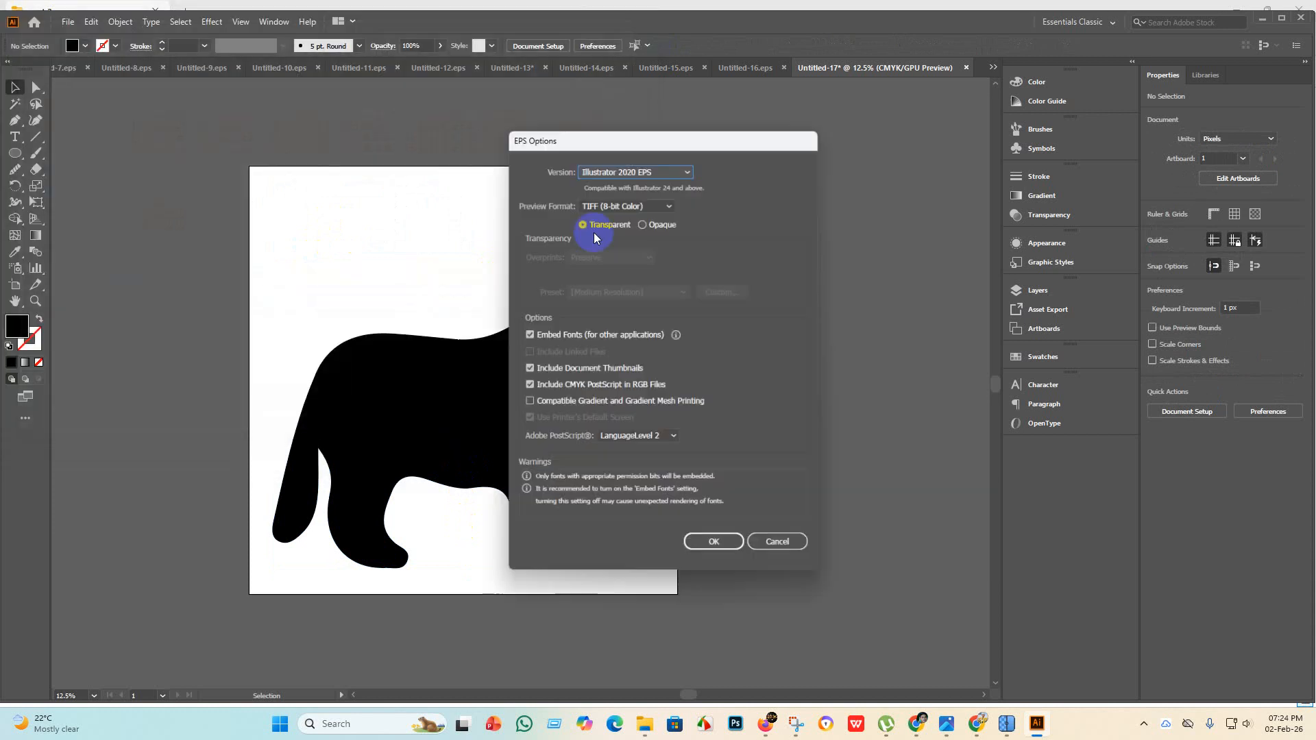
click(682, 165)
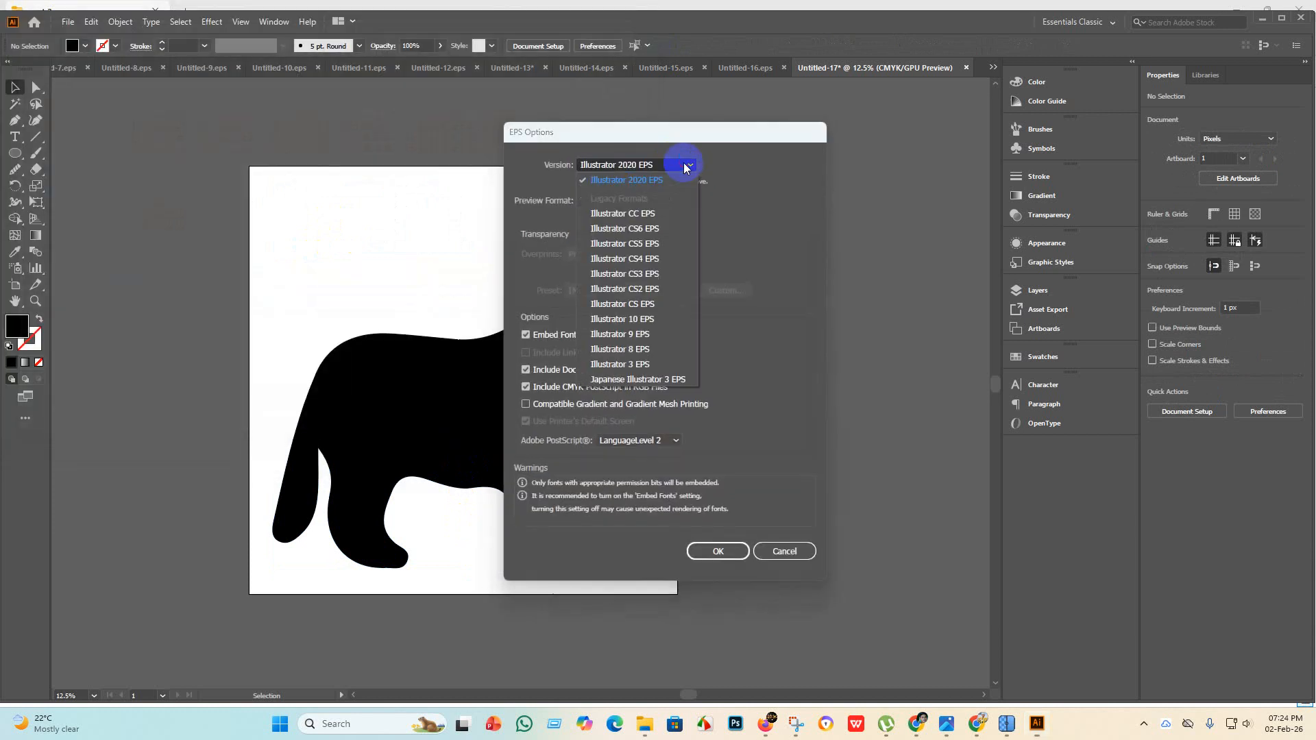
click(648, 321)
click(718, 539)
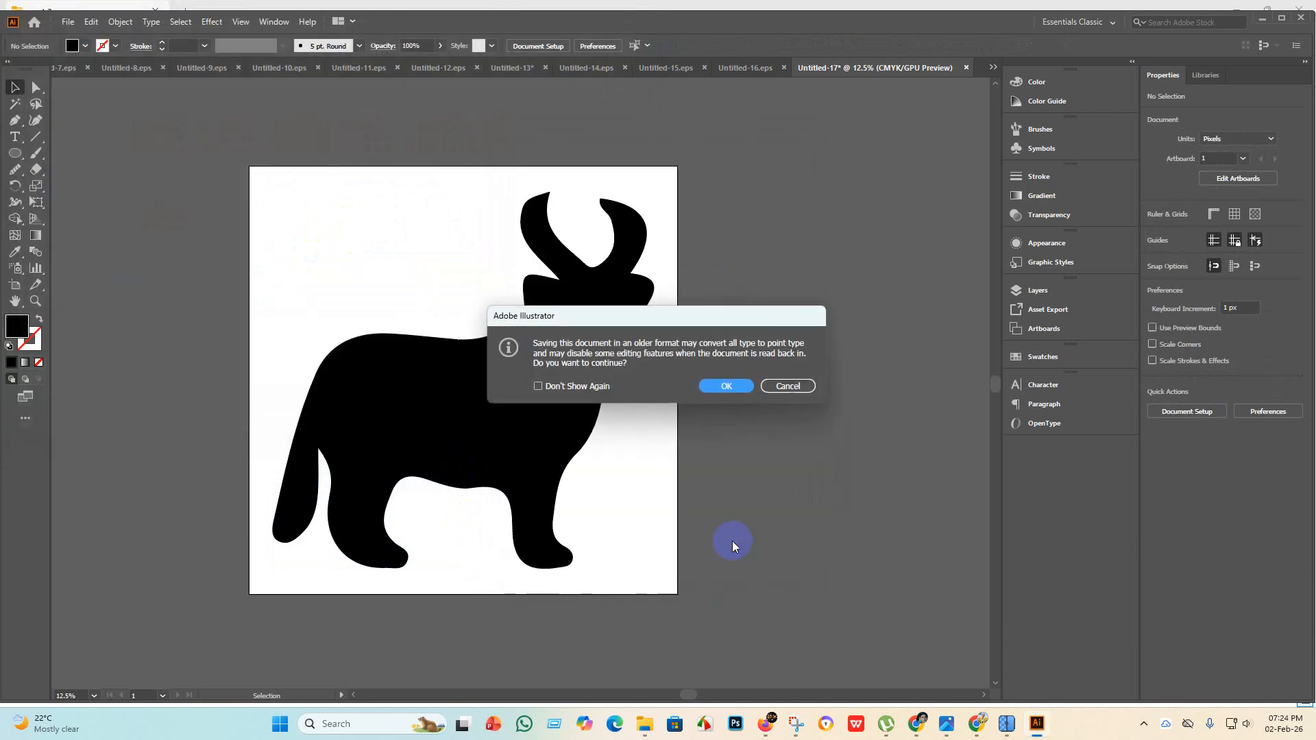
click(724, 385)
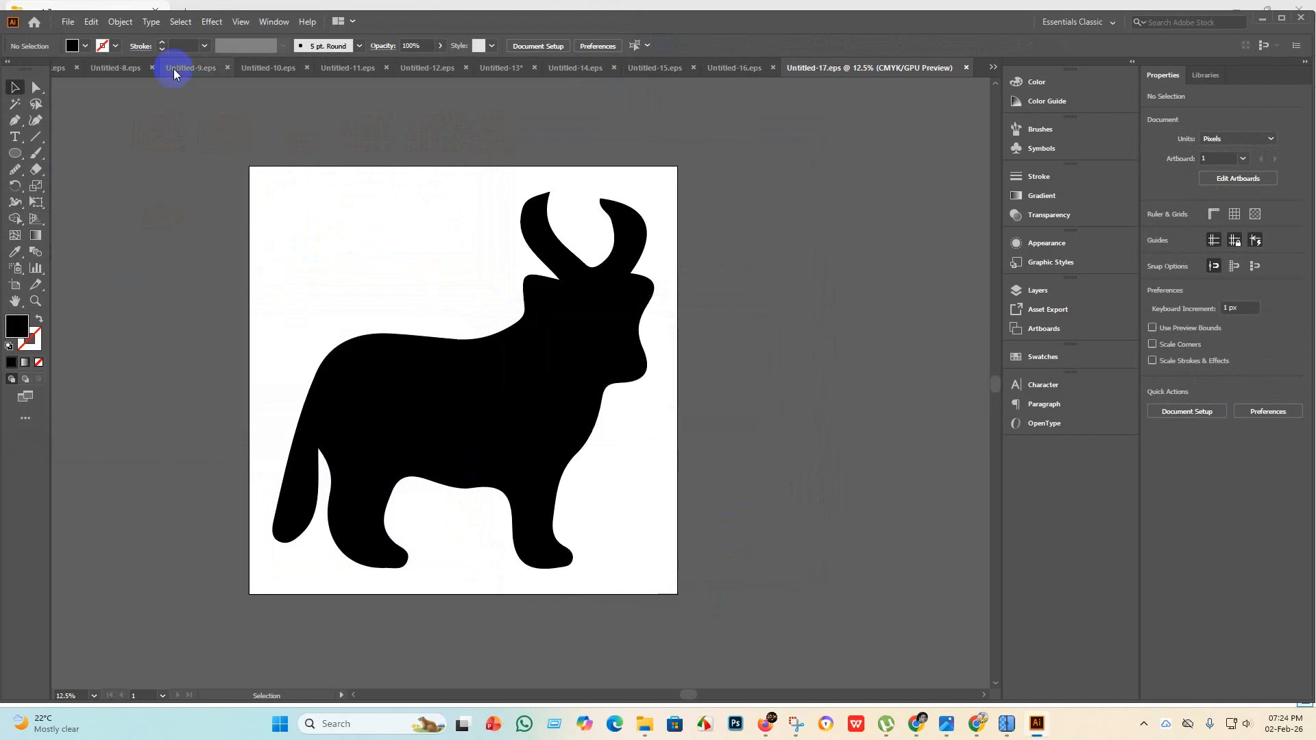
Export the bull artwork as a JPEG using artboards, with the RGB color model, maximum quality and 300 ppi.
click(69, 21)
mouse_move(133, 270)
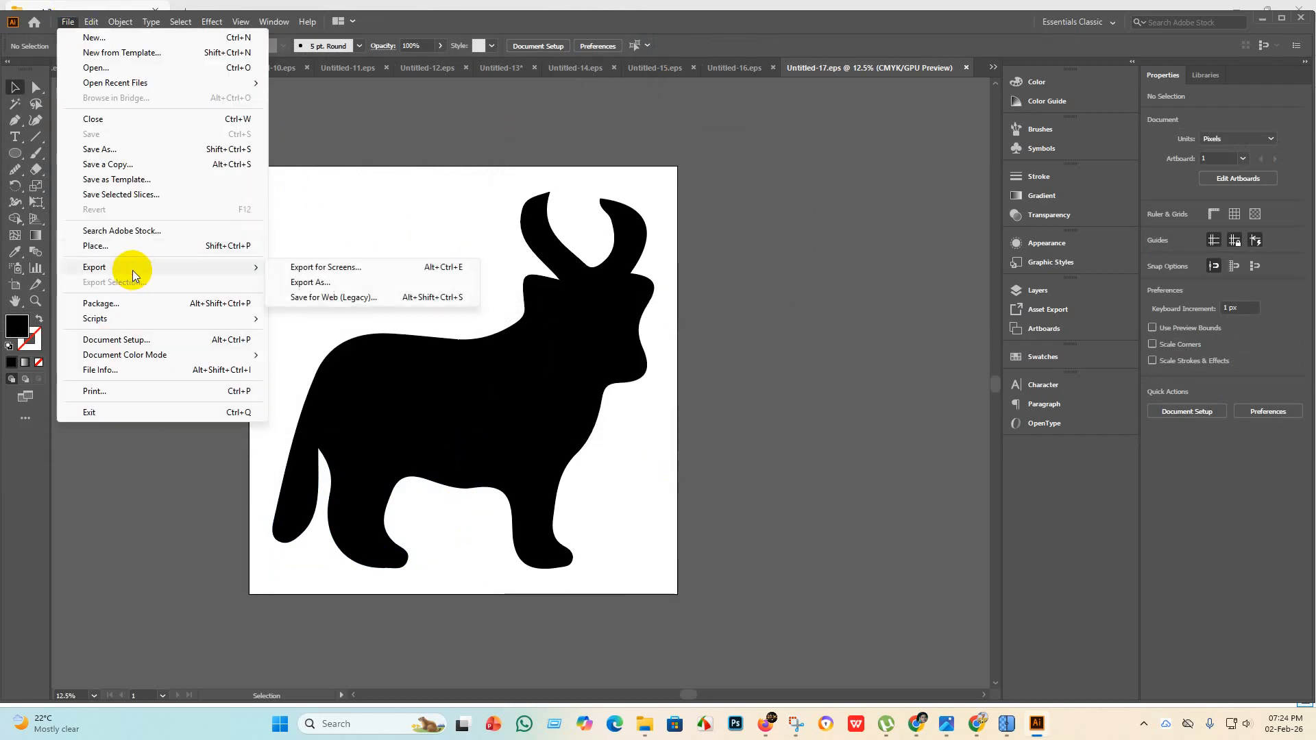
click(301, 283)
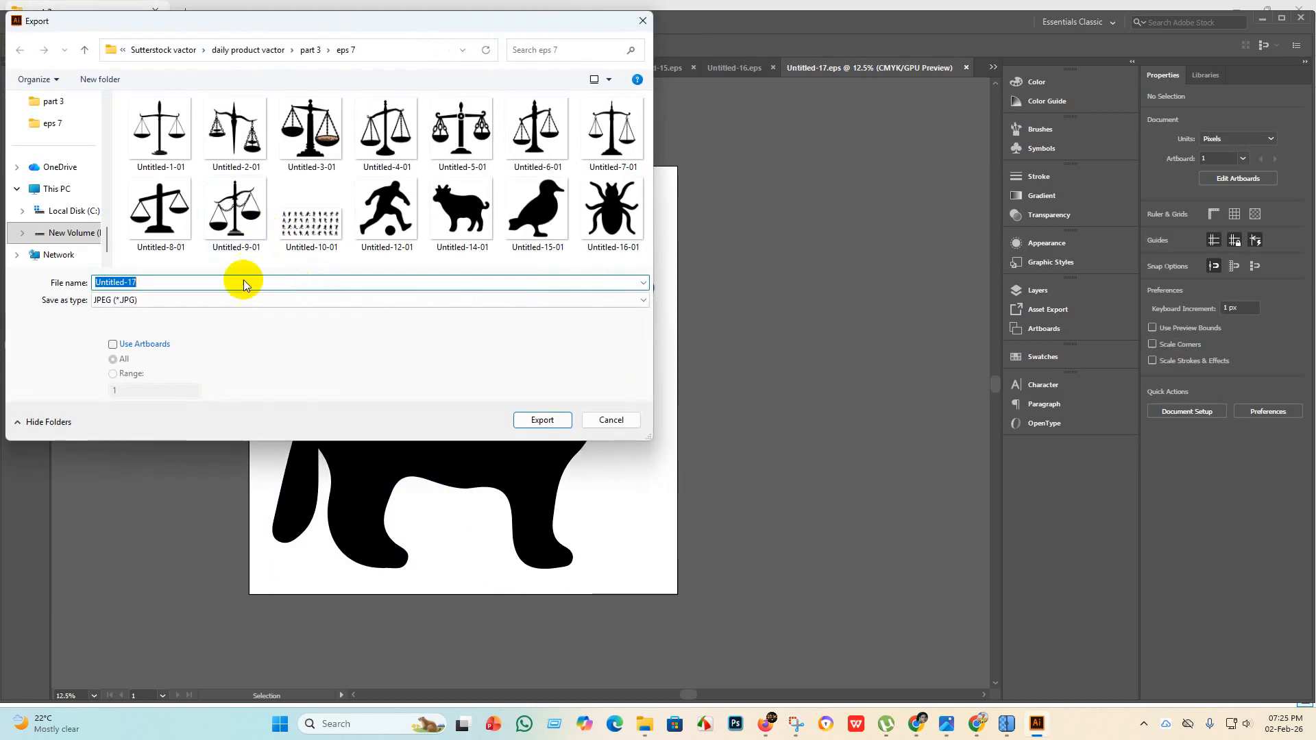
click(113, 345)
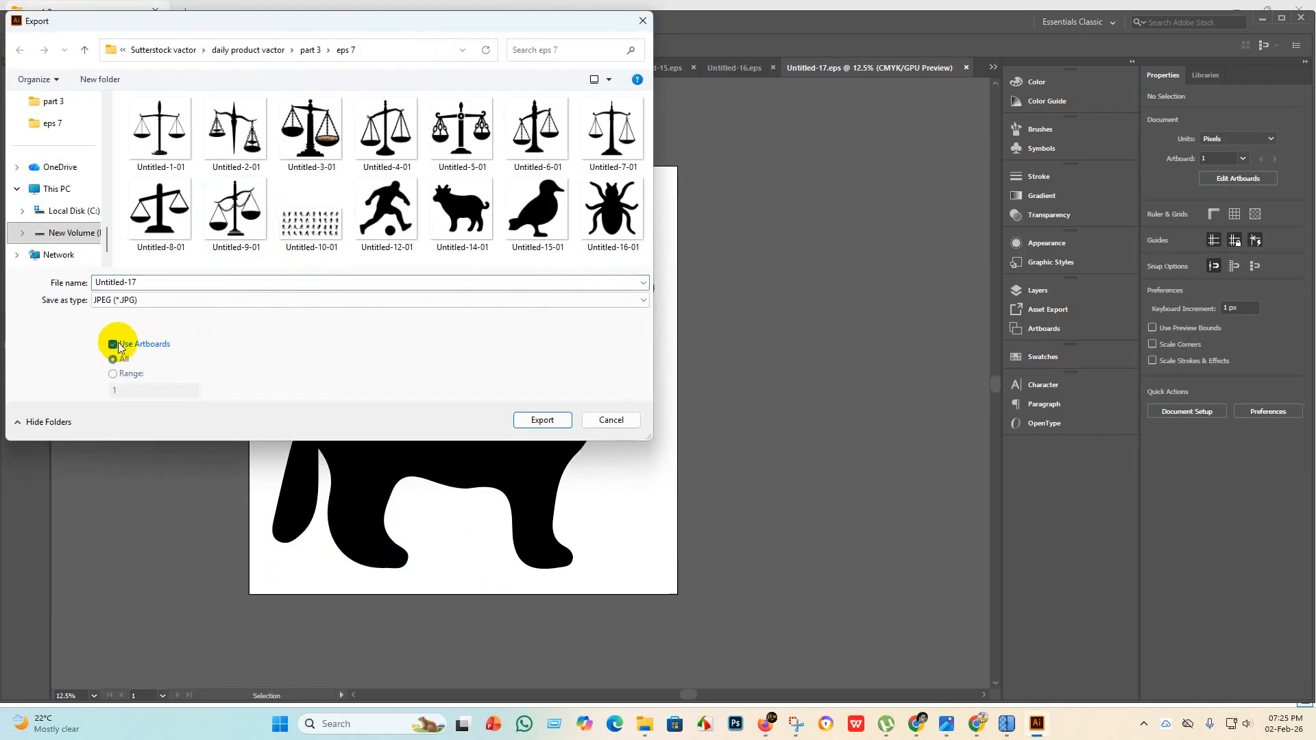
click(542, 420)
click(643, 342)
click(621, 358)
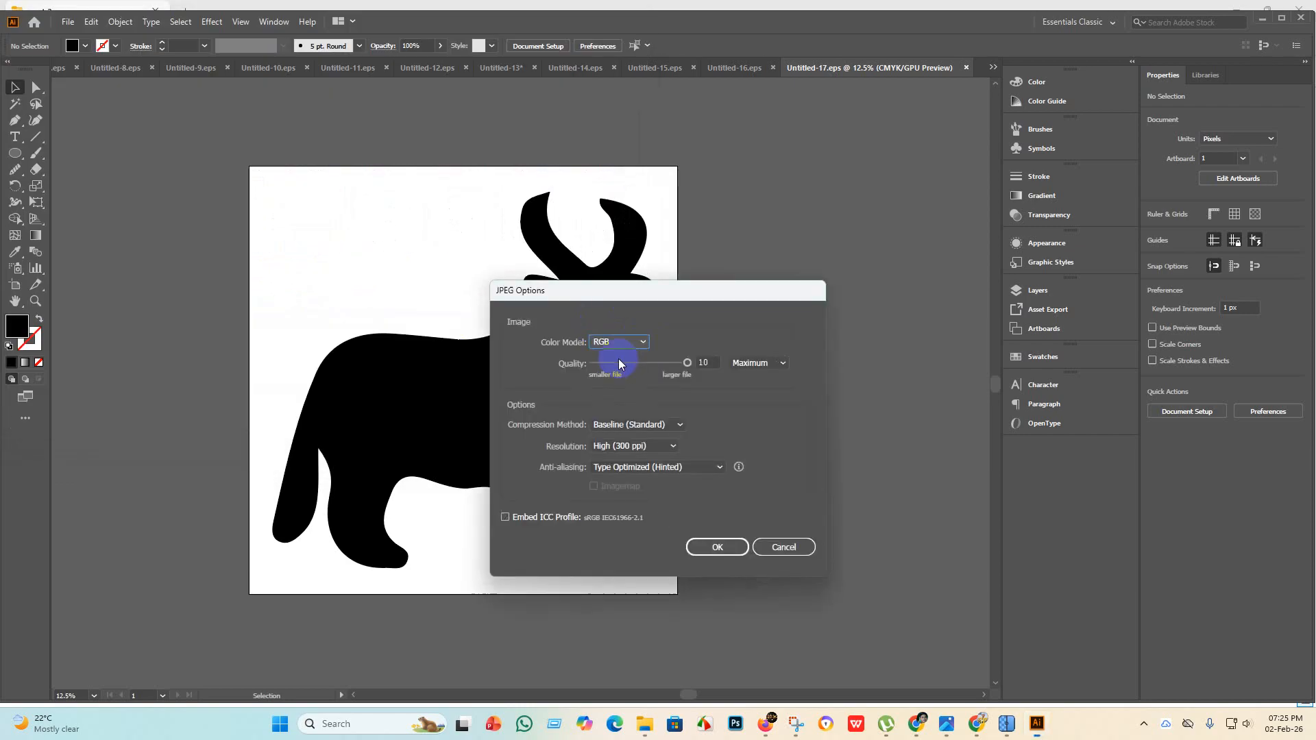
click(713, 546)
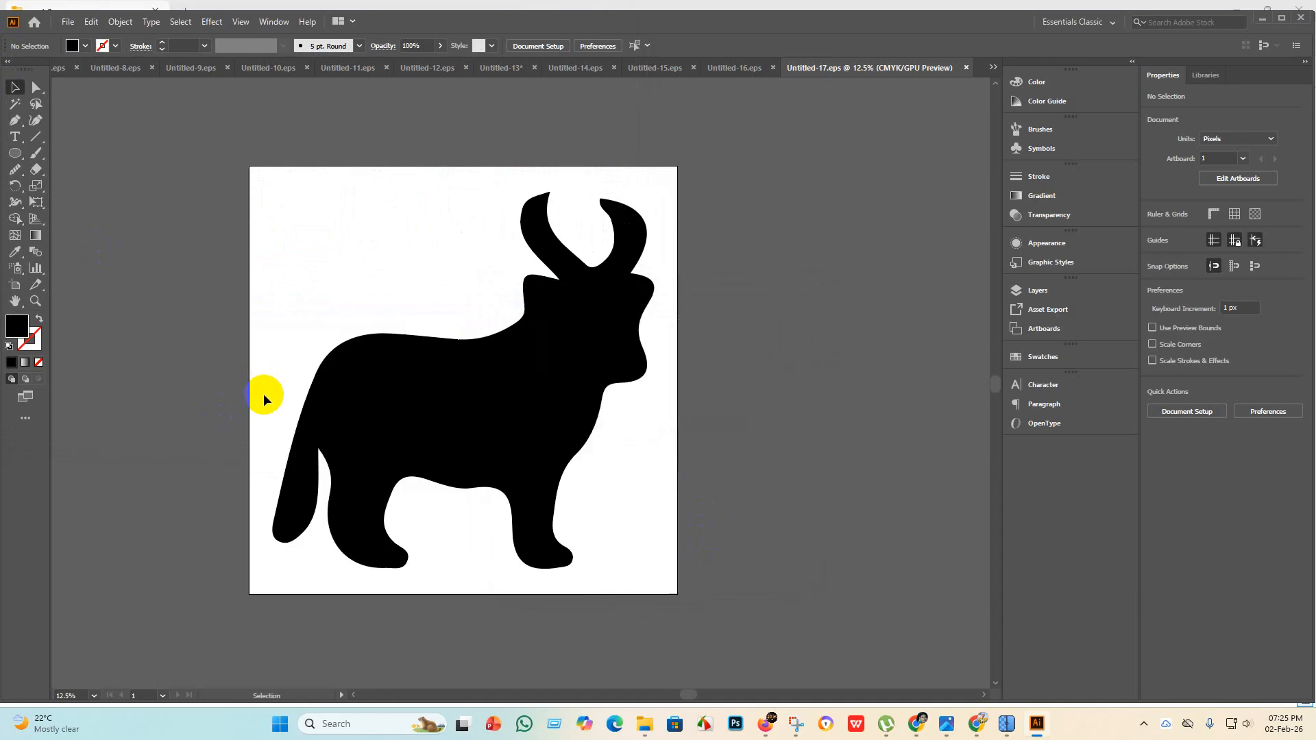
Create another blank square document for the silhouette that follows the bull.
click(64, 23)
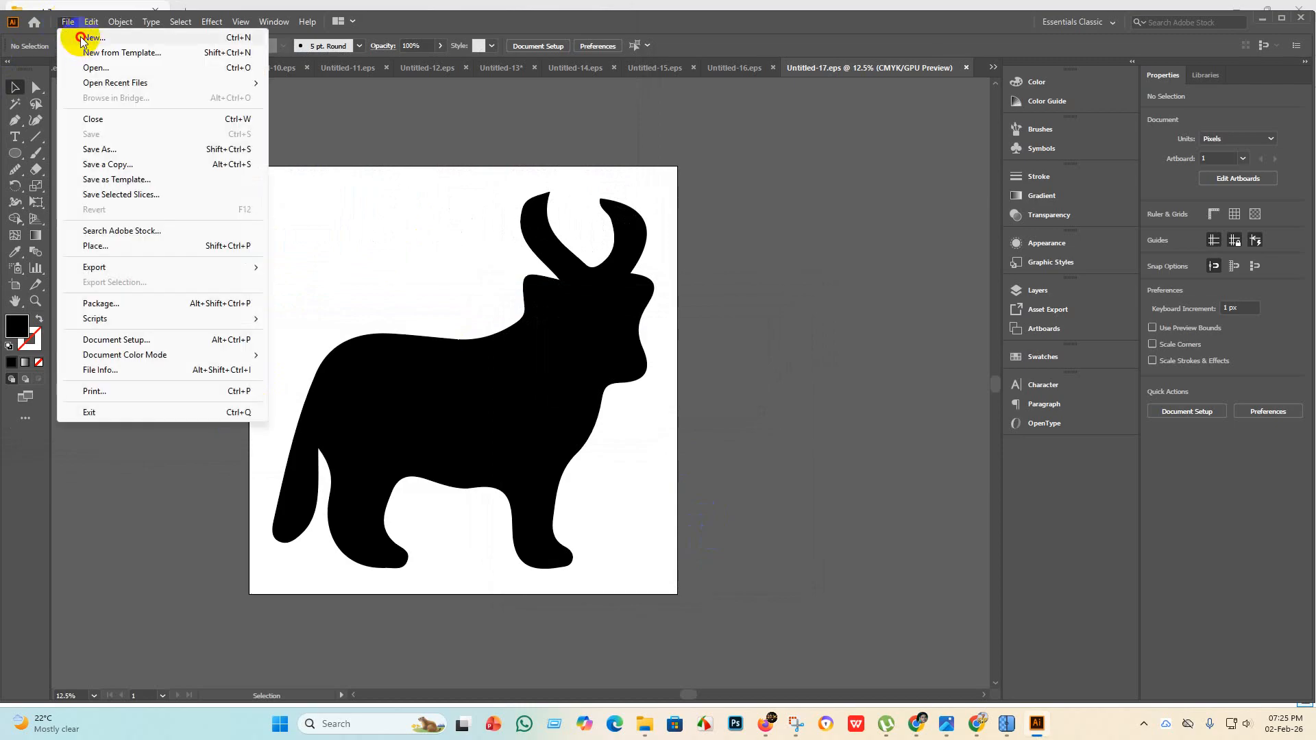
click(69, 35)
click(942, 562)
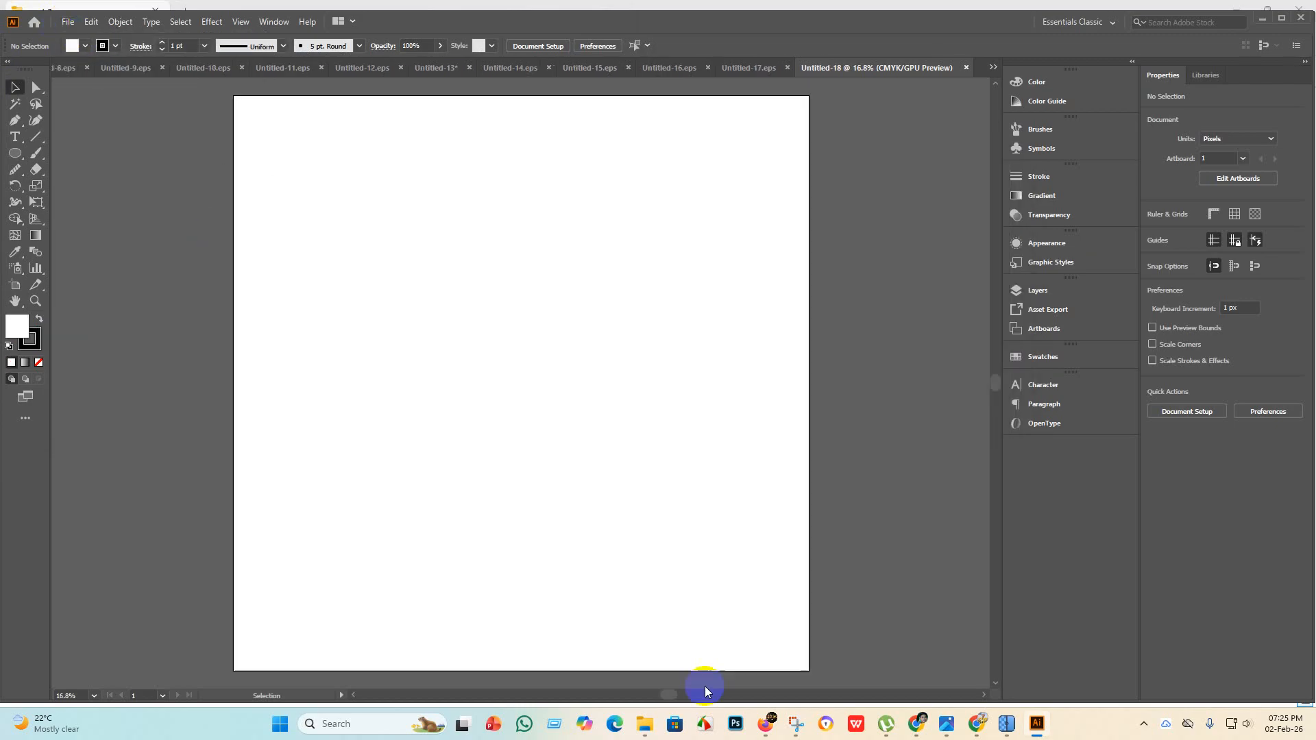
Return to the animal silhouette sheet in Untitled-13 and deselect the horned bull.
click(644, 724)
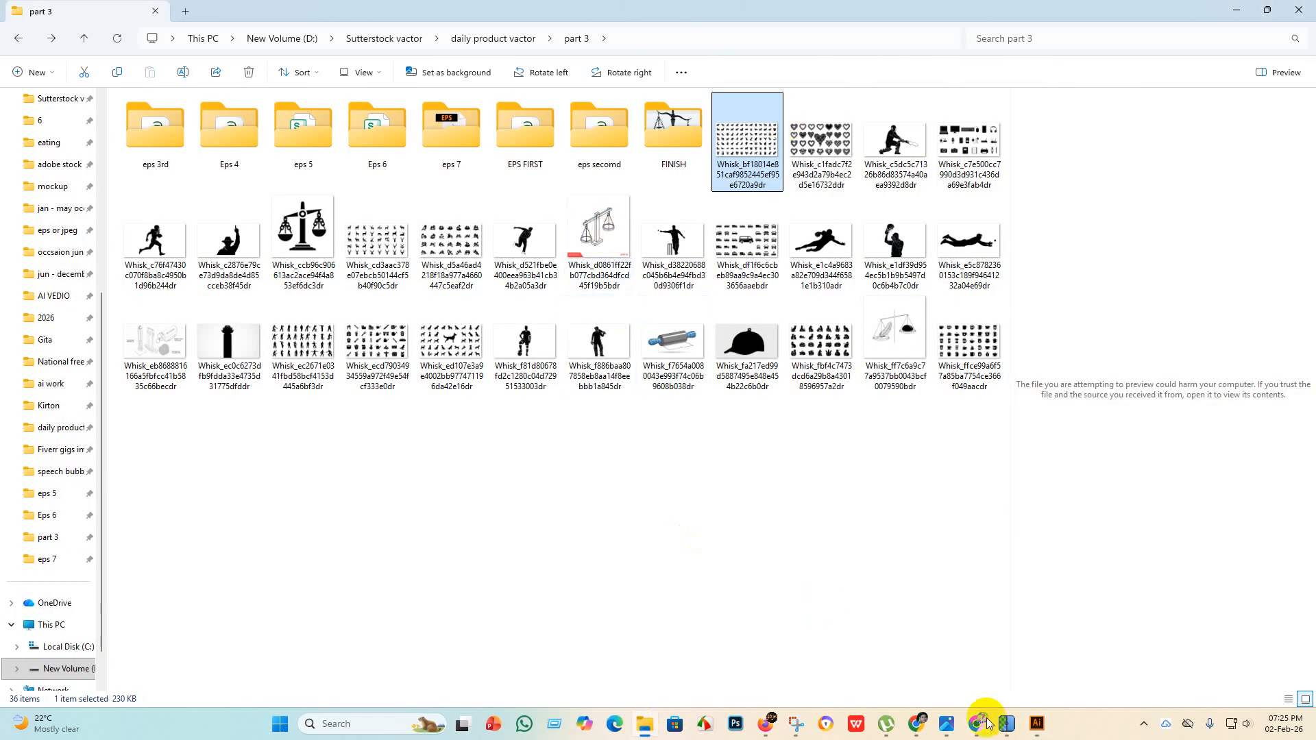
click(1037, 724)
click(510, 68)
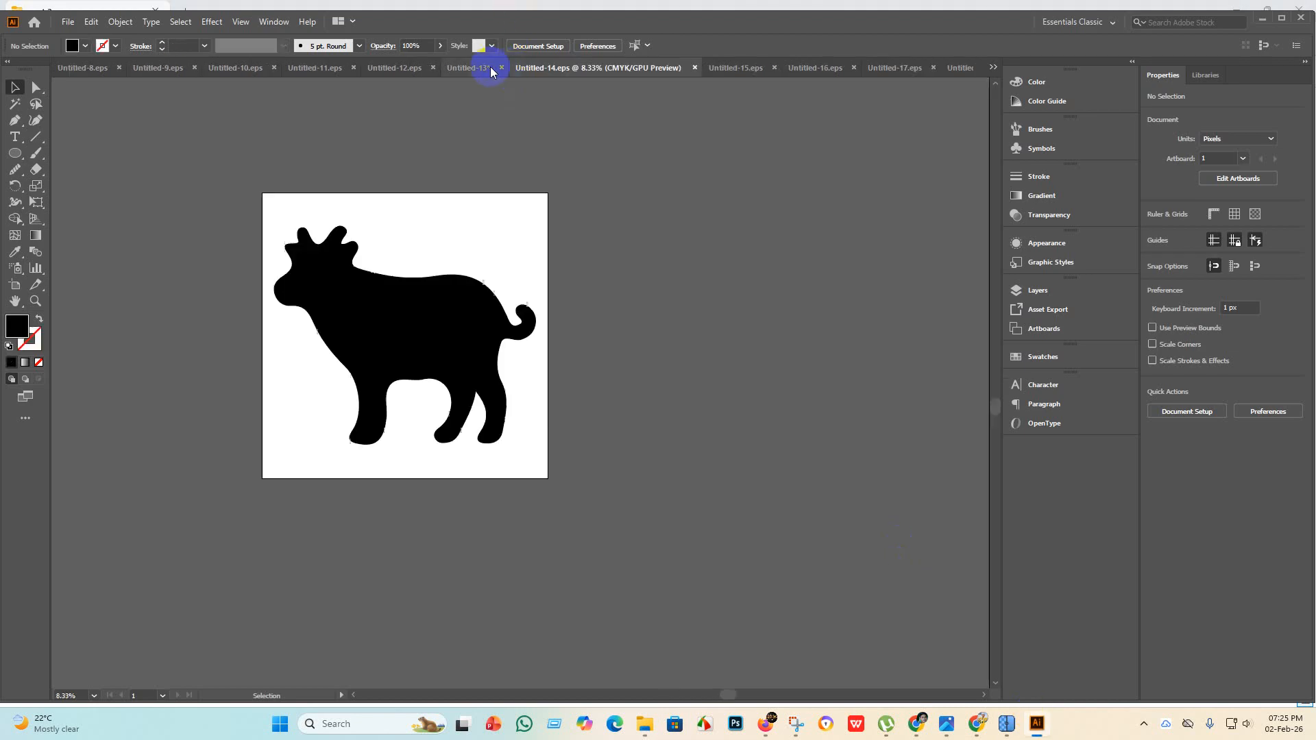
click(449, 68)
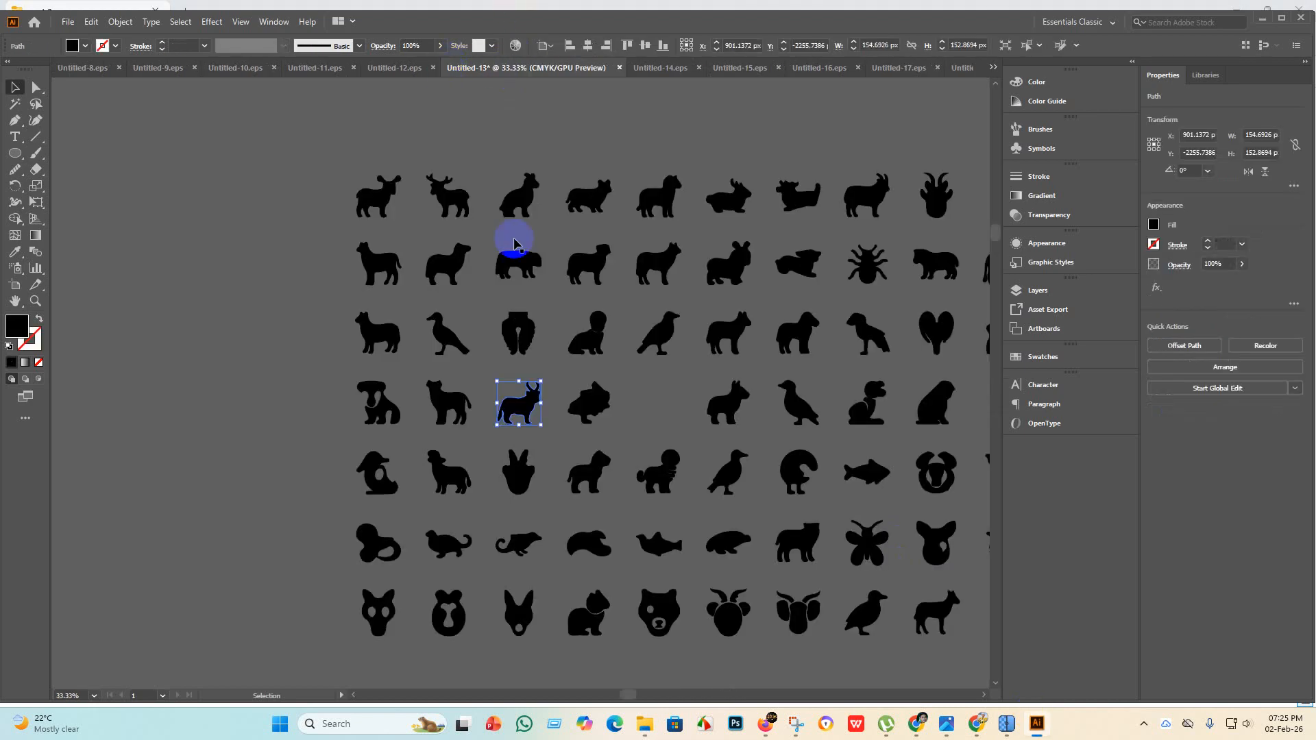
click(505, 361)
Examine the lower rows and far columns of the animal sheet at close range for a suitable next silhouette.
scroll(588, 578, down, 1)
scroll(588, 577, up, 3)
scroll(513, 550, down, 6)
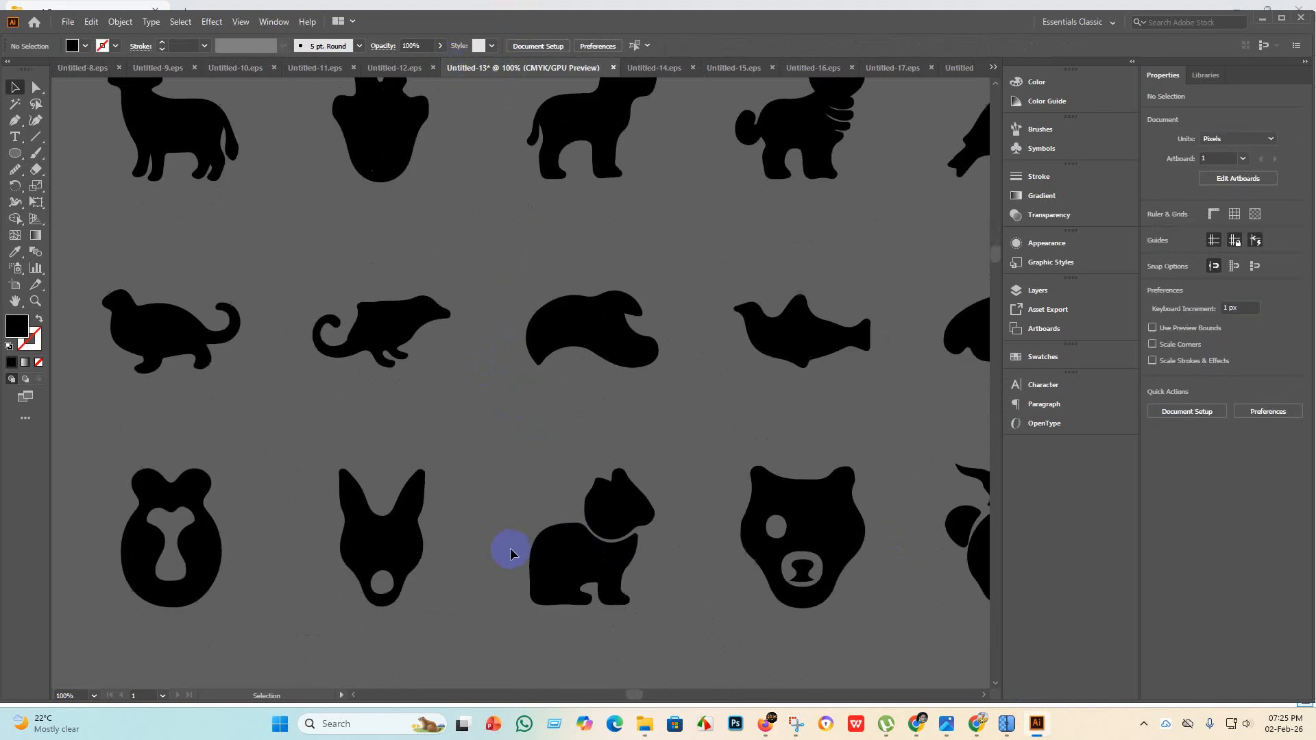
scroll(510, 548, down, 1)
scroll(518, 538, down, 4)
scroll(713, 560, up, 3)
scroll(431, 562, down, 5)
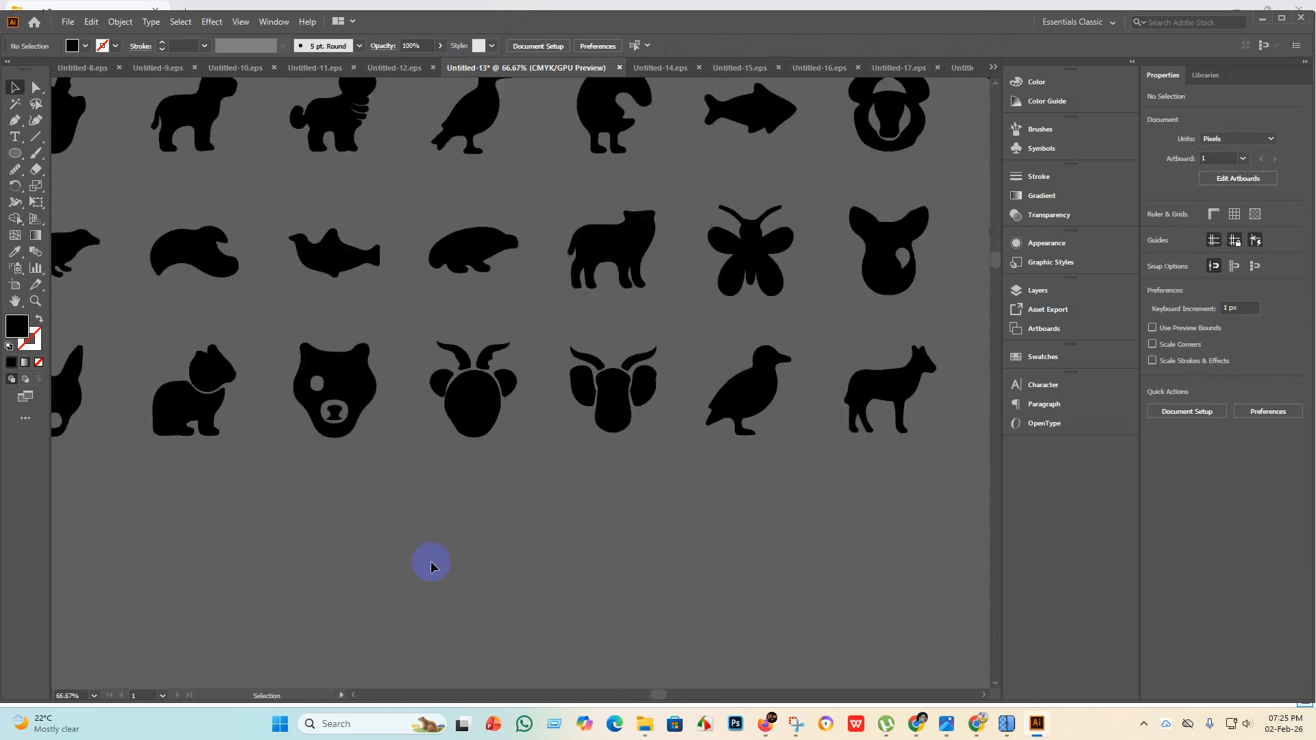
scroll(740, 373, up, 2)
scroll(569, 431, down, 3)
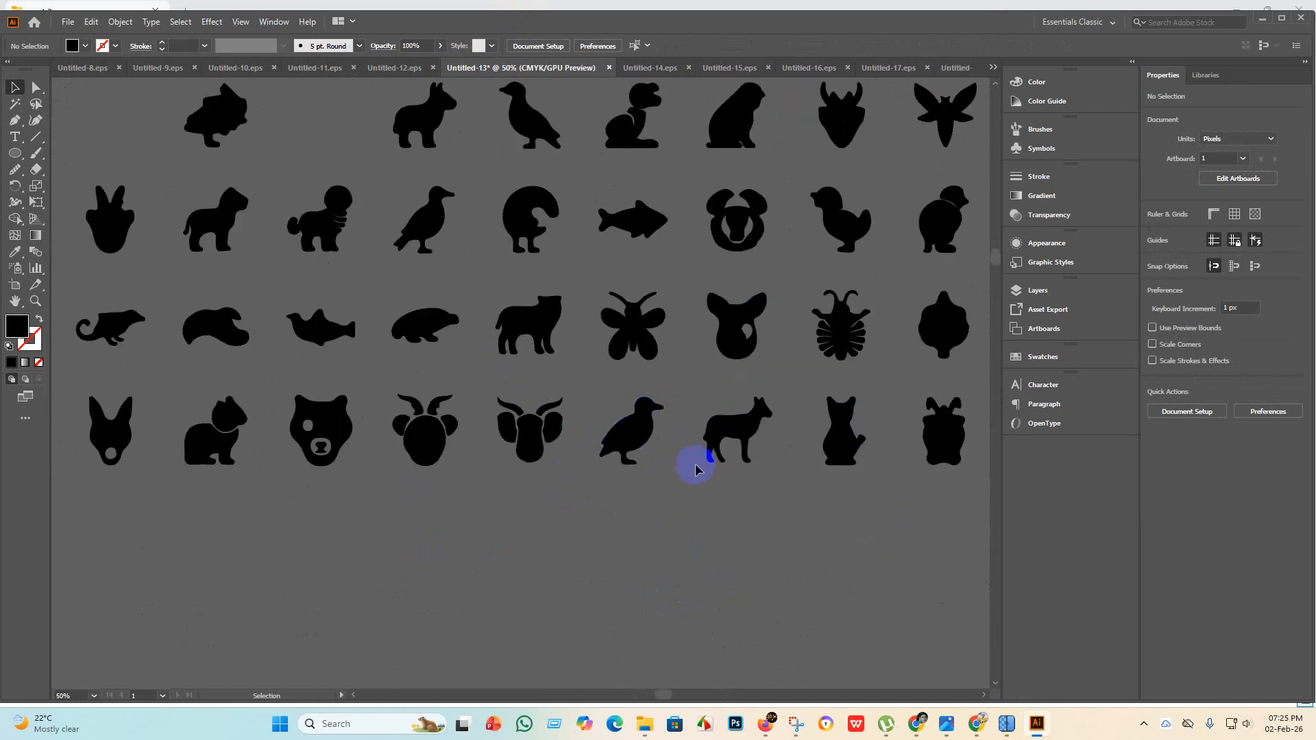
scroll(689, 459, up, 4)
scroll(650, 436, down, 4)
scroll(635, 420, up, 4)
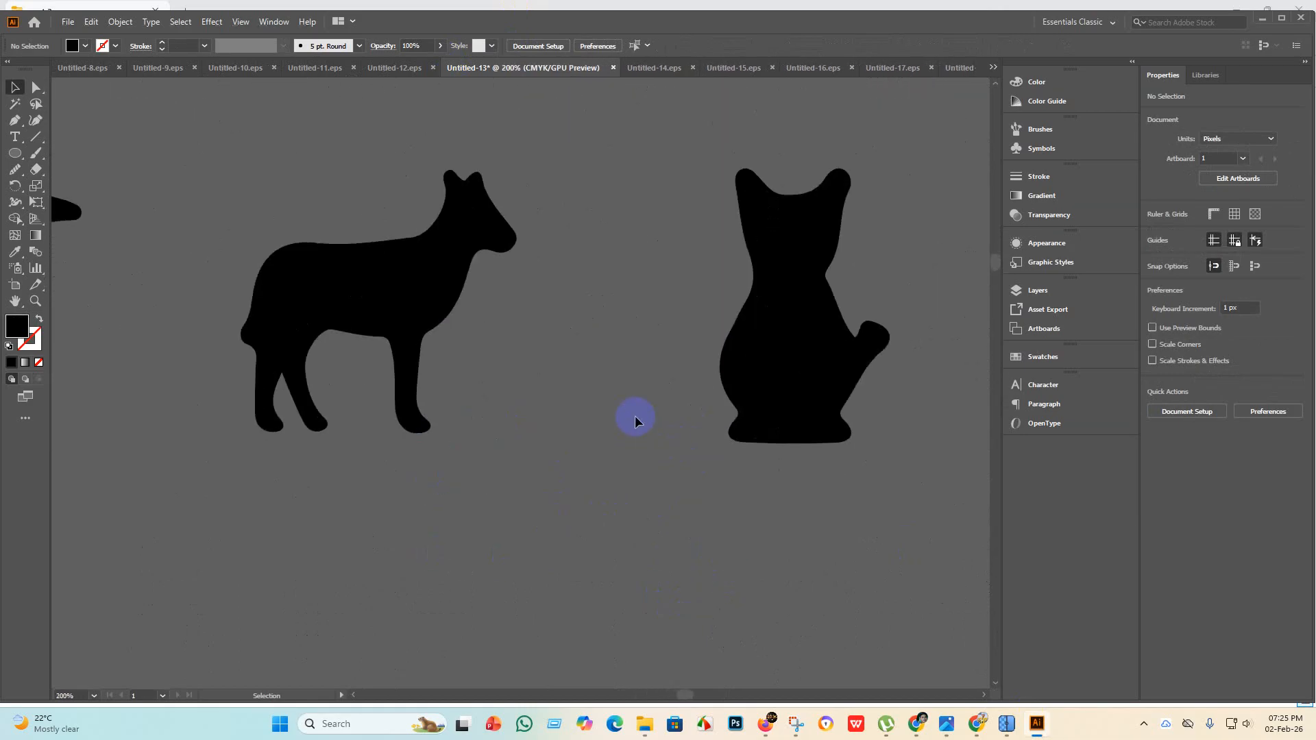
scroll(503, 315, down, 4)
scroll(713, 346, up, 3)
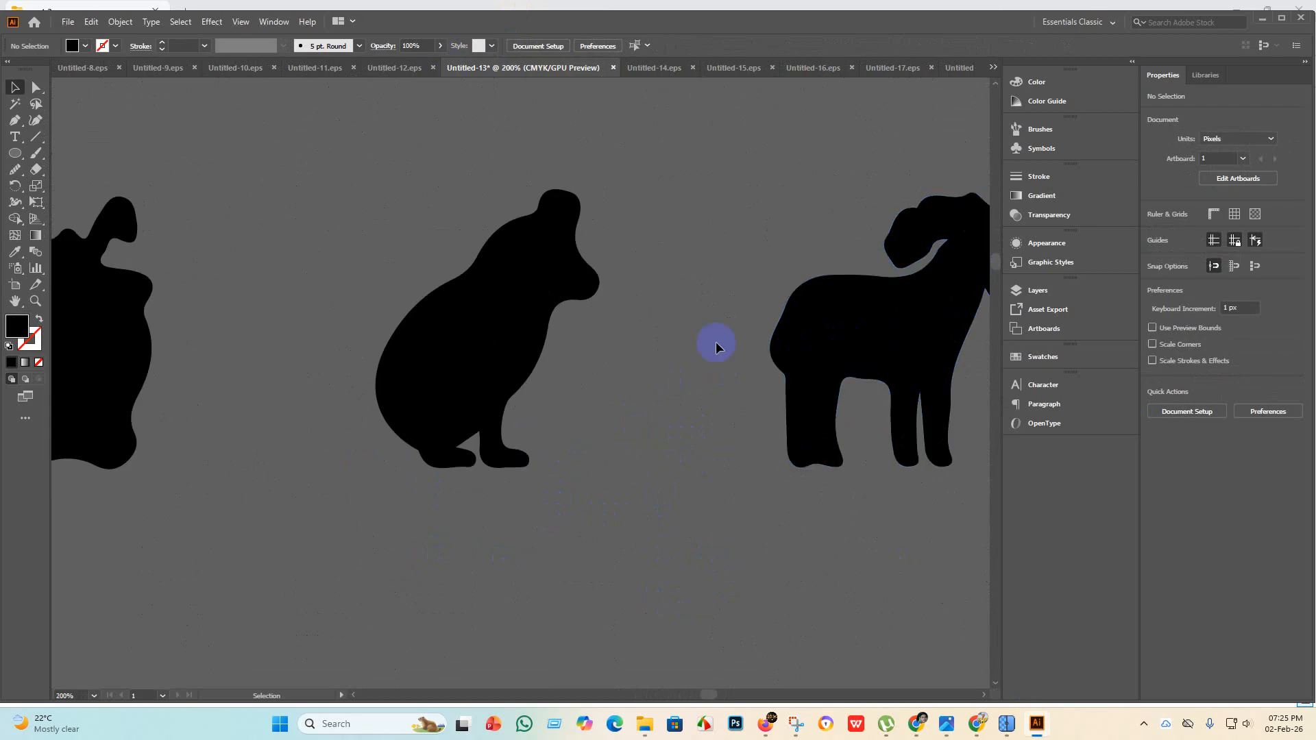
scroll(793, 353, down, 4)
scroll(733, 282, up, 4)
scroll(639, 292, down, 4)
scroll(564, 171, up, 2)
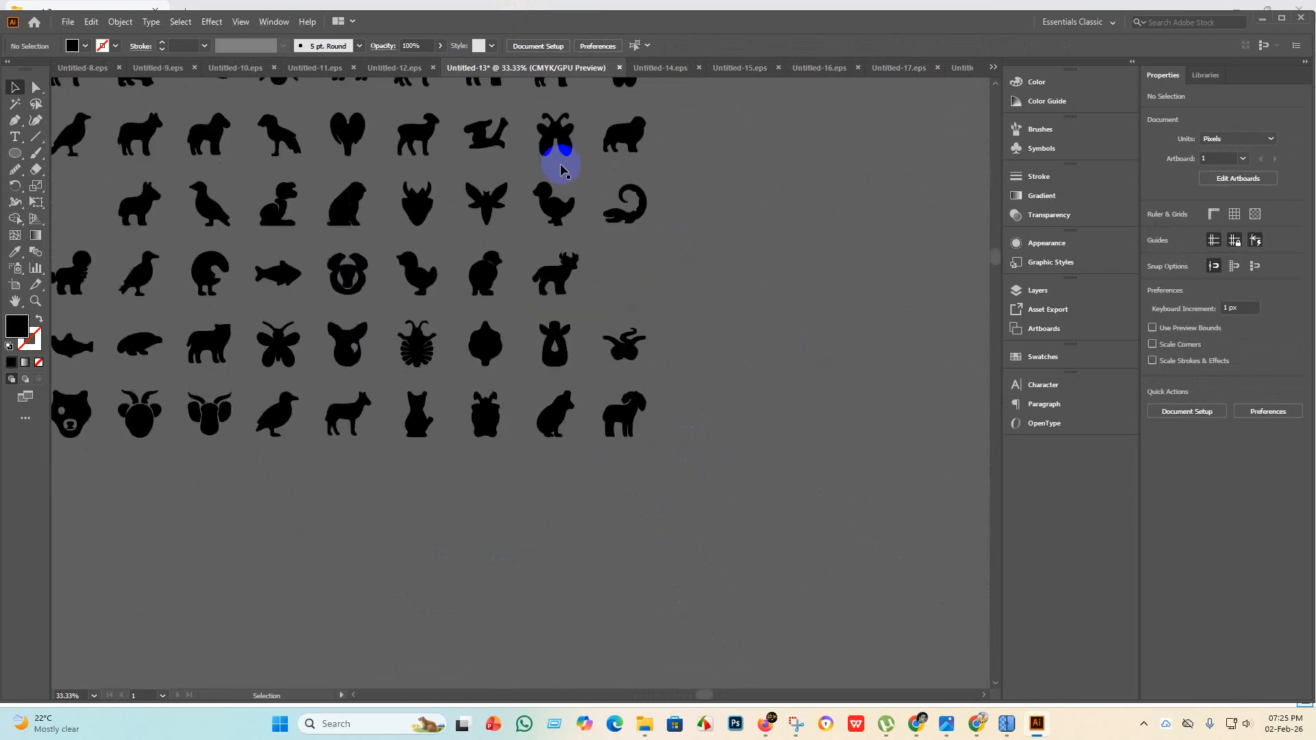
scroll(574, 335, up, 4)
scroll(581, 373, down, 3)
scroll(587, 396, up, 2)
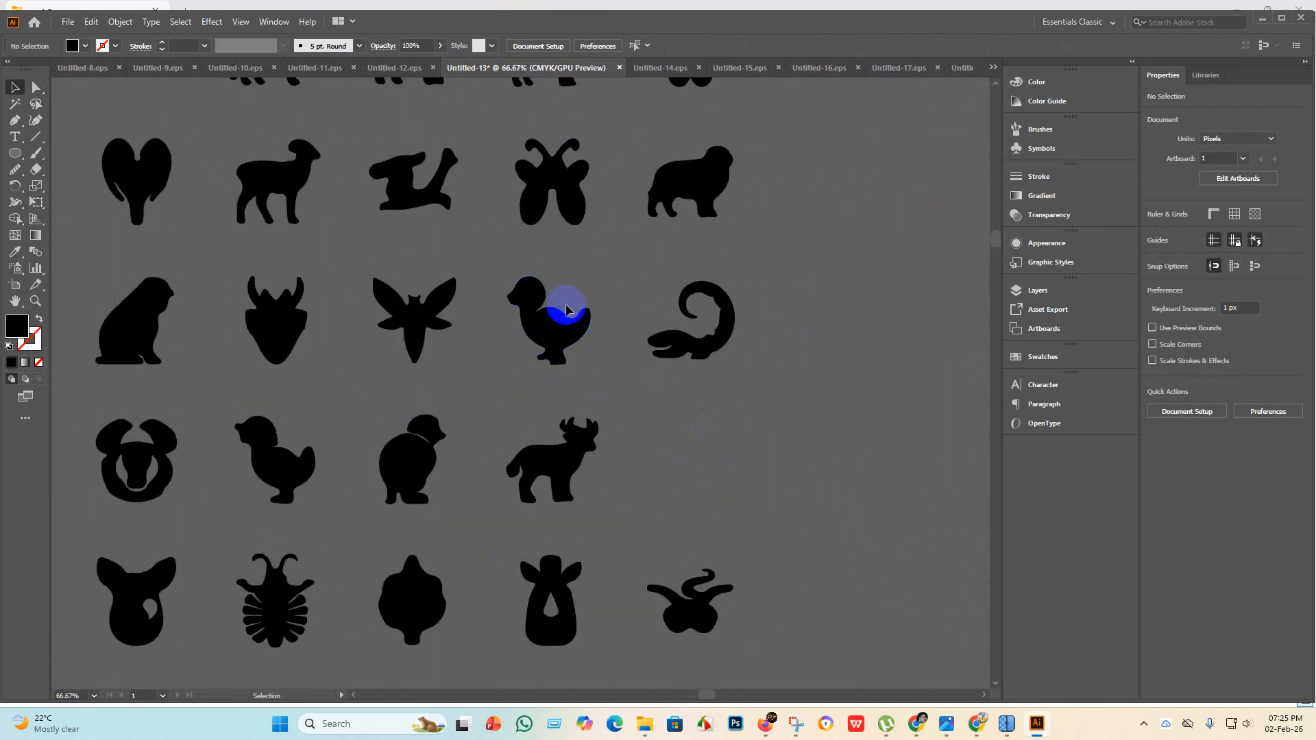
scroll(502, 415, up, 1)
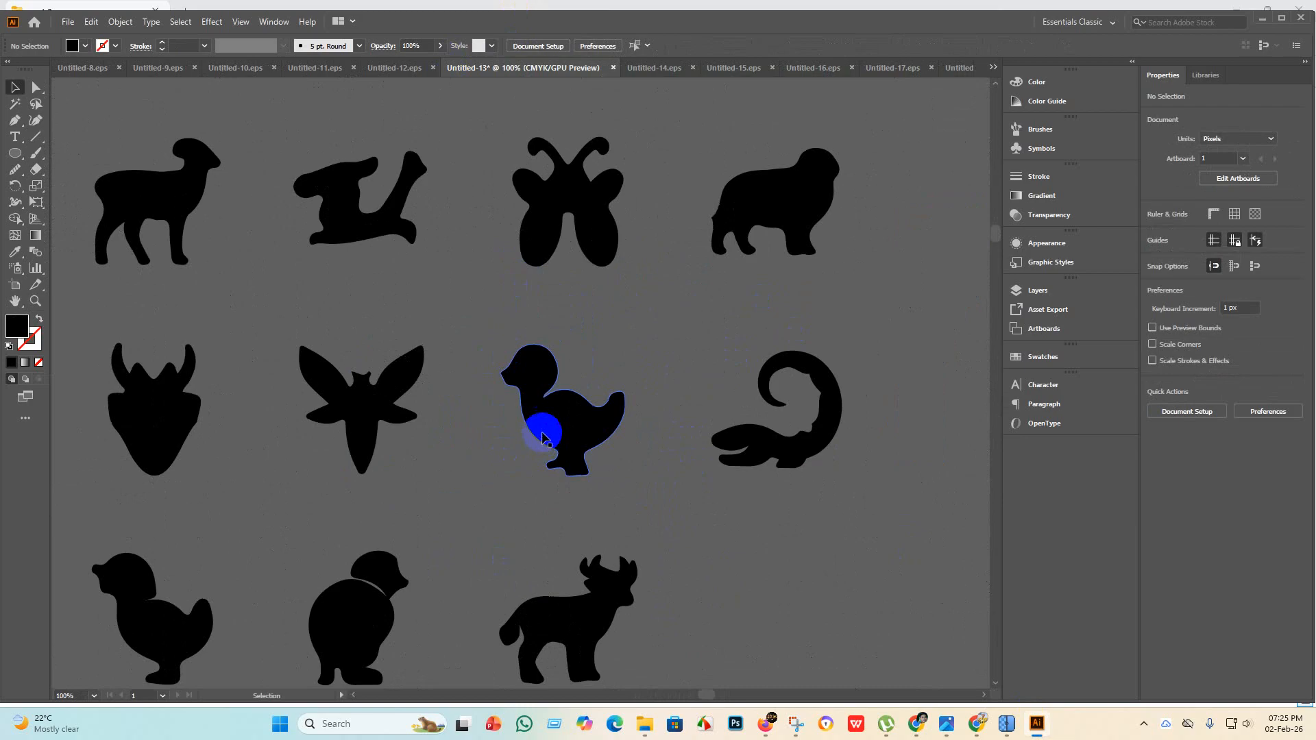
scroll(516, 391, down, 3)
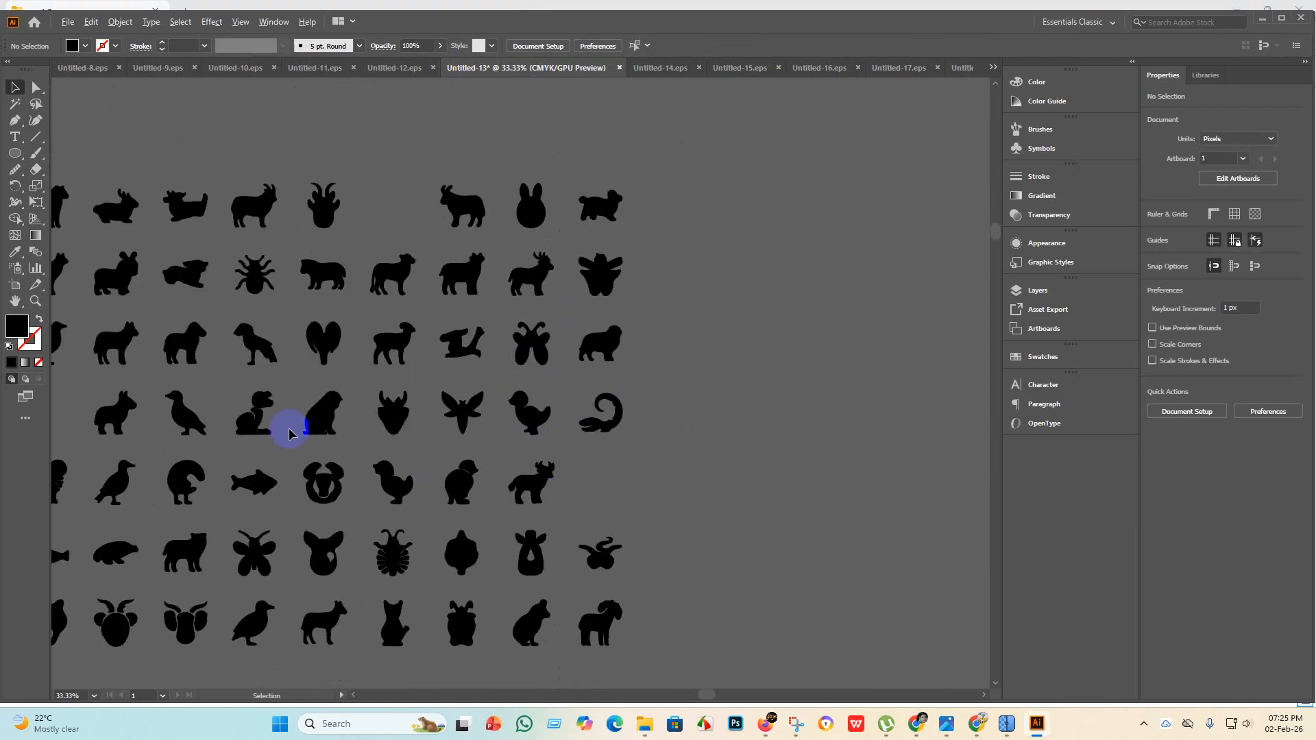
Examine the silhouettes across the upper rows of the animal sheet at close range, from the middle columns to the duck-like bird.
scroll(259, 411, up, 3)
scroll(581, 503, down, 5)
scroll(573, 503, down, 2)
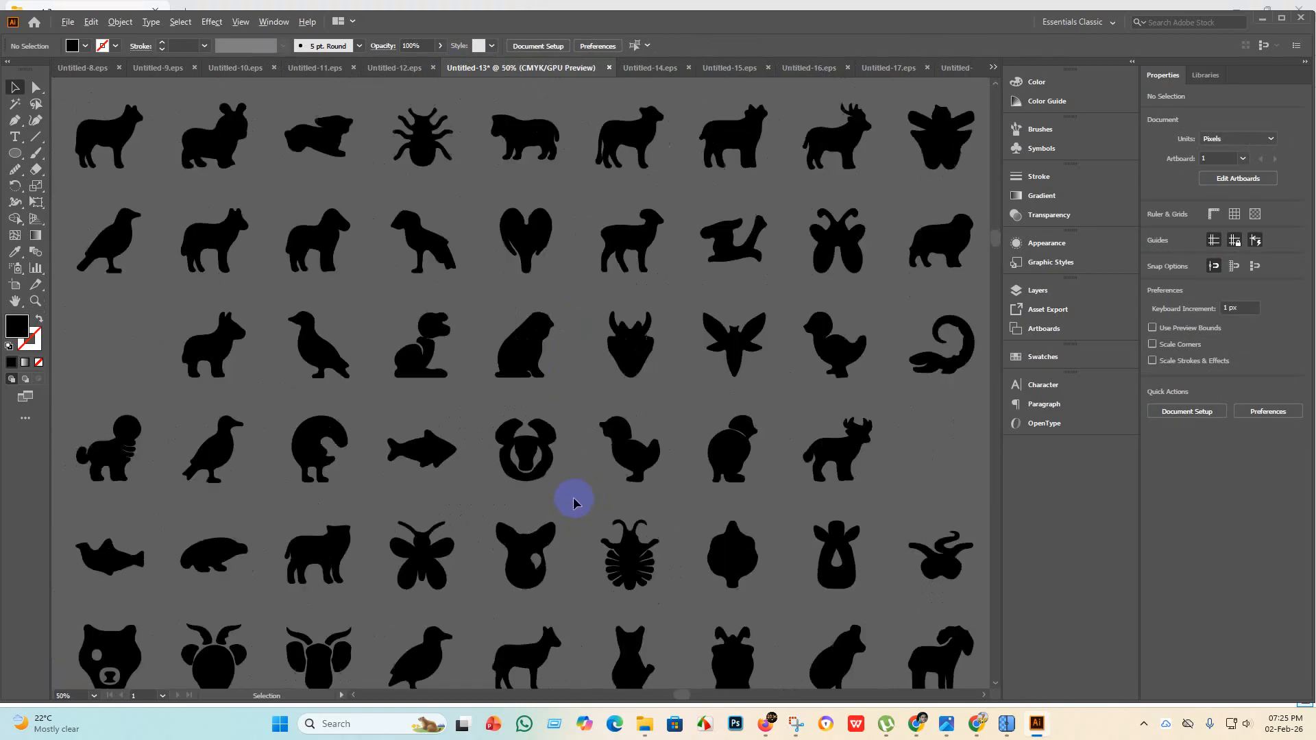
scroll(470, 382, up, 2)
scroll(434, 317, up, 3)
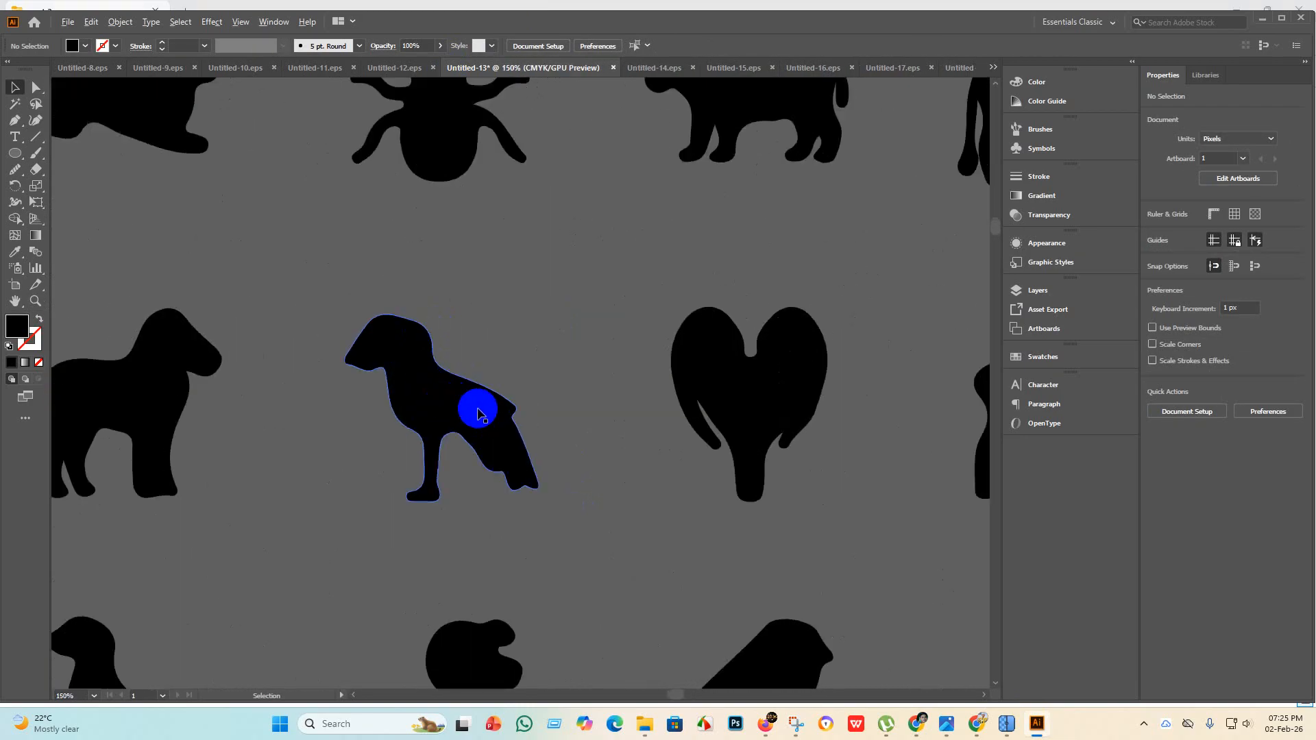
scroll(478, 413, down, 4)
scroll(538, 309, up, 3)
scroll(464, 343, down, 2)
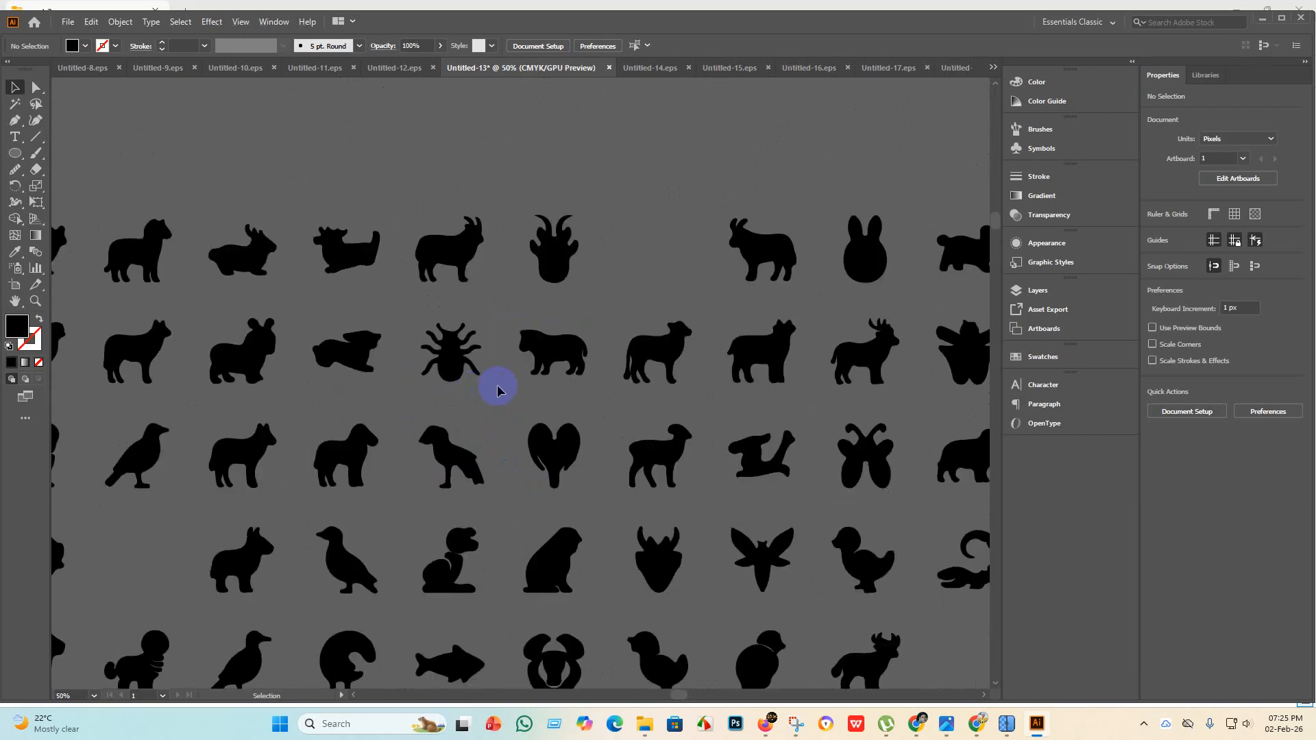
scroll(497, 389, up, 2)
scroll(489, 382, up, 3)
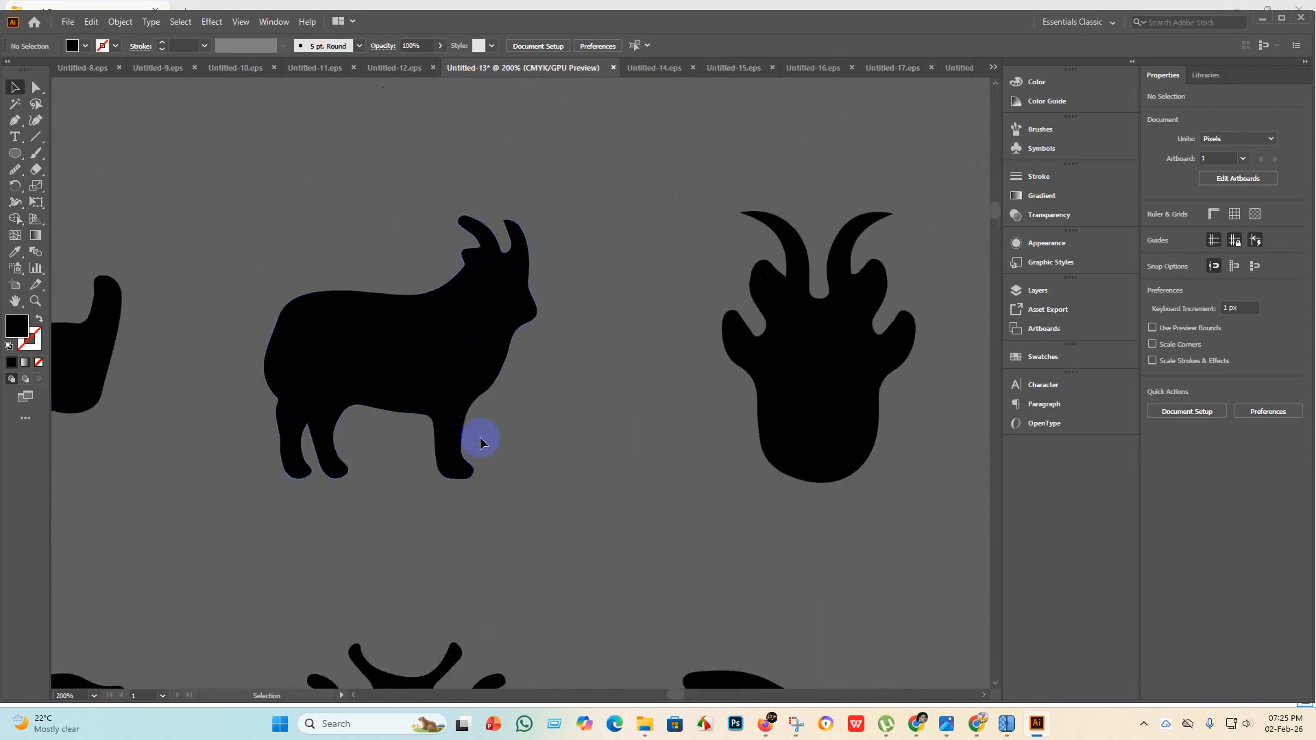
scroll(476, 439, down, 4)
scroll(465, 460, down, 2)
scroll(223, 347, up, 3)
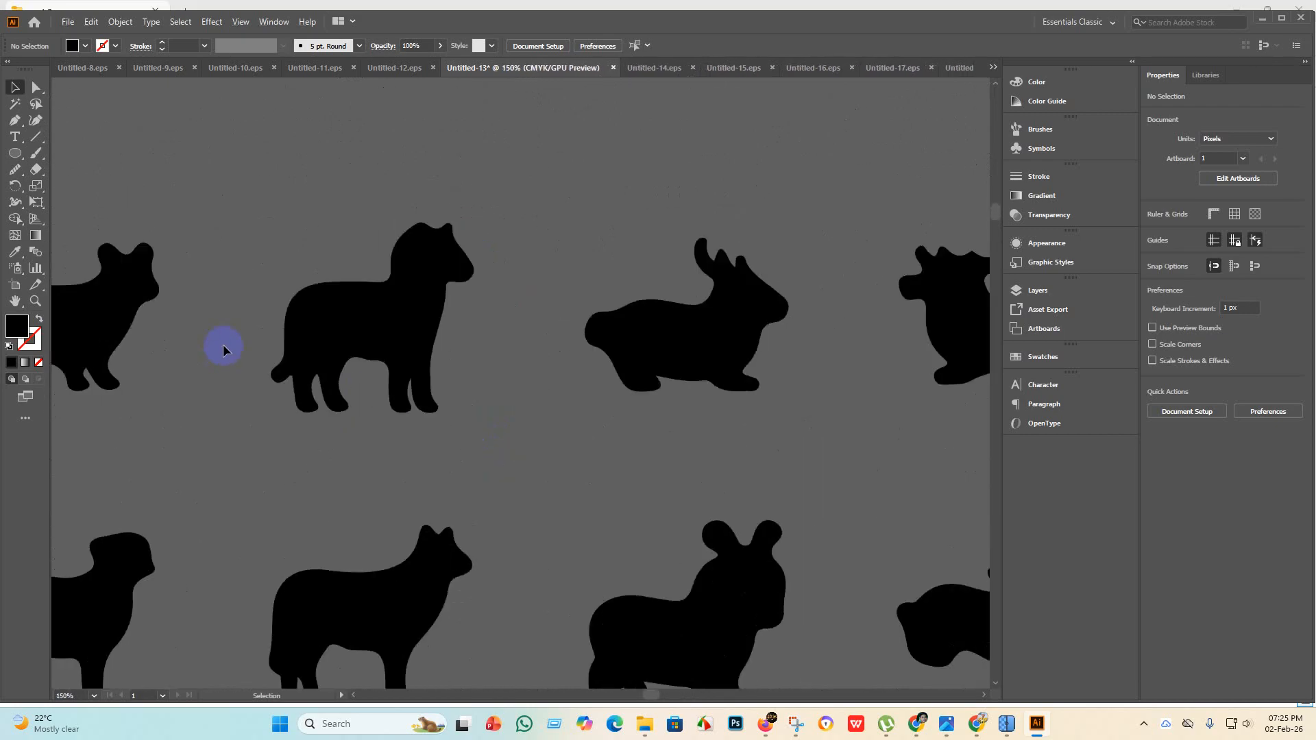
scroll(226, 345, down, 3)
scroll(182, 351, up, 4)
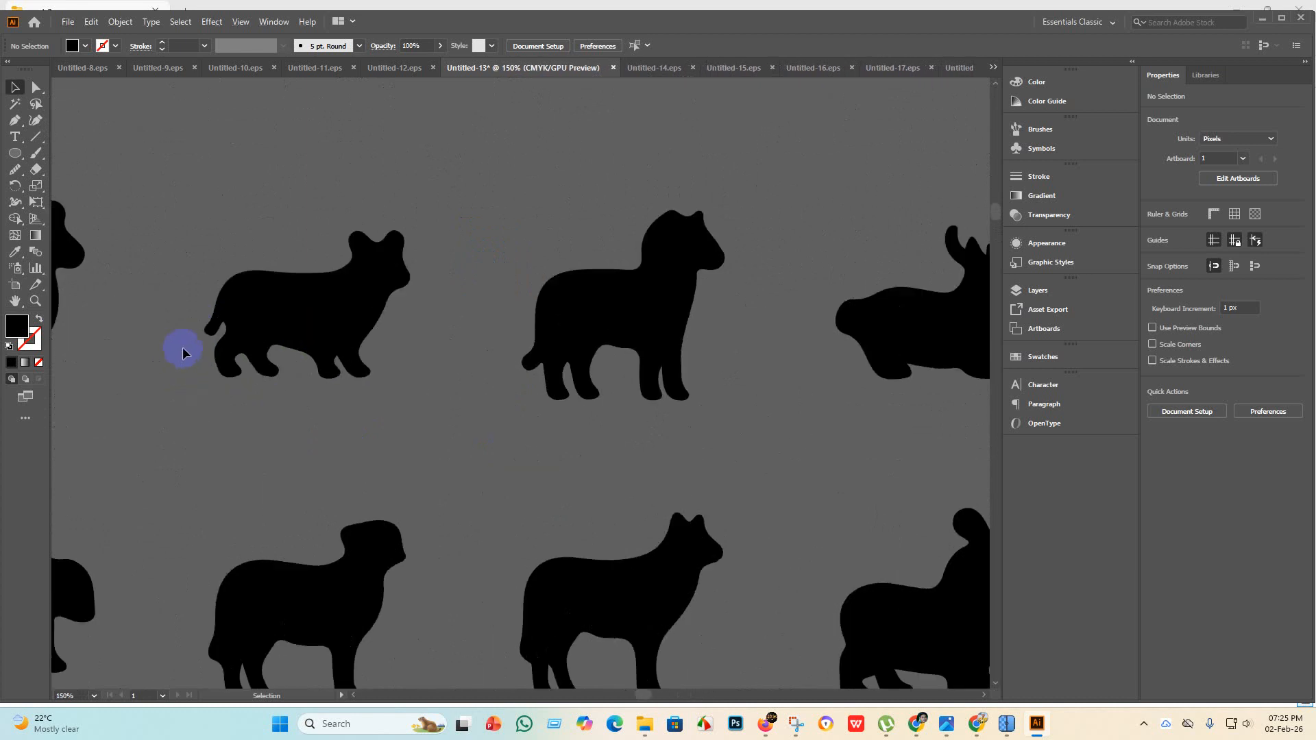
scroll(141, 397, down, 6)
scroll(134, 362, up, 4)
scroll(420, 473, down, 3)
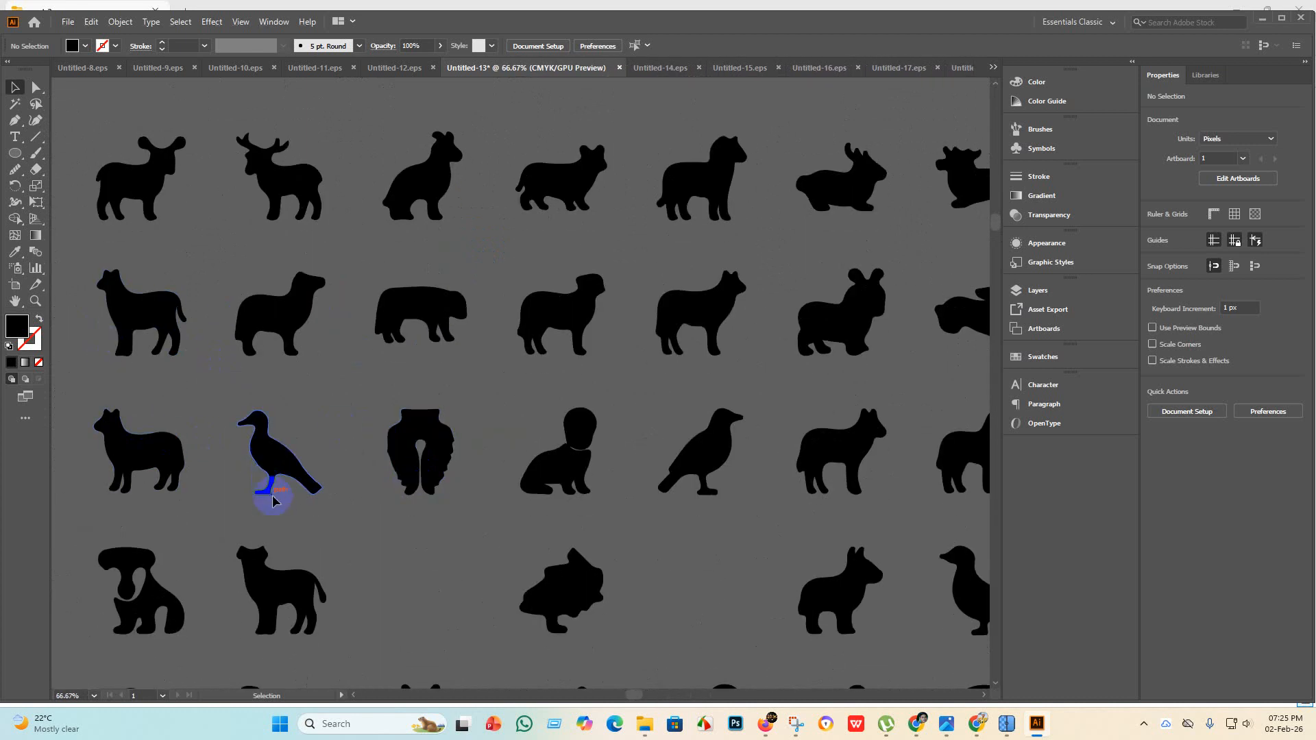
scroll(279, 505, down, 1)
scroll(255, 381, up, 4)
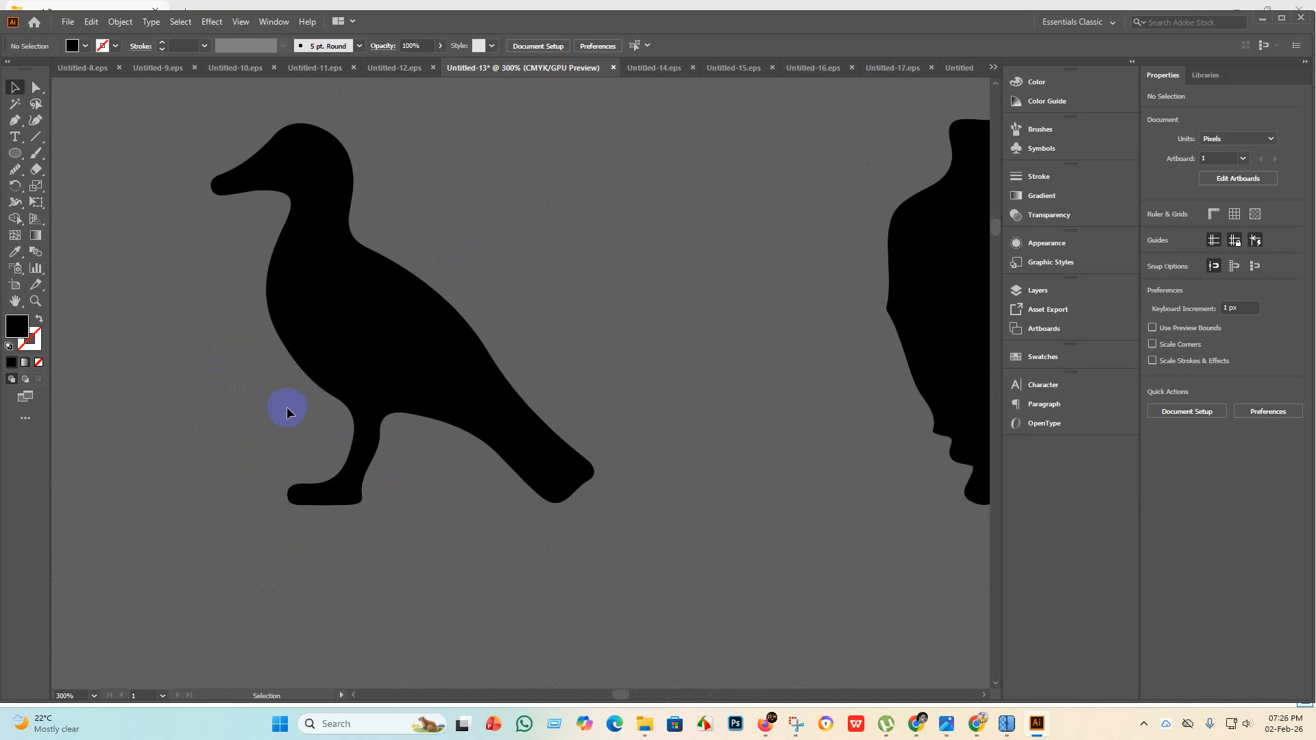
Copy the duck-like bird silhouette from the animal sheet and paste it into the blank document Untitled-18.
scroll(287, 410, down, 4)
click(294, 403)
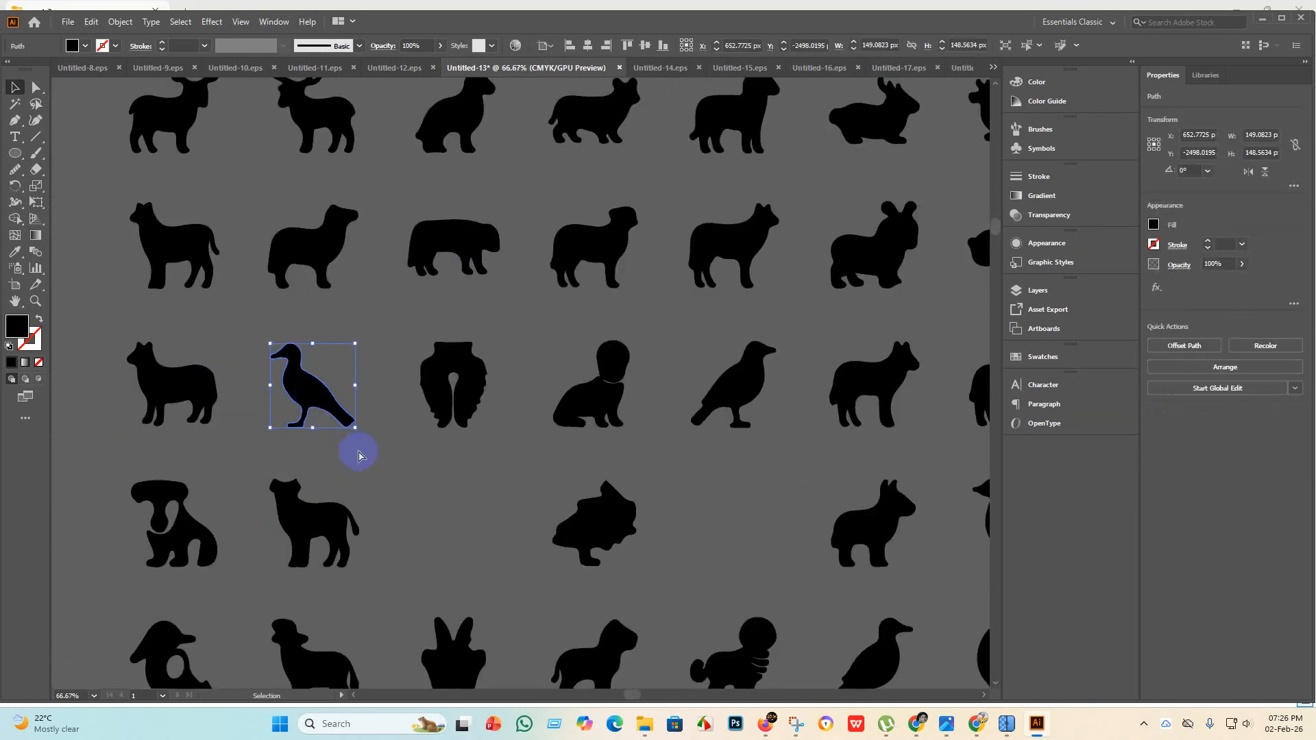
key(v)
click(965, 68)
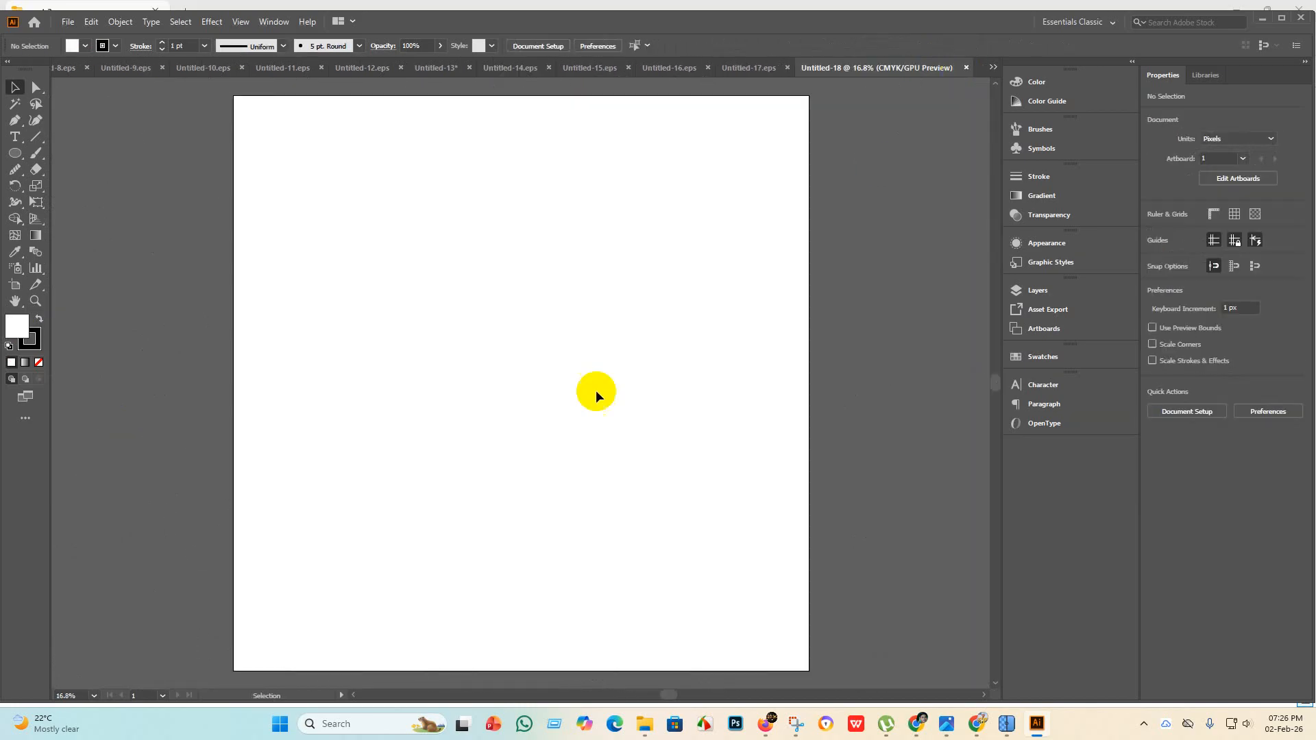
key(ctrl+v)
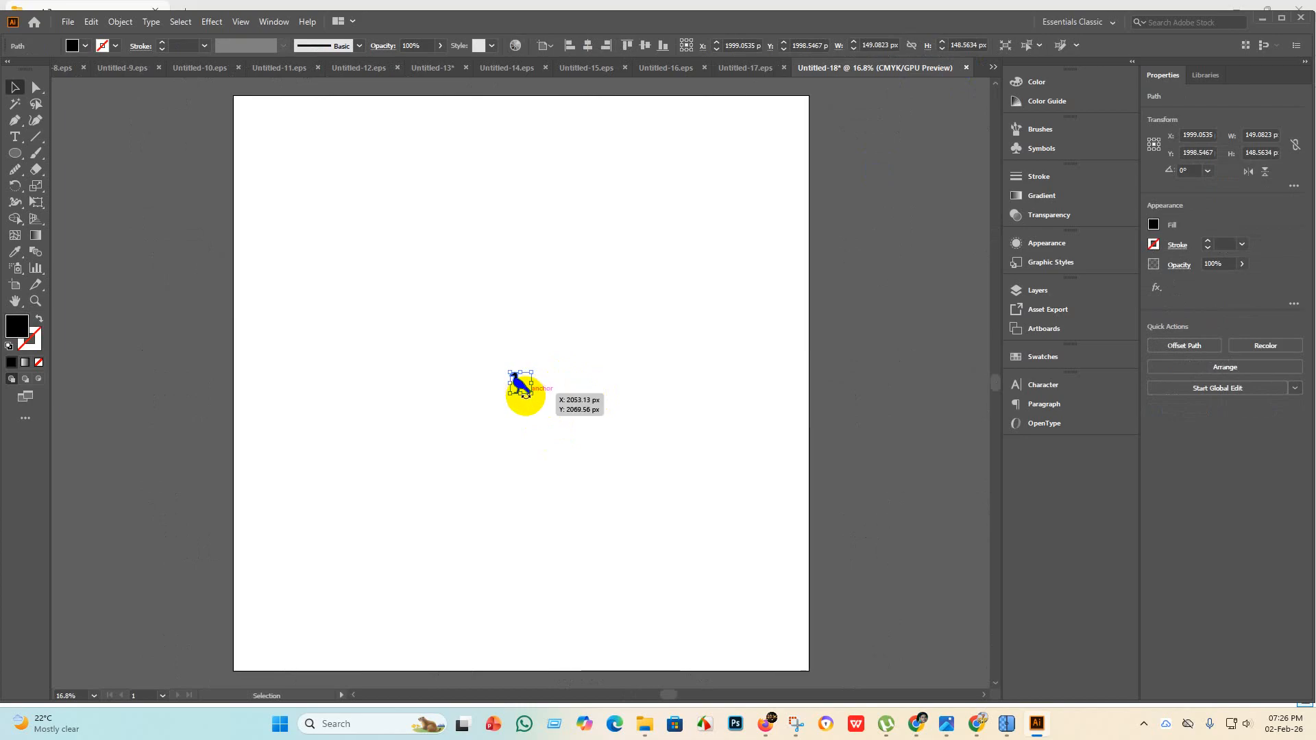
Scale the pasted bird up proportionally to about 3182 px wide and center it horizontally and vertically on the artboard.
drag(531, 393, 911, 568)
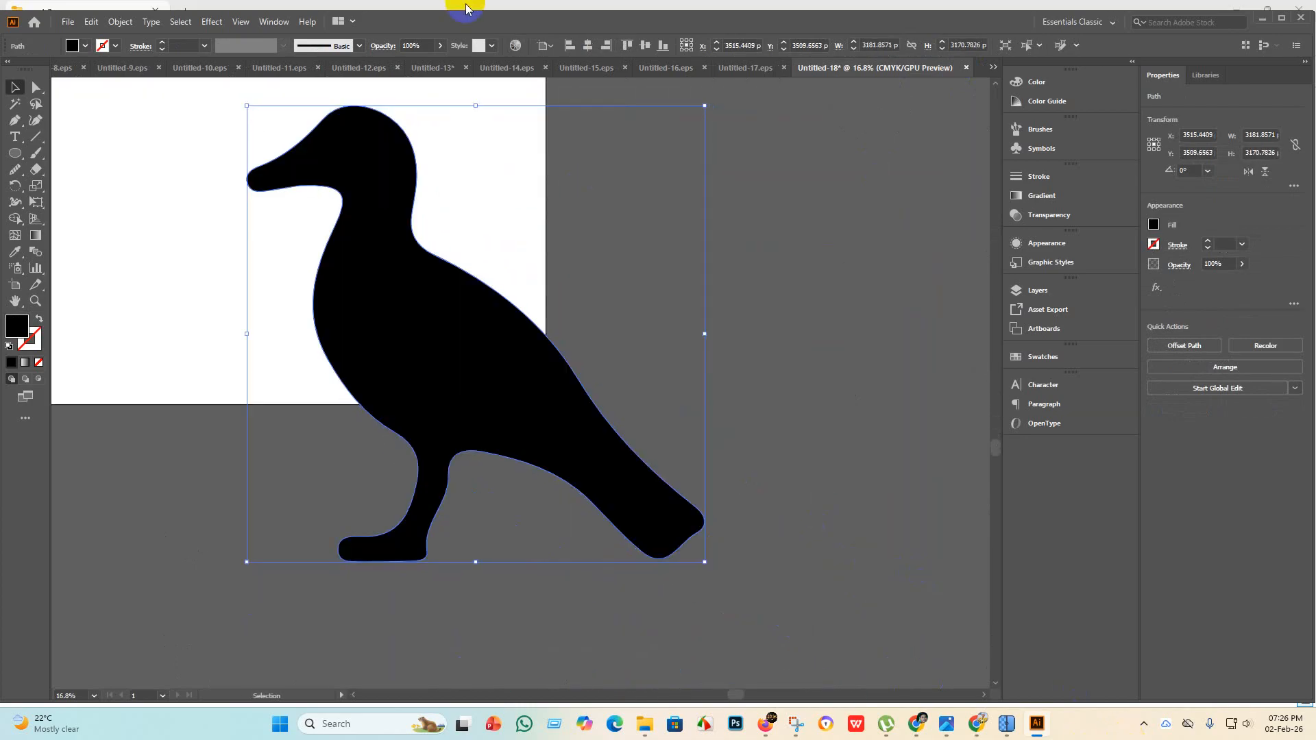
click(590, 45)
click(645, 45)
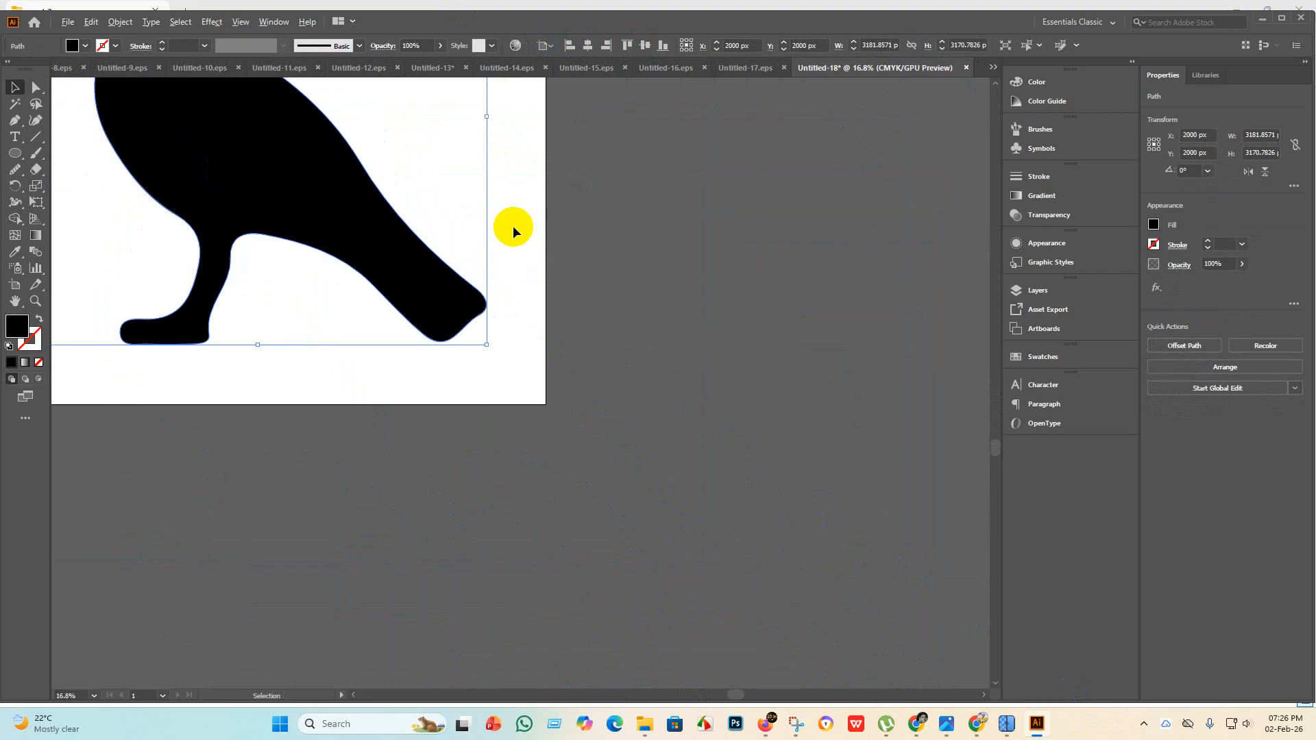
scroll(512, 226, down, 2)
scroll(459, 231, up, 7)
scroll(436, 274, down, 1)
click(414, 332)
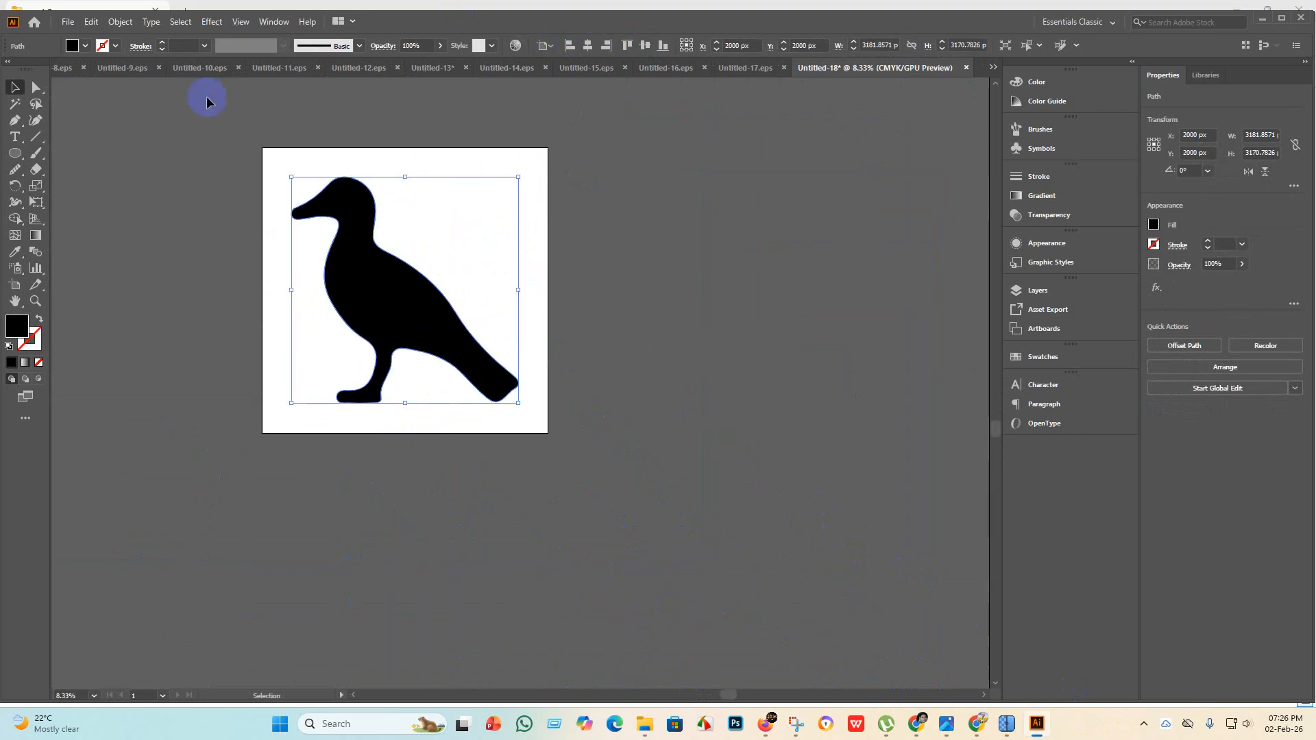
click(656, 446)
click(420, 297)
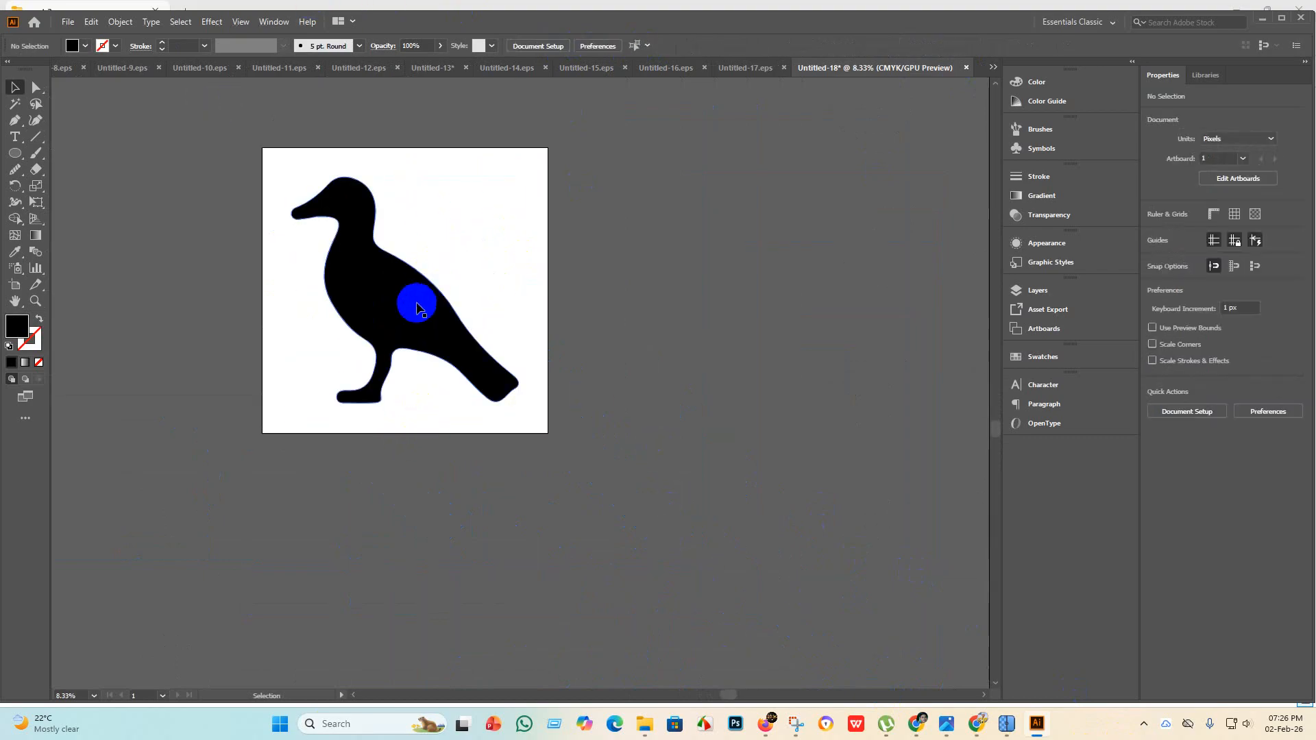
Smooth the end of the bird silhouette's tail with the Smooth tool.
click(37, 87)
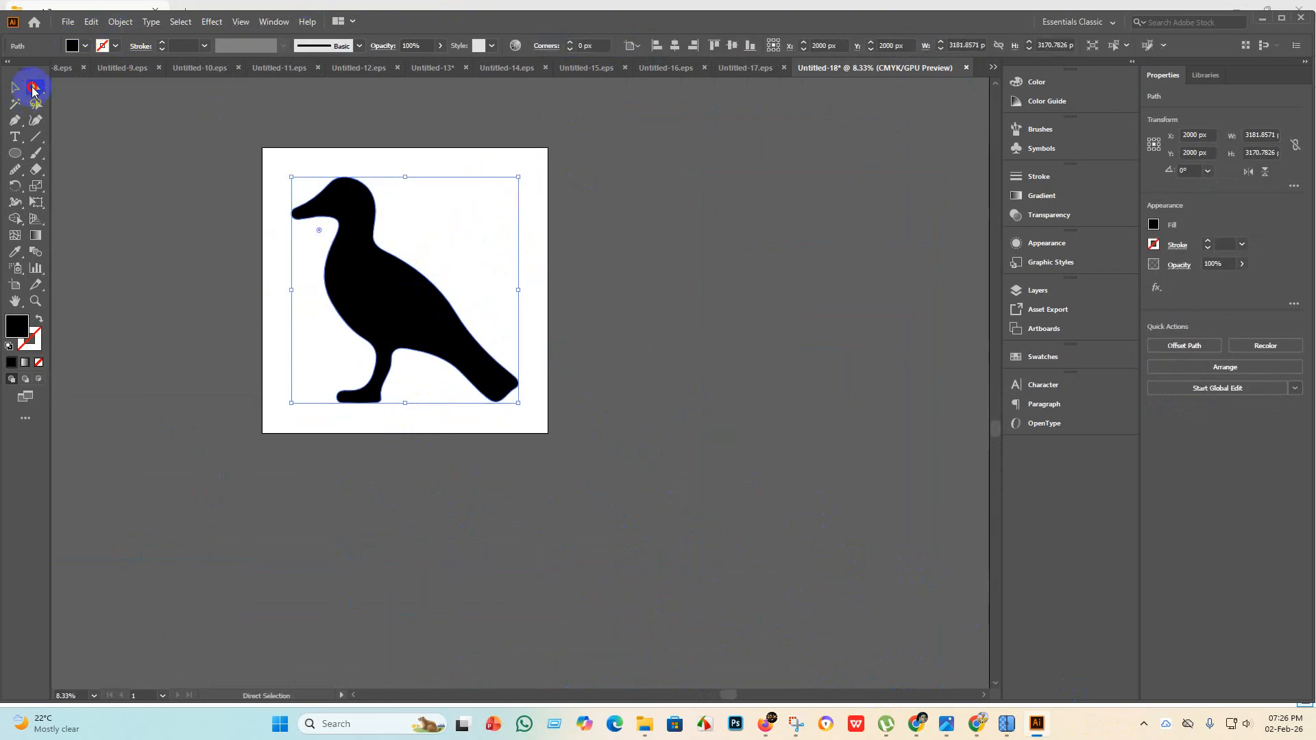
click(12, 173)
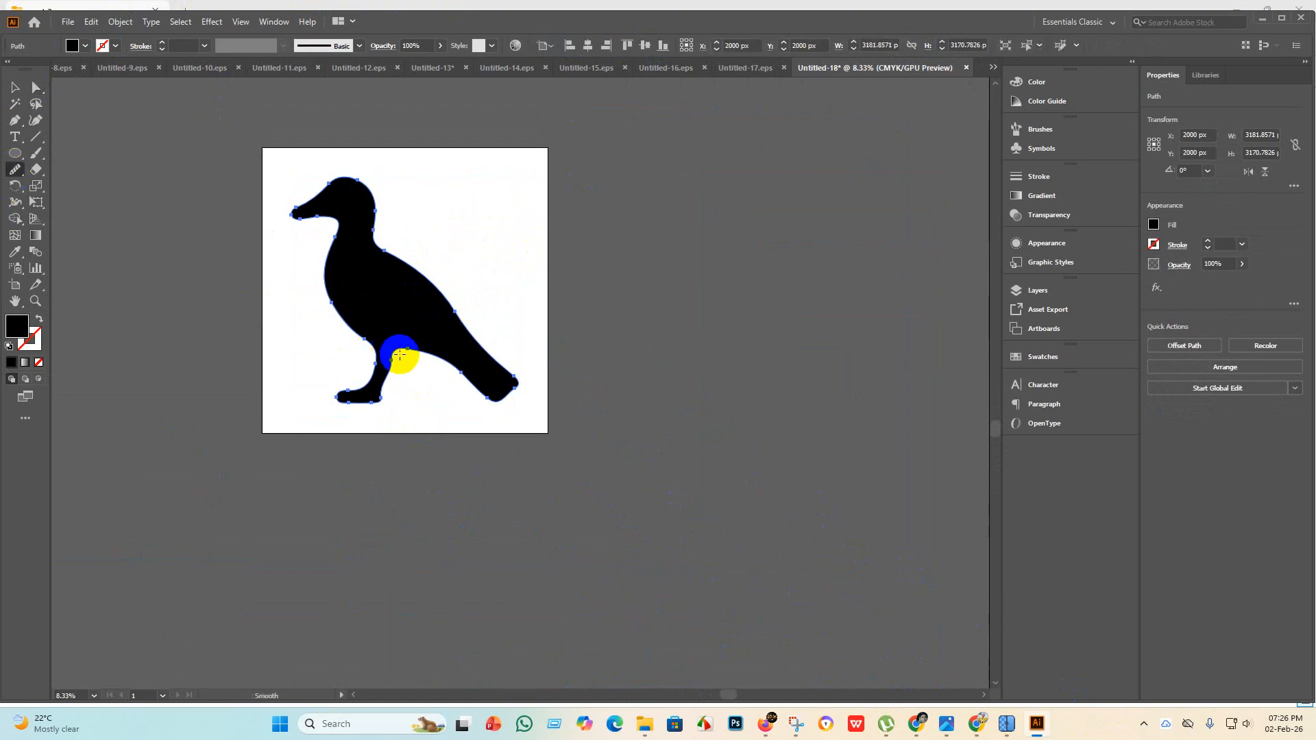
scroll(501, 373, up, 1)
scroll(501, 373, up, 2)
scroll(561, 440, down, 1)
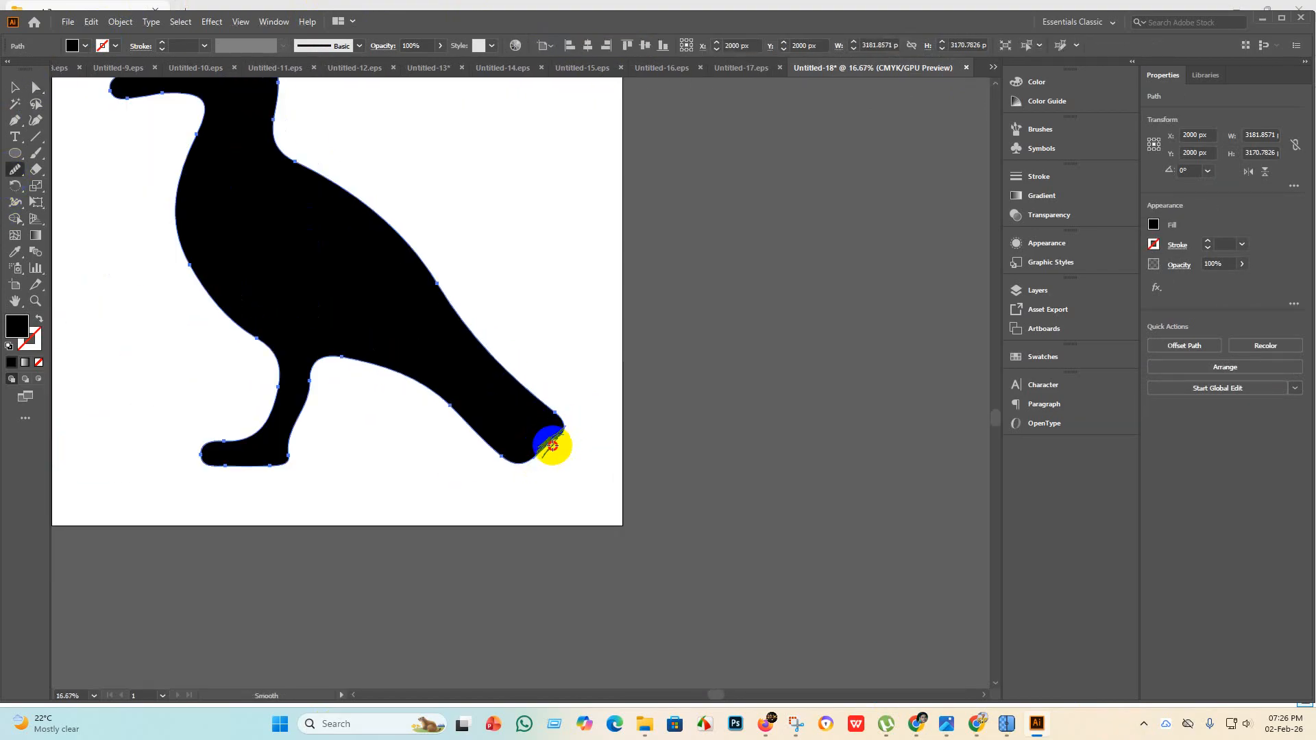
mouse_move(543, 454)
mouse_down()
mouse_move(569, 423)
mouse_move(538, 466)
mouse_move(566, 421)
mouse_move(497, 488)
mouse_move(575, 416)
mouse_move(529, 462)
mouse_move(561, 394)
mouse_move(523, 456)
mouse_move(549, 441)
mouse_up()
scroll(549, 432, up, 4)
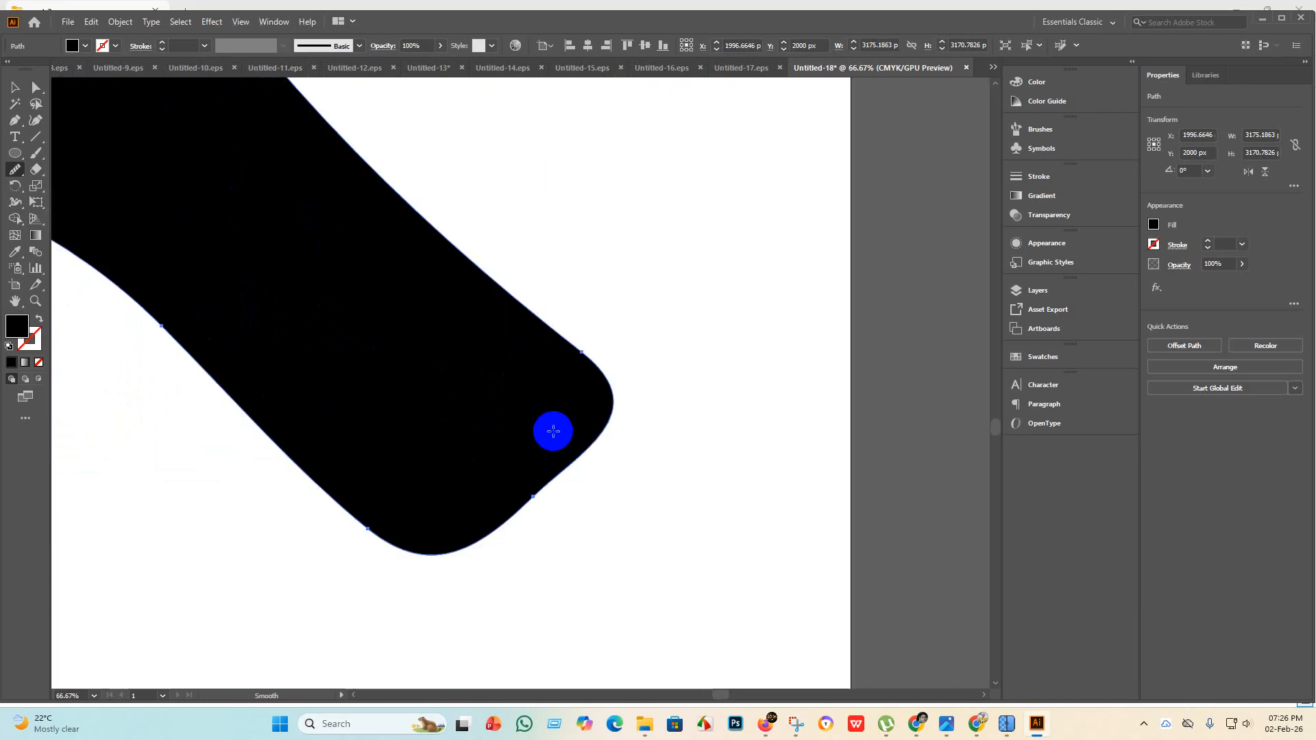
Examine the bird's outline from the tail and leg up to the beak and head for uneven curves.
scroll(537, 441, down, 5)
scroll(377, 402, up, 4)
scroll(293, 445, down, 2)
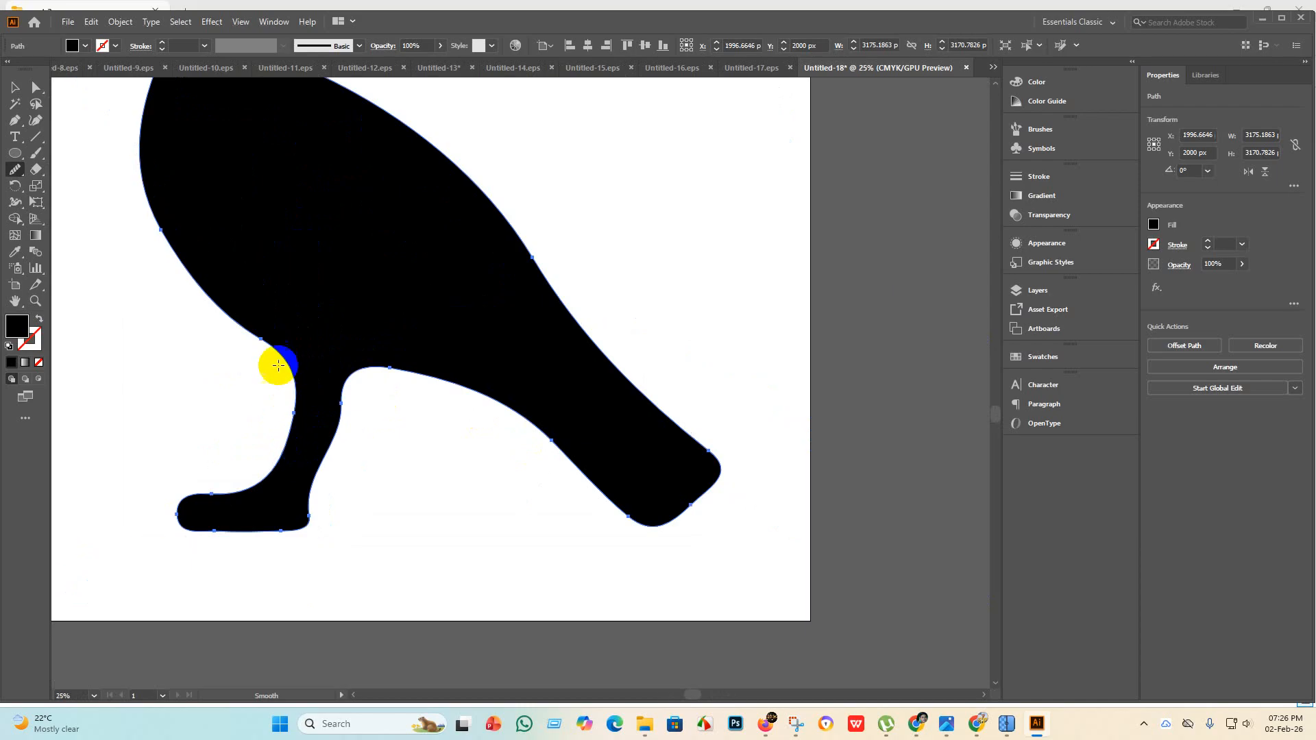
scroll(294, 327, up, 5)
scroll(325, 335, down, 2)
scroll(135, 290, up, 2)
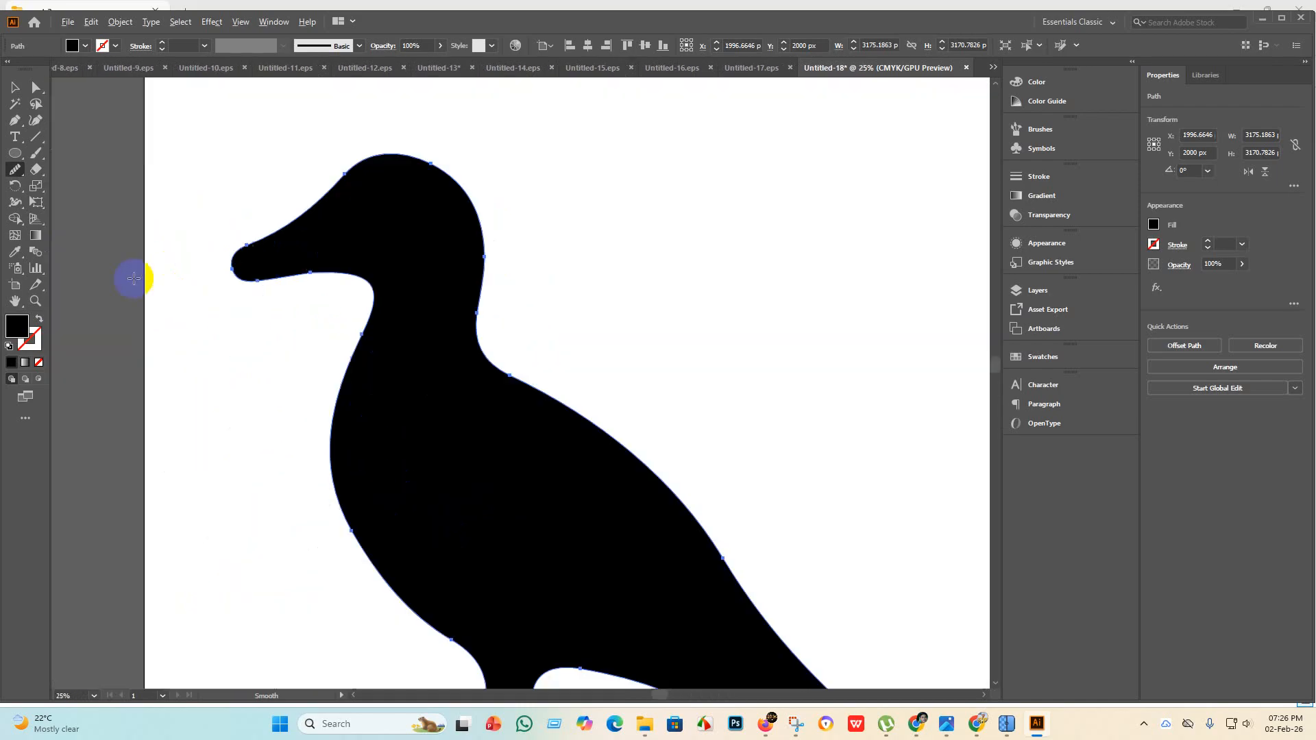
scroll(338, 302, up, 1)
scroll(356, 264, down, 2)
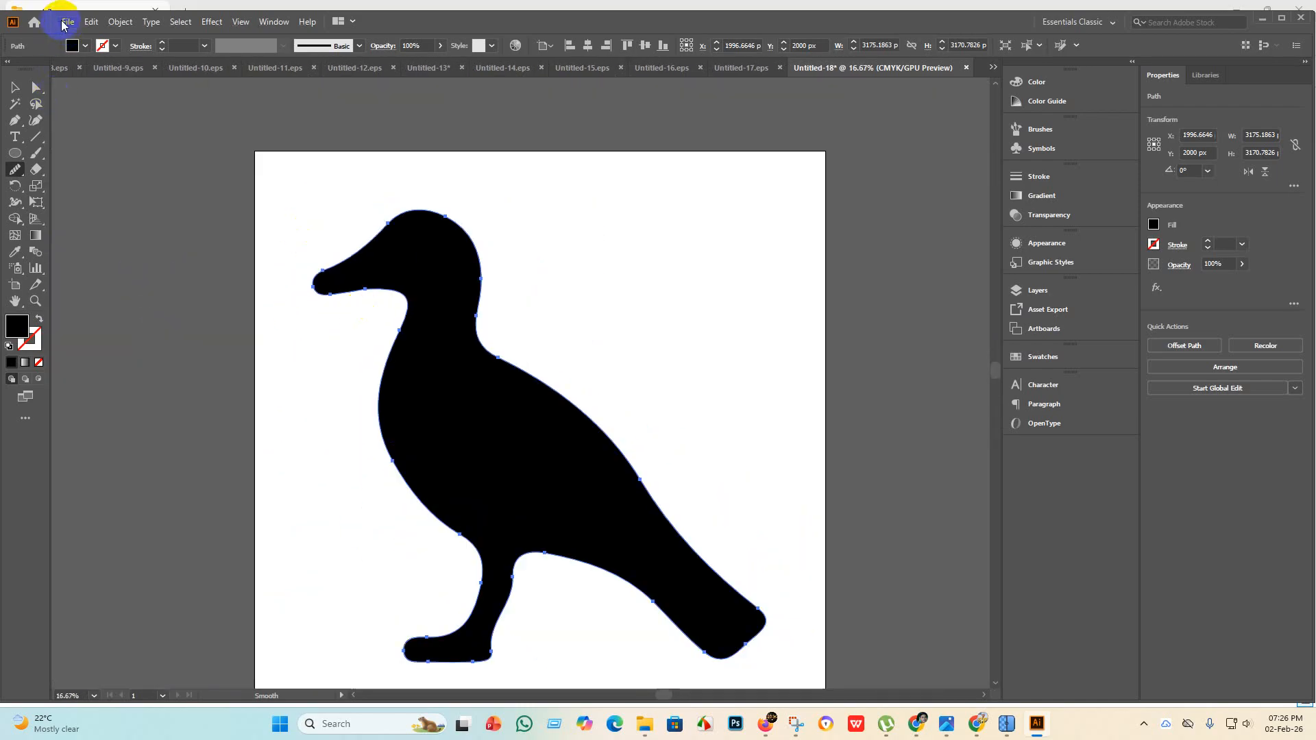
Save the bird document as an Illustrator EPS file named Untitled-18 in the eps 7 folder.
click(66, 22)
click(12, 86)
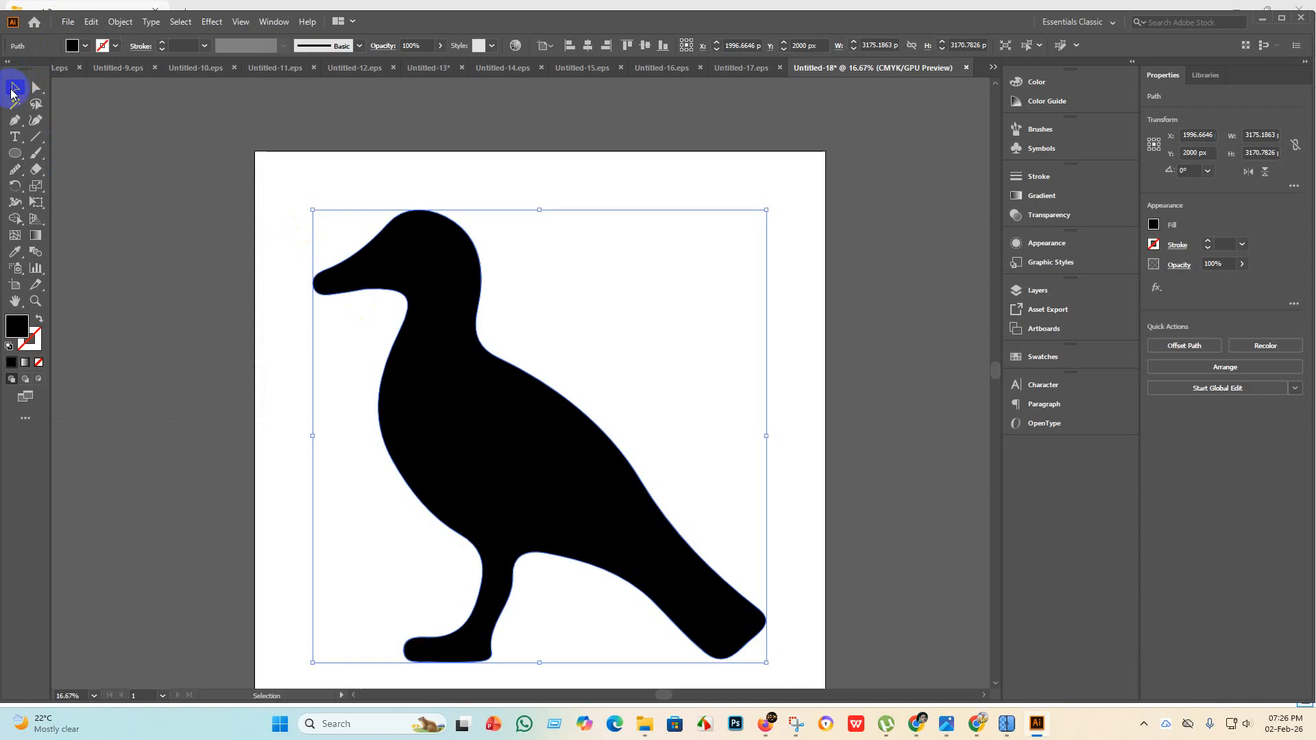
click(78, 24)
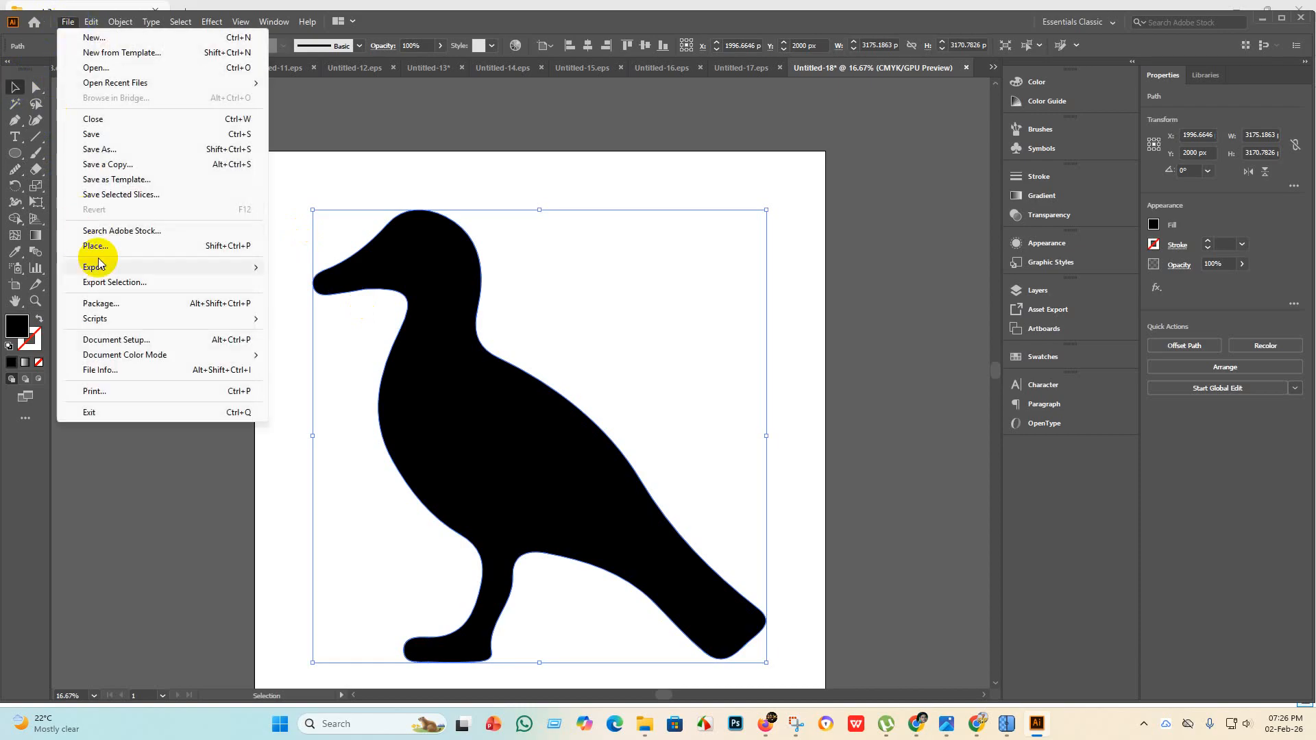
click(116, 135)
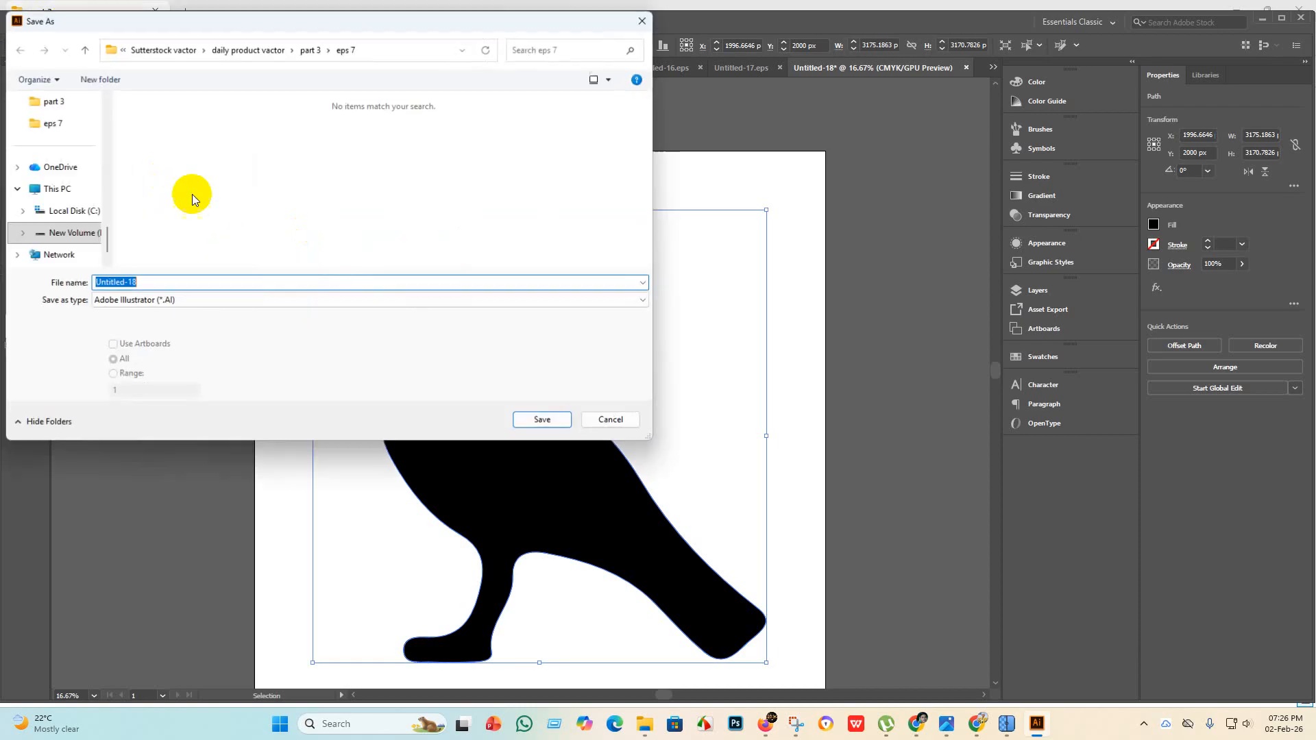
click(220, 300)
click(175, 335)
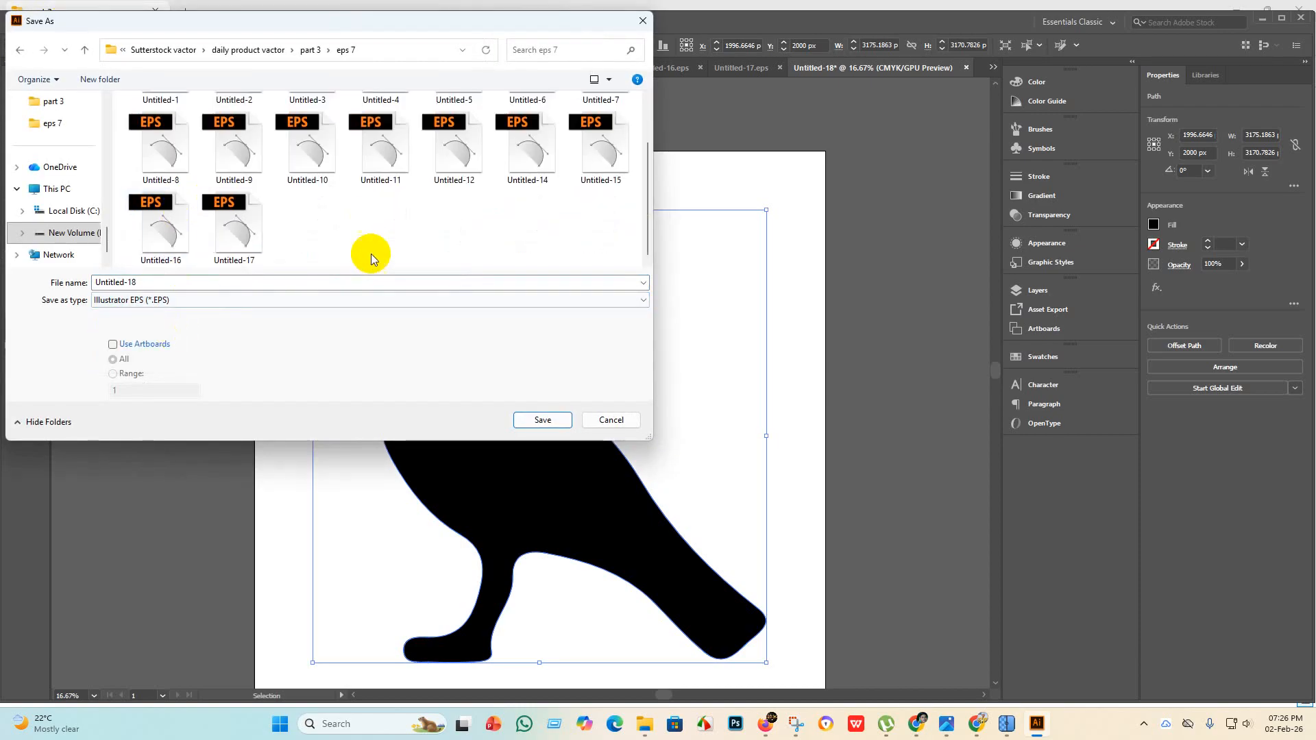
click(553, 422)
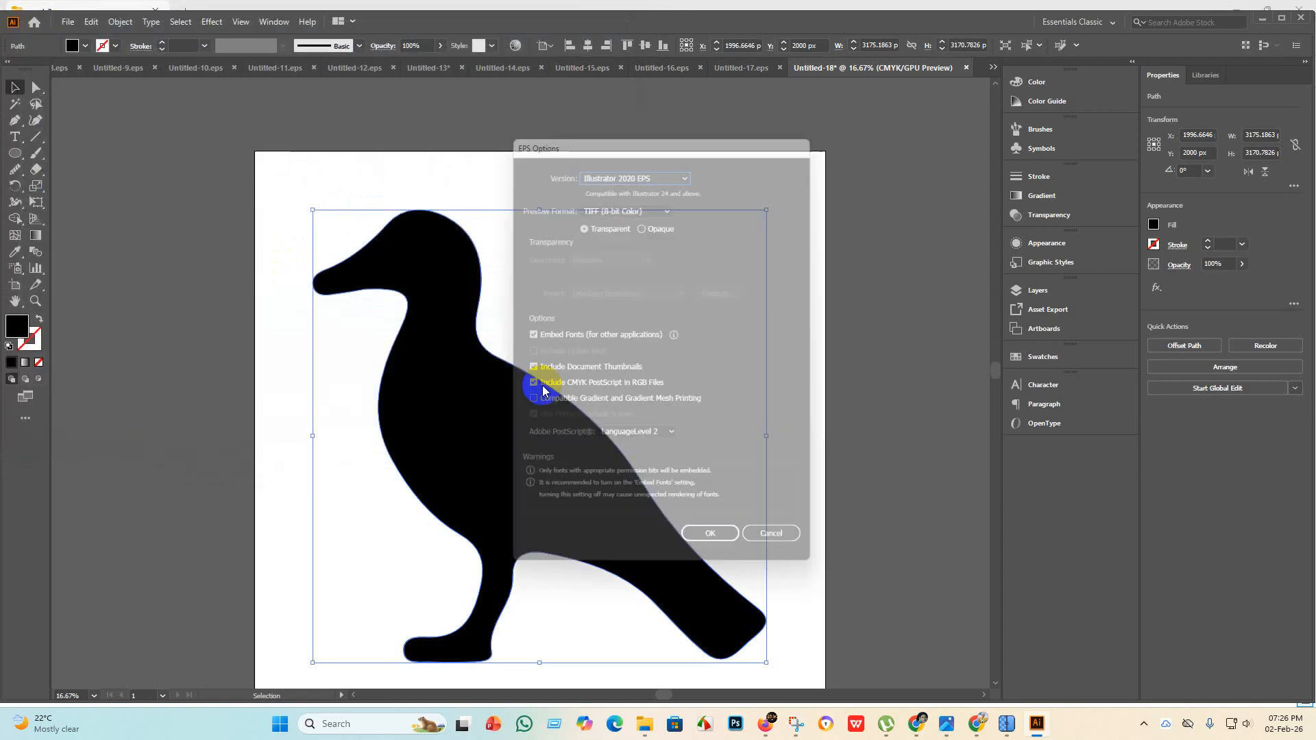
Set the EPS version to Illustrator 10 EPS and accept saving in the older format.
click(680, 166)
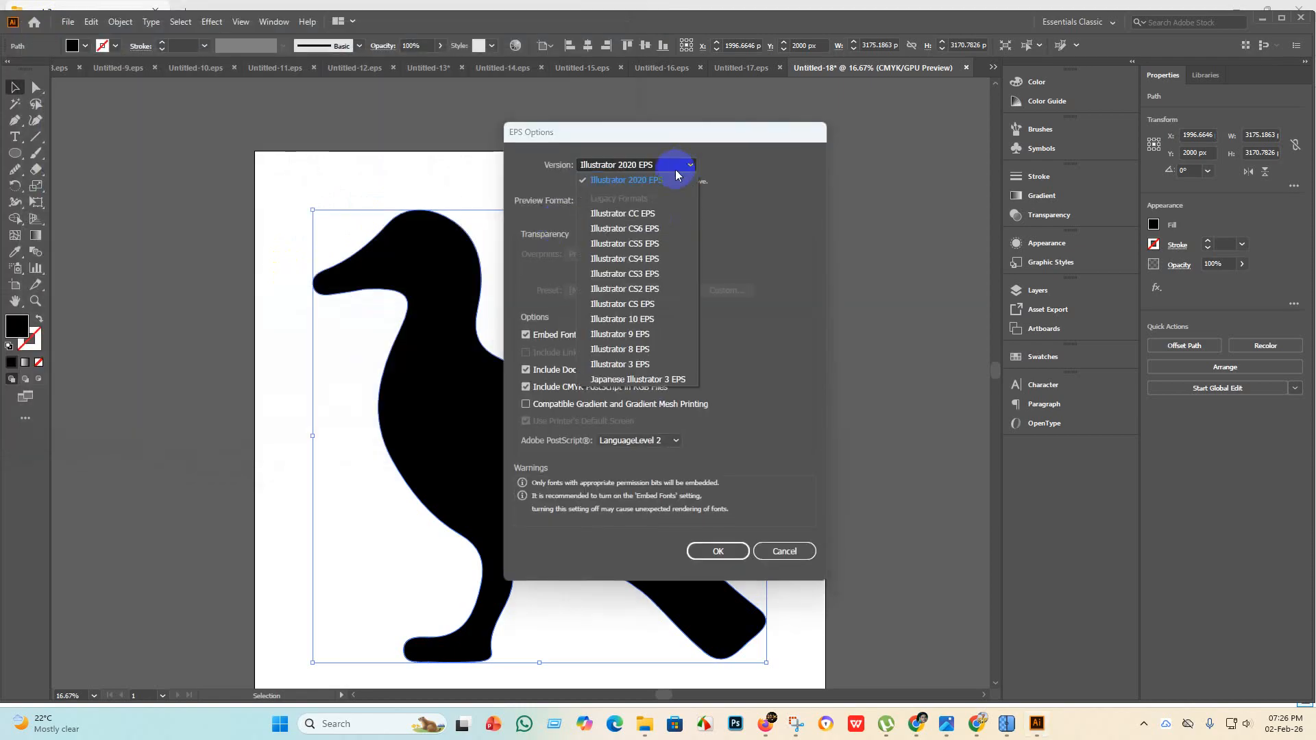
click(642, 319)
click(713, 537)
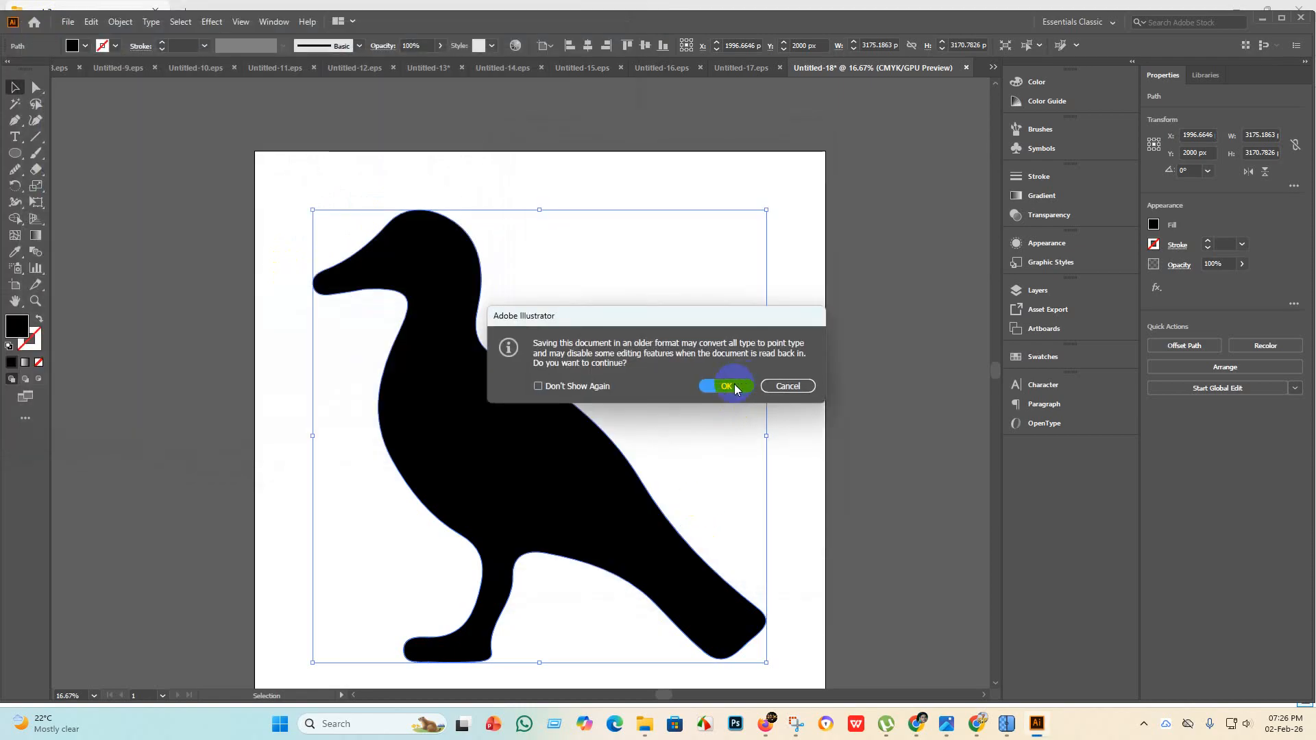
click(734, 386)
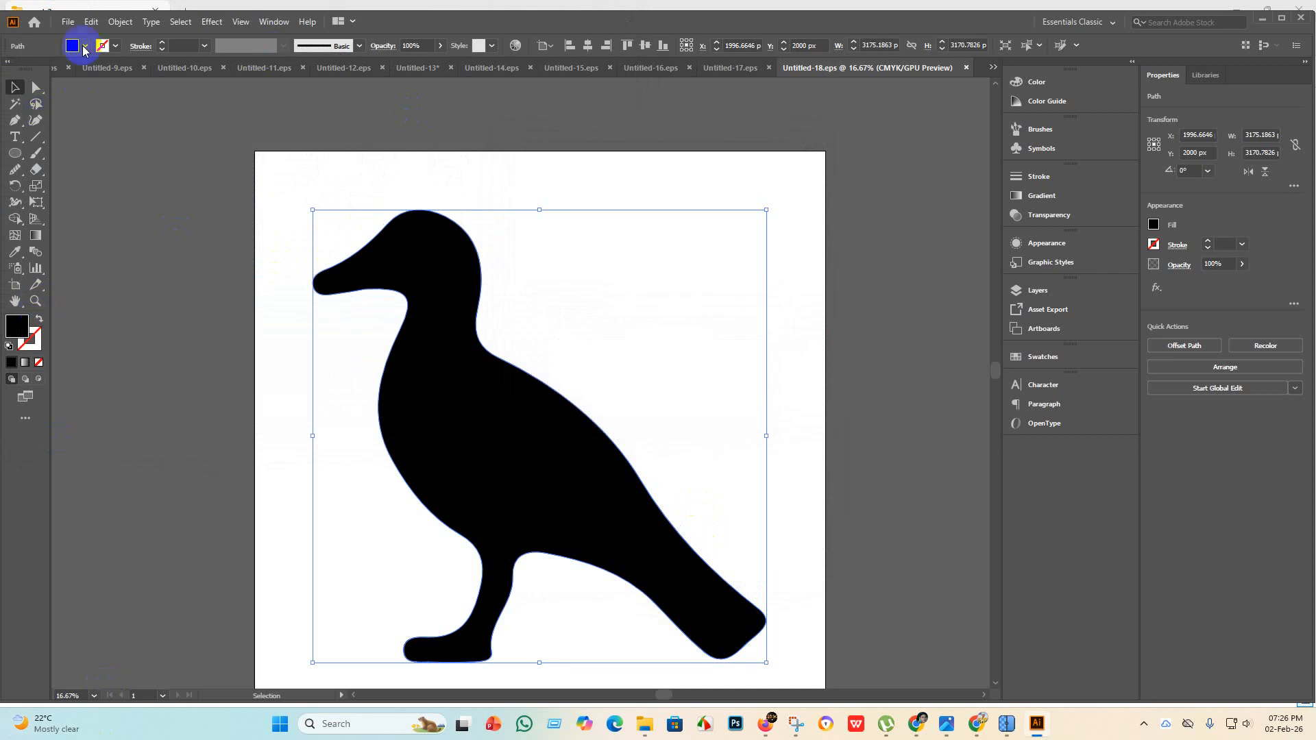
Export the bird as a JPEG named Untitled-18 using artboards, with RGB colour, quality 10 and 300 ppi.
click(68, 22)
mouse_move(167, 268)
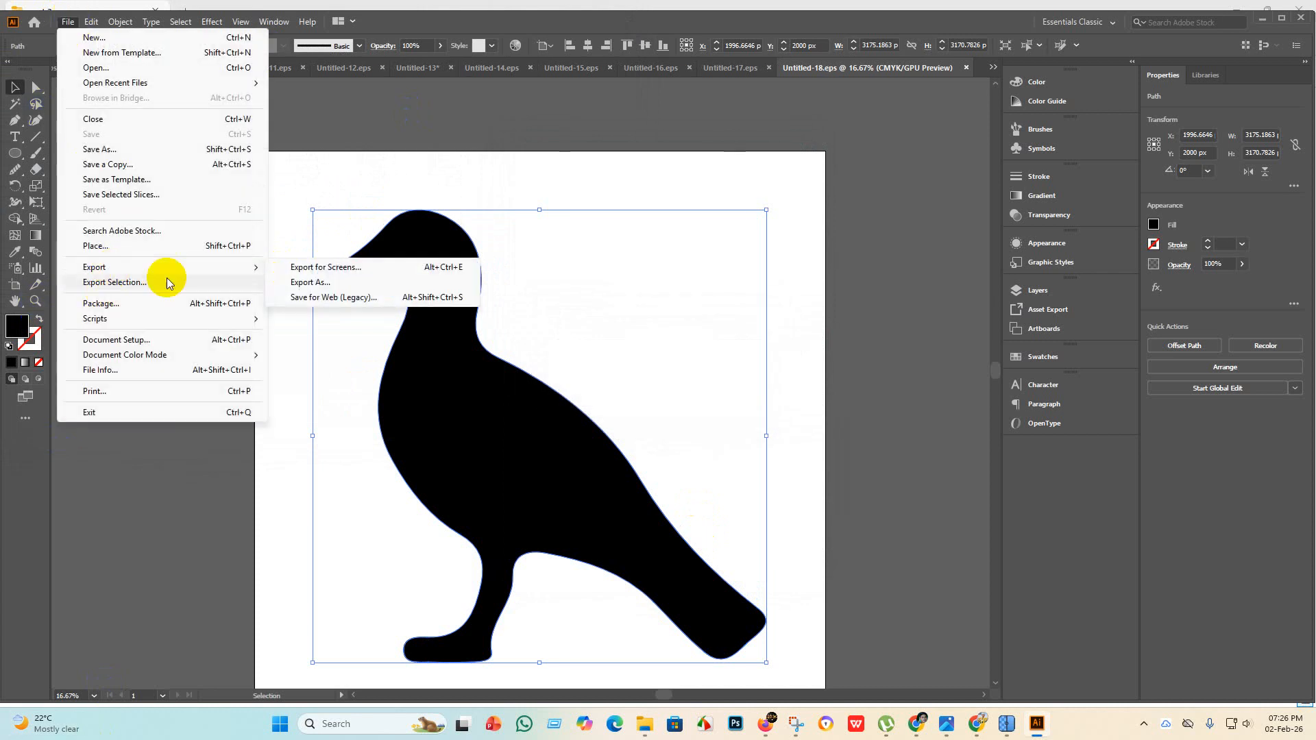
click(330, 283)
click(114, 345)
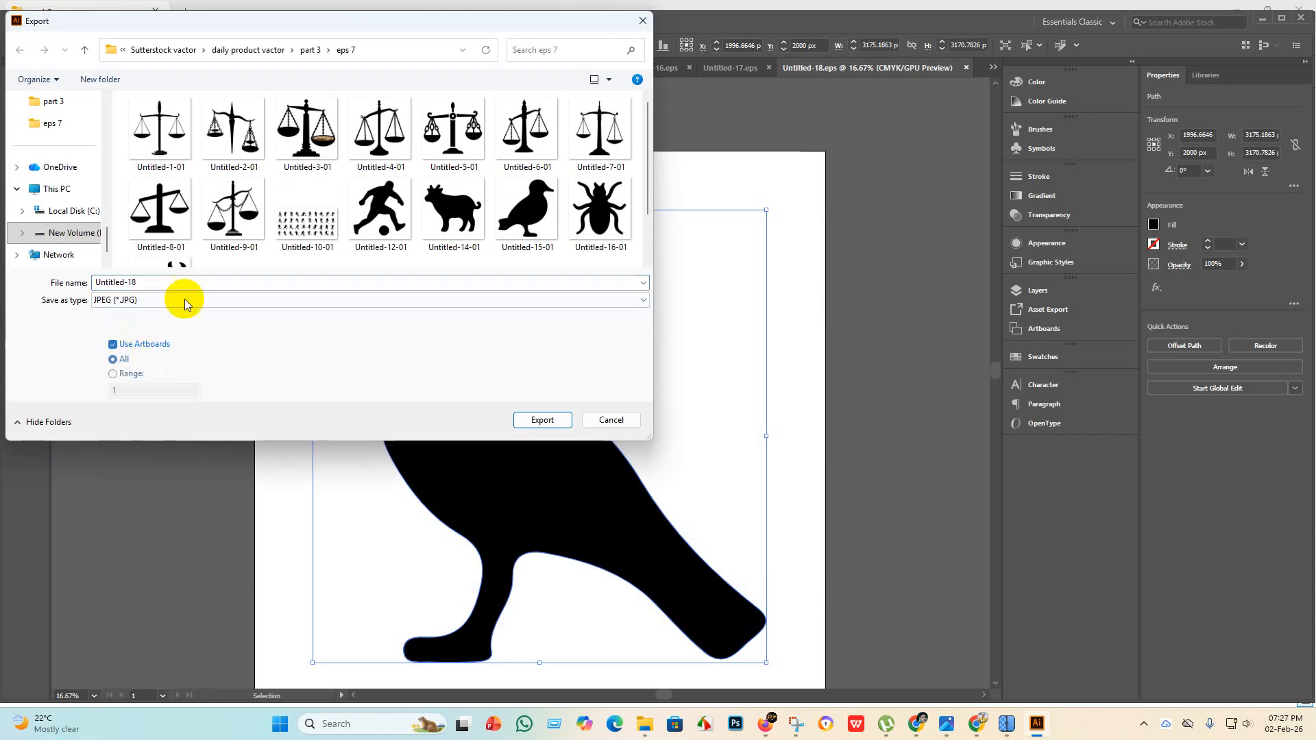
click(541, 421)
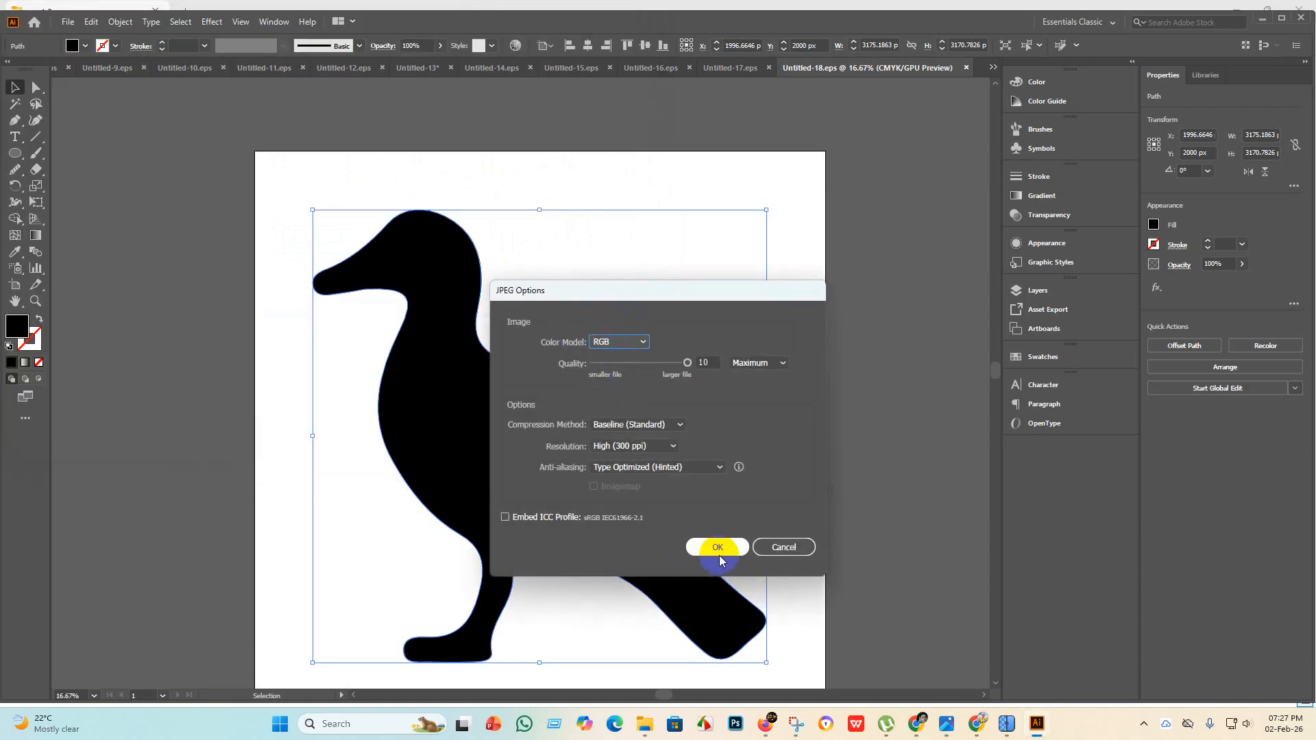
click(719, 553)
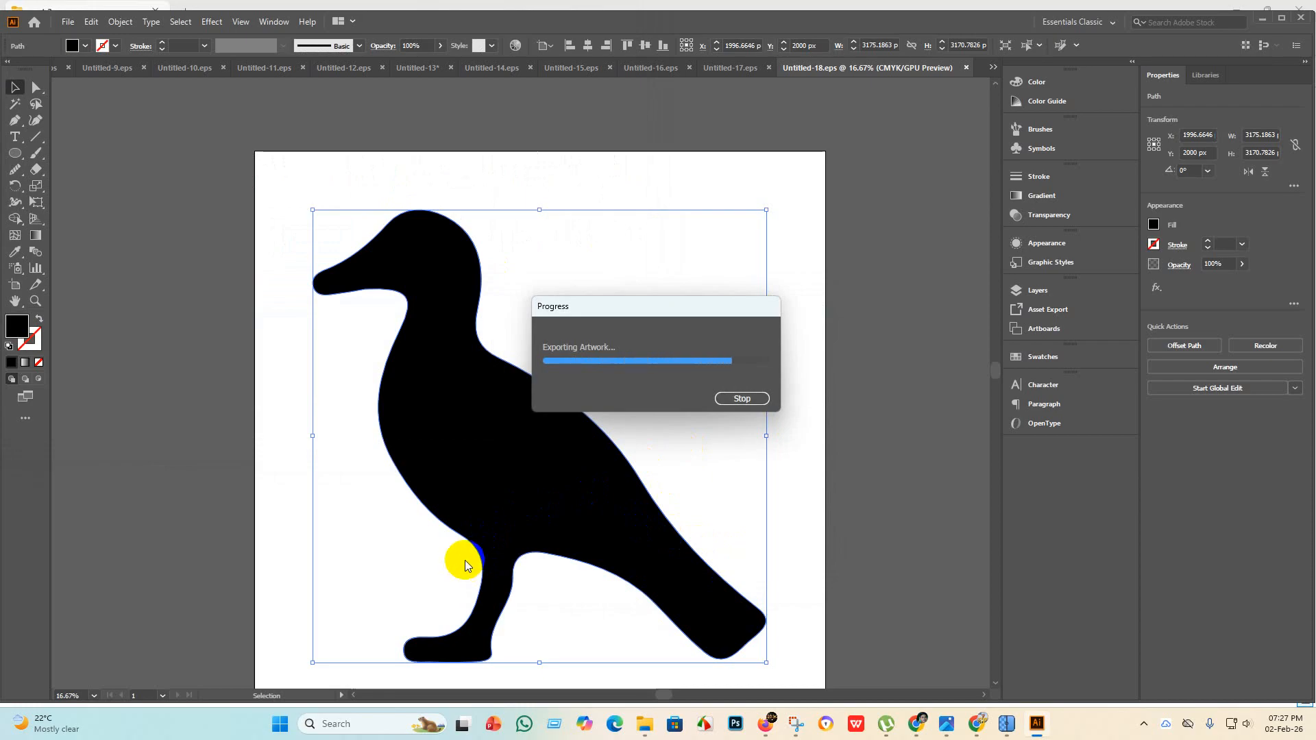
Return to the Untitled-13 silhouette sheet and delete the already exported bird from the third row.
scroll(464, 563, down, 2)
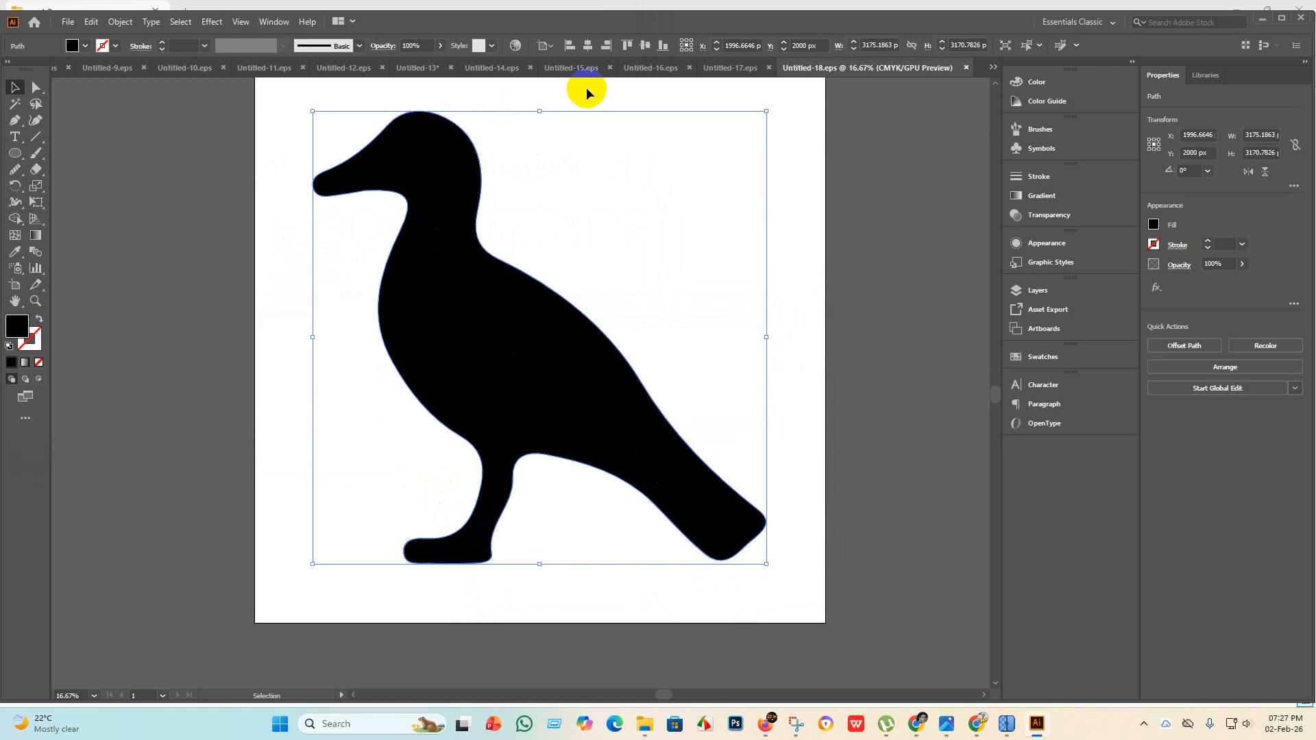
click(738, 68)
click(618, 67)
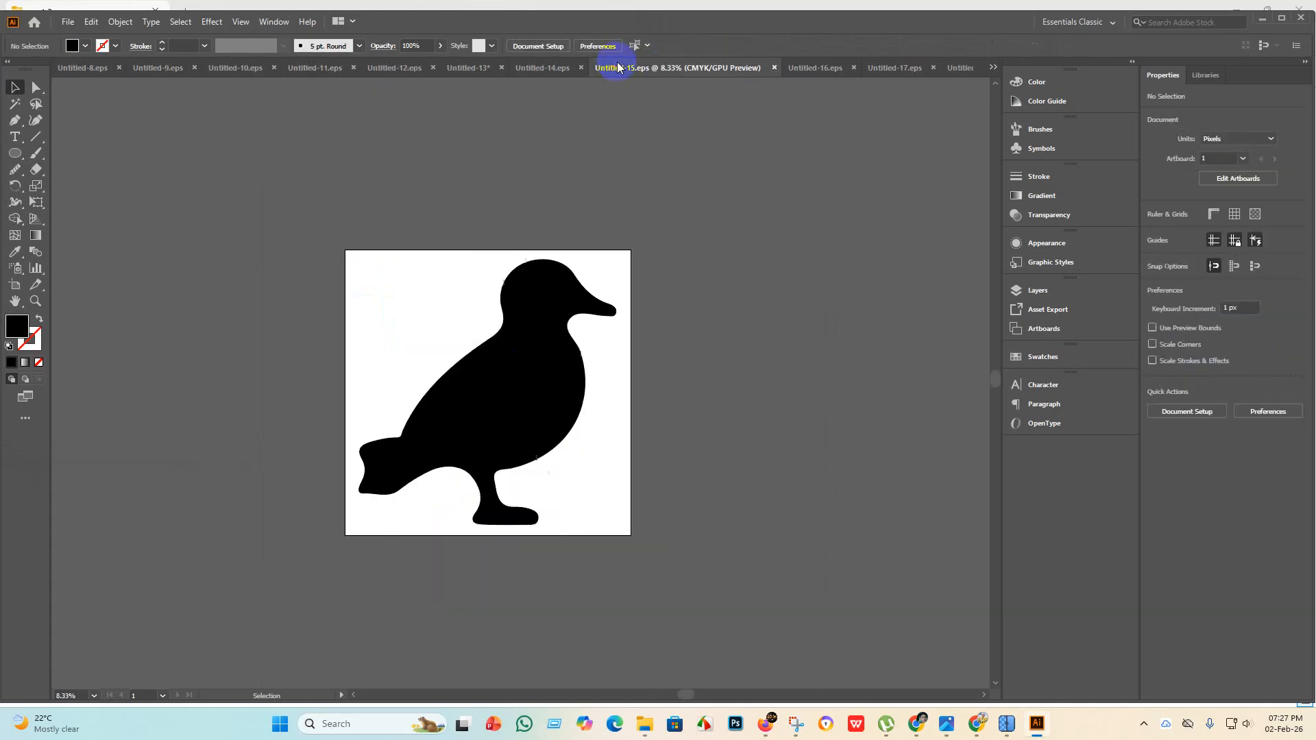
click(538, 69)
click(466, 69)
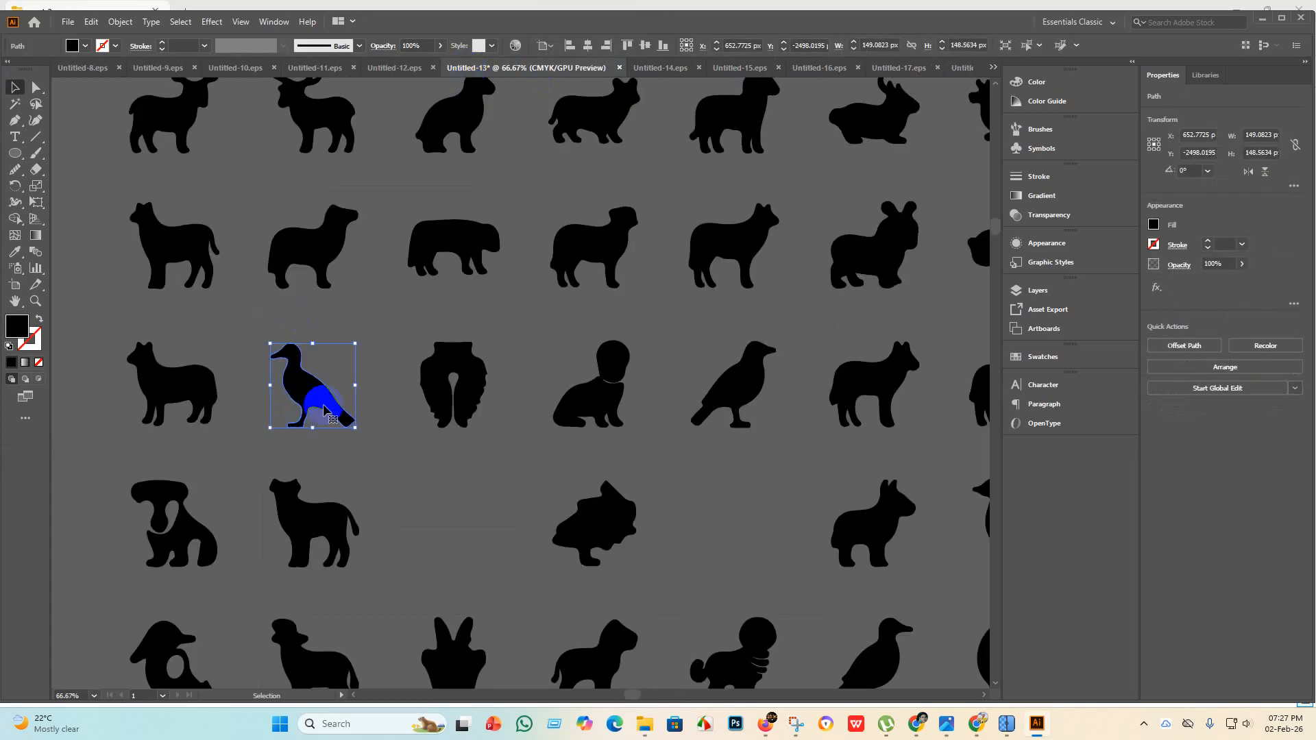
key(Delete)
Delete the seated animal silhouette with the cut-out beside its face at the start of the fourth row.
scroll(222, 570, up, 1)
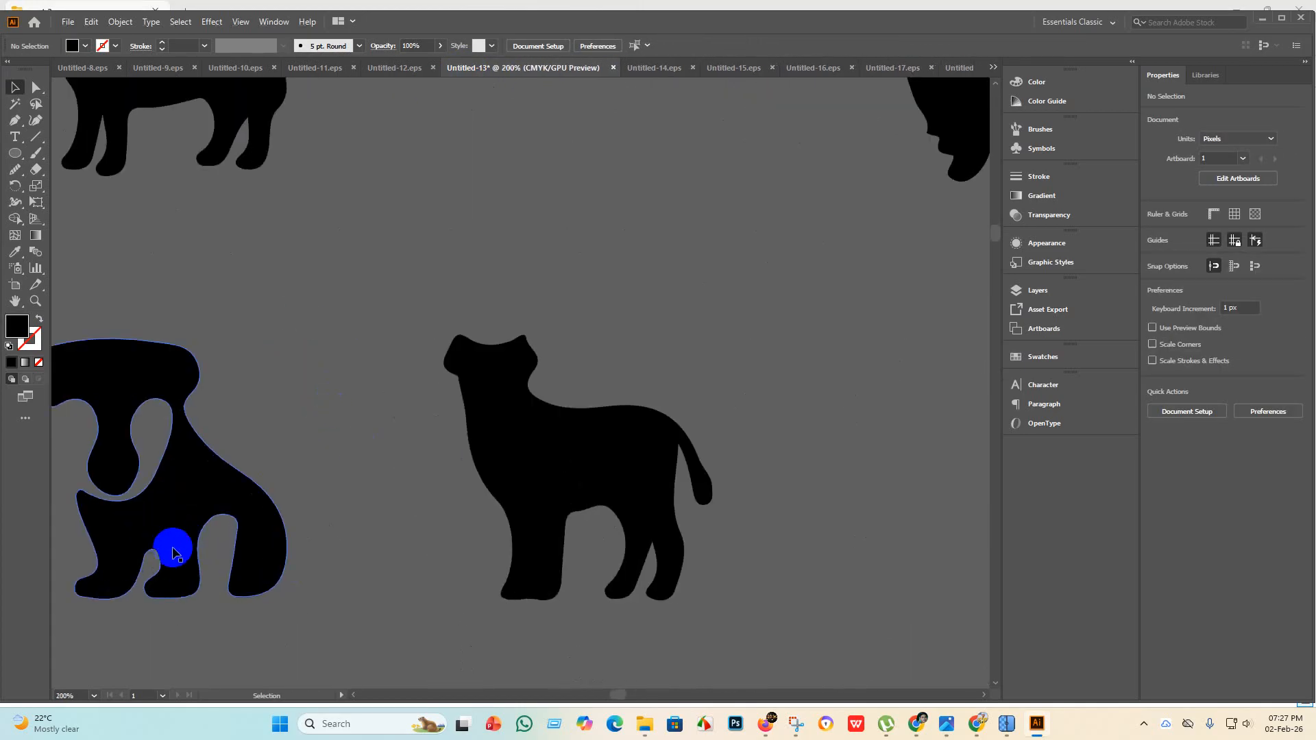
click(129, 468)
key(Delete)
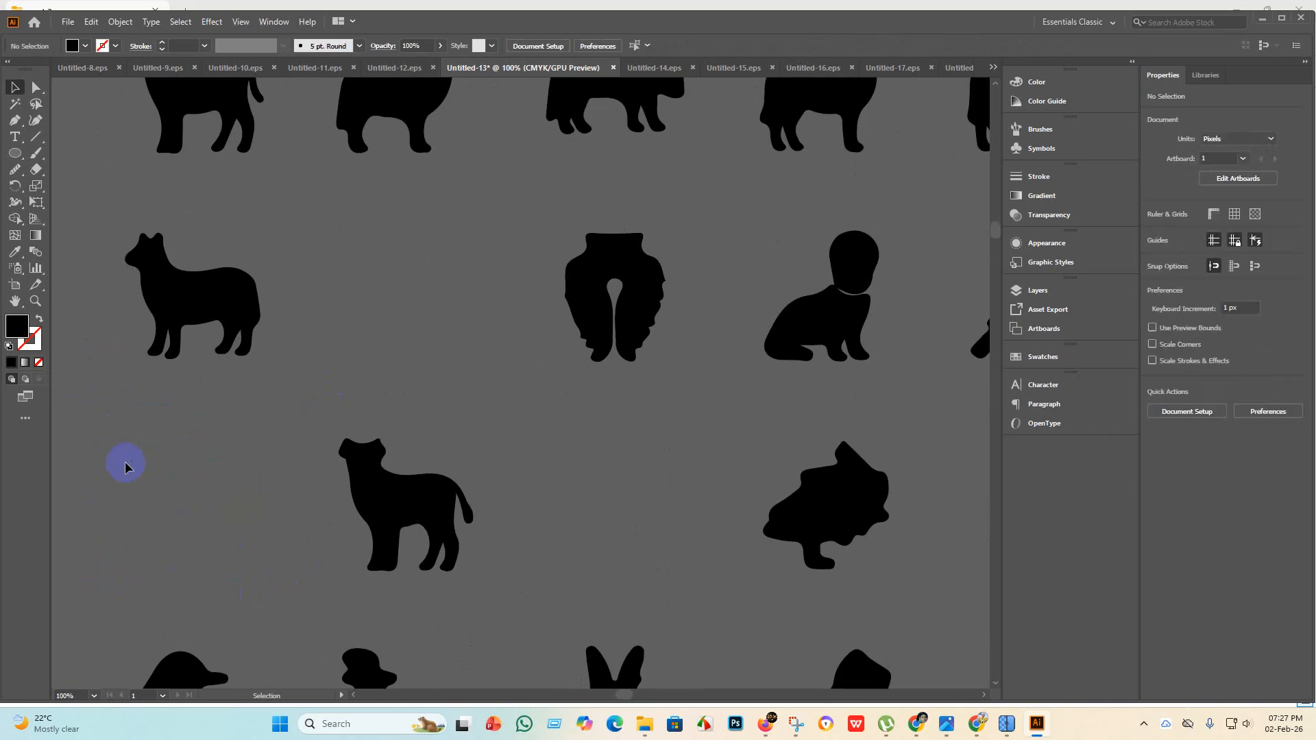
Delete the malformed lying animal with the jagged head and upright tail, just before the goat in the first row.
scroll(318, 323, up, 5)
scroll(323, 318, down, 3)
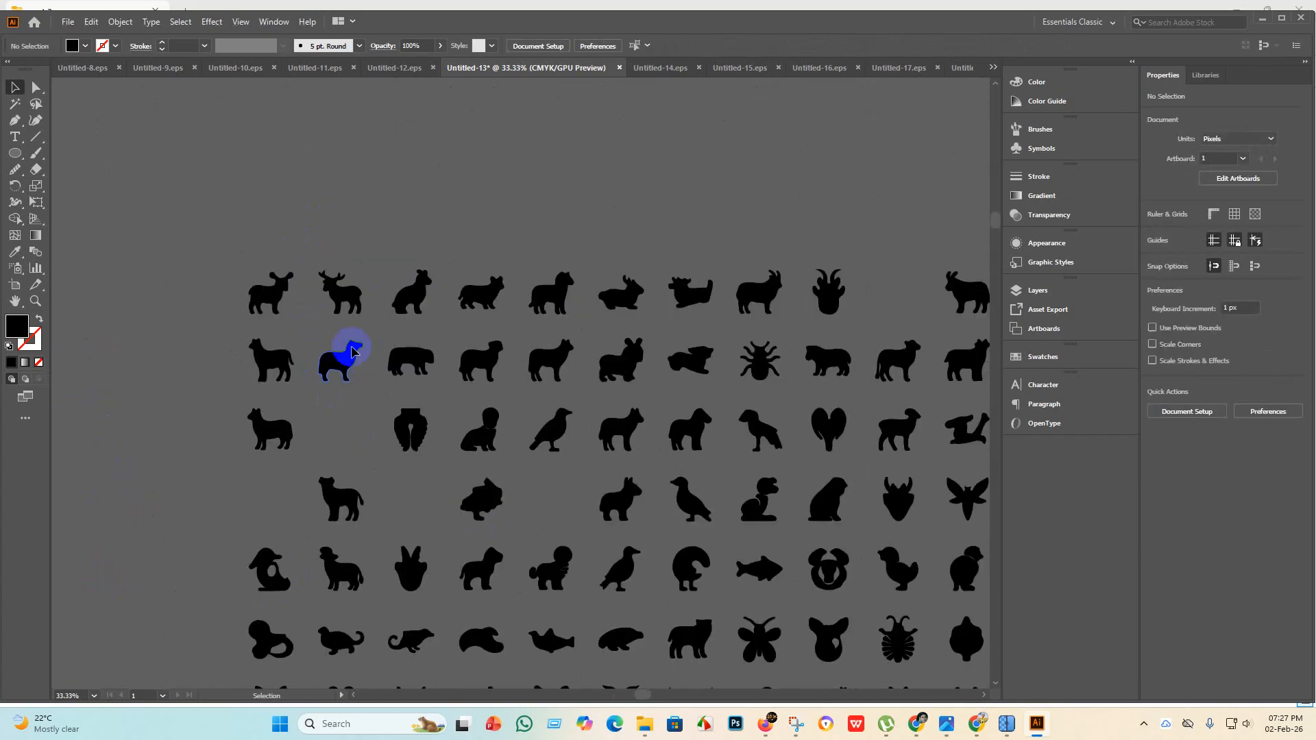
scroll(323, 429, up, 2)
scroll(331, 377, up, 3)
scroll(367, 347, down, 2)
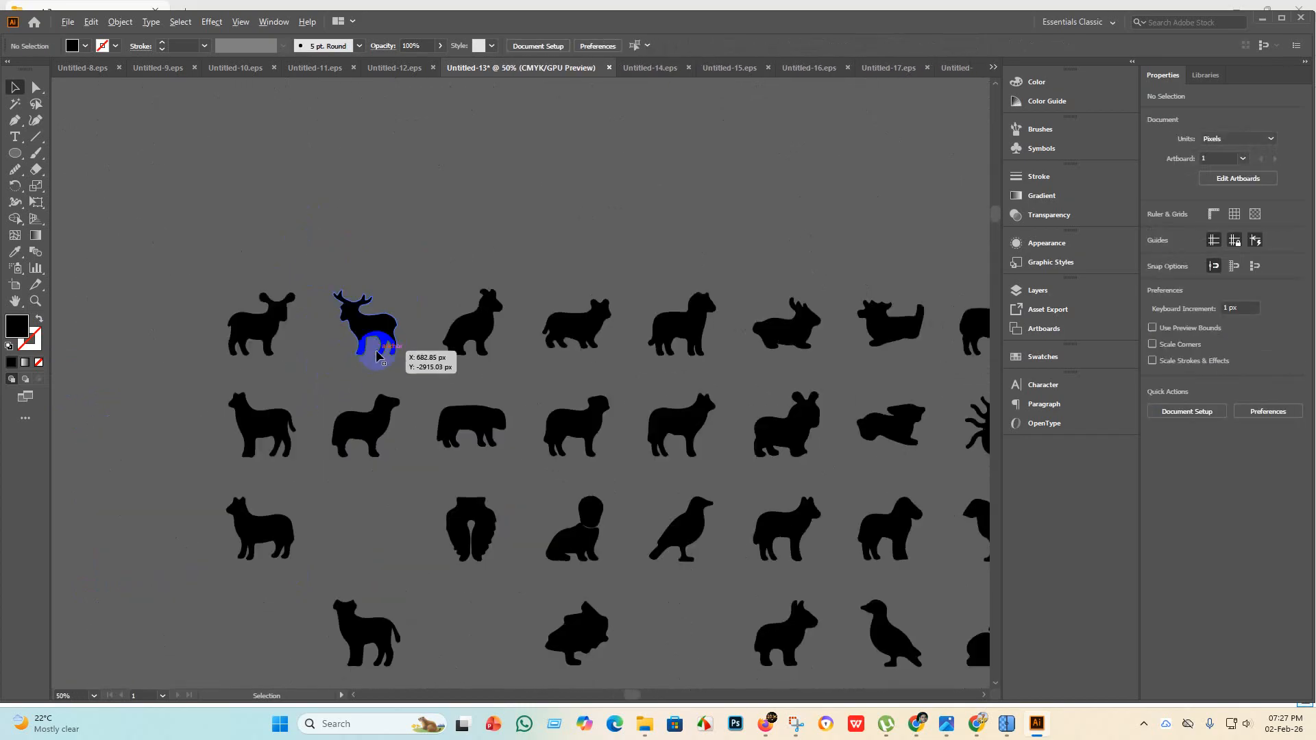
scroll(730, 356, down, 3)
scroll(705, 352, up, 3)
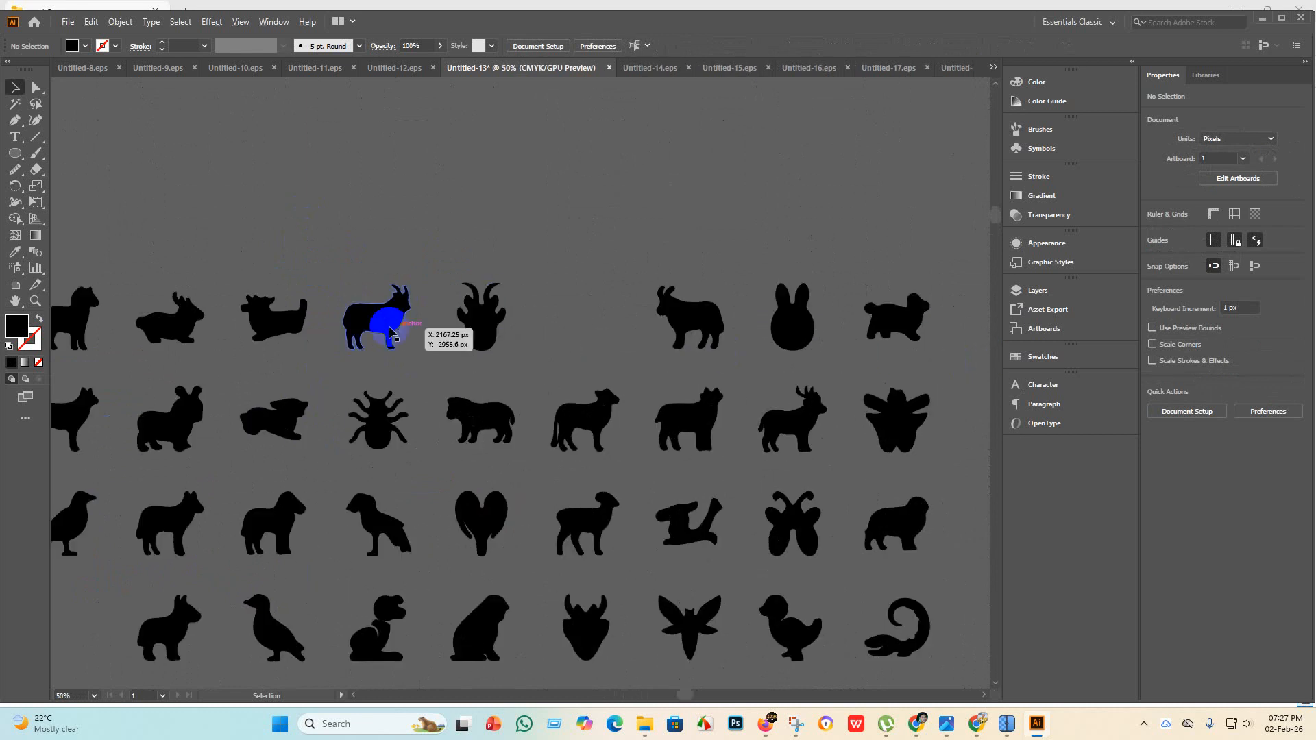
scroll(204, 329, up, 3)
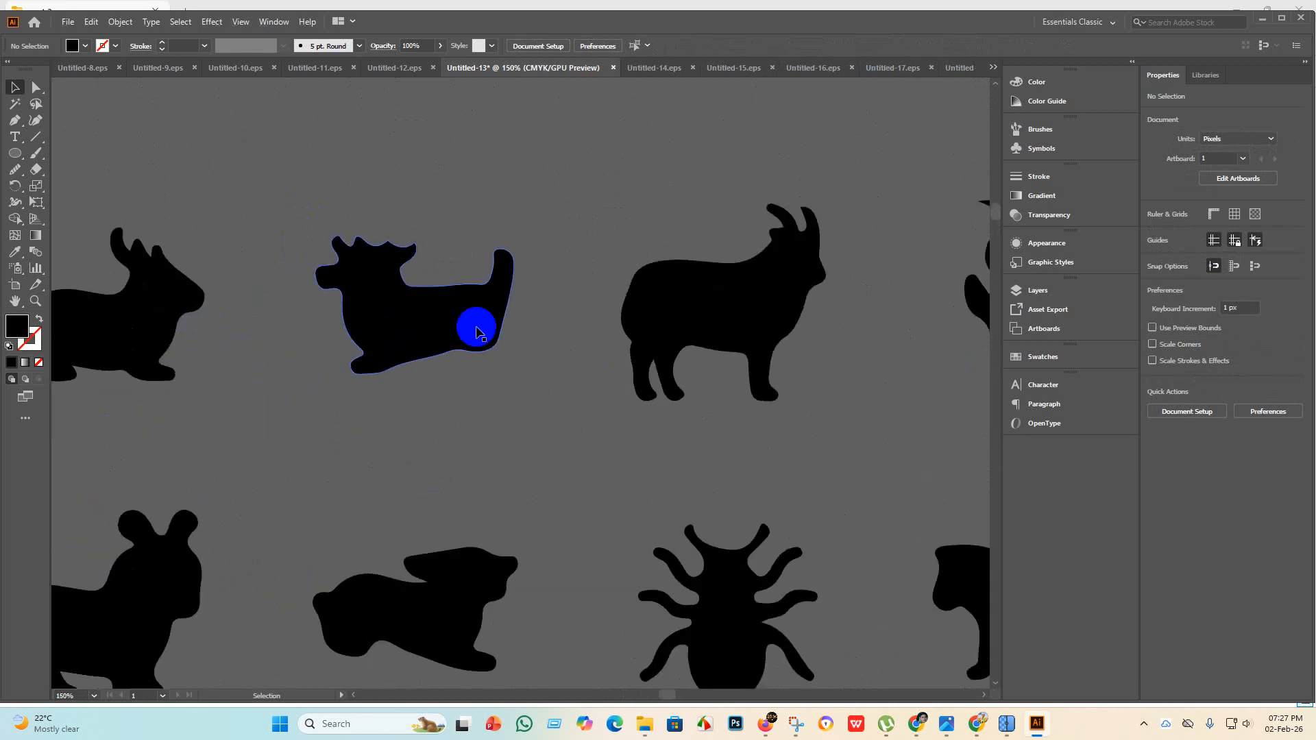
click(470, 326)
key(Delete)
Delete the distorted rabbit-like silhouette just before the beetle in the second row.
scroll(466, 346, down, 3)
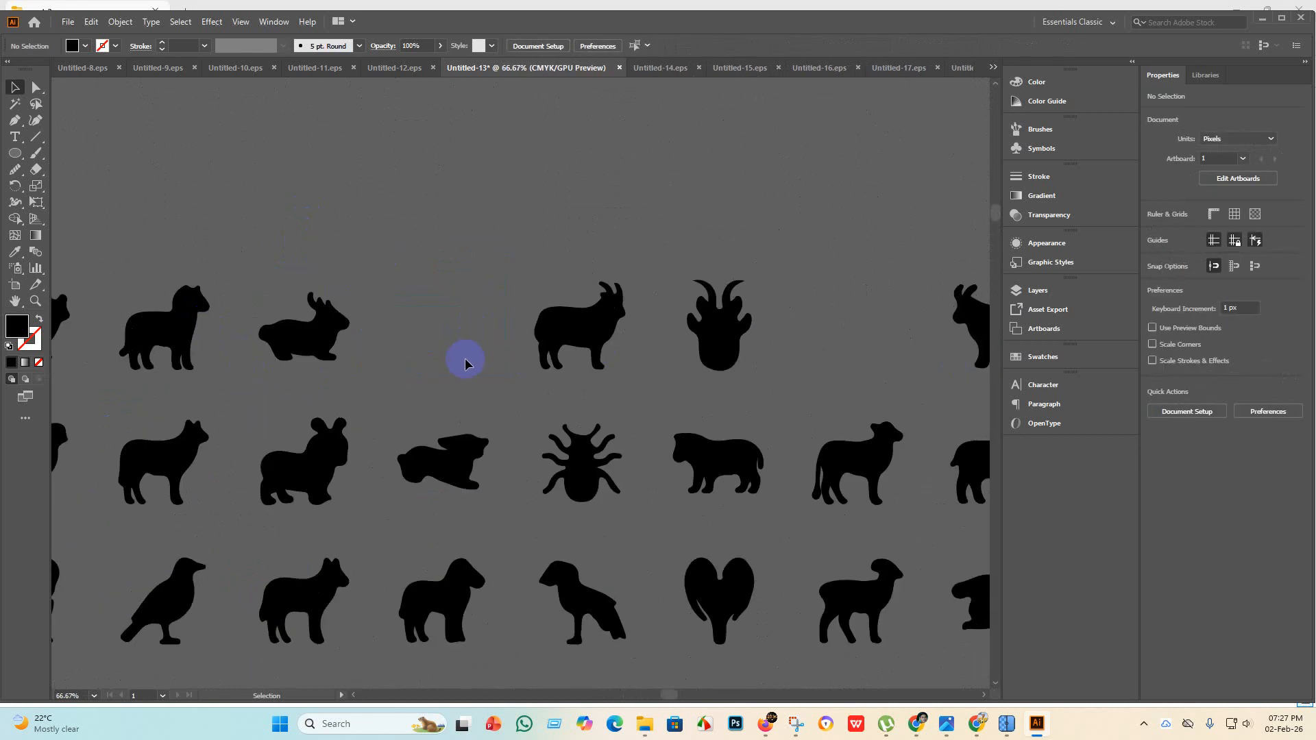
scroll(486, 355, up, 2)
scroll(548, 377, down, 3)
scroll(763, 397, down, 2)
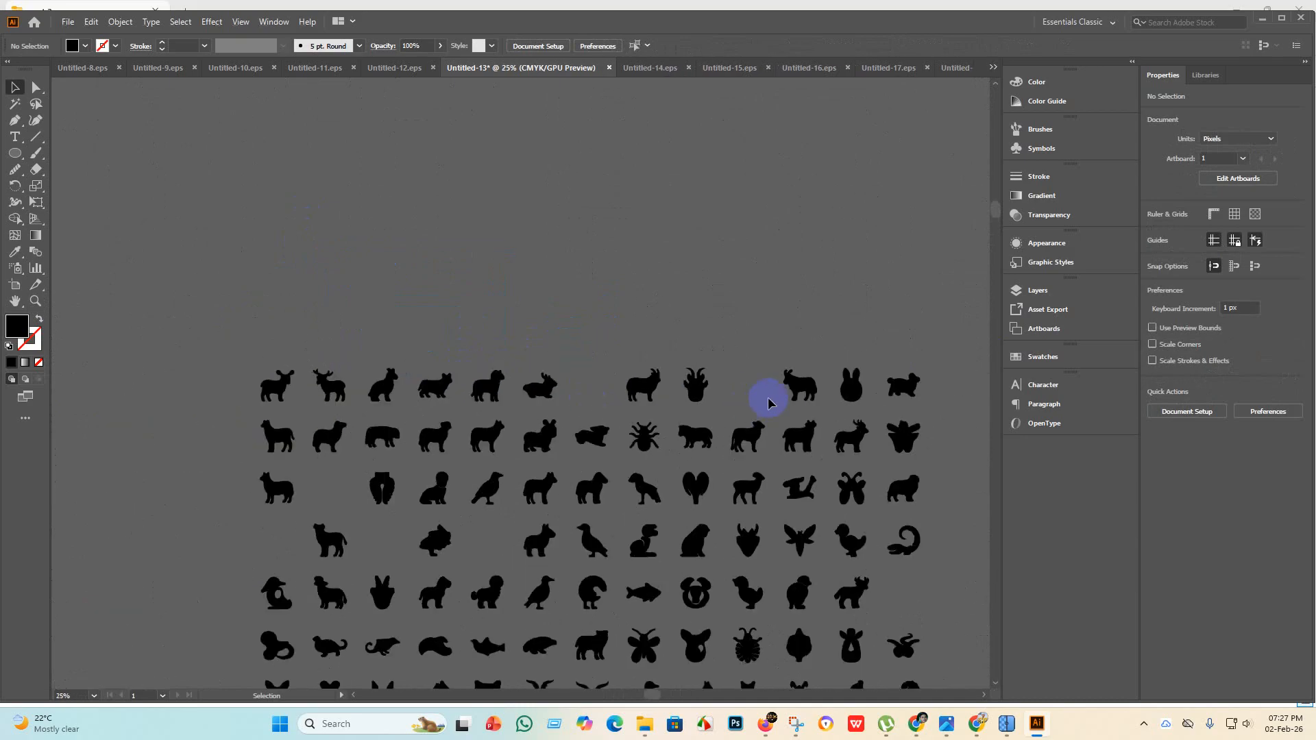
scroll(948, 417, up, 2)
scroll(873, 432, down, 3)
scroll(783, 442, down, 2)
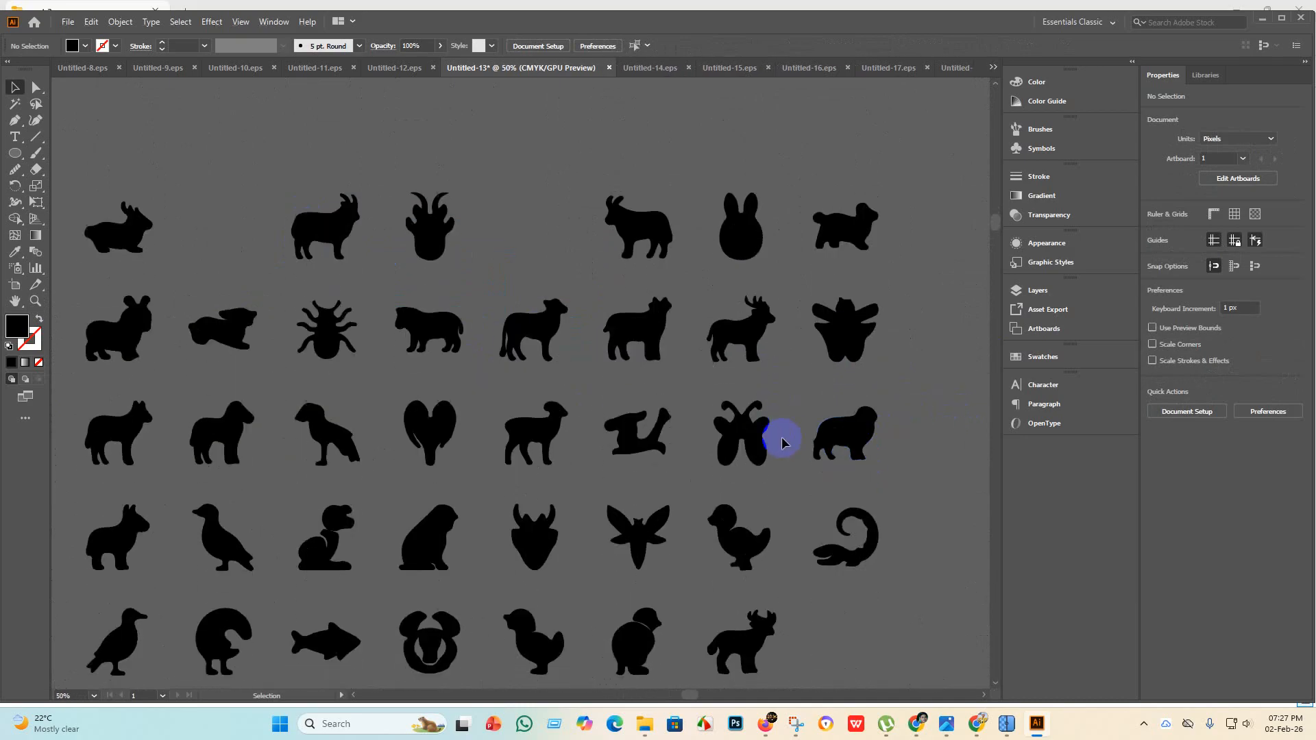
scroll(400, 334, down, 1)
scroll(245, 340, up, 2)
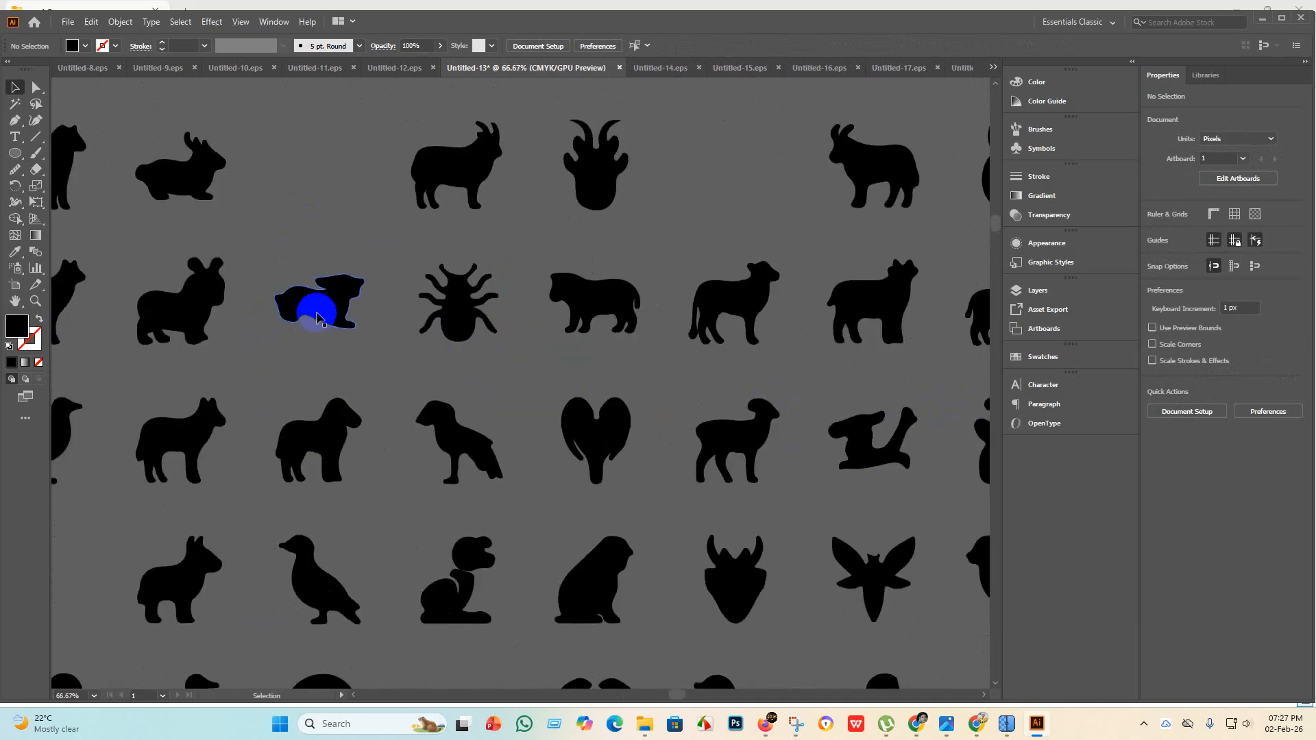
click(315, 298)
key(Delete)
Move the detached head of the seated animal in the third row down until it overlaps the body.
scroll(337, 329, up, 1)
scroll(338, 329, down, 4)
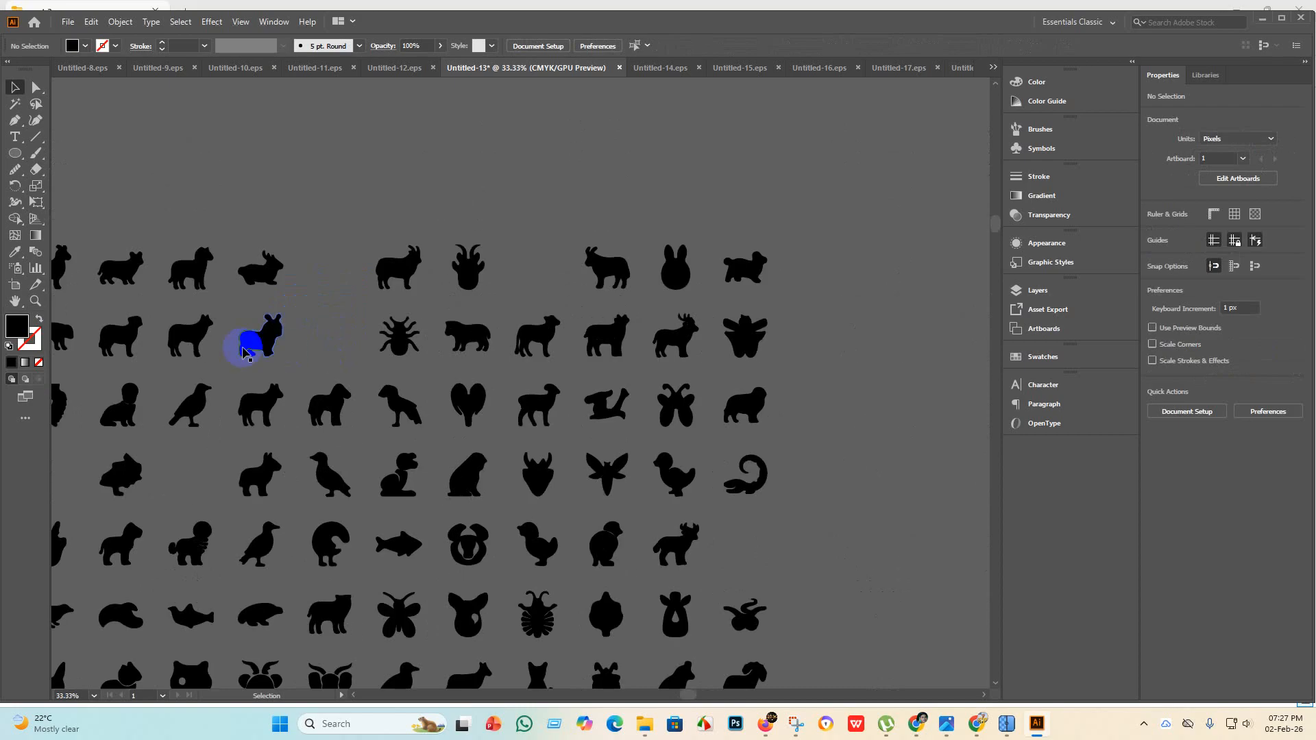
scroll(114, 359, up, 3)
scroll(175, 338, down, 1)
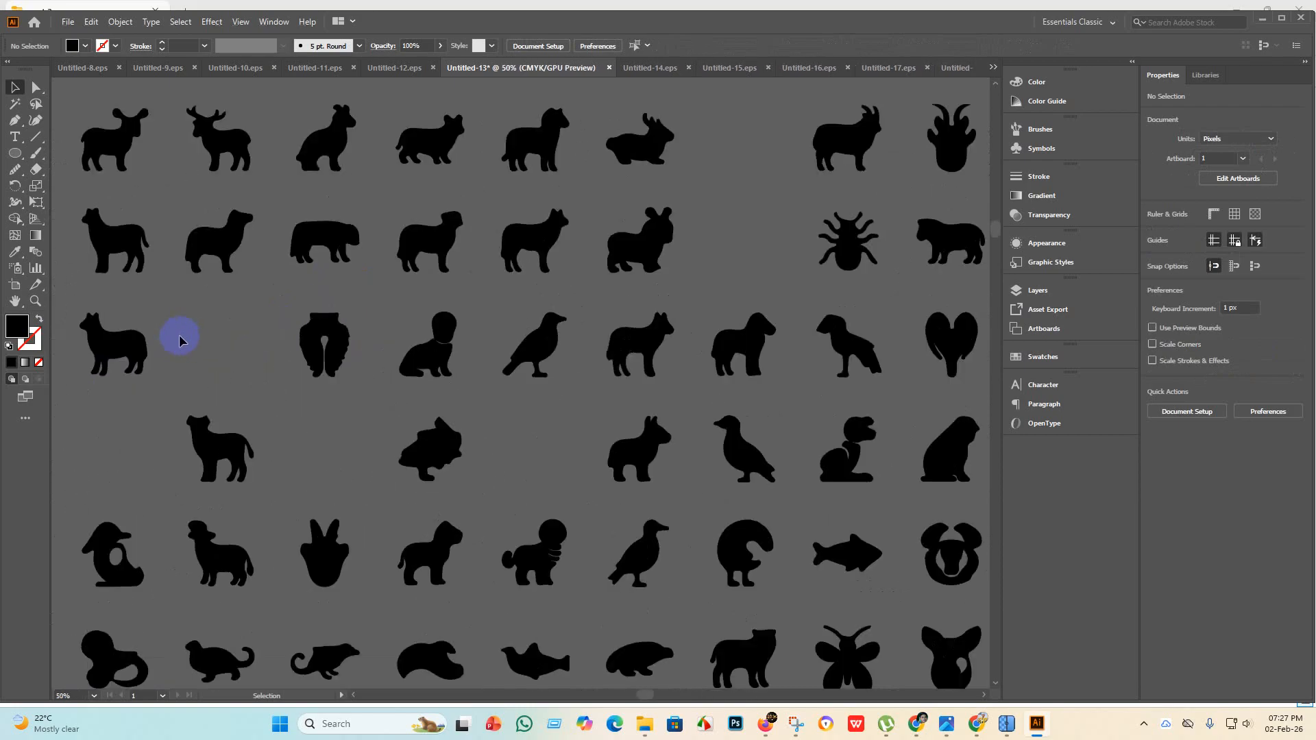
scroll(382, 358, down, 2)
scroll(343, 349, up, 3)
scroll(343, 377, down, 1)
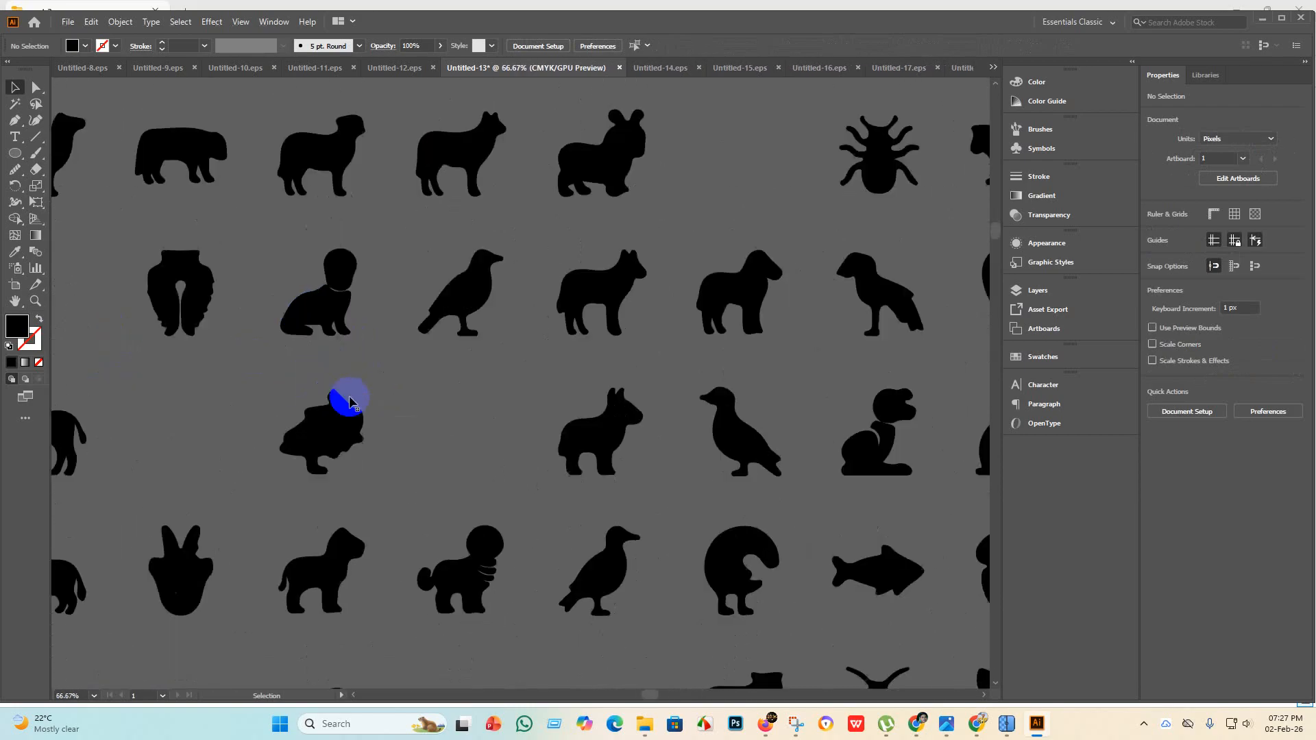
scroll(340, 288, up, 4)
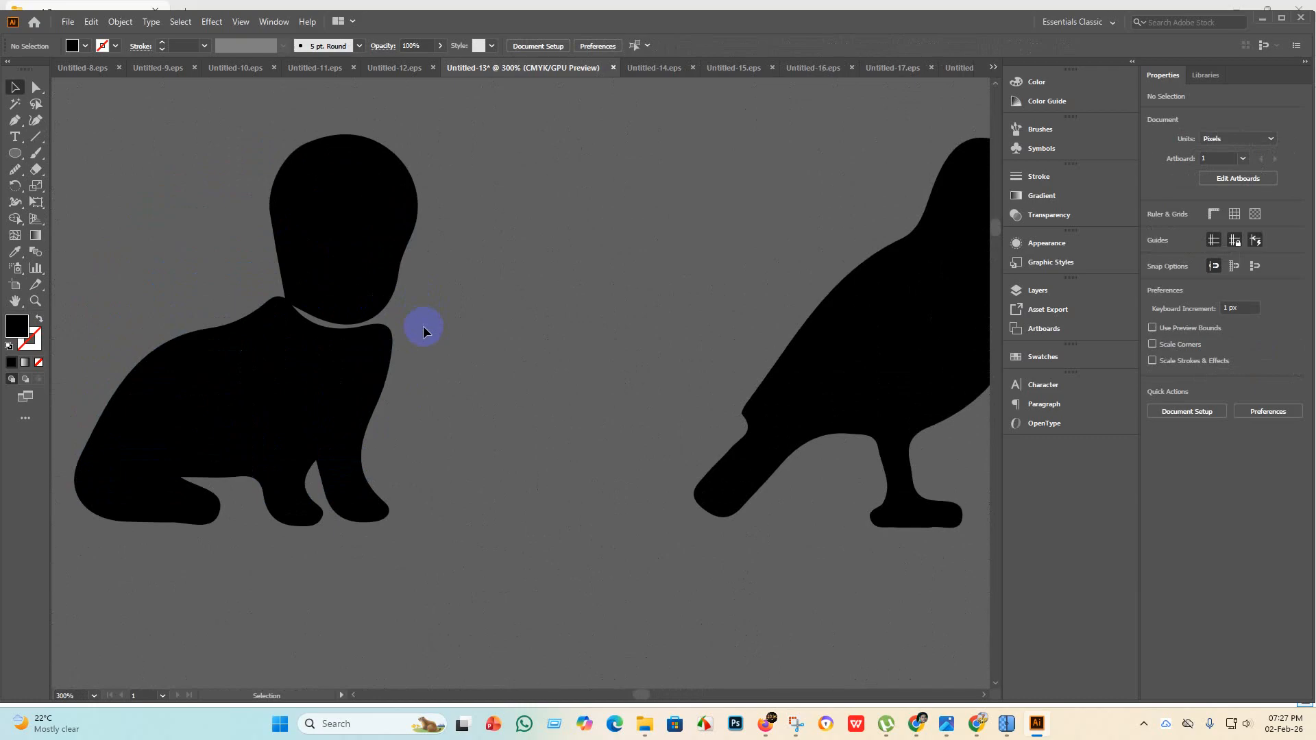
scroll(422, 326, down, 2)
click(395, 294)
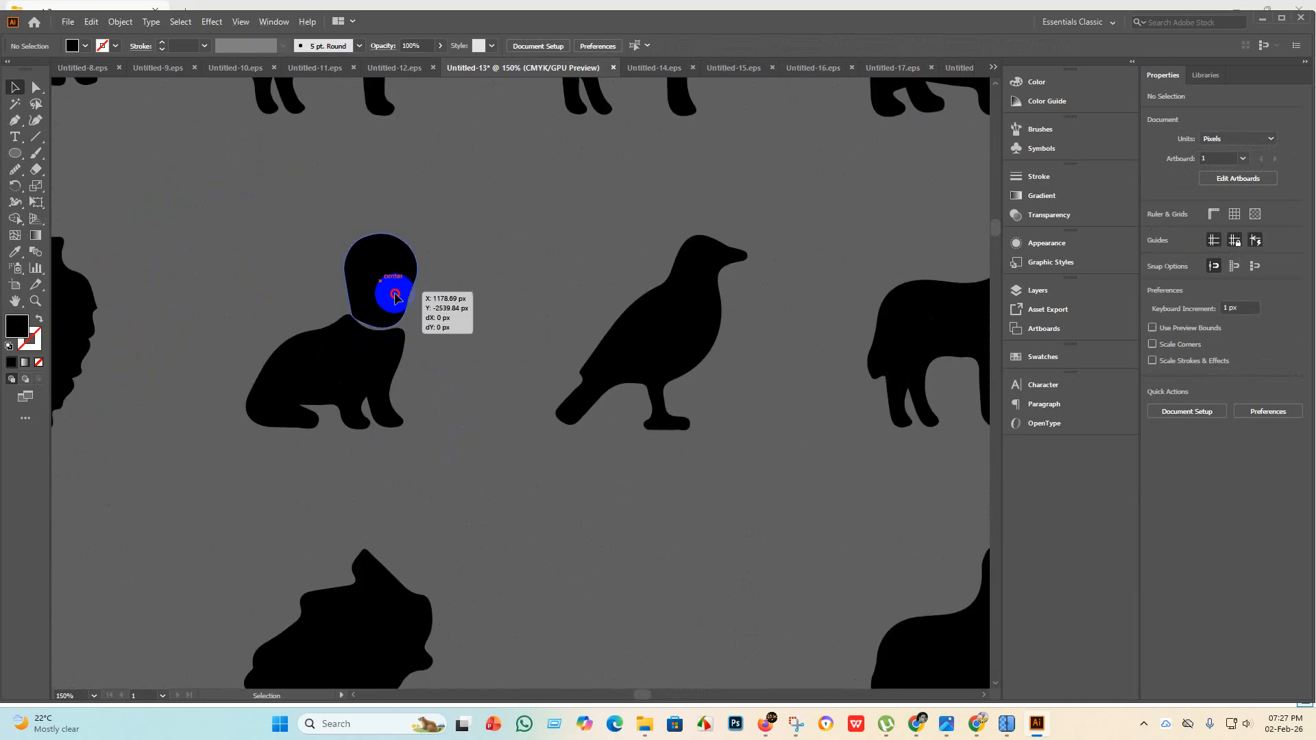
click(468, 448)
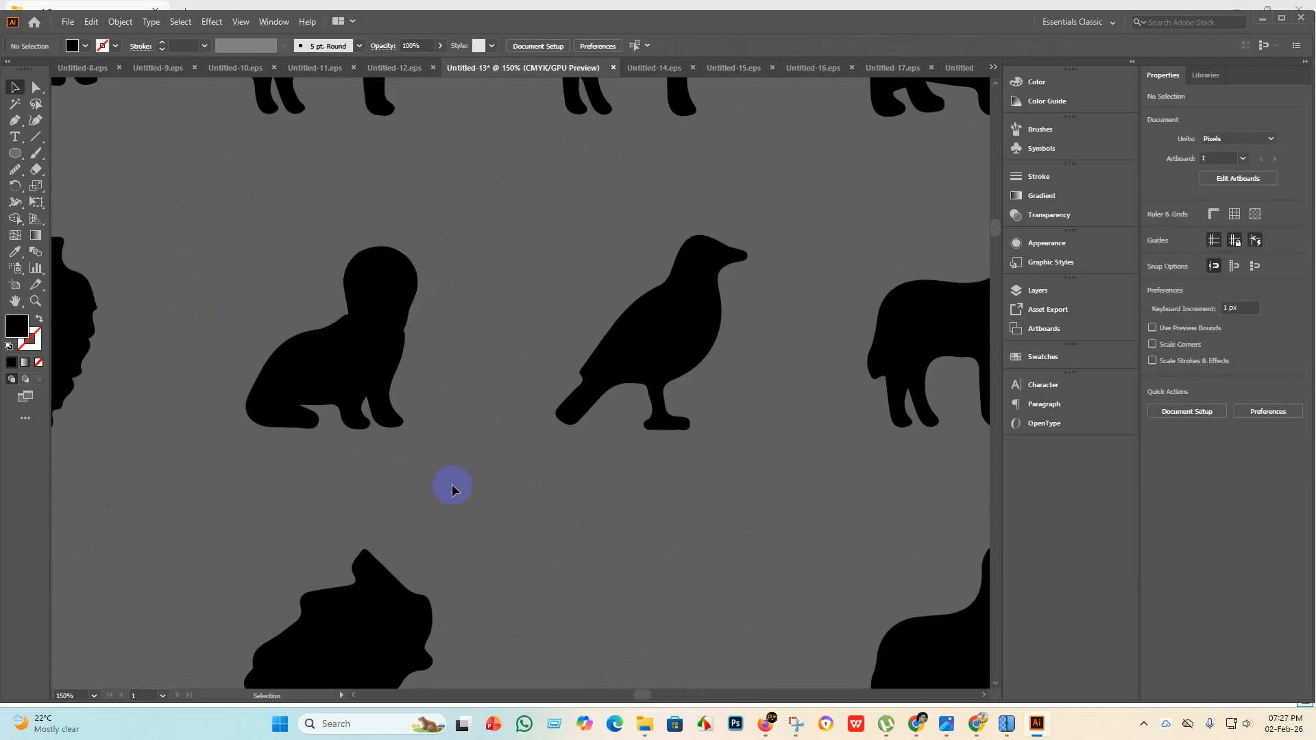
Merge the seated animal's overlapping head and body into one shape with the Shape Builder tool.
click(315, 340)
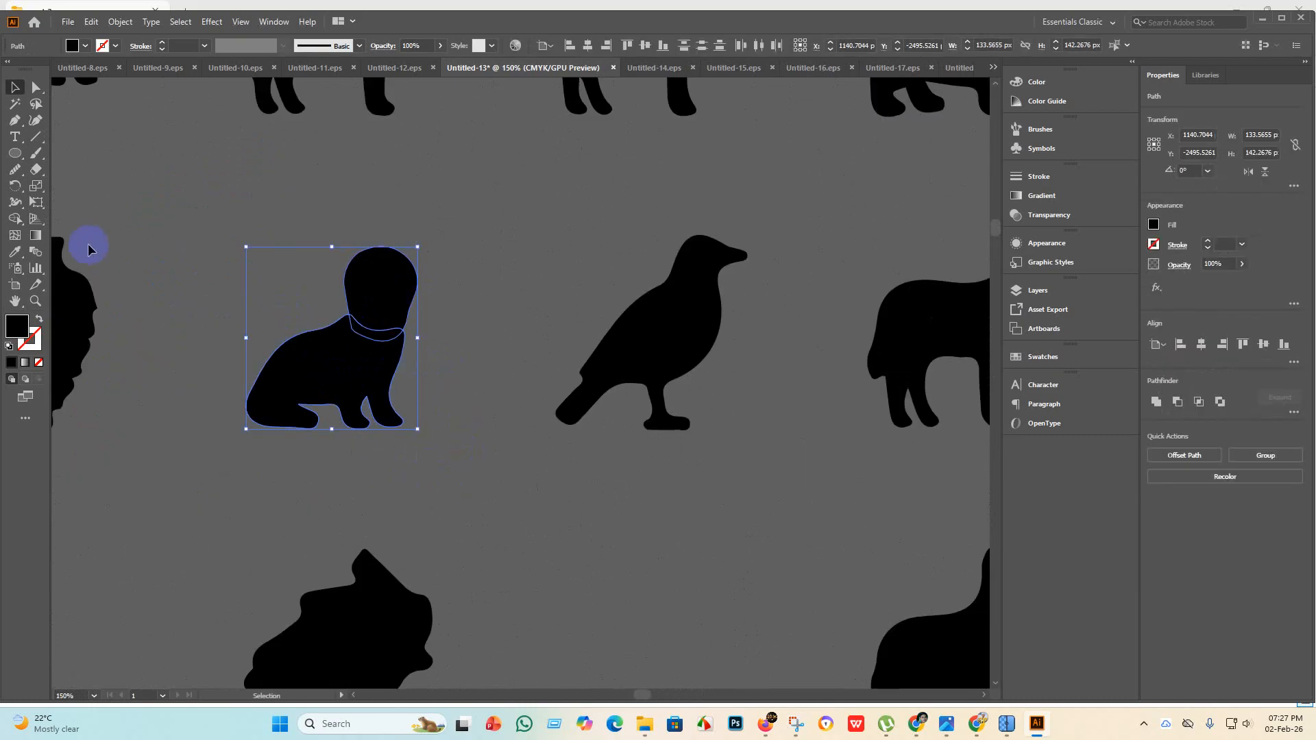
click(37, 218)
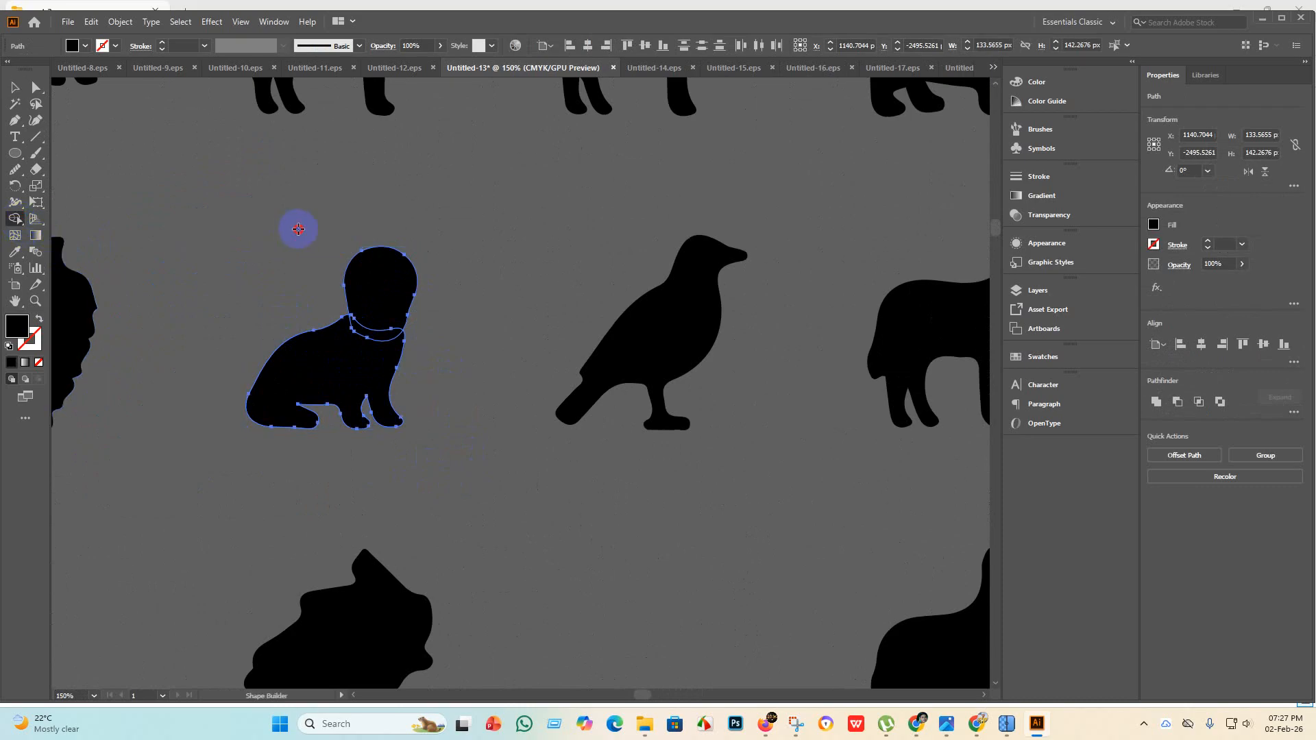
drag(380, 288, 364, 416)
click(11, 90)
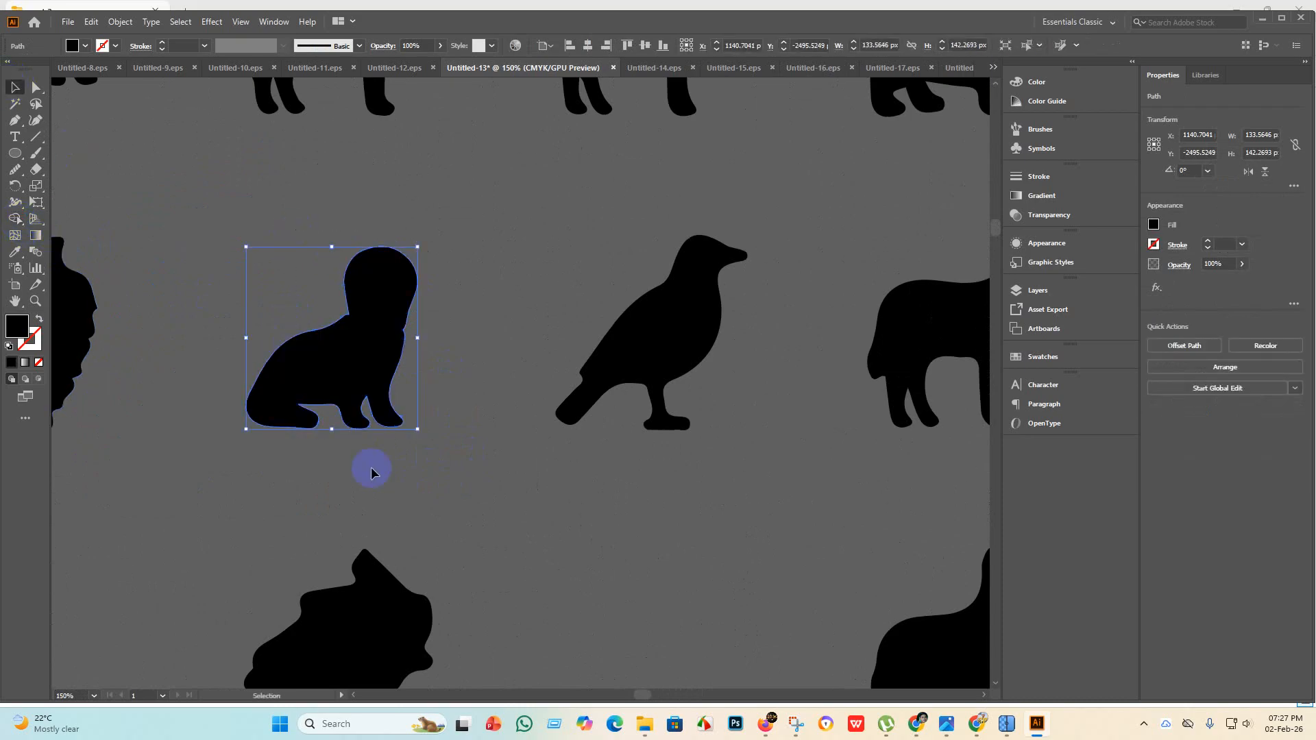
click(377, 463)
Delete the heart-like winged silhouette just after the standing bird of prey in the third row.
scroll(382, 461, down, 3)
scroll(527, 431, down, 3)
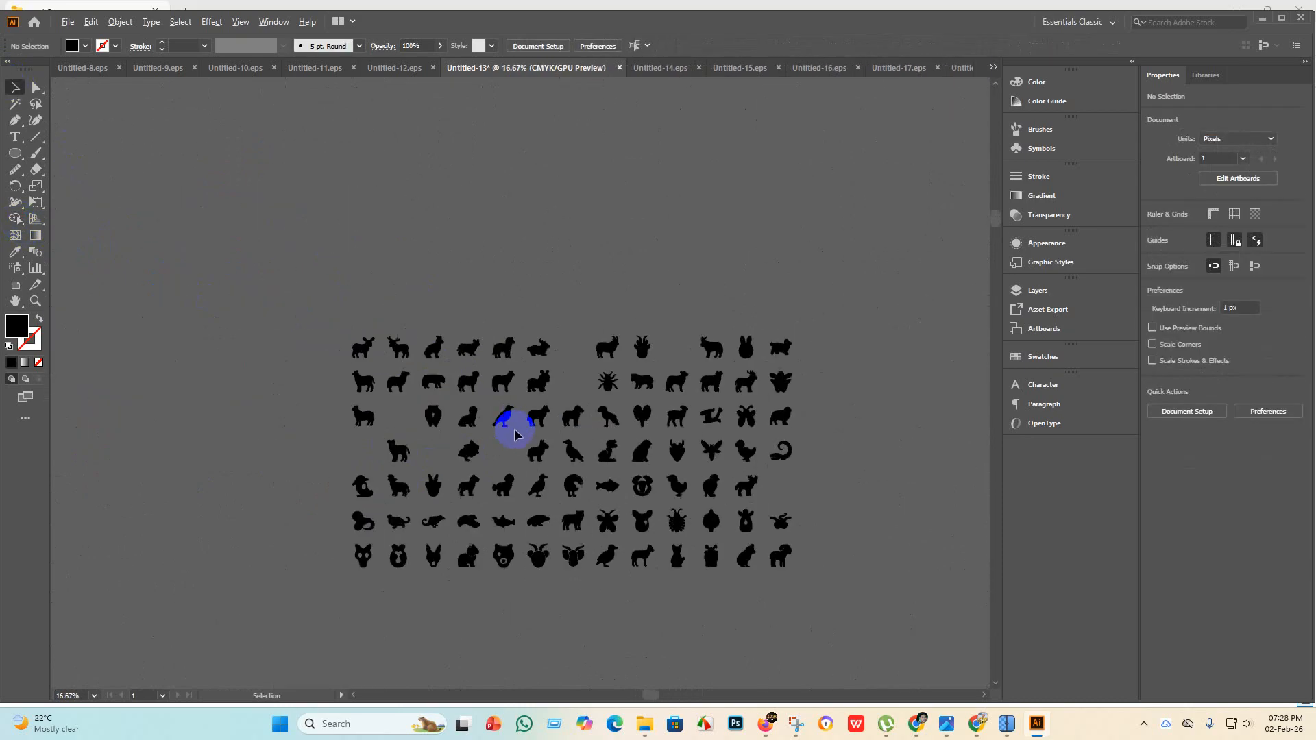
scroll(517, 388, up, 3)
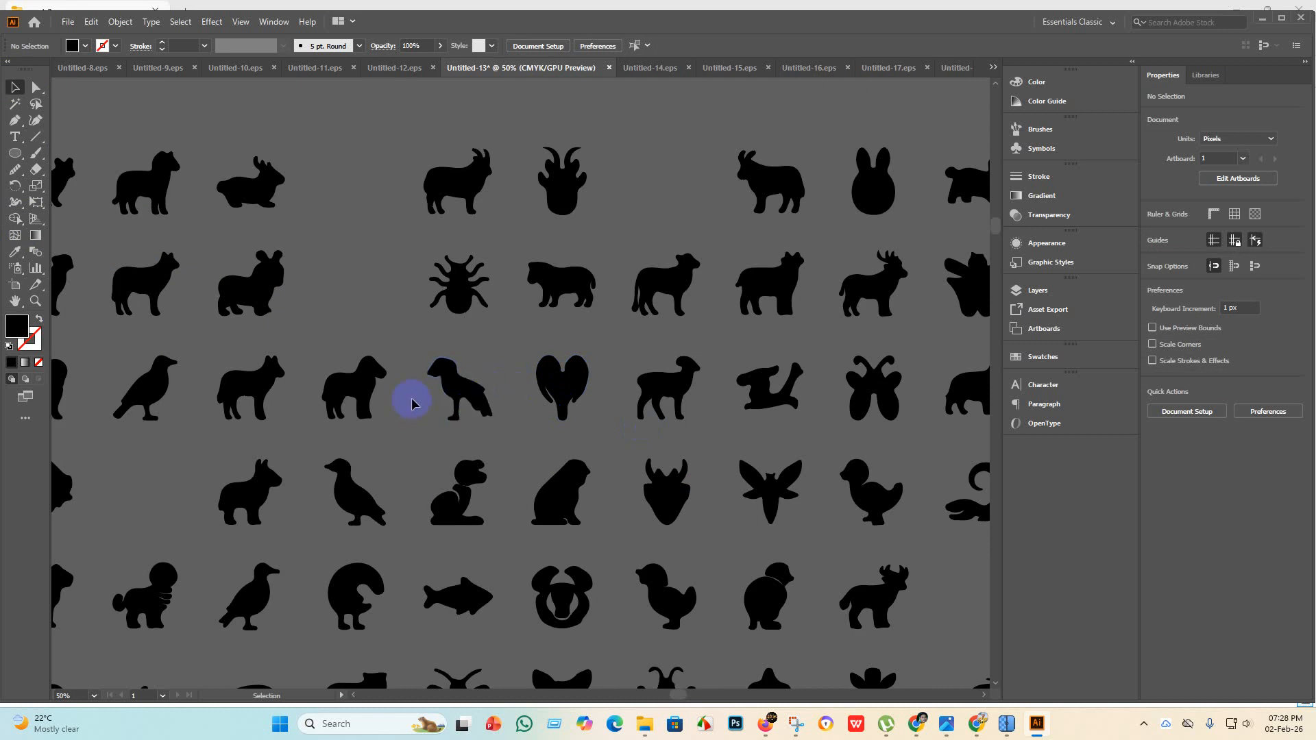
scroll(353, 404, down, 2)
scroll(507, 421, up, 4)
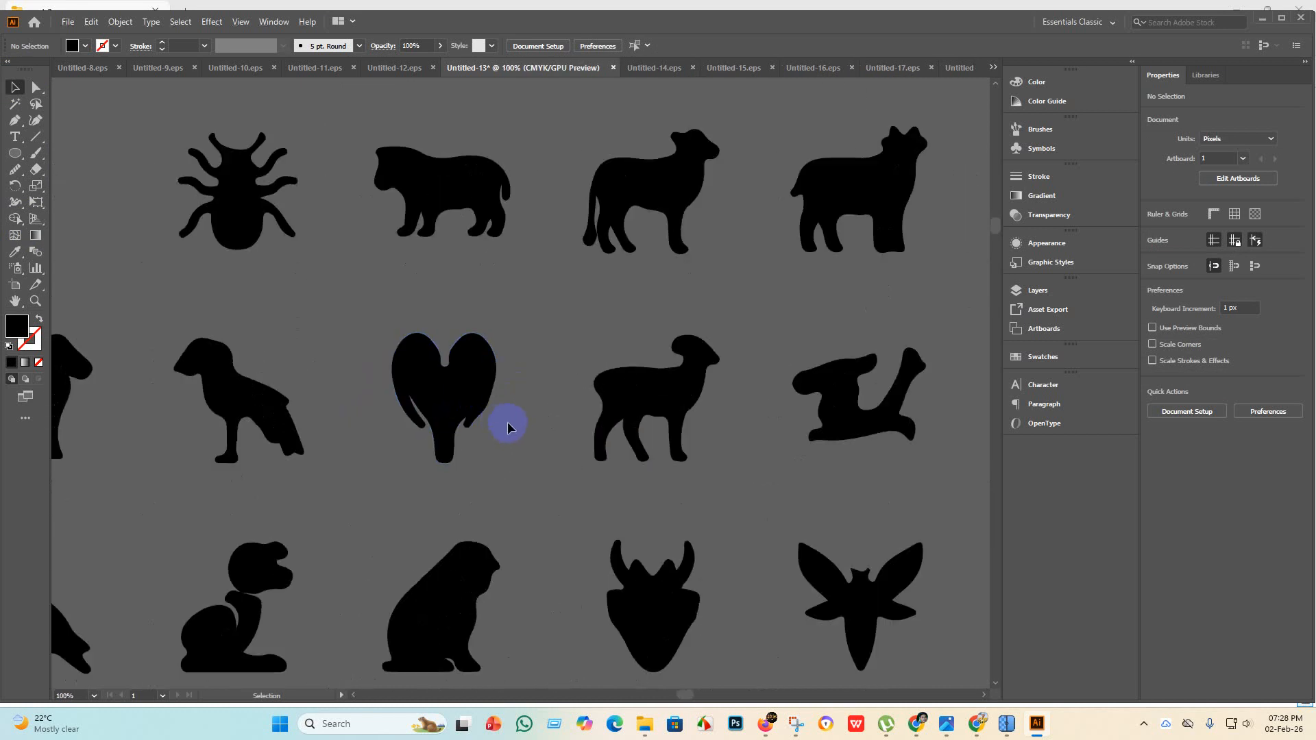
click(462, 398)
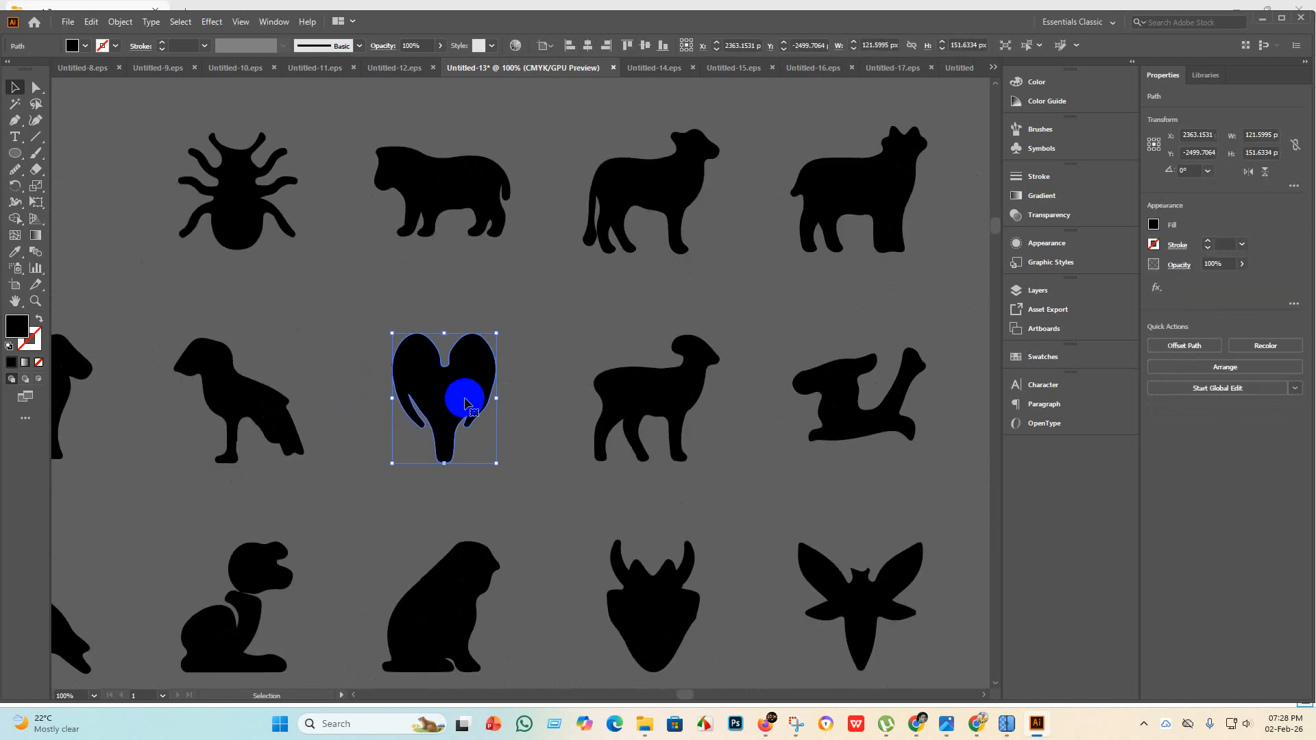
key(Delete)
Delete the lamb-like silhouette and the twisted, malformed shape beside it in the third row.
scroll(520, 425, down, 1)
scroll(616, 425, up, 3)
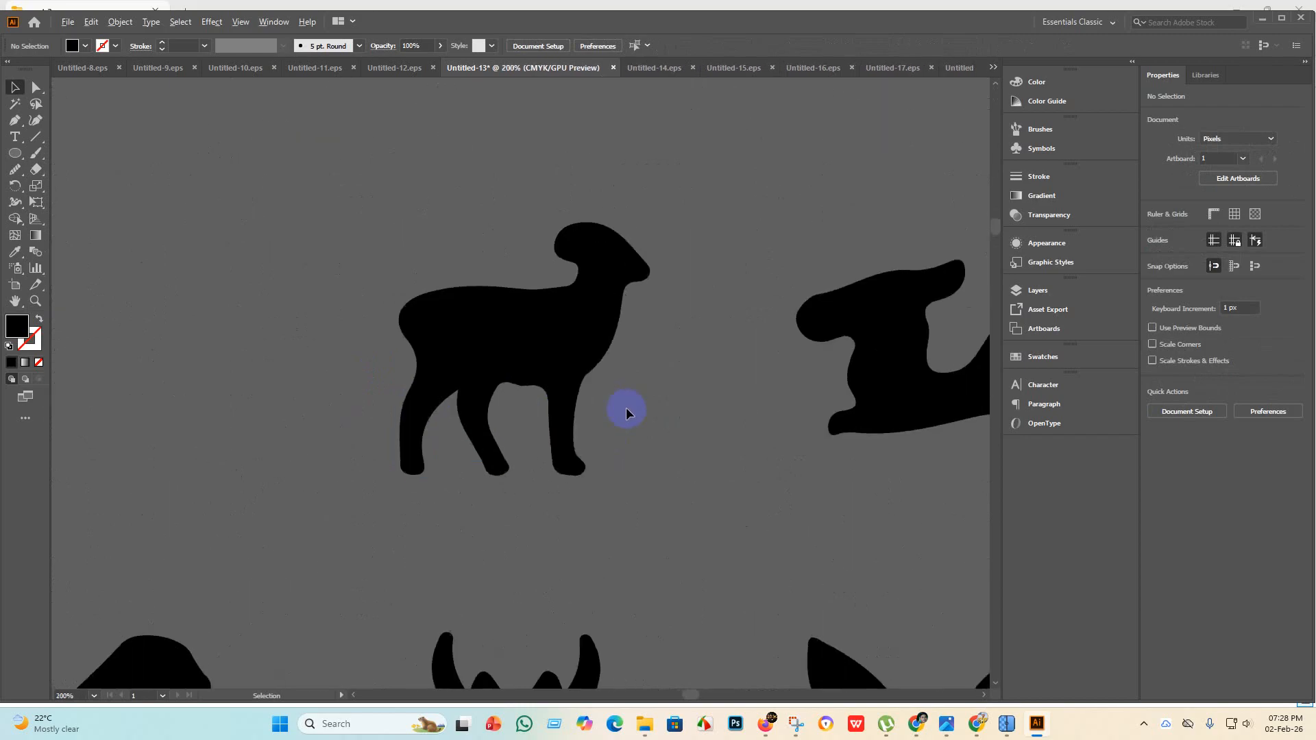
click(552, 362)
key(Delete)
scroll(503, 363, down, 3)
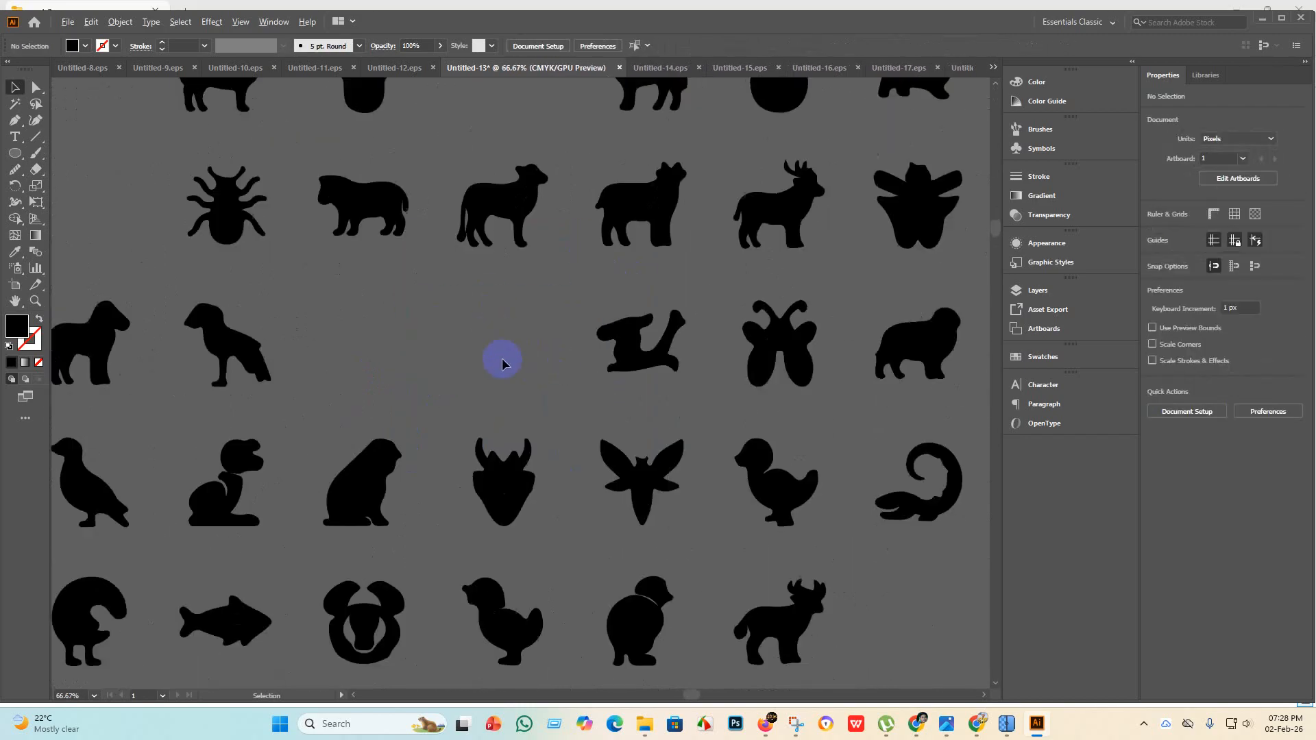
click(633, 343)
key(Delete)
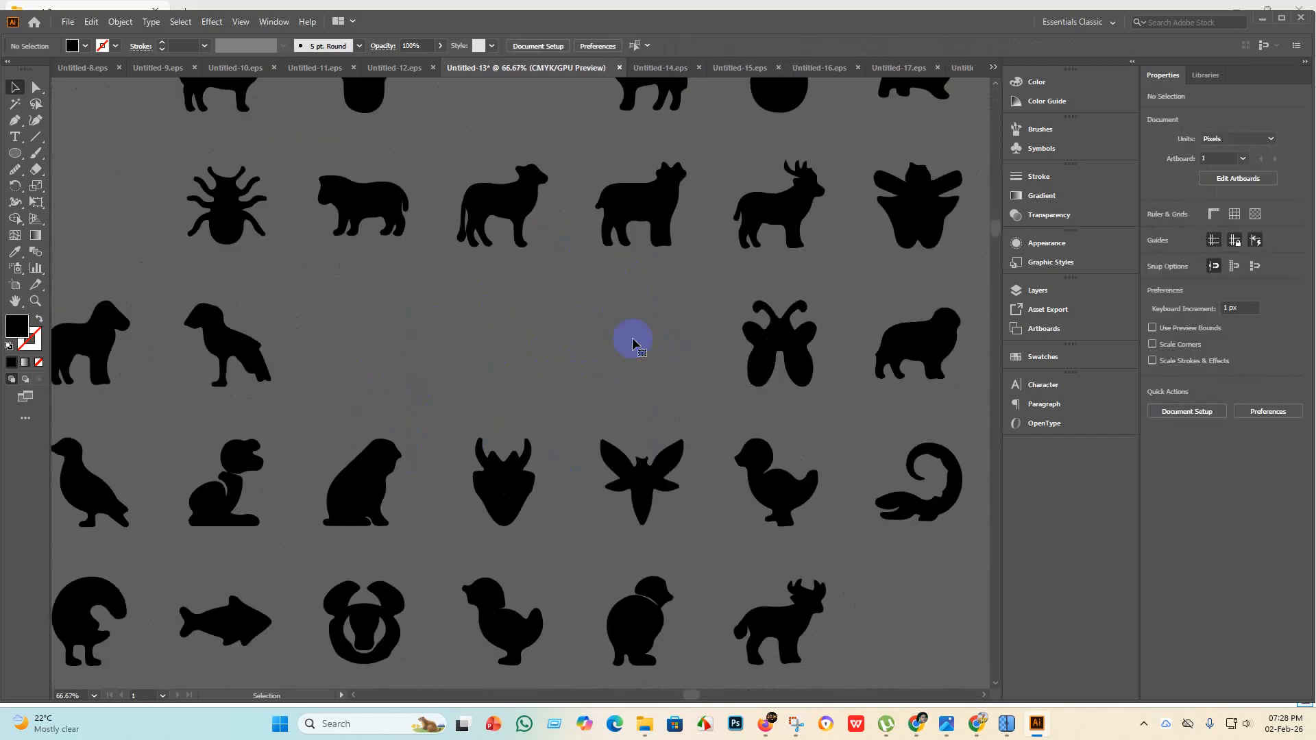
Delete the stocky four-legged animal after the butterfly at the end of the third row.
scroll(644, 351, down, 1)
scroll(887, 338, up, 4)
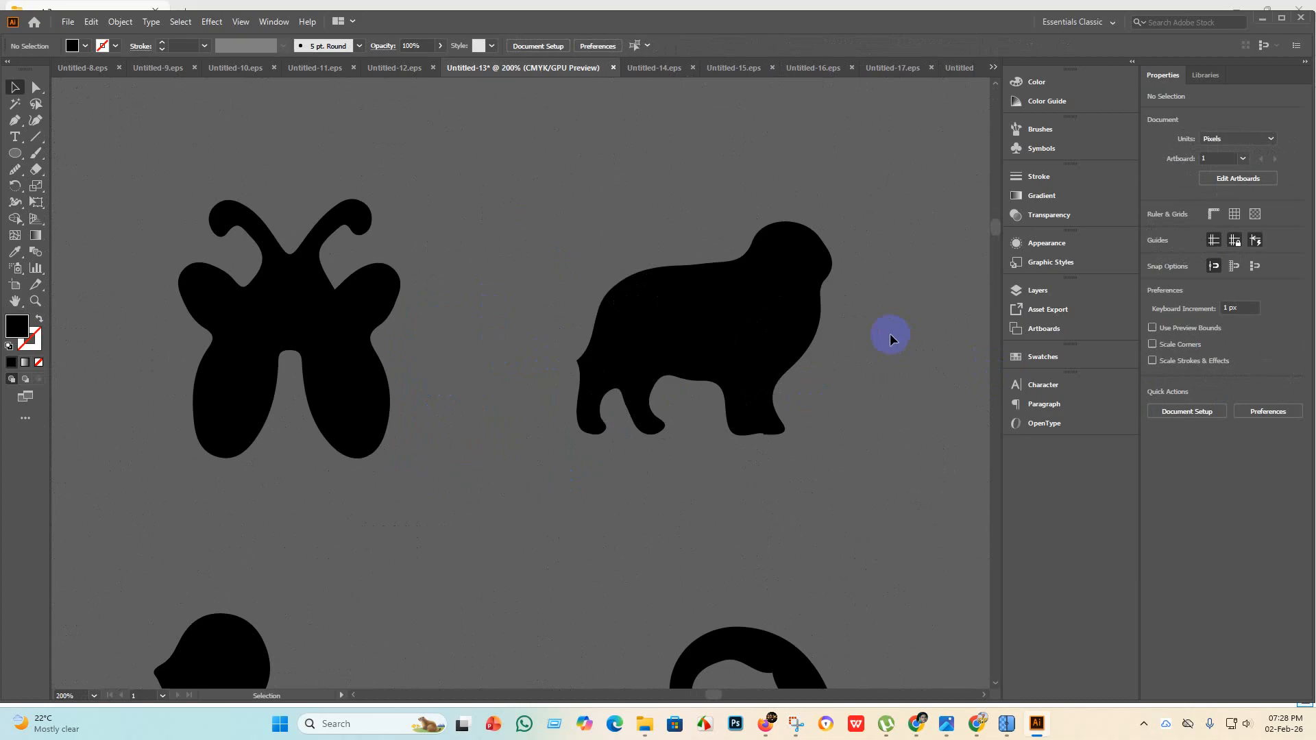
click(755, 380)
key(Delete)
scroll(756, 380, down, 4)
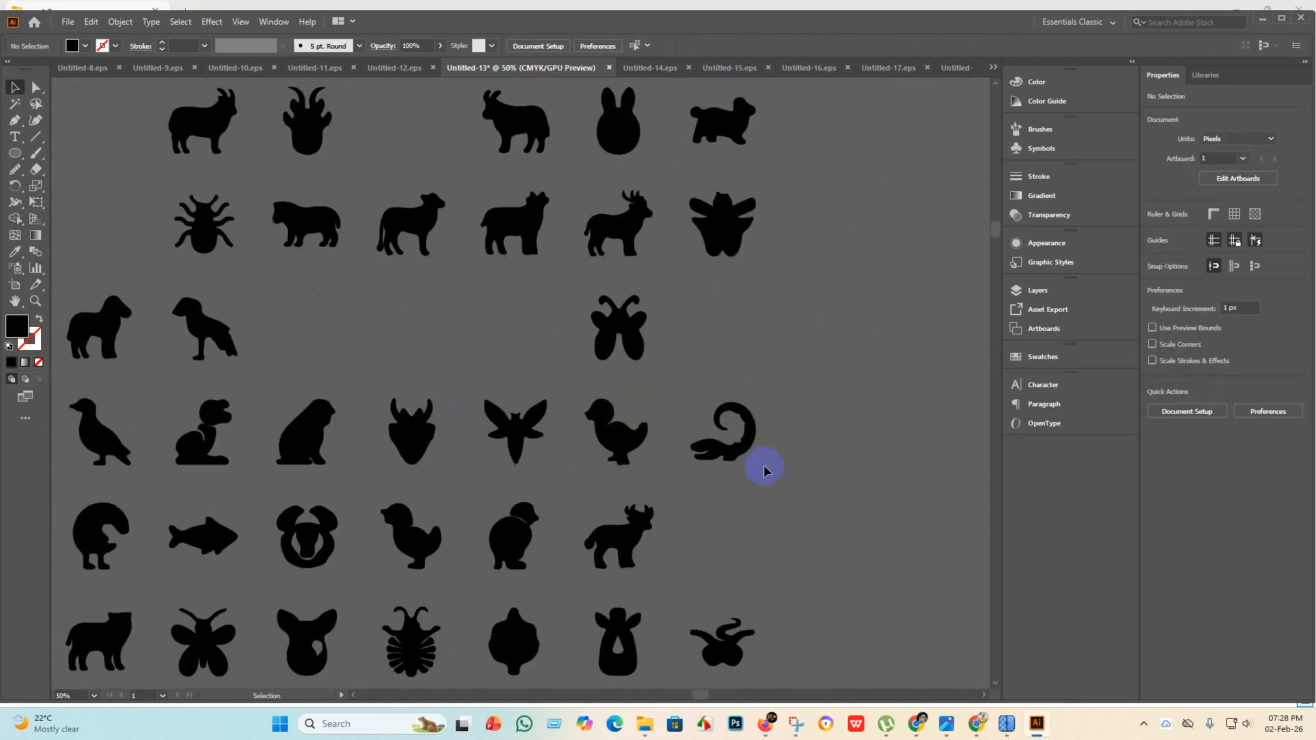
Delete both pieces of the seated animal with the separated head, just after the bird in the fourth row.
scroll(475, 454, down, 1)
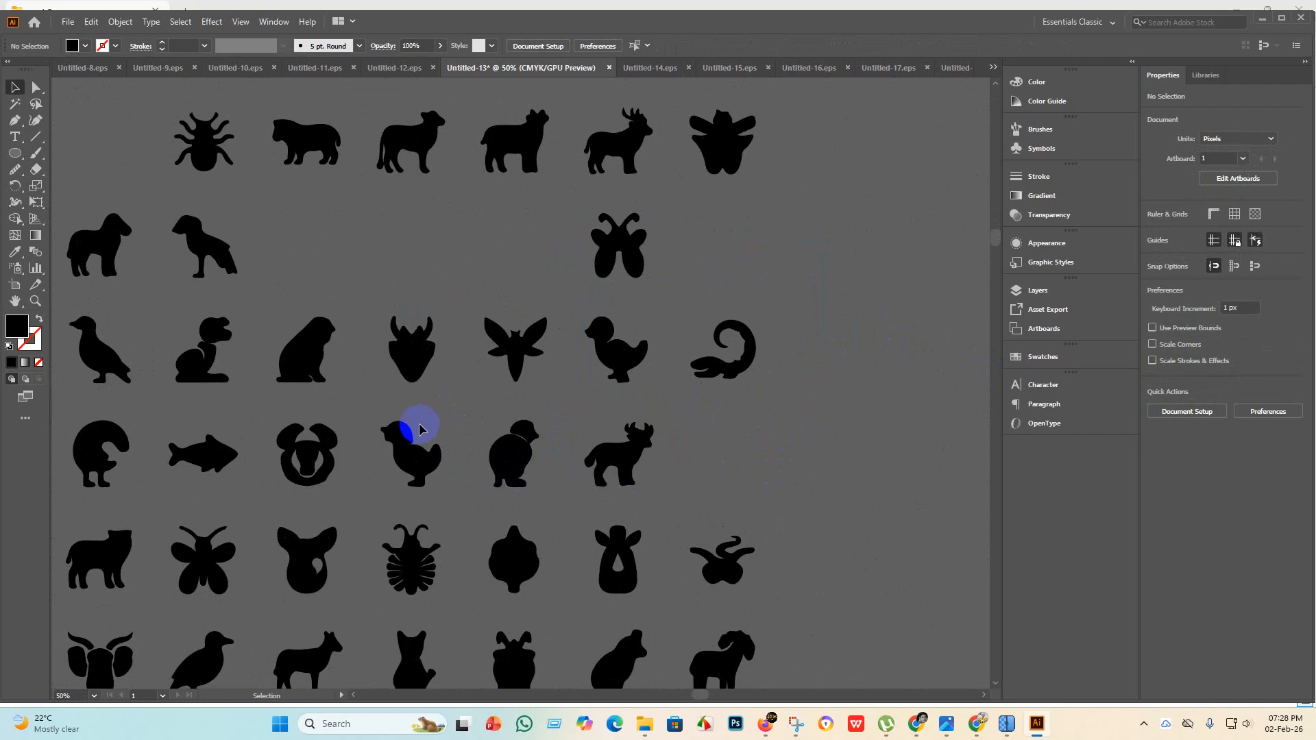
scroll(265, 441, down, 1)
scroll(289, 400, up, 2)
click(382, 342)
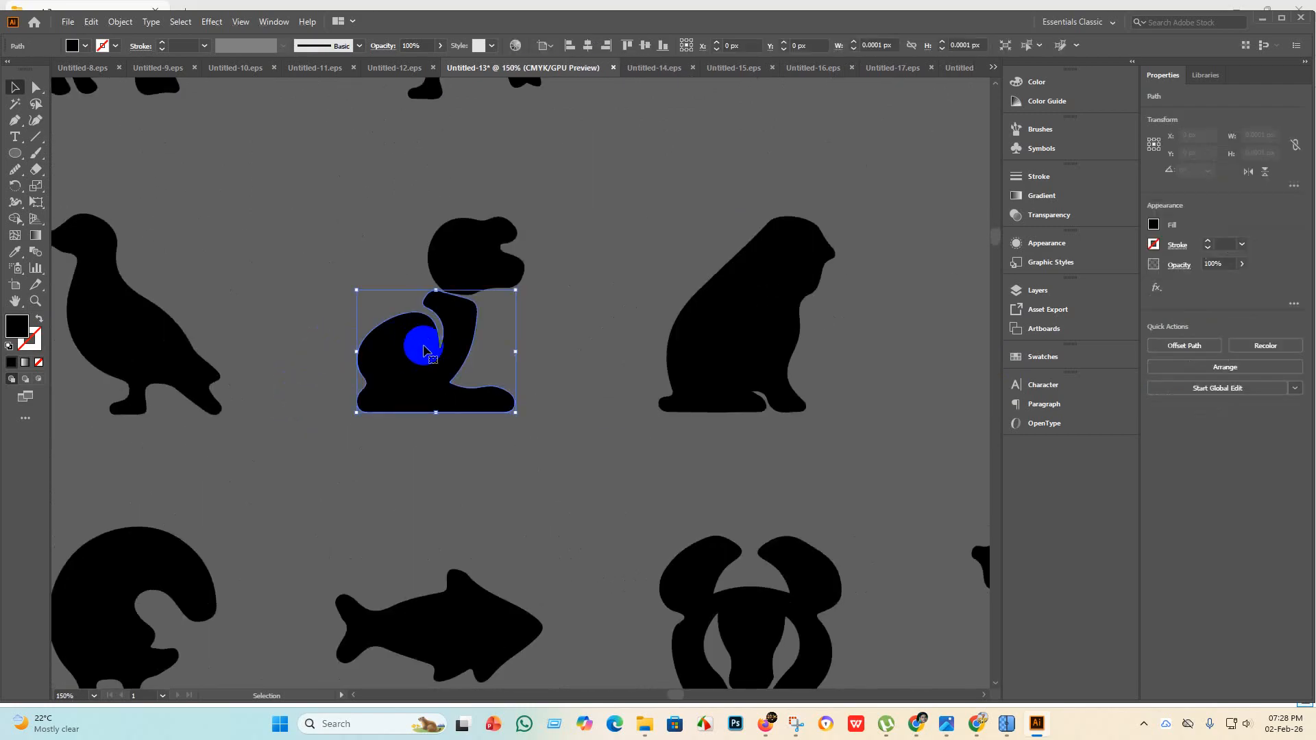
shift+click(474, 223)
key(Delete)
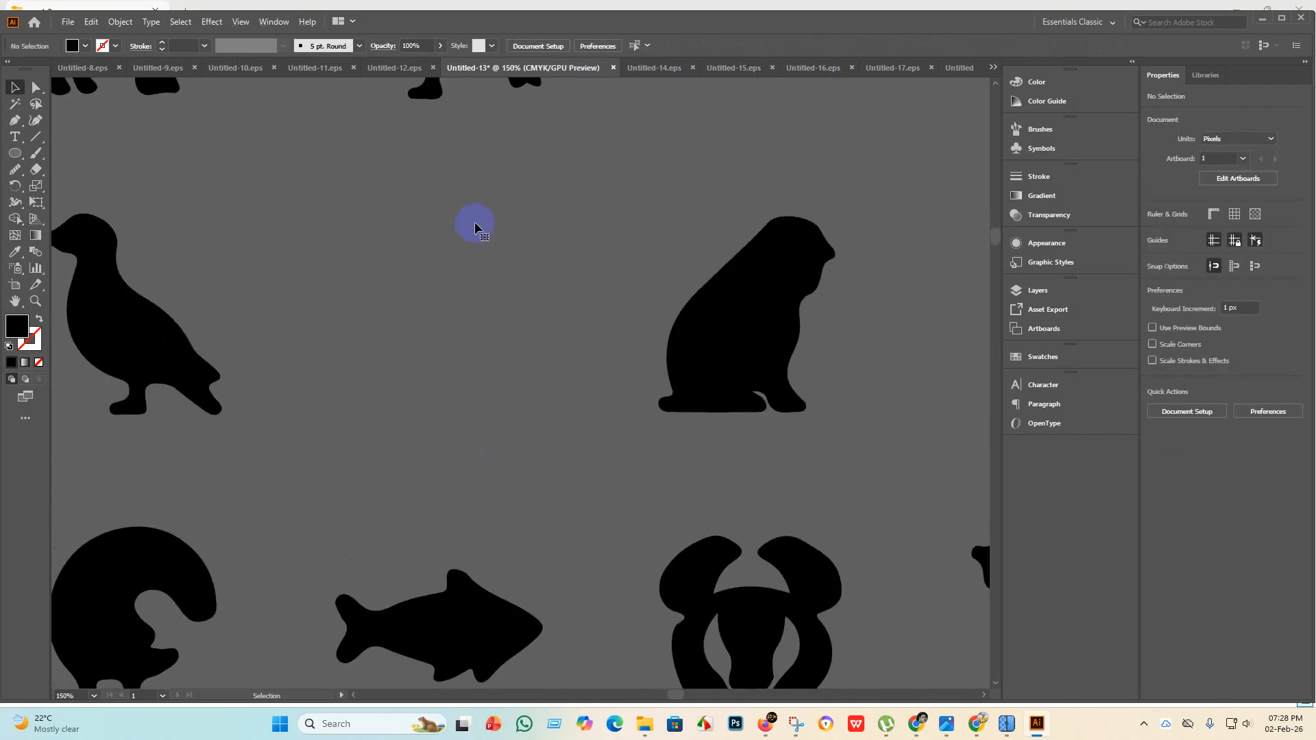
Delete the penguin-like silhouette with the oval cut-out at the start of the fifth row.
alt+scroll(485, 270, down, 5)
scroll(368, 340, down, 1)
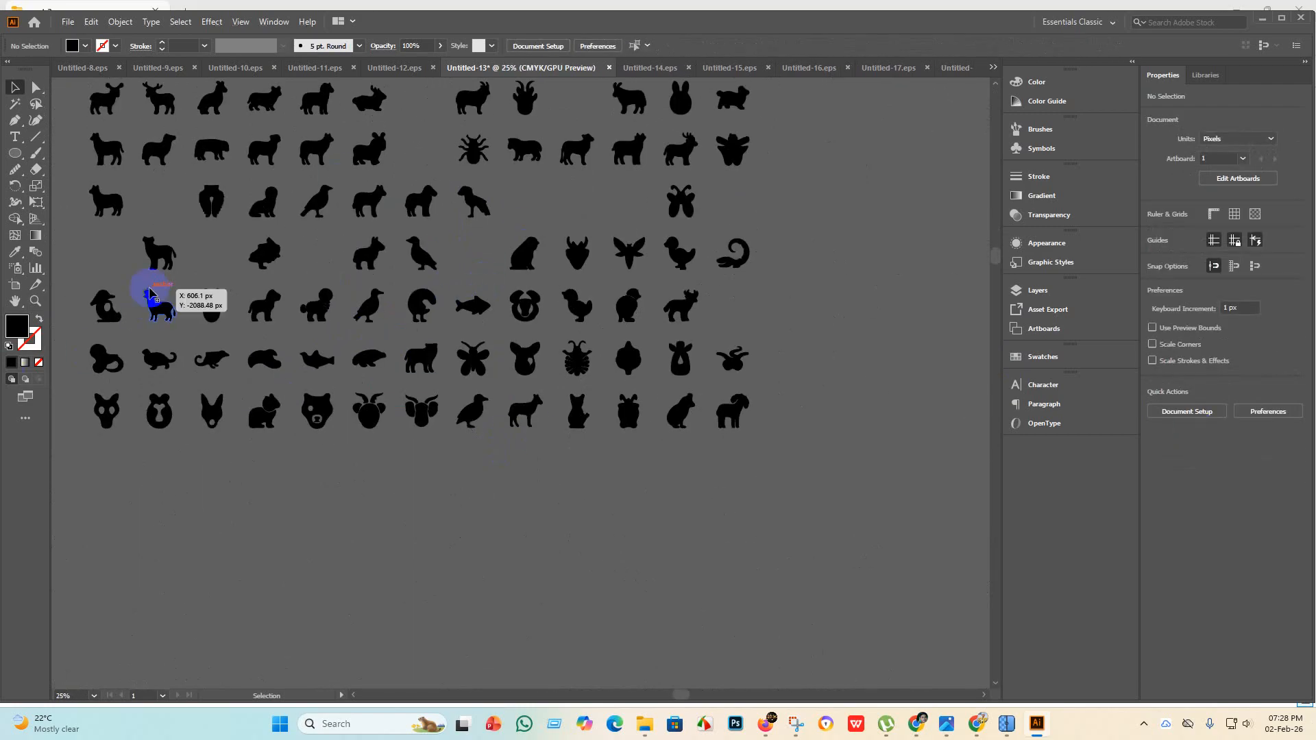
alt+scroll(96, 310, up, 6)
alt+scroll(205, 329, down, 2)
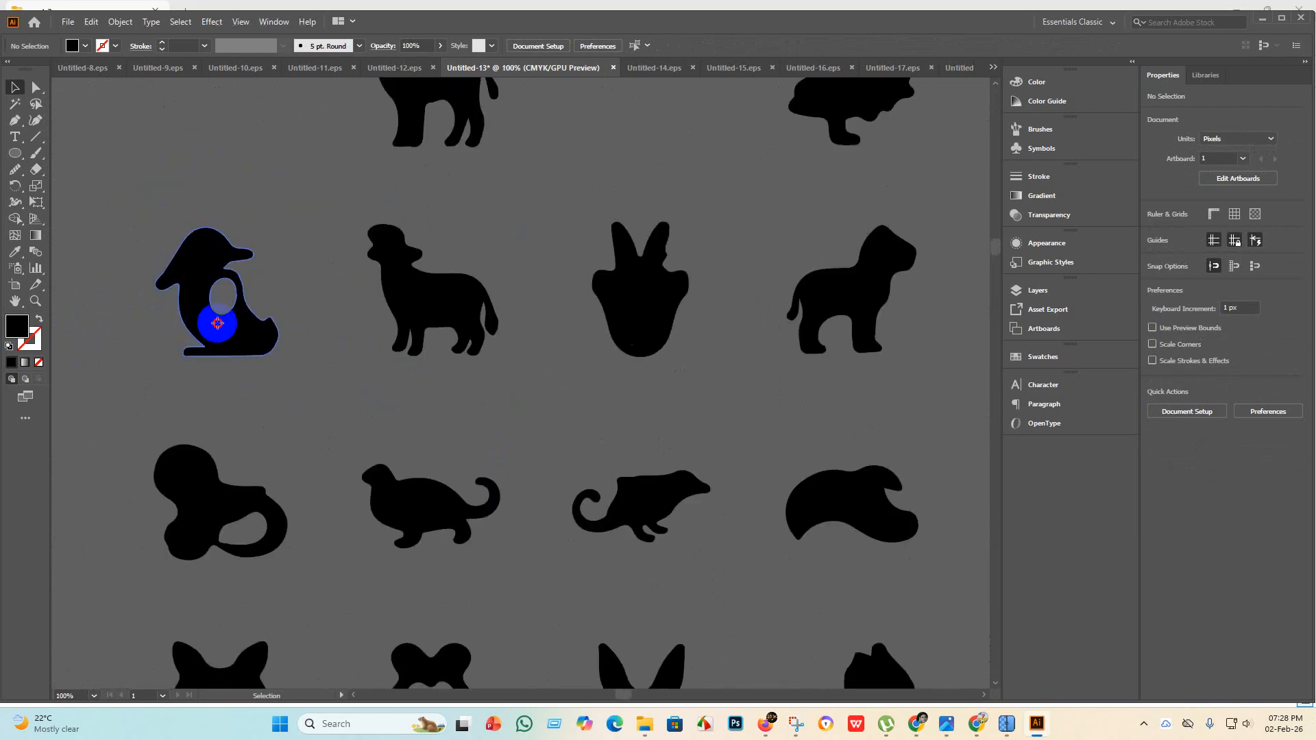
click(217, 322)
key(Delete)
Close the tiny hole in the long-eared head silhouette in the fifth row with the Shape Builder tool.
alt+scroll(629, 376, down, 1)
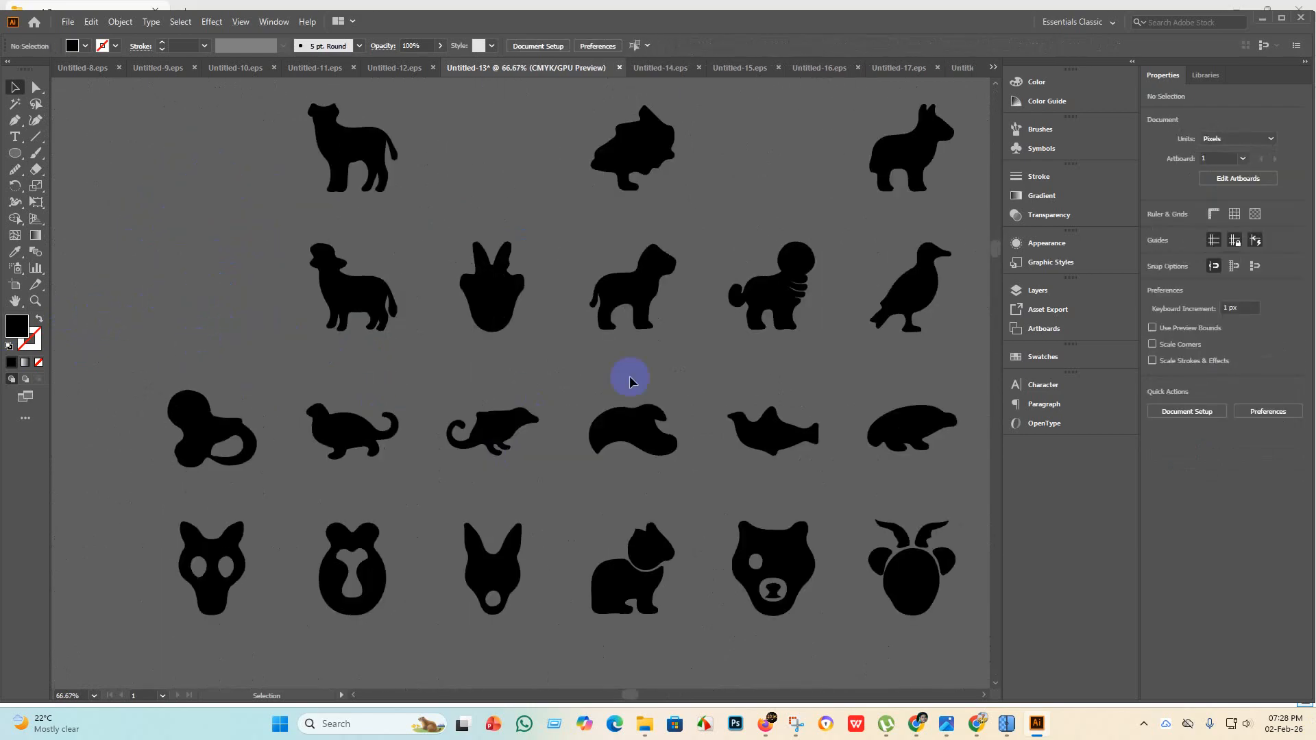
alt+scroll(552, 328, up, 3)
scroll(495, 392, up, 2)
drag(268, 221, 268, 221)
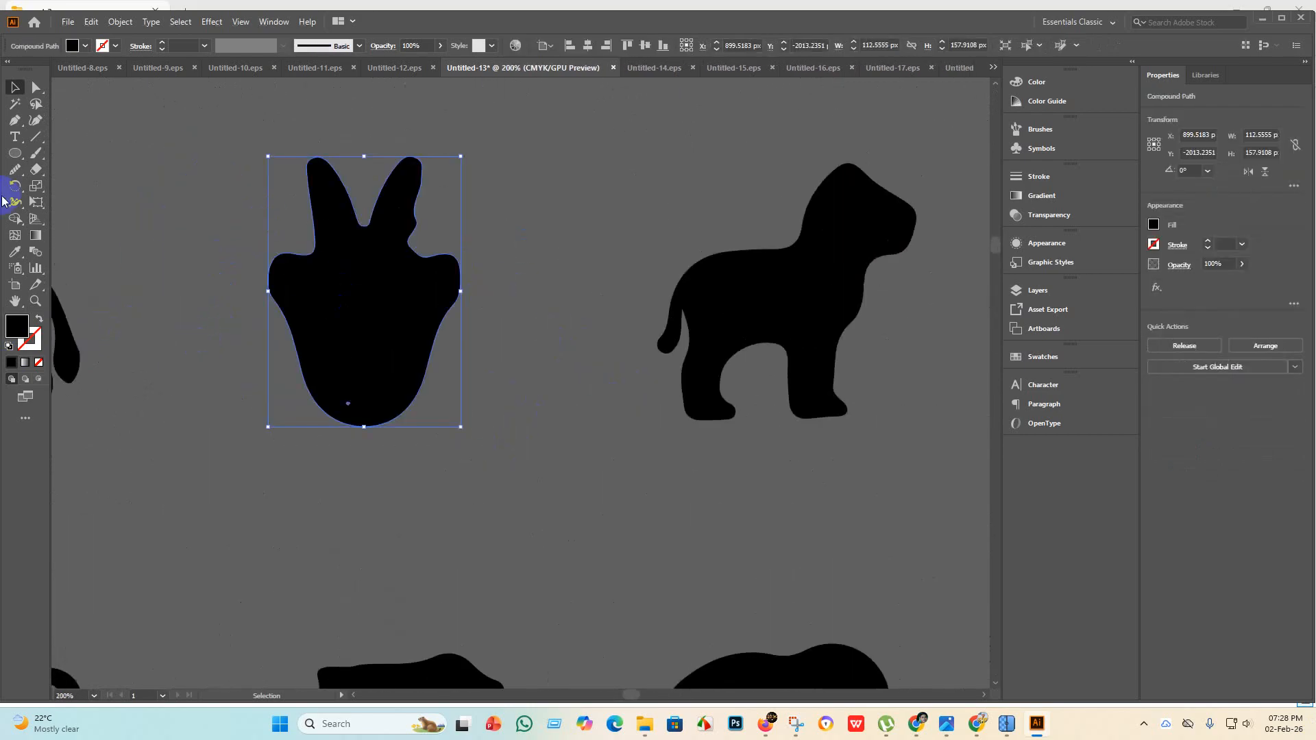
click(12, 221)
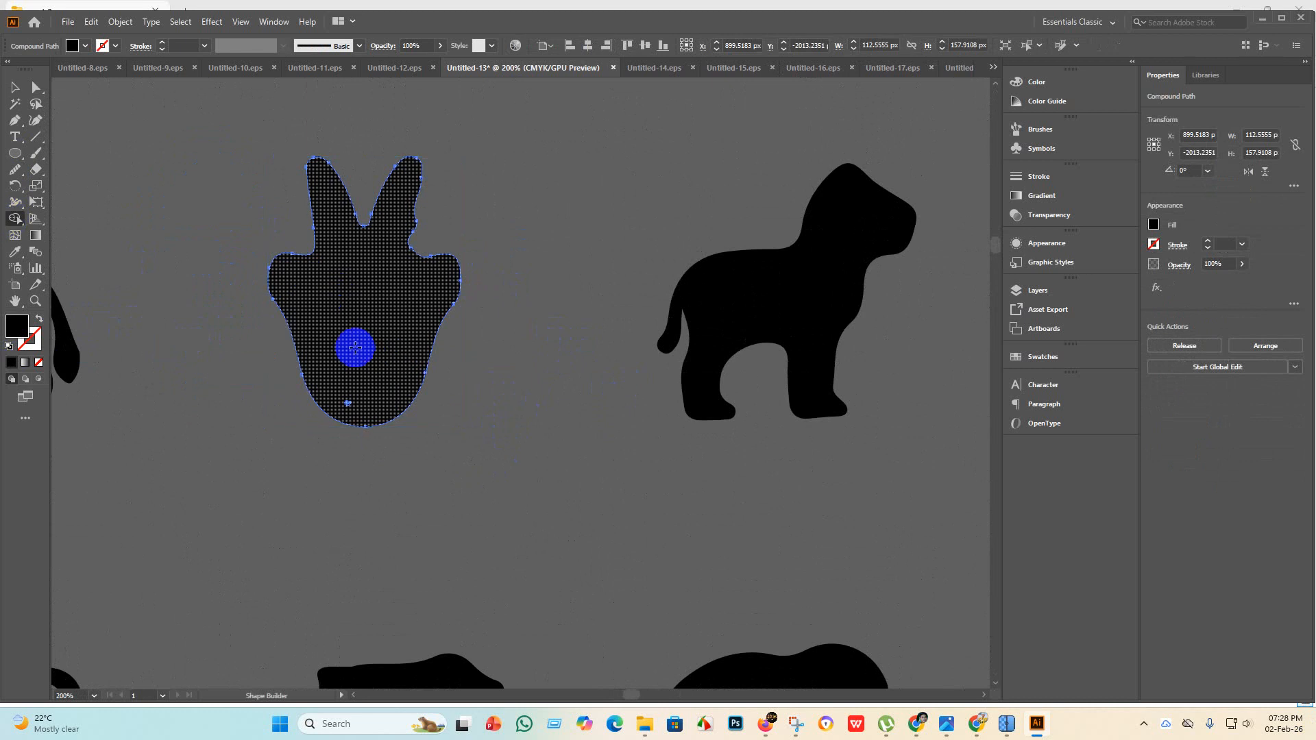
click(343, 435)
click(14, 87)
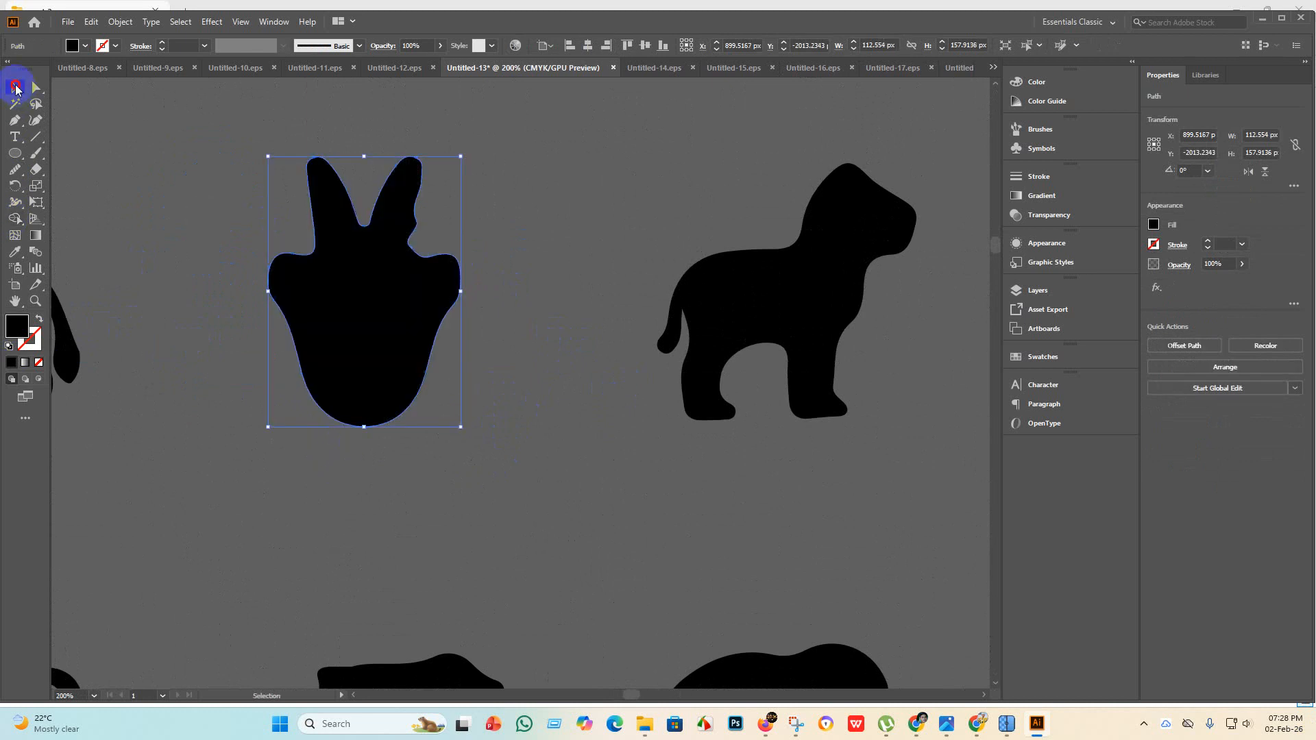
click(503, 472)
Delete the curled two-legged silhouette just before the fish in the fifth row.
scroll(480, 445, down, 2)
scroll(610, 446, down, 2)
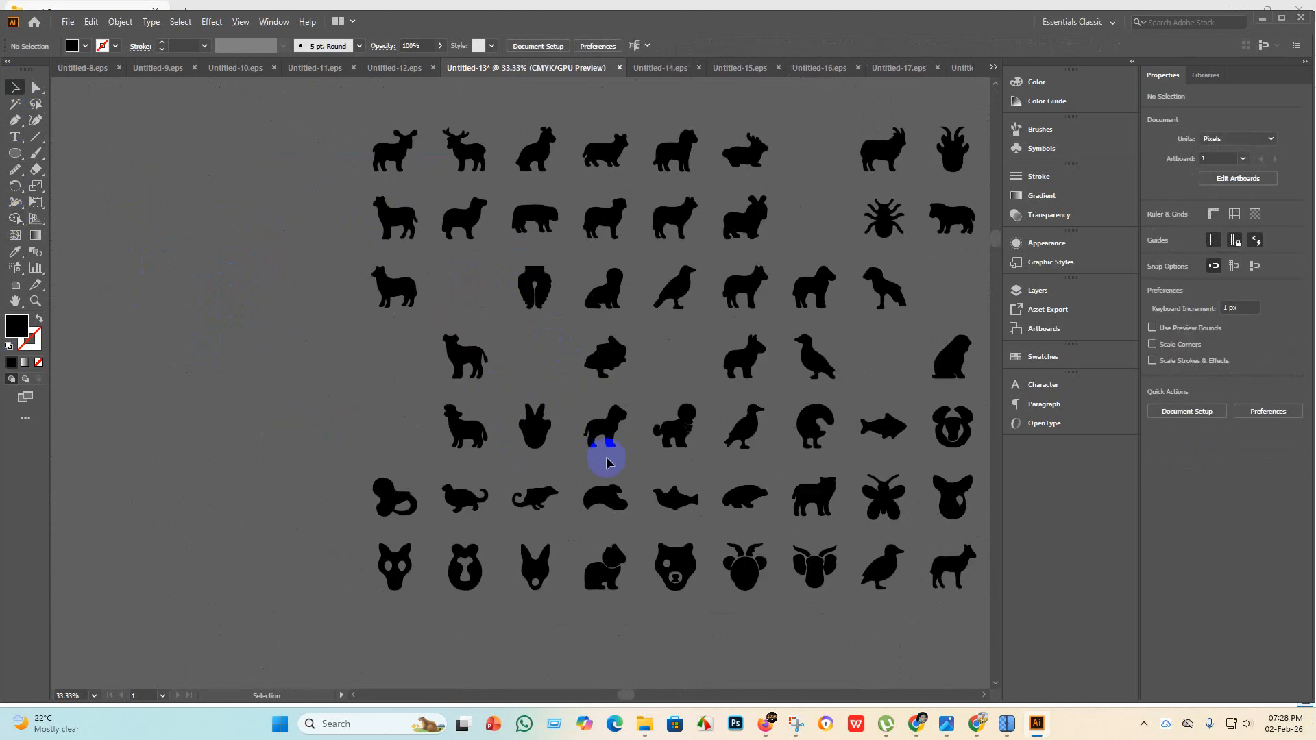
scroll(686, 442, up, 5)
scroll(508, 364, down, 1)
scroll(625, 356, down, 2)
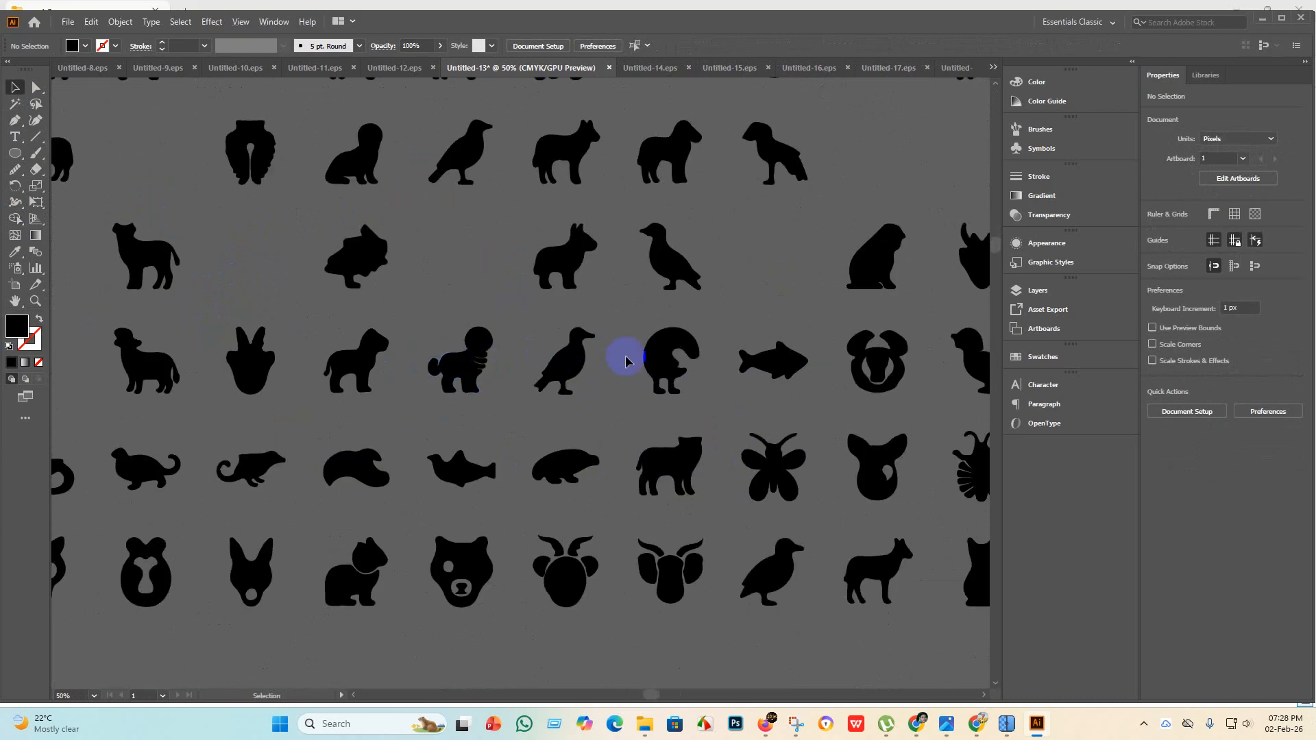
scroll(605, 370, up, 3)
scroll(740, 408, down, 3)
scroll(692, 389, up, 3)
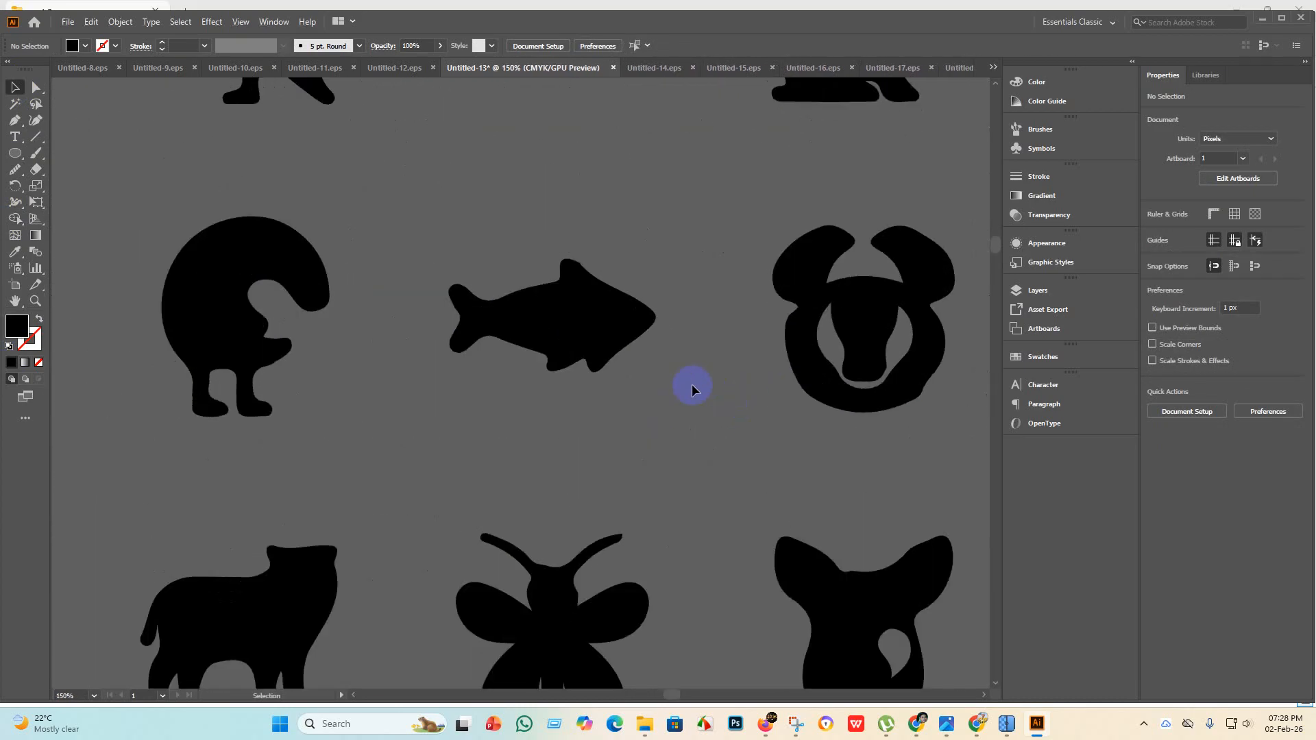
click(250, 343)
key(Delete)
scroll(288, 368, down, 4)
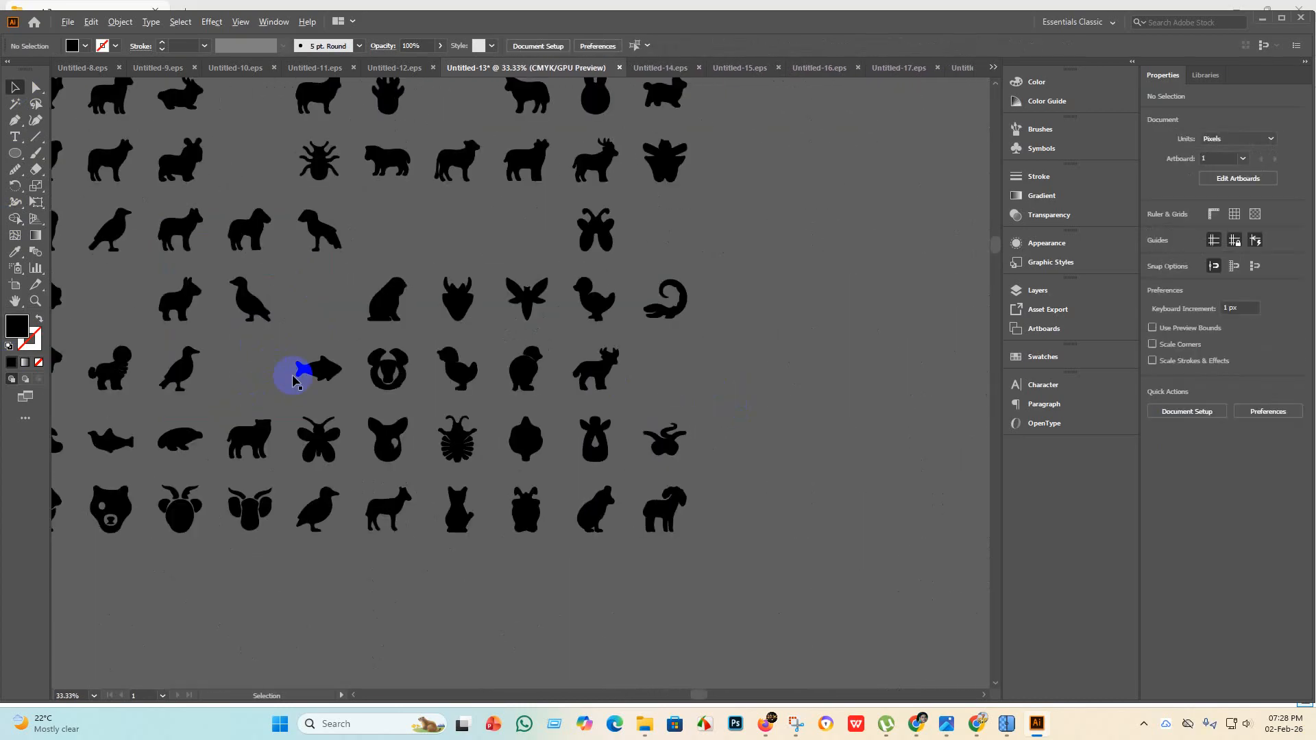
Delete the duckling and the round bird with the separated head, located between the horned head and the deer in the fifth row.
scroll(390, 358, up, 3)
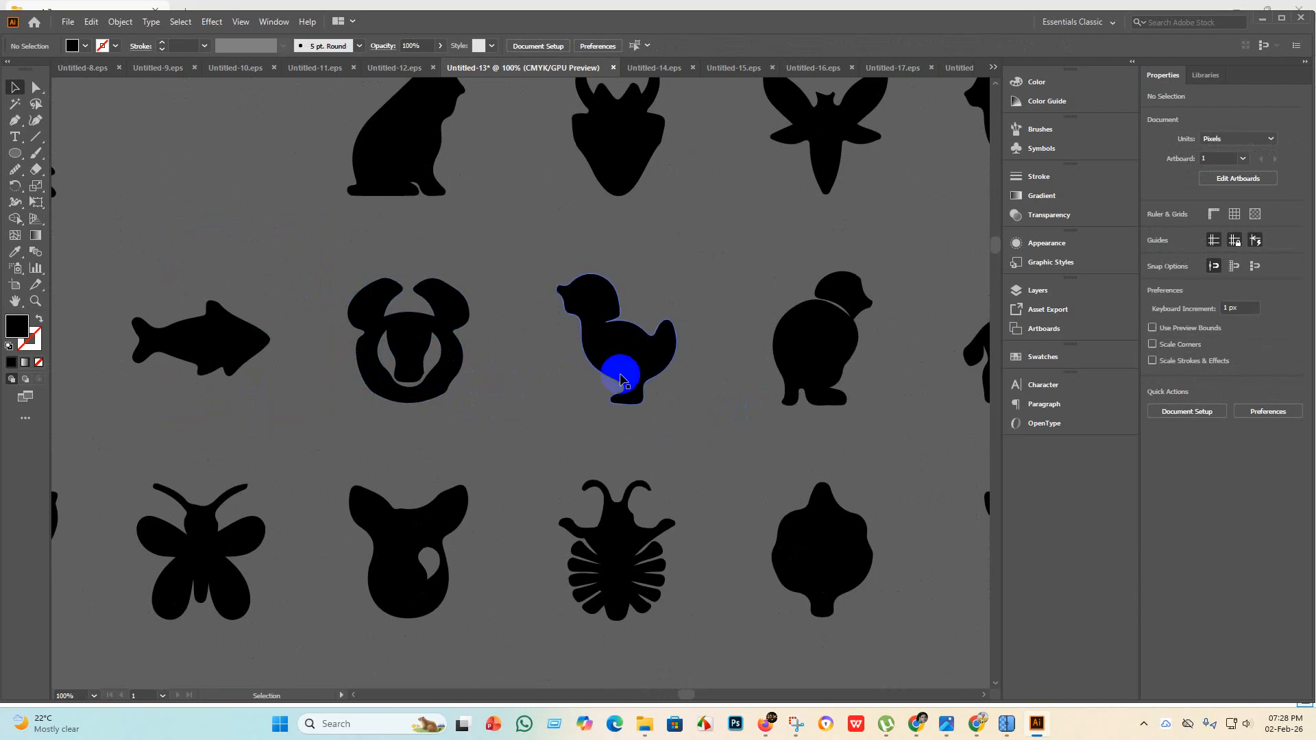
scroll(618, 370, down, 2)
scroll(843, 395, up, 3)
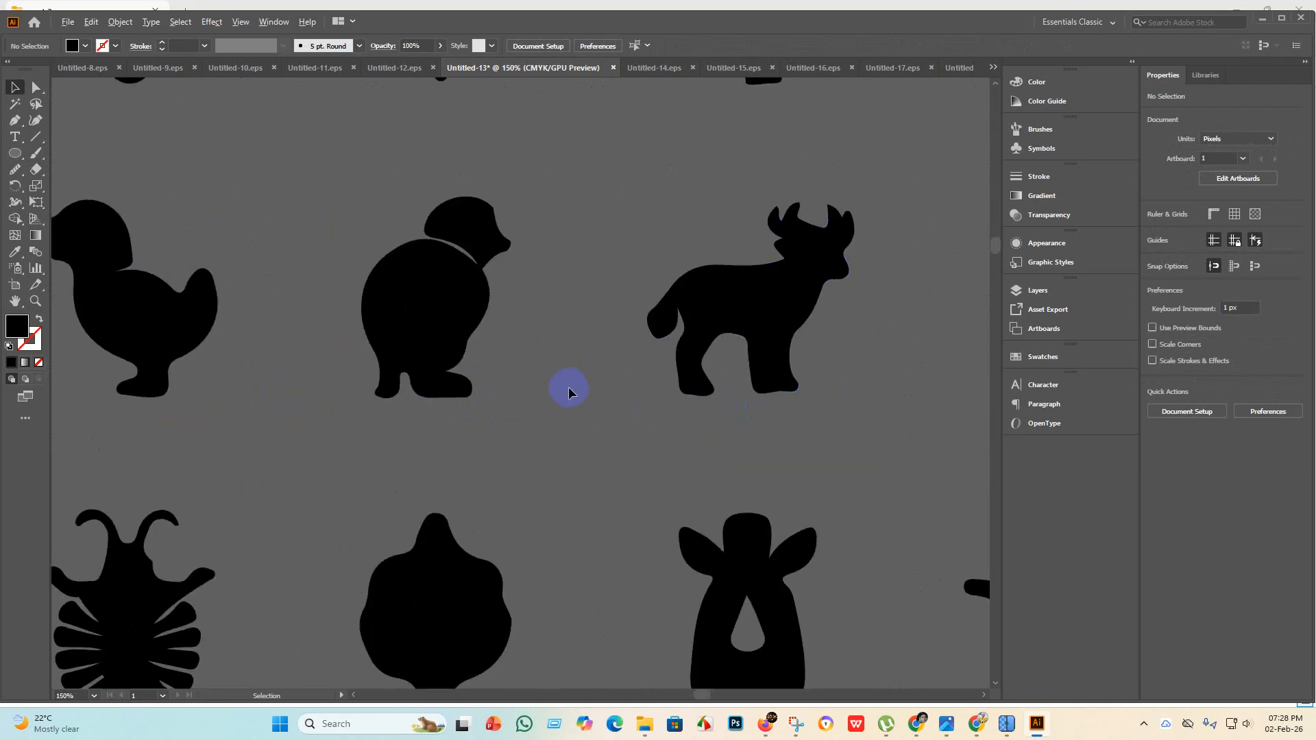
scroll(569, 386, down, 1)
scroll(287, 404, up, 1)
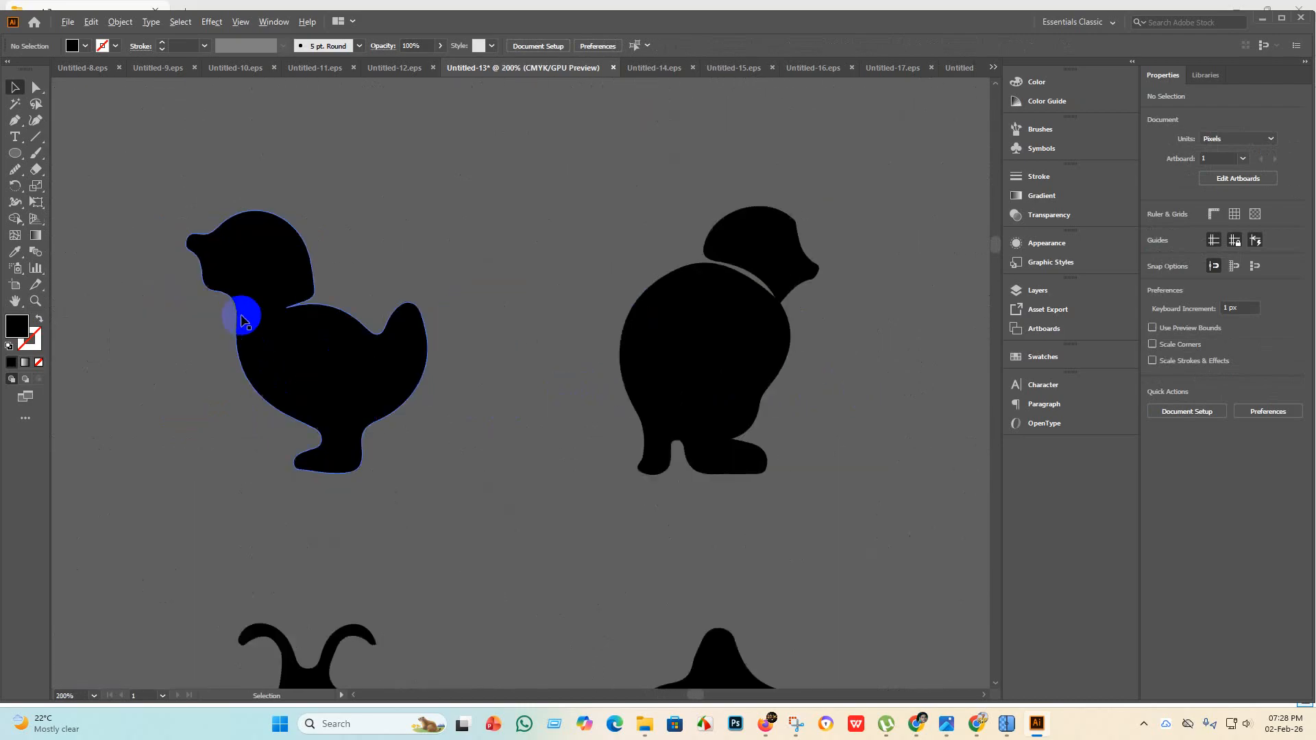
scroll(370, 405, down, 1)
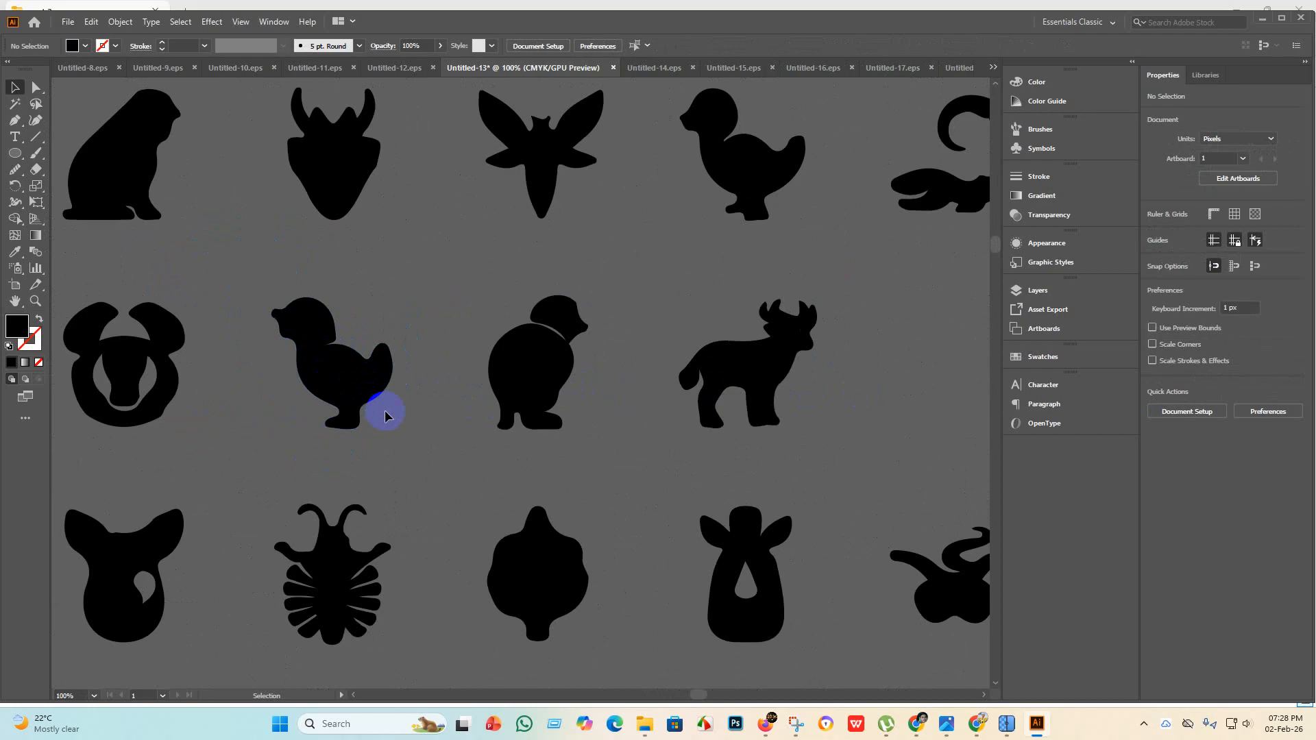
drag(313, 296, 296, 277)
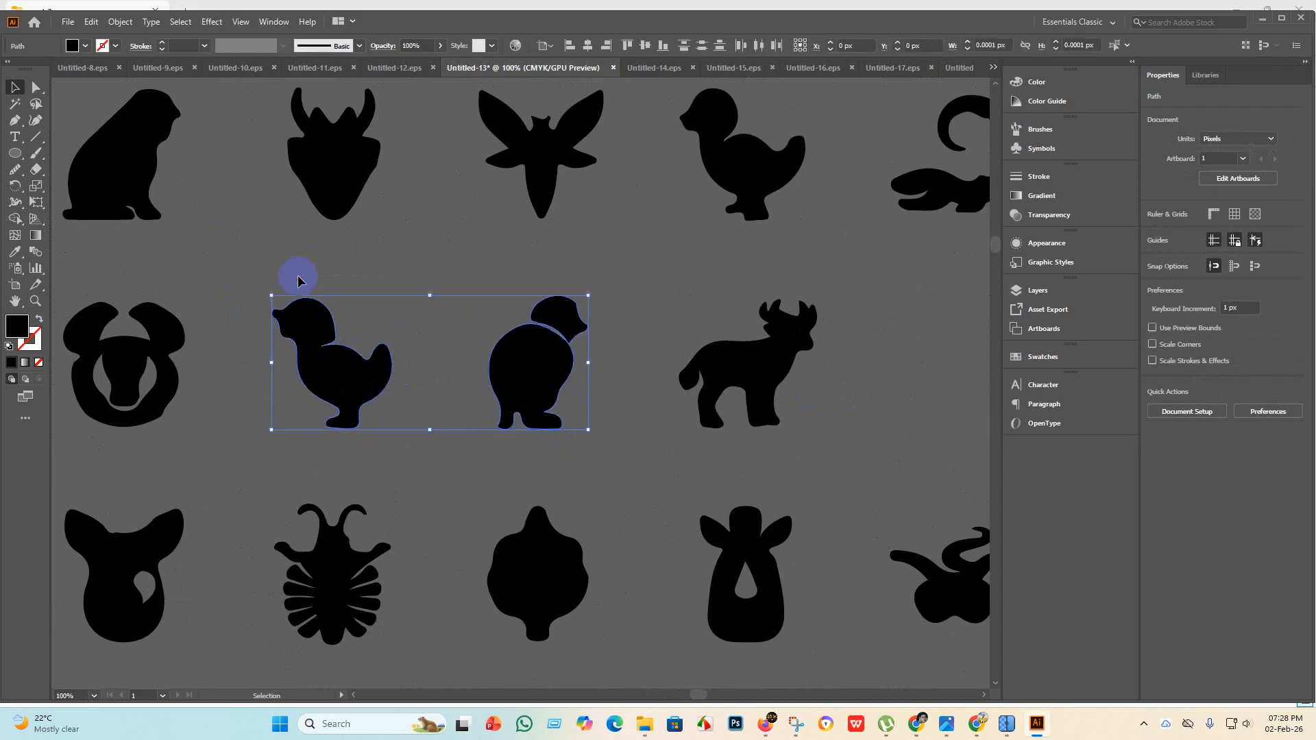
key(Delete)
Delete the blob-like silhouette with the looped hole at the start of the sixth row.
scroll(469, 353, down, 4)
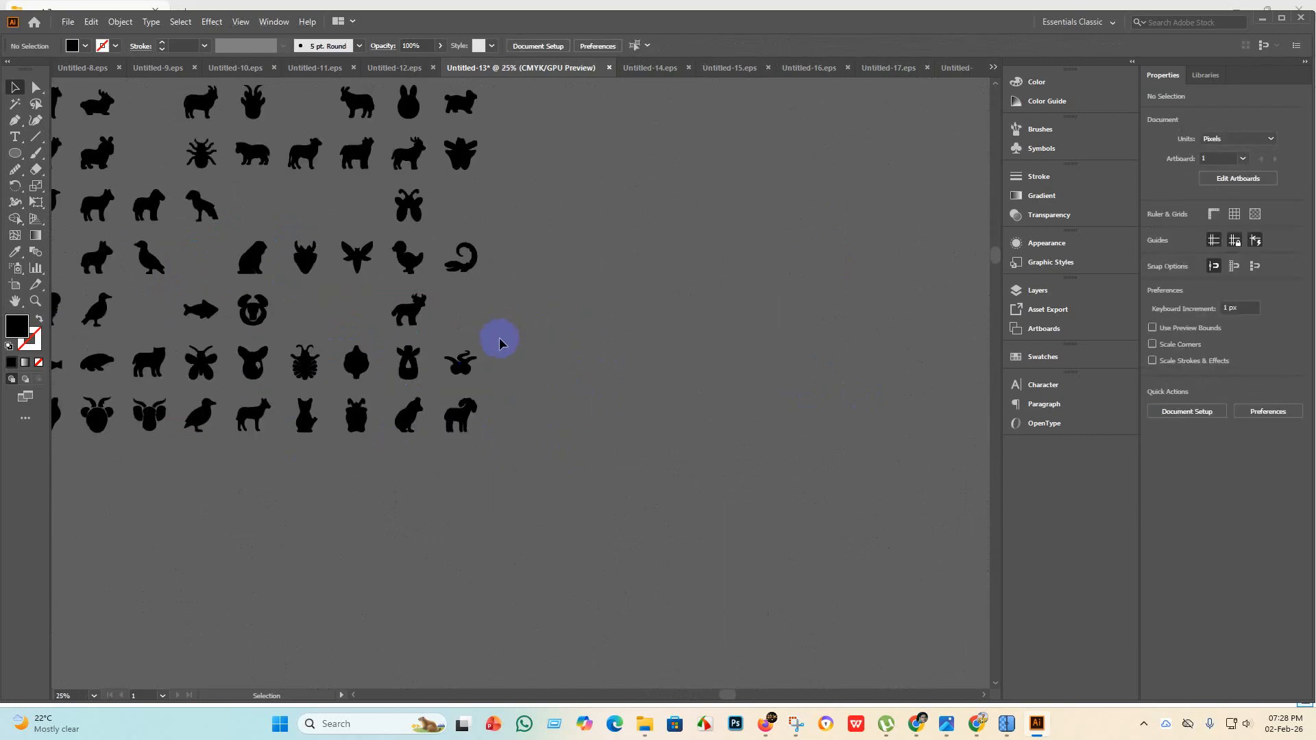
scroll(343, 364, down, 1)
scroll(185, 417, up, 4)
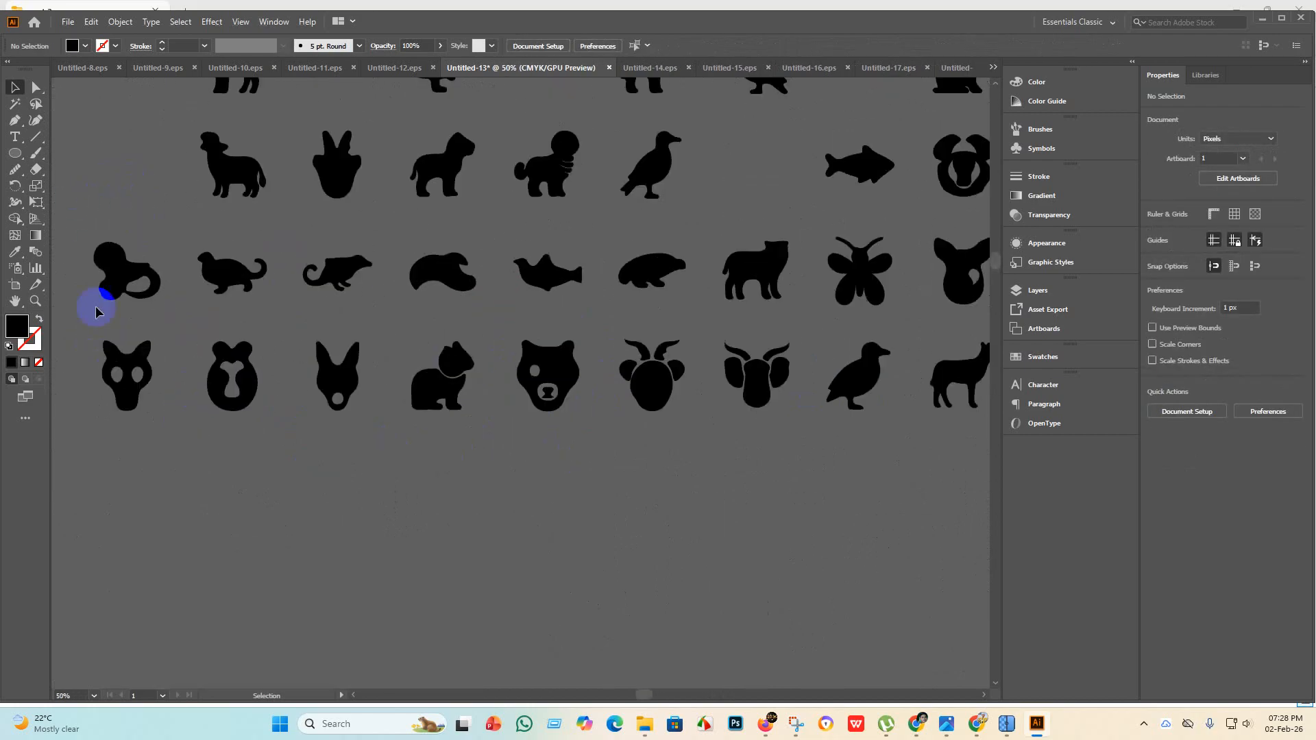
scroll(96, 312, up, 2)
click(132, 271)
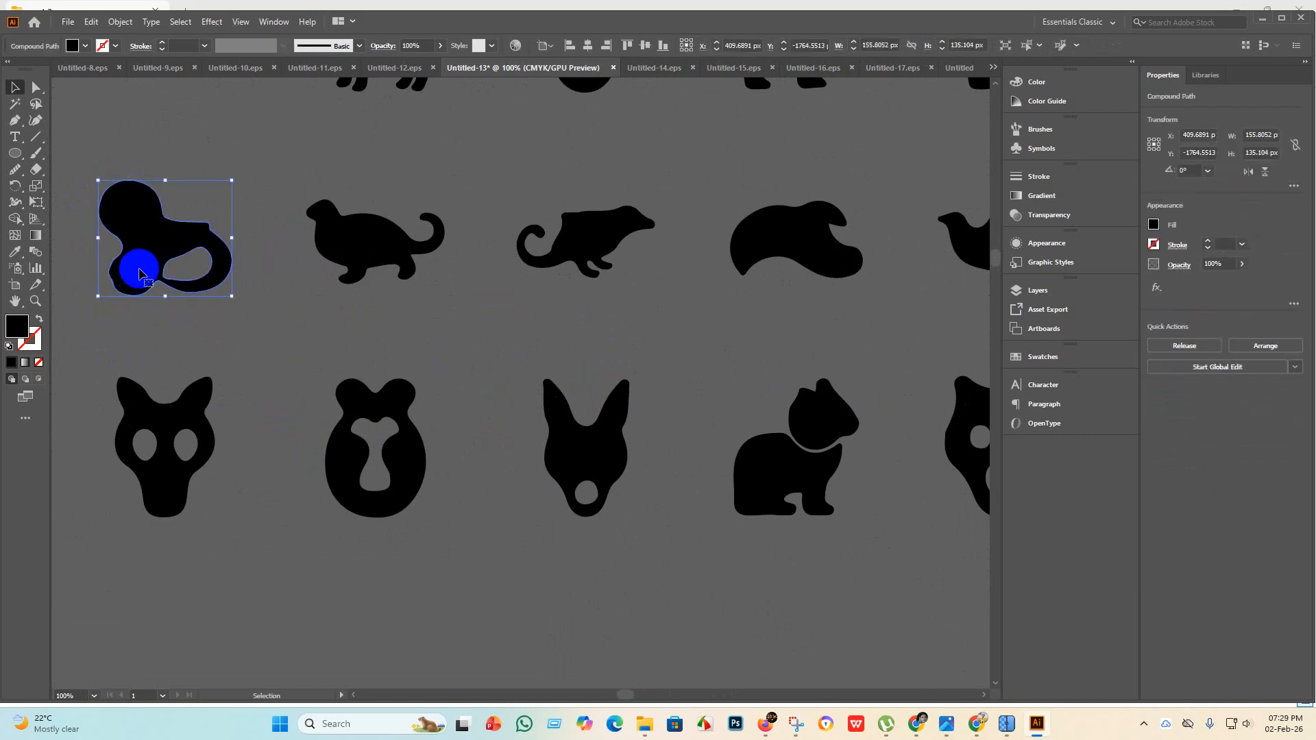
key(Delete)
Delete the wave-shaped silhouette just before the winged fish in the sixth row.
scroll(145, 290, down, 2)
scroll(555, 302, up, 4)
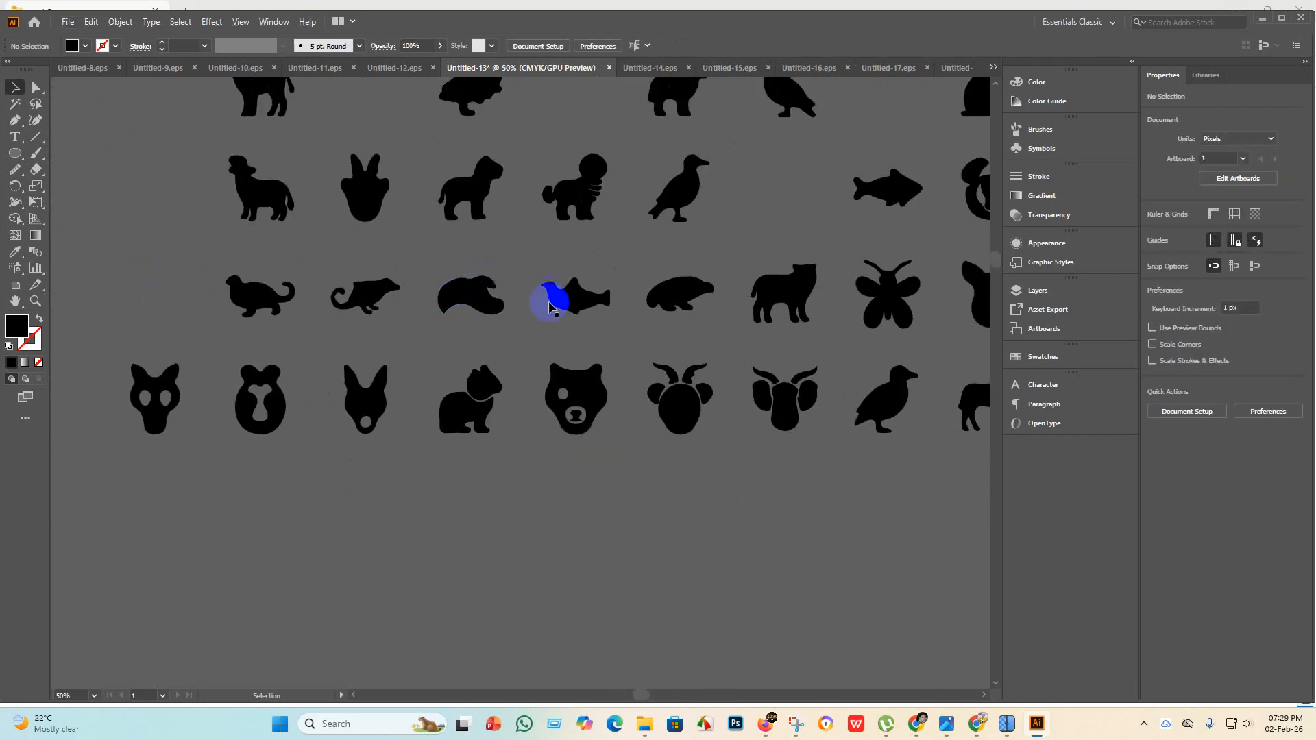
scroll(305, 349, down, 4)
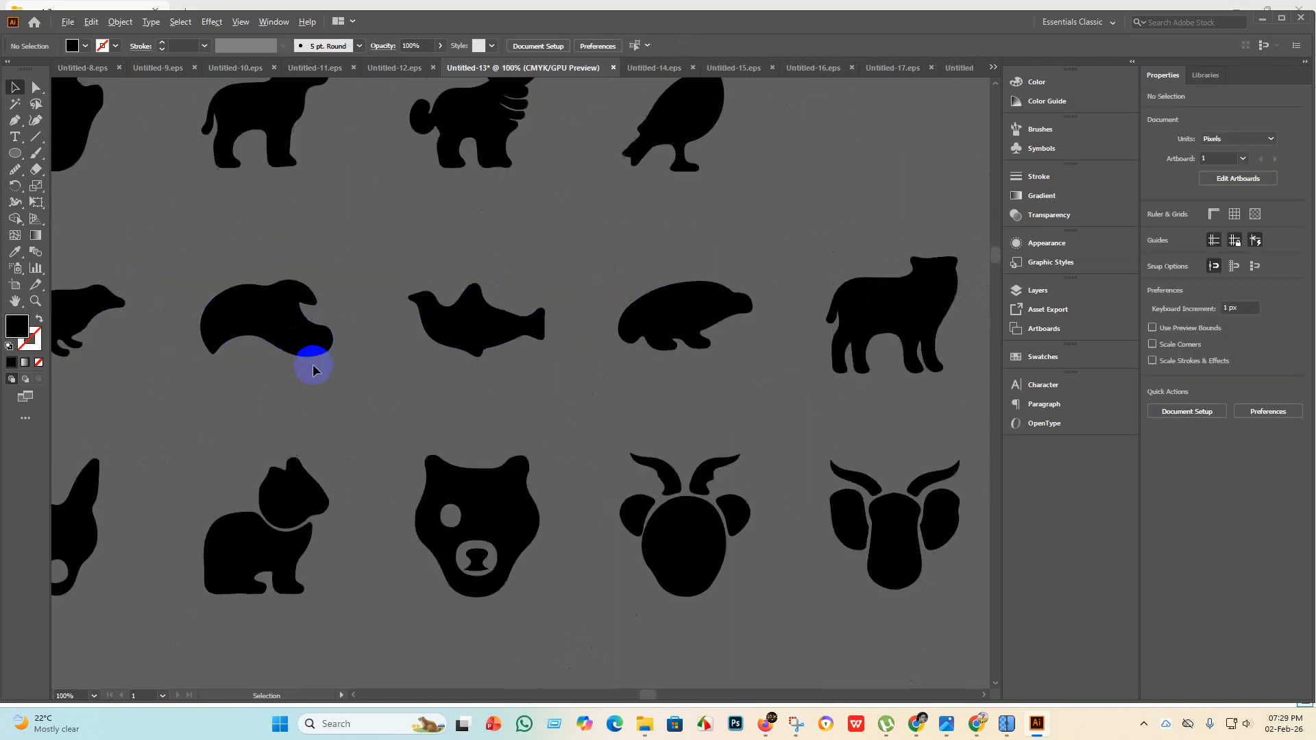
click(302, 355)
key(Delete)
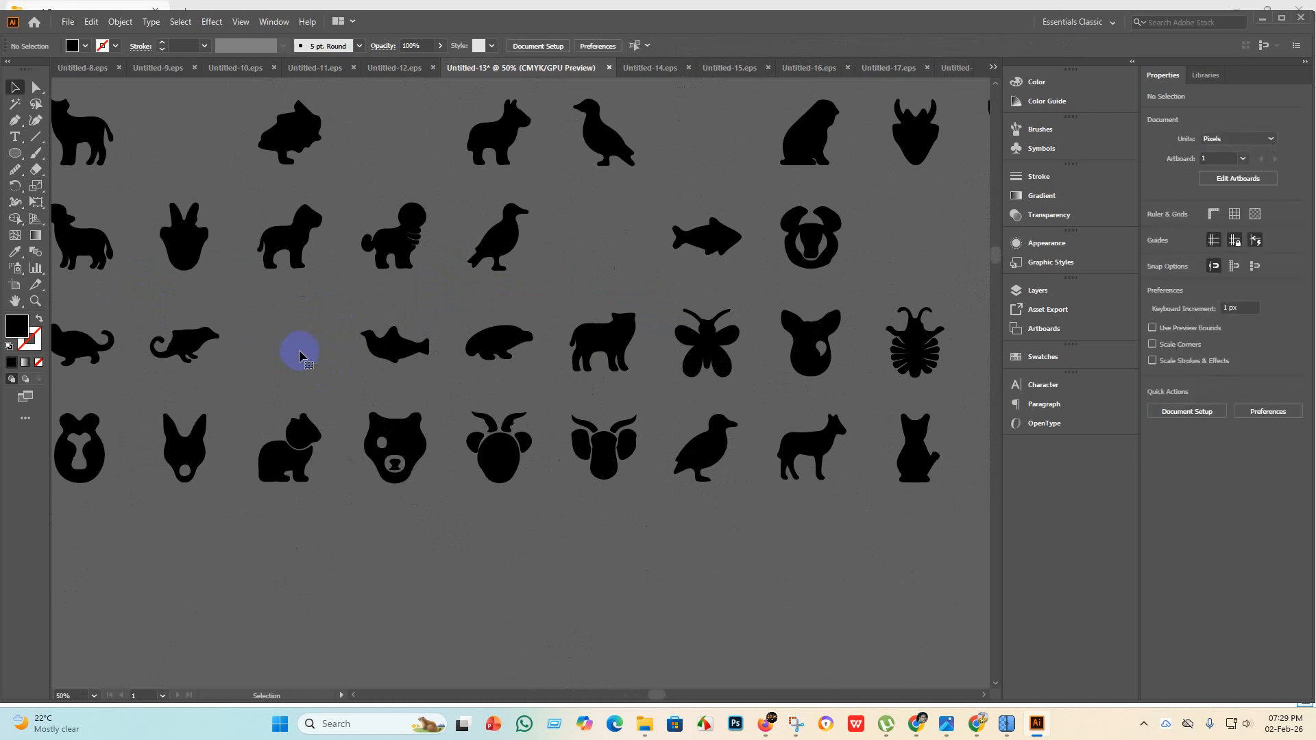
Fill the teardrop-shaped hole in the eared head silhouette beside the butterfly in the sixth row with the Shape Builder tool.
scroll(449, 367, up, 4)
scroll(392, 368, down, 5)
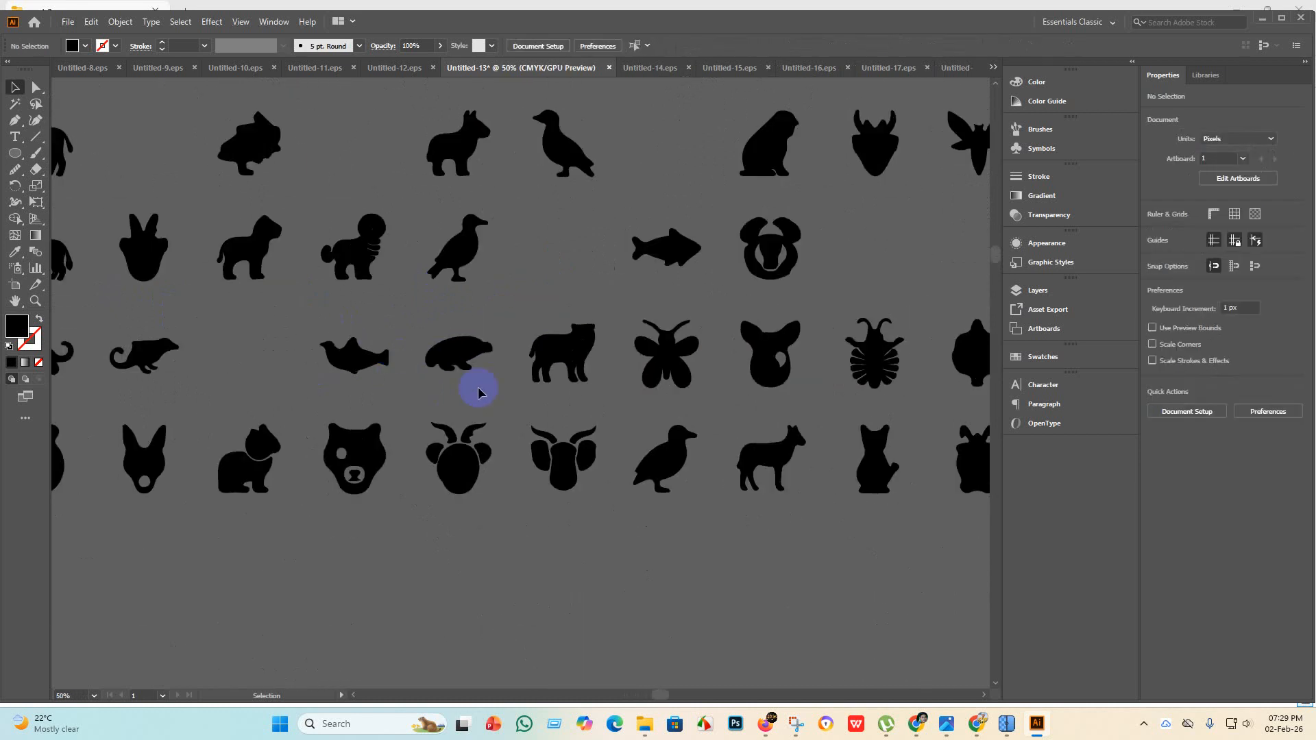
scroll(460, 393, up, 2)
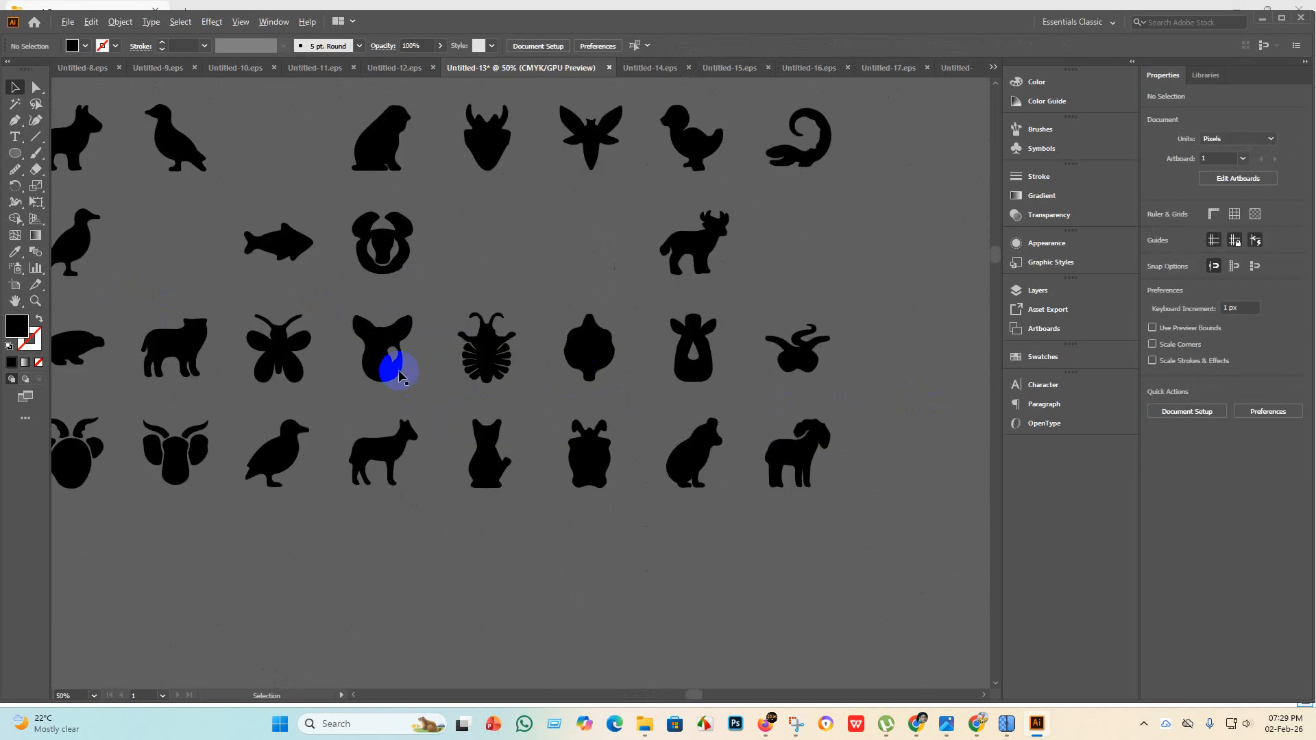
scroll(399, 376, up, 3)
scroll(411, 382, down, 3)
scroll(414, 382, up, 4)
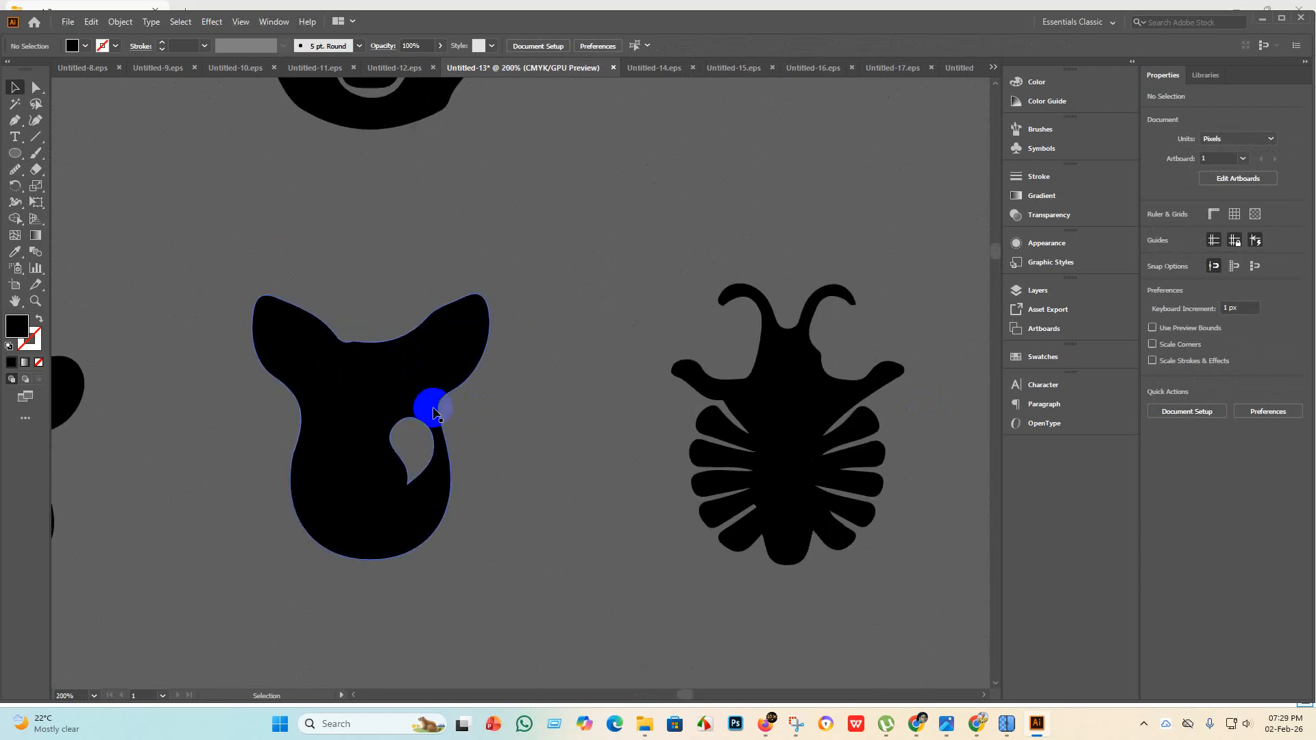
click(433, 411)
scroll(431, 439, down, 3)
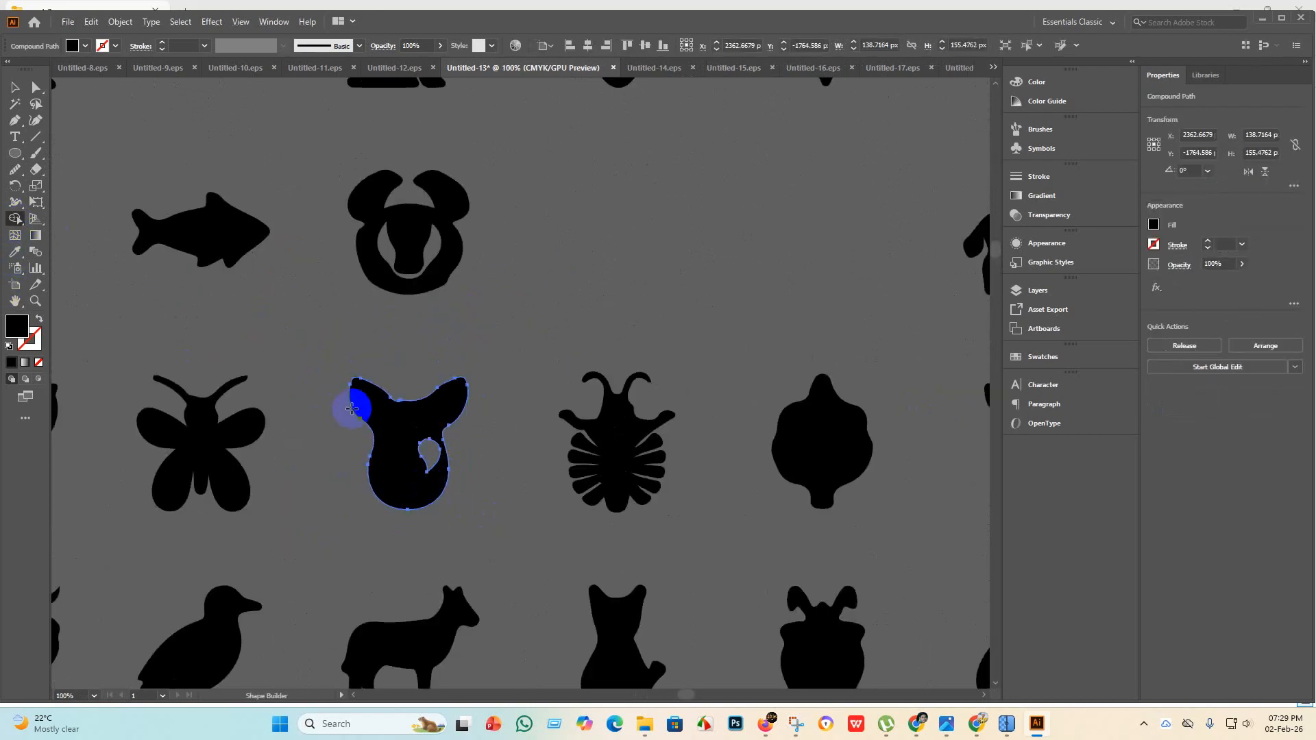
drag(351, 409, 500, 537)
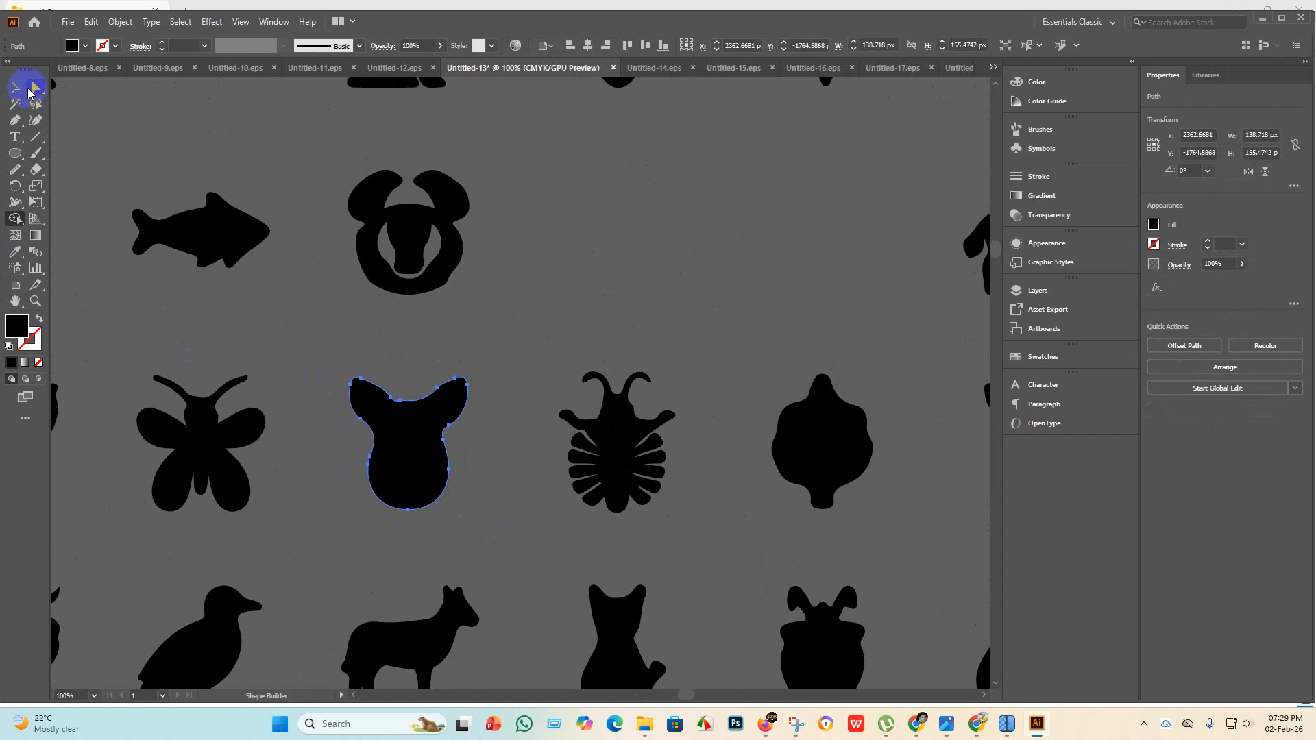
Smooth the outline between and around the ears of the filled head silhouette with the Smooth tool.
click(31, 89)
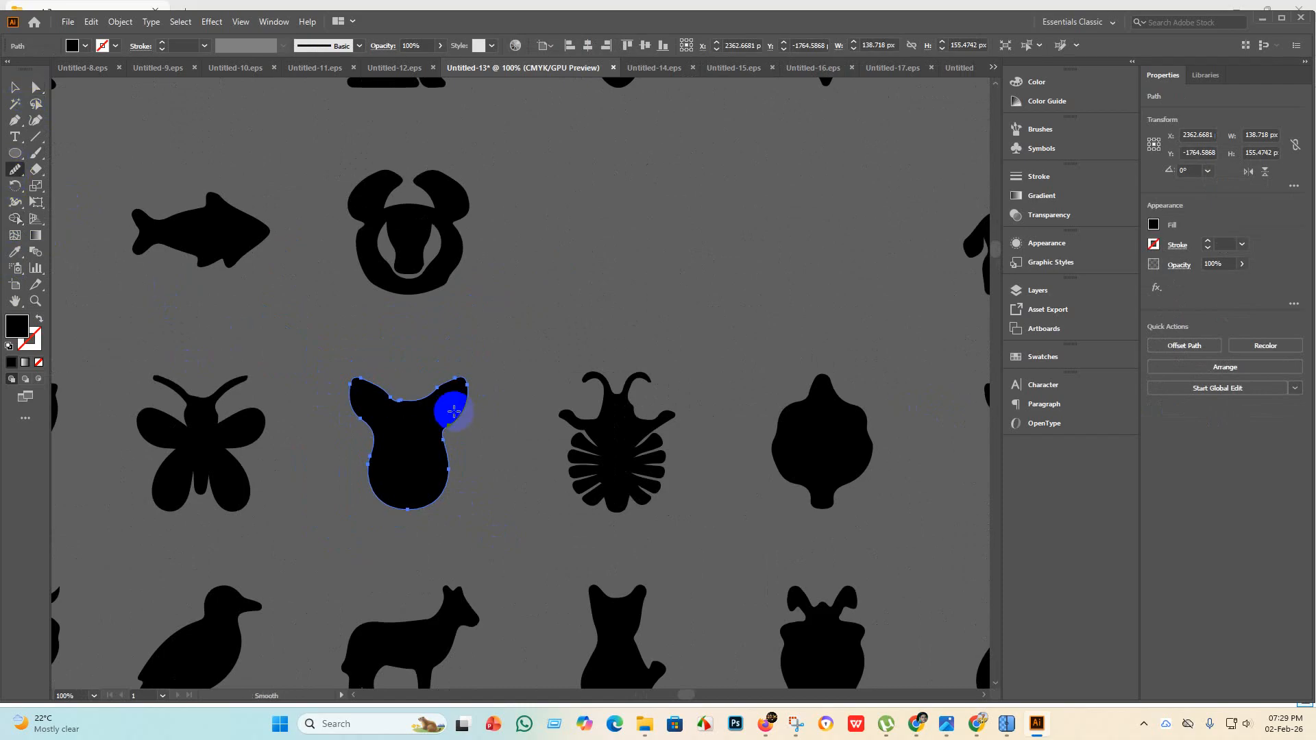
mouse_move(454, 411)
mouse_down()
mouse_move(429, 396)
mouse_move(466, 431)
mouse_up()
drag(392, 405, 410, 406)
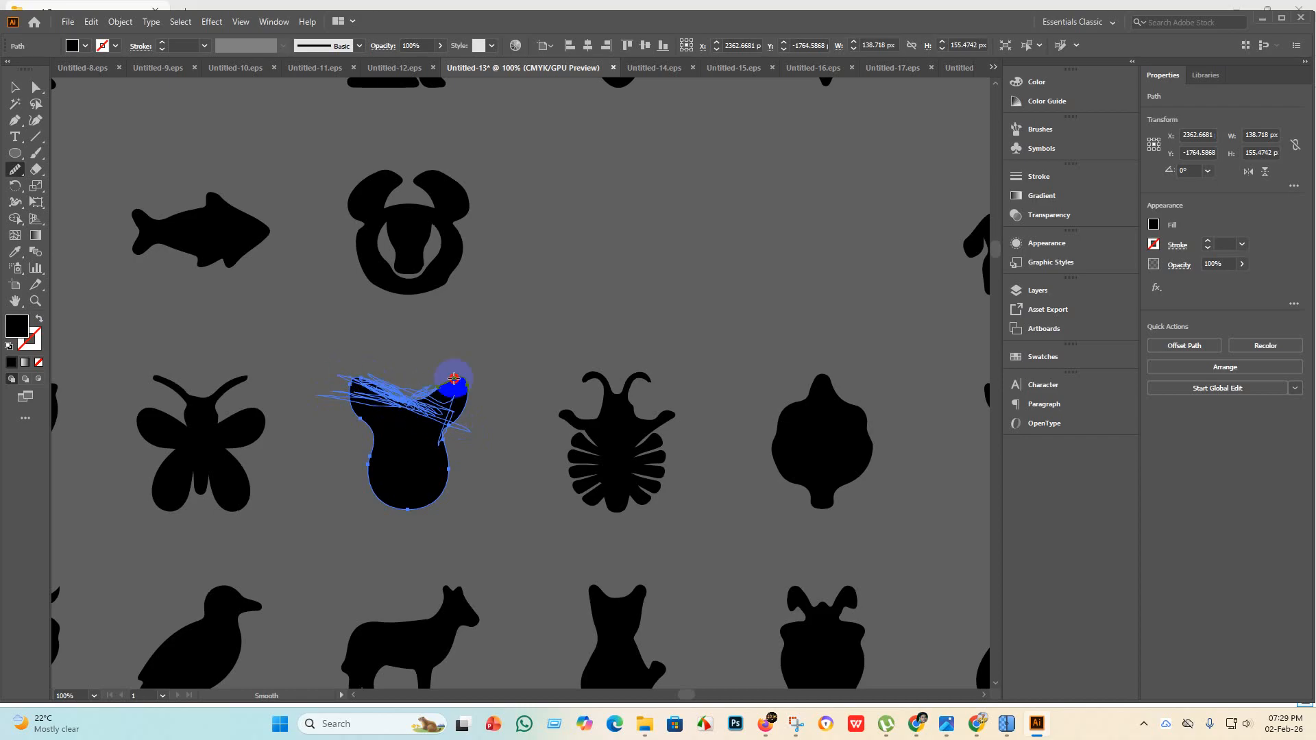
mouse_move(423, 402)
mouse_down()
mouse_move(481, 416)
mouse_move(396, 392)
mouse_move(452, 404)
mouse_move(423, 422)
mouse_up()
scroll(382, 397, up, 5)
scroll(411, 400, down, 4)
scroll(435, 403, up, 4)
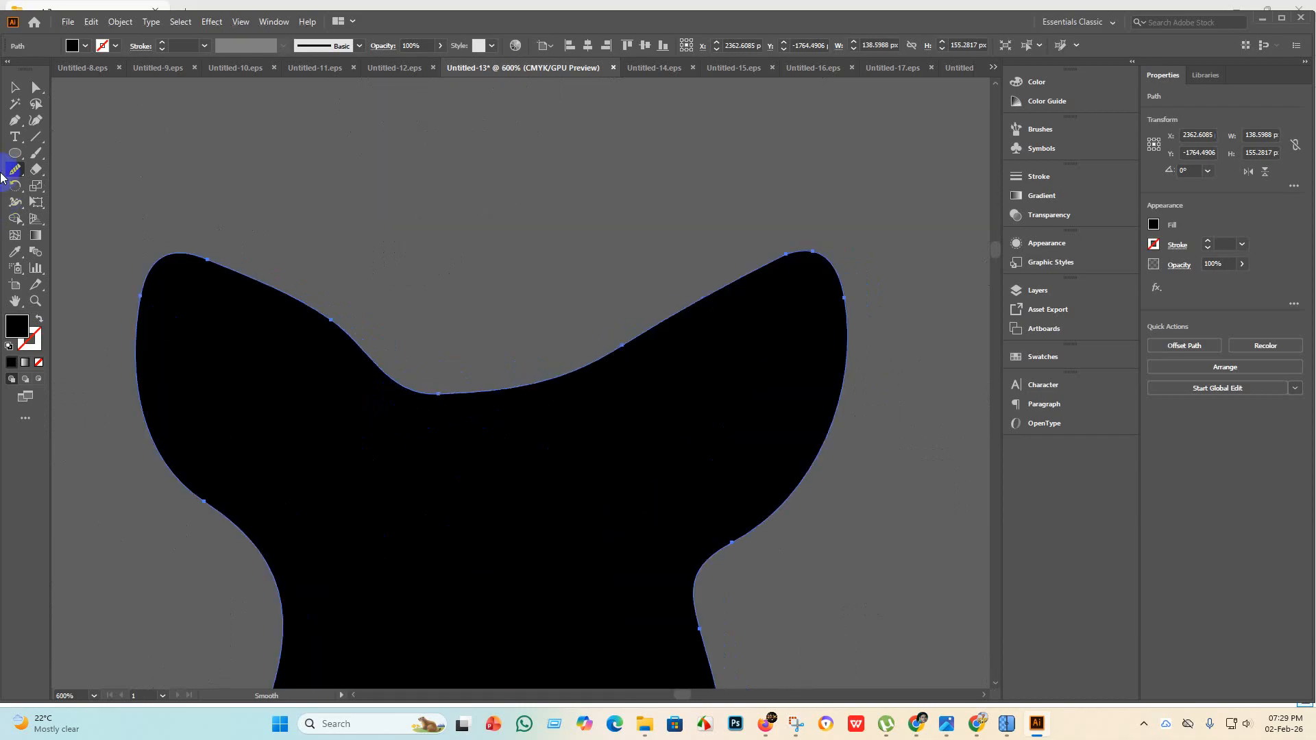
click(17, 89)
click(418, 336)
Examine the remaining silhouettes in the sixth and seventh rows for holes, gaps and malformed parts.
scroll(418, 335, down, 4)
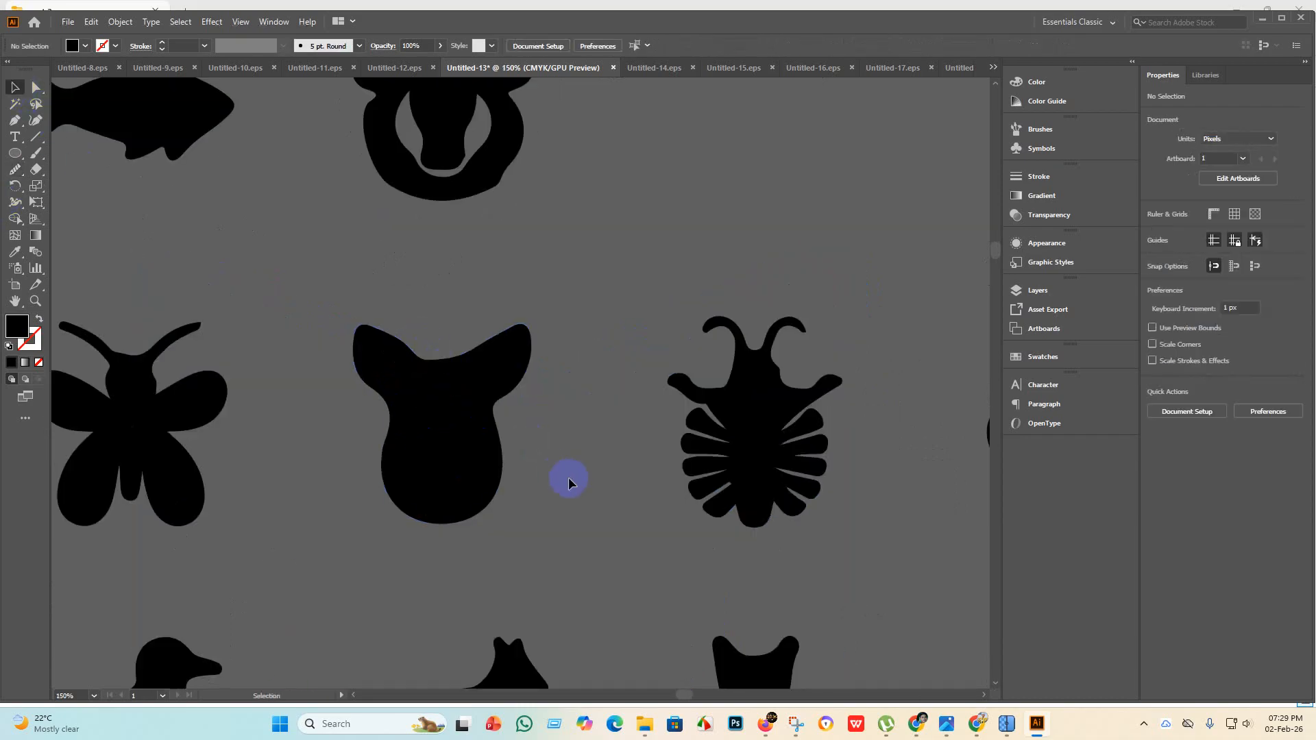
scroll(583, 483, down, 2)
scroll(705, 447, up, 4)
scroll(589, 420, down, 4)
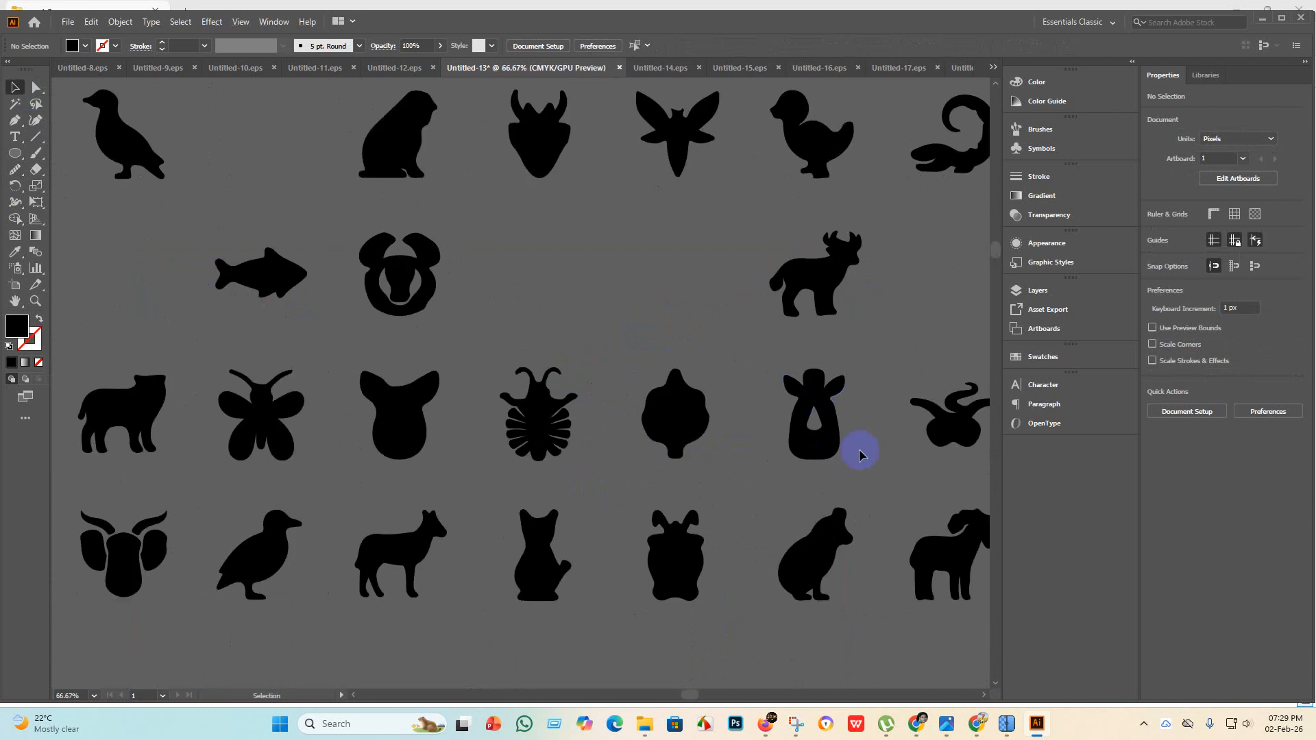
scroll(860, 454, down, 2)
scroll(852, 446, up, 5)
scroll(823, 449, down, 5)
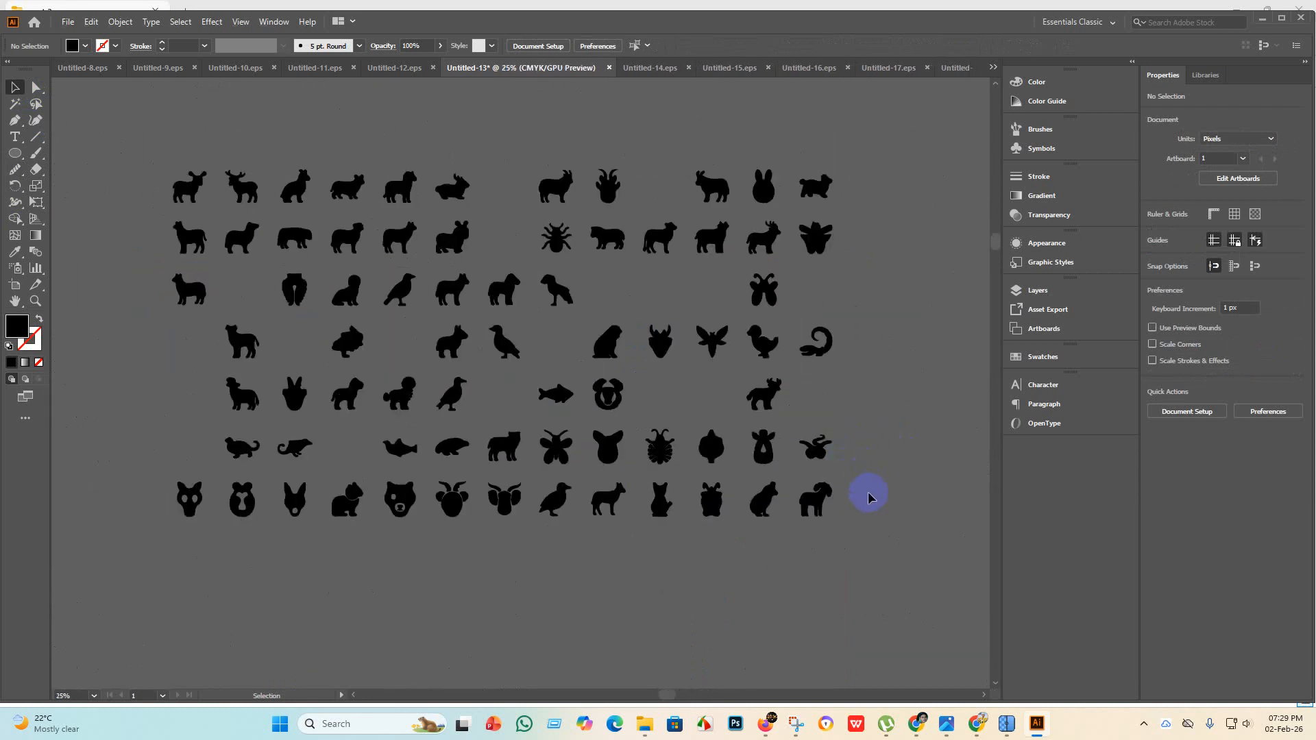
scroll(167, 409, up, 4)
scroll(188, 409, down, 2)
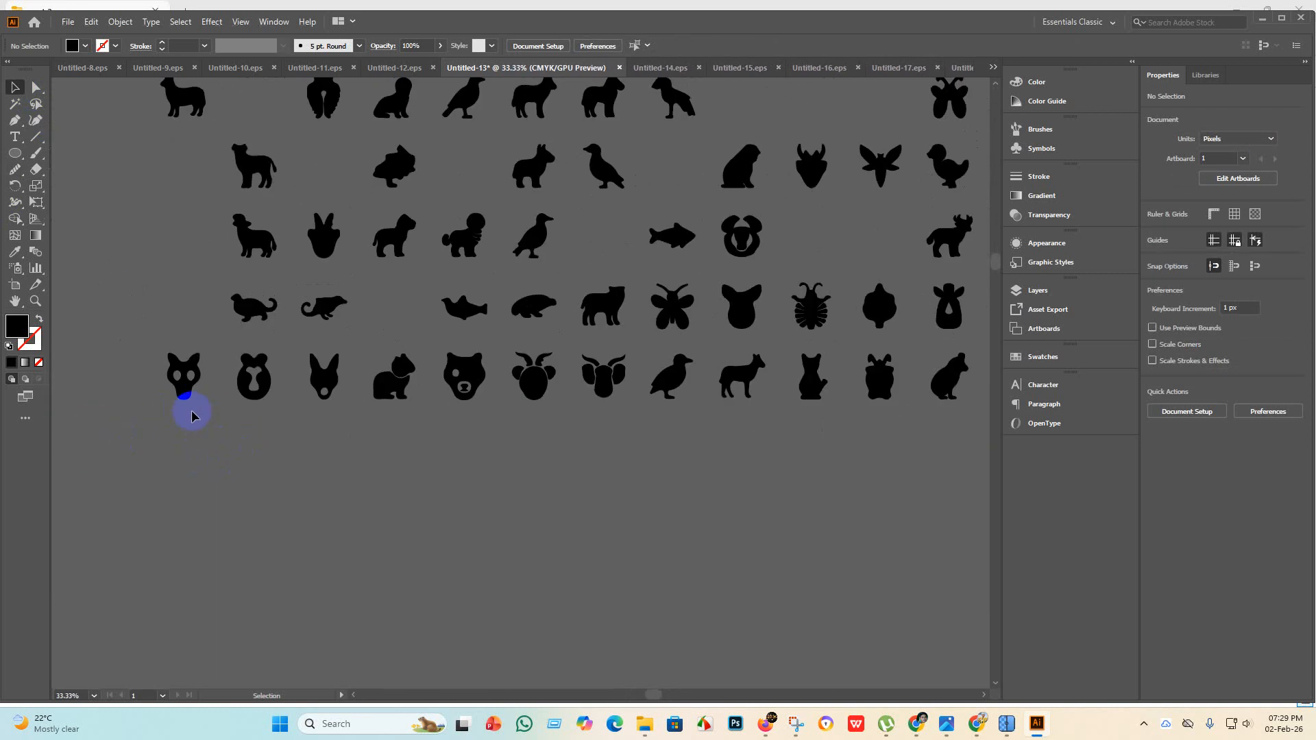
scroll(167, 377, up, 4)
scroll(228, 282, down, 4)
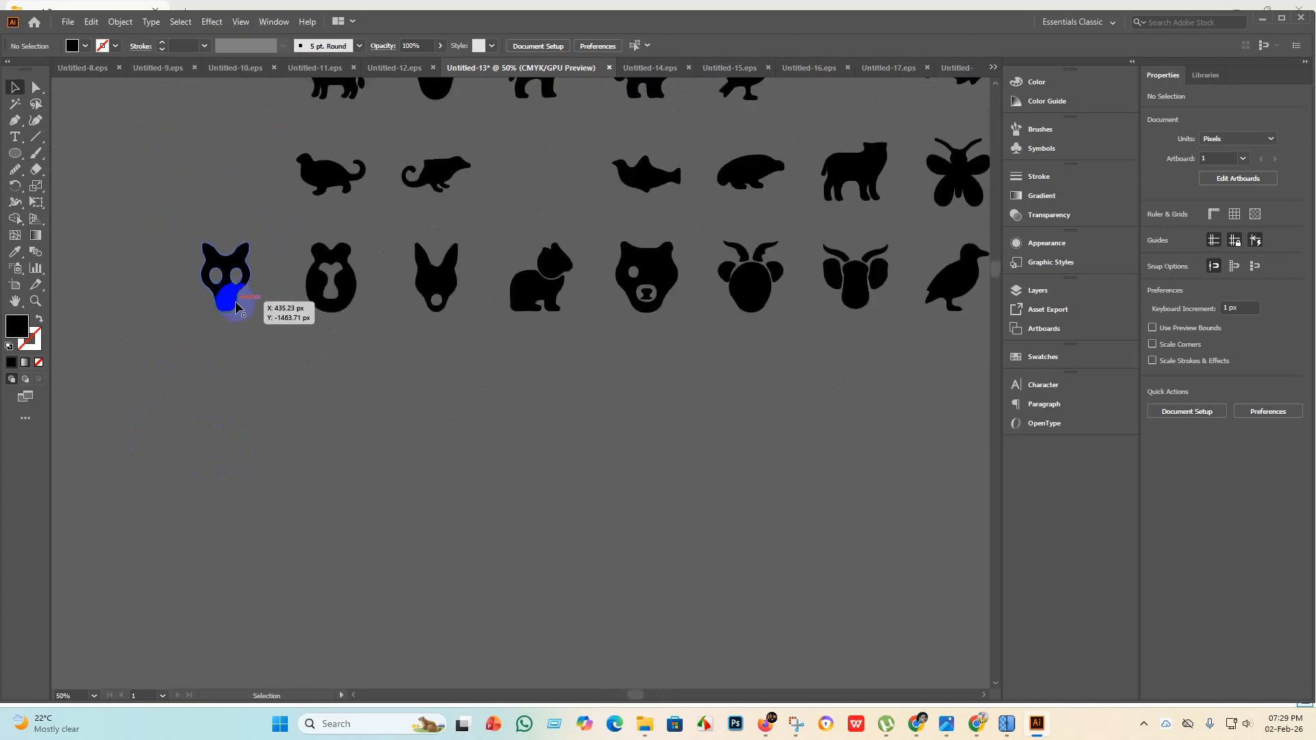
scroll(264, 266, down, 1)
scroll(252, 279, up, 2)
scroll(290, 340, up, 1)
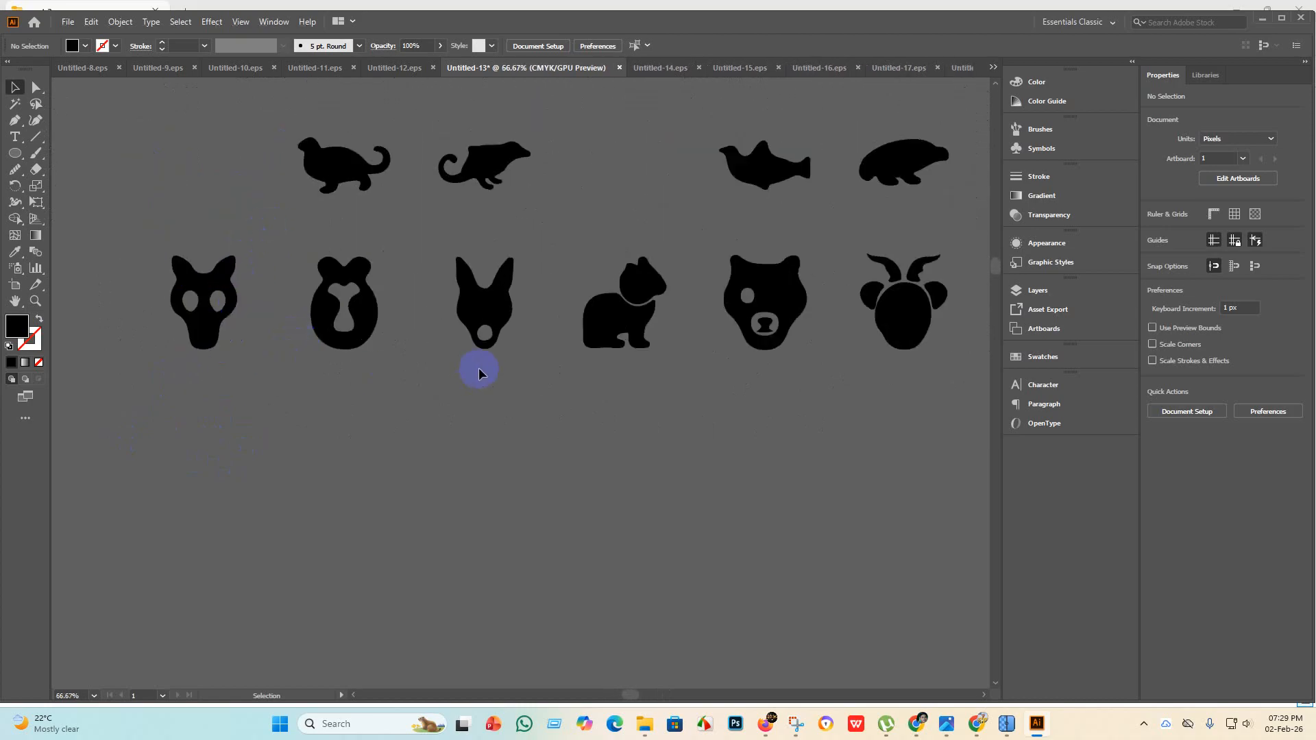
scroll(347, 279, up, 3)
scroll(332, 346, down, 4)
scroll(514, 347, up, 1)
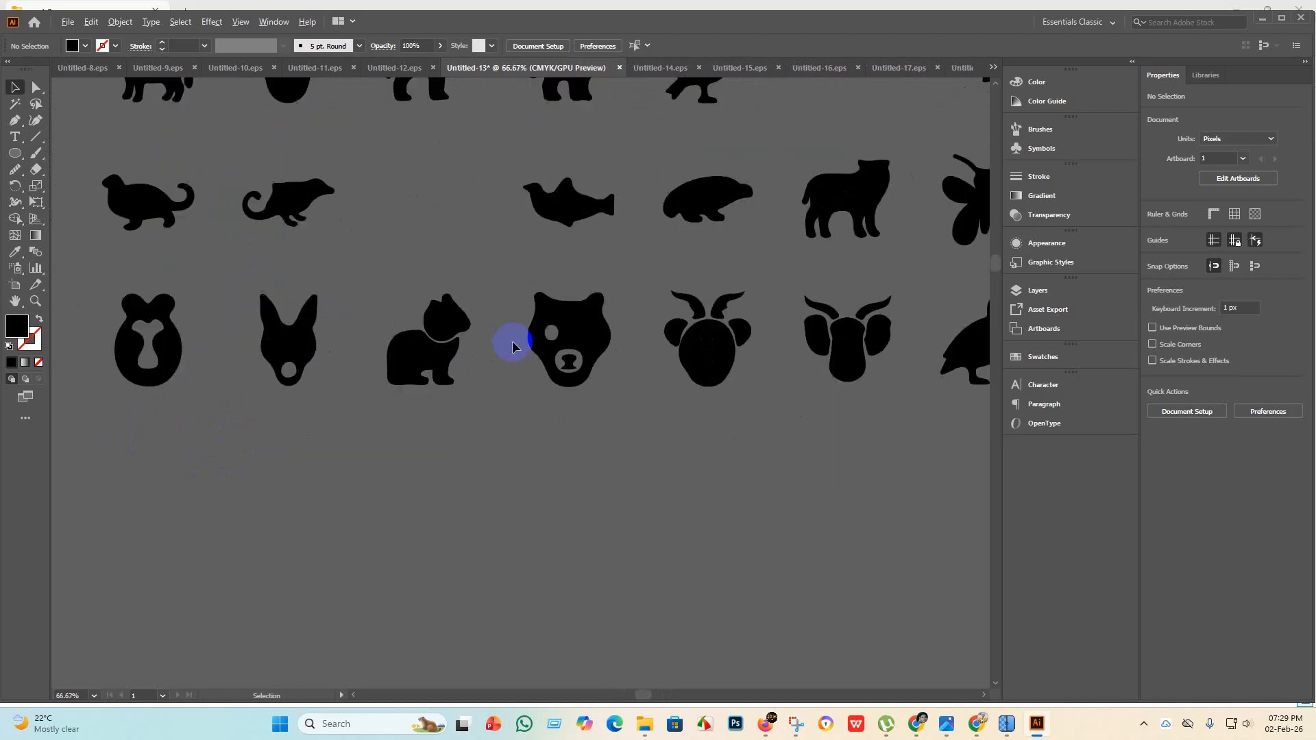
Move the seated cat's detached head onto its body in the seventh row and merge both pieces with the Shape Builder tool.
scroll(450, 353, up, 1)
drag(409, 328, 391, 351)
scroll(422, 326, up, 2)
click(505, 449)
scroll(507, 466, down, 3)
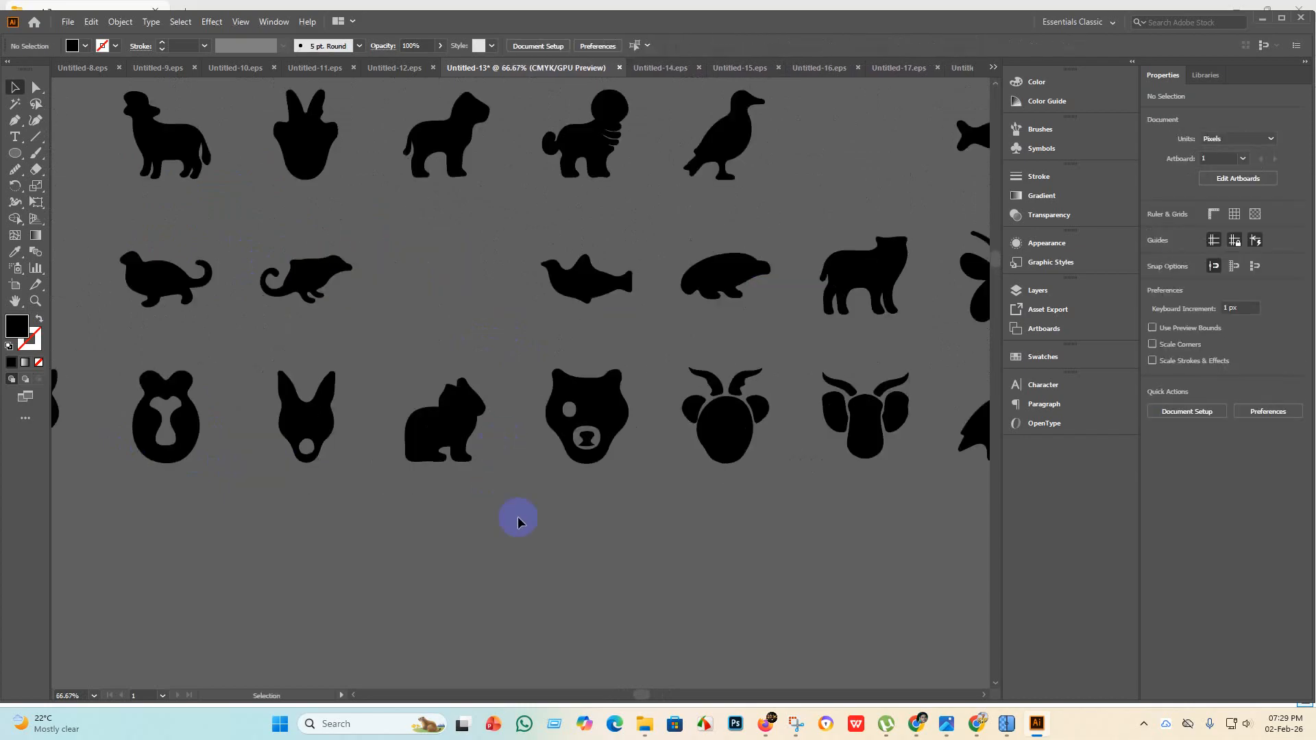
drag(520, 515, 368, 368)
click(13, 219)
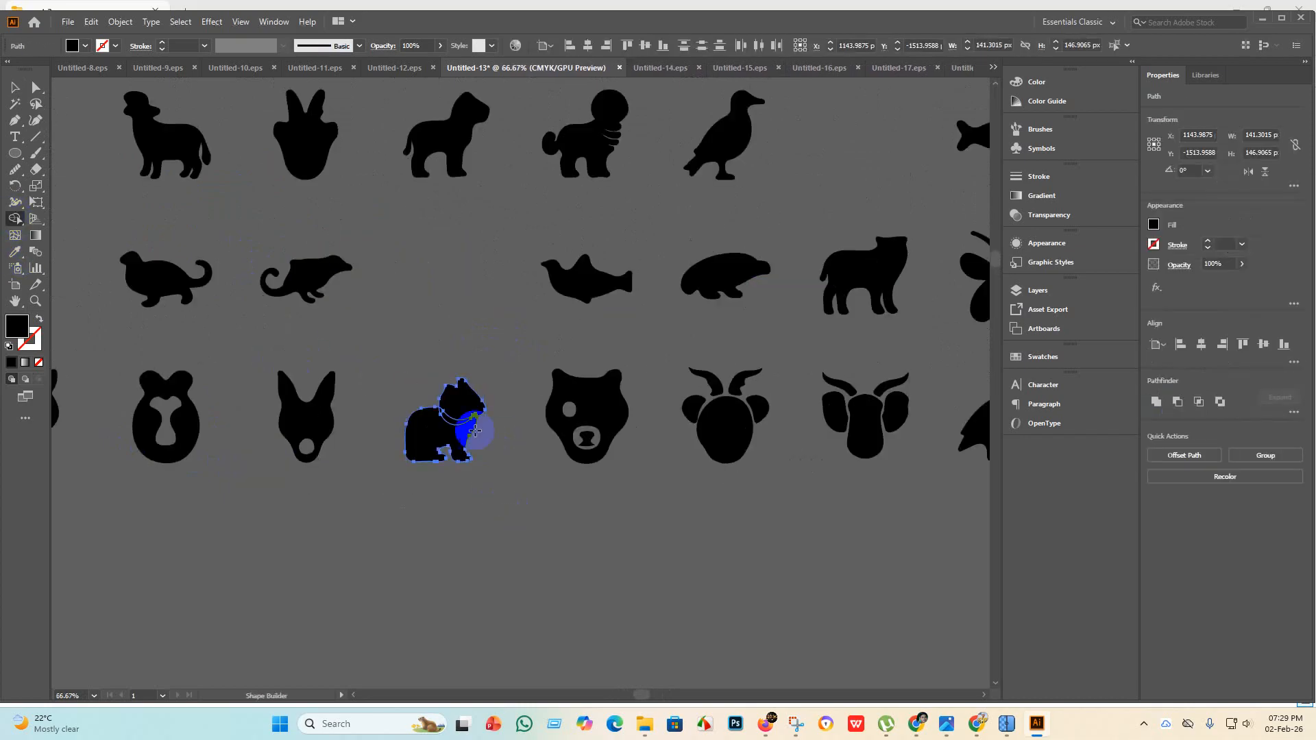
drag(445, 391, 440, 442)
click(15, 91)
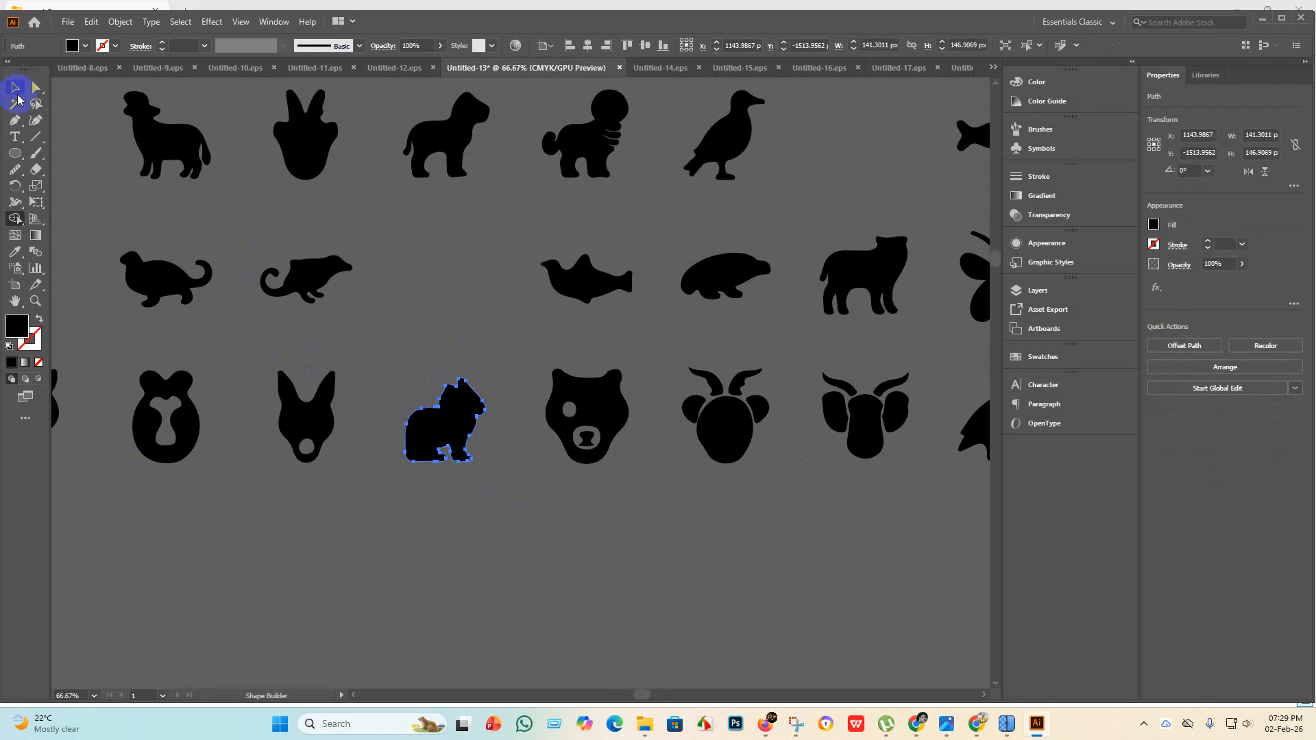
Delete the small nose piece inside the muzzle opening of the bear head in the seventh row.
click(582, 438)
click(585, 442)
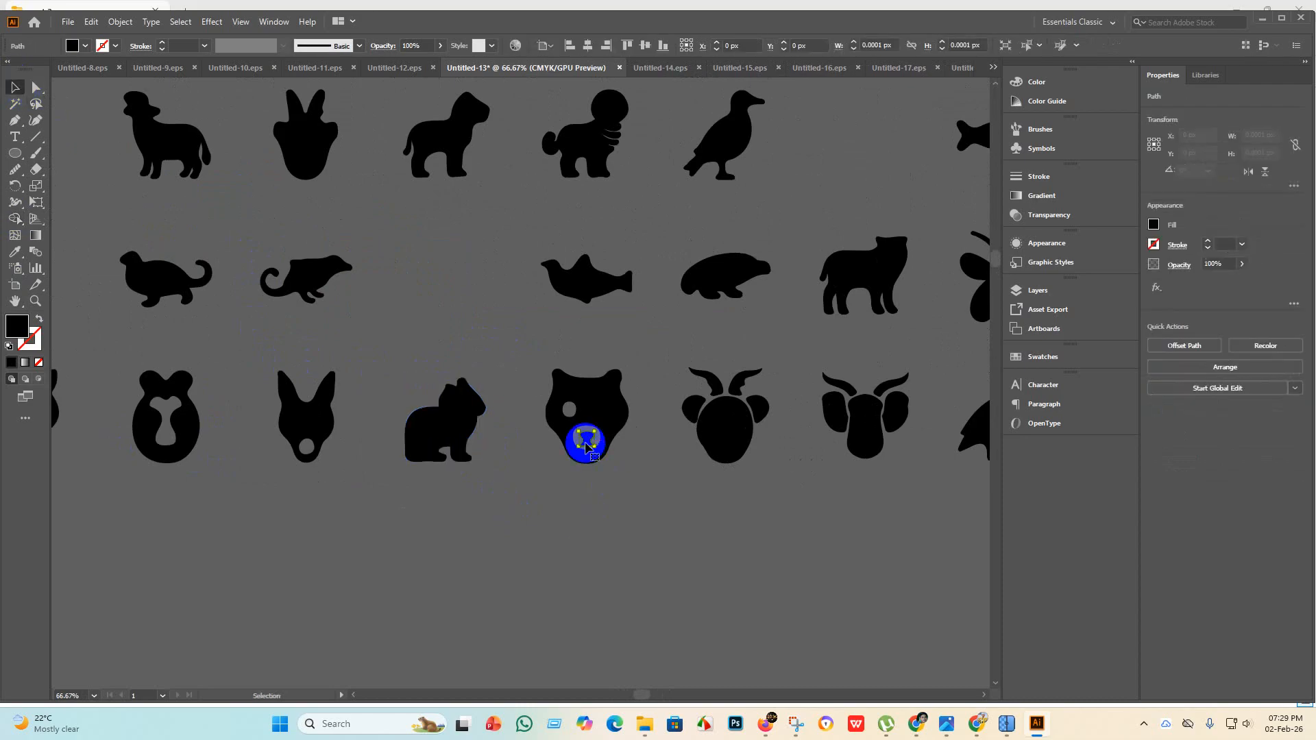
key(Delete)
click(752, 533)
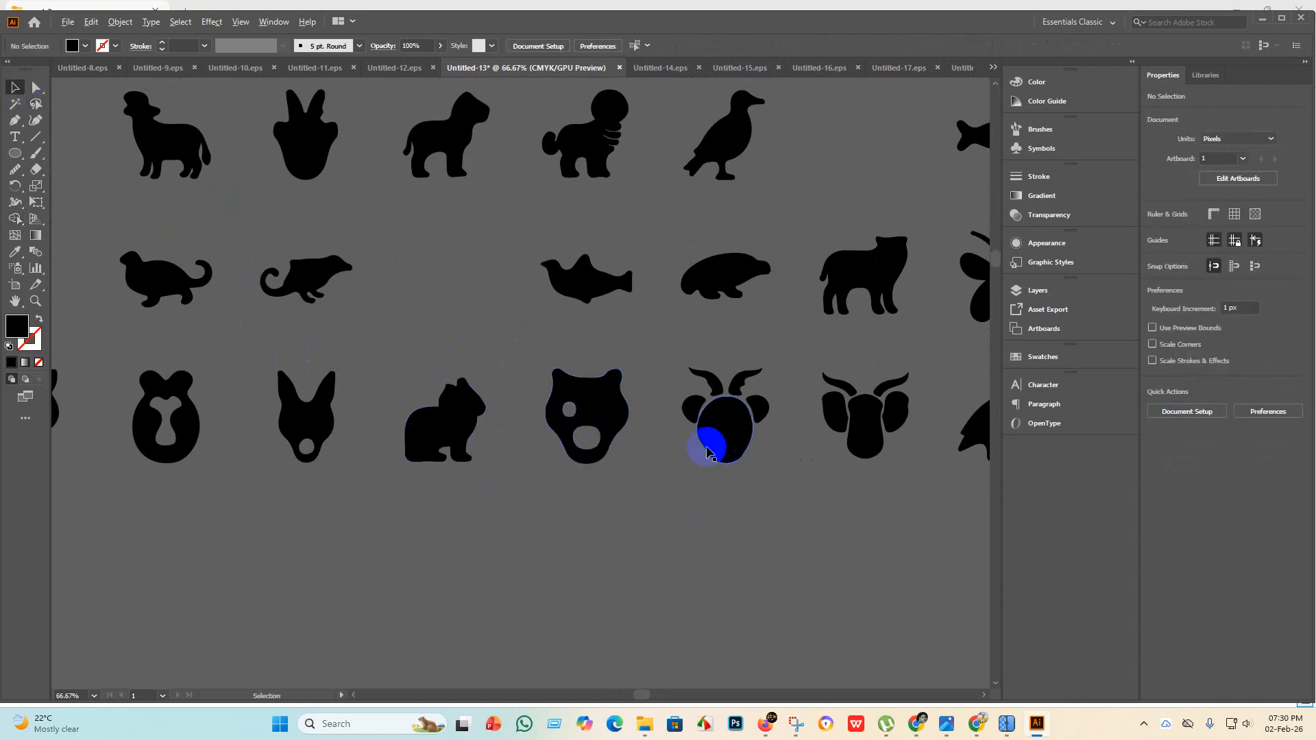
Move both detached ears of the horned head next to the bird in the seventh row inward so they overlap the face.
scroll(823, 445, down, 1)
scroll(816, 439, up, 4)
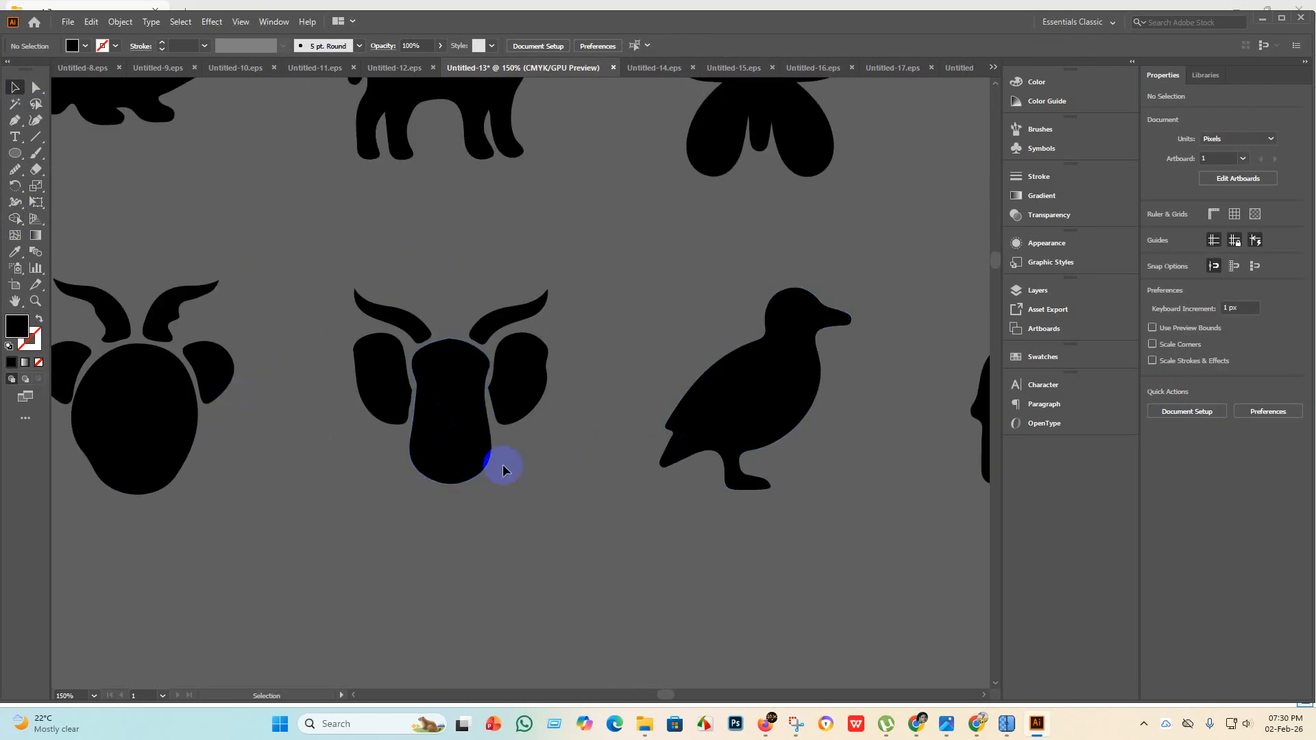
scroll(432, 420, up, 2)
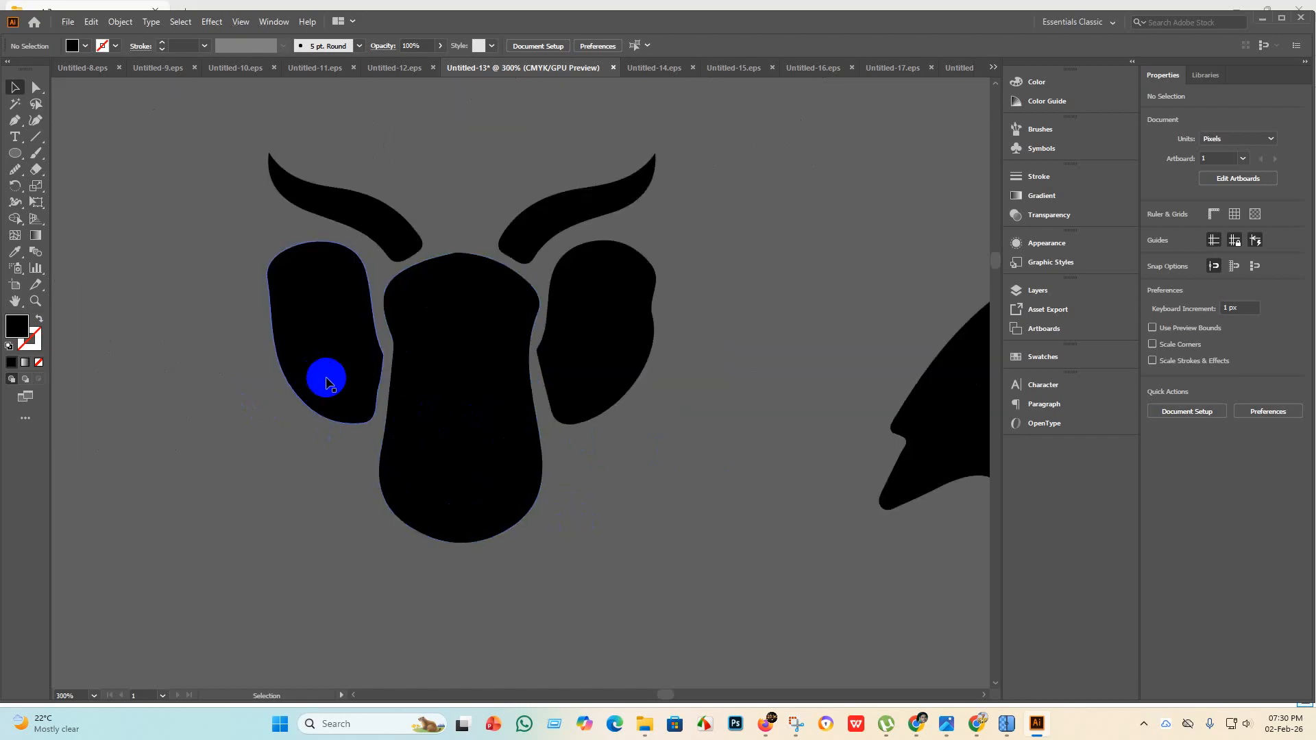
drag(323, 377, 347, 398)
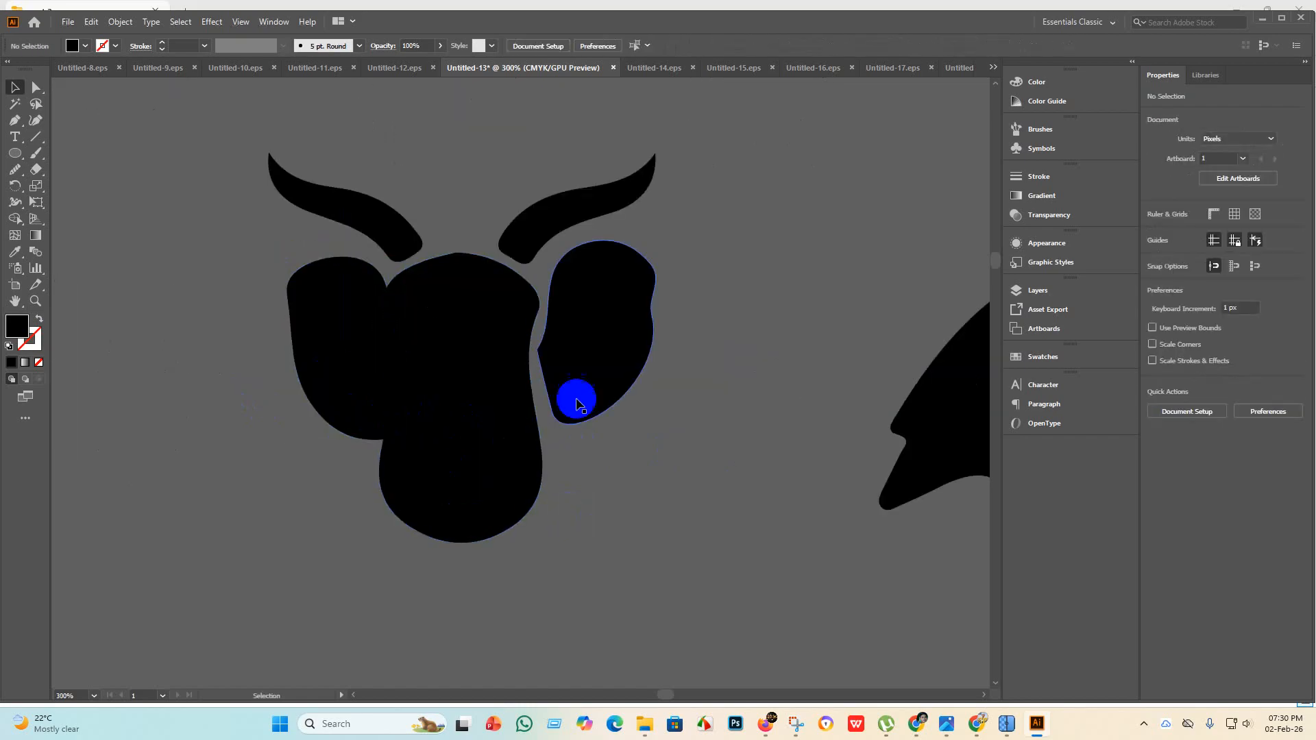
drag(575, 399, 556, 376)
click(696, 482)
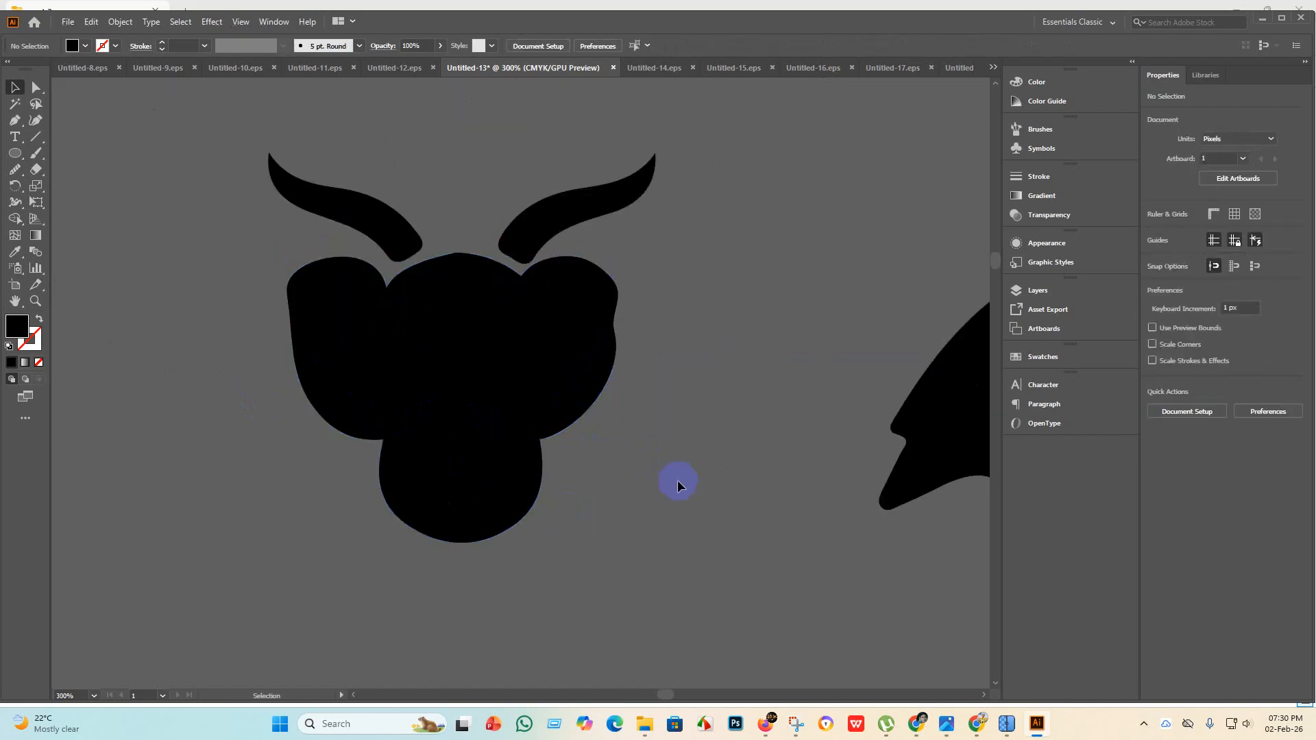
Merge both overlapping ears with the face of the horned head next to the bird using the Shape Builder tool.
click(392, 350)
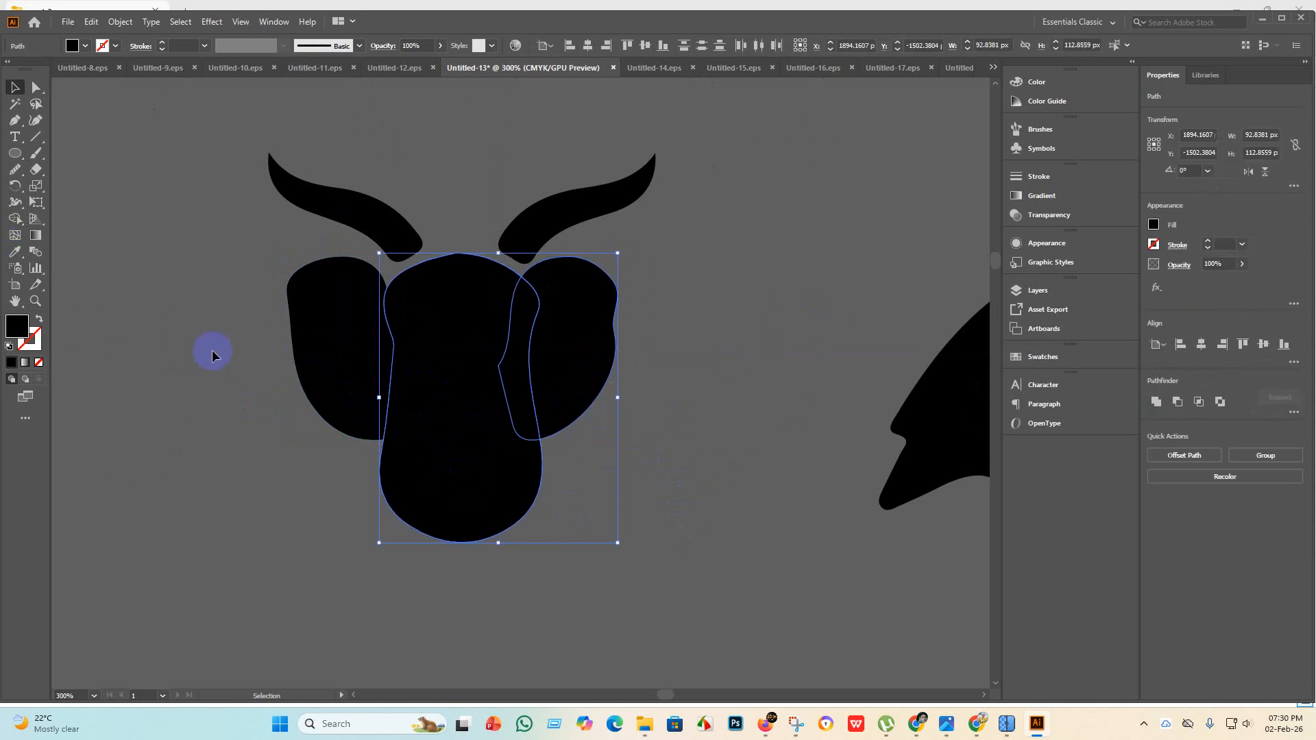
drag(669, 573, 205, 279)
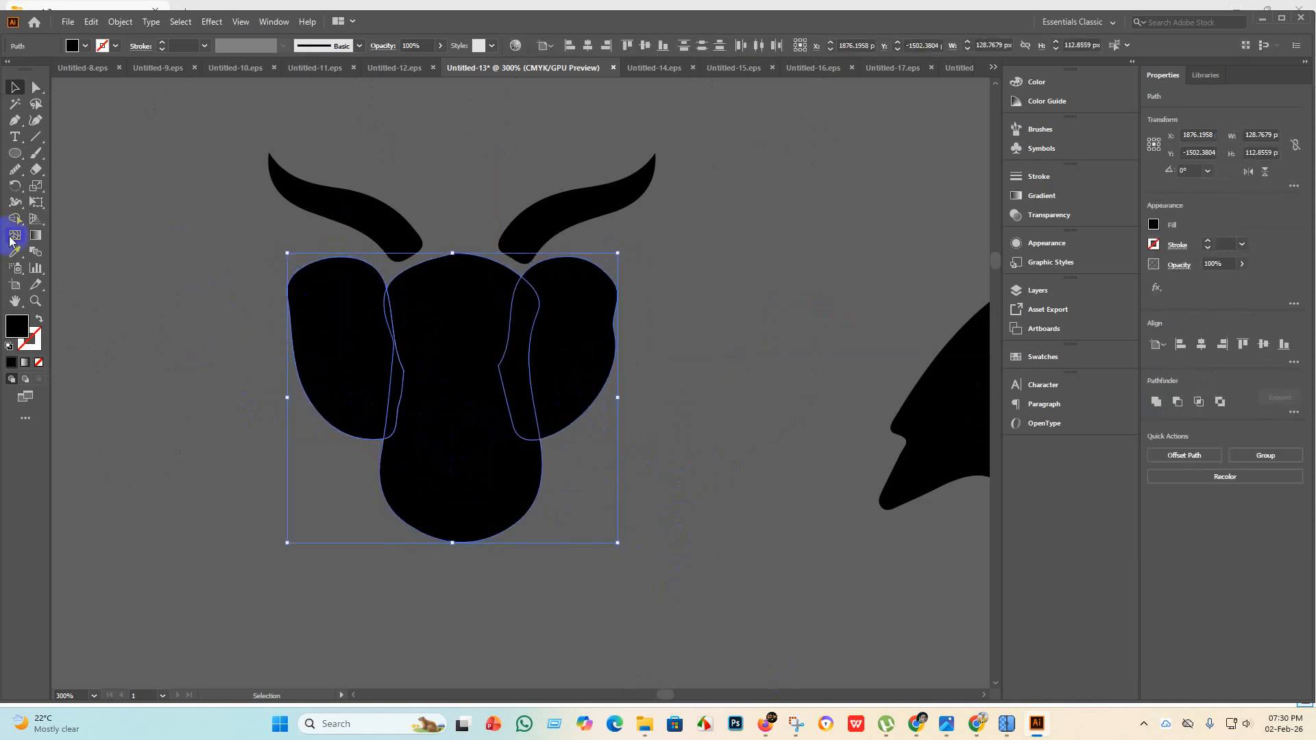
click(15, 219)
drag(288, 336, 561, 371)
click(17, 86)
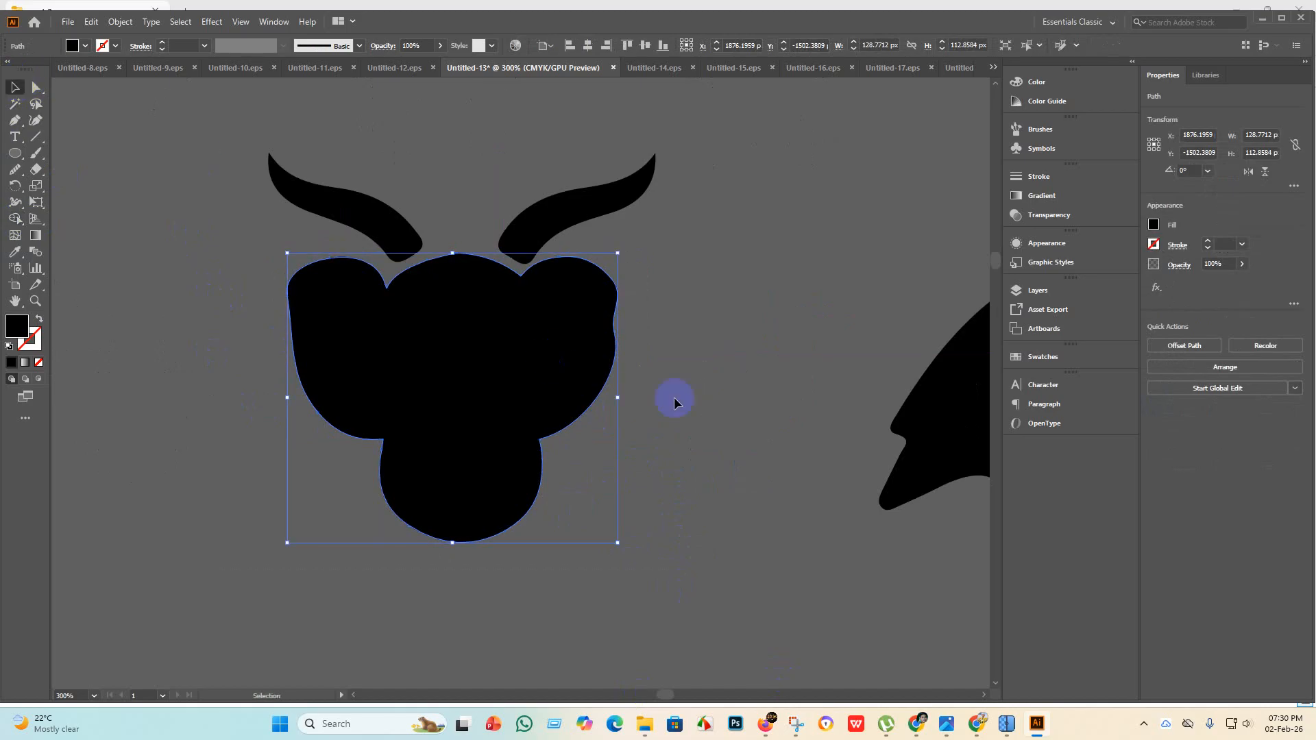
click(659, 392)
Examine the remaining silhouettes in the seventh row, including the long-eared animal at its end, for gaps and malformed parts.
scroll(659, 393, down, 4)
scroll(852, 406, up, 4)
scroll(857, 397, down, 5)
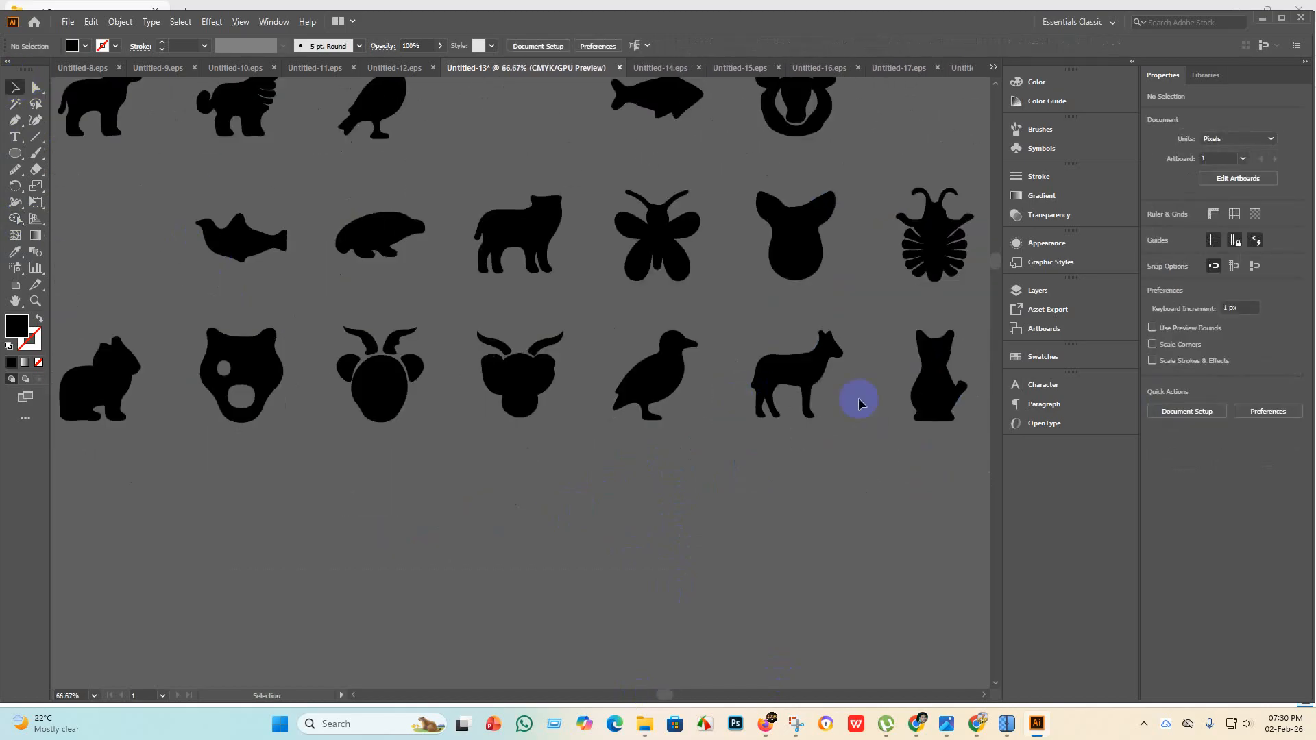
scroll(957, 397, up, 3)
scroll(933, 397, down, 5)
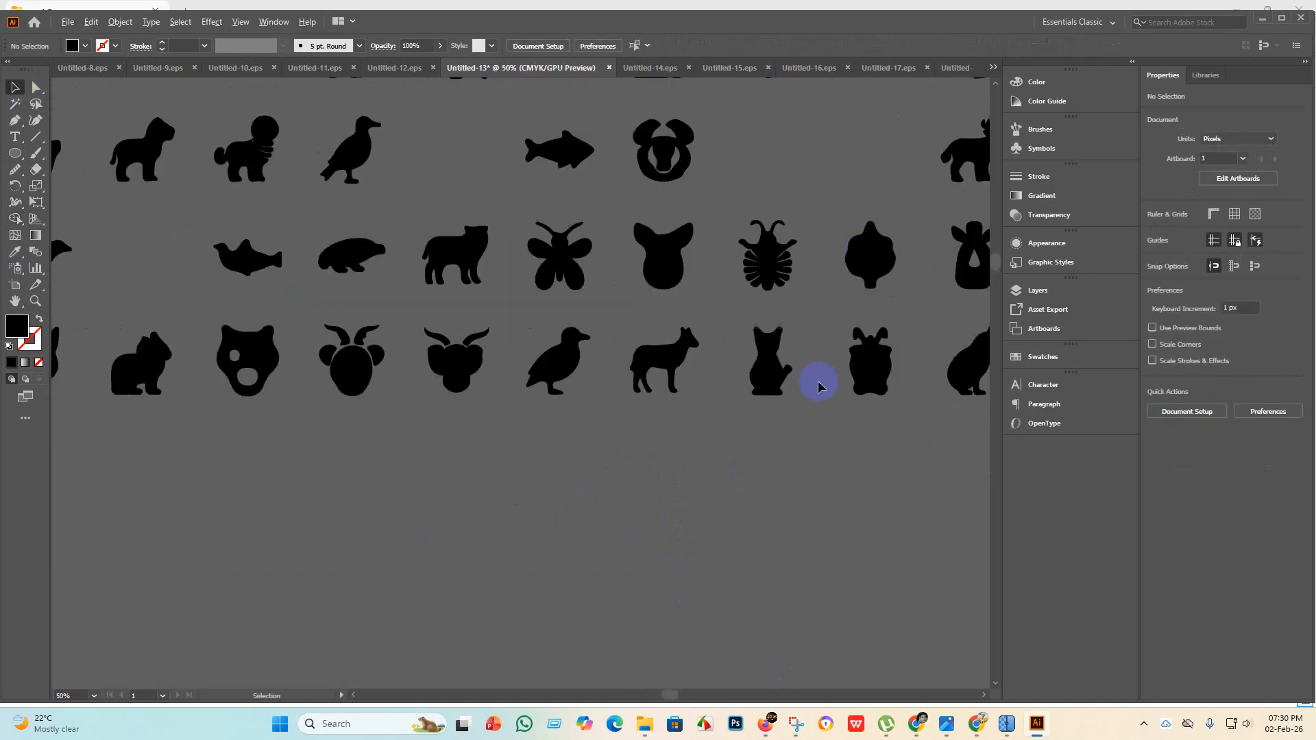
scroll(959, 398, up, 3)
scroll(720, 346, up, 3)
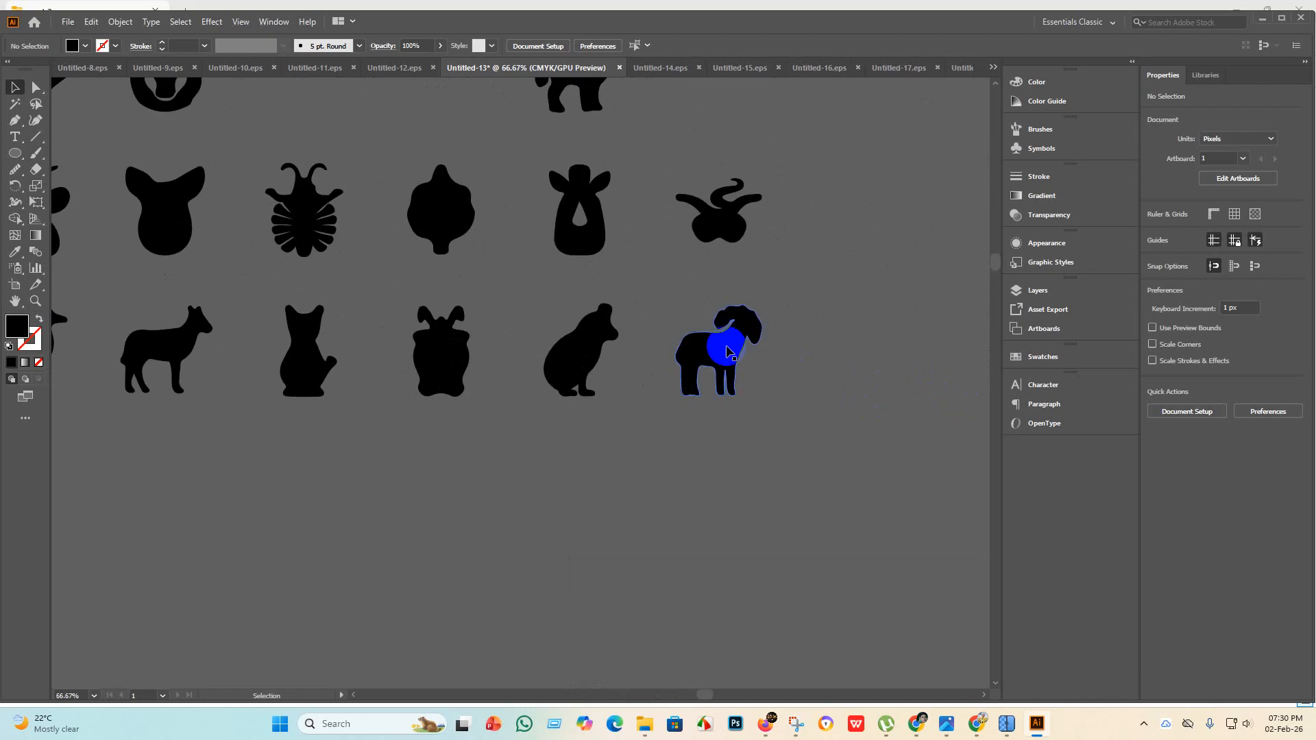
scroll(700, 343, down, 2)
scroll(769, 302, up, 4)
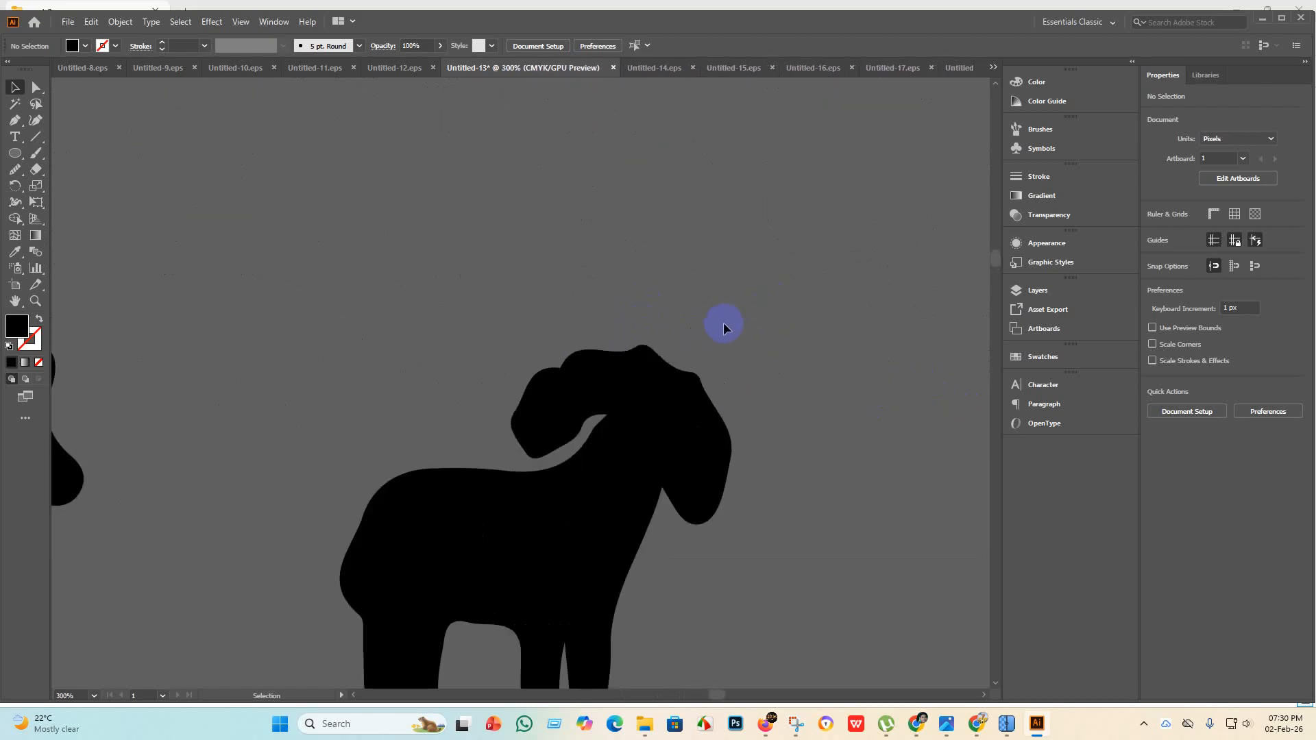
scroll(723, 327, down, 5)
scroll(706, 411, up, 4)
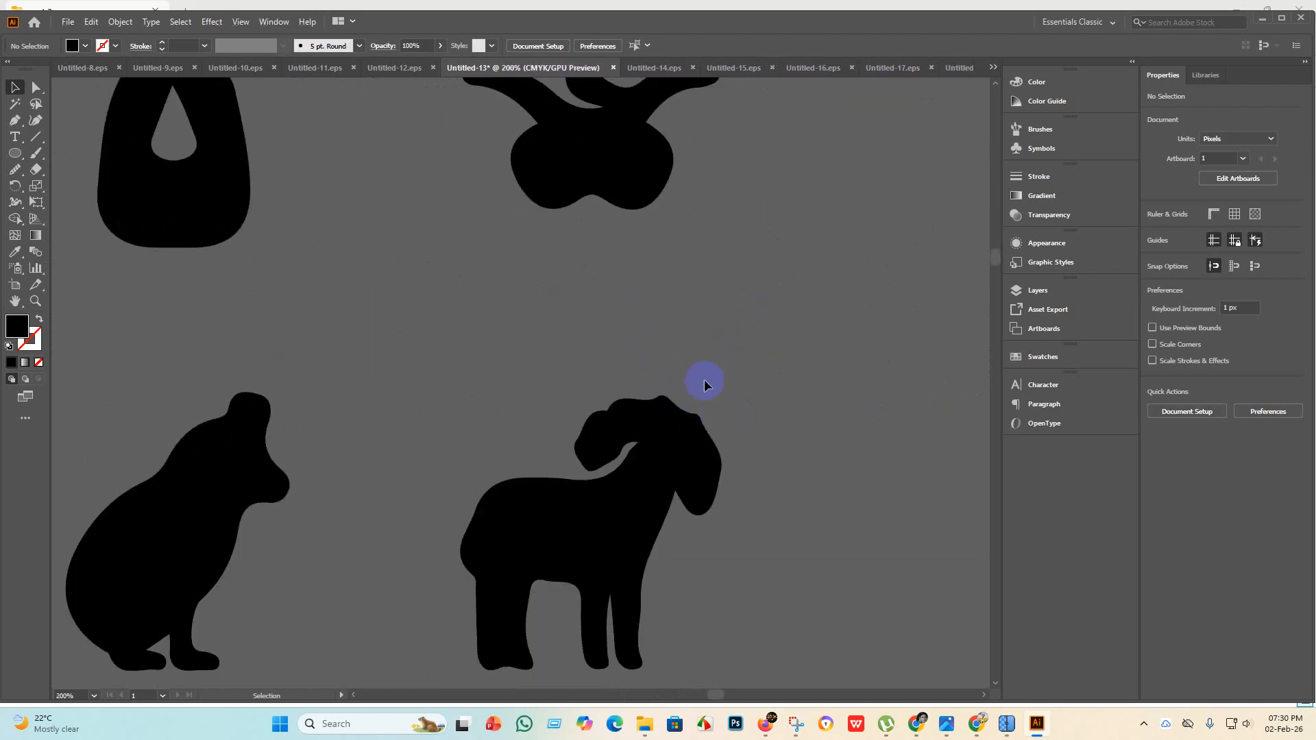
scroll(705, 384, down, 3)
scroll(580, 486, down, 3)
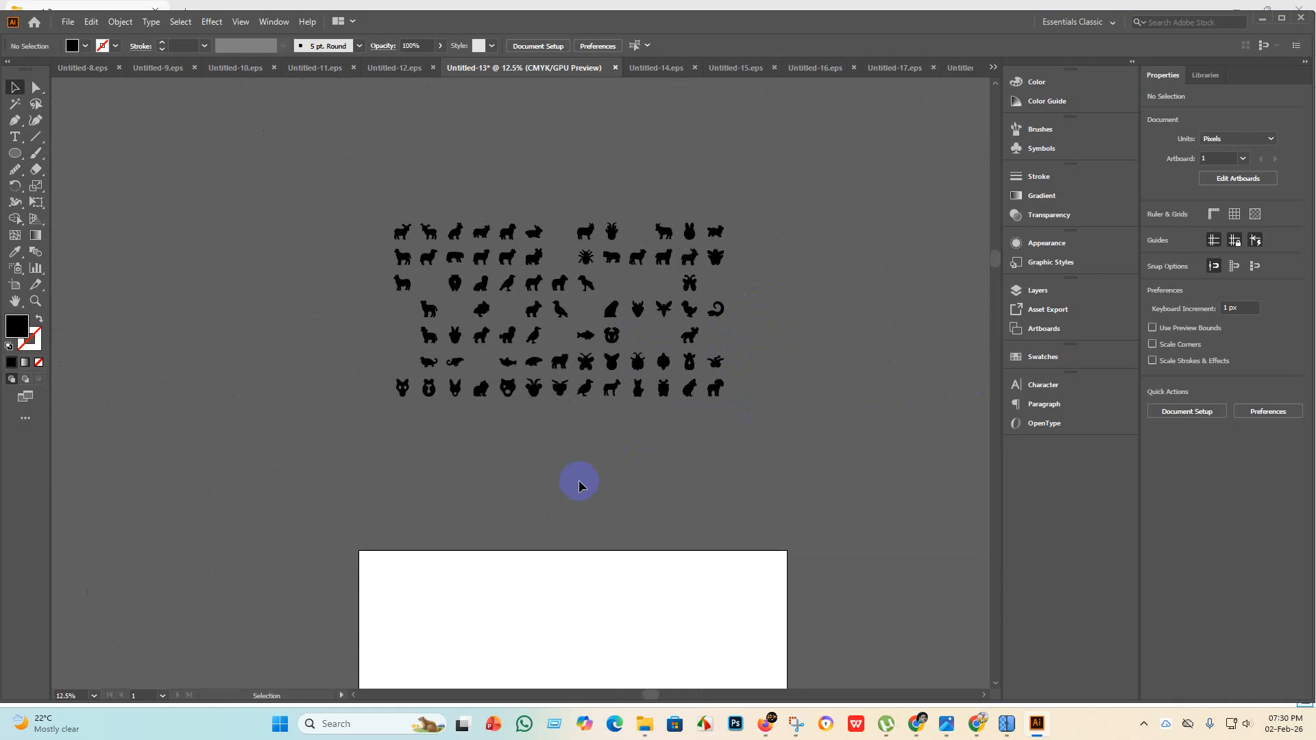
Copy the first animal head of the seventh row and paste it into a new document.
click(403, 389)
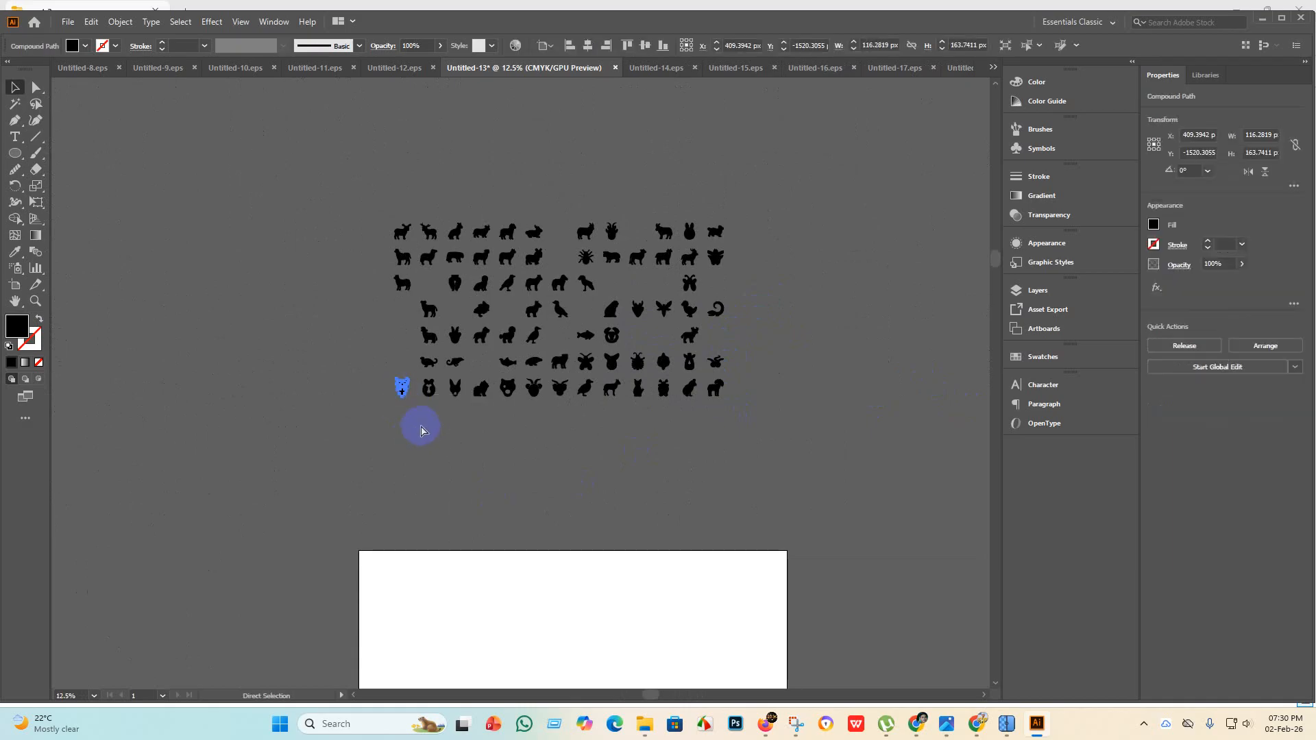
click(979, 71)
click(453, 315)
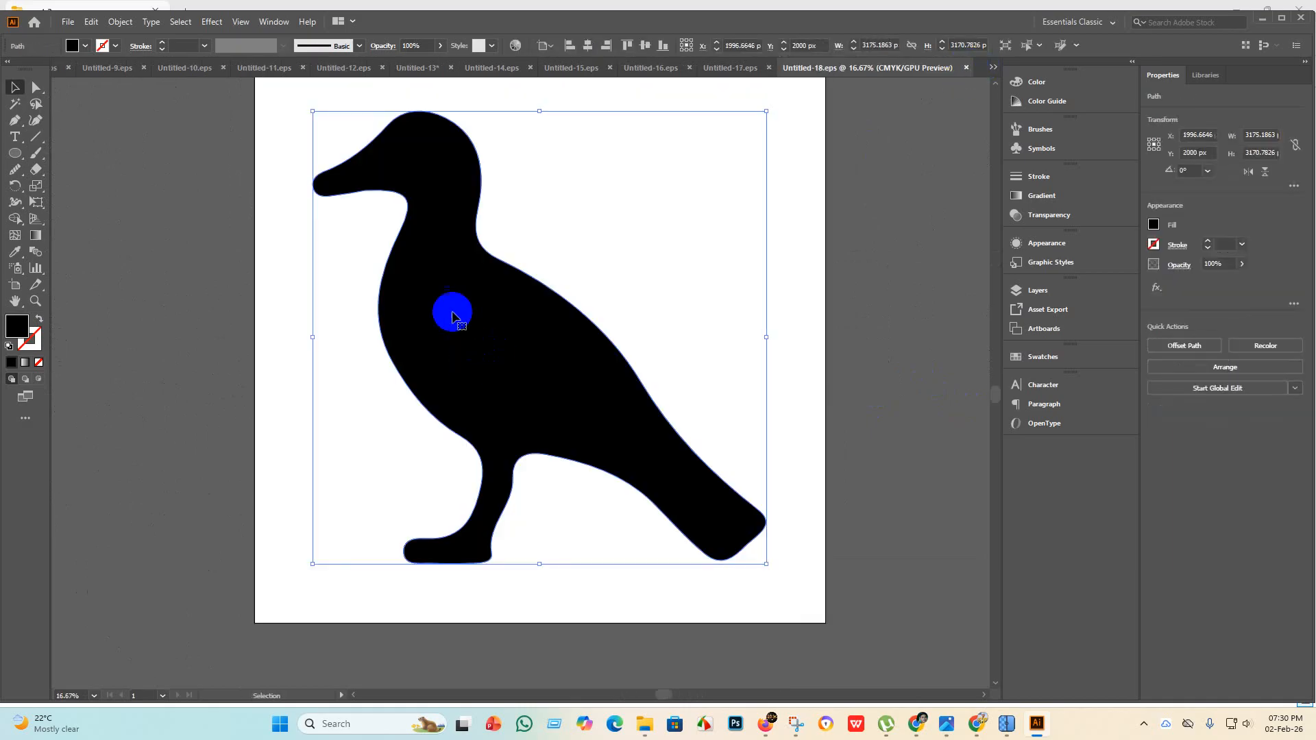
click(68, 21)
click(101, 35)
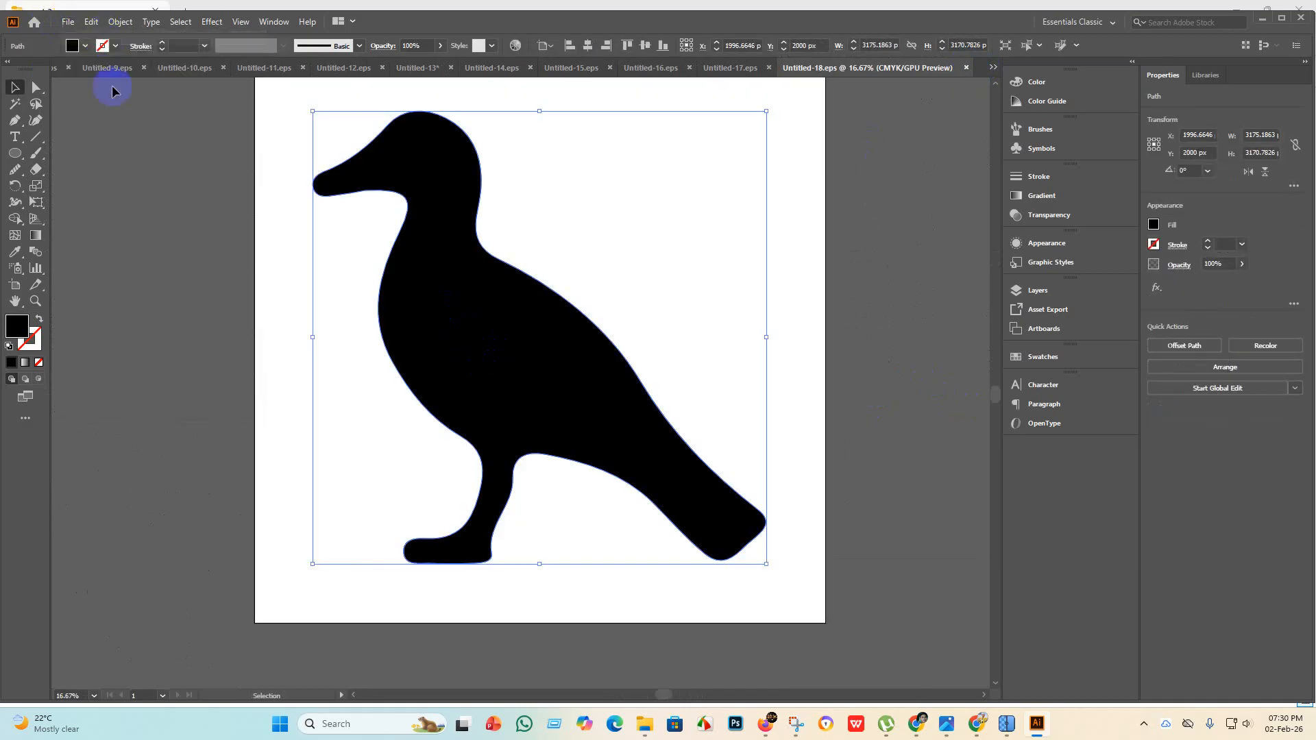
click(933, 563)
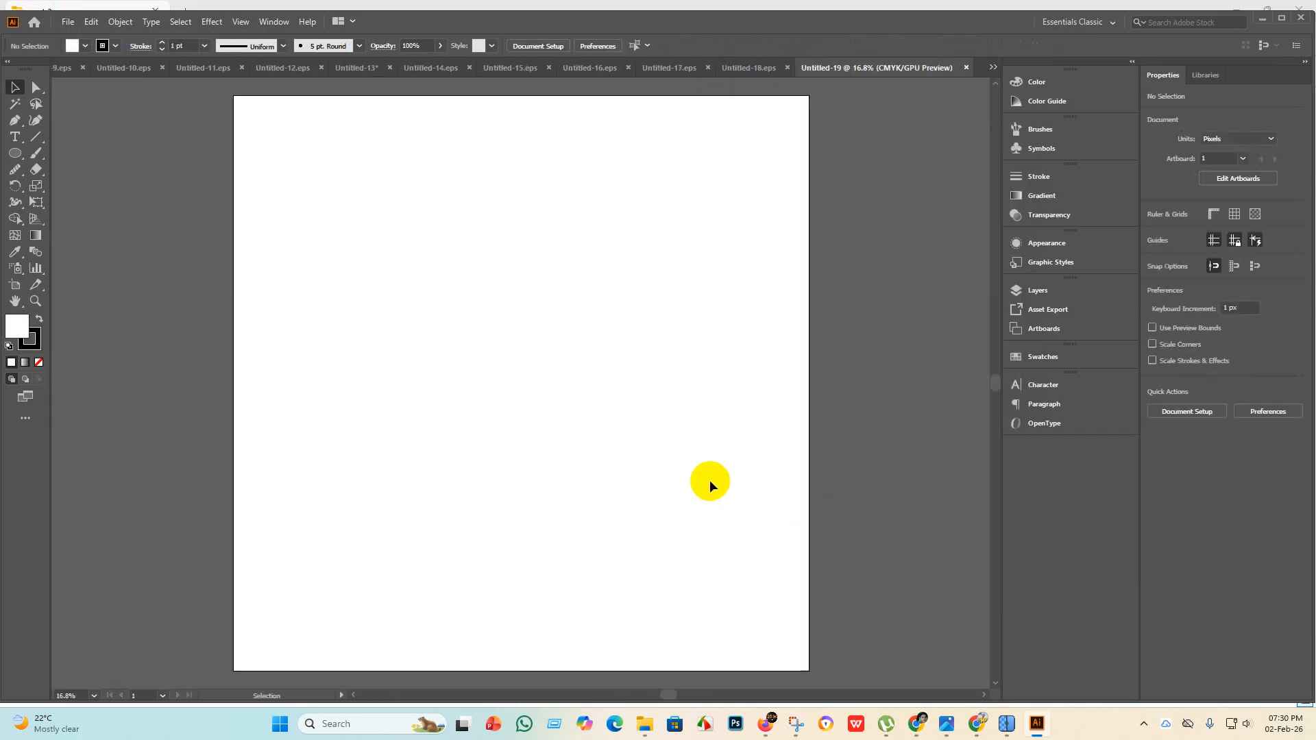
key(ctrl+v)
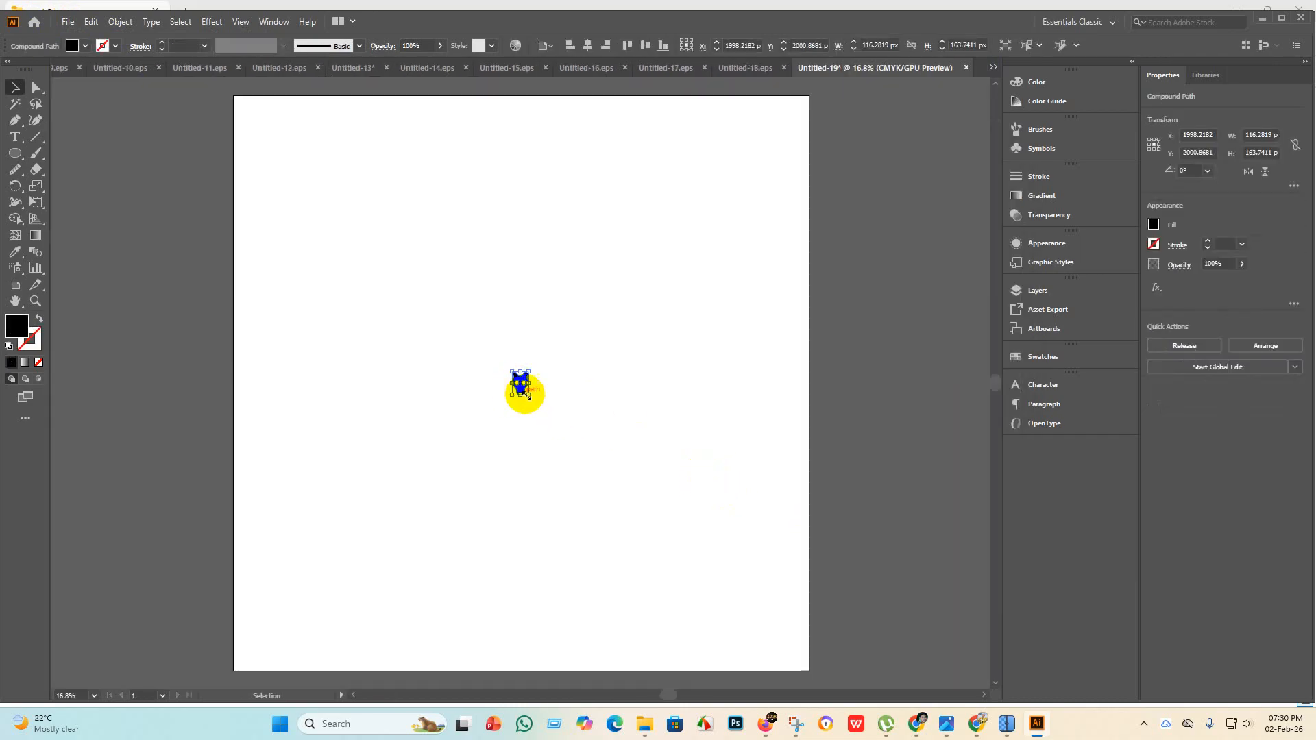
Enlarge the pasted head to about 2651 × 3732 px and centre it horizontally and vertically on the artboard.
drag(528, 394, 747, 552)
click(587, 45)
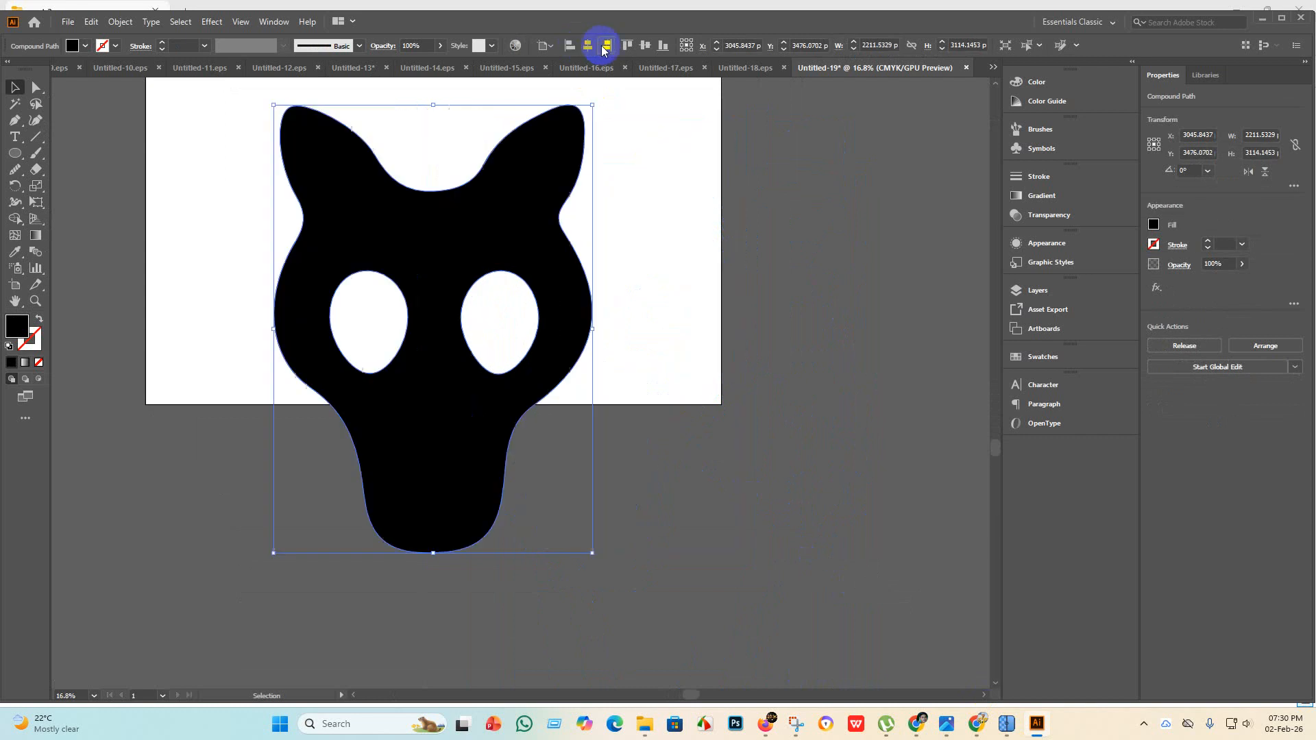
click(645, 45)
scroll(536, 403, up, 6)
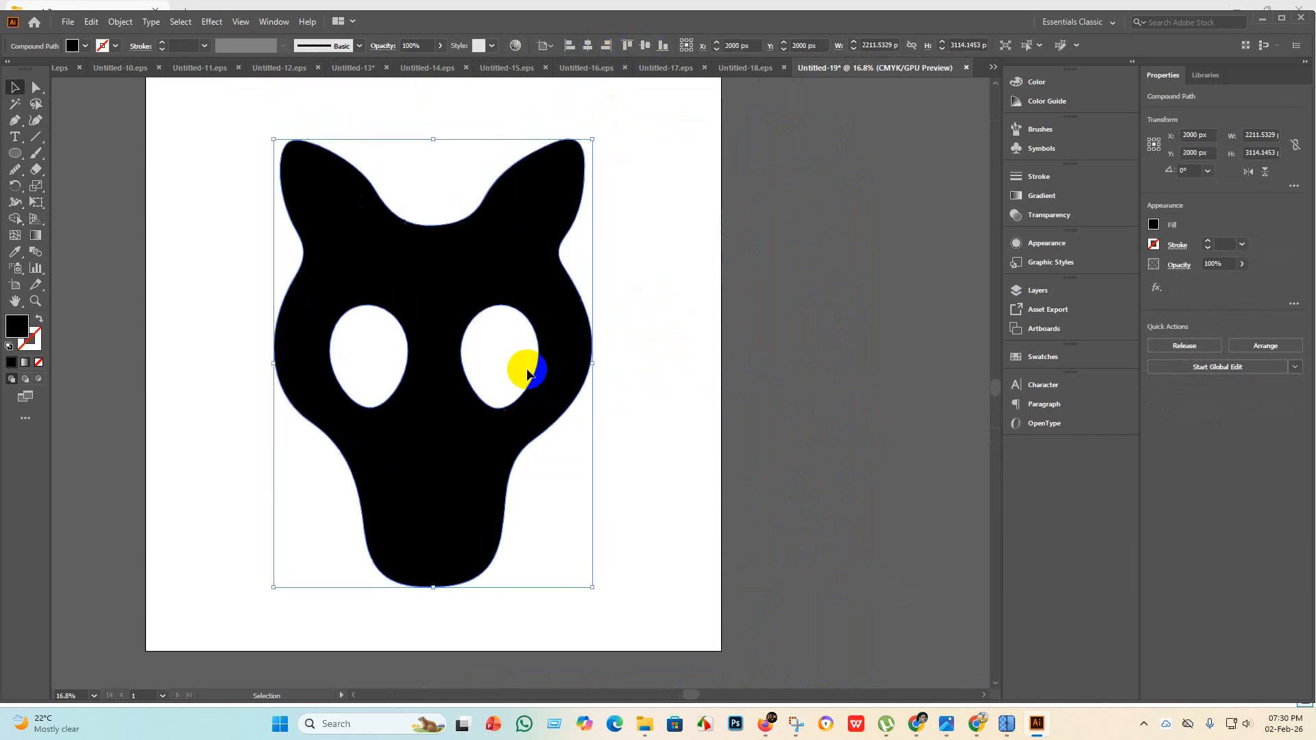
scroll(493, 358, down, 3)
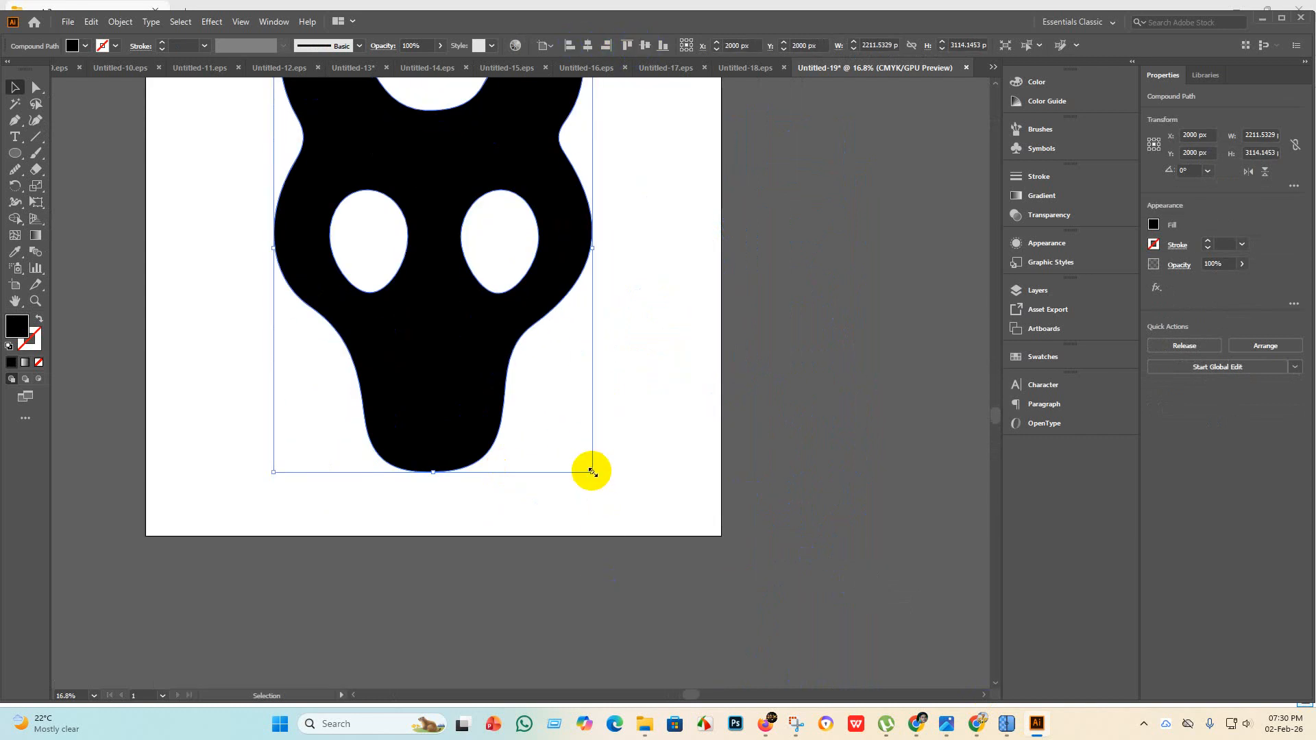
drag(594, 471, 655, 561)
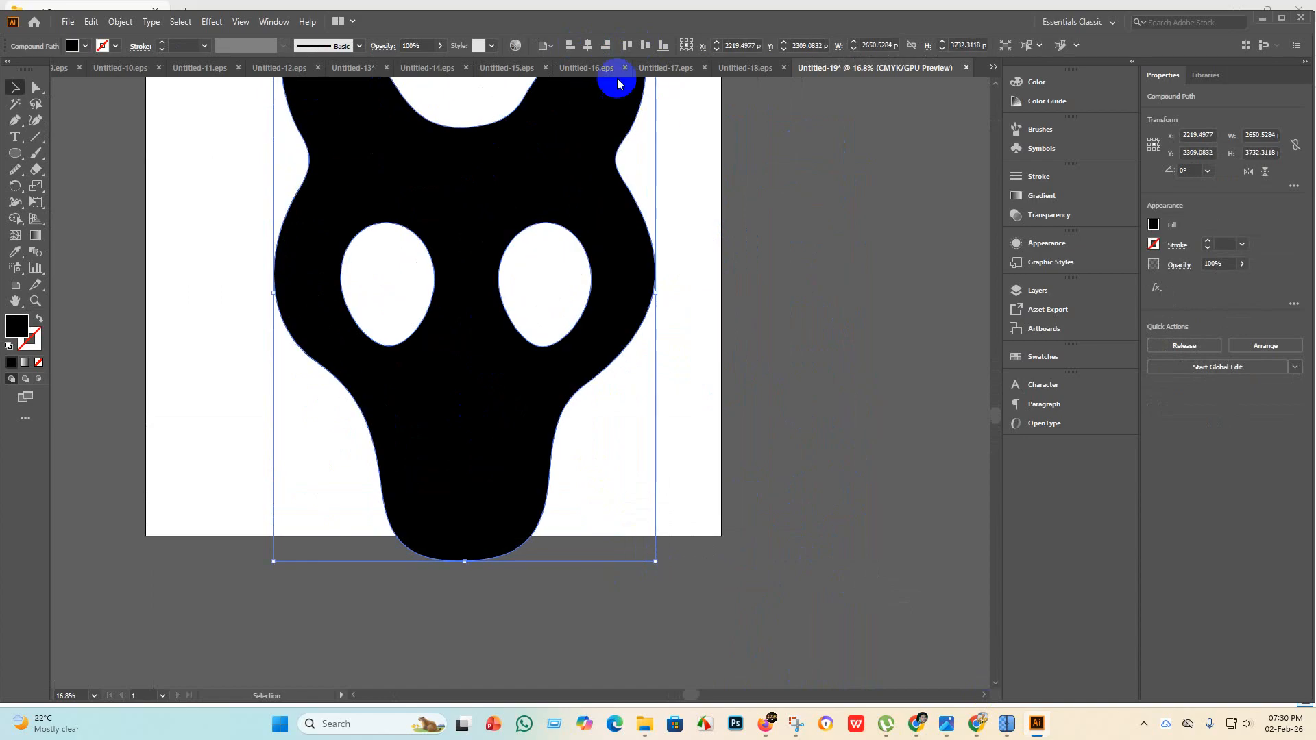
click(588, 46)
click(645, 45)
scroll(651, 324, up, 3)
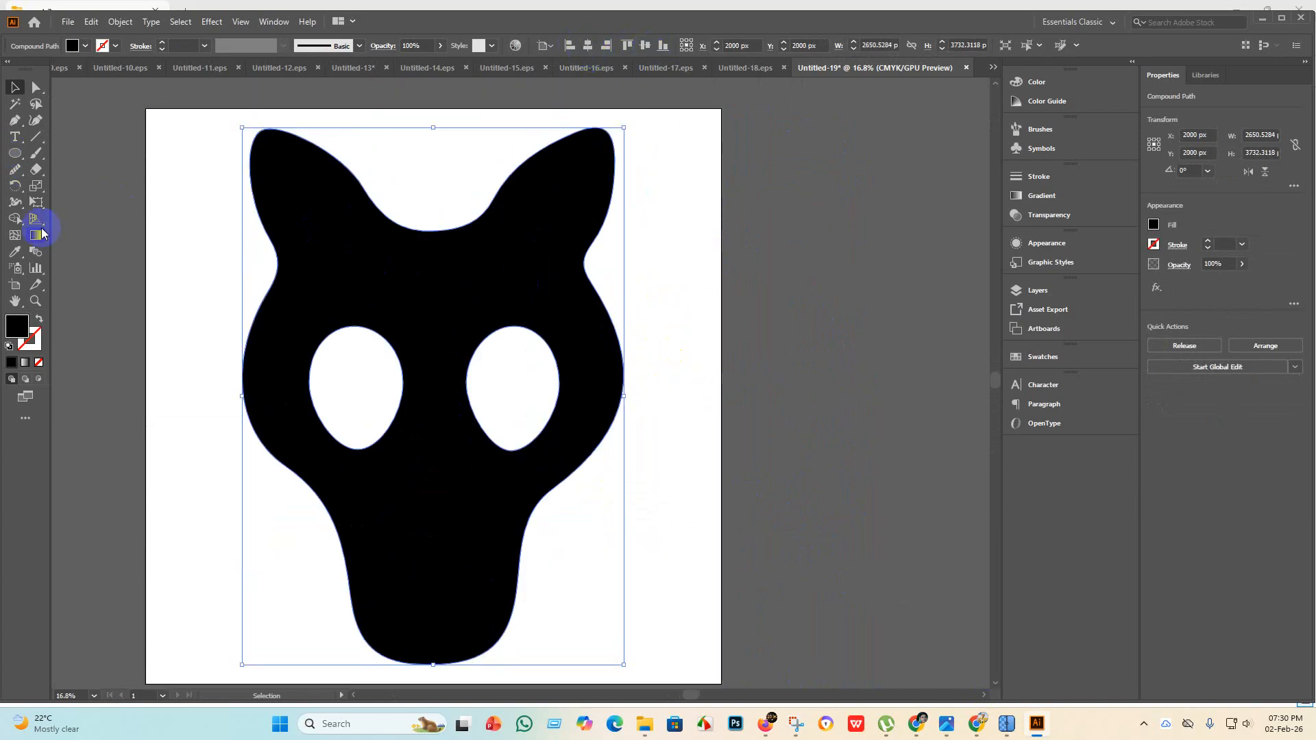
Turn both eye holes of the head into separate filled shapes with the Shape Builder tool.
click(16, 219)
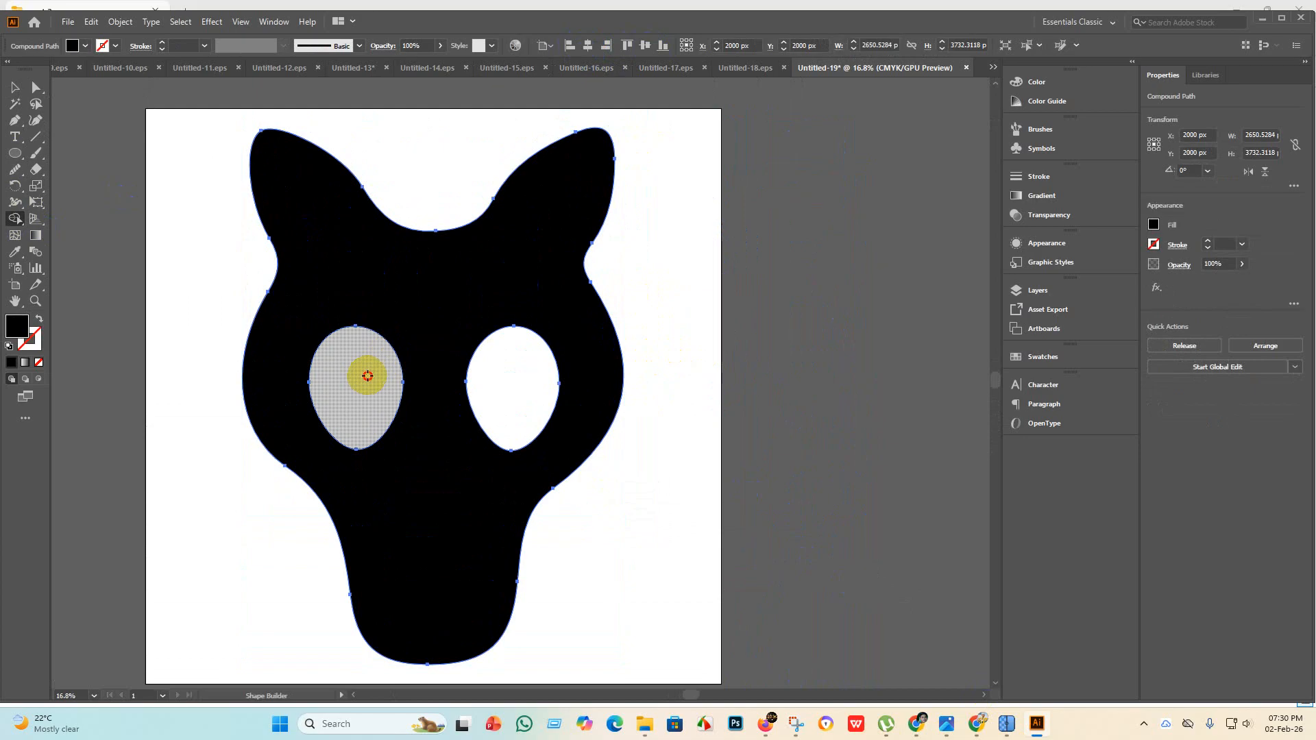
click(368, 376)
click(498, 387)
click(15, 87)
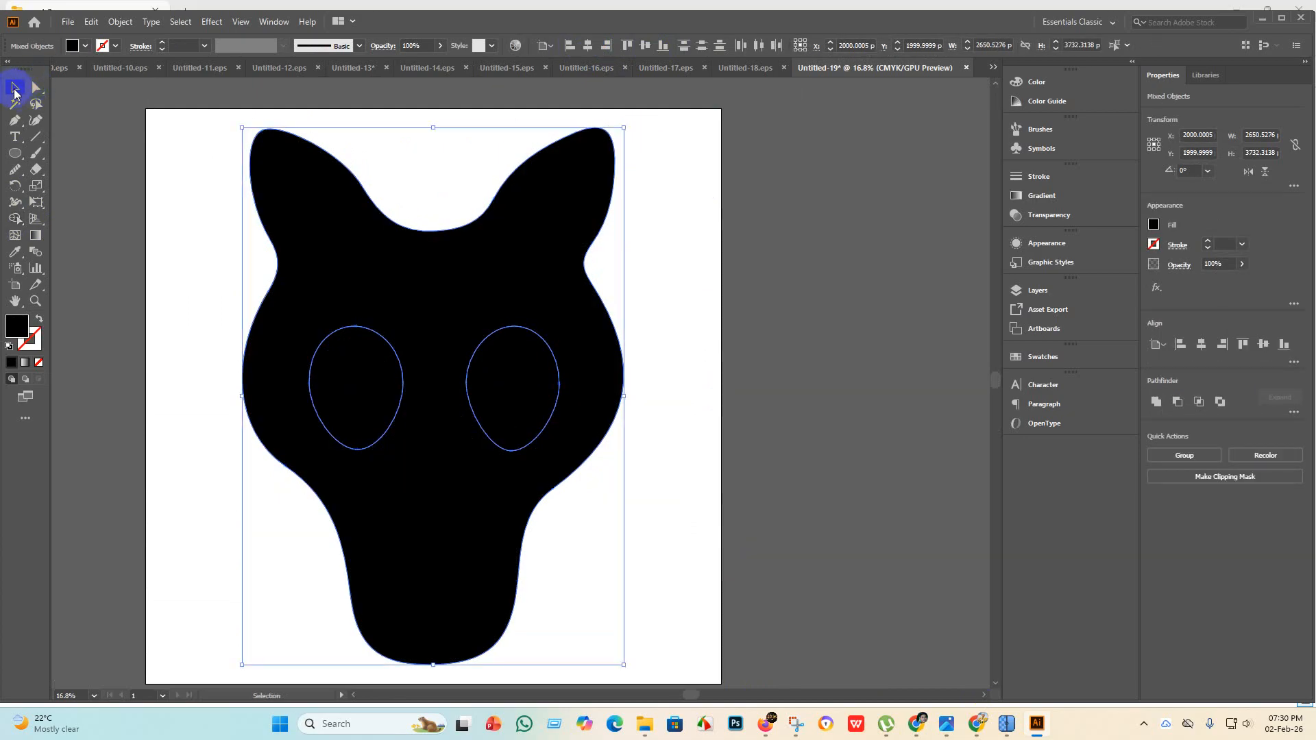
click(220, 338)
Fill the left eye shape with an orange-red swatch.
click(345, 374)
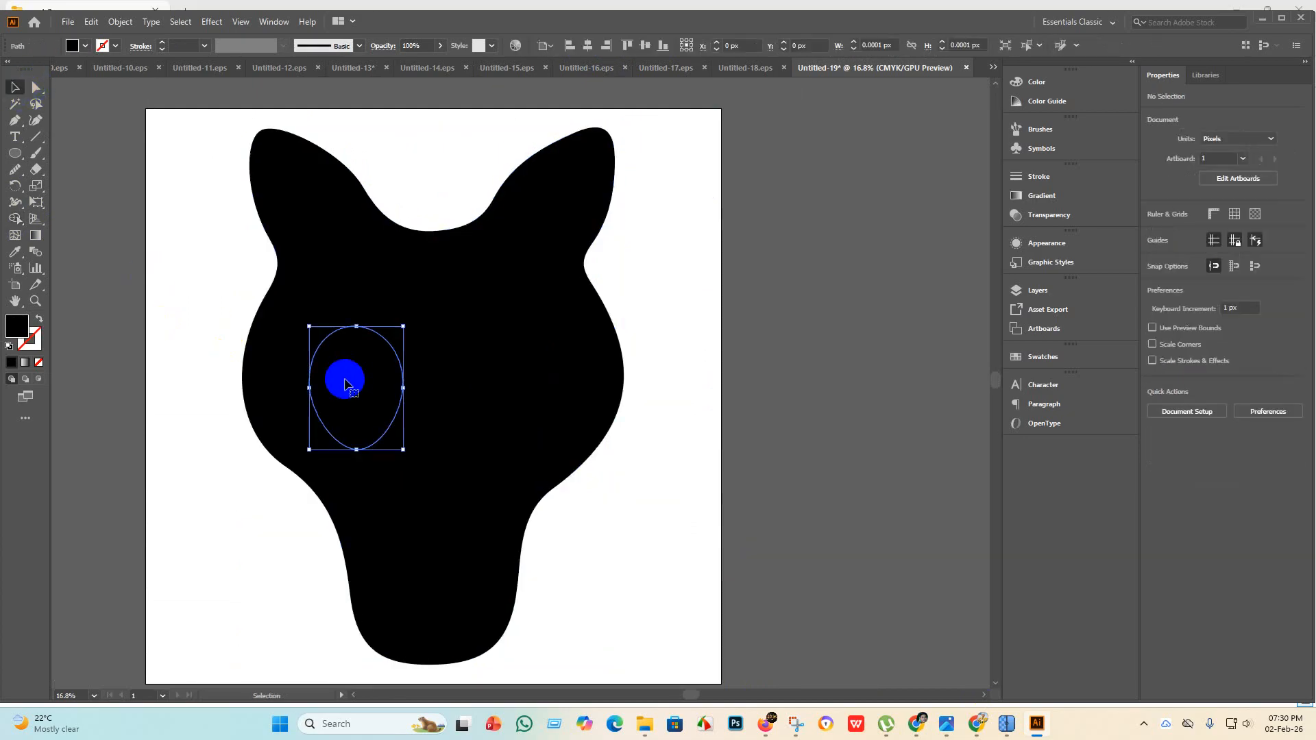
click(83, 46)
click(108, 72)
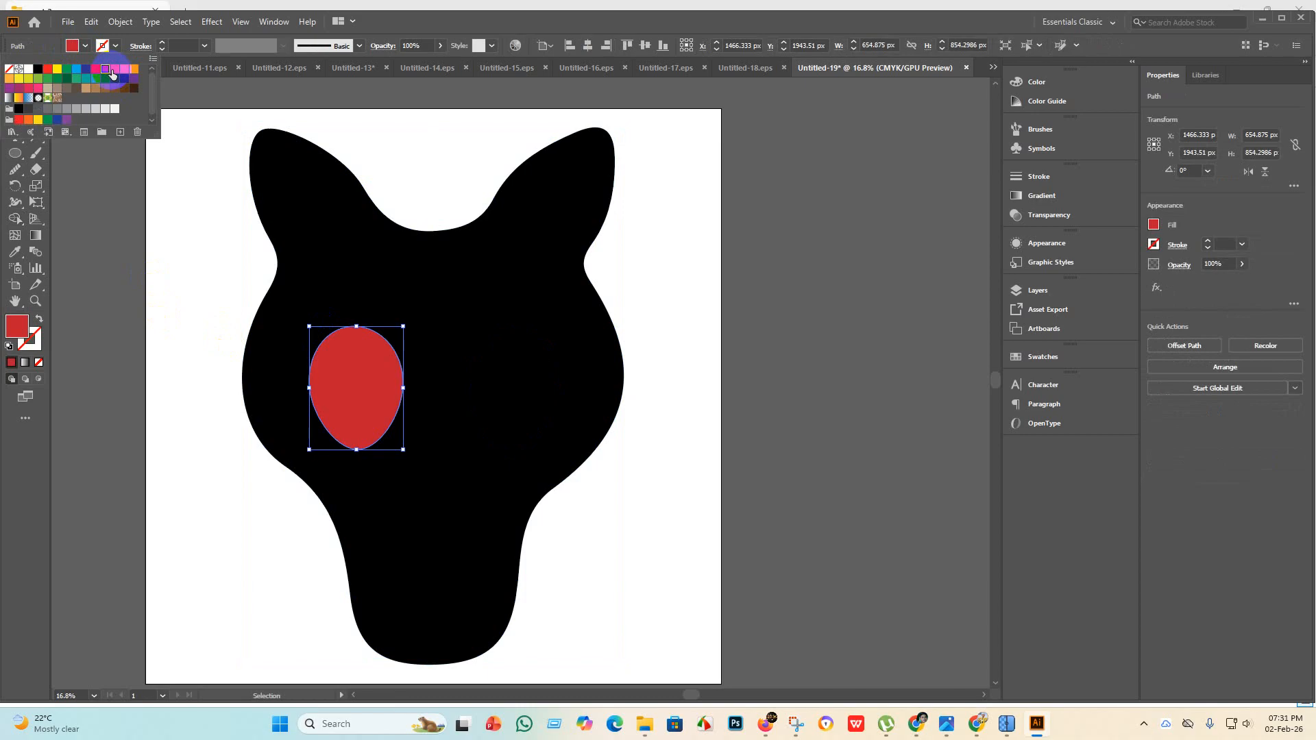
click(114, 70)
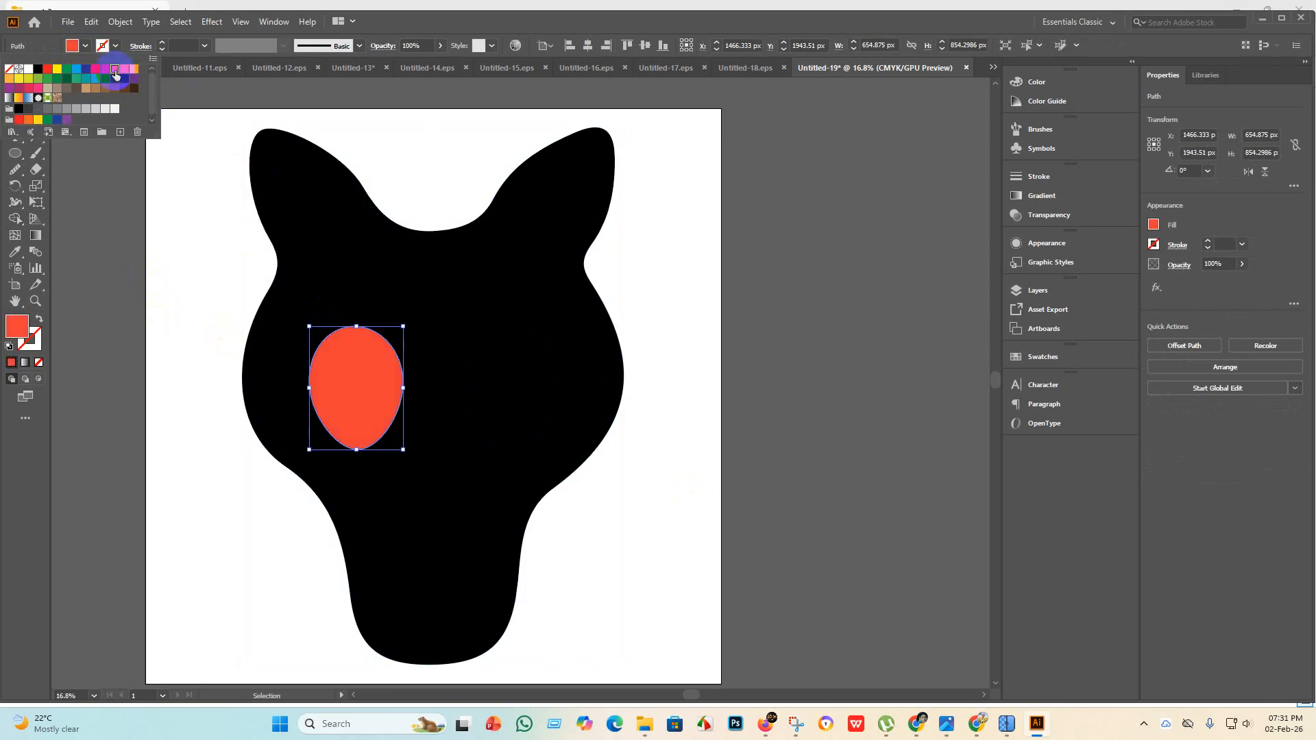
Apply the left eye's orange-red fill to the right eye with the Eyedropper tool.
click(520, 382)
click(491, 376)
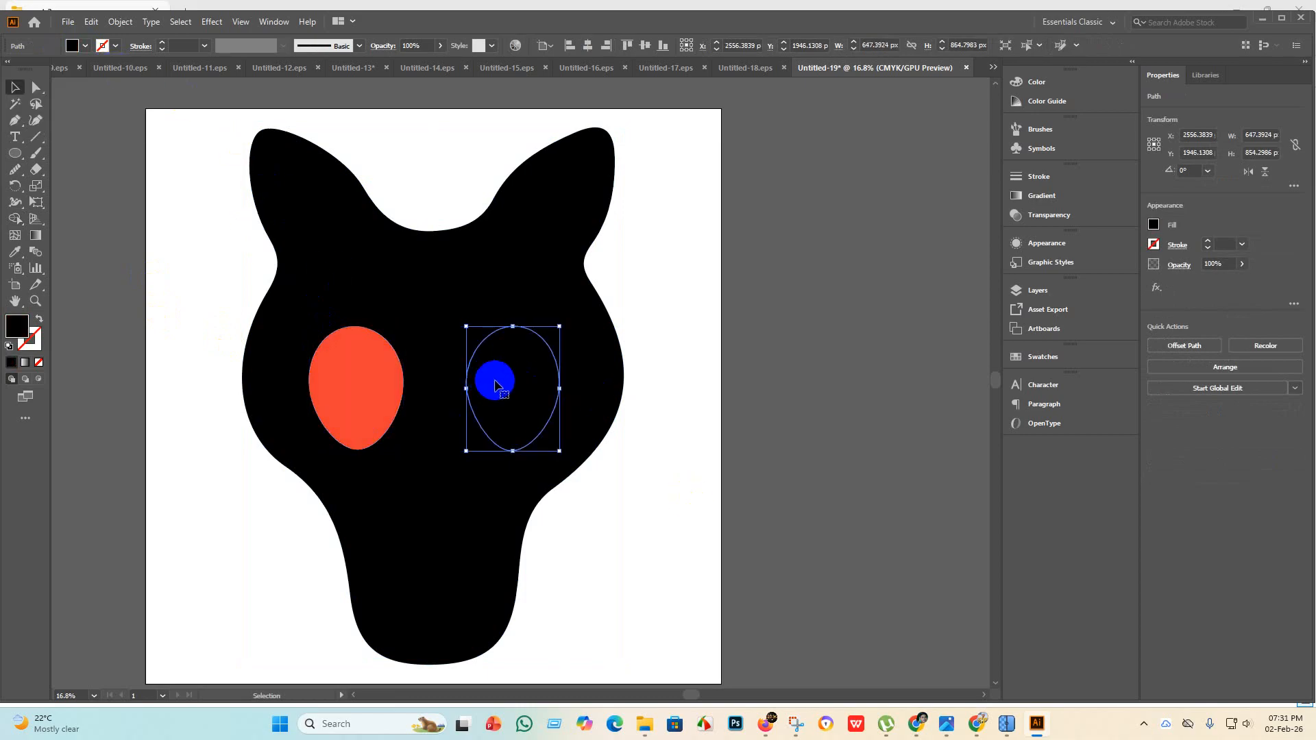
click(84, 46)
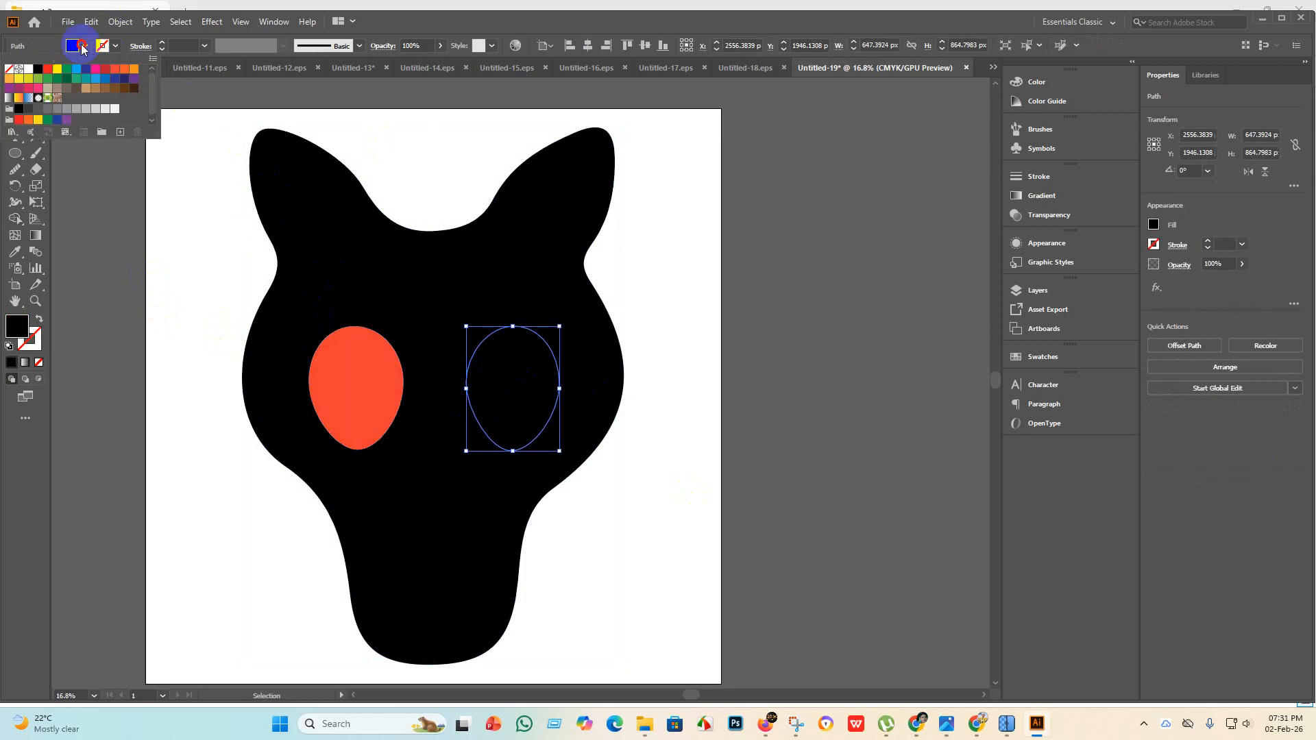
click(16, 251)
click(337, 377)
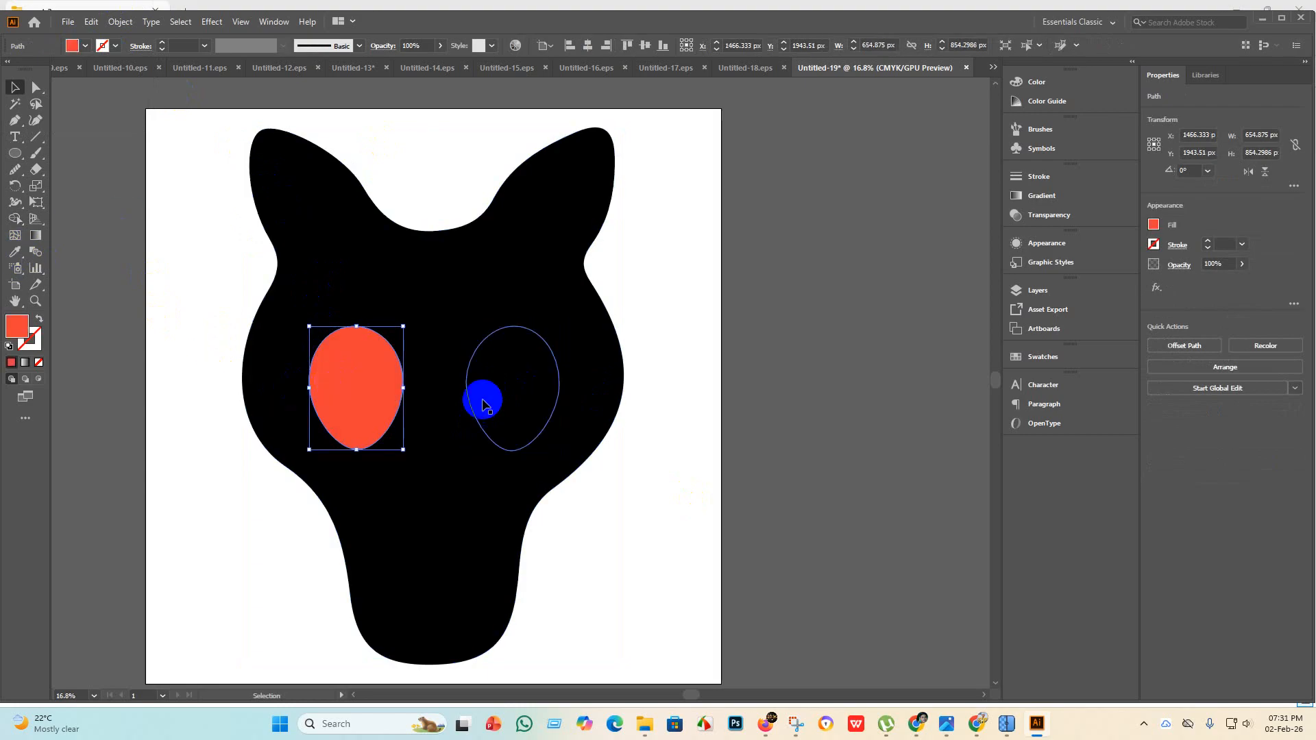
click(526, 402)
click(16, 252)
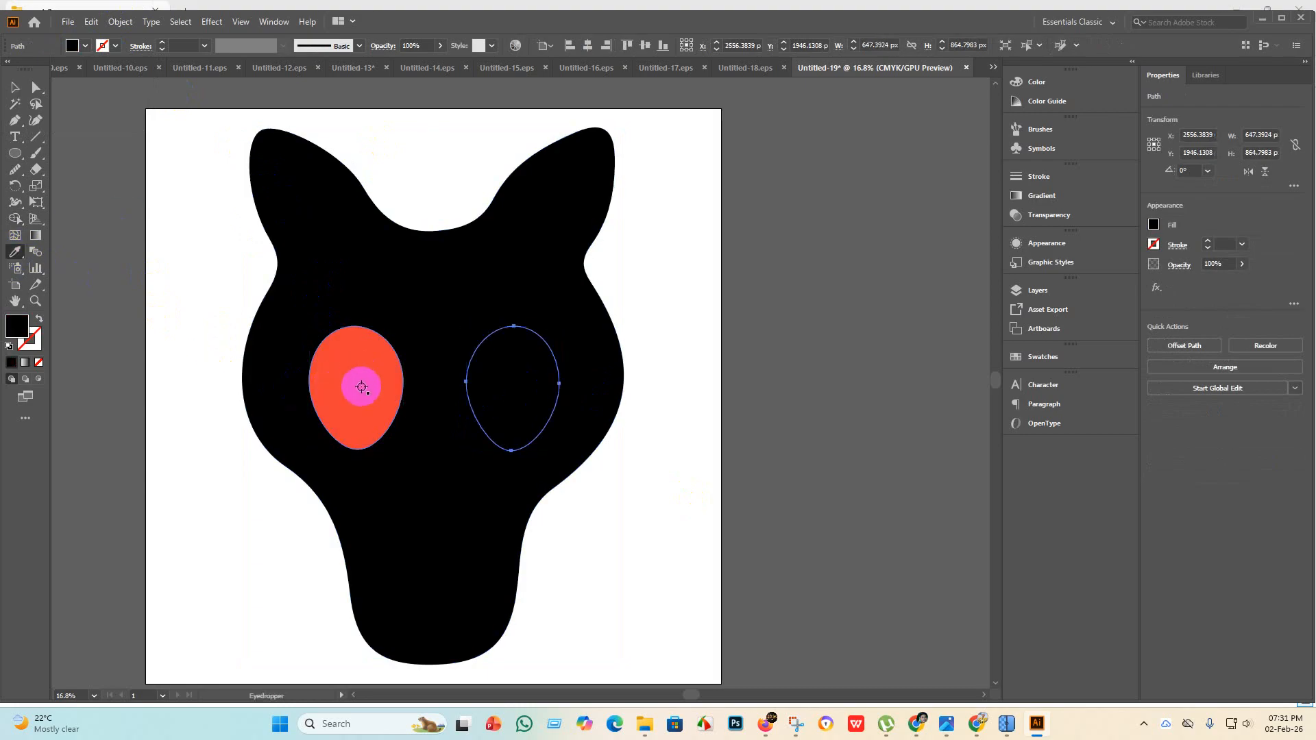
click(362, 388)
click(15, 87)
click(214, 287)
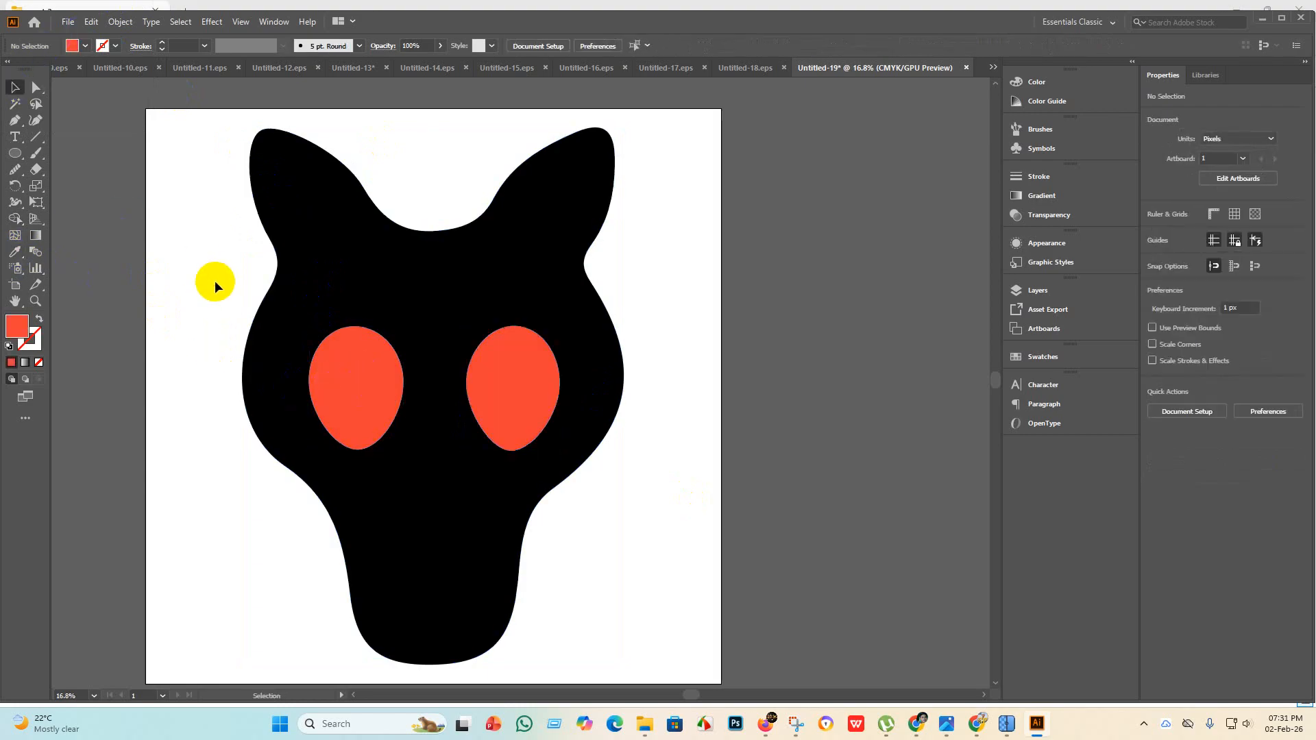
Group the black head with its two coloured eyes.
scroll(328, 406, down, 3)
drag(641, 488, 485, 348)
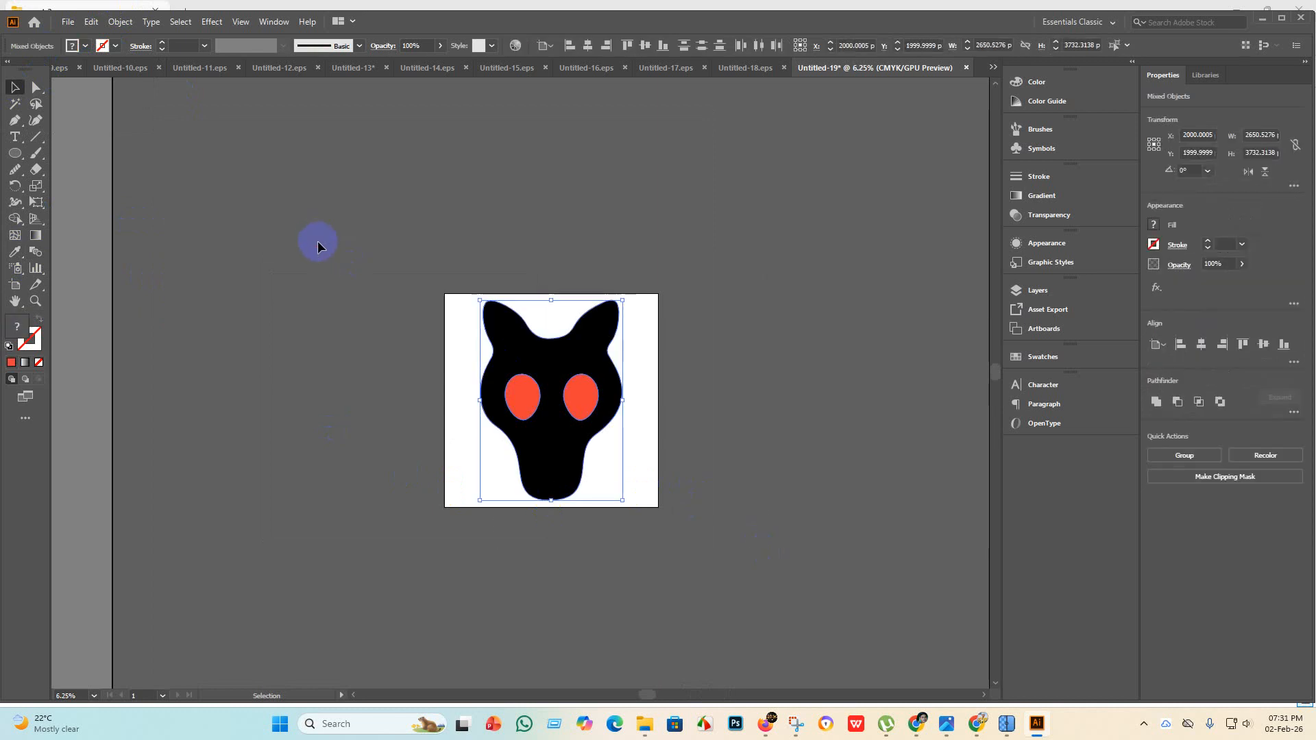
key(ctrl+g)
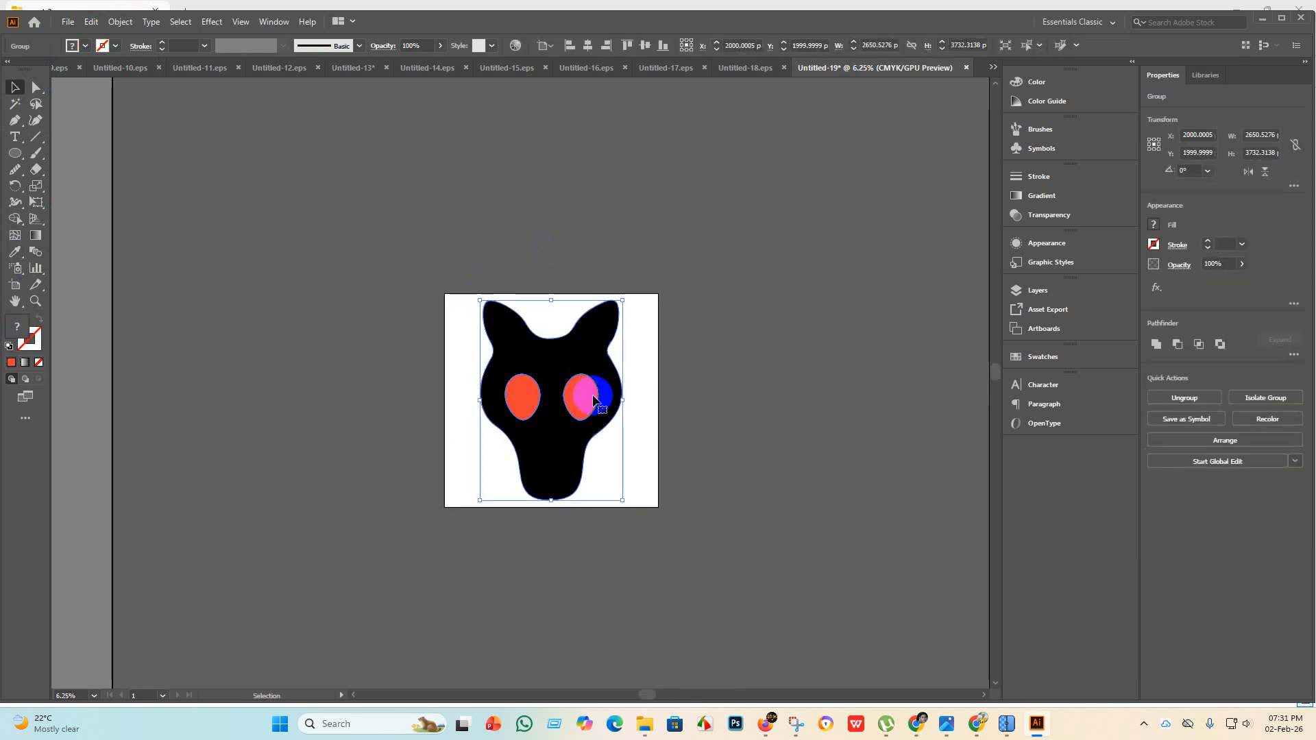
Save the head artwork as Untitled-19 in Illustrator 10 EPS format in the eps 7 folder.
click(67, 21)
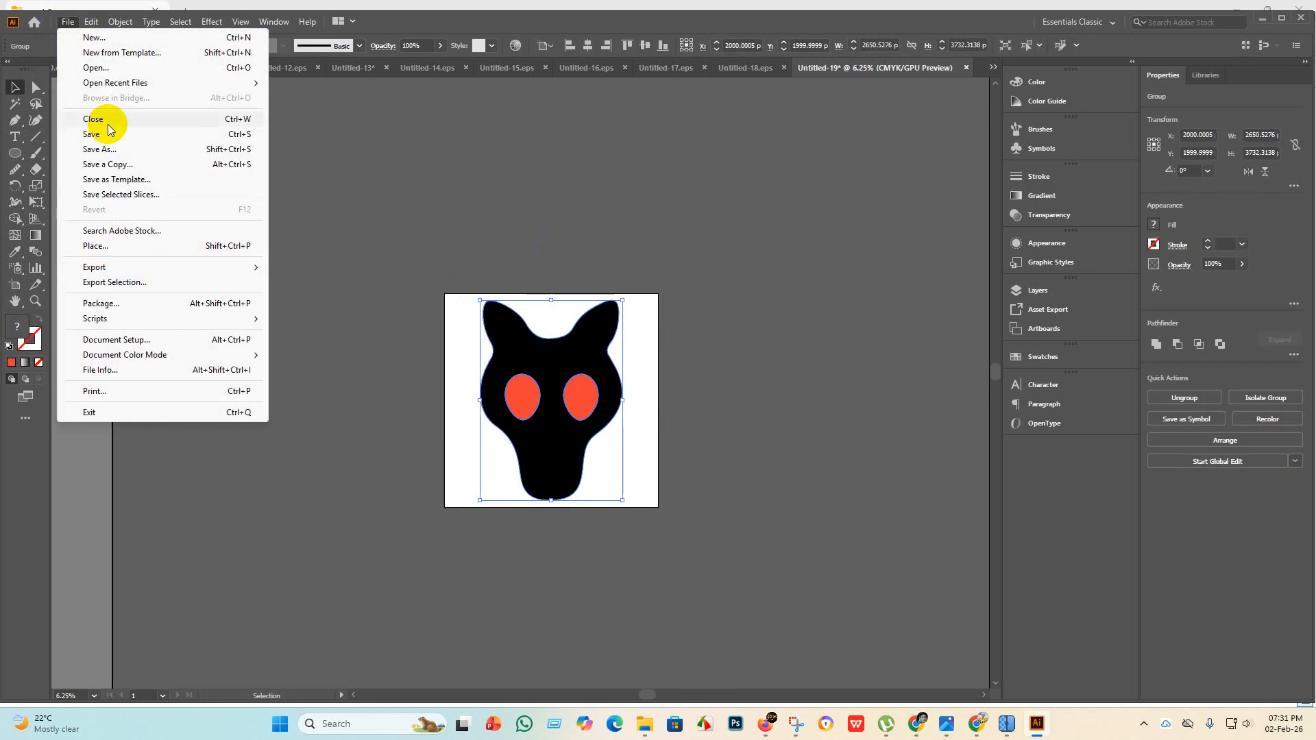
click(104, 134)
click(194, 300)
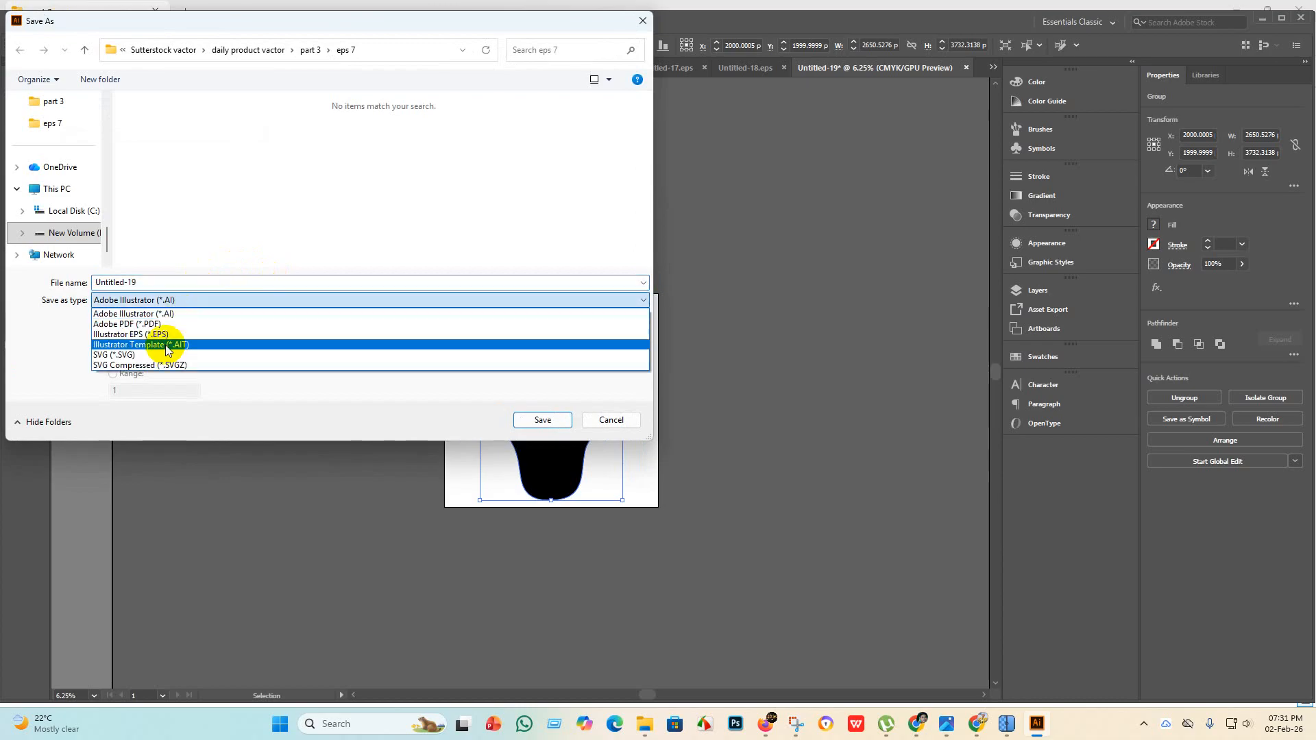
click(167, 335)
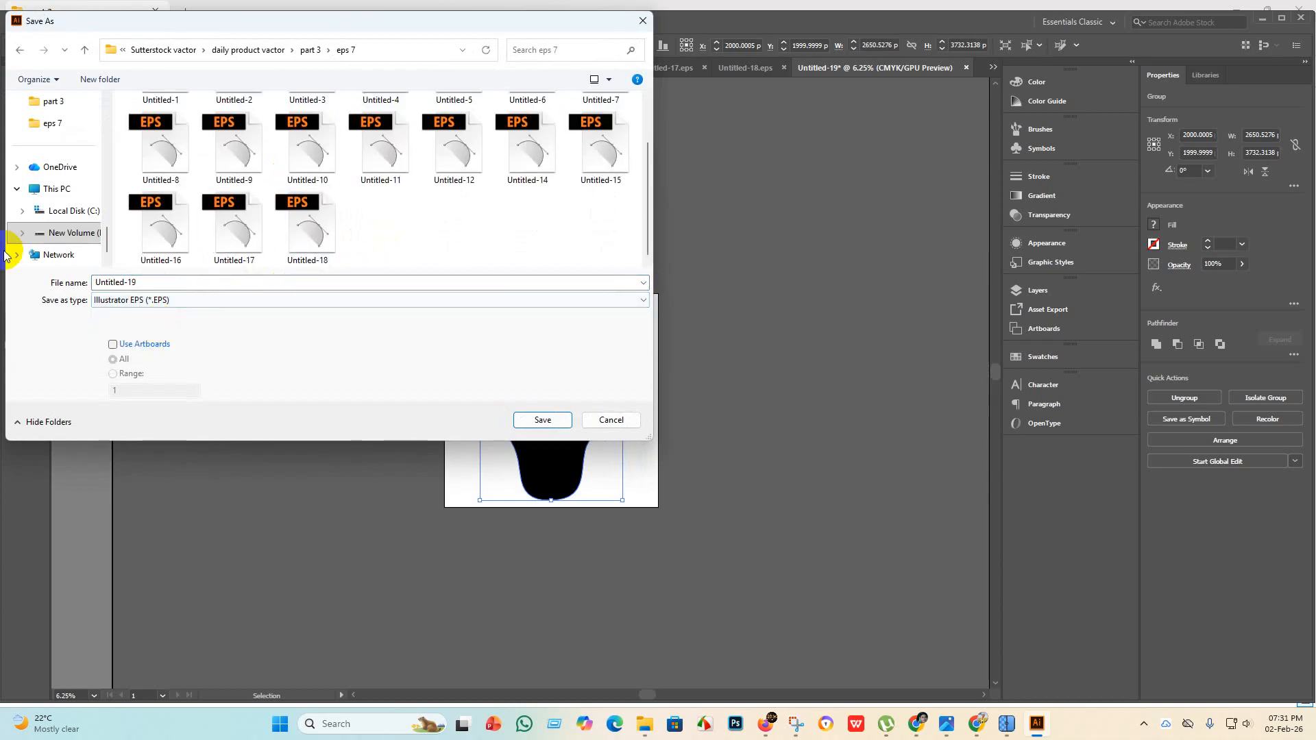
click(543, 420)
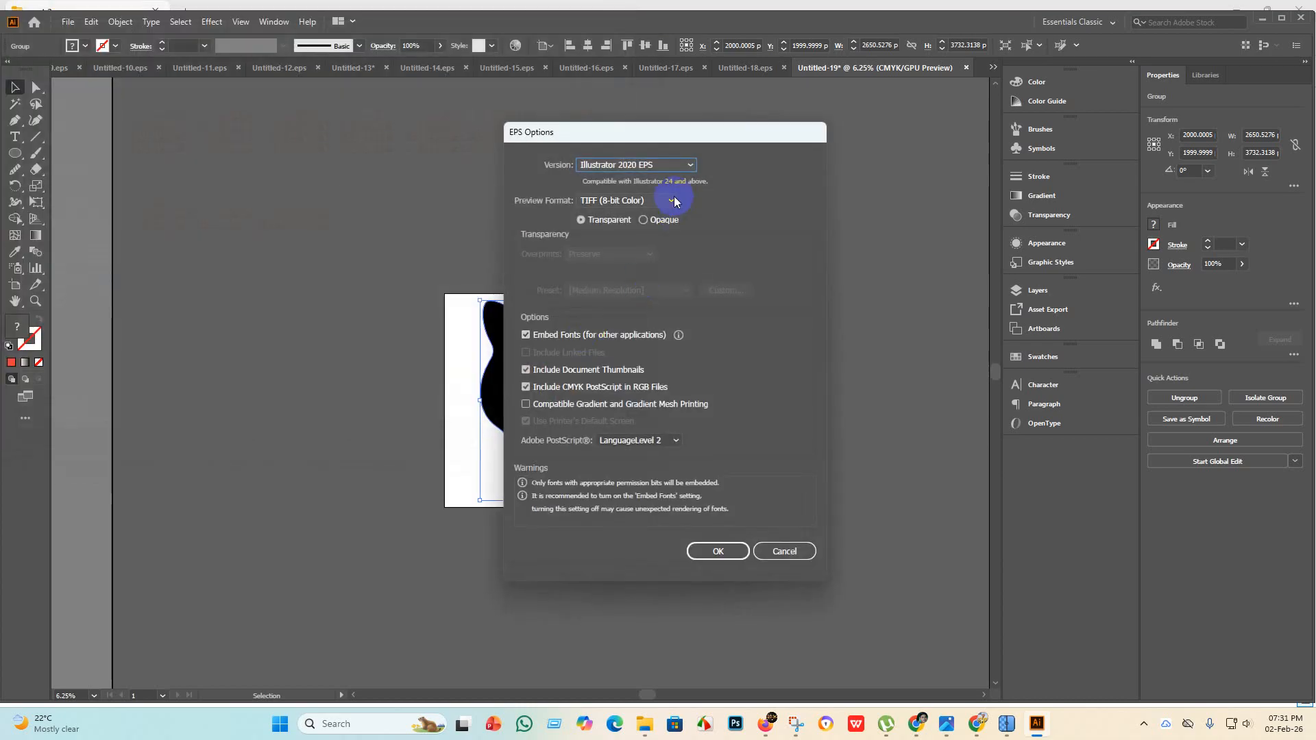
click(675, 165)
click(604, 319)
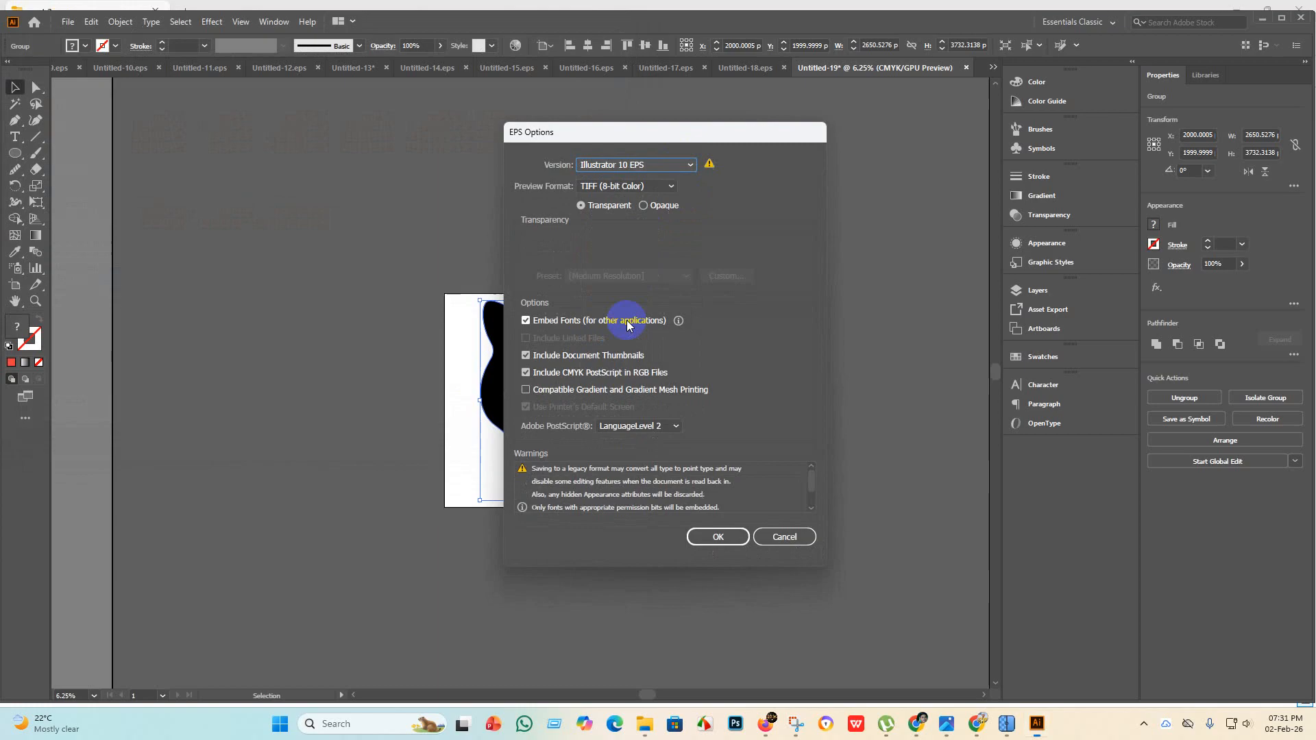
click(720, 537)
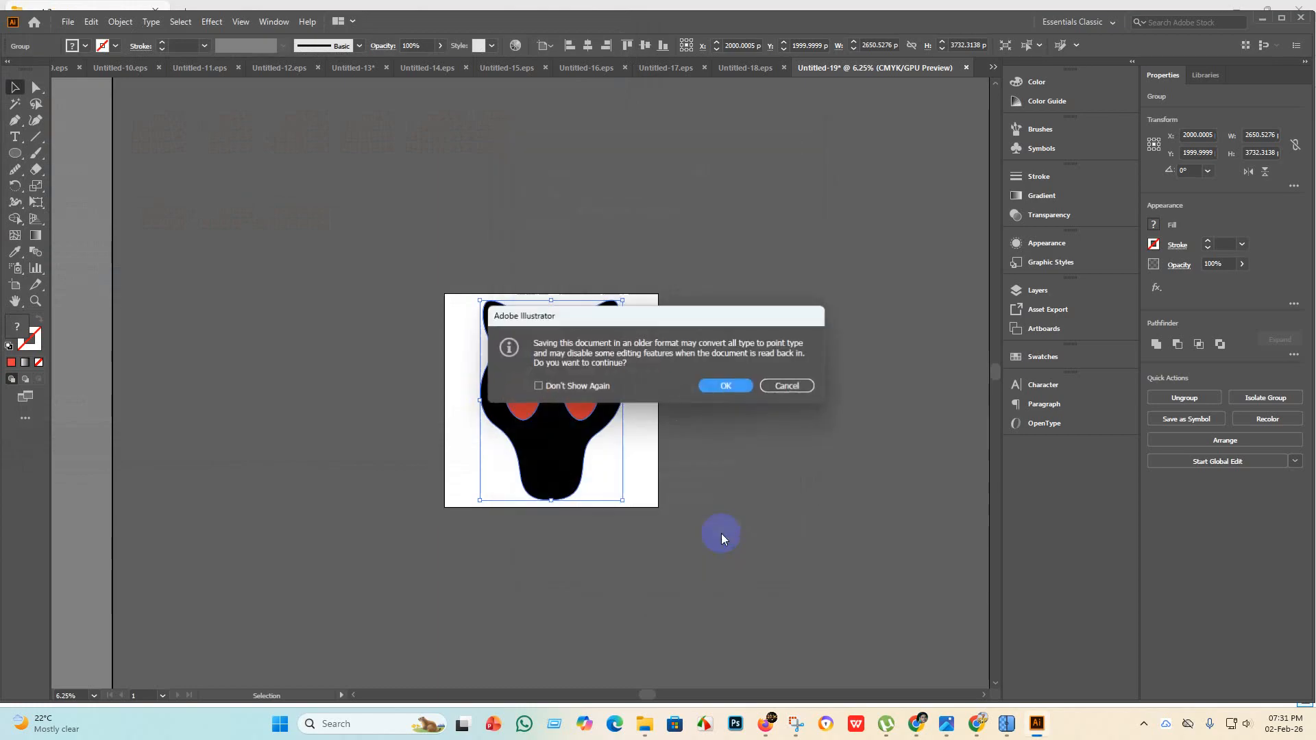
click(727, 386)
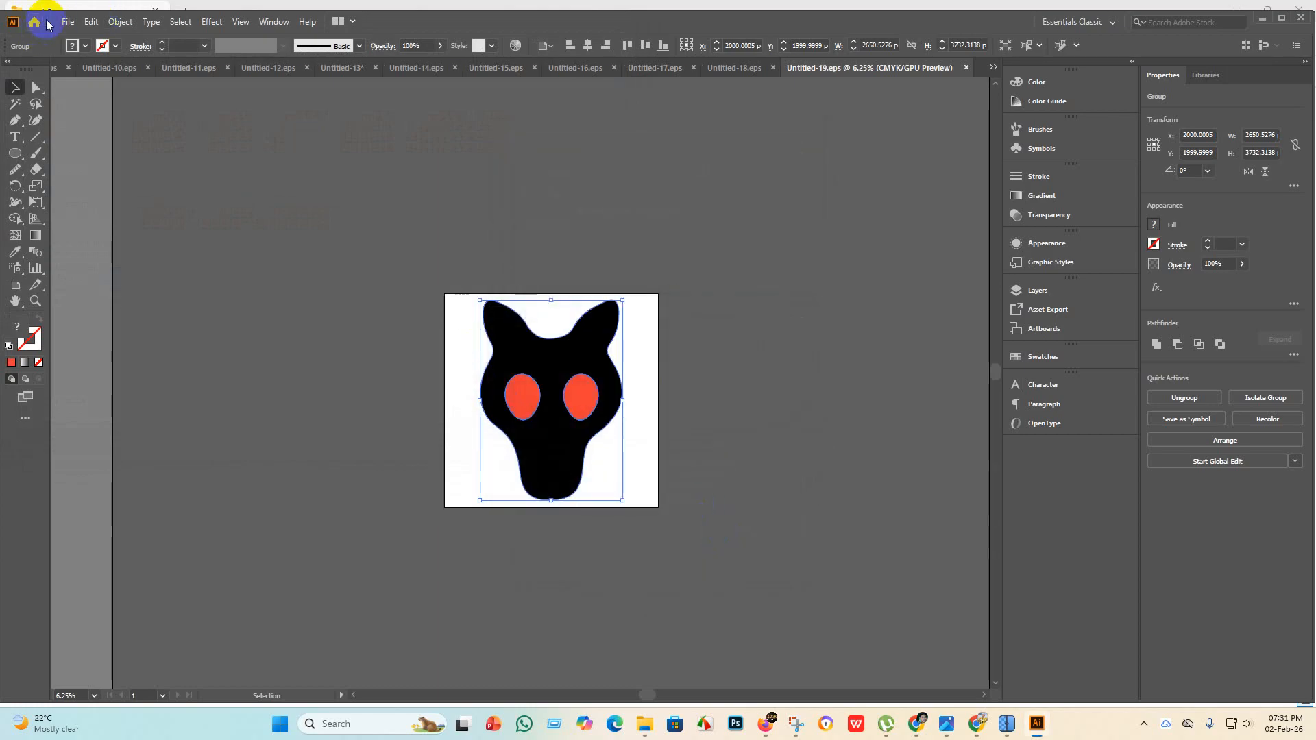
Export Untitled-19 as a JPEG with Use Artboards enabled for all artboards and the RGB color model.
click(68, 21)
mouse_move(96, 266)
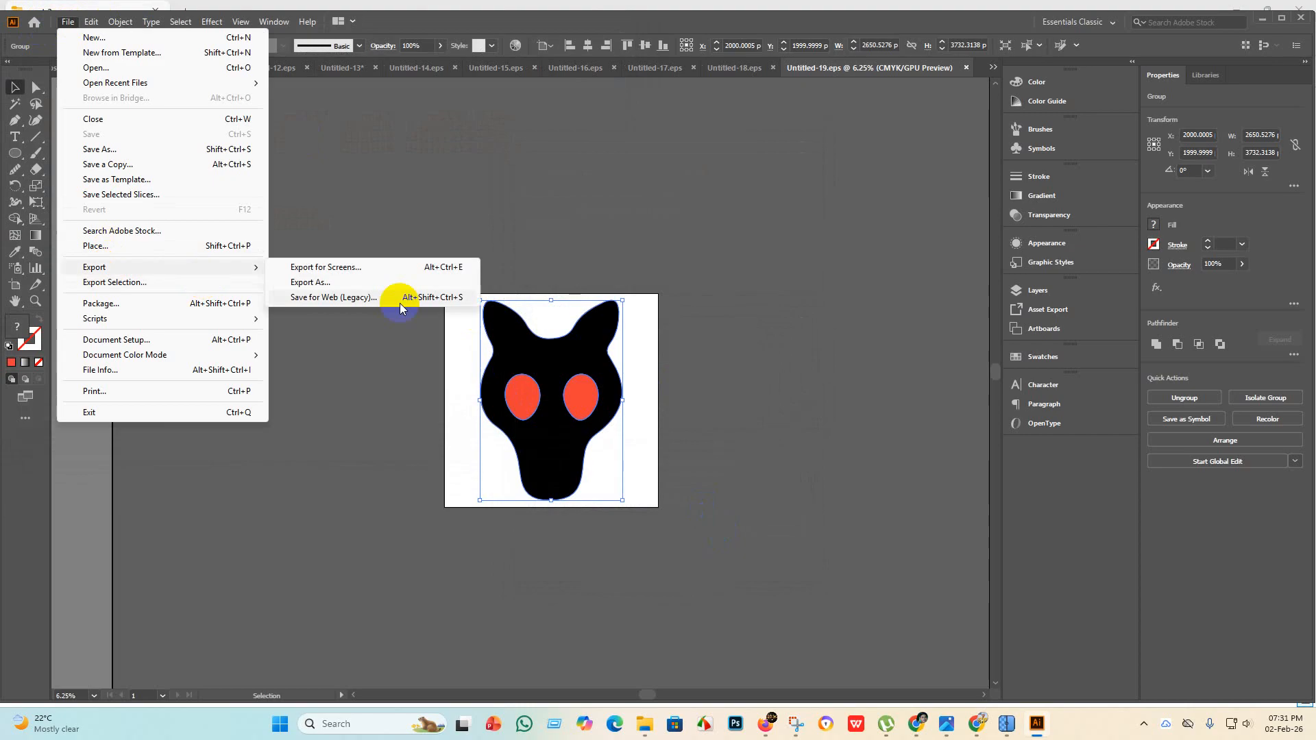
click(374, 282)
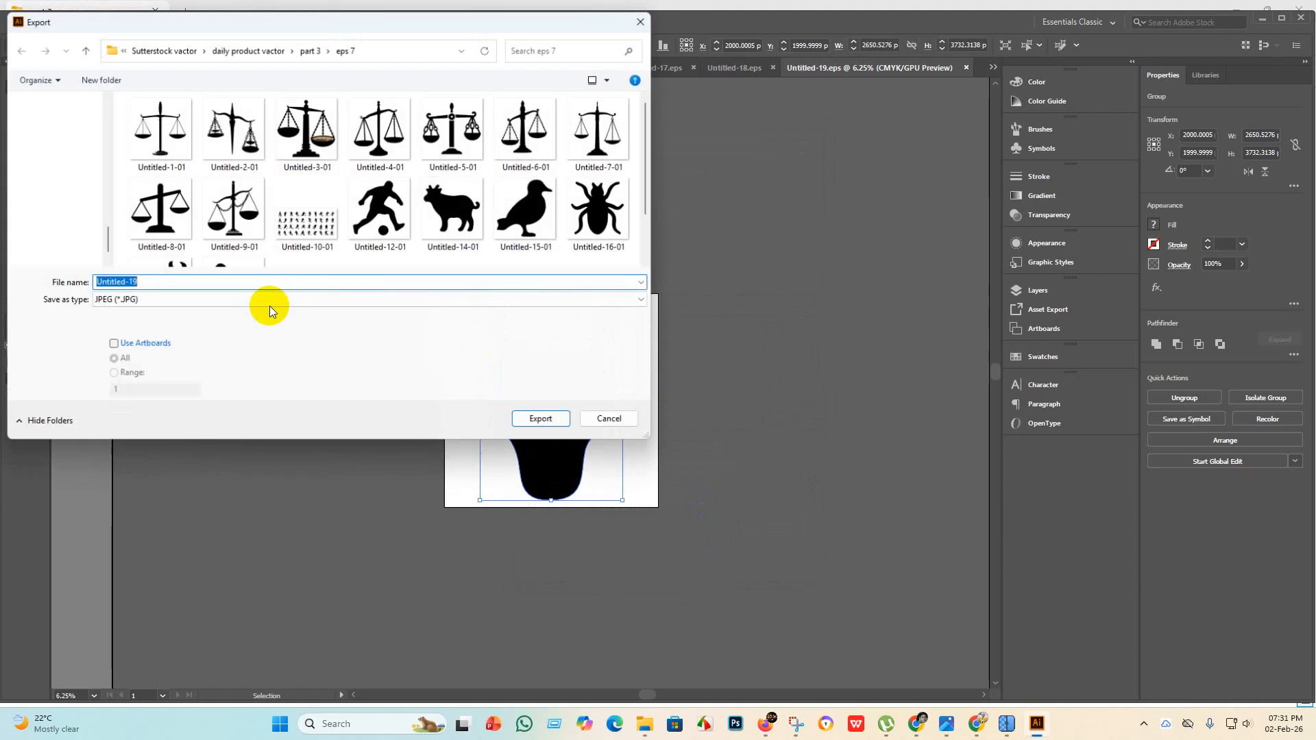
click(113, 345)
scroll(343, 254, down, 1)
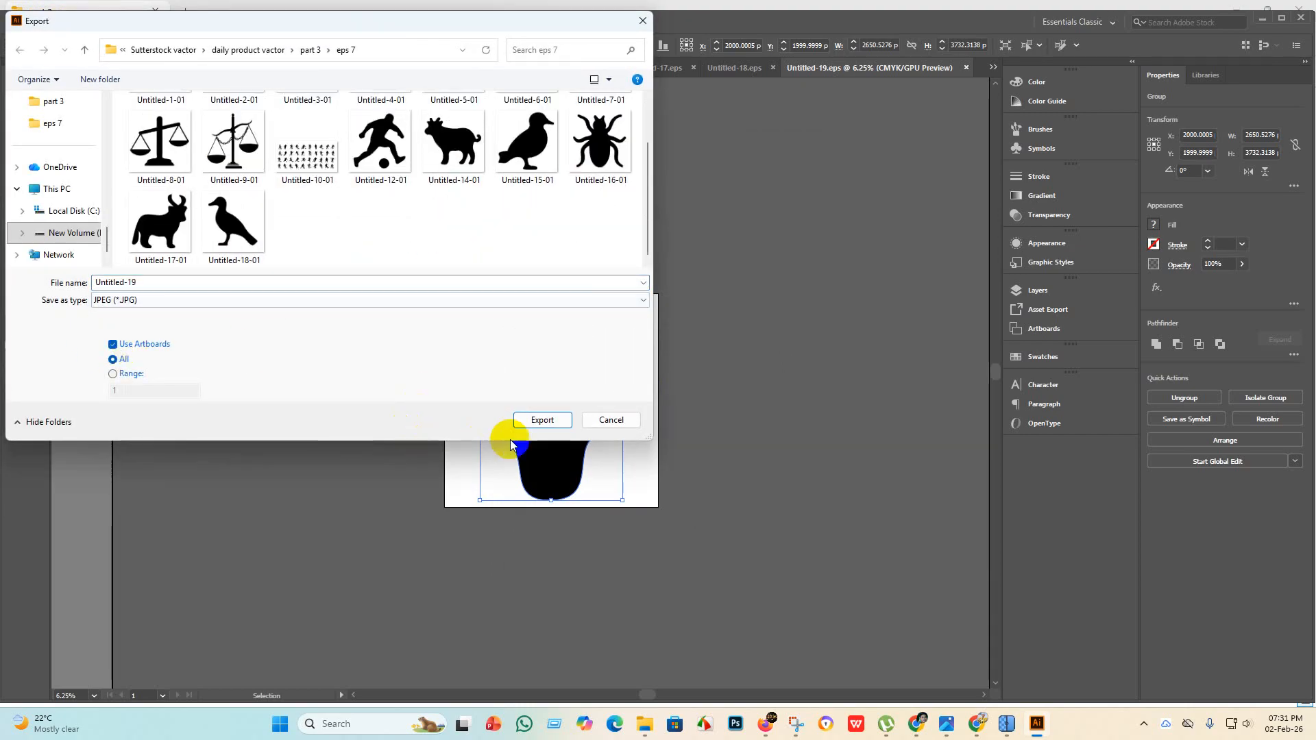
click(541, 420)
click(635, 342)
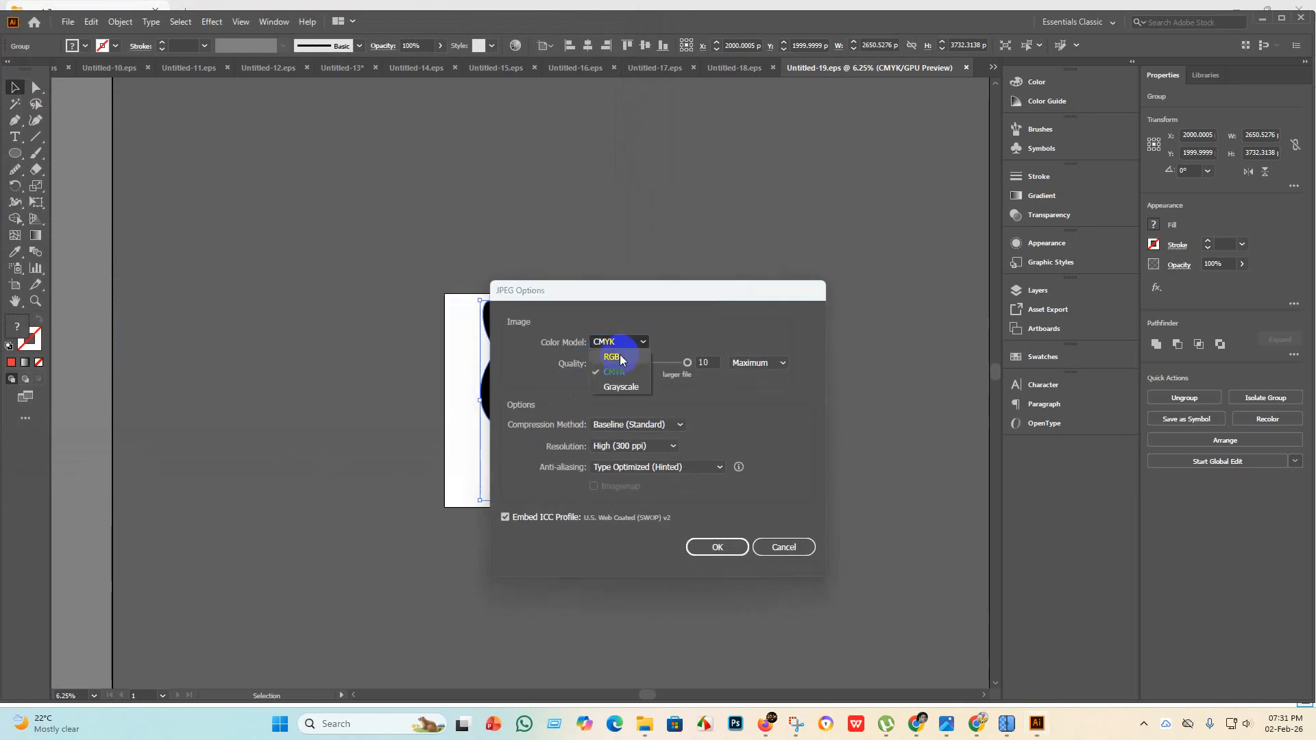
click(617, 344)
click(701, 548)
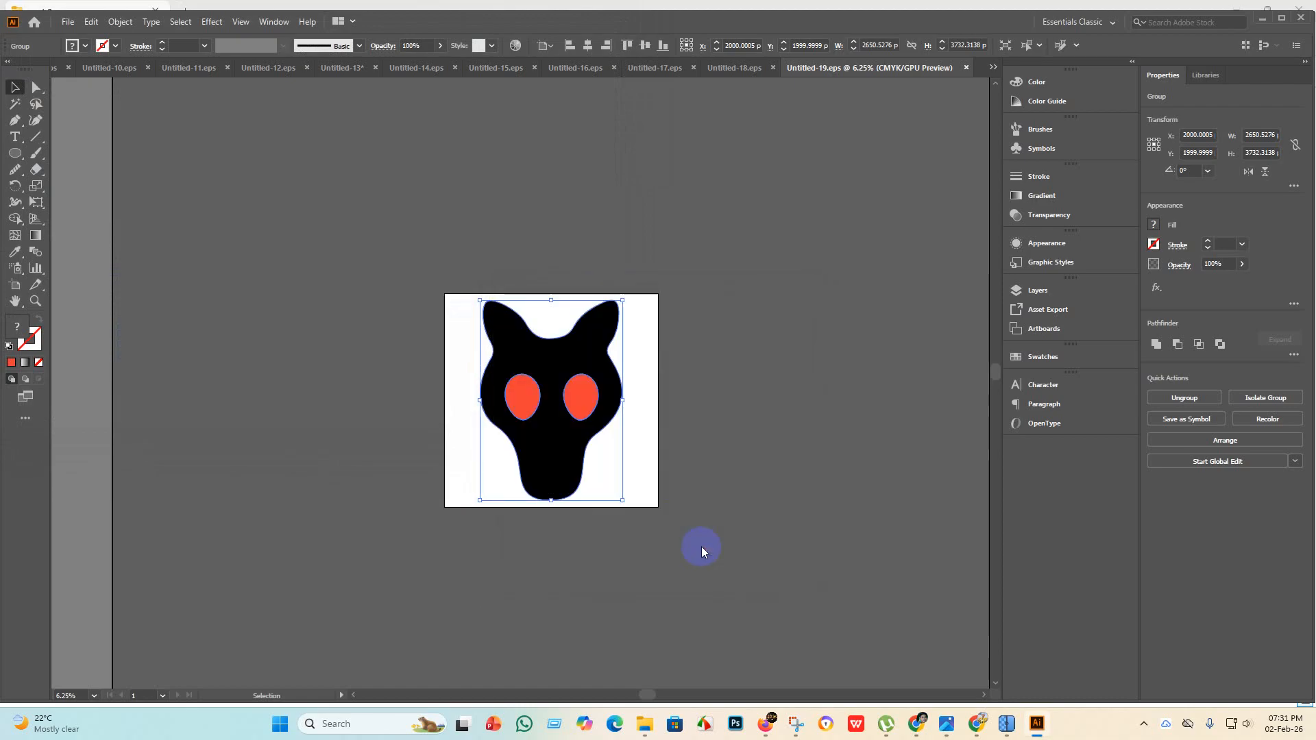
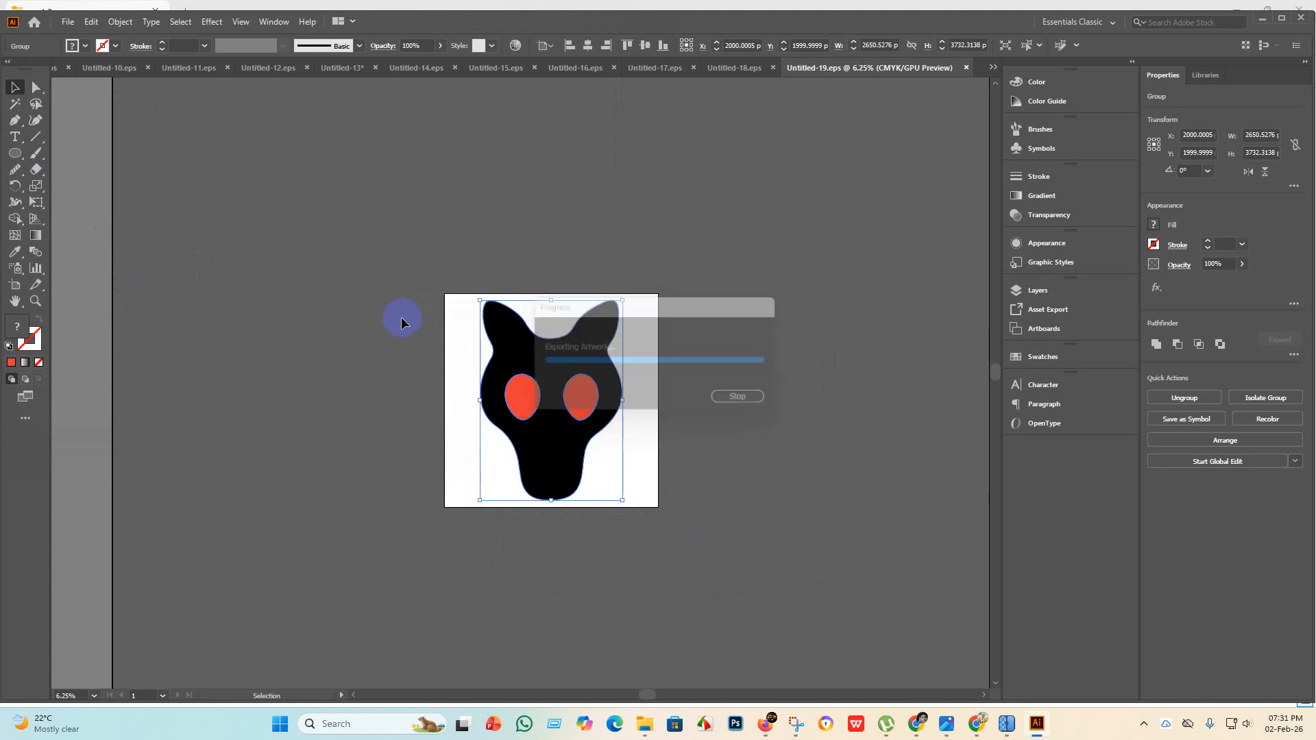
Switch to the Untitled-13 document containing the animal silhouette sheet and clear the selection there.
click(471, 396)
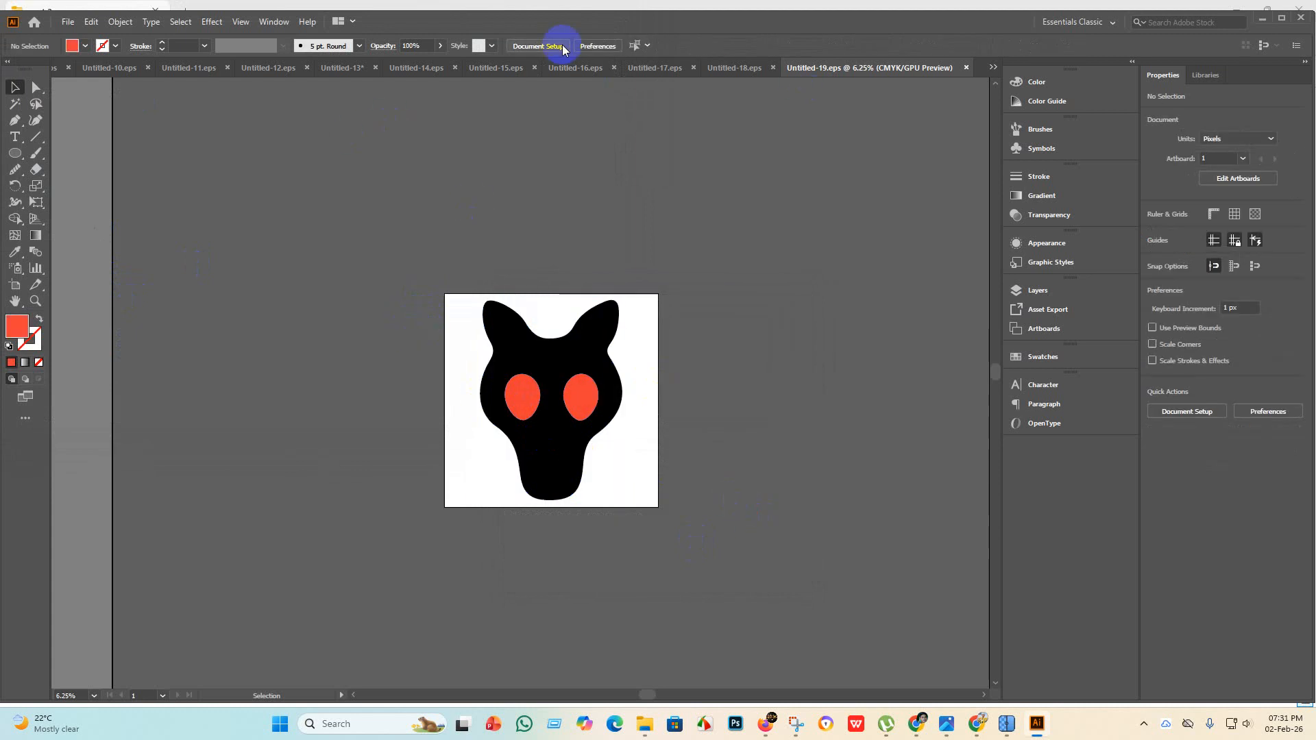
click(274, 68)
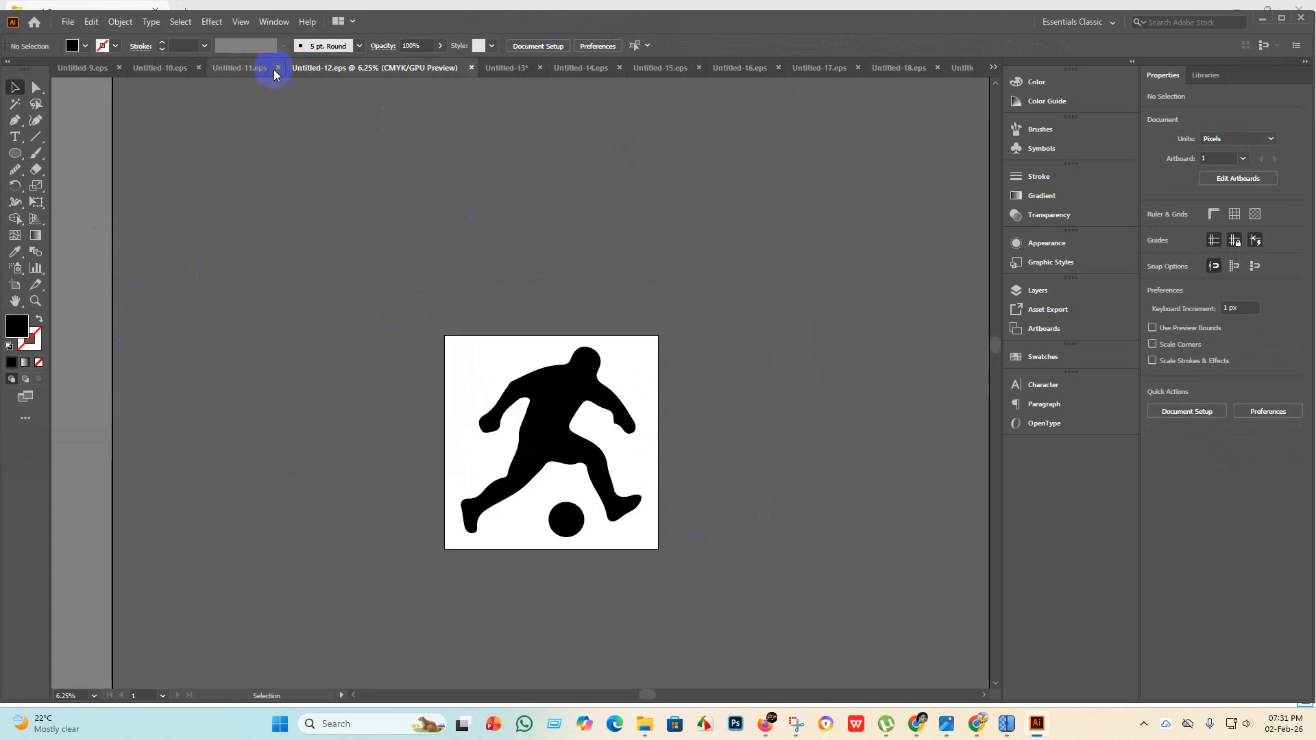
click(254, 70)
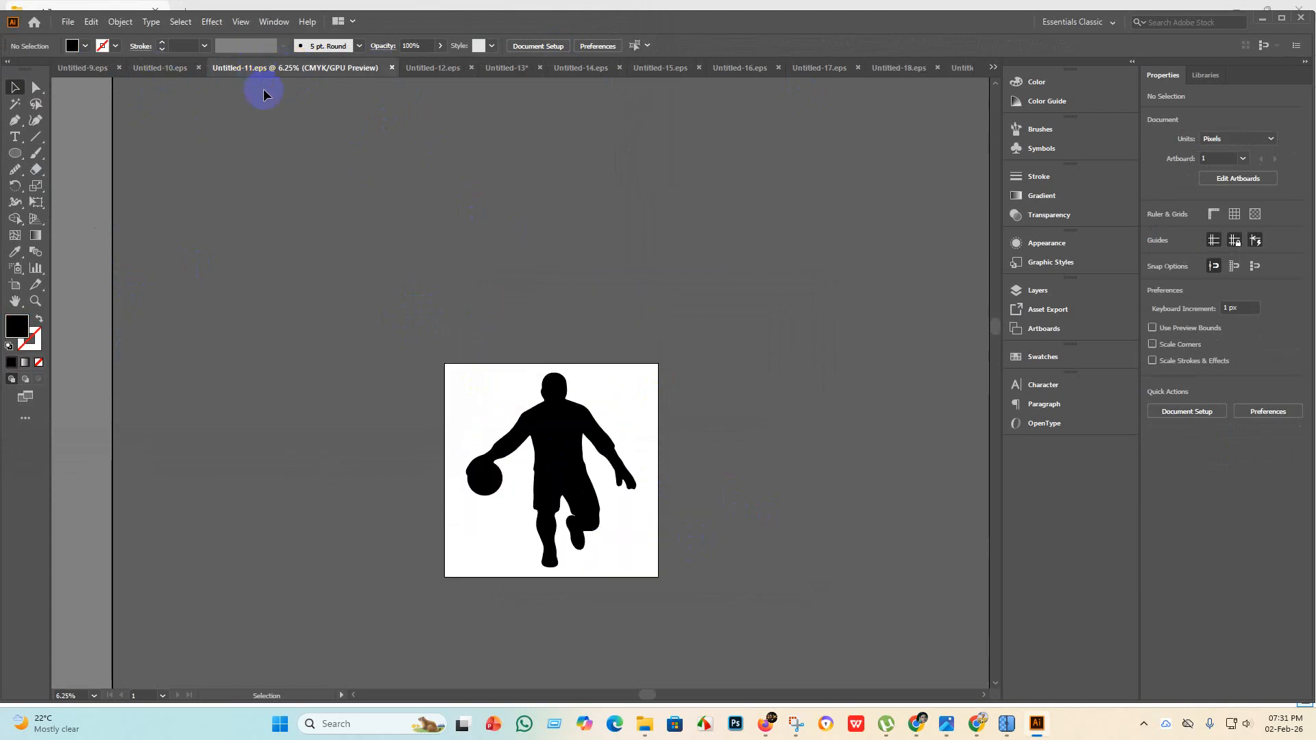
click(455, 71)
click(529, 68)
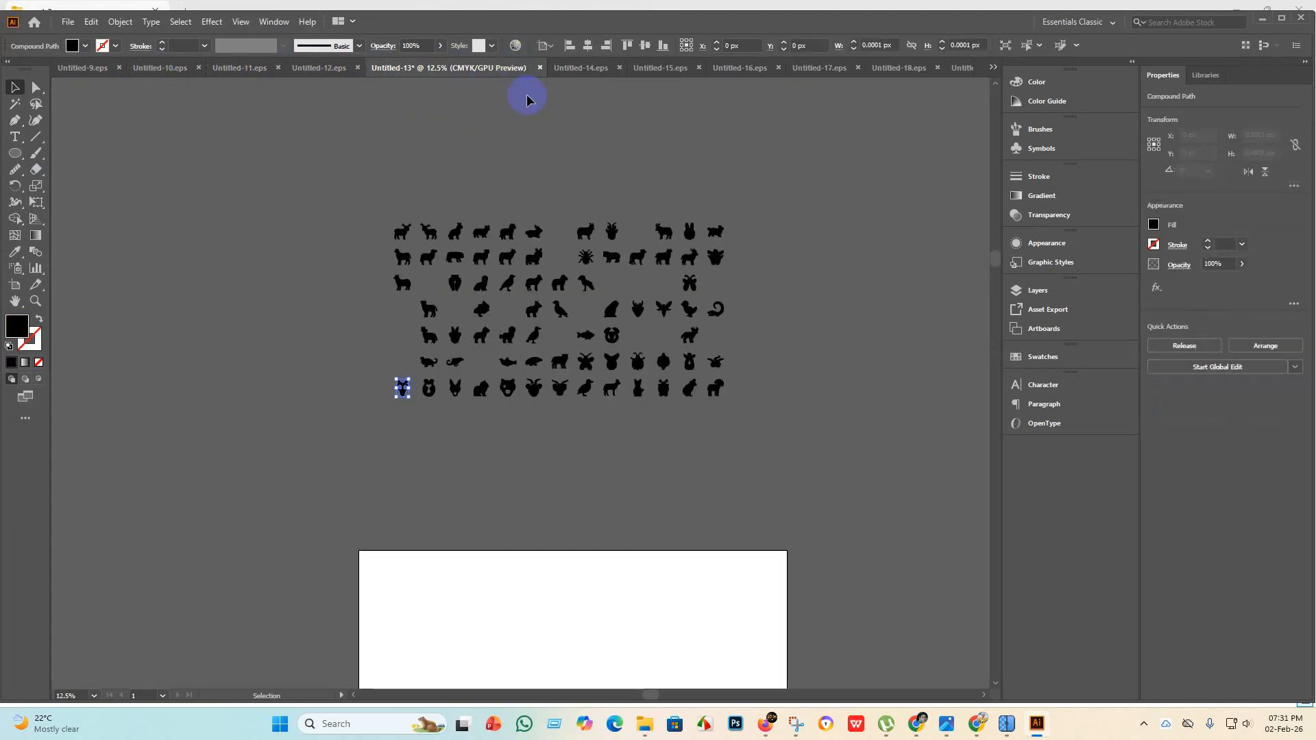
click(413, 416)
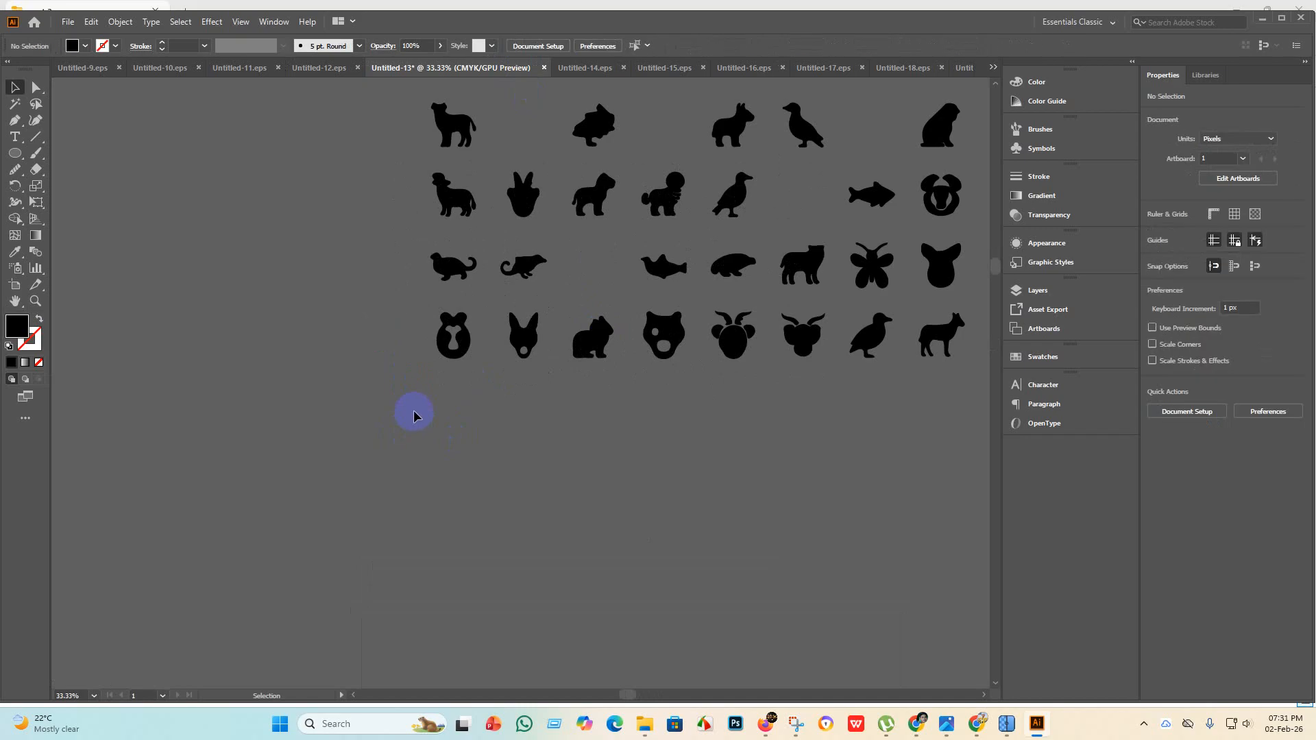
key(ctrl+minus)
key(ctrl+minus)
key(ctrl+minus)
Set the height of Artboard 1 to 2000 px with the Artboard tool.
click(15, 284)
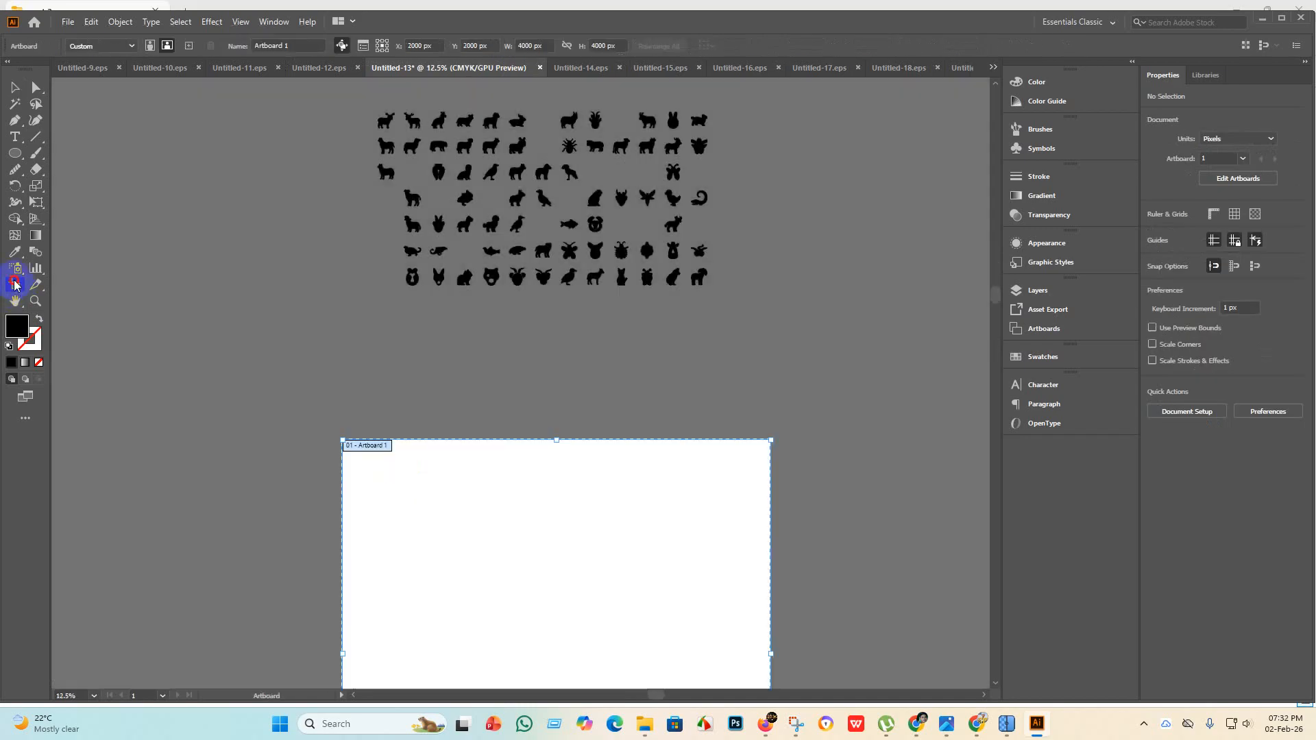
click(594, 46)
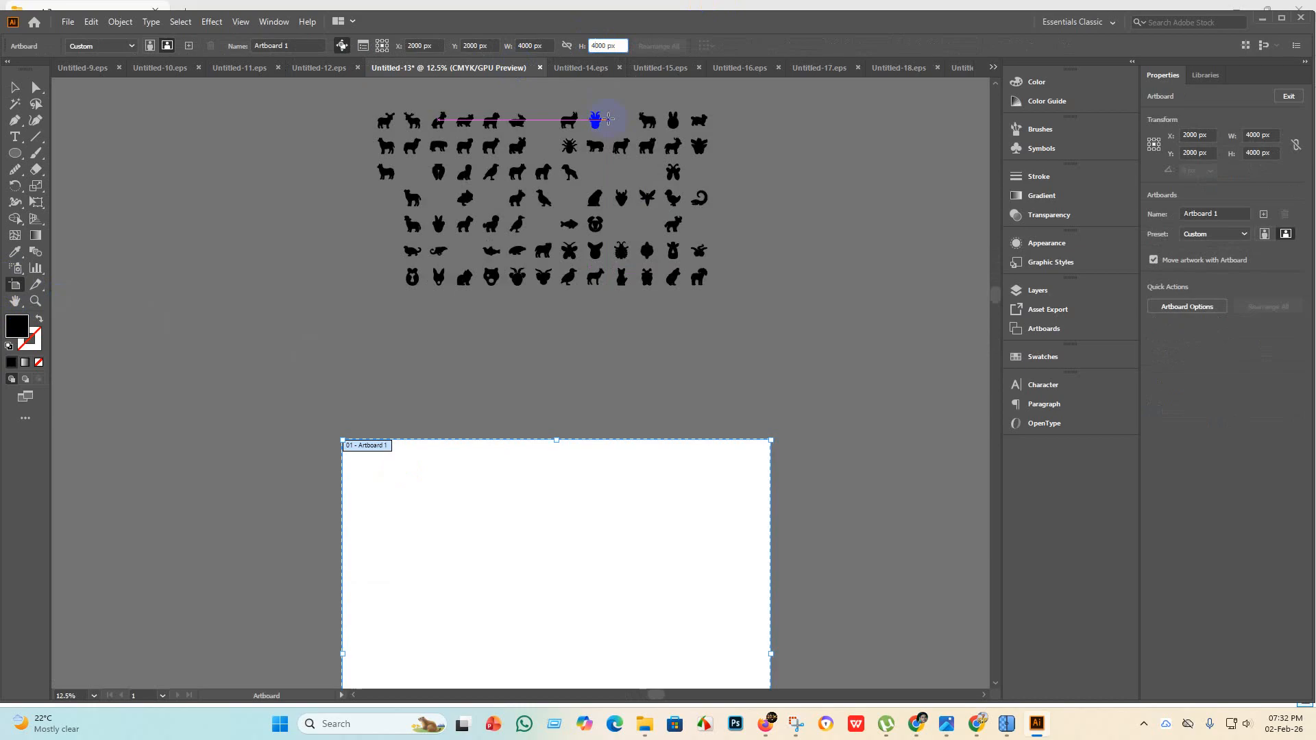
click(607, 118)
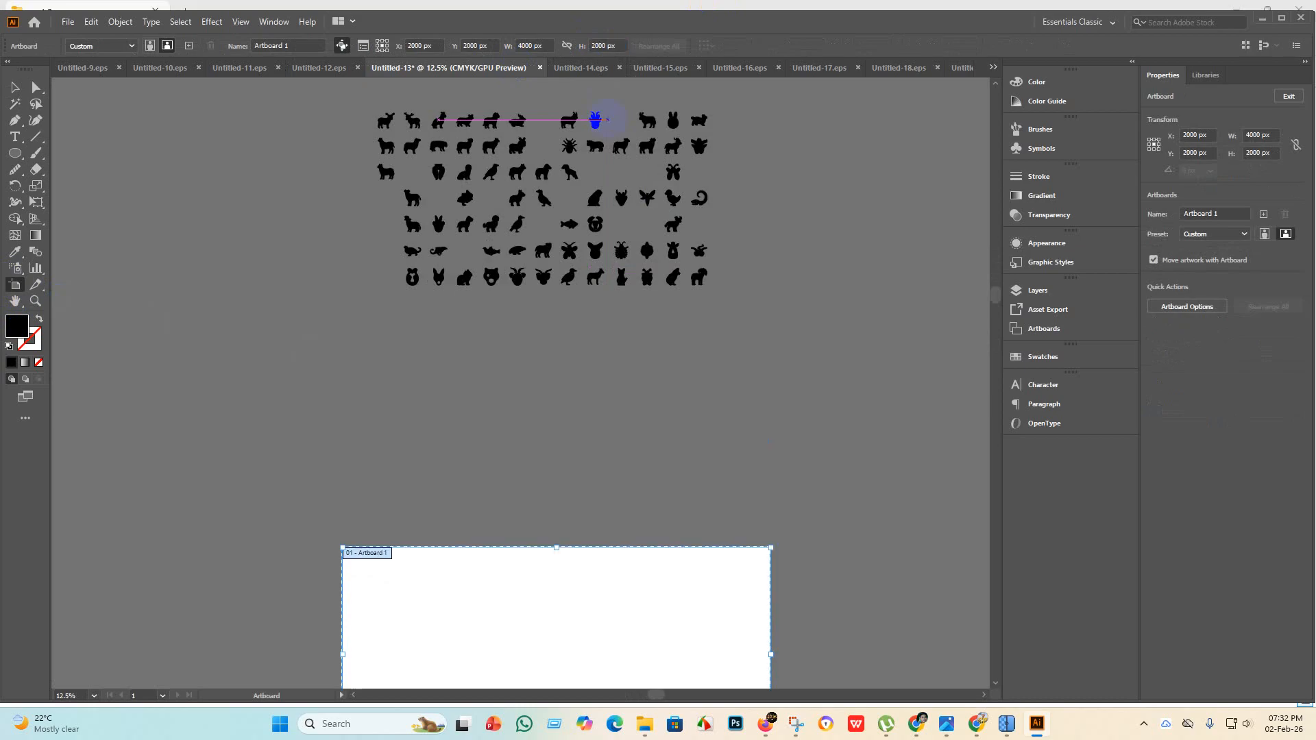
click(15, 87)
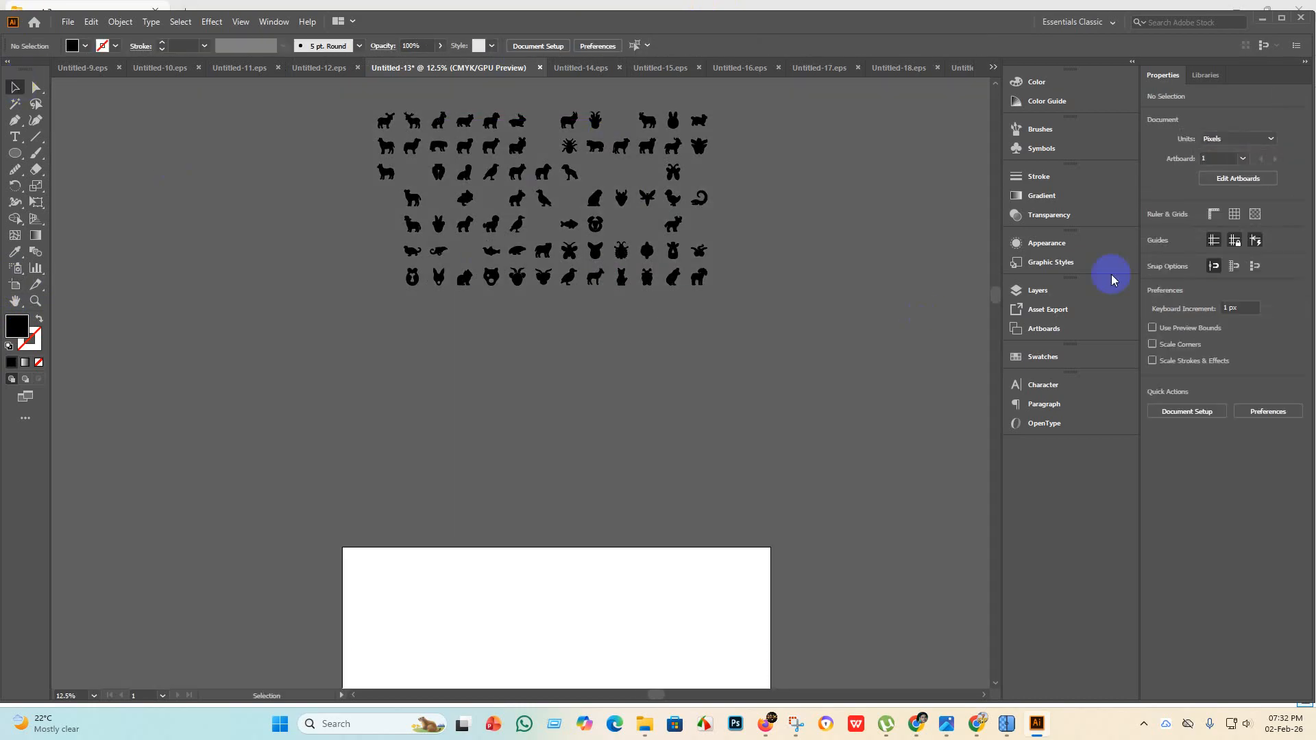
scroll(528, 434, down, 5)
scroll(575, 281, up, 6)
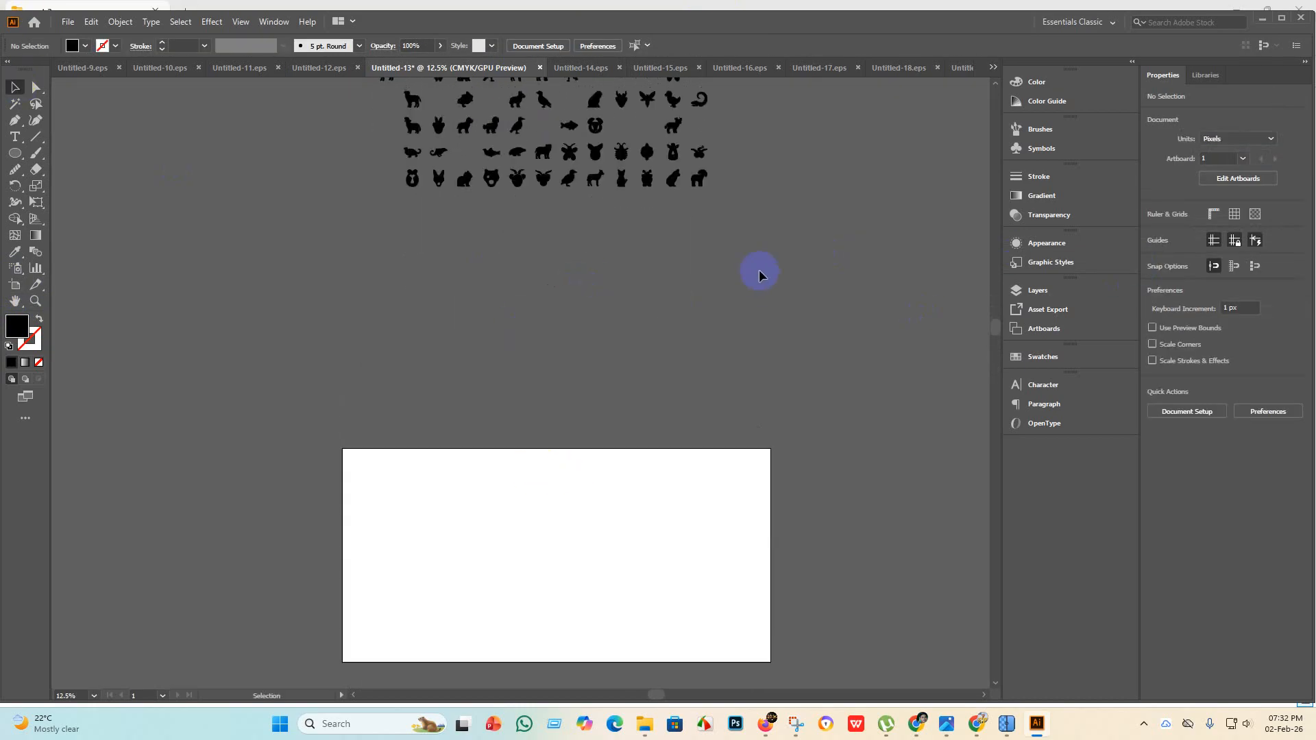
Move the goat and the horned head in the first row left to close the gap beside the rabbit.
alt+scroll(567, 250, up, 4)
alt+scroll(566, 249, down, 3)
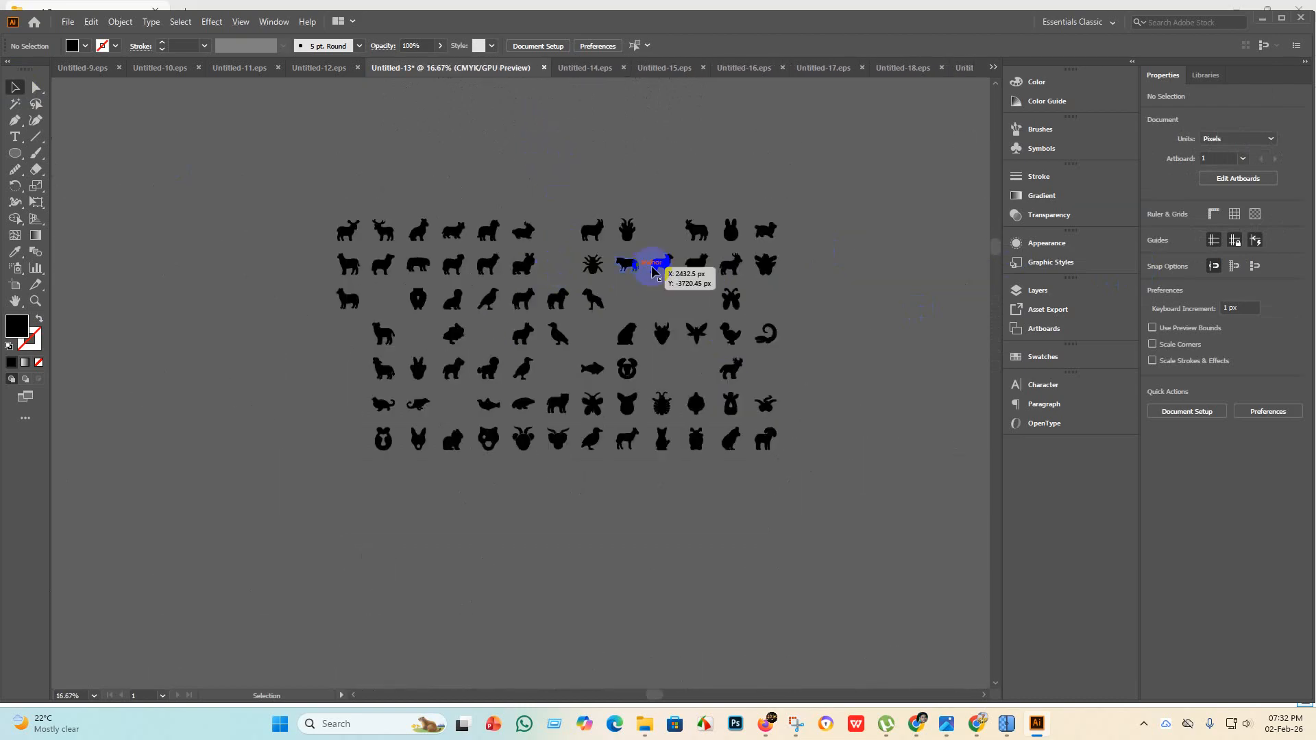
alt+scroll(675, 263, up, 1)
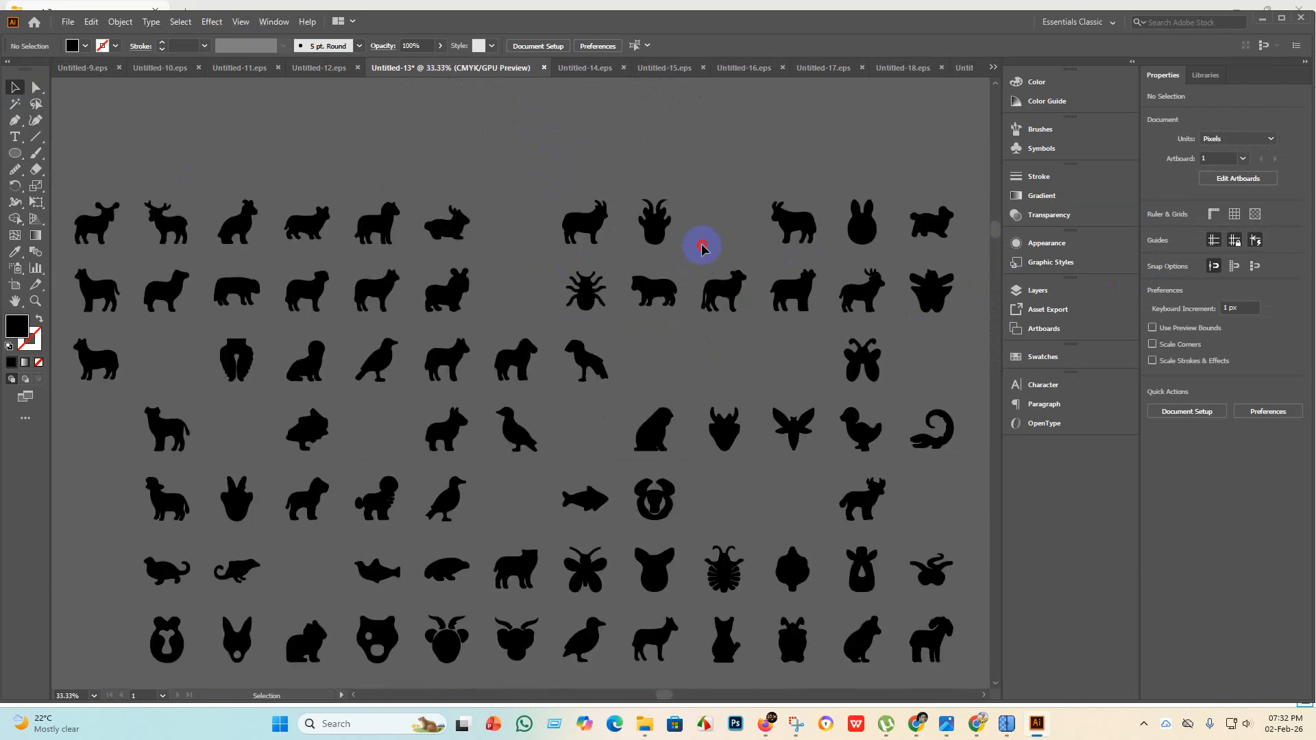
drag(702, 248, 583, 220)
drag(661, 233, 589, 232)
click(754, 236)
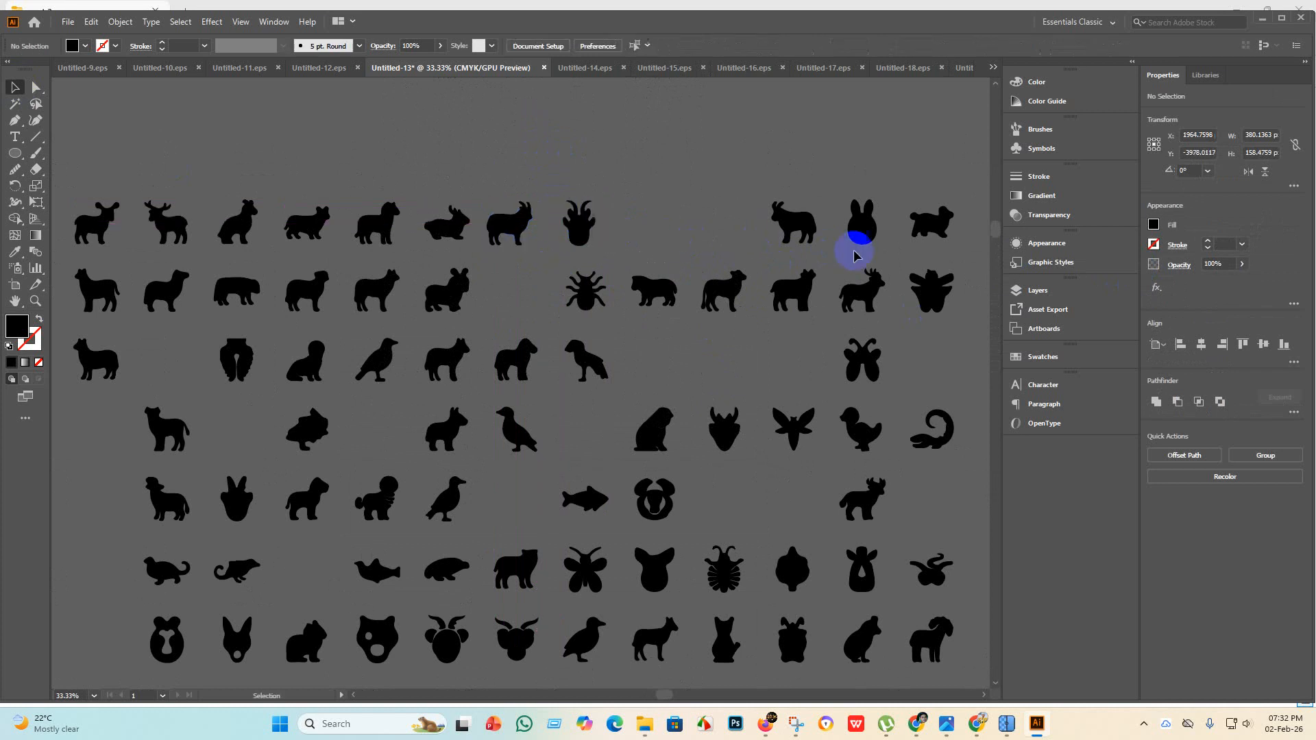
Move two four-legged animals and the bird from the third row into the empty places of the first and second rows.
drag(887, 228, 884, 229)
scroll(660, 271, down, 2)
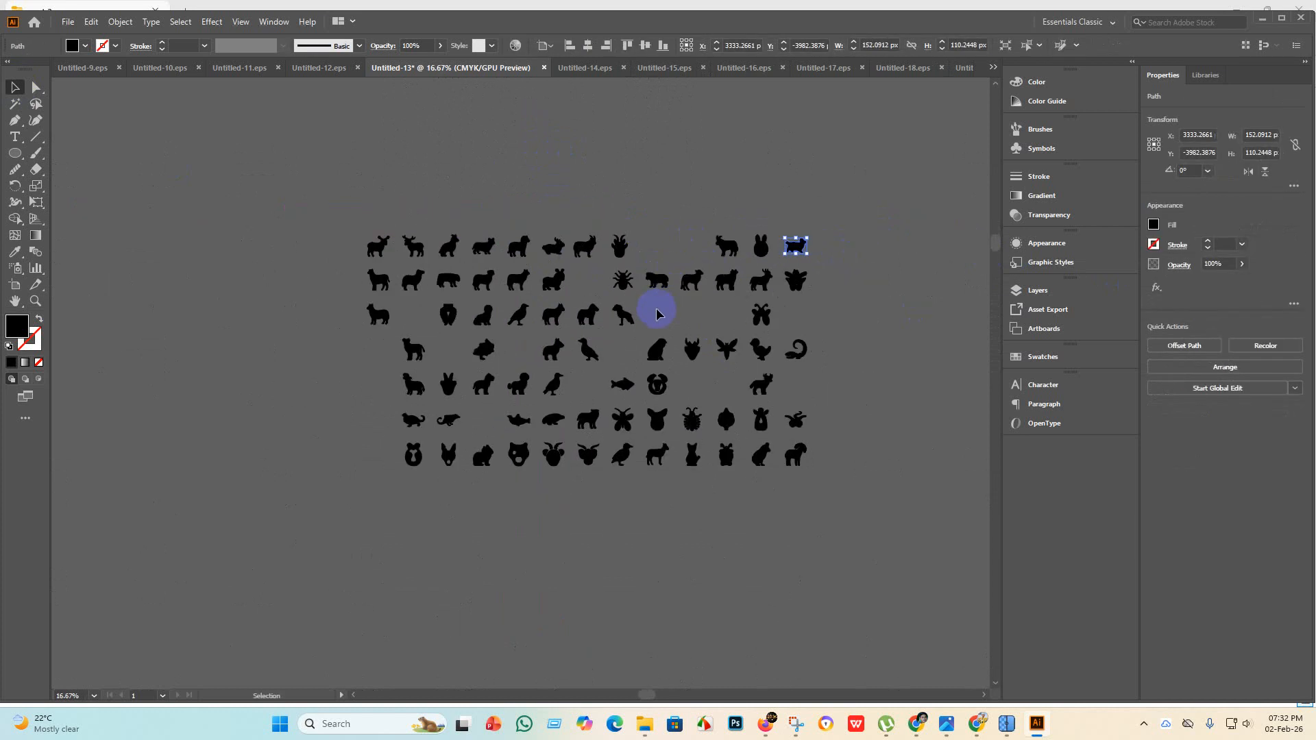
scroll(660, 315, up, 1)
drag(643, 329, 491, 310)
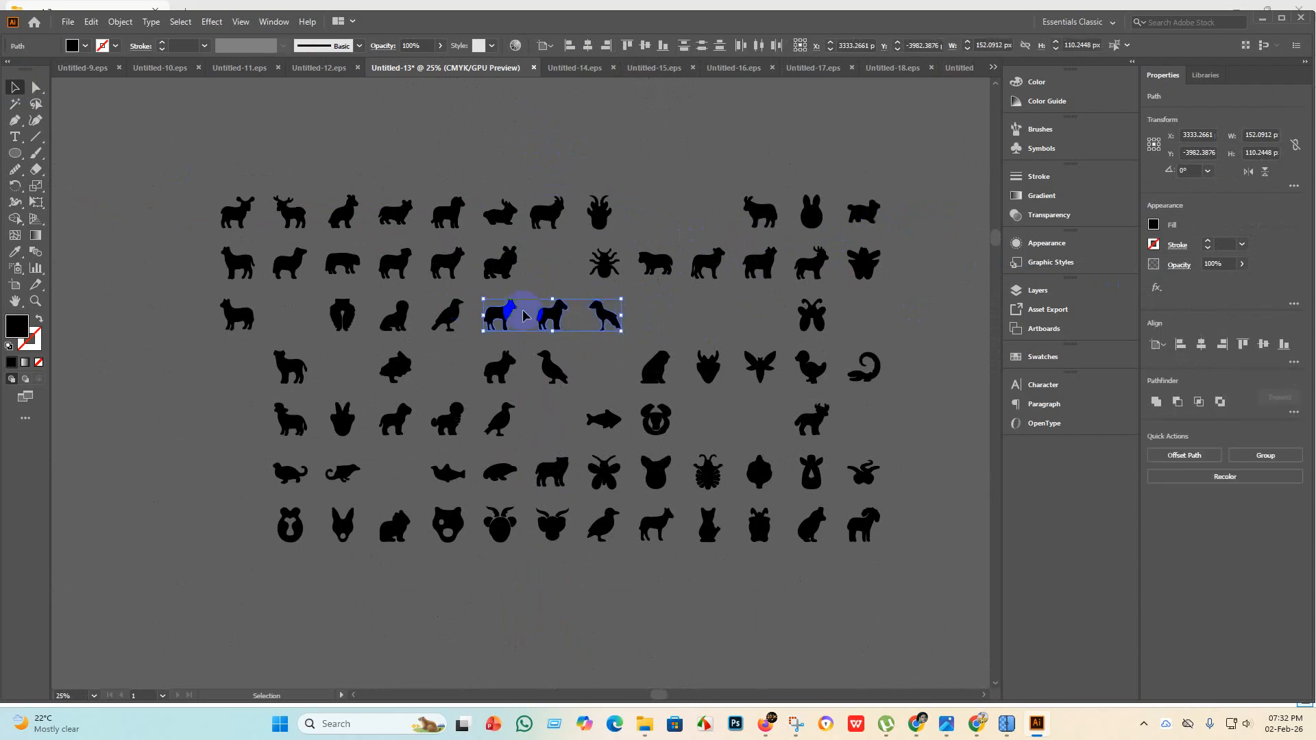
drag(681, 328, 712, 217)
drag(483, 312, 552, 263)
click(573, 303)
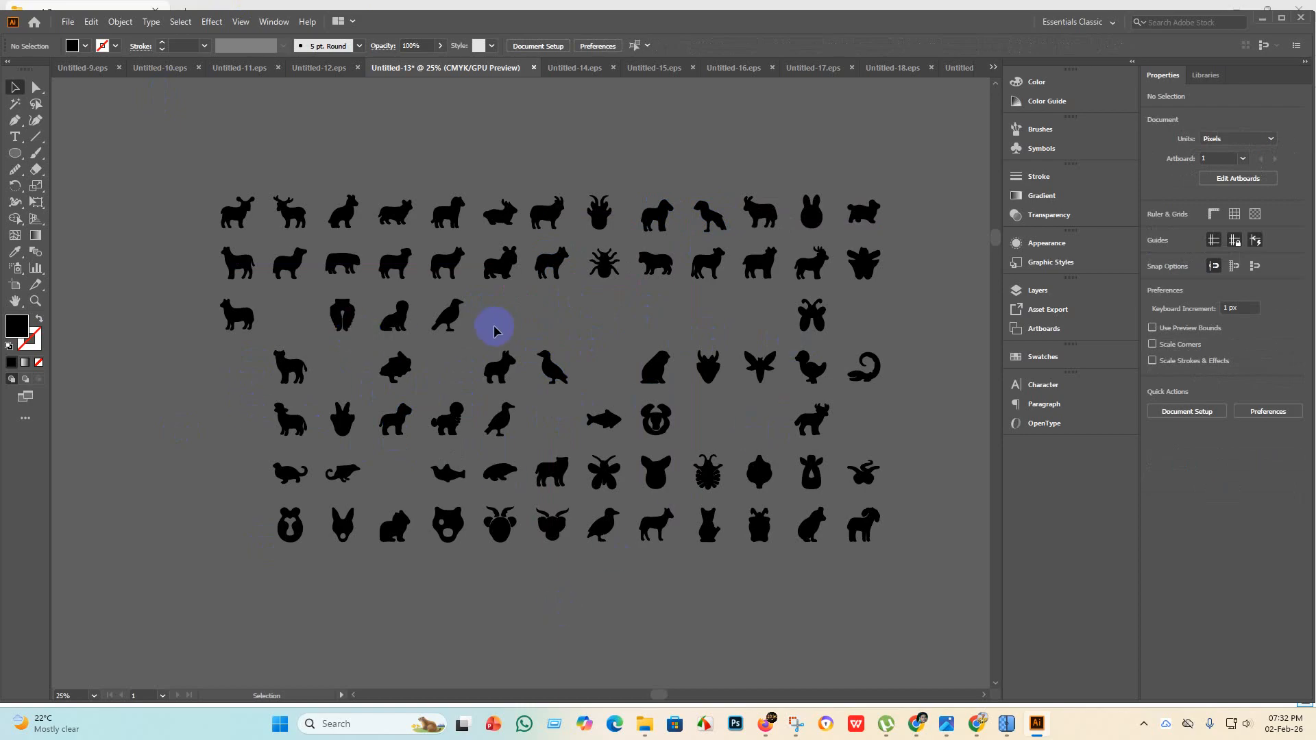
Close the third row's gaps by shifting its three middle silhouettes left and placing the butterfly directly after the bird.
drag(438, 320, 347, 313)
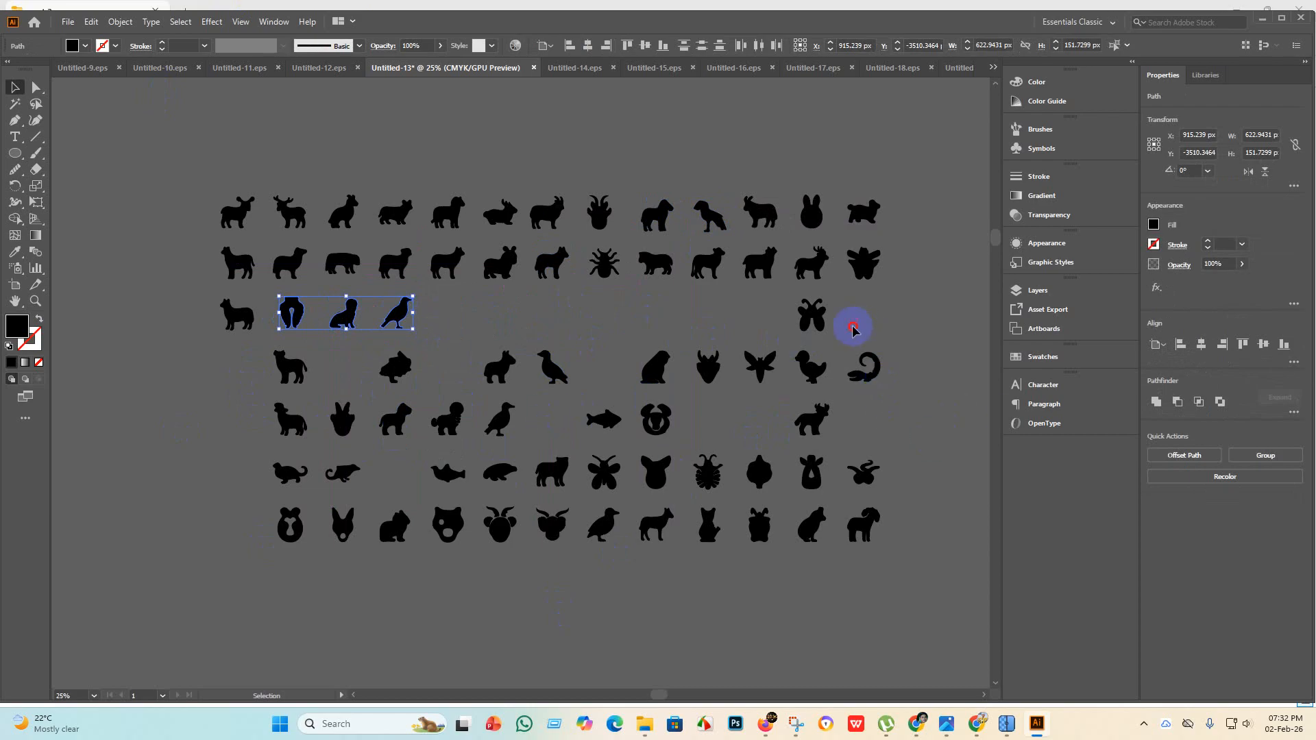
click(814, 314)
drag(821, 315, 453, 314)
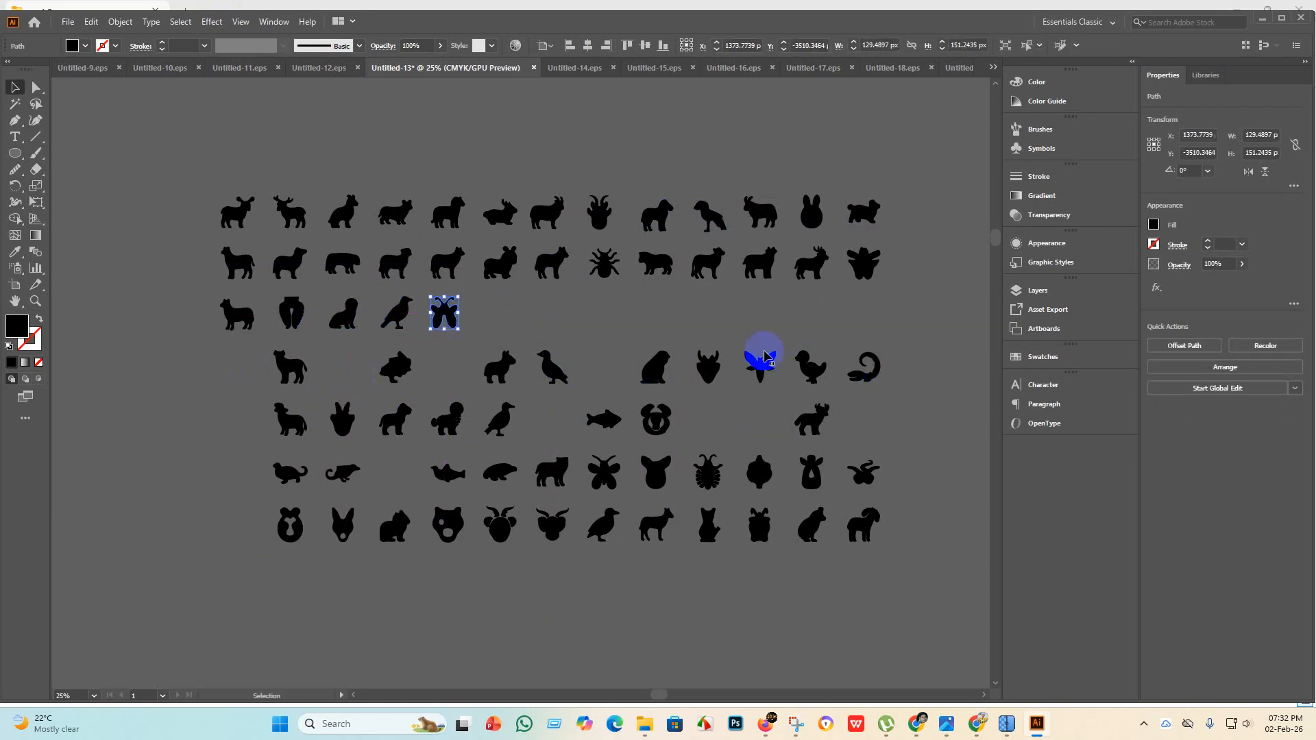
Move the fourth row's five rightmost silhouettes, followed by its four-legged animal and duck pair, into the third row's empty places.
drag(729, 364, 624, 354)
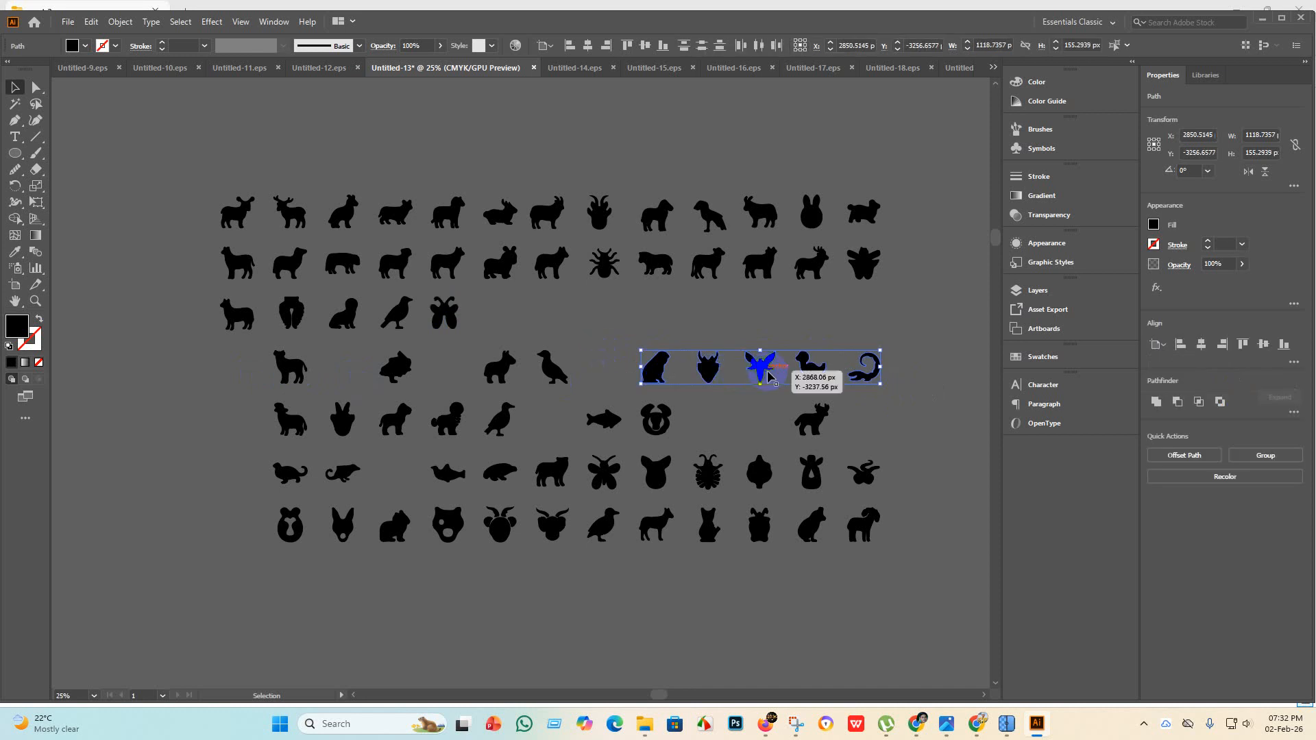
drag(766, 371, 605, 319)
drag(593, 381, 219, 364)
click(485, 360)
shift+click(551, 368)
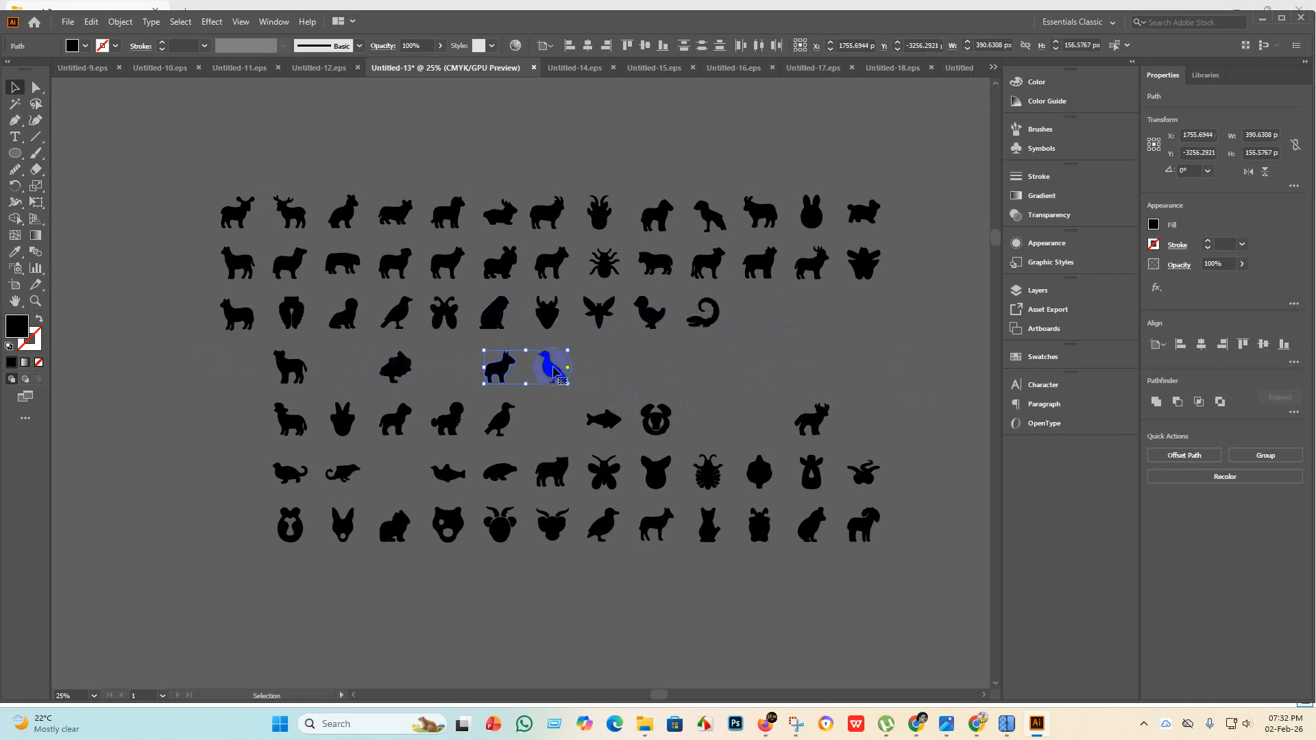
drag(551, 368, 825, 314)
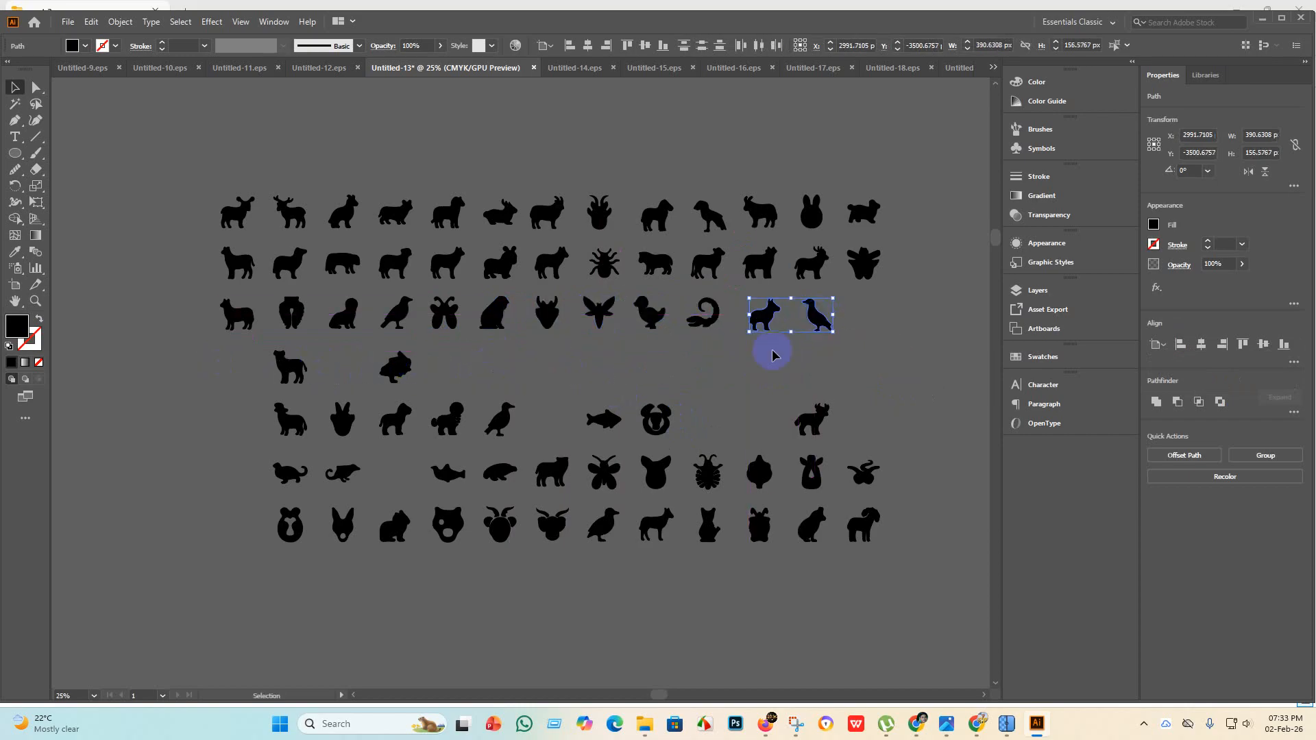
Move the fourth row's four-legged animal to the end of the third row and its other silhouette to the fourth row's start.
click(284, 368)
shift+click(399, 367)
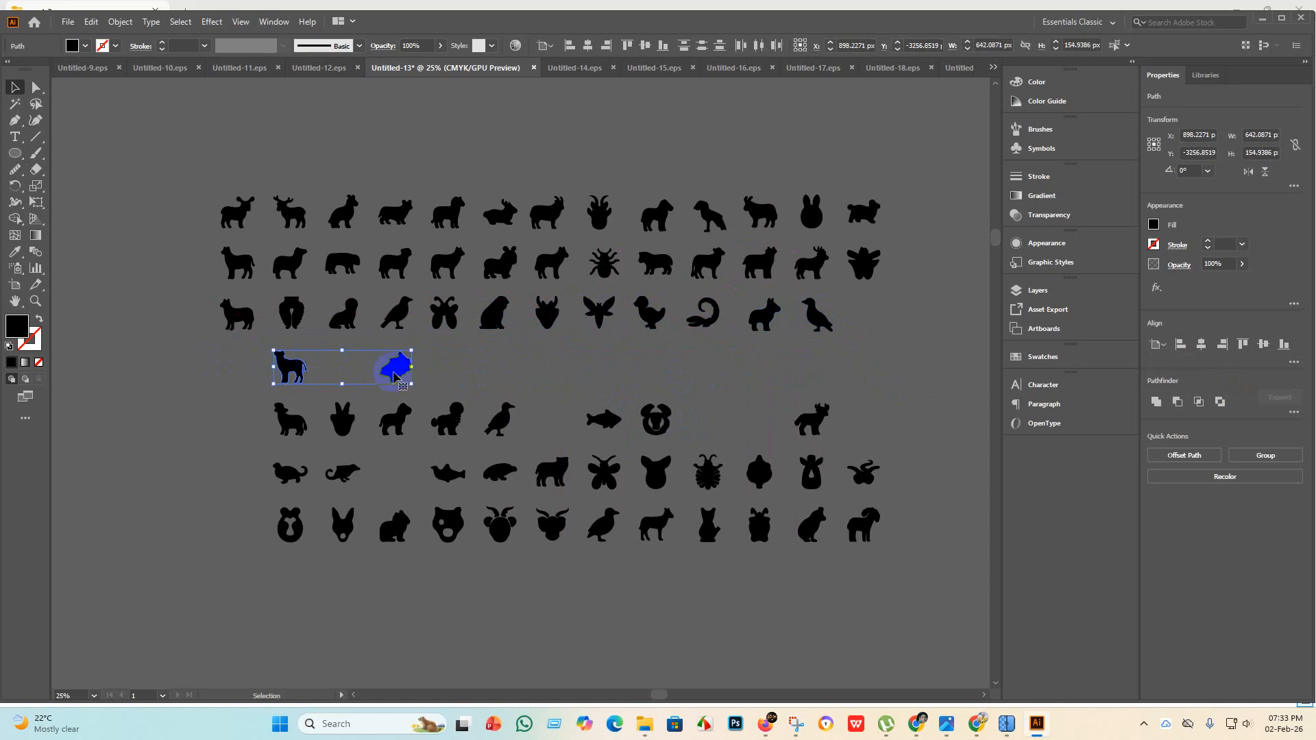
drag(398, 364, 443, 375)
click(898, 368)
scroll(850, 377, down, 1)
scroll(495, 411, up, 3)
scroll(464, 429, down, 3)
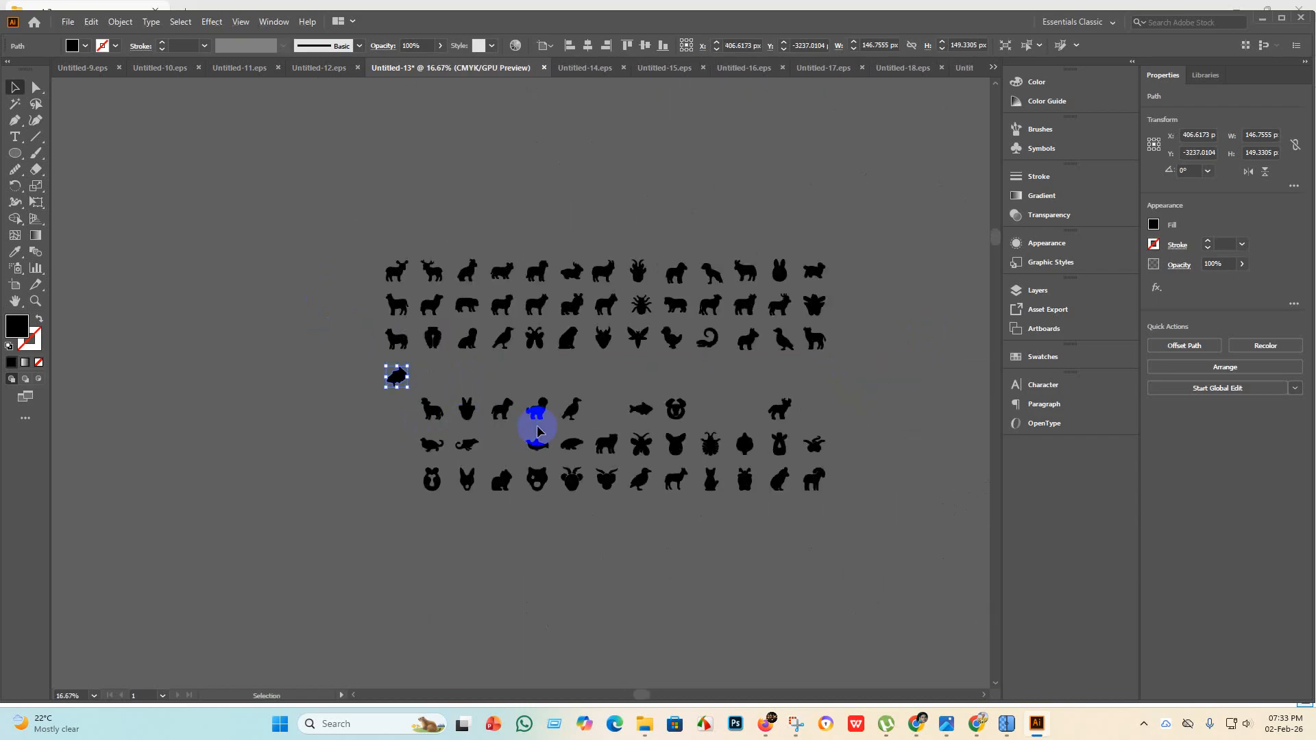
Move the fifth row's first five silhouettes, the fish and horned-face pair, and the last four-legged animal into the fourth row.
drag(408, 397, 408, 396)
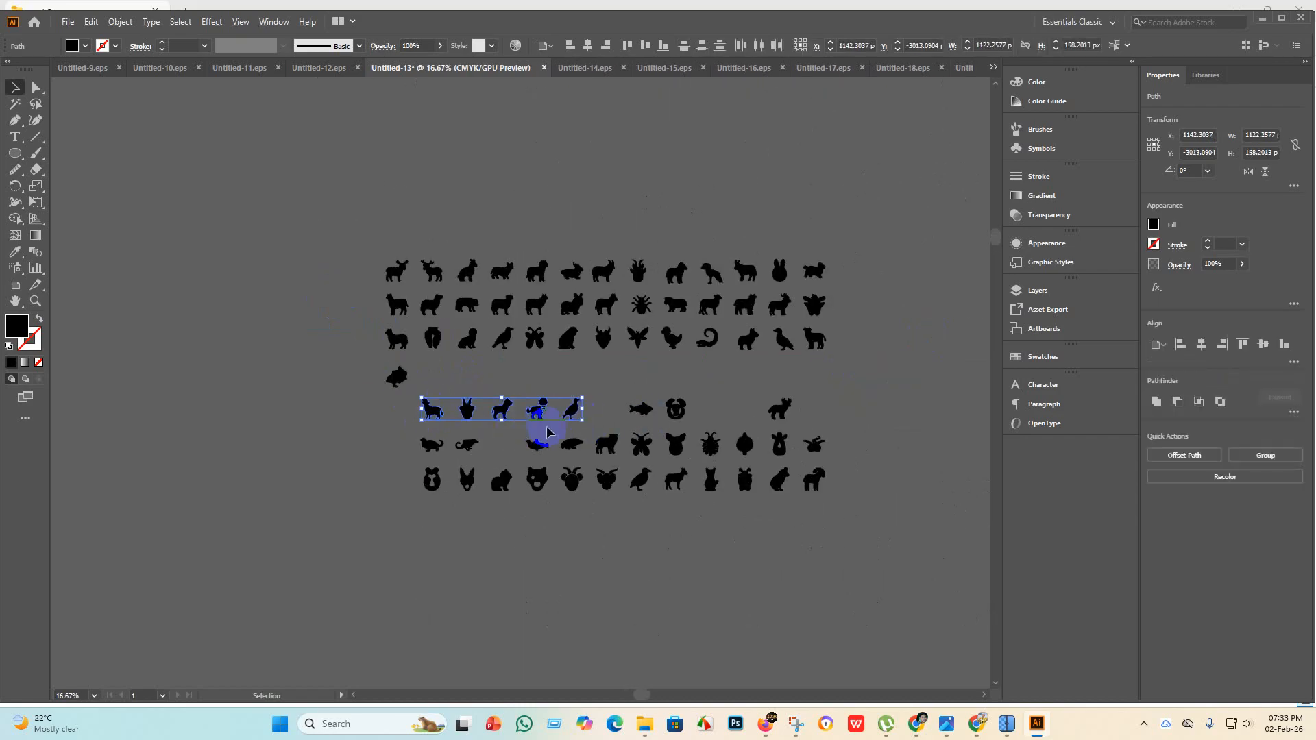
drag(573, 416, 617, 403)
drag(673, 416, 637, 383)
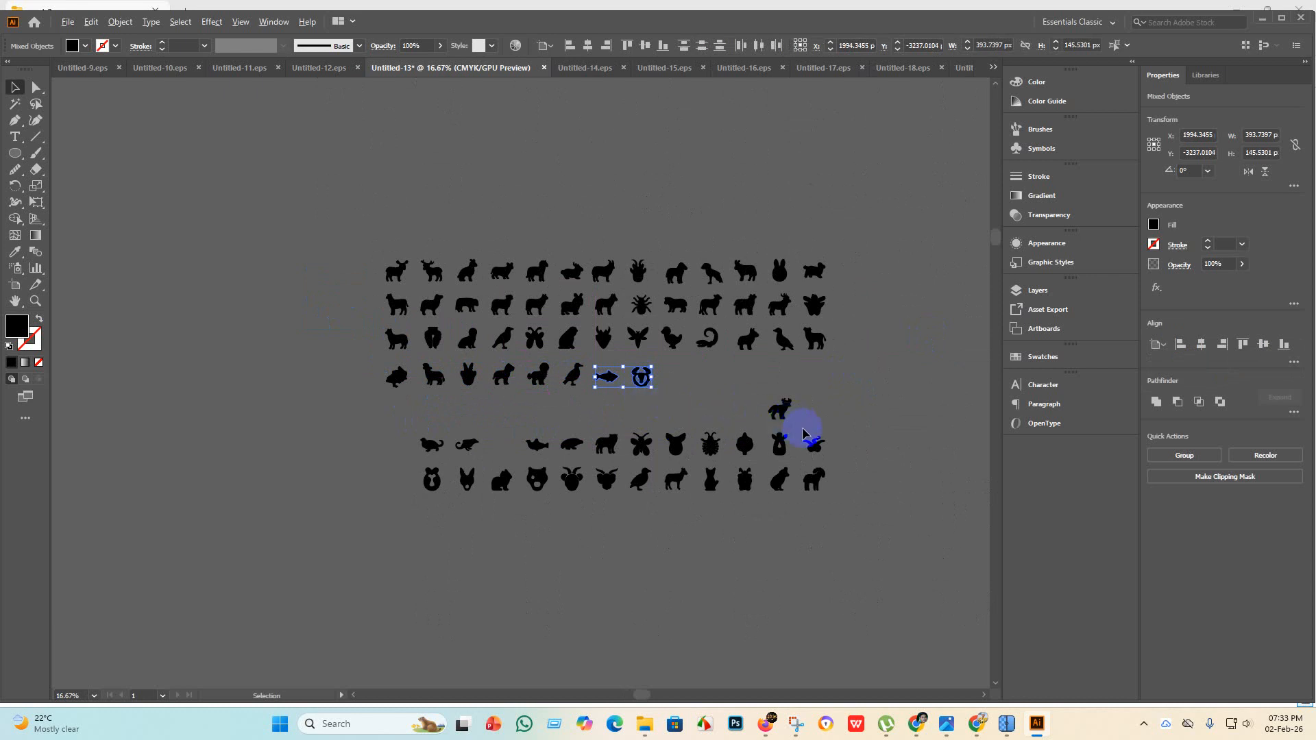
scroll(792, 430, up, 2)
drag(766, 391, 554, 325)
scroll(586, 360, down, 2)
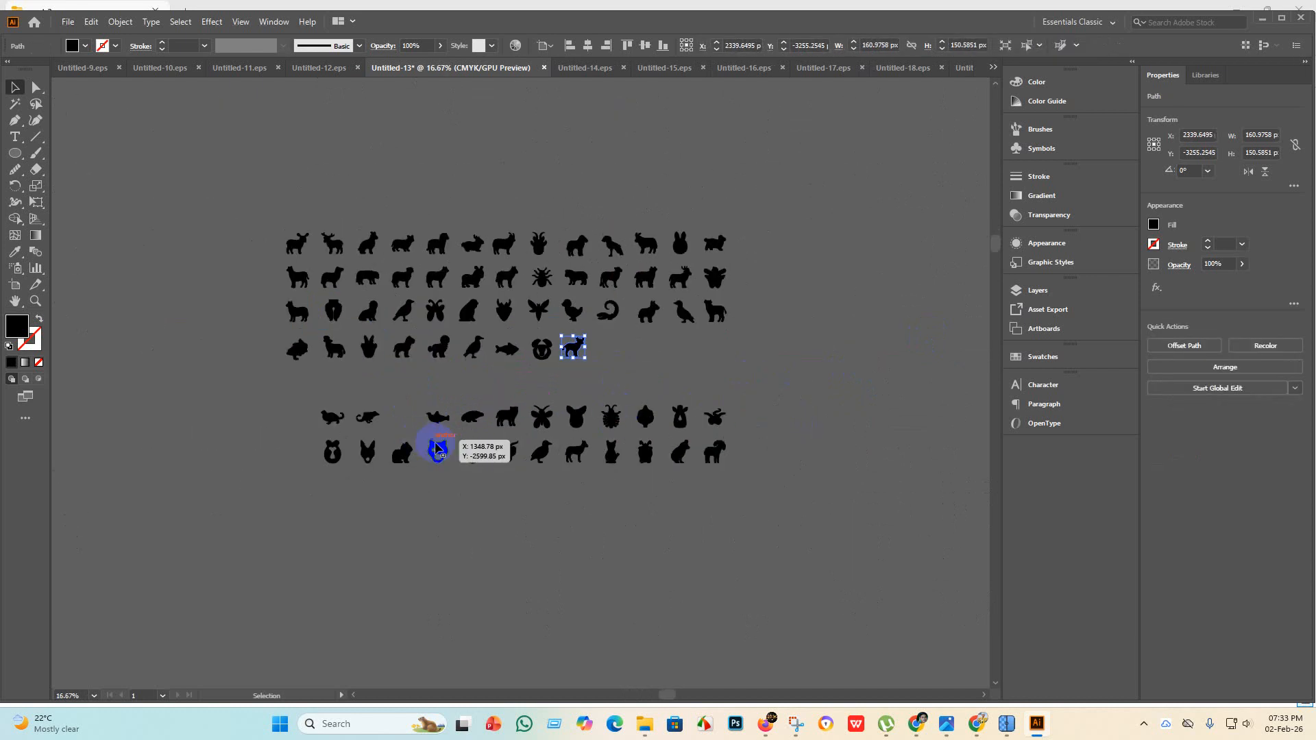
Move the two long-tailed reptiles into the fourth row directly after its last four-legged animal.
drag(416, 391, 417, 393)
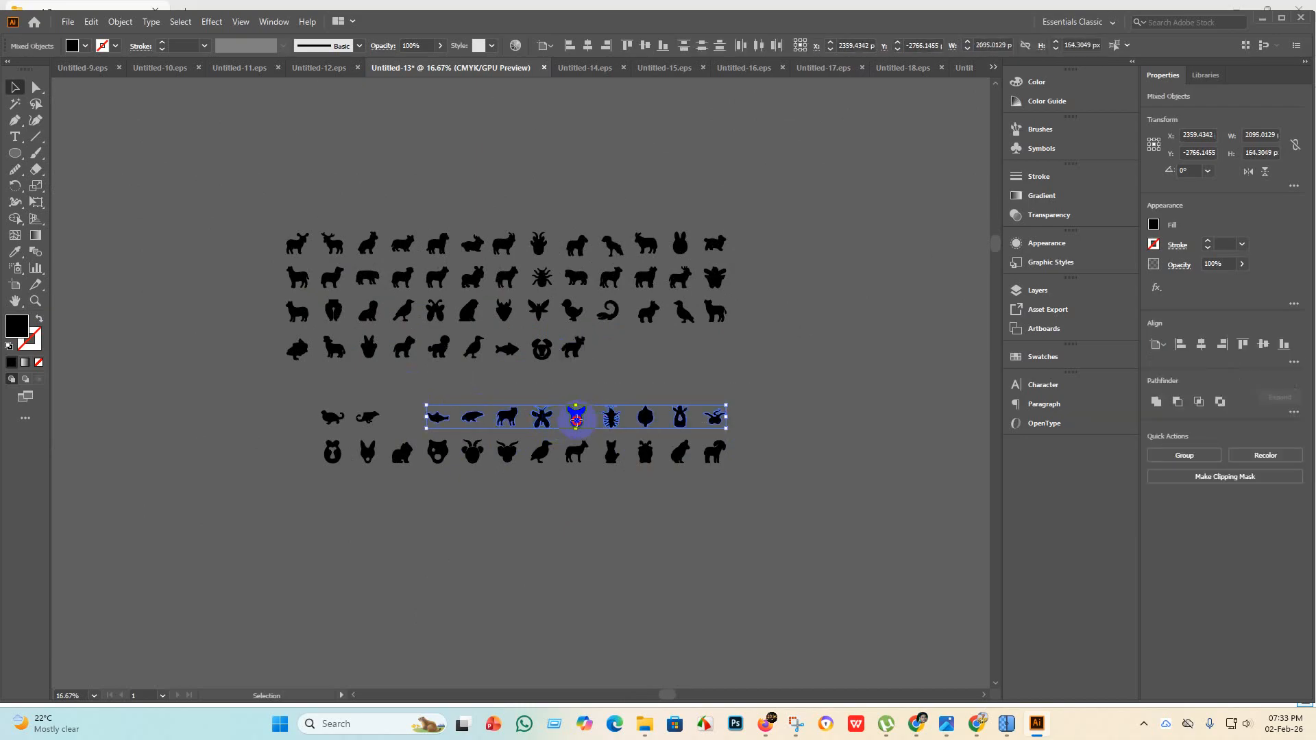
click(792, 370)
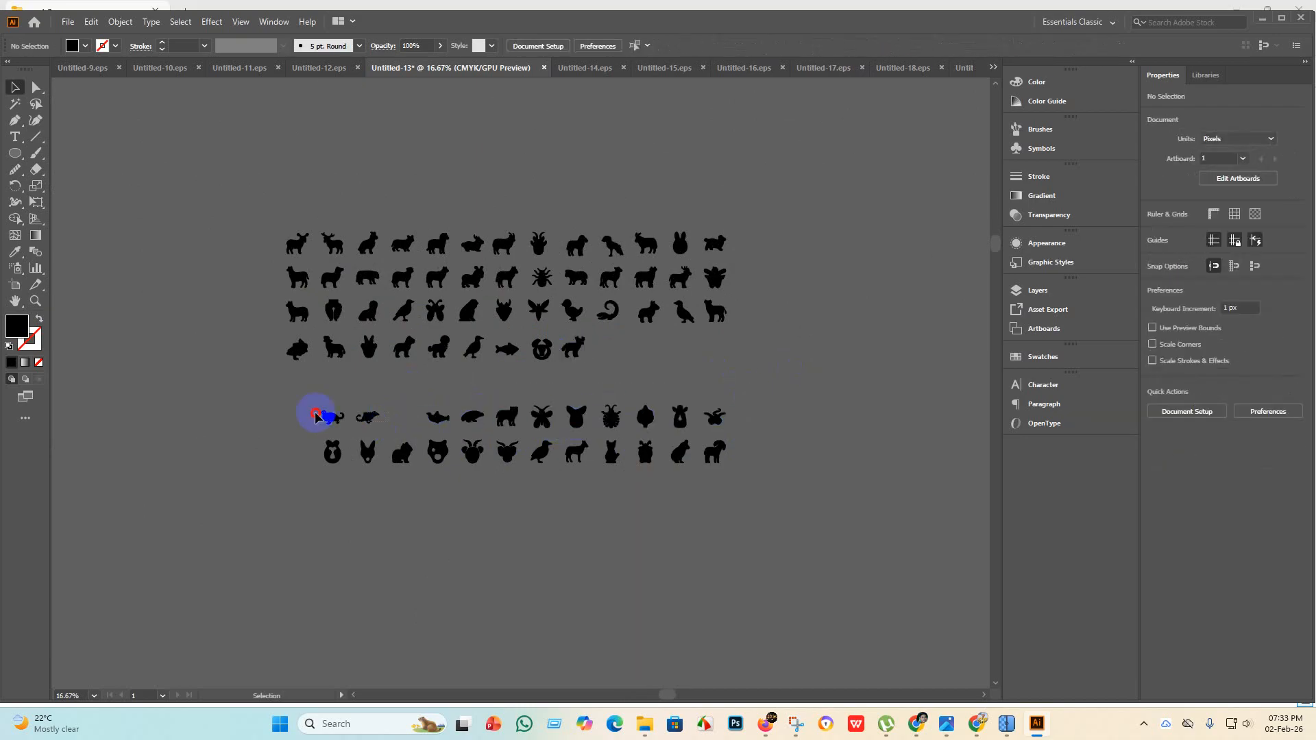
drag(316, 416, 645, 350)
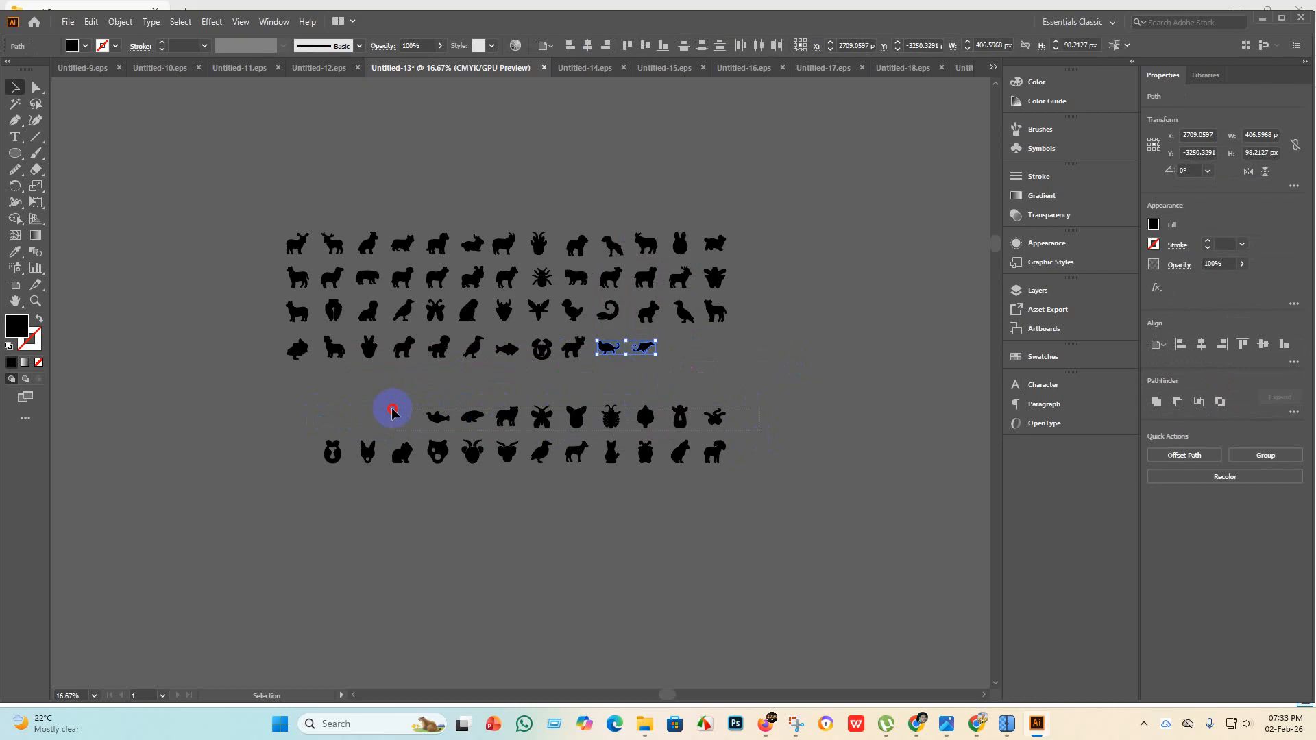
Form the fifth row from its nine remaining silhouettes plus the last row's four rightmost, and complete the fourth row with the bird and four-legged animal.
drag(392, 410, 543, 390)
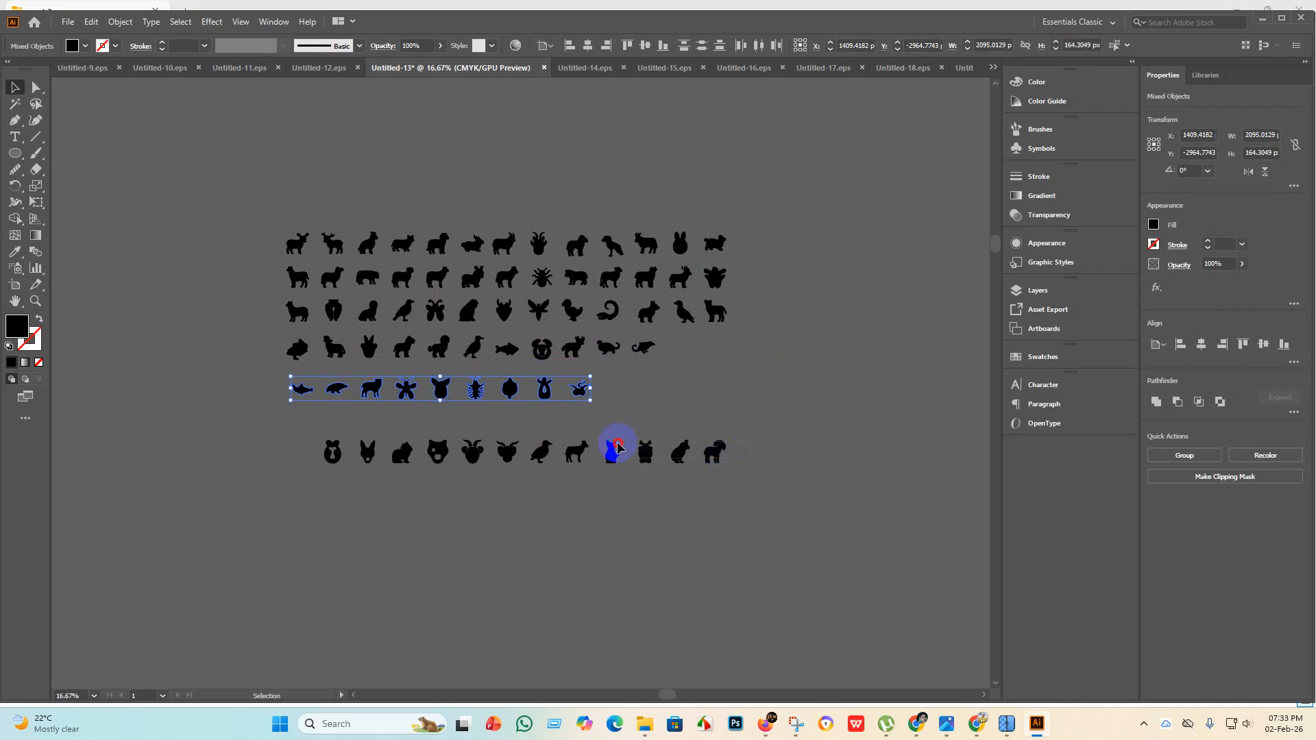
drag(610, 442, 641, 388)
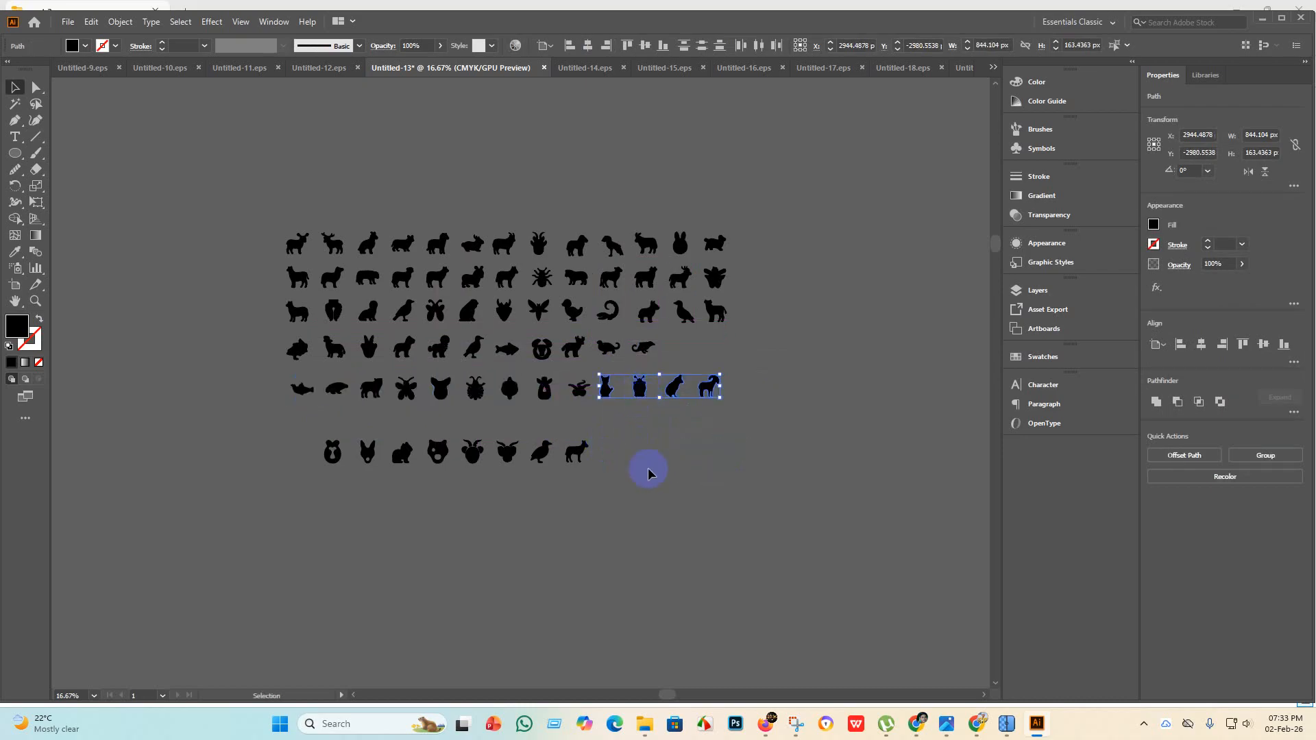
drag(519, 435, 706, 347)
click(625, 478)
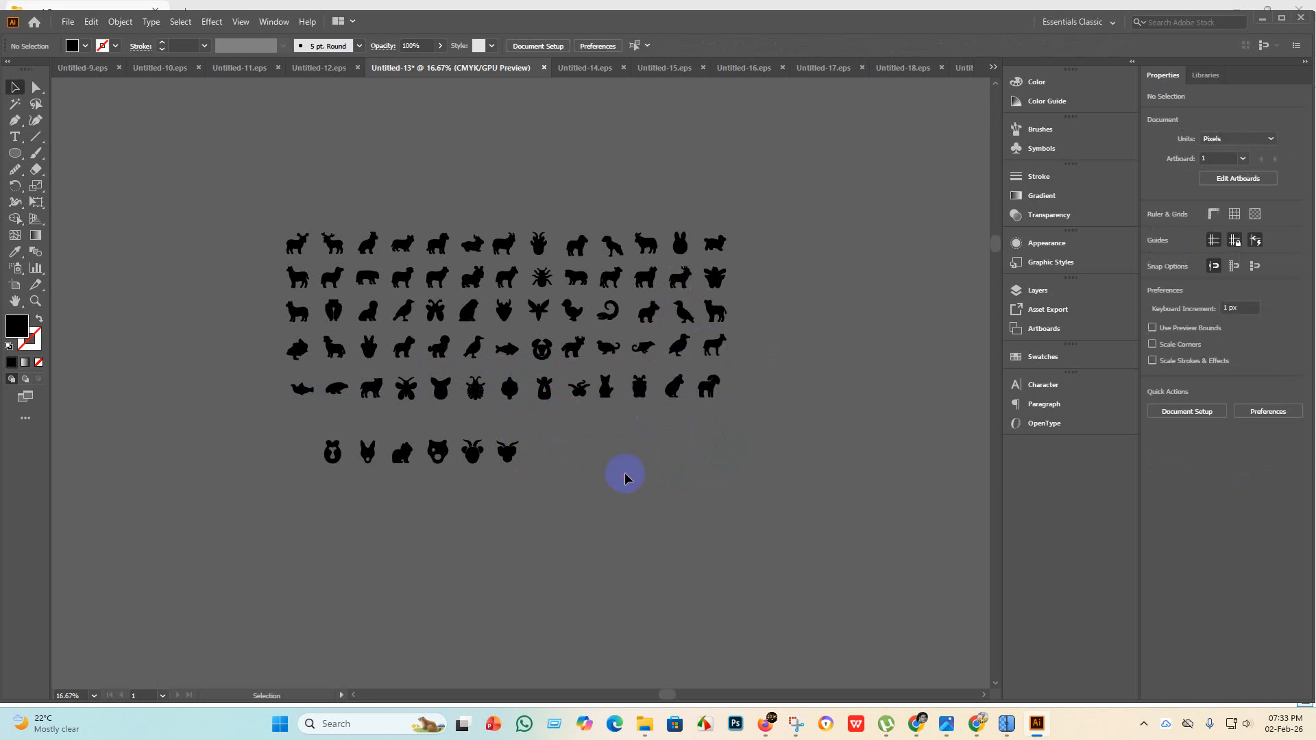
Move the six remaining silhouettes of the bottom row up and left, directly beneath the fifth row.
drag(398, 434, 356, 436)
drag(571, 482, 232, 429)
drag(508, 452, 478, 429)
click(504, 493)
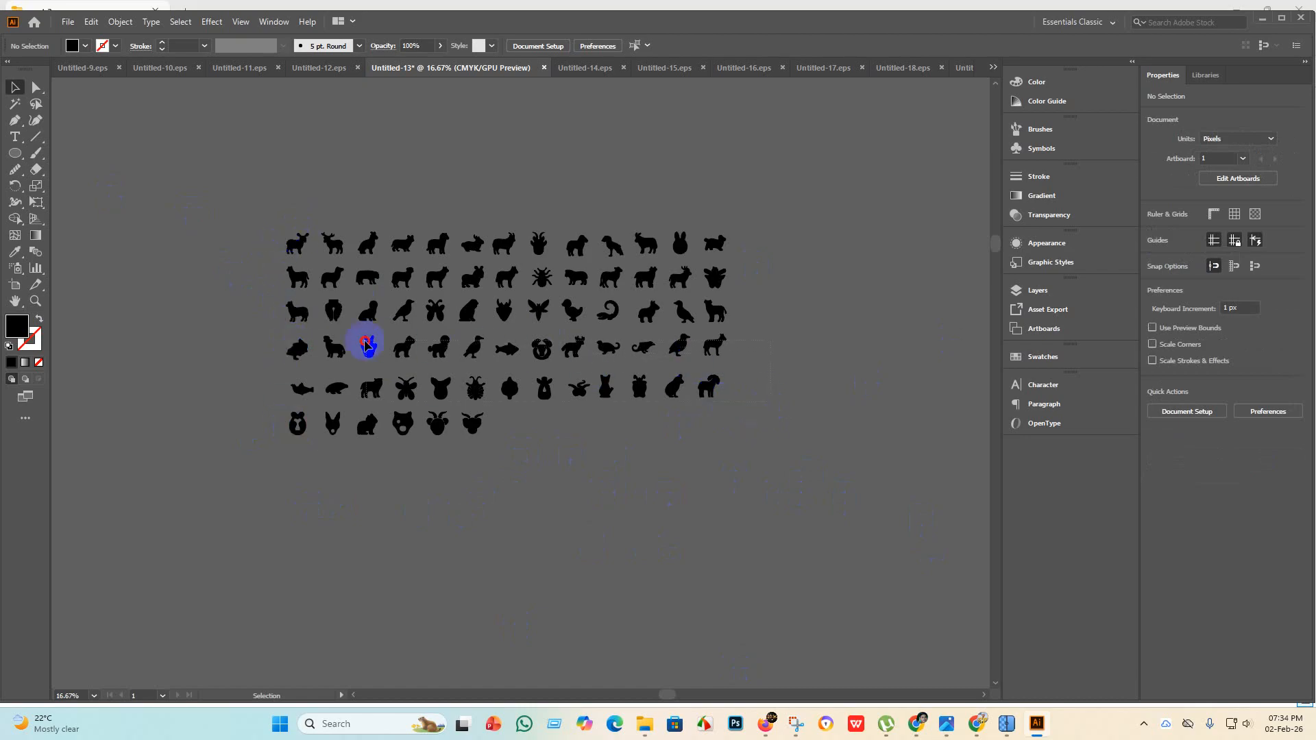
Shift the fourth and fifth rows, the top three rows, and the bottom row slightly left to align their starting edges.
drag(287, 335, 329, 353)
click(281, 466)
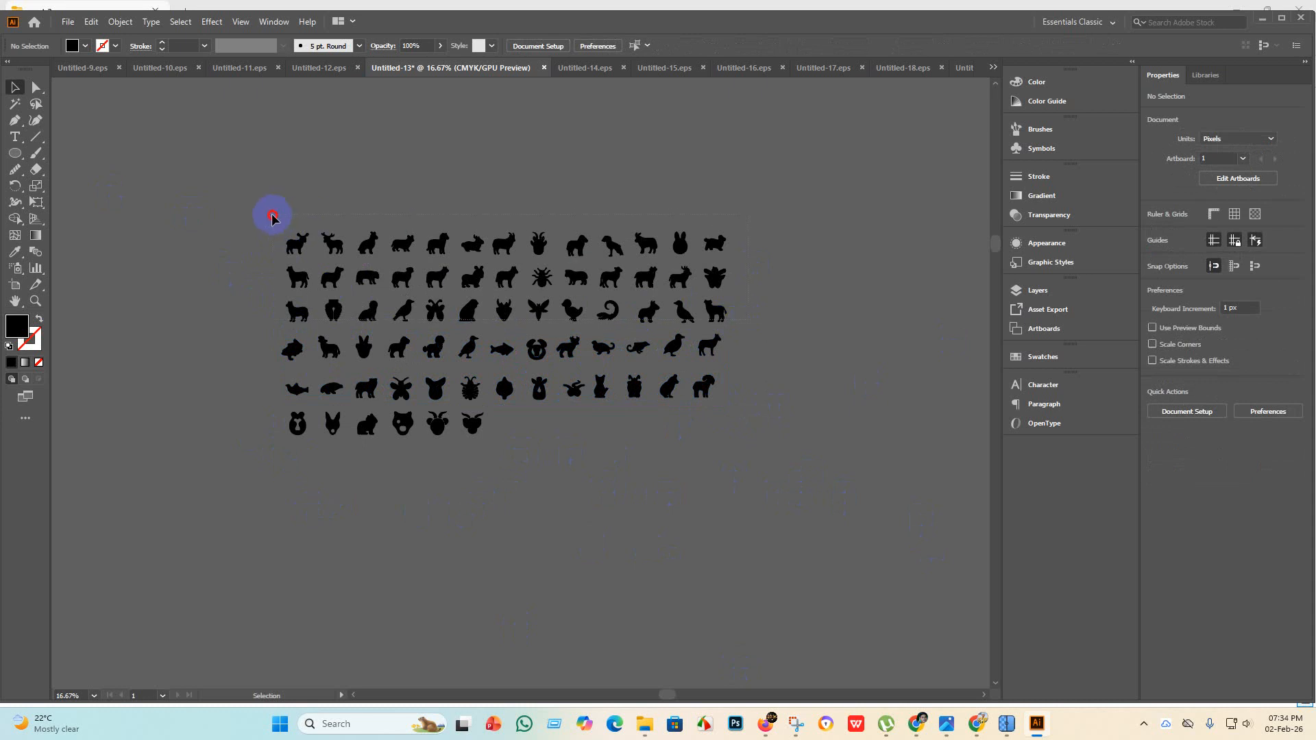
drag(333, 243, 330, 243)
click(523, 461)
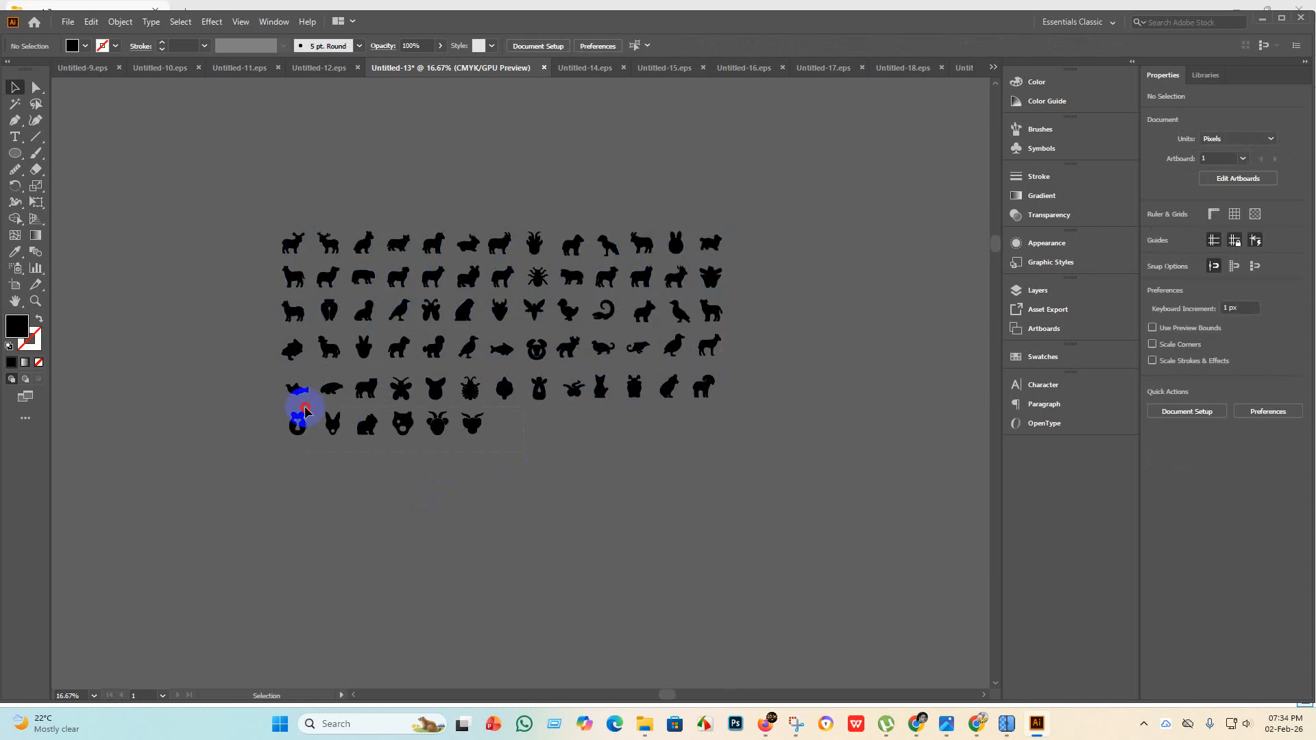
drag(305, 409, 300, 409)
drag(441, 428, 435, 426)
click(444, 519)
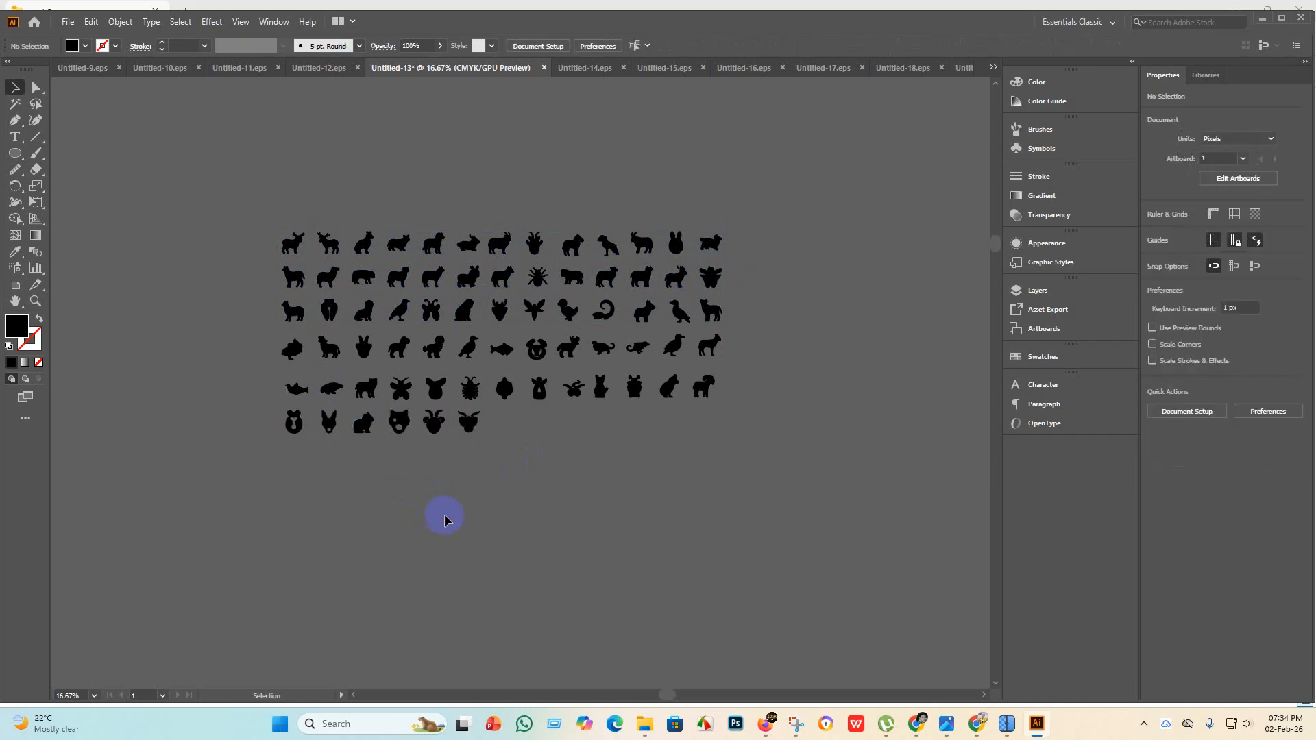
Group all the arranged silhouettes and enlarge the group proportionally to about 3703 by 1700 px.
scroll(466, 504, down, 3)
drag(721, 393, 350, 199)
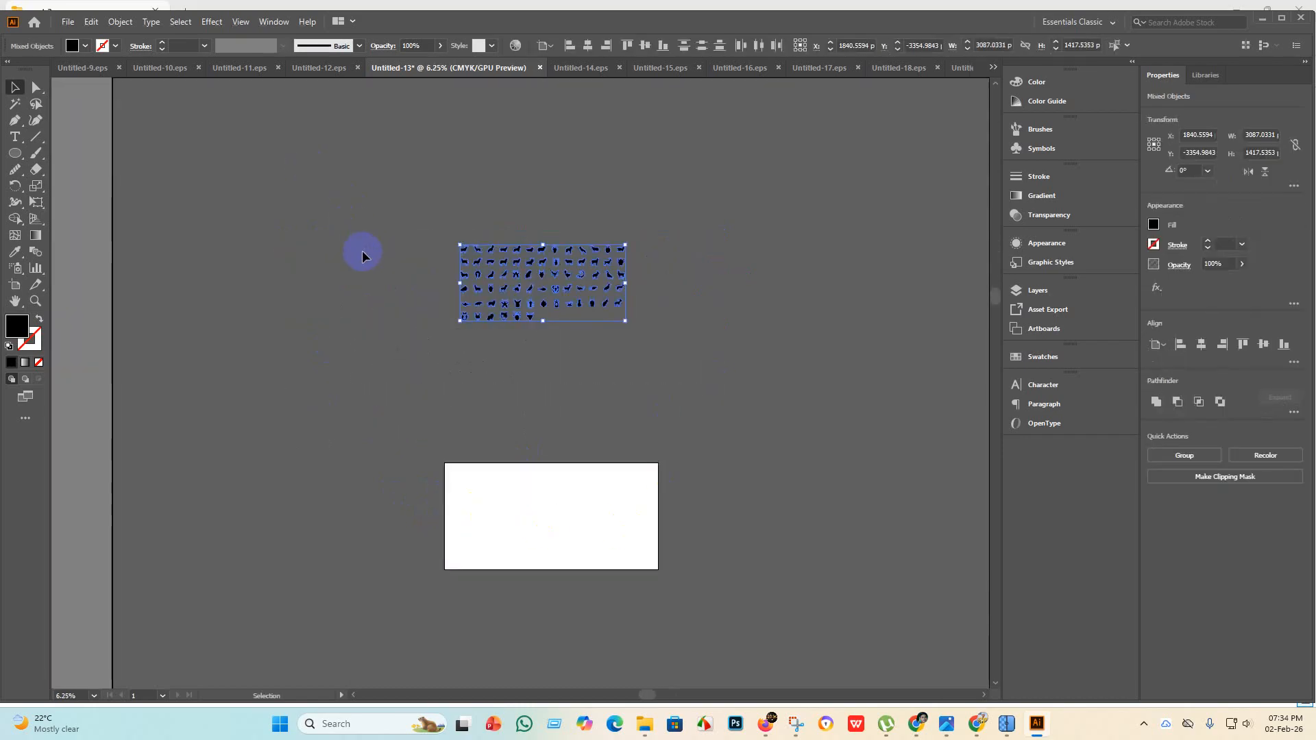
key(ctrl+g)
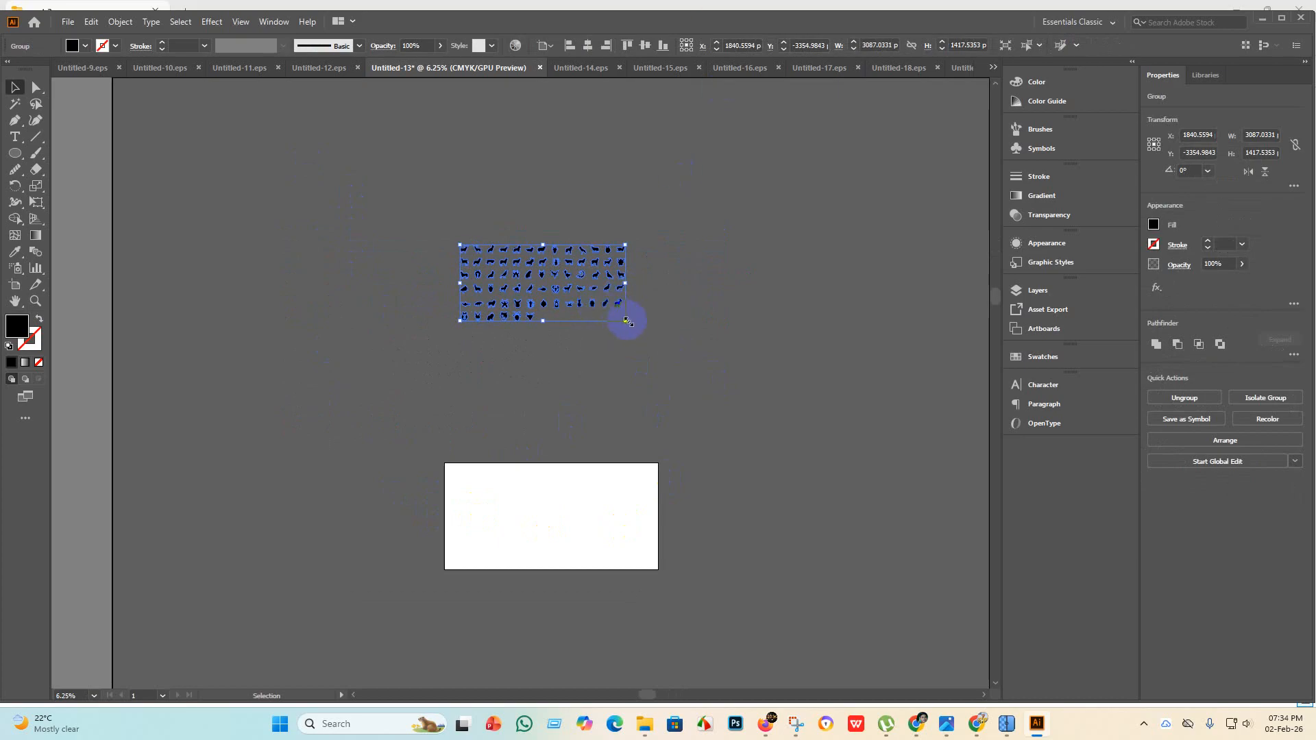
drag(626, 320, 657, 351)
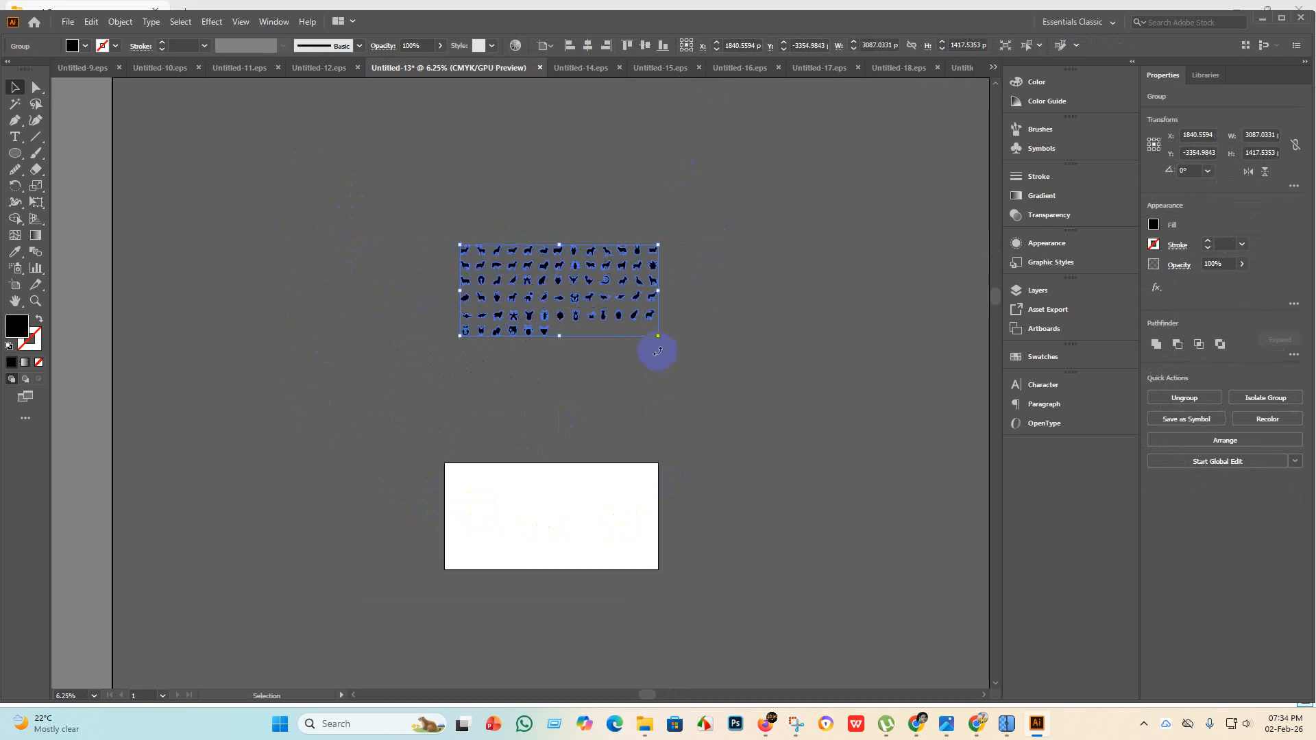
Center the silhouette group horizontally and vertically on the artboard.
click(587, 45)
click(644, 45)
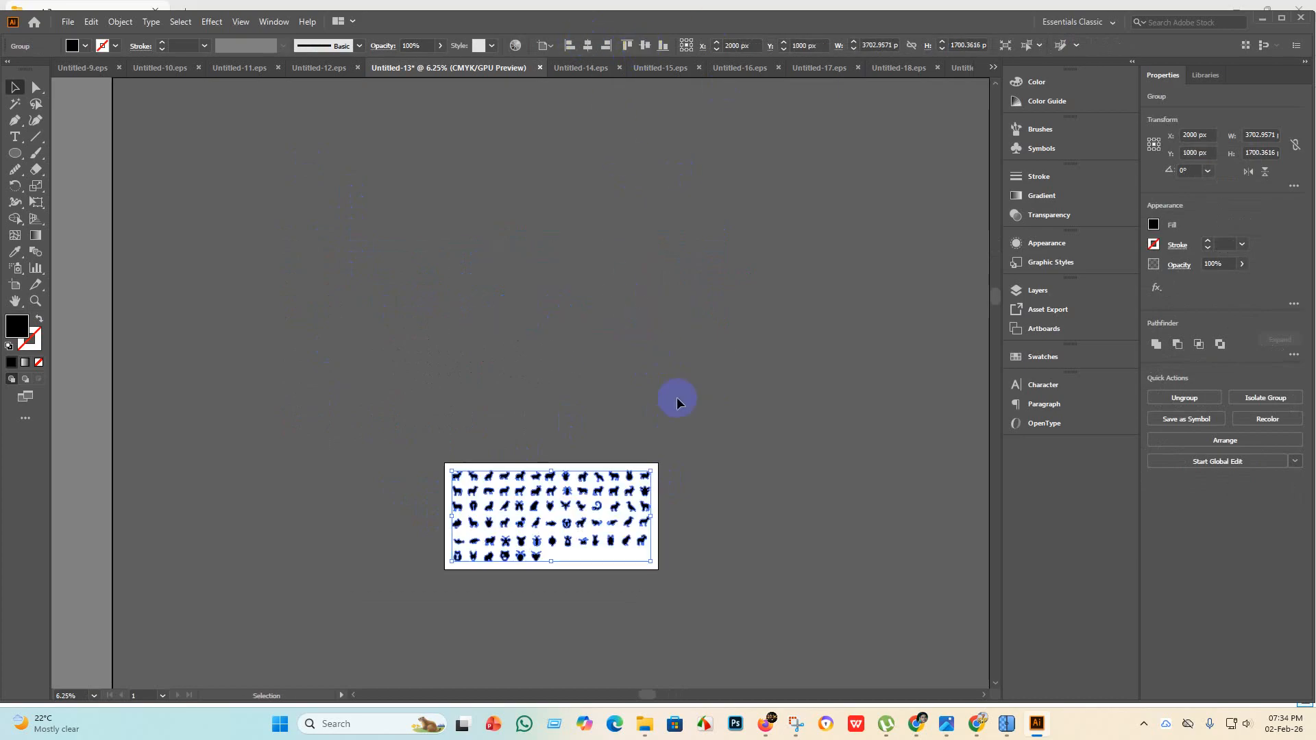
click(713, 444)
scroll(565, 555, up, 4)
scroll(515, 486, down, 2)
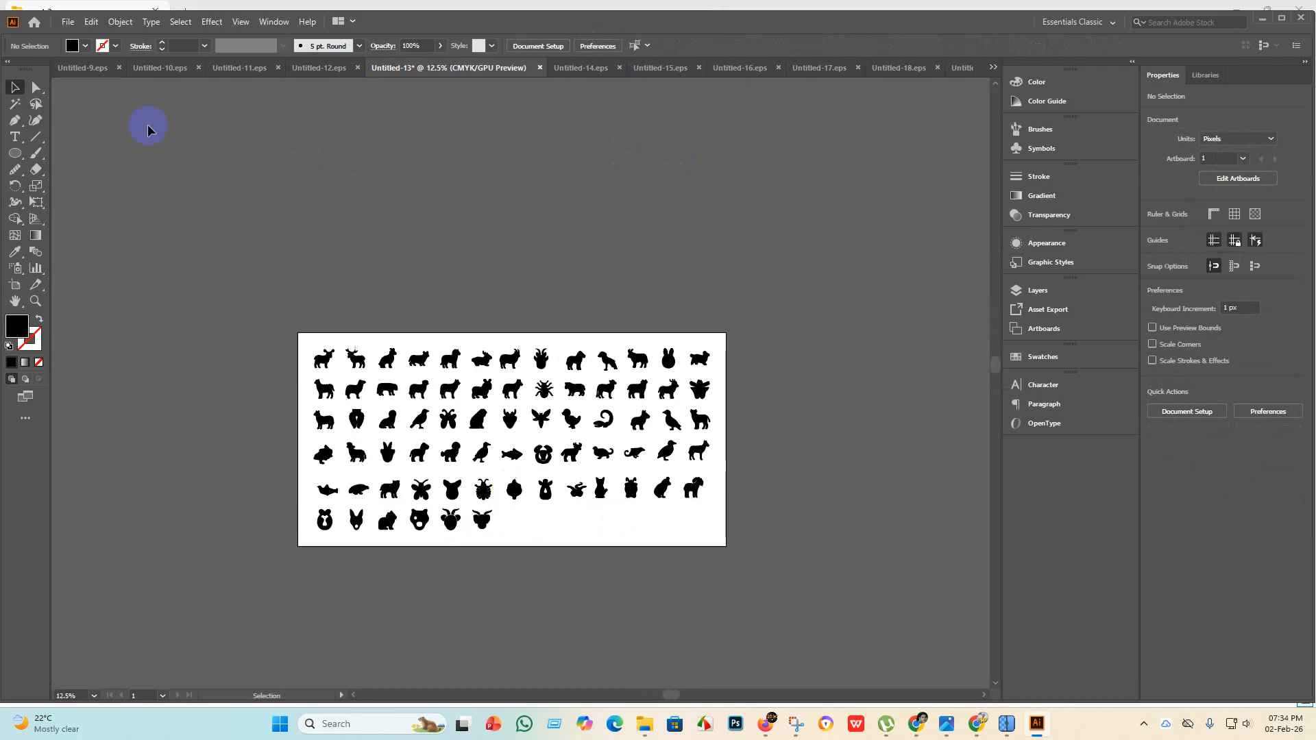
Save the silhouette sheet in the eps 7 folder as Untitled-13 in Illustrator 10 EPS format.
click(69, 22)
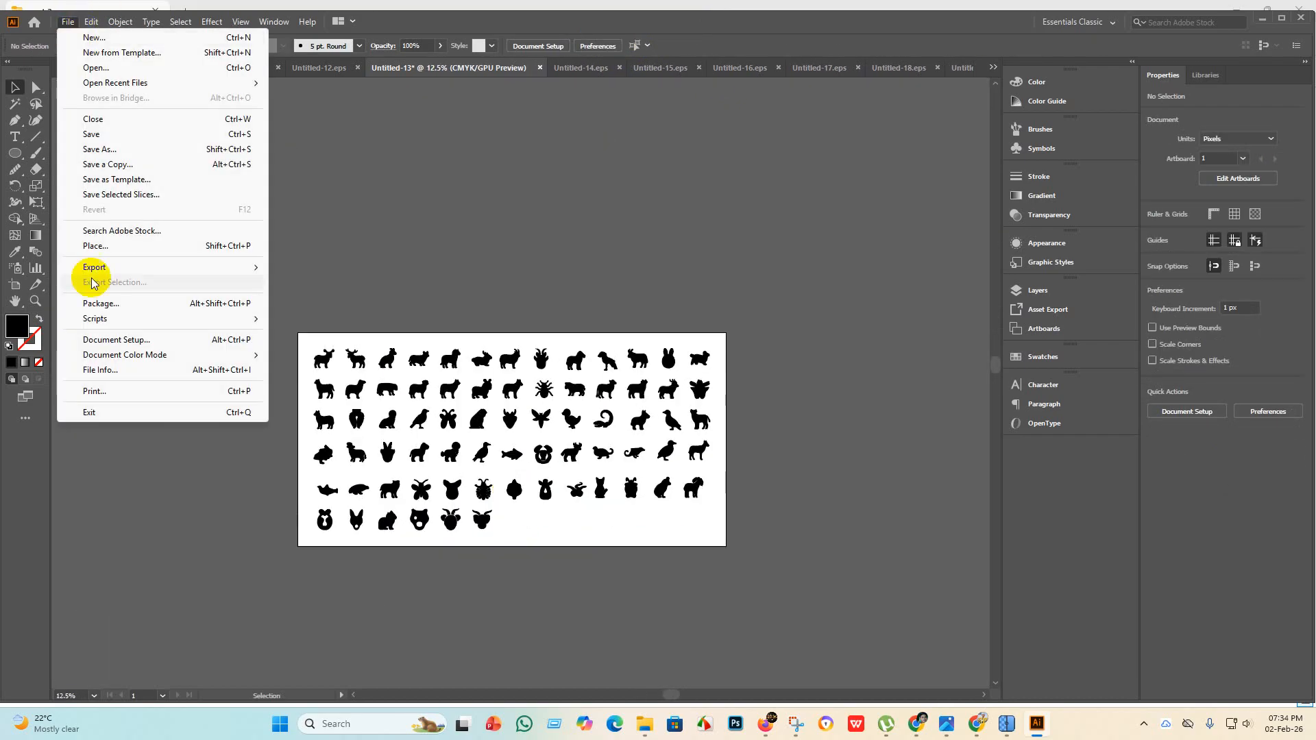
click(135, 137)
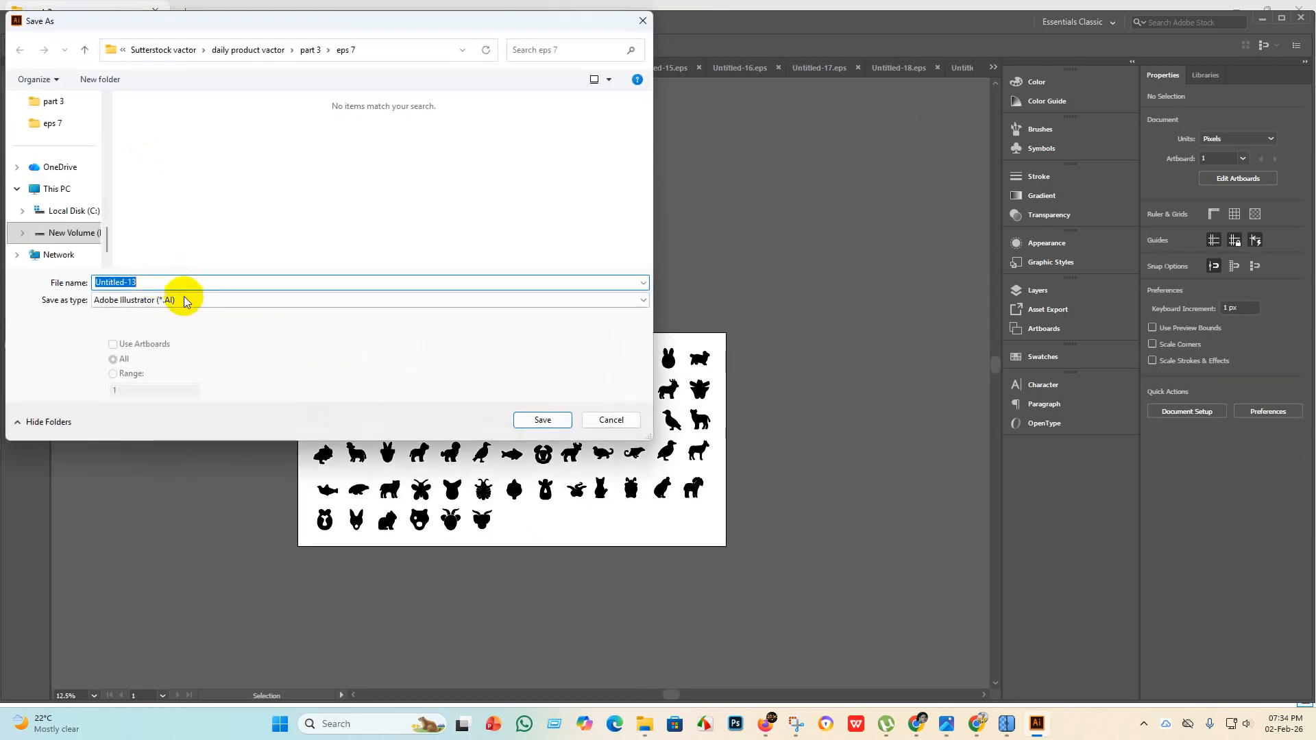
click(185, 299)
click(163, 333)
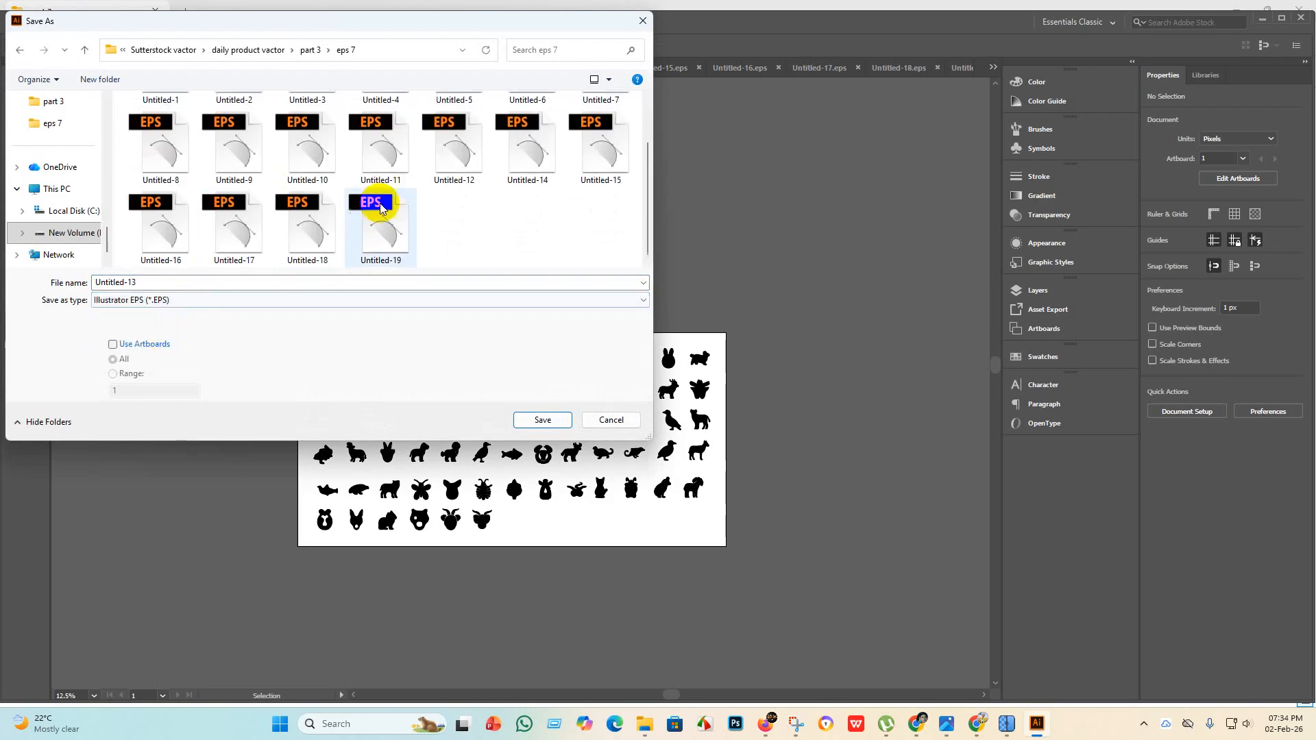
click(542, 420)
click(689, 166)
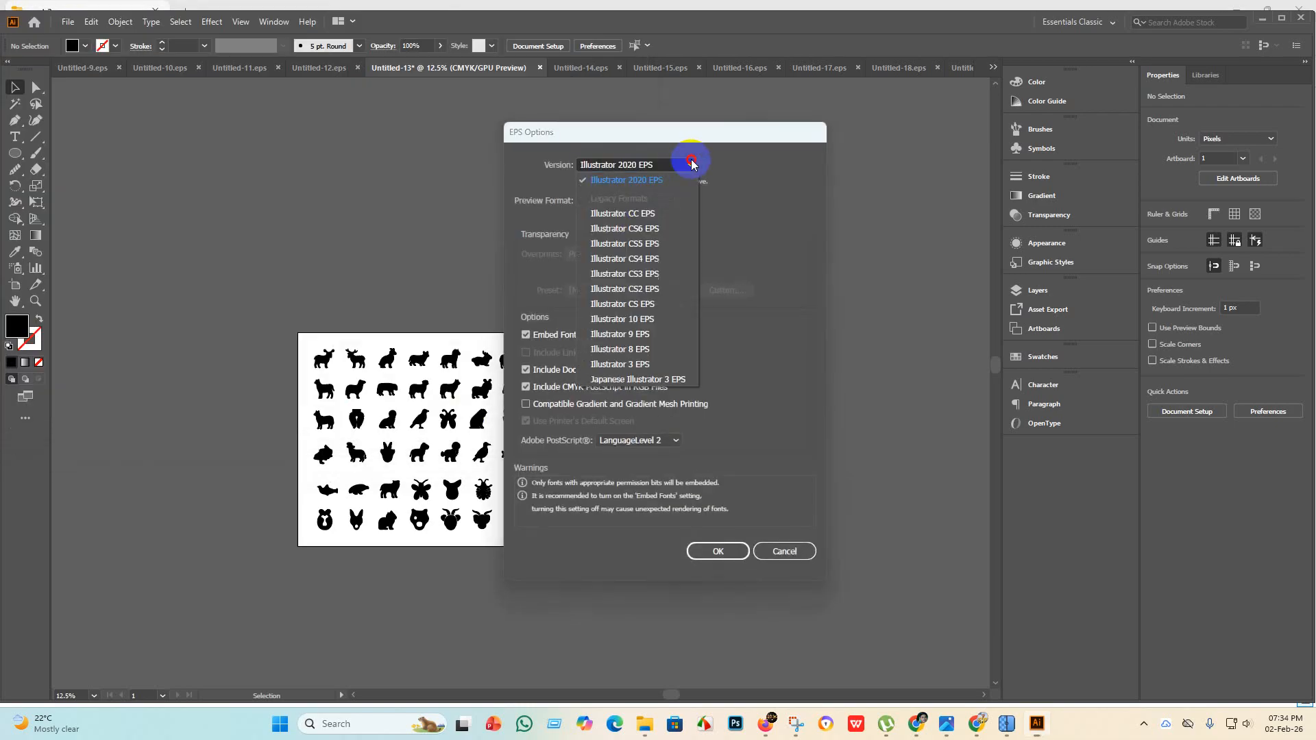
click(643, 323)
click(716, 539)
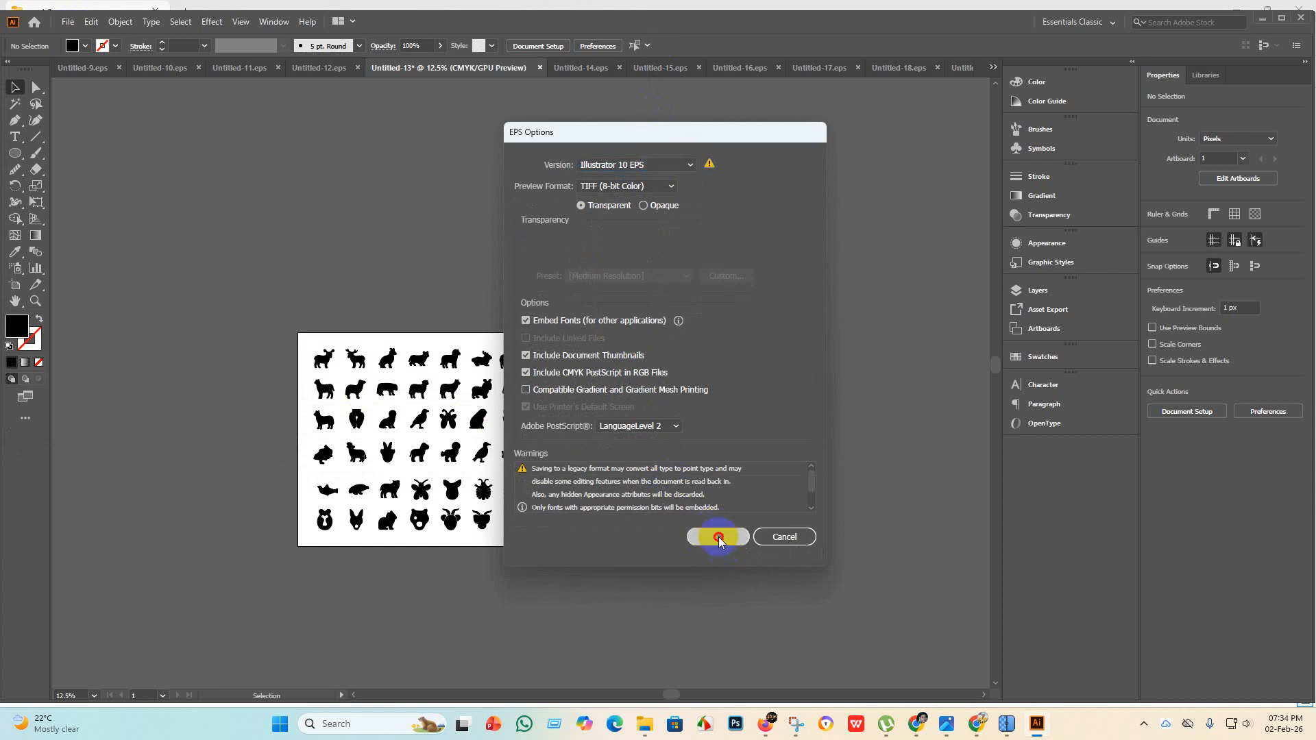
click(736, 384)
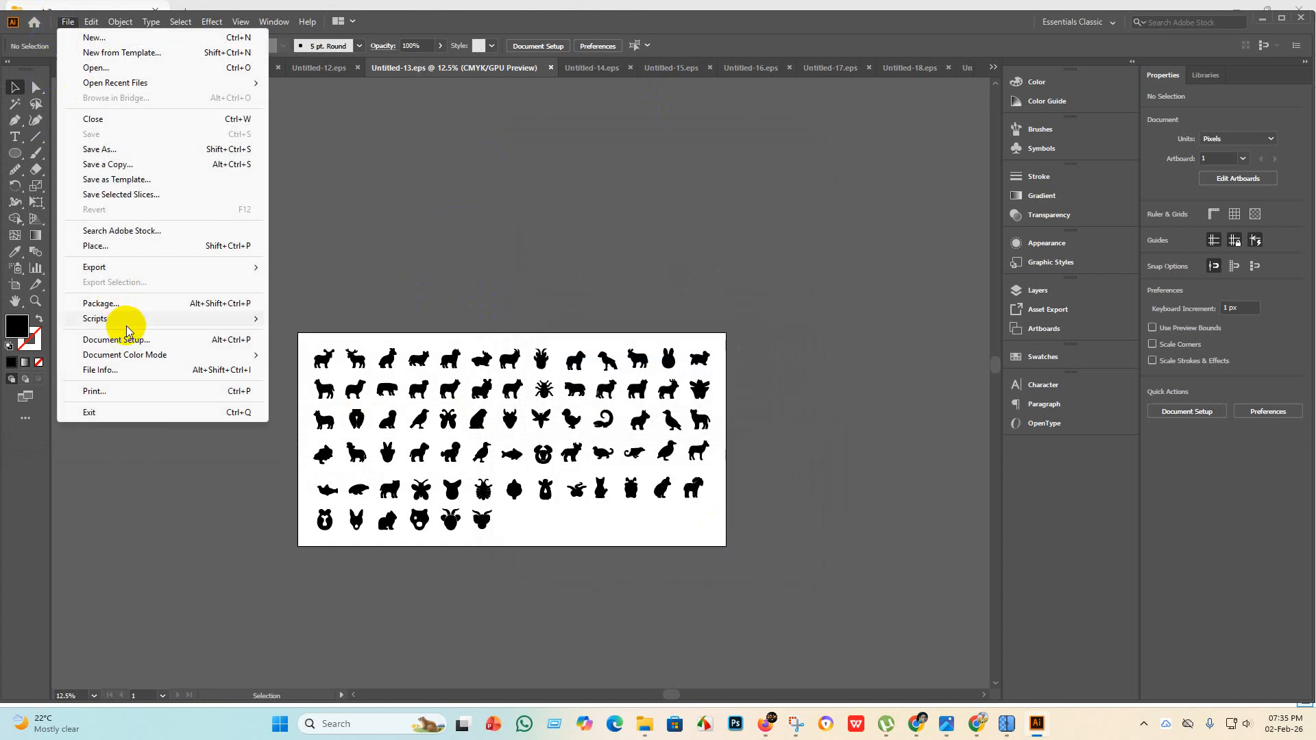
Export the sheet as JPEG Untitled-13 using all artboards, with the CMYK color model, maximum quality and 300 ppi.
mouse_move(132, 267)
click(322, 282)
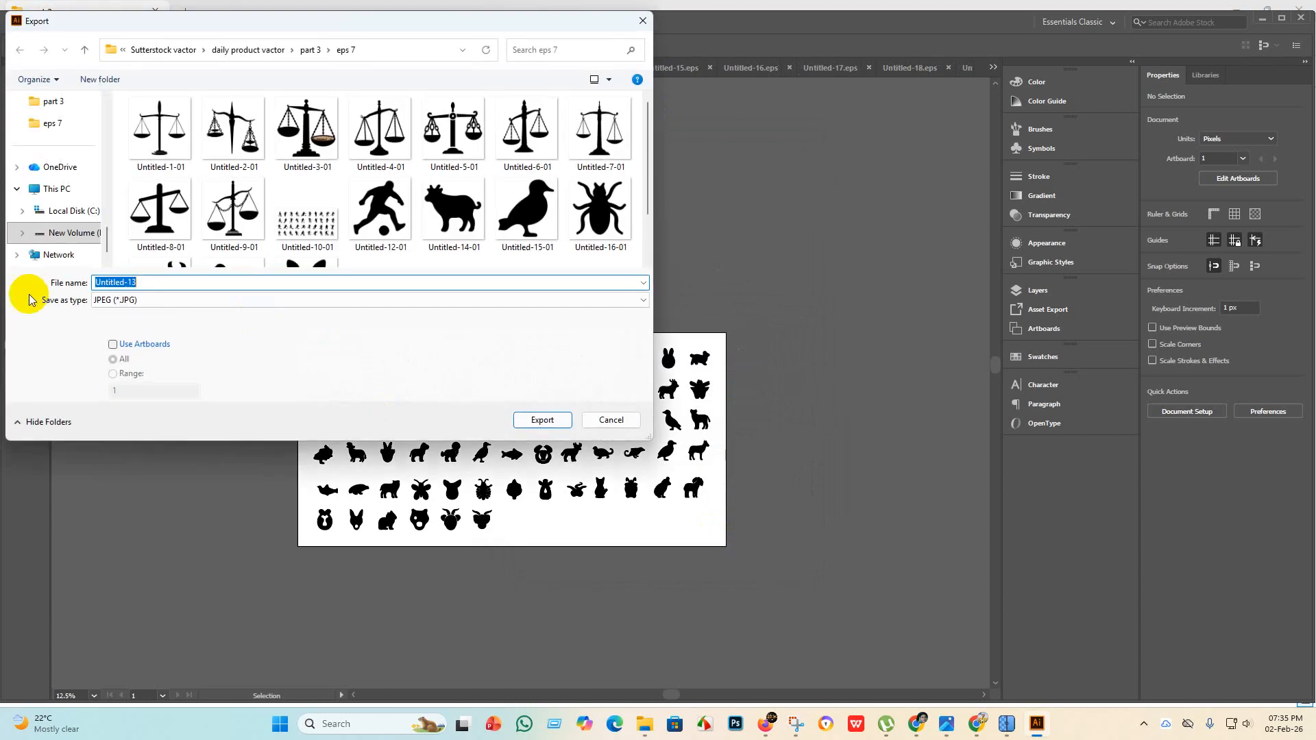
click(113, 347)
scroll(445, 226, down, 1)
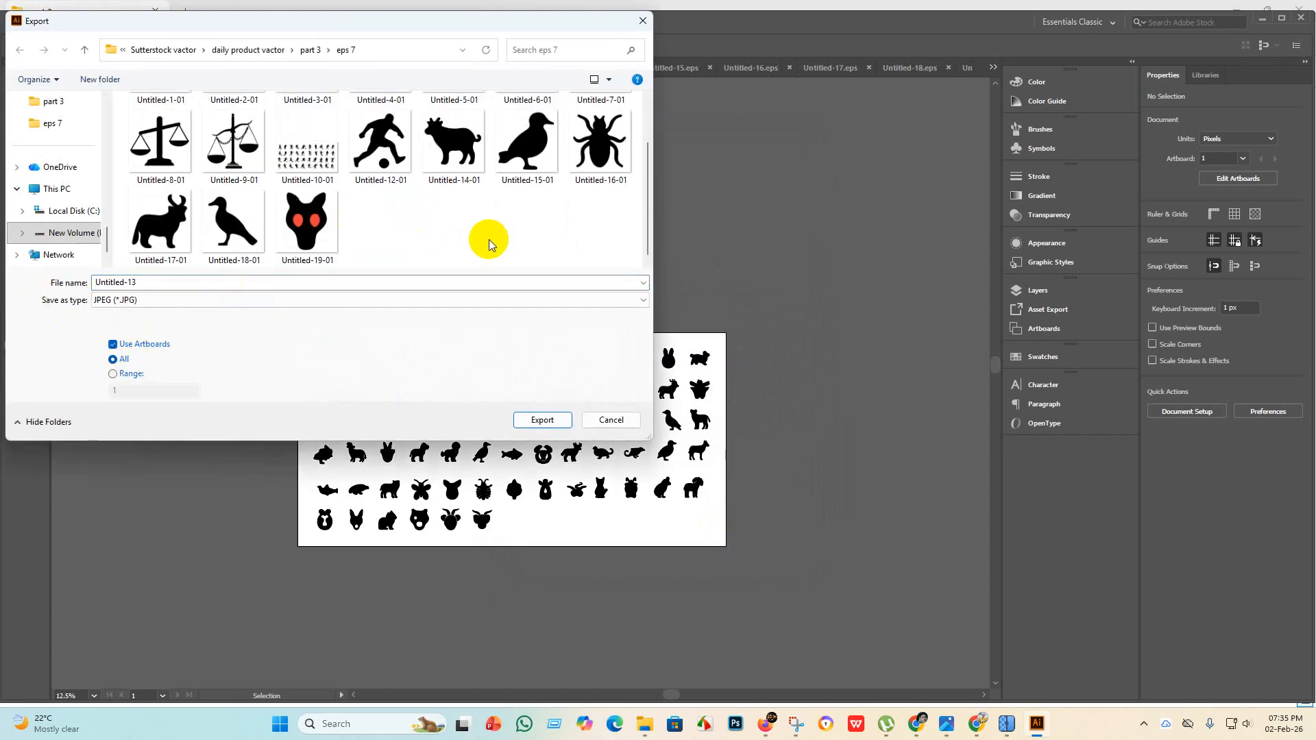
click(542, 420)
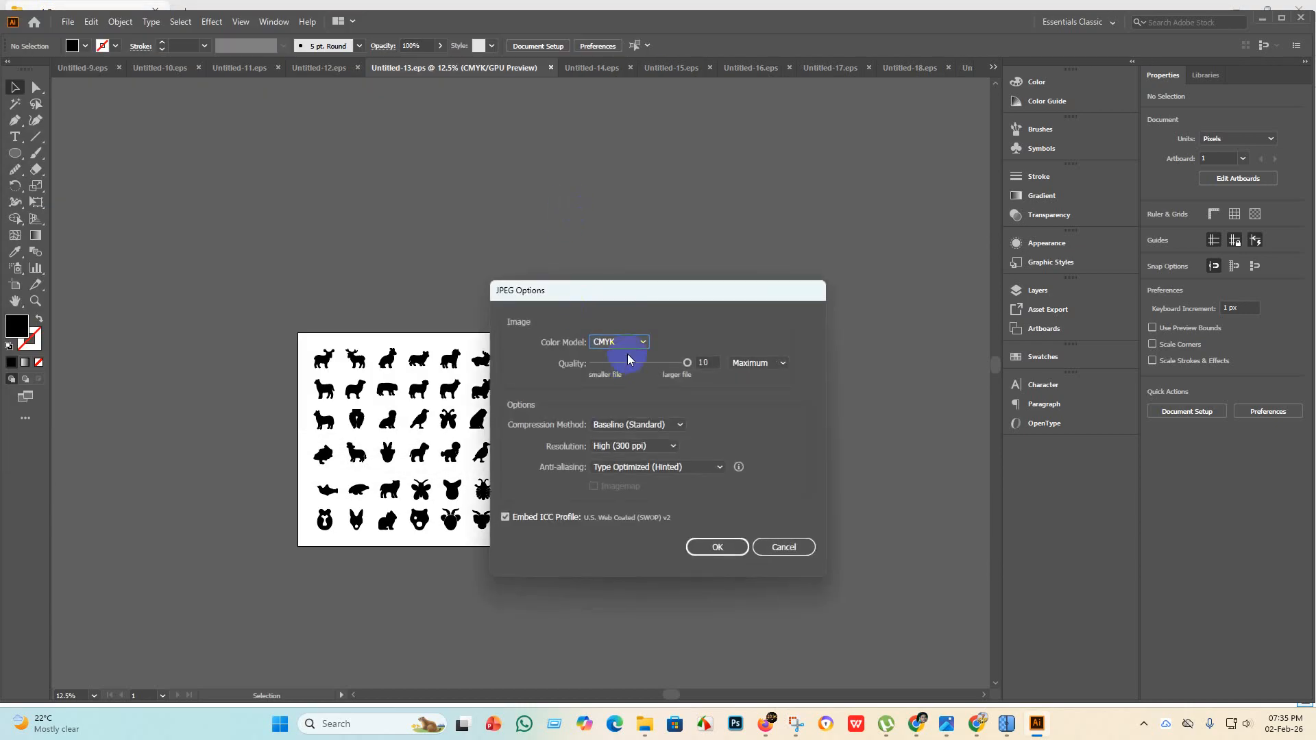
click(717, 549)
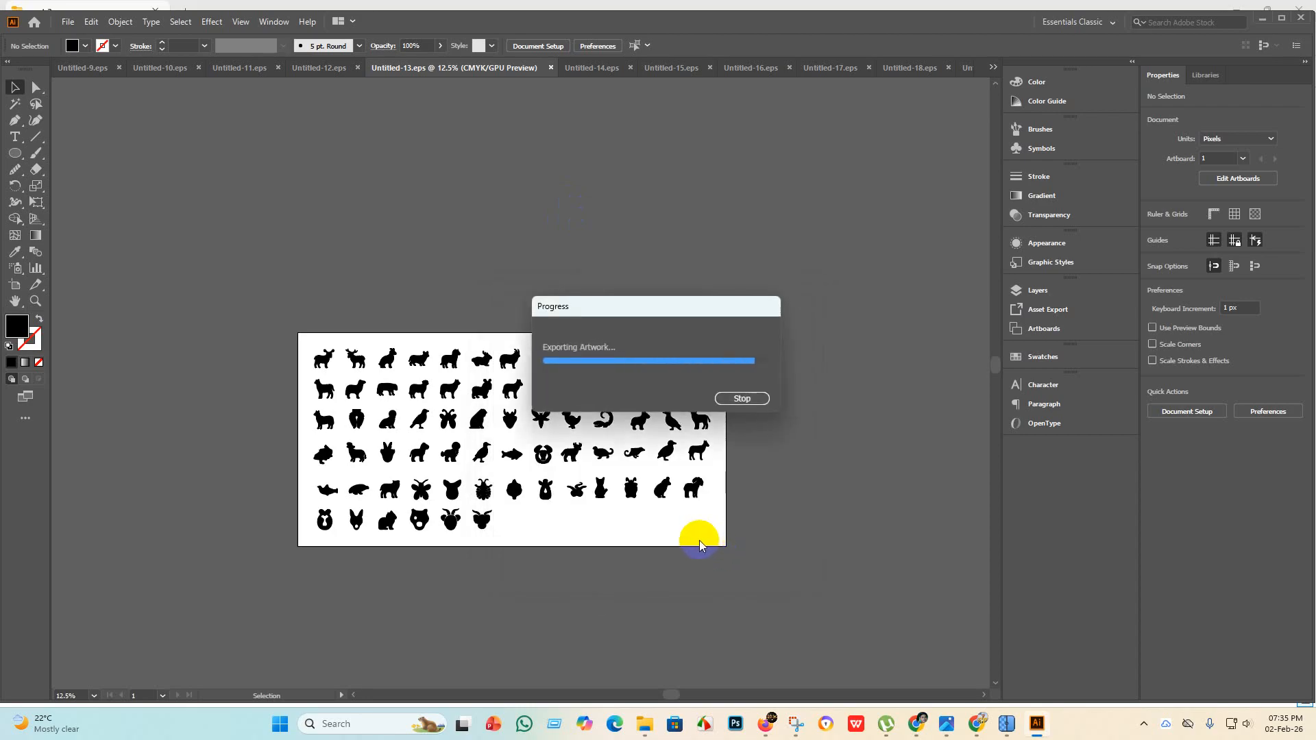
Create a new document and place the rose-heart silhouette sheet from the part 3 folder into it.
click(67, 22)
click(74, 31)
click(934, 562)
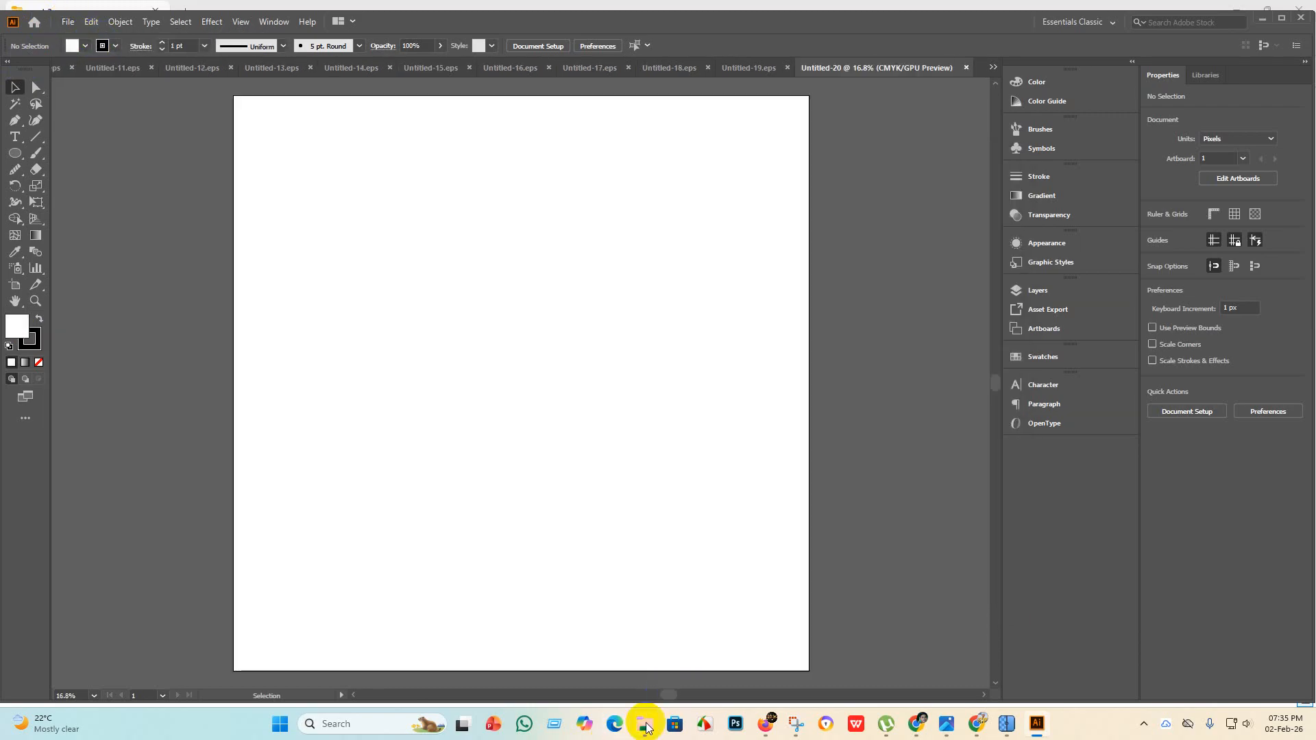
click(647, 728)
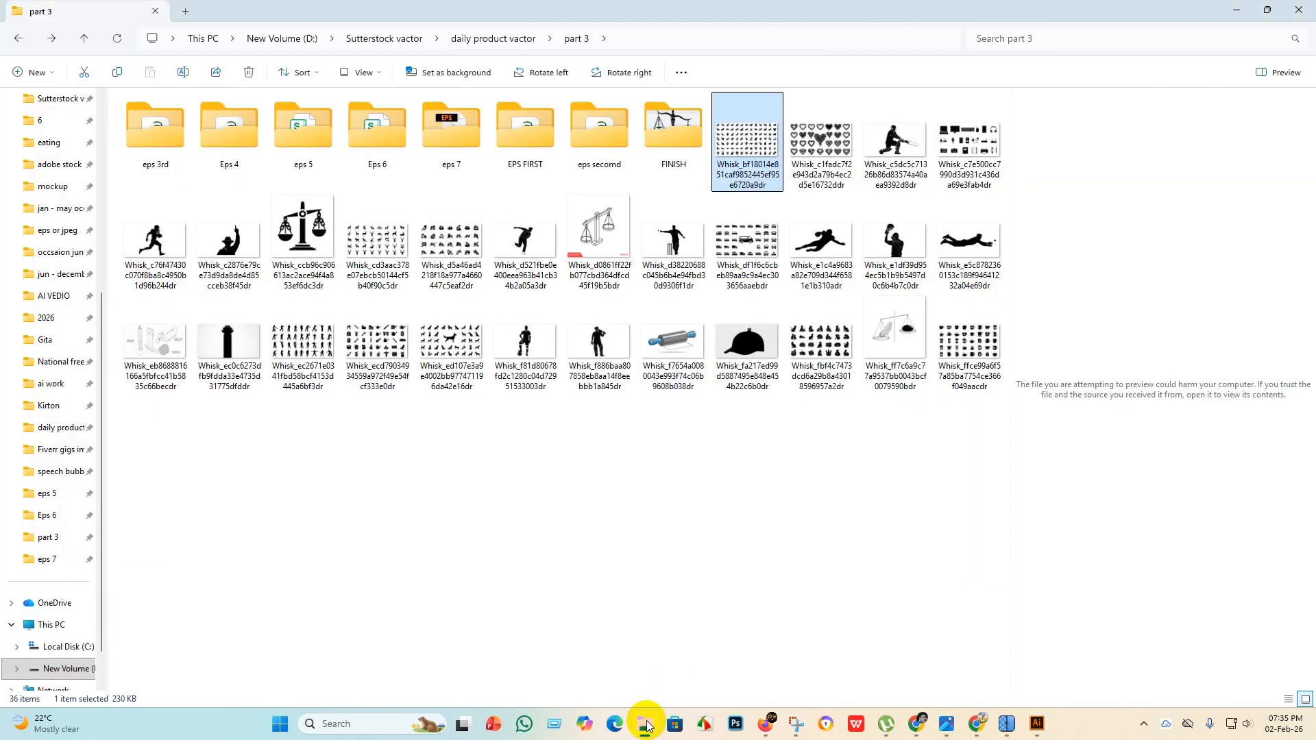
drag(749, 154, 364, 293)
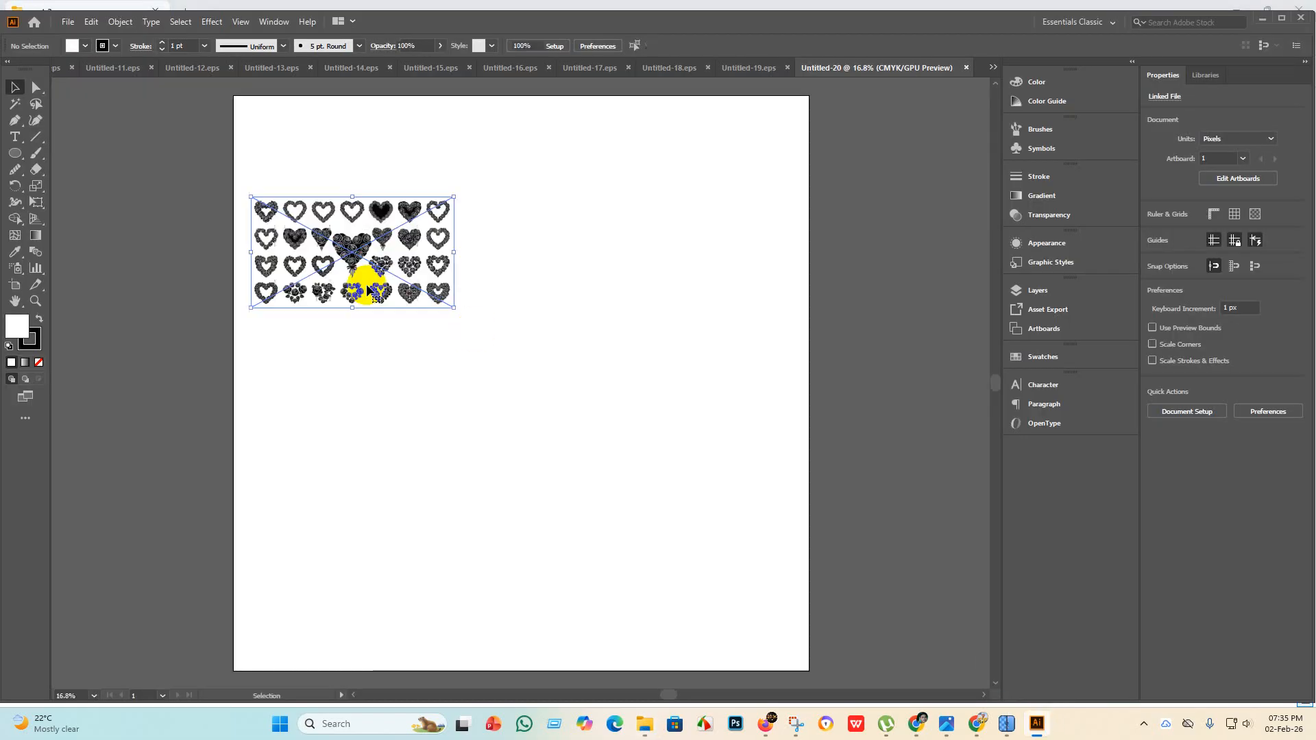
Move the placed heart sheet above the artboard and enlarge it proportionally to about 2814 by 1535 px.
scroll(435, 358, up, 3)
scroll(350, 394, up, 3)
drag(371, 449, 456, 165)
scroll(480, 296, up, 3)
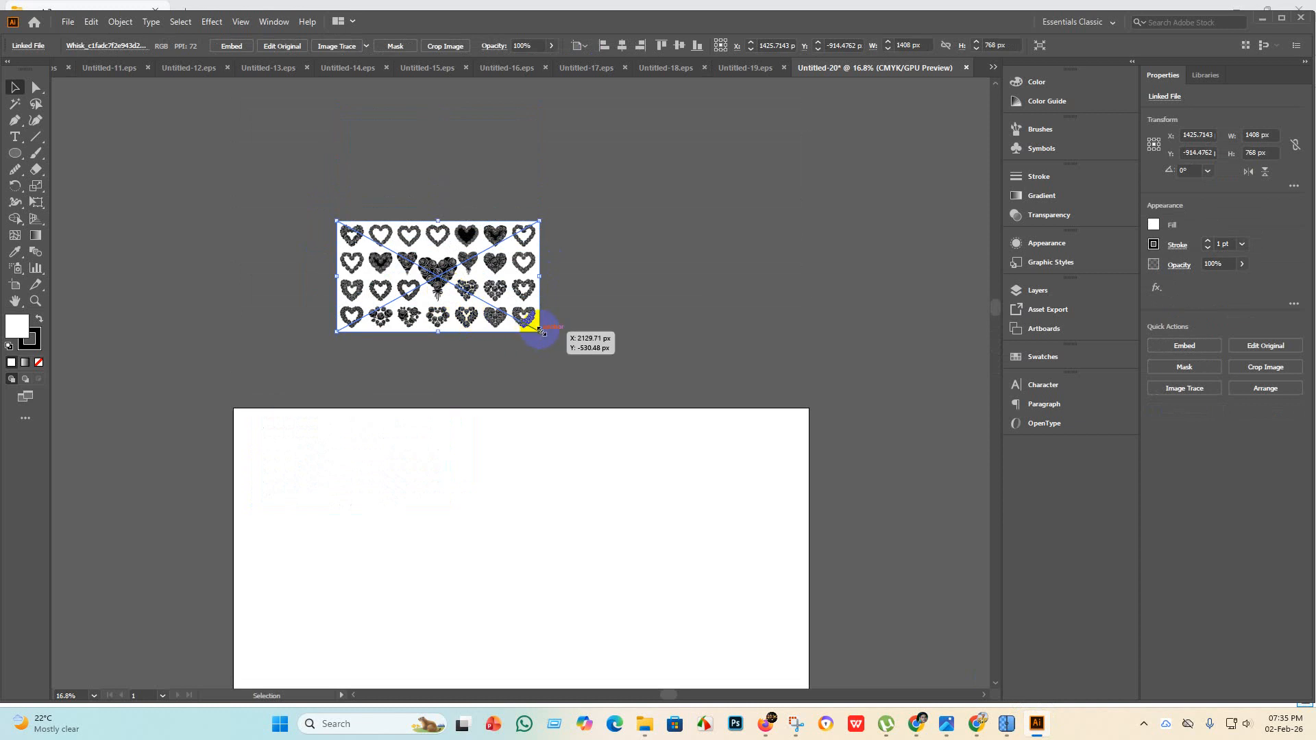
drag(540, 331, 744, 495)
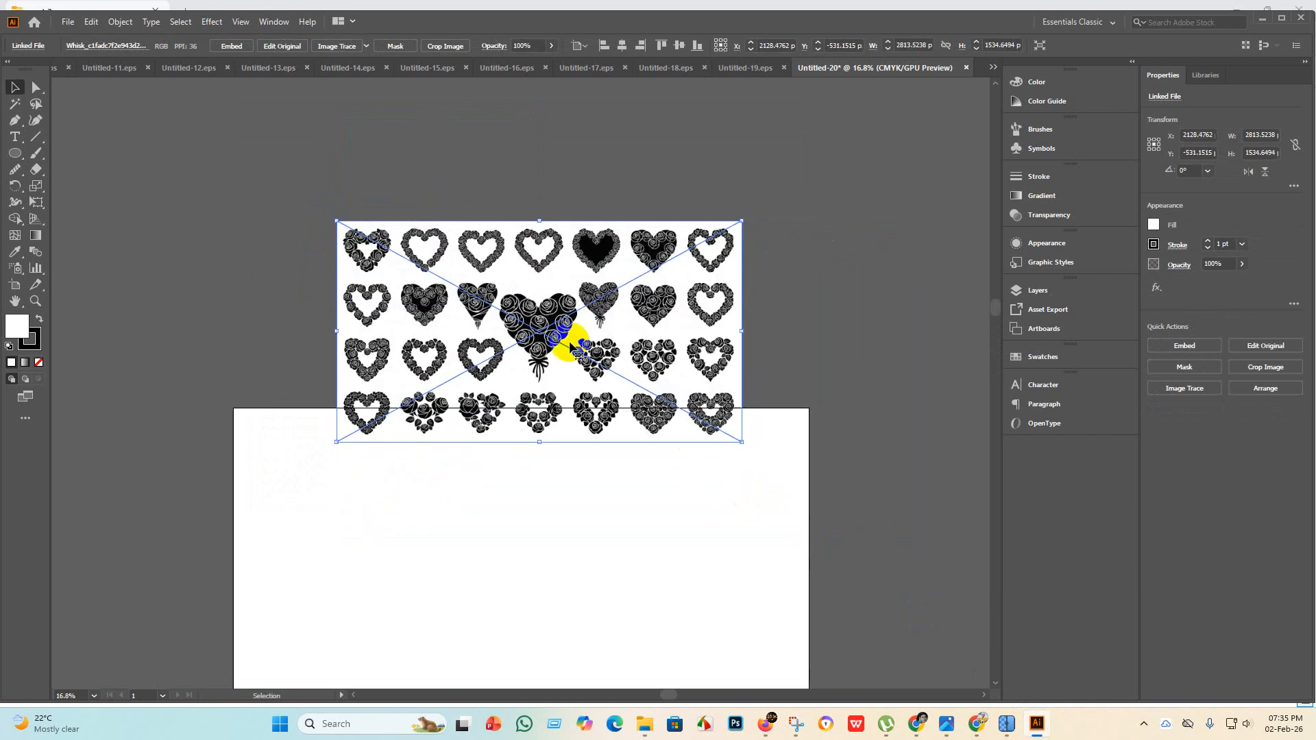
Move the rose-heart sheet clear above the artboard, embed it and trace it with the Silhouettes preset.
drag(567, 333, 540, 240)
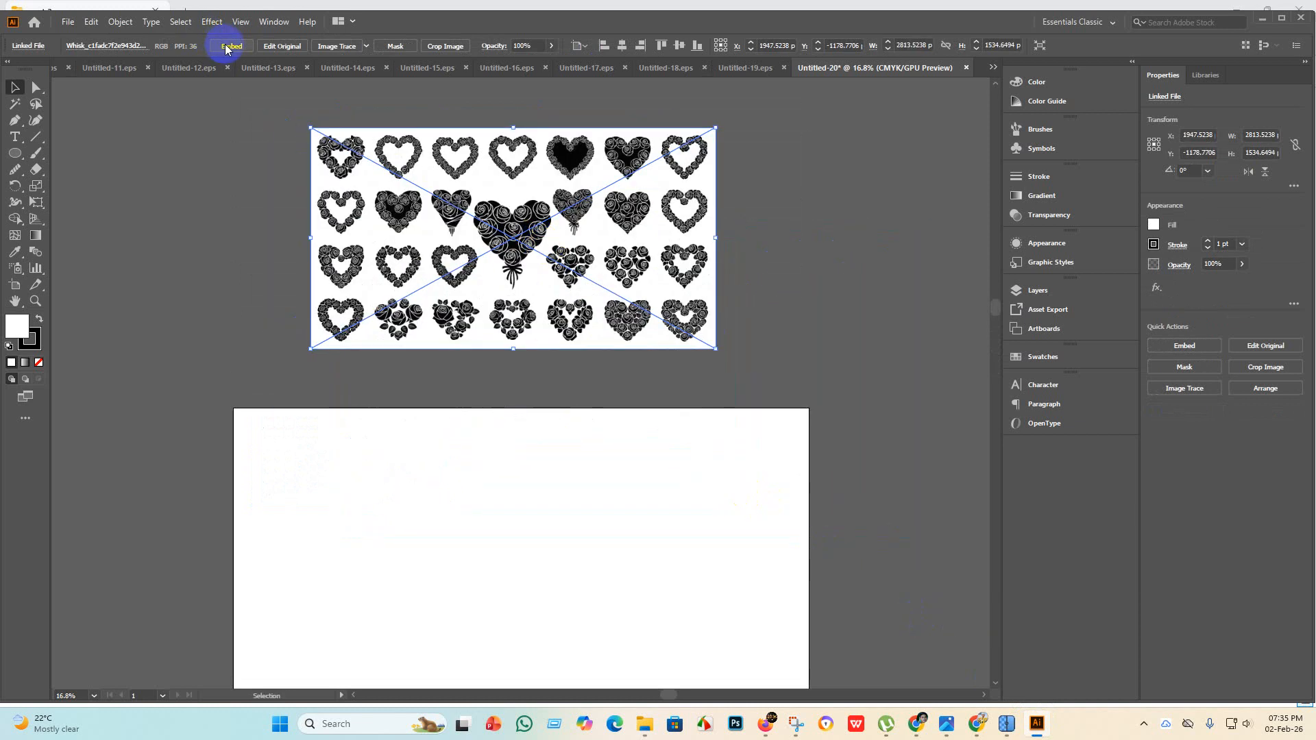
click(227, 48)
click(371, 46)
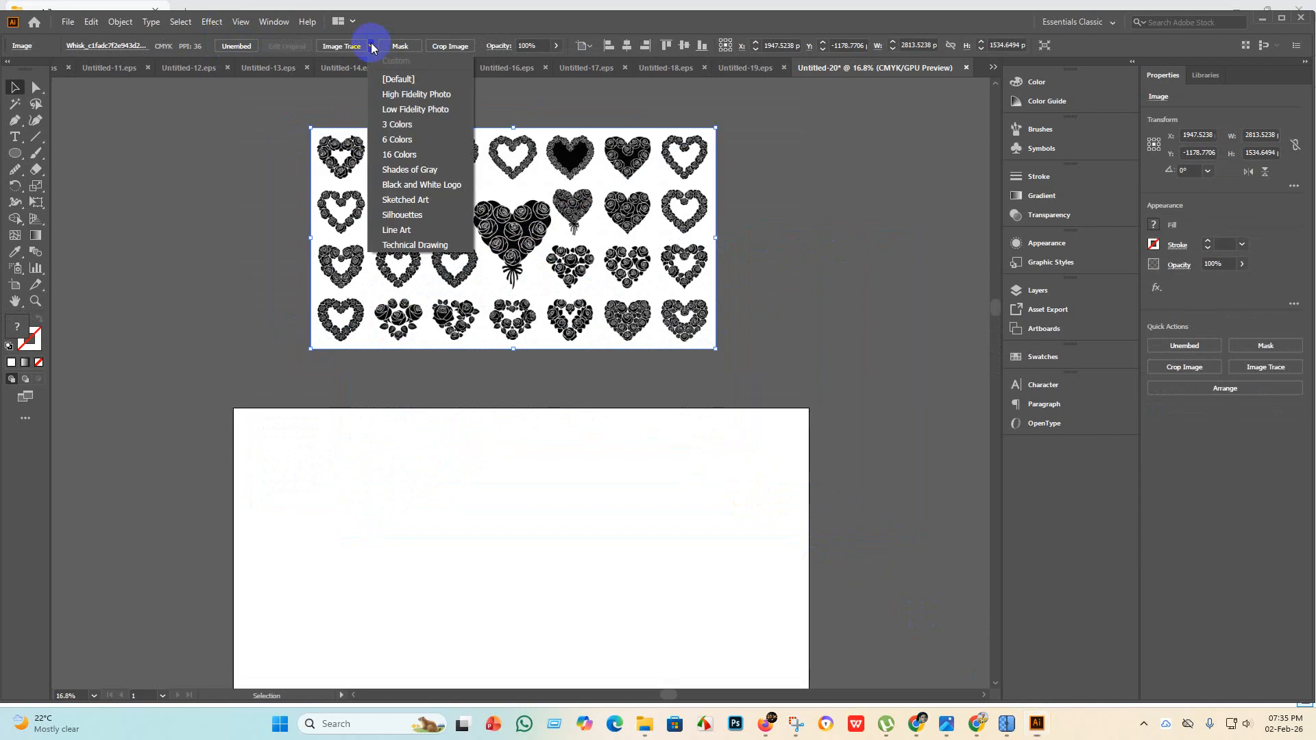
click(427, 214)
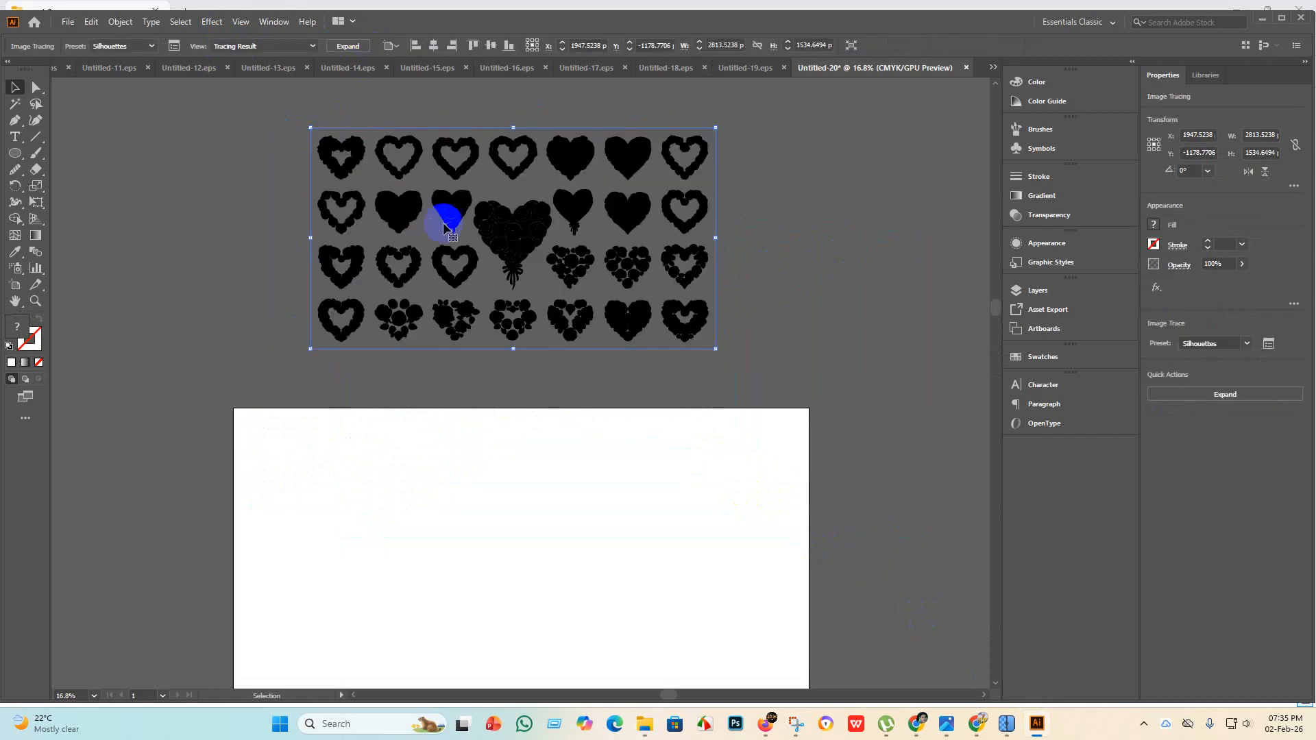
Examine the Silhouettes trace of the heart sheet for how well the rose details are kept.
click(740, 277)
scroll(312, 126, up, 4)
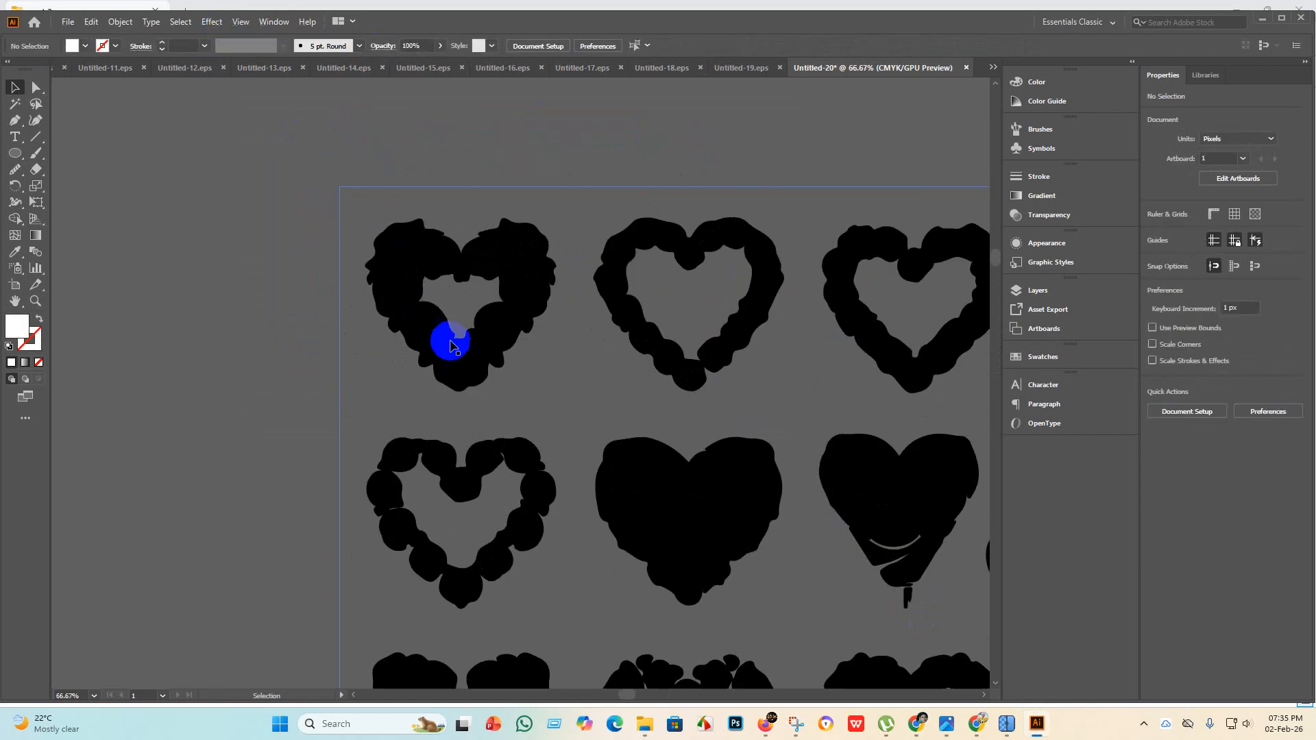
scroll(386, 314, down, 4)
scroll(544, 368, up, 4)
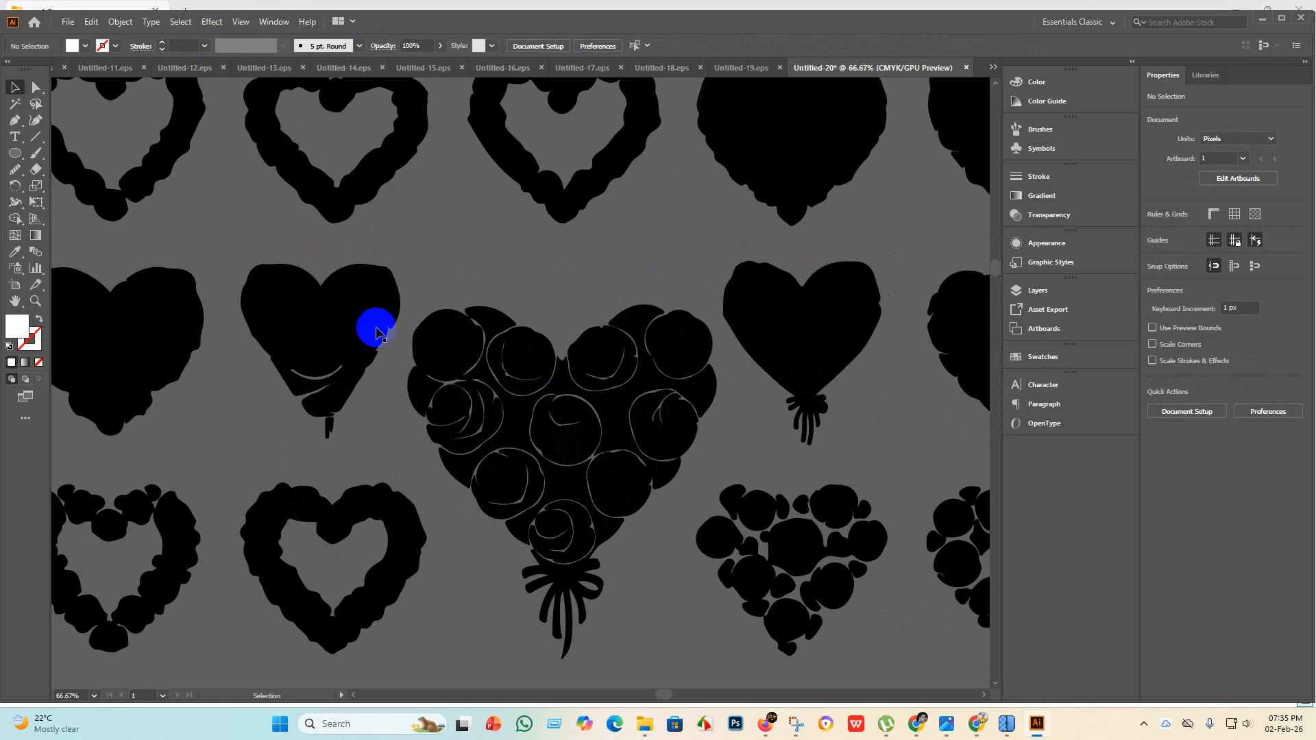
scroll(376, 329, down, 4)
scroll(411, 376, up, 3)
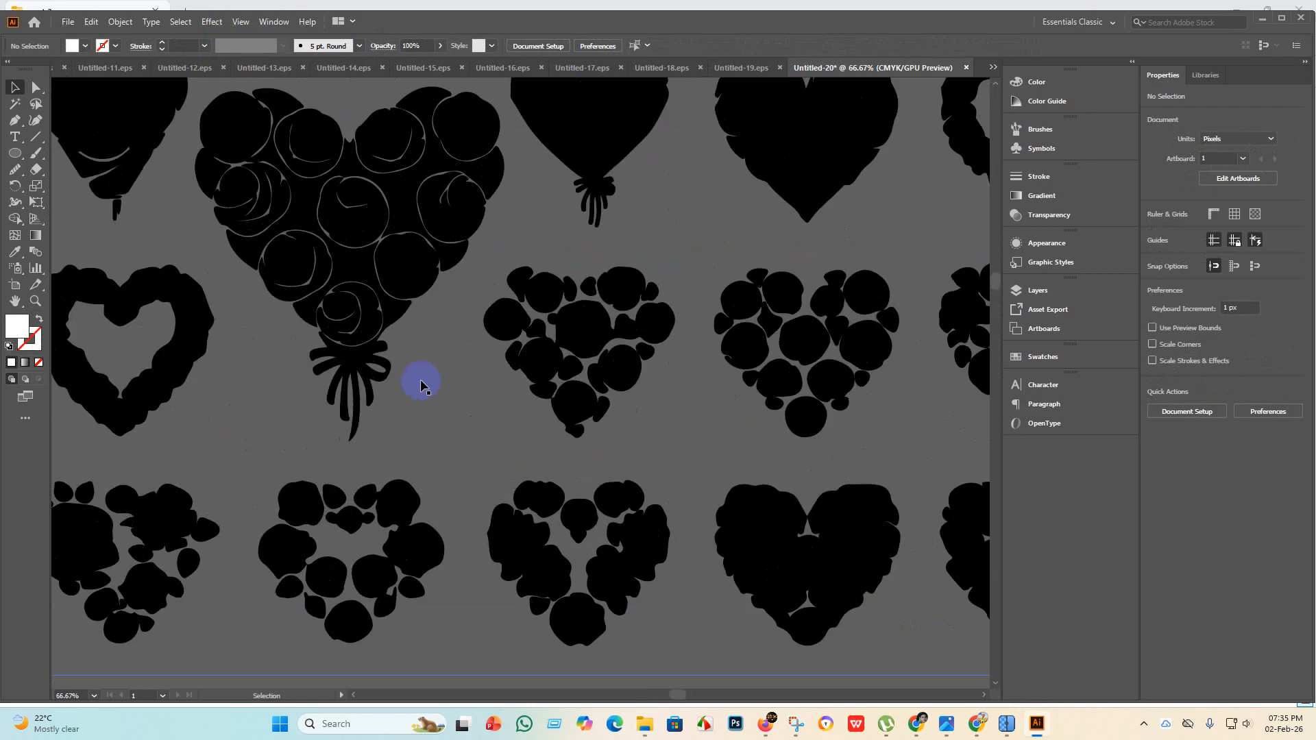
scroll(421, 380, down, 3)
scroll(479, 264, up, 5)
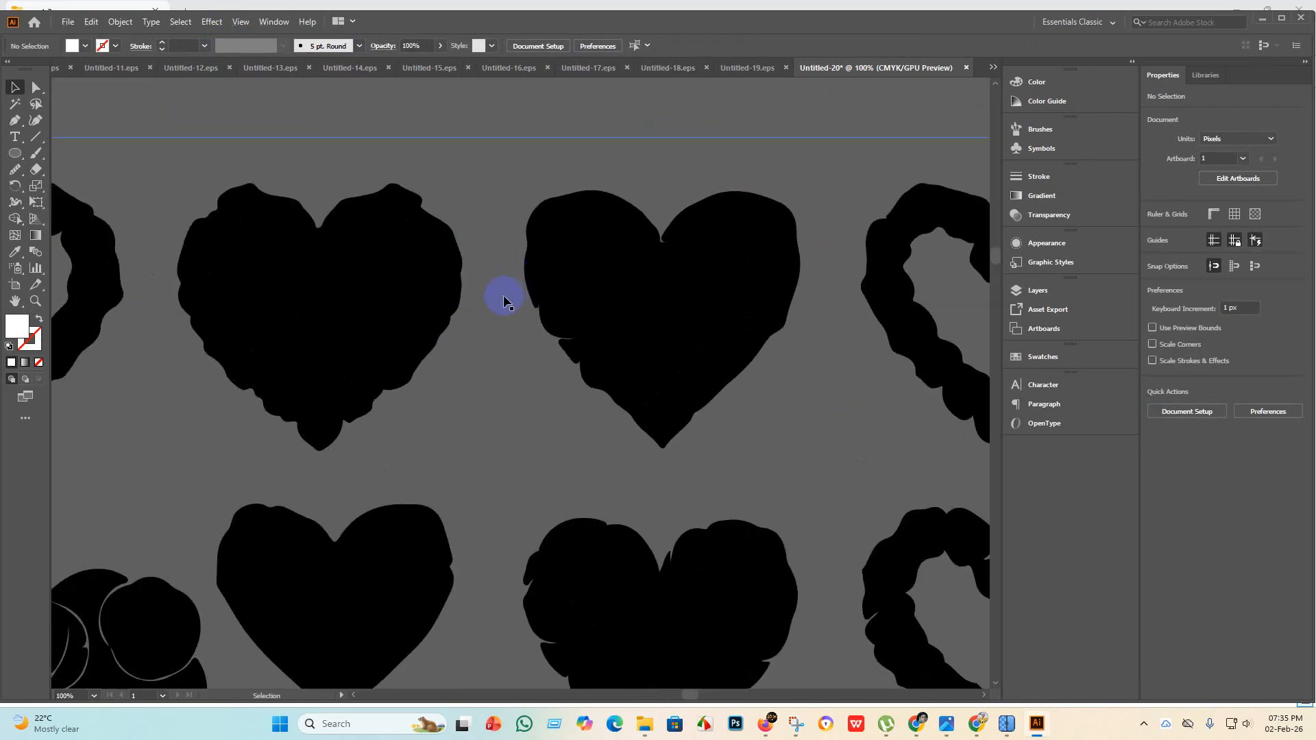
scroll(504, 302, down, 5)
Undo the Silhouettes trace and trace the heart sheet with the Sketched Art preset instead.
click(376, 266)
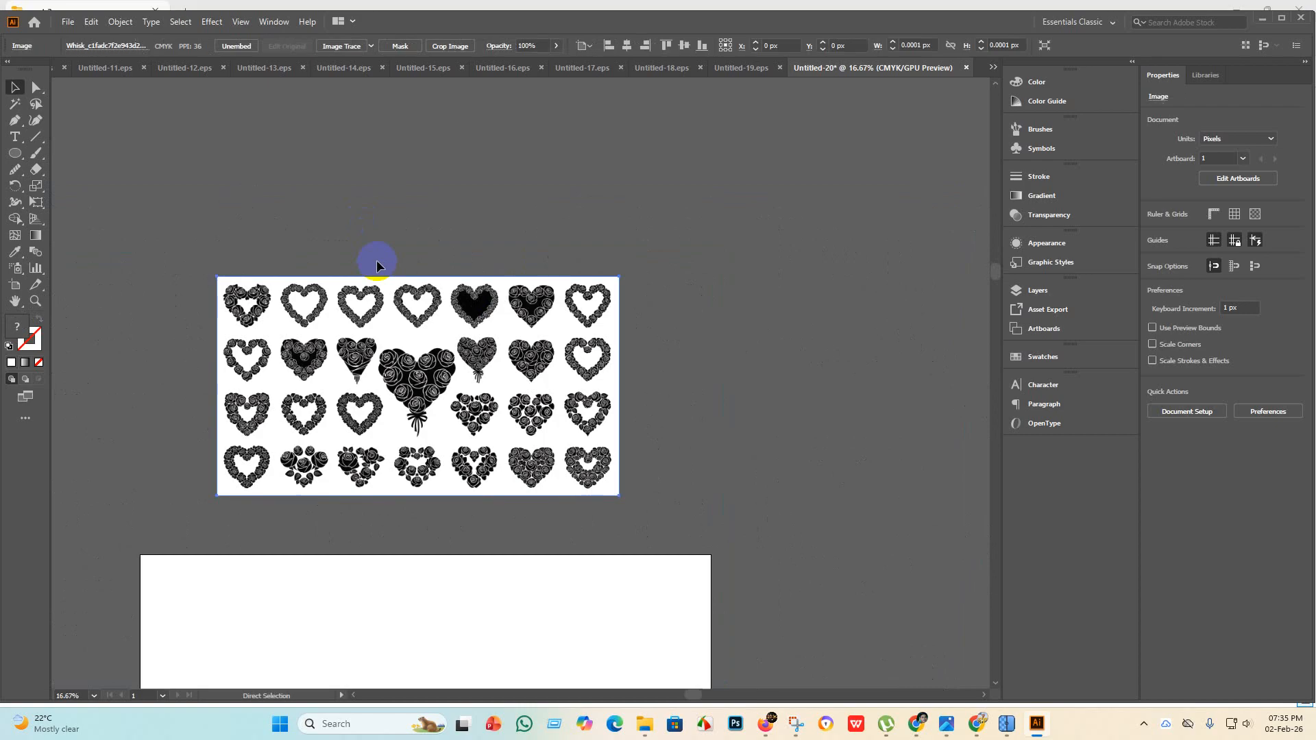
key(v)
click(371, 47)
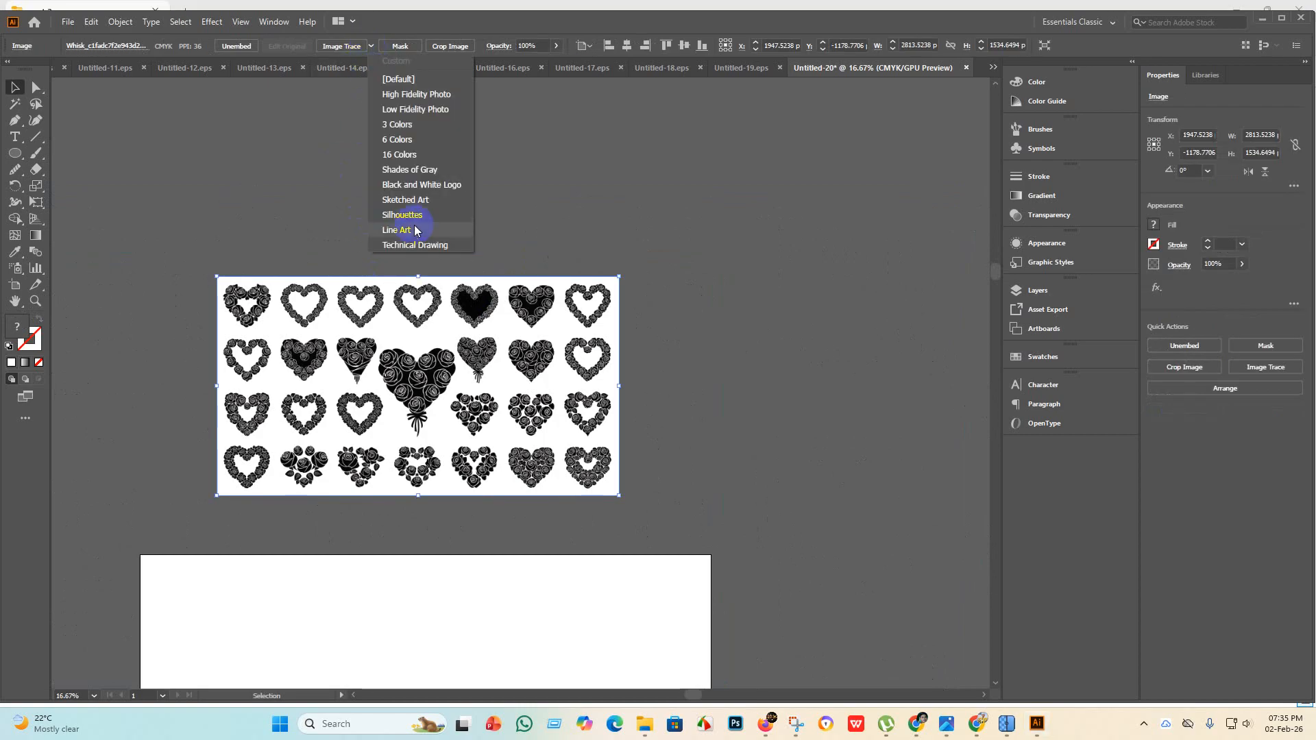
click(437, 201)
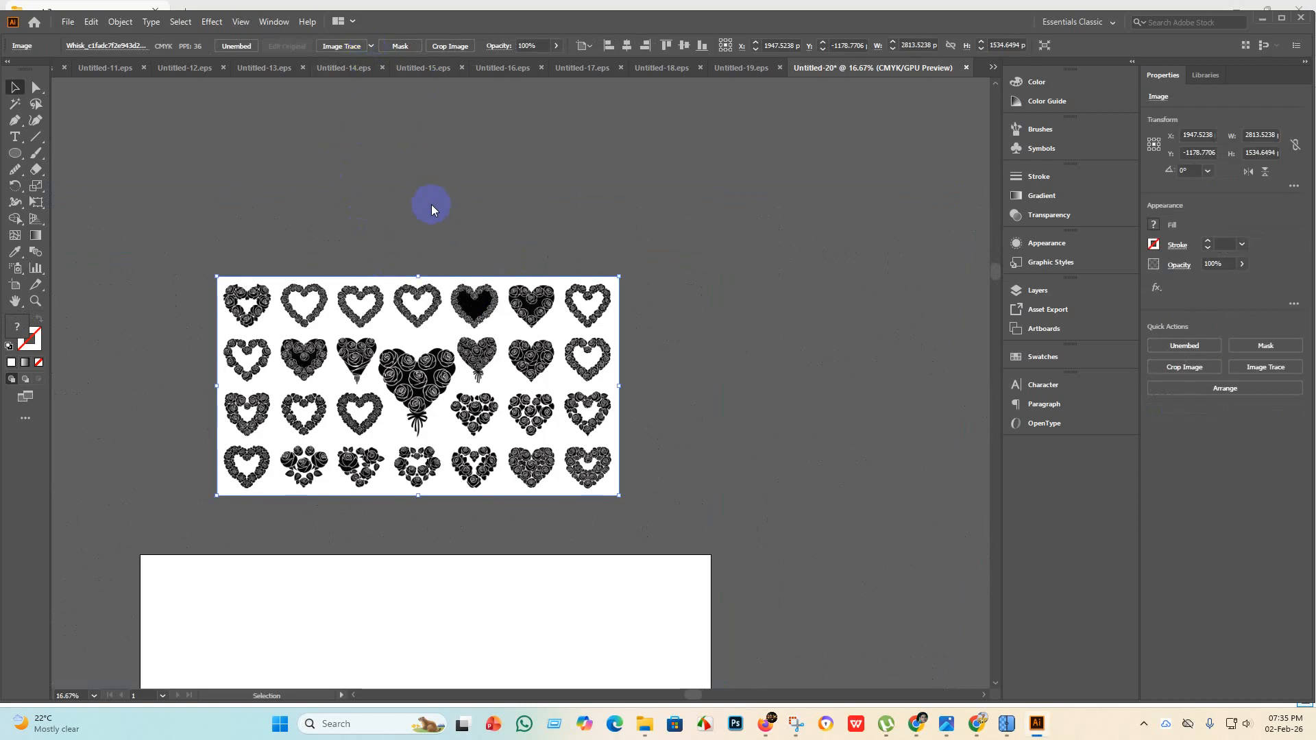
Examine the Sketched Art trace up close, checking the rose details in the large central bouquet and the surrounding hearts.
scroll(426, 368, up, 4)
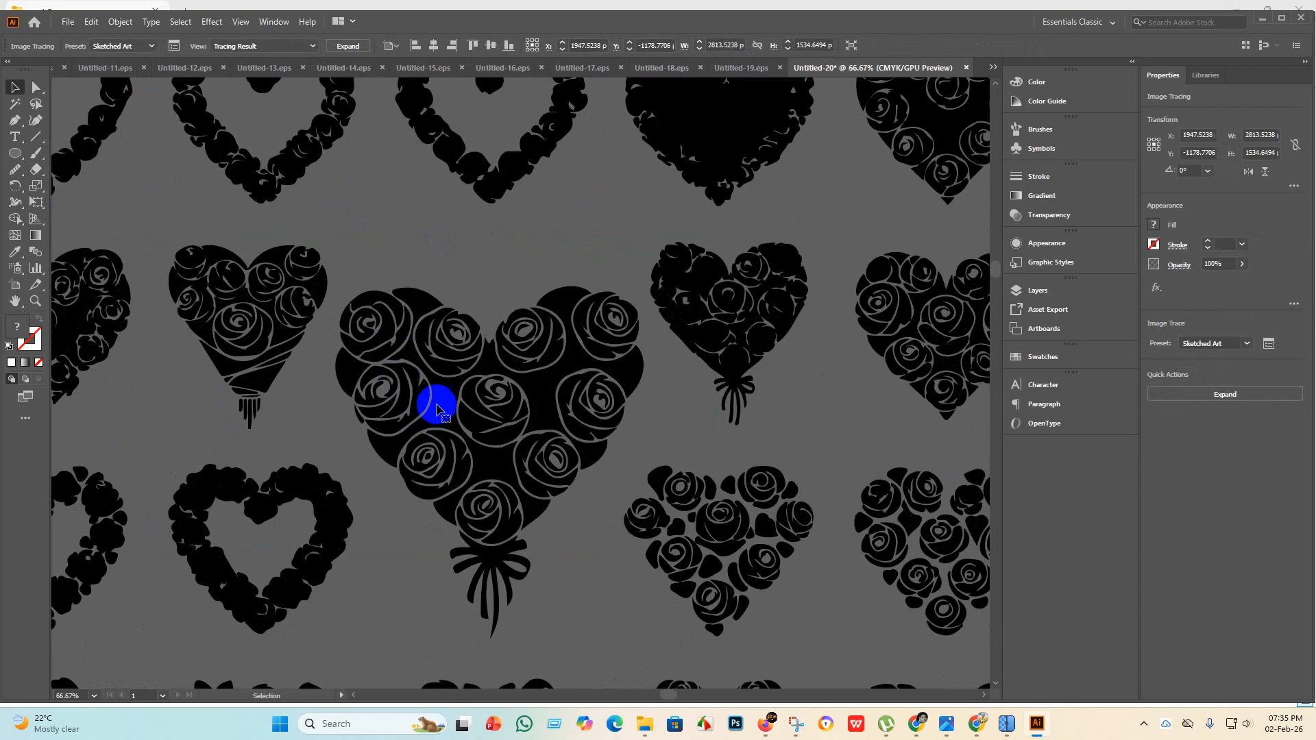
scroll(420, 391, up, 3)
scroll(545, 234, up, 3)
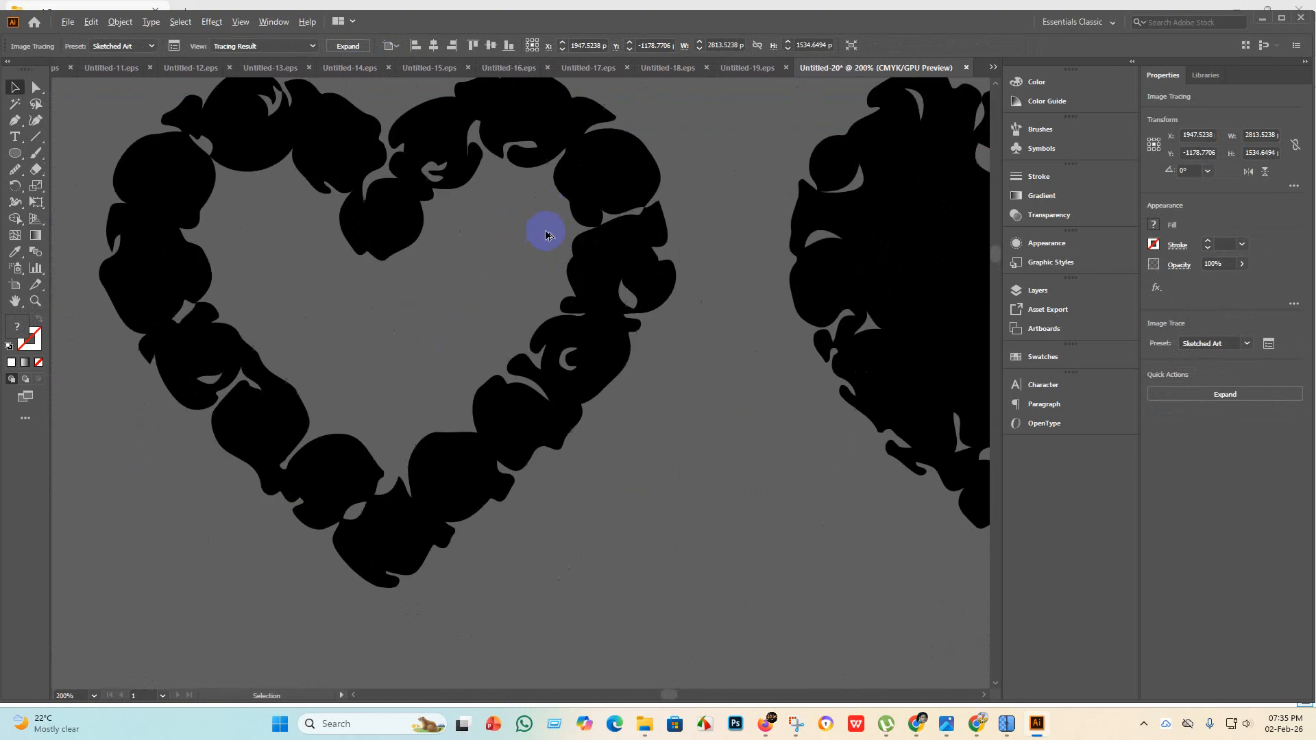
scroll(524, 252, down, 3)
scroll(578, 285, up, 2)
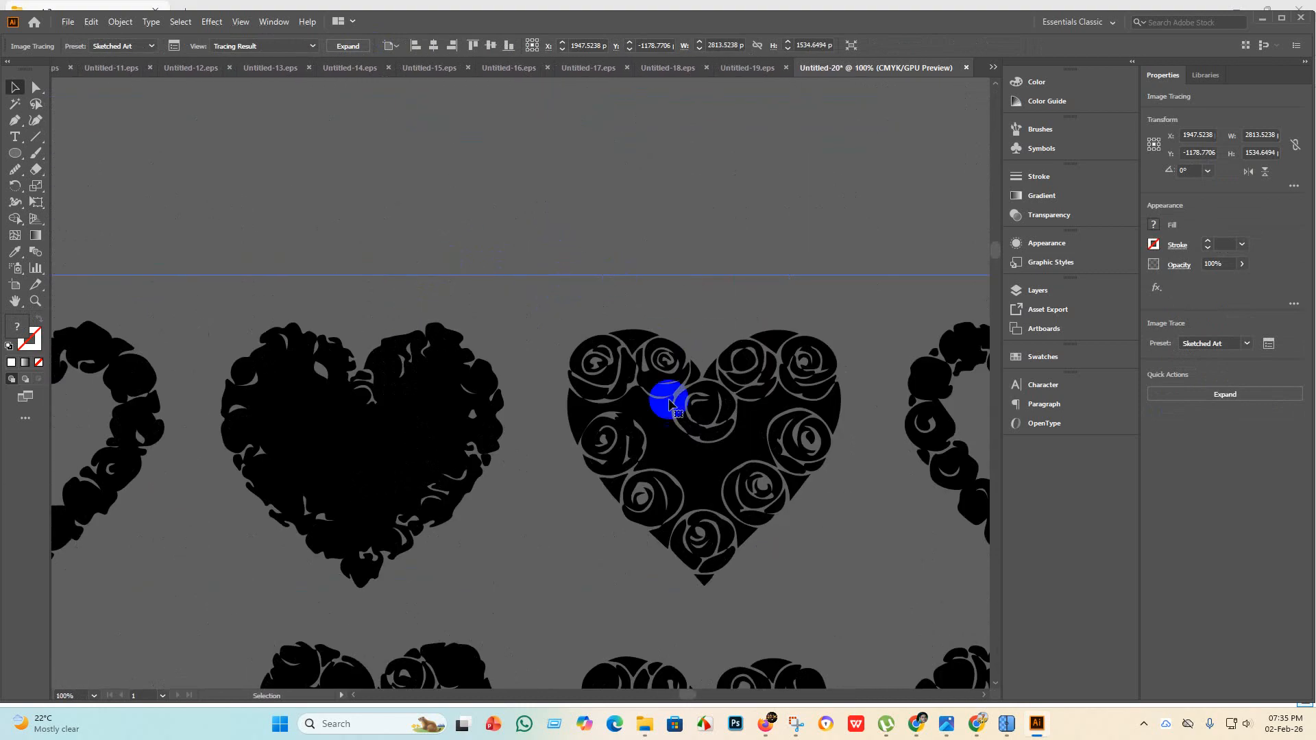
scroll(647, 401, up, 2)
scroll(679, 402, down, 5)
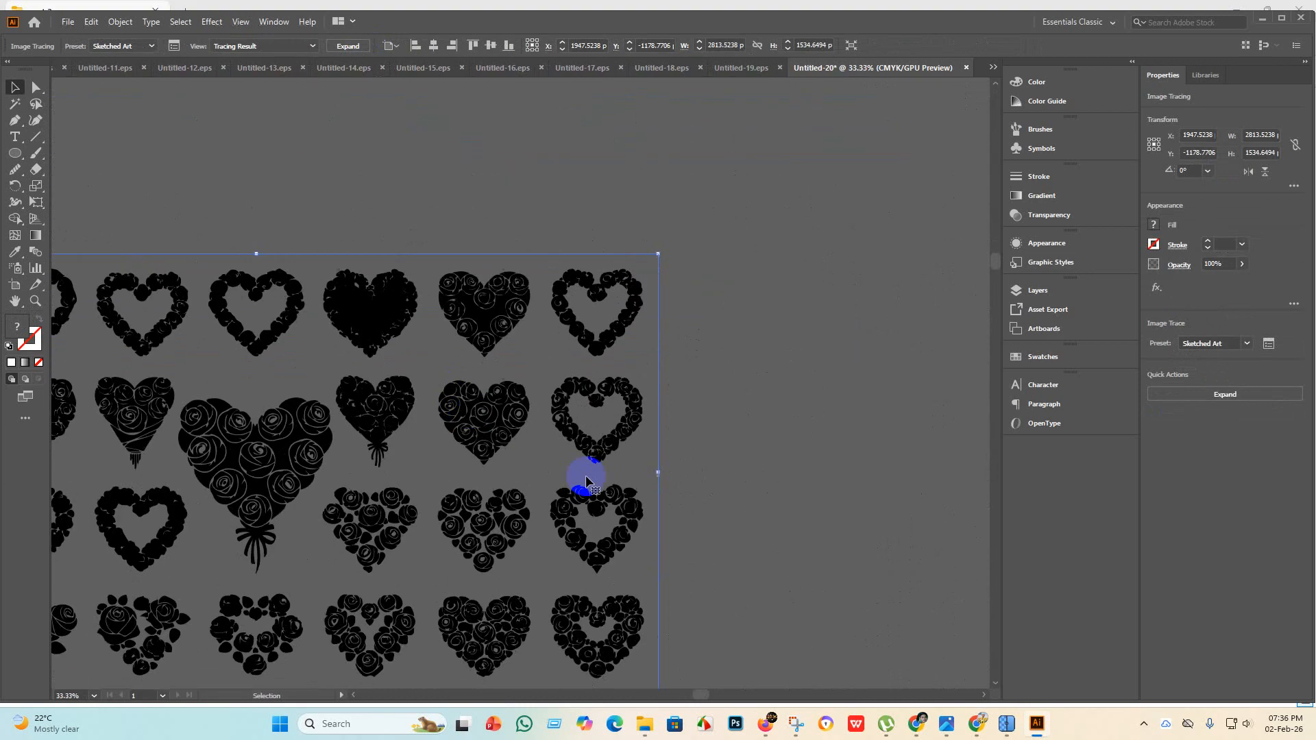
scroll(452, 388, up, 4)
scroll(505, 450, down, 6)
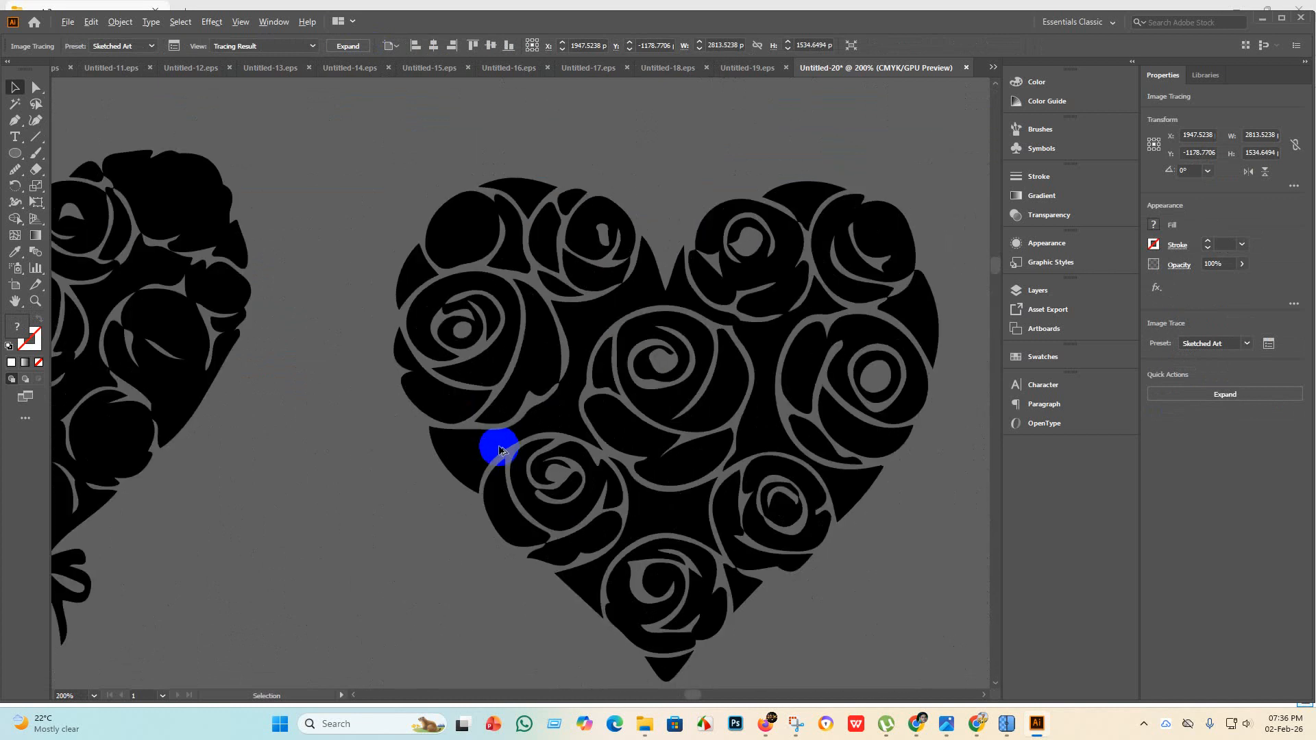
scroll(390, 473, up, 7)
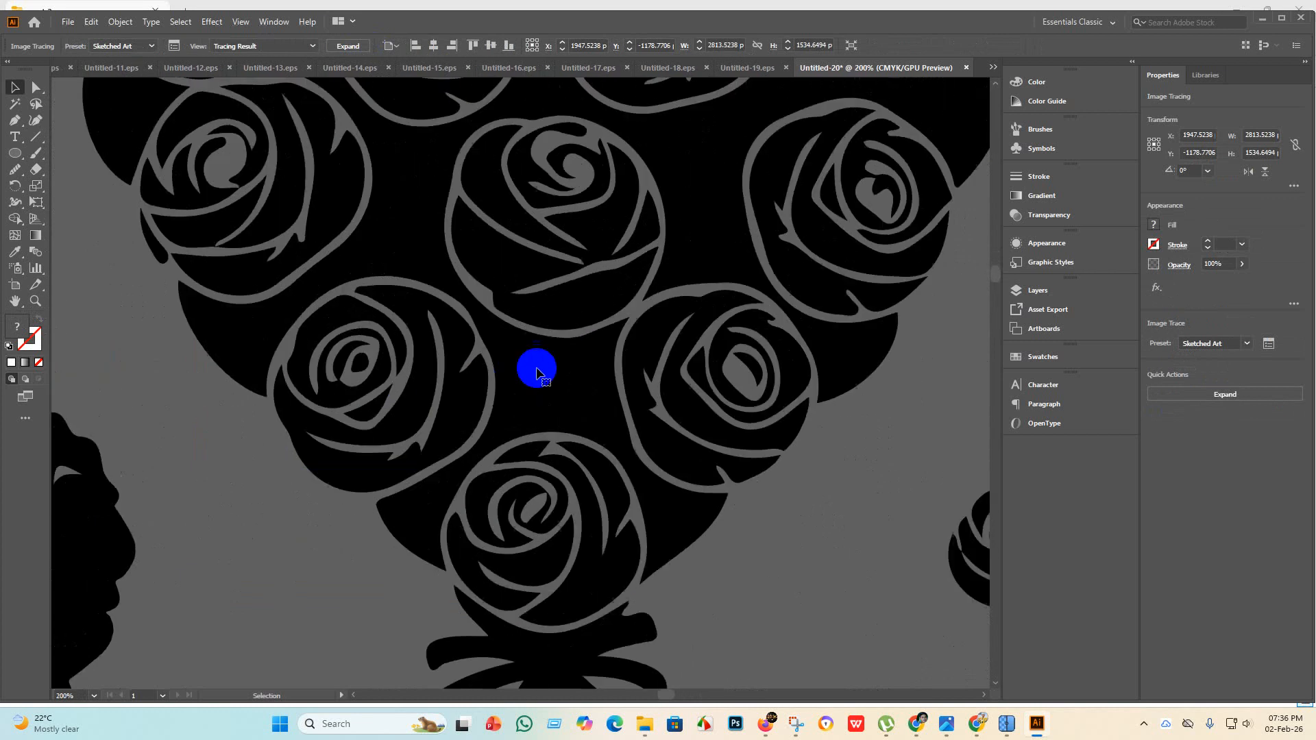
scroll(549, 361, up, 3)
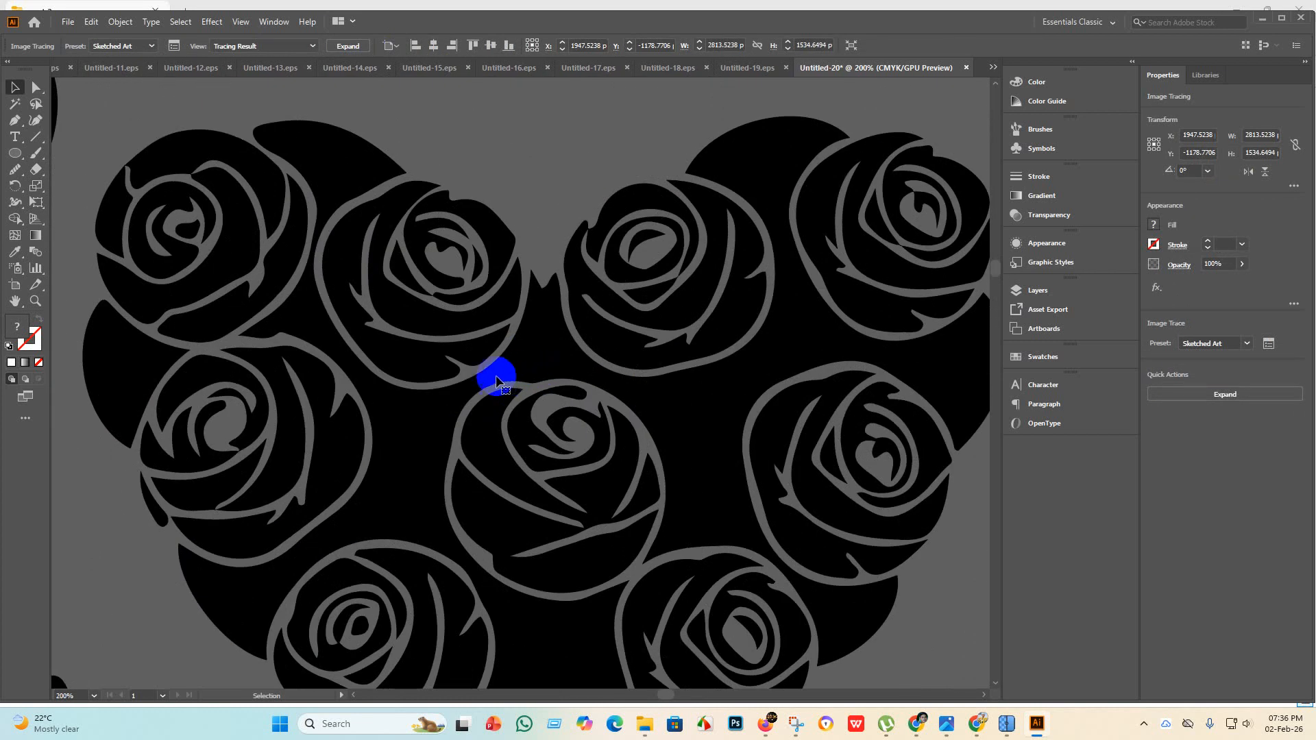
scroll(473, 378, down, 7)
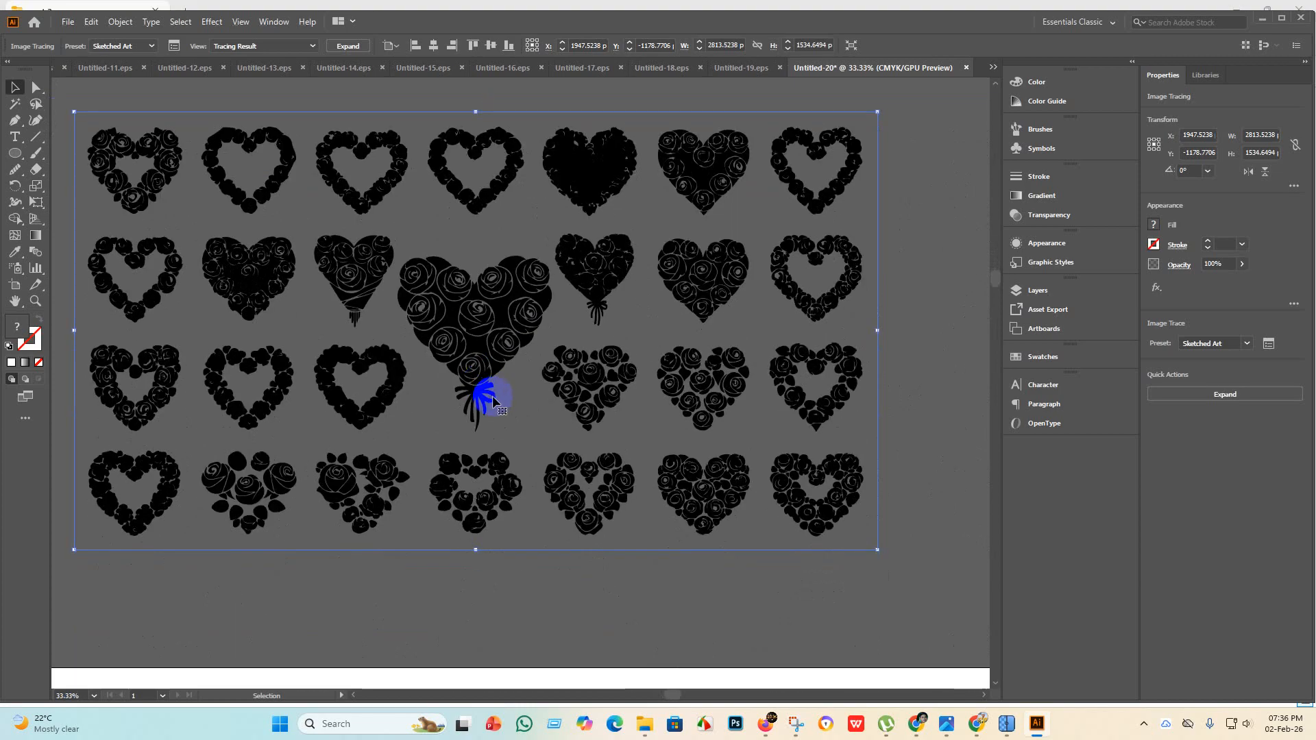
scroll(420, 285, up, 7)
scroll(424, 316, down, 7)
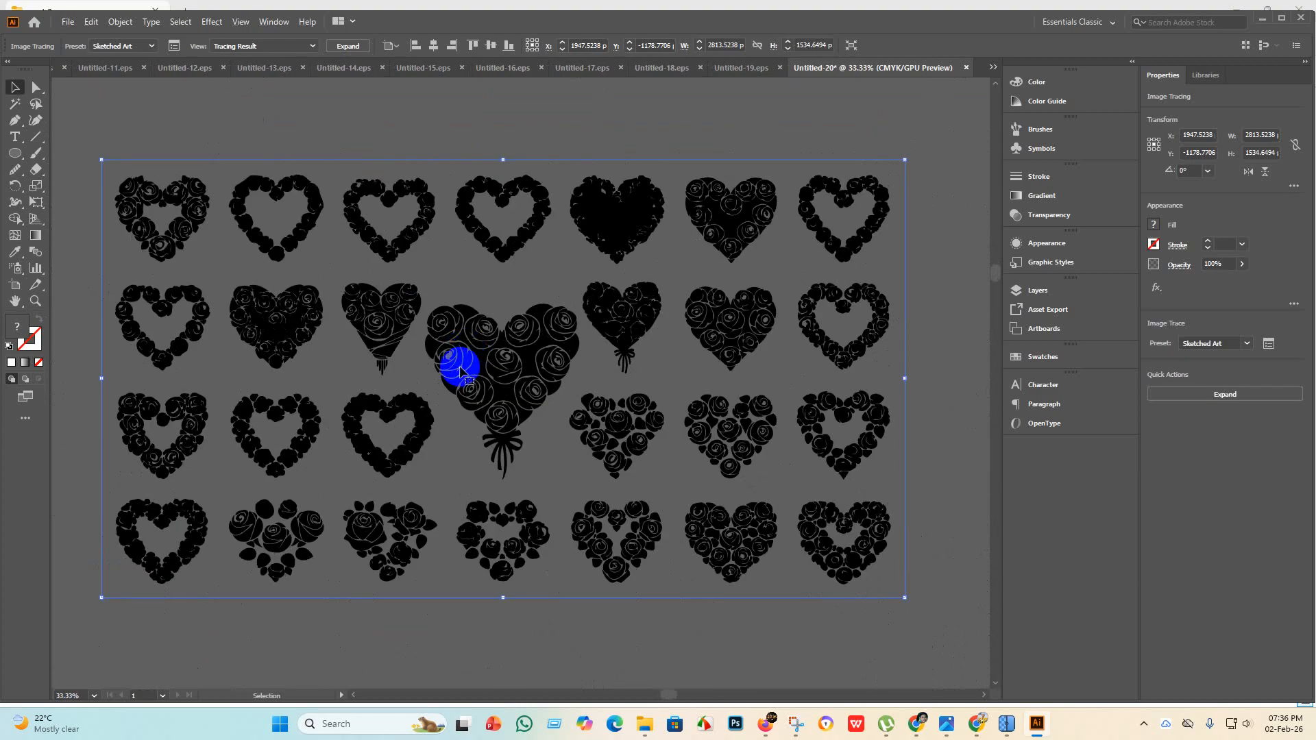
scroll(317, 282, down, 2)
scroll(276, 242, up, 8)
scroll(276, 242, down, 7)
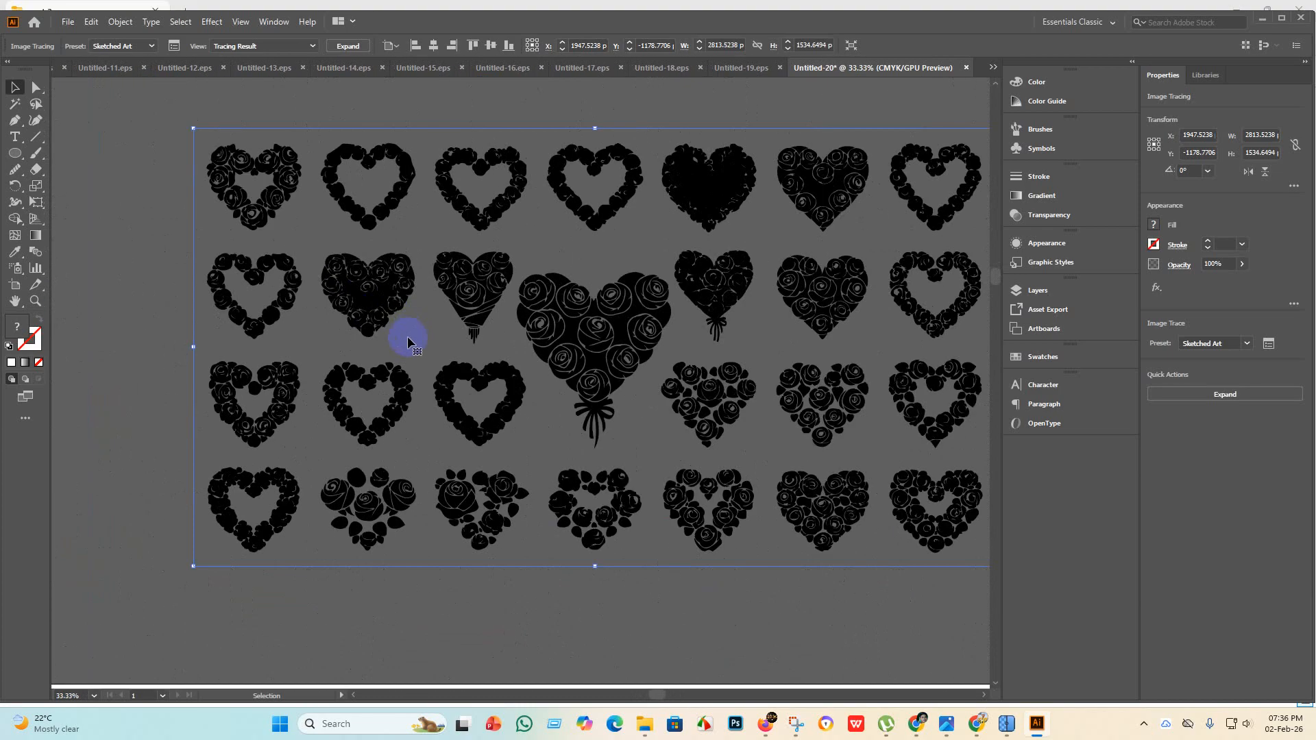
scroll(405, 338, up, 6)
scroll(426, 441, down, 7)
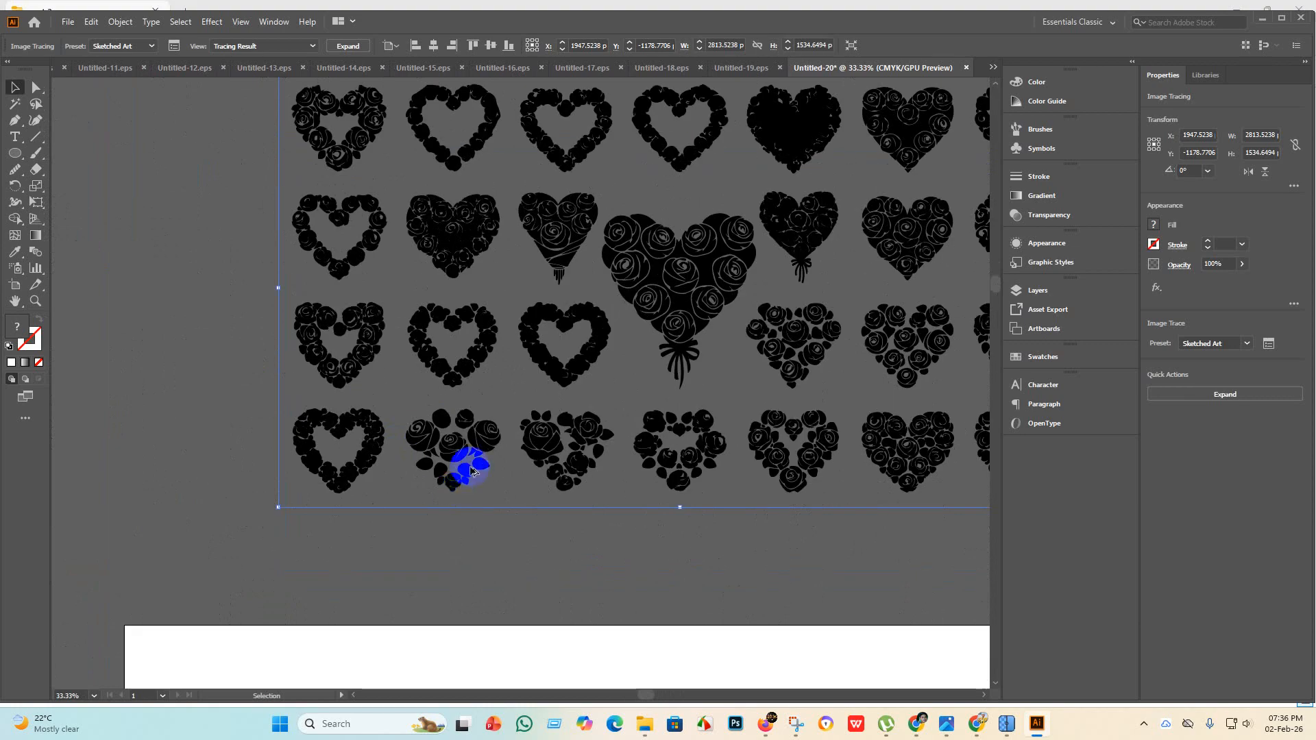
scroll(466, 456, up, 8)
scroll(466, 456, down, 2)
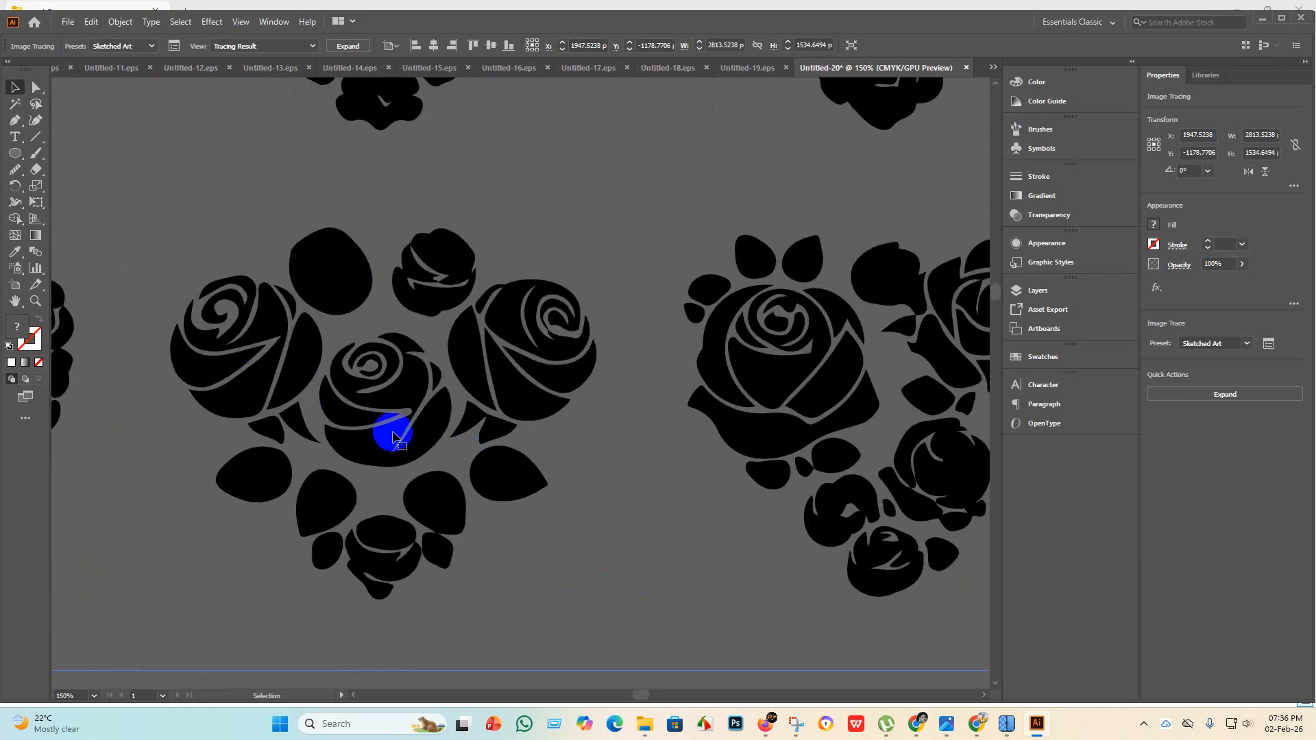
scroll(407, 460, down, 6)
scroll(608, 456, up, 7)
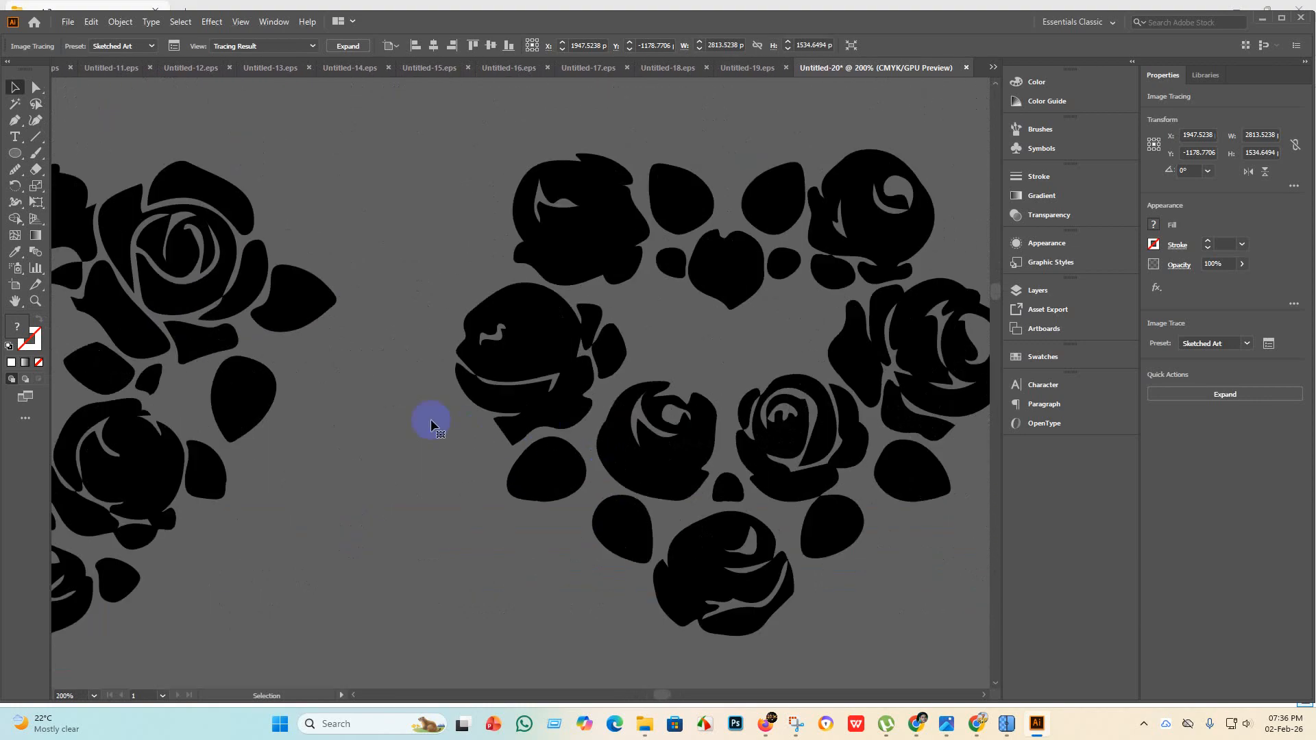
scroll(431, 420, down, 7)
scroll(730, 432, up, 3)
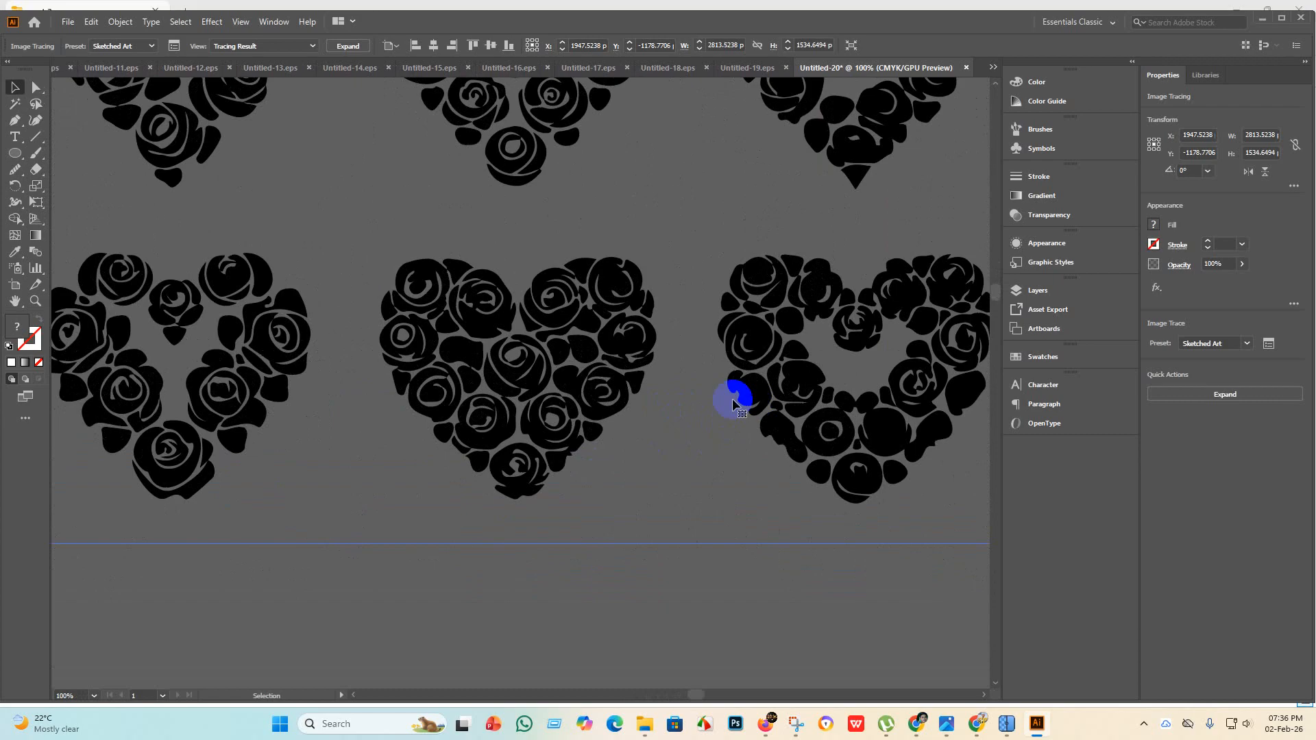
scroll(733, 405, down, 3)
scroll(414, 223, up, 6)
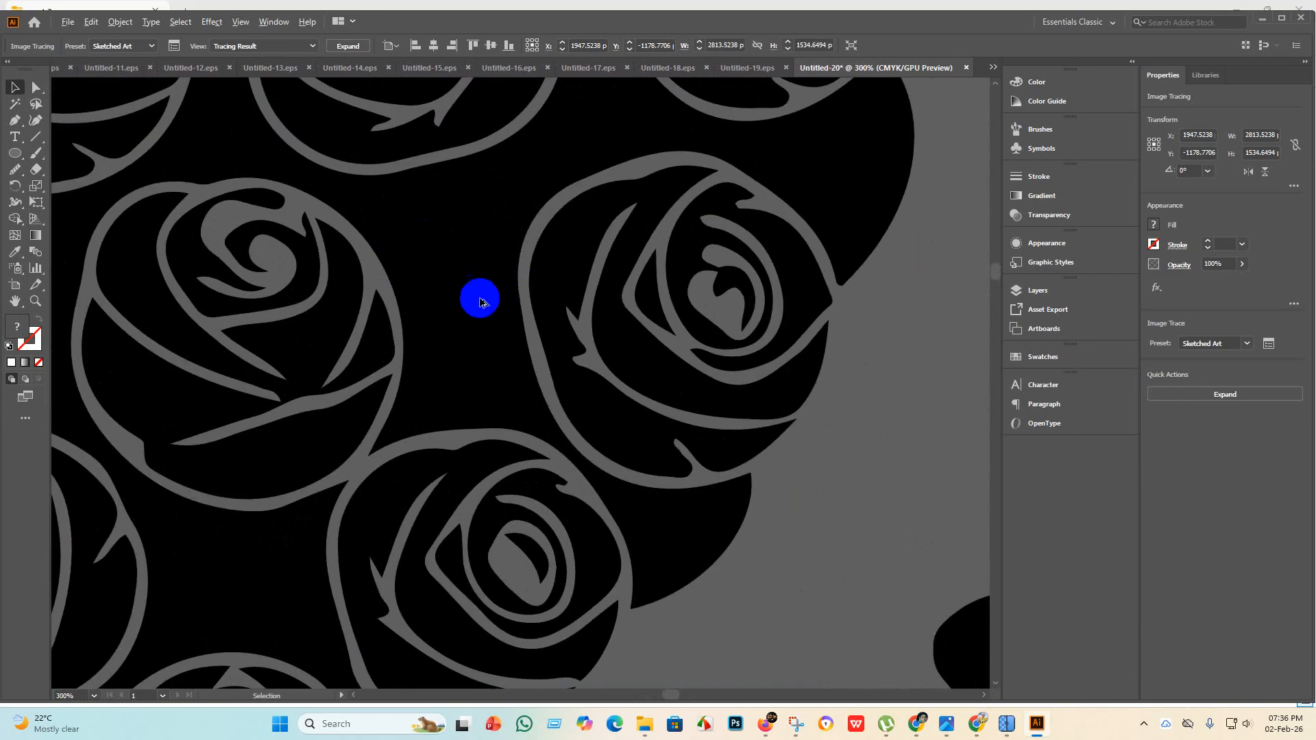
scroll(480, 303, down, 3)
scroll(482, 308, up, 1)
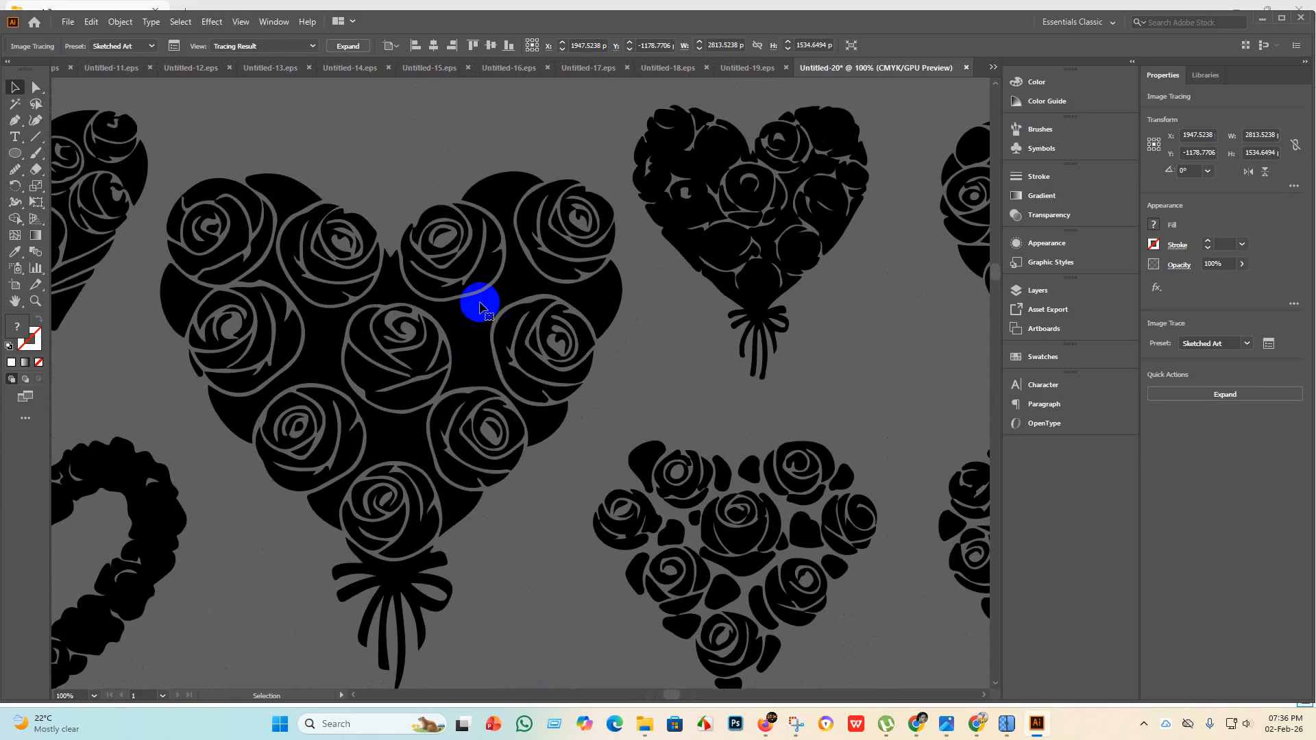
scroll(437, 361, down, 3)
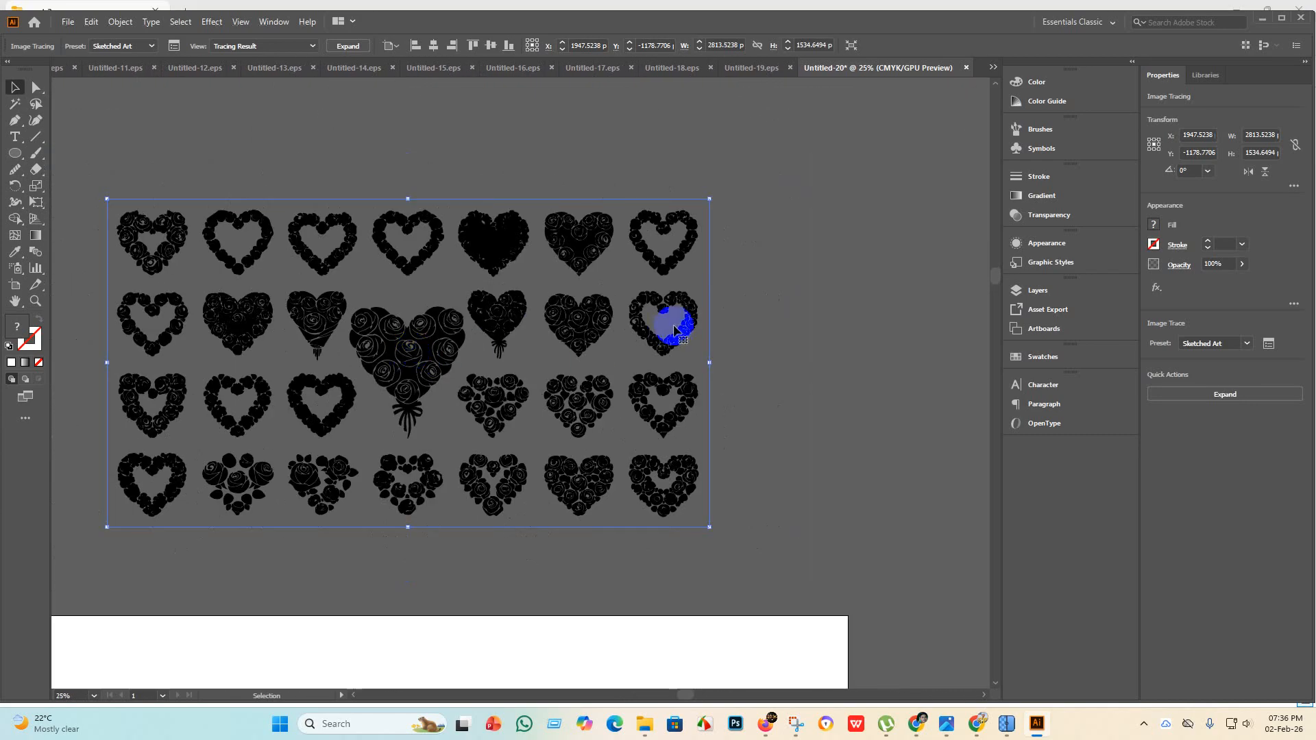
scroll(686, 320, up, 4)
scroll(647, 324, down, 5)
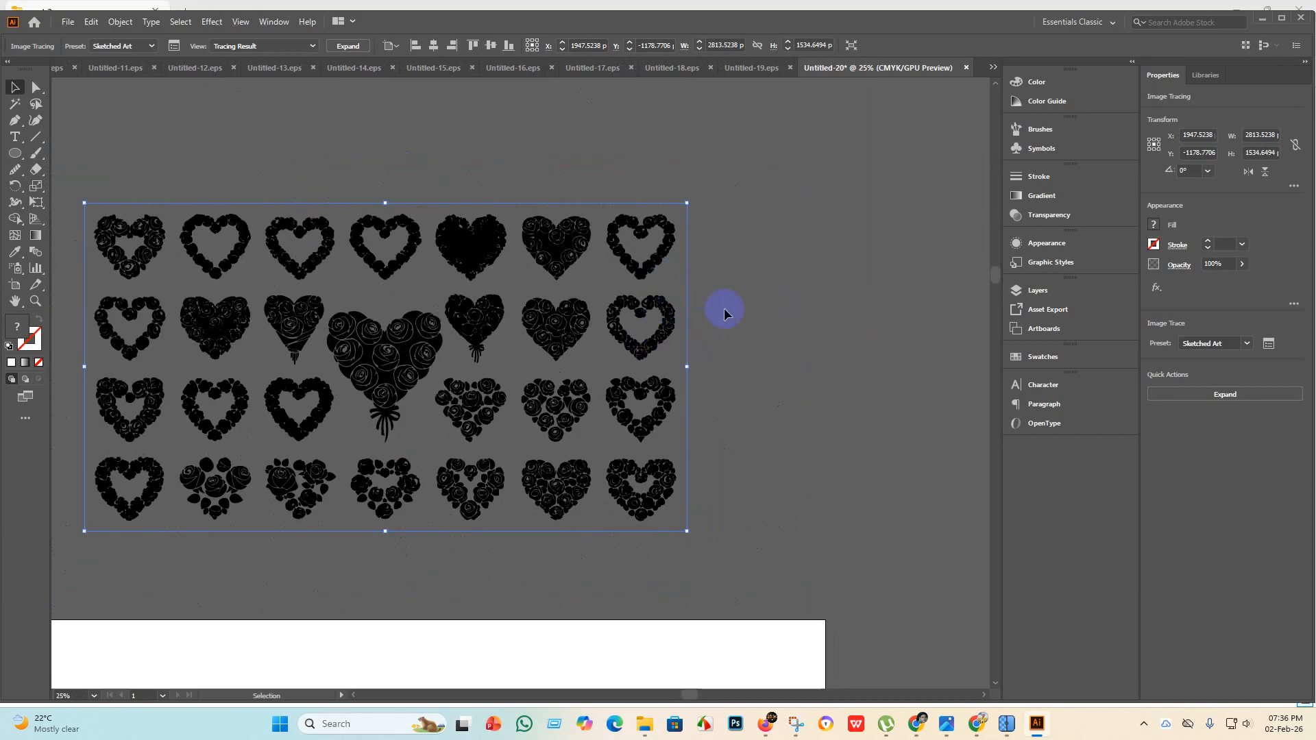
Delete the traced rose-heart sheet and place the kneeling cricket batsman image from the part 3 folder above the artboard.
key(Delete)
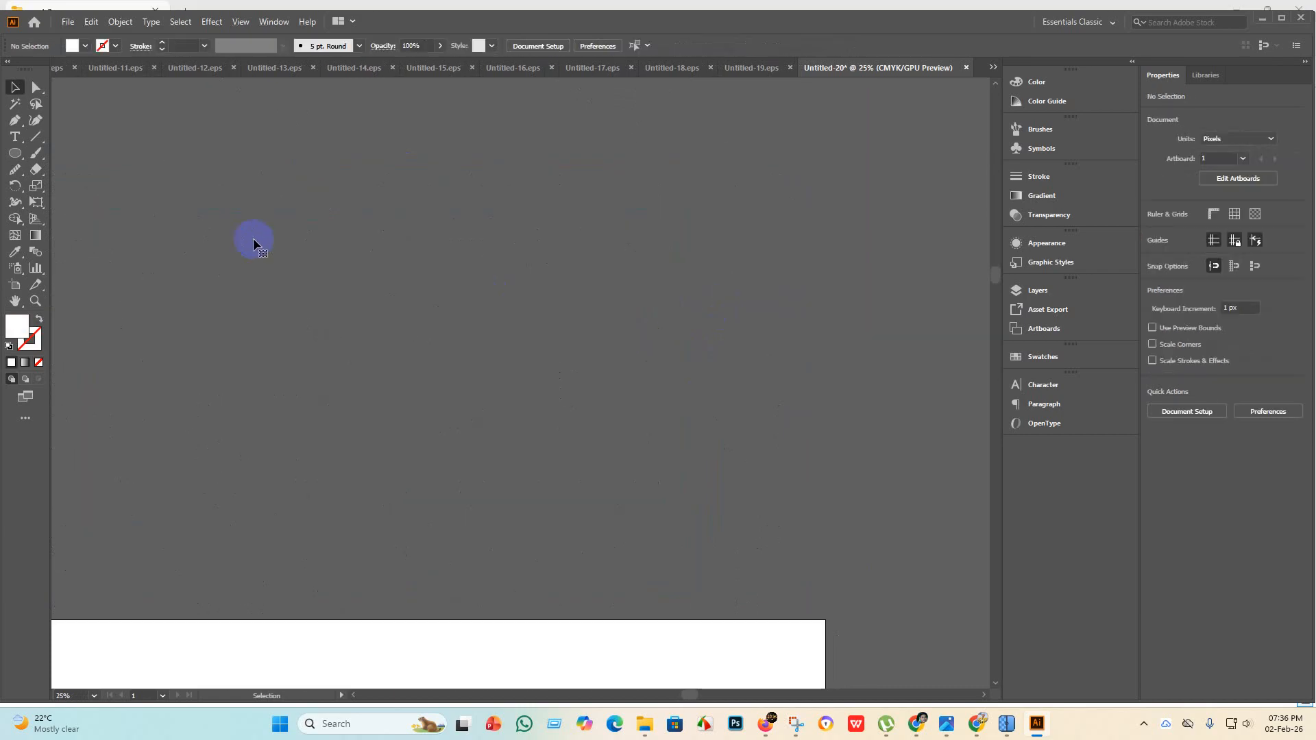
click(645, 729)
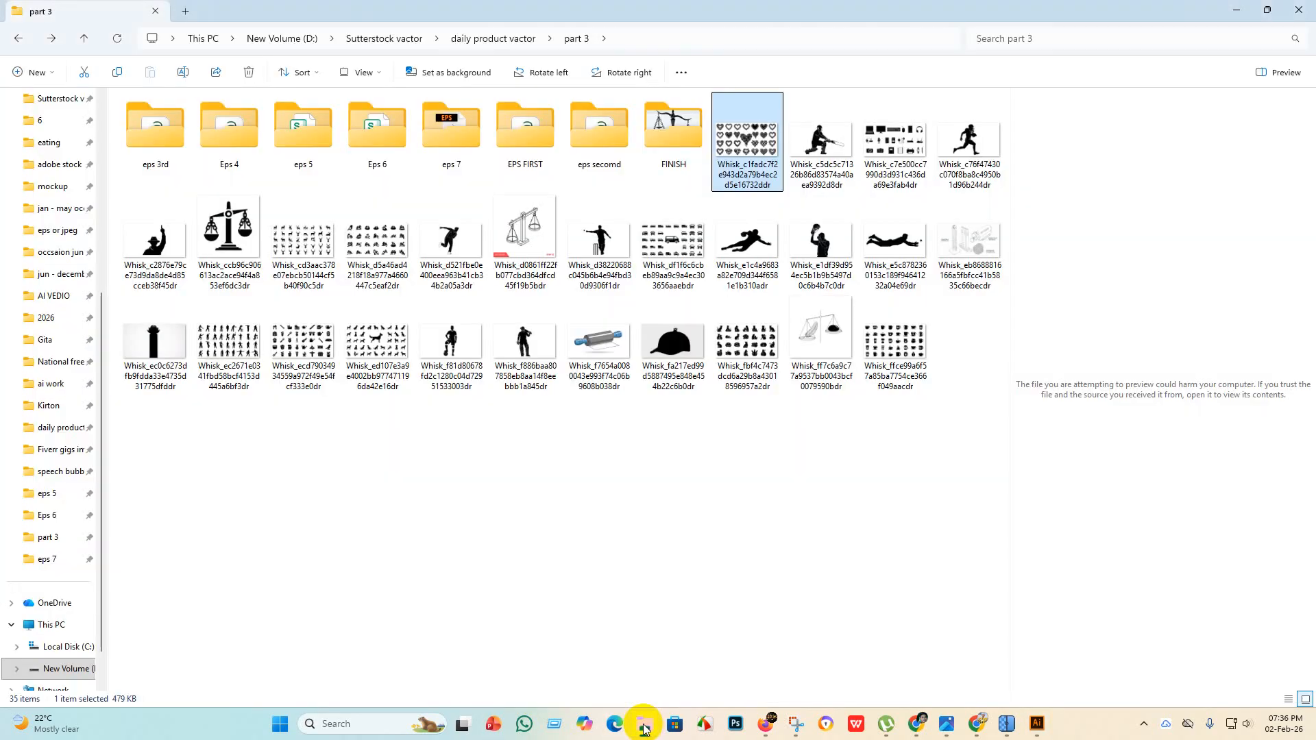
drag(752, 146, 674, 137)
drag(765, 149, 488, 307)
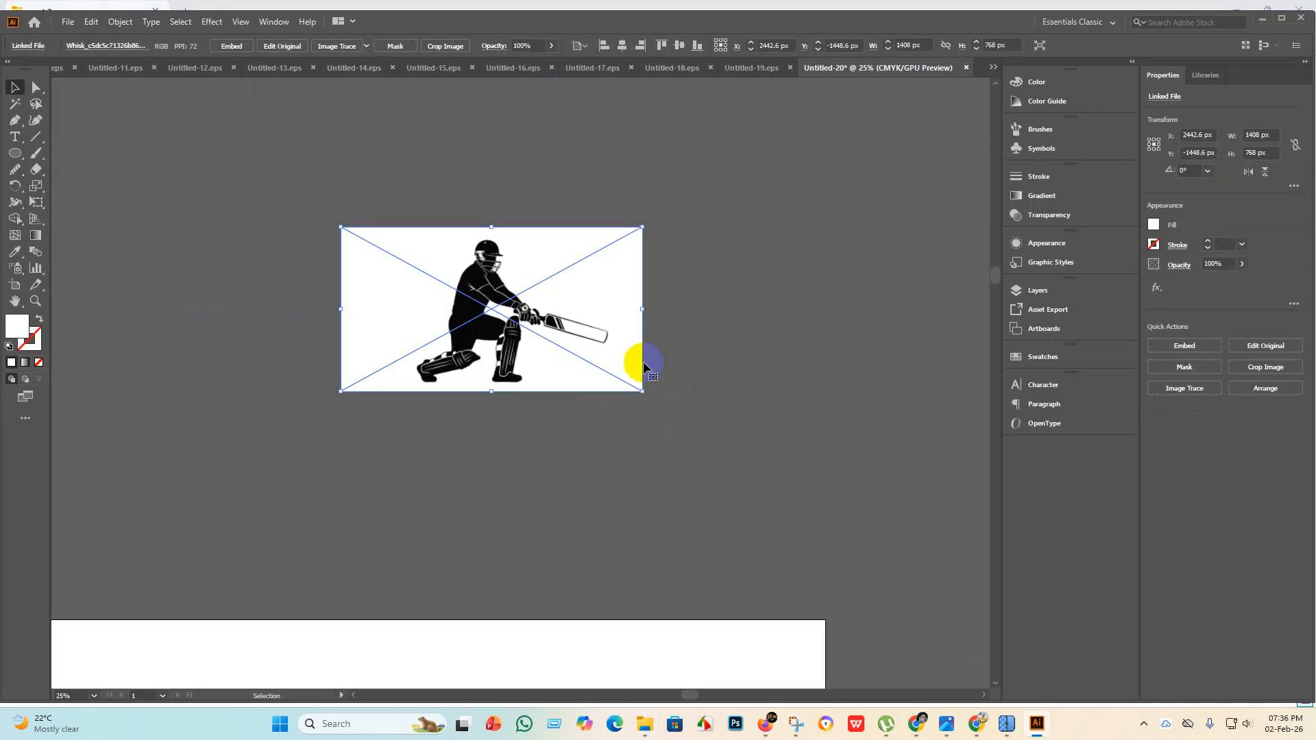
Embed the batsman image, then trace it with the Silhouettes preset and expand it into vector paths.
click(230, 46)
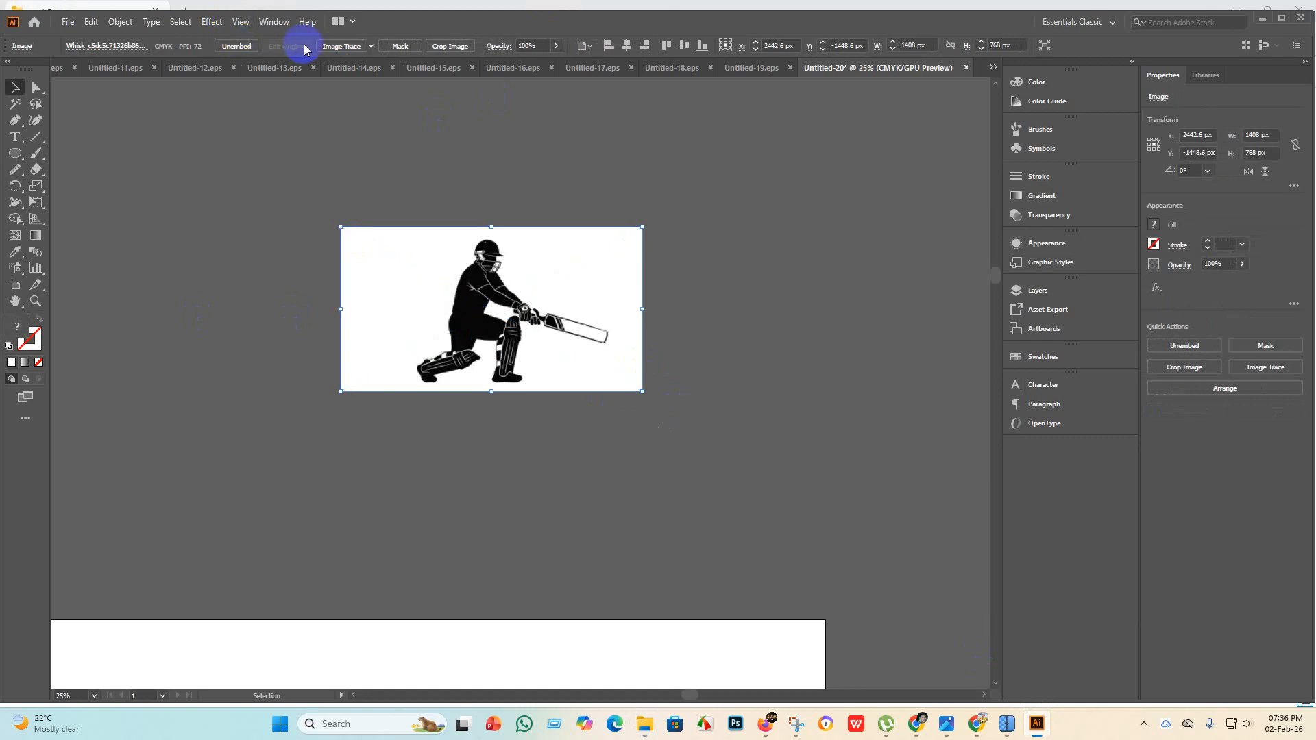
click(371, 47)
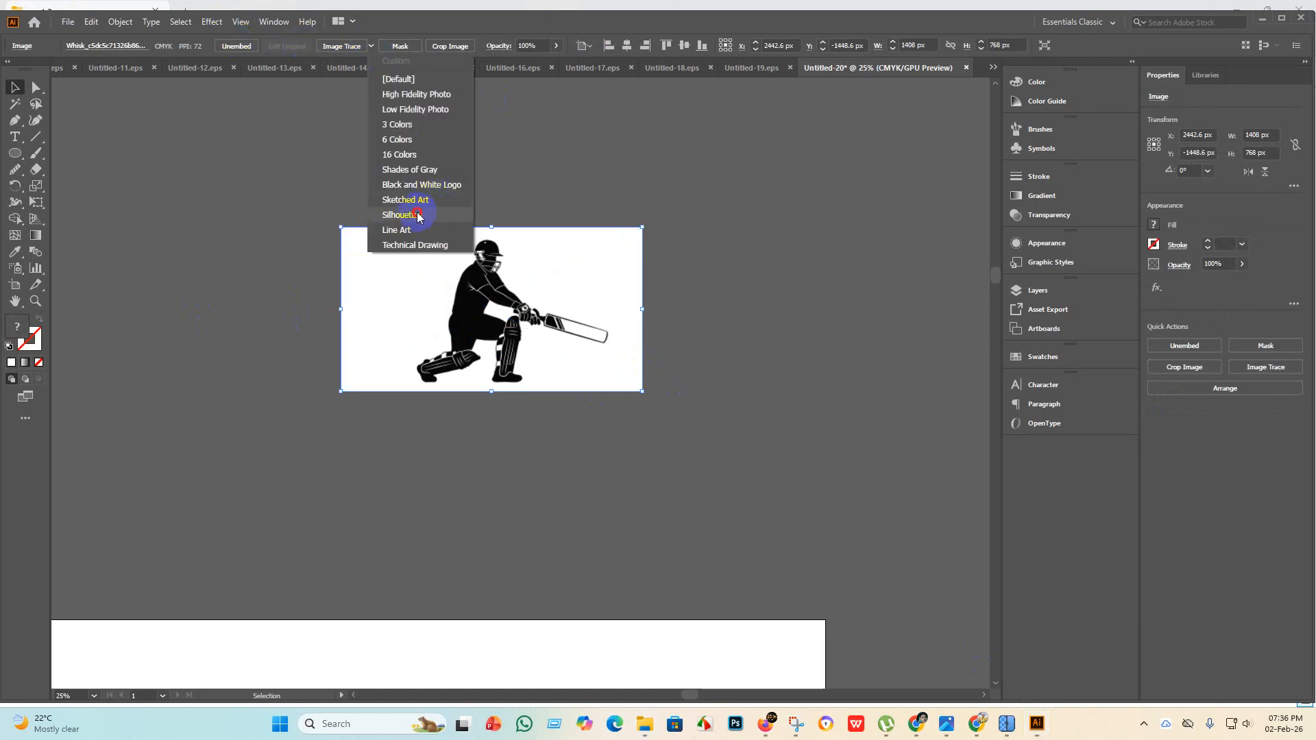
click(419, 214)
click(348, 47)
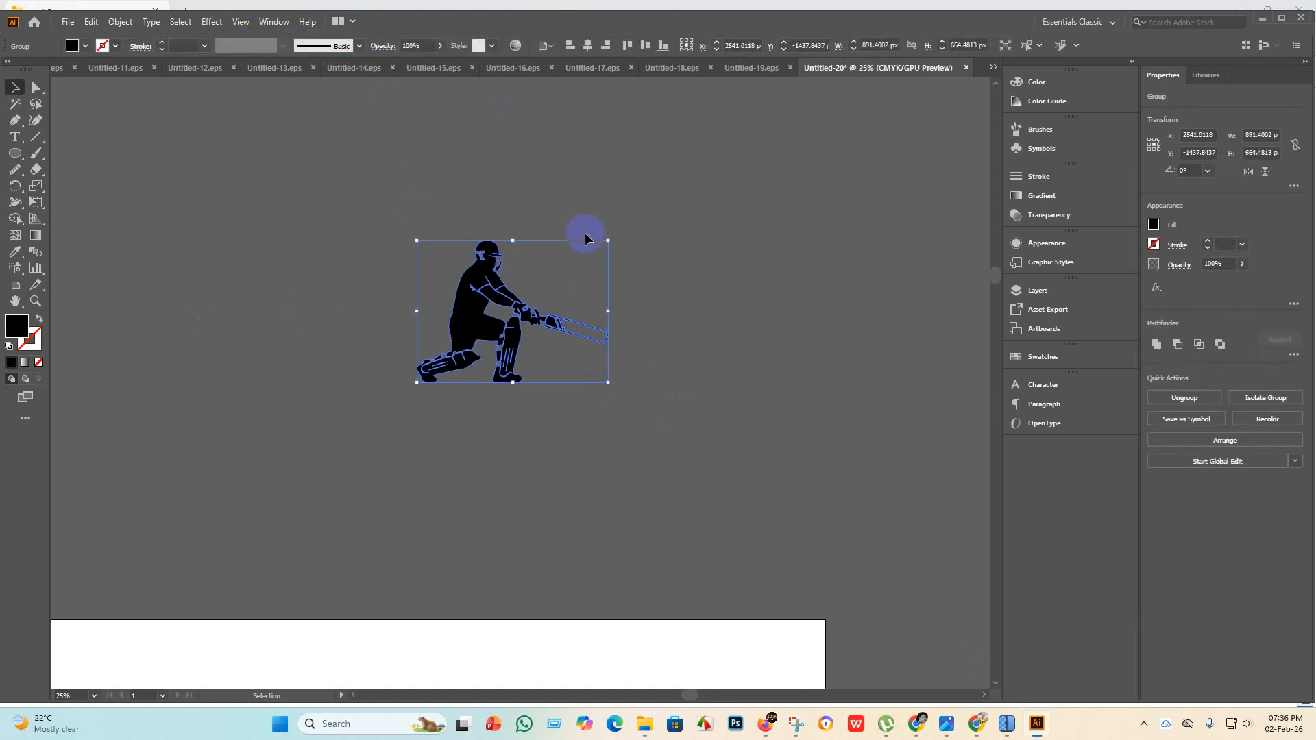
click(761, 438)
scroll(485, 261, up, 7)
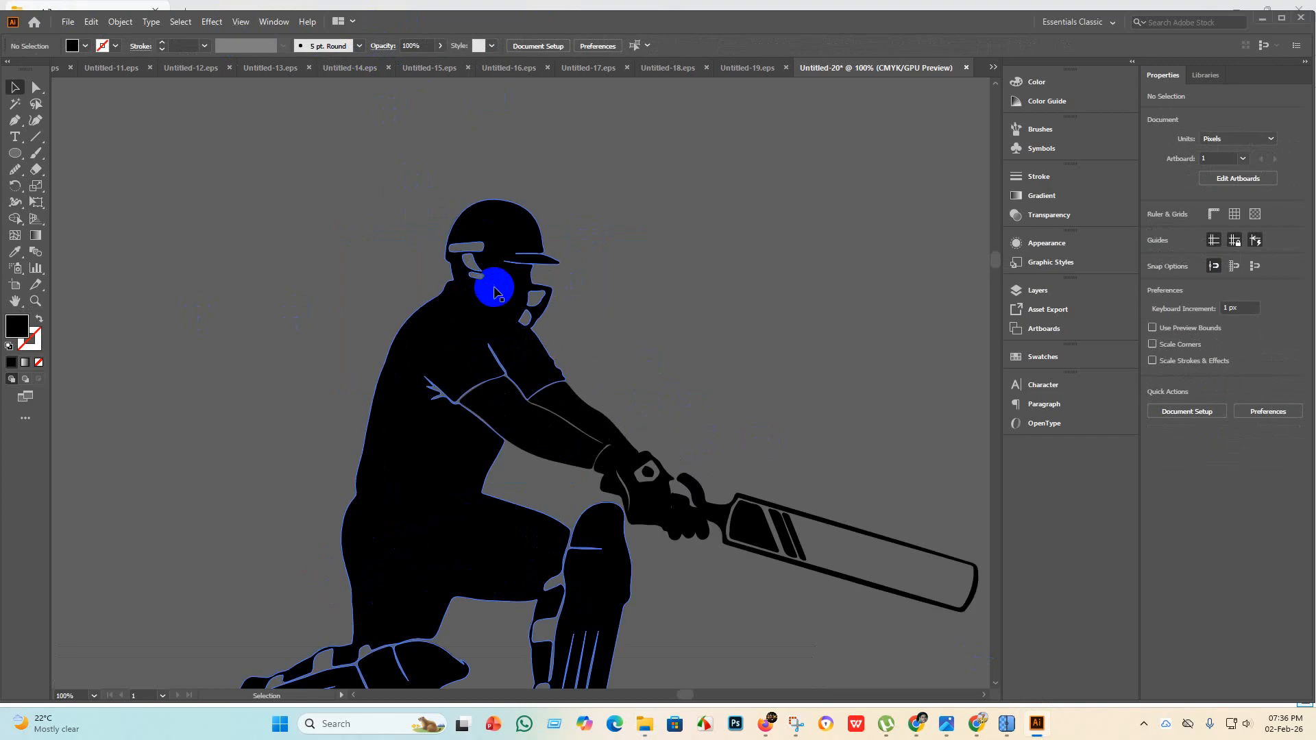
Merge the openings at the side of the batsman's helmet into the solid head shape using the Shape Builder.
scroll(494, 288, down, 4)
scroll(493, 343, down, 1)
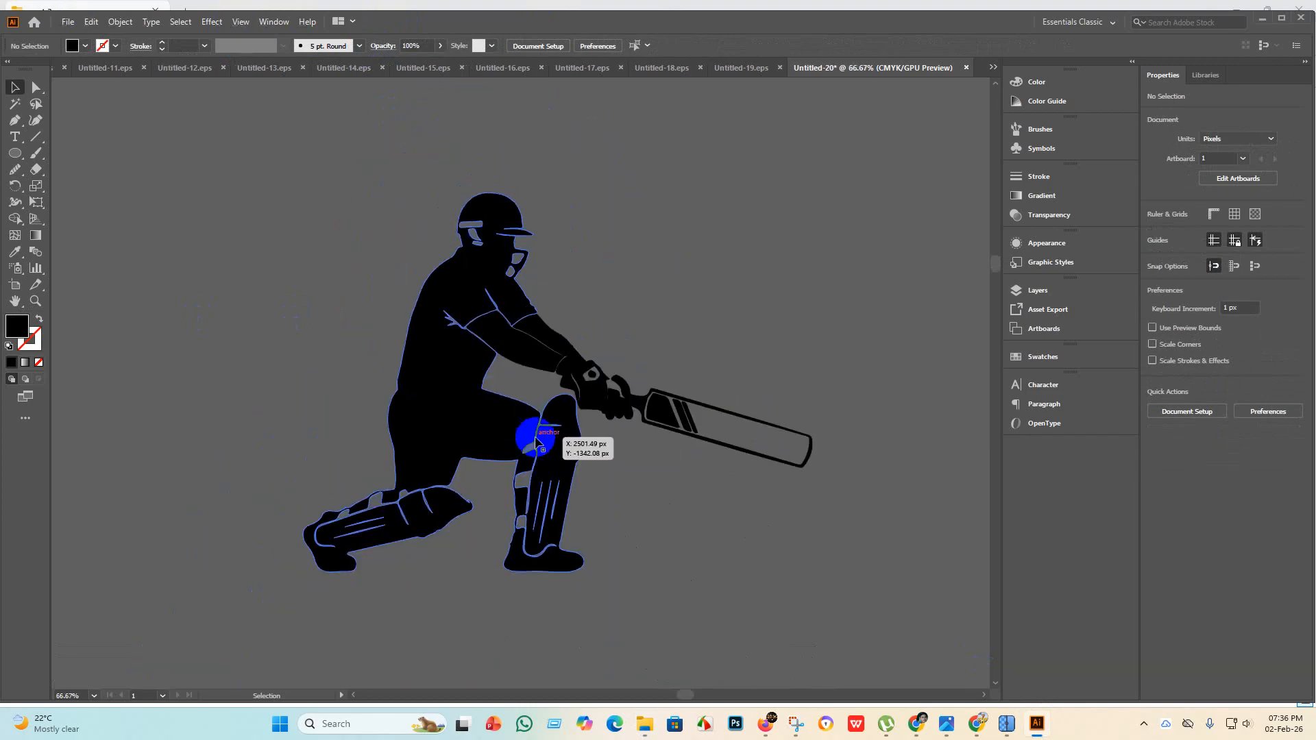
scroll(548, 466, up, 1)
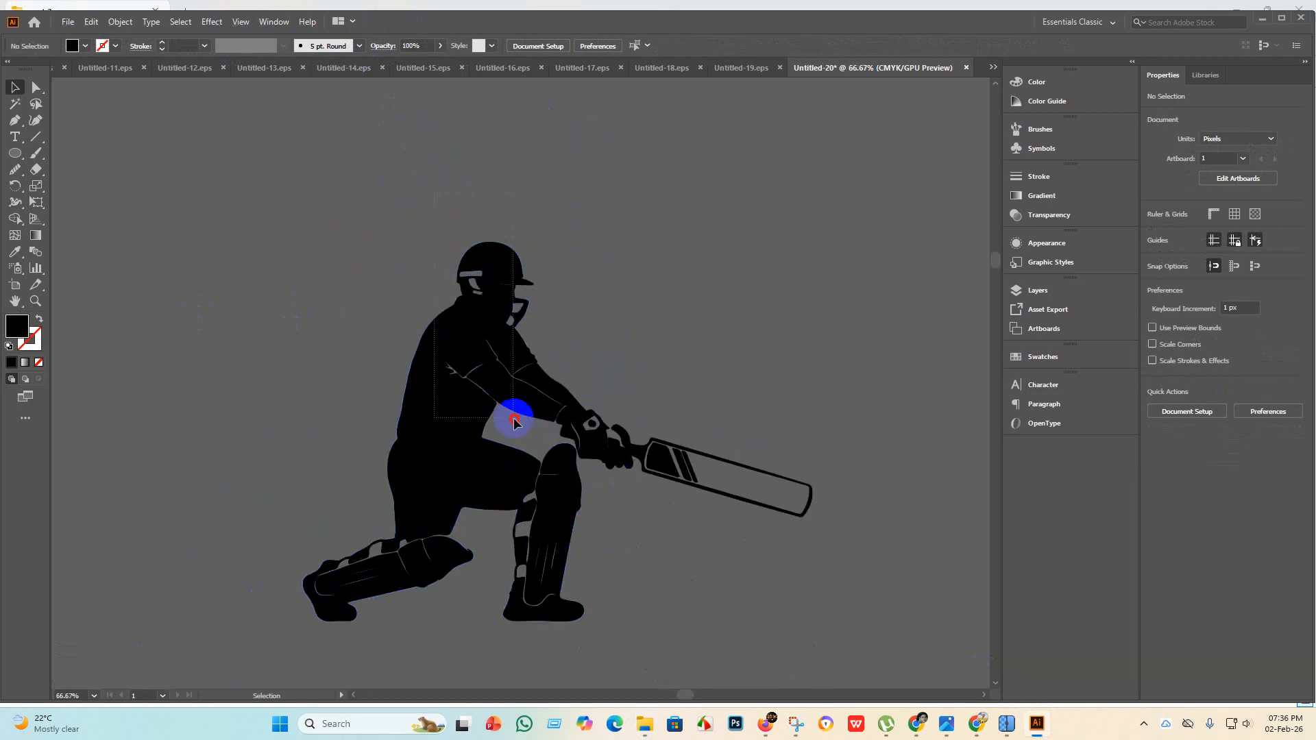
click(515, 419)
click(16, 219)
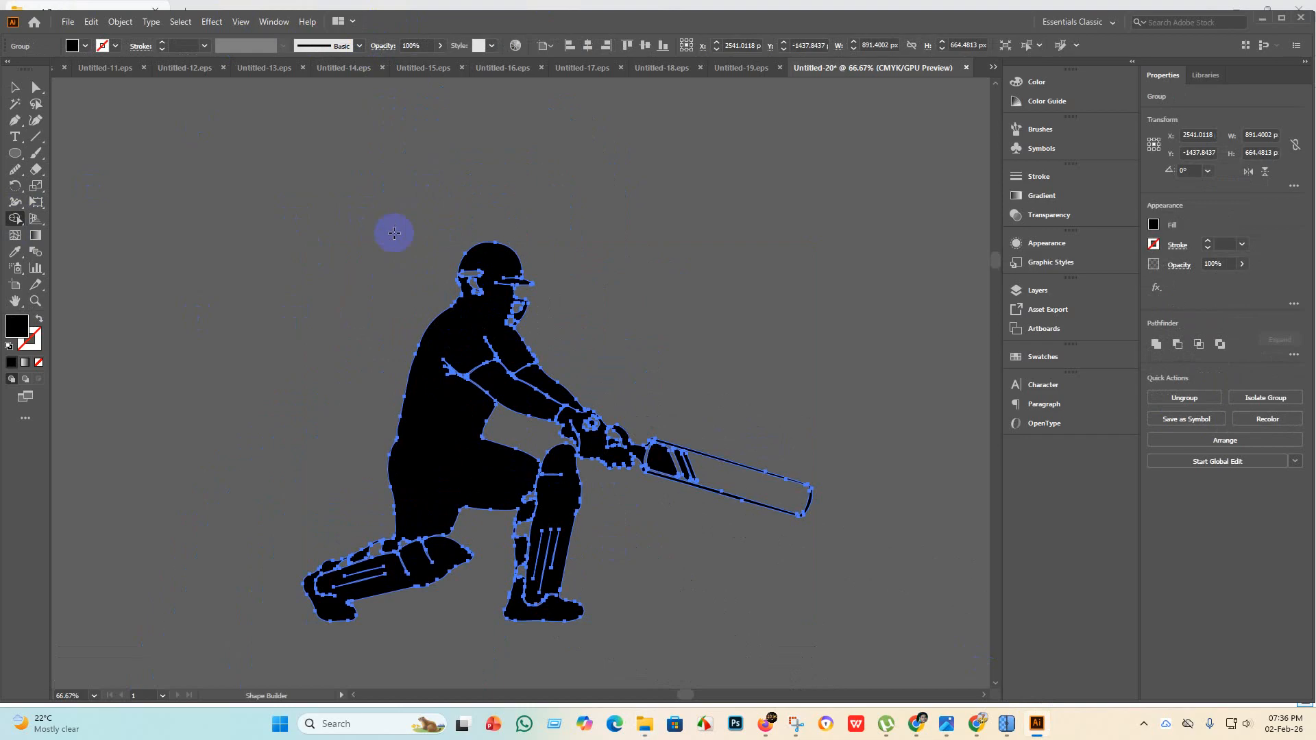
drag(457, 245, 485, 311)
scroll(505, 330, up, 2)
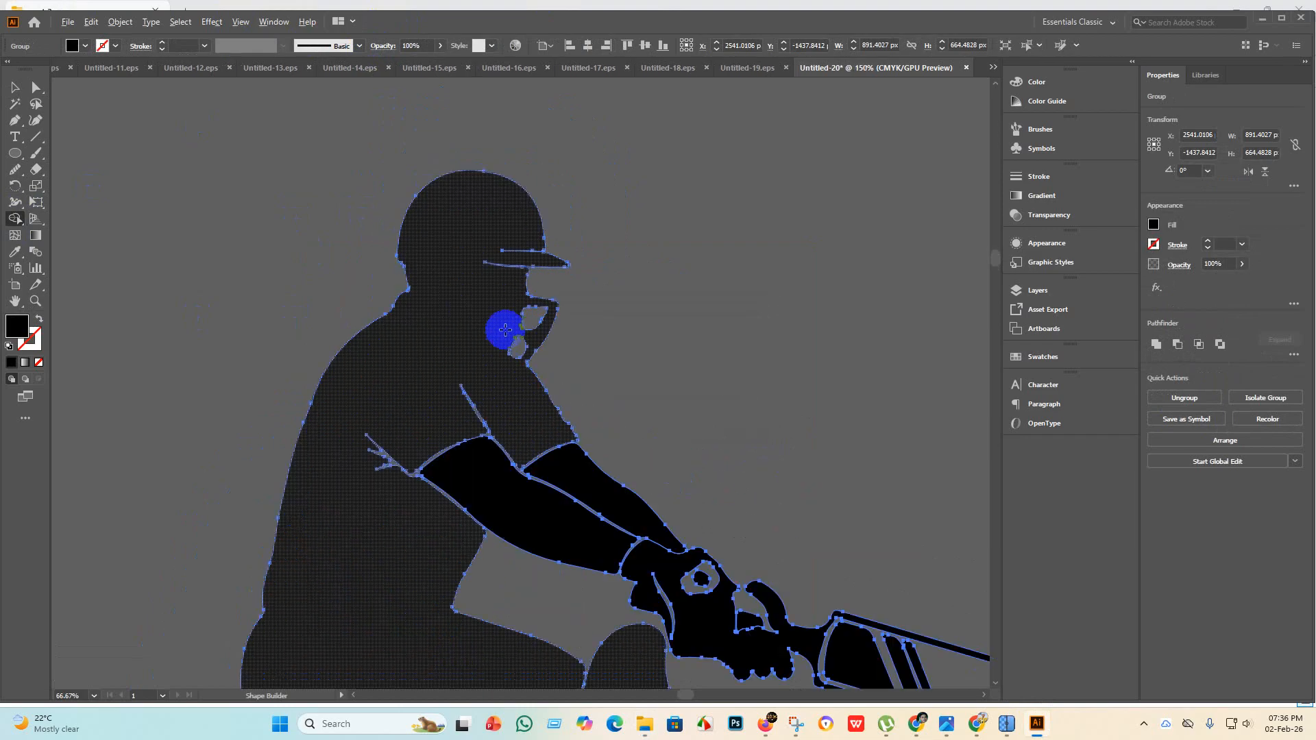
scroll(505, 330, up, 2)
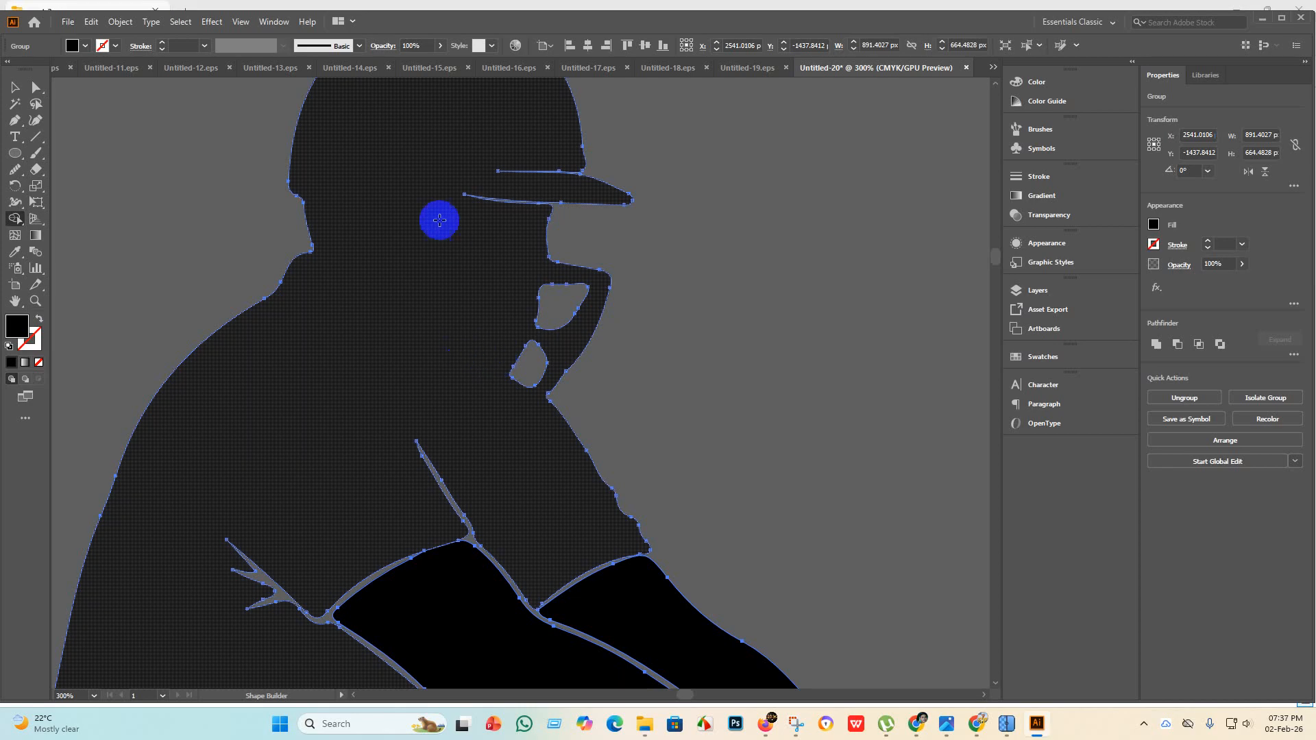
drag(503, 107, 503, 224)
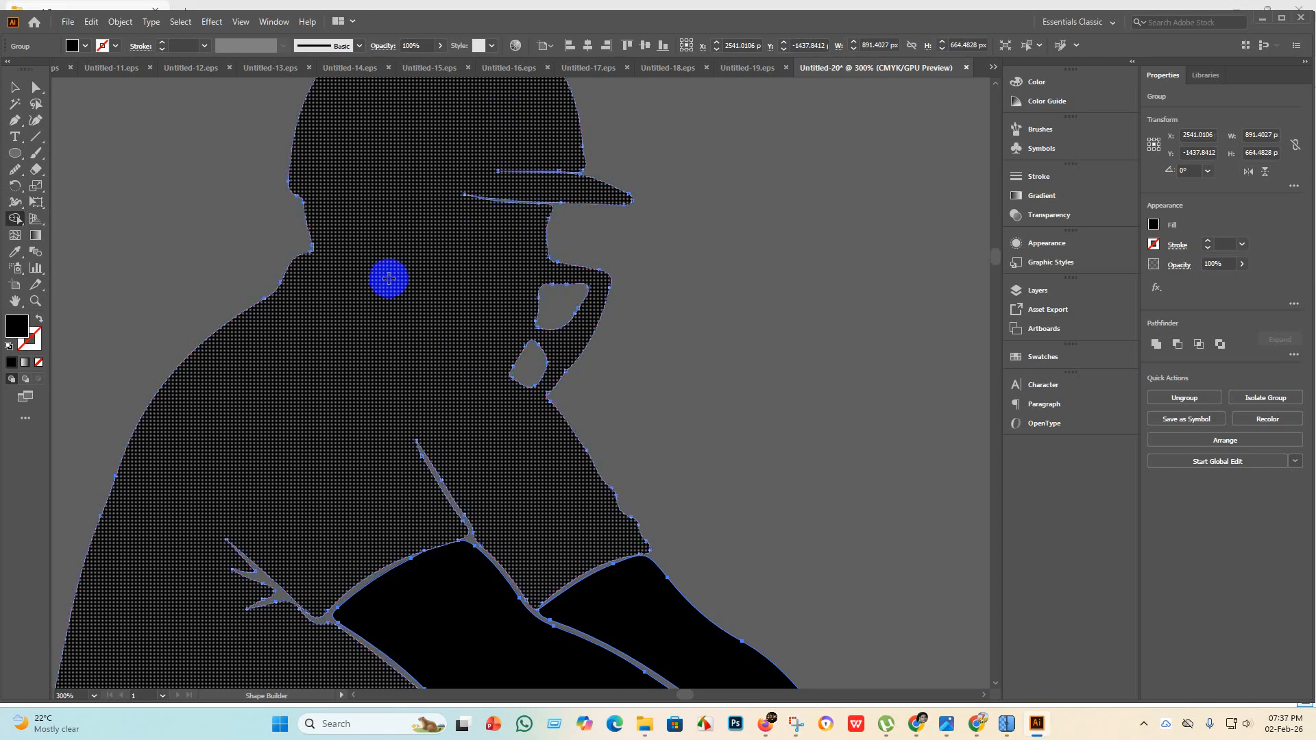
scroll(311, 390, down, 3)
mouse_move(311, 391)
mouse_down()
mouse_move(261, 579)
mouse_move(323, 549)
mouse_up()
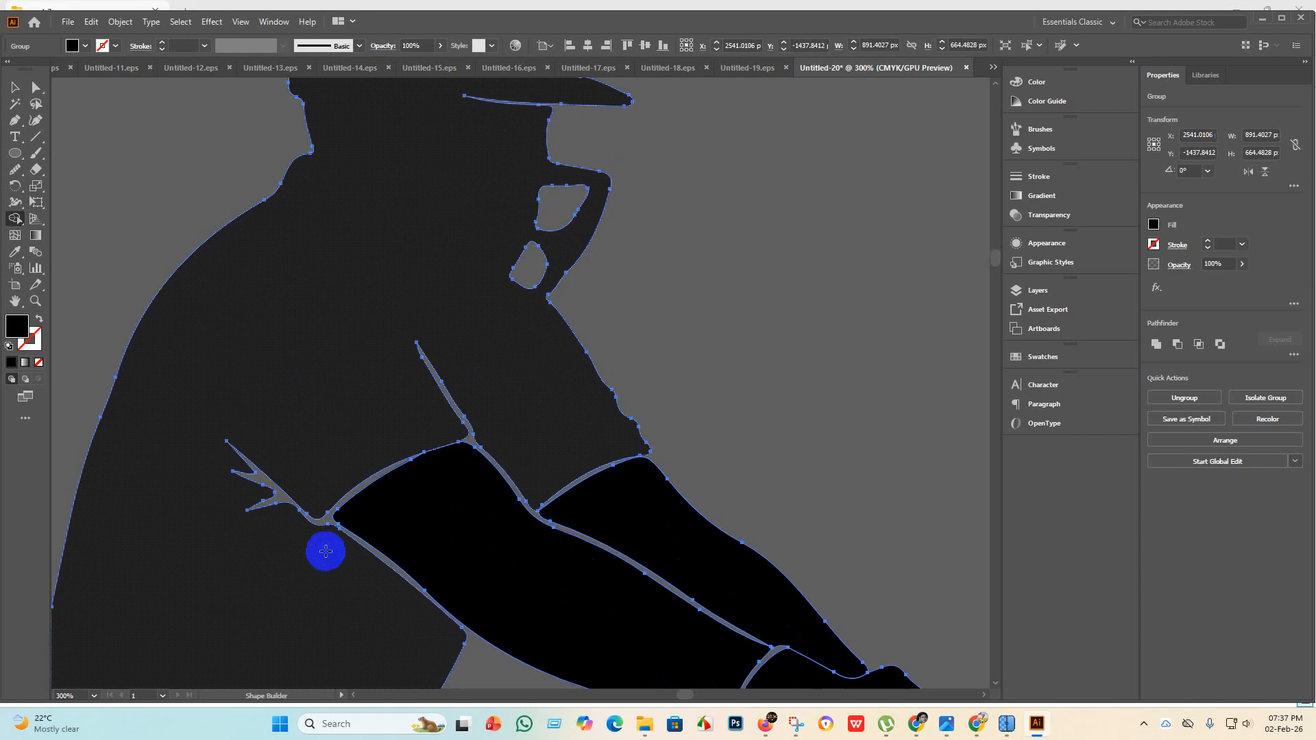
Merge the inner detail lines of the front and rear leg pads into solid black with the Shape Builder.
scroll(391, 365, down, 12)
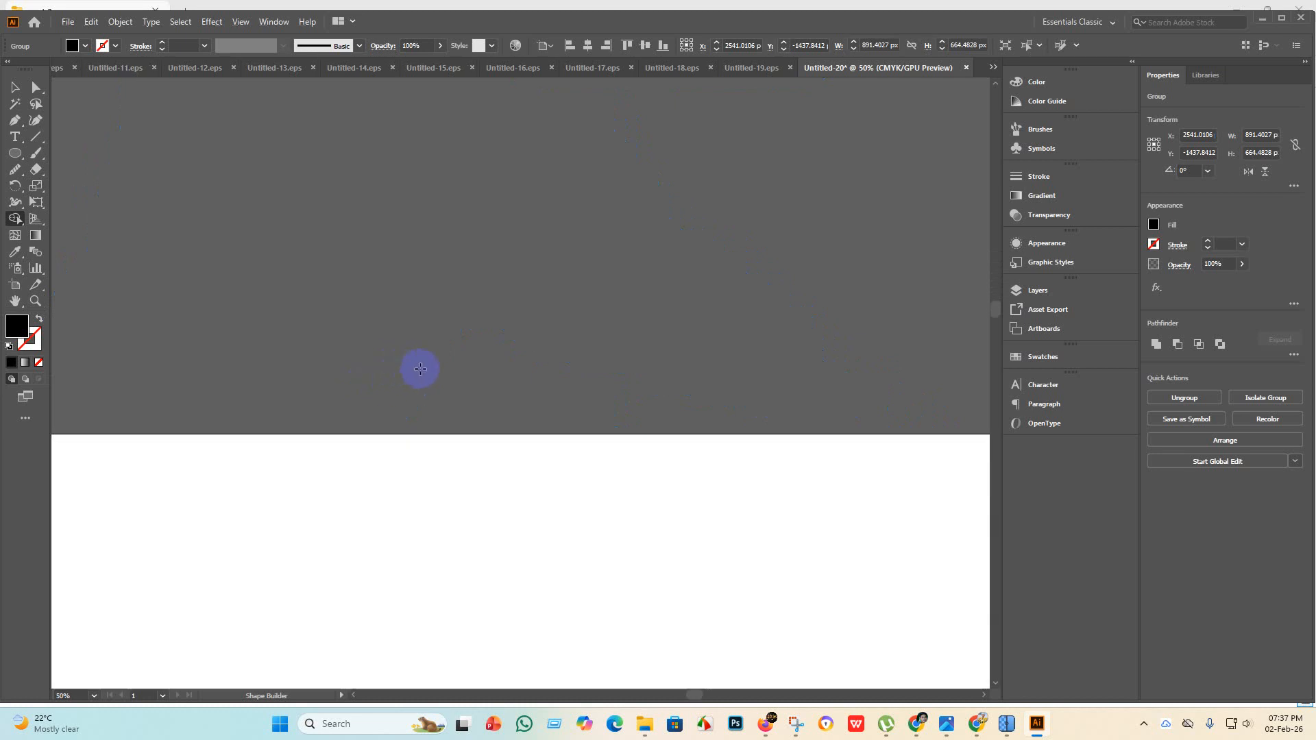
scroll(541, 251, up, 9)
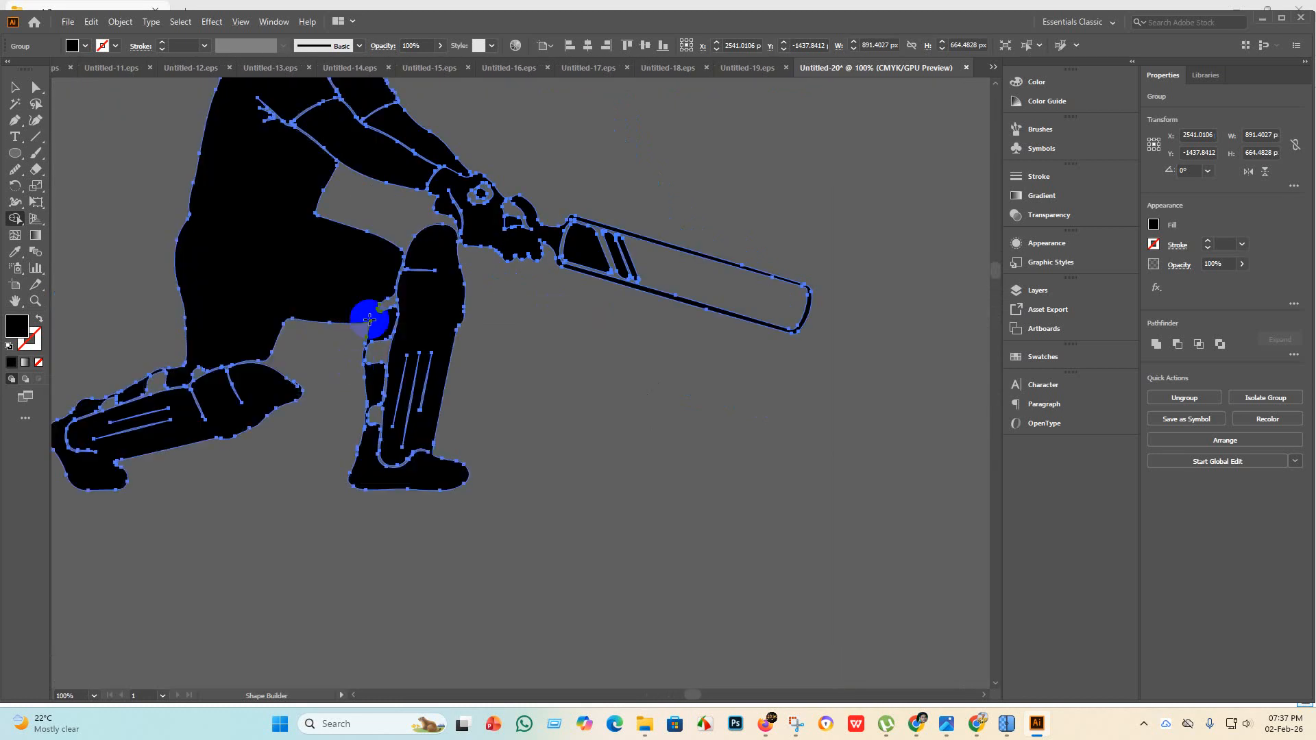
mouse_move(378, 280)
mouse_down()
mouse_move(415, 357)
mouse_move(420, 440)
mouse_up()
mouse_move(410, 293)
mouse_down()
mouse_move(431, 484)
mouse_move(426, 455)
mouse_up()
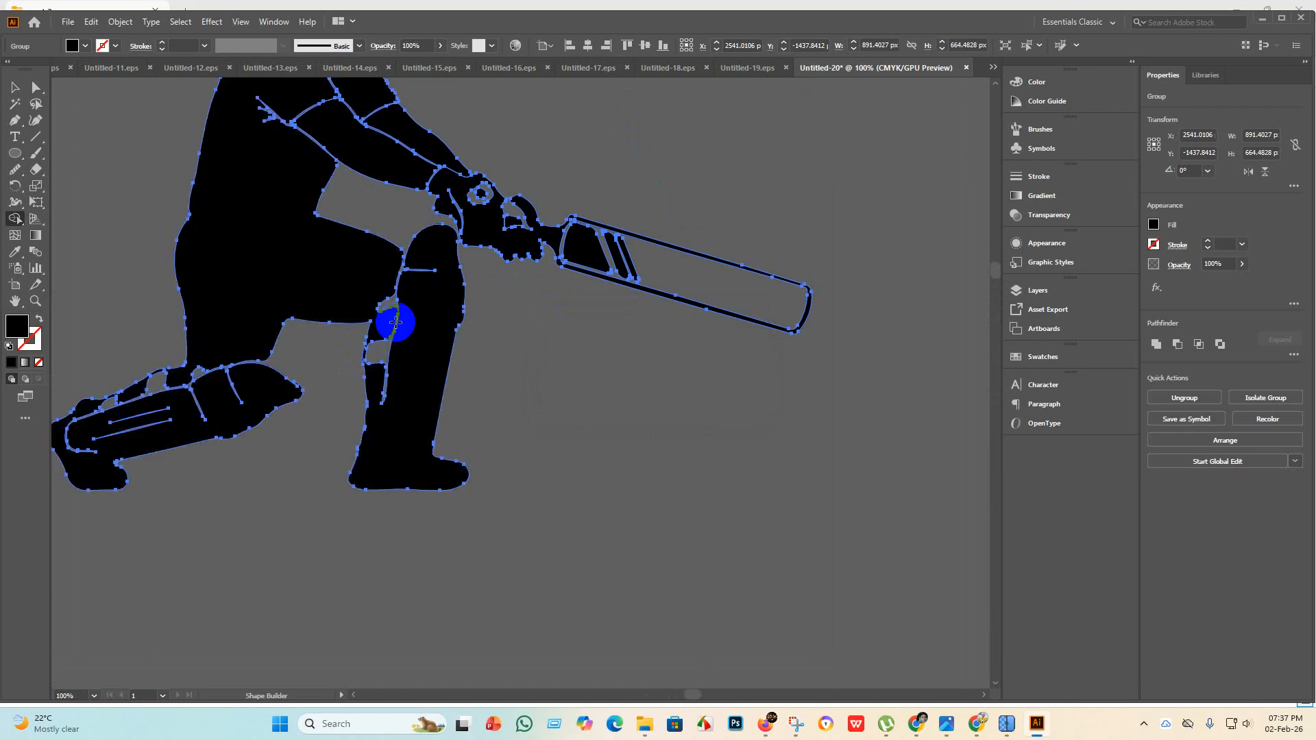
drag(394, 317, 378, 465)
mouse_move(154, 412)
mouse_down()
mouse_move(96, 405)
mouse_move(7, 439)
mouse_up()
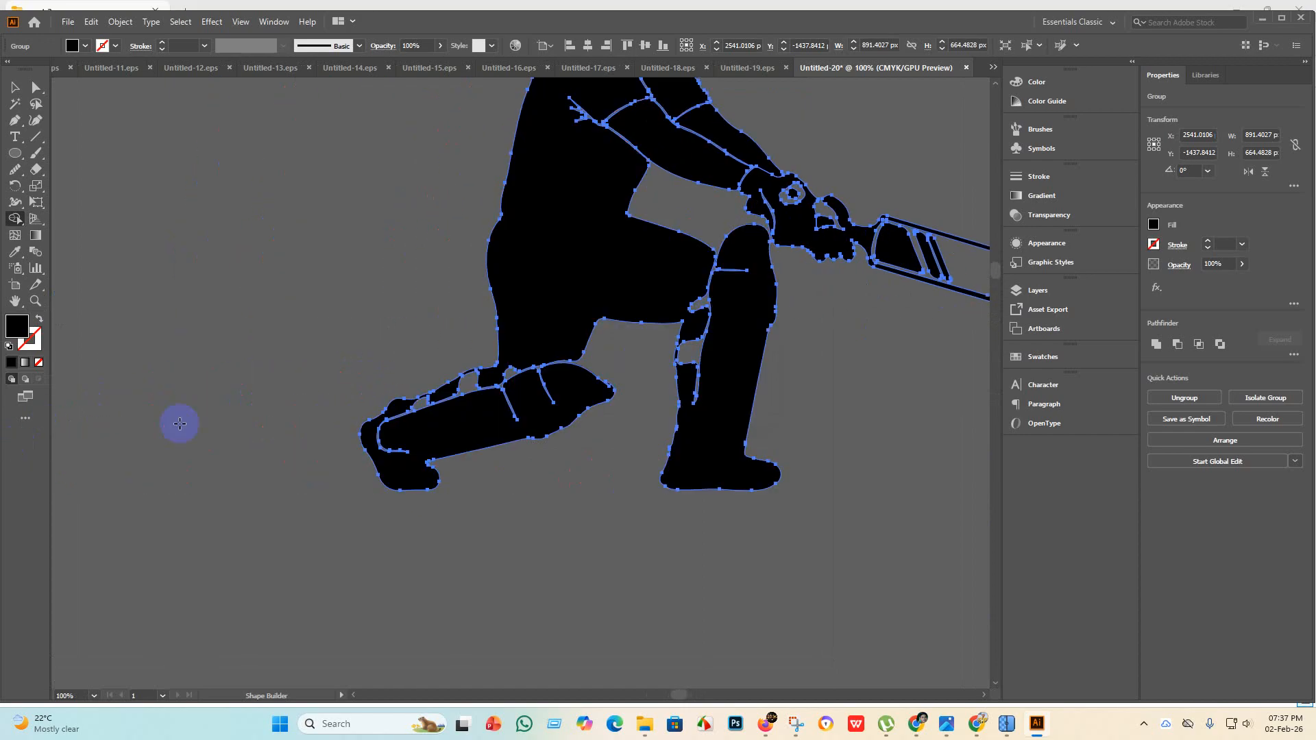
Try to merge the glove's inner openings with the Shape Builder, then deselect the batsman and check the hands up close.
scroll(376, 391, down, 5)
scroll(466, 347, up, 5)
scroll(413, 513, down, 3)
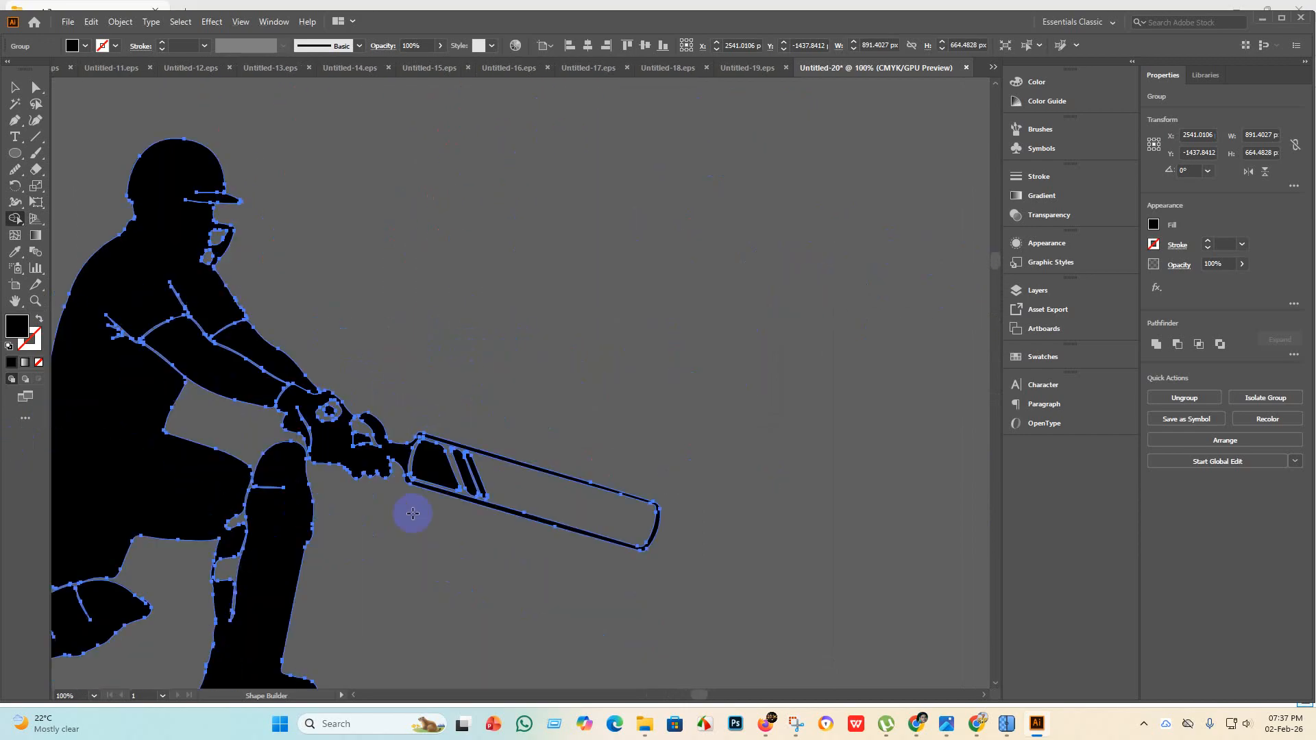
mouse_move(356, 439)
mouse_down()
mouse_move(292, 387)
mouse_move(310, 396)
mouse_up()
click(12, 89)
click(529, 285)
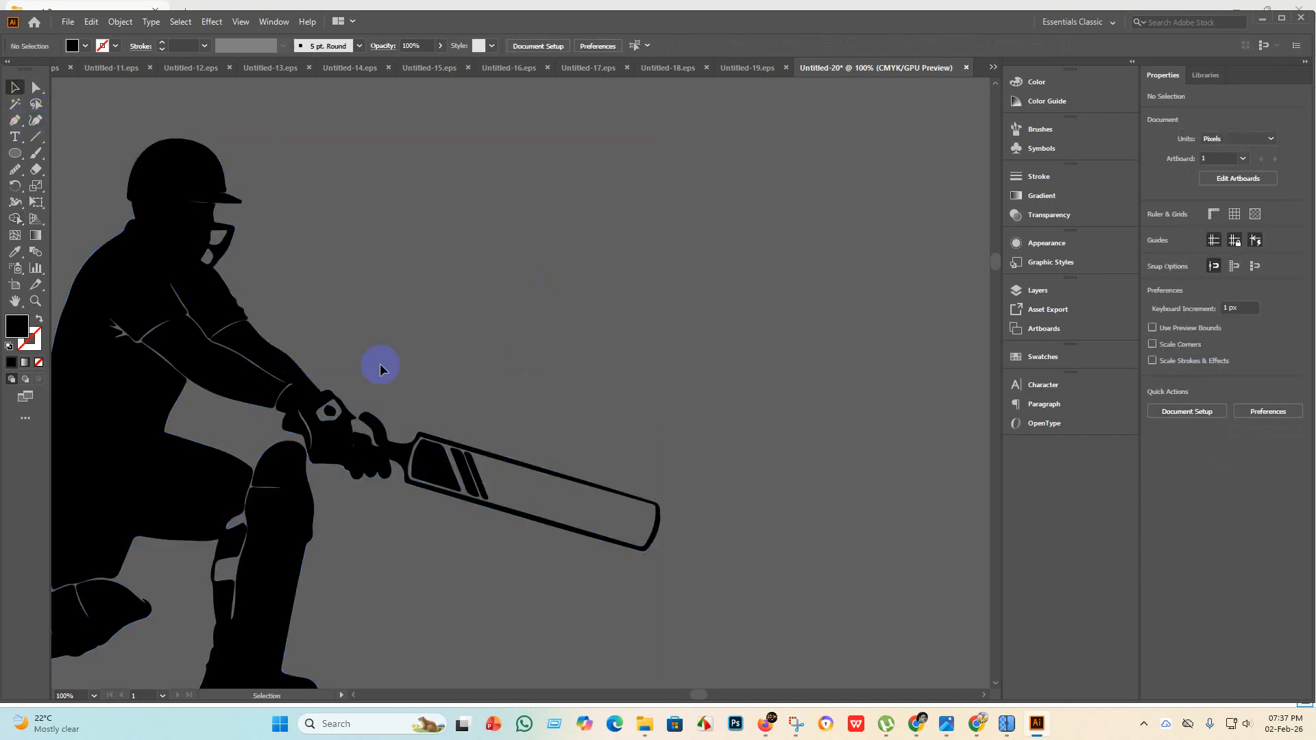
scroll(311, 435, up, 4)
scroll(382, 455, down, 4)
scroll(411, 435, up, 1)
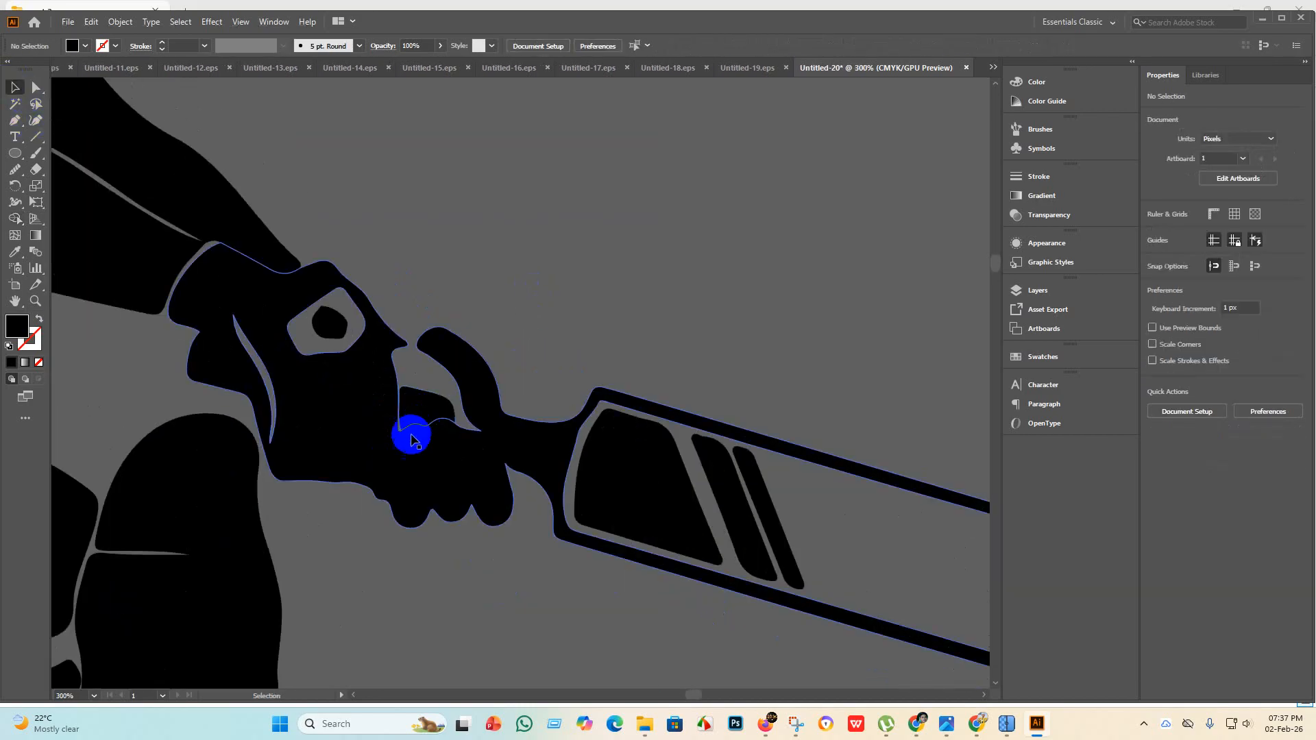
scroll(423, 474, down, 2)
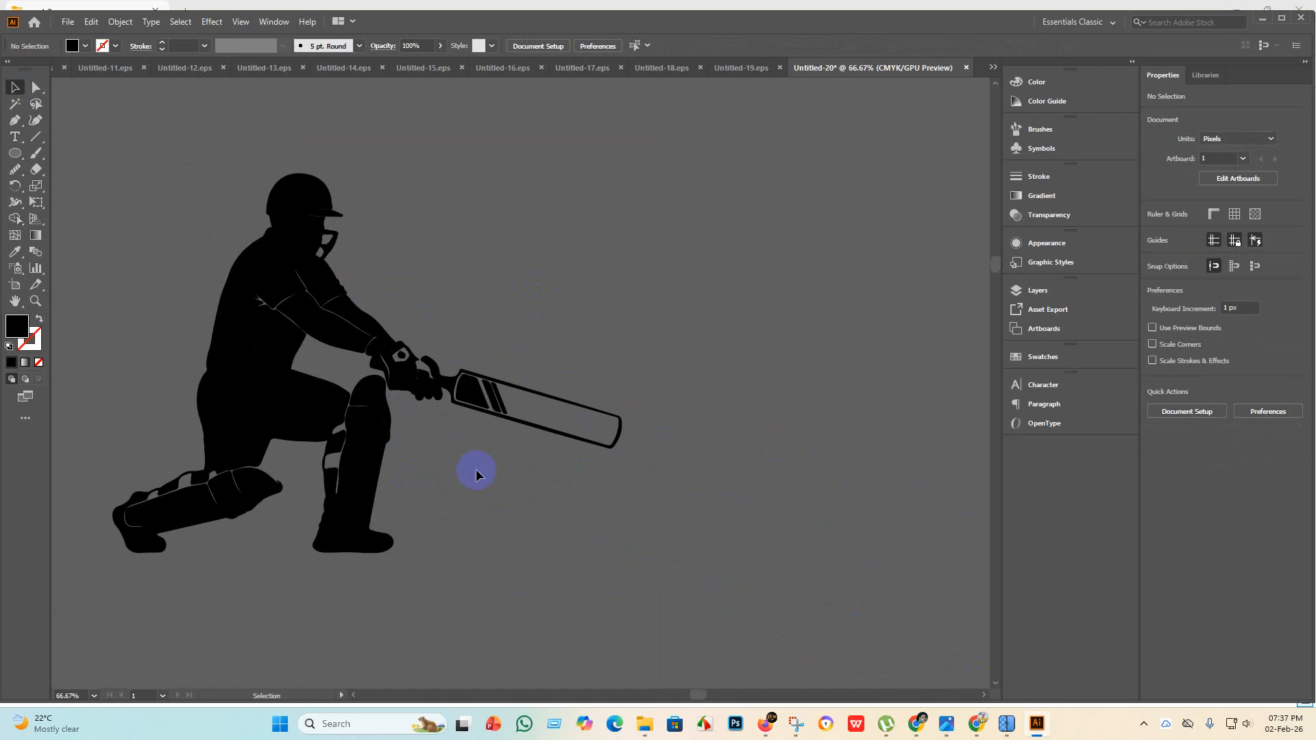
Fill the round opening on the back of the batsman's glove by merging its regions with the Shape Builder.
click(436, 398)
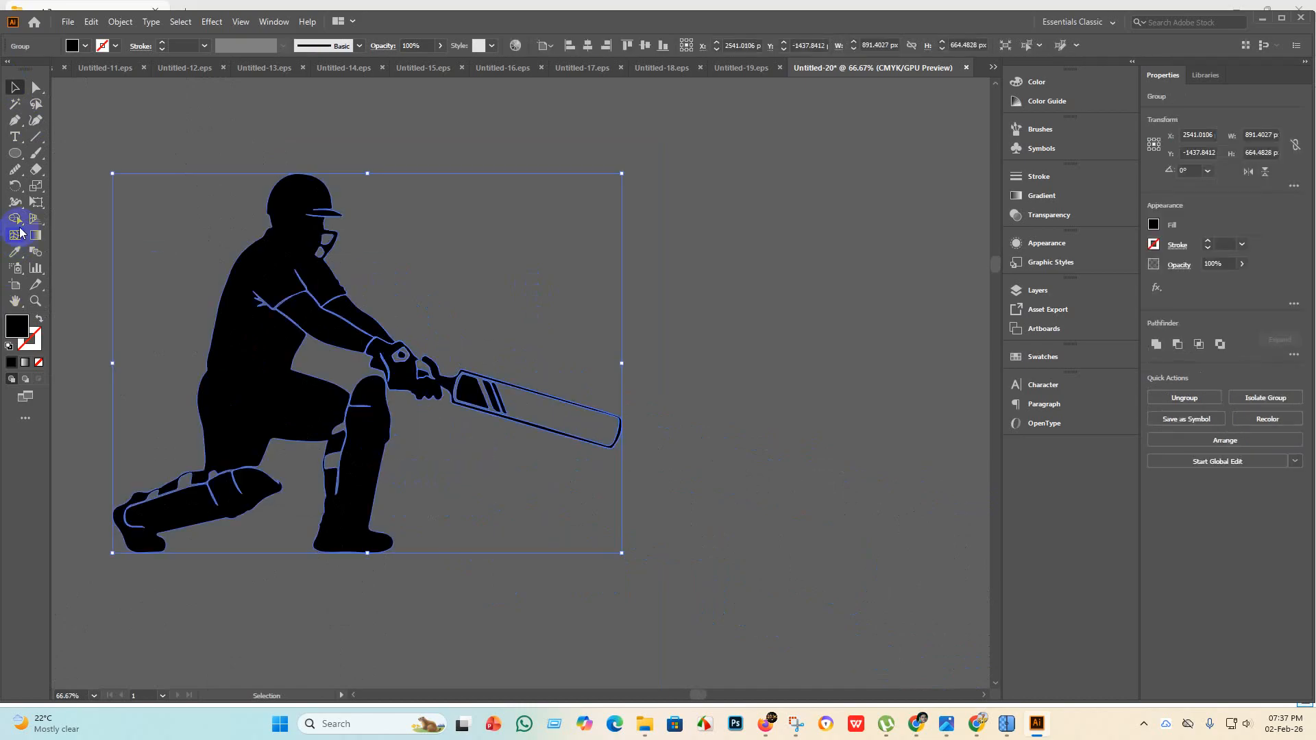
click(13, 221)
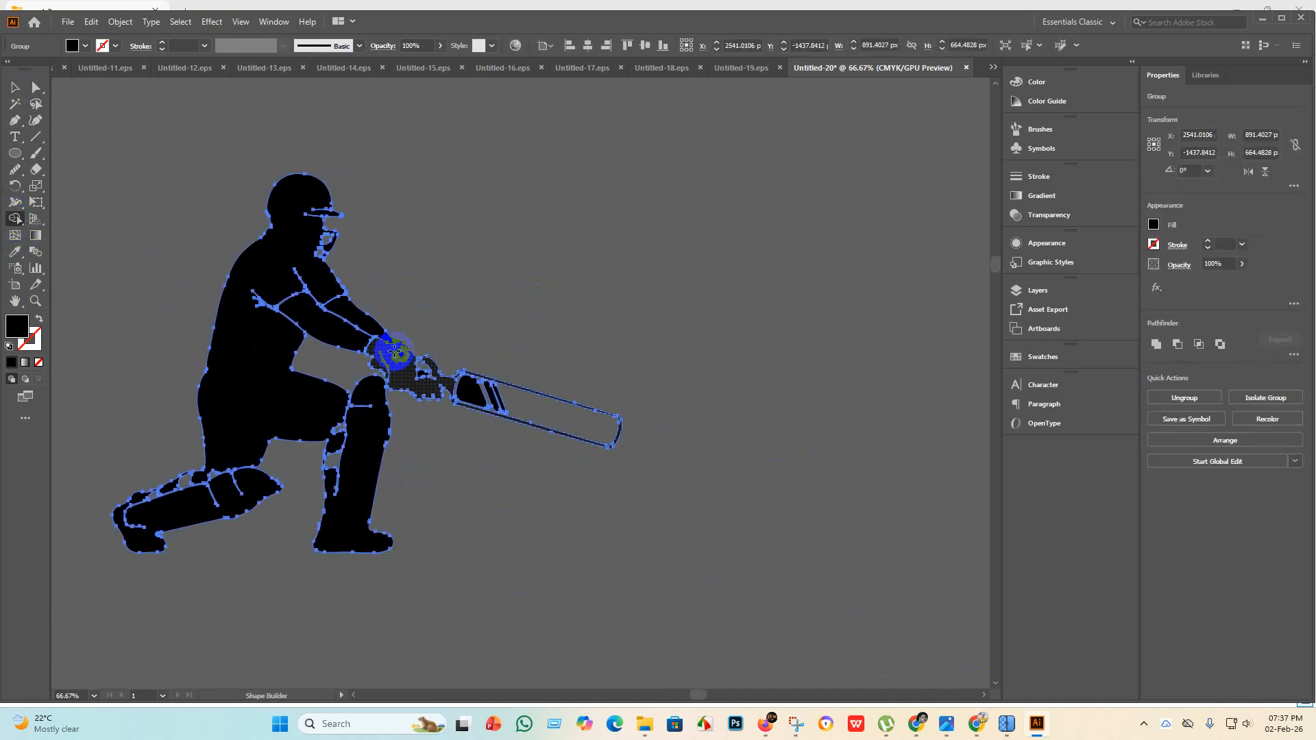
drag(396, 353, 428, 375)
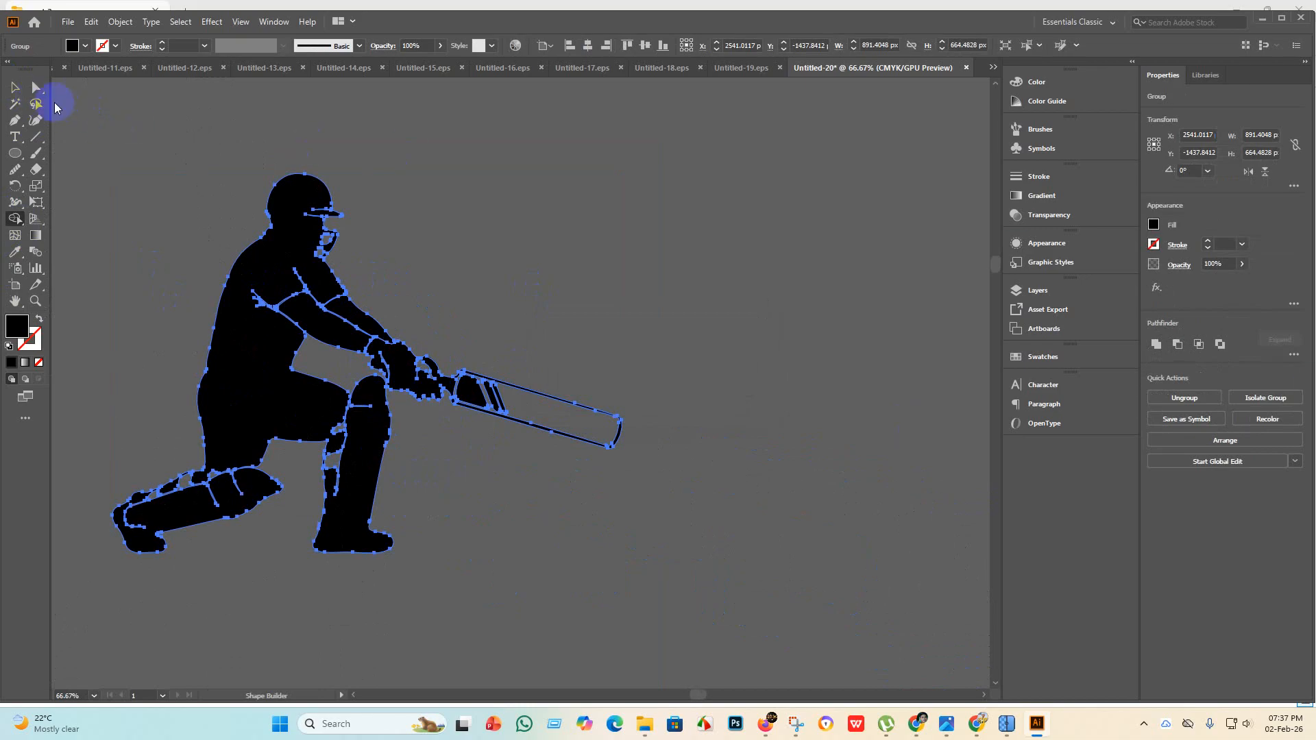
click(12, 88)
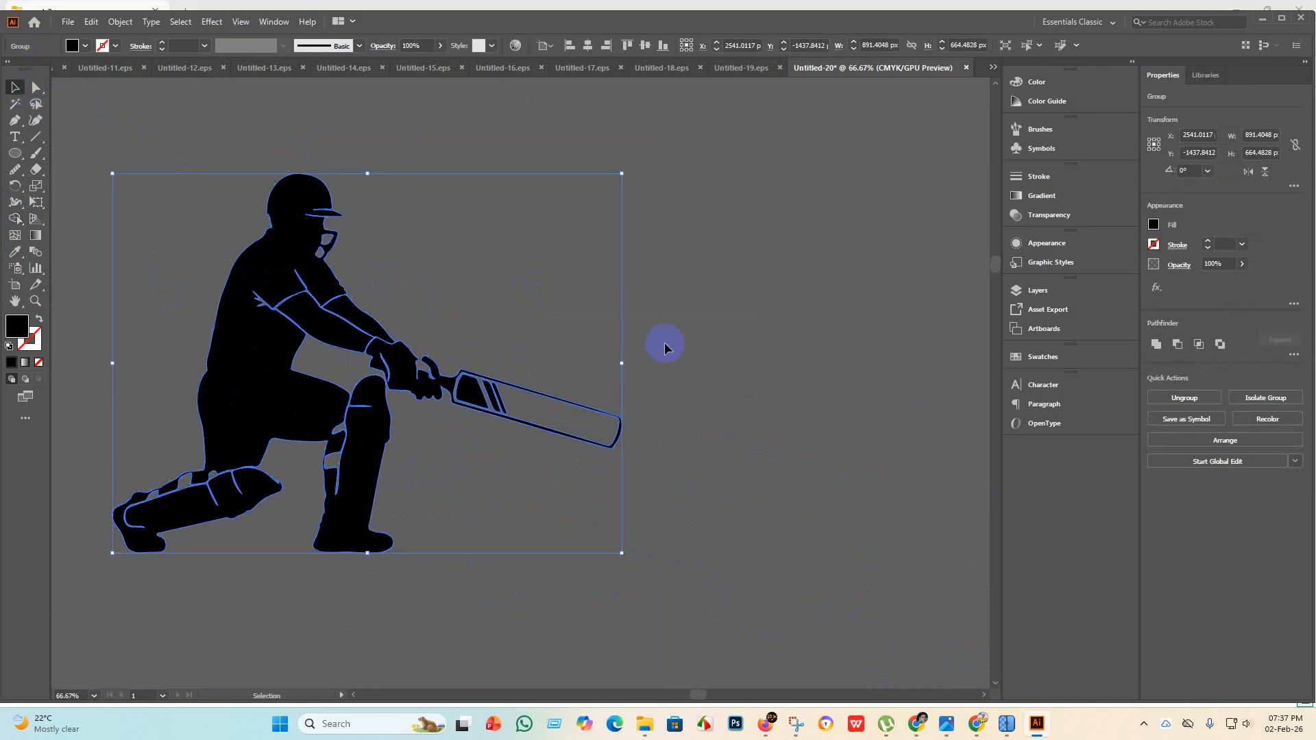
click(668, 346)
Draw a black circle about 56 px in diameter over the gap between the gloves and the bat handle.
scroll(384, 353, up, 5)
scroll(380, 358, down, 5)
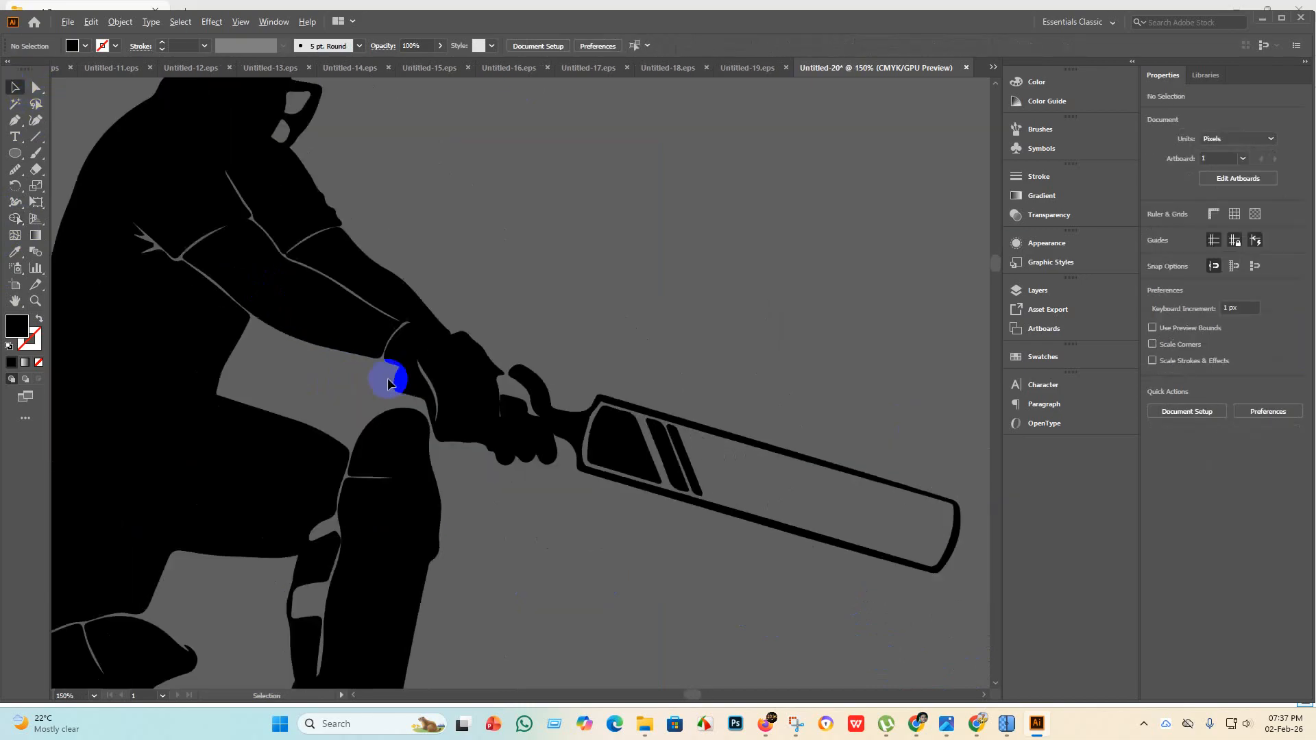
click(484, 368)
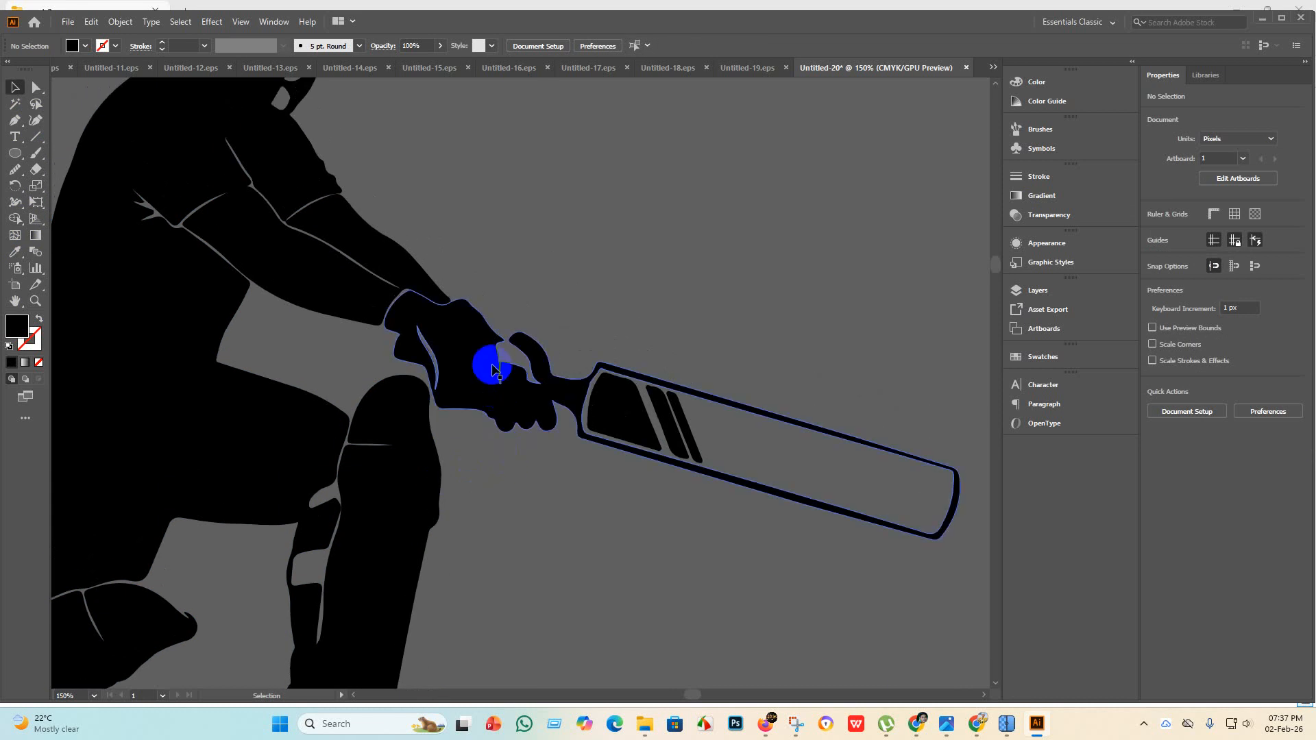
click(512, 457)
scroll(505, 473, down, 3)
scroll(507, 459, up, 3)
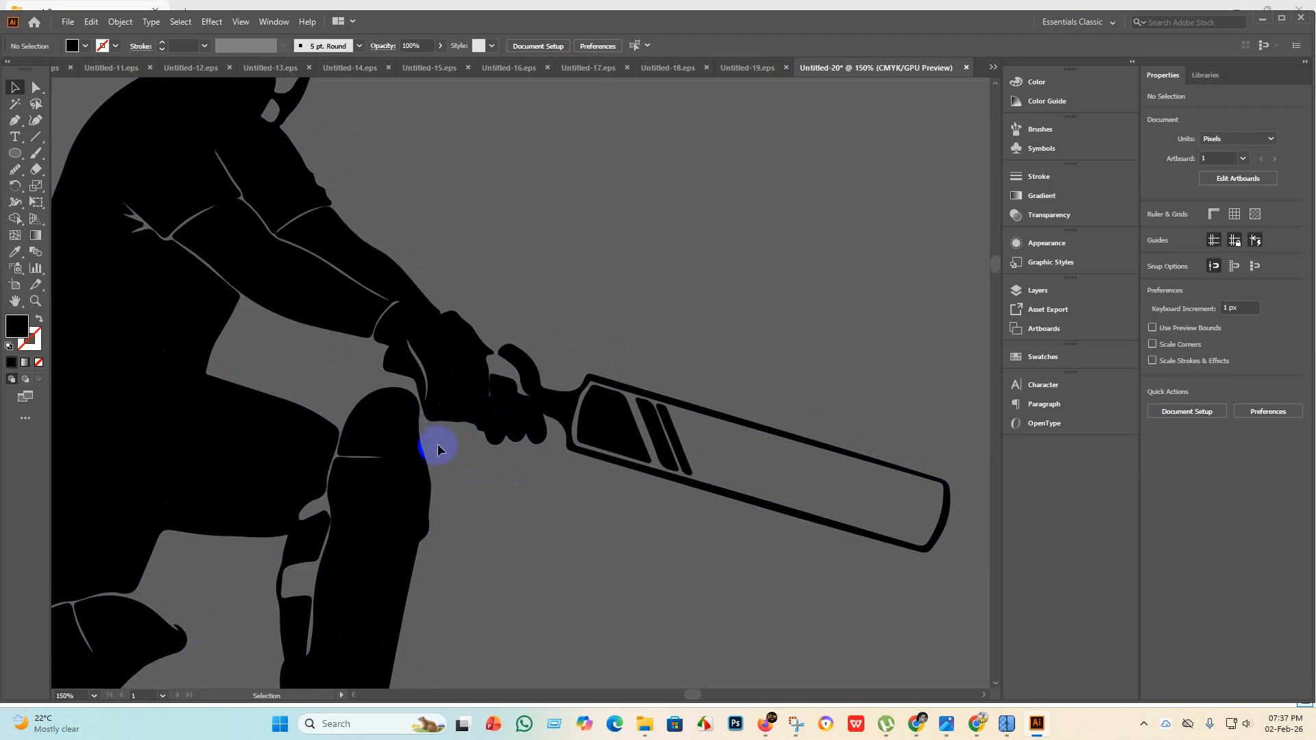
click(14, 152)
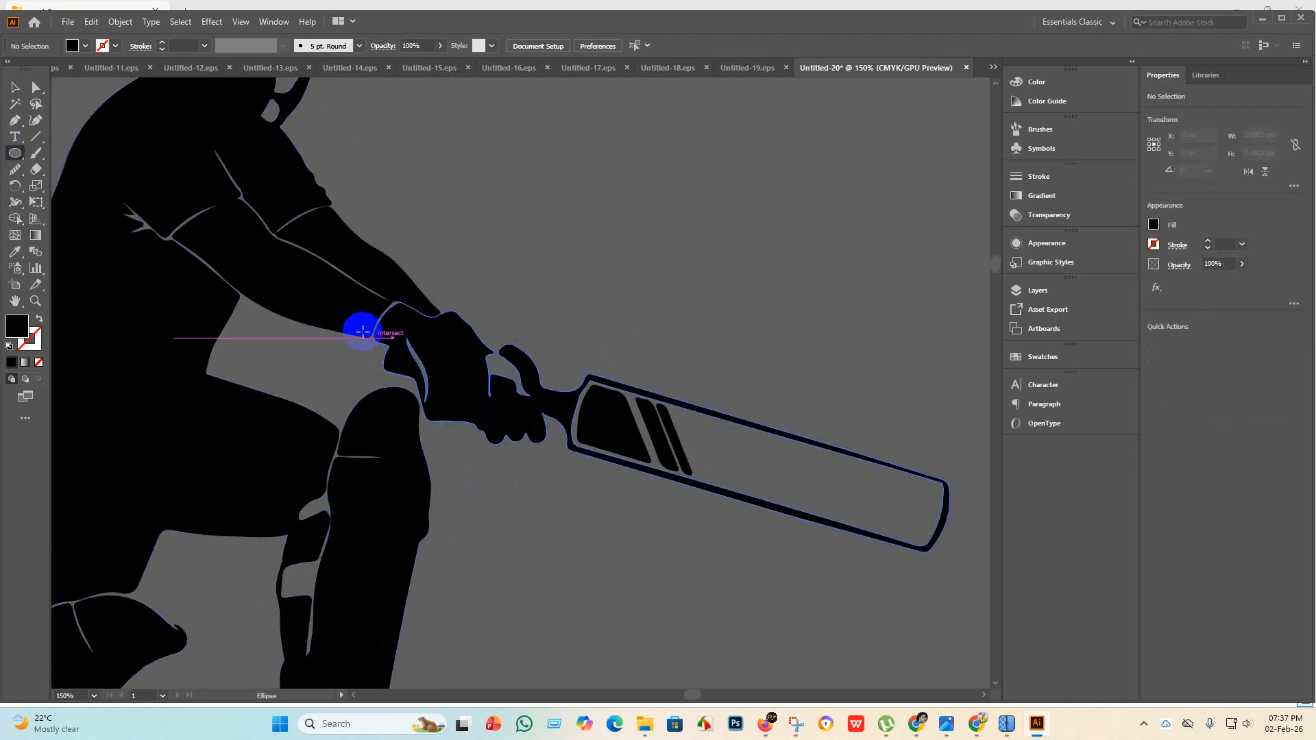
drag(468, 345, 540, 397)
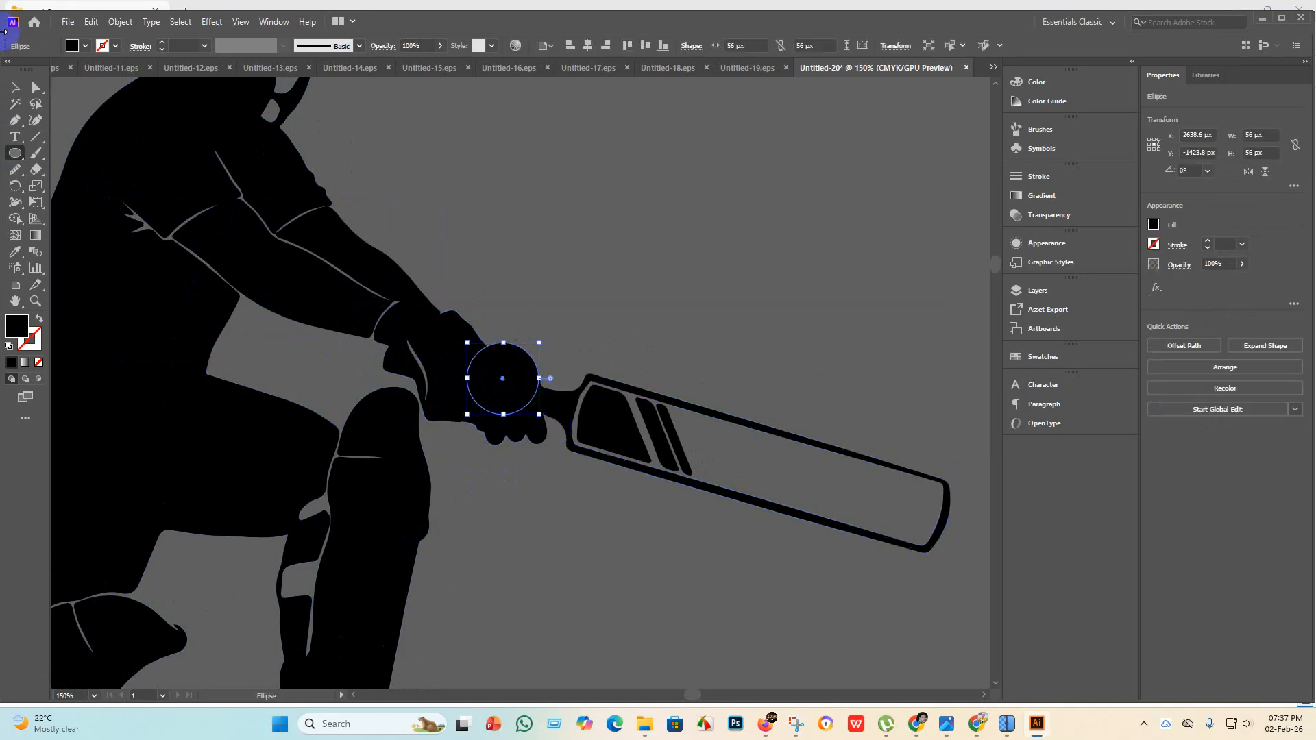
click(524, 471)
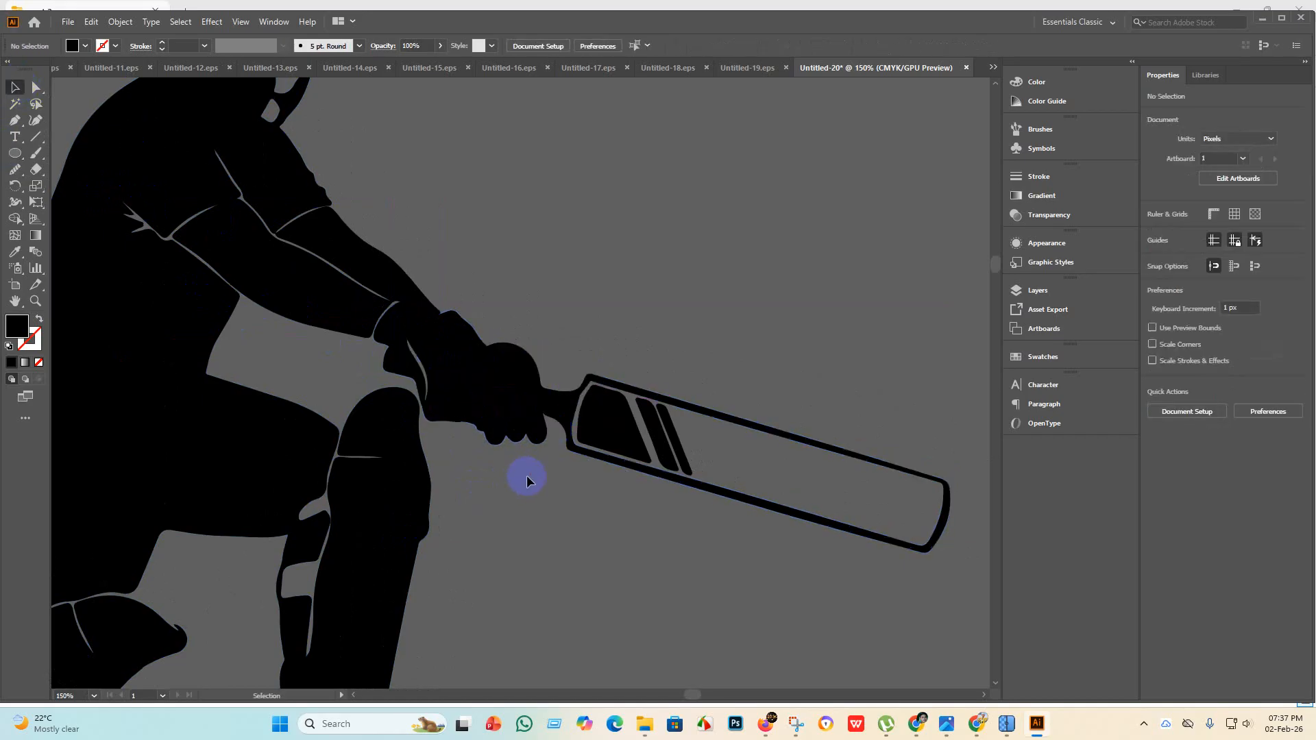
Select all the artwork, merge the circle into the batsman's hands with the Shape Builder, and deselect it.
scroll(527, 475, down, 2)
key(ctrl+a)
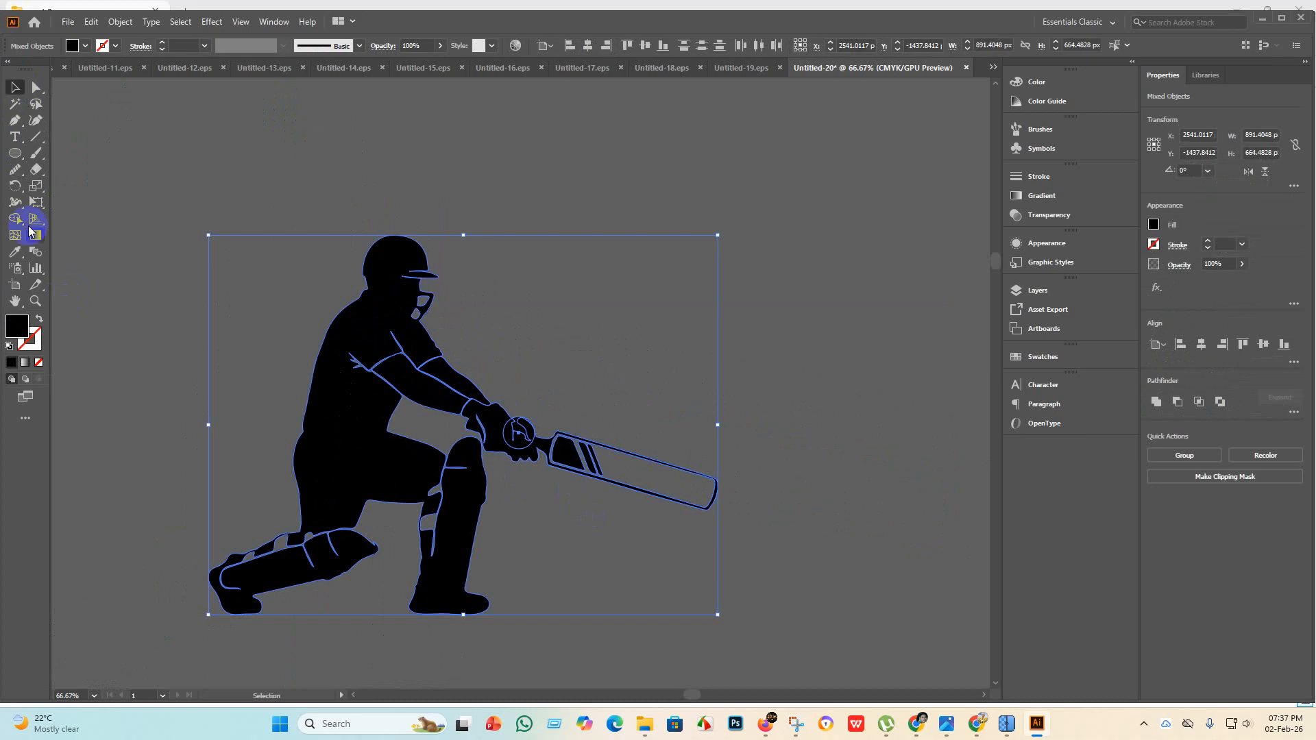
click(14, 218)
drag(458, 390, 525, 434)
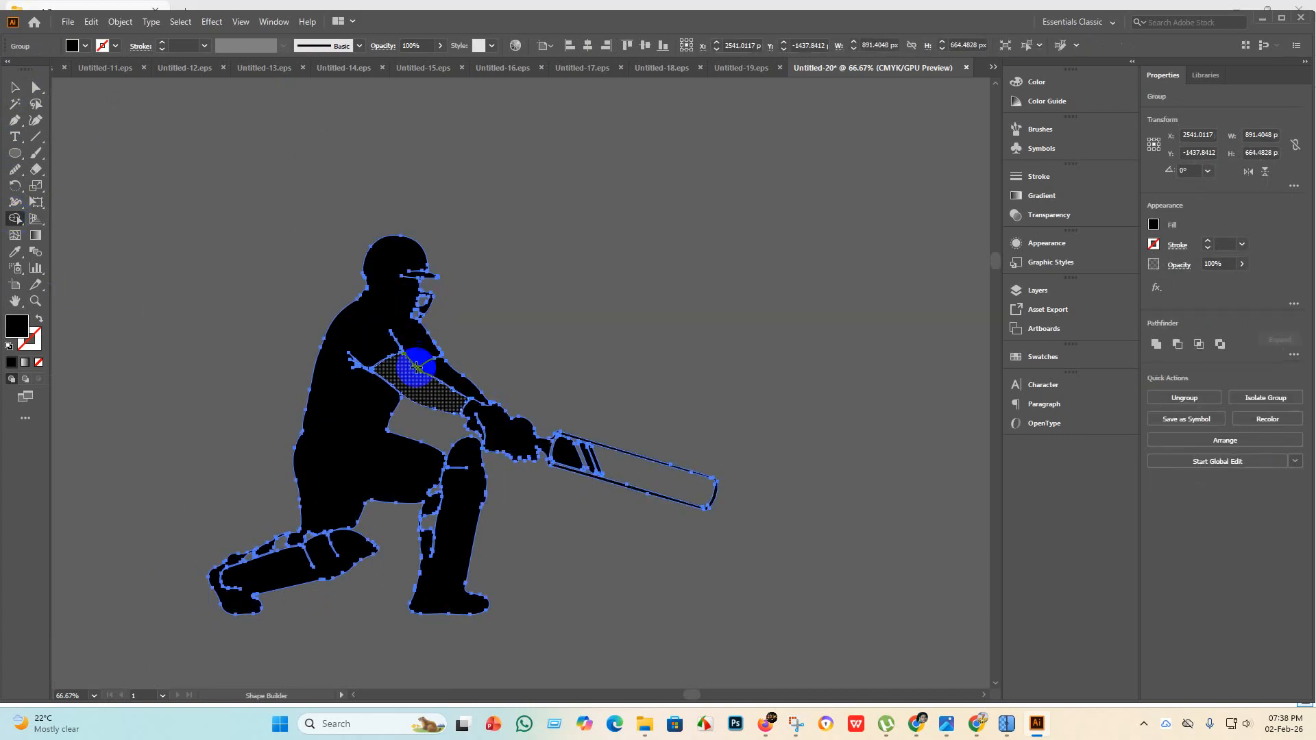
click(13, 87)
click(821, 301)
scroll(712, 330, down, 3)
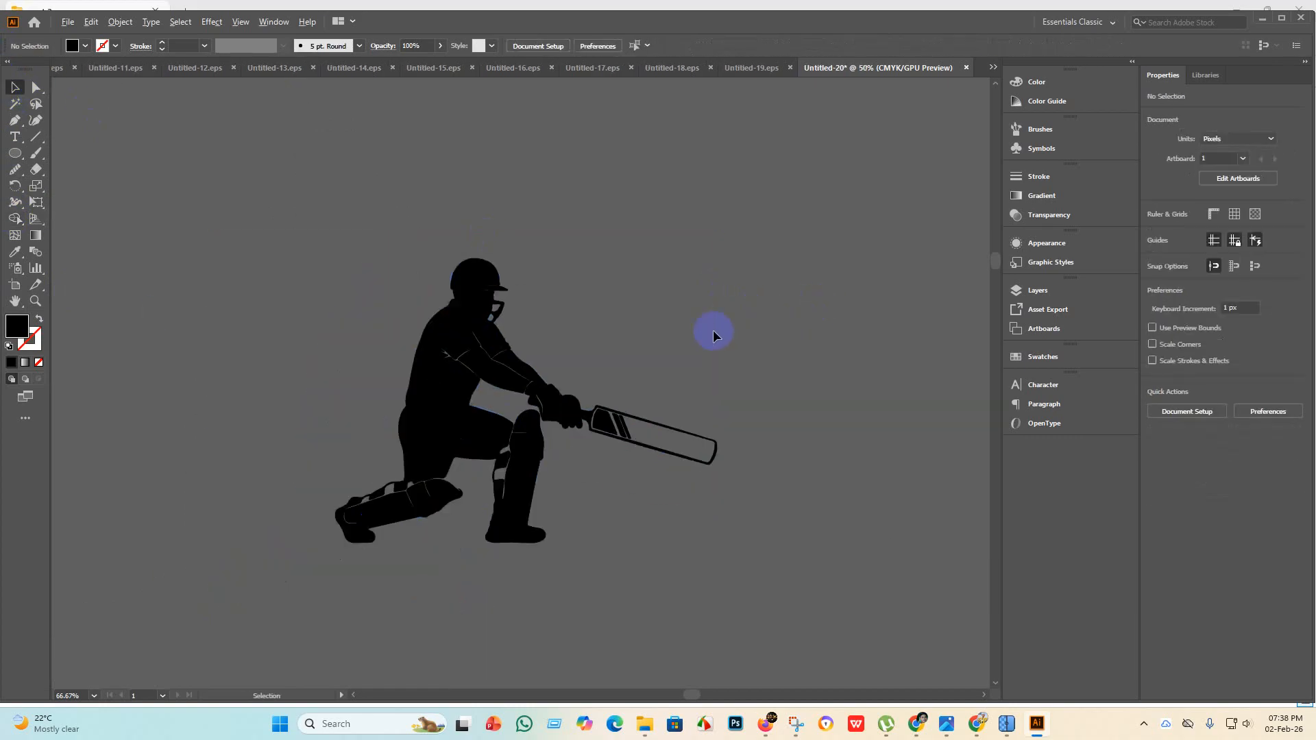
Enlarge the batsman proportionally to about 4218 px wide and centre it horizontally and vertically on the artboard.
key(ctrl+a)
scroll(288, 144, down, 1)
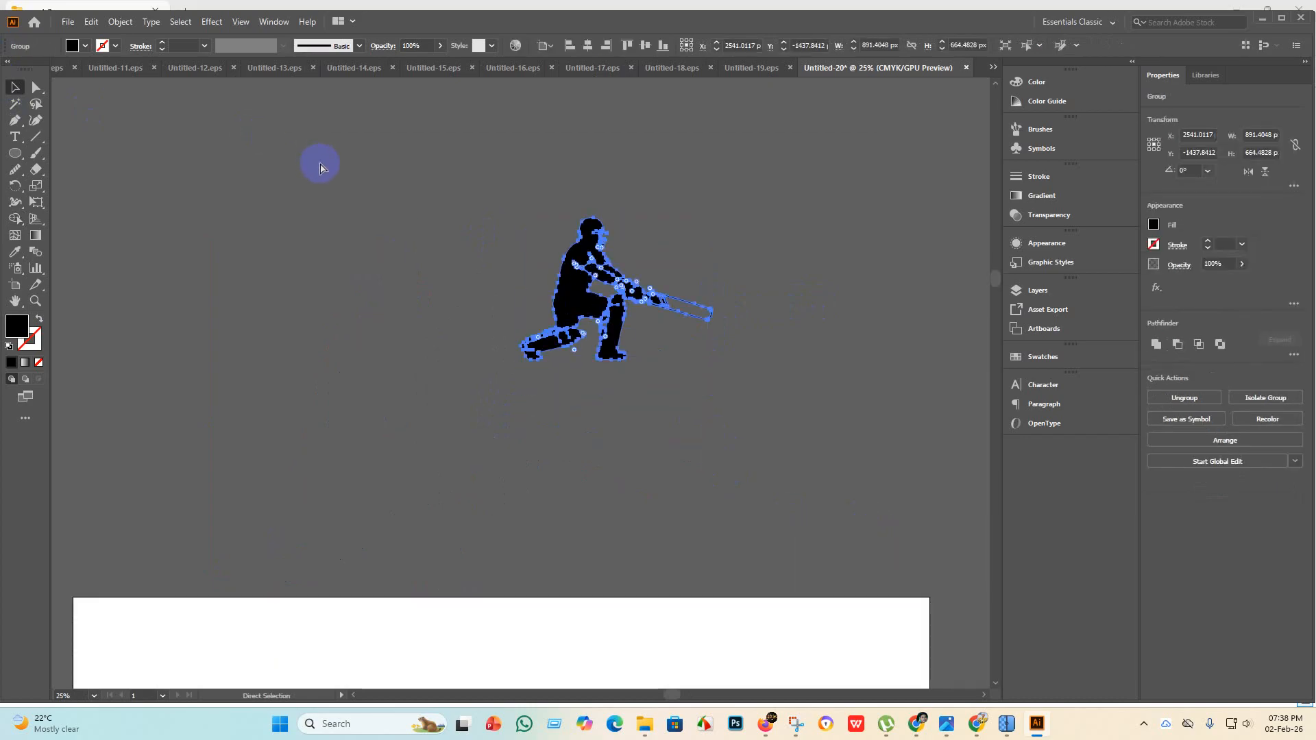
scroll(452, 264, down, 4)
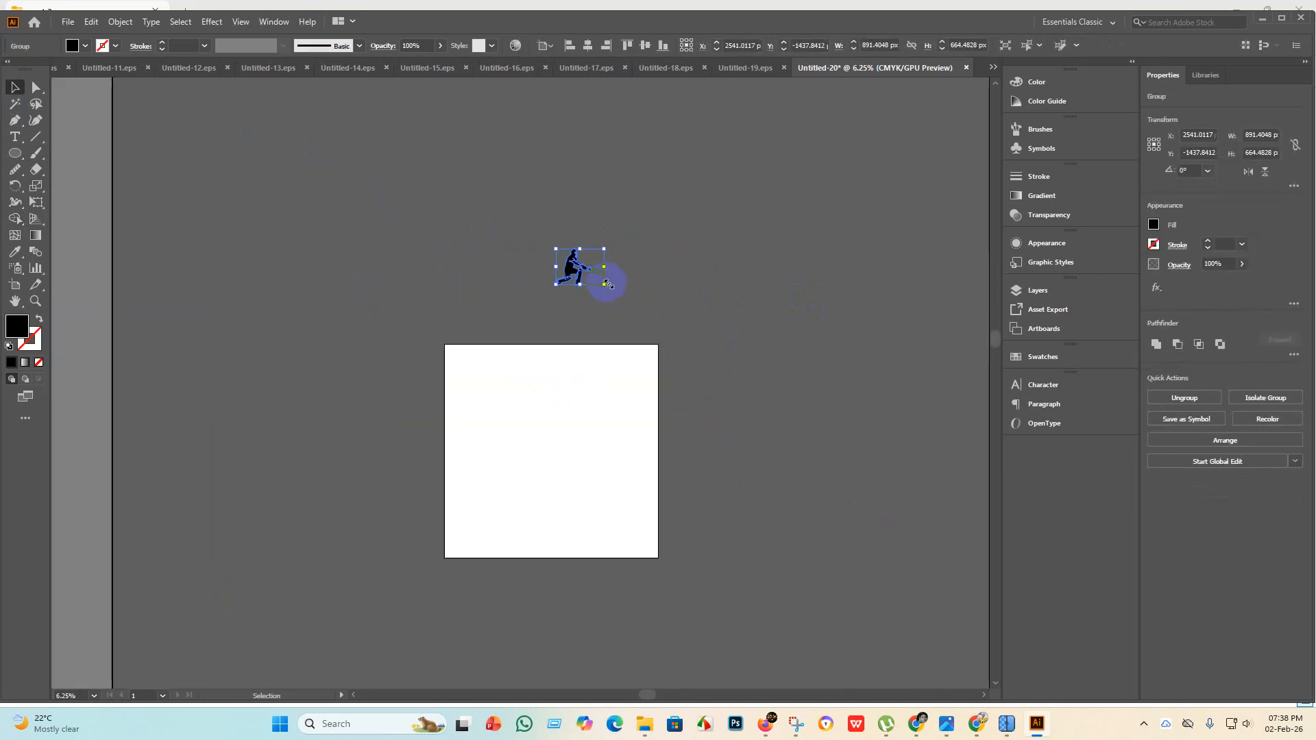
drag(604, 283, 782, 461)
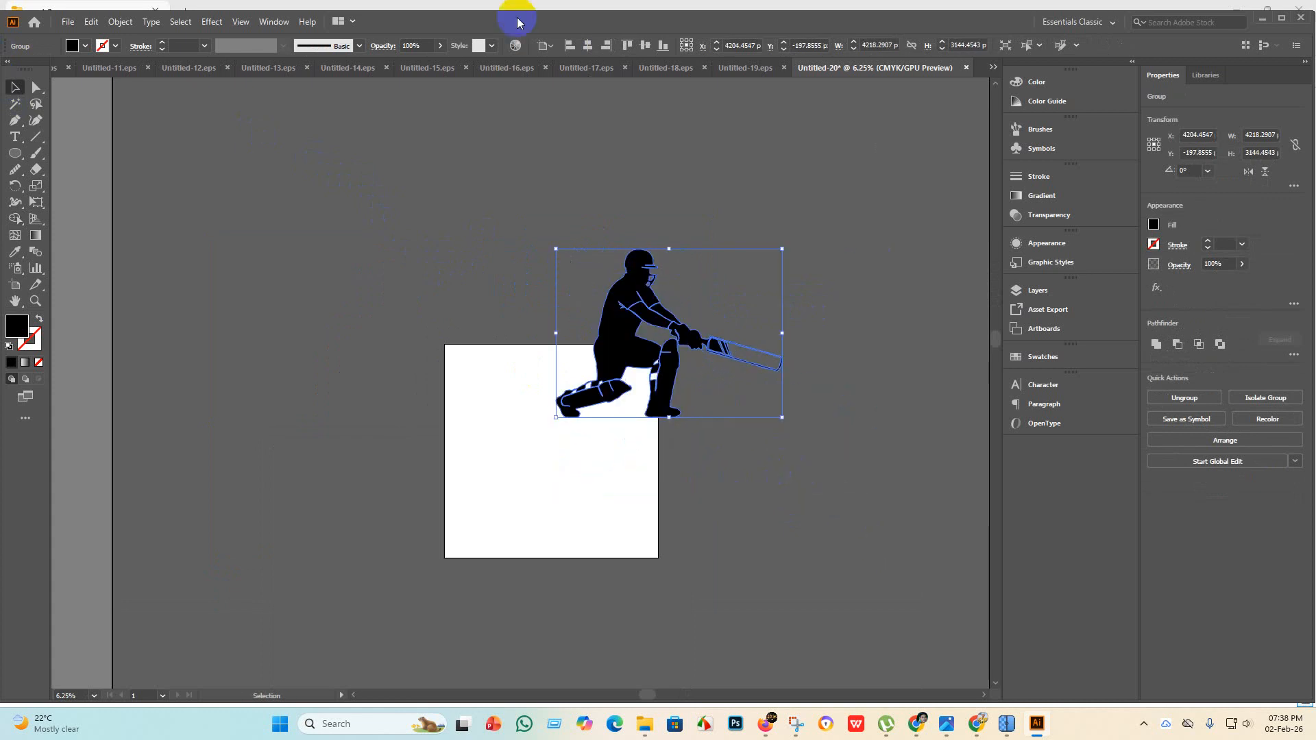
click(587, 46)
click(645, 46)
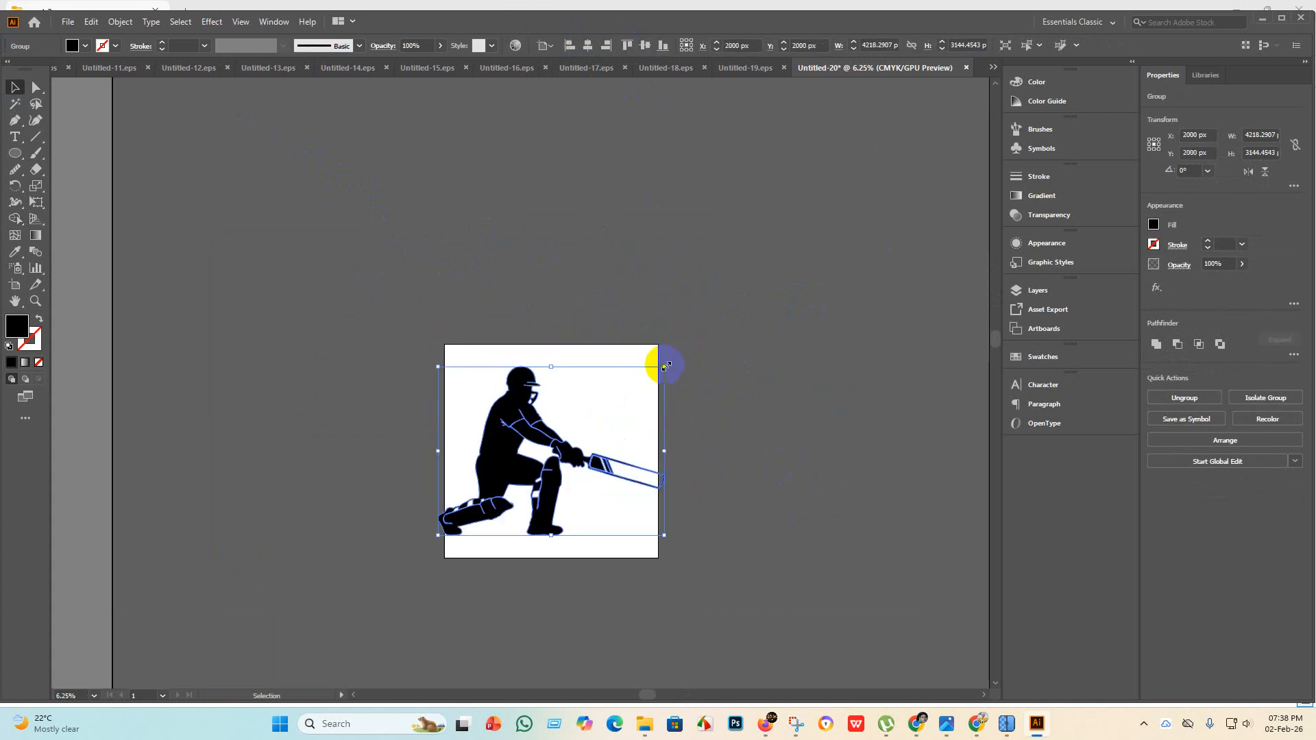
Shrink the batsman to about 3688 px wide so it fits inside the artboard, and centre it again both ways.
drag(666, 367, 635, 388)
click(594, 46)
click(647, 46)
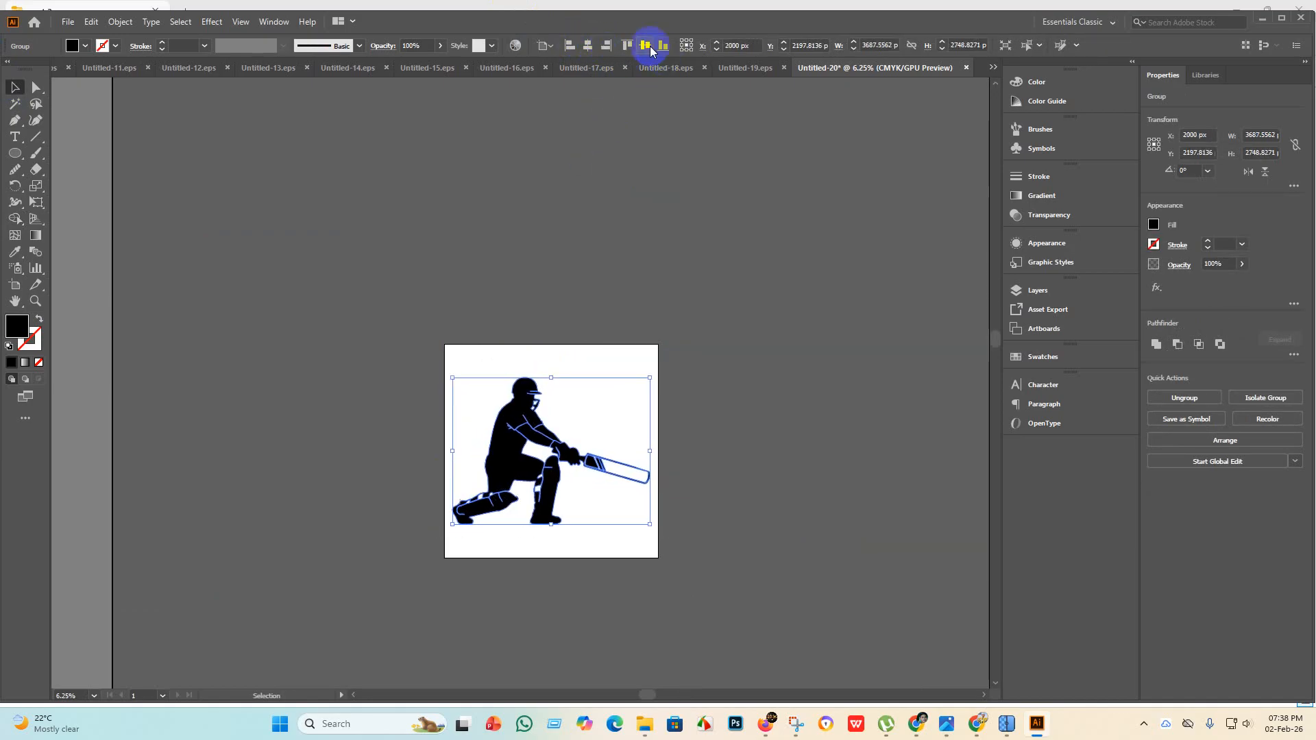
click(774, 271)
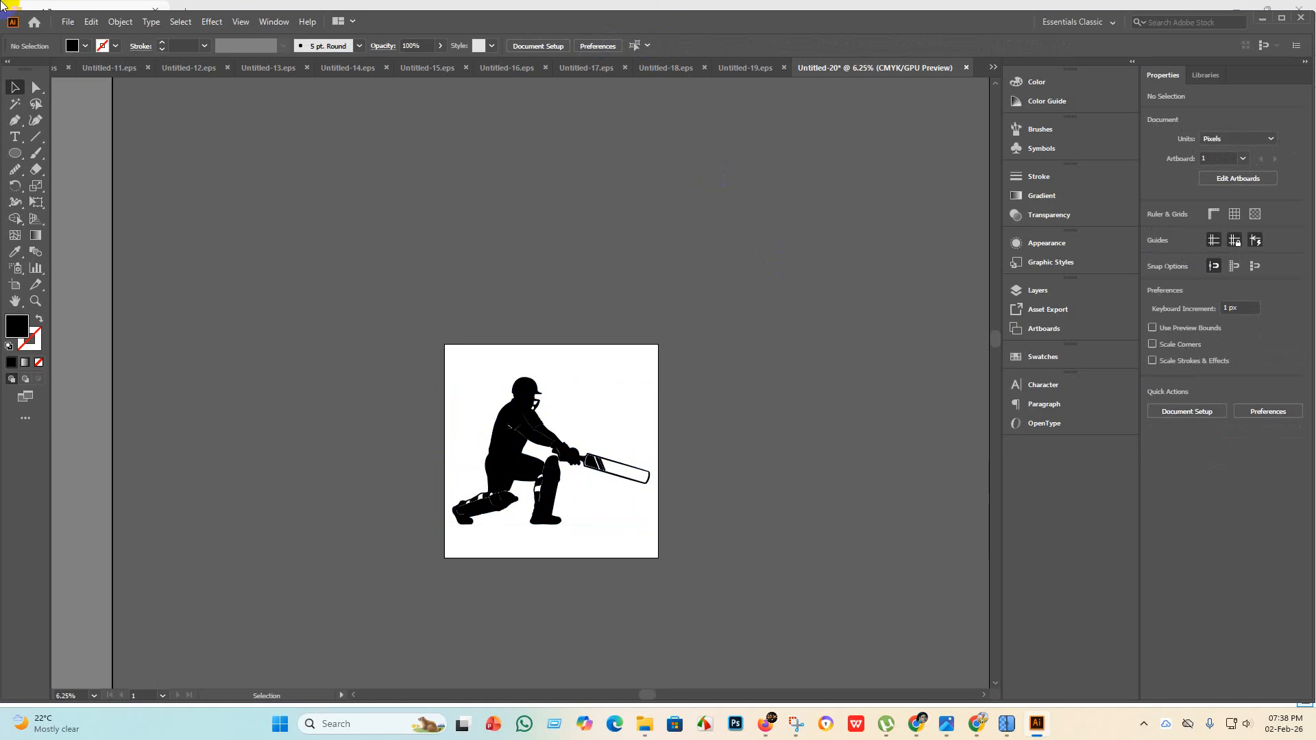
Save the batsman document as Untitled-20 in the eps 7 folder, in Illustrator 10 EPS format.
click(67, 22)
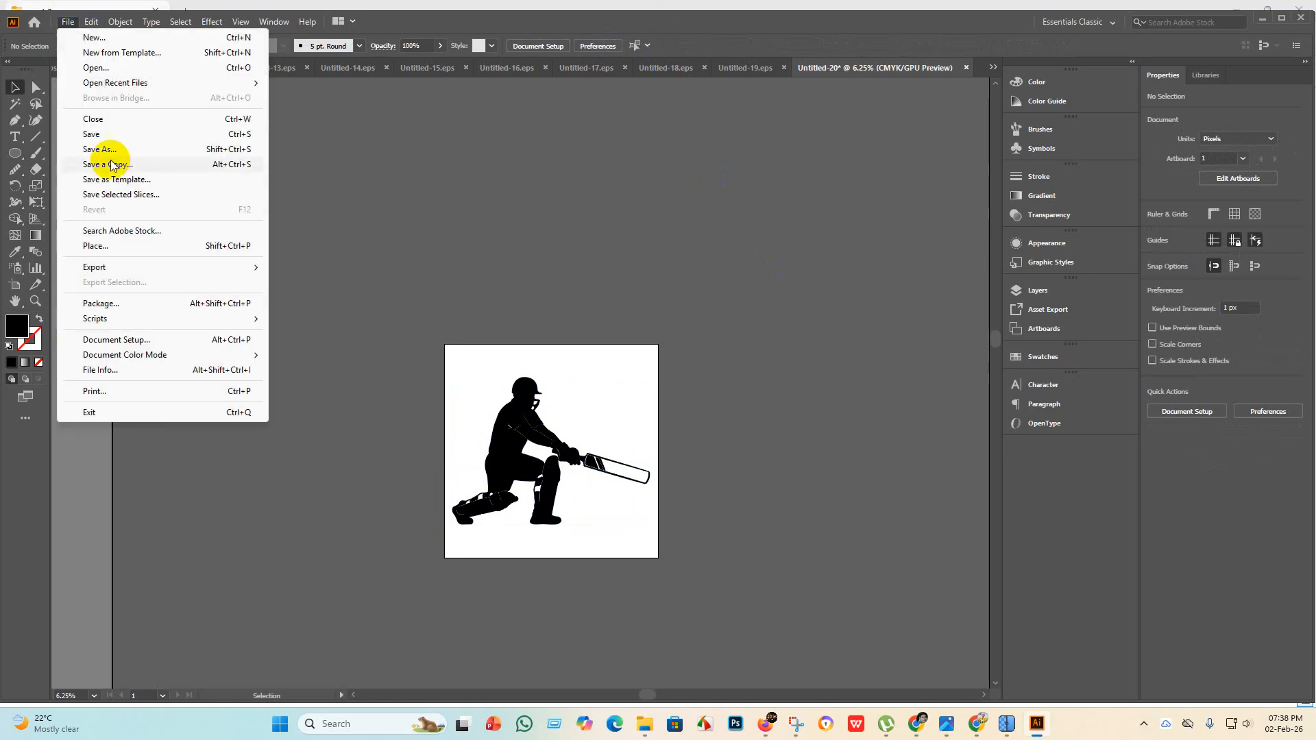
click(104, 137)
click(244, 295)
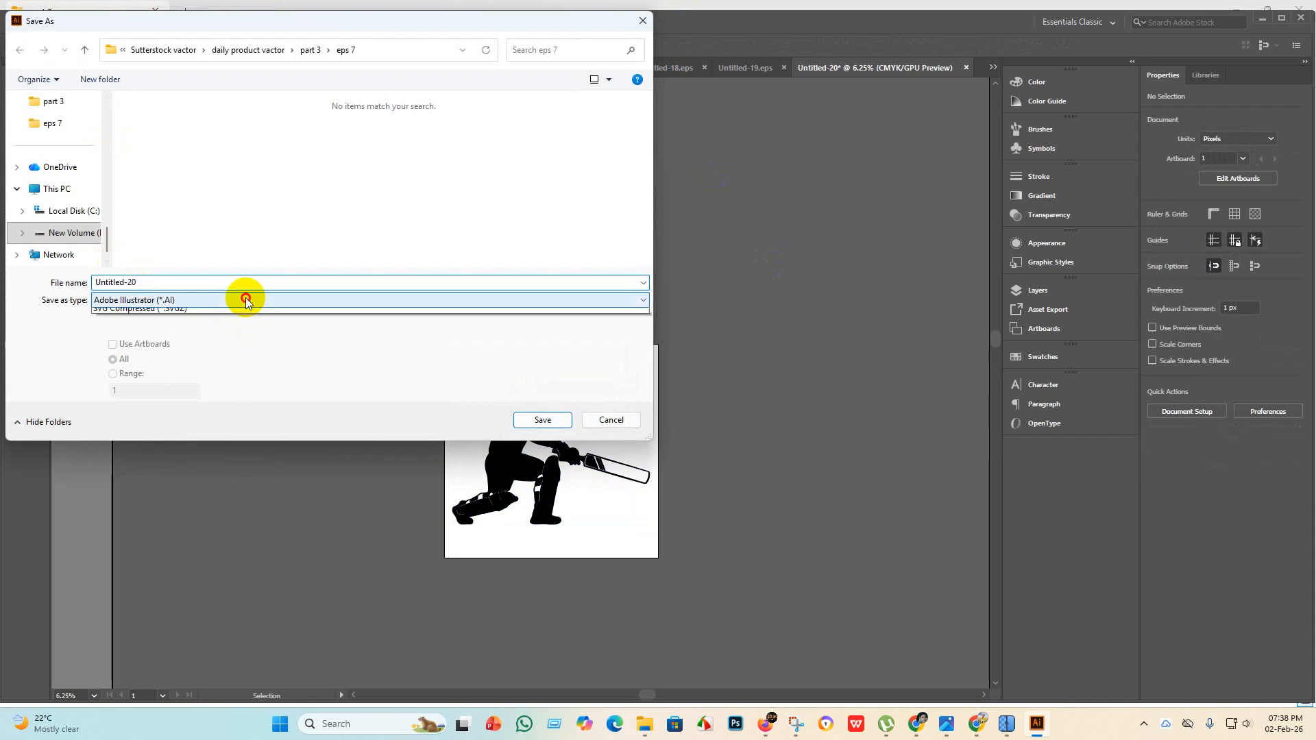
click(264, 318)
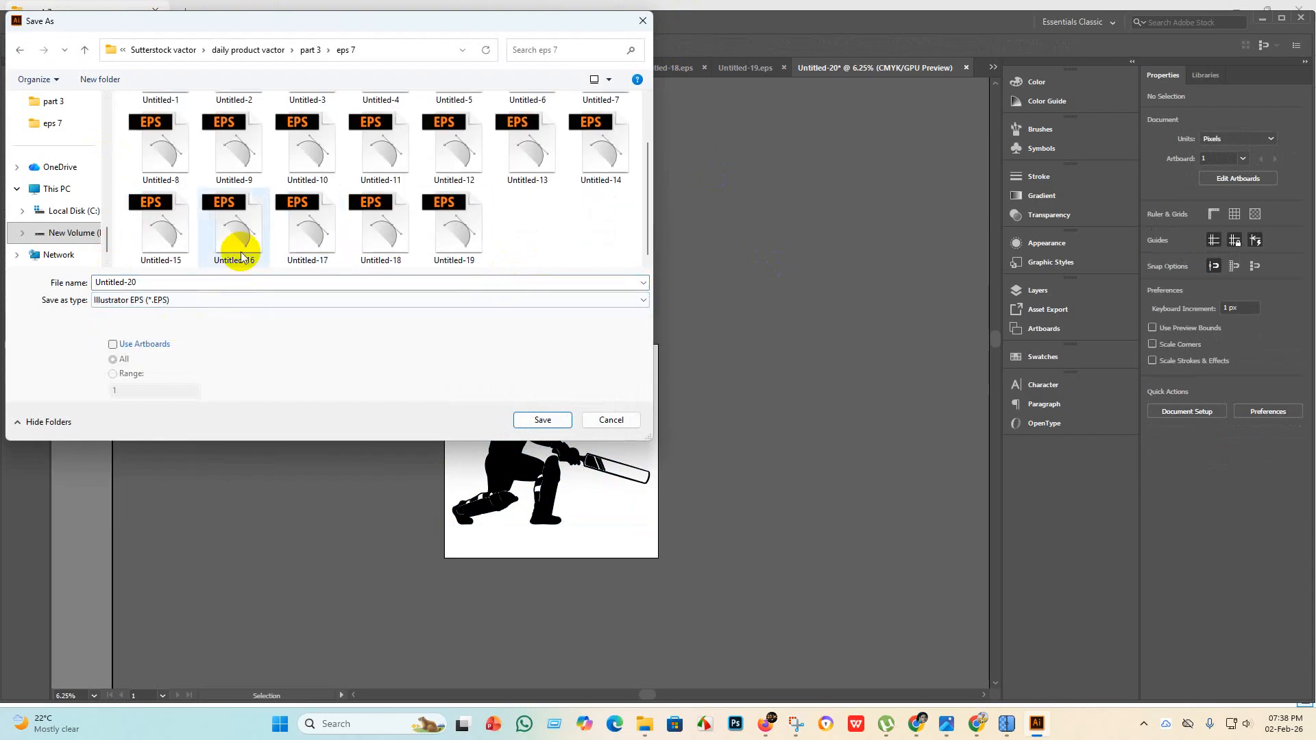
click(544, 420)
click(689, 163)
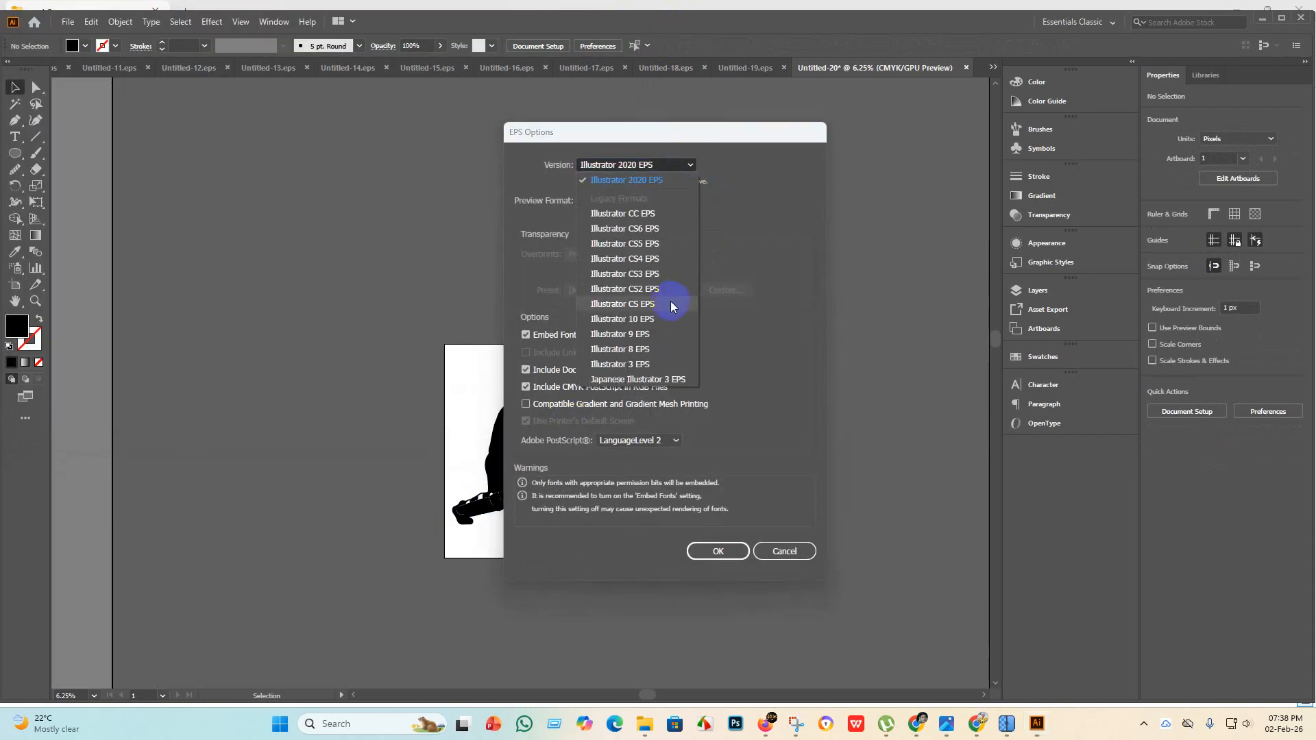
click(672, 319)
click(718, 537)
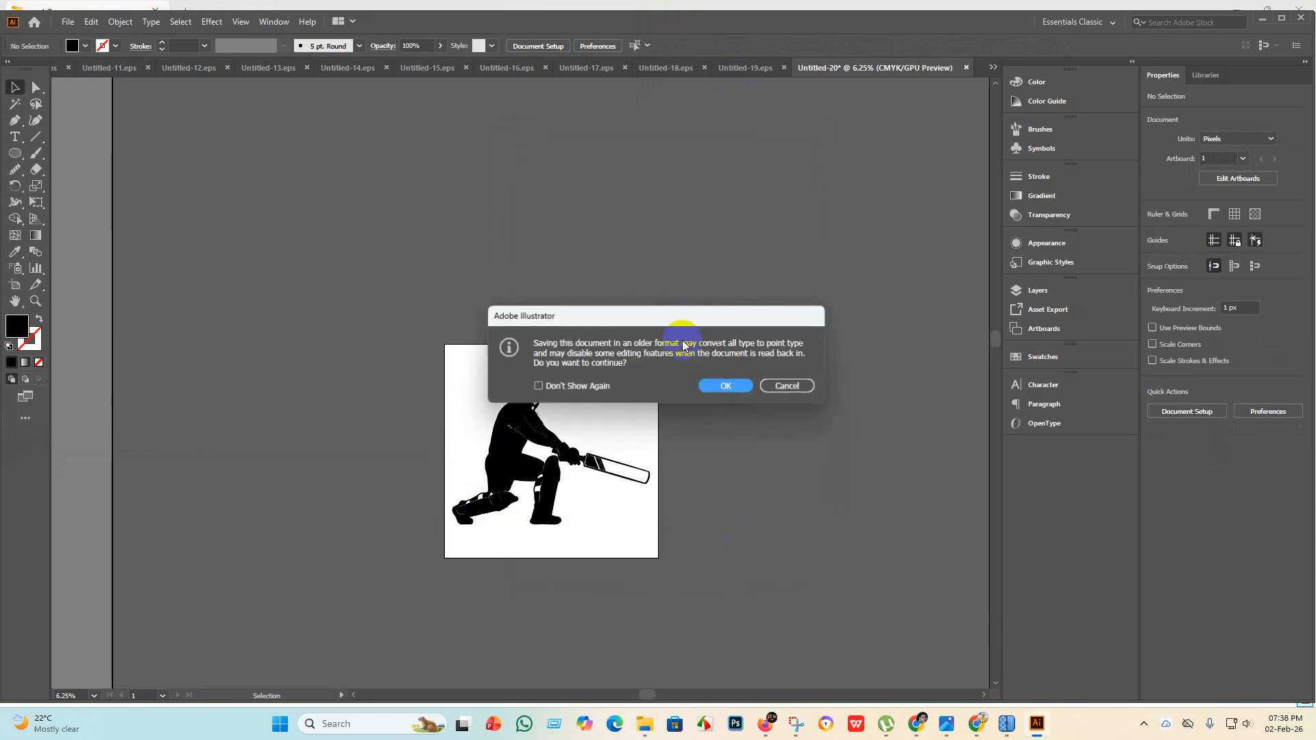
click(725, 386)
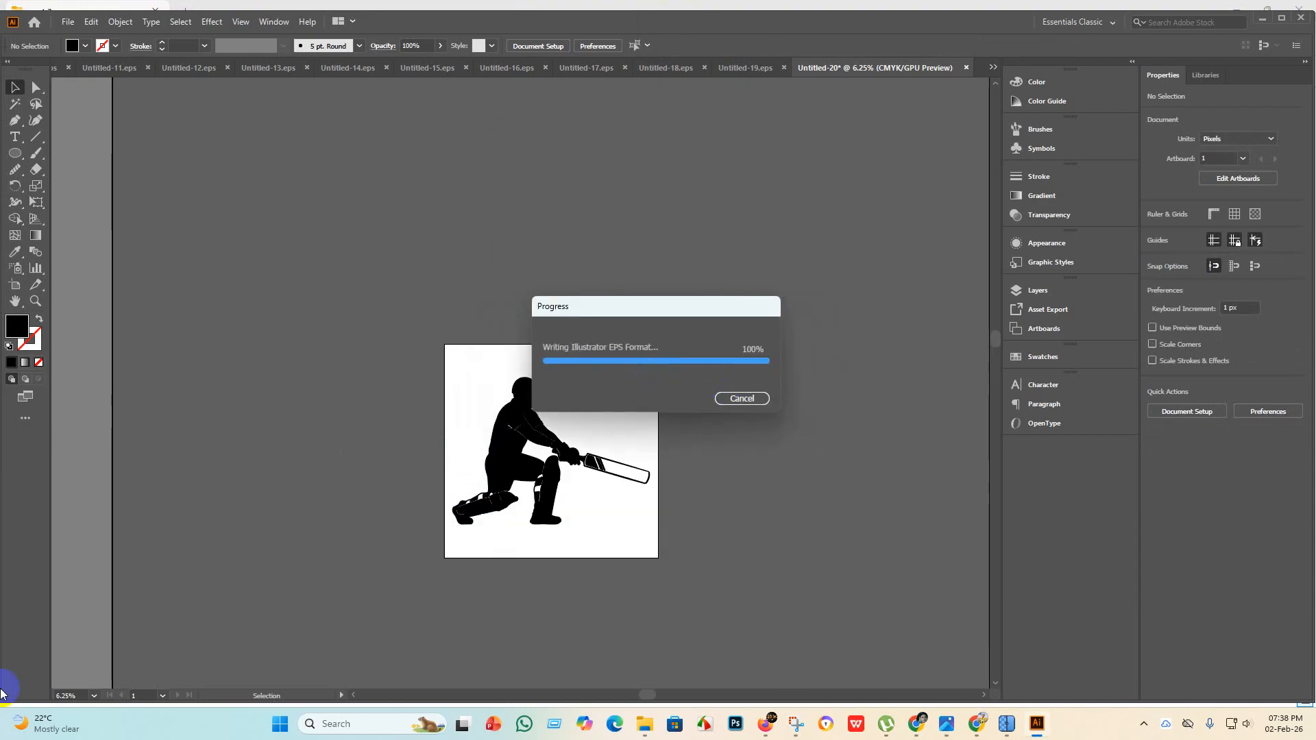
Export the batsman artboard as the JPEG Untitled-20 in the eps 7 folder, using the RGB colour model.
click(66, 21)
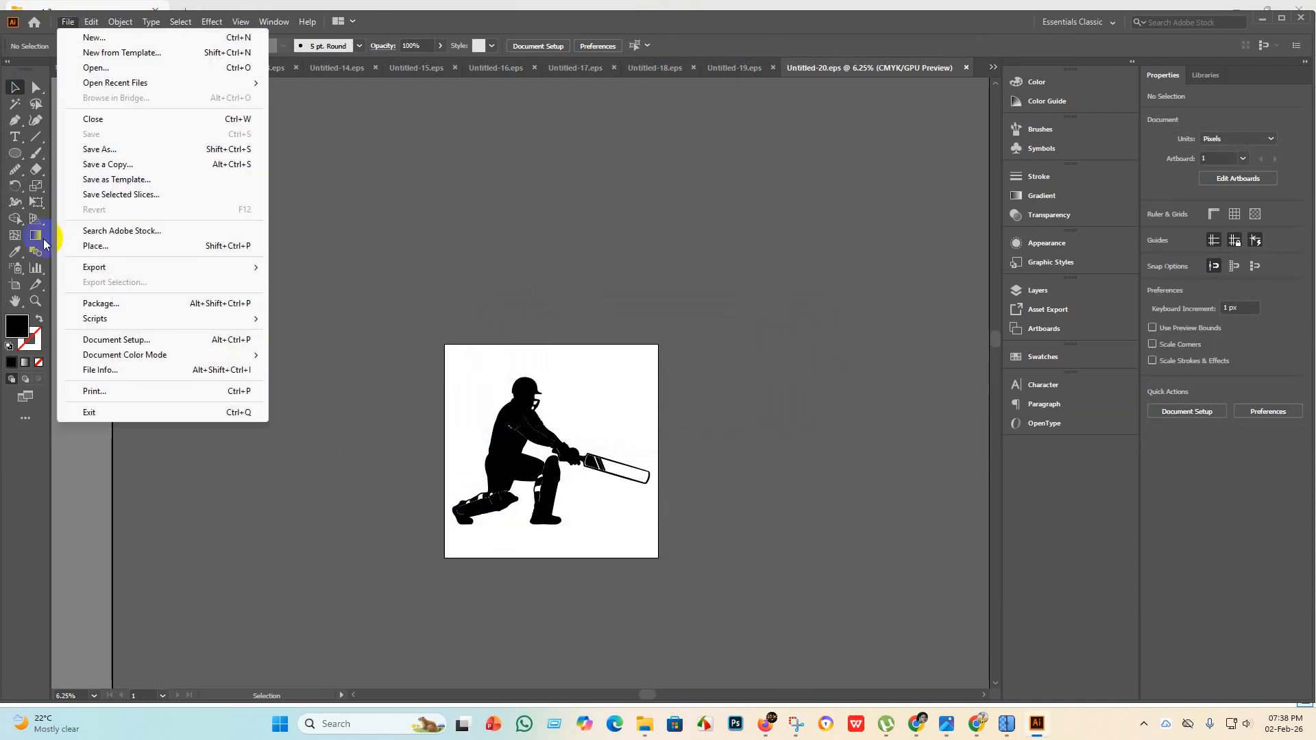
mouse_move(86, 267)
click(345, 283)
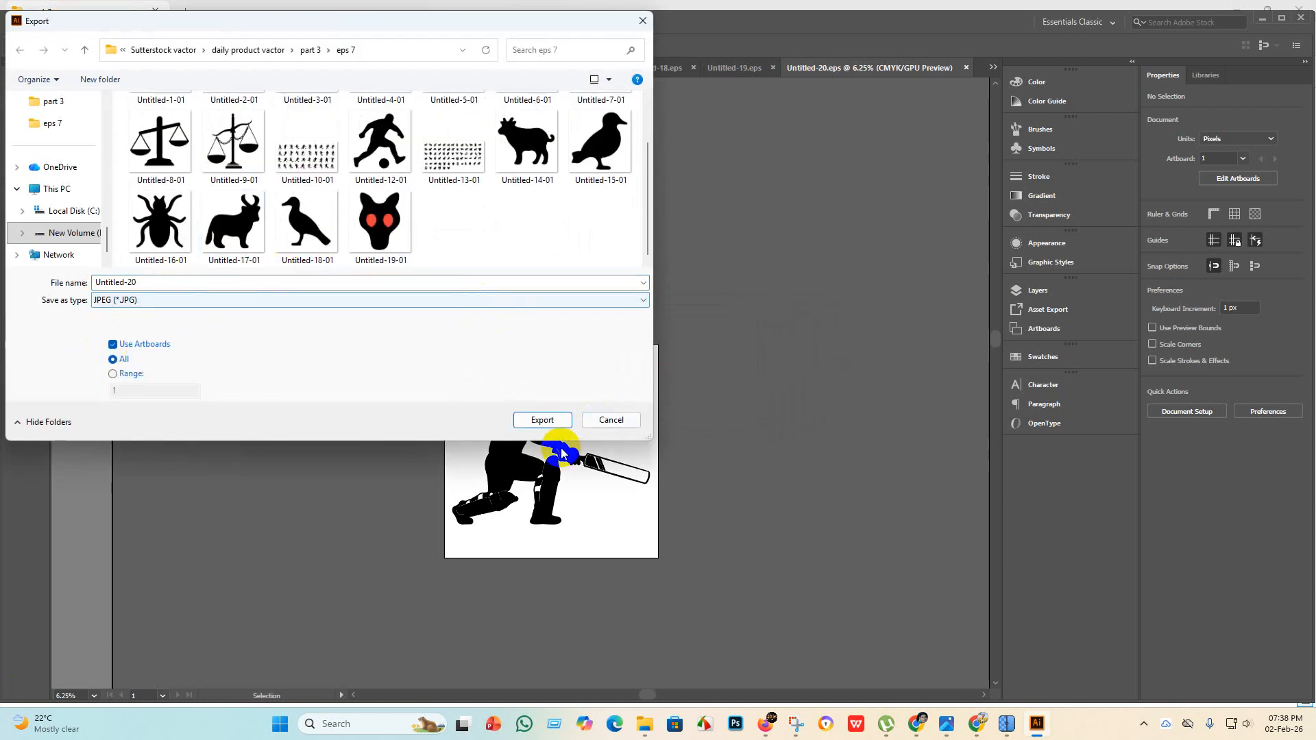
click(544, 420)
click(632, 343)
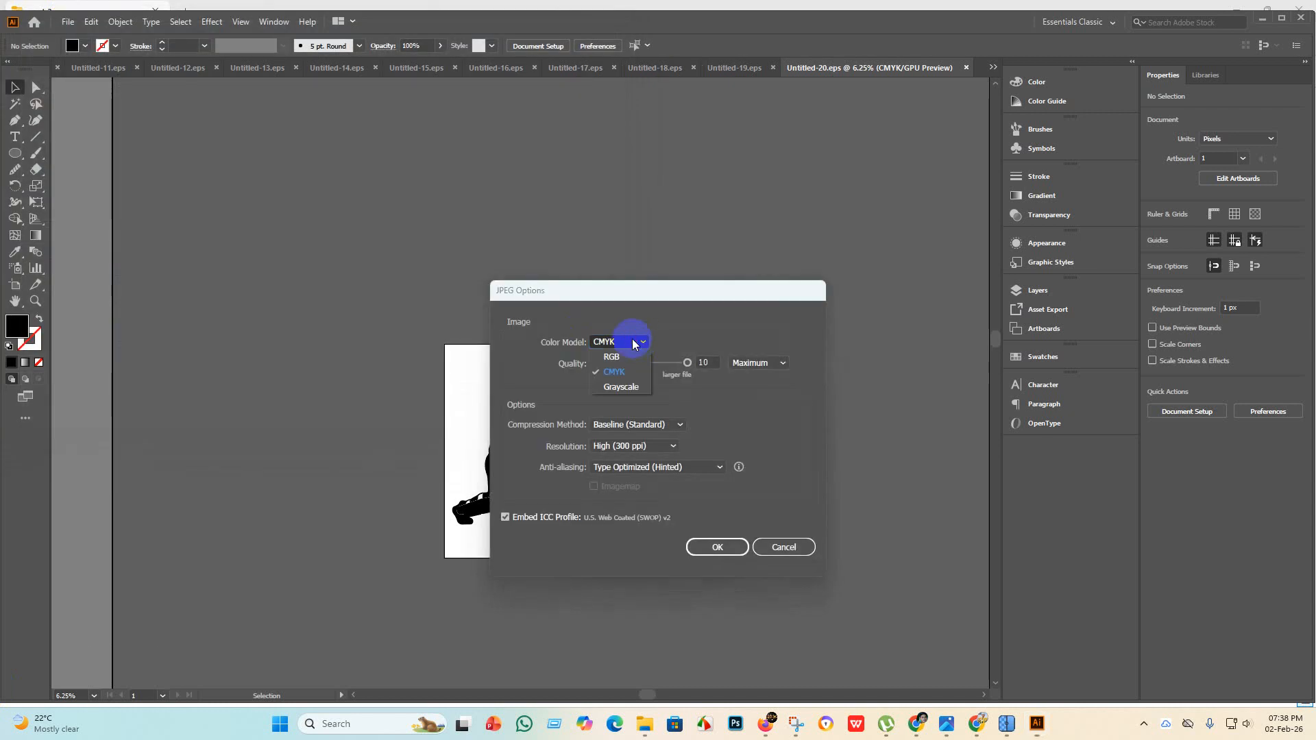
click(621, 358)
click(732, 549)
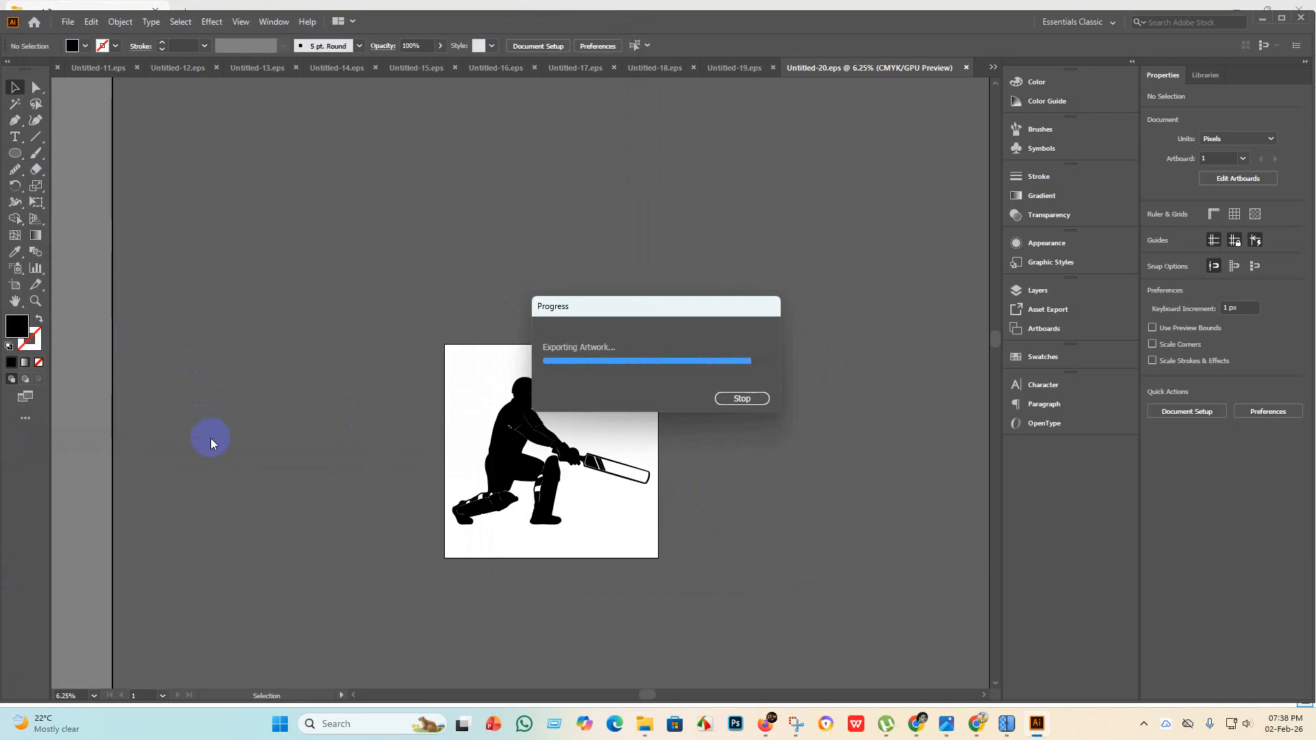
Create a new 4000 x 4000 px document named Untitled-21 with one artboard.
click(69, 22)
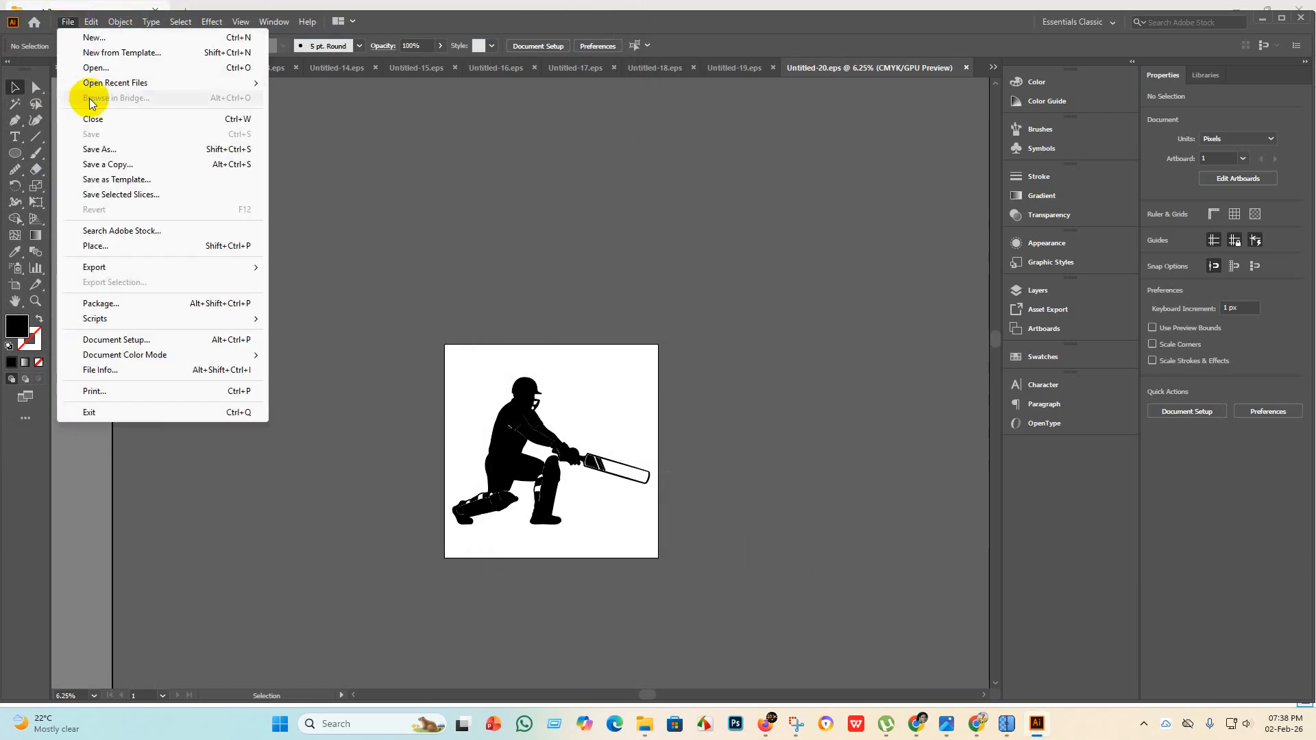
click(89, 42)
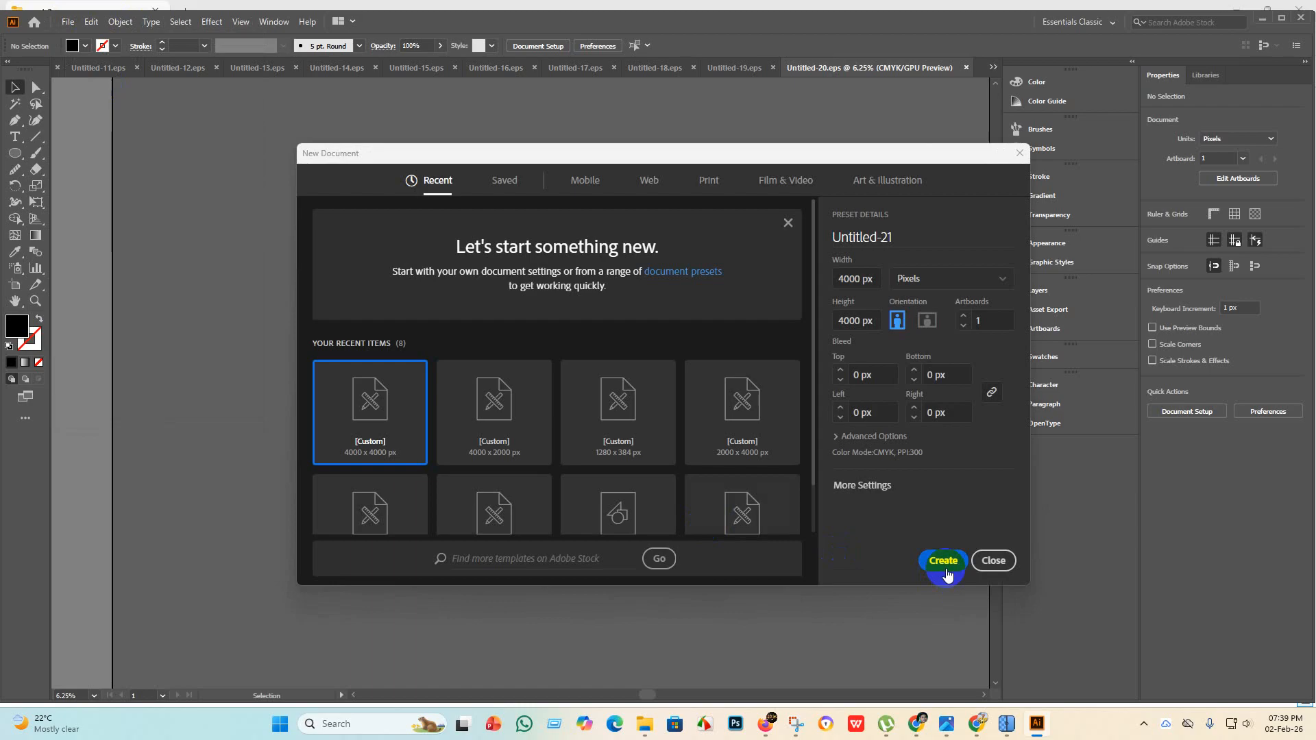
click(943, 561)
Place the sheet of electronic device icons from the part 3 folder into the new document.
click(644, 723)
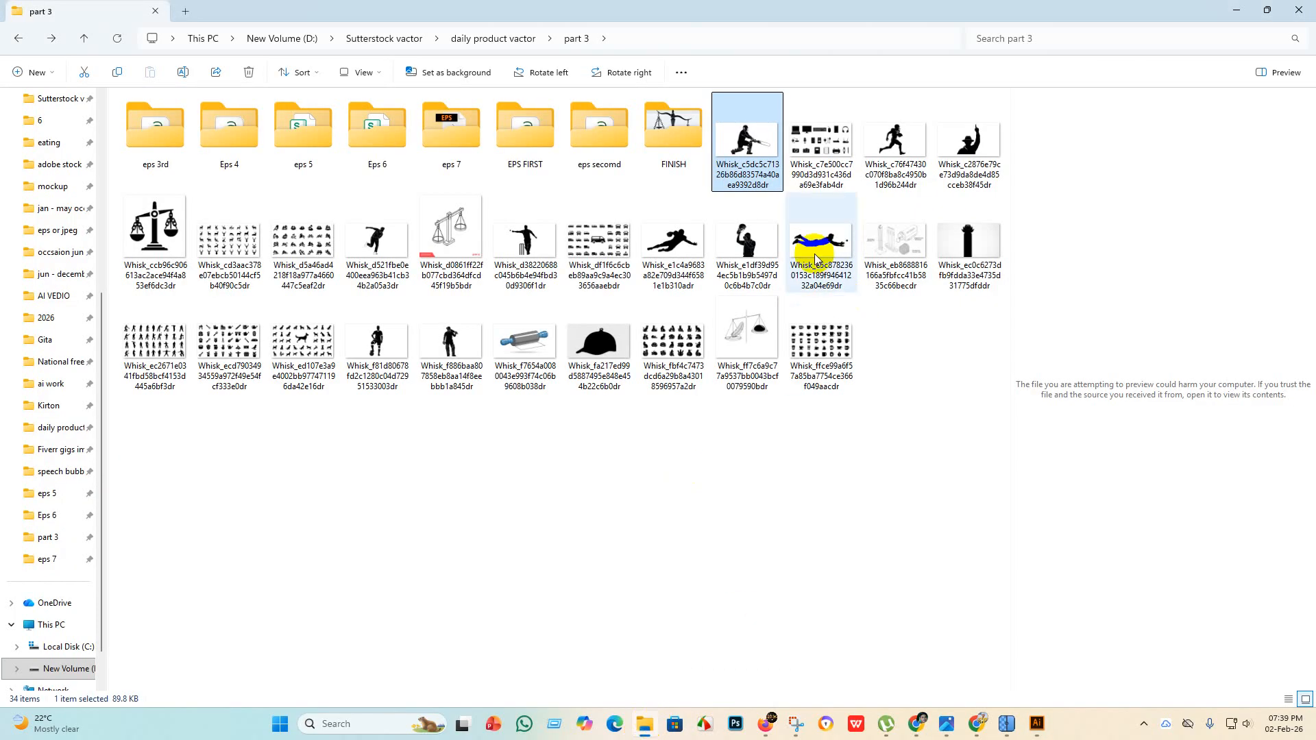
drag(734, 147, 376, 174)
scroll(480, 255, up, 3)
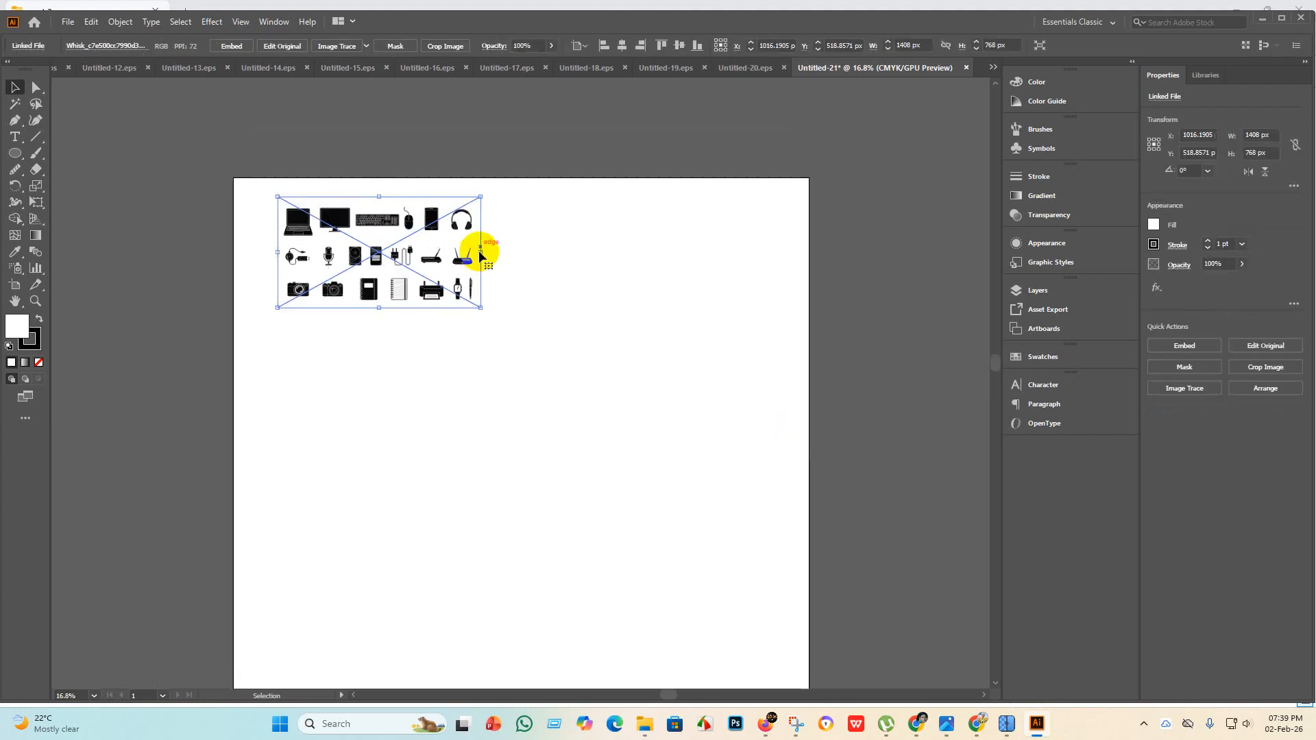
Enlarge the placed icon sheet proportionally to about 4594 px wide.
drag(482, 309, 939, 603)
scroll(651, 446, up, 3)
scroll(581, 387, up, 3)
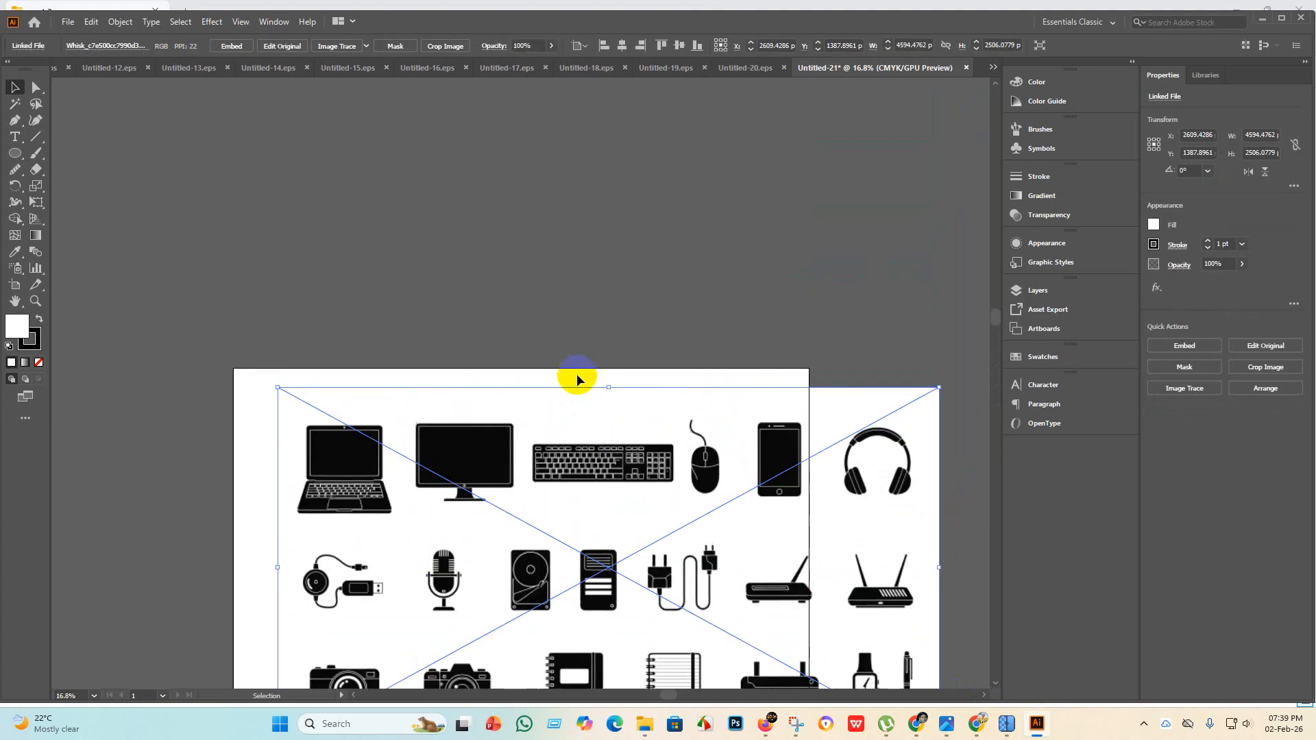
Move the icon sheet off the artboard into the empty space above it and embed the image.
drag(577, 372, 505, 188)
scroll(505, 188, up, 5)
drag(500, 268, 527, 213)
click(231, 46)
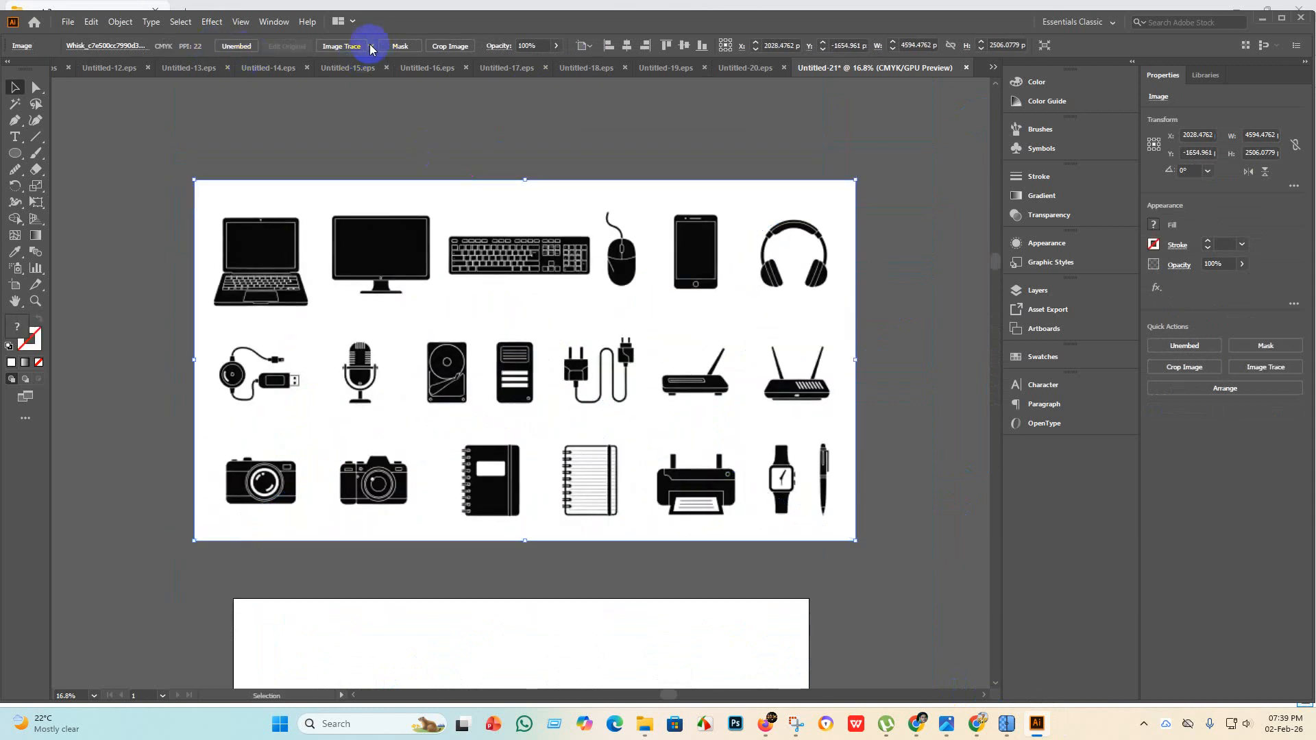
Try tracing the icon sheet with the Silhouettes preset and expanding it, check the shapes, and go back to the embedded image.
click(371, 46)
click(425, 219)
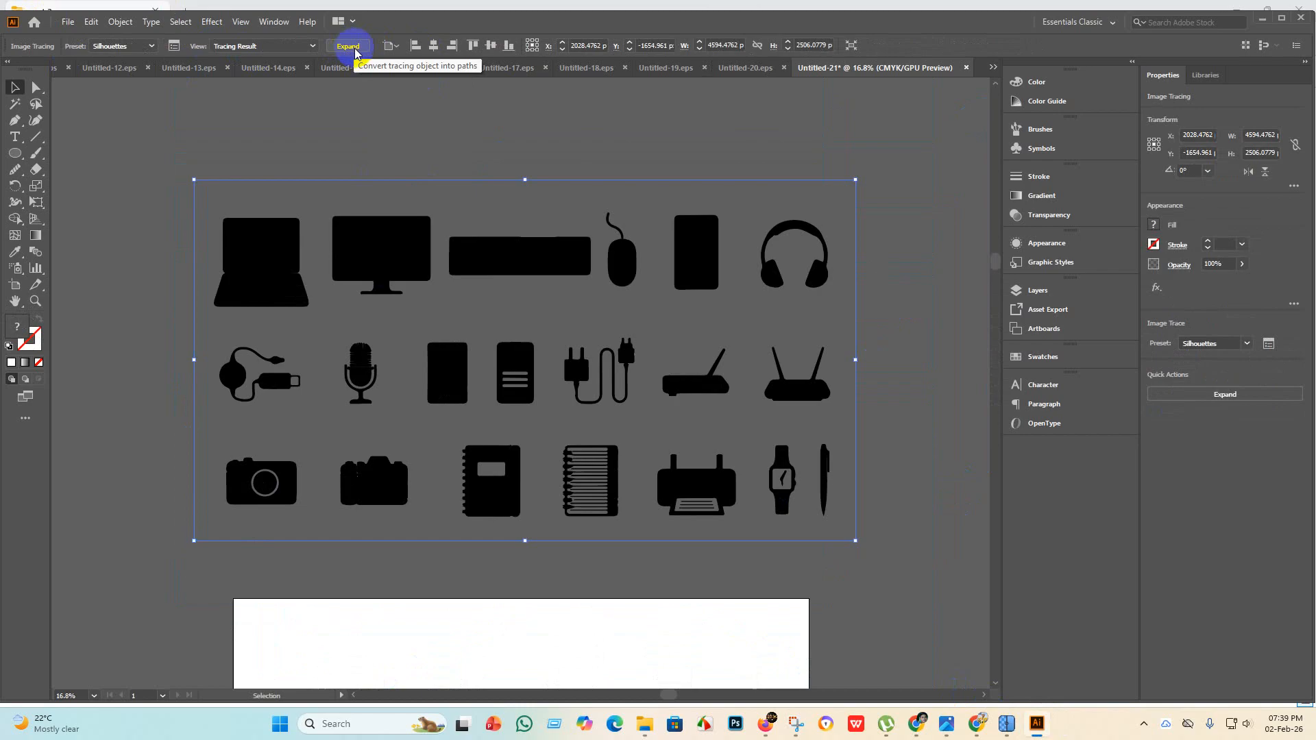
click(350, 46)
click(862, 370)
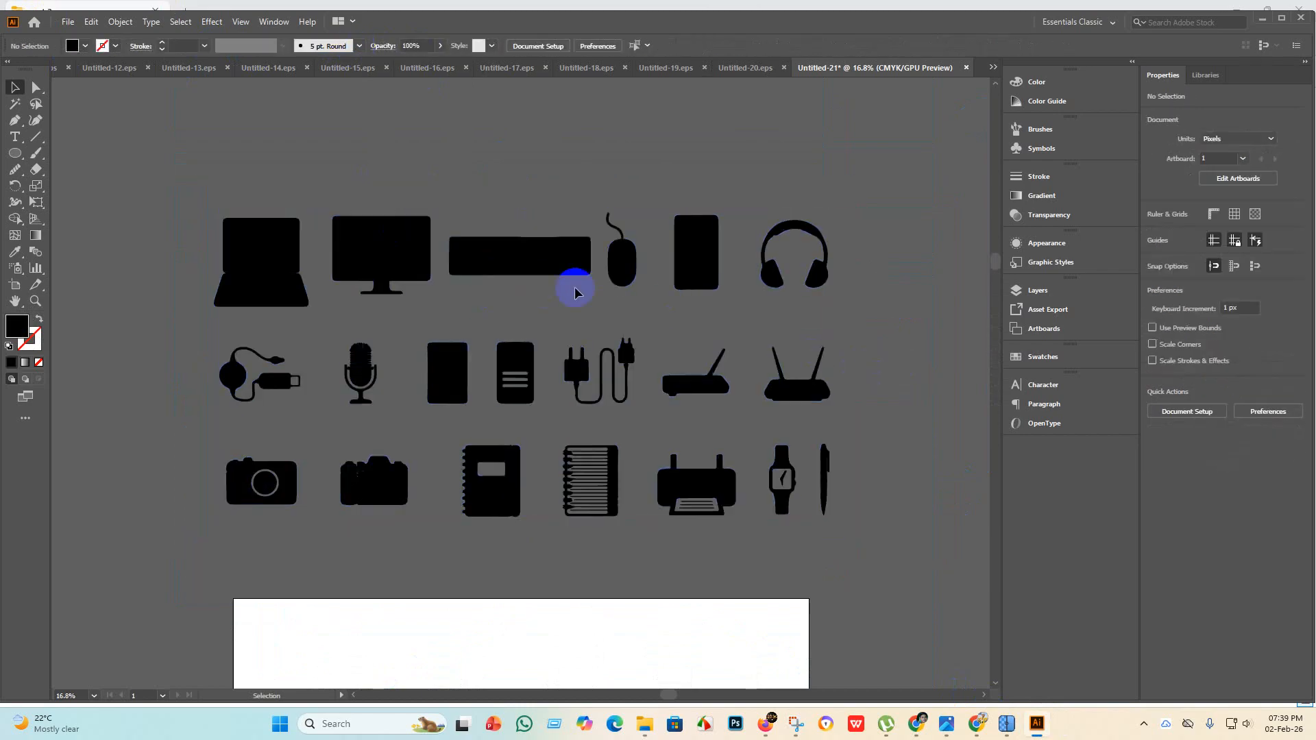
scroll(506, 233, up, 5)
scroll(810, 410, down, 7)
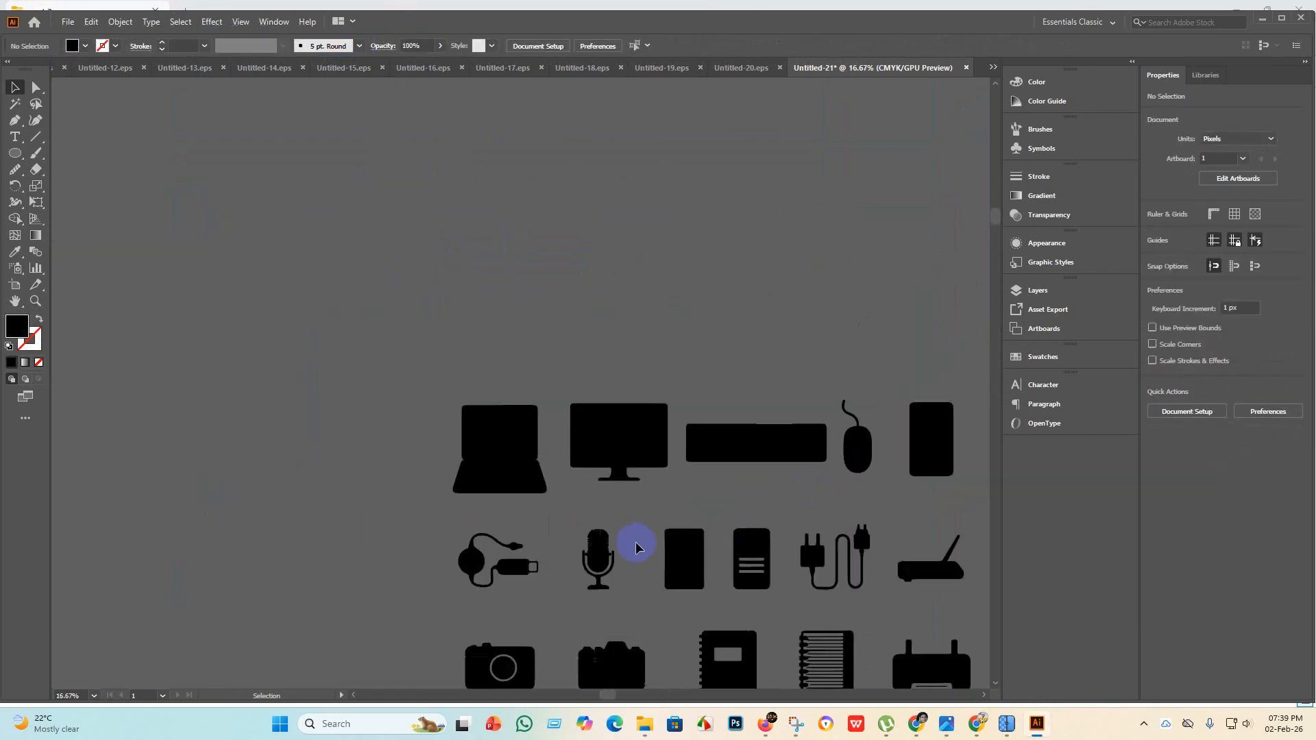
scroll(636, 319, up, 2)
scroll(636, 319, up, 1)
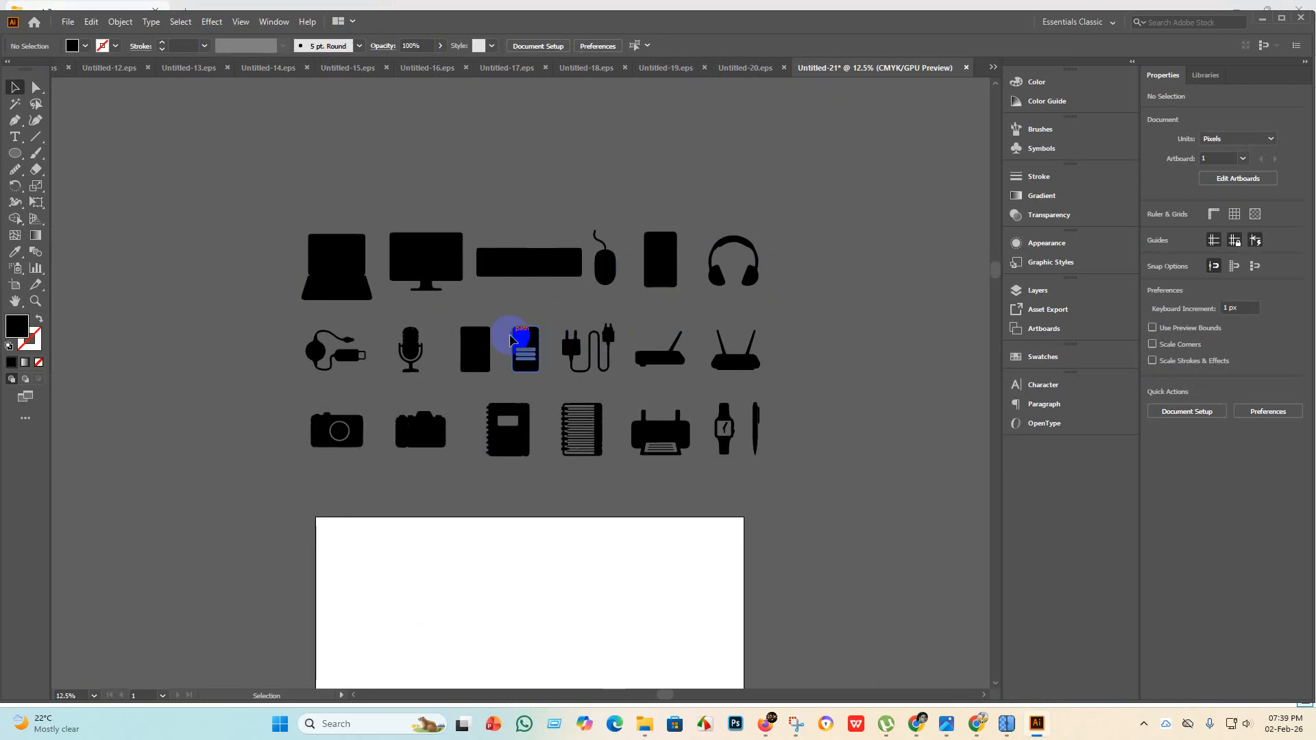
click(498, 358)
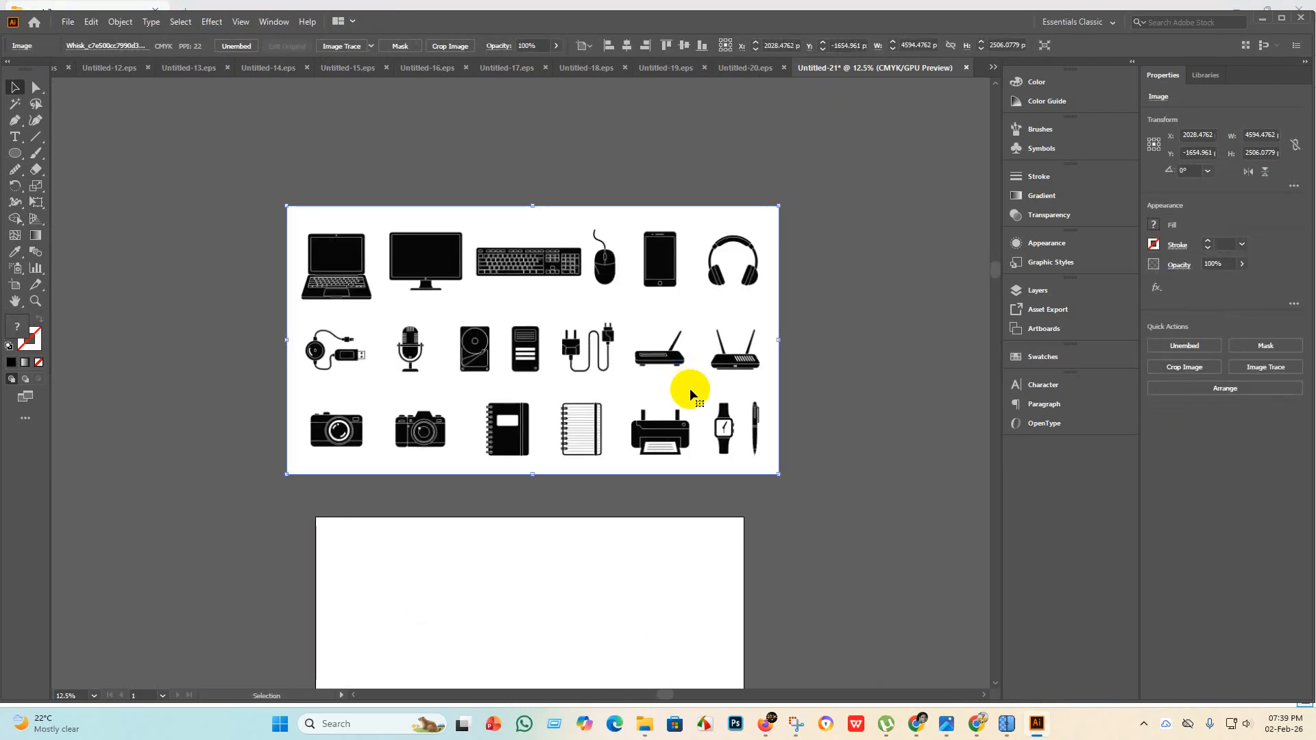
Retrace the icon sheet with the Silhouettes preset, inspect the tracing, and undo it.
click(371, 46)
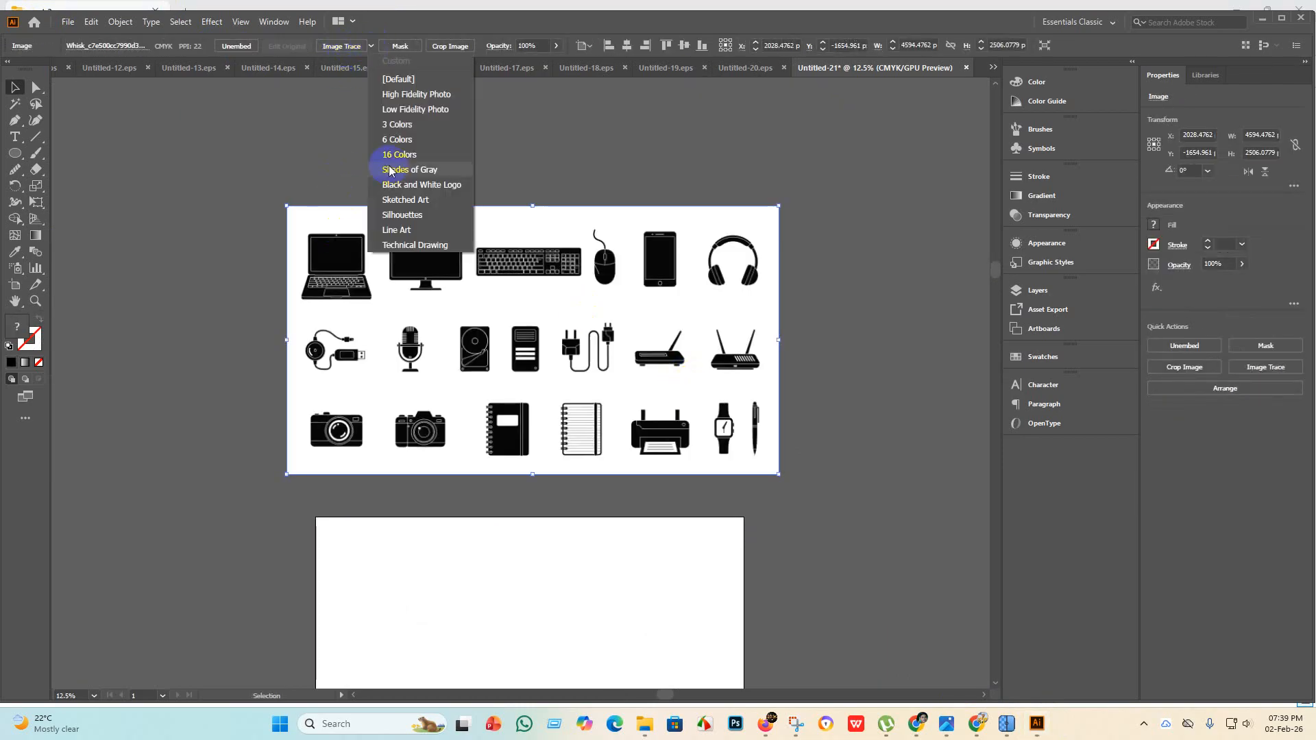
click(425, 218)
scroll(534, 292, up, 4)
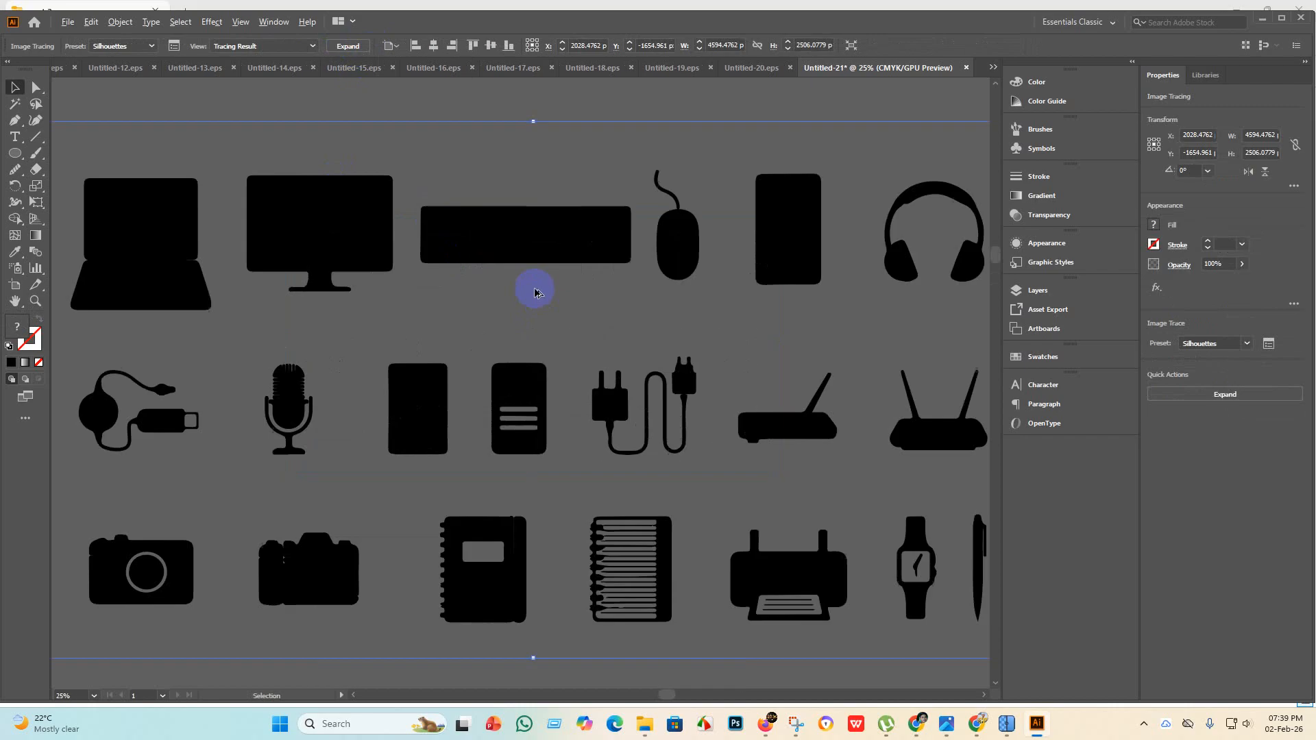
scroll(492, 275, down, 3)
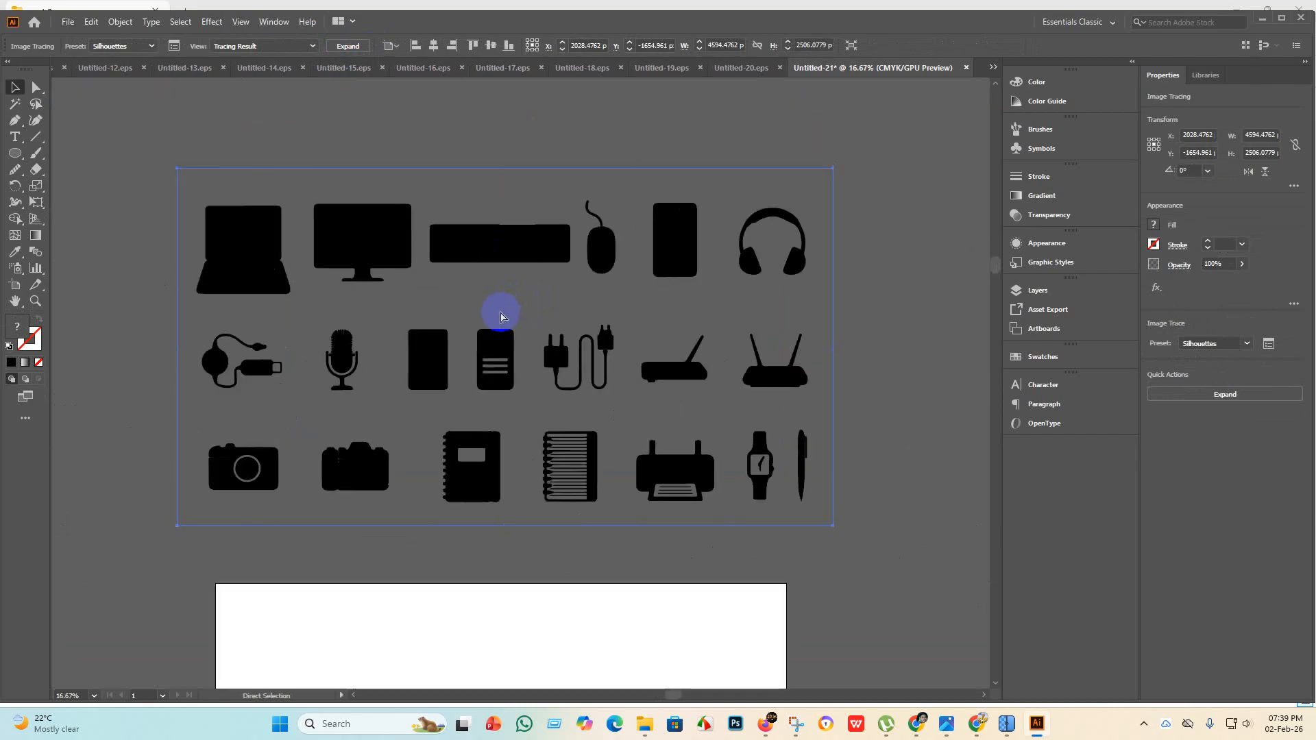
key(ctrl+z)
Trace the embedded icon sheet with the Silhouettes preset, expand the tracing into paths, and deselect it.
click(370, 47)
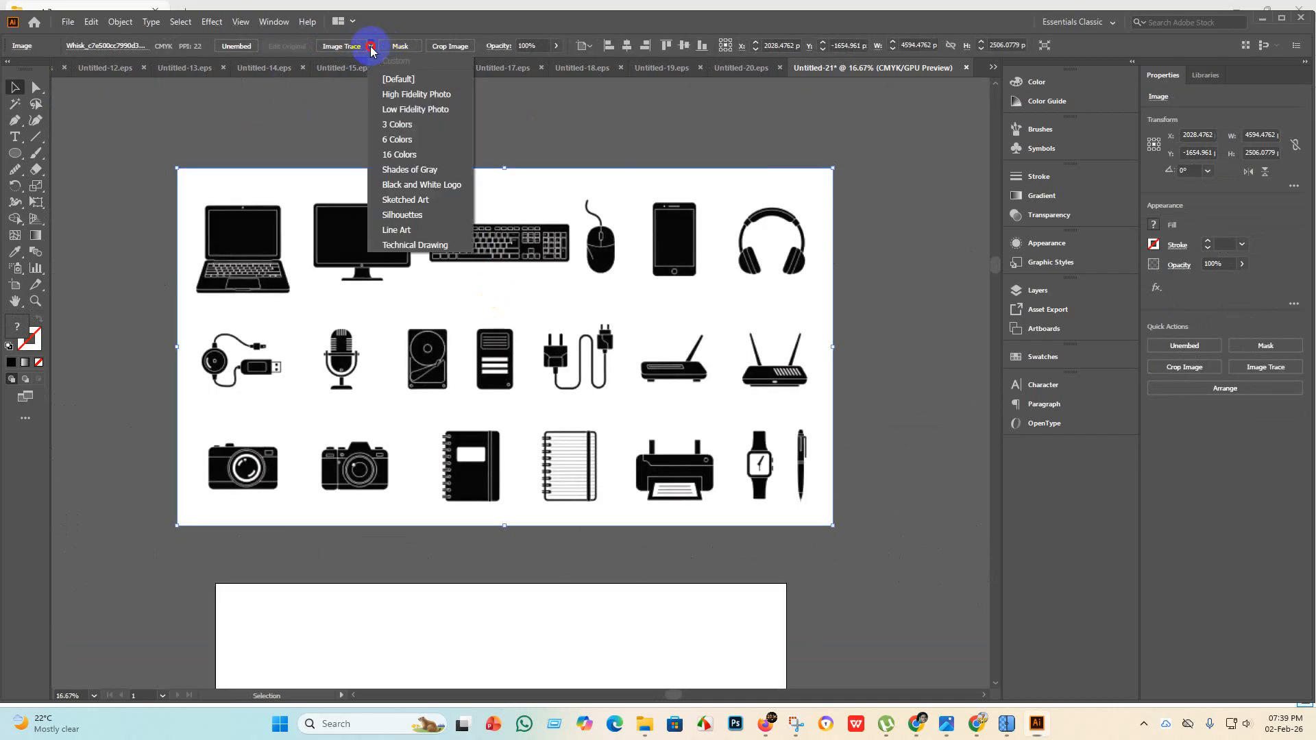
click(403, 215)
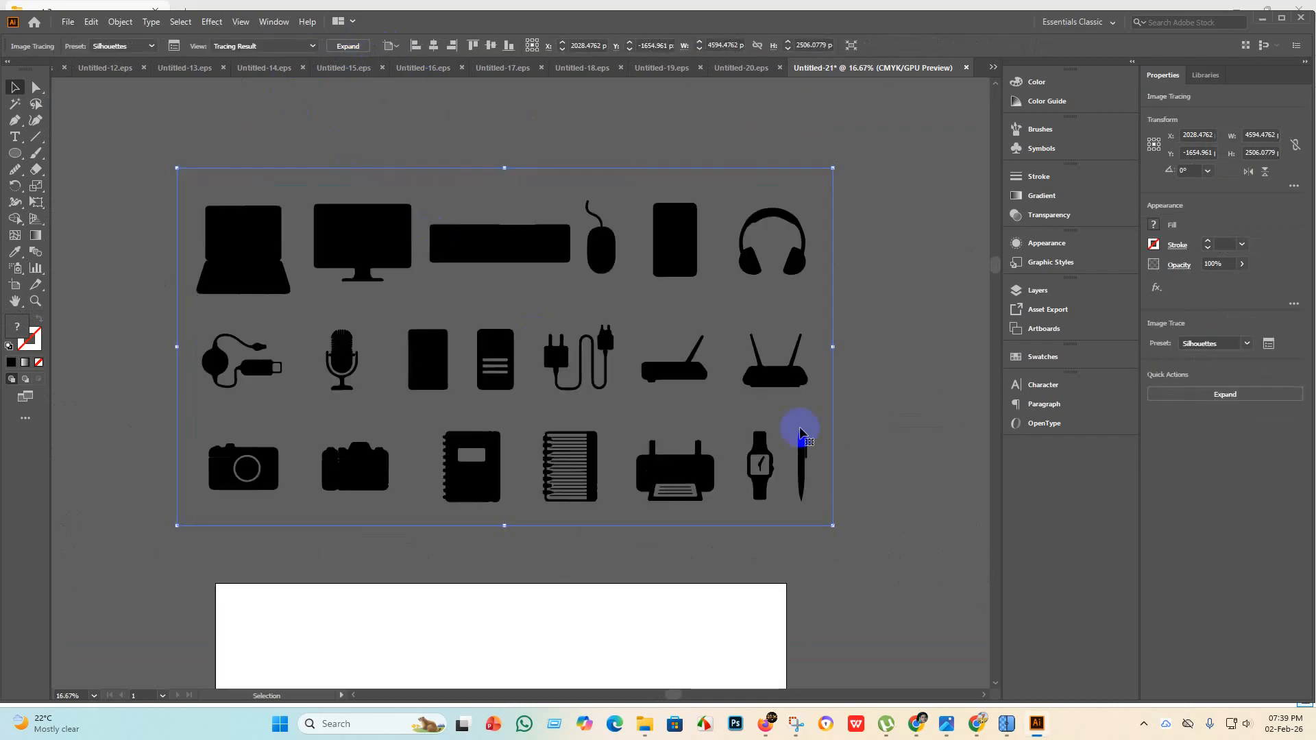
click(355, 45)
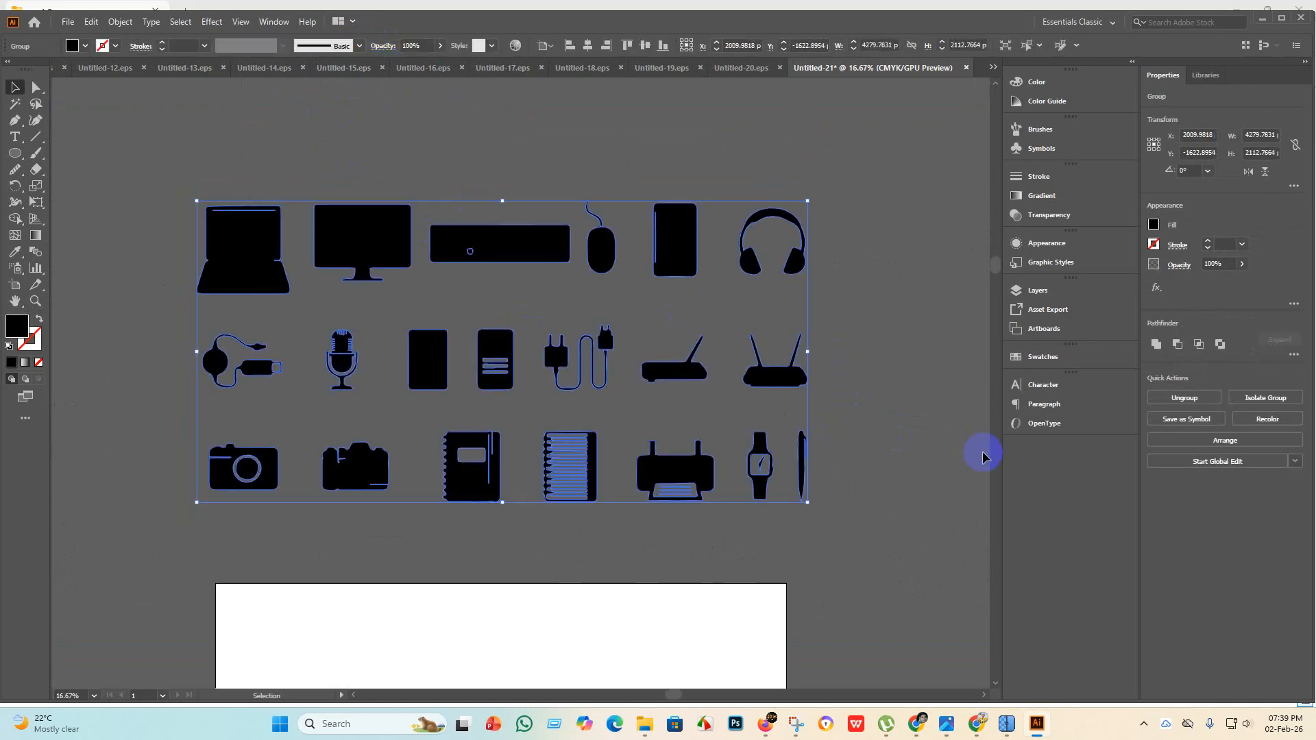
click(984, 450)
Examine the expanded device icons up close, including the notebooks and the microphone, for tracing quality and lost detail.
scroll(549, 271, up, 4)
scroll(535, 277, down, 4)
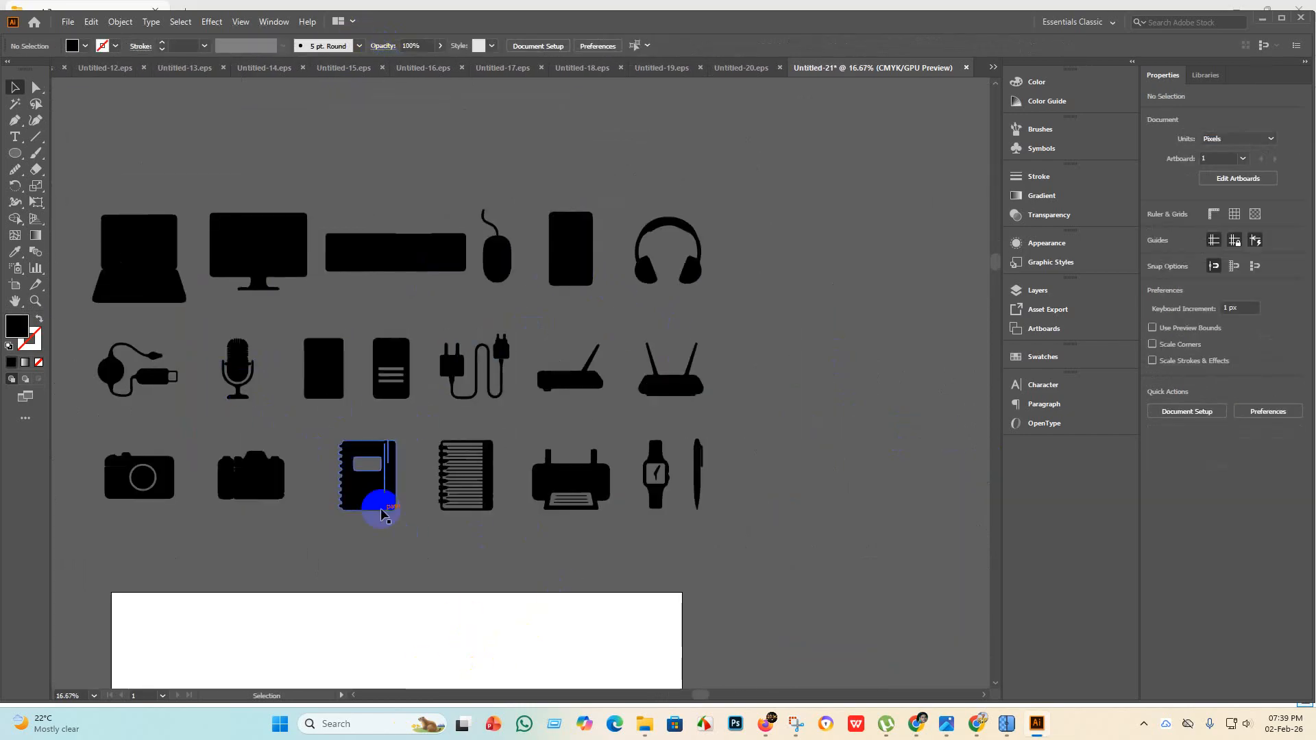
scroll(374, 510, up, 3)
scroll(453, 541, down, 3)
scroll(479, 534, up, 4)
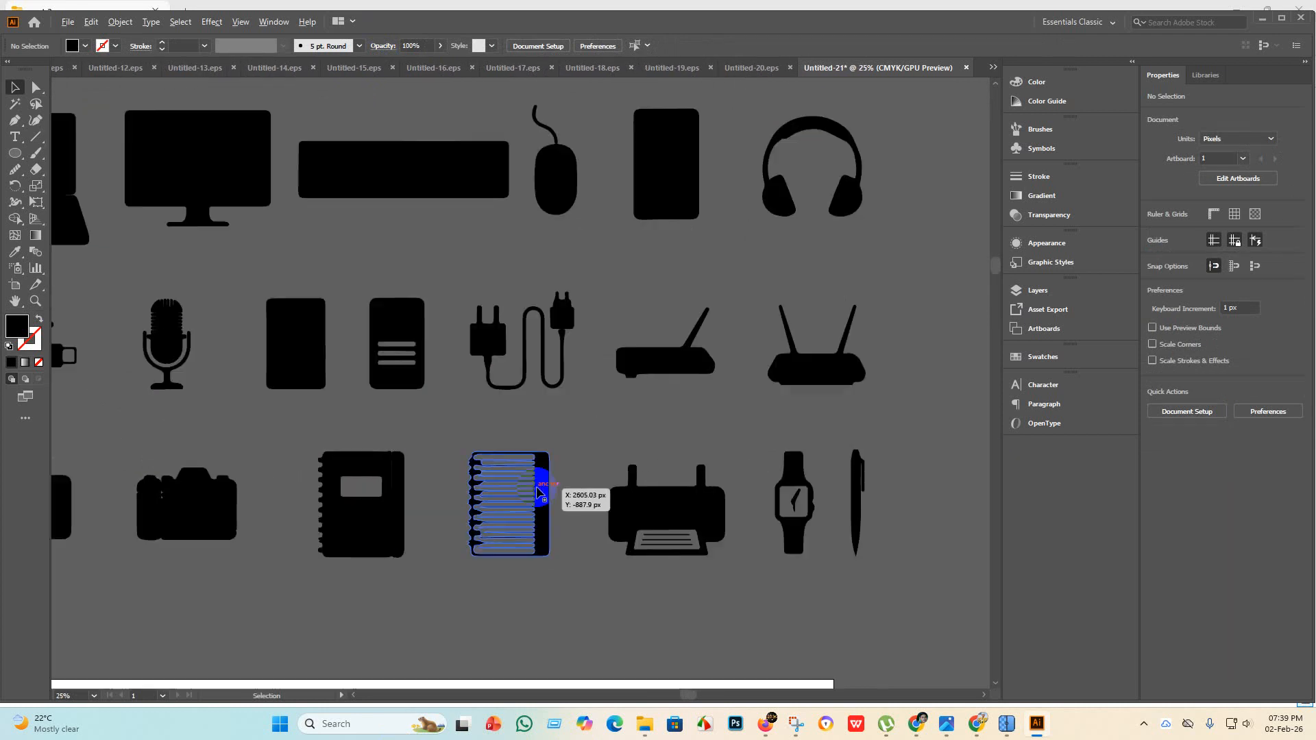
scroll(493, 602, down, 4)
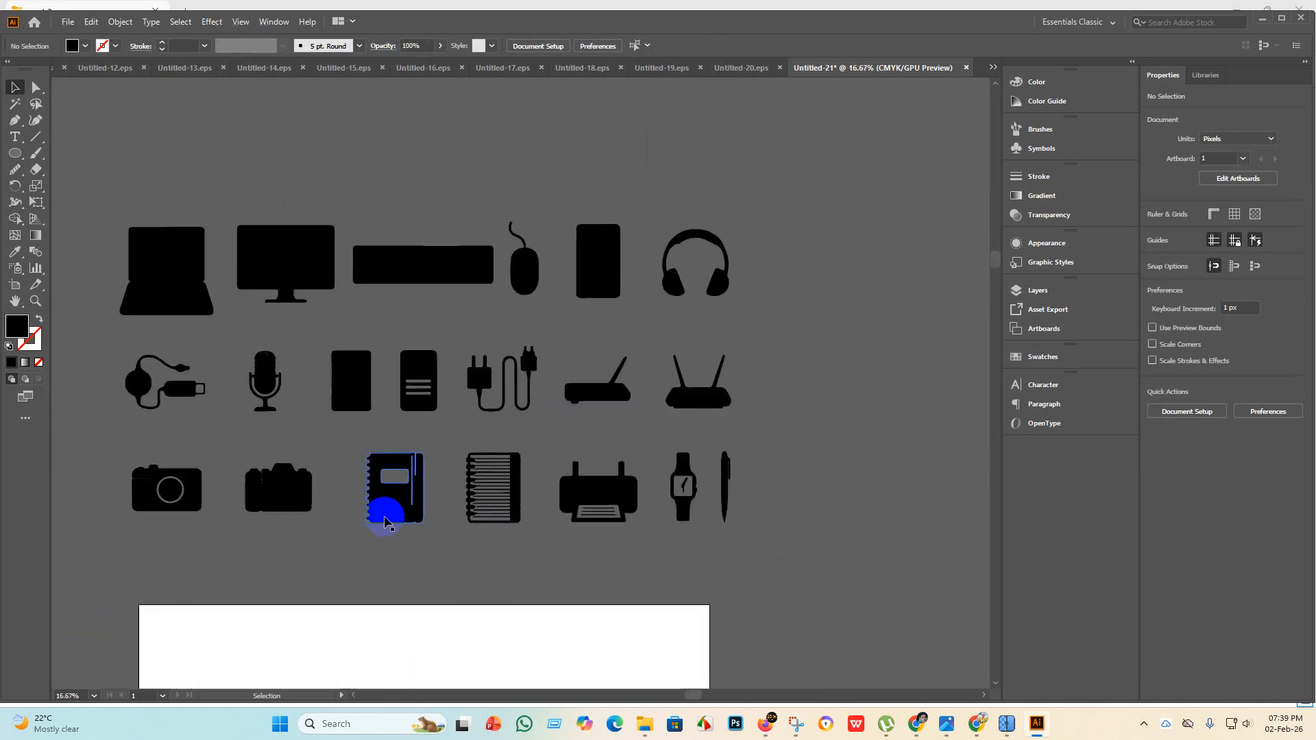
scroll(388, 510, up, 4)
scroll(339, 497, up, 1)
scroll(512, 537, down, 4)
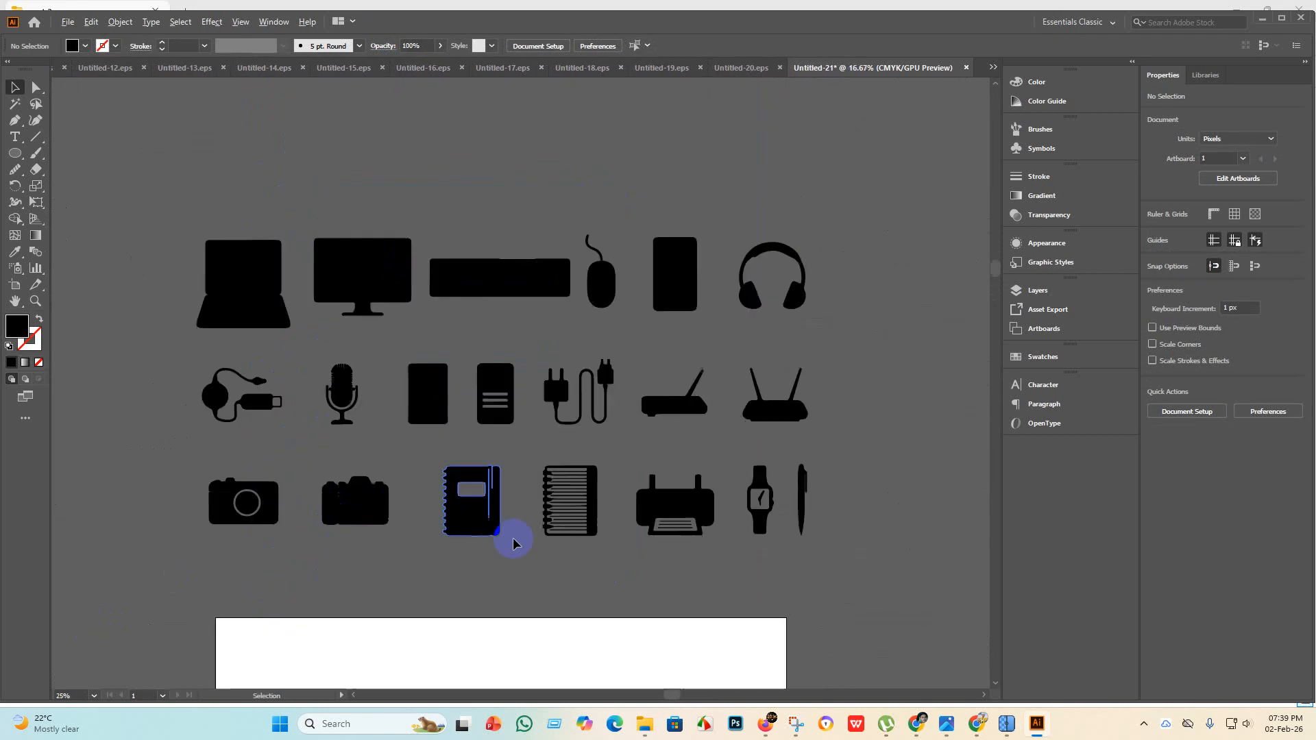
scroll(336, 405, up, 5)
scroll(392, 404, down, 2)
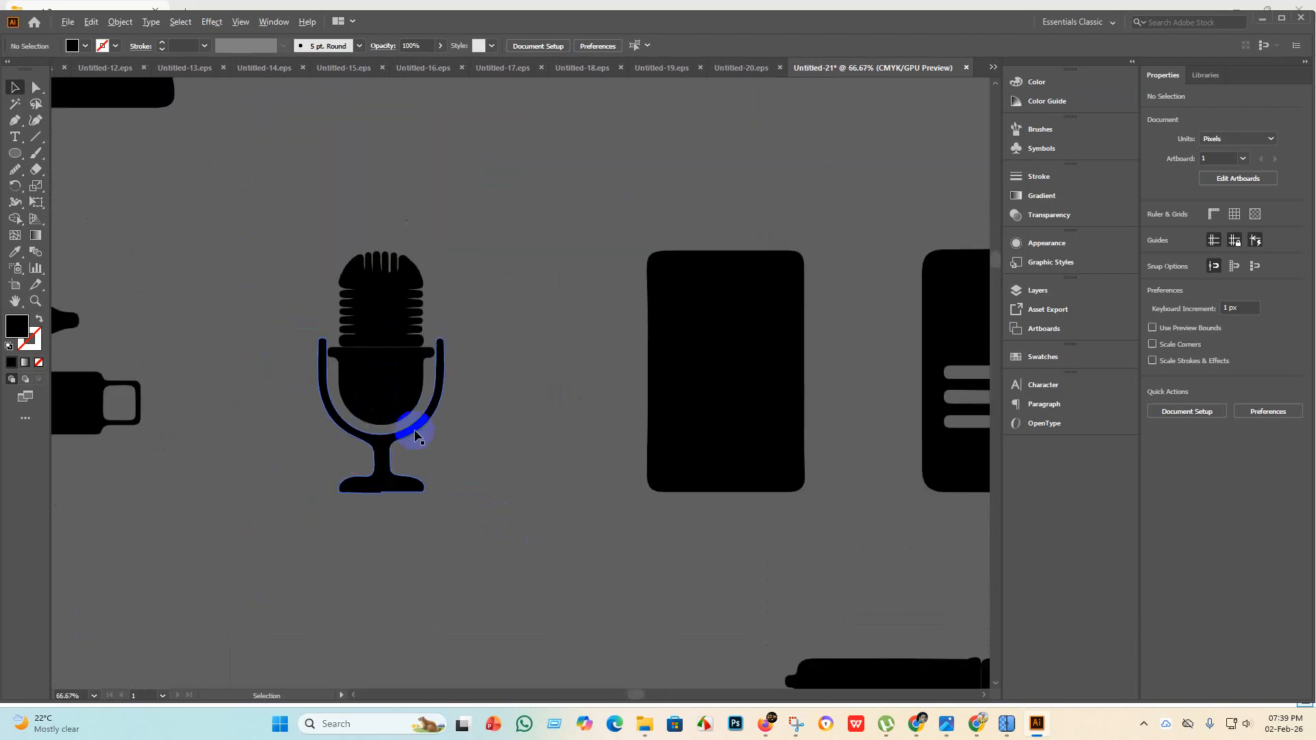
scroll(322, 386, down, 2)
scroll(322, 386, down, 1)
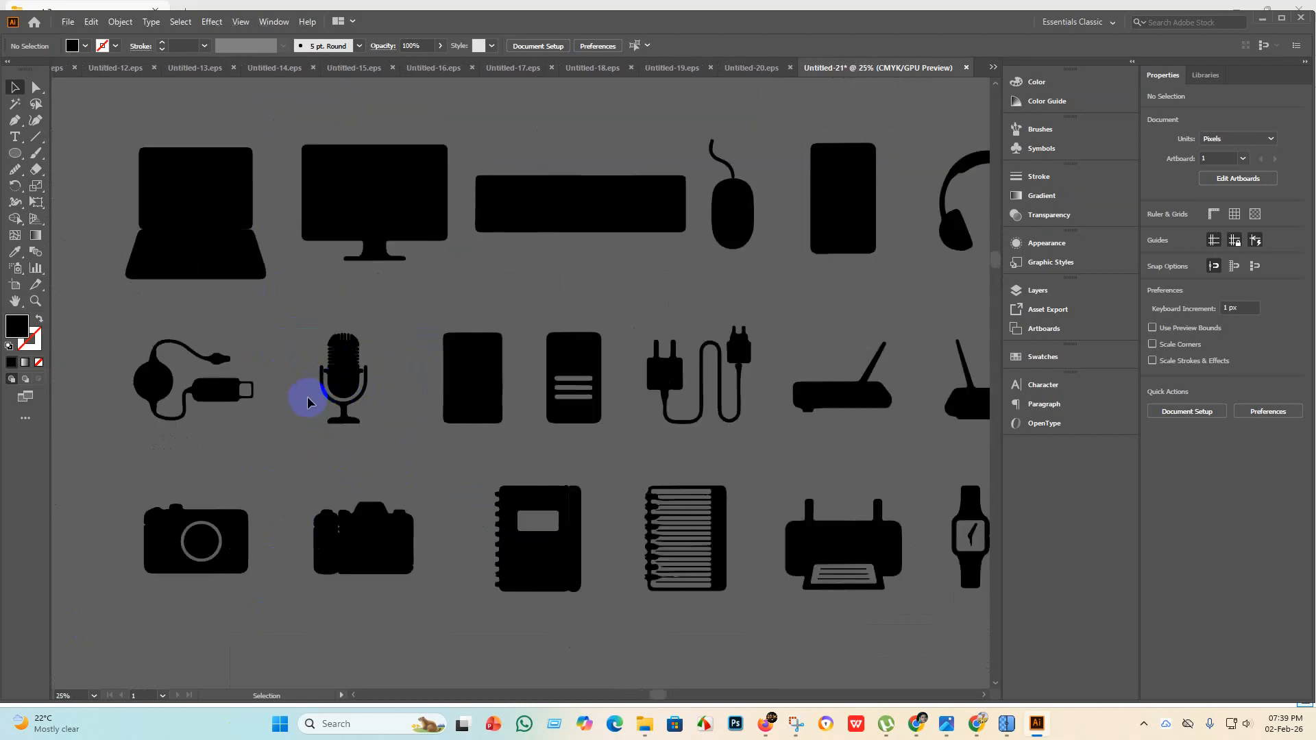
scroll(461, 374, down, 2)
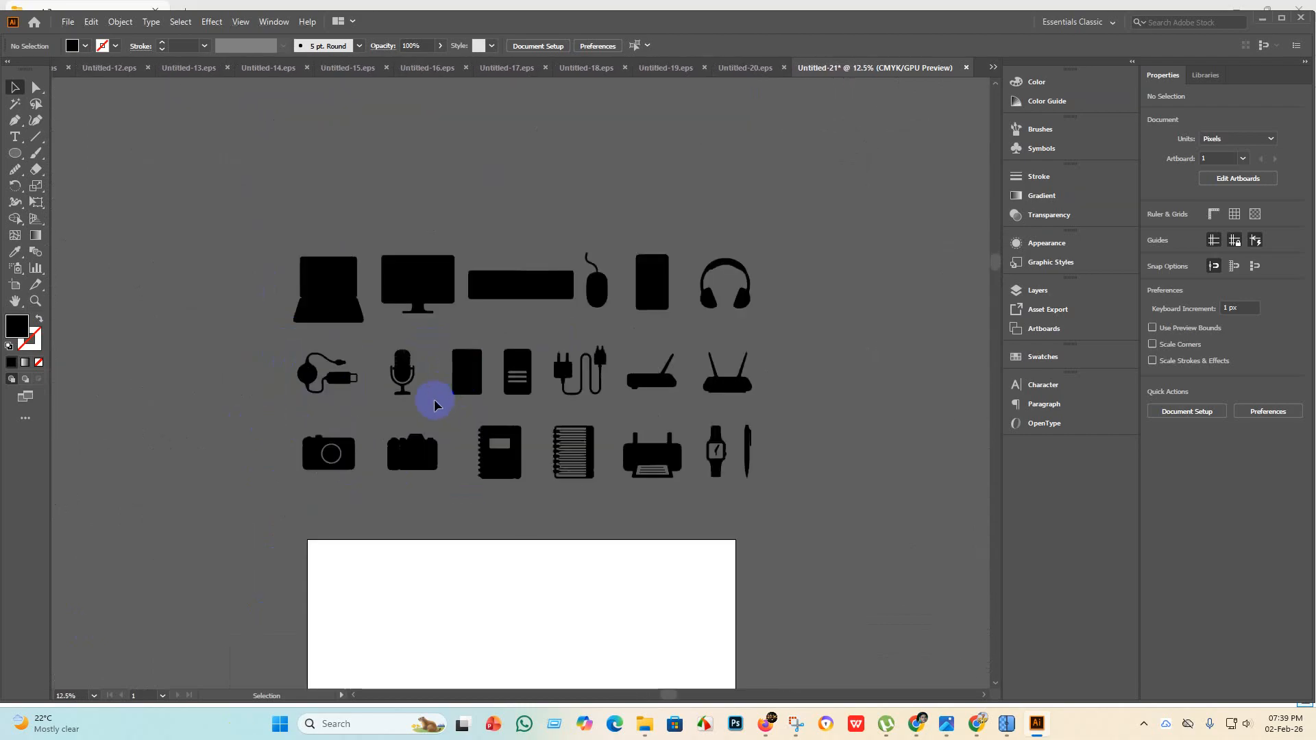
Ungroup the traced device icons into separate shapes and deselect them.
click(395, 373)
right_click(476, 349)
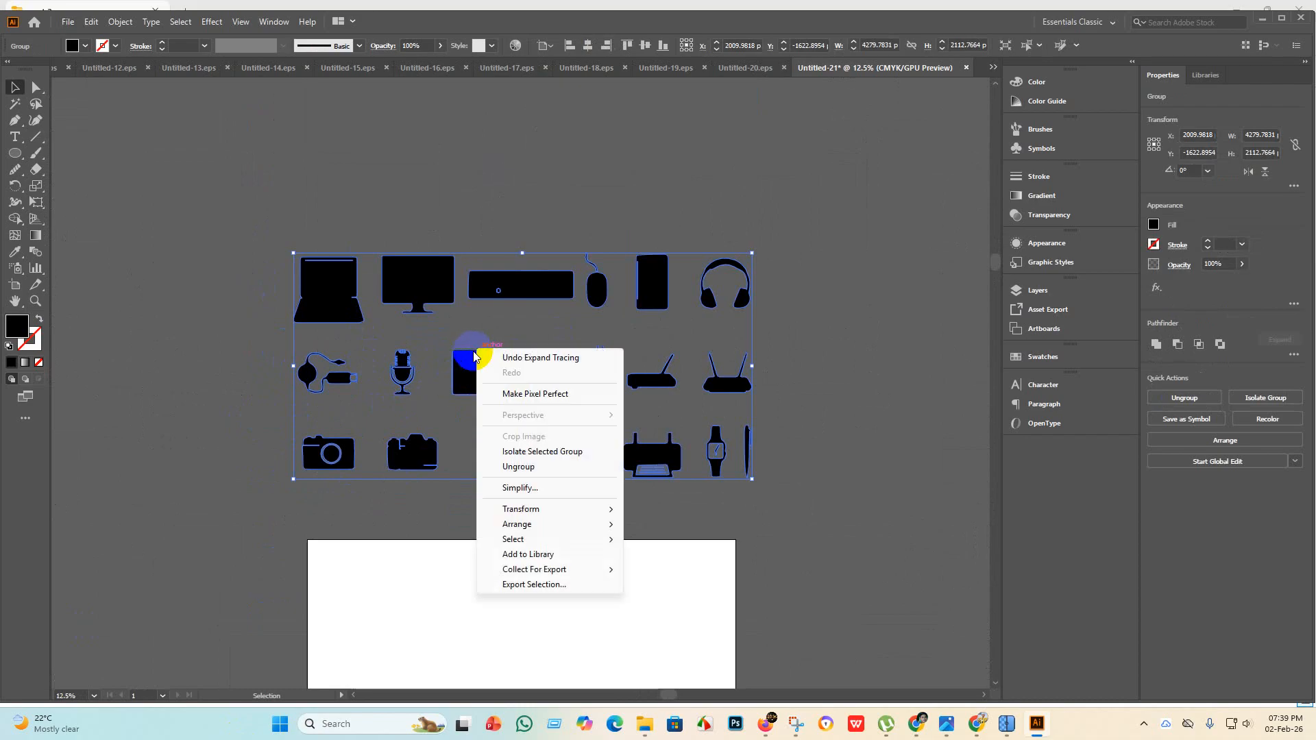
click(569, 473)
click(919, 428)
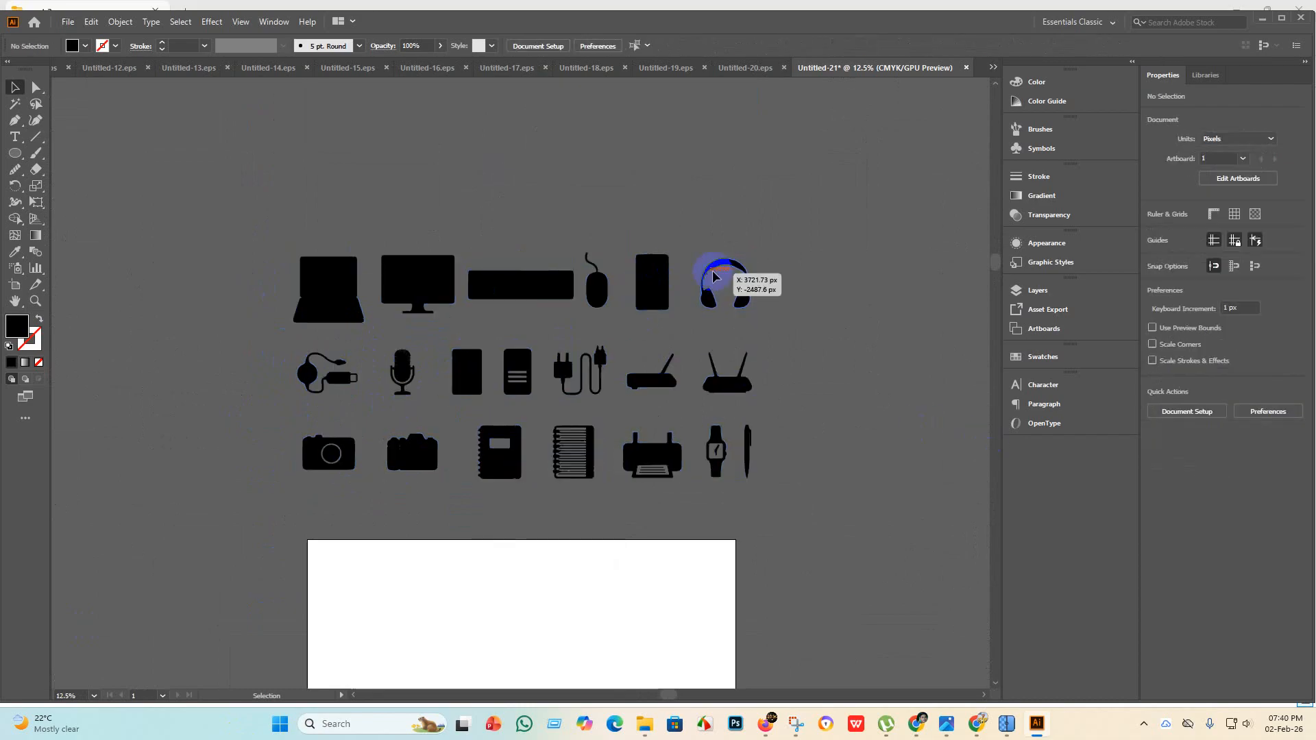
Copy the microphone icon from the device icon set into a new 4000 × 4000 px document.
scroll(736, 294, up, 3)
scroll(729, 361, down, 3)
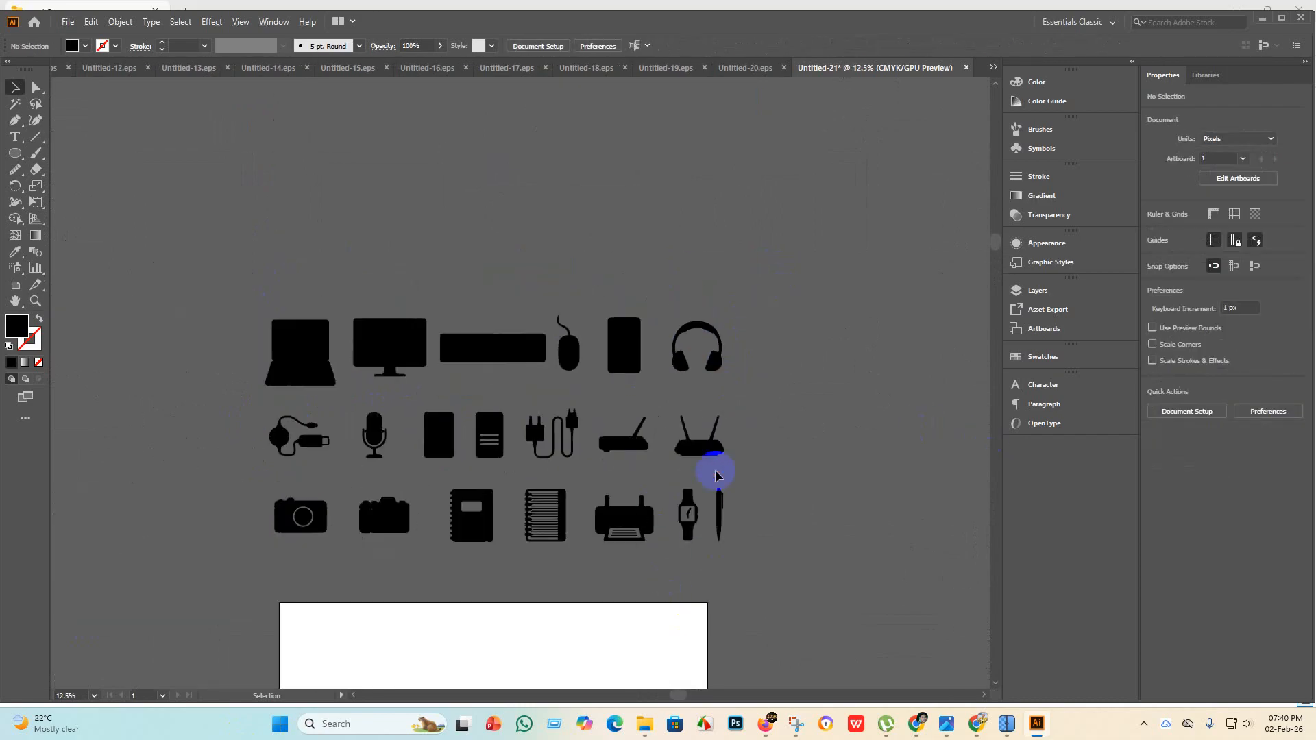
scroll(708, 464, up, 5)
scroll(598, 414, down, 2)
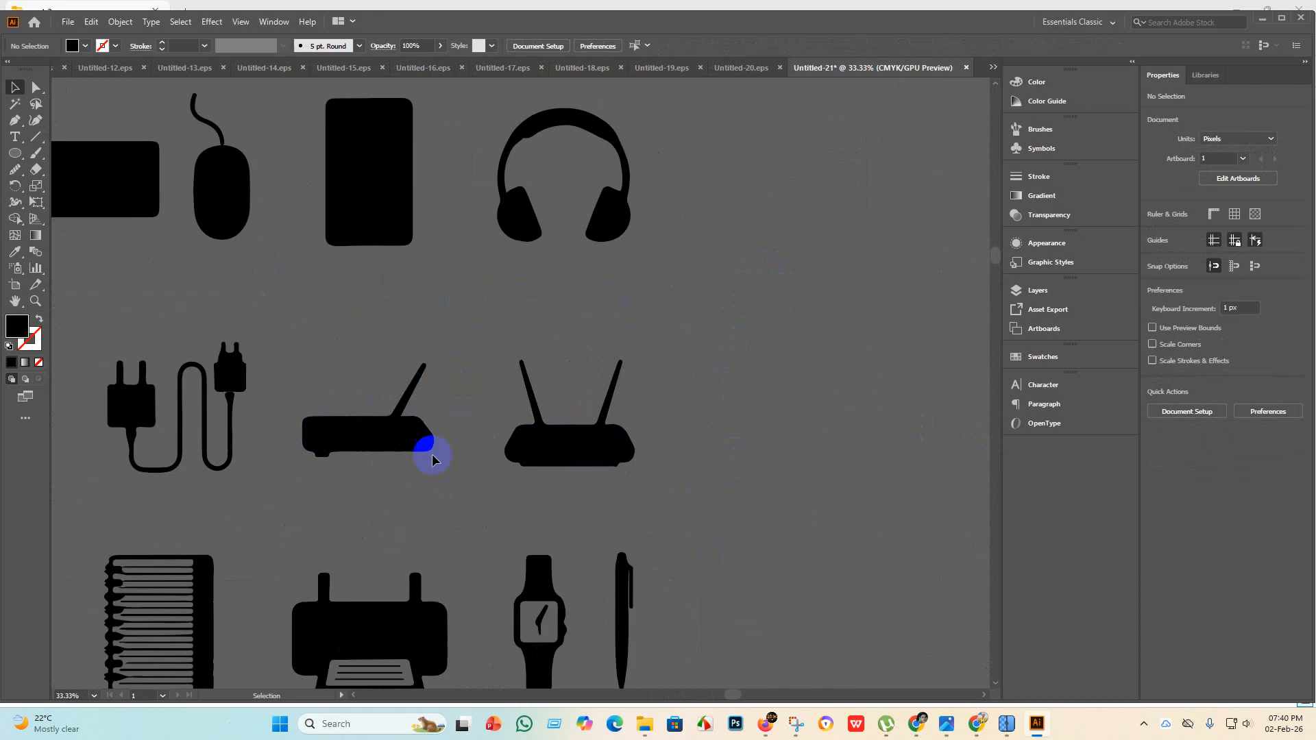
scroll(480, 480, down, 2)
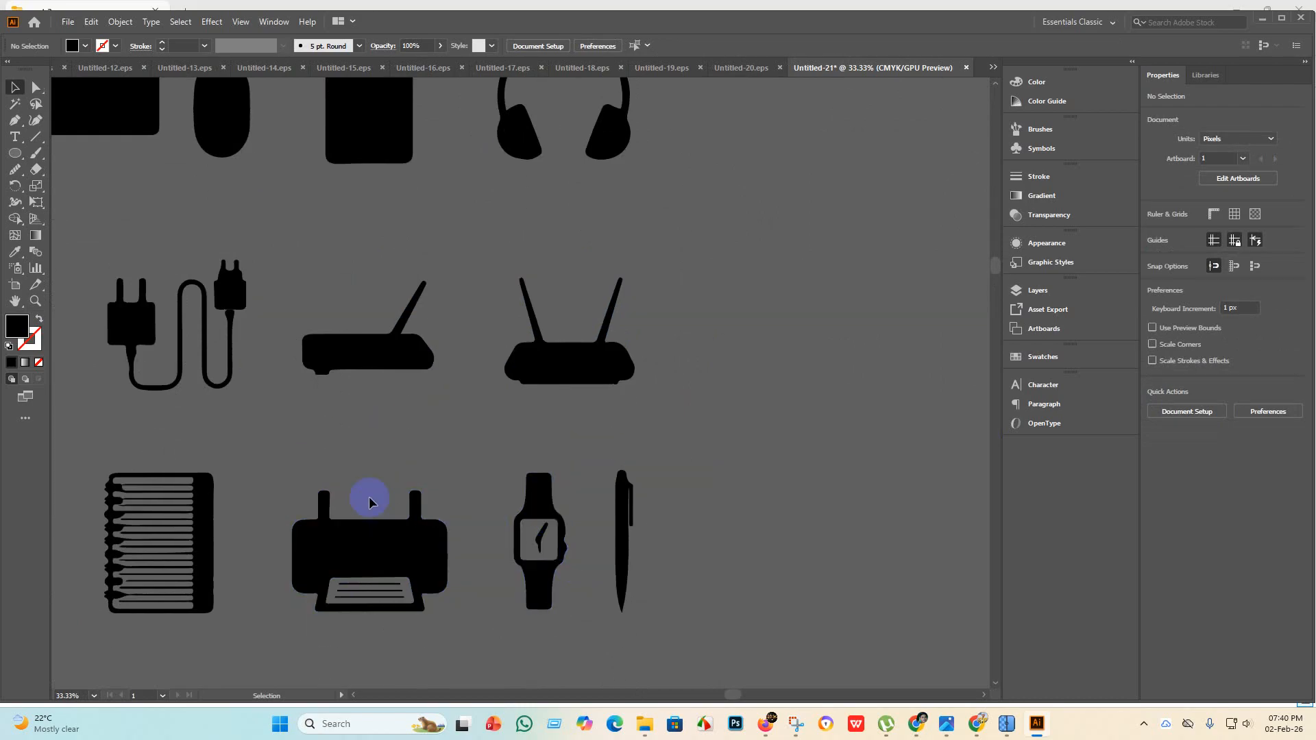
scroll(405, 420, down, 3)
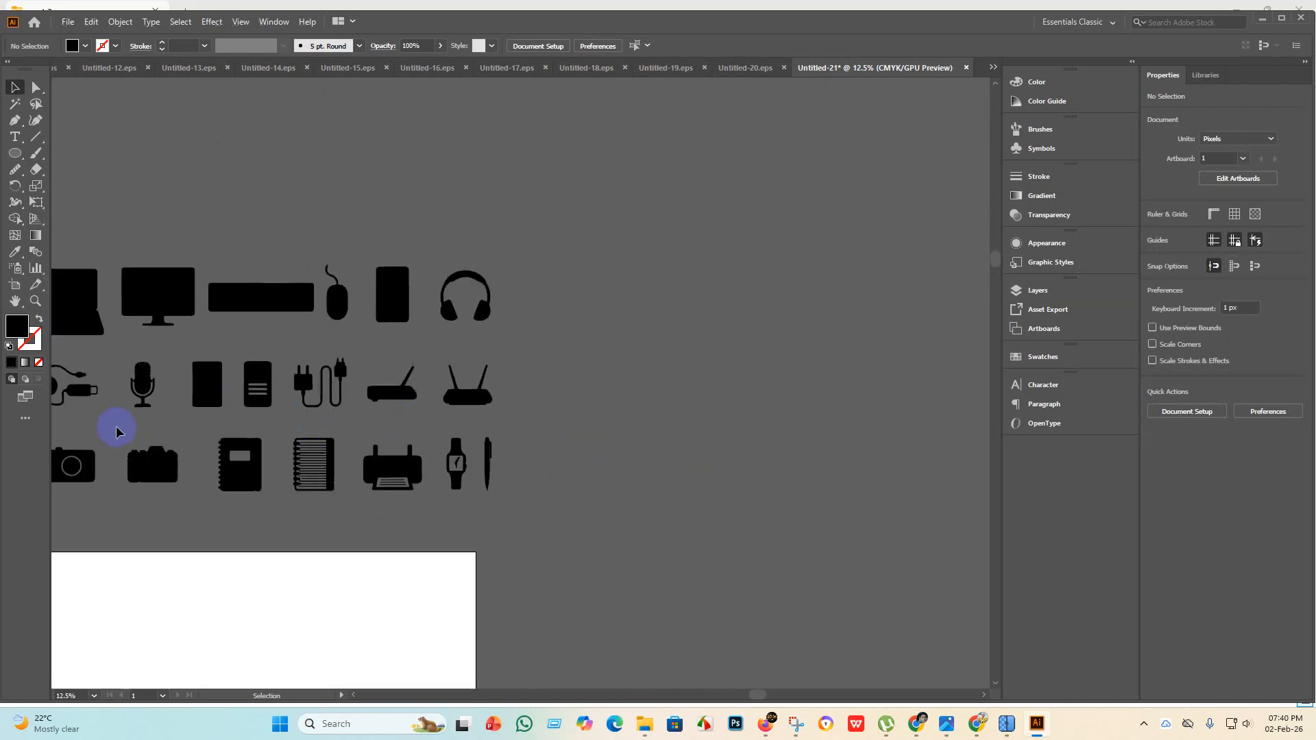
scroll(117, 430, up, 2)
click(137, 307)
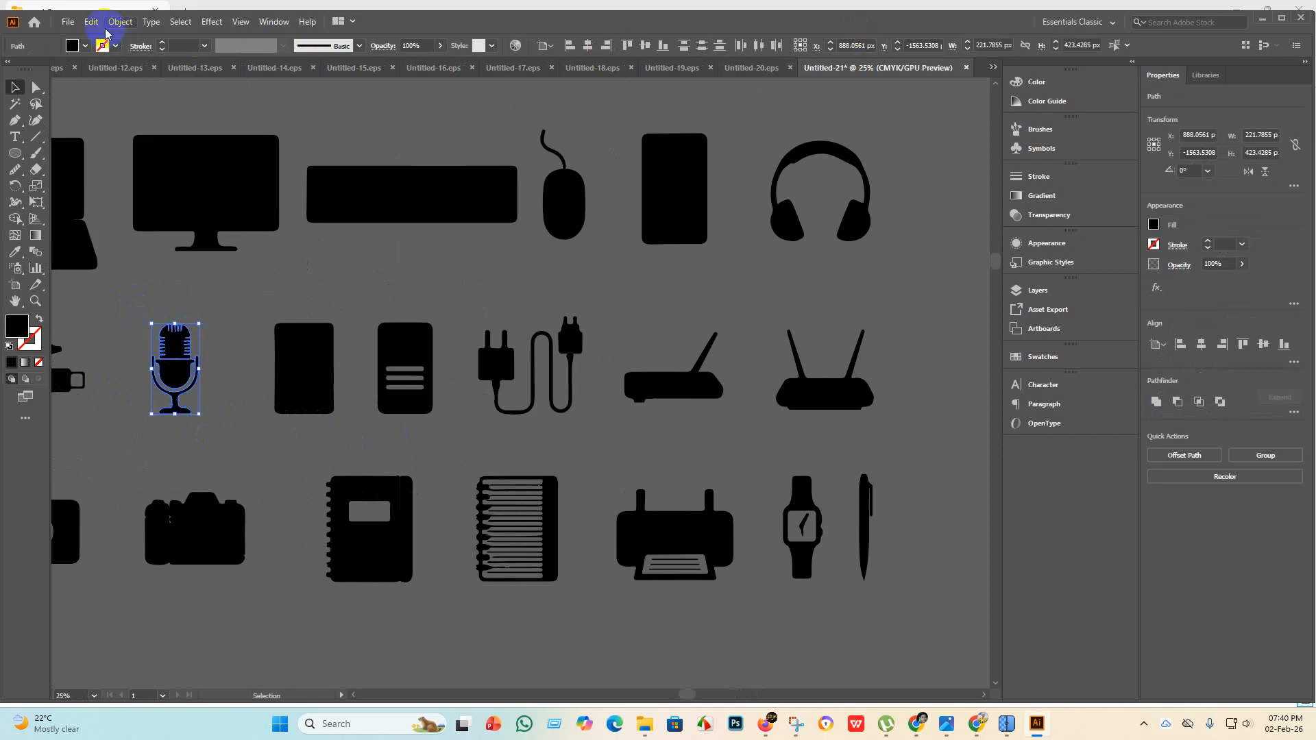
click(71, 23)
click(90, 29)
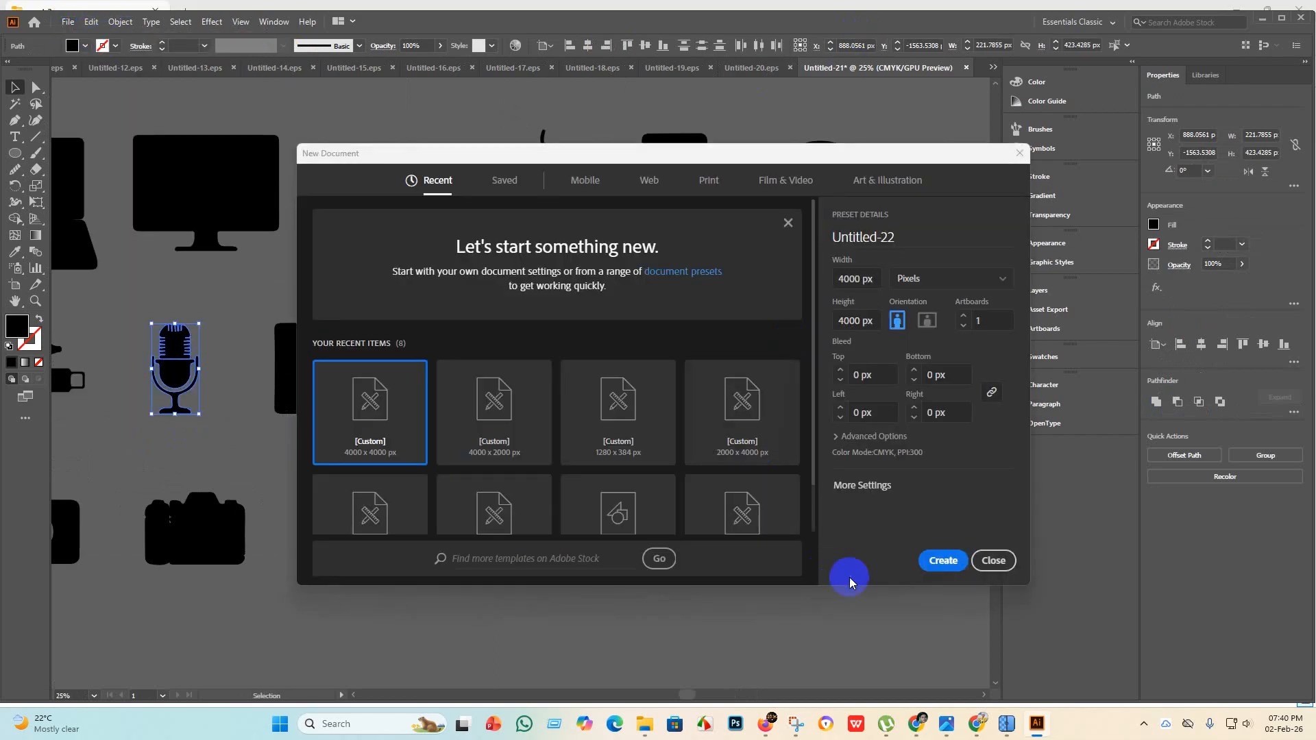
click(937, 562)
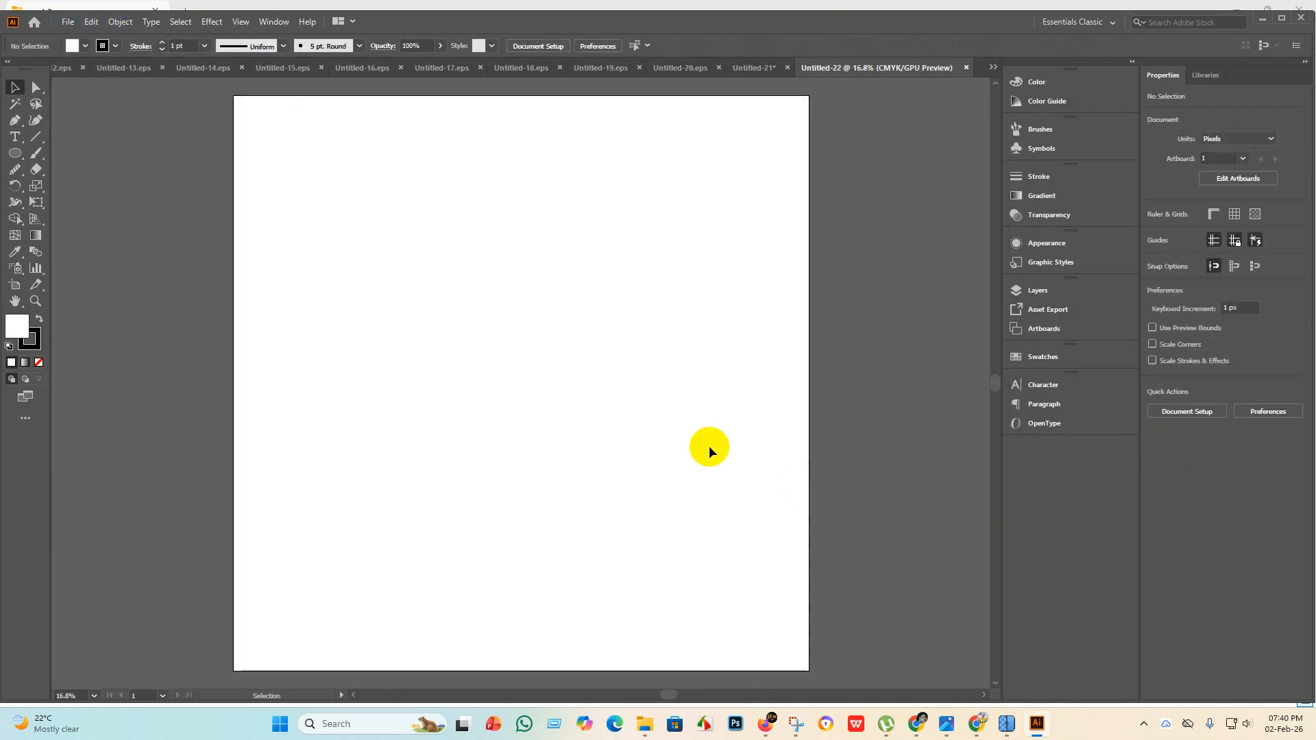
key(ctrl+v)
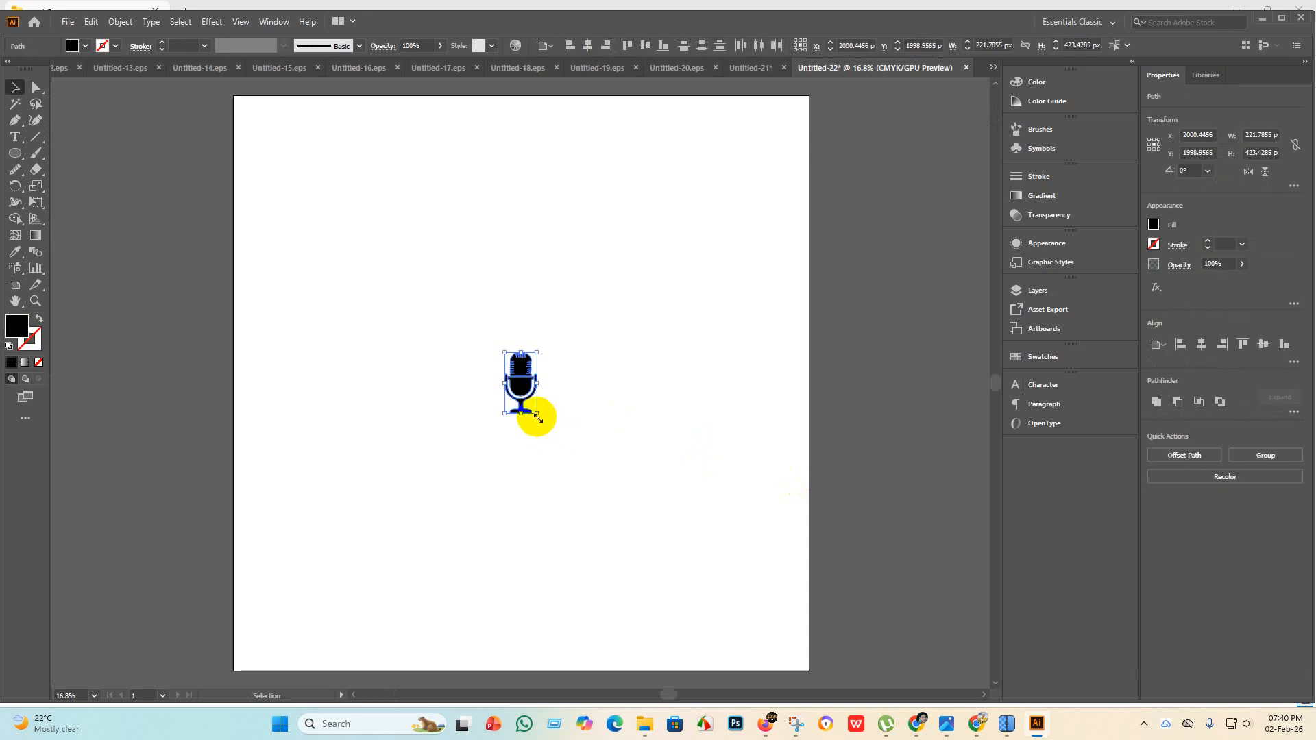
Enlarge the pasted microphone to about 1790 × 3417 px, center it horizontally on the artboard, and try centering its ungrouped parts vertically.
drag(537, 413, 878, 550)
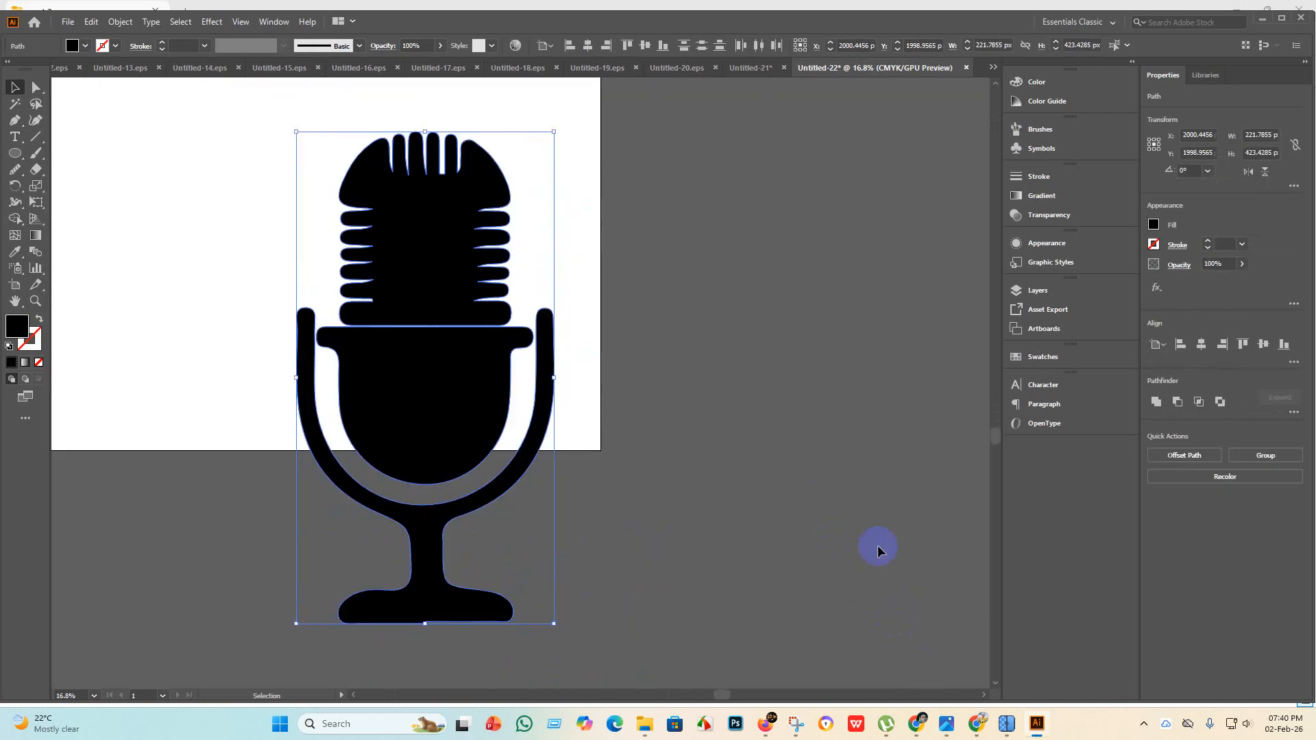
click(588, 46)
click(645, 46)
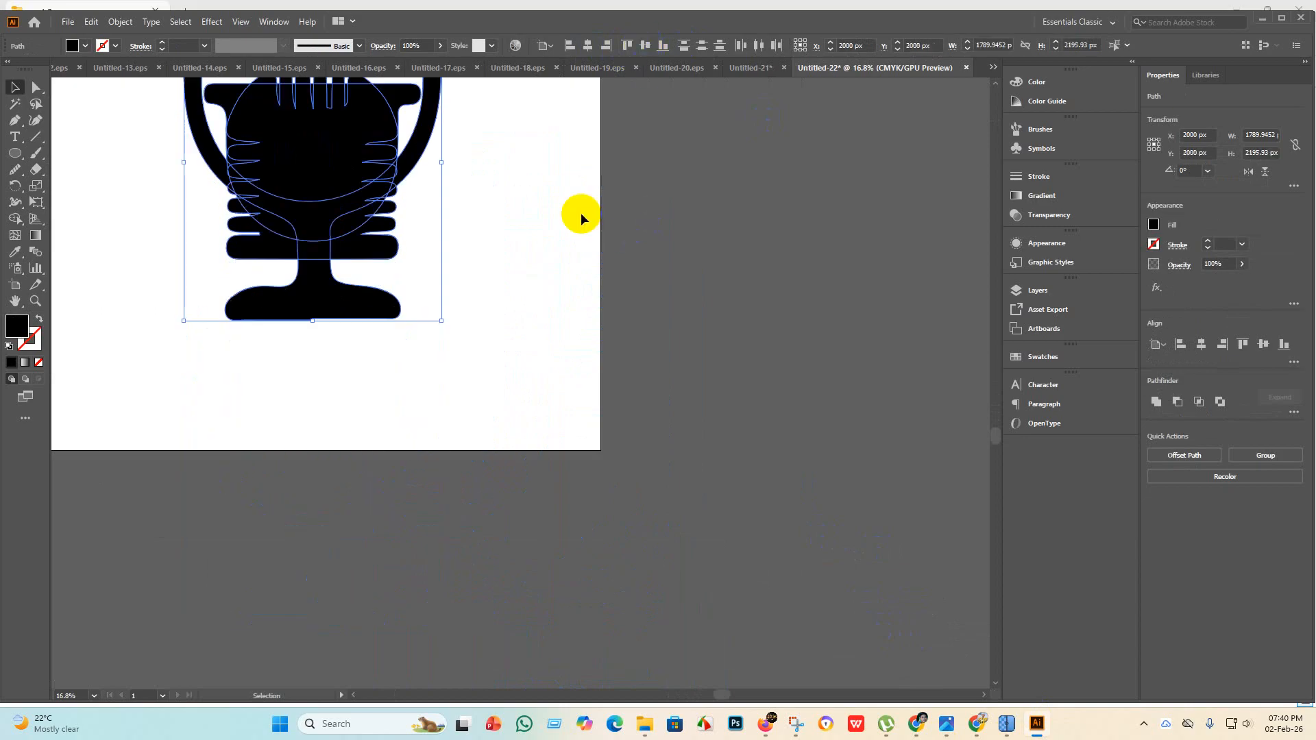
scroll(600, 267, down, 2)
scroll(621, 288, up, 5)
key(ctrl+z)
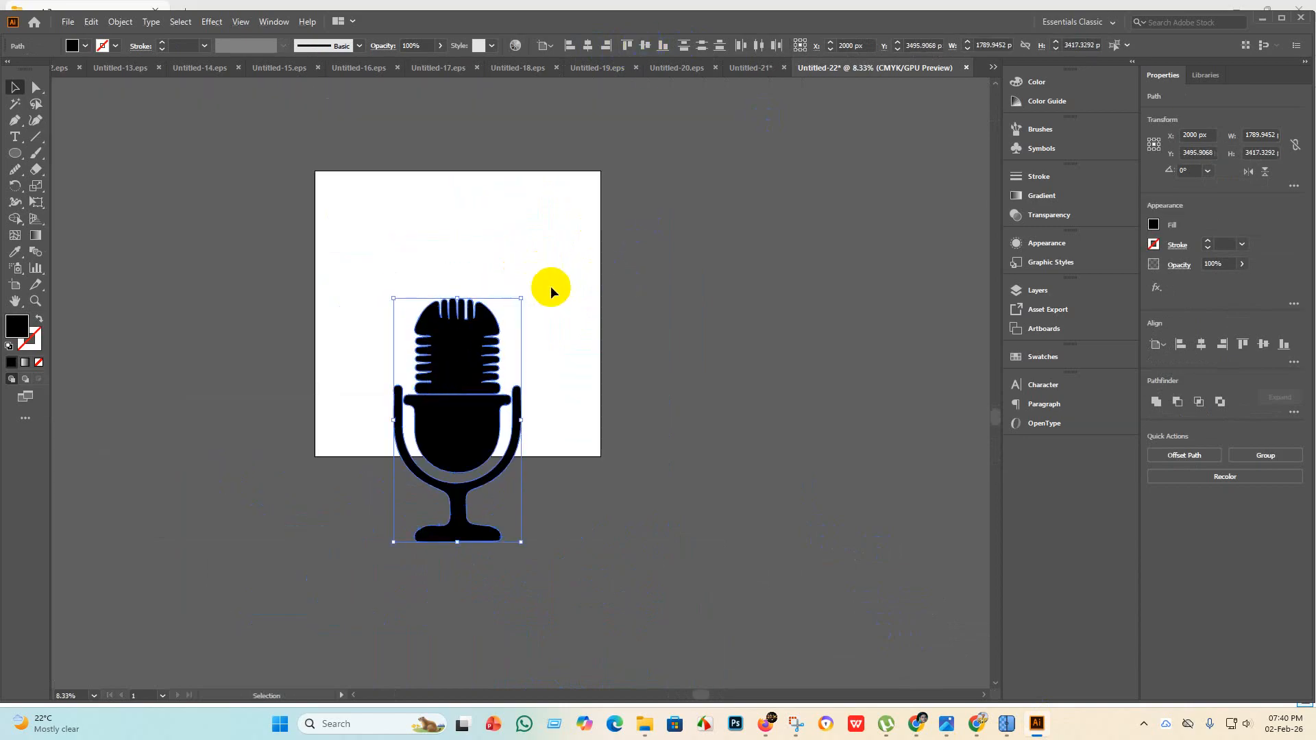
Group the microphone's parts and center the group vertically and horizontally on the artboard.
key(ctrl+g)
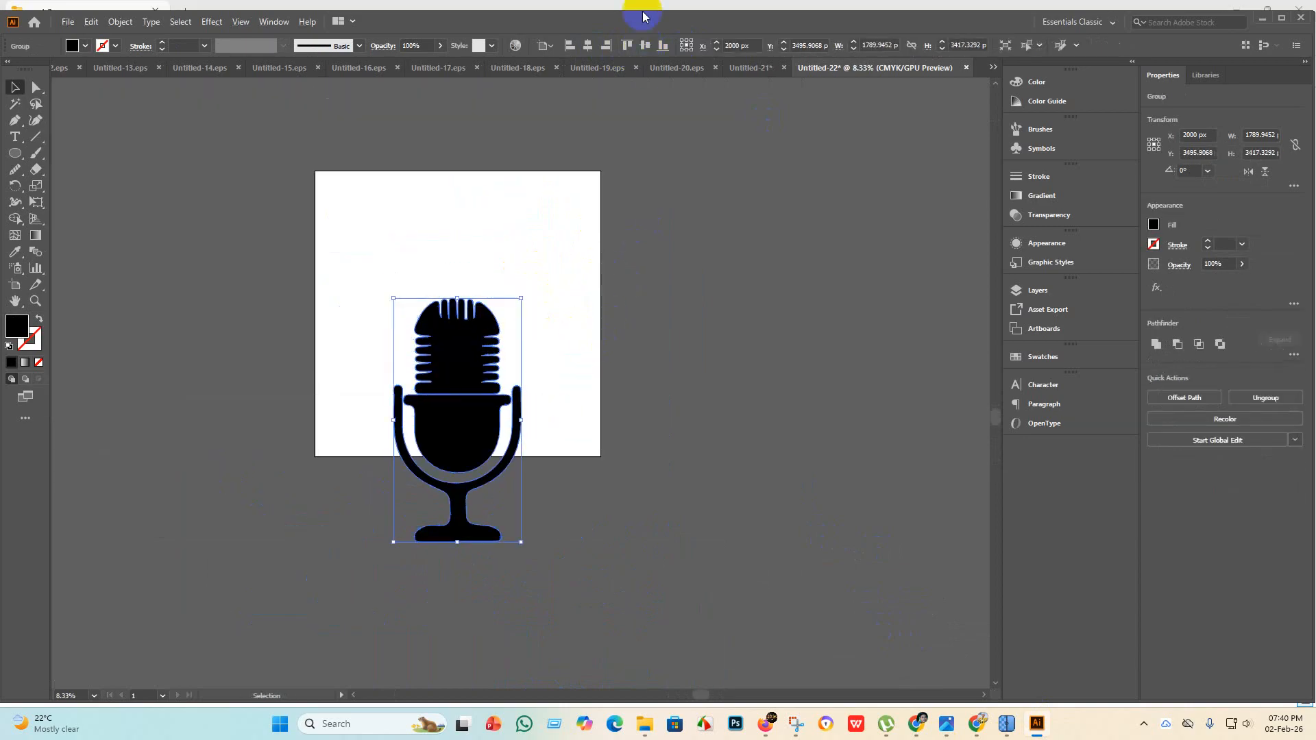
click(644, 46)
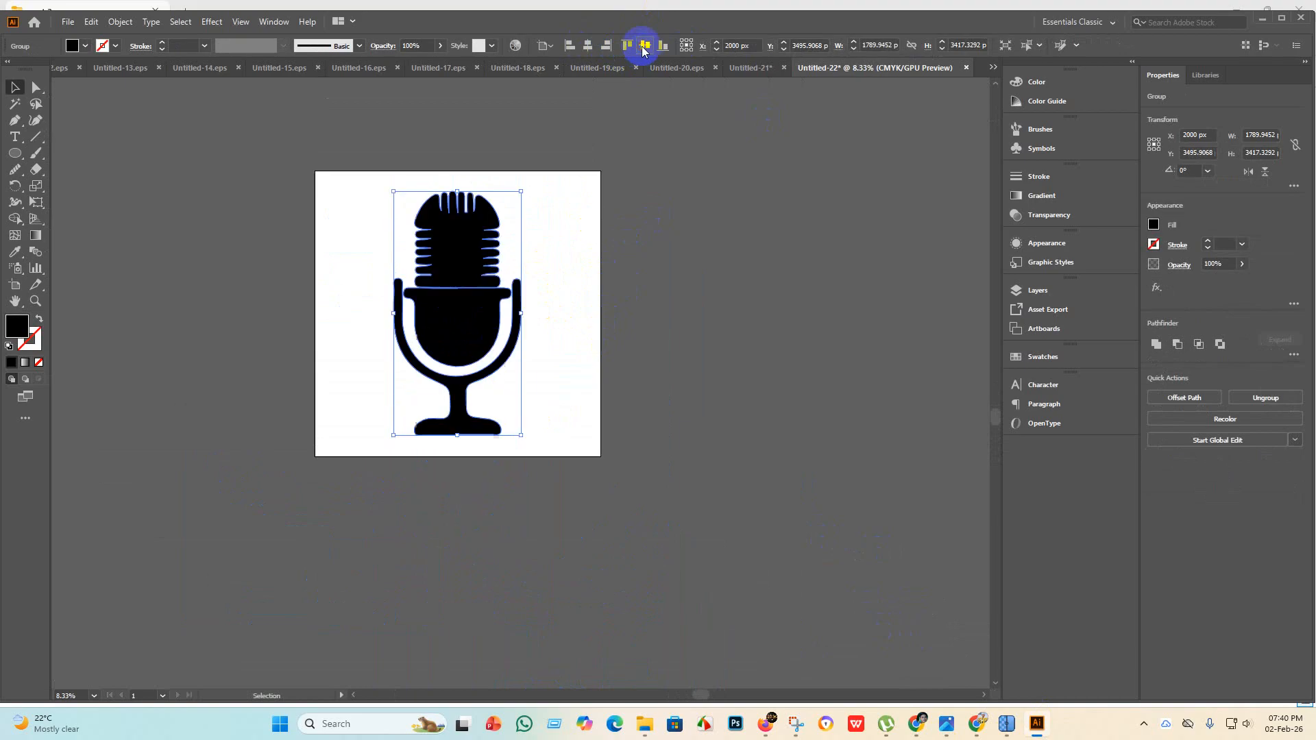
click(587, 47)
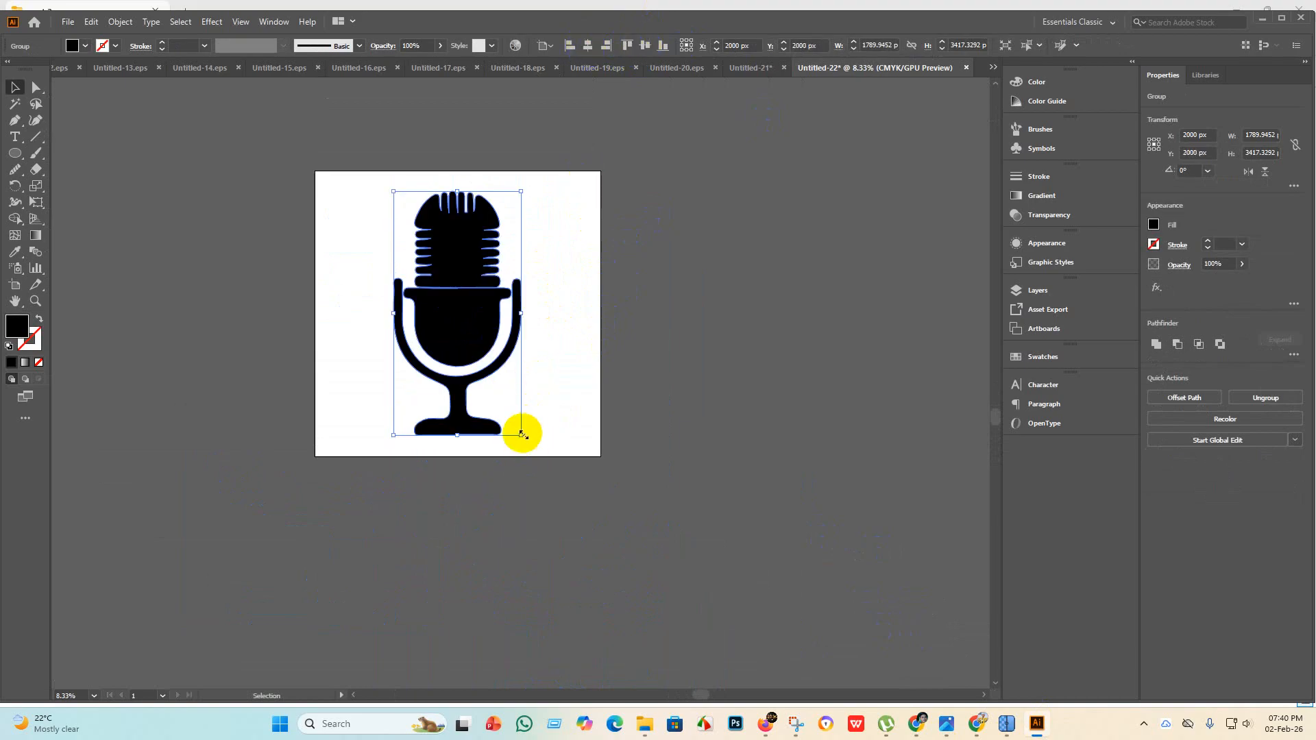
Enlarge the microphone group to about 1874 × 3578 px and center it on the artboard again.
drag(521, 435, 527, 446)
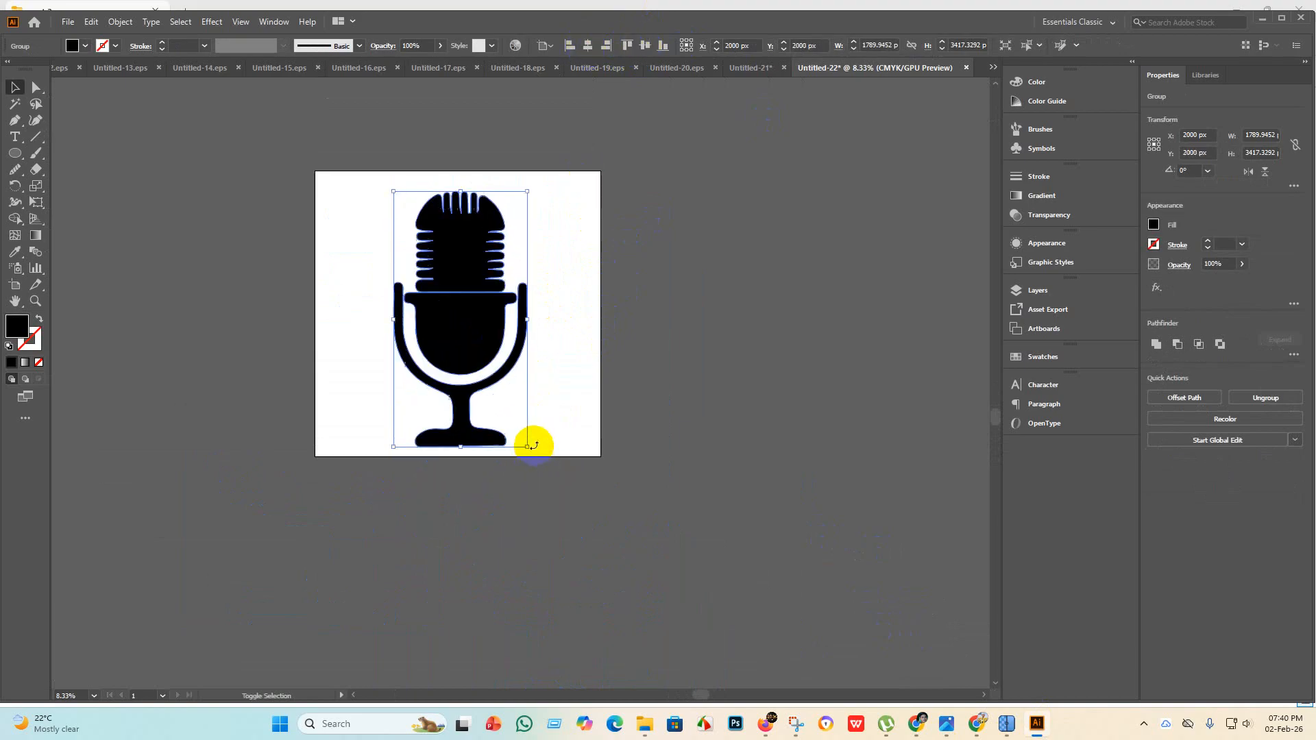
click(588, 46)
click(644, 46)
click(650, 323)
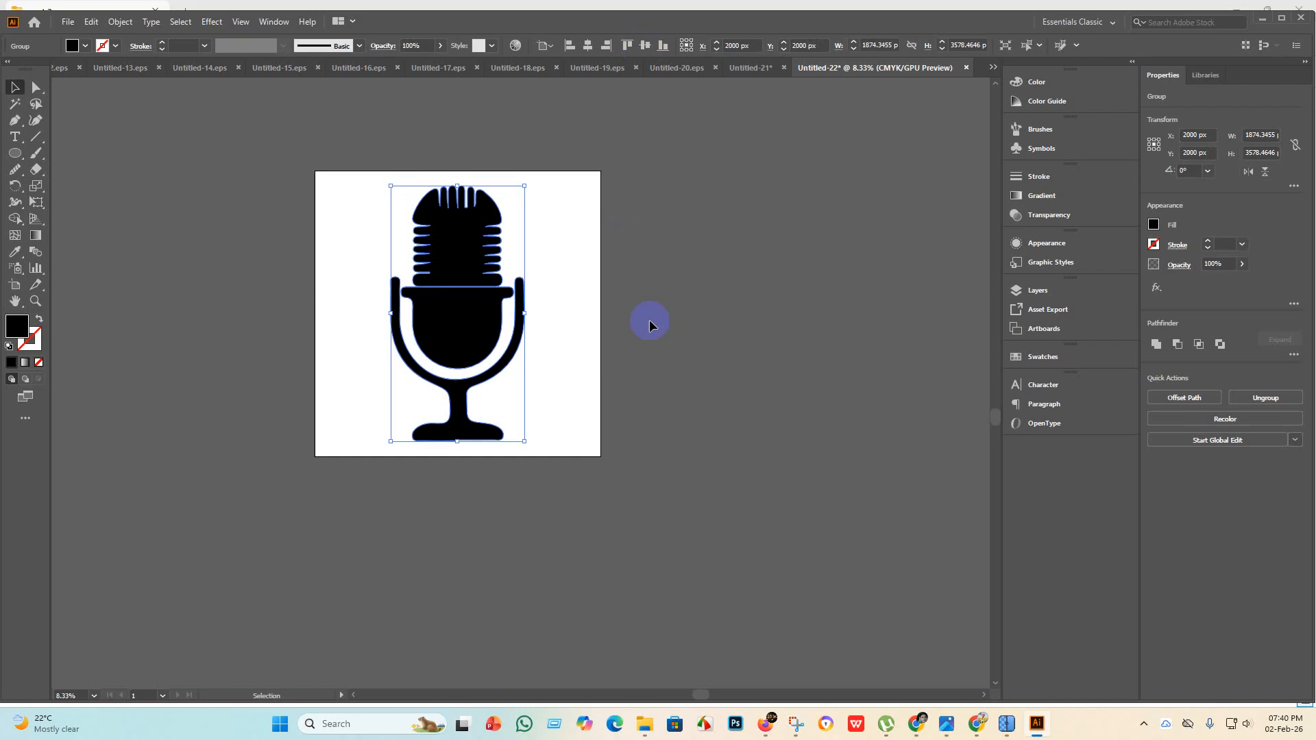
Ungroup the enlarged microphone into its separate parts and deselect them.
click(455, 235)
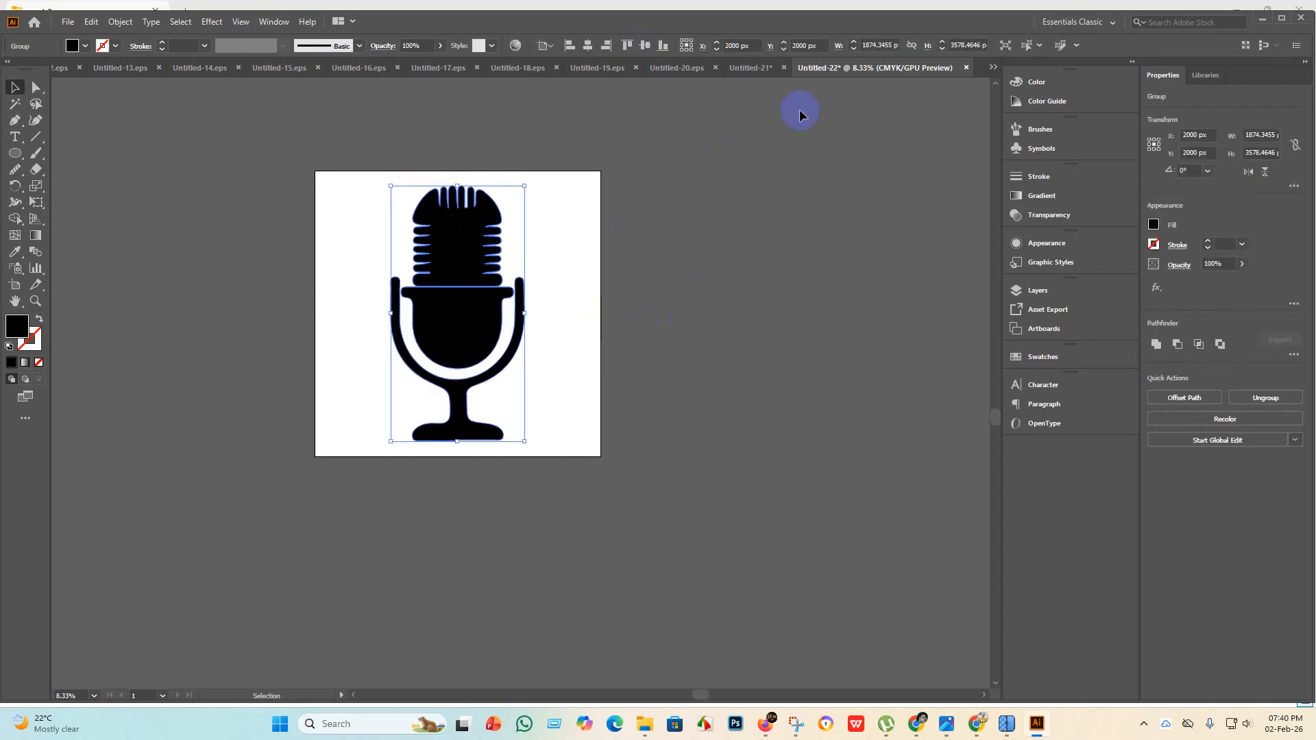
right_click(473, 274)
click(539, 390)
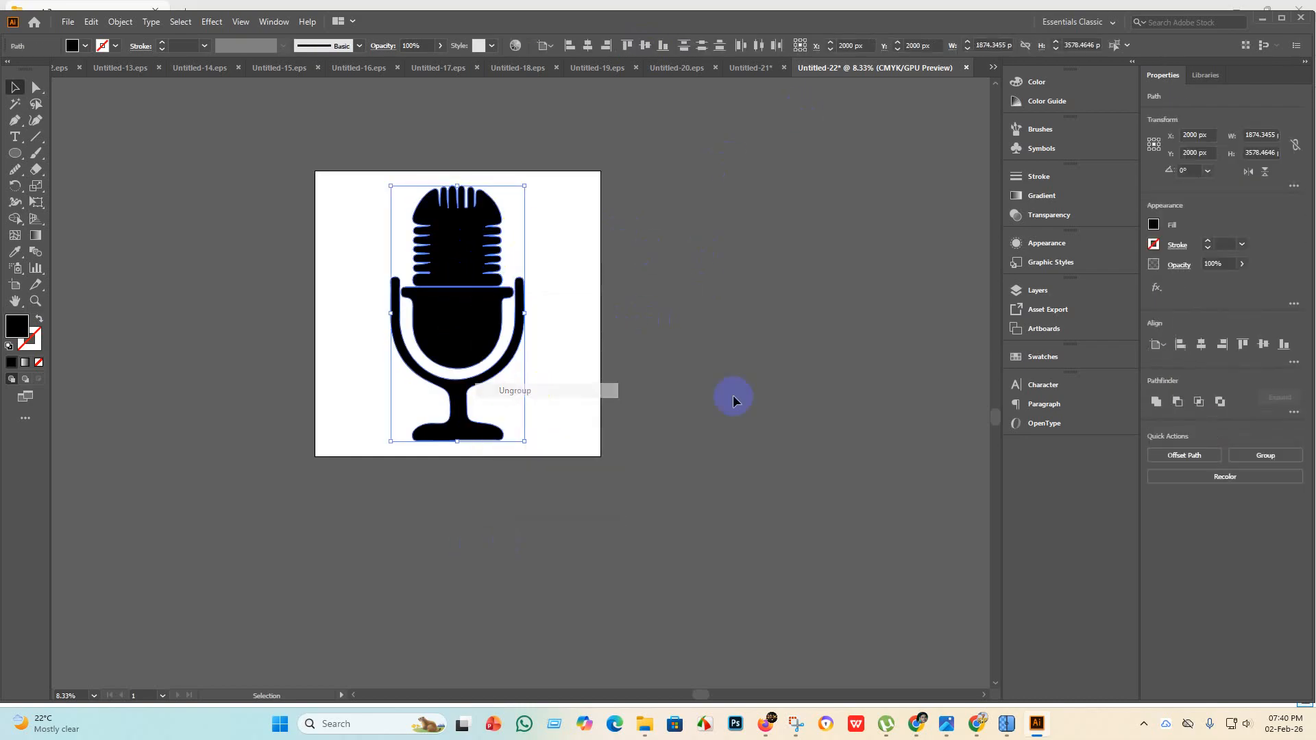
click(731, 396)
Try blue swatches on the microphone's ribbed head, ending with a dark blue fill, and deselect it.
click(493, 261)
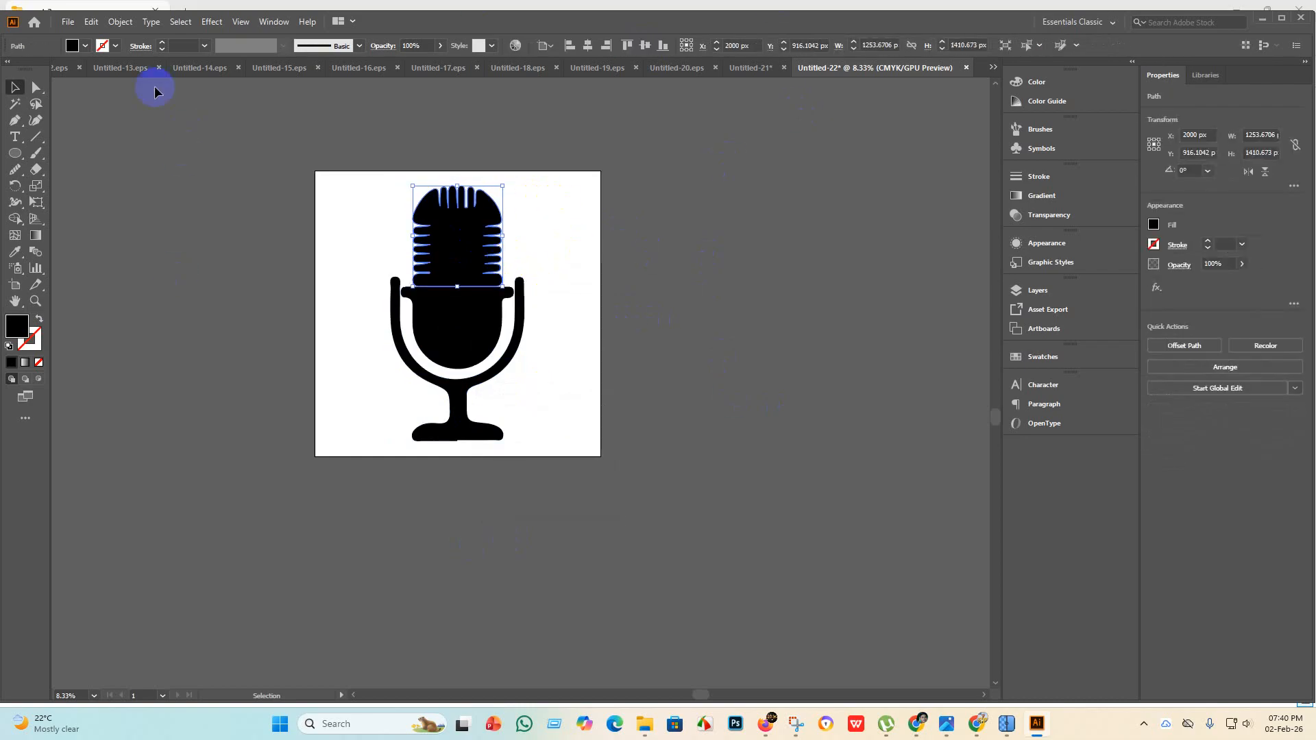
click(83, 46)
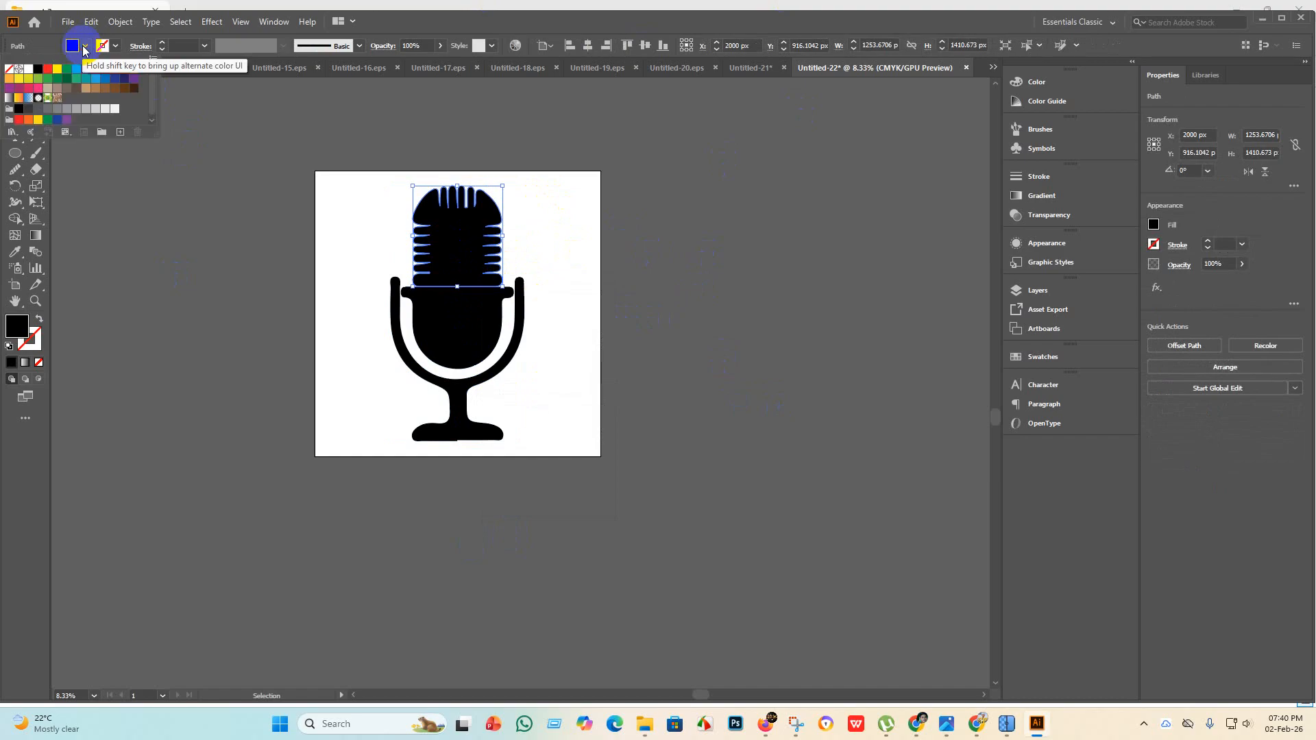
click(124, 79)
click(106, 79)
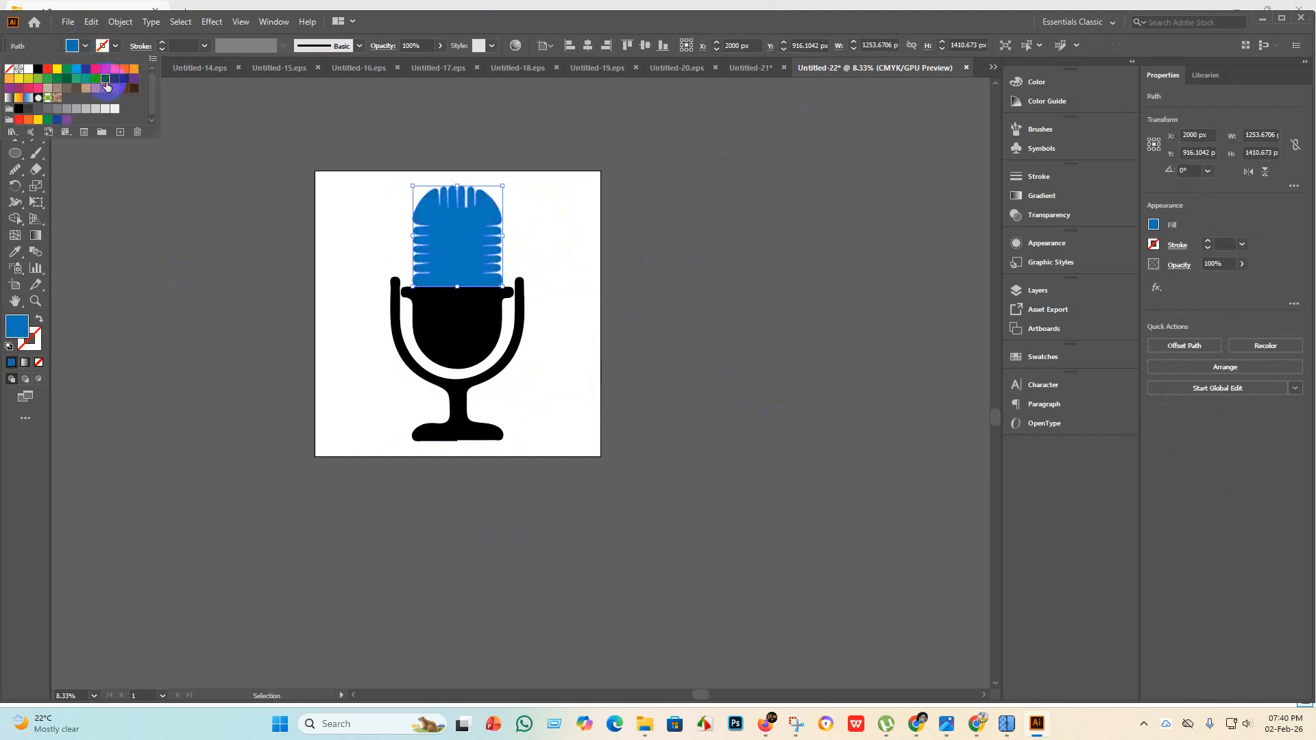
click(115, 84)
click(197, 315)
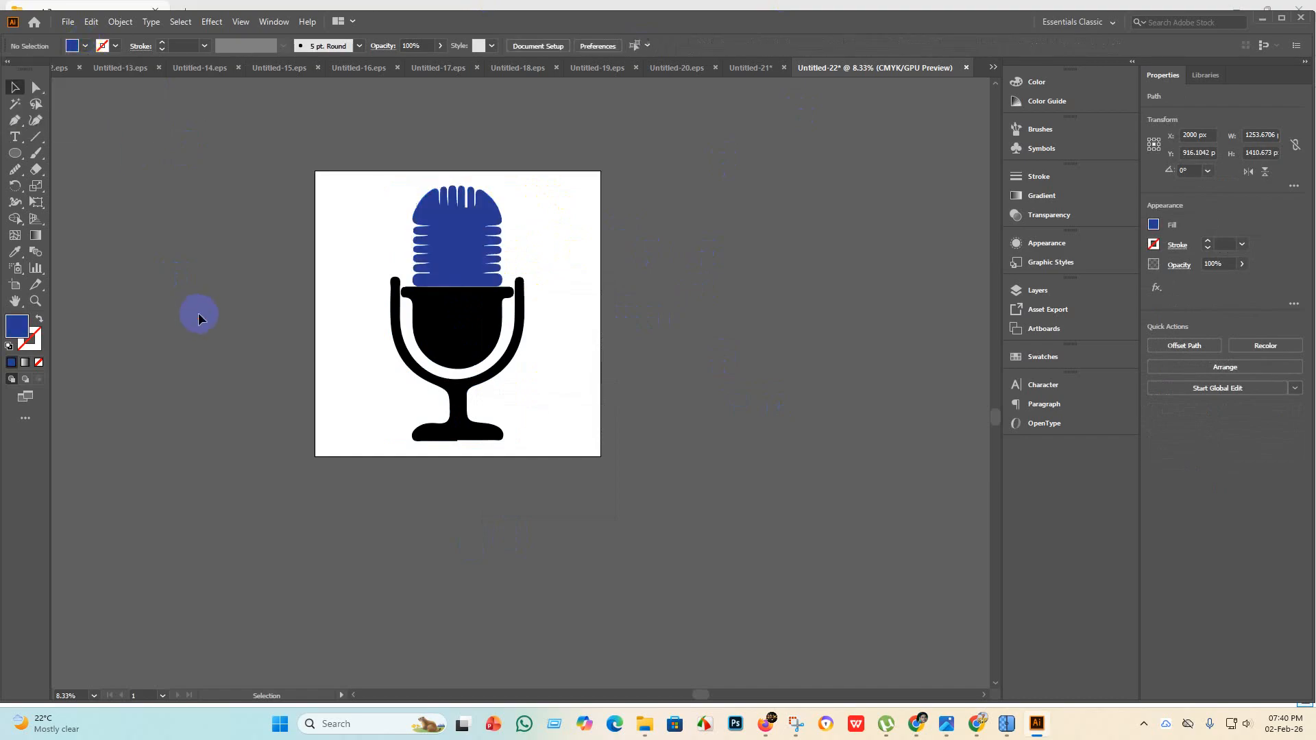
Undo the fill color changes on the microphone's head, check the whole black silhouette, and deselect it.
scroll(572, 453, down, 2)
scroll(558, 353, up, 2)
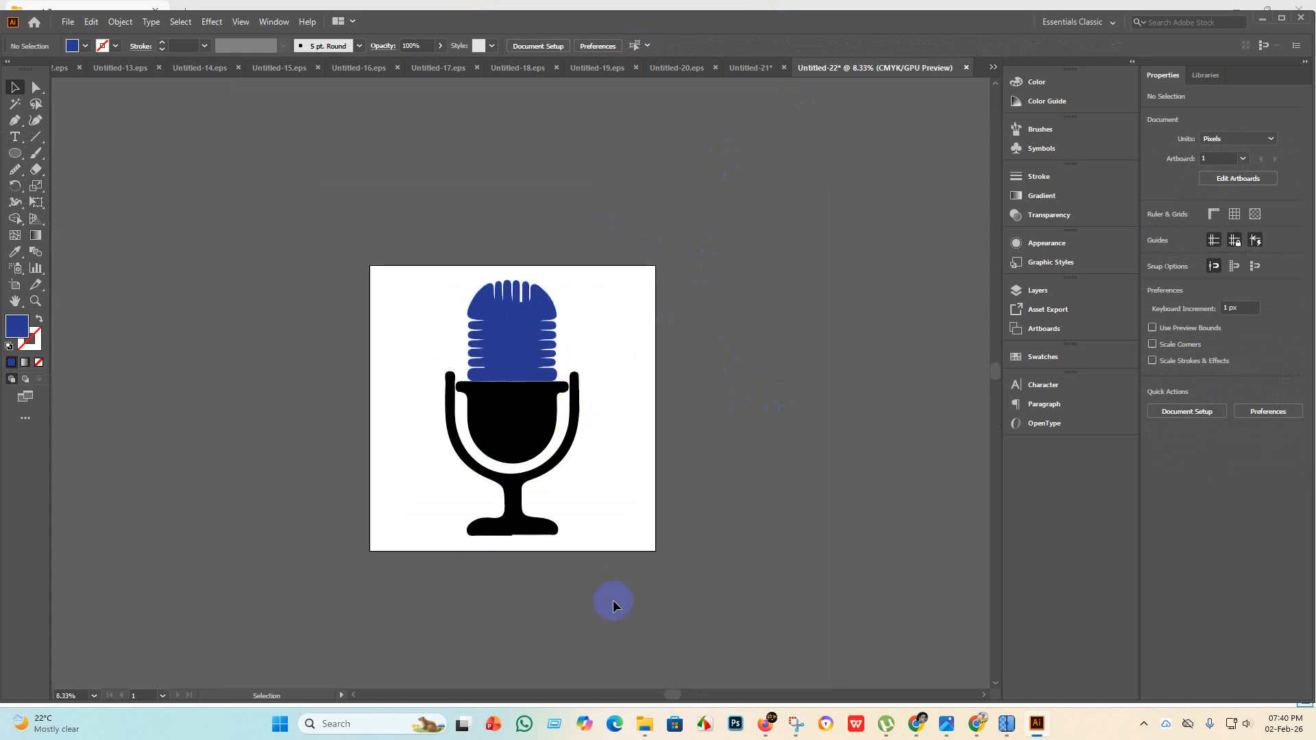
scroll(558, 365, up, 2)
scroll(531, 423, down, 5)
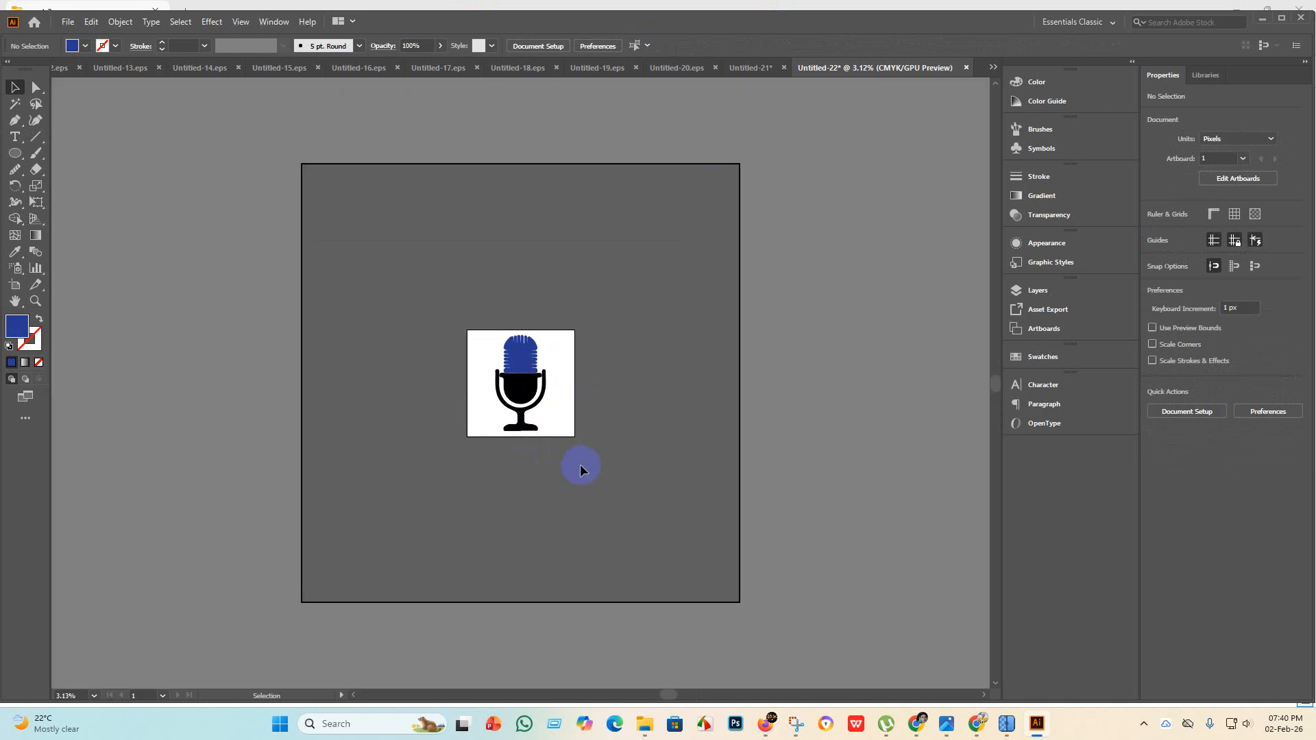
scroll(530, 329, up, 2)
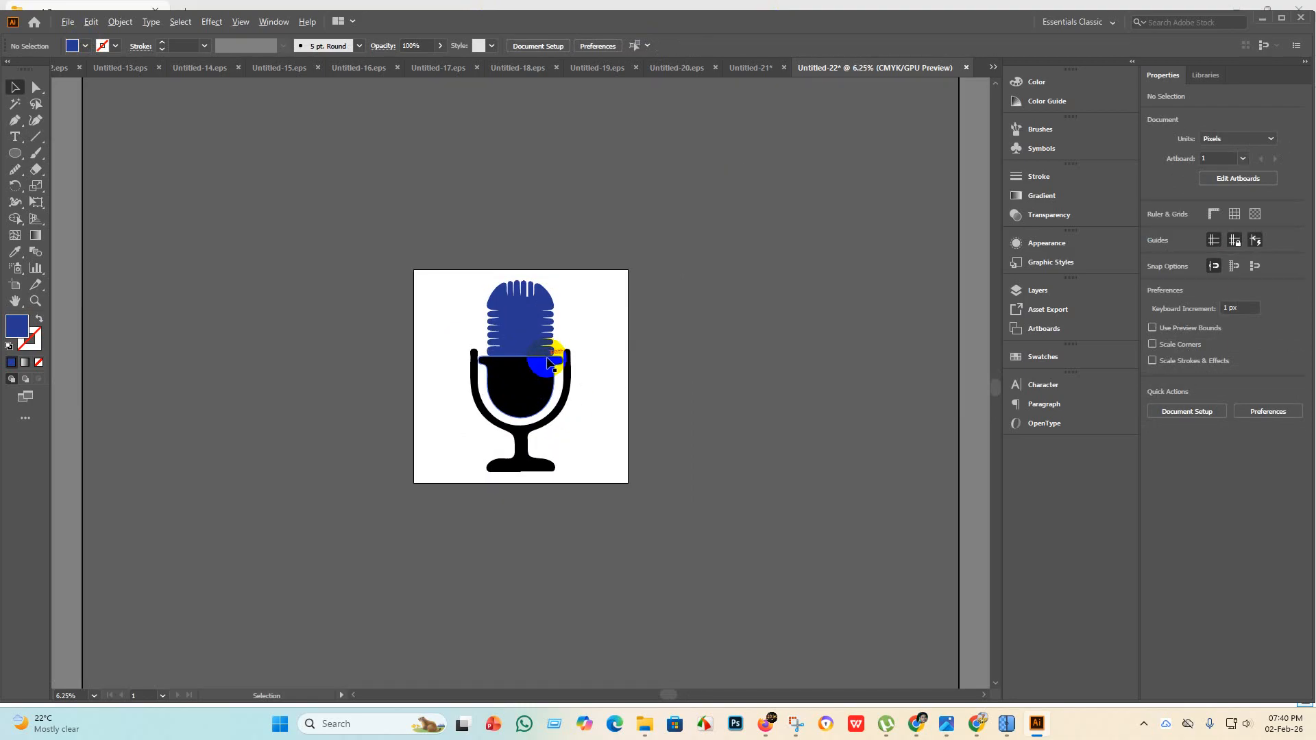
scroll(548, 362, down, 2)
key(v)
click(546, 371)
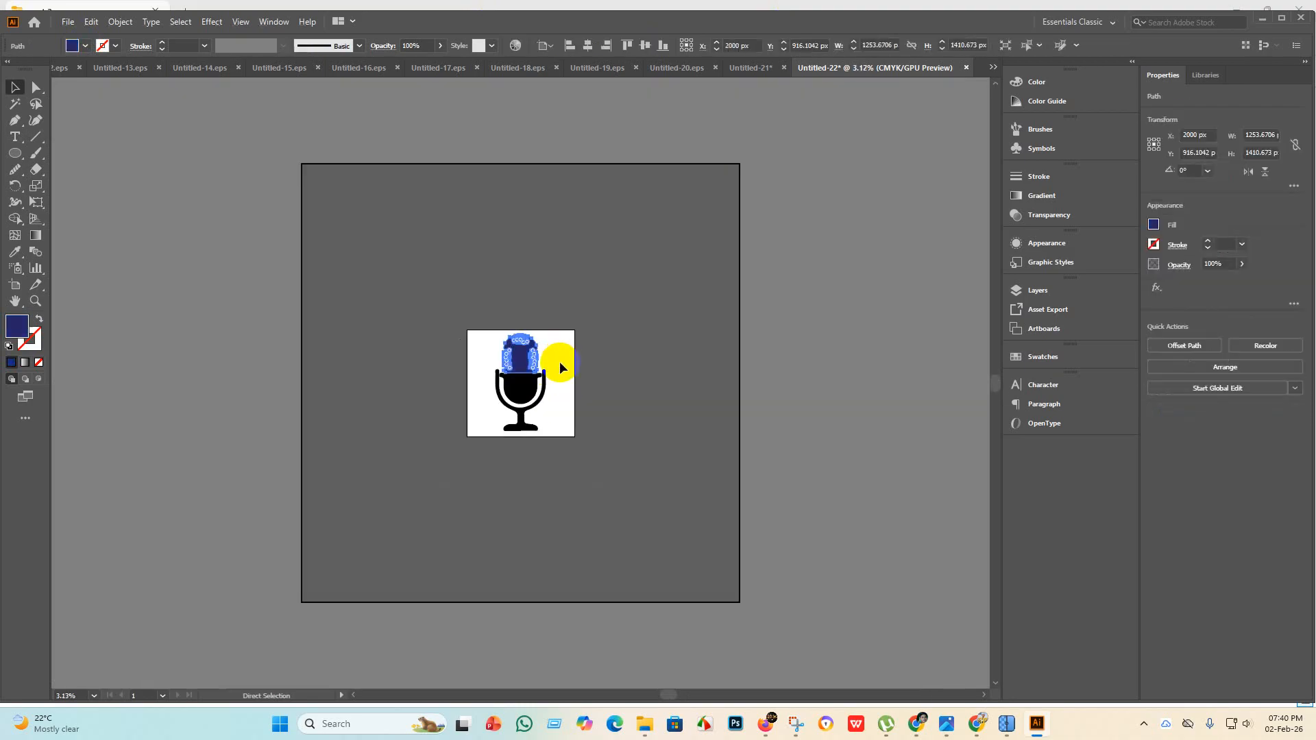
click(709, 415)
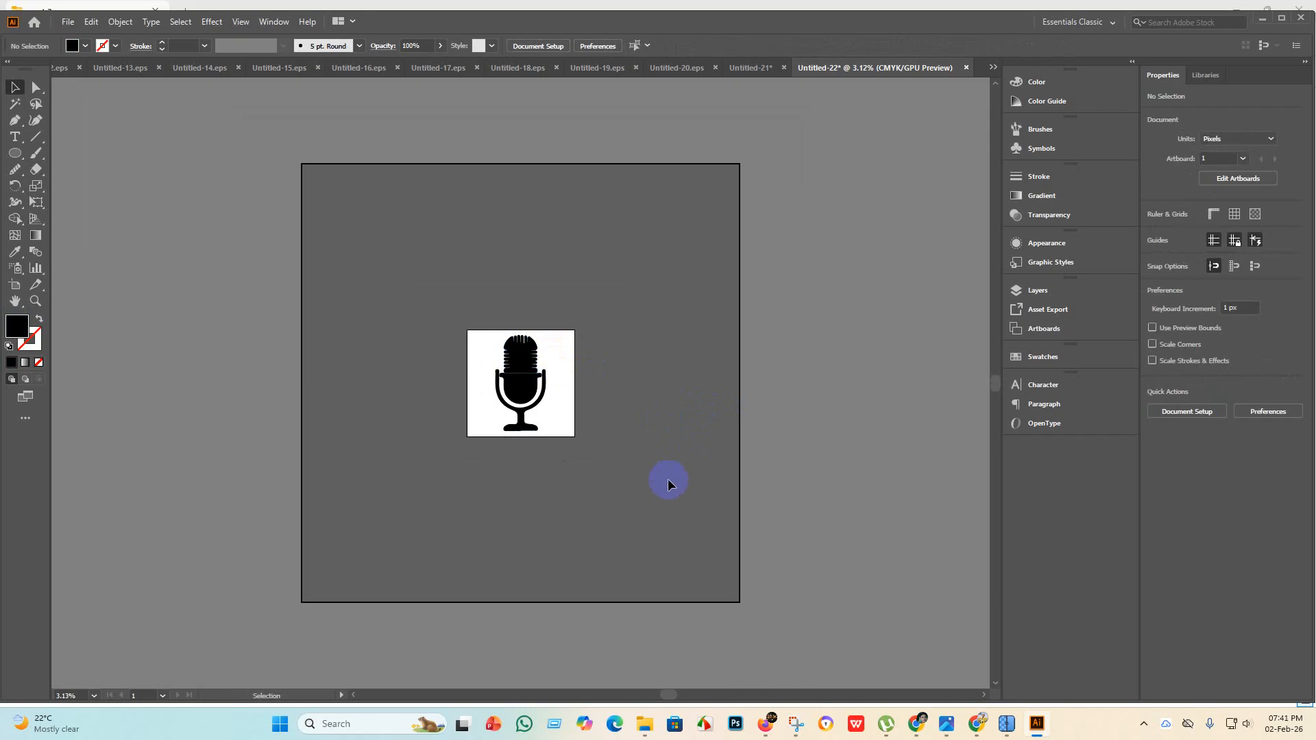
drag(456, 298, 573, 451)
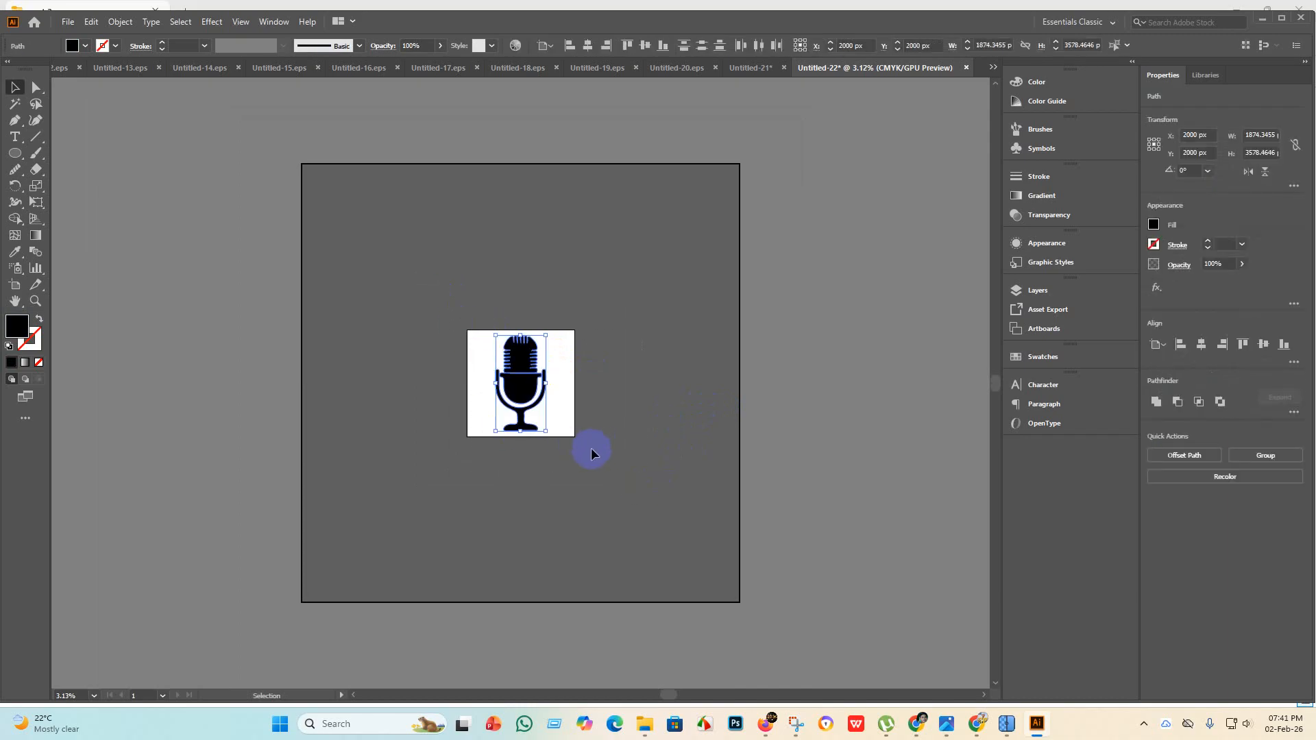
click(590, 451)
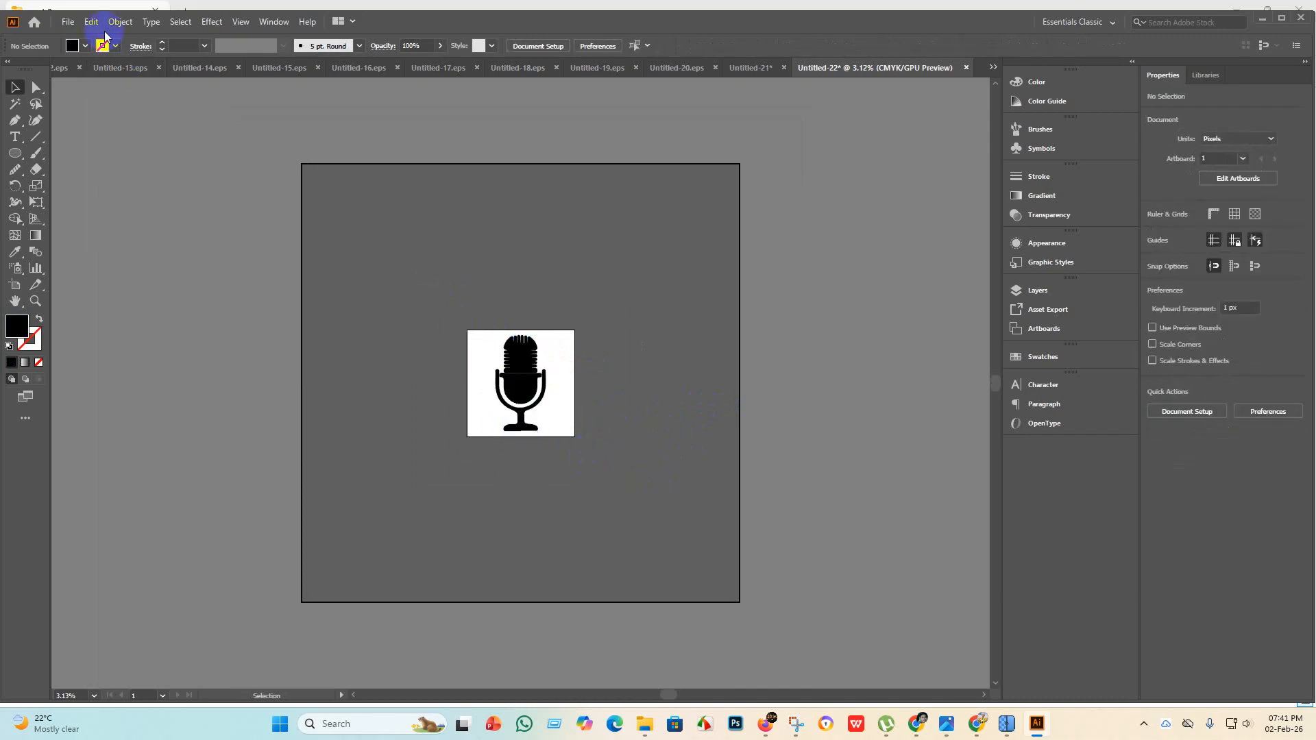
Save the microphone document as Untitled-22 in the eps 7 folder, in Illustrator 10 EPS format.
click(68, 21)
click(98, 136)
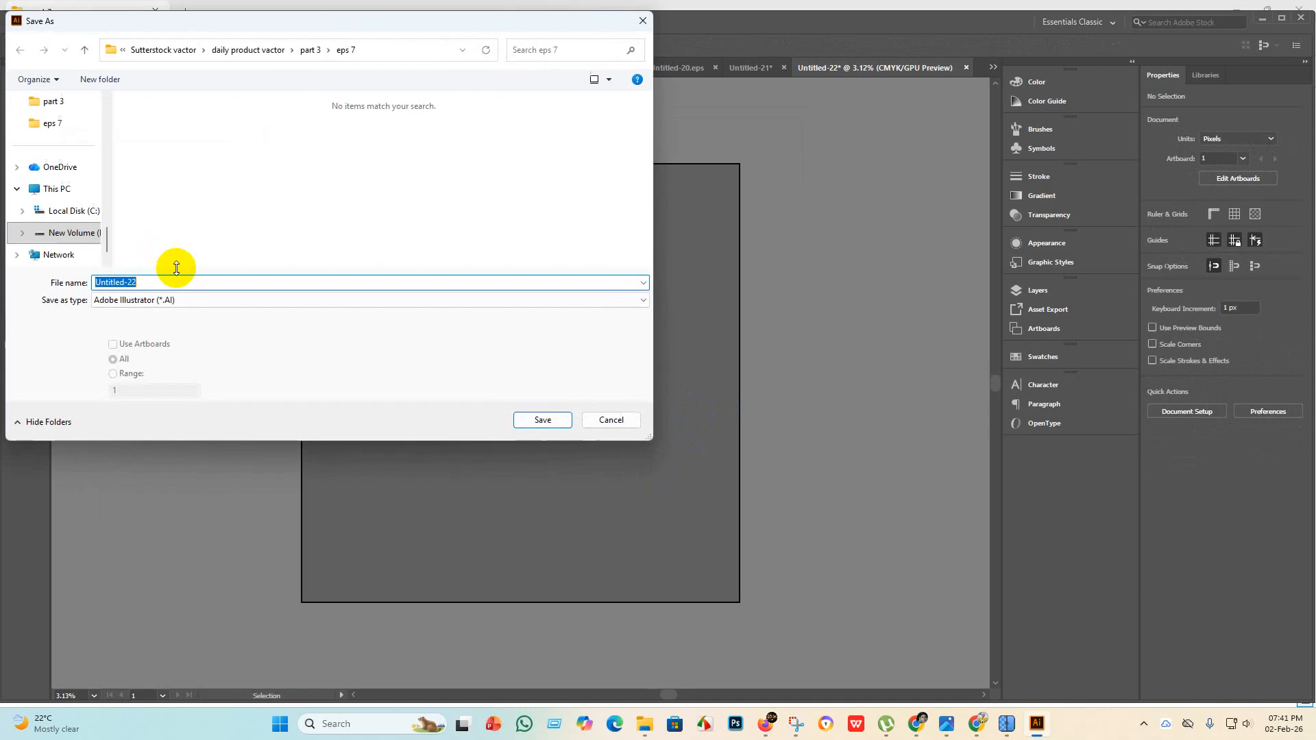
click(181, 300)
click(147, 363)
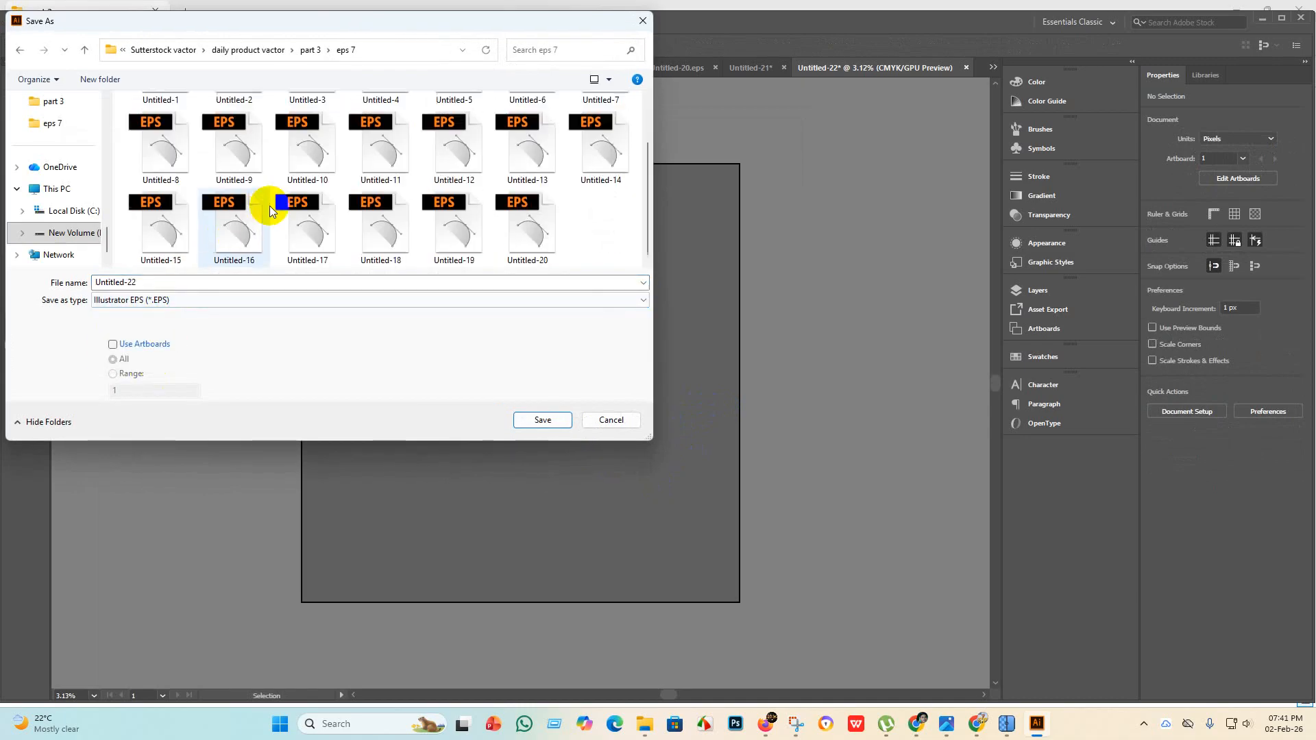
click(542, 421)
click(689, 168)
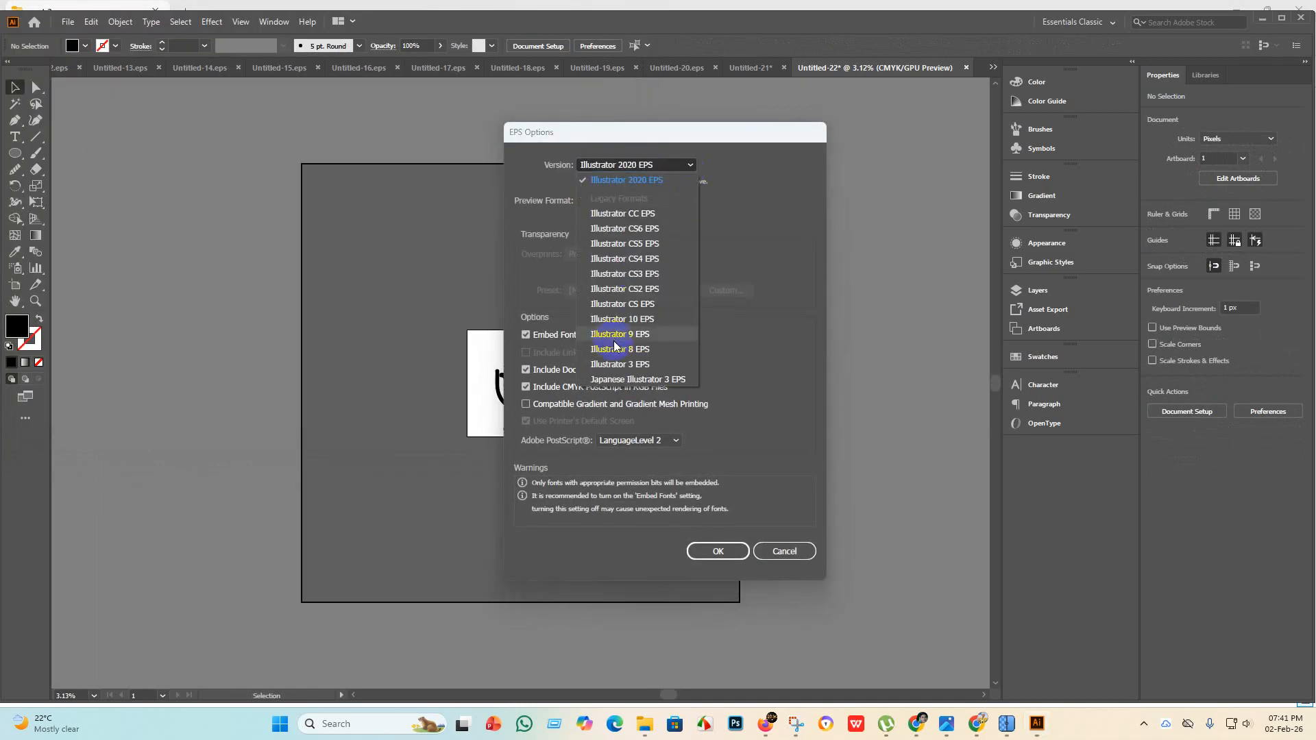
click(617, 334)
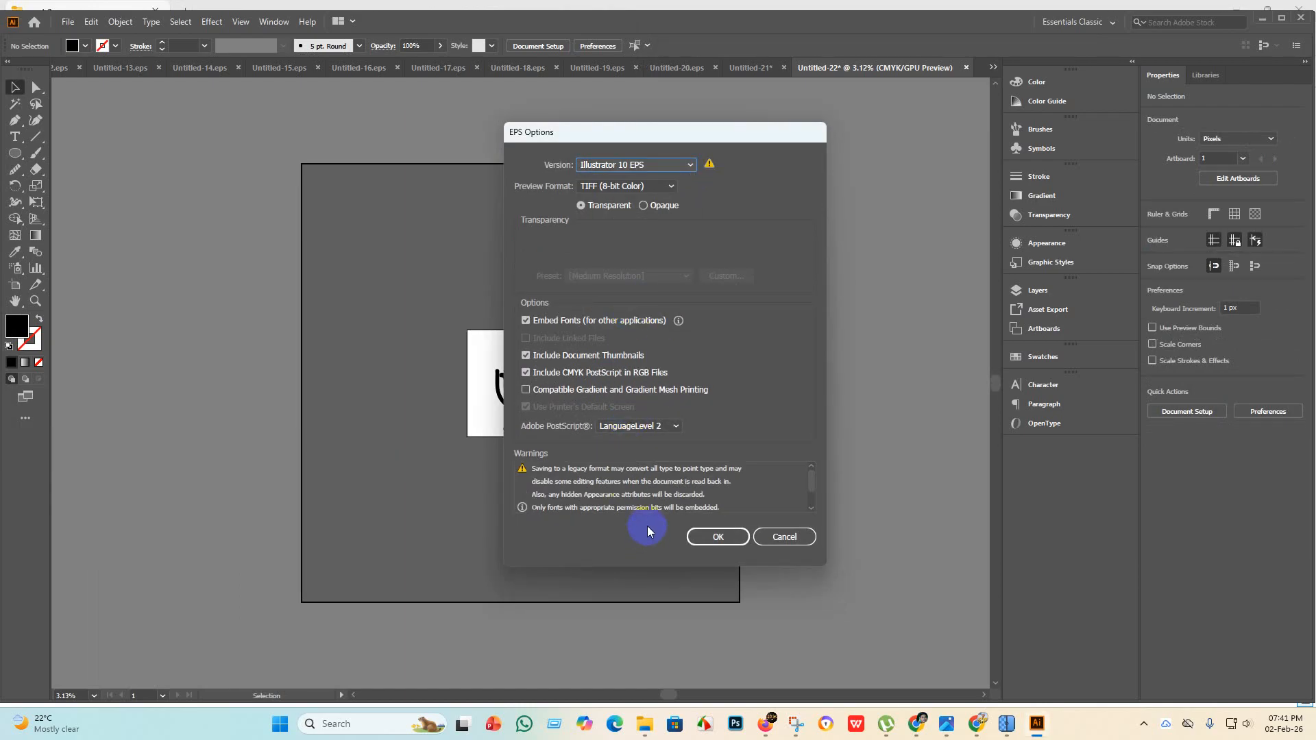
click(716, 537)
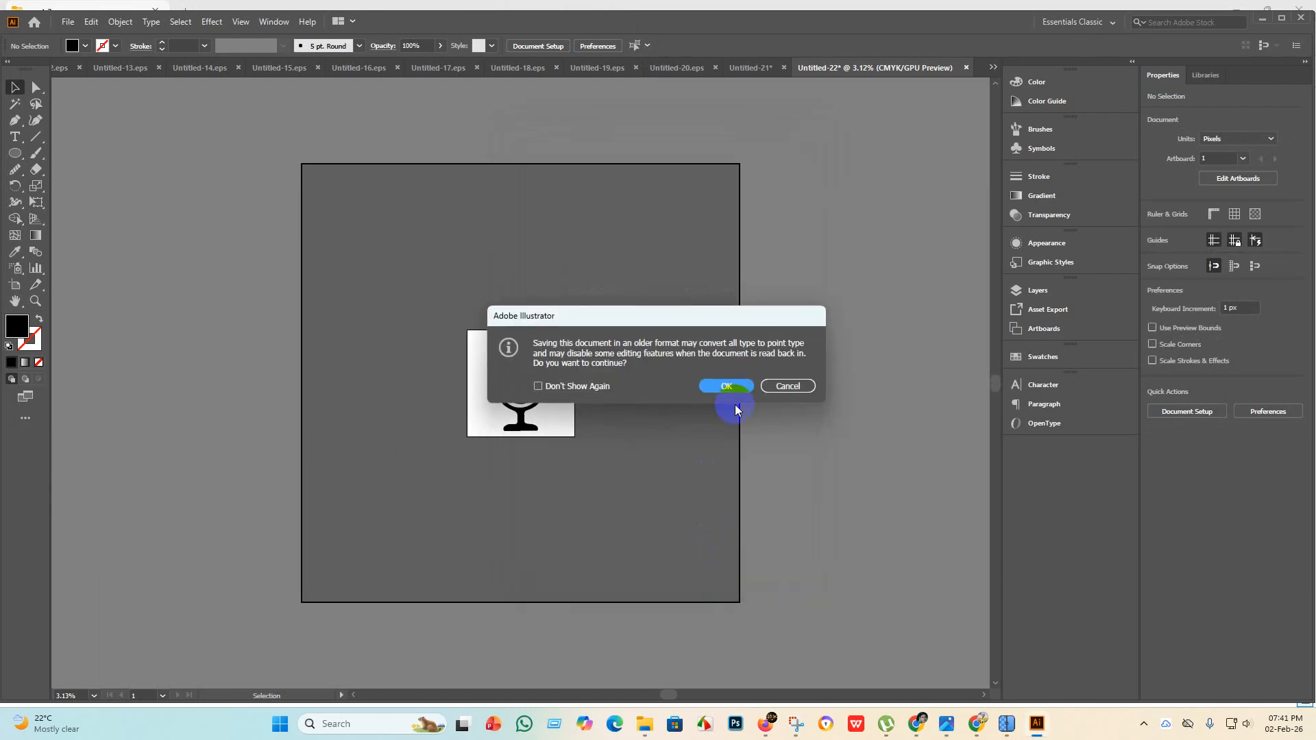
click(732, 387)
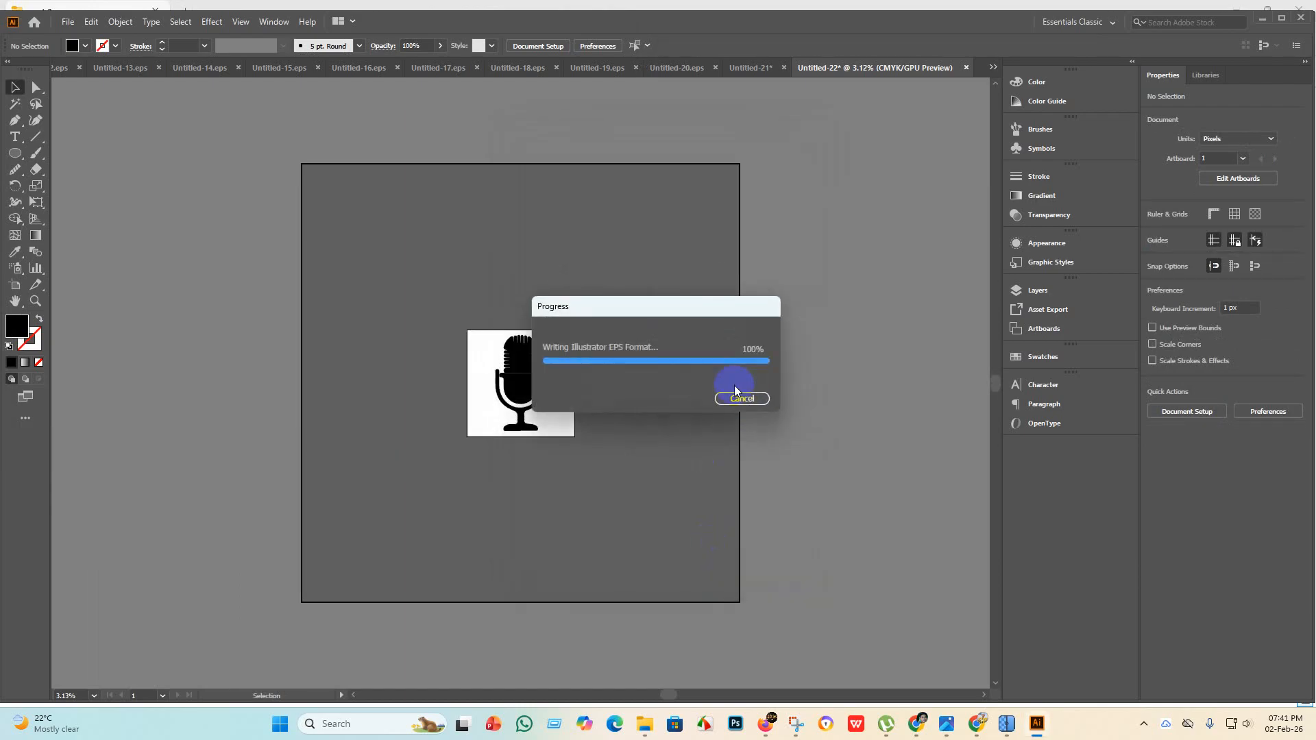
Export the microphone artboard as a JPEG named Untitled-22 with the RGB color model, maximum quality and 300 ppi.
click(128, 73)
click(68, 21)
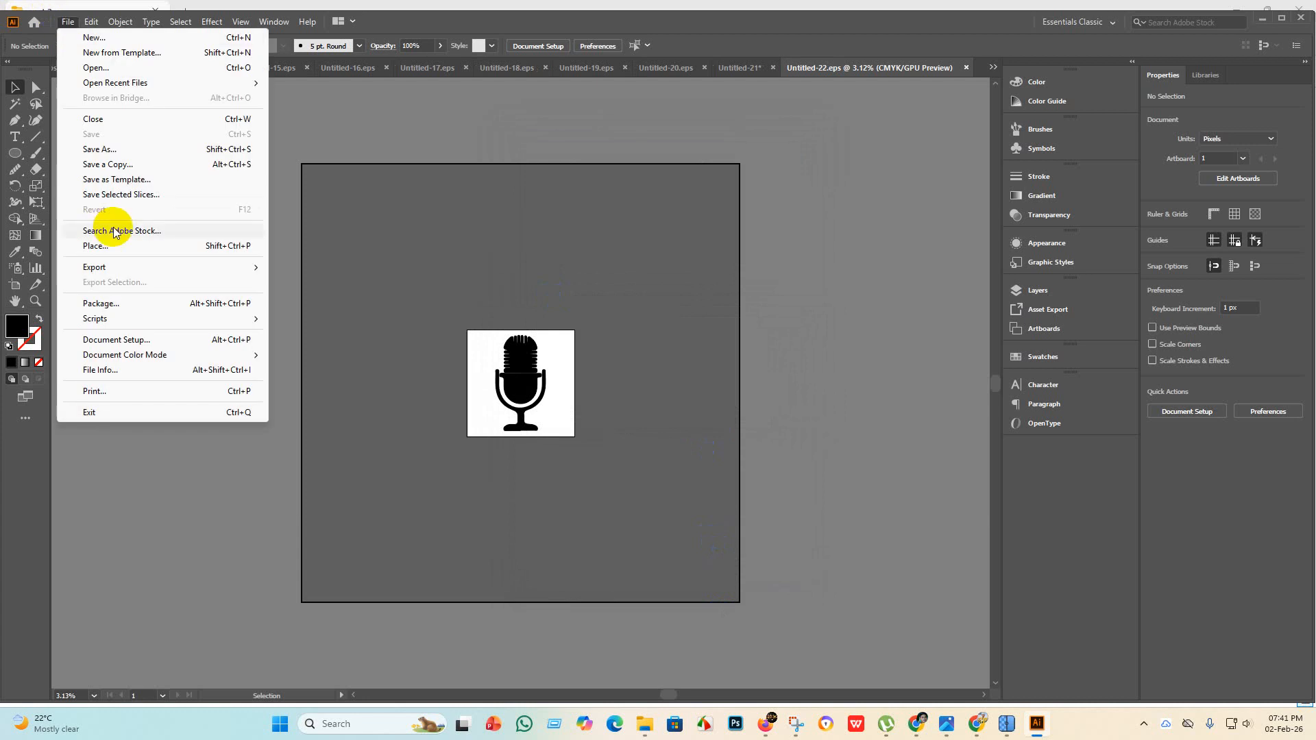
click(107, 271)
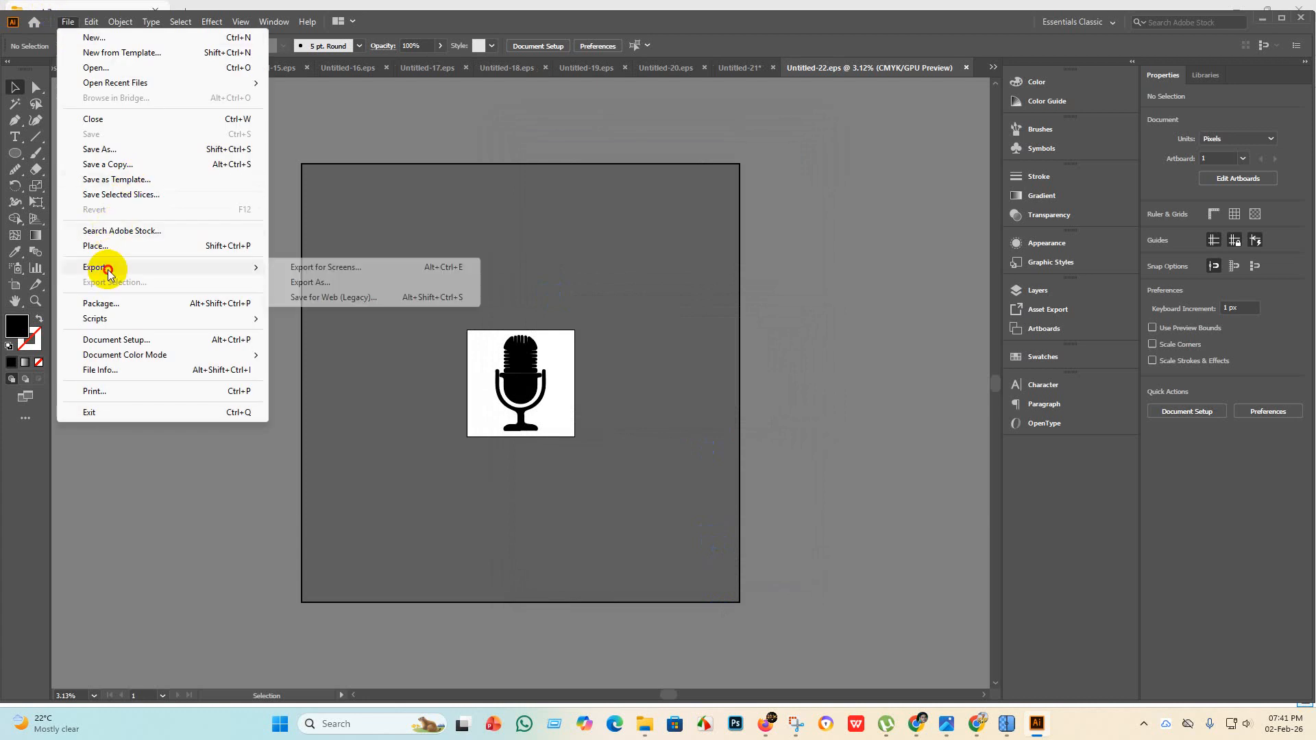
click(368, 284)
click(113, 345)
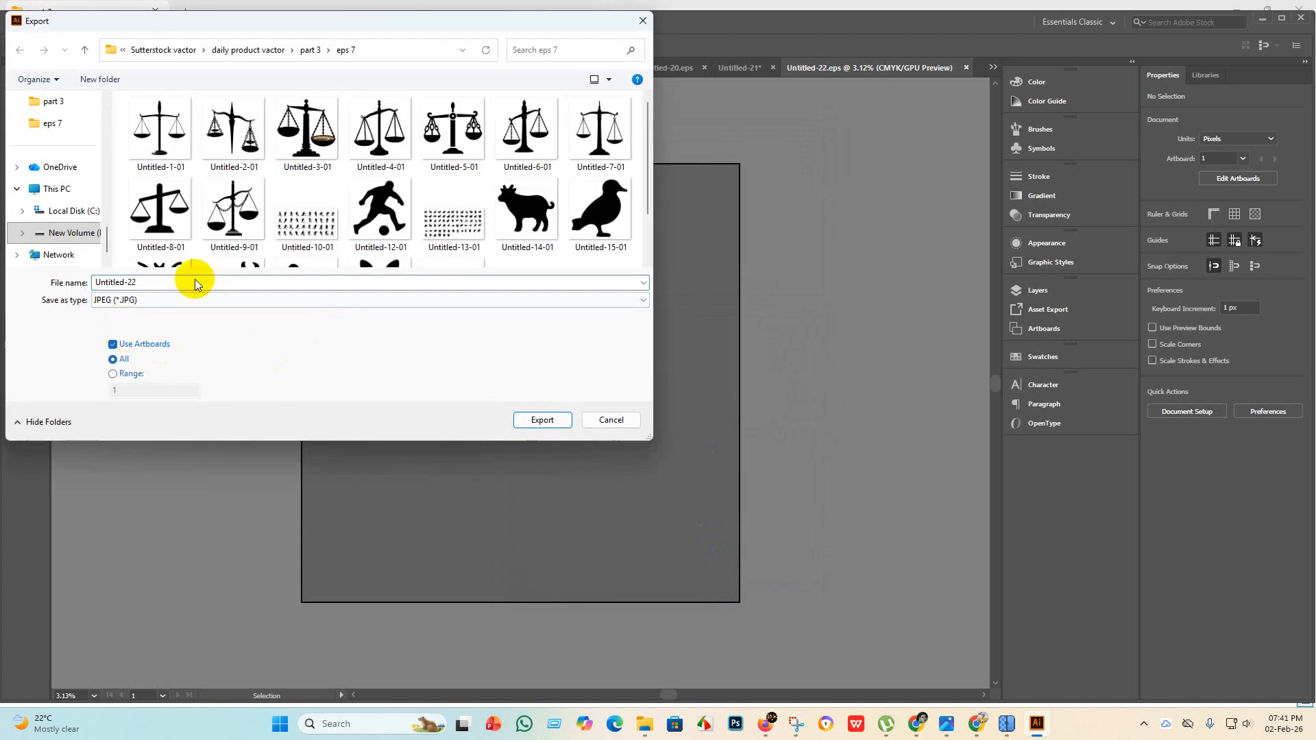
scroll(483, 271, down, 1)
click(556, 422)
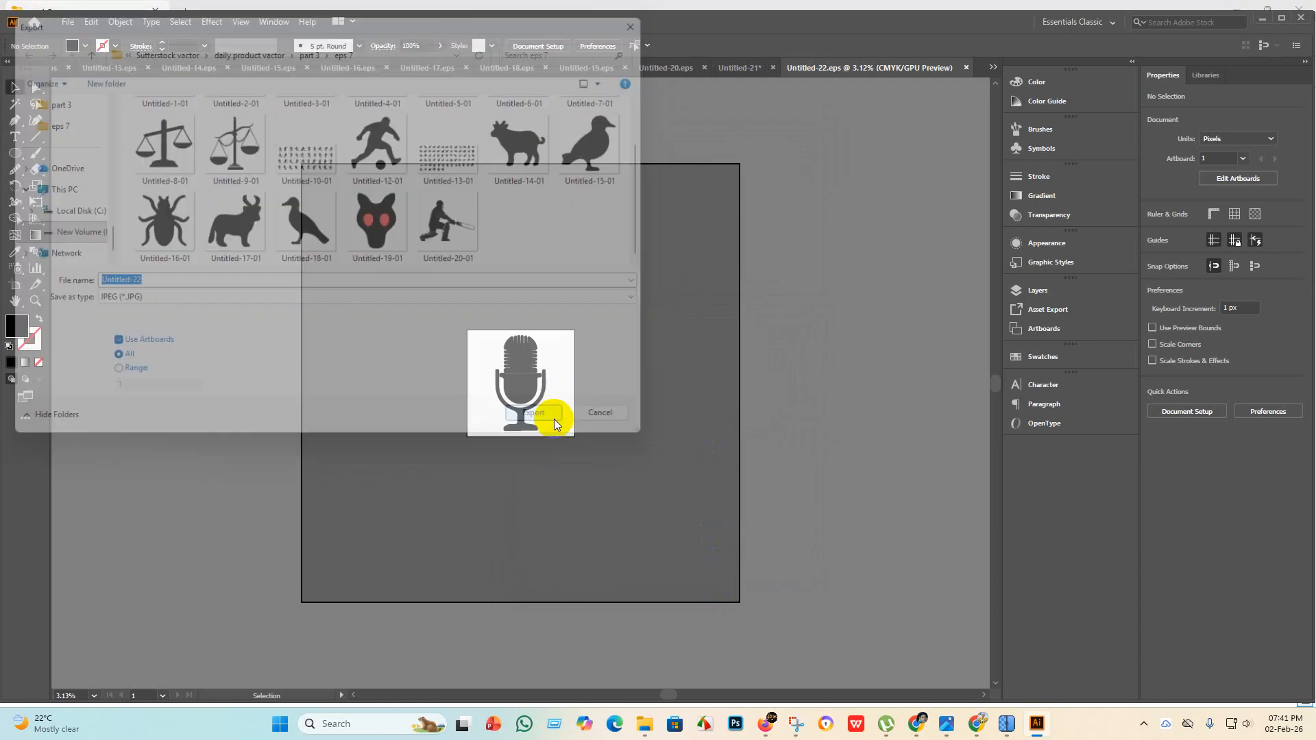
click(634, 343)
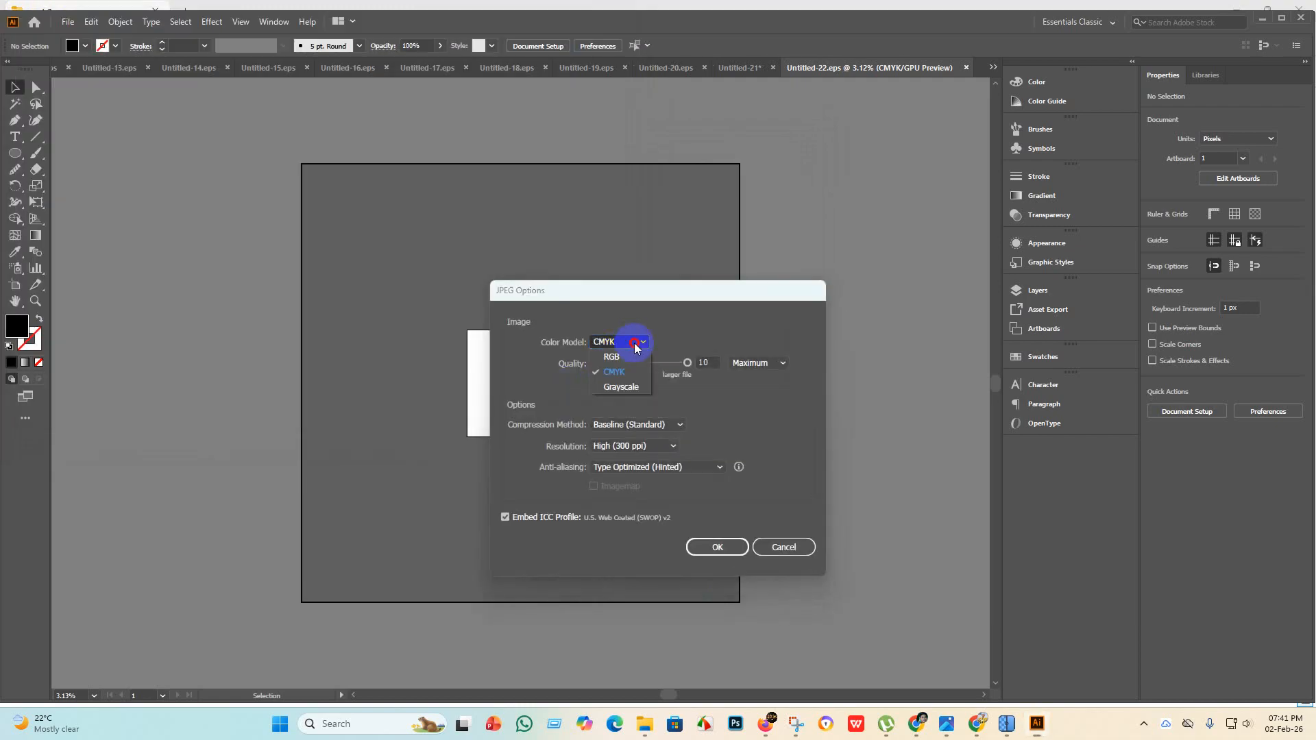
click(612, 357)
click(706, 547)
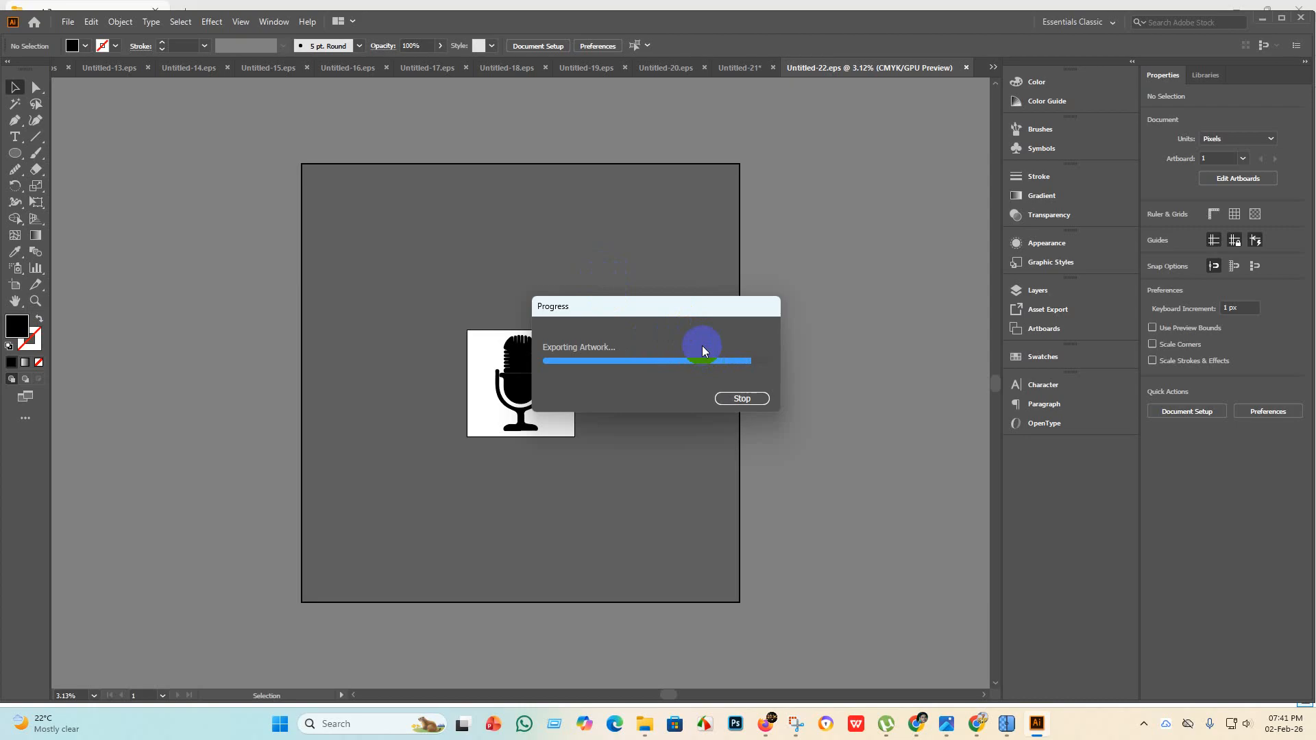
Create a new 4000 × 4000 px CMYK document from the recent custom preset.
click(68, 21)
click(101, 33)
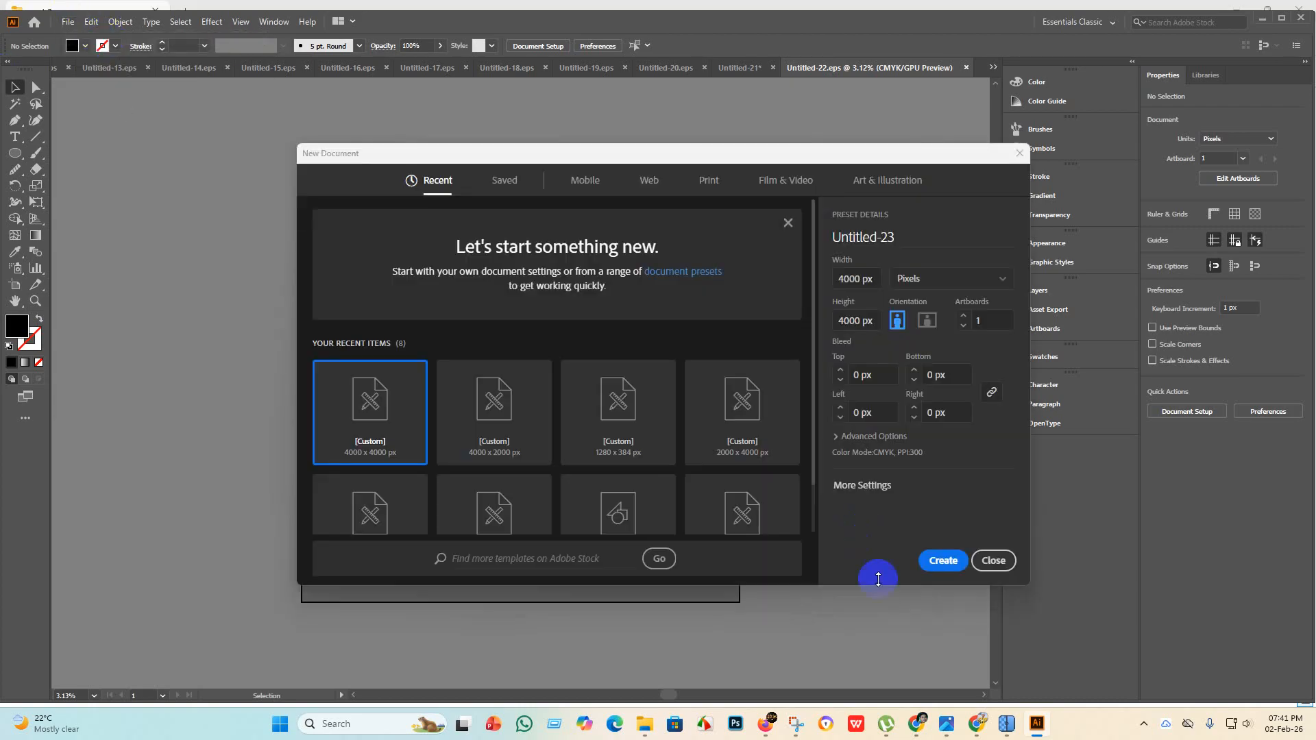
click(959, 571)
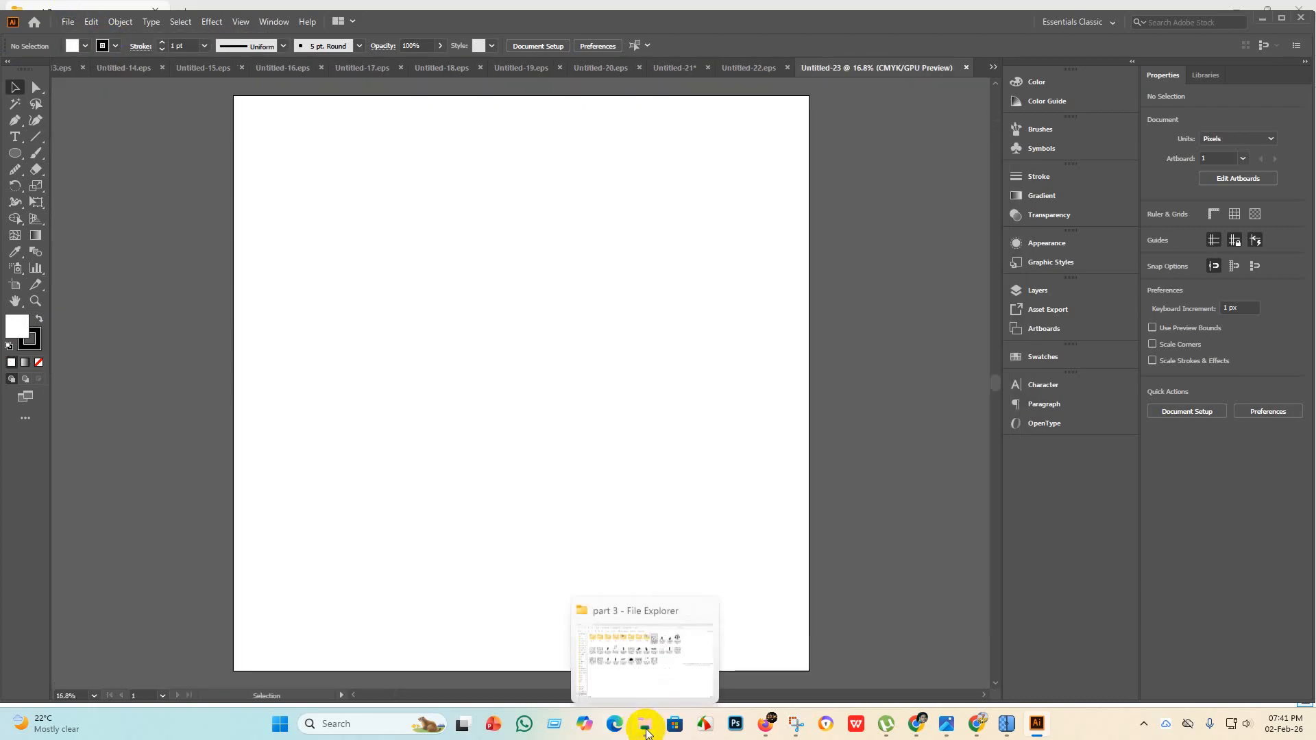
Return to the Untitled-21 device icon sheet and delete the microphone already copied from it.
click(644, 724)
click(1036, 724)
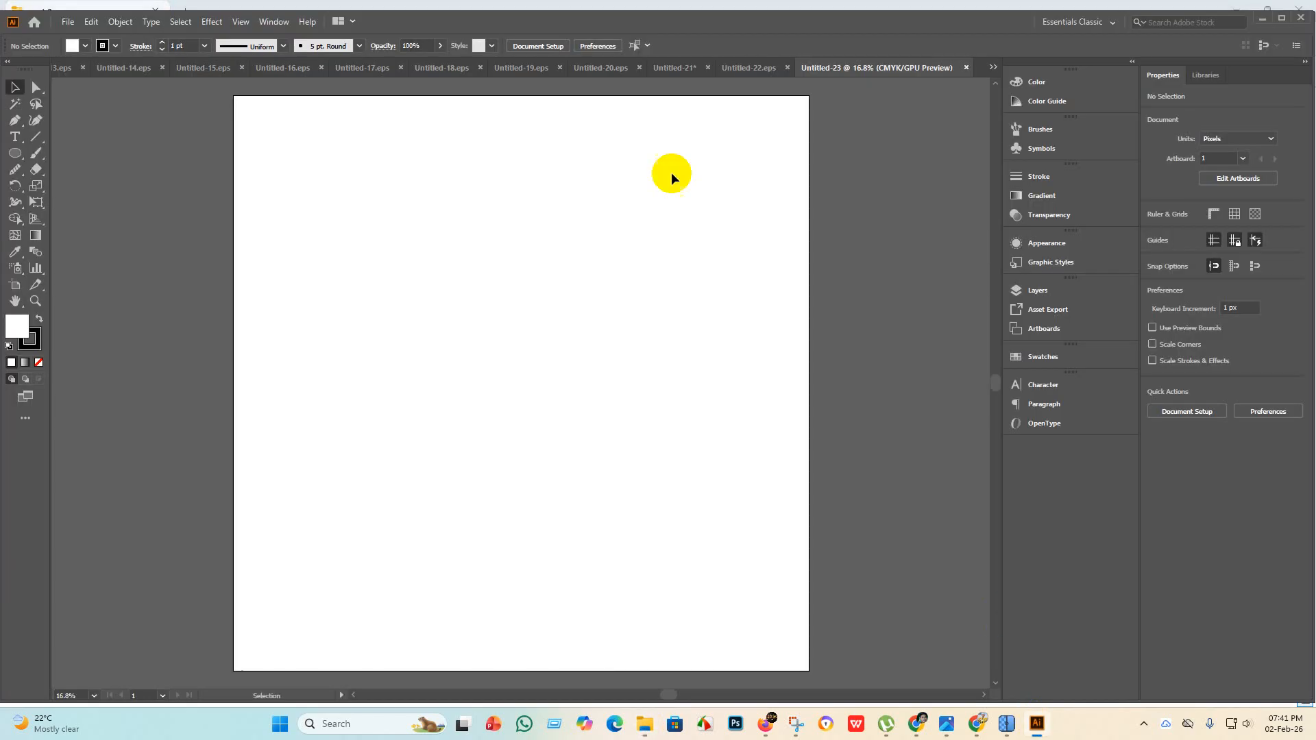
click(730, 69)
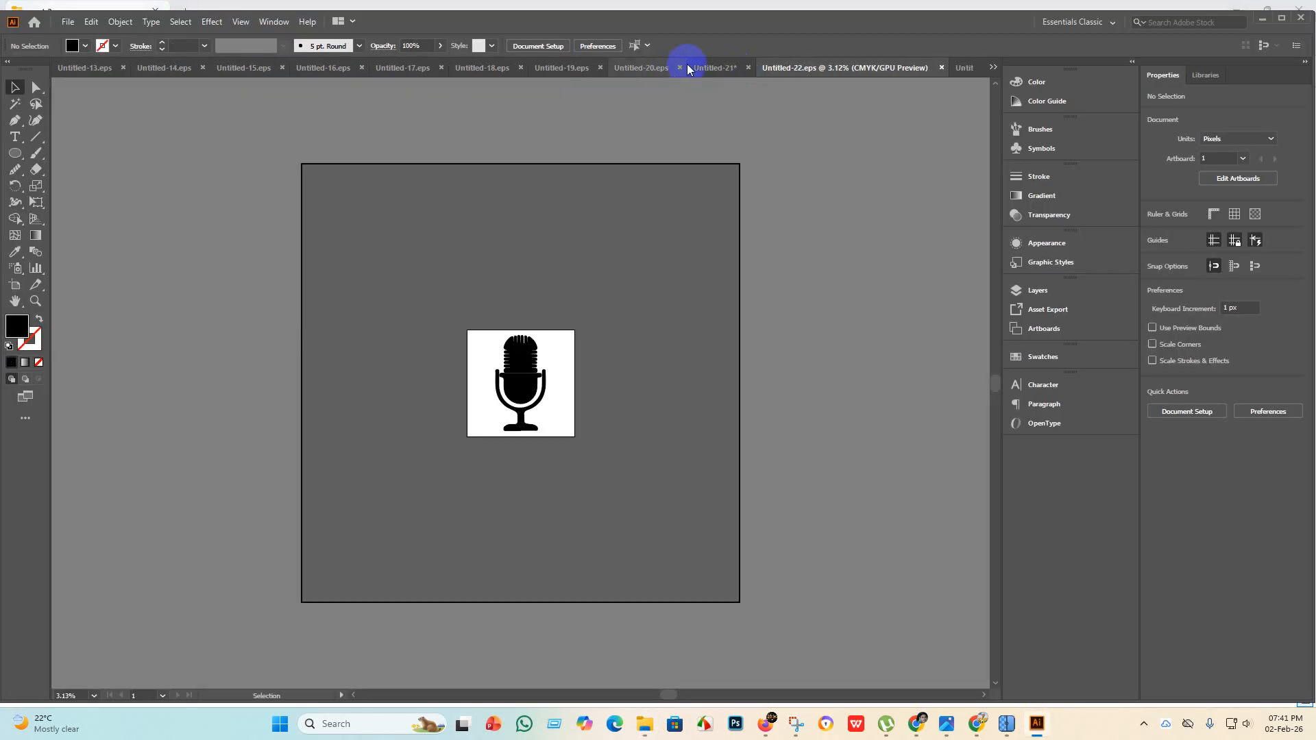
click(613, 67)
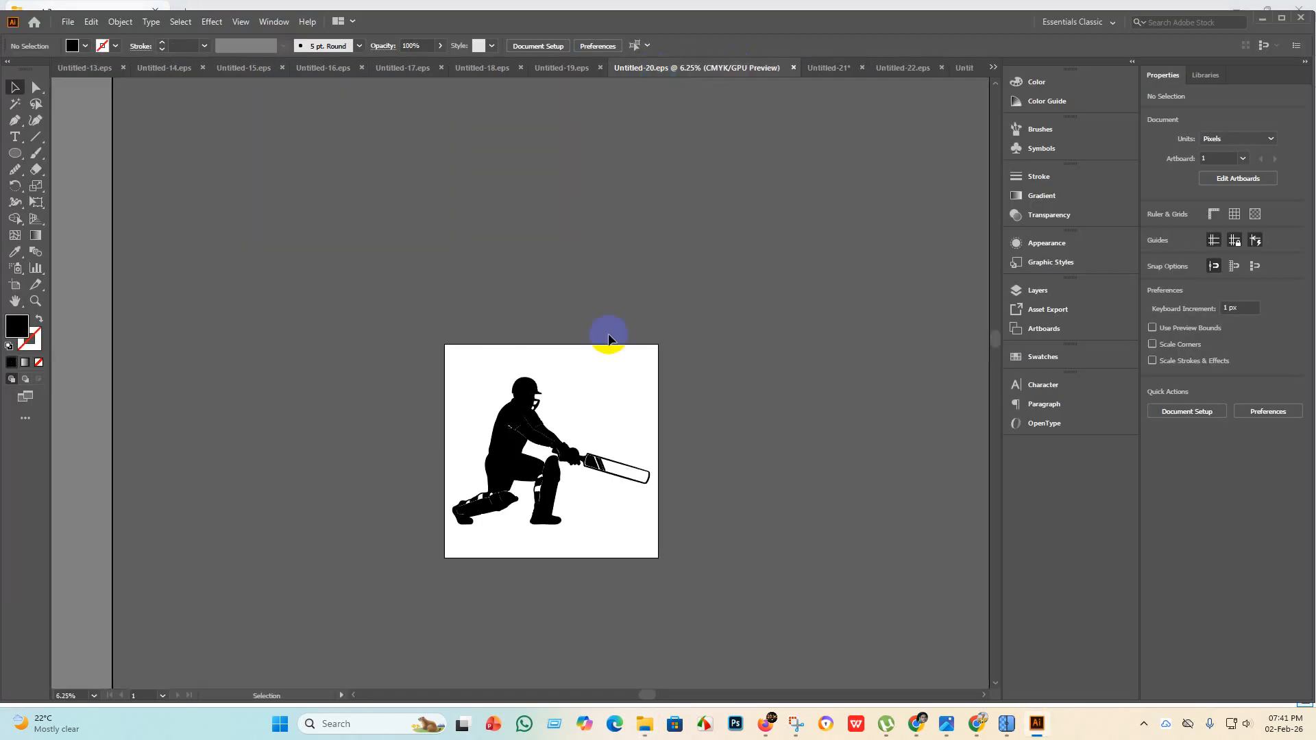
click(820, 69)
key(Delete)
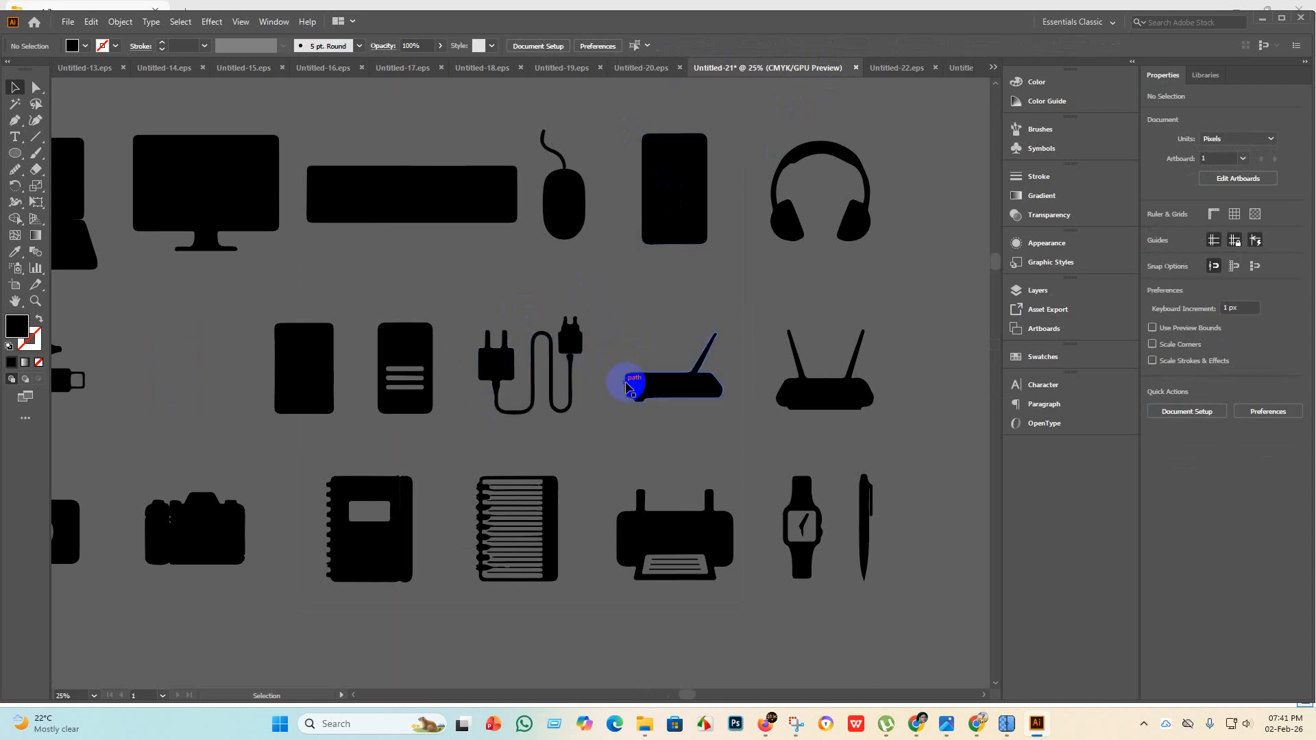
Copy the notebook silhouette with the blank cover label from the icon sheet and paste it into the Untitled-23 document.
scroll(565, 411, down, 2)
scroll(484, 504, up, 1)
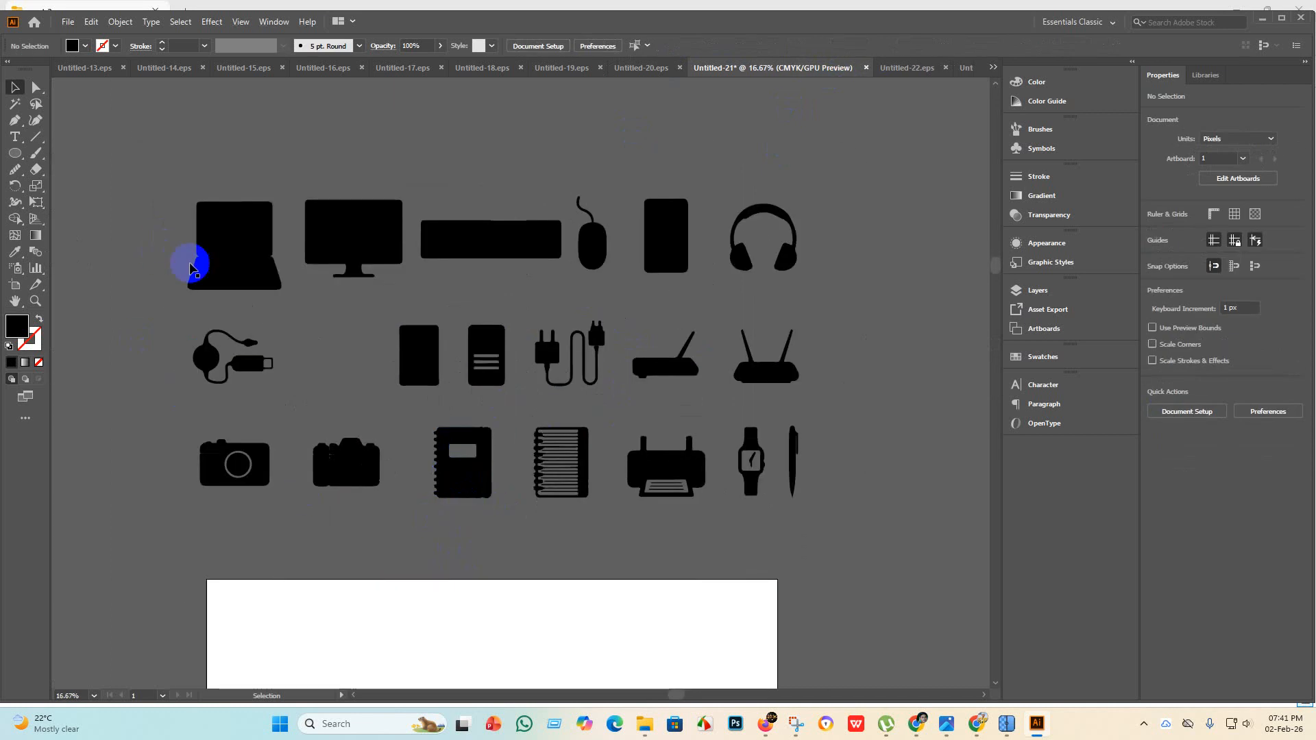
click(432, 444)
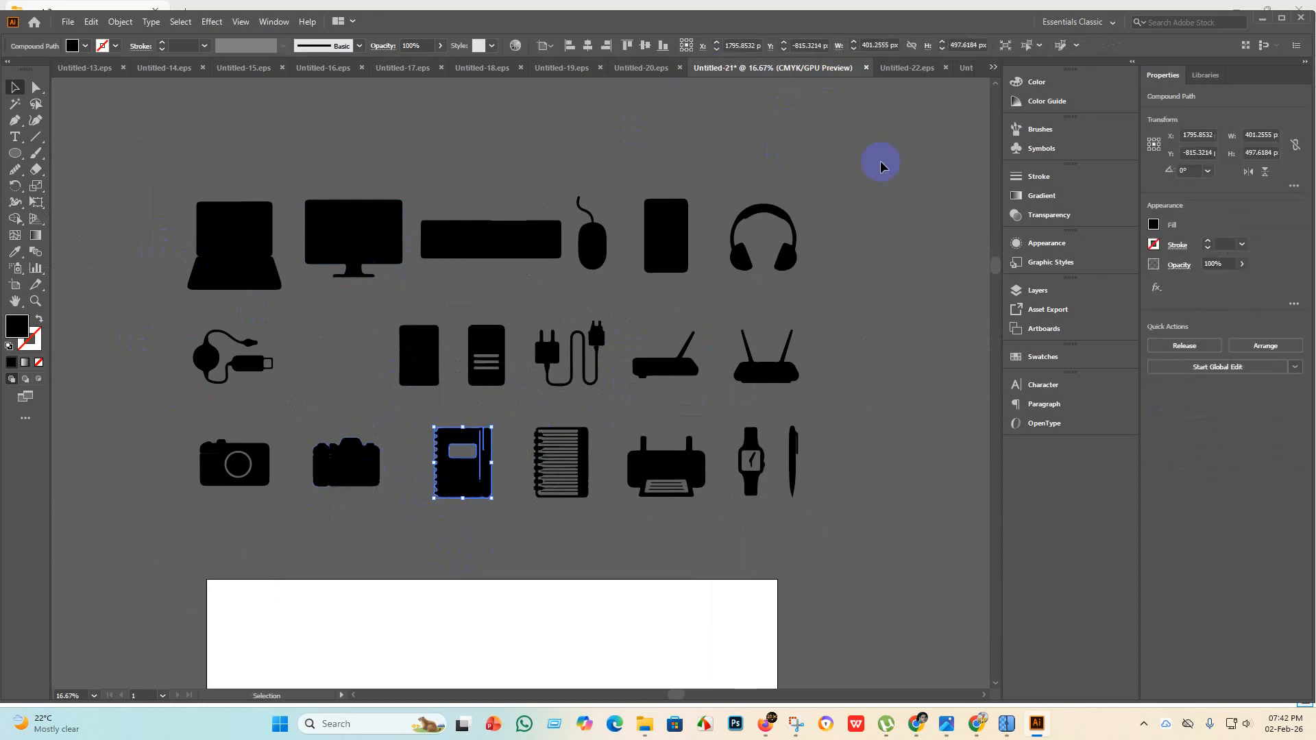
click(966, 69)
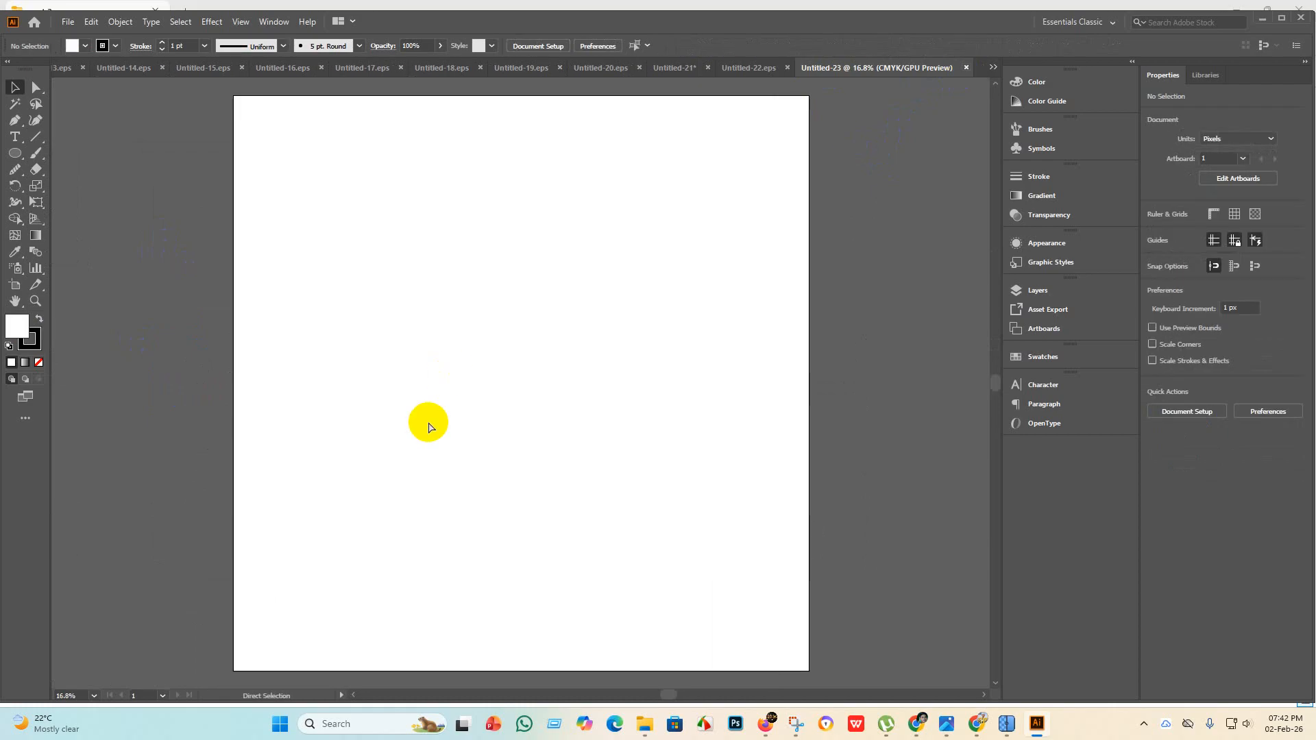
key(ctrl+v)
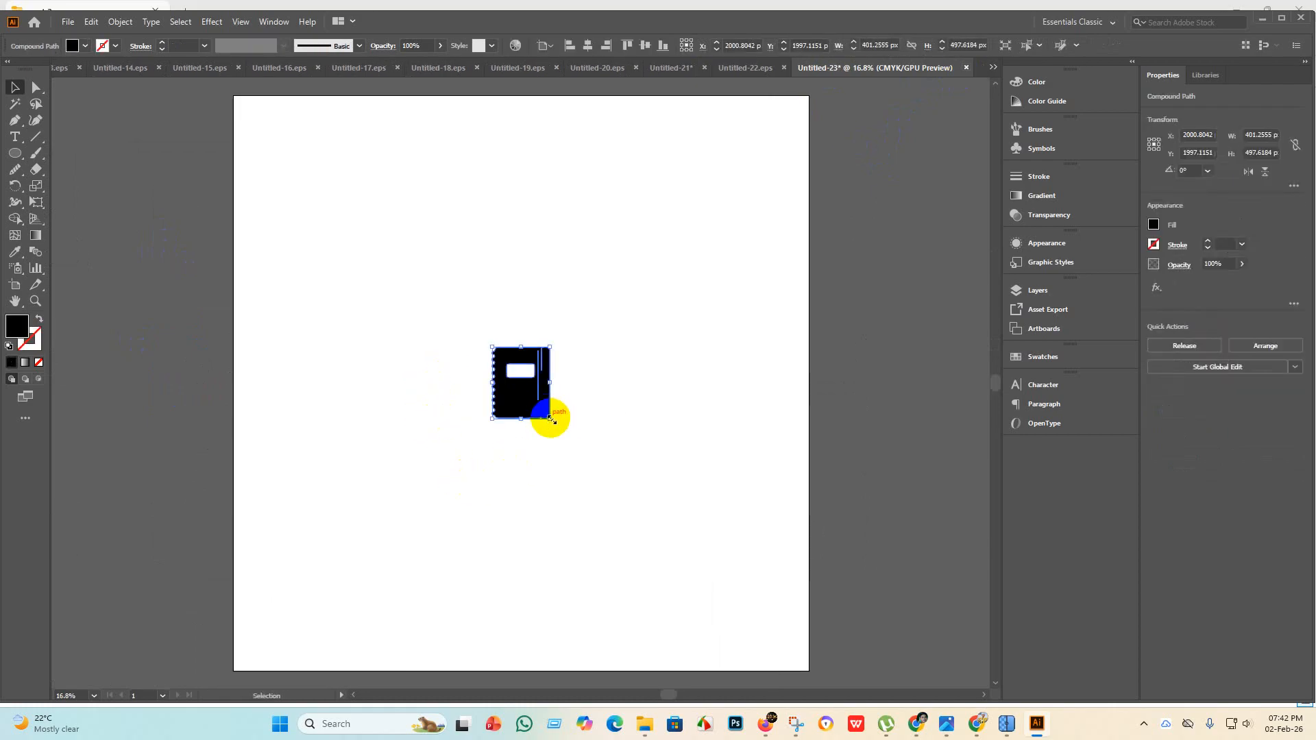
Enlarge the notebook to about 2745 × 3404 px, center it horizontally and vertically on the artboard, and deselect it.
drag(551, 419, 940, 639)
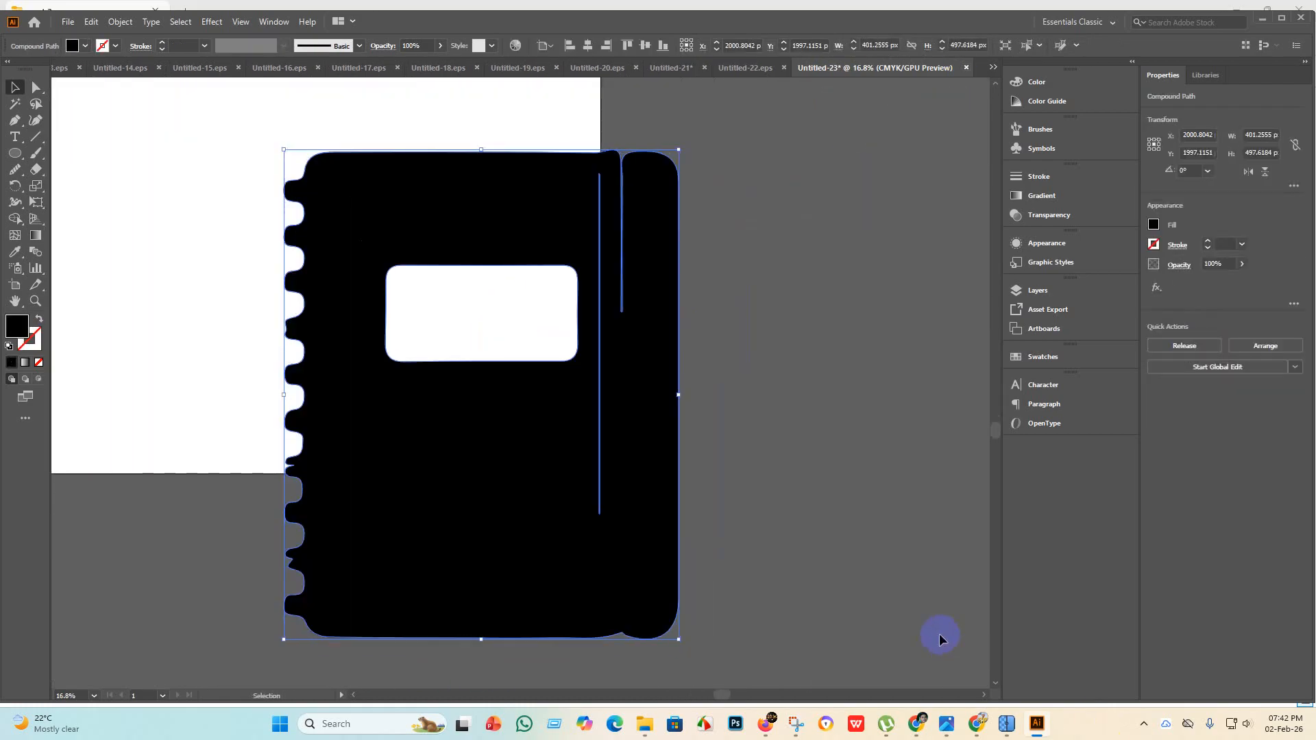
click(589, 46)
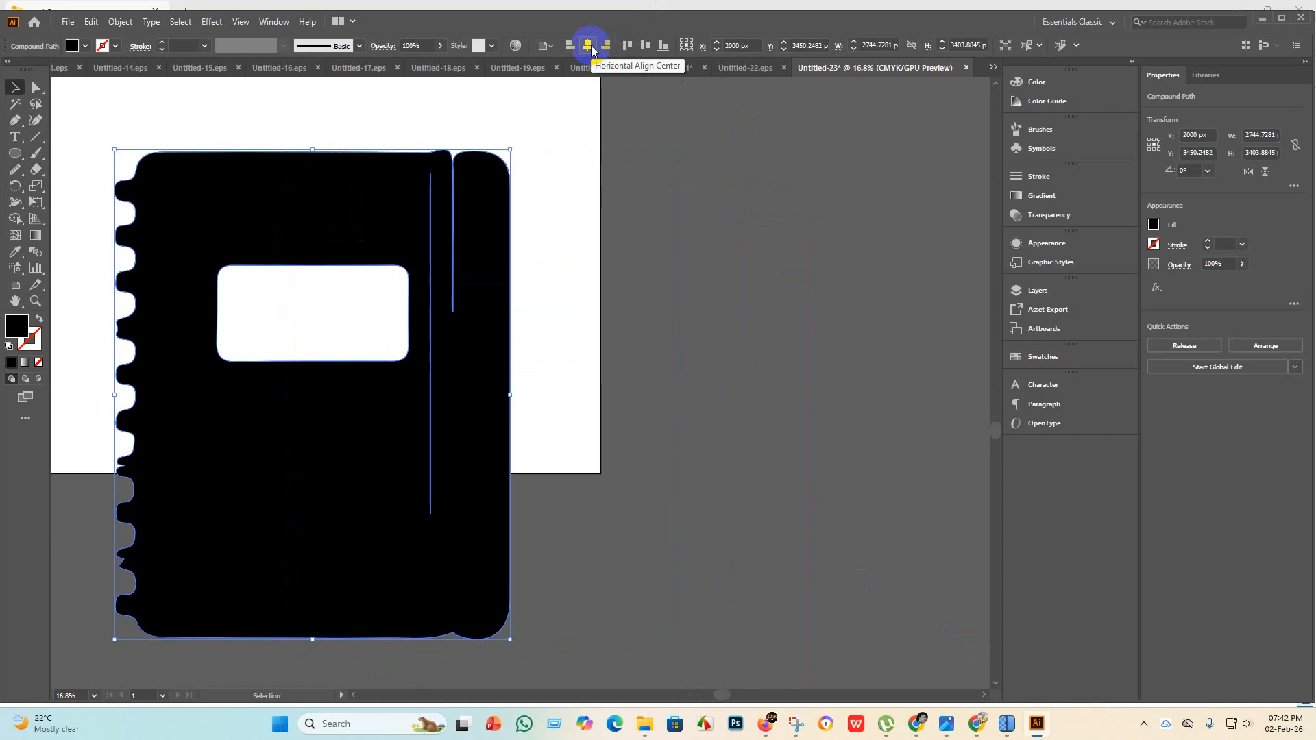
click(626, 46)
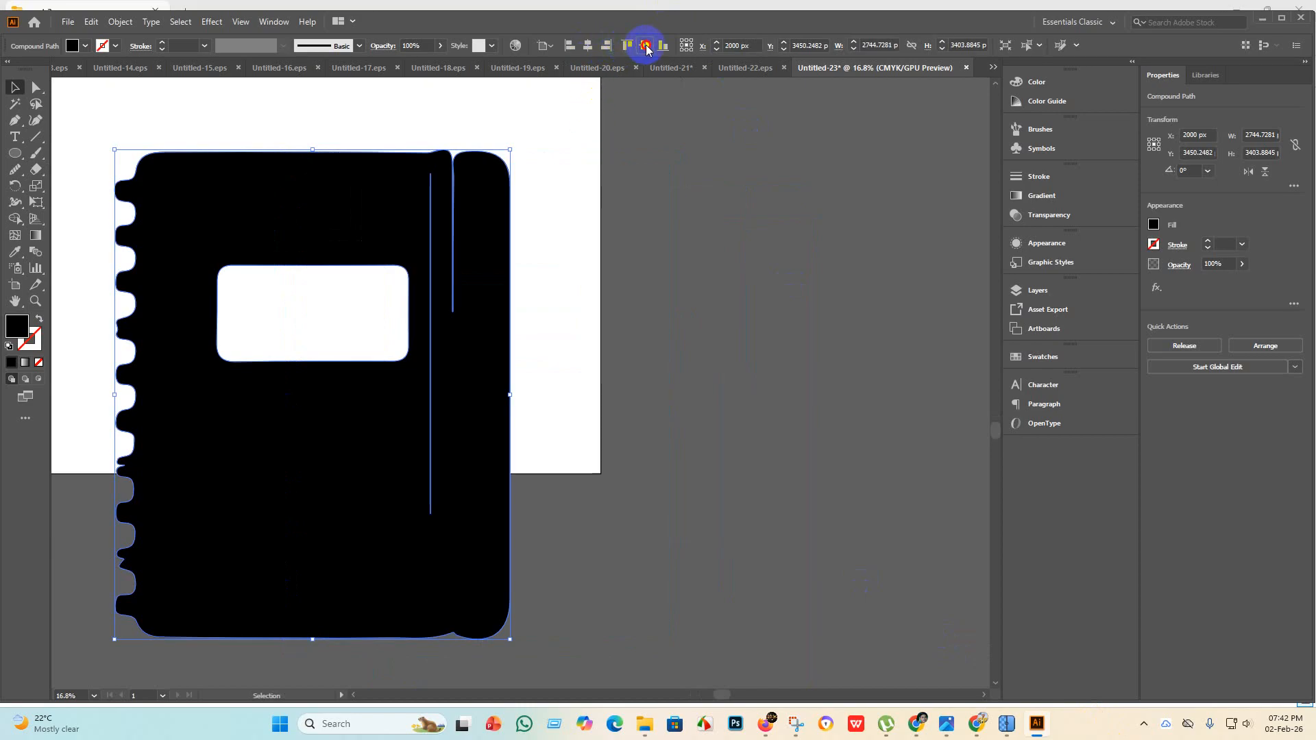
scroll(557, 256, down, 1)
scroll(540, 314, up, 3)
scroll(544, 326, up, 1)
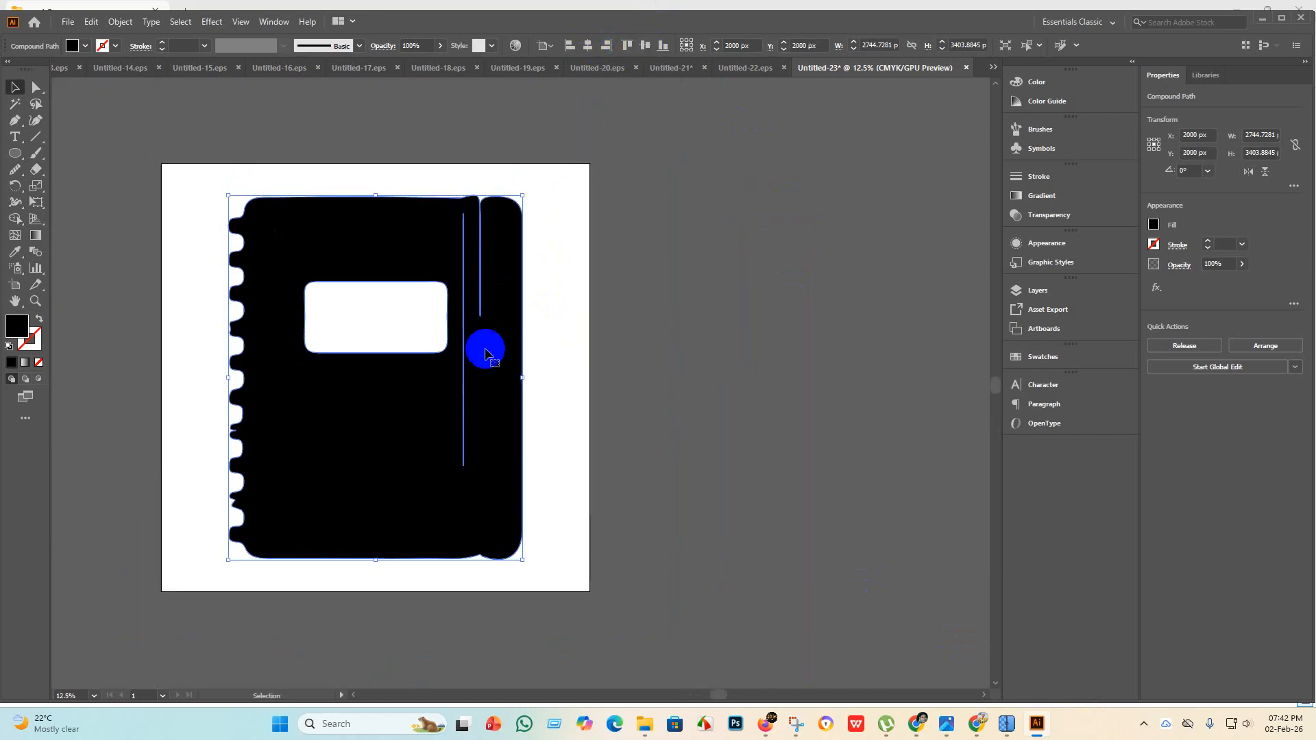
click(648, 382)
scroll(471, 244, up, 2)
scroll(478, 258, down, 3)
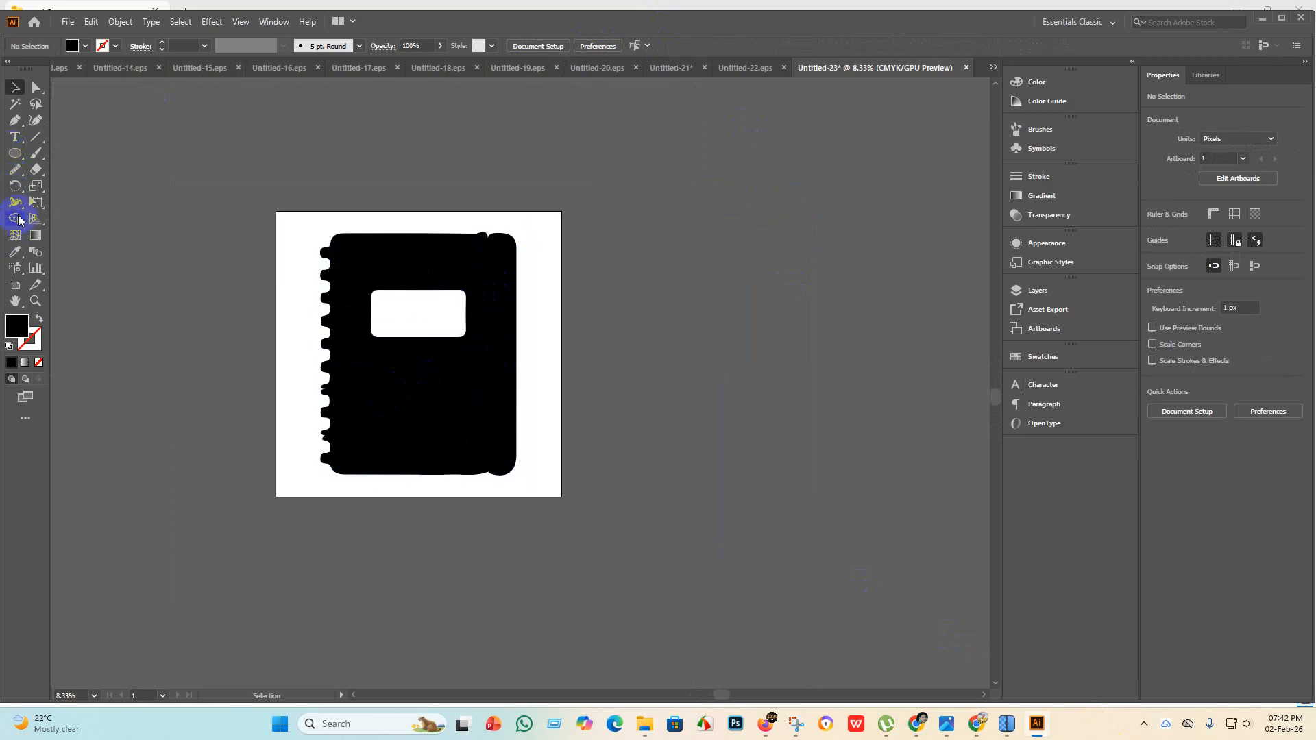
Merge the notebook silhouette with Shape Builder to close the long inner slit beside the label.
click(15, 219)
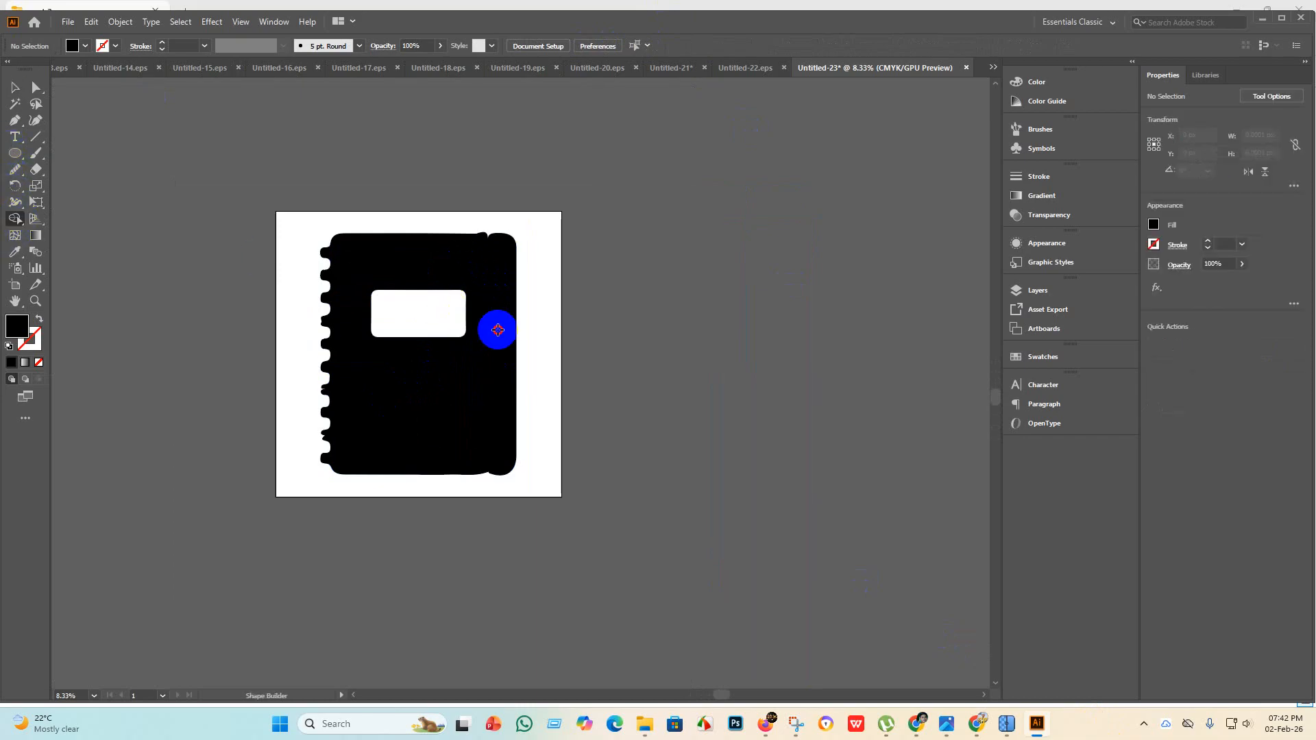
click(15, 87)
click(368, 248)
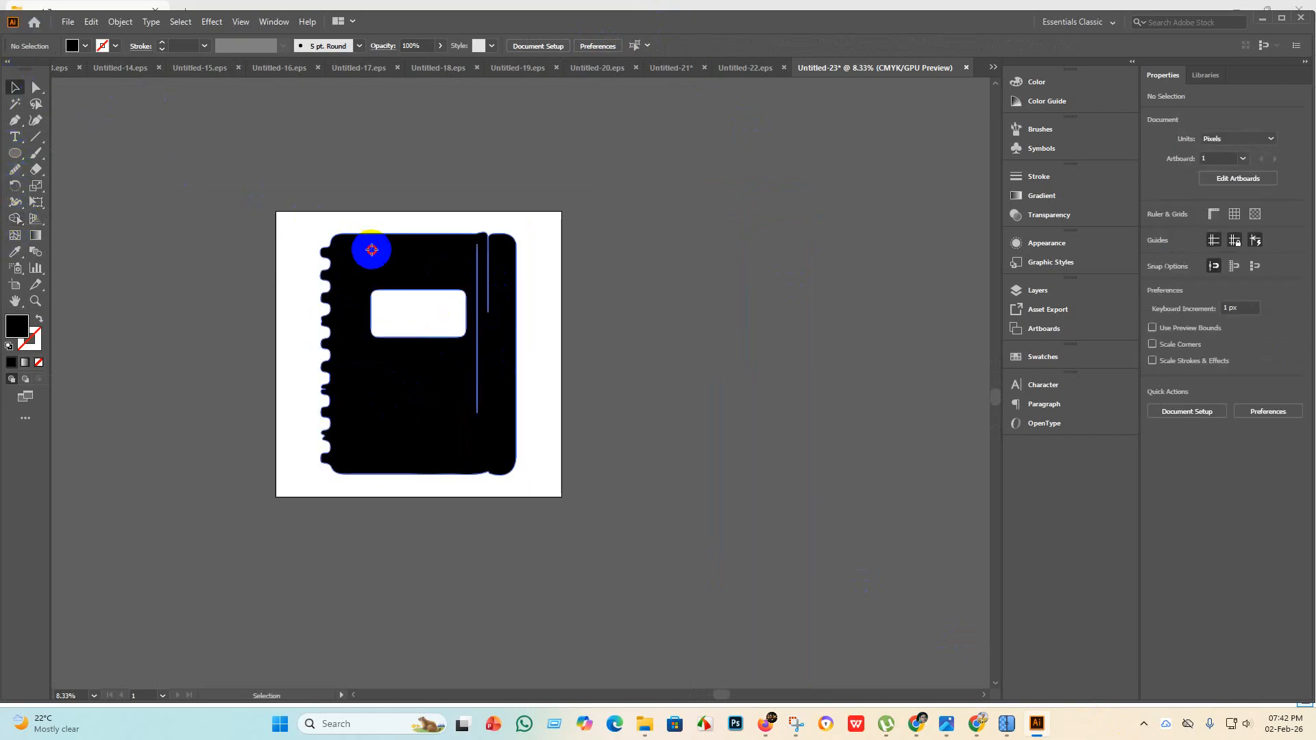
click(15, 219)
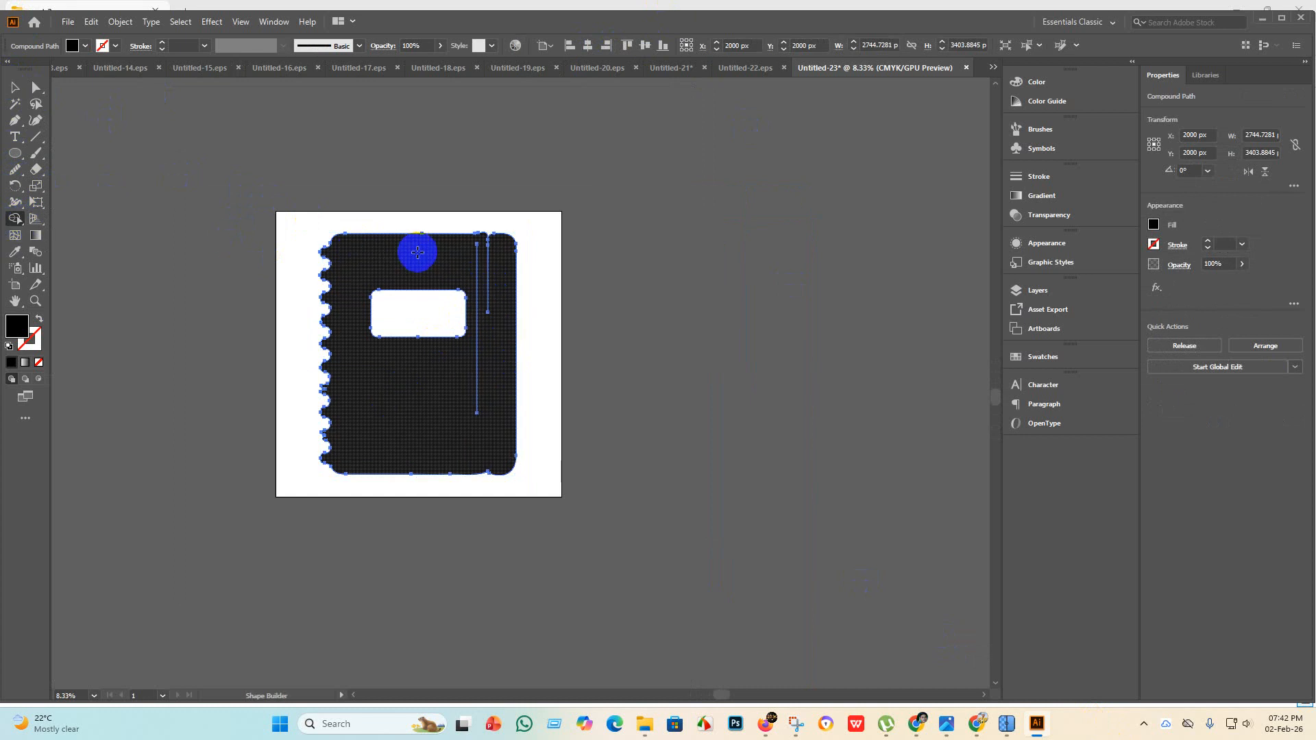
drag(531, 369, 539, 277)
mouse_move(485, 372)
mouse_down()
mouse_move(480, 238)
mouse_move(529, 262)
mouse_up()
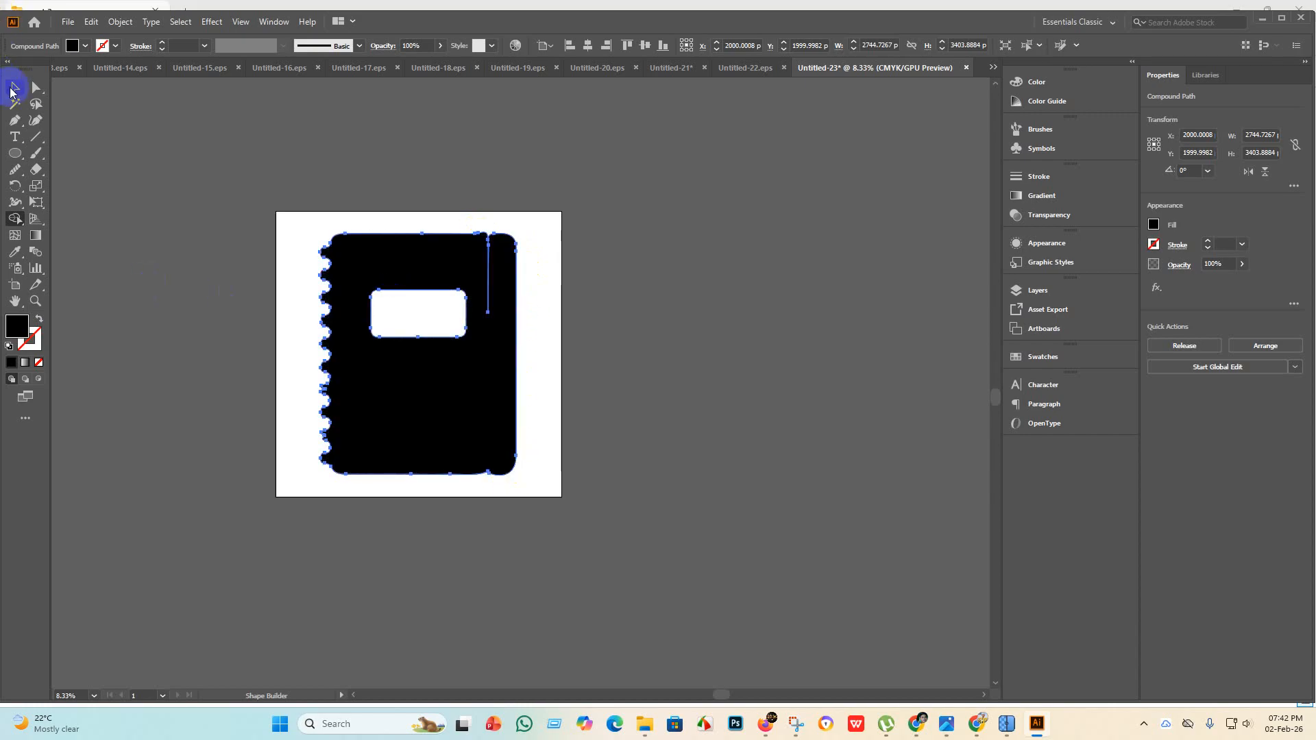
click(10, 89)
click(491, 315)
click(118, 280)
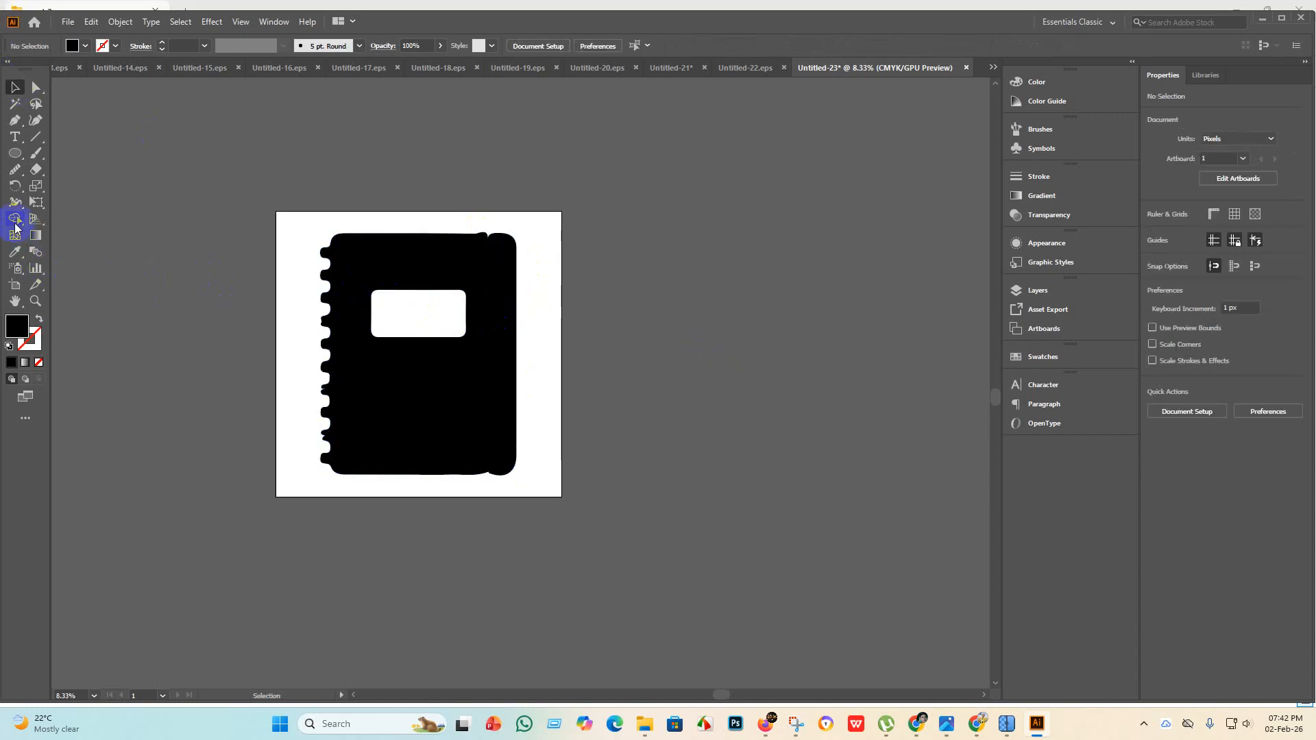
Turn the notebook's rectangular label opening into its own filled shape with Shape Builder.
click(16, 223)
click(15, 90)
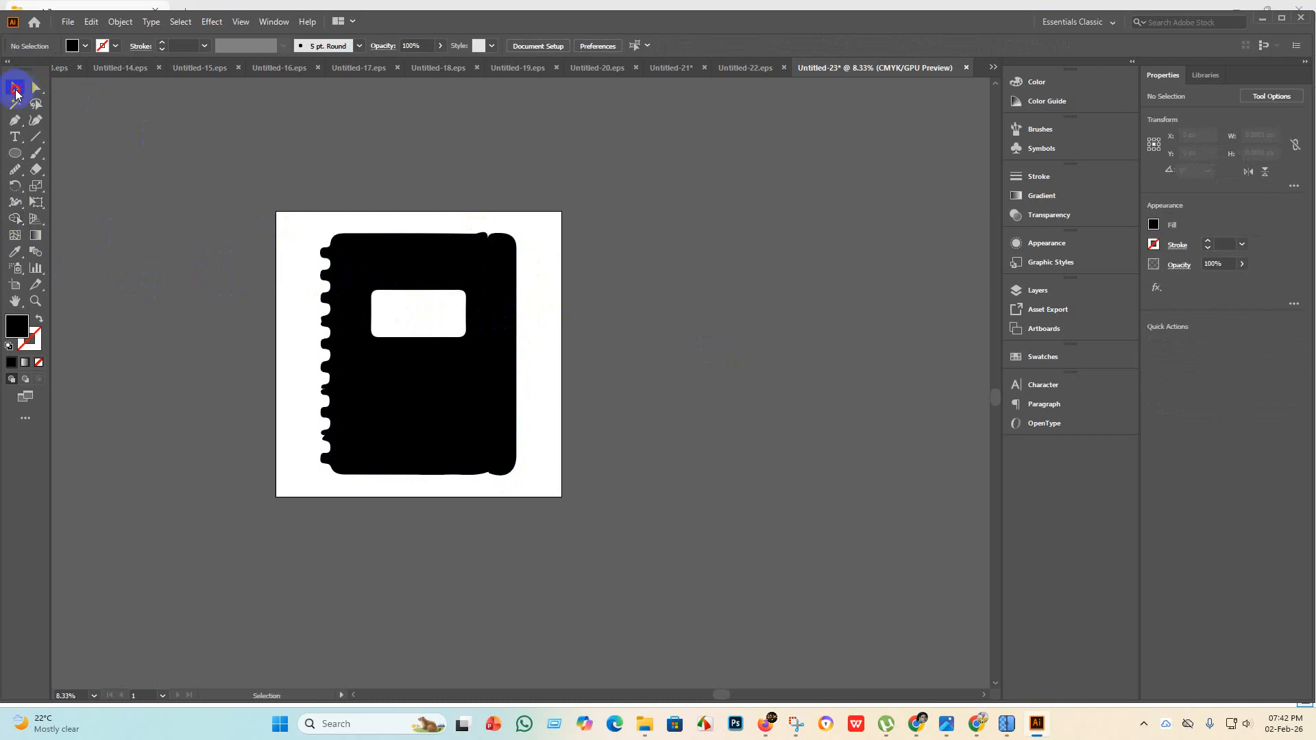
click(350, 282)
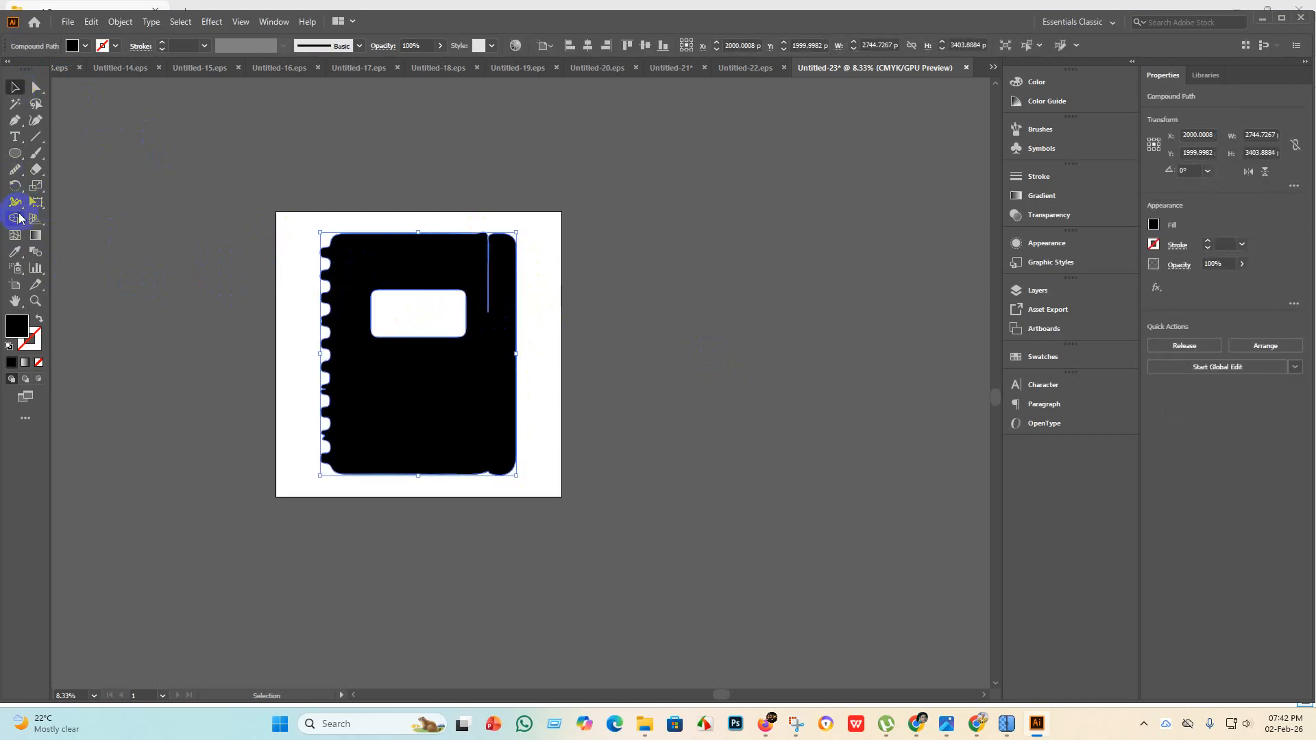
click(15, 218)
click(408, 309)
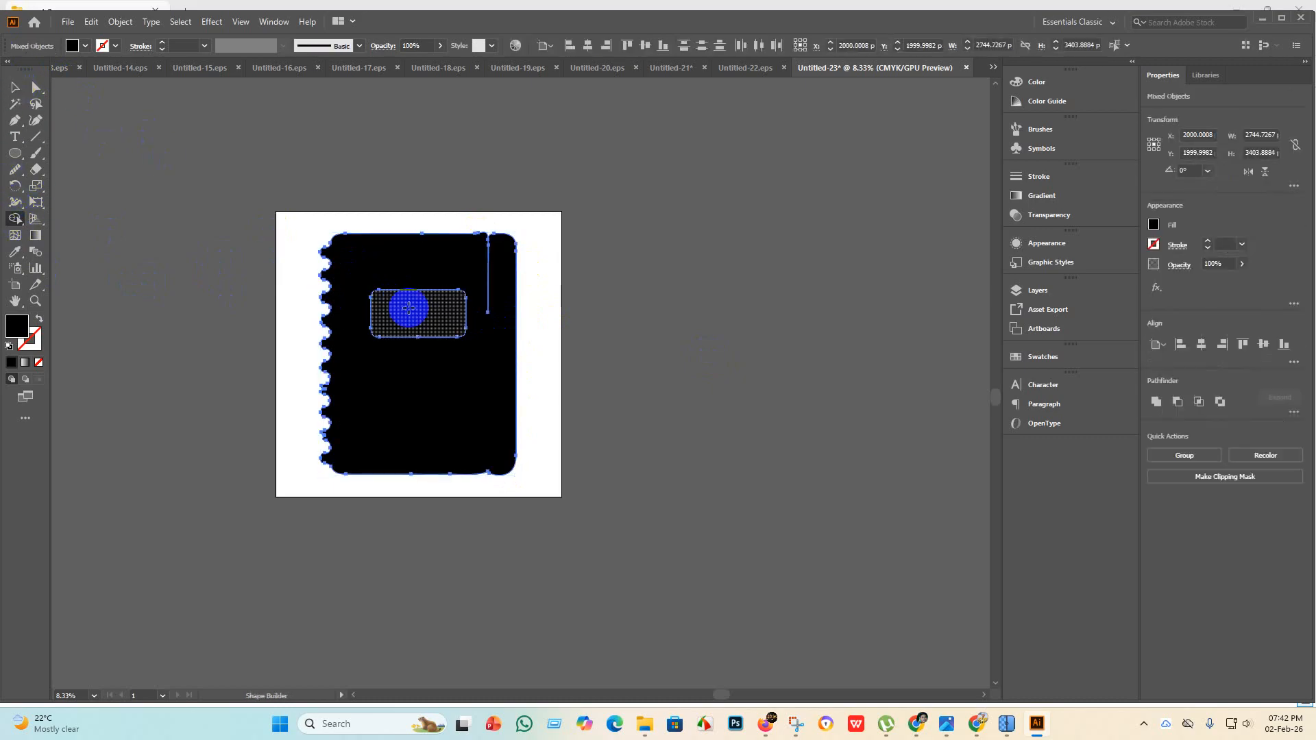
Fill the label rectangle with the CMYK Yellow swatch.
click(19, 92)
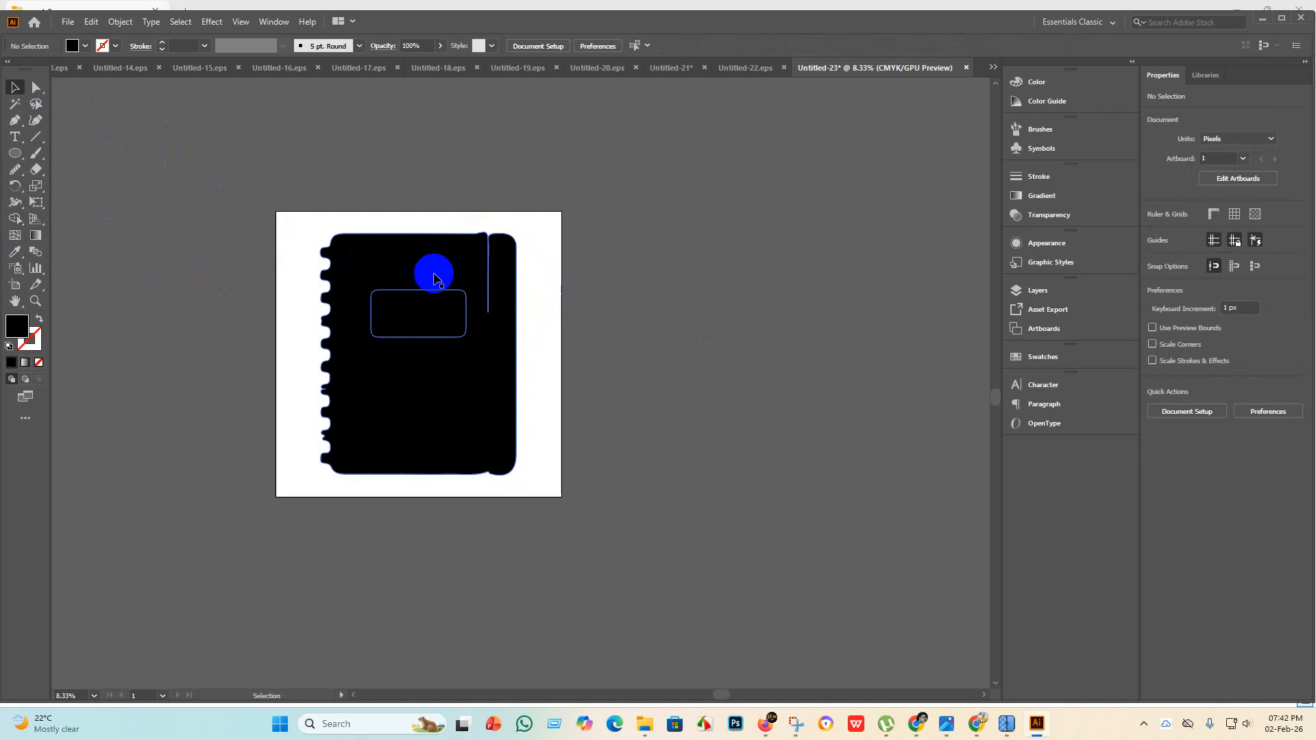
click(414, 311)
click(85, 46)
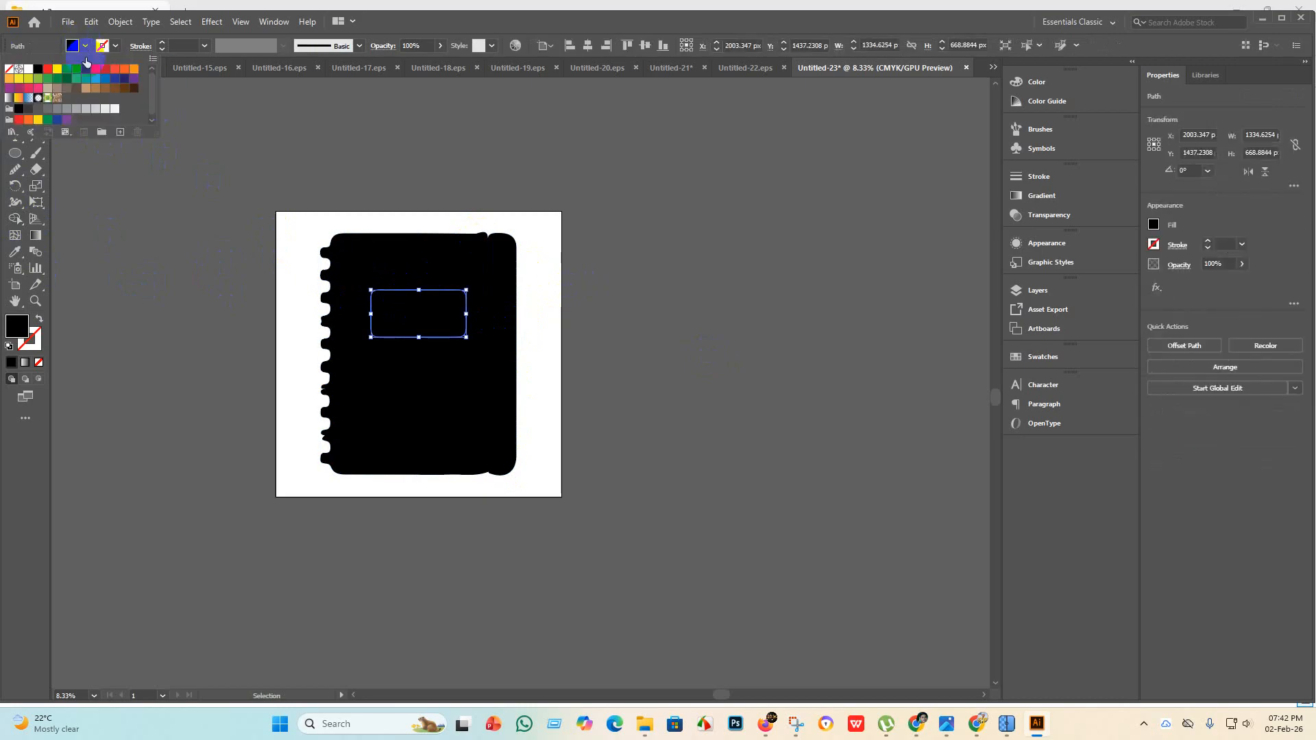
click(48, 88)
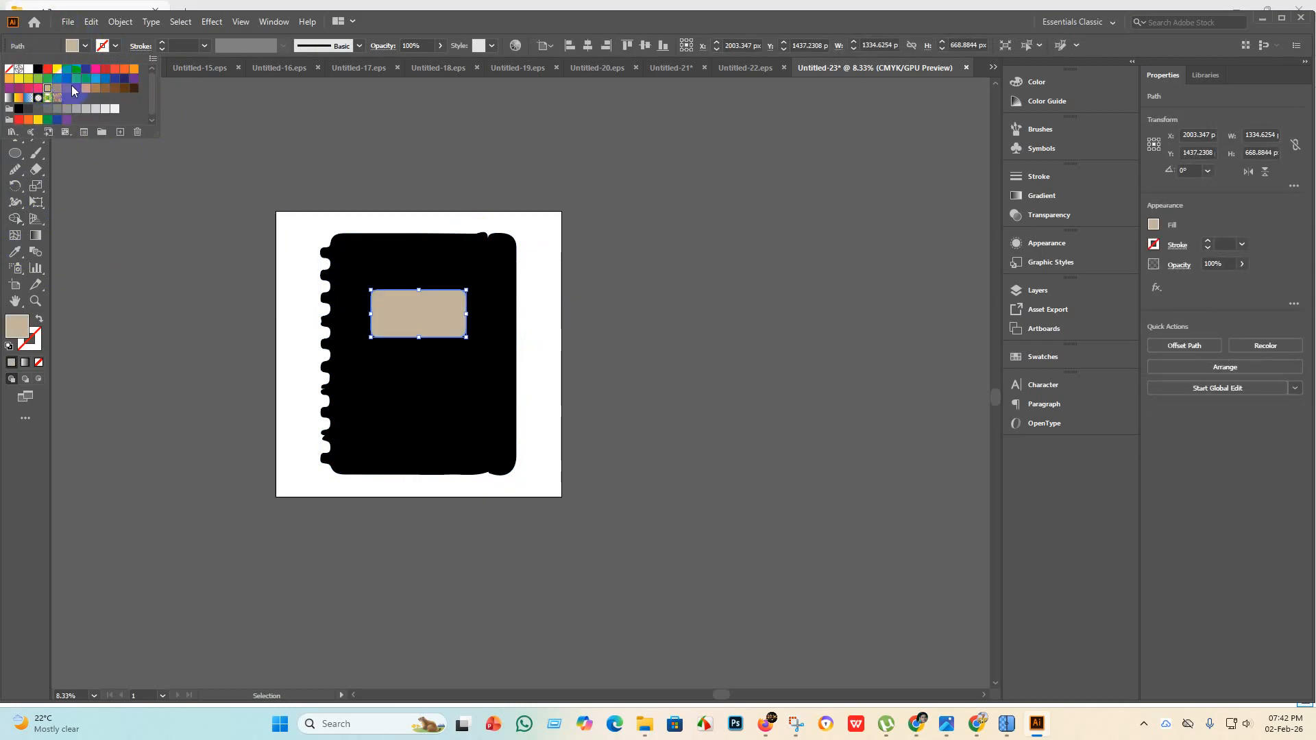
click(96, 82)
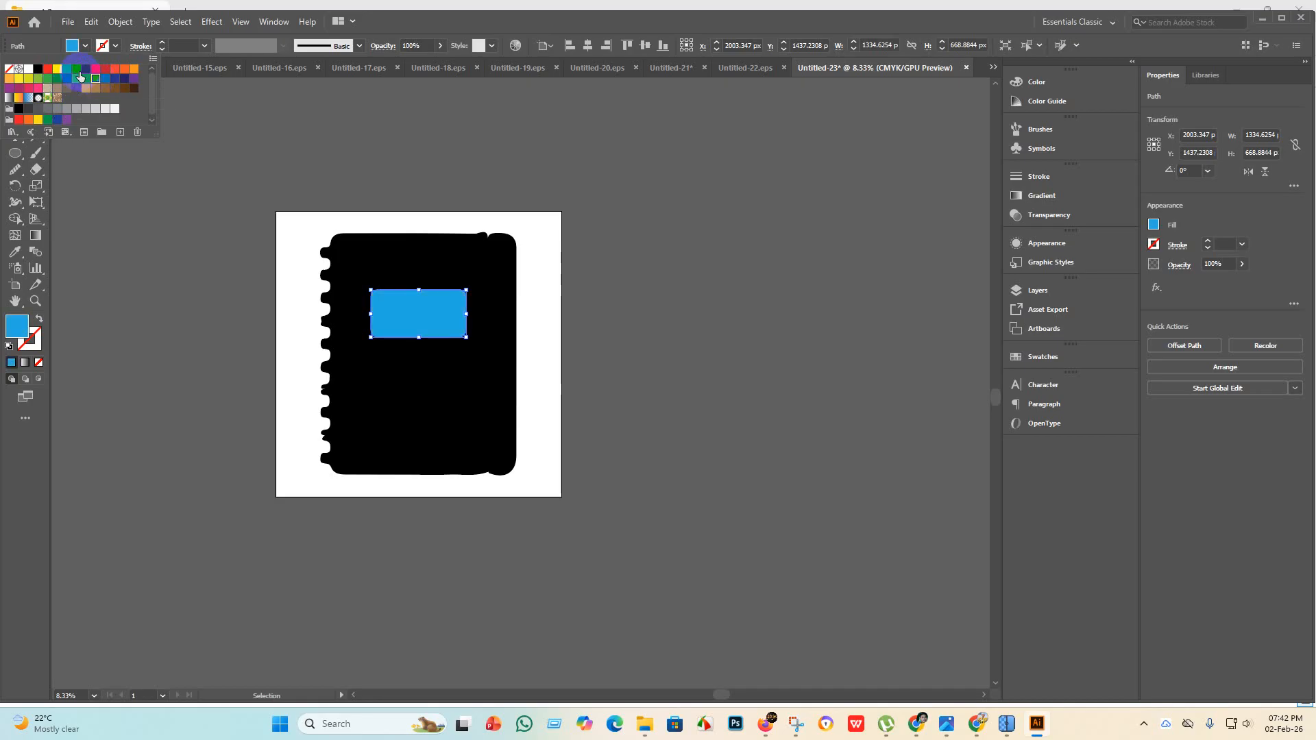
click(56, 69)
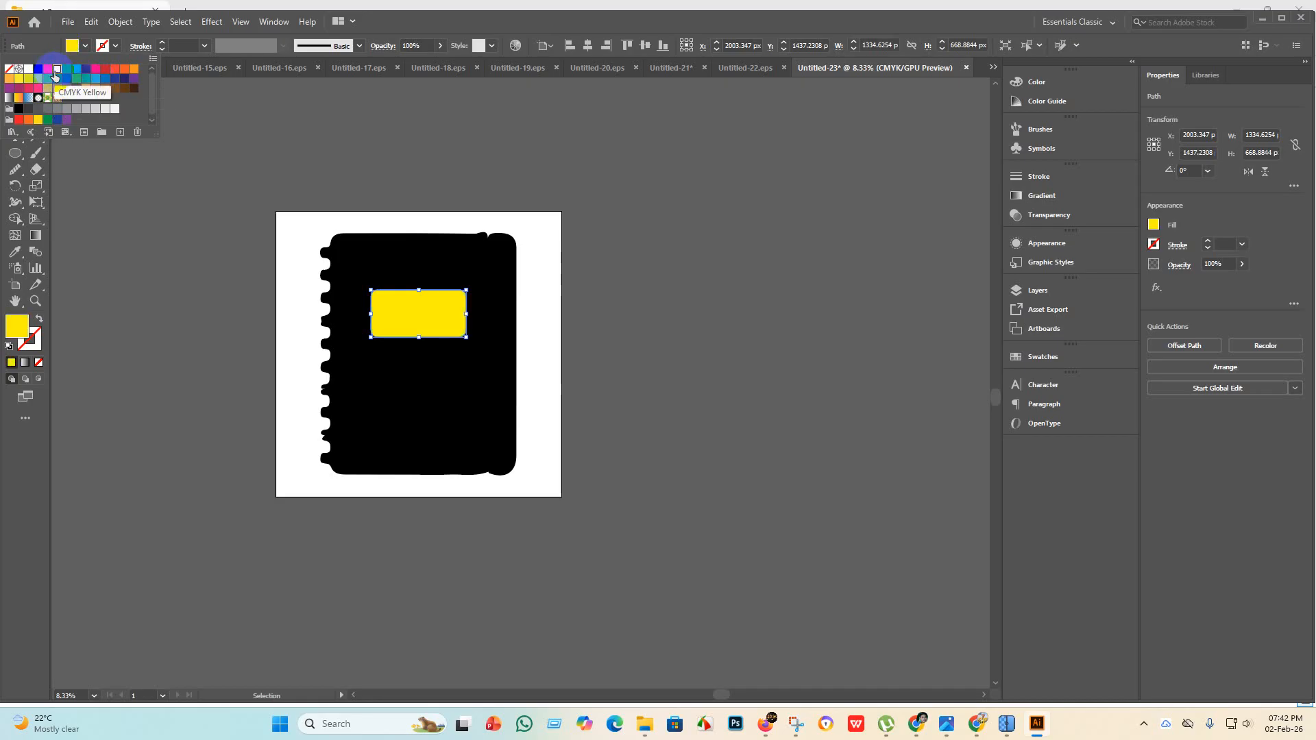
click(281, 411)
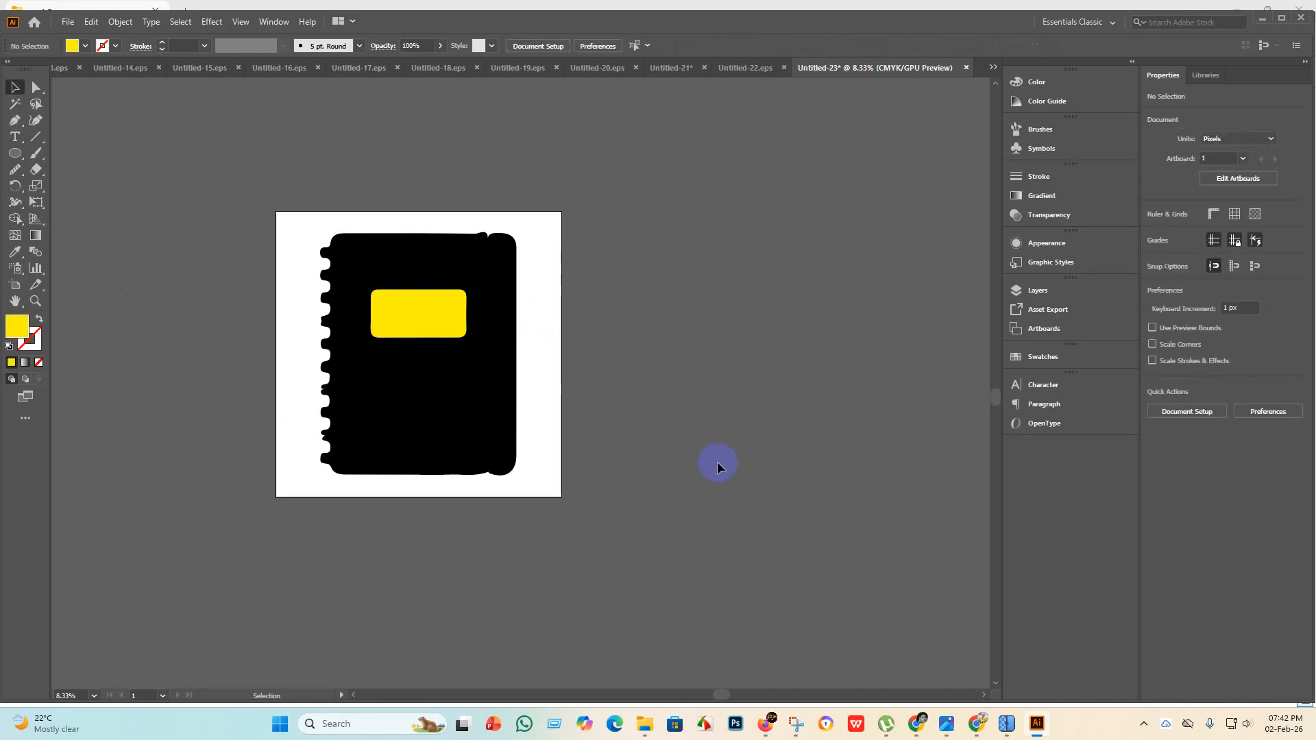
Draw an upright ellipse about 334 px wide and 1265 px high over the remaining slit at the notebook's upper edge.
scroll(523, 310, up, 4)
scroll(523, 310, down, 3)
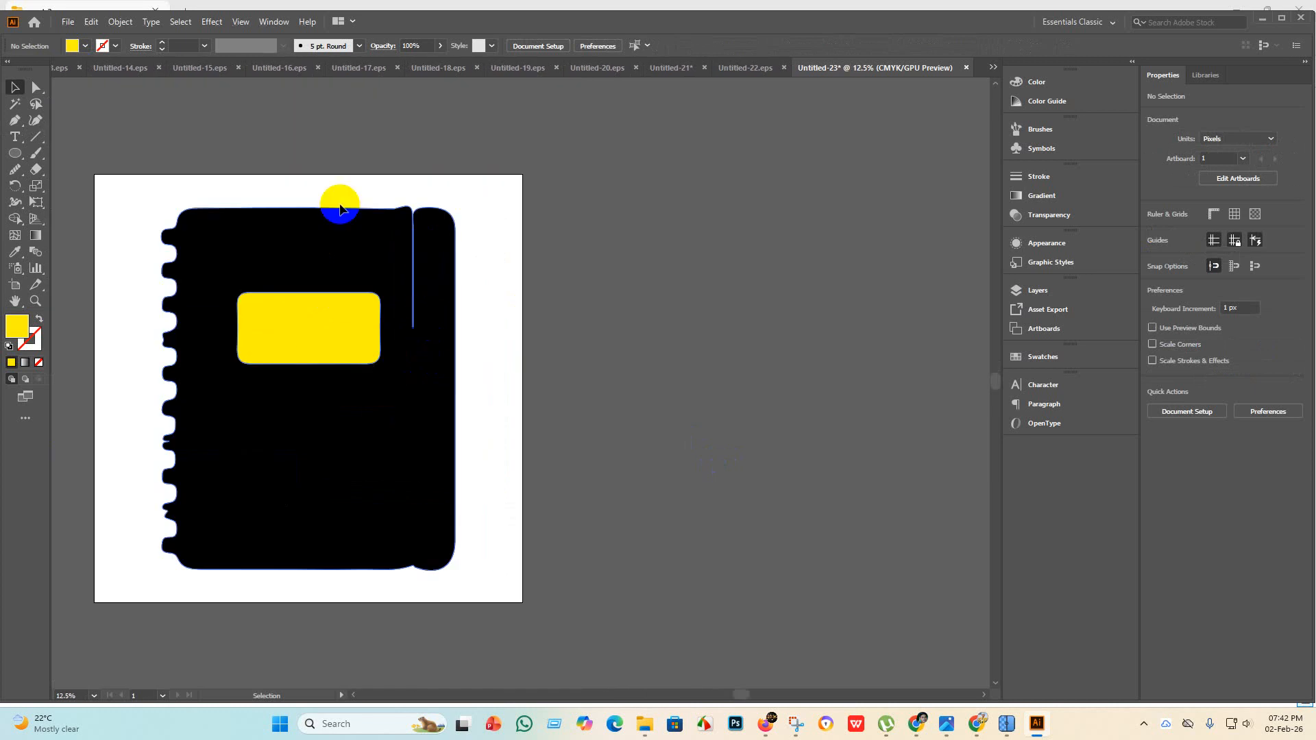
click(15, 154)
scroll(312, 194, up, 3)
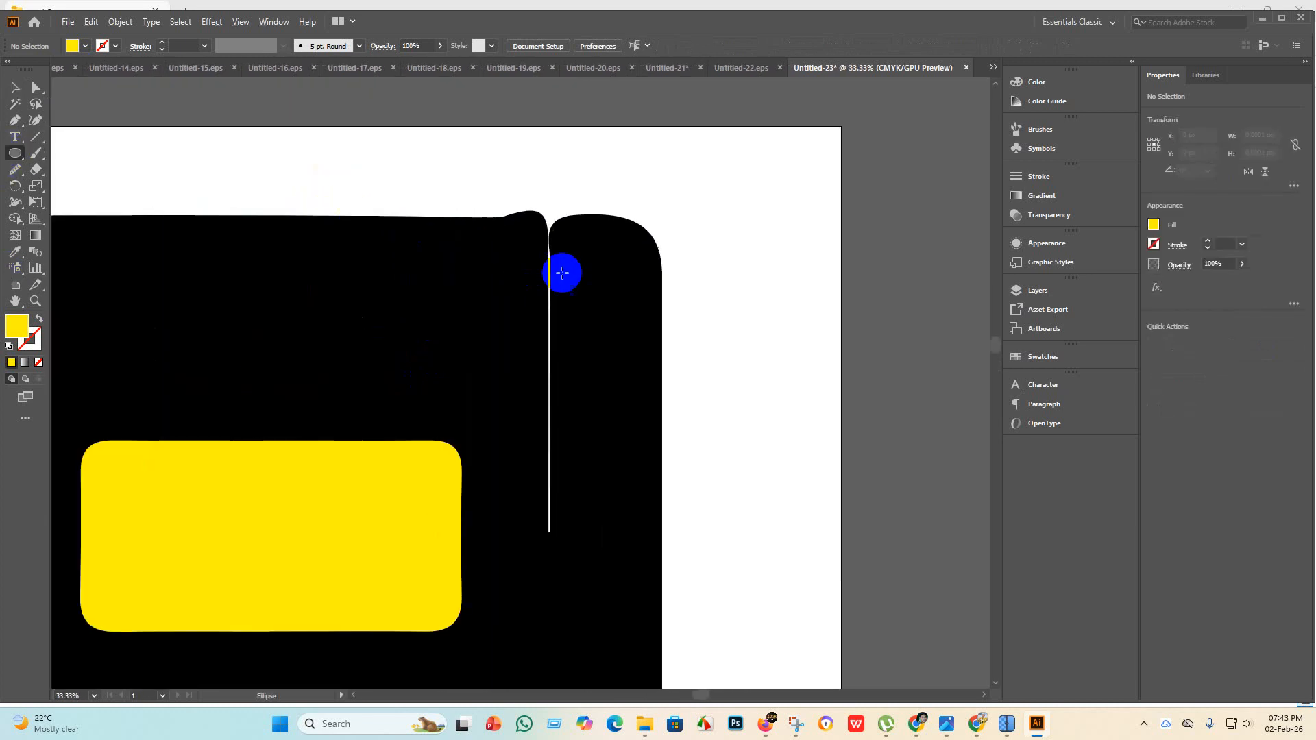
drag(525, 222, 584, 449)
click(16, 87)
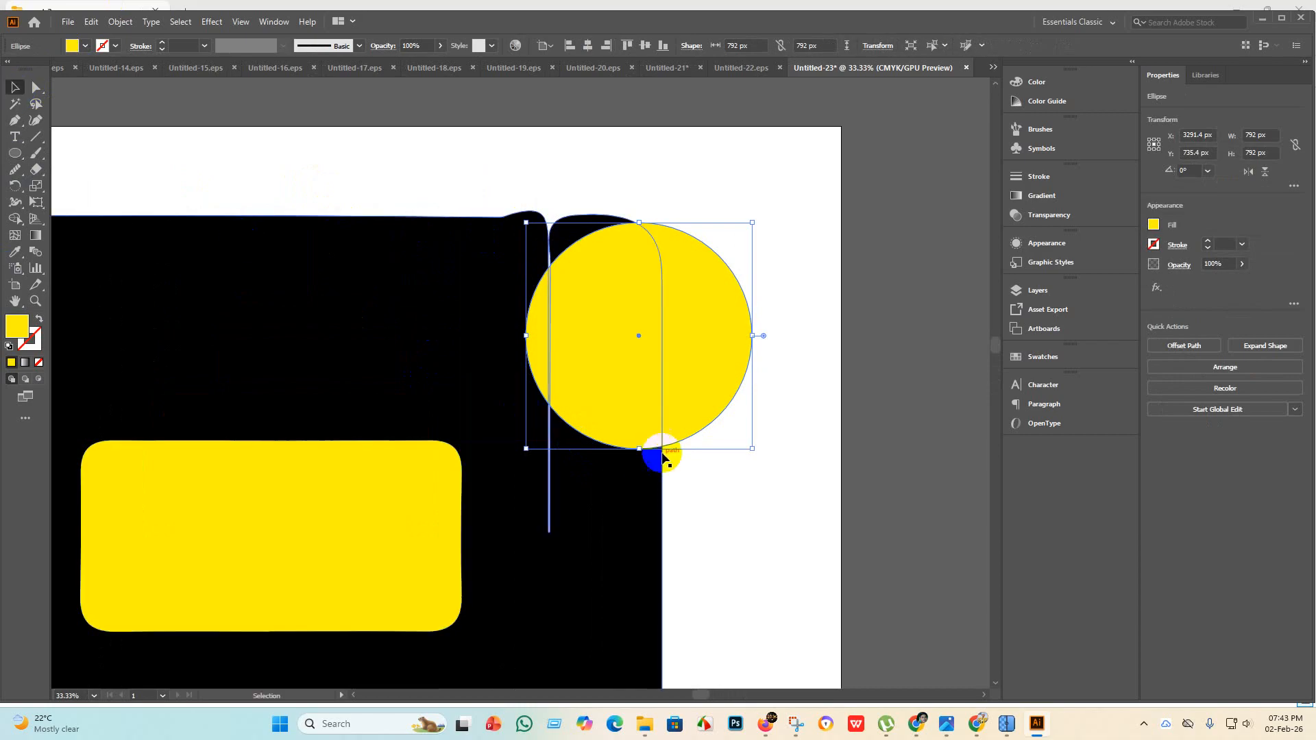
drag(664, 401, 580, 389)
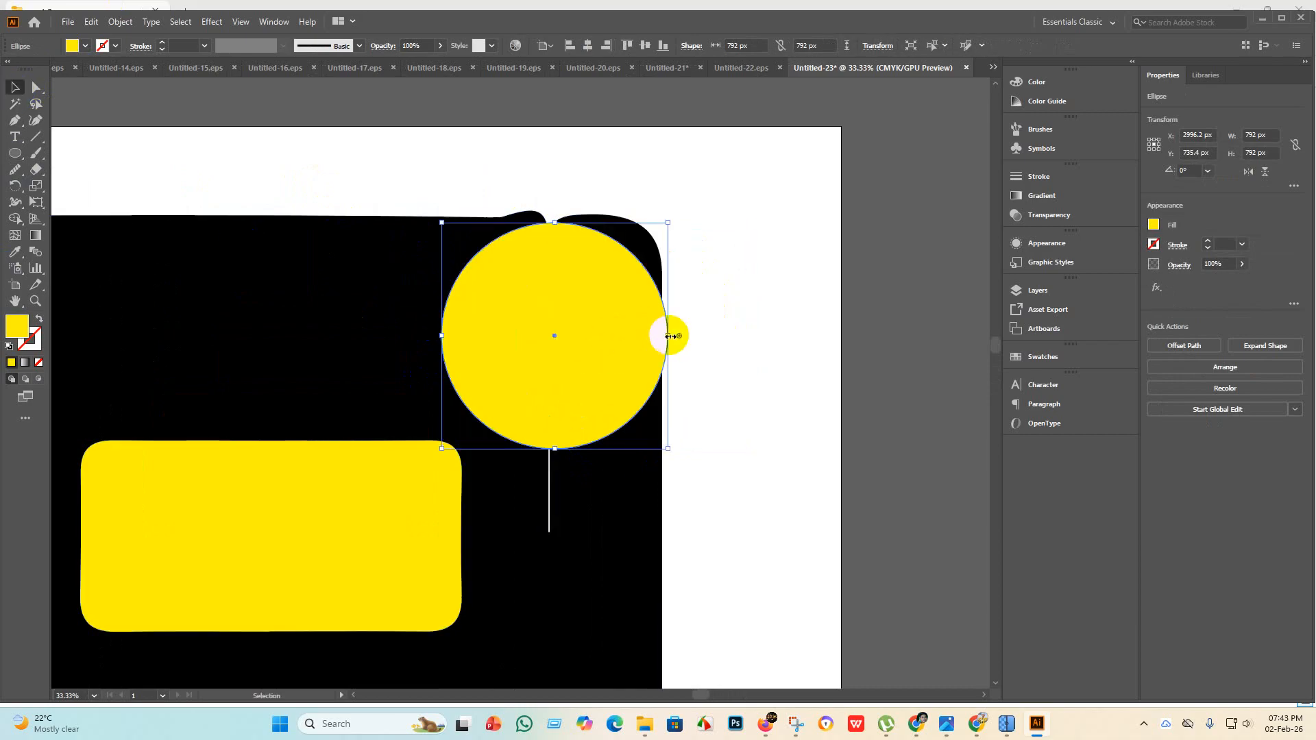
drag(670, 336, 547, 334)
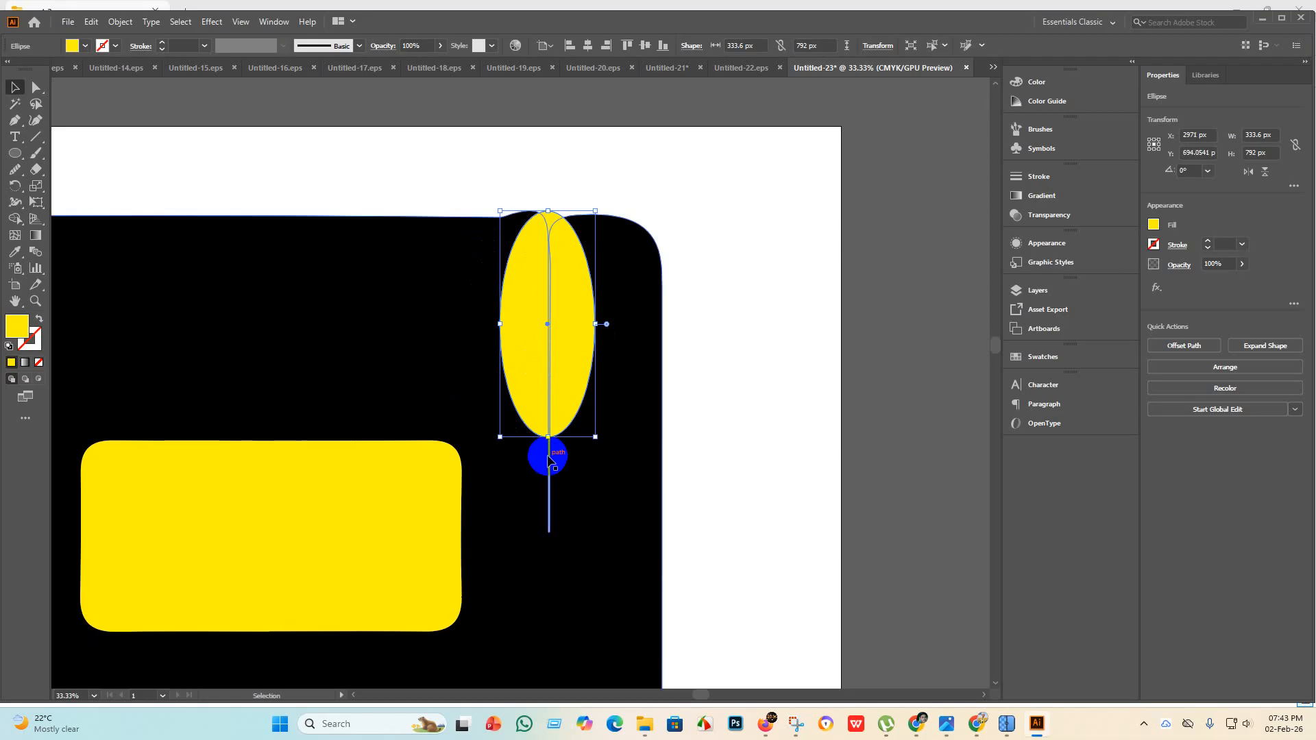
drag(547, 442, 548, 572)
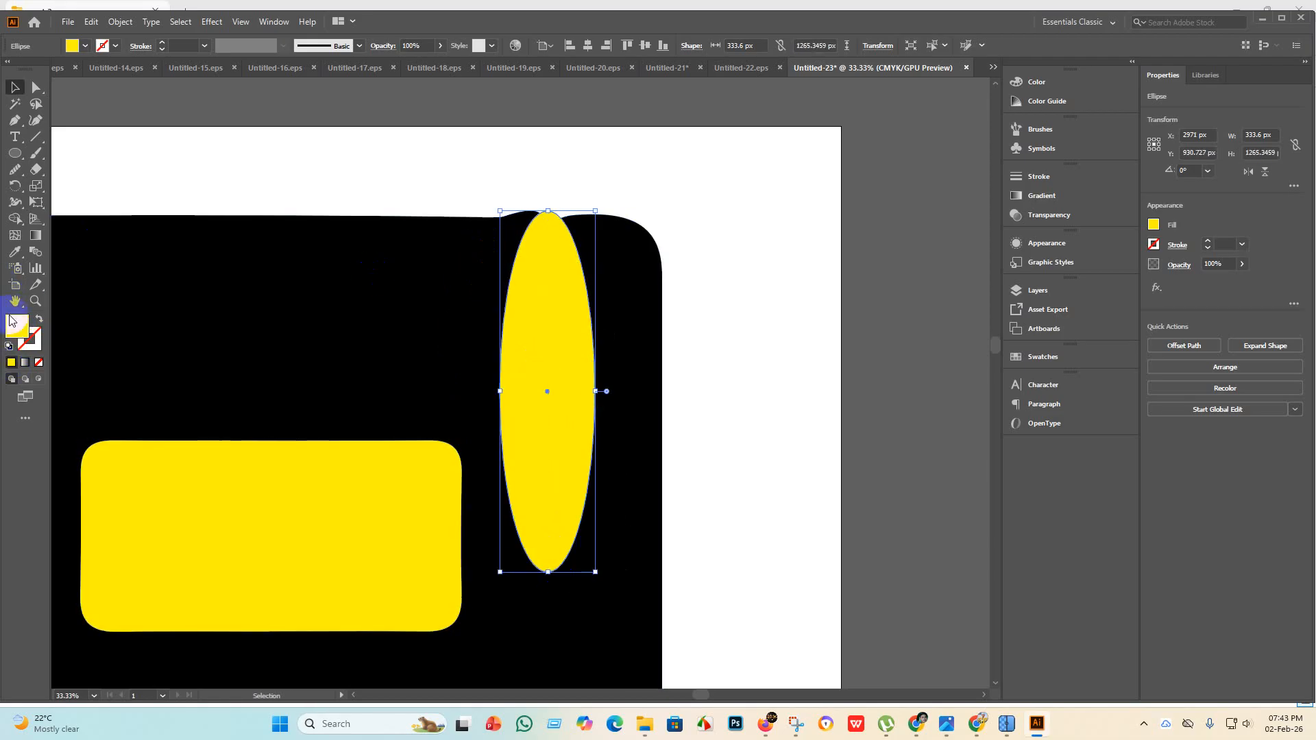
Match the ellipse's fill to the notebook's black with the Eyedropper.
click(13, 253)
click(197, 271)
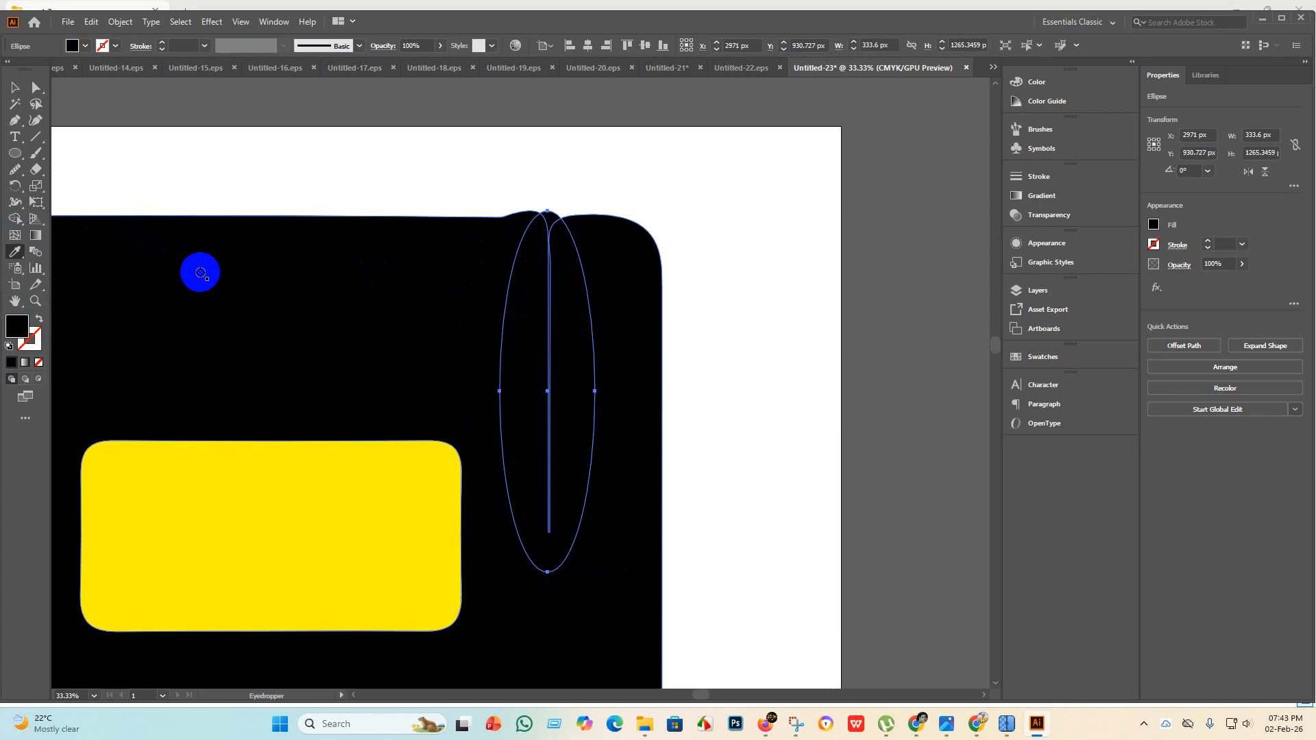
click(12, 90)
Merge the black ellipse into the notebook silhouette with Shape Builder to close the upper slit.
scroll(379, 343, down, 2)
drag(608, 468, 405, 306)
click(13, 219)
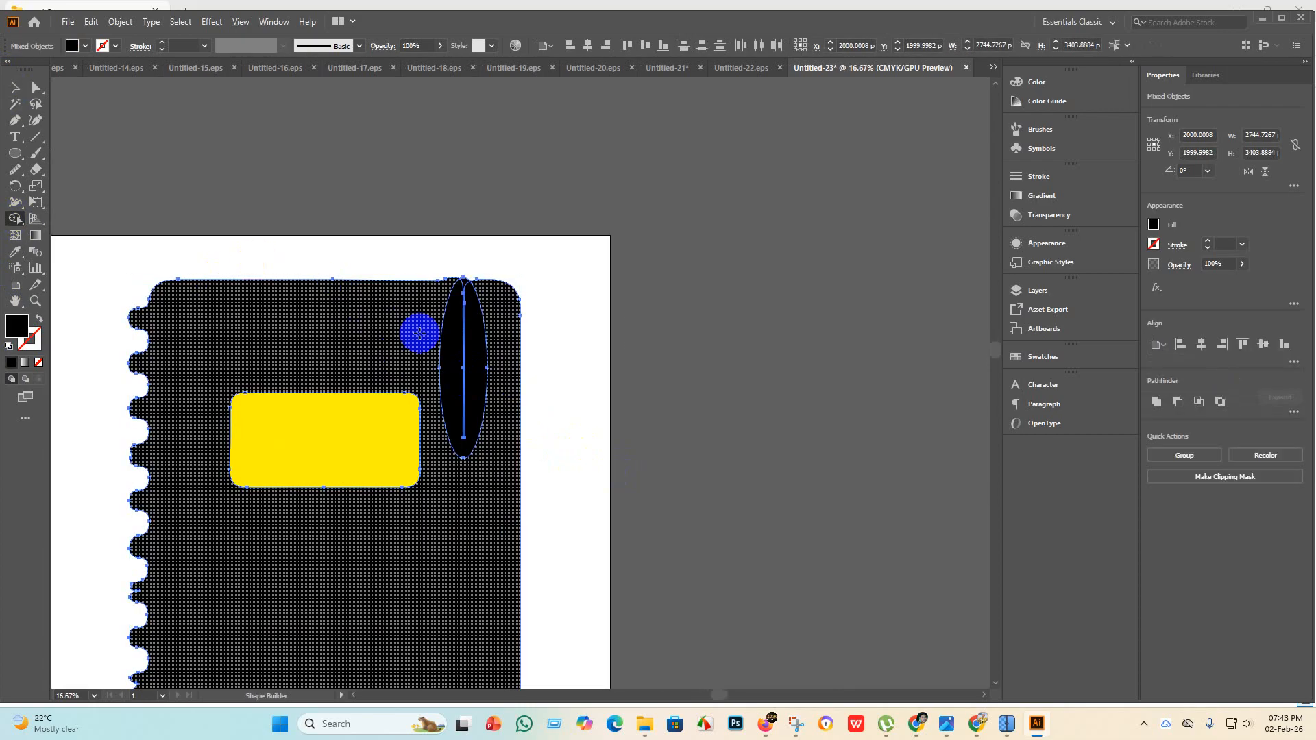
drag(497, 325, 517, 371)
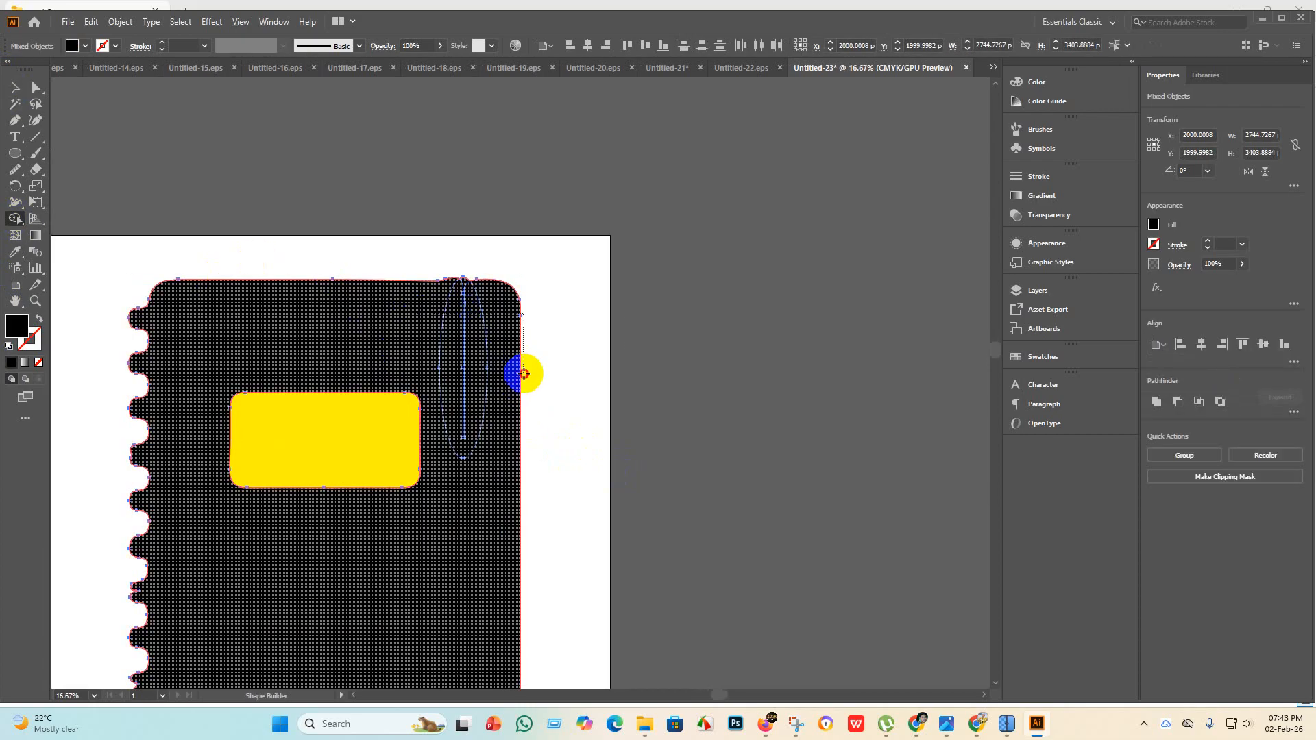
scroll(425, 329, down, 3)
scroll(316, 527, down, 2)
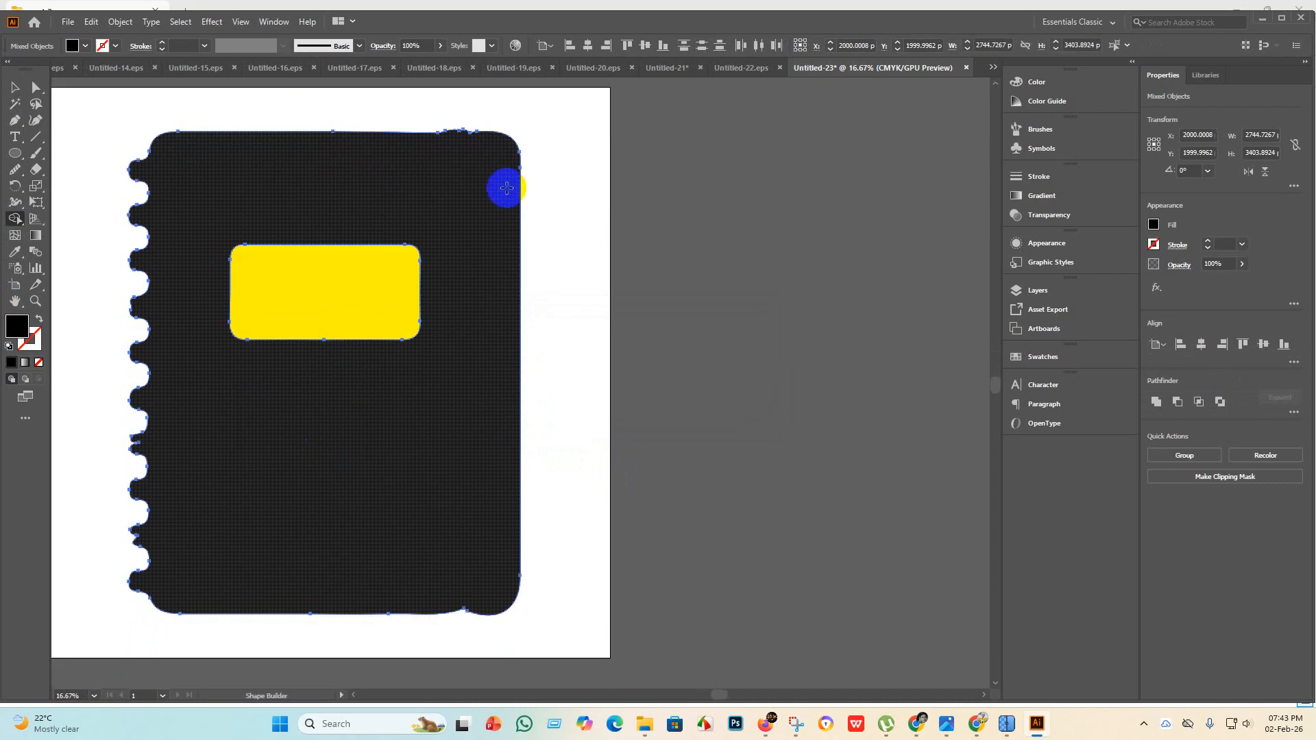
Even out the bump on the notebook's top edge near the right corner with the Smooth tool.
click(14, 89)
click(182, 167)
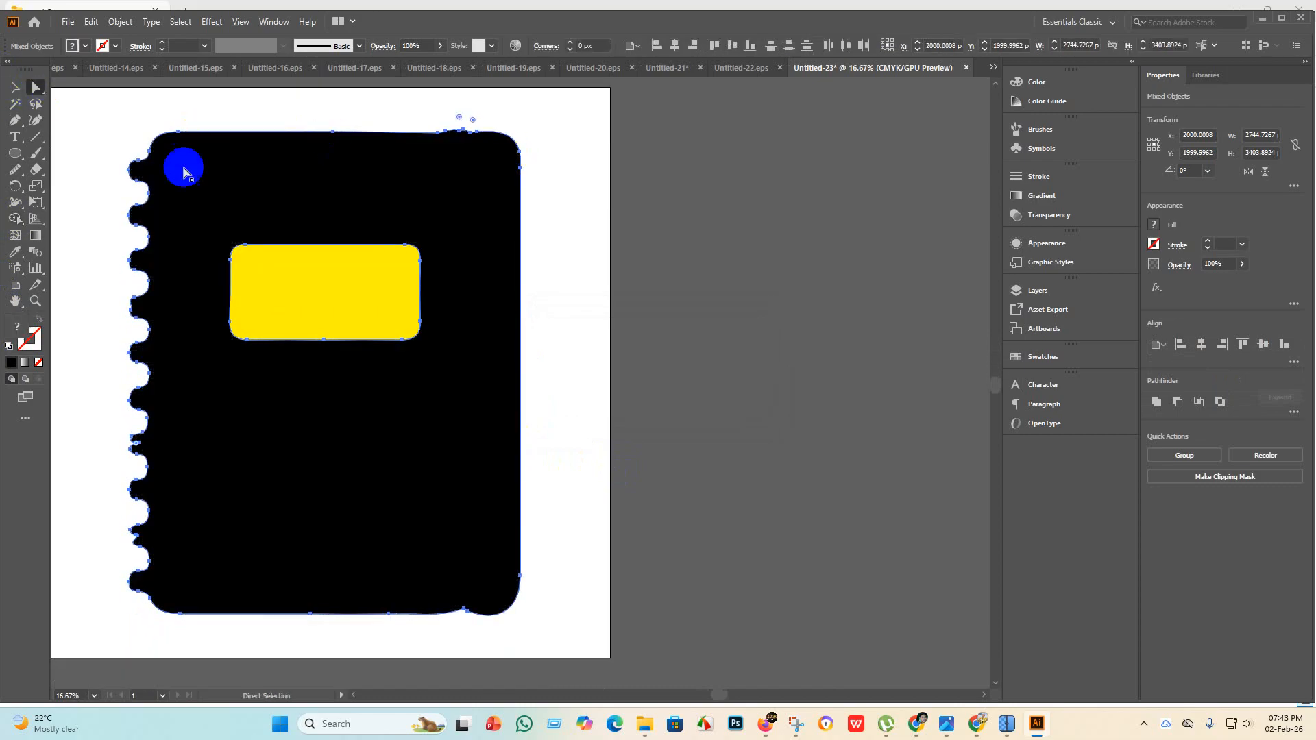
click(11, 171)
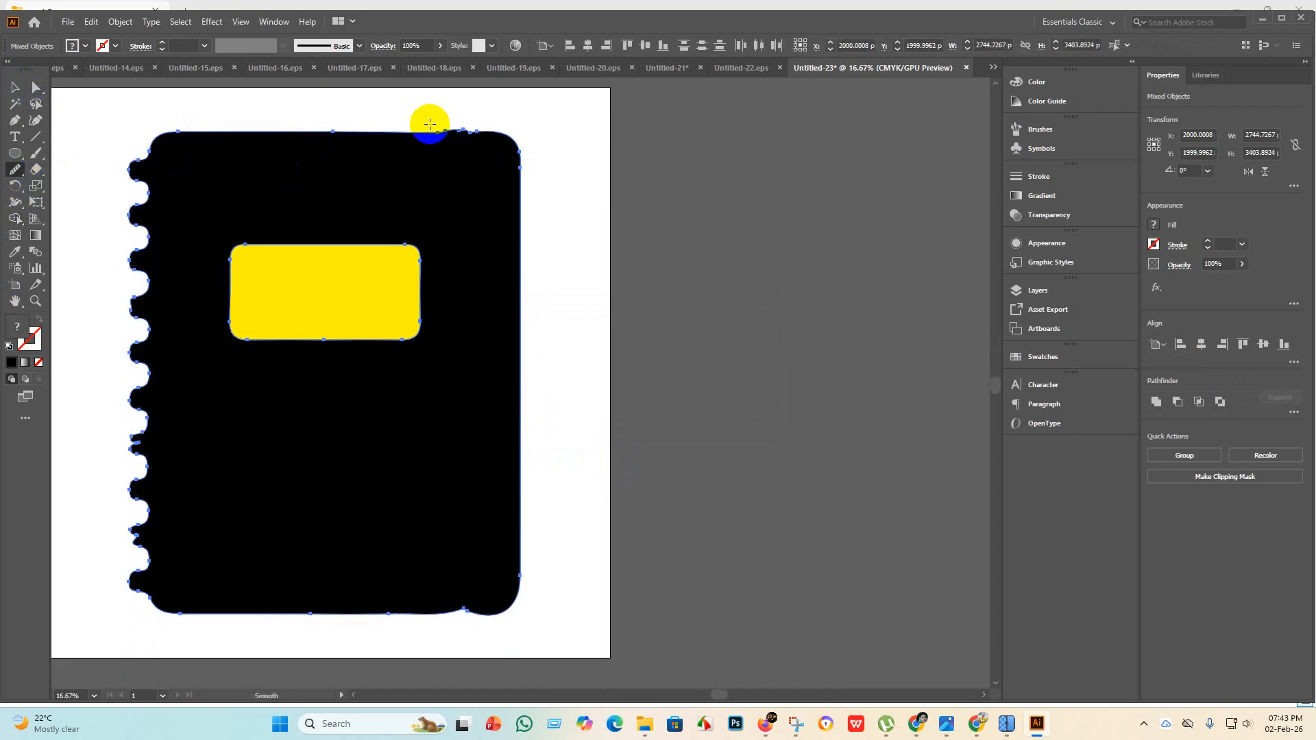
mouse_move(438, 135)
mouse_down()
mouse_move(489, 131)
mouse_move(431, 123)
mouse_move(425, 131)
mouse_move(462, 140)
mouse_move(453, 132)
mouse_move(495, 133)
mouse_move(415, 134)
mouse_up()
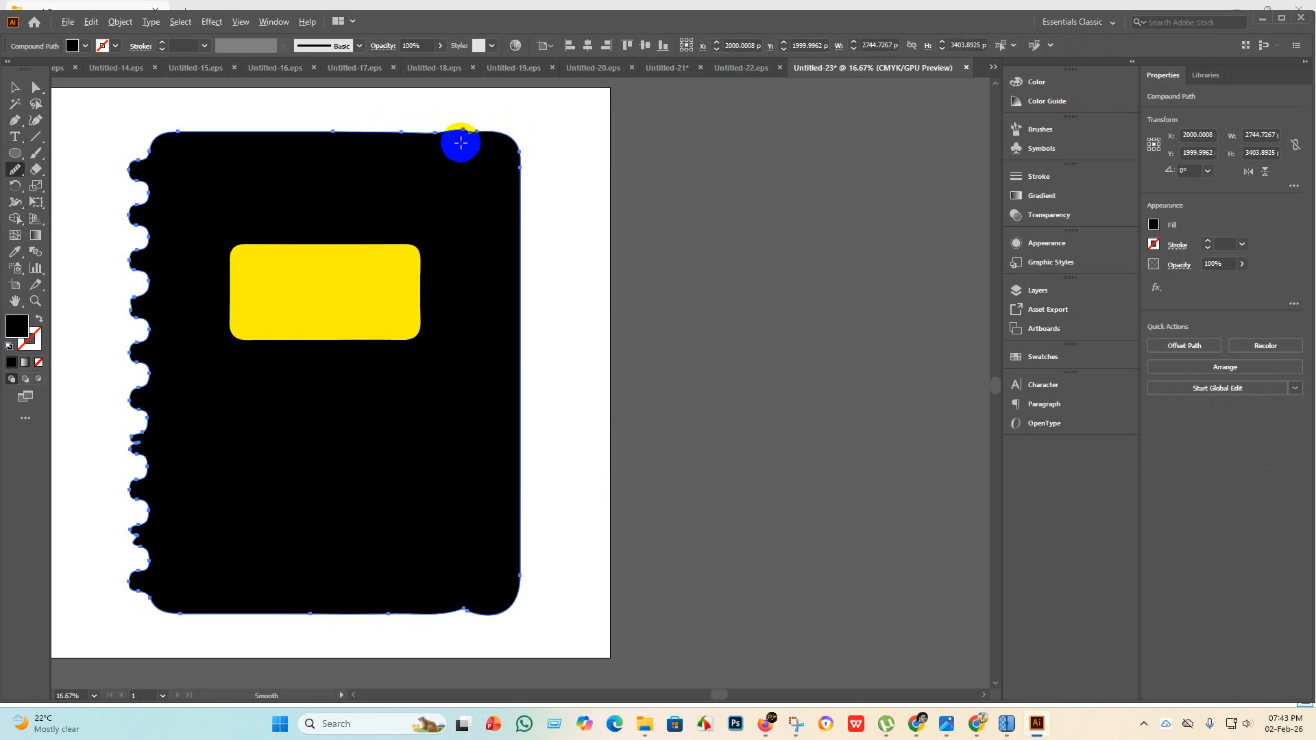
scroll(472, 158, down, 3)
scroll(623, 155, up, 5)
scroll(539, 264, down, 3)
mouse_move(540, 264)
mouse_down()
mouse_move(488, 251)
mouse_move(536, 247)
mouse_move(488, 252)
mouse_move(526, 262)
mouse_up()
scroll(526, 262, down, 2)
mouse_move(638, 250)
mouse_down()
mouse_move(575, 257)
mouse_move(610, 266)
mouse_up()
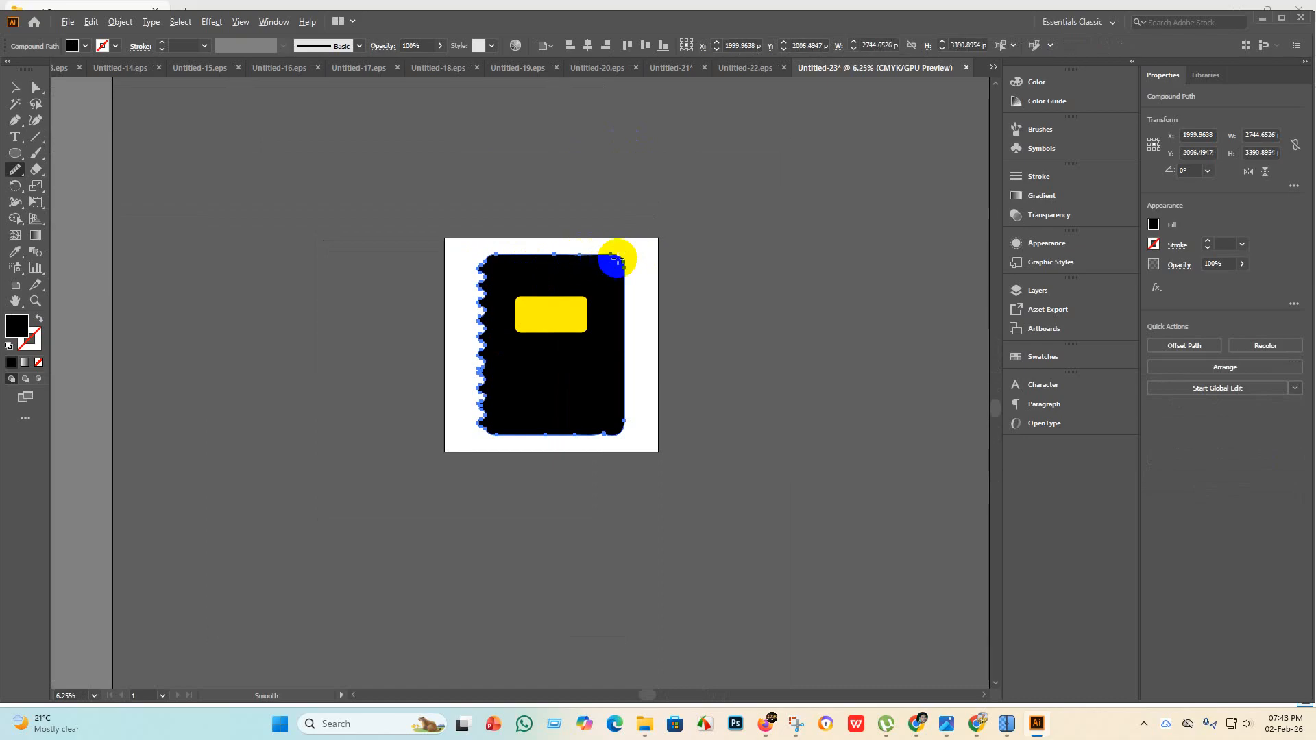
scroll(603, 271, up, 5)
scroll(570, 263, down, 3)
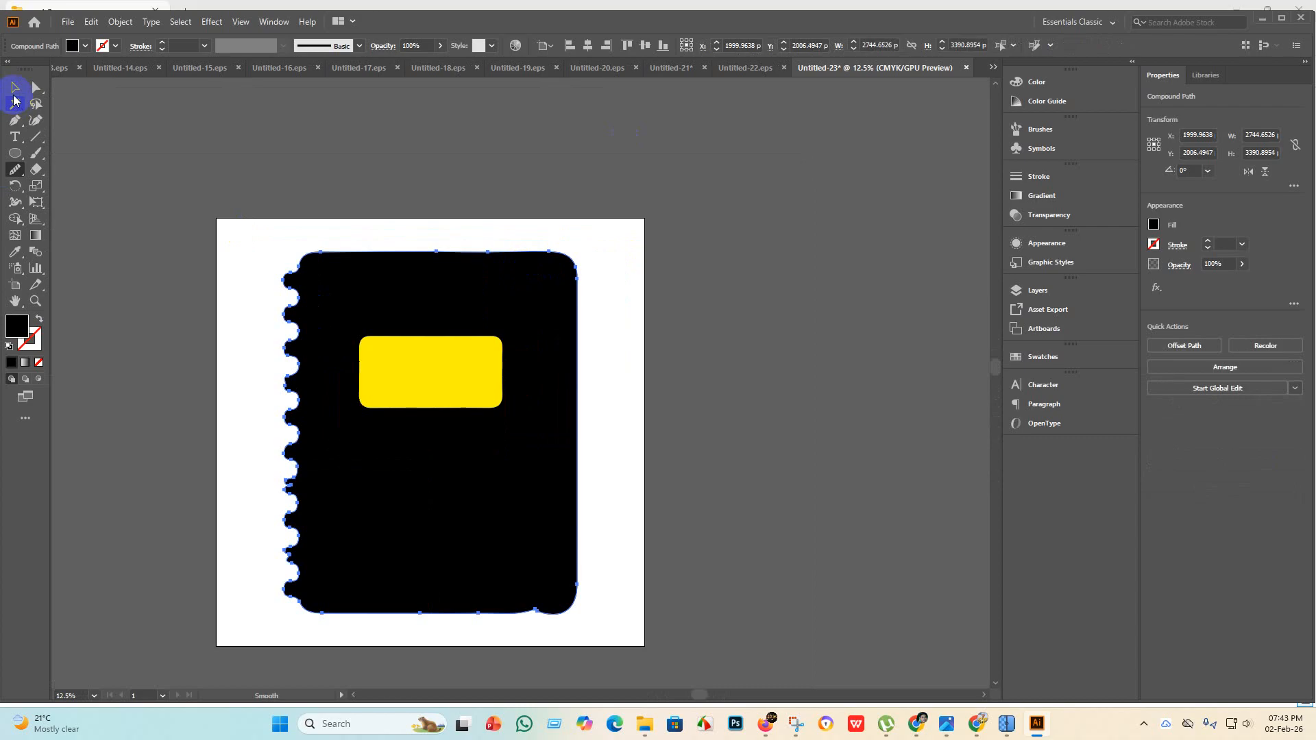
click(15, 89)
click(137, 259)
Cover the two split binding teeth on the notebook's lower left edge with black ellipses about 302 by 192 px.
scroll(296, 530, up, 2)
scroll(292, 469, down, 2)
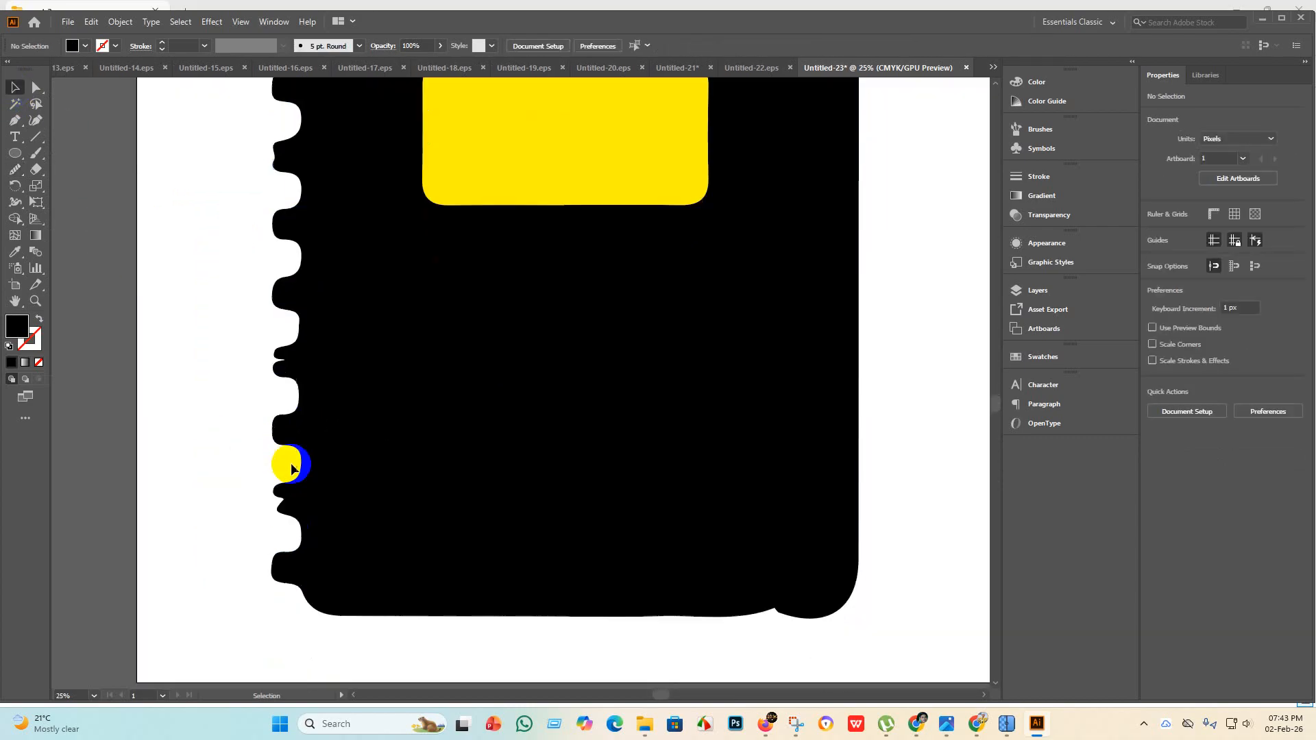
scroll(292, 469, up, 3)
scroll(300, 414, down, 4)
scroll(315, 400, up, 1)
scroll(336, 359, down, 1)
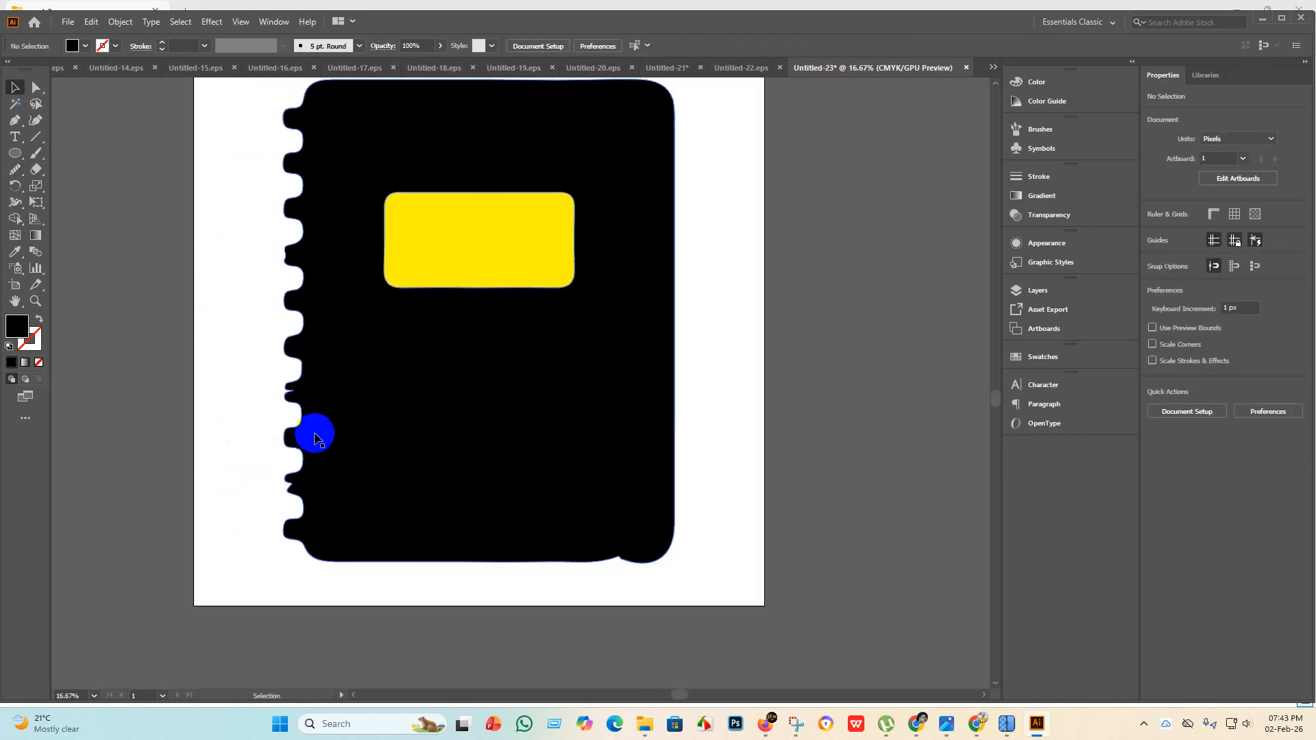
click(15, 154)
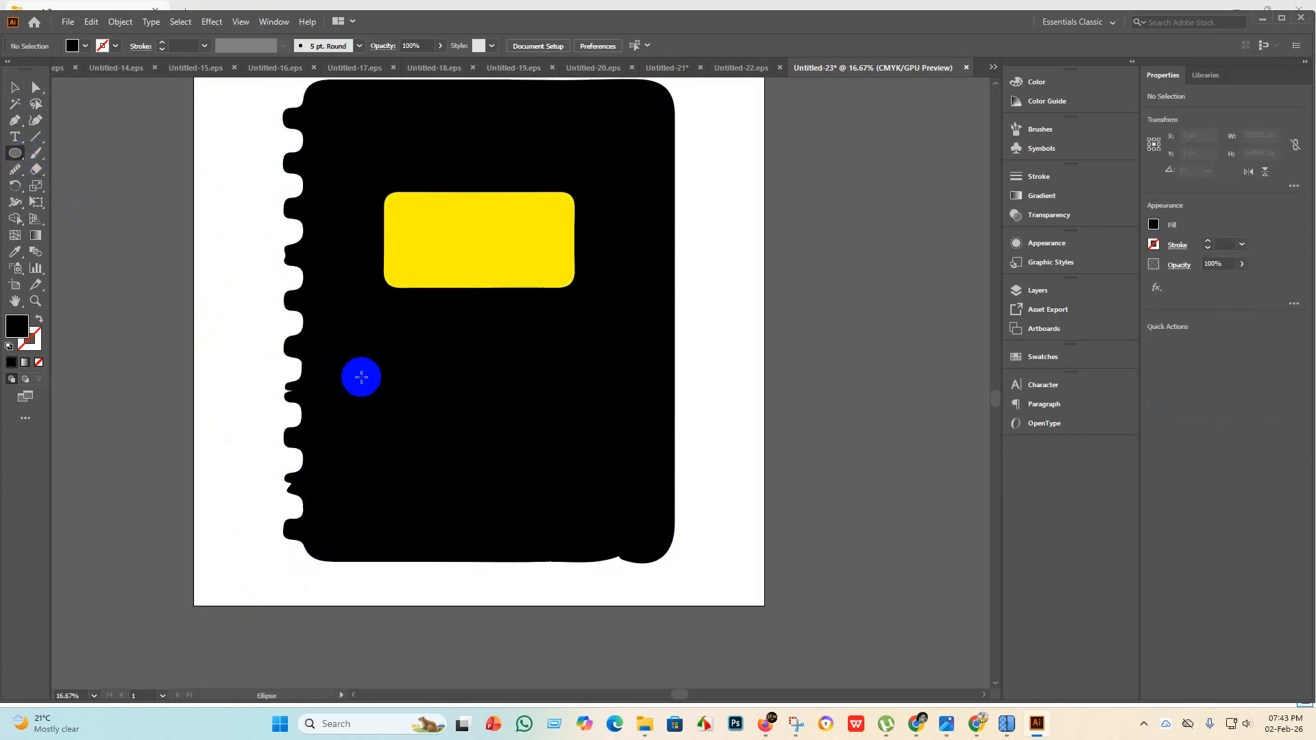
drag(361, 377, 317, 610)
click(15, 92)
scroll(295, 406, up, 3)
scroll(350, 537, down, 3)
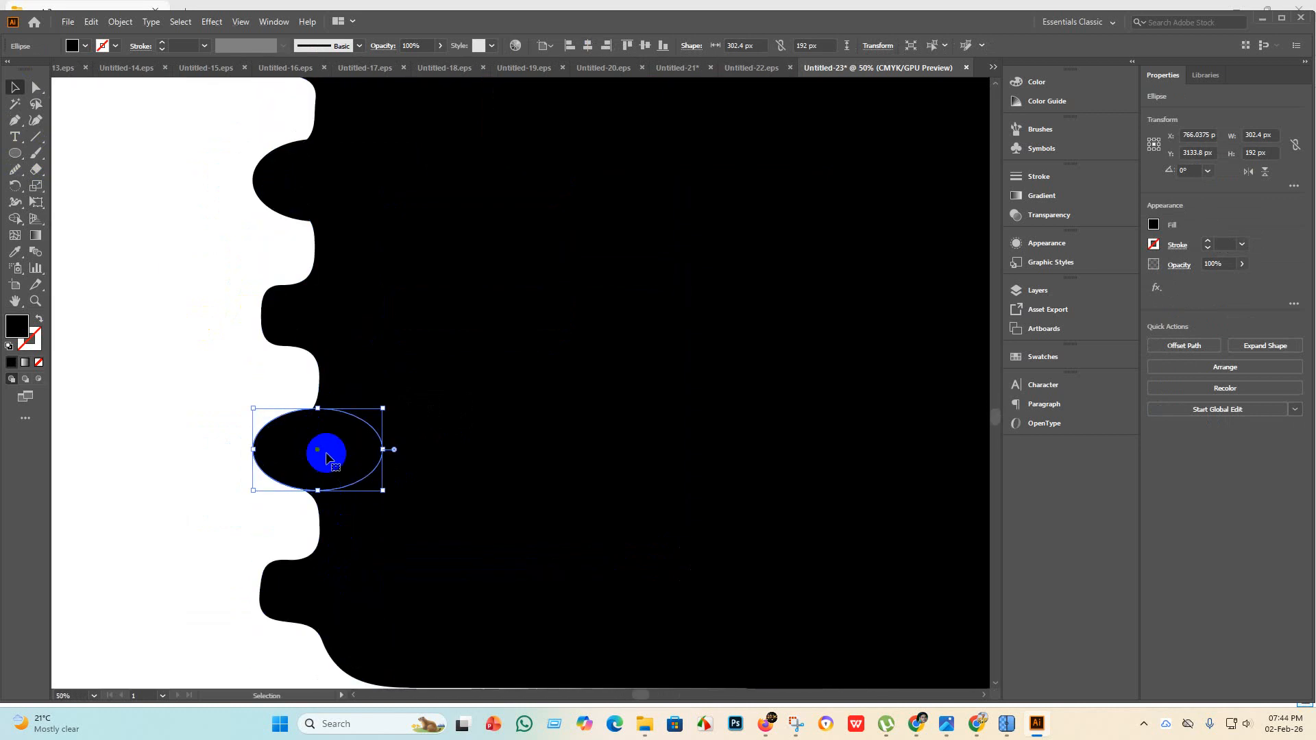
Copy the tooth ellipse up the binding edge onto the uneven tooth level with the label.
scroll(326, 458, down, 3)
drag(329, 456, 330, 230)
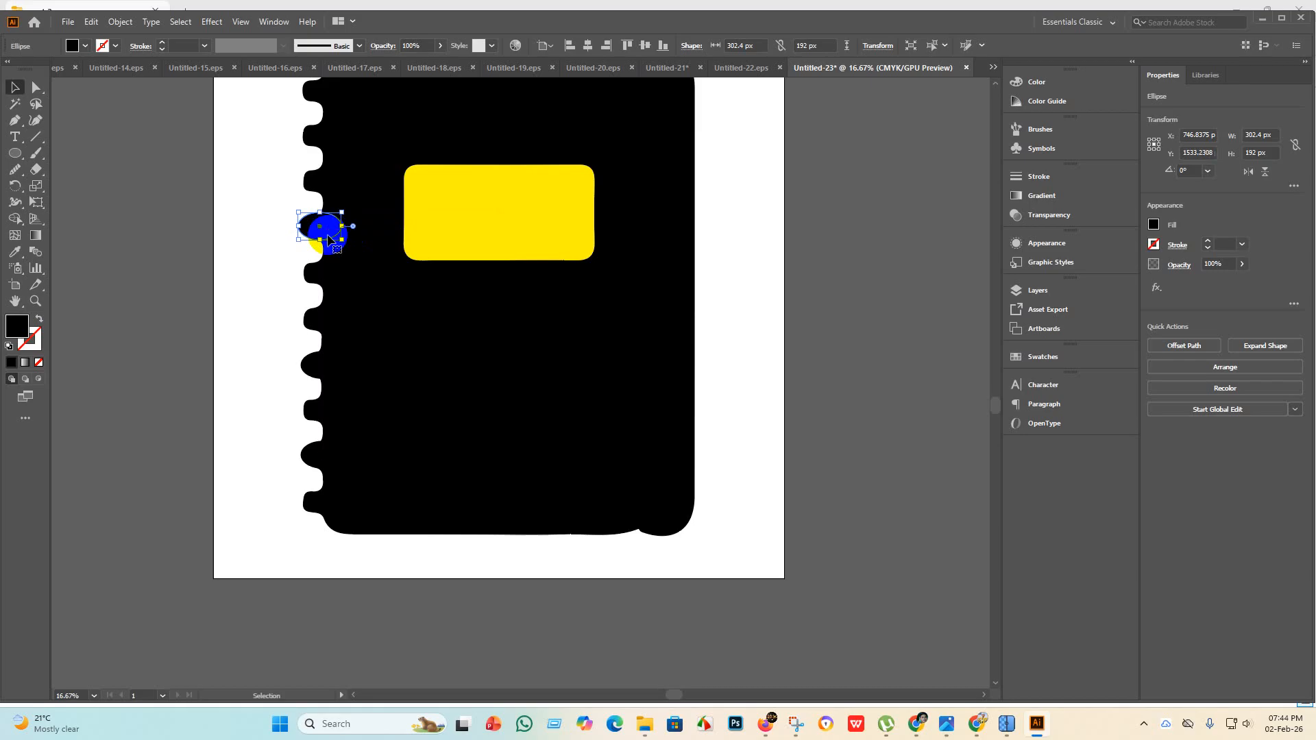
scroll(333, 245, up, 2)
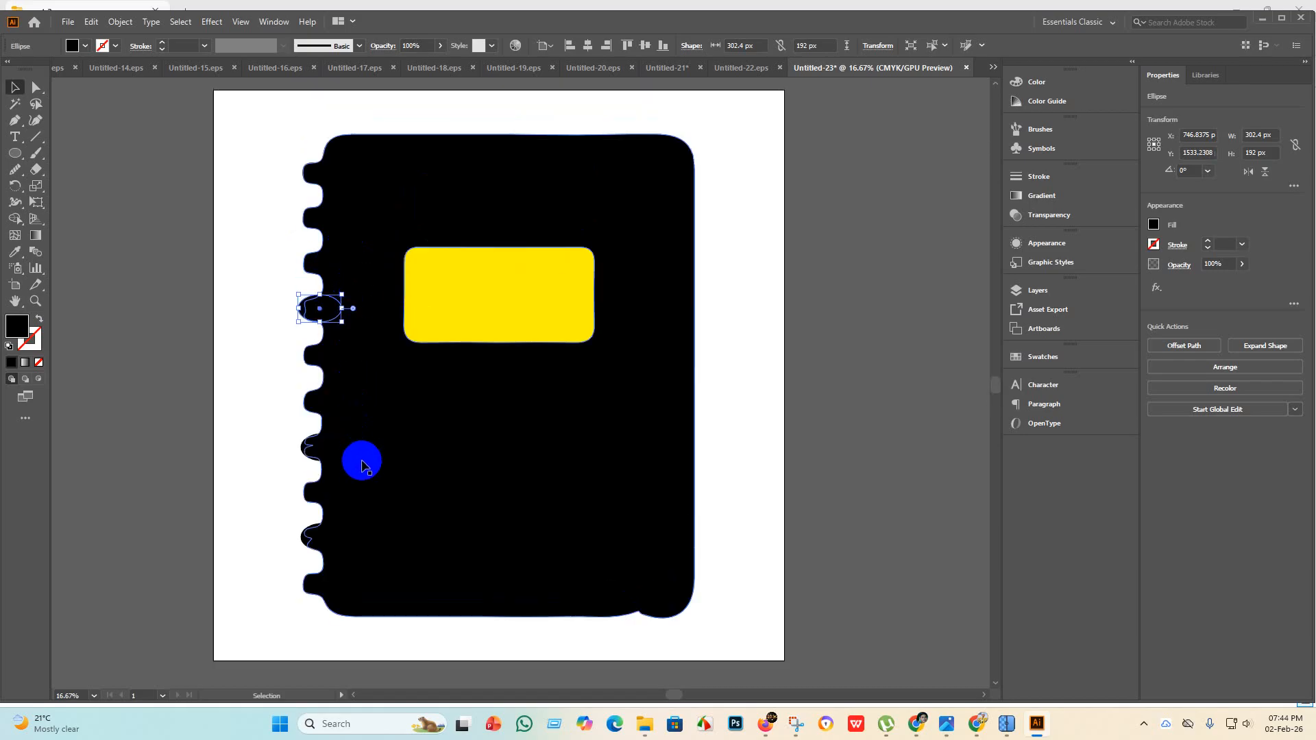
Merge the three tooth ellipses on the binding edge into the black notebook silhouette with Shape Builder.
click(435, 608)
drag(412, 654, 292, 205)
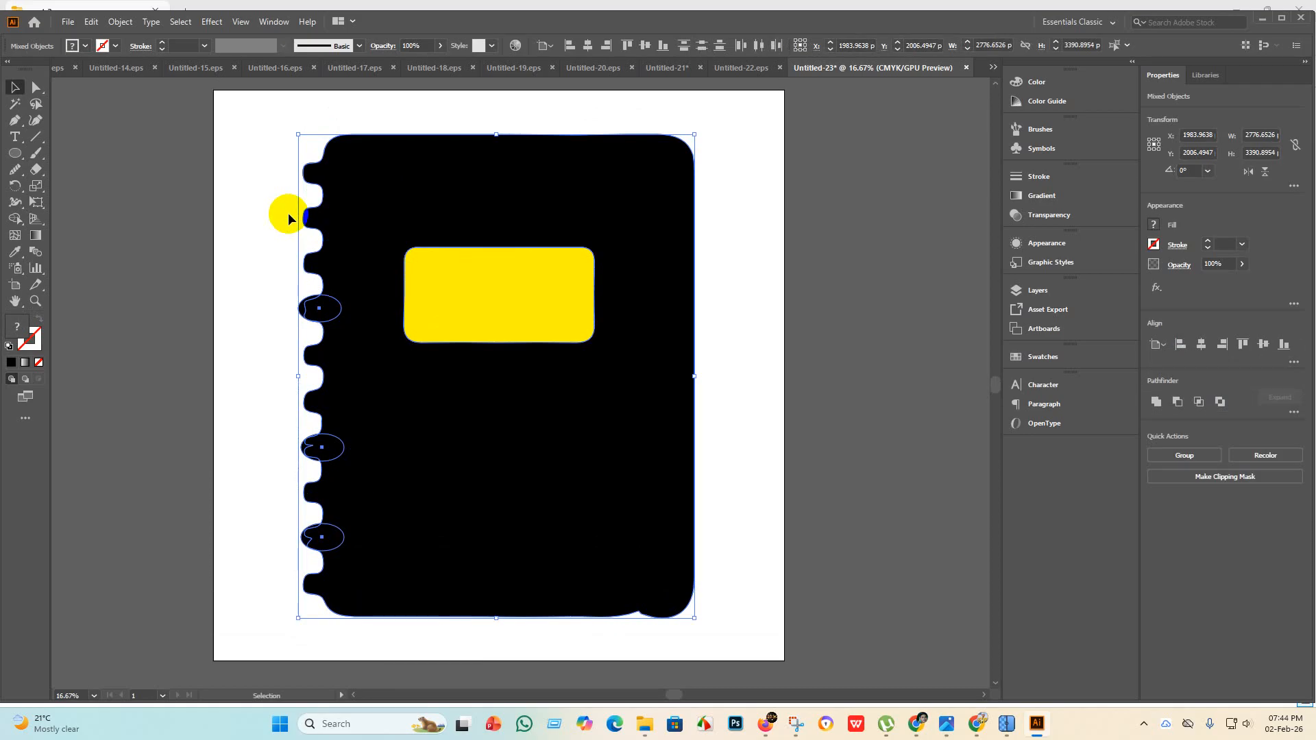
mouse_move(289, 218)
mouse_down()
mouse_move(309, 187)
mouse_move(346, 195)
mouse_move(310, 206)
mouse_up()
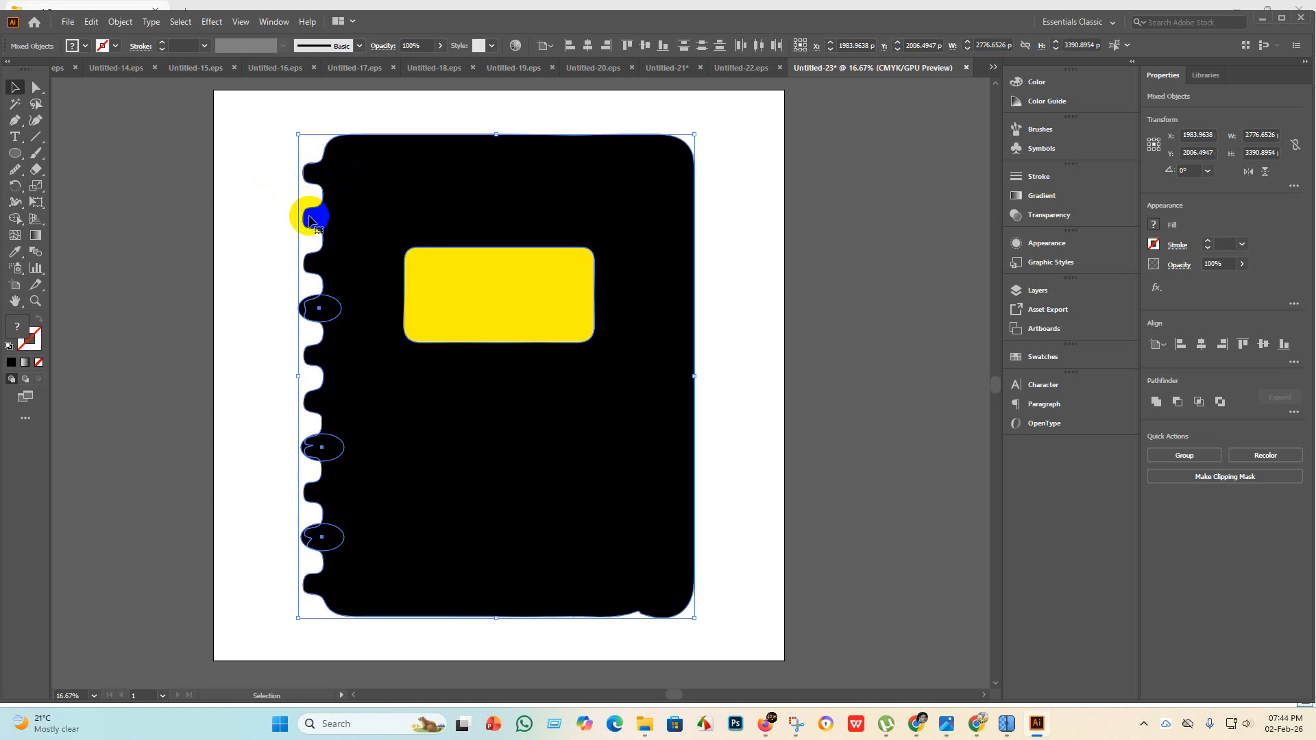
drag(322, 236, 4, 259)
click(15, 218)
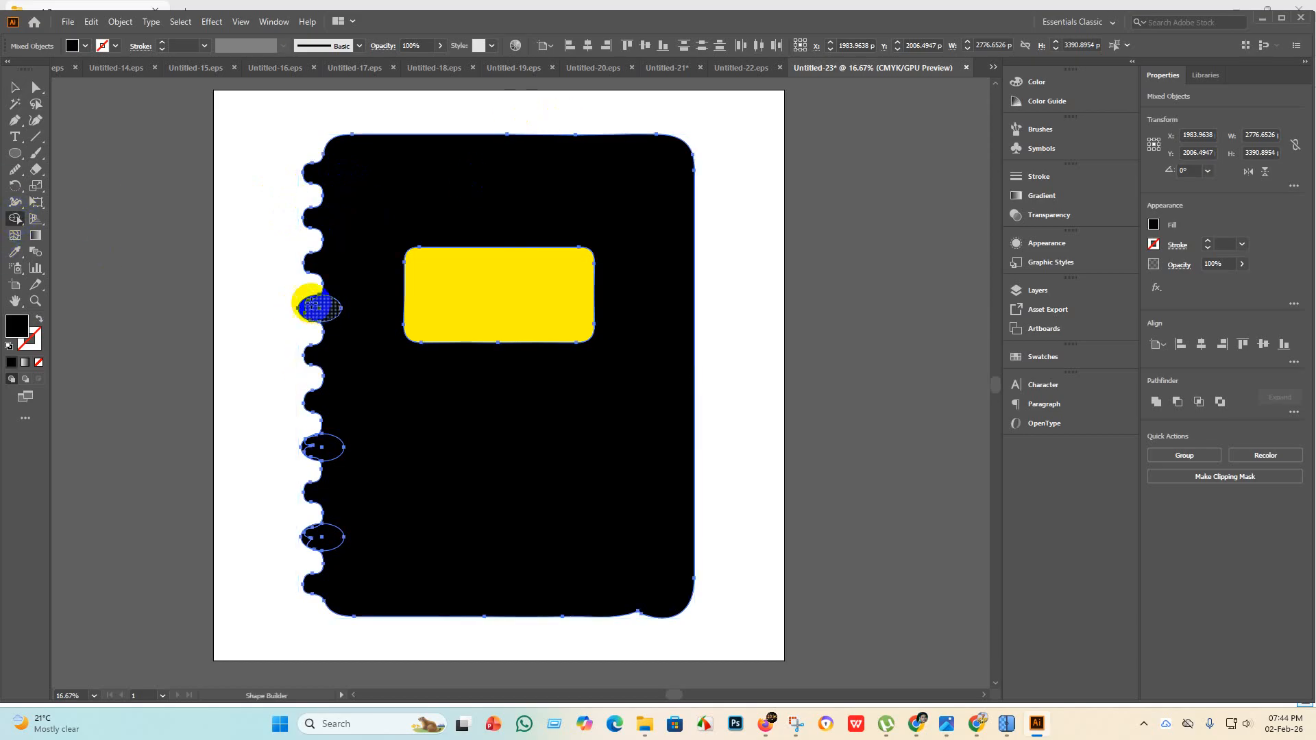
mouse_move(314, 302)
mouse_down()
mouse_move(304, 290)
mouse_move(321, 334)
mouse_move(328, 599)
mouse_up()
click(15, 87)
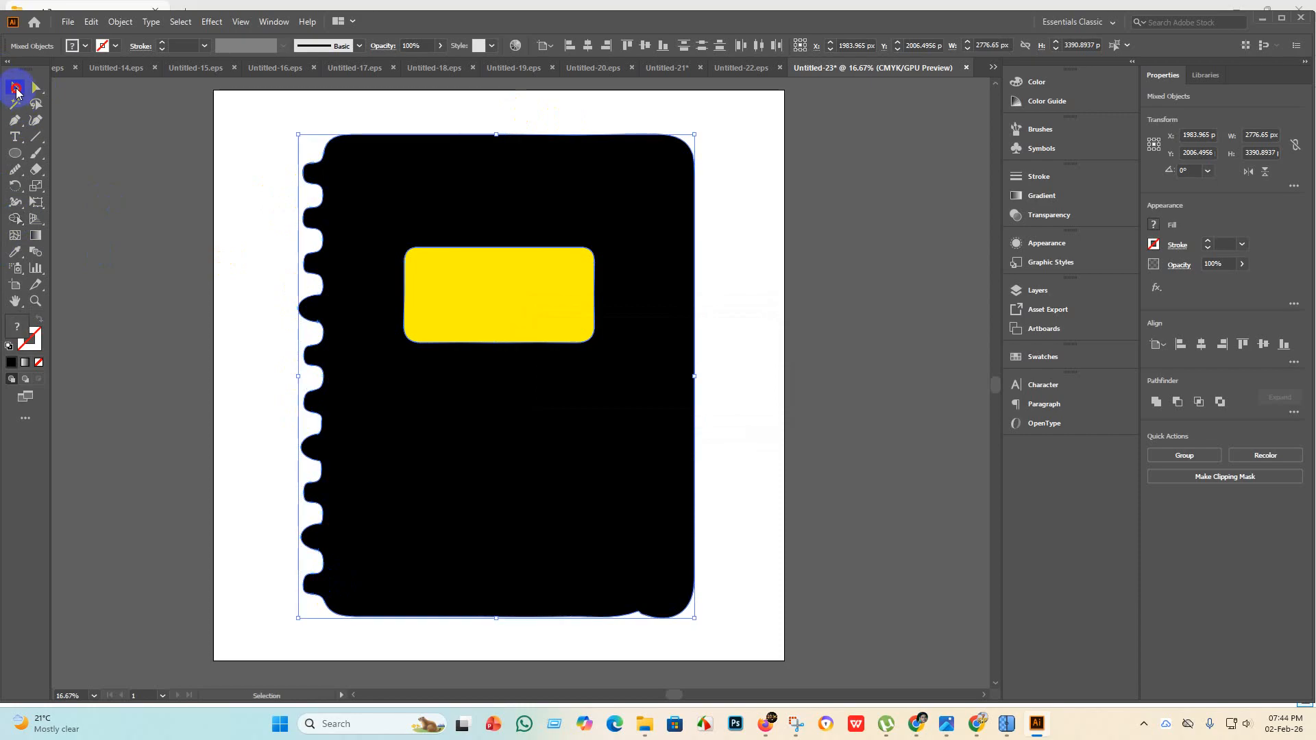
click(471, 420)
click(894, 411)
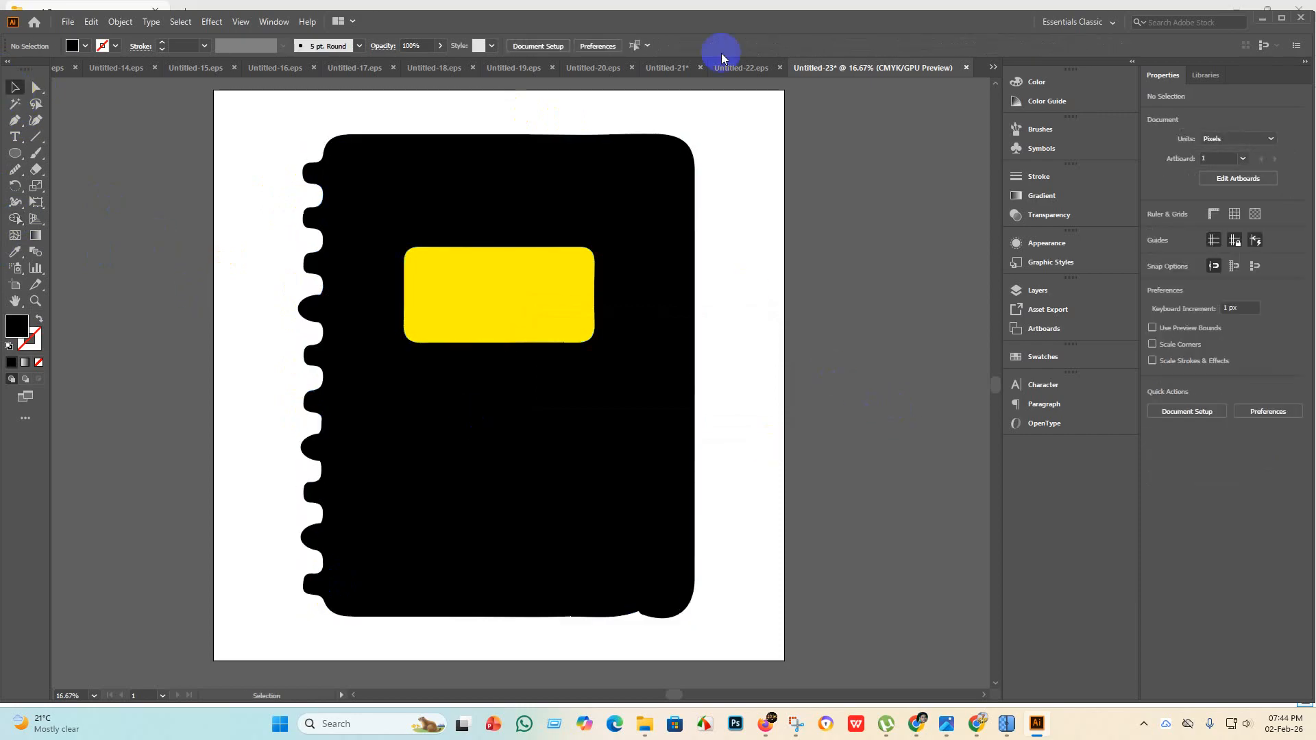
Smooth out the notch and bulge on the notebook's bottom edge near the right corner with the Smooth tool.
click(633, 607)
click(36, 88)
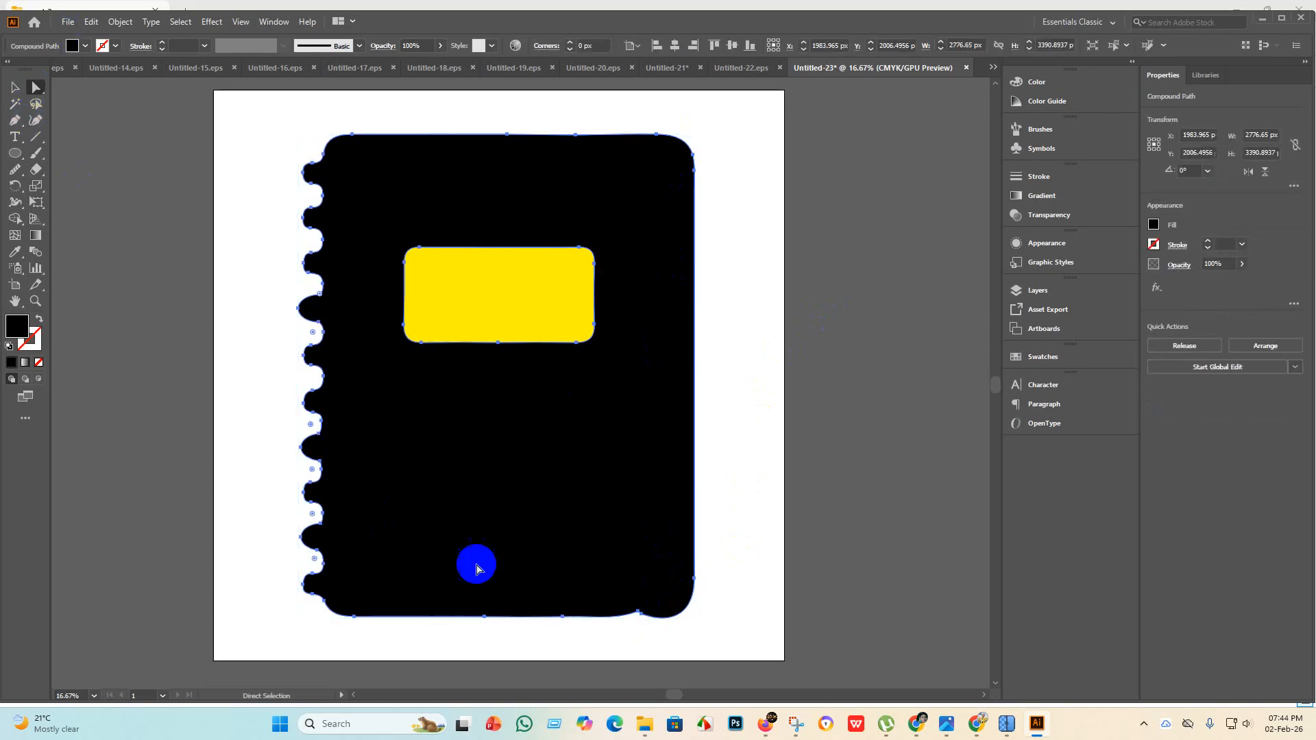
click(15, 170)
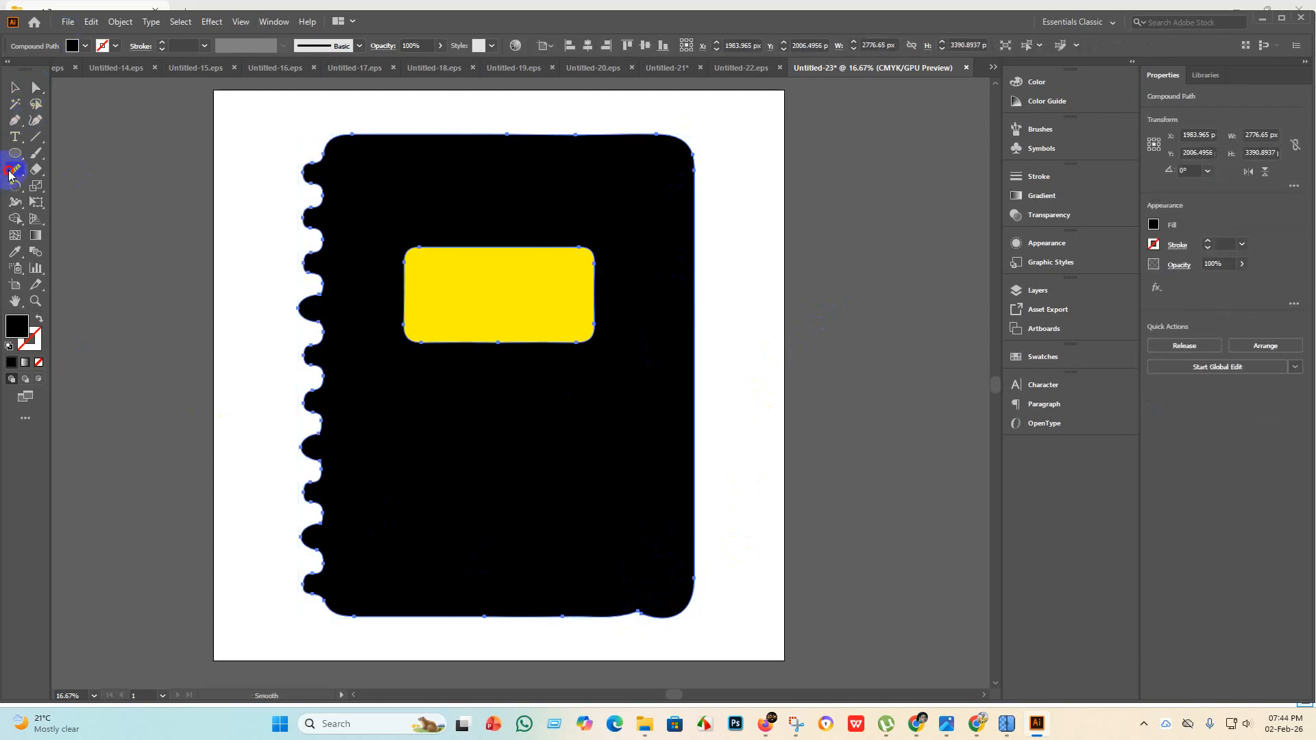
mouse_move(686, 610)
mouse_down()
mouse_move(557, 617)
mouse_move(685, 622)
mouse_move(606, 617)
mouse_move(641, 615)
mouse_up()
mouse_move(630, 615)
mouse_down()
mouse_move(660, 611)
mouse_move(573, 618)
mouse_move(647, 610)
mouse_up()
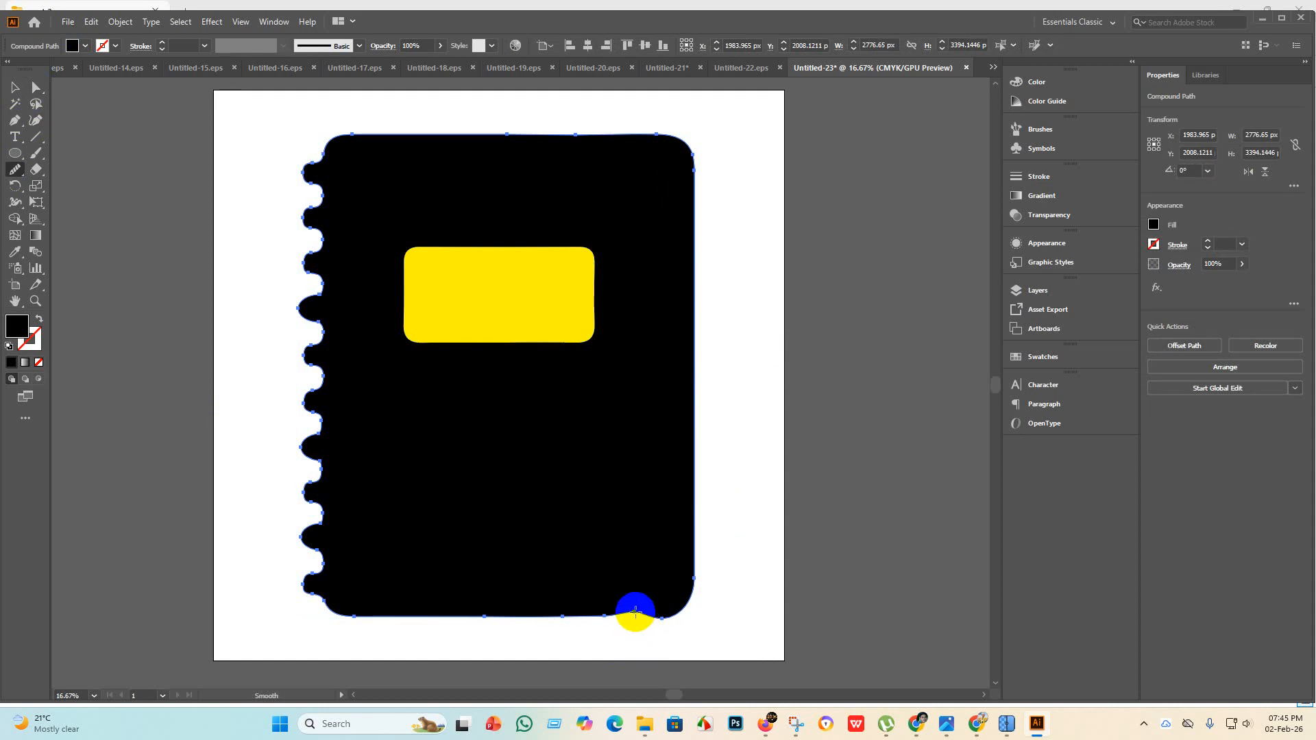
scroll(636, 611, down, 1)
mouse_move(661, 617)
mouse_down()
mouse_move(603, 614)
mouse_move(666, 615)
mouse_move(618, 615)
mouse_move(647, 647)
mouse_up()
Even out the remaining waviness along the notebook's whole bottom edge with further Smooth tool strokes and deselect it.
scroll(640, 623, down, 2)
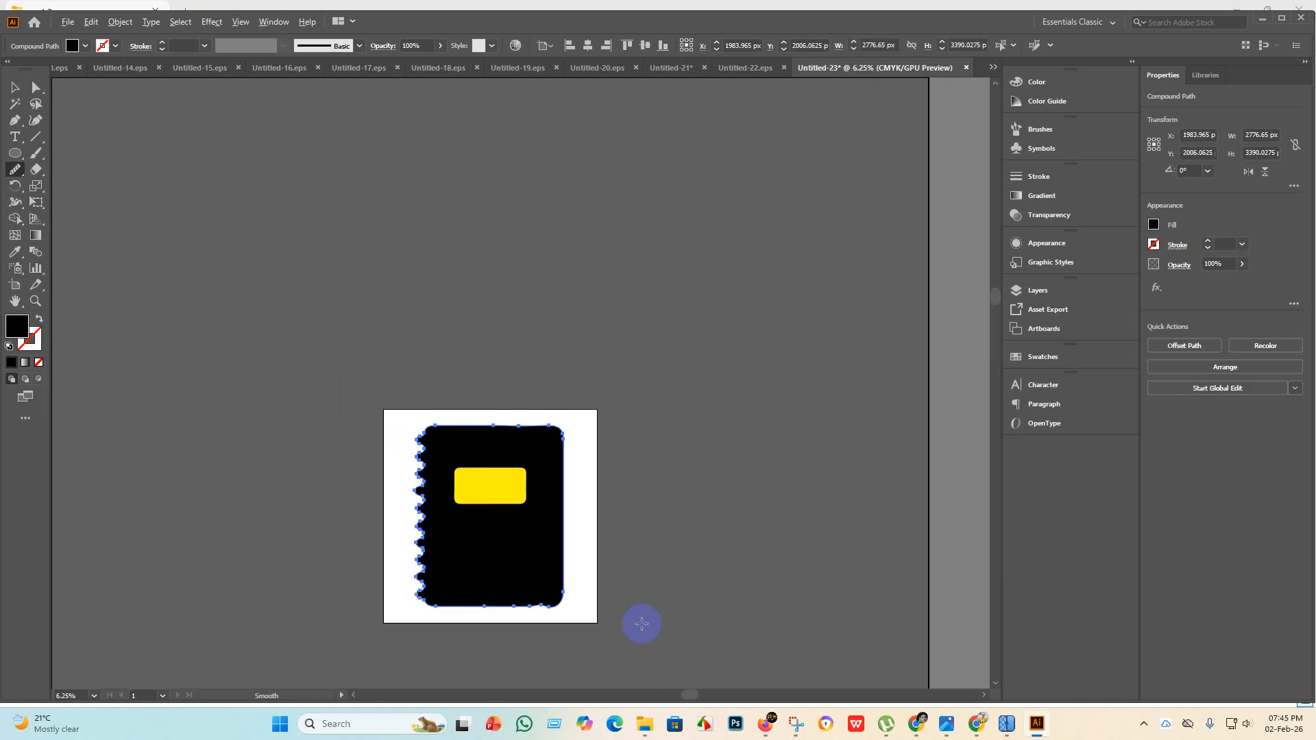
mouse_move(562, 606)
mouse_down()
mouse_move(520, 606)
mouse_move(570, 597)
mouse_move(515, 602)
mouse_move(563, 607)
mouse_move(538, 606)
mouse_move(538, 565)
mouse_move(470, 563)
mouse_move(577, 566)
mouse_move(426, 566)
mouse_move(526, 564)
mouse_up()
scroll(543, 621, up, 4)
scroll(512, 563, down, 3)
scroll(524, 565, down, 2)
mouse_move(550, 428)
mouse_down()
mouse_move(513, 439)
mouse_move(572, 431)
mouse_move(505, 430)
mouse_move(588, 440)
mouse_move(558, 406)
mouse_move(581, 409)
mouse_move(548, 409)
mouse_move(576, 402)
mouse_move(411, 407)
mouse_move(439, 407)
mouse_up()
scroll(552, 441, up, 2)
scroll(553, 402, down, 1)
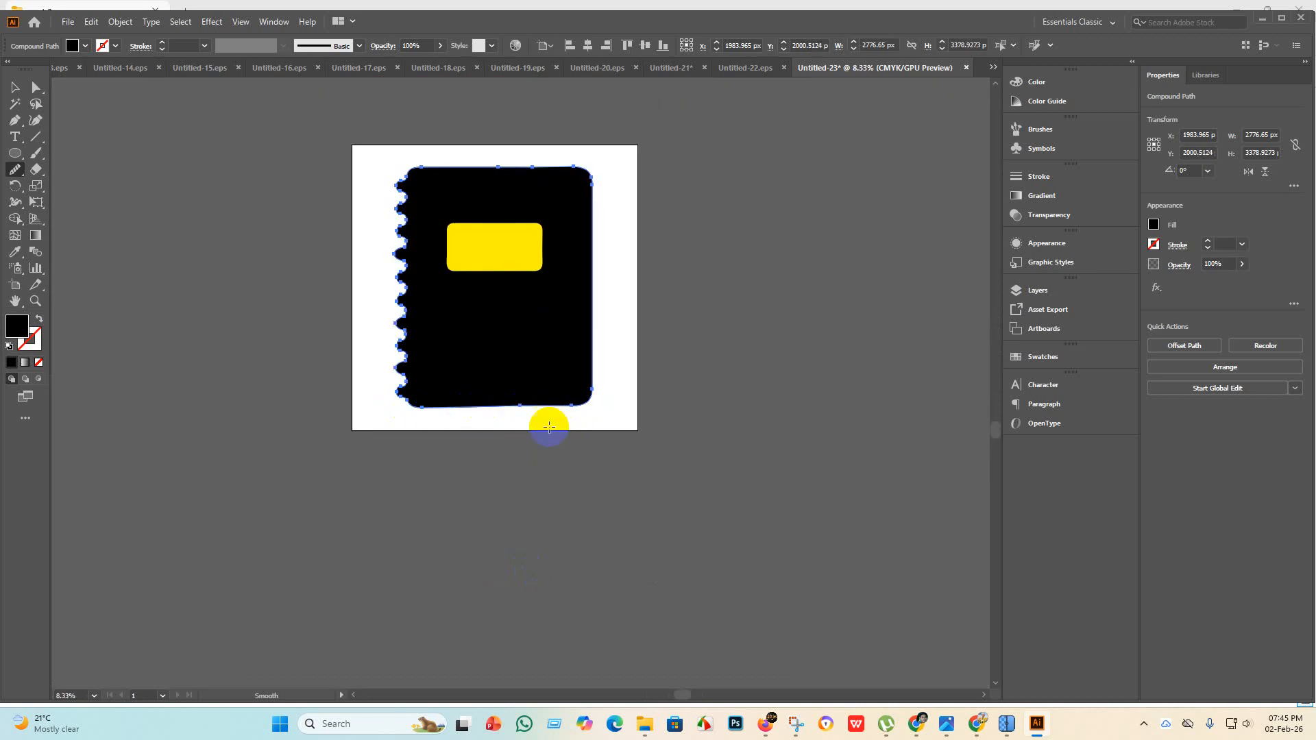
mouse_move(552, 407)
mouse_down()
mouse_move(493, 407)
mouse_move(527, 406)
mouse_up()
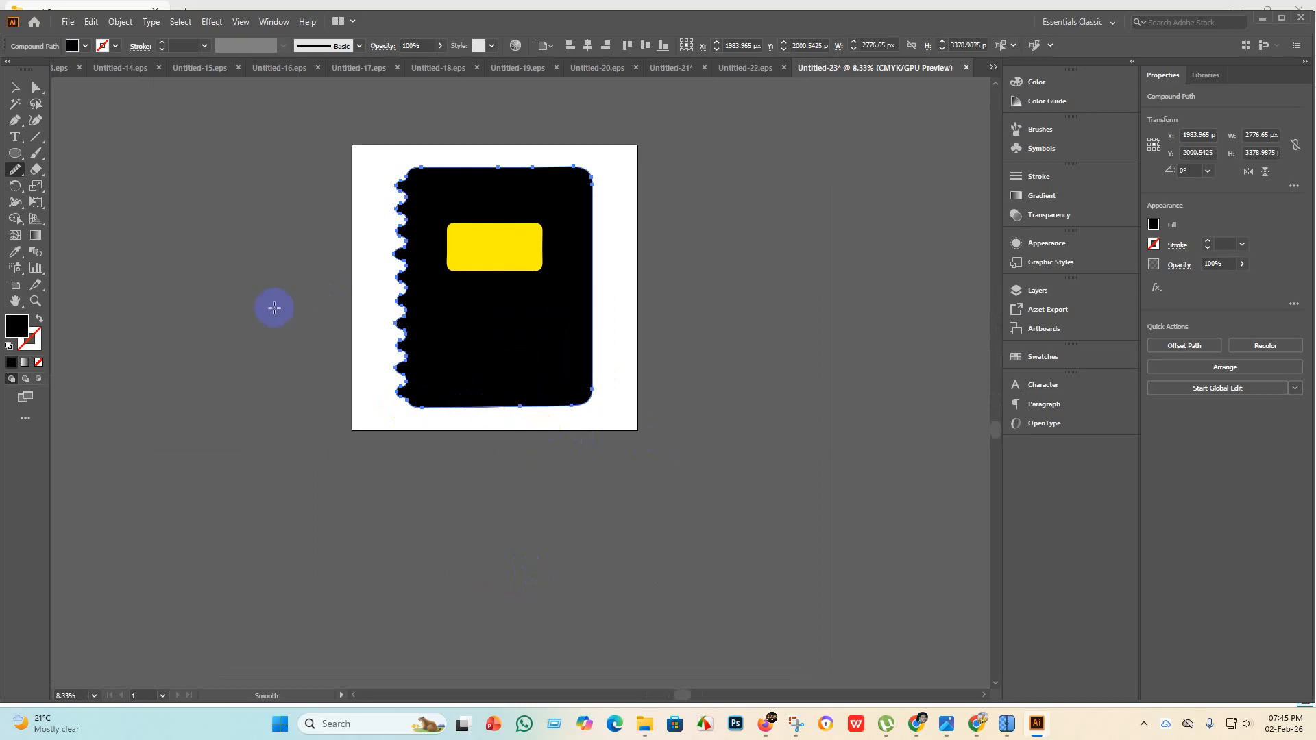
click(15, 88)
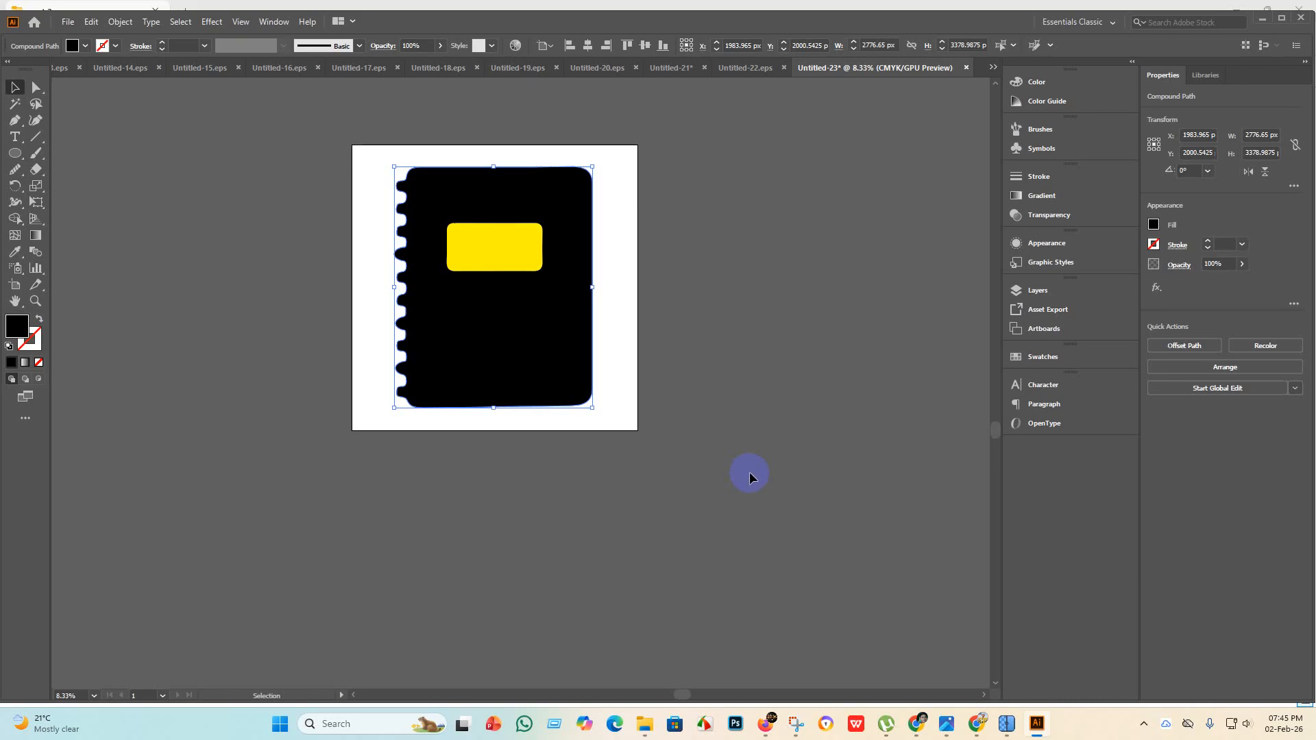
click(747, 466)
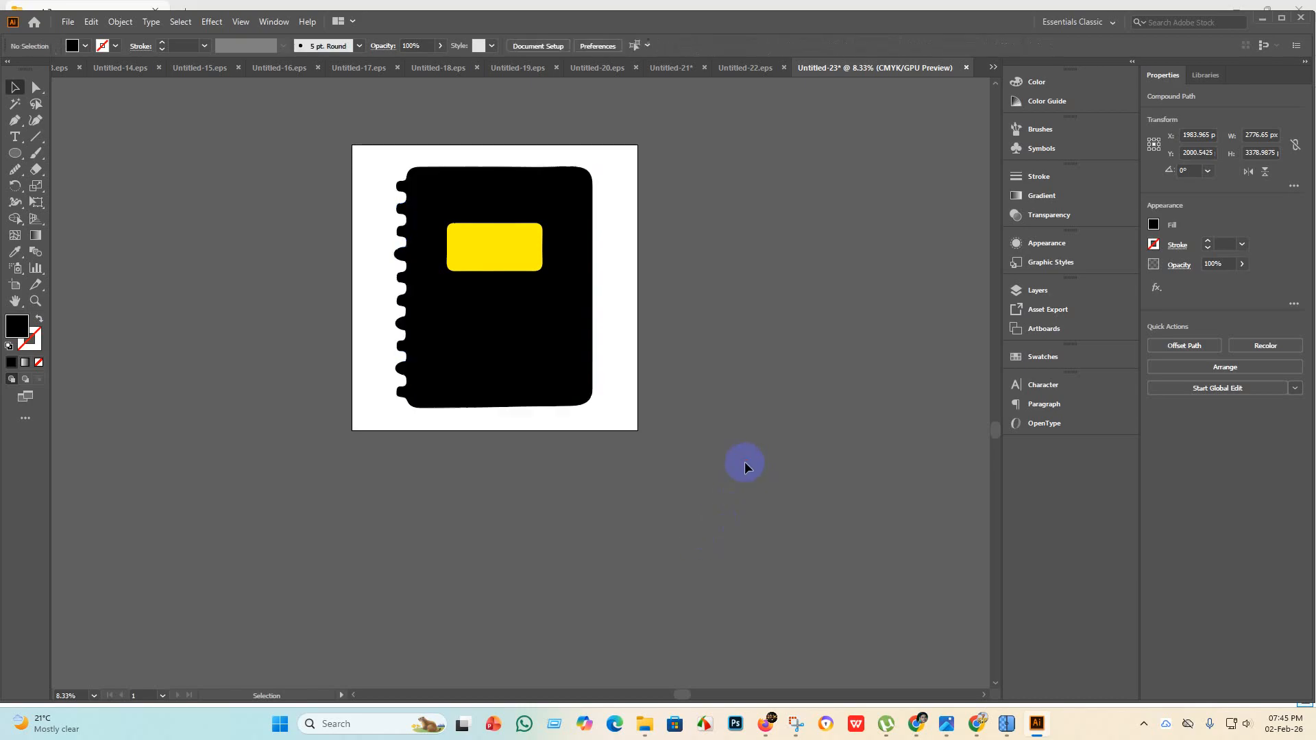
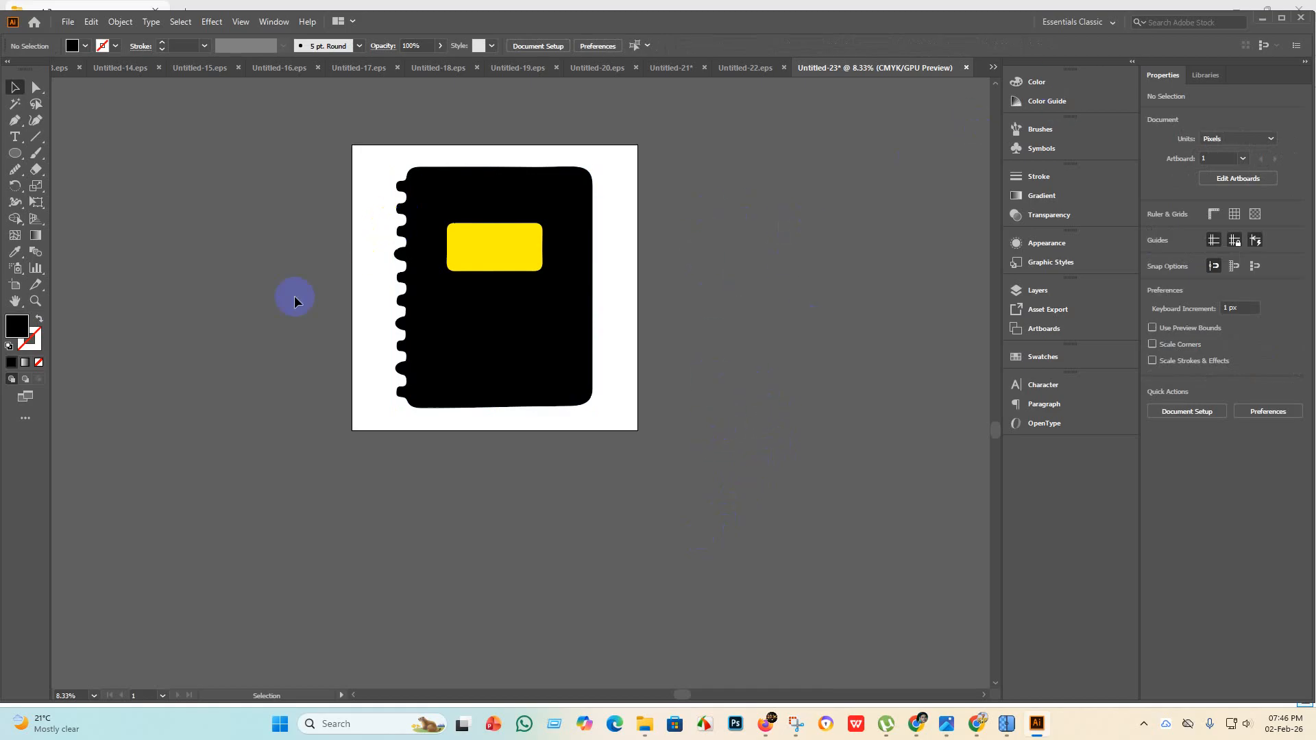
Change the label's fill from yellow to a light beige swatch.
click(473, 256)
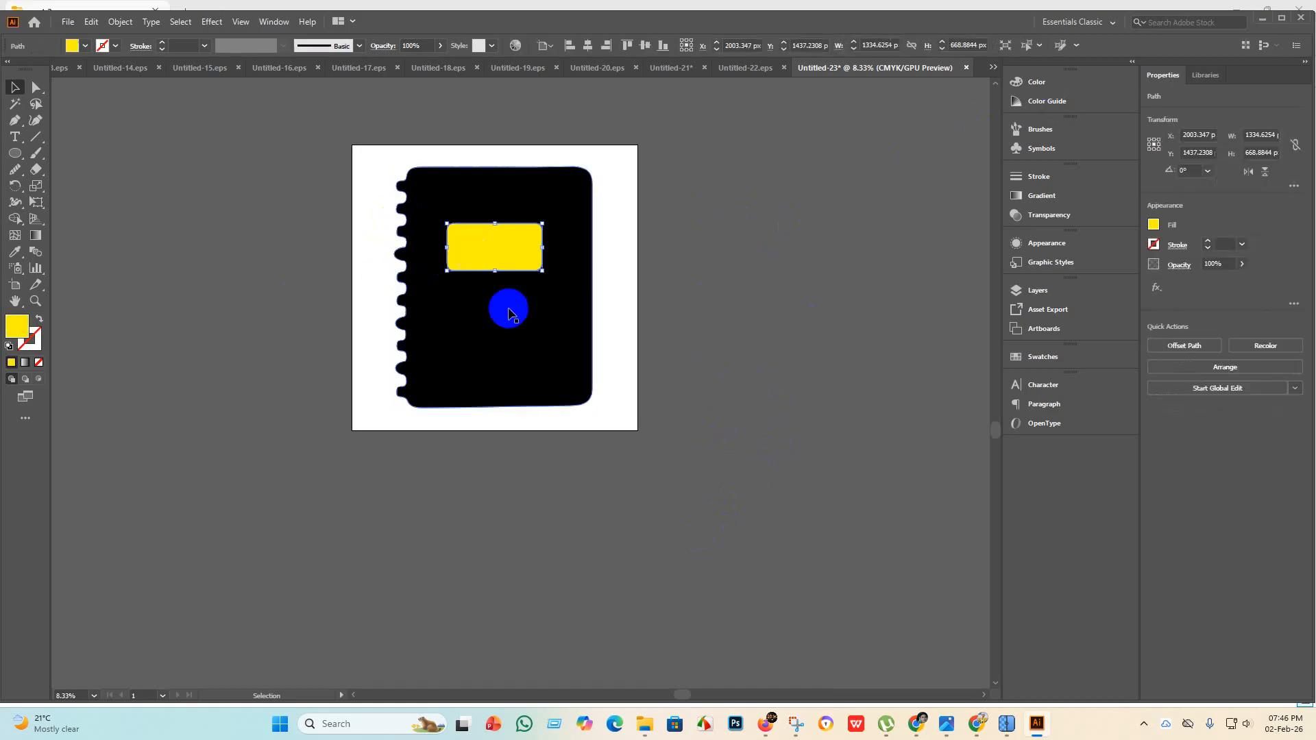
click(82, 46)
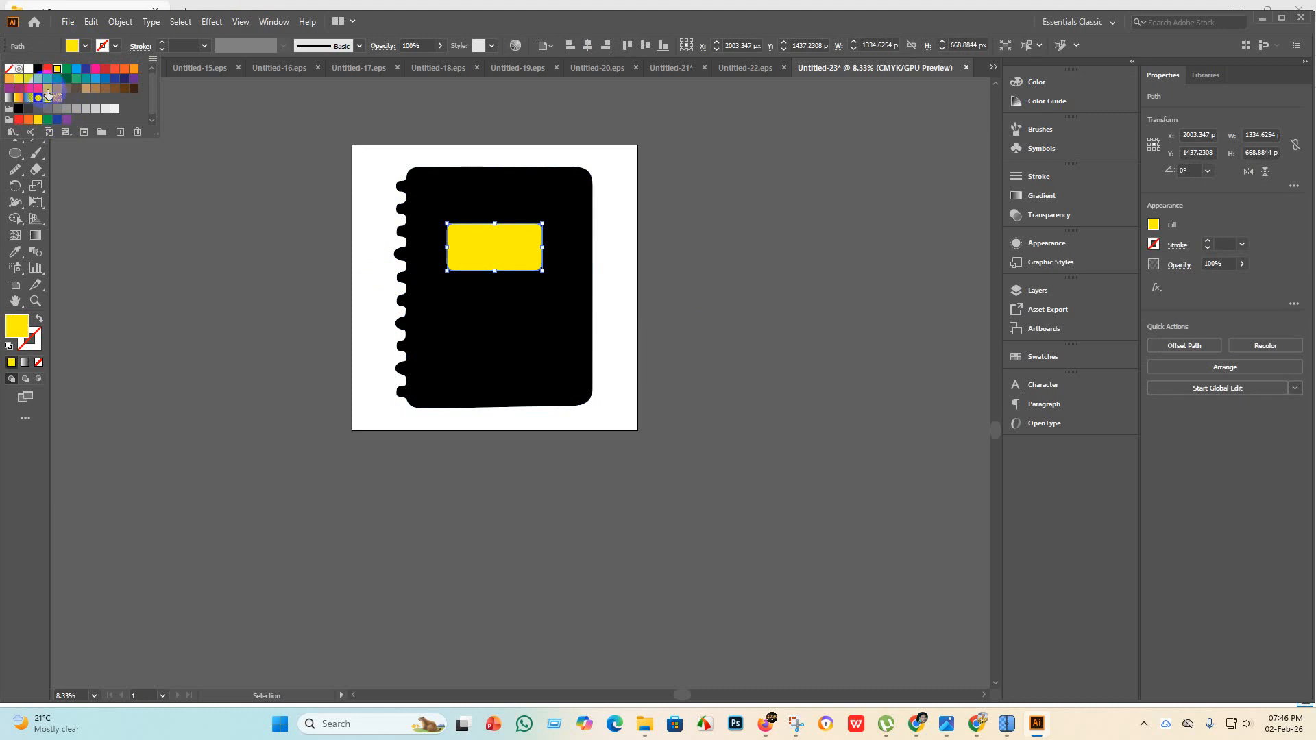
click(47, 94)
click(199, 266)
scroll(628, 473, up, 3)
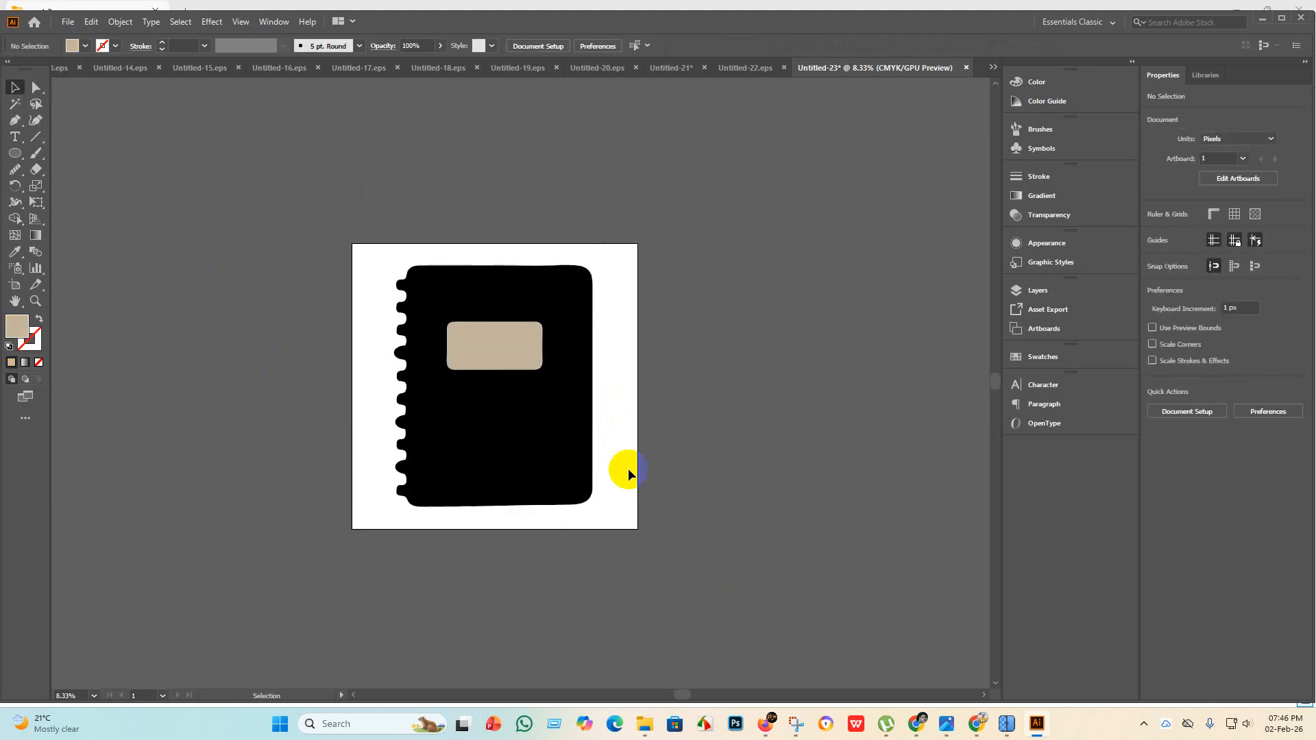
Group the black notebook shape with its label.
drag(705, 584, 377, 253)
key(ctrl+g)
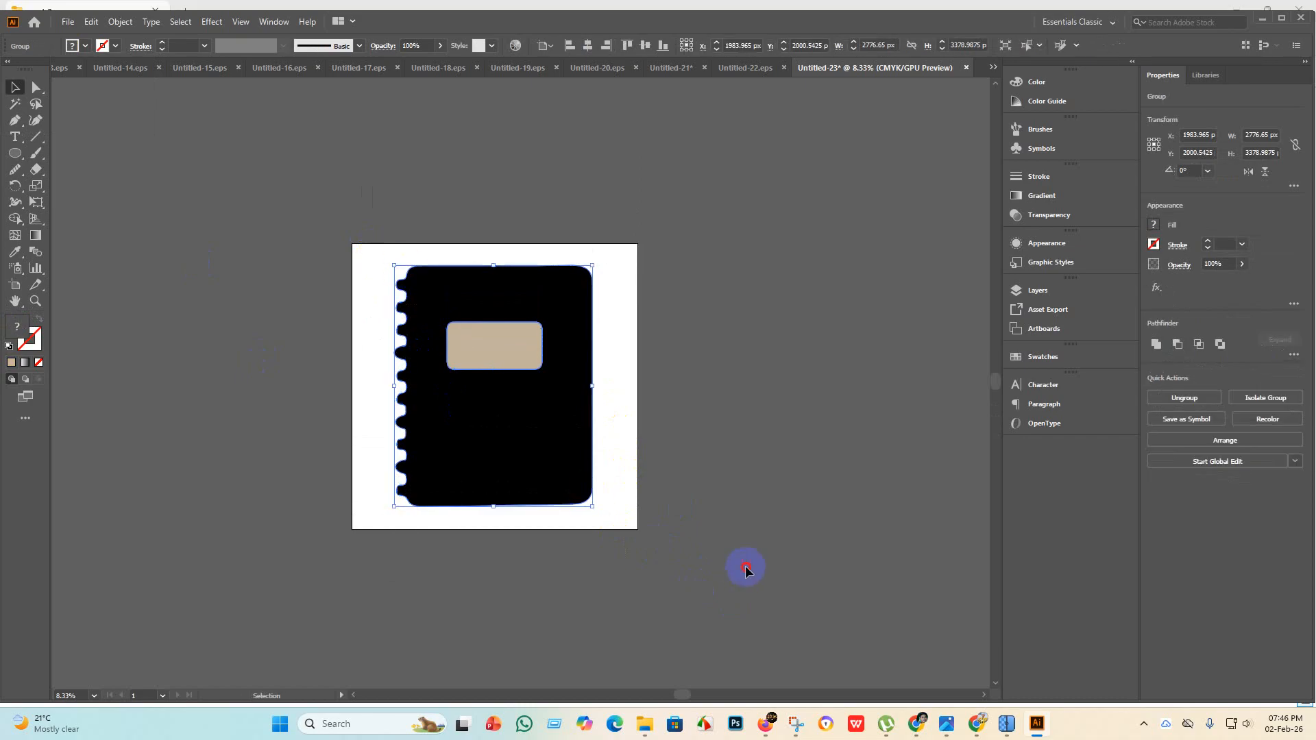
click(747, 571)
Save the drawing as the Illustrator EPS file Untitled-23 in the eps 7 folder, using the Illustrator 9 EPS version.
click(72, 23)
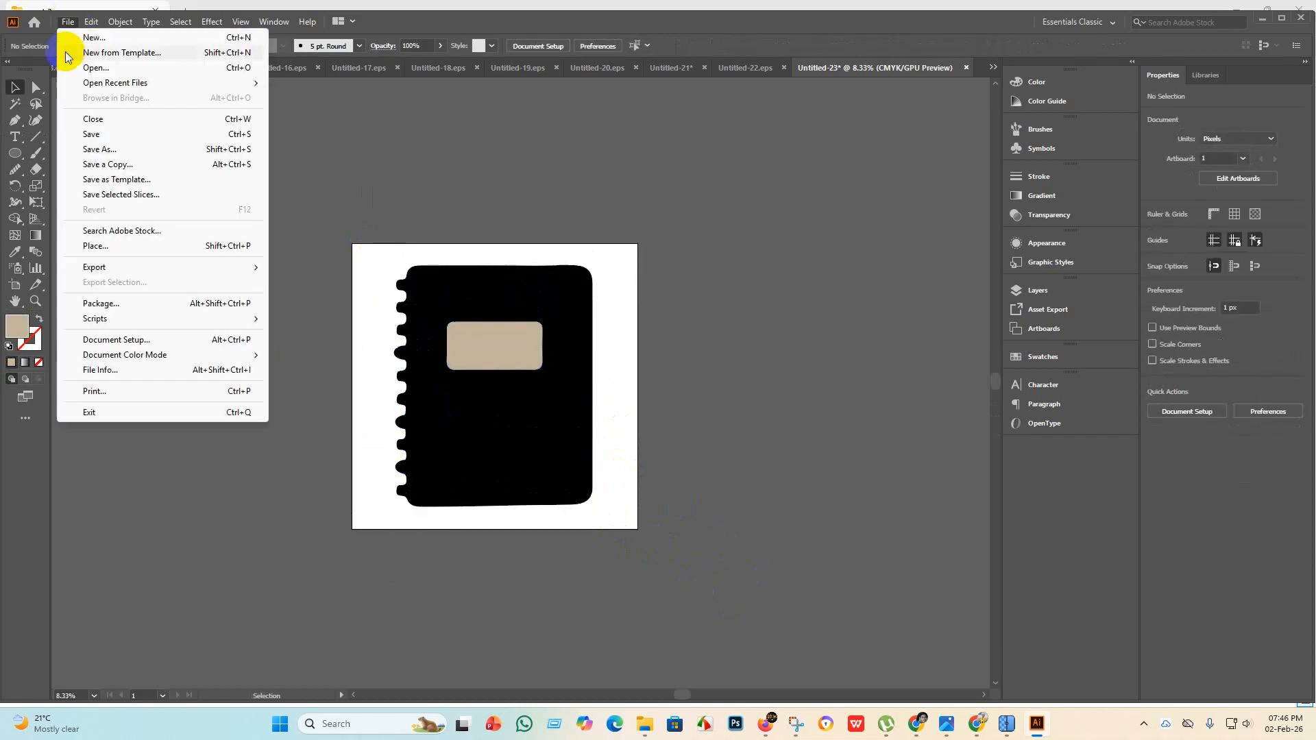
click(103, 136)
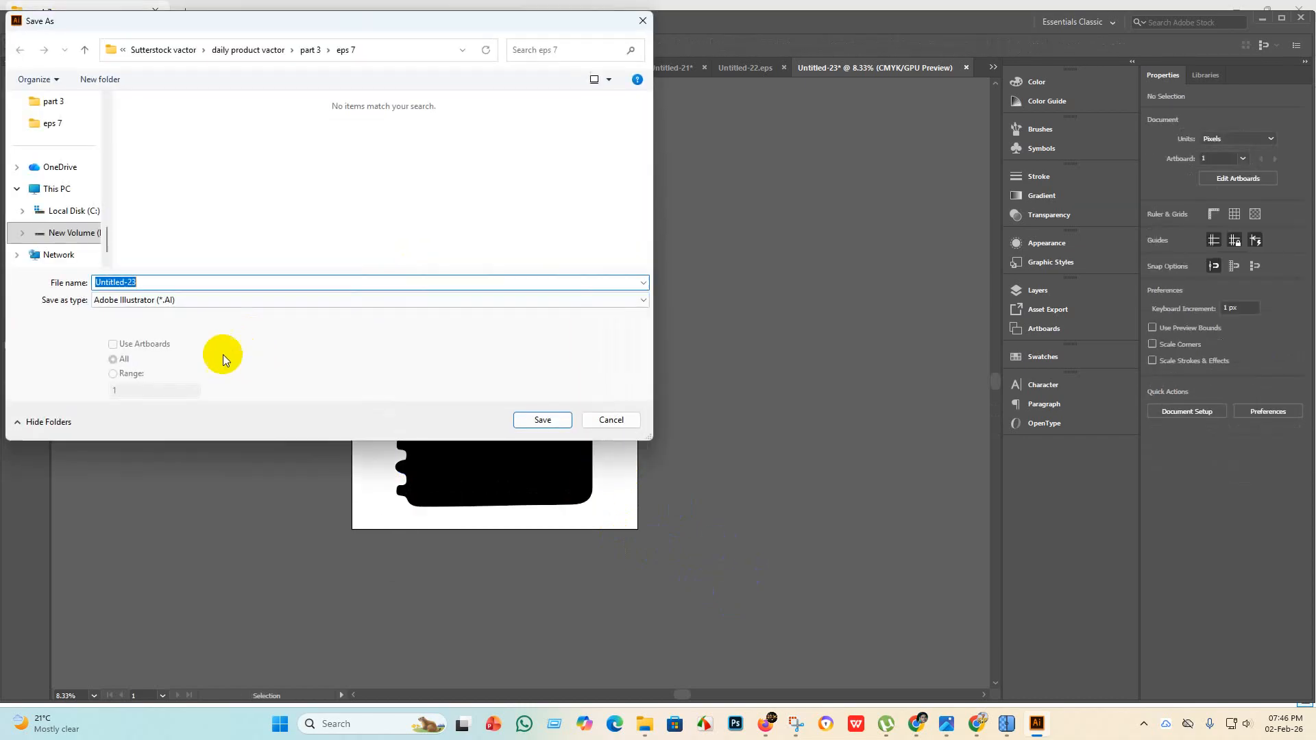
click(222, 300)
click(203, 333)
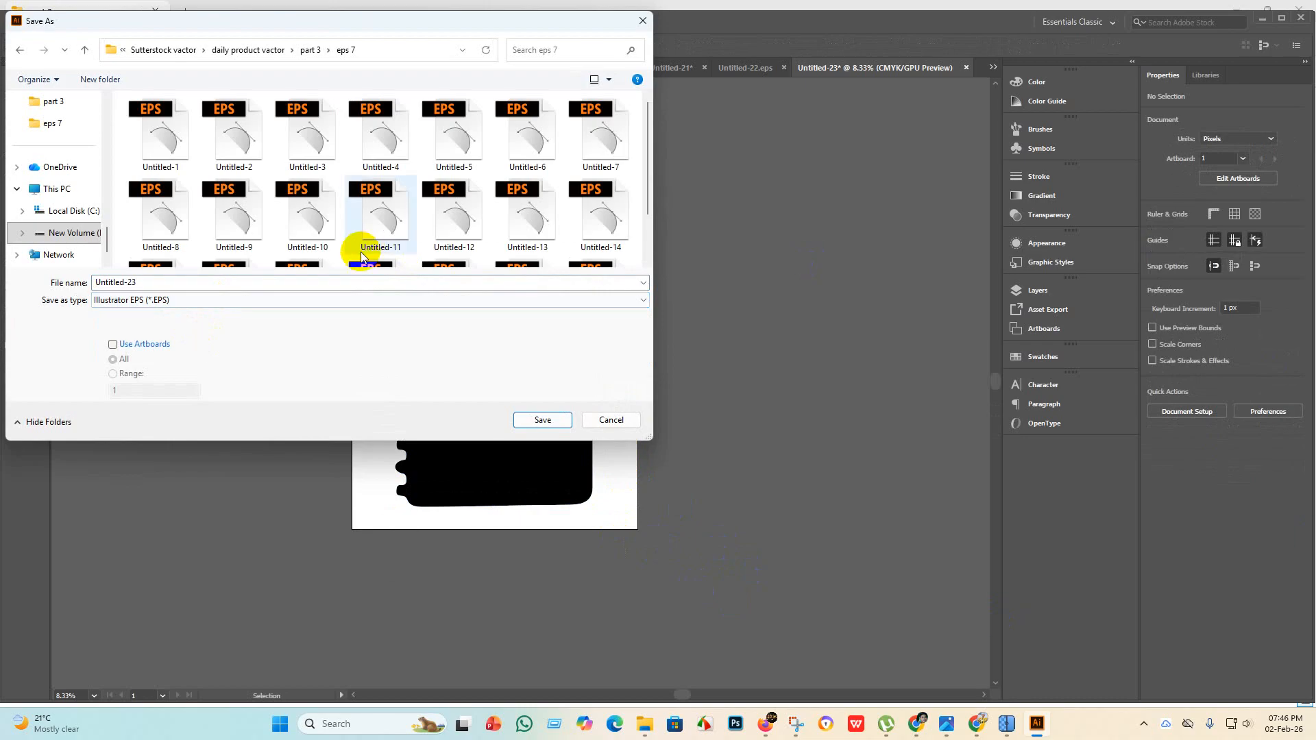
click(541, 420)
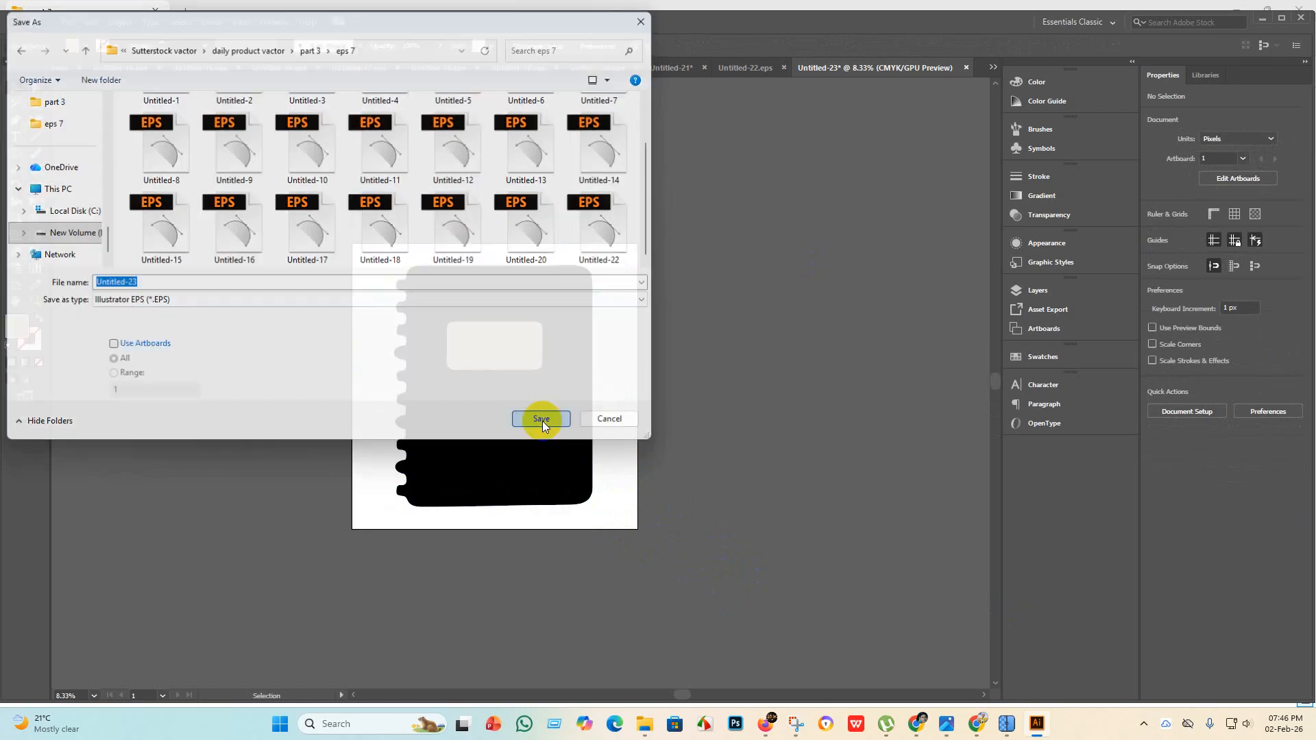
click(691, 165)
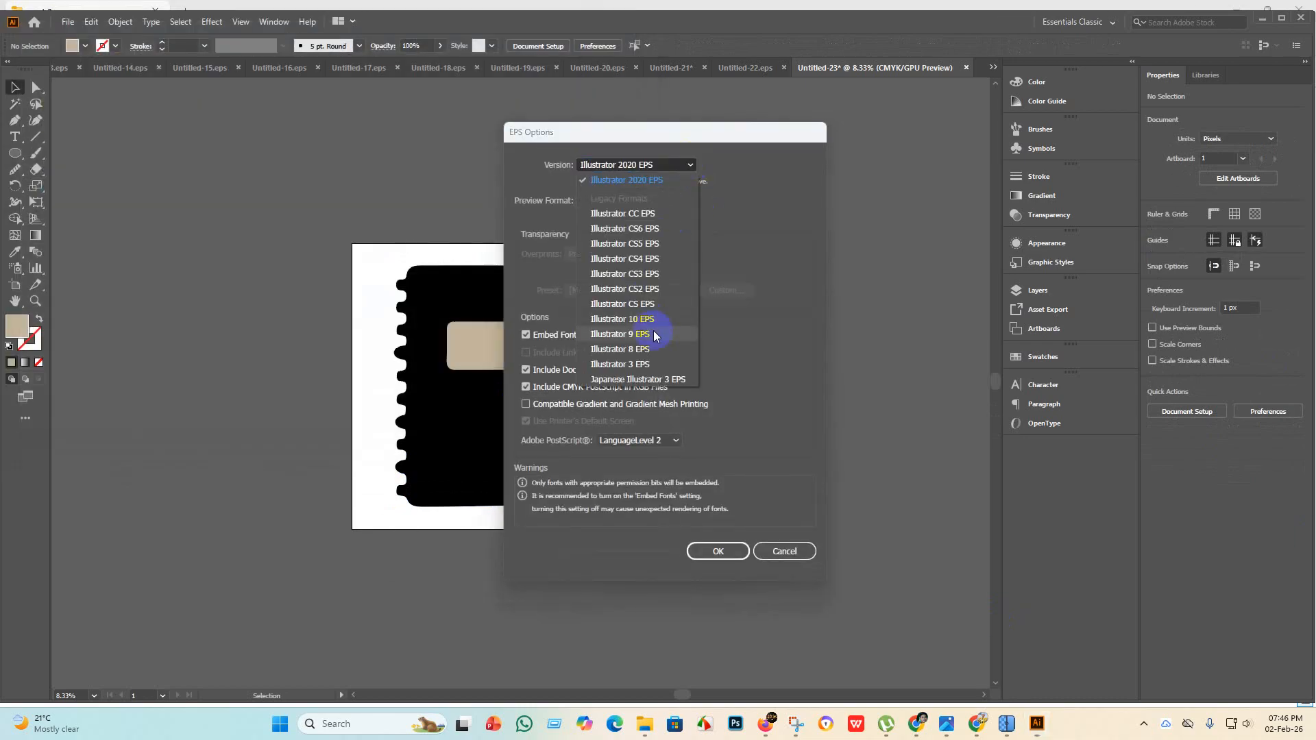
click(662, 332)
click(708, 538)
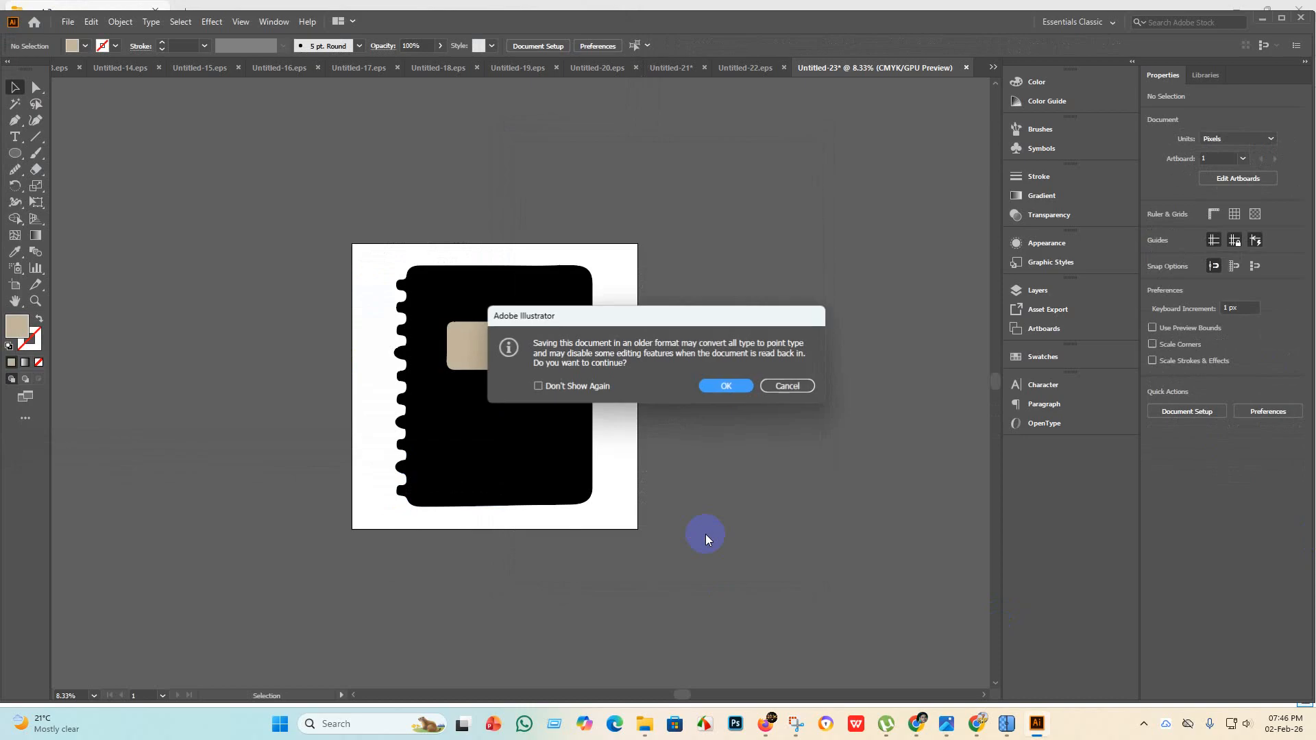
click(725, 386)
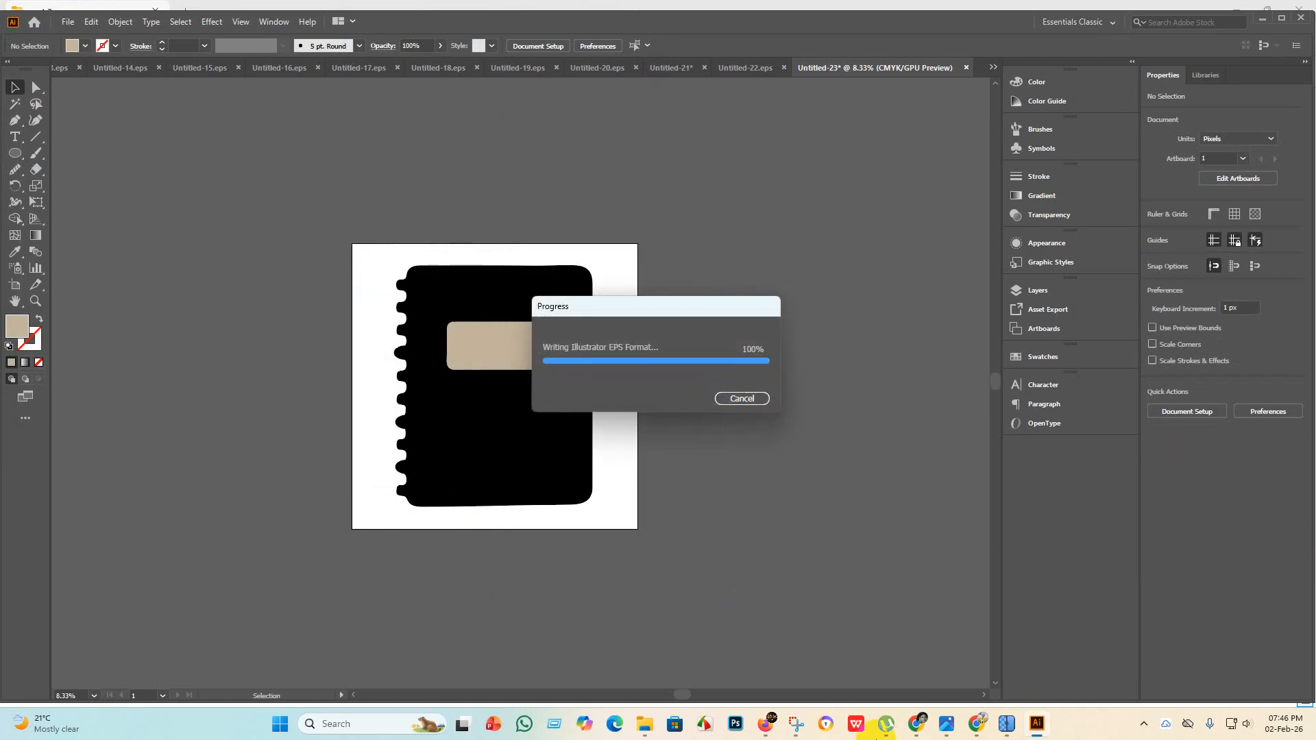
Export Untitled-23 as a JPEG using all artboards, with the RGB color model, into the eps 7 folder.
click(72, 21)
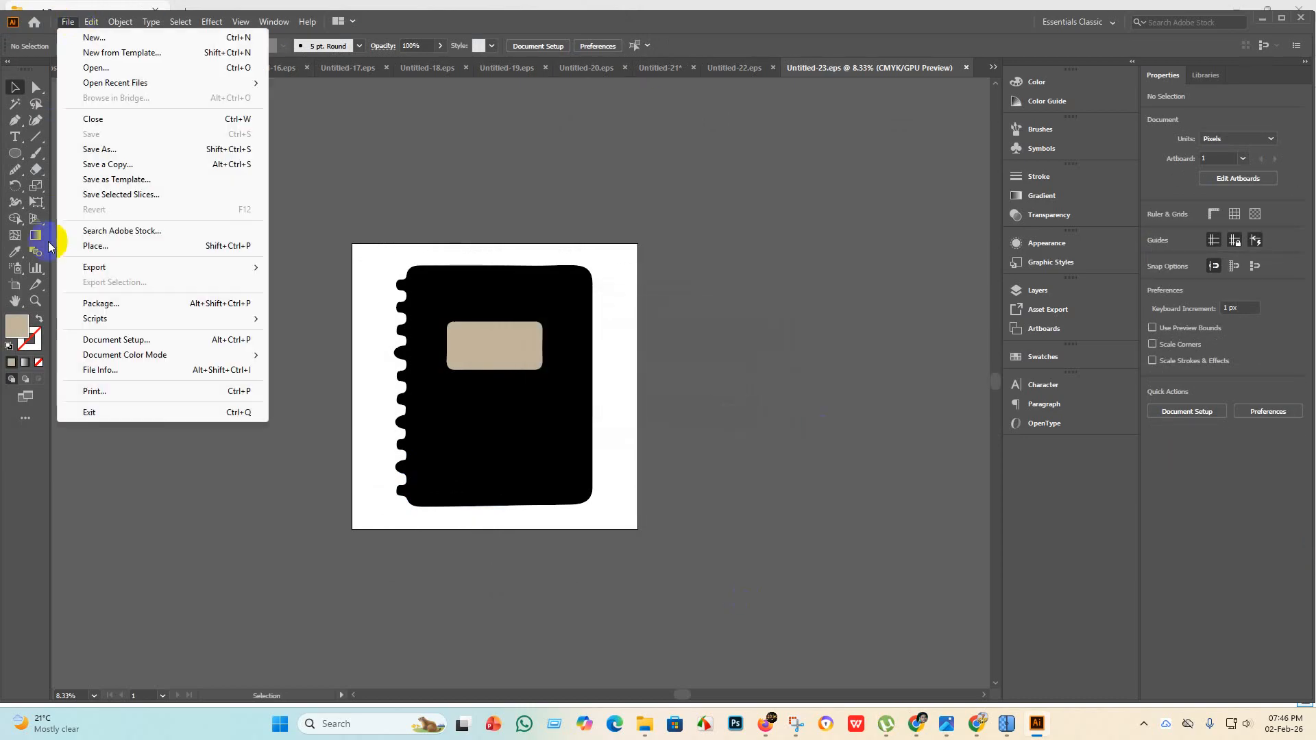
mouse_move(96, 267)
click(325, 283)
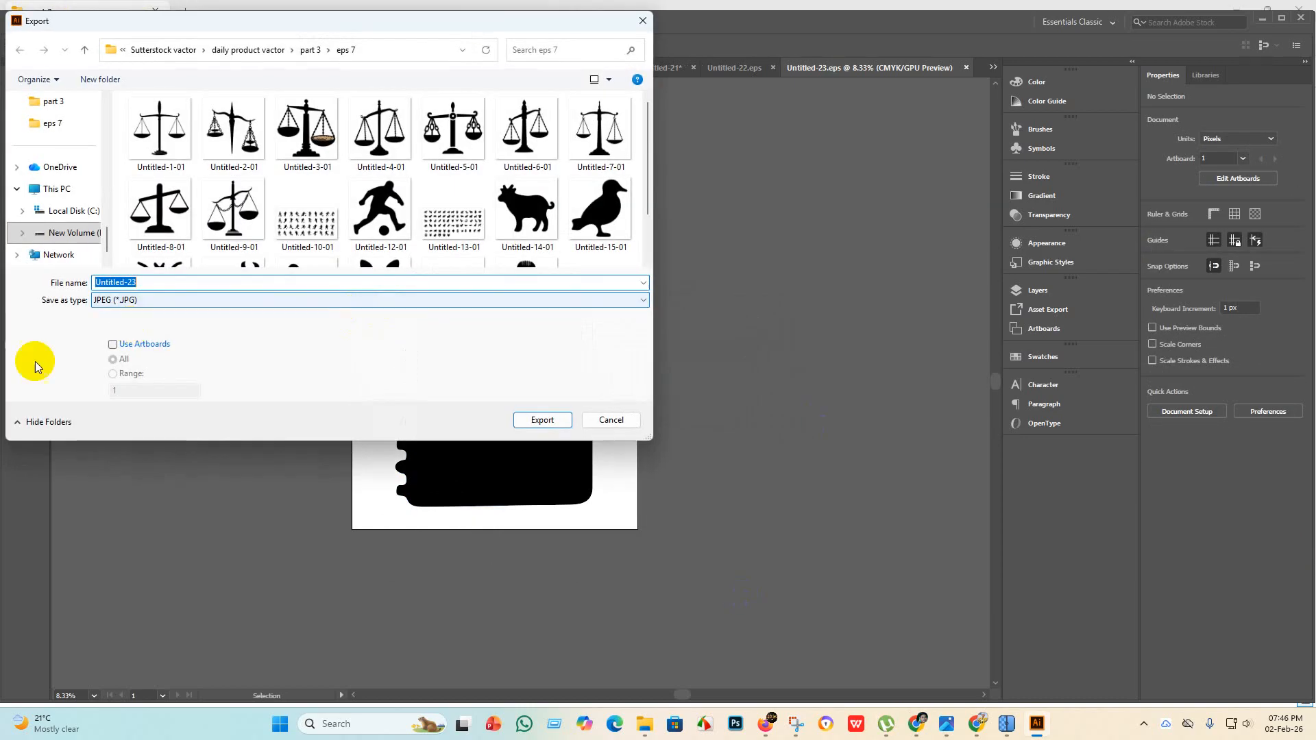
click(113, 345)
scroll(599, 253, down, 2)
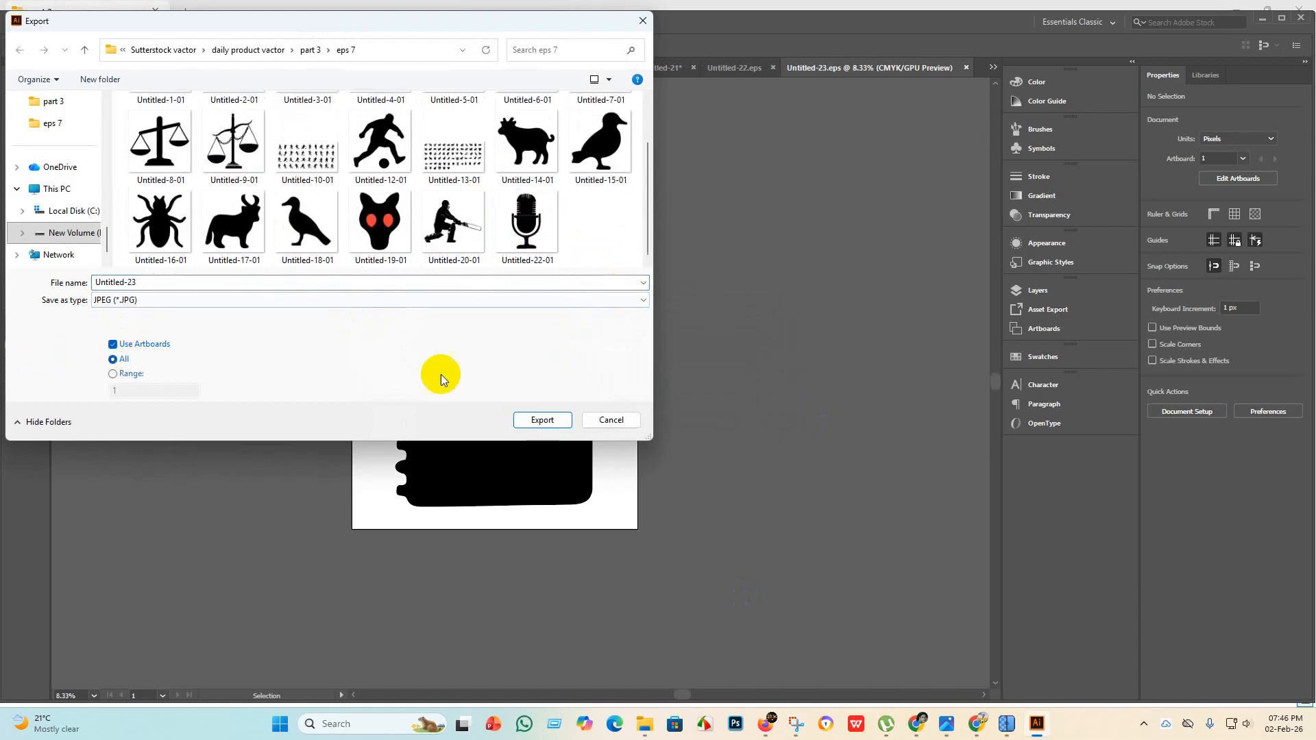
click(551, 421)
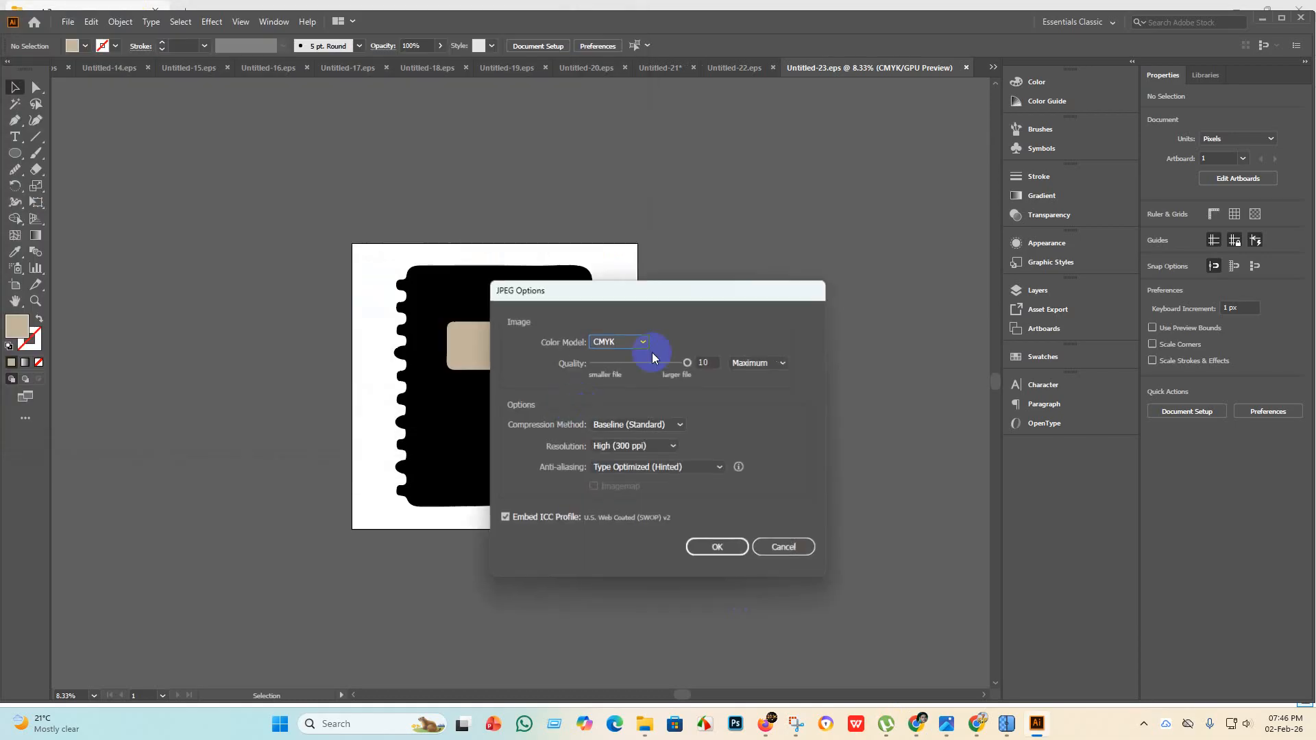
click(646, 341)
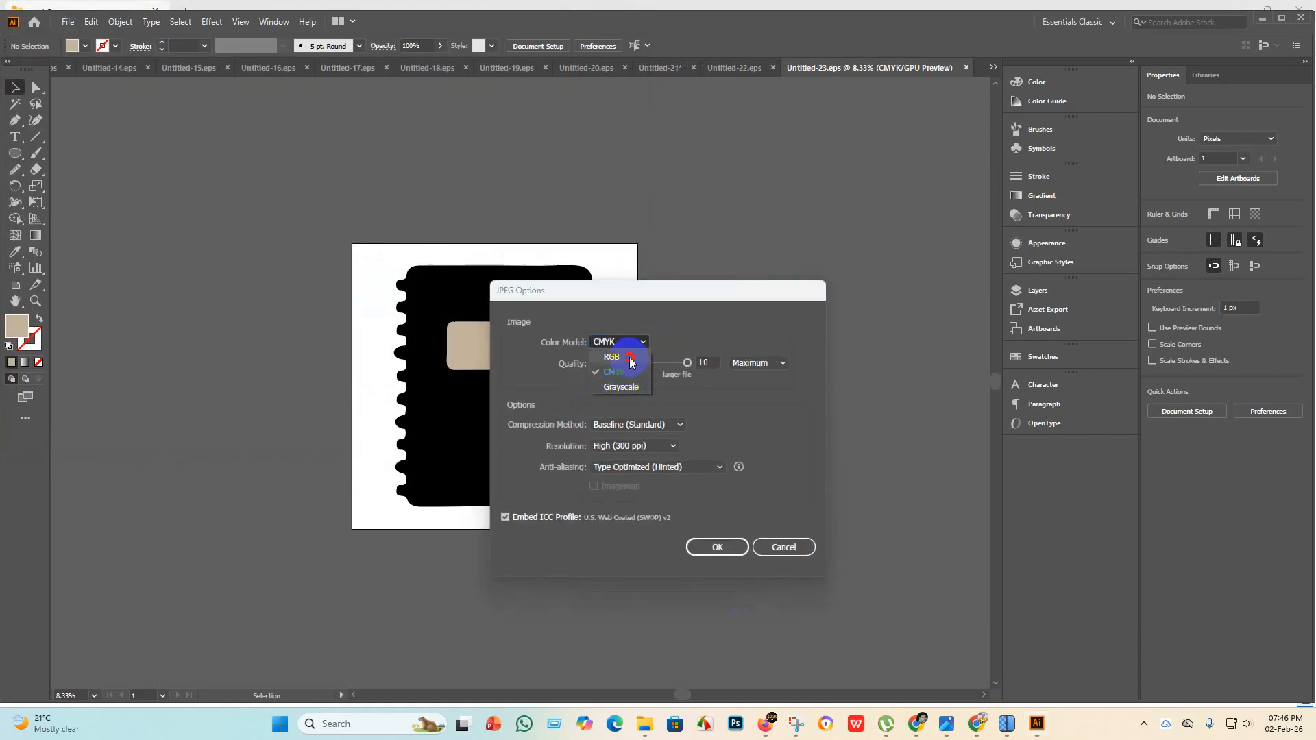
click(626, 348)
click(702, 545)
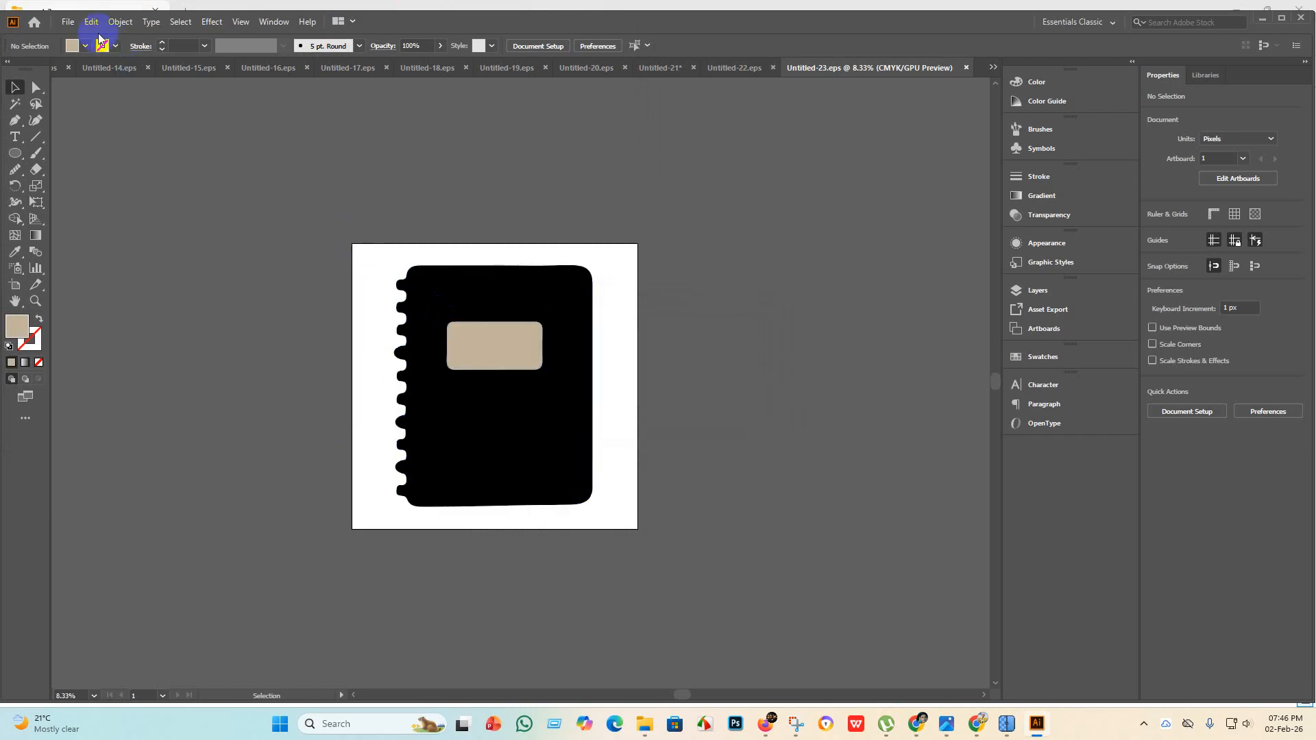
Create a new document for the next icon.
click(59, 24)
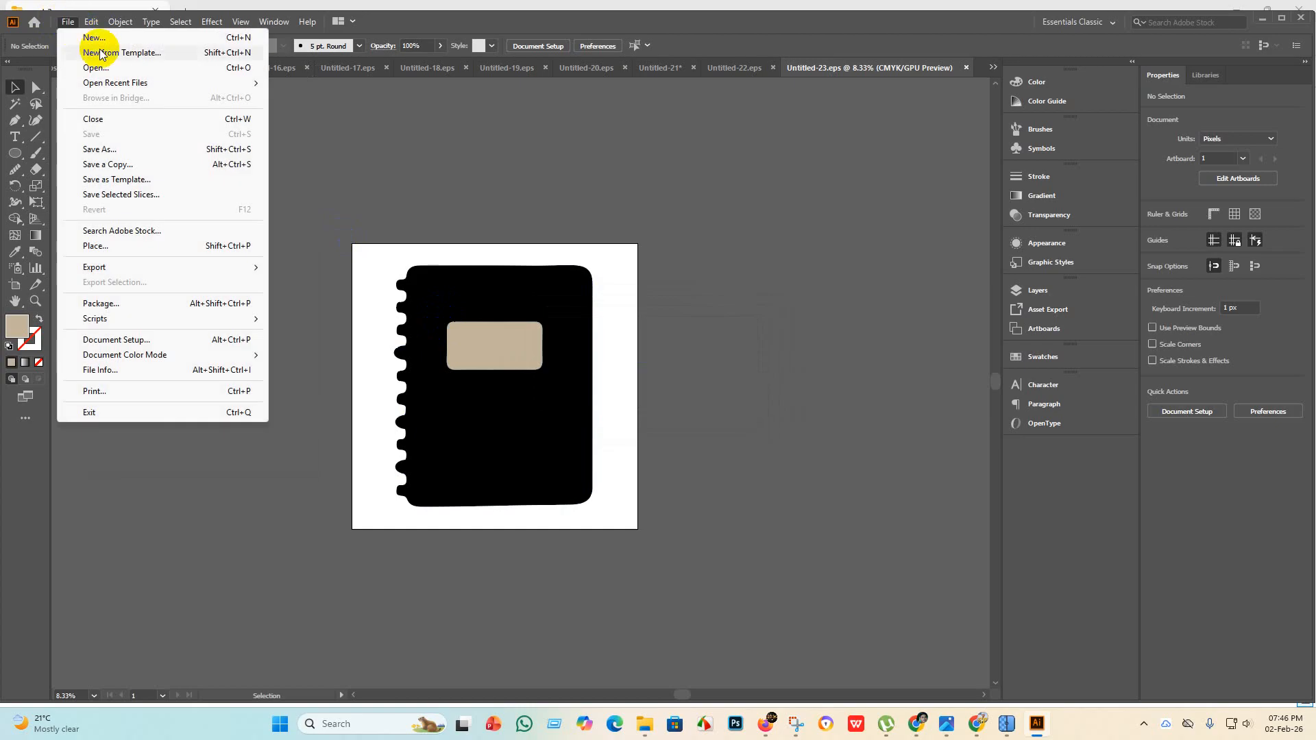
click(95, 38)
click(946, 556)
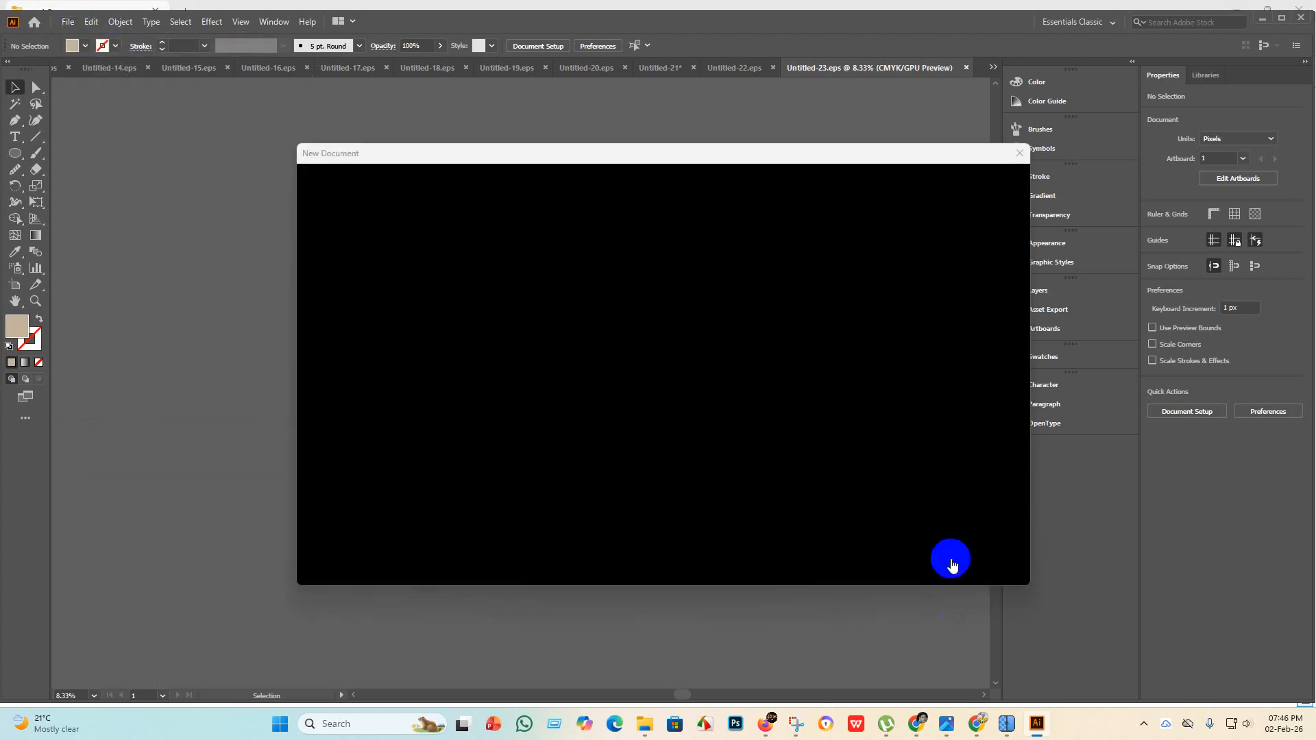
Delete the finished label notebook icon from the set of silhouettes in Untitled-21.
click(588, 67)
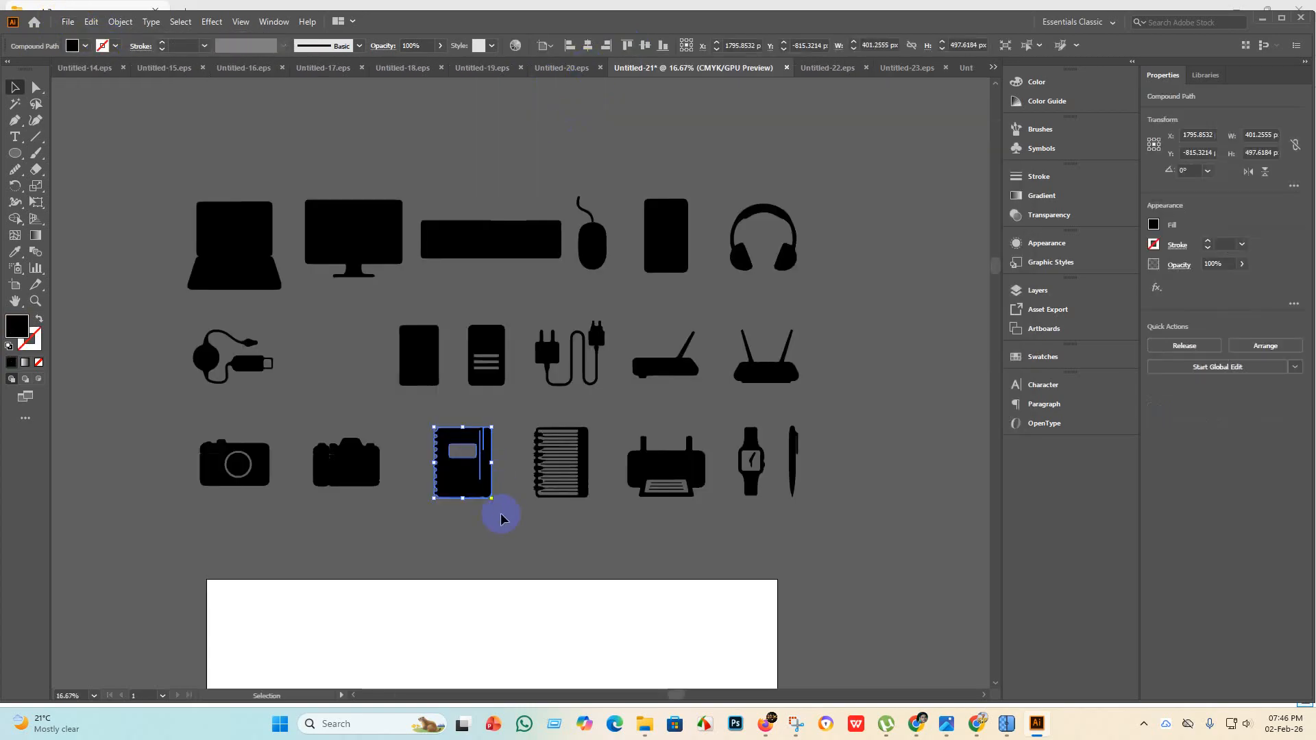
key(Delete)
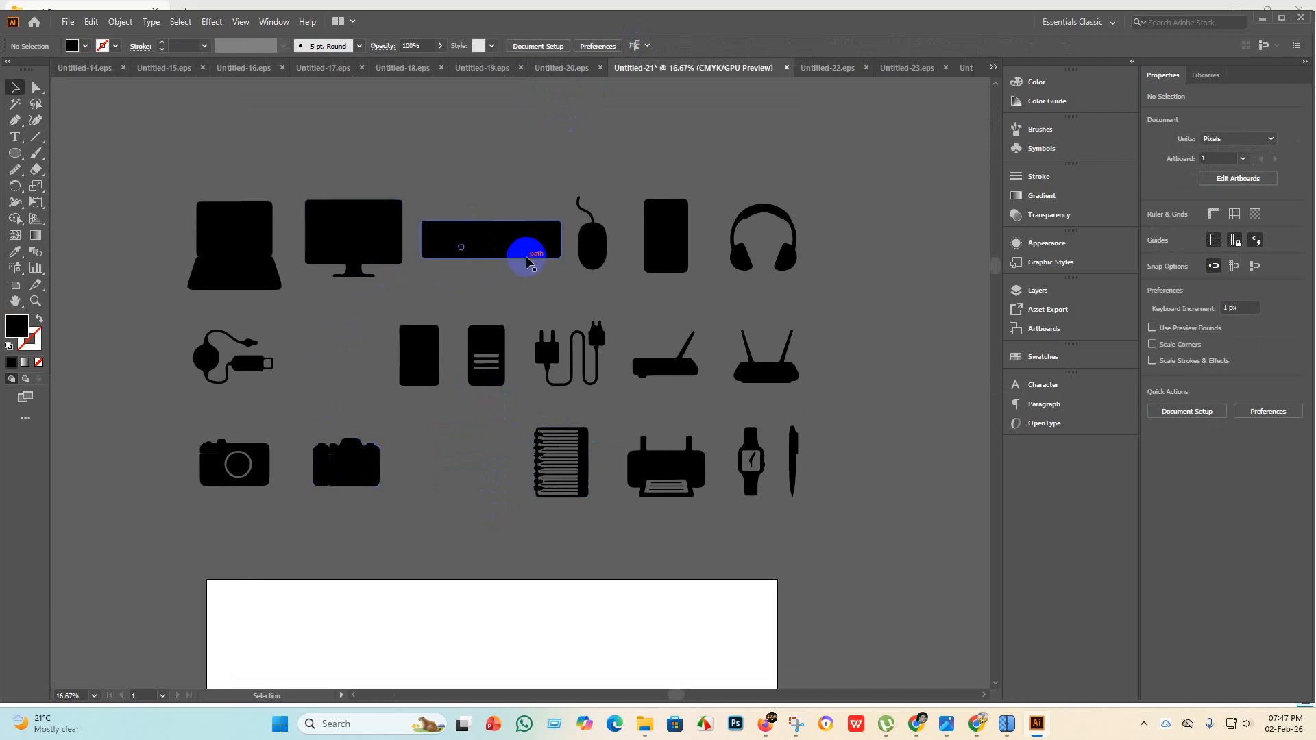
Copy the router icon with two antennas from the silhouettes in Untitled-21 and paste it into the new document Untitled-24.
scroll(707, 246, up, 1)
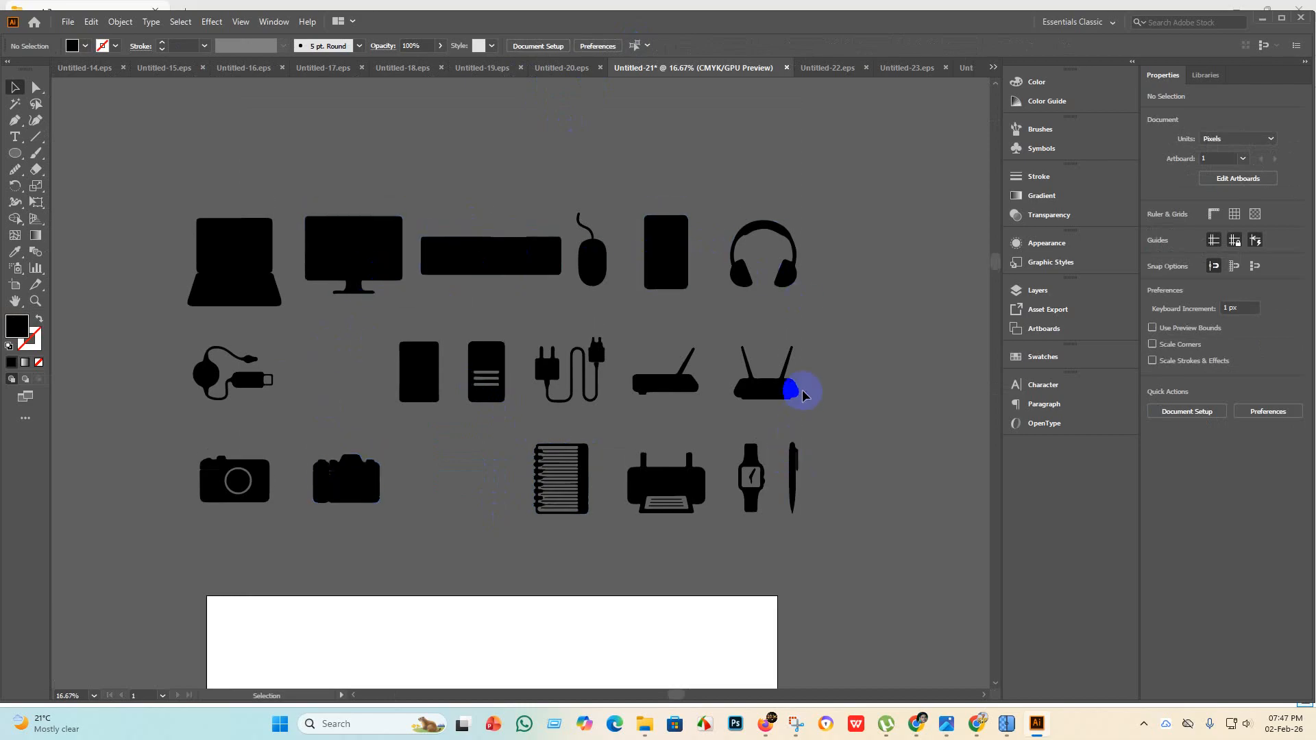
scroll(793, 384, up, 4)
scroll(581, 421, down, 4)
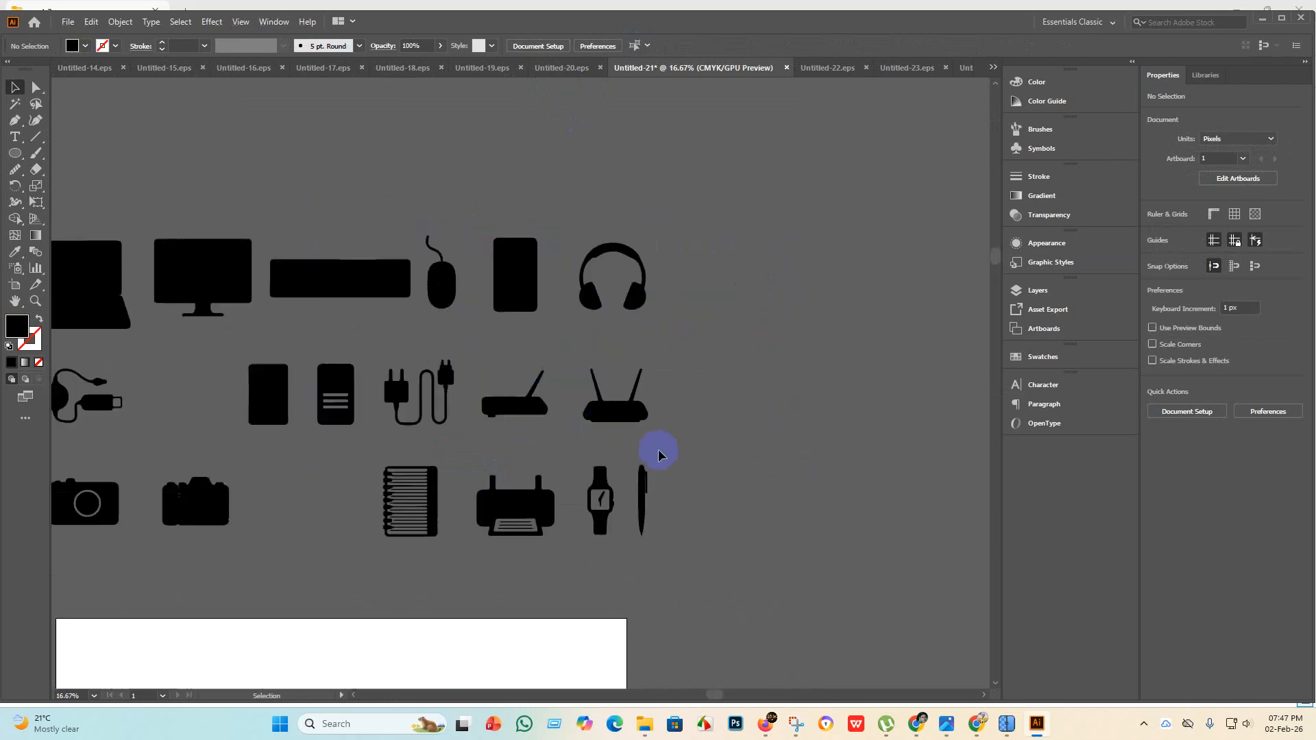
click(619, 404)
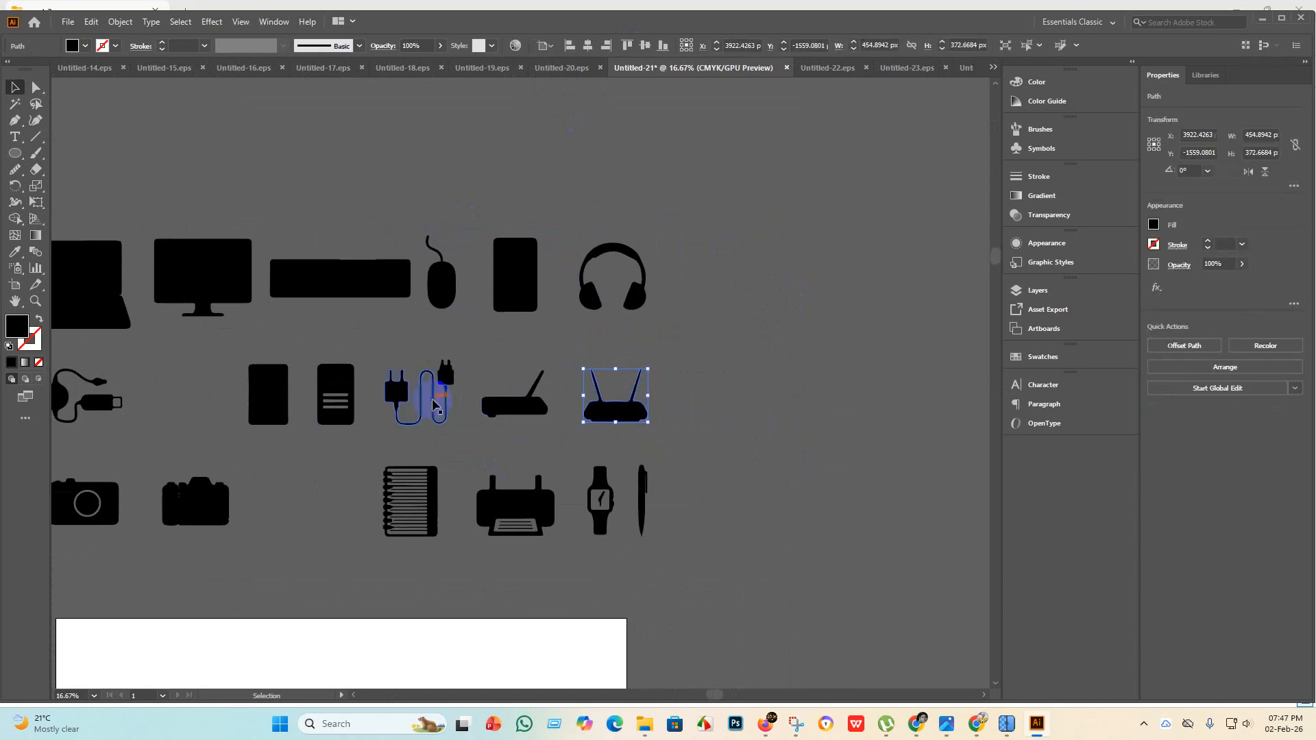
key(a)
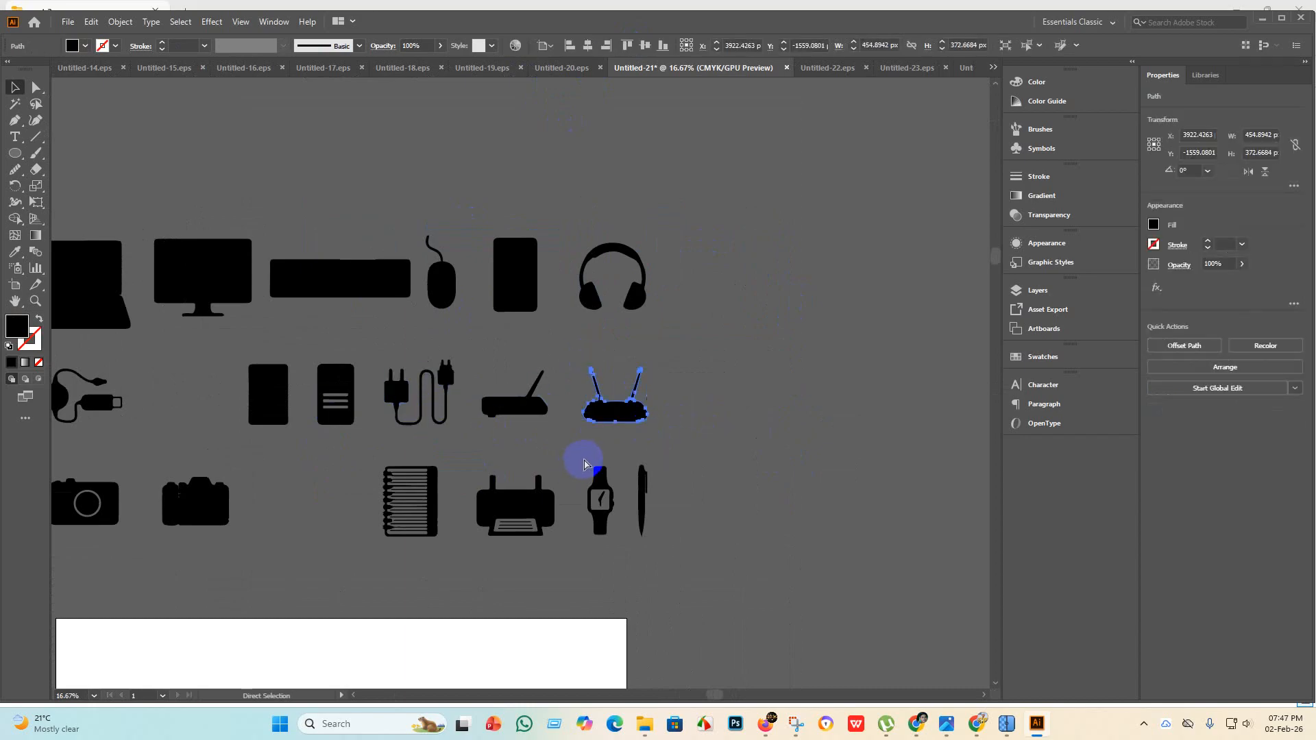
key(v)
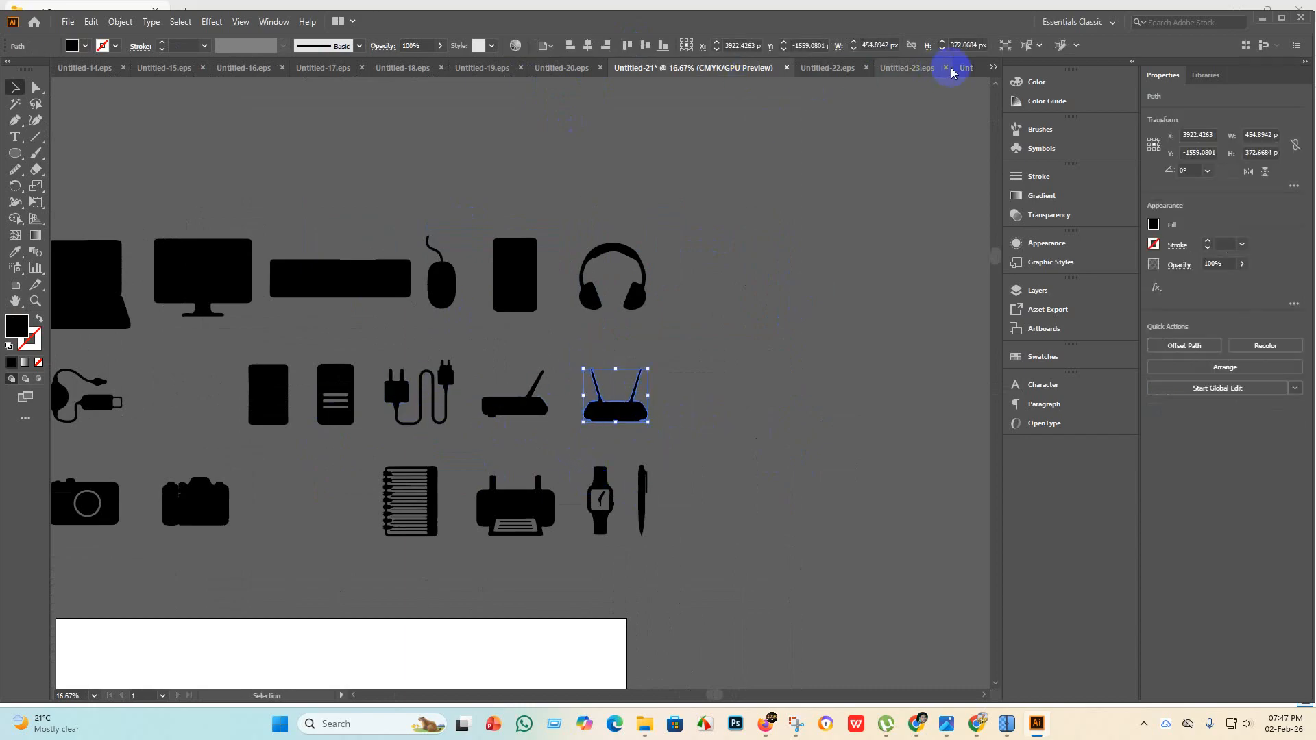
click(968, 67)
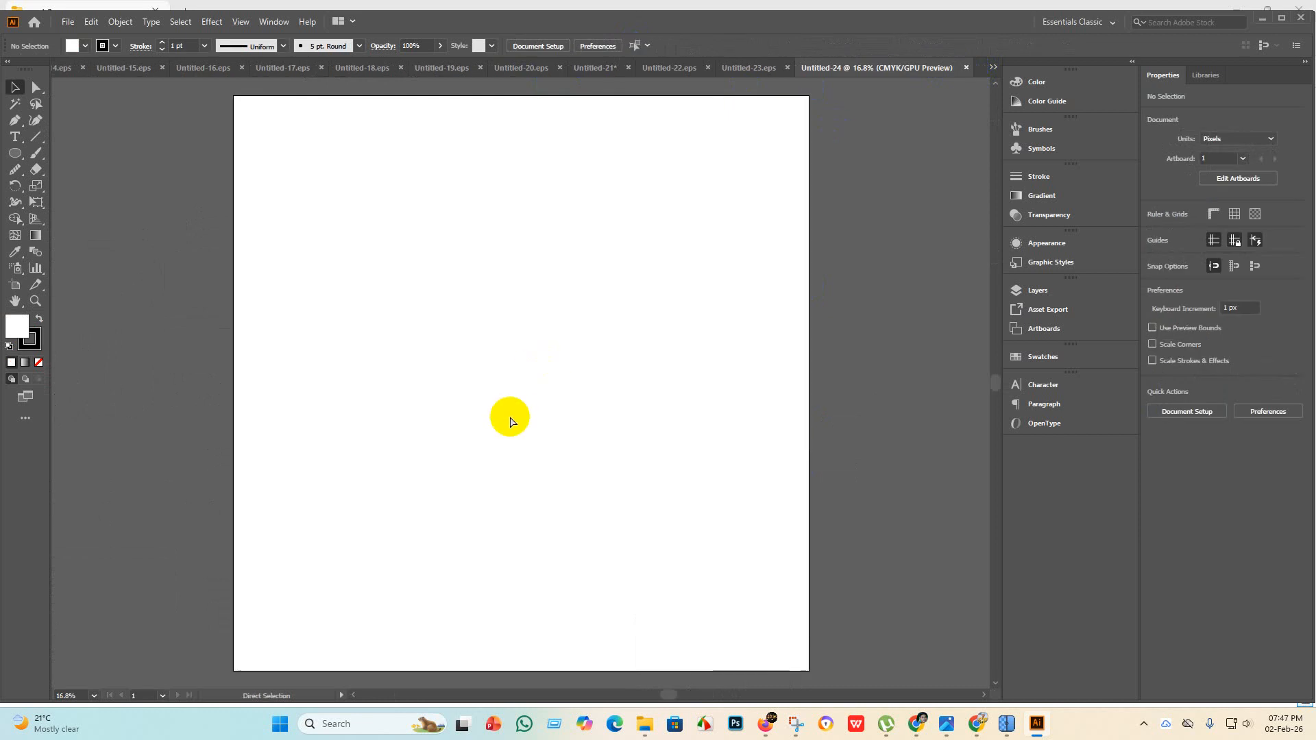
key(ctrl+v)
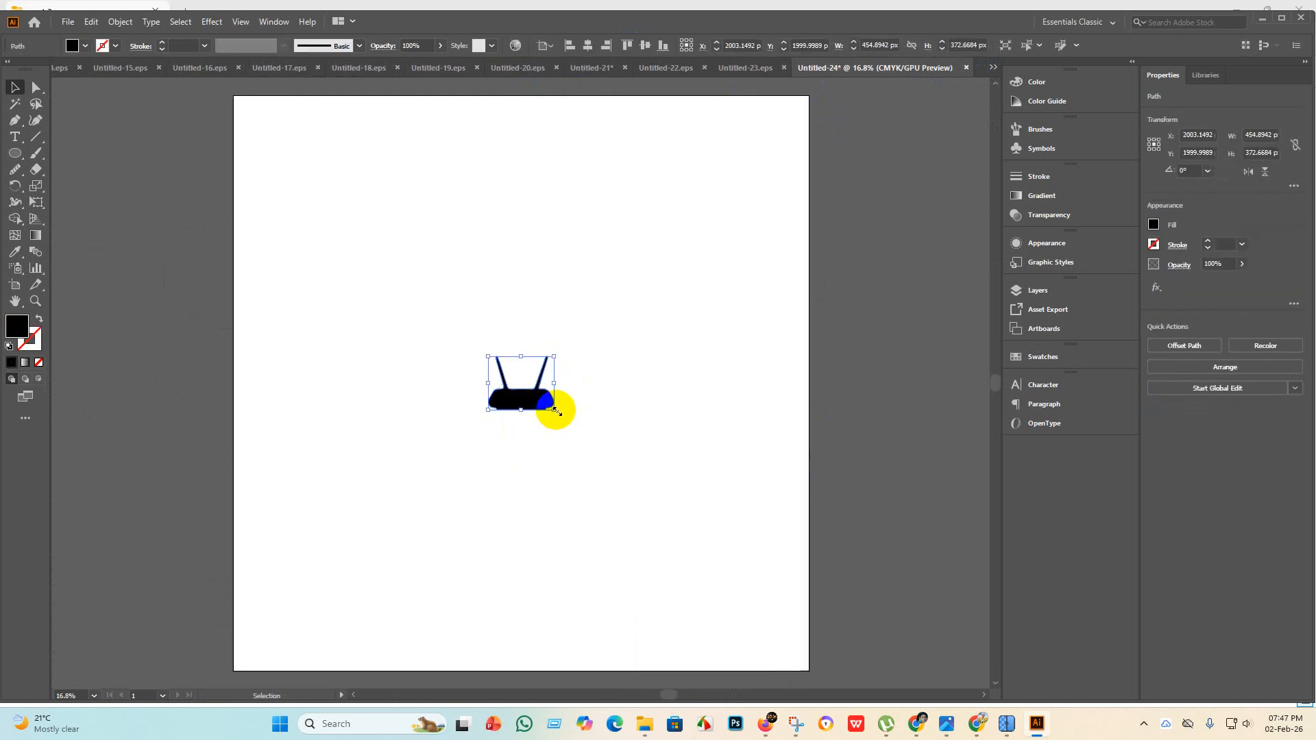
Scale the pasted router to about 3923 by 3214 px and center it horizontally and vertically on the artboard.
drag(554, 409, 955, 631)
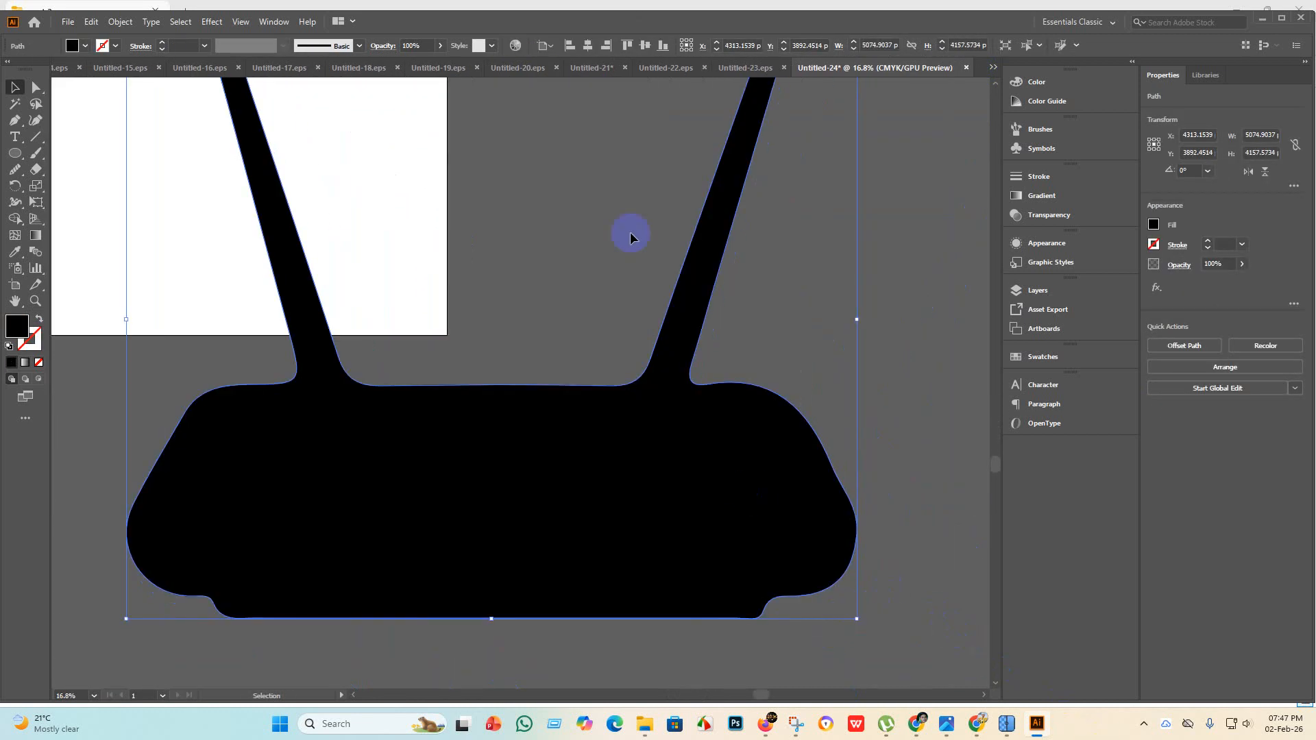
click(587, 45)
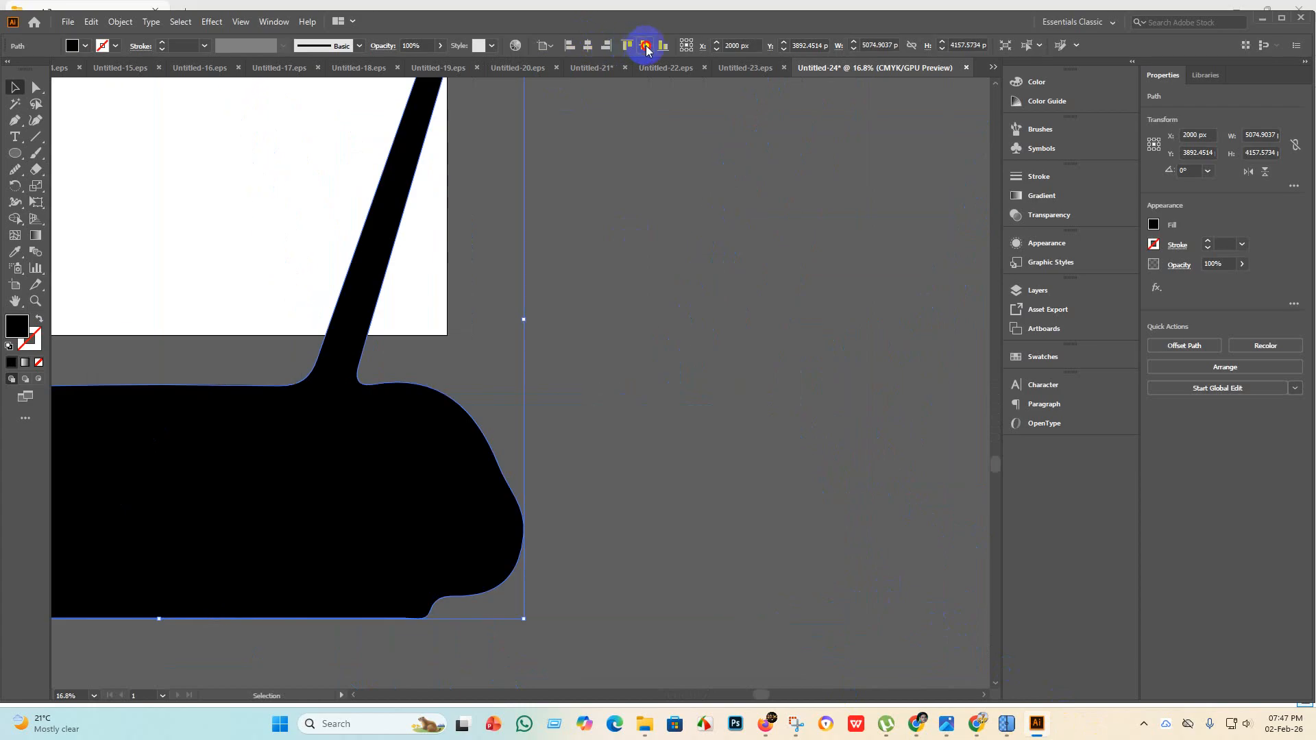
click(645, 46)
scroll(548, 295, down, 2)
scroll(588, 332, up, 3)
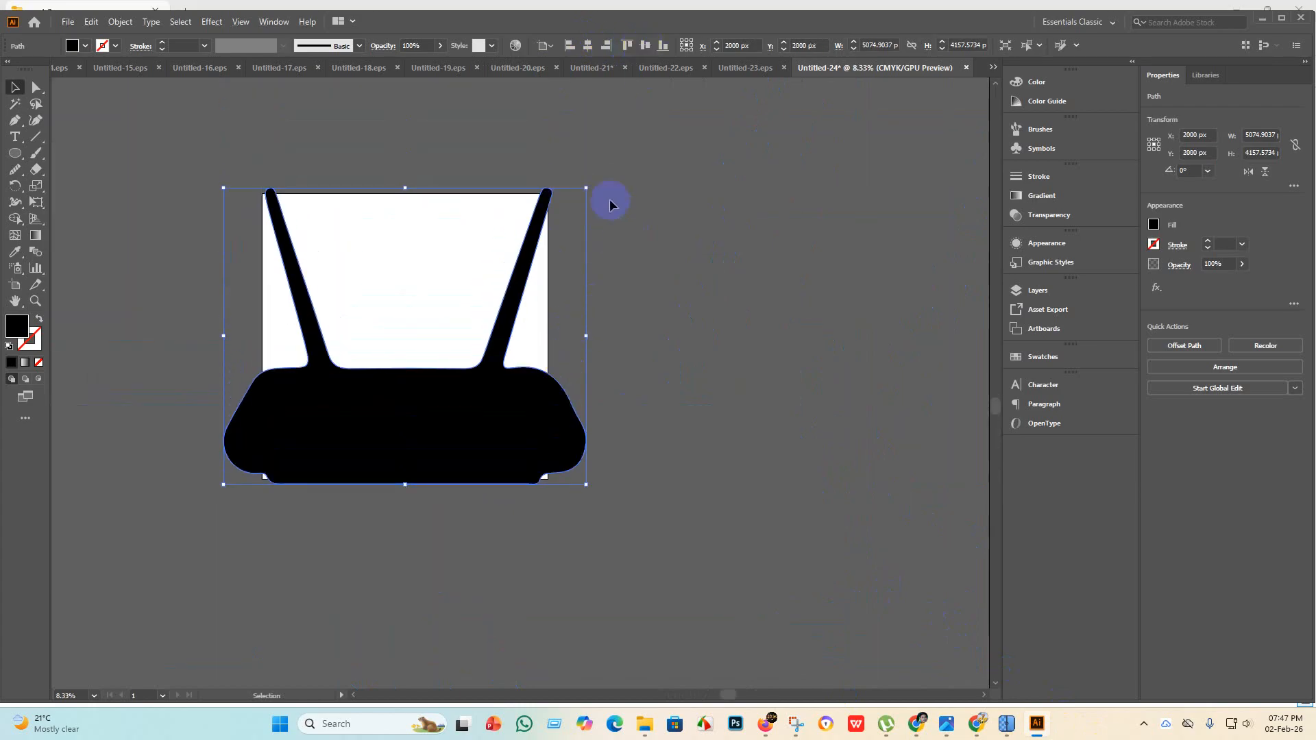
drag(589, 189, 504, 255)
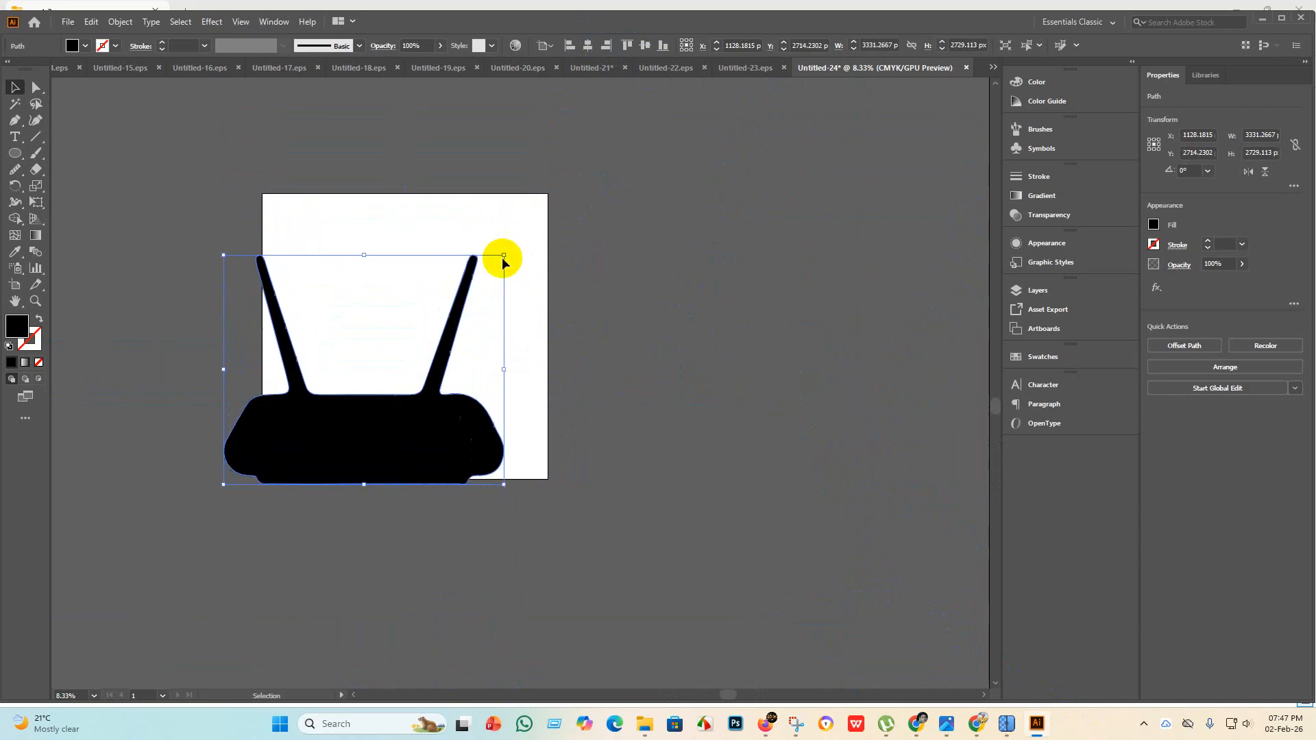
click(590, 45)
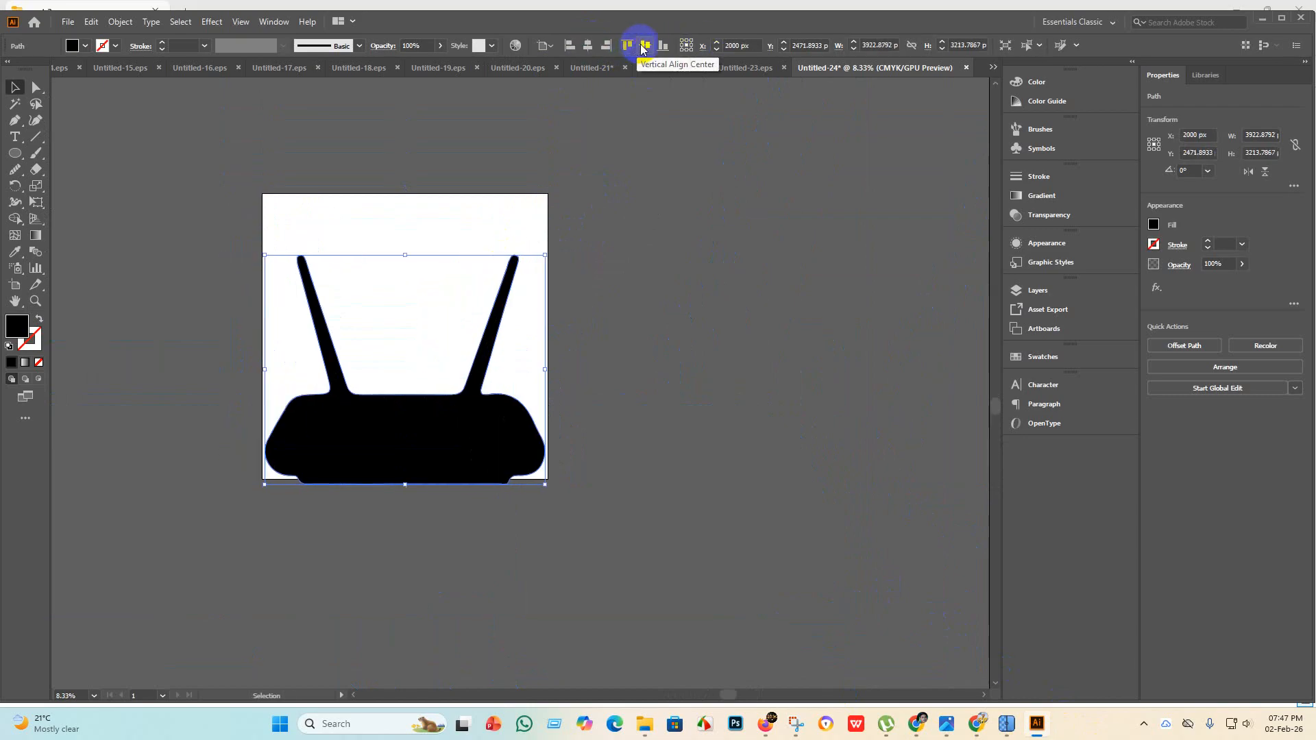
click(644, 45)
click(646, 192)
scroll(466, 446, up, 2)
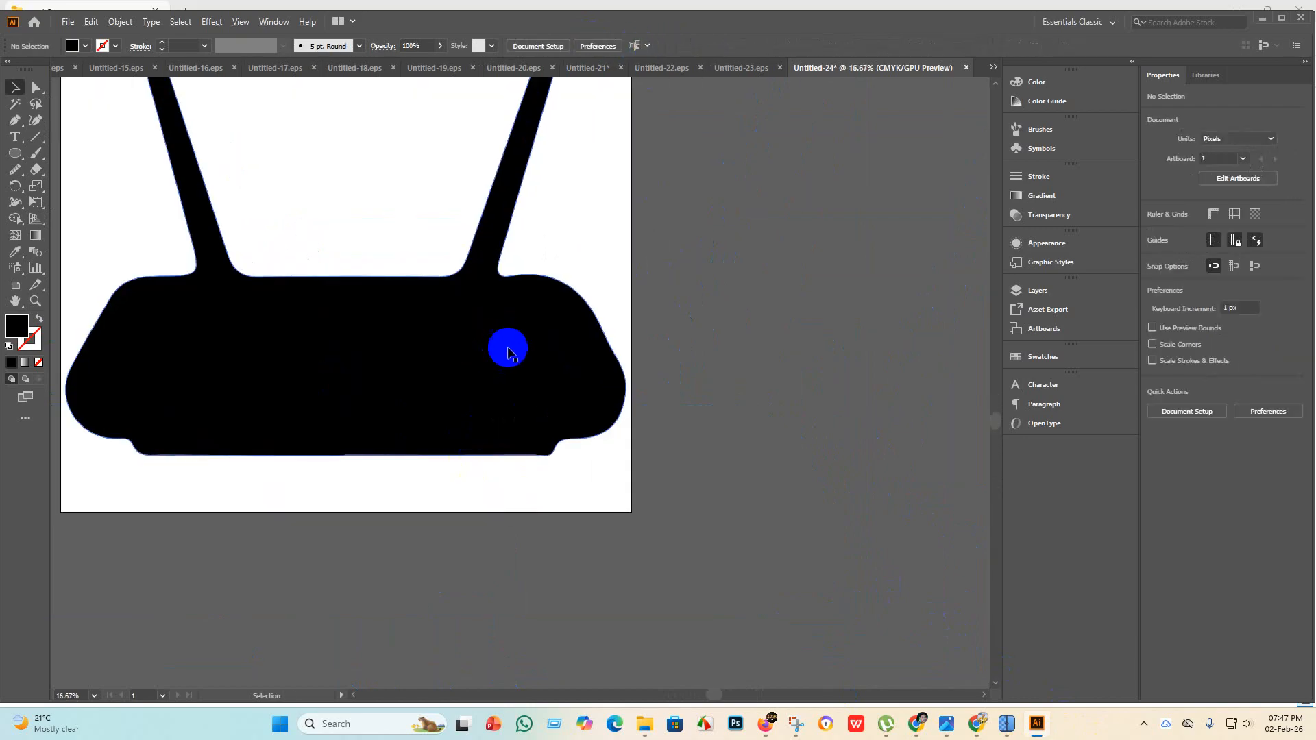
scroll(463, 307, down, 3)
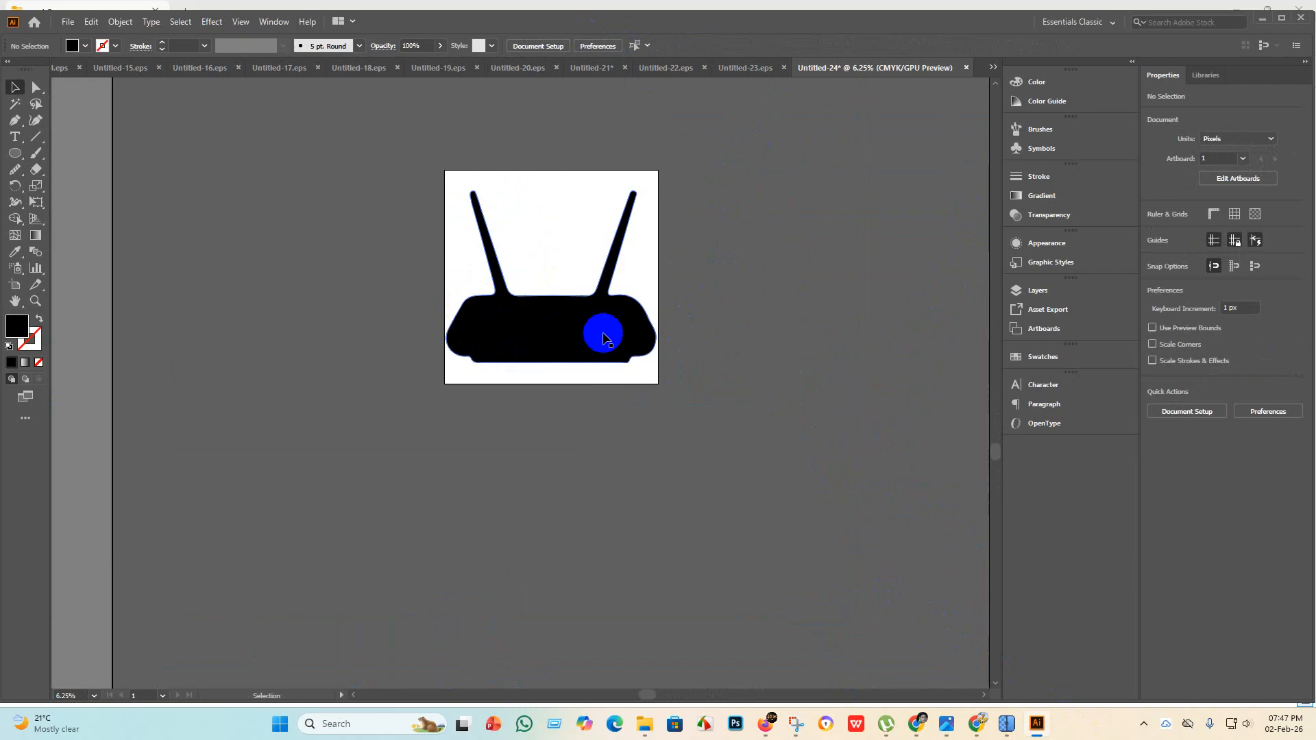
scroll(645, 370, up, 2)
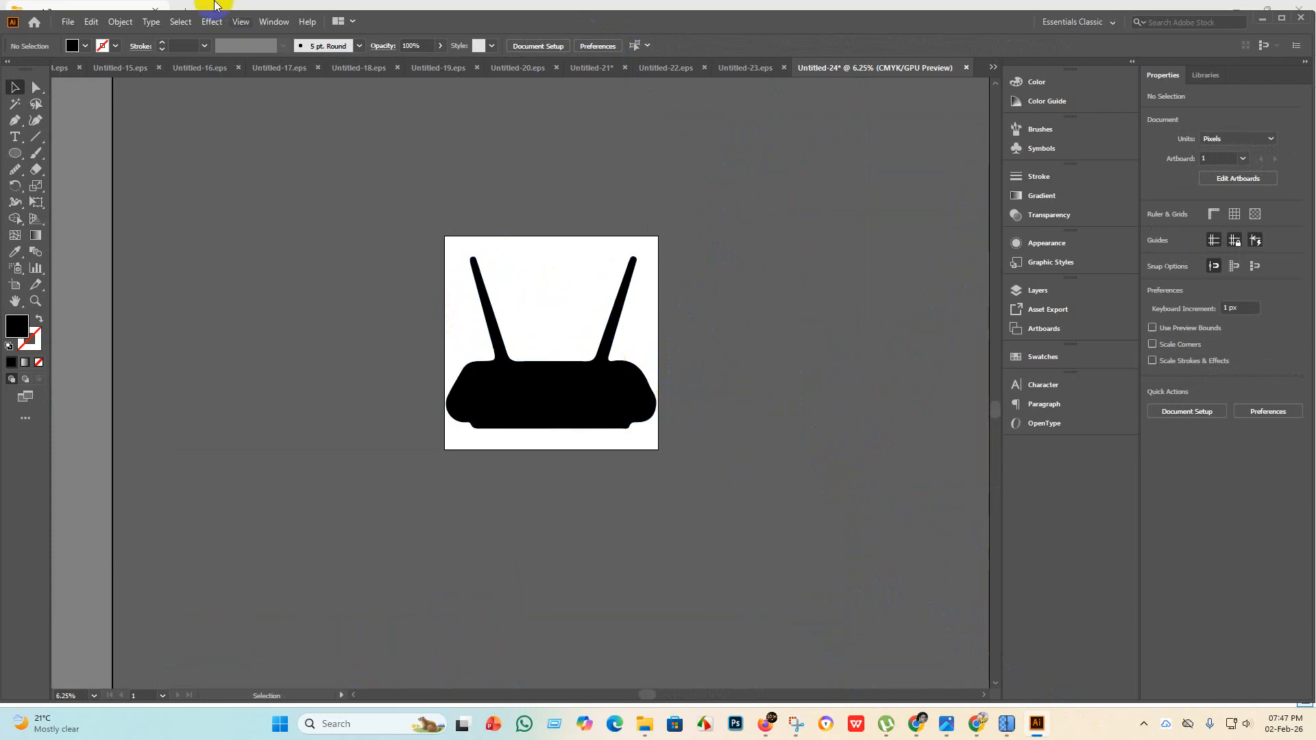
Save the router drawing as the Illustrator EPS file Untitled-24 in the eps 7 folder, using the Illustrator 10 EPS version.
click(68, 21)
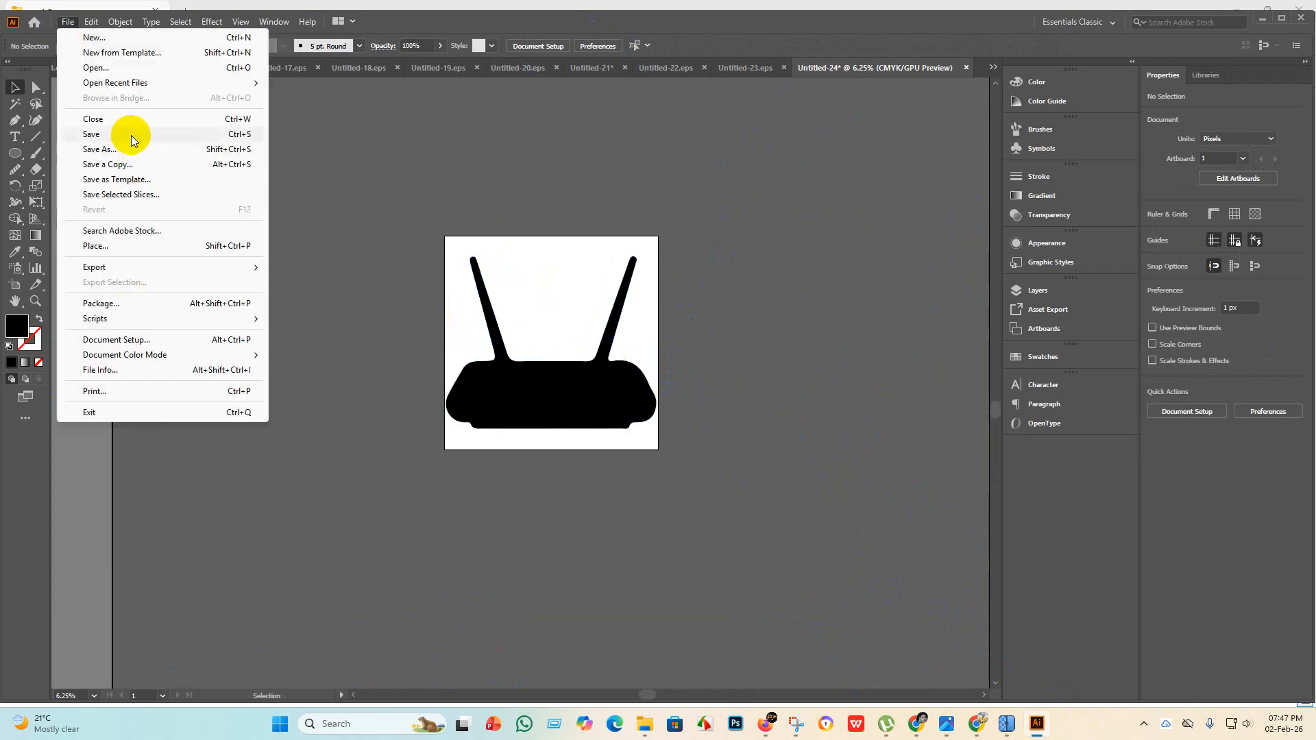
click(132, 140)
click(188, 299)
click(180, 340)
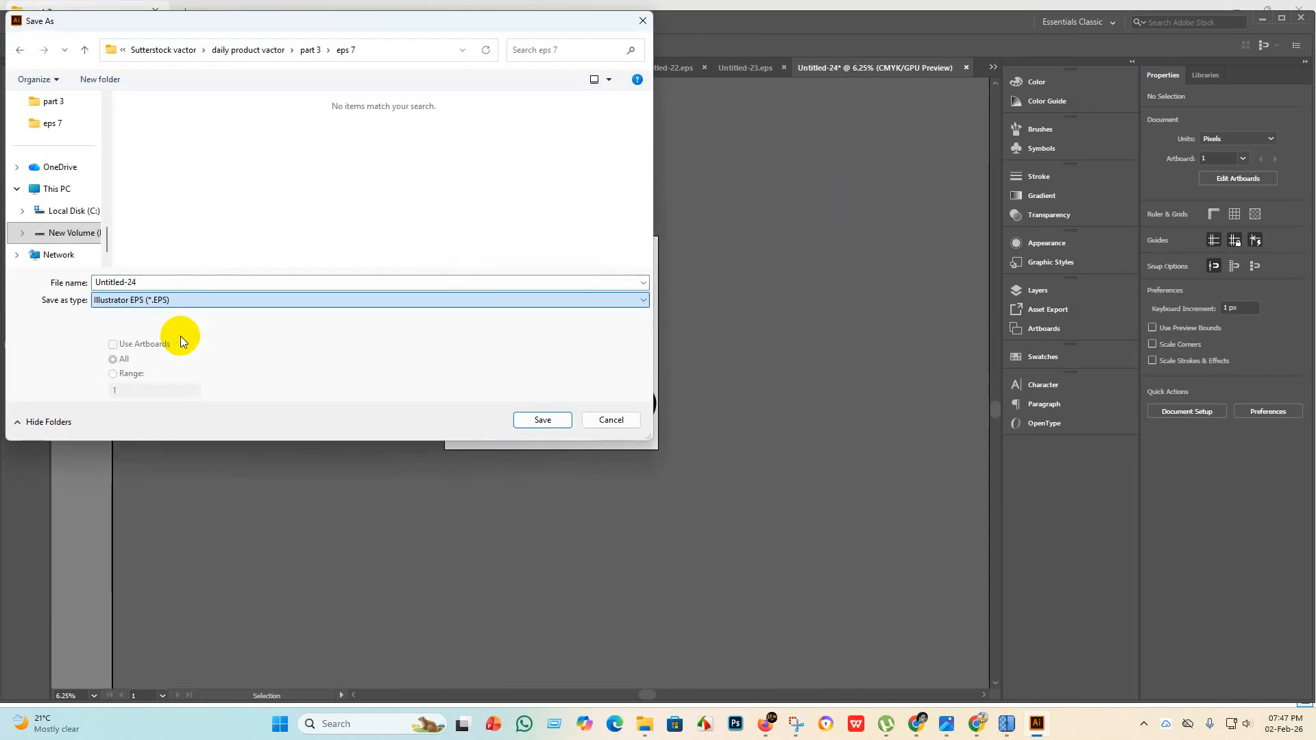
scroll(409, 225, down, 3)
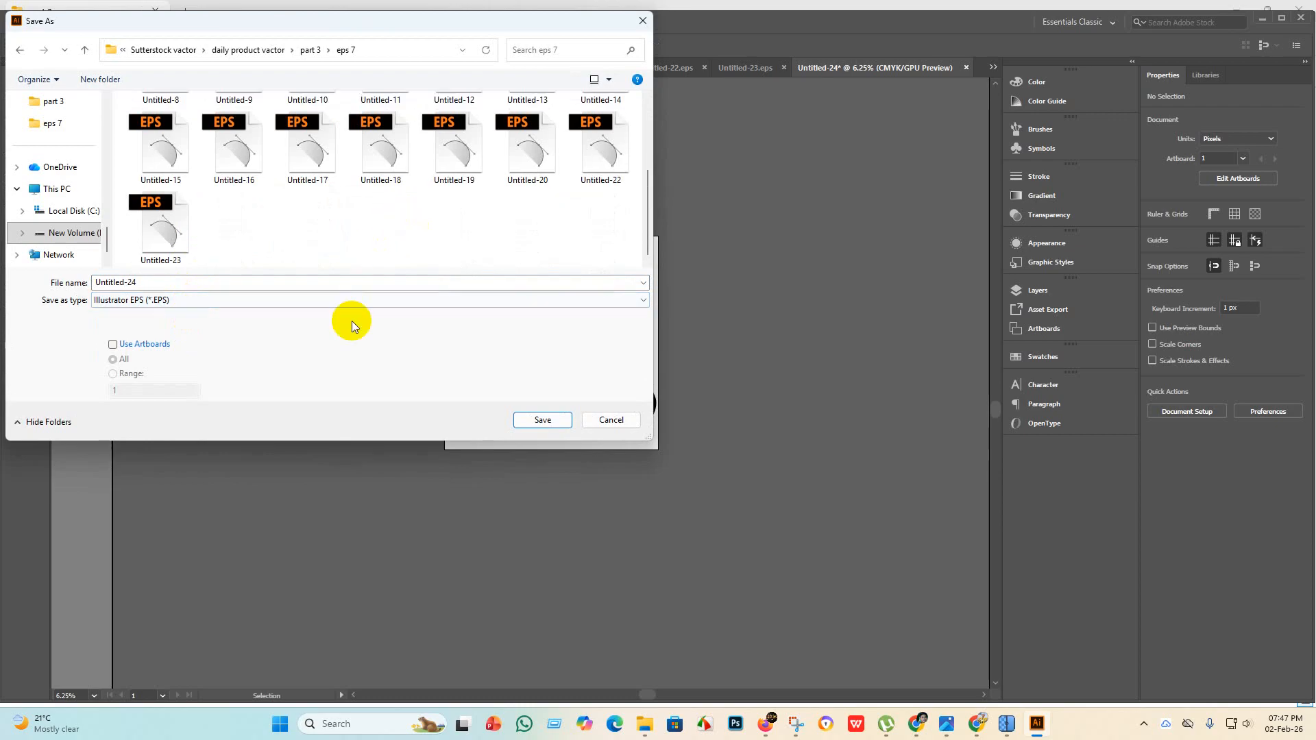
click(538, 419)
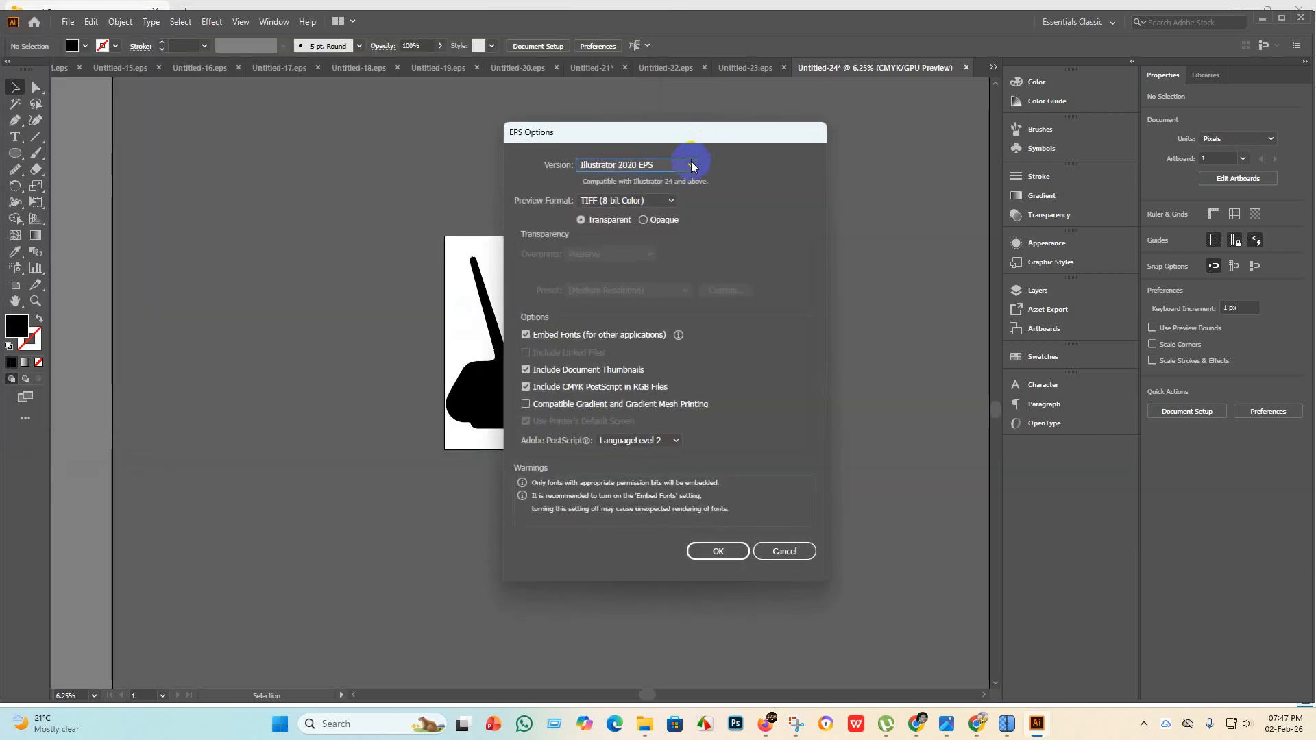
click(691, 165)
click(634, 317)
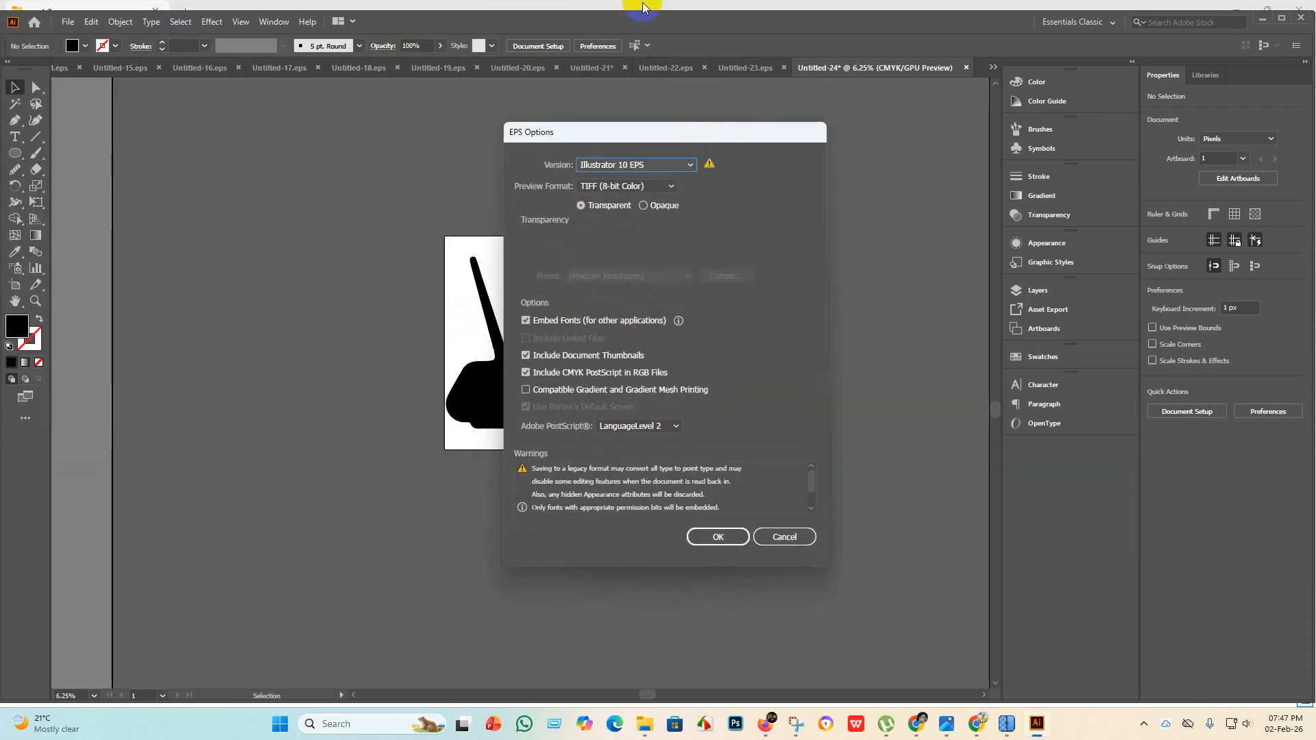
click(728, 539)
click(724, 388)
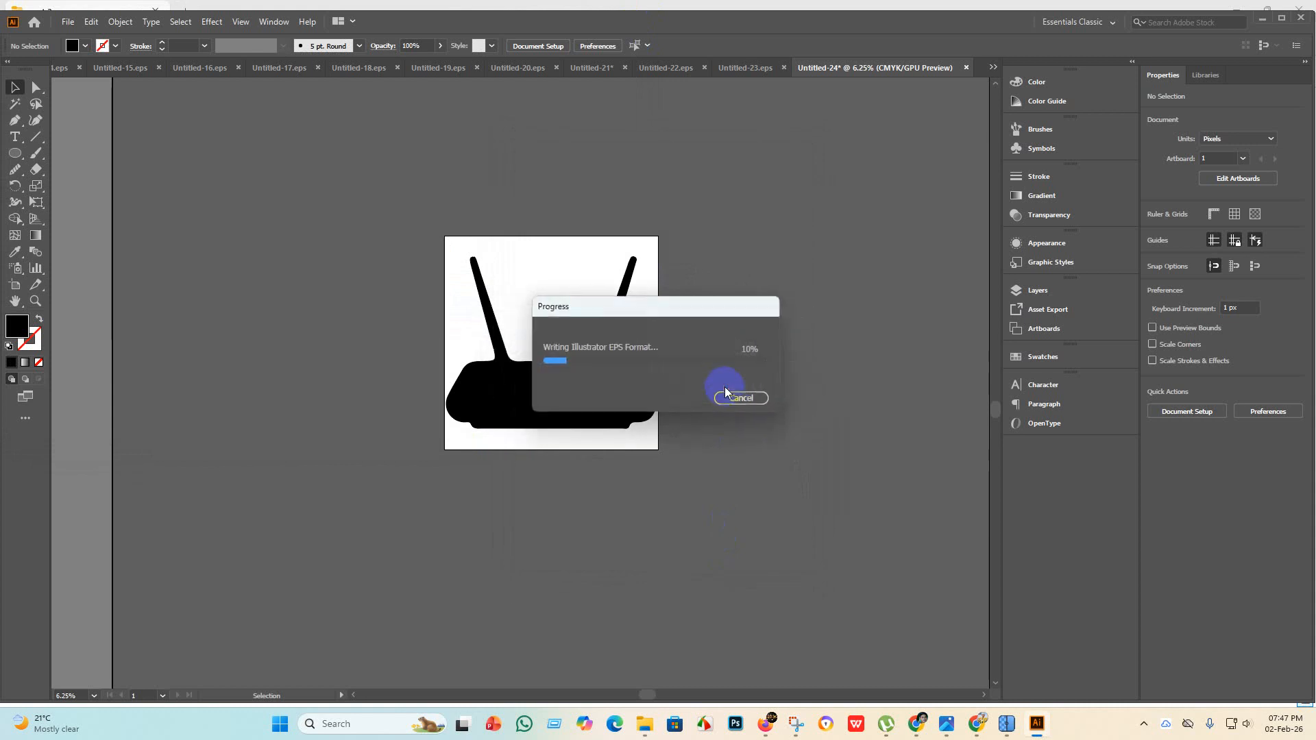
Export Untitled-24 as a JPEG into the eps 7 folder, using all artboards.
click(65, 23)
mouse_move(92, 266)
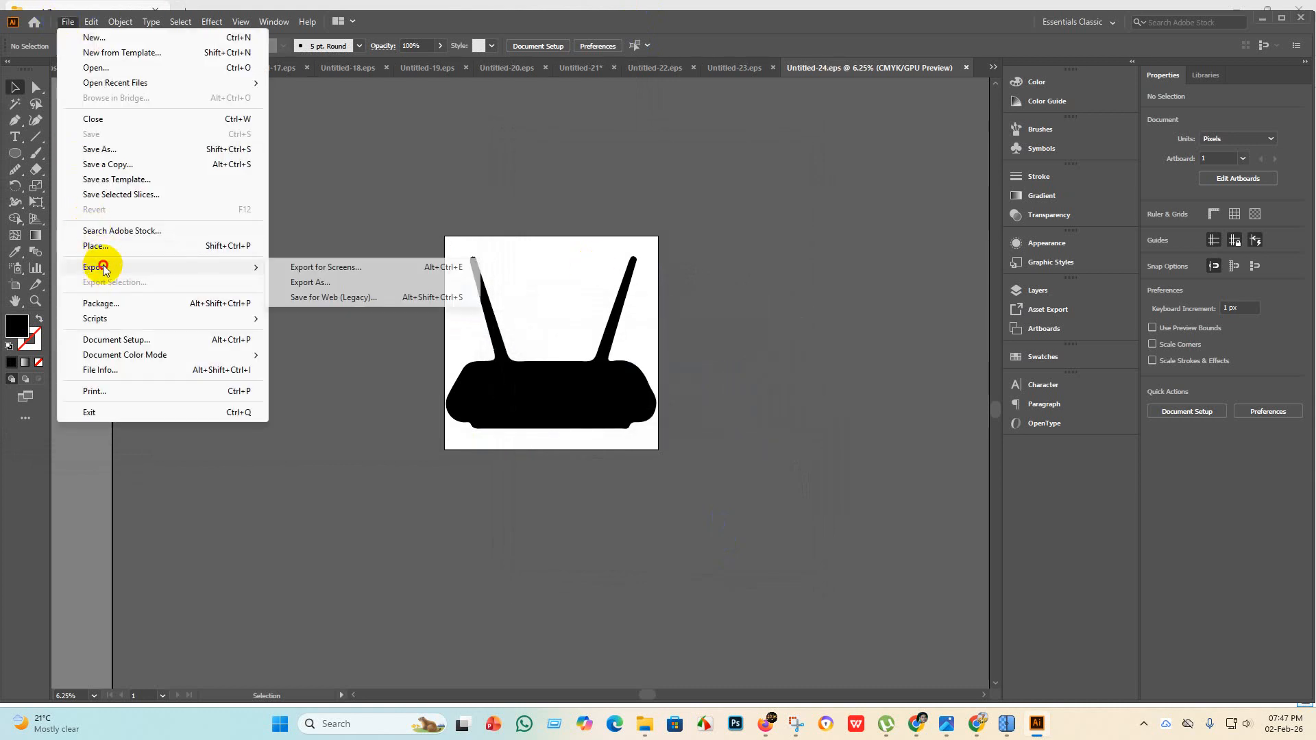
click(359, 283)
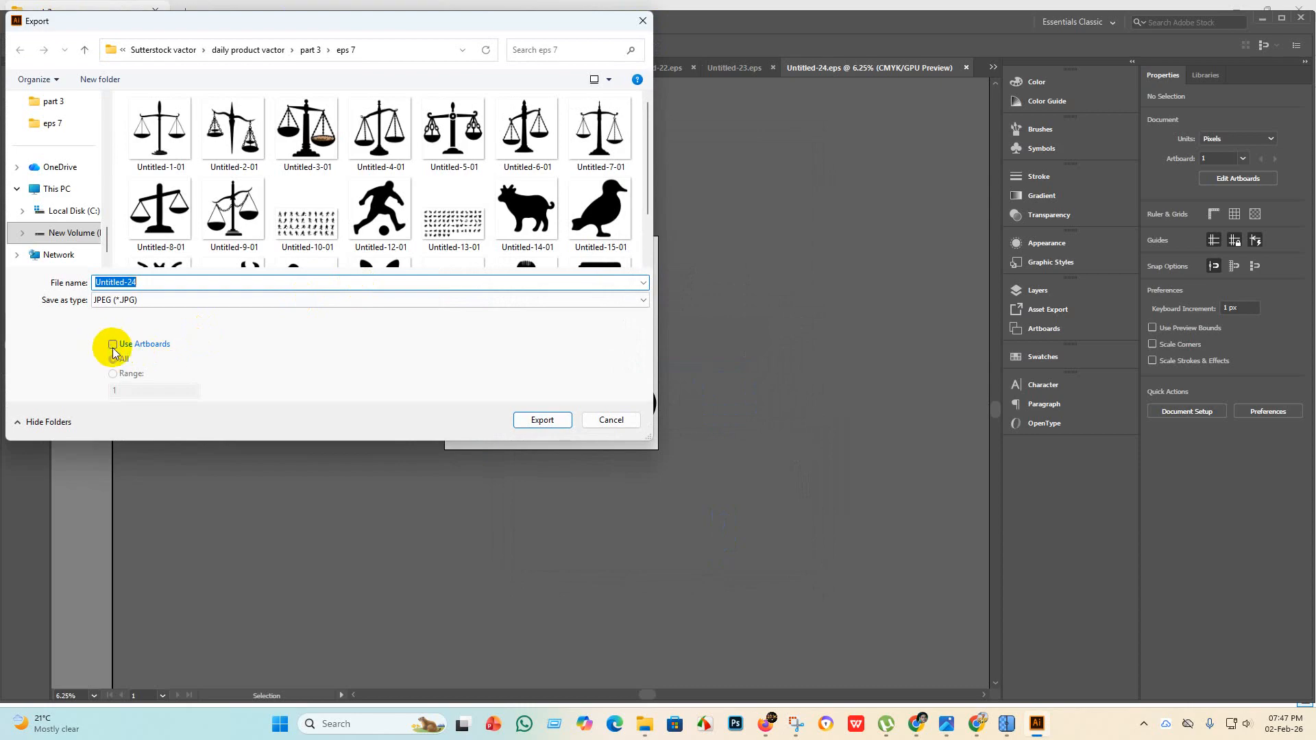
click(111, 344)
scroll(309, 254, down, 1)
click(543, 420)
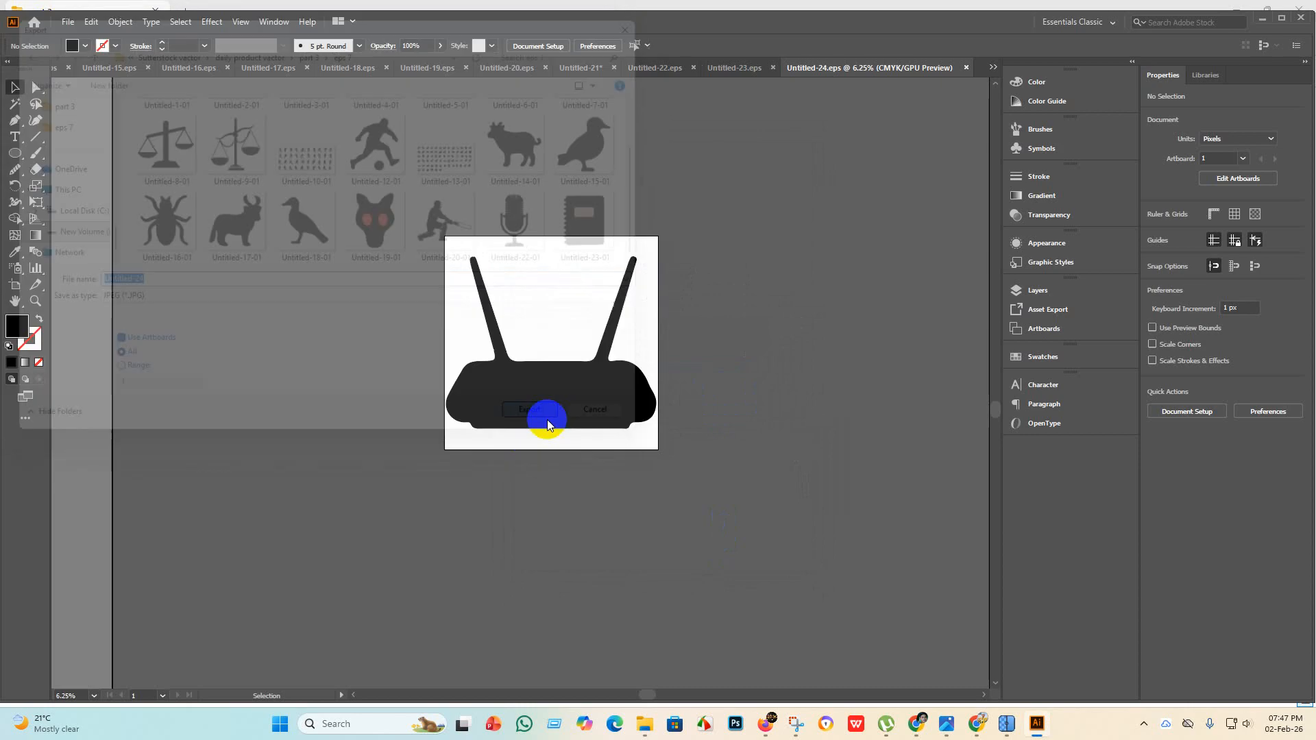
click(716, 547)
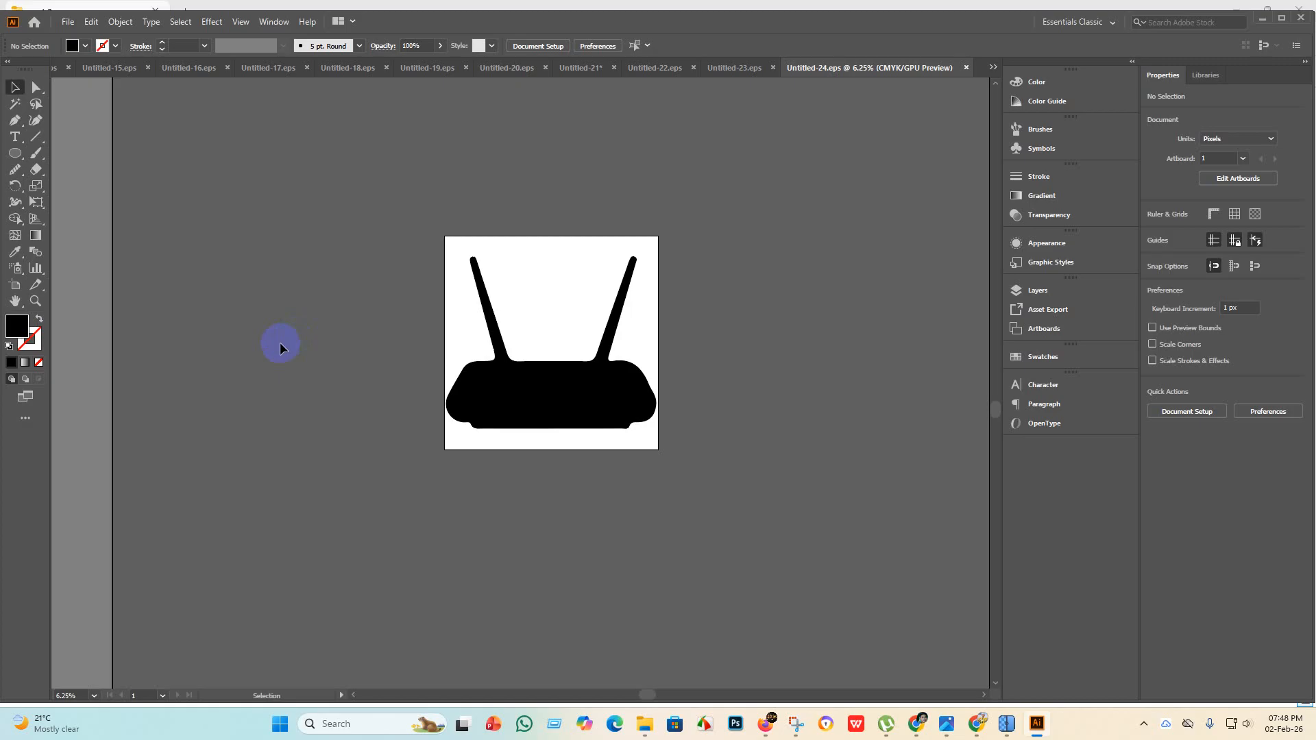
click(615, 404)
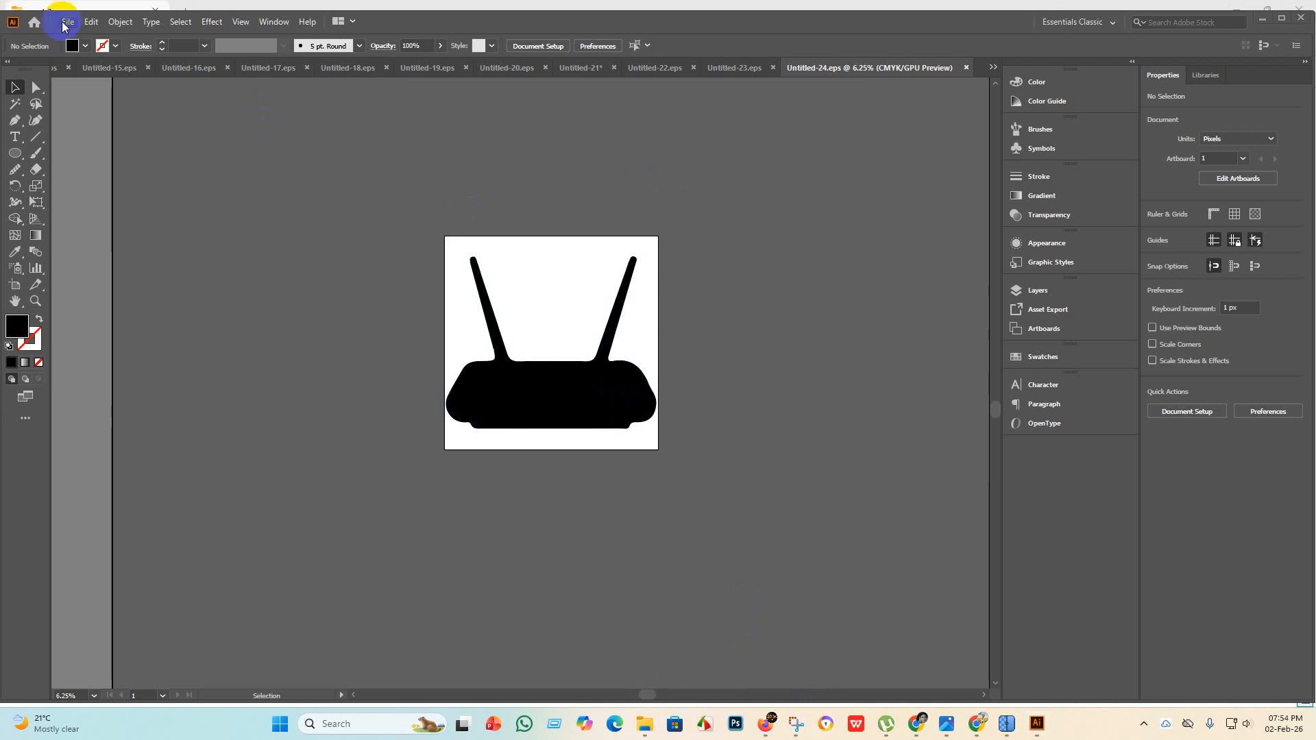
Check the eps 7 folder for the exported Untitled-24 JPEG without exporting it again.
click(67, 22)
mouse_move(212, 270)
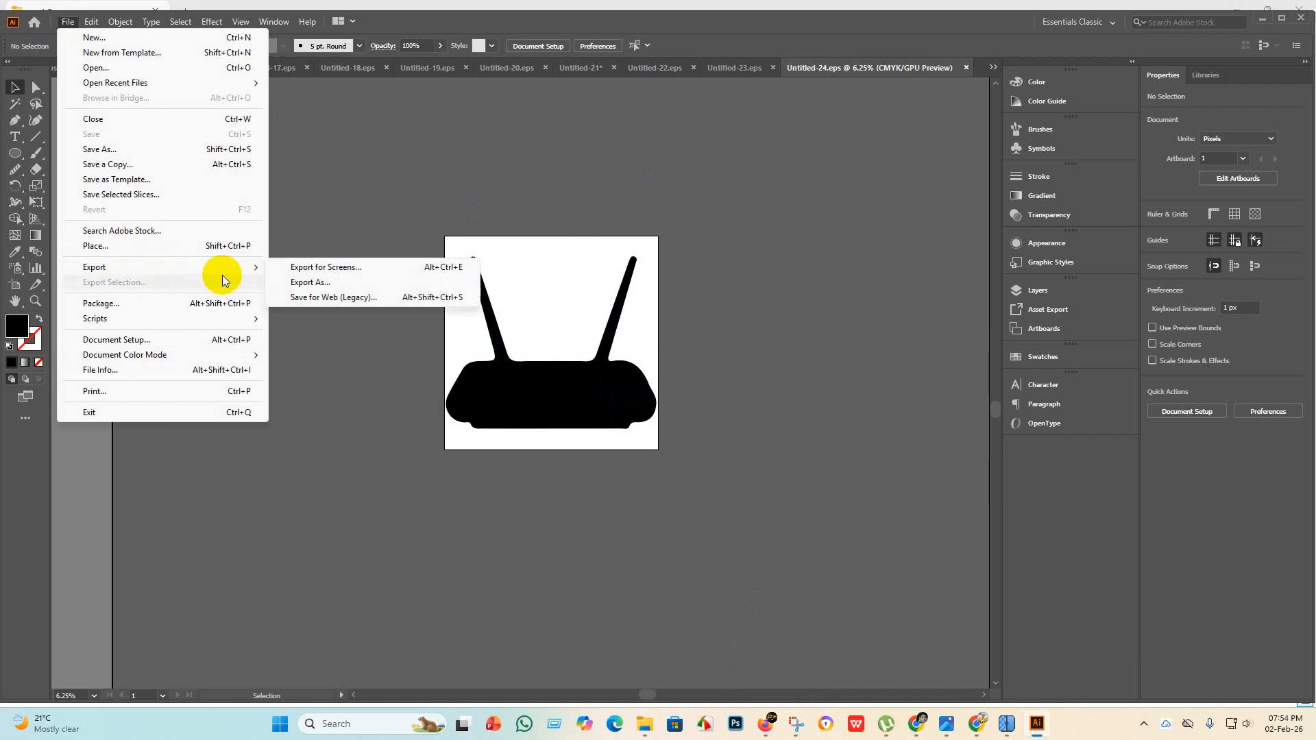
click(305, 282)
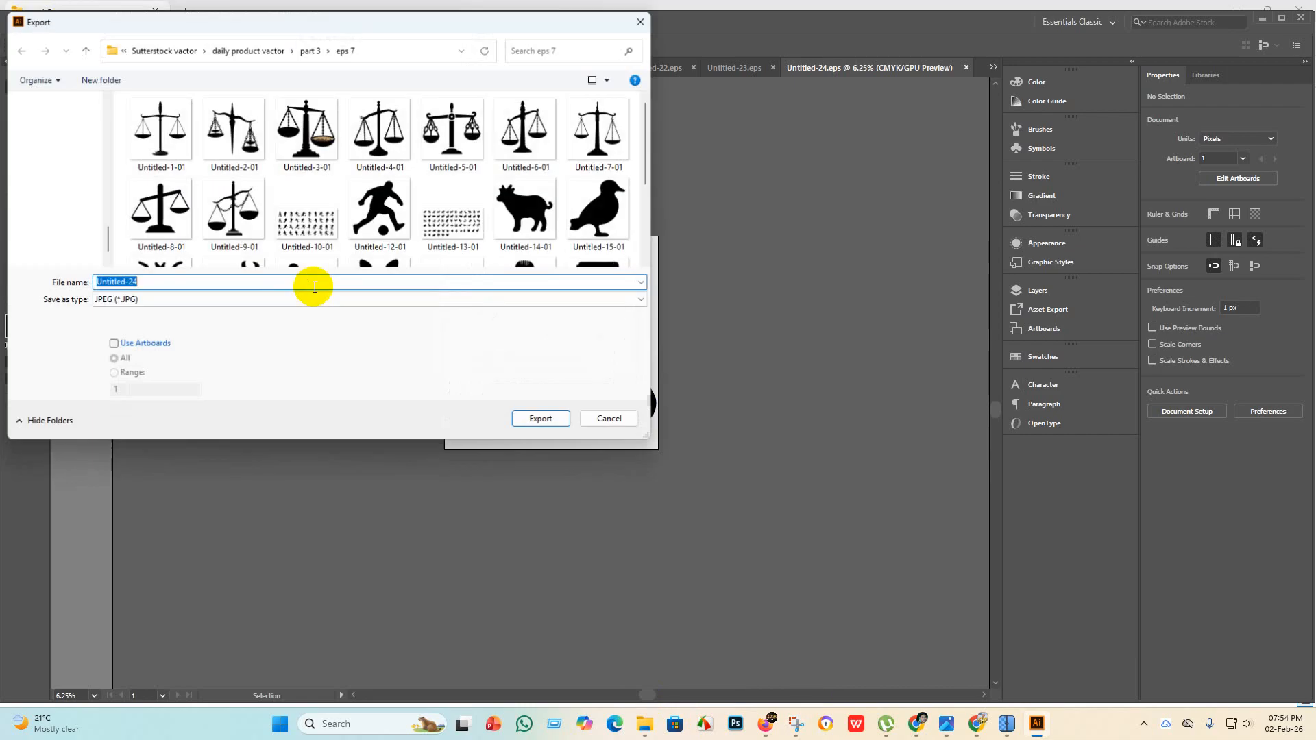
scroll(570, 252, down, 3)
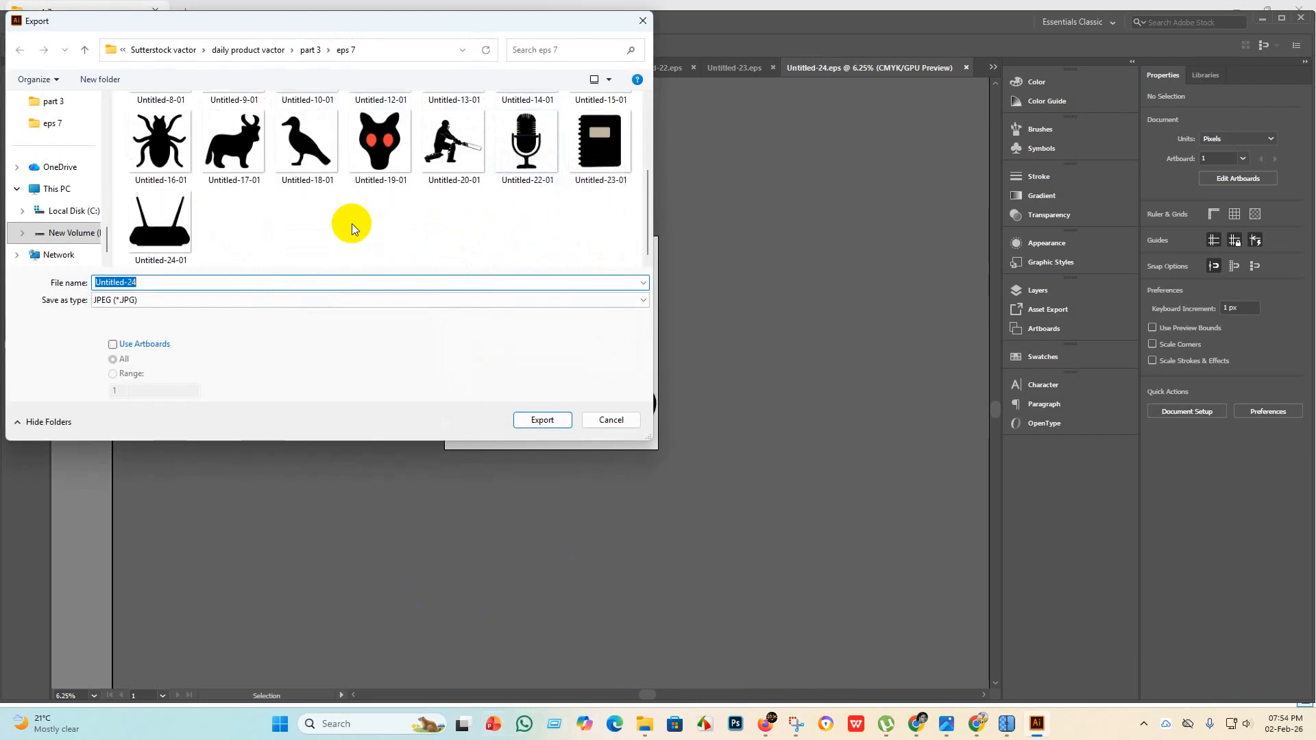
click(606, 420)
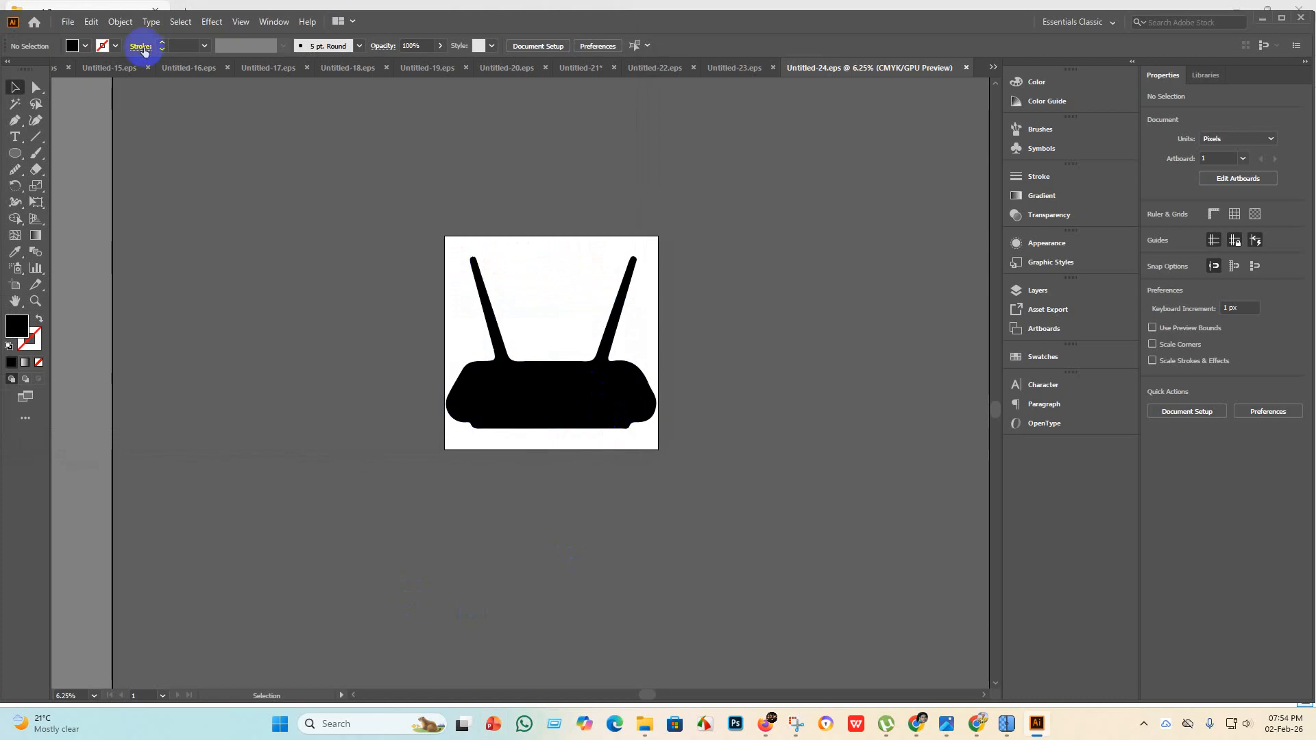
Create a new 4000 x 4000 px document, Untitled-25, for the next icon.
click(68, 21)
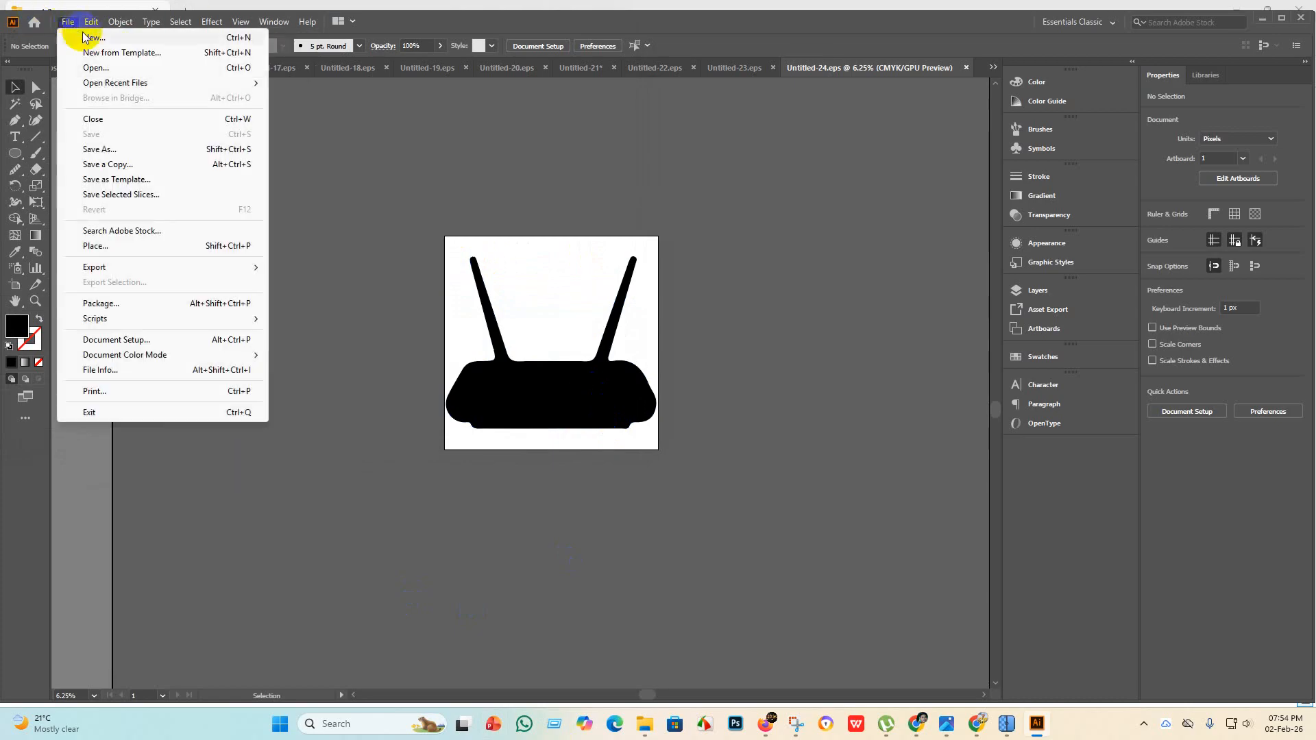
click(84, 37)
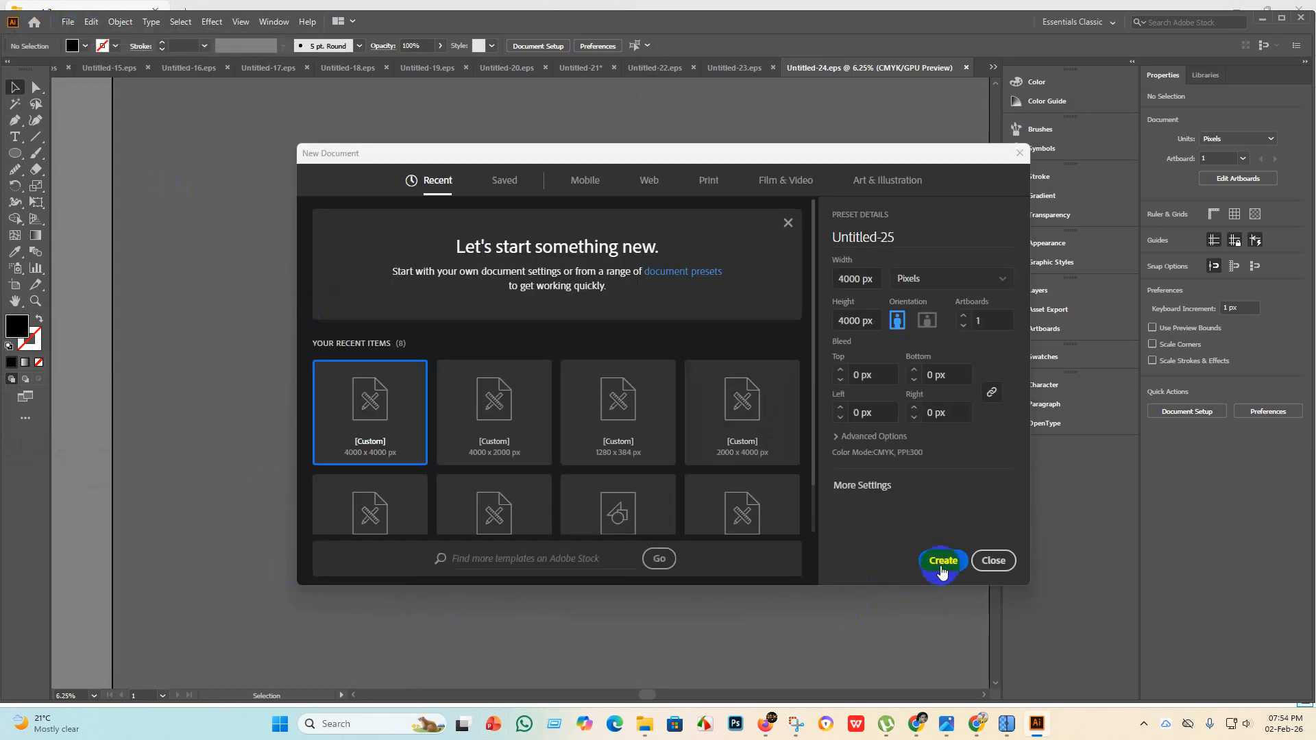
click(941, 567)
Return to Untitled-21 and delete the finished two-antenna router icon from the set of silhouettes.
click(645, 725)
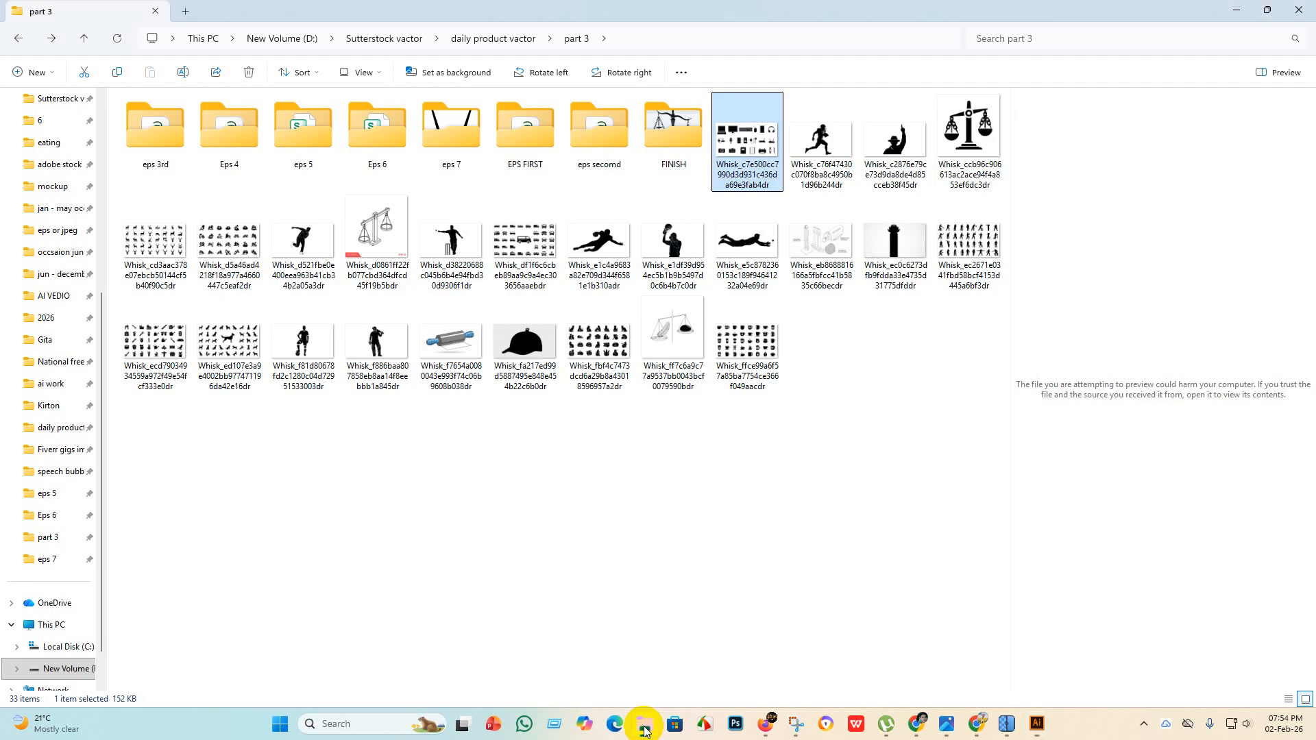
click(1037, 725)
click(479, 66)
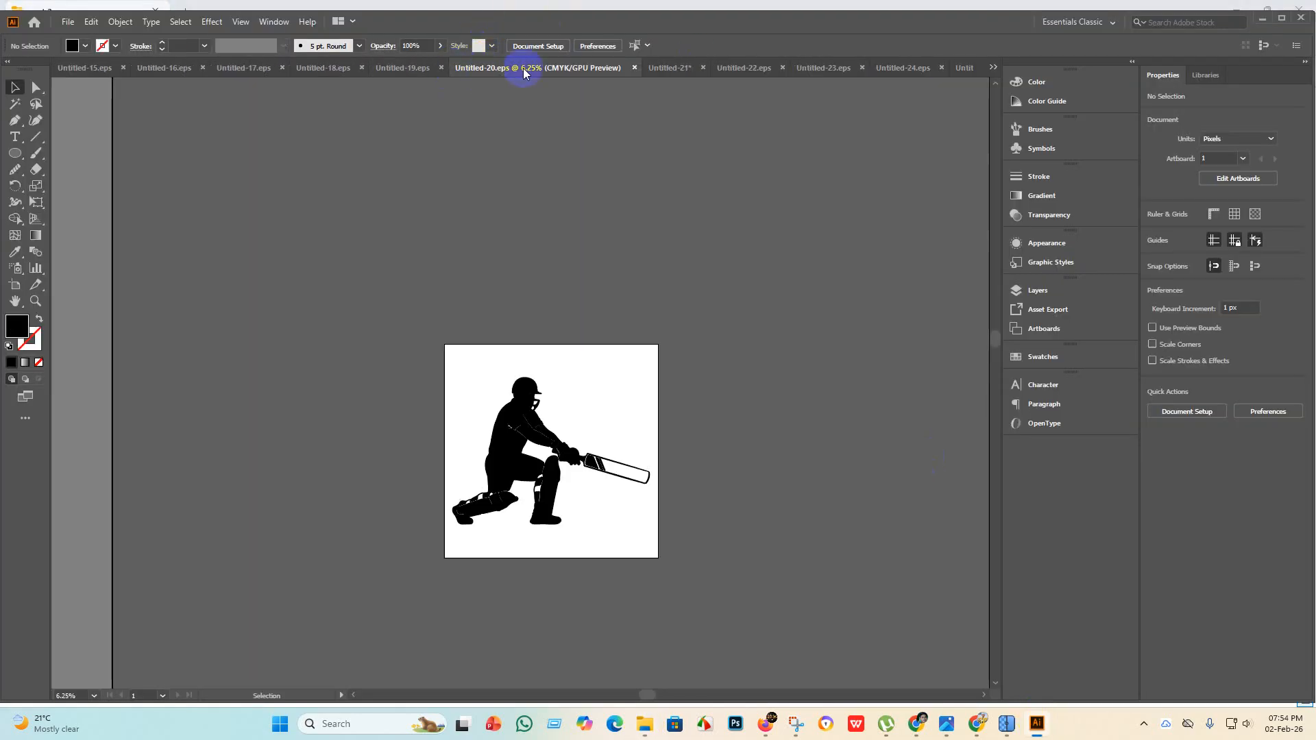
click(685, 67)
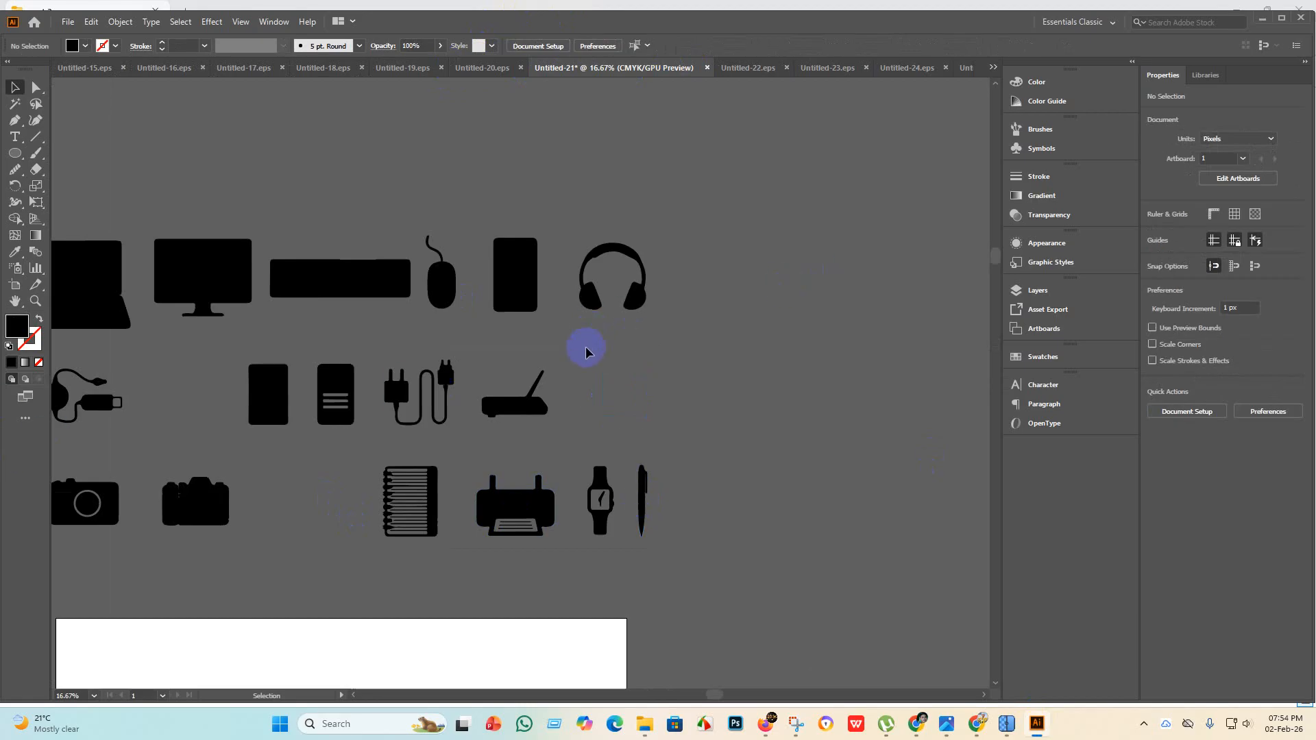
Examine the remaining silhouettes on the source sheet, including the cameras, charger cable, router, notebook, printer, watch and pen.
scroll(549, 343, down, 1)
scroll(265, 523, down, 2)
scroll(264, 371, up, 3)
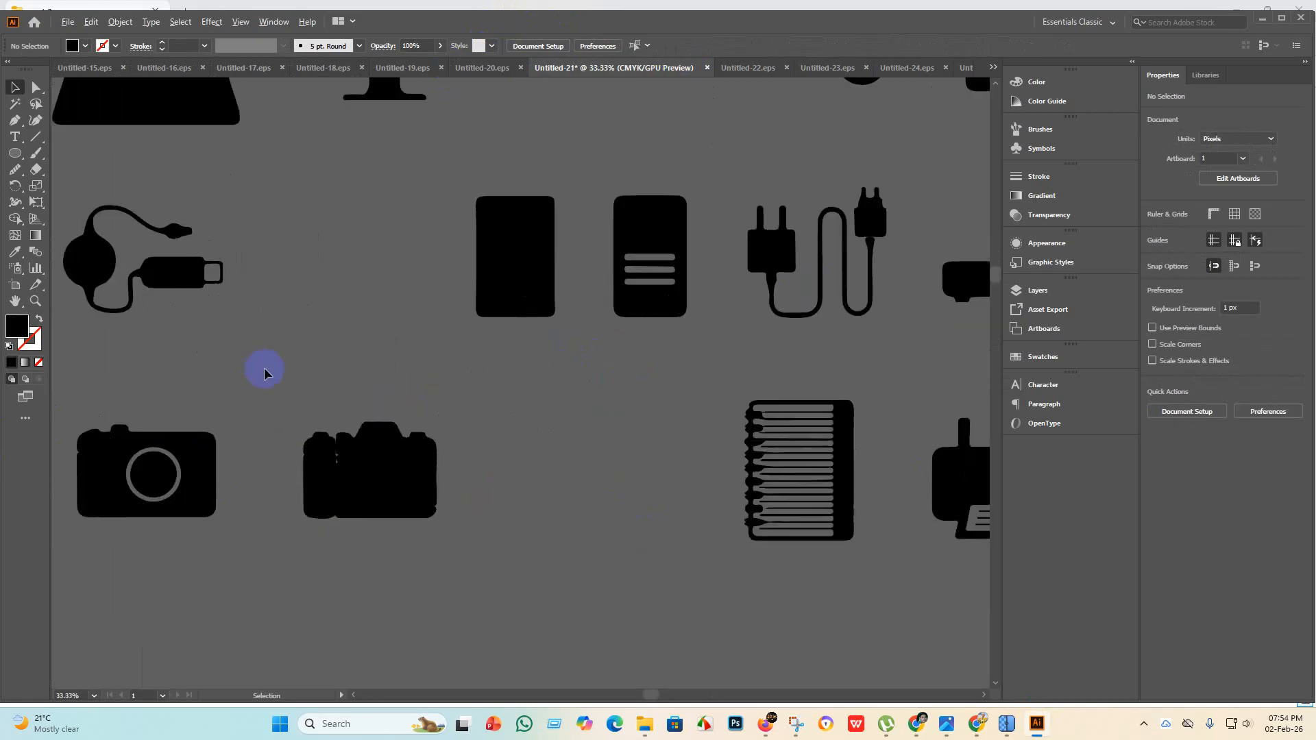
click(353, 438)
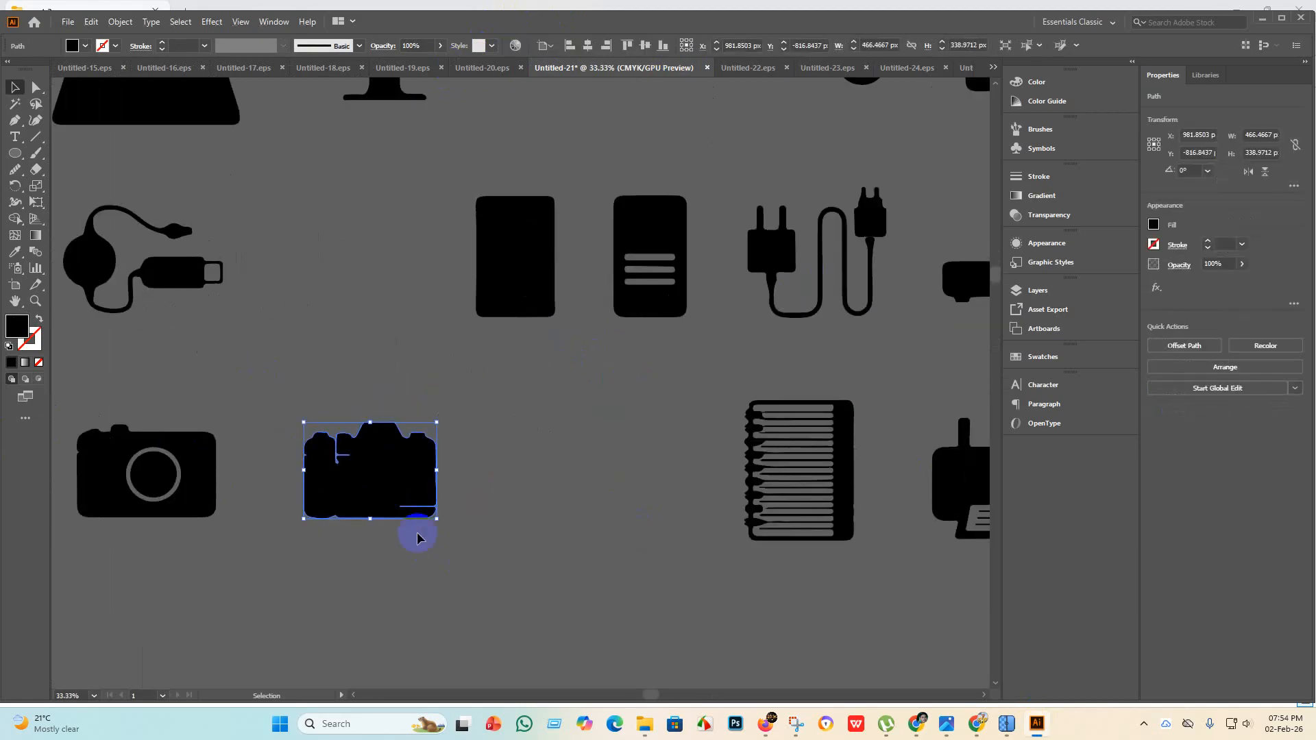
scroll(391, 523, up, 3)
scroll(389, 528, down, 2)
scroll(428, 514, down, 3)
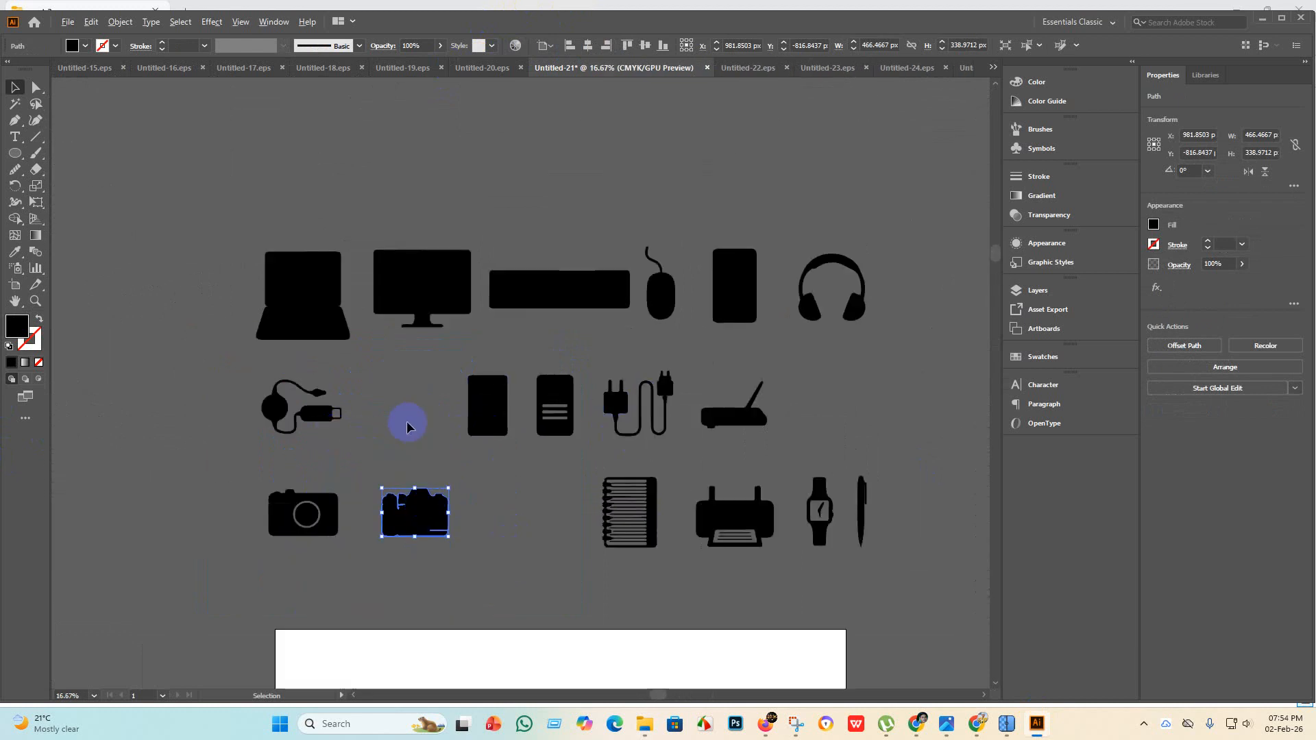
scroll(703, 441, up, 1)
scroll(681, 437, up, 2)
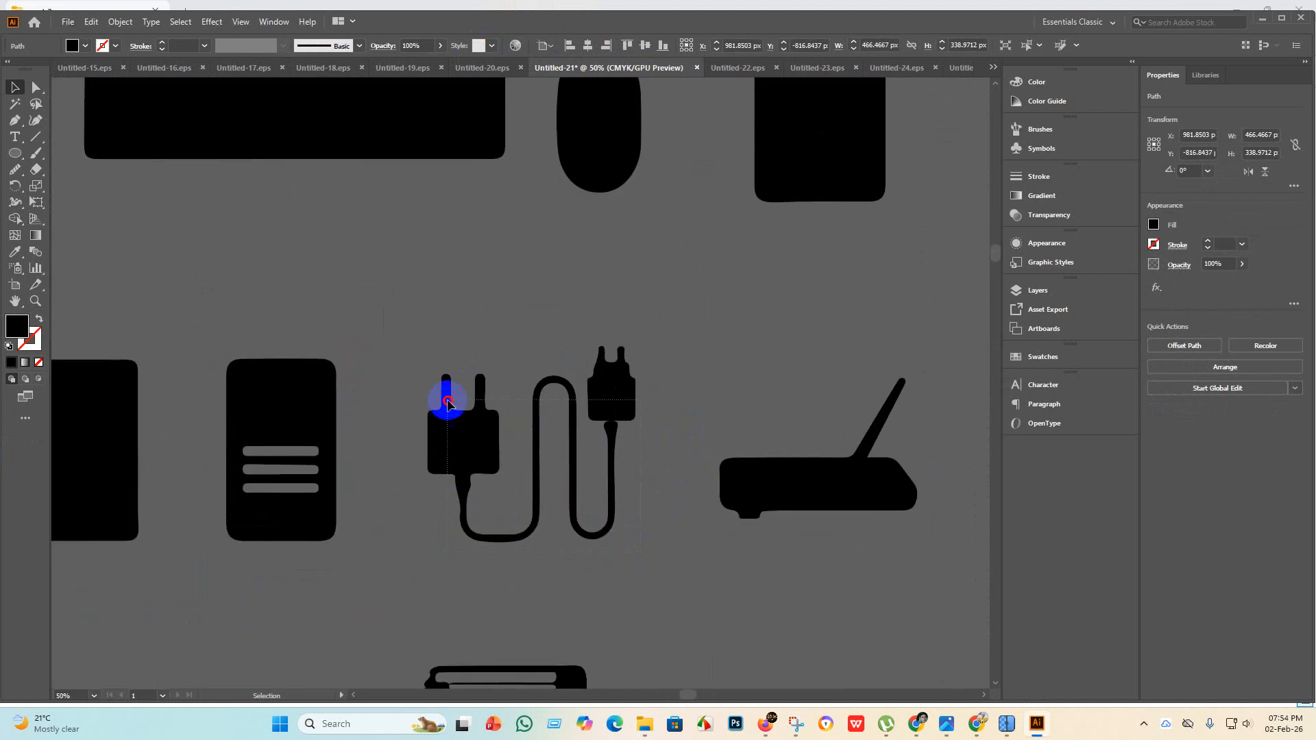
click(577, 405)
scroll(577, 406, down, 3)
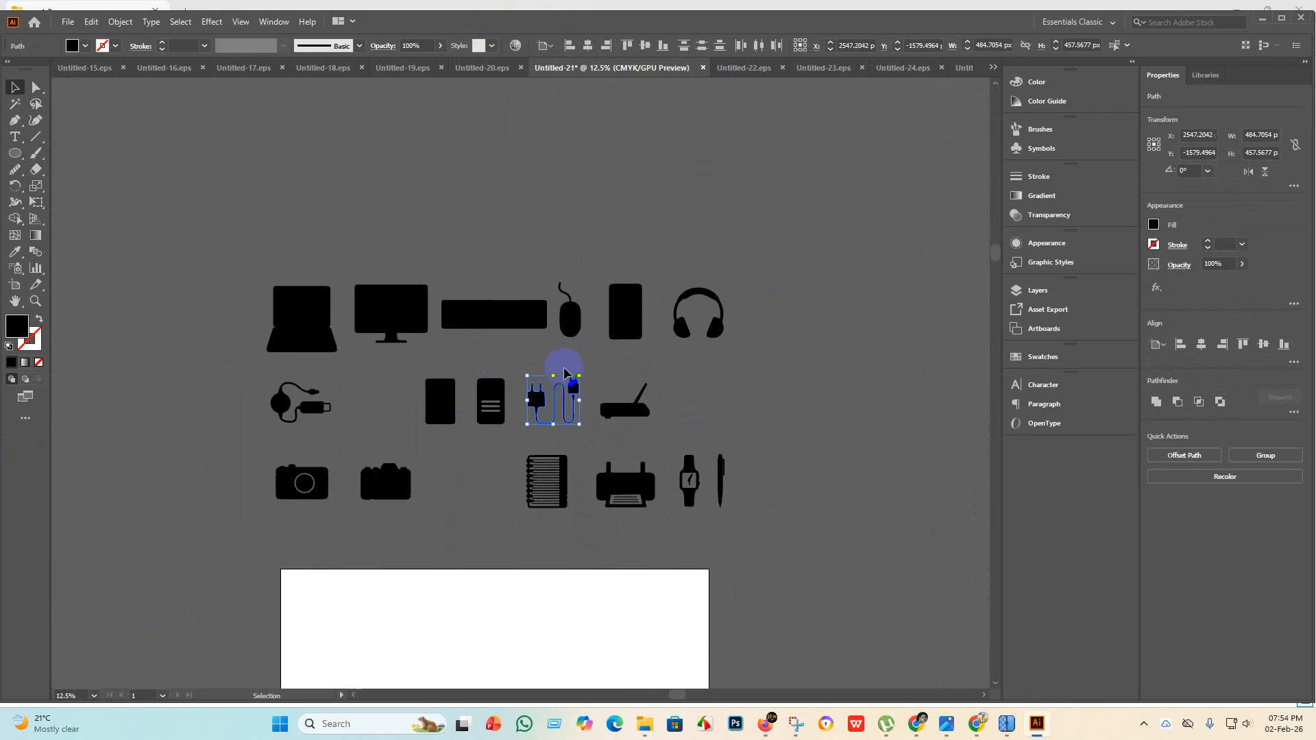
scroll(645, 490, up, 2)
scroll(651, 499, up, 1)
click(611, 624)
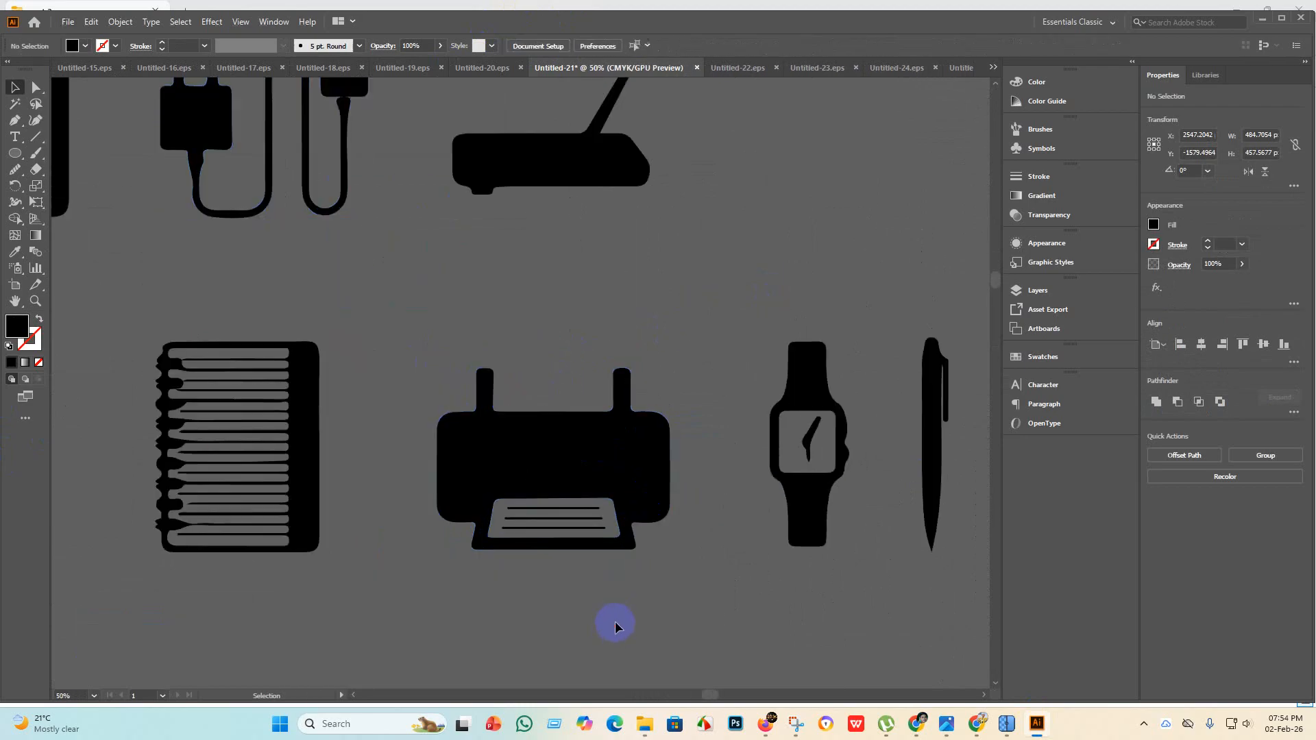
scroll(360, 447, down, 1)
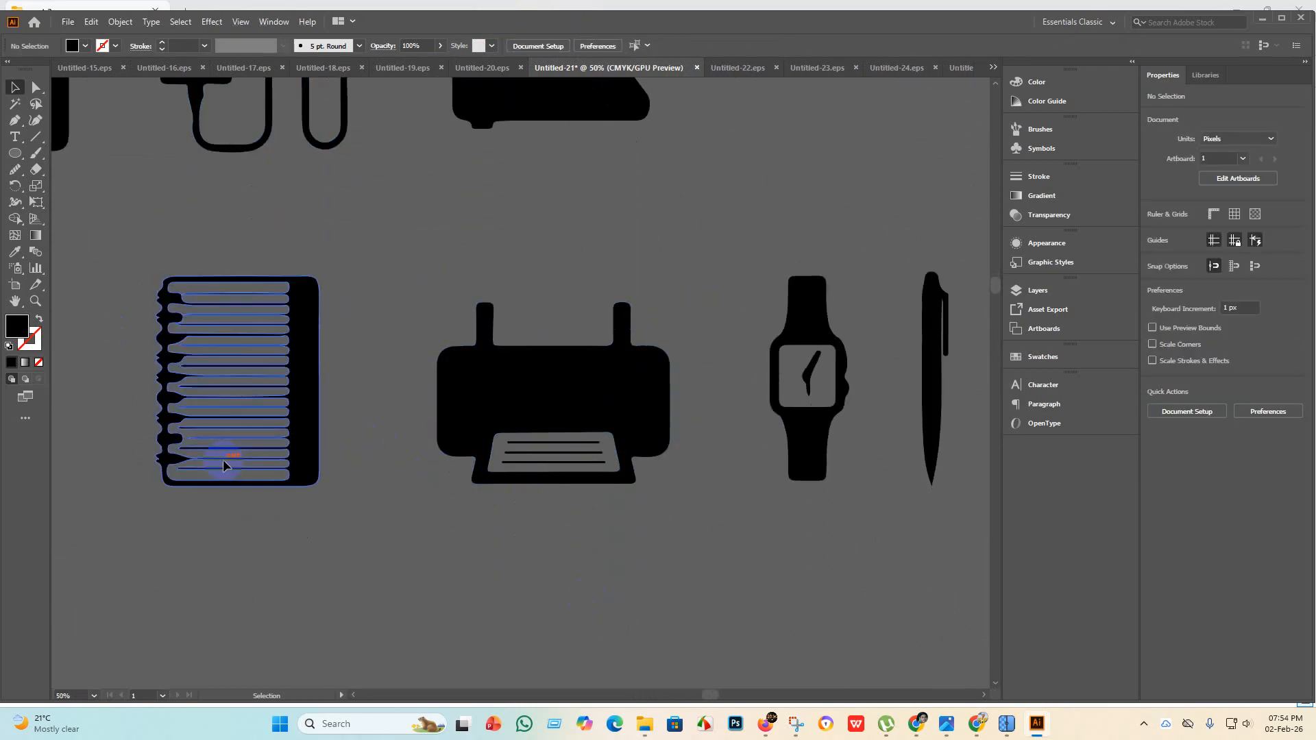
scroll(189, 326, up, 3)
scroll(191, 345, down, 5)
scroll(340, 462, down, 1)
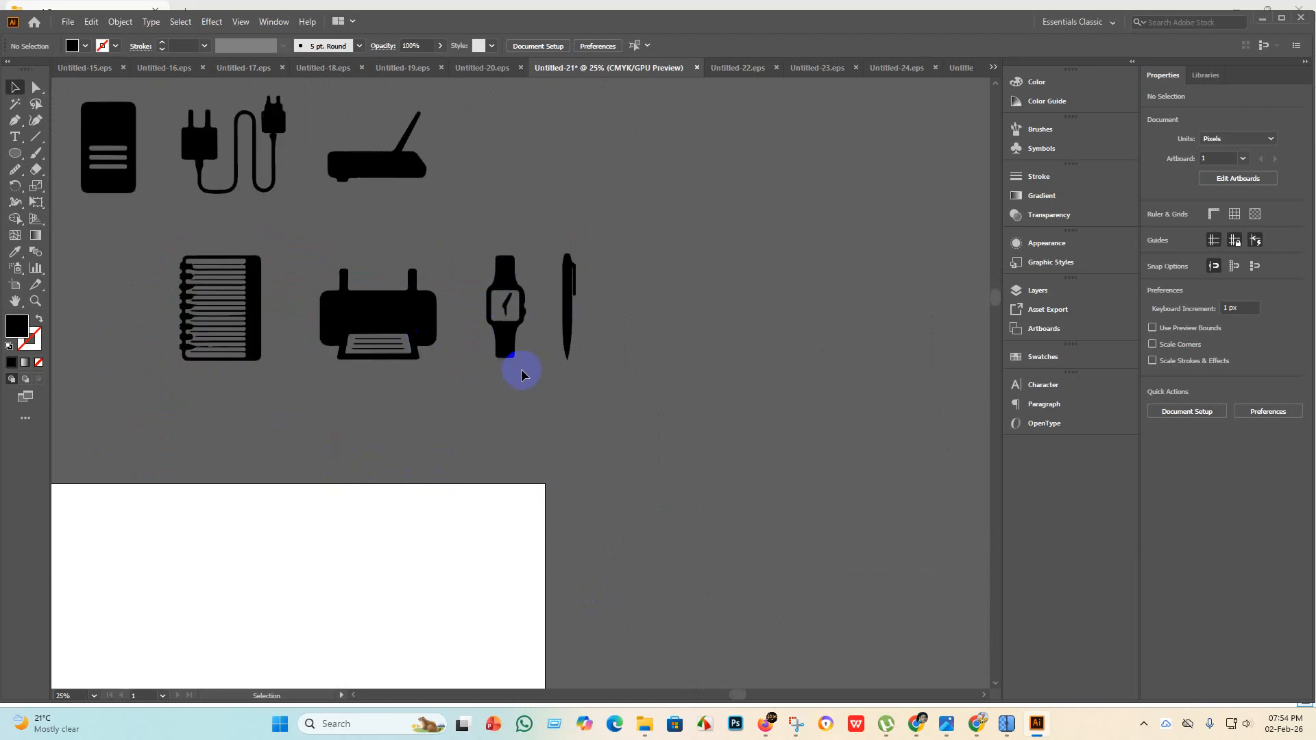
Copy the smartwatch and pen silhouettes from Untitled-21 and paste them together into Untitled-25.
scroll(524, 329, up, 3)
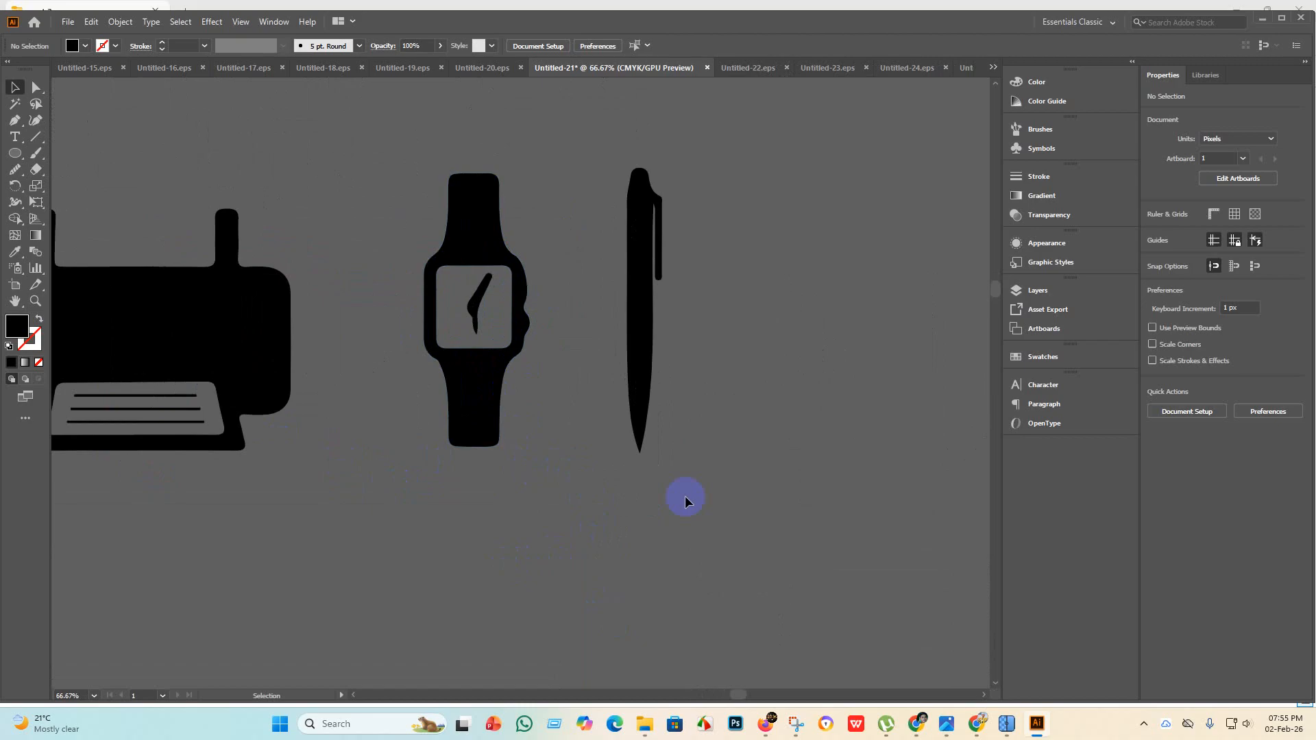
drag(749, 523, 414, 303)
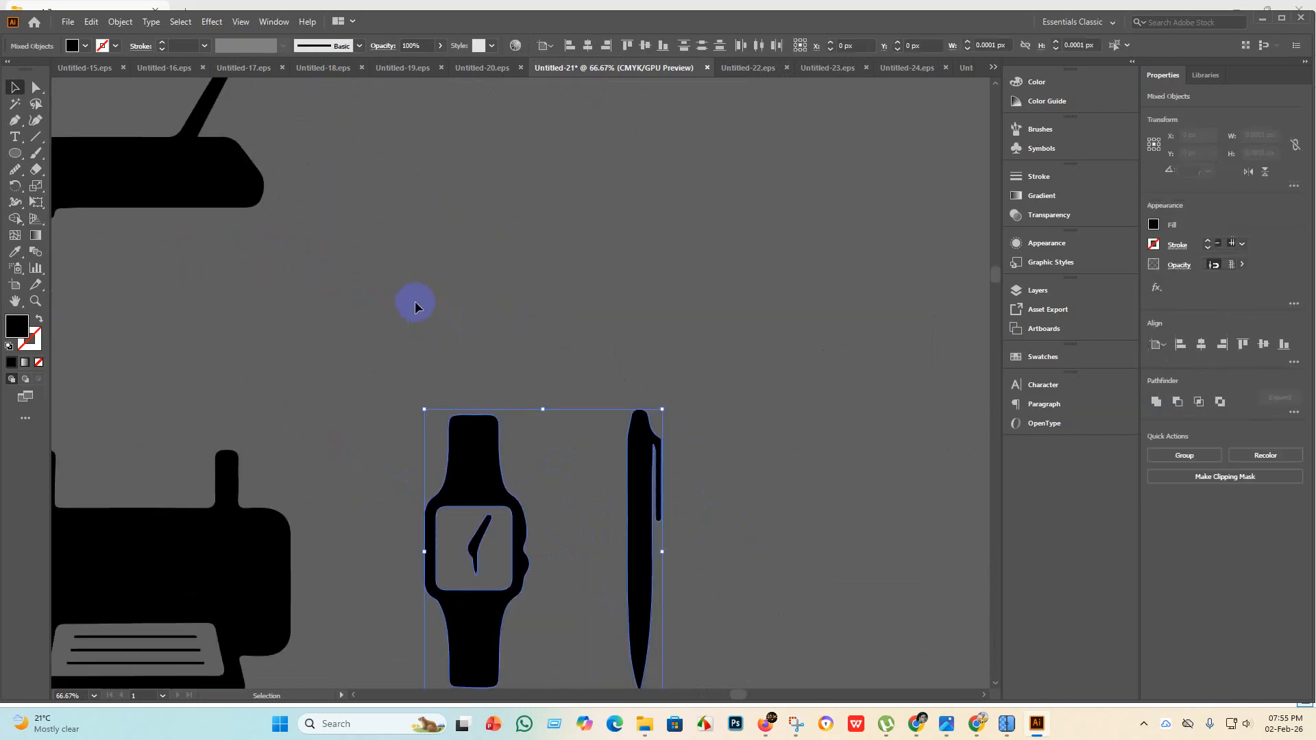
click(963, 68)
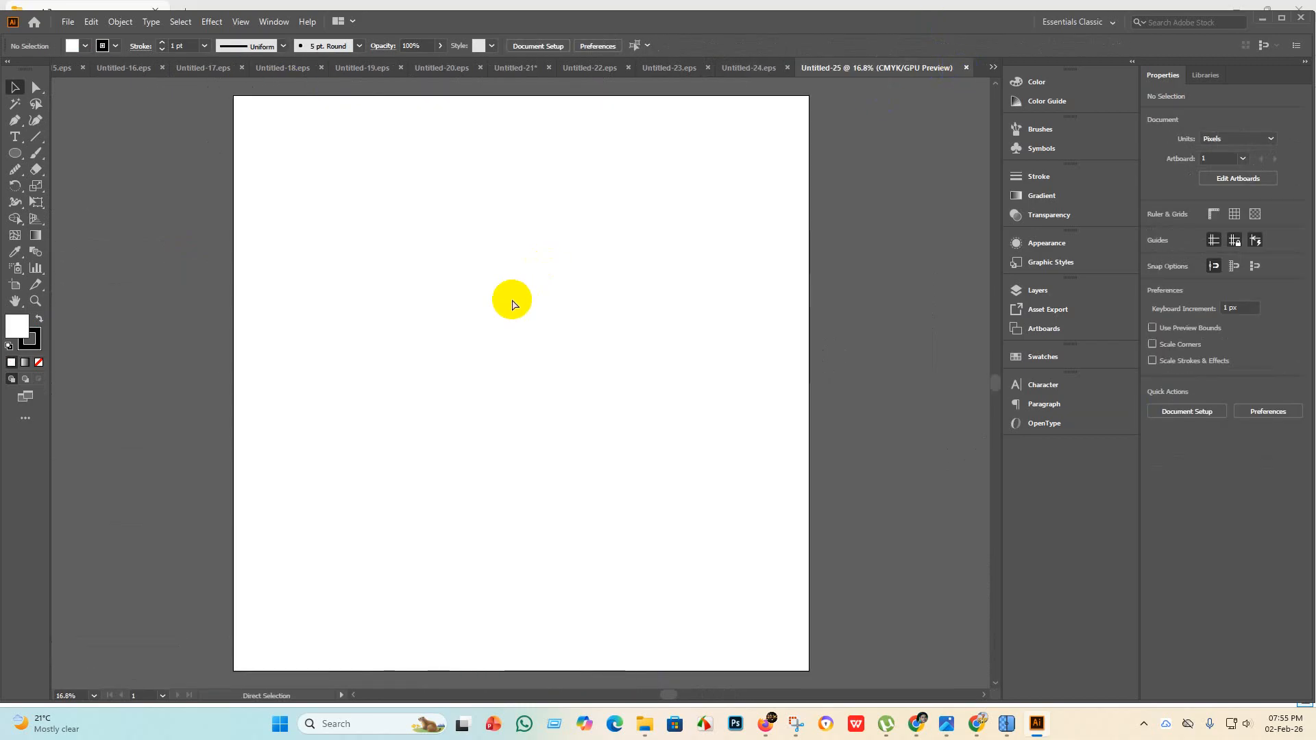
key(ctrl+v)
key(v)
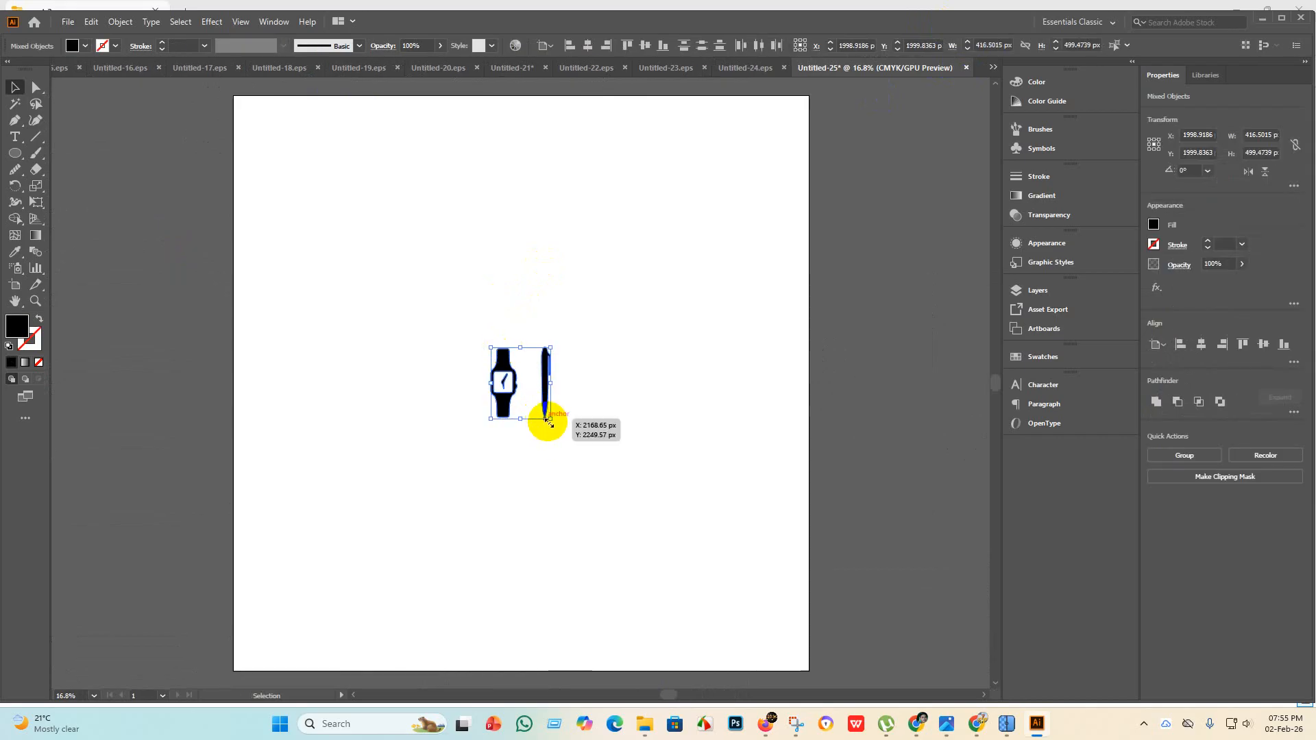
drag(551, 418, 823, 484)
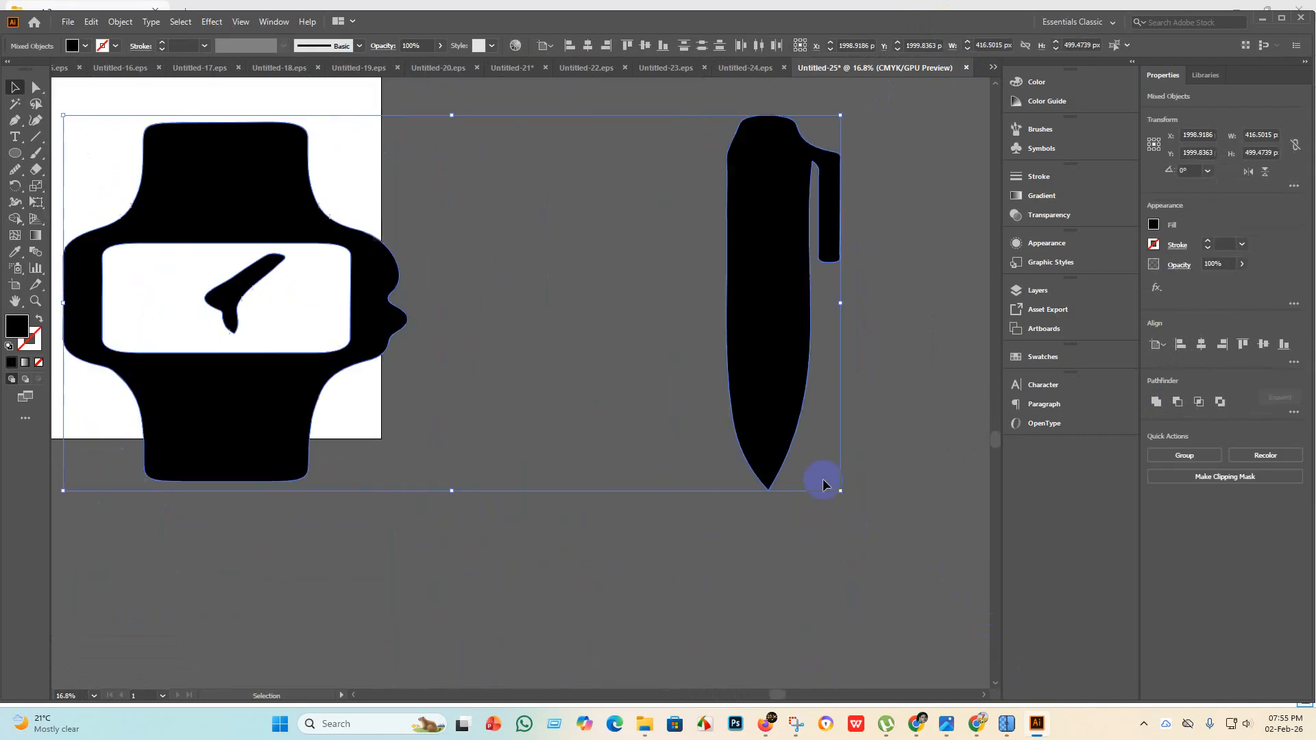
click(403, 108)
key(ctrl+z)
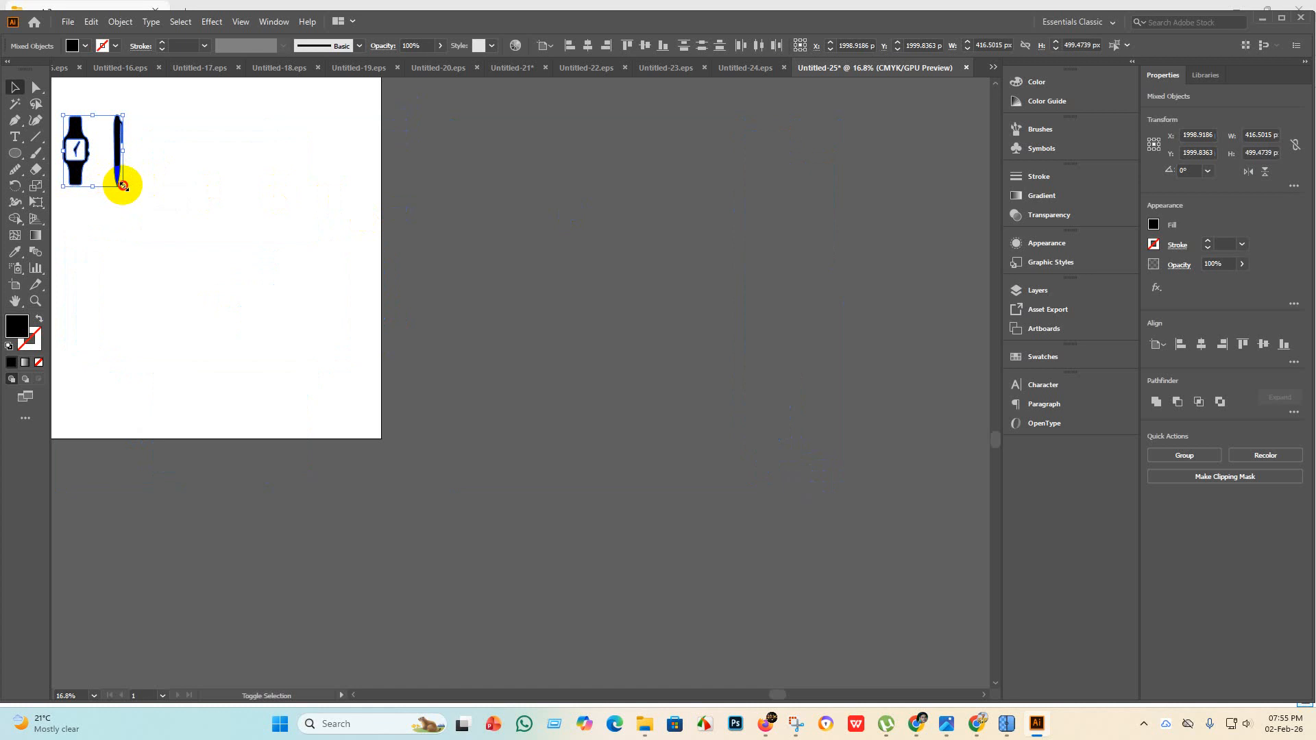
Enlarge the watch and pen proportionally to about 3130 x 3754 px and position them within the artboard.
drag(123, 185, 508, 658)
key(ctrl+minus)
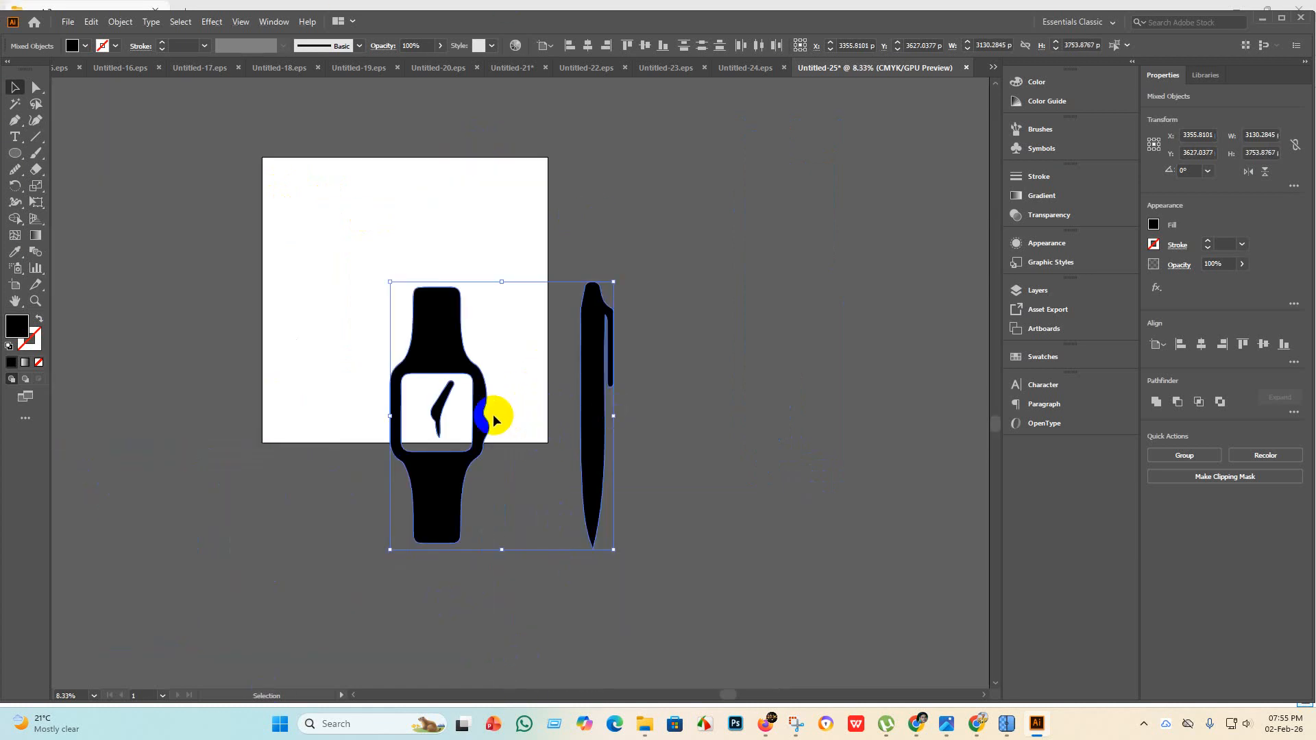
drag(595, 406, 487, 305)
drag(487, 354, 485, 343)
click(696, 408)
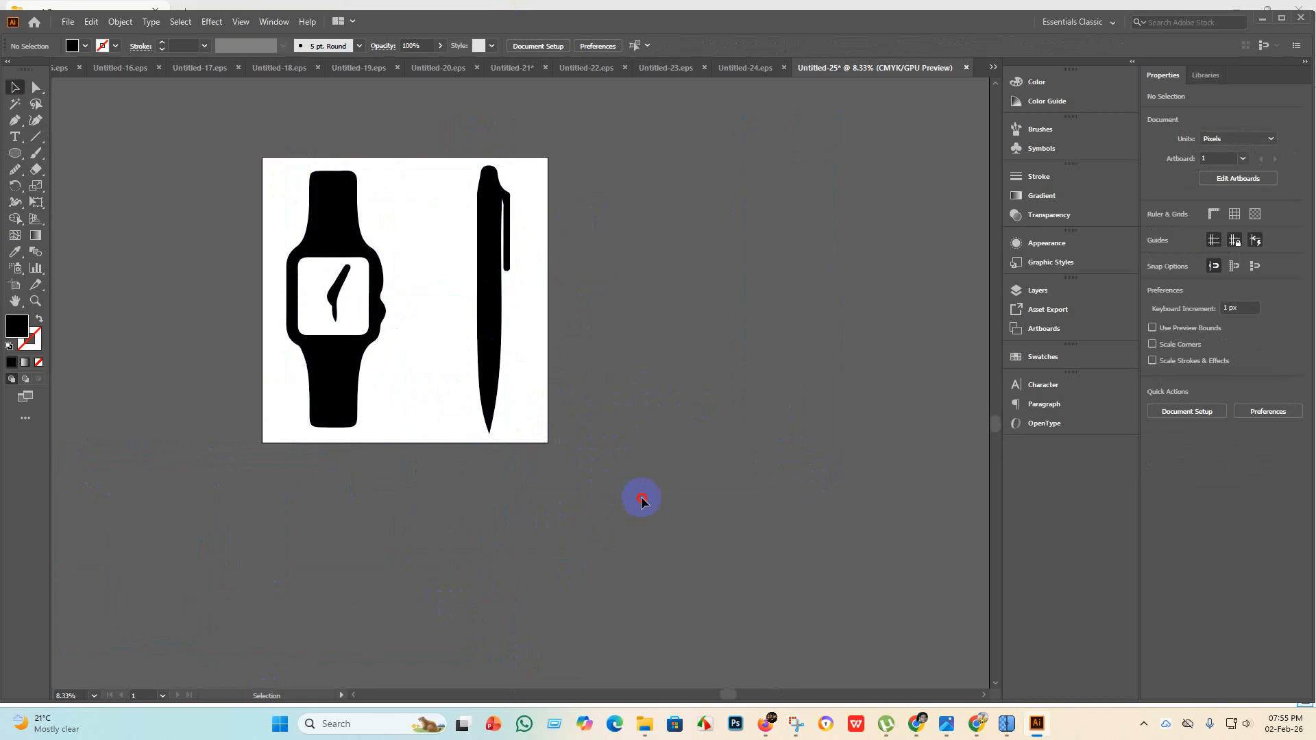
Create a filled shape from the empty area of the watch face around the hands with the Shape Builder tool.
drag(499, 447, 264, 273)
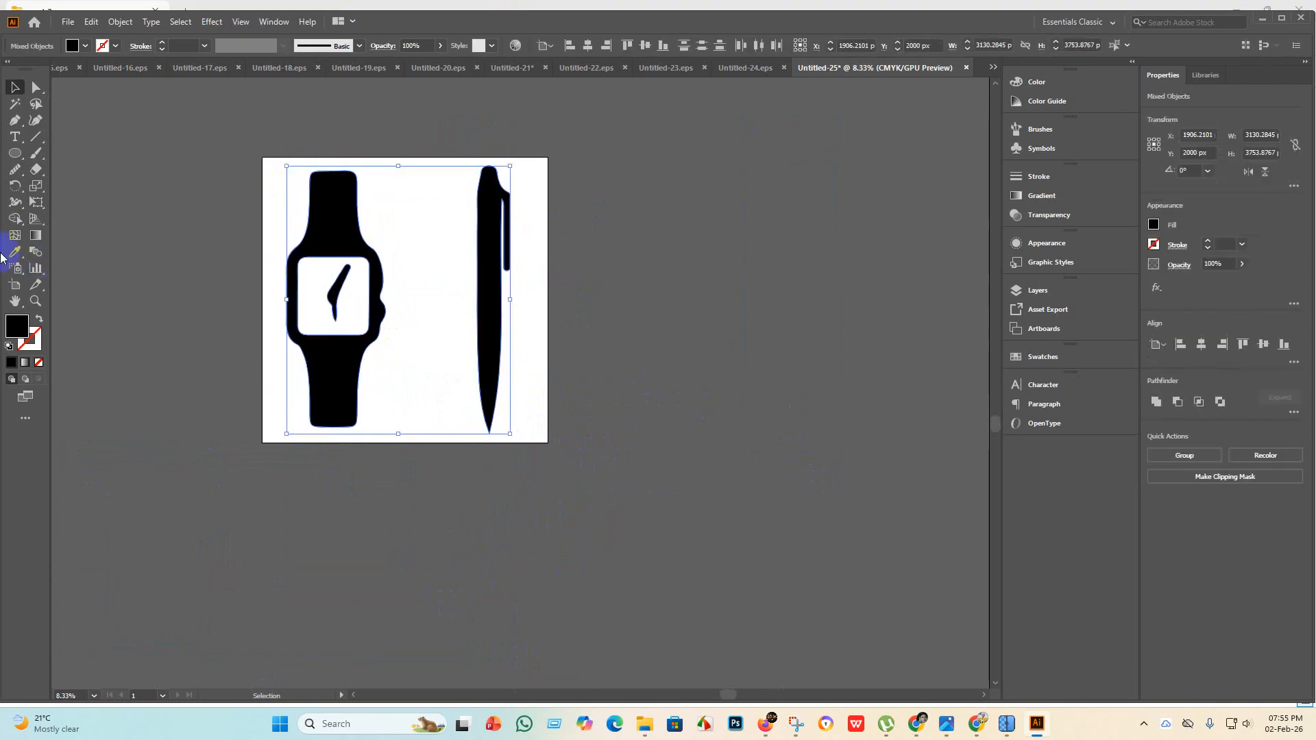
click(14, 220)
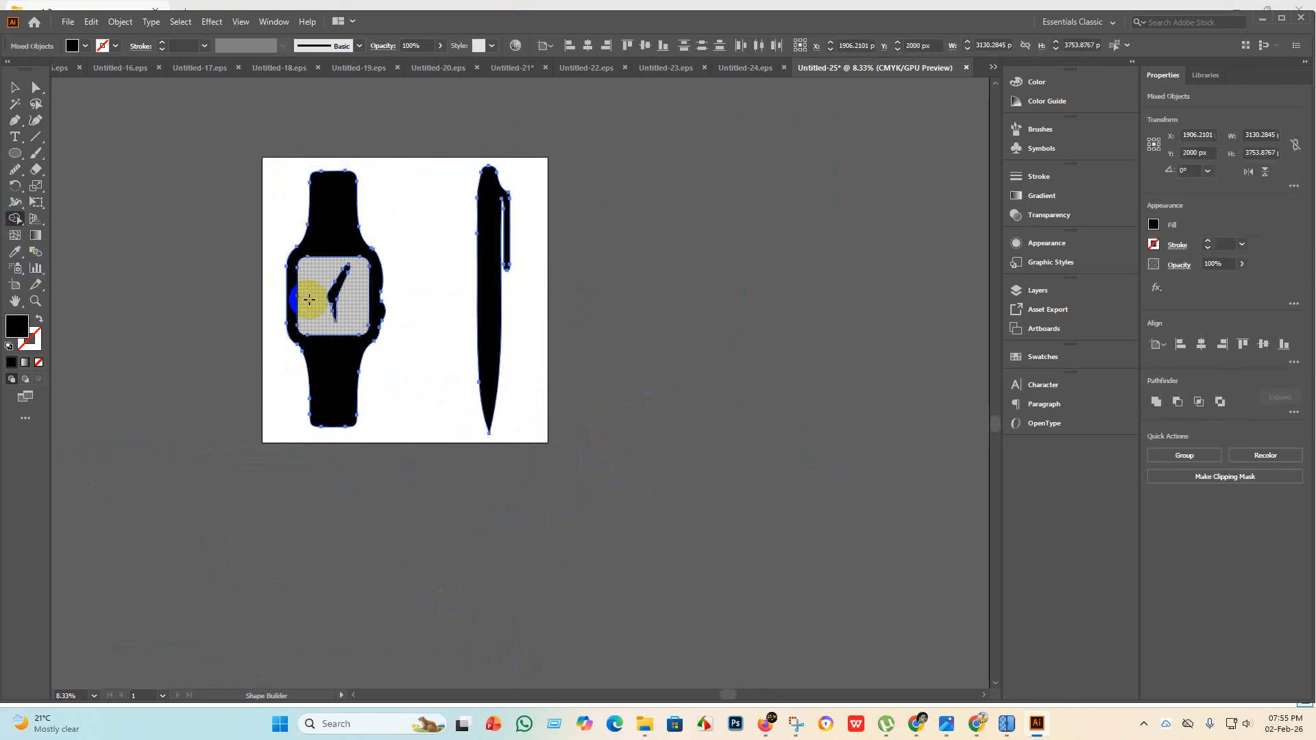
click(309, 300)
click(15, 87)
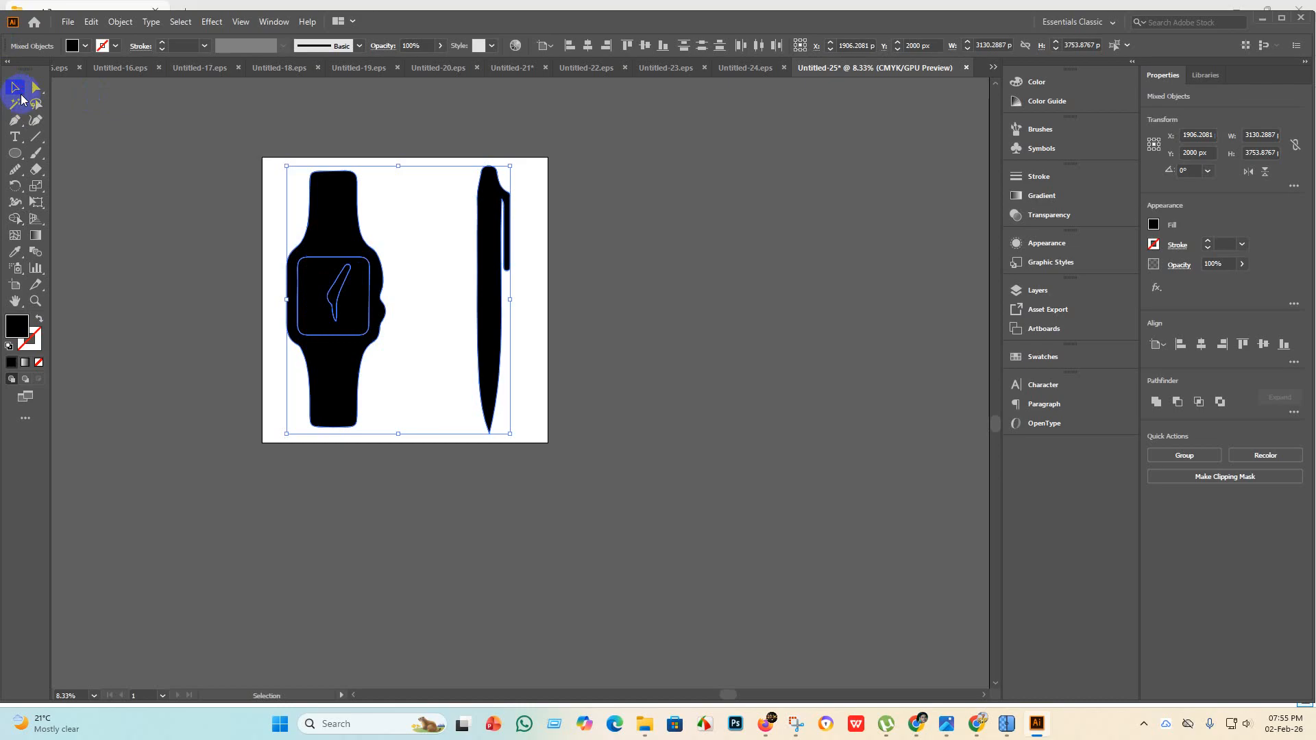
click(435, 554)
Fill the watch face with the gray swatch C=0 M=0 Y=0 K=40 after trying pink and orange swatches.
click(310, 295)
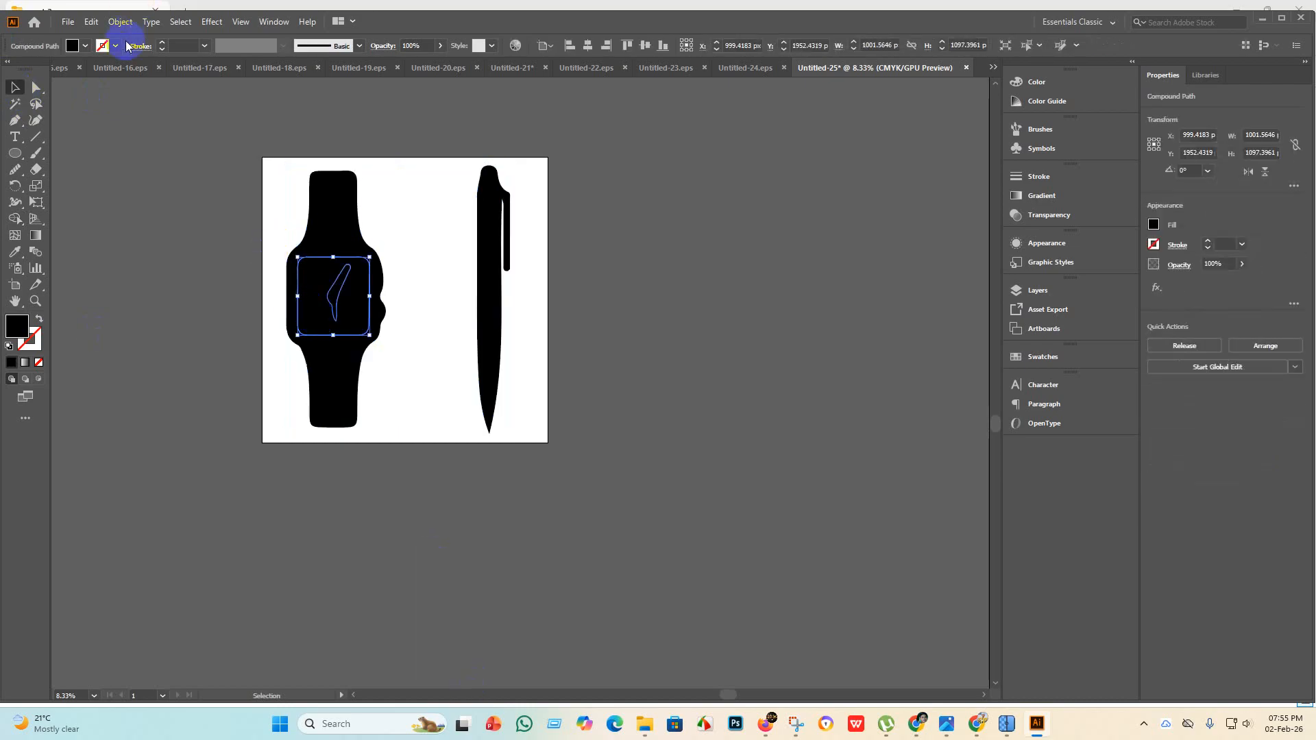
click(77, 48)
click(96, 69)
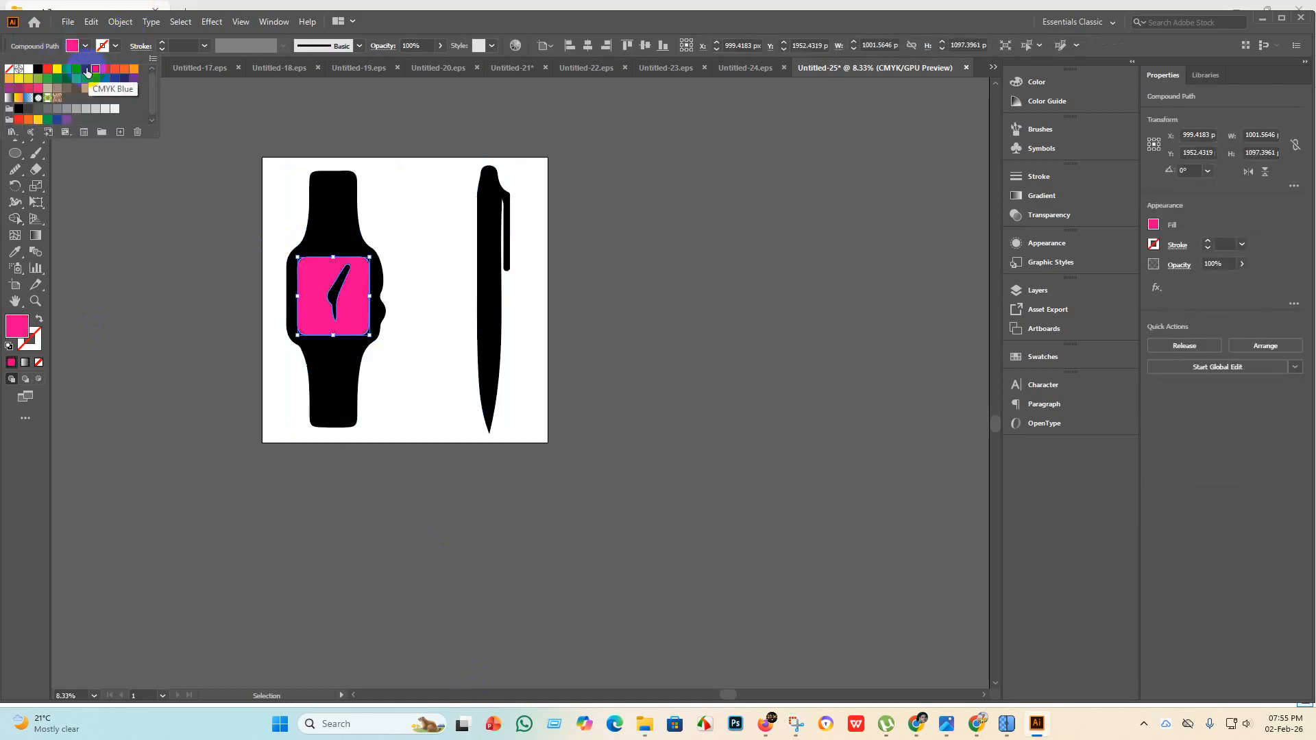
click(84, 69)
click(131, 69)
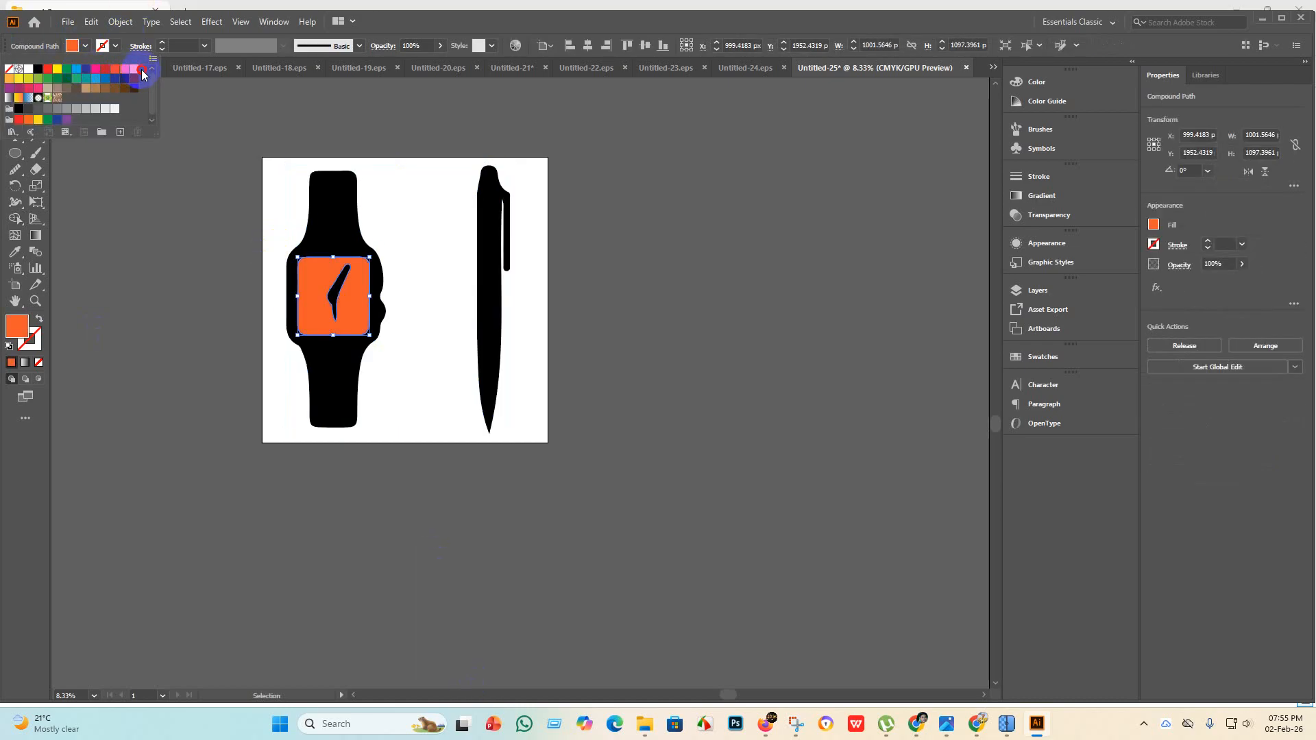
click(135, 70)
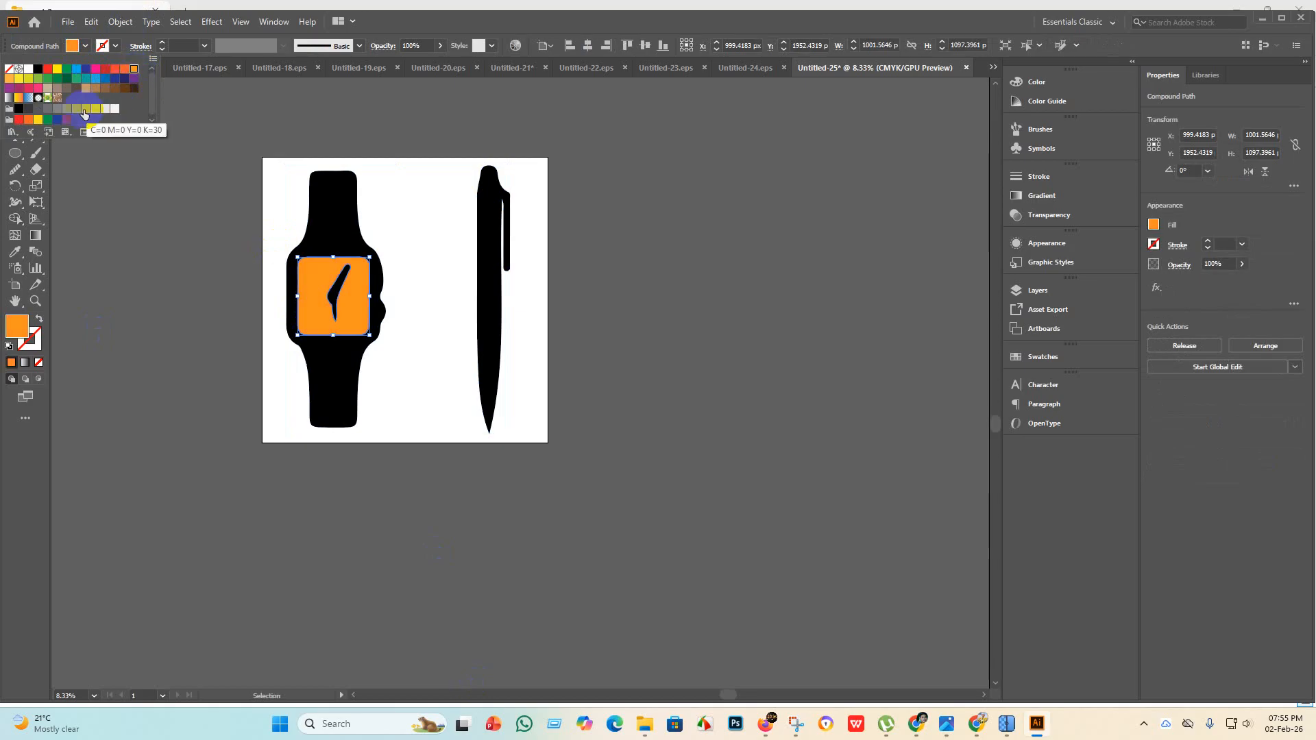
click(76, 109)
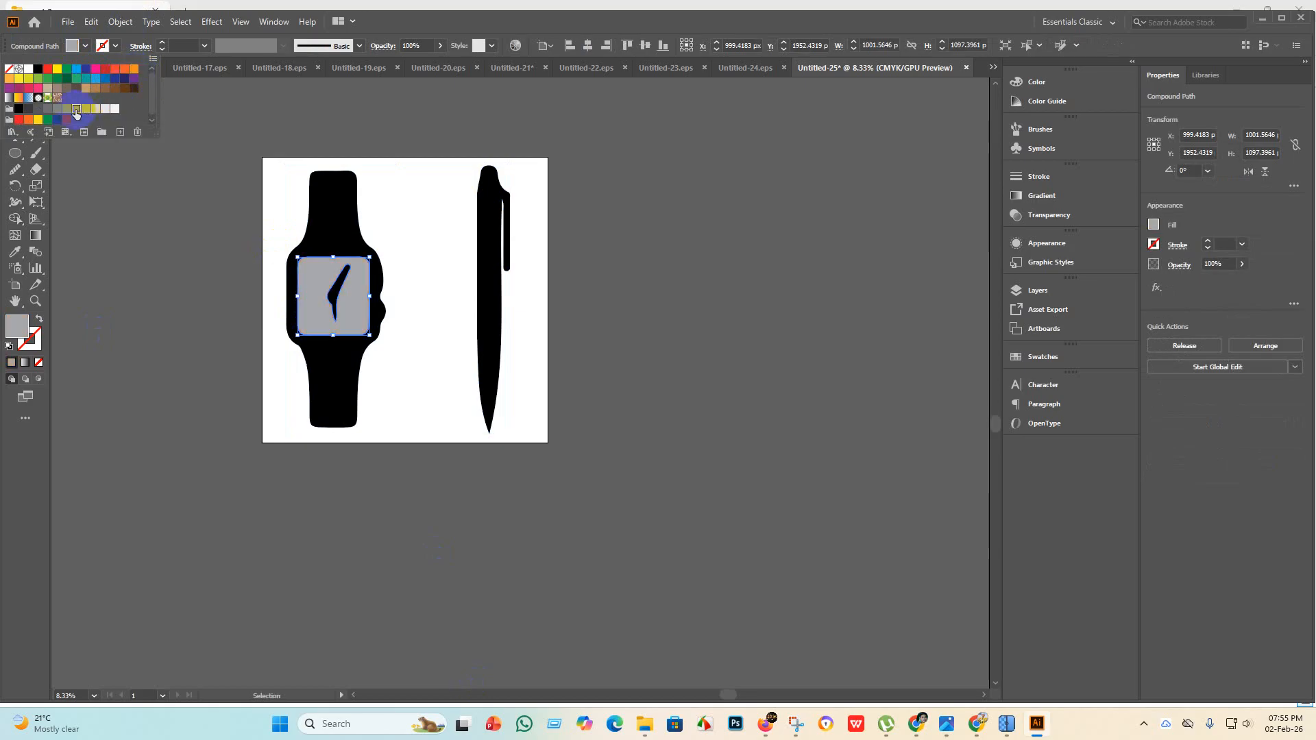
click(66, 111)
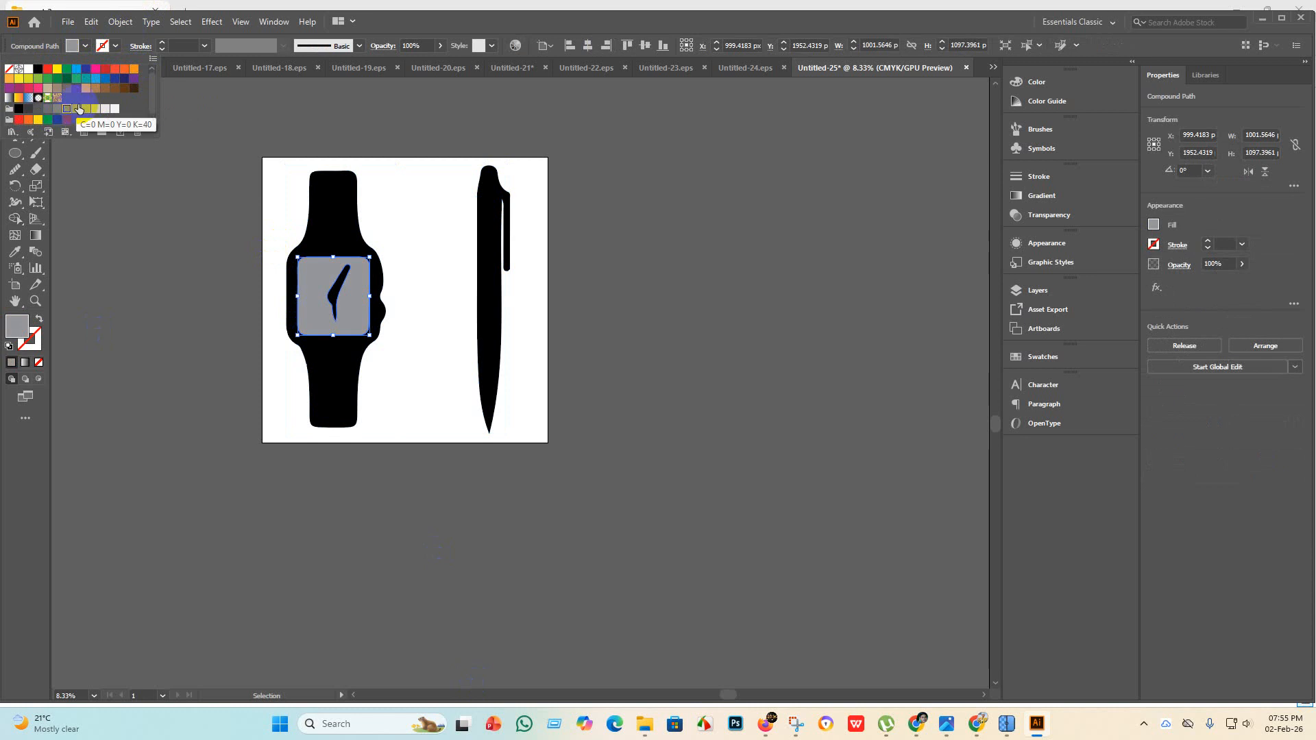
click(77, 109)
click(85, 109)
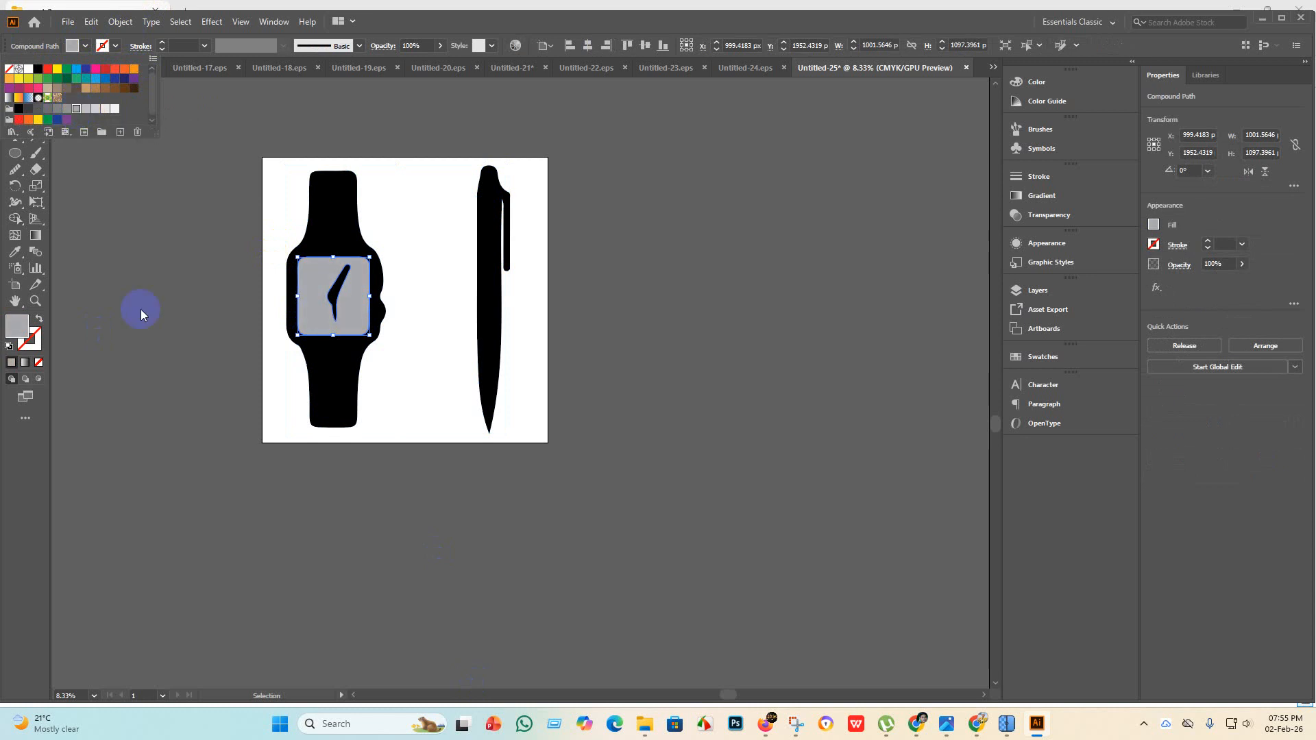
click(176, 376)
Check the recoloured watch face up close, and group all of the watch and pen artwork.
scroll(324, 286, up, 4)
scroll(325, 285, down, 5)
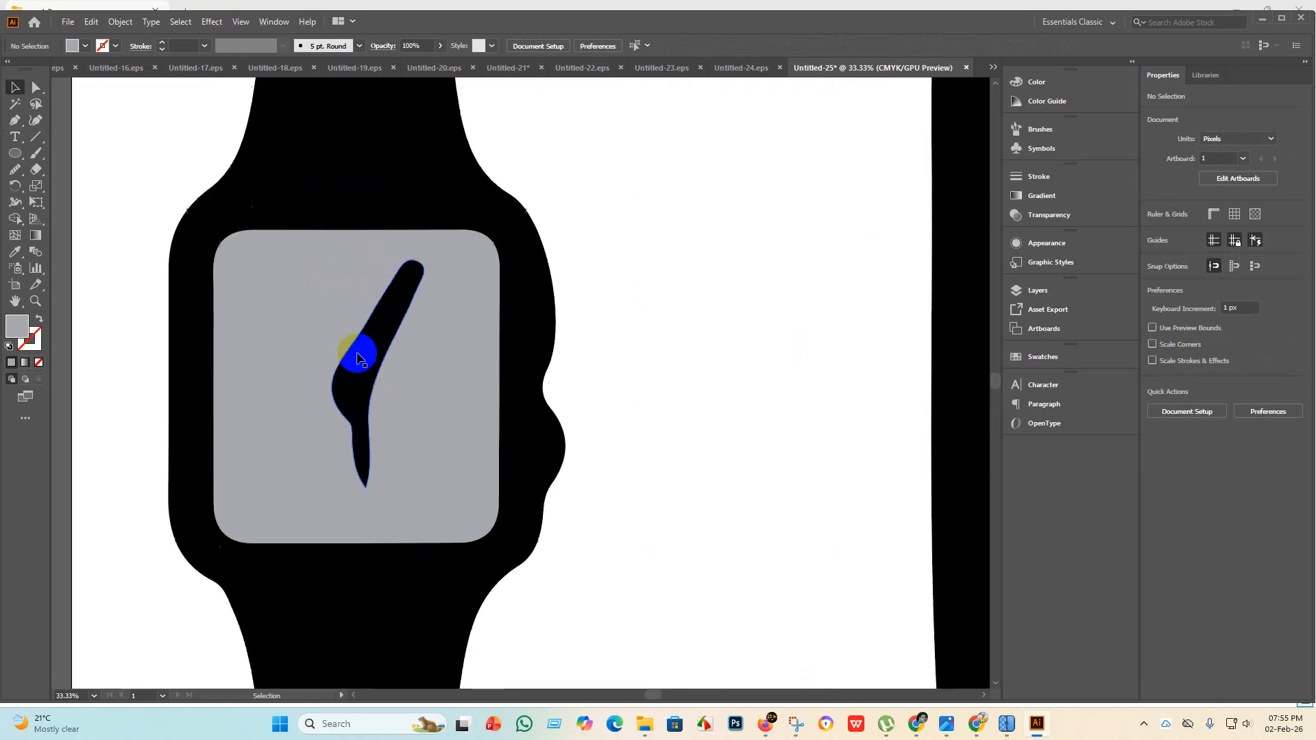
scroll(716, 451, up, 3)
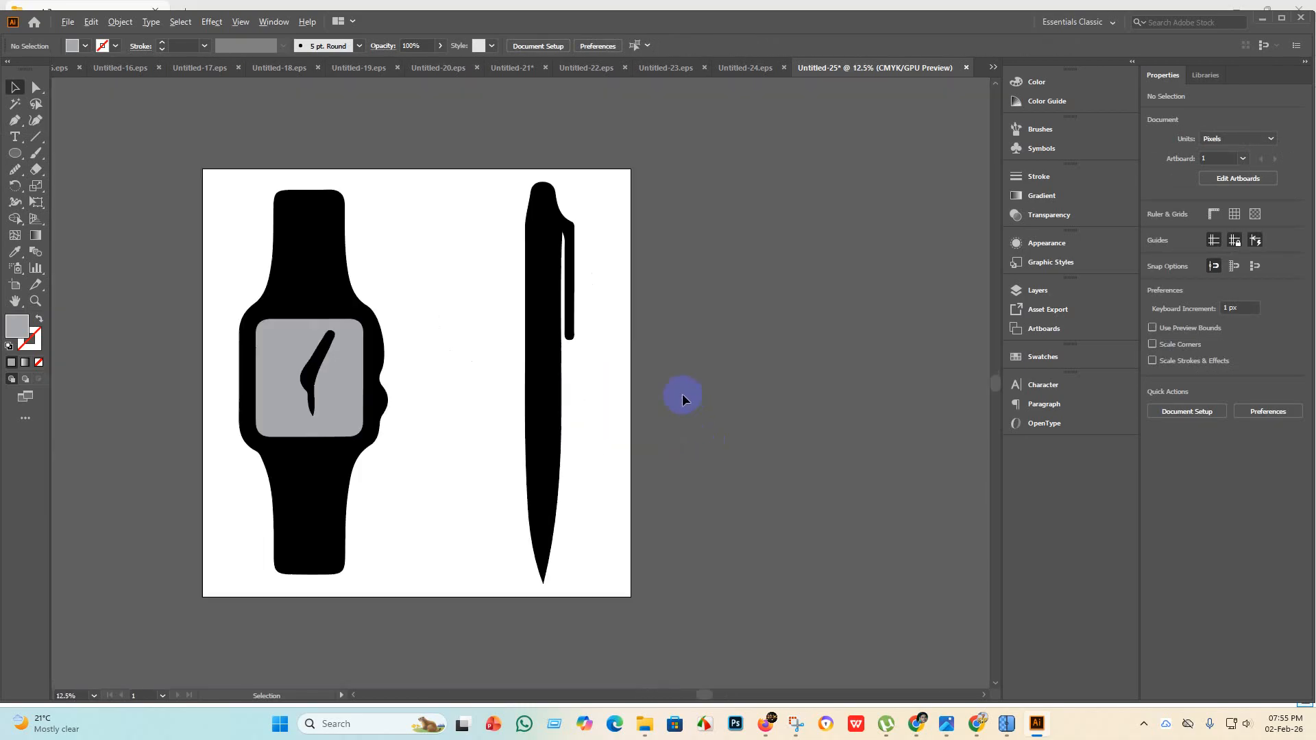
scroll(379, 291, down, 2)
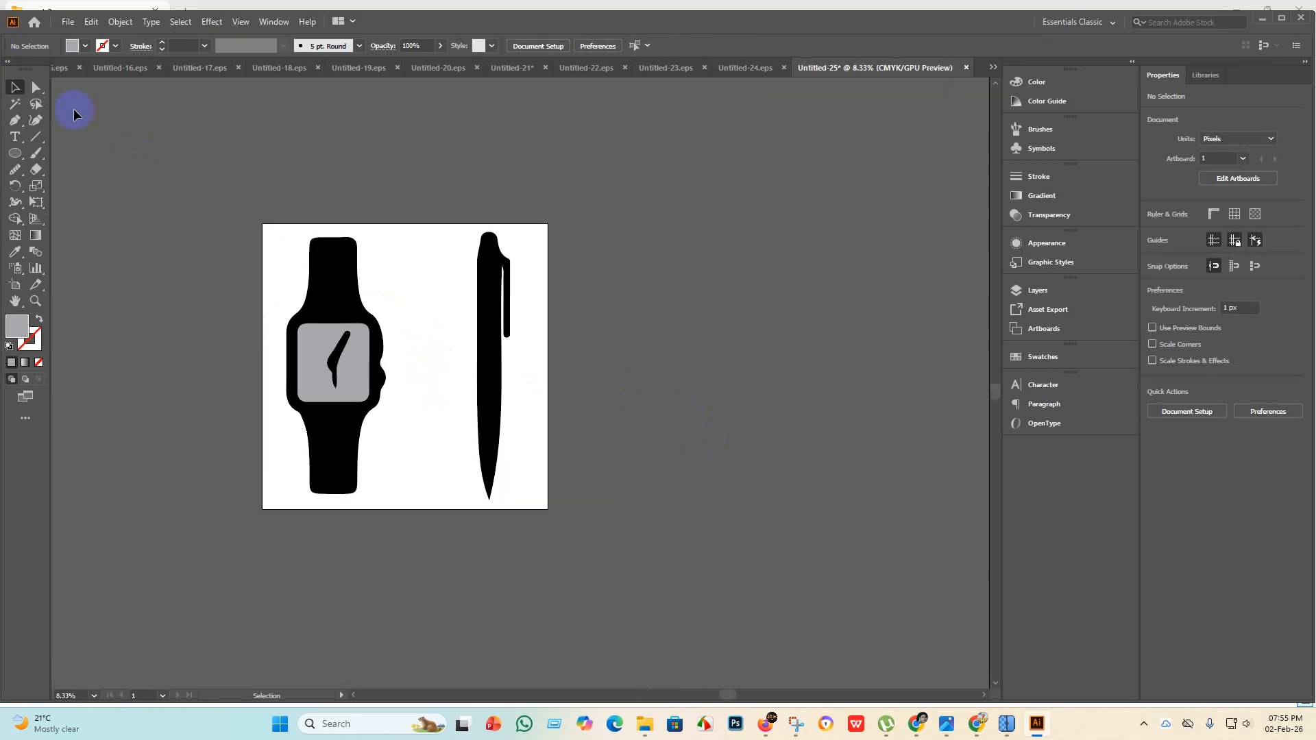
drag(532, 446, 191, 214)
key(a)
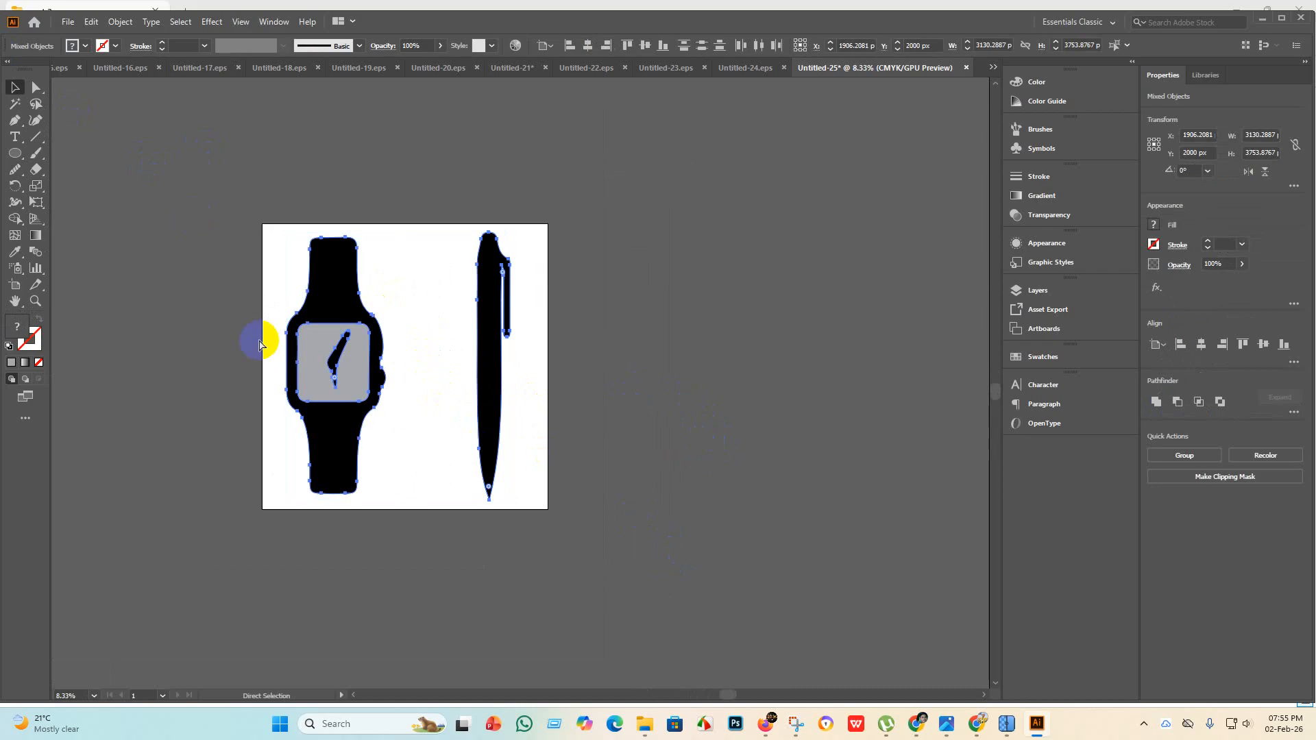
key(v)
key(ctrl+g)
click(638, 401)
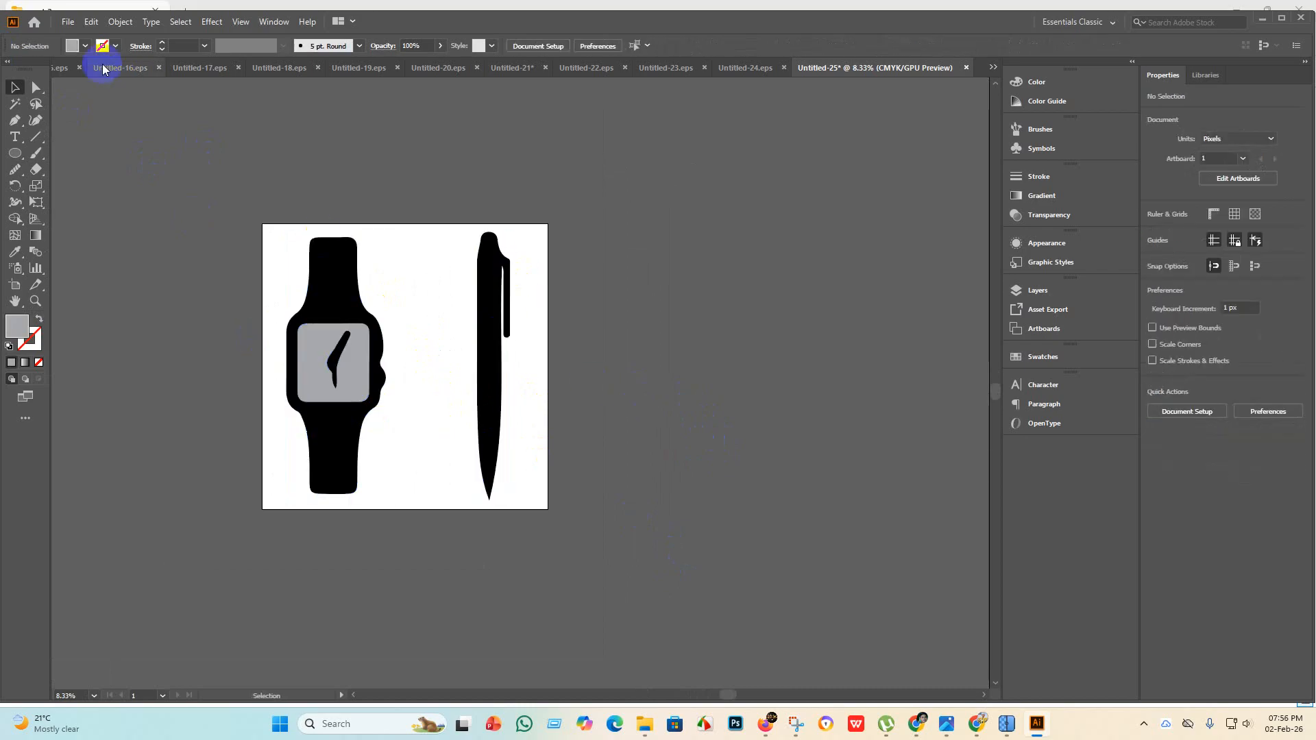
Save the watch and pen document as an Illustrator EPS named Untitled-25 in the eps 7 folder, using the Illustrator 10 EPS version.
click(68, 21)
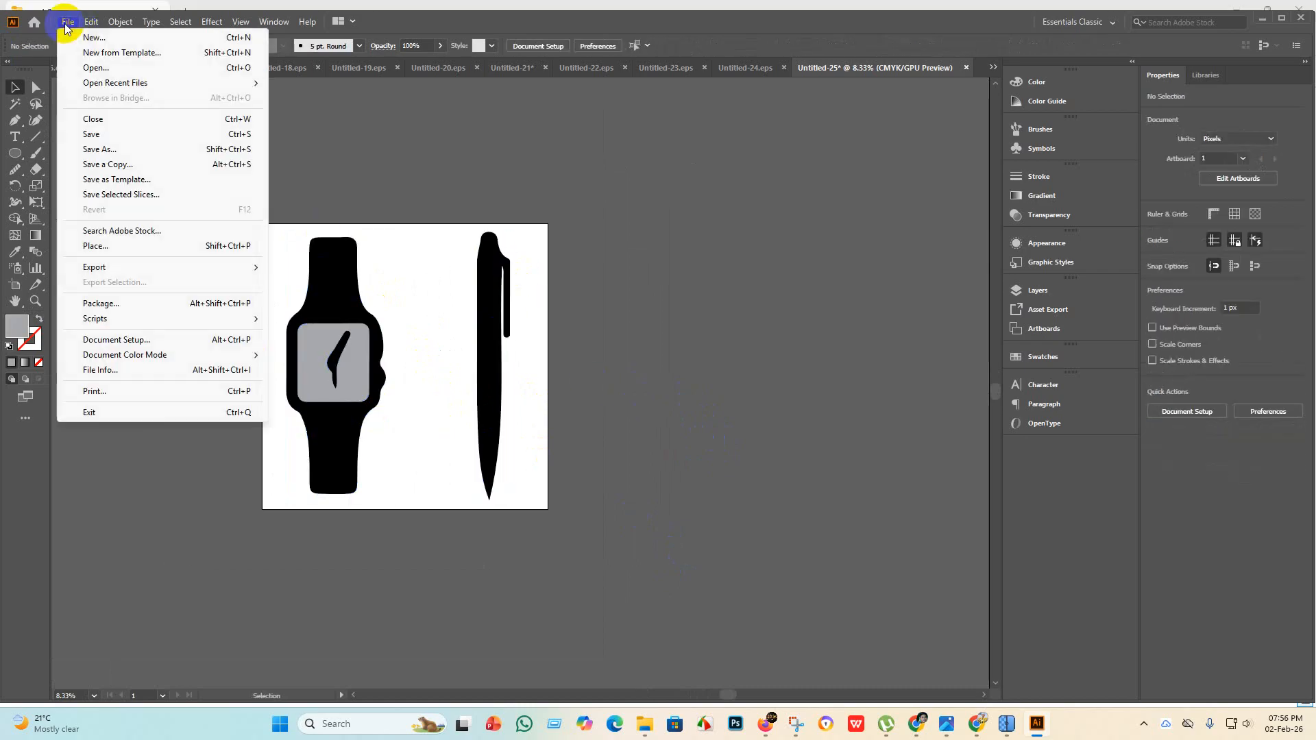
click(126, 138)
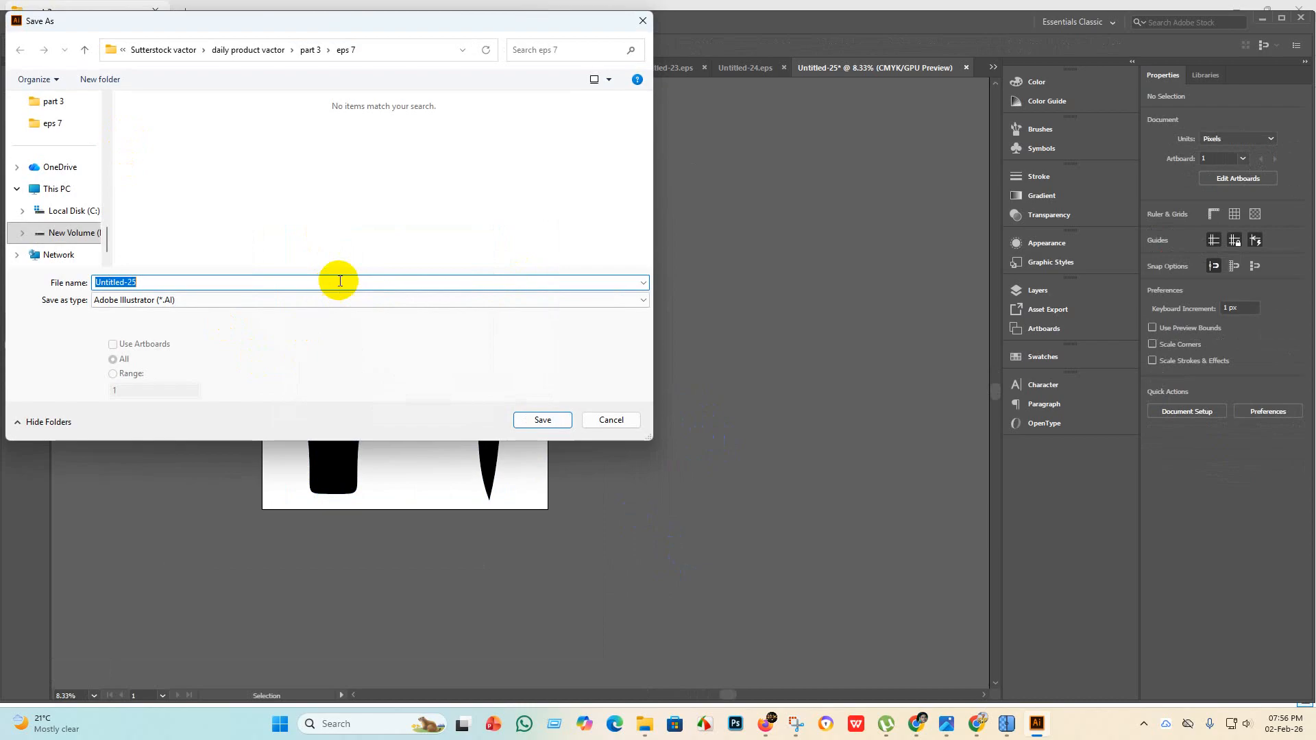
click(329, 302)
click(176, 342)
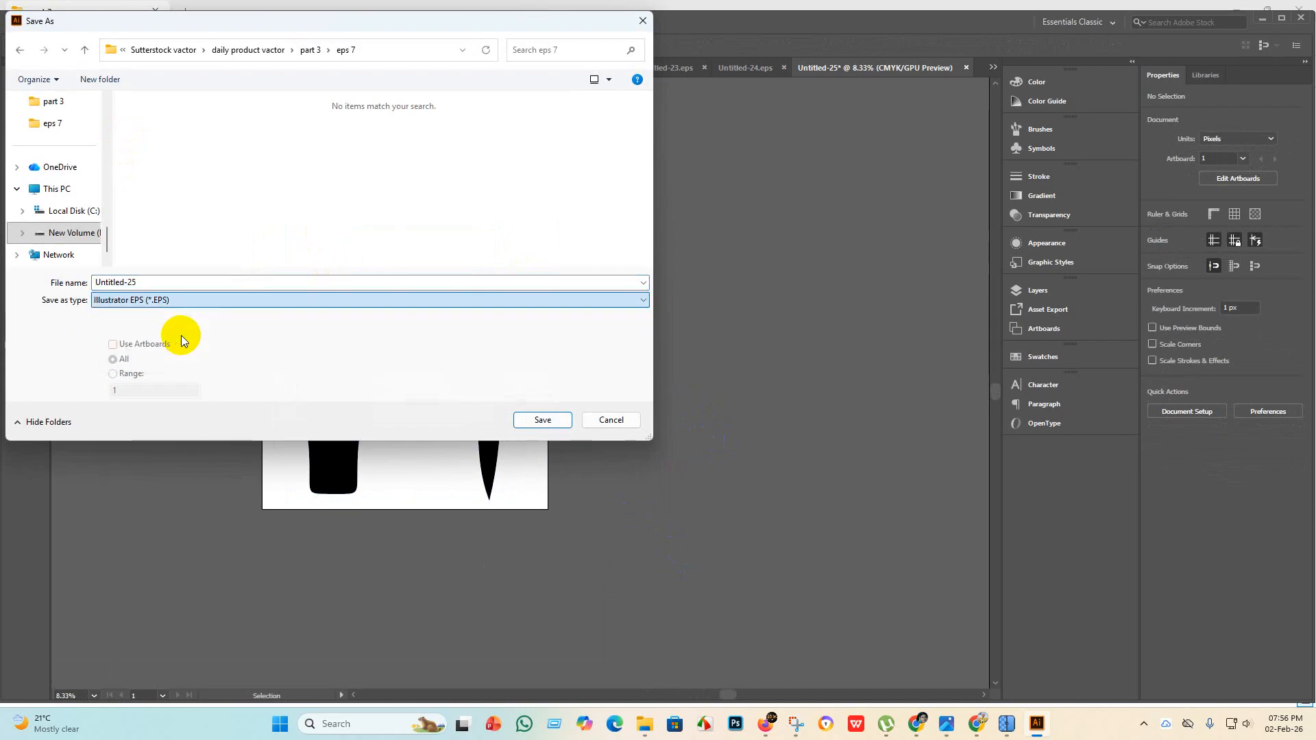
scroll(436, 217, down, 3)
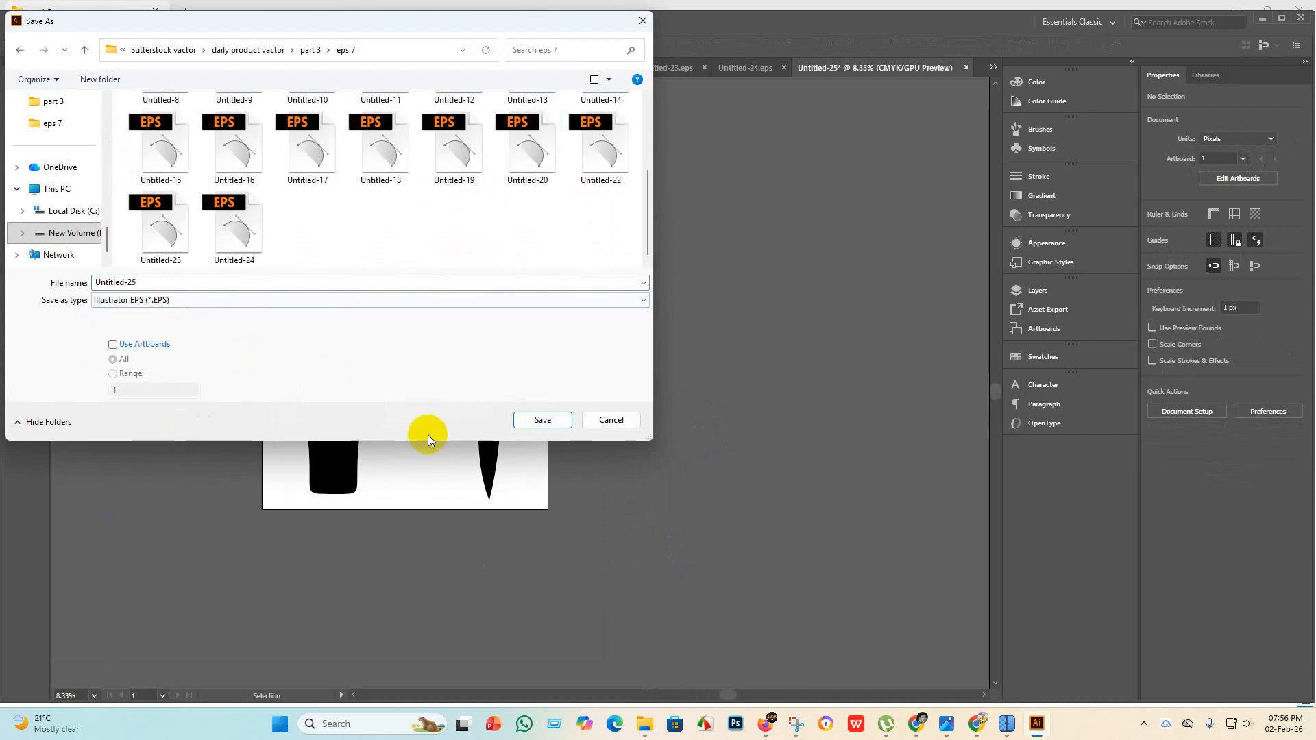
click(542, 419)
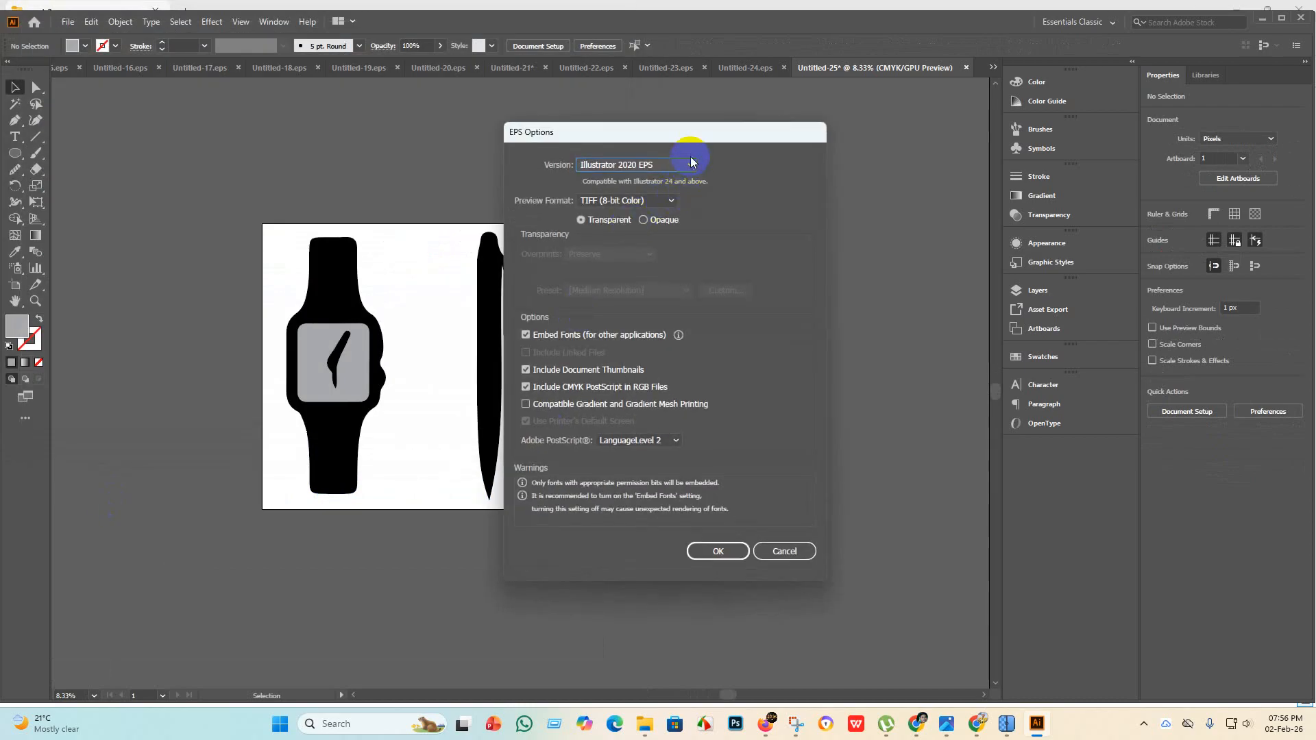
click(691, 161)
click(648, 316)
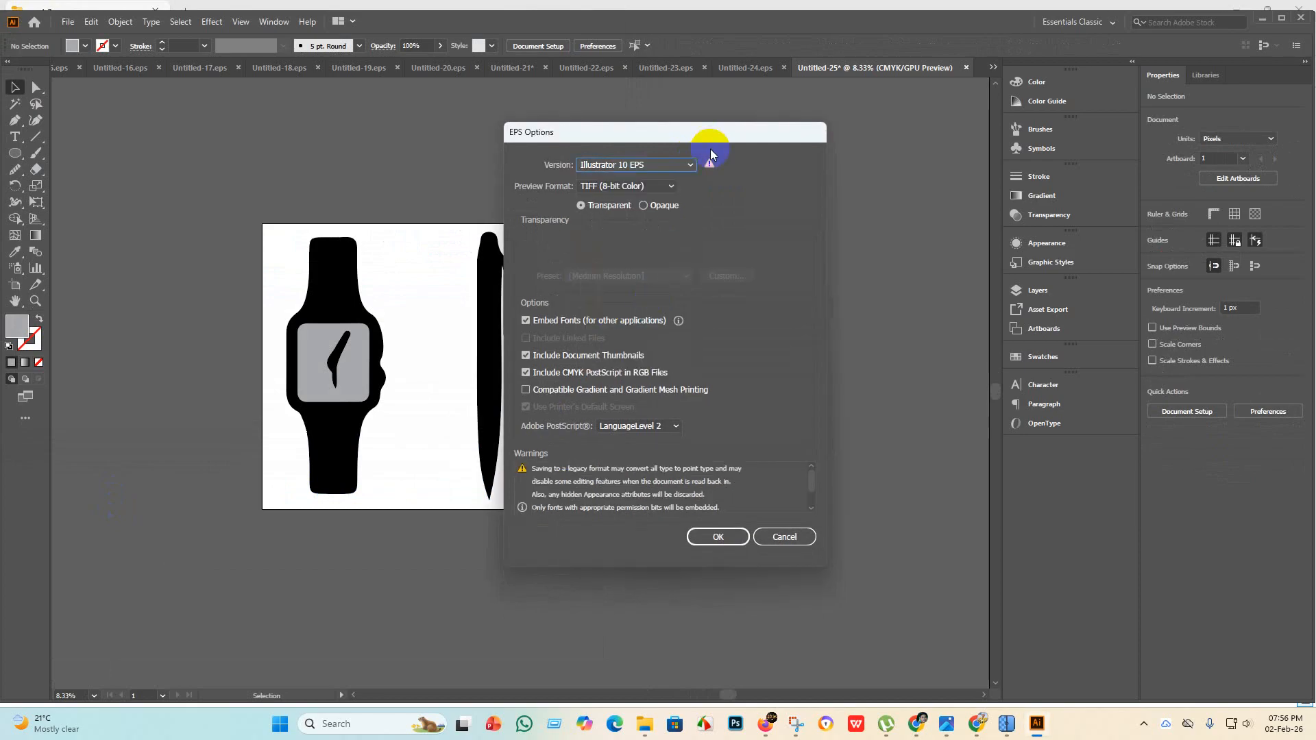
click(718, 537)
click(730, 392)
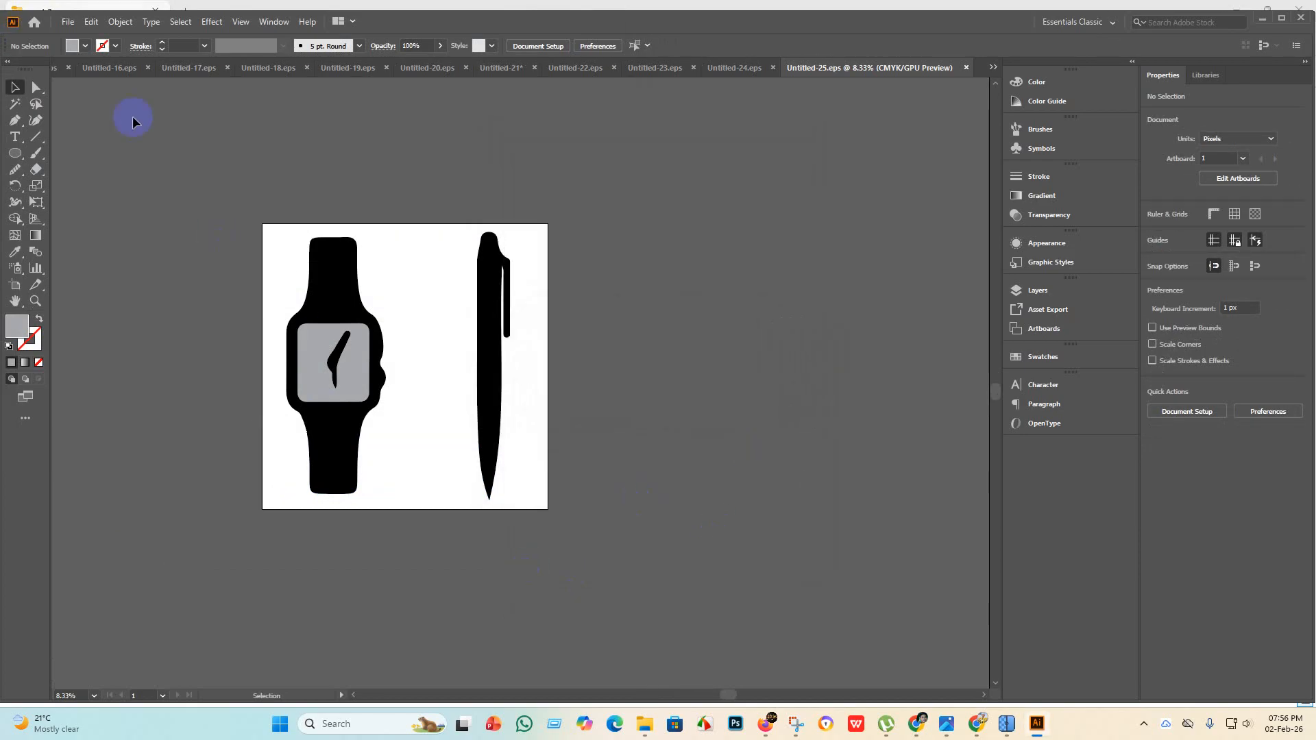
Export the watch and pen as a JPEG named Untitled-25 to the eps 7 folder, using artboards and changing the color model.
click(67, 21)
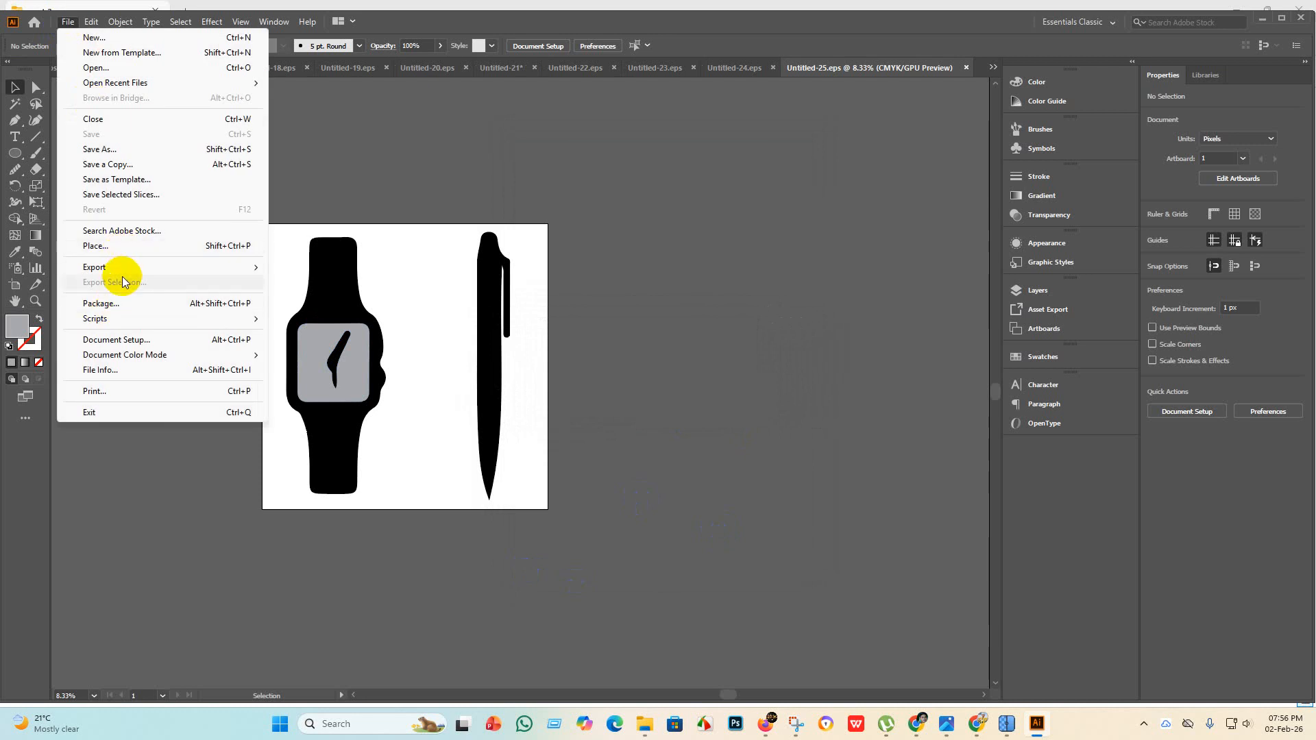
mouse_move(205, 267)
click(316, 271)
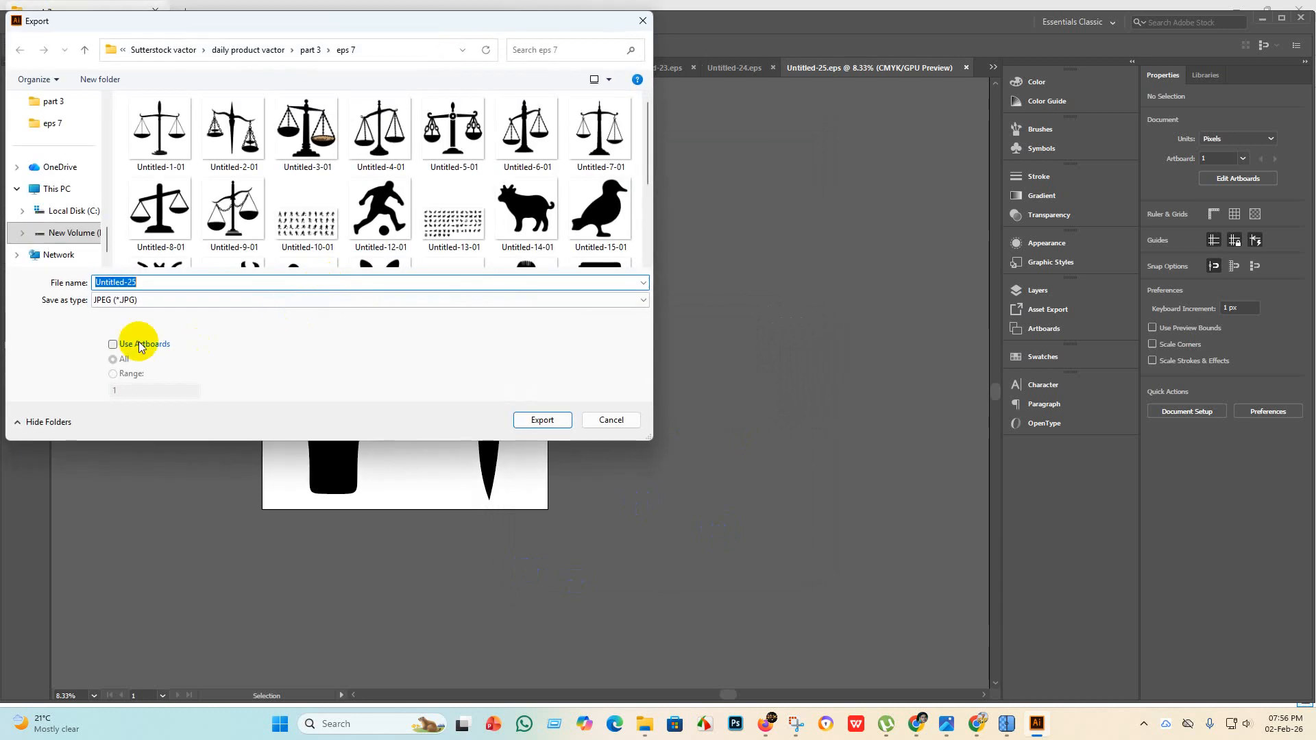
click(114, 344)
scroll(309, 212, down, 3)
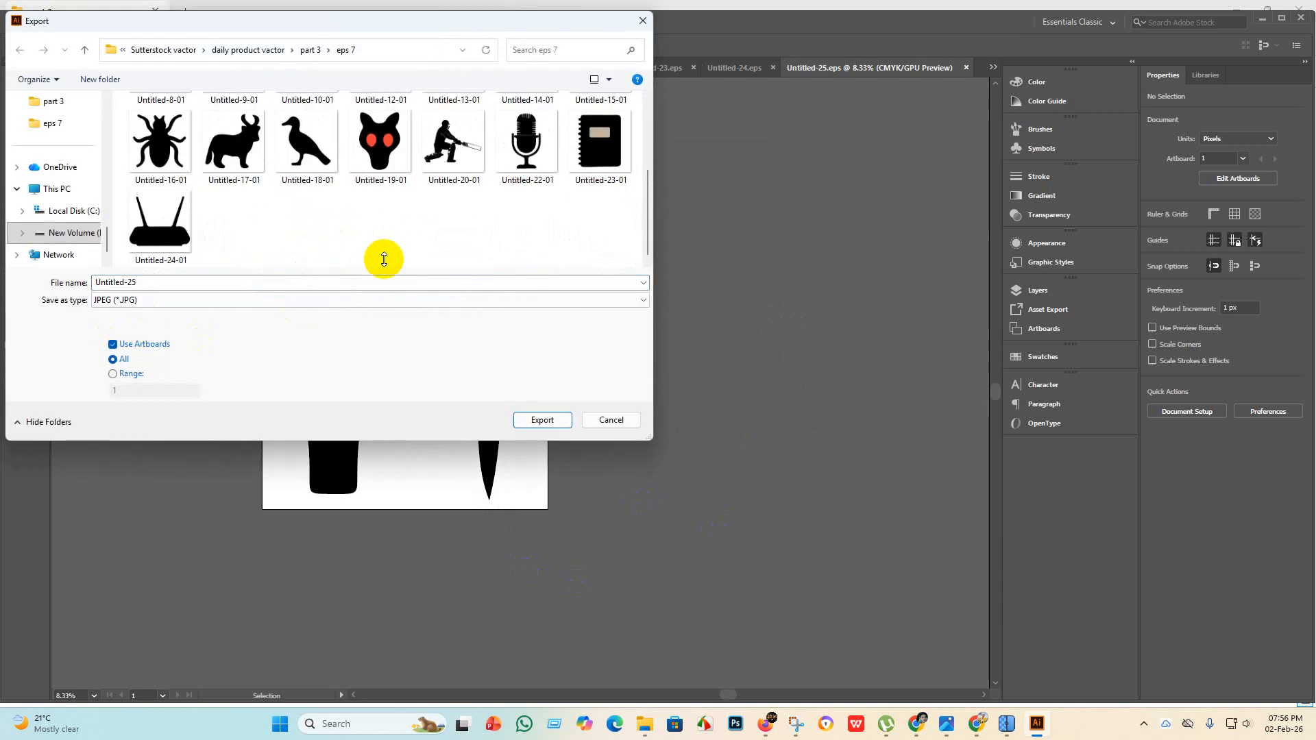
click(544, 420)
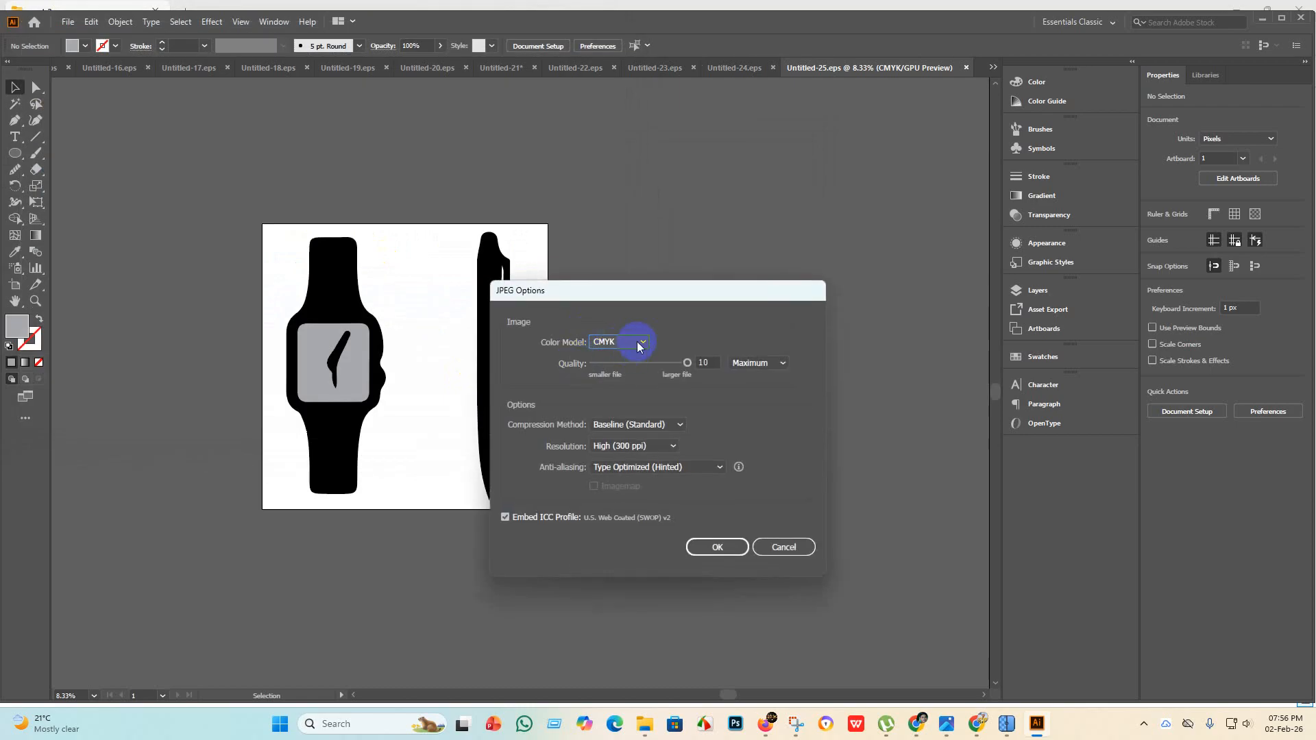
click(636, 342)
click(617, 357)
click(718, 547)
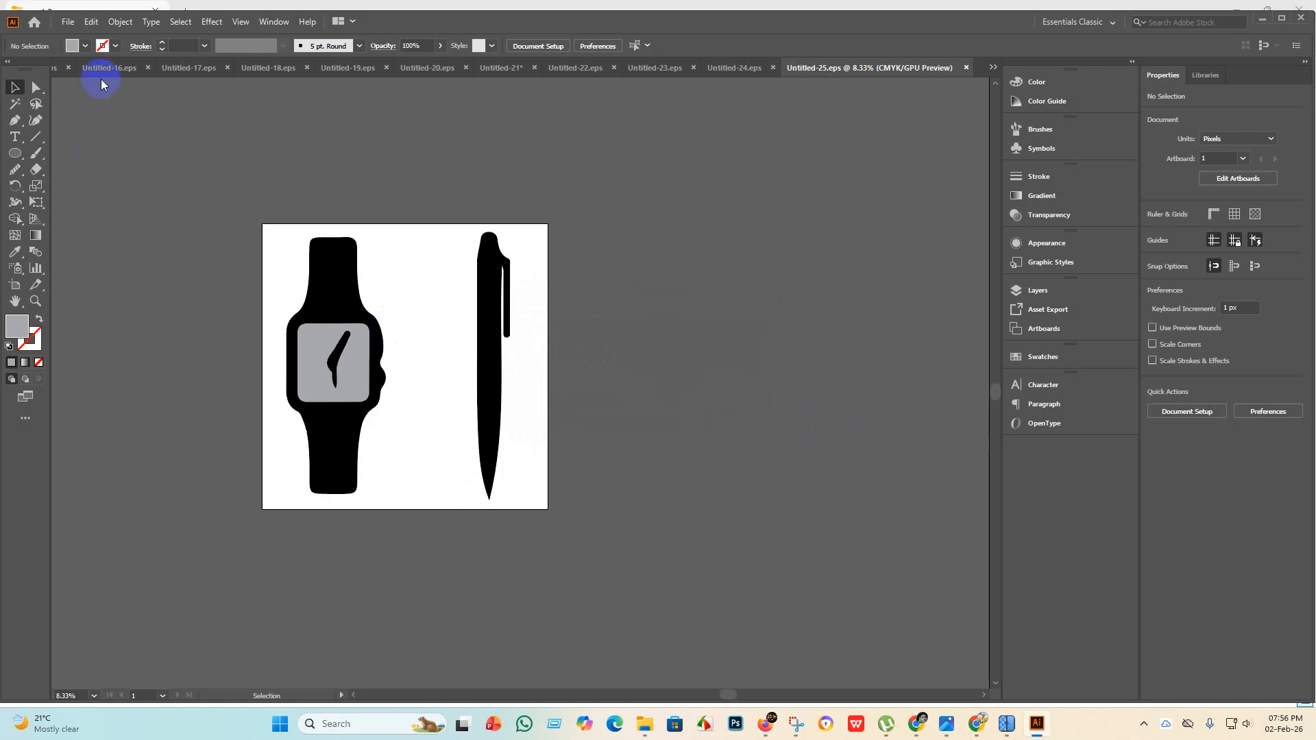
Check the JPEG files in the eps 7 folder through the export dialog, and close it without exporting.
click(68, 22)
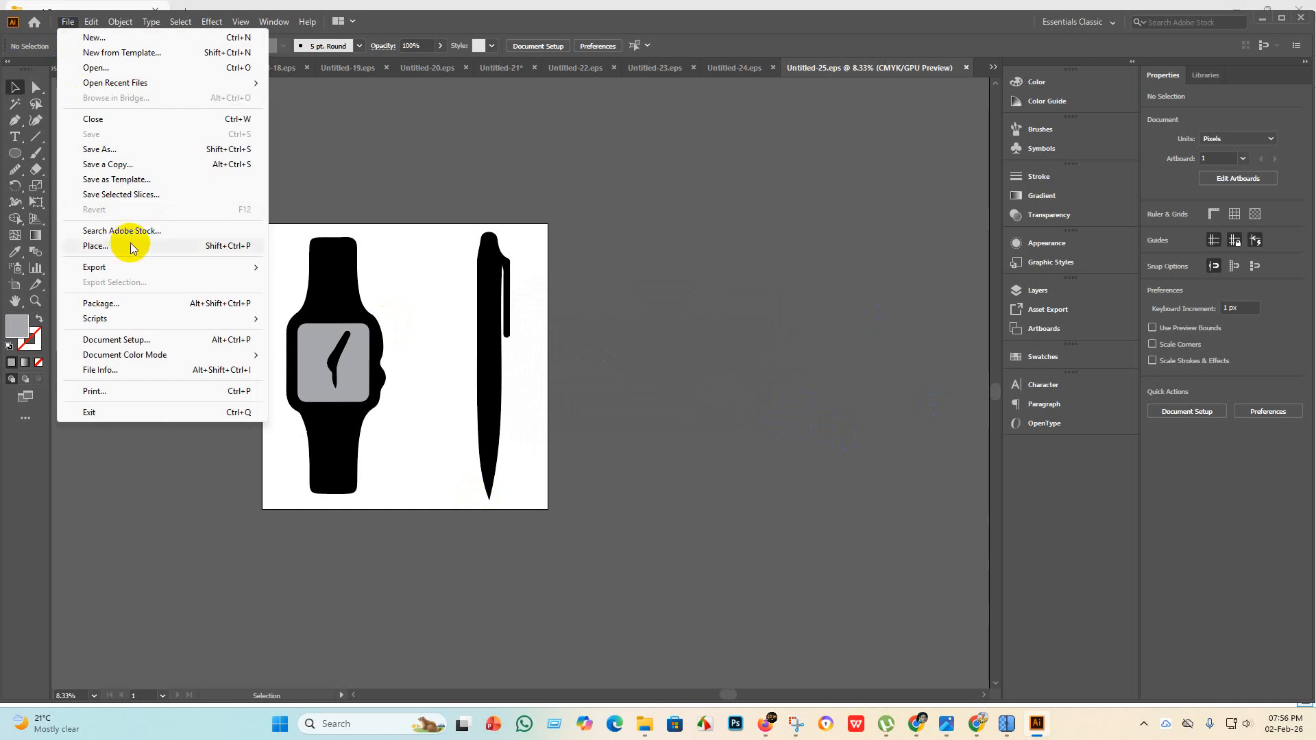
mouse_move(123, 268)
click(330, 283)
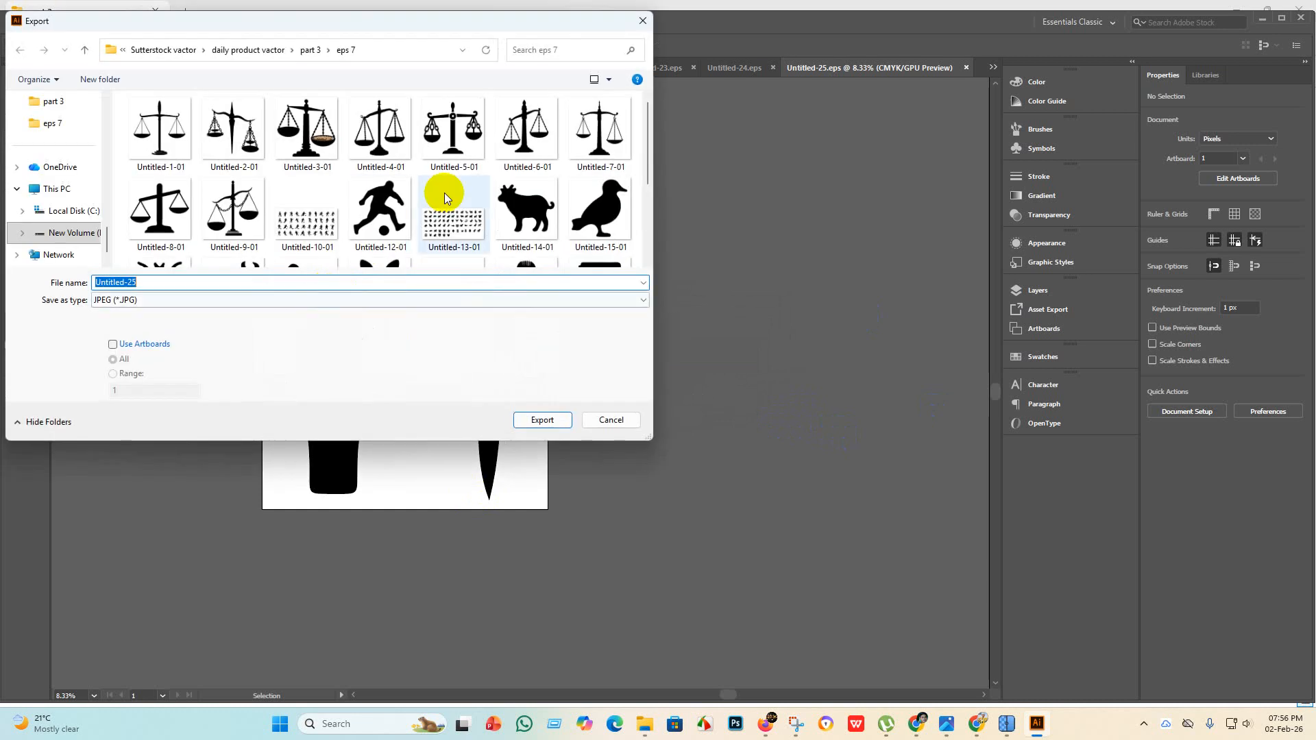
scroll(441, 220, down, 3)
click(631, 428)
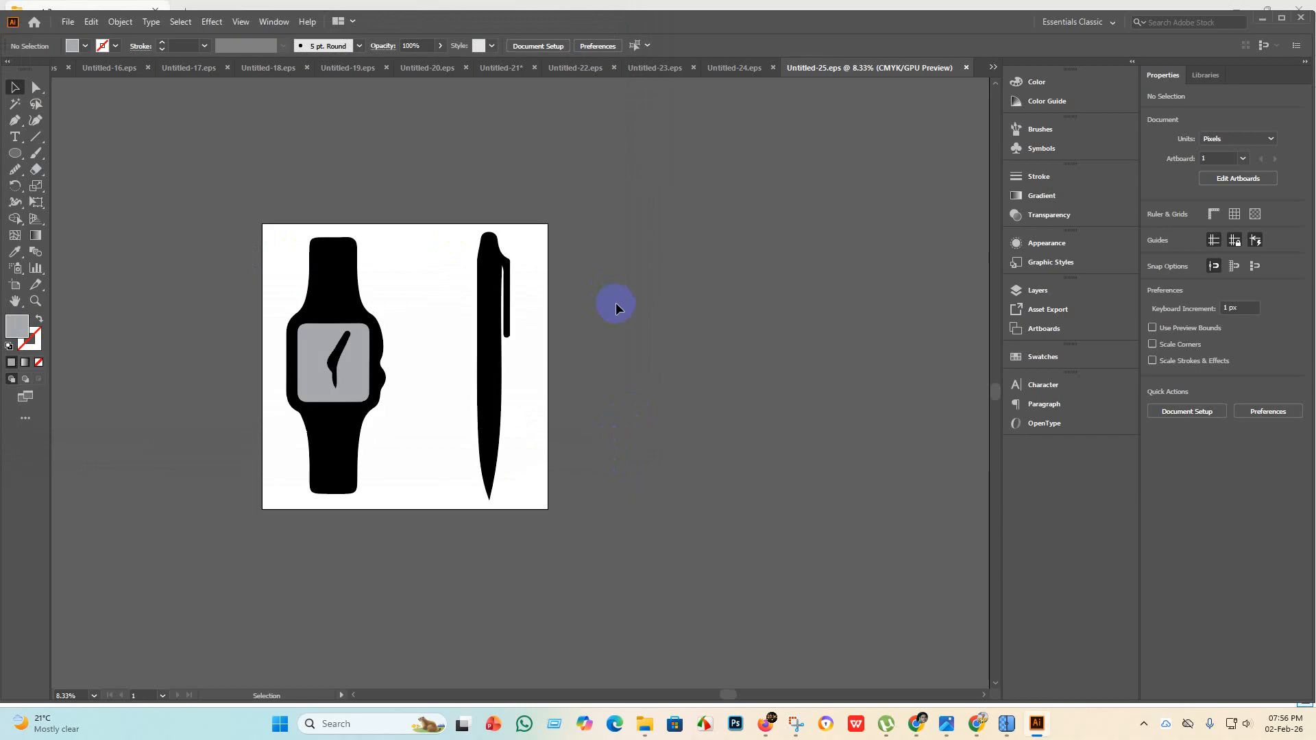
Create a new 4000 x 4000 px document named Untitled-26 with one artboard.
click(68, 21)
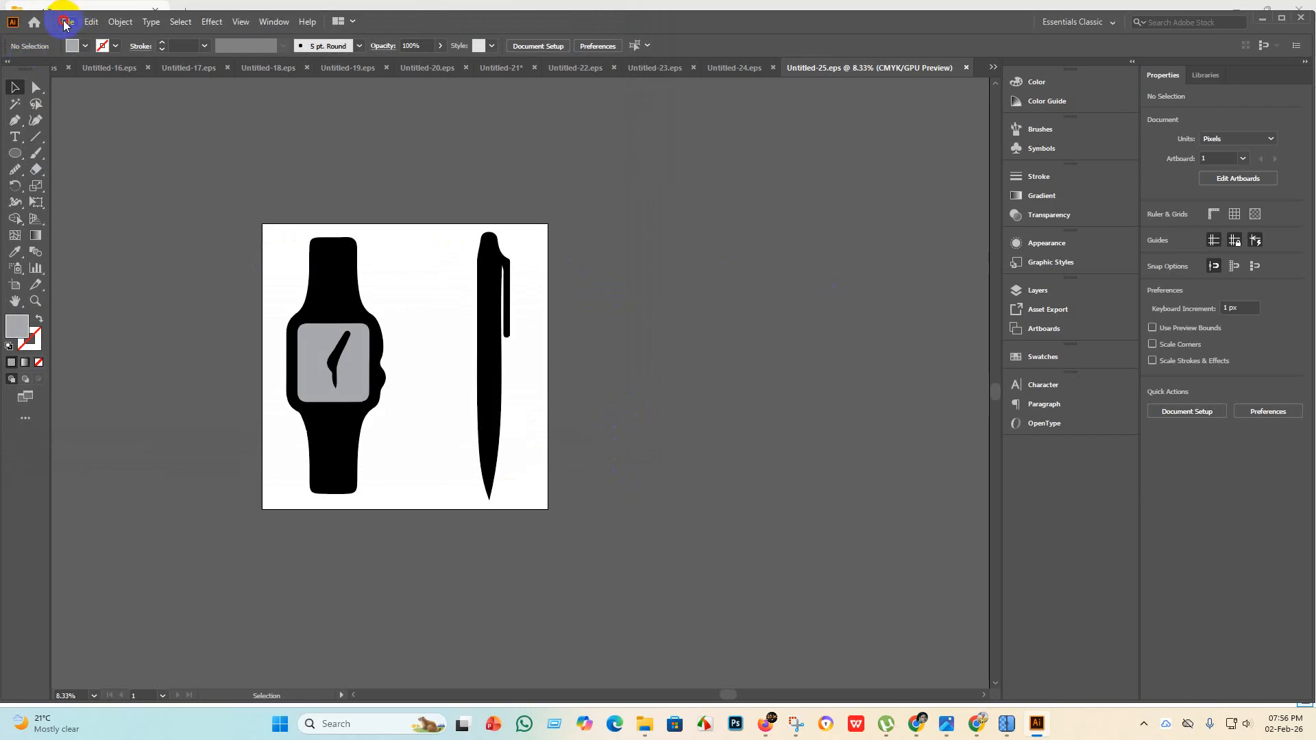
click(83, 36)
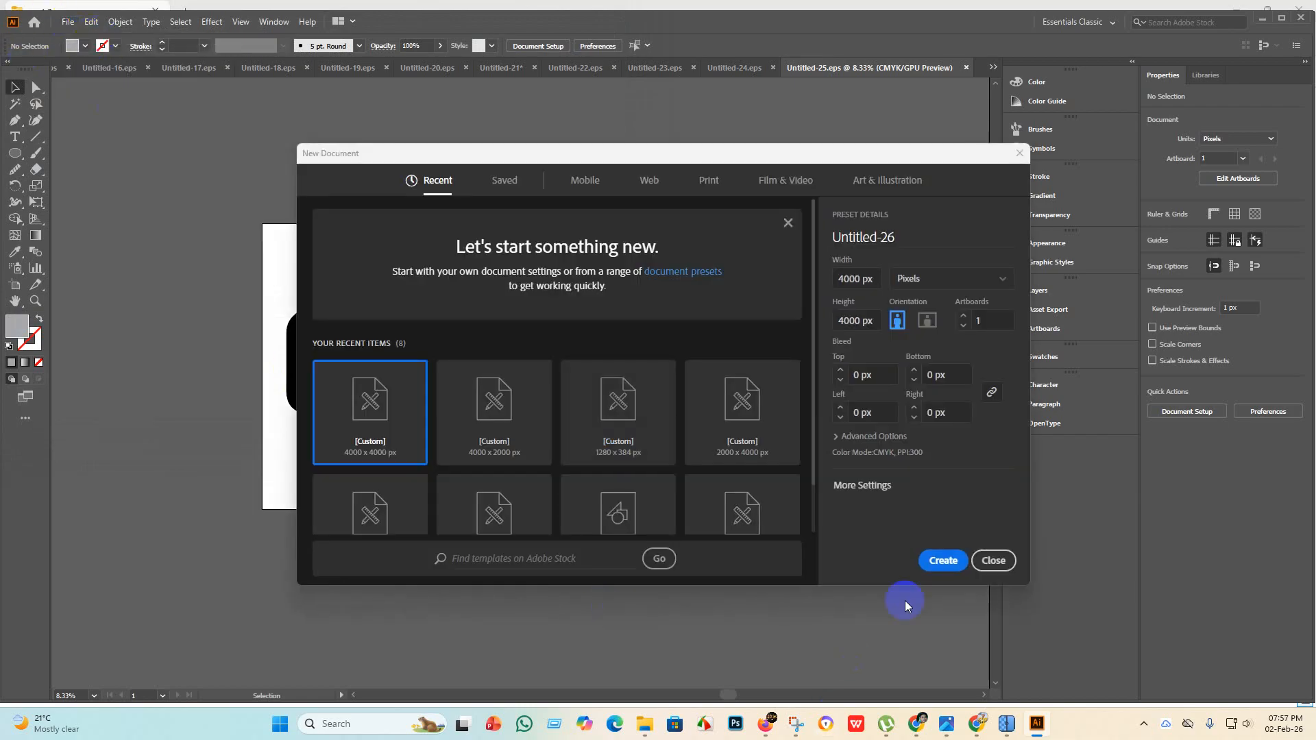
click(944, 560)
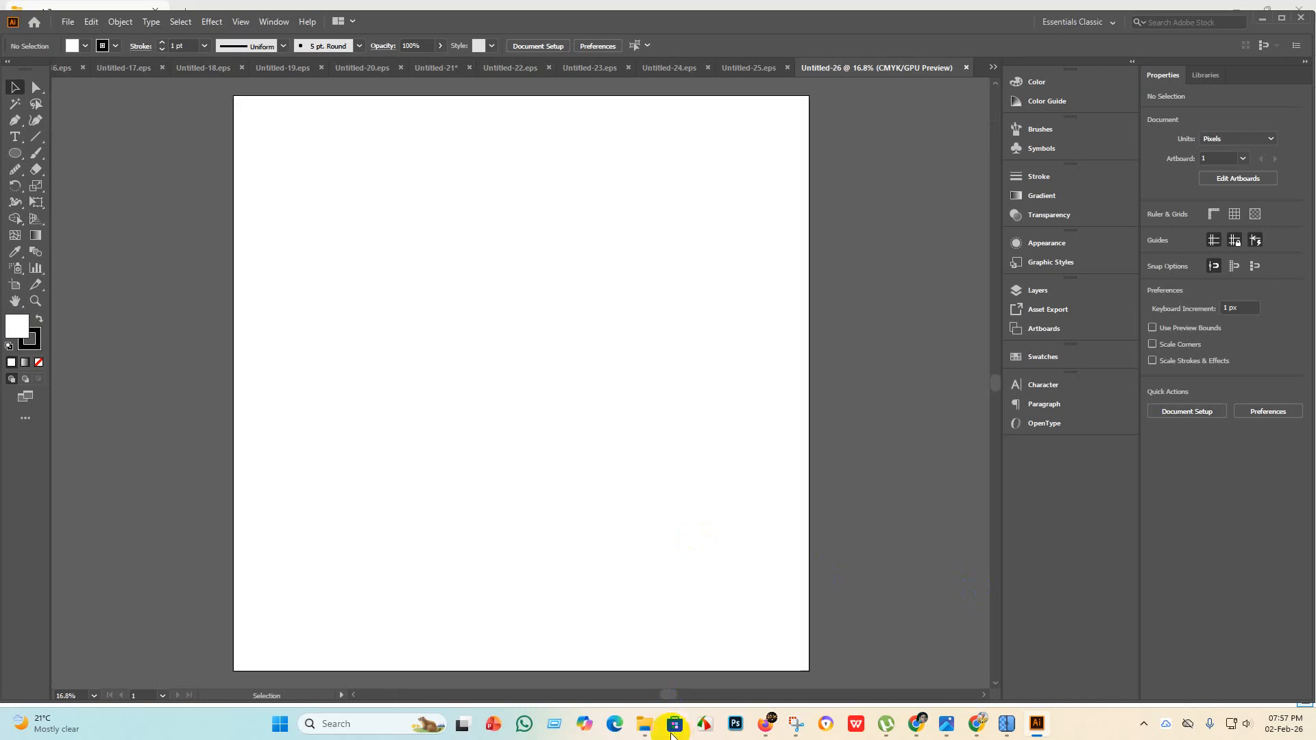
click(644, 724)
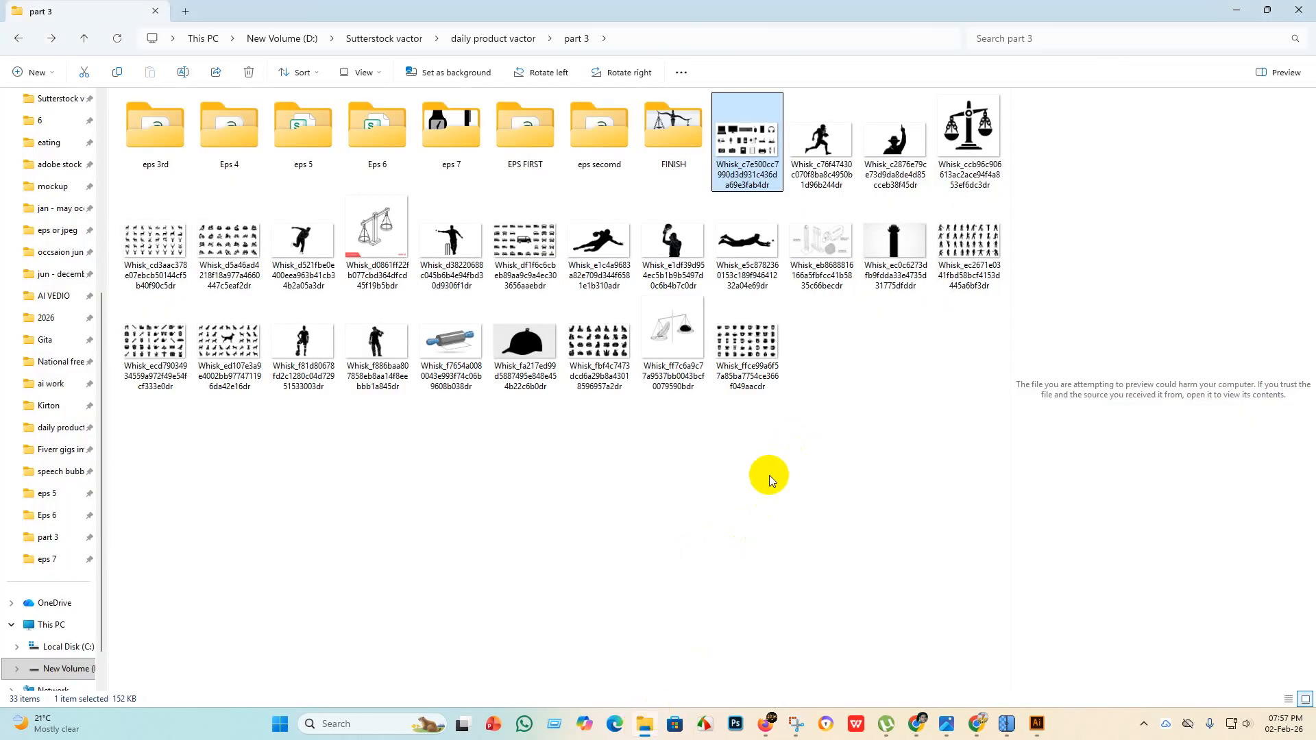
click(1037, 724)
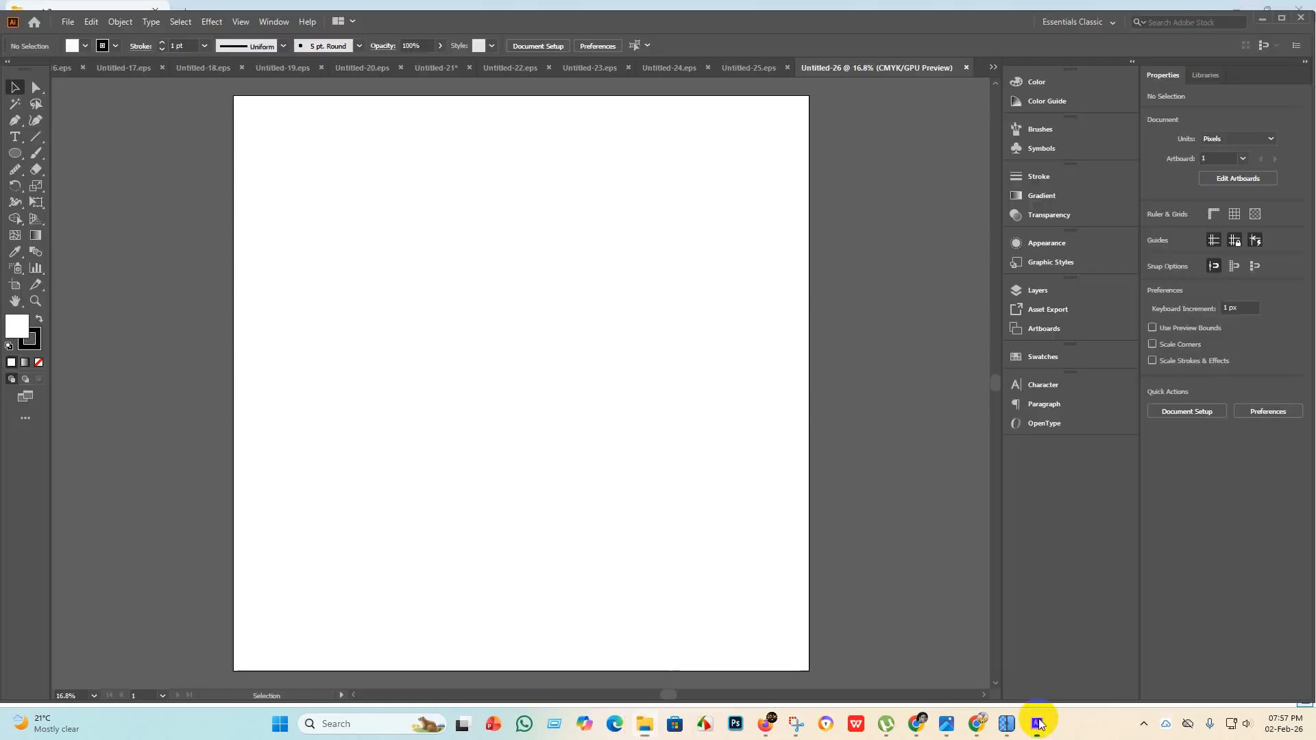
Return to the source sheet Untitled-21 and delete the selected watch and pen artwork.
click(744, 70)
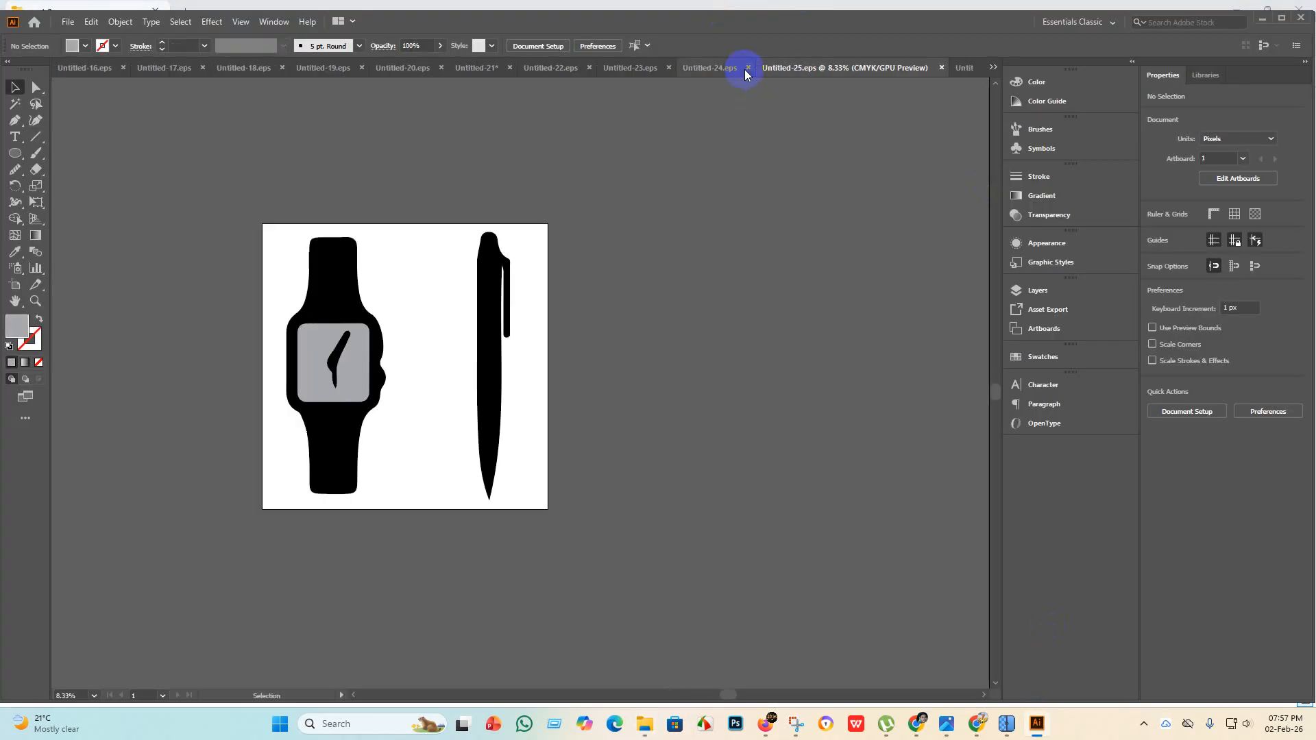
click(704, 67)
click(647, 68)
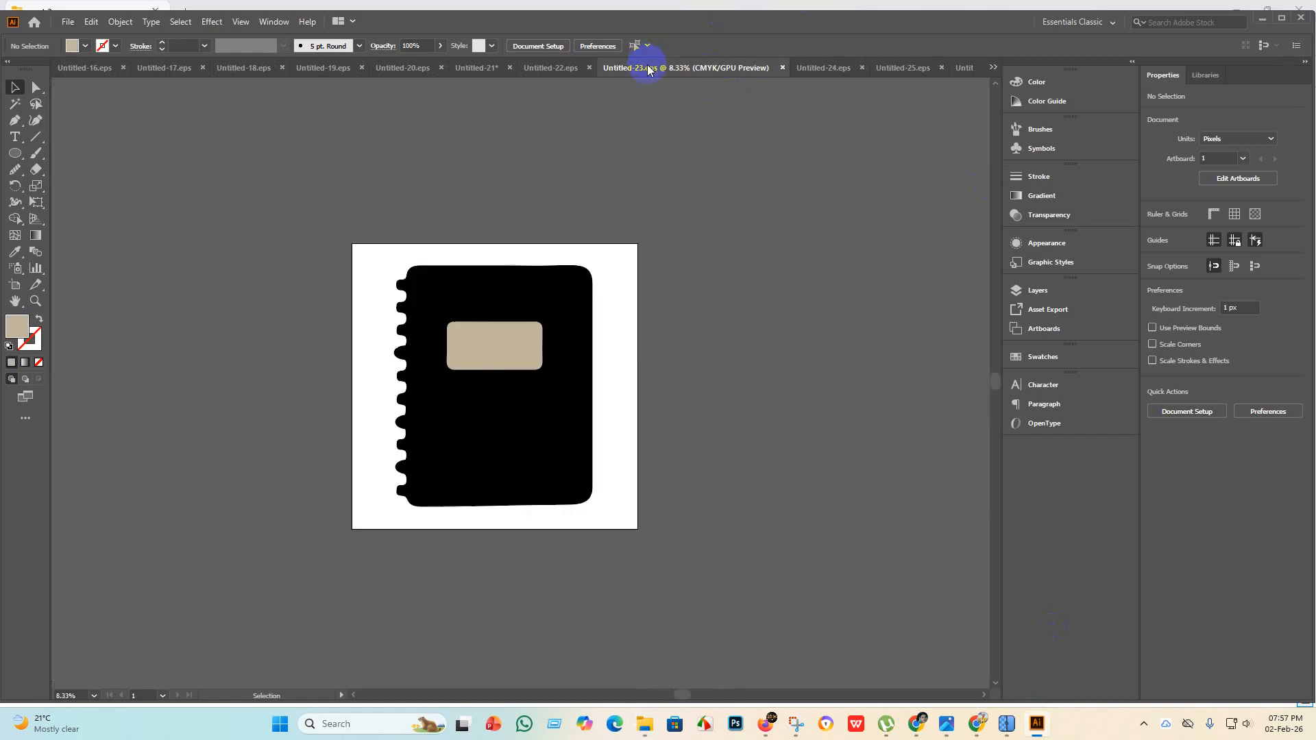
click(552, 67)
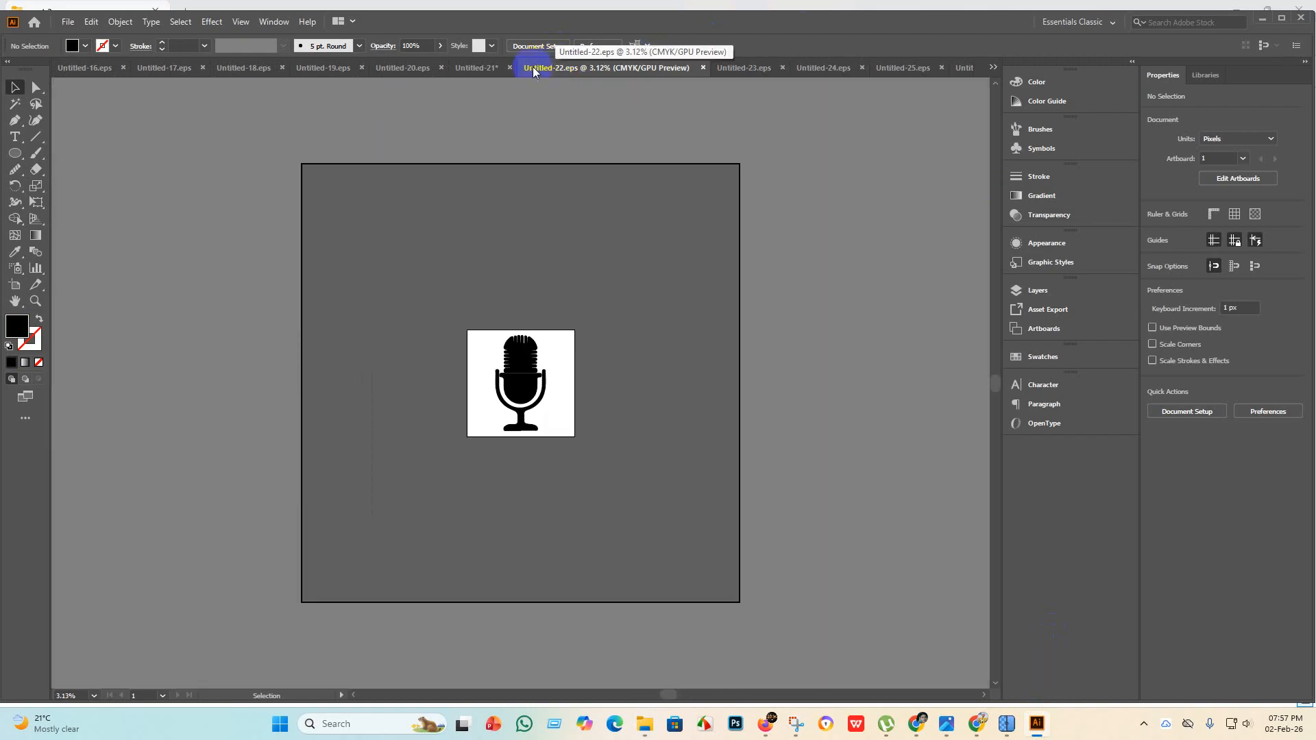
click(483, 67)
key(Delete)
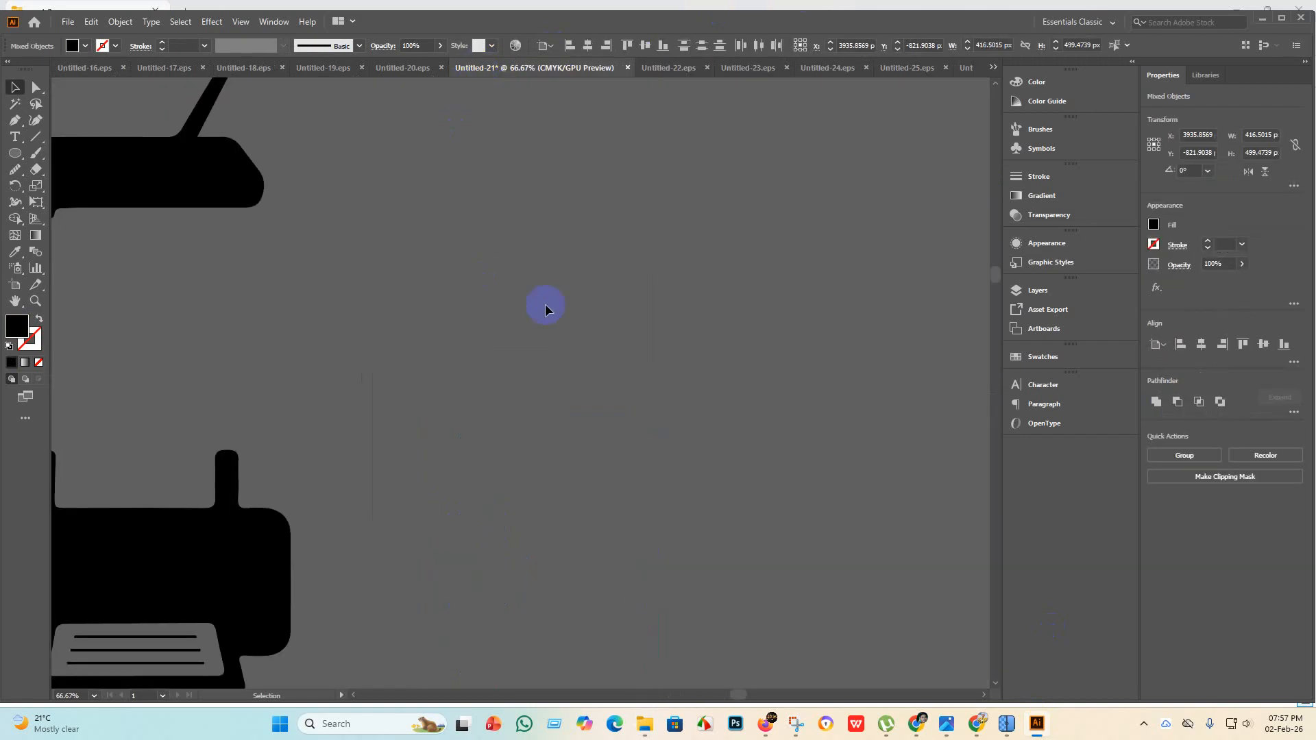
Copy the charger with its looped cable from the source sheet's middle row and paste it into the blank Untitled-26 document.
scroll(630, 412, down, 6)
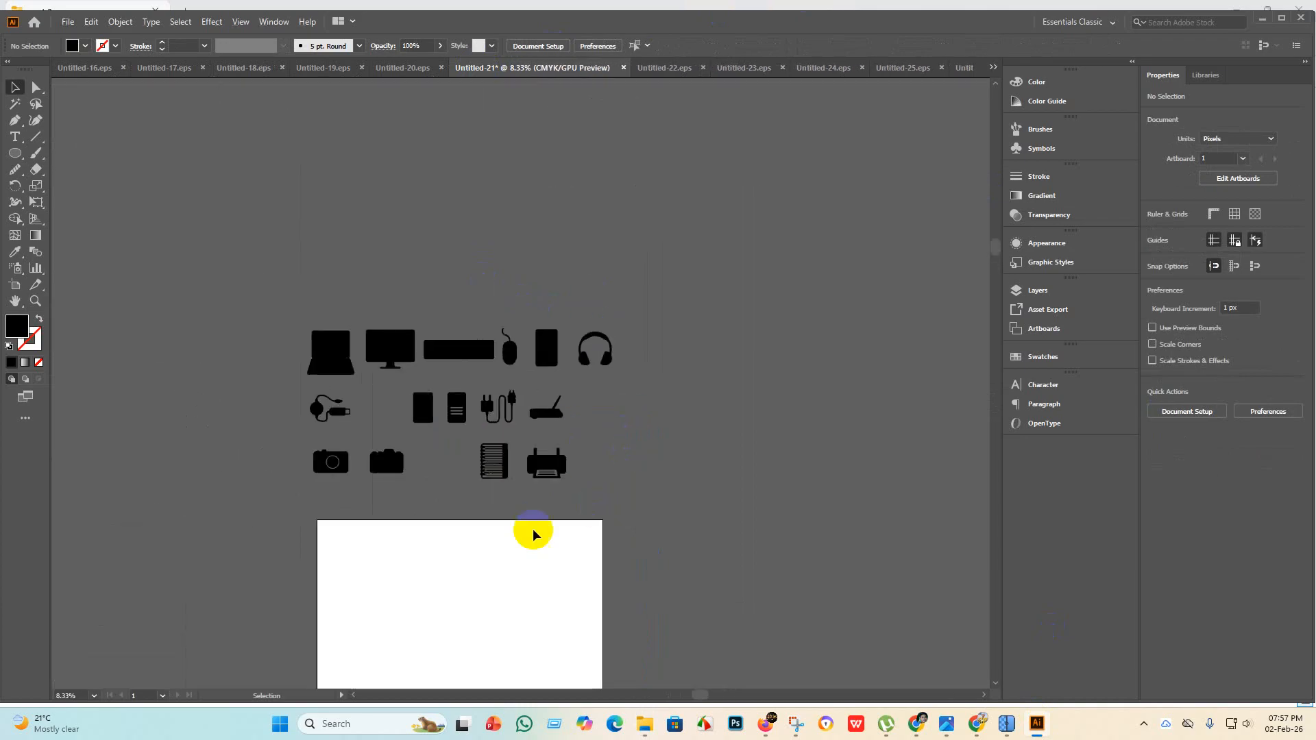
scroll(490, 385, up, 4)
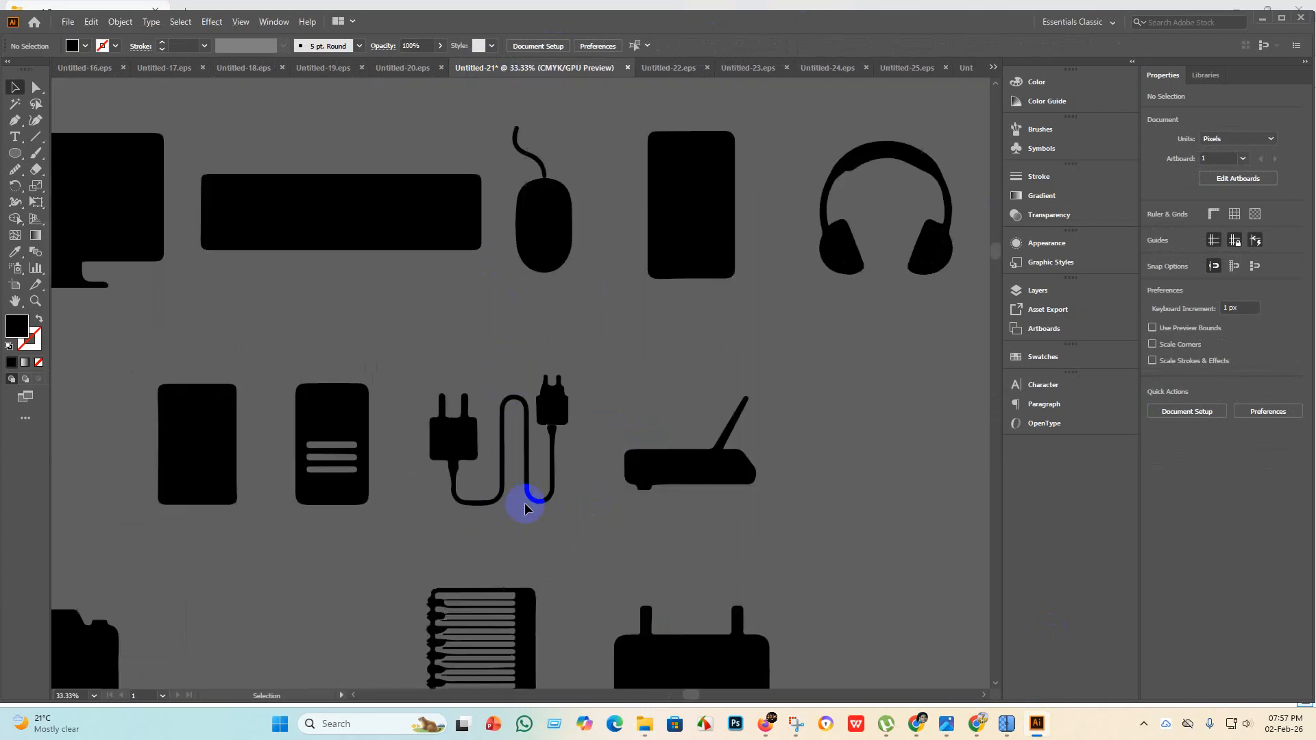
scroll(566, 527, down, 2)
scroll(563, 523, down, 3)
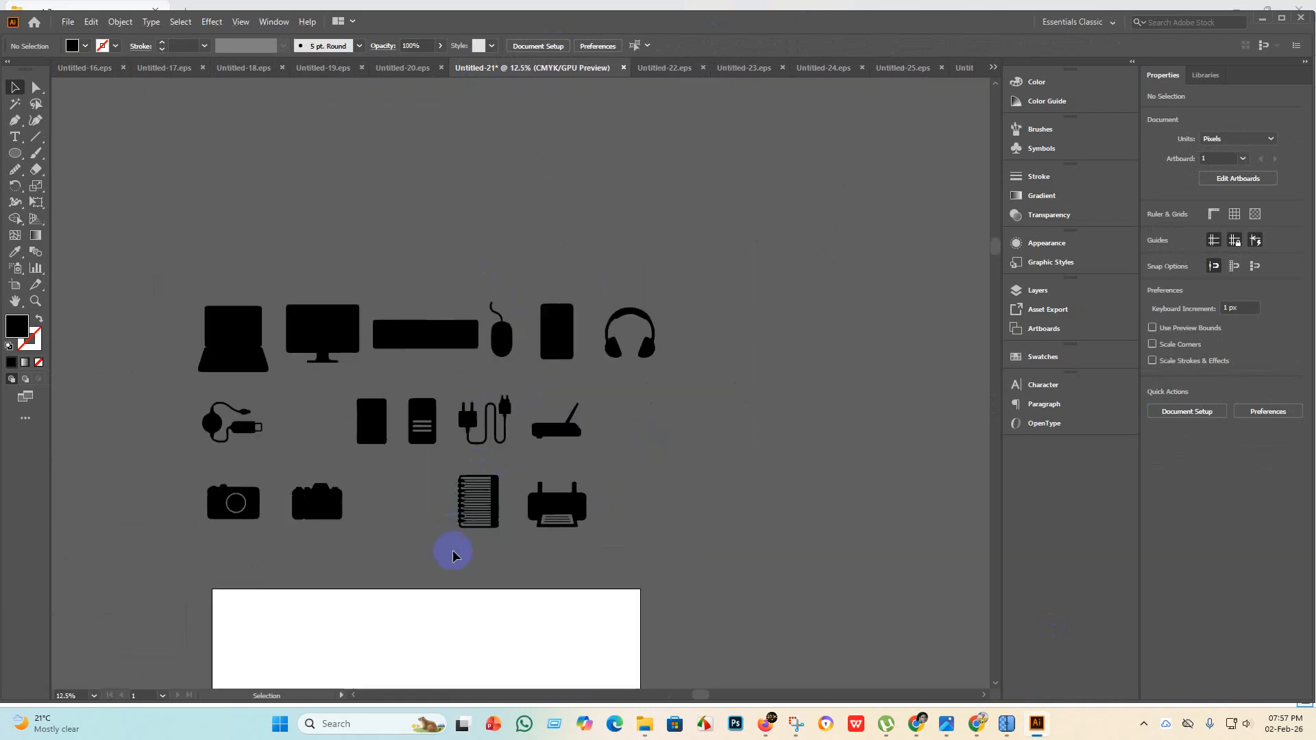
scroll(293, 331, up, 3)
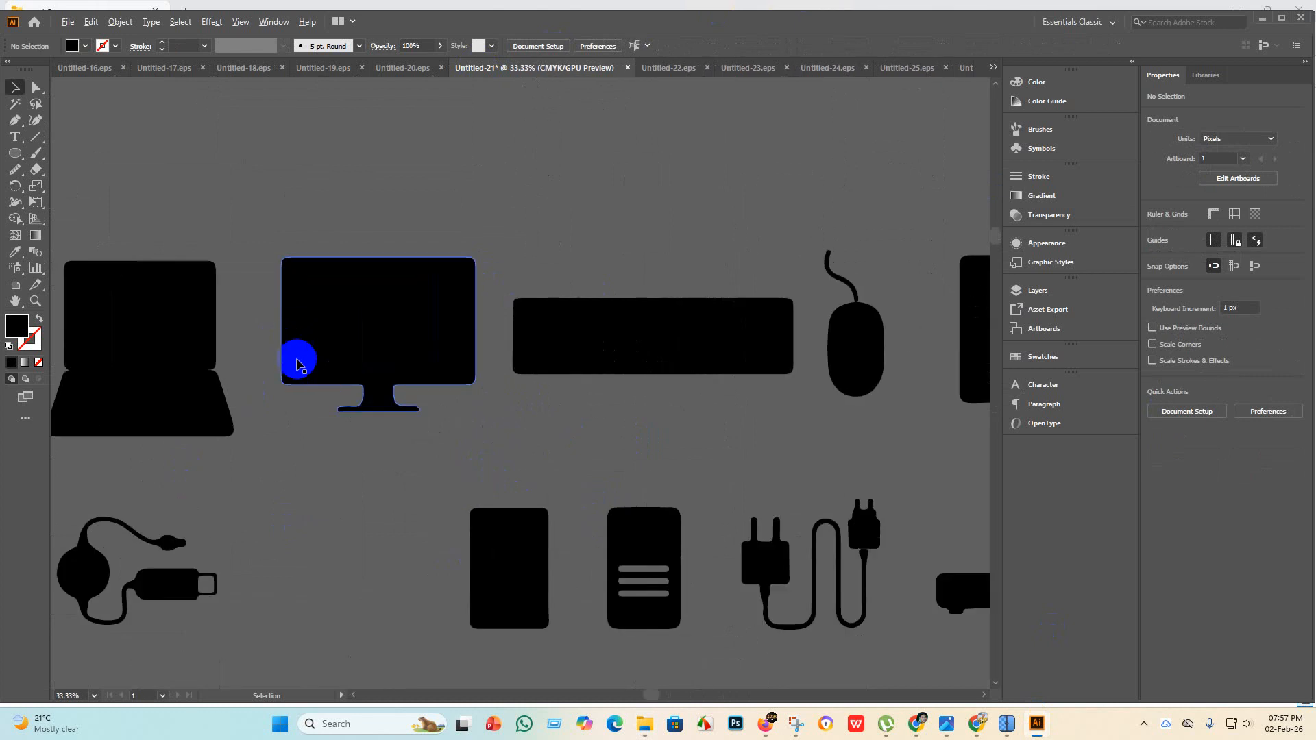
scroll(333, 406, down, 3)
scroll(509, 392, up, 3)
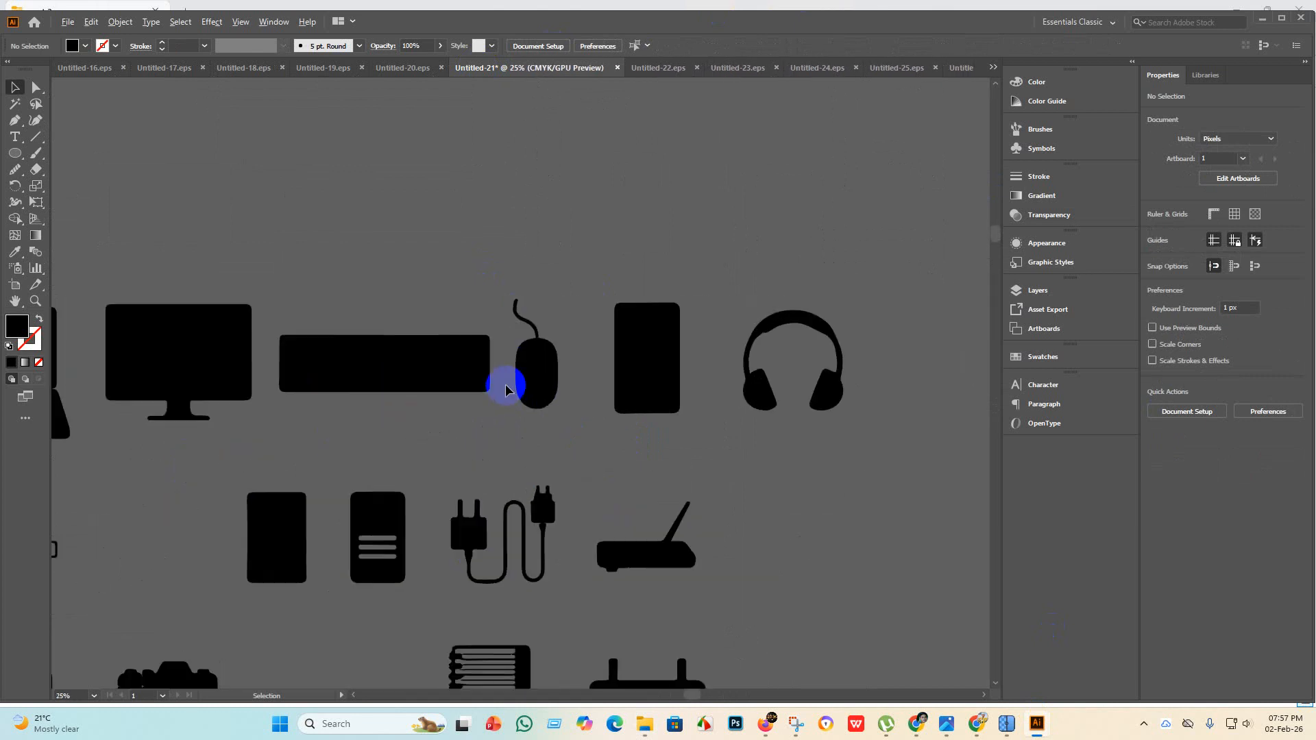
scroll(364, 423, down, 3)
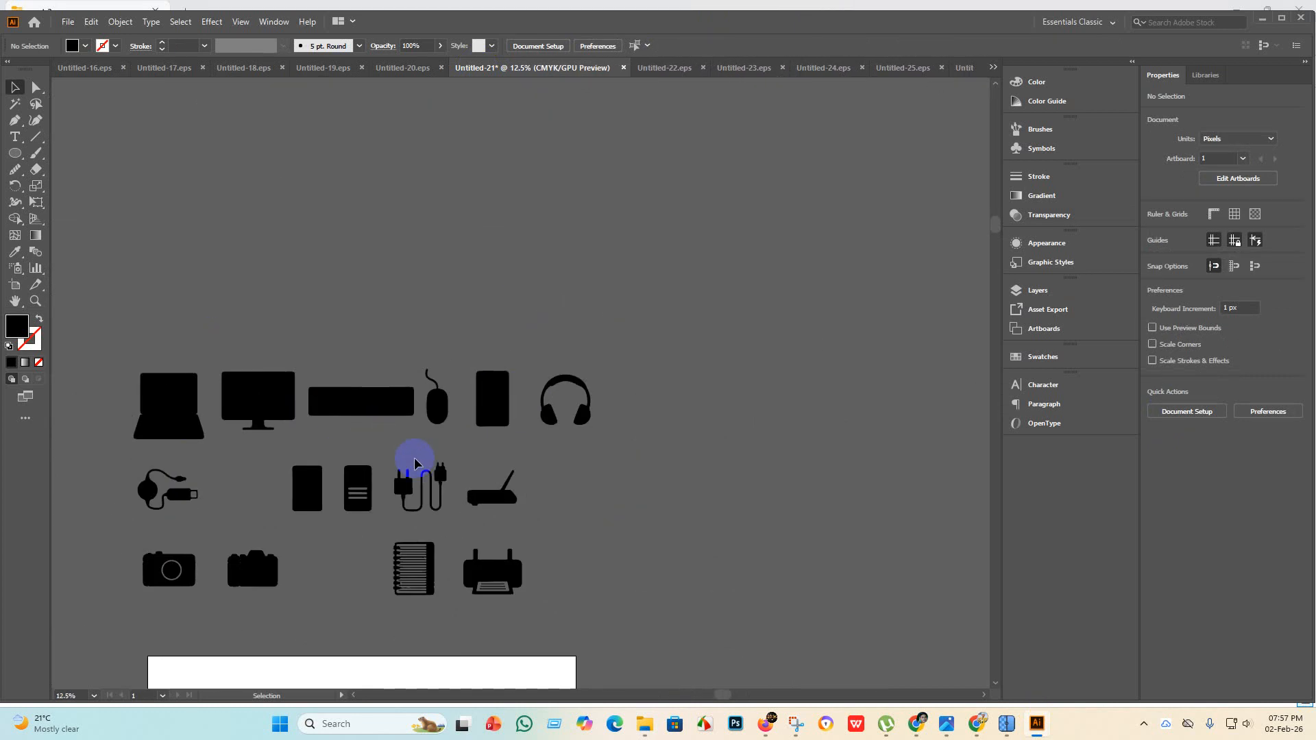
scroll(411, 411, down, 2)
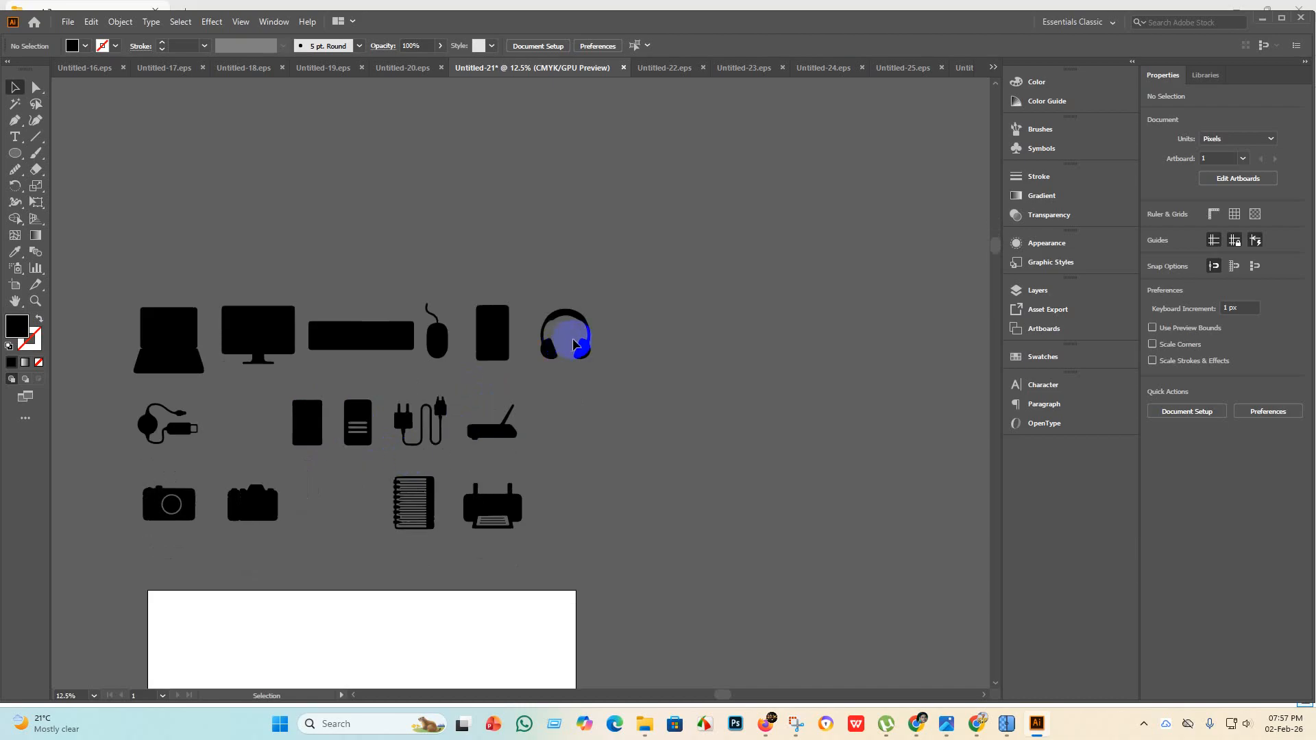
click(380, 400)
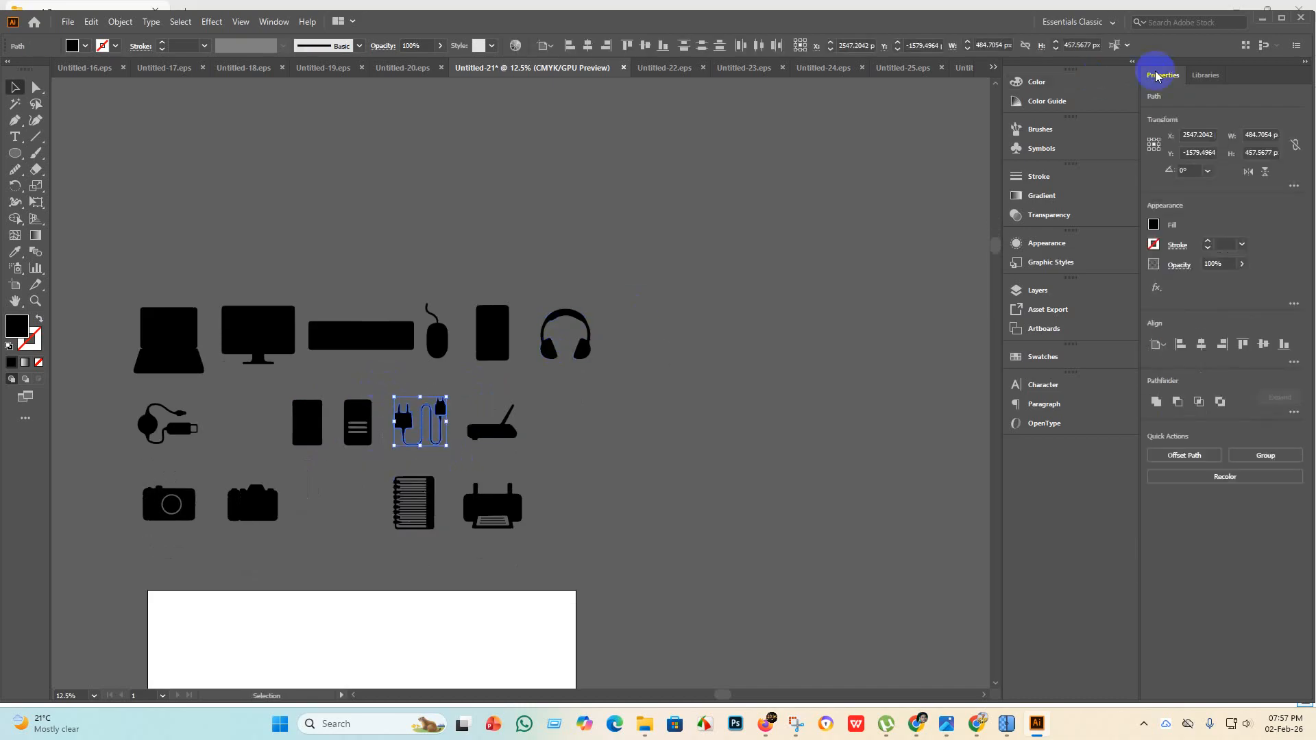
click(965, 67)
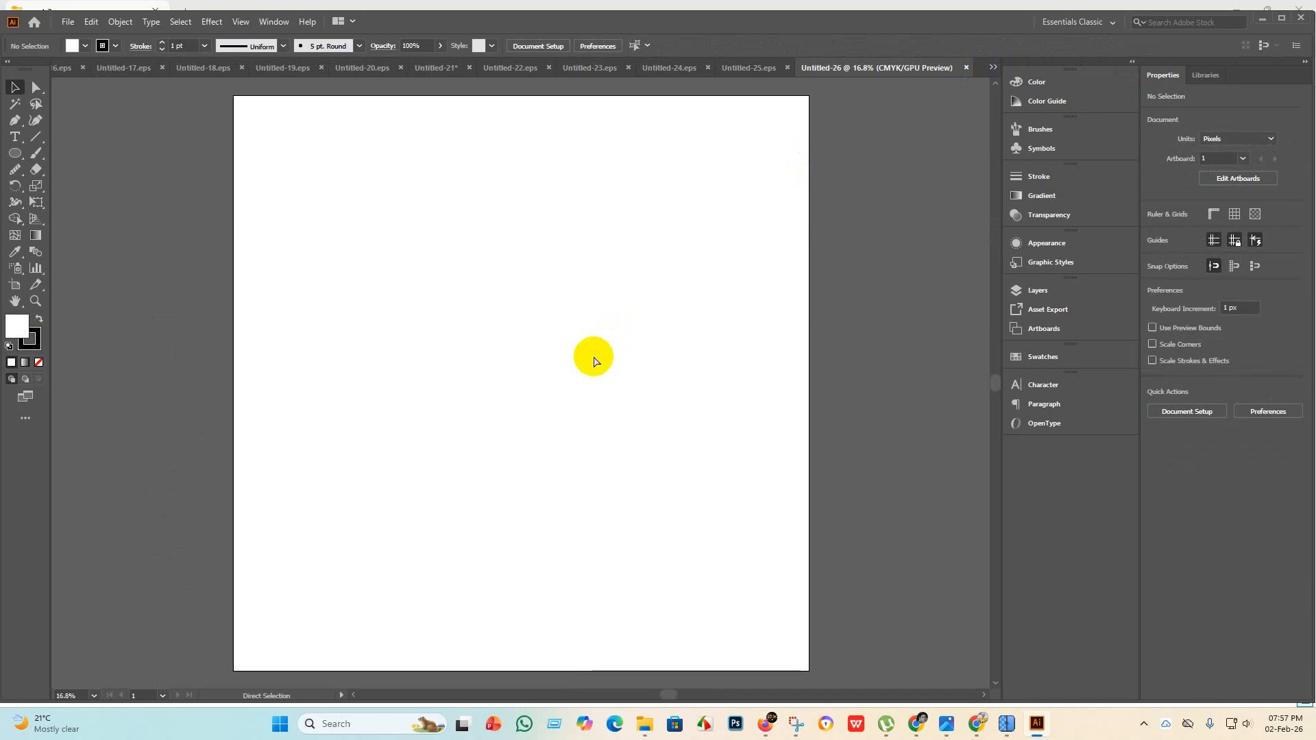
key(ctrl+v)
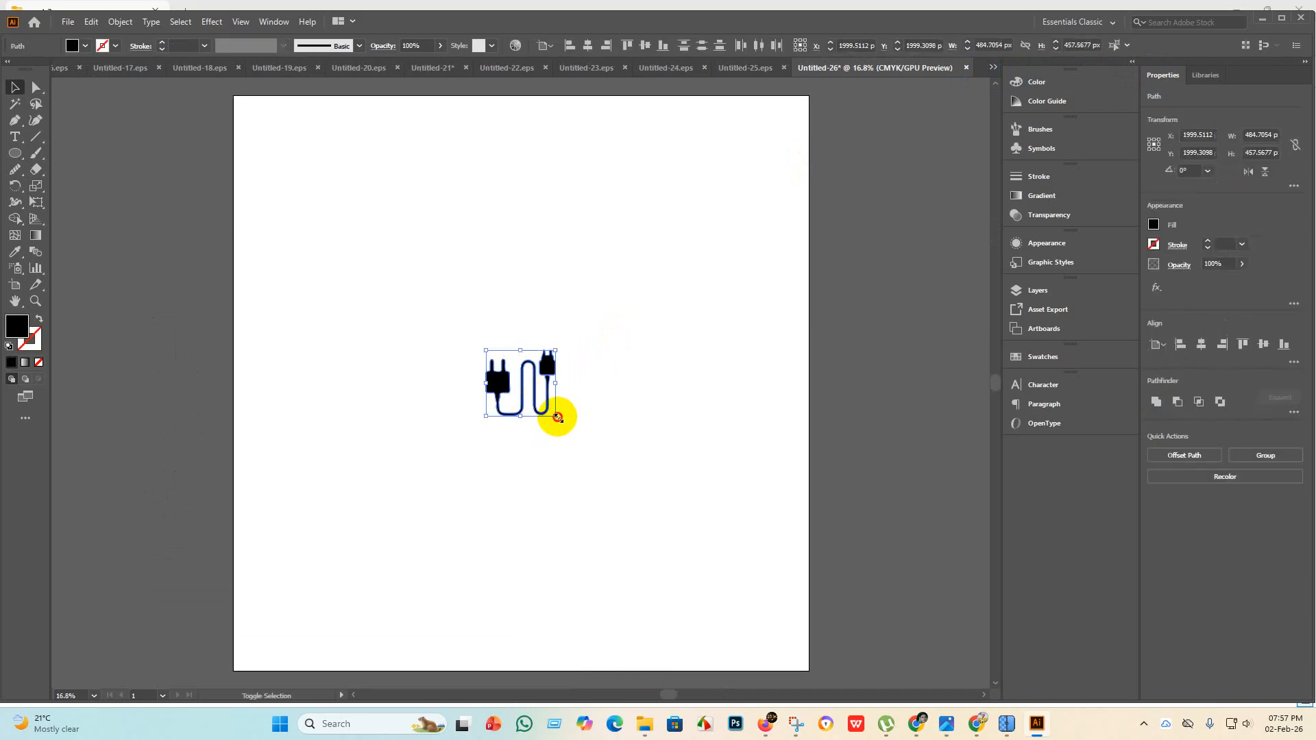
Enlarge the pasted charger proportionally to about 3385 x 3195 px.
drag(558, 417, 980, 482)
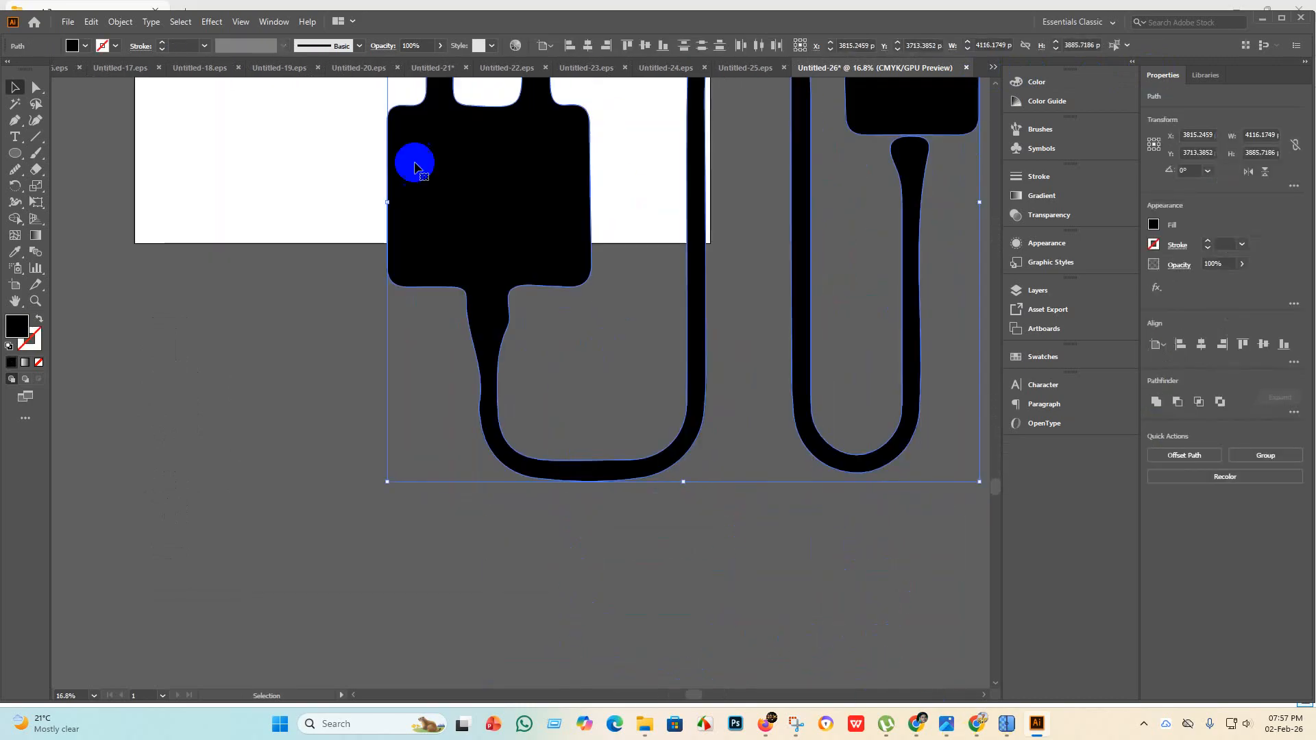
key(ctrl+minus)
key(ctrl+minus)
key(ctrl+minus)
click(588, 45)
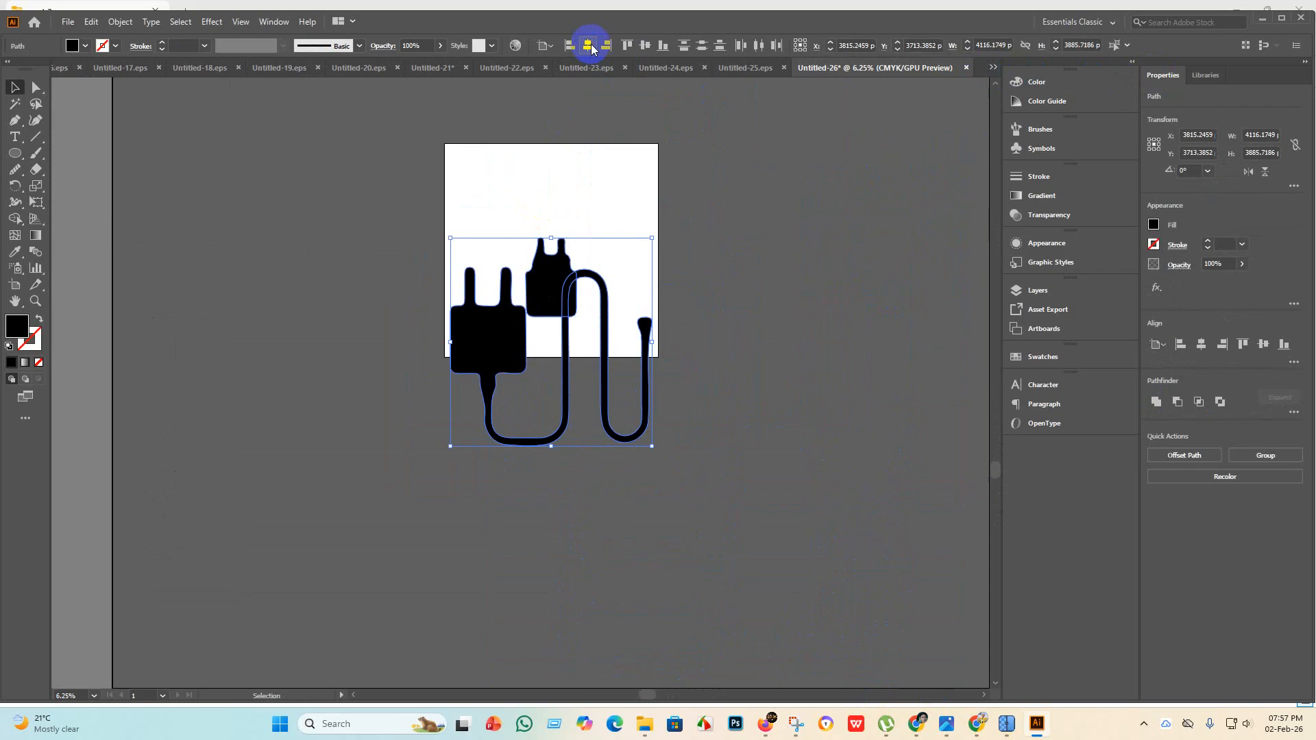
key(ctrl+z)
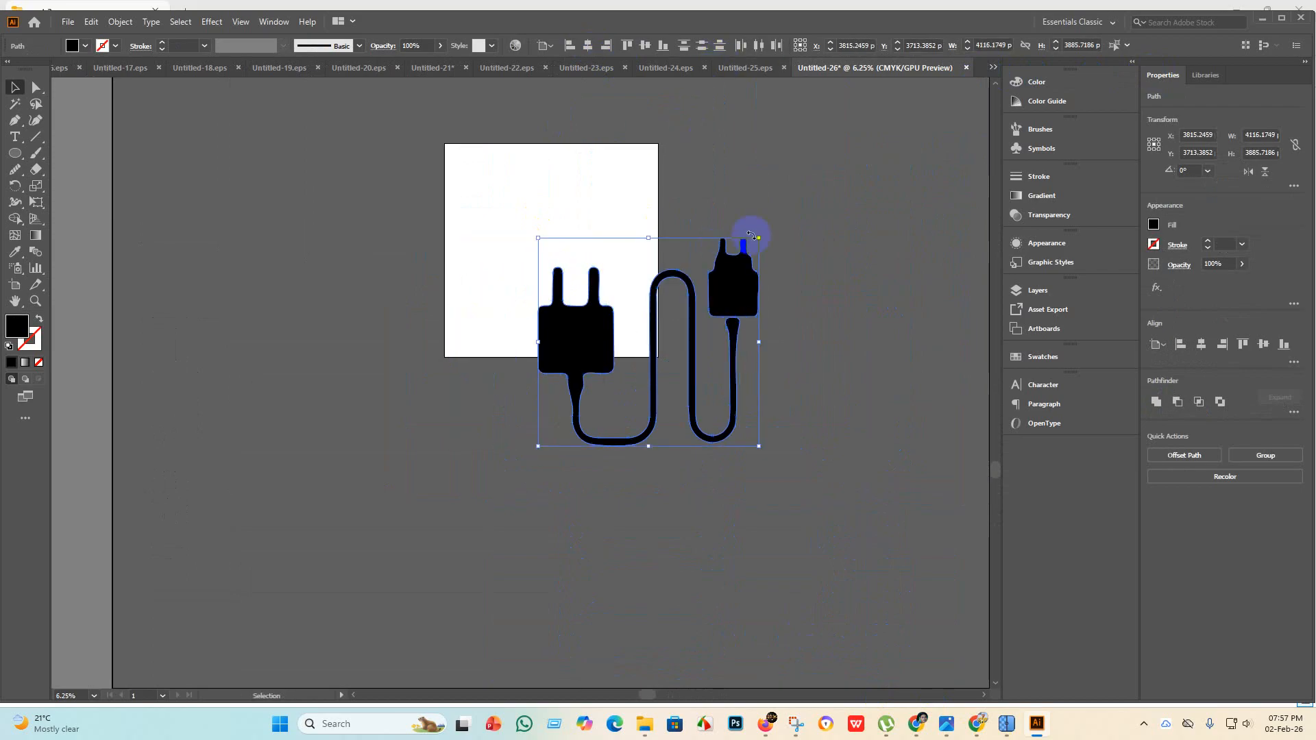
drag(760, 240, 738, 278)
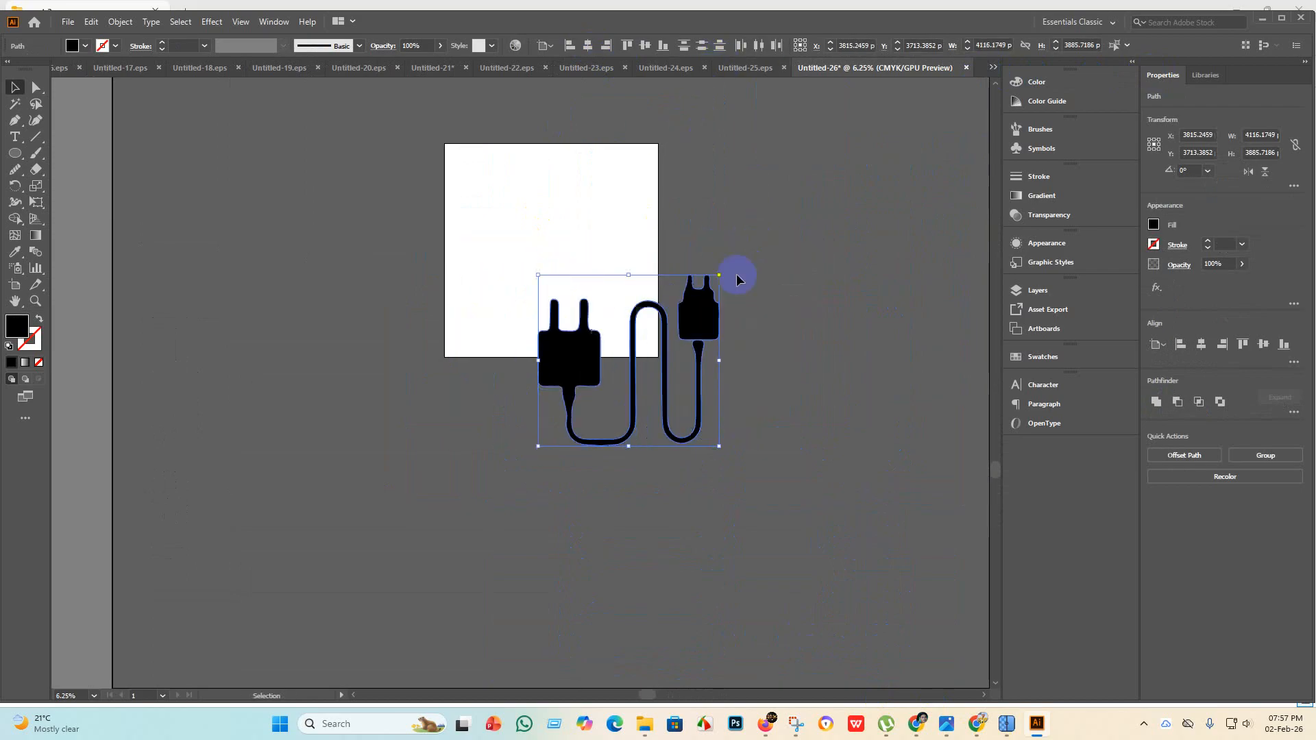
Group the charger pieces and centre the group horizontally and vertically on the artboard.
key(ctrl+g)
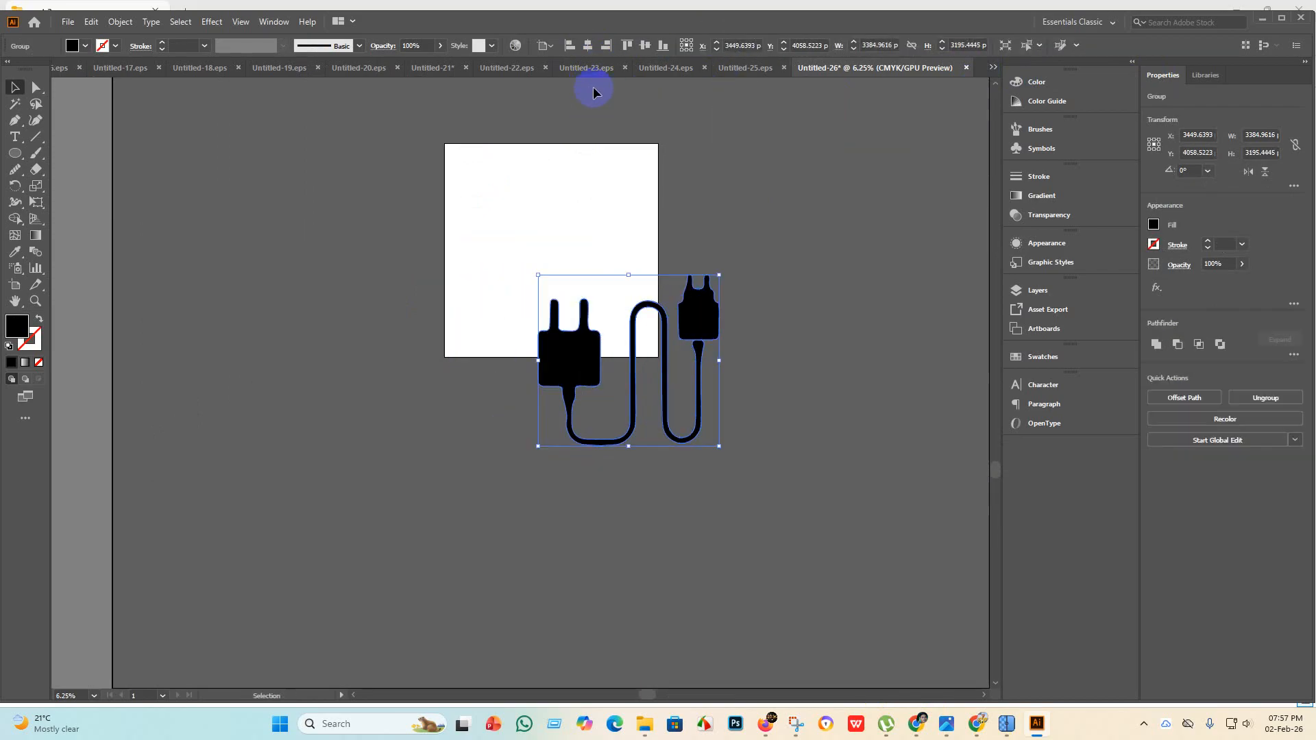
click(588, 45)
click(625, 45)
click(676, 302)
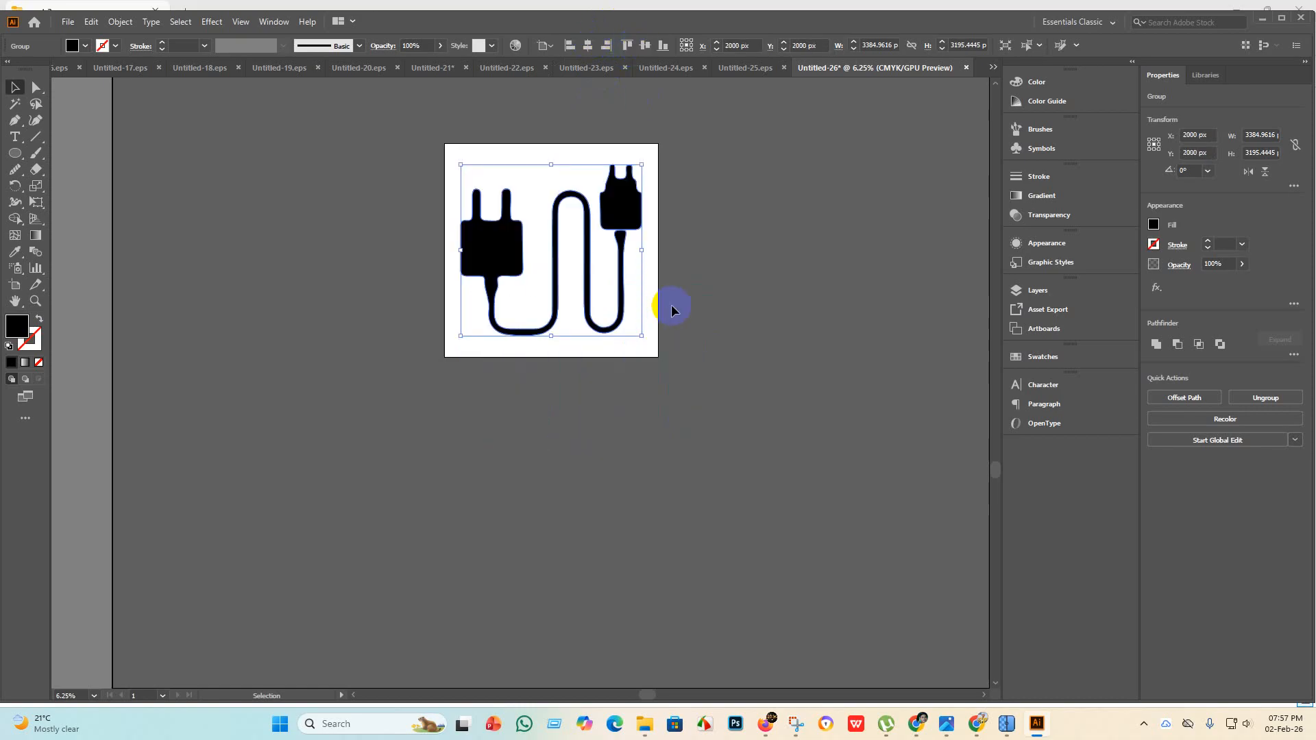
scroll(626, 189, up, 4)
scroll(587, 243, down, 3)
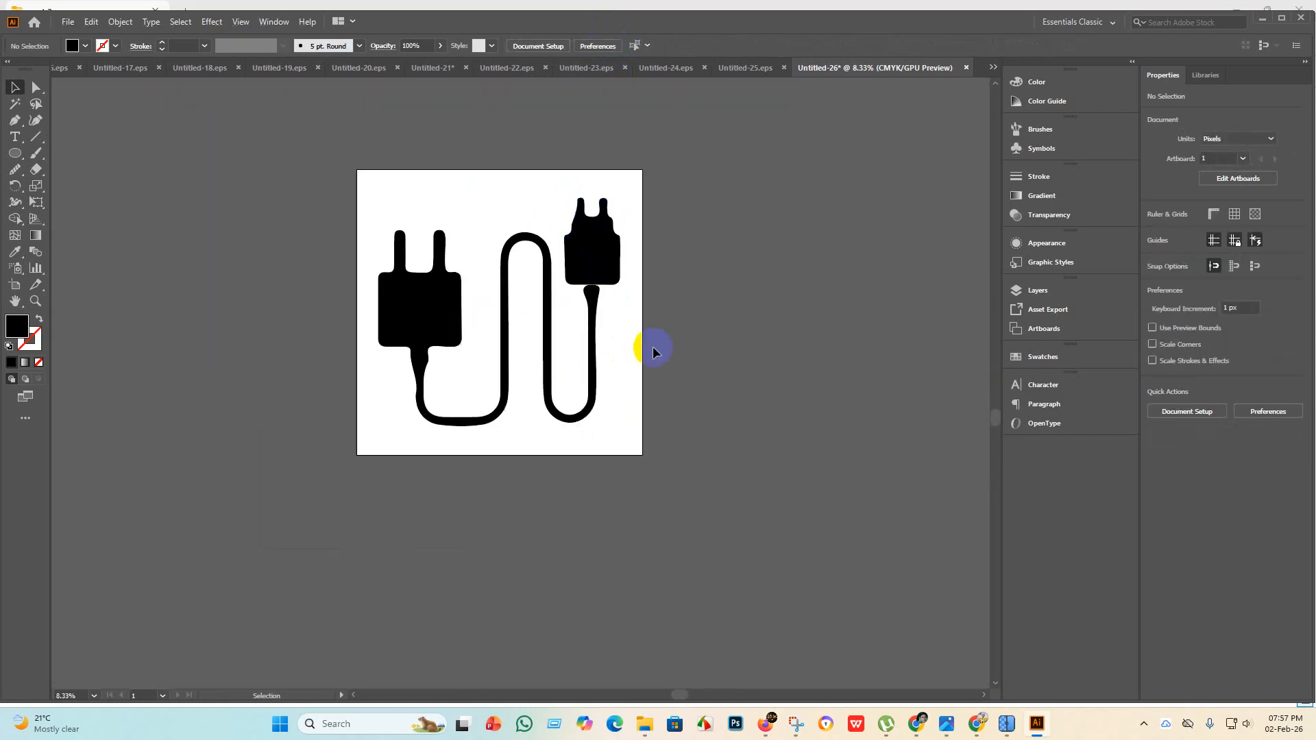
Ungroup the charger and move the large plug with its cable up until the cable end overlaps the small plug's base.
drag(668, 363, 336, 185)
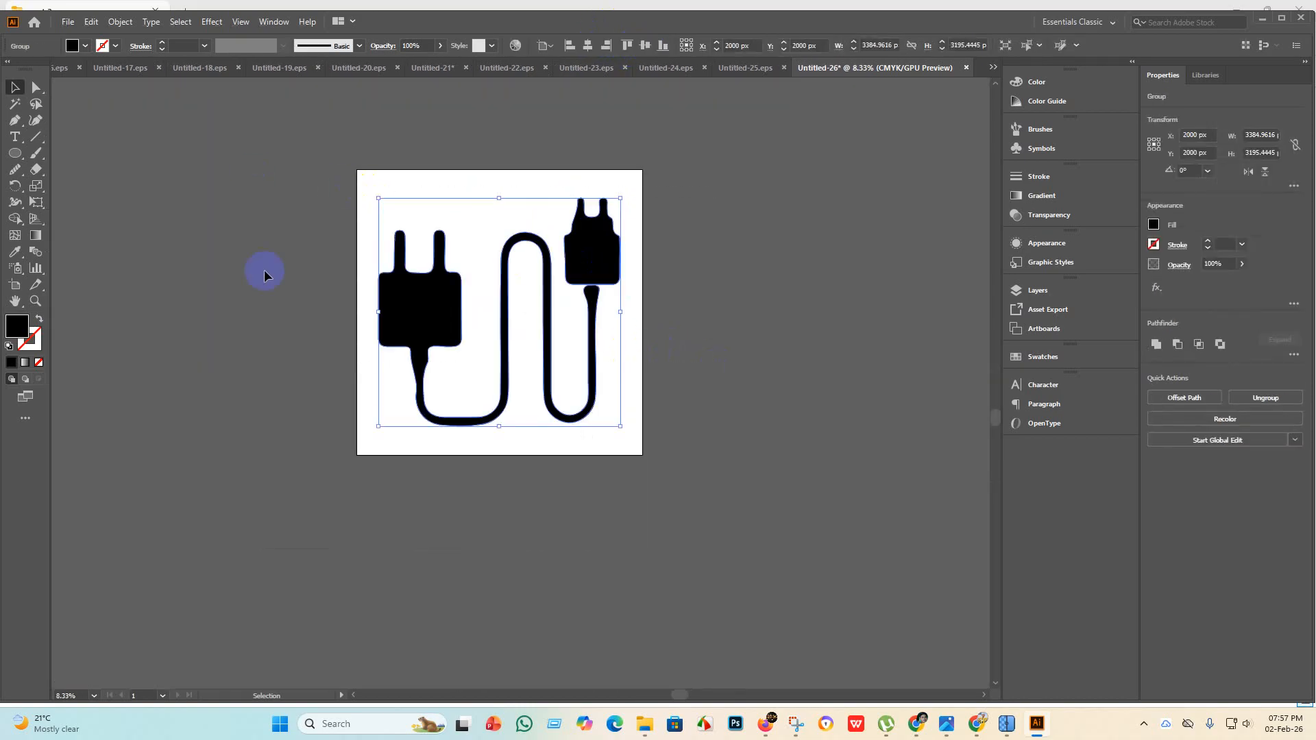
right_click(584, 253)
click(625, 377)
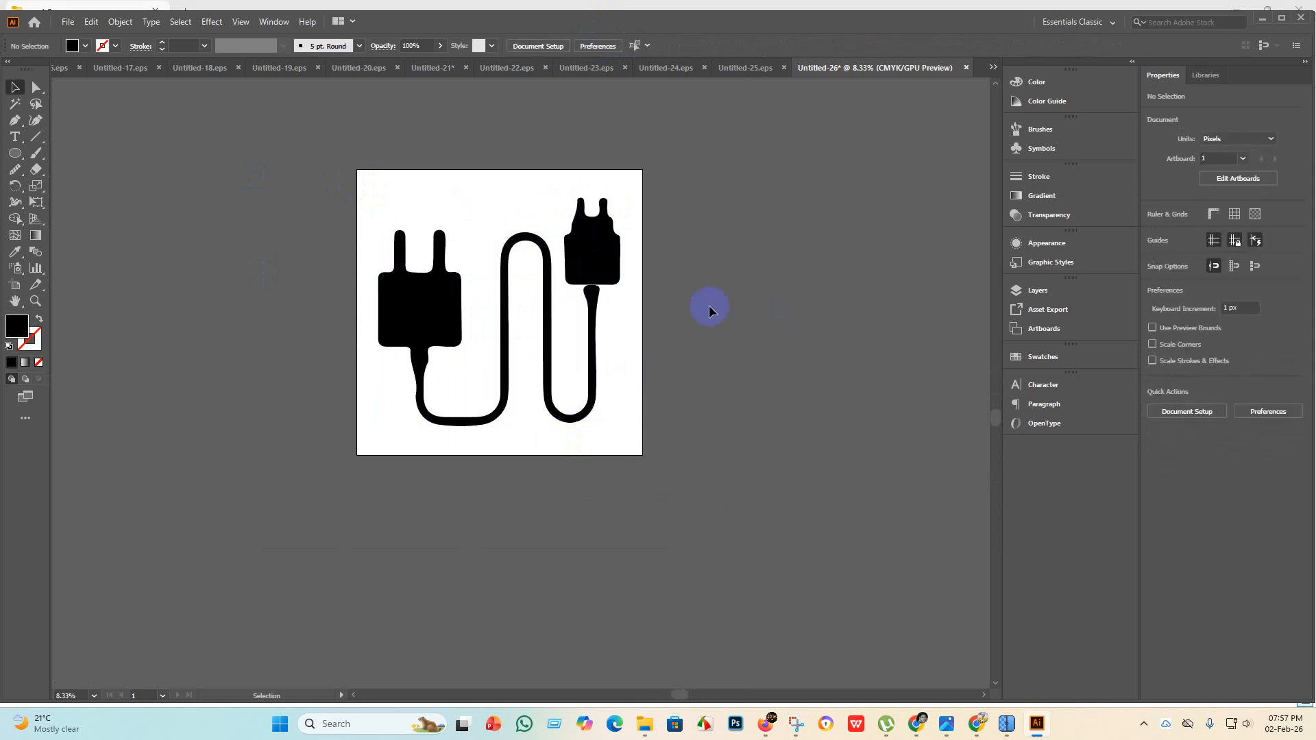
scroll(575, 347, up, 3)
drag(619, 373, 619, 355)
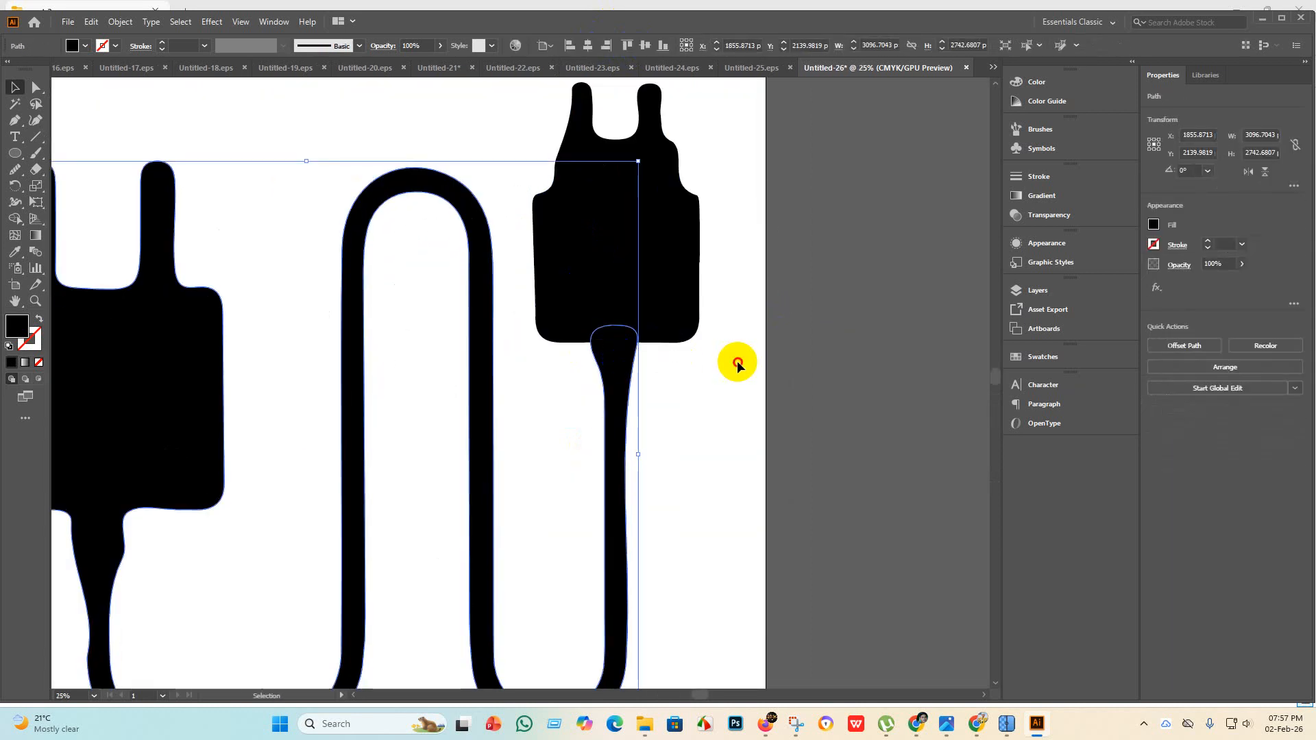
click(738, 360)
scroll(739, 359, down, 2)
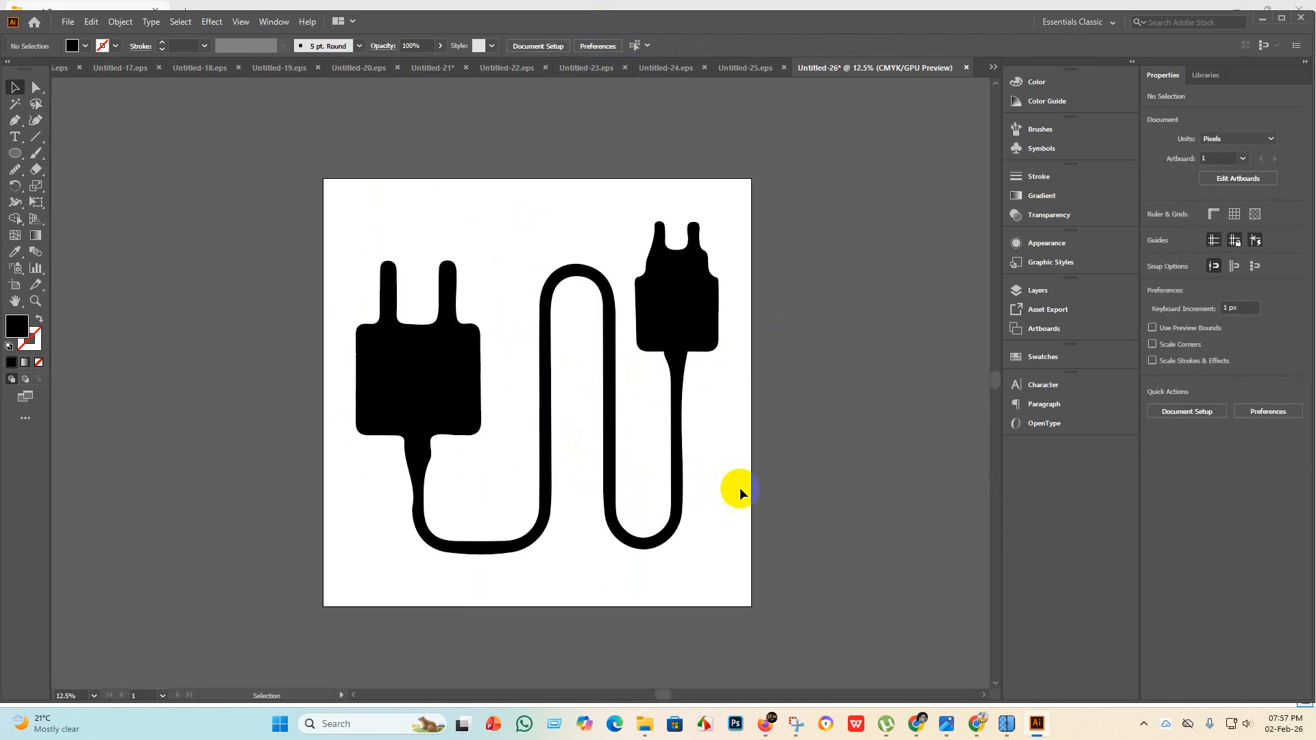
Merge the cable and the small plug into one shape with the Shape Builder tool.
click(441, 323)
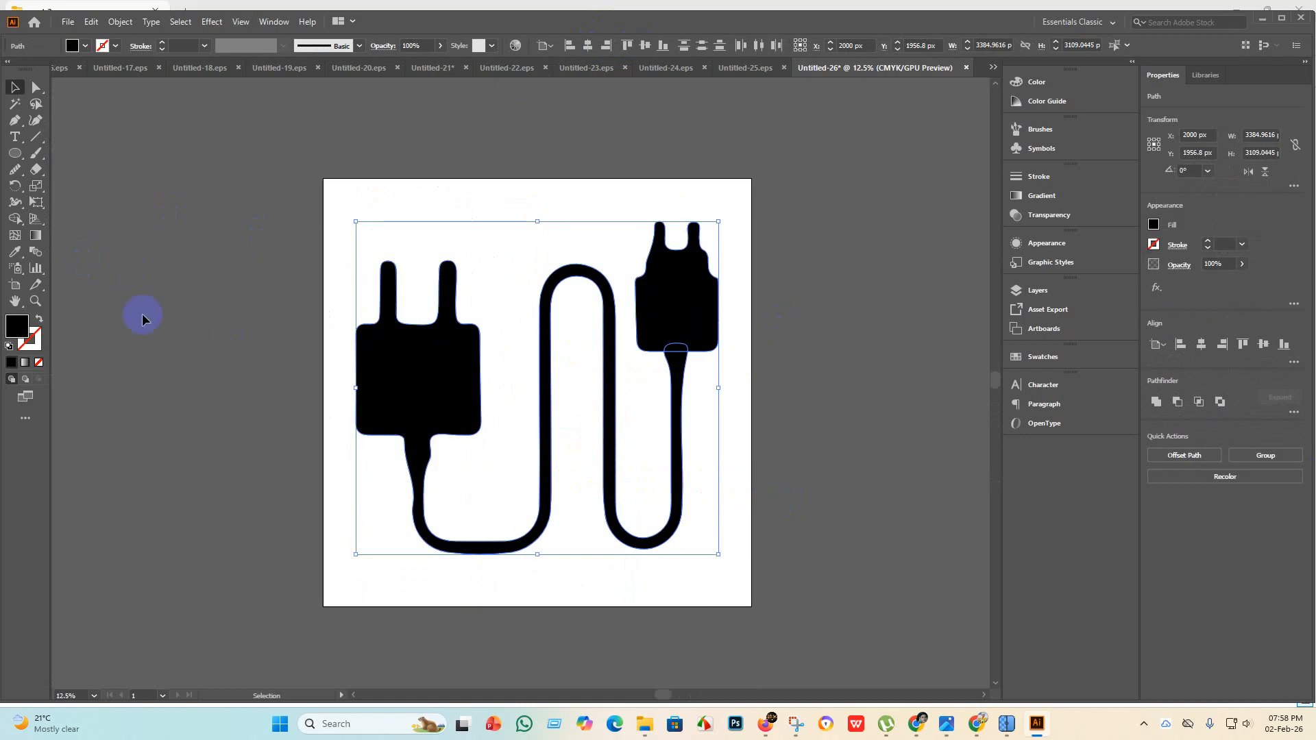
click(15, 218)
mouse_move(603, 248)
mouse_down()
mouse_move(770, 414)
mouse_move(802, 473)
mouse_up()
Smooth the outline where the cable joins the small plug using the Smooth tool.
click(31, 87)
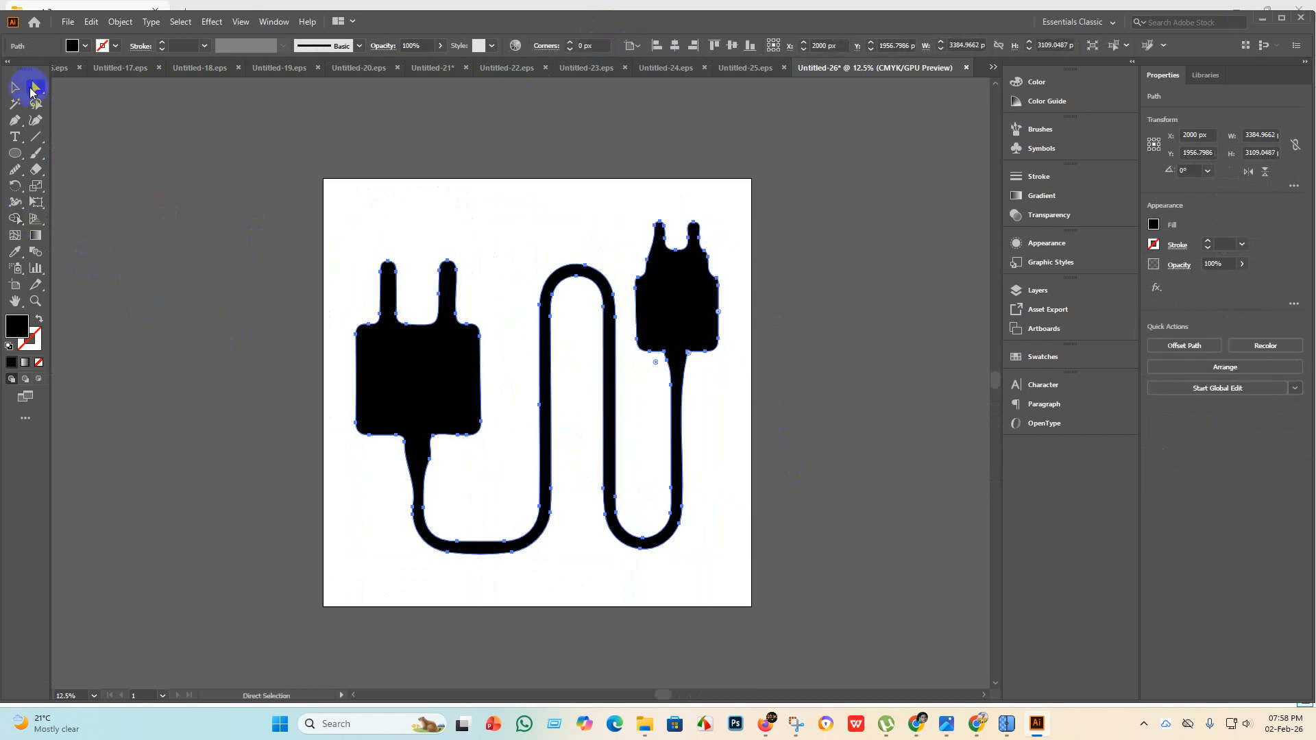
click(13, 174)
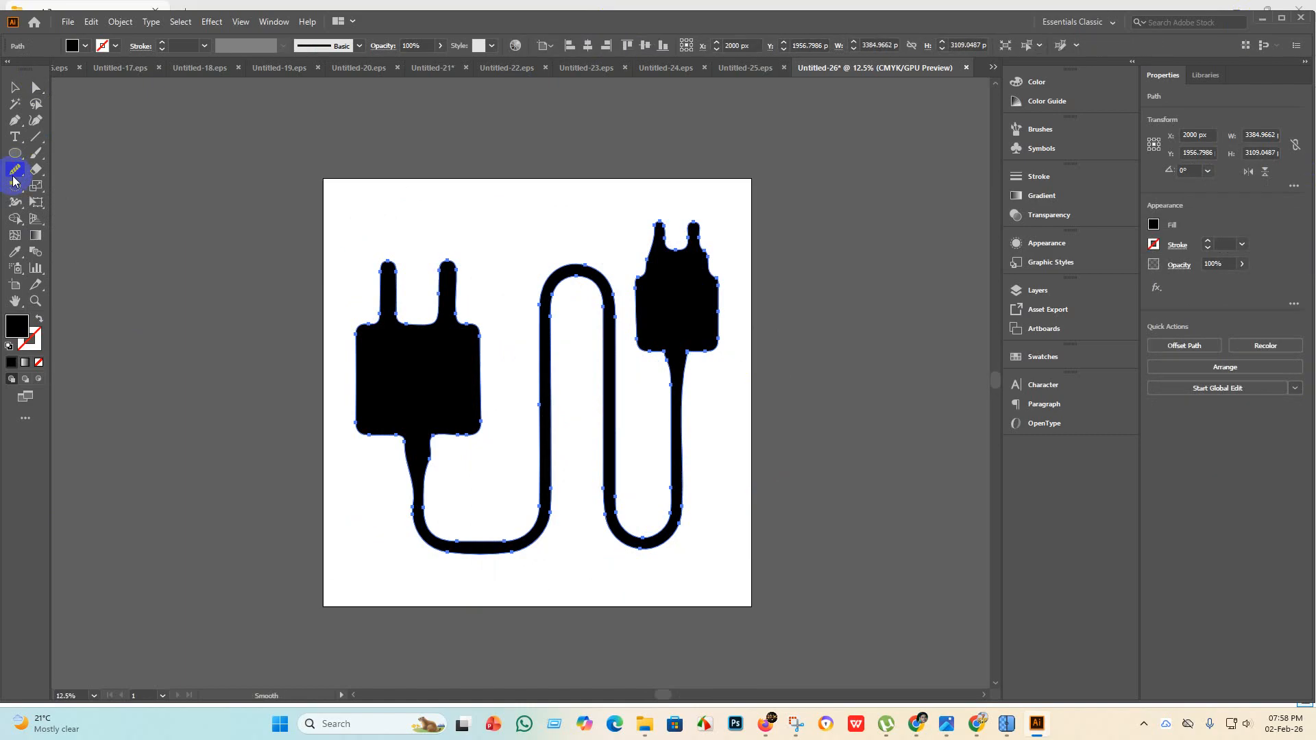
drag(11, 179, 60, 198)
click(667, 314)
scroll(693, 257, up, 3)
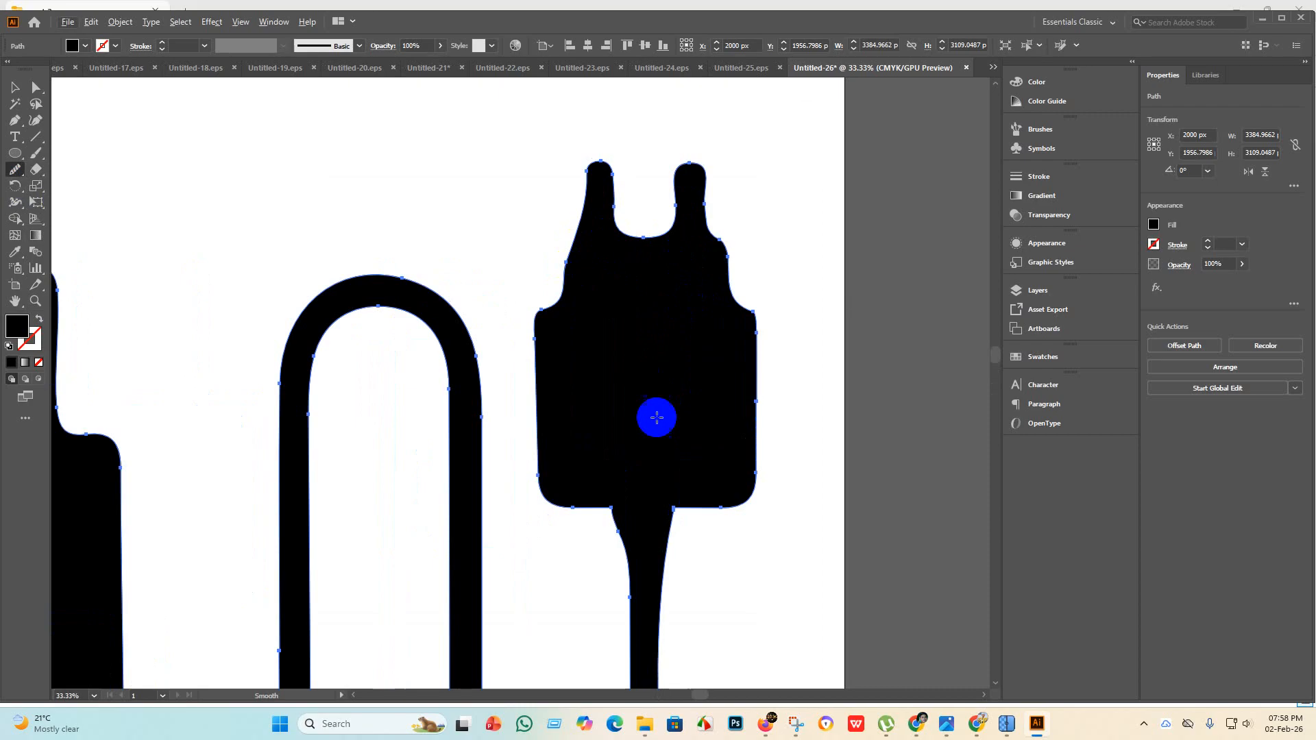
scroll(637, 437, down, 2)
scroll(649, 446, down, 5)
mouse_move(606, 203)
mouse_down()
mouse_move(620, 253)
mouse_move(605, 199)
mouse_move(620, 203)
mouse_move(629, 265)
mouse_move(601, 190)
mouse_move(608, 225)
mouse_move(619, 244)
mouse_move(631, 227)
mouse_move(652, 275)
mouse_up()
scroll(653, 273, down, 4)
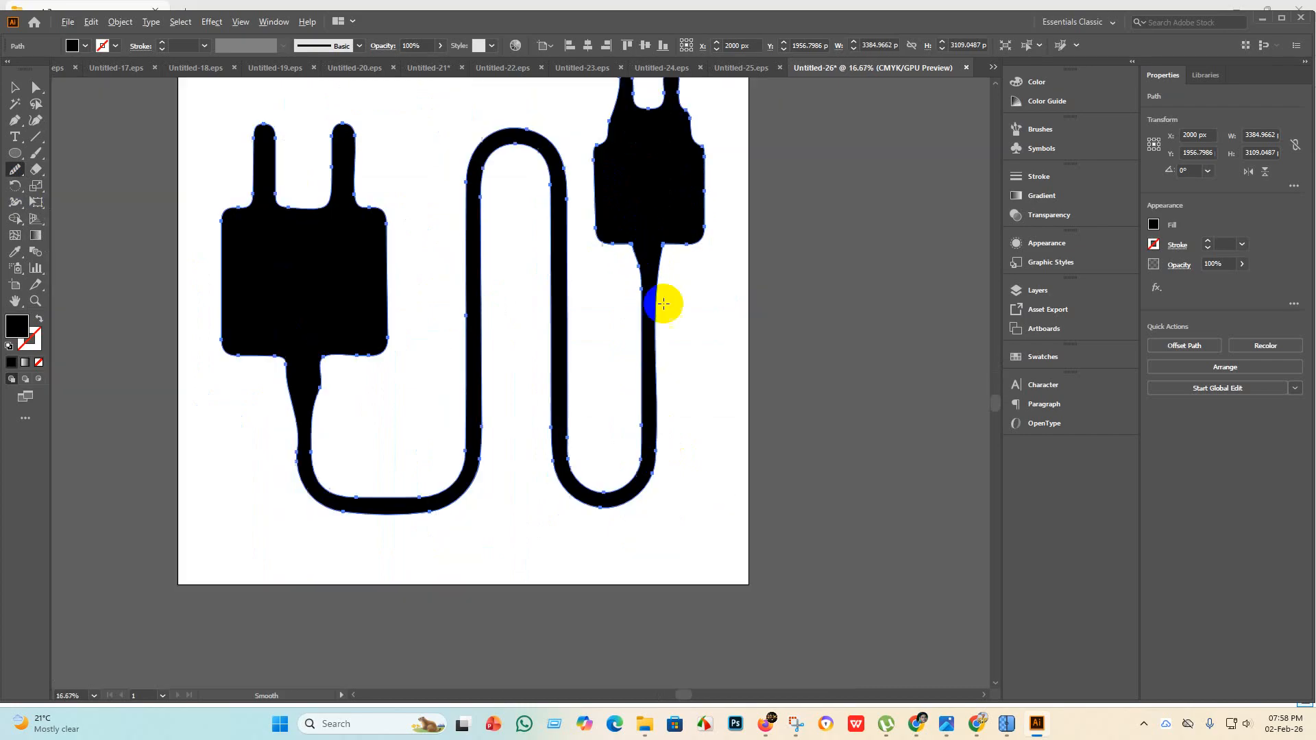
scroll(495, 257, up, 2)
scroll(418, 418, down, 5)
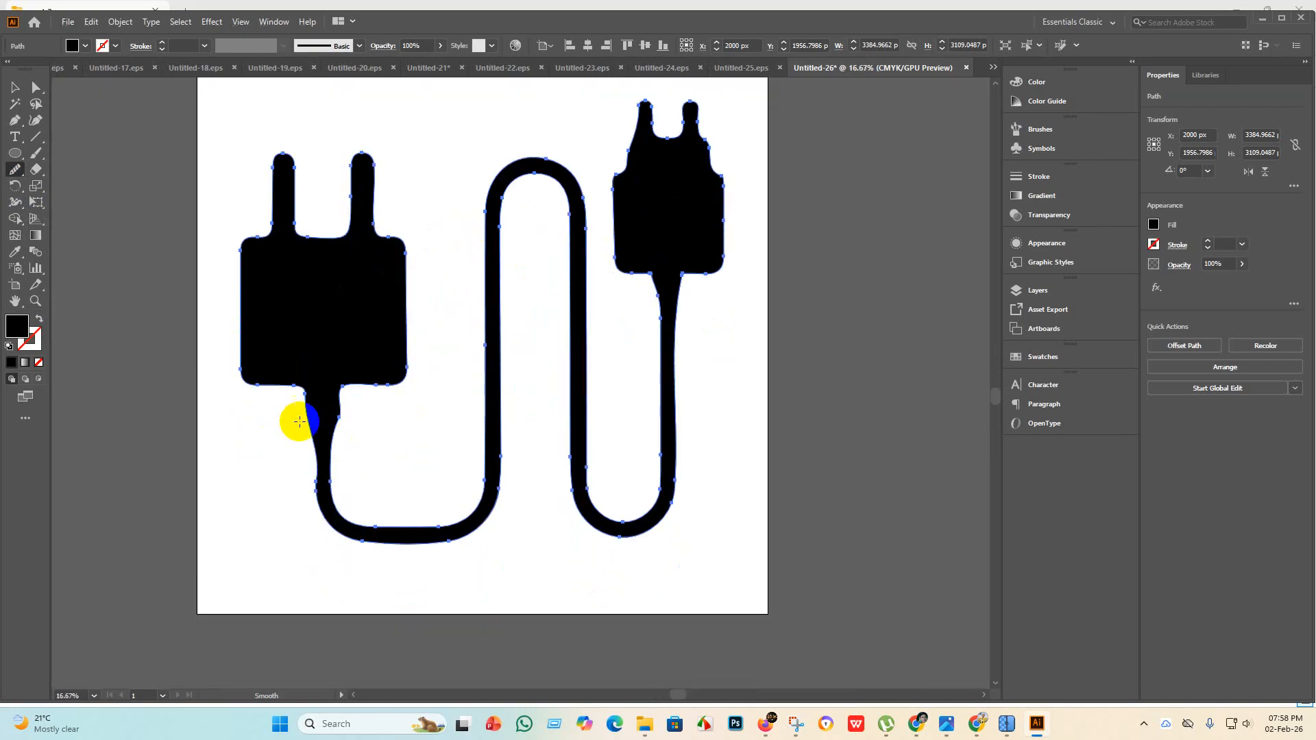
Smooth the corners where the cable neck meets the underside of the large plug's body.
mouse_move(313, 455)
mouse_down()
mouse_move(329, 429)
mouse_move(312, 446)
mouse_move(308, 420)
mouse_move(329, 428)
mouse_move(302, 491)
mouse_move(326, 464)
mouse_move(314, 503)
mouse_move(344, 446)
mouse_move(322, 480)
mouse_up()
scroll(261, 432, down, 1)
mouse_move(268, 446)
mouse_down()
mouse_move(282, 393)
mouse_move(301, 495)
mouse_move(293, 384)
mouse_move(292, 466)
mouse_move(306, 437)
mouse_move(294, 479)
mouse_move(307, 457)
mouse_move(292, 489)
mouse_move(304, 461)
mouse_move(294, 479)
mouse_move(288, 464)
mouse_up()
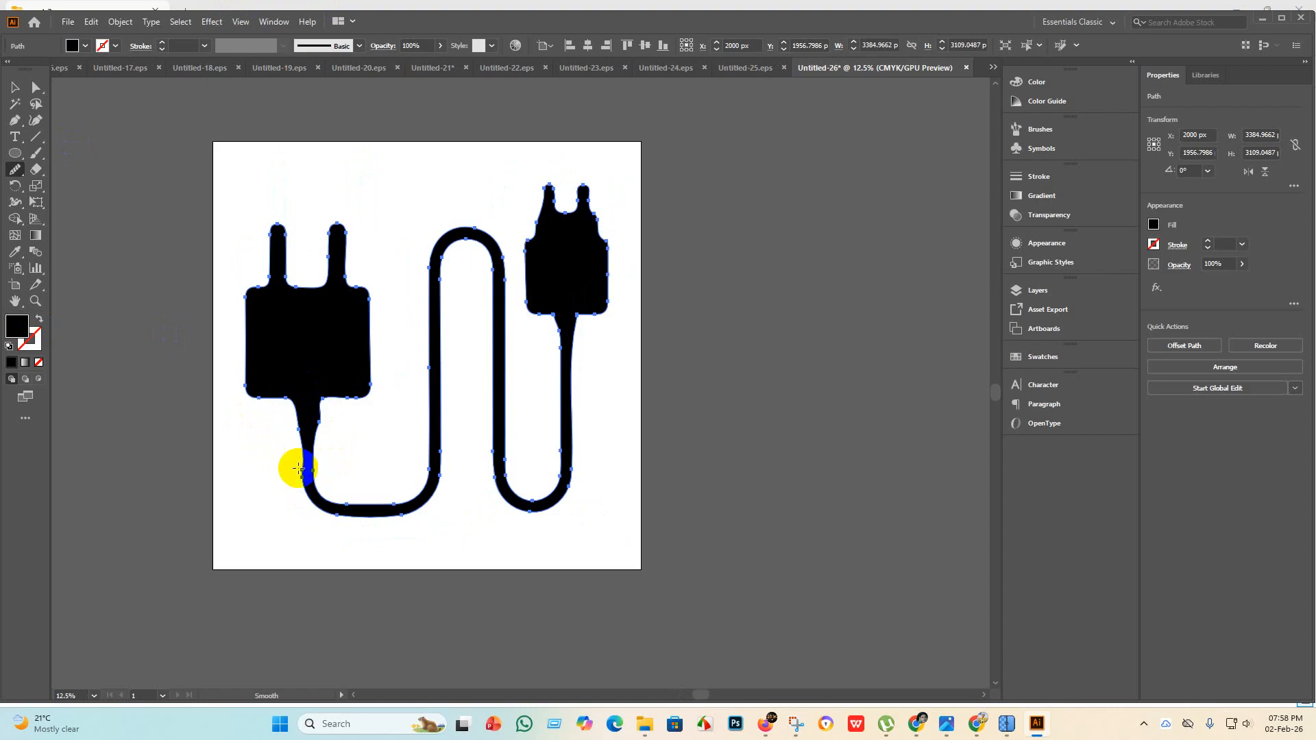
scroll(305, 452, up, 4)
scroll(320, 455, down, 6)
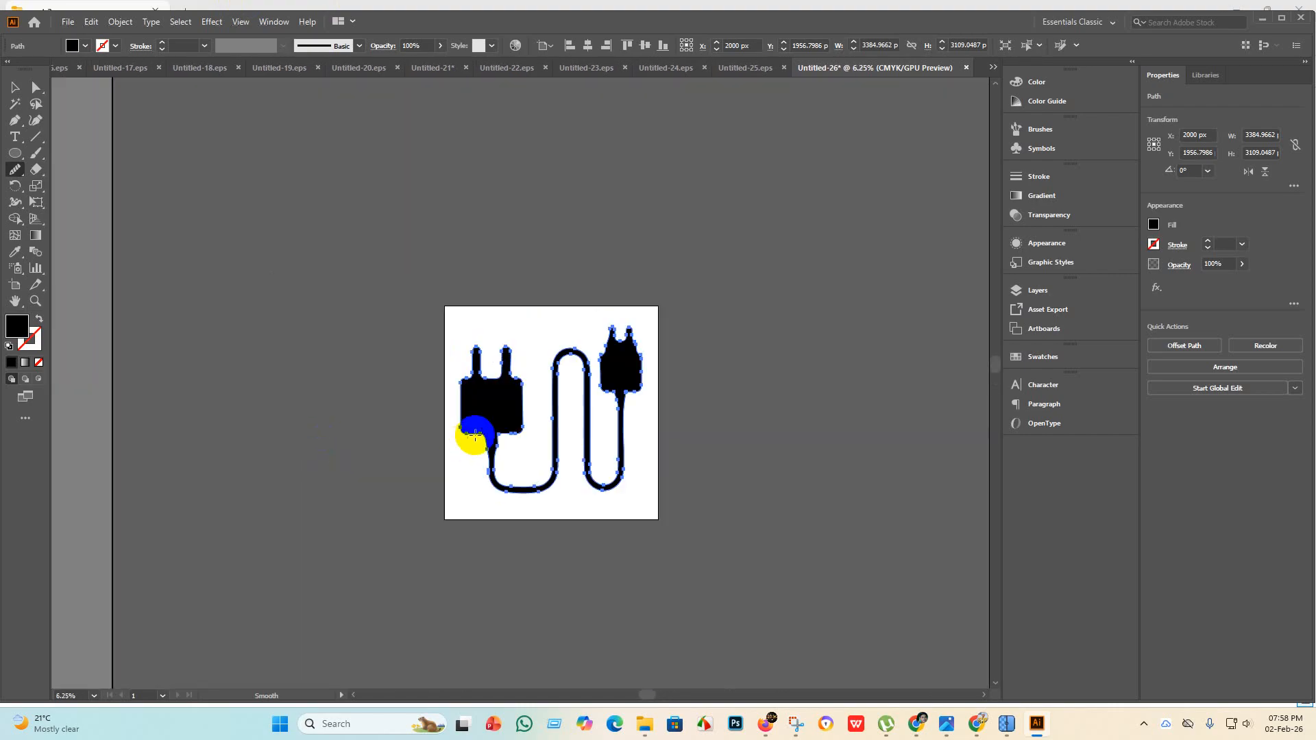
mouse_move(475, 434)
mouse_down()
mouse_move(501, 489)
mouse_move(504, 442)
mouse_move(491, 426)
mouse_move(486, 483)
mouse_move(486, 441)
mouse_move(486, 460)
mouse_move(525, 485)
mouse_move(540, 413)
mouse_move(539, 463)
mouse_up()
scroll(491, 453, up, 5)
scroll(533, 432, down, 4)
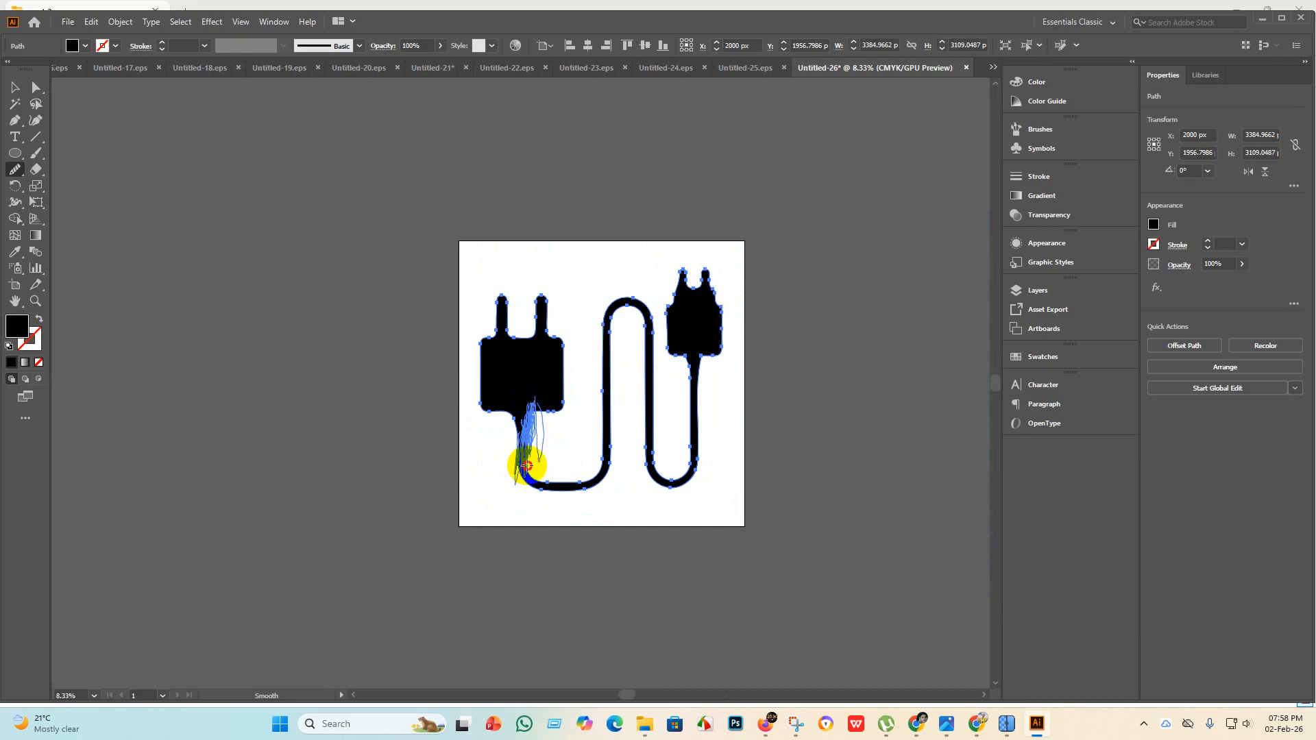
drag(527, 436, 530, 432)
scroll(532, 425, up, 4)
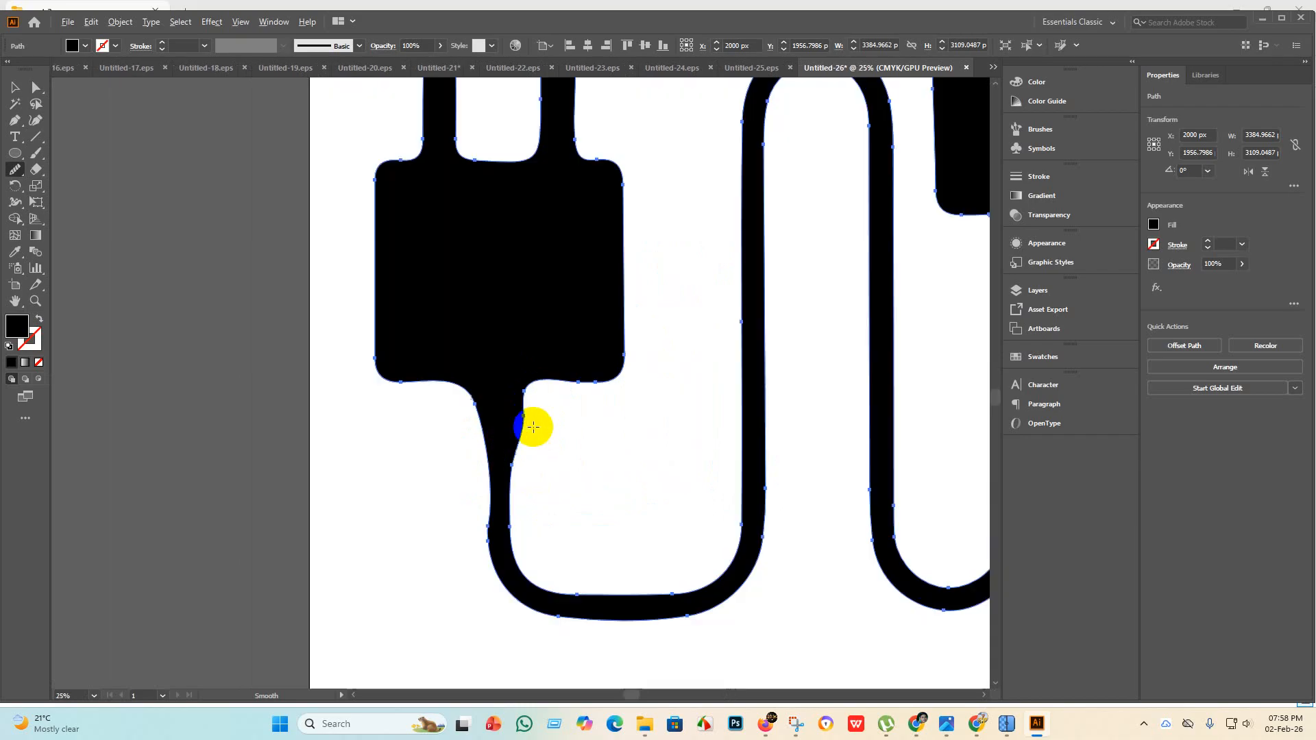
Smooth out the bump along the right edge of the large plug's cable neck with repeated strokes.
scroll(537, 444, down, 4)
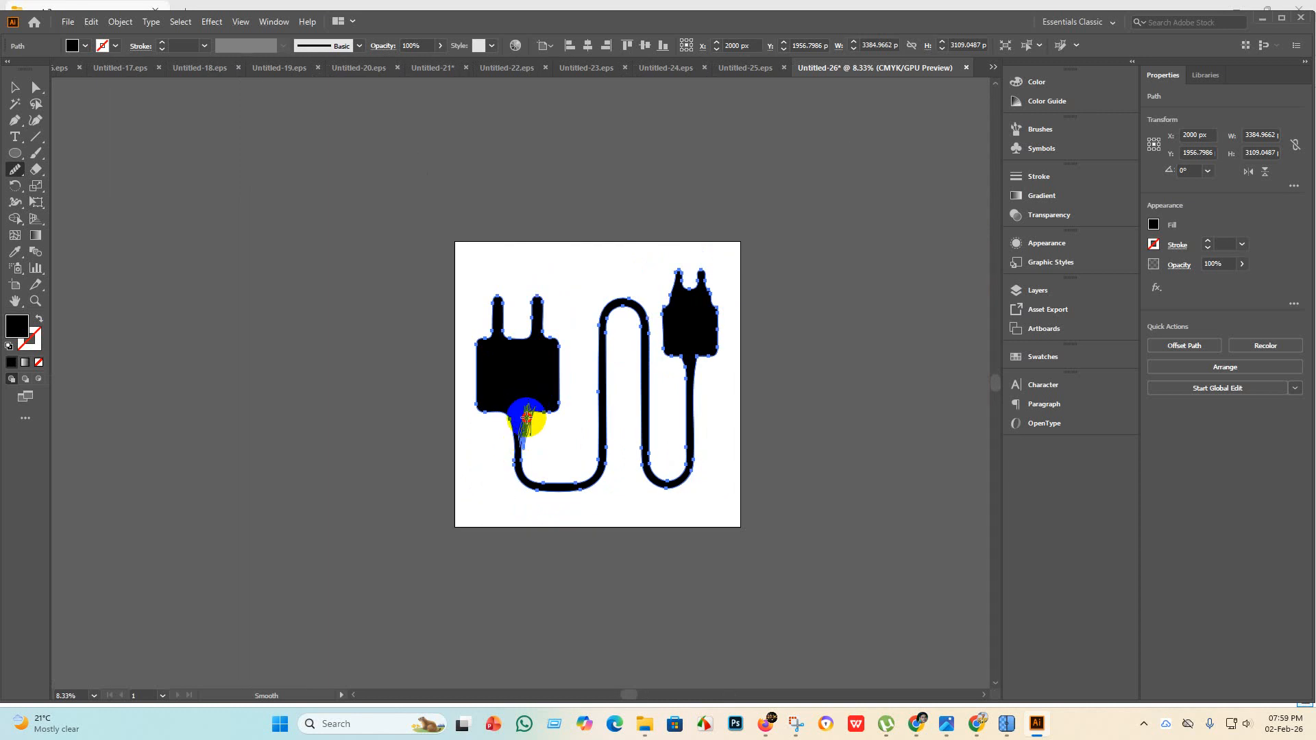
drag(519, 423, 519, 424)
scroll(528, 429, up, 5)
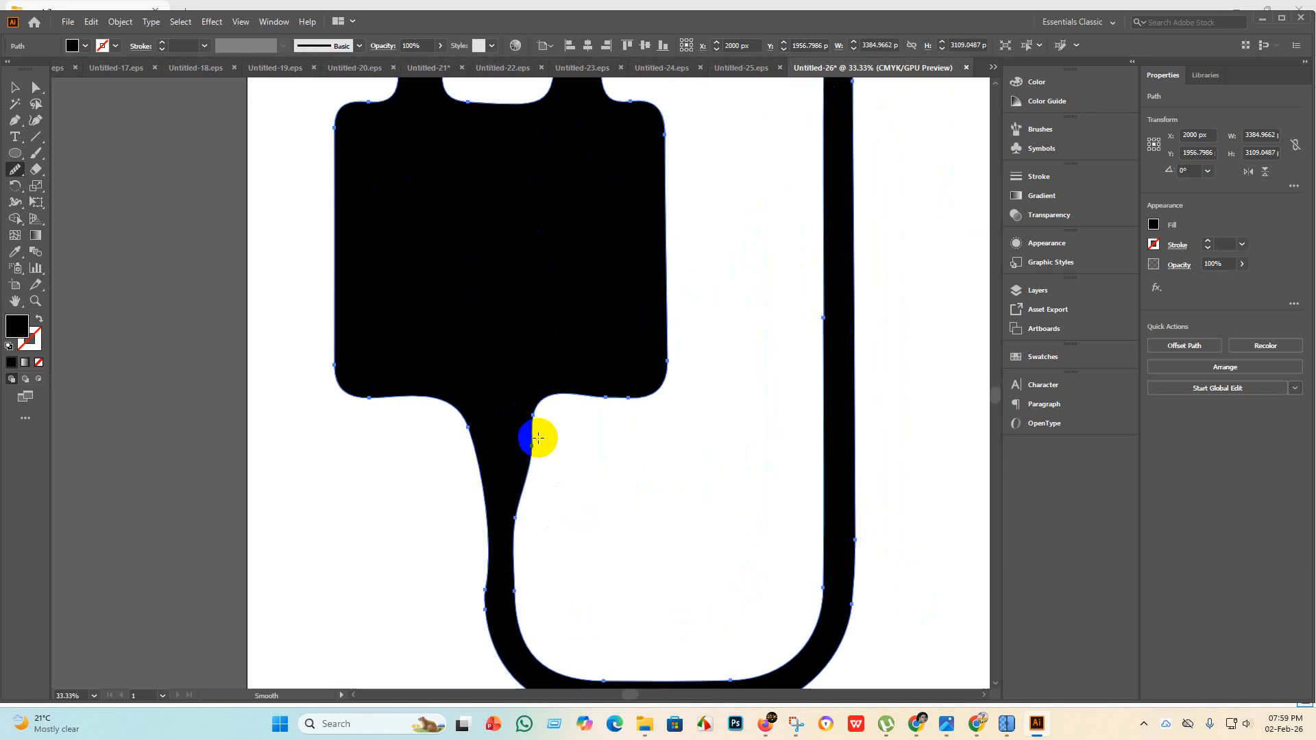
scroll(534, 423, down, 3)
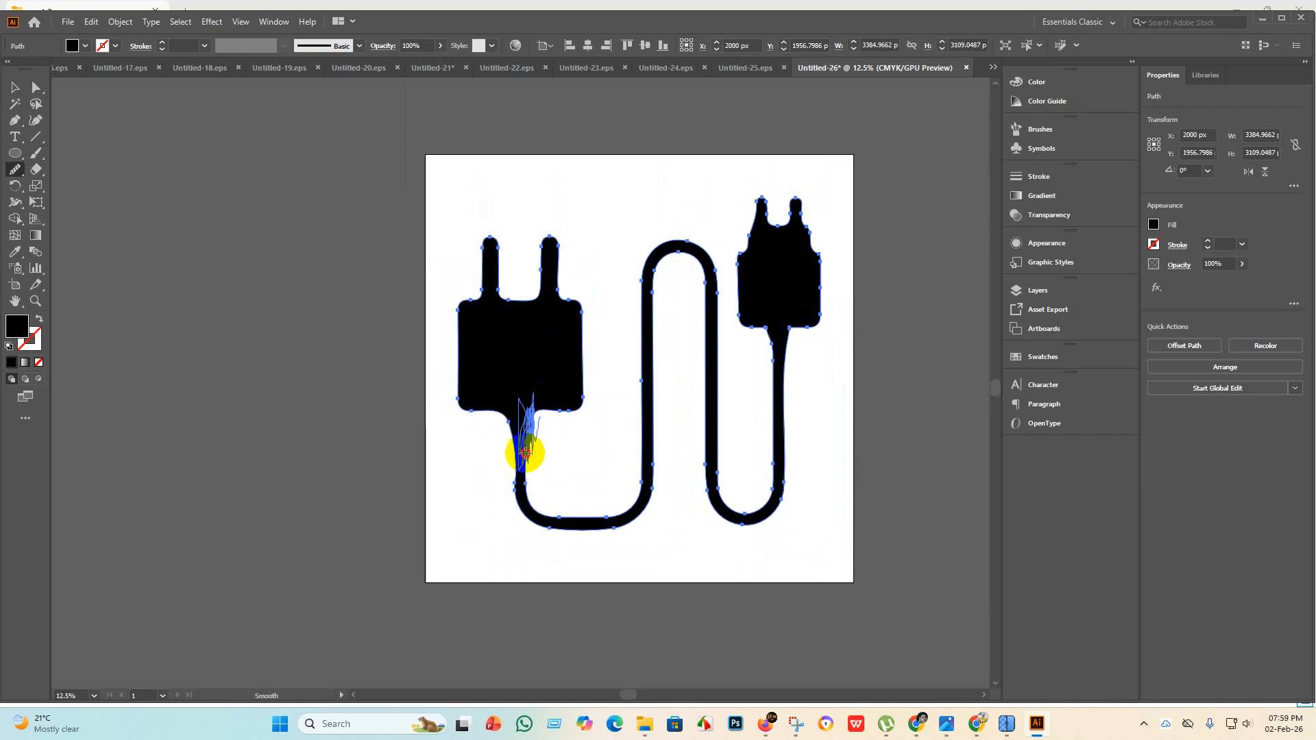
mouse_move(525, 454)
mouse_down()
mouse_move(517, 470)
mouse_move(541, 445)
mouse_up()
scroll(546, 441, up, 4)
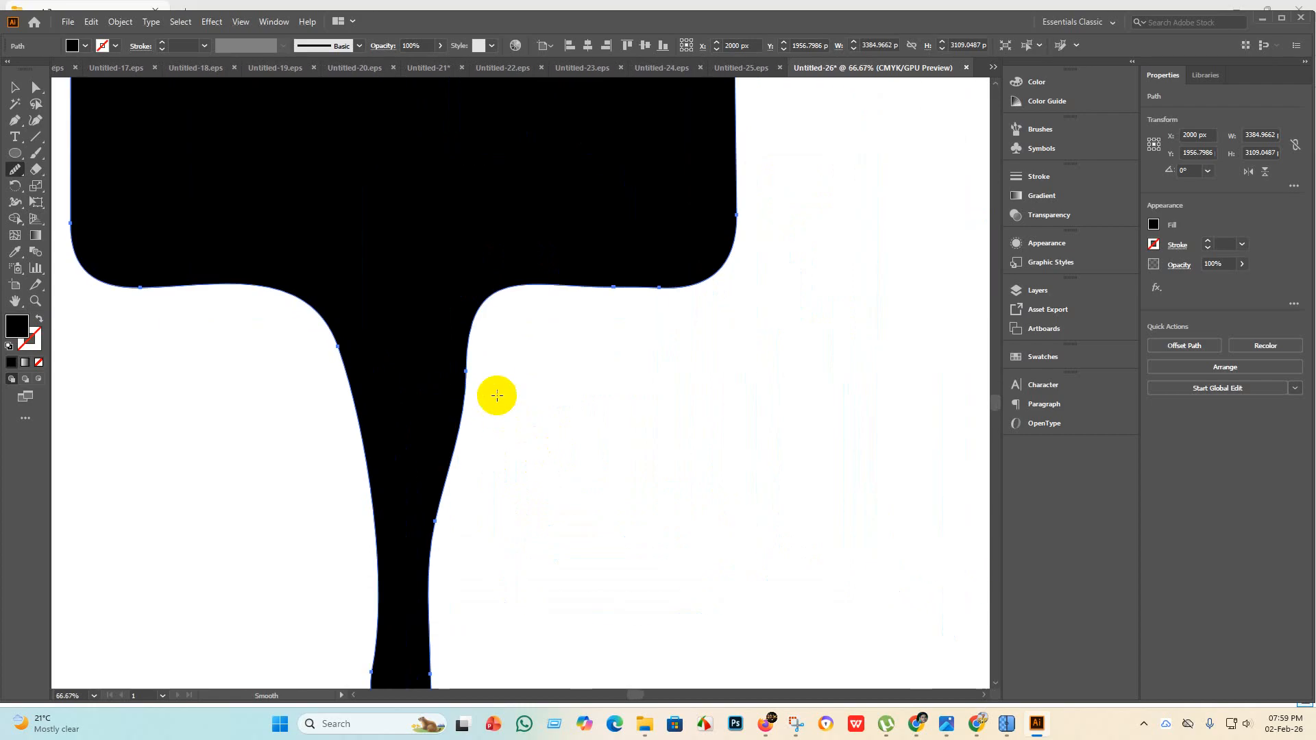
scroll(501, 372, down, 2)
scroll(500, 372, down, 2)
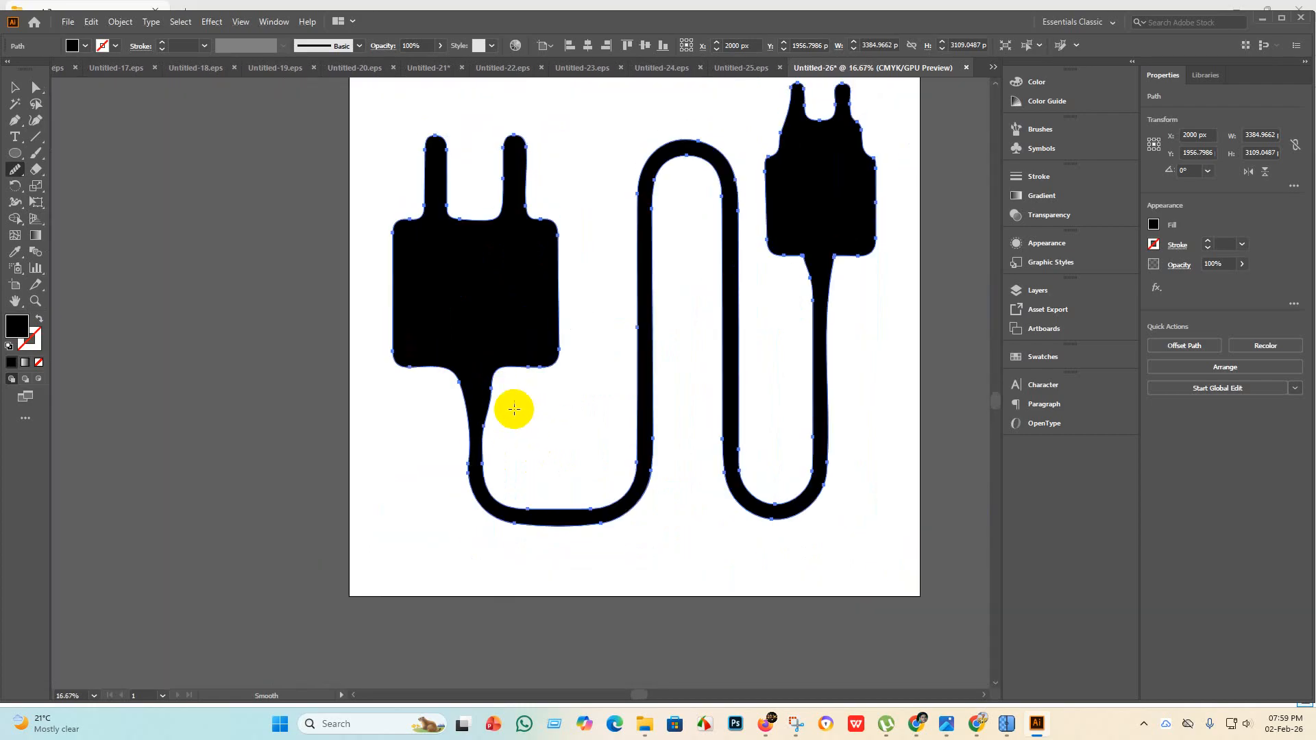
scroll(514, 409, down, 1)
mouse_move(505, 393)
mouse_down()
mouse_move(484, 402)
mouse_move(502, 400)
mouse_move(493, 435)
mouse_up()
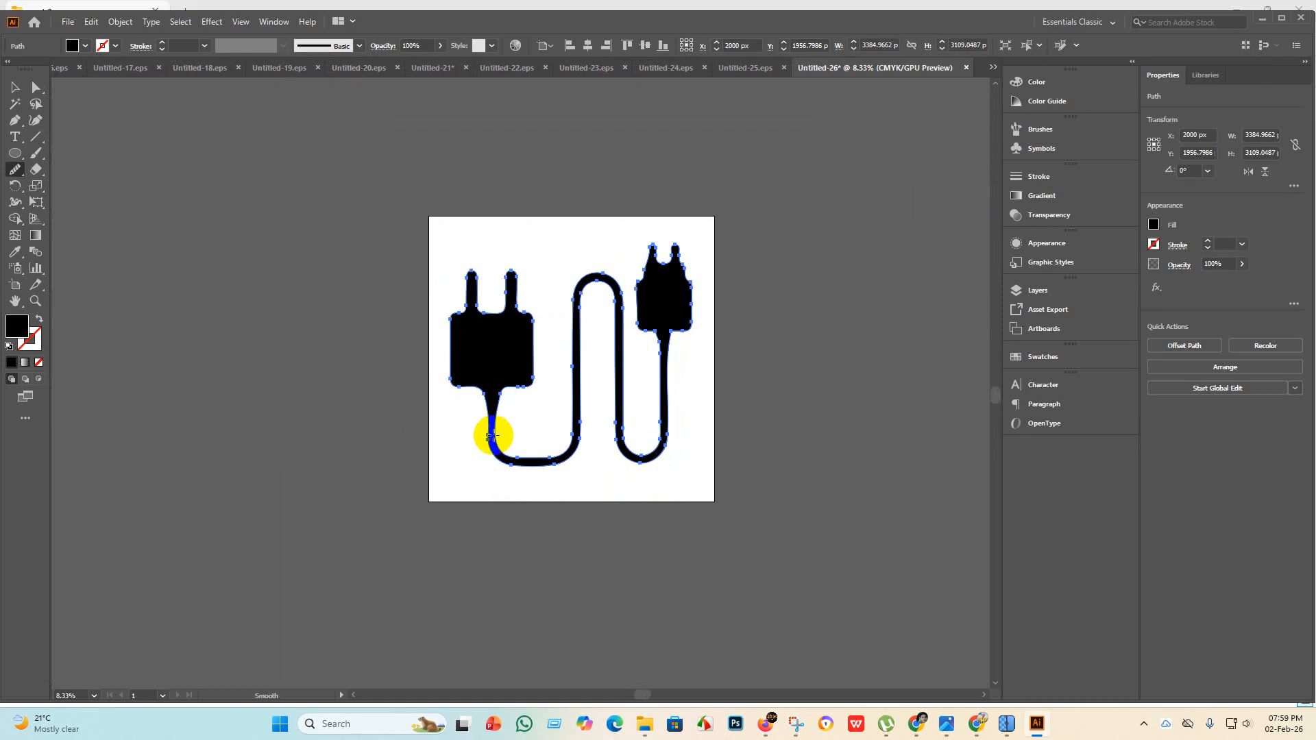
scroll(530, 396, up, 3)
scroll(477, 440, down, 4)
scroll(608, 364, up, 3)
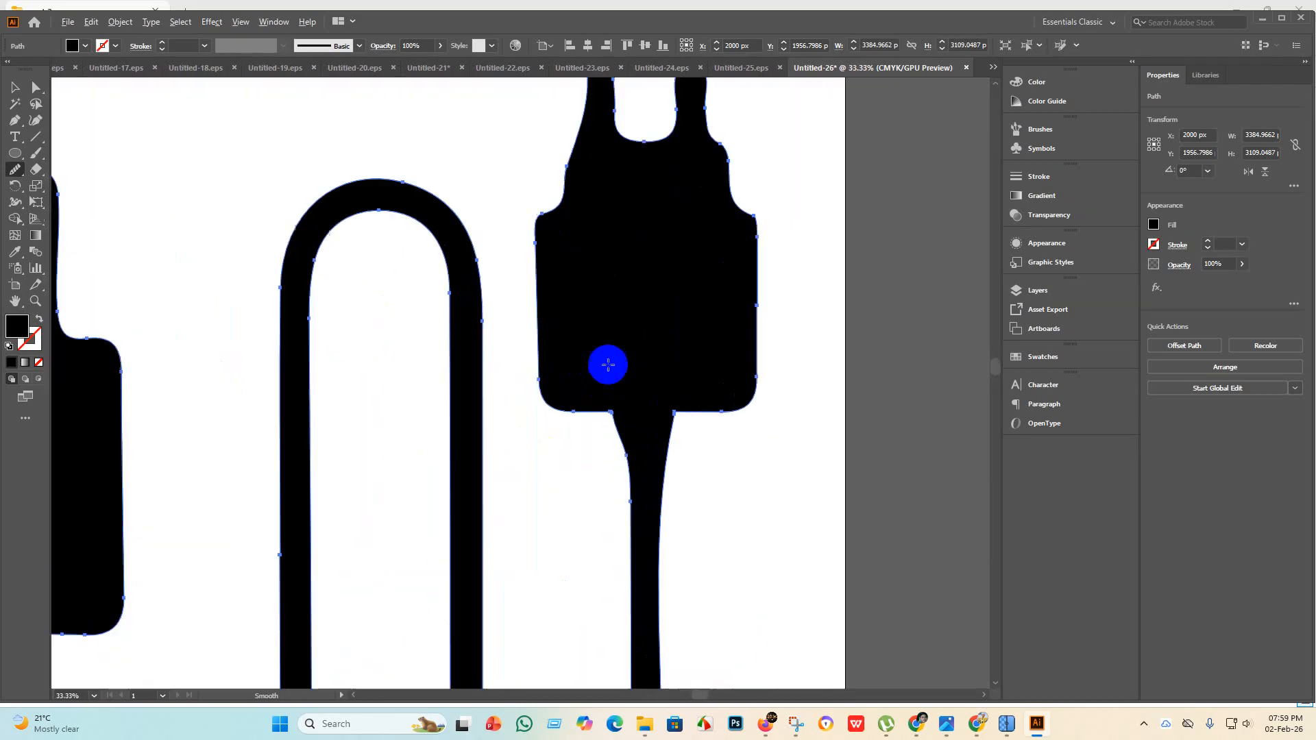
scroll(616, 351, down, 2)
scroll(616, 352, down, 1)
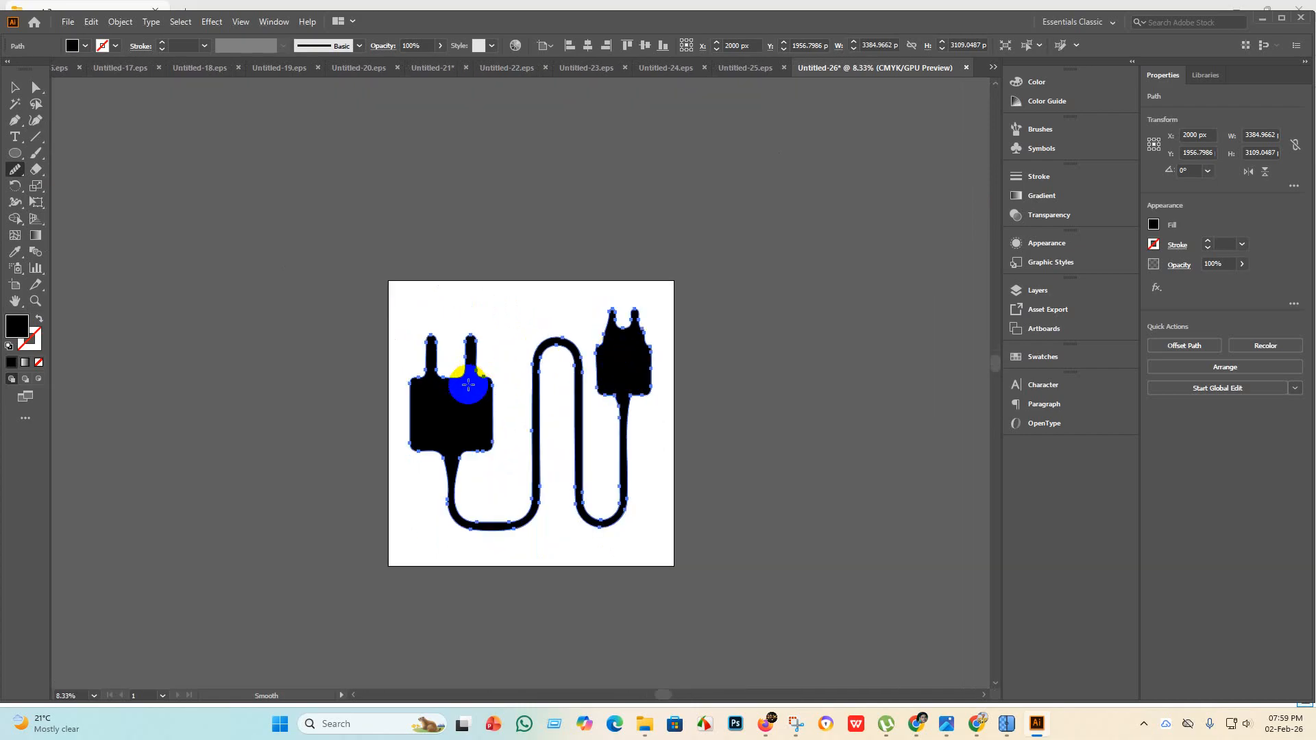
Smooth the uneven right shoulder of the small plug with the Smooth tool.
click(14, 87)
click(430, 481)
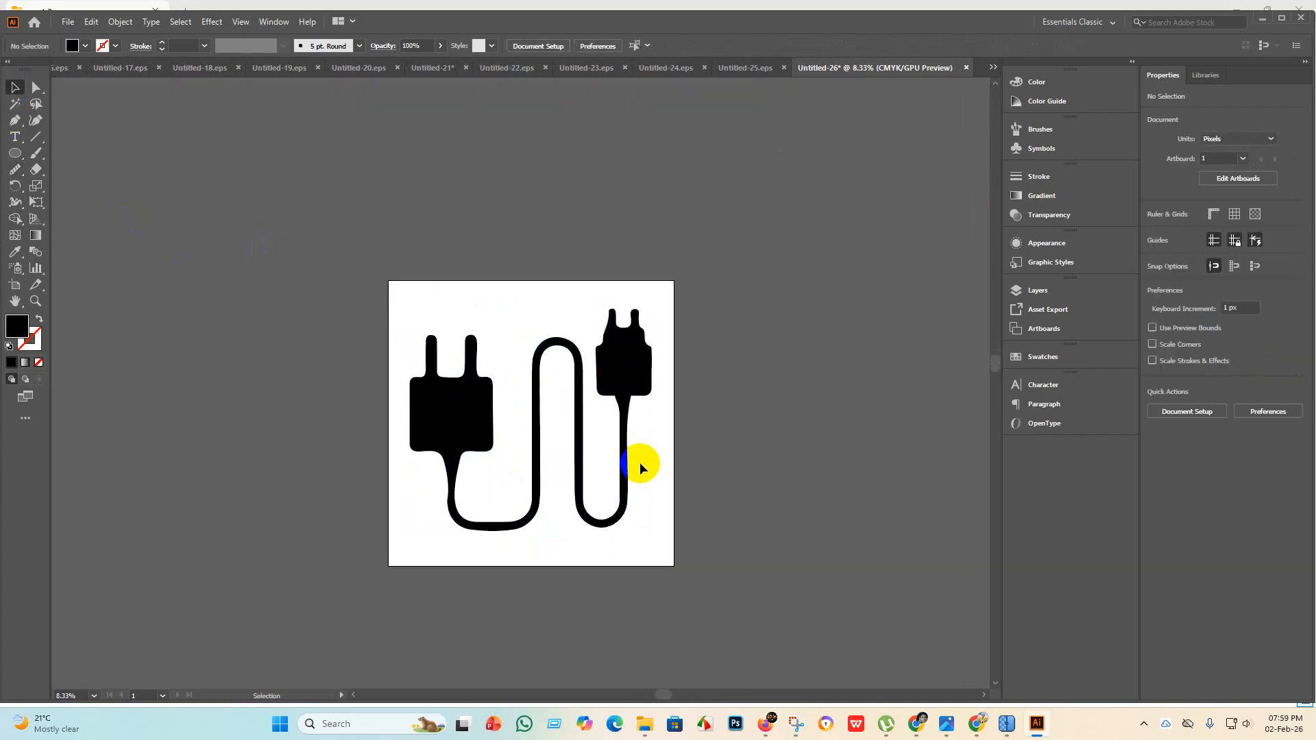
scroll(627, 360, up, 5)
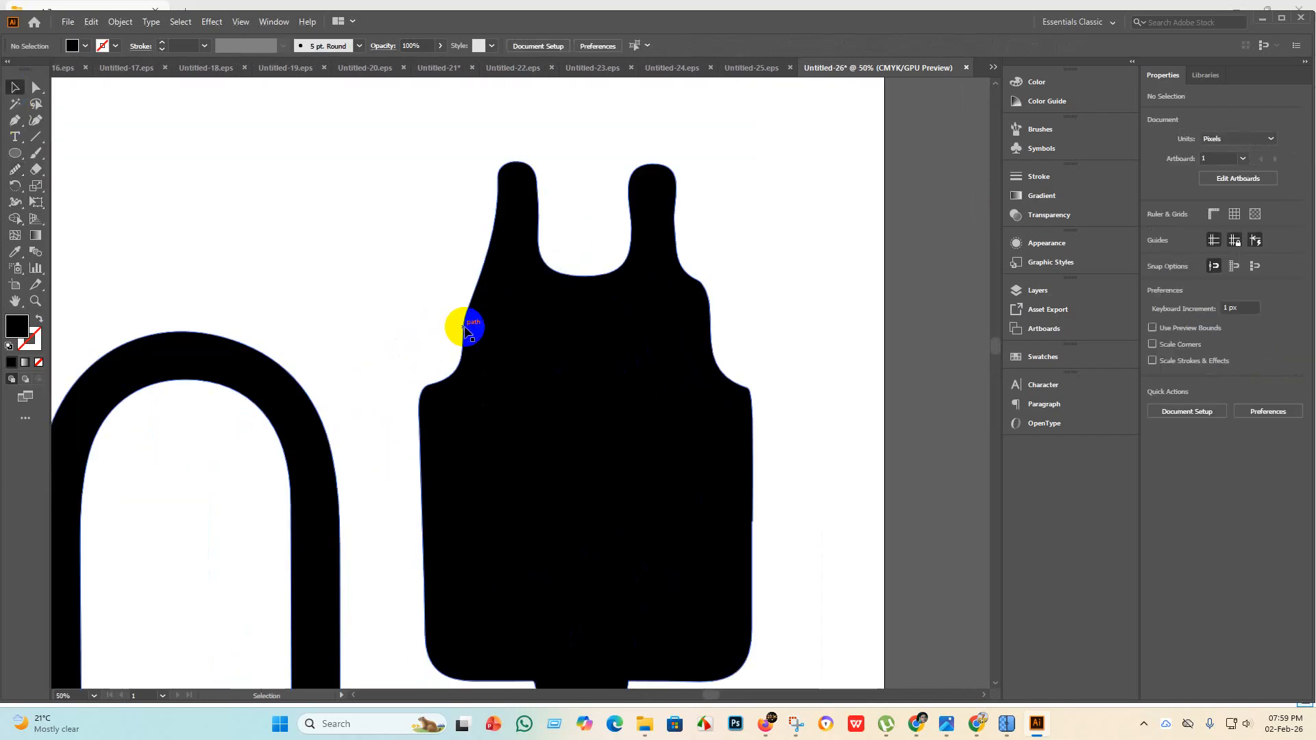
click(708, 317)
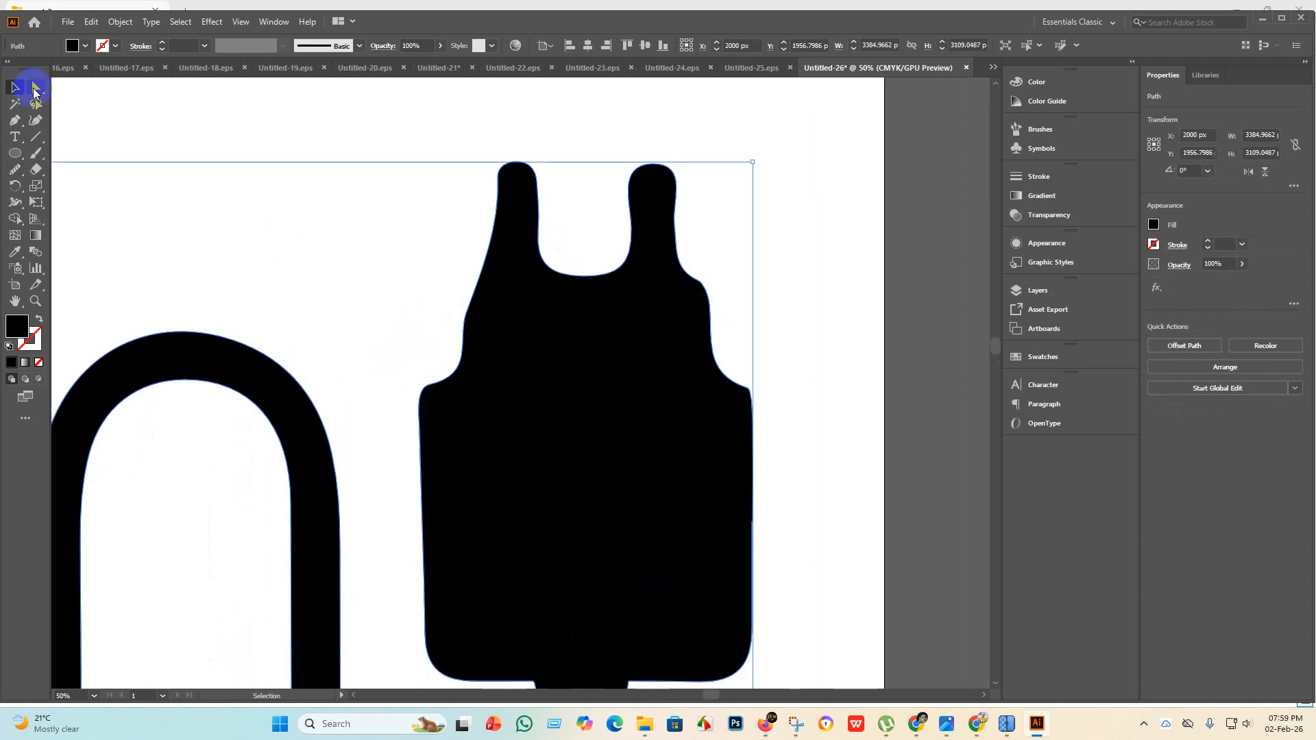
click(13, 167)
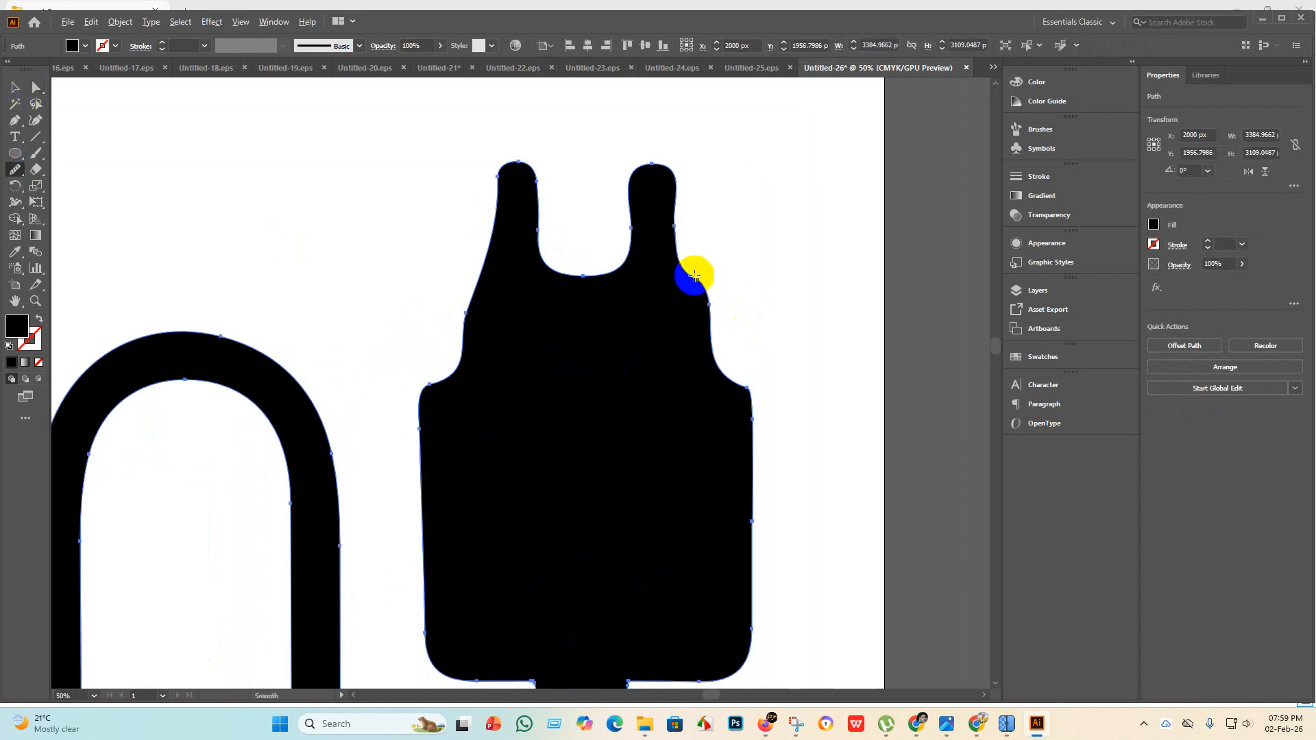
scroll(696, 279, down, 4)
mouse_move(695, 276)
mouse_down()
mouse_move(707, 305)
mouse_move(694, 267)
mouse_move(695, 313)
mouse_move(672, 329)
mouse_move(669, 315)
mouse_move(677, 332)
mouse_move(672, 307)
mouse_move(674, 333)
mouse_move(659, 312)
mouse_move(683, 340)
mouse_up()
scroll(705, 277, up, 5)
scroll(674, 330, down, 4)
Select the entire plug-and-cable artwork and group it.
click(14, 87)
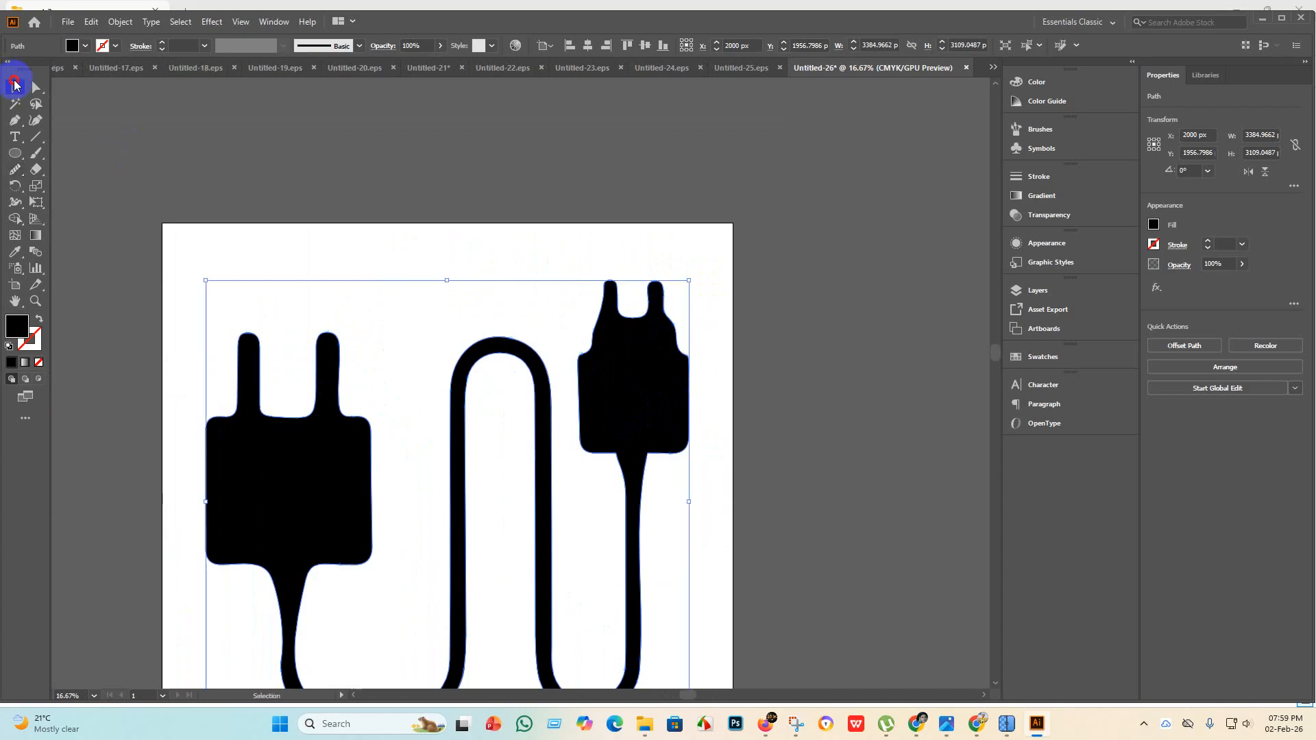
click(347, 285)
scroll(604, 425, down, 4)
drag(633, 603, 285, 191)
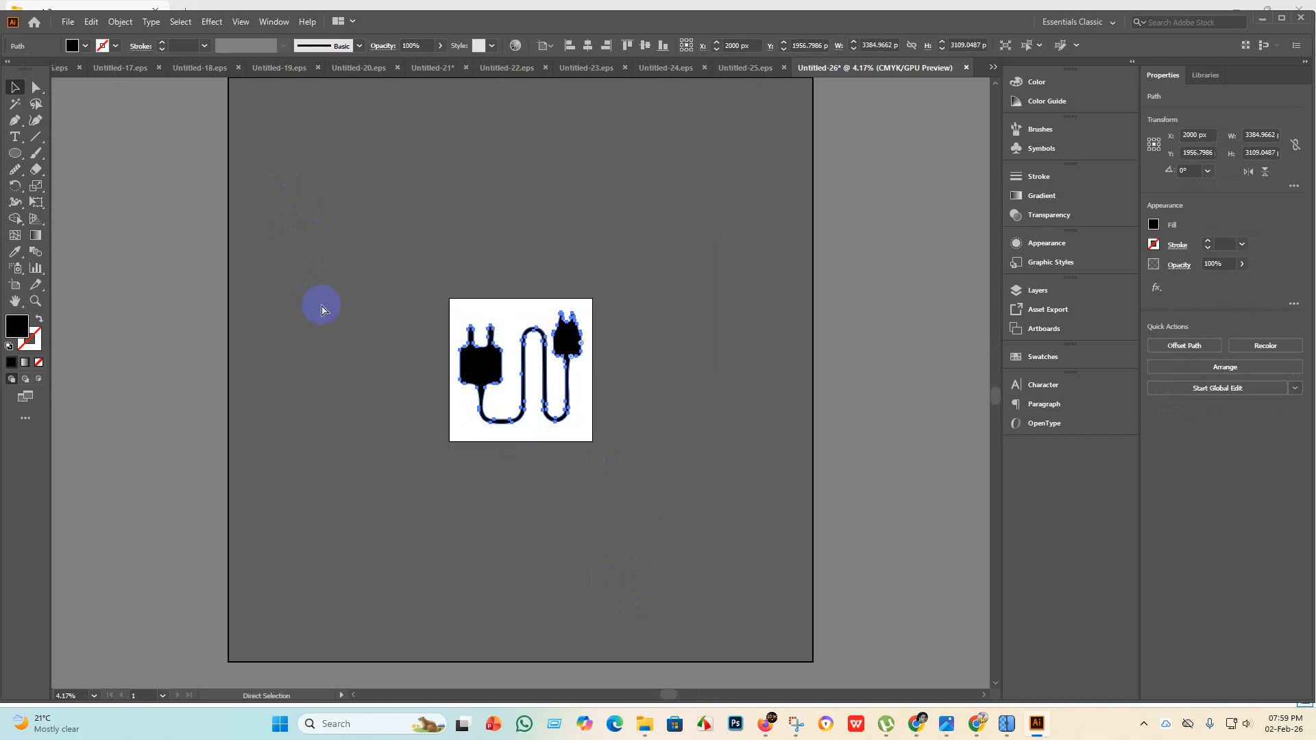
drag(327, 319, 327, 319)
Save the plug-and-cable document as Untitled-26 in Illustrator EPS format, using the Illustrator 10 EPS version.
click(68, 22)
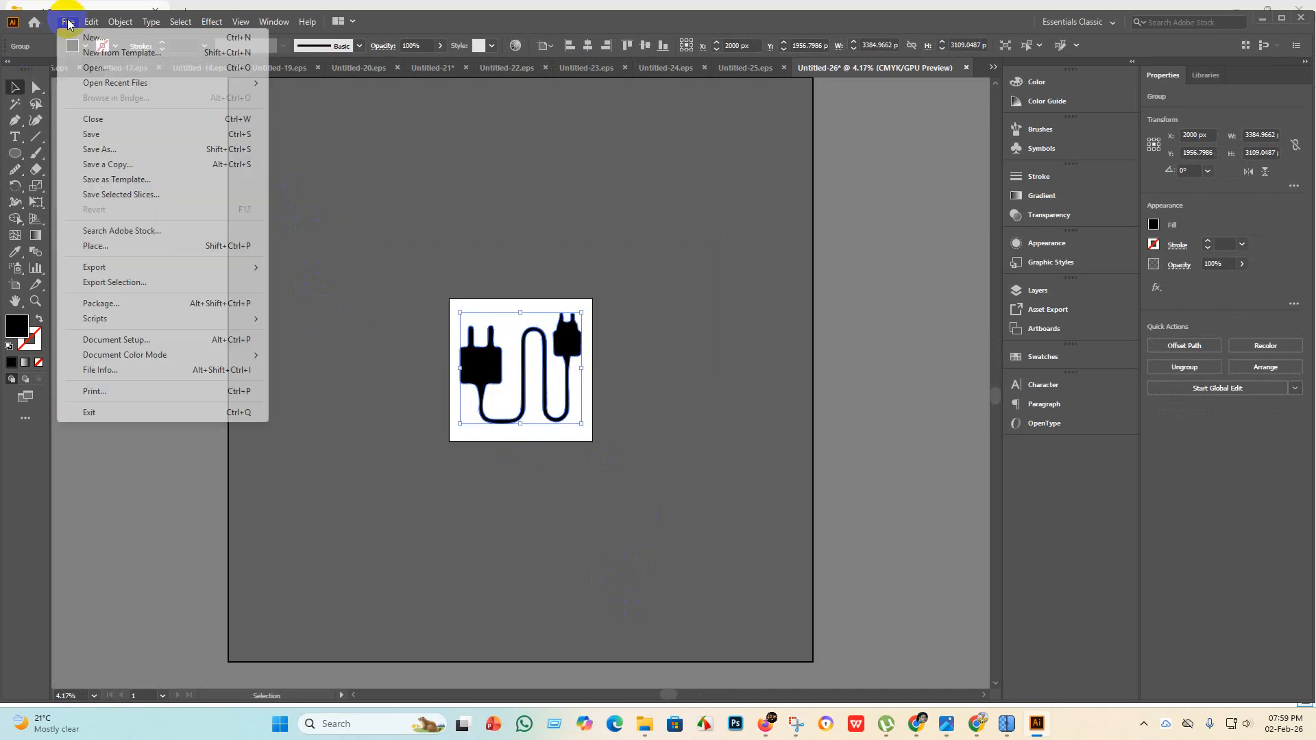
click(91, 133)
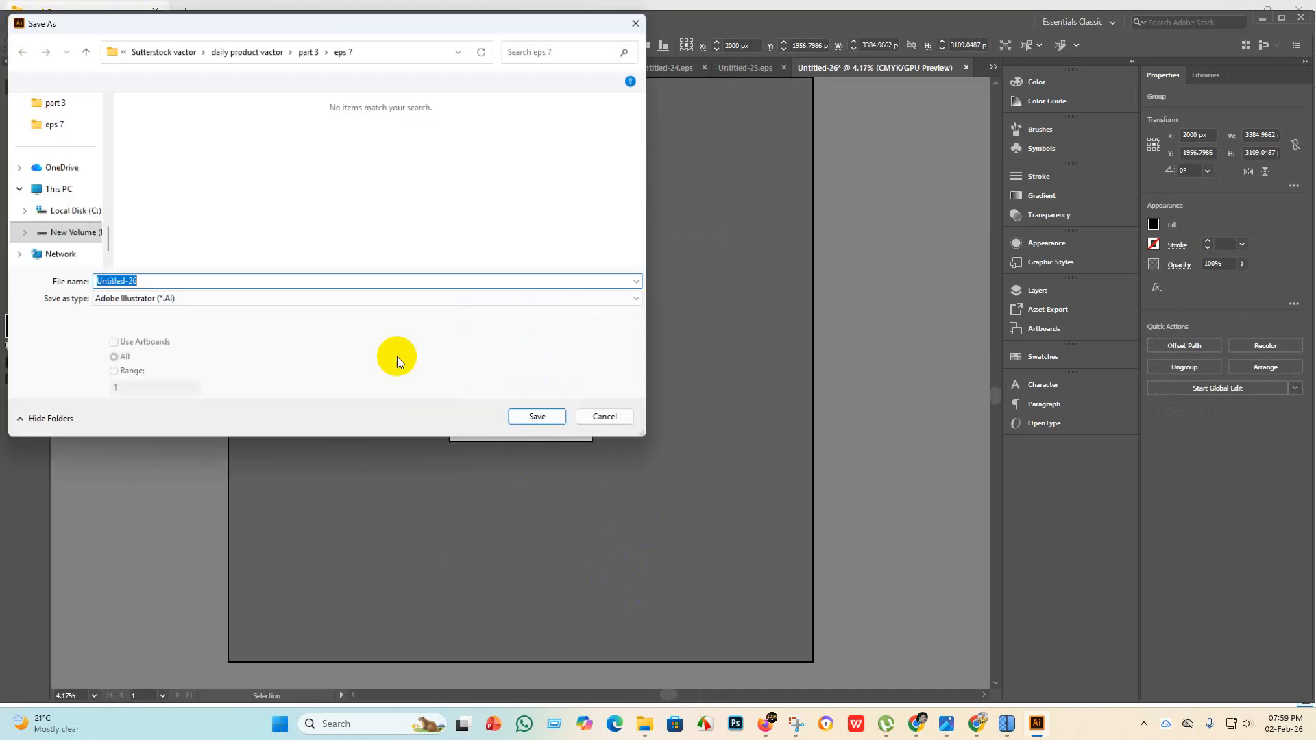
click(171, 300)
click(162, 331)
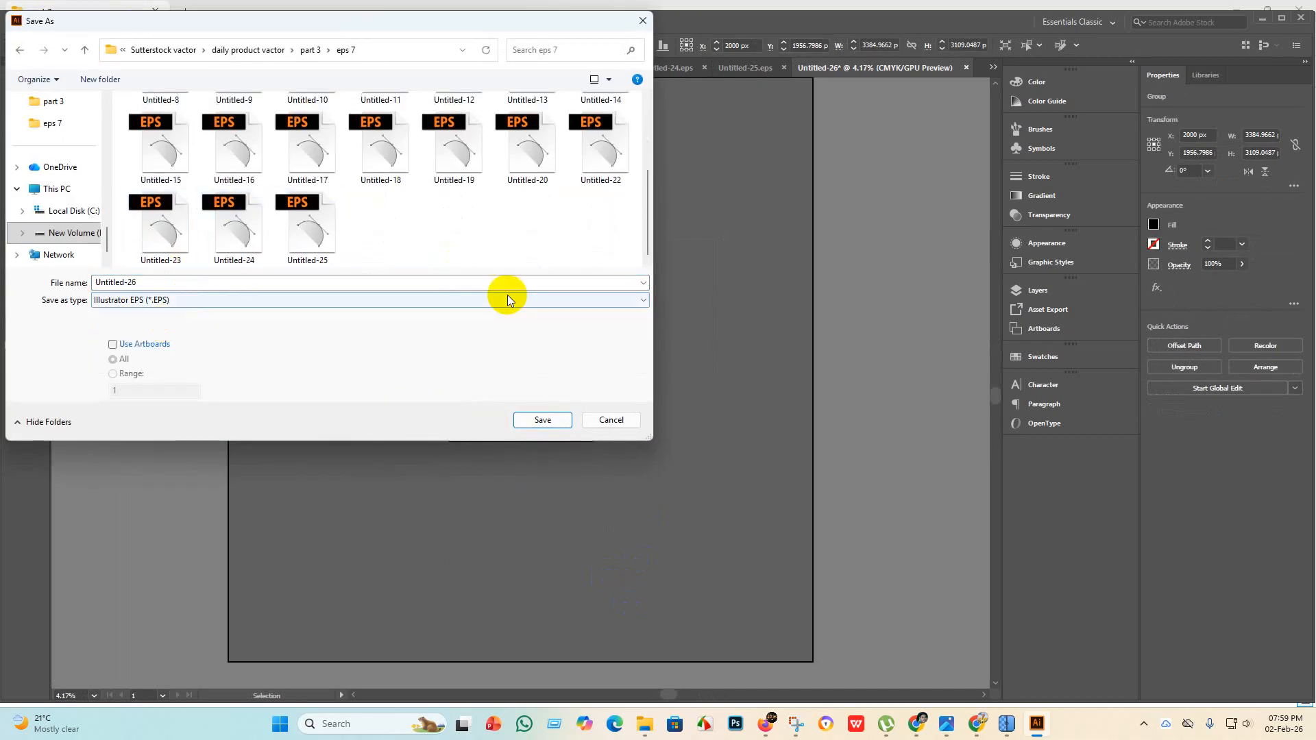
click(542, 419)
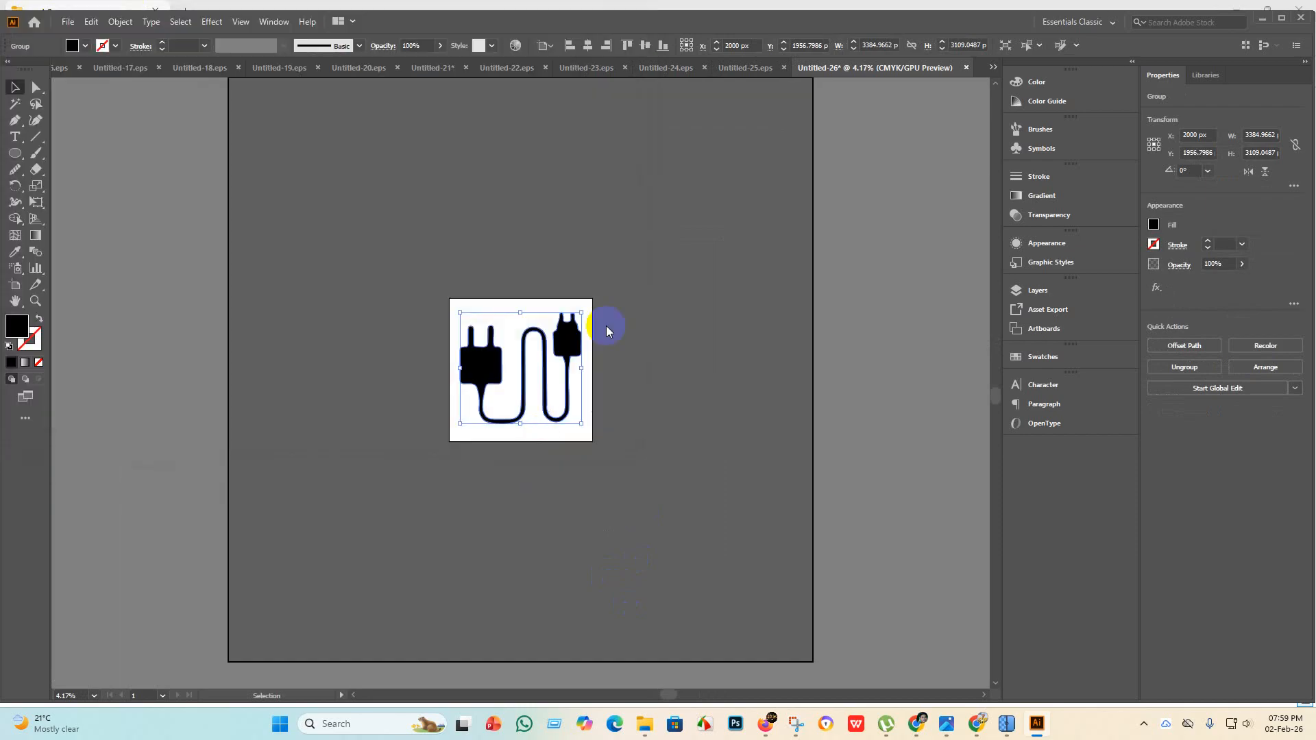
click(690, 165)
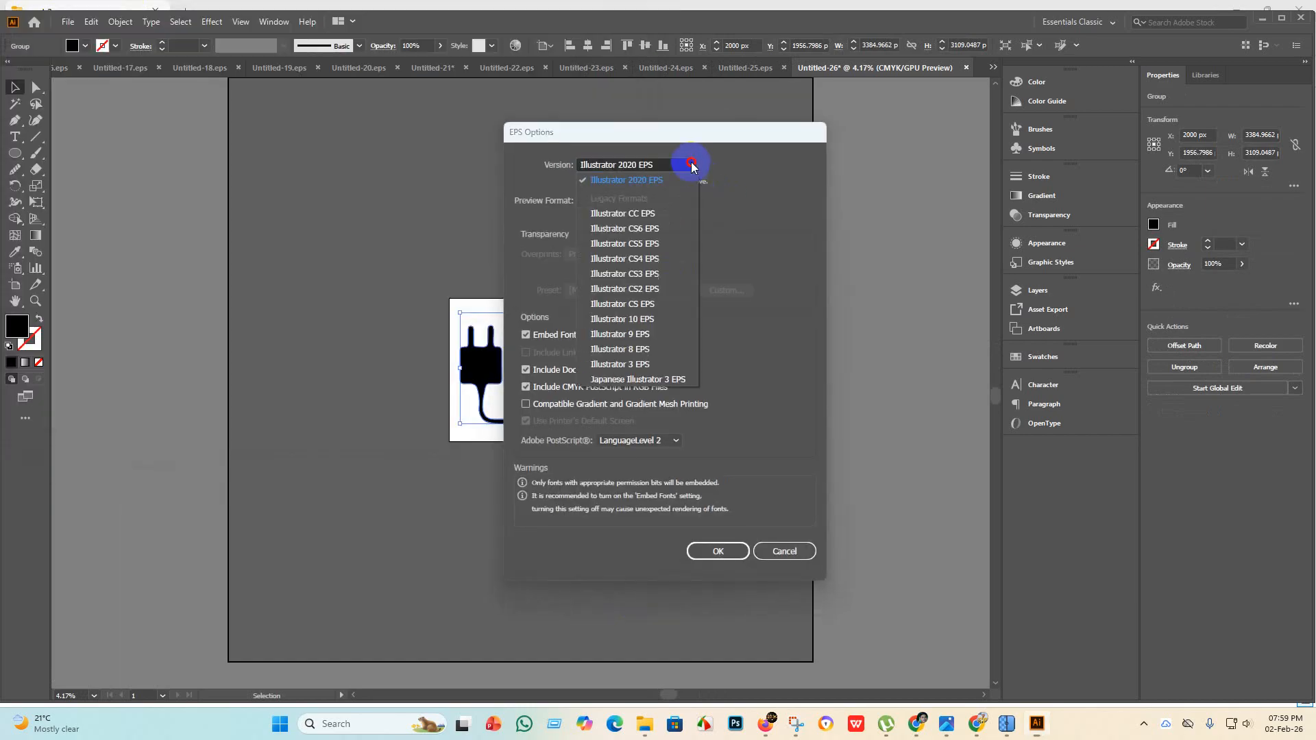
click(658, 318)
click(717, 537)
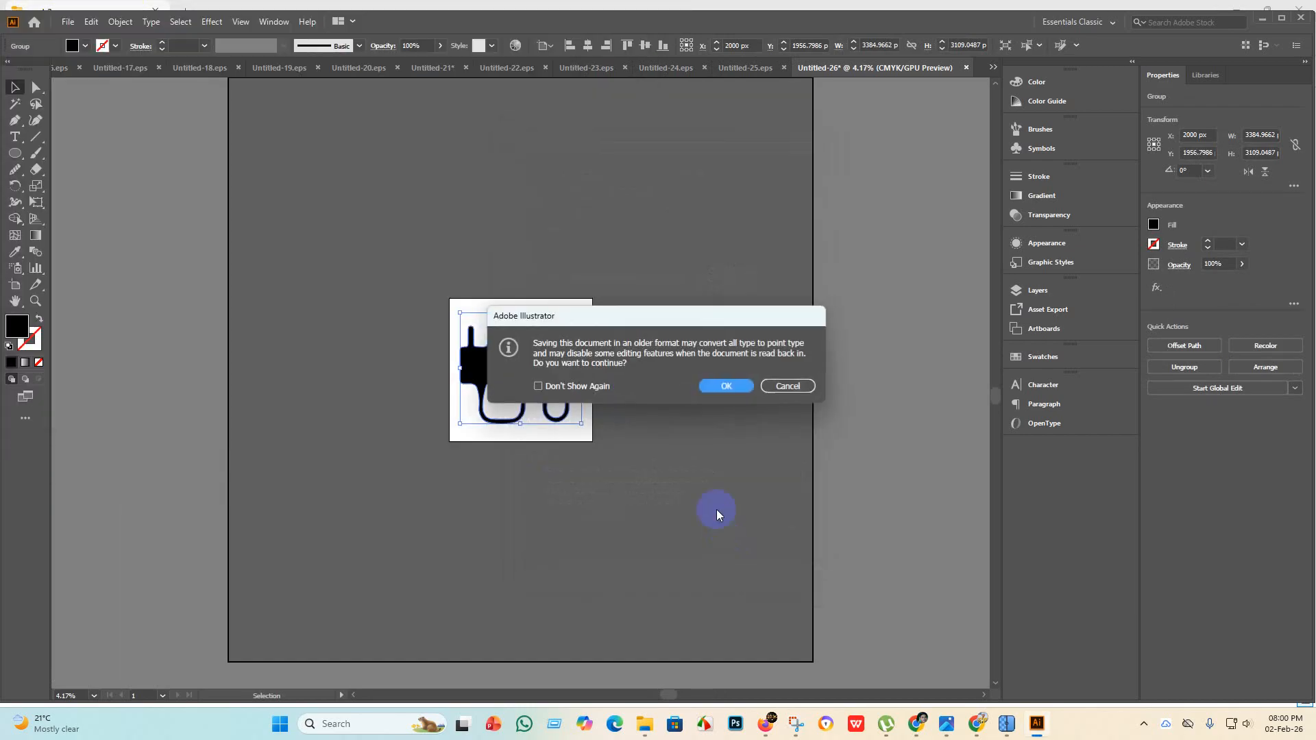
click(725, 385)
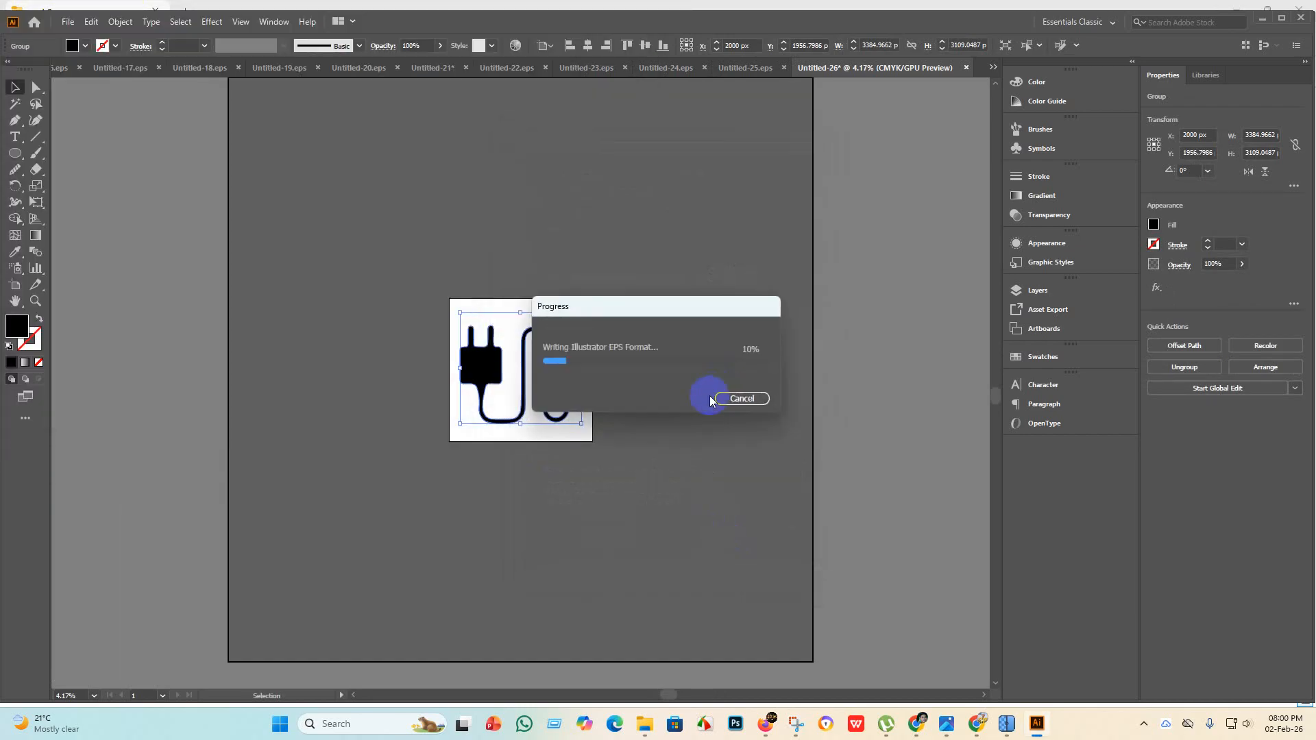
Export Untitled-26 as a JPEG using artboards, with the RGB color model.
click(68, 21)
mouse_move(235, 258)
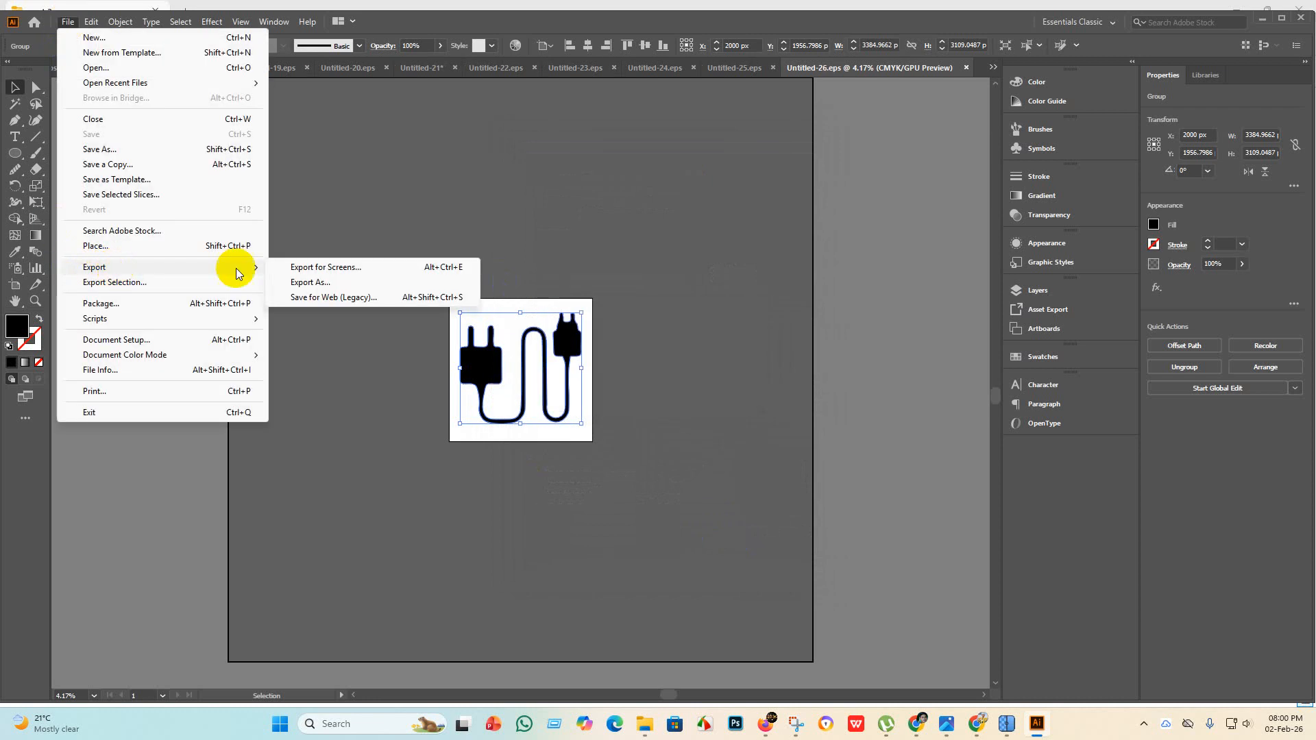
click(357, 281)
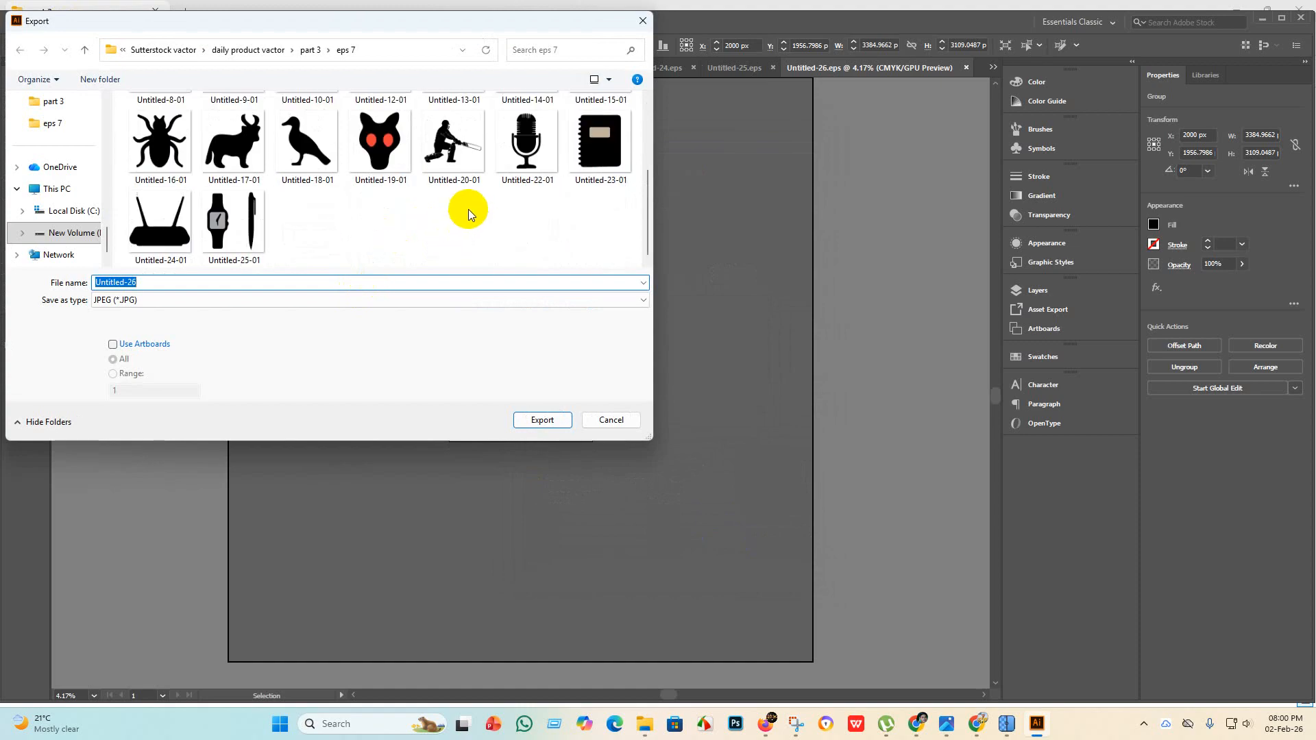
click(113, 344)
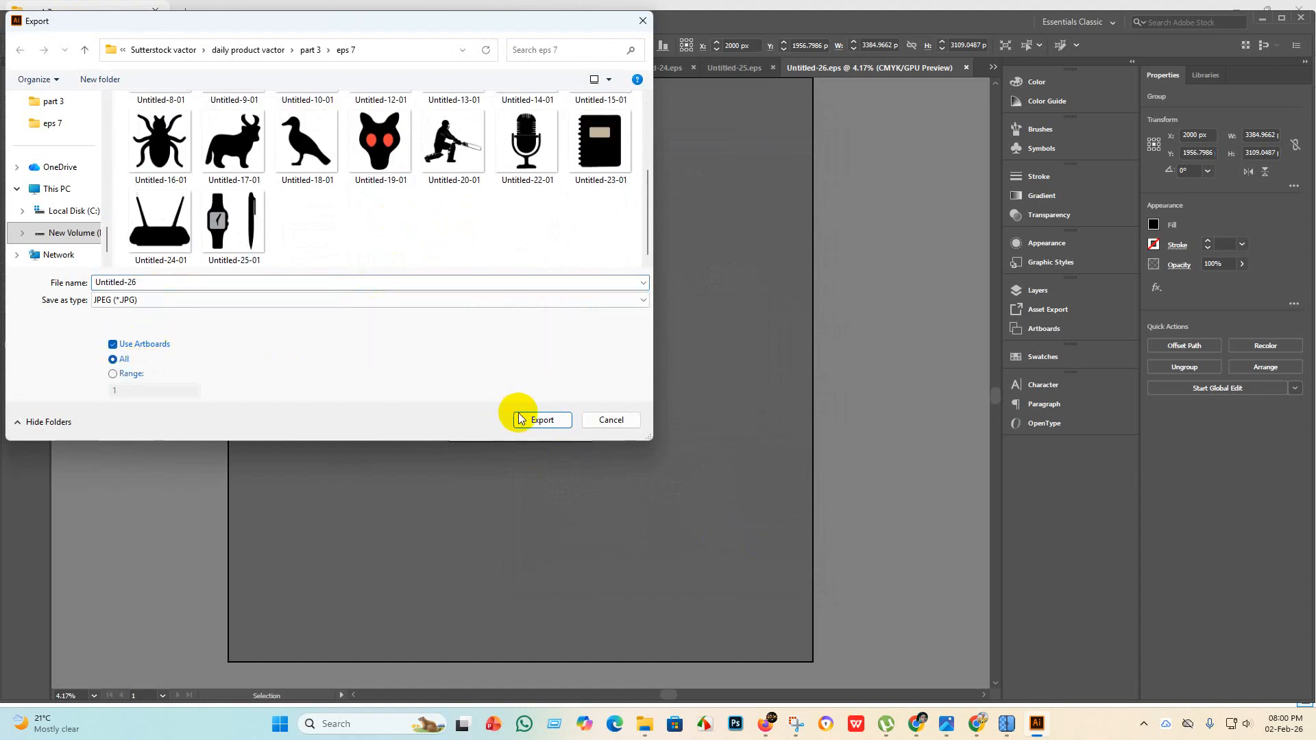
click(519, 419)
click(641, 342)
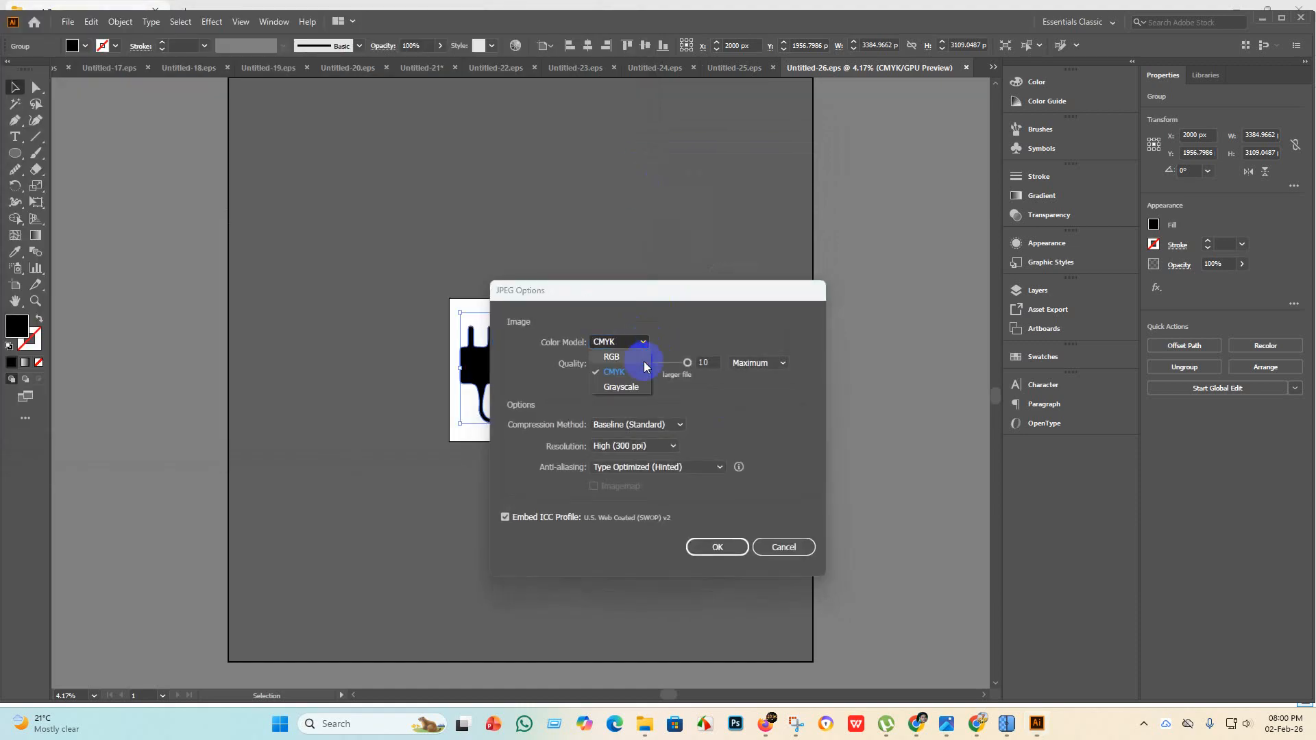
click(611, 357)
click(717, 547)
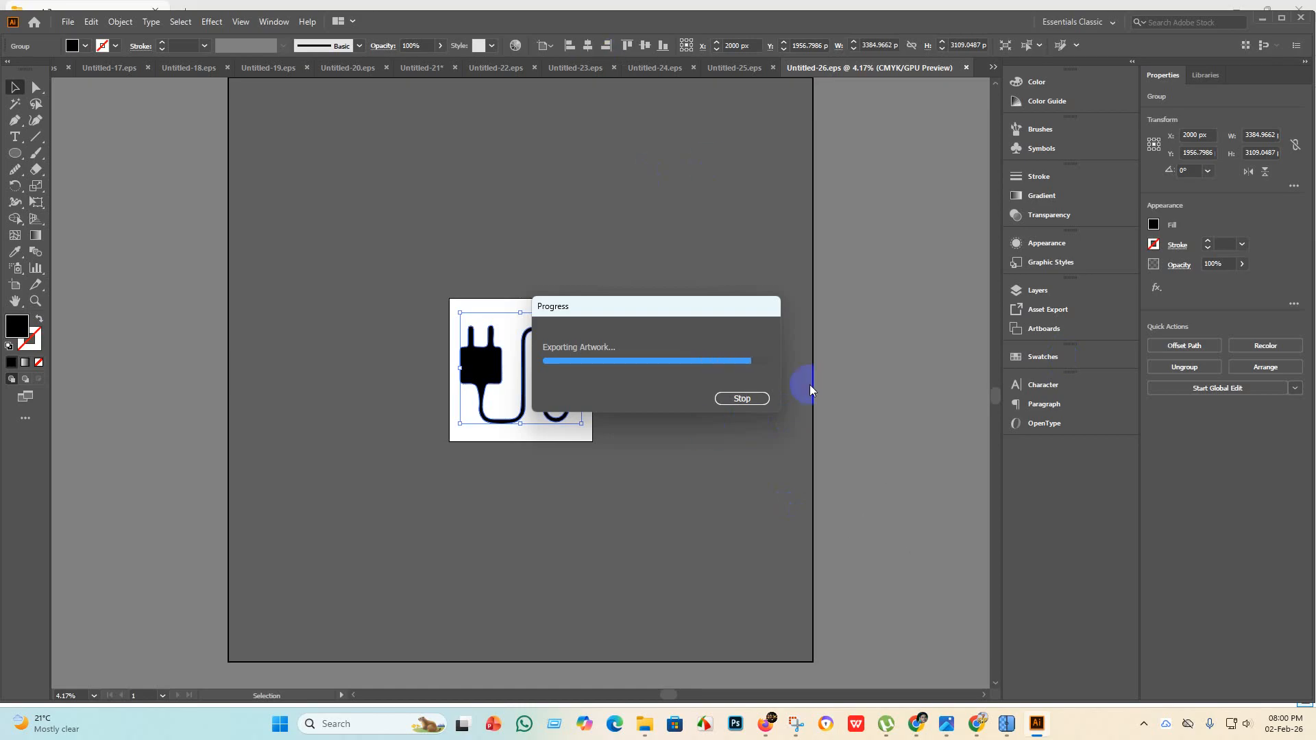
Return to the Untitled-21 source sheet and delete the plug-and-cable silhouette.
click(561, 66)
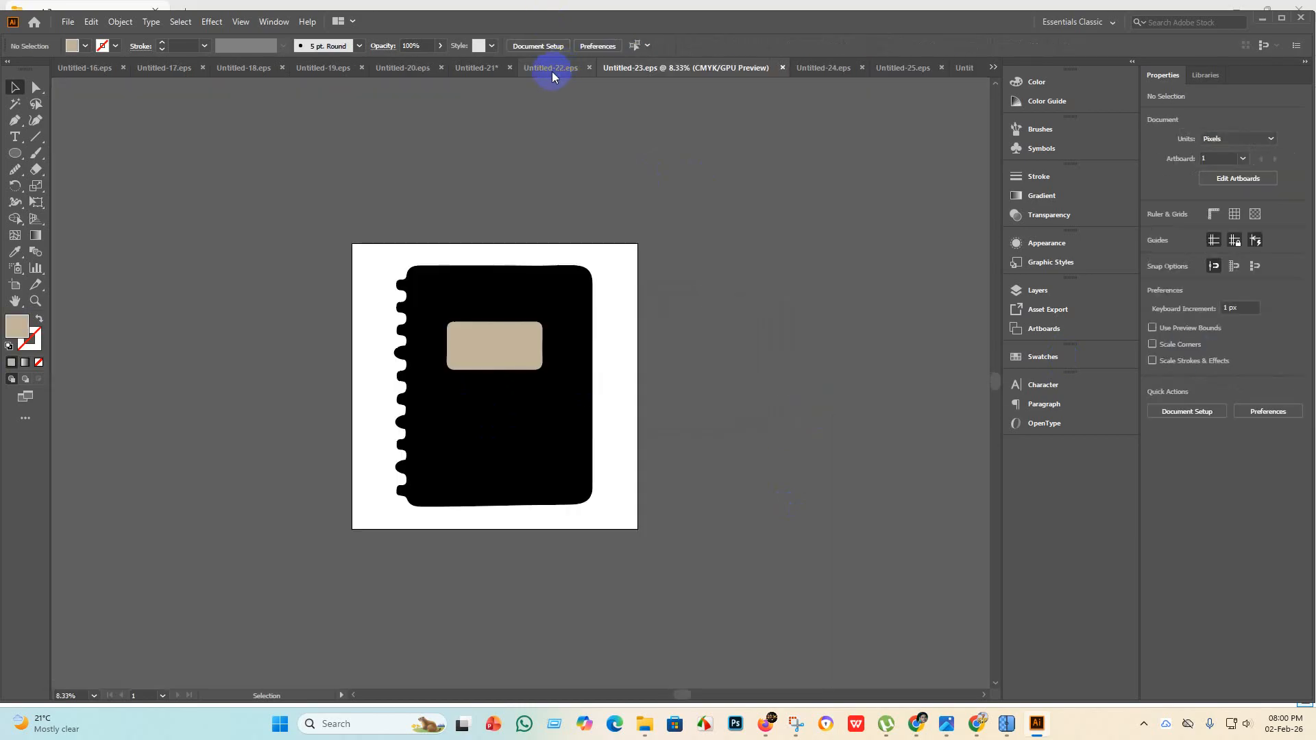
click(474, 68)
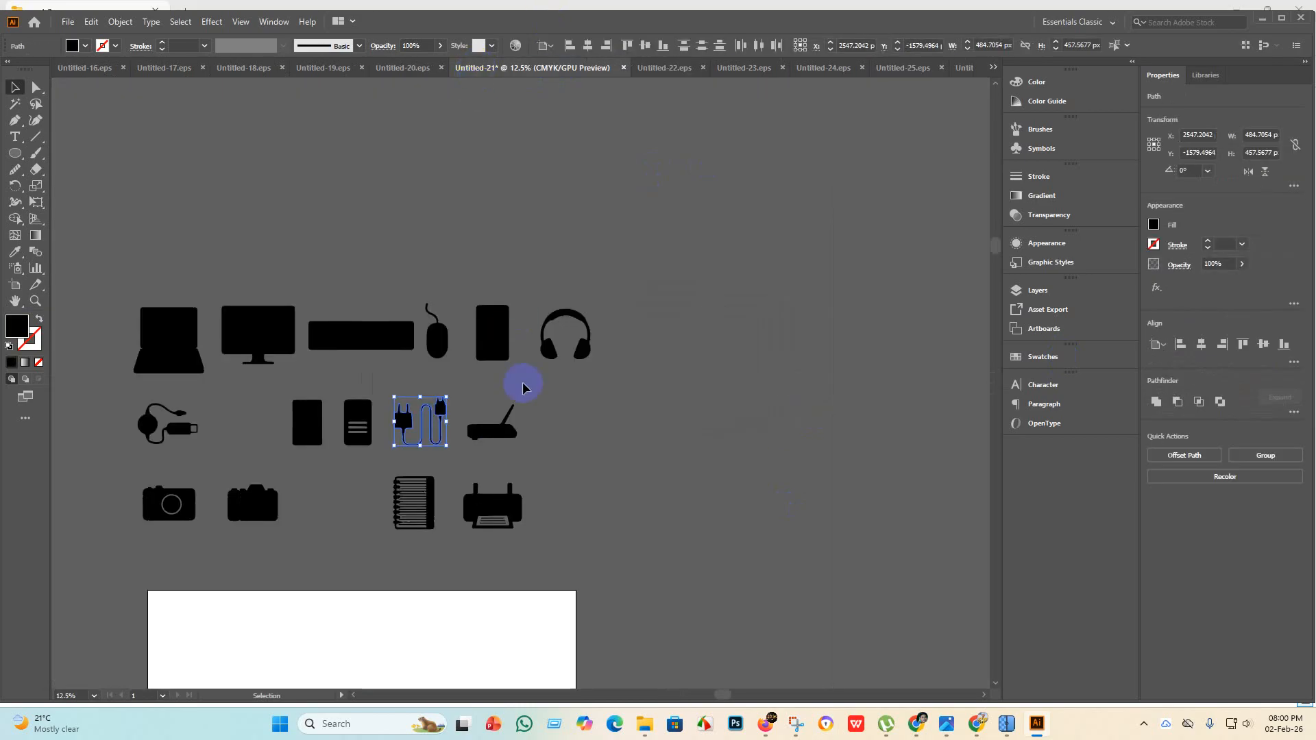
key(Delete)
Move the headphones into the second-row gap before the router and the printer into the gap after the USB cable.
scroll(361, 379, up, 2)
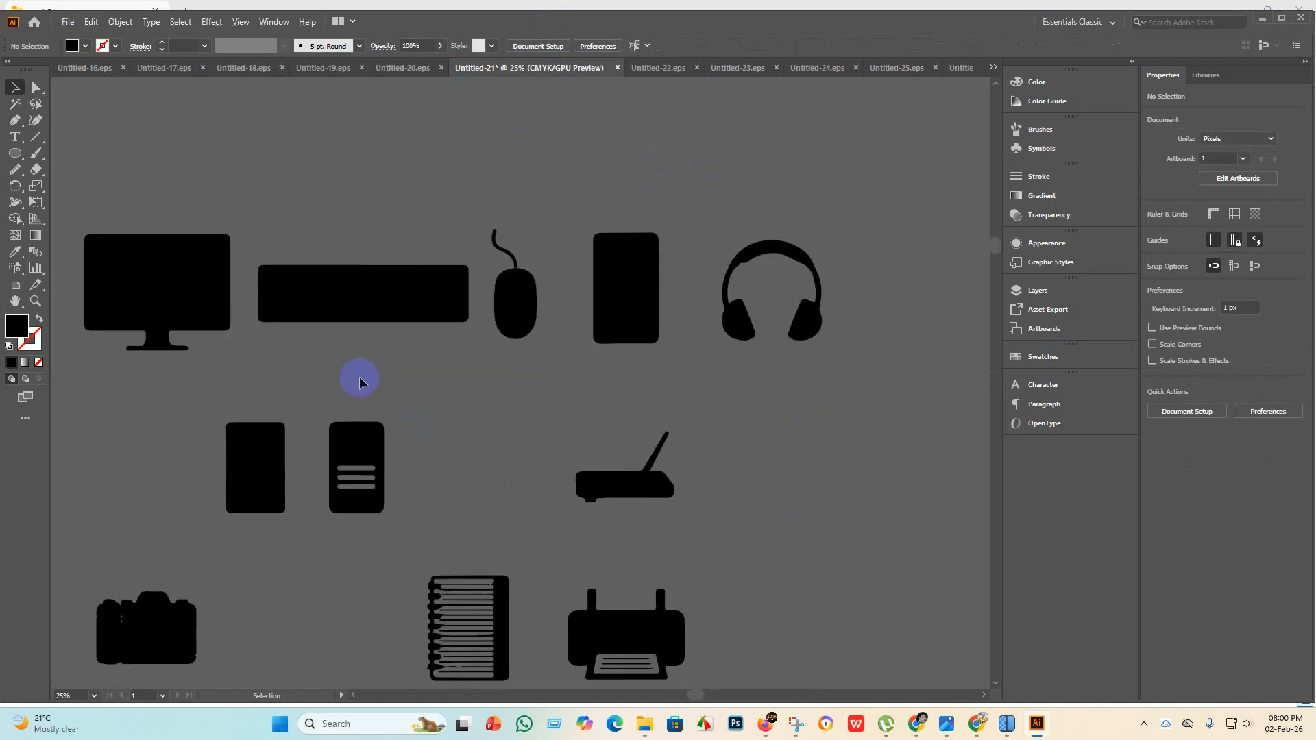
scroll(480, 405, down, 2)
scroll(449, 420, down, 2)
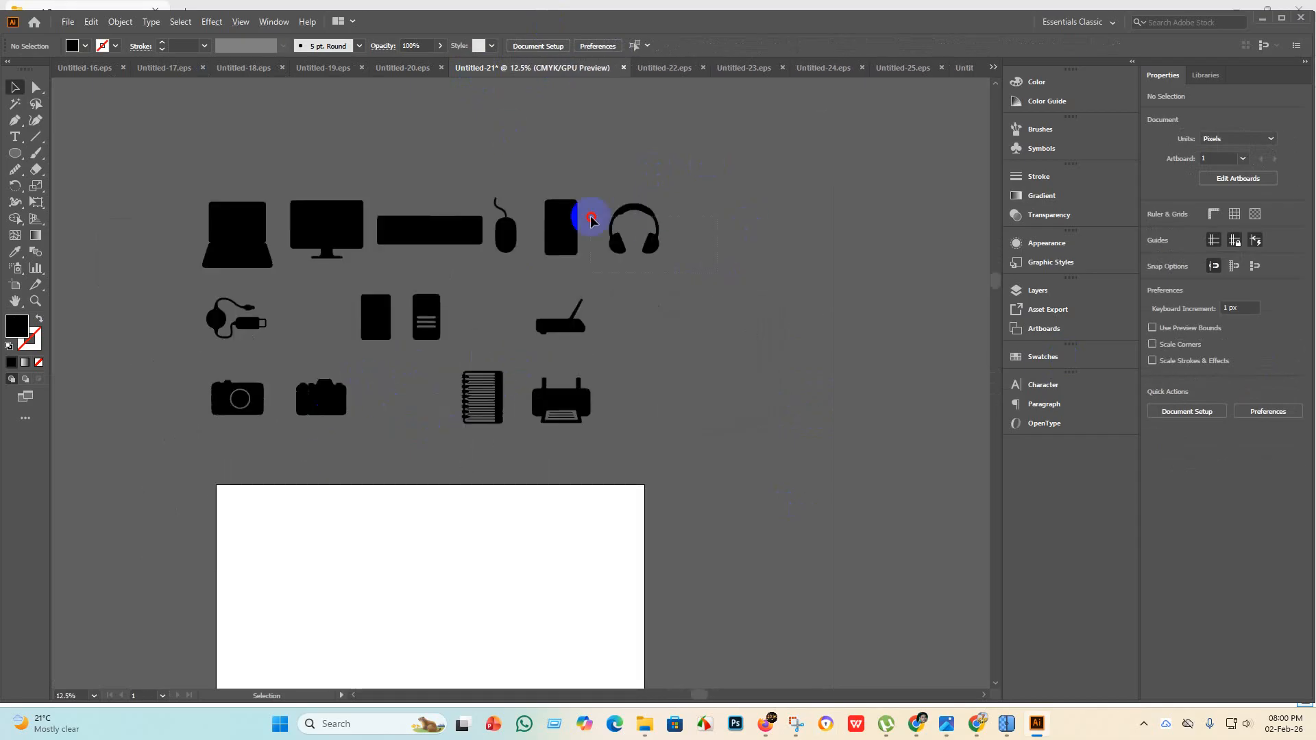
click(656, 226)
click(693, 248)
drag(658, 226, 511, 308)
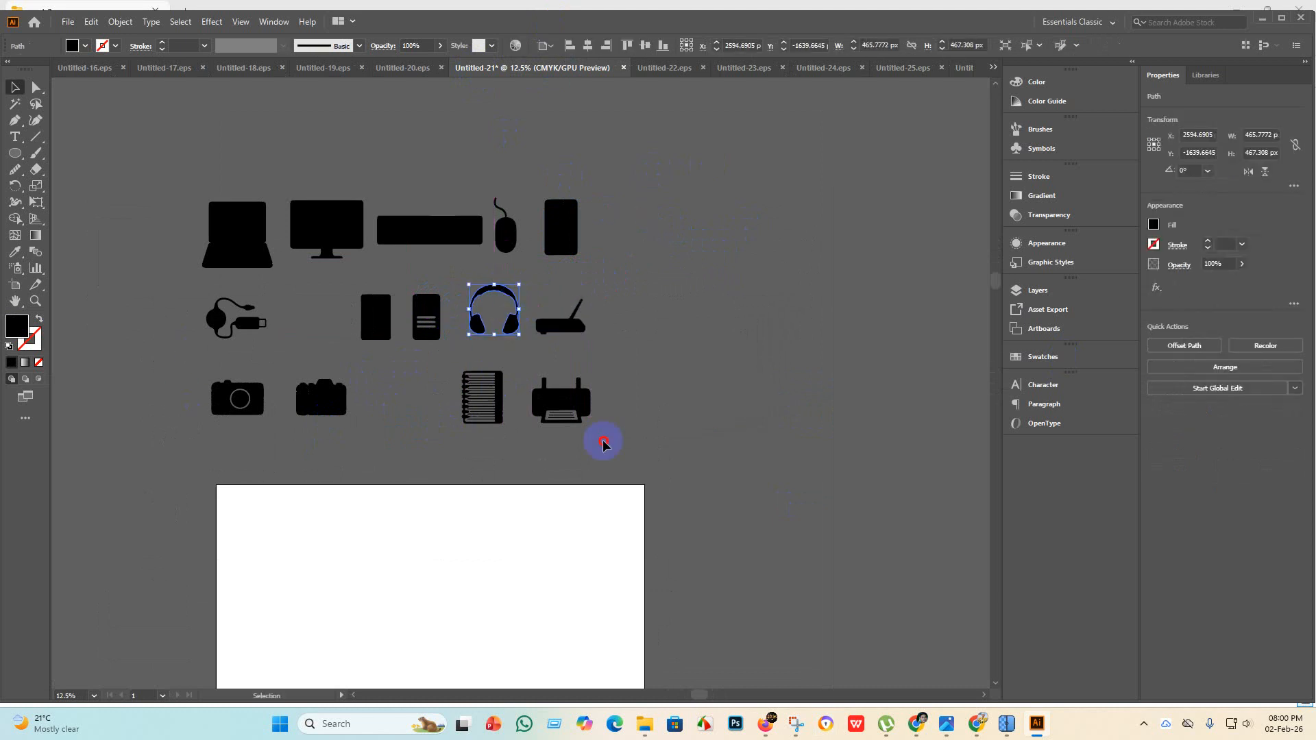
drag(545, 387, 322, 342)
click(468, 445)
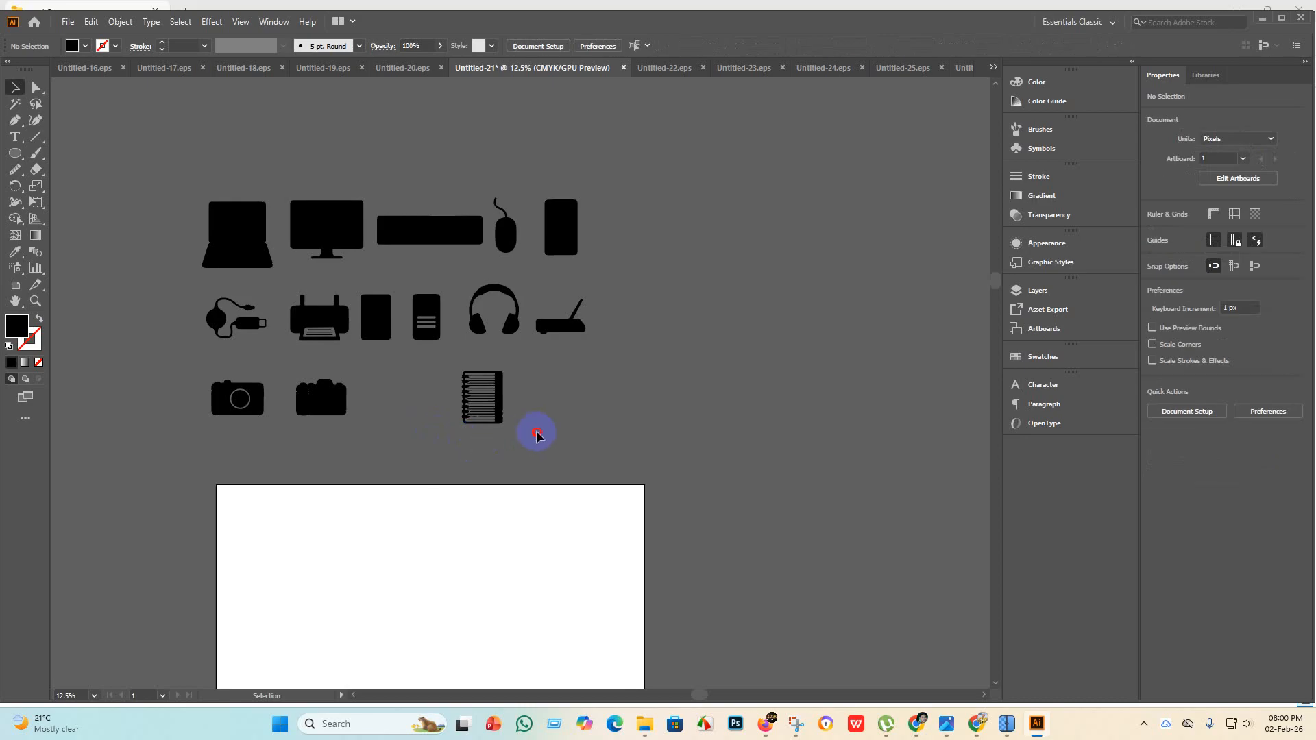
Move the spiral notebook beside the second camera and merge its line gaps into one solid shape with Shape Builder.
drag(474, 406, 388, 396)
click(361, 430)
scroll(361, 429, up, 2)
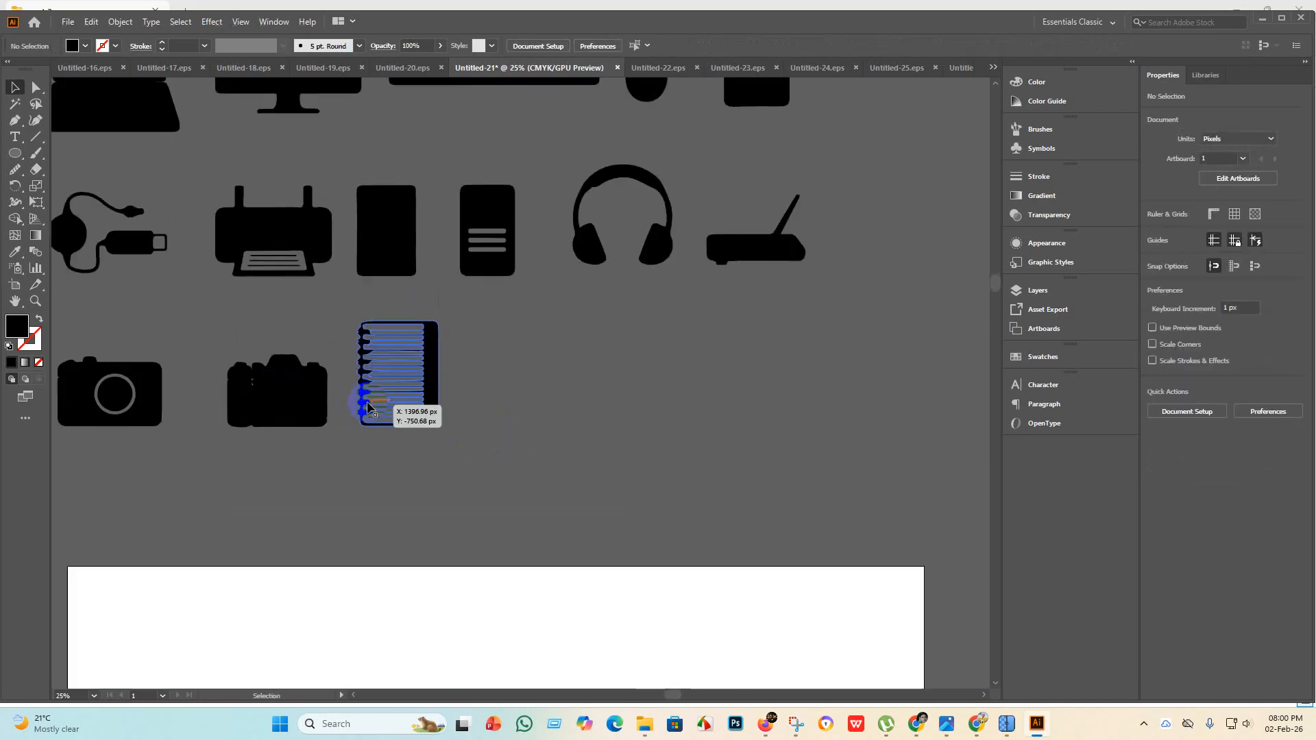
click(14, 219)
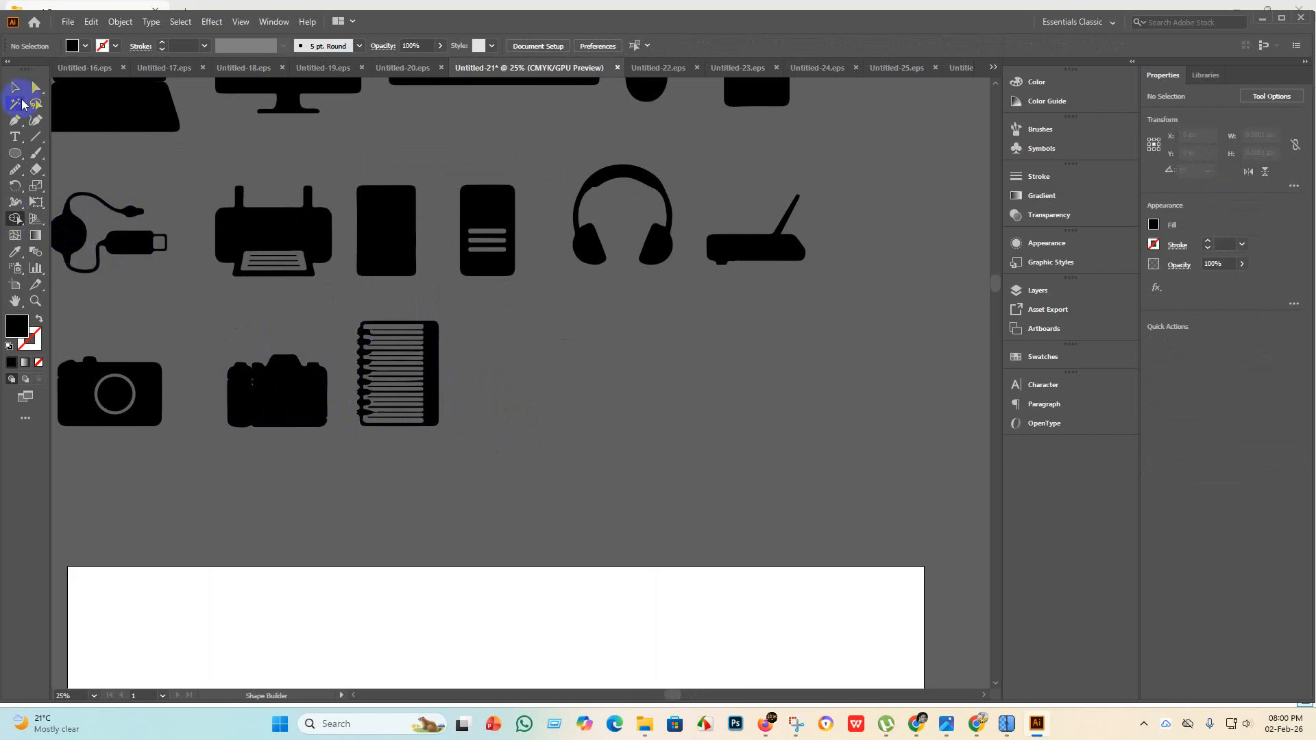
click(15, 90)
click(397, 374)
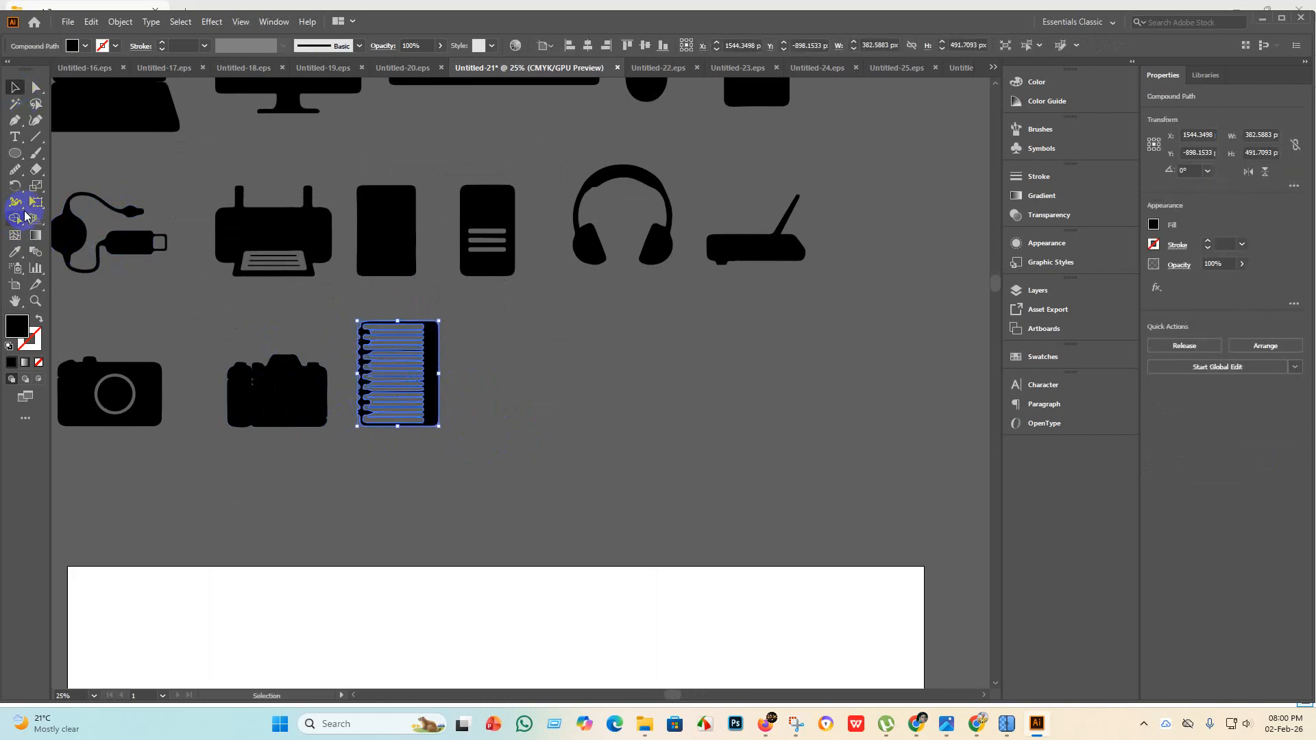
click(14, 219)
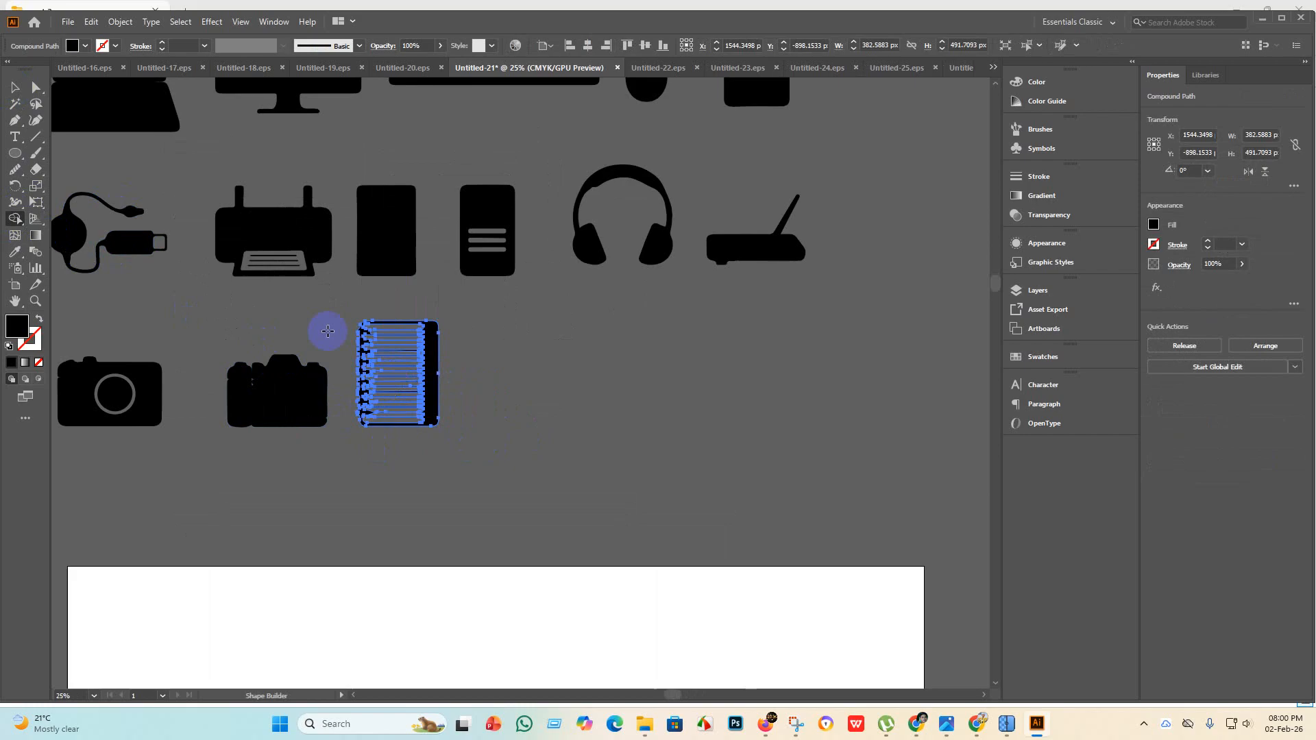
mouse_move(329, 323)
mouse_down()
mouse_move(442, 441)
mouse_move(464, 428)
mouse_up()
click(12, 88)
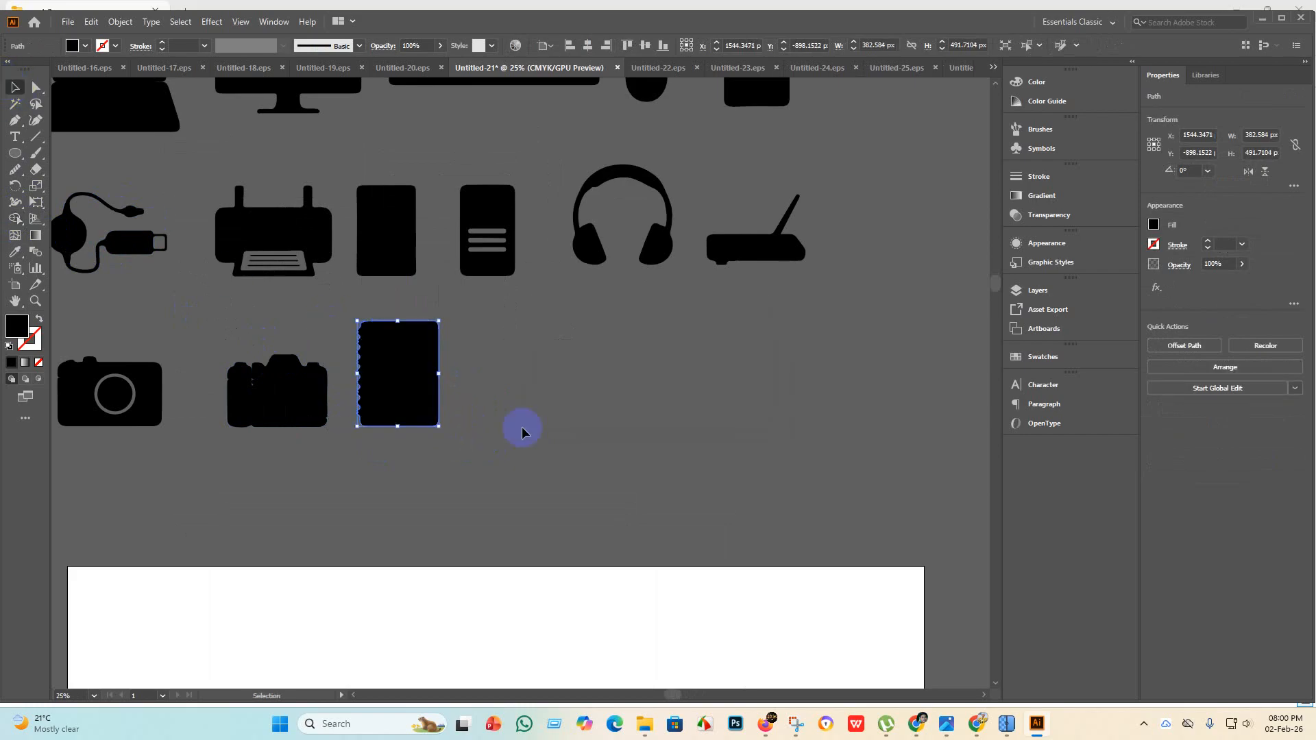
click(523, 429)
scroll(367, 373, up, 5)
scroll(868, 378, up, 2)
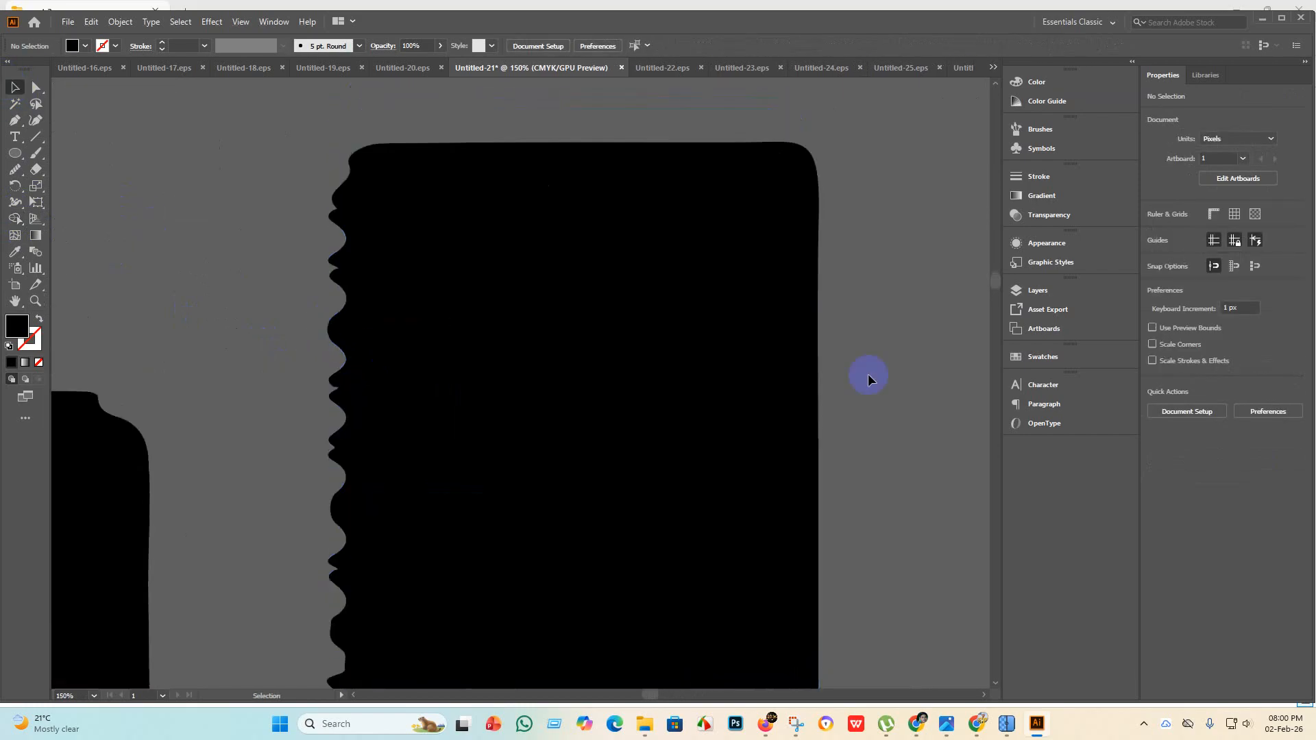
scroll(857, 379, down, 2)
scroll(455, 414, down, 3)
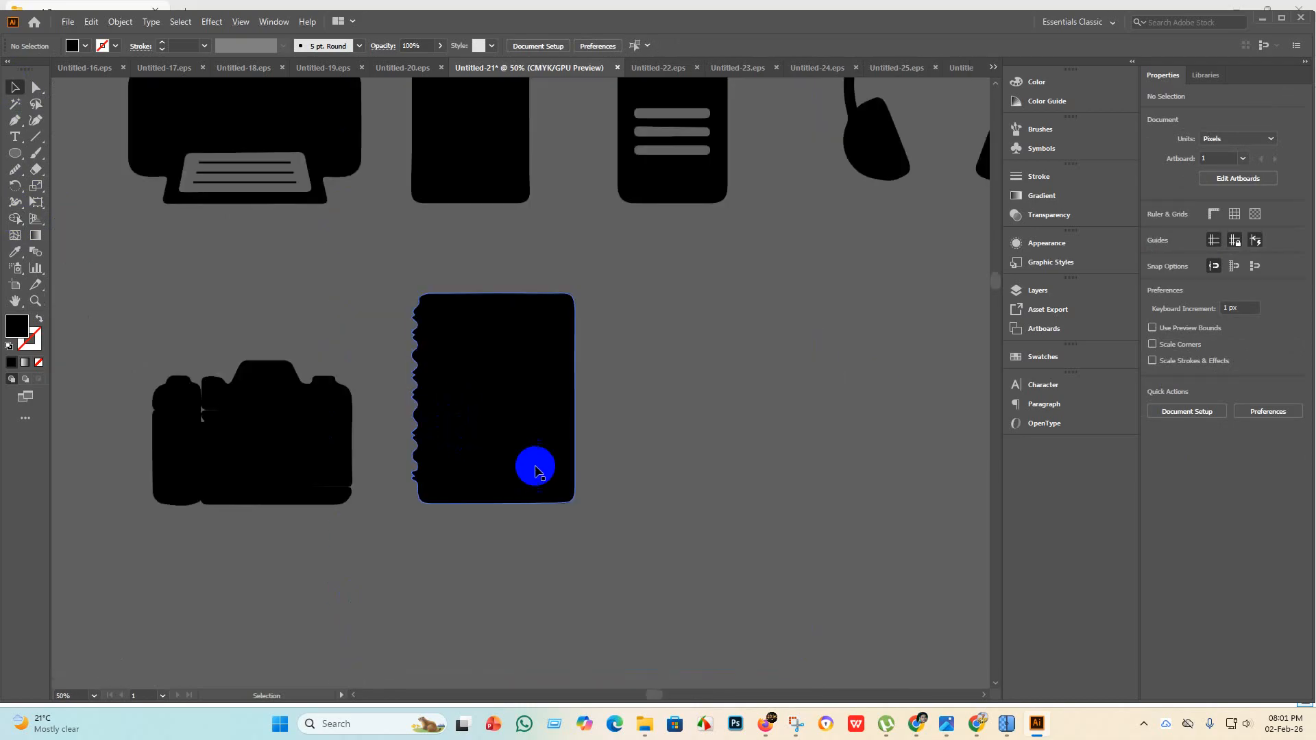
Delete the spiral notebook and both camera silhouettes from the third row of the source sheet.
click(491, 435)
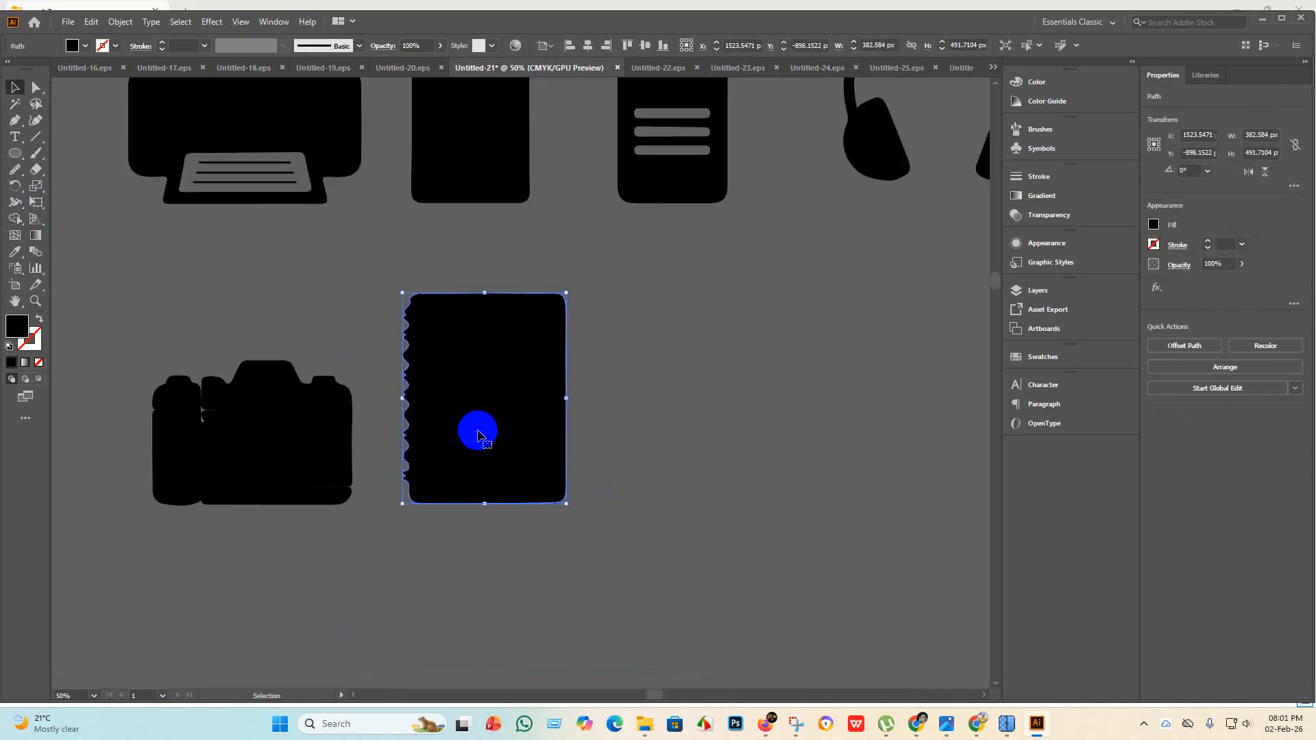
key(Delete)
click(205, 440)
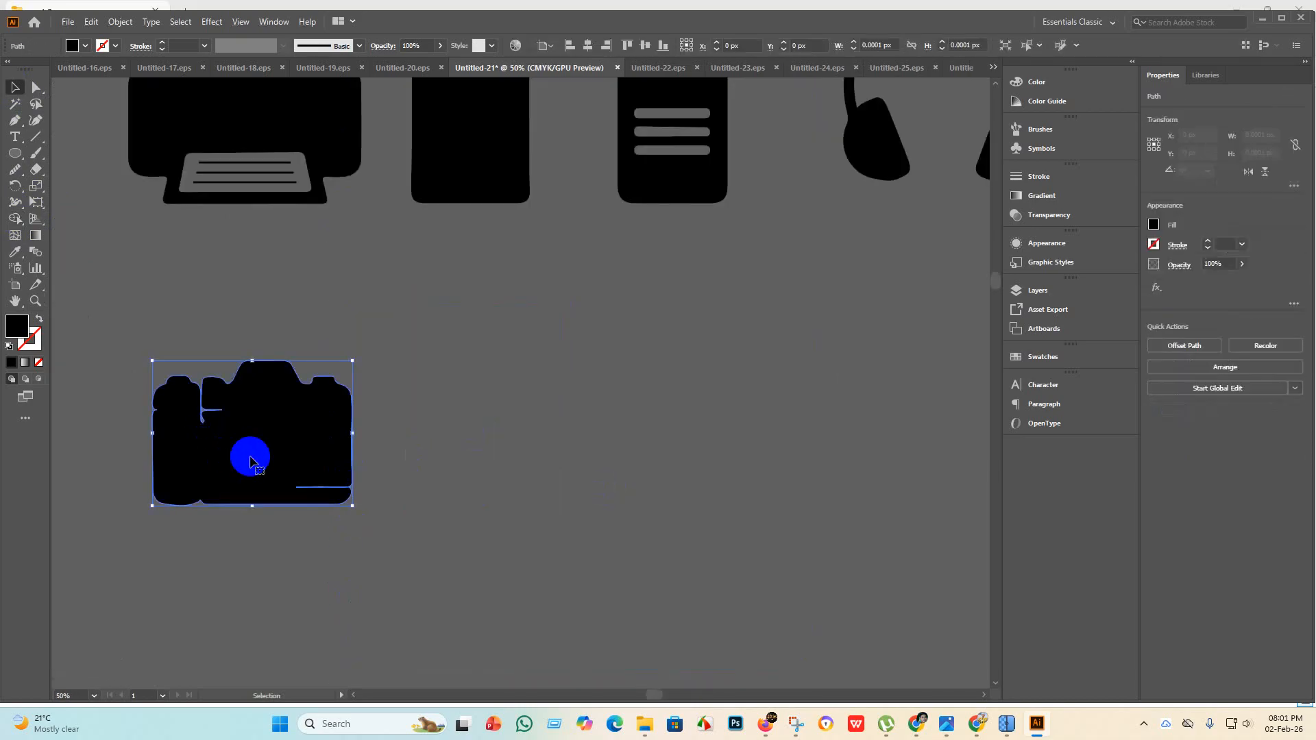
key(Delete)
scroll(226, 444, down, 5)
scroll(294, 464, up, 4)
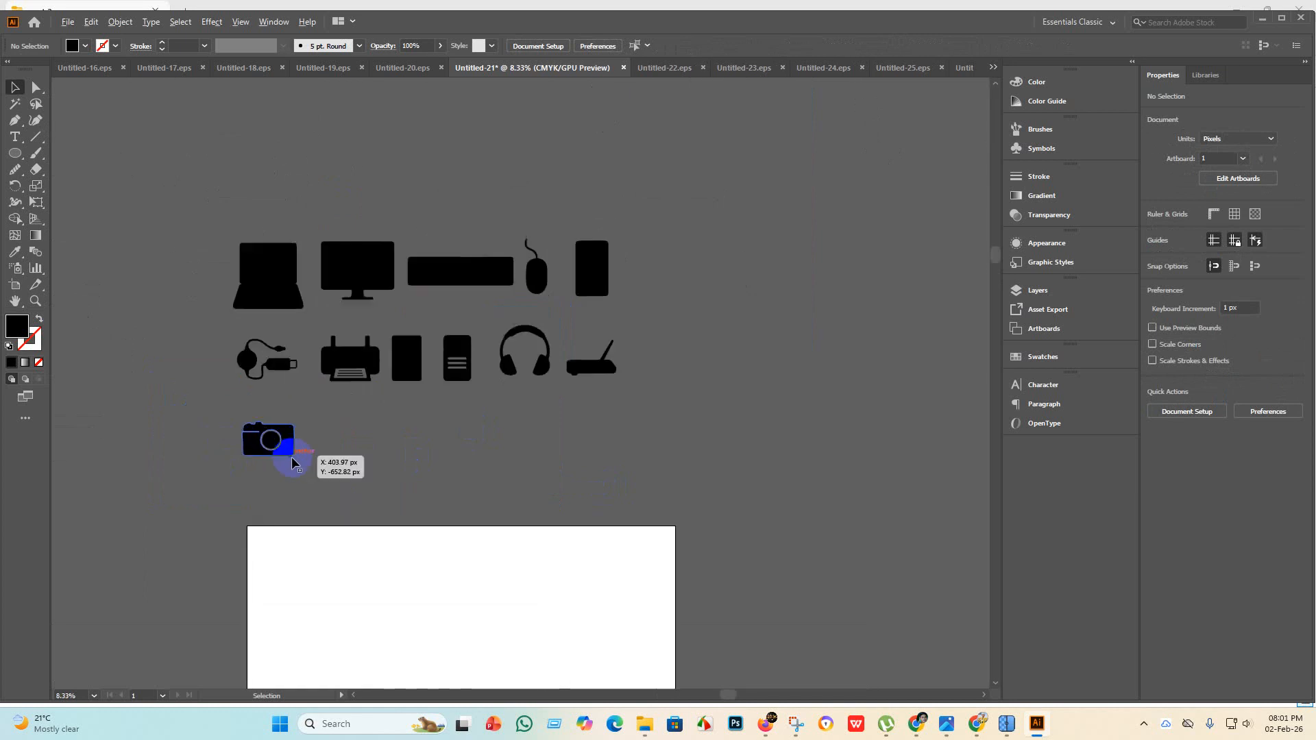
drag(450, 515, 105, 373)
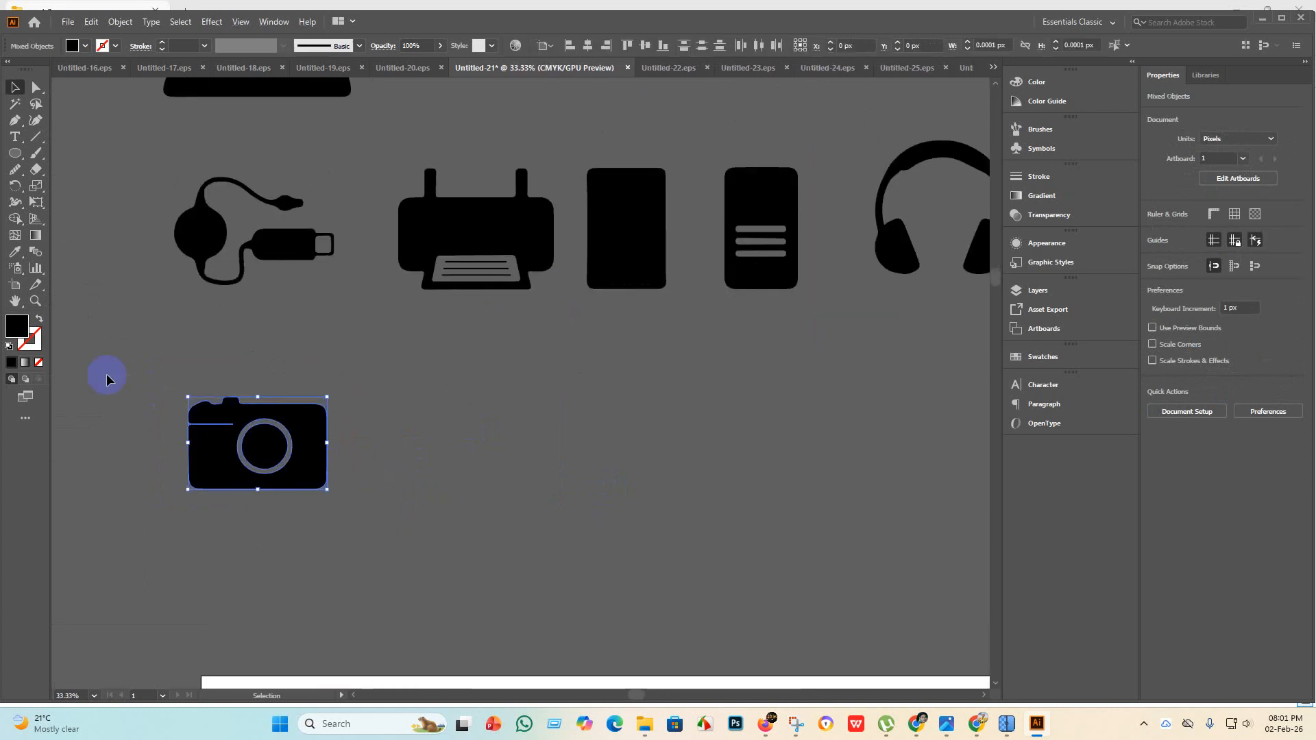
key(Delete)
Select all the remaining device silhouettes in the two rows and group them.
scroll(254, 310, down, 3)
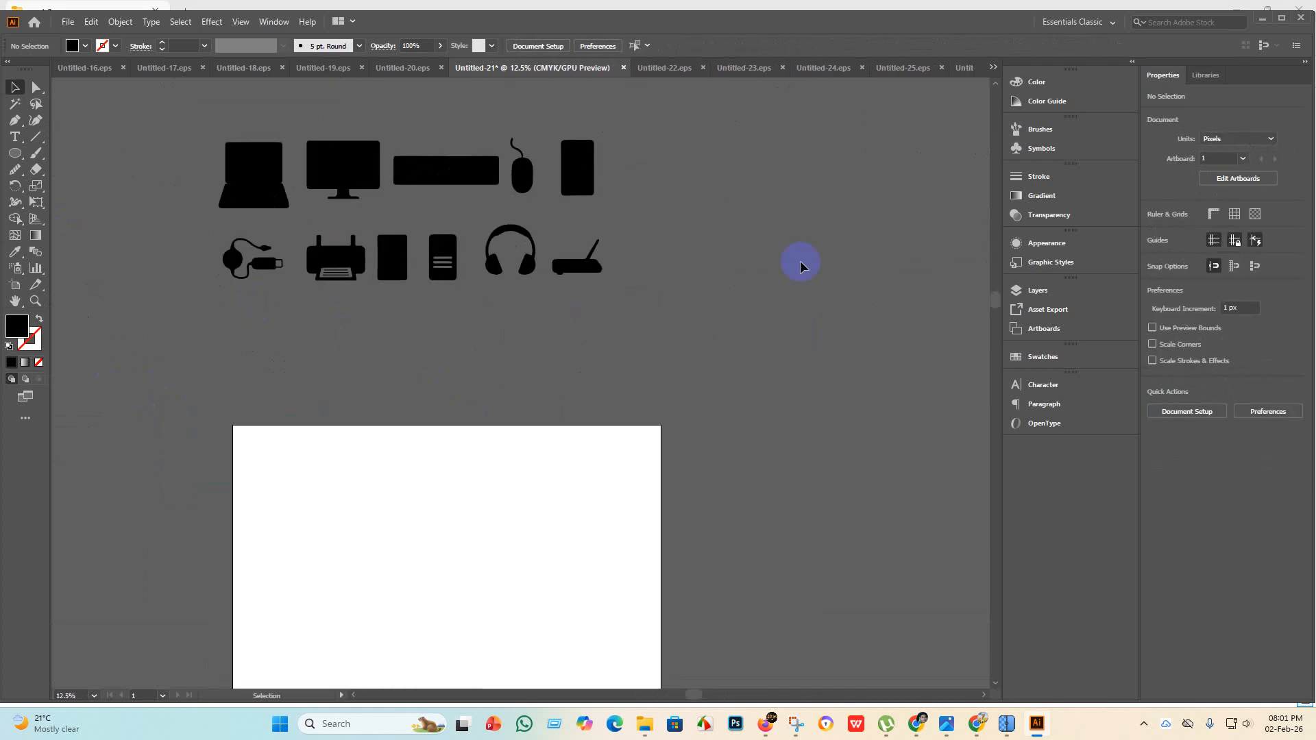
drag(691, 302, 233, 92)
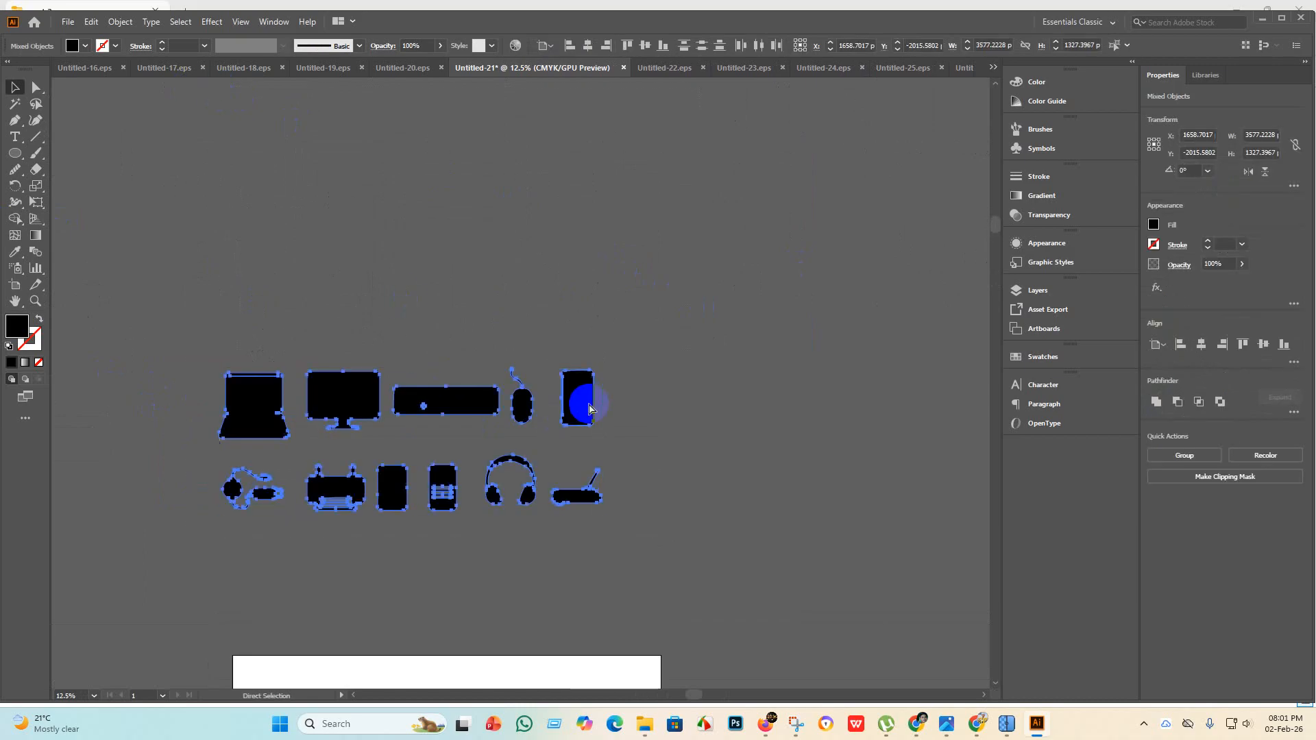
key(ctrl+g)
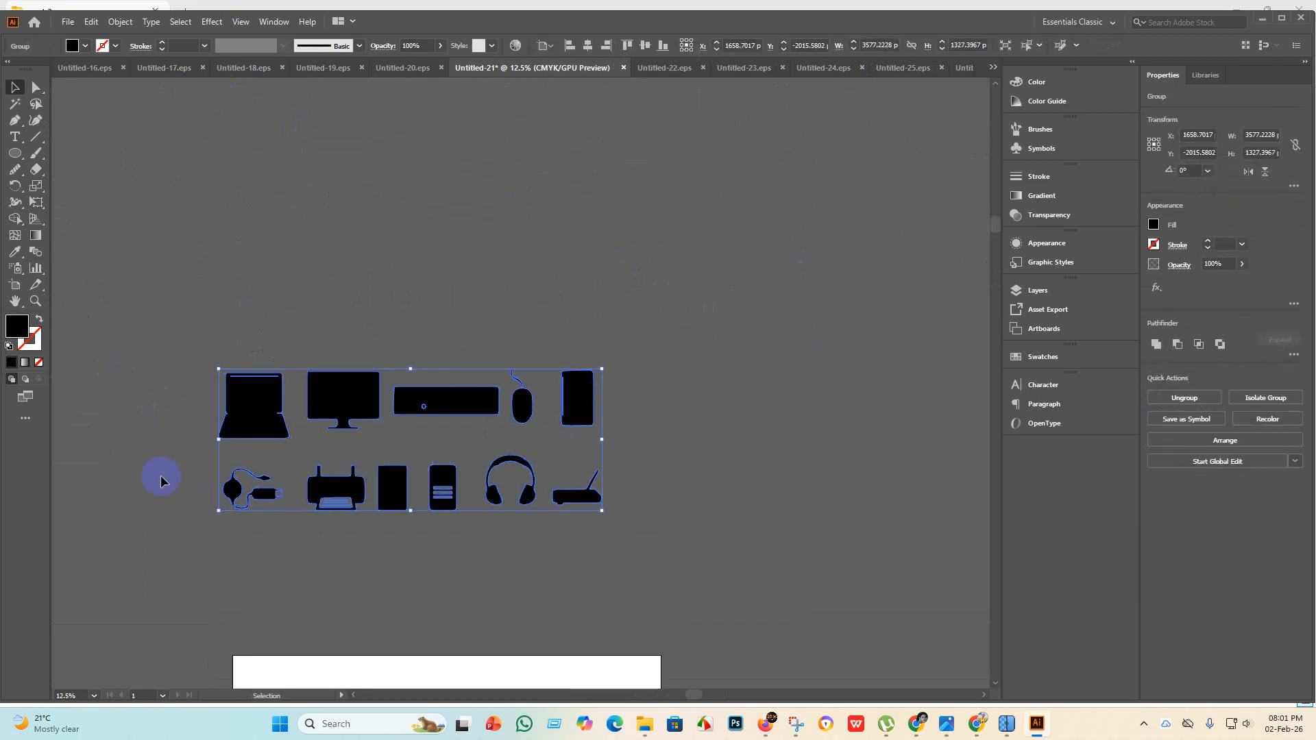
Resize the artboard to a height of 2000 px.
click(14, 290)
click(595, 46)
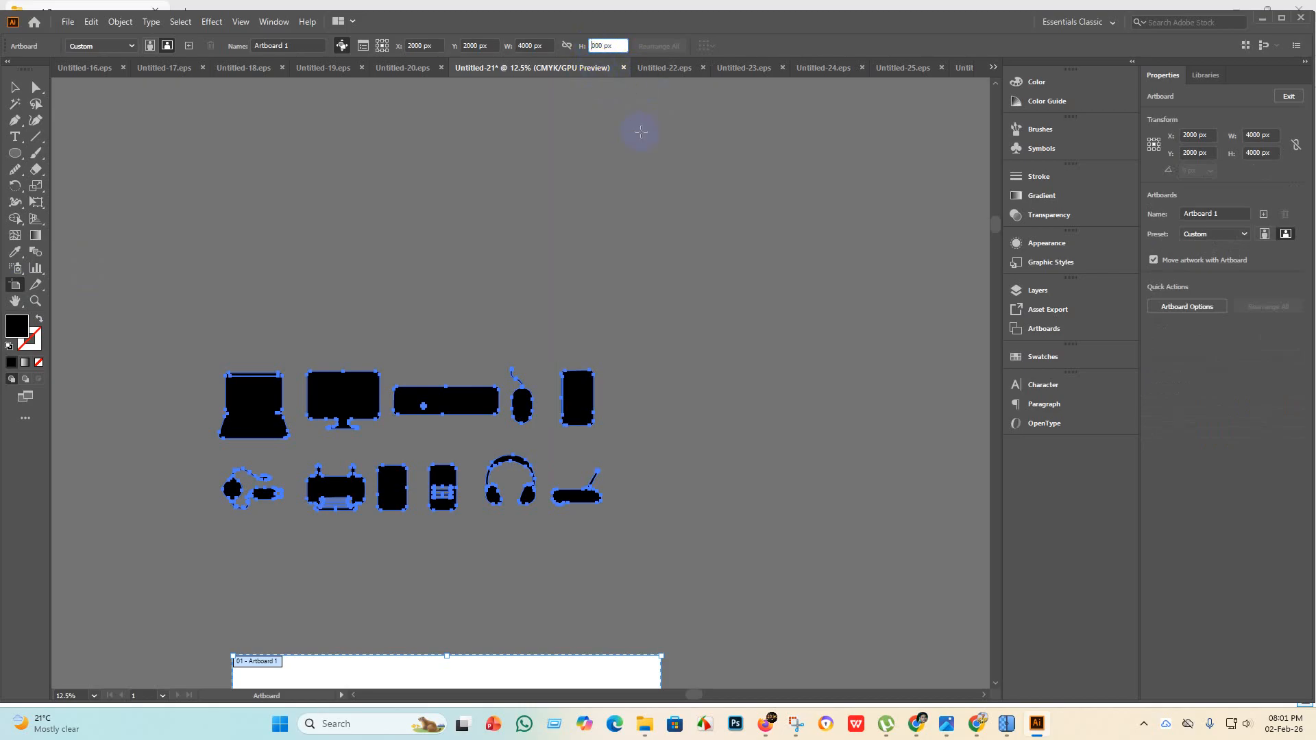
text(2000)
key(Return)
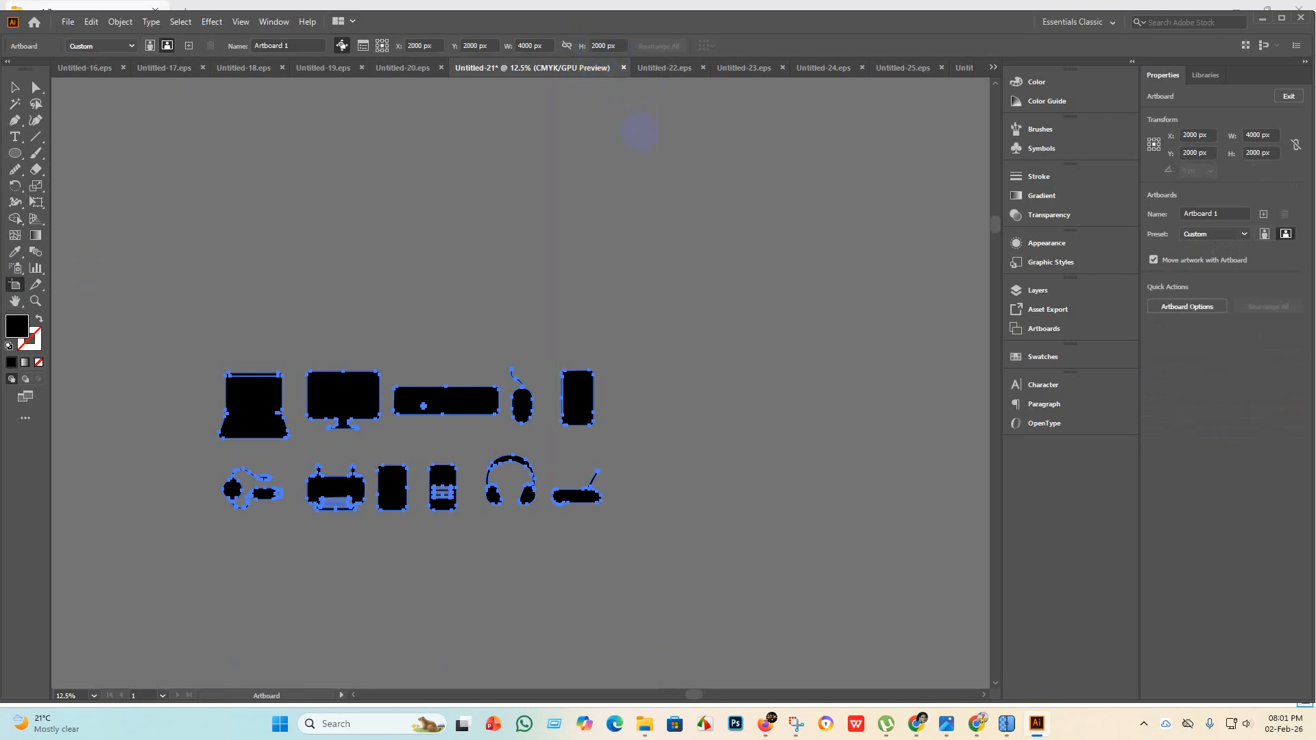
click(14, 88)
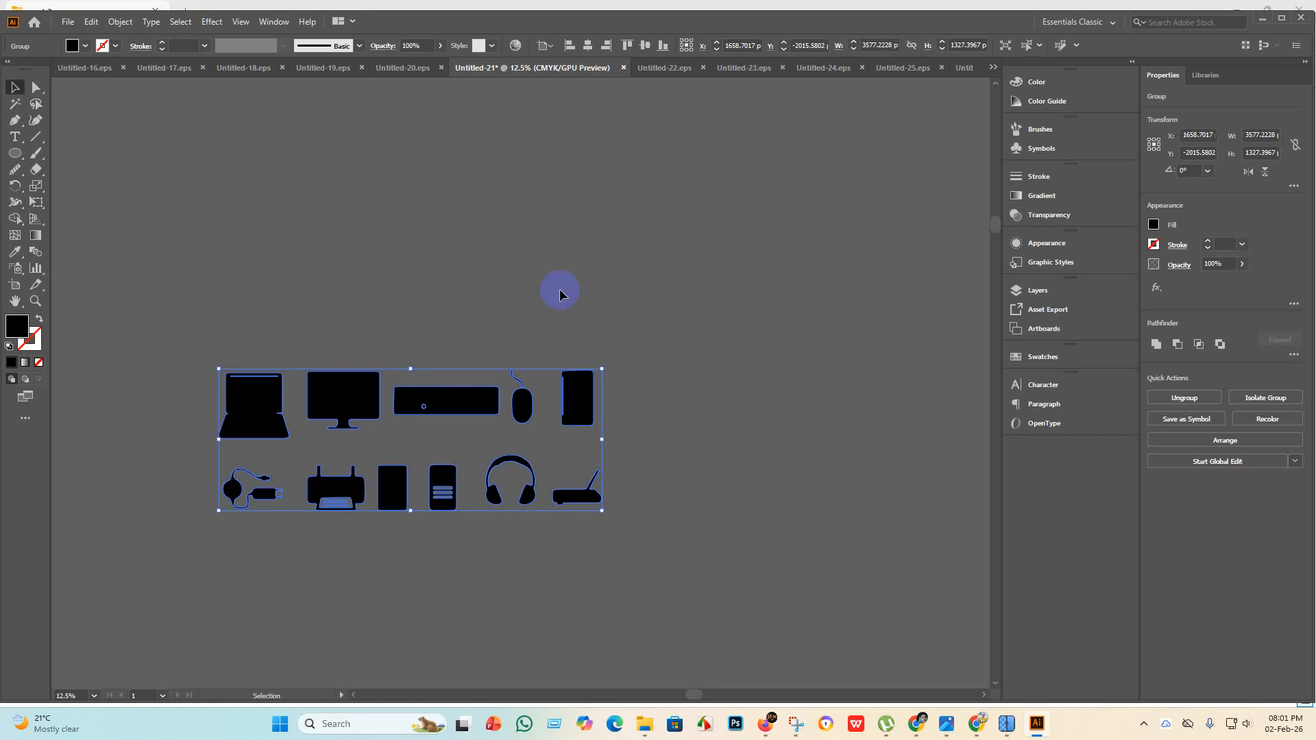
Center the grouped device silhouettes horizontally and vertically on the artboard.
scroll(561, 295, down, 2)
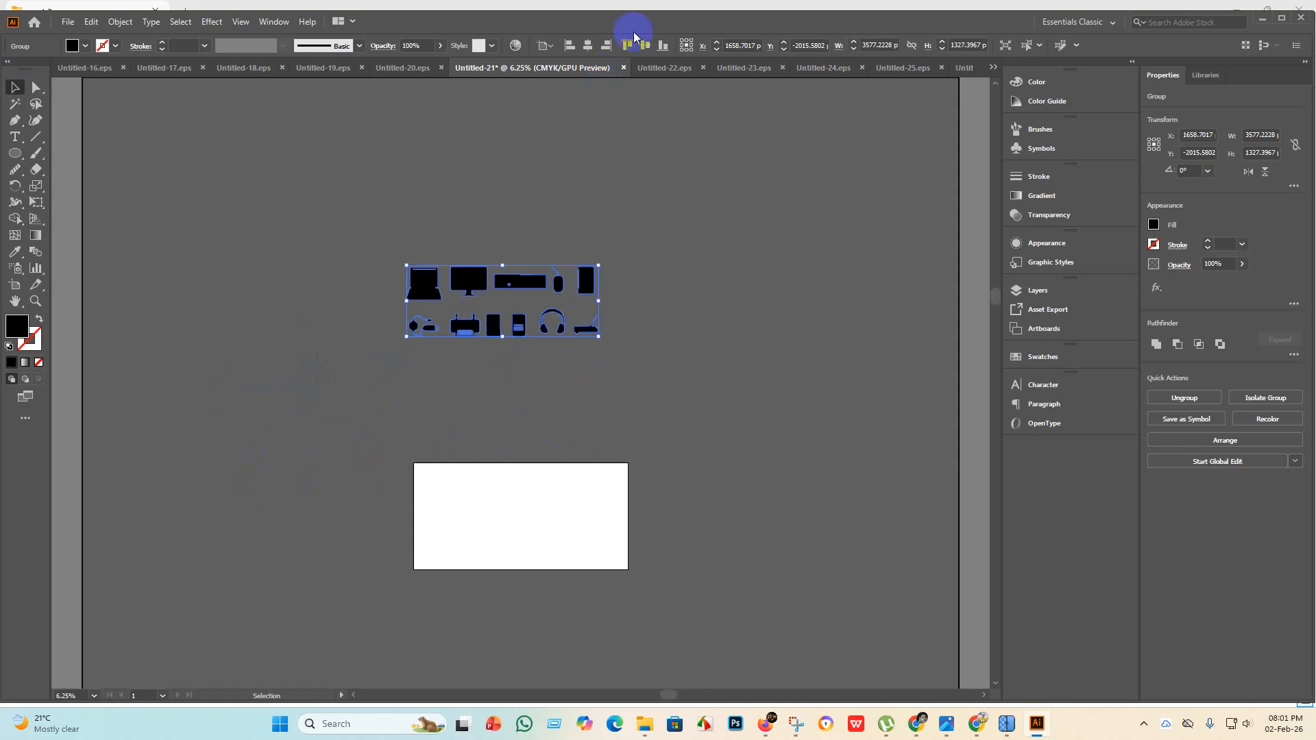
click(587, 46)
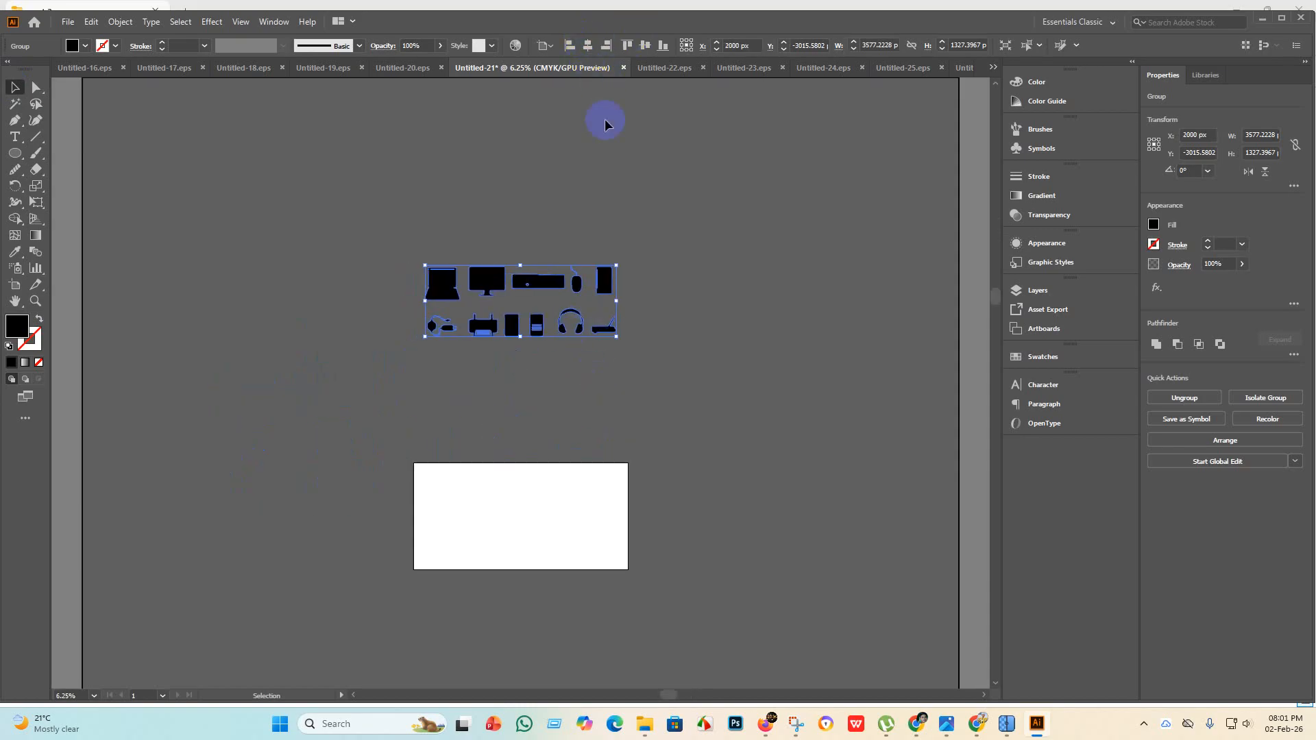
click(644, 46)
scroll(655, 472, down, 3)
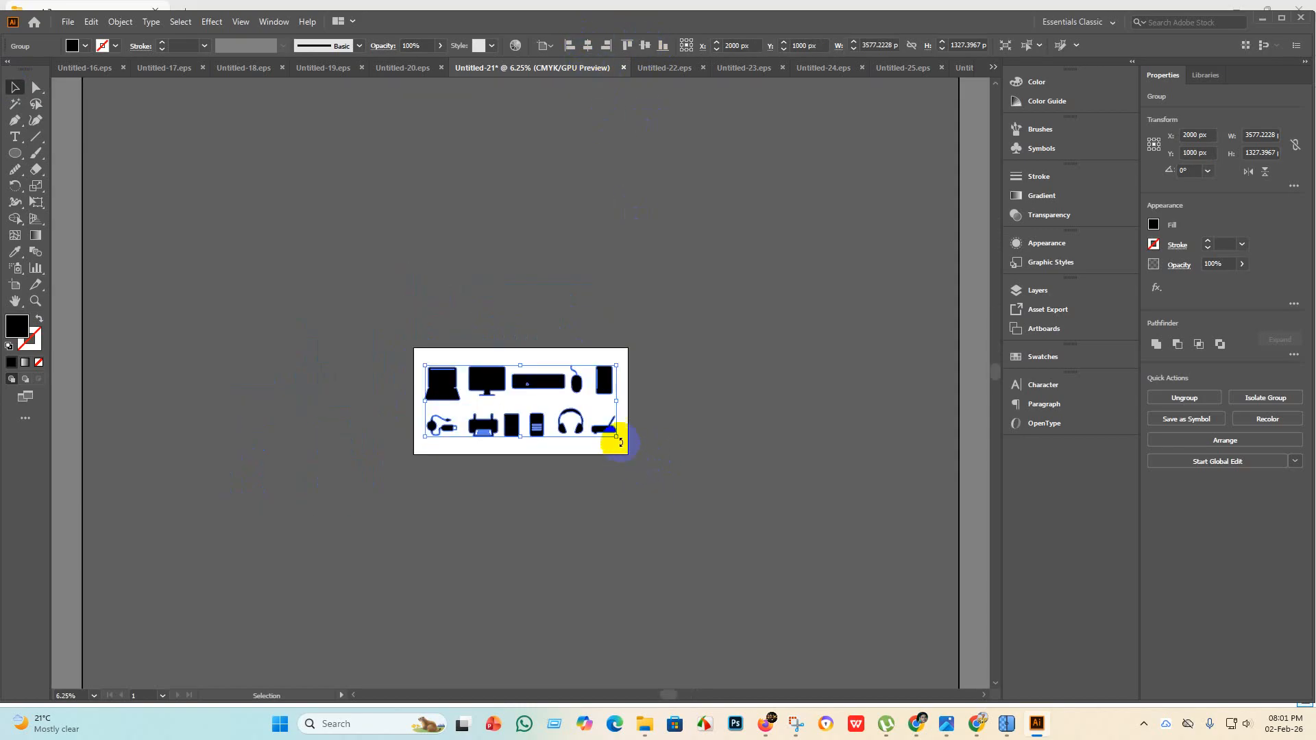
Enlarge the device group proportionally to about 3735 px wide, recenter it both ways on the artboard, and deselect it.
scroll(623, 449, up, 2)
scroll(624, 449, up, 2)
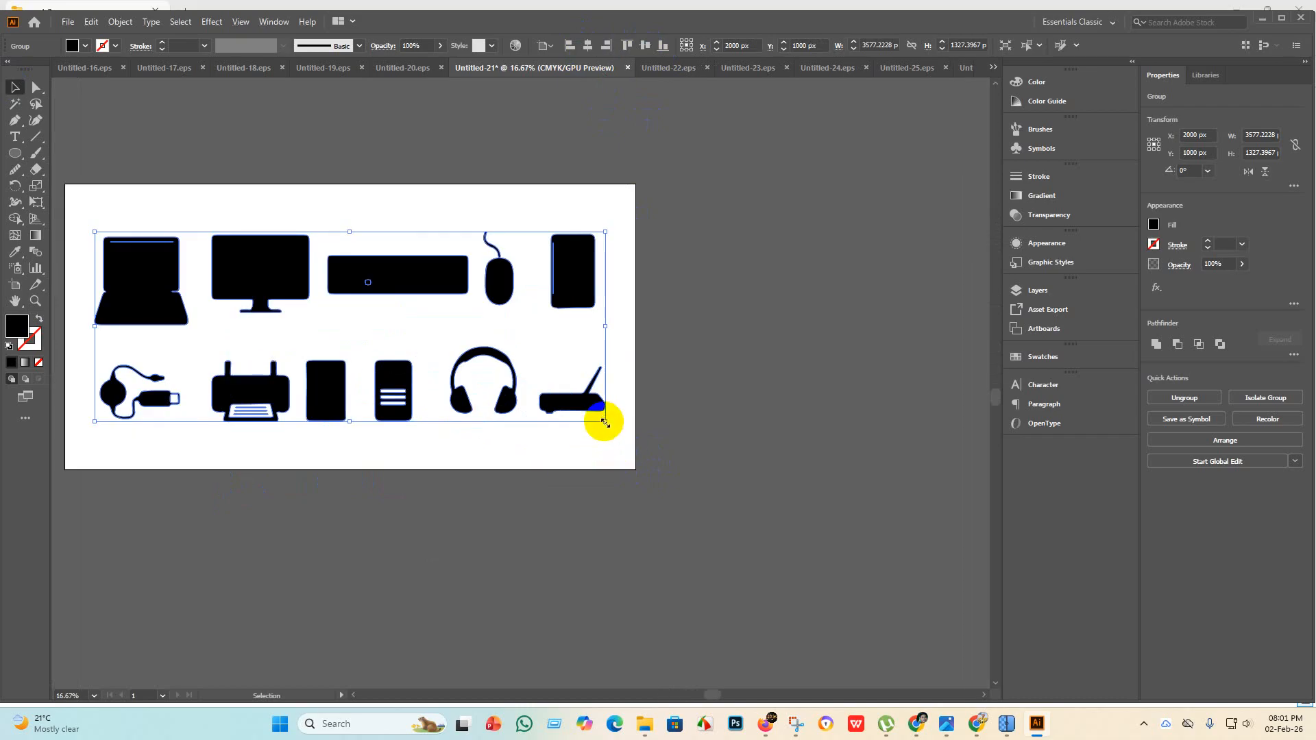
drag(604, 421, 628, 453)
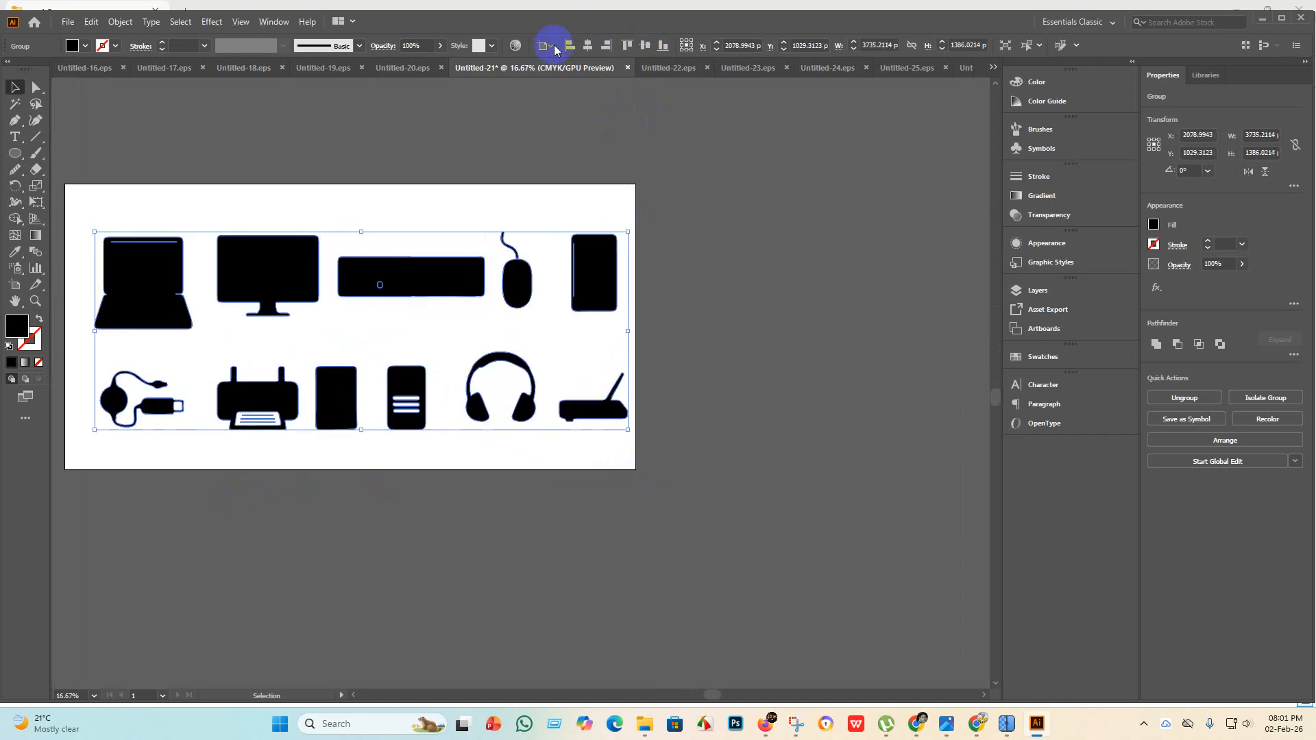
click(589, 45)
click(645, 46)
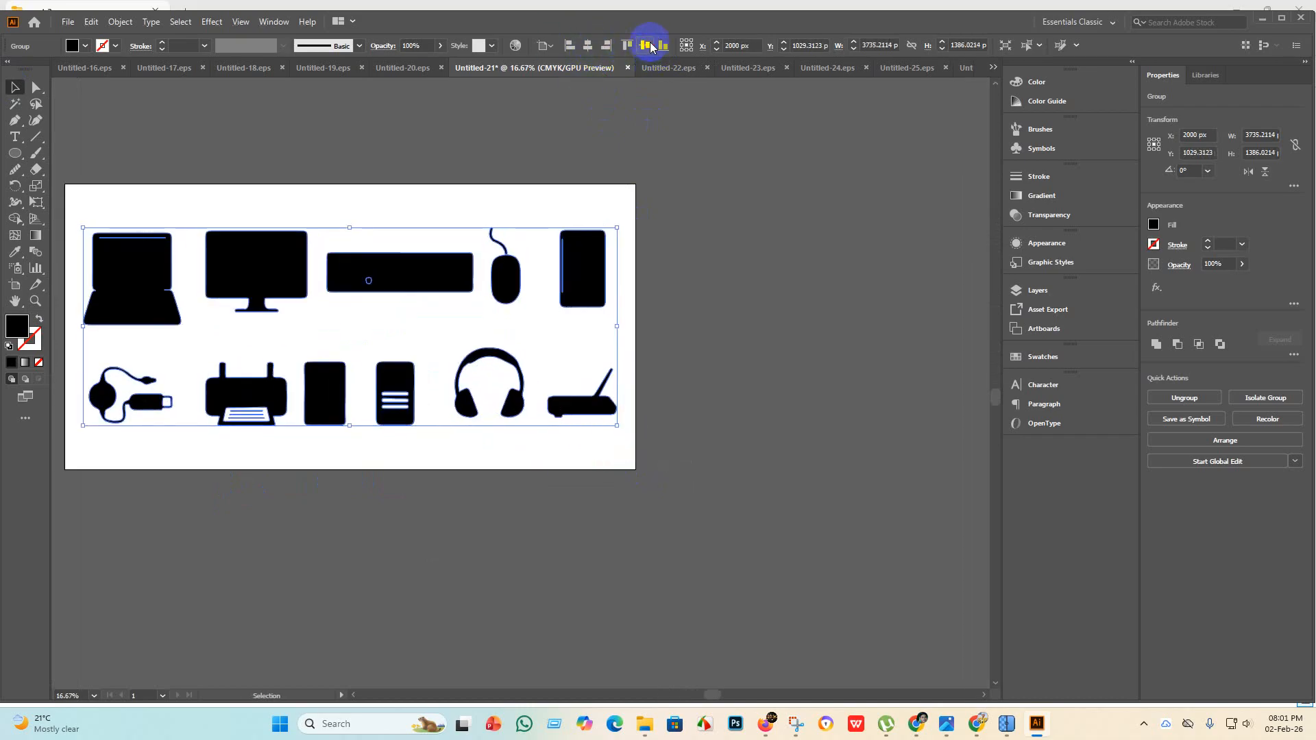
click(717, 244)
scroll(684, 265, down, 3)
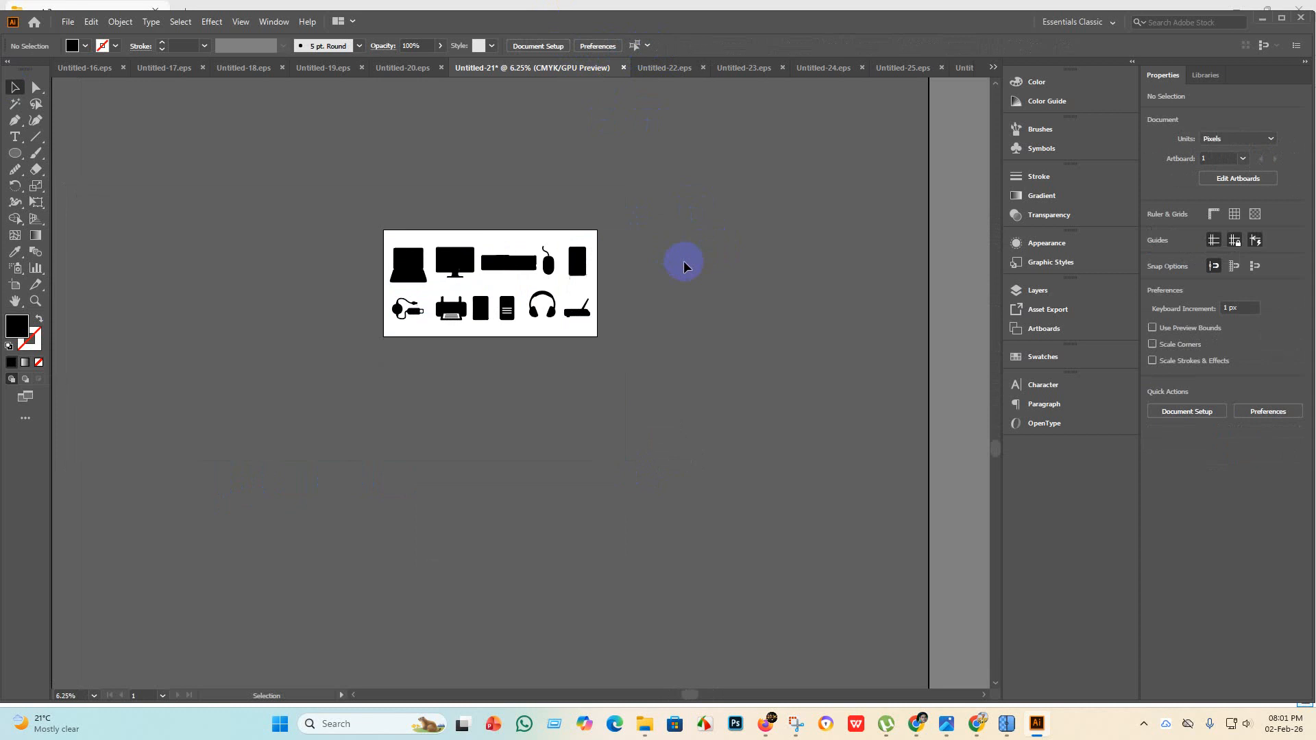
Save the document as Untitled-21 in the eps 7 folder in Illustrator EPS format, using the Illustrator 8 EPS version.
click(68, 21)
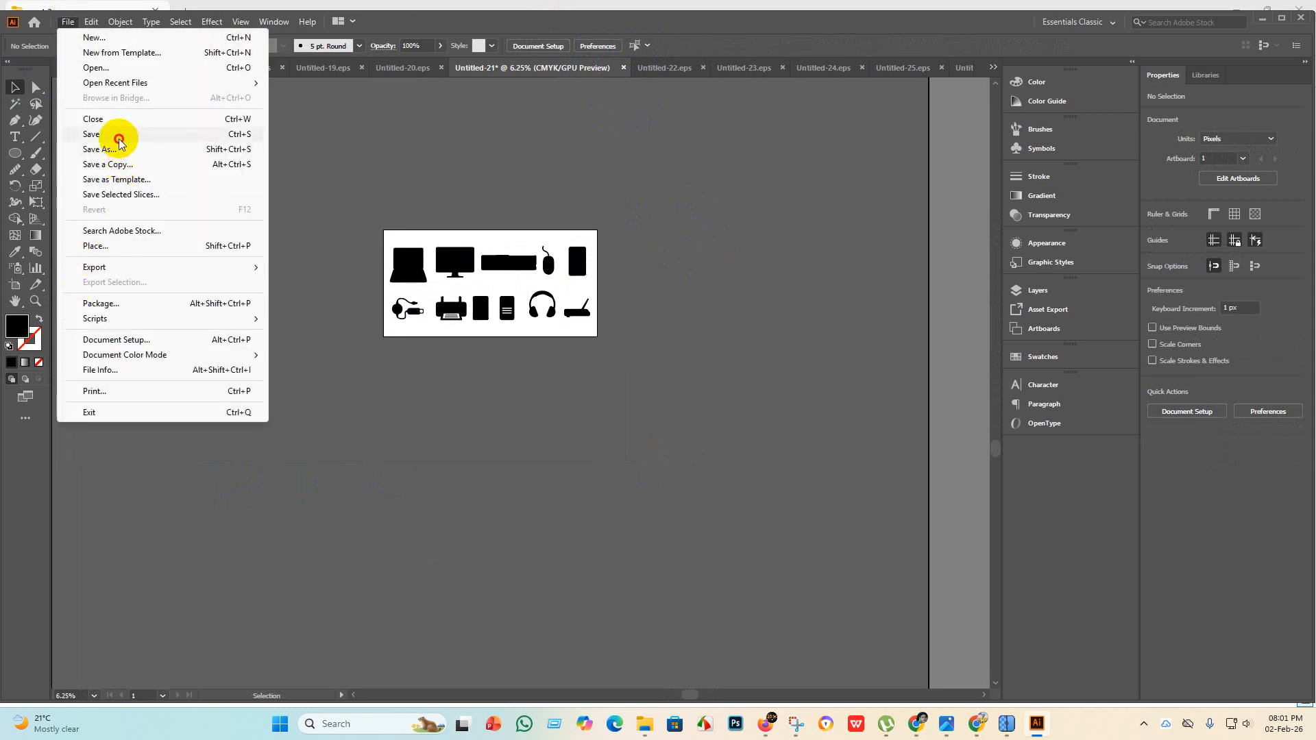
click(121, 151)
click(209, 301)
click(195, 335)
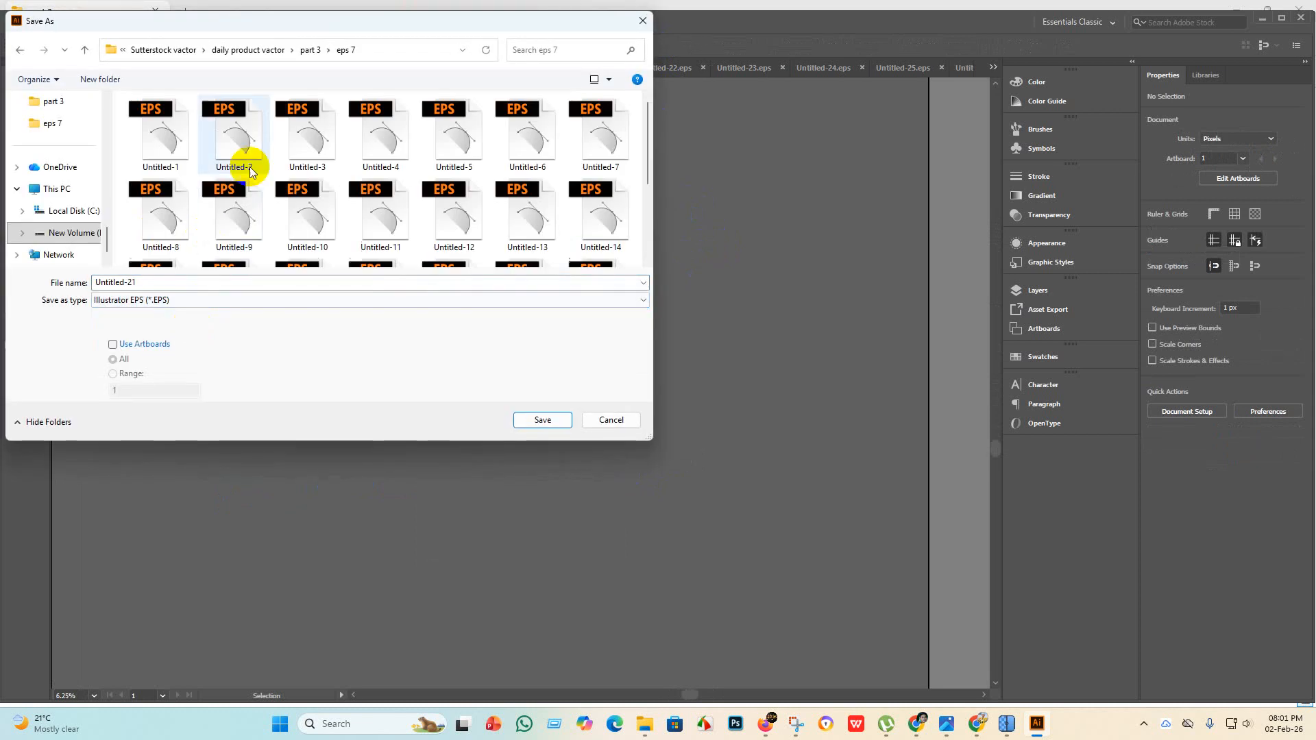
scroll(274, 199, down, 3)
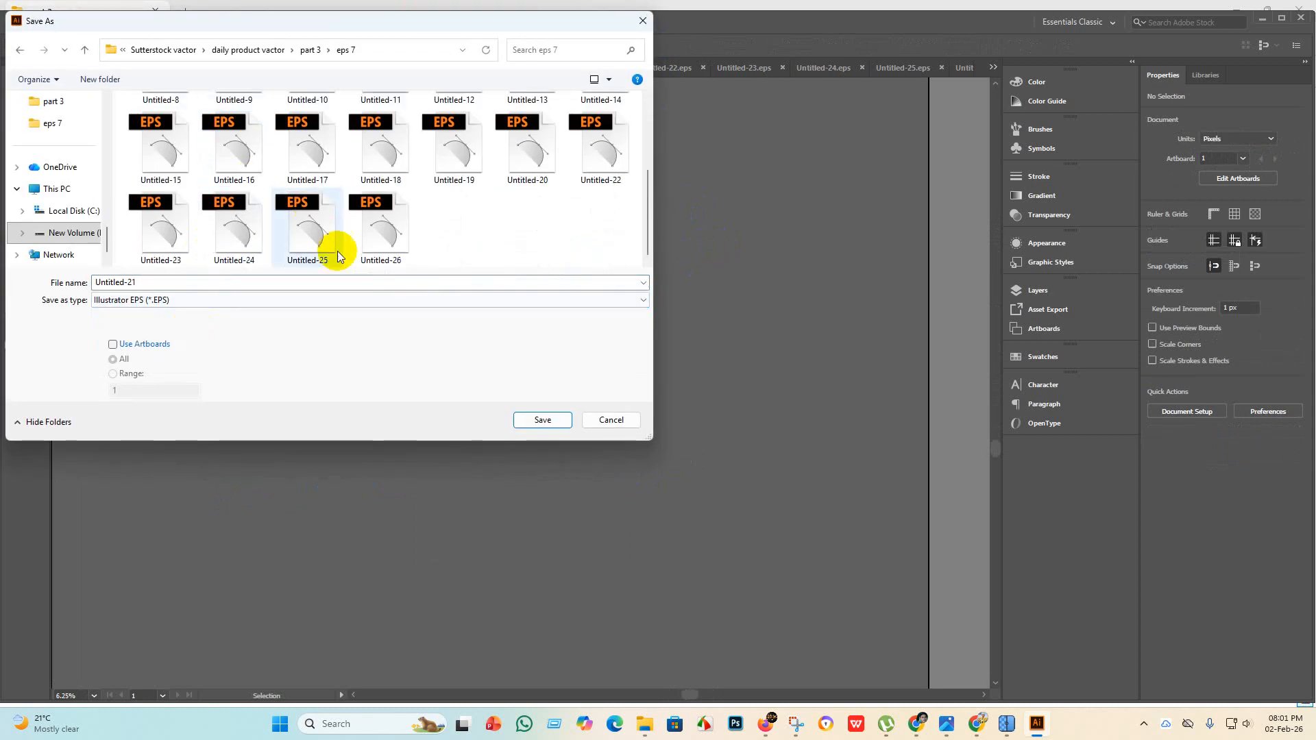
click(532, 420)
click(678, 165)
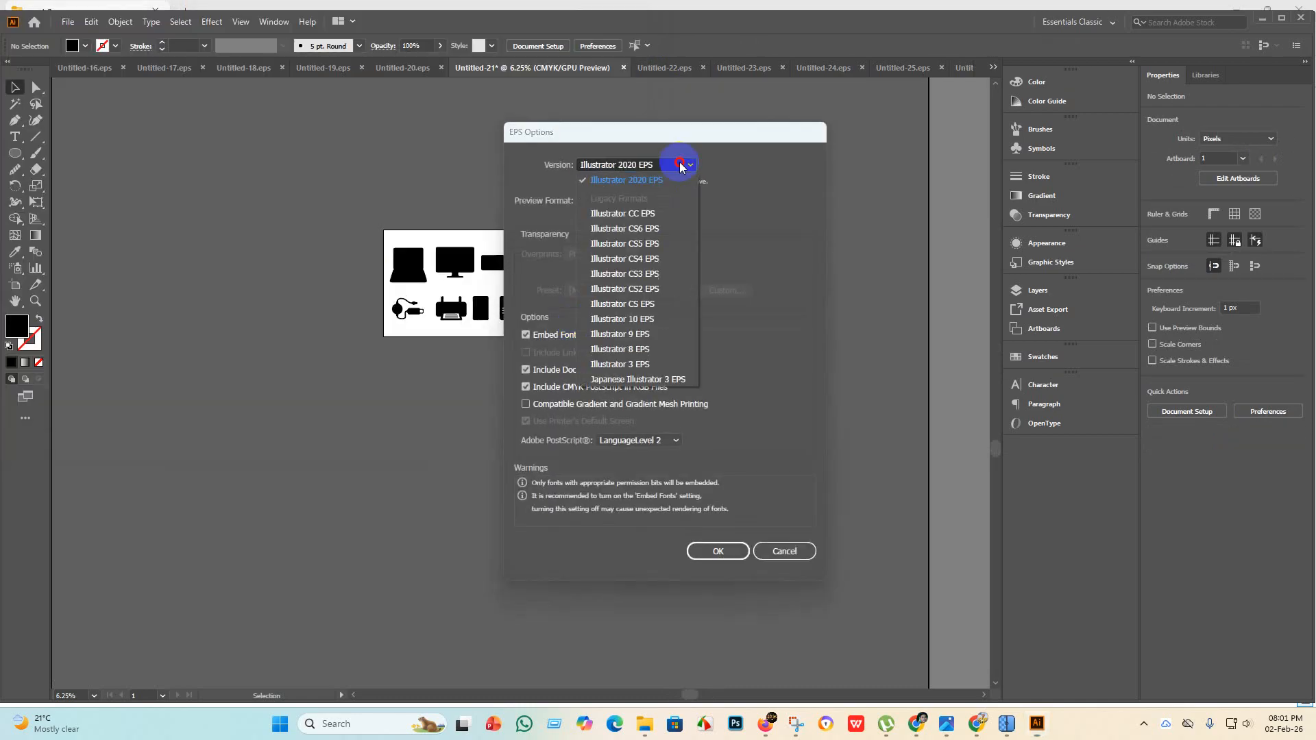
click(637, 349)
click(719, 538)
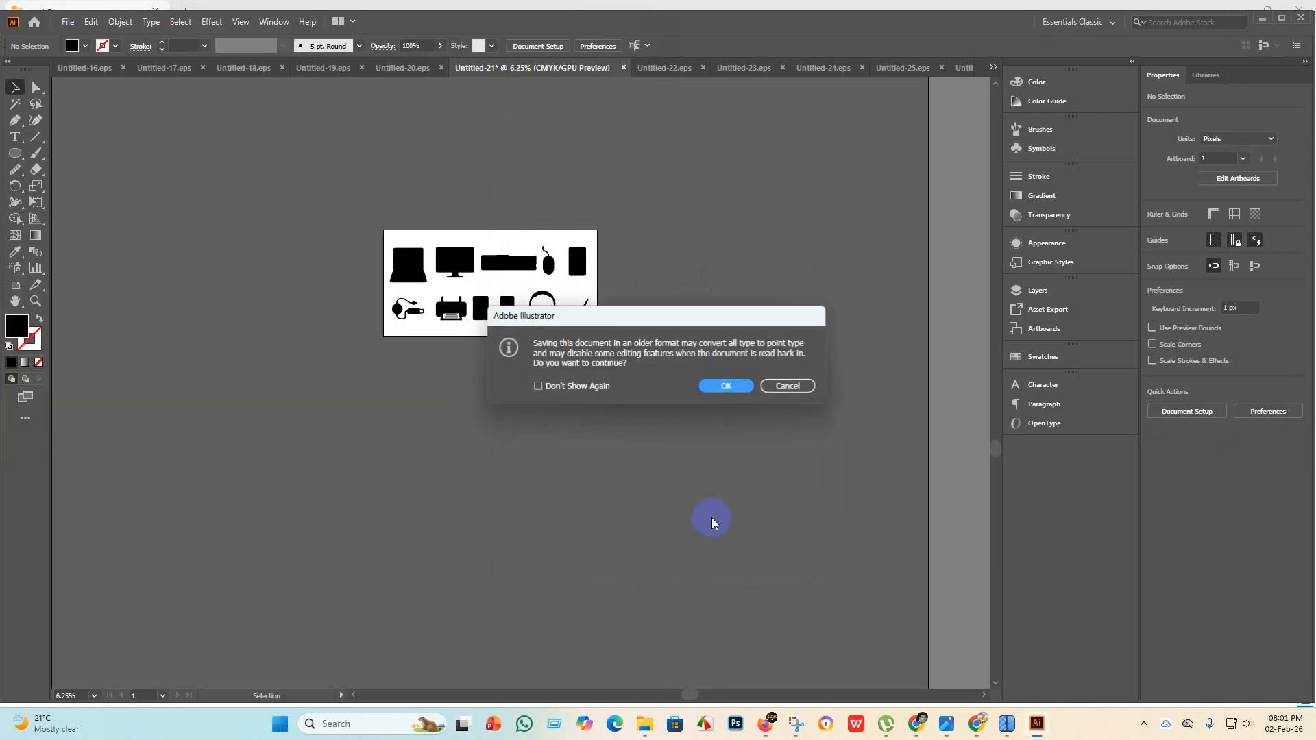
click(726, 386)
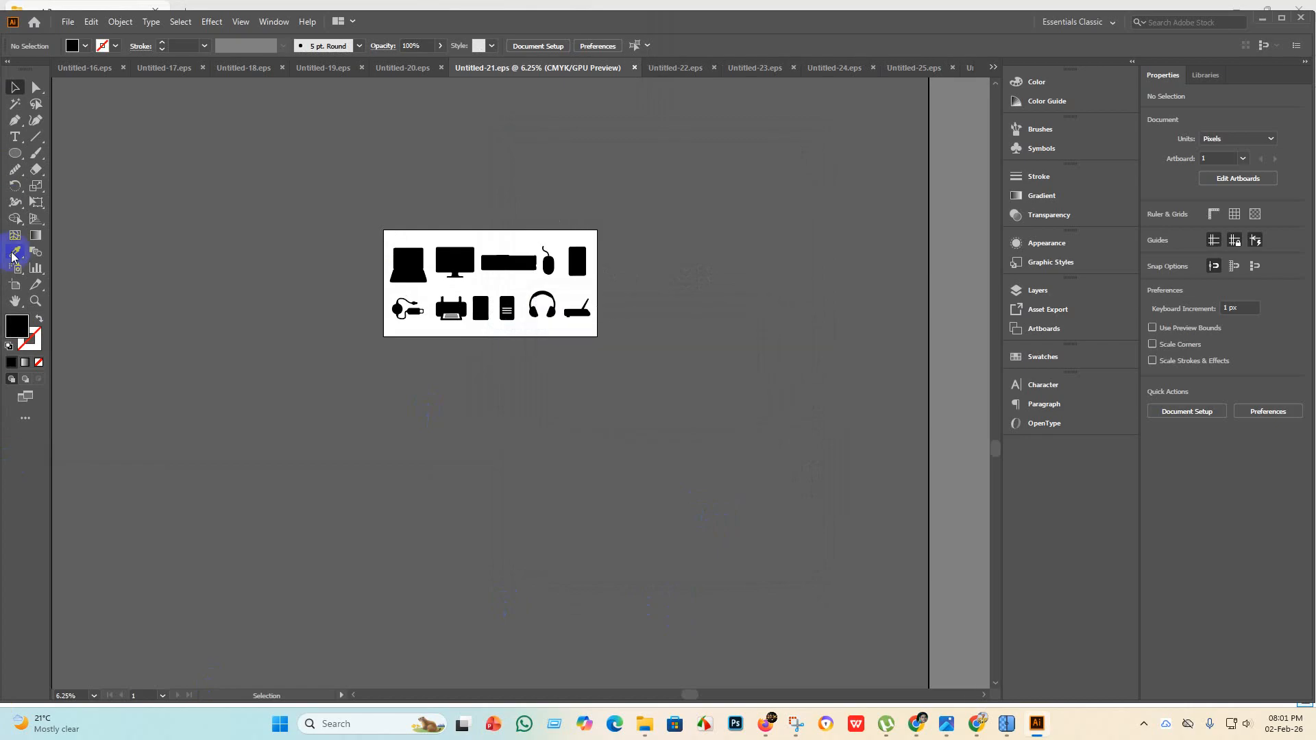
Export all artboards as a JPEG named Untitled-21 in the eps 7 folder, with the RGB color model.
click(68, 21)
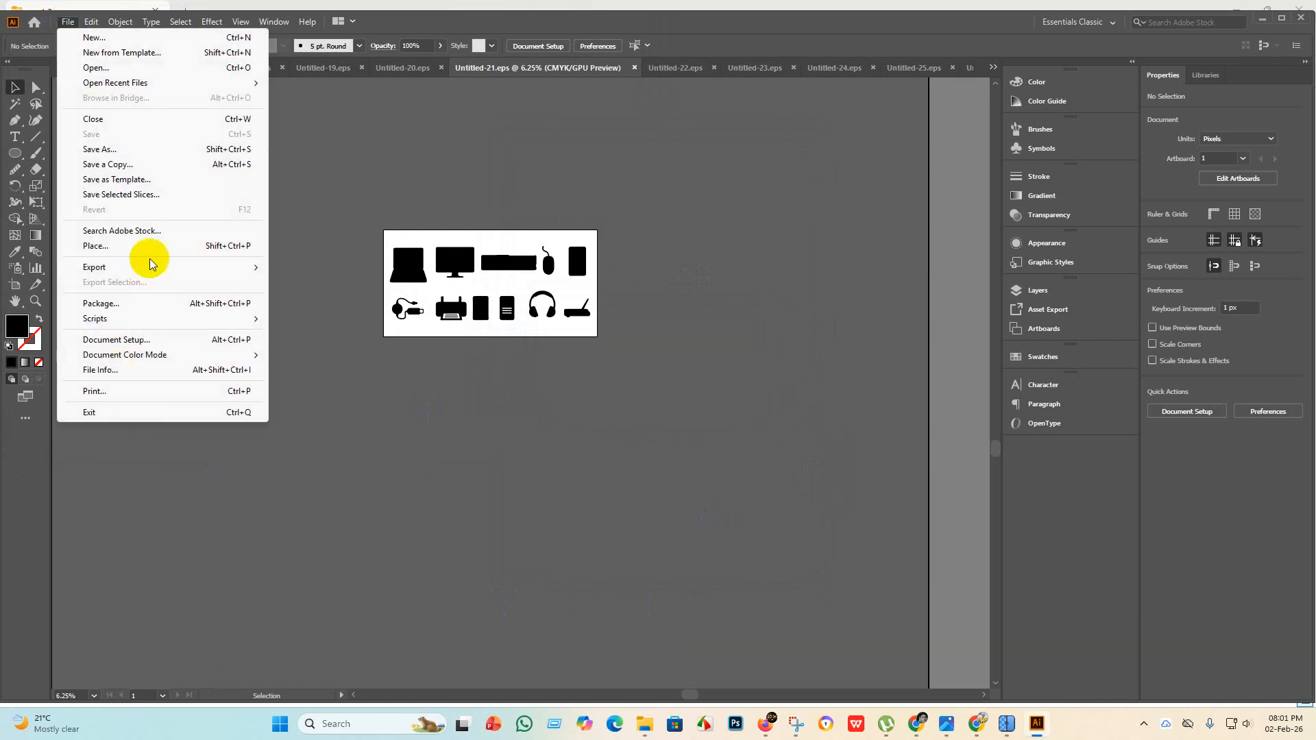
mouse_move(144, 265)
click(301, 279)
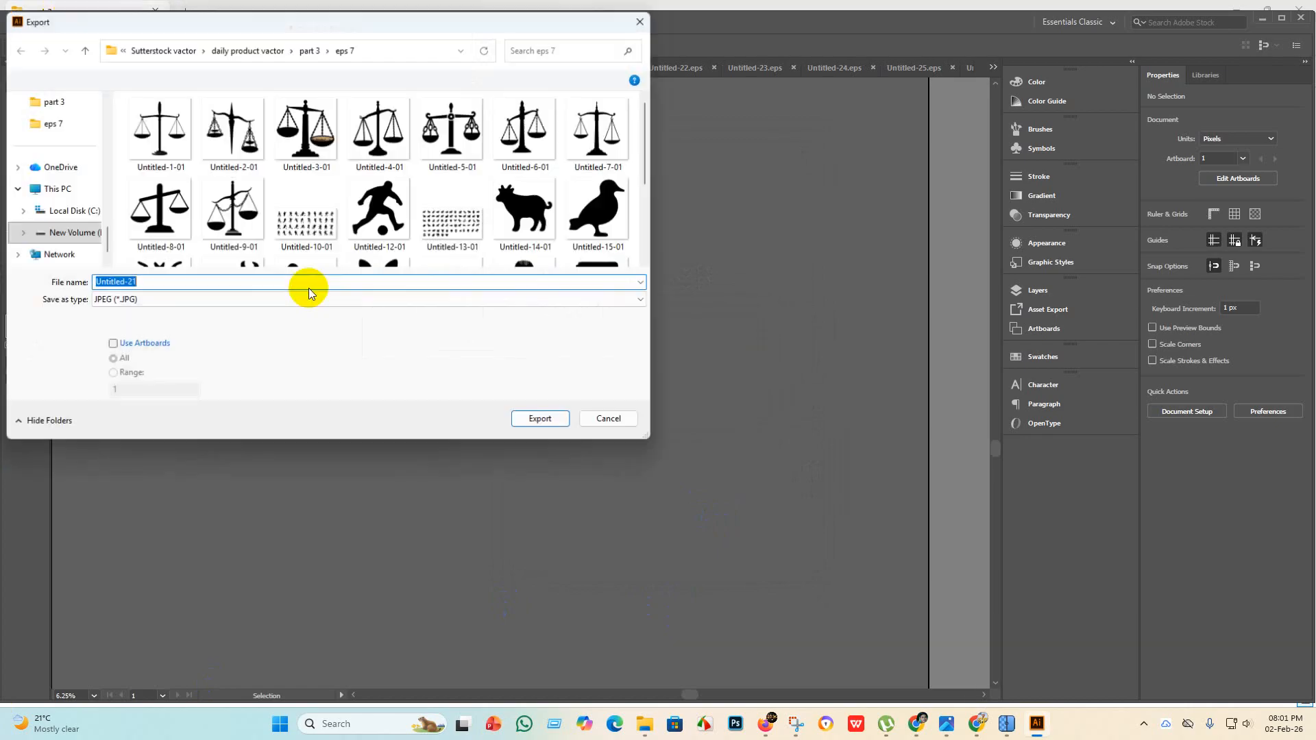
click(113, 345)
scroll(370, 219, down, 3)
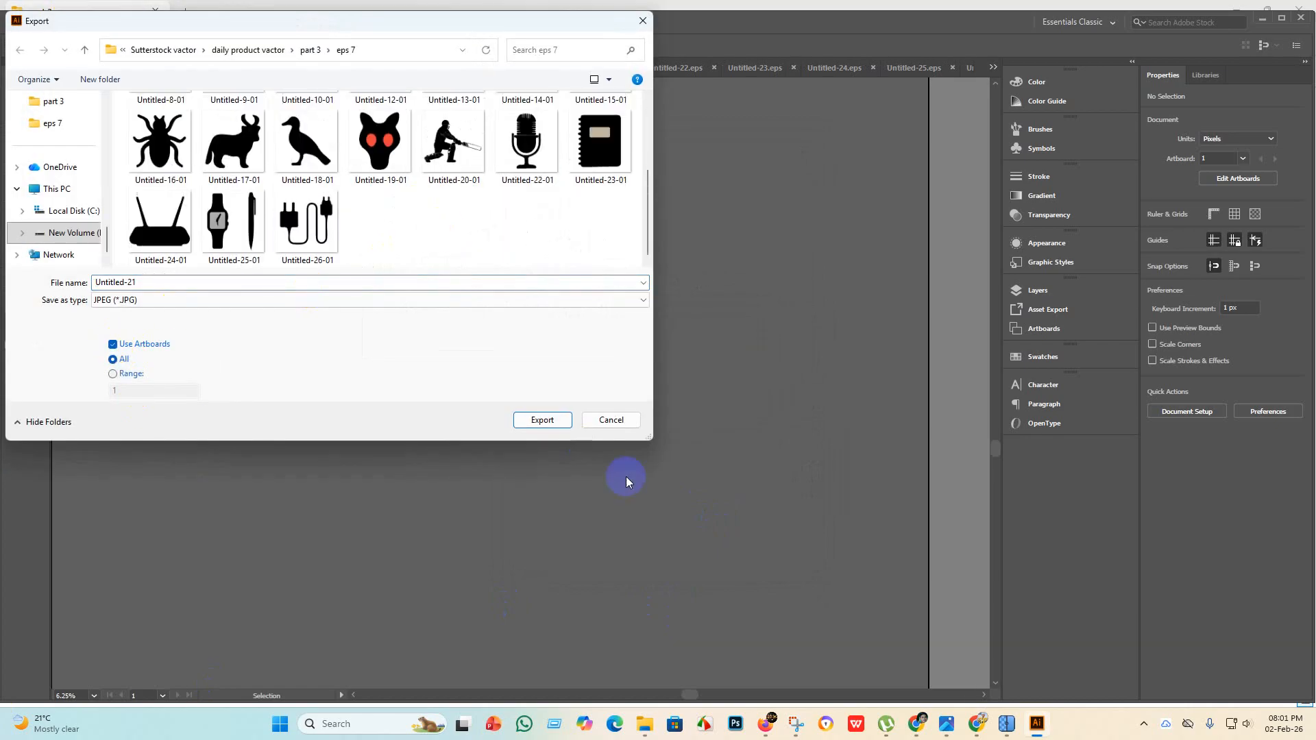
click(542, 420)
click(620, 342)
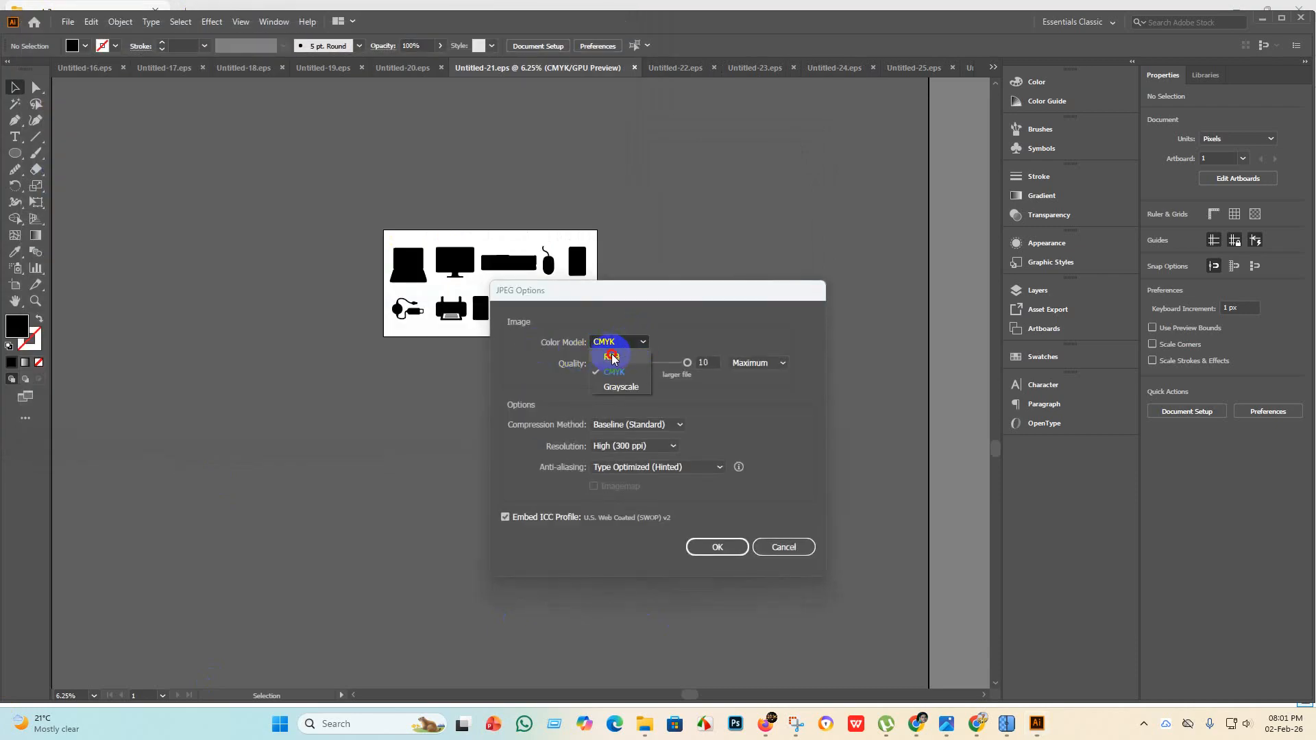
click(612, 357)
click(713, 546)
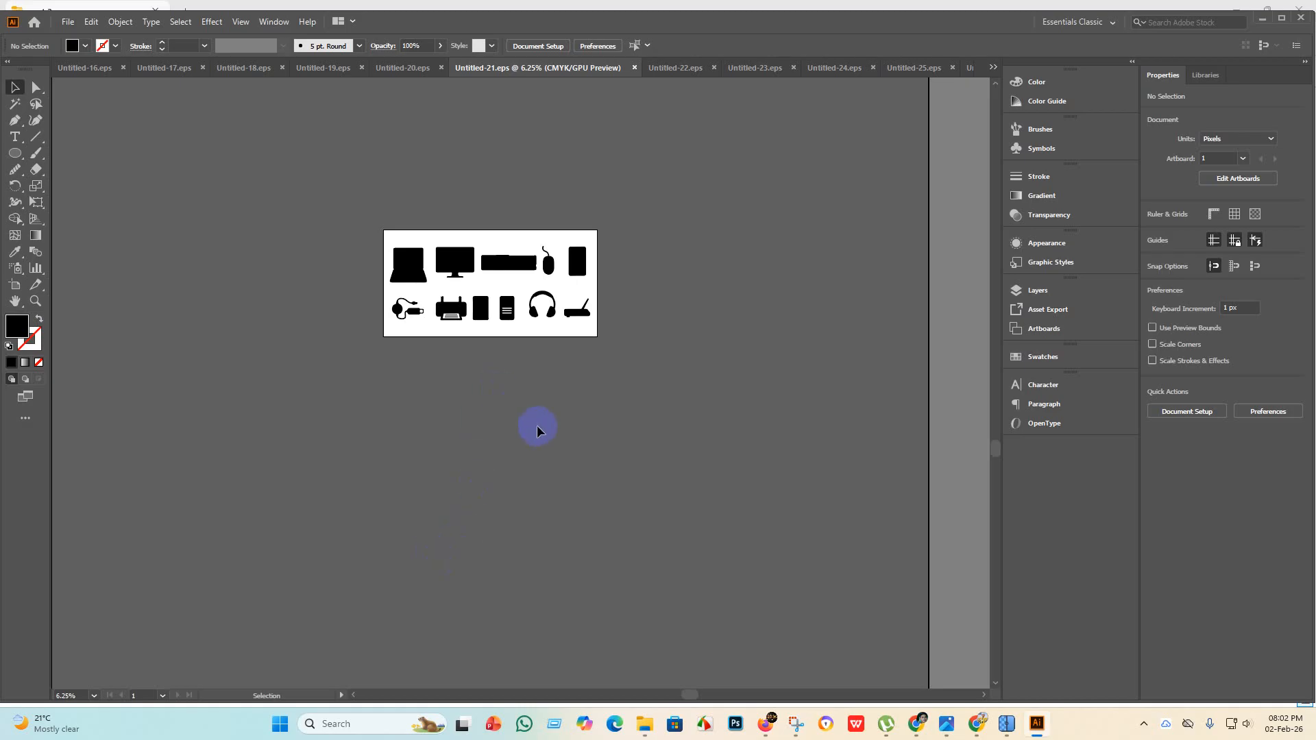
click(68, 21)
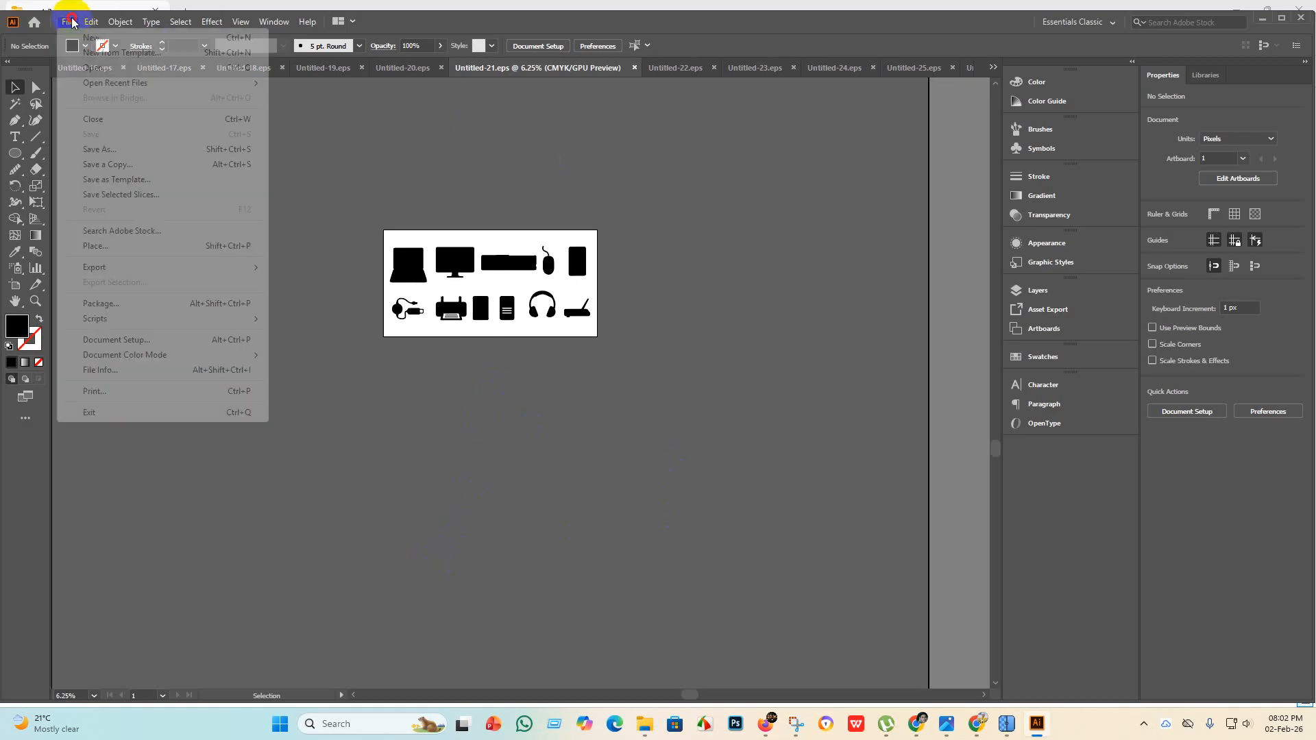
mouse_move(163, 273)
click(314, 282)
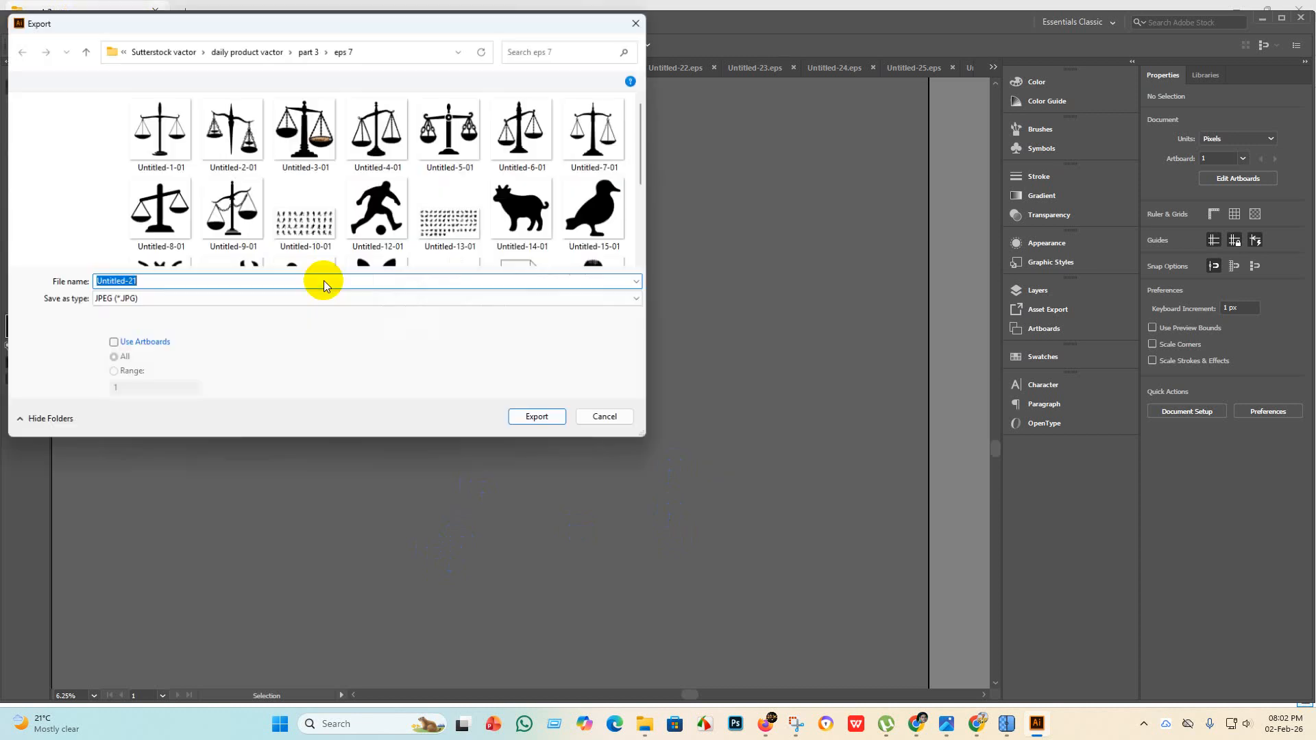
scroll(378, 154, down, 5)
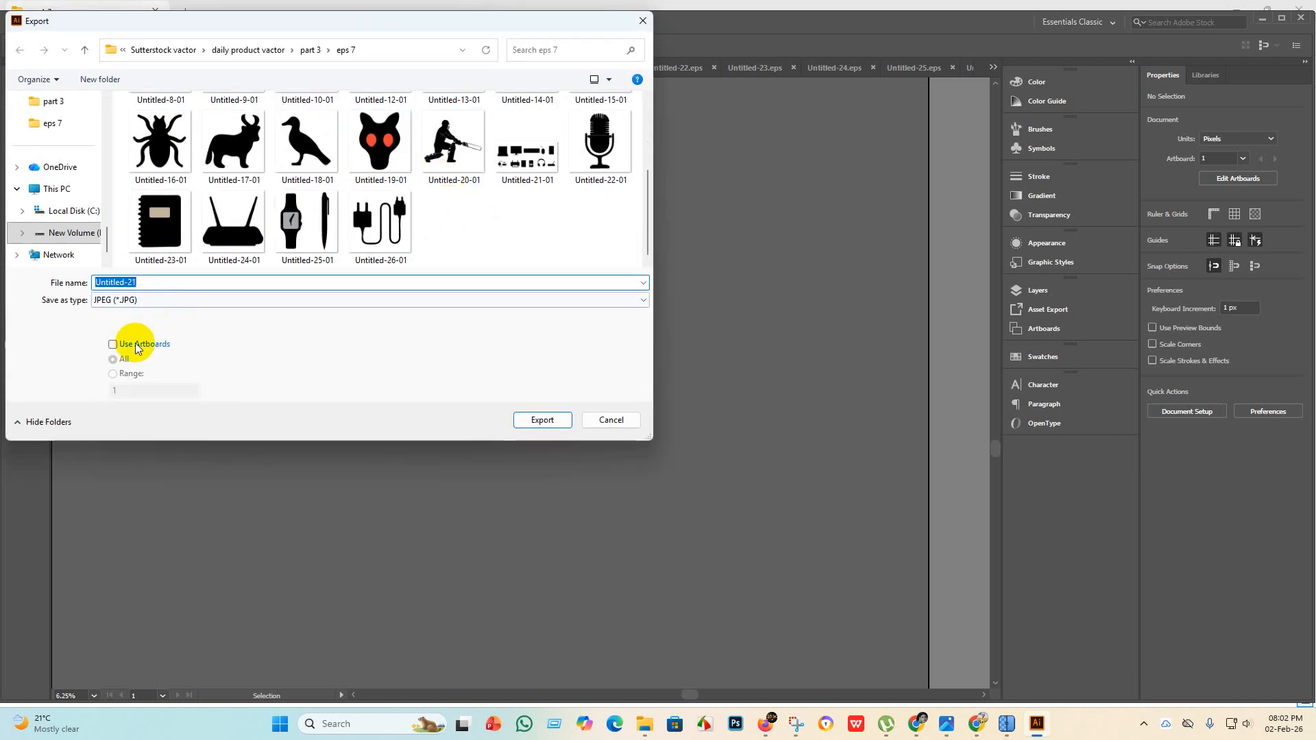
click(113, 344)
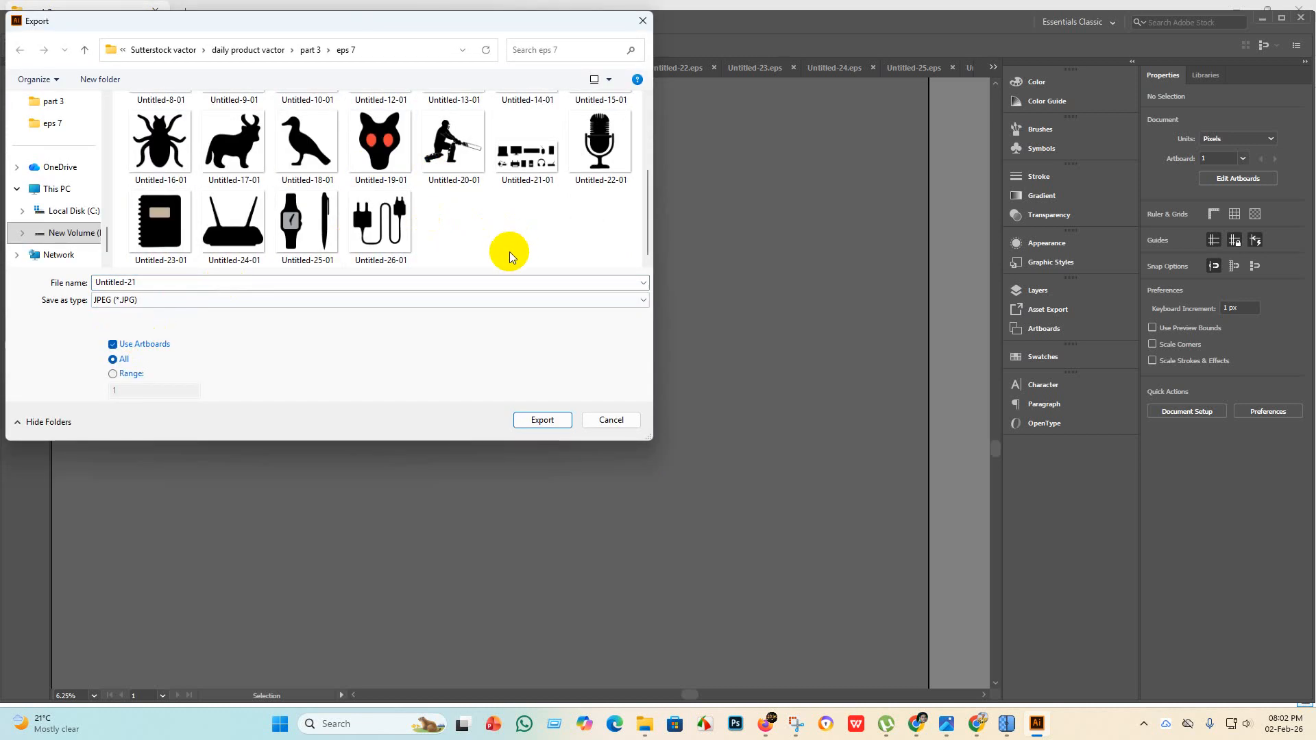
click(548, 421)
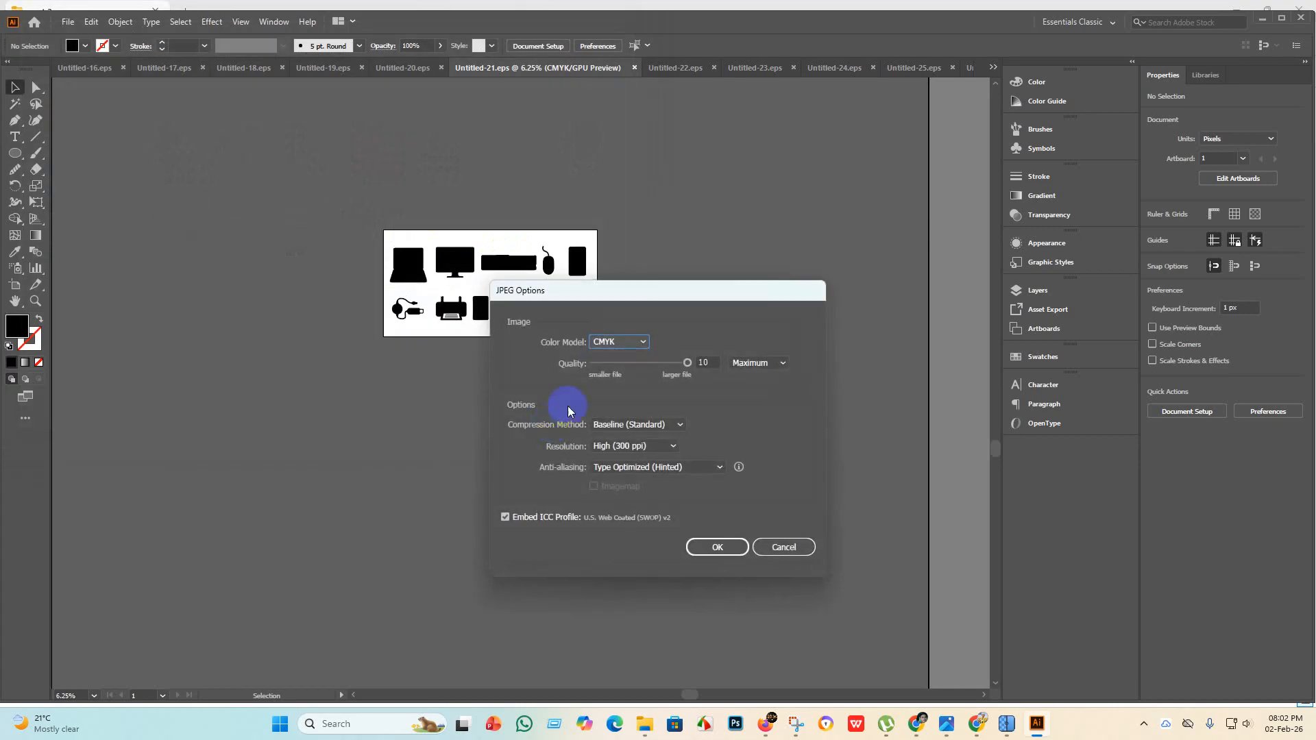
click(632, 343)
click(611, 357)
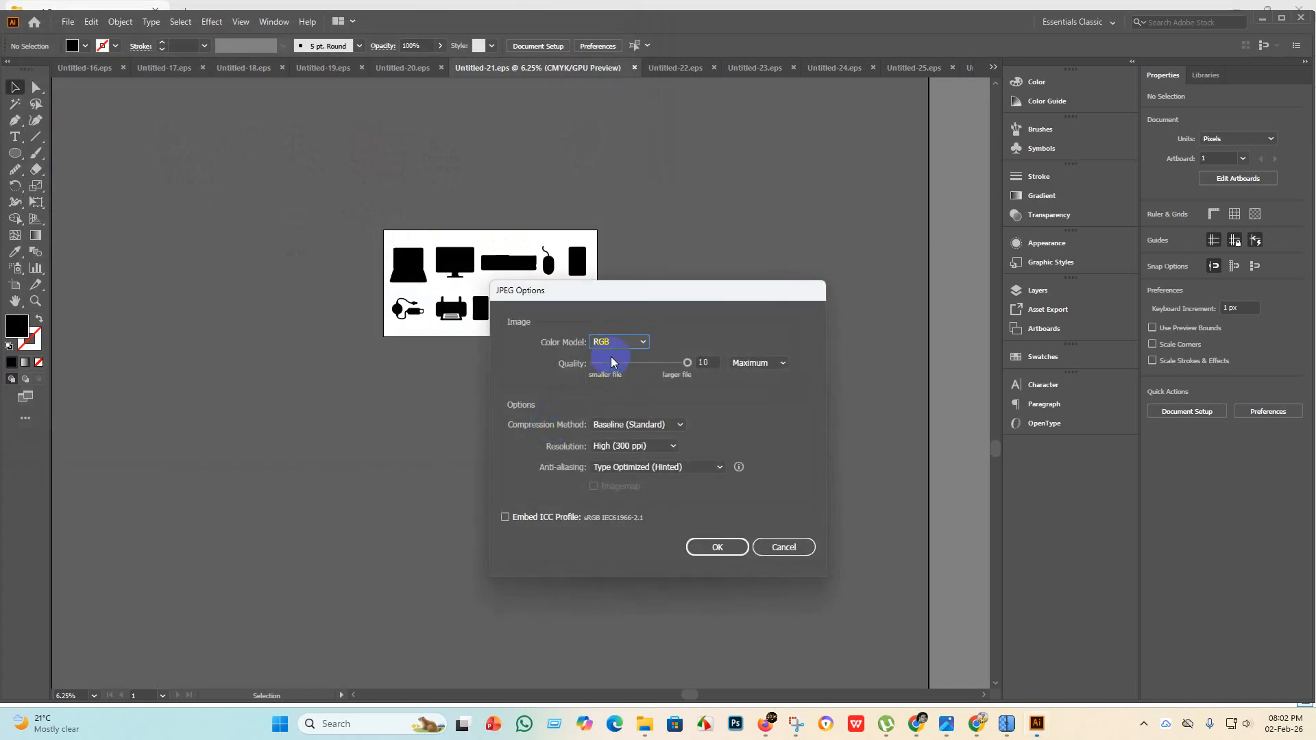
click(713, 542)
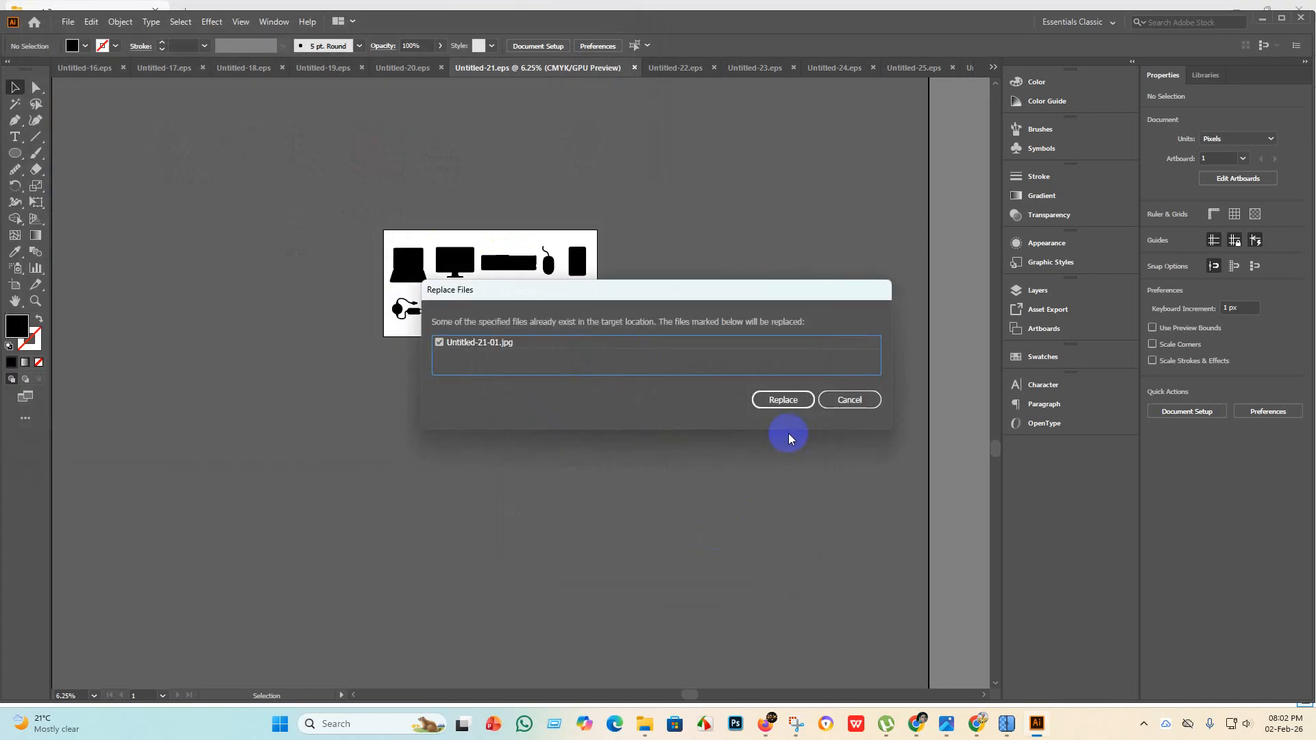
click(850, 400)
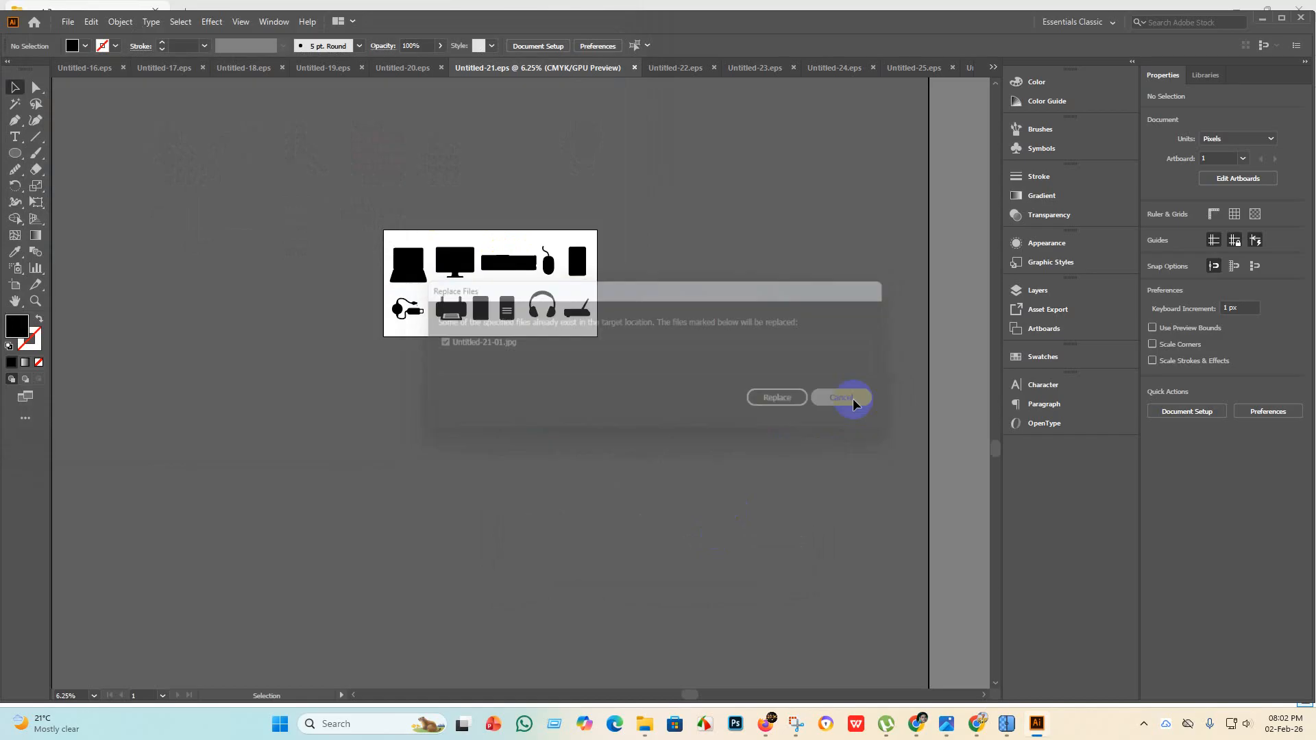
Switch to File Explorer and check the saved EPS and JPEG files in the eps 7 folder, then minimize the window.
click(649, 726)
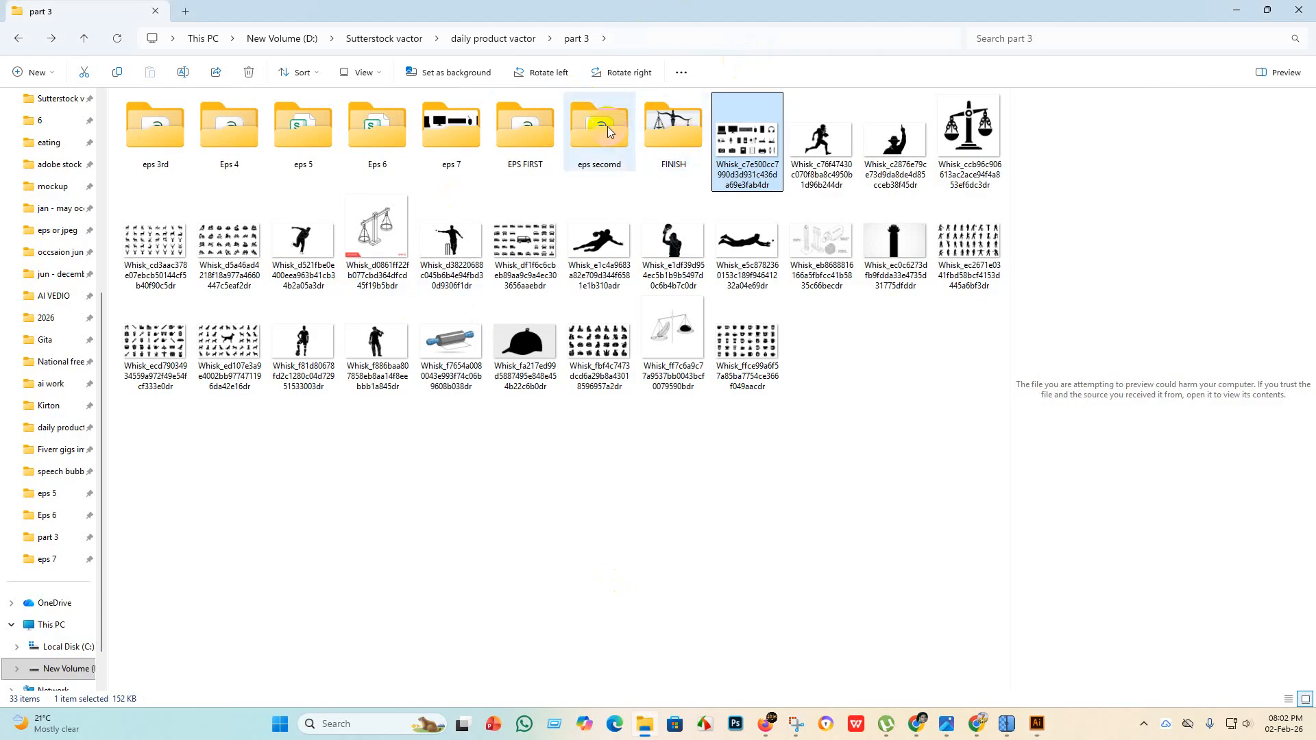
double_click(461, 132)
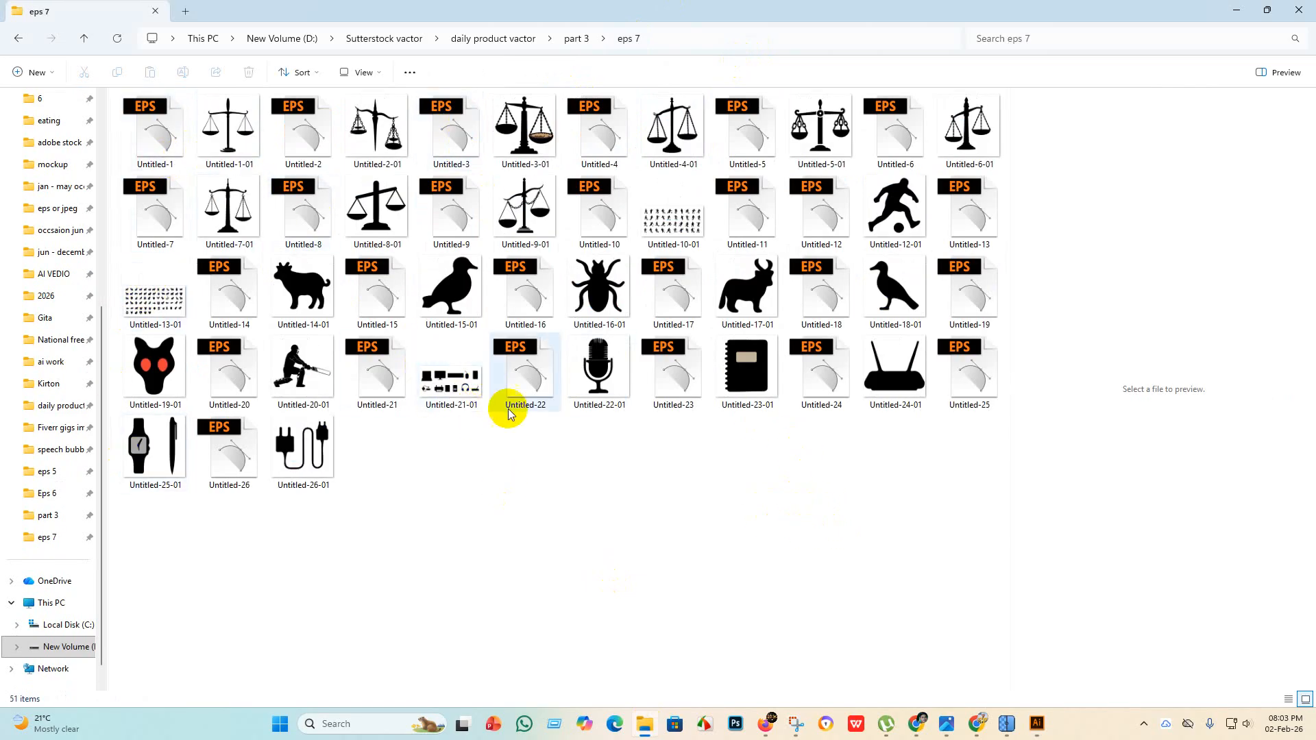
click(1238, 12)
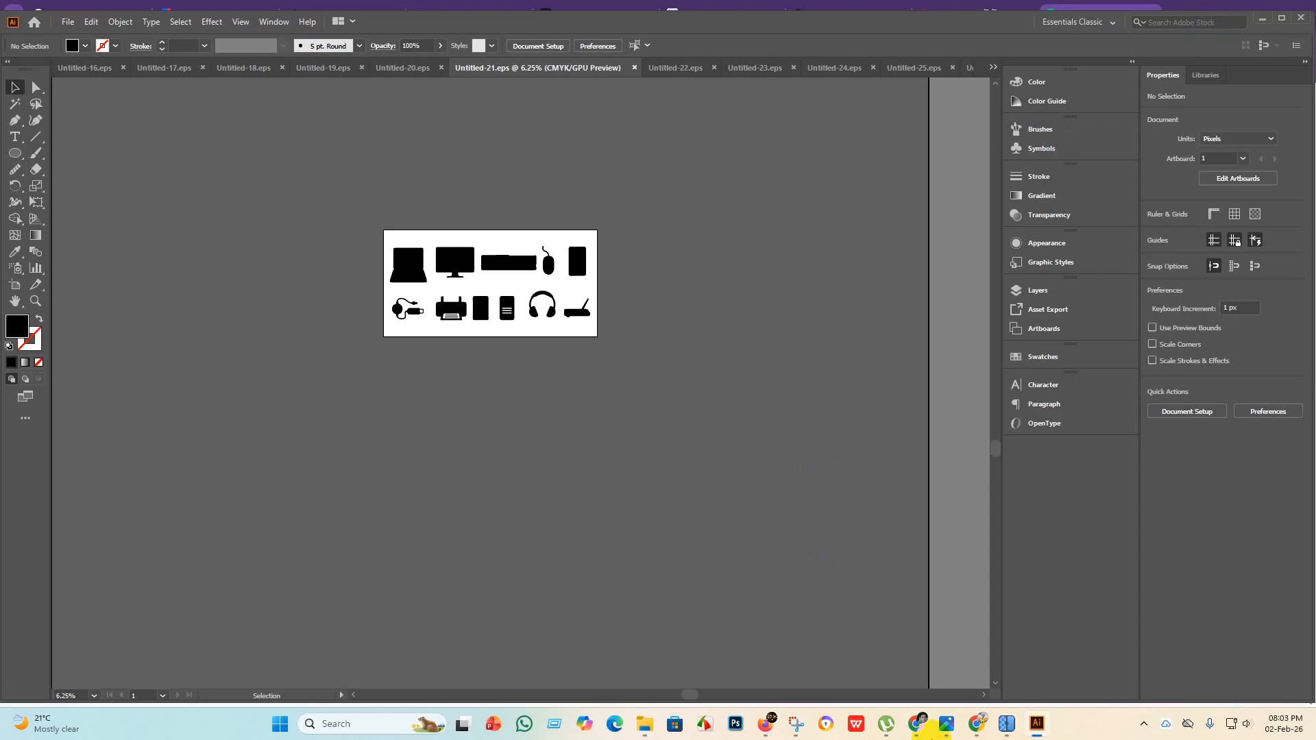
Bring up the Untitled-25.eps document with the watch and pen silhouettes.
mouse_move(923, 728)
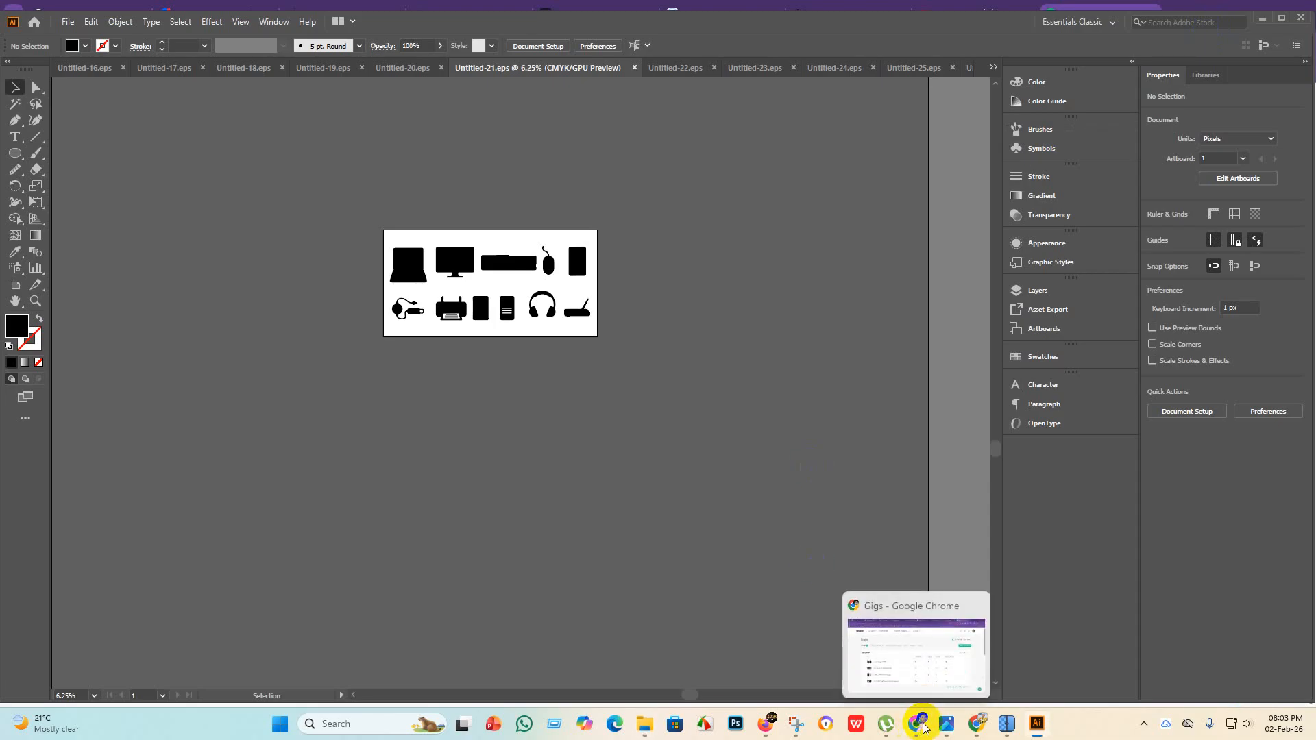
mouse_move(1037, 719)
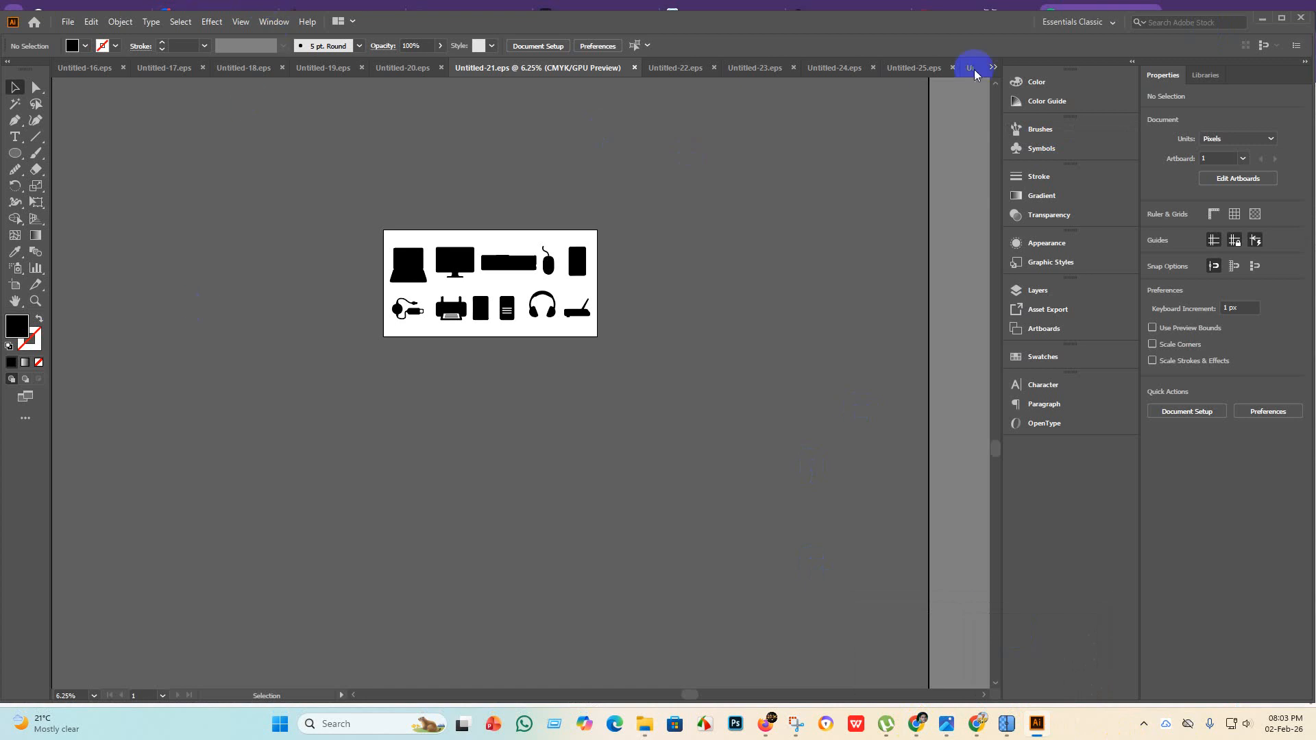
click(928, 67)
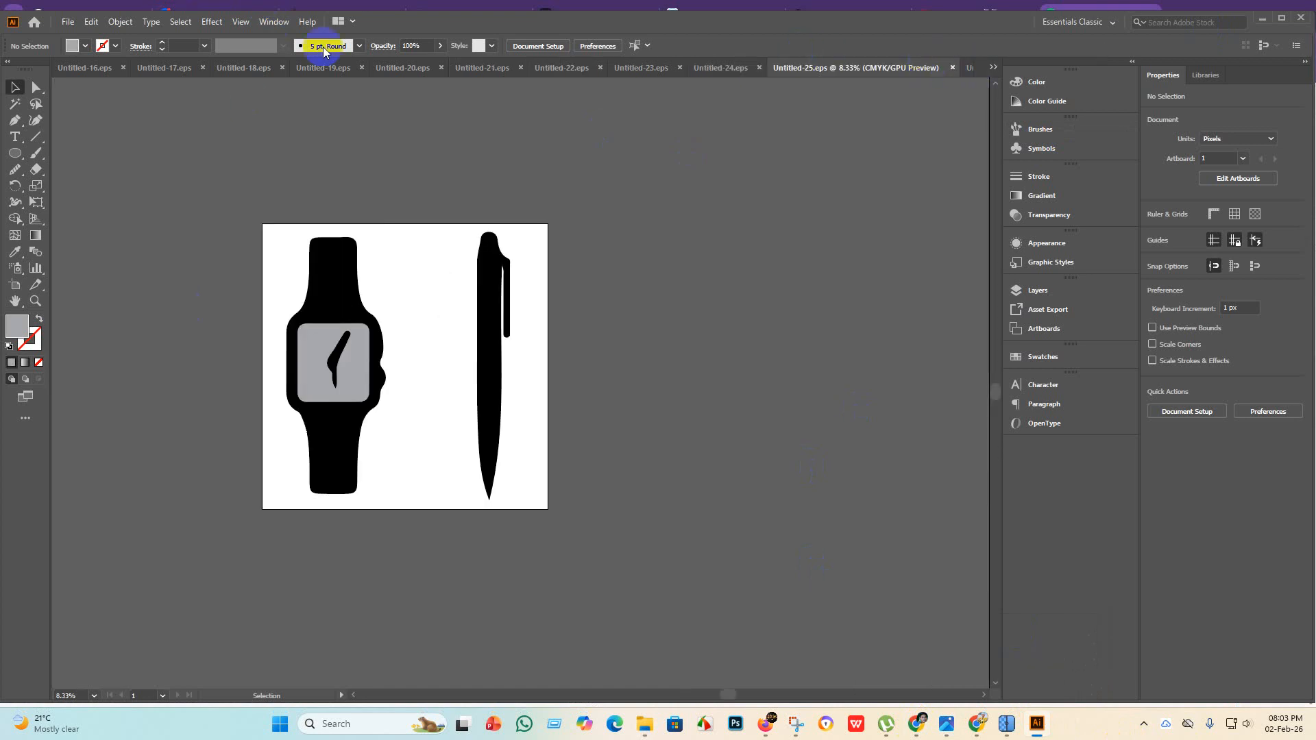
Switch to File Explorer and move the processed device-set image from the part 3 folder into the FINISH folder.
click(96, 67)
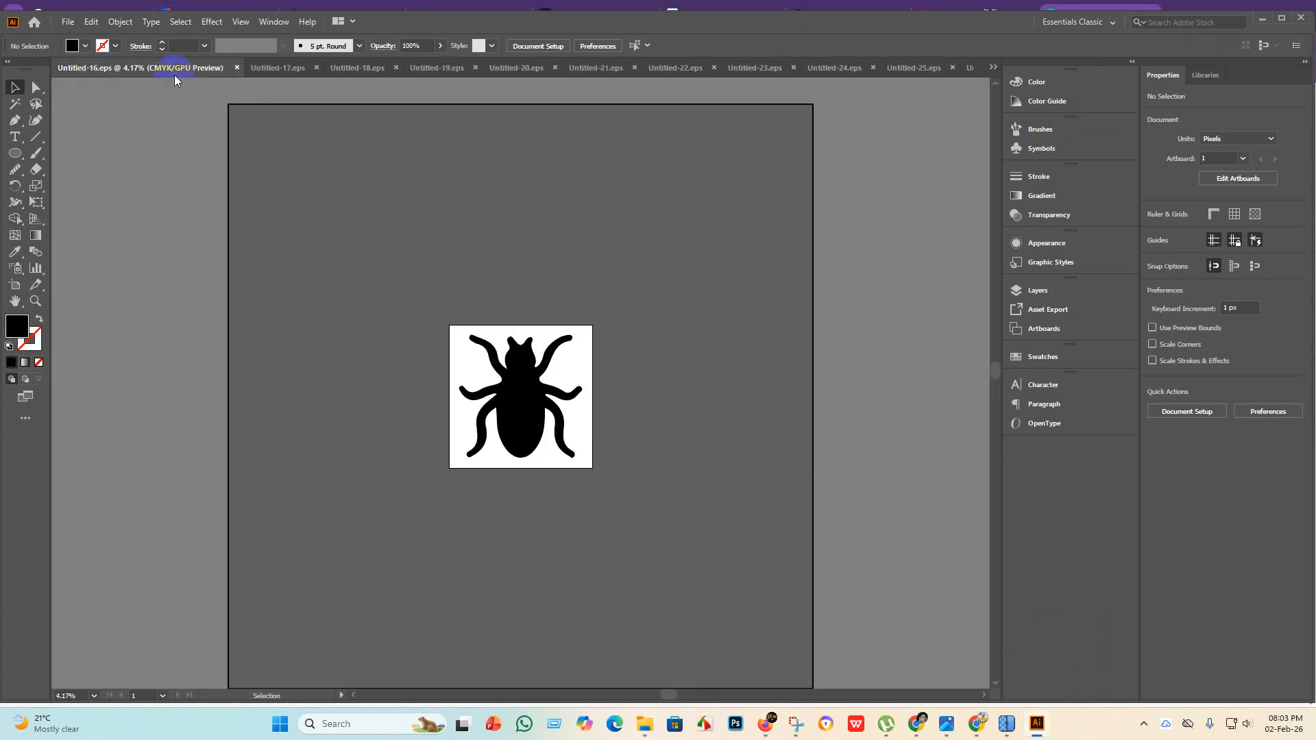
click(972, 67)
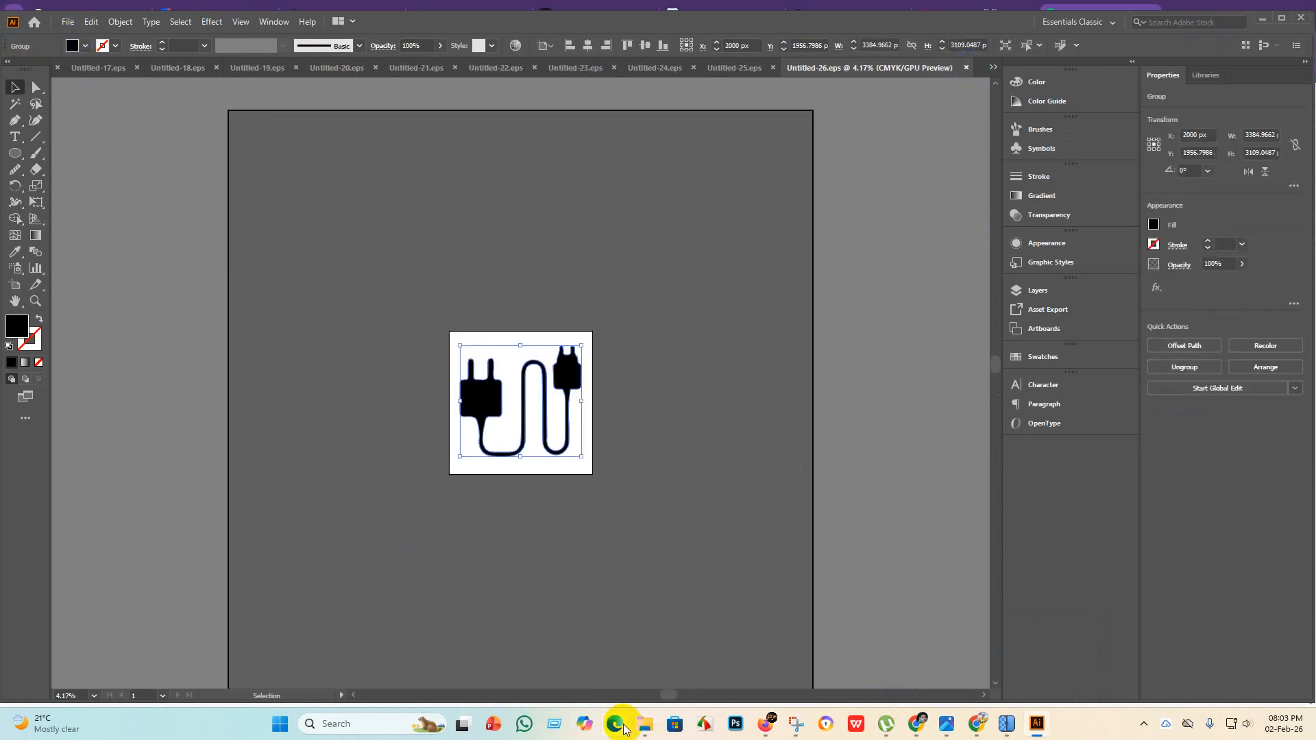
click(644, 724)
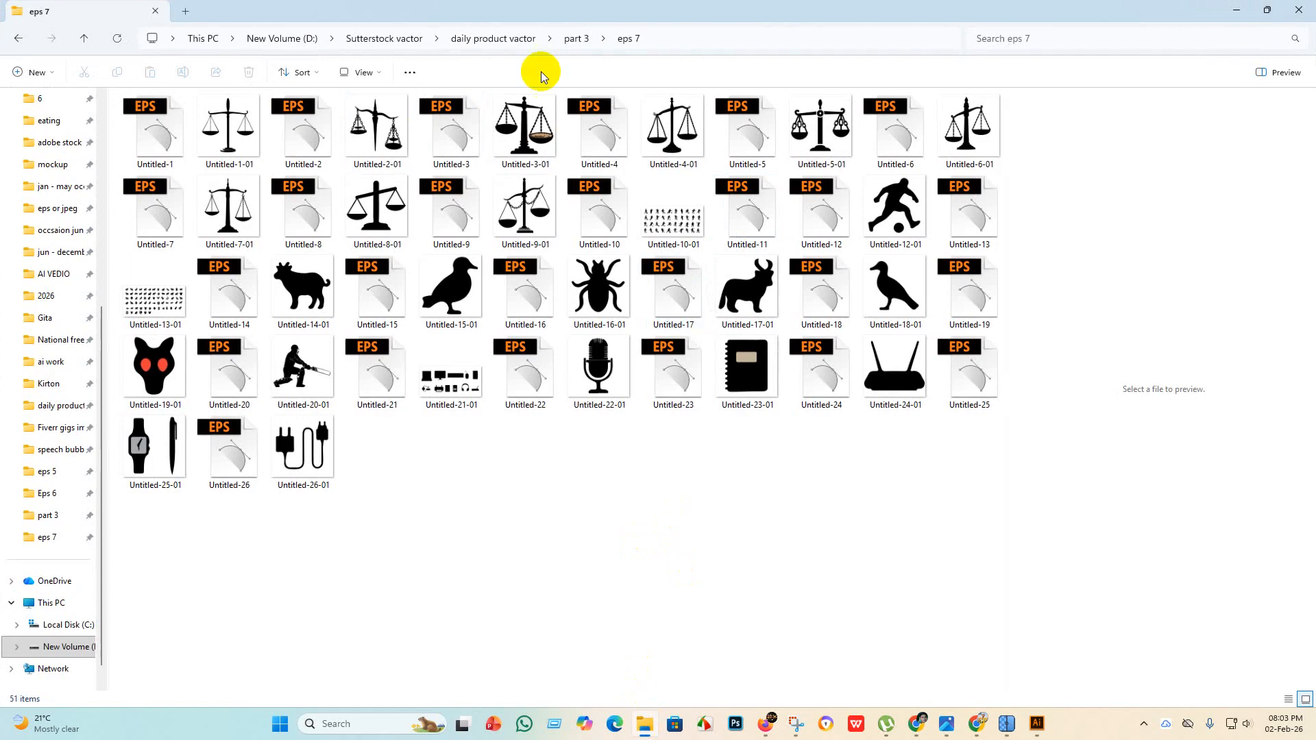
click(577, 38)
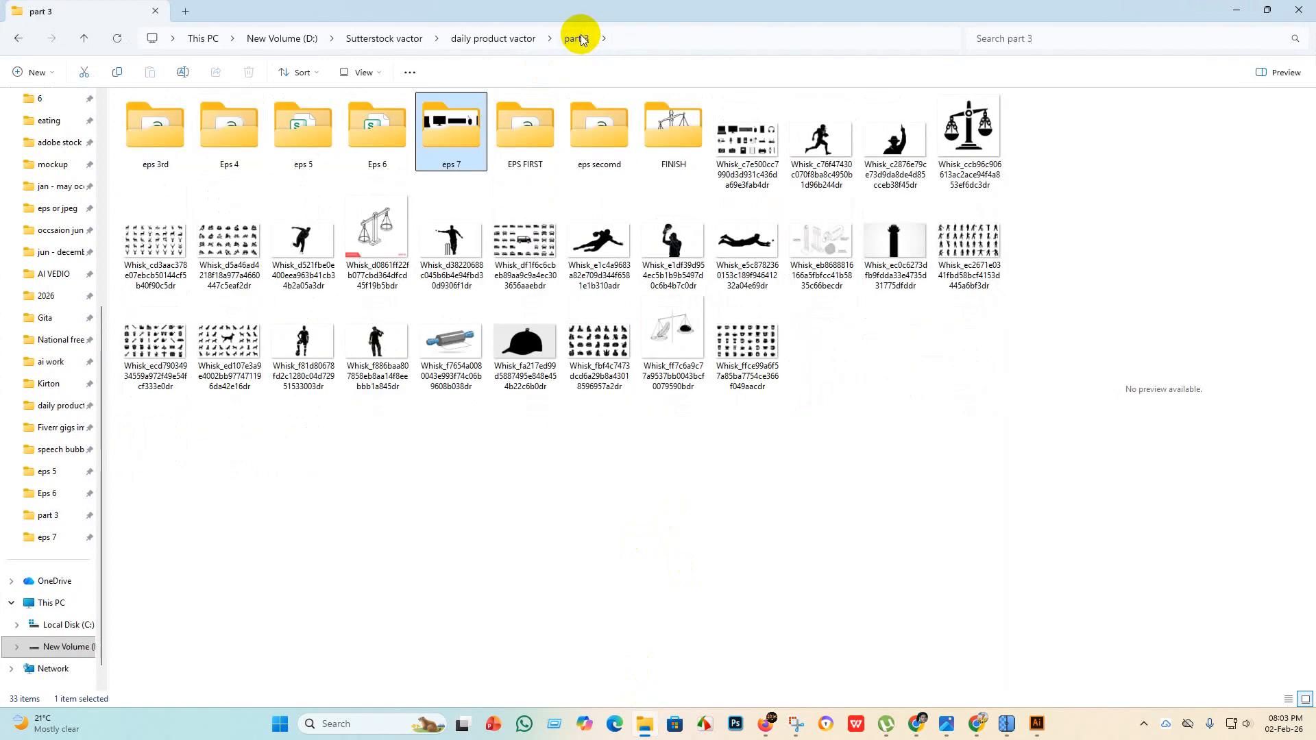
click(750, 141)
drag(682, 141, 679, 137)
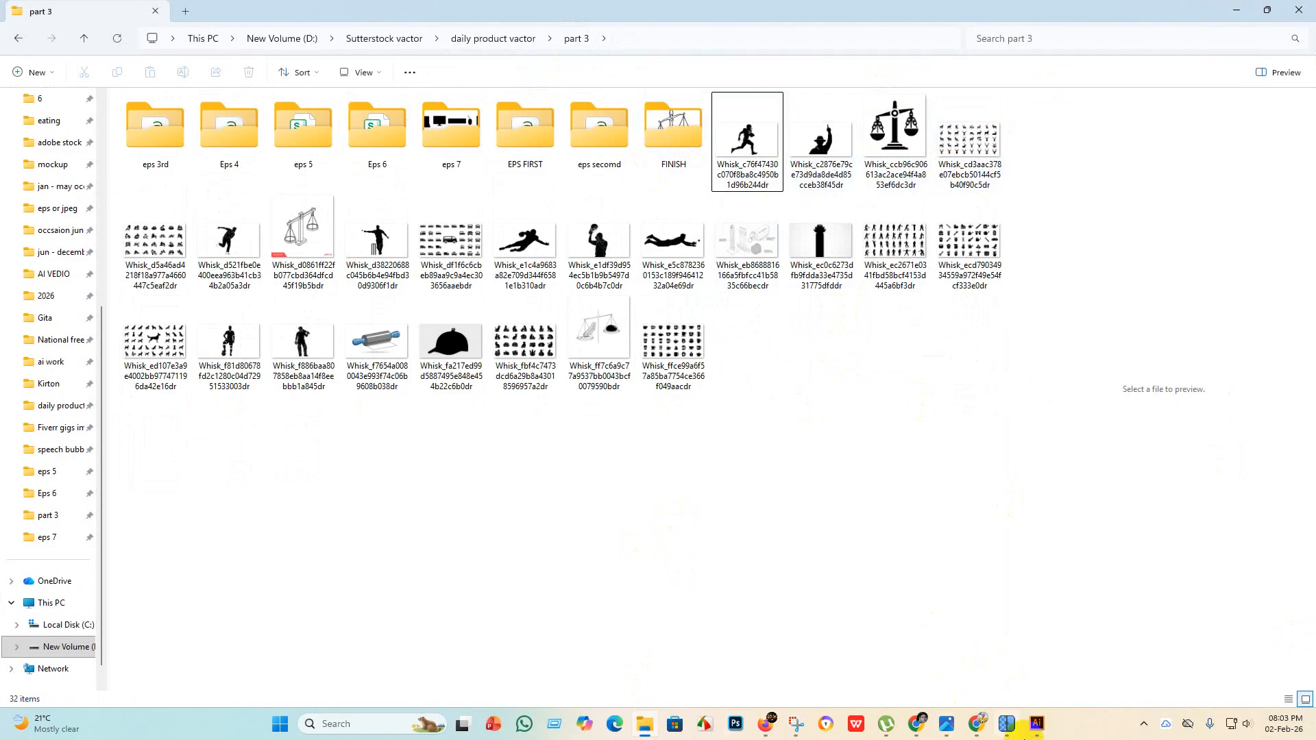
Switch back to Illustrator and create a new 4000 x 4000 px document named Untitled-27.
click(1036, 723)
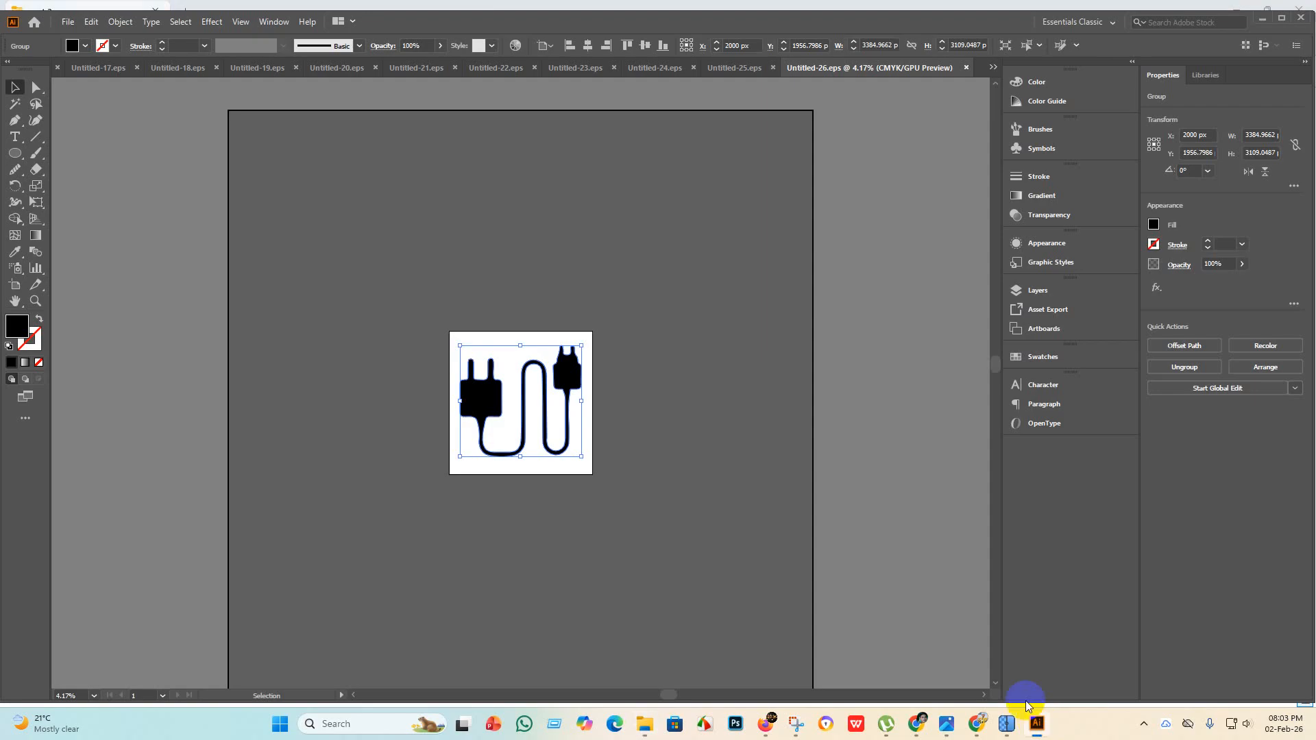
click(65, 23)
click(88, 35)
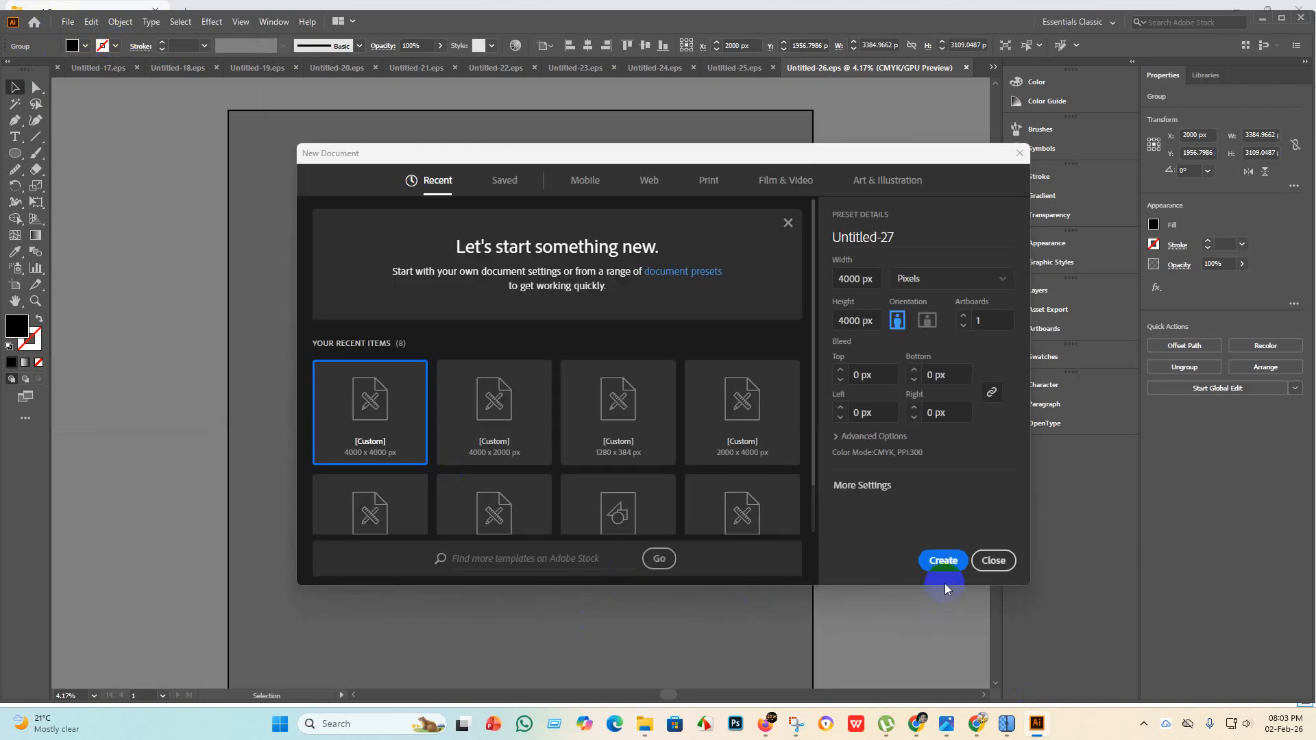
click(943, 564)
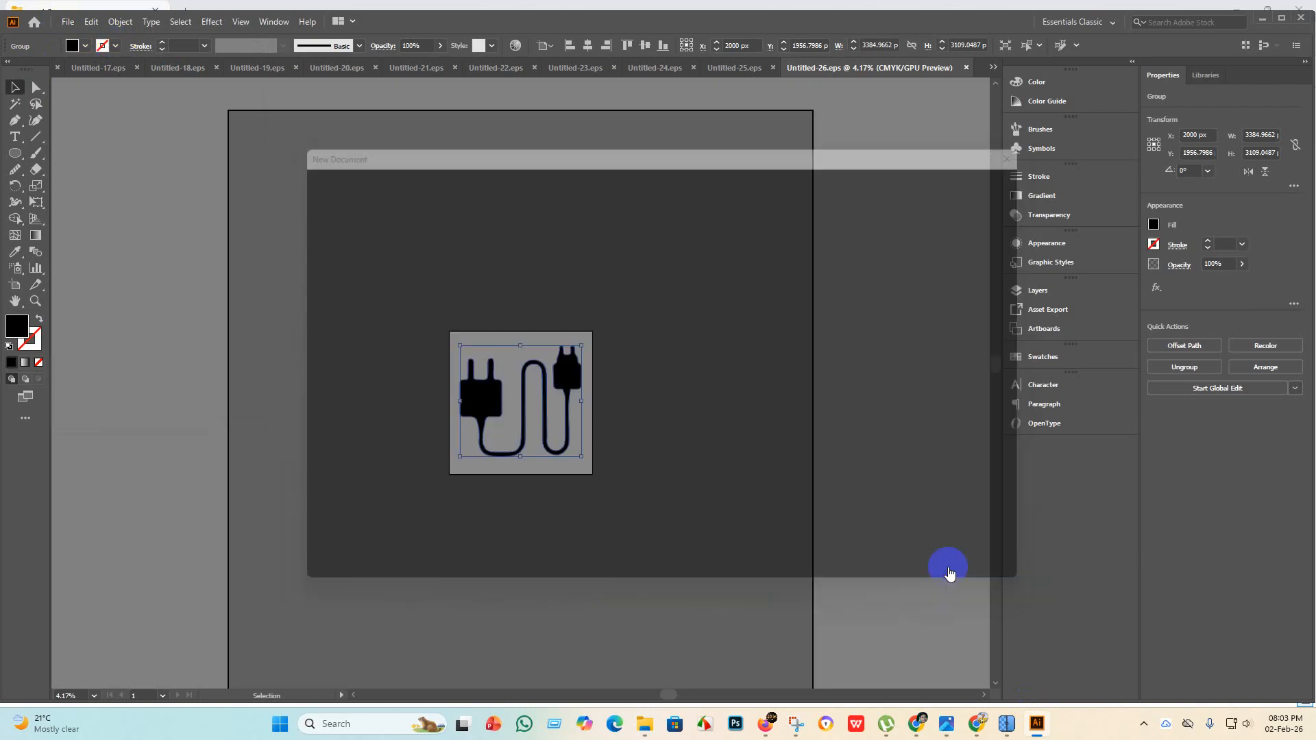
Place the running football player image from the part 3 folder into the new document and embed it.
drag(746, 153, 1228, 717)
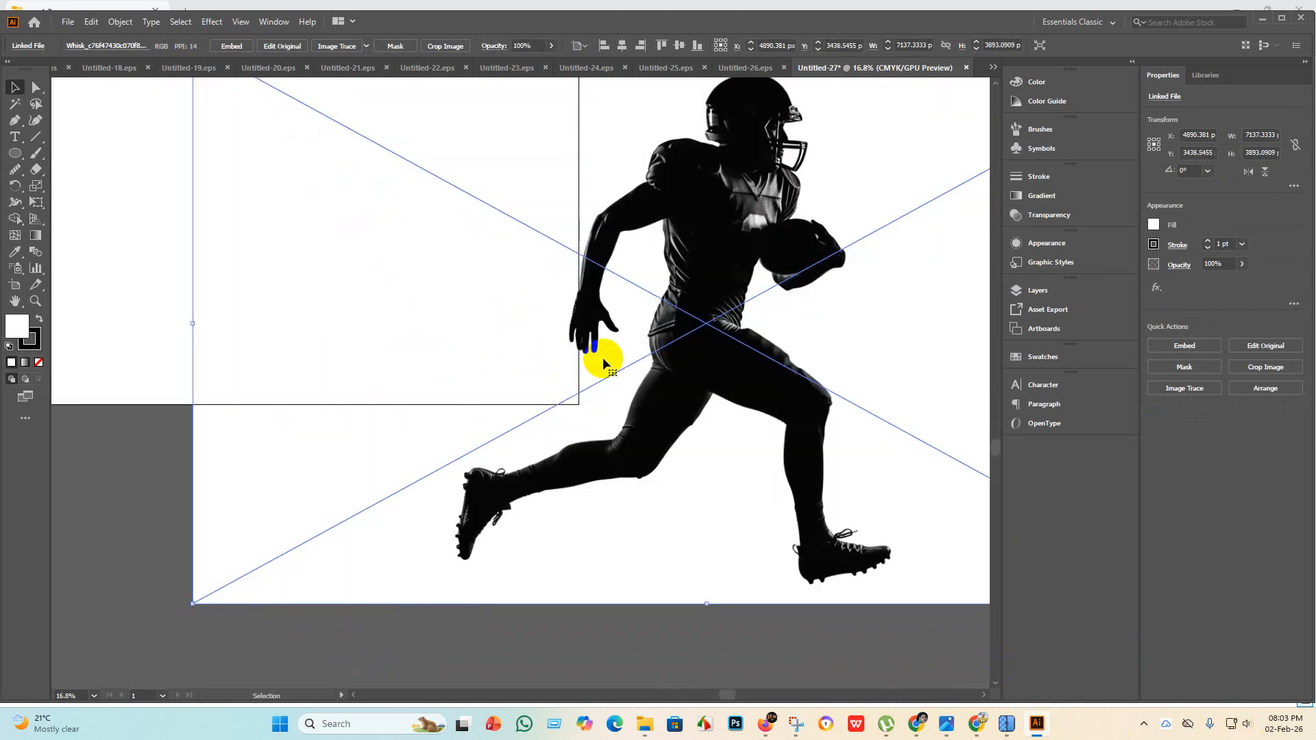
scroll(607, 381, down, 2)
scroll(663, 459, up, 1)
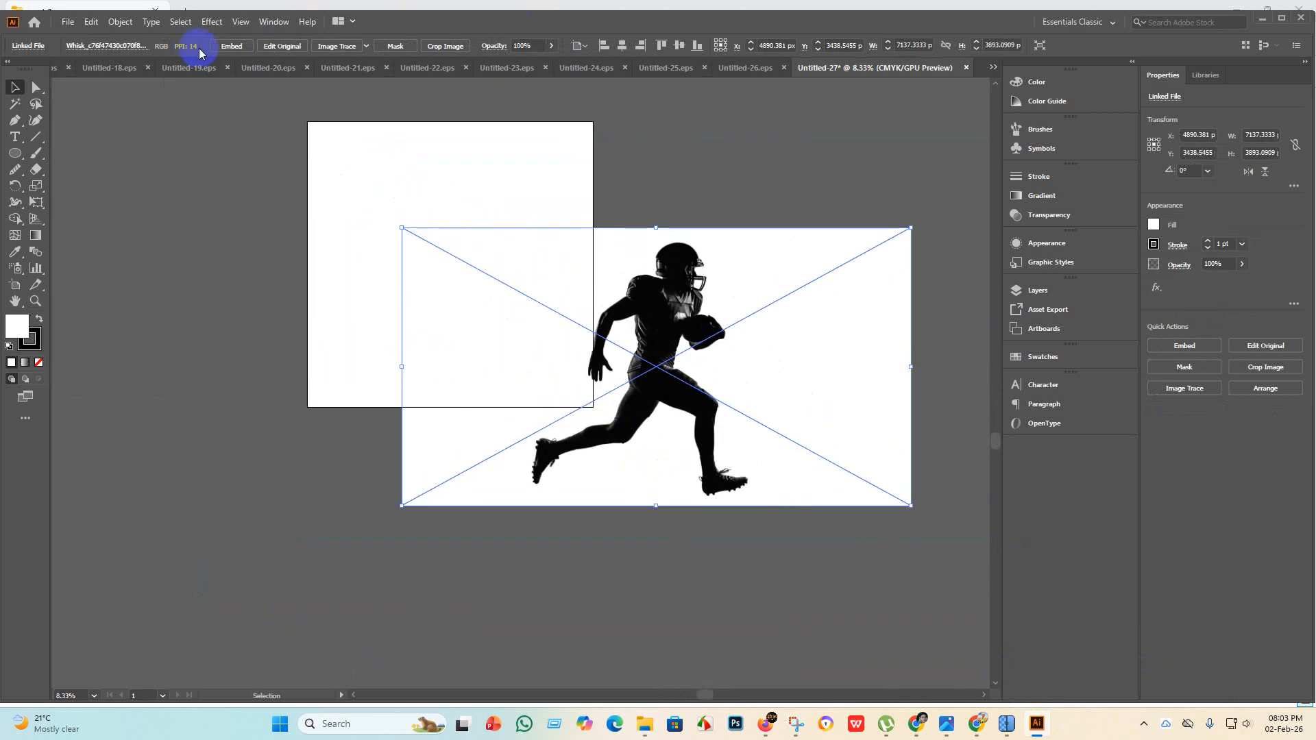
click(228, 50)
Trace the player image with the Silhouettes preset, expand the tracing, and move the silhouette onto the artboard.
click(371, 46)
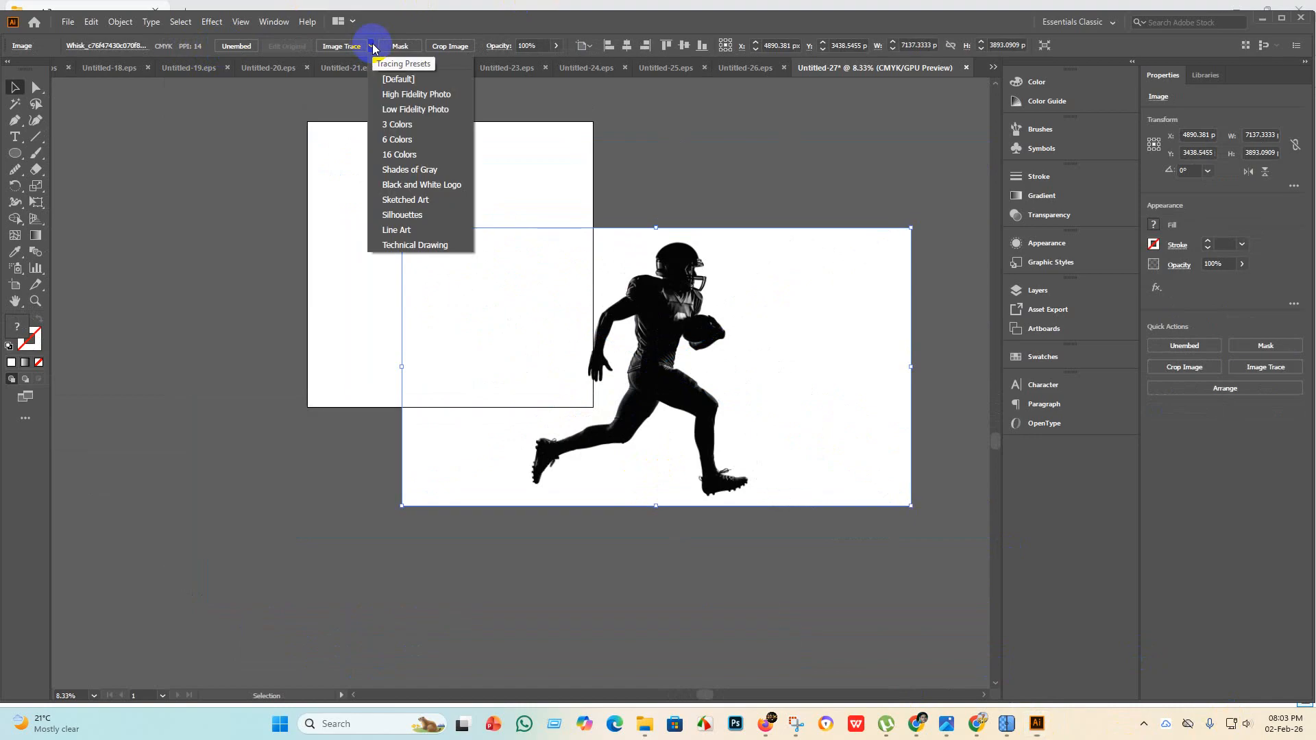
click(418, 216)
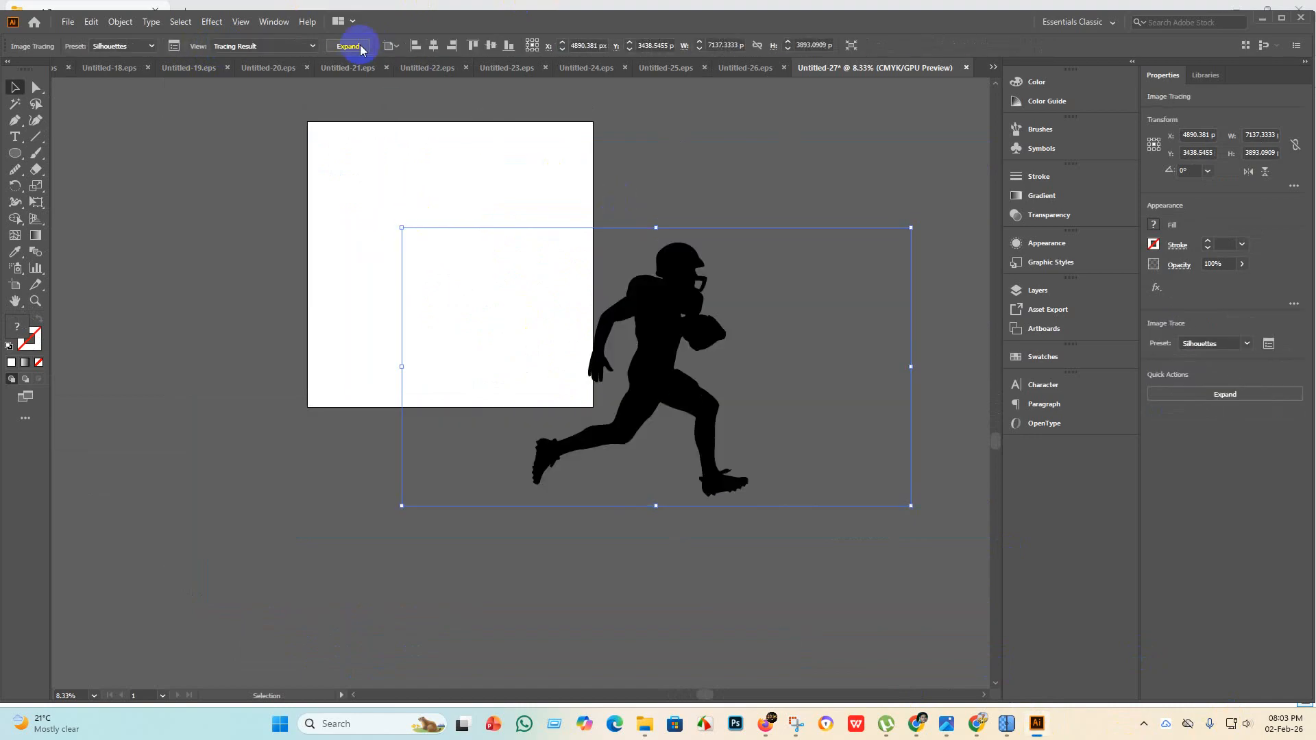
click(358, 46)
mouse_move(706, 363)
mouse_down()
mouse_move(446, 226)
mouse_move(466, 257)
mouse_move(499, 253)
mouse_up()
scroll(499, 237, up, 4)
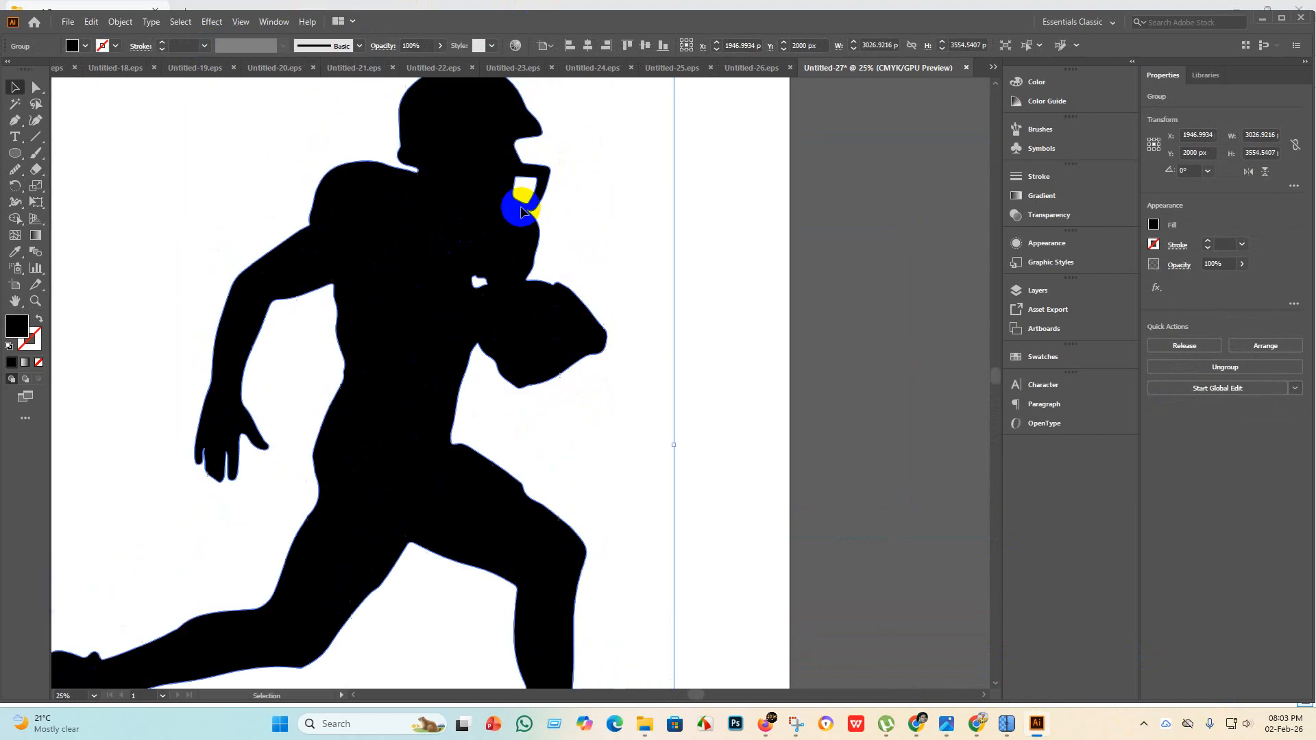
scroll(476, 240, down, 3)
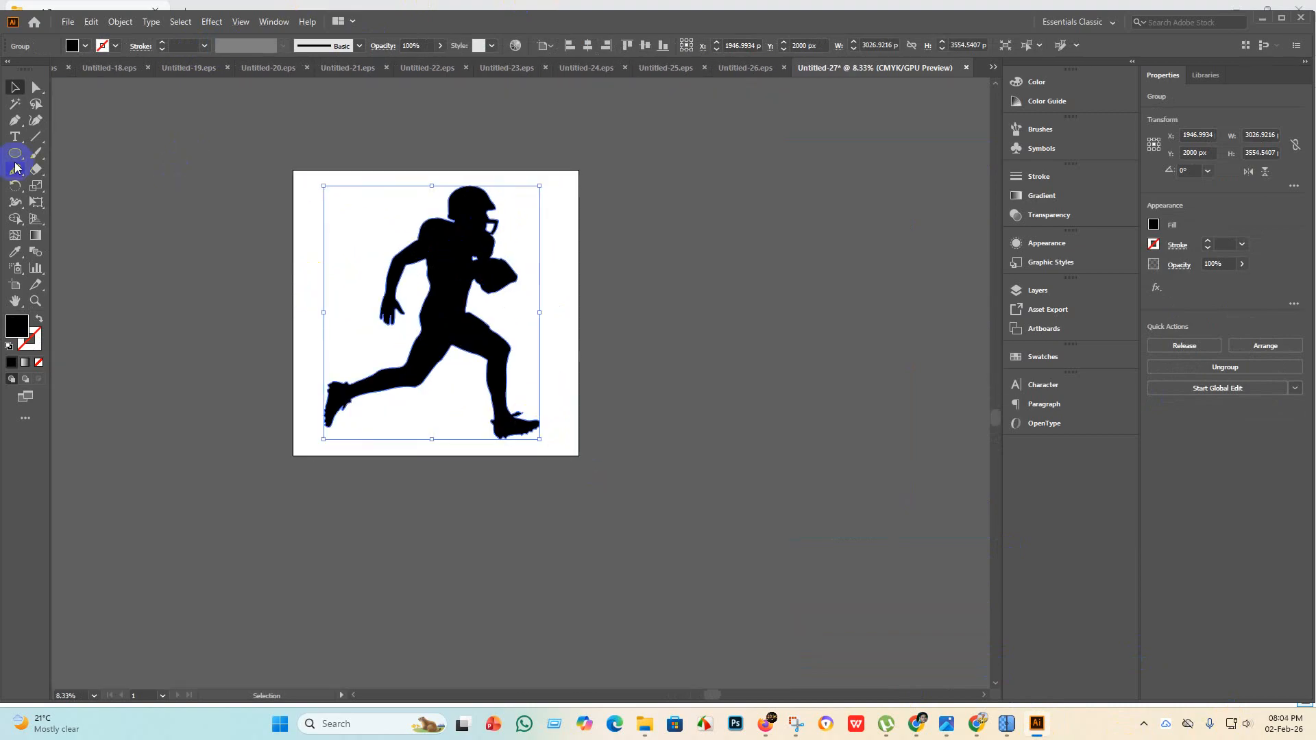
Fill the small gap between the player's chest and the ball with the Shape Builder tool, then deselect the silhouette.
click(15, 219)
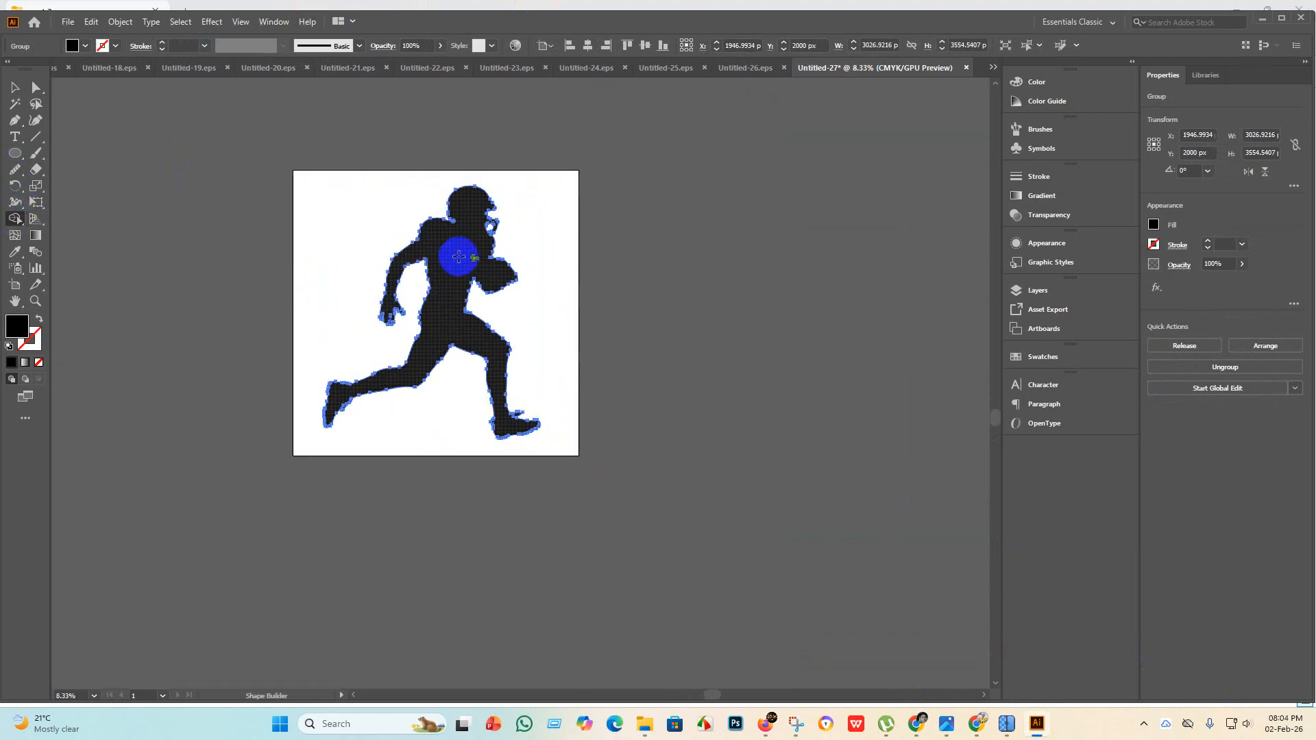
click(480, 270)
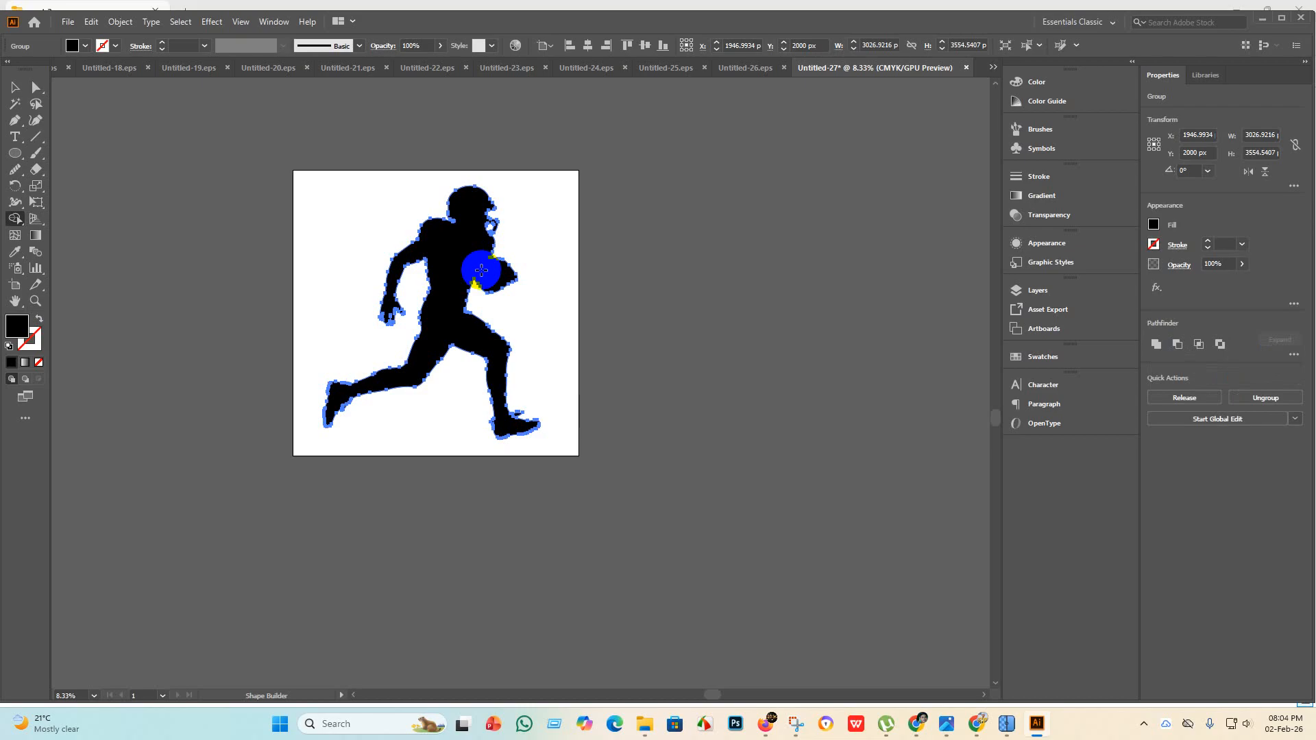
drag(357, 440, 320, 370)
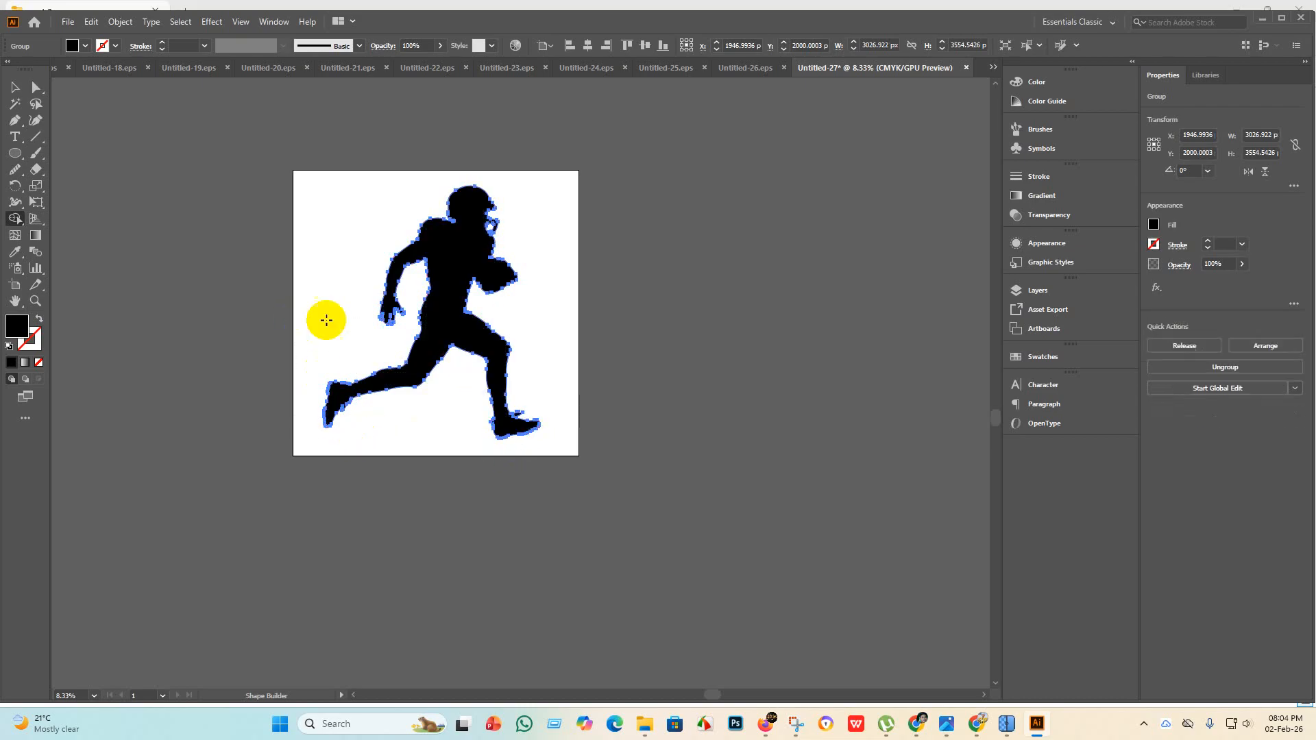
drag(419, 332, 378, 202)
drag(536, 322, 464, 271)
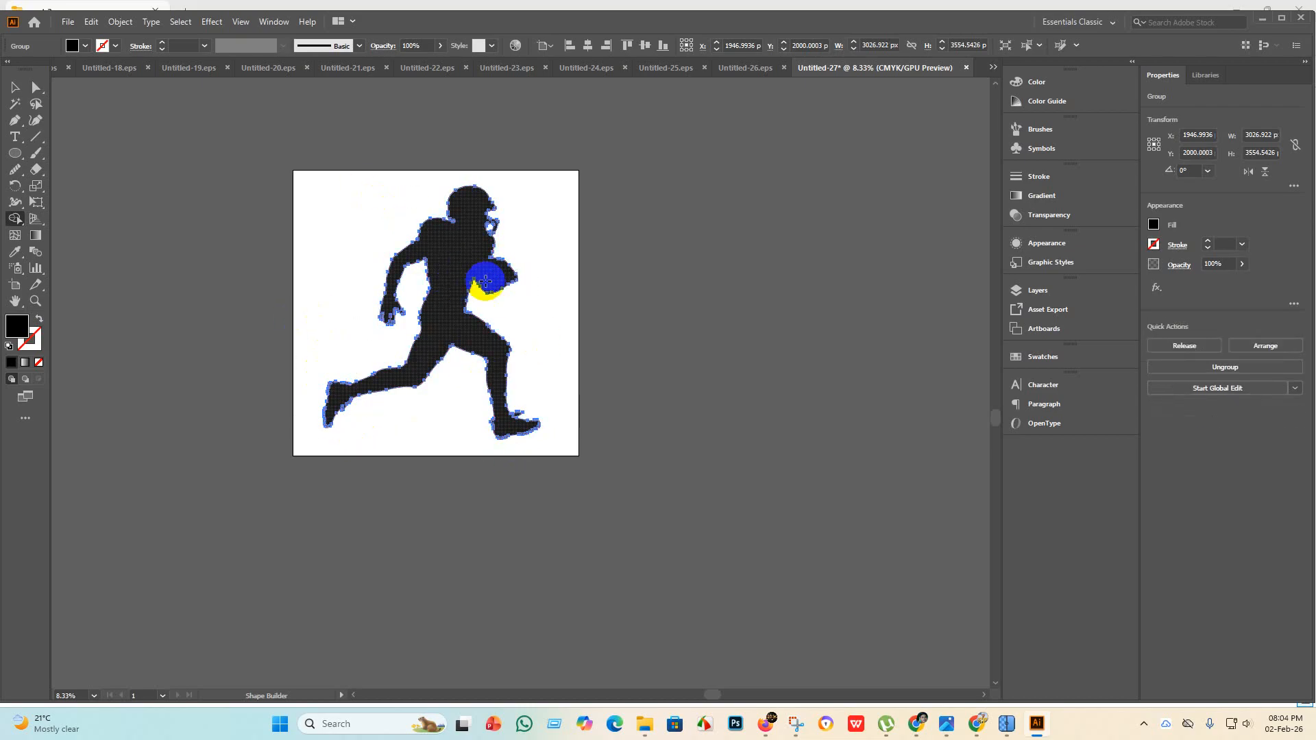
drag(538, 291, 462, 257)
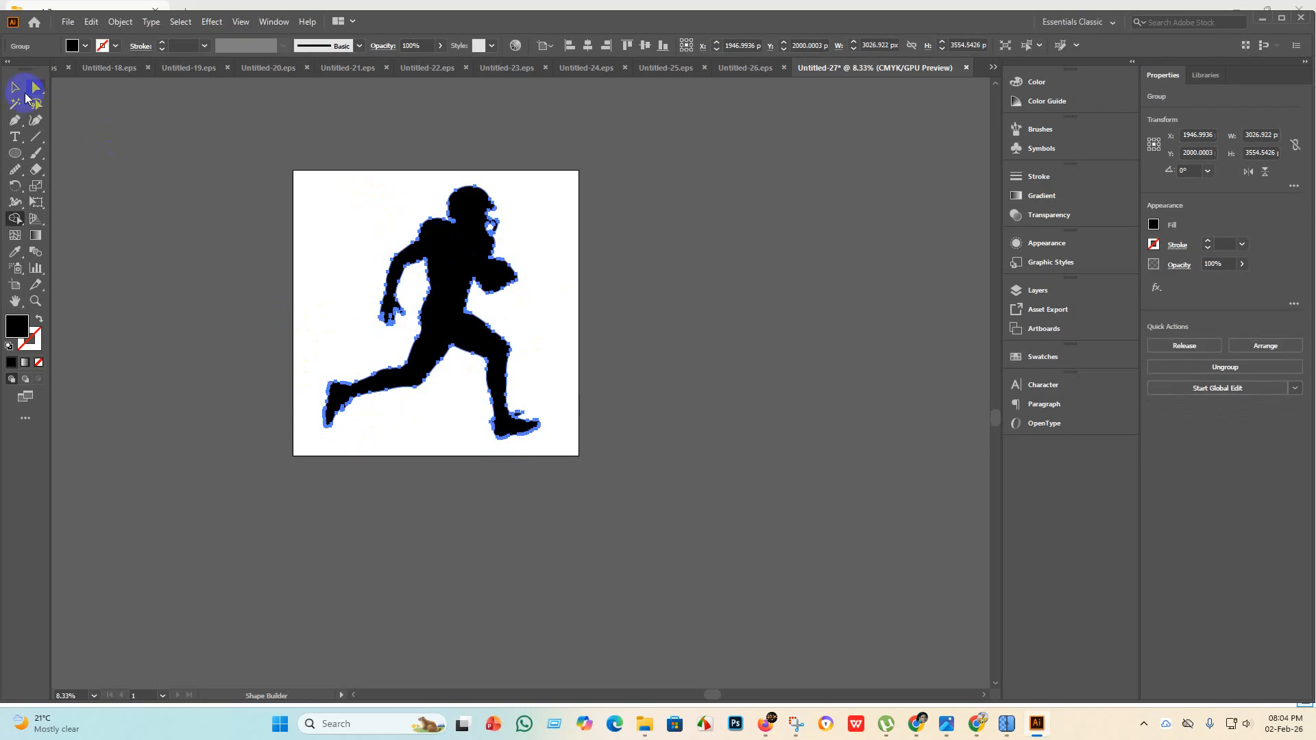
click(16, 88)
click(199, 172)
Center the player silhouette horizontally on the artboard.
scroll(473, 213, up, 5)
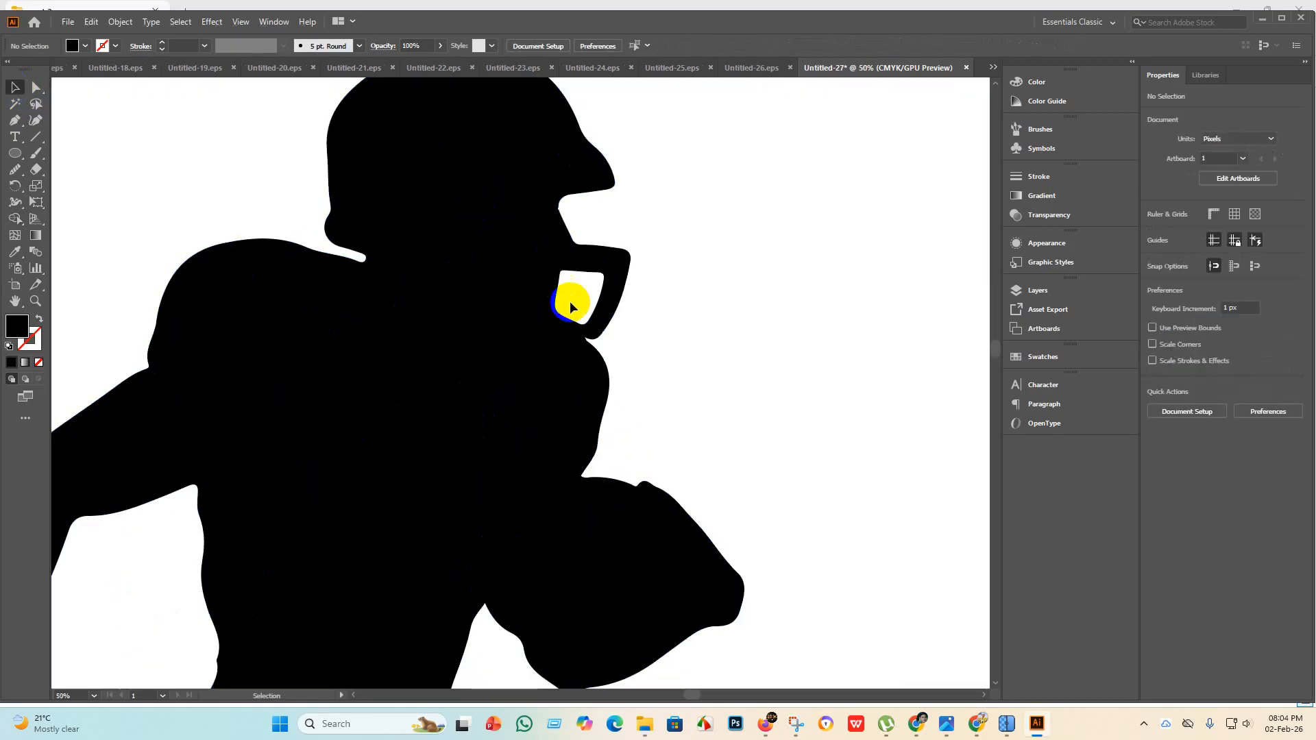
scroll(568, 298, down, 5)
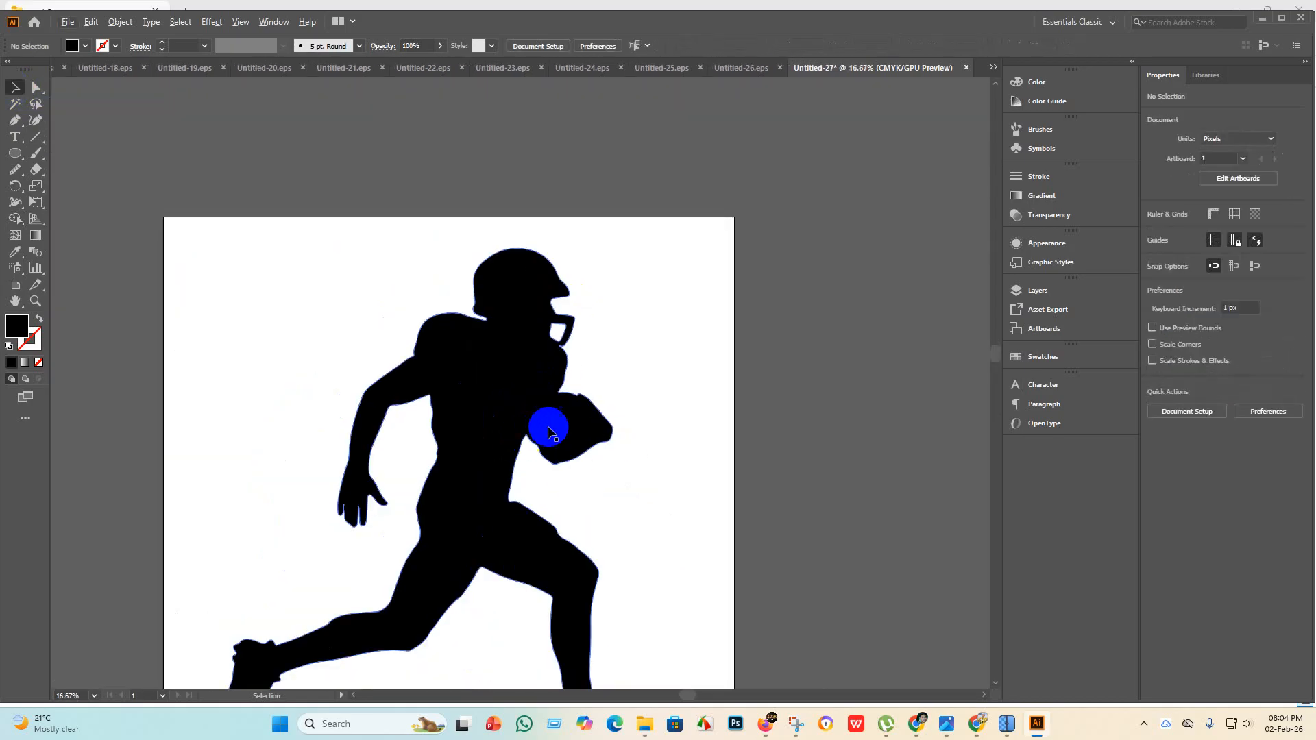
scroll(599, 570, up, 4)
scroll(573, 569, down, 4)
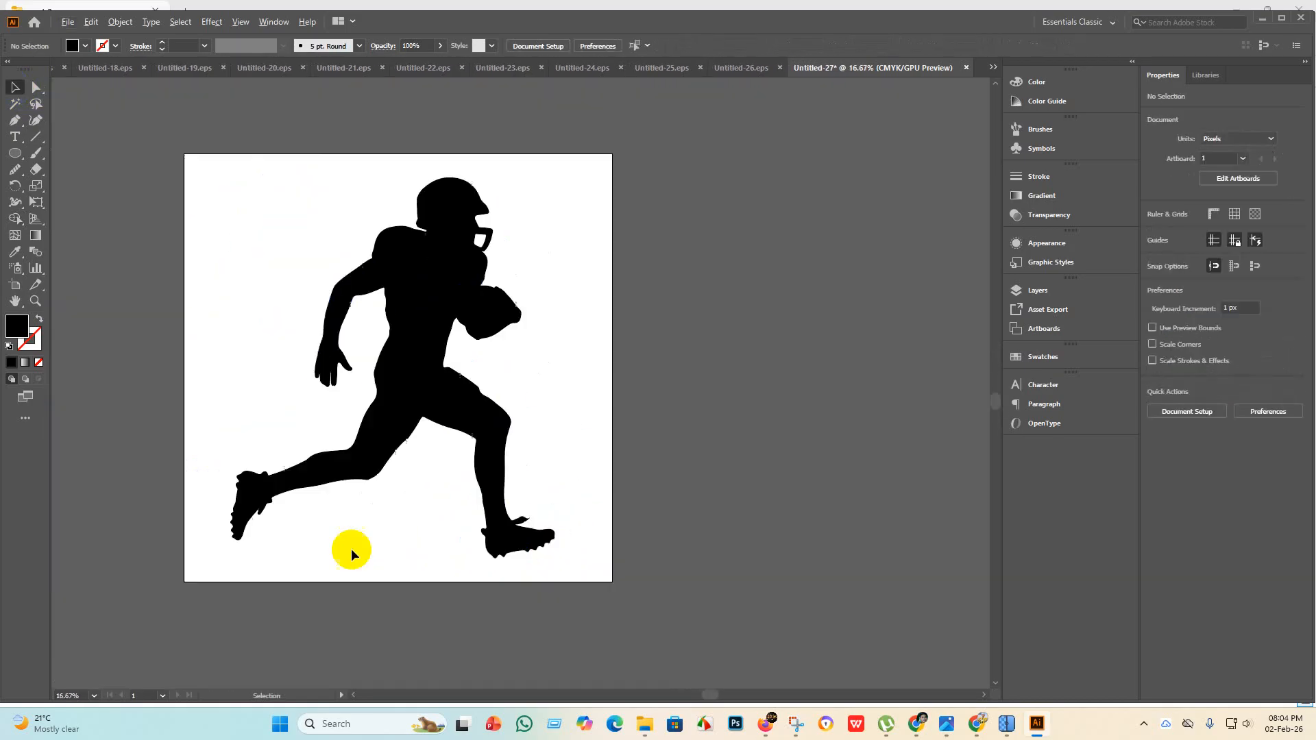
scroll(266, 488, up, 2)
scroll(266, 488, up, 1)
scroll(266, 524, down, 3)
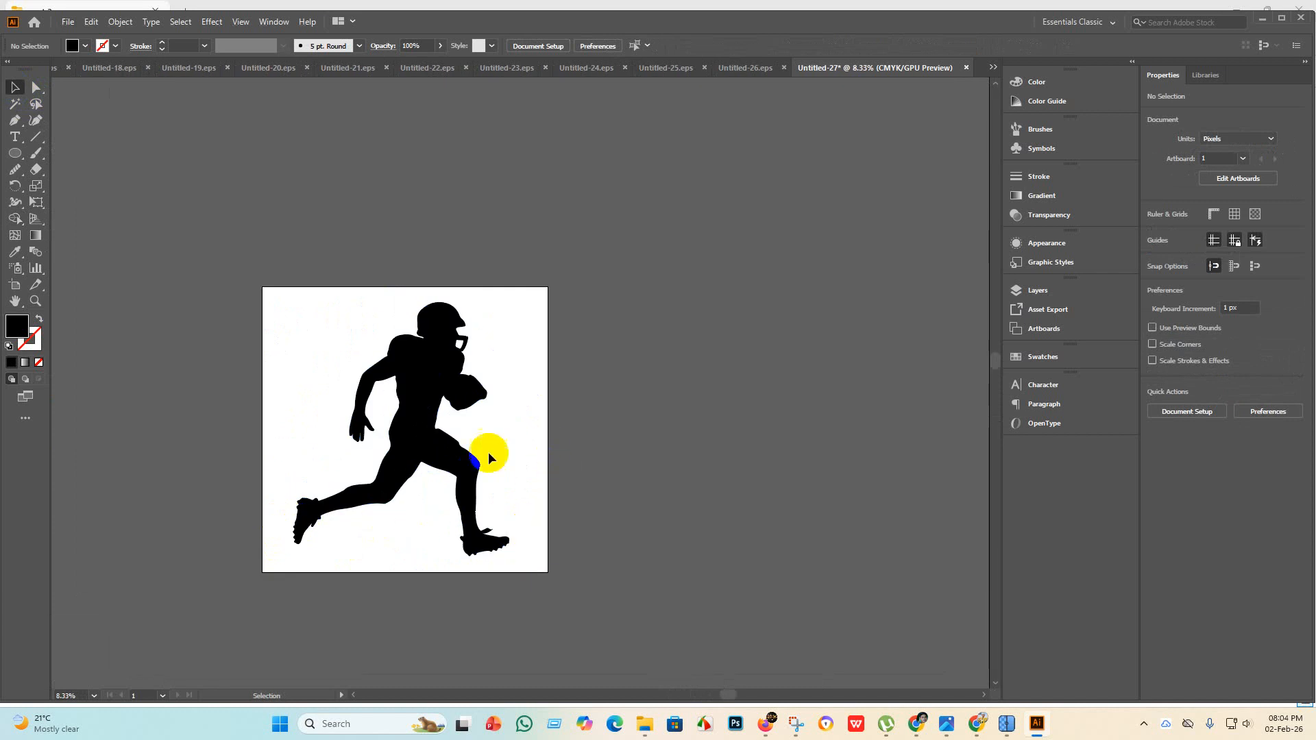
click(455, 382)
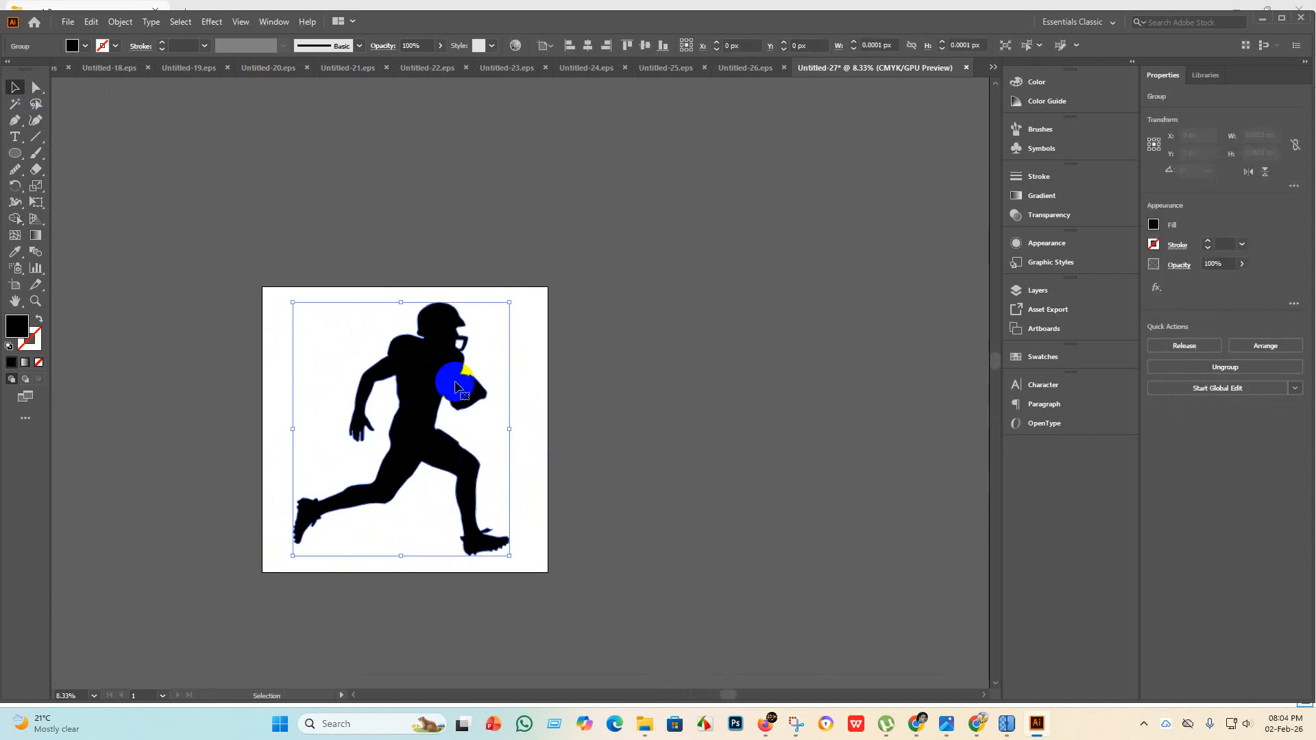
click(592, 48)
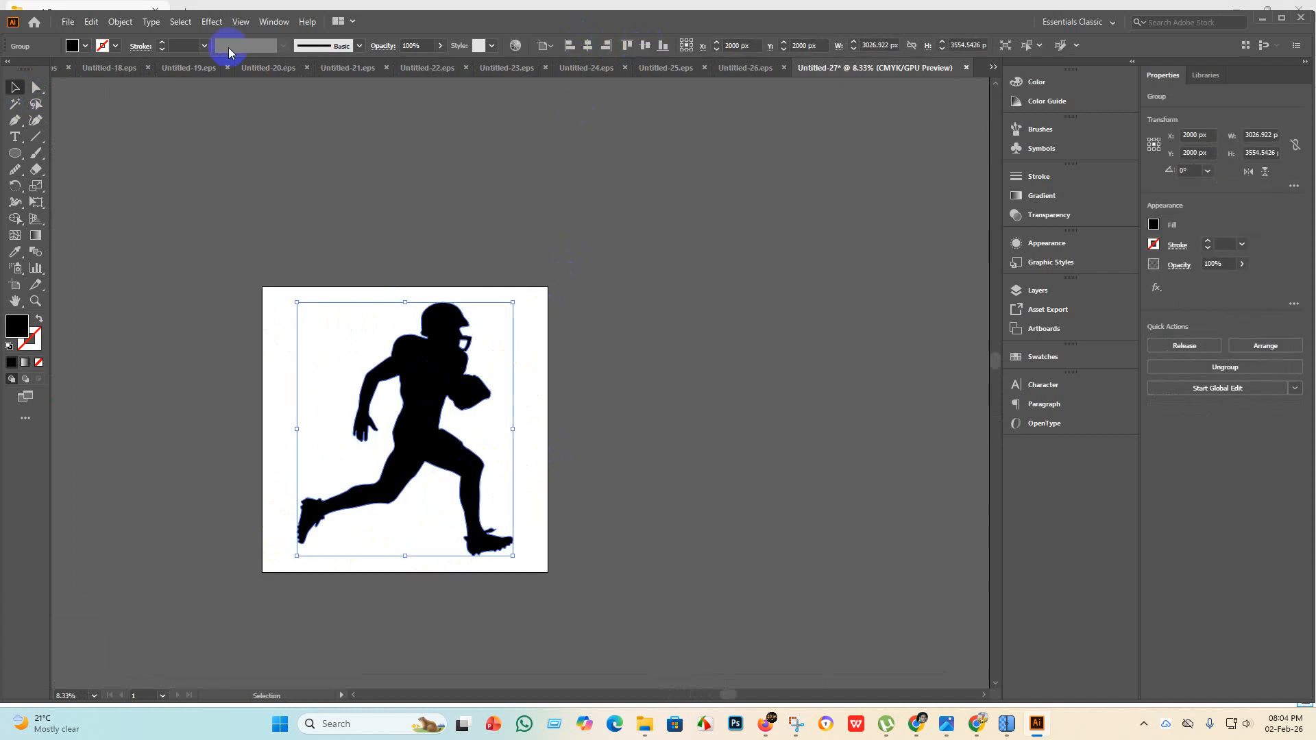
Save the document as Untitled-27 in the eps 7 folder in Illustrator EPS format, using a legacy EPS version and all artboards.
click(65, 26)
click(120, 21)
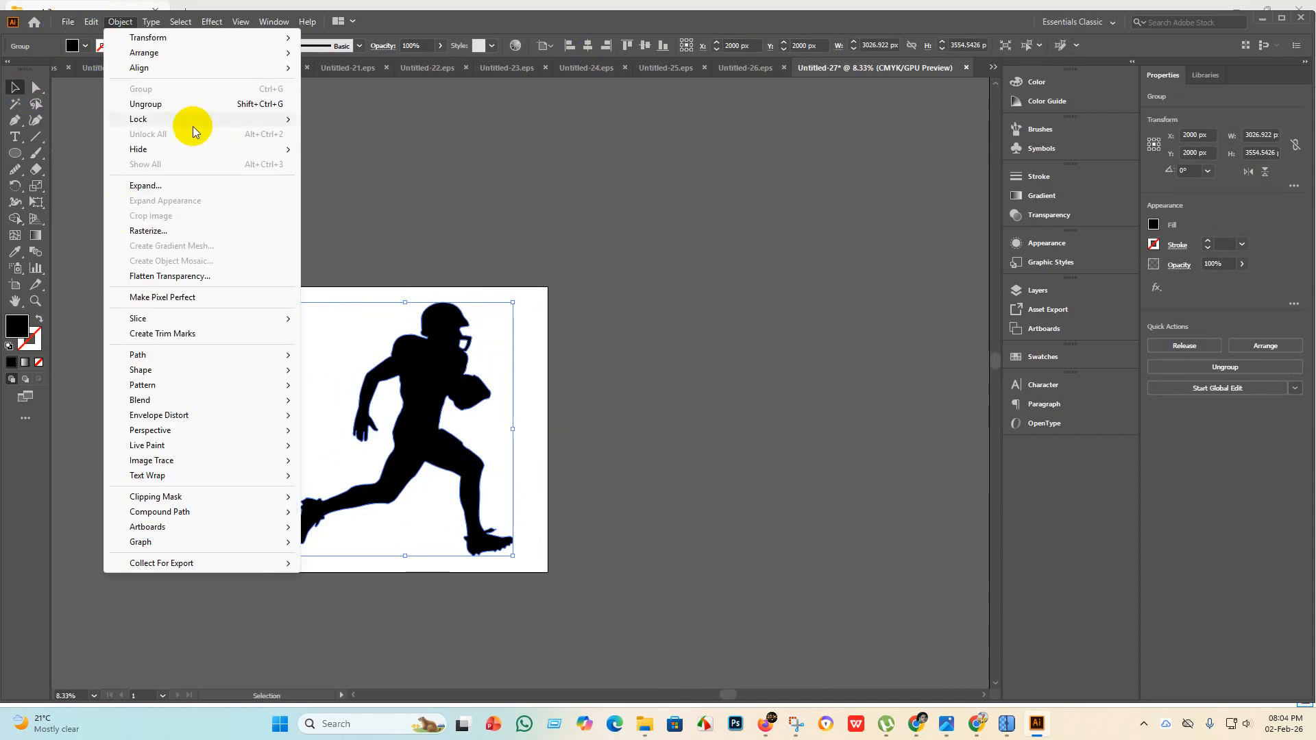
click(69, 22)
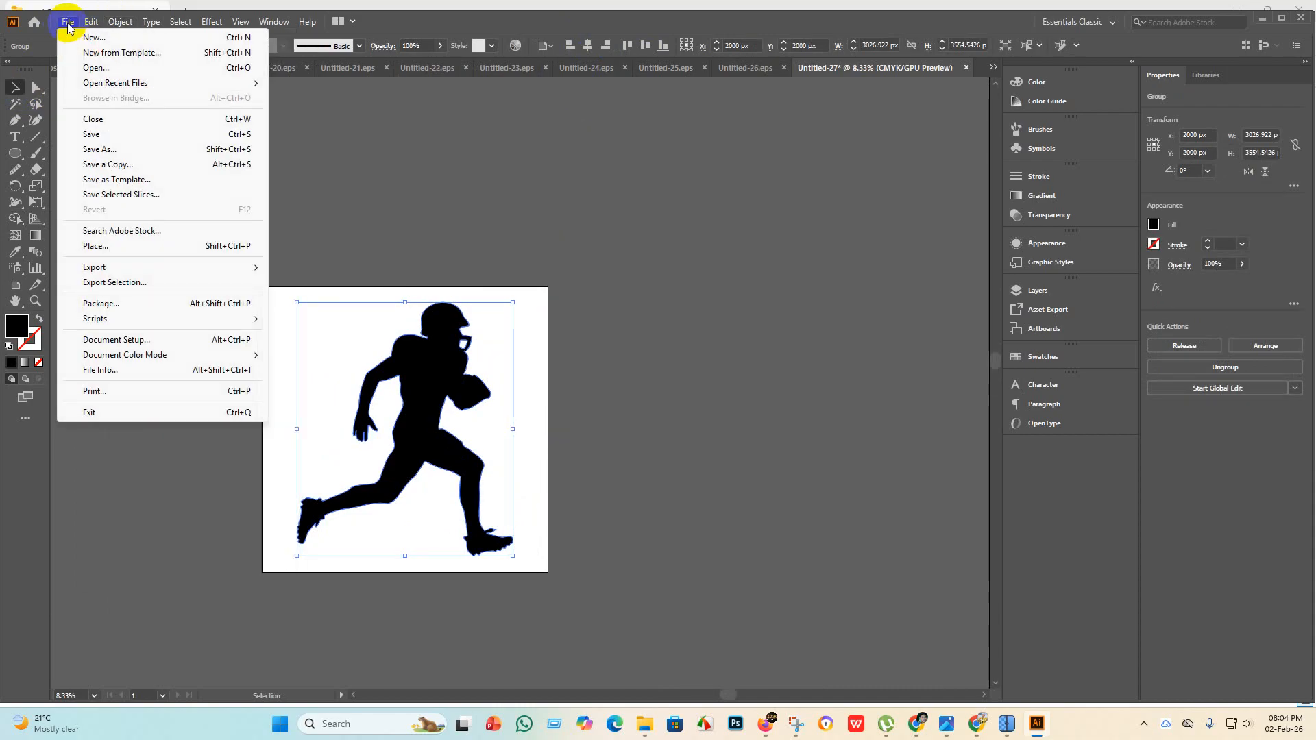
click(103, 136)
click(217, 298)
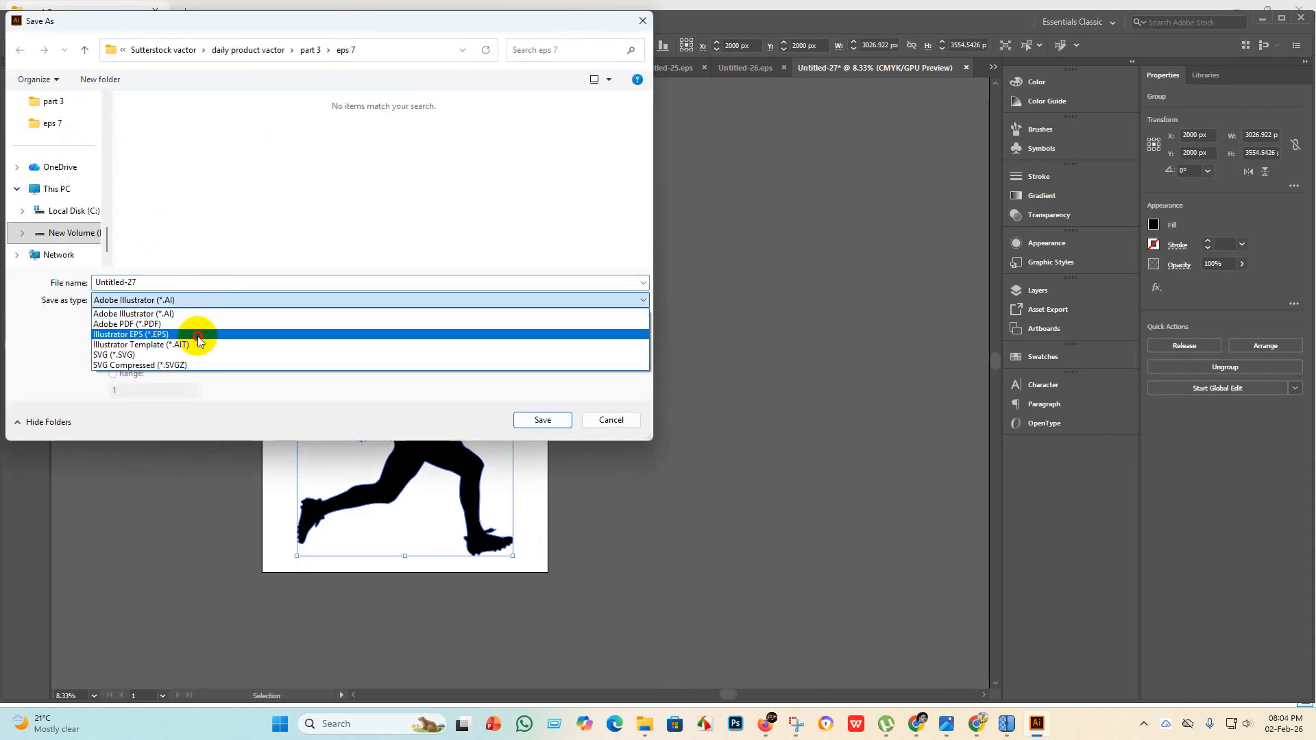
click(199, 336)
scroll(317, 164, down, 2)
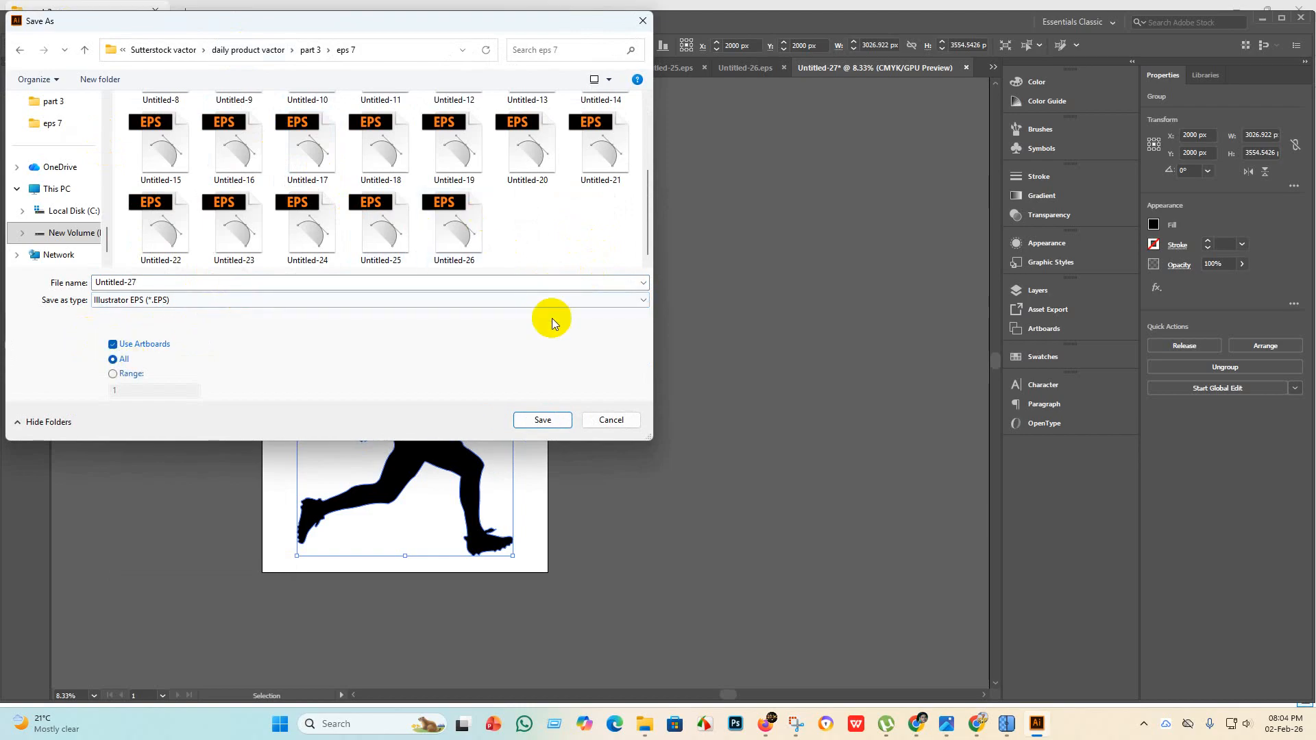
click(543, 420)
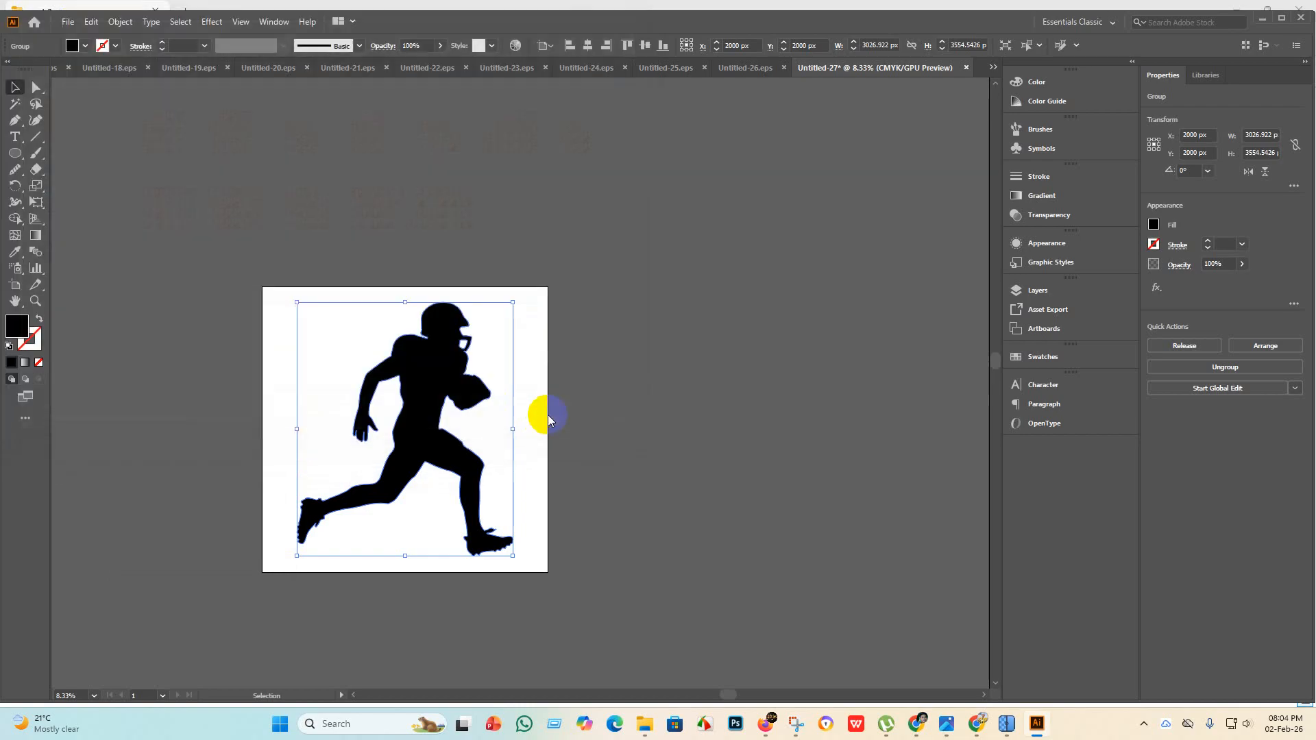
click(690, 165)
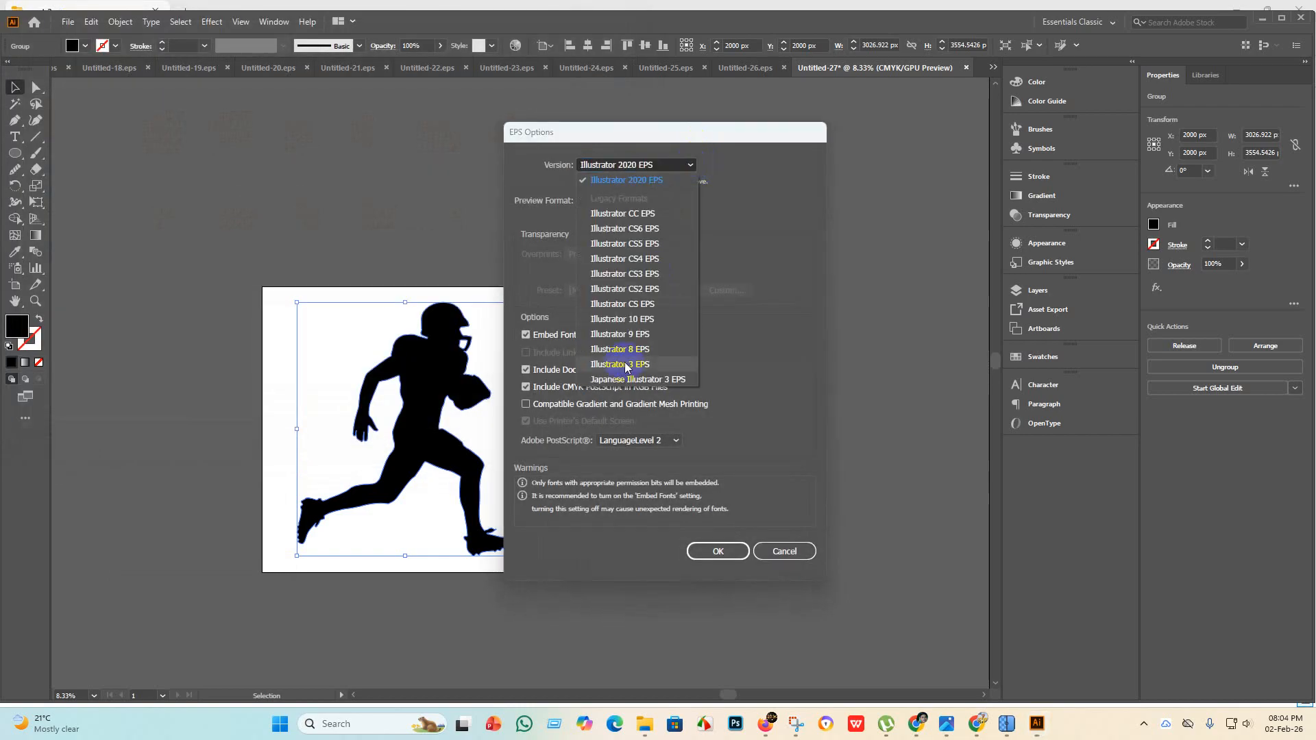
click(638, 307)
click(724, 538)
click(723, 386)
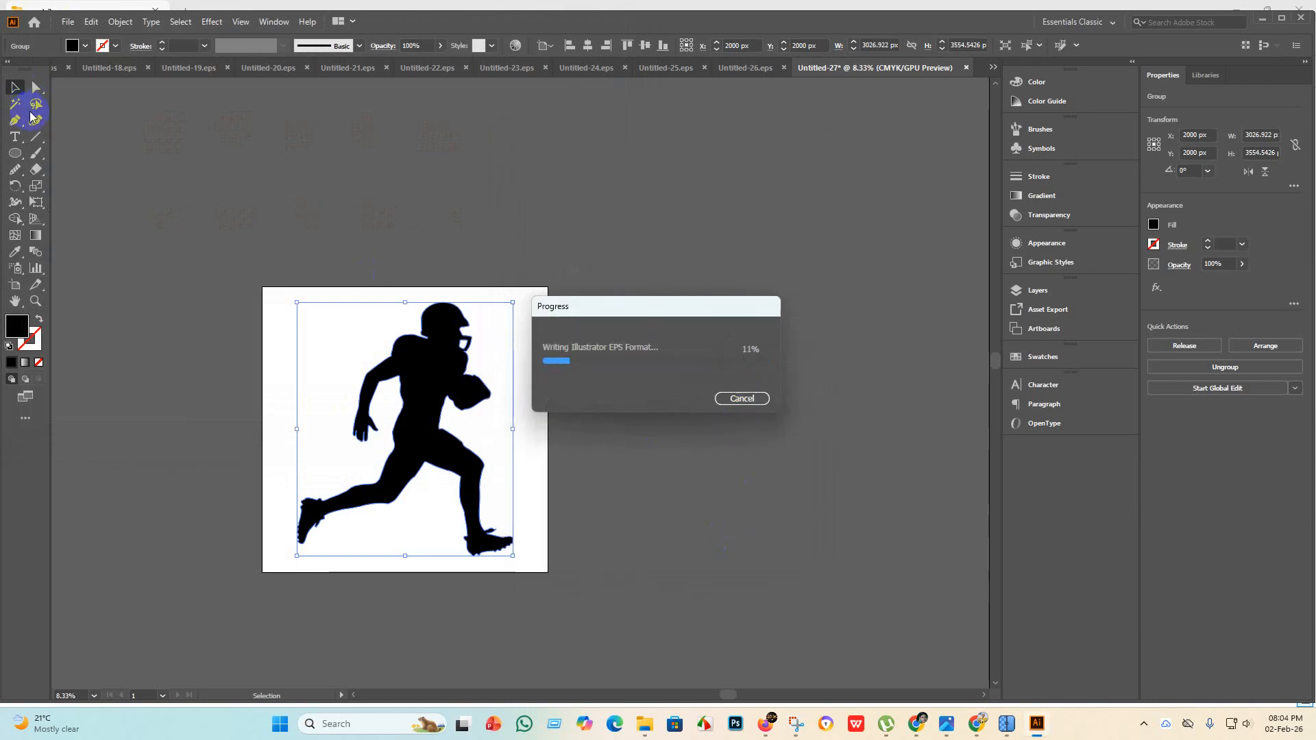
Export the document as JPEG Untitled-27 in eps 7, using all artboards, RGB color, quality 10 and High (300 ppi) resolution.
click(68, 26)
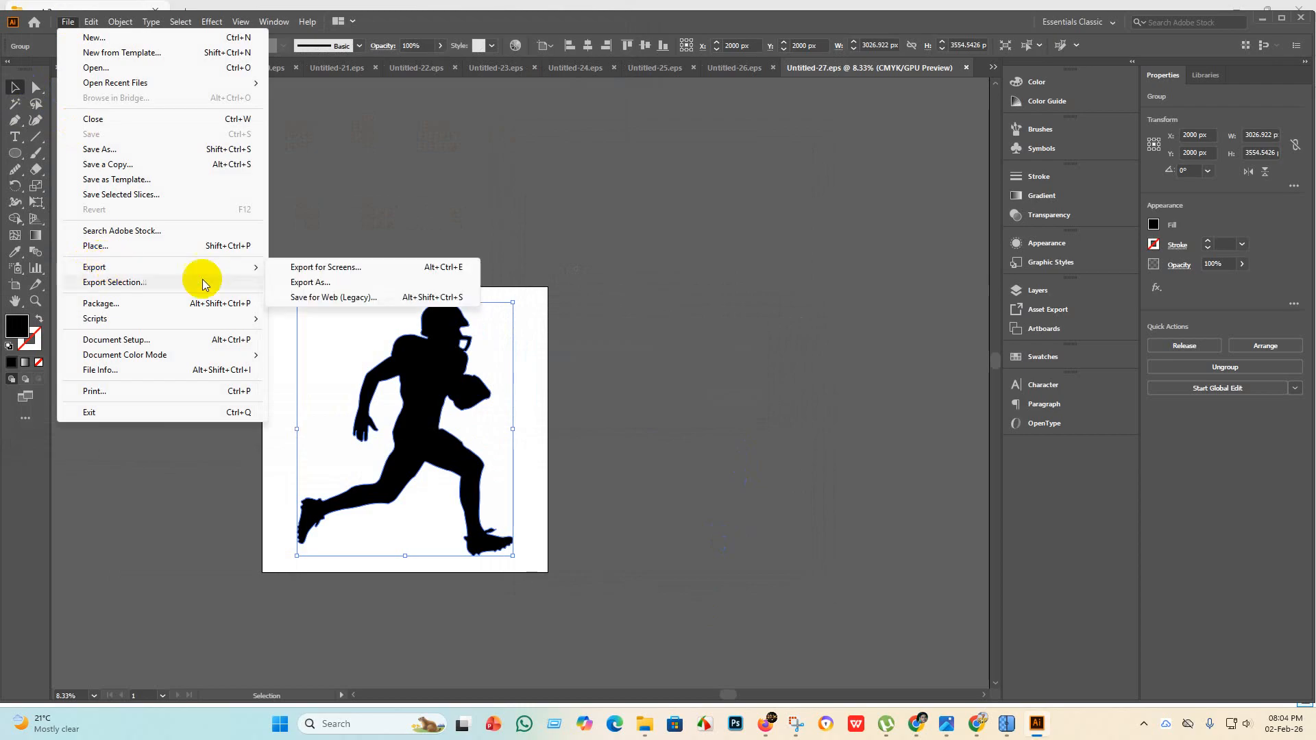
click(317, 283)
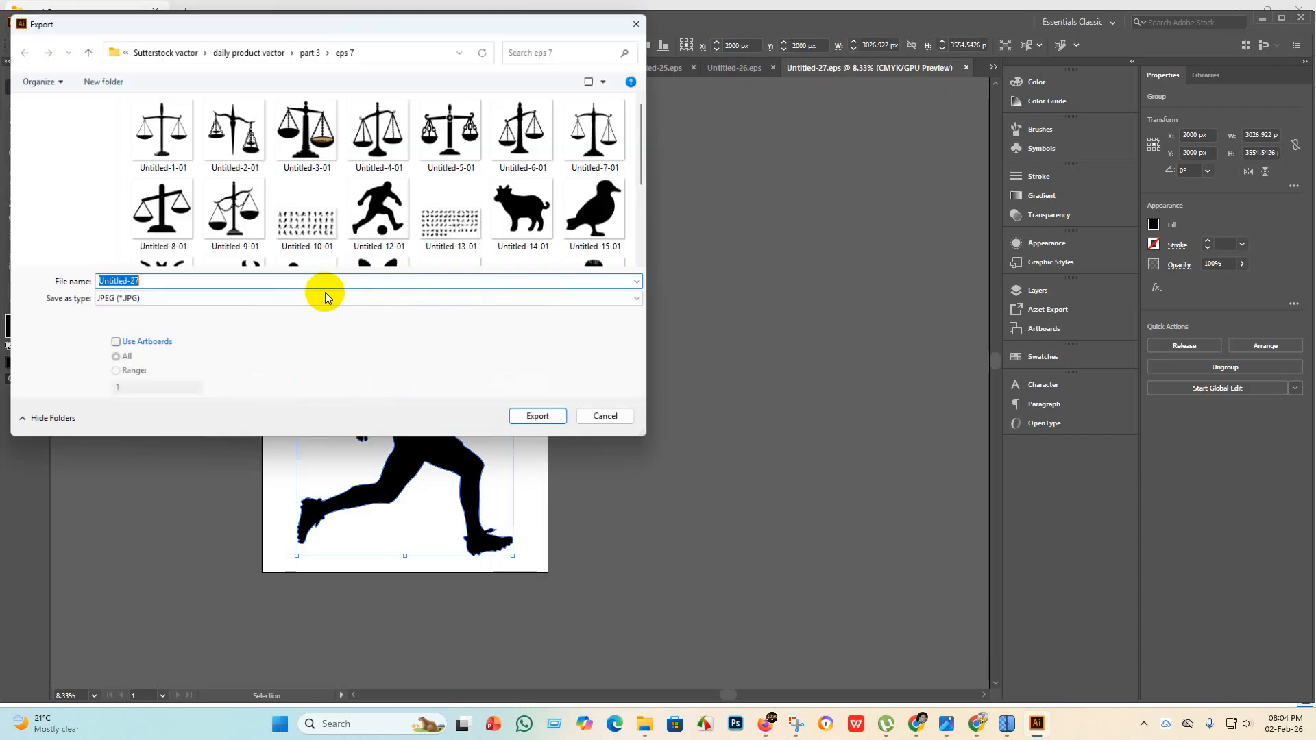
click(114, 344)
scroll(293, 249, down, 3)
click(536, 420)
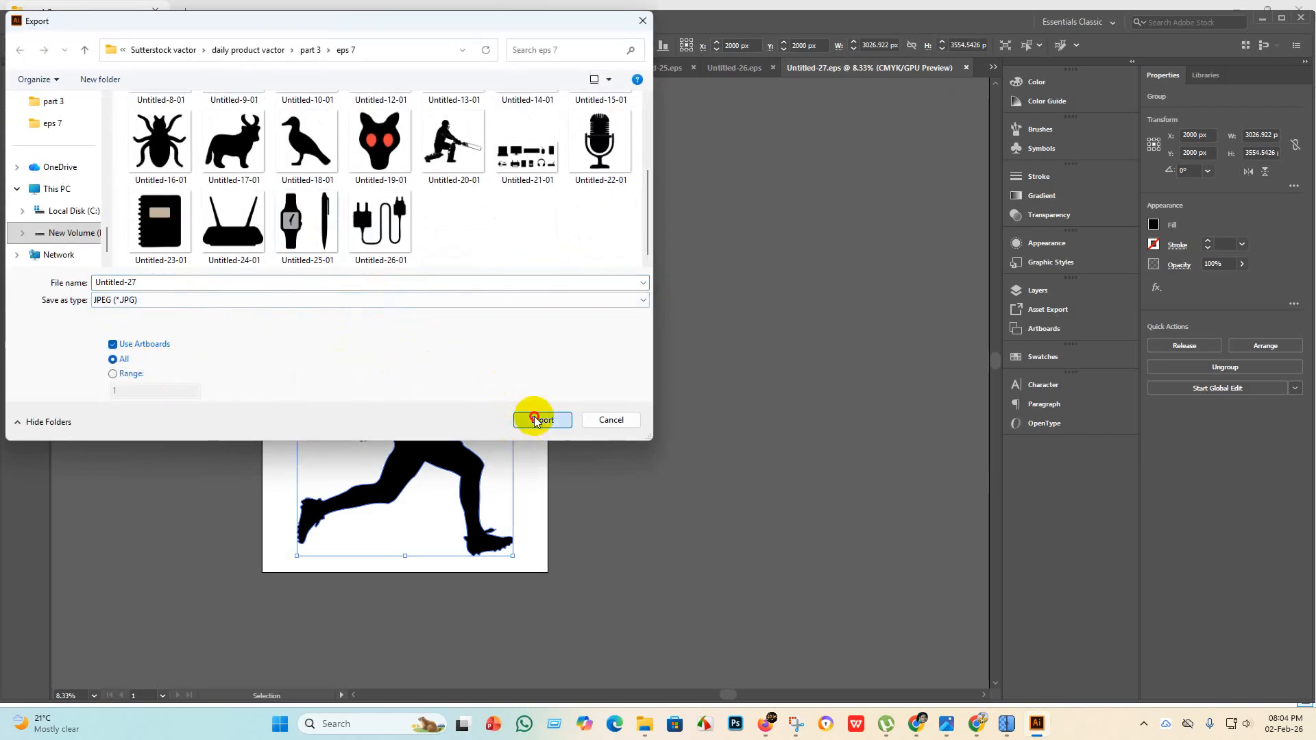
click(625, 342)
click(626, 357)
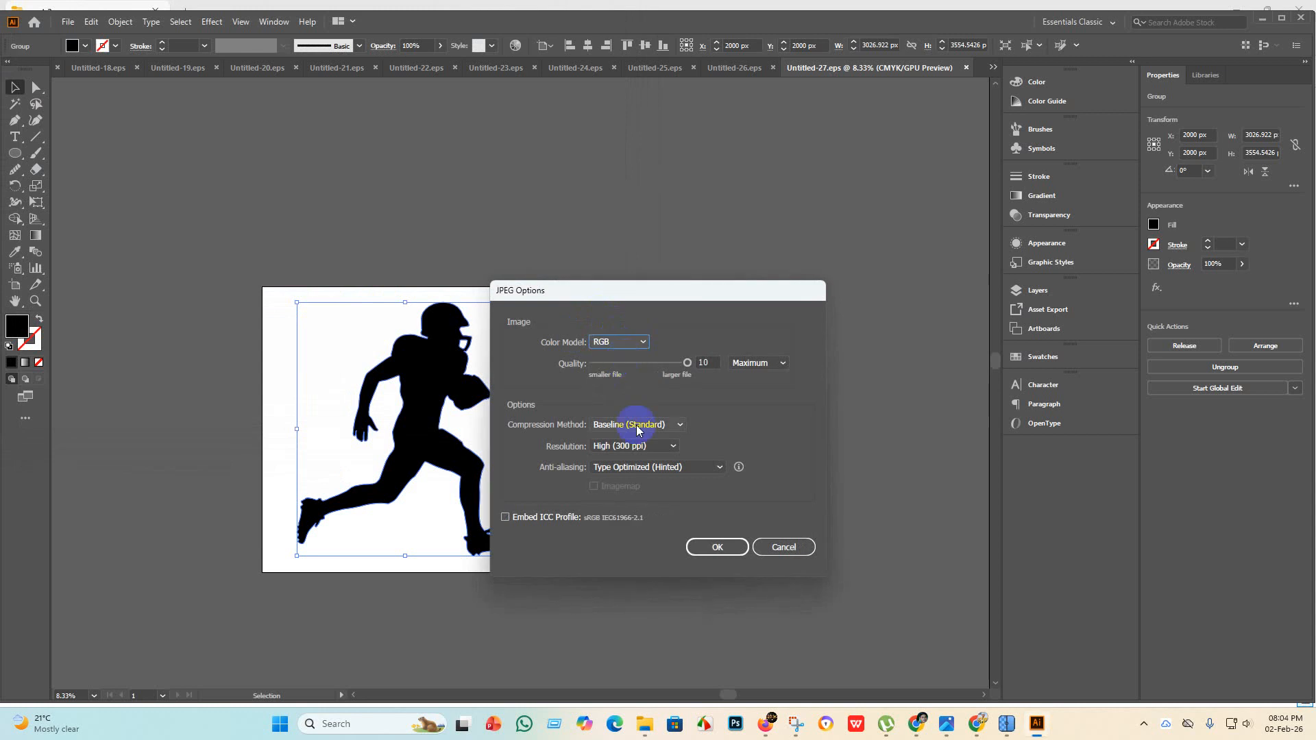
click(710, 547)
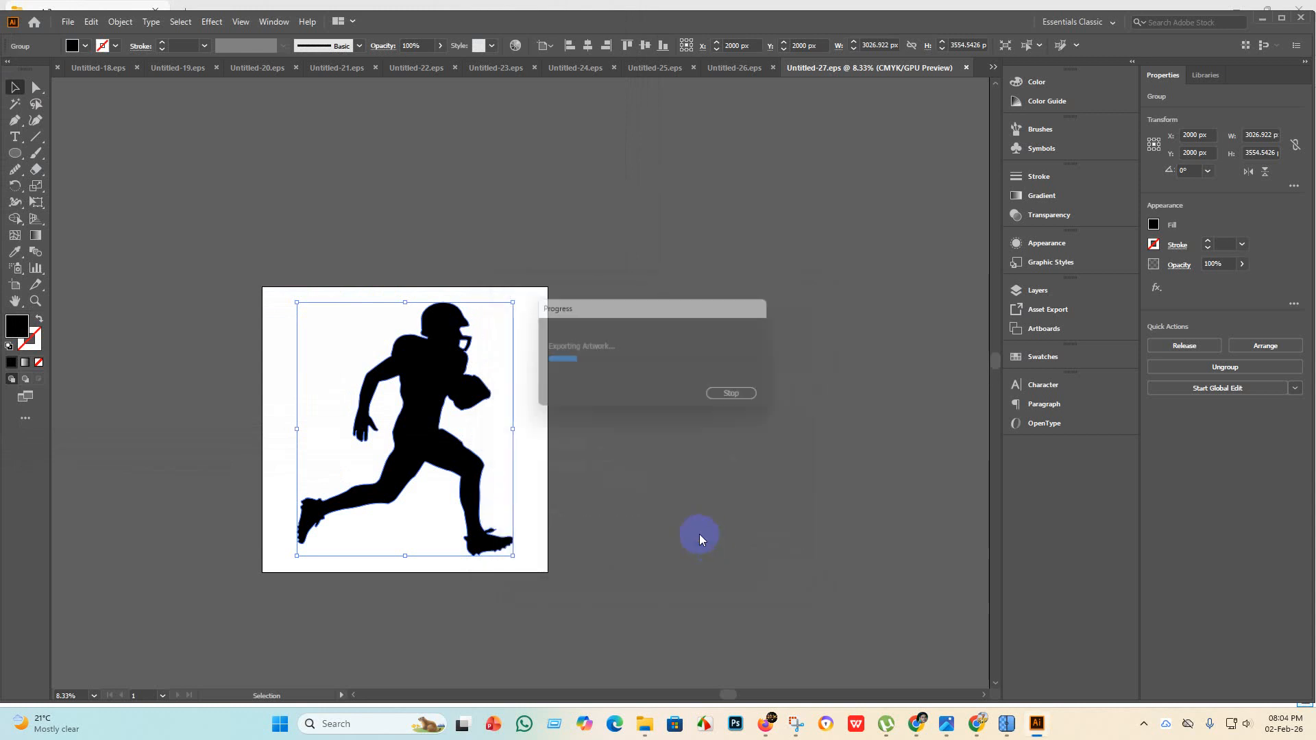
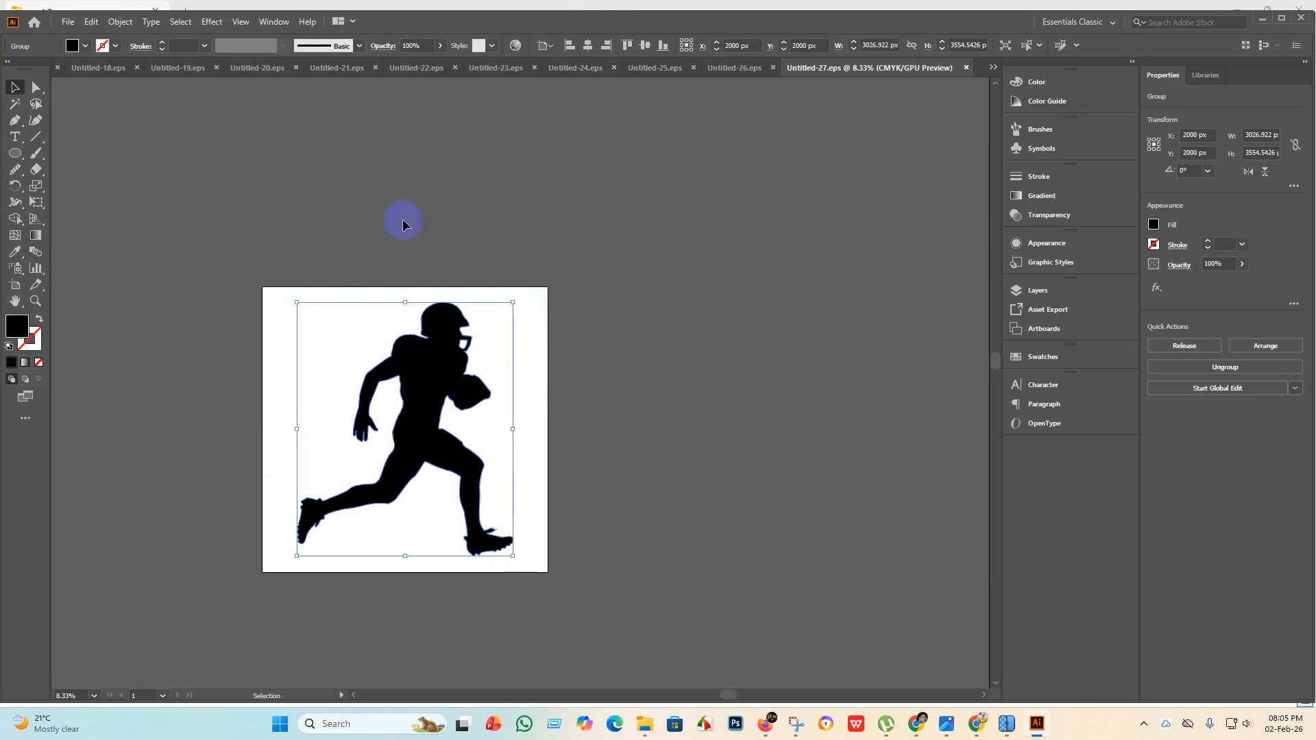
Create a new 4000 by 4000 px CMYK document with one artboard.
click(66, 23)
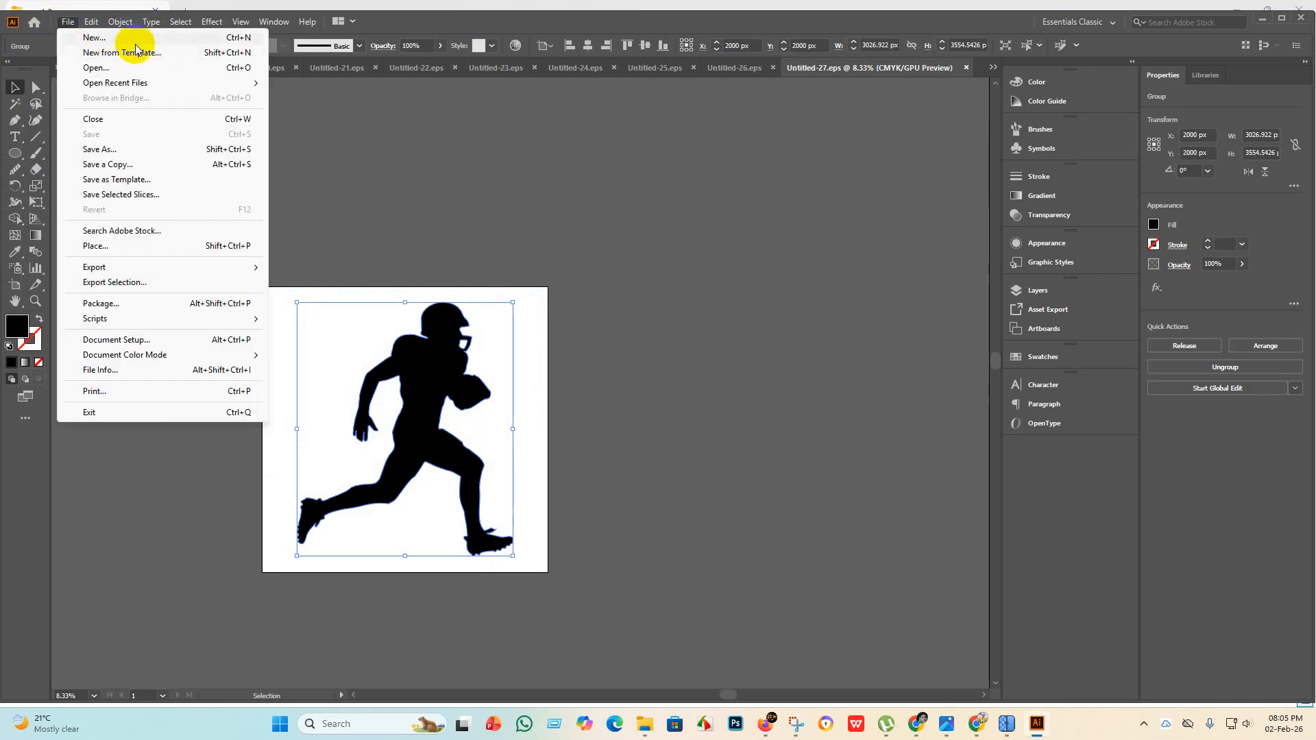
click(131, 32)
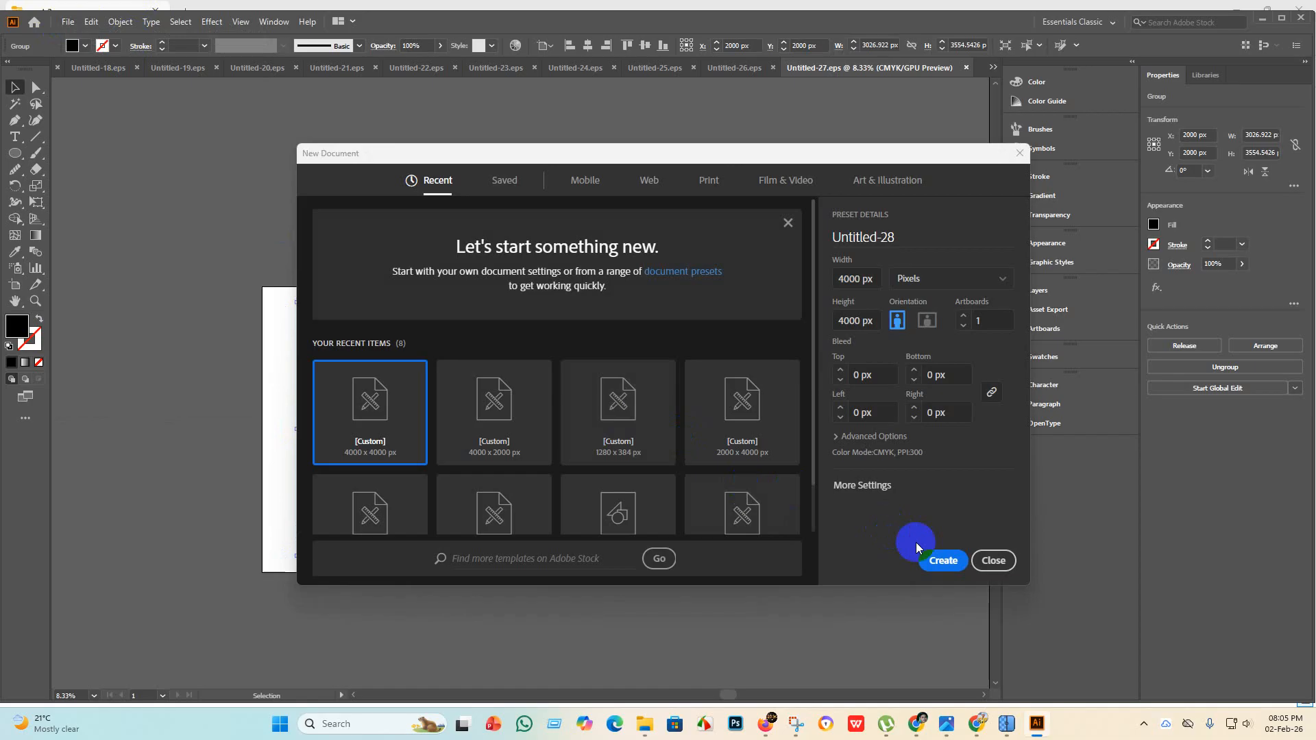
click(943, 559)
Switch to File Explorer, move the processed football player image into FINISH, and place the image of the pointing man in a hat into Illustrator.
click(645, 725)
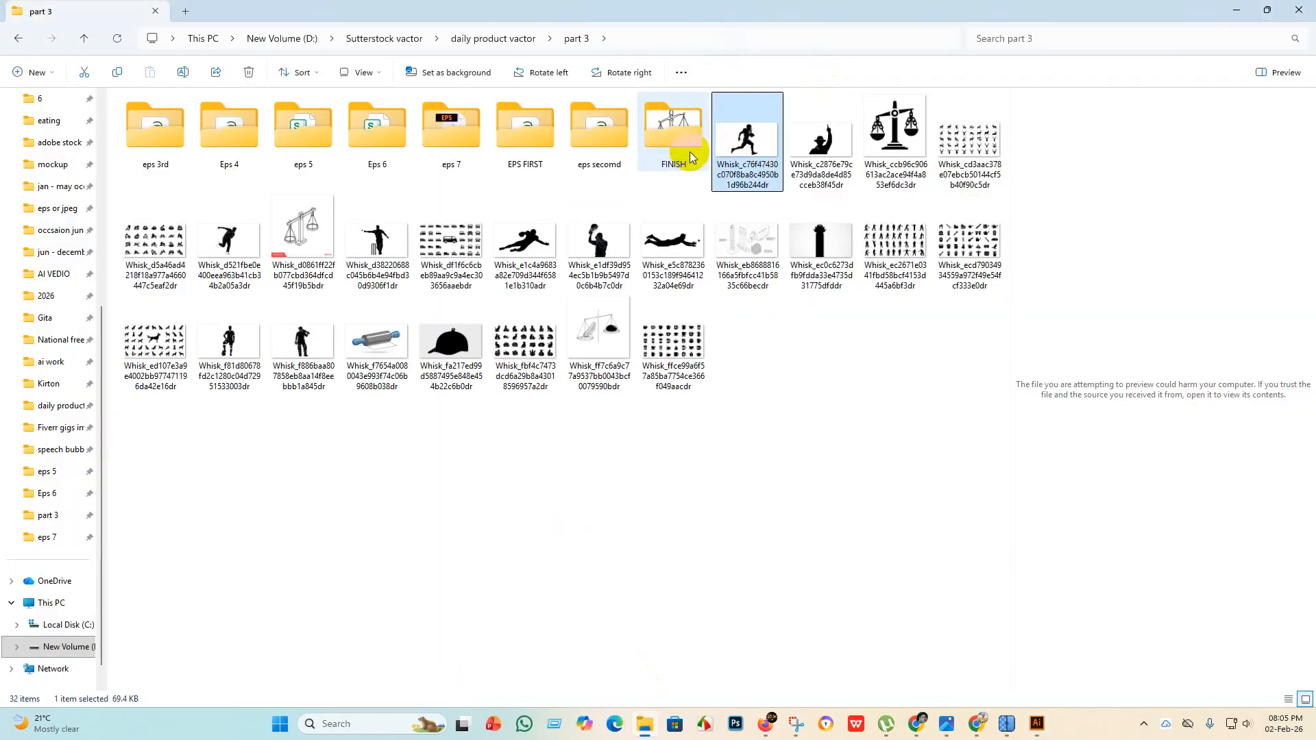
drag(691, 157, 690, 157)
mouse_move(1009, 709)
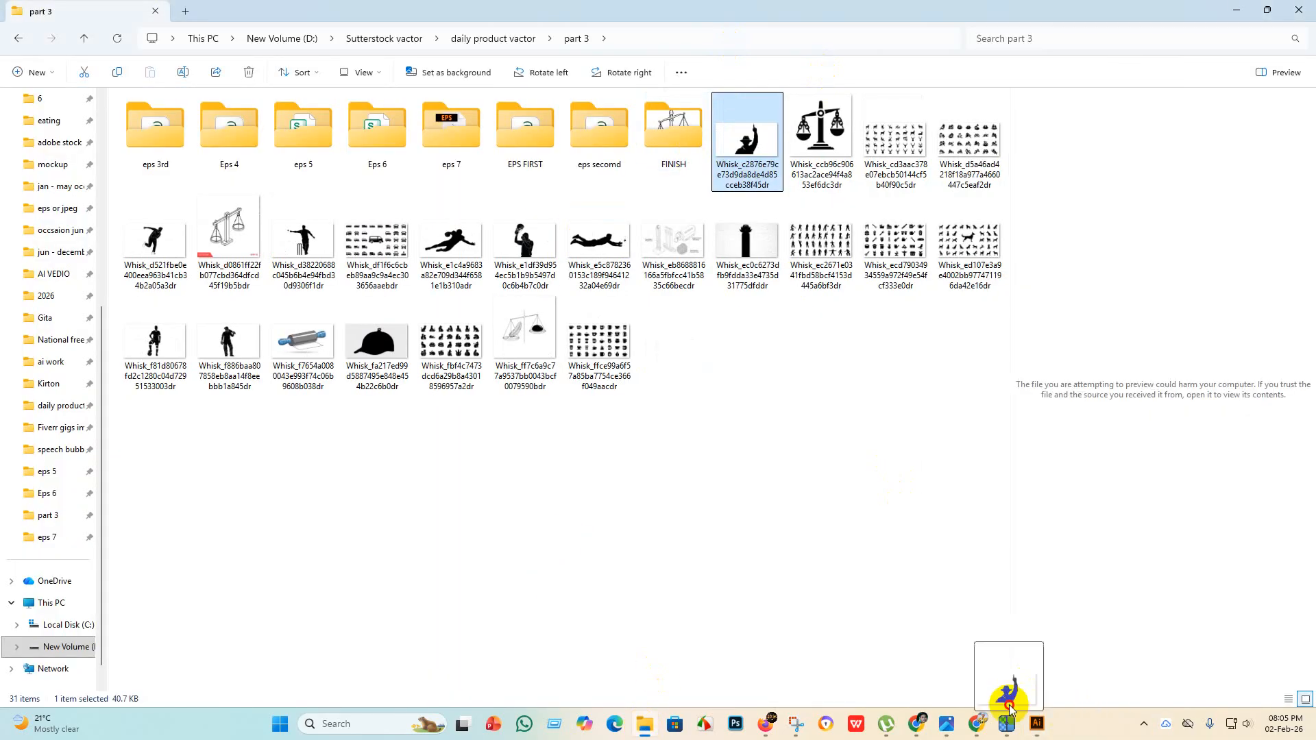
drag(1009, 709, 1111, 588)
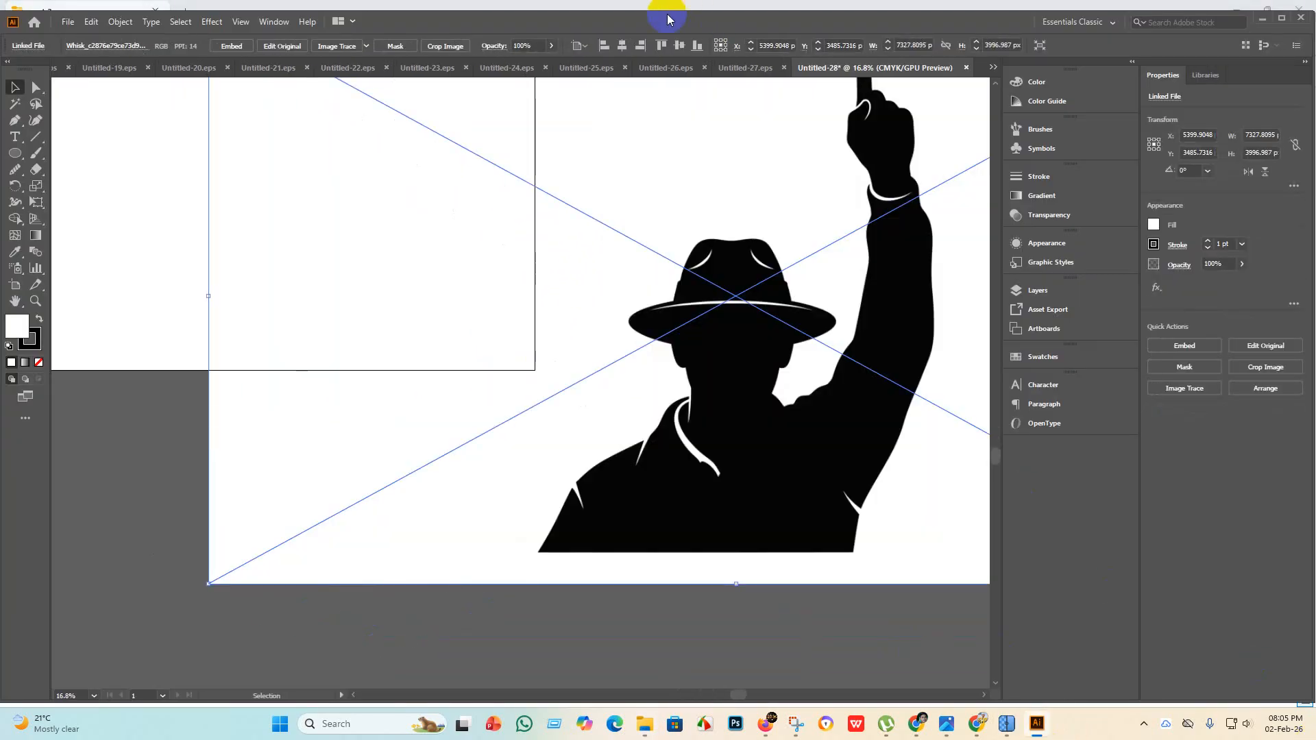
Embed the placed image, trace it with the Silhouettes preset, and expand the tracing.
click(228, 46)
click(373, 47)
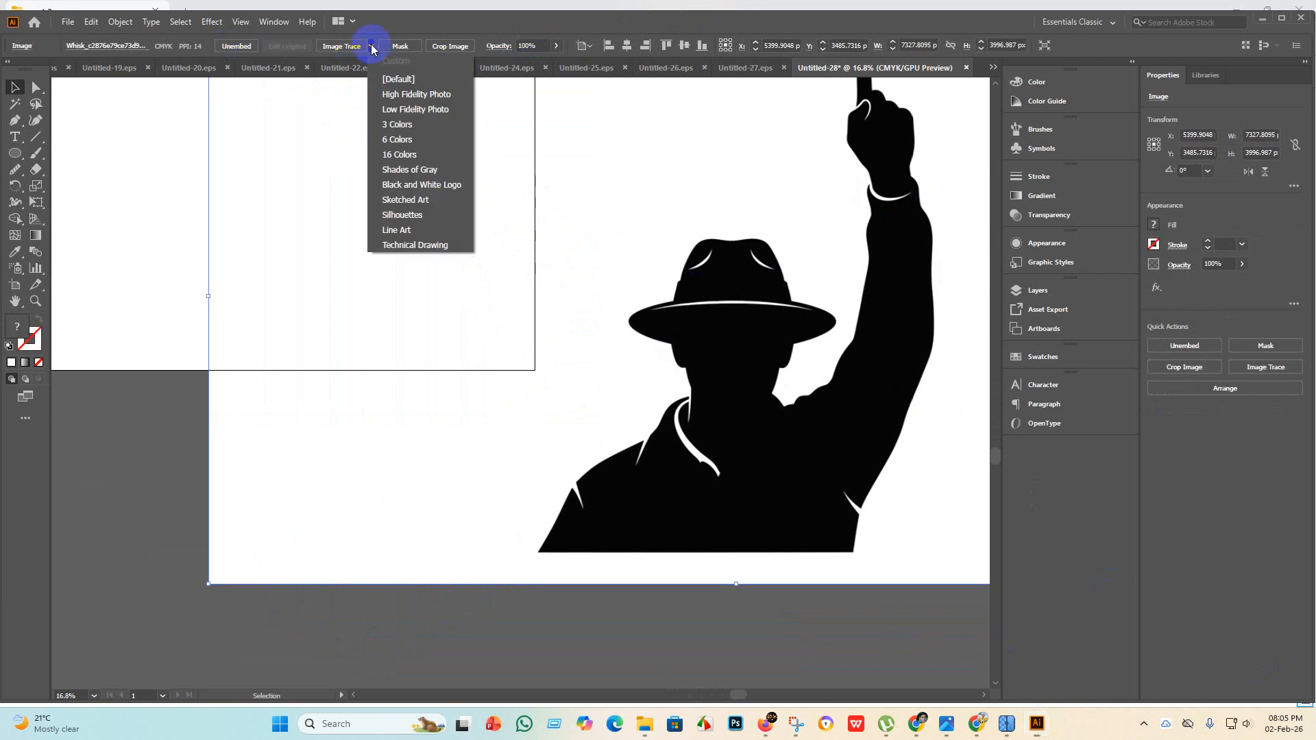
click(407, 215)
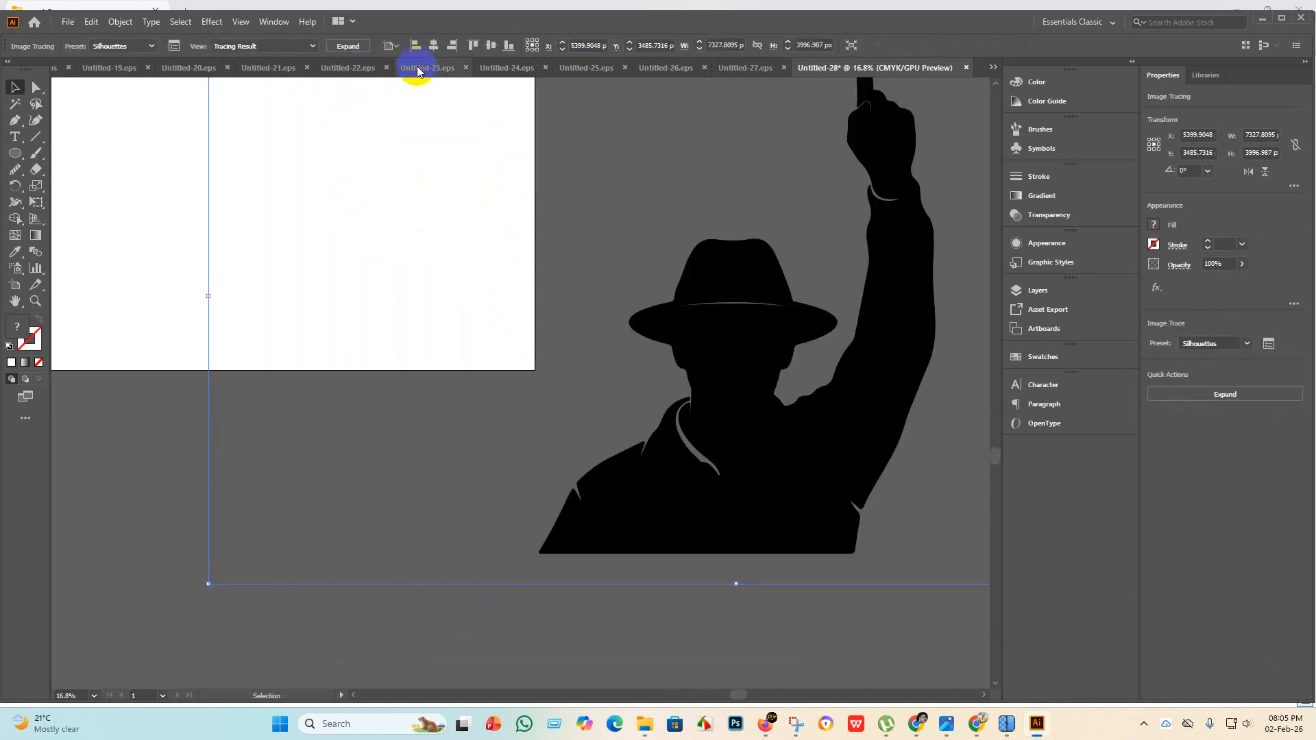
click(347, 46)
Center the man's silhouette horizontally and vertically on the artboard.
scroll(555, 341, down, 1)
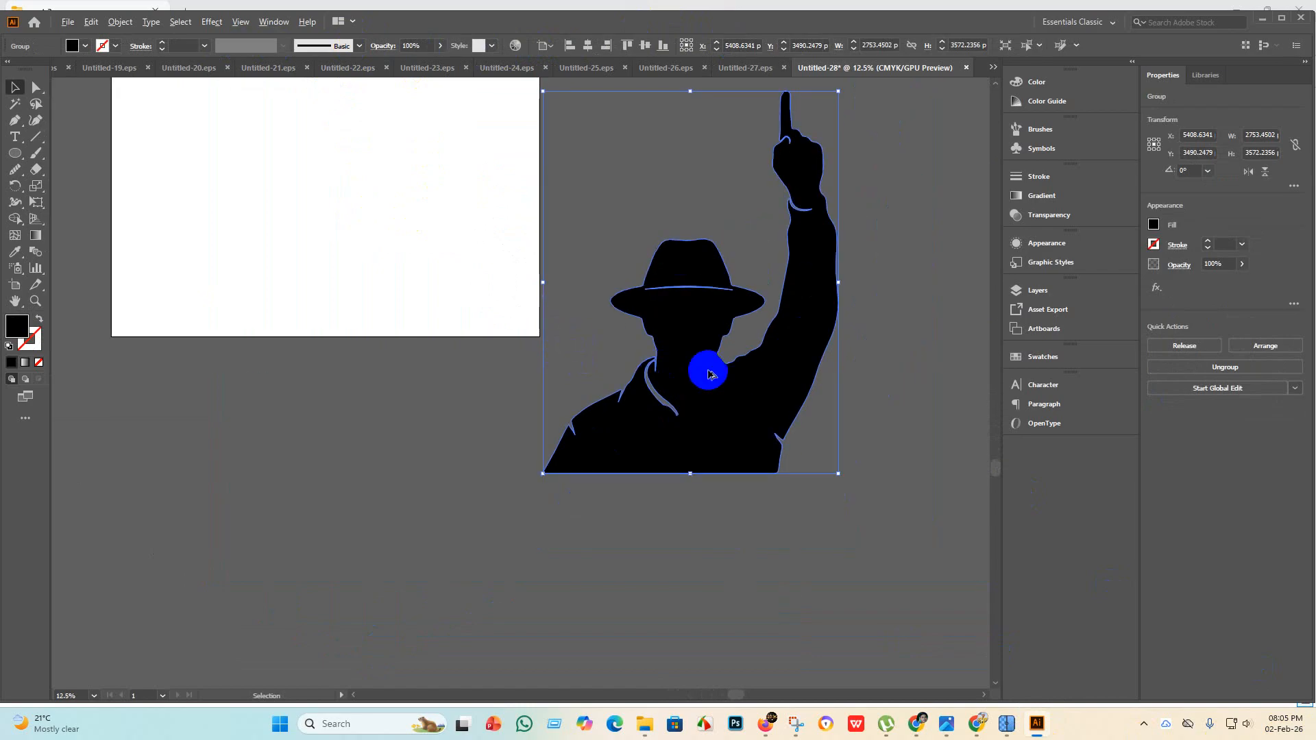
scroll(705, 372, down, 2)
click(587, 45)
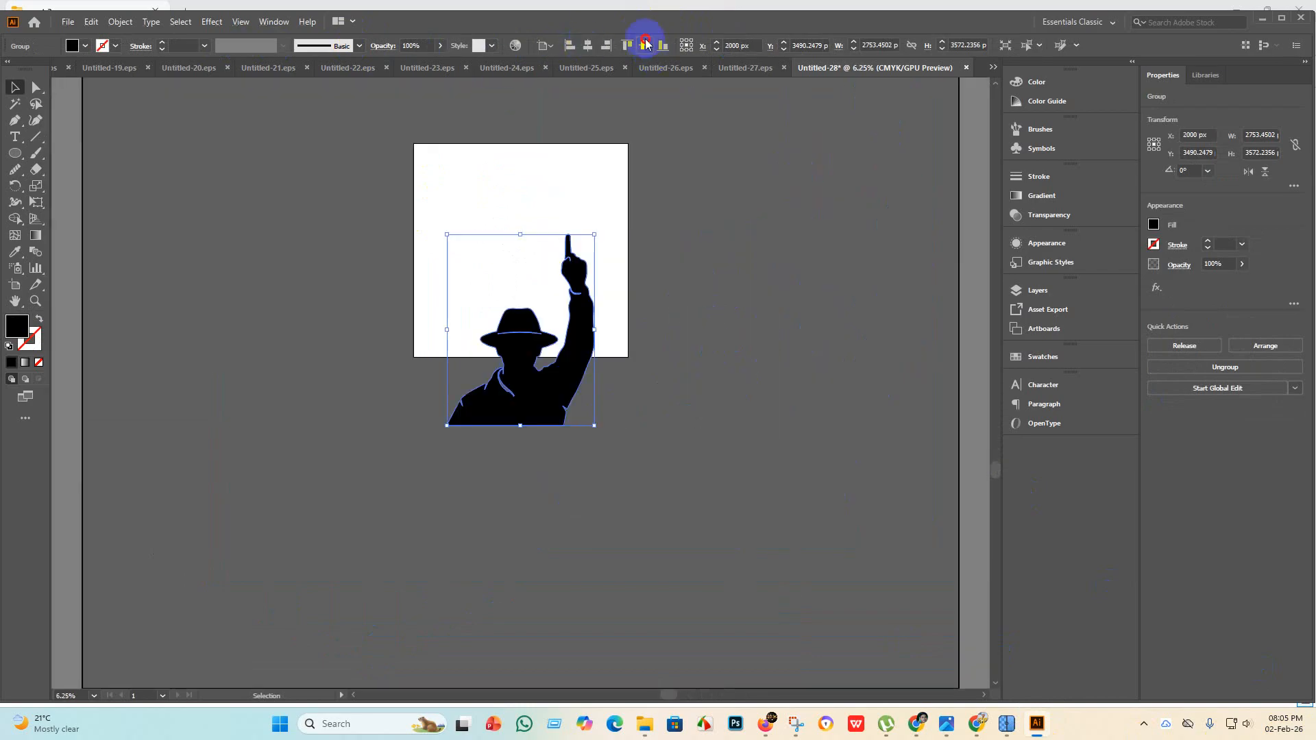
click(646, 45)
Enlarge the silhouette proportionally to about 2918 by 3786 px, extending its base to the artboard's lower edge, and deselect it.
scroll(519, 345, up, 3)
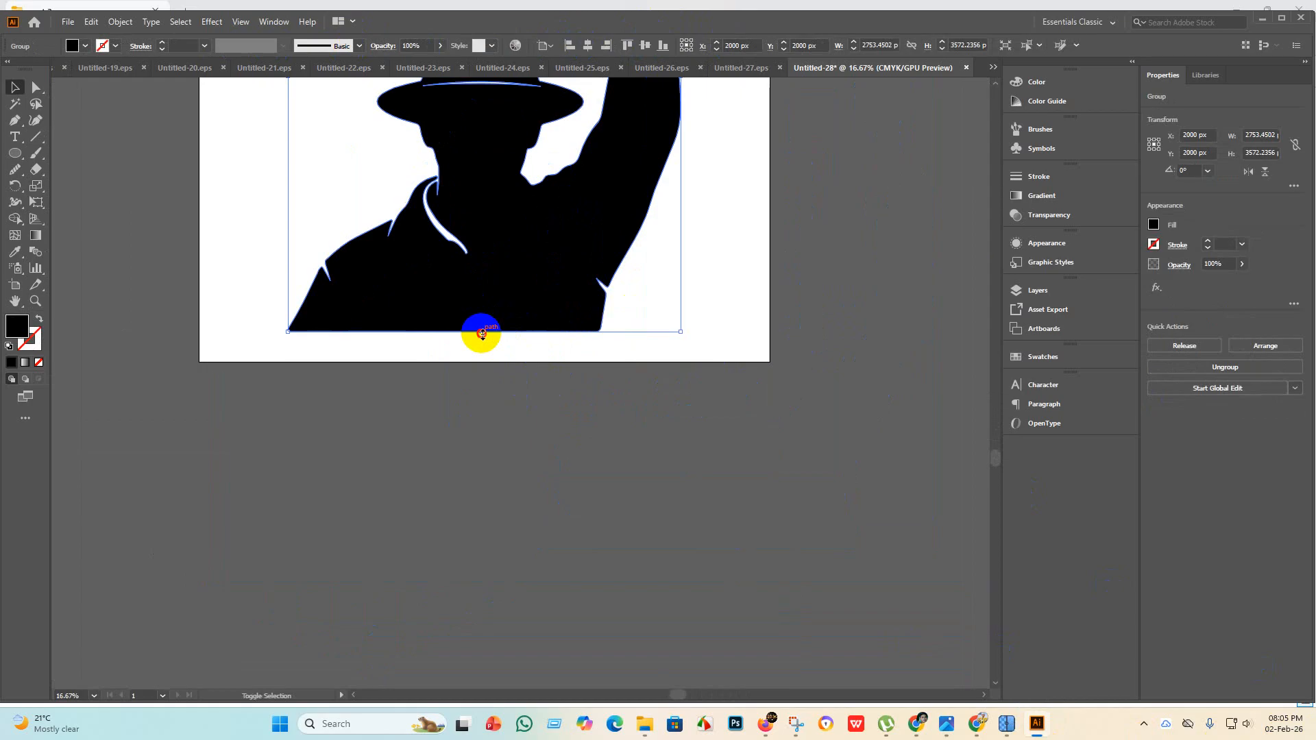
drag(482, 334, 488, 363)
click(491, 364)
scroll(542, 431, up, 5)
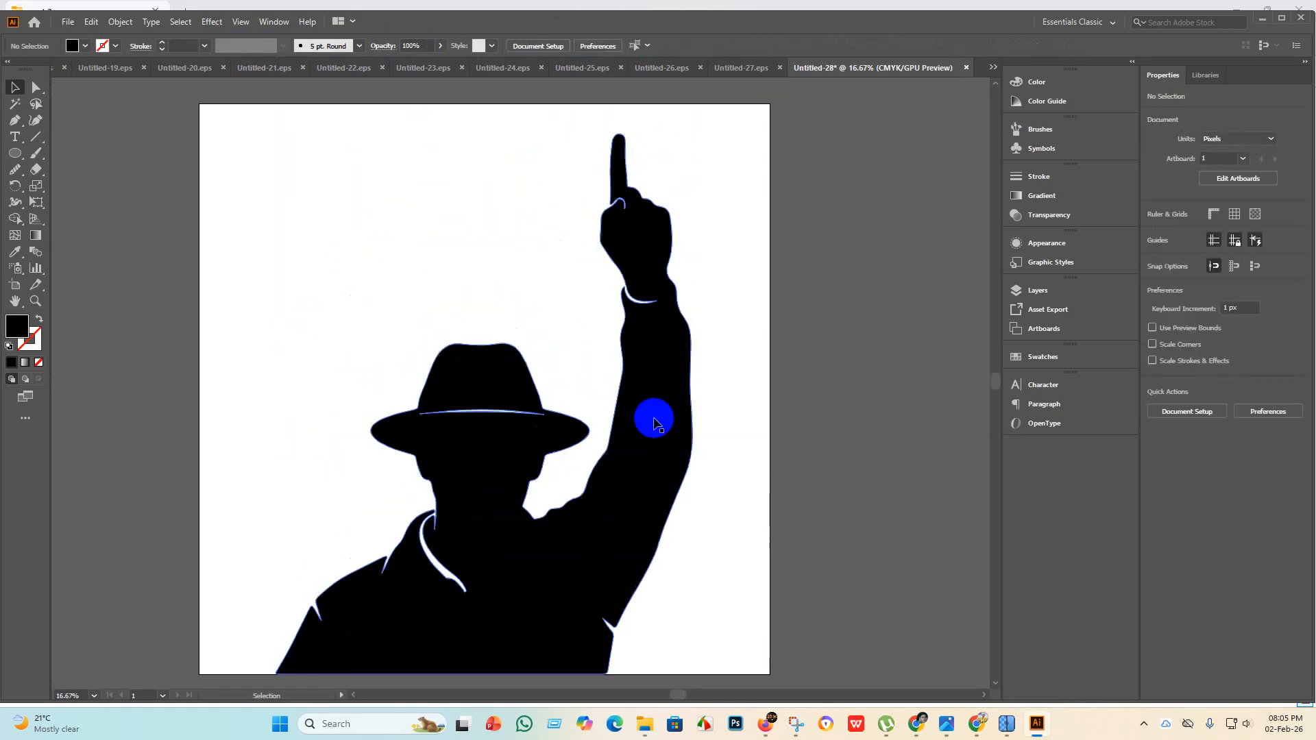
Nudge the silhouette up to a Y position of about 2097 px, with its base just inside the artboard's lower edge.
scroll(519, 491, down, 3)
click(518, 485)
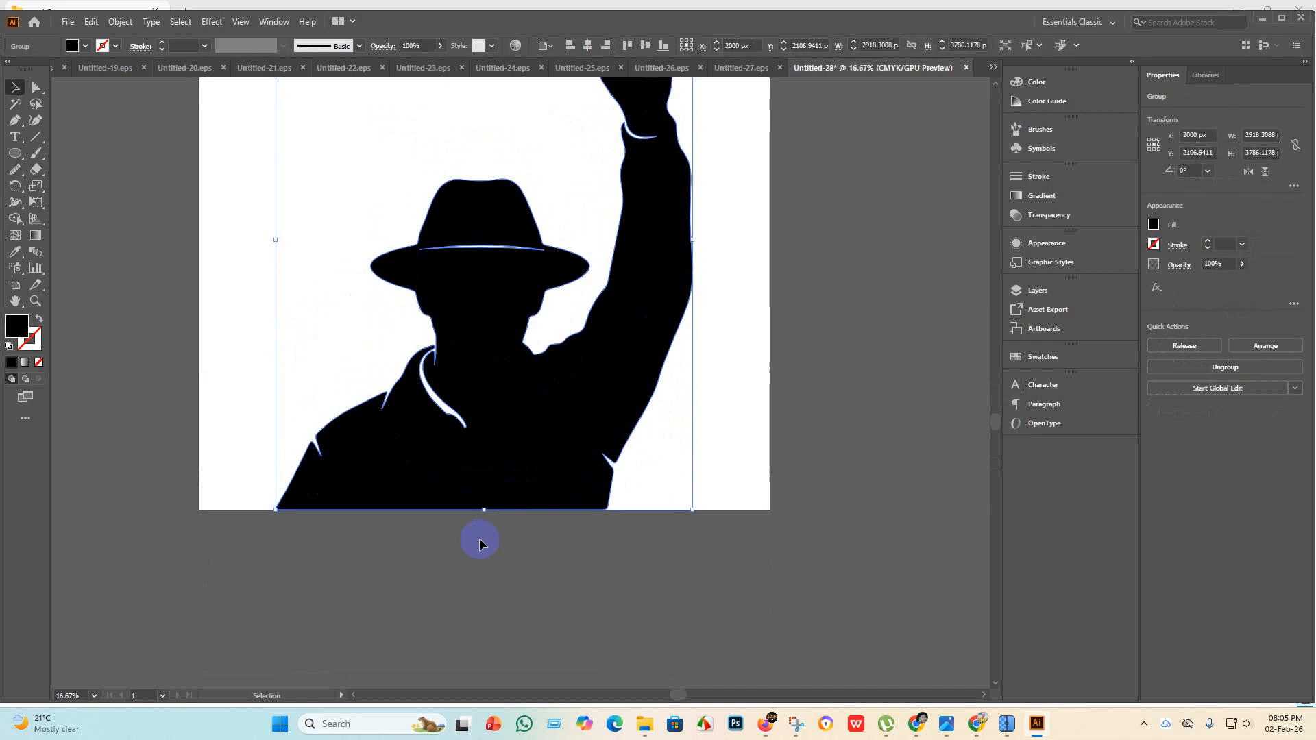
drag(463, 477, 476, 481)
scroll(448, 514, up, 2)
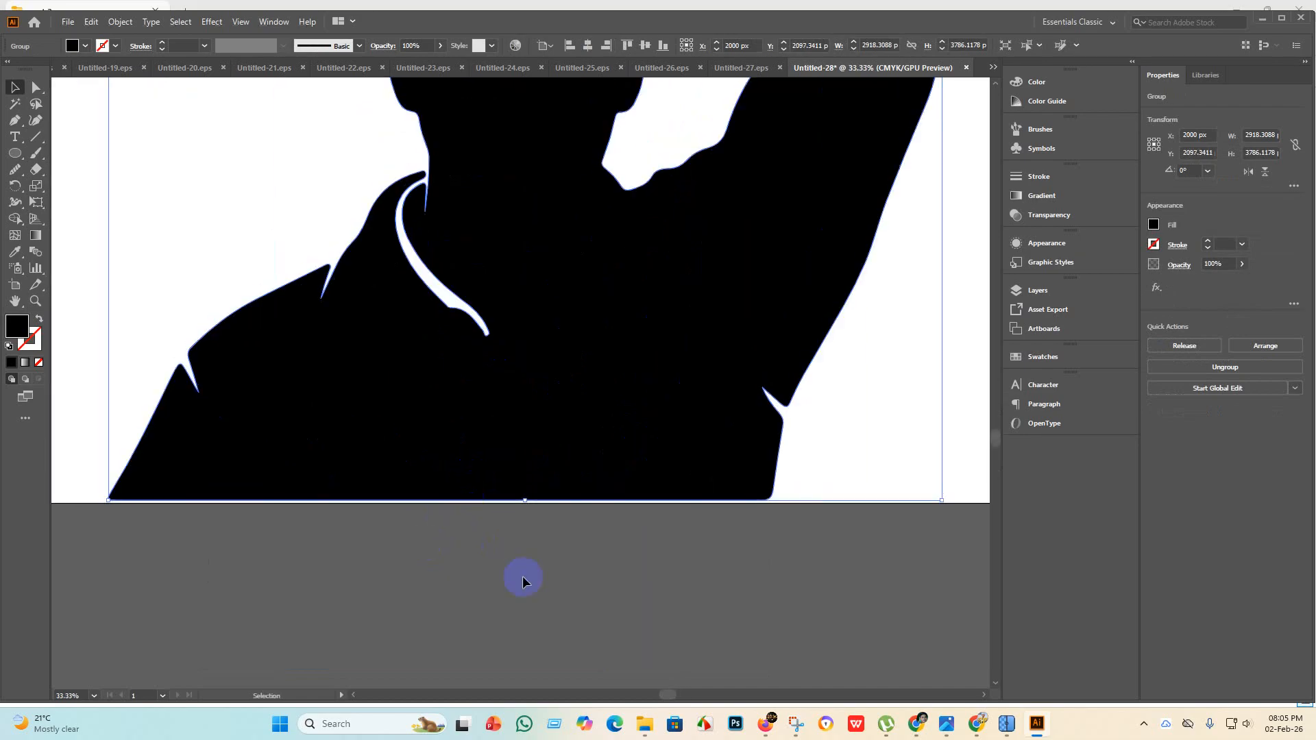
scroll(522, 576, down, 5)
Fill the thin gap along the hat band with the Shape Builder tool, then deselect the silhouette.
click(606, 597)
drag(761, 582, 361, 291)
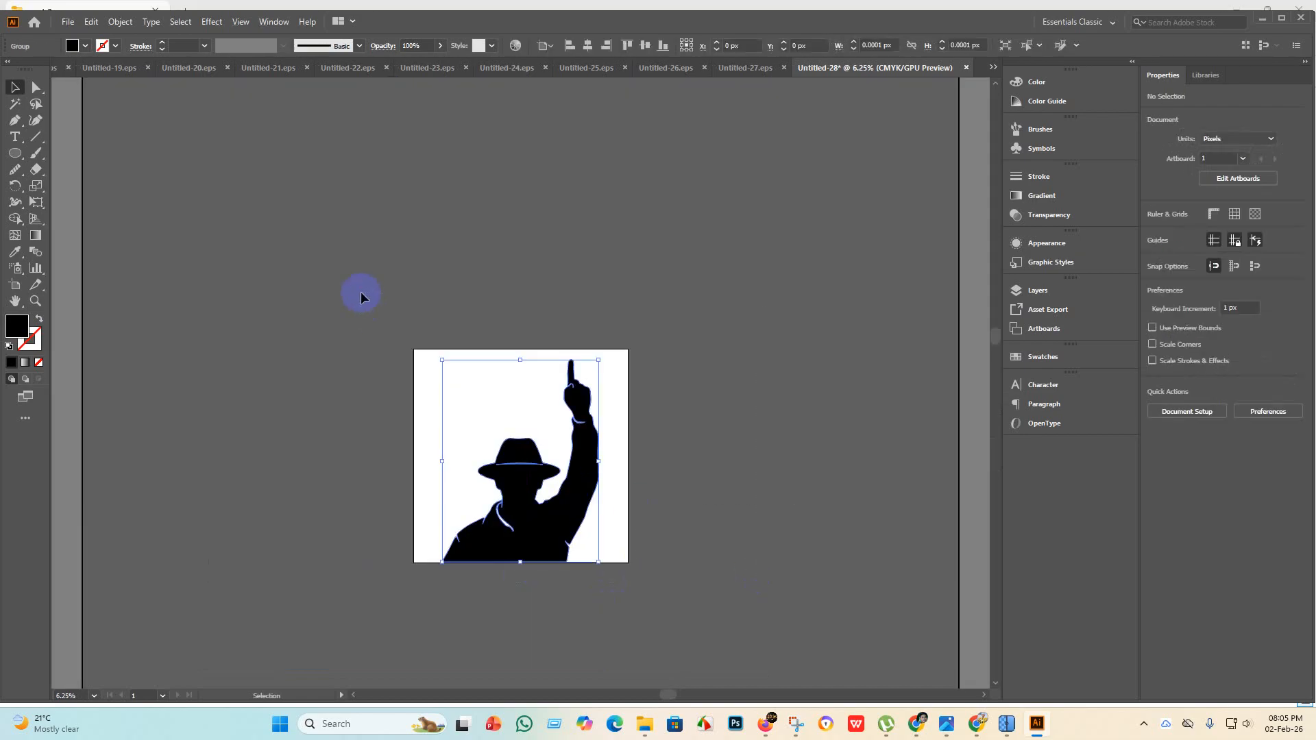
scroll(179, 147, down, 2)
scroll(4, 95, down, 1)
click(15, 219)
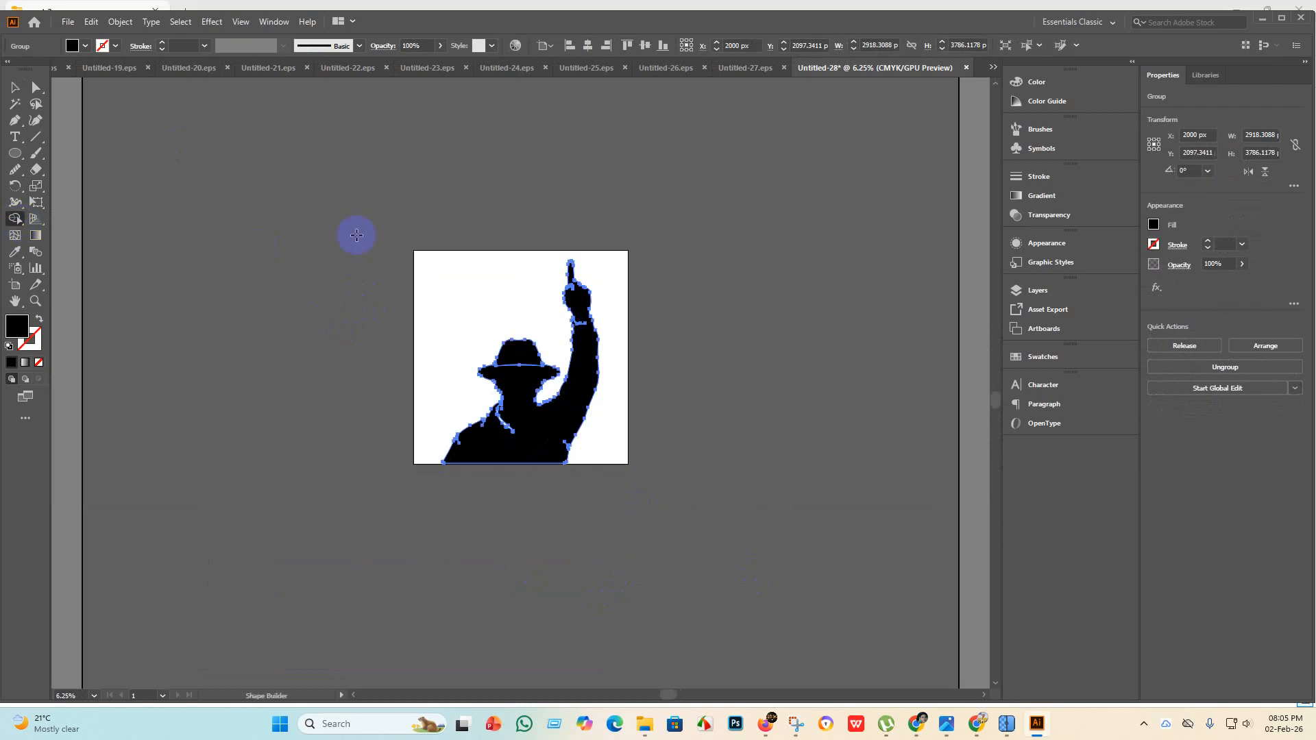
drag(355, 235, 707, 558)
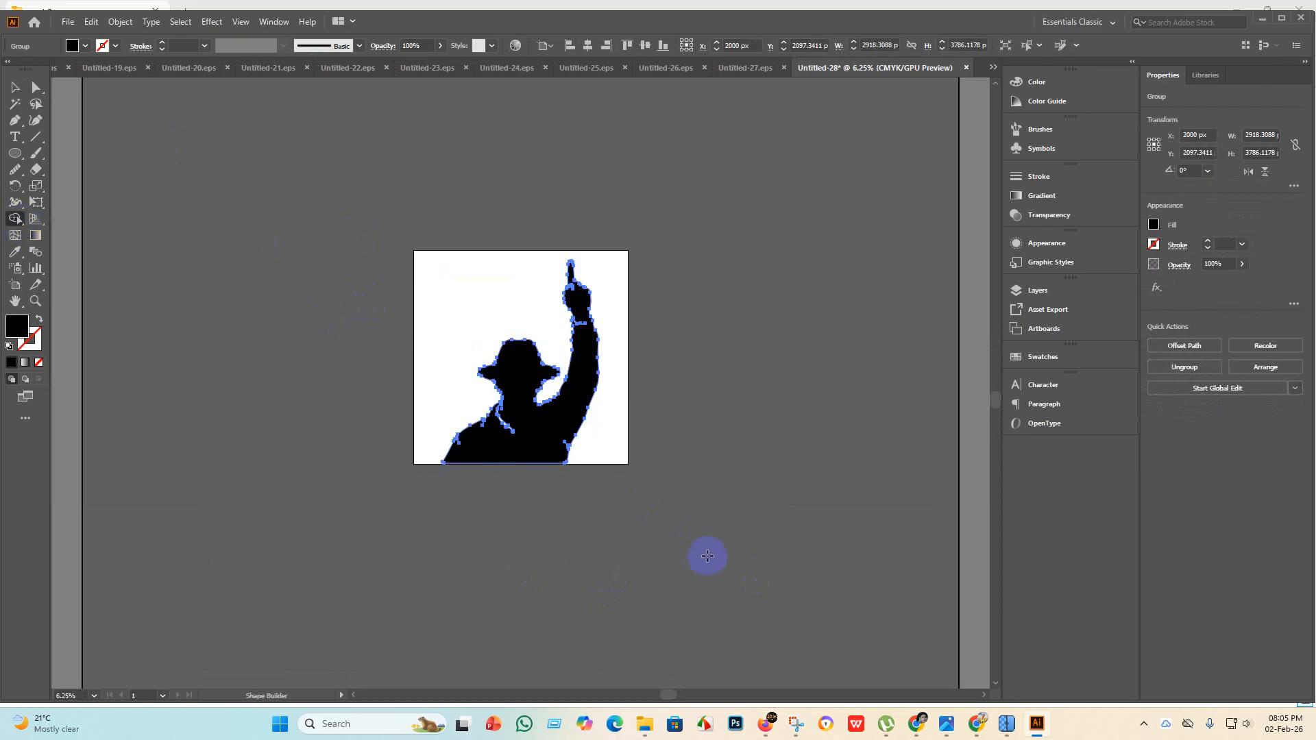
drag(489, 311, 543, 465)
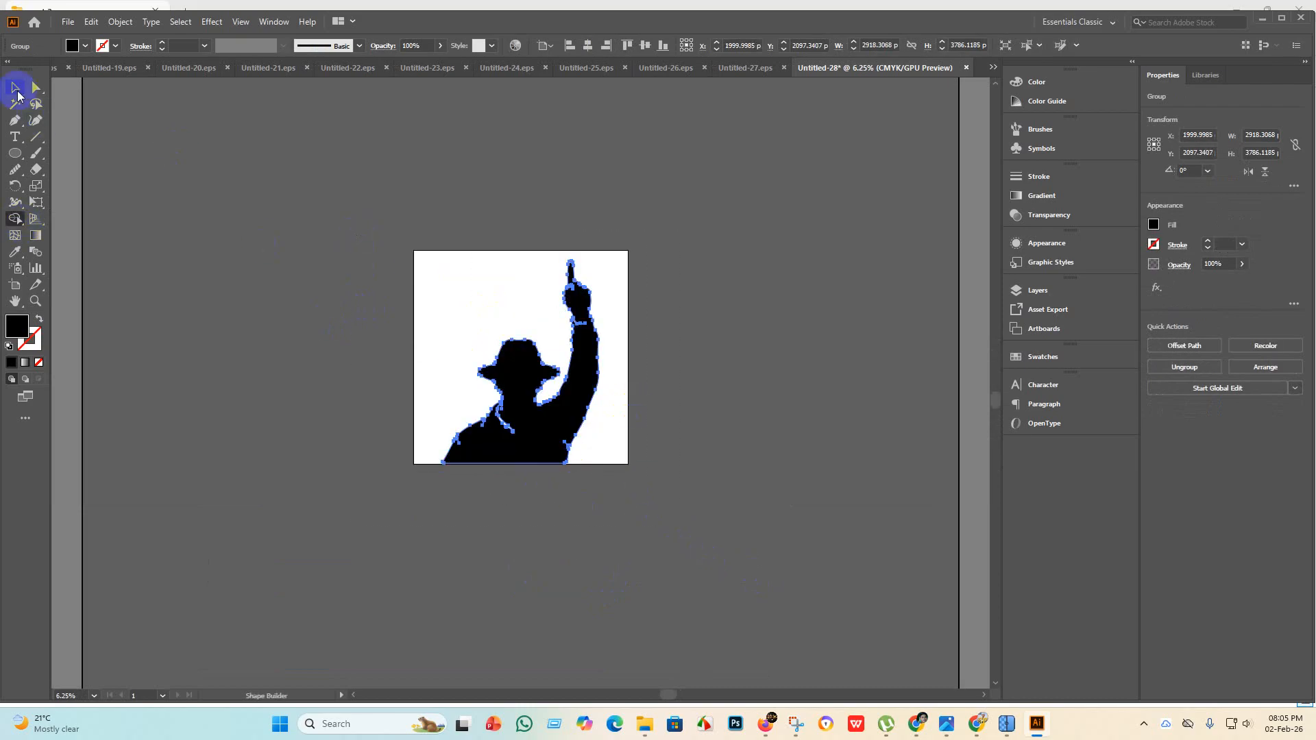
click(16, 89)
scroll(537, 433, up, 4)
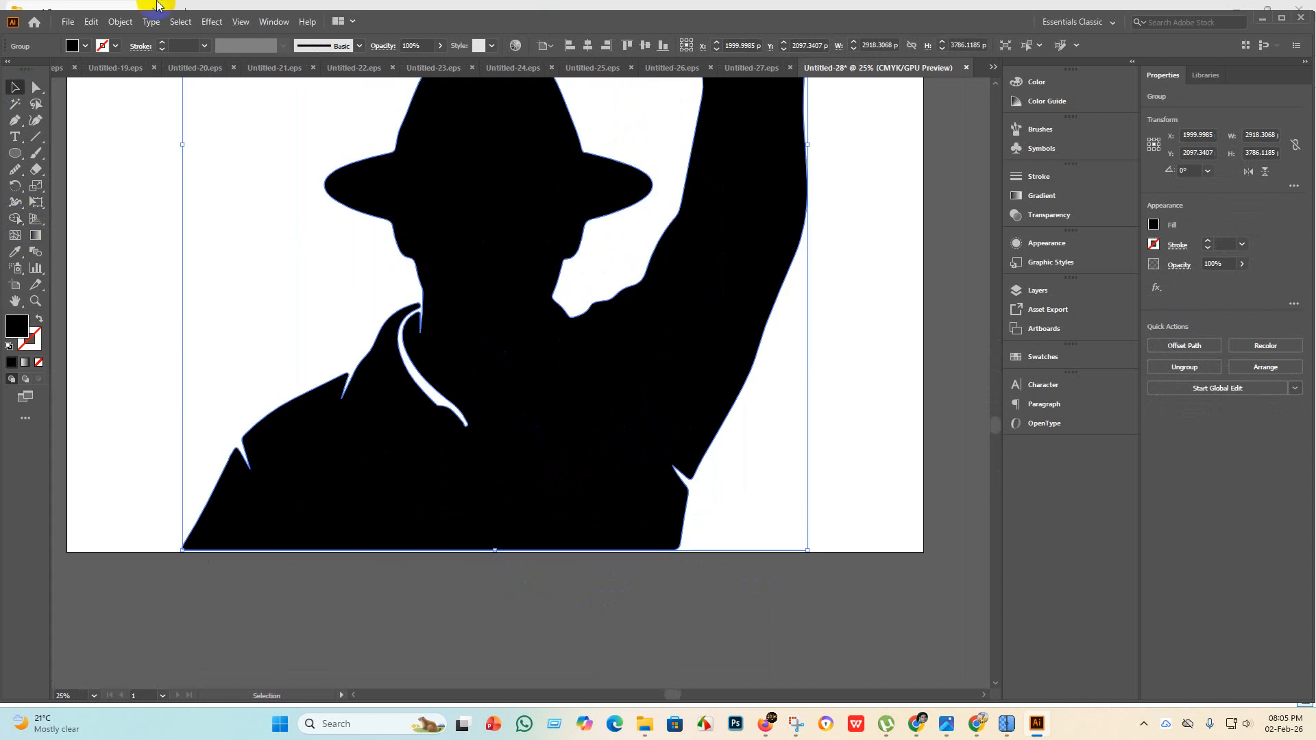
click(455, 603)
Inspect the silhouette's hand, cuff, collar, hat and base up close for leftover gaps or rough edges.
scroll(554, 546, up, 2)
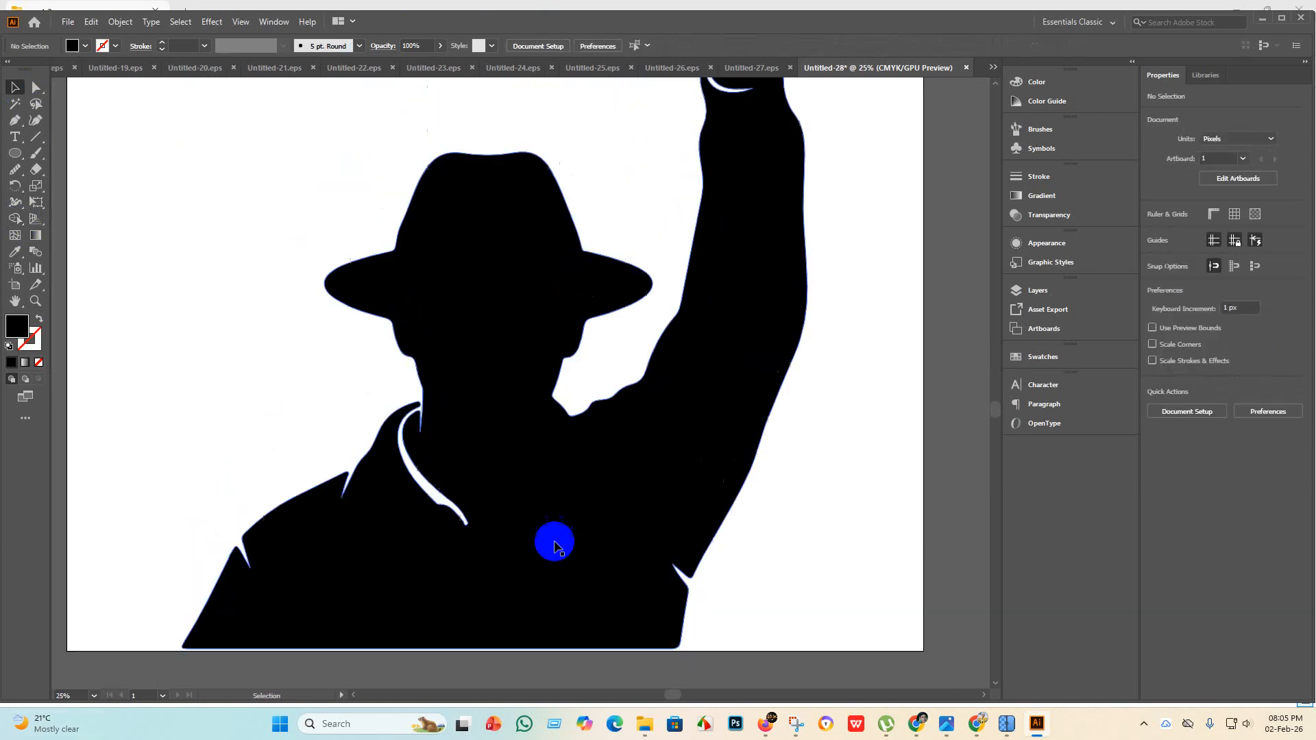
scroll(546, 548, down, 3)
scroll(505, 567, up, 6)
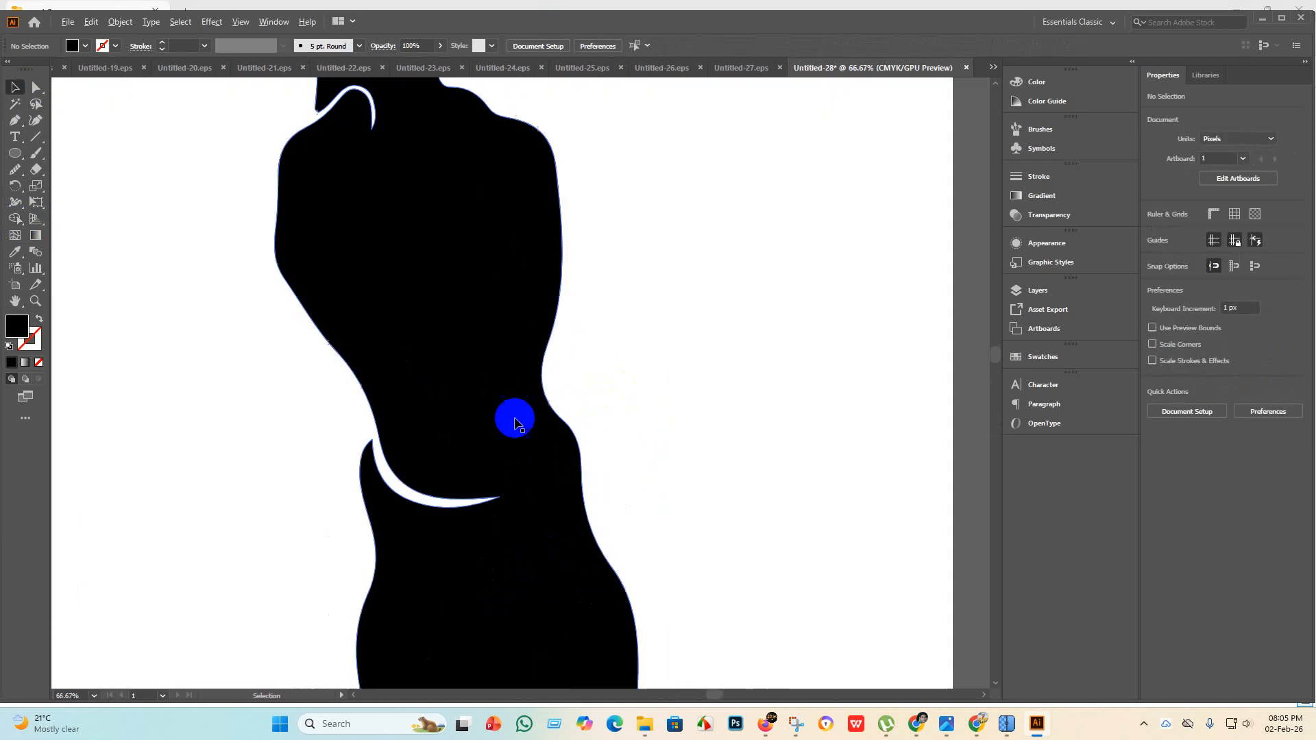
scroll(458, 503, down, 4)
scroll(432, 347, up, 2)
scroll(414, 376, down, 3)
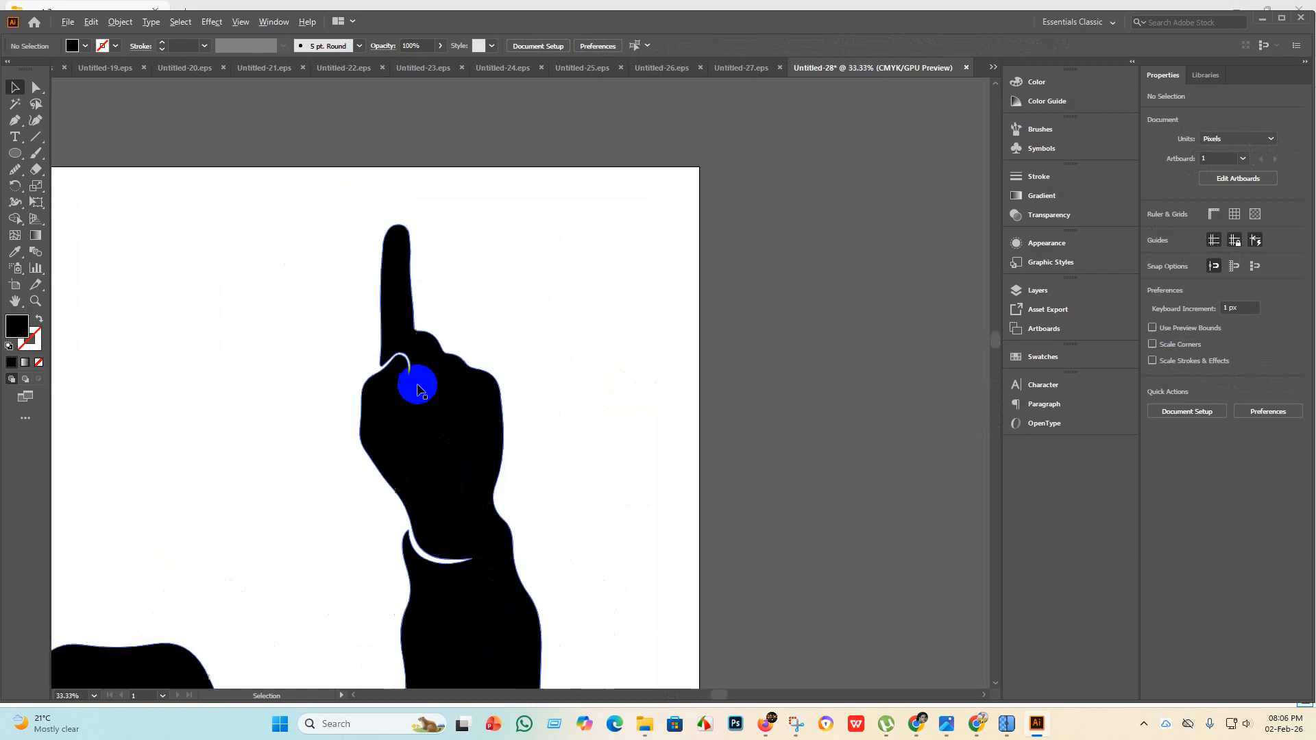
scroll(214, 615, down, 3)
scroll(270, 427, up, 5)
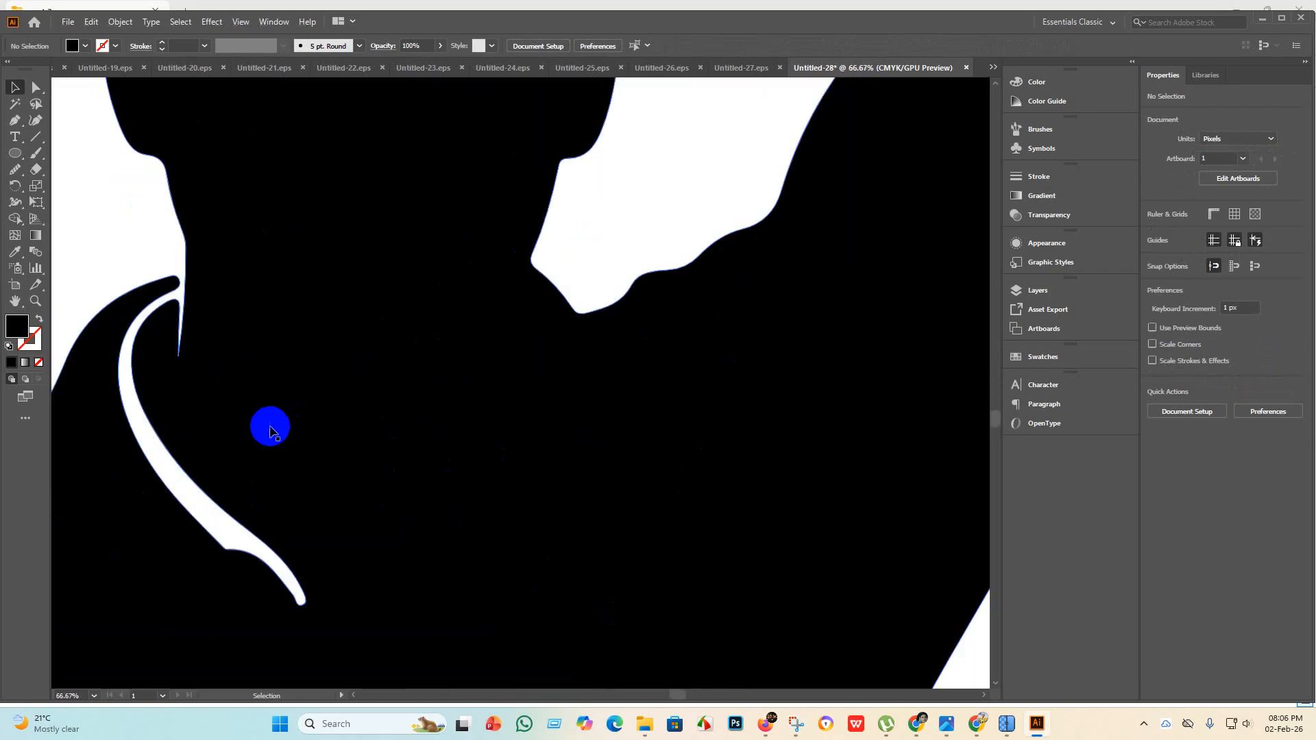
scroll(270, 435, down, 6)
scroll(447, 428, up, 4)
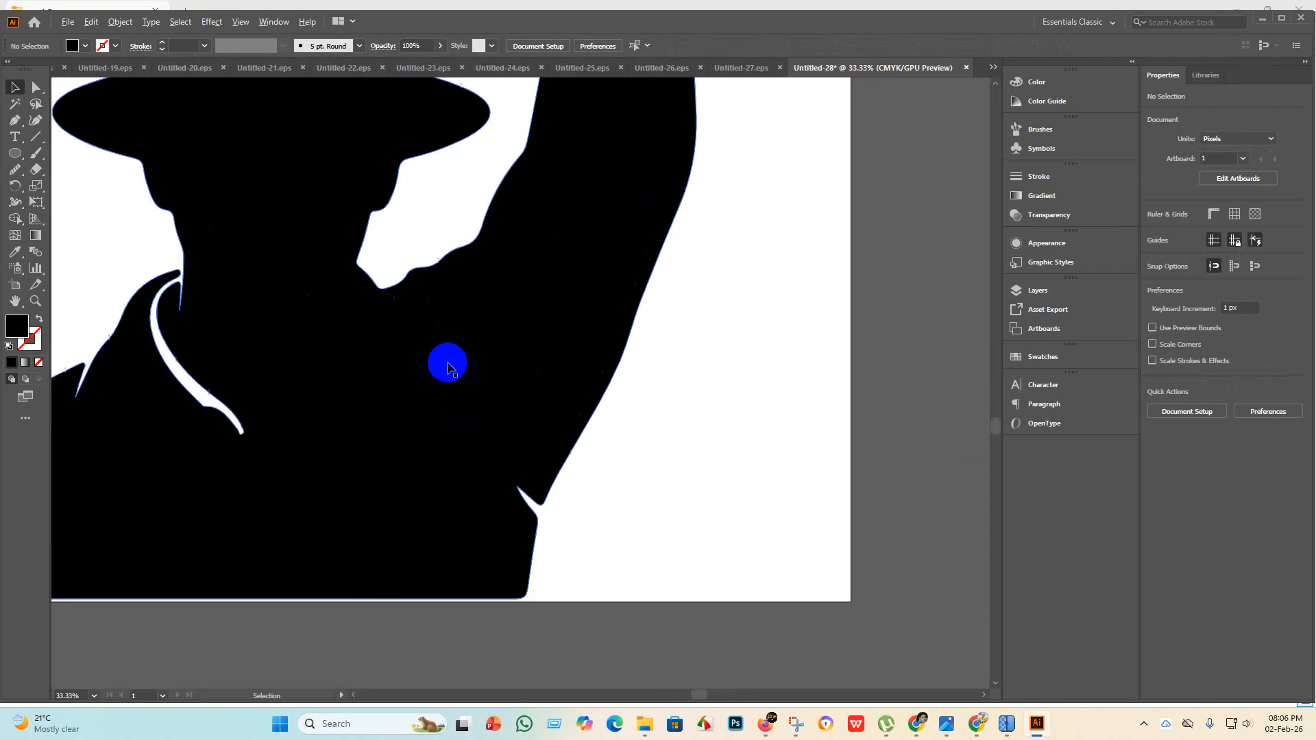
scroll(331, 353, down, 2)
scroll(256, 343, up, 4)
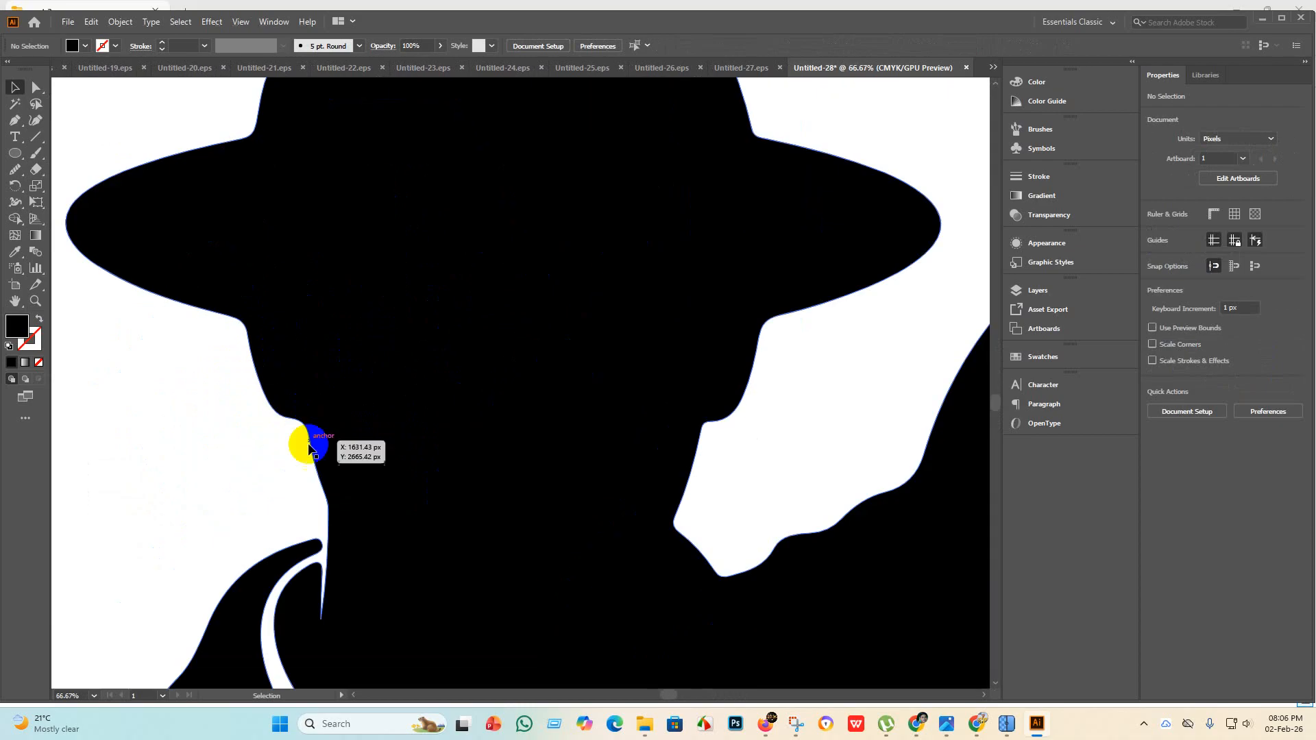
scroll(322, 508, down, 3)
scroll(327, 506, down, 5)
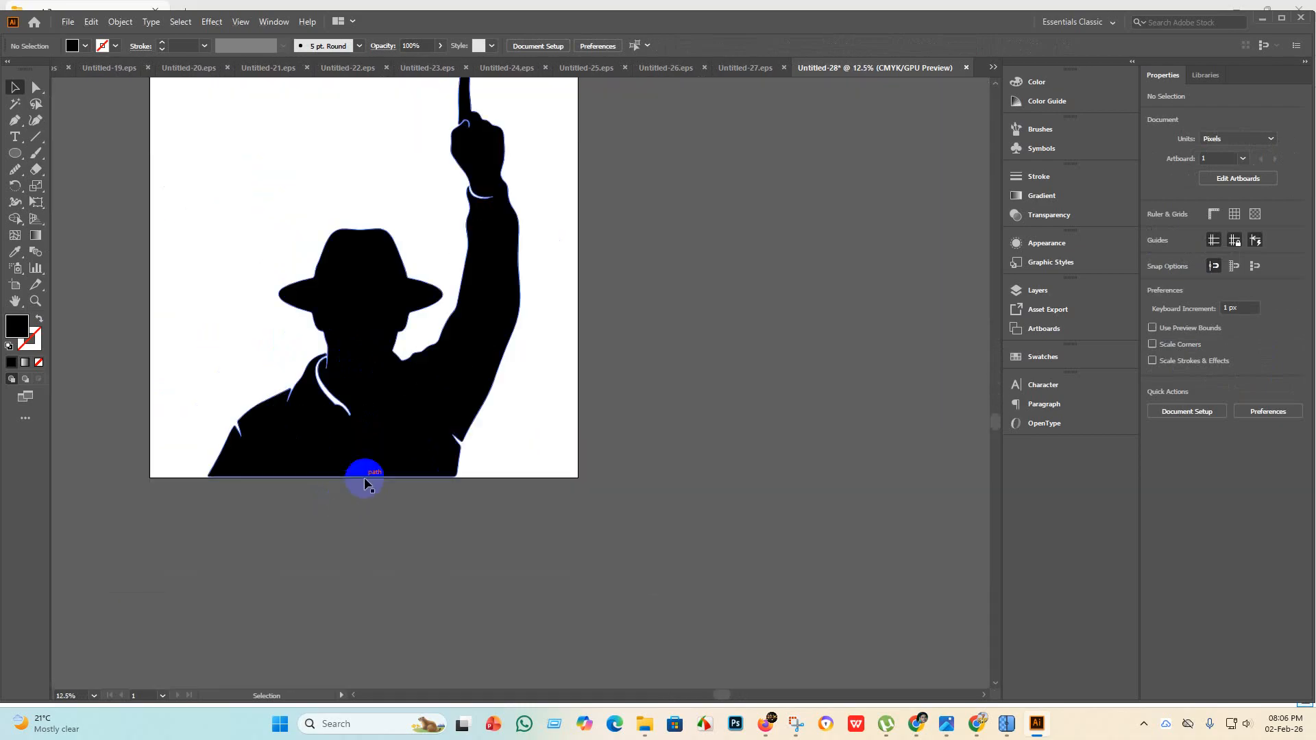
scroll(425, 511, up, 1)
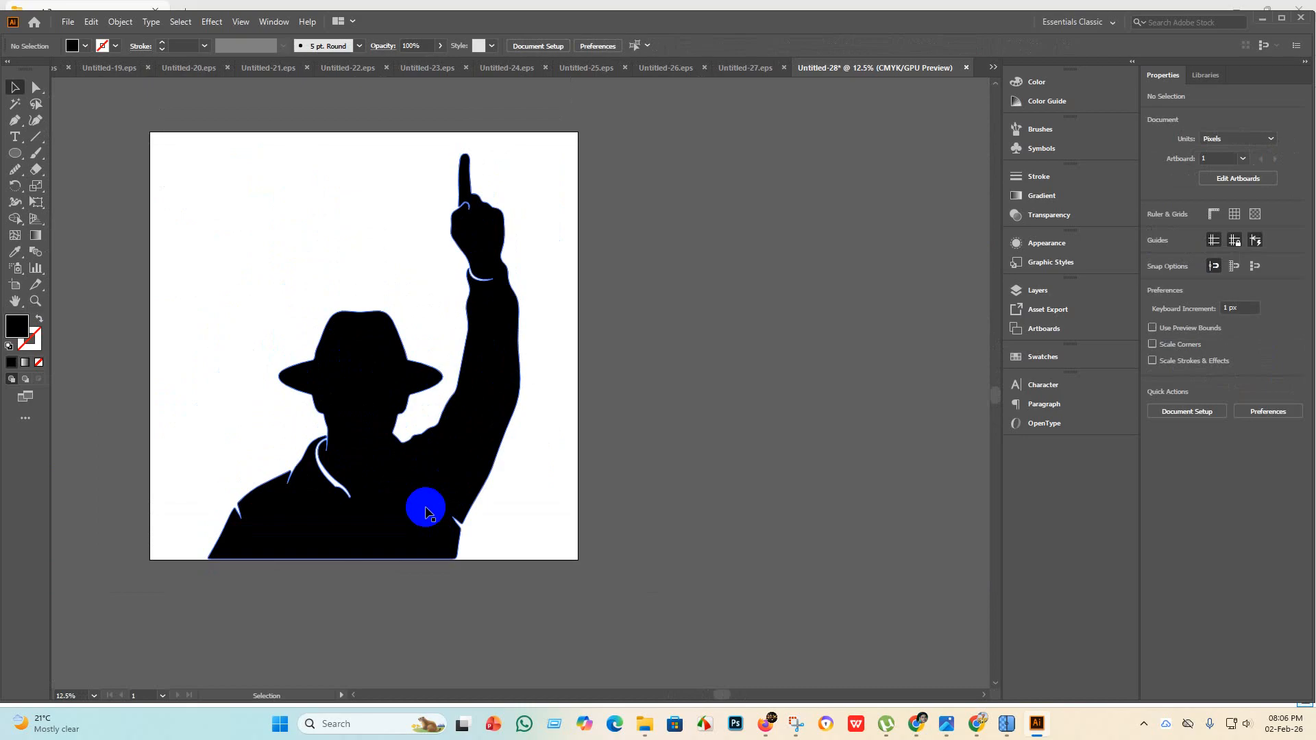
Save the document as Untitled-28 in Illustrator EPS format in the eps 7 folder, using the Illustrator 10 EPS version.
click(69, 22)
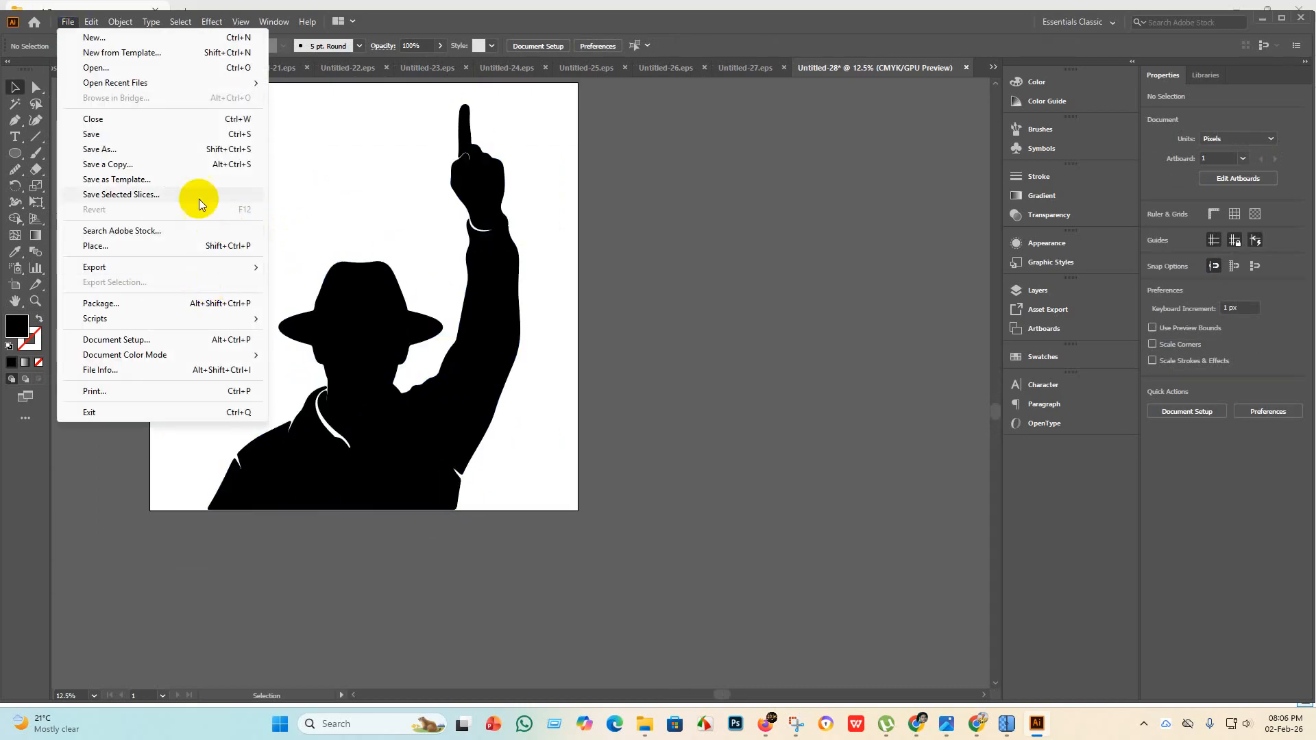
click(133, 130)
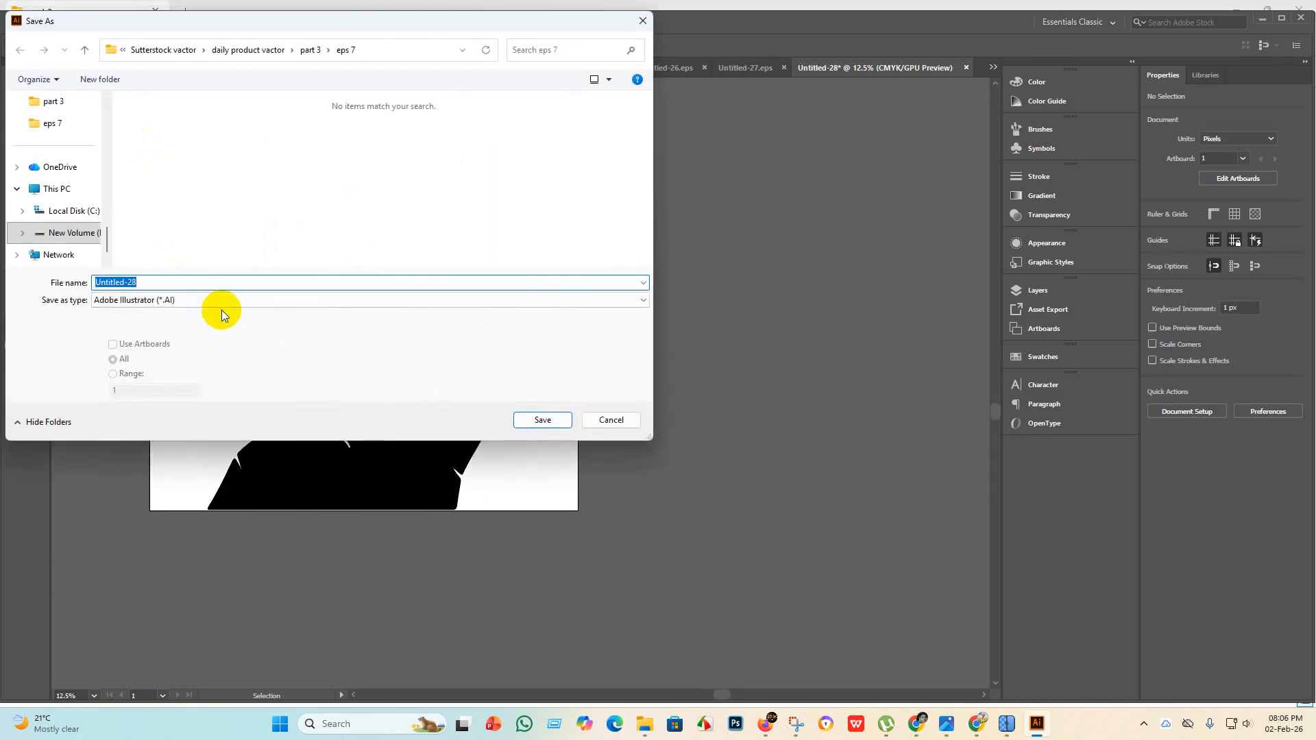
click(223, 301)
click(212, 331)
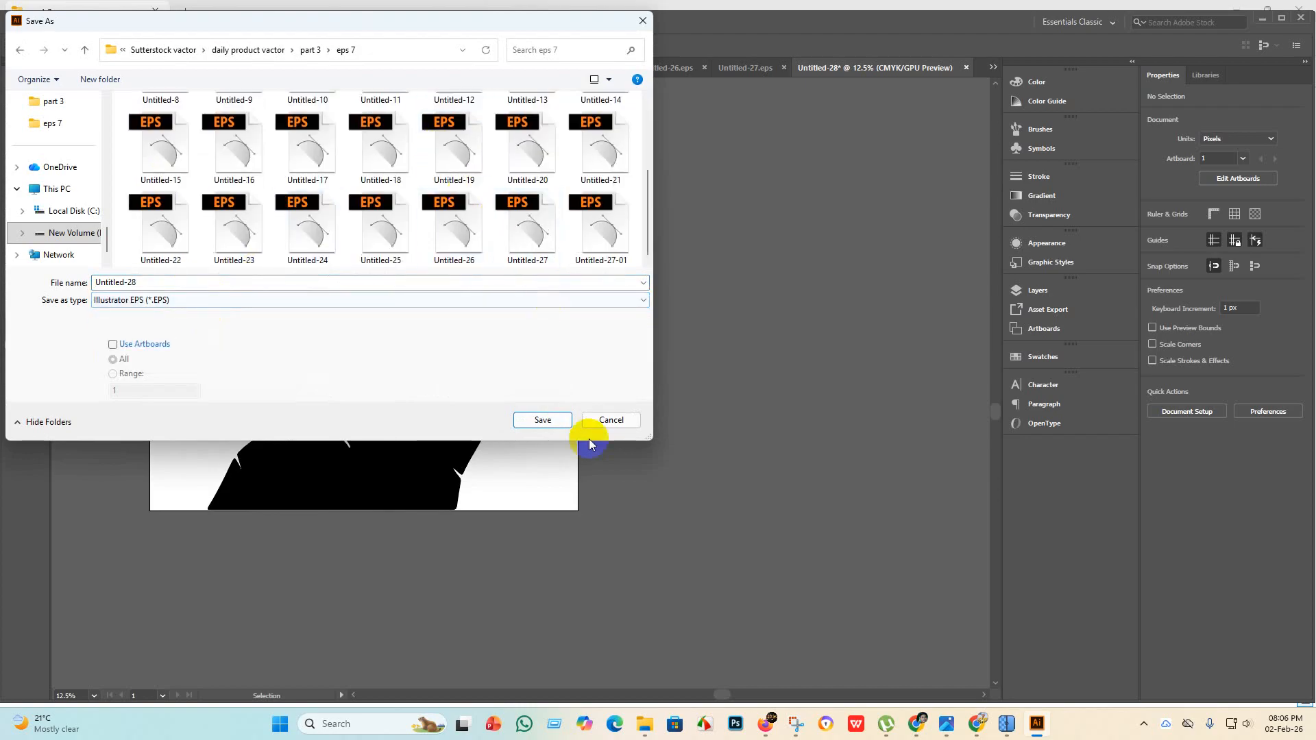
click(561, 420)
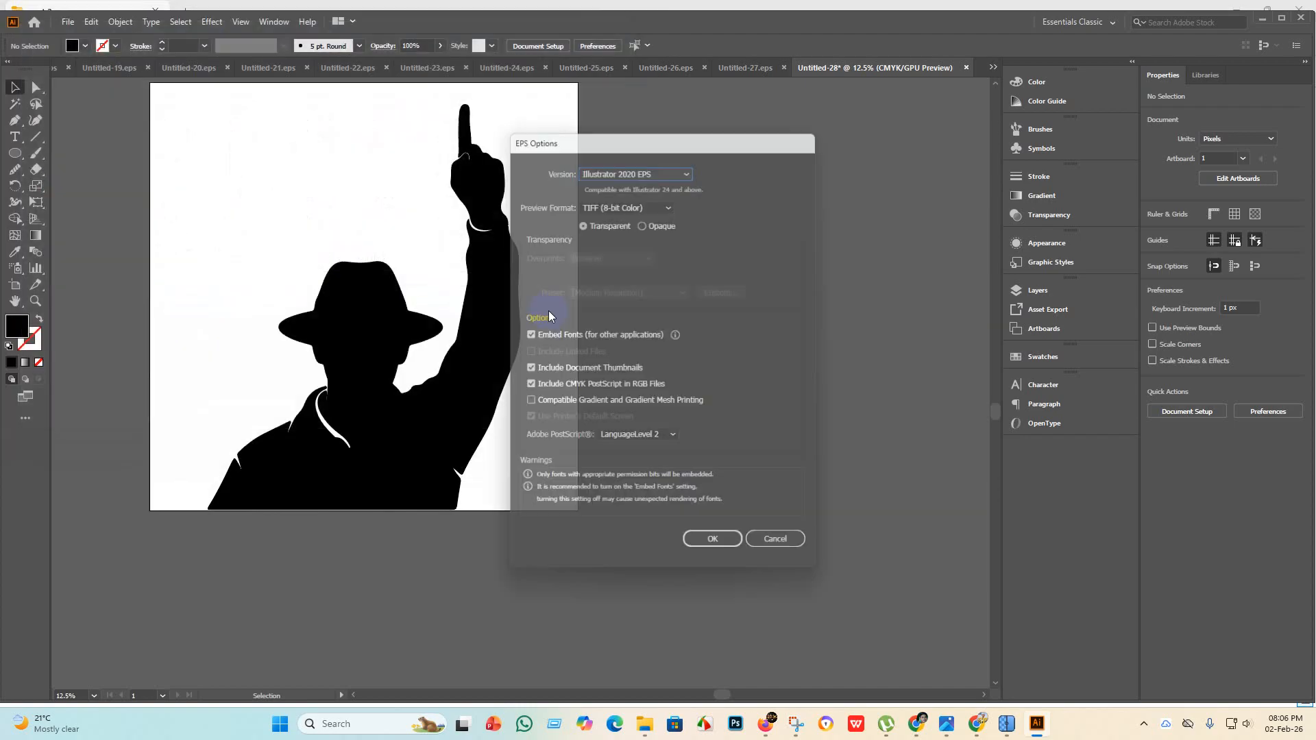
click(688, 164)
click(637, 317)
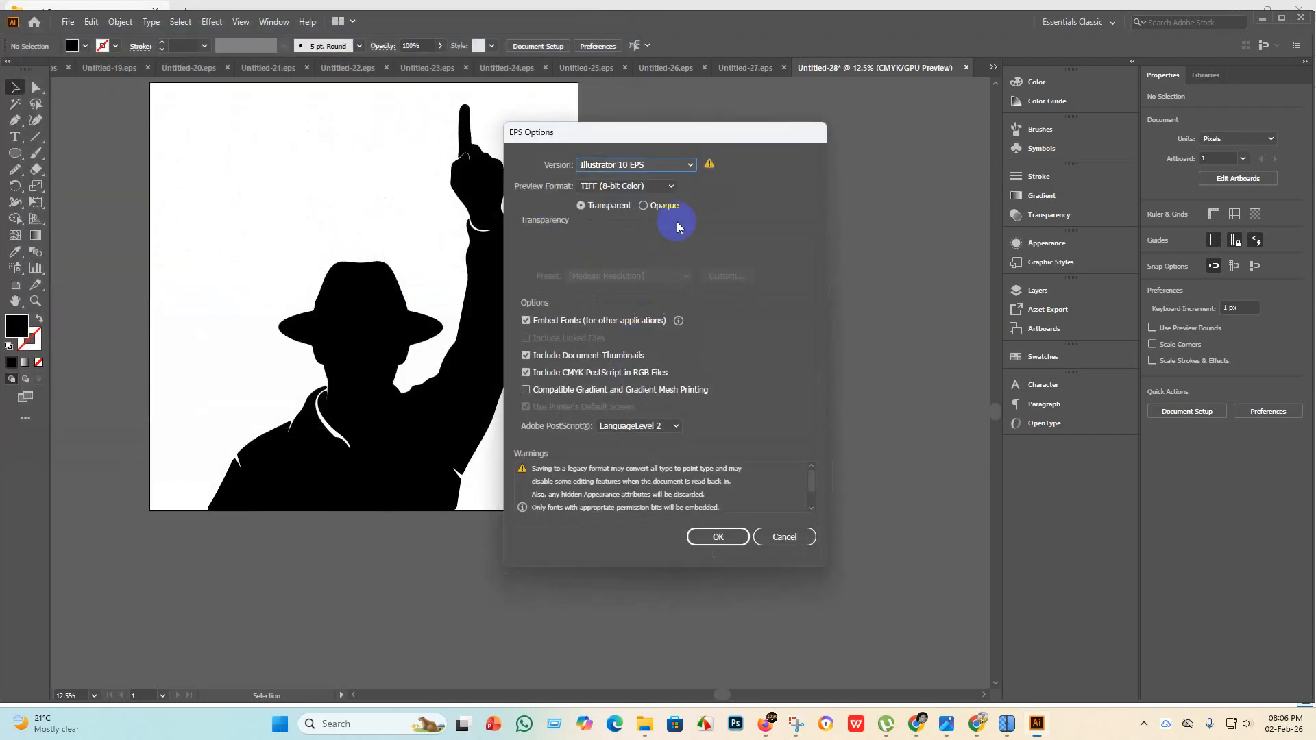
click(720, 538)
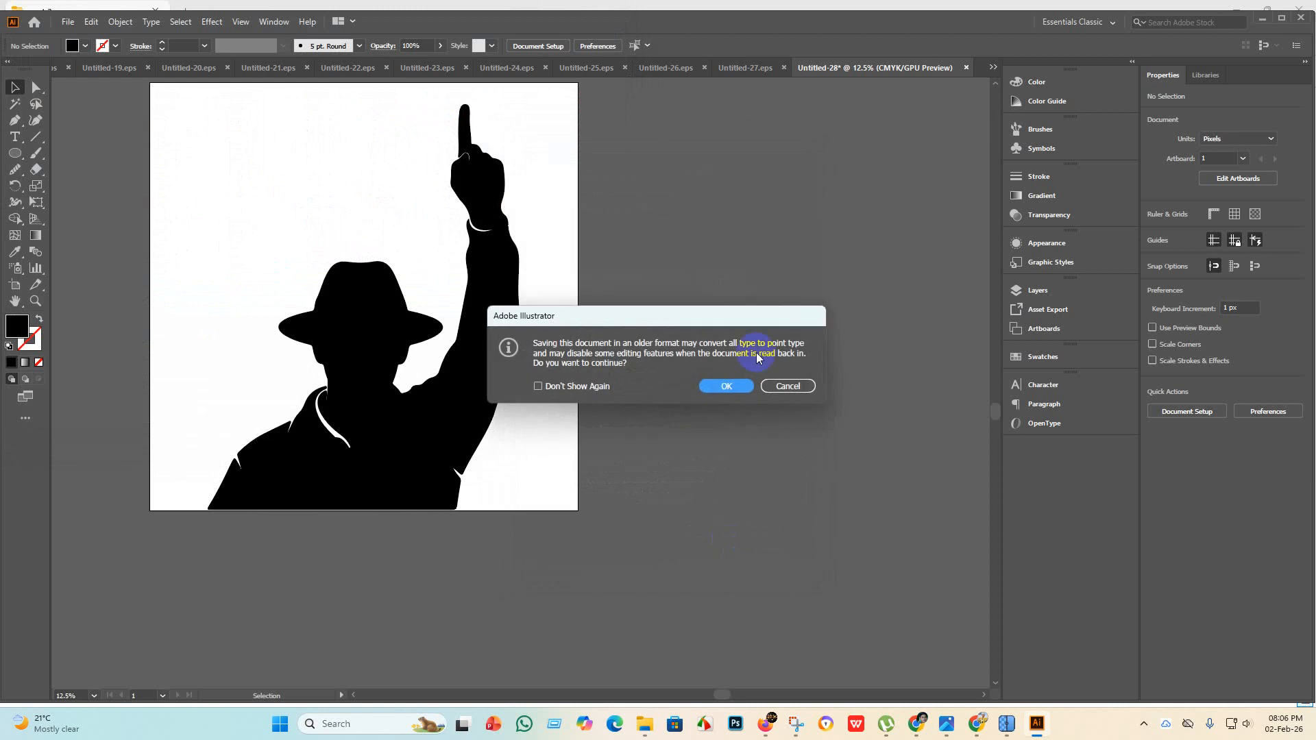
click(730, 383)
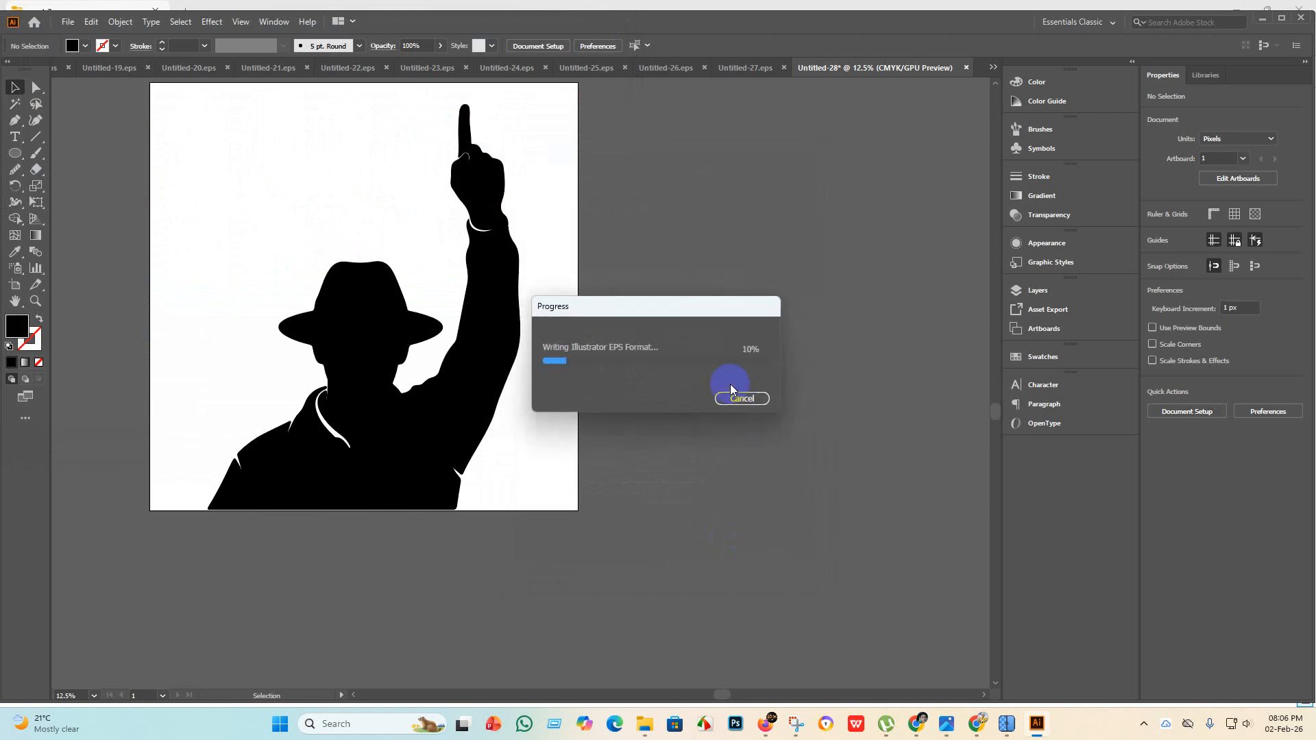
Export Untitled-28 as a JPEG in the eps 7 folder, using all artboards and the RGB color model.
click(68, 21)
mouse_move(92, 267)
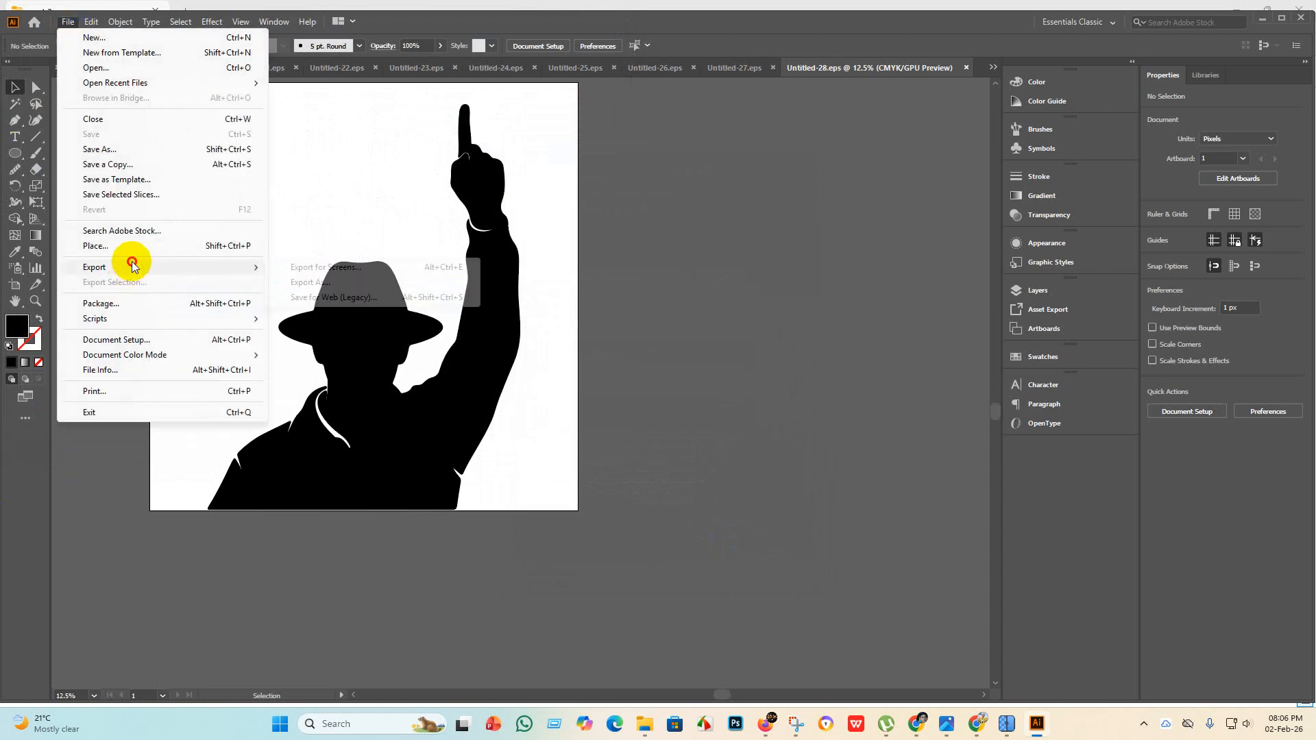
click(308, 283)
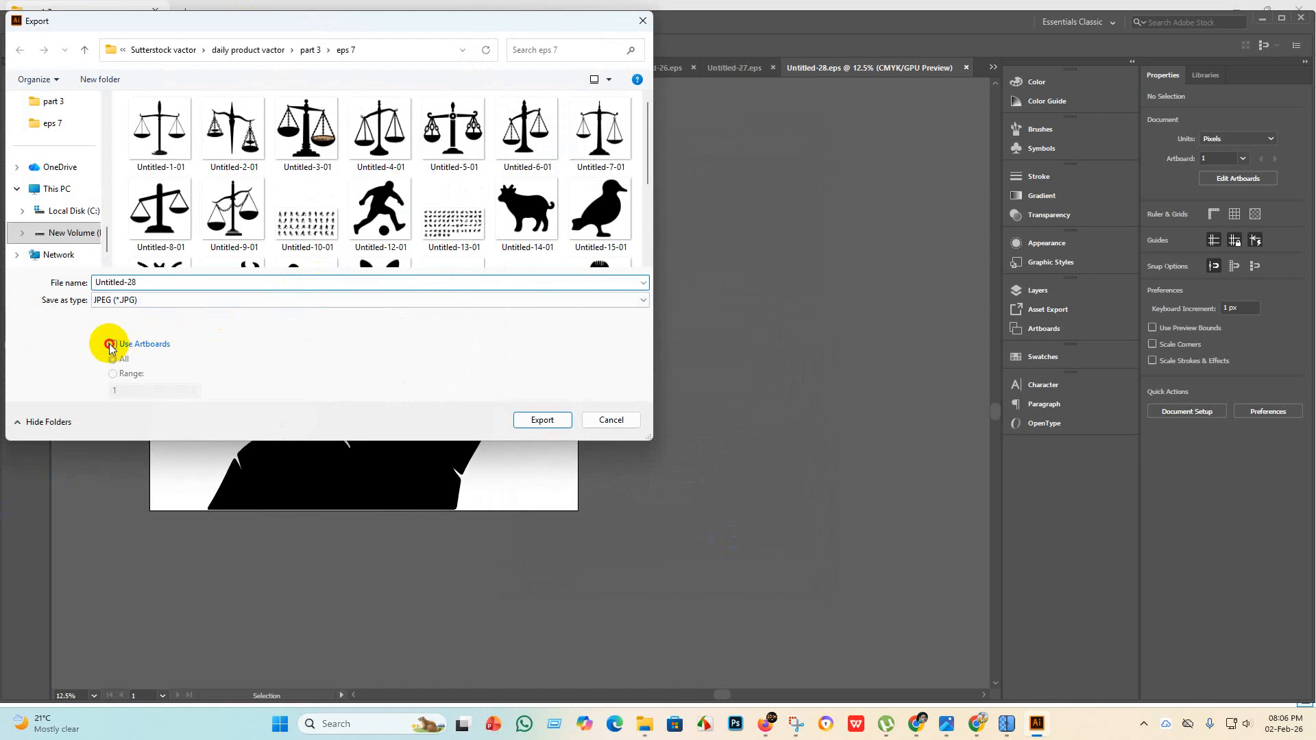
click(110, 345)
scroll(347, 147, down, 3)
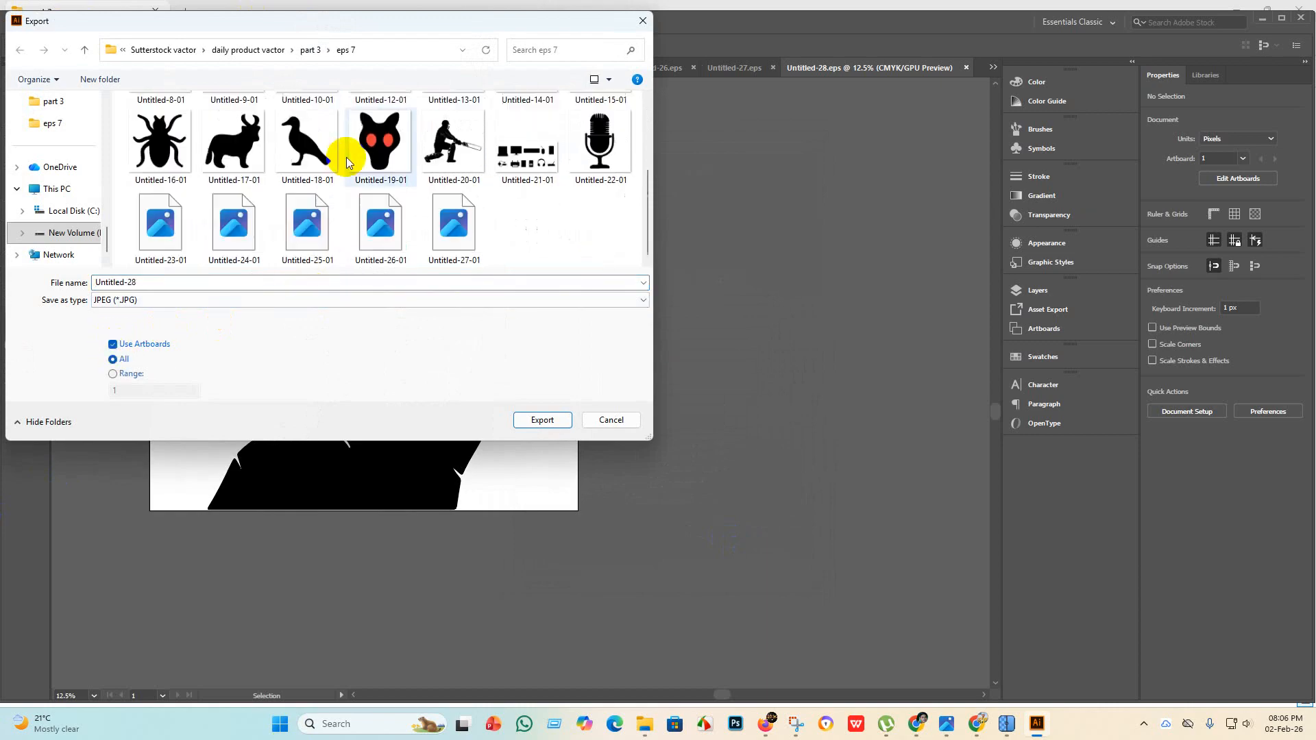
click(558, 420)
click(638, 342)
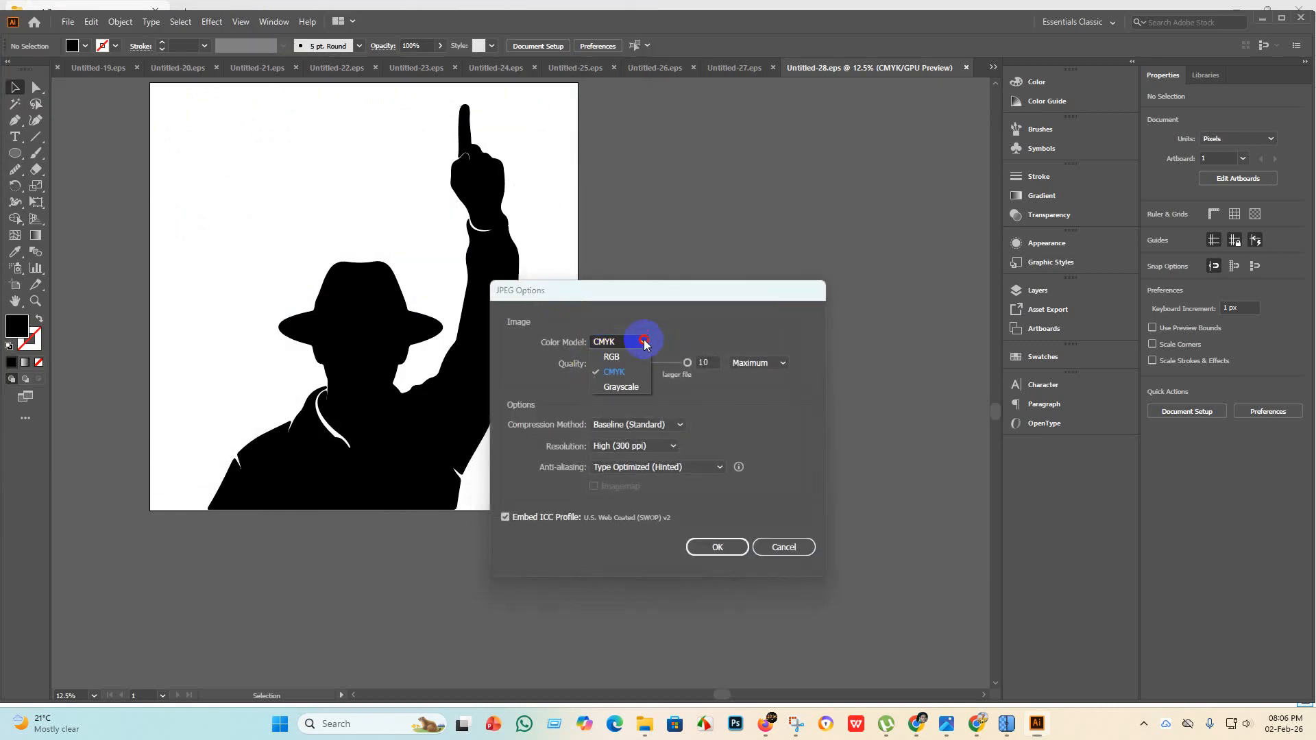
click(634, 359)
click(722, 551)
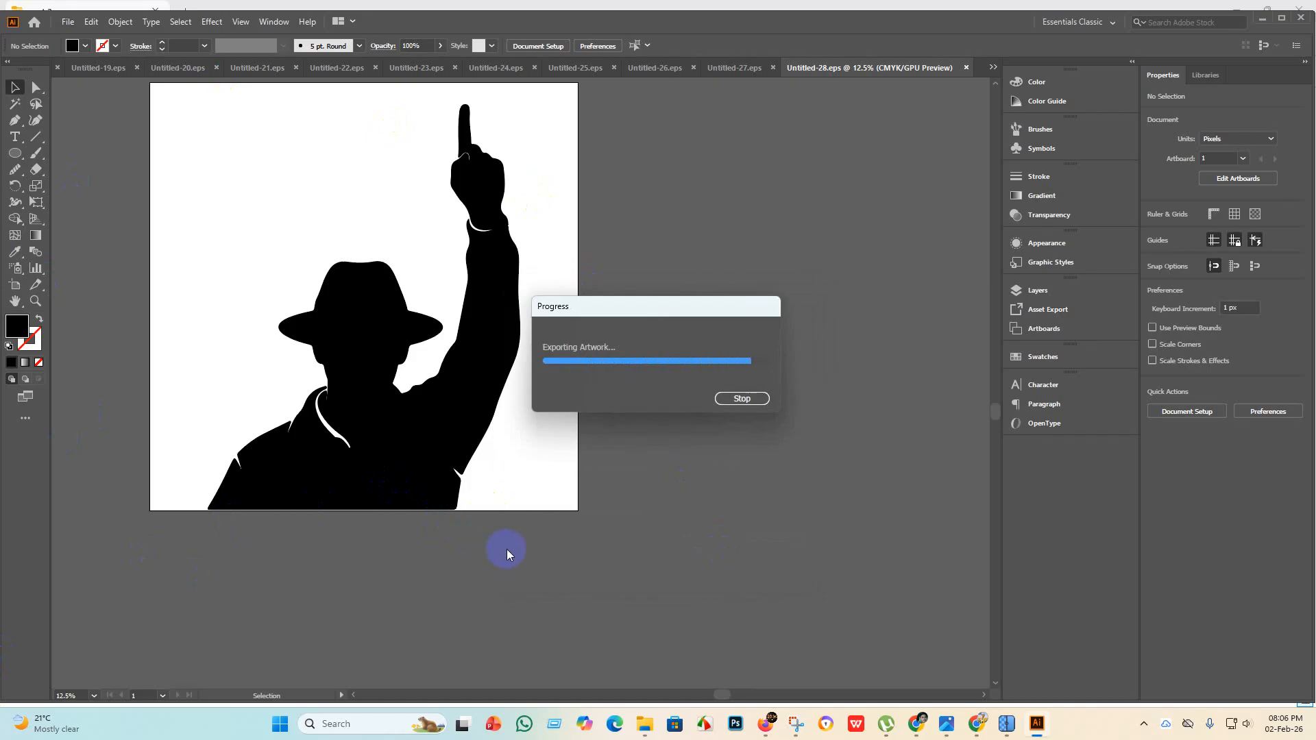
Check the exported JPEG thumbnails in the eps 7 folder through the export dialog, then cancel without exporting.
scroll(568, 397, up, 1)
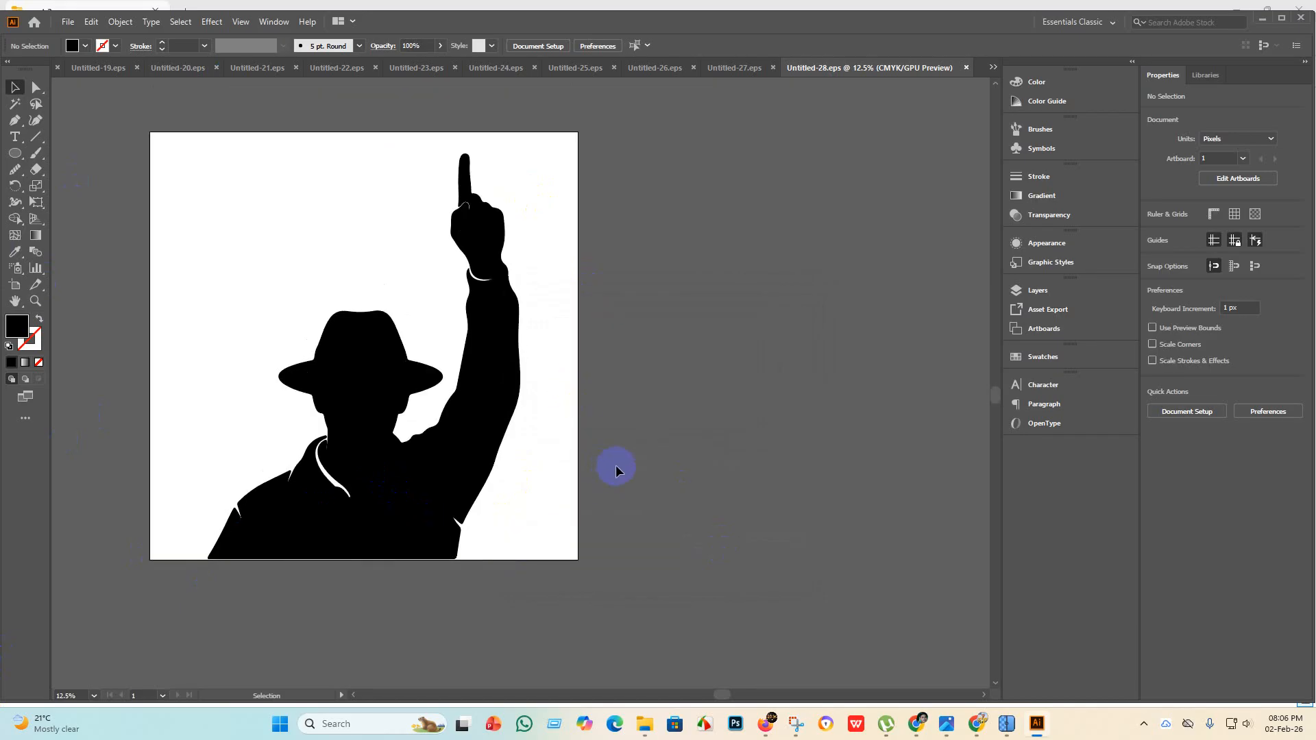
click(68, 22)
click(101, 267)
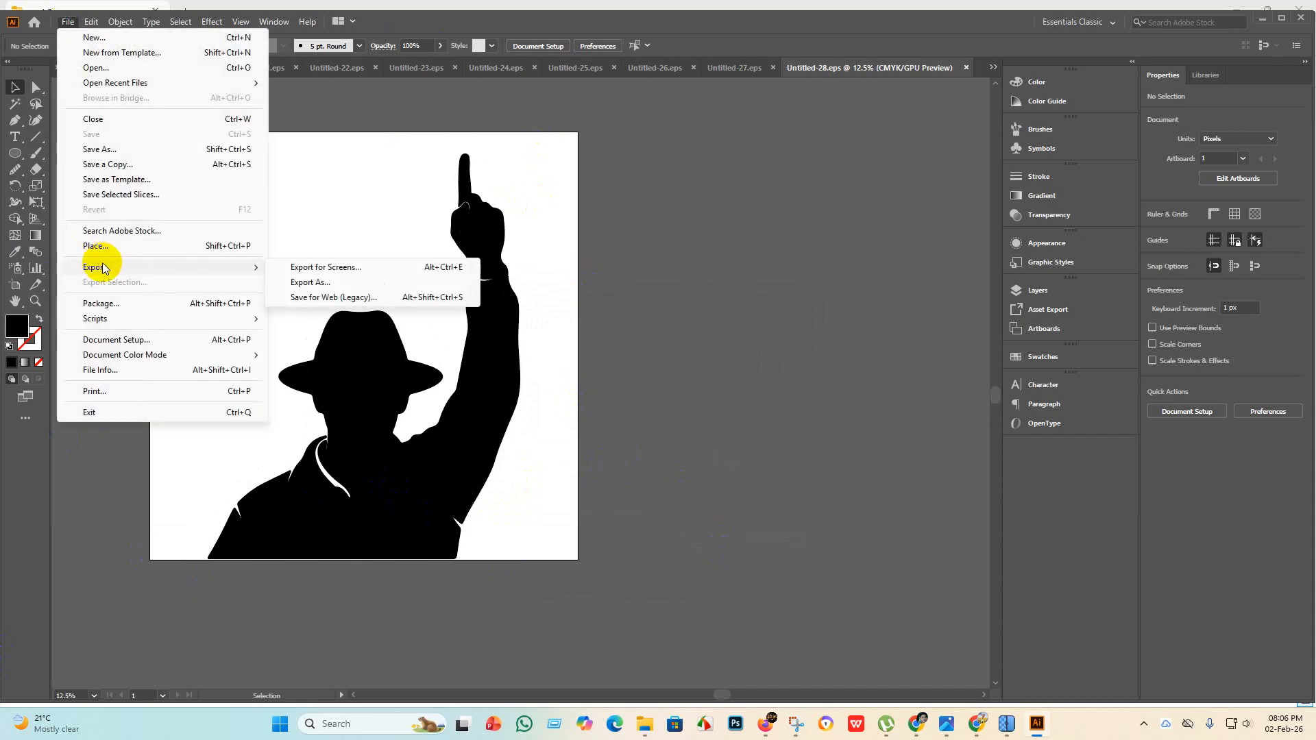
click(391, 281)
scroll(514, 219, down, 5)
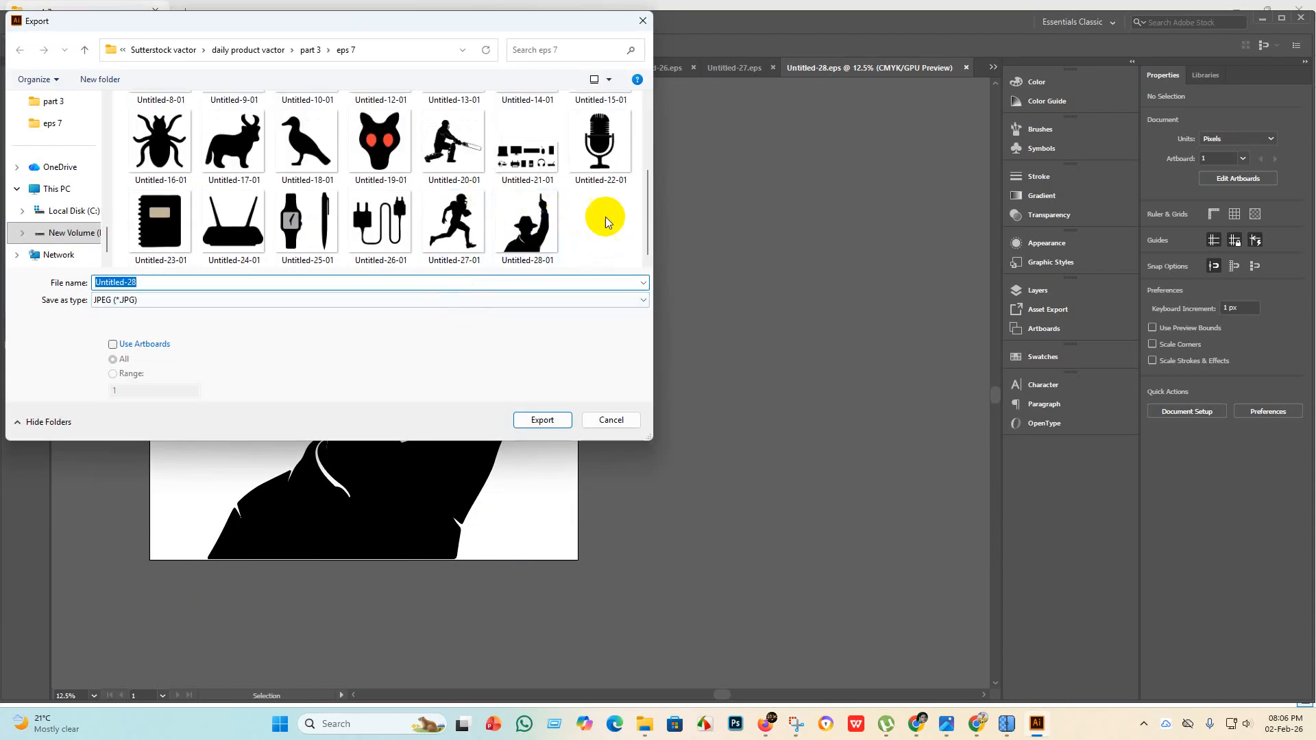
click(610, 420)
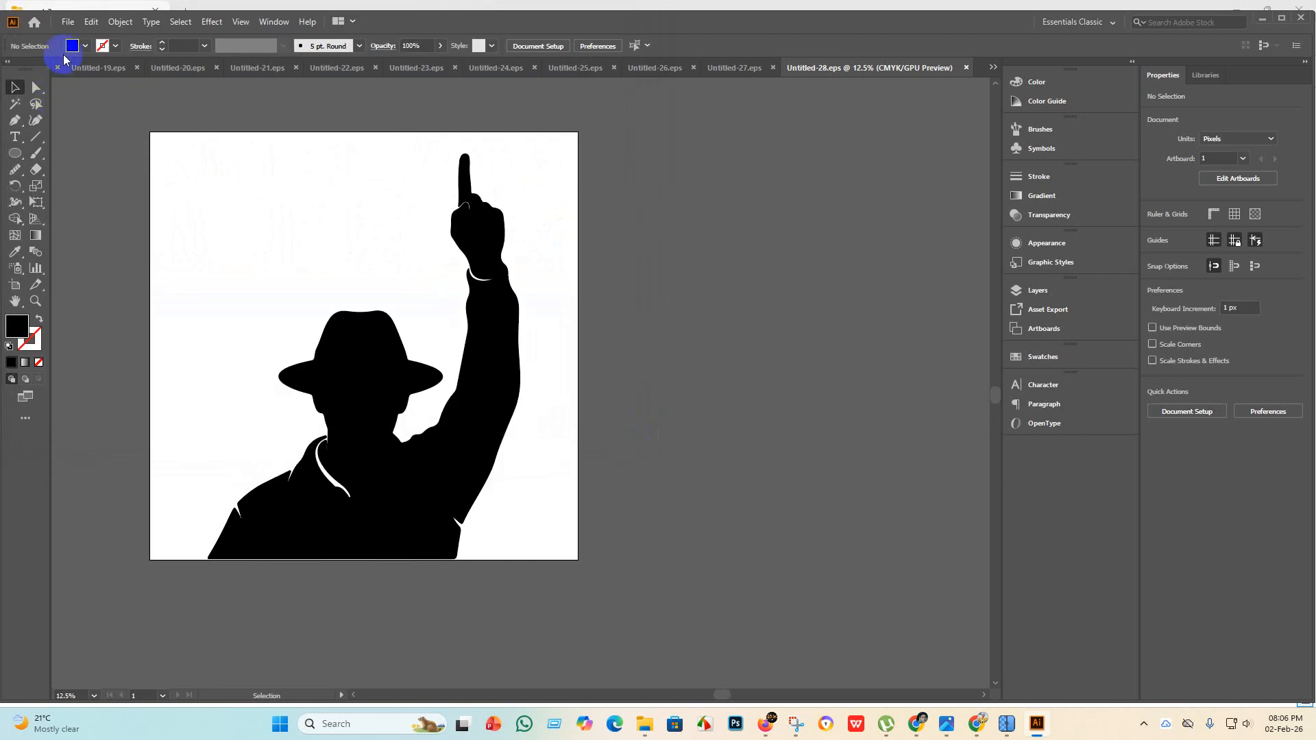
Create a new 4000 x 4000 px document with one artboard.
click(68, 21)
click(94, 38)
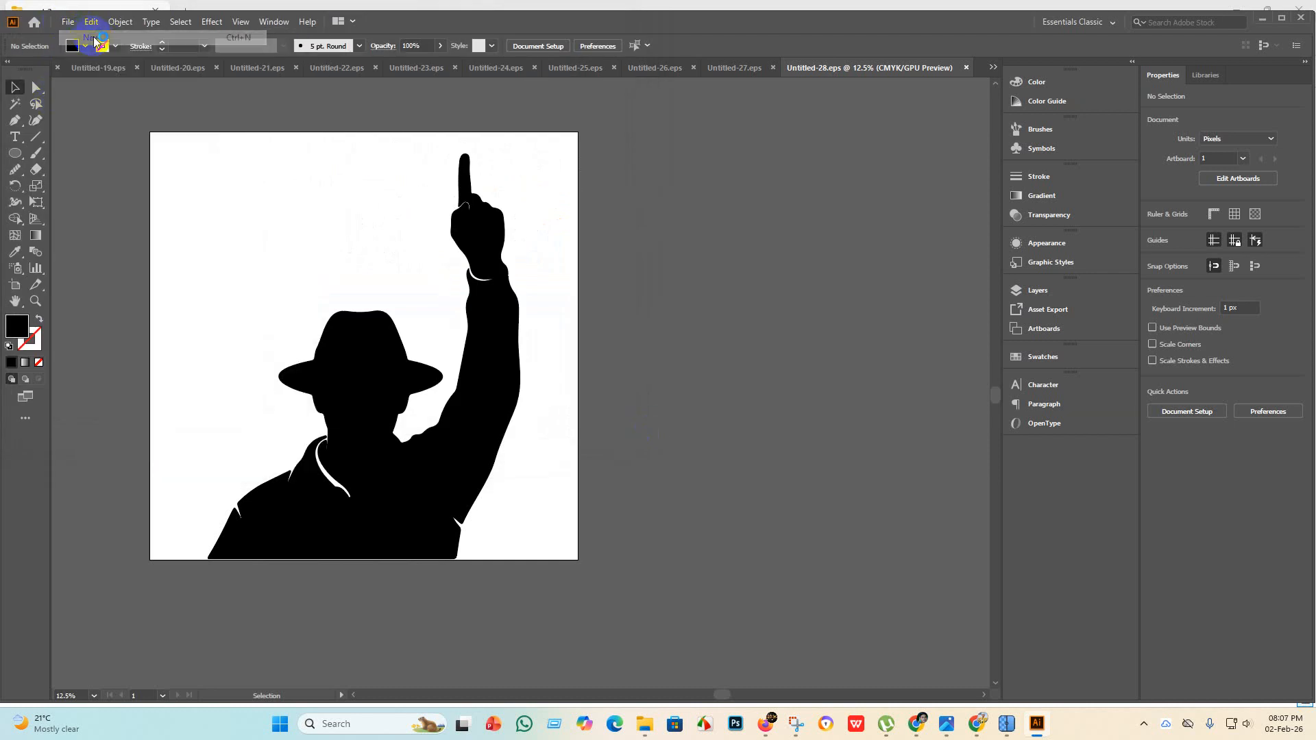
key(ctrl+n)
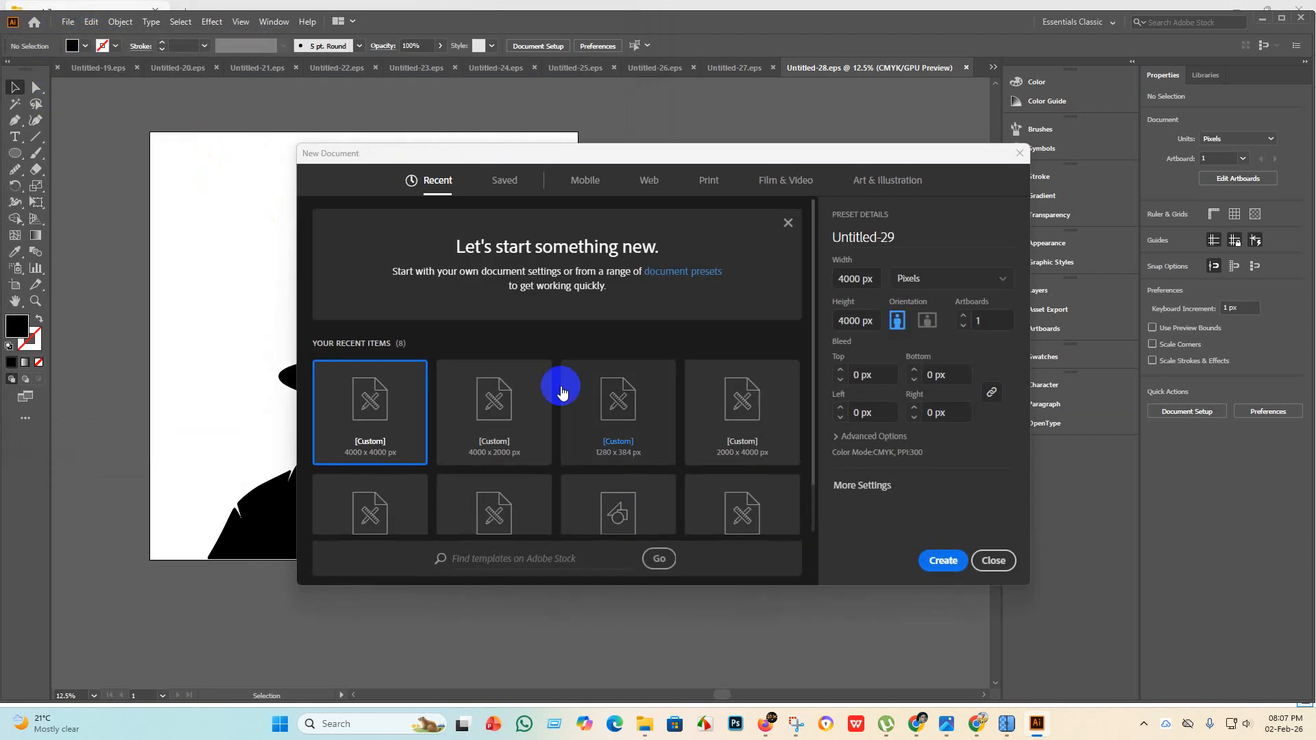
click(939, 560)
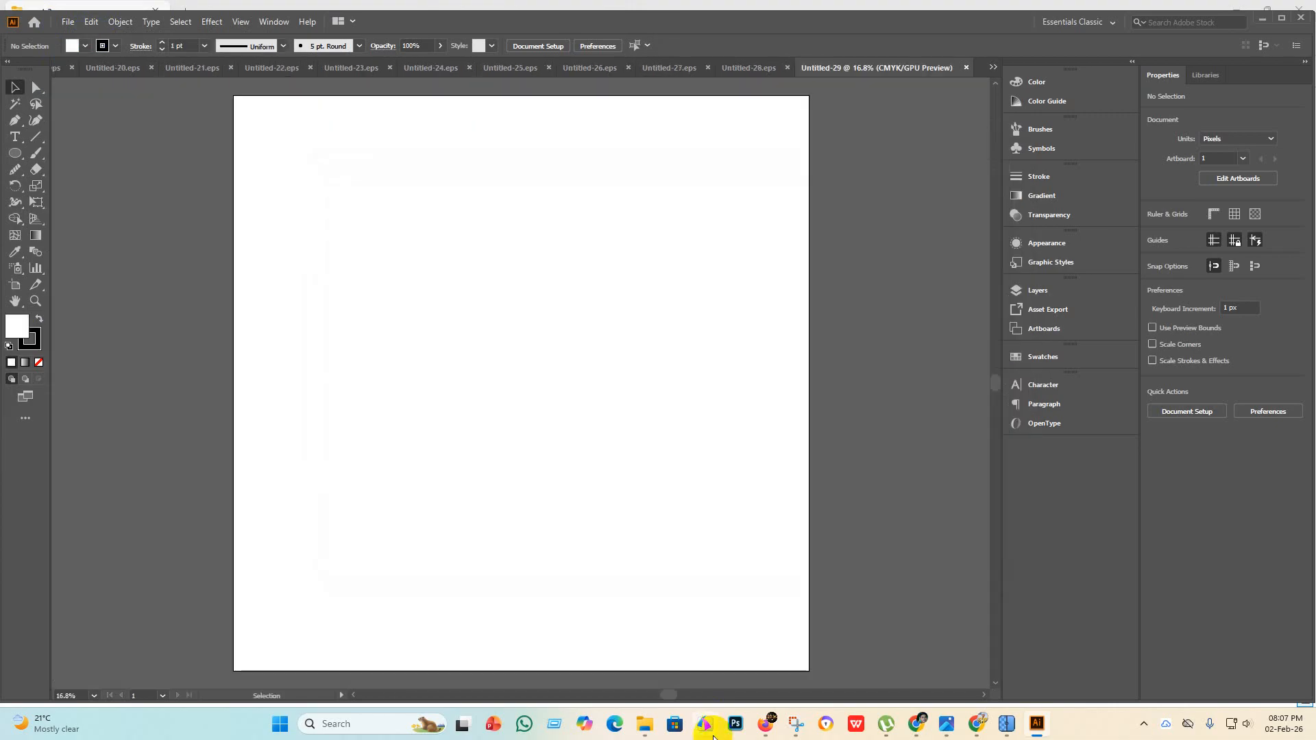
Switch to File Explorer and move the source image of the man in the hat into the FINISH folder.
click(645, 724)
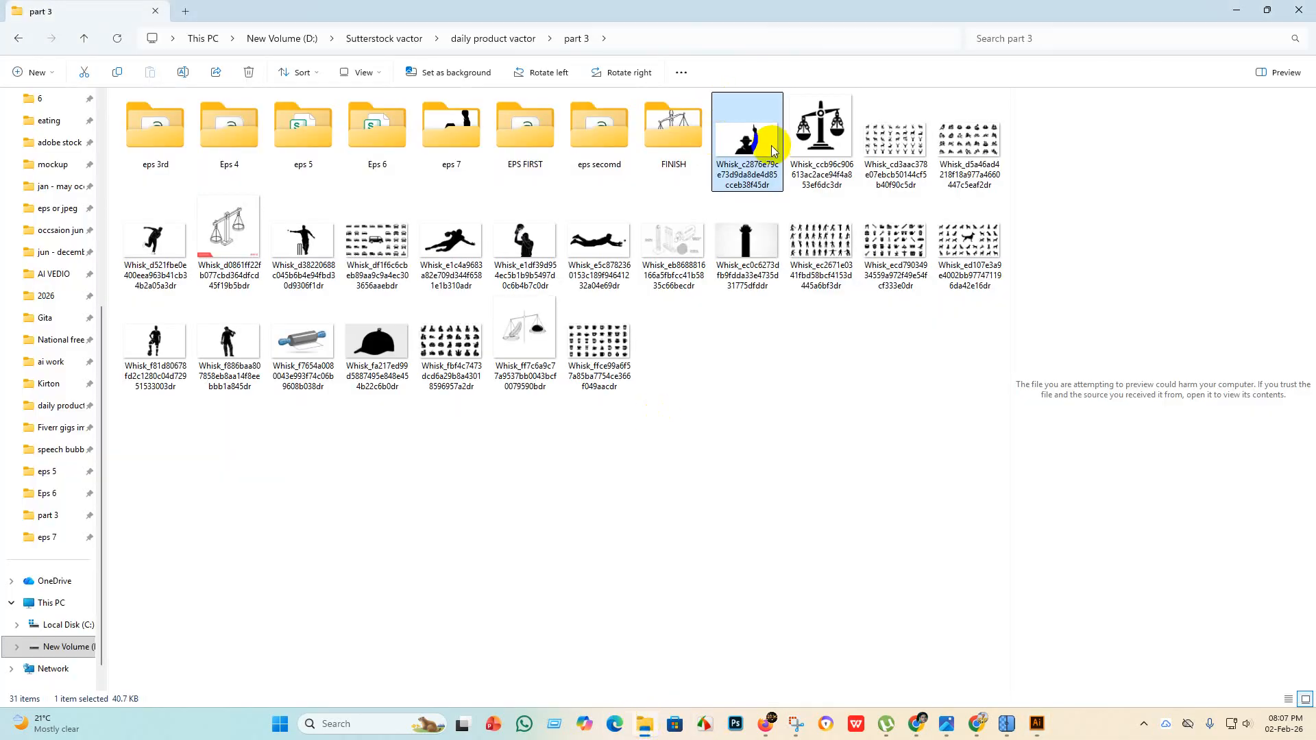
drag(774, 145, 675, 130)
Place the black balance scale image from the part 3 folder on the blank artboard of the Untitled-29 document in Illustrator.
drag(776, 144, 1044, 727)
click(1020, 42)
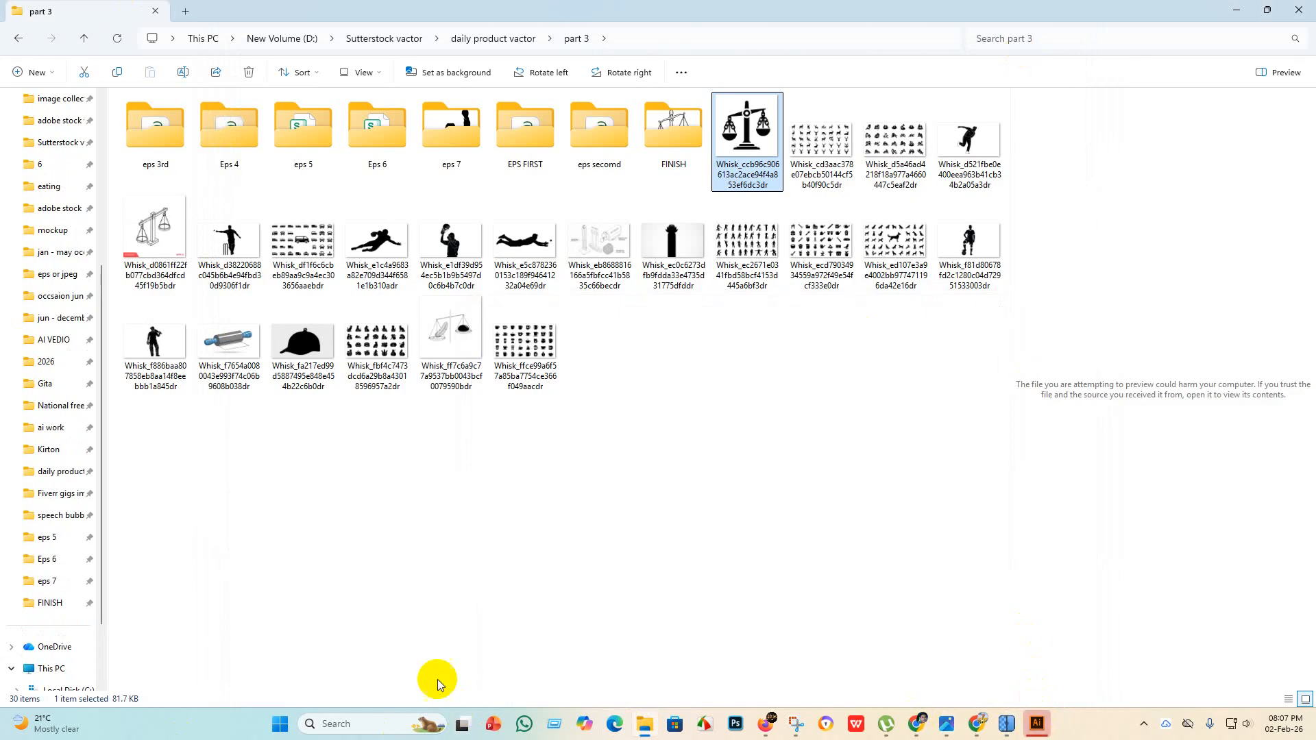
click(1037, 723)
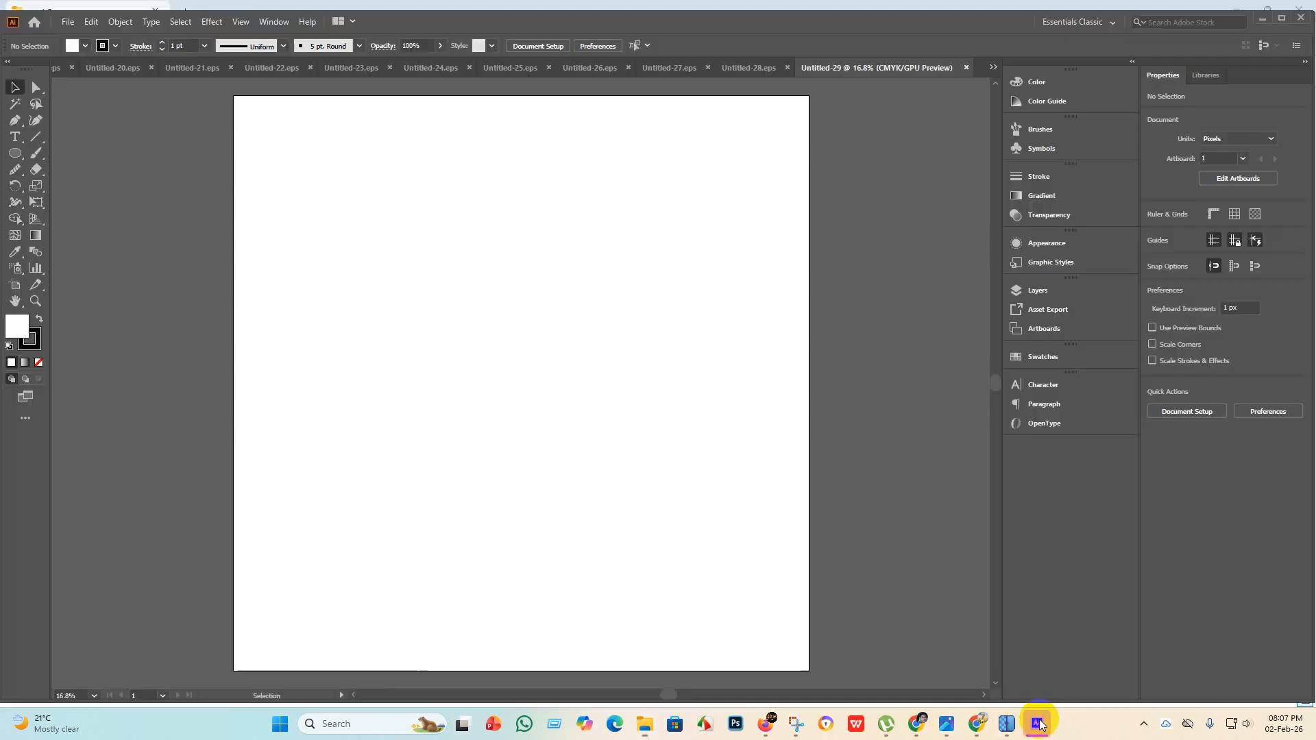
click(644, 723)
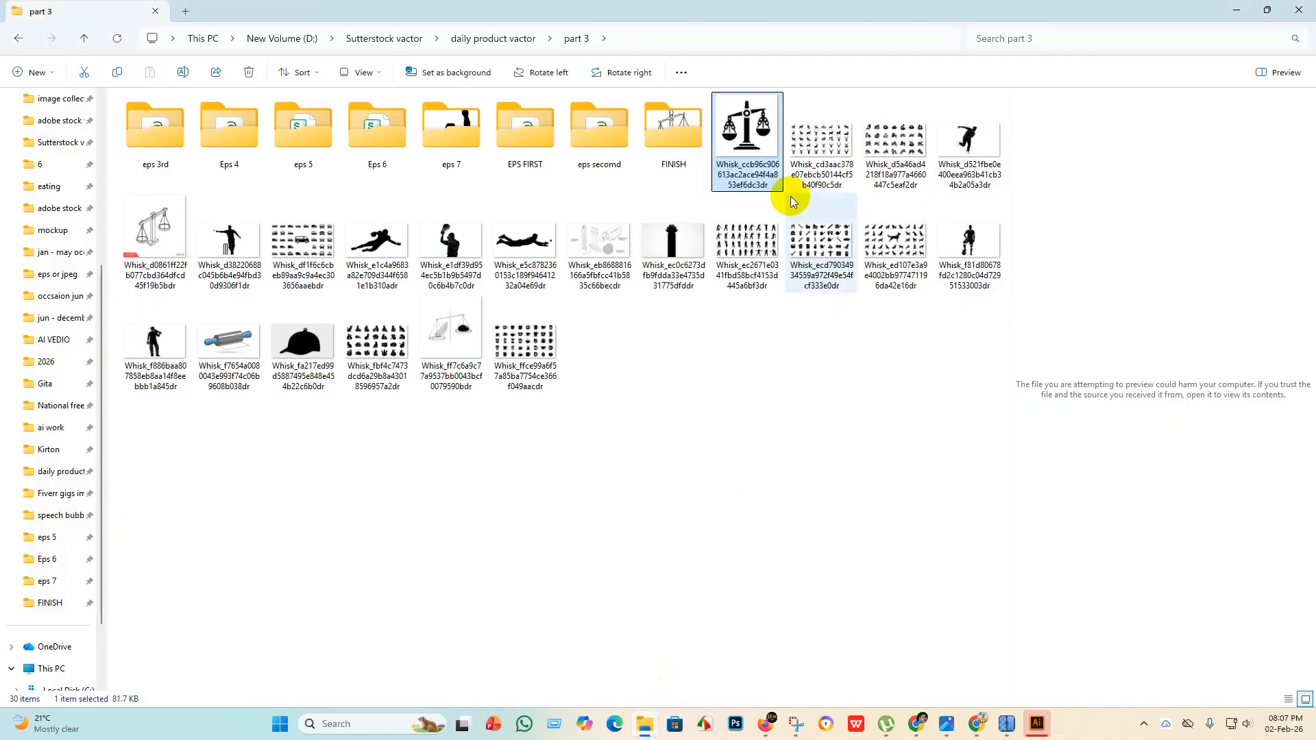
drag(753, 173, 452, 428)
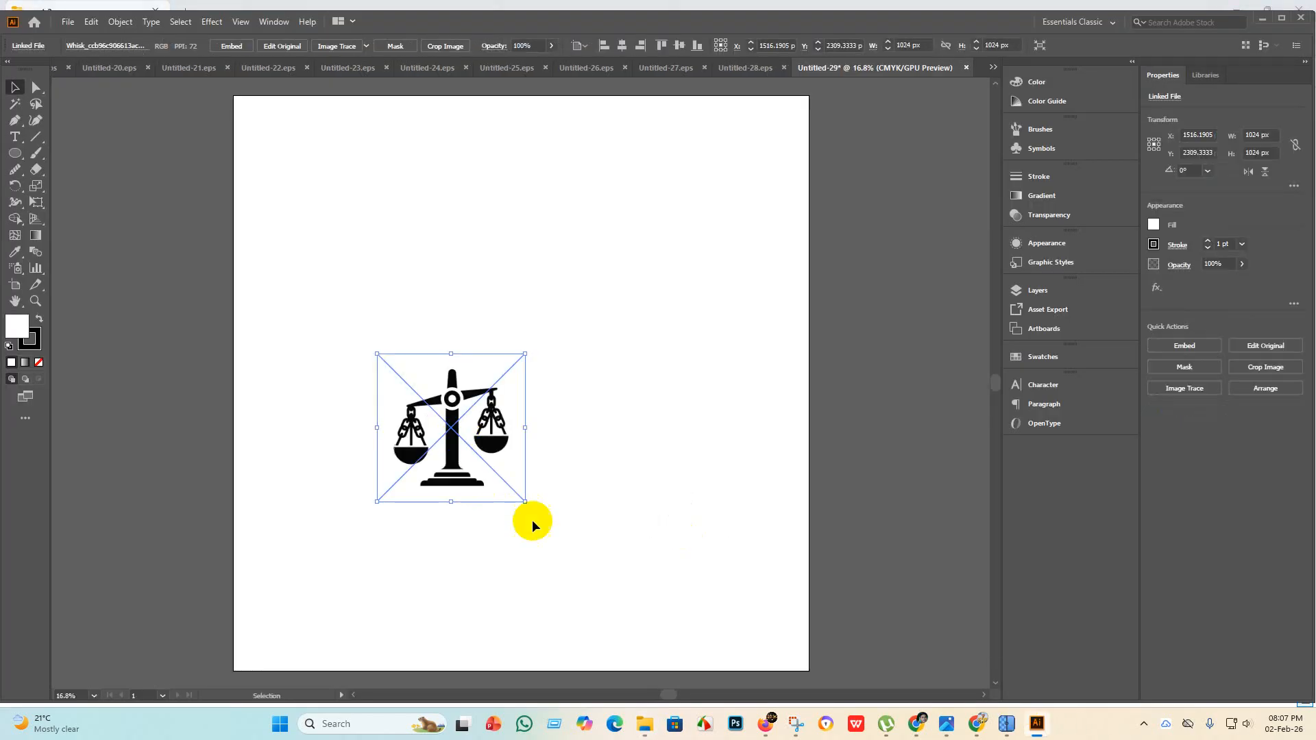
Enlarge the placed scales image to about 3969 px square and position its artwork within the artboard.
drag(525, 503, 948, 716)
scroll(639, 555, up, 6)
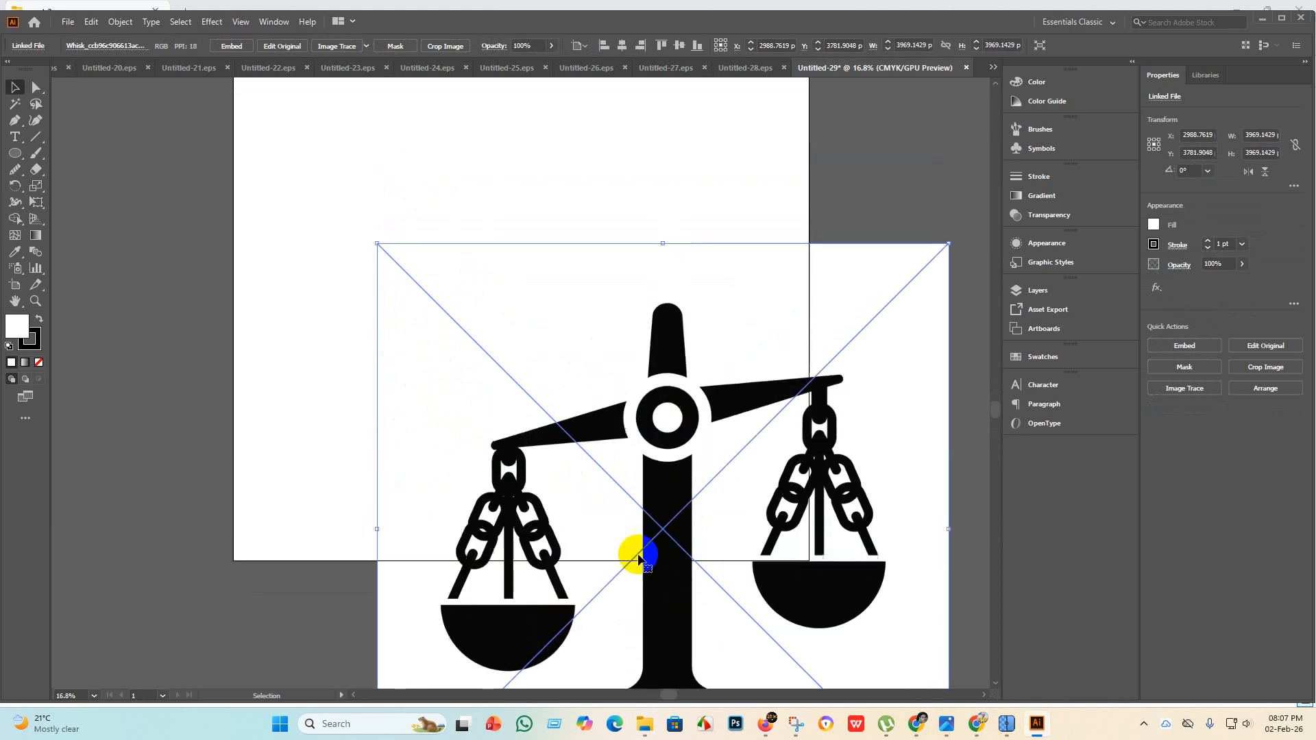
drag(643, 563, 417, 307)
scroll(498, 433, up, 12)
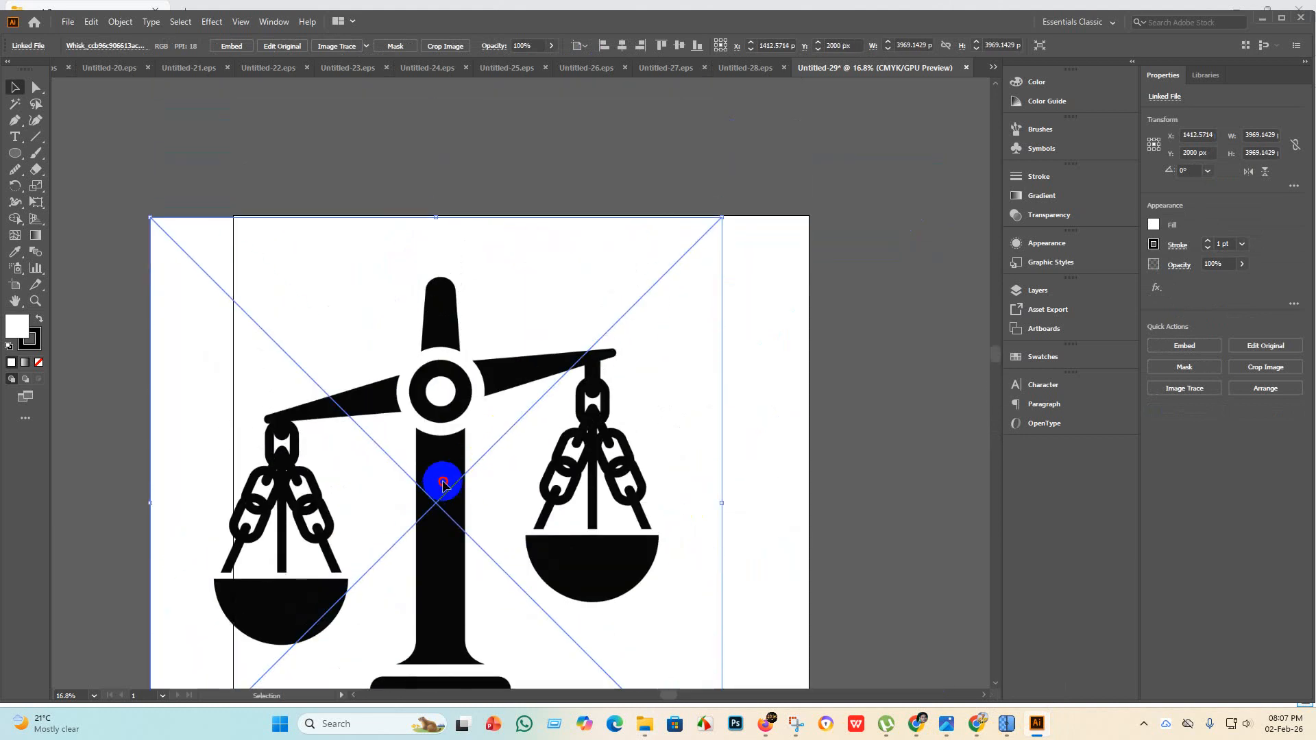
drag(443, 483, 477, 446)
scroll(477, 371, down, 4)
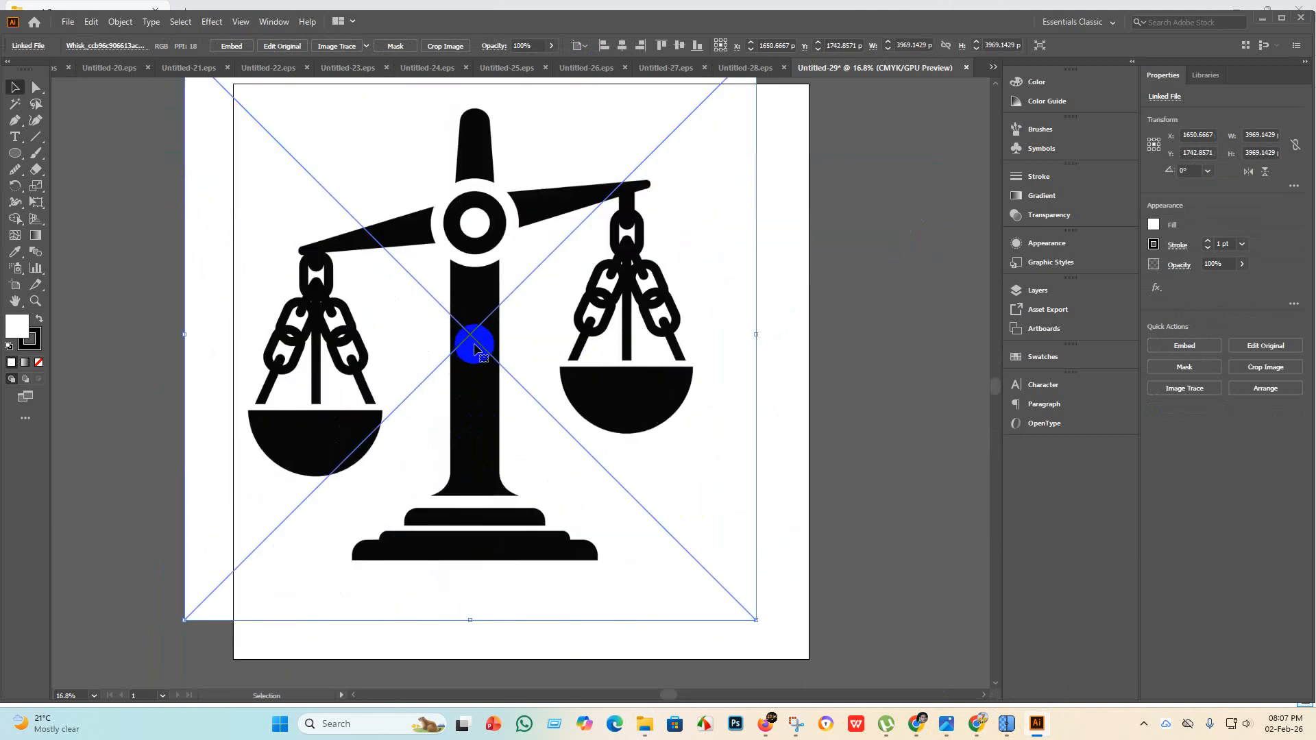
Embed the scales image, trace it with the Silhouettes preset and expand the result into vector paths.
click(233, 46)
click(371, 45)
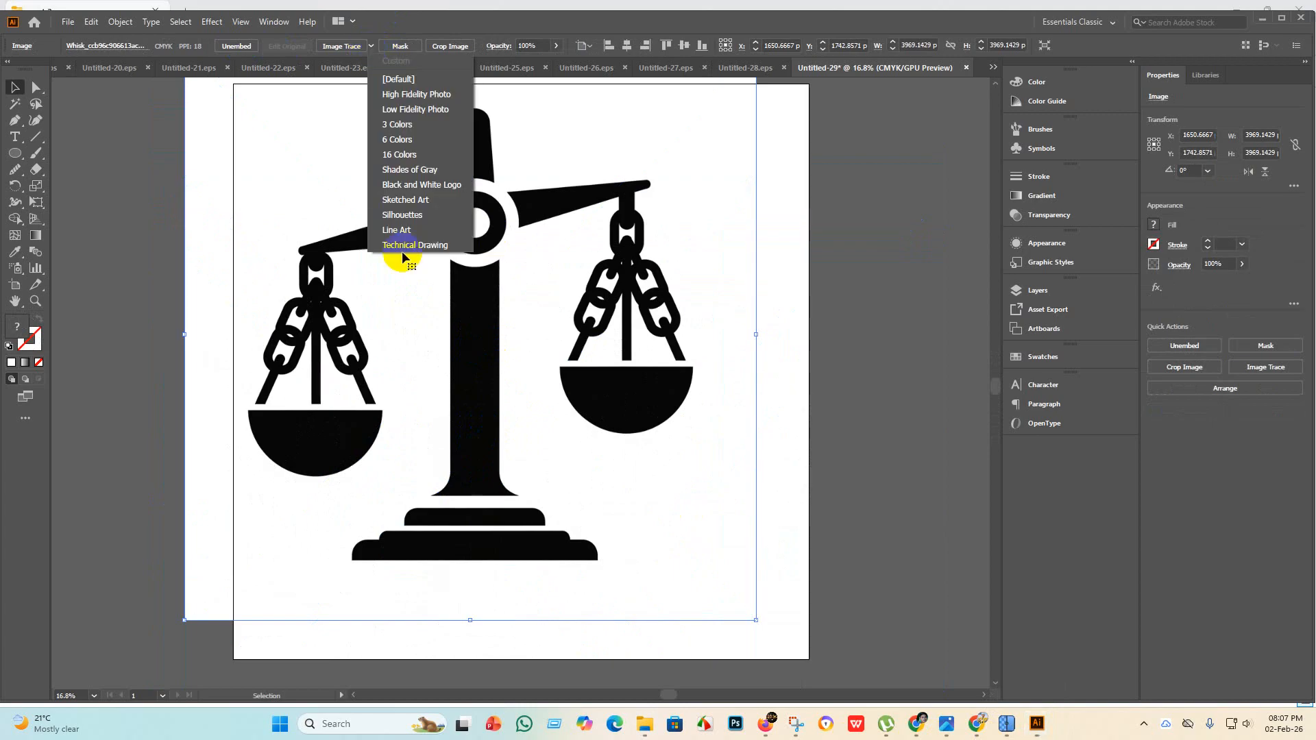
click(405, 215)
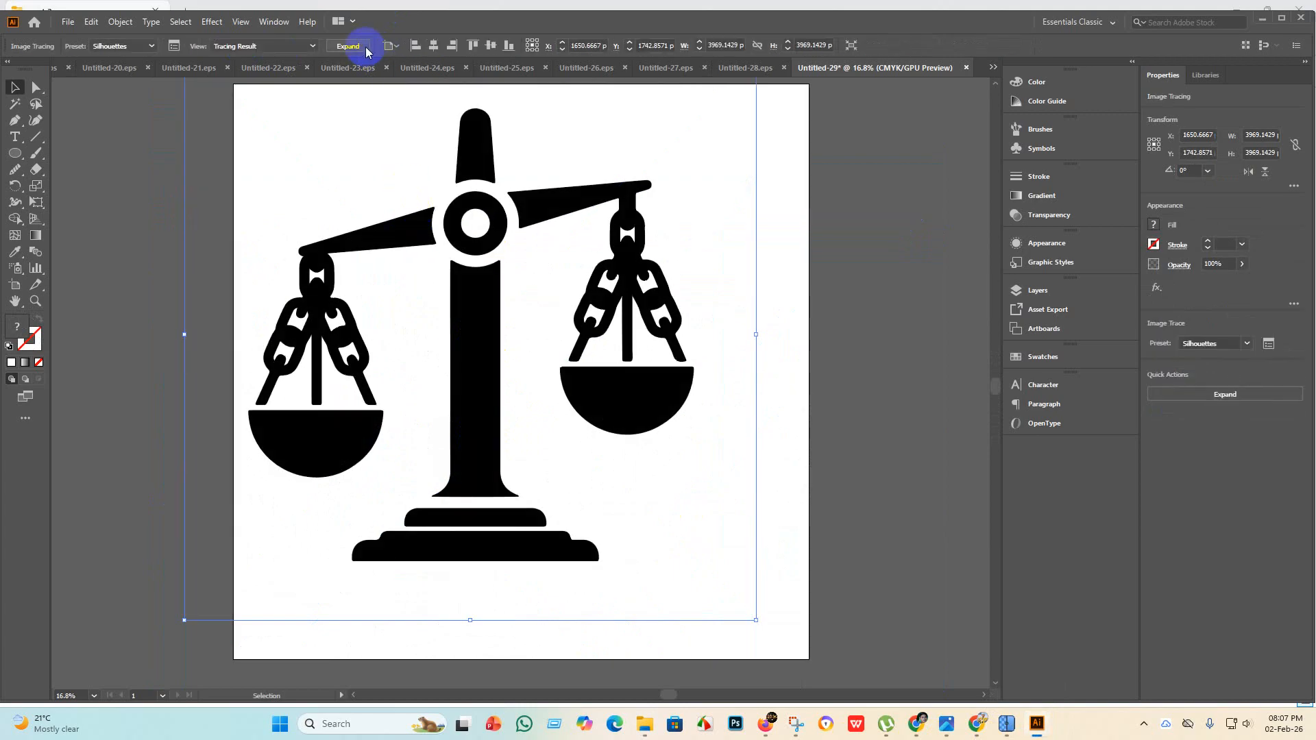
click(351, 46)
click(470, 310)
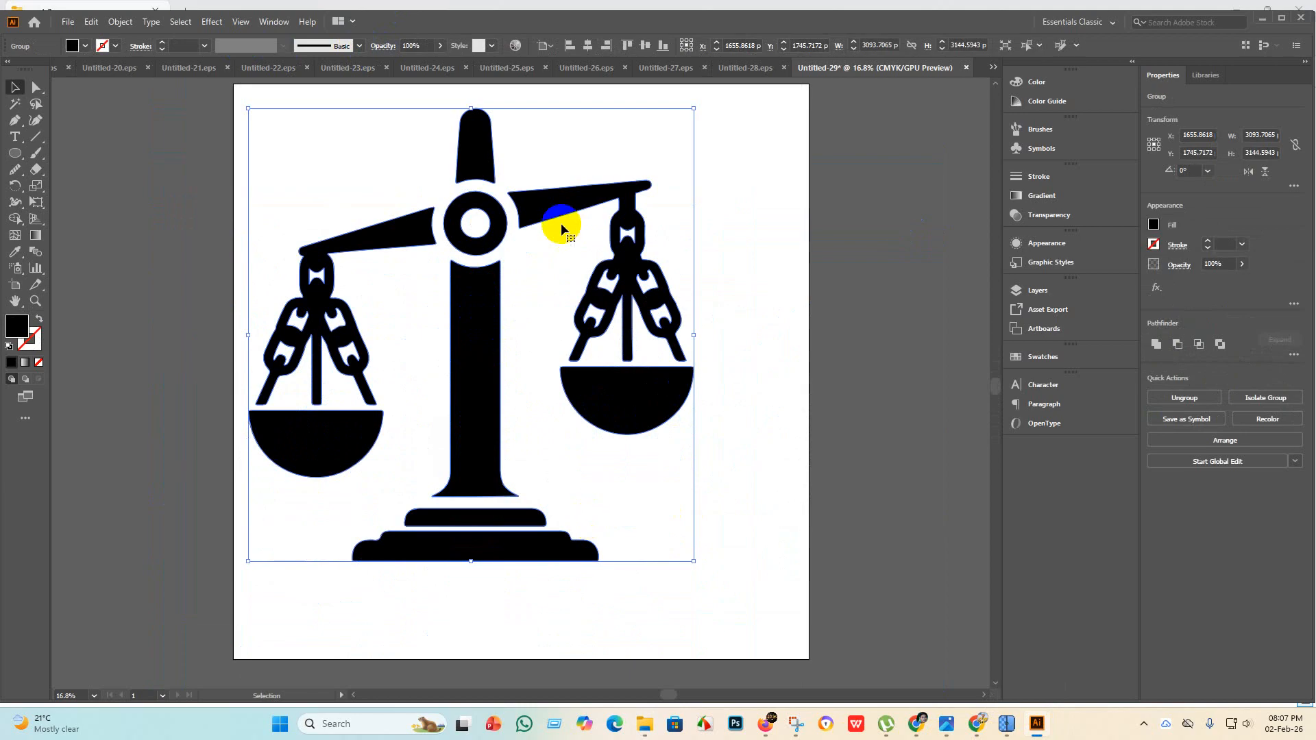
Inspect the traced edges and fill the hole inside the pivot ring using Shape Builder.
scroll(508, 176, up, 4)
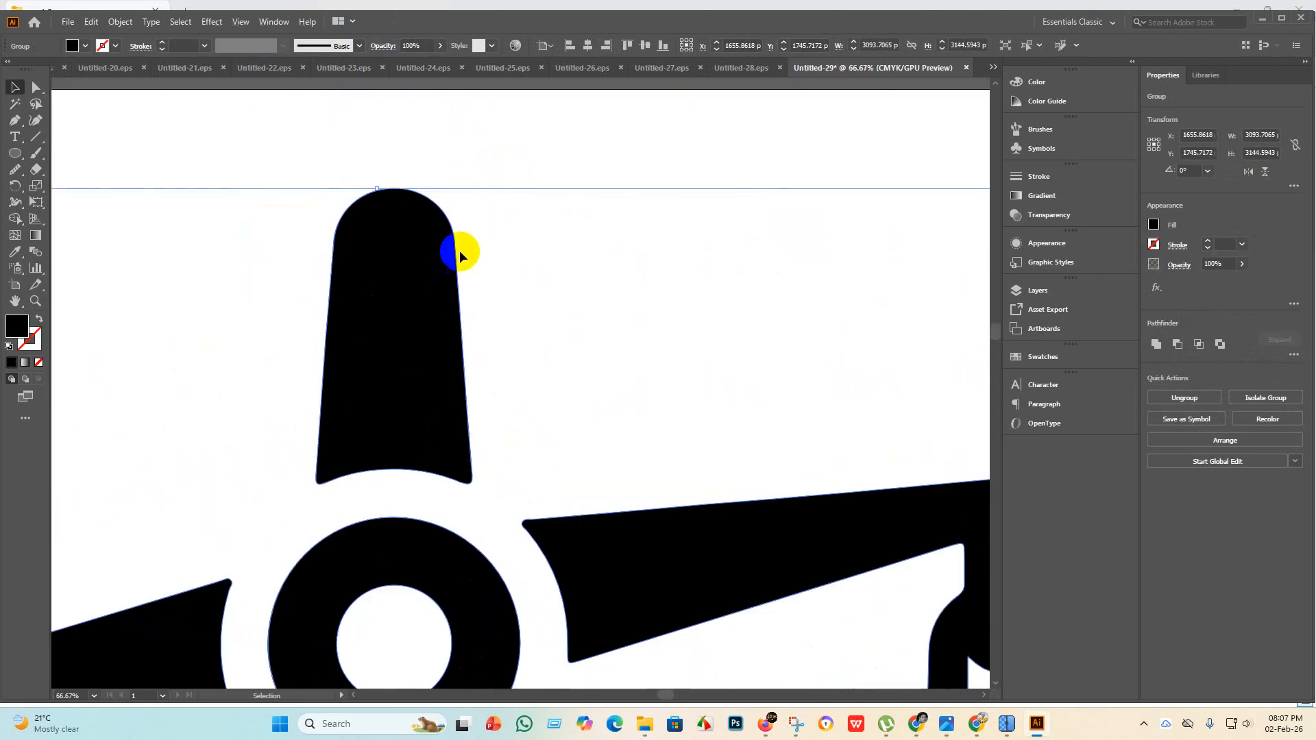
scroll(459, 255, down, 4)
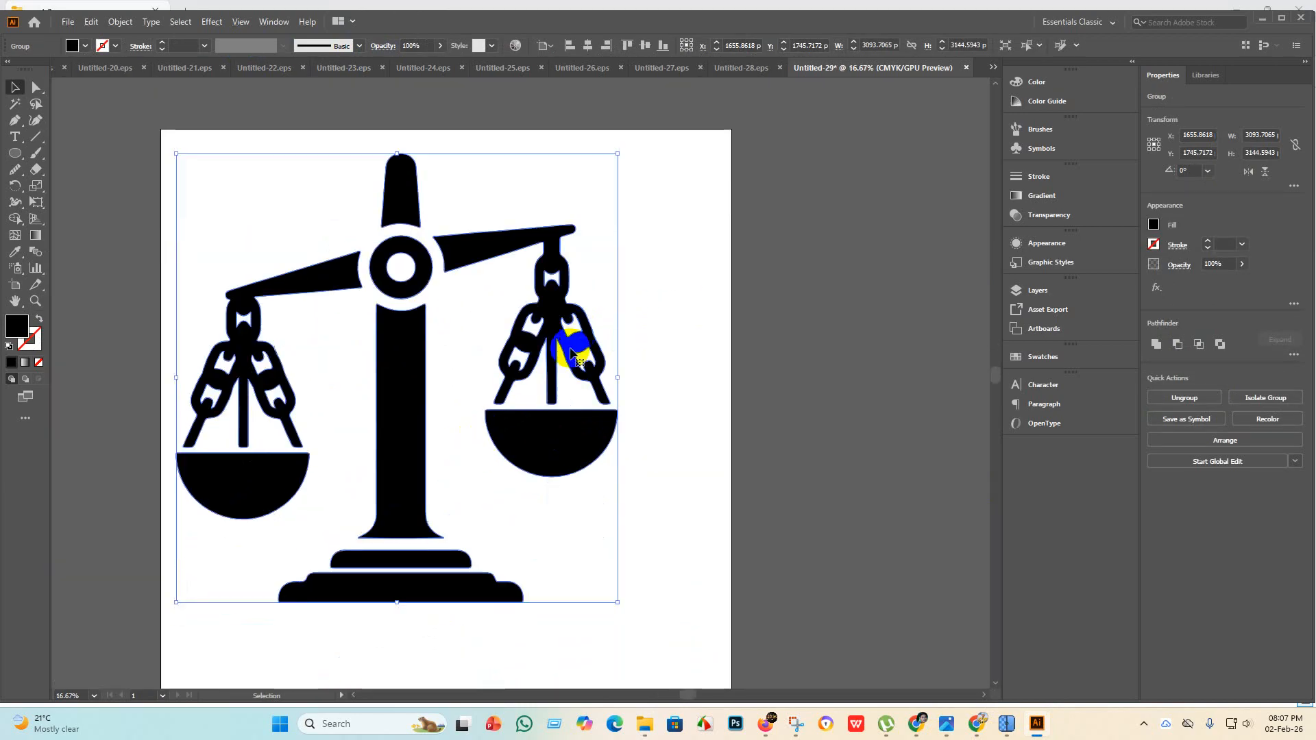
scroll(573, 355, up, 4)
scroll(568, 279, down, 6)
scroll(464, 479, up, 3)
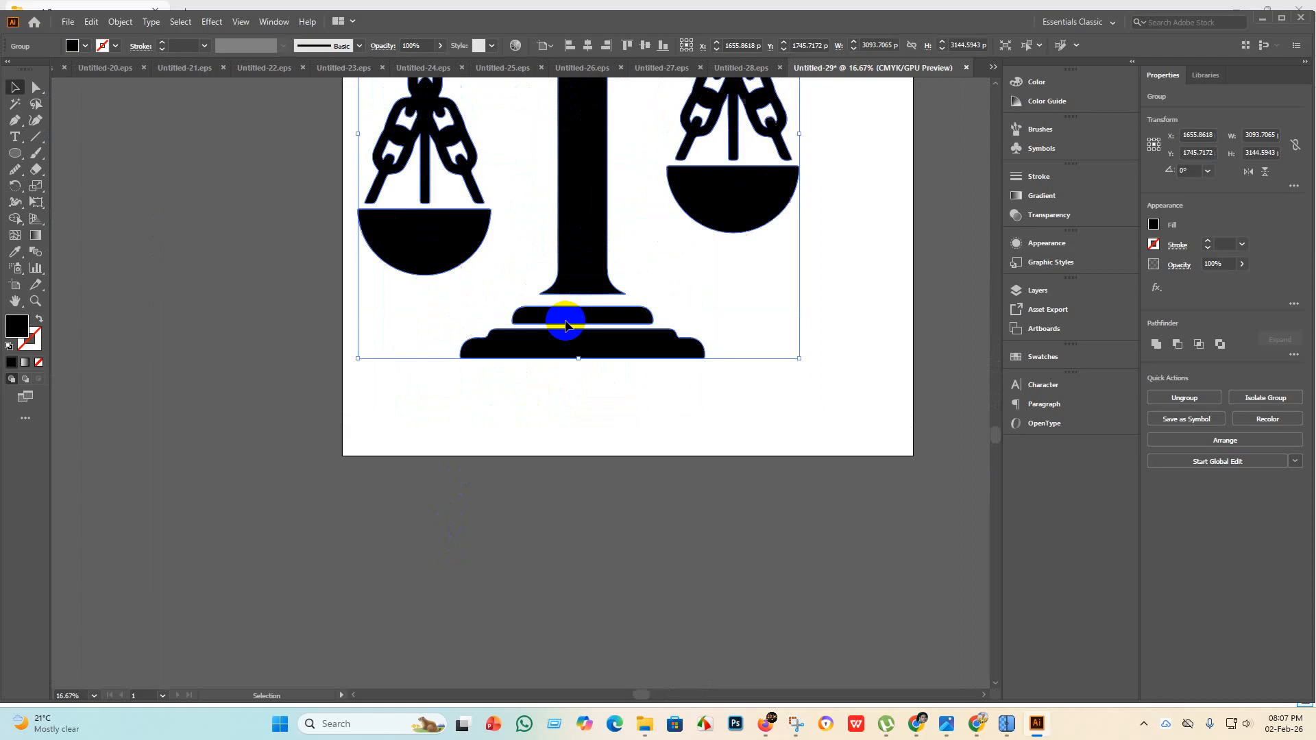
scroll(554, 318, up, 3)
scroll(543, 315, down, 4)
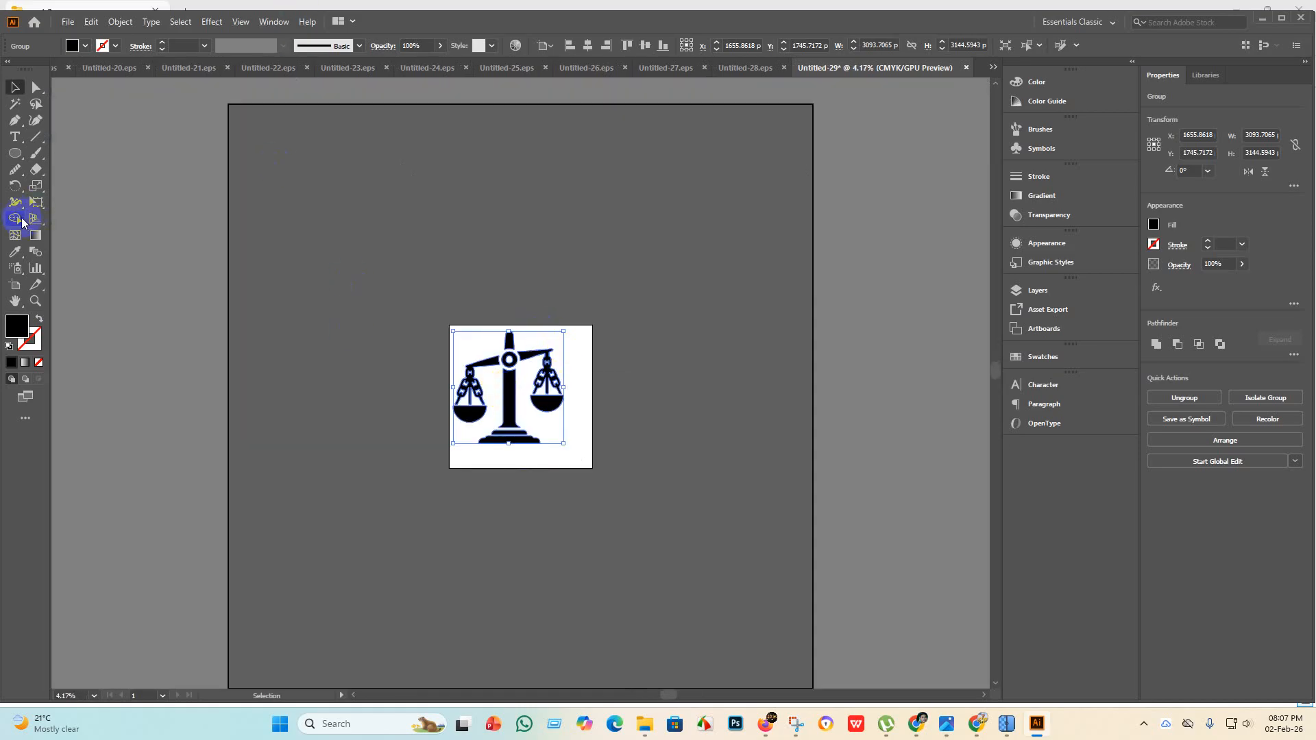
click(22, 221)
scroll(509, 363, up, 4)
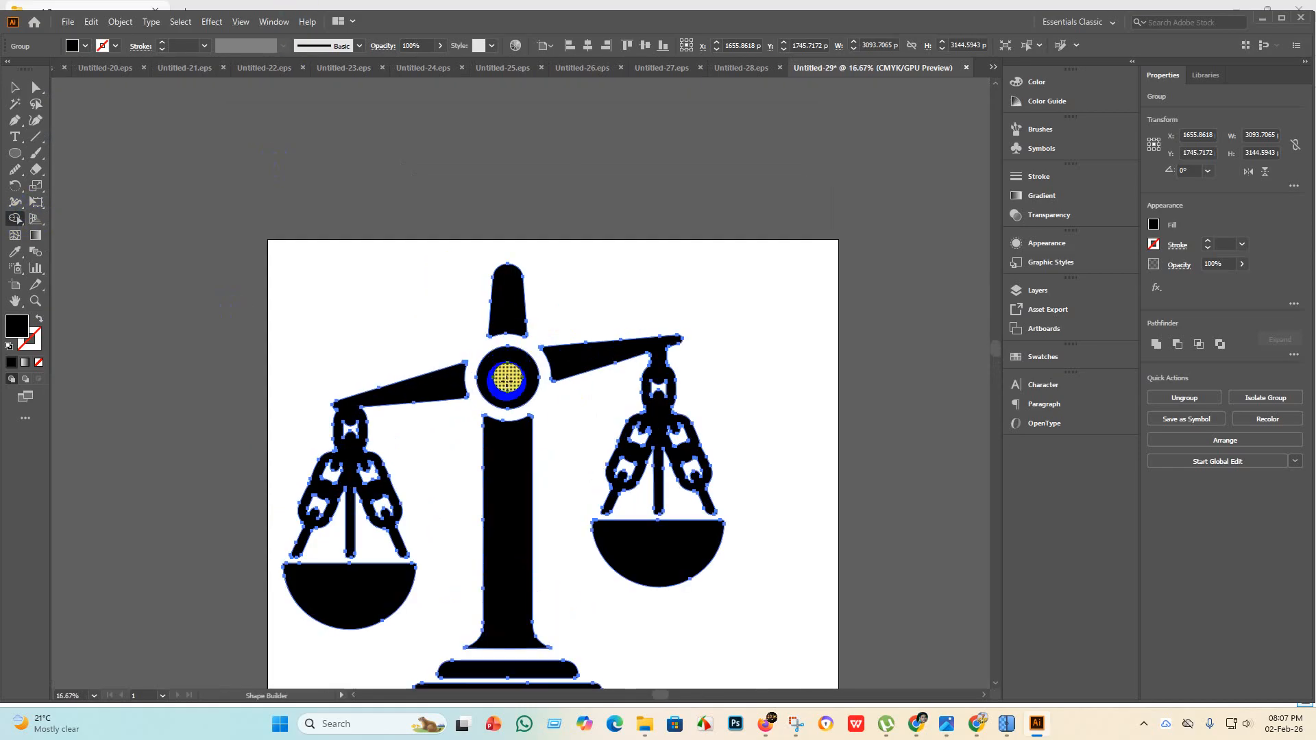
click(17, 88)
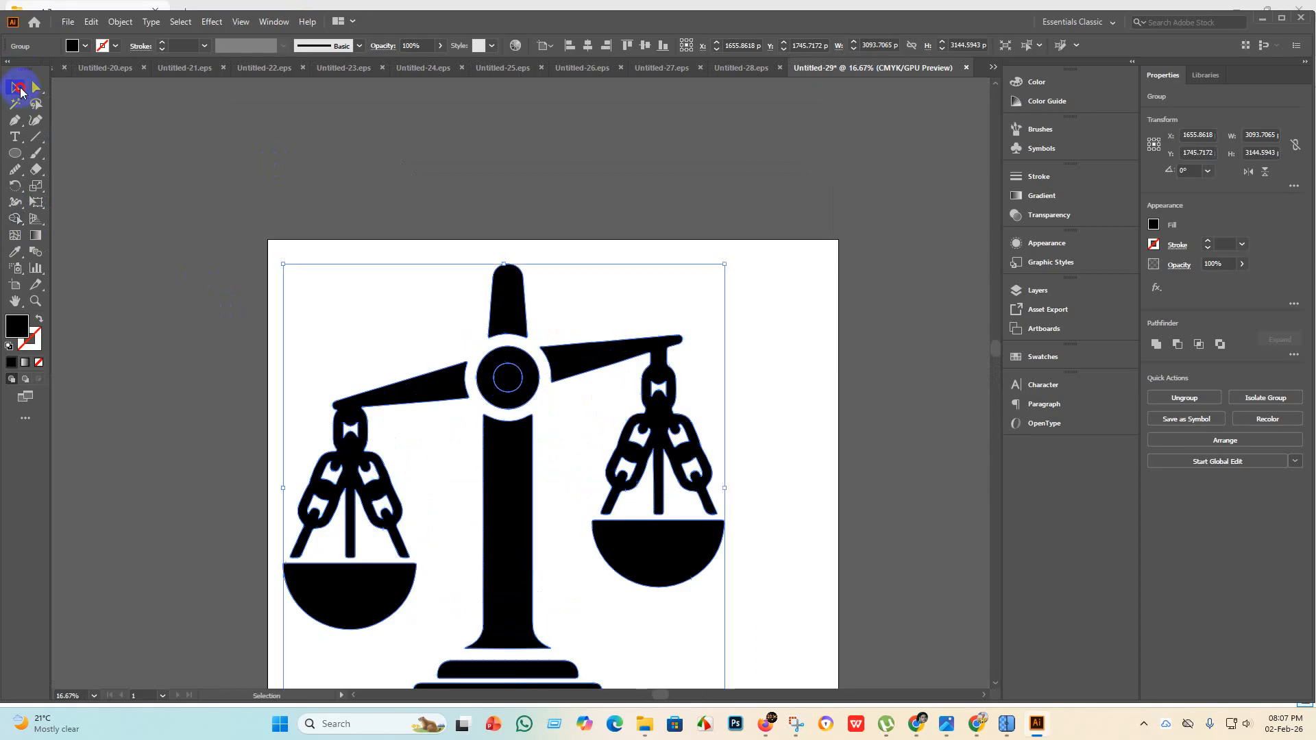
Scale the scales artwork up to about 3461 × 3518 px and center it horizontally and vertically on the artboard.
click(128, 208)
scroll(370, 312, down, 5)
drag(392, 262, 552, 416)
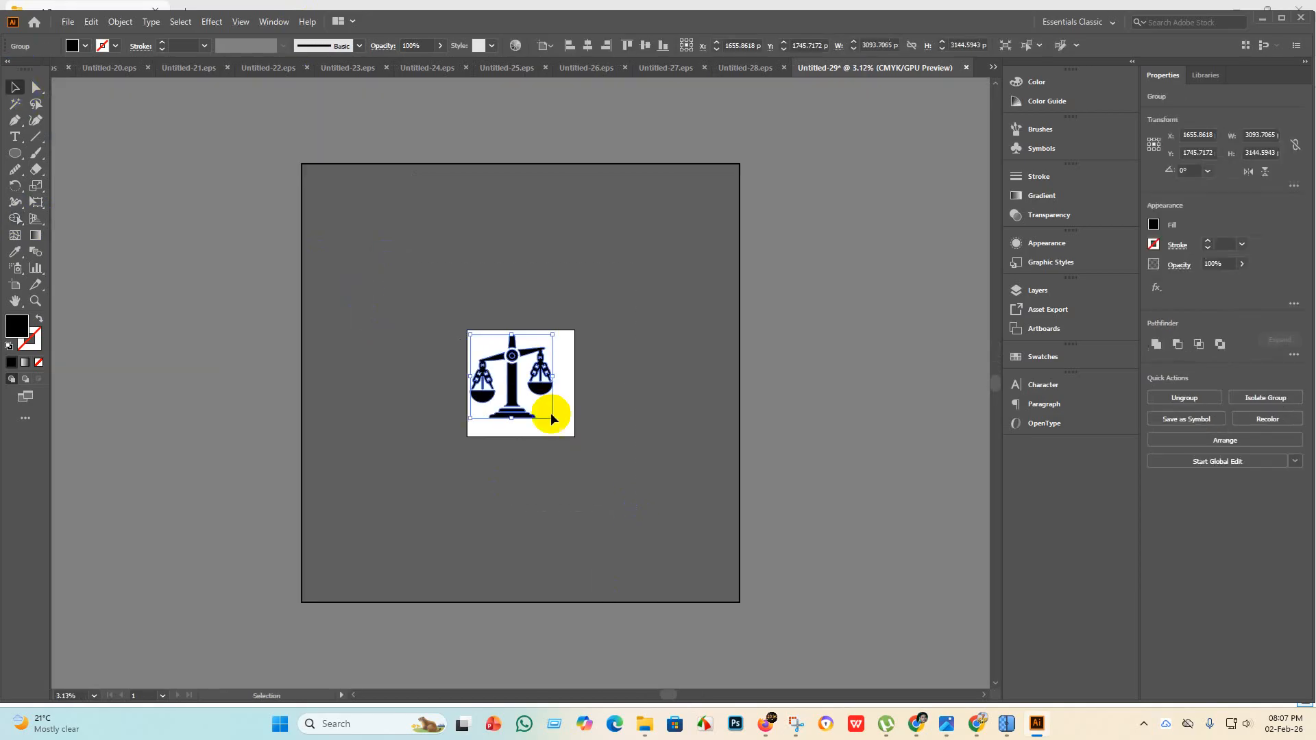
mouse_move(515, 376)
mouse_down()
mouse_move(532, 373)
mouse_move(515, 378)
mouse_up()
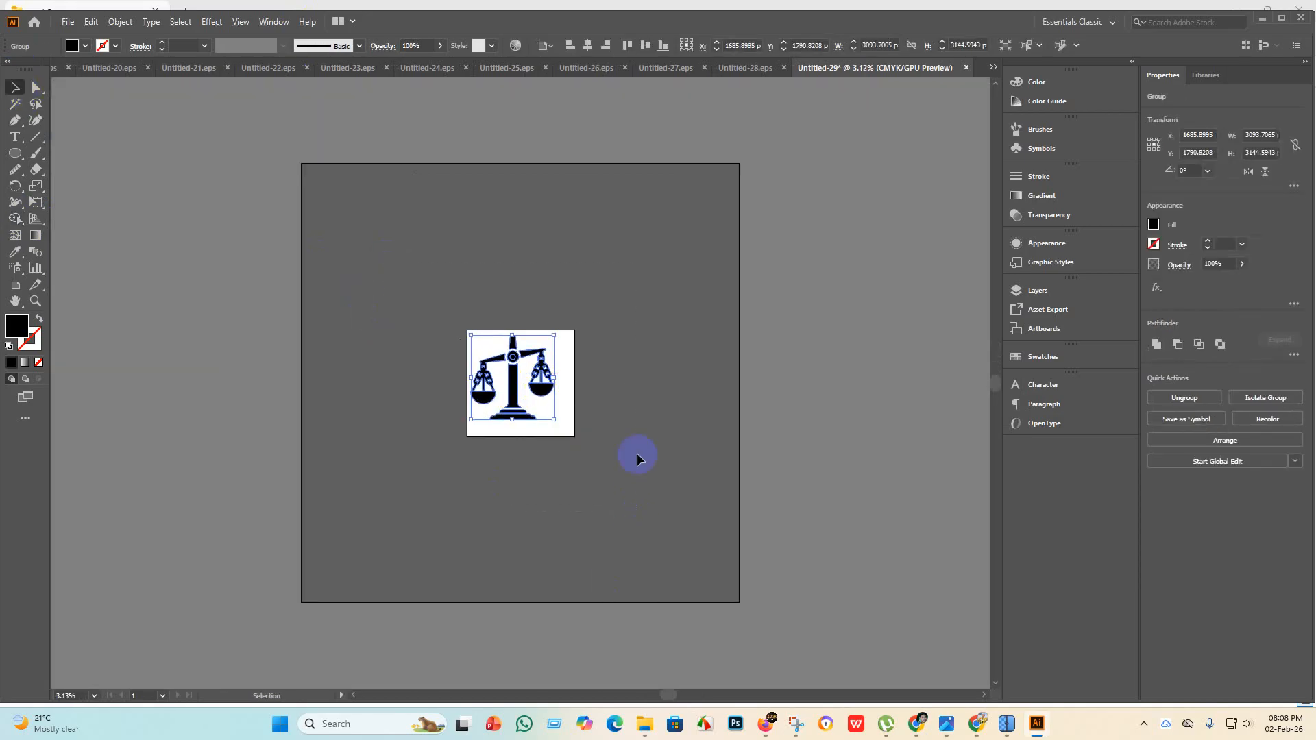
click(632, 477)
drag(630, 482, 393, 263)
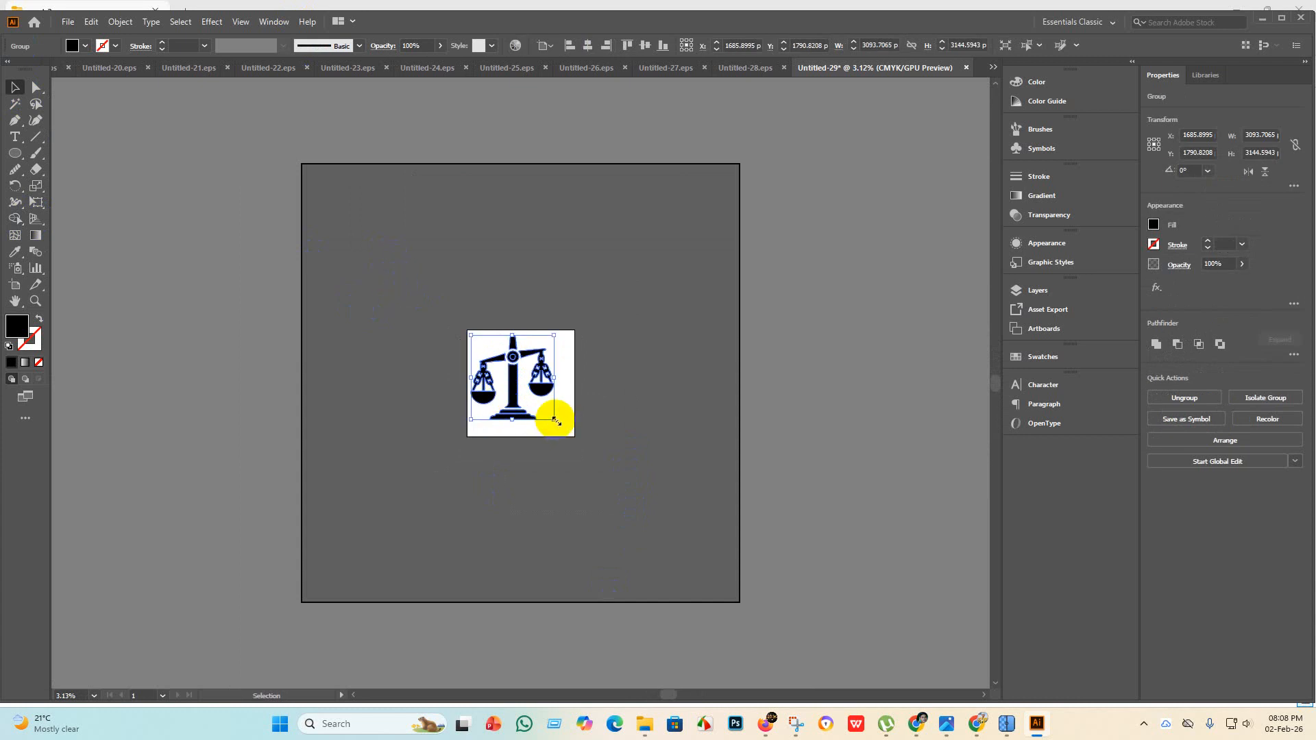
drag(555, 420, 563, 430)
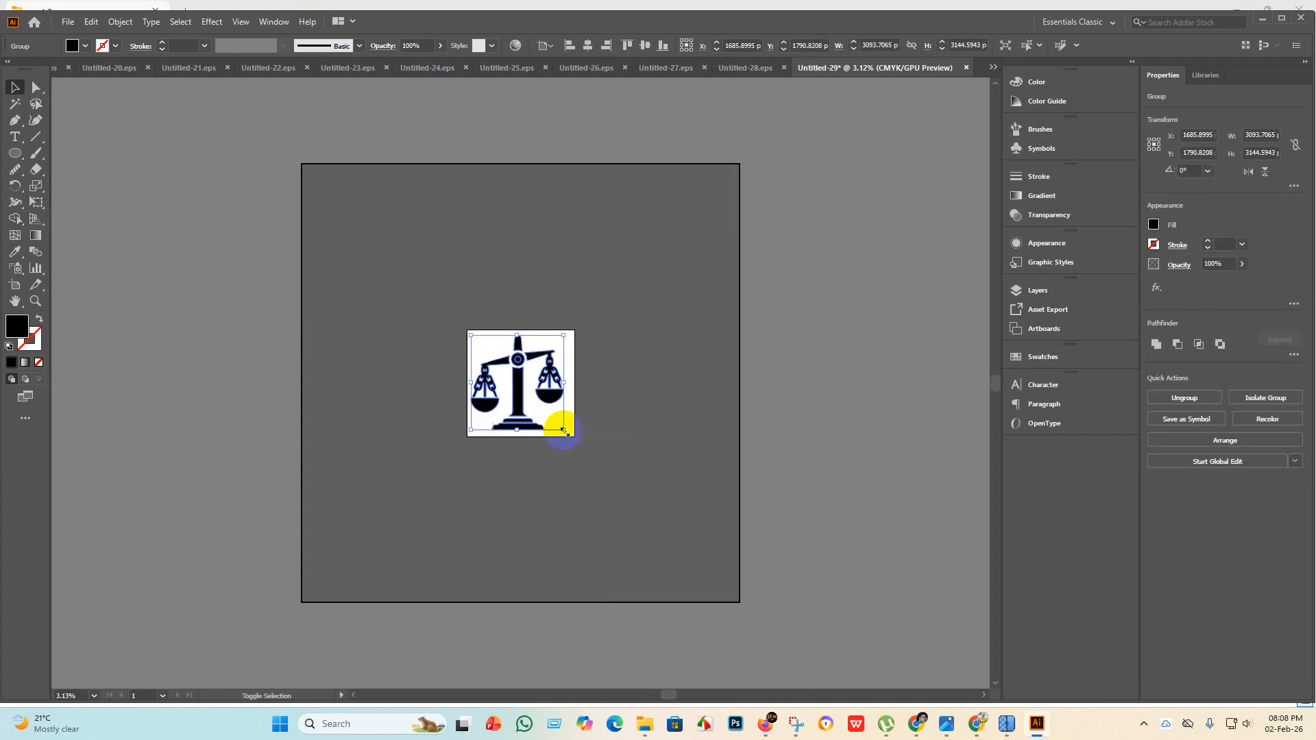
click(590, 46)
click(645, 45)
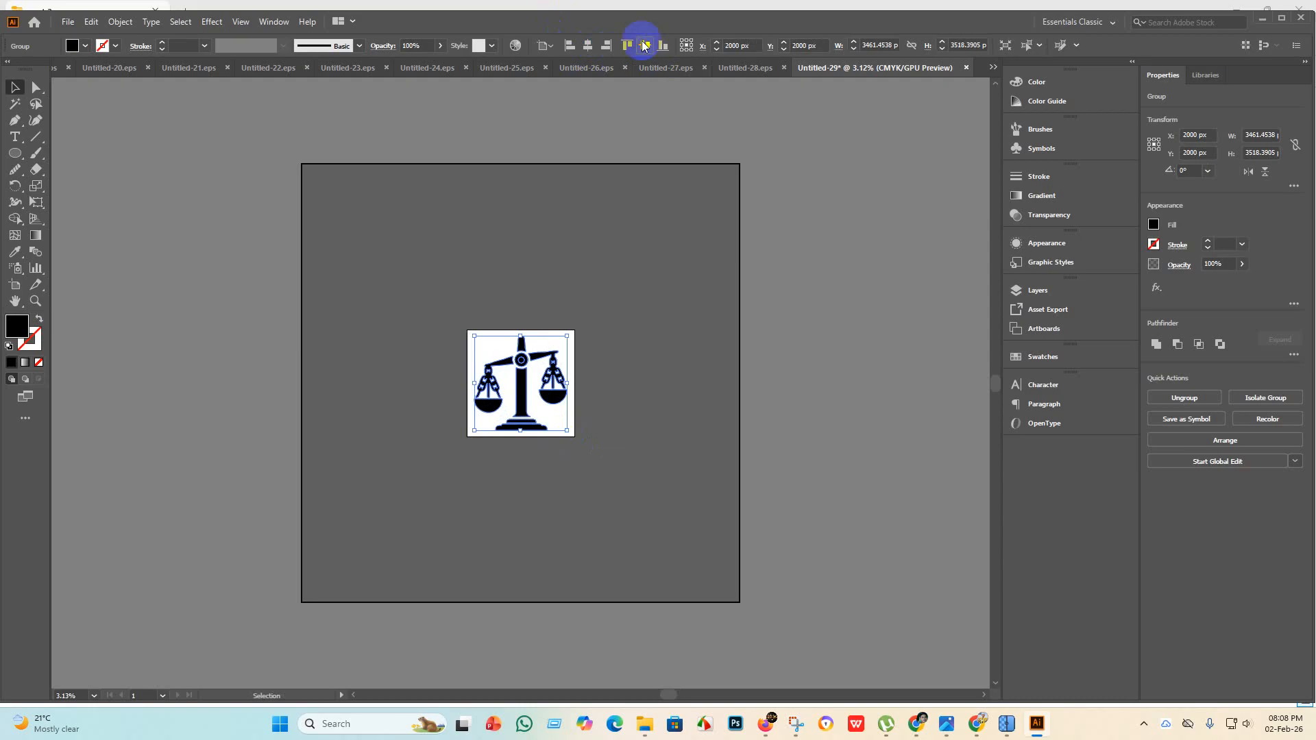
click(602, 388)
Ungroup the traced scales artwork.
scroll(562, 373, up, 3)
click(507, 320)
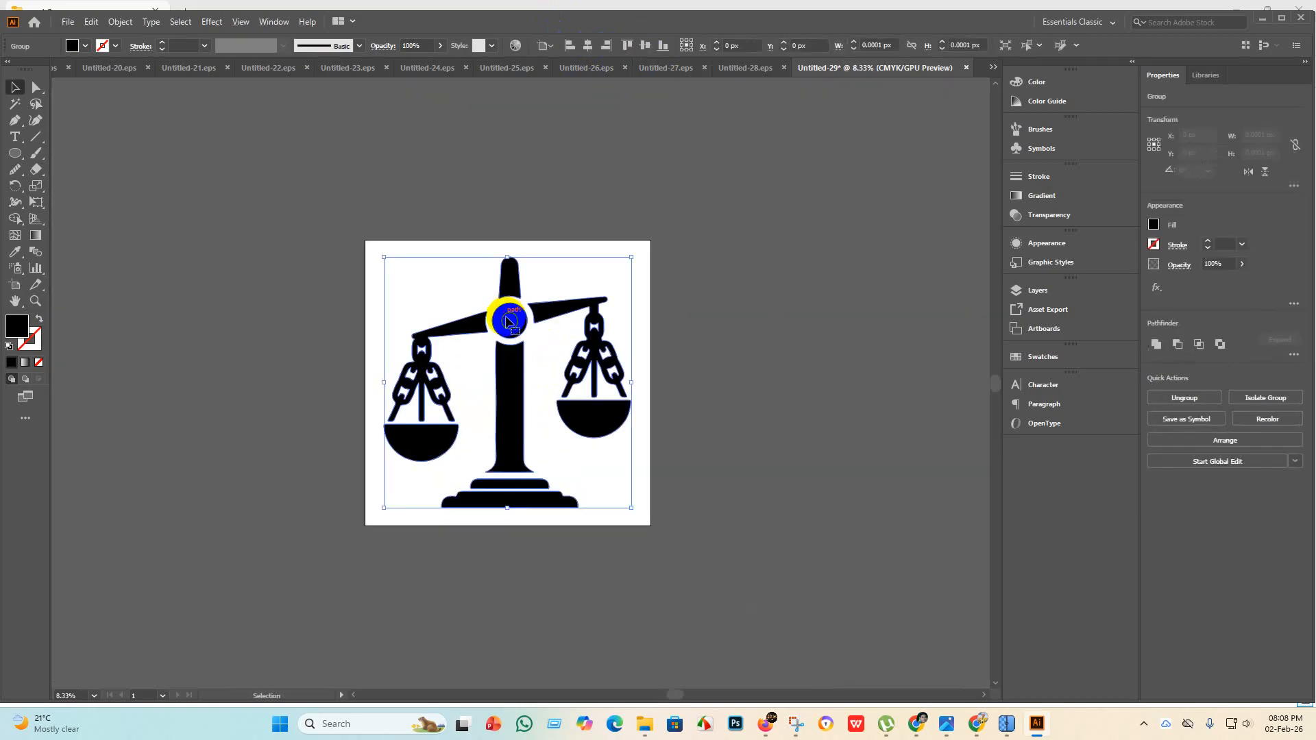
right_click(477, 296)
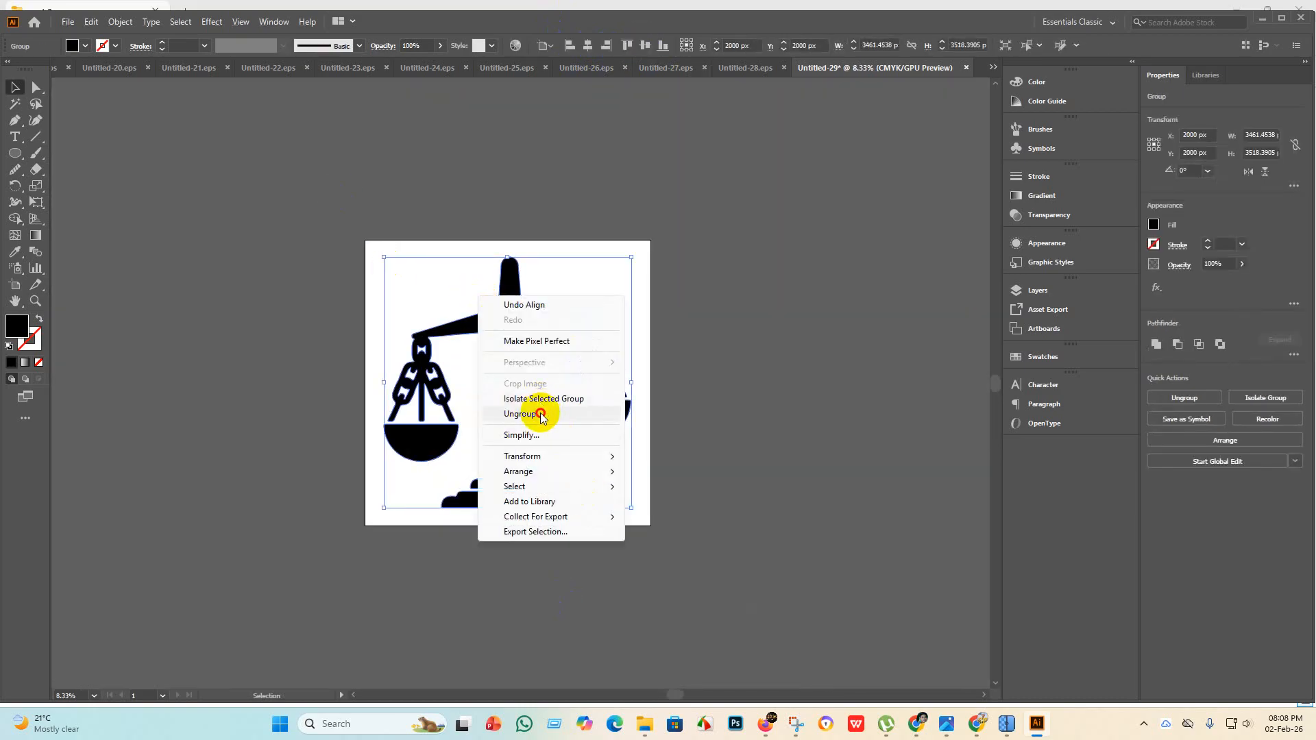
click(541, 414)
Fill the circle inside the pivot ring with yellow.
scroll(523, 302, up, 3)
click(454, 316)
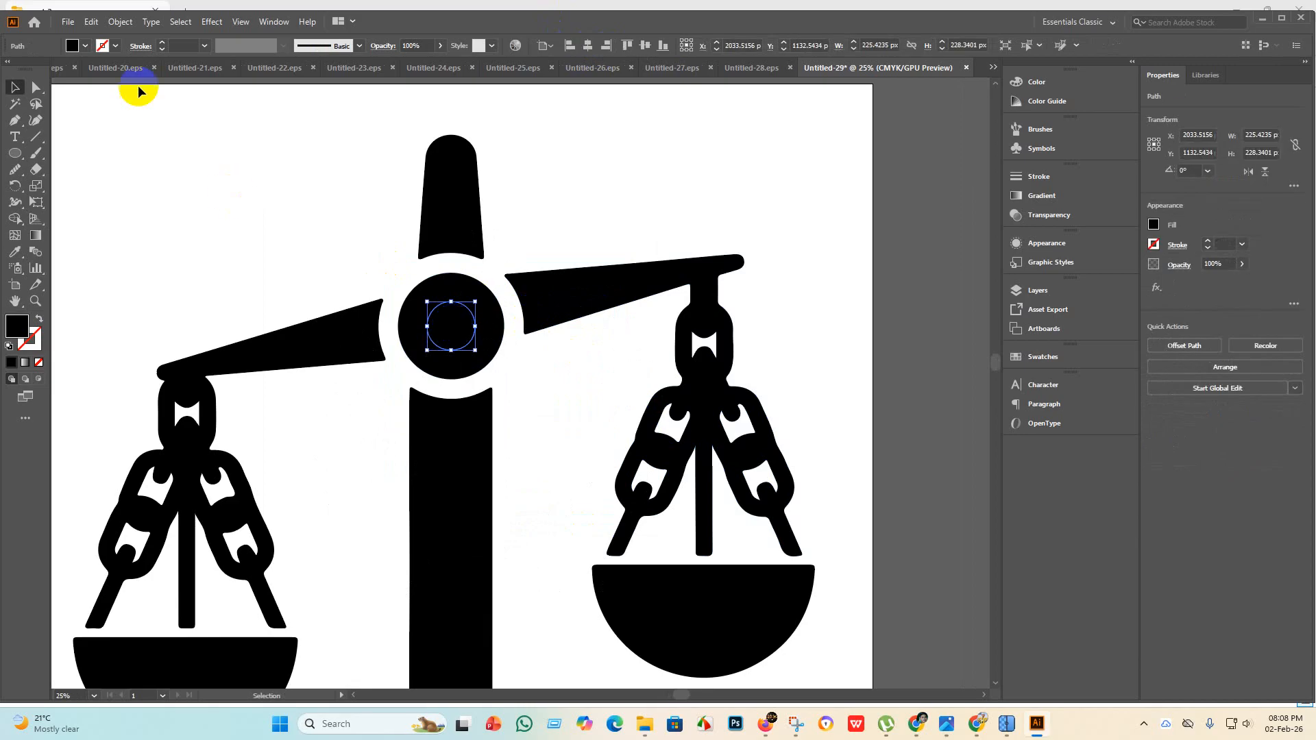
click(83, 46)
click(55, 71)
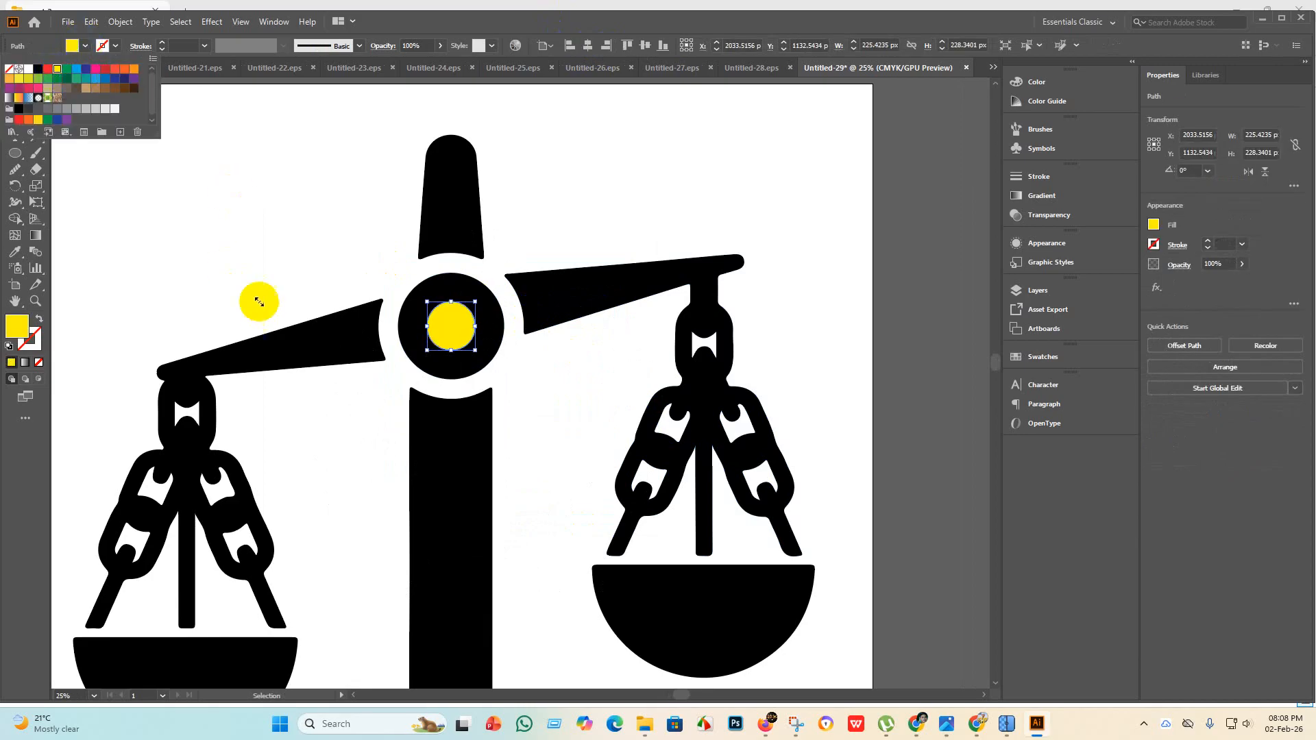
click(248, 266)
scroll(281, 324, down, 6)
click(646, 514)
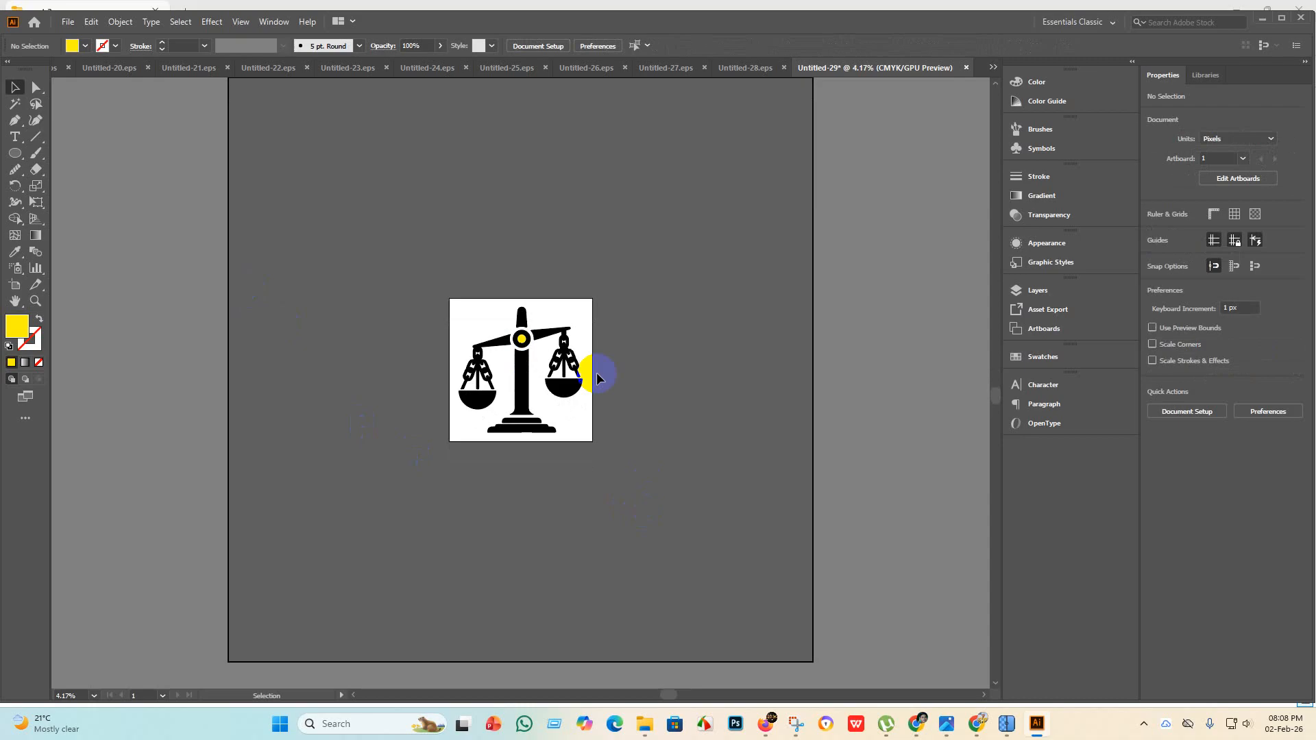
Change the fill of the pivot's inner circle to red.
scroll(545, 351, up, 3)
scroll(519, 353, up, 2)
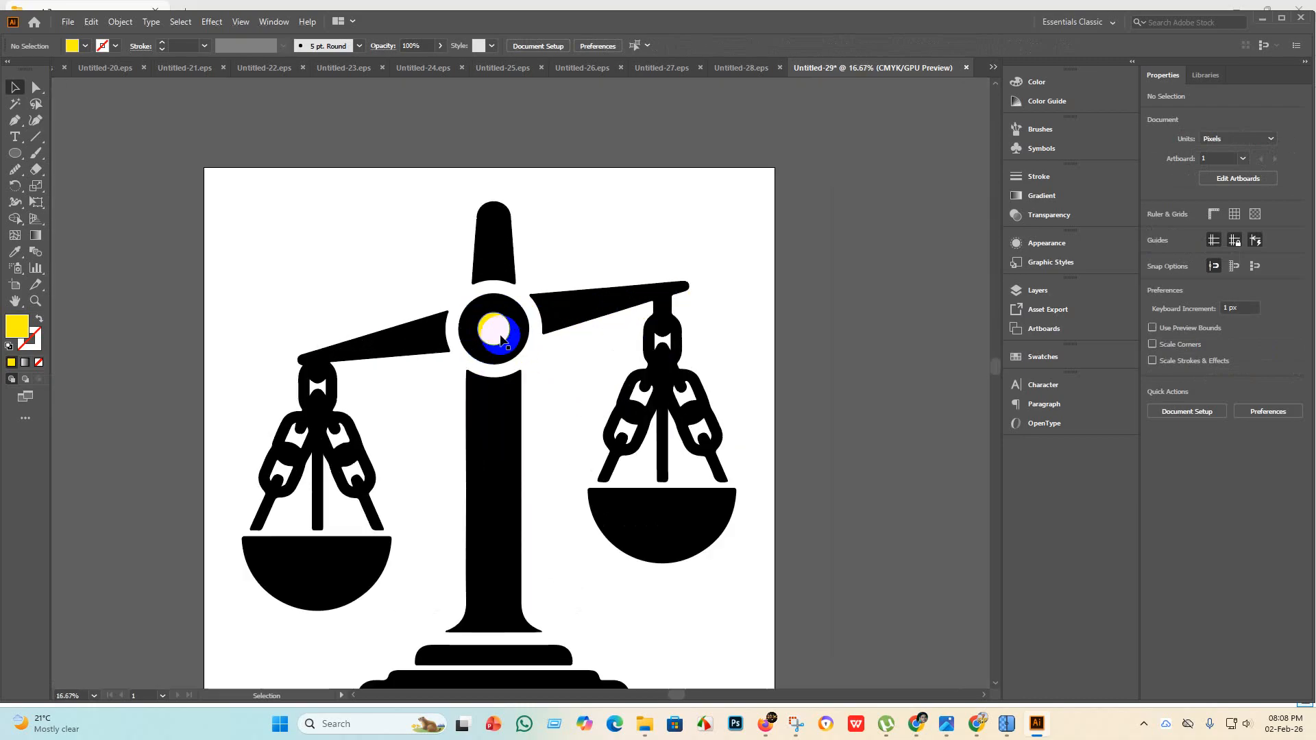
click(494, 329)
click(76, 45)
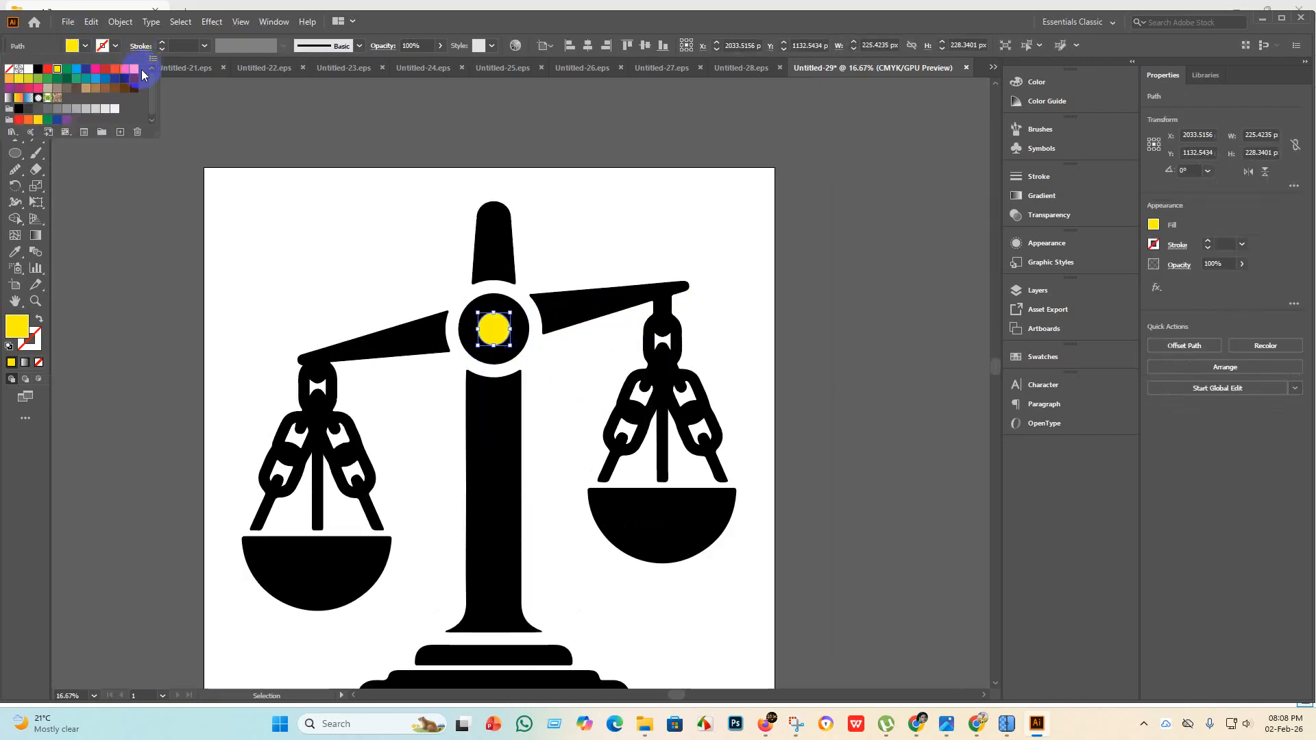
click(48, 69)
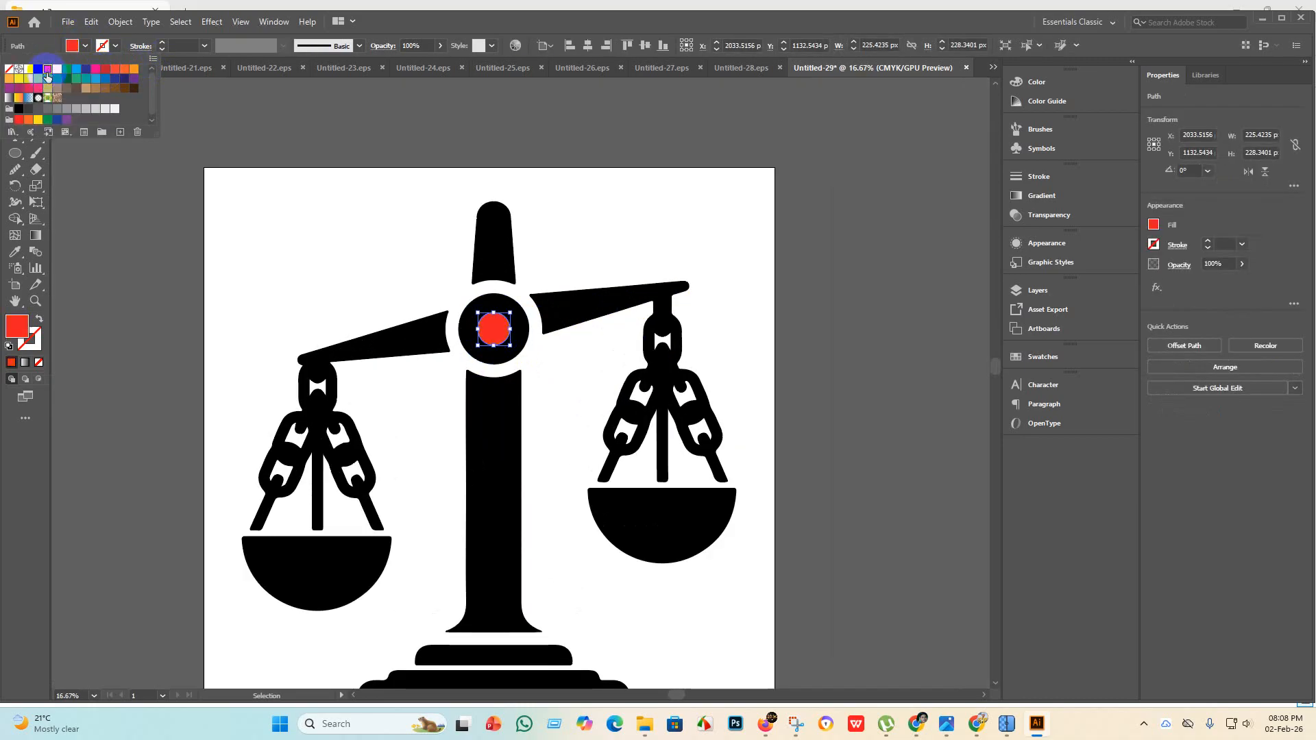
click(429, 425)
Group all parts of the scales artwork, including the red circle.
scroll(429, 425, down, 4)
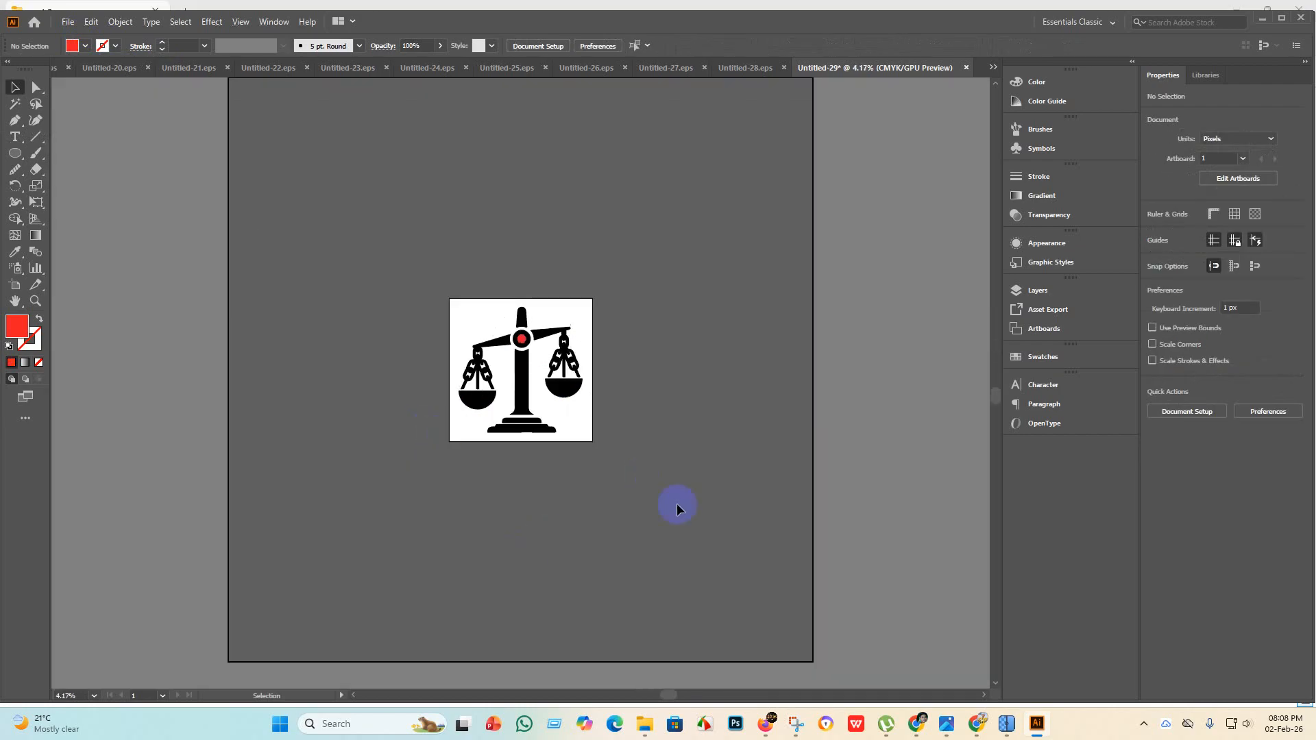
drag(676, 504, 377, 303)
key(v)
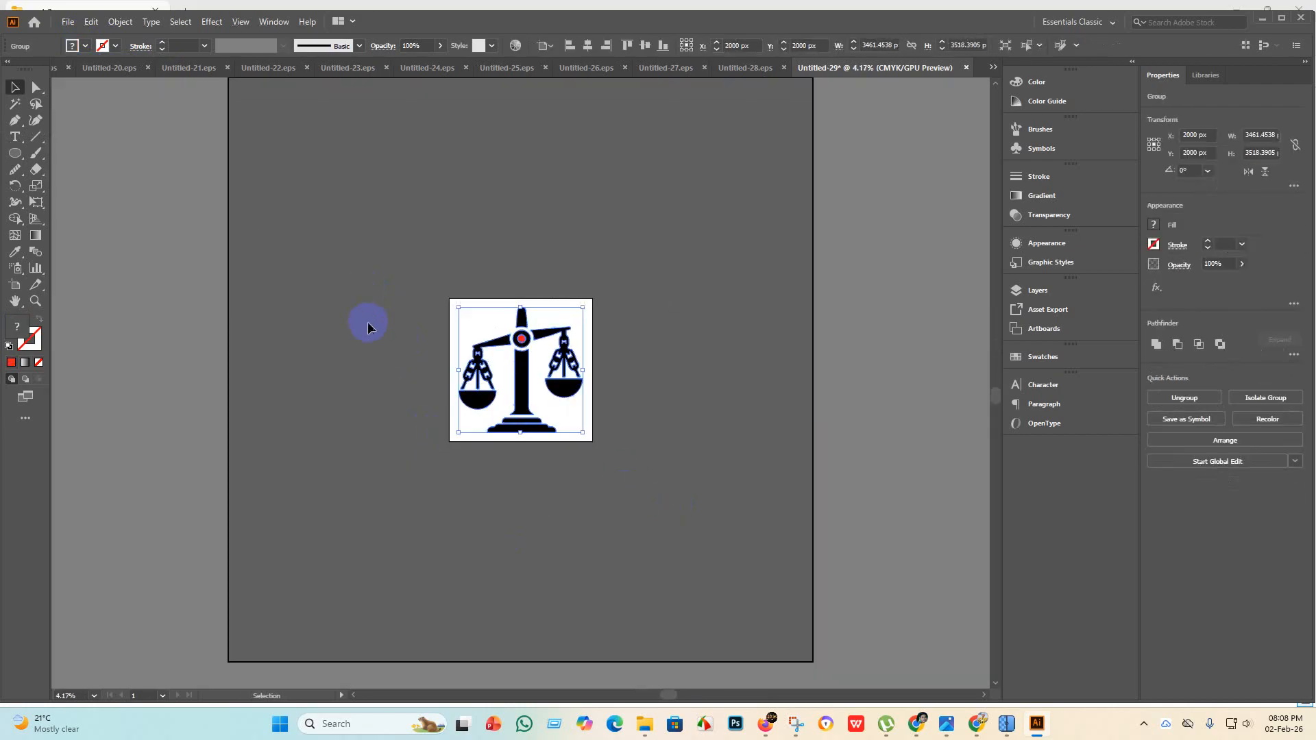
click(755, 502)
Save the document as Untitled-29 in the eps 7 folder as Illustrator EPS, using the Illustrator 10 EPS version.
click(68, 21)
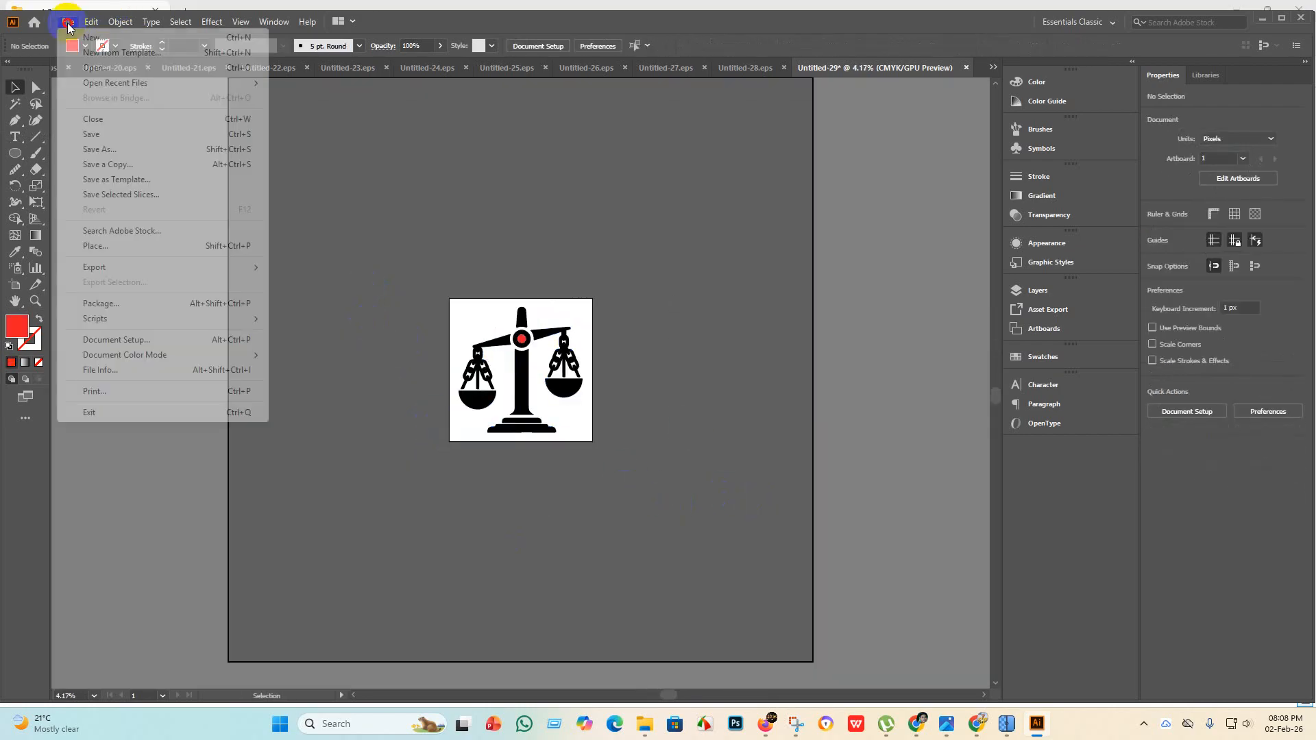
click(106, 151)
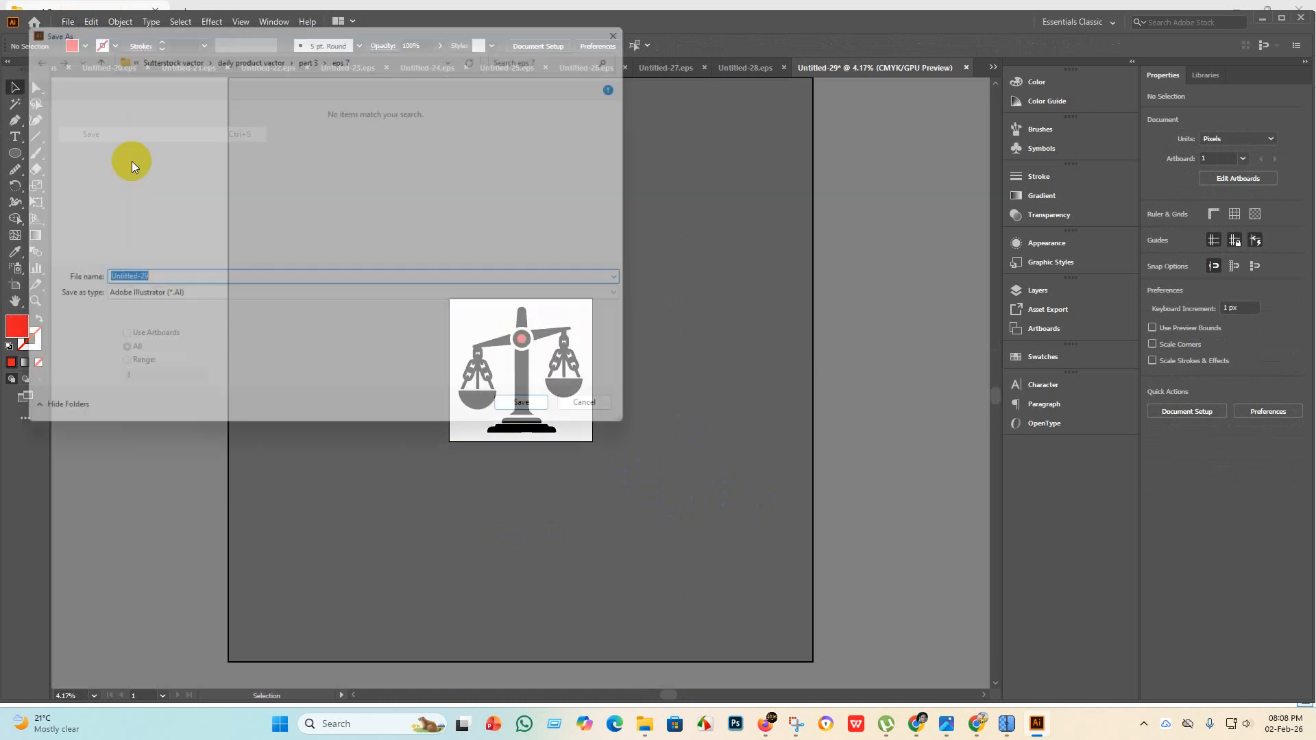
click(228, 300)
click(206, 334)
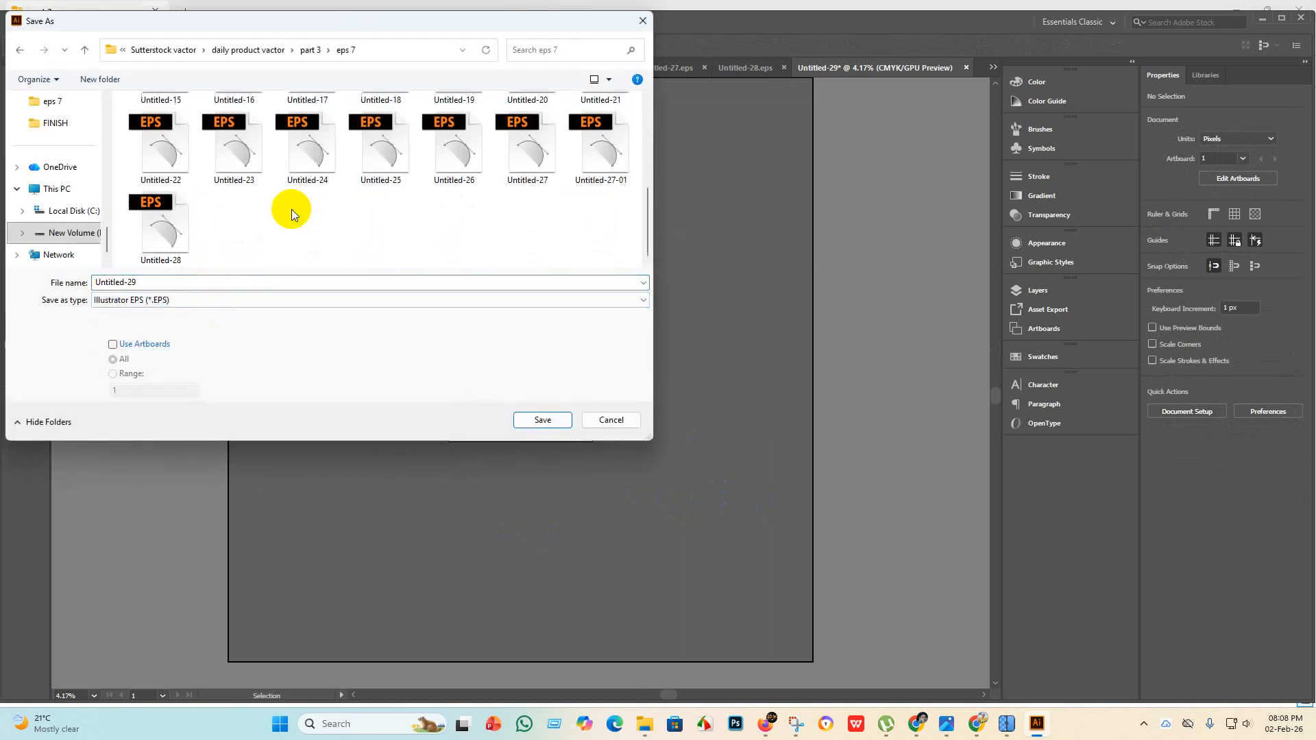
click(545, 419)
click(690, 164)
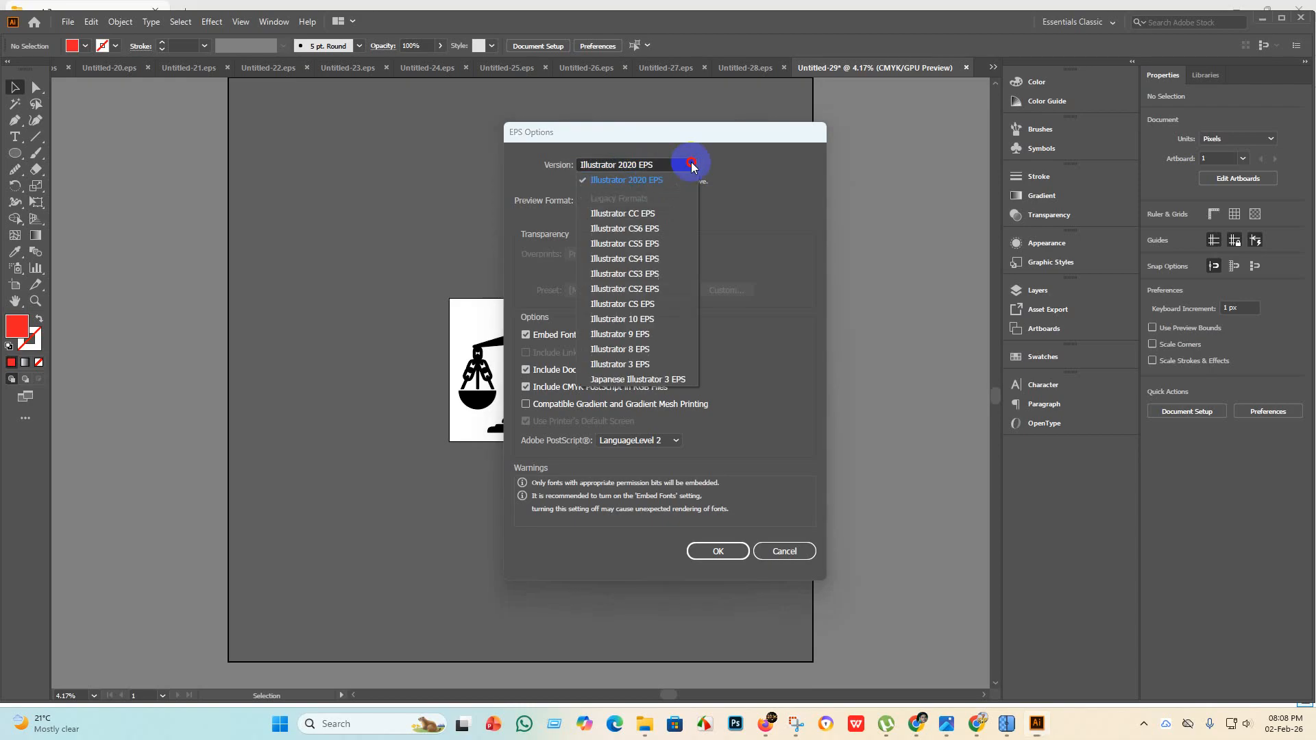
click(694, 324)
click(719, 536)
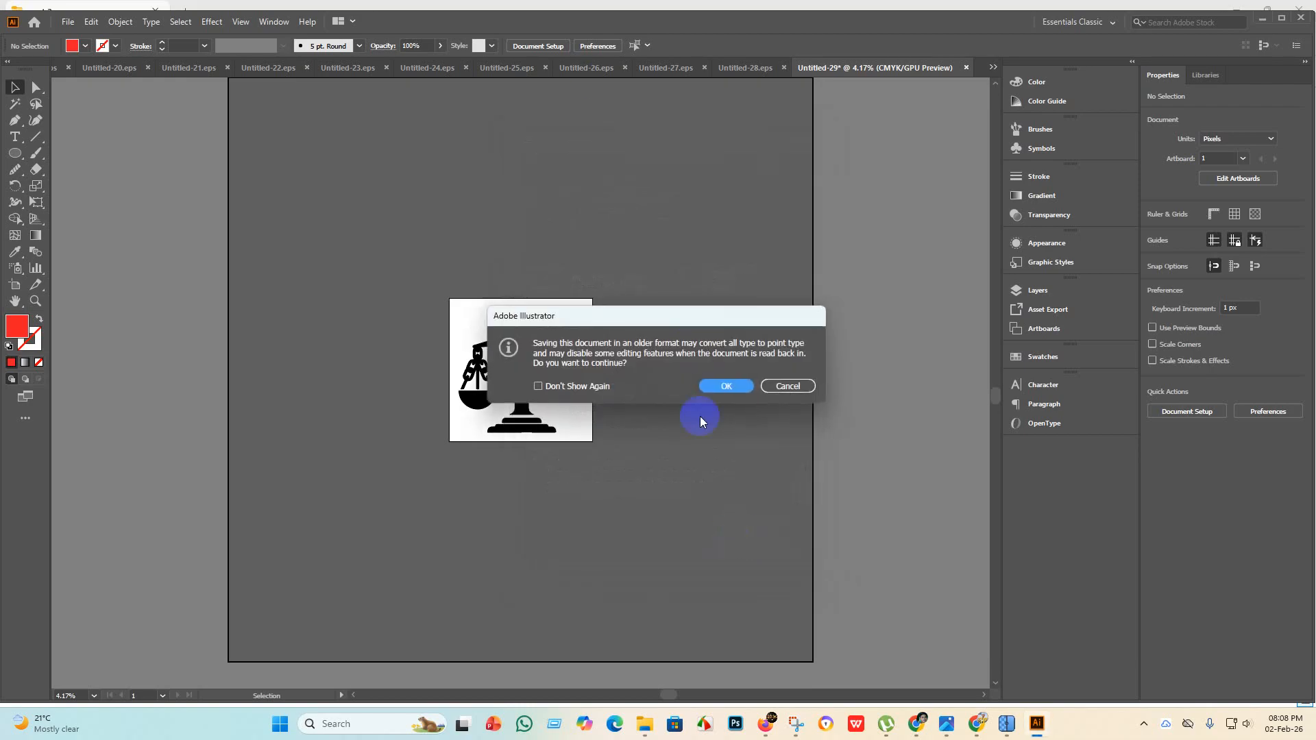
click(725, 386)
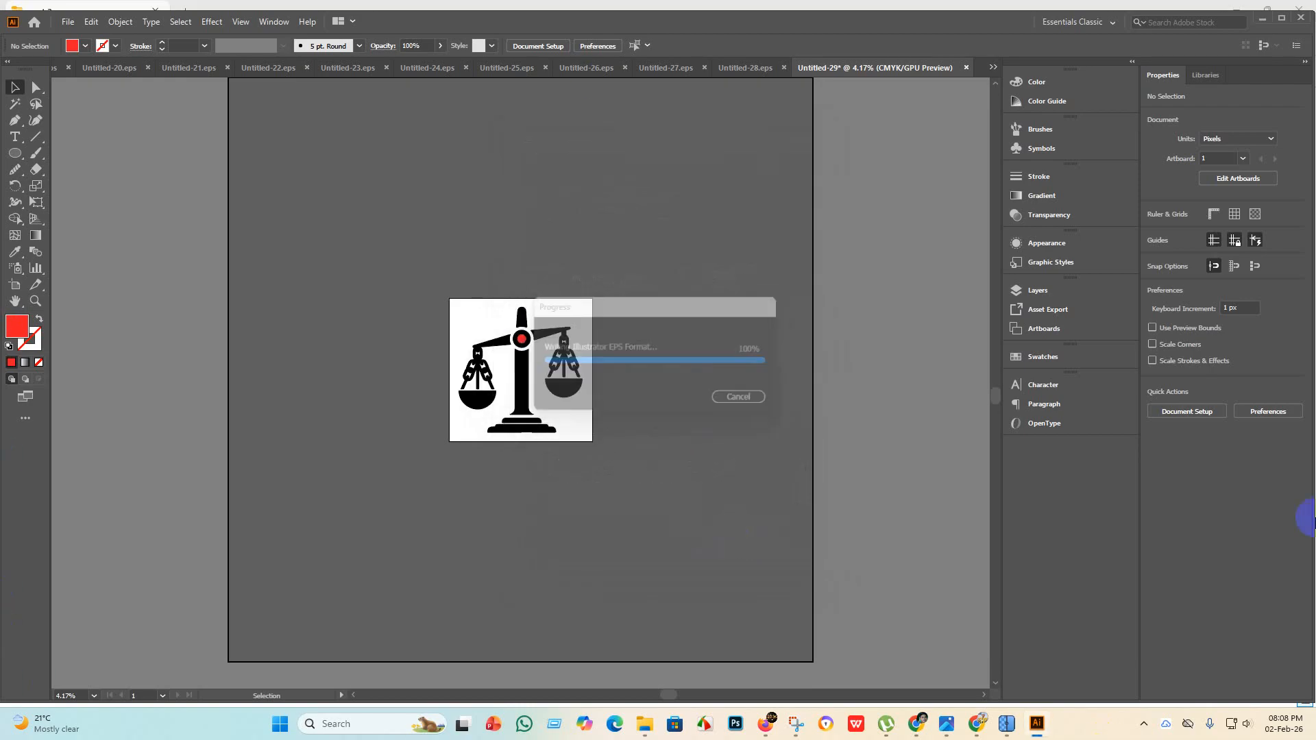
Export Untitled-29 as a JPEG in the eps 7 folder using artboards, at High (300 ppi) resolution and maximum quality 10.
click(68, 21)
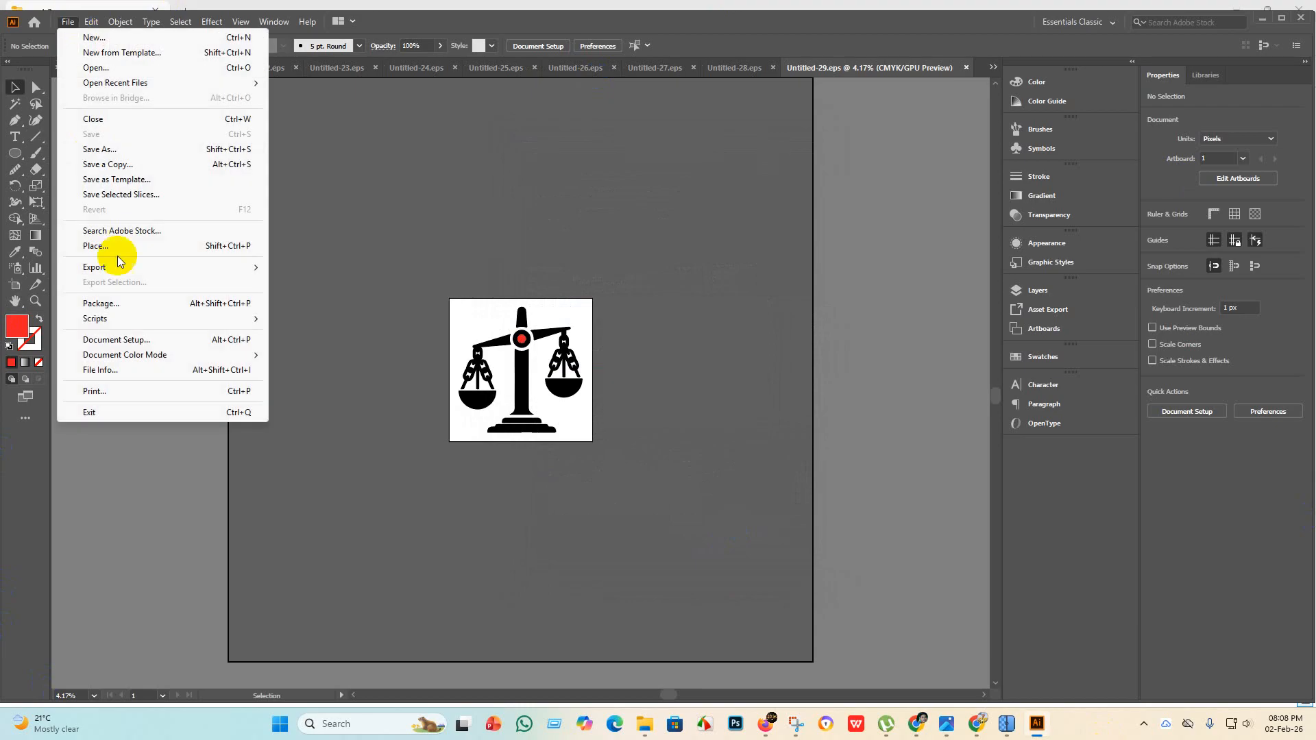
mouse_move(113, 274)
click(353, 282)
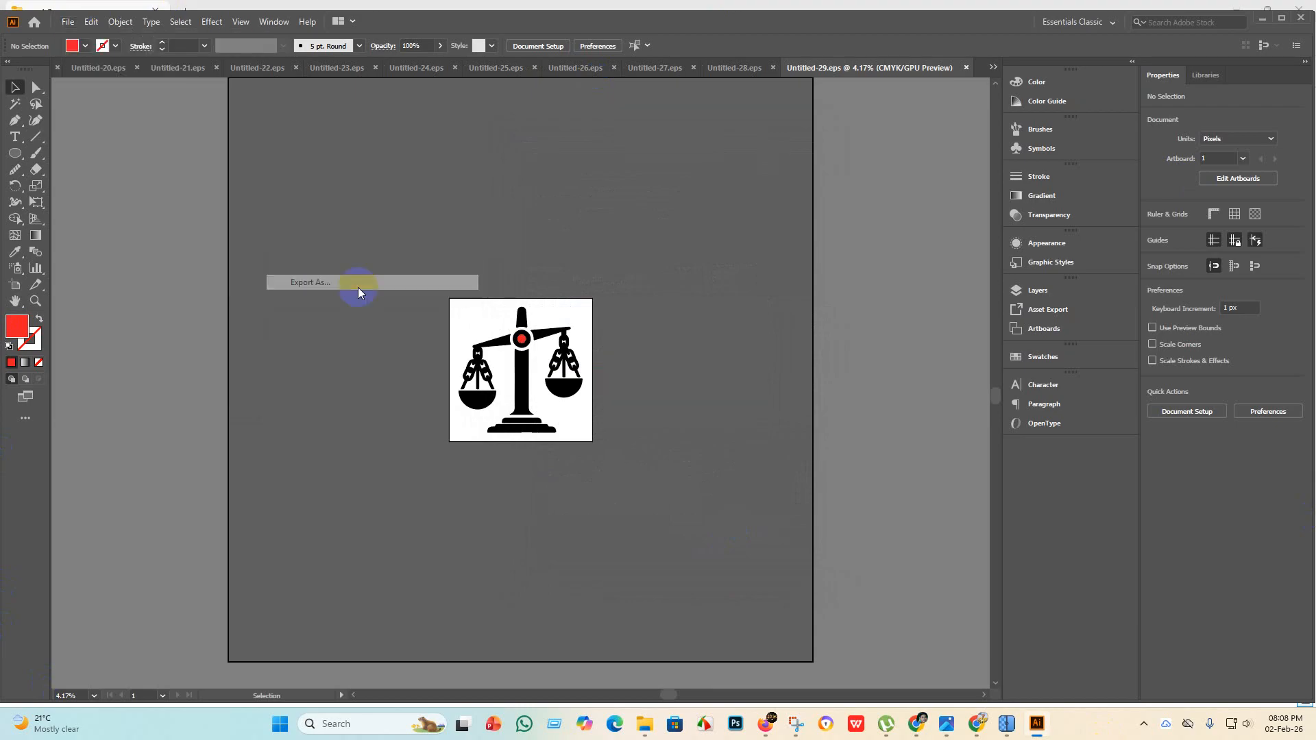
click(112, 344)
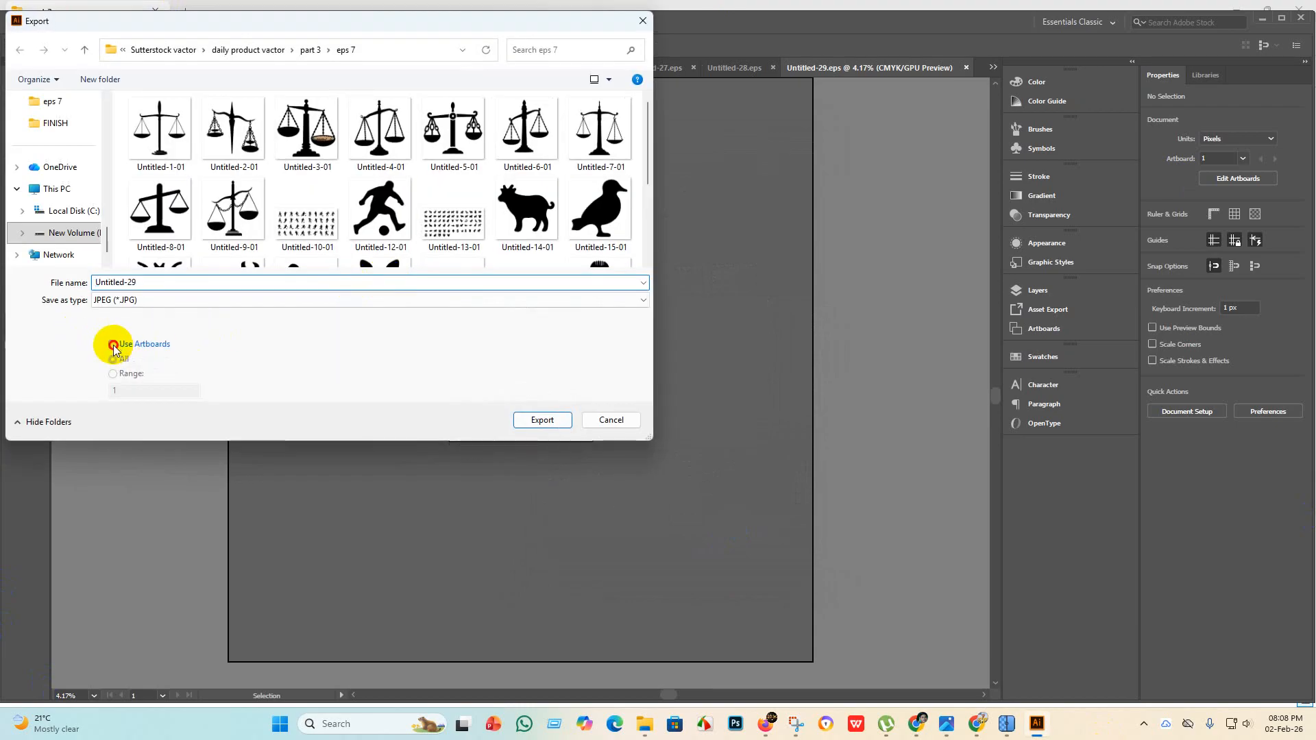
scroll(226, 248, down, 3)
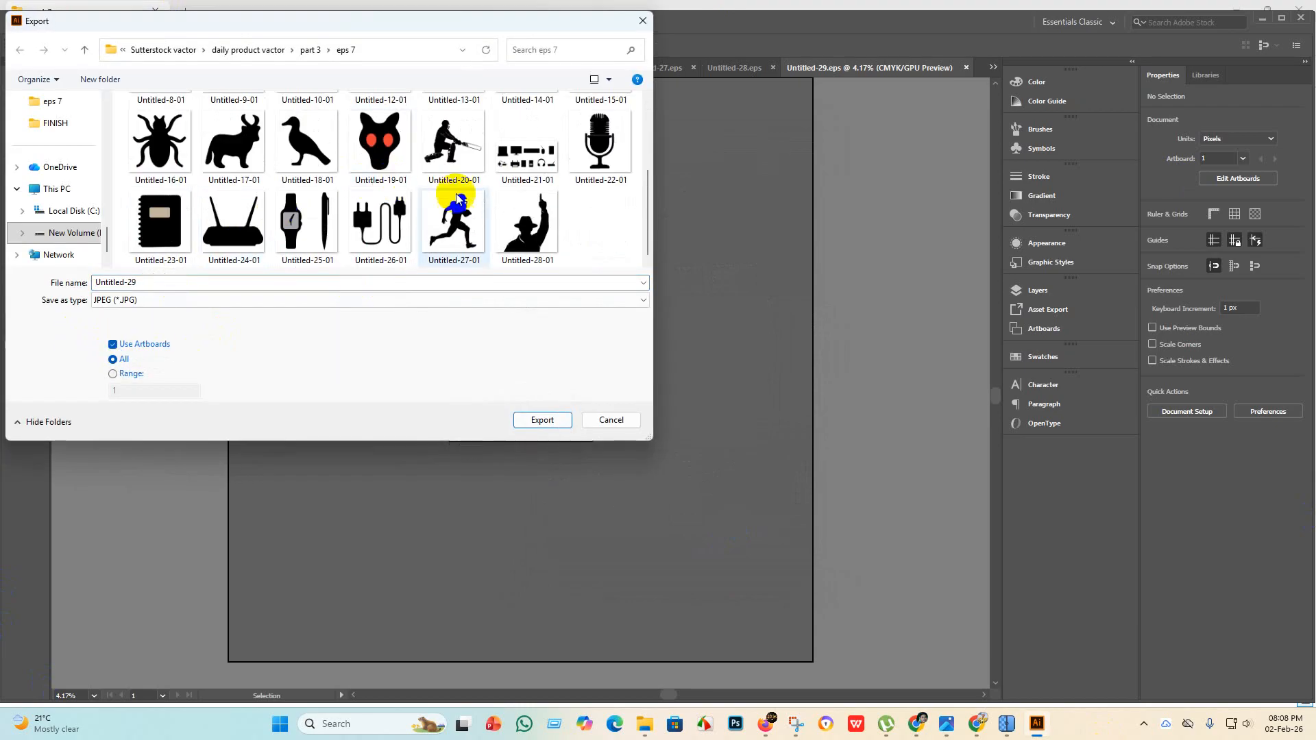
click(557, 423)
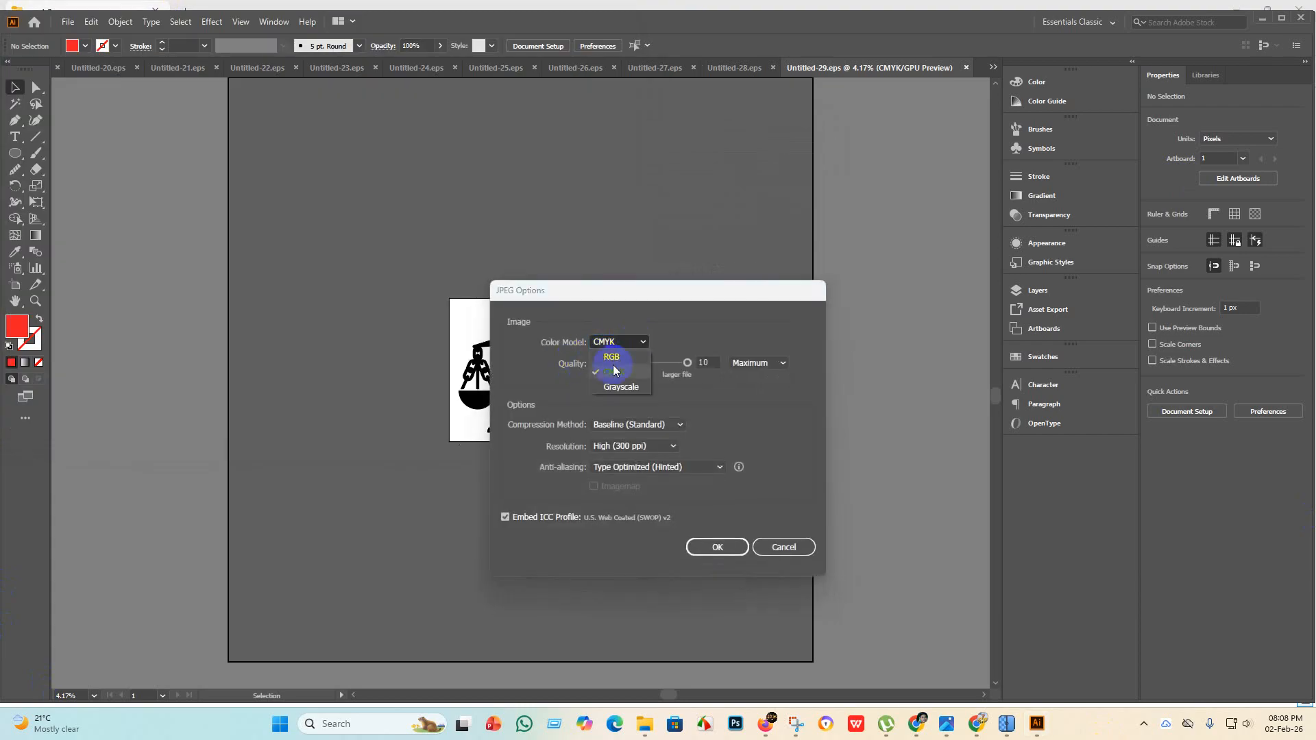
click(717, 547)
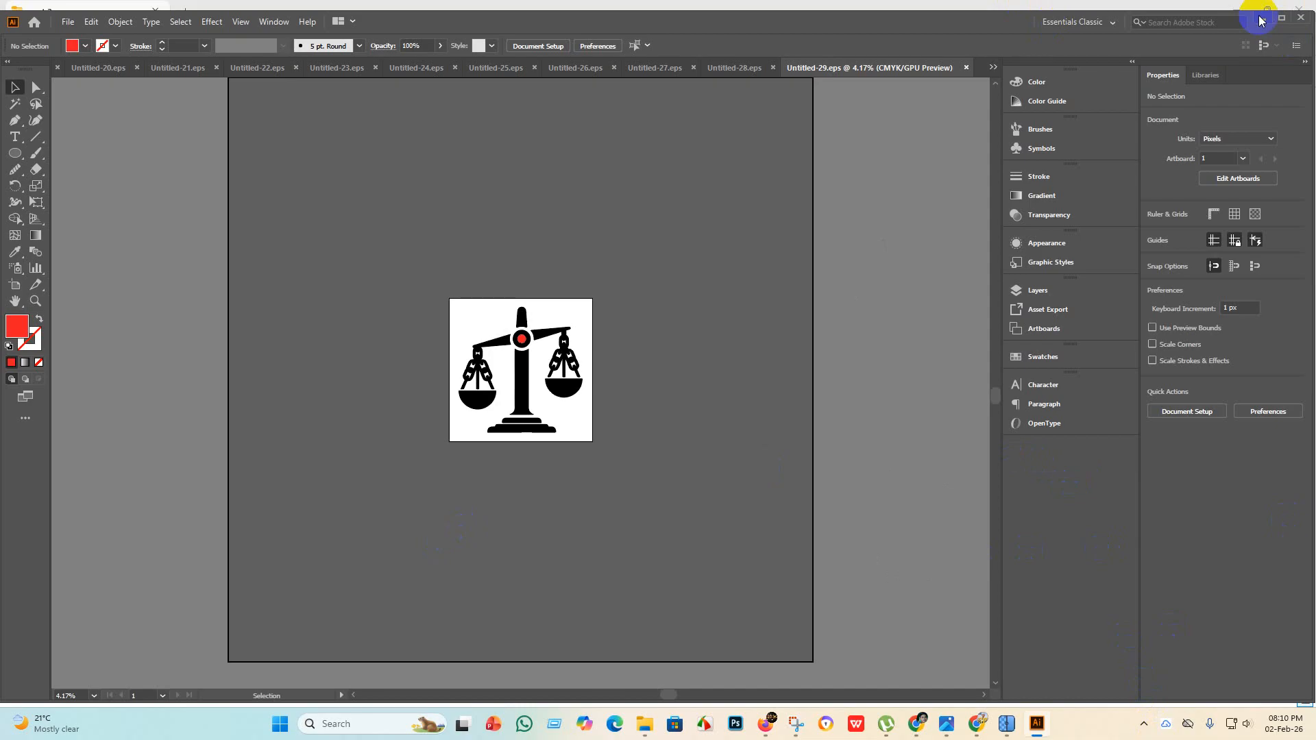
Switch to File Explorer, move the used source image from the part 3 folder into FINISH, and minimize File Explorer and Illustrator.
click(645, 724)
drag(761, 142, 685, 147)
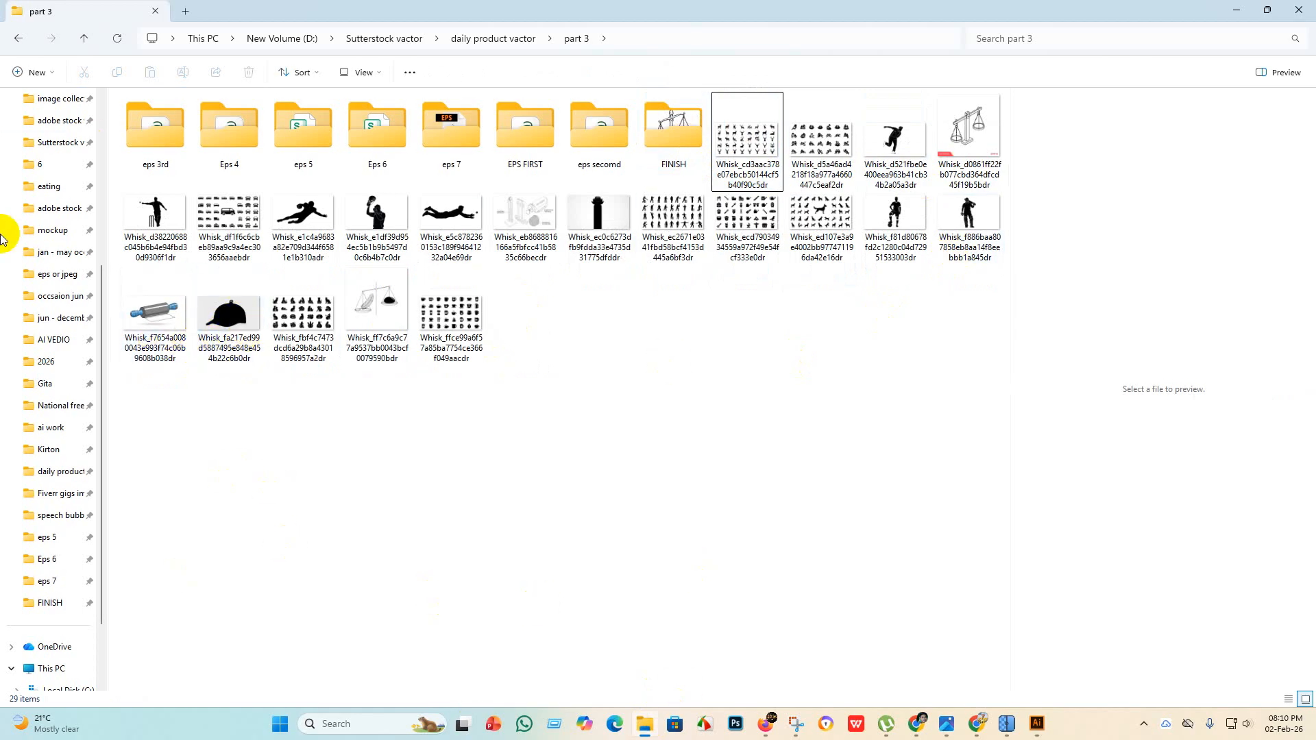
click(1236, 10)
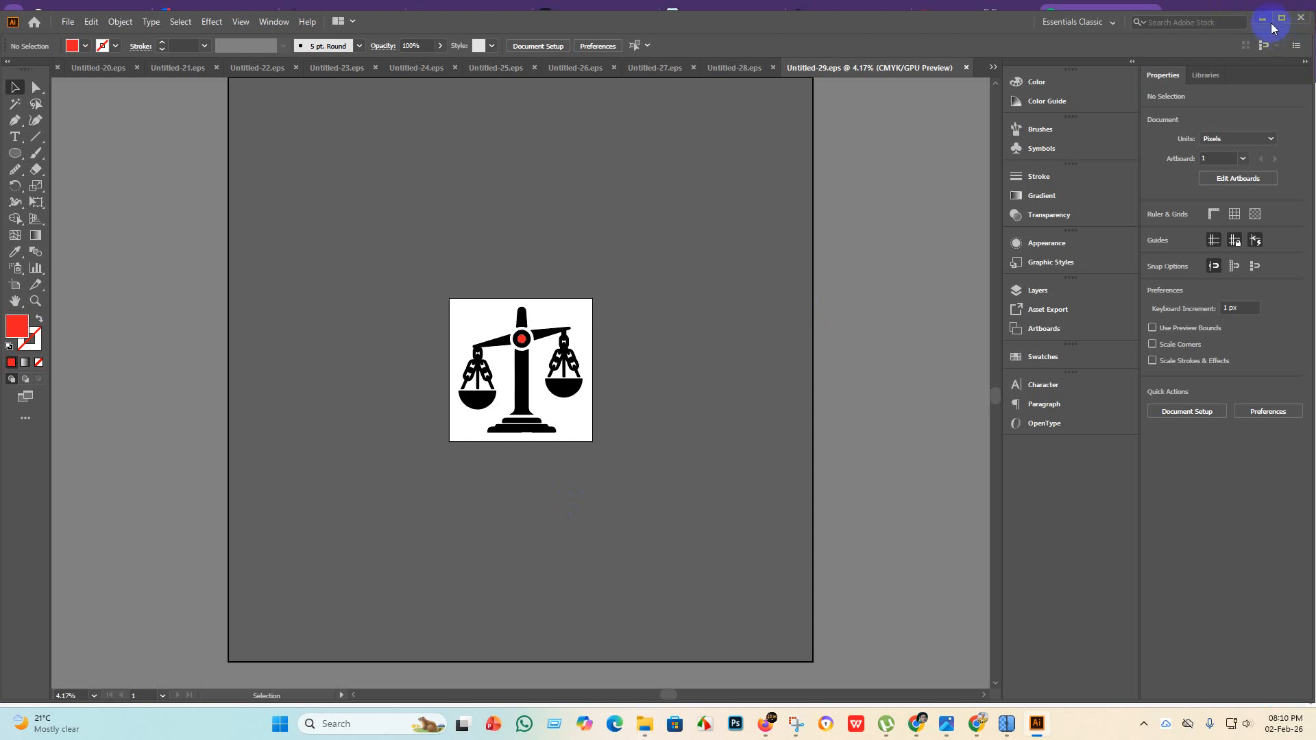
click(1267, 22)
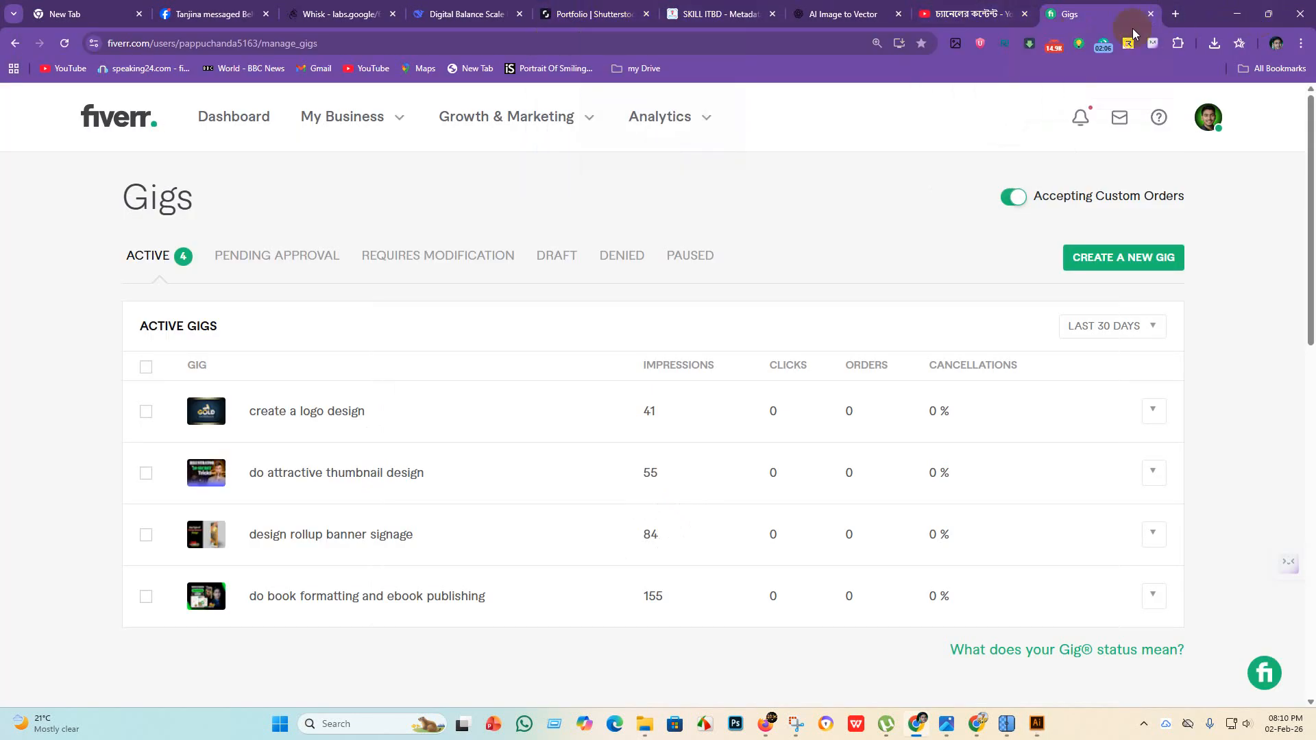
Switch to Firefox and look over the Adobe Stock contributor dashboard, including its 12-week trend and portfolio items.
click(765, 724)
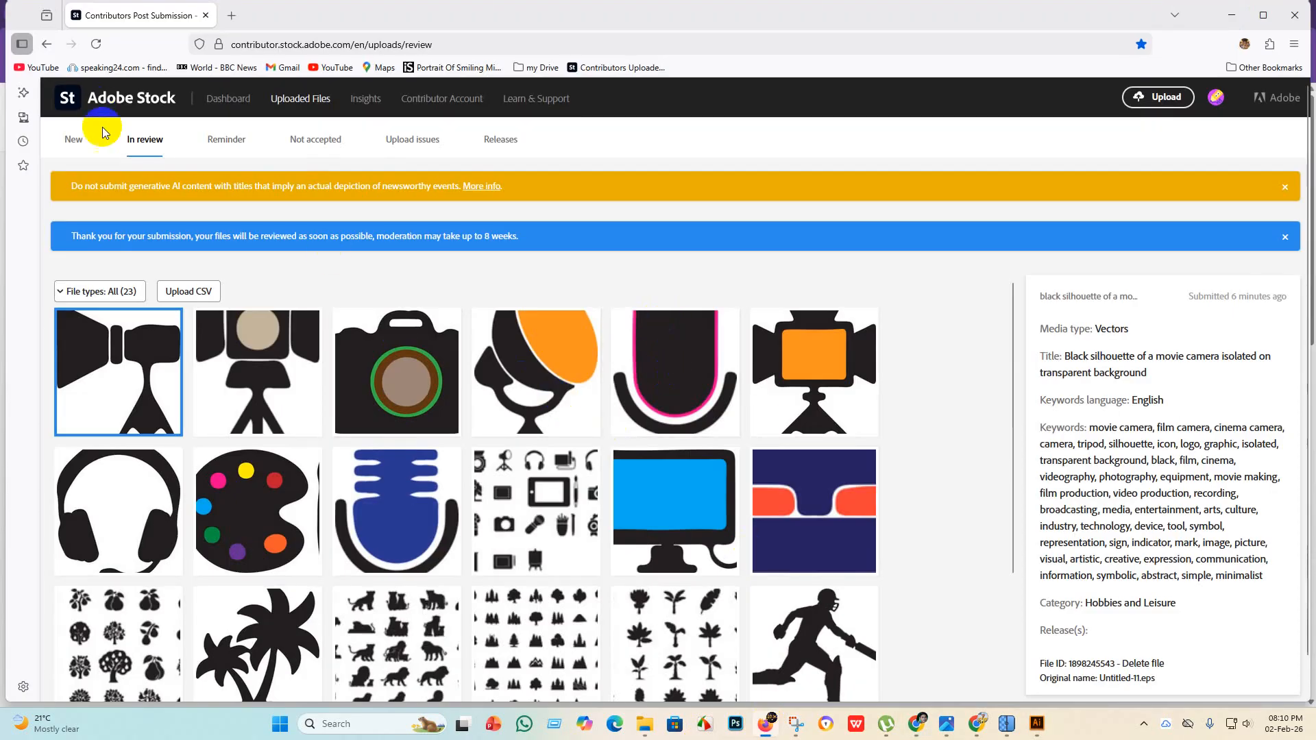
click(228, 103)
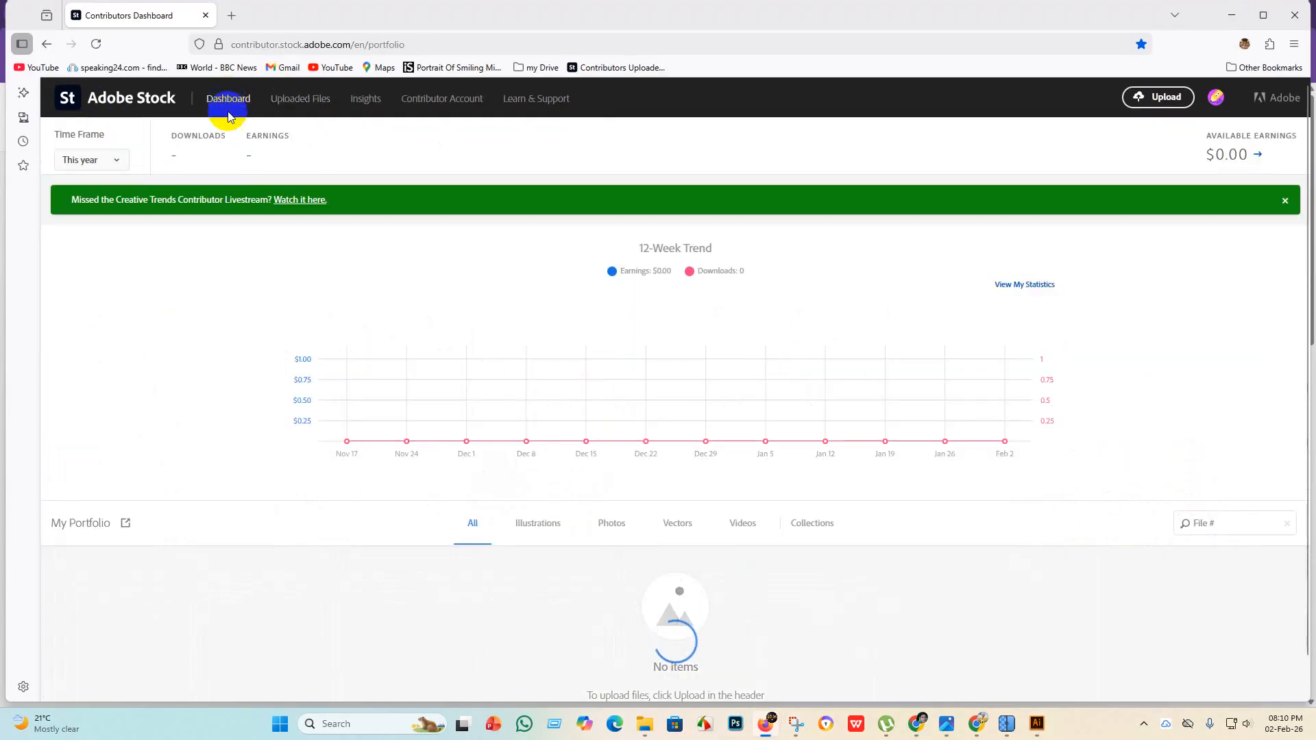
scroll(591, 434, down, 6)
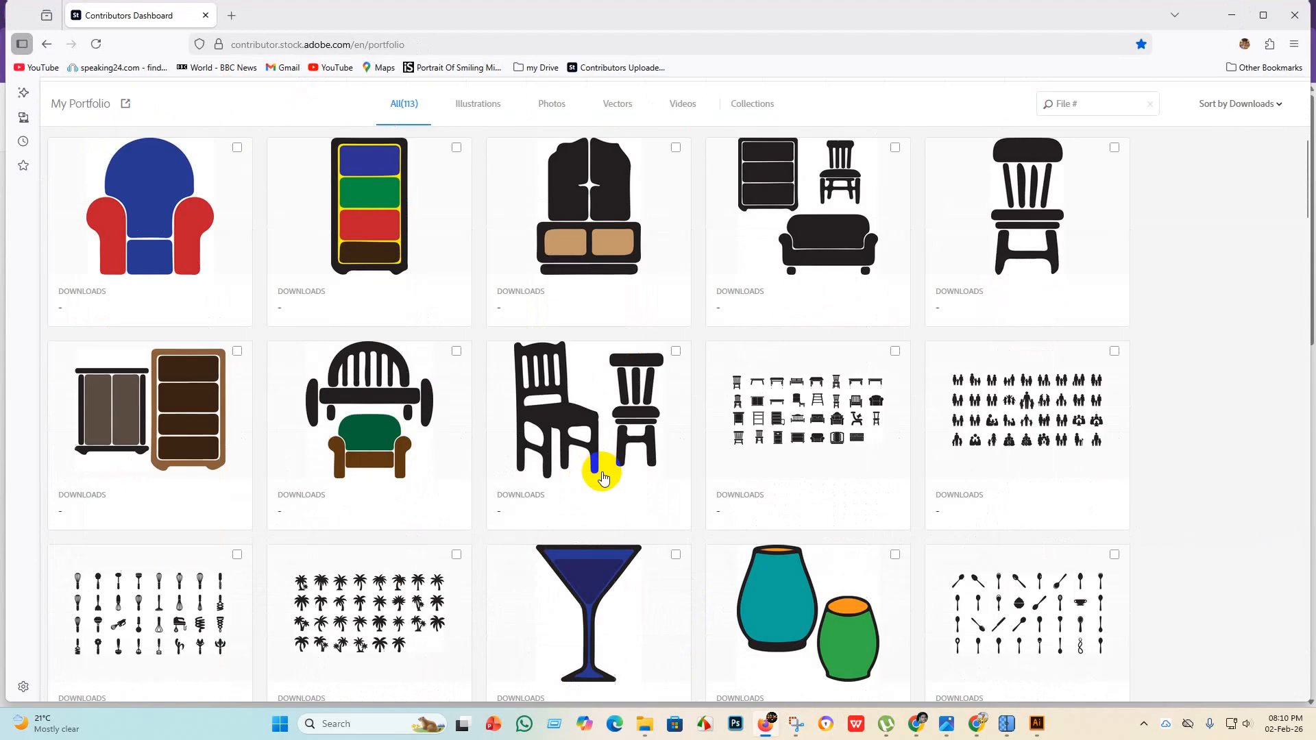
scroll(599, 470, up, 5)
scroll(602, 477, up, 1)
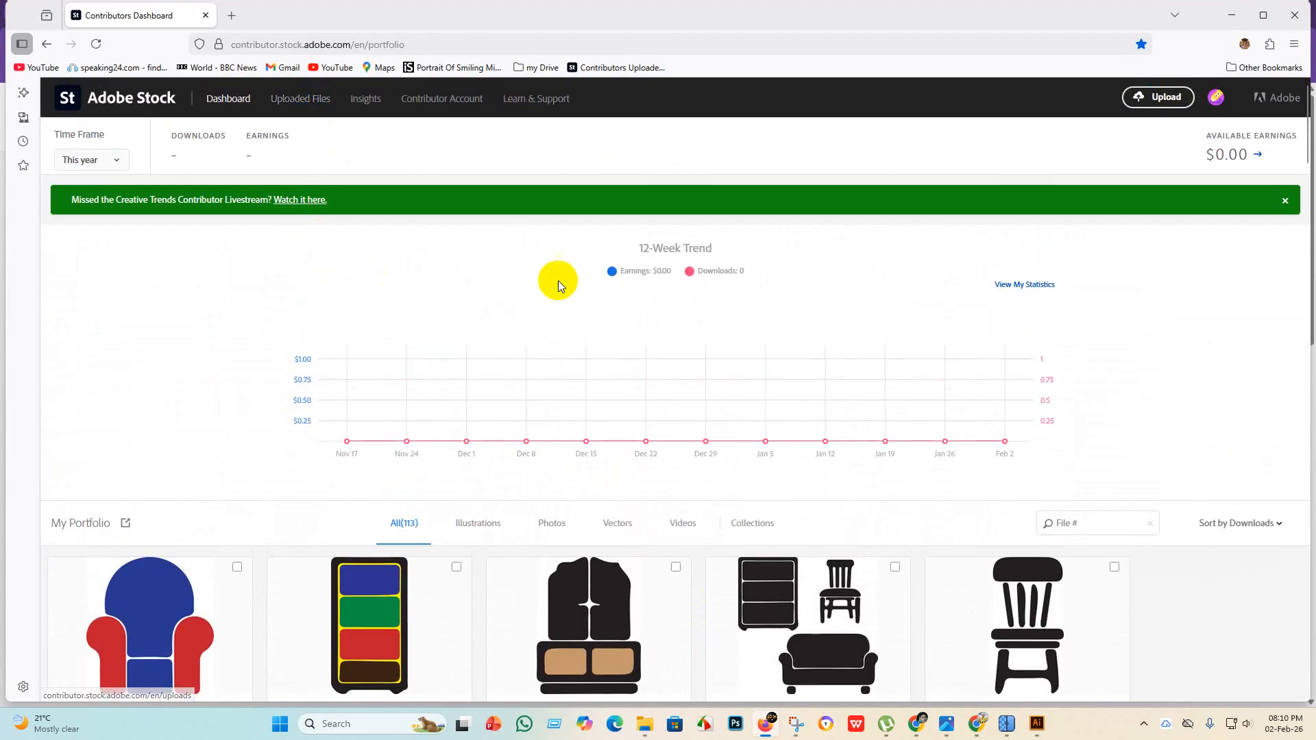
Examine the Adobe Stock uploaded files that are in review.
click(295, 102)
click(222, 101)
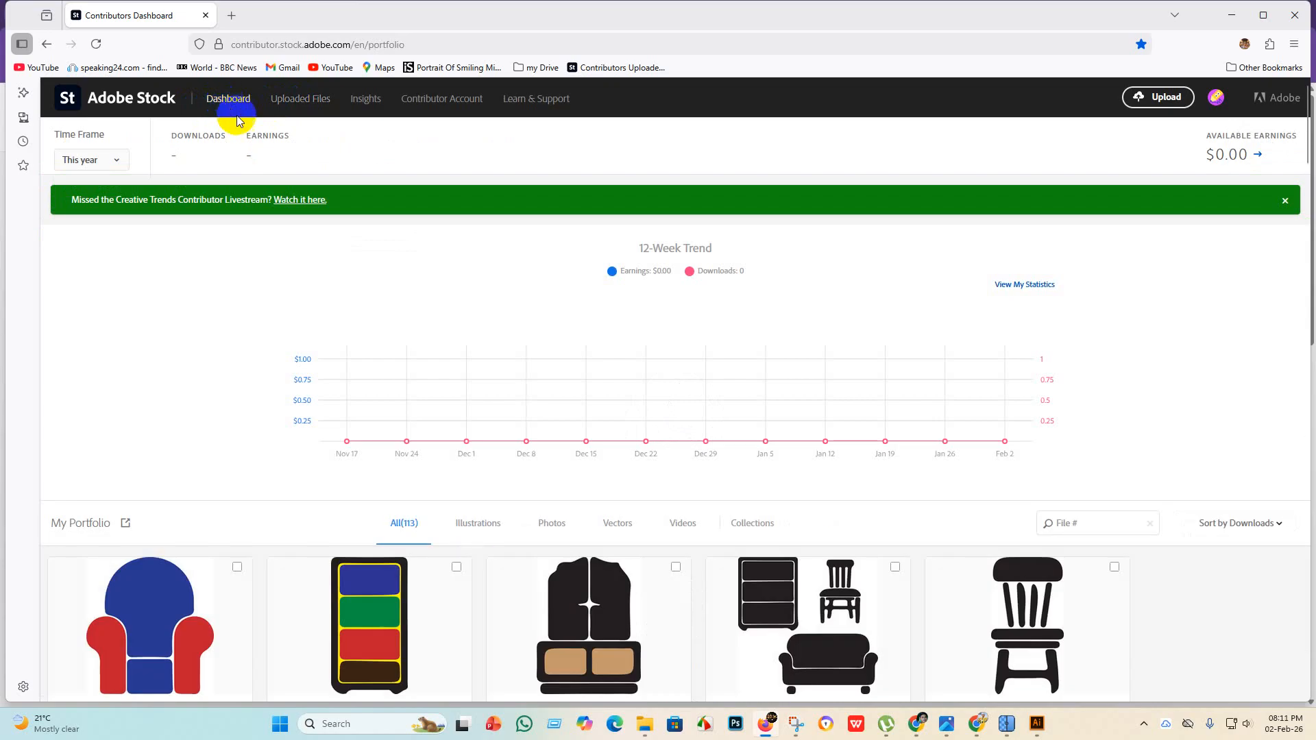
click(285, 100)
click(144, 141)
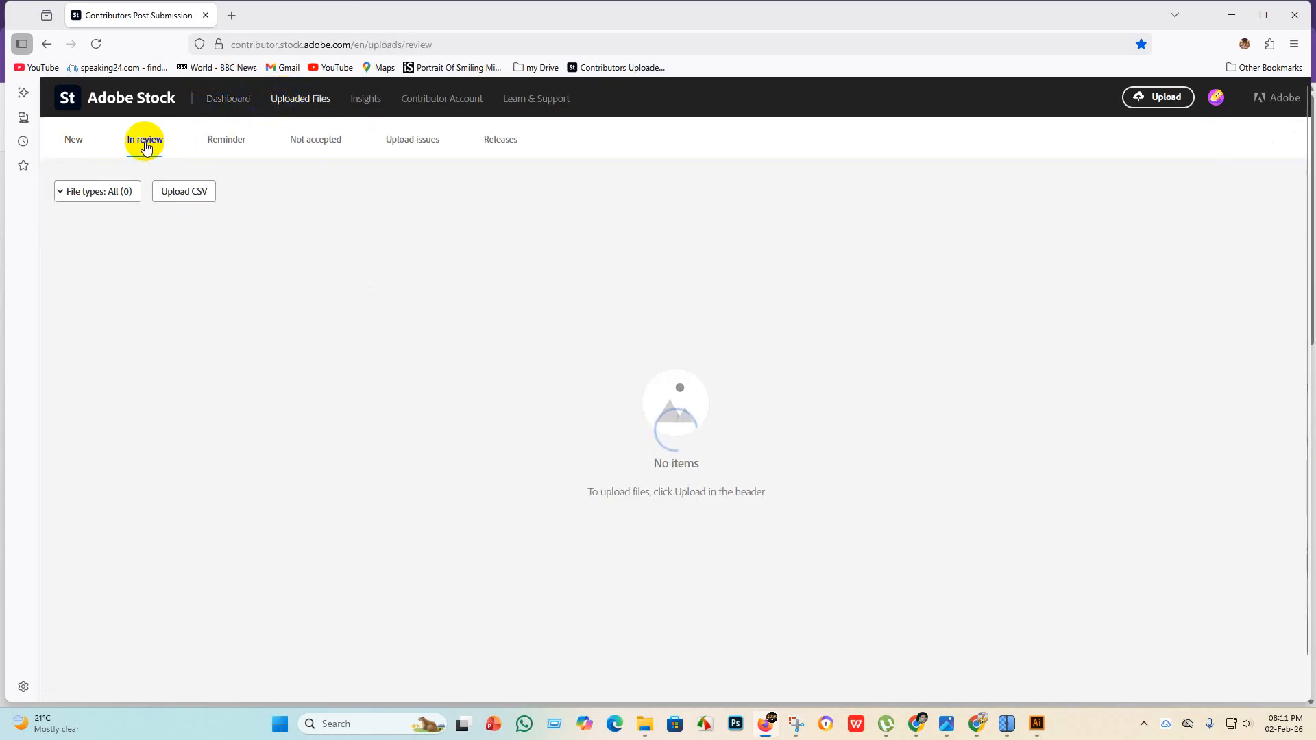
scroll(455, 493, down, 4)
scroll(378, 417, up, 4)
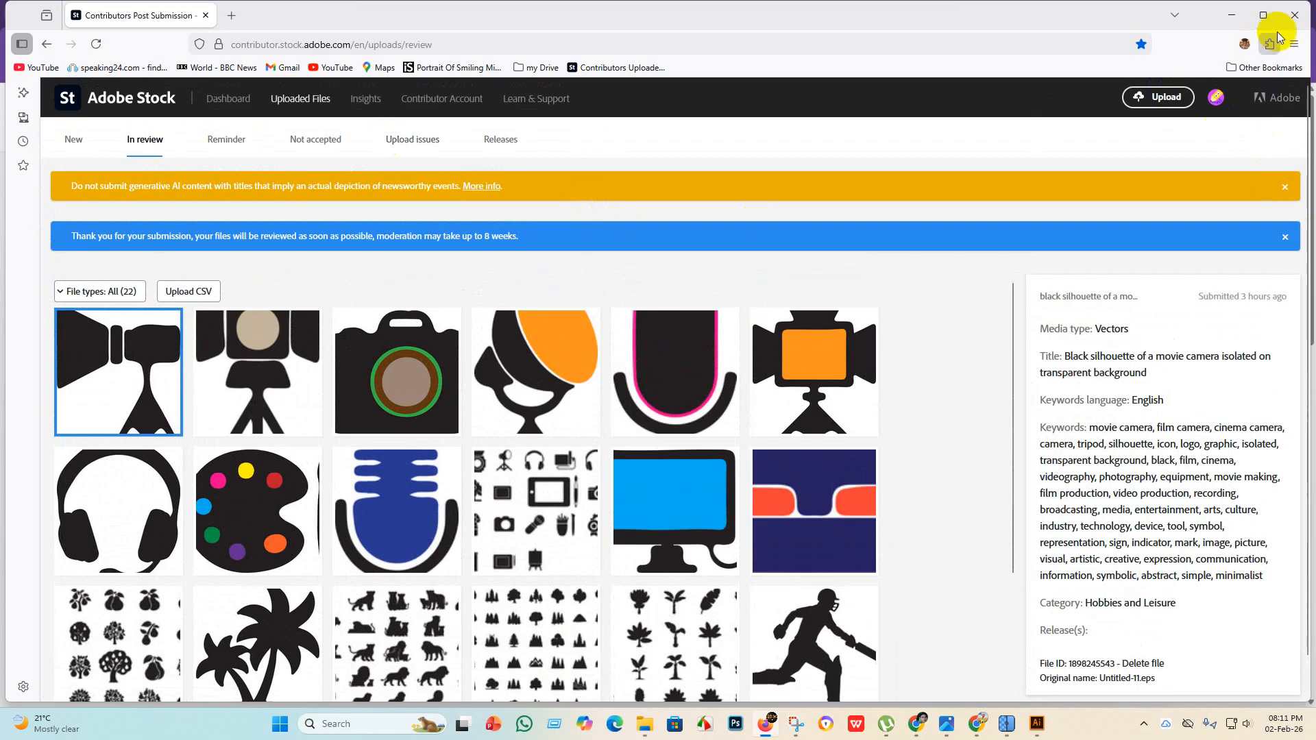
Close the Firefox and Chrome windows and reopen Chrome maximized with the owner's personal profile.
click(1293, 16)
click(1302, 10)
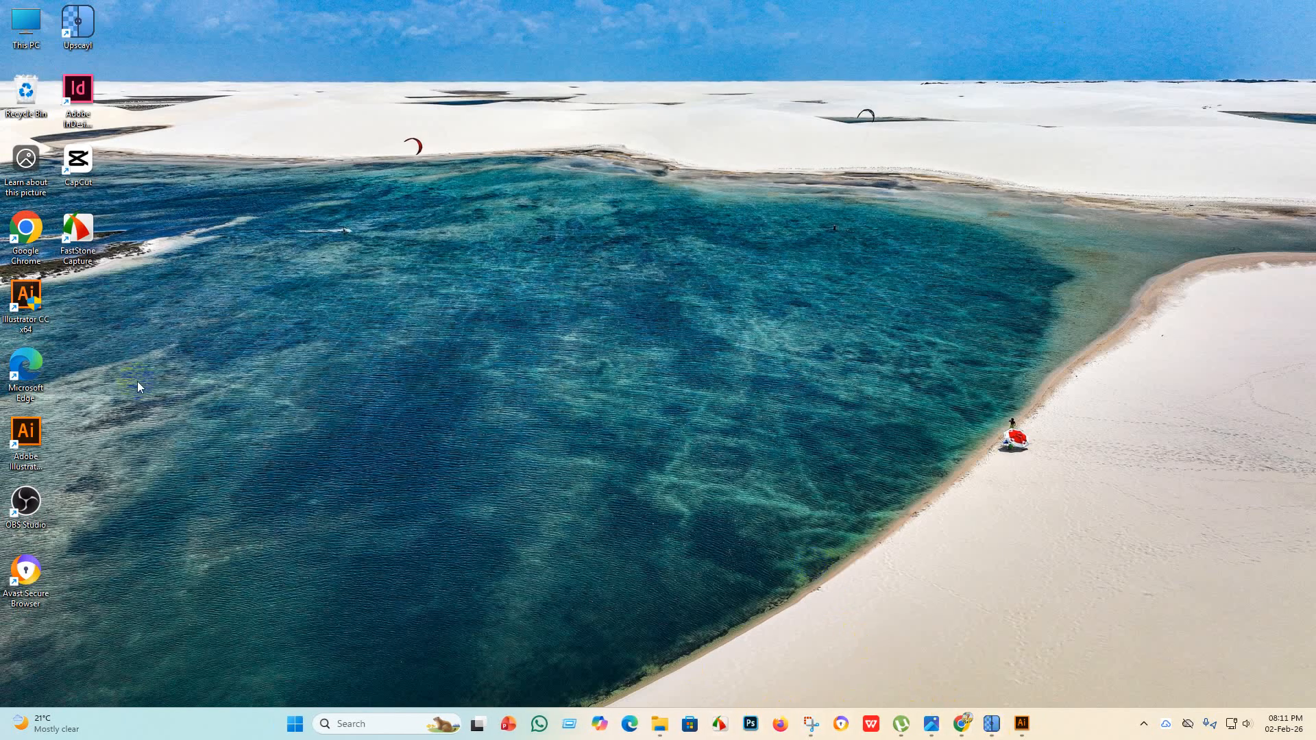
double_click(28, 233)
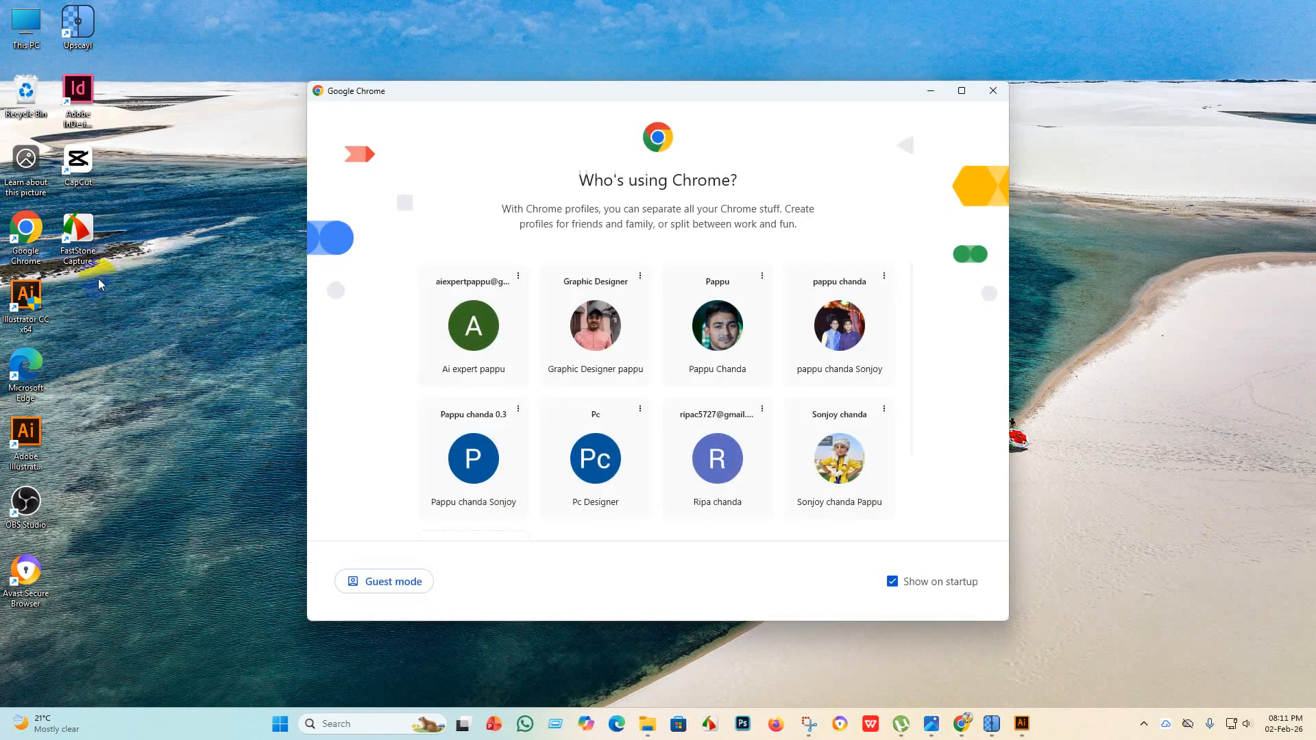
click(751, 340)
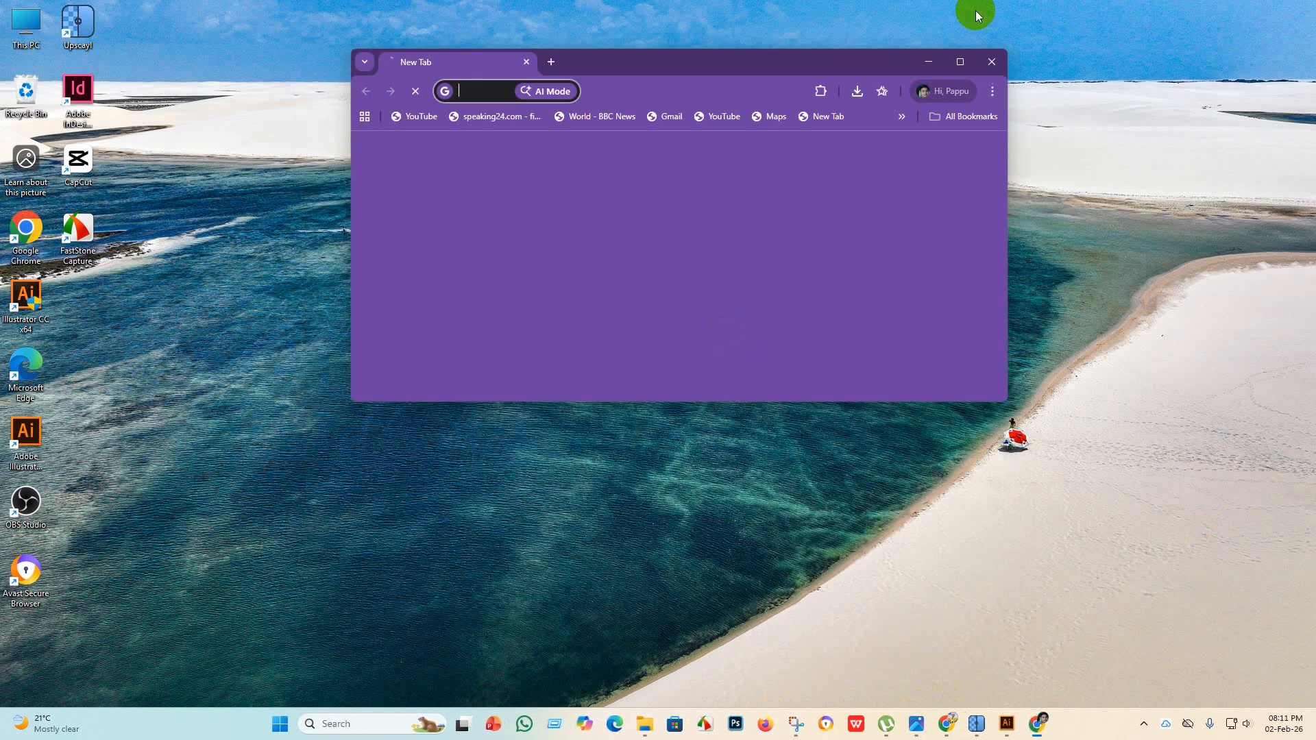
click(964, 62)
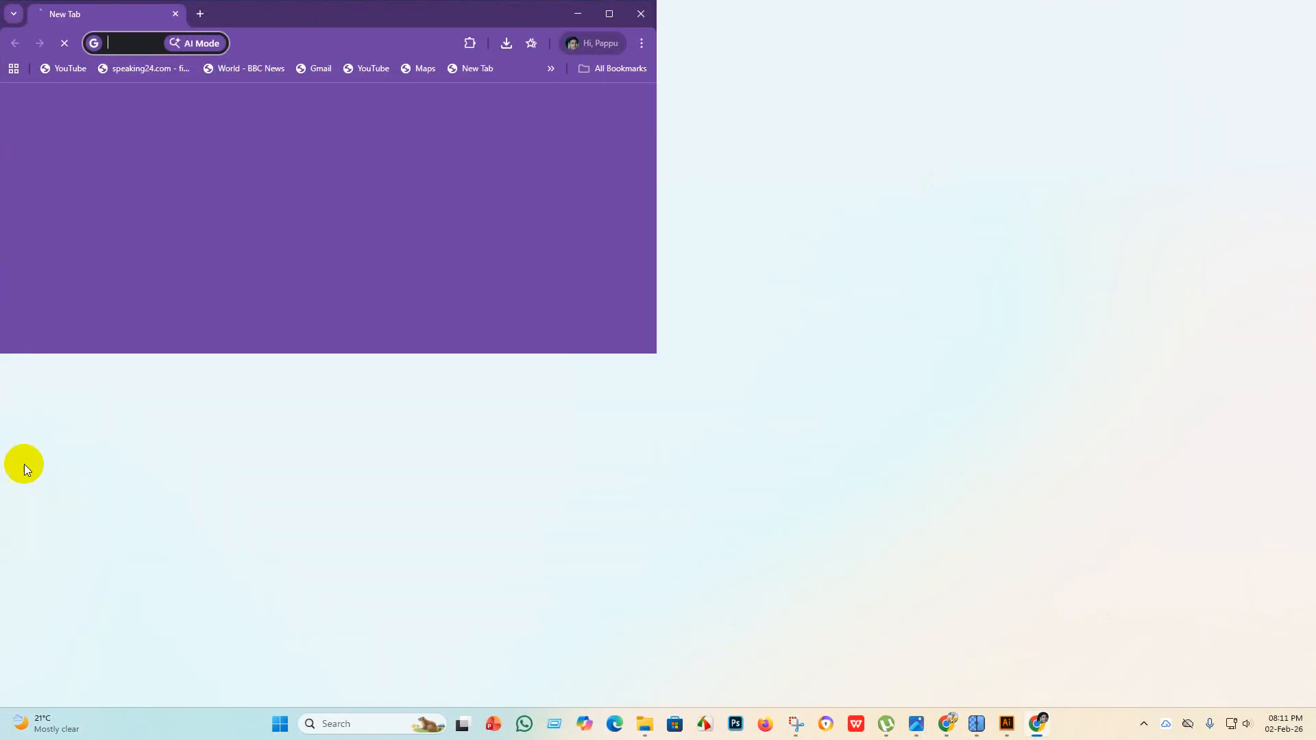
click(610, 14)
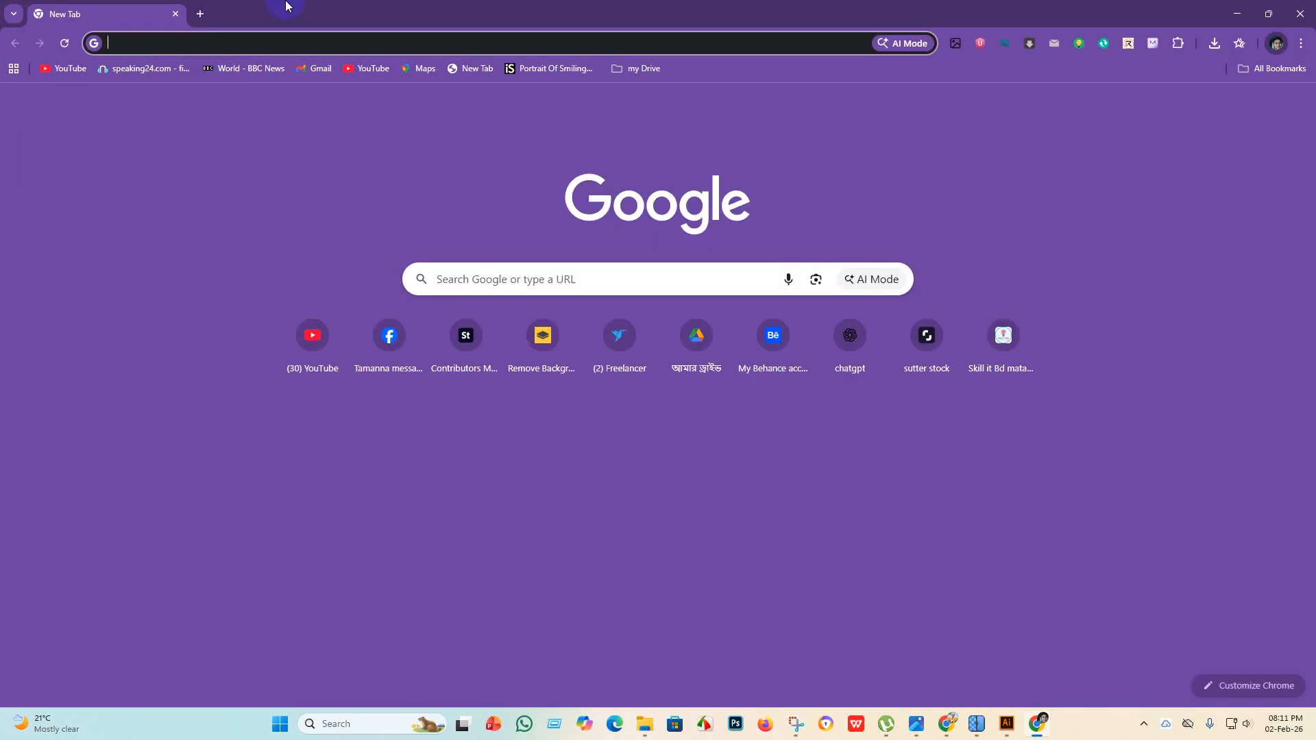
Open the Adobe Stock contributor dashboard and load the Shutterstock portfolio in a second tab, returning to the dashboard.
click(471, 345)
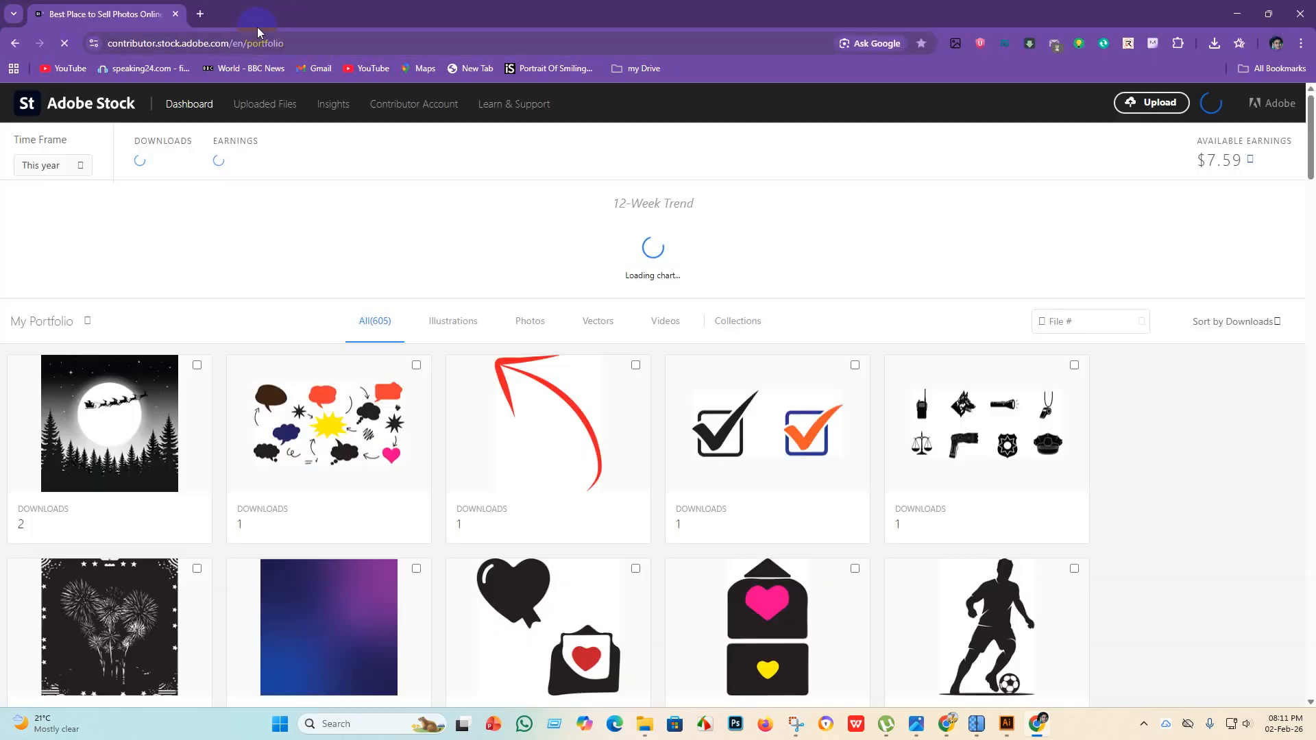
click(202, 17)
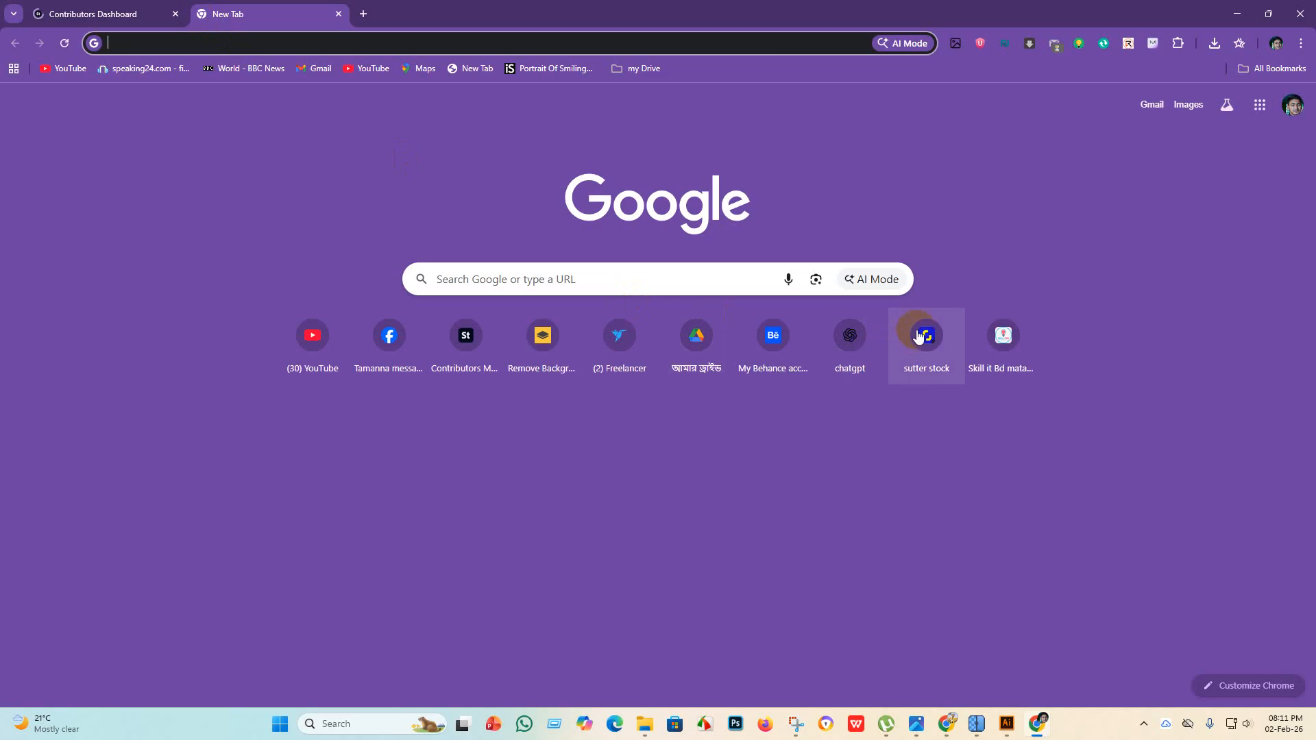
click(925, 335)
click(88, 14)
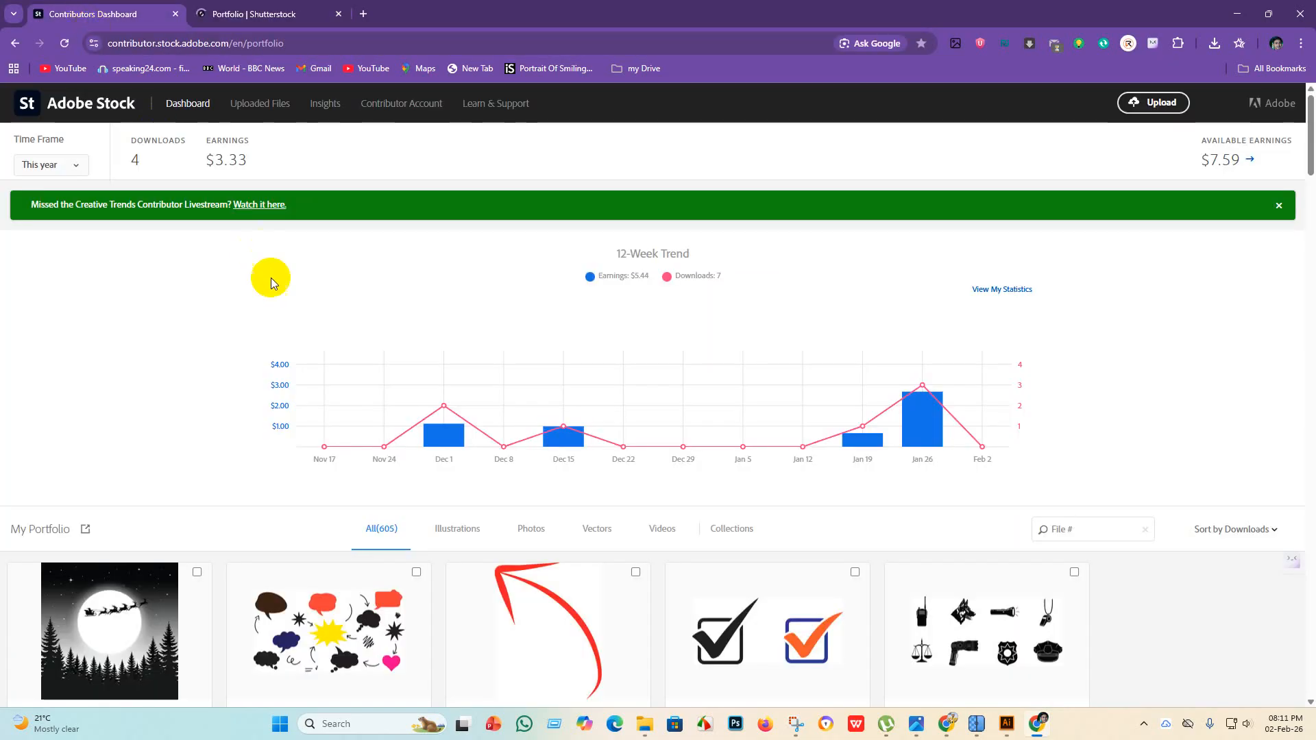
Examine the download counts of the Adobe Stock portfolio items, sorted by downloads, through the end of the first page.
scroll(269, 302, down, 4)
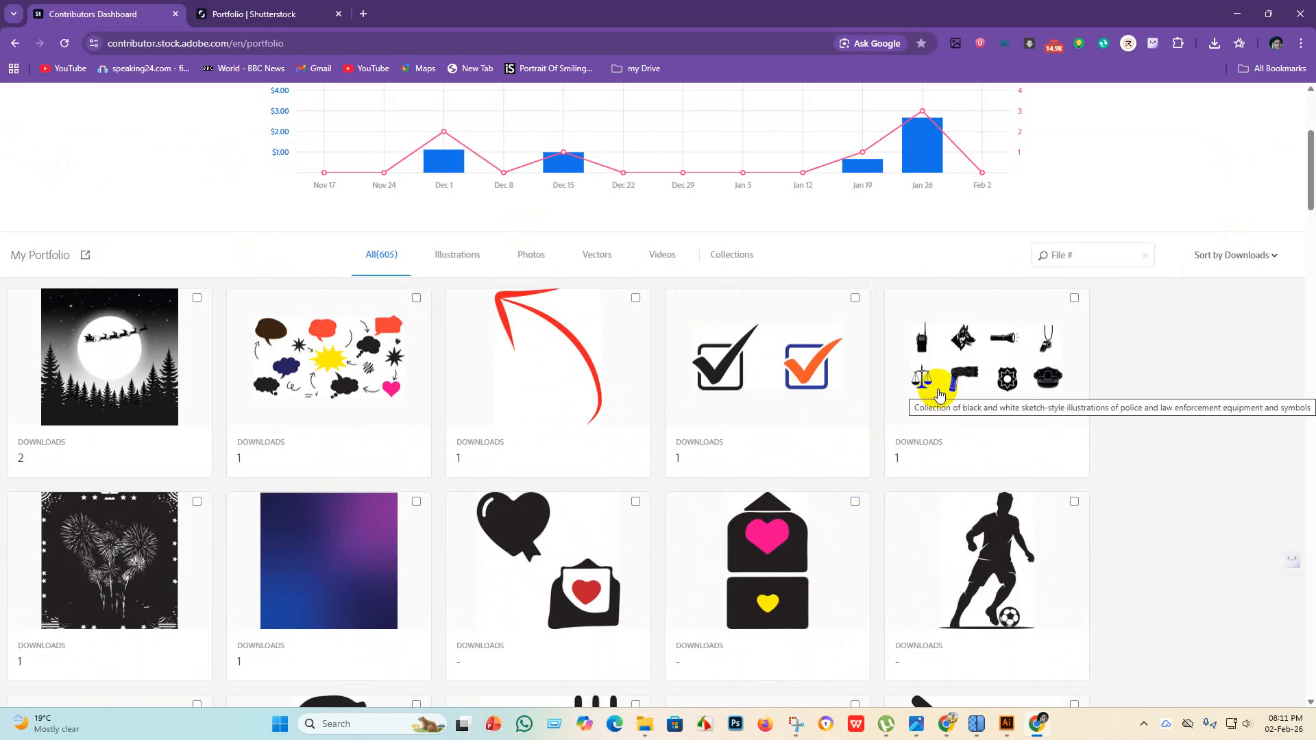
scroll(758, 446, down, 8)
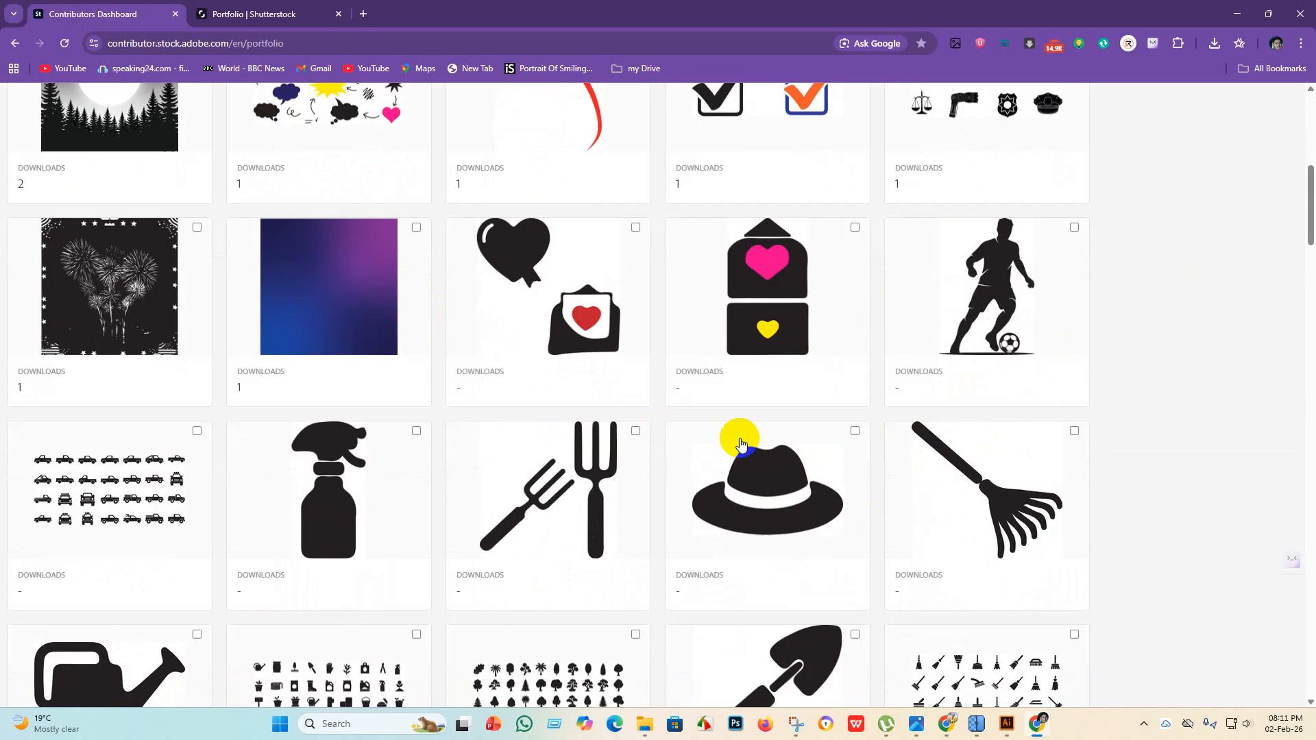
scroll(722, 422, up, 3)
scroll(723, 423, down, 6)
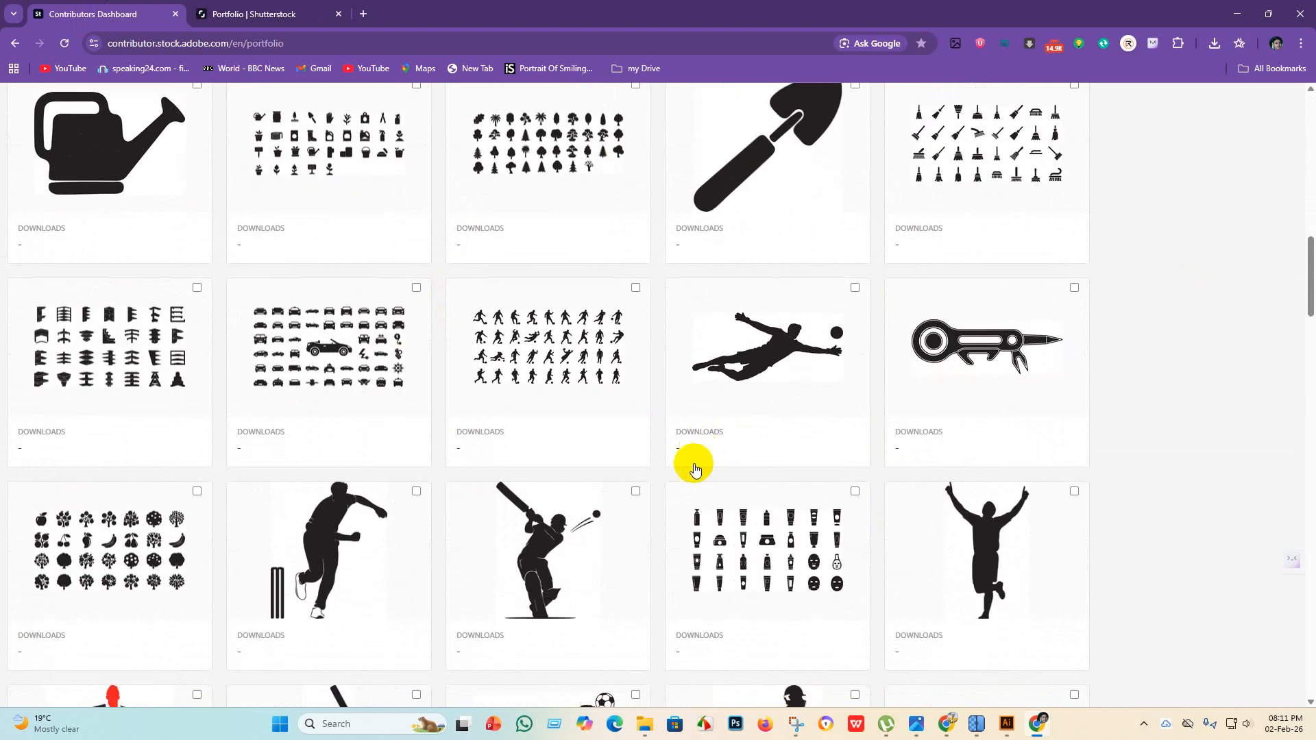
scroll(699, 473, down, 6)
scroll(582, 435, down, 8)
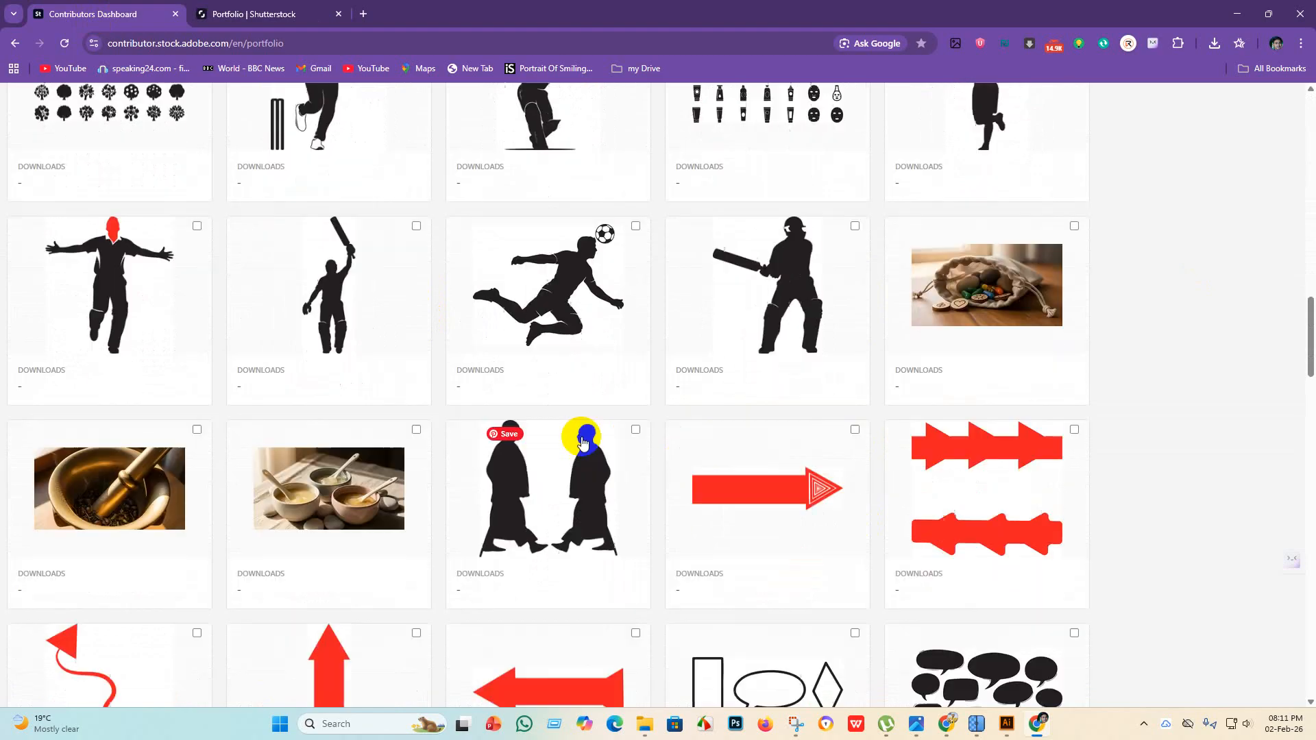
scroll(583, 434, up, 7)
scroll(574, 432, down, 6)
scroll(411, 356, up, 4)
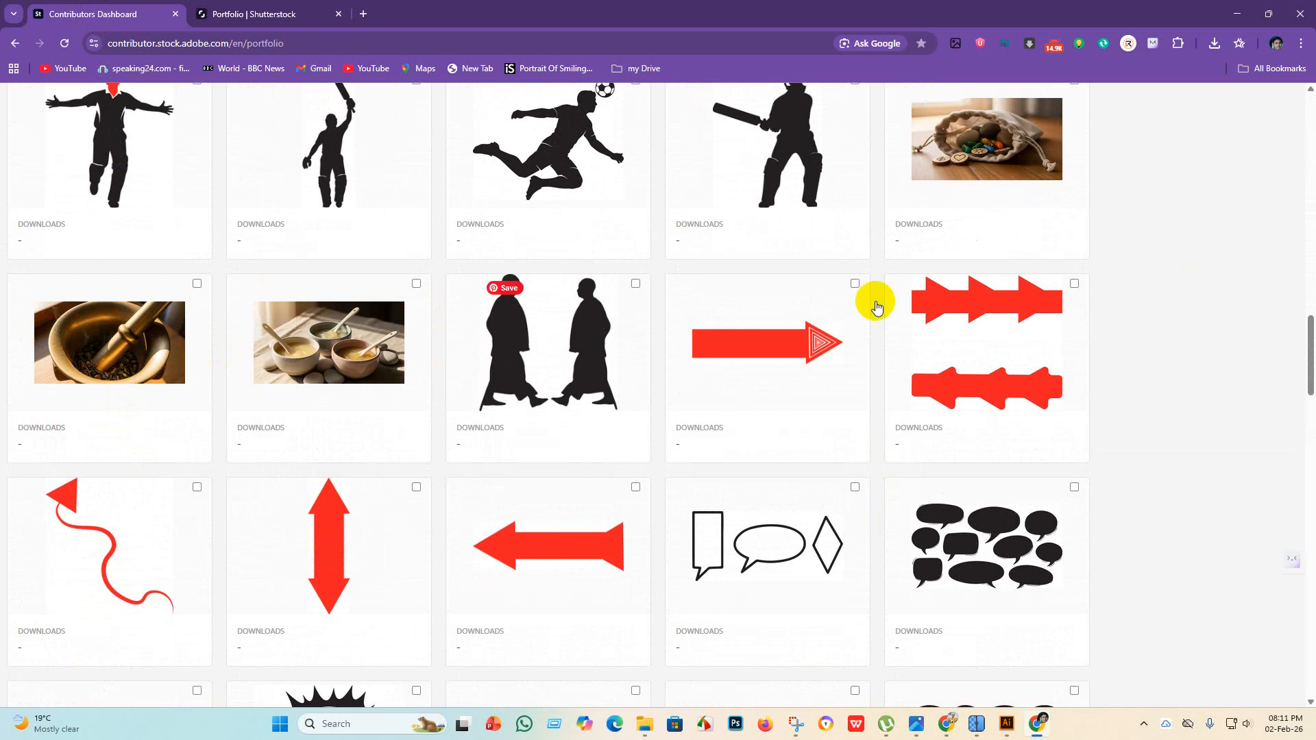
scroll(332, 455, down, 5)
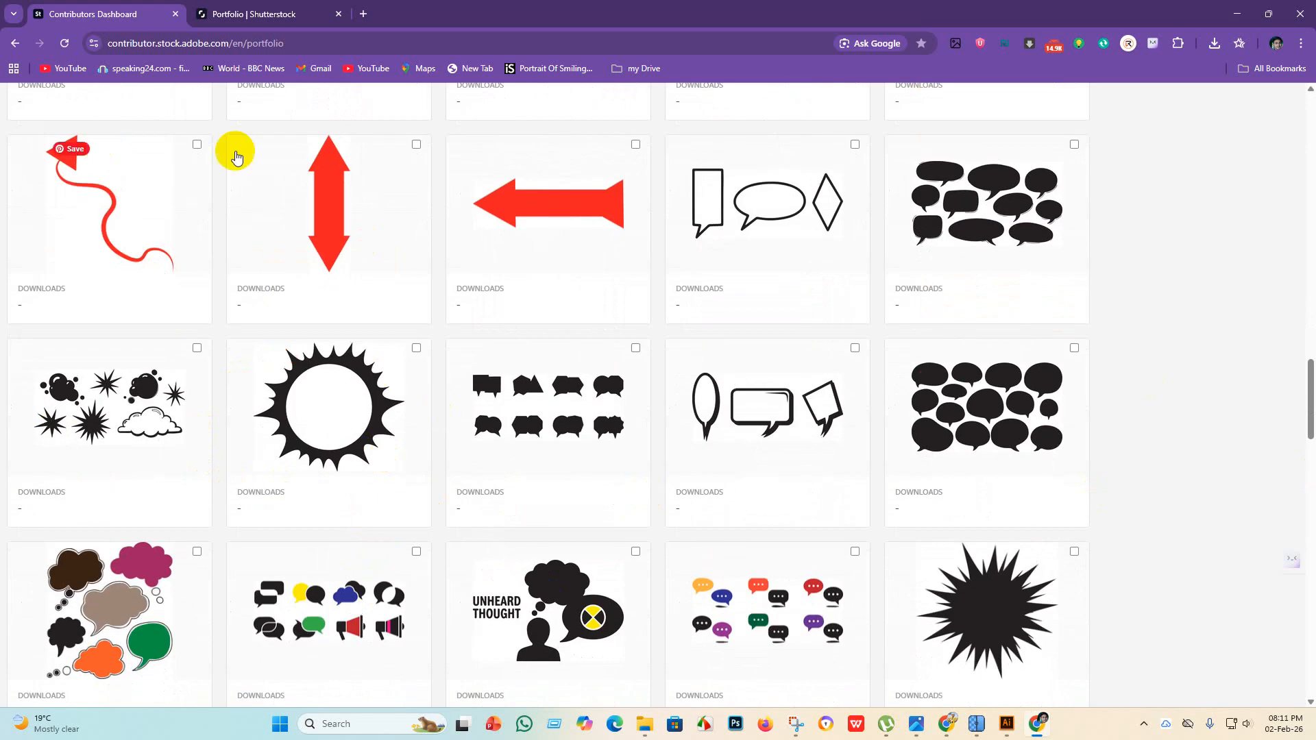
scroll(664, 528, down, 15)
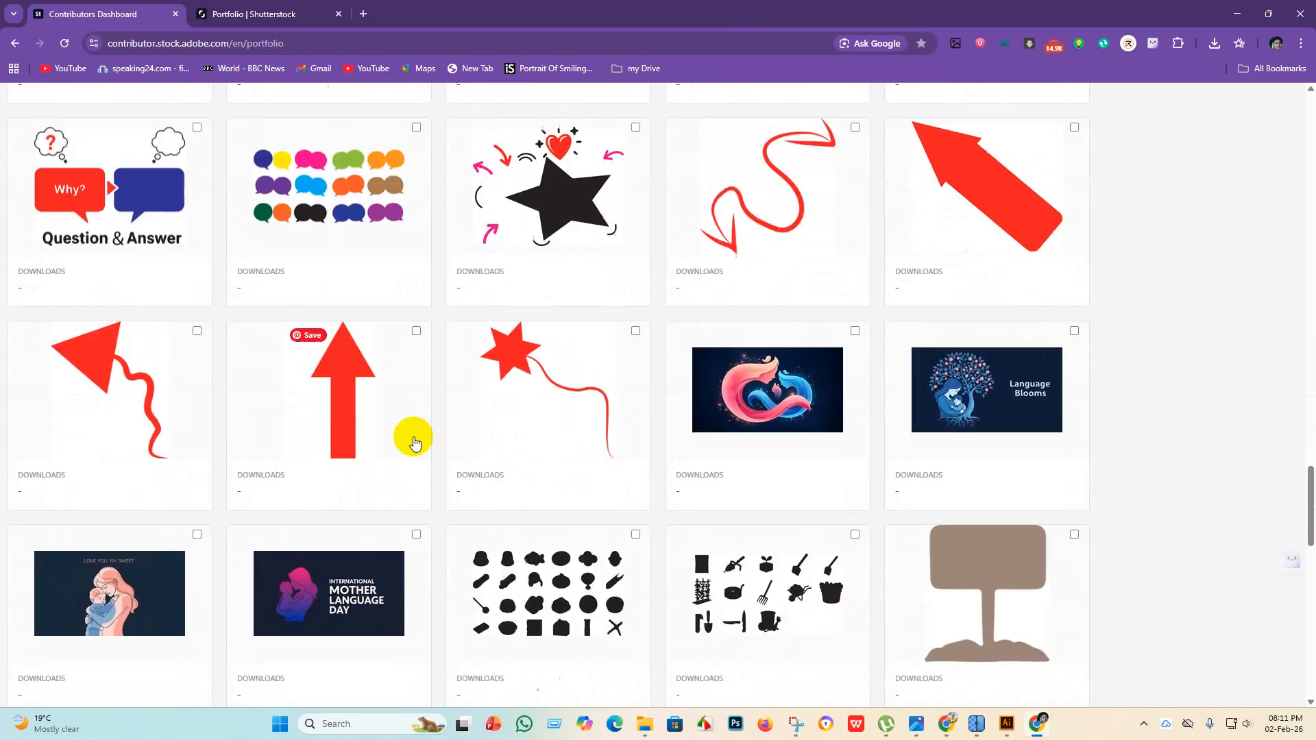
scroll(419, 396, down, 6)
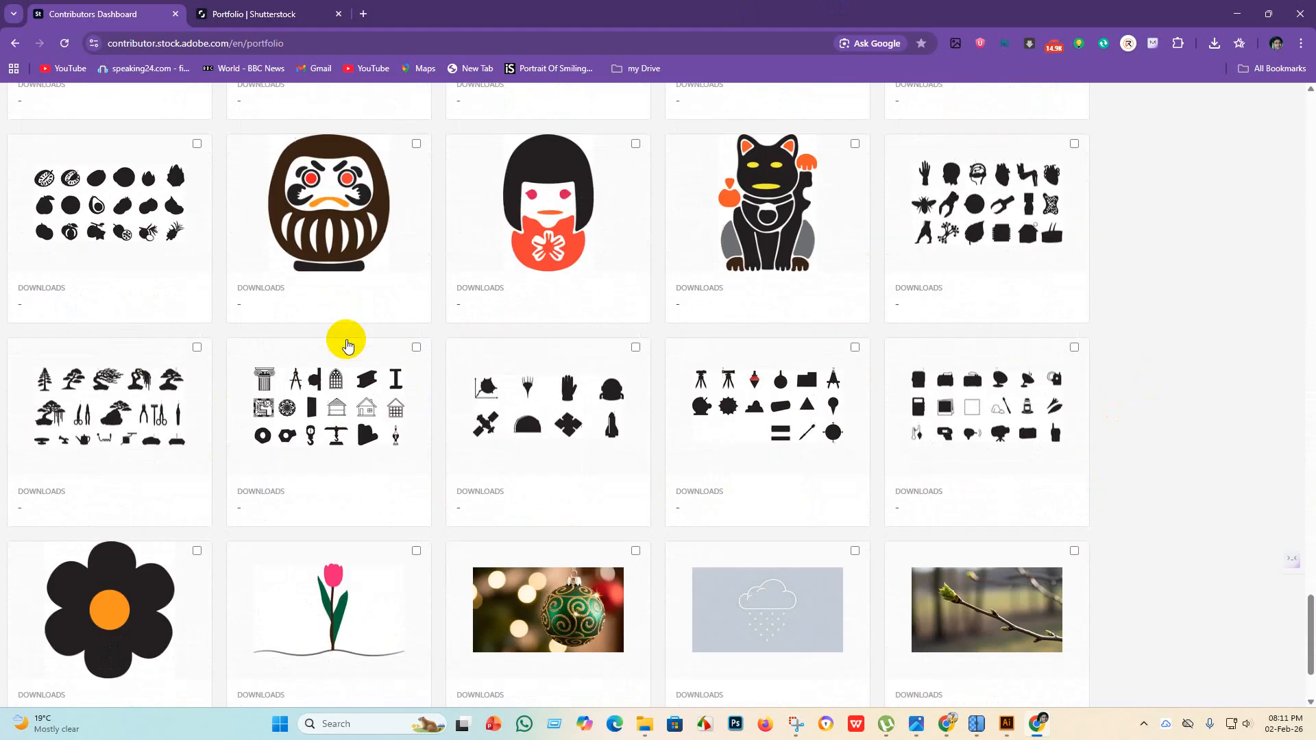
scroll(401, 250, down, 3)
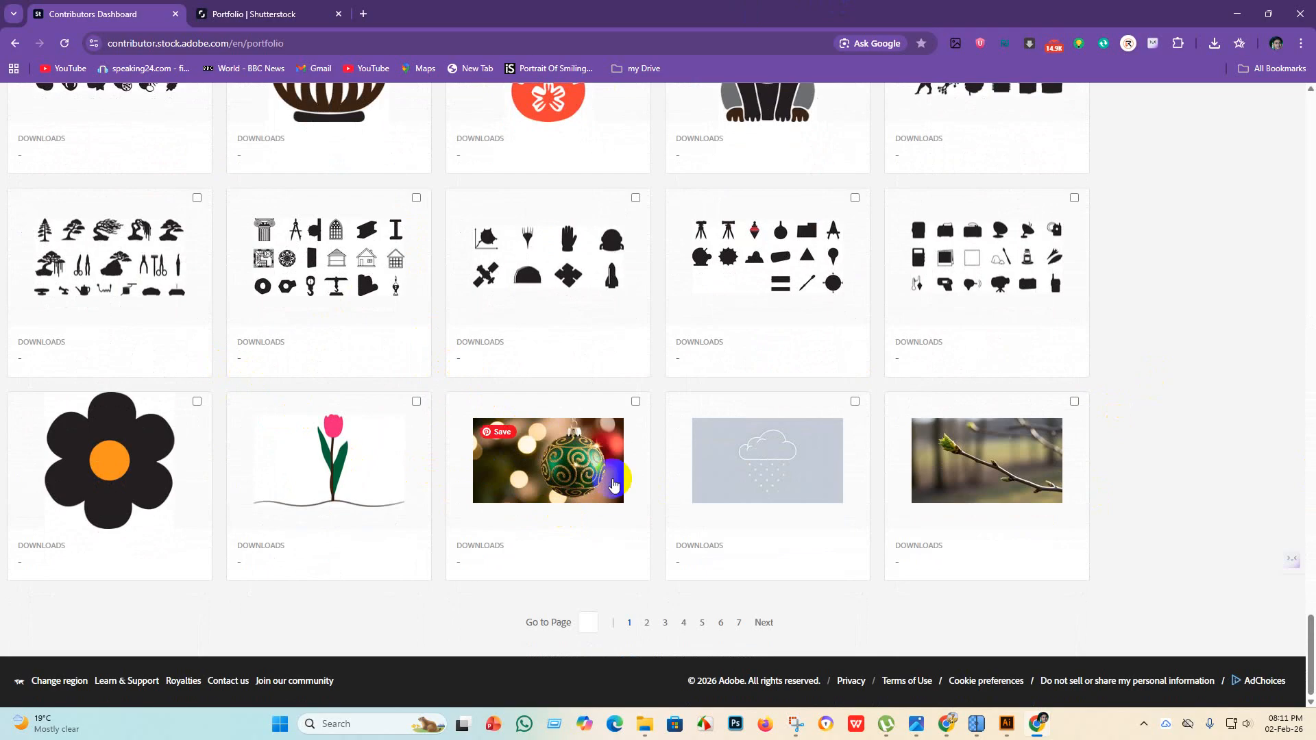
scroll(729, 384, up, 15)
scroll(730, 393, up, 20)
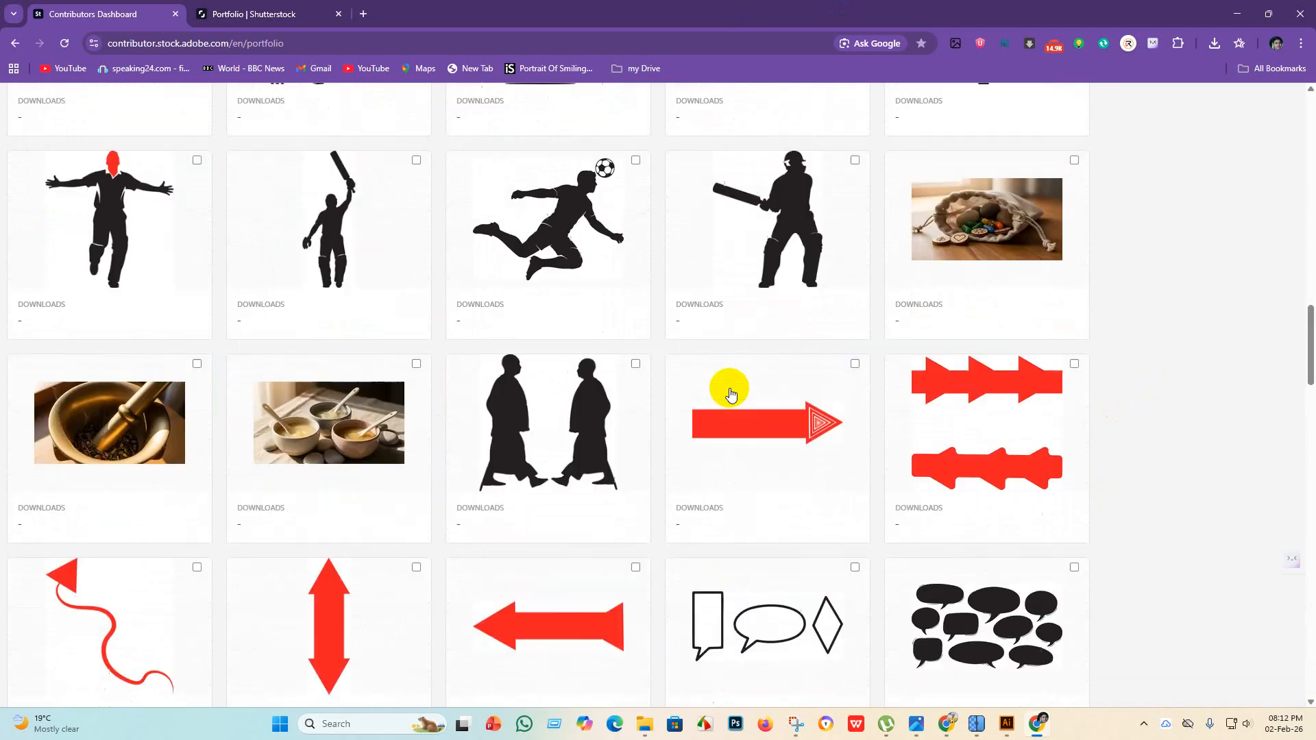
scroll(728, 393, up, 10)
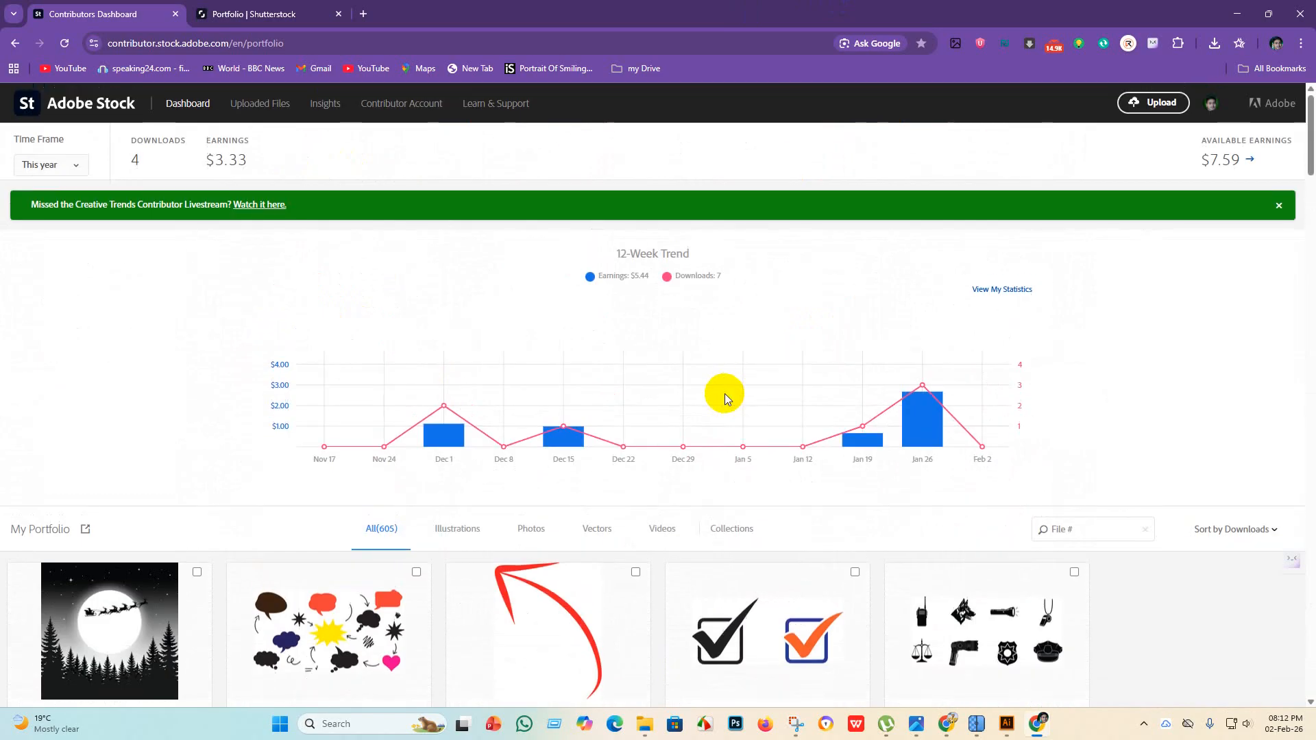
Start a new file upload to Adobe Stock and browse to the eps 7 folder.
click(1158, 99)
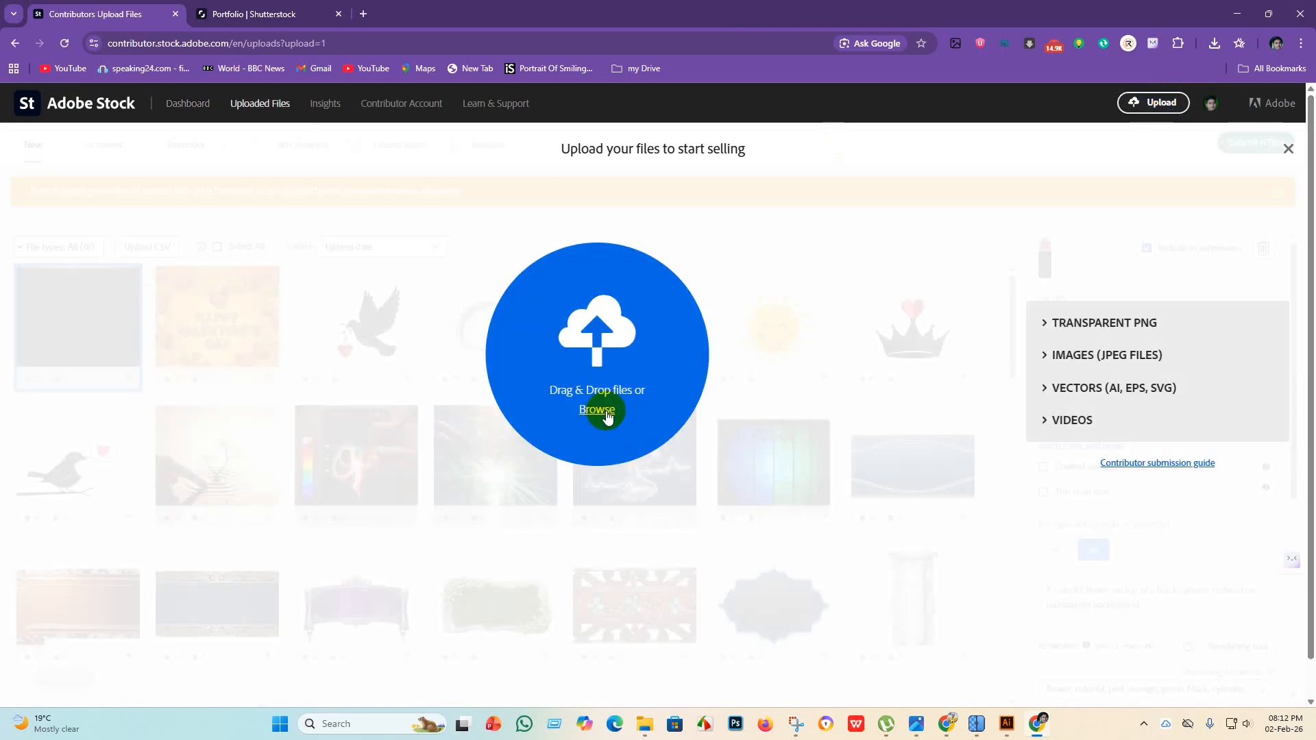
click(607, 414)
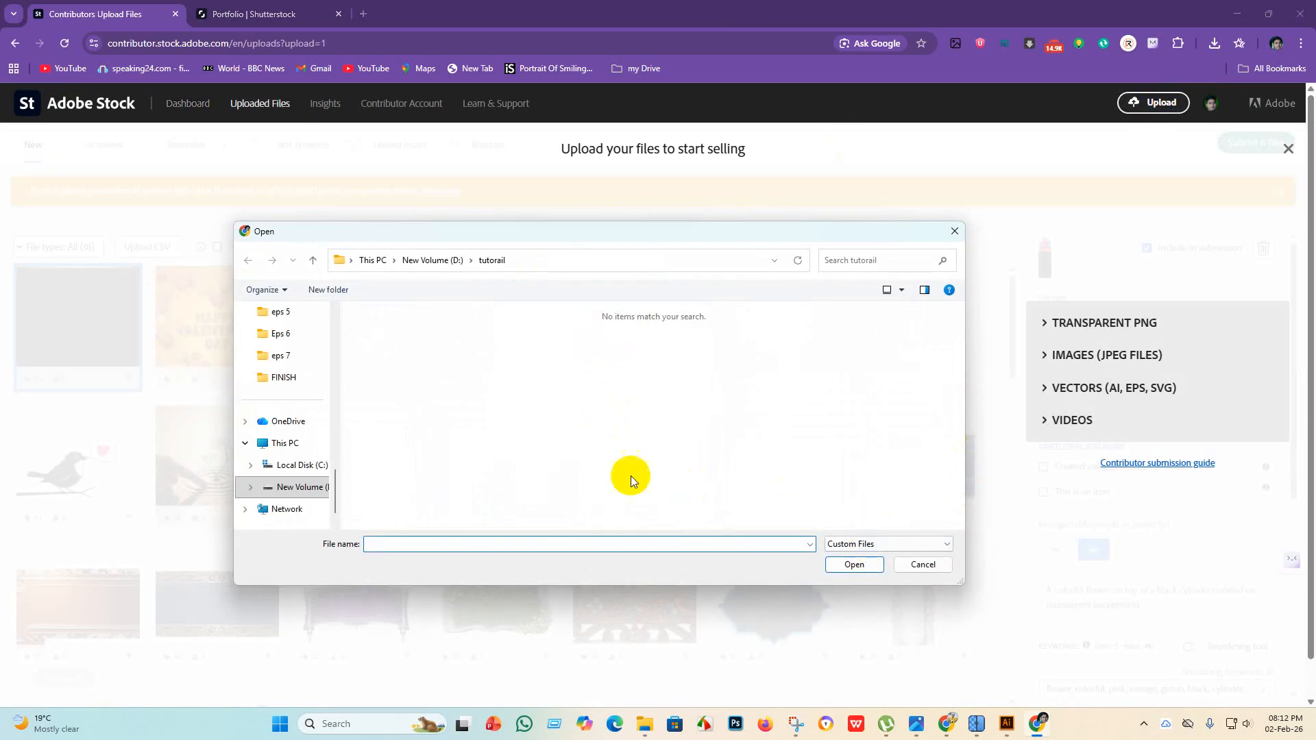
click(309, 356)
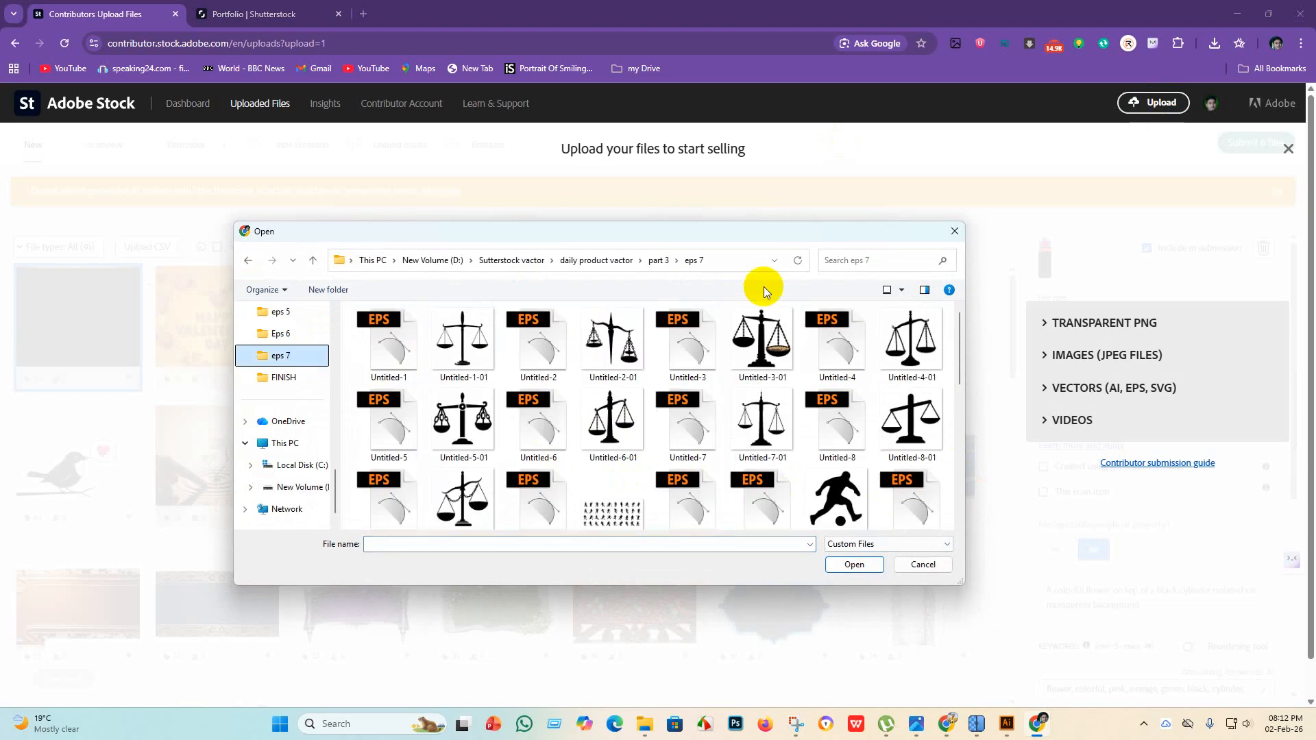
Display the files of the eps 7 folder as small icons and look through the list.
click(902, 290)
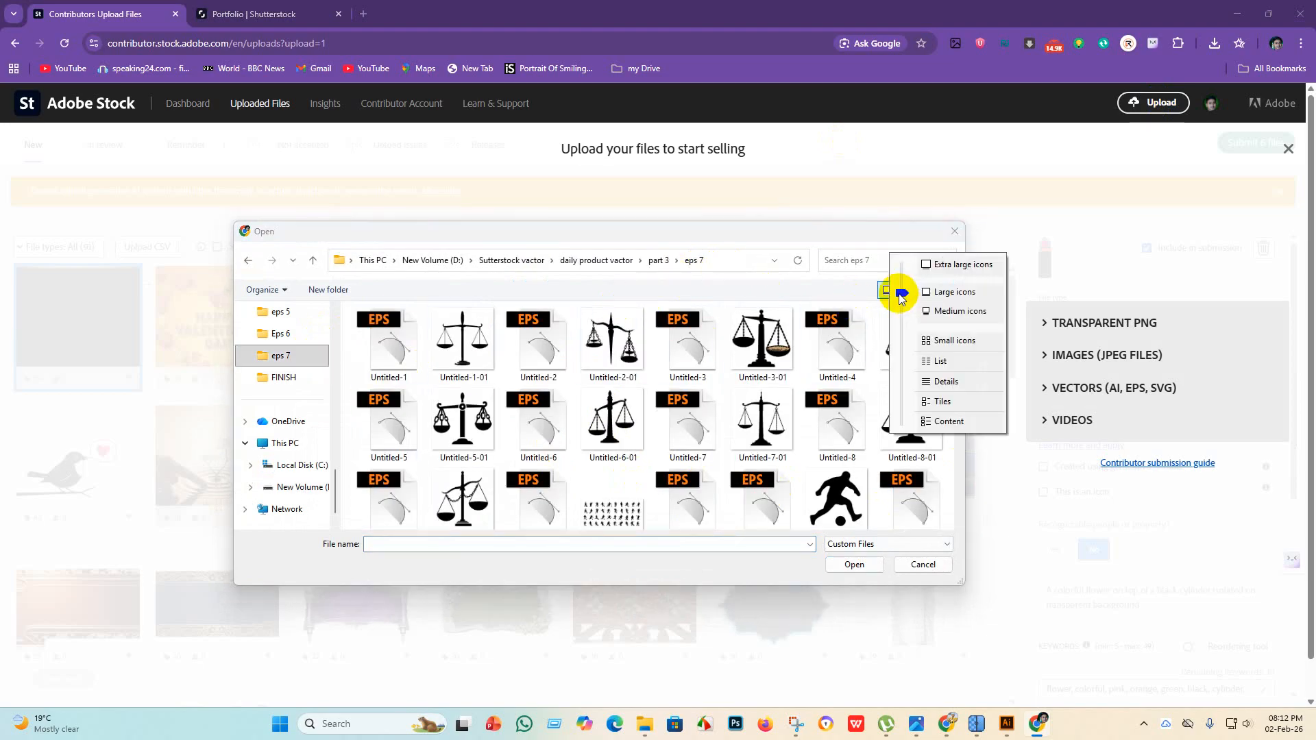
click(946, 342)
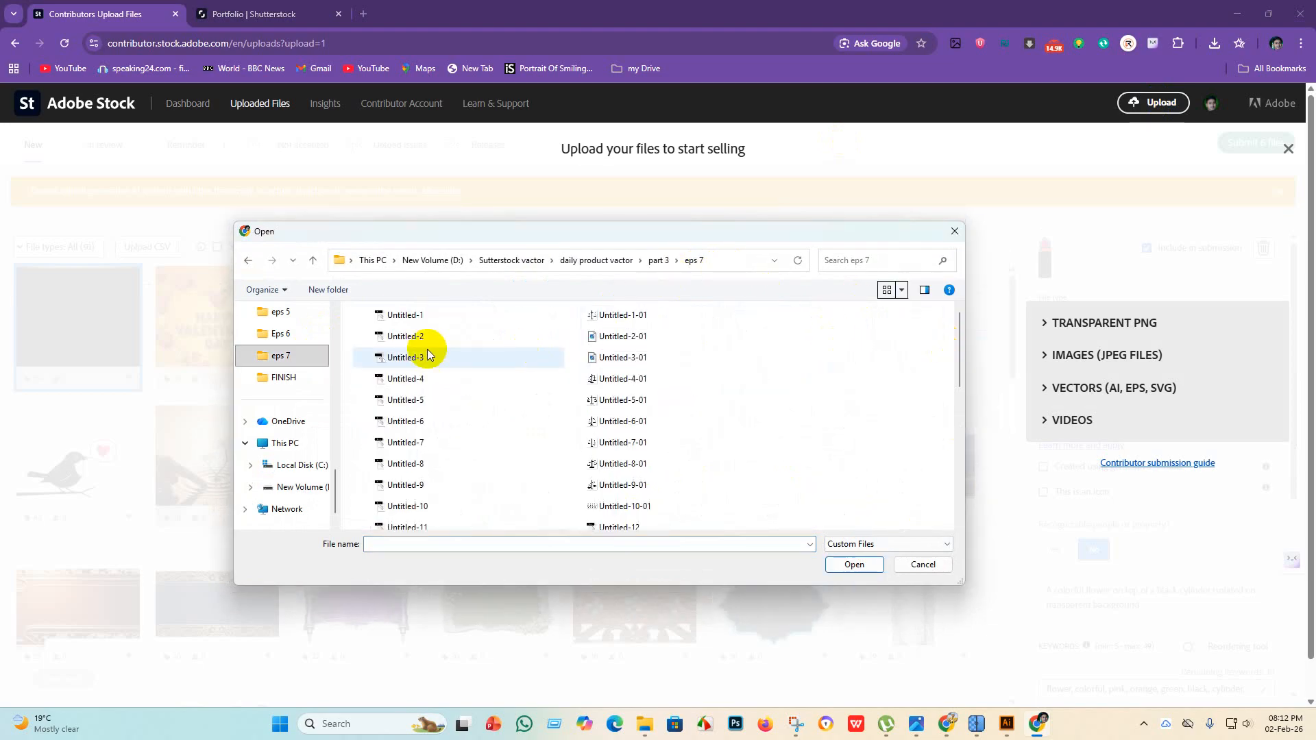
scroll(439, 356, down, 6)
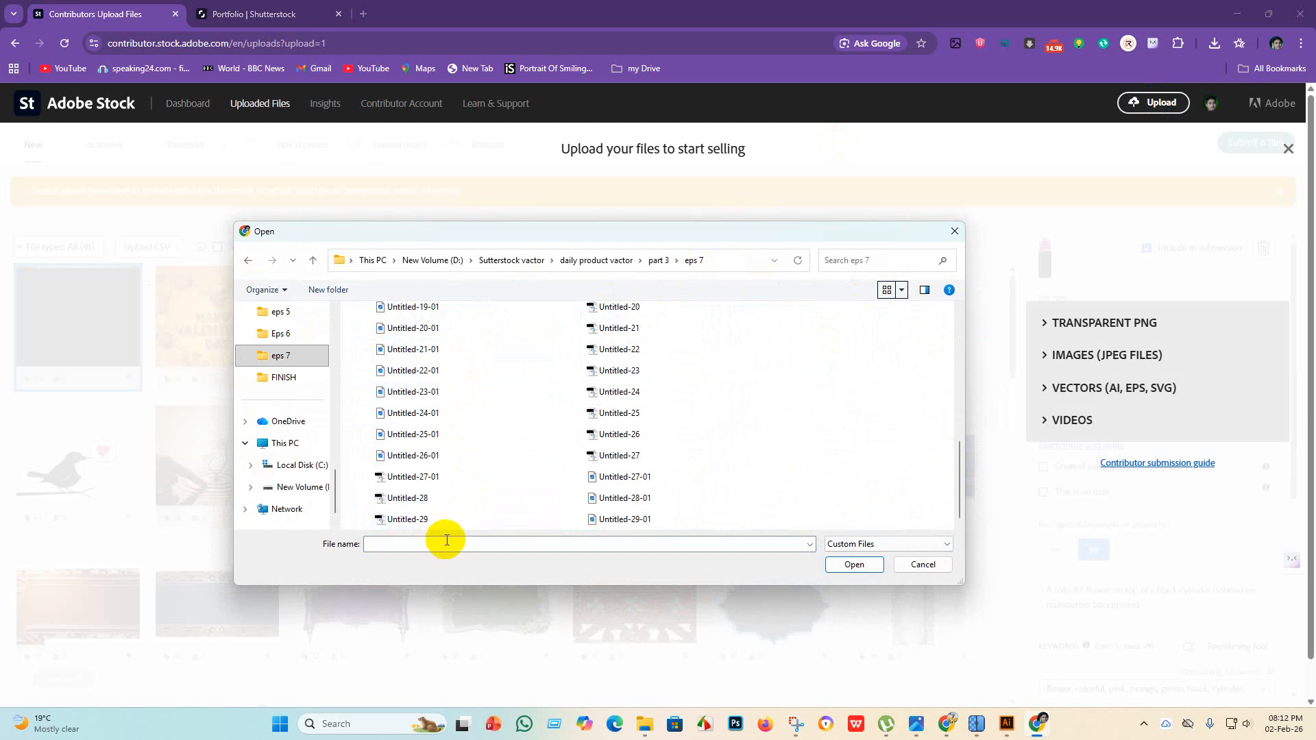
scroll(479, 494, up, 6)
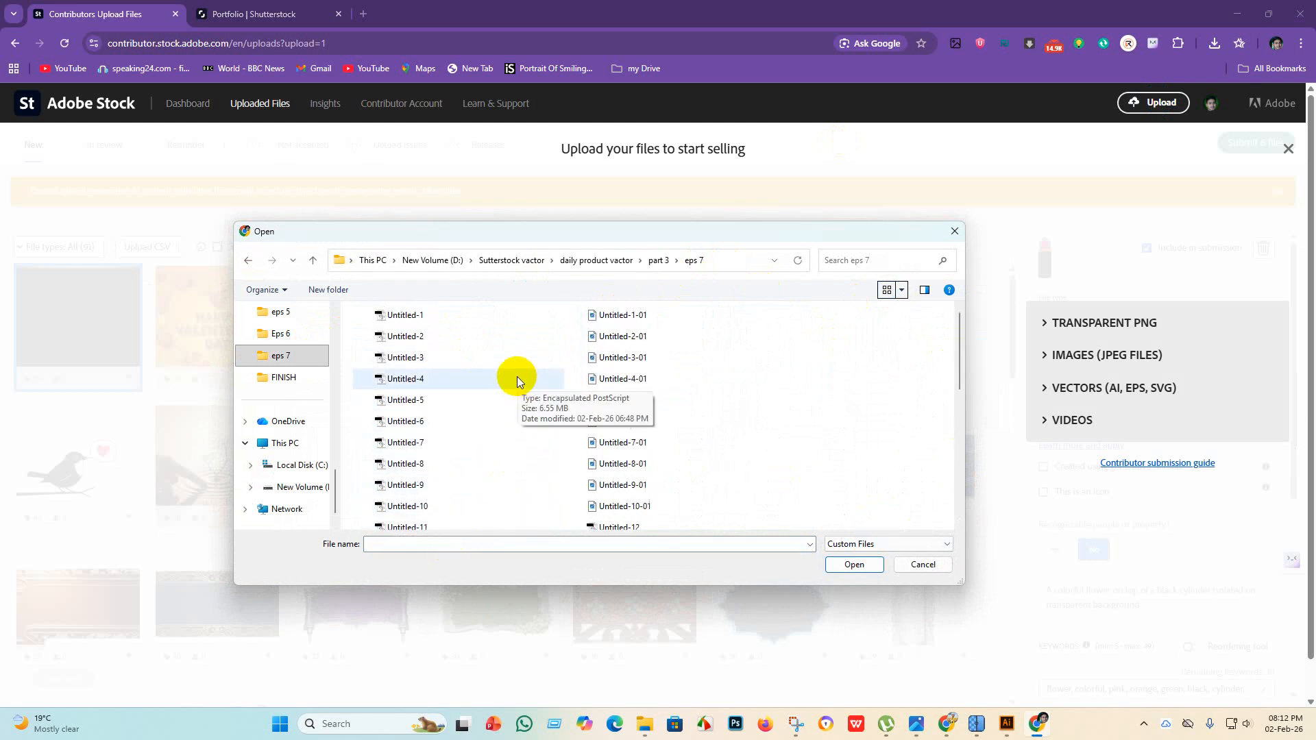
Rename the image file Untitled-1-01 as Untitled-1 to match its EPS file.
right_click(654, 318)
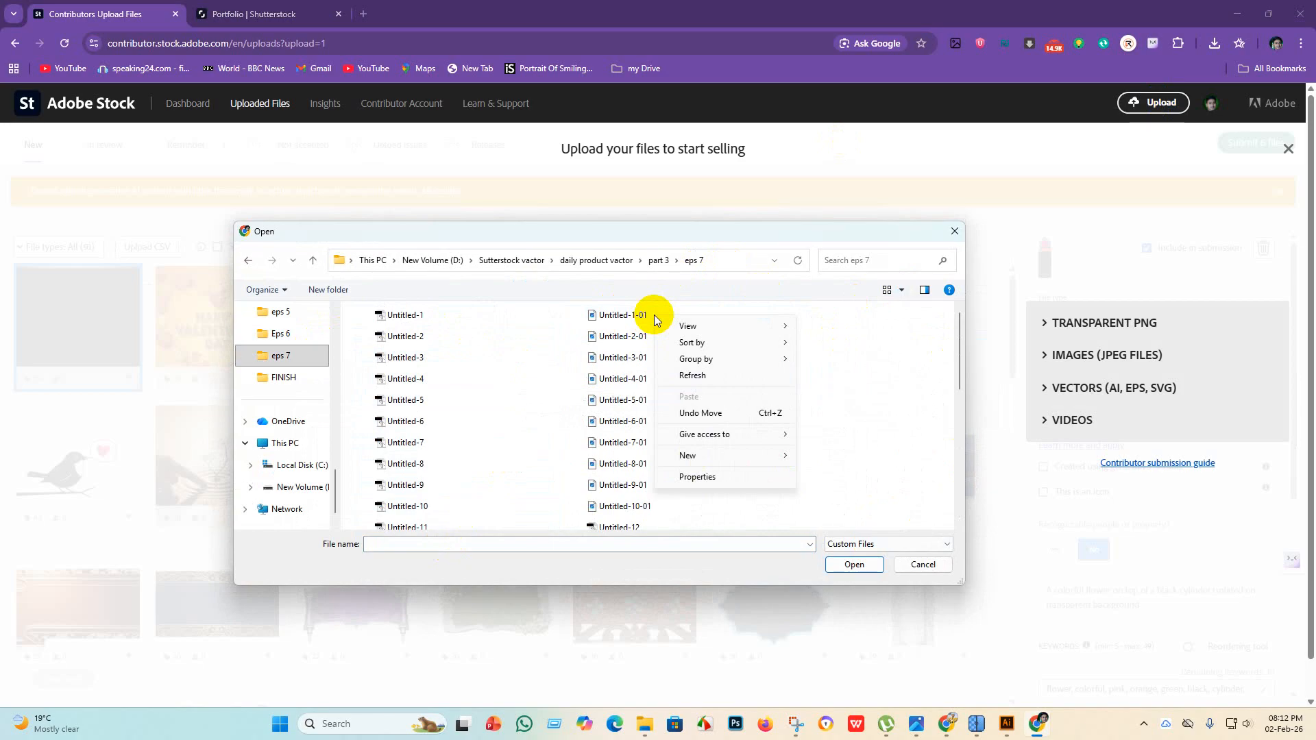
click(601, 316)
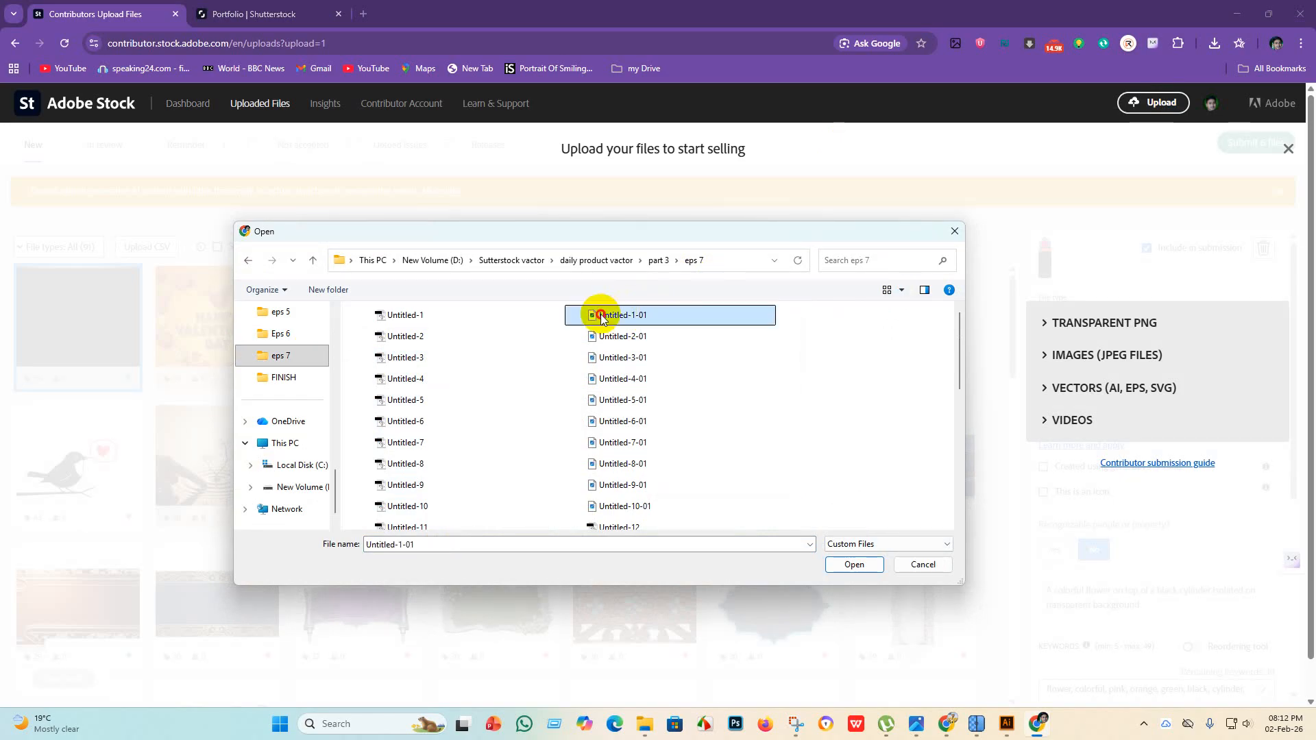
right_click(601, 317)
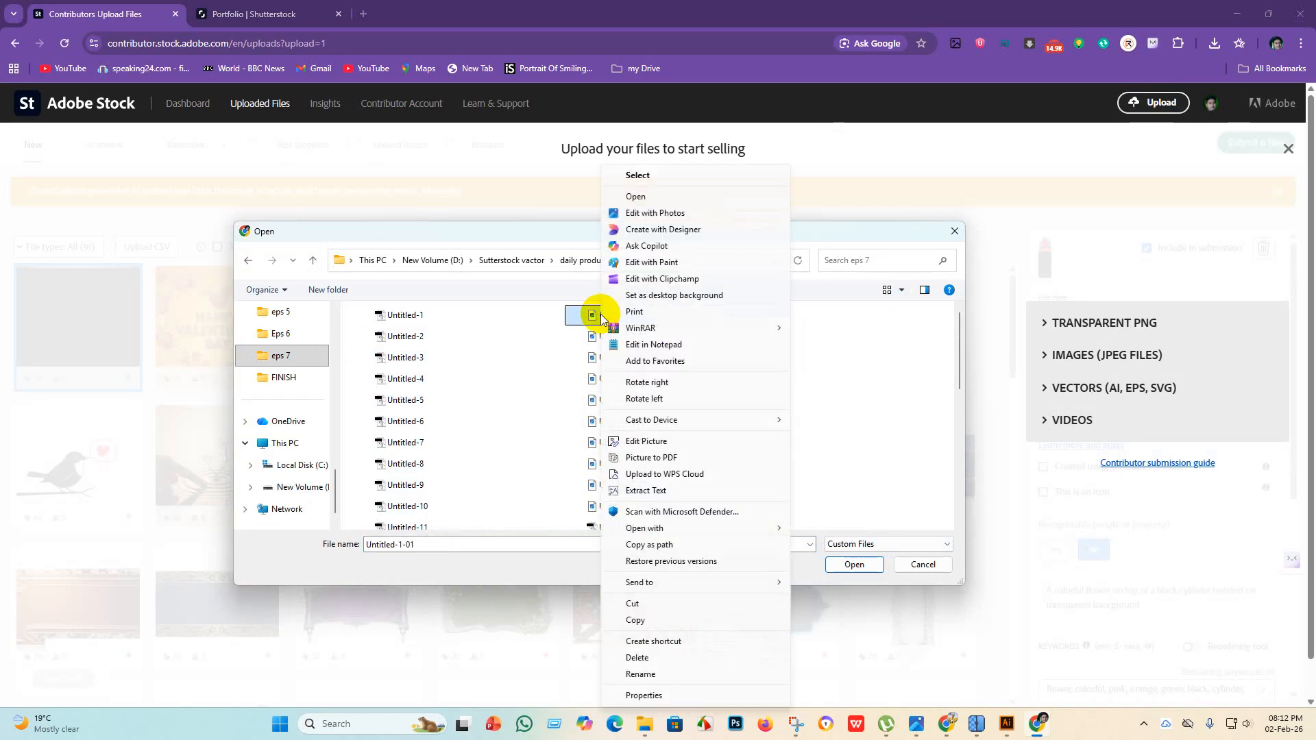
click(669, 673)
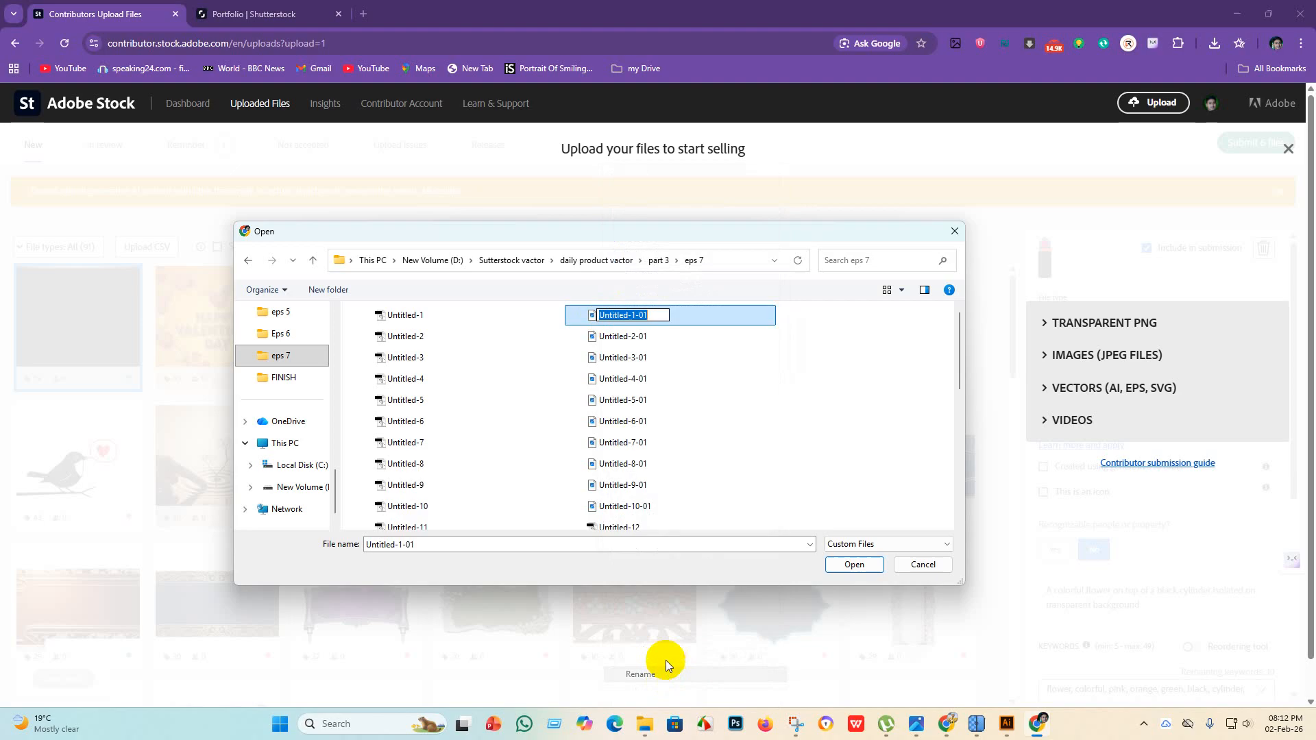
click(662, 315)
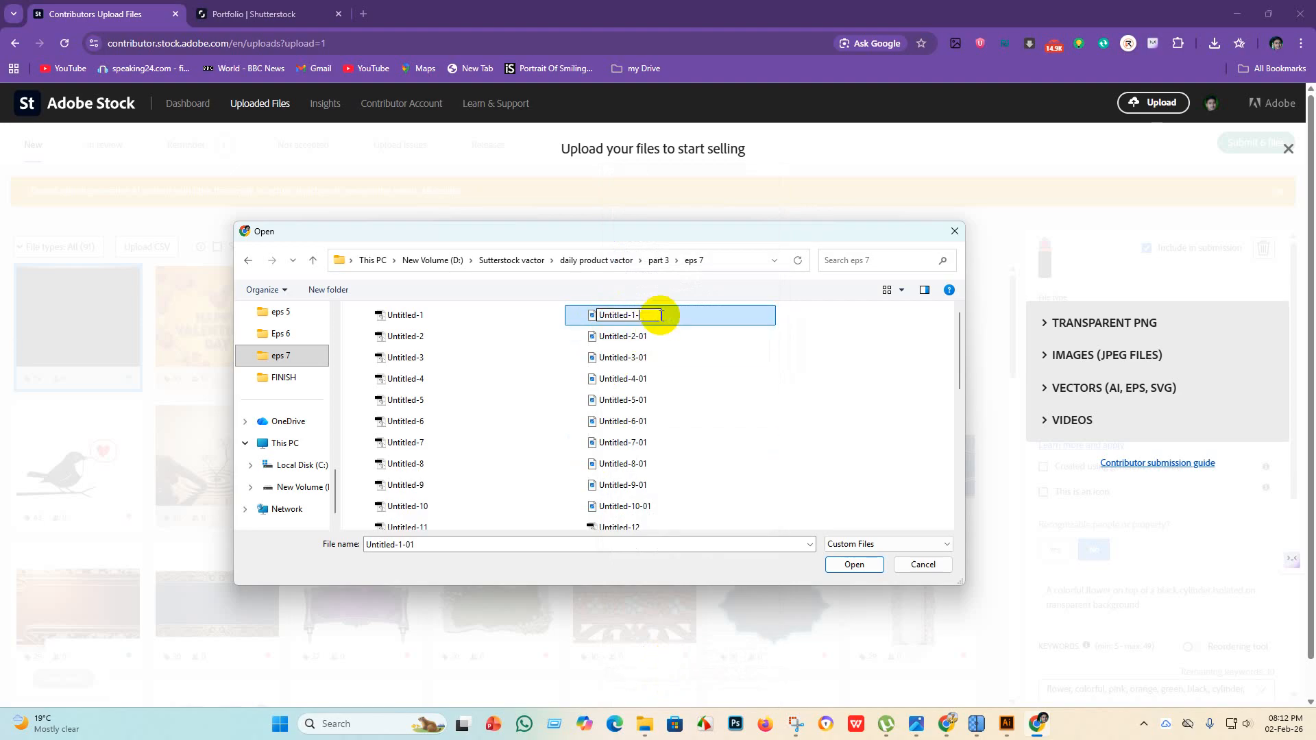
key(BackSpace)
key(Return)
Rename the image files Untitled-2-01 and Untitled-3-01 as Untitled-2 and Untitled-3.
click(686, 343)
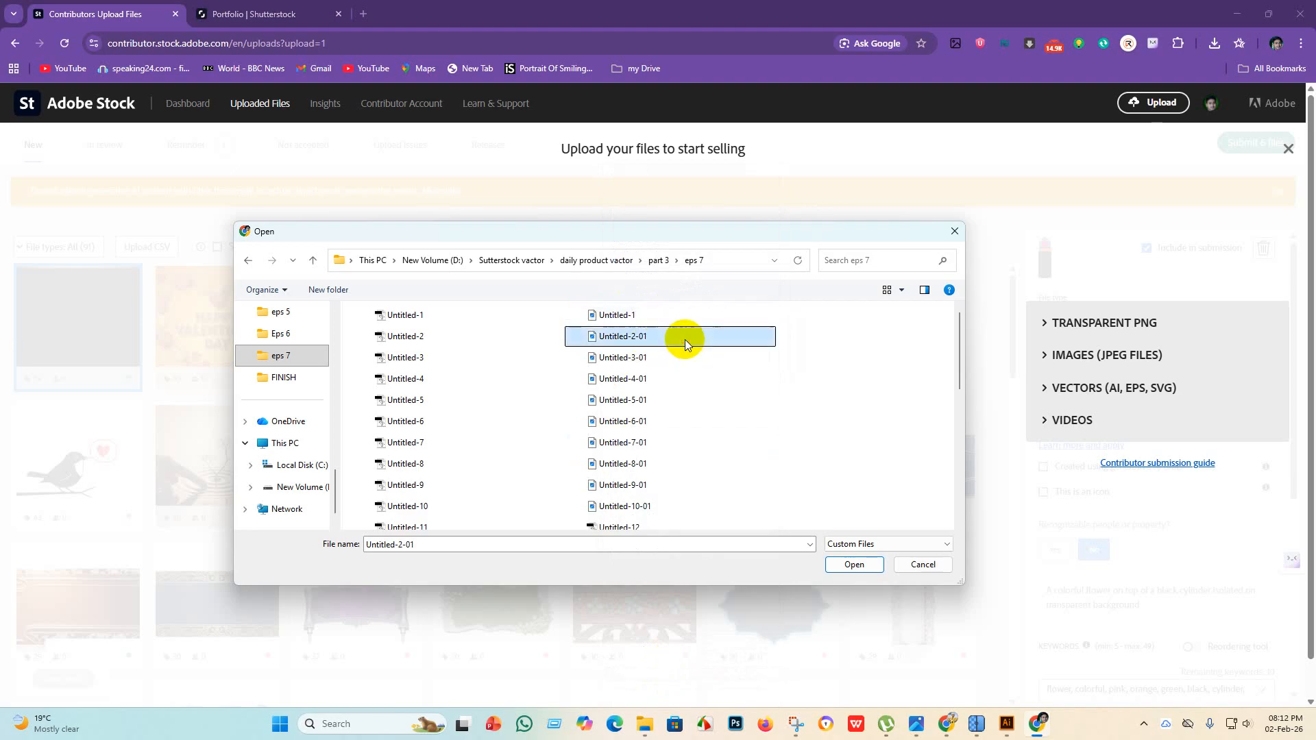
right_click(685, 340)
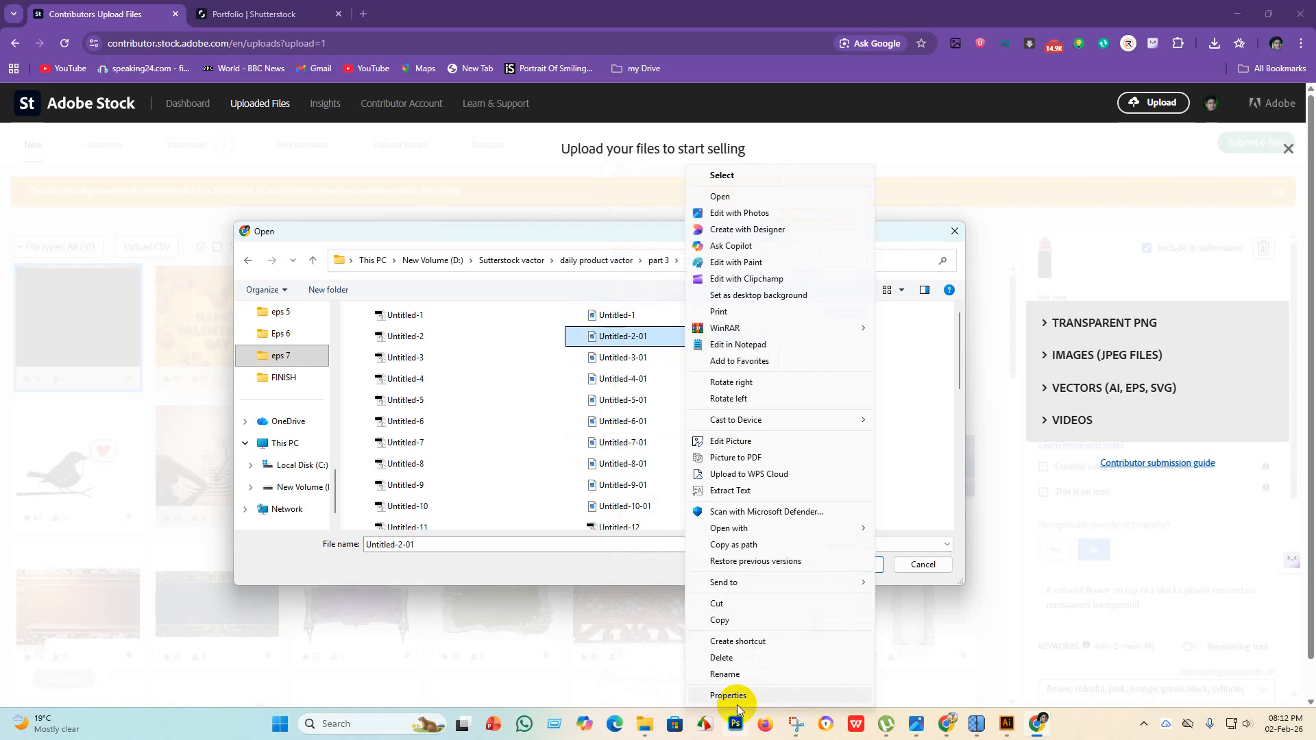
click(727, 673)
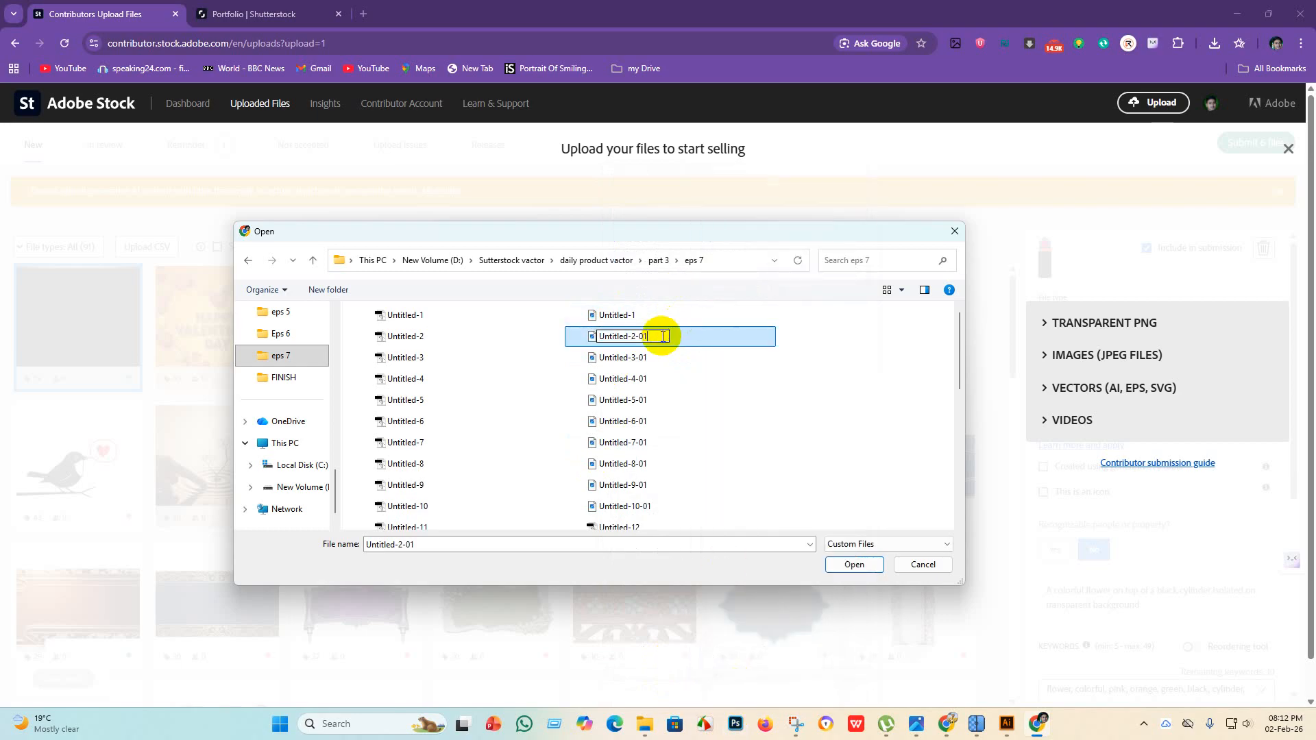
key(Return)
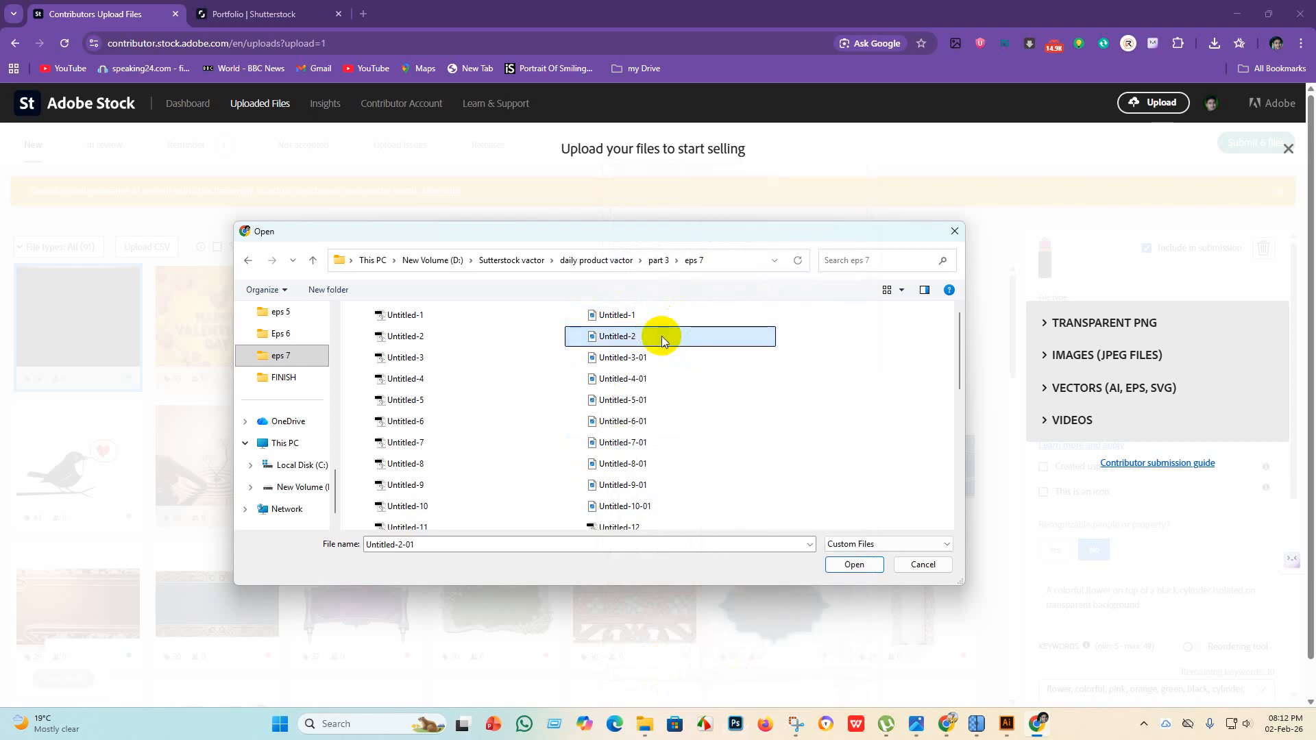
click(635, 357)
right_click(636, 357)
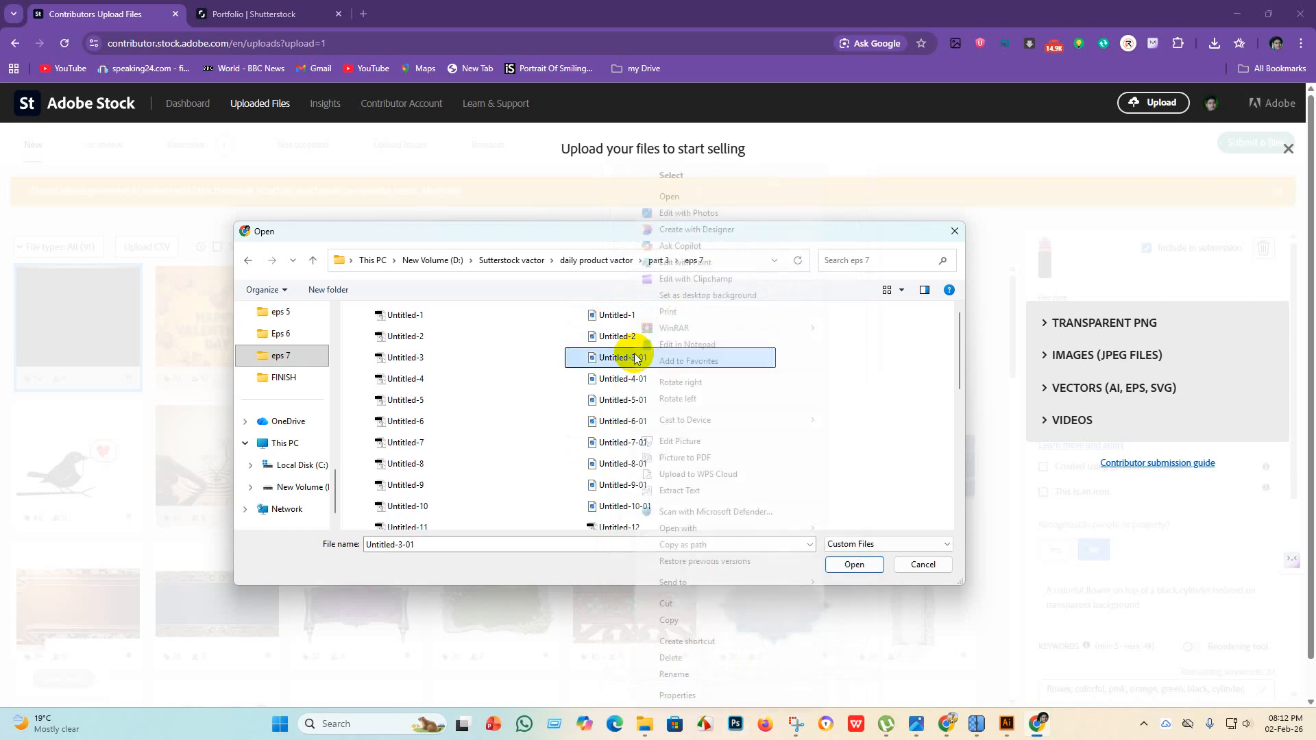
click(699, 675)
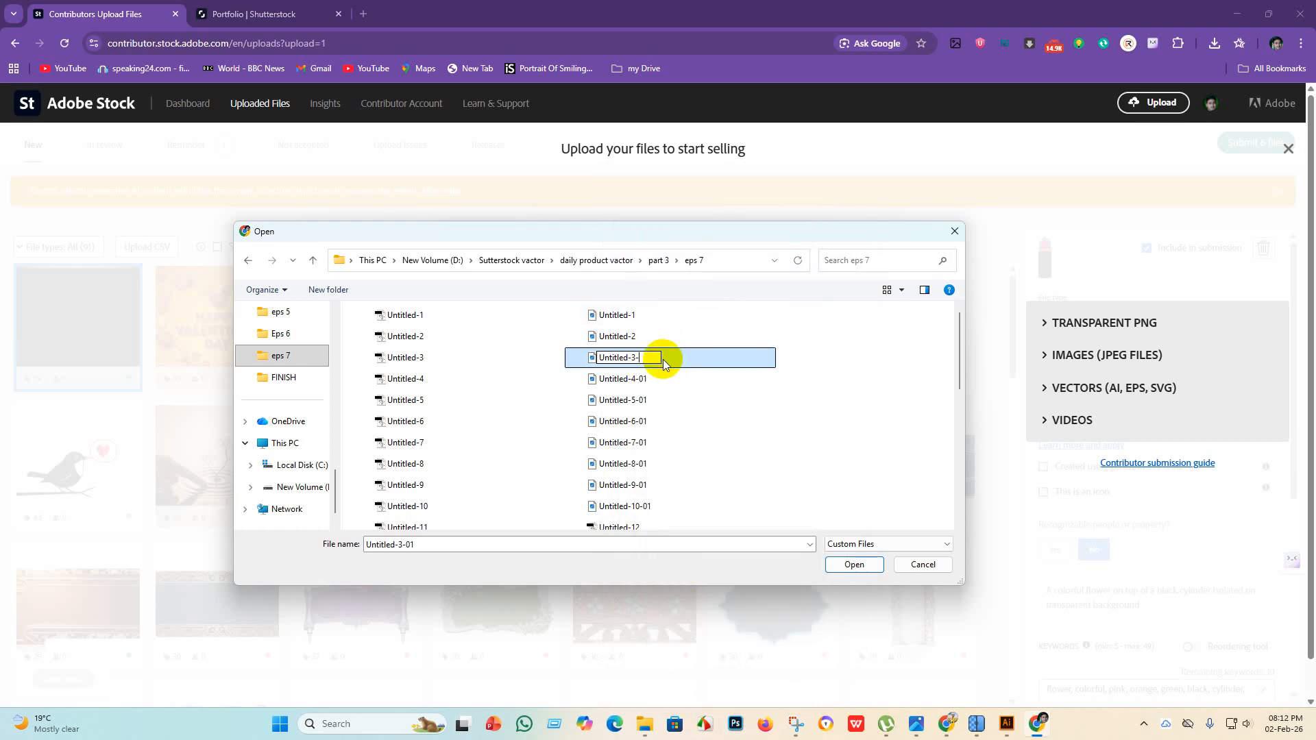
key(BackSpace)
key(Return)
Rename the image files Untitled-4-01 and Untitled-5-01 as Untitled-4 and Untitled-5.
click(665, 377)
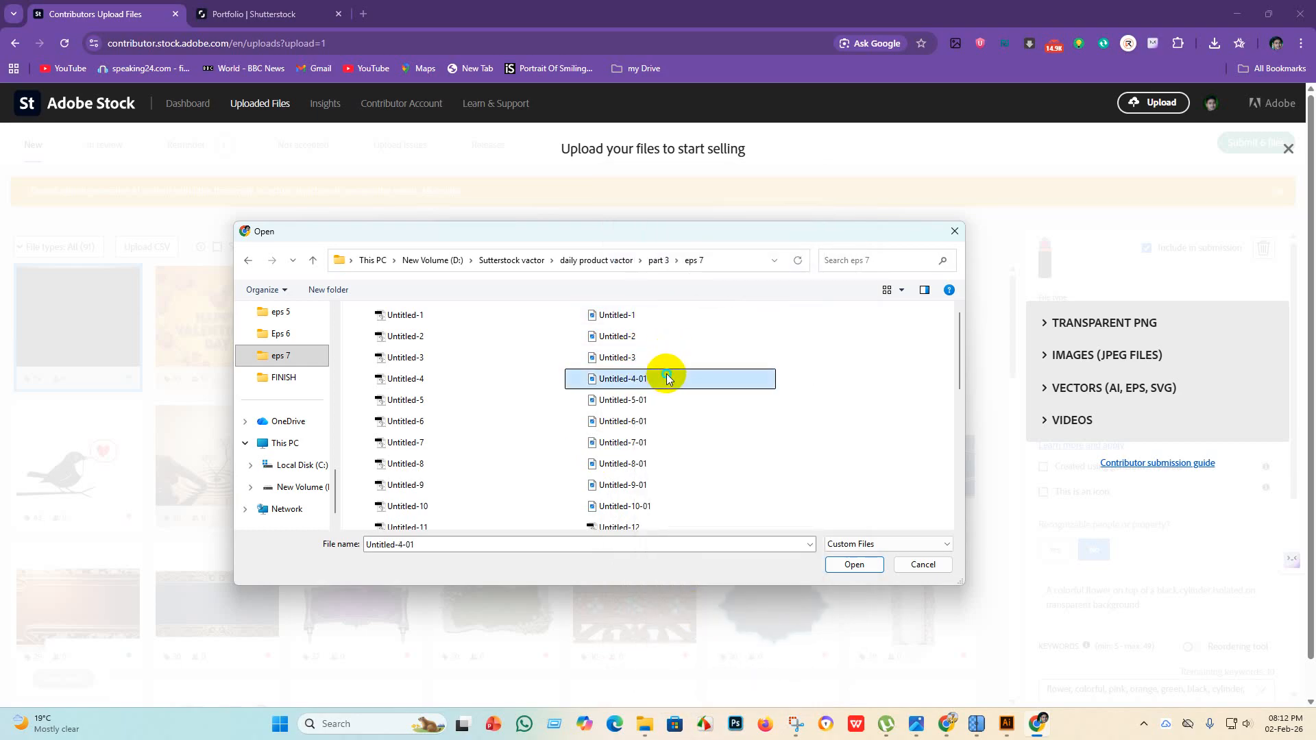
right_click(667, 378)
click(704, 674)
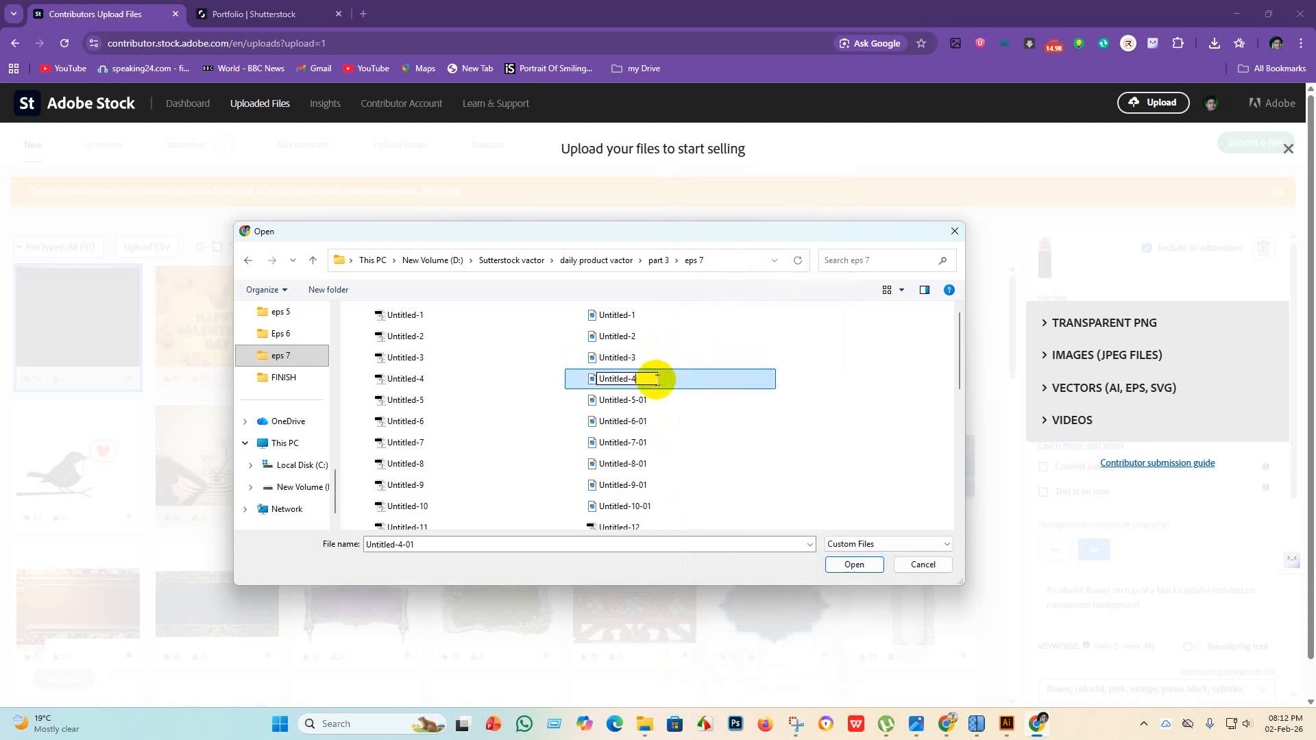
key(Return)
click(645, 401)
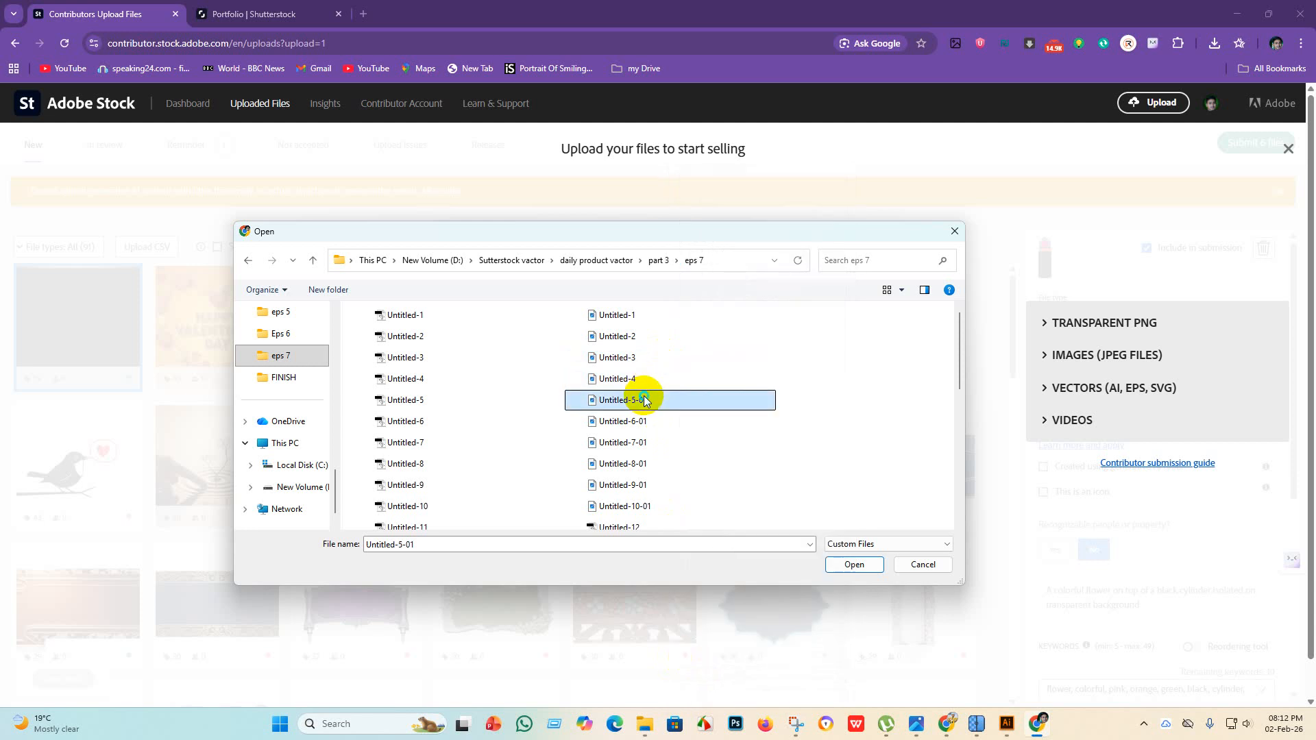
right_click(645, 400)
click(721, 679)
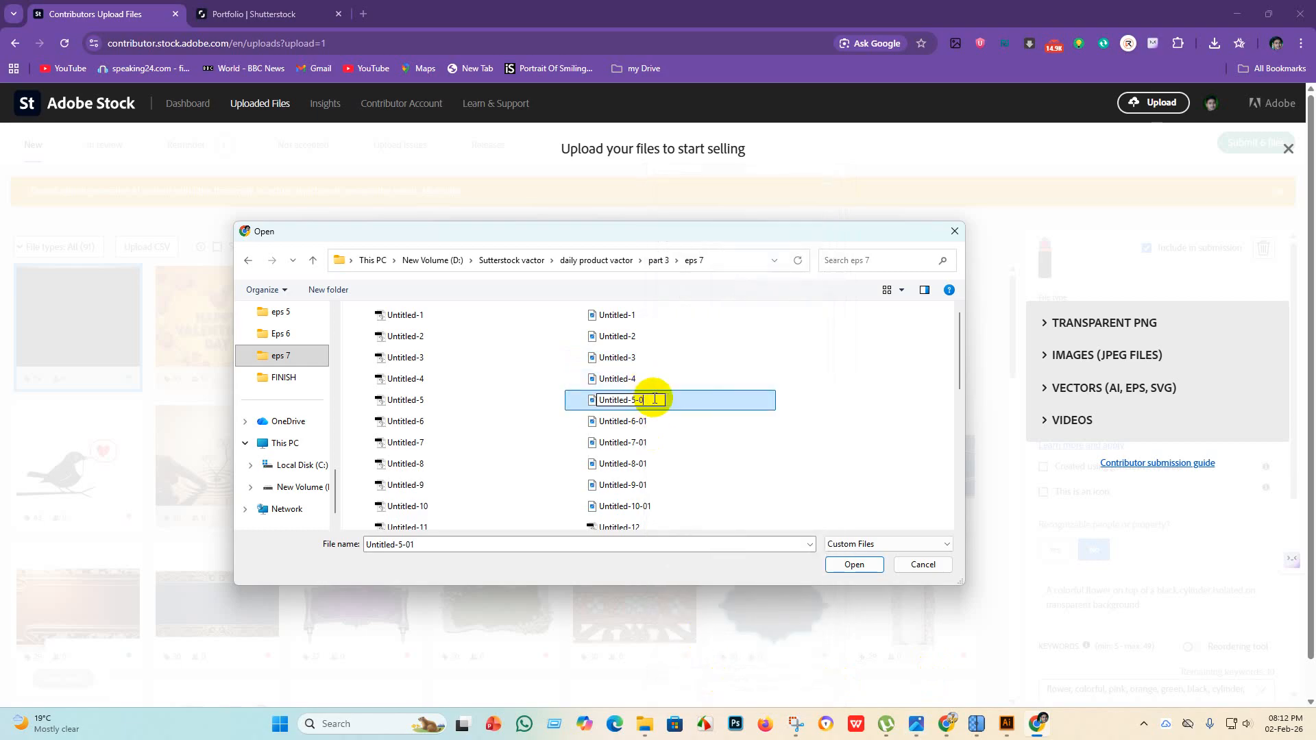
key(Return)
Rename the image files Untitled-6-01 and Untitled-7-01 as Untitled-6 and Untitled-7.
click(656, 422)
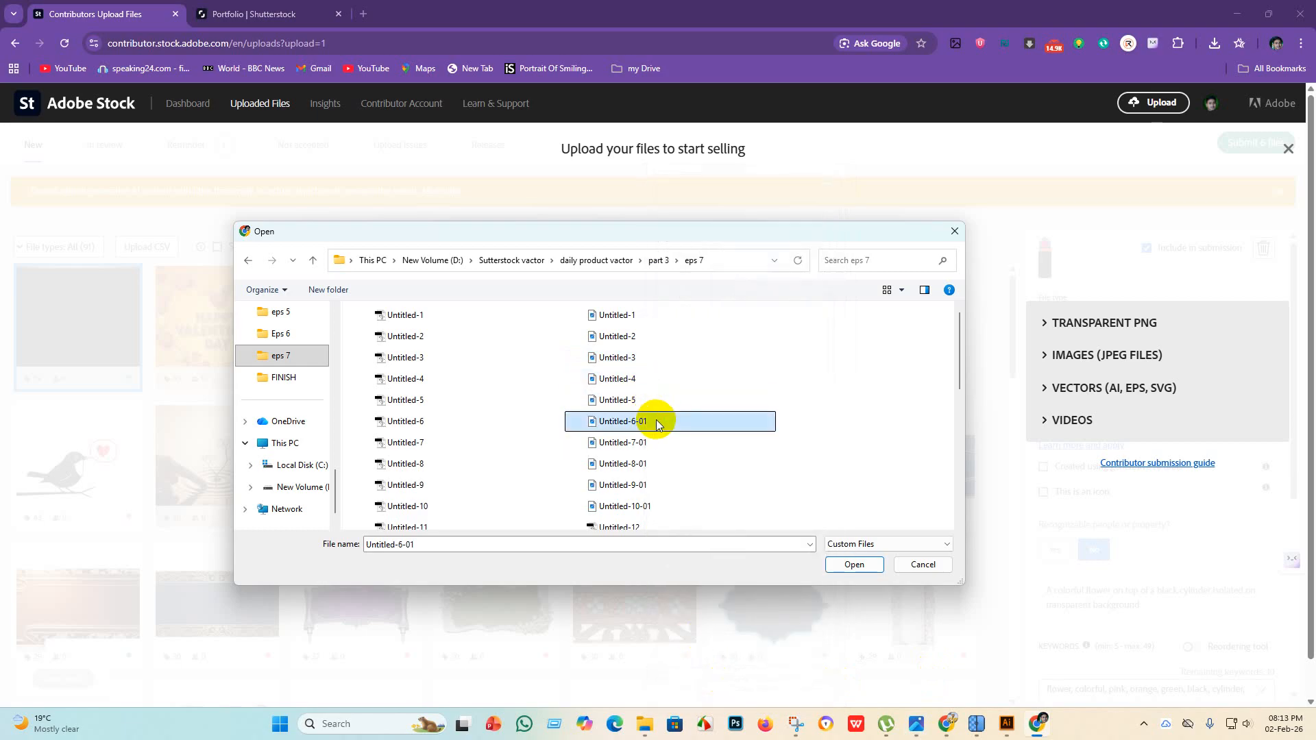
right_click(662, 422)
click(741, 677)
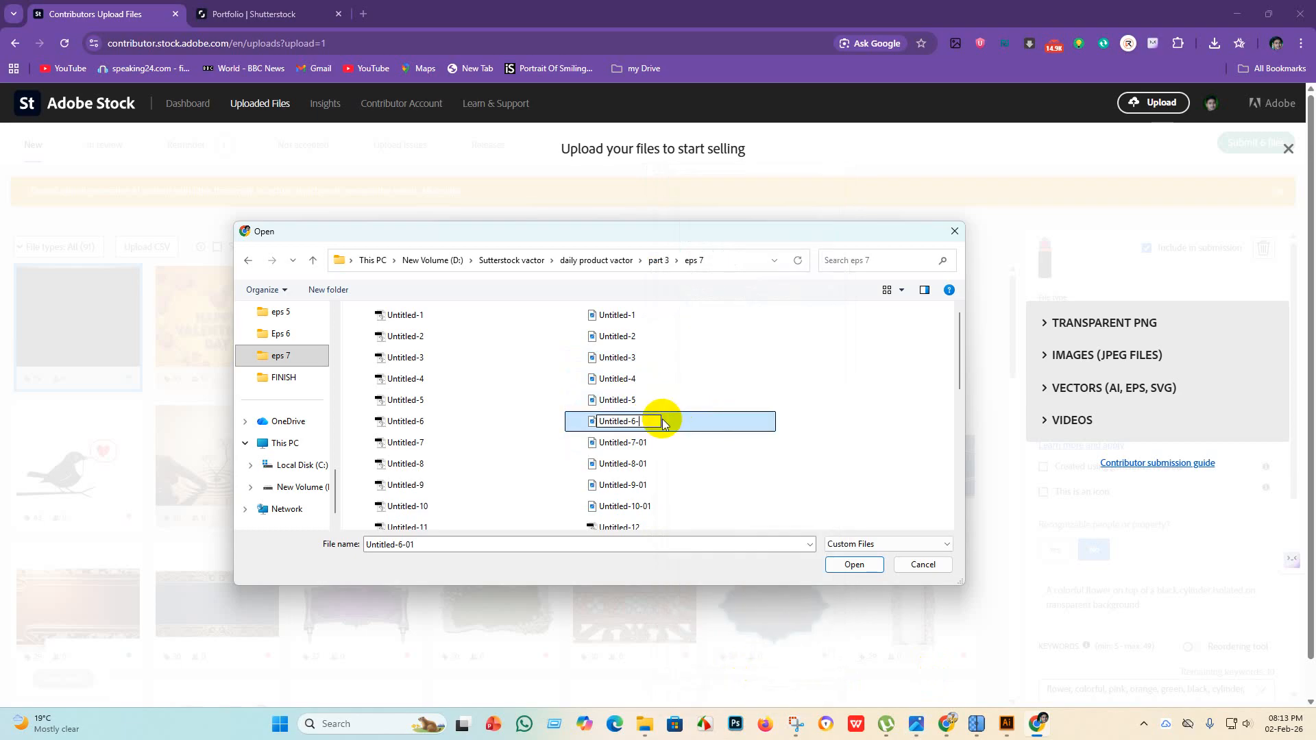
key(Return)
click(655, 441)
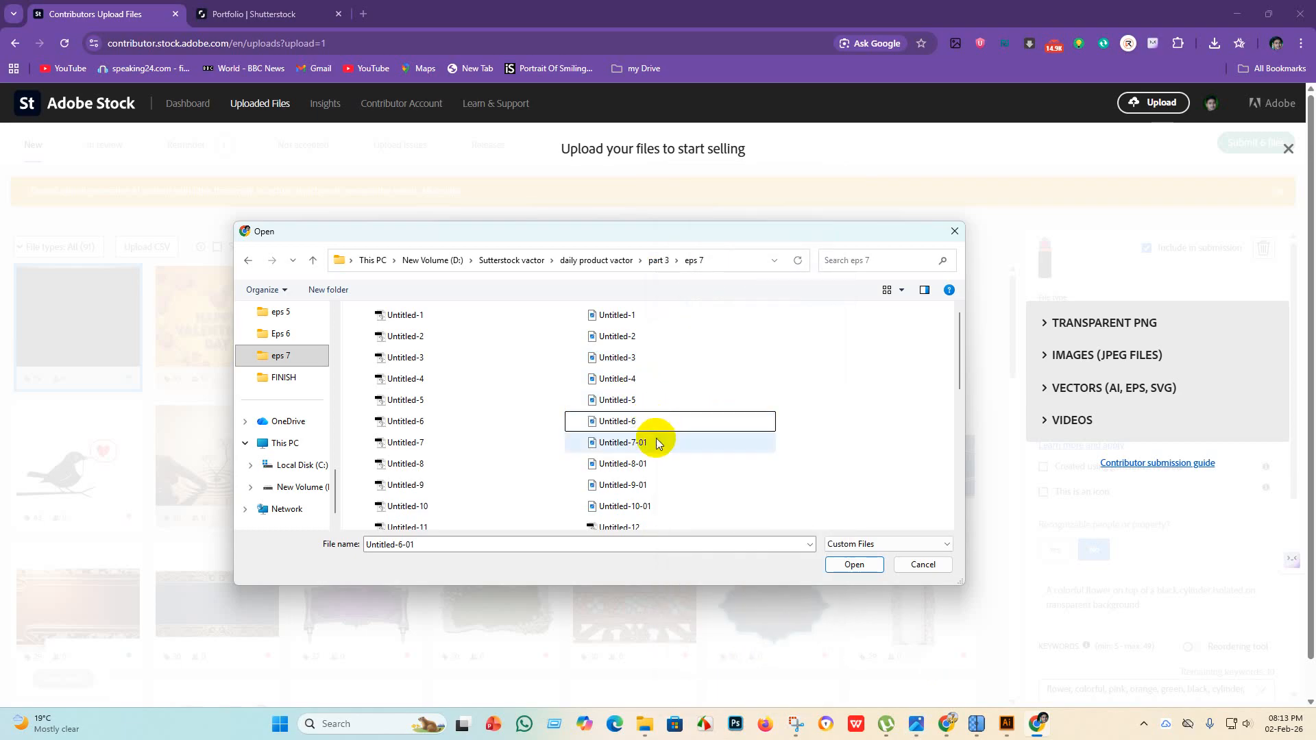
right_click(656, 438)
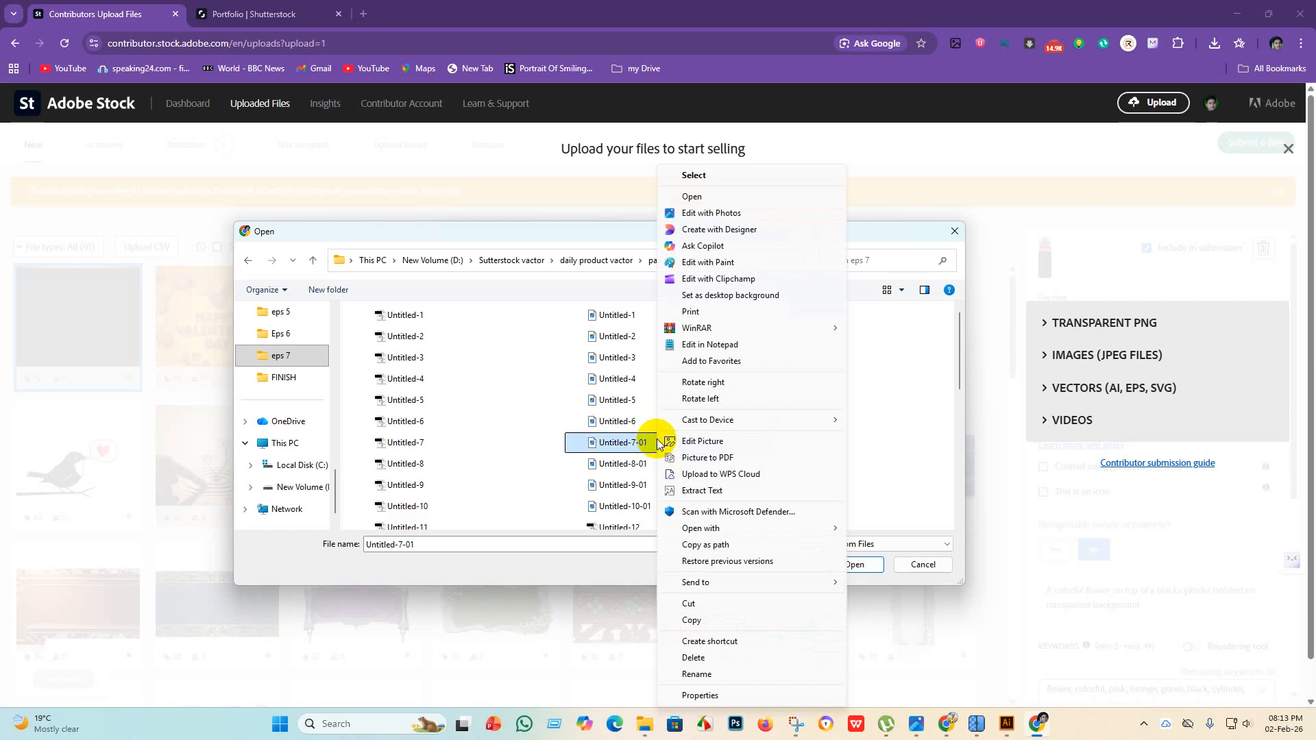
click(700, 680)
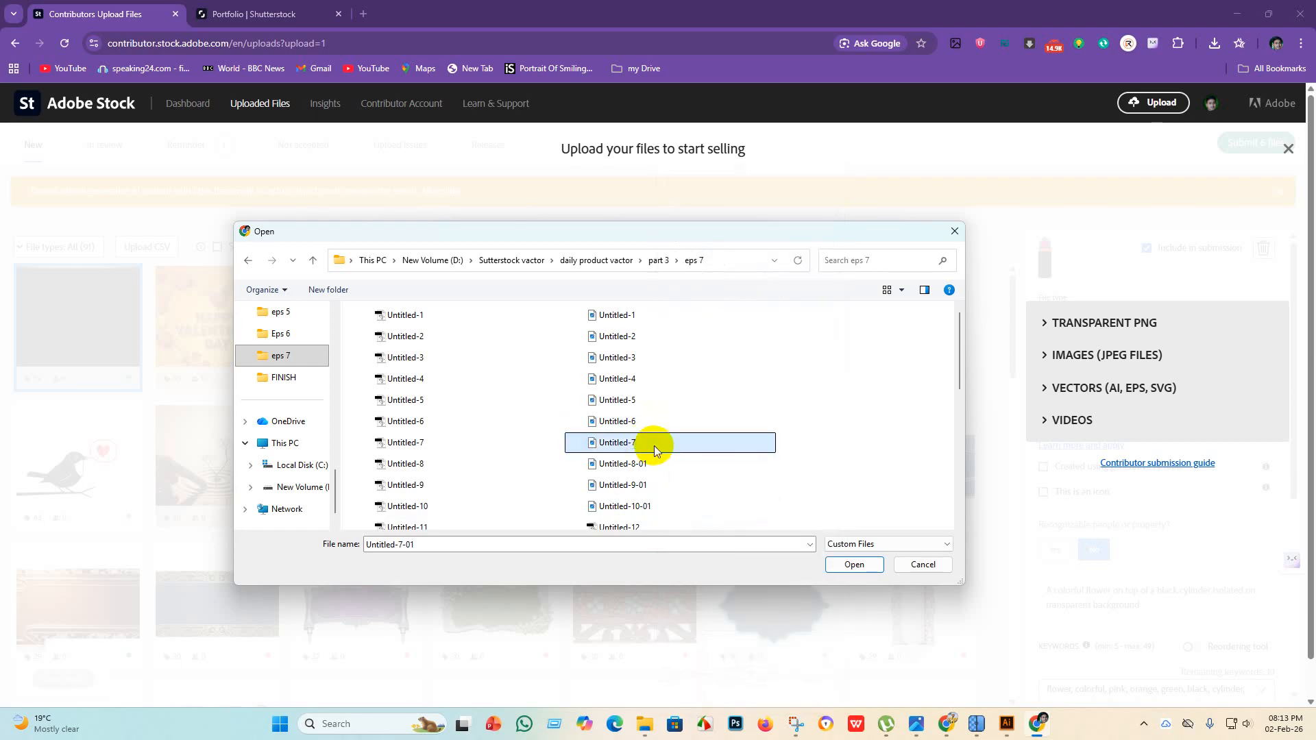
Rename the image files Untitled-8-01 and Untitled-9-01 as Untitled-8 and Untitled-9.
click(675, 464)
right_click(674, 463)
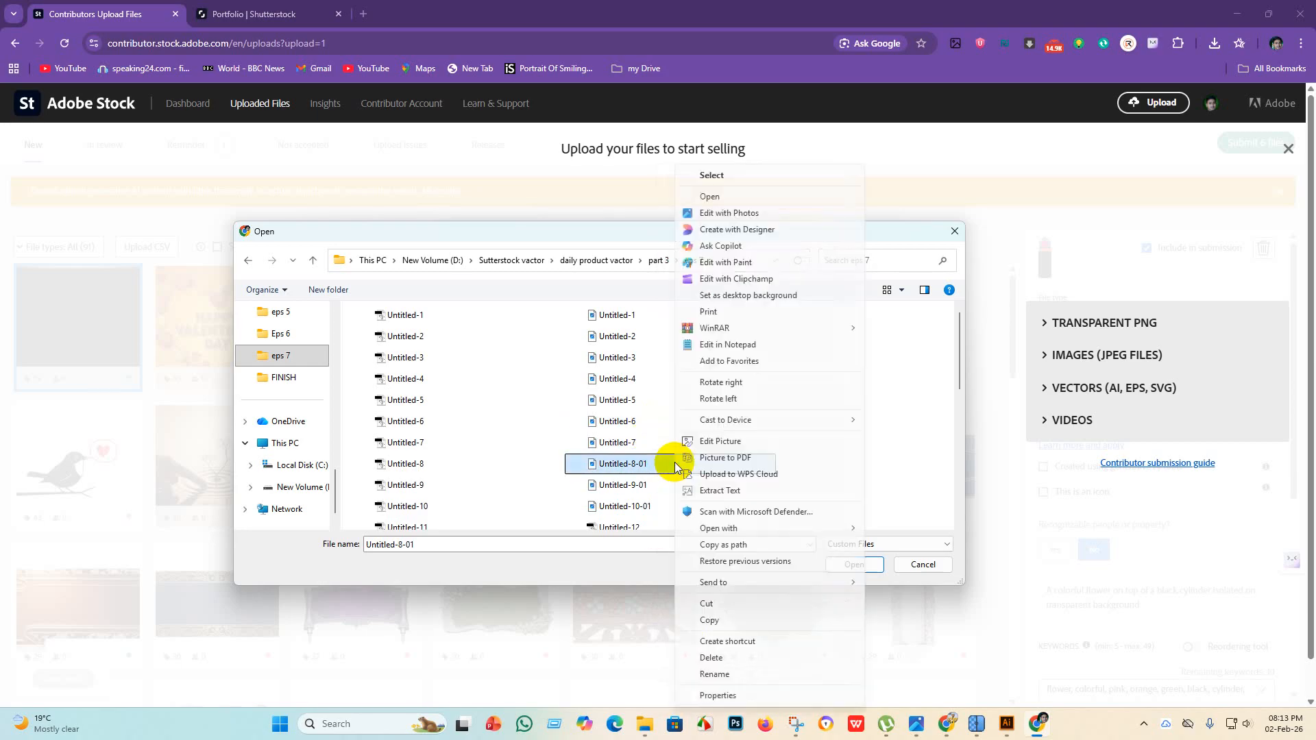
click(699, 679)
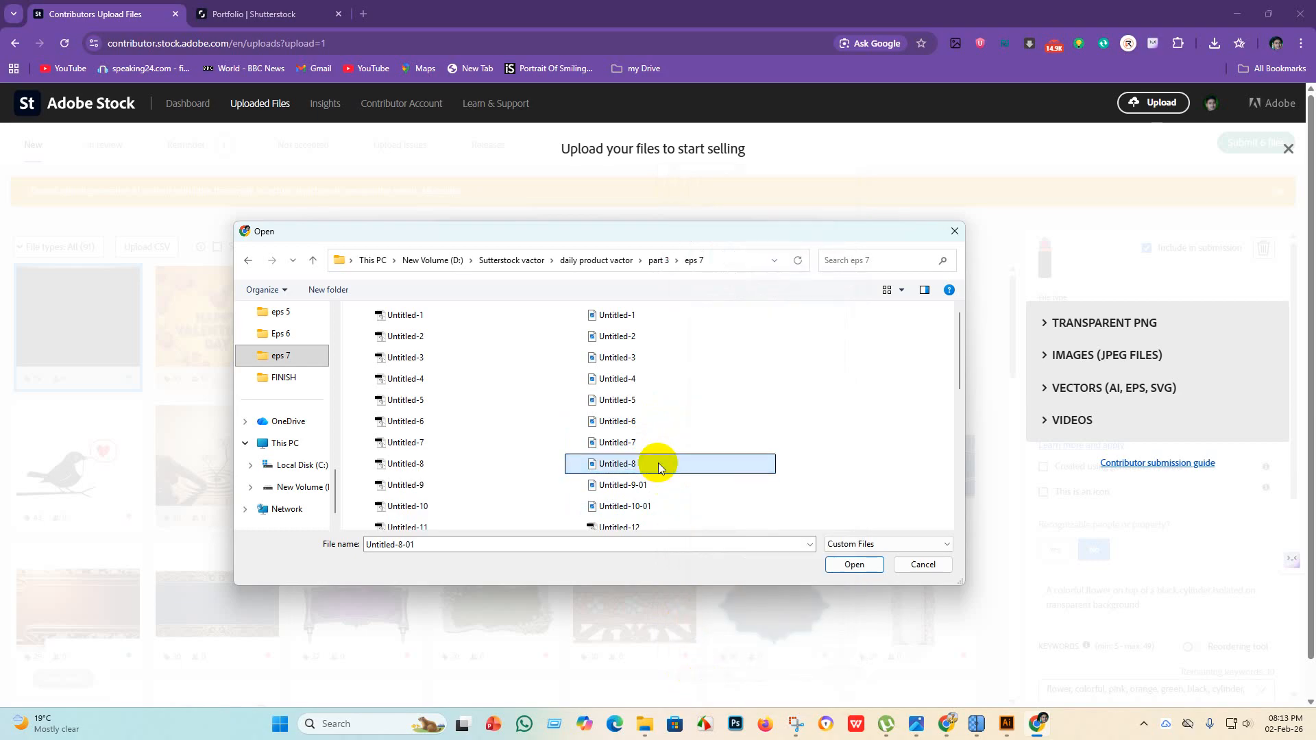
key(Return)
click(657, 488)
right_click(660, 487)
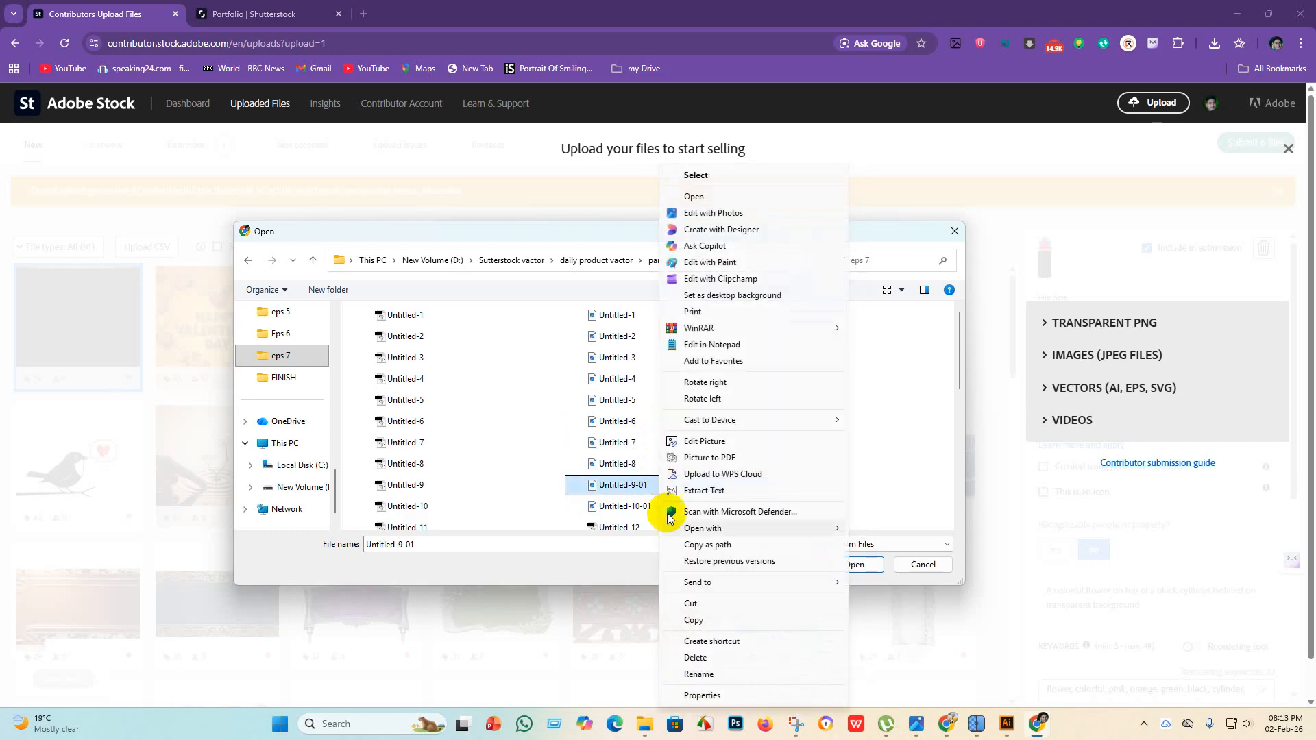
click(699, 675)
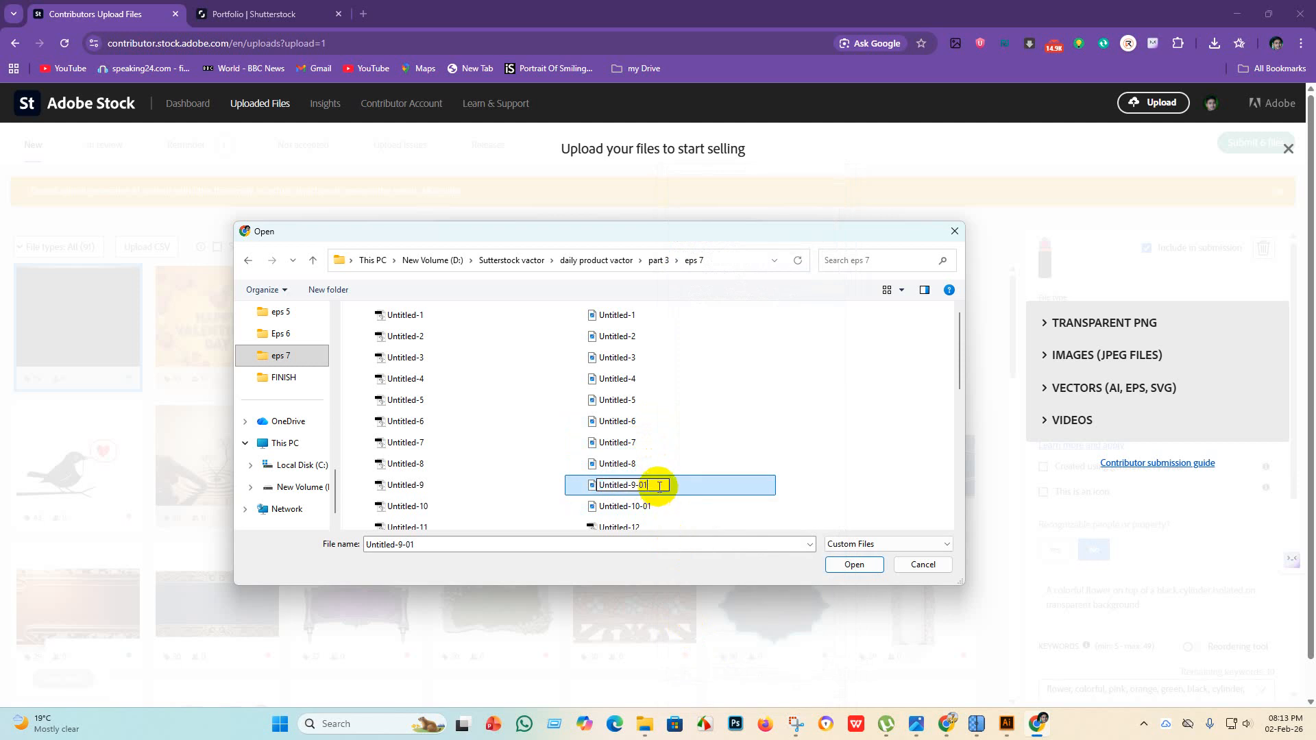
key(Return)
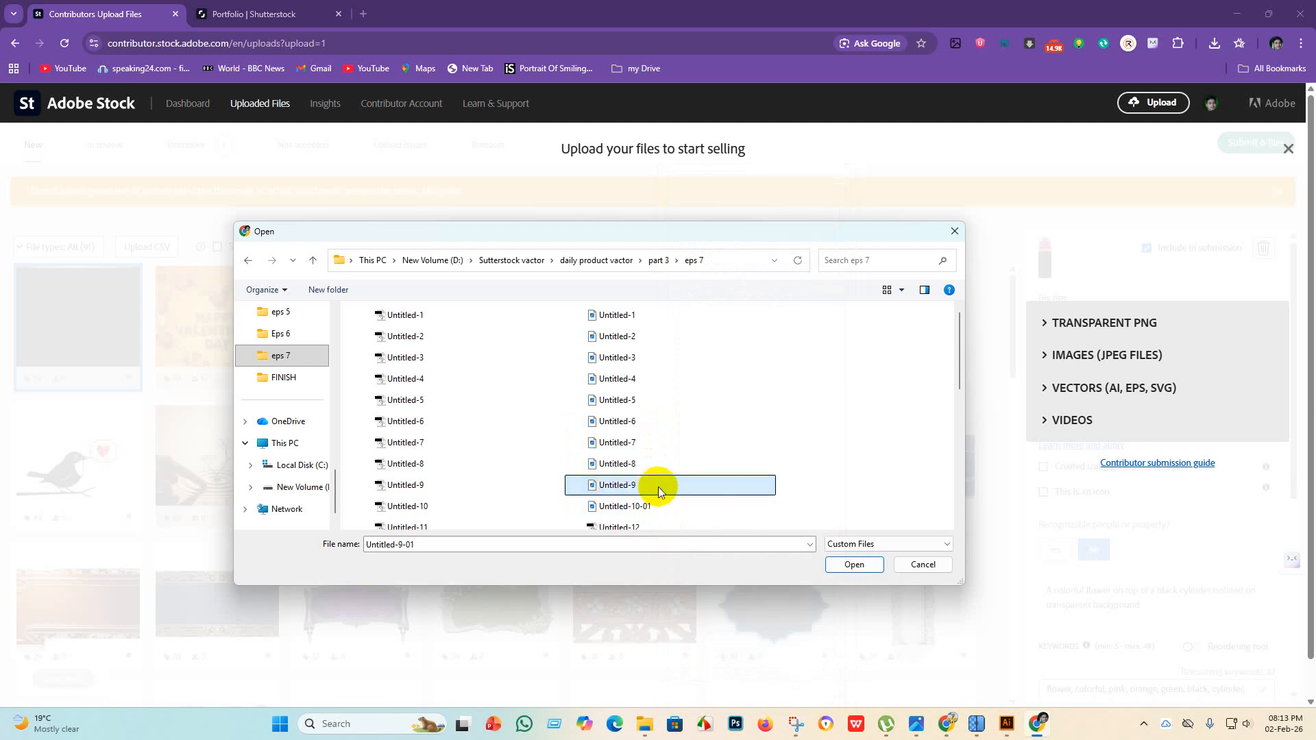
Rename the image file Untitled-10-01 as Untitled-10 to match its EPS file.
scroll(637, 466, down, 2)
click(656, 392)
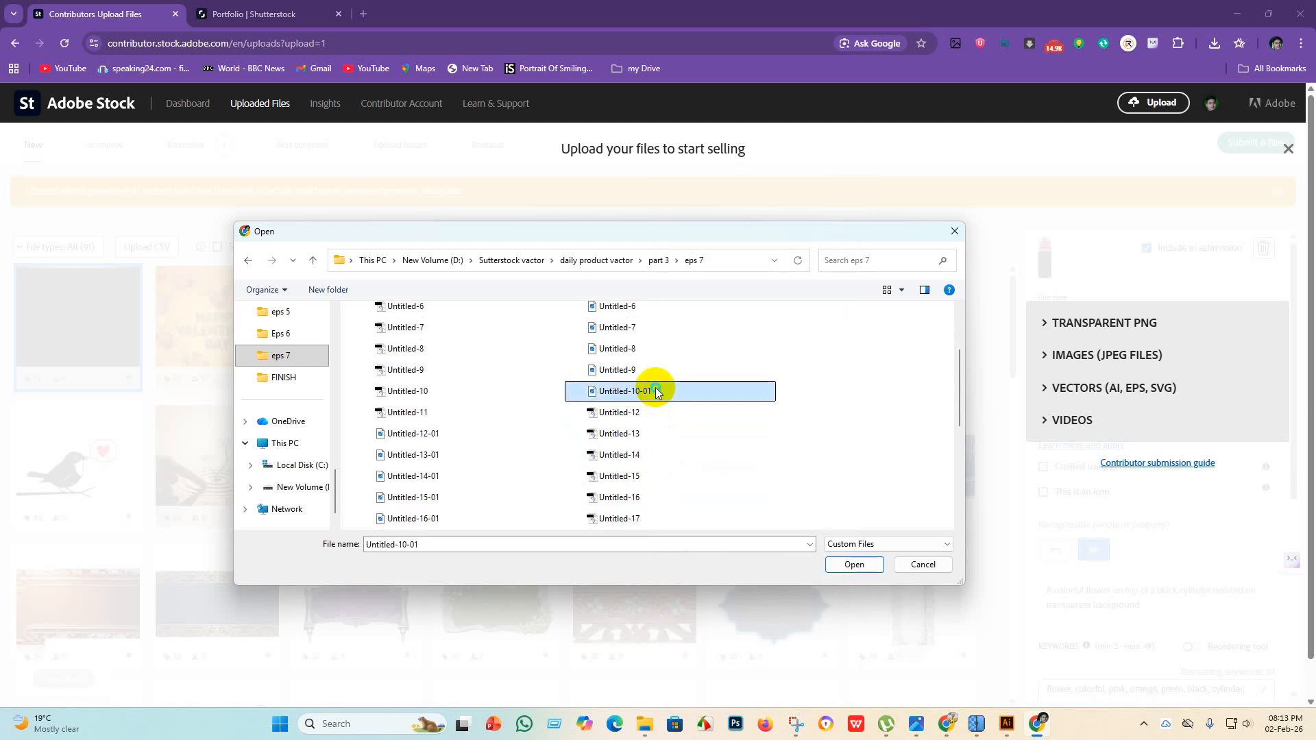
right_click(655, 389)
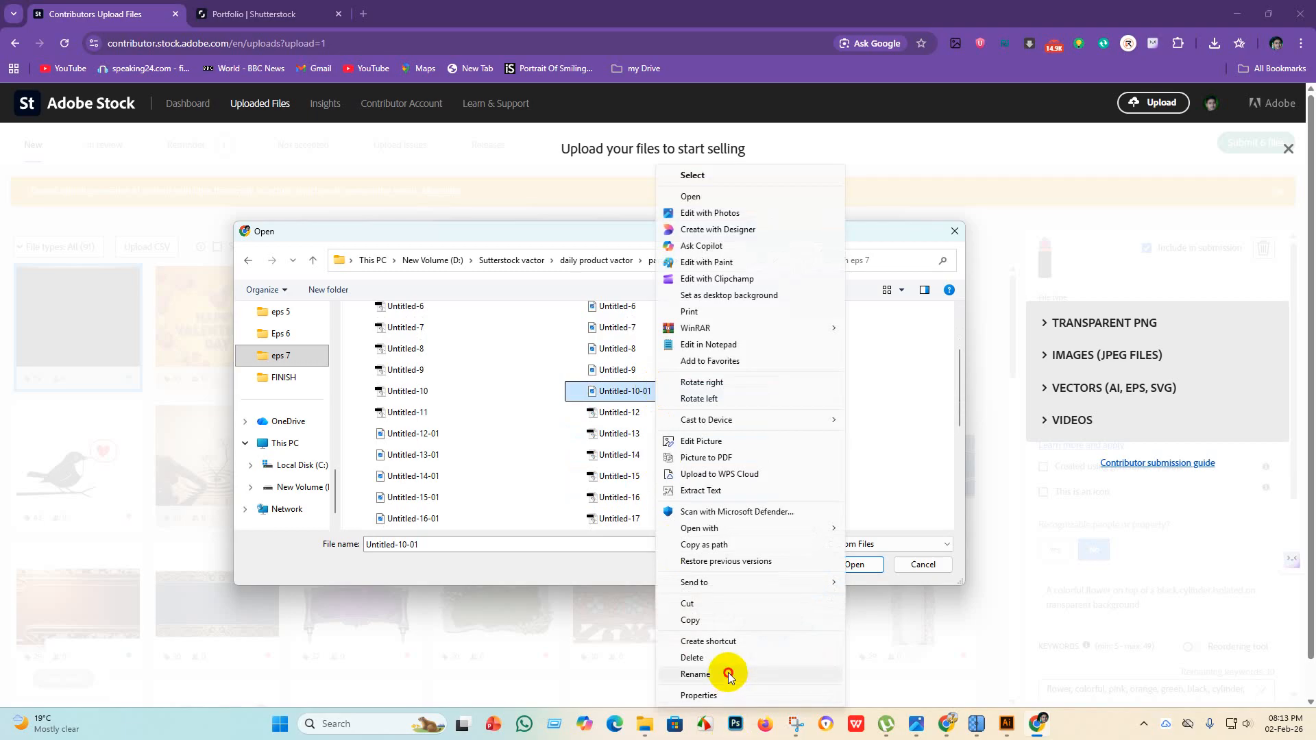
click(727, 673)
click(653, 392)
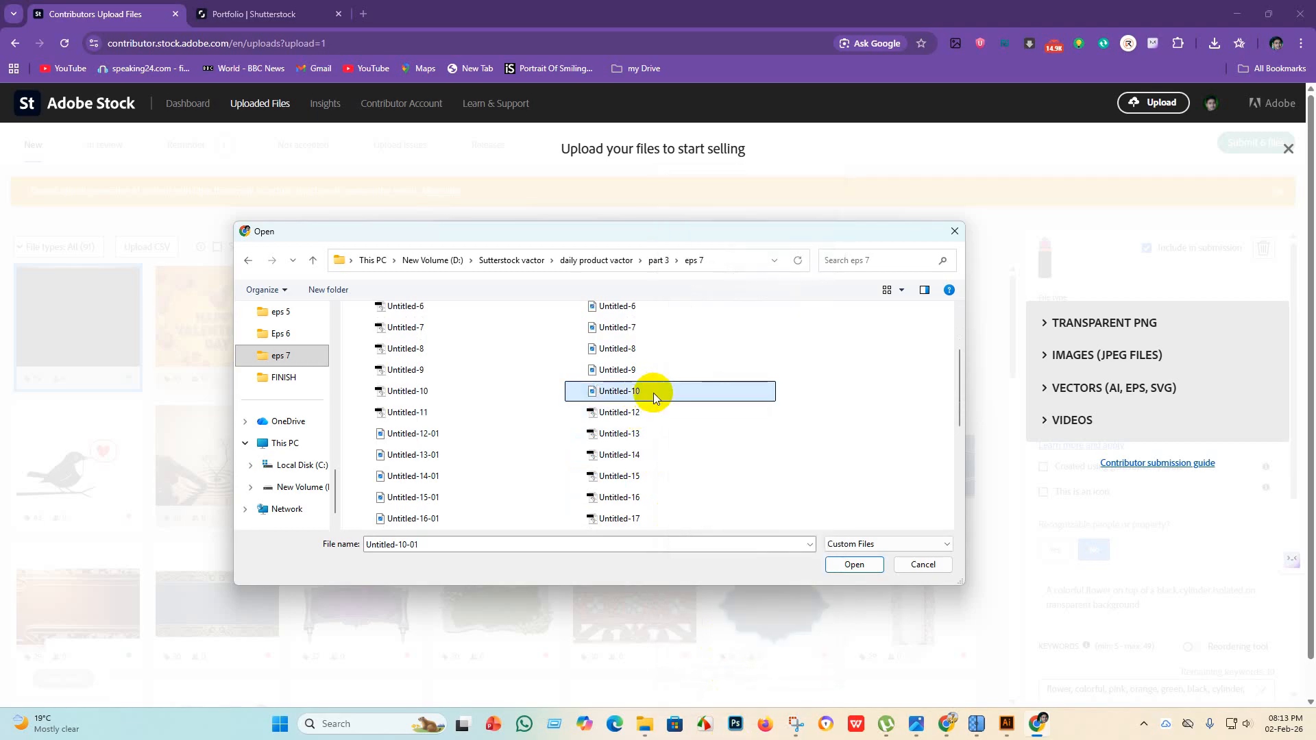
Rename the image file Untitled-27-01 as Untitled-27.
key(Return)
scroll(655, 411, down, 5)
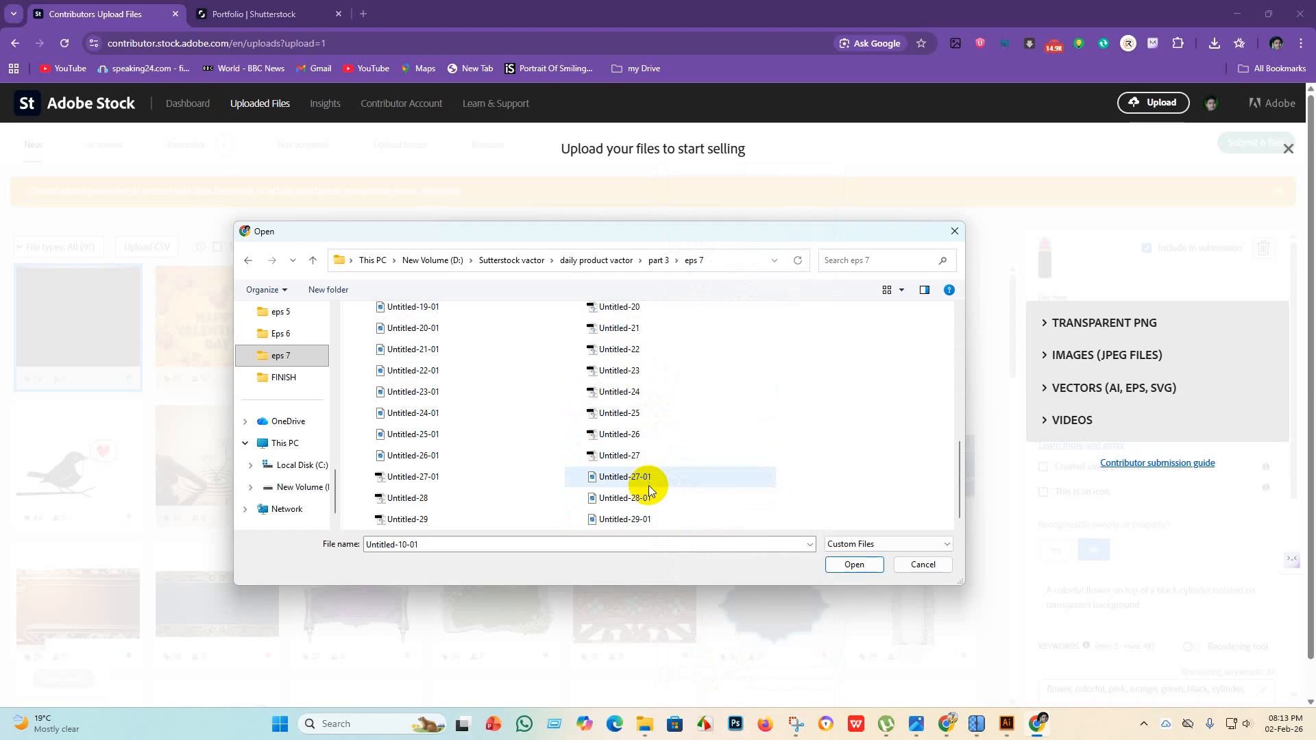
click(660, 484)
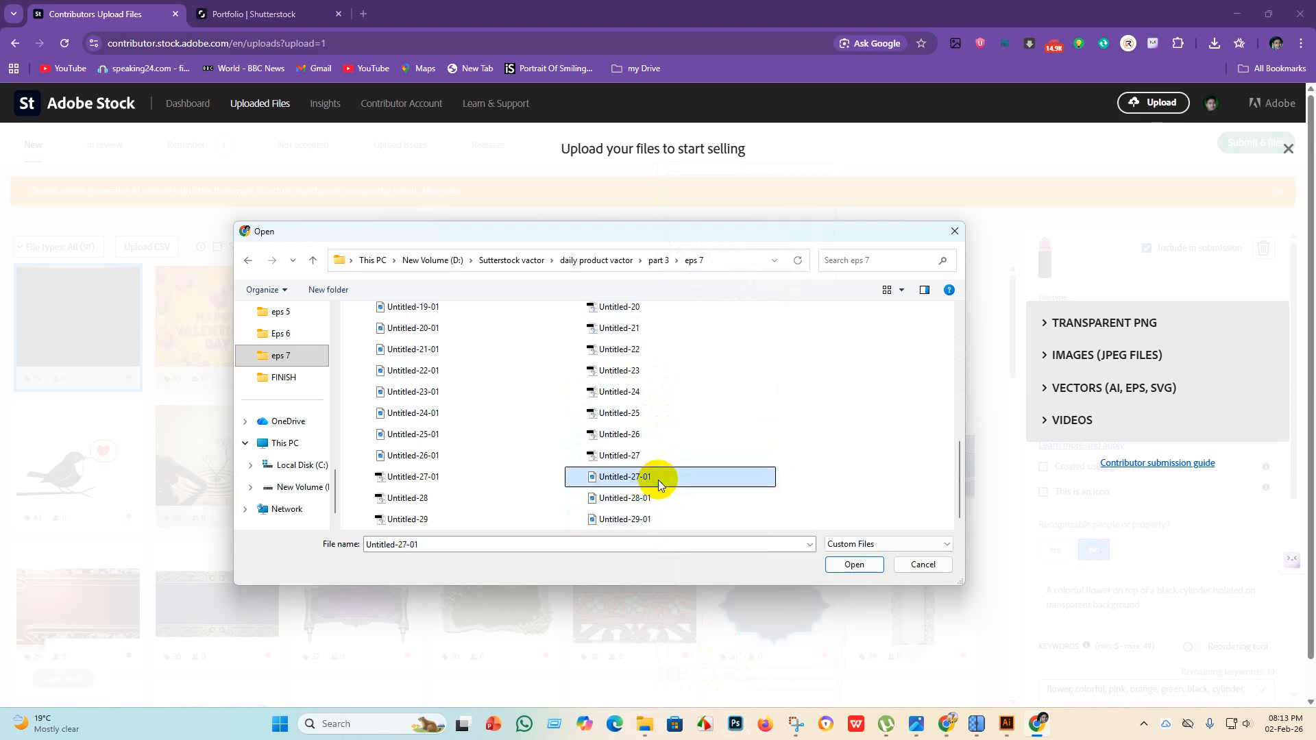
right_click(658, 479)
click(715, 674)
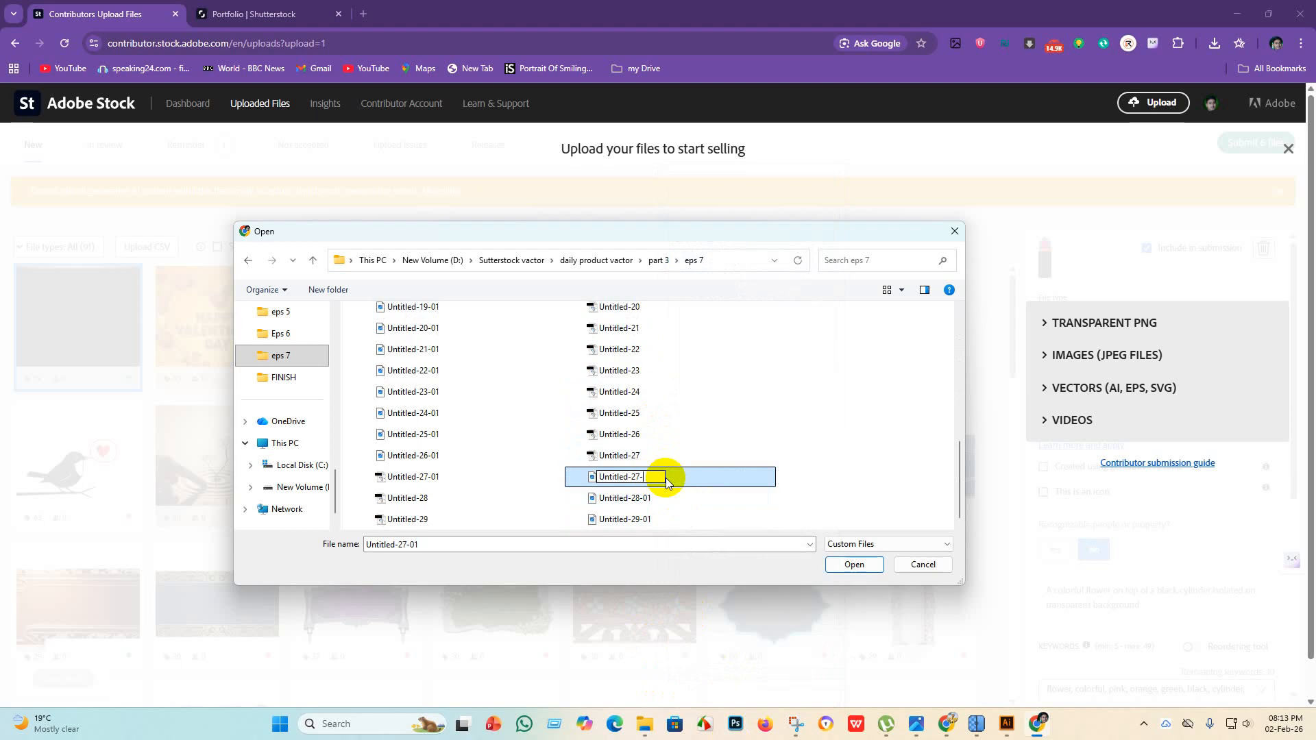
key(BackSpace)
key(Return)
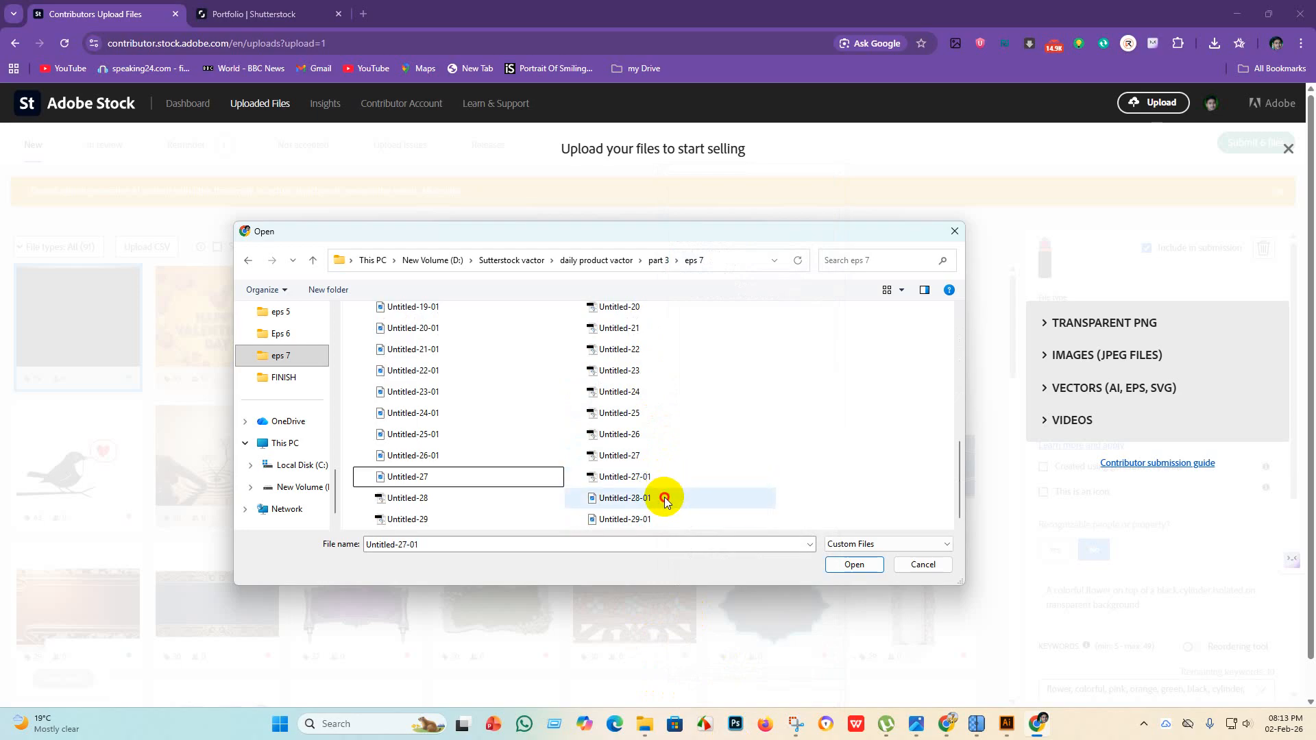
Rename the image files Untitled-28-01 and Untitled-29-01 as Untitled-28 and Untitled-29.
click(665, 500)
right_click(665, 500)
click(689, 674)
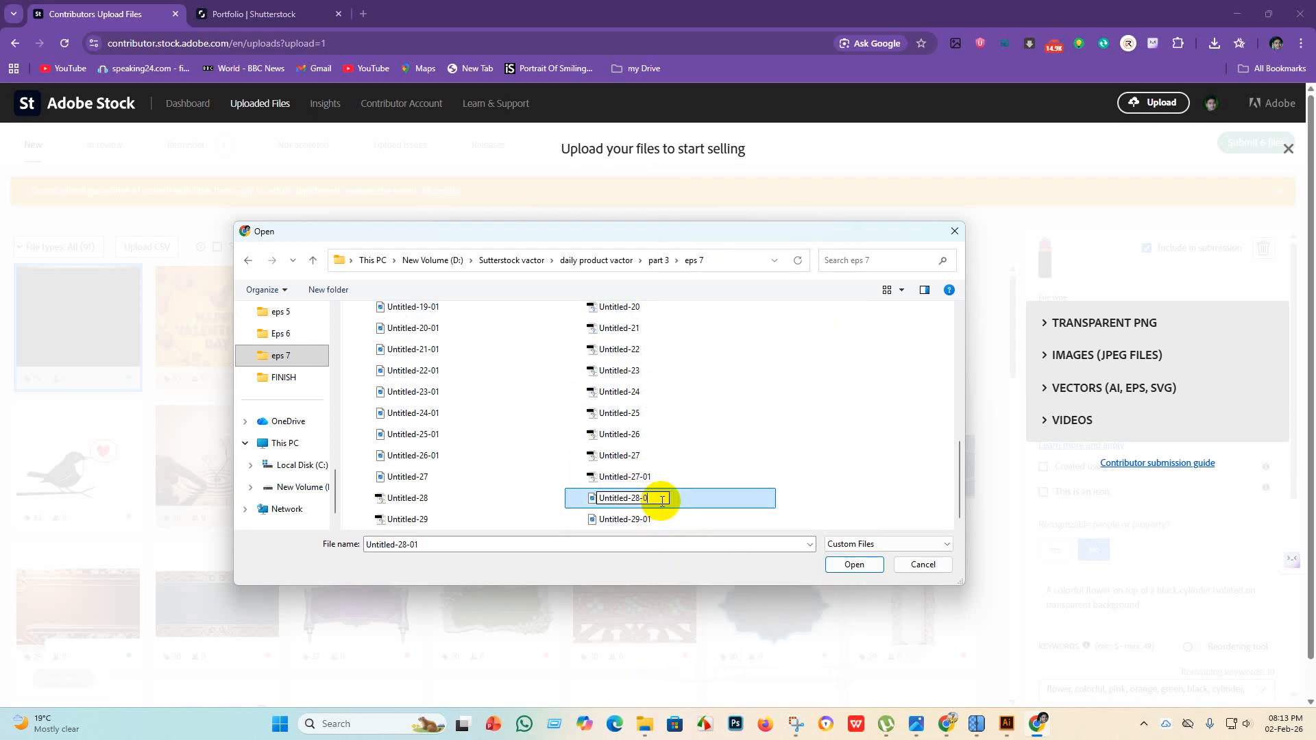
key(Return)
click(661, 519)
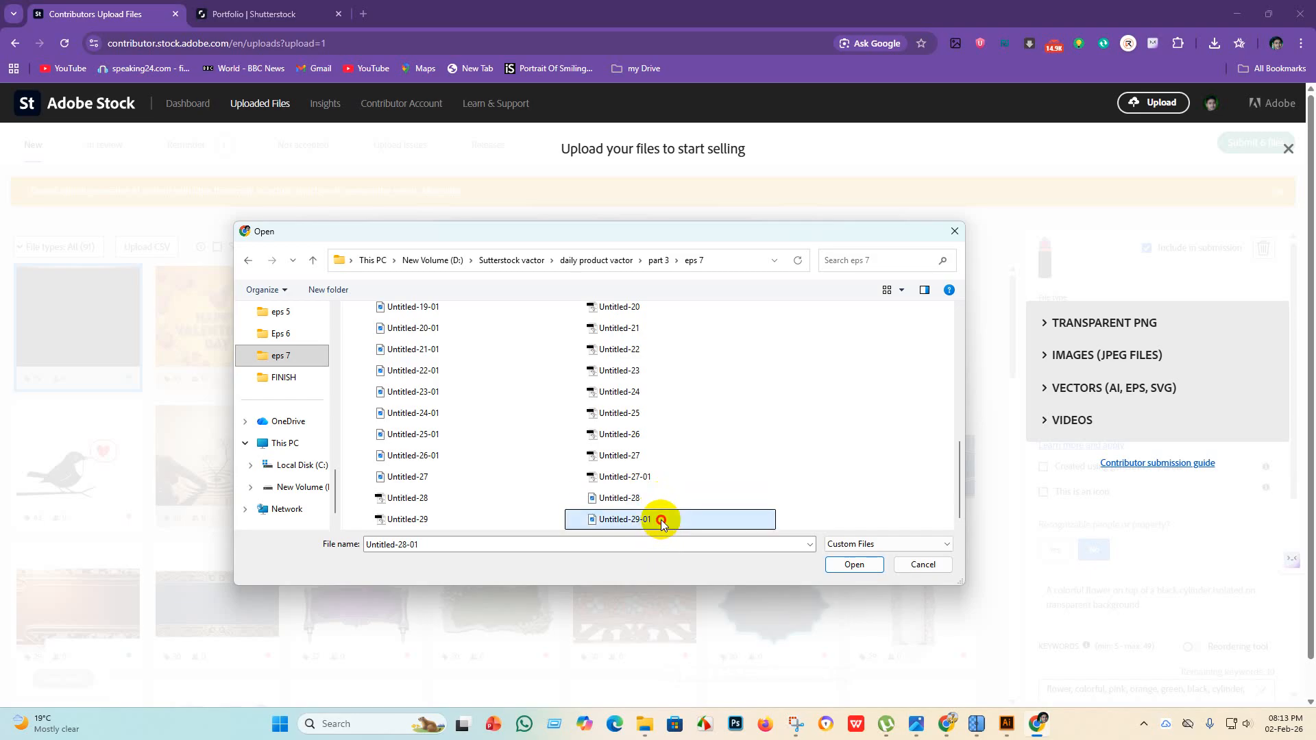
right_click(661, 520)
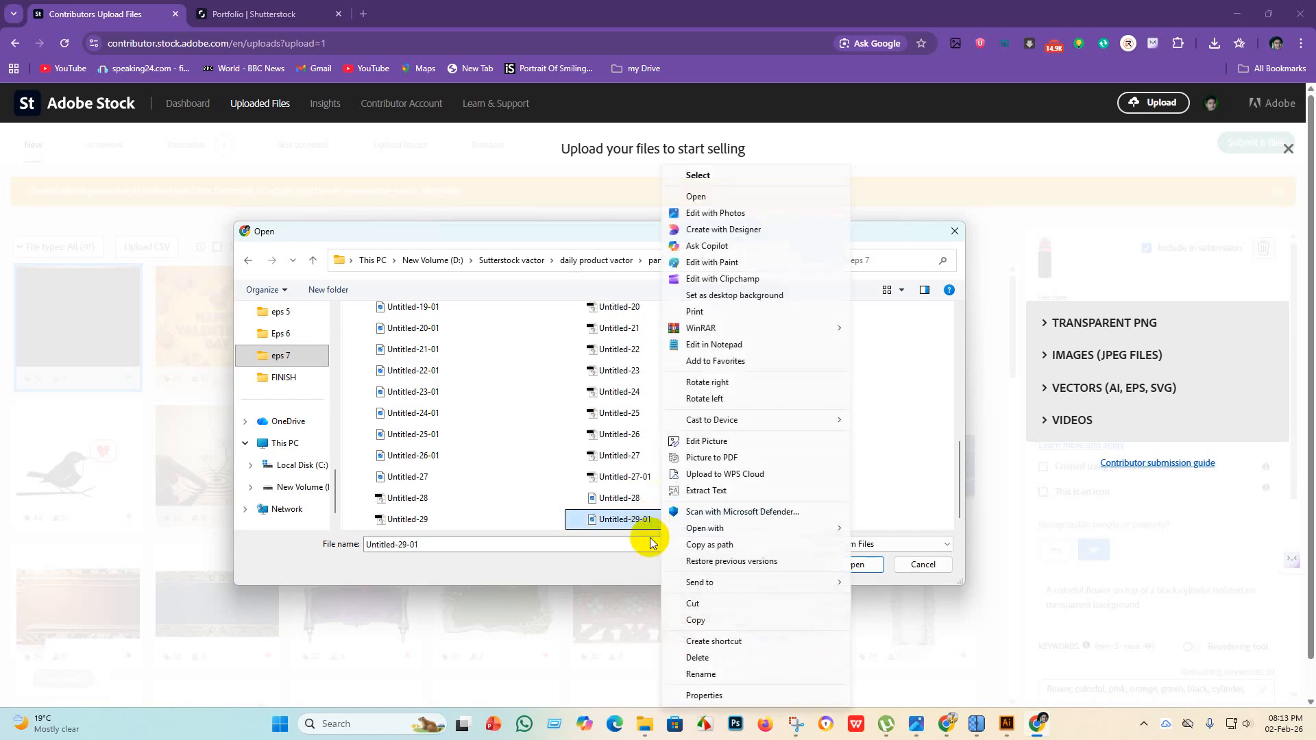
click(700, 674)
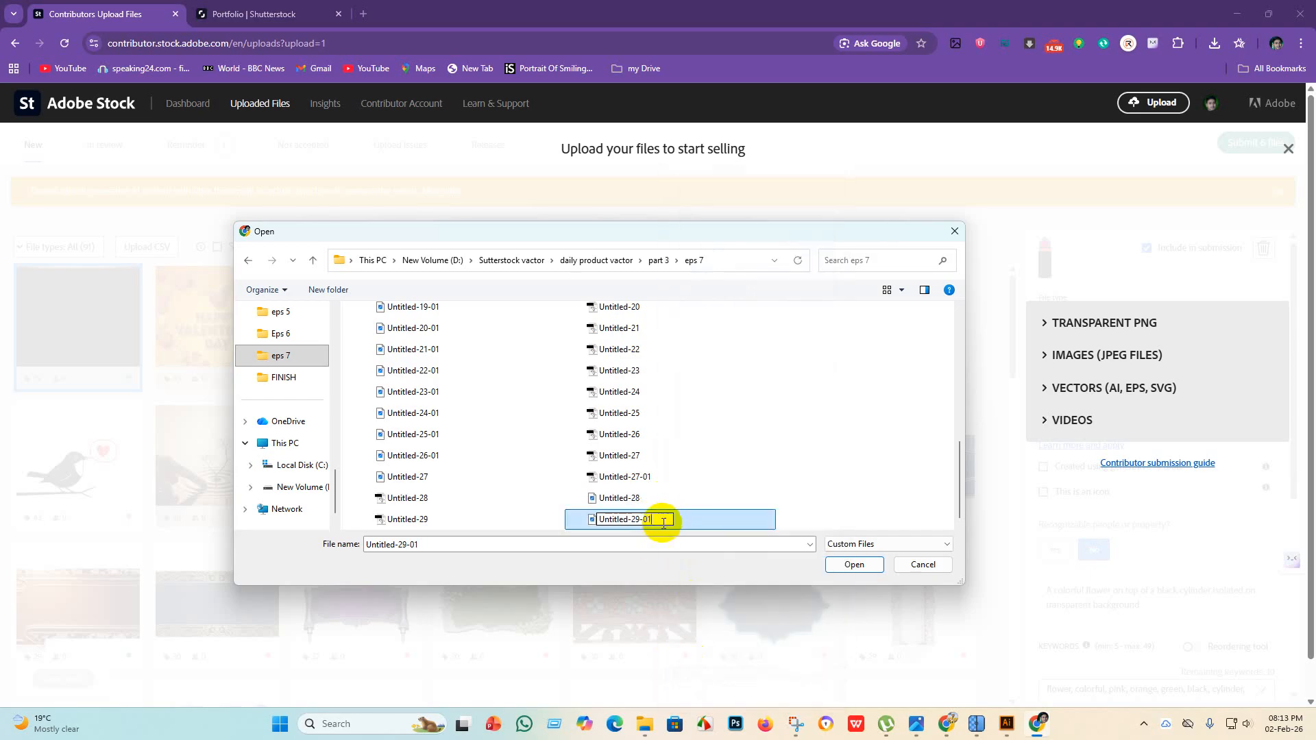
key(BackSpace)
key(BackSpace)
key(Return)
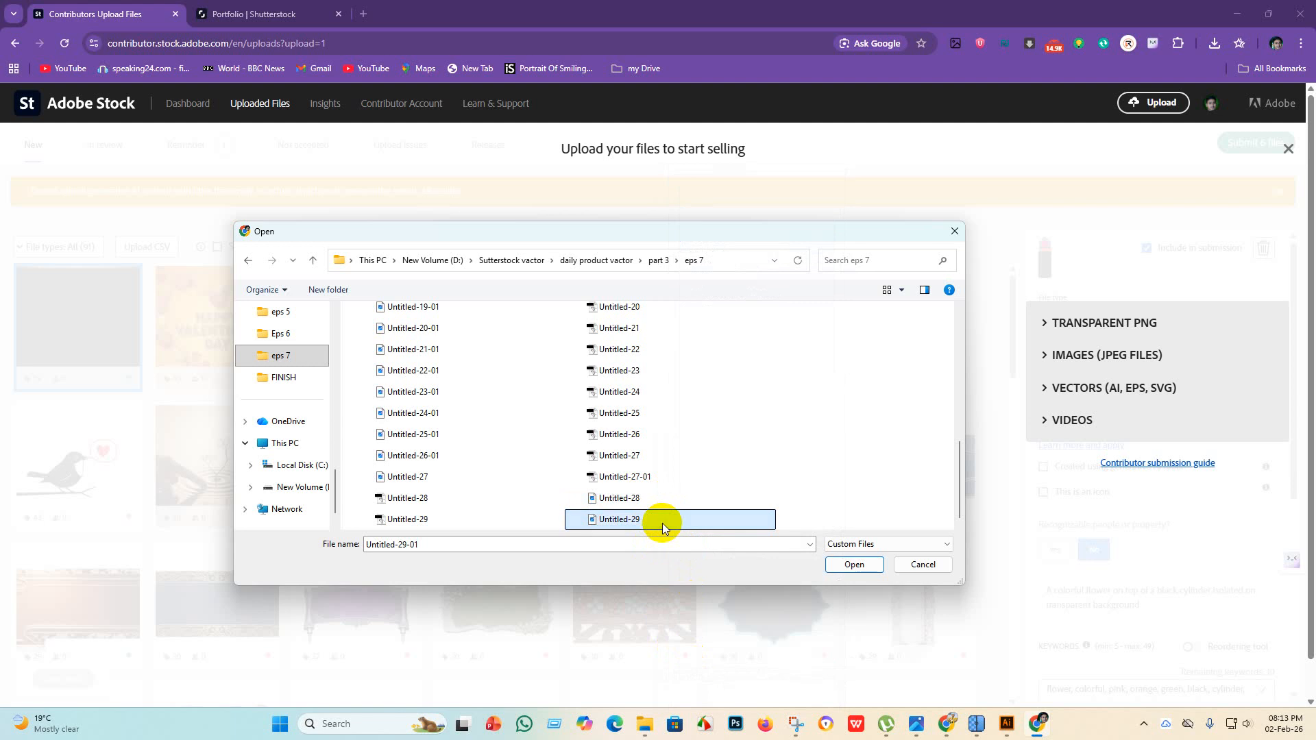
Rename the image files Untitled-26-01 and Untitled-25-01 as Untitled-26 and Untitled-25.
click(411, 478)
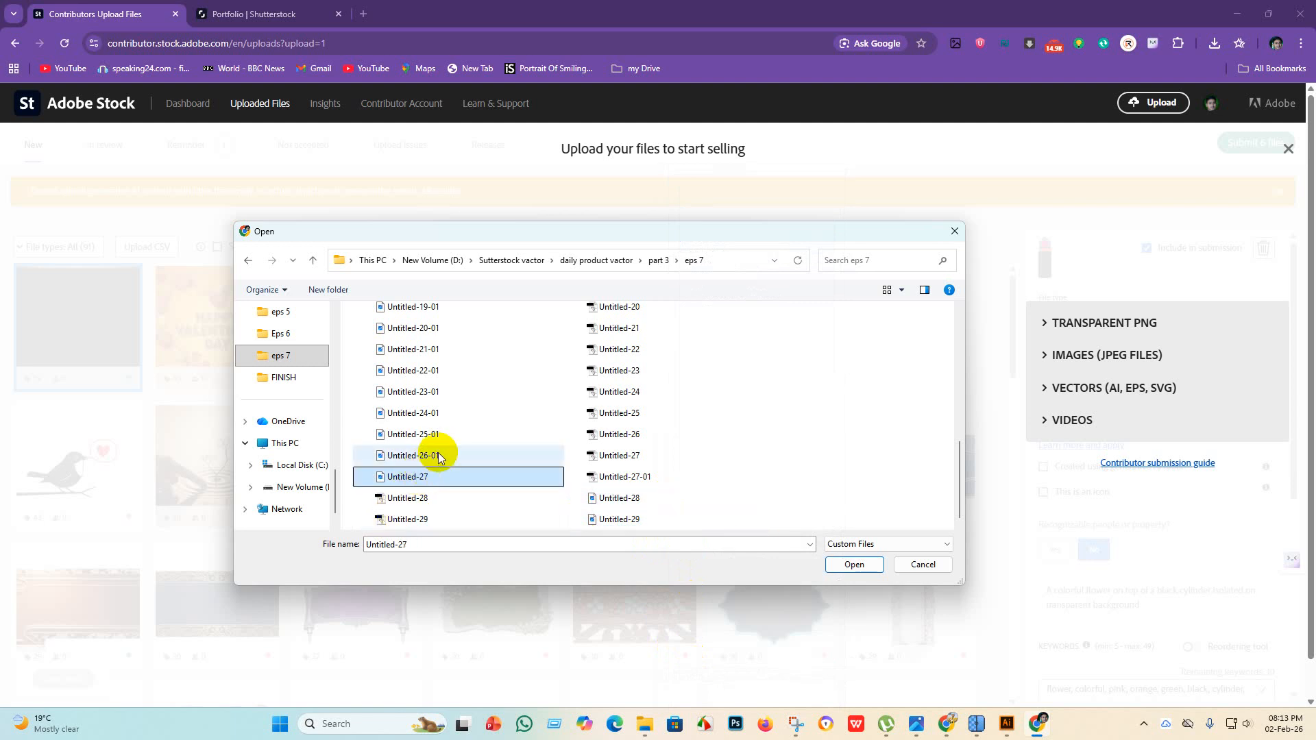
click(439, 457)
right_click(439, 453)
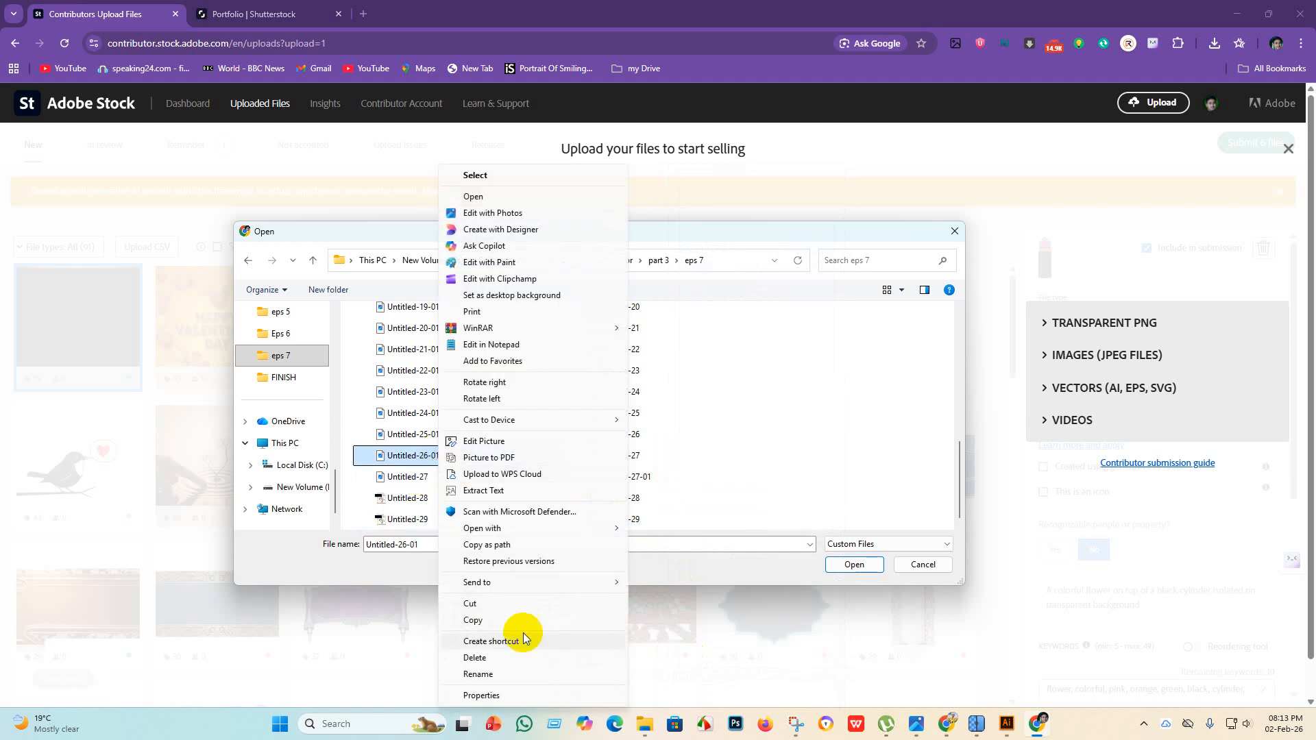
click(517, 672)
click(451, 457)
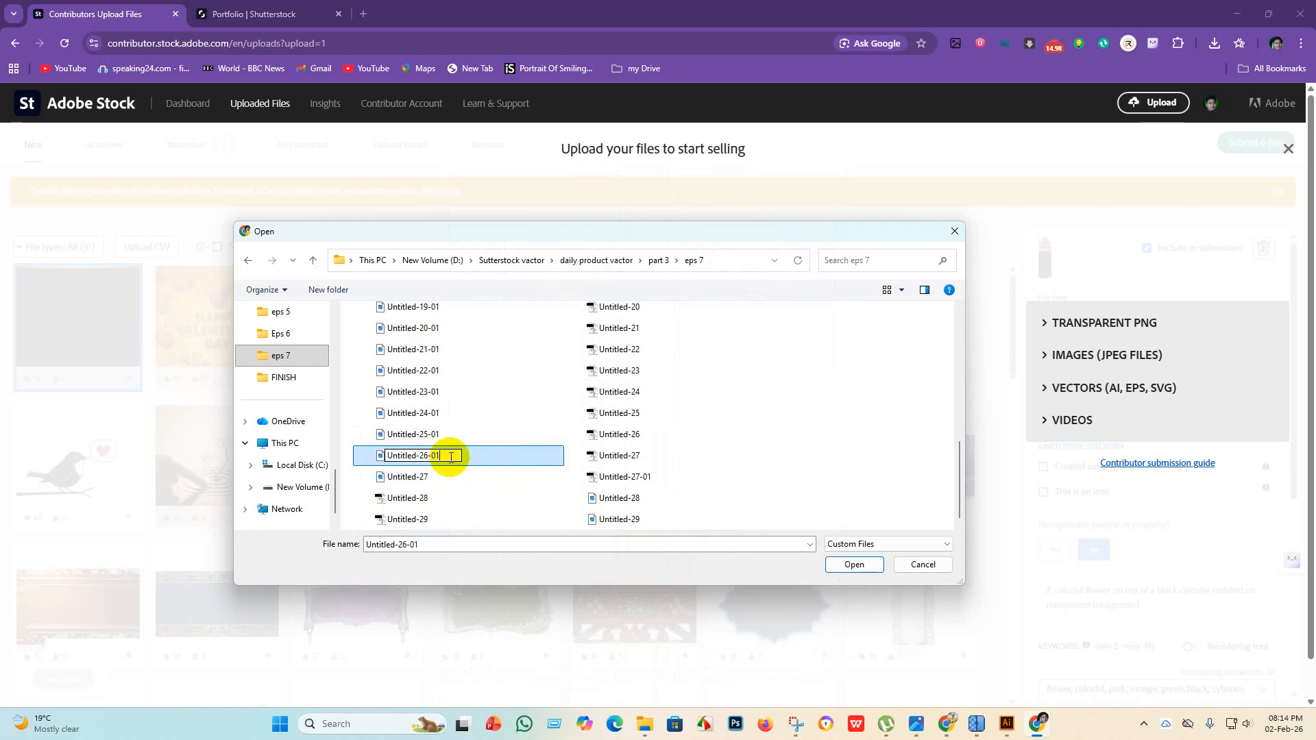
key(Return)
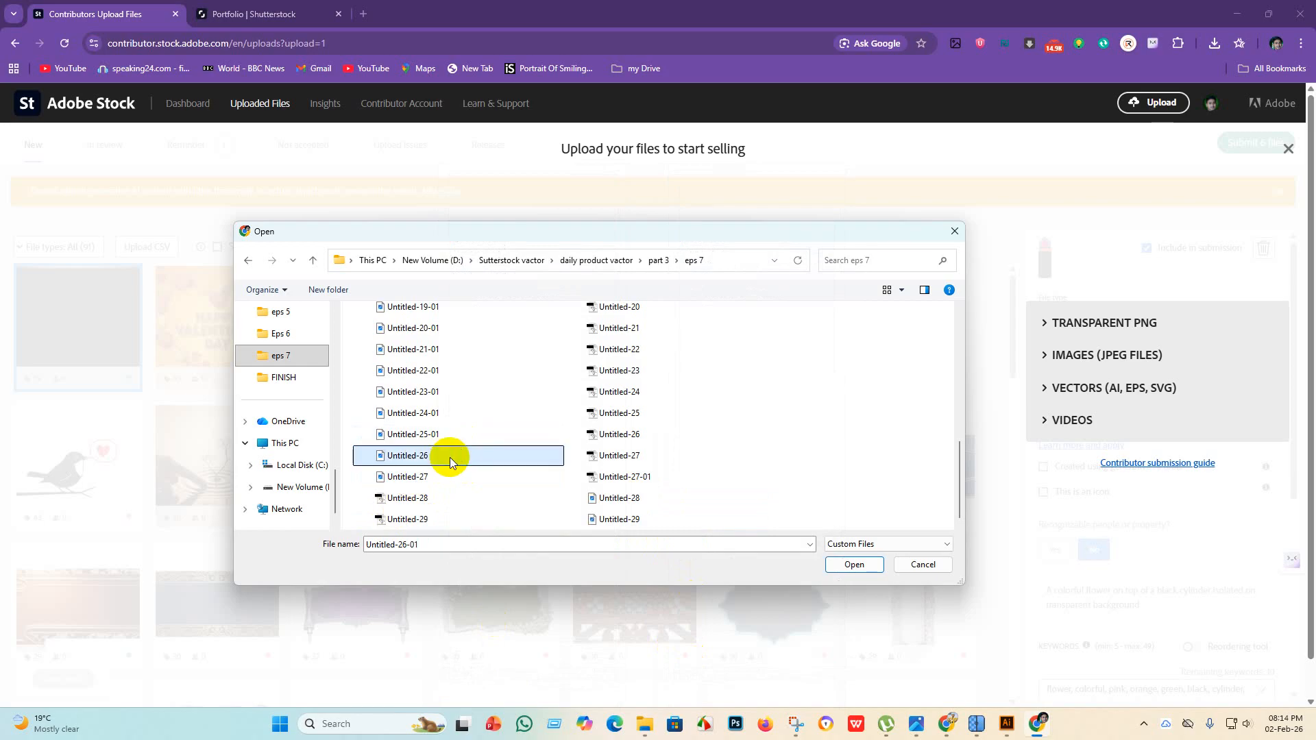
click(455, 432)
right_click(459, 429)
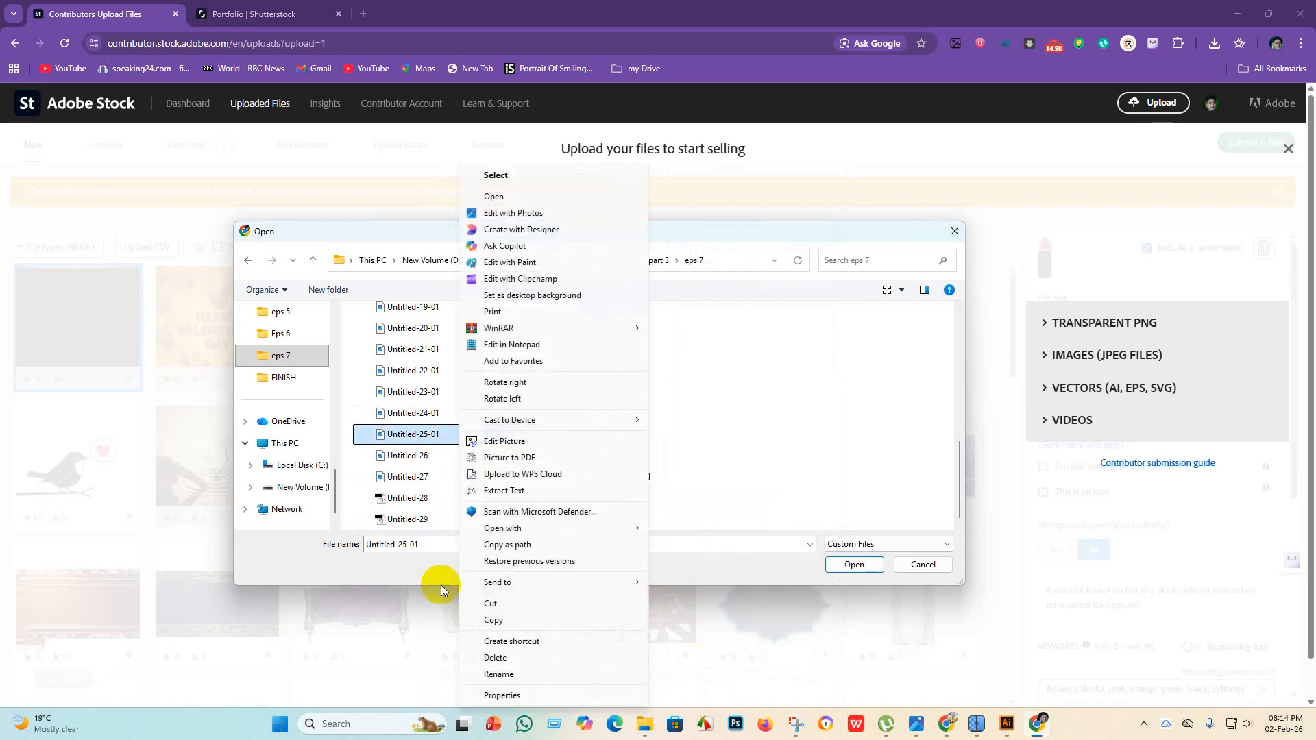
click(493, 672)
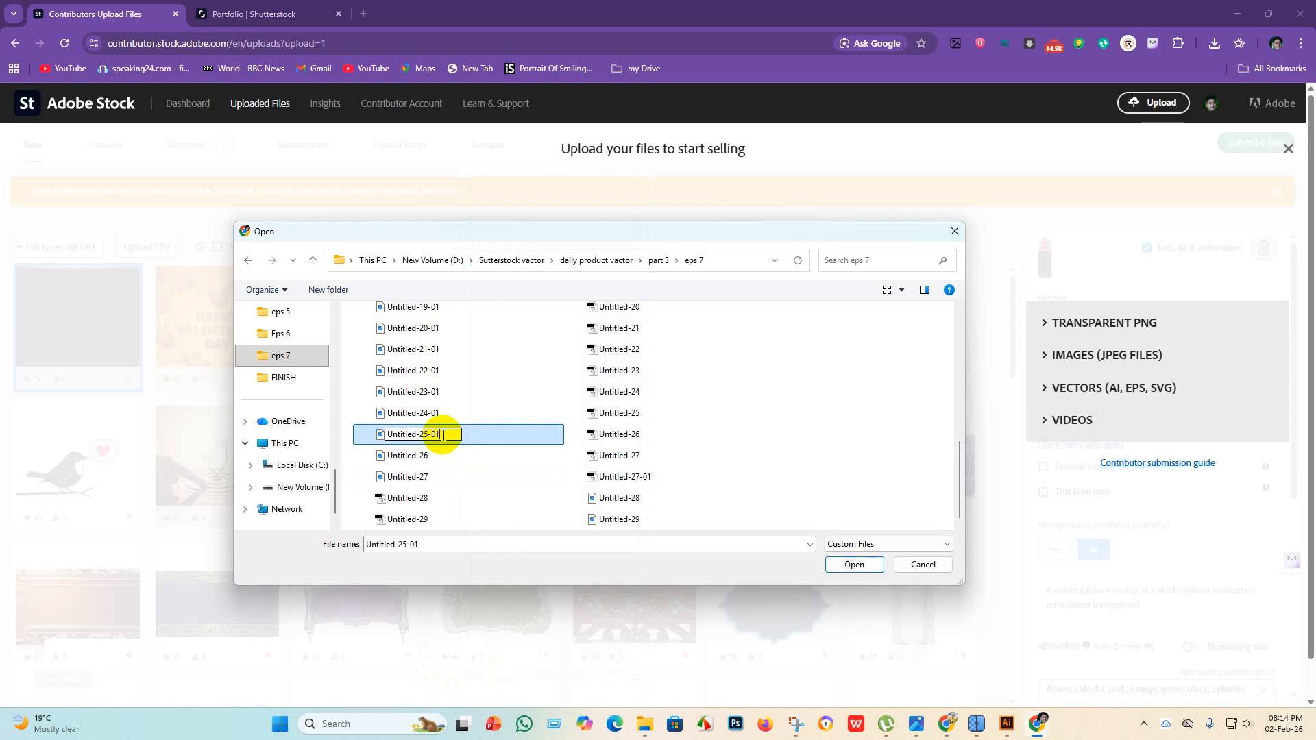
key(BackSpace)
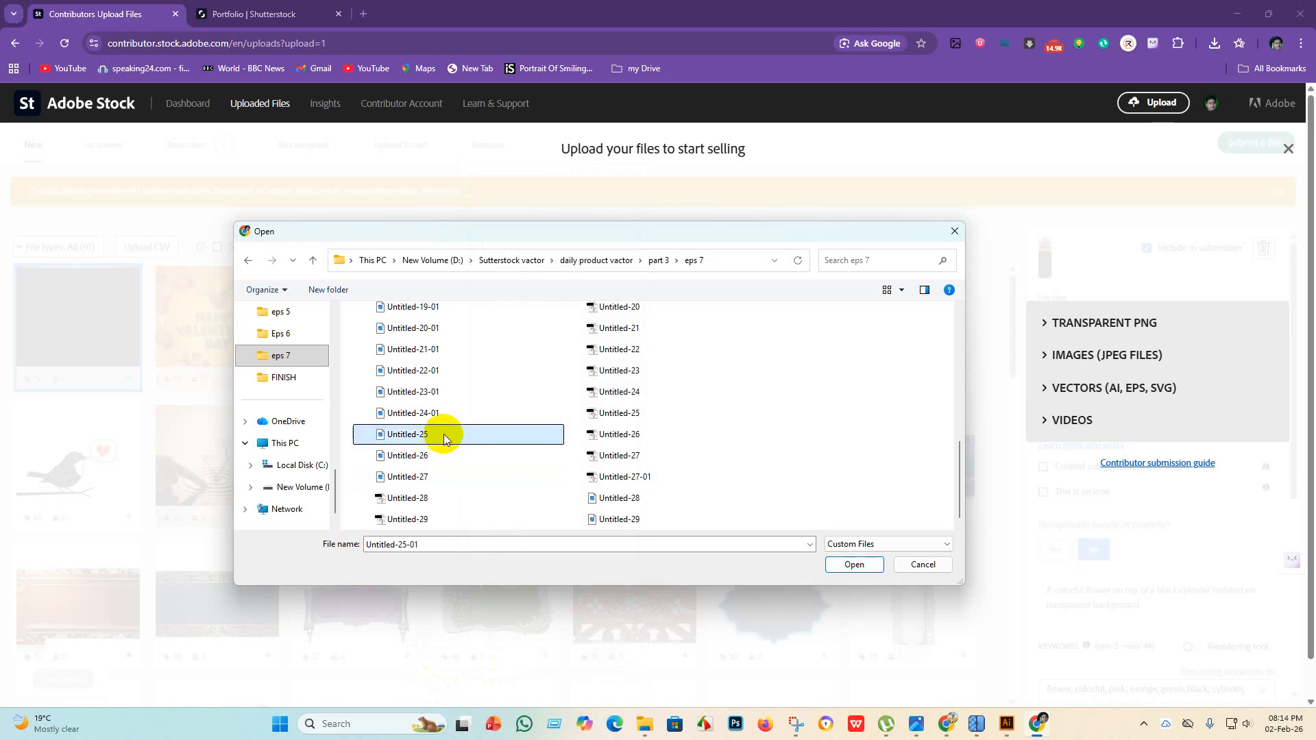
key(Return)
Rename the image files Untitled-24-01 and Untitled-23-01 as Untitled-24 and Untitled-23.
click(470, 417)
right_click(471, 416)
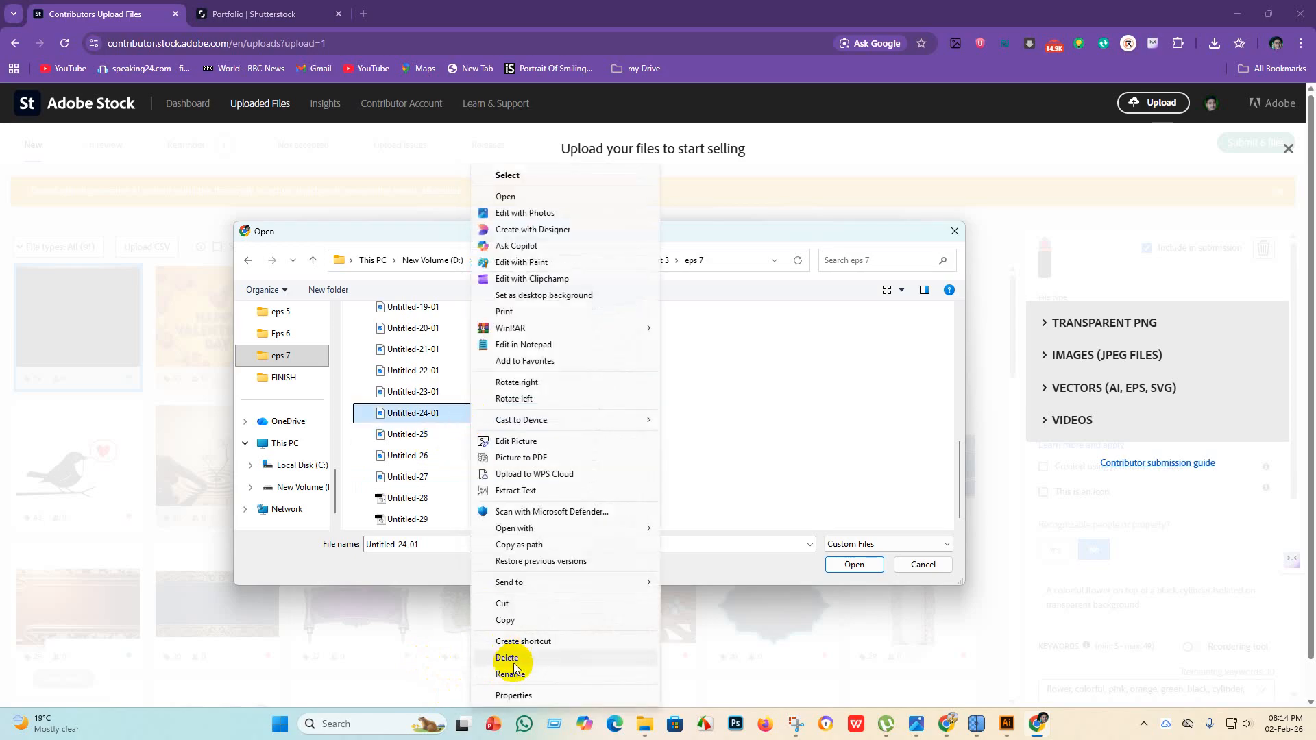
click(508, 679)
click(446, 414)
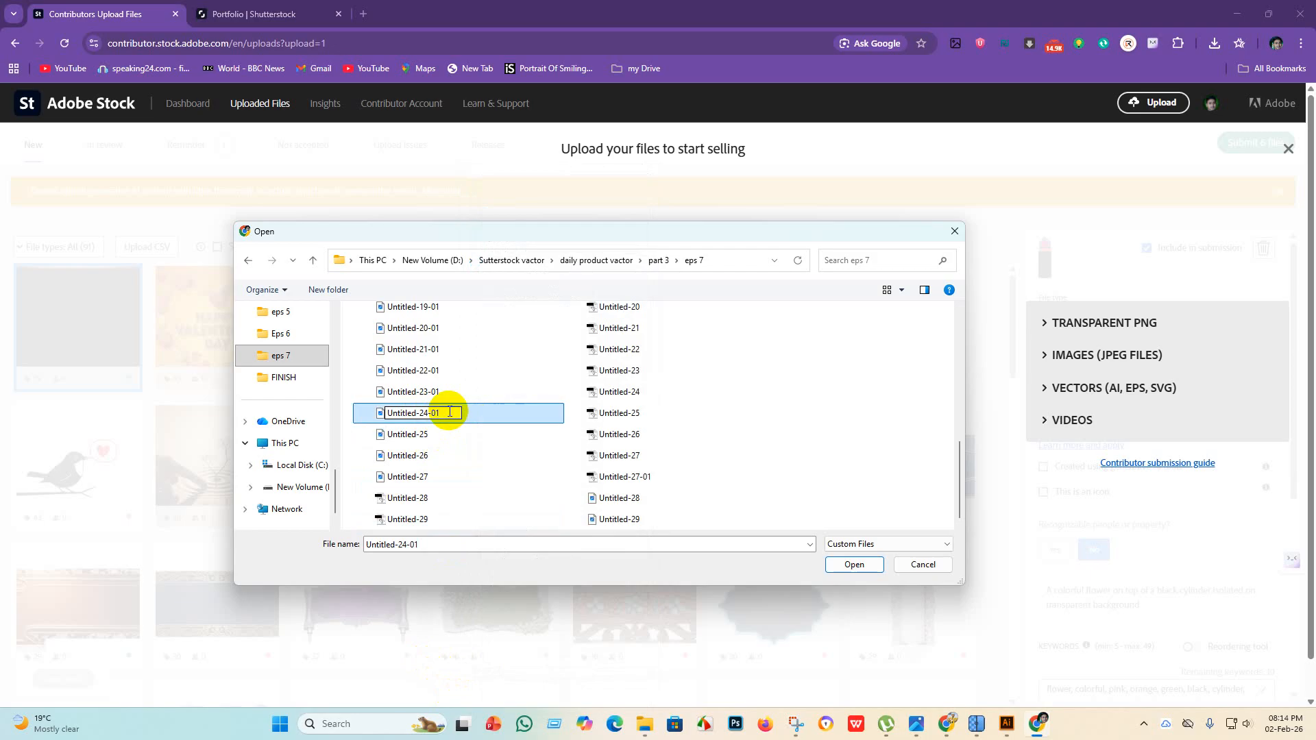
key(BackSpace)
key(BackSpace)
key(Return)
click(452, 394)
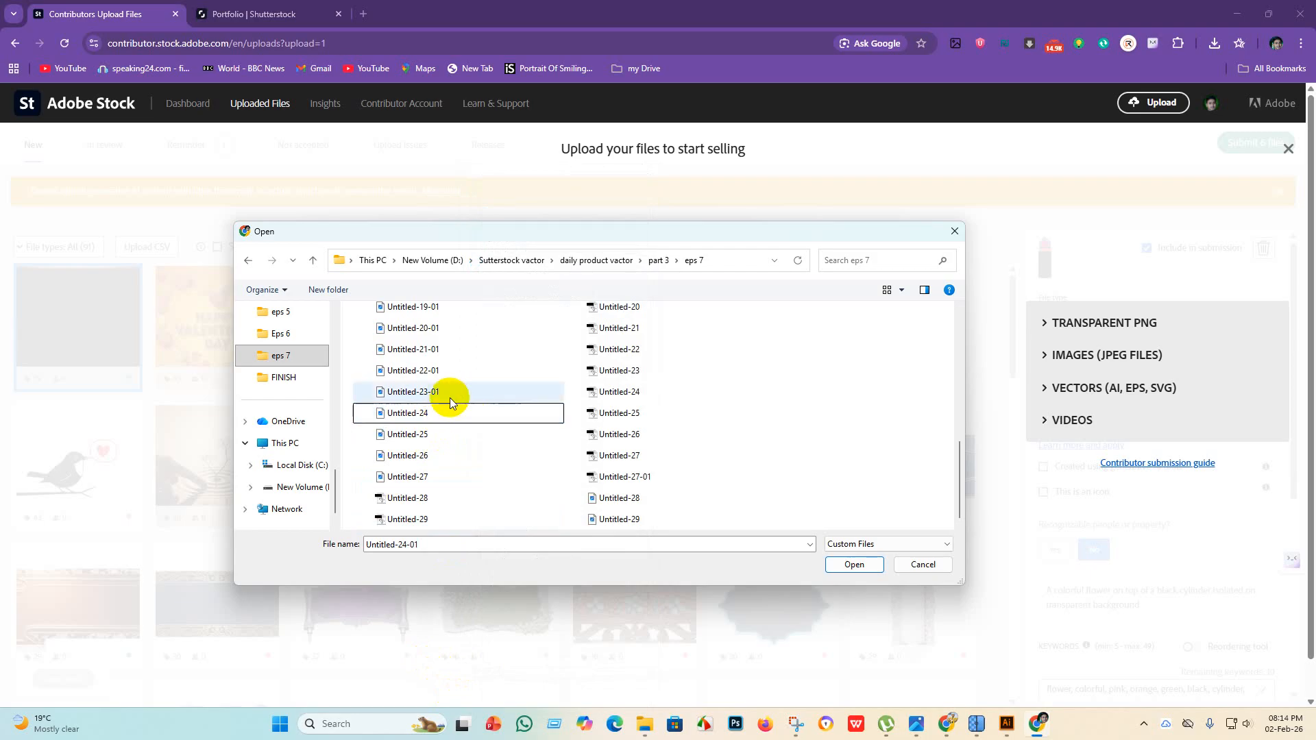
right_click(455, 396)
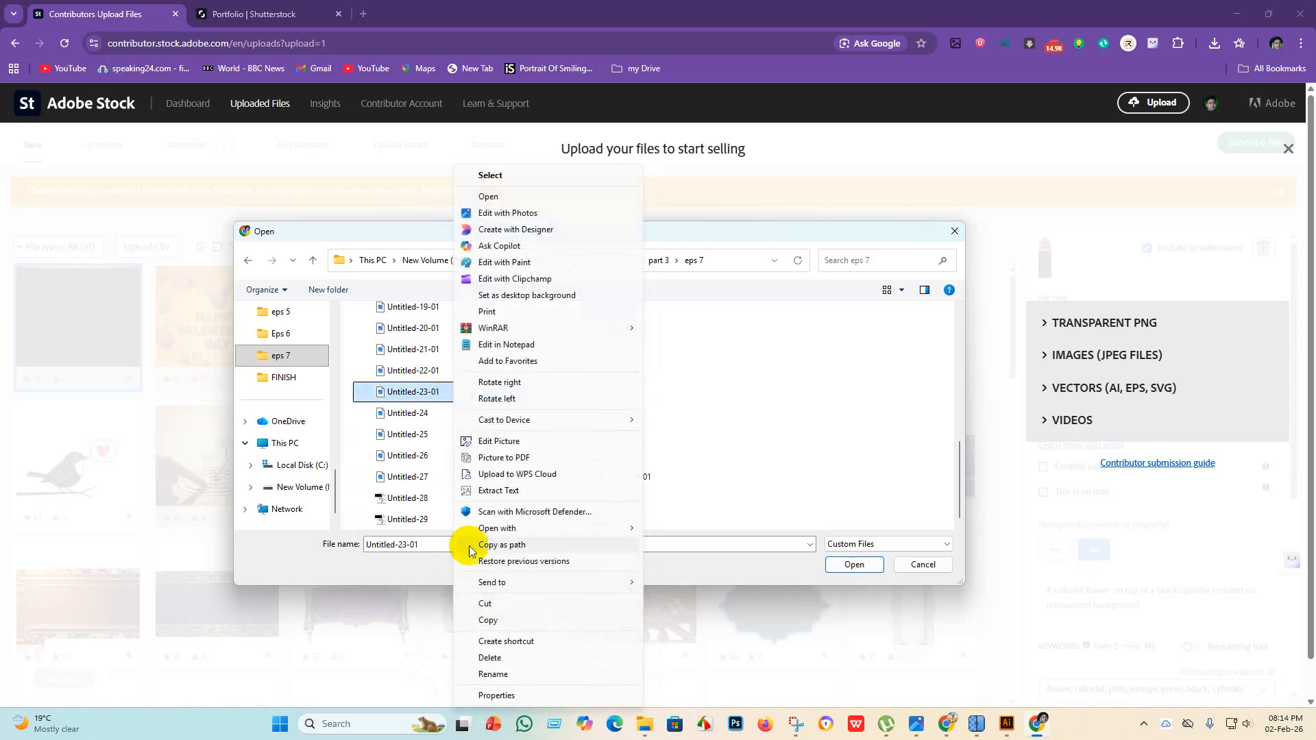
click(502, 677)
click(458, 391)
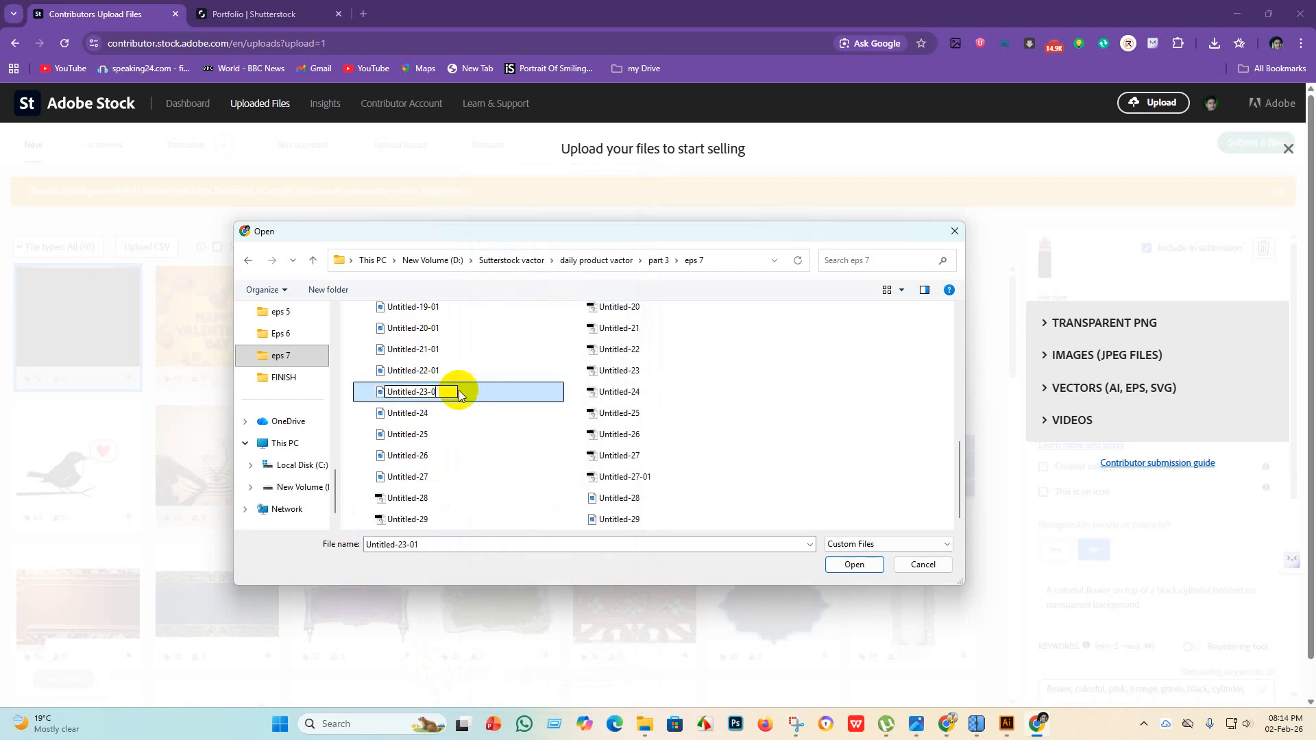
Rename the image files Untitled-22-01 and Untitled-21-01 as Untitled-22 and Untitled-21.
click(463, 370)
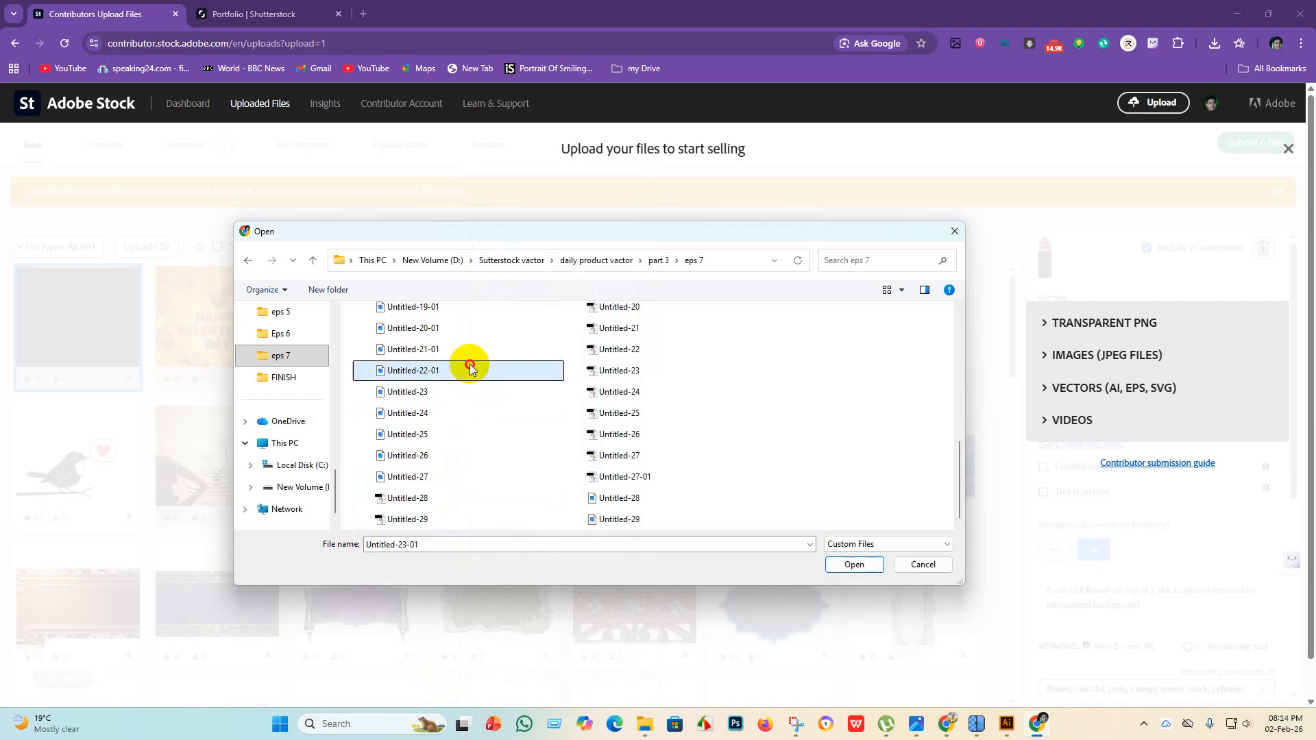
right_click(467, 370)
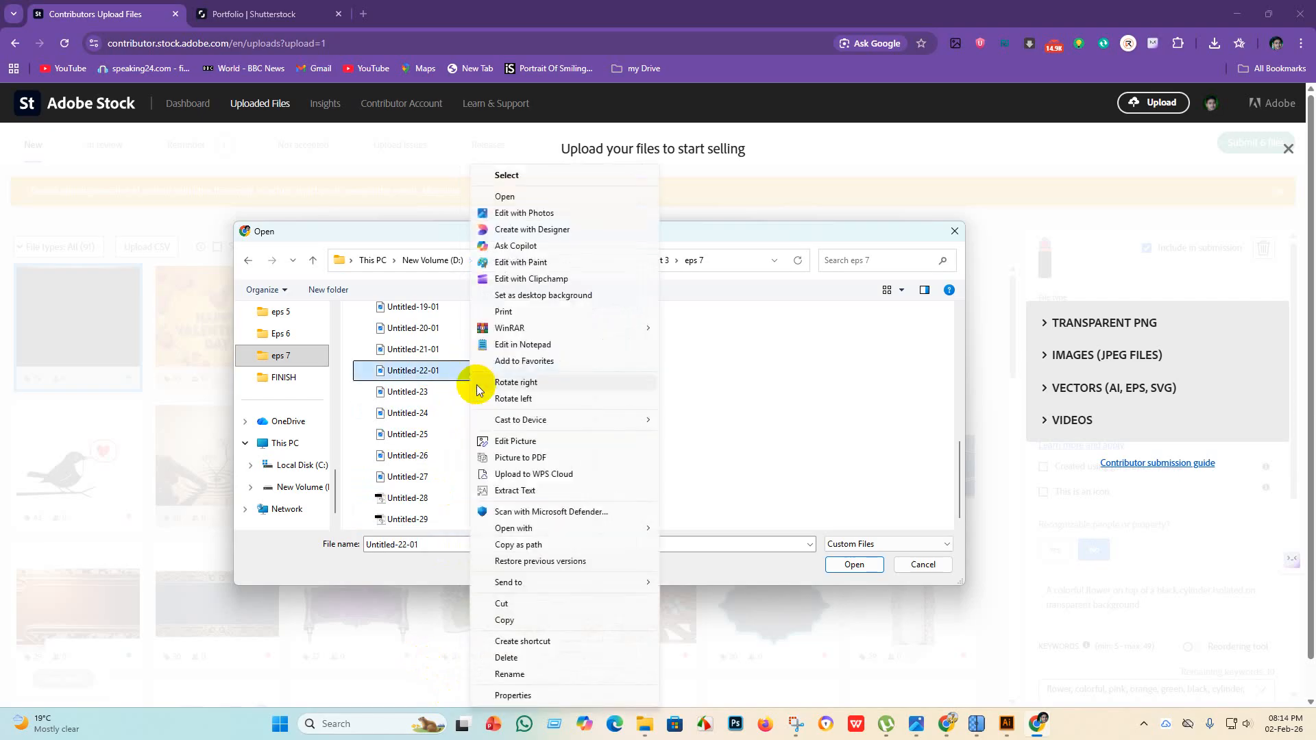
click(511, 674)
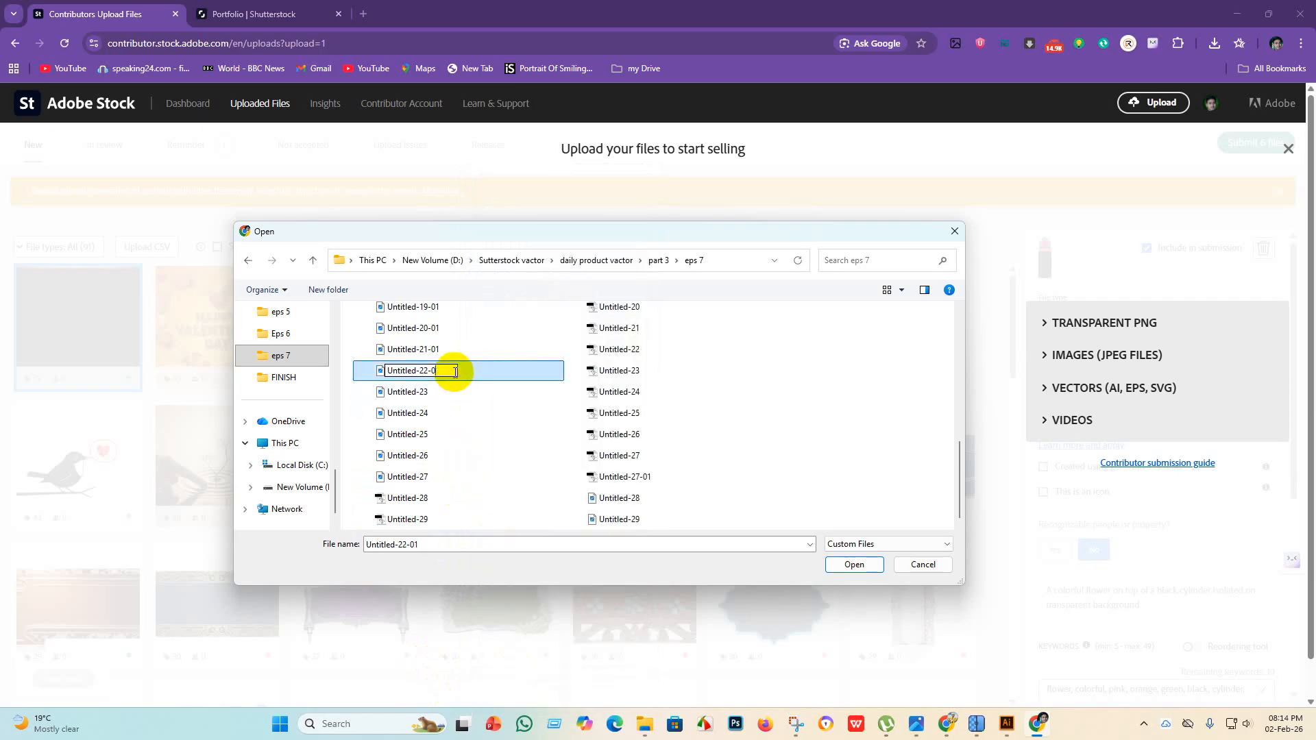
key(Return)
click(455, 350)
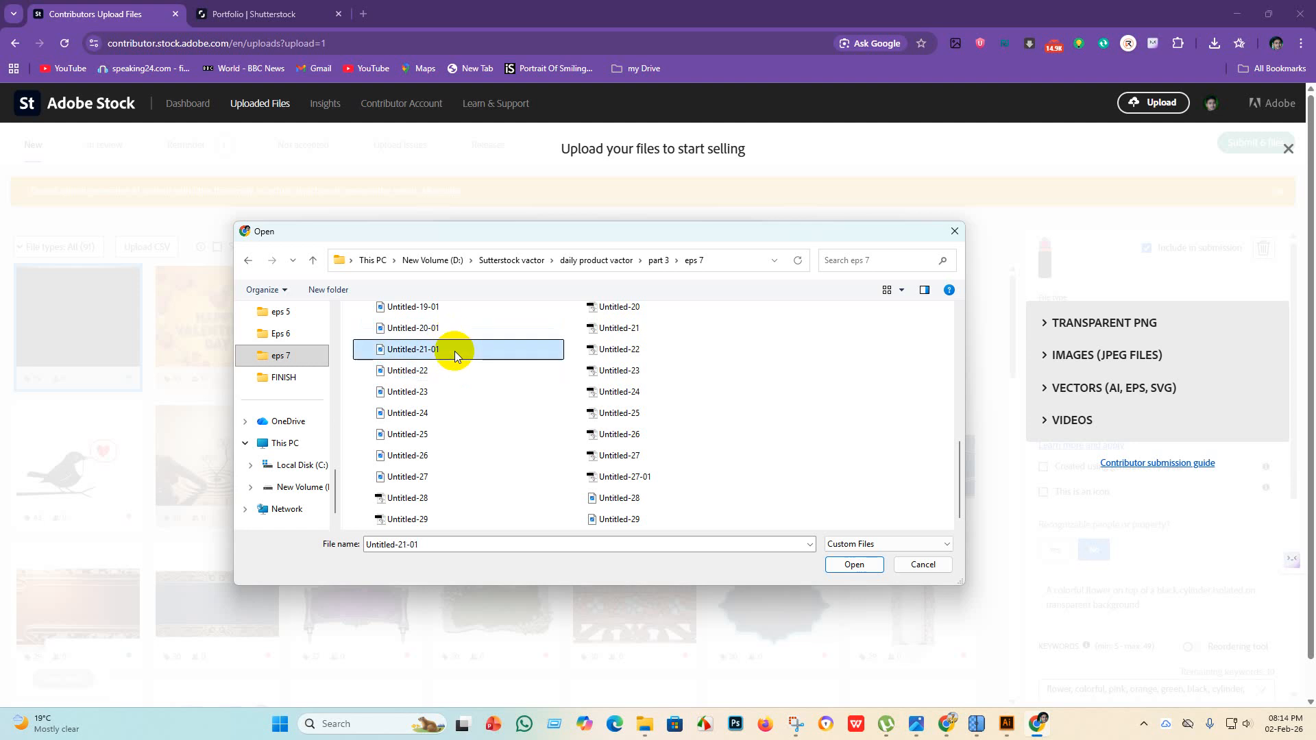
right_click(455, 350)
click(493, 673)
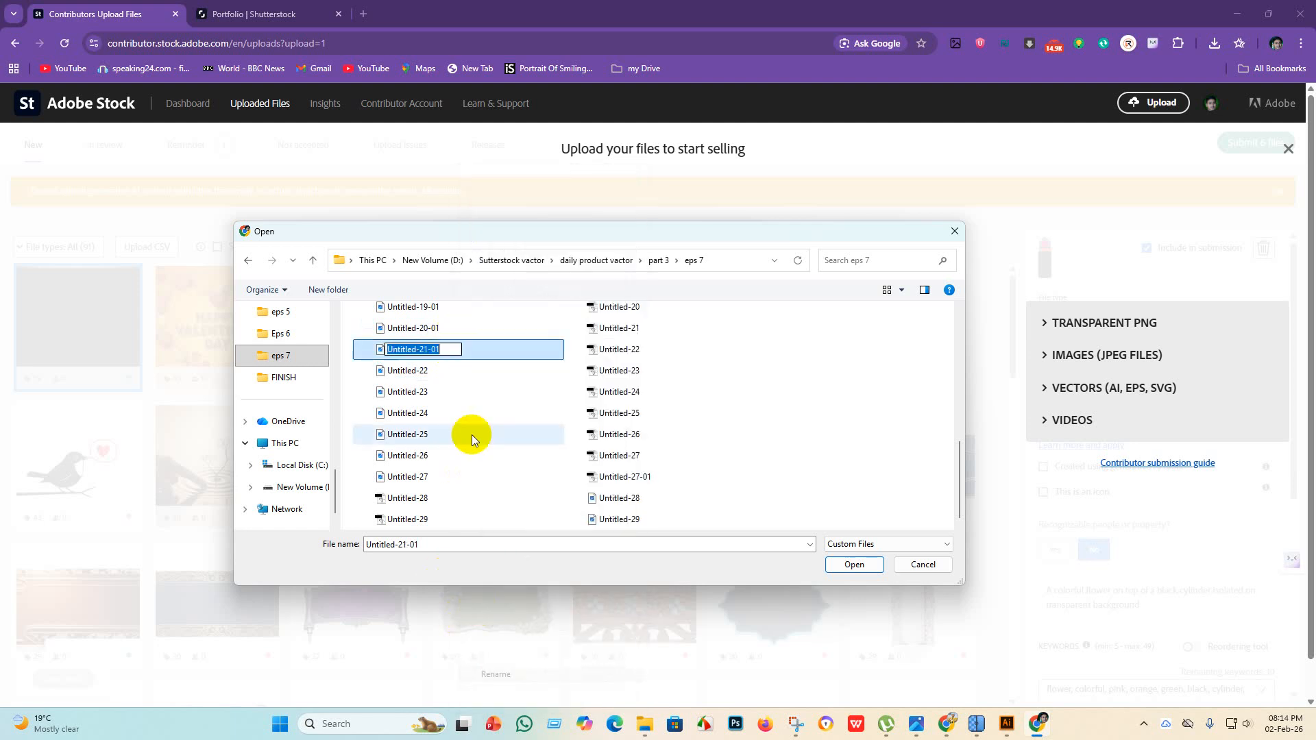
key(BackSpace)
key(BackSpace)
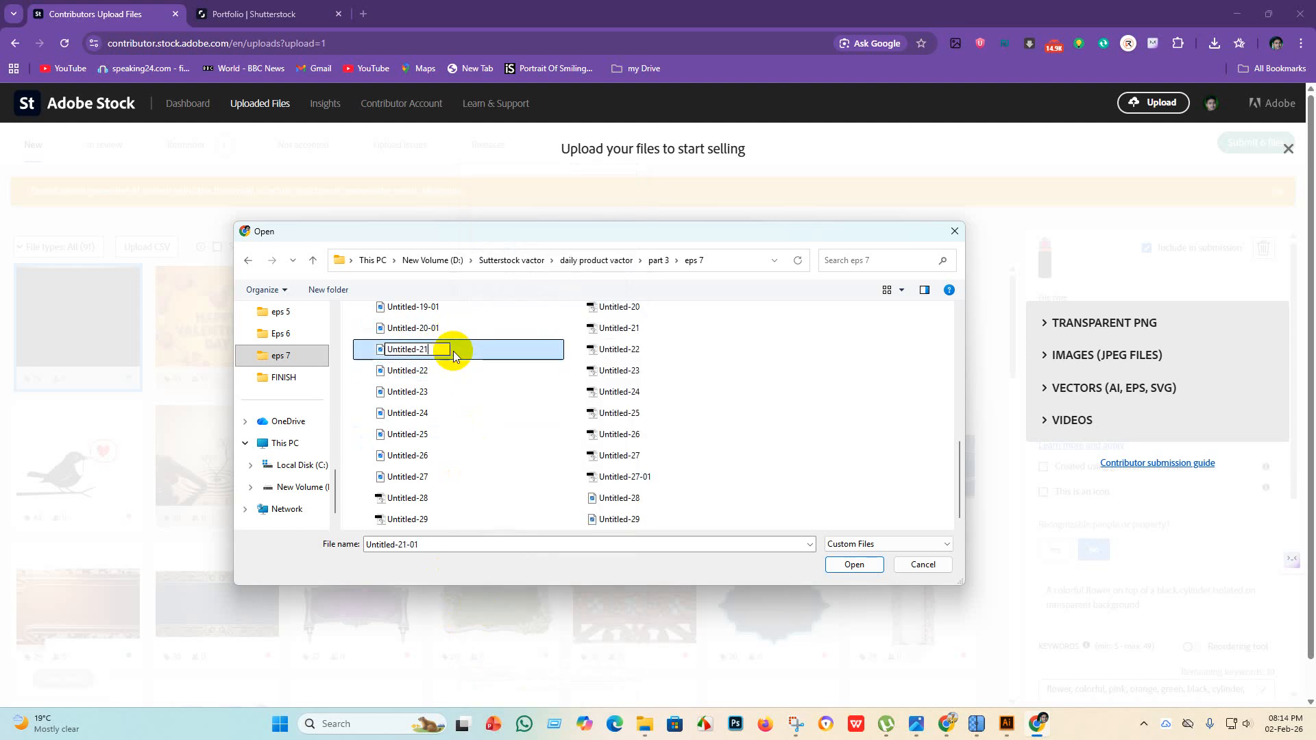
key(Return)
Rename the image files Untitled-20-01 and Untitled-19-01 as Untitled-20 and Untitled-19.
click(470, 331)
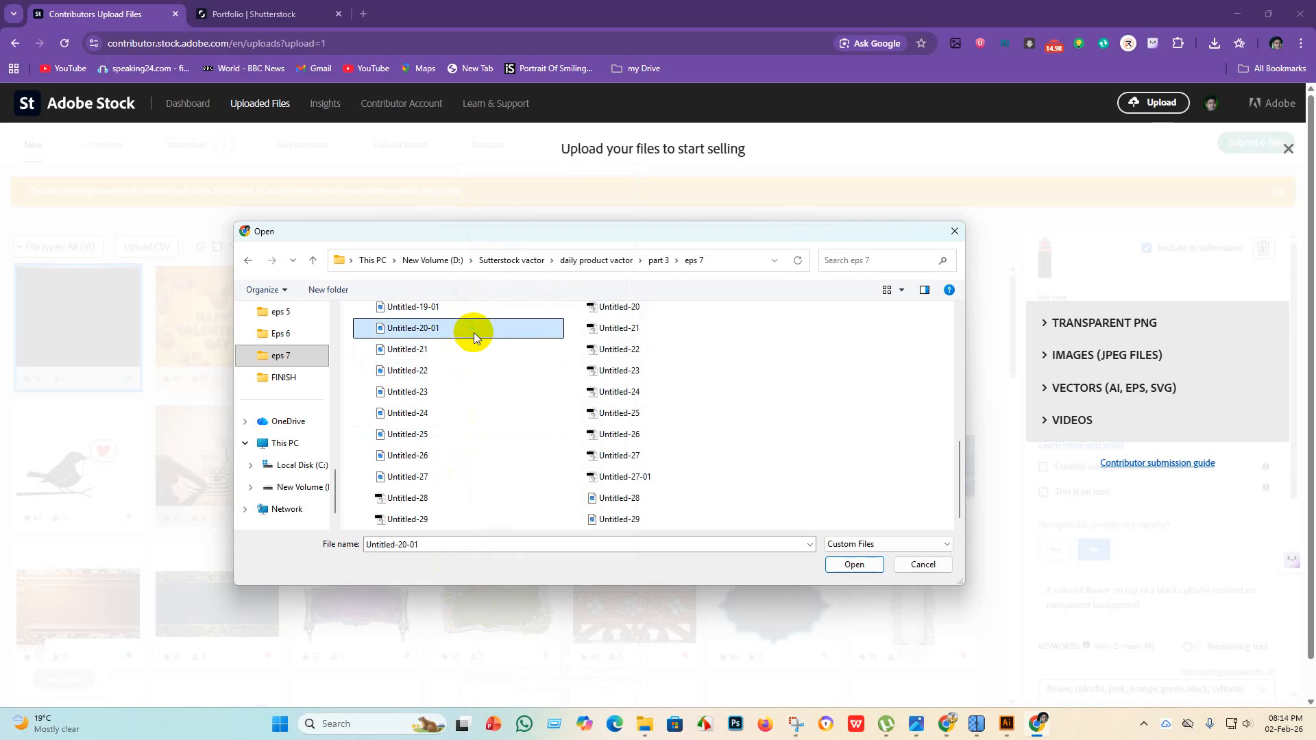
right_click(471, 331)
click(511, 672)
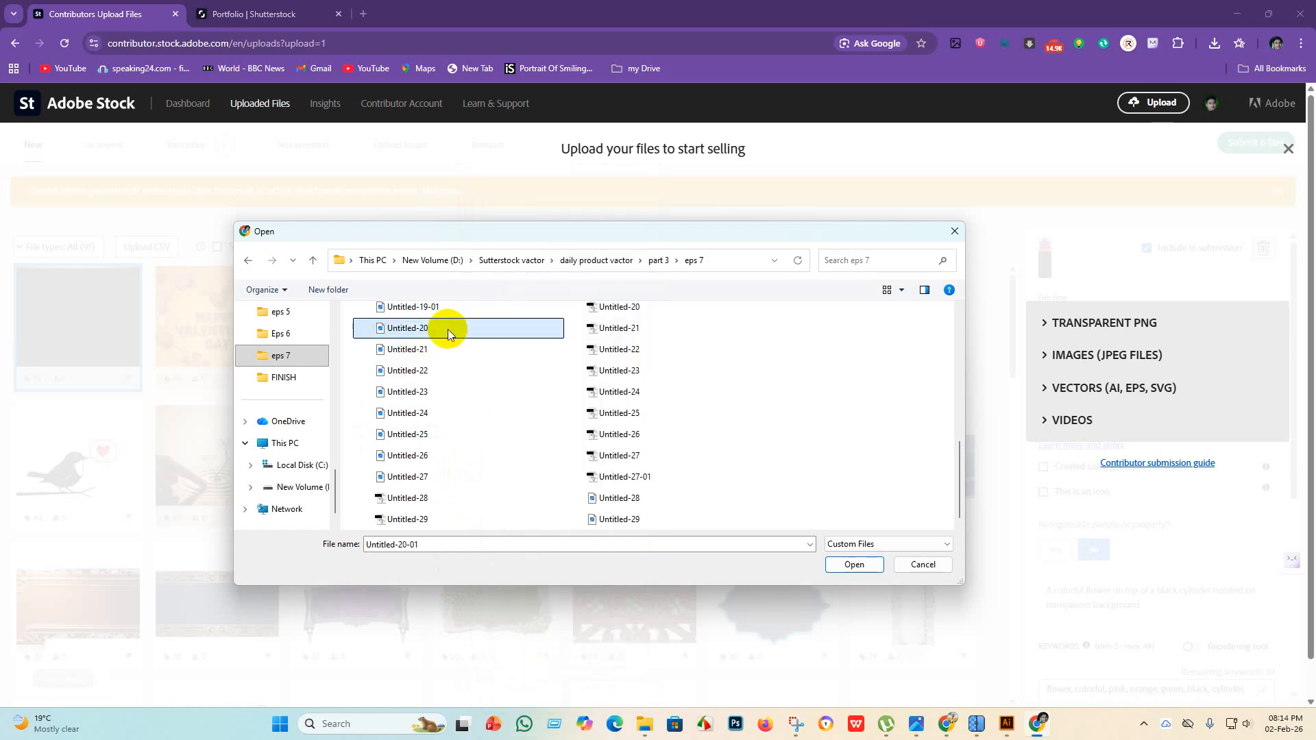
click(452, 307)
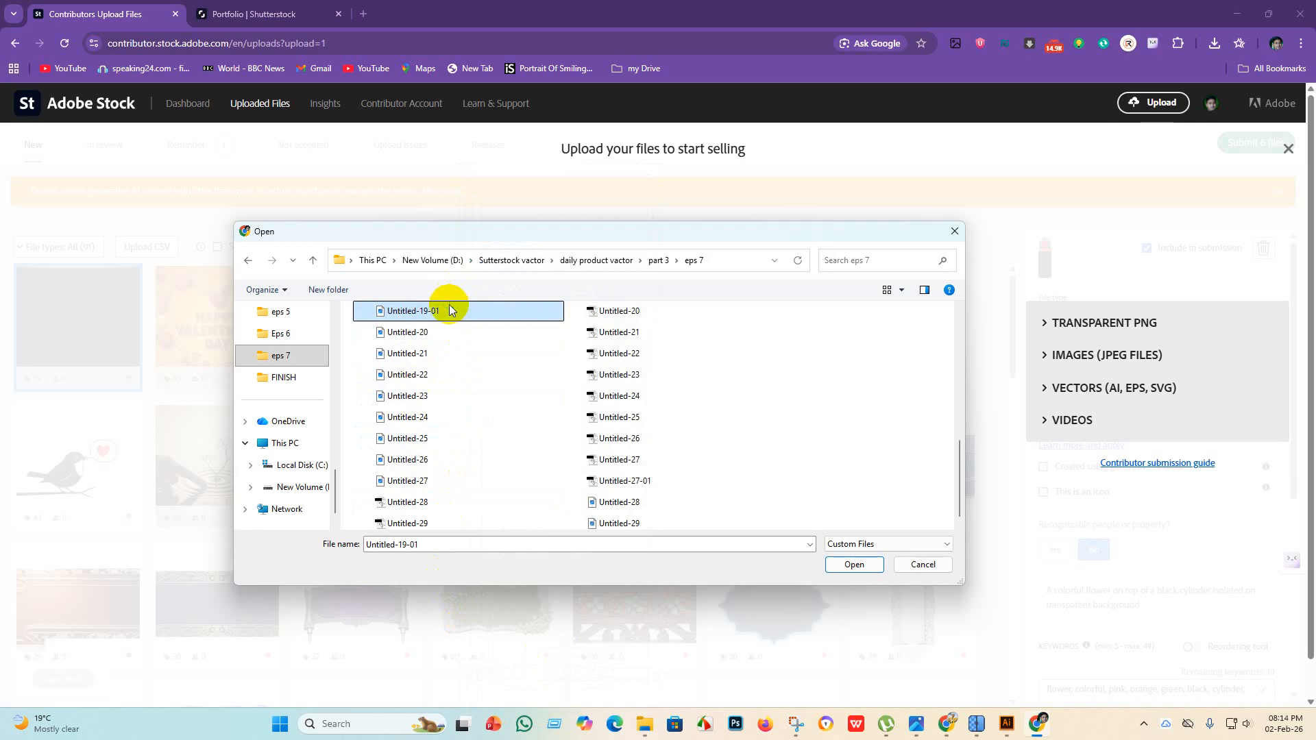
right_click(452, 310)
click(484, 653)
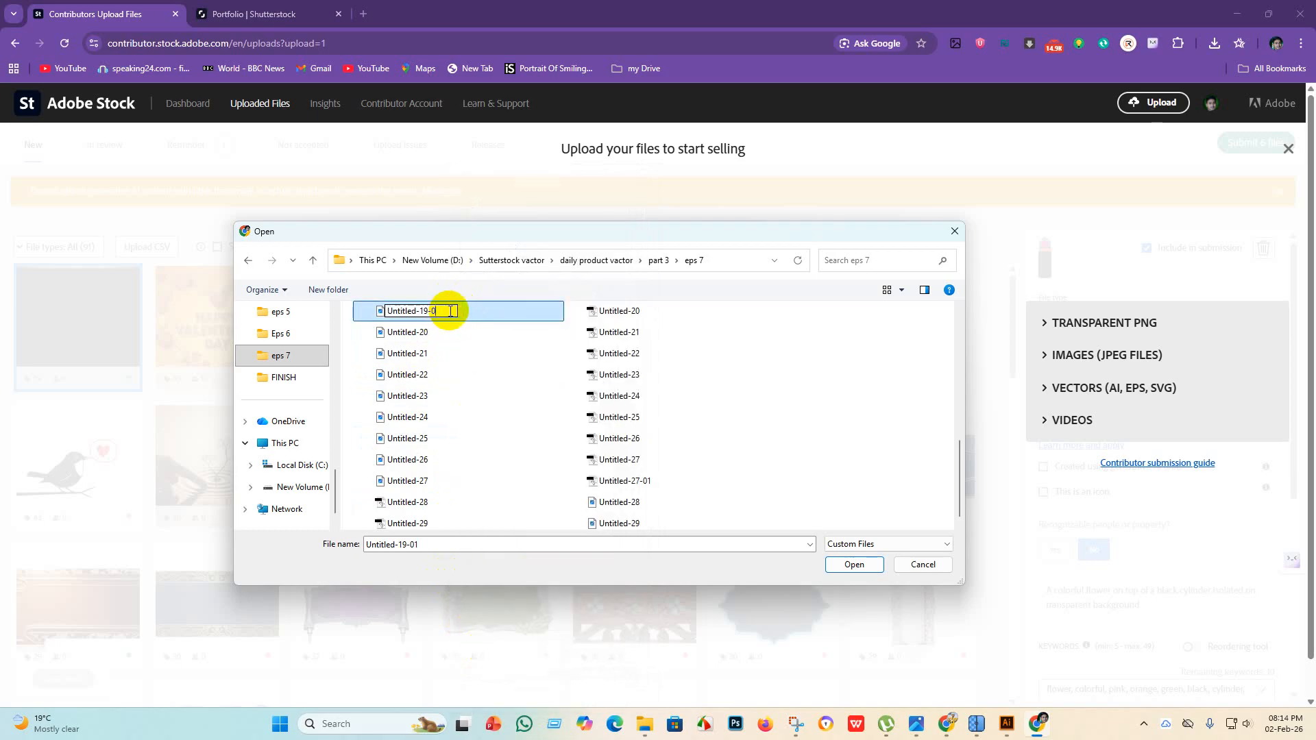
key(Return)
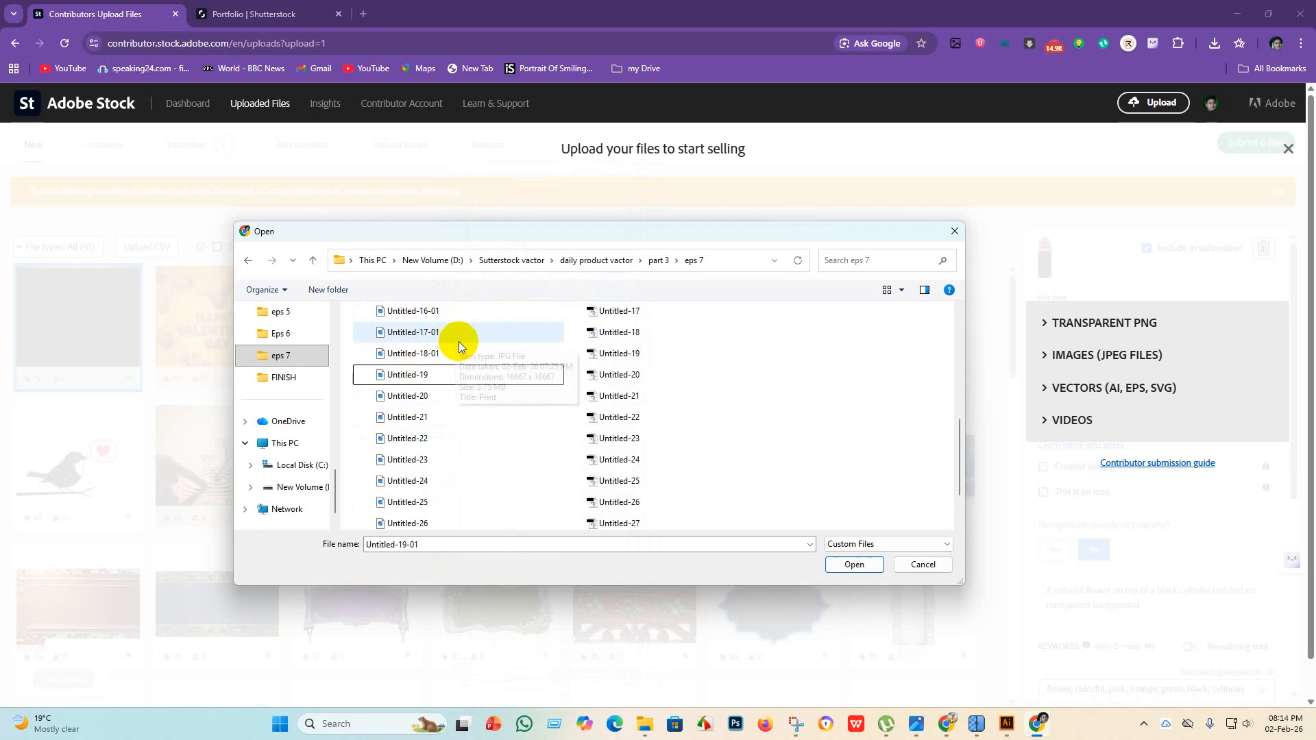
Rename the image file Untitled-18-01 as Untitled-18.
click(466, 354)
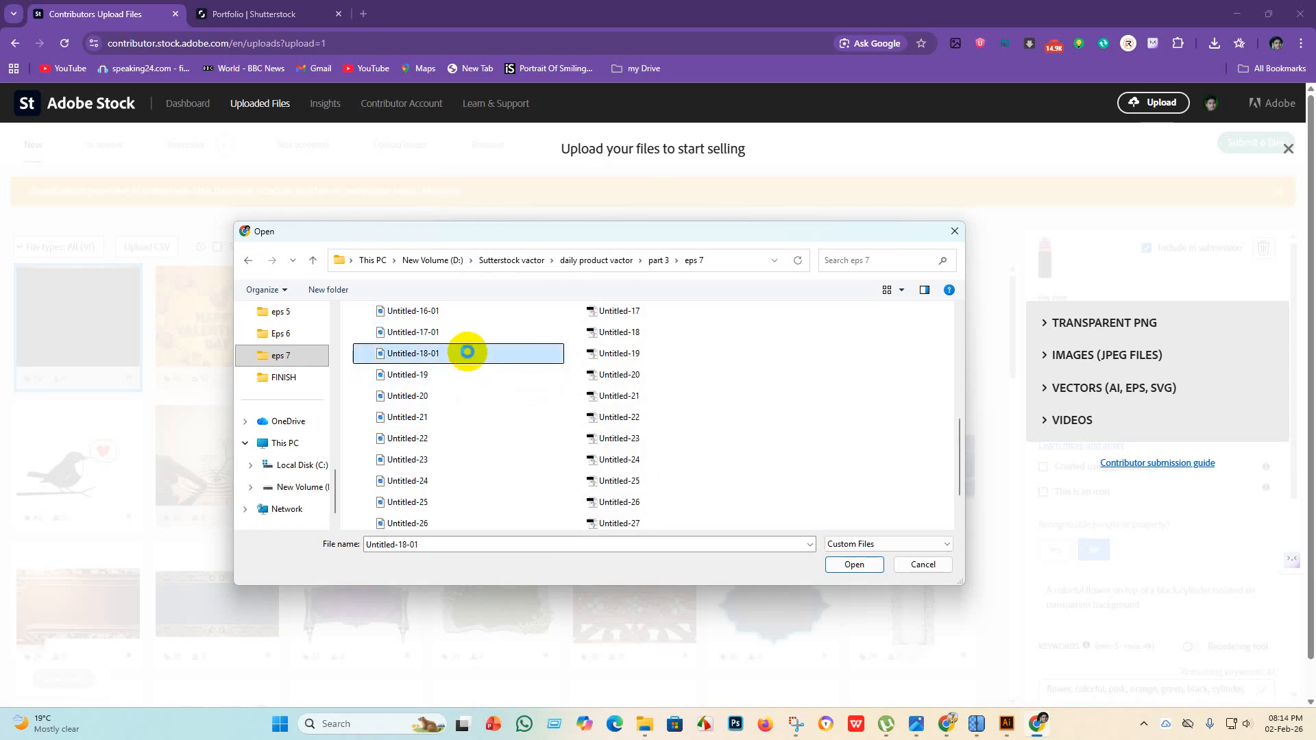
right_click(466, 352)
click(517, 672)
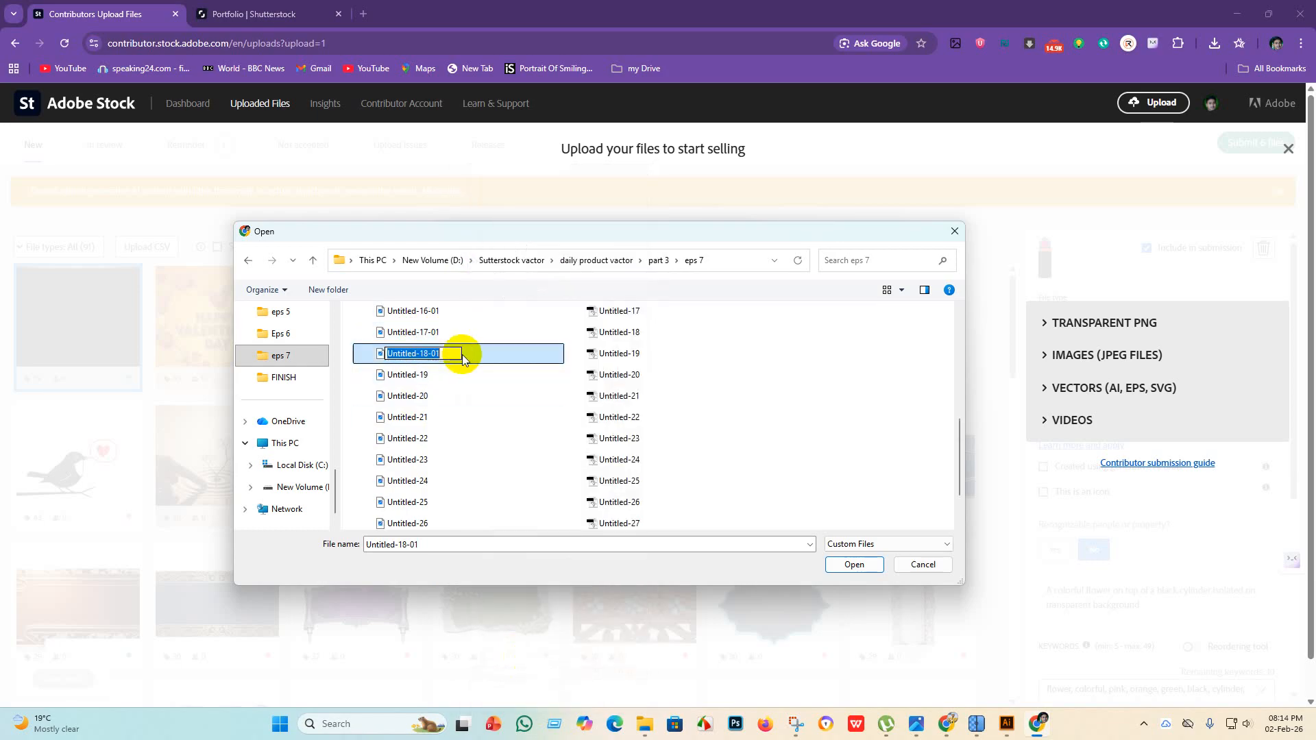
right_click(451, 354)
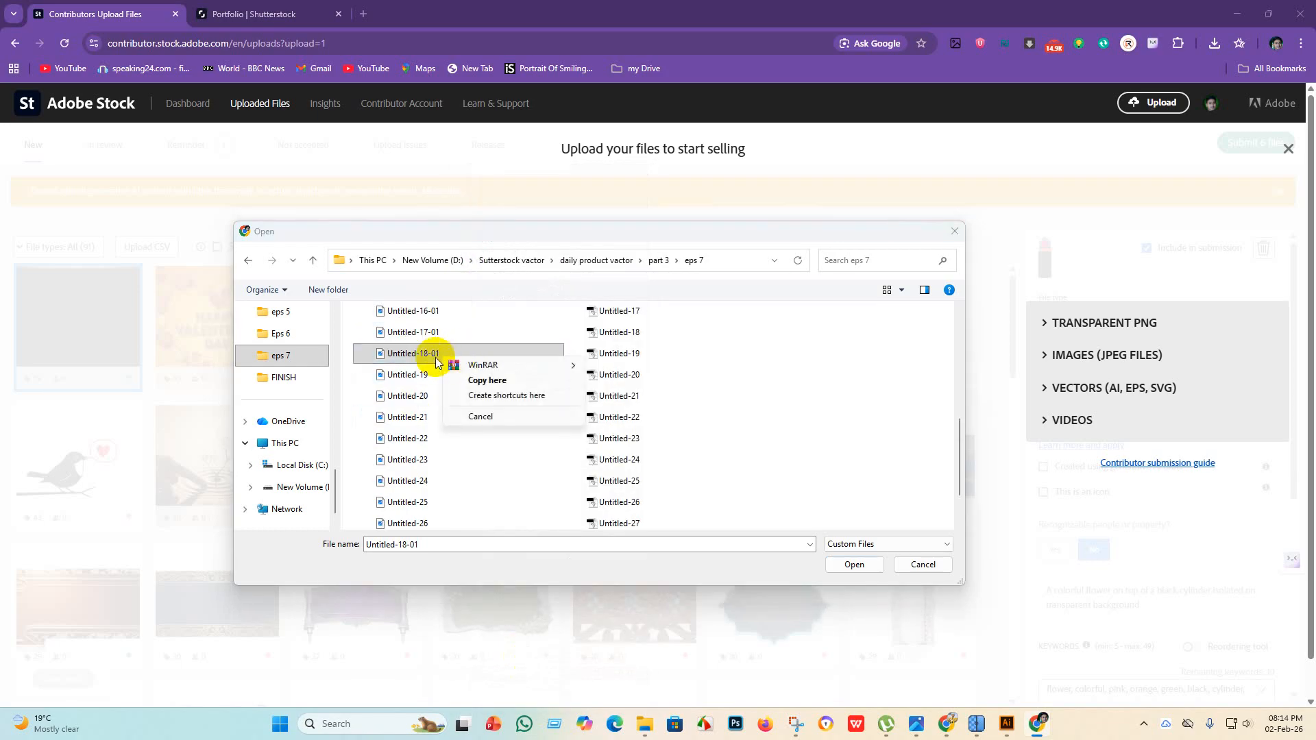
click(428, 354)
right_click(428, 354)
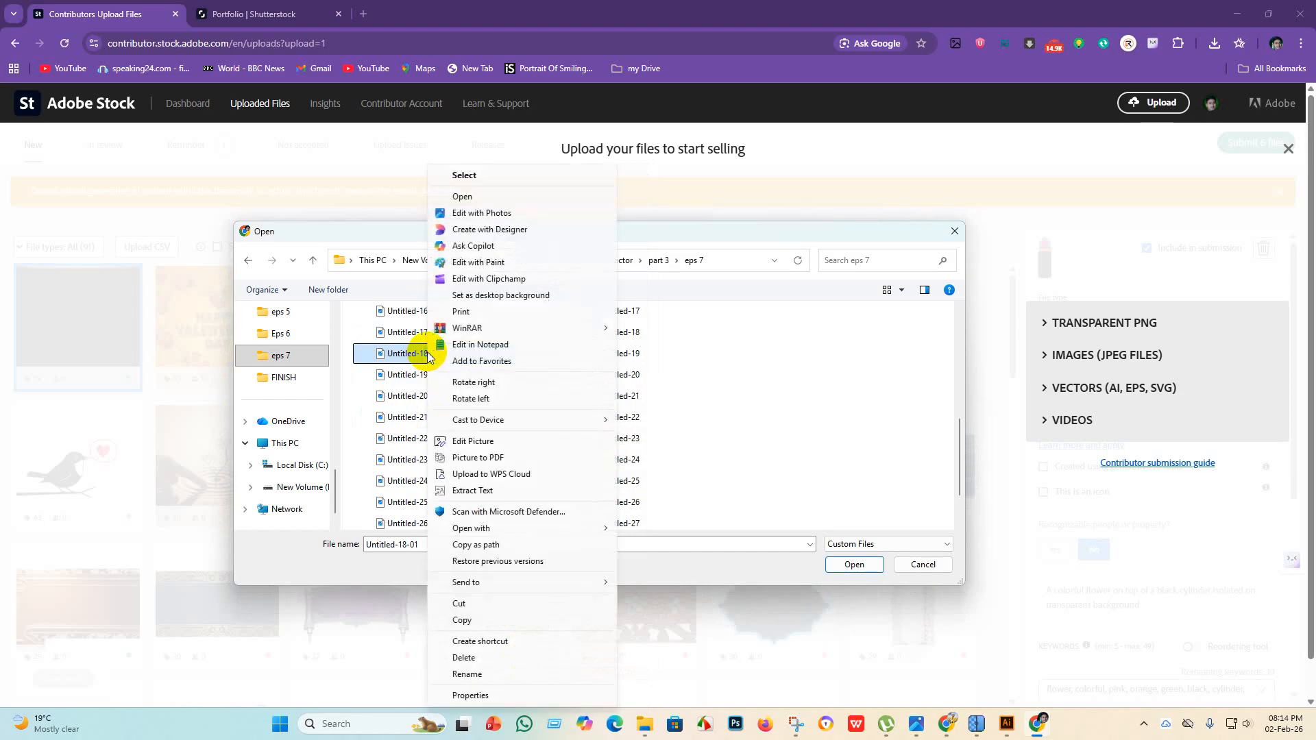
click(482, 679)
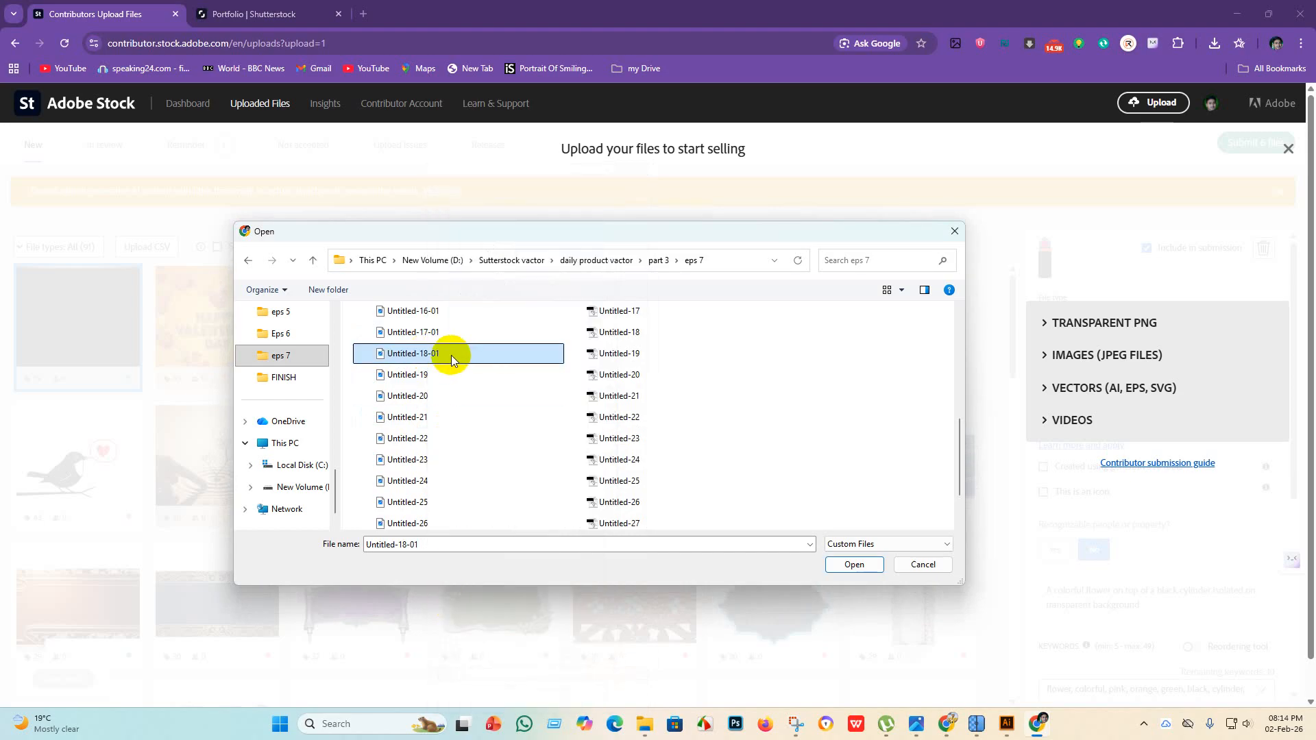
right_click(451, 355)
click(504, 676)
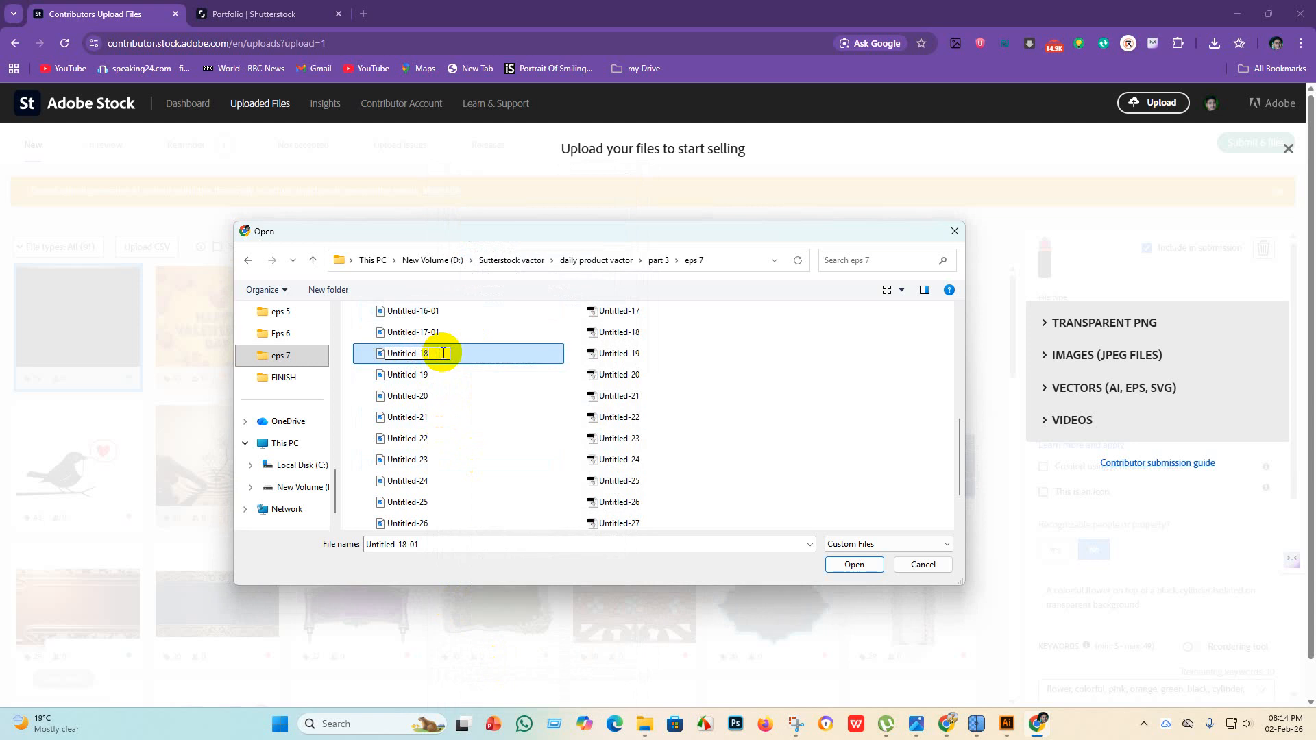
Rename the image files Untitled-17-01 and Untitled-16-01 as Untitled-17 and Untitled-16.
click(456, 333)
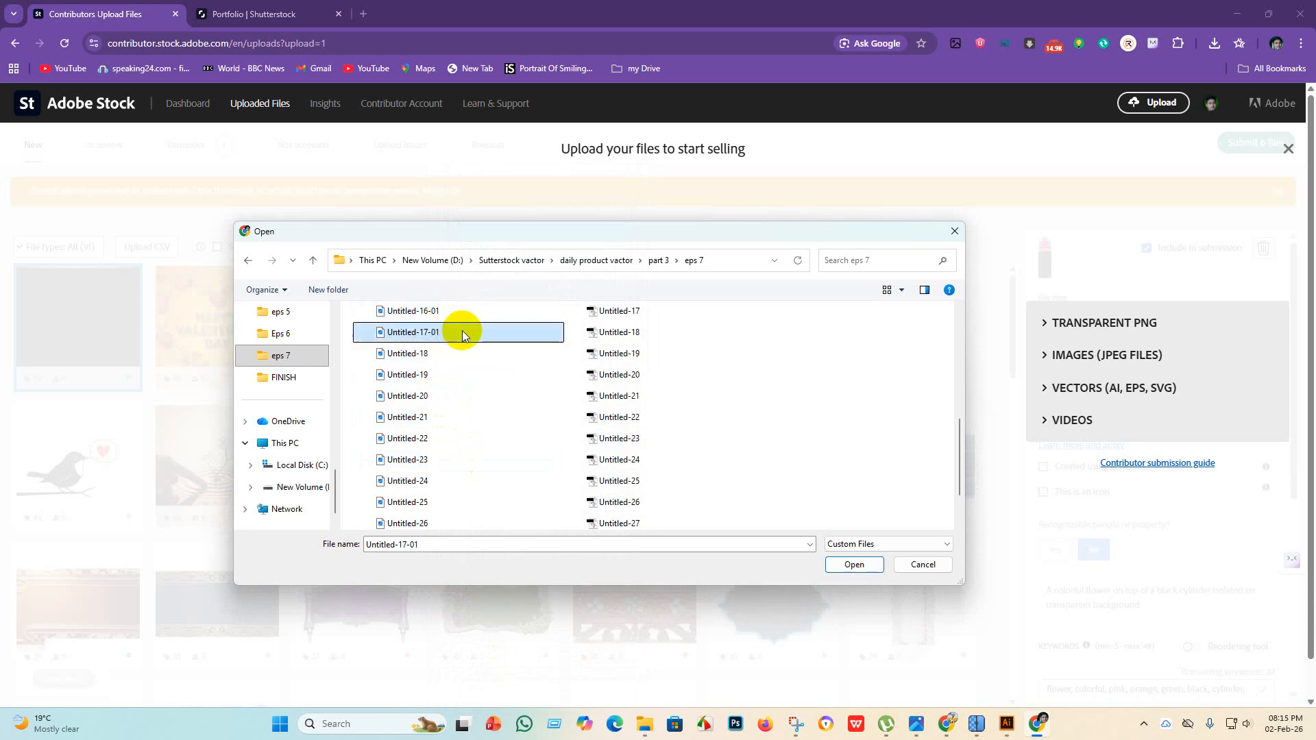
right_click(462, 330)
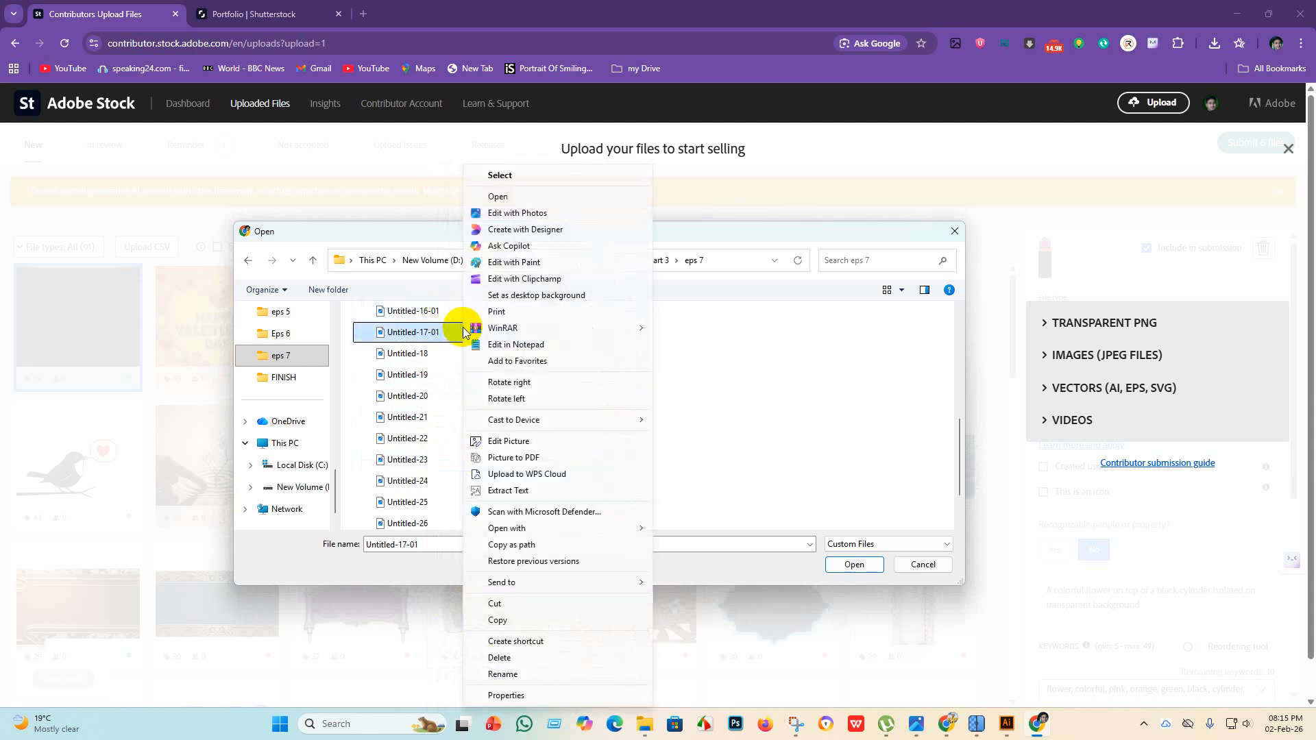
click(502, 675)
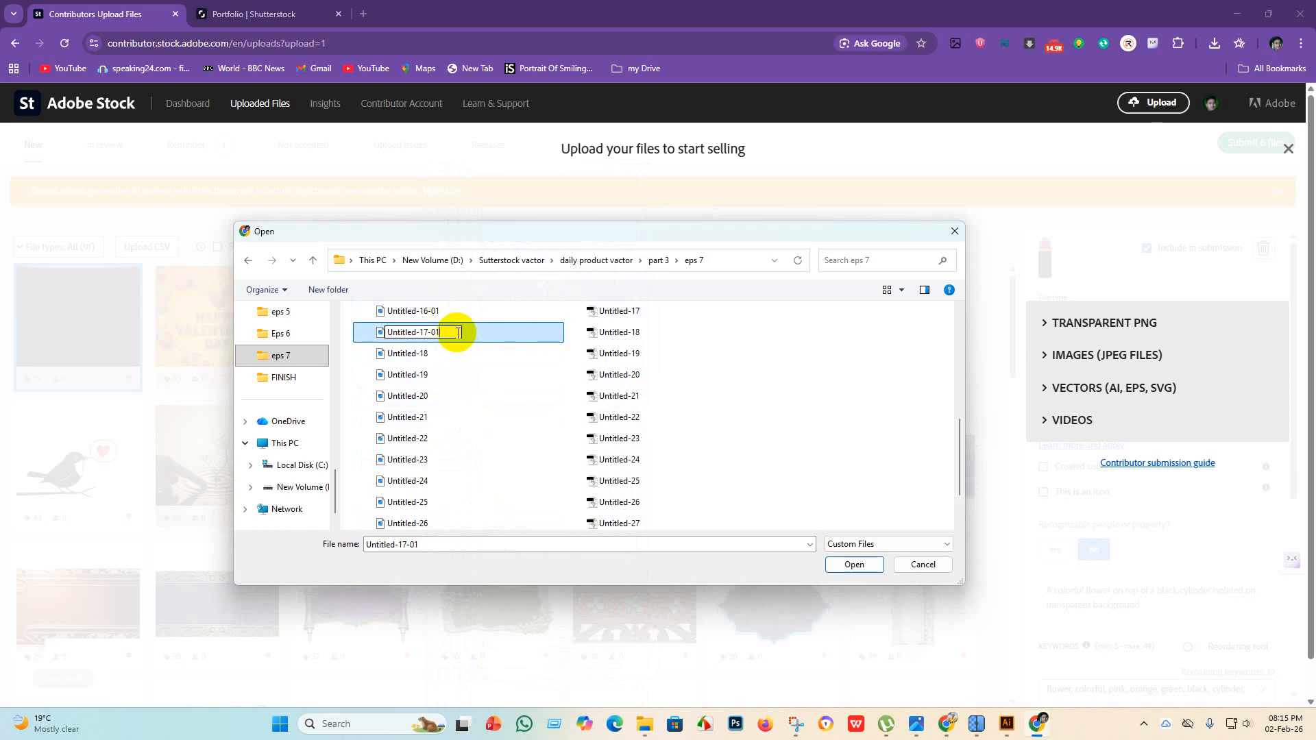
click(469, 301)
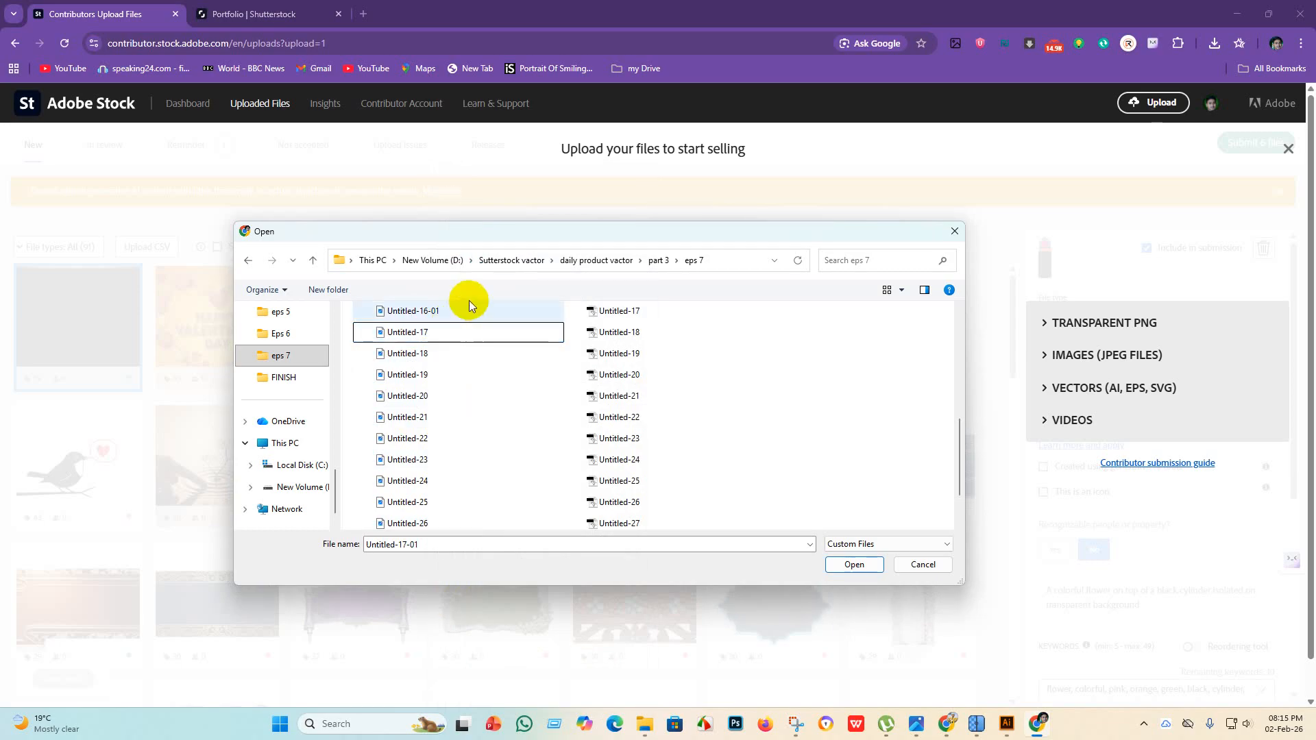
scroll(454, 334, up, 1)
click(455, 377)
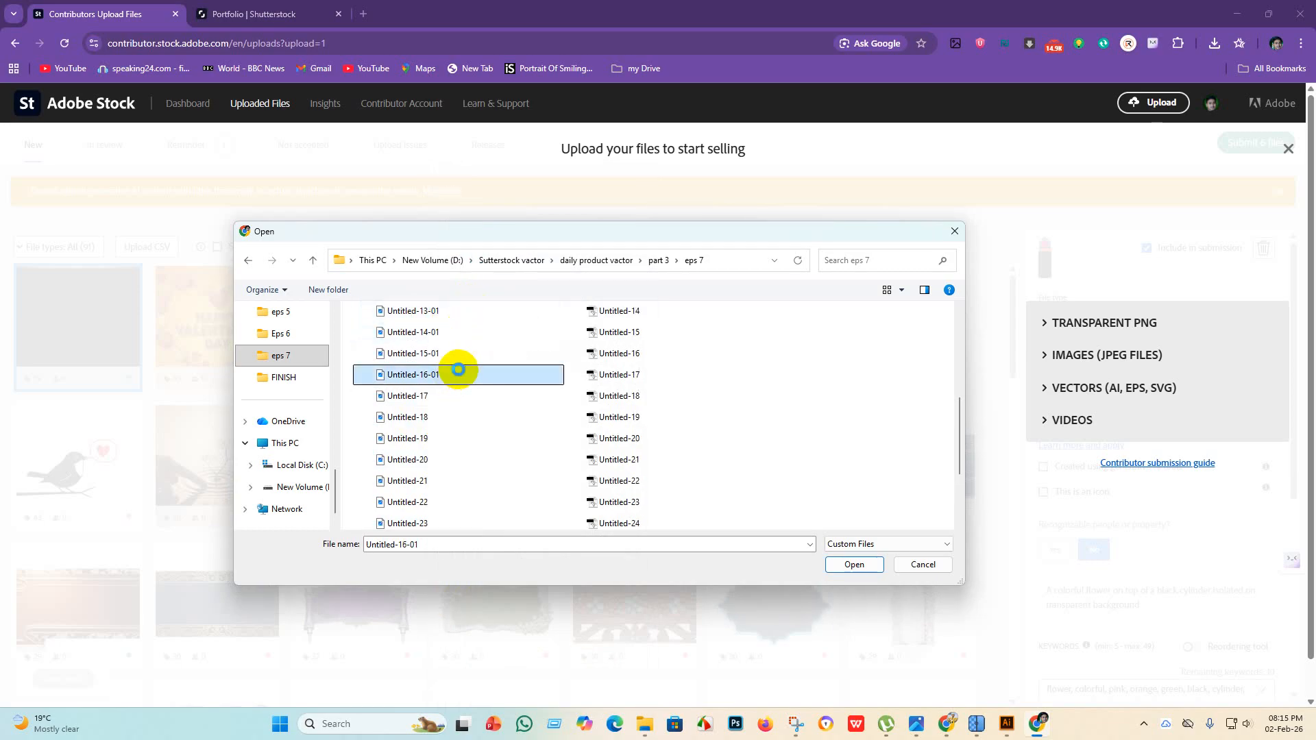
right_click(454, 377)
click(499, 675)
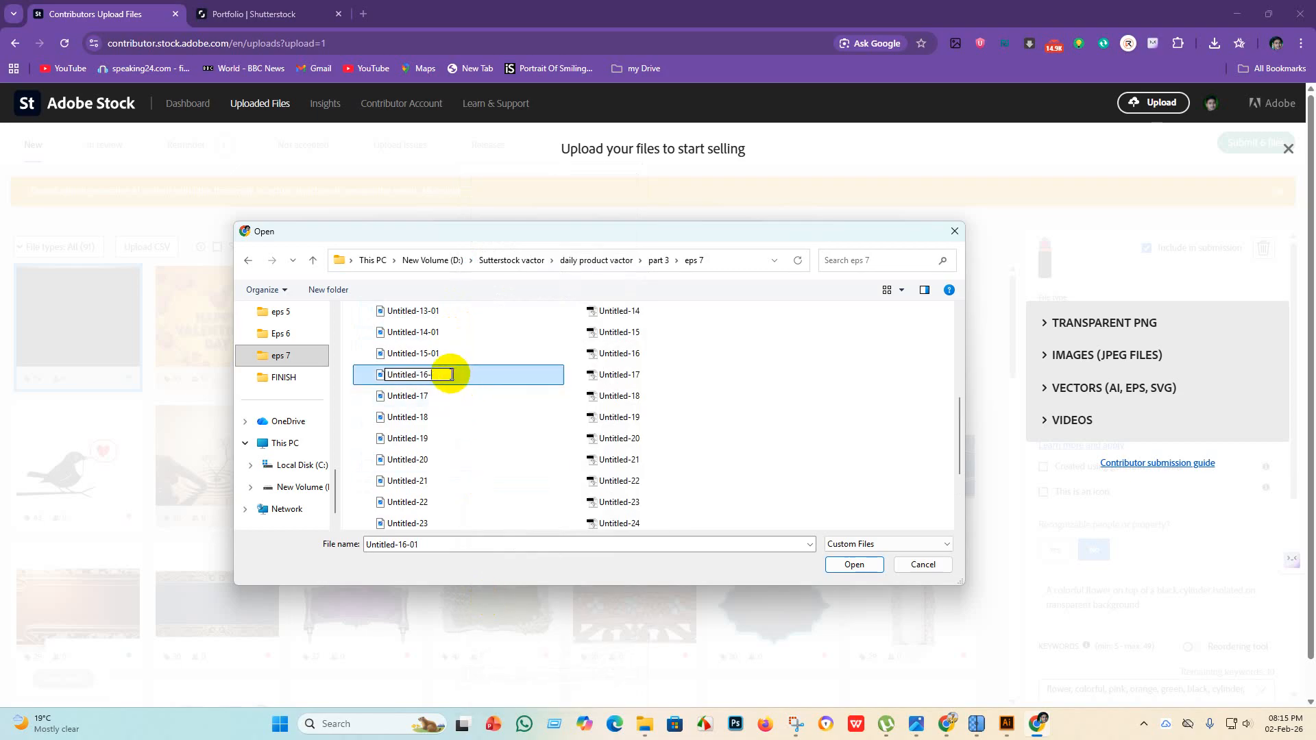
Rename the image files Untitled-15-01 and Untitled-14-01 as Untitled-15 and Untitled-14.
click(470, 352)
click(470, 351)
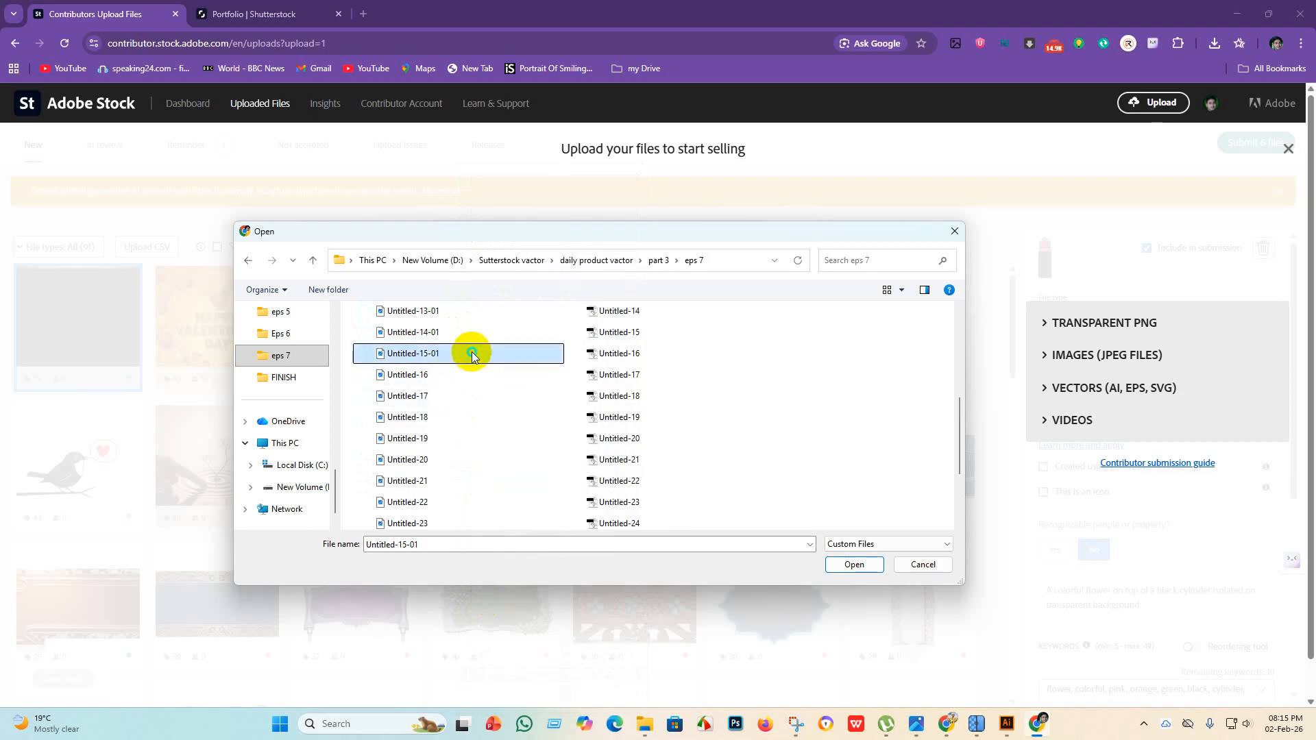
right_click(471, 356)
click(511, 674)
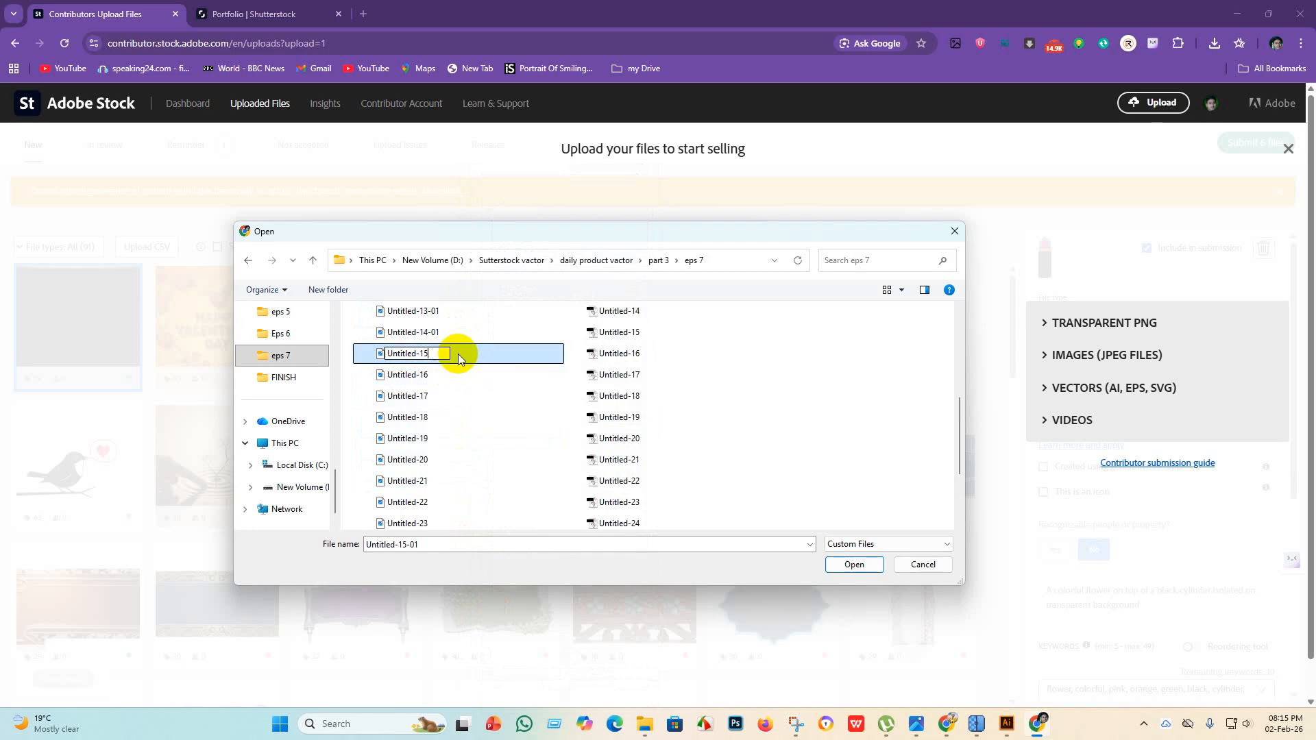
key(BackSpace)
key(Return)
click(458, 335)
right_click(458, 338)
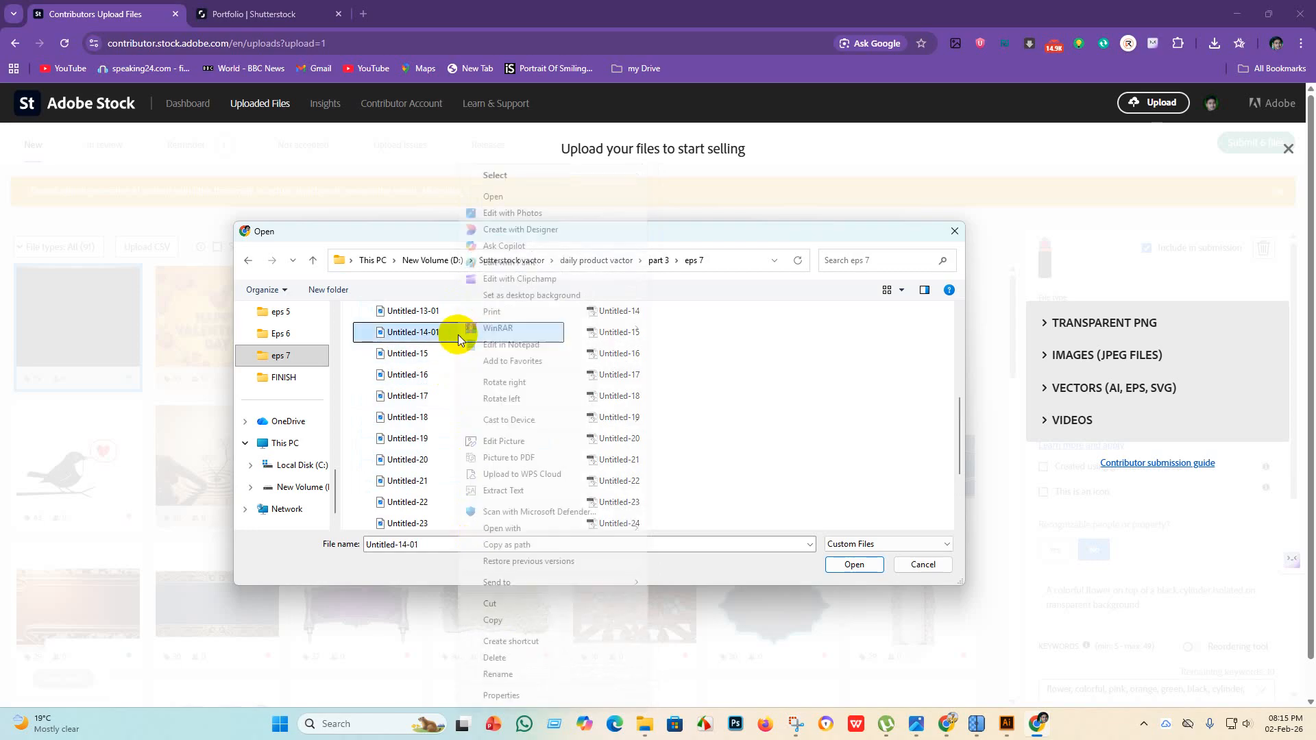
click(484, 676)
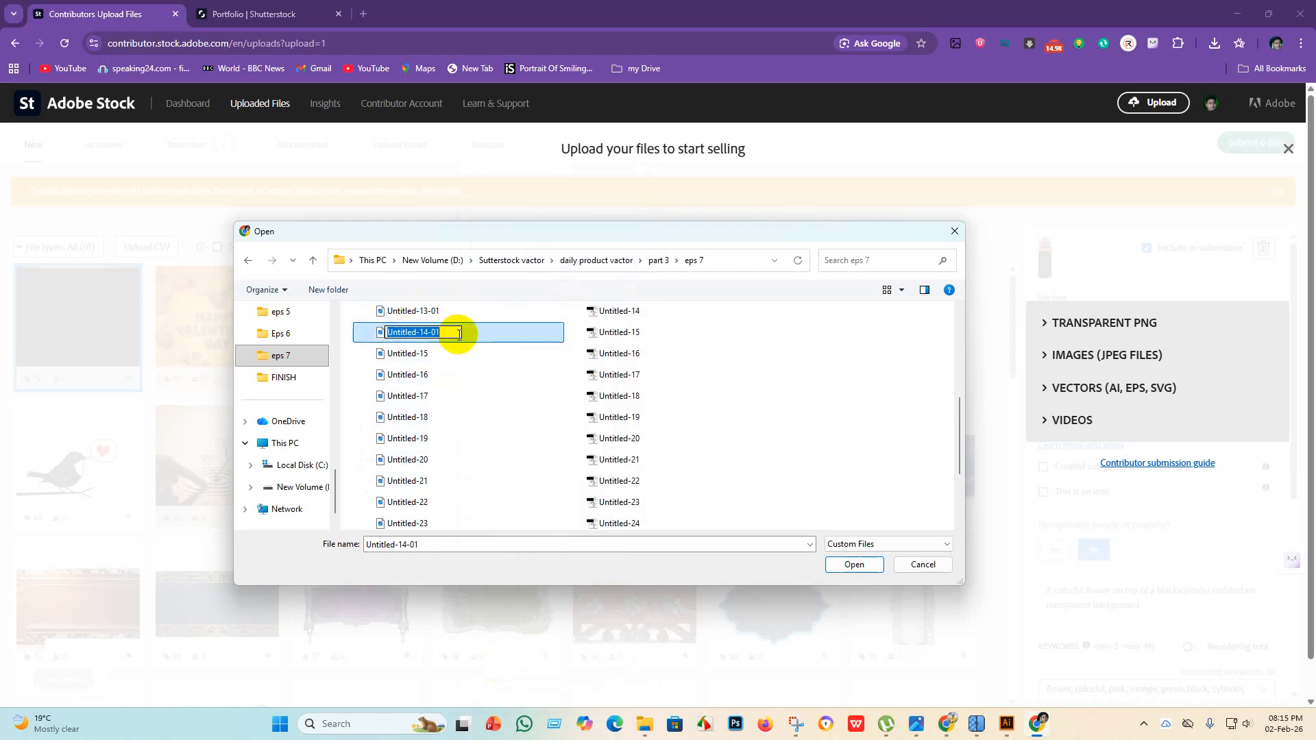
key(Return)
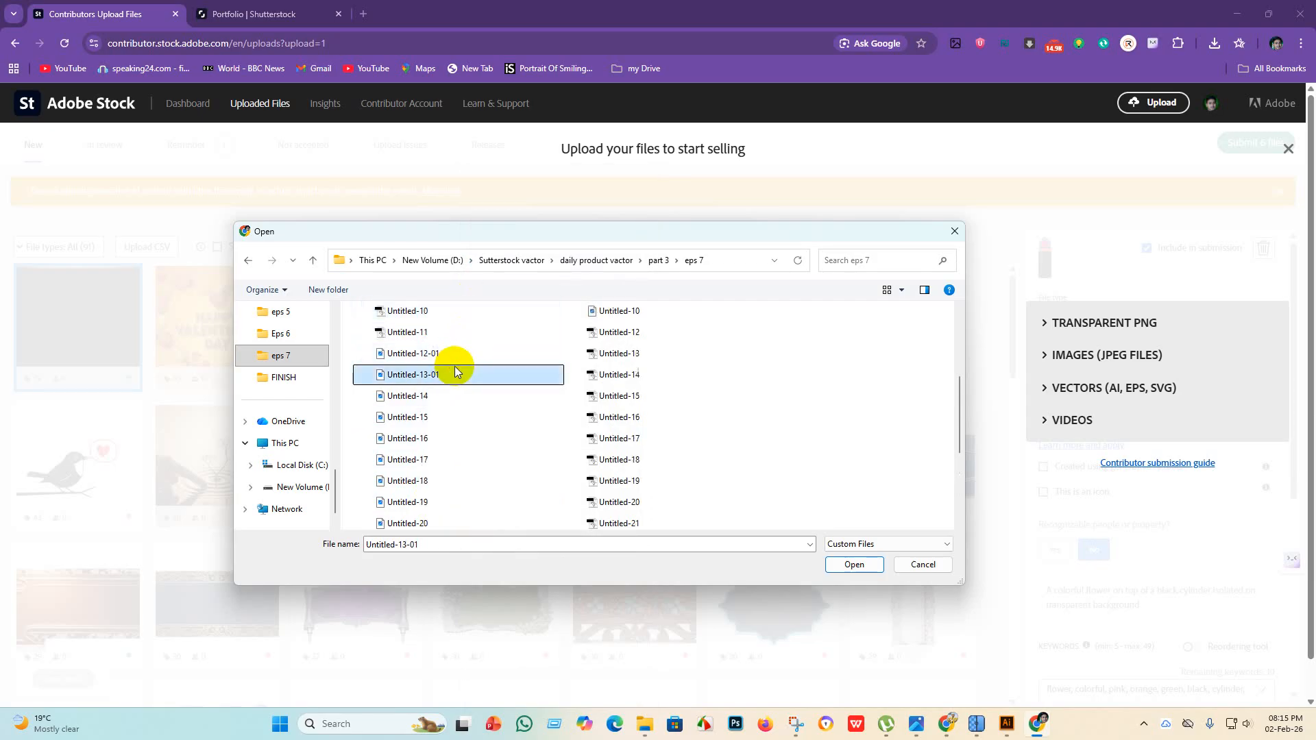
Rename the image files Untitled-13-01 and Untitled-12-01 as Untitled-13 and Untitled-12.
right_click(454, 369)
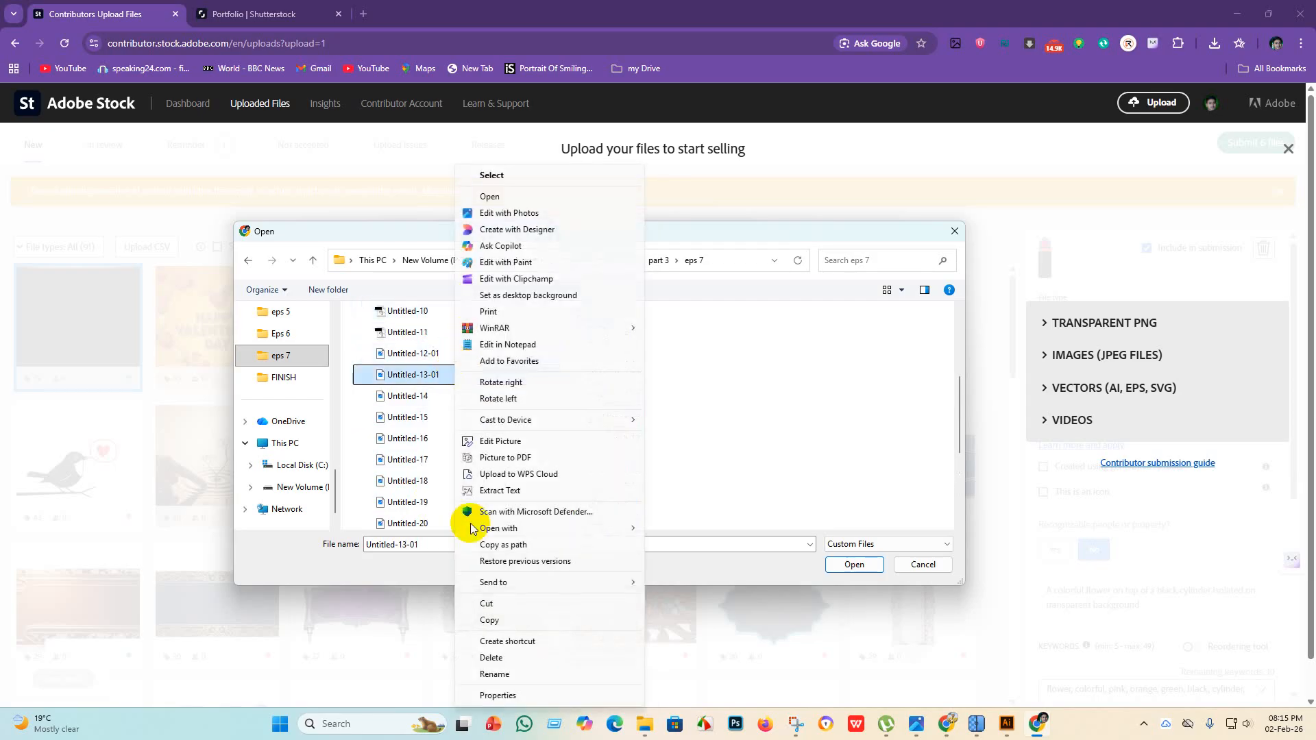
click(511, 674)
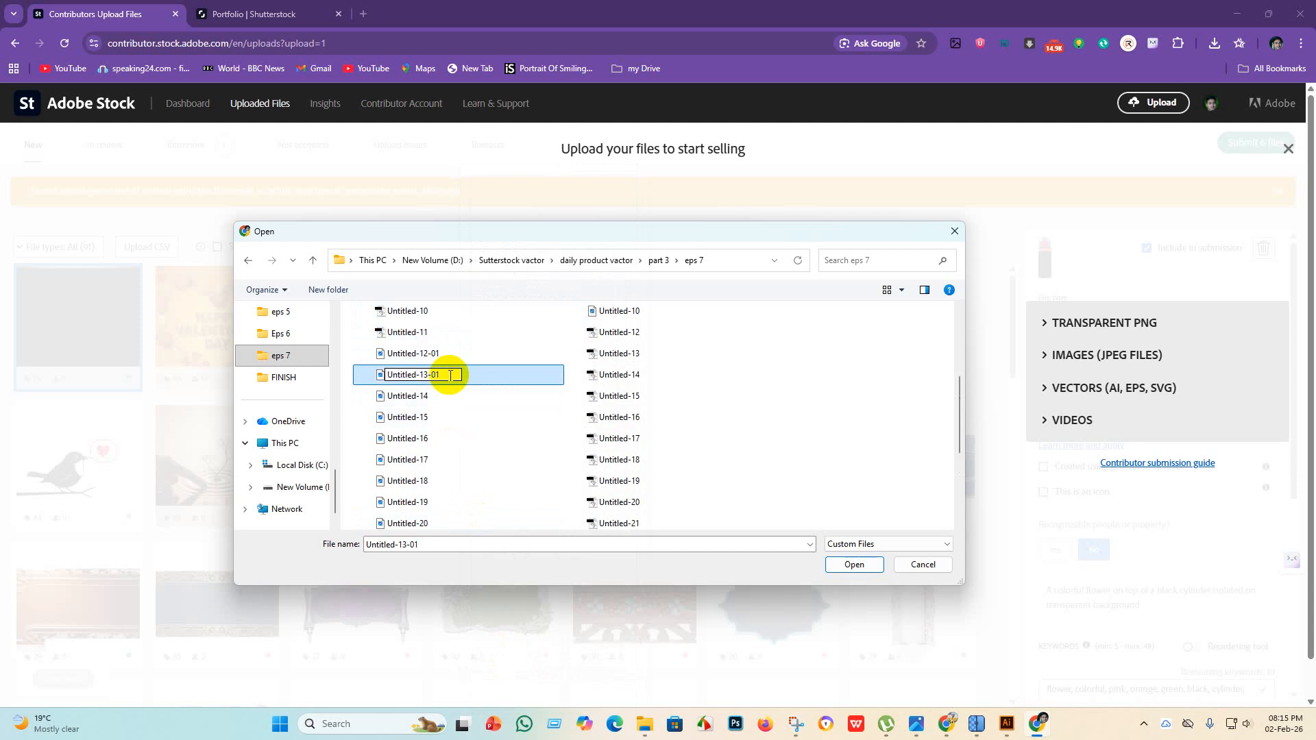
key(Return)
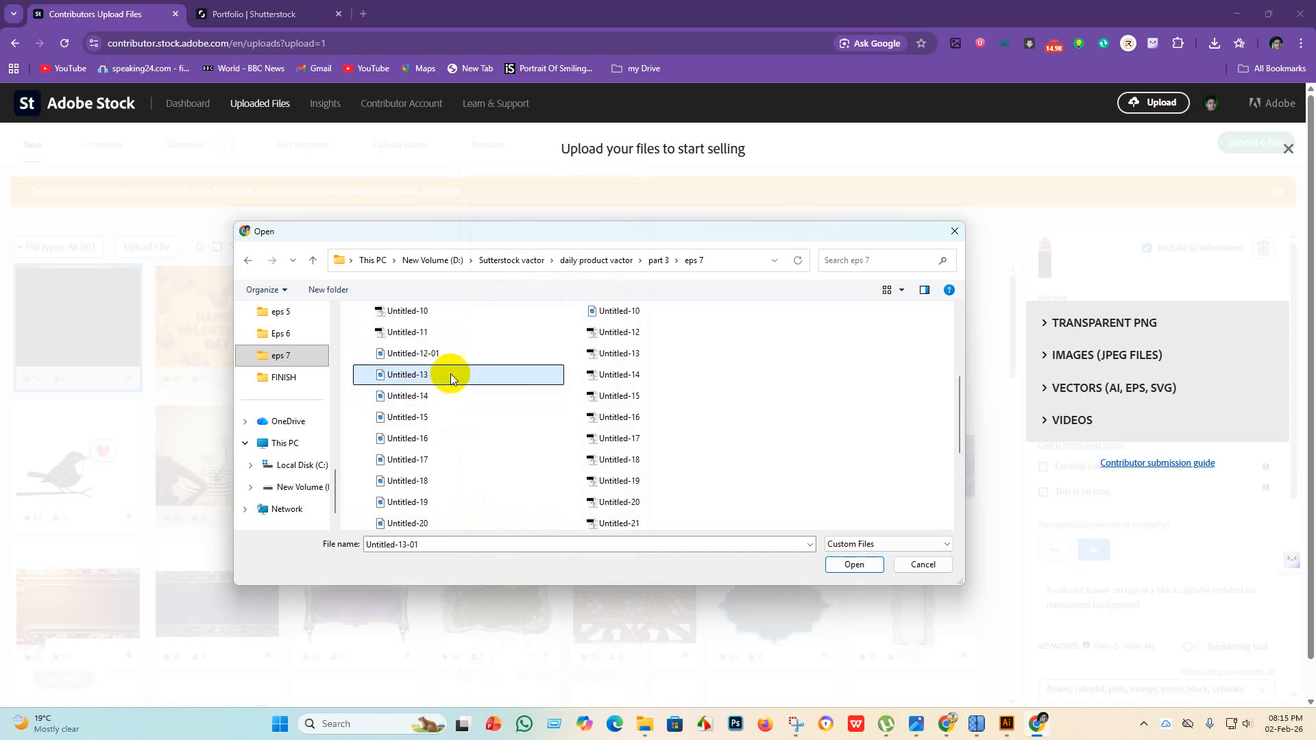
click(469, 354)
right_click(467, 353)
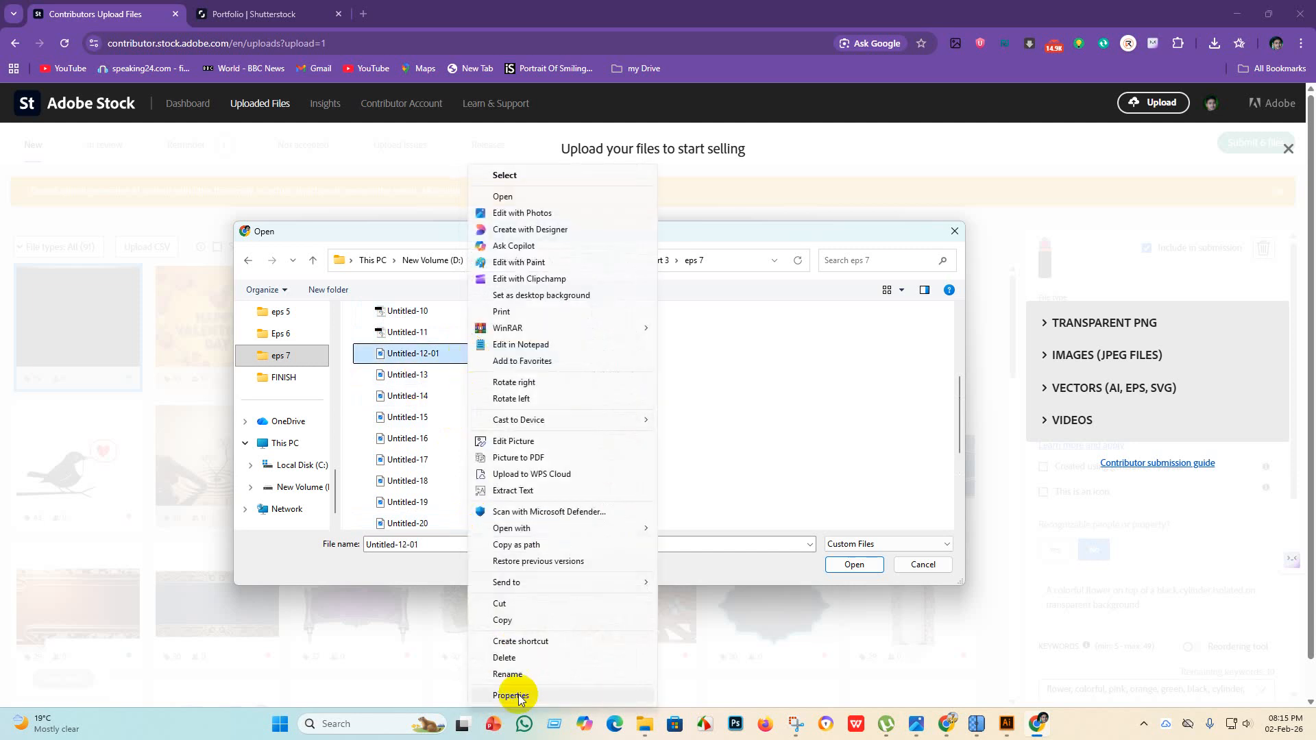
click(541, 665)
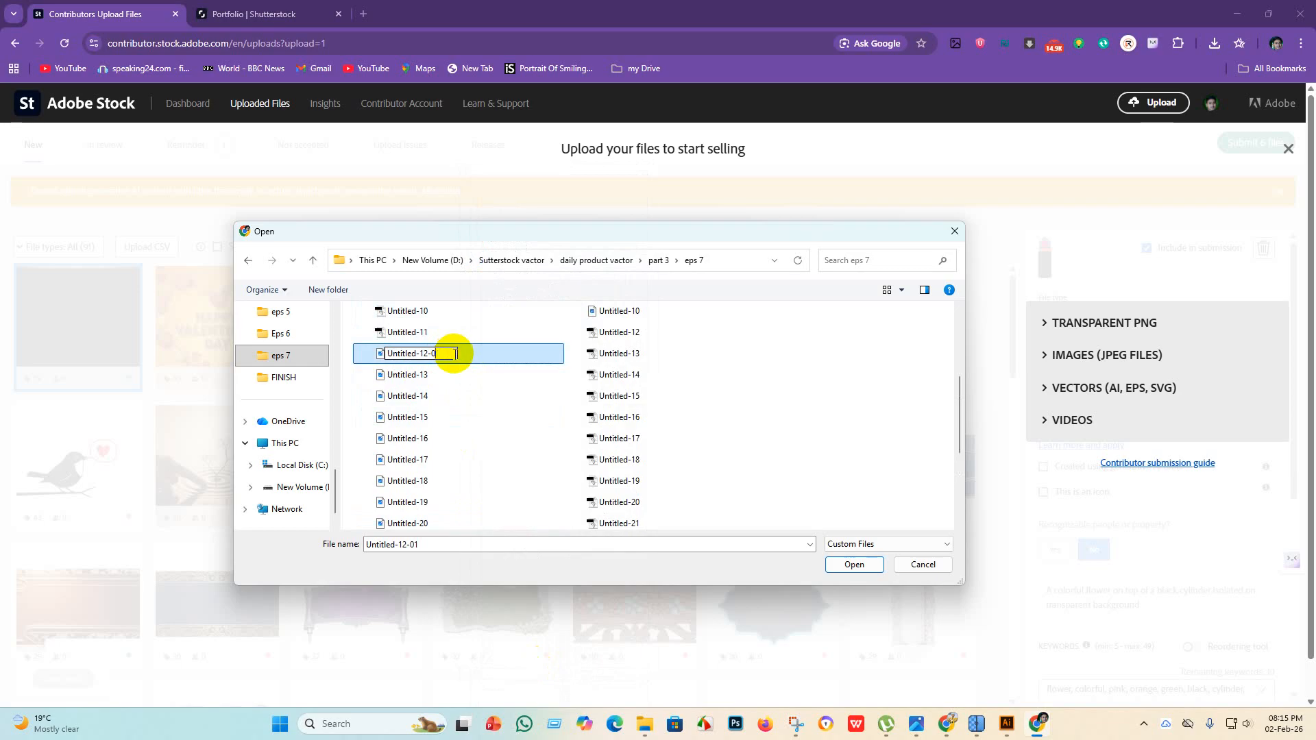
key(Return)
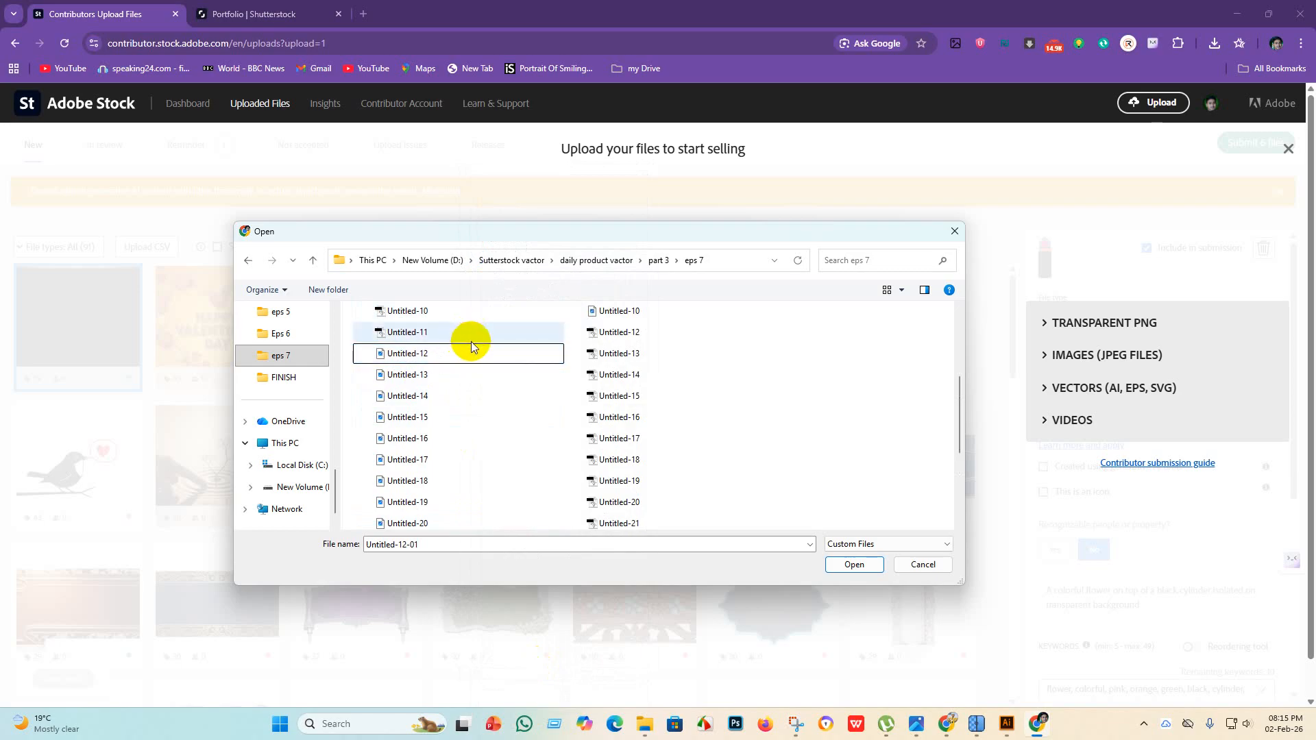
Check the full eps 7 file list in Small icons view for matching EPS and JPG names.
scroll(471, 342, up, 3)
scroll(480, 370, down, 6)
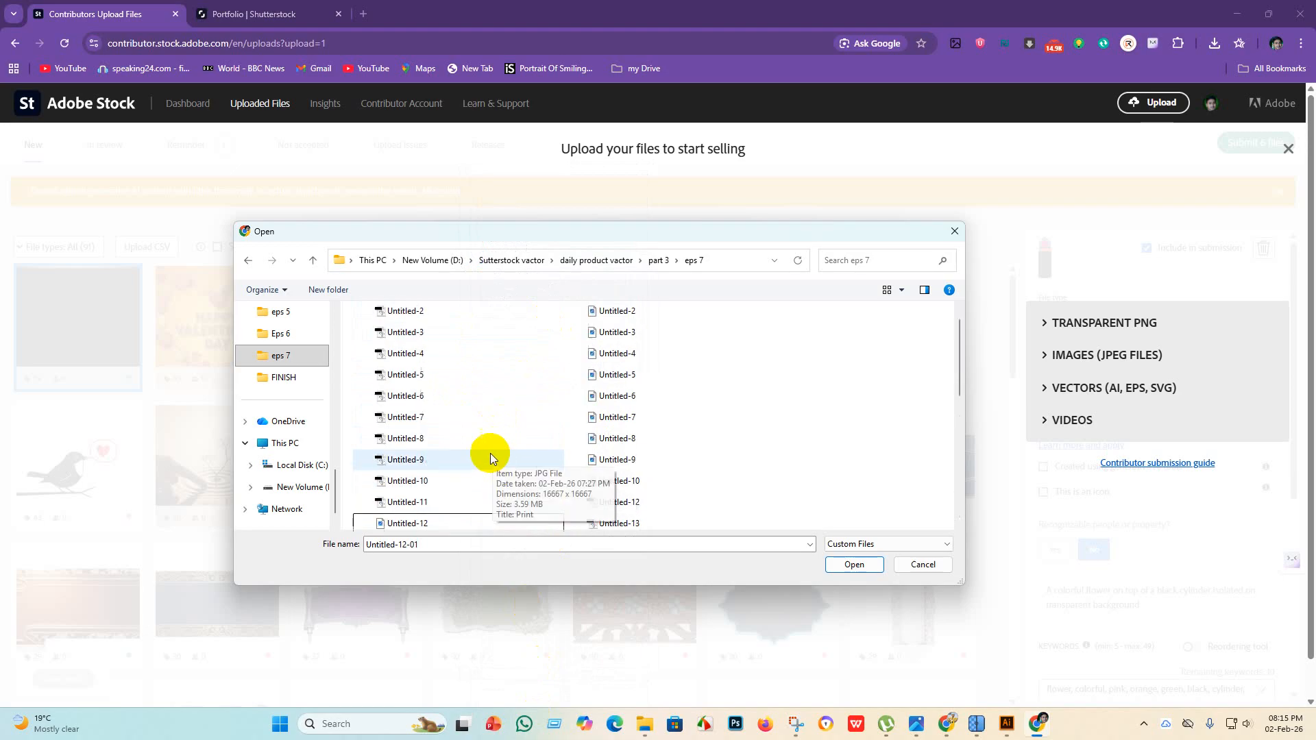
scroll(525, 492, up, 6)
click(902, 290)
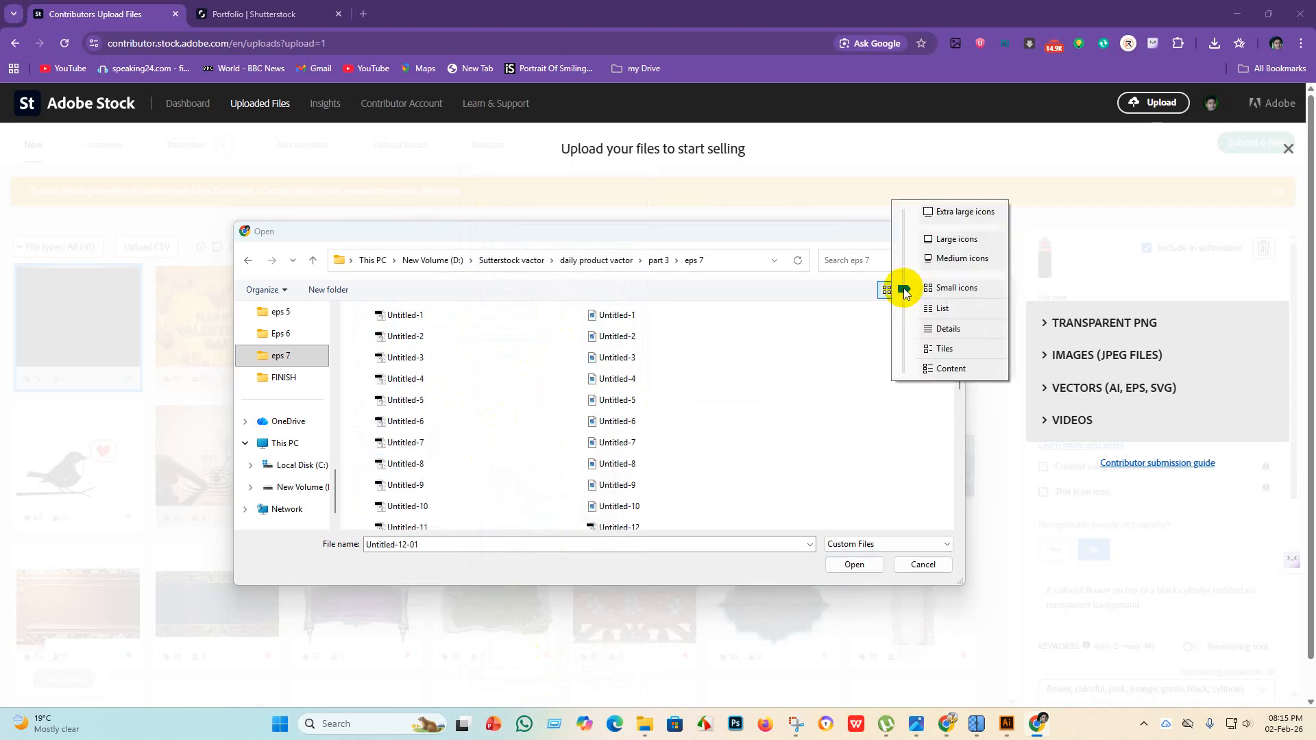
click(975, 293)
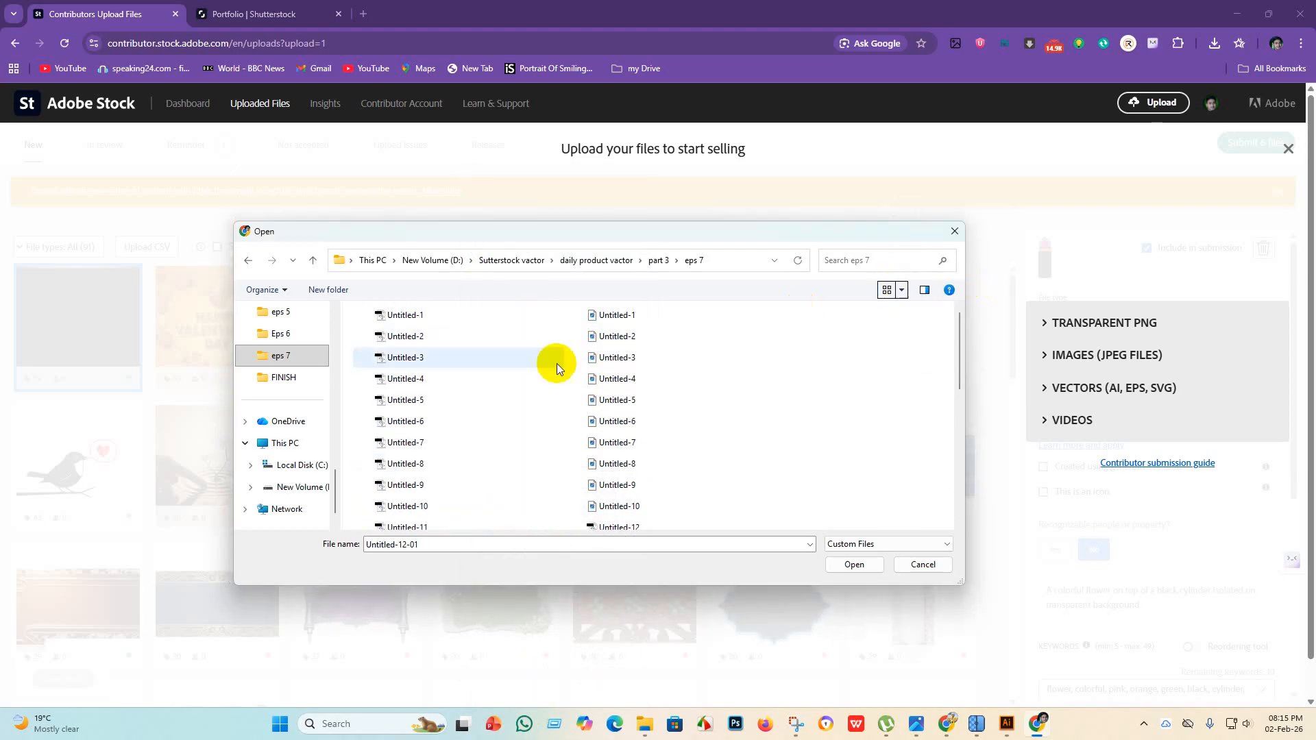
scroll(412, 404, down, 6)
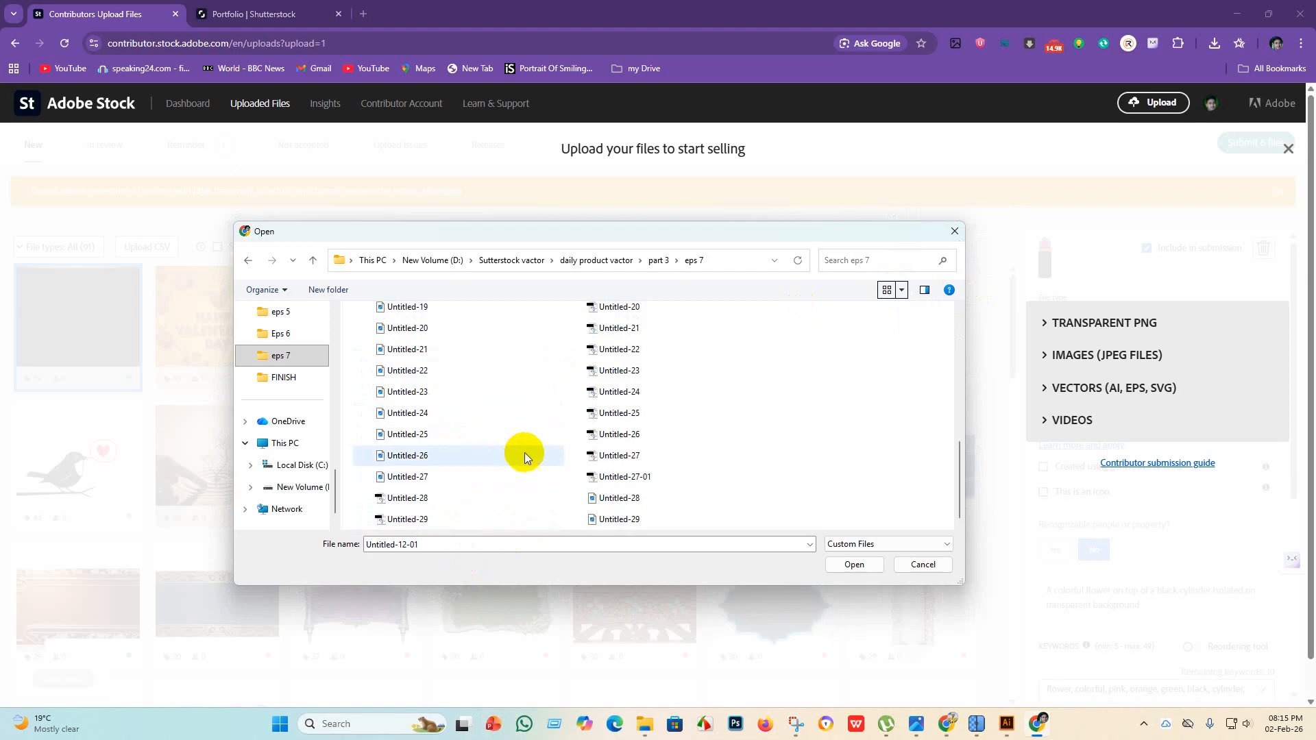
scroll(521, 451, up, 6)
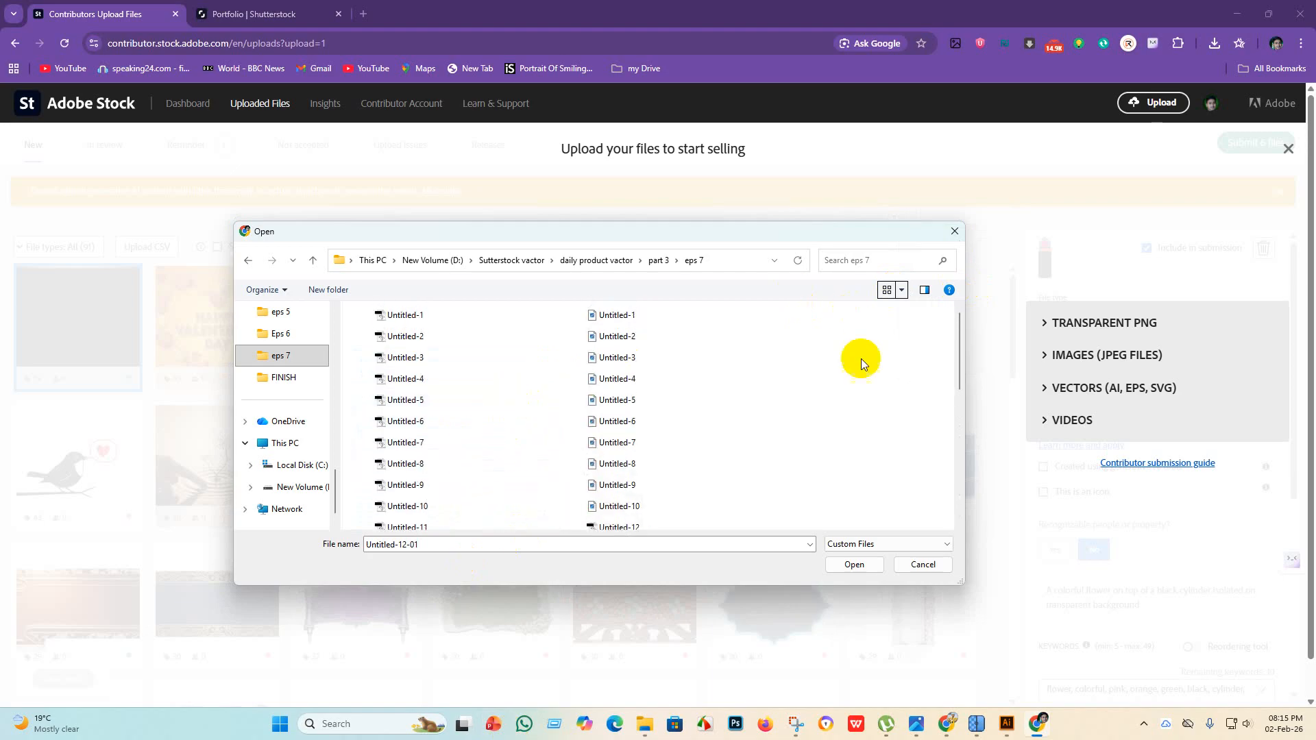
Compare the eps 7 files in Details, List, Content, Large icons and Medium icons views, finishing in Small icons view.
click(903, 291)
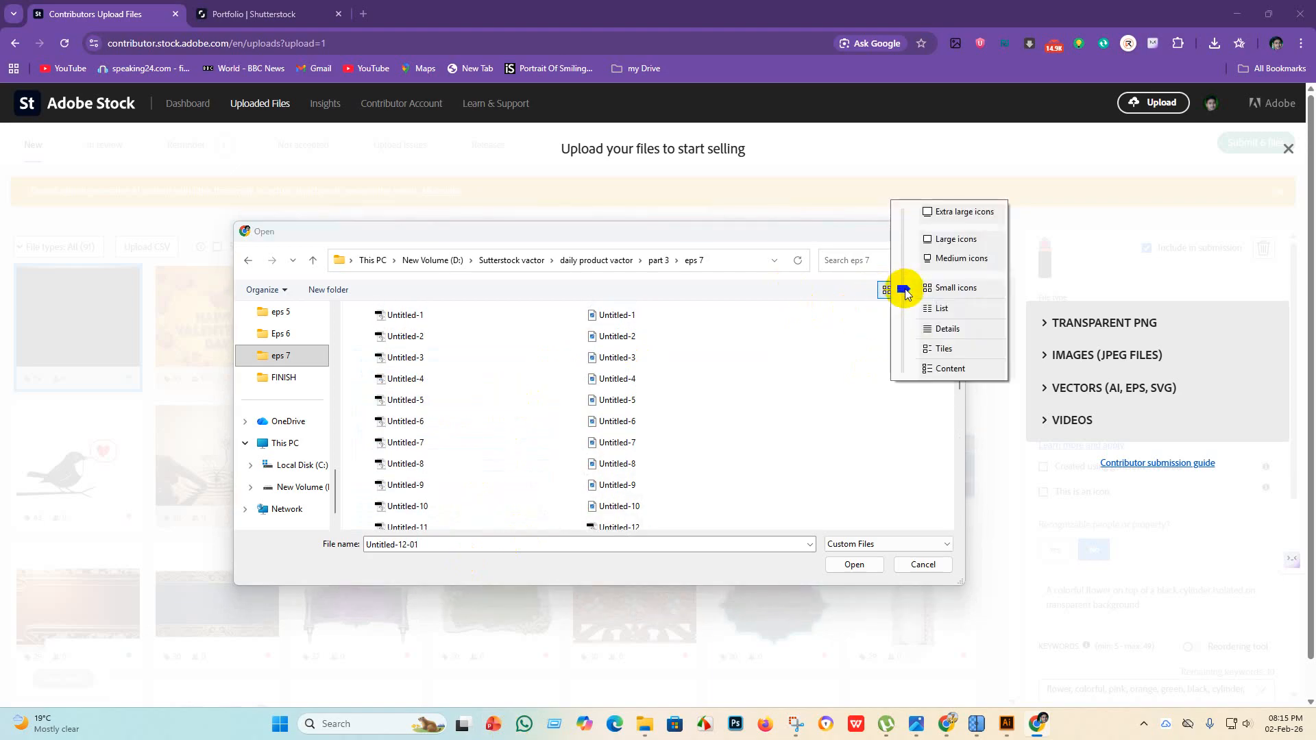
click(948, 330)
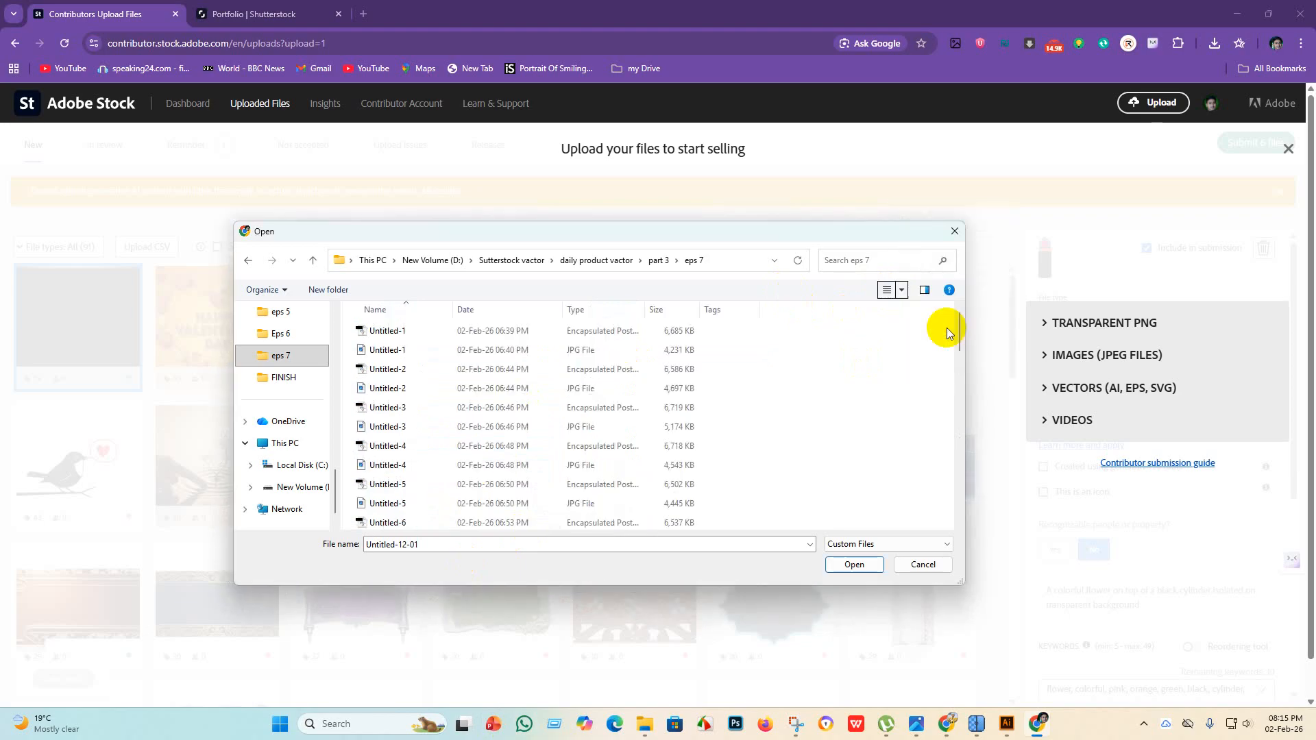
click(902, 291)
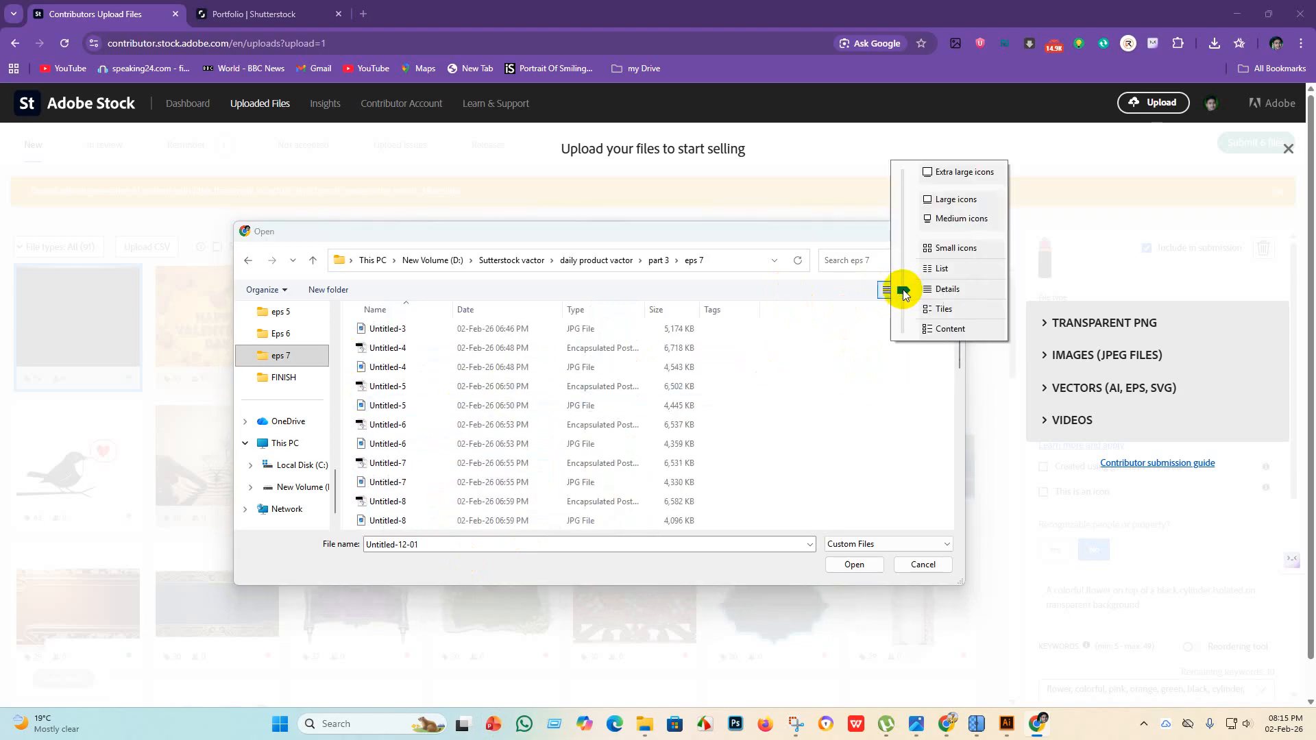
click(956, 271)
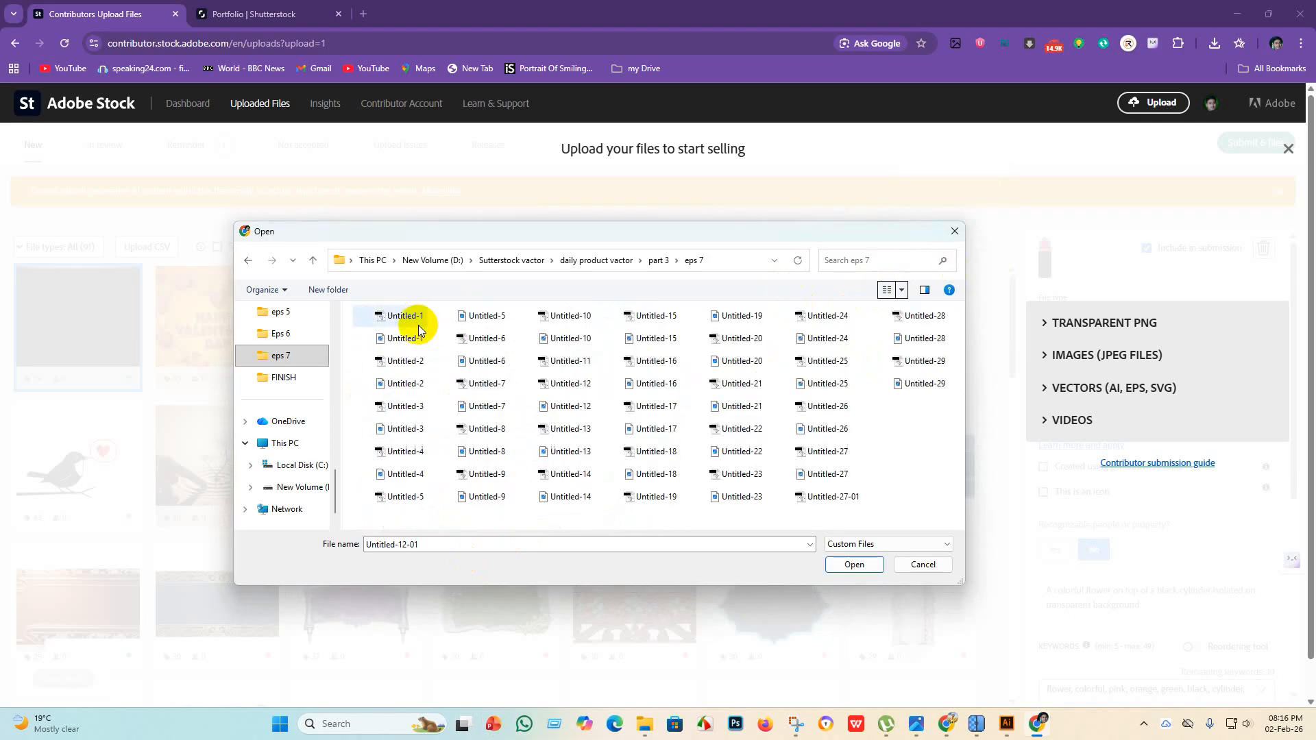
click(902, 291)
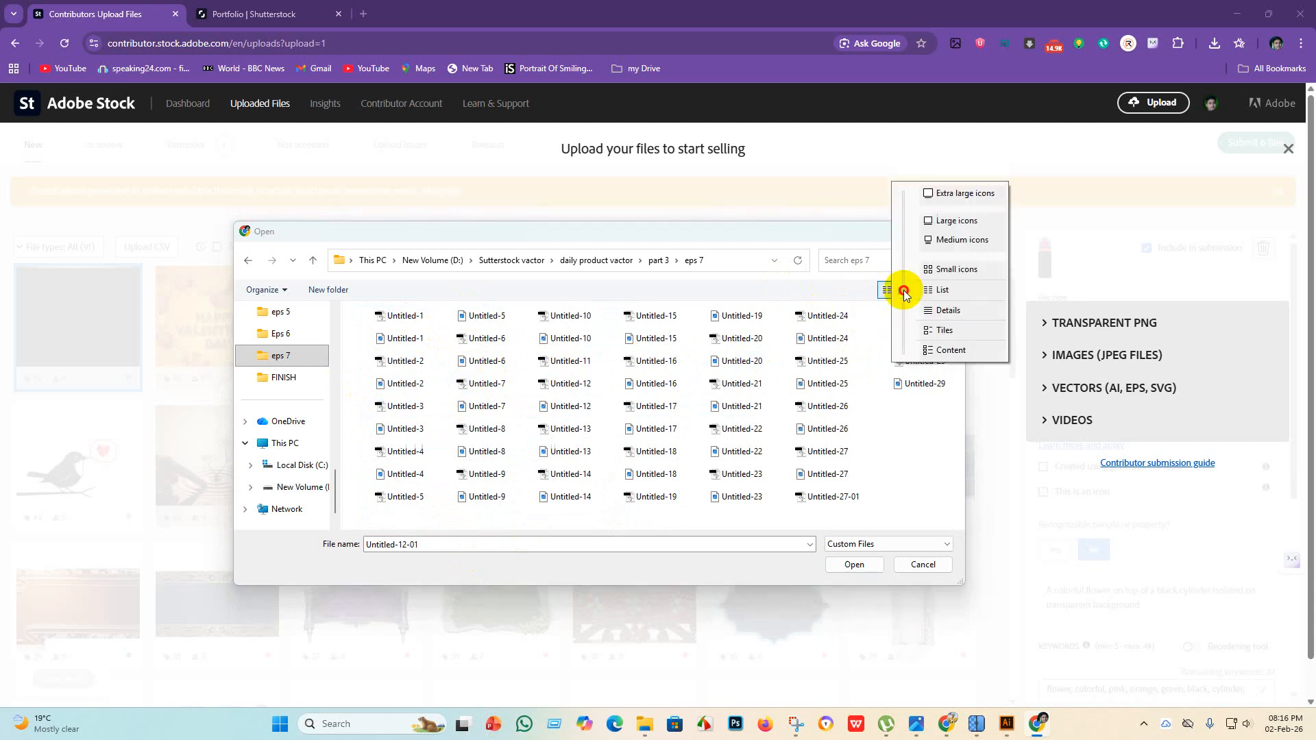
click(948, 351)
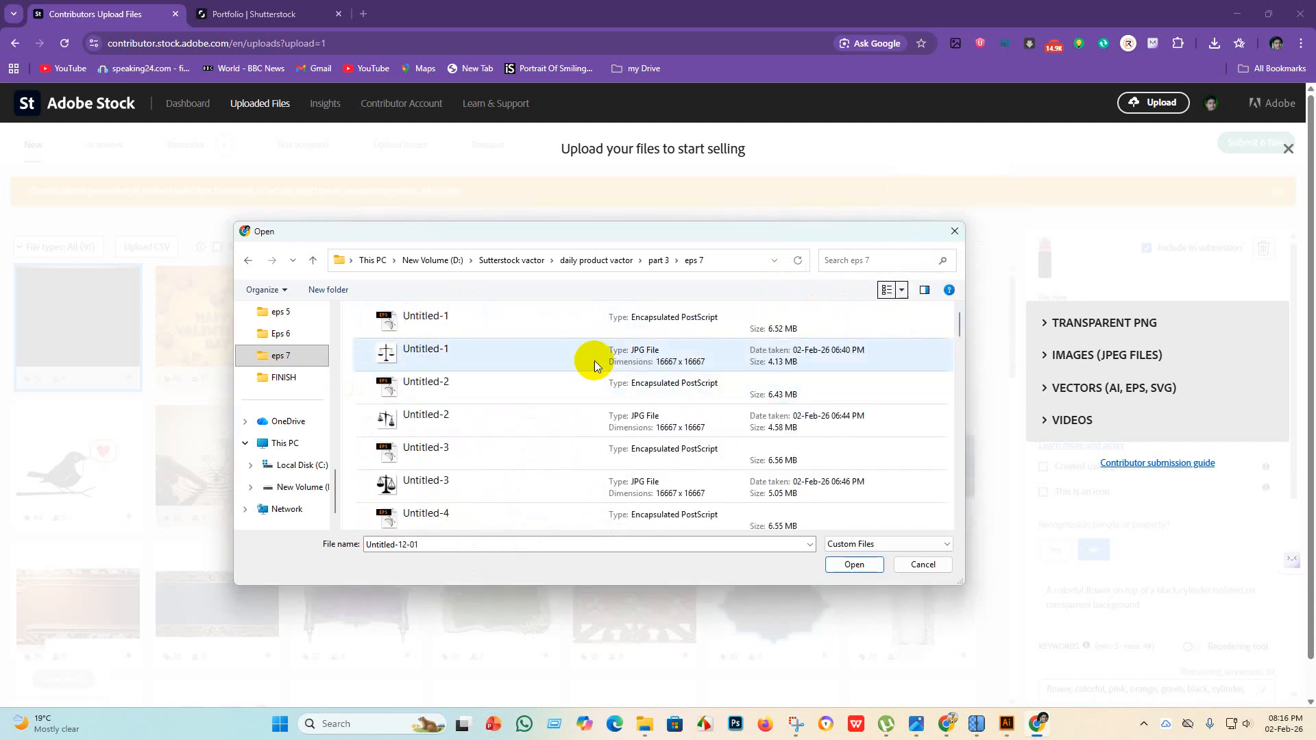
click(902, 290)
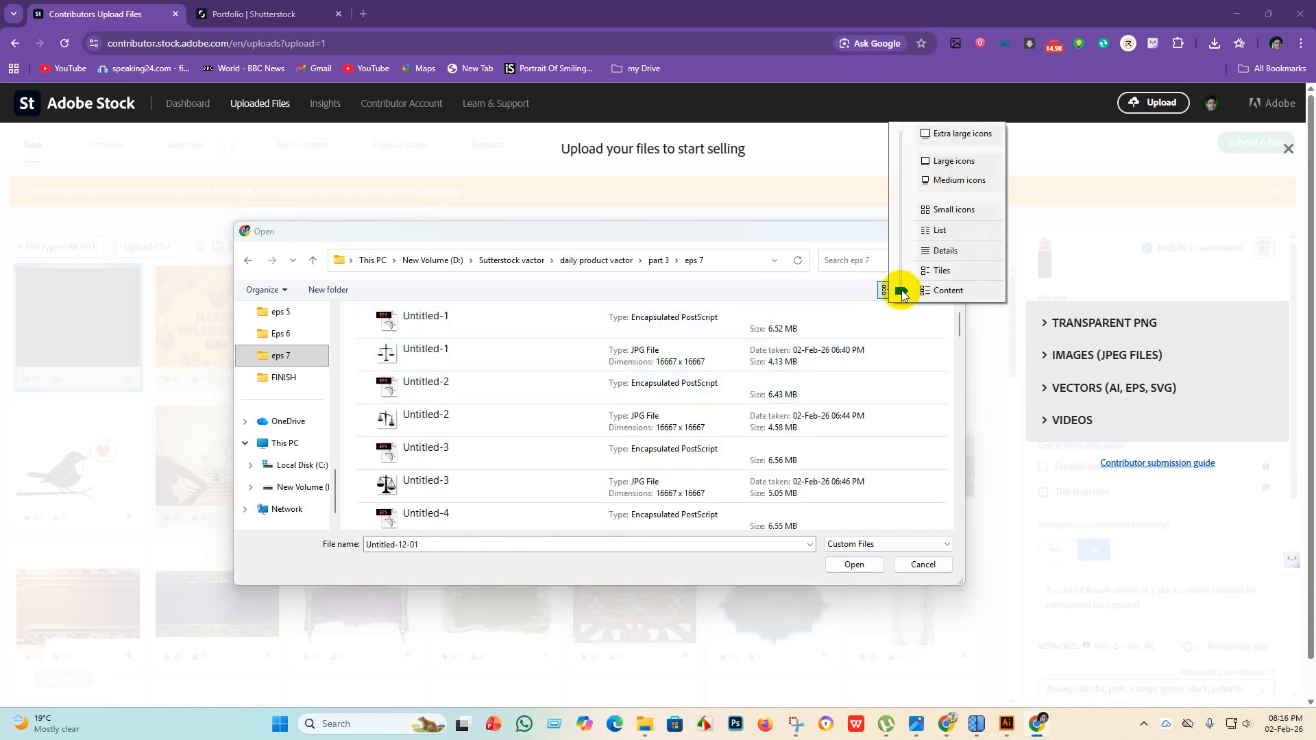
click(964, 160)
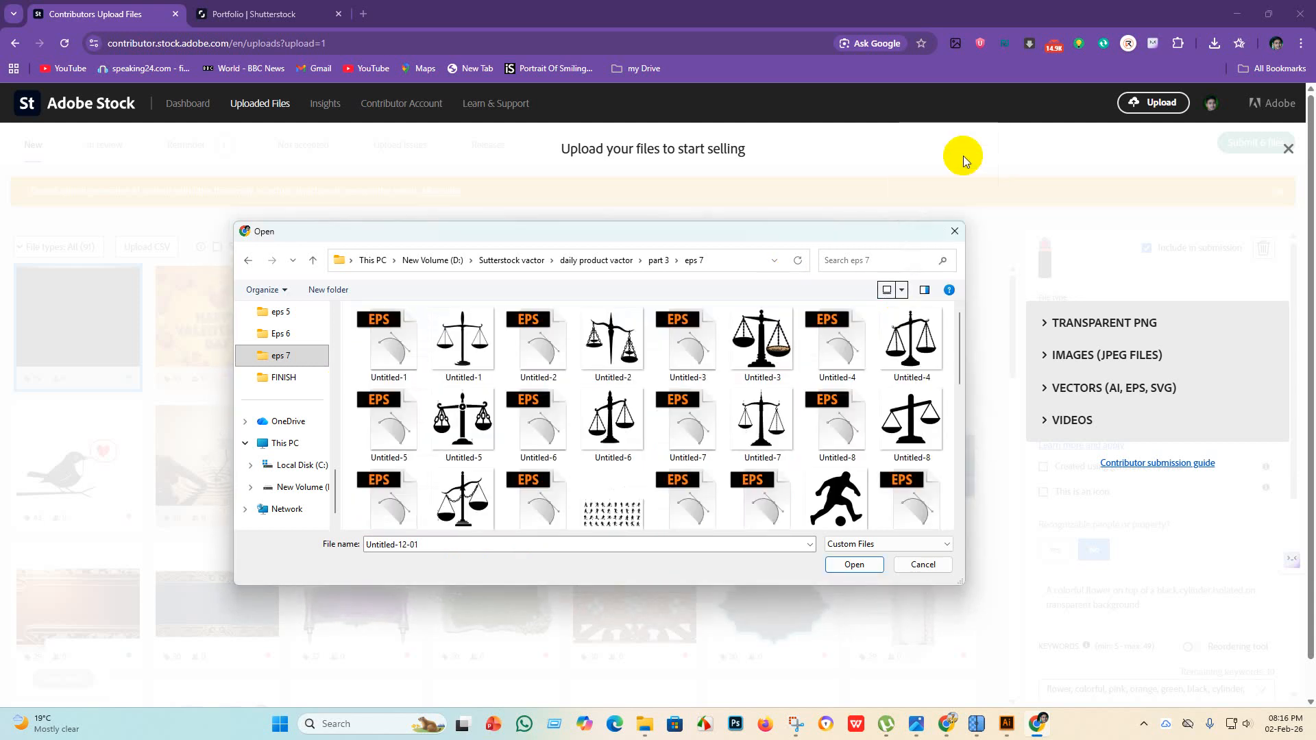
click(902, 291)
click(959, 310)
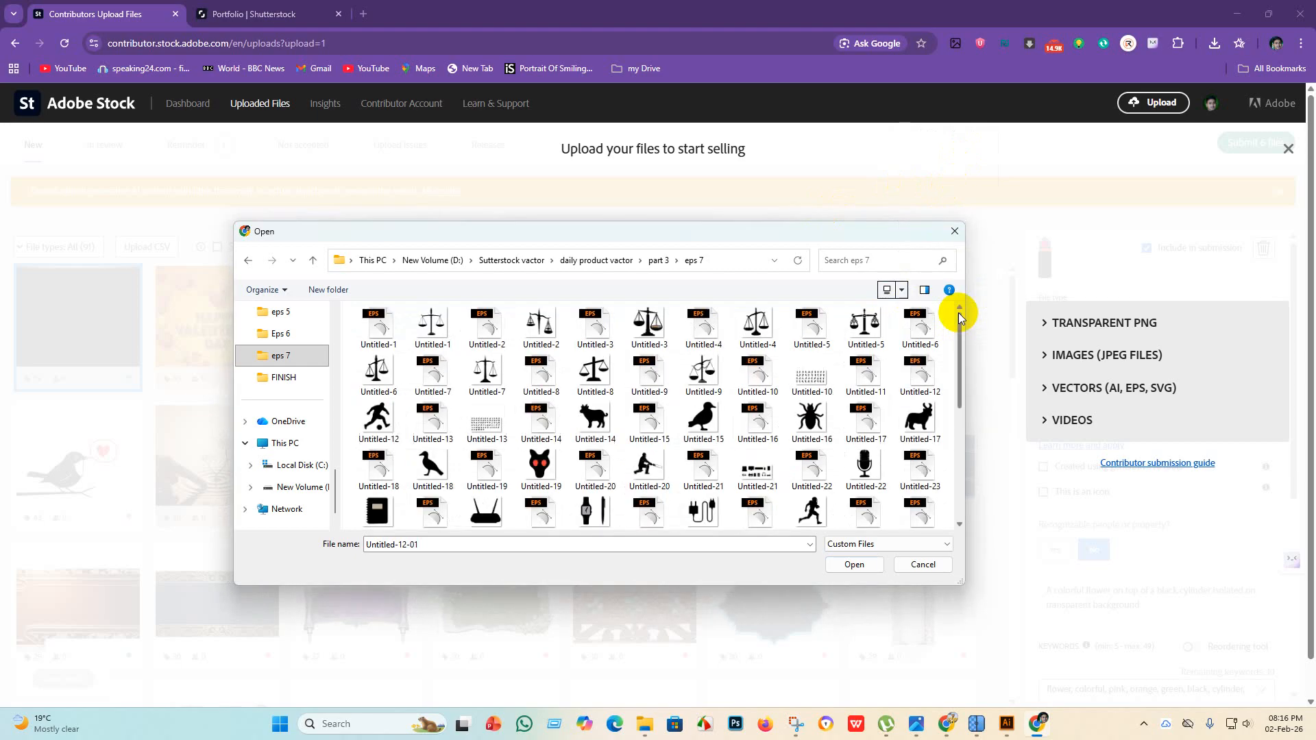
click(903, 291)
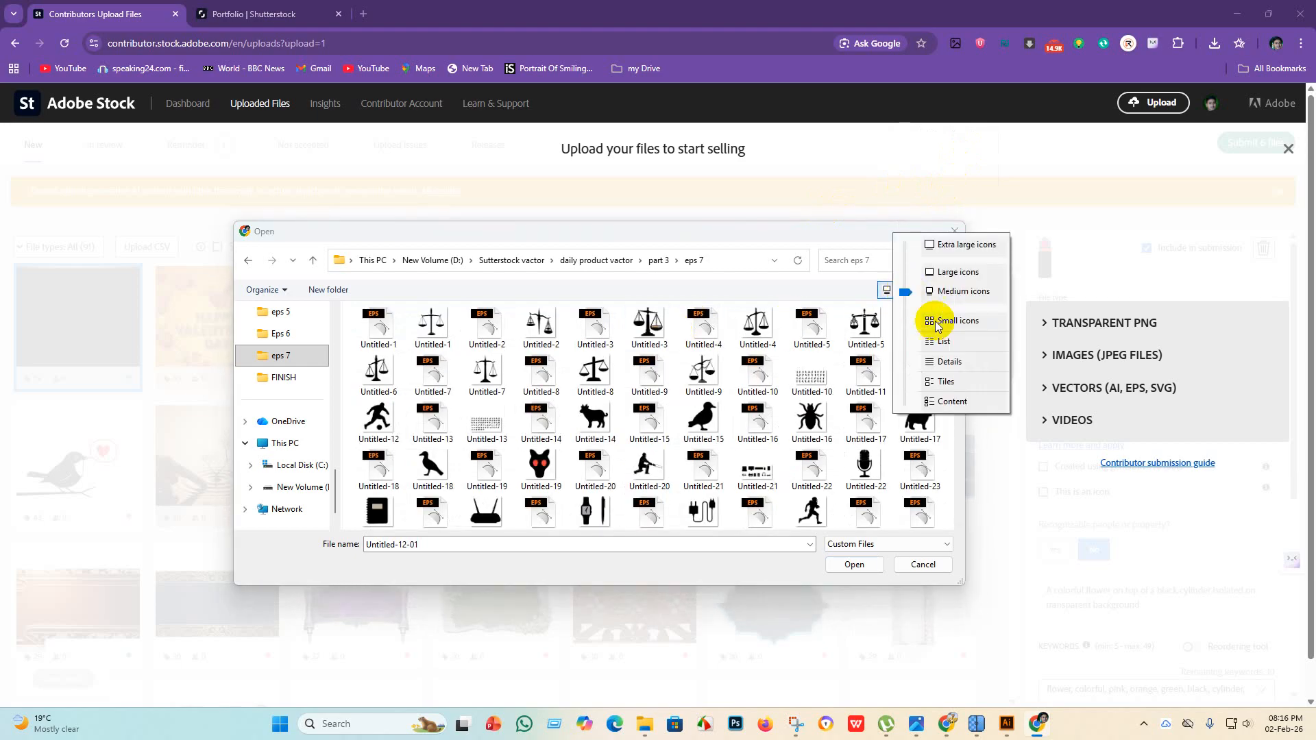
click(936, 333)
Upload the EPS files Untitled-1 through Untitled-11 from the eps 7 folder to Adobe Stock.
scroll(434, 421, down, 6)
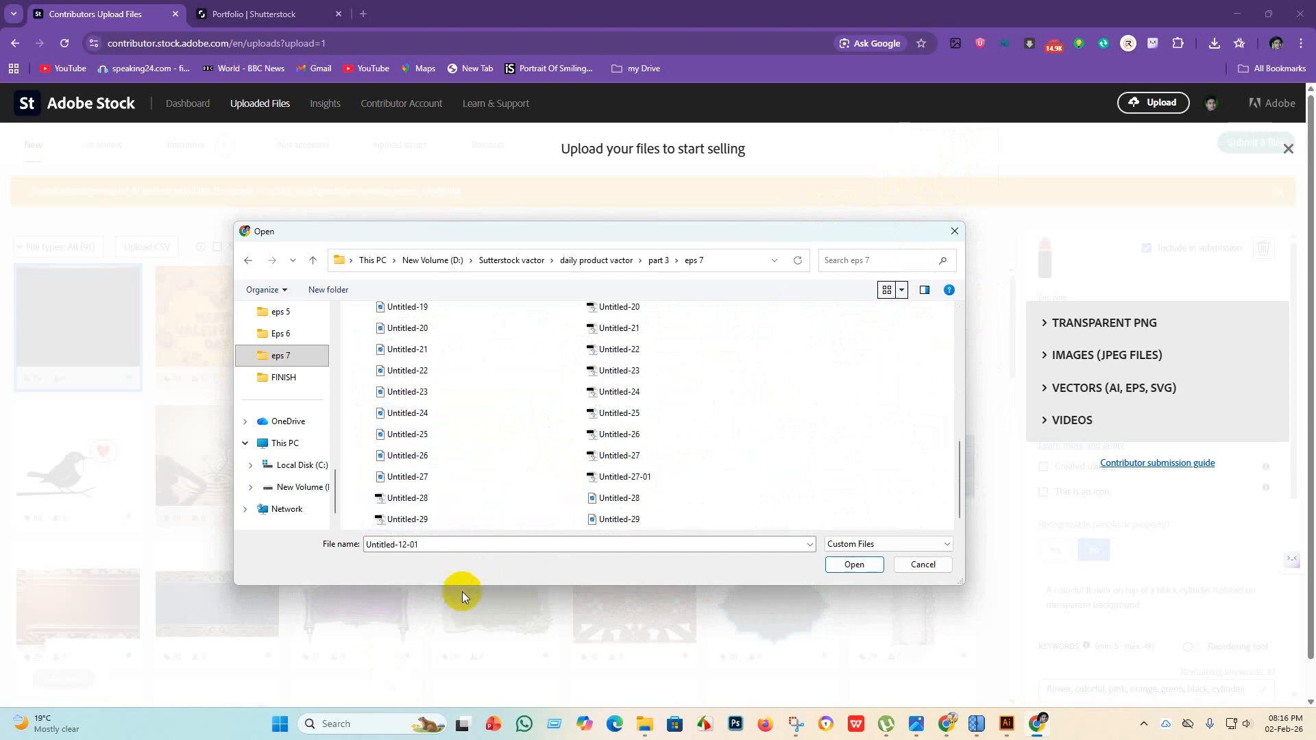
scroll(528, 439, up, 1)
scroll(541, 430, up, 6)
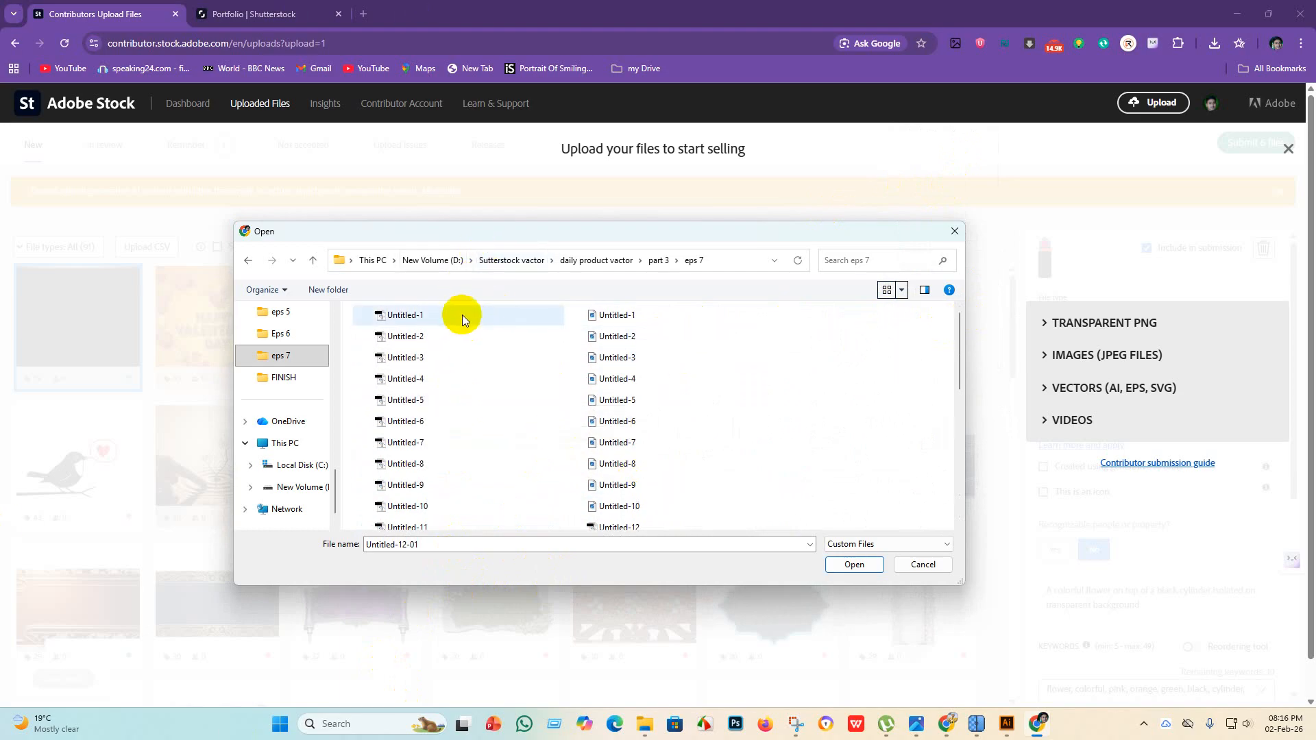
drag(459, 314, 376, 315)
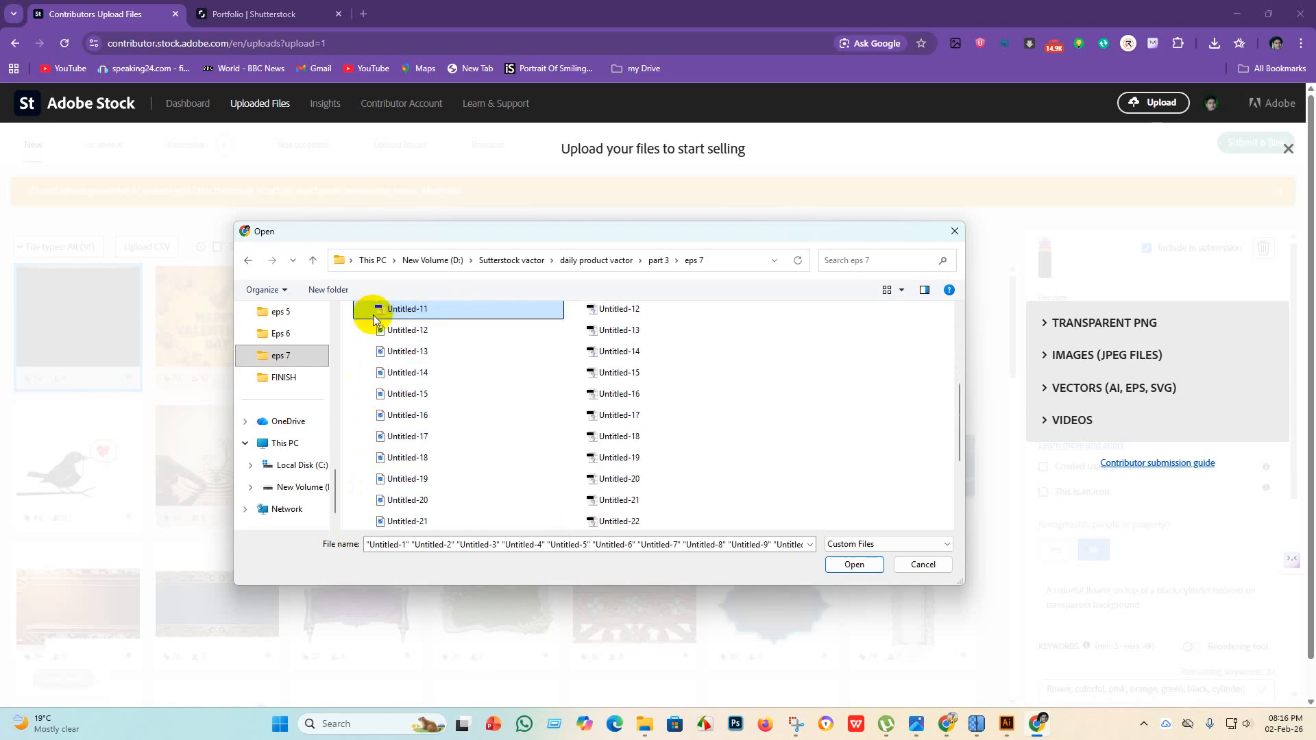
scroll(455, 372, up, 3)
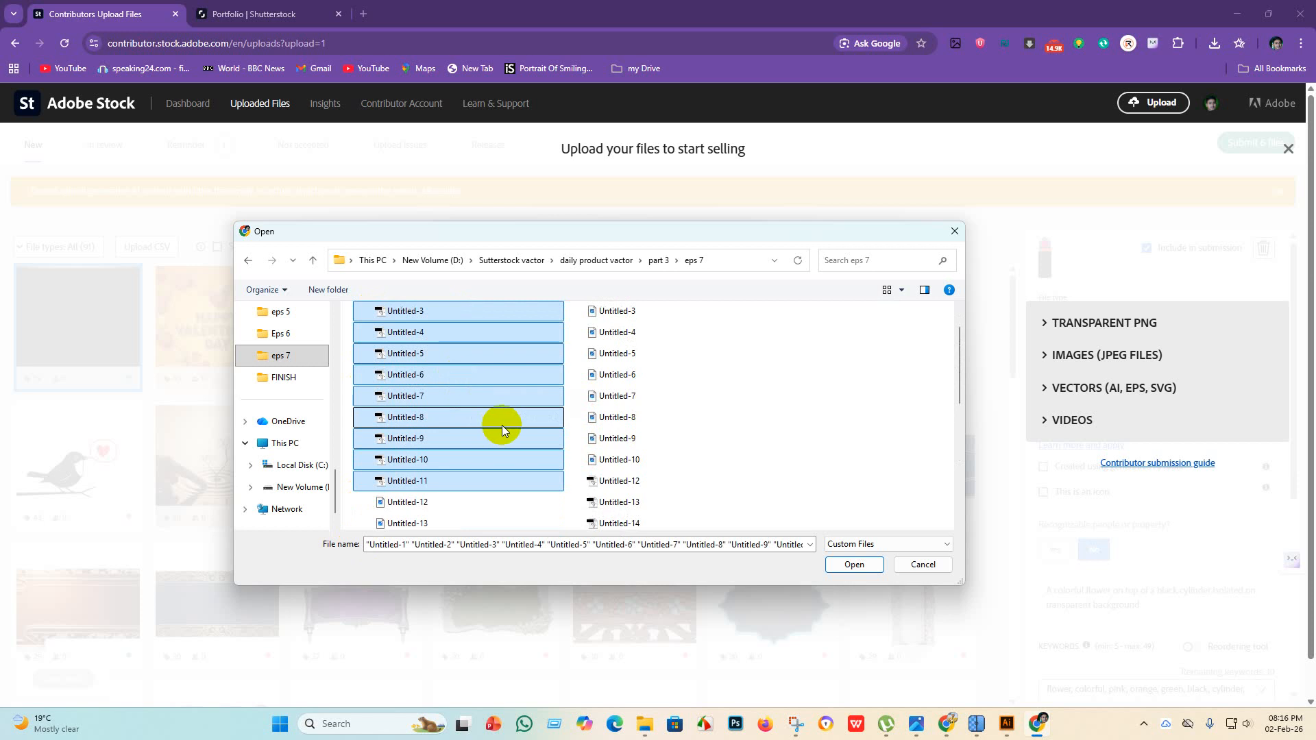
click(861, 571)
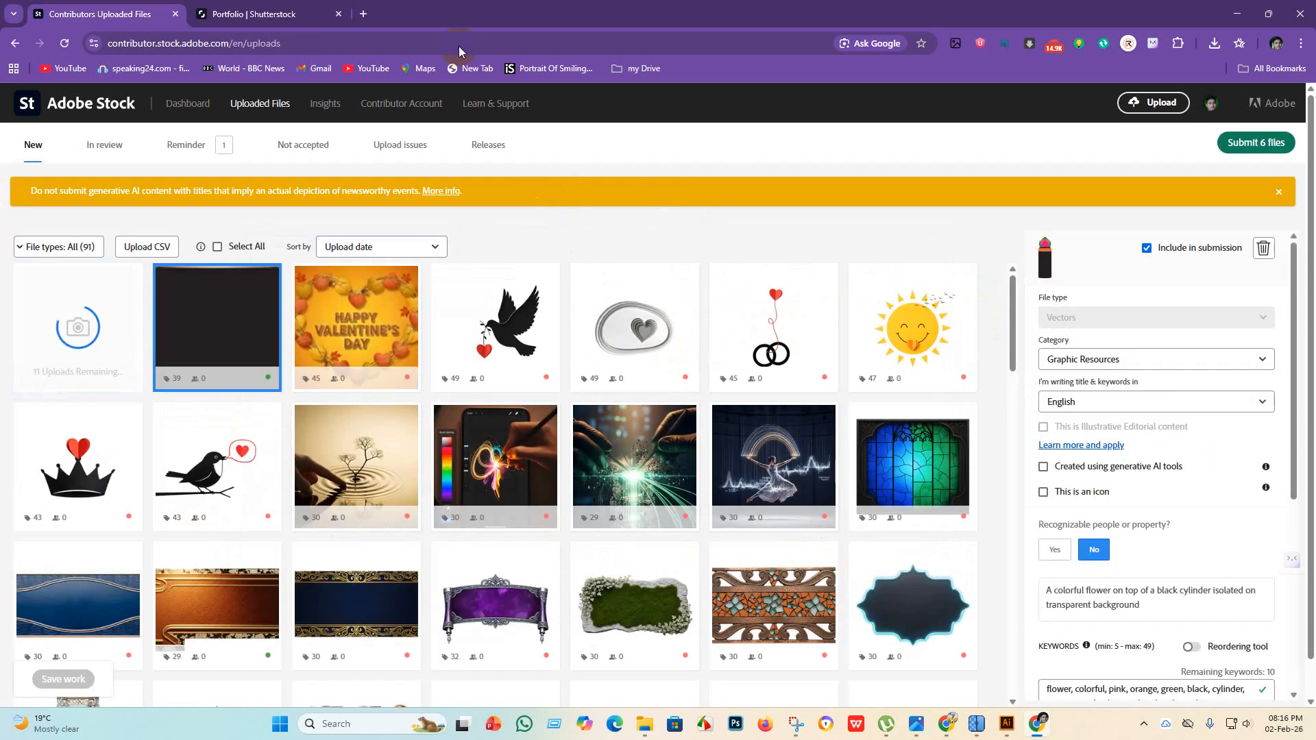
Switch to the Shutterstock contributor portfolio and start an asset upload, browsing the files in the eps 7 folder.
click(253, 14)
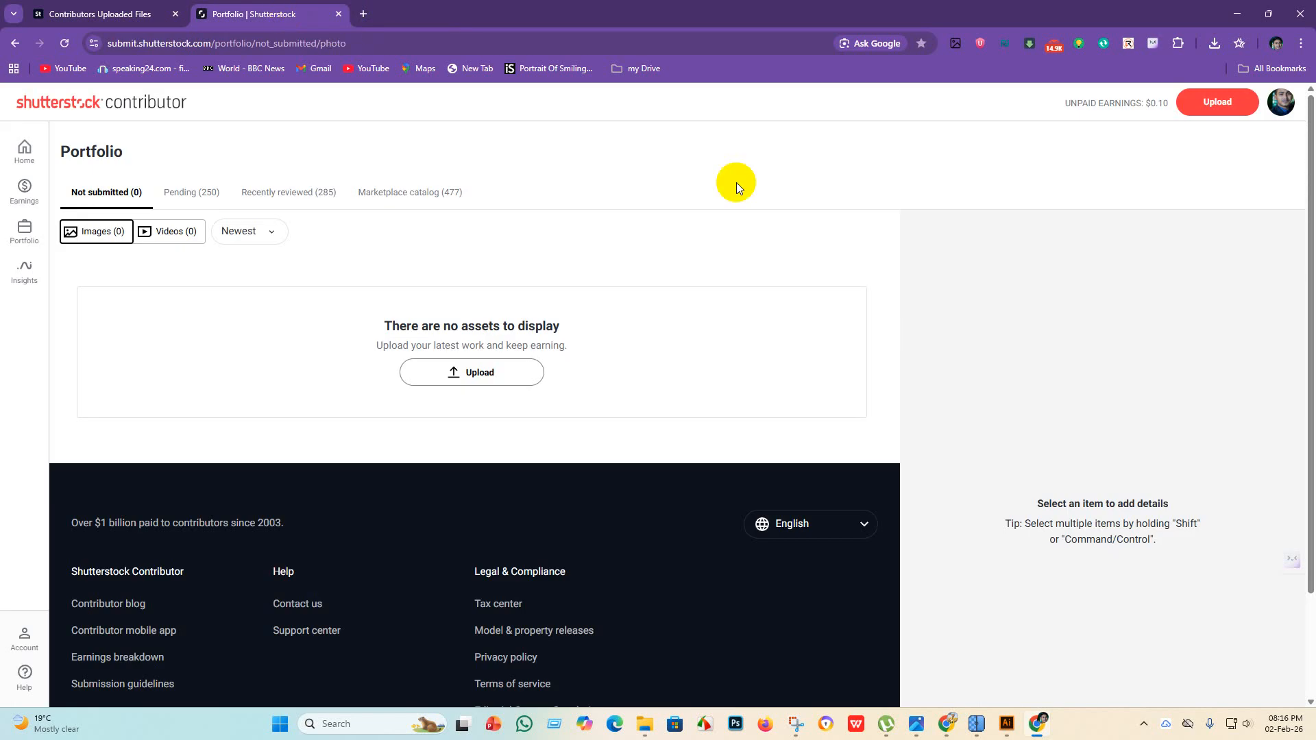
click(1218, 103)
click(678, 409)
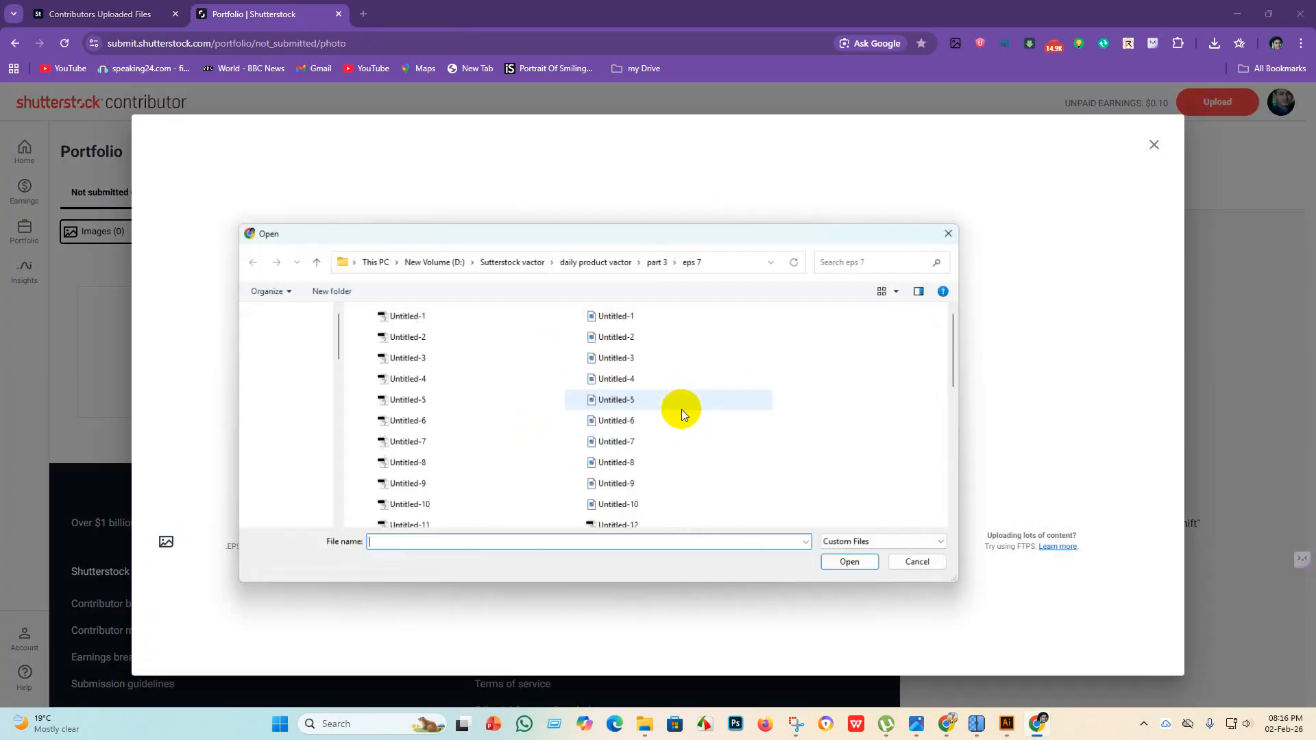
scroll(434, 339, down, 6)
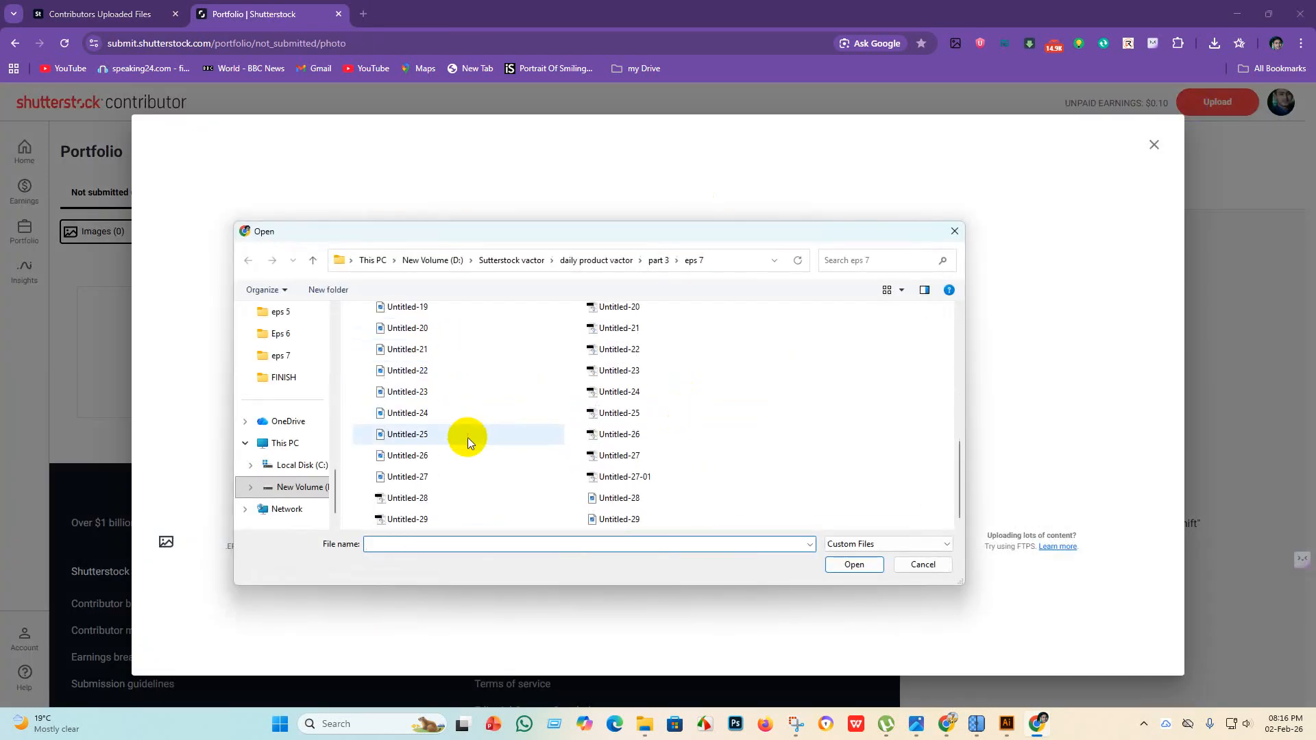
scroll(465, 425, up, 6)
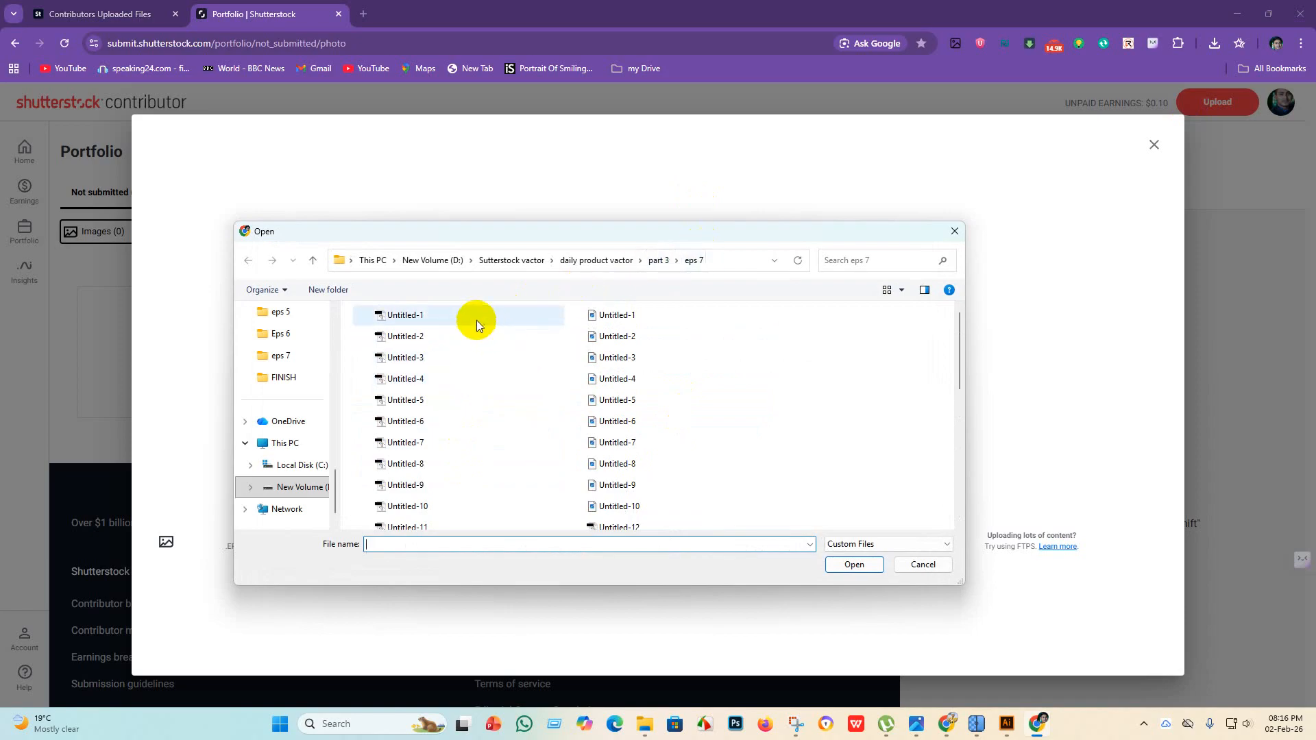
drag(466, 315, 436, 525)
scroll(452, 464, down, 2)
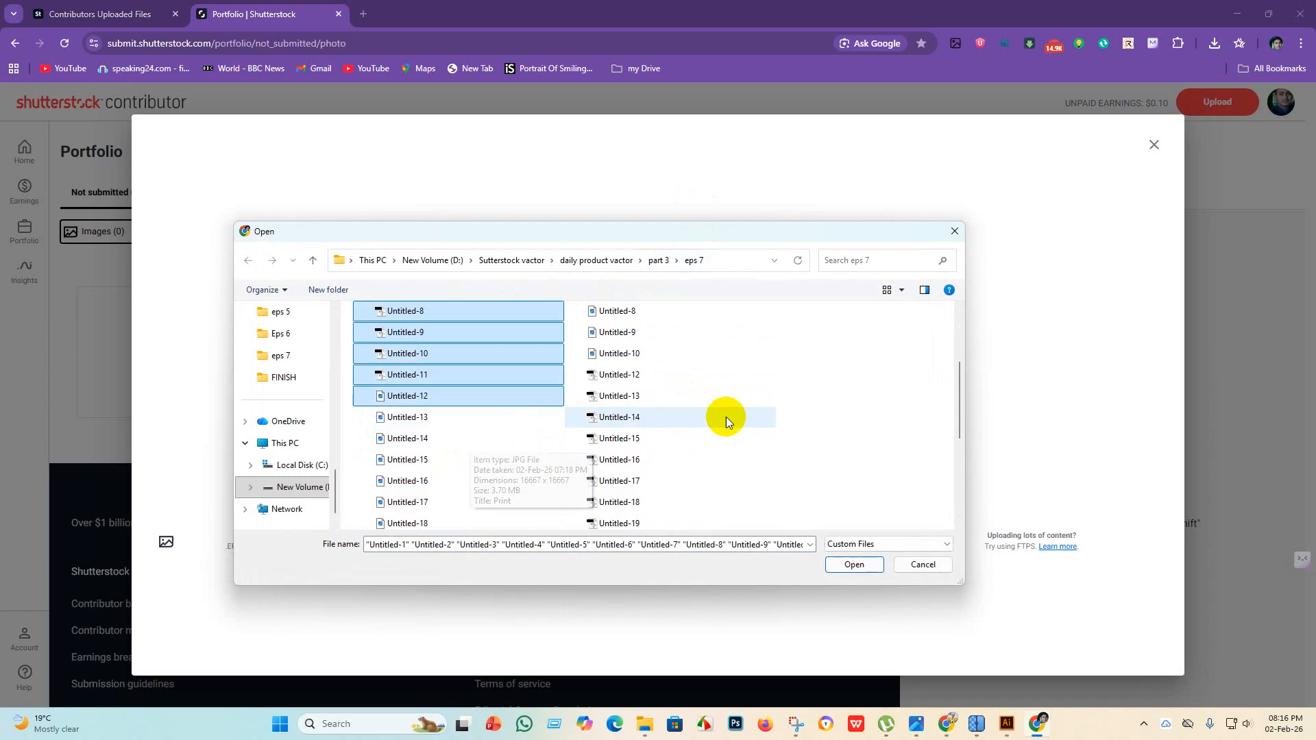
click(747, 417)
Upload the EPS files Untitled-1 through Untitled-11 to Shutterstock and check the upload progress on Adobe Stock.
scroll(484, 404, up, 2)
drag(450, 312, 370, 461)
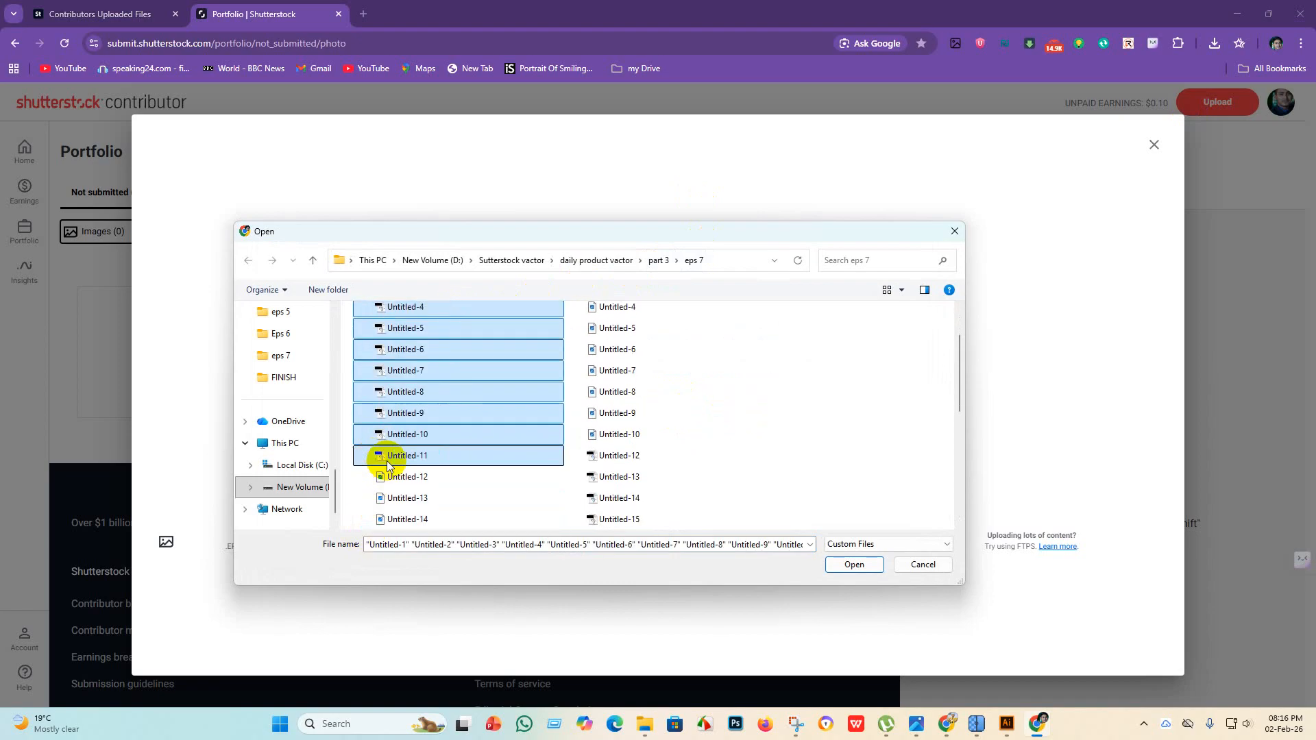
click(852, 565)
click(96, 14)
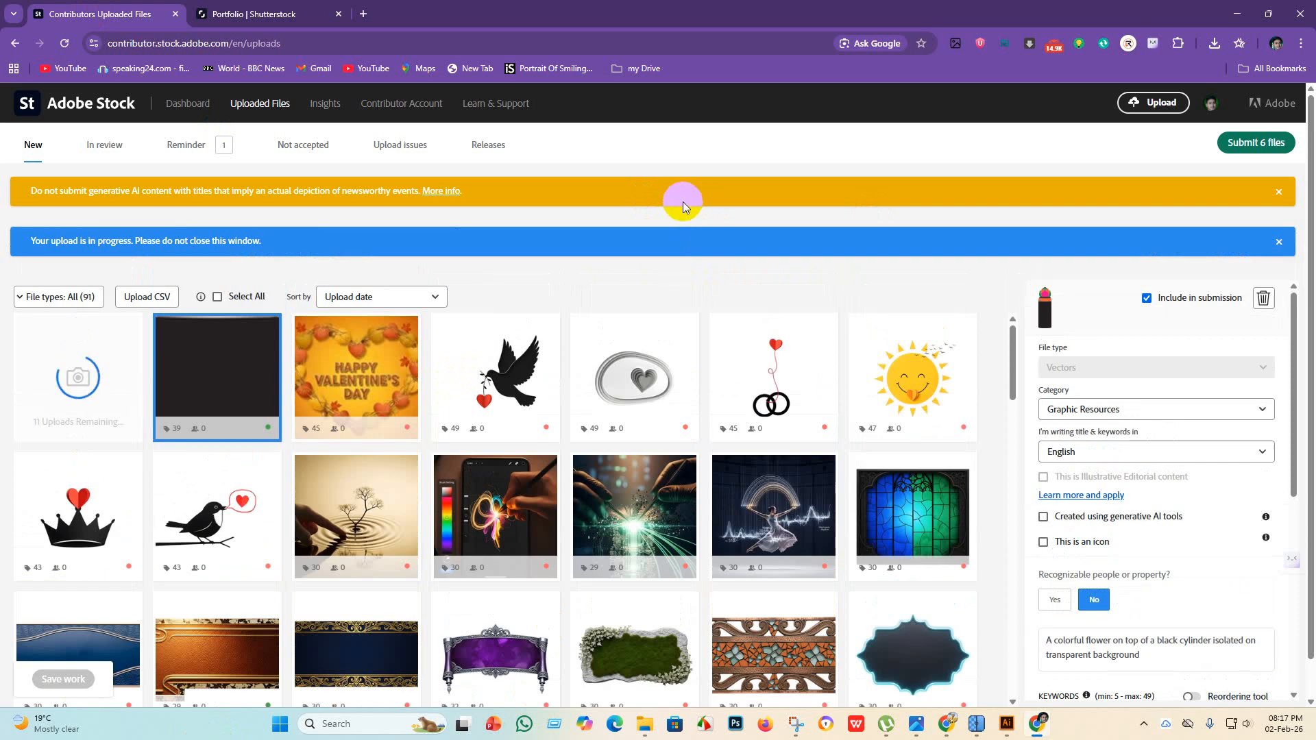
Return to the Shutterstock portfolio and upload the EPS files Untitled-12 through Untitled-27, including Untitled-27-01, from the eps 7 folder.
click(285, 12)
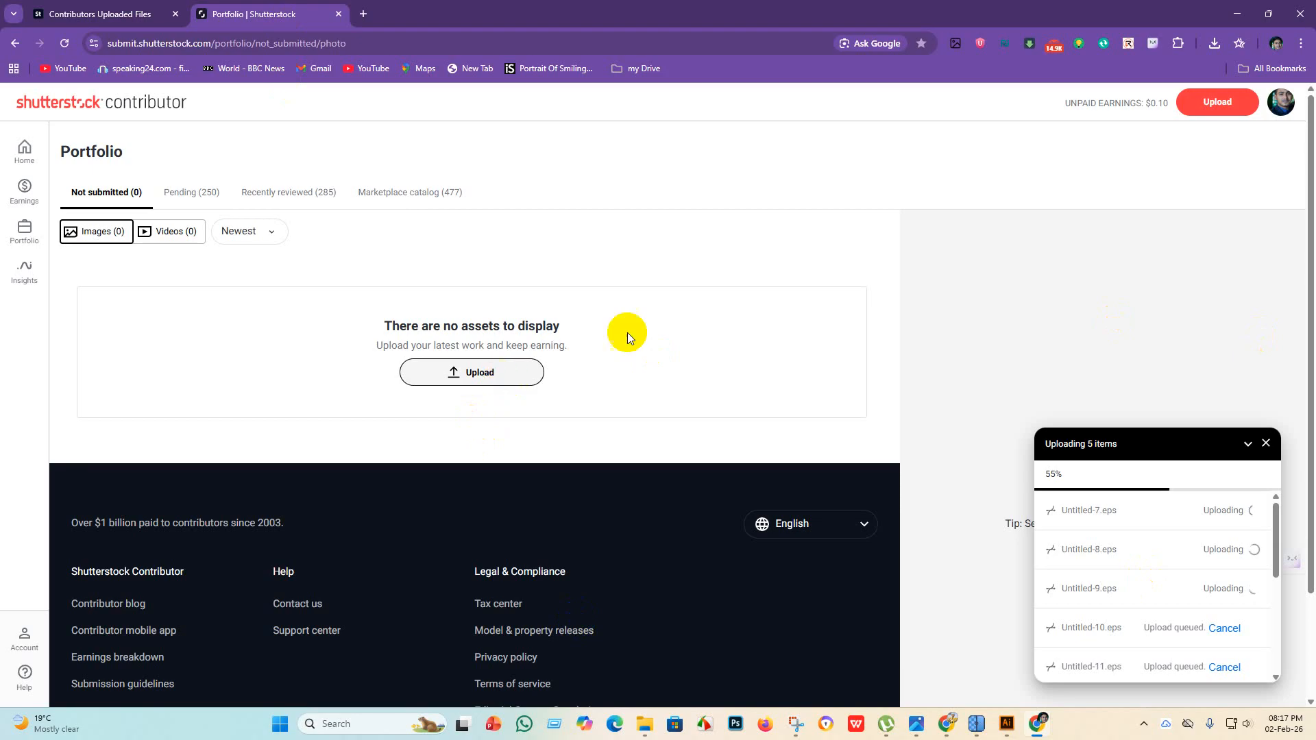
click(1226, 102)
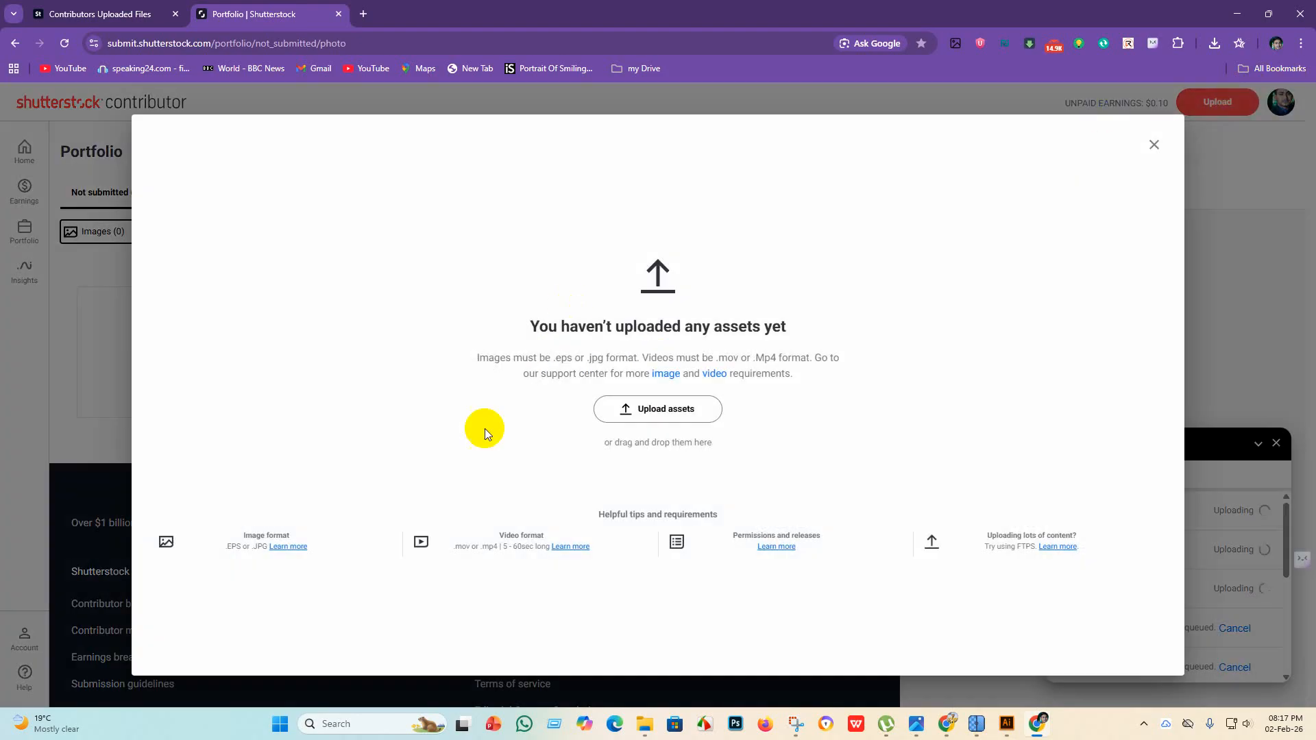
click(643, 418)
scroll(480, 439, down, 6)
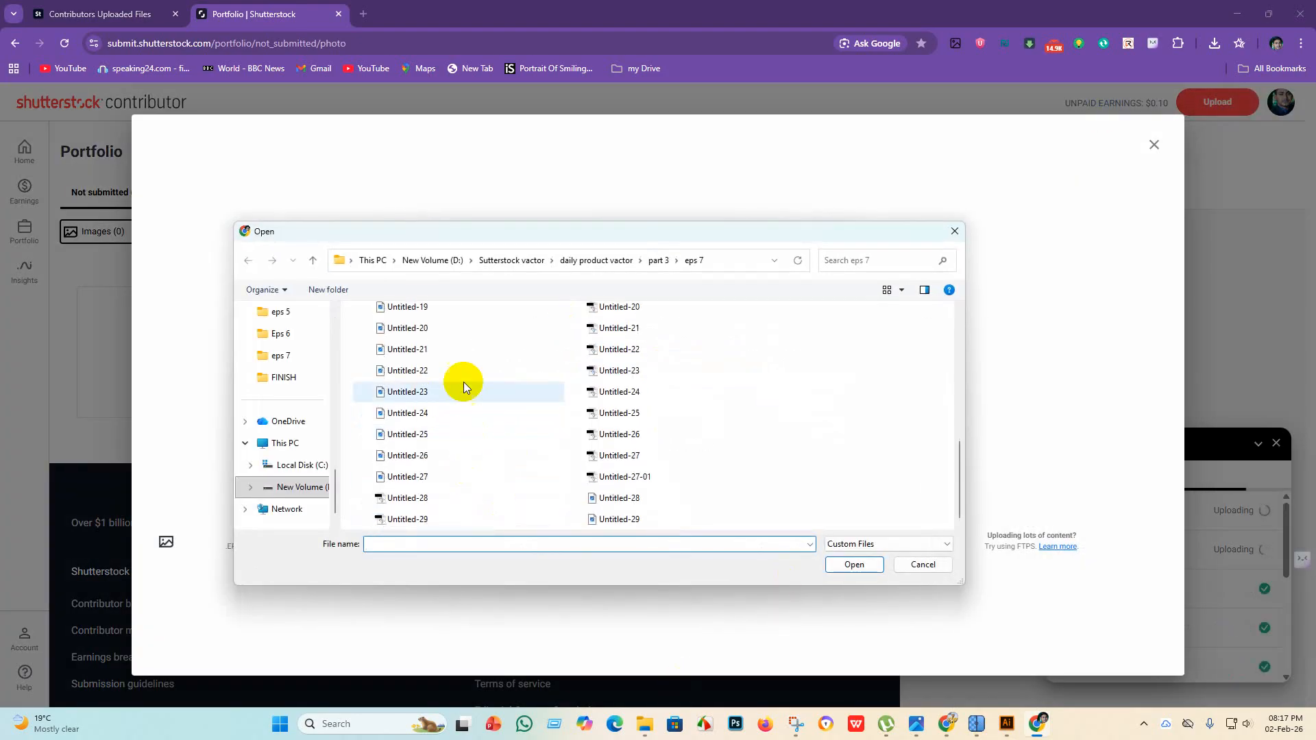
scroll(474, 389, up, 6)
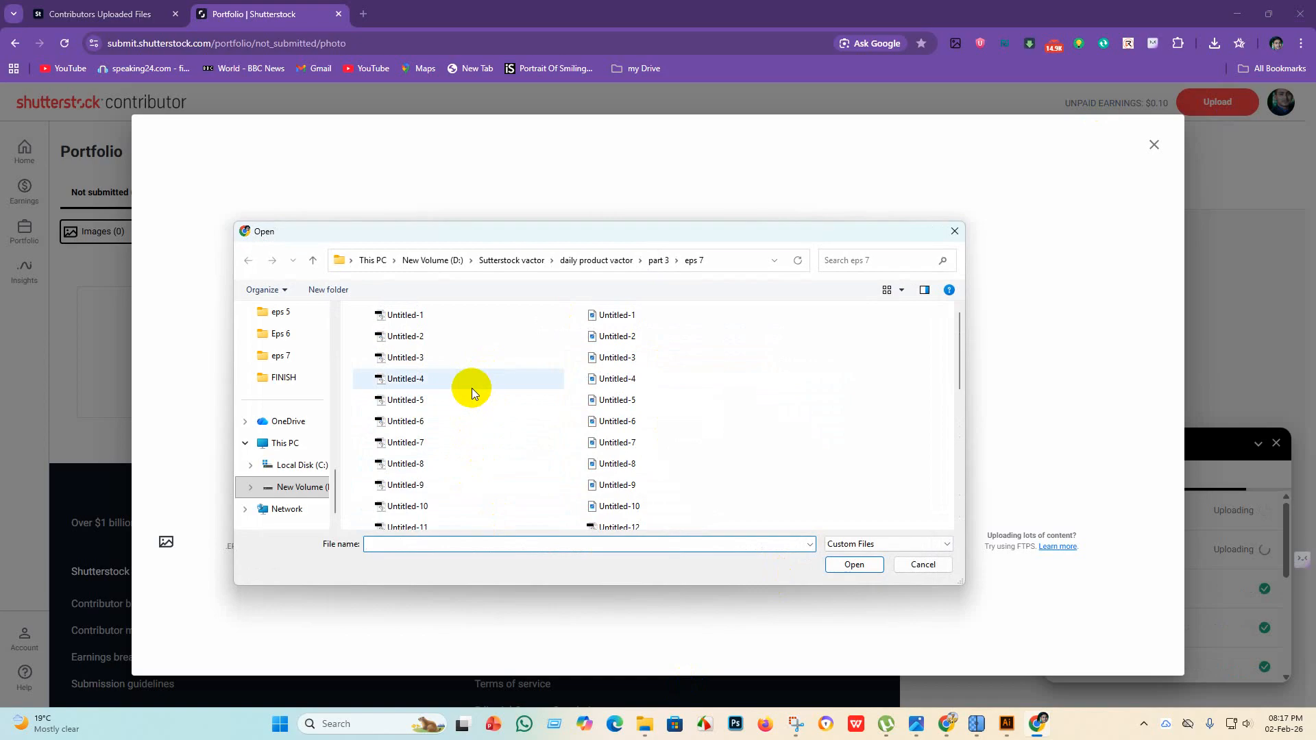
scroll(472, 387, down, 2)
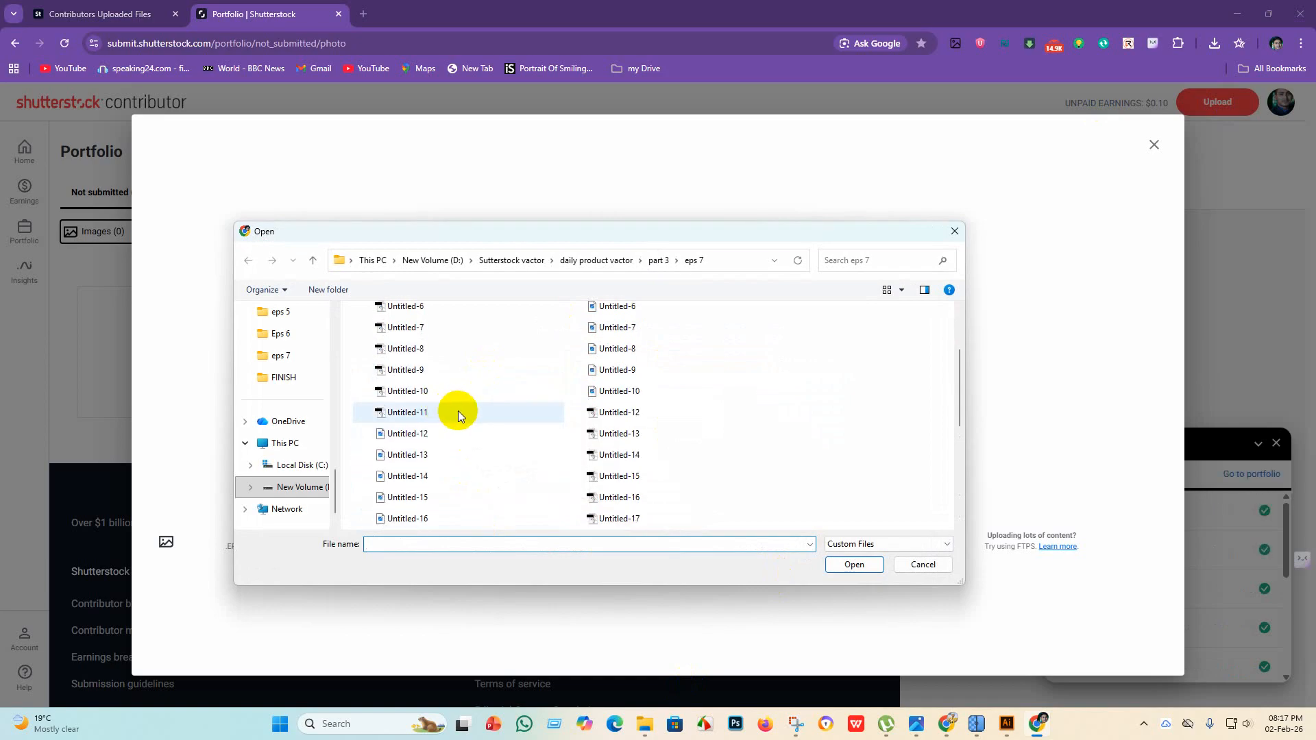
scroll(712, 387, up, 2)
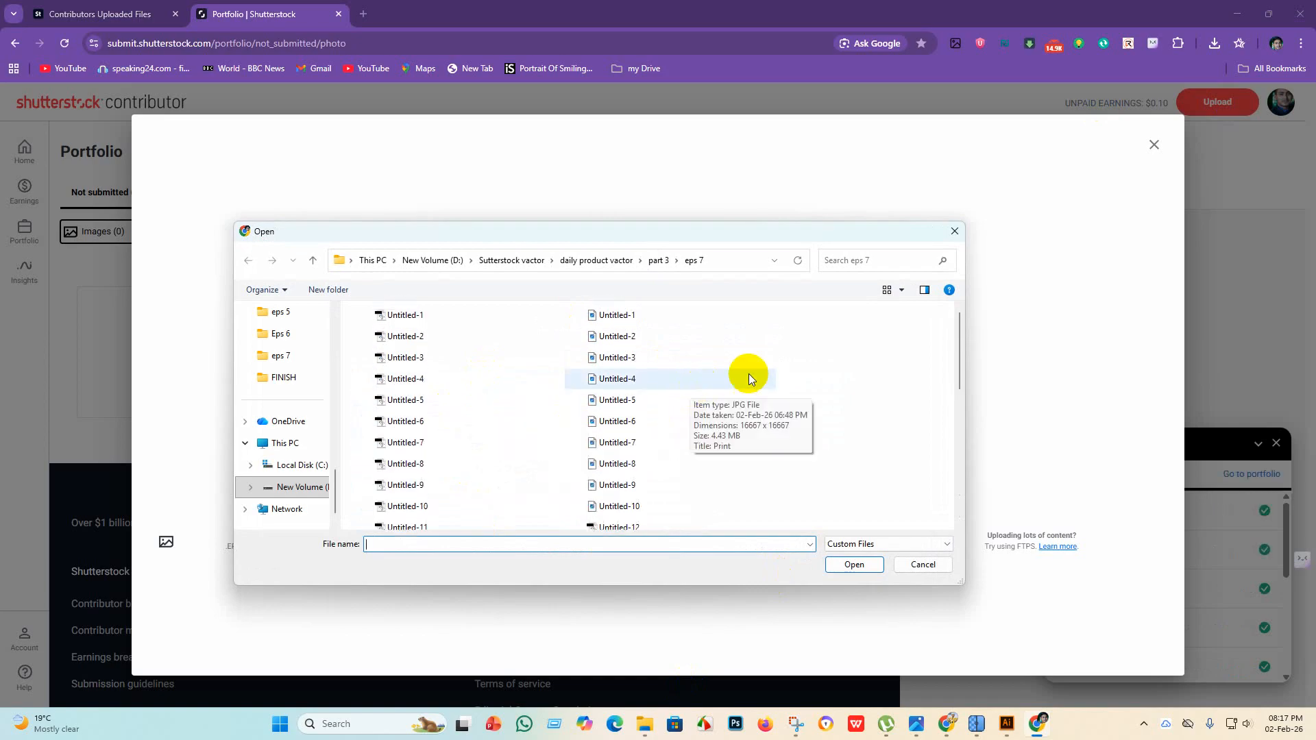
scroll(750, 375, down, 2)
scroll(694, 352, up, 2)
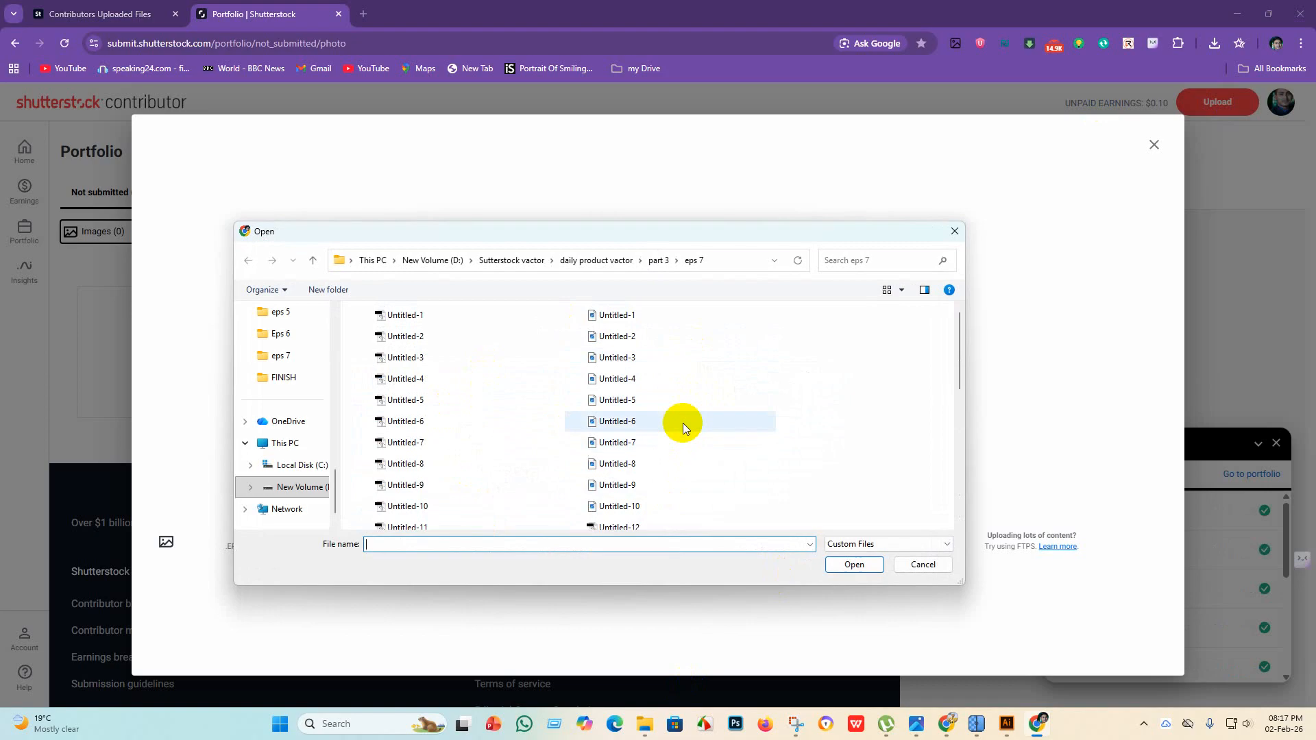
scroll(651, 455, down, 1)
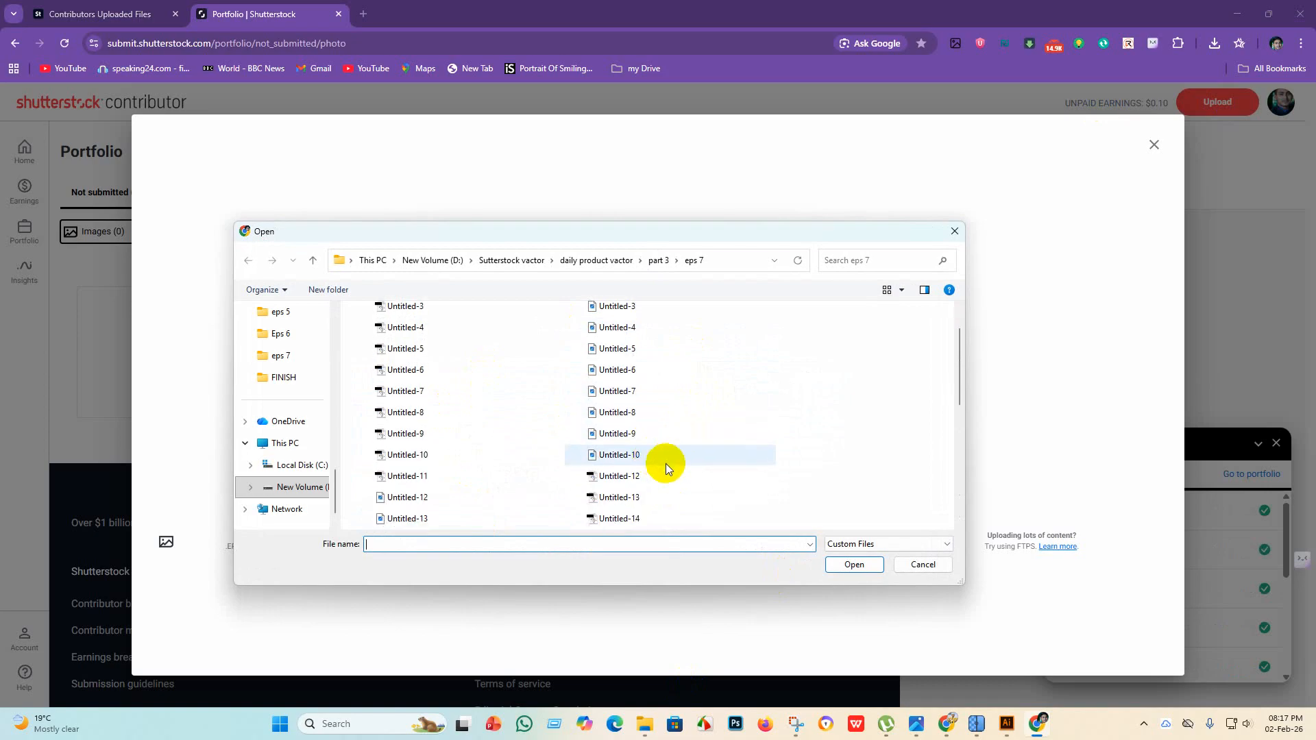
mouse_move(654, 476)
mouse_down()
mouse_move(648, 536)
mouse_move(658, 456)
mouse_move(676, 487)
mouse_up()
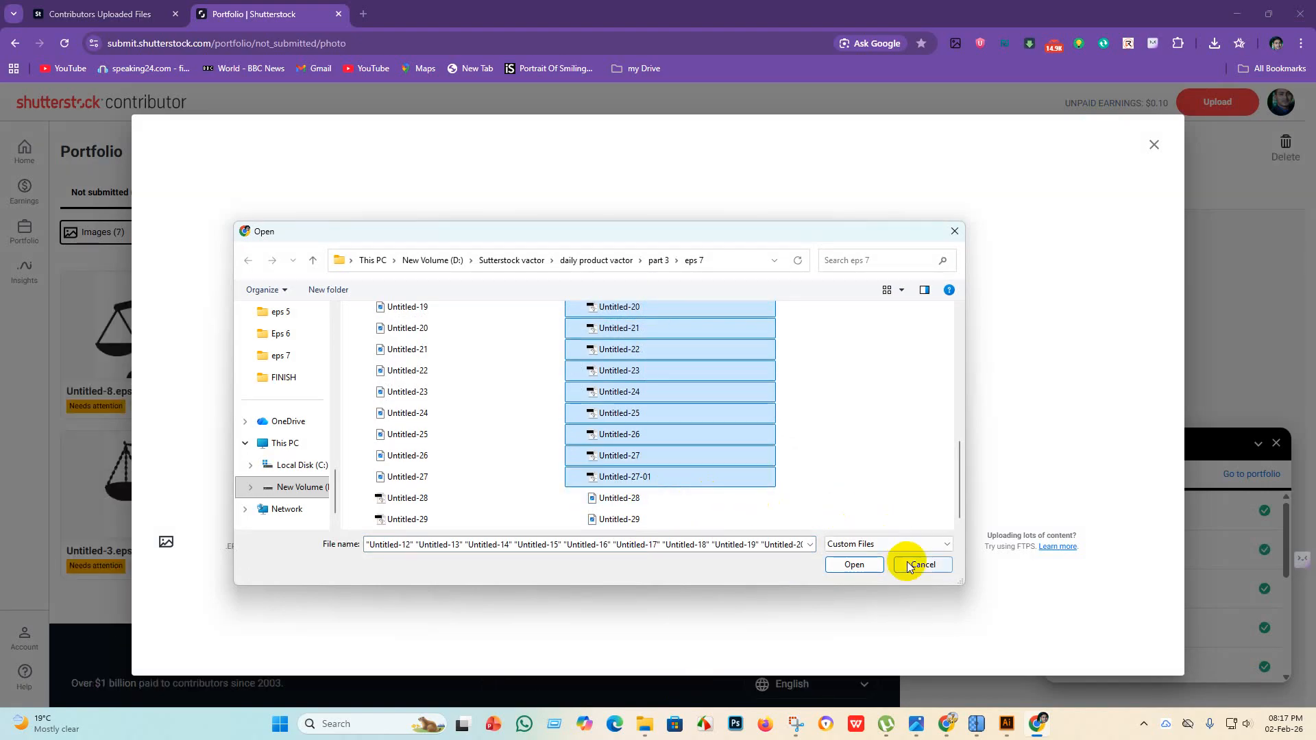
click(864, 566)
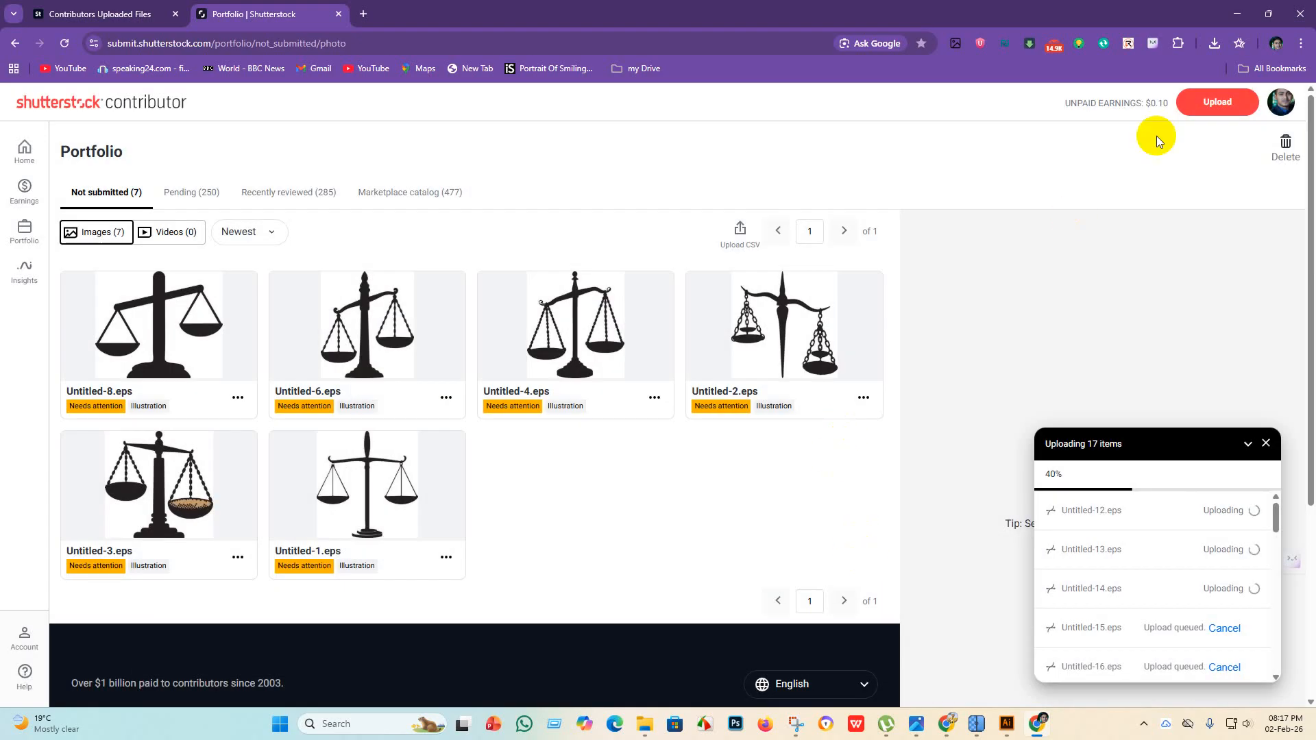
Upload the EPS files Untitled-28 and Untitled-29 from the eps 7 folder to Shutterstock.
click(1211, 109)
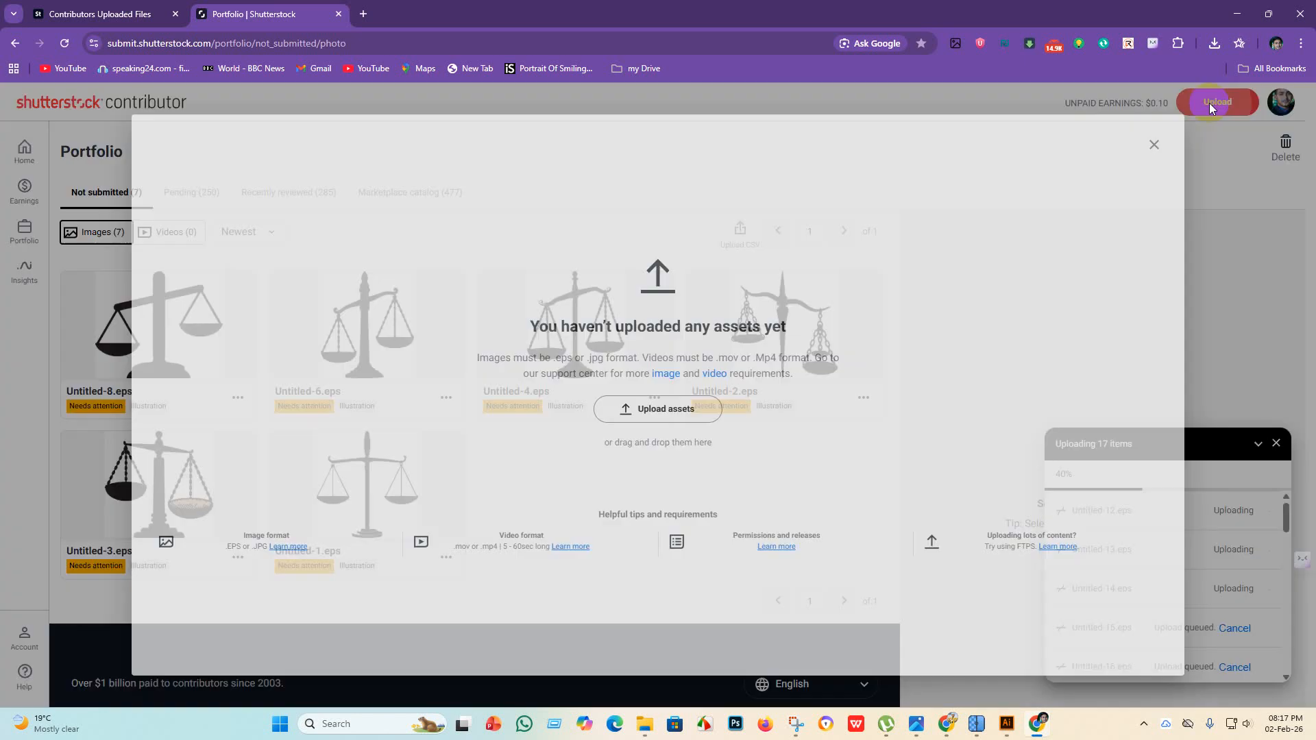
click(665, 411)
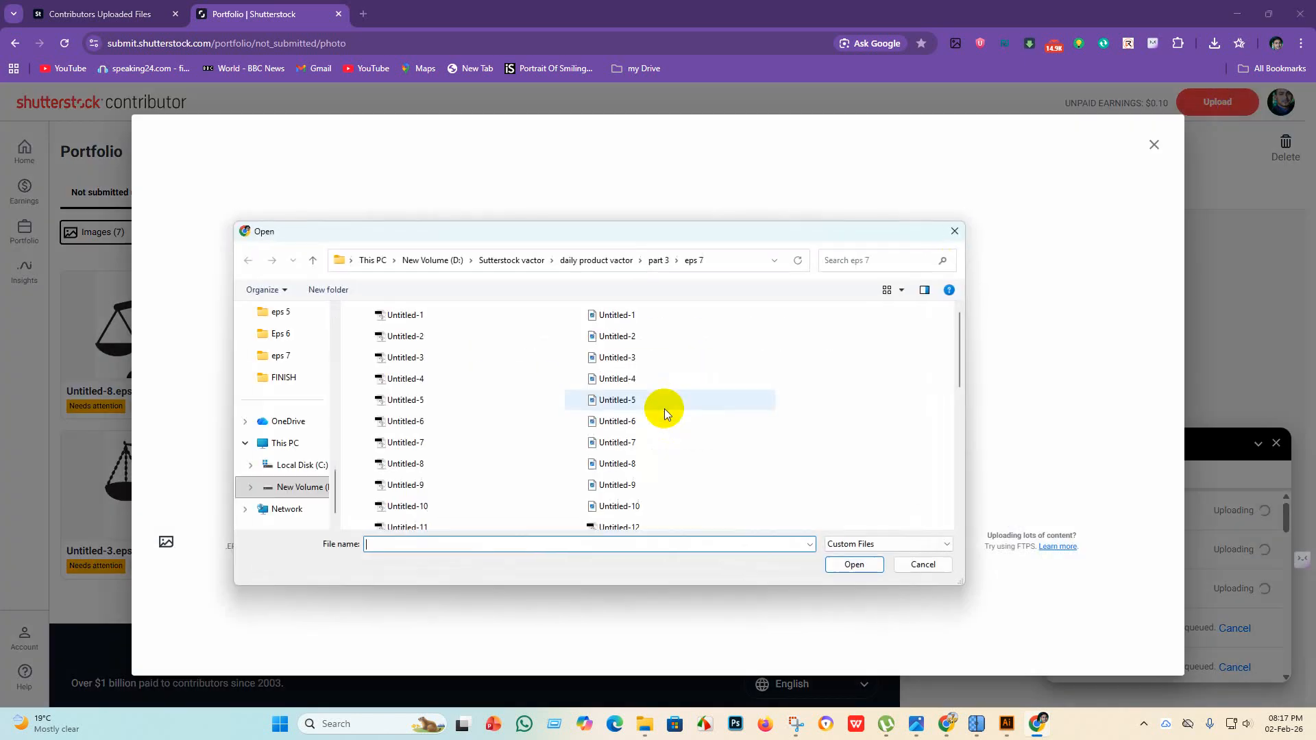
scroll(548, 404, down, 6)
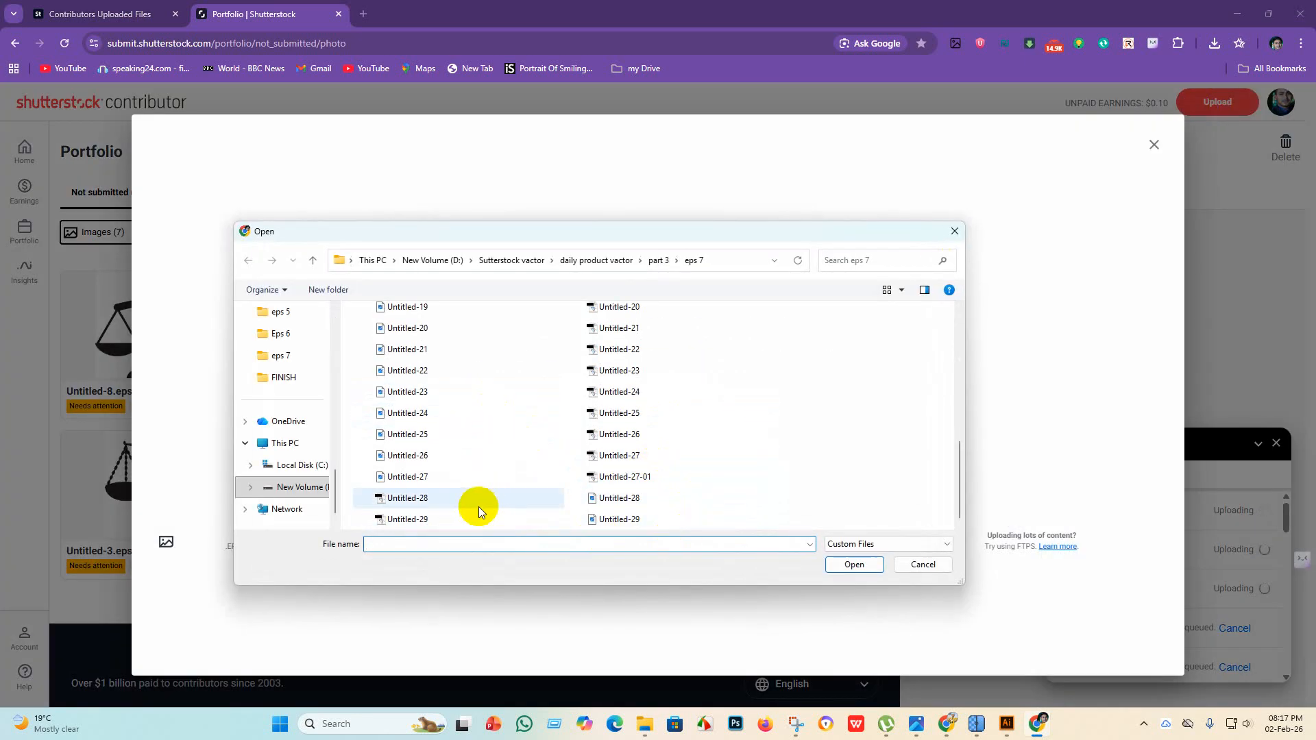
click(446, 498)
shift+click(449, 520)
click(866, 565)
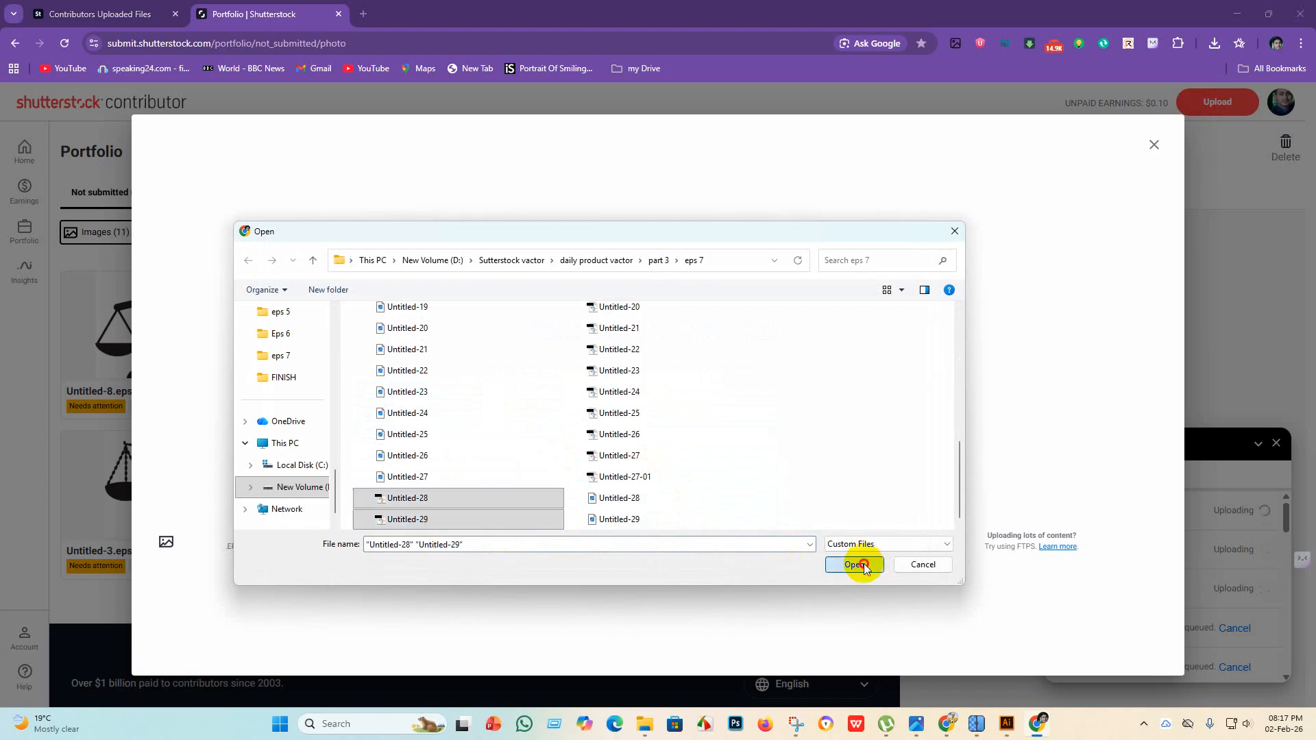
Switch to Adobe Stock, start a new upload and select the EPS files Untitled-12 through Untitled-27-01 in the eps 7 folder.
click(102, 13)
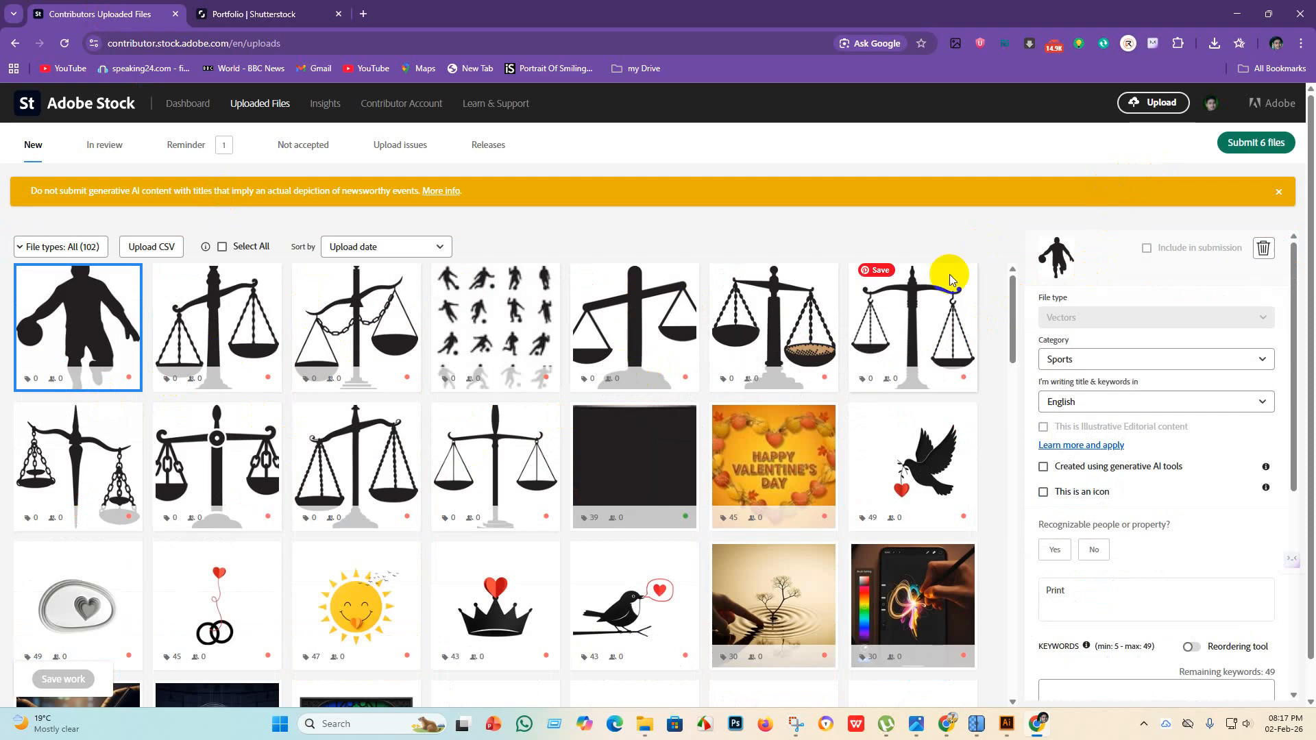
click(1149, 107)
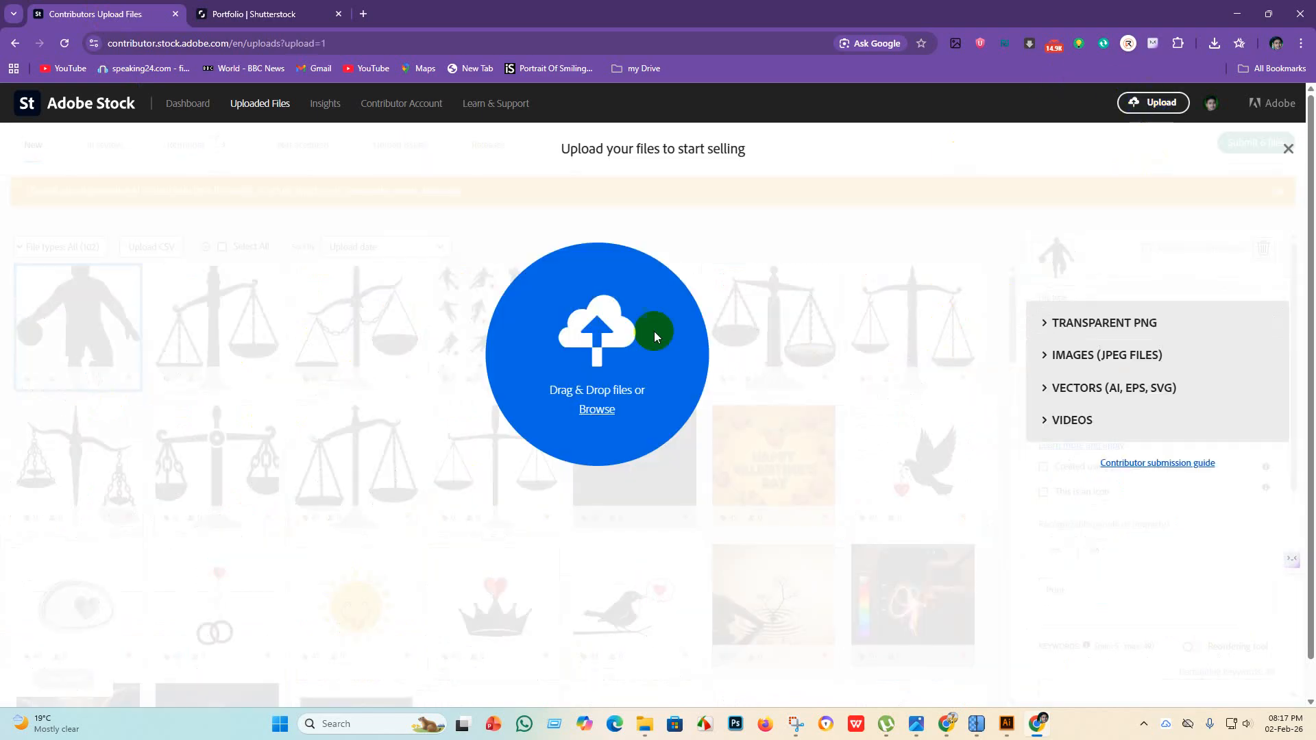
click(591, 412)
scroll(411, 360, down, 6)
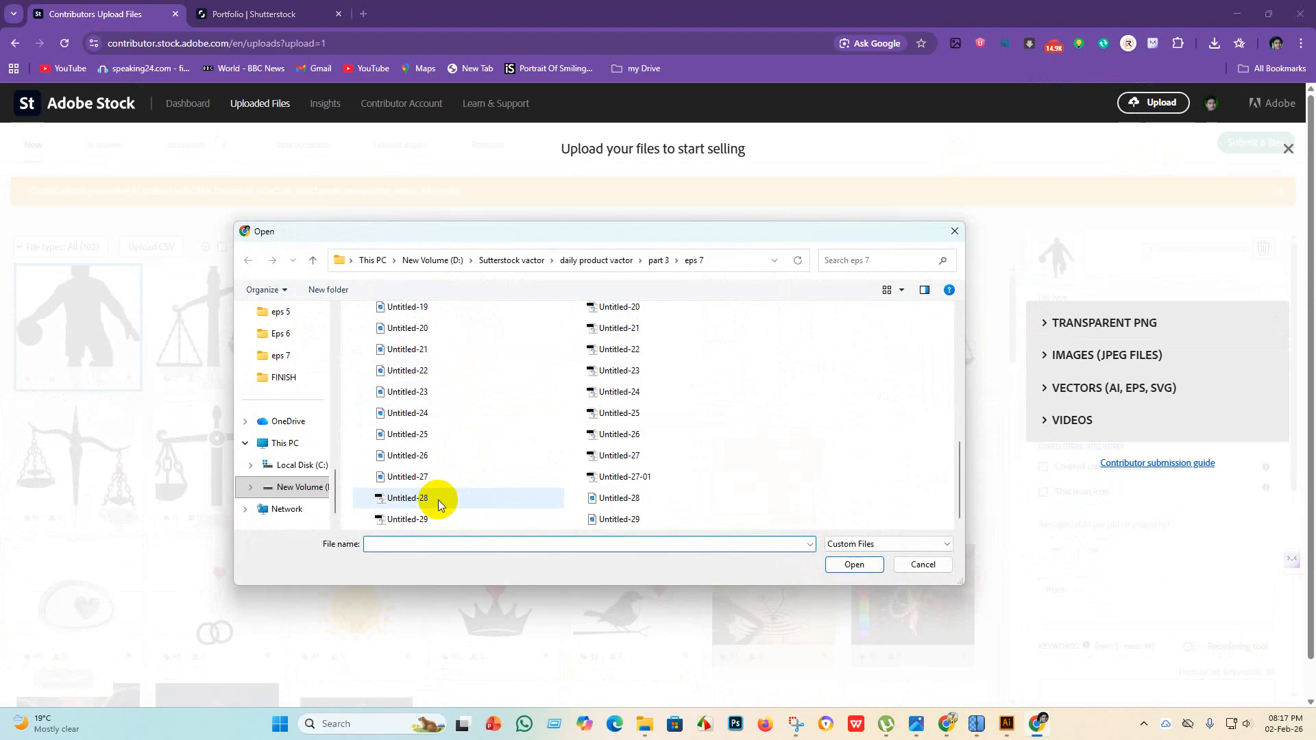
scroll(675, 411, up, 4)
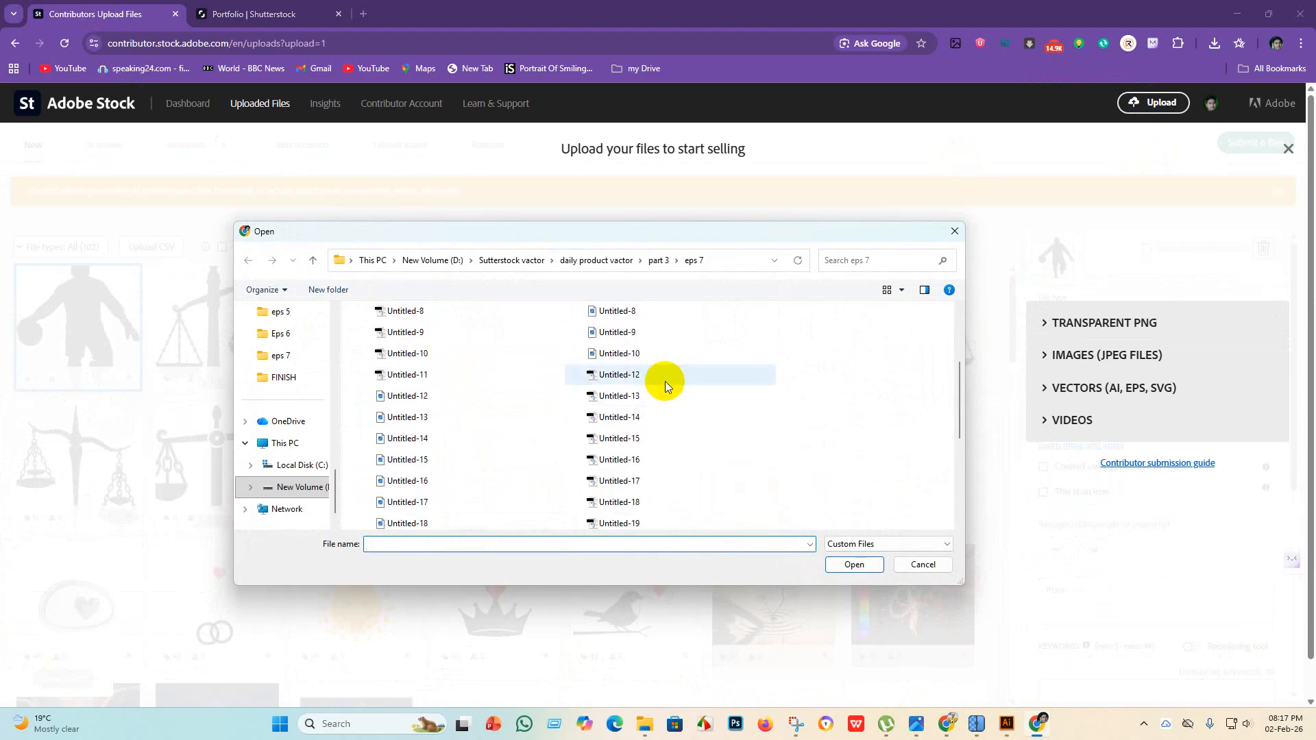
drag(665, 377, 661, 483)
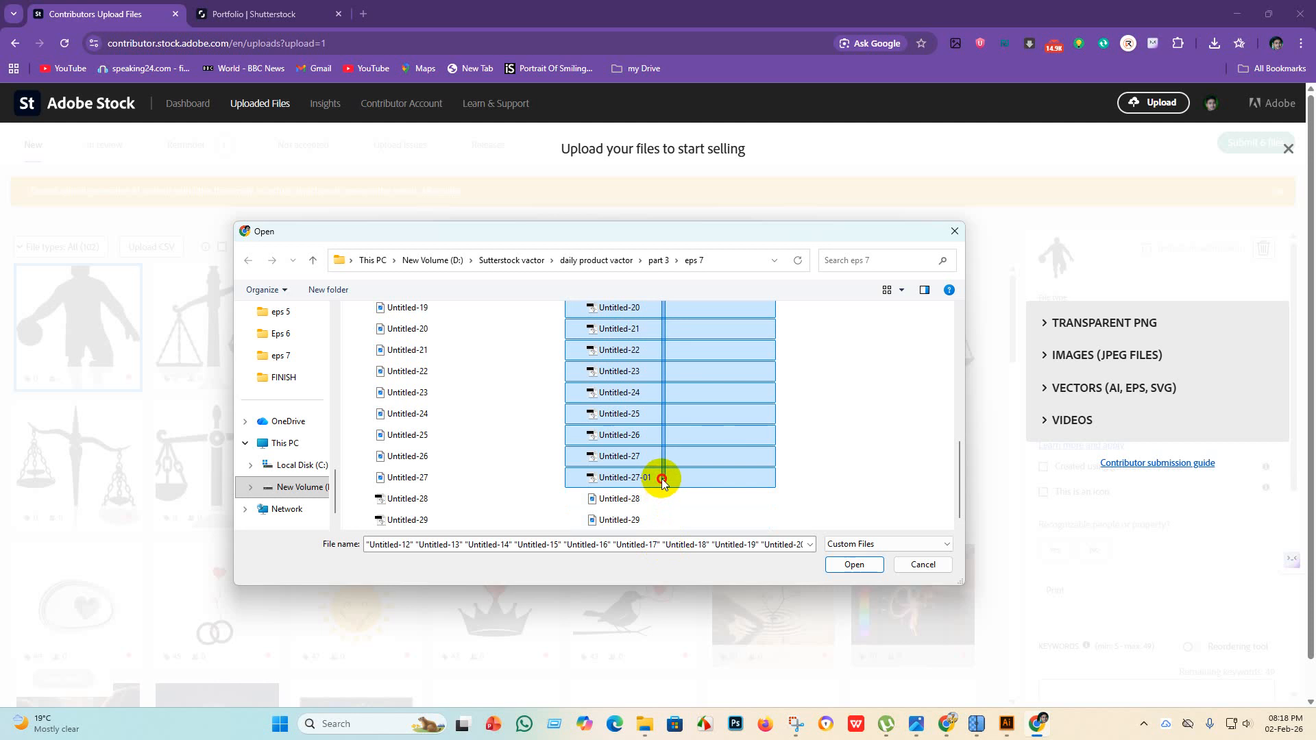
mouse_move(662, 482)
mouse_down()
mouse_move(661, 549)
mouse_move(653, 477)
mouse_up()
click(818, 466)
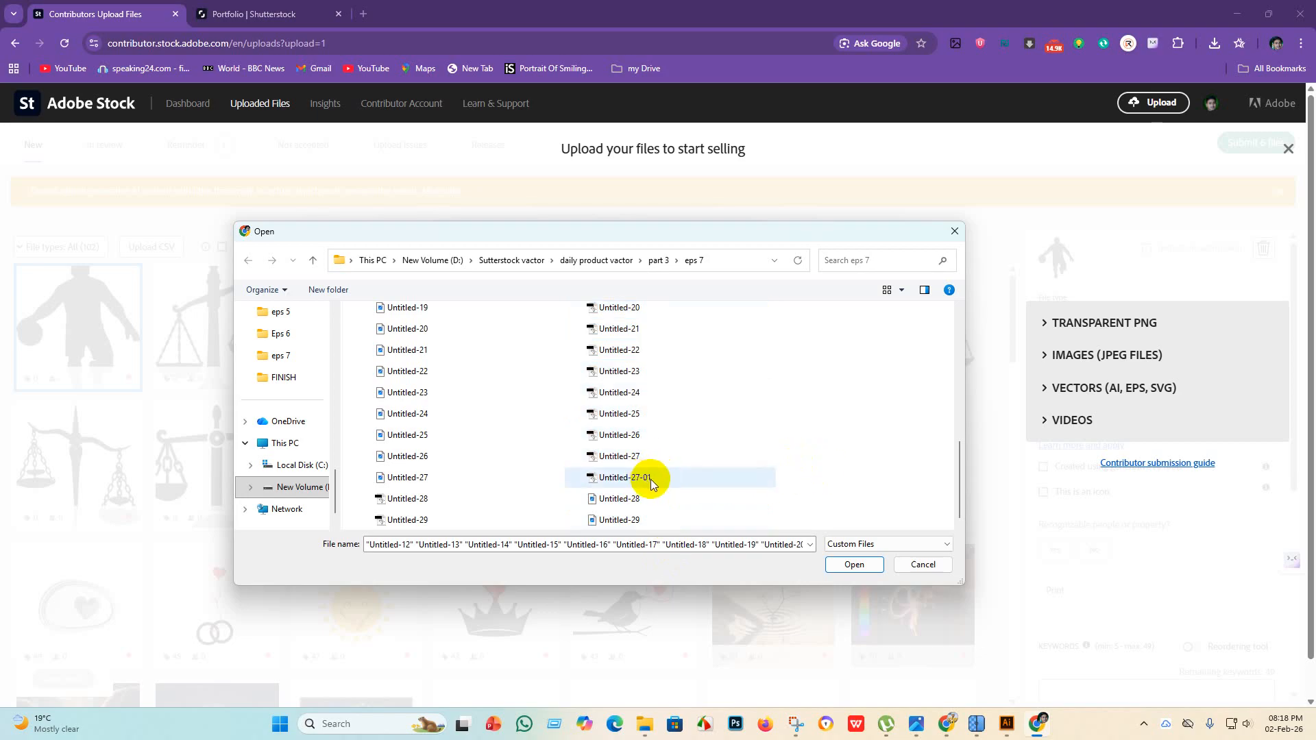
Switch to Illustrator and view the artwork in the Untitled-27.eps document.
click(1007, 724)
click(432, 48)
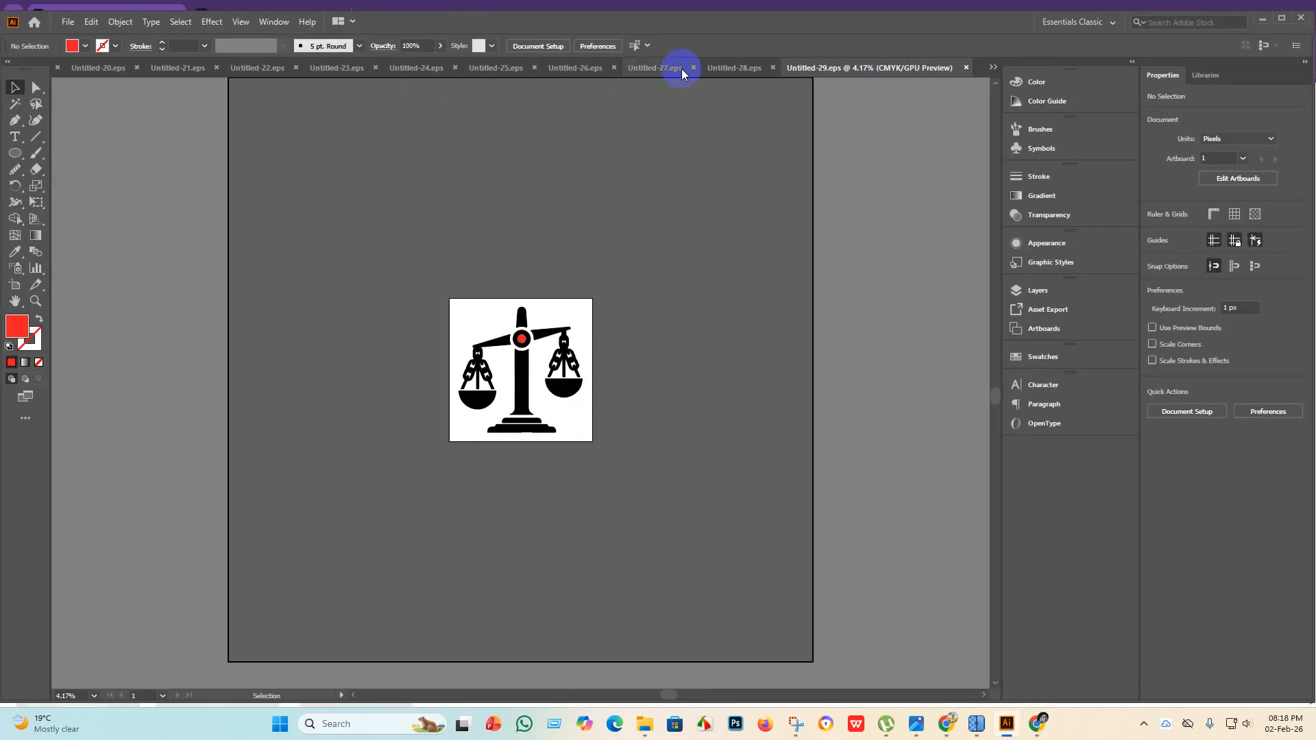
click(658, 67)
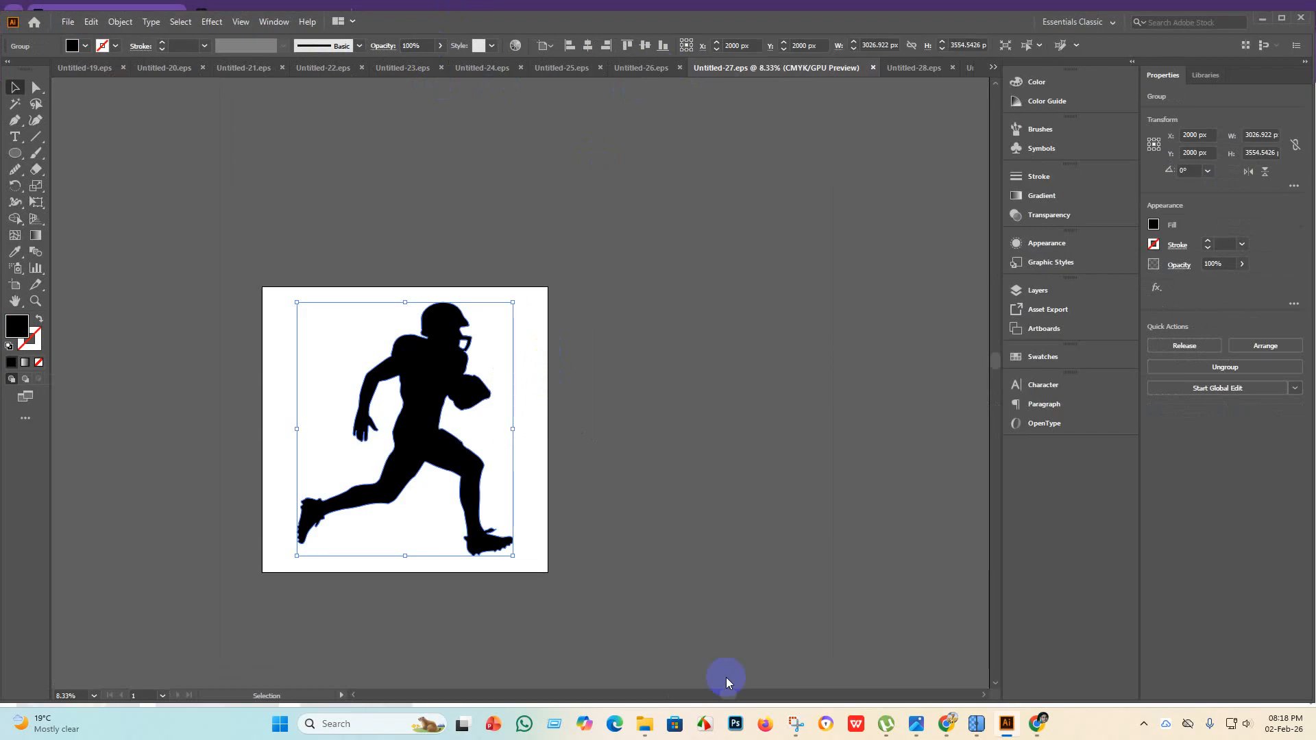
click(643, 725)
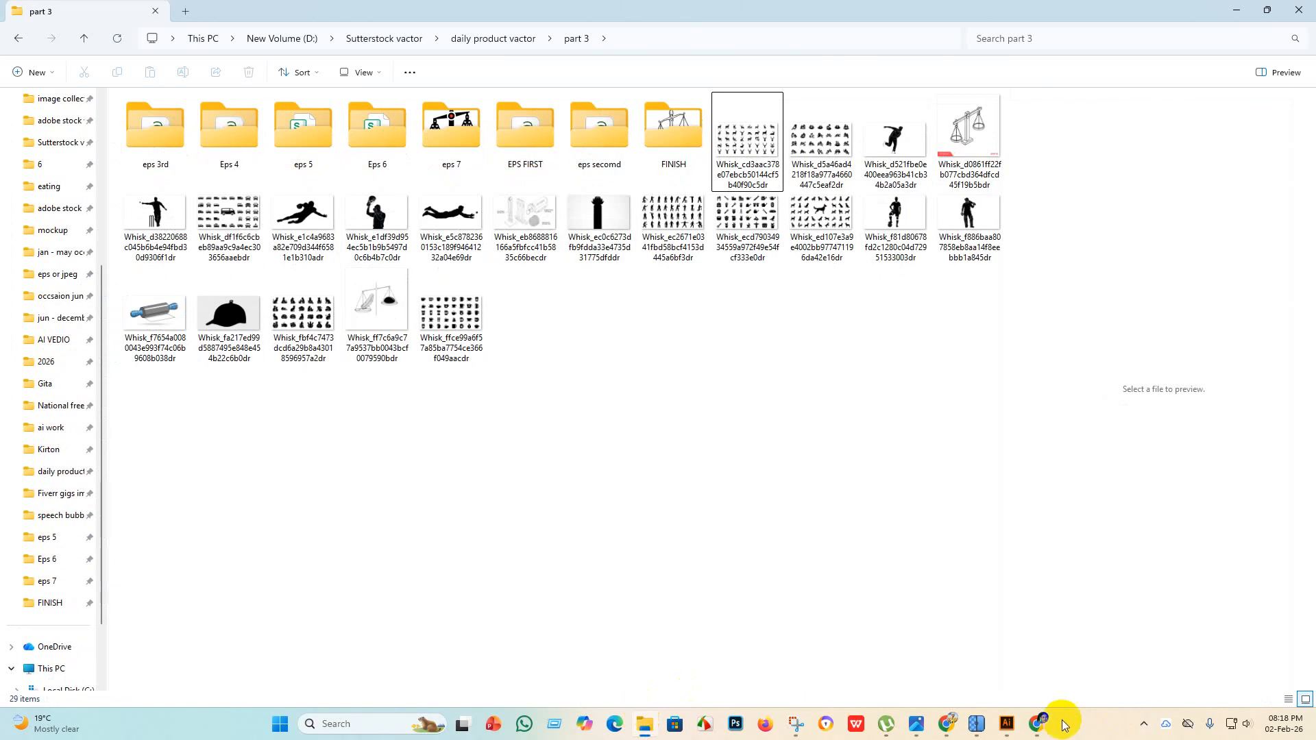
click(1006, 723)
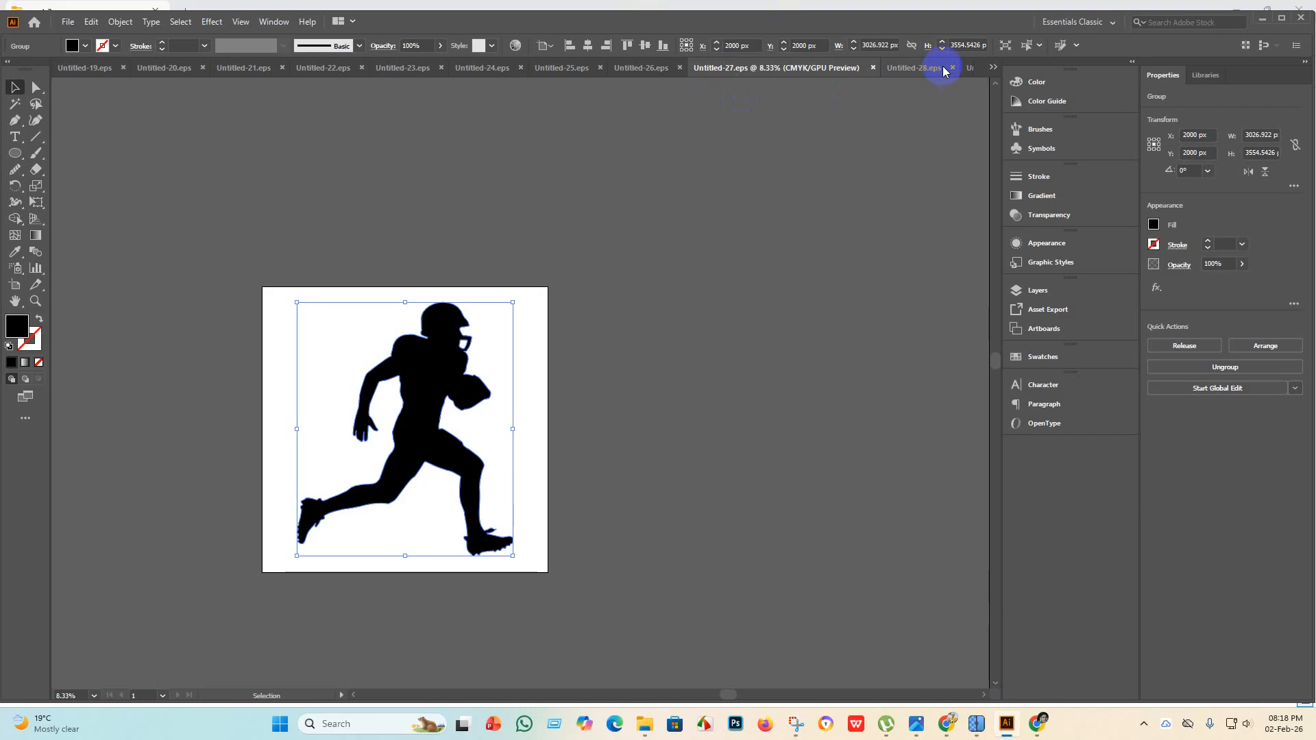
Browse the eps 7 folder in File Explorer and open the Untitled-27-01 EPS file, retaining the 9-slice scaling option for symbols.
click(643, 724)
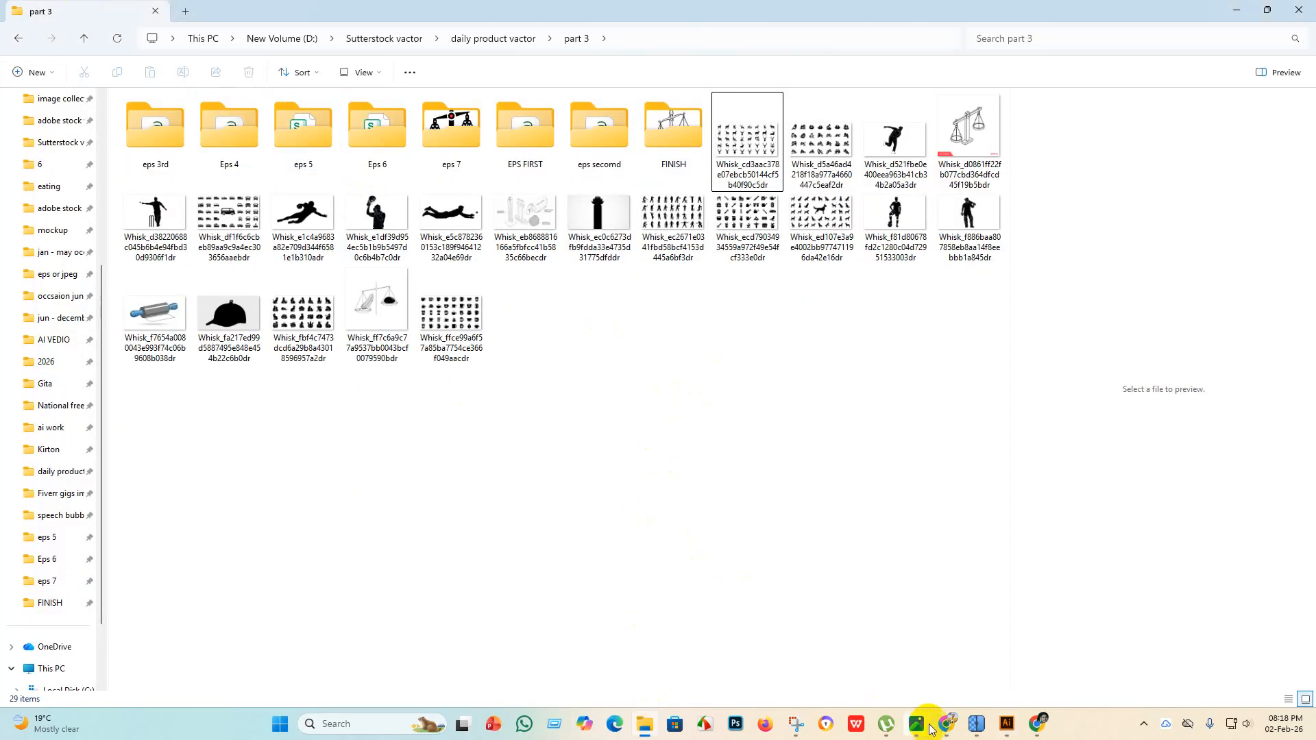
double_click(455, 132)
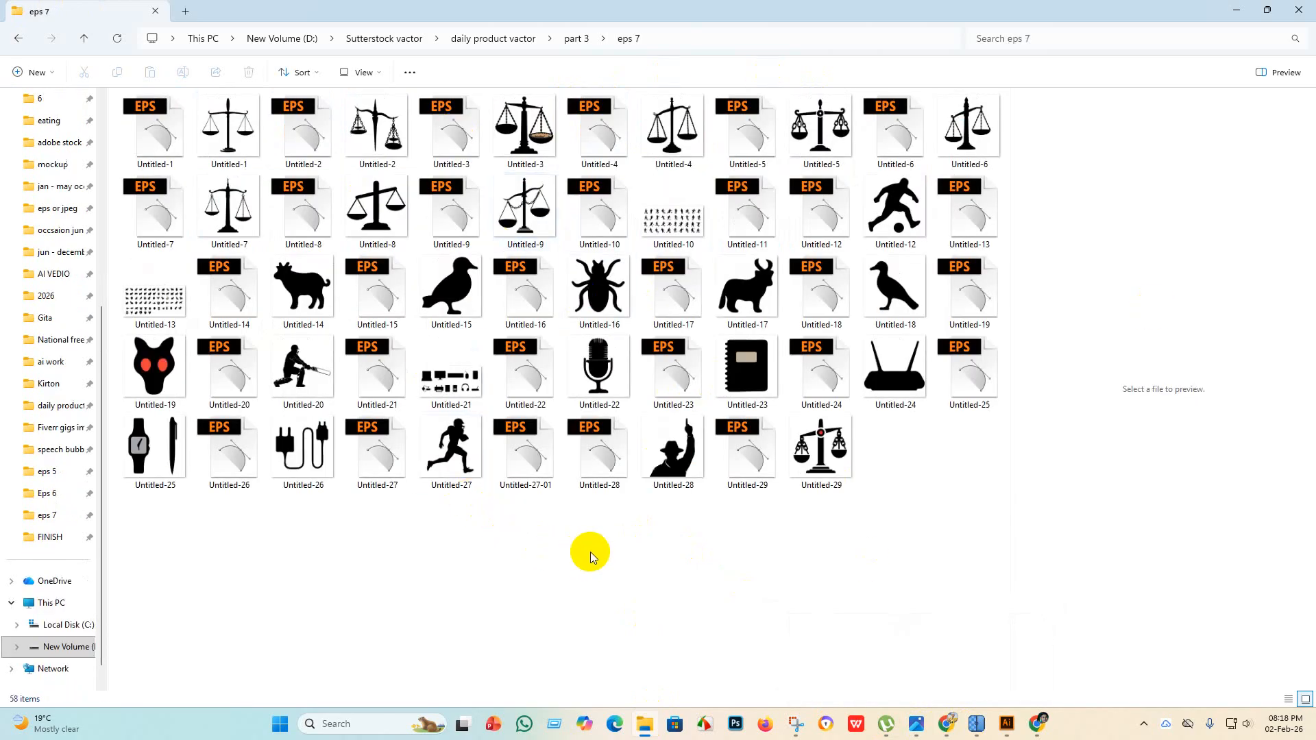
click(681, 485)
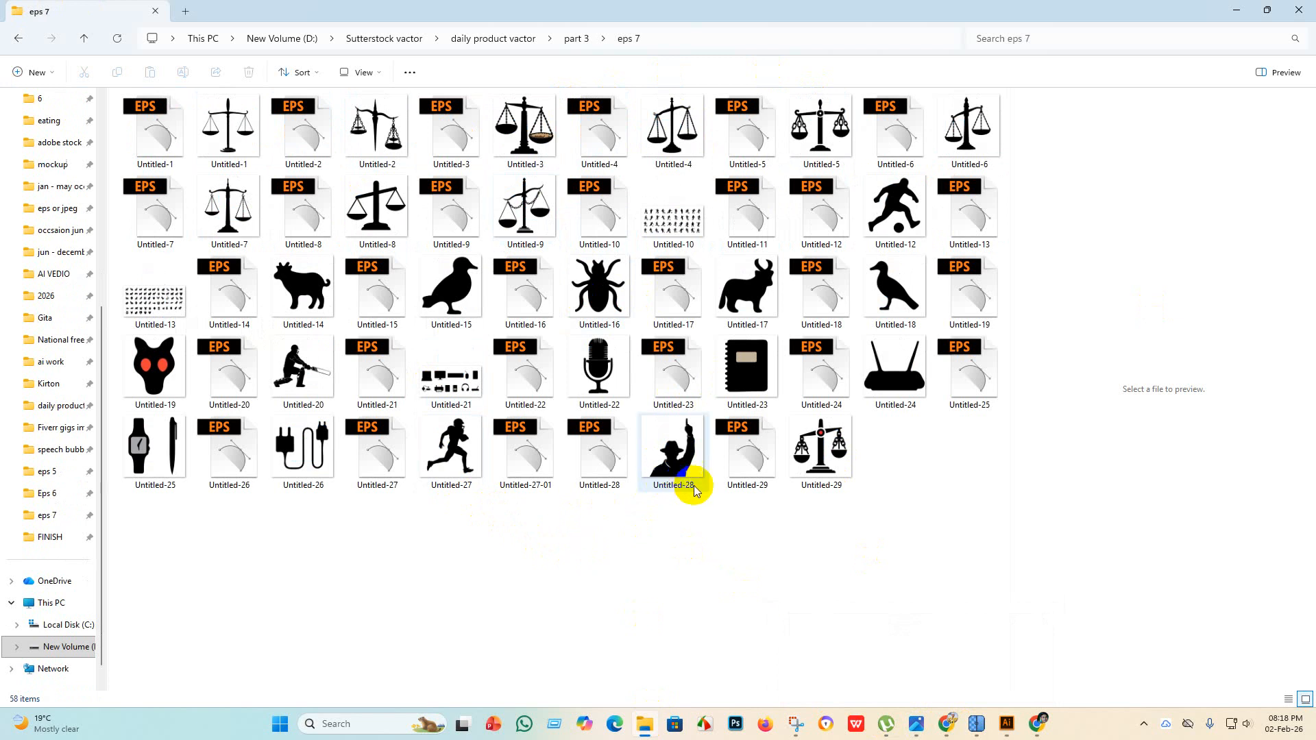
click(471, 468)
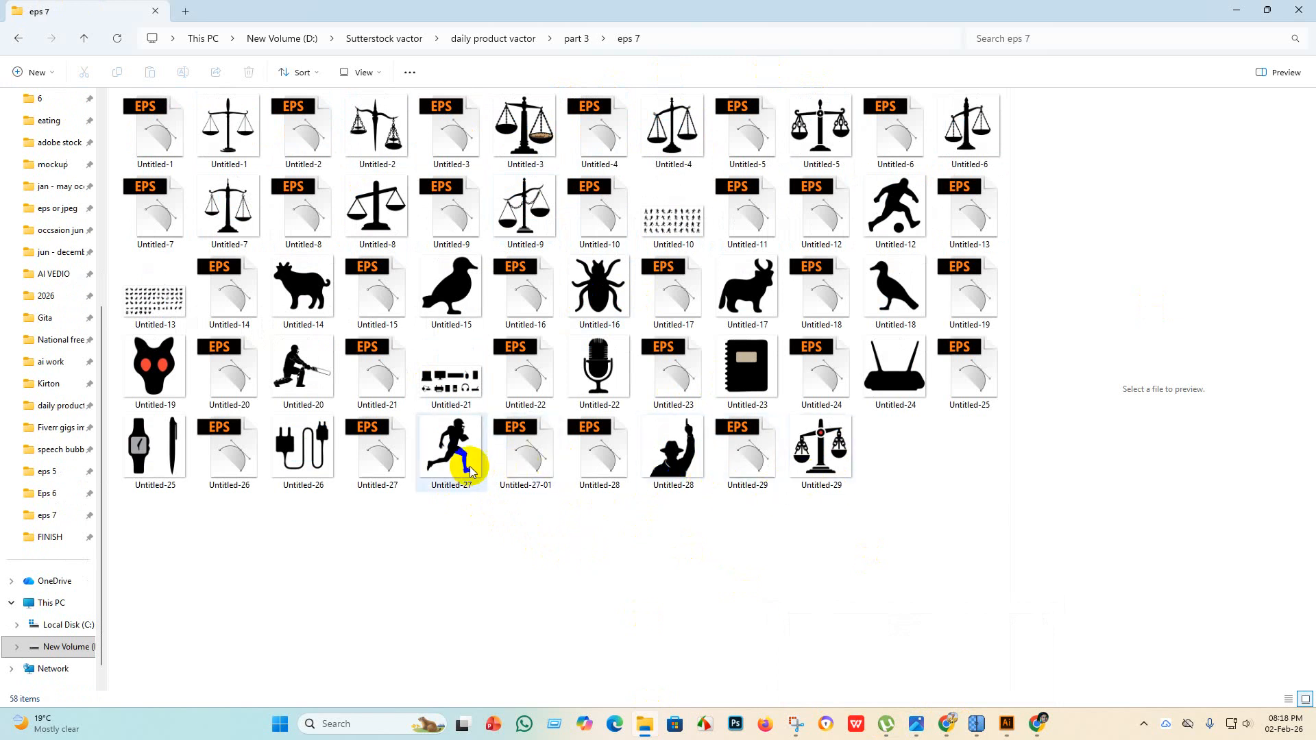
click(527, 460)
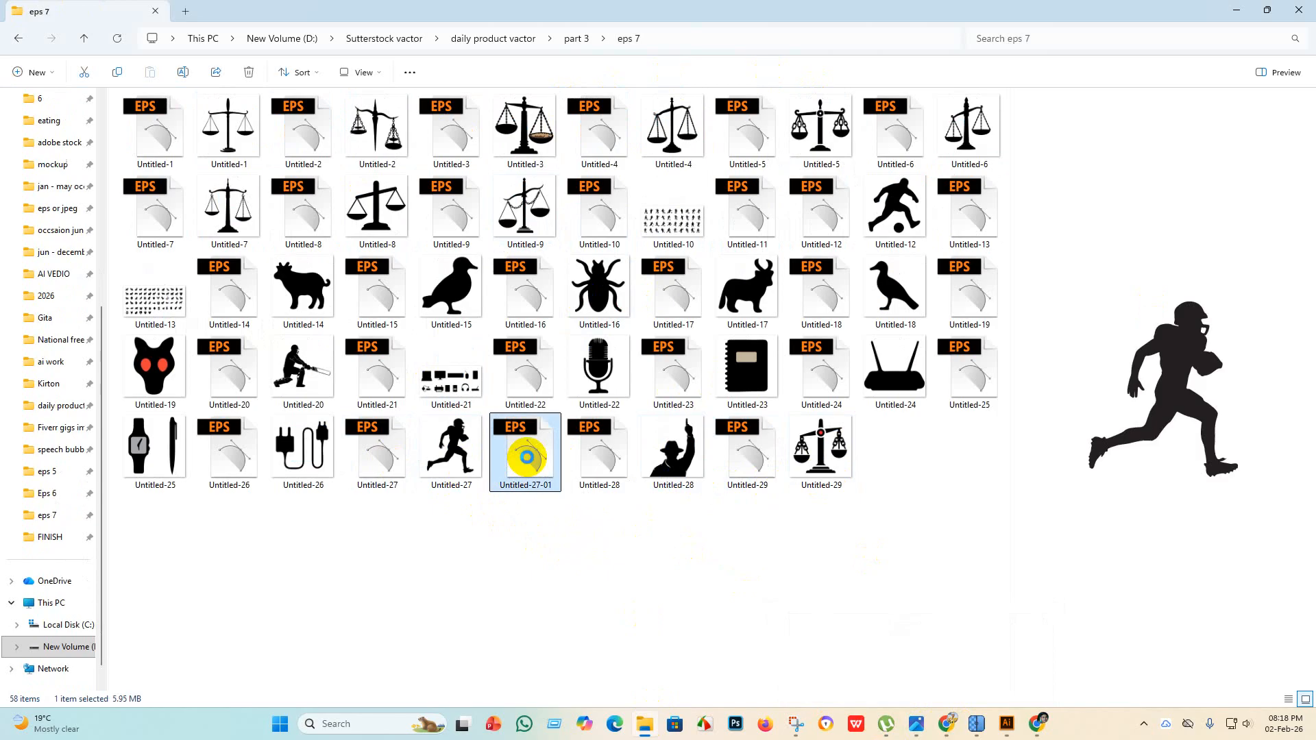
double_click(527, 459)
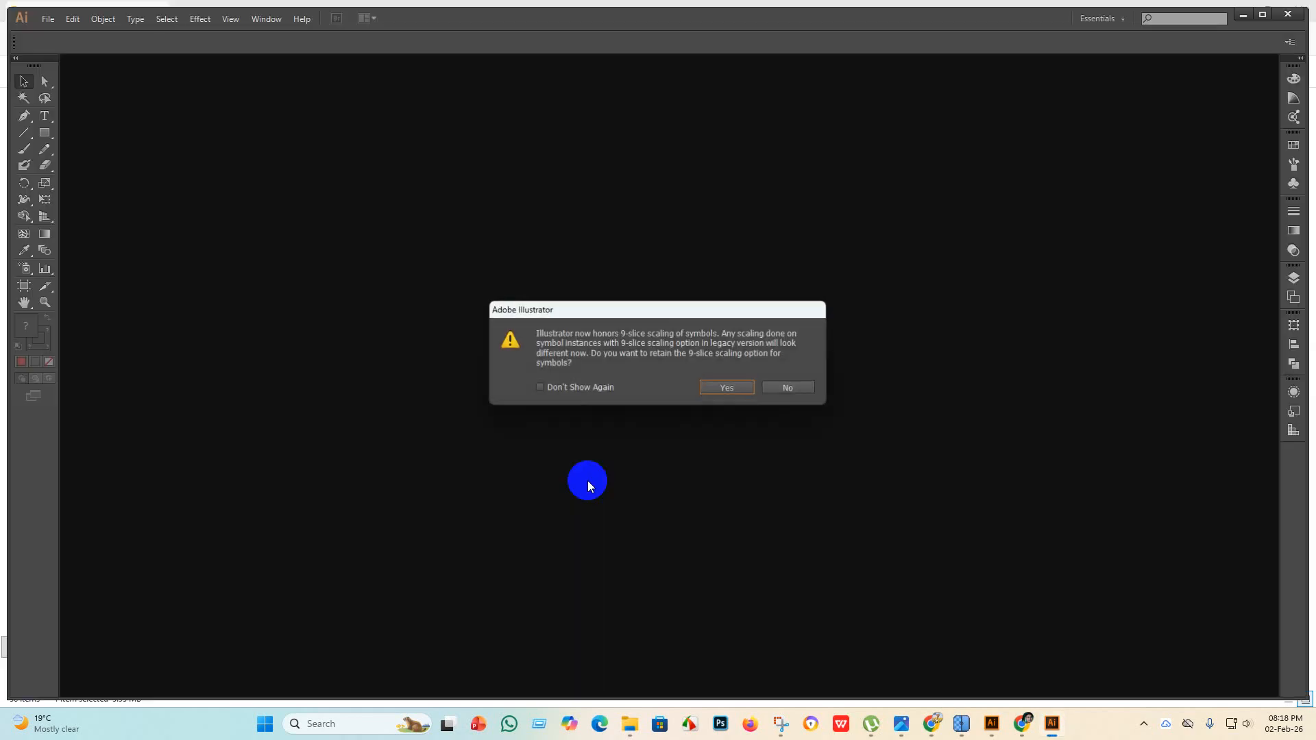
click(728, 388)
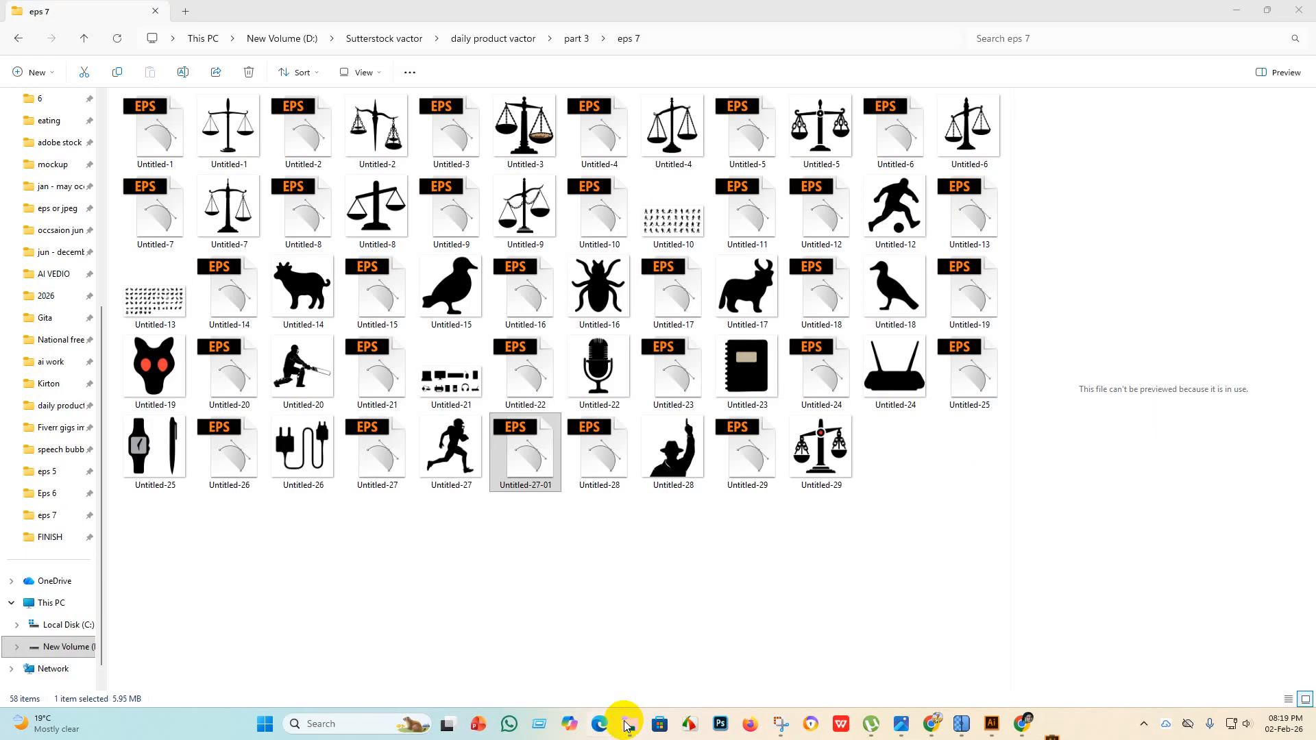
Return to the eps 7 folder in File Explorer and delete the Untitled-27-01 EPS file.
click(624, 718)
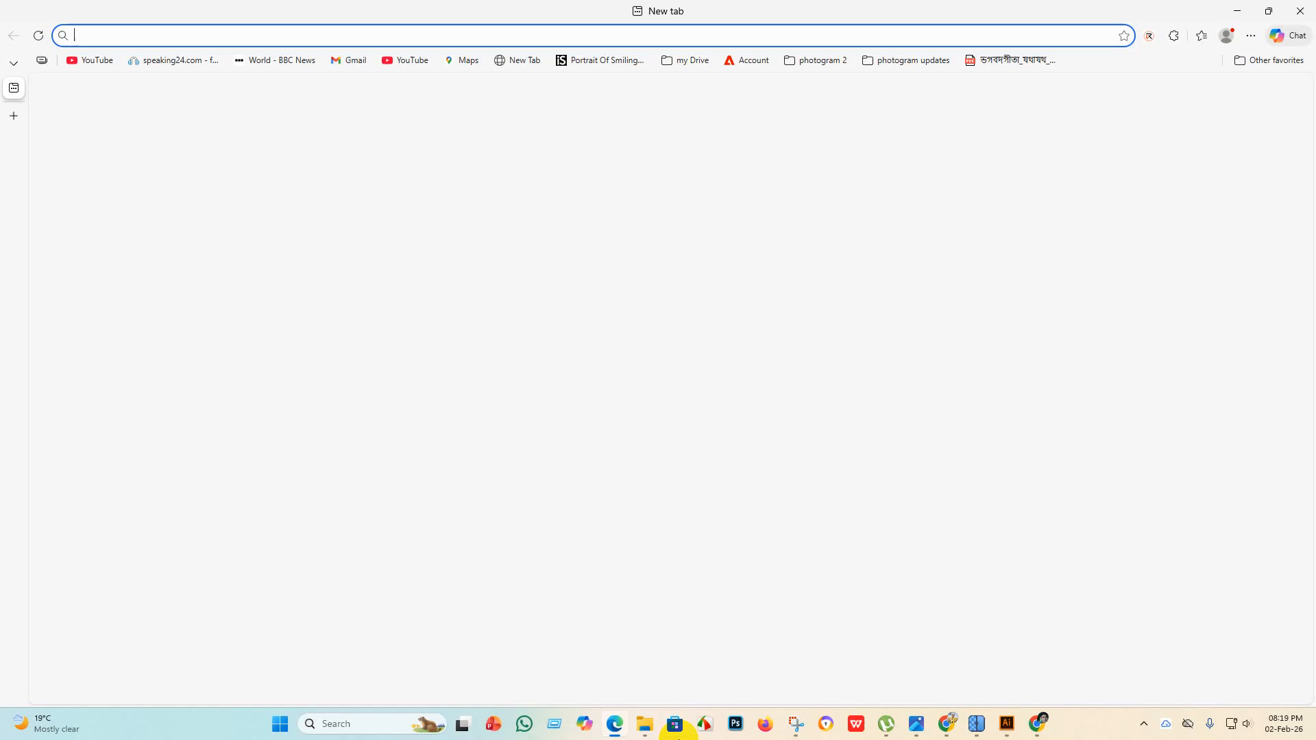
click(643, 721)
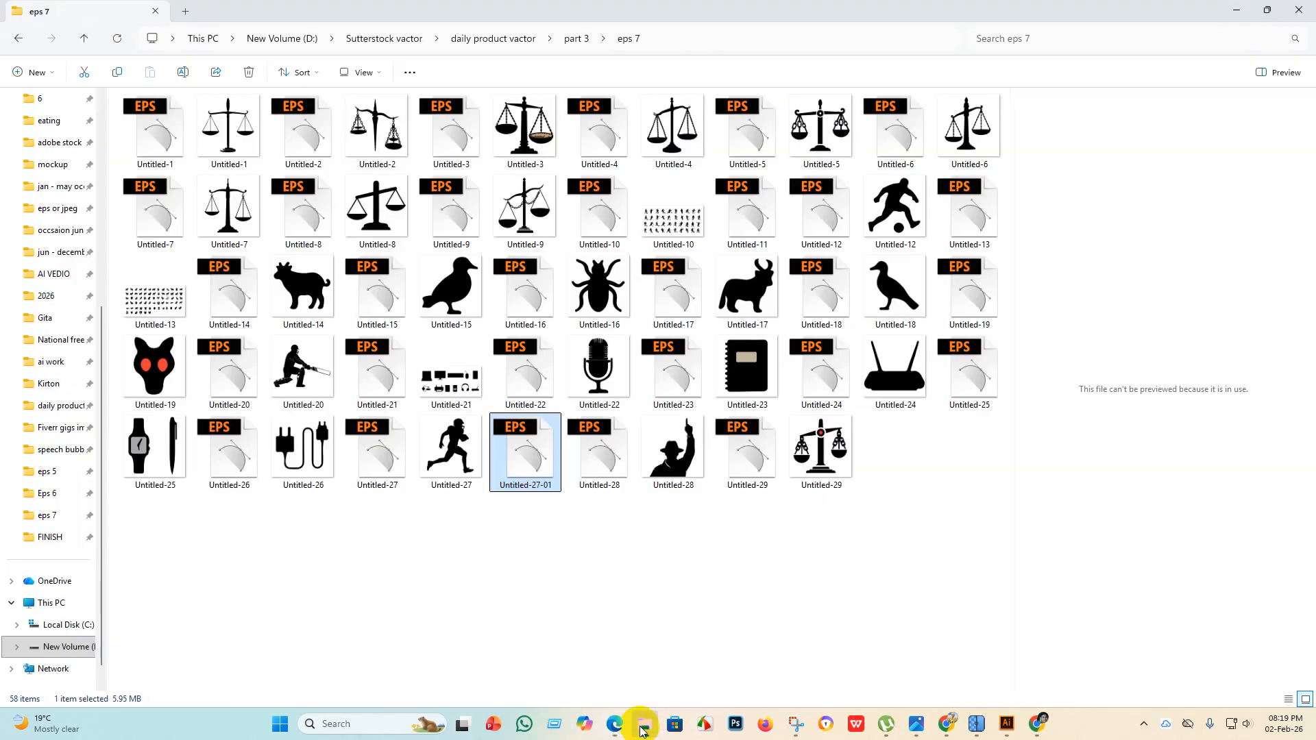
right_click(534, 468)
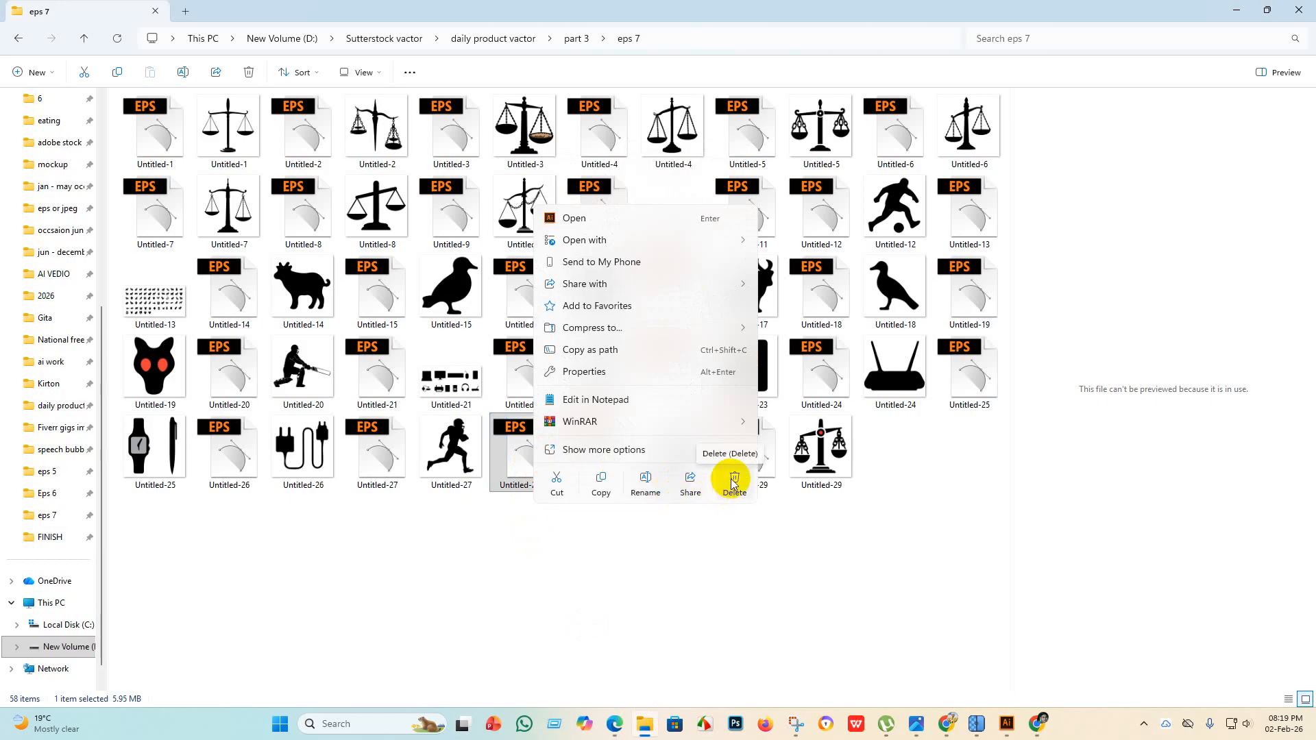
click(734, 482)
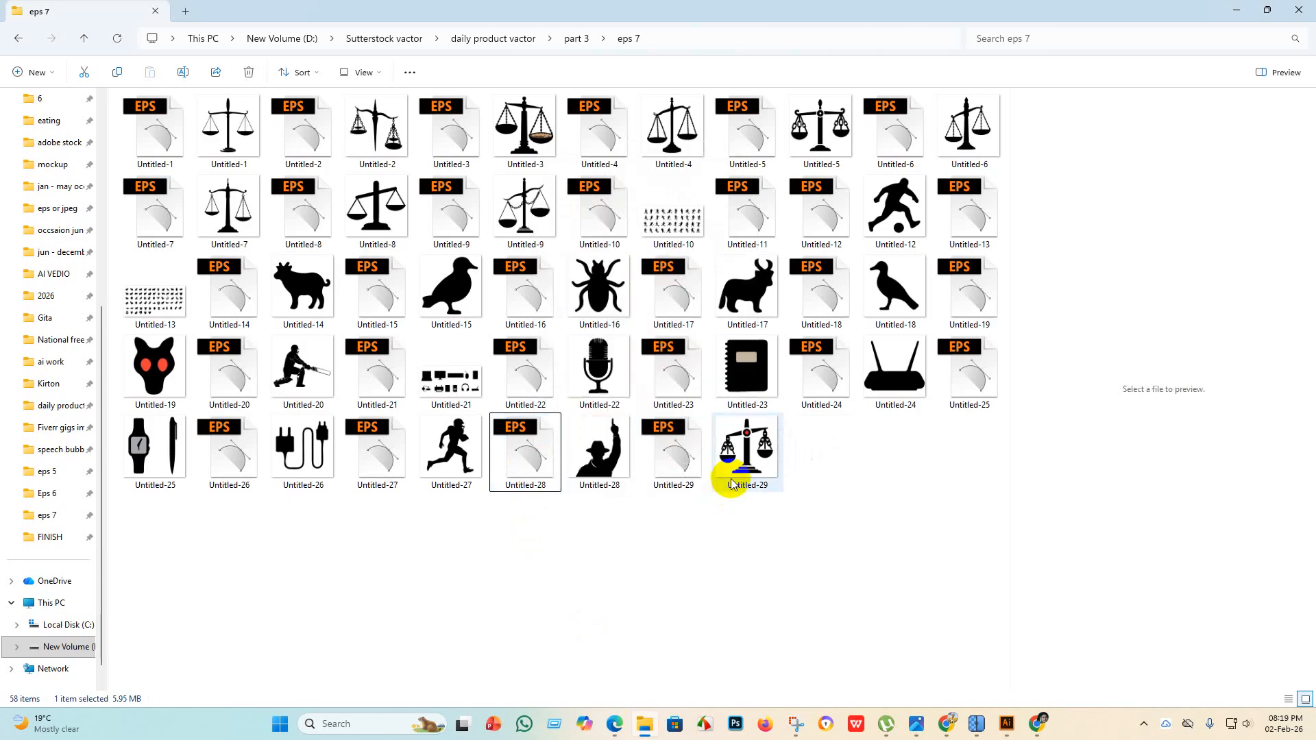
Switch back to the Adobe Stock upload and upload the EPS files Untitled-12 through Untitled-29 from the eps 7 folder.
click(1037, 726)
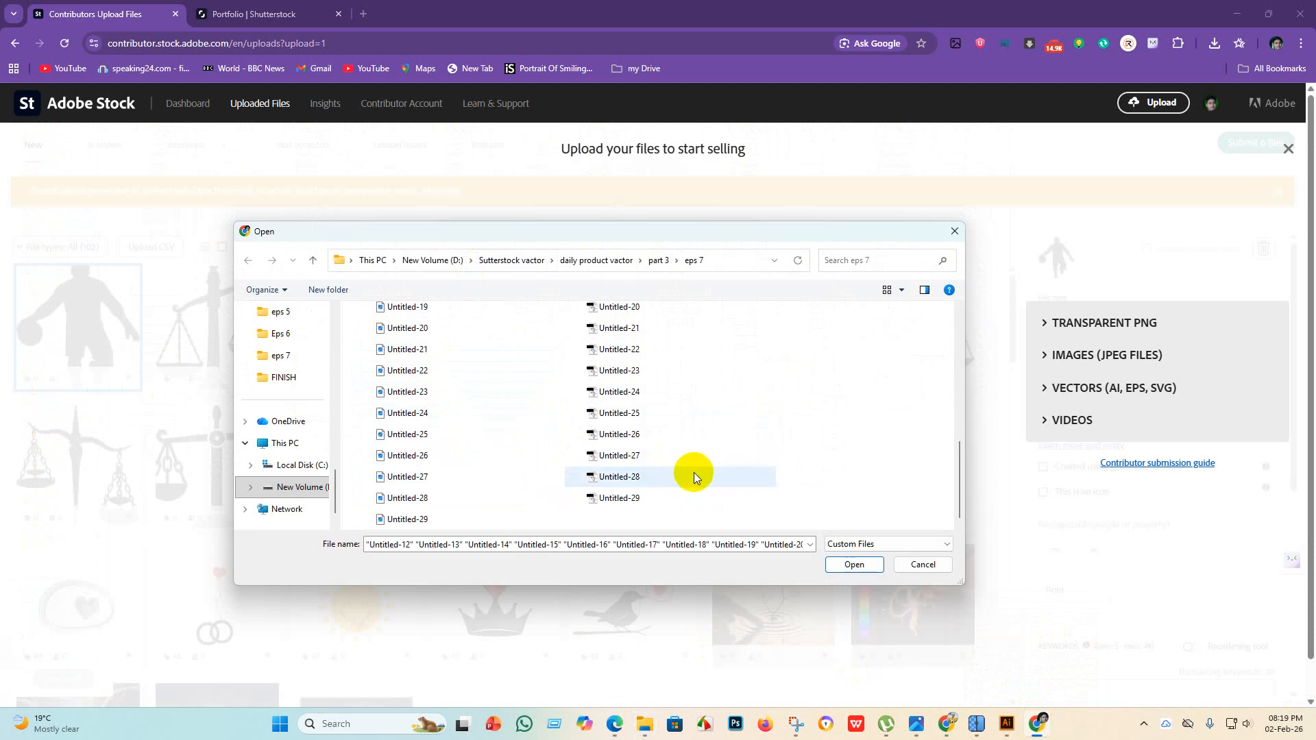
scroll(693, 472, up, 4)
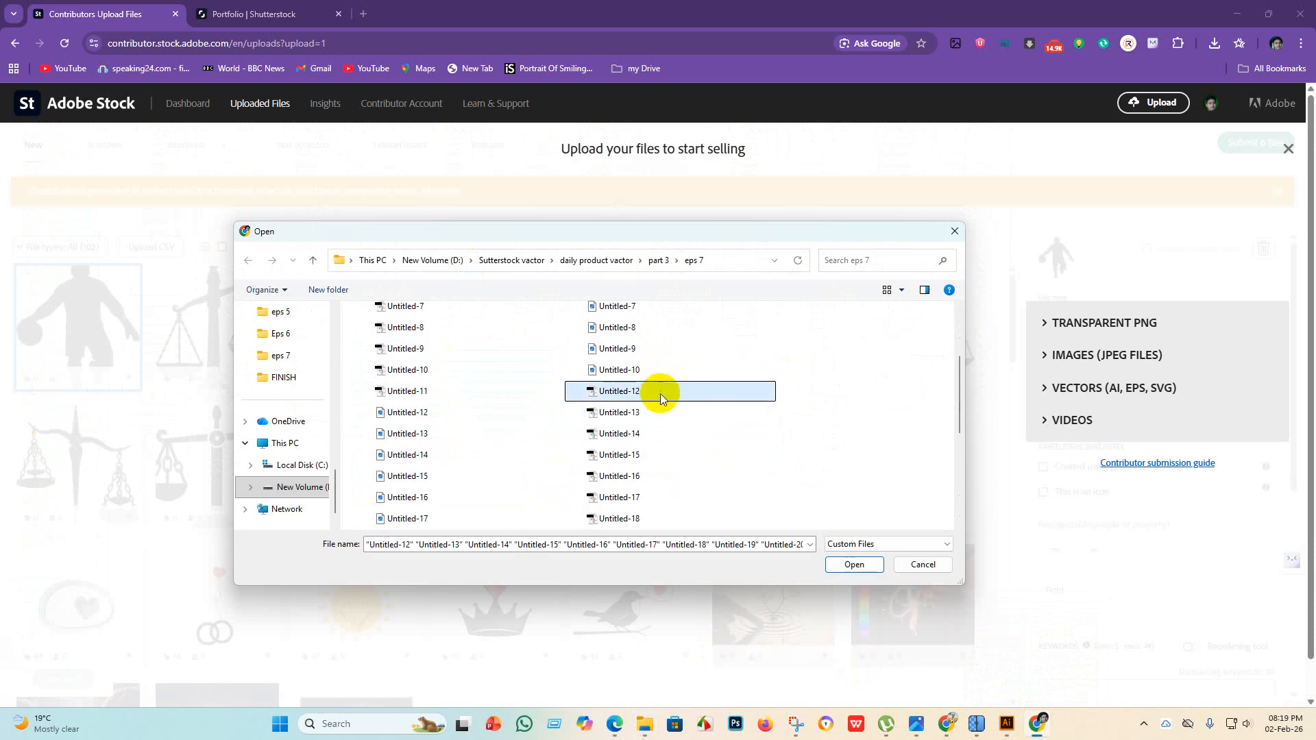
drag(660, 393, 587, 520)
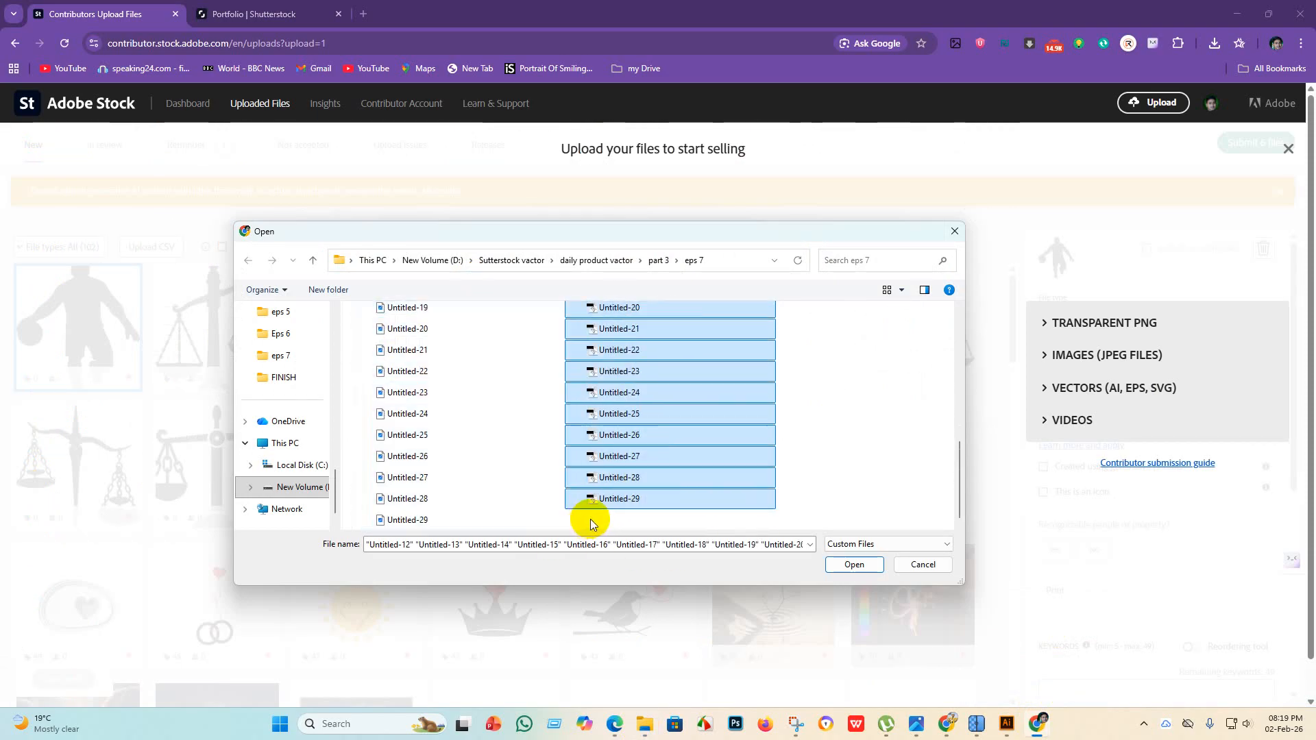
scroll(680, 501, up, 5)
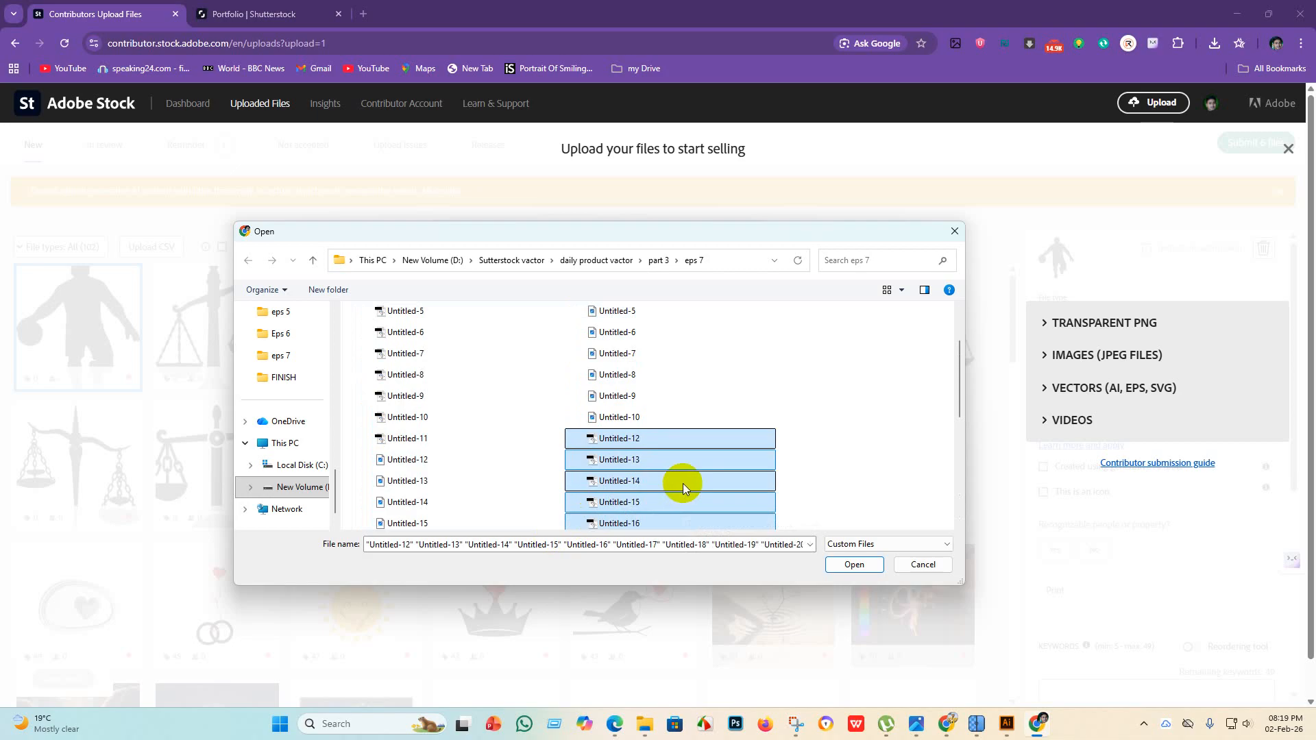
scroll(782, 455, down, 3)
click(852, 565)
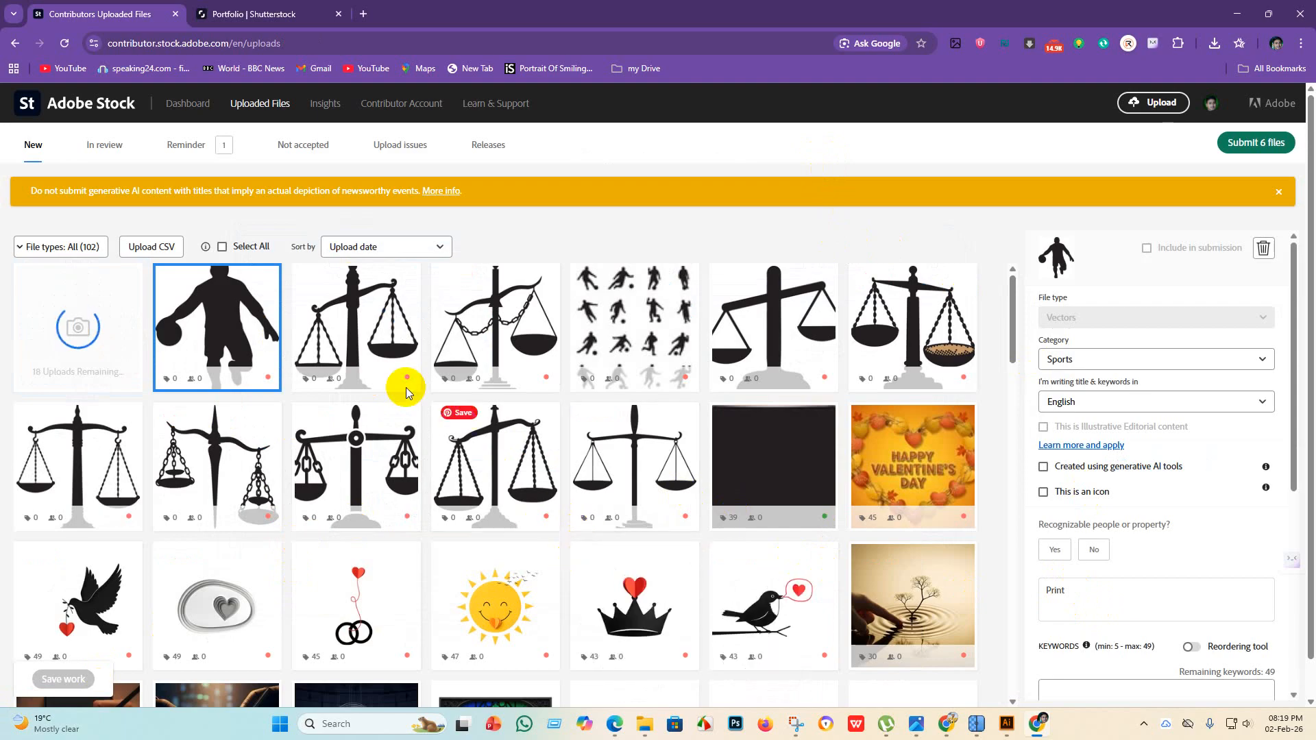
mouse_move(463, 480)
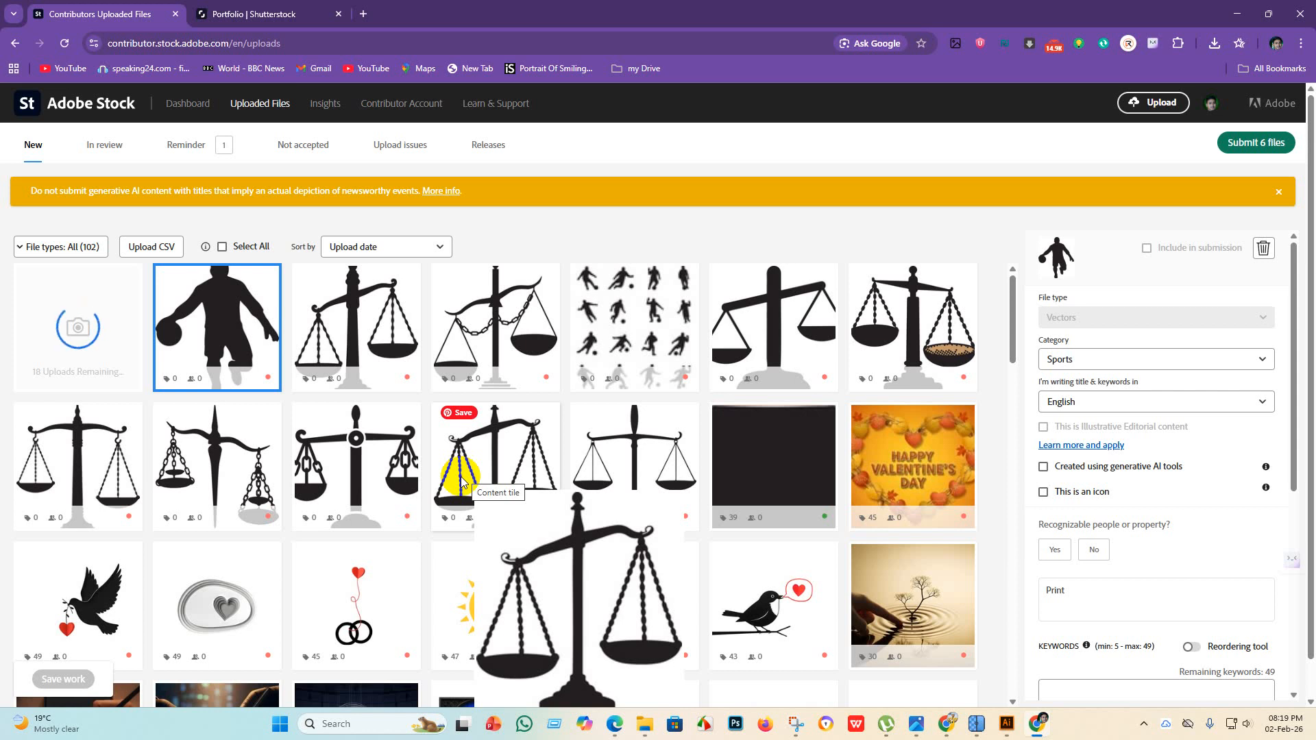
Switch to the Shutterstock portfolio, review the uploaded illustrations and open the list of upload errors.
click(274, 7)
scroll(480, 480, down, 10)
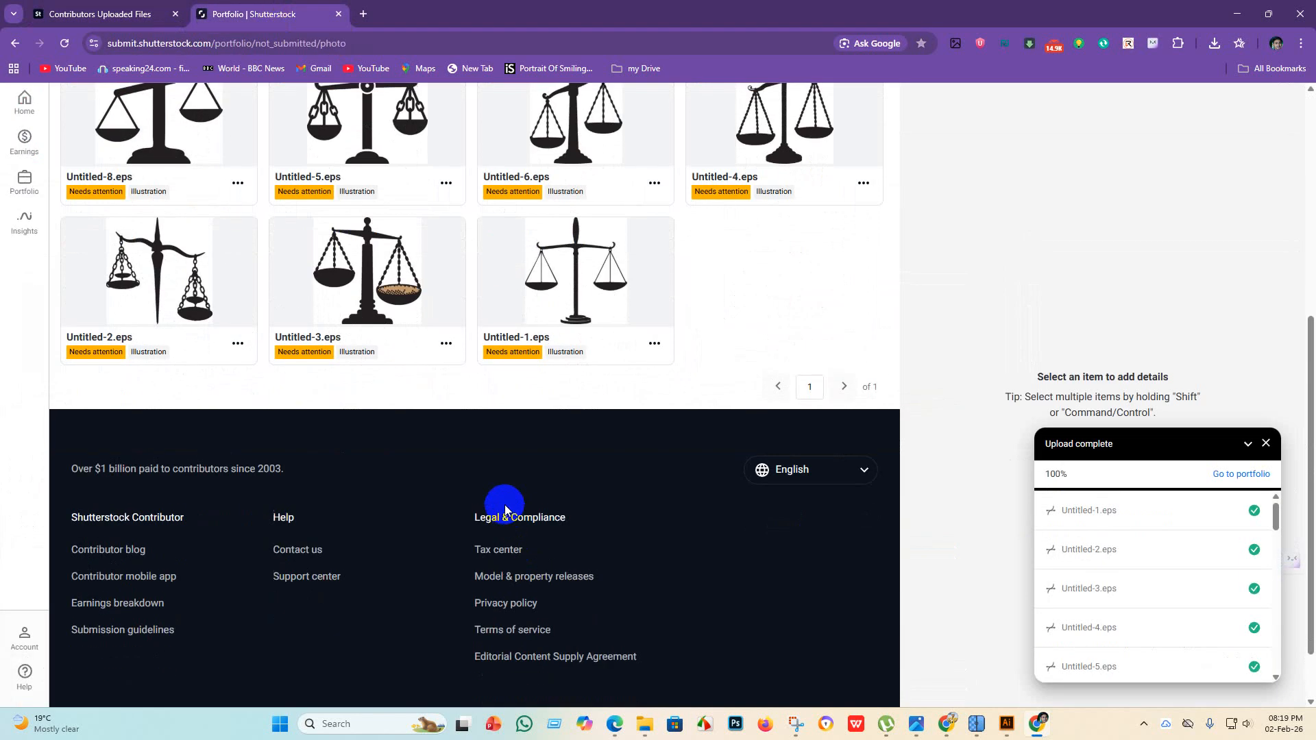
scroll(504, 507, up, 6)
scroll(495, 527, down, 5)
scroll(499, 548, up, 3)
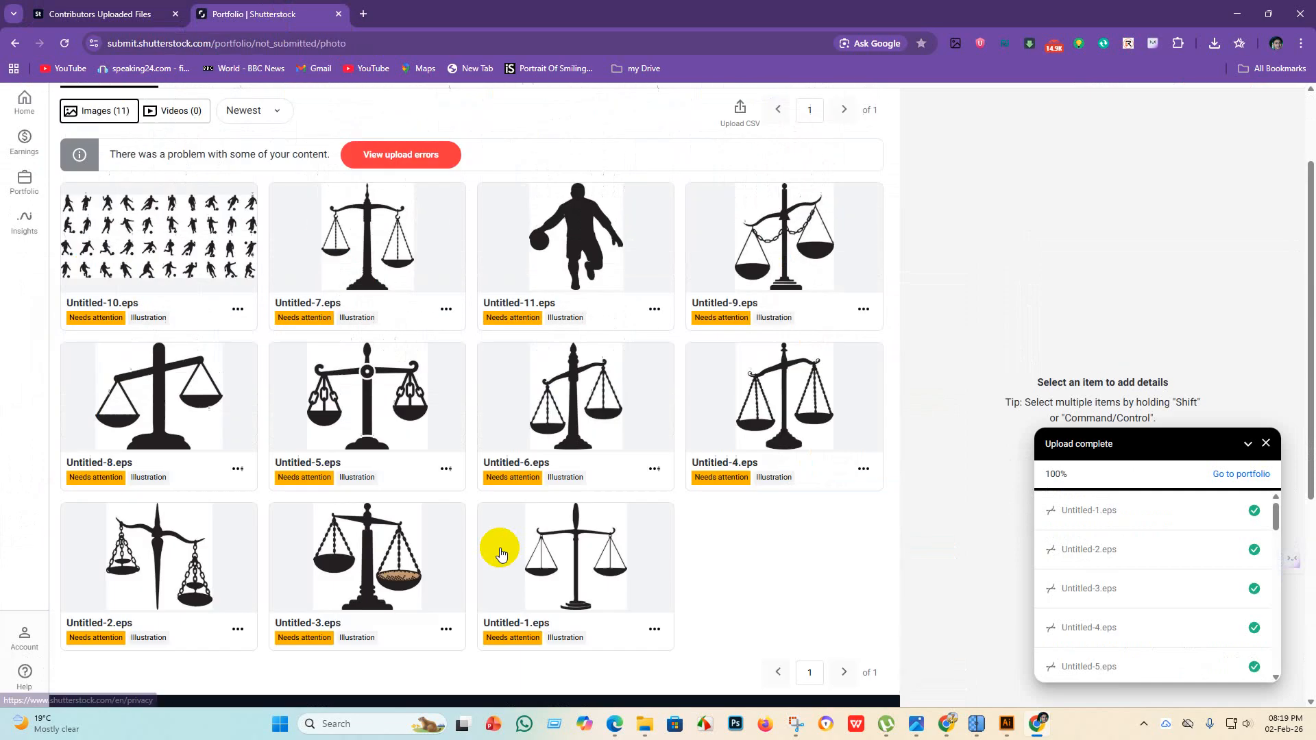
scroll(499, 549, up, 2)
click(395, 280)
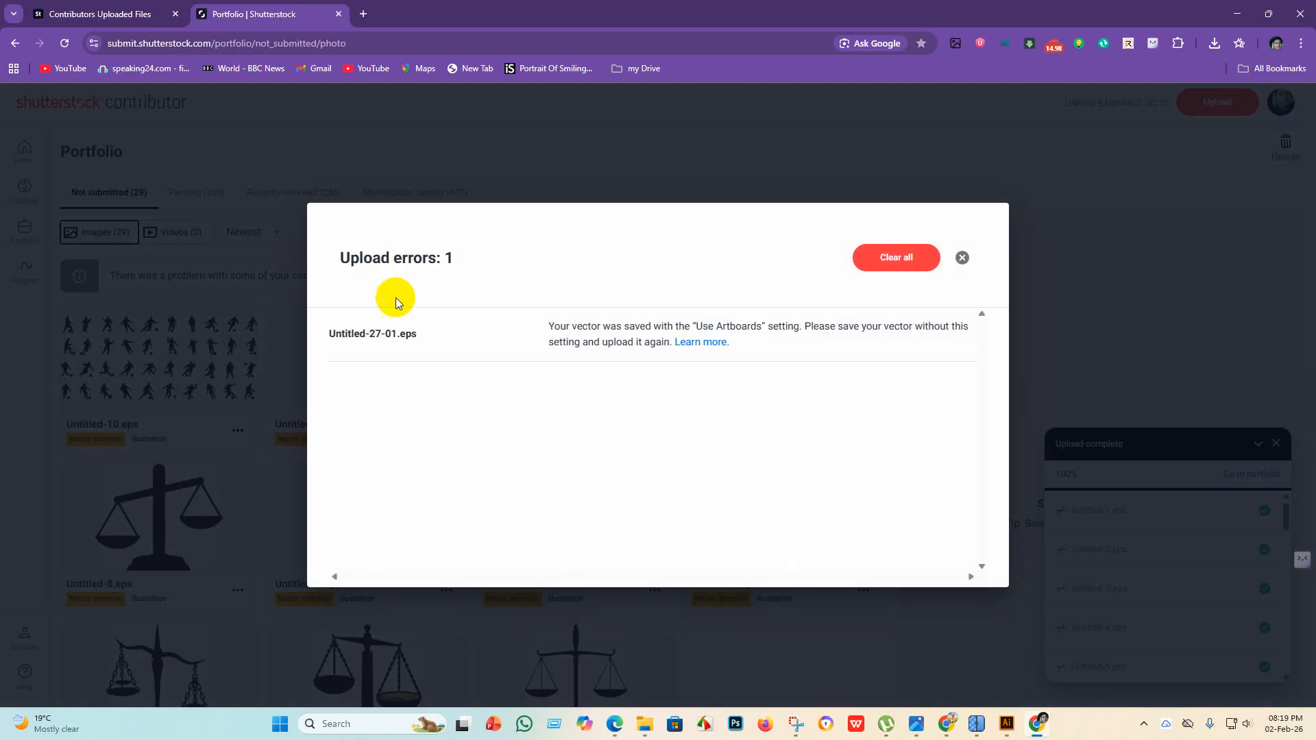
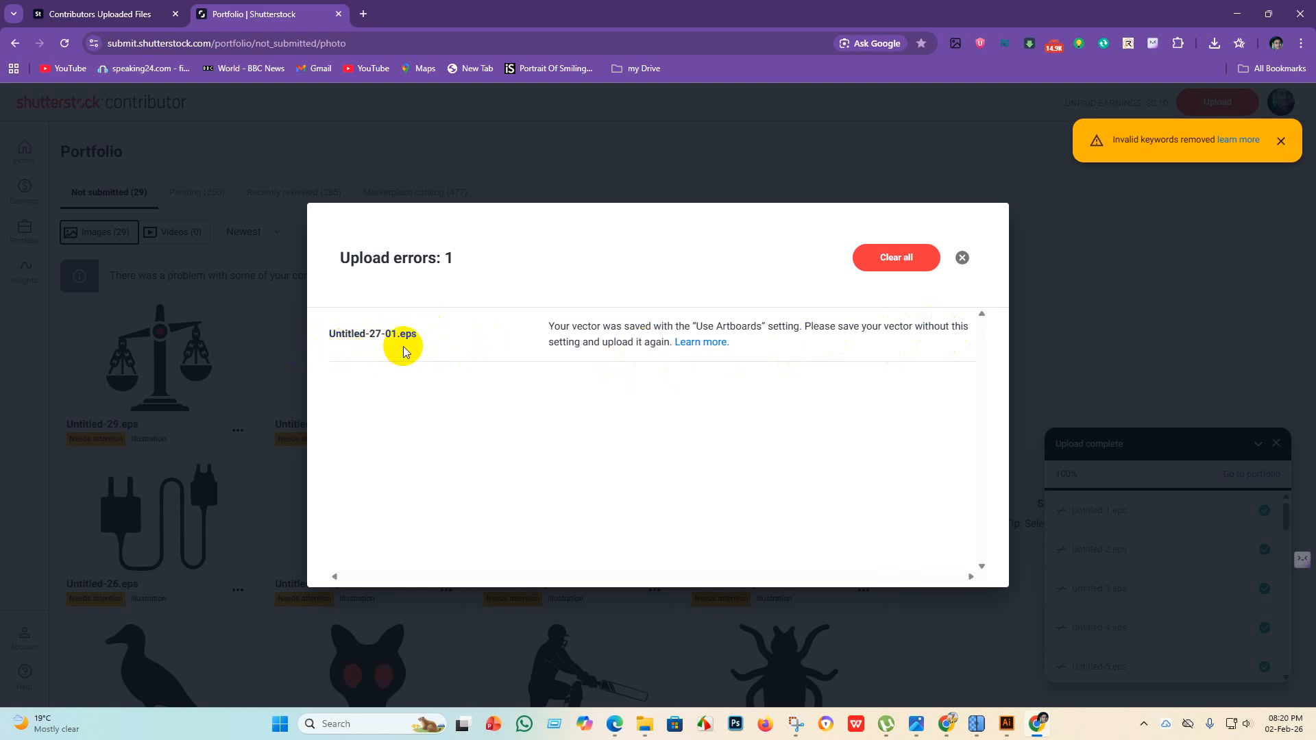
Close the upload error list, review the unsubmitted illustrations in the portfolio, and clear all upload errors.
click(960, 258)
scroll(608, 382, down, 6)
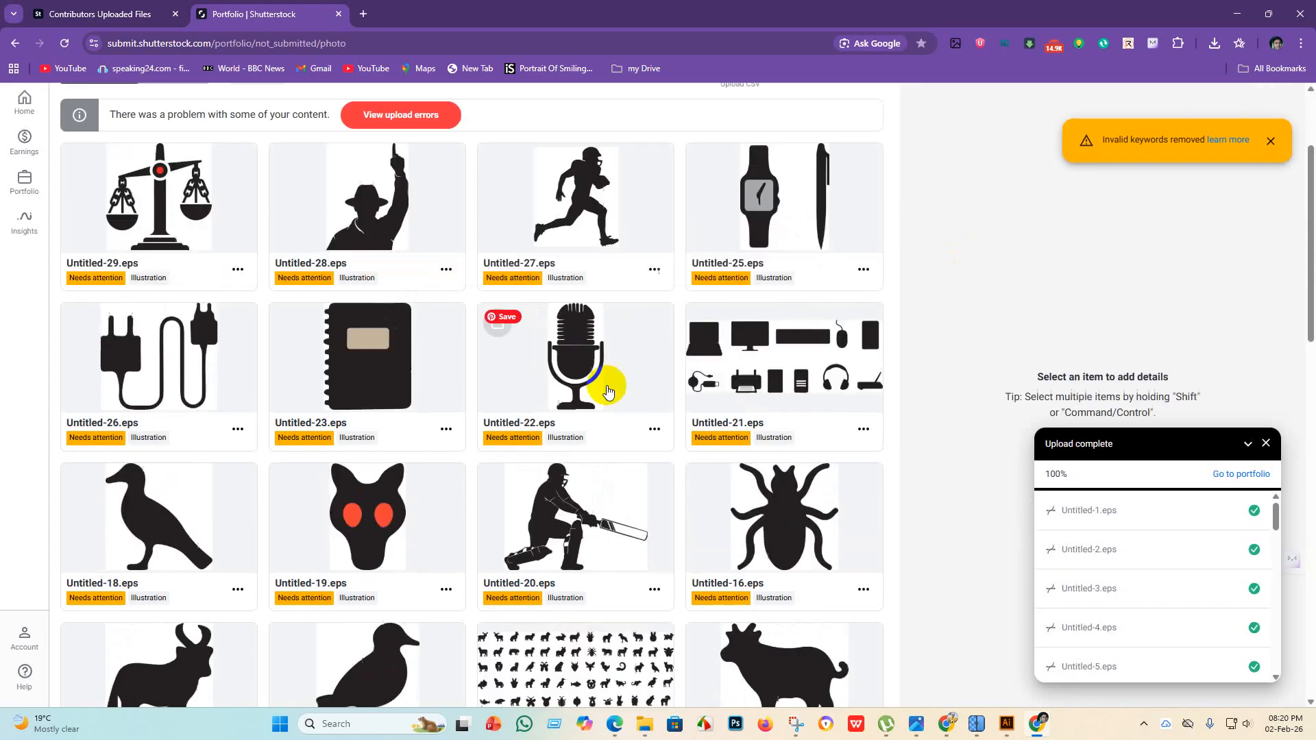
scroll(617, 346, up, 4)
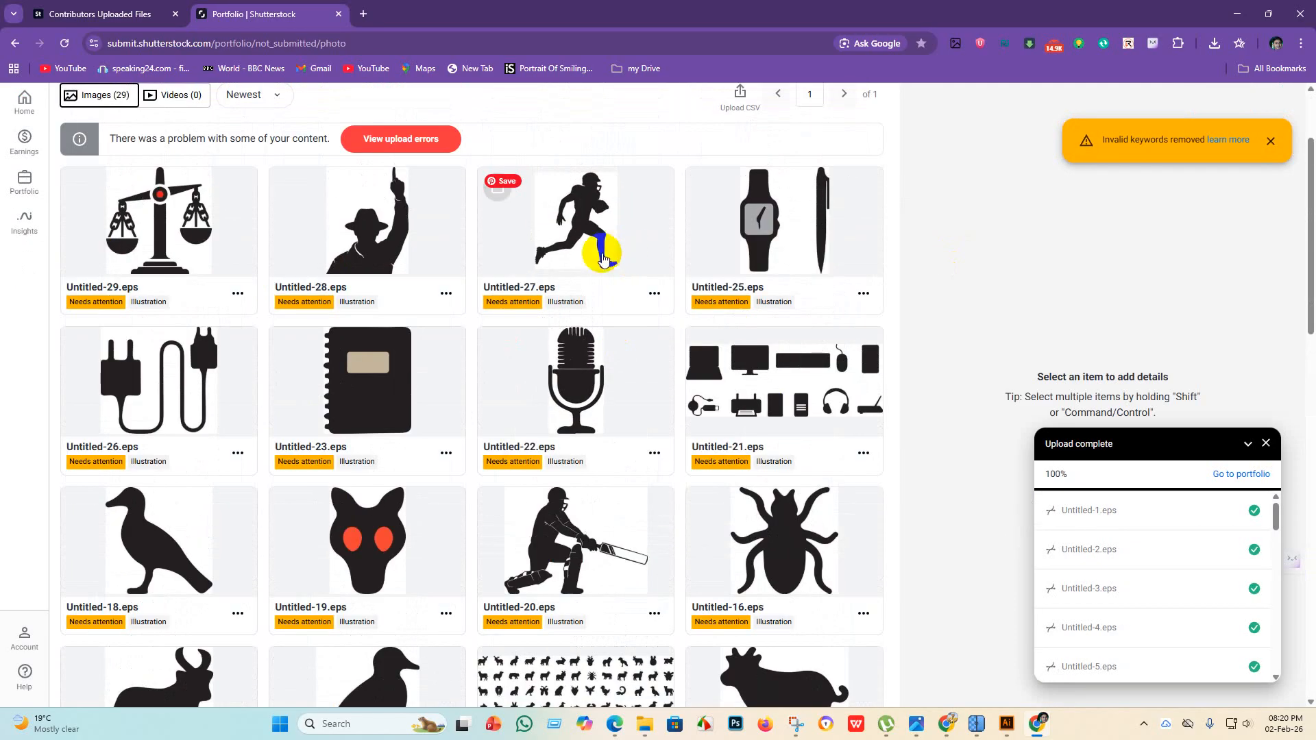
scroll(587, 322, up, 2)
scroll(566, 389, down, 7)
scroll(376, 185, up, 5)
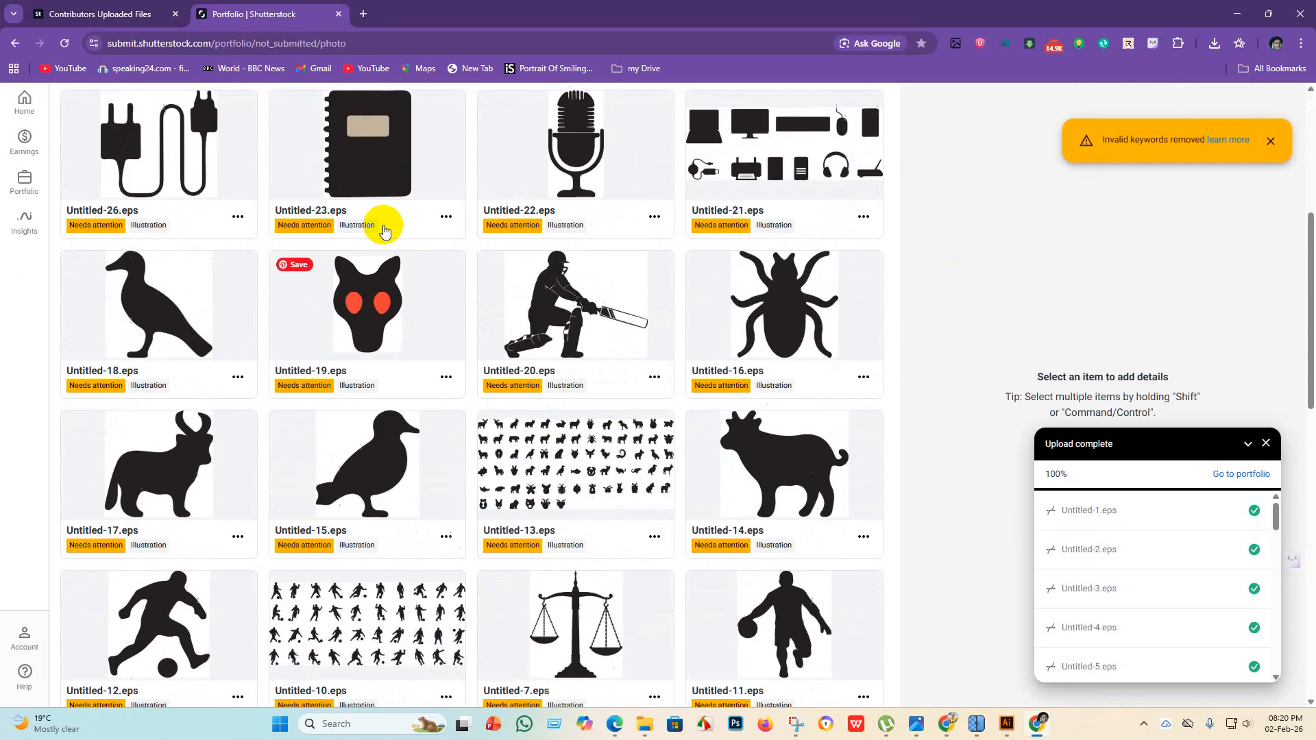
click(403, 139)
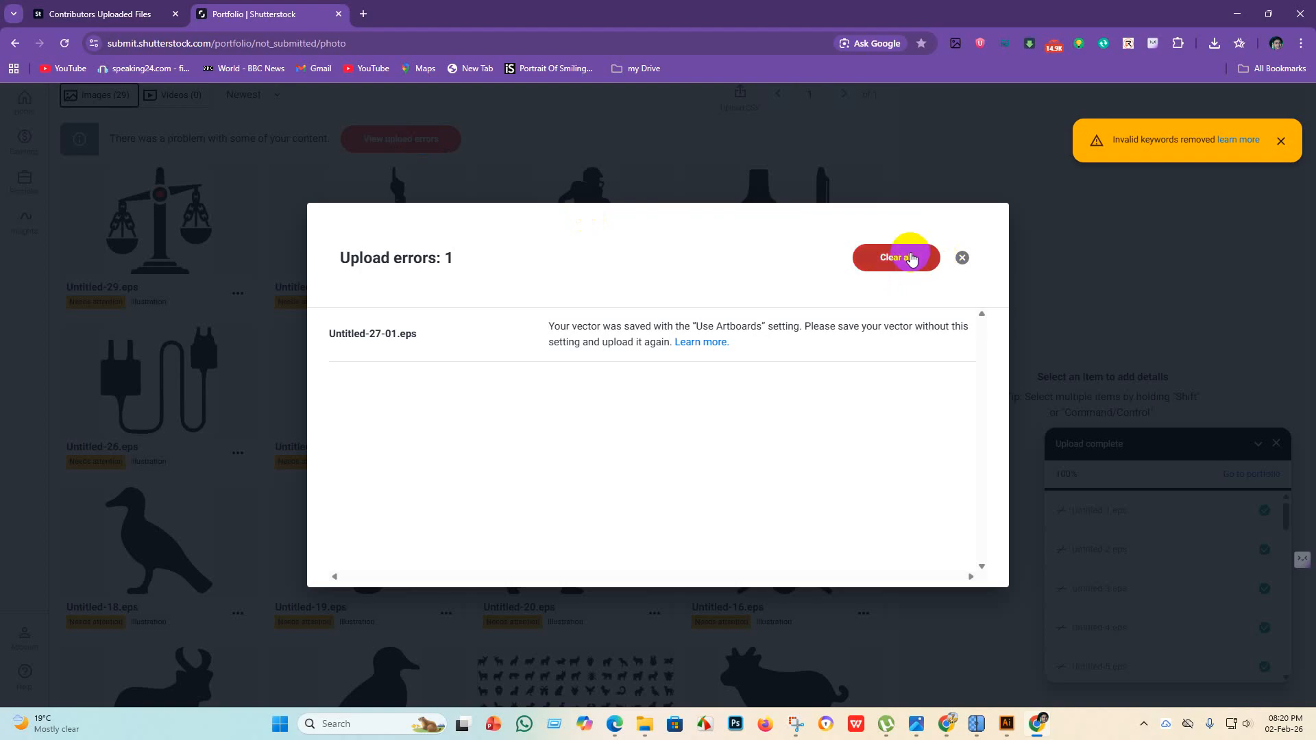
click(910, 256)
Select all 29 unsubmitted illustrations in the Shutterstock portfolio.
scroll(431, 314, down, 3)
scroll(432, 314, down, 12)
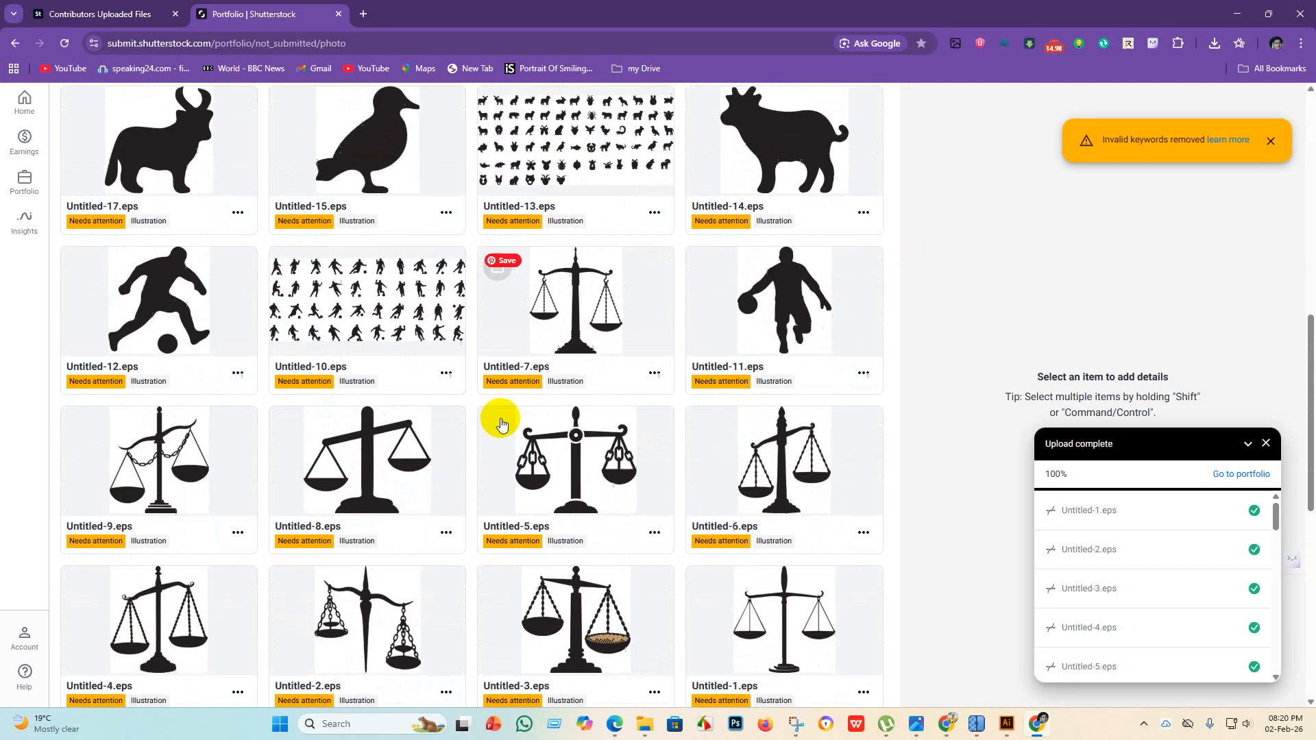
scroll(546, 441, up, 17)
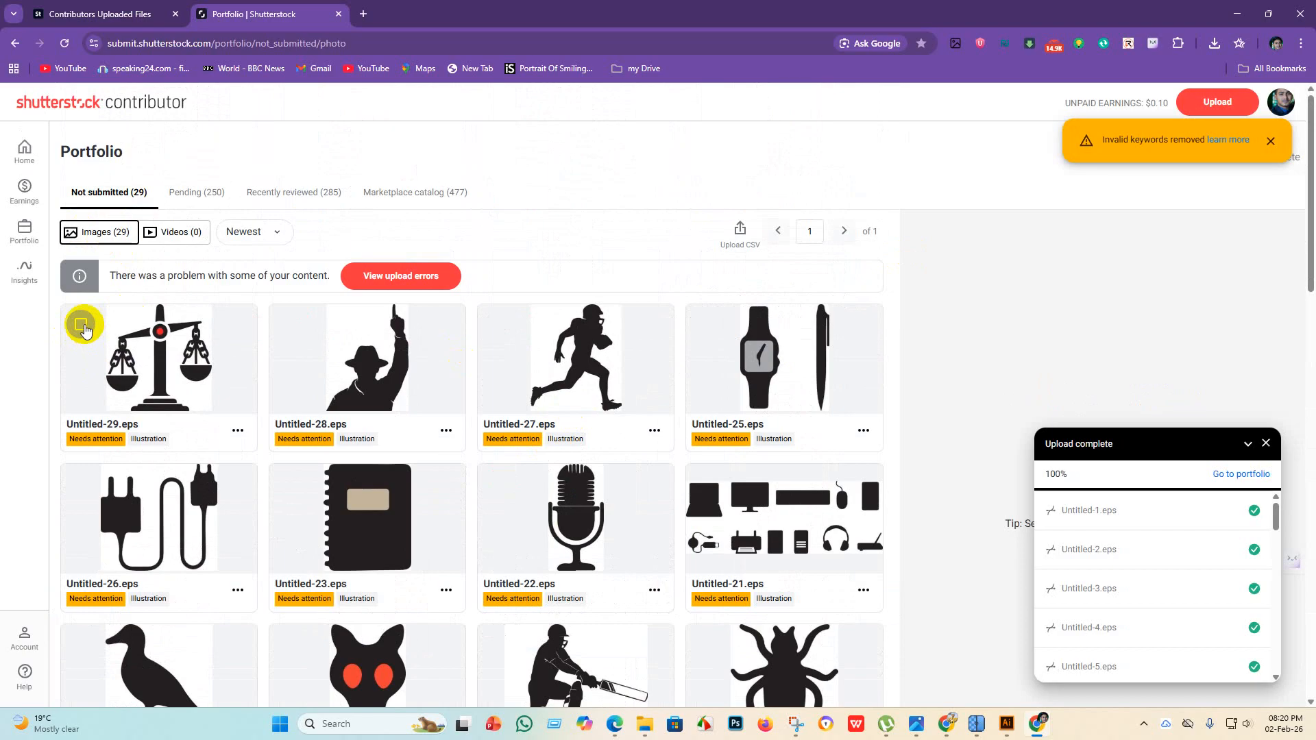
click(81, 325)
click(295, 151)
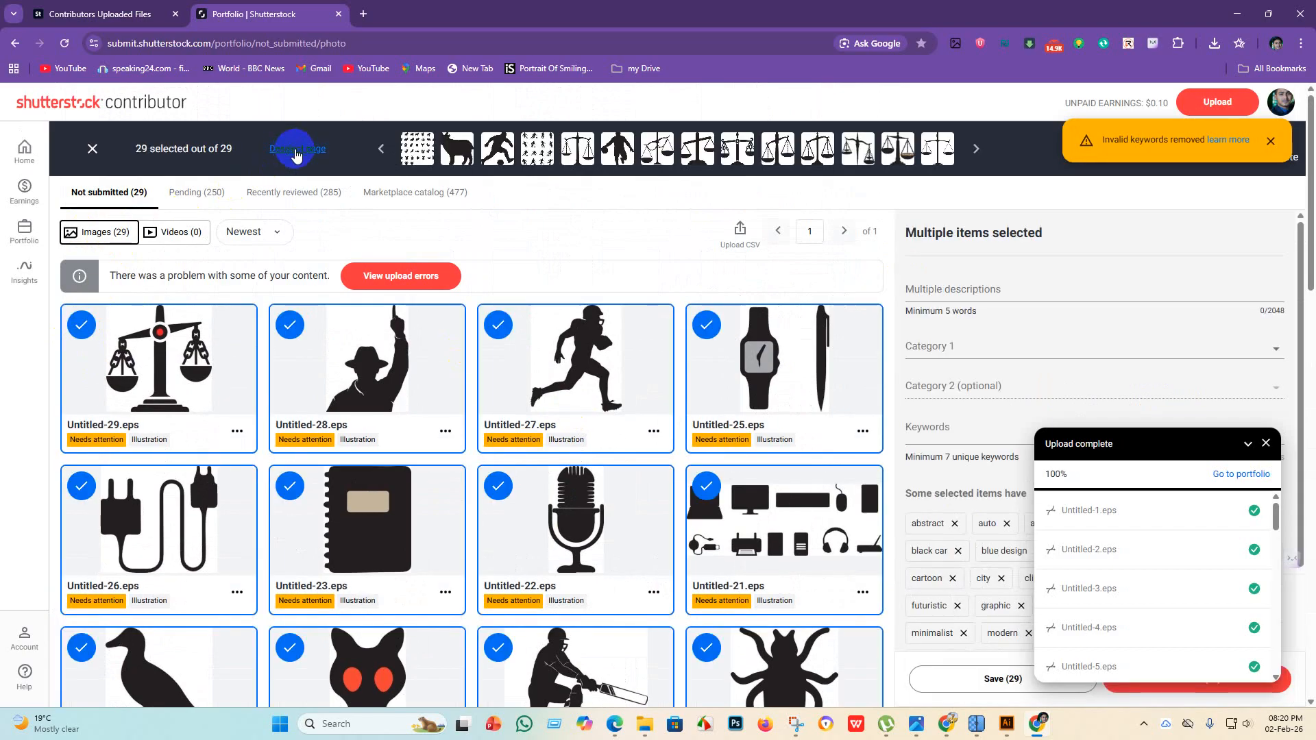
Switch to the Adobe Stock uploads and select the 29 new vectors, from the football runner through the last uploaded balance scale.
click(119, 8)
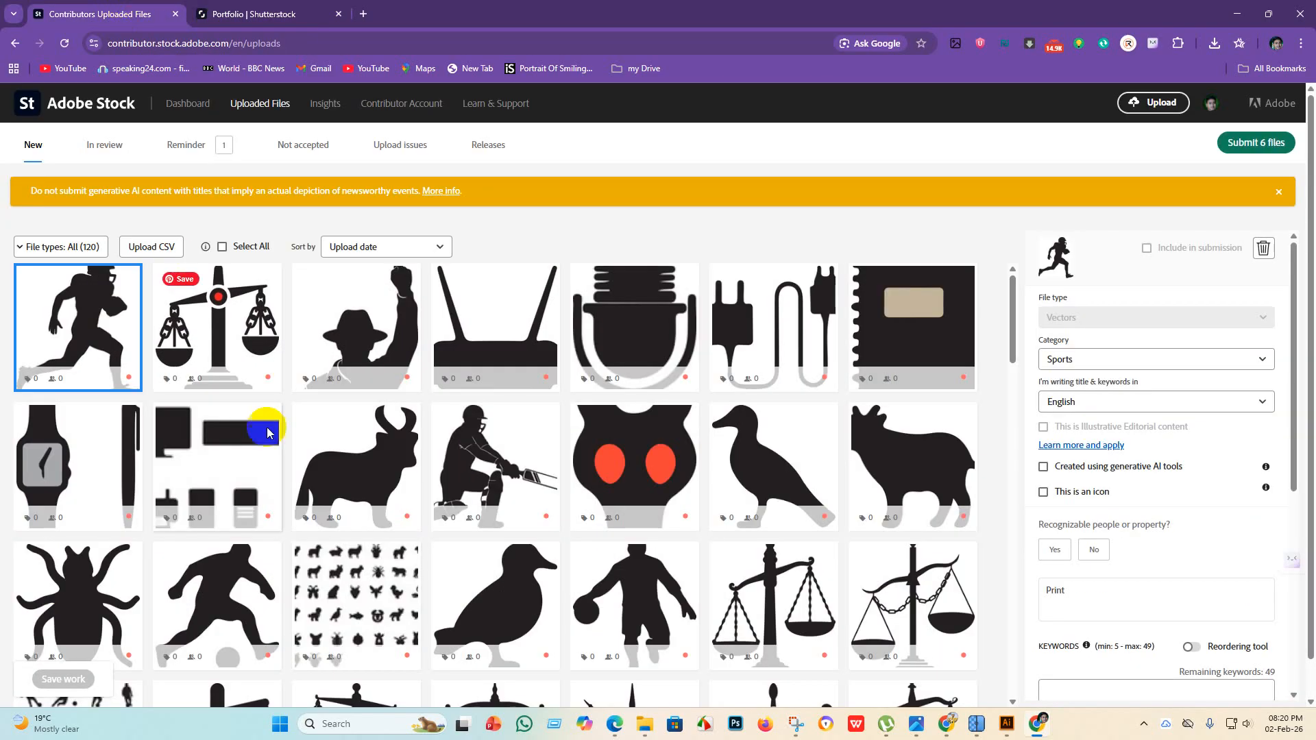
scroll(179, 614, down, 5)
scroll(180, 614, down, 1)
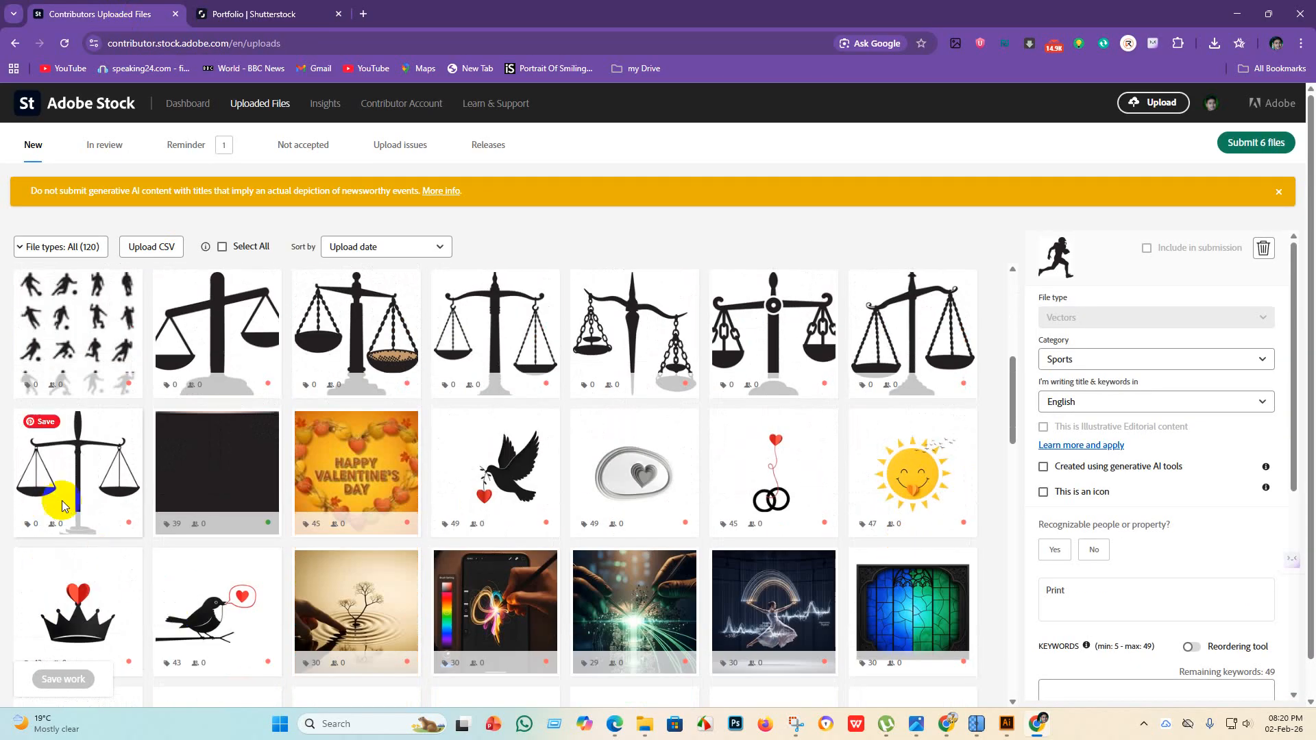
shift+click(64, 501)
scroll(199, 487, up, 3)
scroll(199, 487, up, 2)
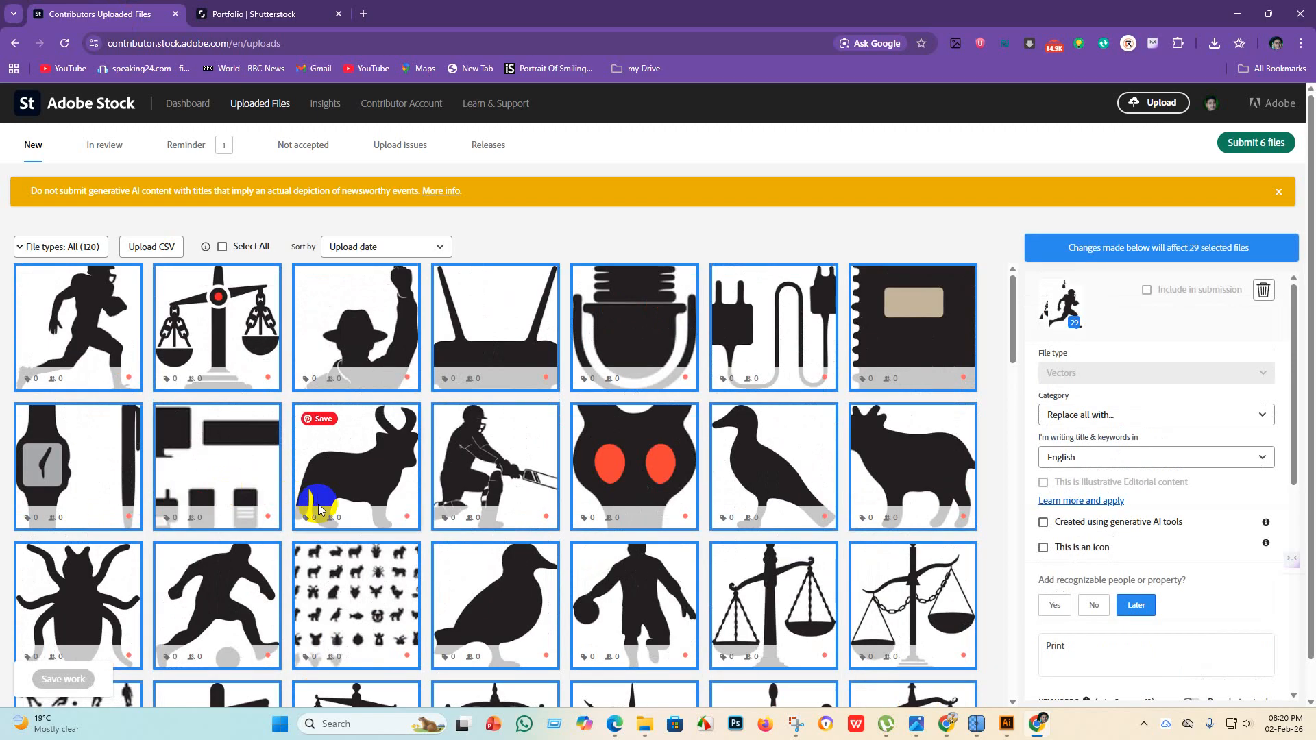
Set recognizable people or property to No for the selected files and clear the title "Print".
click(1094, 607)
drag(1095, 648, 1012, 641)
key(BackSpace)
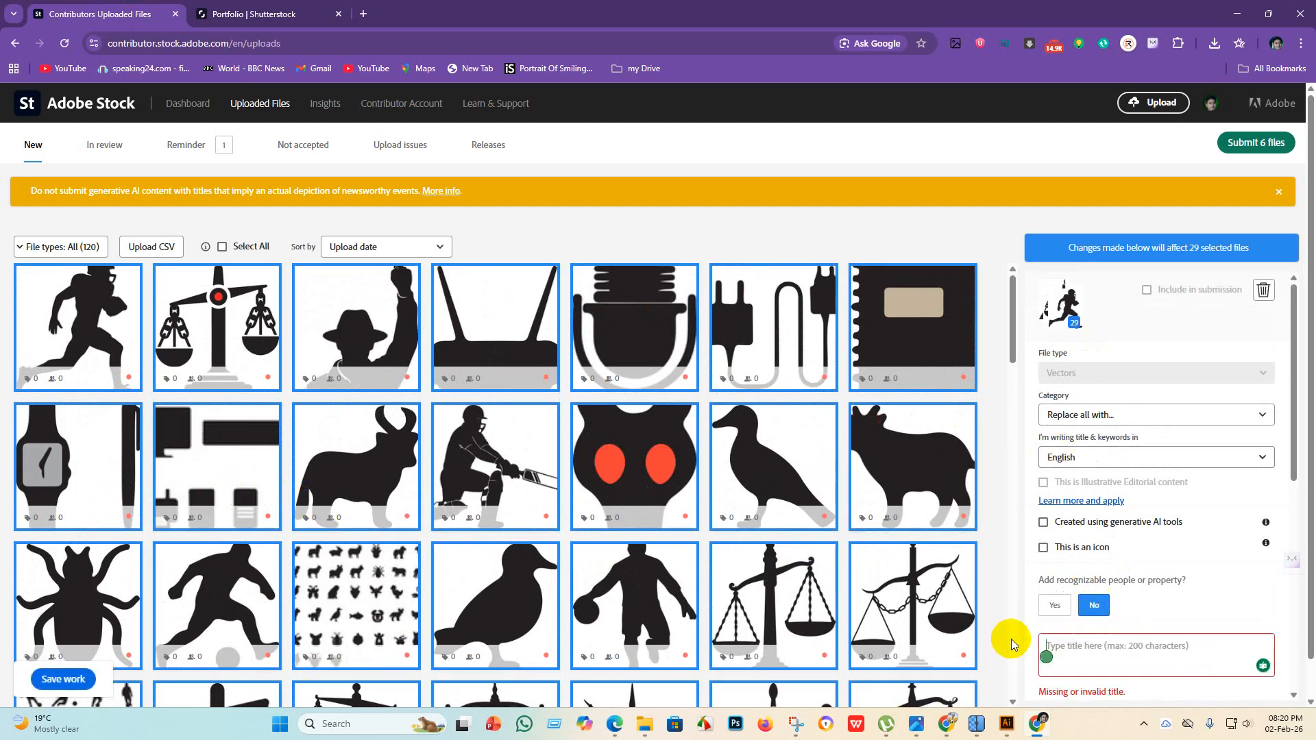
Open the Skill ITBD metadata generator in a new tab and upload the JPEGs Untitled-1 through Untitled-10 from eps 7.
click(363, 14)
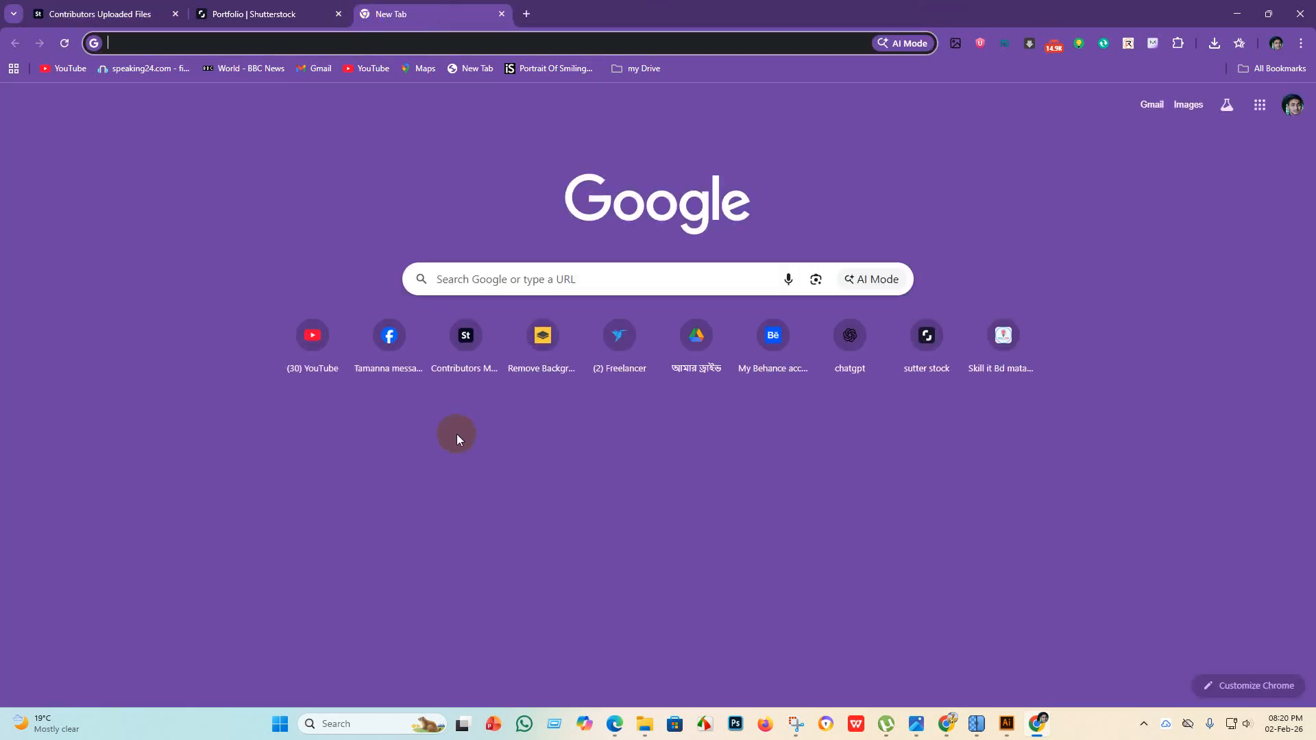
click(1002, 340)
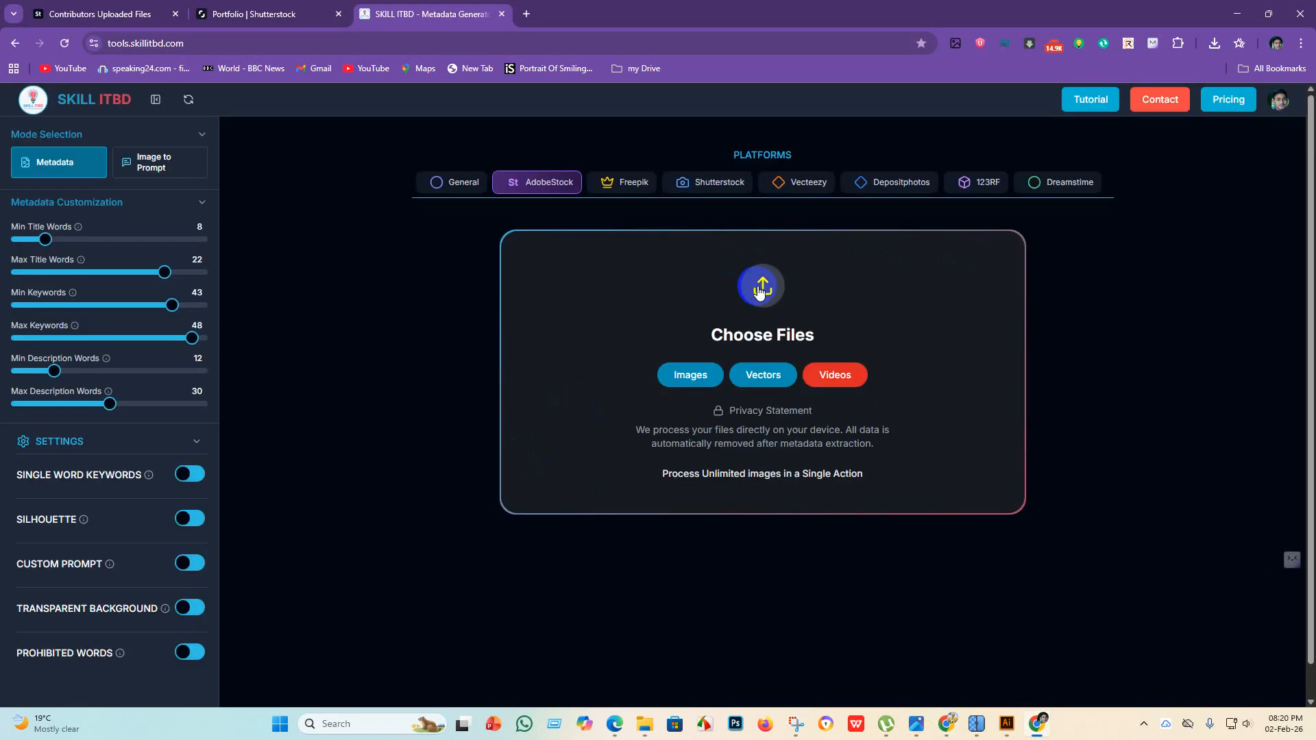
click(760, 291)
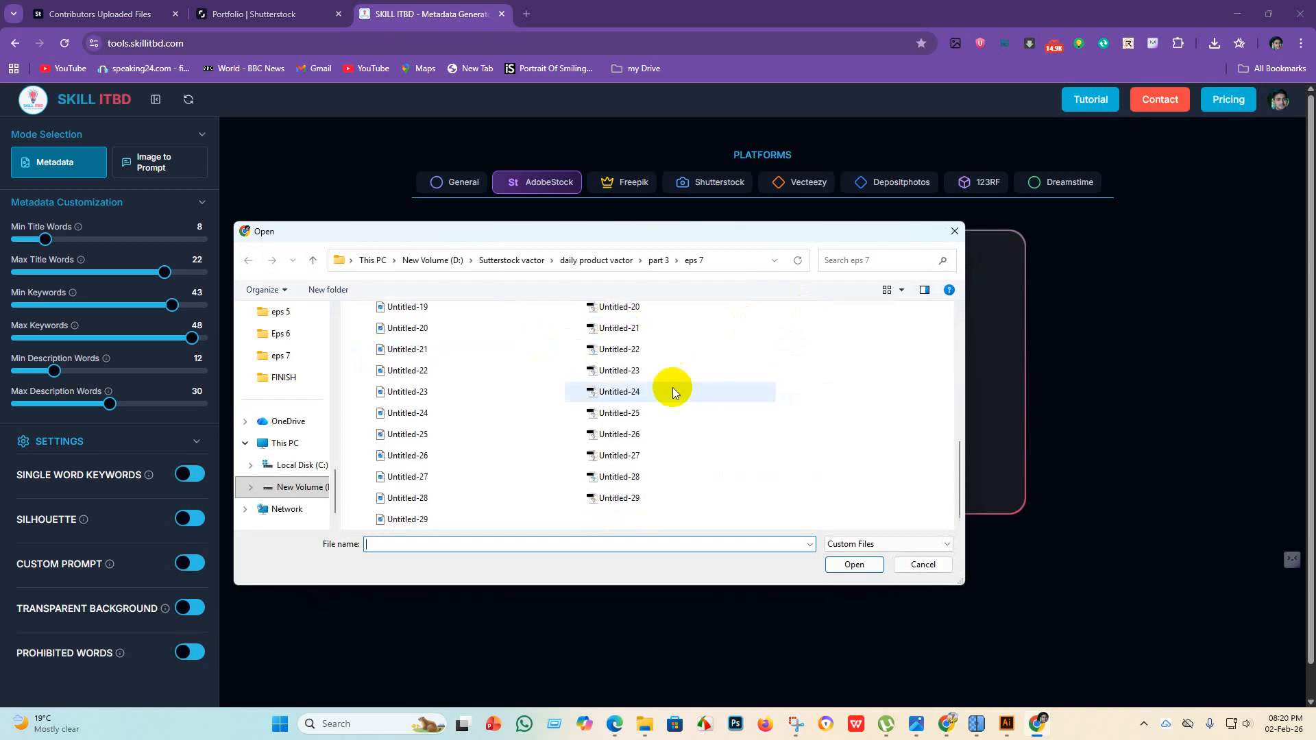
scroll(668, 421, up, 6)
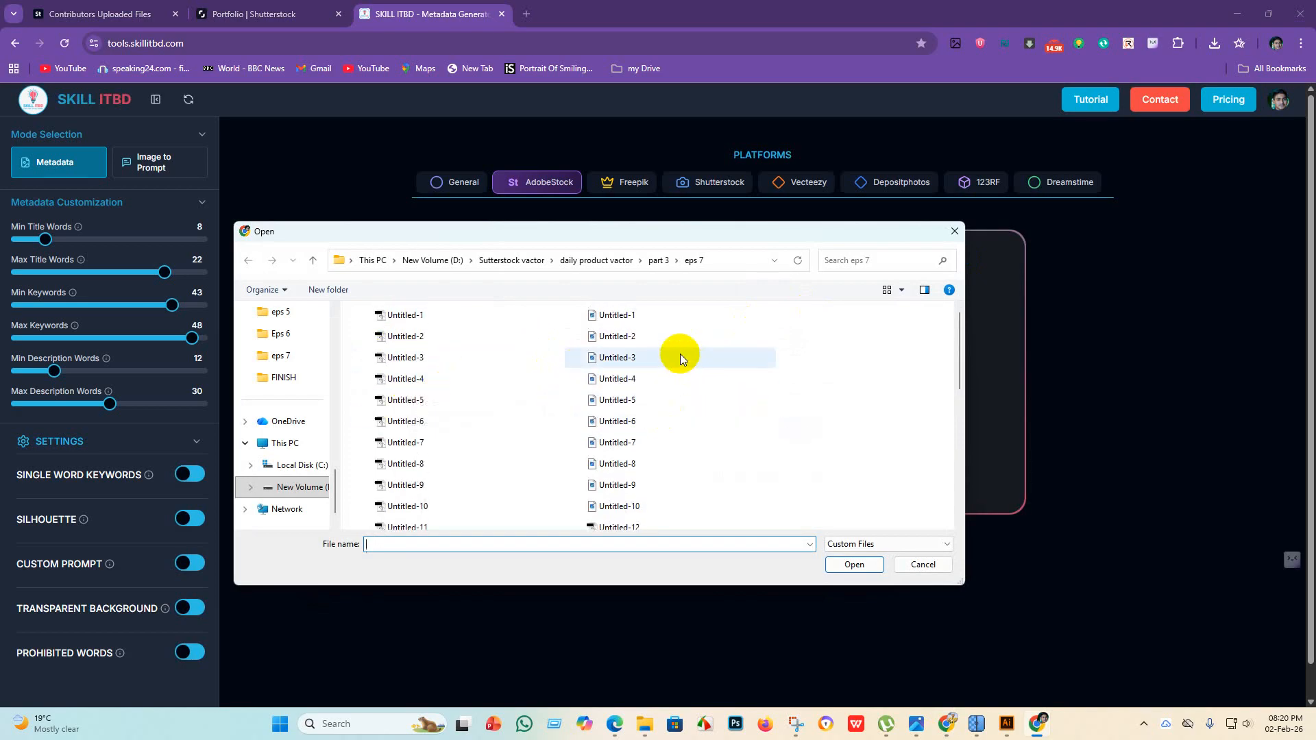
drag(652, 316, 652, 504)
click(850, 564)
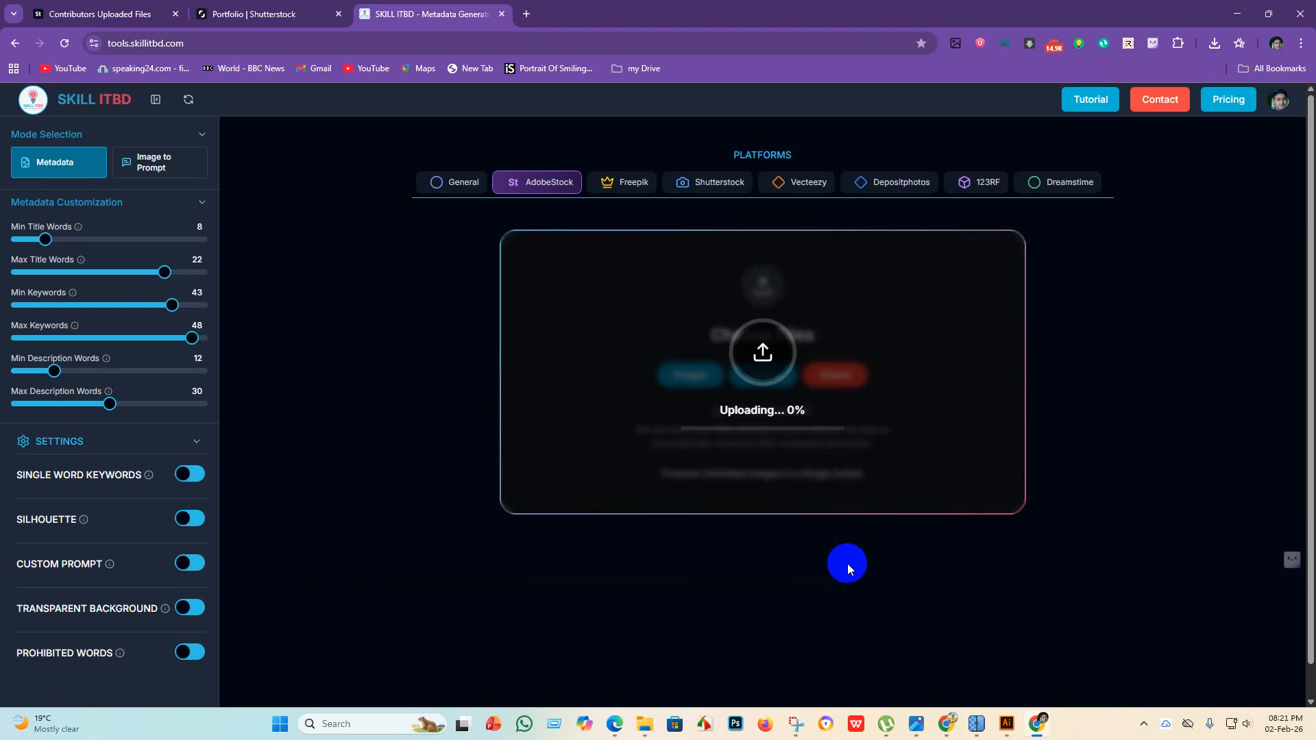
Enable the Transparent Background setting and browse the eps 7 folder for the remaining JPEGs to upload.
click(184, 608)
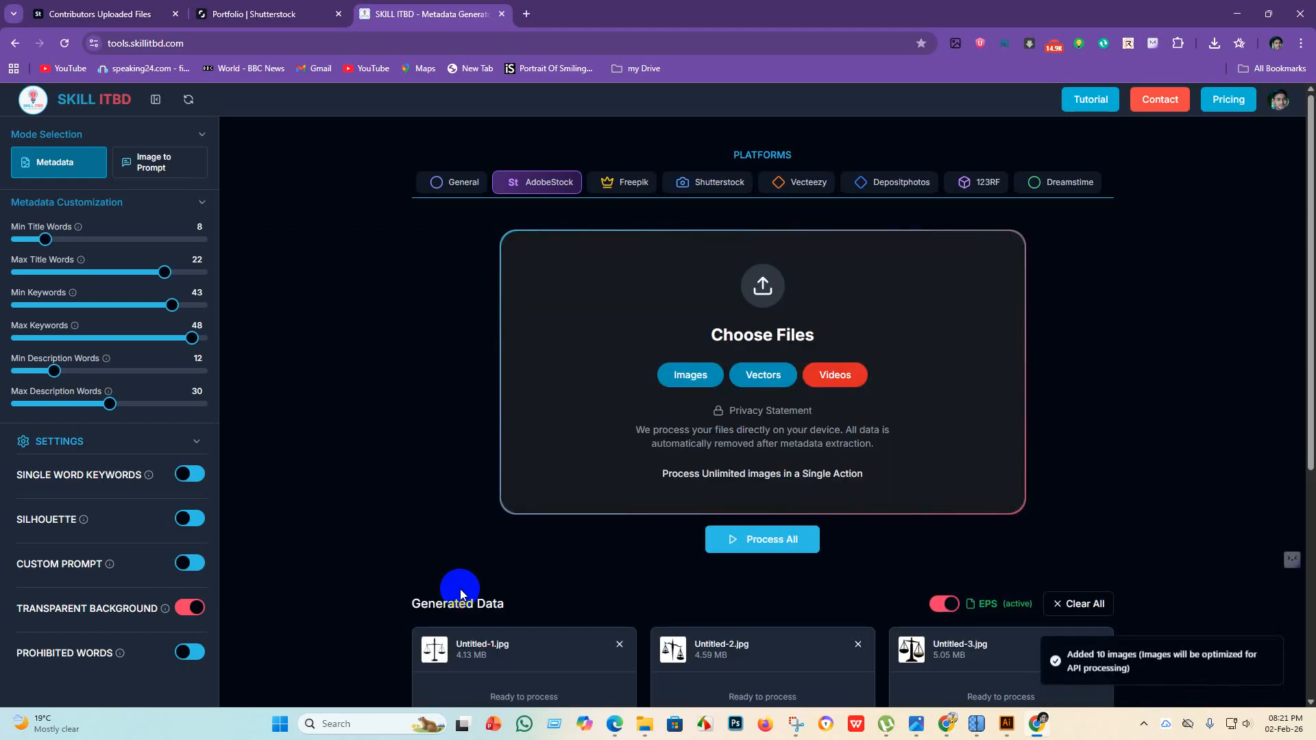
click(762, 292)
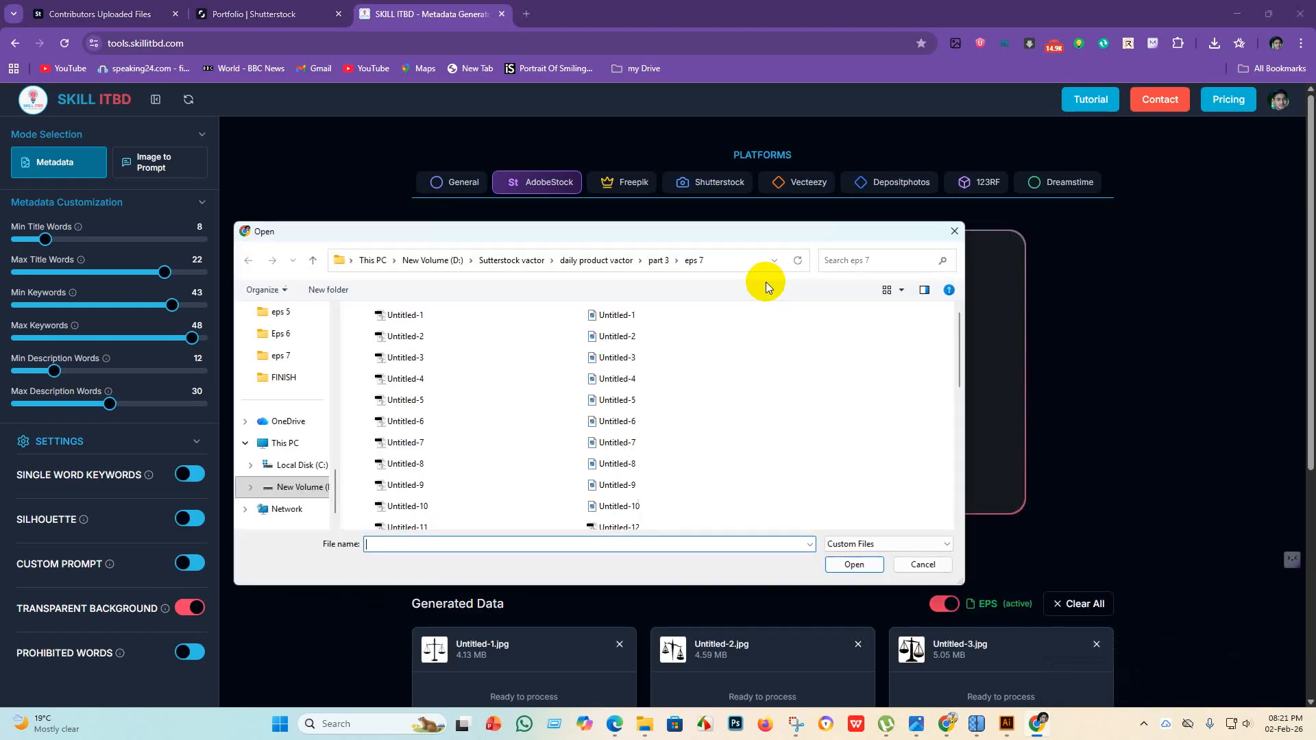
scroll(504, 379, down, 4)
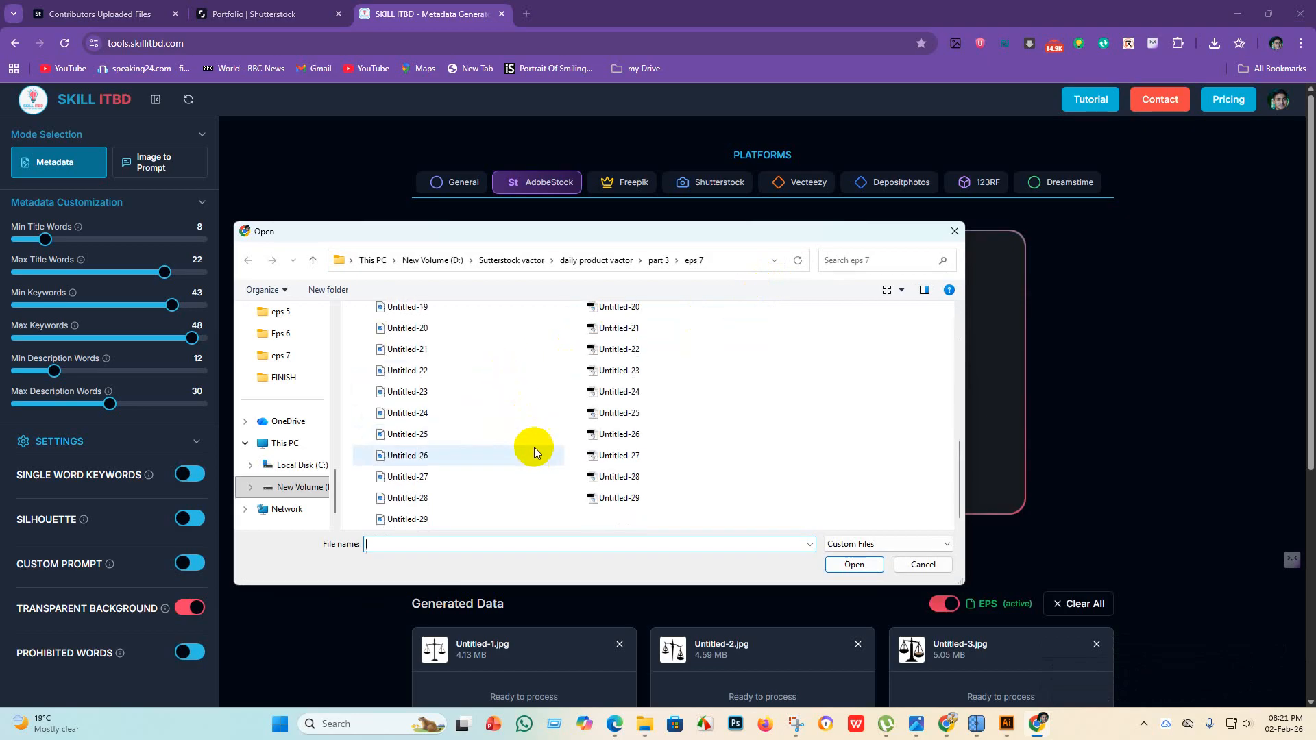
scroll(480, 437, up, 2)
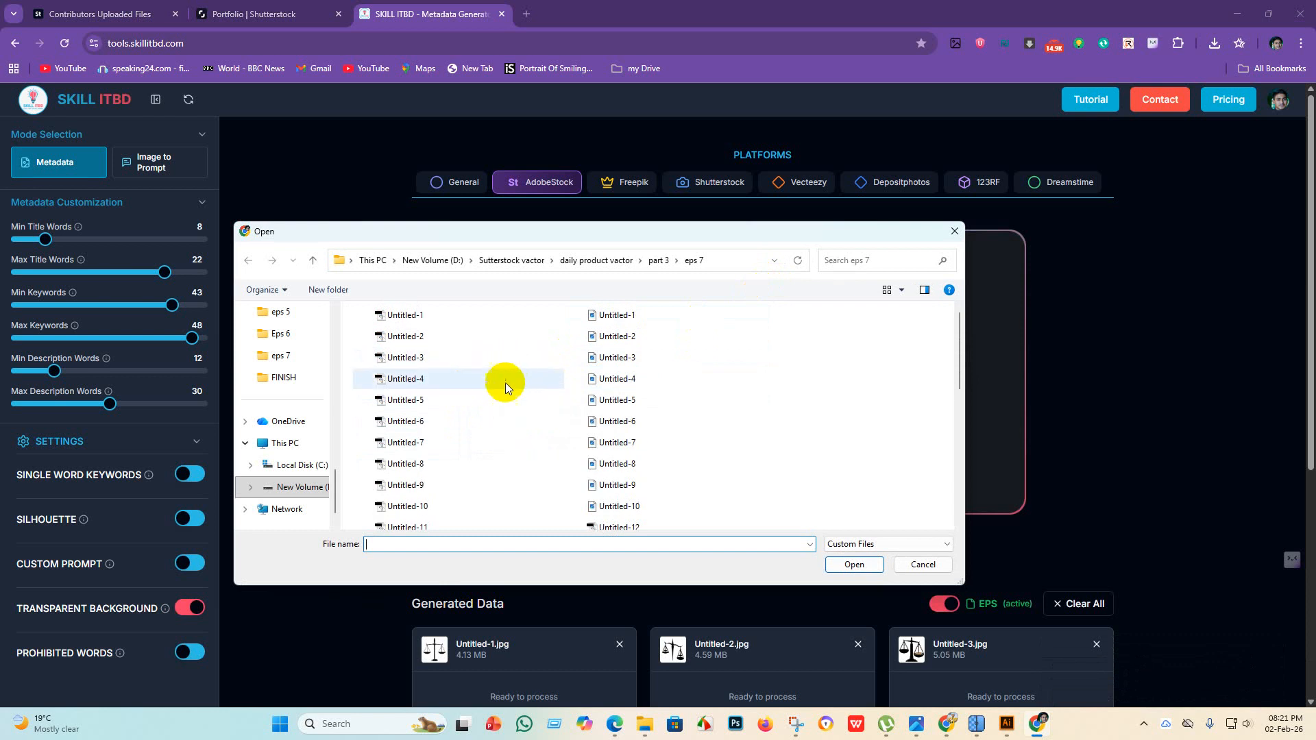
scroll(504, 383, down, 4)
scroll(617, 459, up, 6)
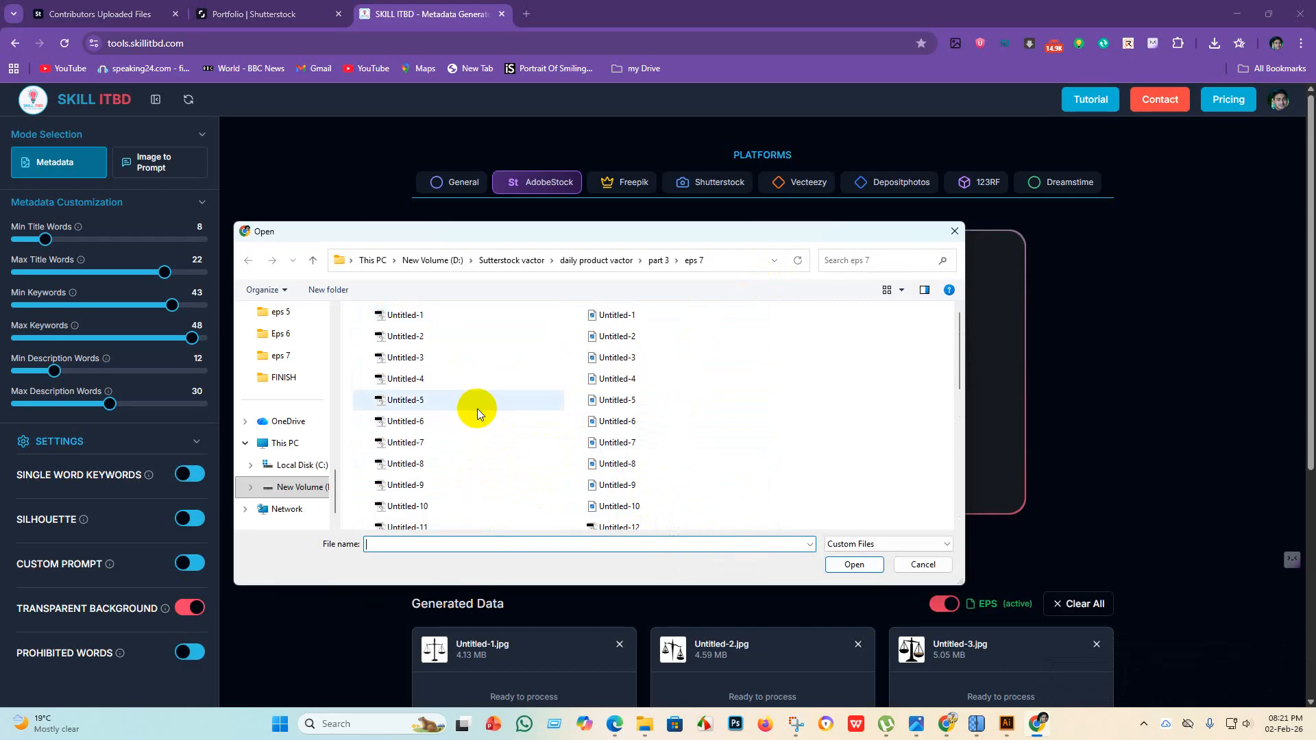
scroll(463, 444, down, 2)
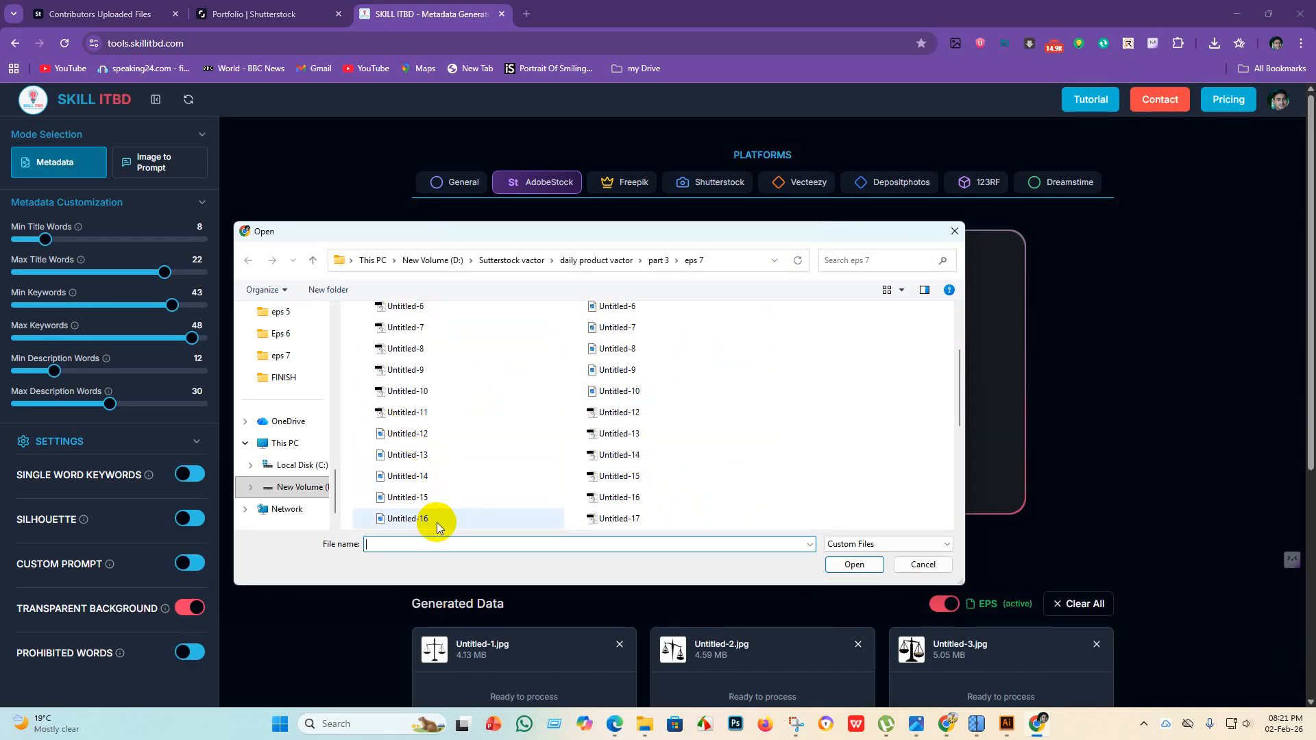
Switch to Illustrator and bring up the Untitled-11.eps document.
click(1007, 724)
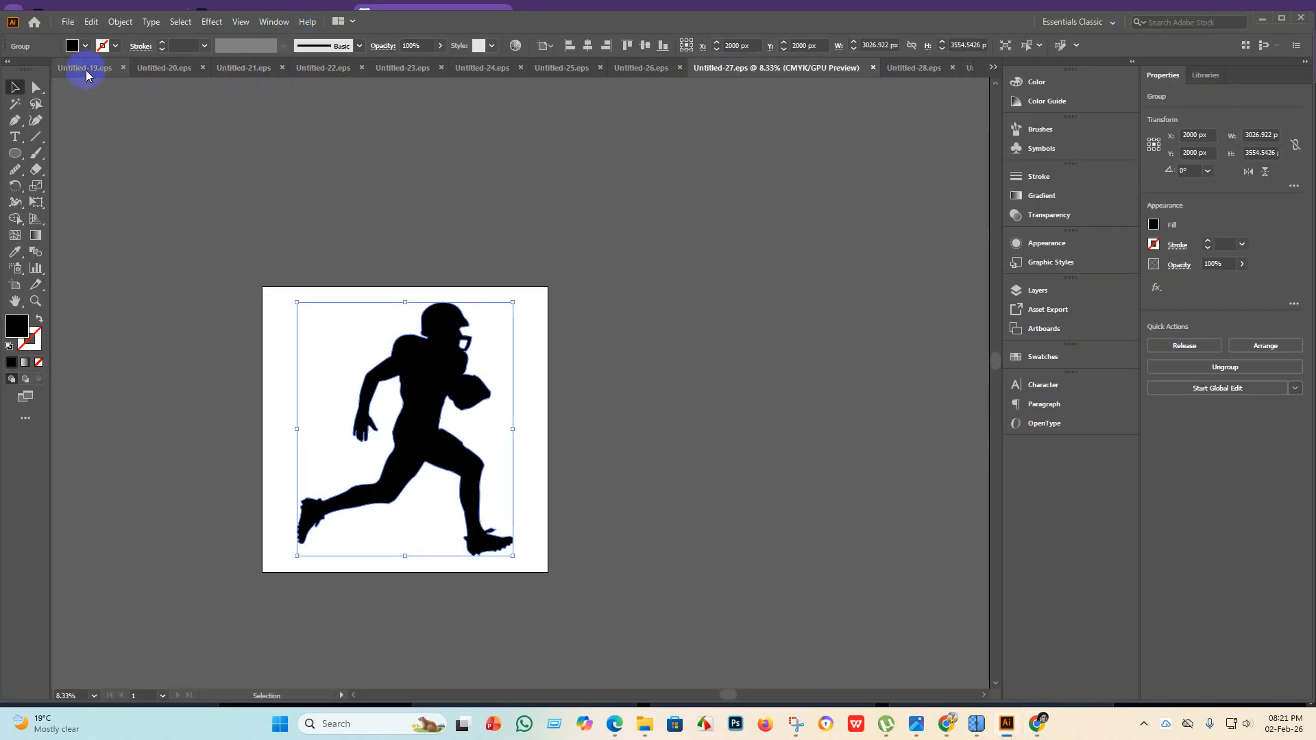
click(993, 67)
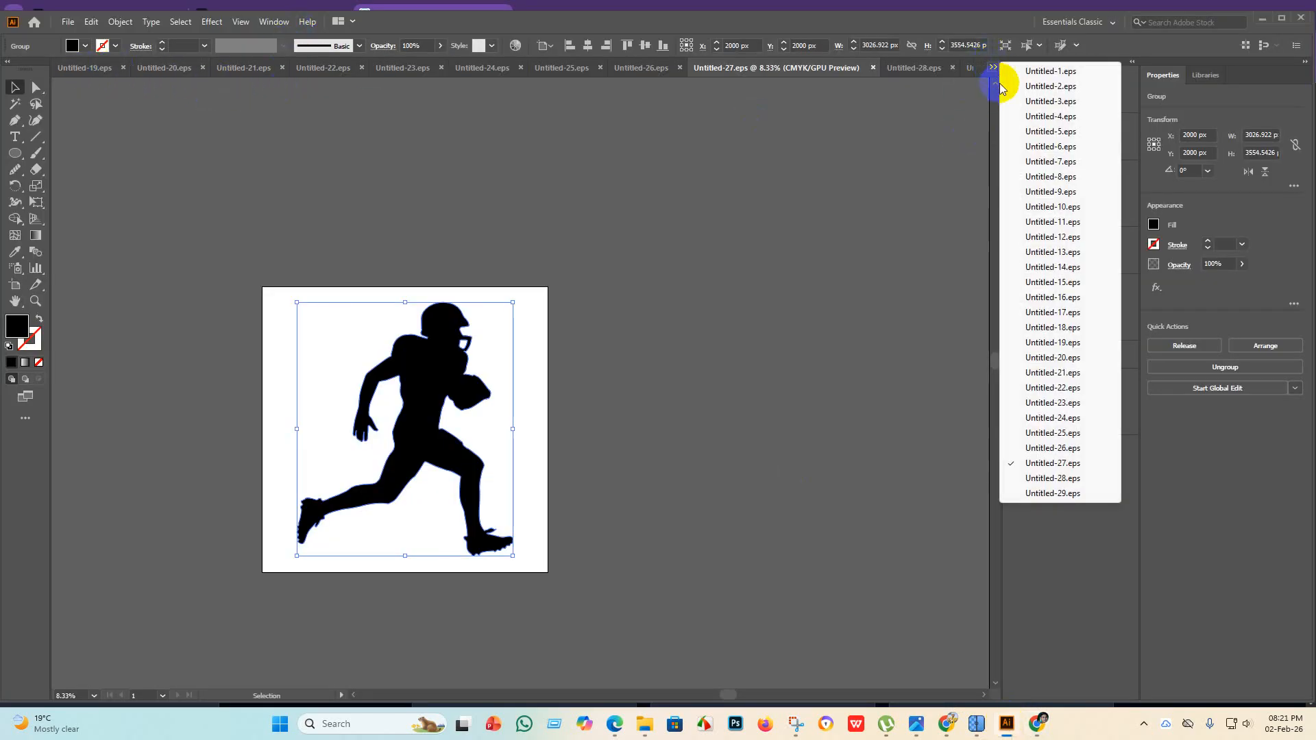
click(1069, 222)
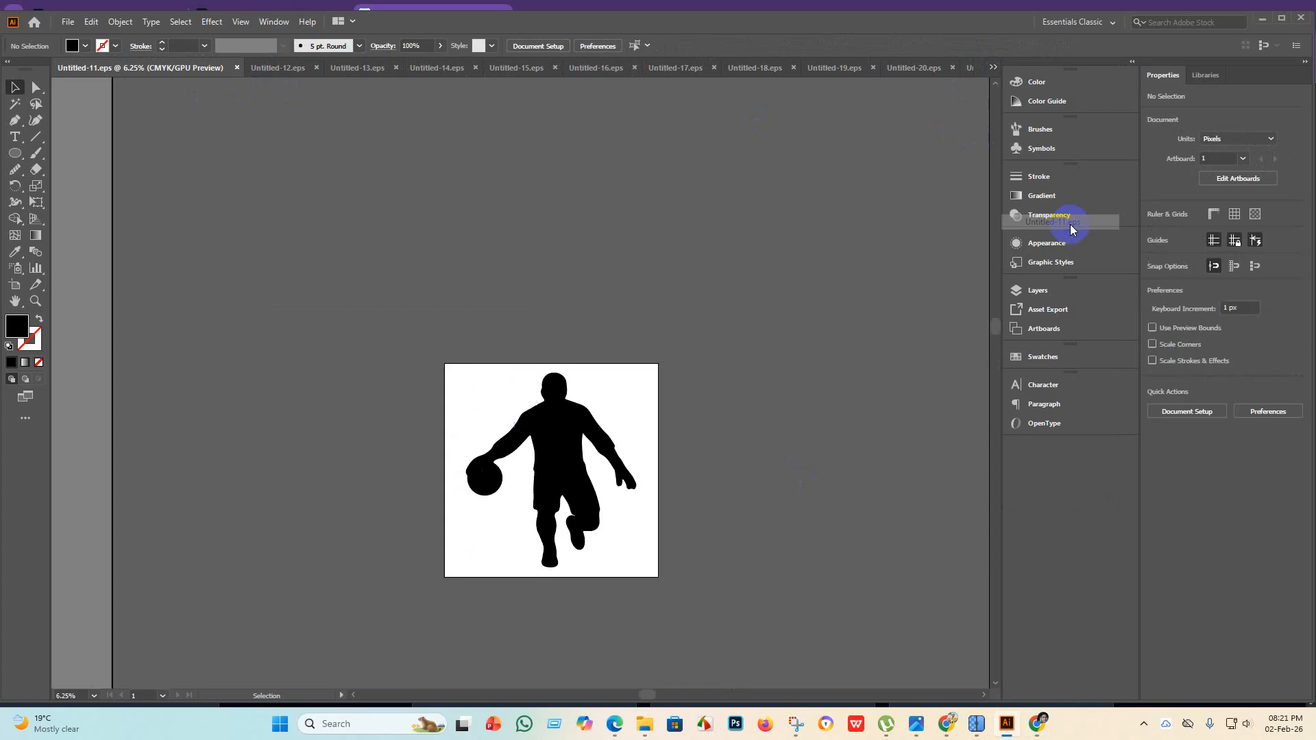
Export Untitled-11 as a JPEG to the eps 7 folder with Use Artboards enabled, choosing the color model in the JPEG options.
click(72, 23)
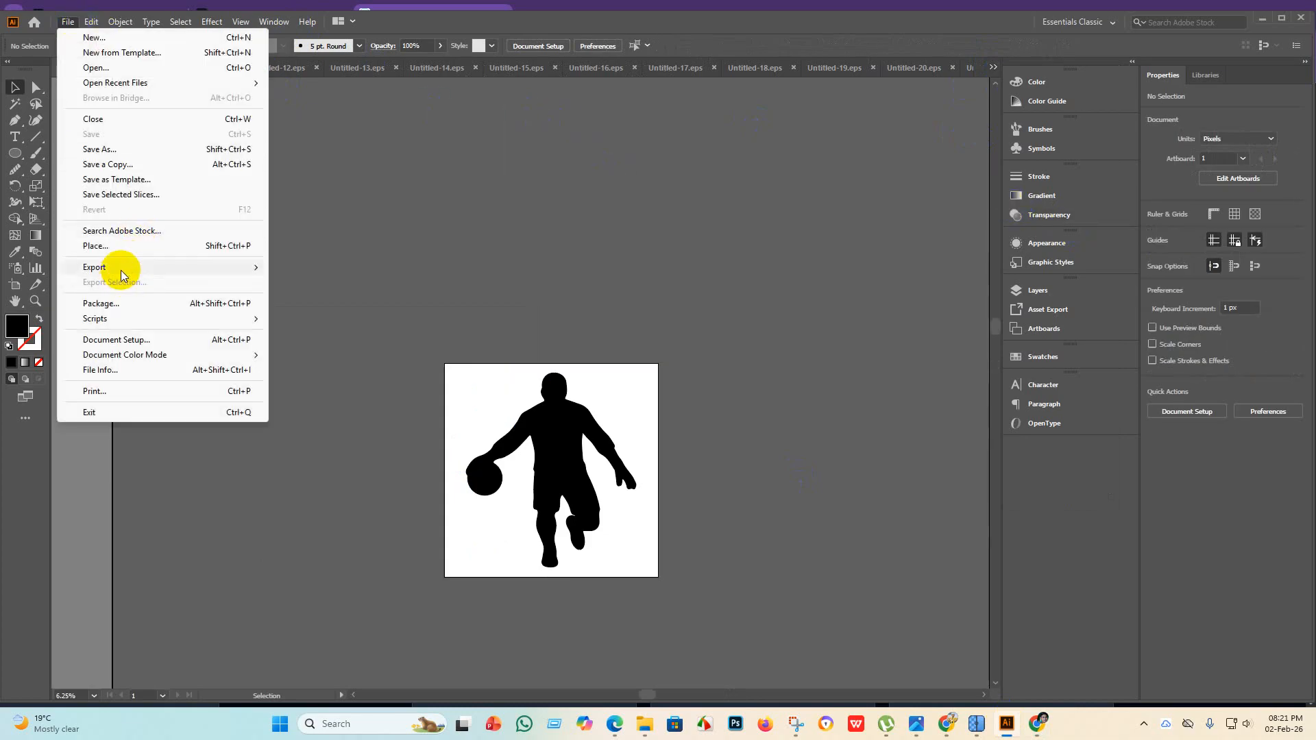
mouse_move(127, 267)
click(336, 284)
scroll(279, 146, down, 5)
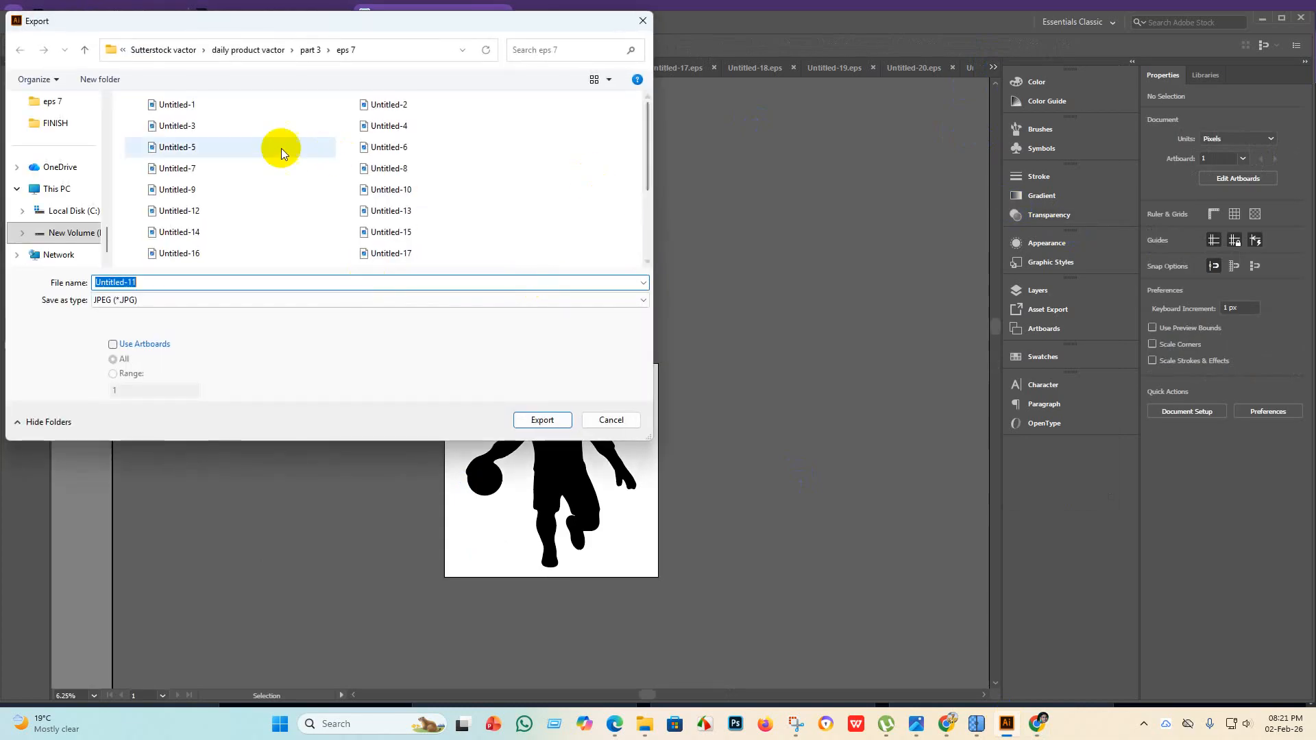
click(113, 344)
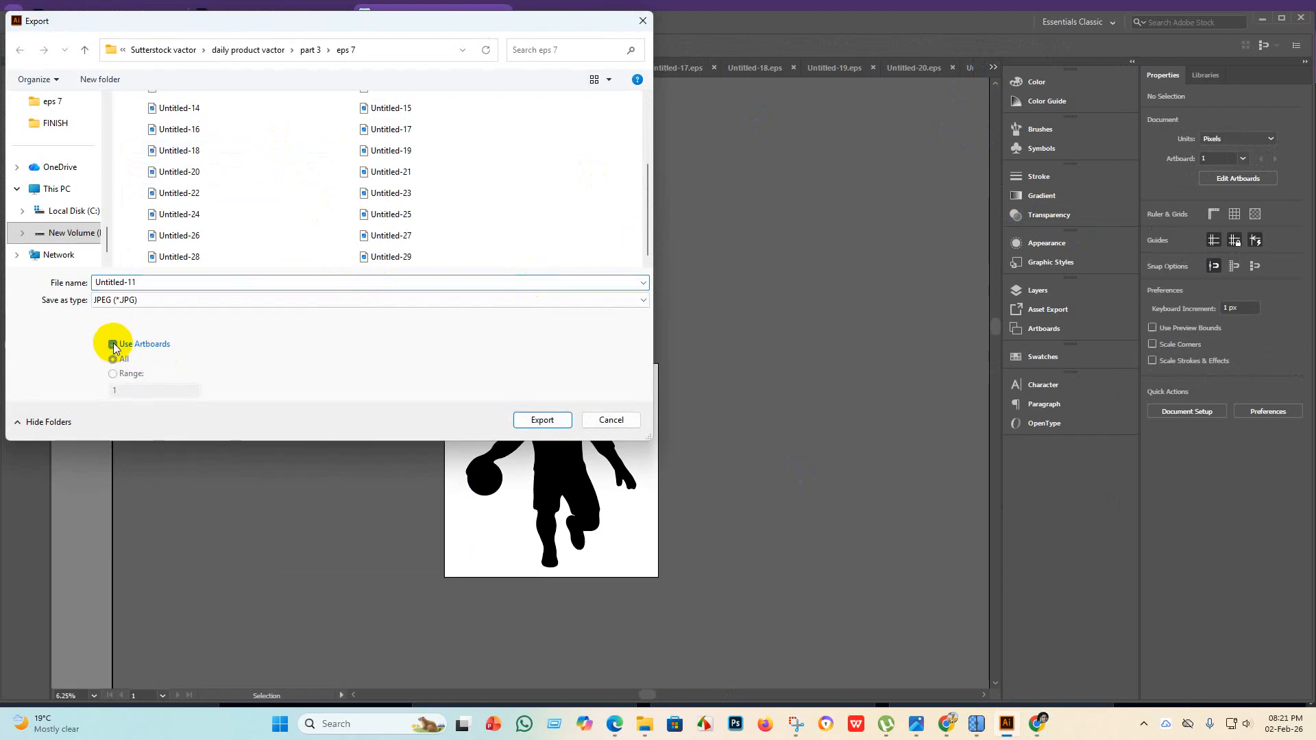
click(542, 420)
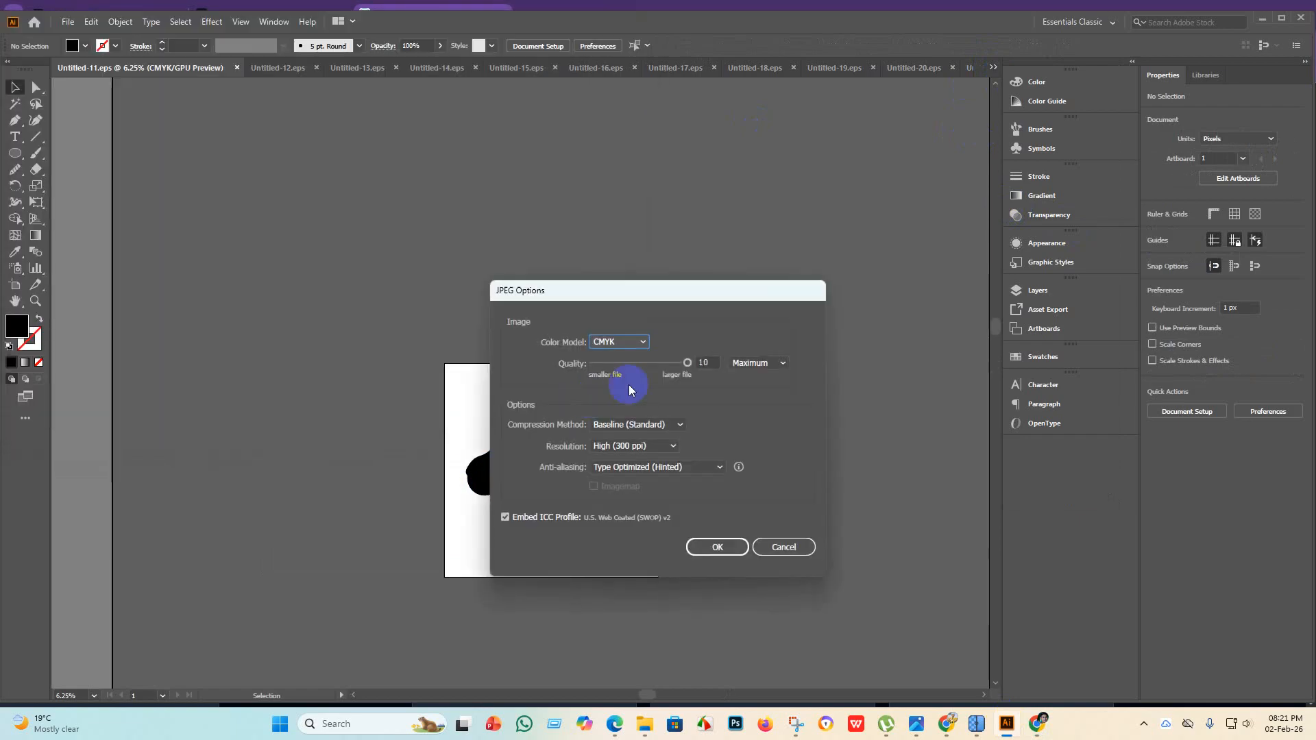
click(645, 342)
click(638, 375)
click(717, 547)
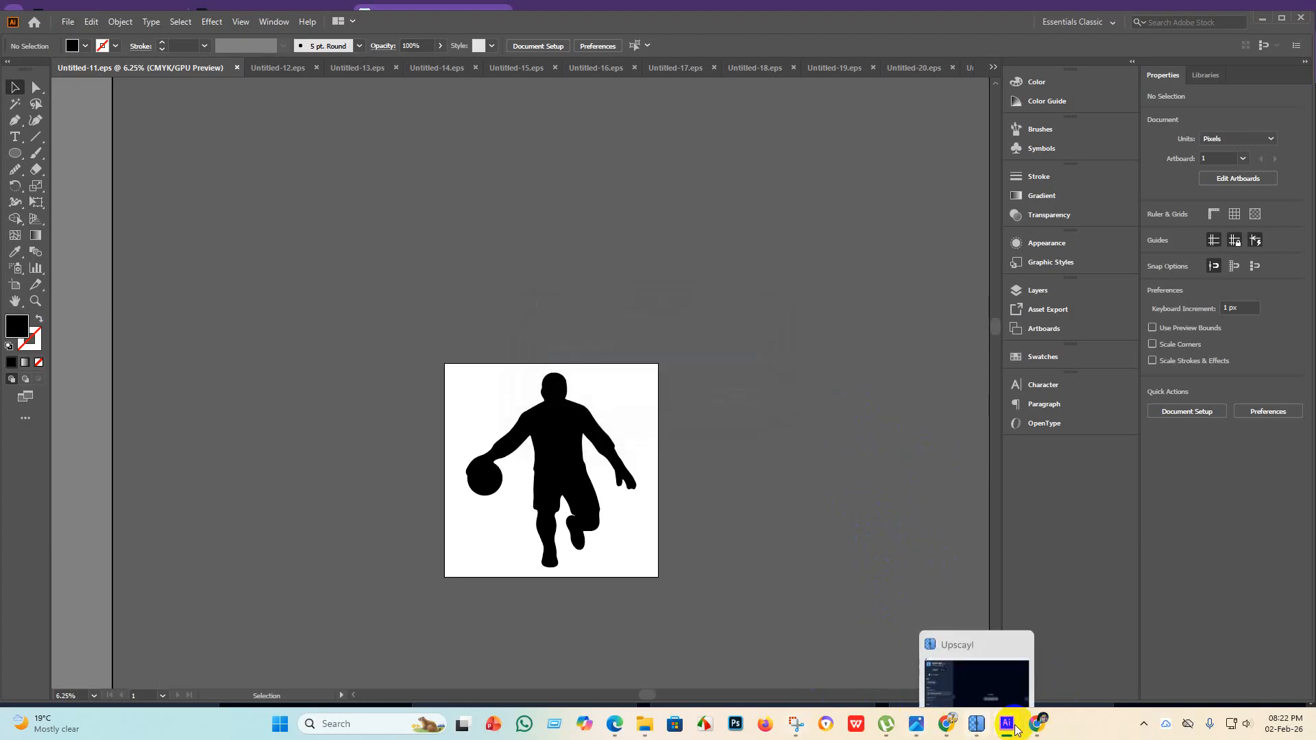
Switch back to the metadata generator's file upload dialog and rename the exported JPEG Untitled-11-01 to Untitled-11.
mouse_move(1041, 724)
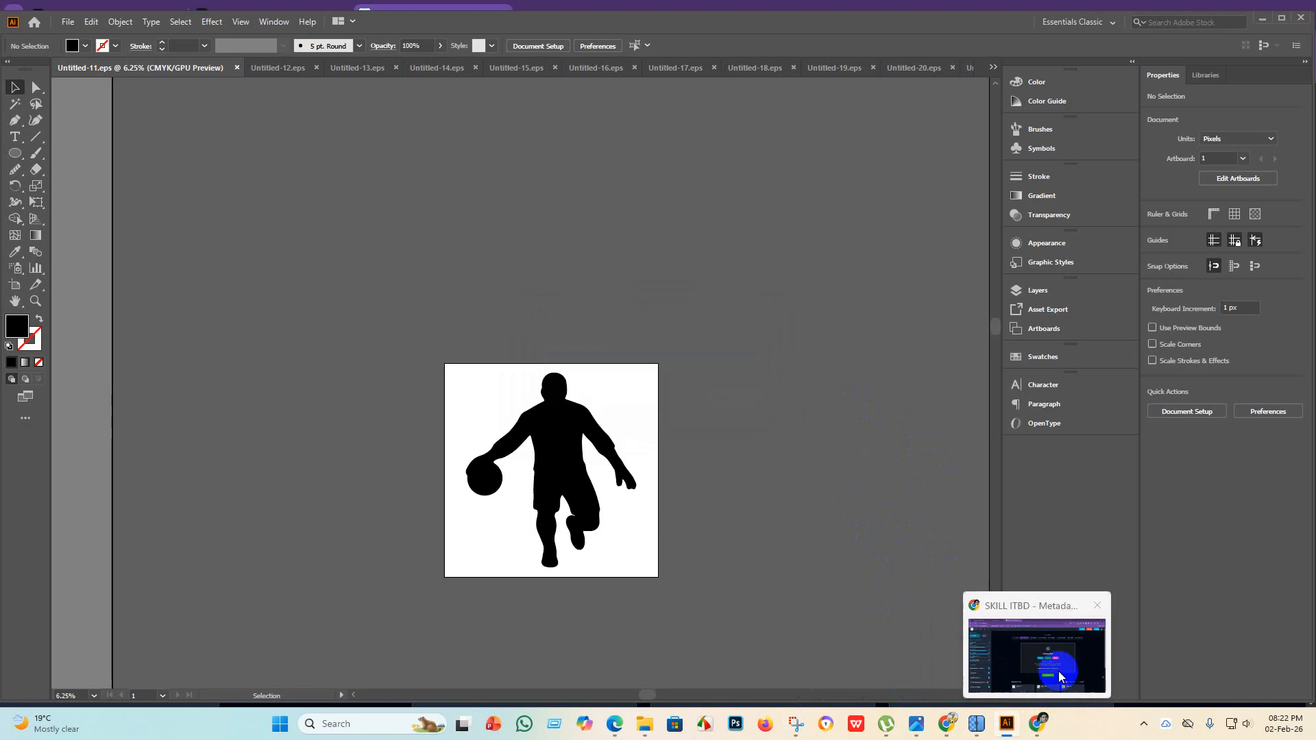
click(1039, 725)
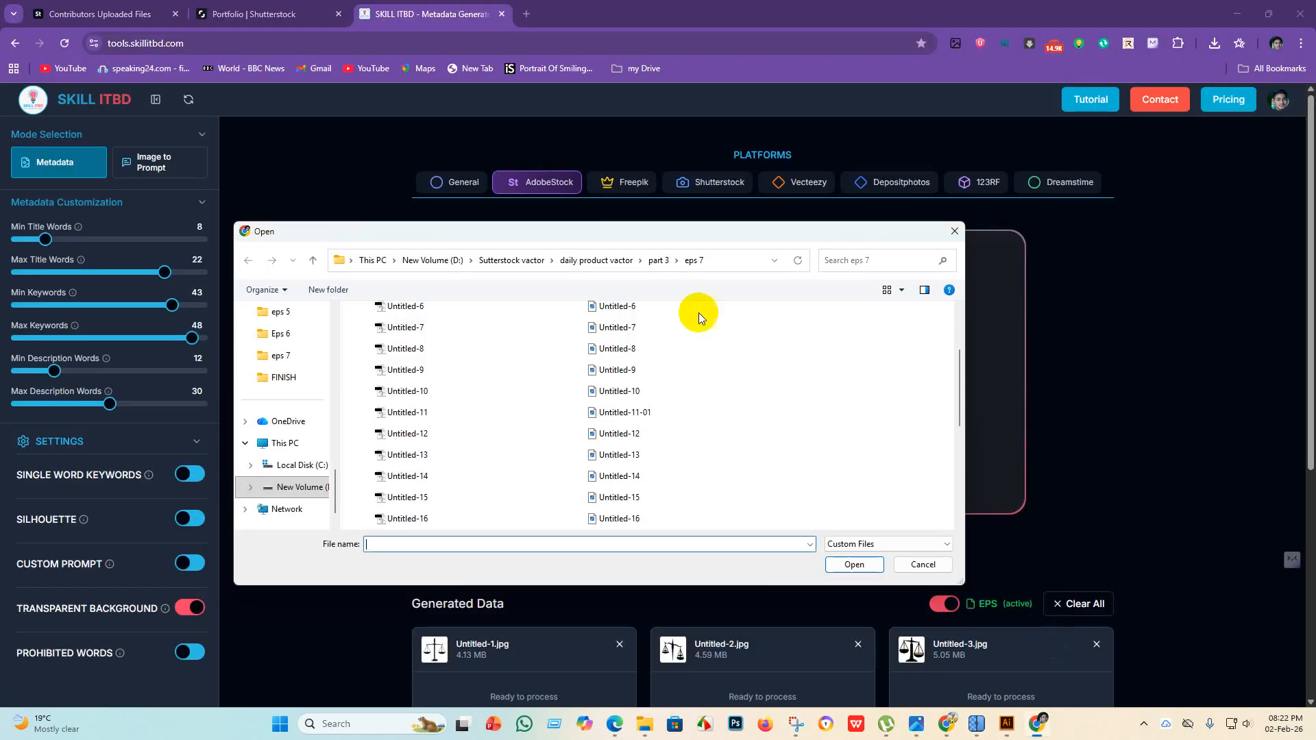
click(639, 412)
right_click(637, 410)
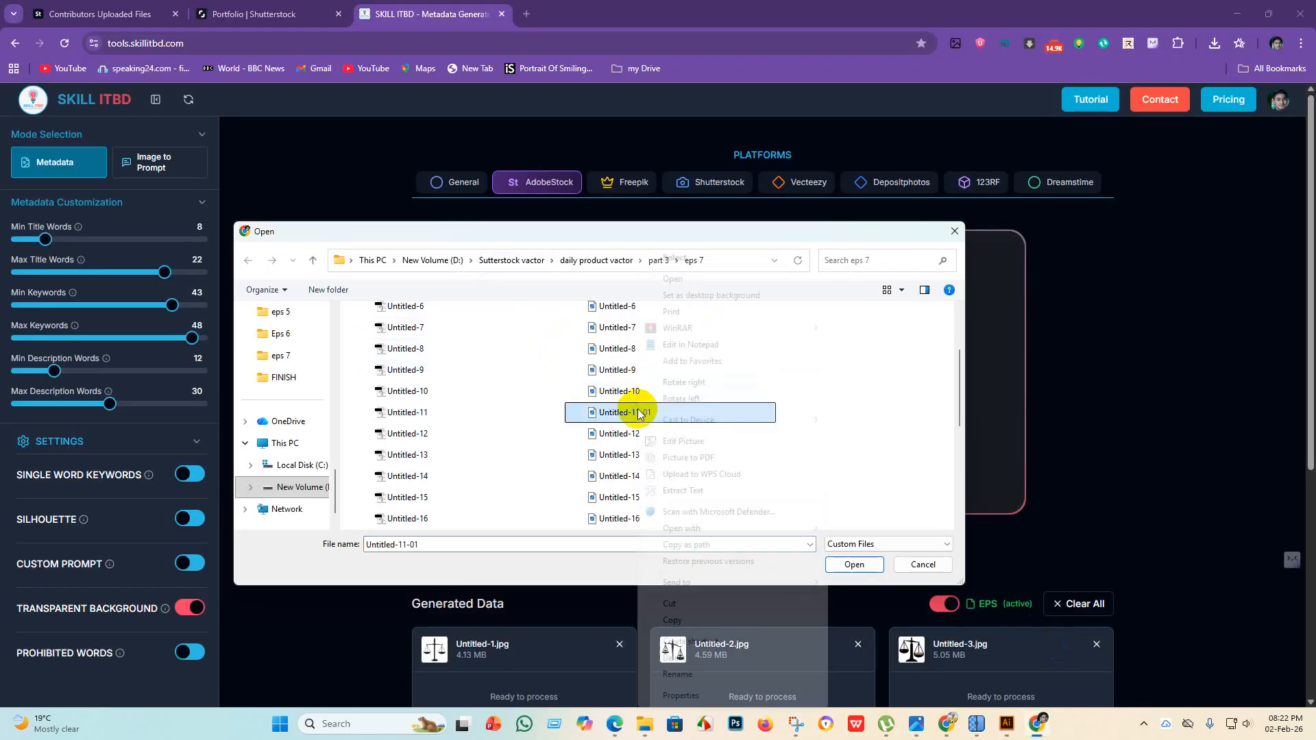
click(689, 674)
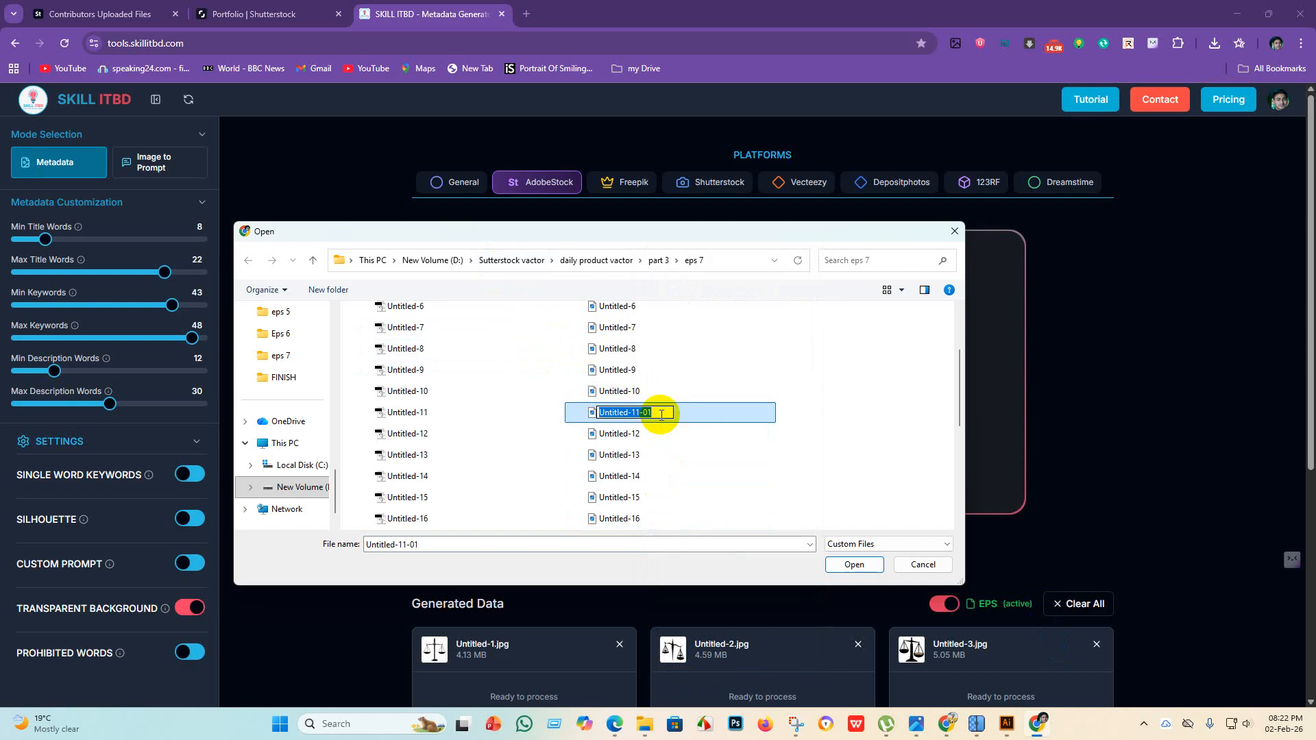
key(BackSpace)
key(BackSpace)
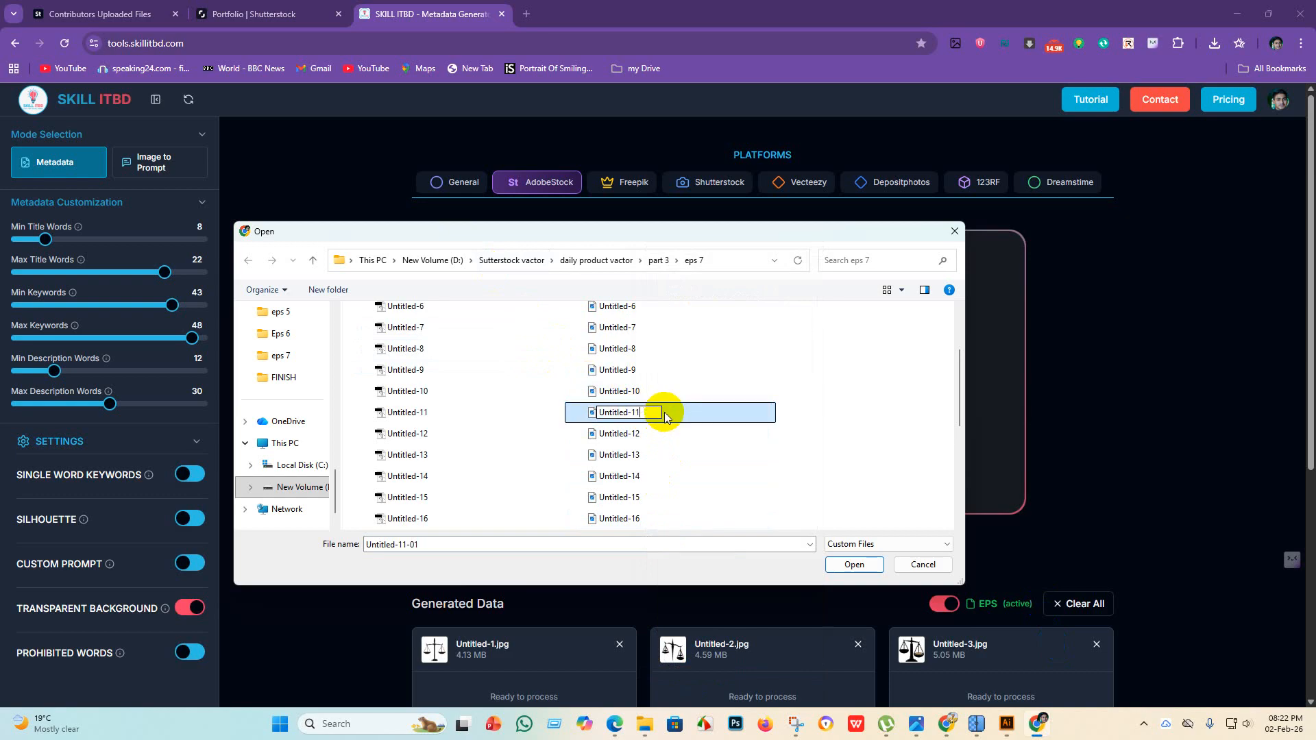
key(Return)
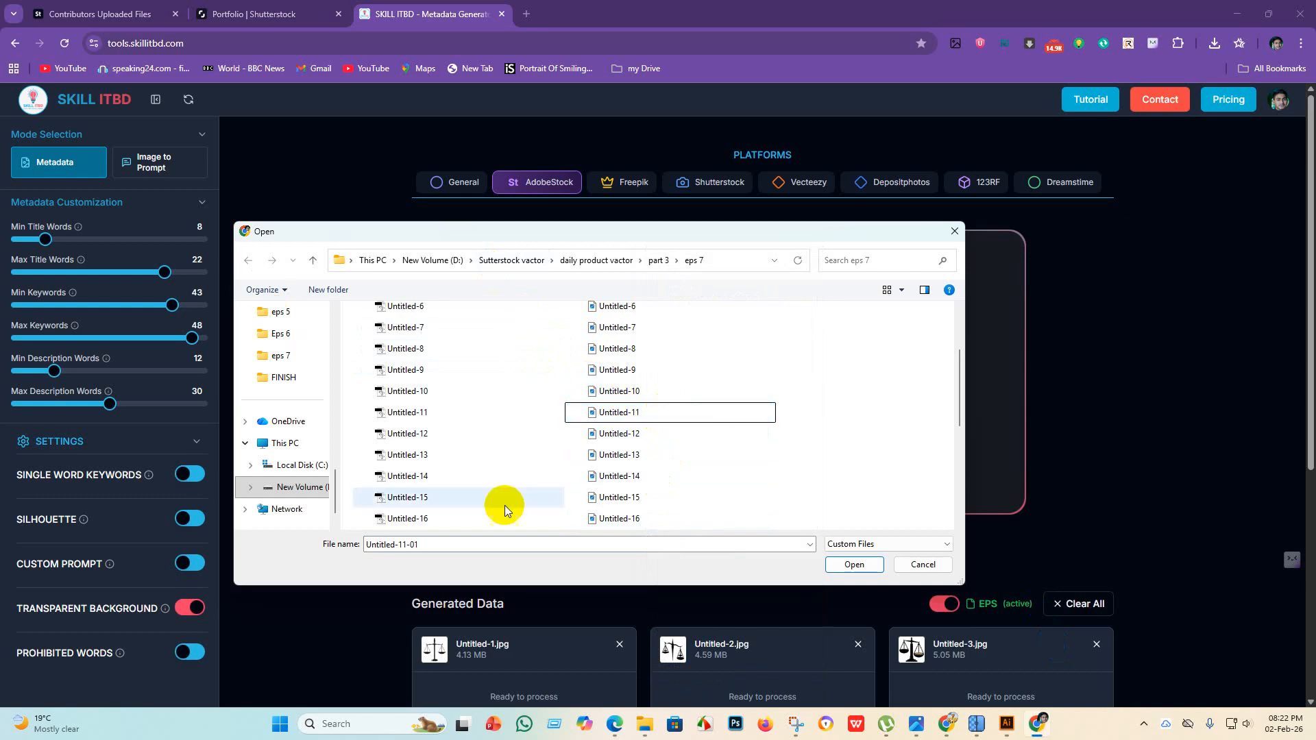
Upload the JPEGs Untitled-11 through Untitled-29 from eps 7 and start processing all images.
drag(660, 416, 654, 531)
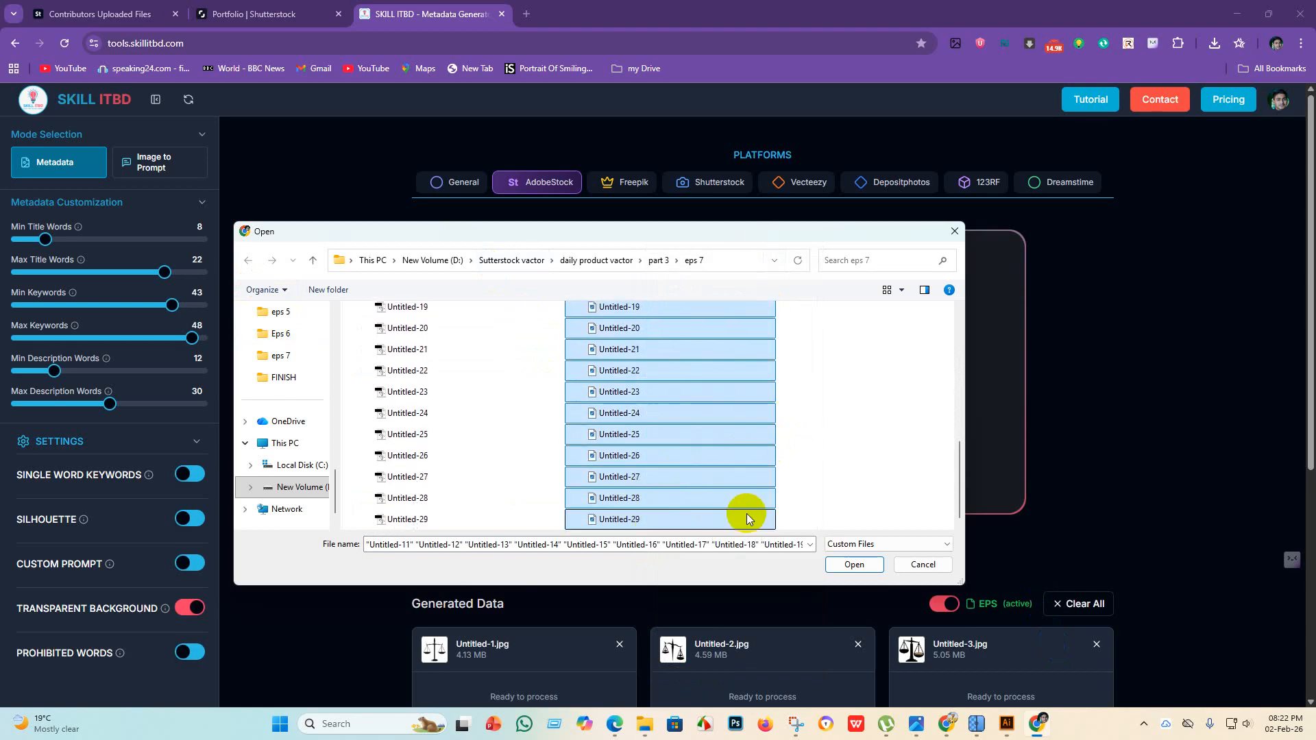
click(850, 564)
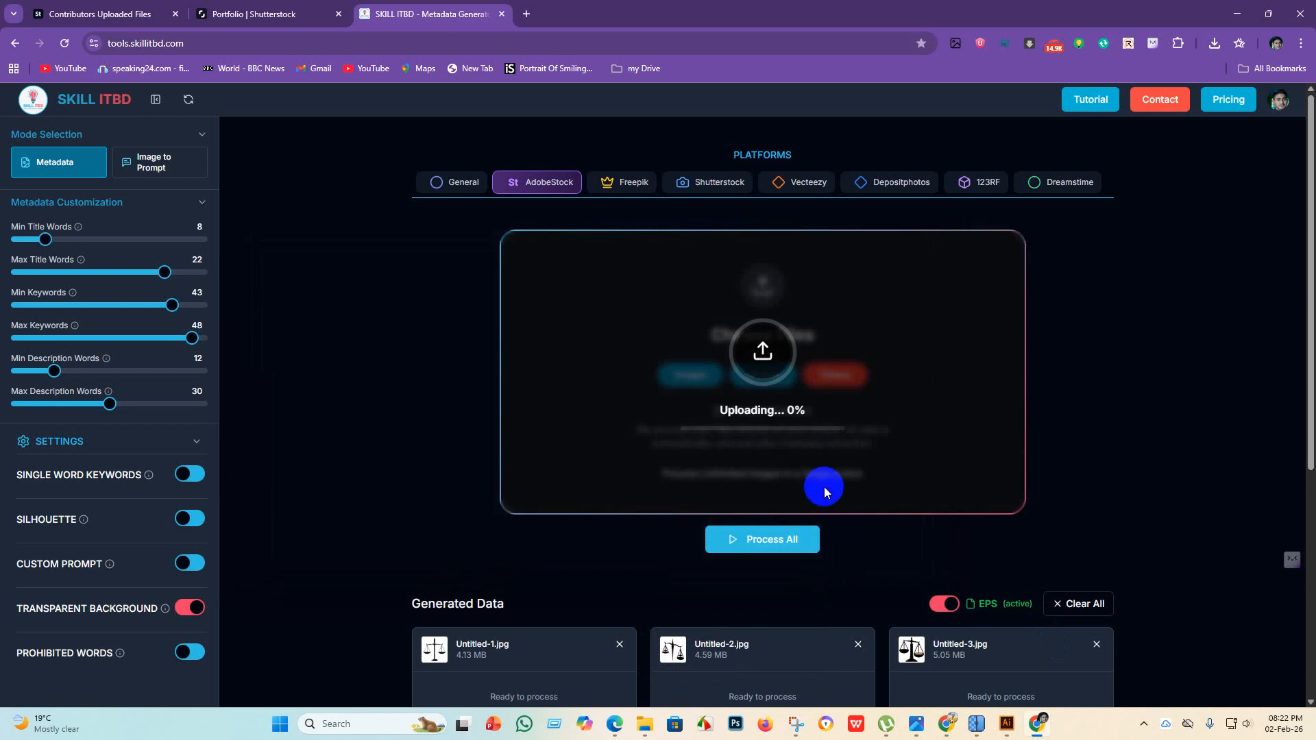
scroll(824, 486, down, 5)
scroll(770, 418, up, 5)
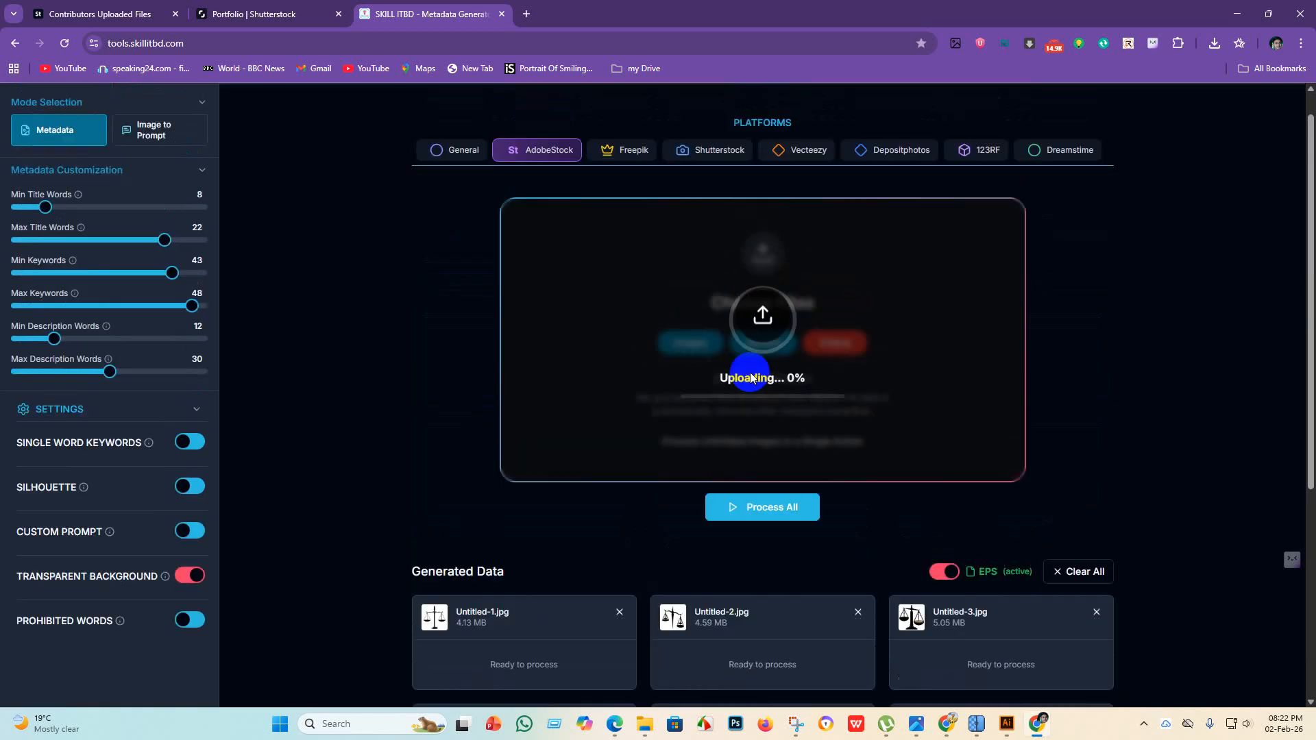
click(730, 506)
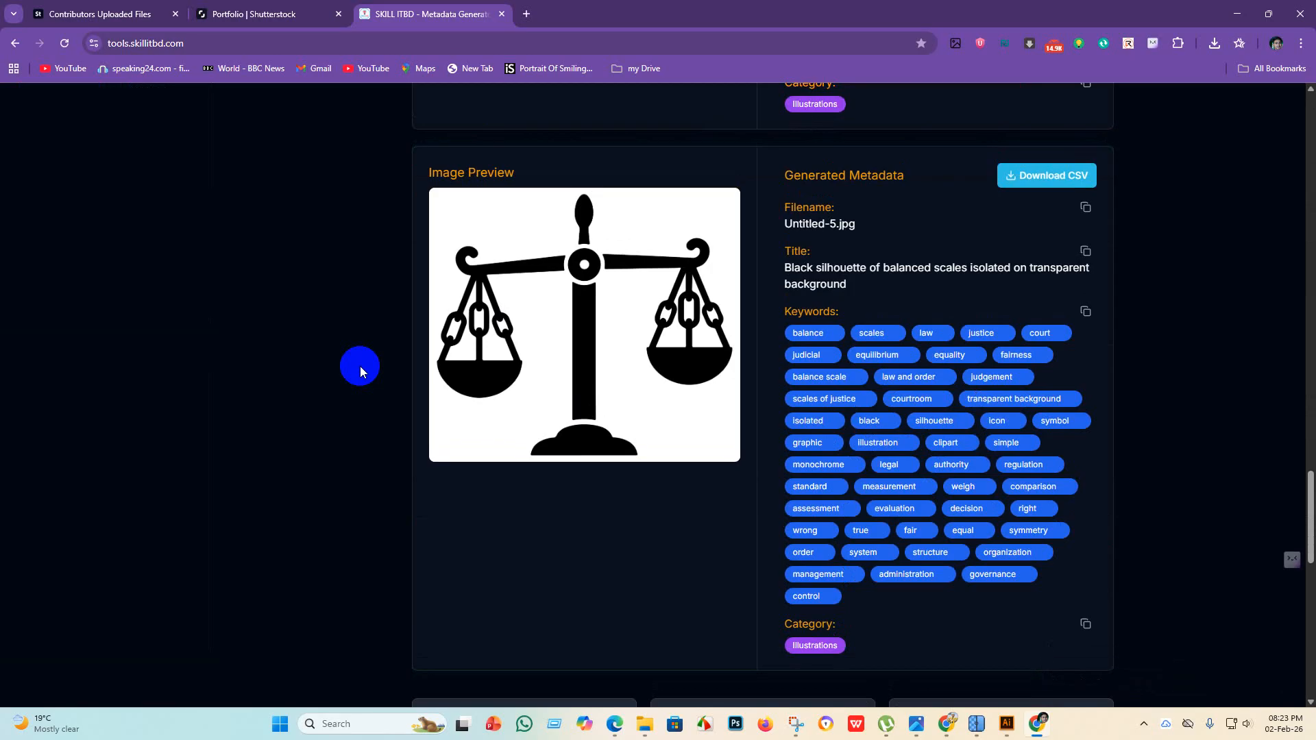
Review the generated titles and keywords and check which uploaded images are still waiting for processing.
scroll(1284, 461, down, 1)
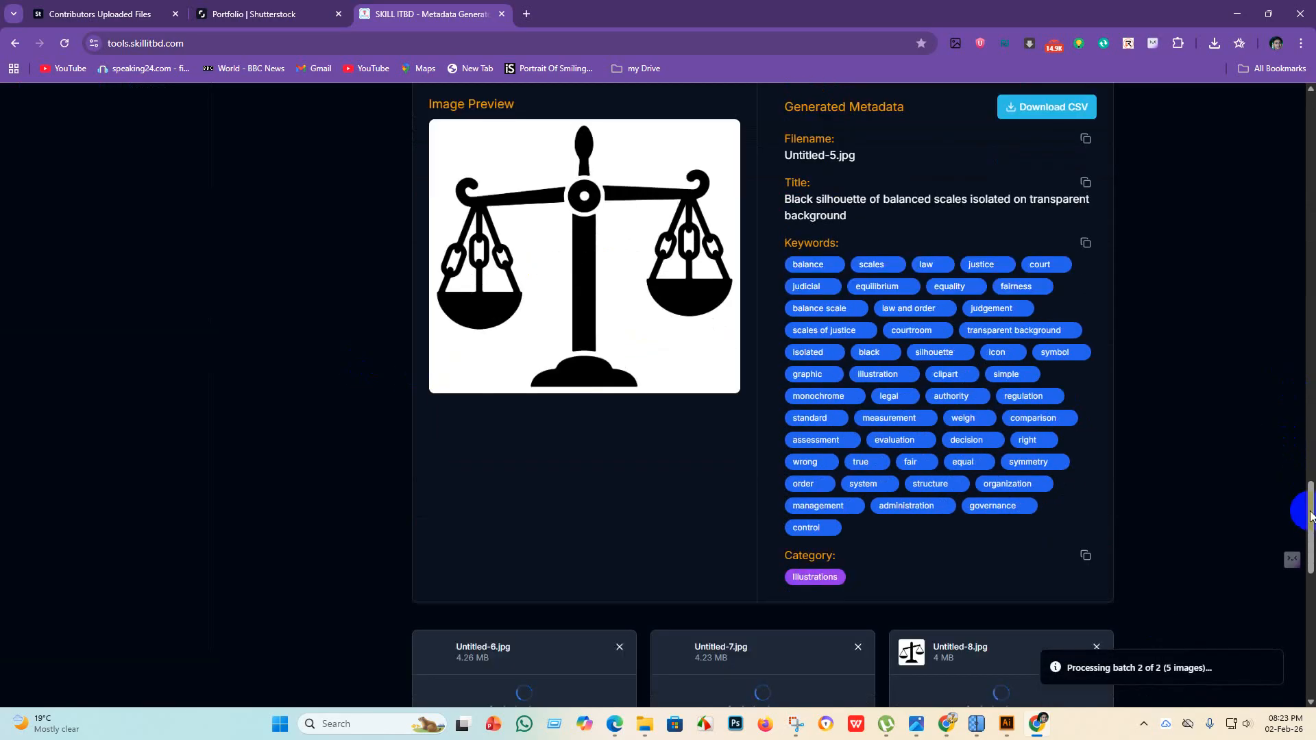
drag(1311, 515, 1295, 665)
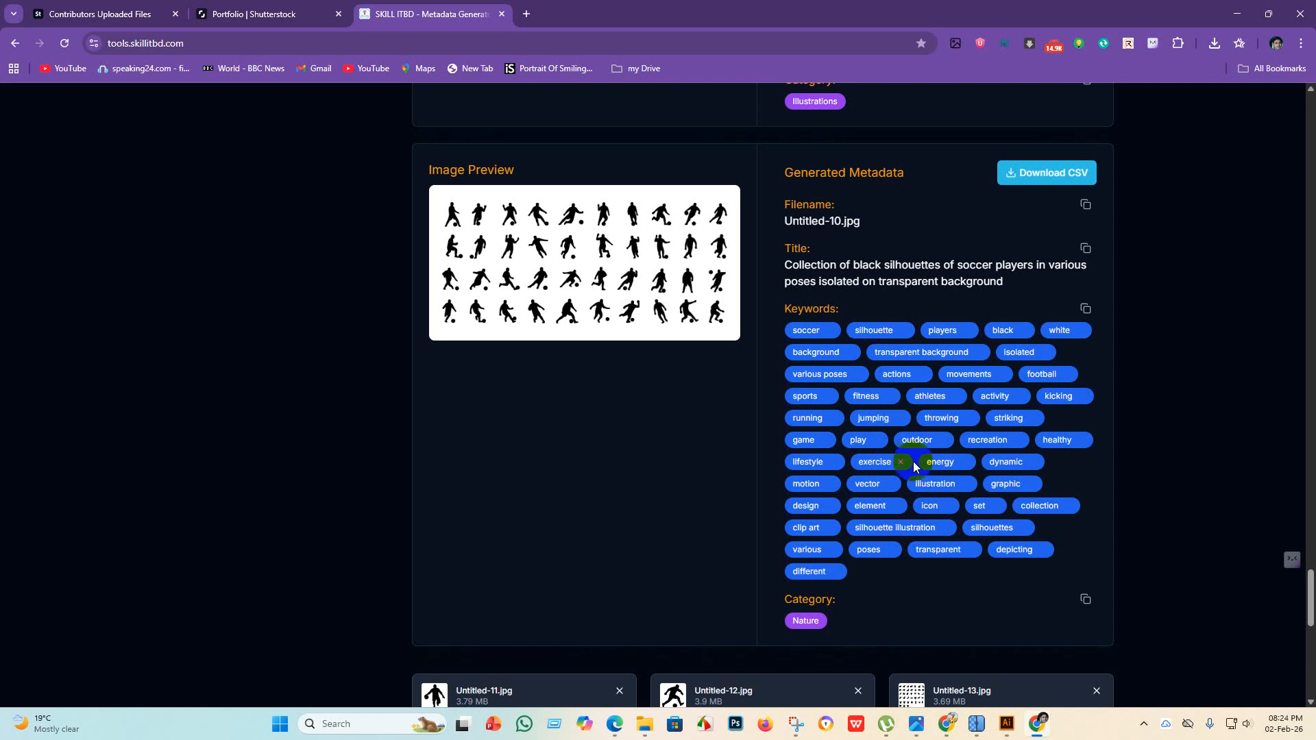
scroll(1131, 538, down, 10)
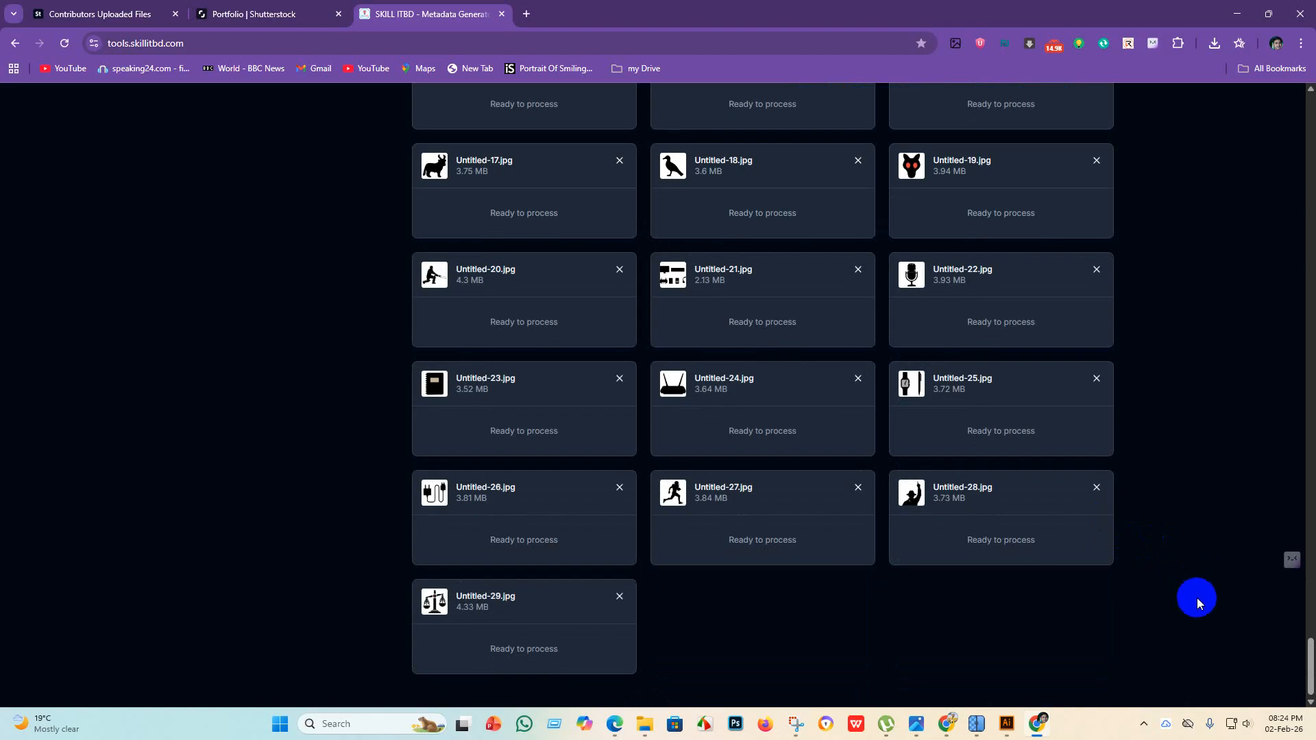
scroll(1173, 586, up, 5)
scroll(1180, 587, down, 5)
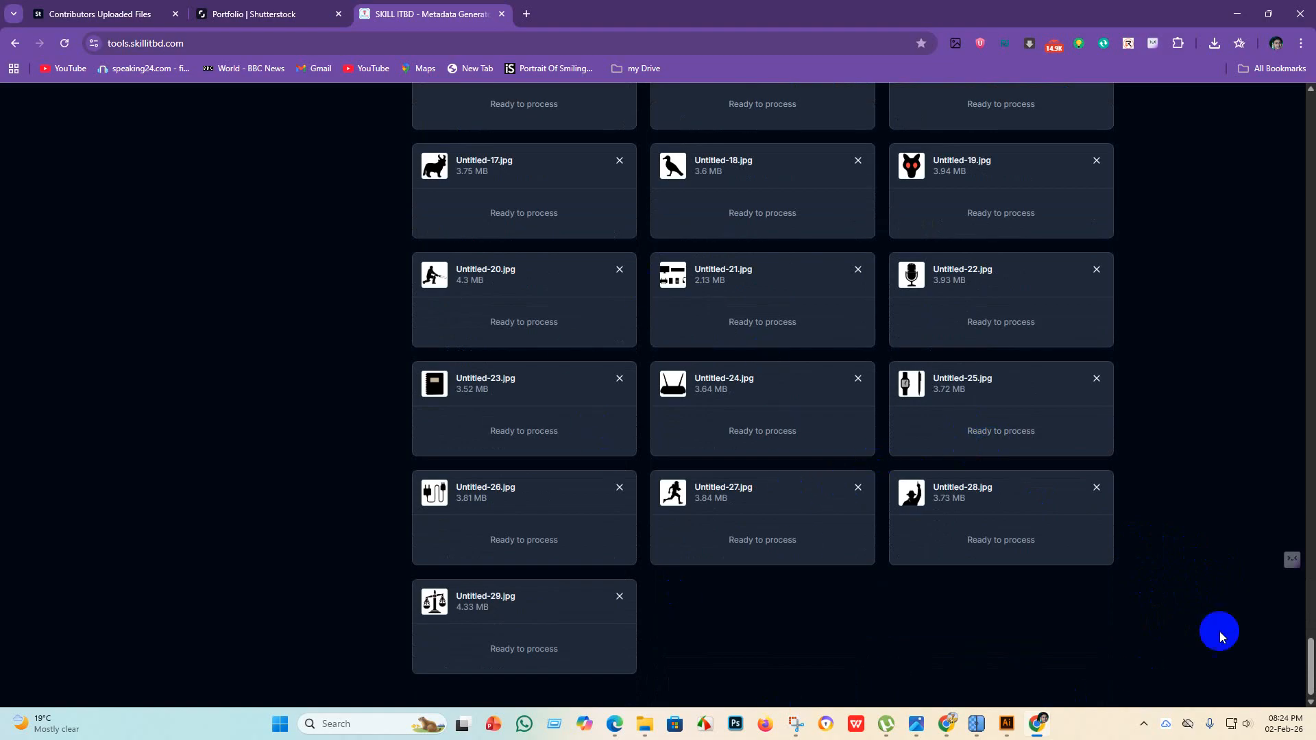
scroll(1119, 464, up, 6)
scroll(1034, 372, up, 10)
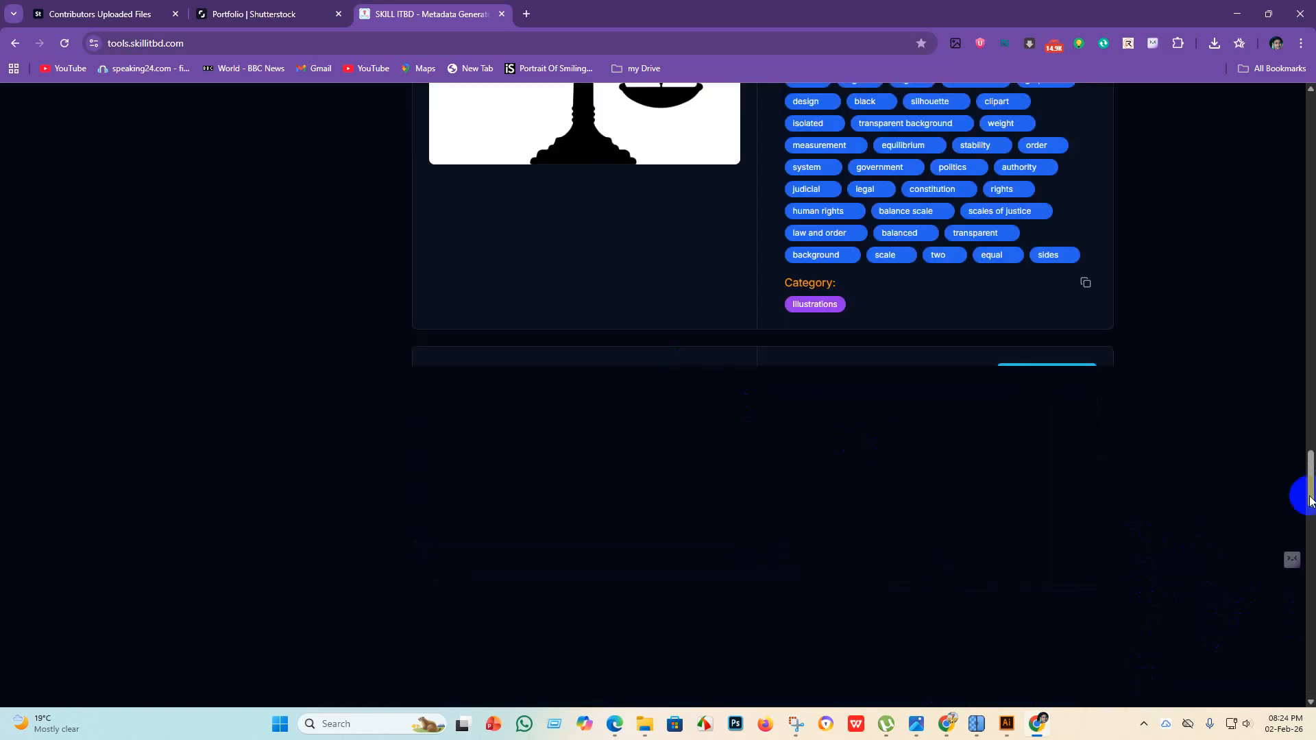
scroll(1306, 583, up, 2)
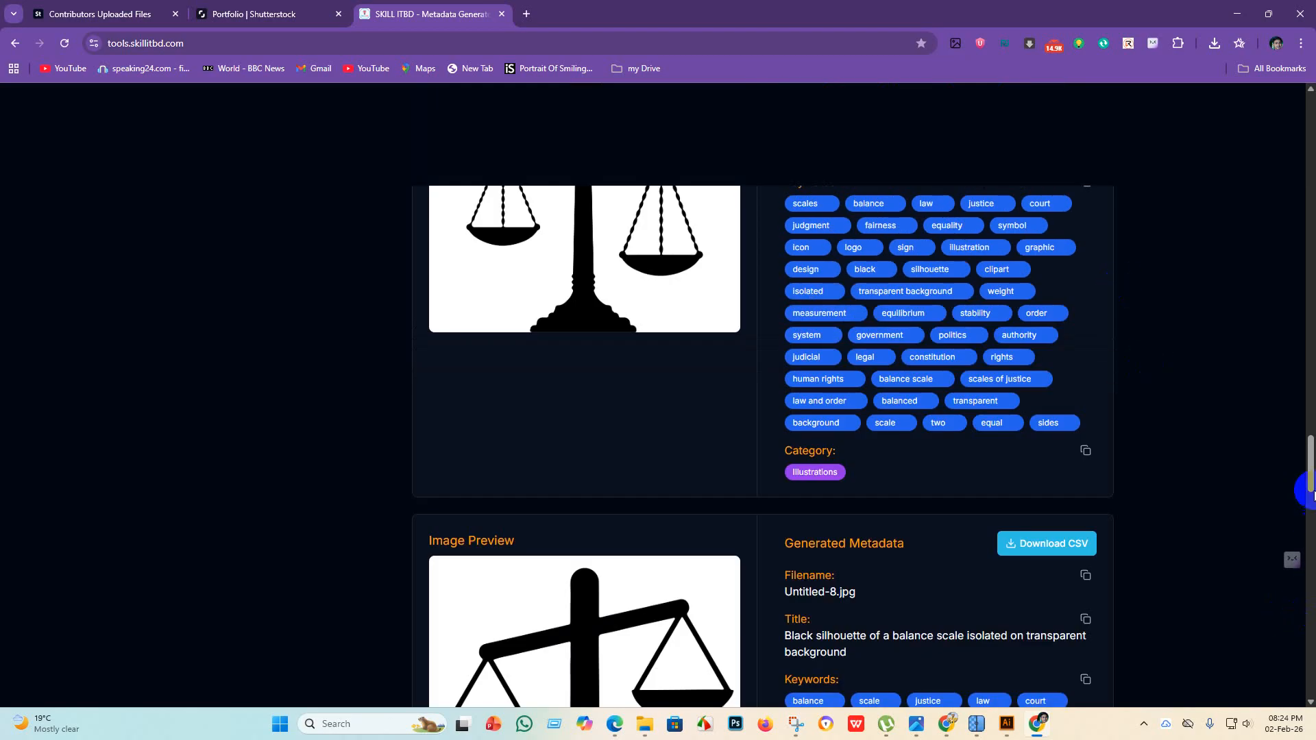
scroll(1309, 473, up, 6)
drag(1312, 446, 1311, 678)
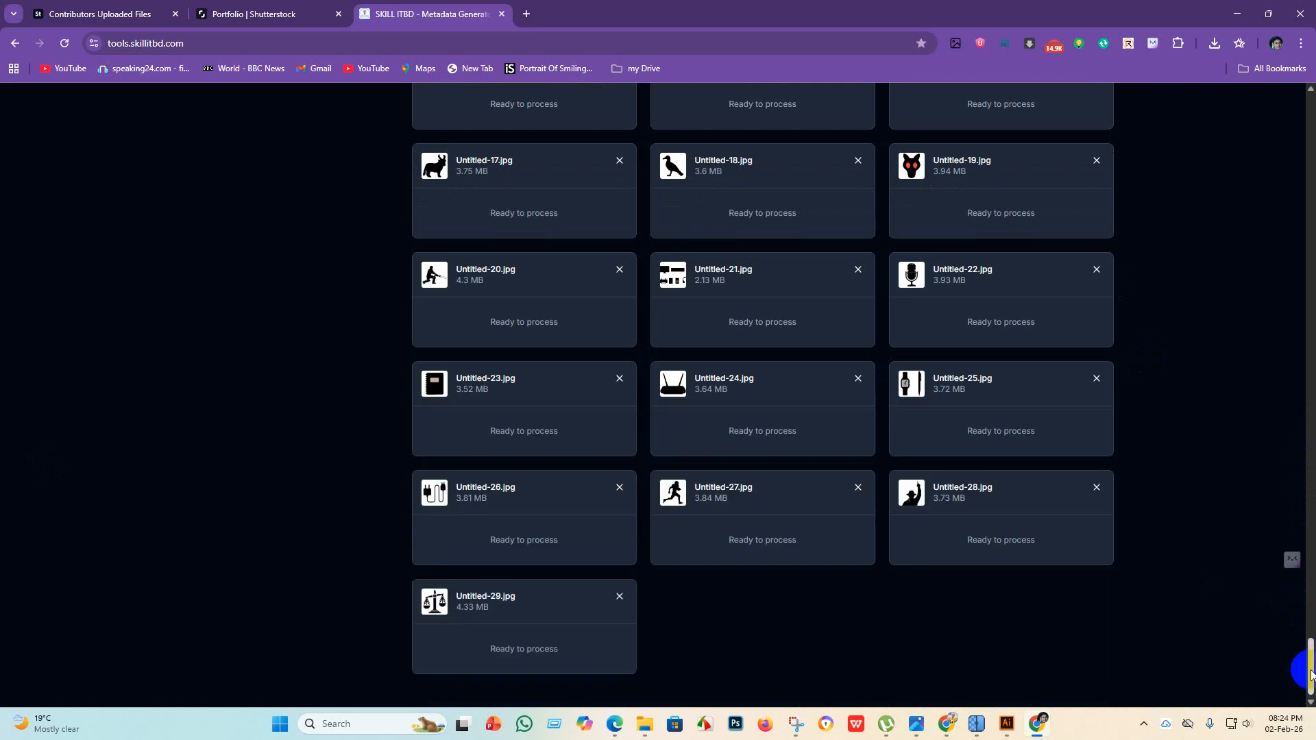
Run metadata processing again for all uploaded images.
drag(1311, 669, 1309, 109)
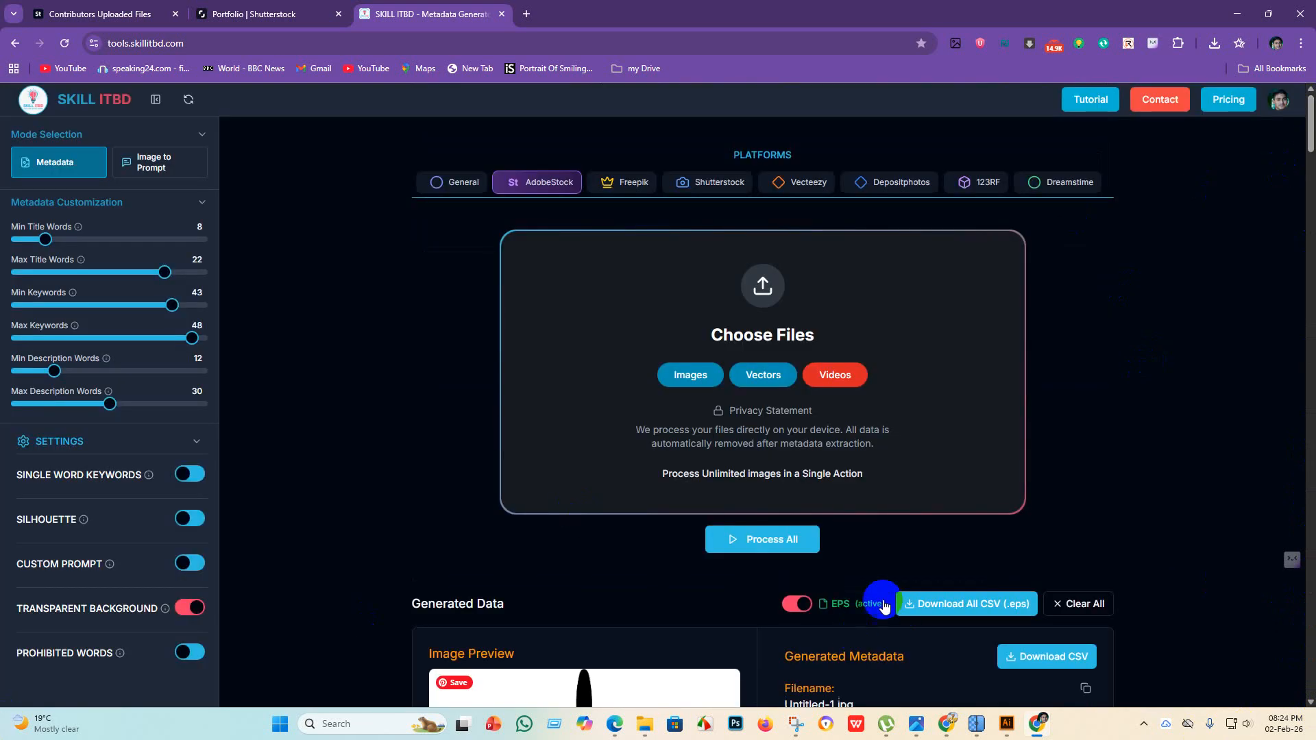
click(733, 542)
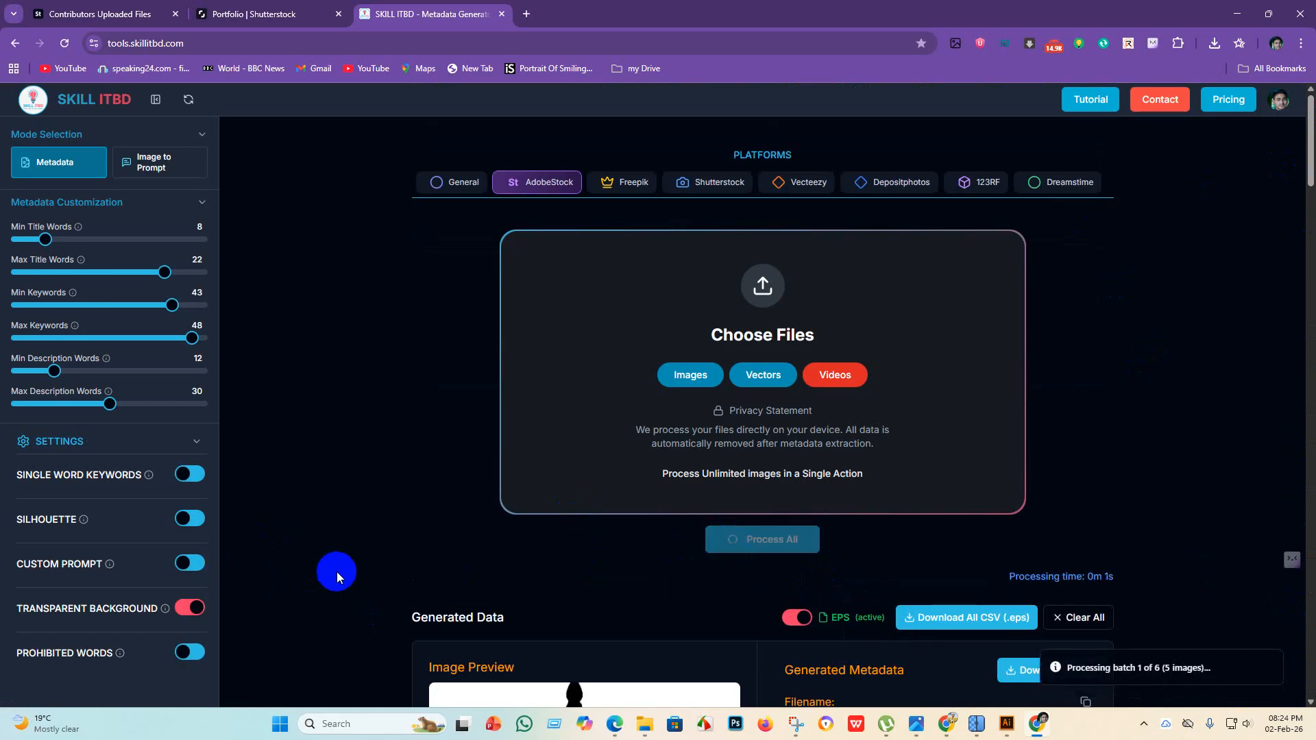
Switch to the Adobe Stock uploaded files page and save the work on the selected vectors.
click(48, 15)
scroll(365, 464, down, 5)
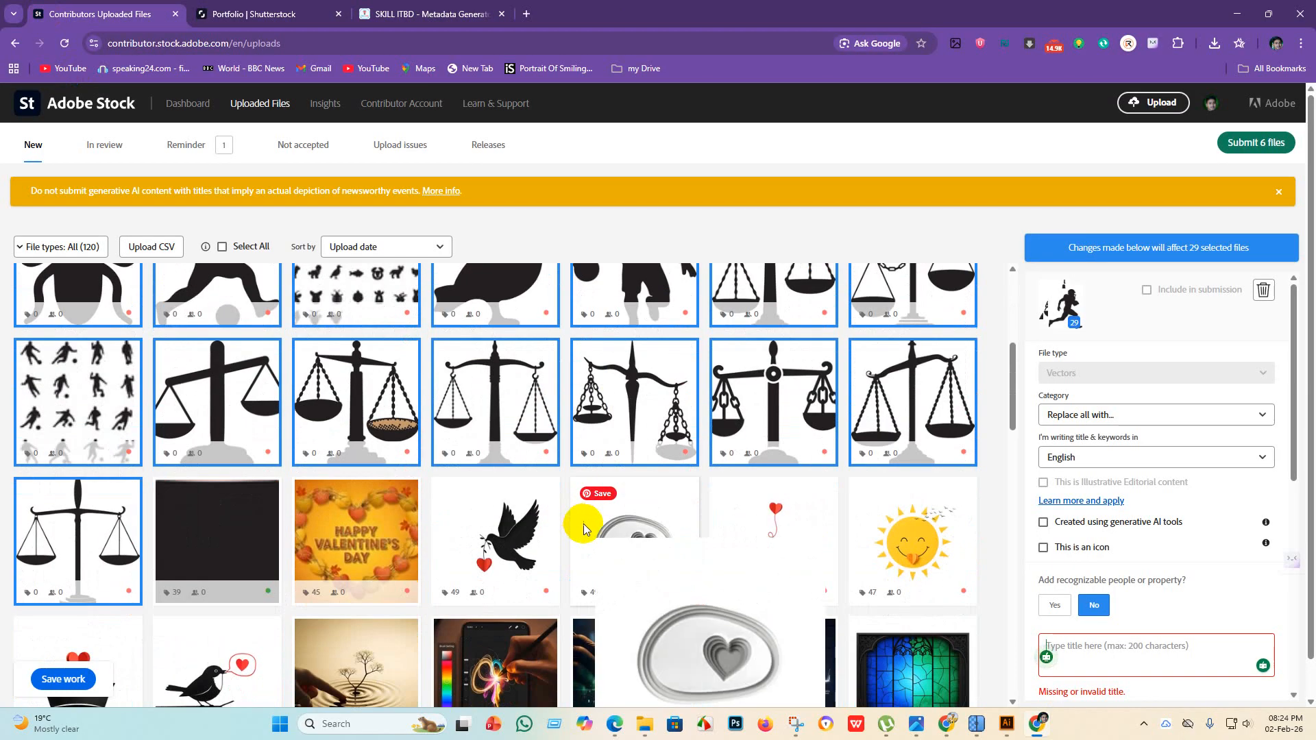
click(75, 681)
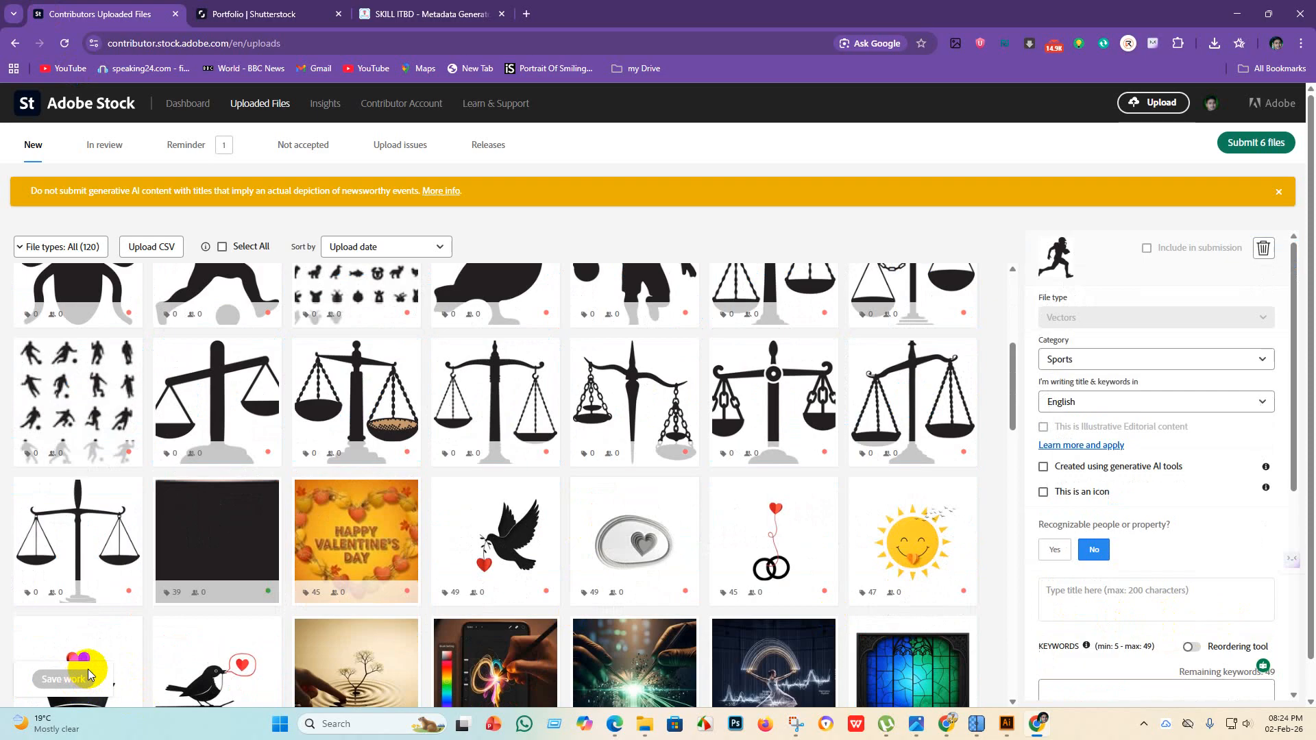
Switch to the Shutterstock portfolio and set Category 1 to Abstract and Category 2 to Objects for all selected illustrations.
click(230, 8)
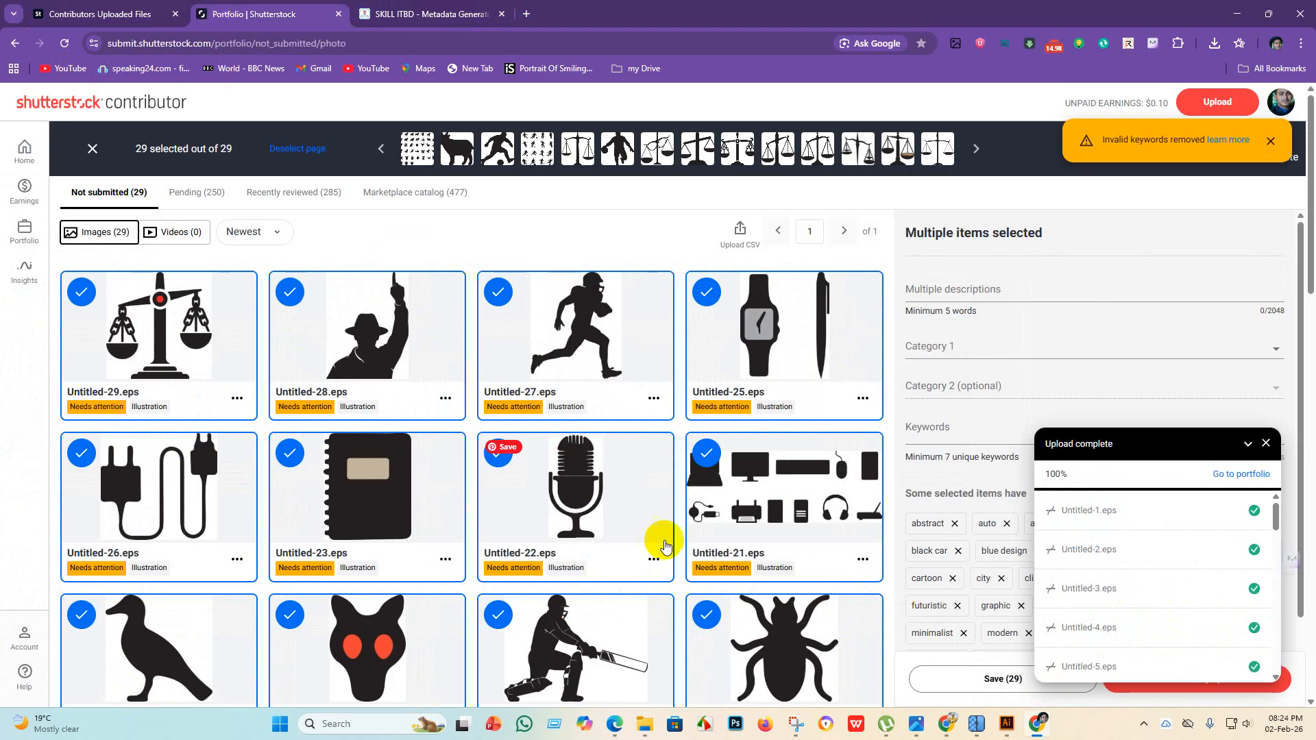
scroll(644, 548, down, 7)
scroll(651, 541, up, 5)
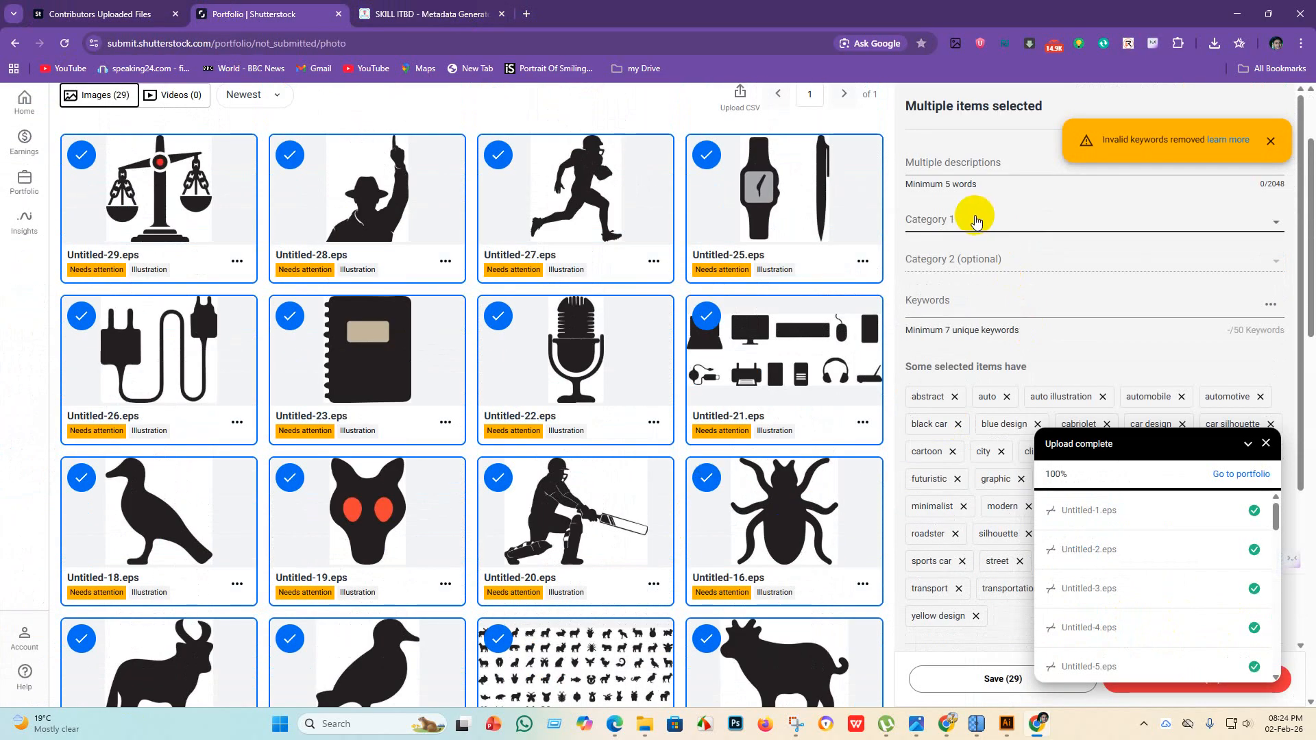
click(970, 231)
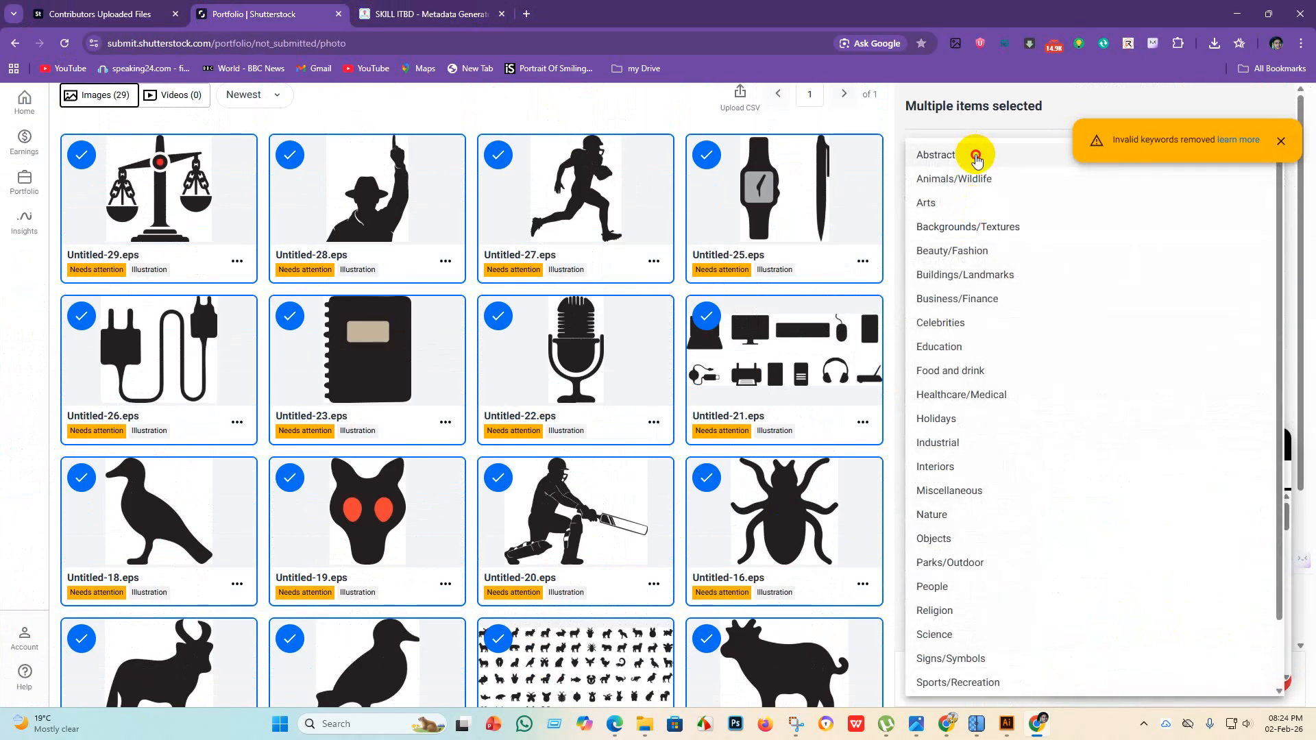
click(972, 155)
click(958, 259)
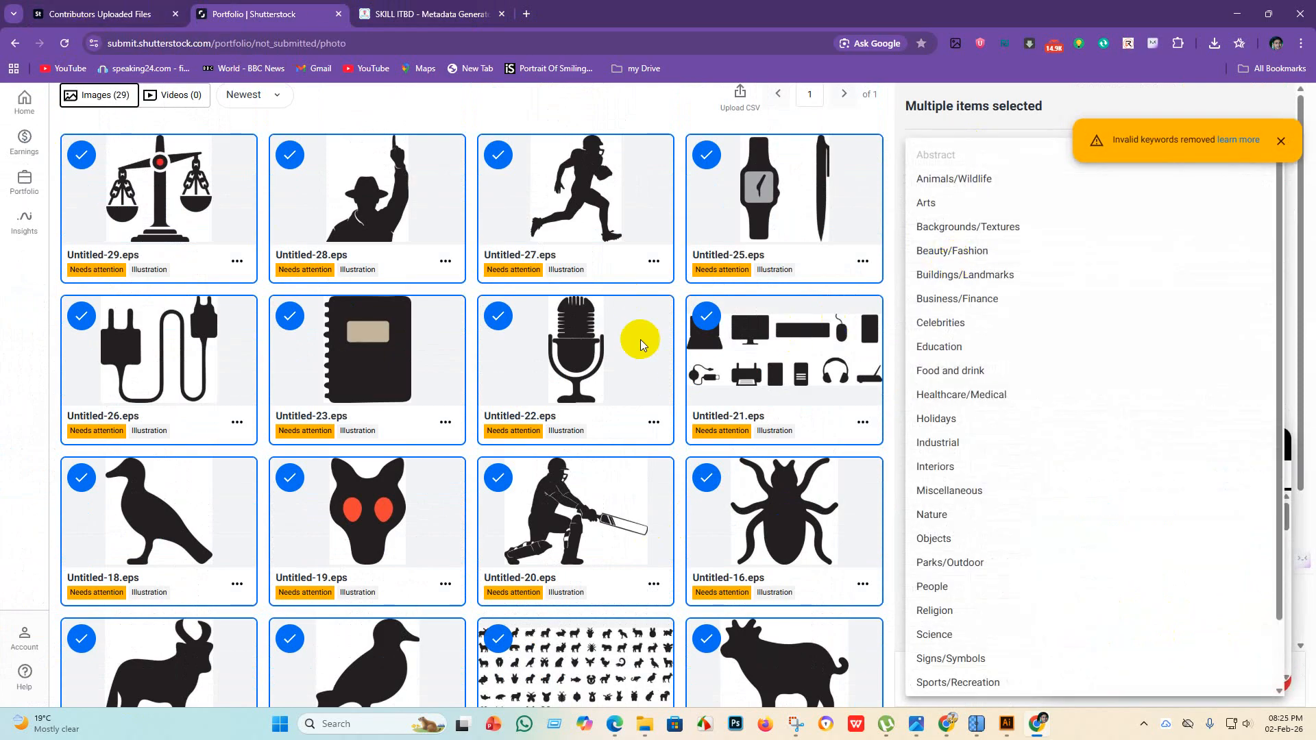
scroll(987, 480, down, 2)
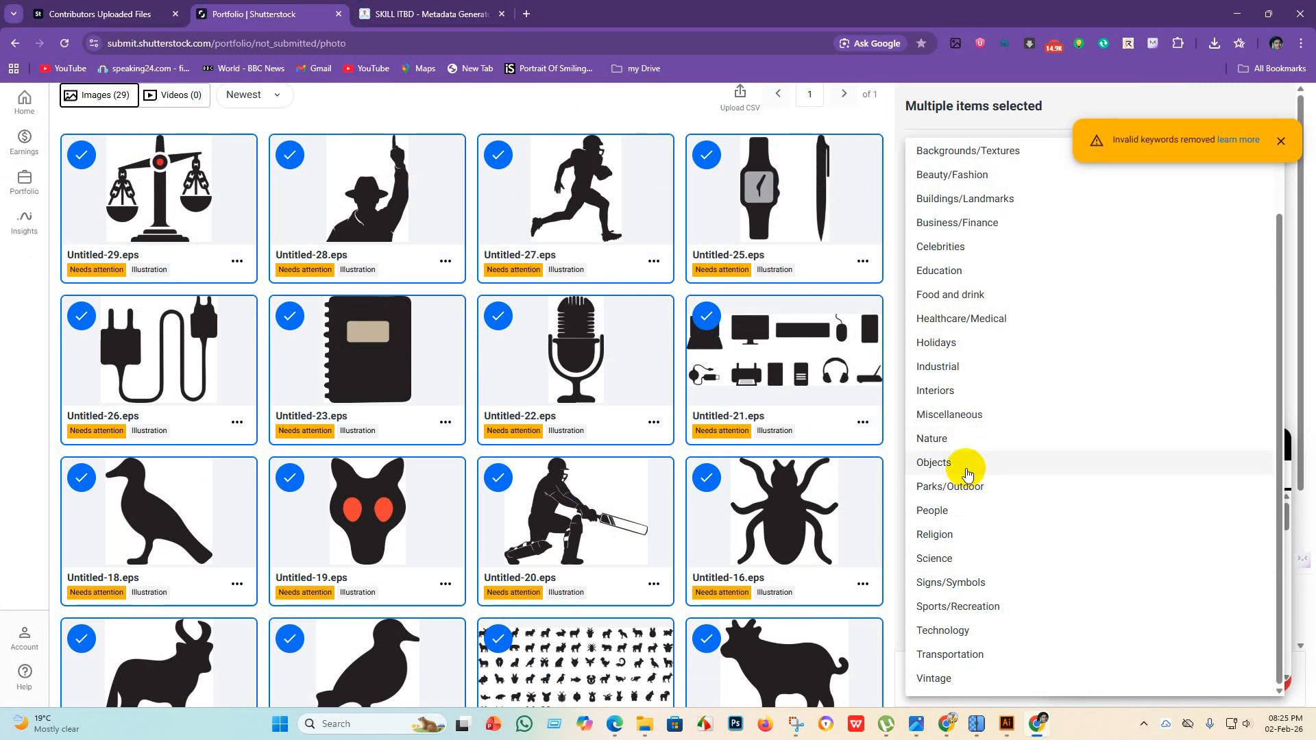
click(965, 465)
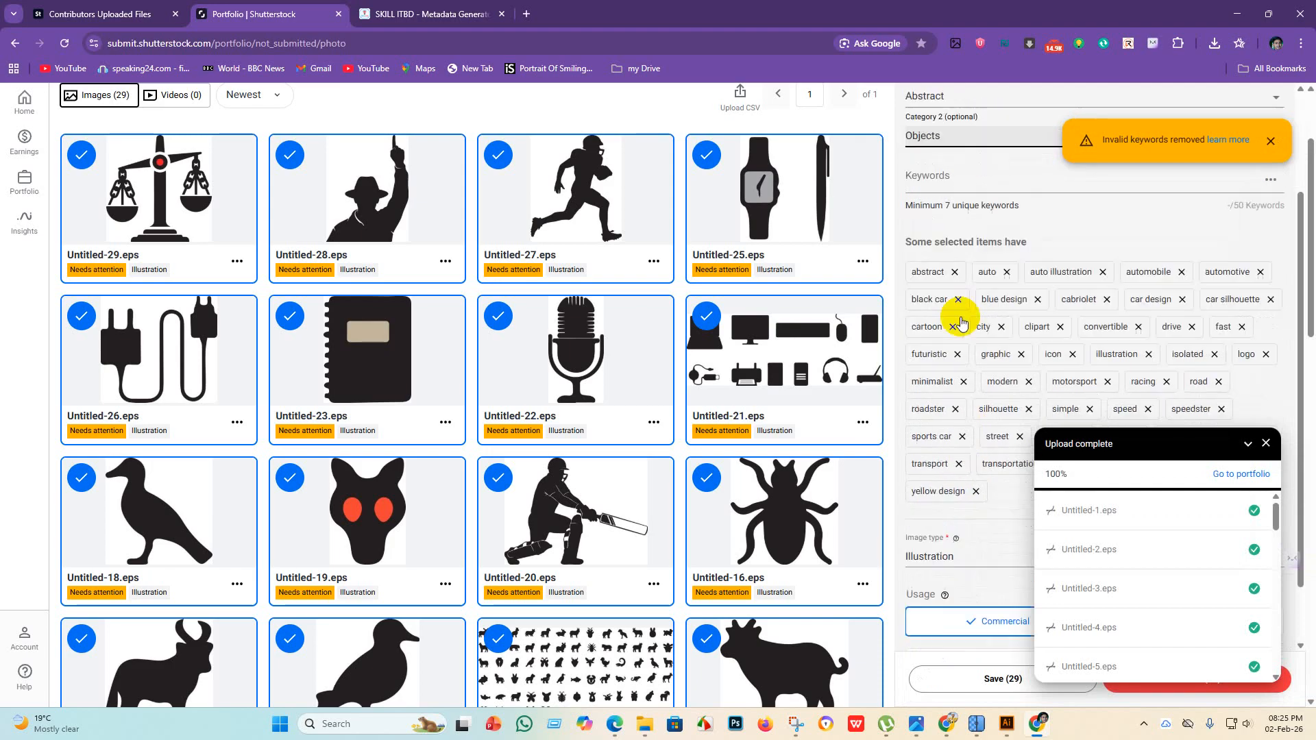
Save the category edits for the 29 selected Shutterstock illustrations and submit them.
scroll(962, 322, down, 5)
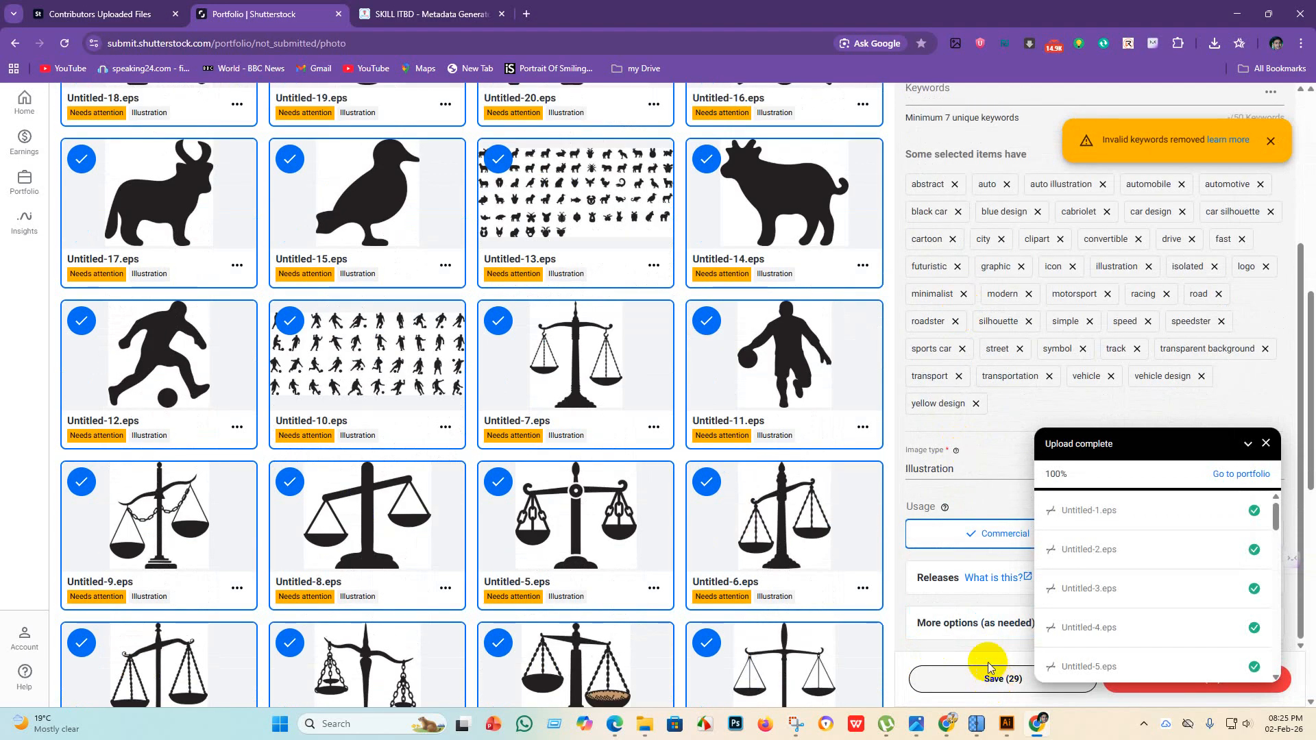
scroll(943, 521, up, 3)
scroll(945, 515, down, 2)
click(975, 681)
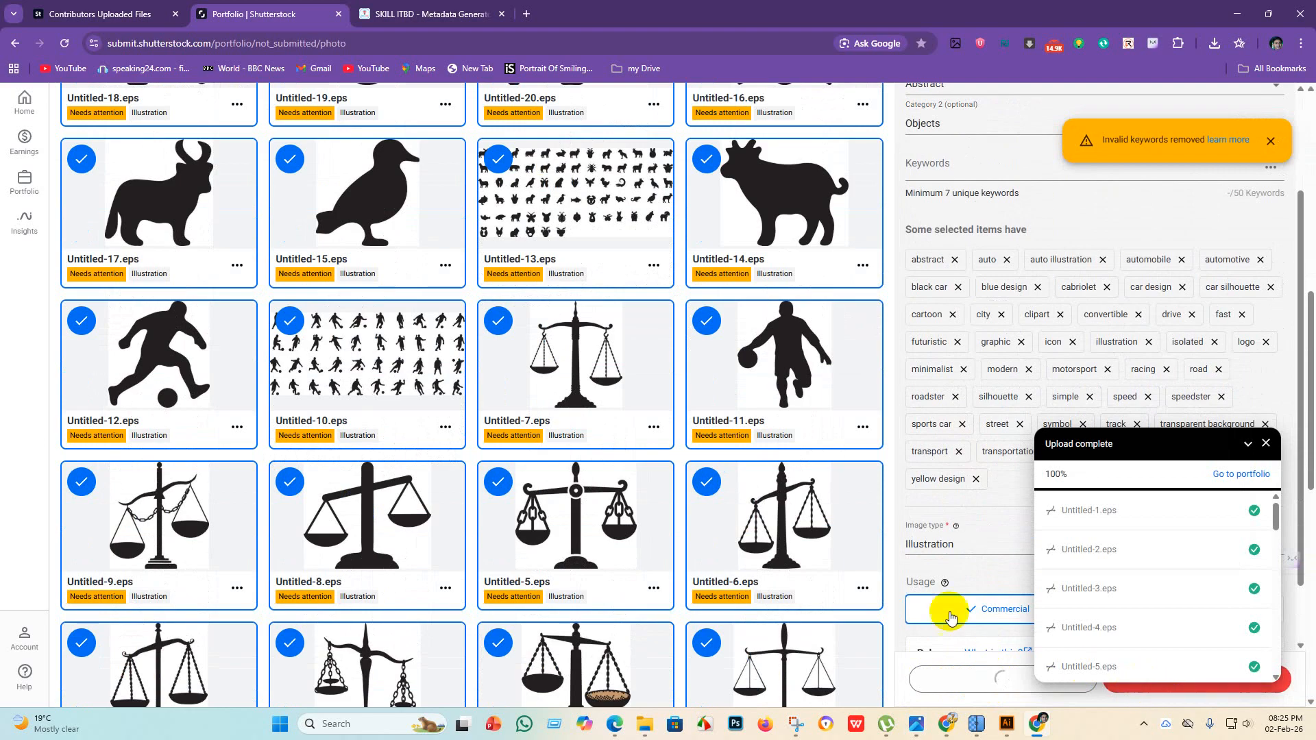
scroll(920, 582, up, 2)
scroll(612, 373, up, 2)
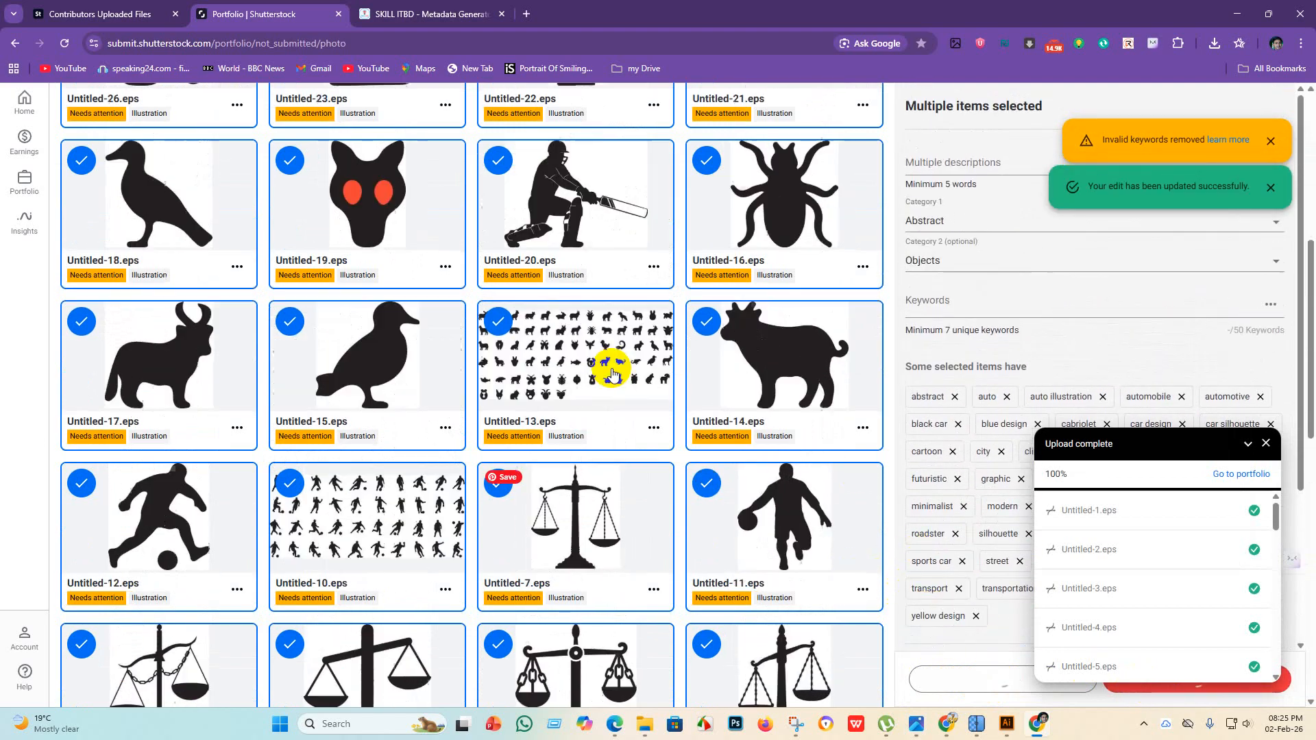
scroll(612, 374, up, 6)
scroll(730, 379, down, 6)
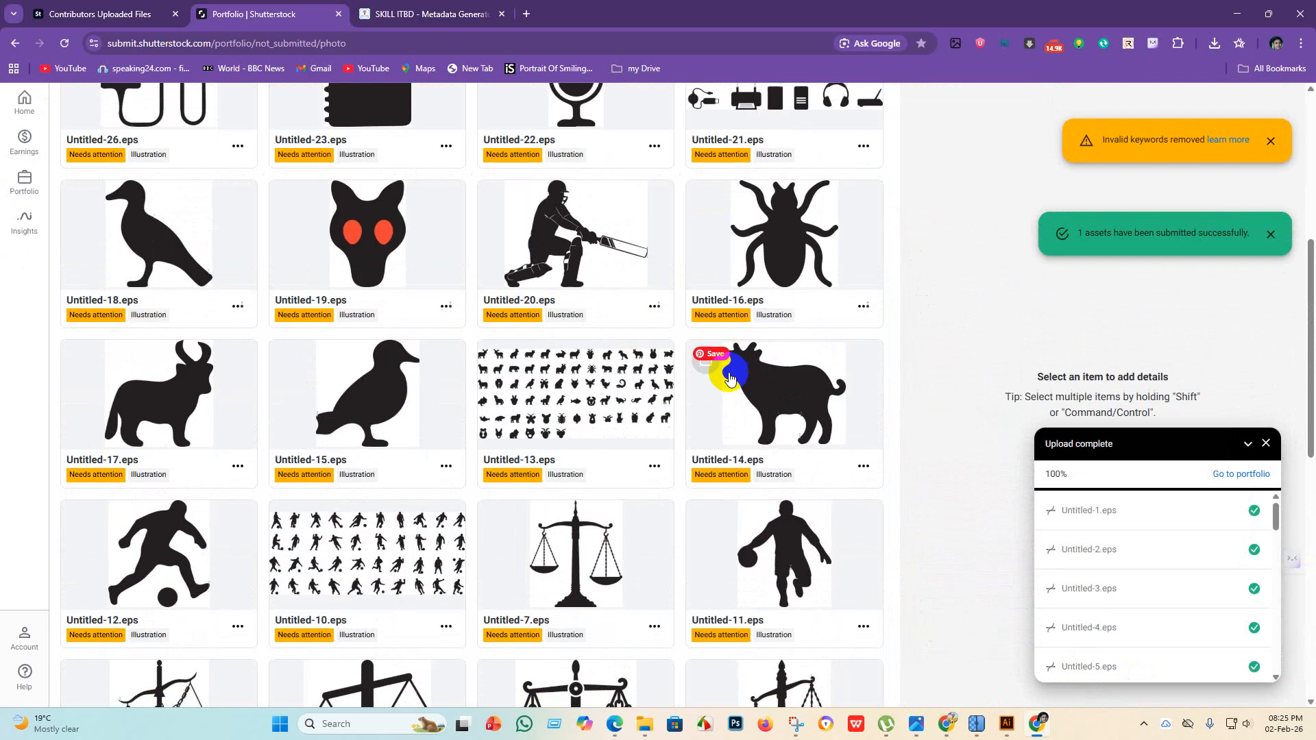
Select all the illustrations remaining in the Not submitted list, starting with Untitled-29.eps.
scroll(730, 379, down, 13)
scroll(761, 531, up, 15)
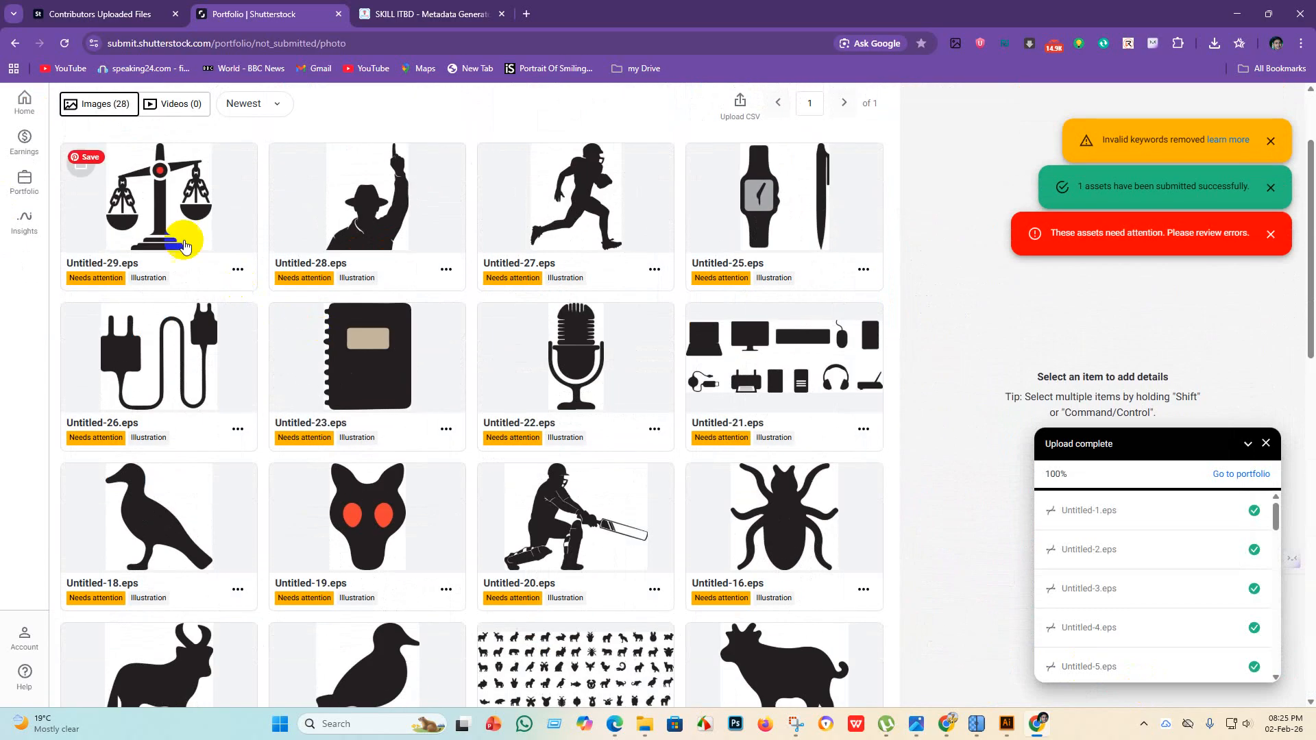
click(81, 164)
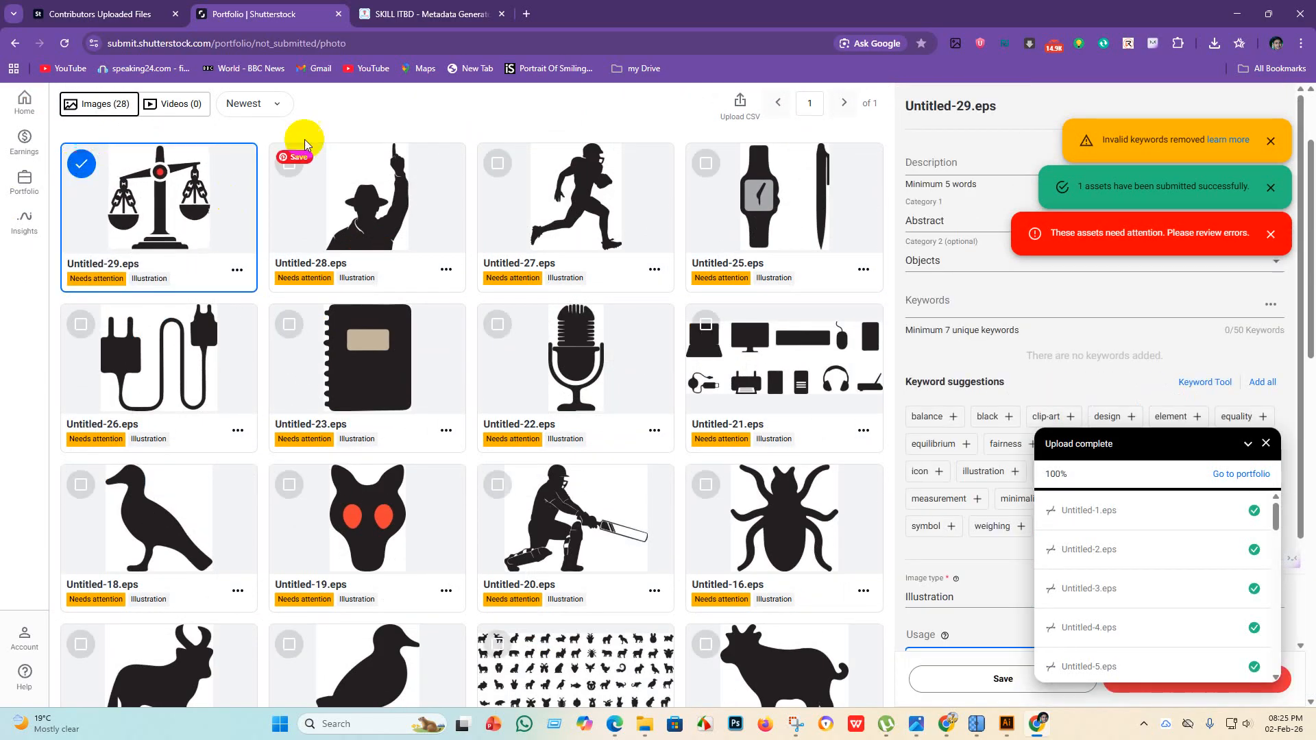
scroll(288, 165, up, 2)
click(295, 155)
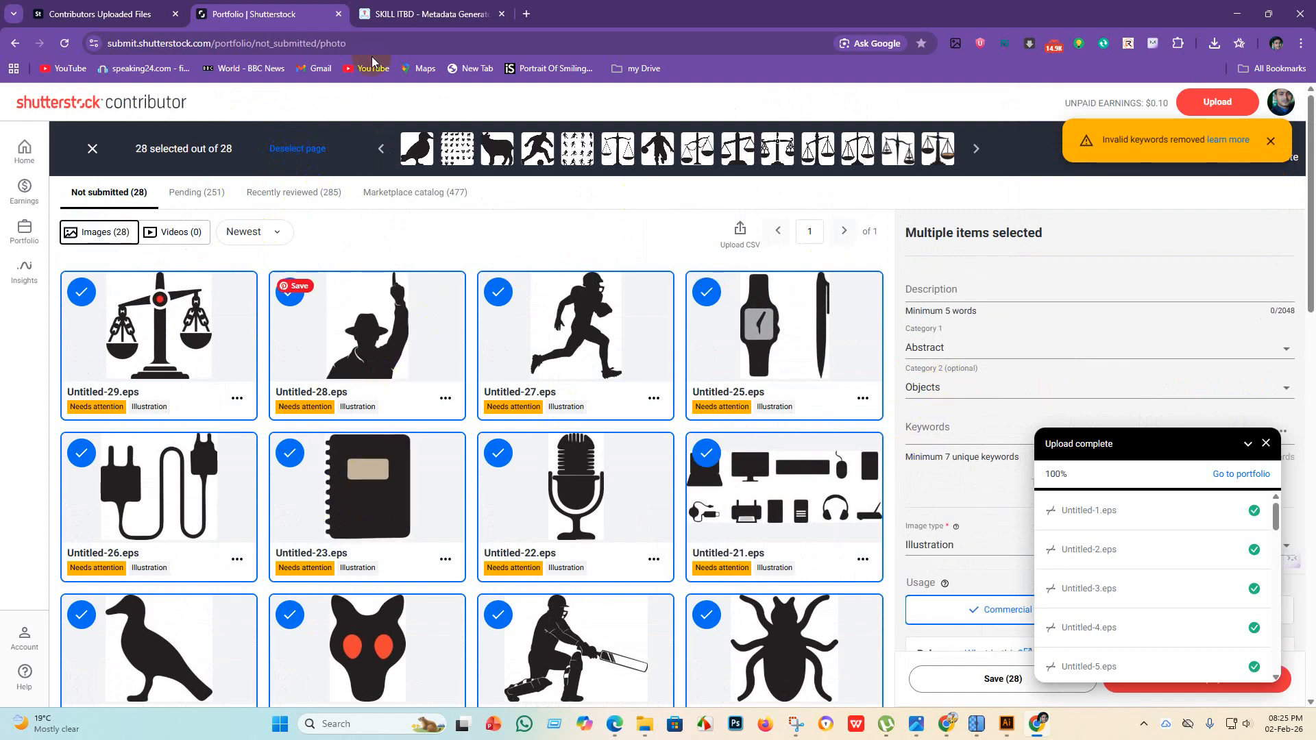
Switch to the SKILL ITBD metadata generator and check the generation progress of the JPEG batches down to Untitled-29.jpg.
click(379, 10)
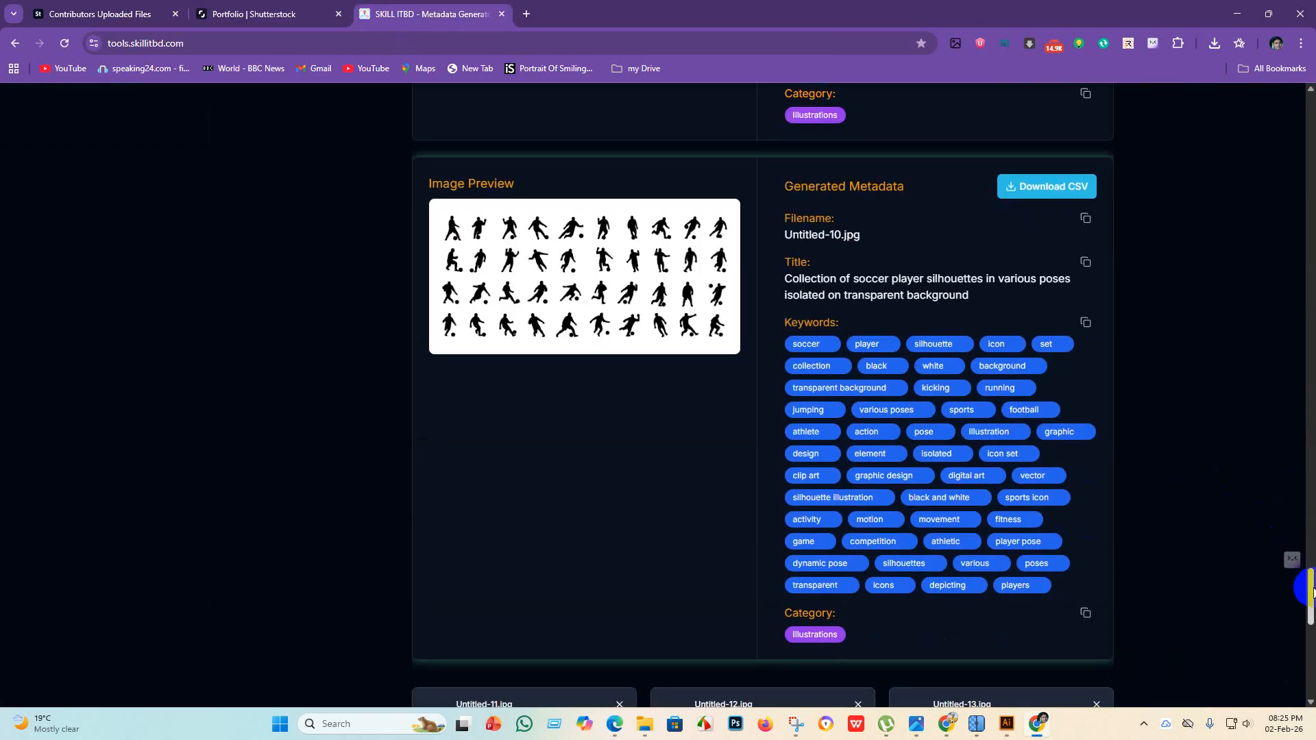
drag(1311, 589, 1308, 685)
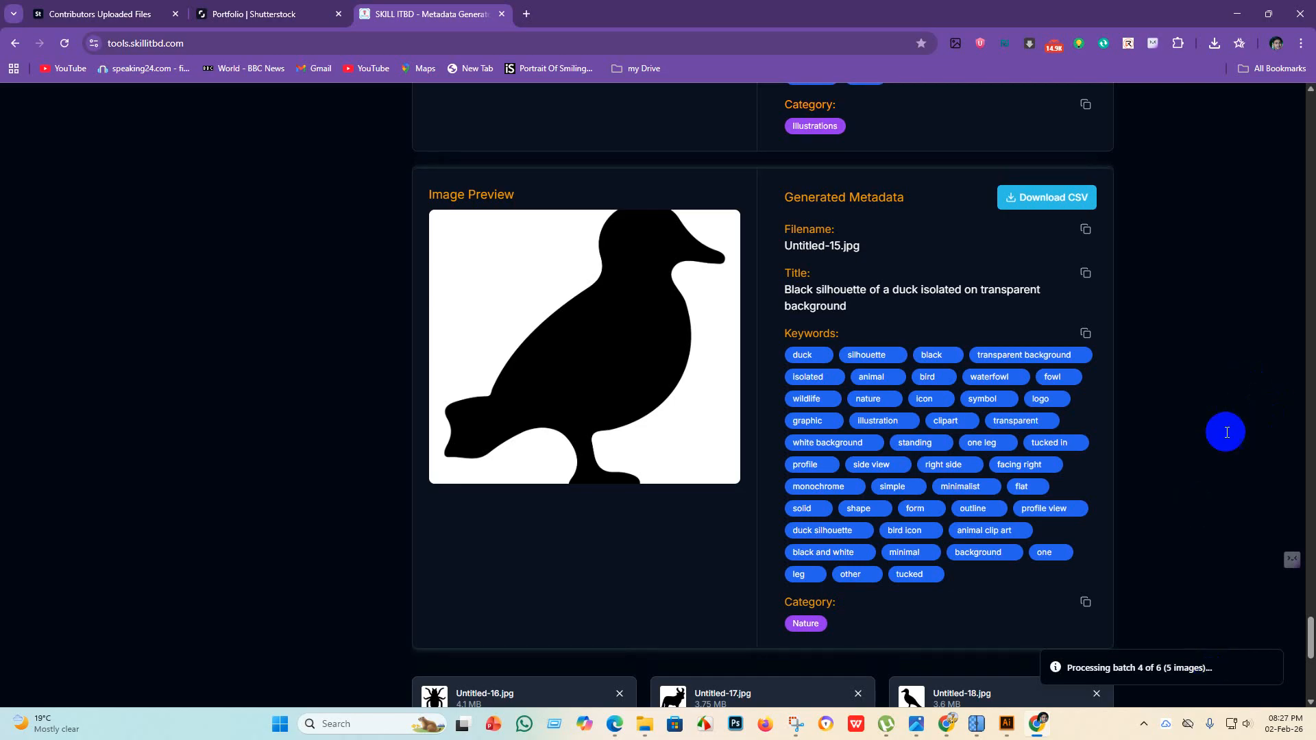
scroll(1306, 643, down, 8)
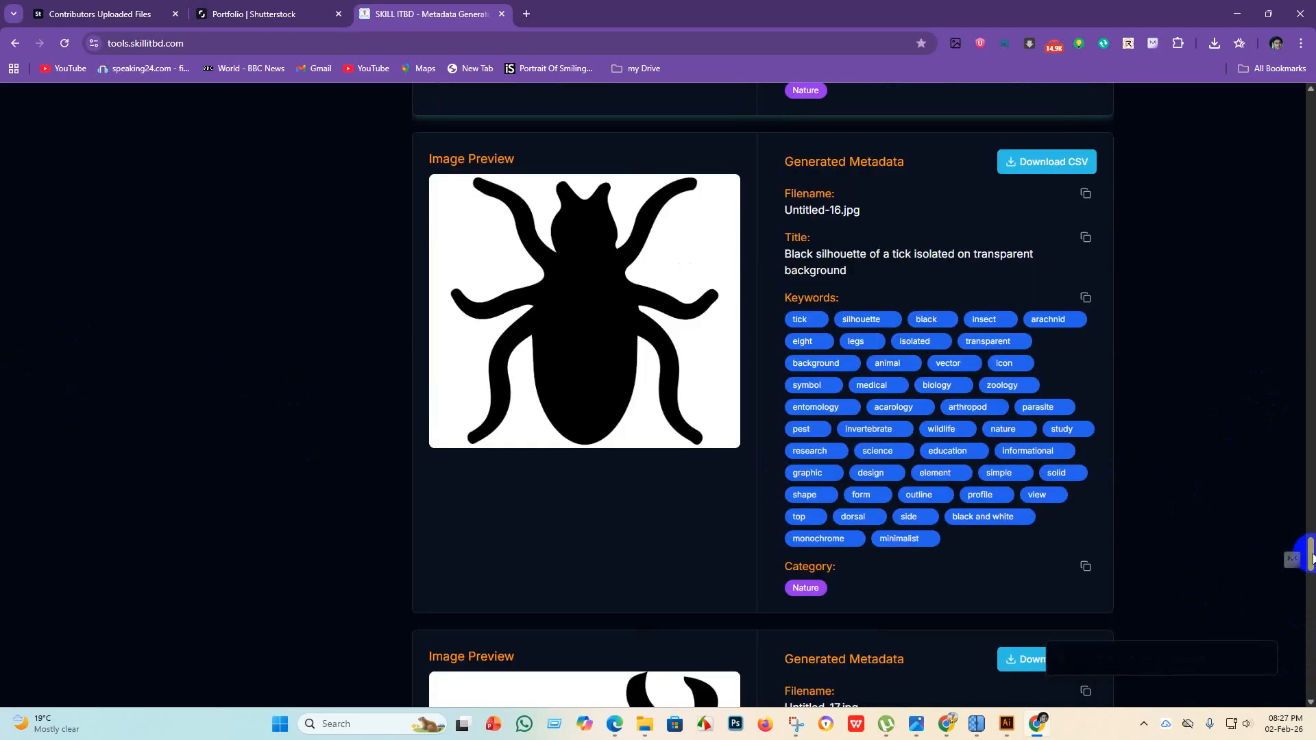
drag(1312, 546, 1314, 702)
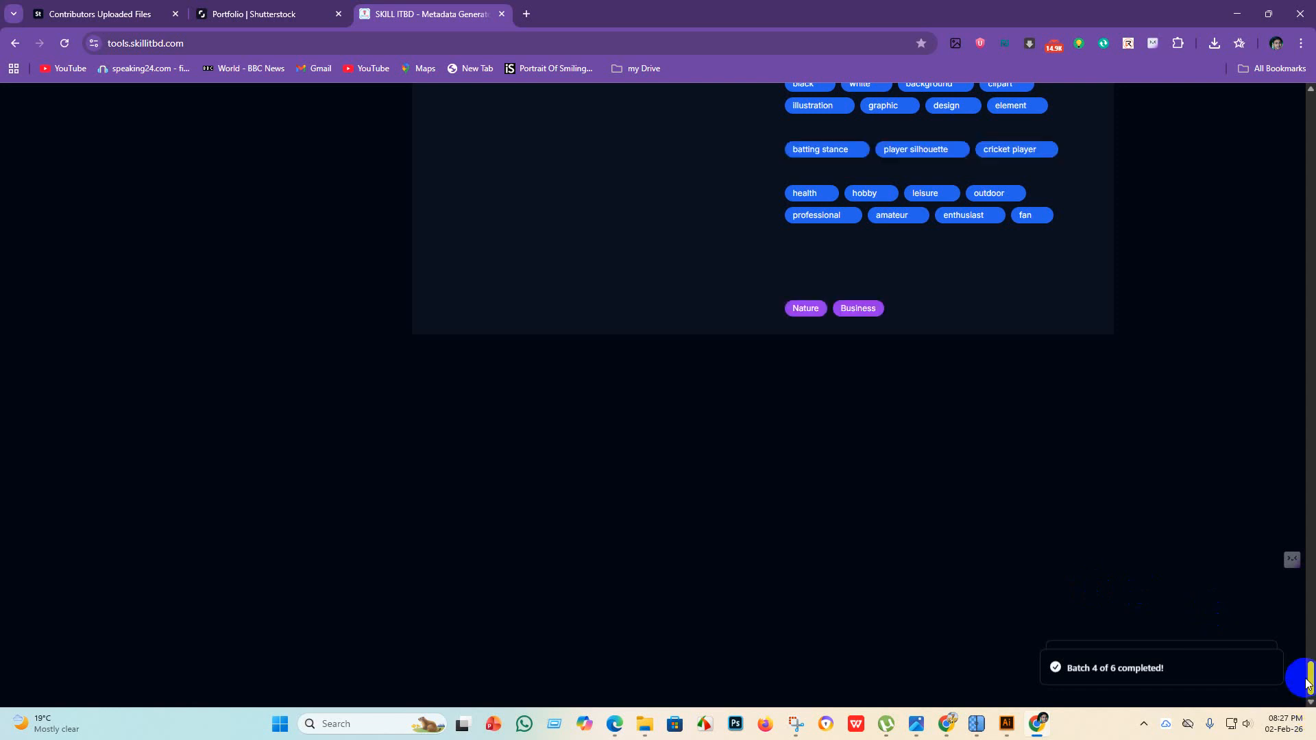
drag(1312, 692, 1311, 684)
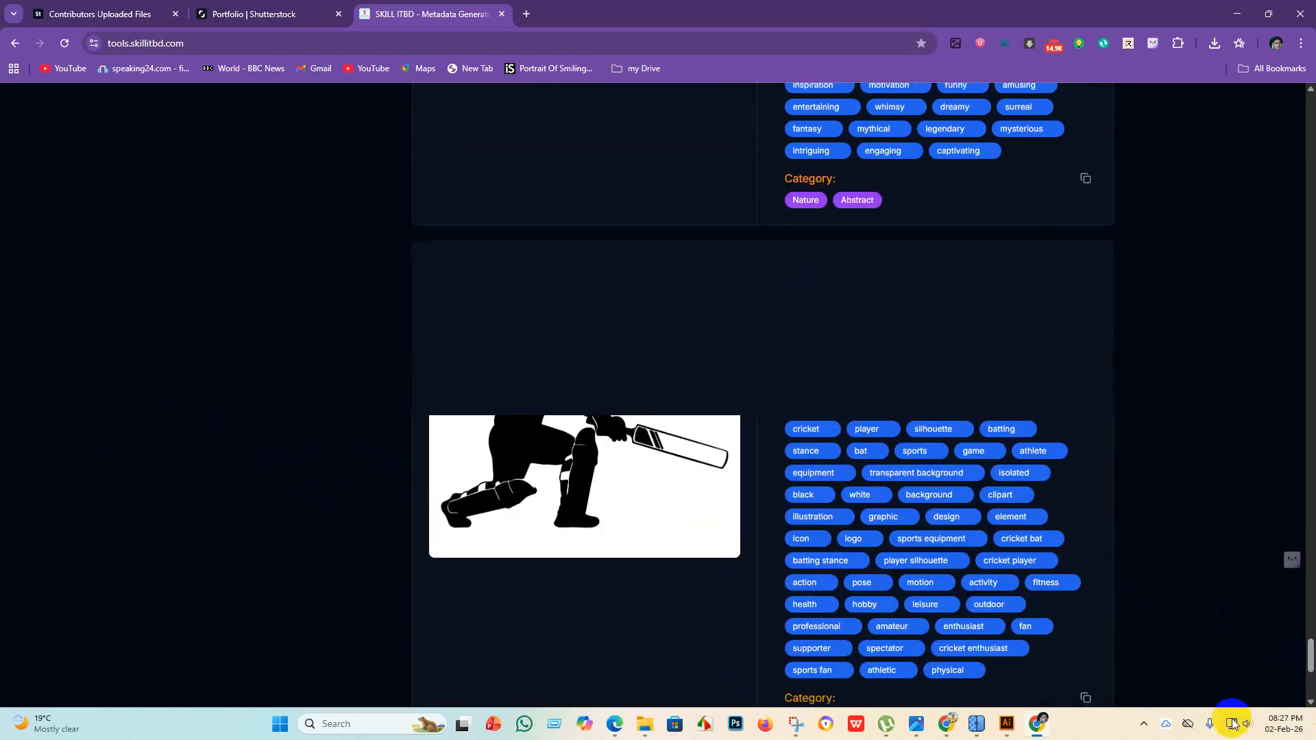
scroll(1301, 661, down, 6)
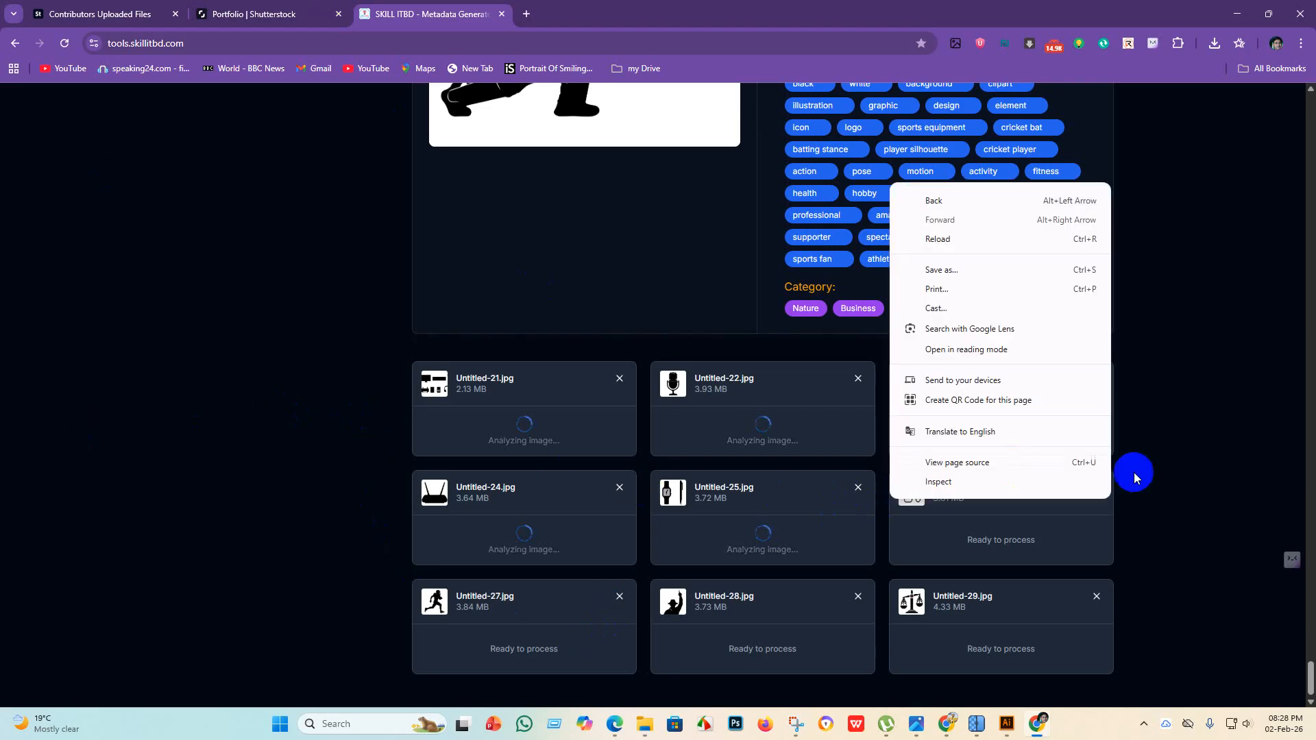
click(1191, 520)
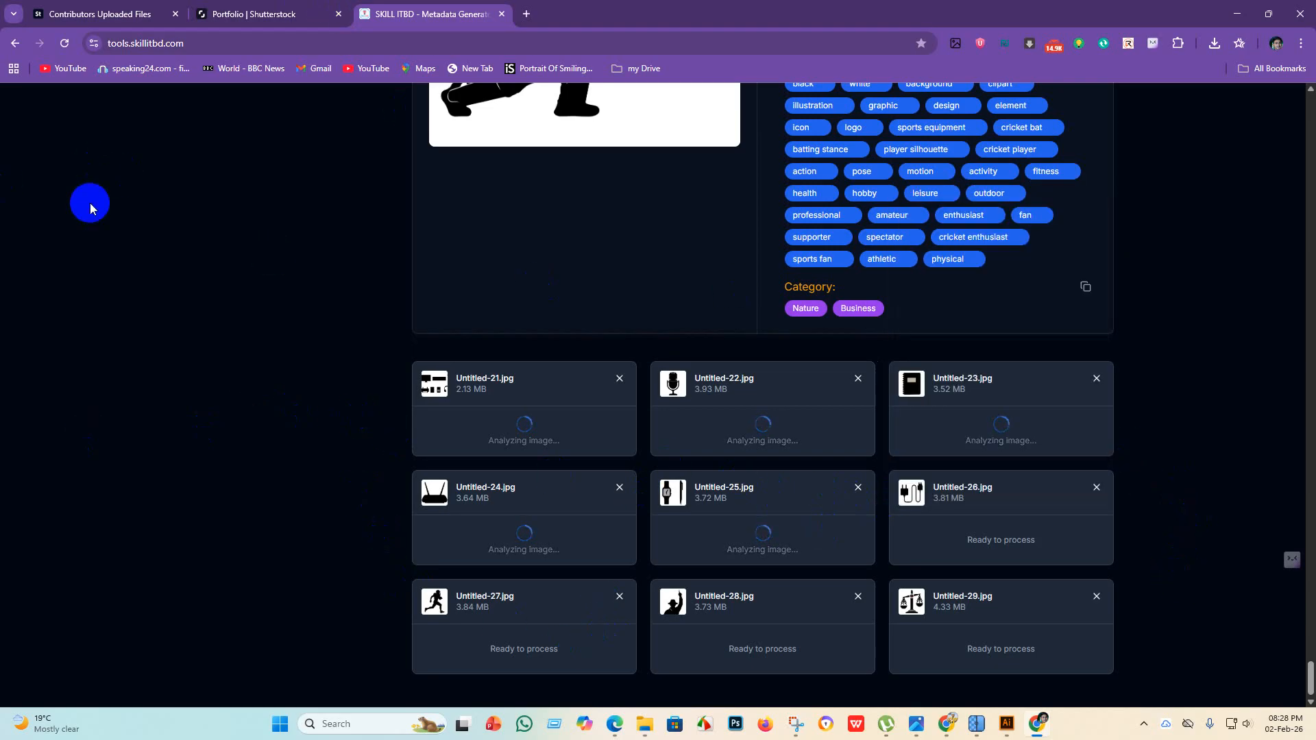
Switch to the Adobe Stock uploaded files and select all the new silhouette vectors, from the running football player through the last balance scale.
click(226, 14)
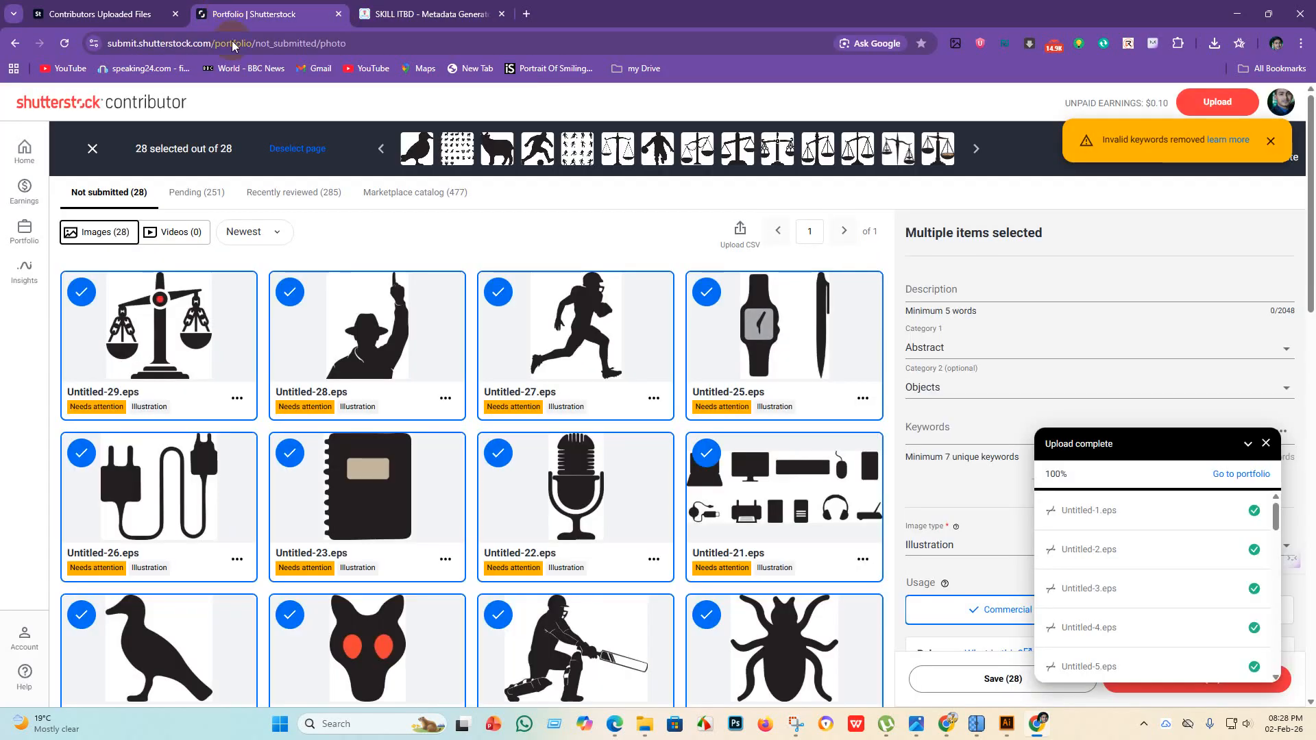
scroll(434, 332, down, 15)
scroll(435, 331, up, 8)
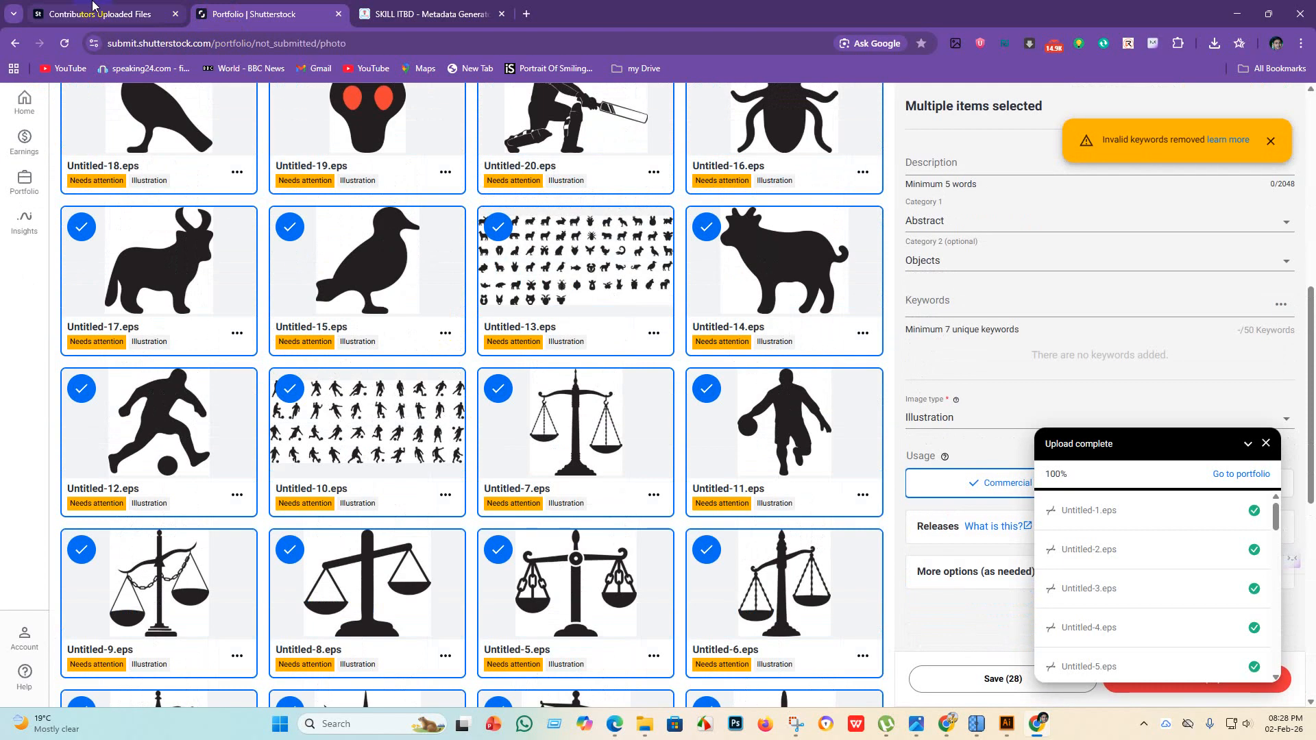
click(93, 7)
scroll(323, 544, down, 5)
scroll(278, 534, up, 6)
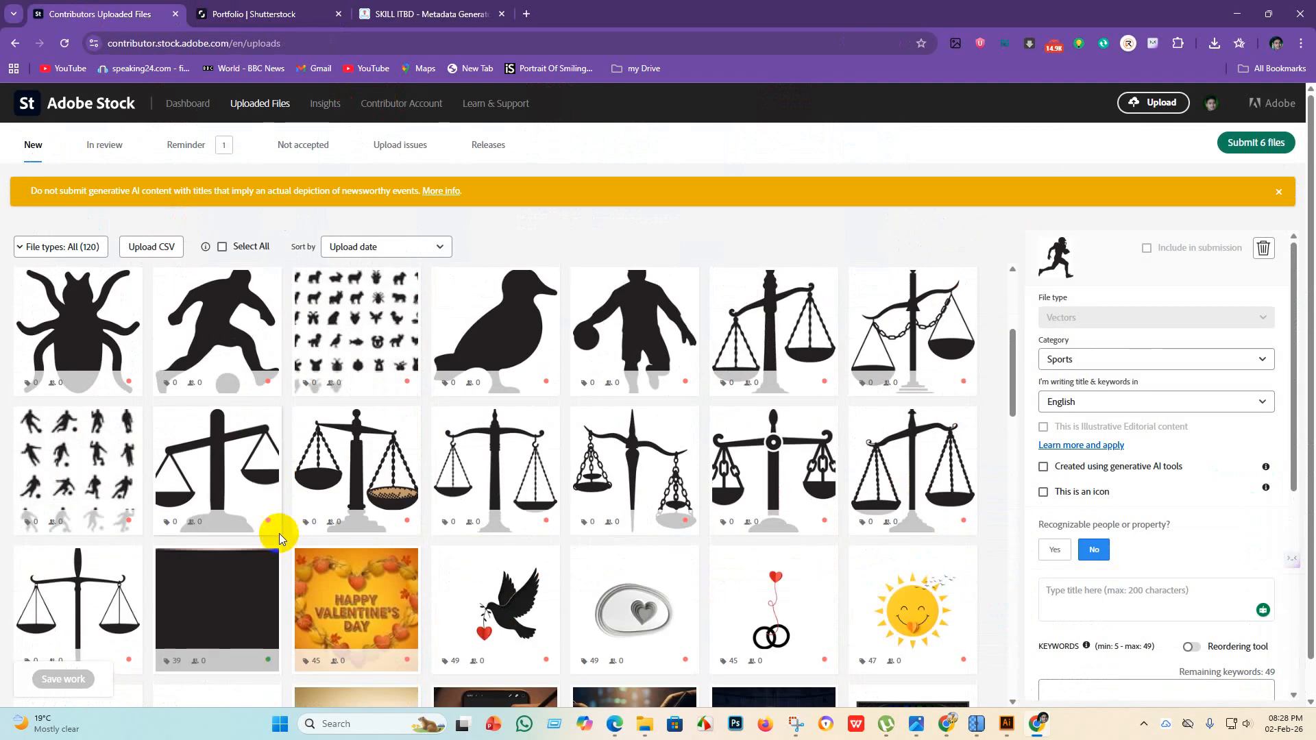
scroll(278, 533, up, 4)
scroll(305, 540, down, 12)
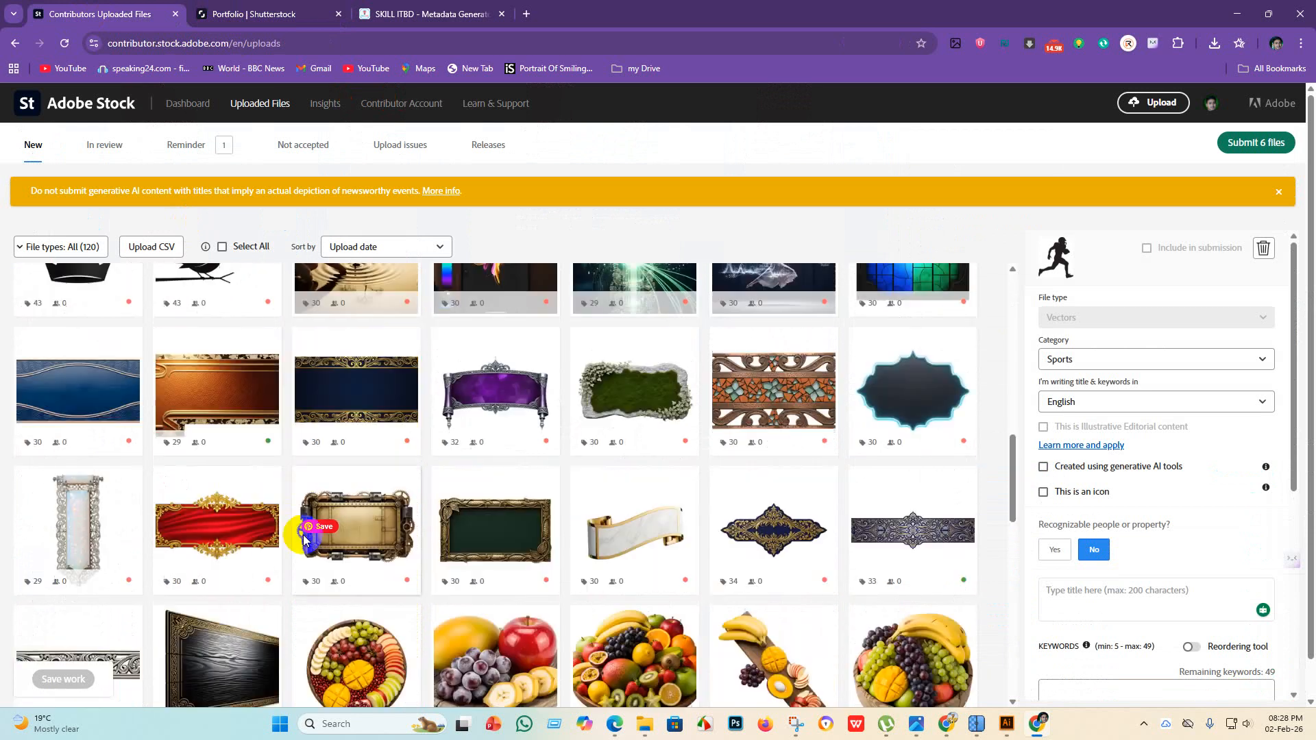
scroll(305, 539, up, 5)
scroll(445, 473, up, 1)
scroll(274, 507, down, 5)
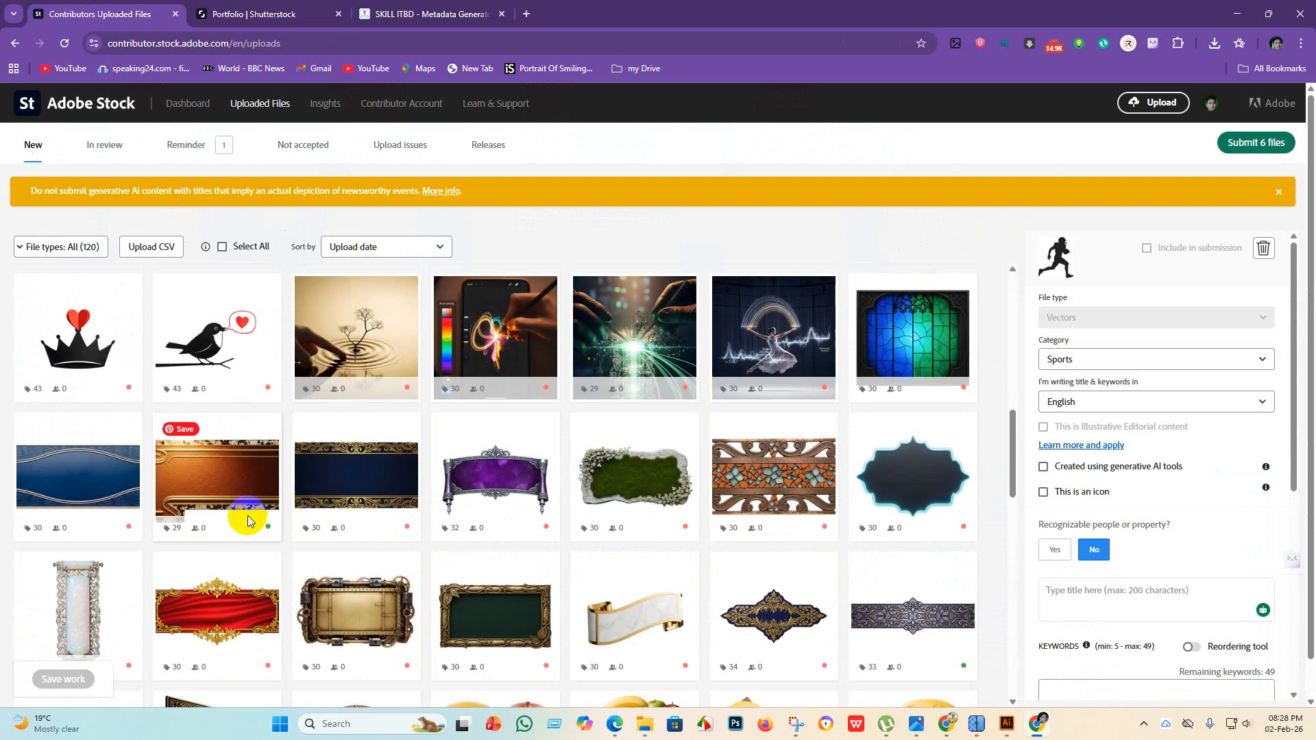
scroll(247, 521, up, 4)
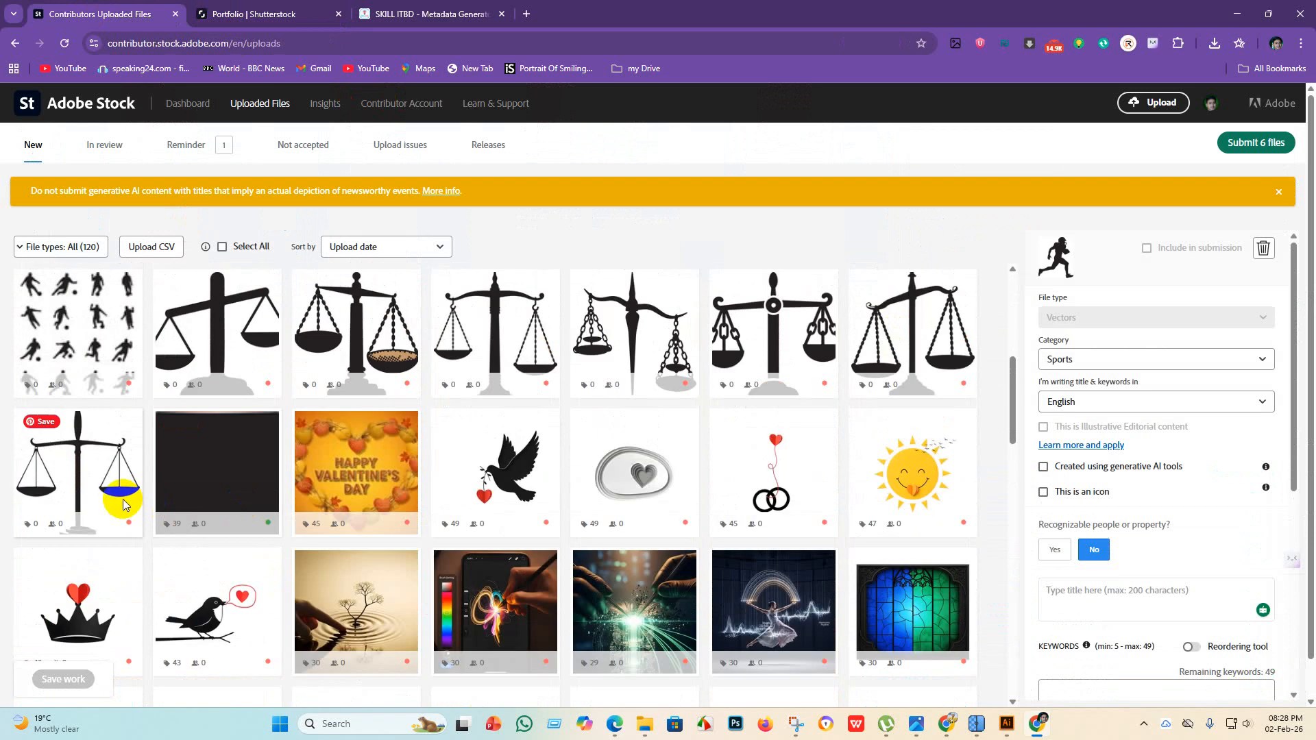
shift+click(102, 487)
scroll(553, 506, up, 6)
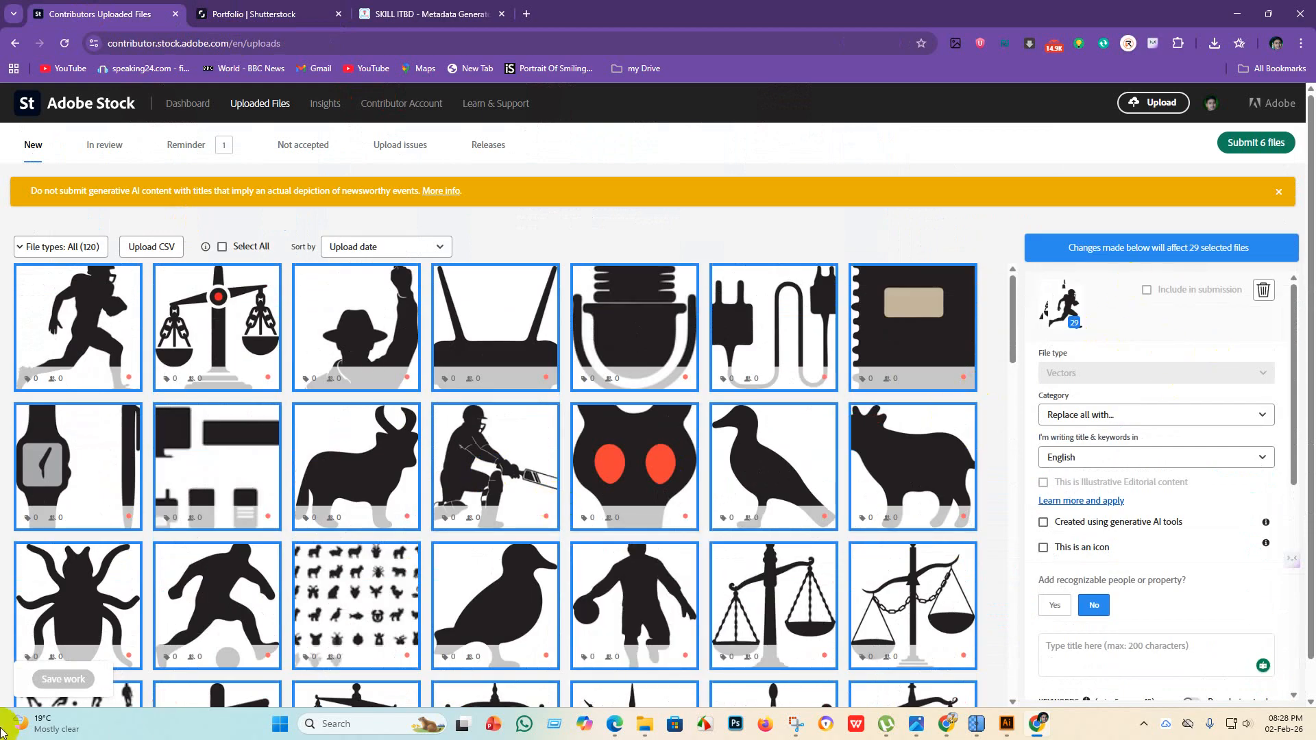
Return to the metadata generator and check the generated titles and keywords for the final images, Untitled-25.jpg through Untitled-29.jpg.
click(425, 14)
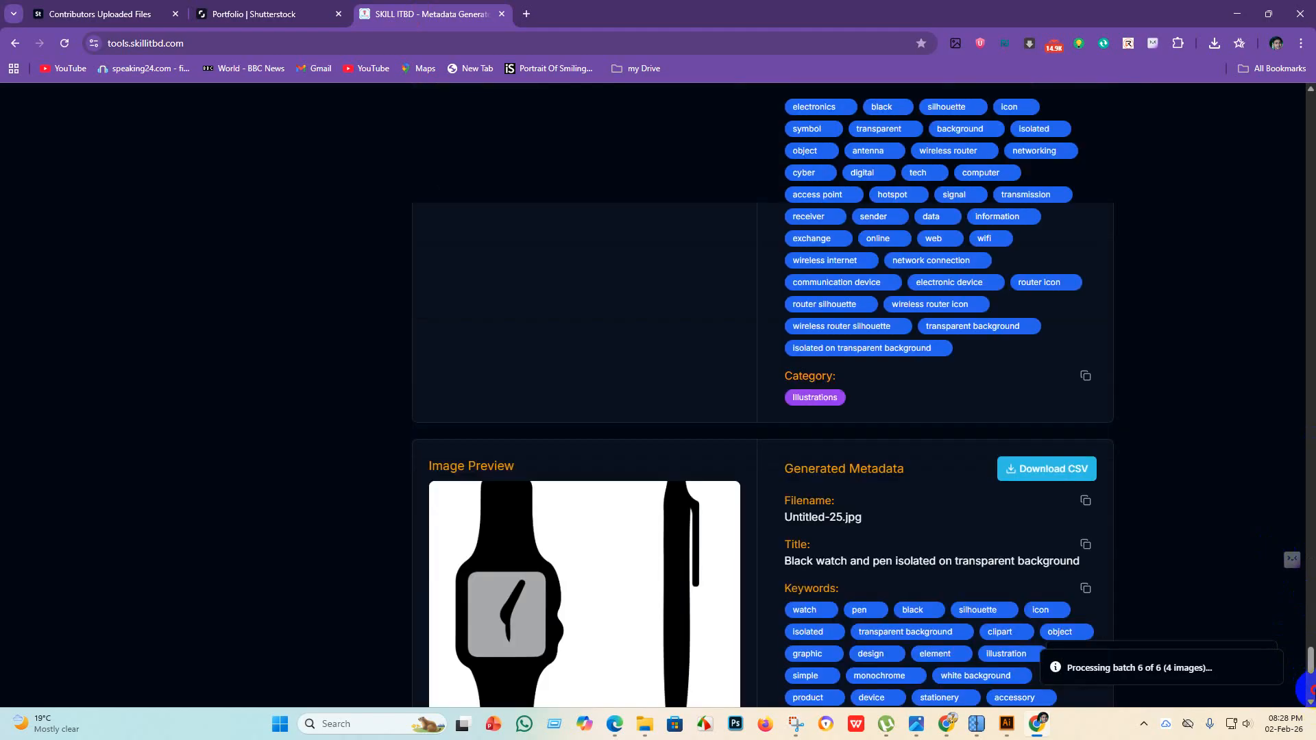
drag(1310, 661, 1311, 710)
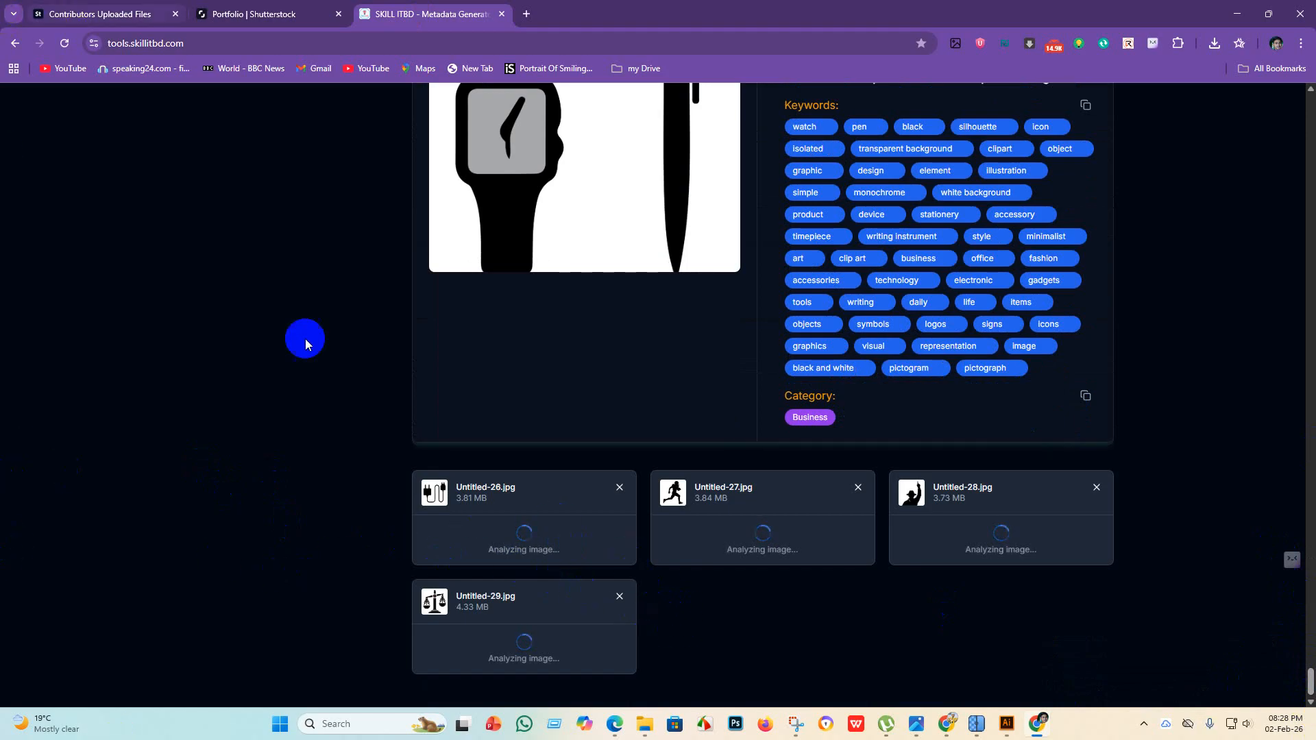
scroll(232, 371, up, 6)
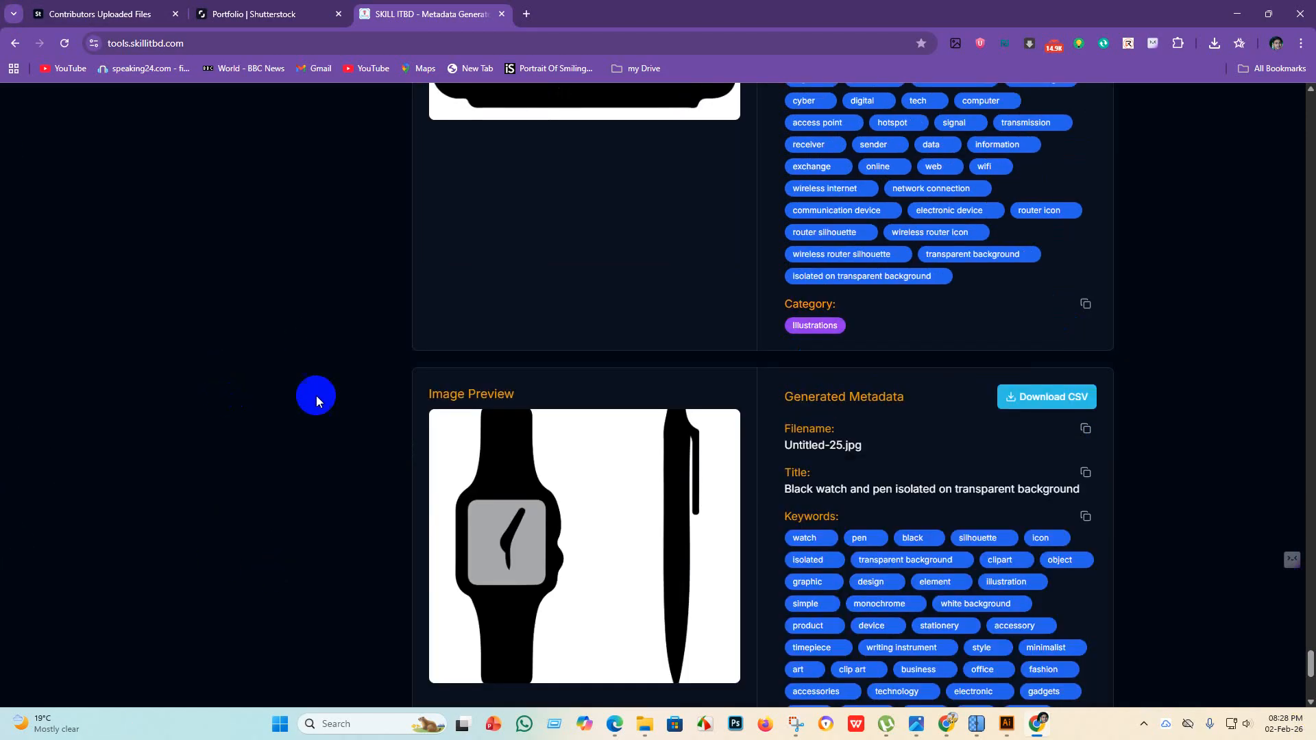
scroll(628, 532, up, 1)
scroll(651, 548, down, 1)
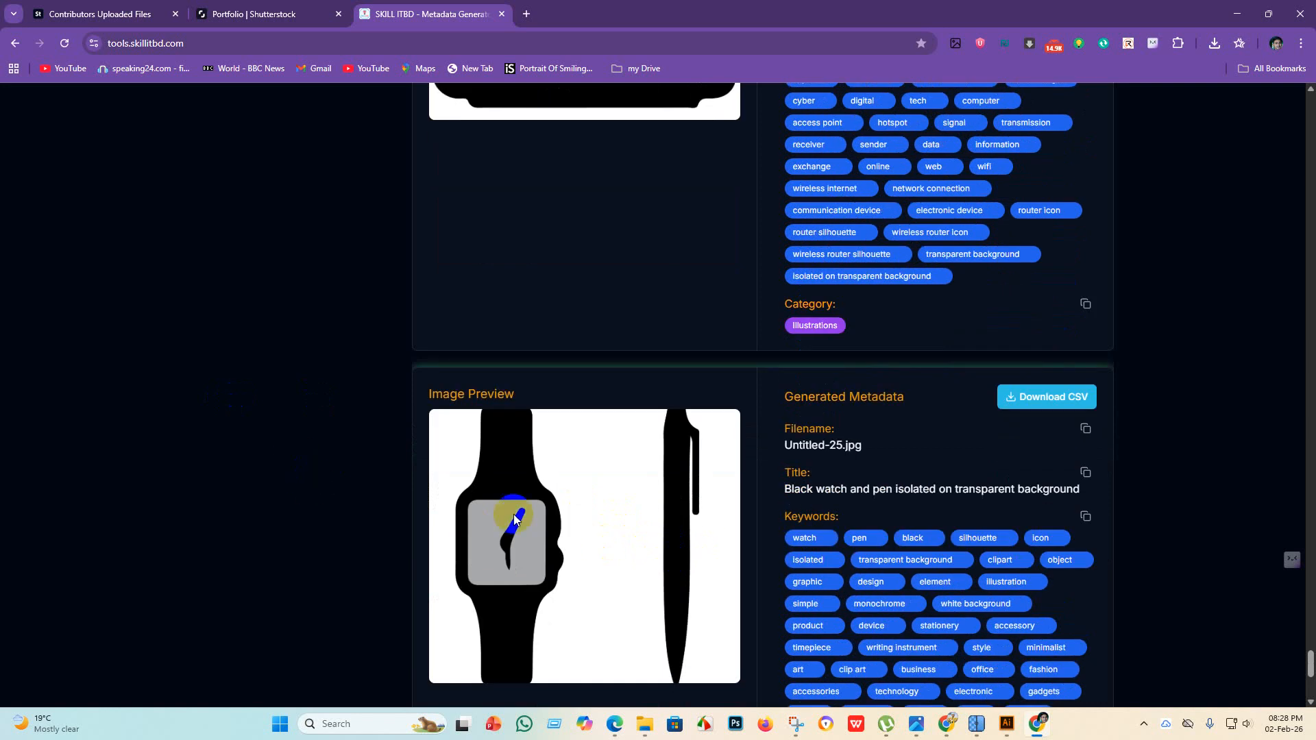
scroll(493, 519, down, 1)
scroll(521, 520, down, 1)
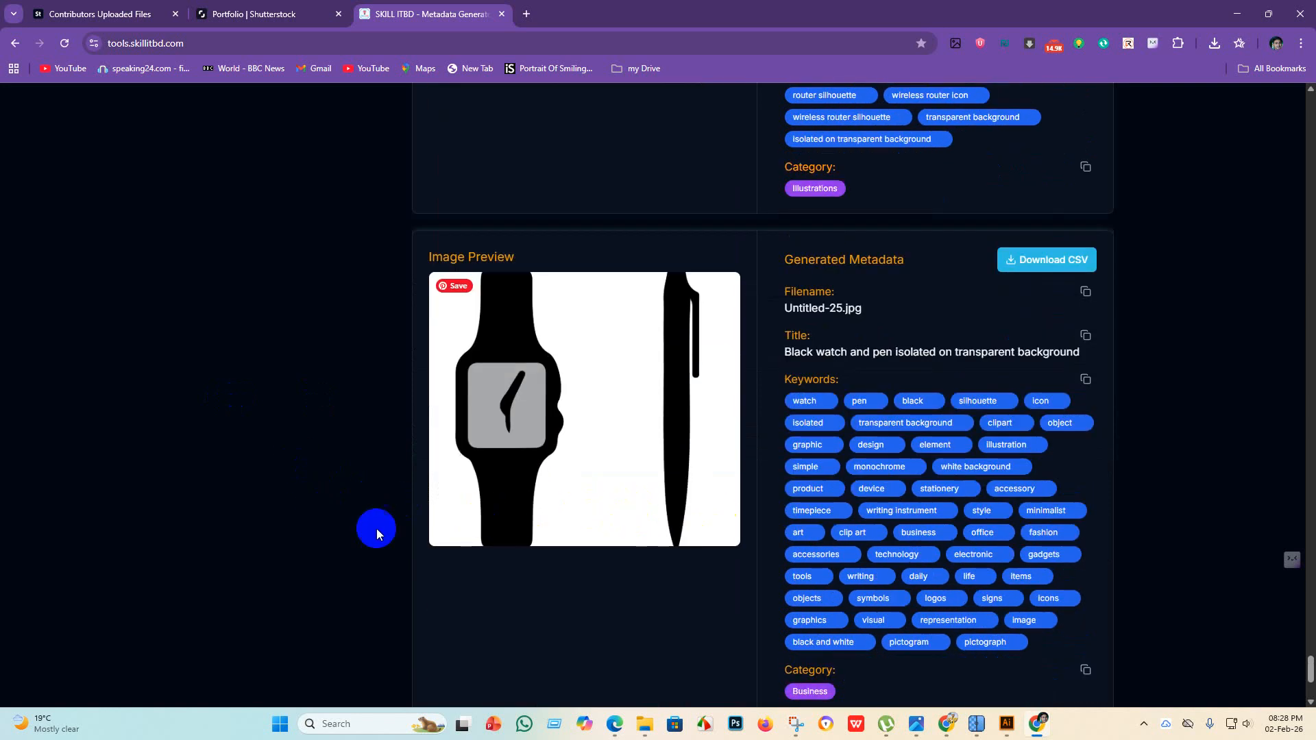
scroll(860, 556, down, 1)
scroll(1283, 658, down, 1)
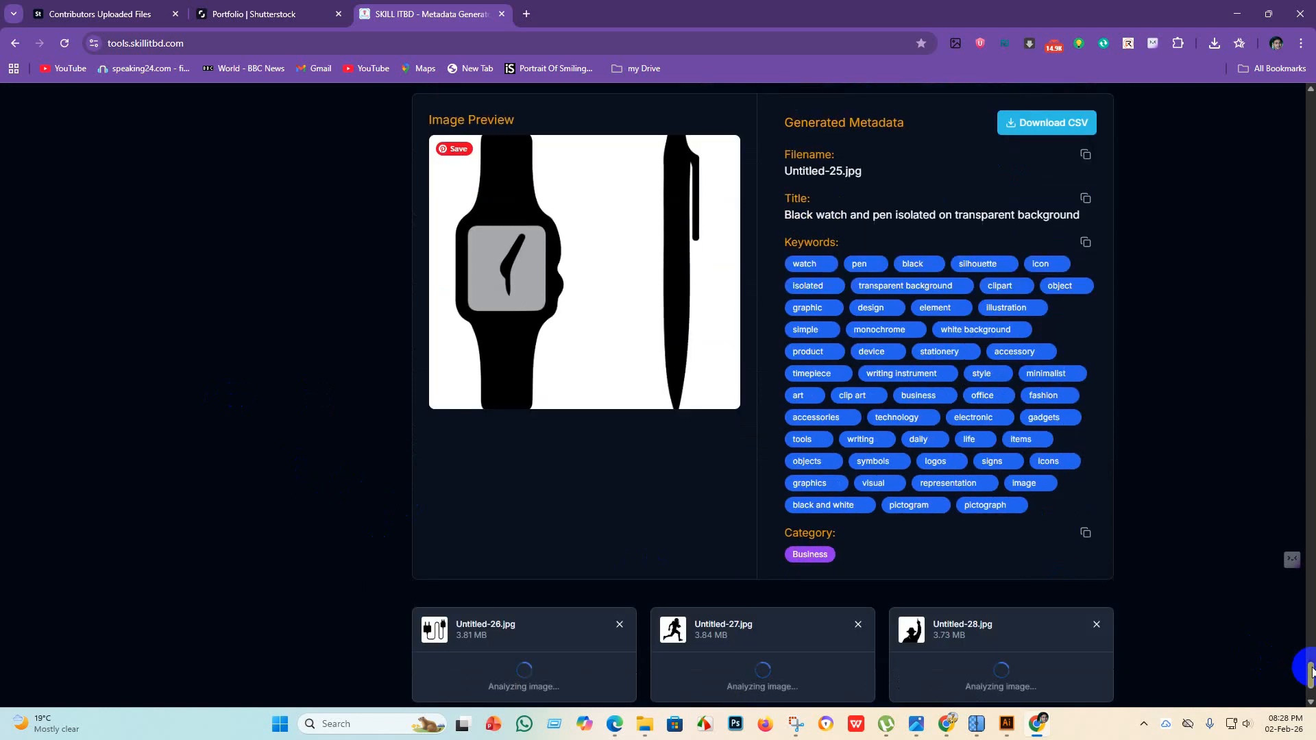
scroll(1306, 682, down, 2)
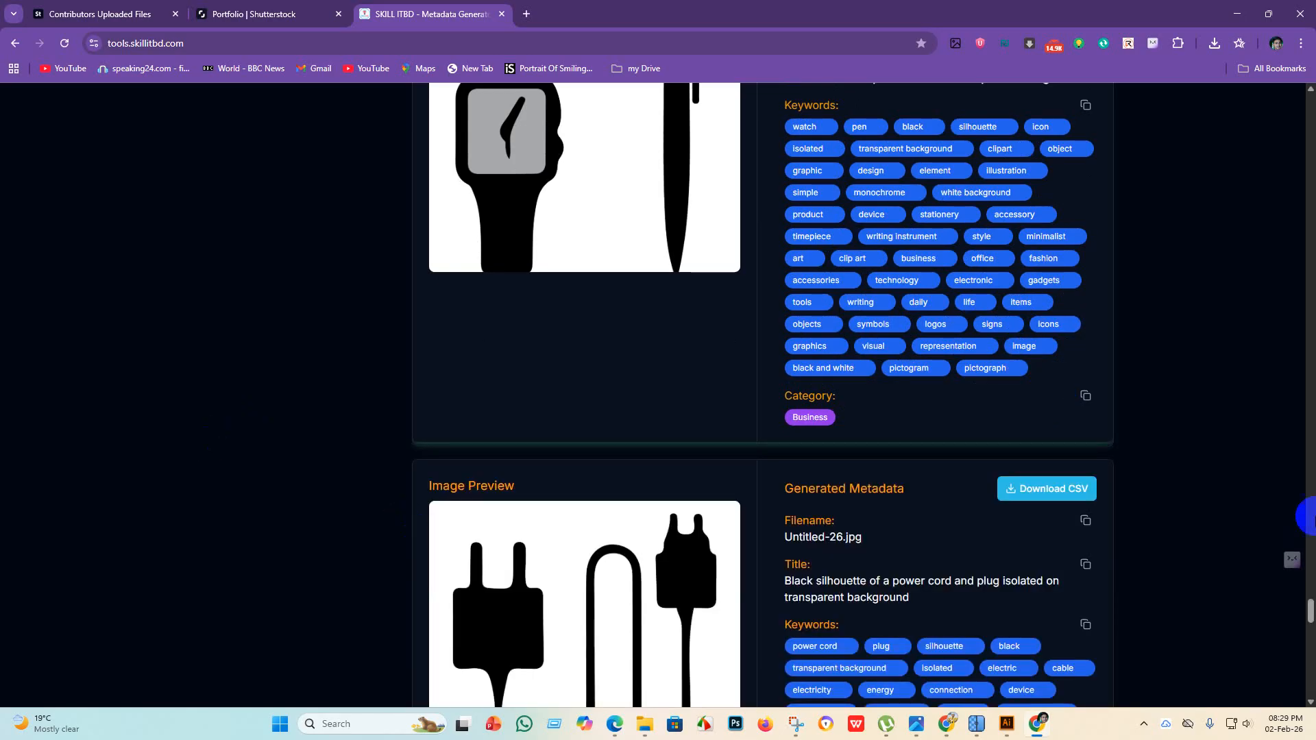
click(1310, 675)
drag(1310, 658, 1311, 695)
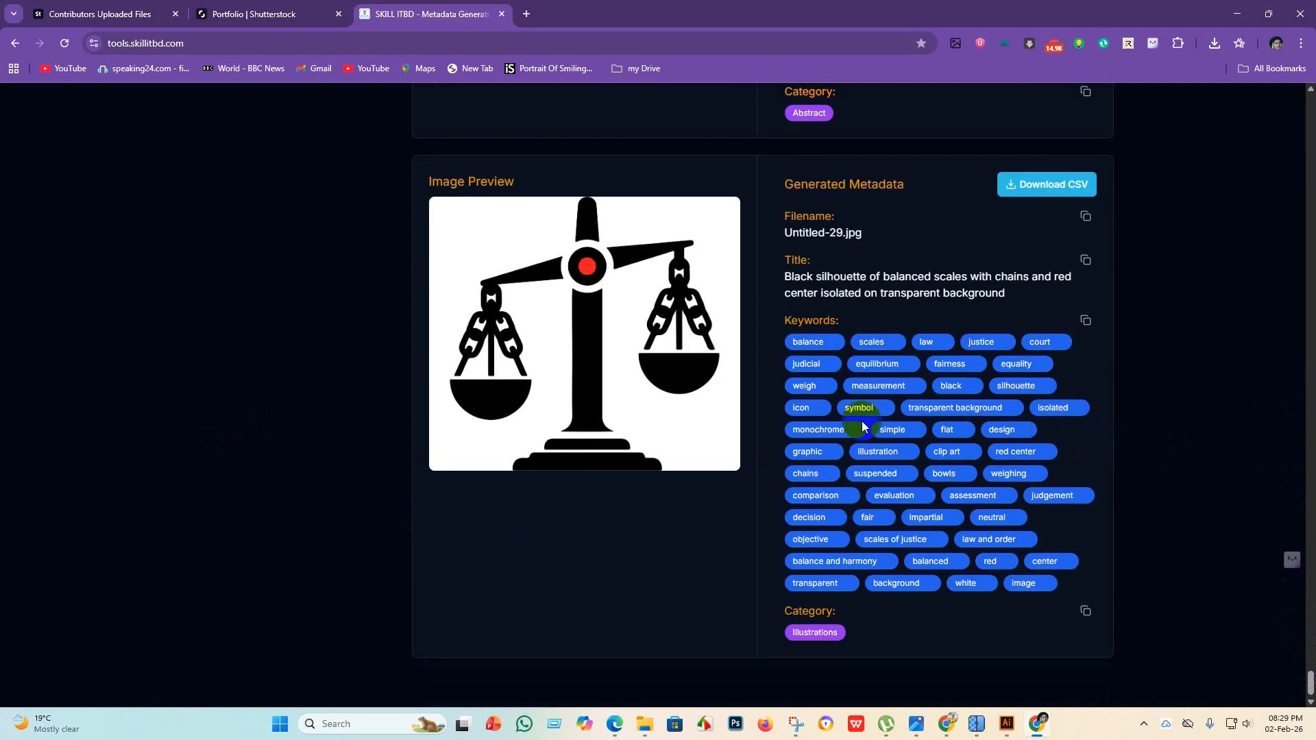
Download the AdobeStock metadata CSV for all files in EPS format and save it in the eps 7 folder.
click(1308, 662)
drag(1309, 668, 1312, 195)
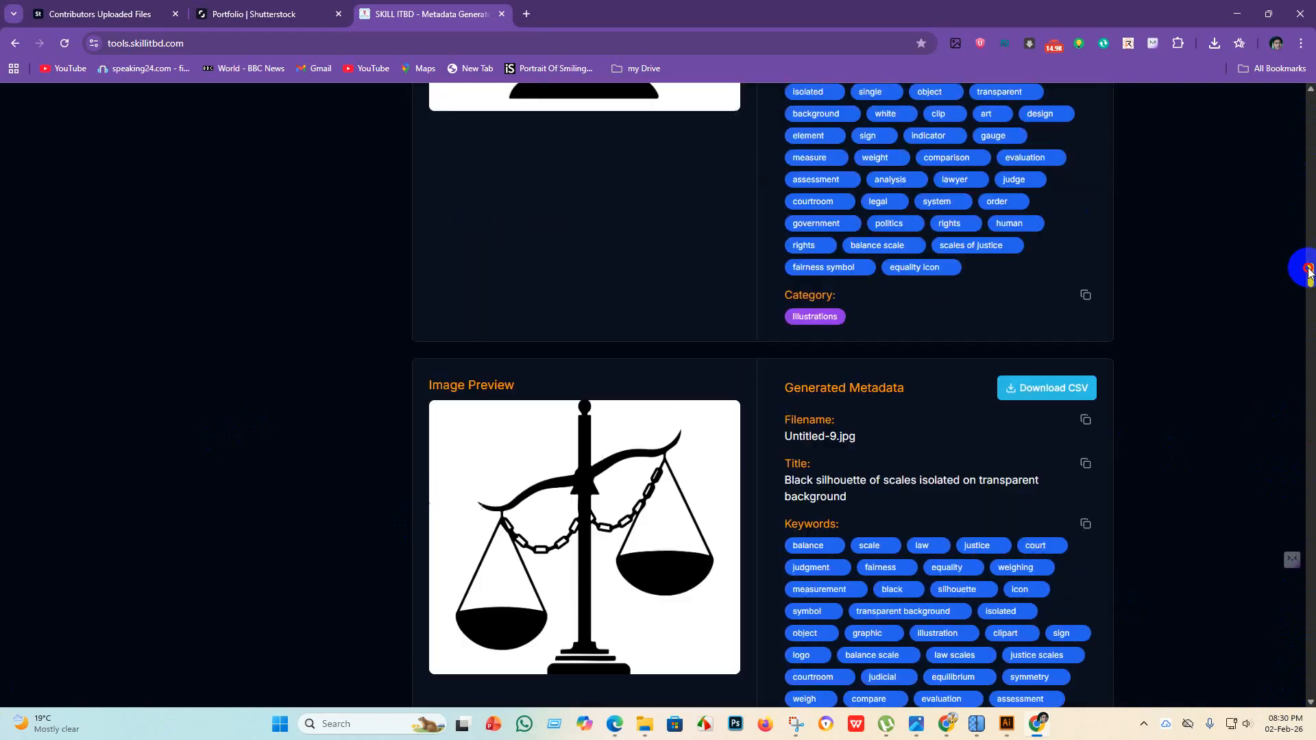
drag(1309, 271, 1302, 103)
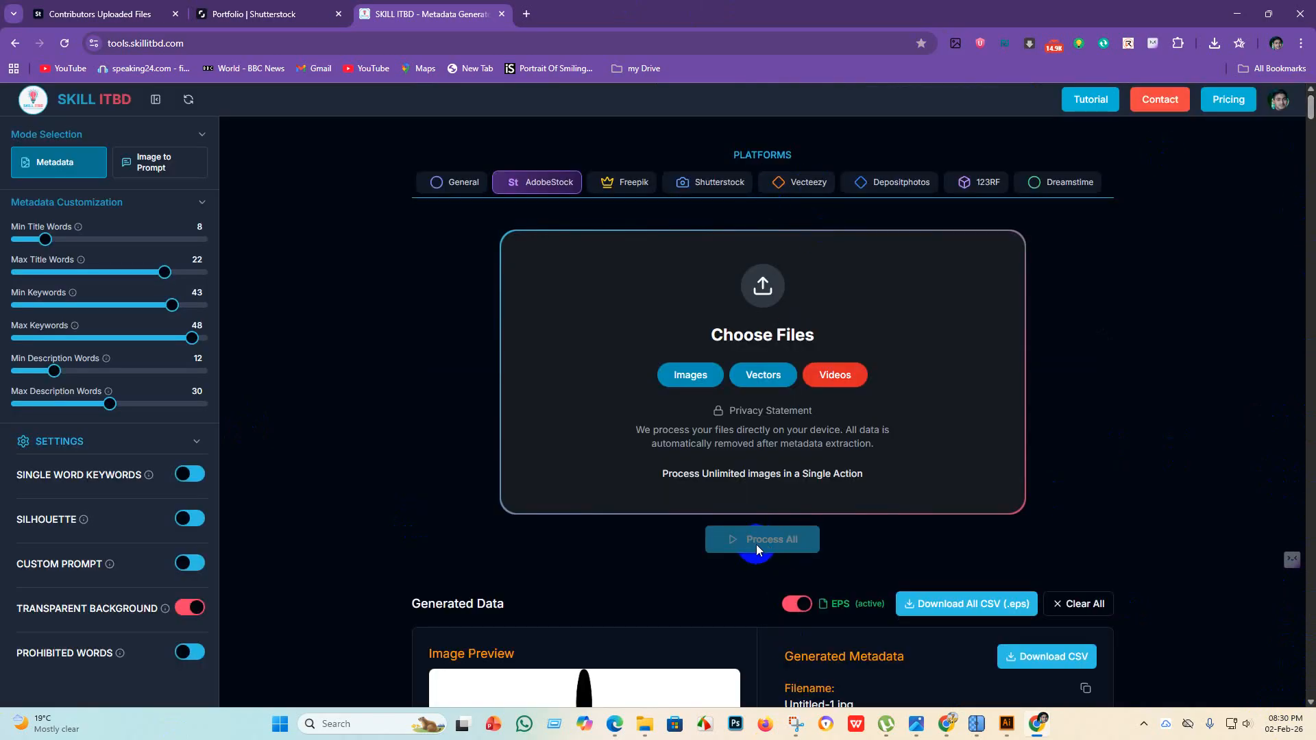
click(960, 606)
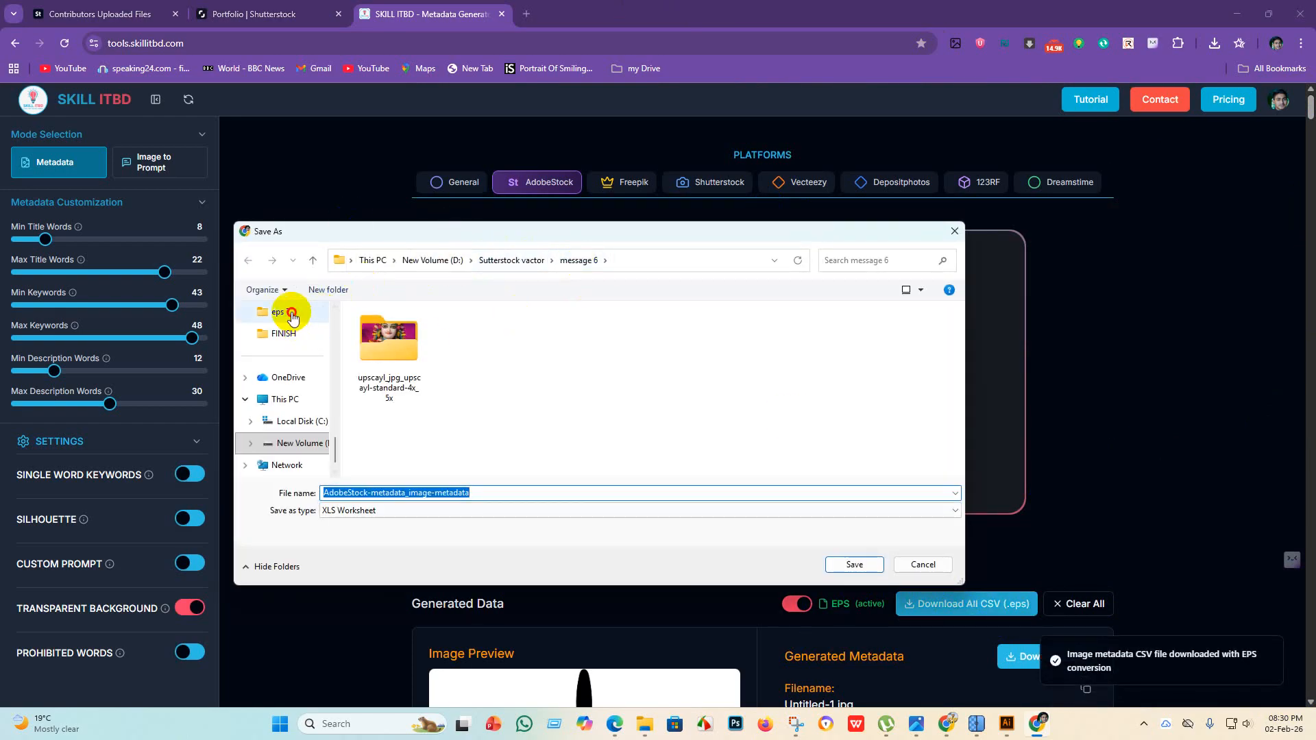
click(292, 314)
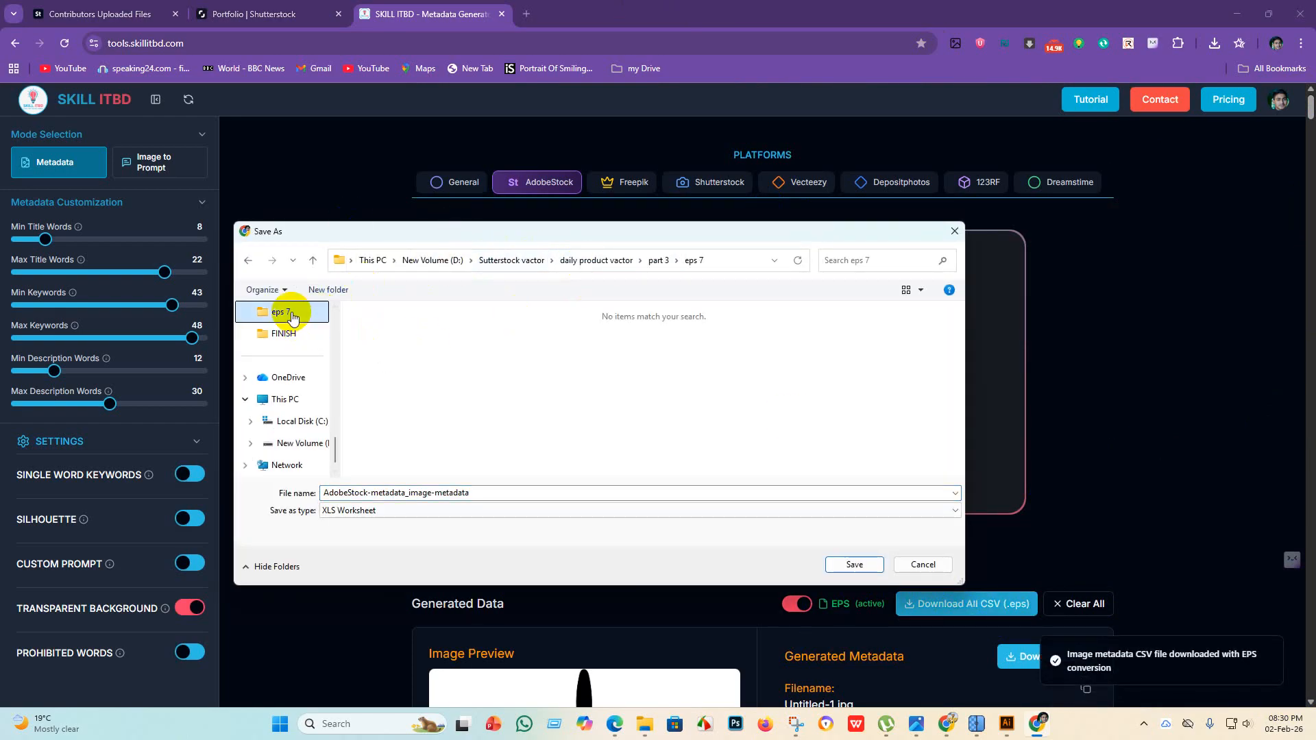
click(853, 564)
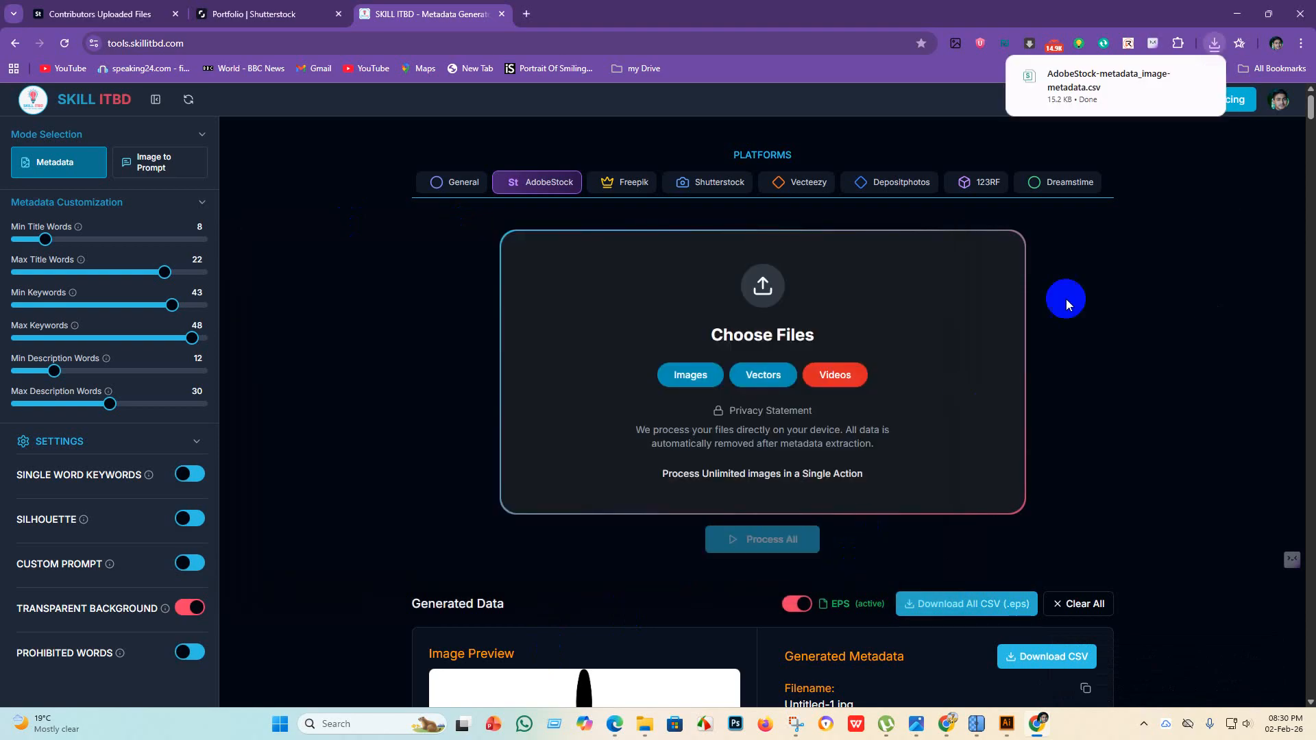
Switch to the Adobe Stock uploaded files and upload the AdobeStock-metadata_image-metadata CSV from the eps 7 folder.
click(248, 5)
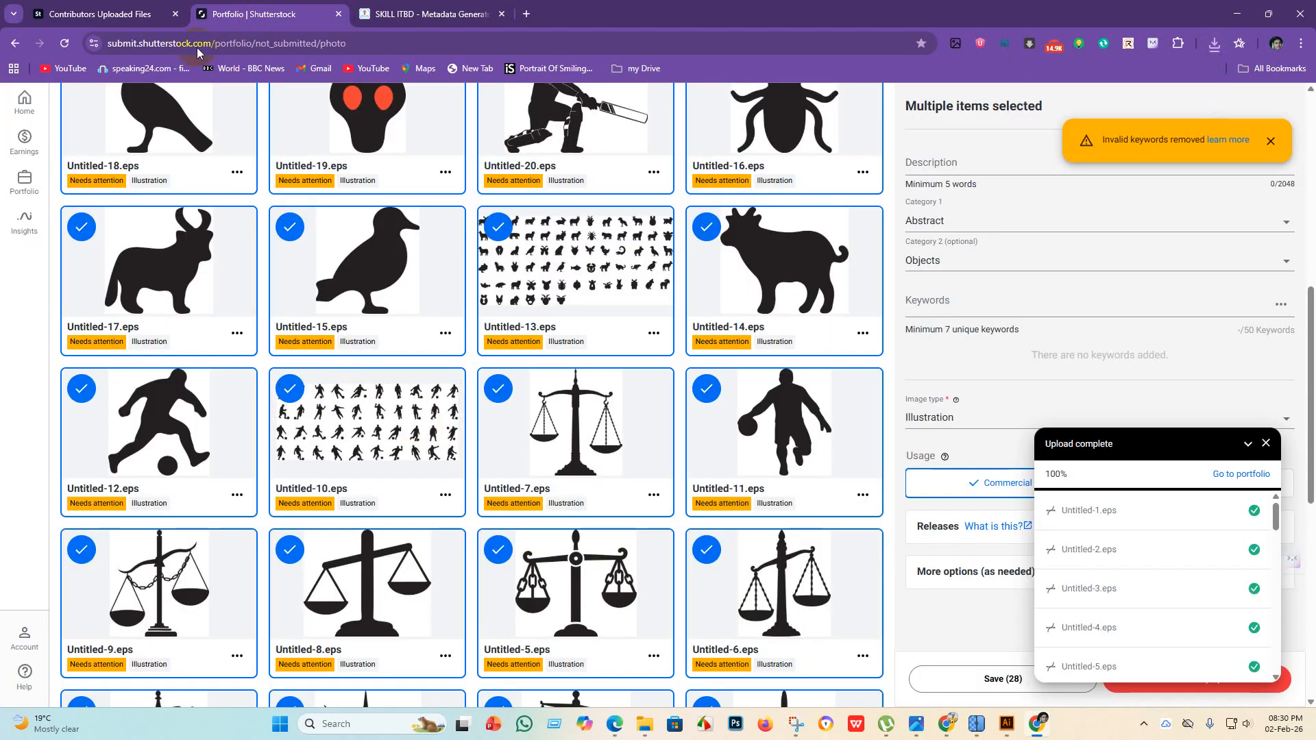
click(64, 15)
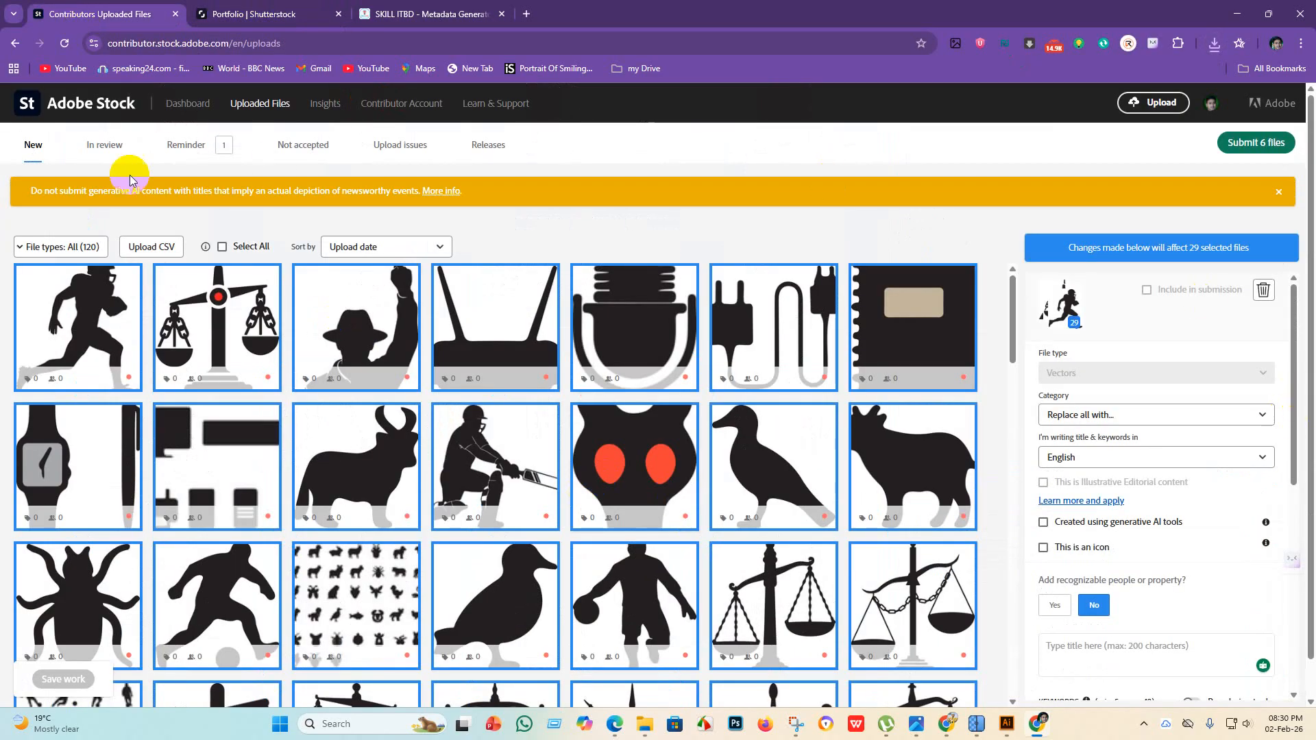
click(166, 251)
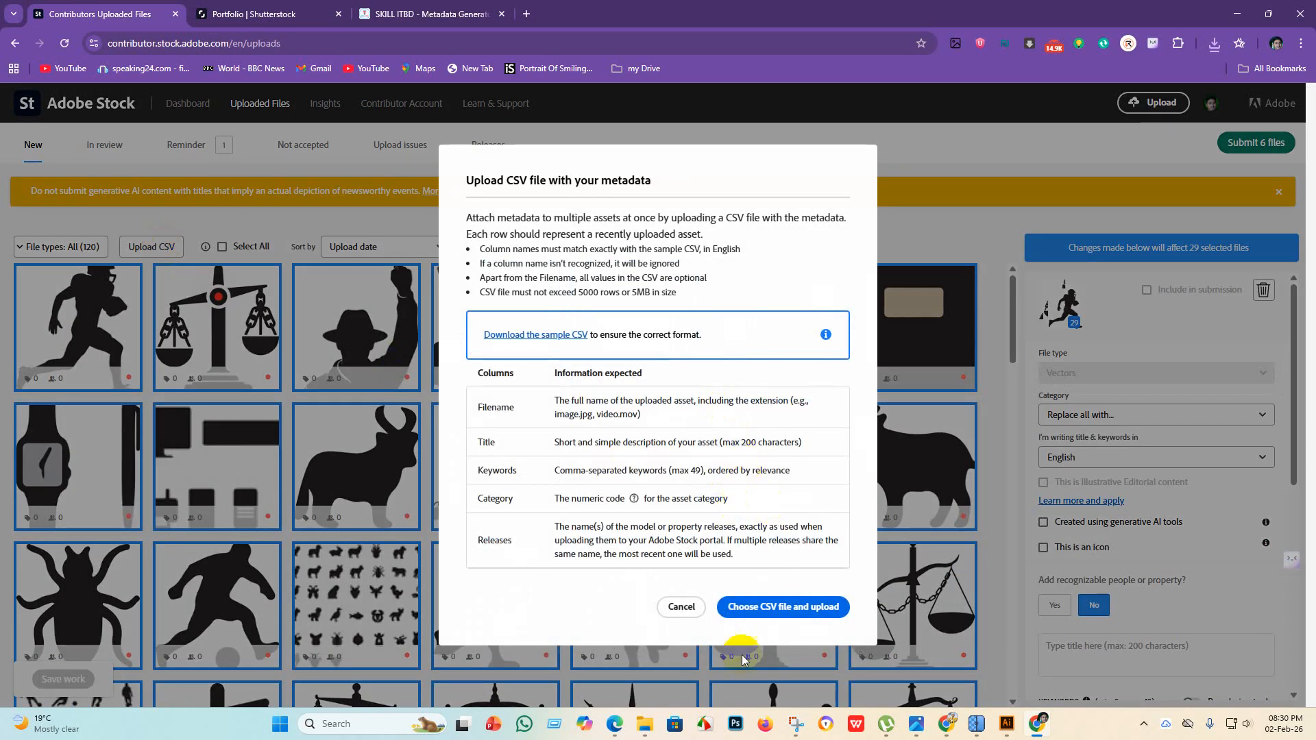
click(772, 607)
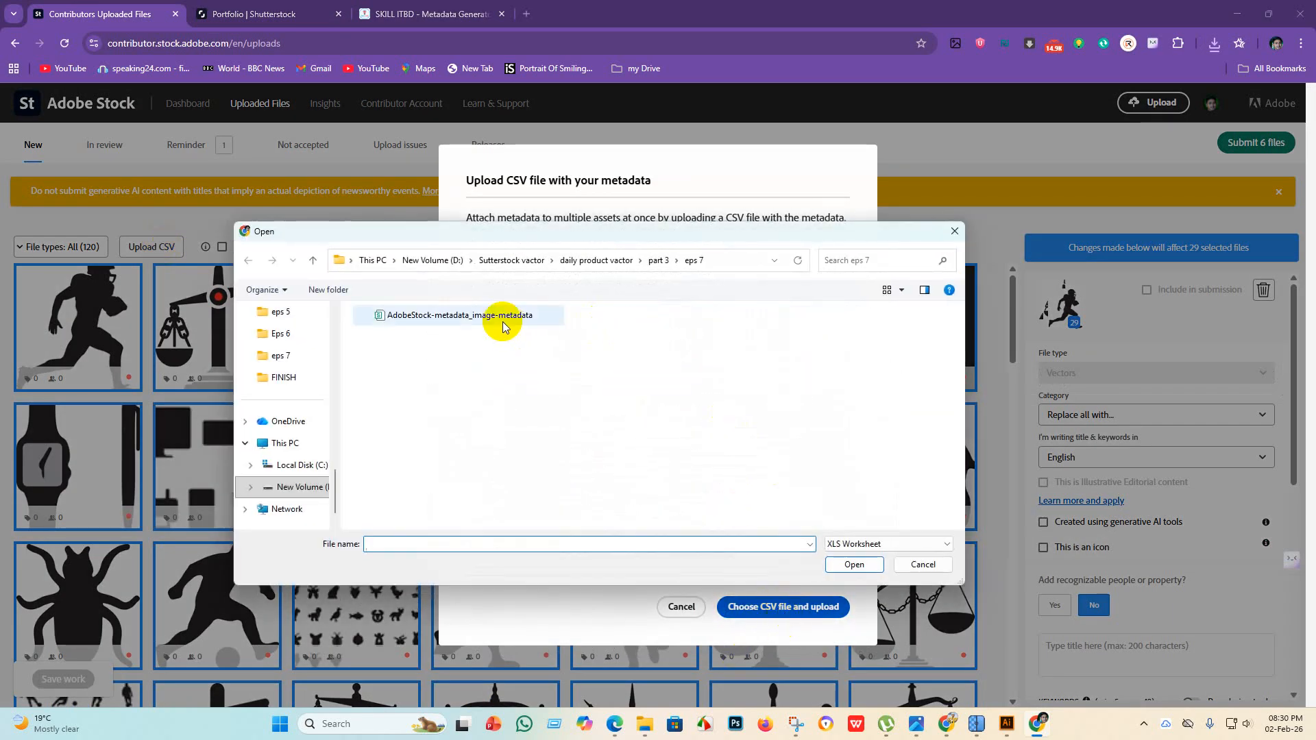
click(527, 315)
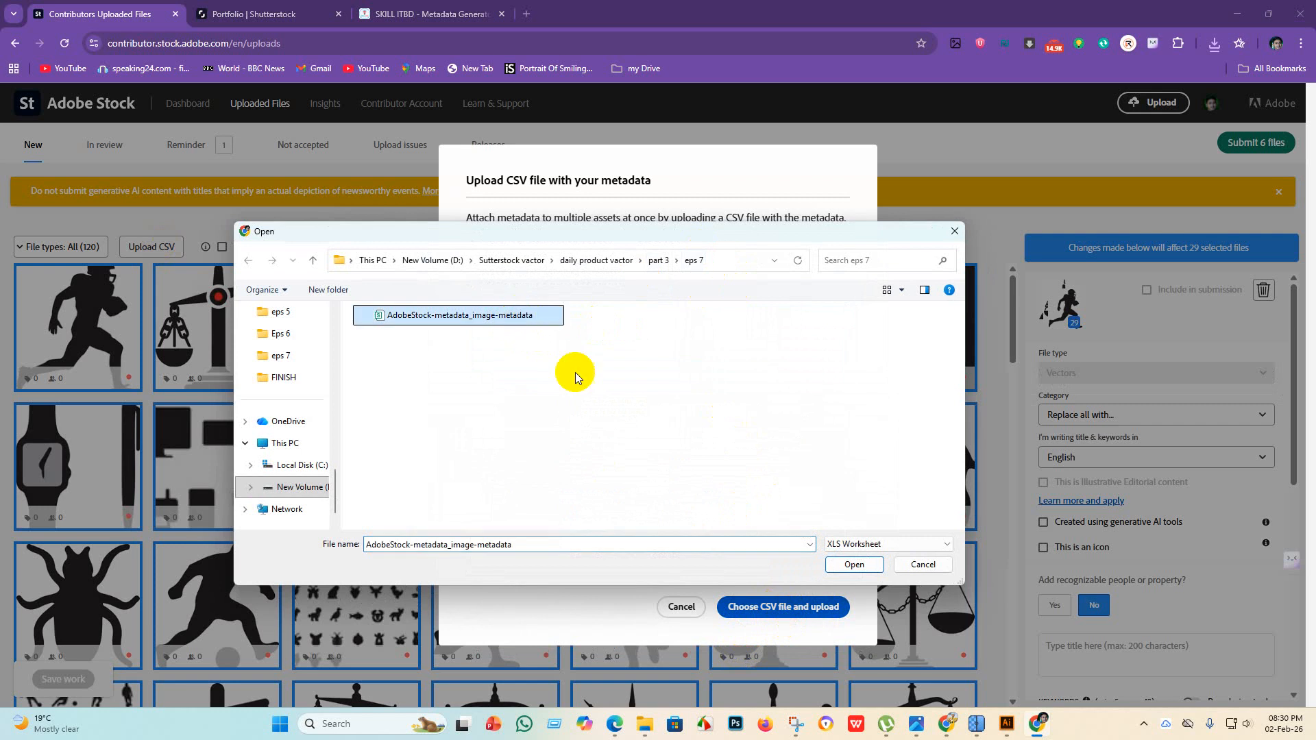
click(853, 565)
Refresh the Adobe Stock uploaded files to load the titles and keywords applied from the CSV.
scroll(696, 545, down, 2)
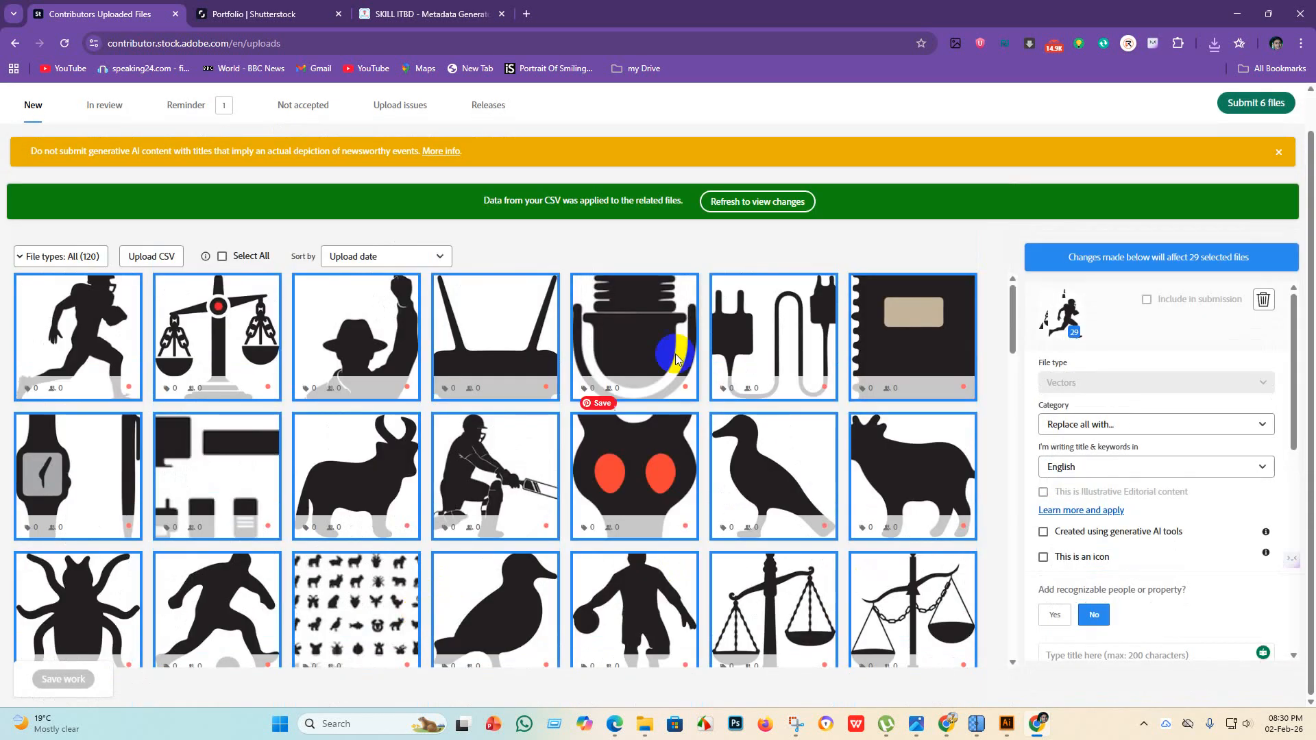
scroll(386, 554, down, 5)
scroll(385, 554, up, 5)
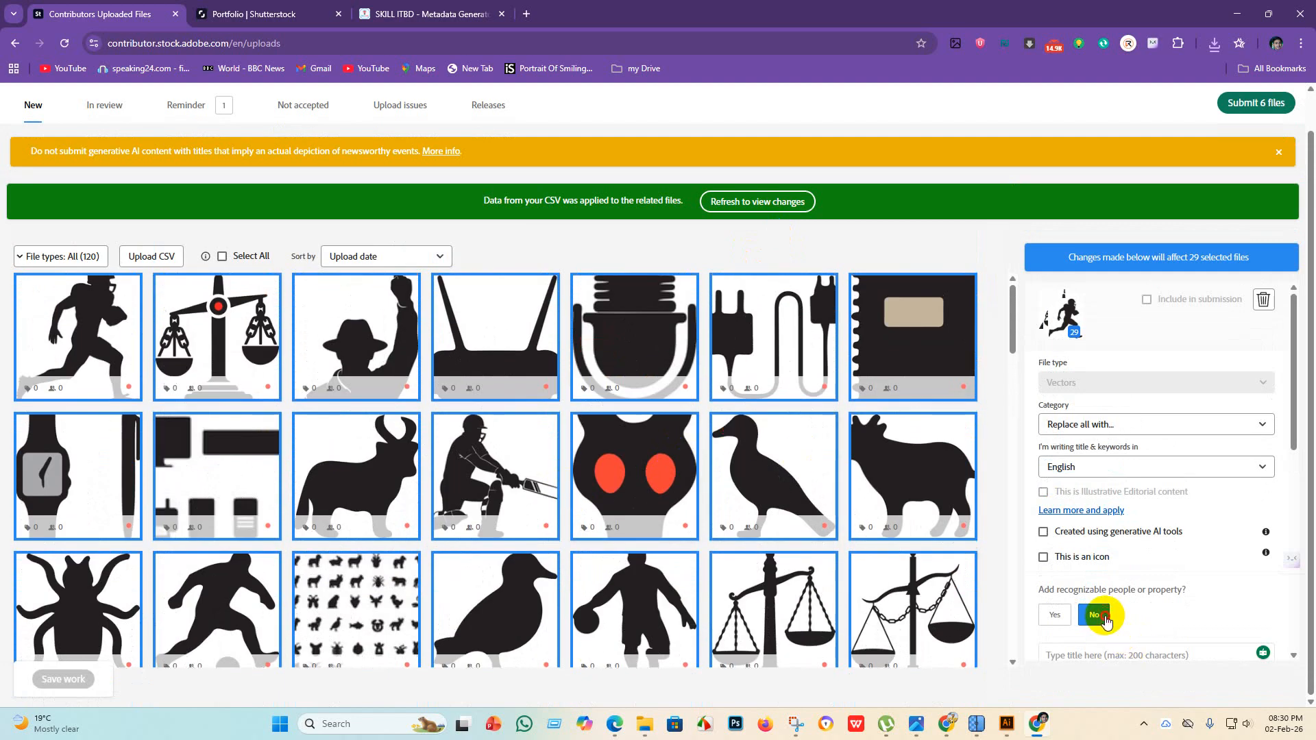
click(785, 206)
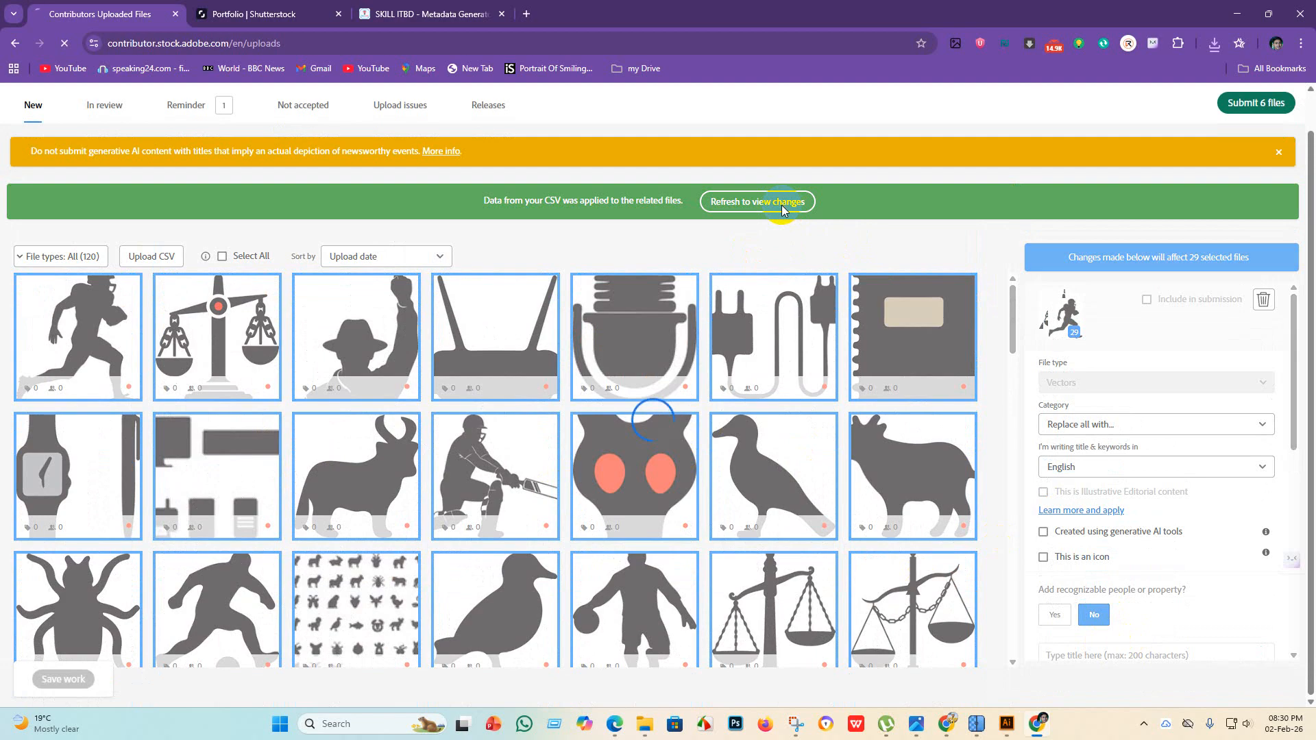
Check the files with applied metadata, start submitting the 35 files, and accept both terms and conditions statements.
scroll(329, 496, down, 4)
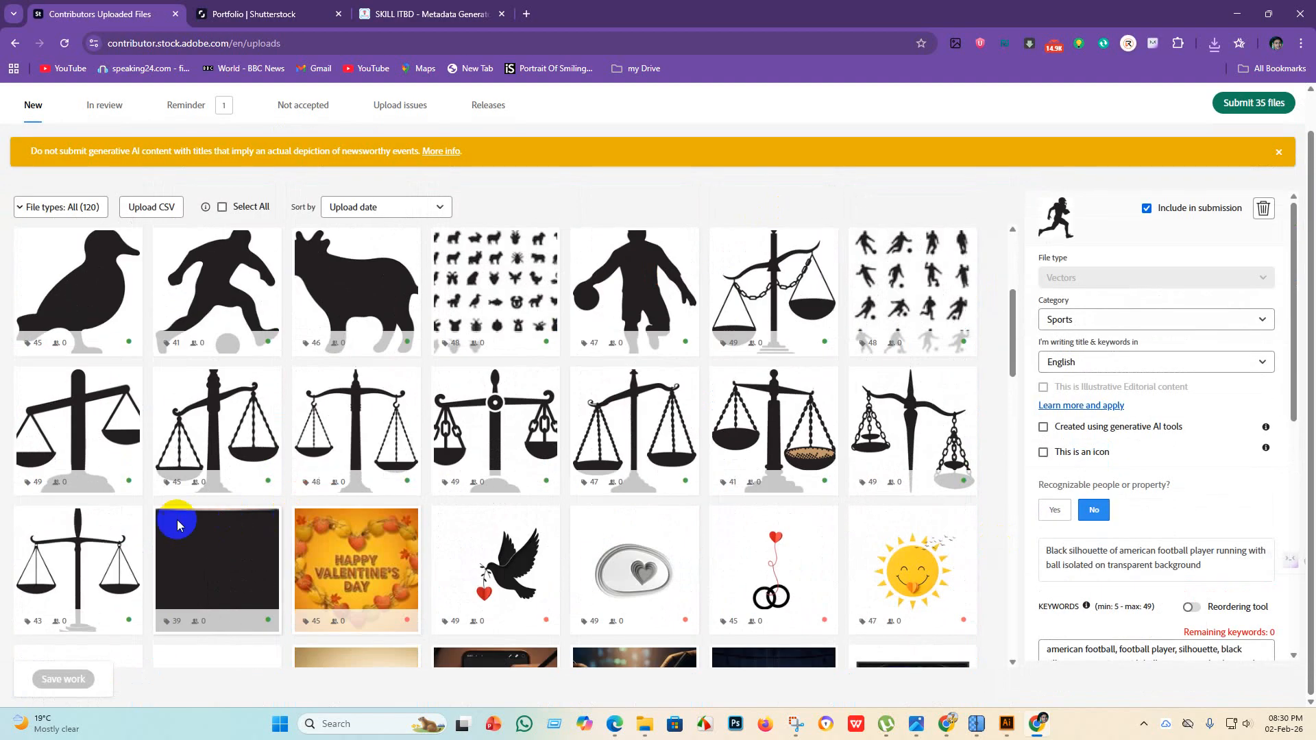
scroll(192, 542, down, 2)
scroll(206, 558, up, 10)
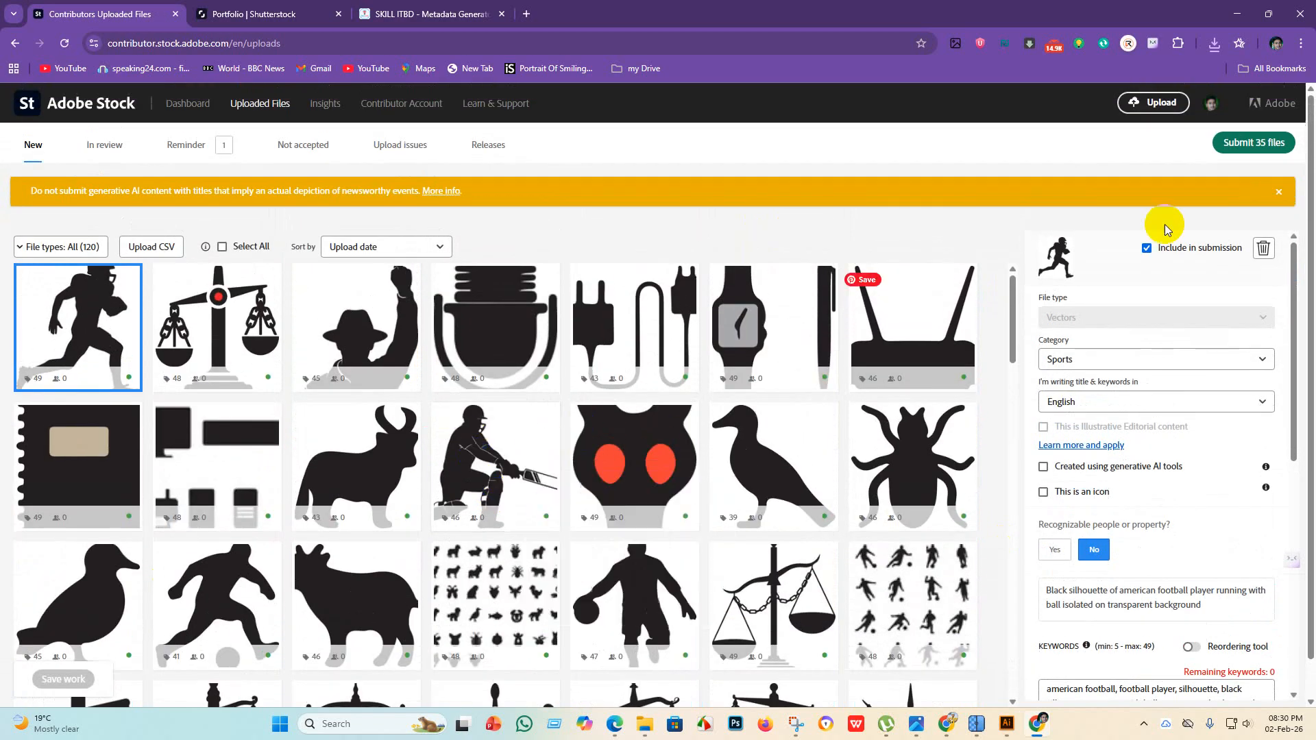
click(1254, 143)
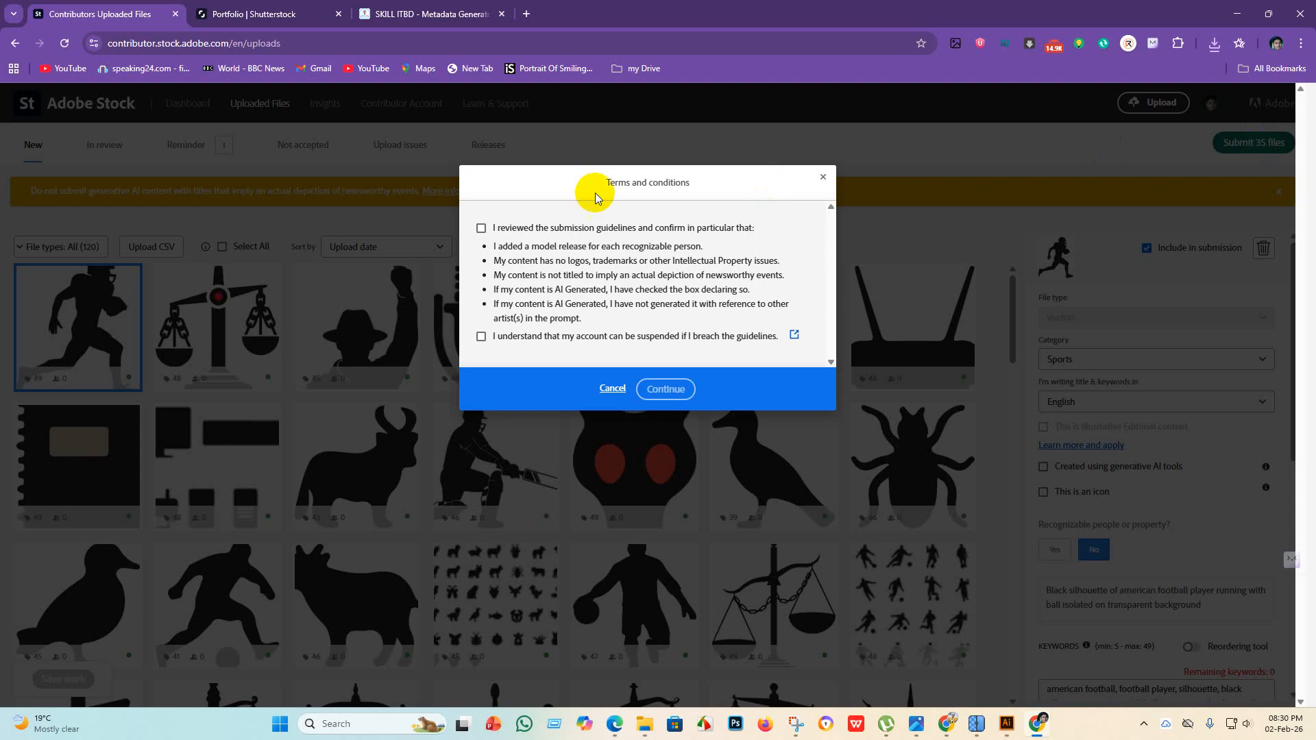
click(481, 227)
click(481, 336)
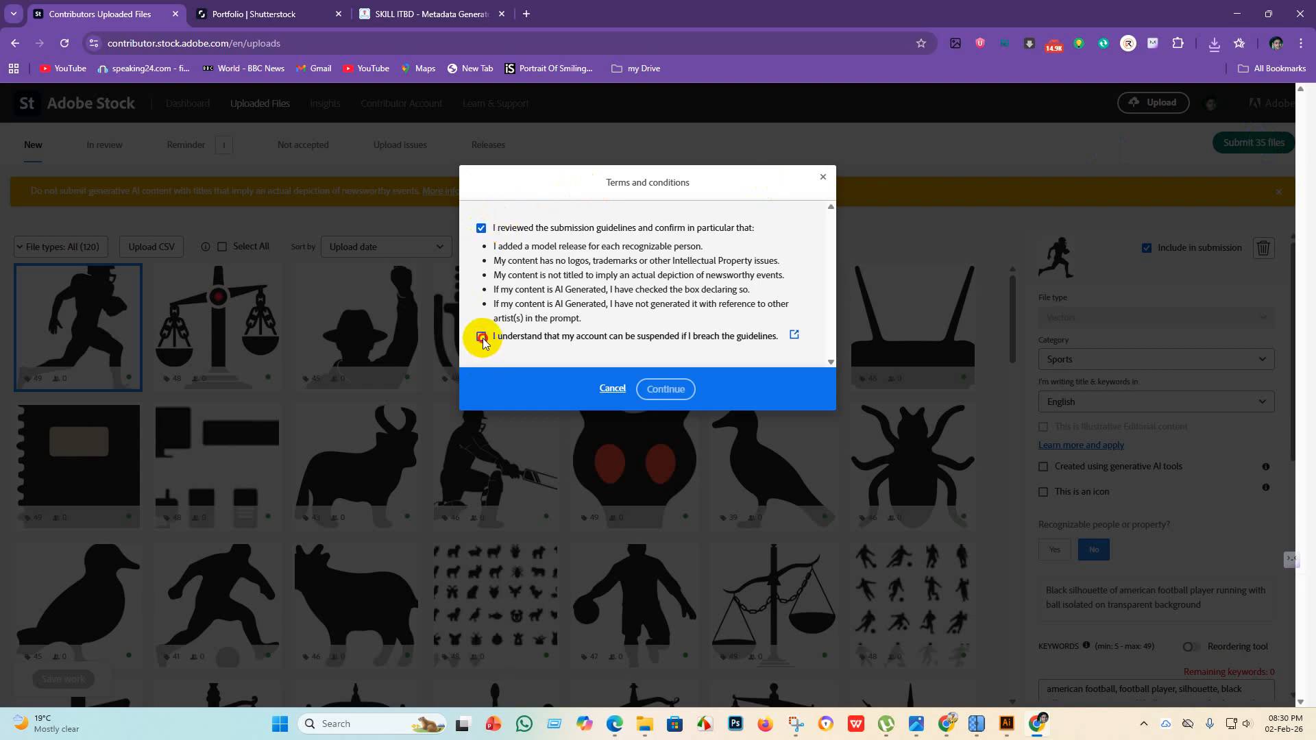
click(654, 388)
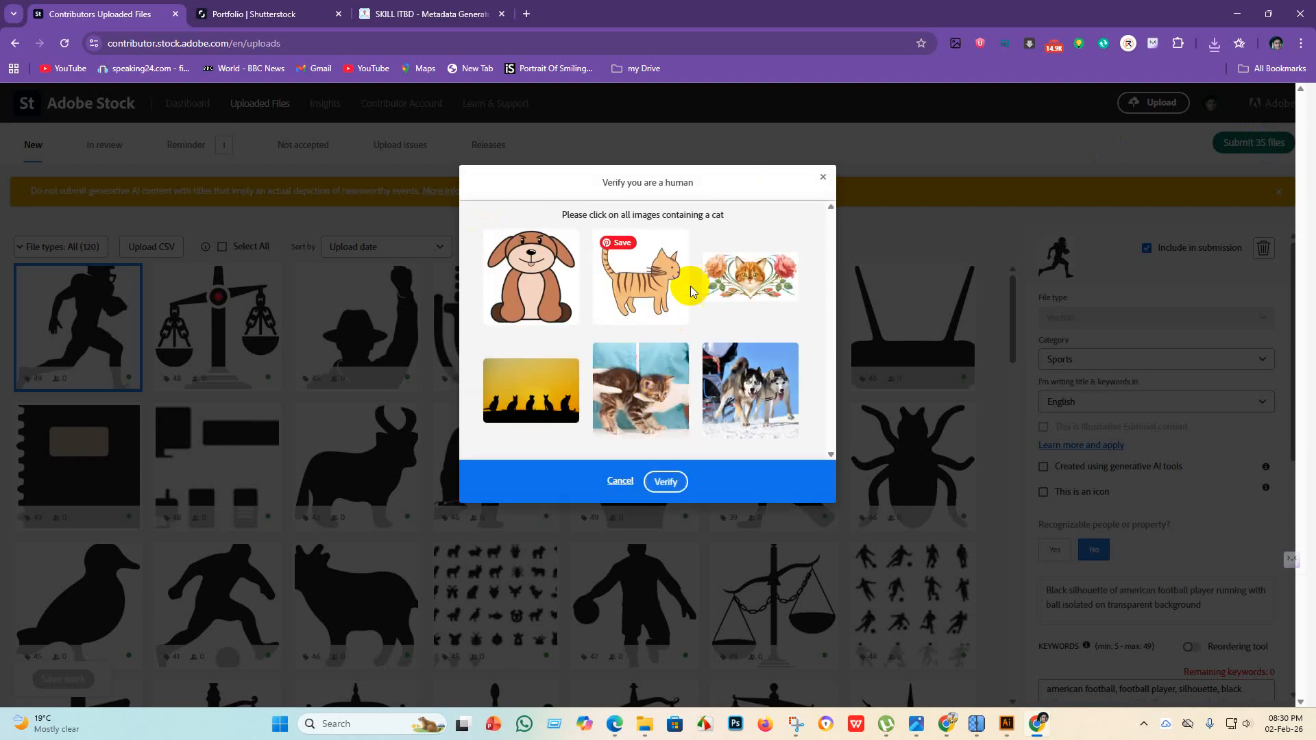
Select all four images containing a cat in the human verification and submit the selection.
click(645, 294)
click(754, 292)
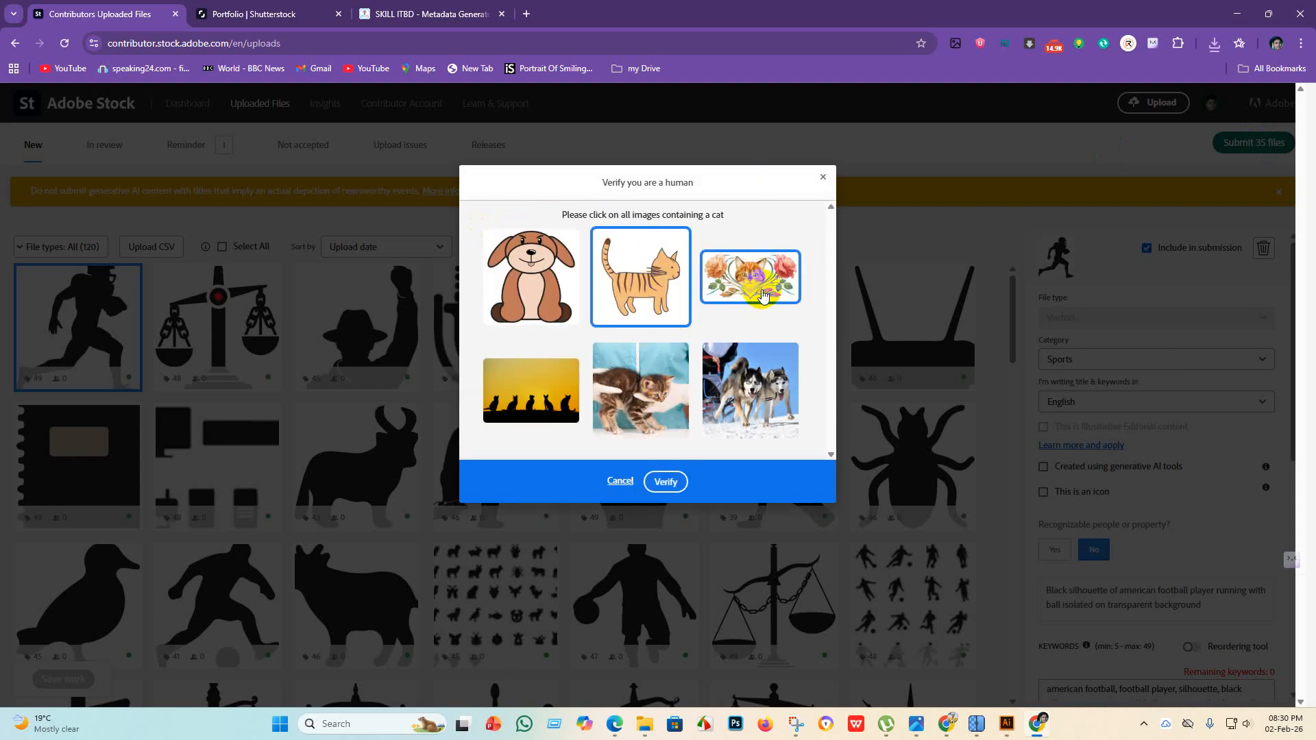
click(651, 392)
click(530, 401)
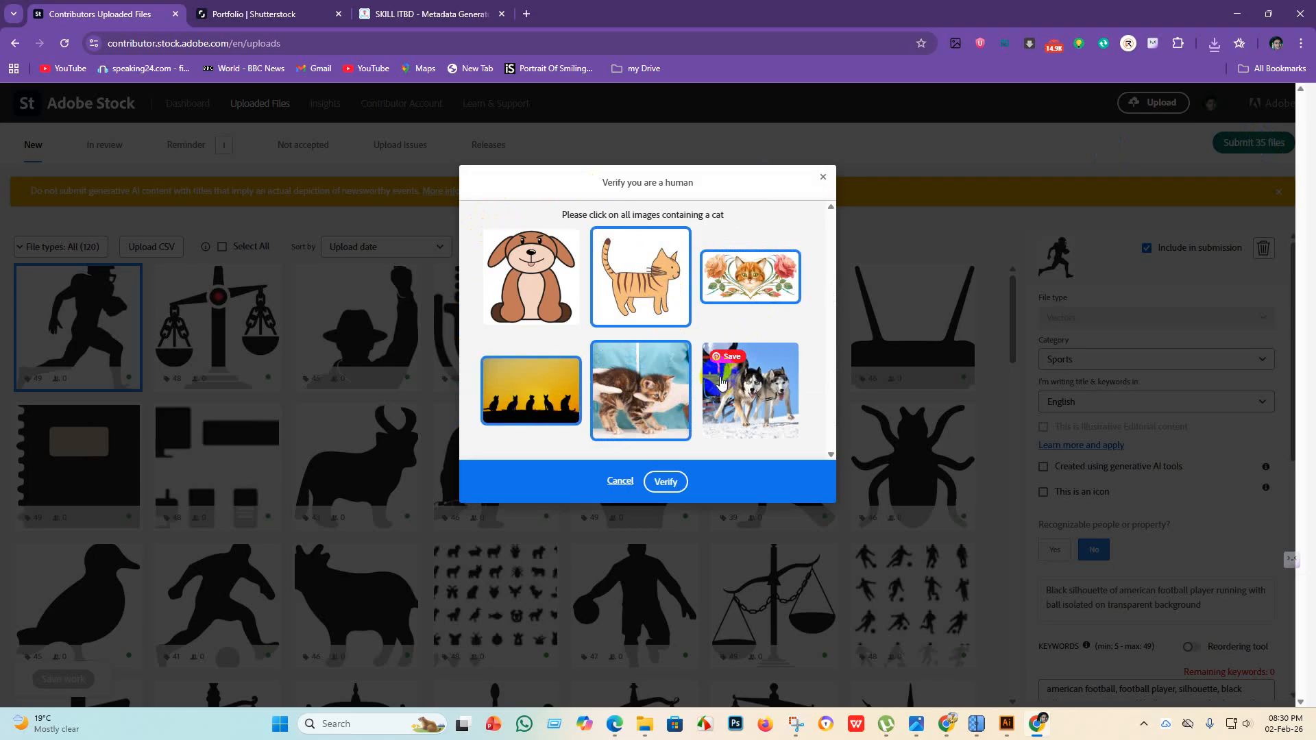
click(656, 483)
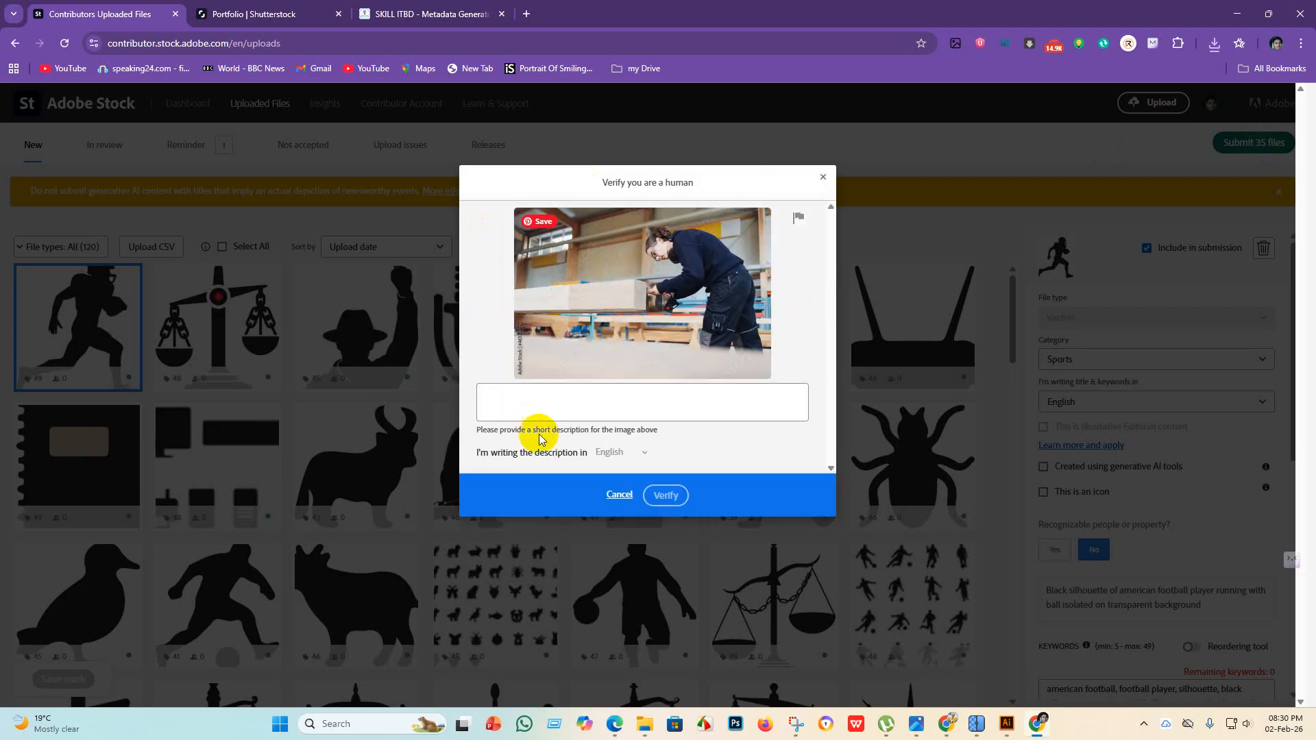
Describe the workshop photo as "A Woman work at company", accept the suggested correction "woman works", and verify the description.
click(523, 401)
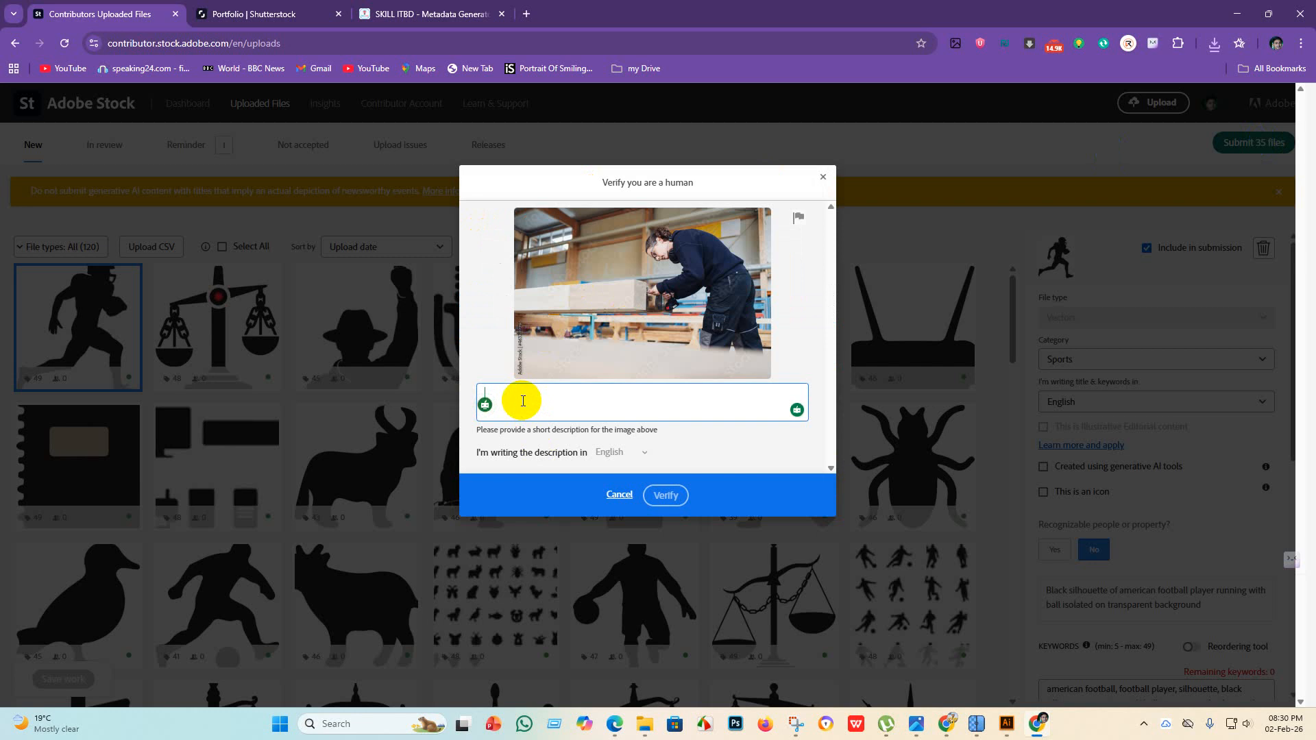
text(A Woman work at)
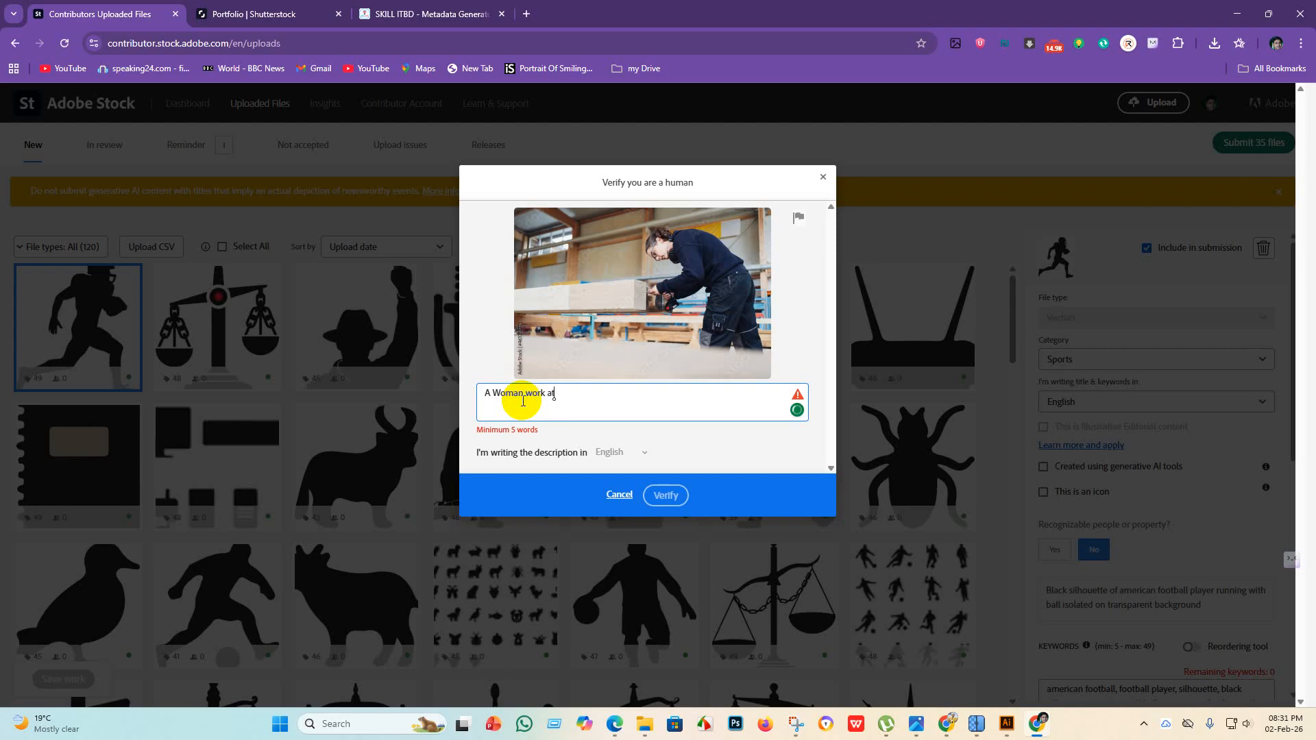
text(company)
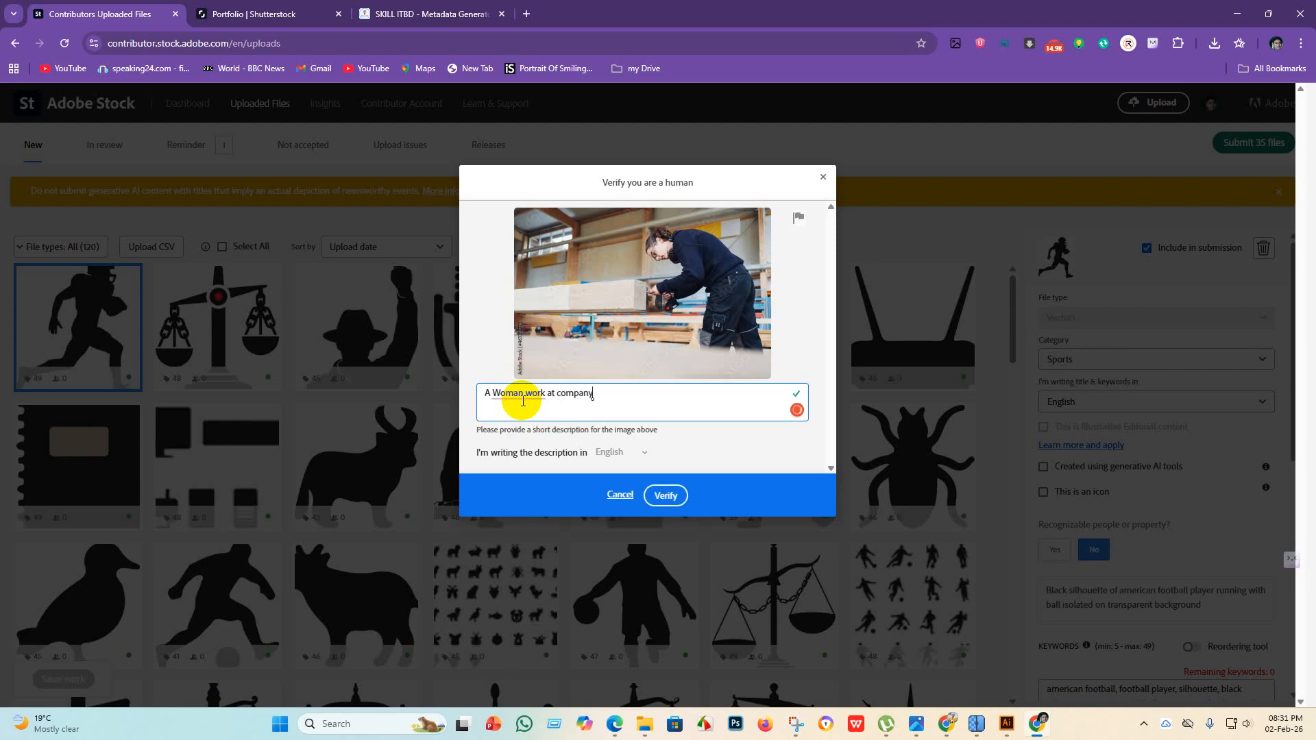
click(523, 401)
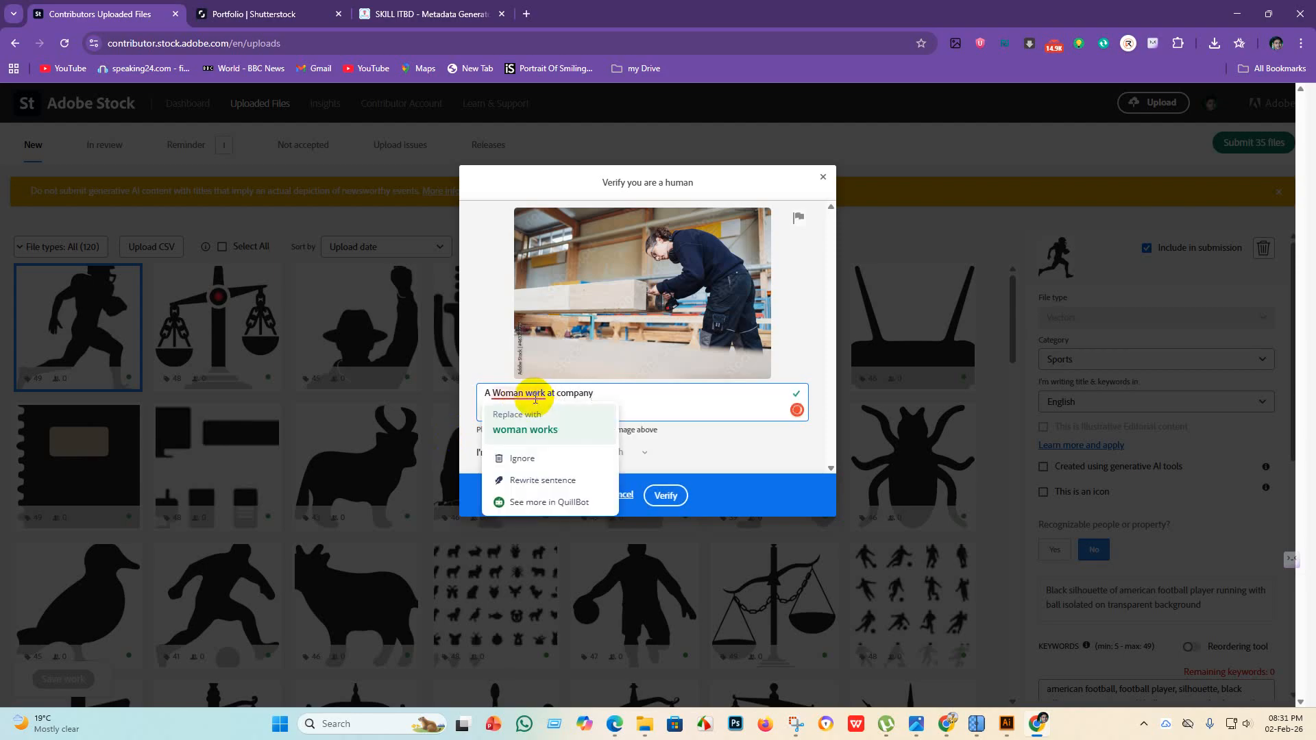
click(538, 427)
click(666, 495)
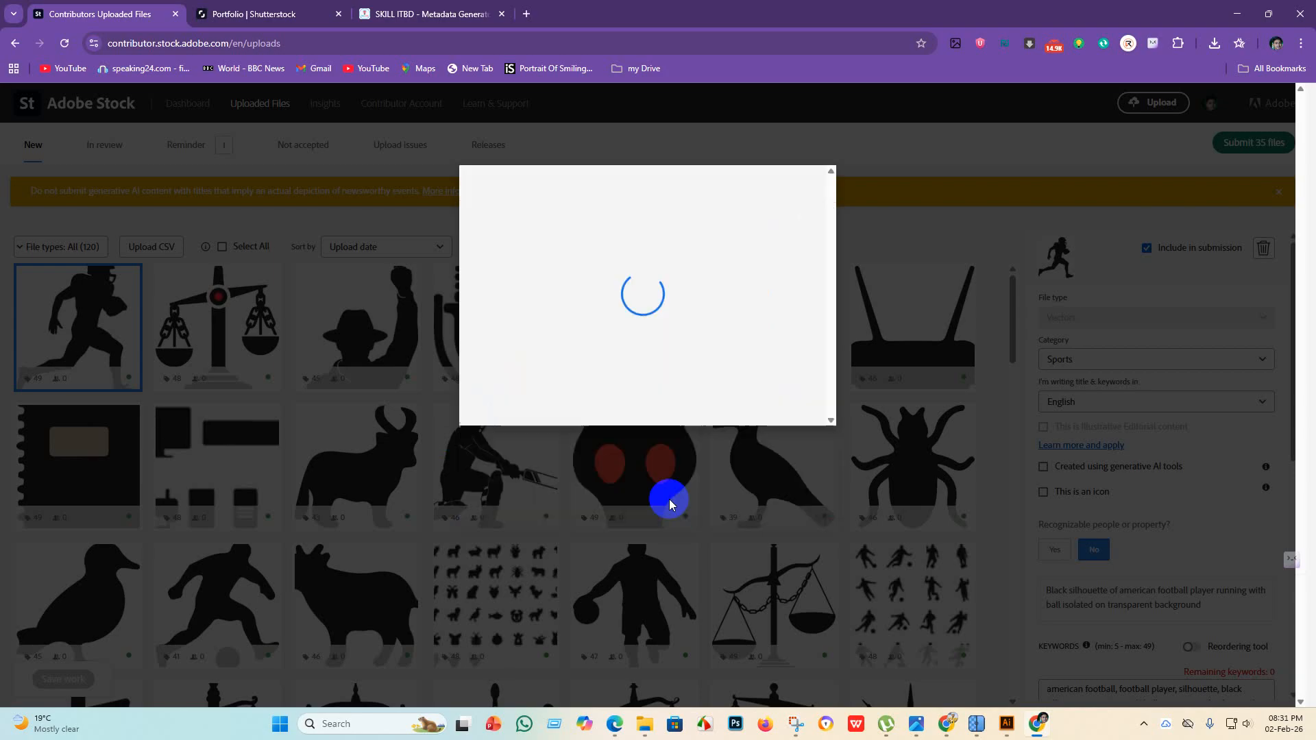
Review the list of 35 selected items and submit them all for moderation.
scroll(647, 549, down, 12)
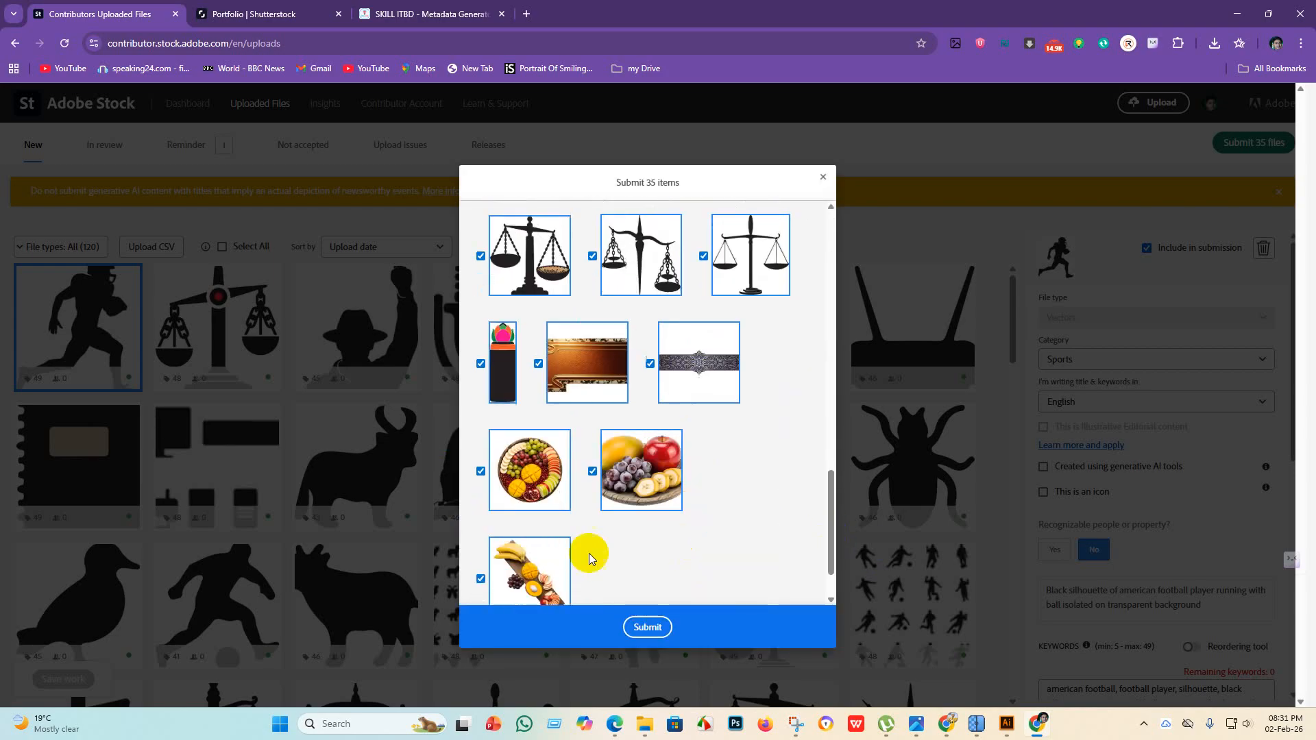
scroll(631, 433, up, 12)
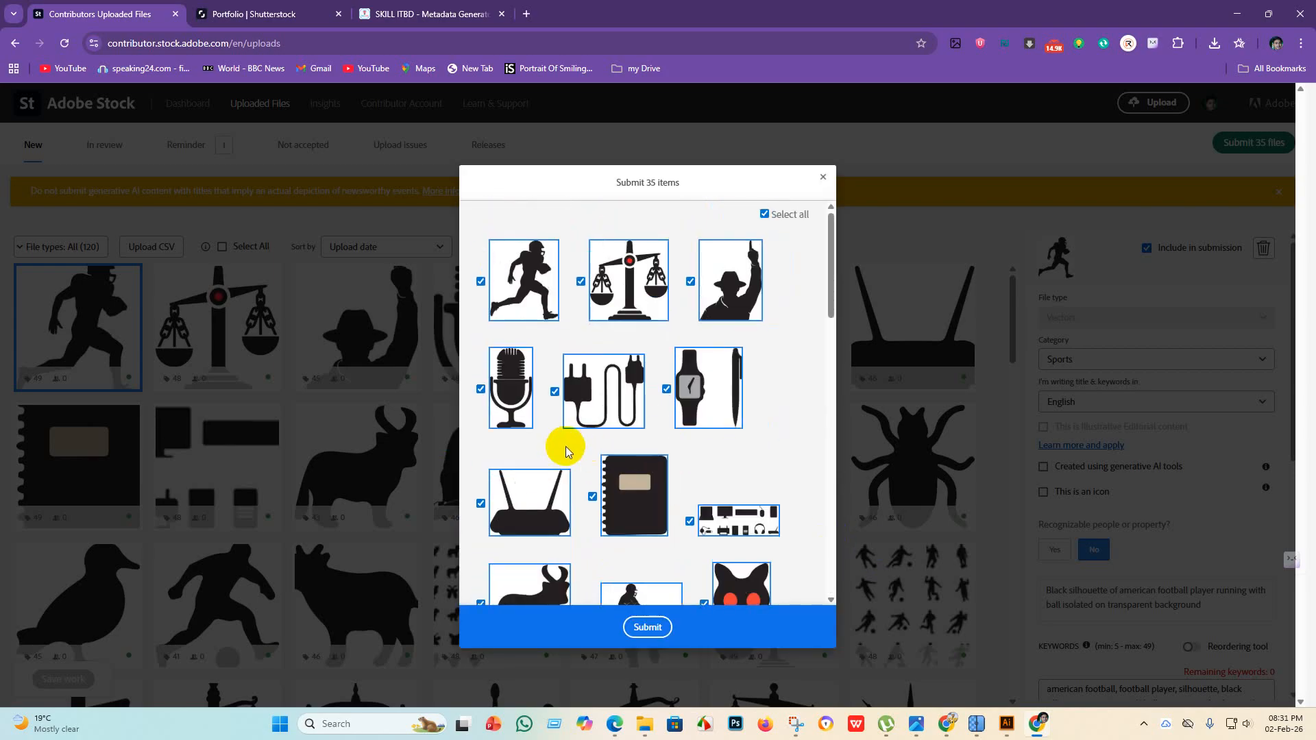
click(652, 630)
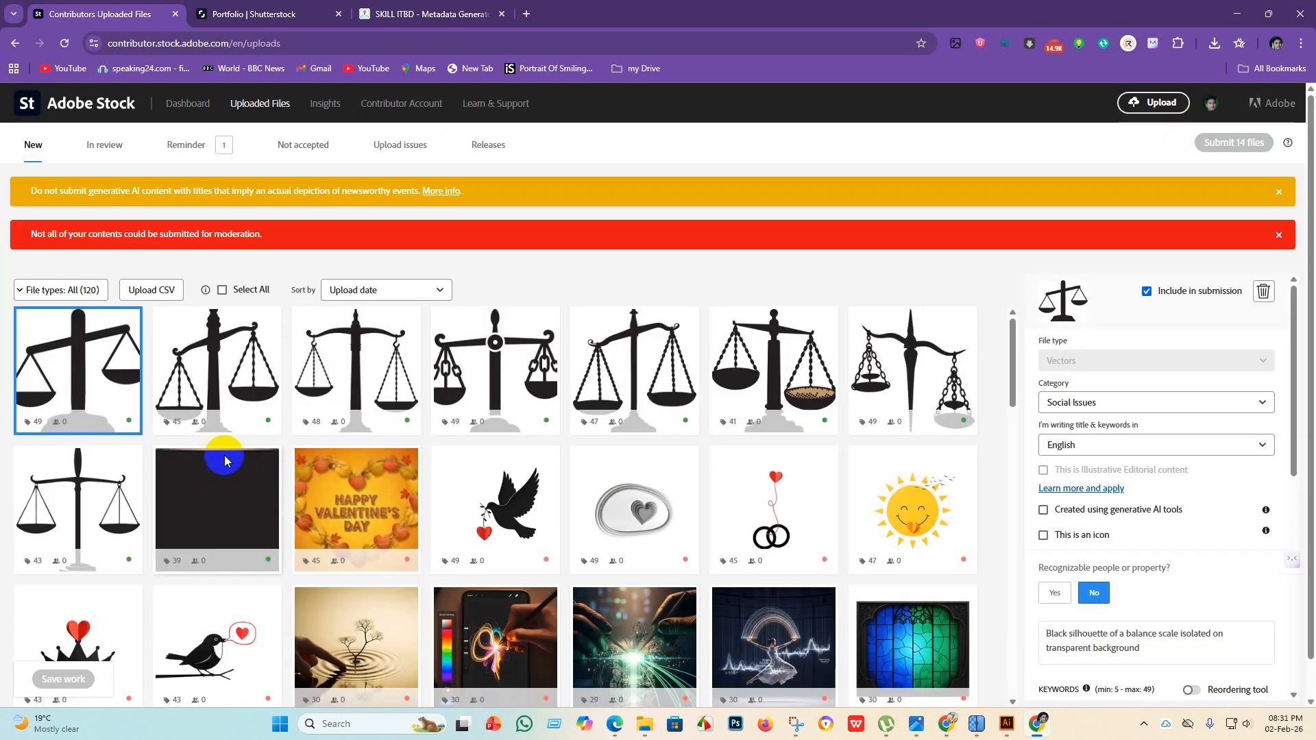
Open the files in review and look through the submitted vectors with their titles, keywords and categories.
click(102, 146)
scroll(632, 405, down, 5)
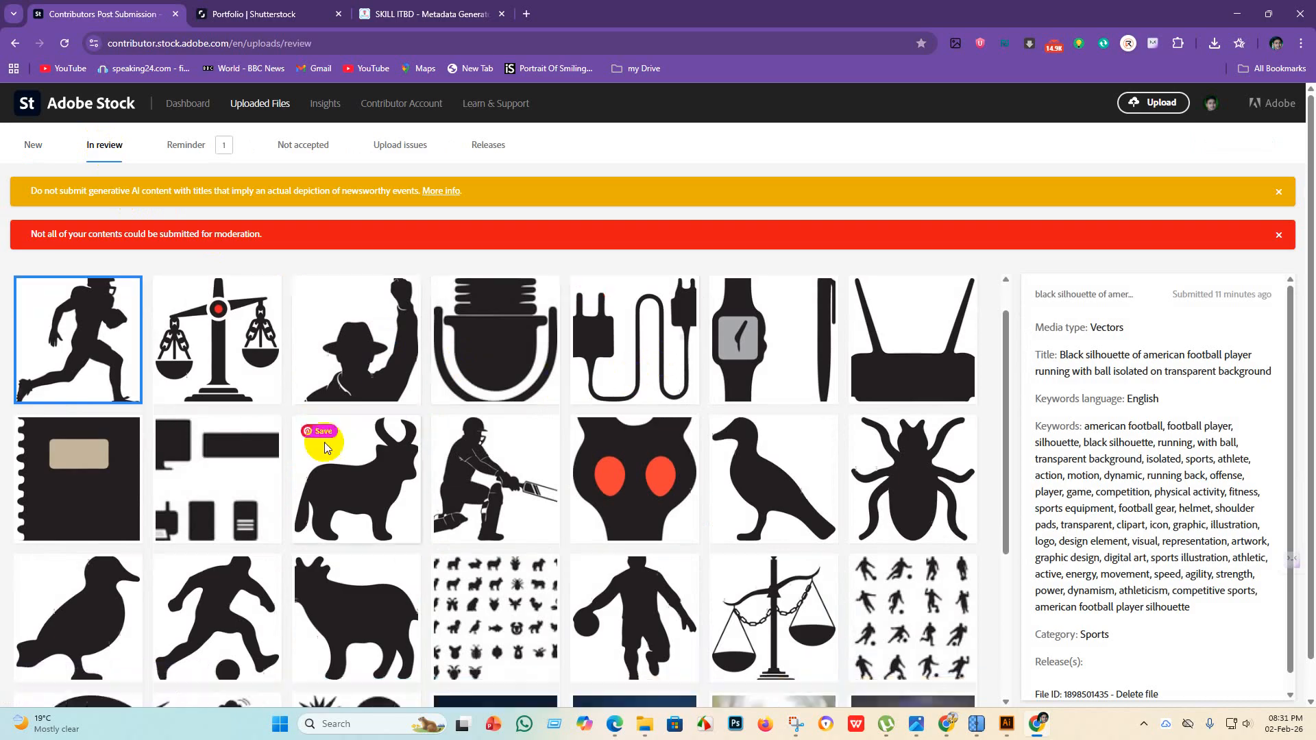
scroll(749, 579, up, 5)
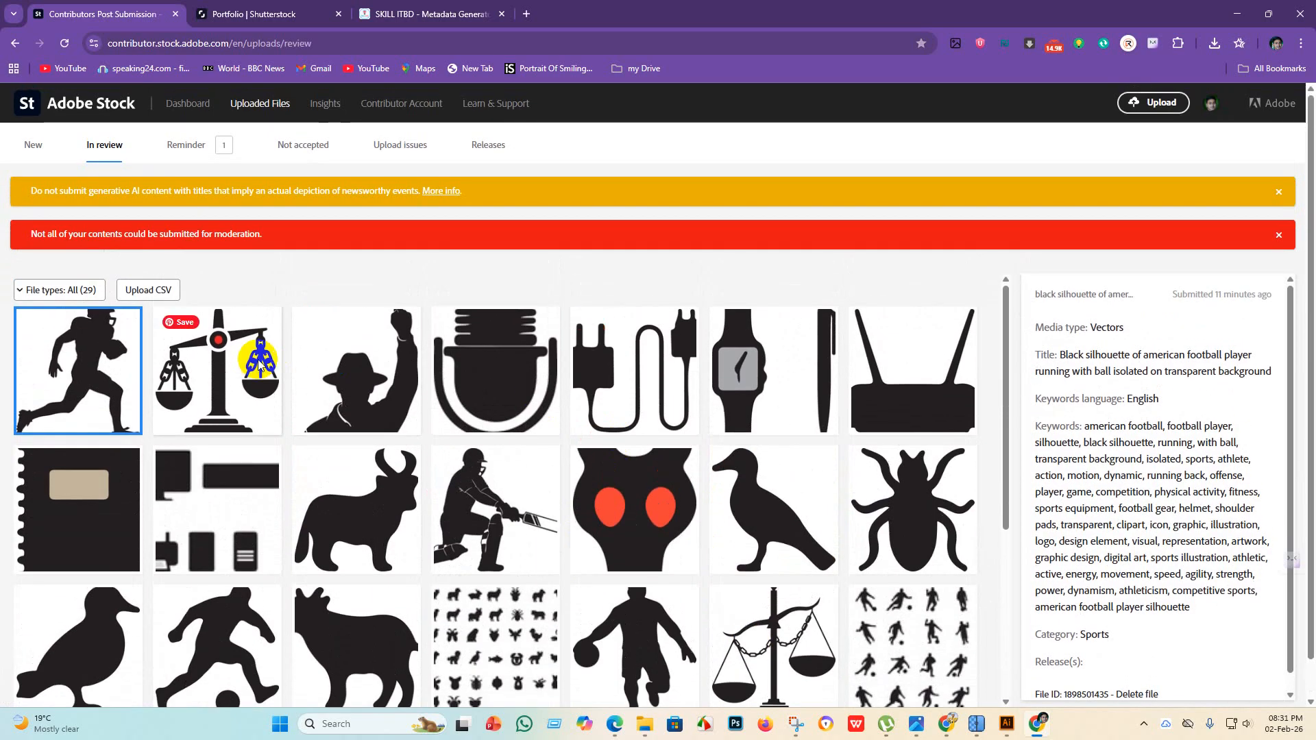
scroll(584, 595, down, 2)
scroll(583, 595, down, 2)
scroll(623, 619, up, 10)
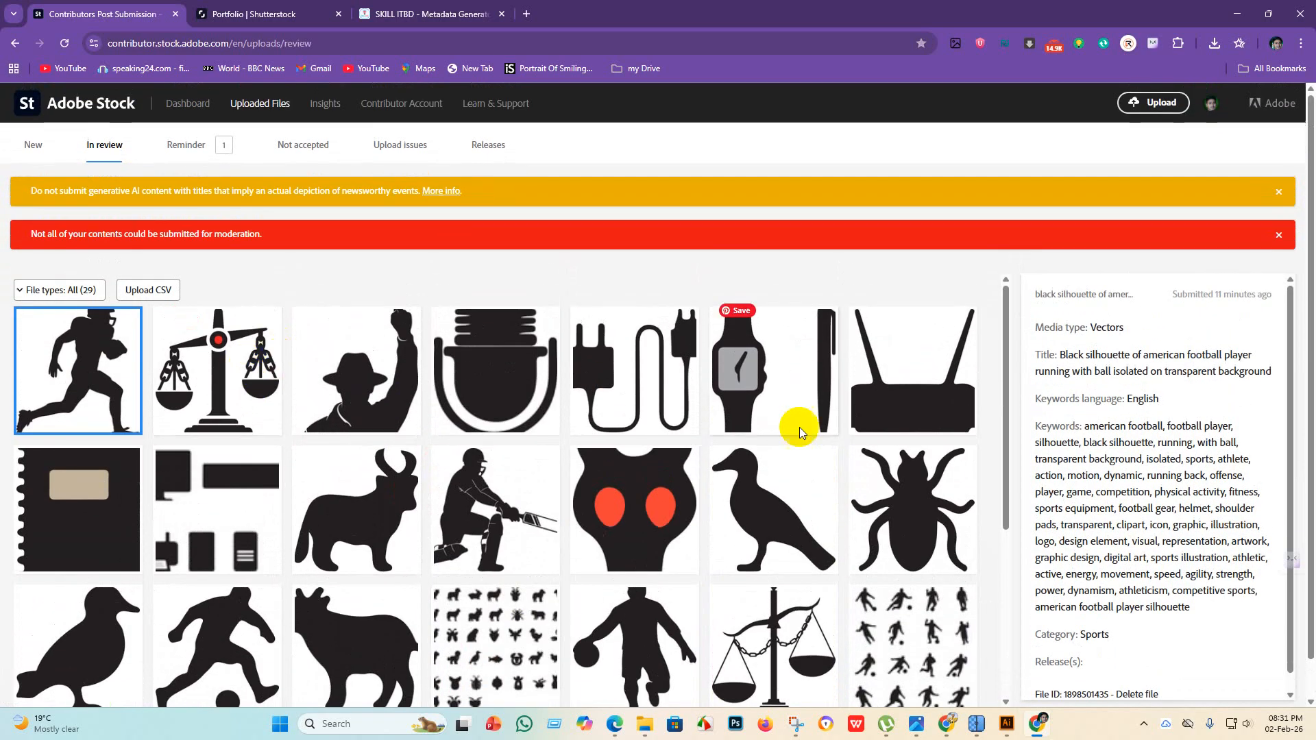
Open the contributor dashboard and look over the earnings trend and the portfolio's download figures.
click(188, 108)
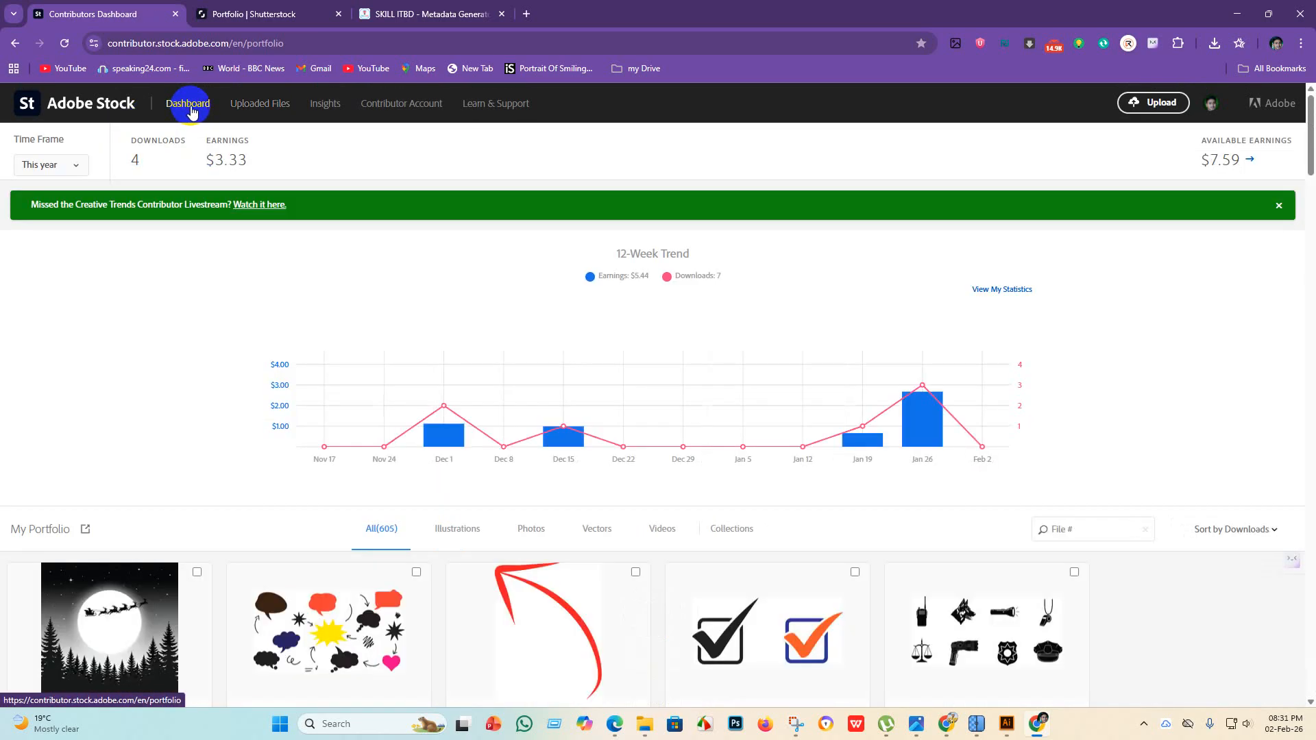
scroll(484, 383, down, 5)
scroll(478, 385, up, 5)
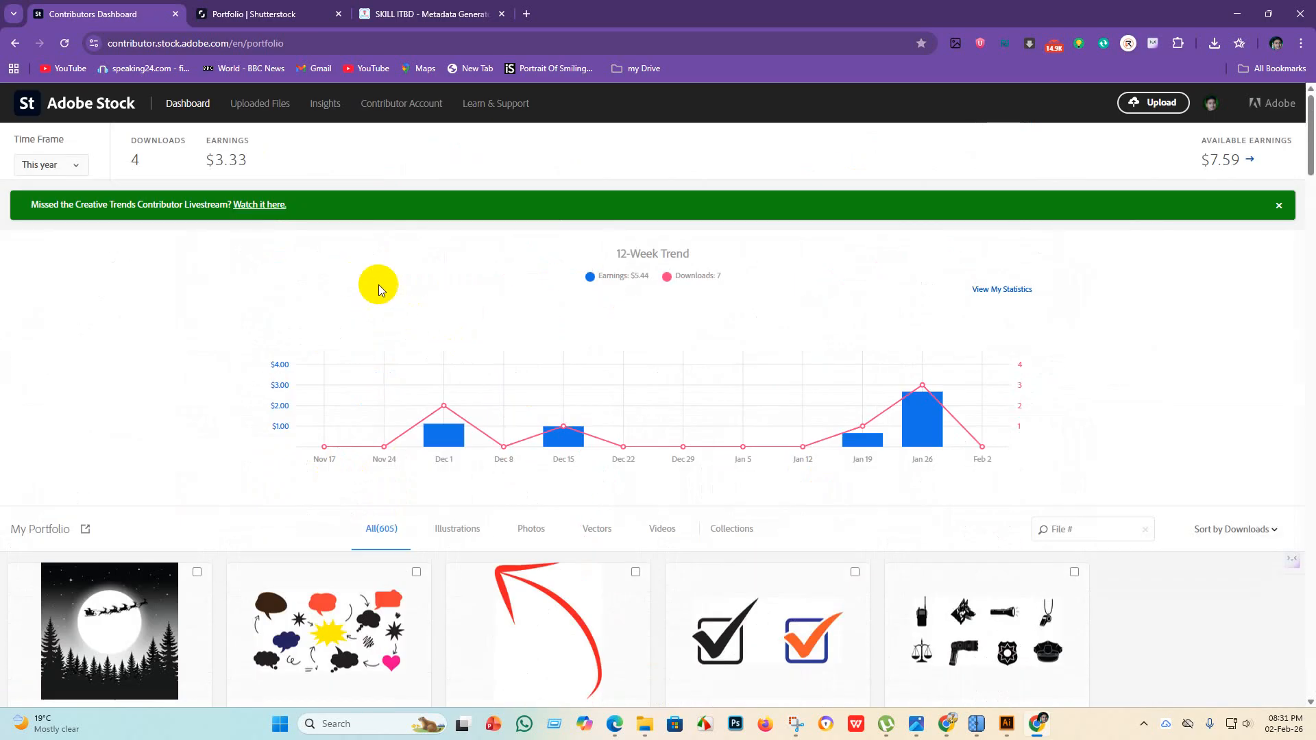
scroll(998, 490, down, 5)
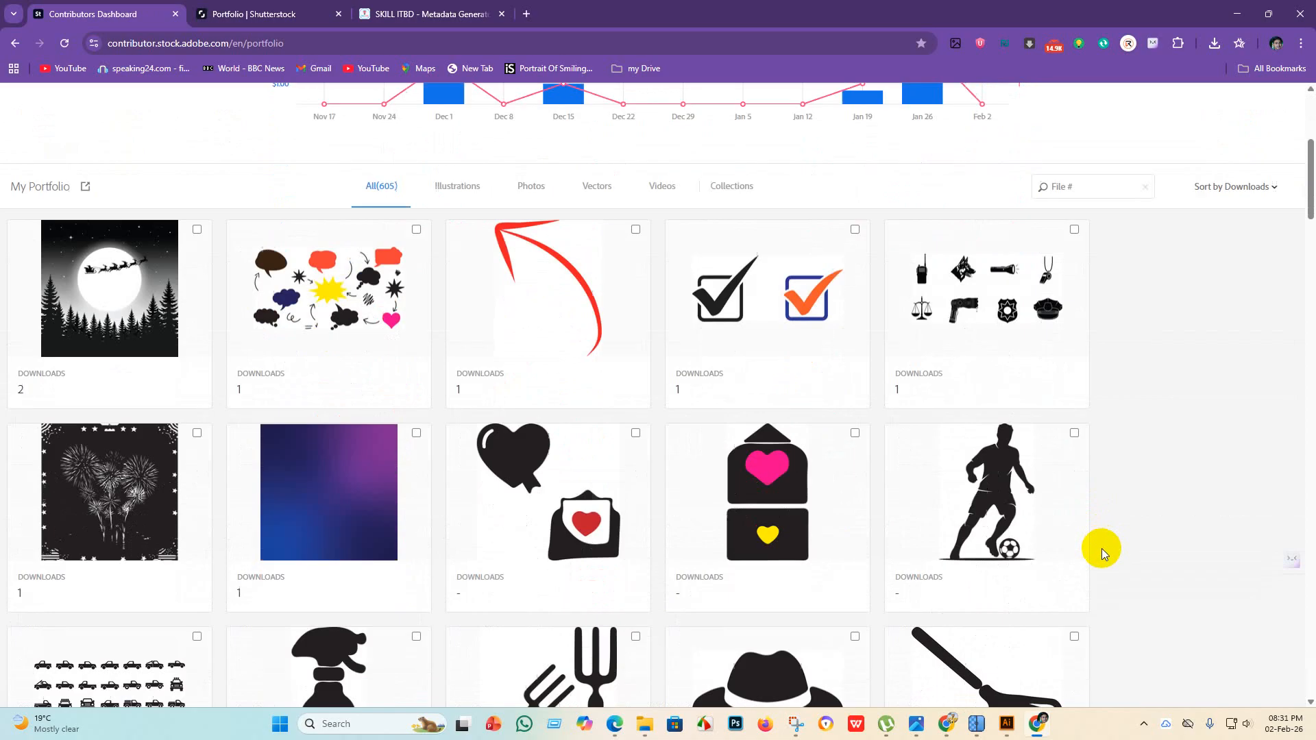
scroll(308, 466, up, 5)
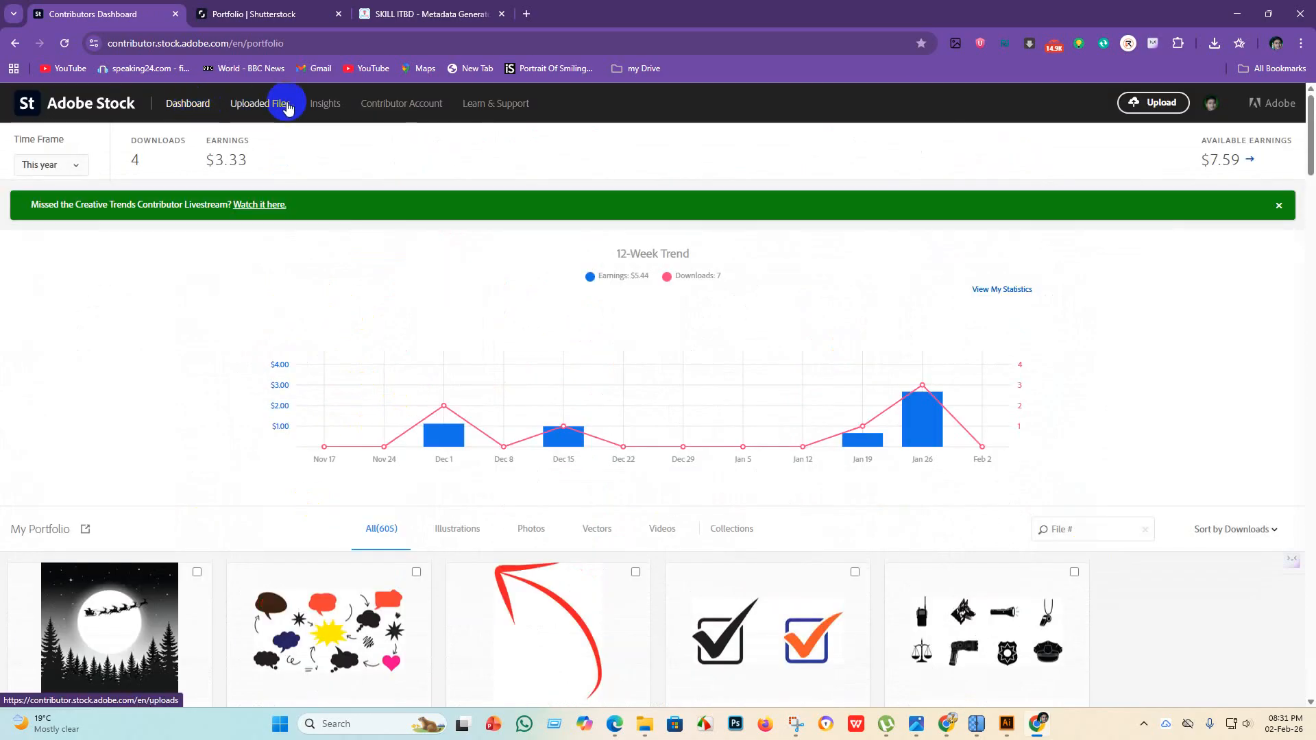
Return to the uploaded files and look through the new files still waiting for submission.
click(251, 109)
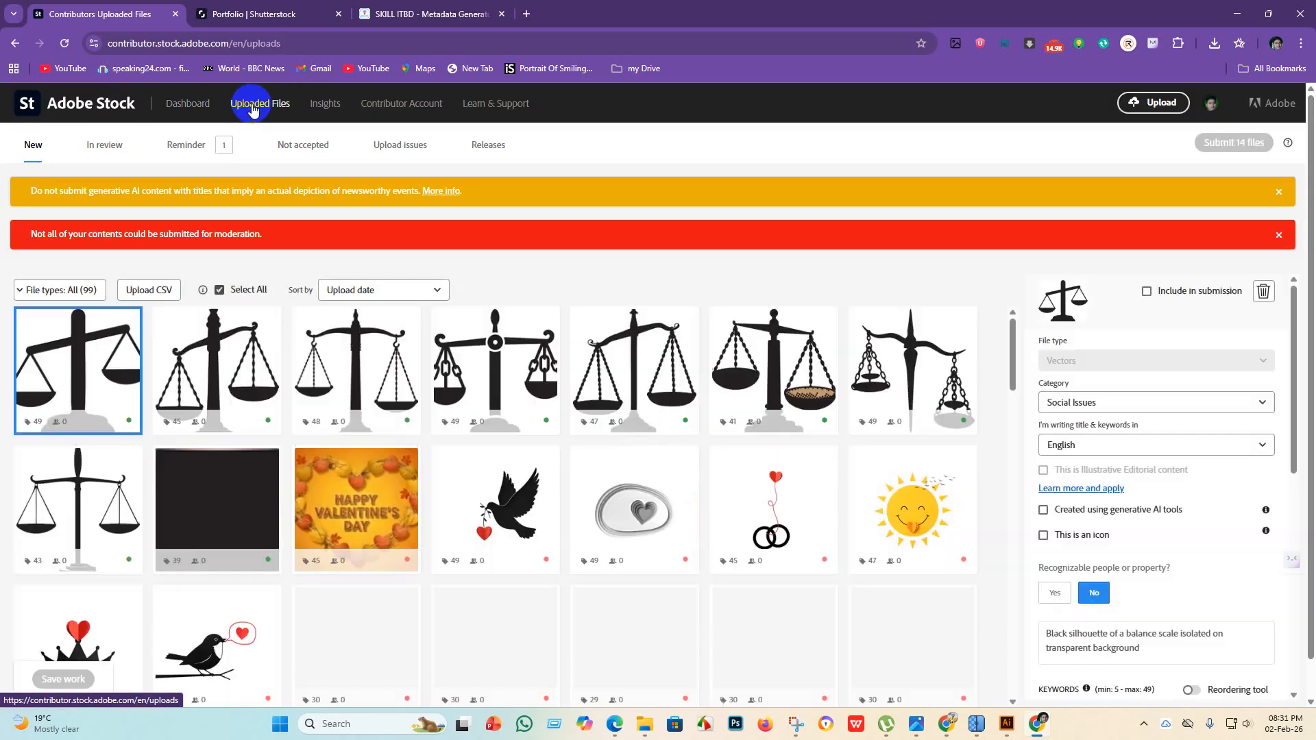
scroll(370, 521, down, 10)
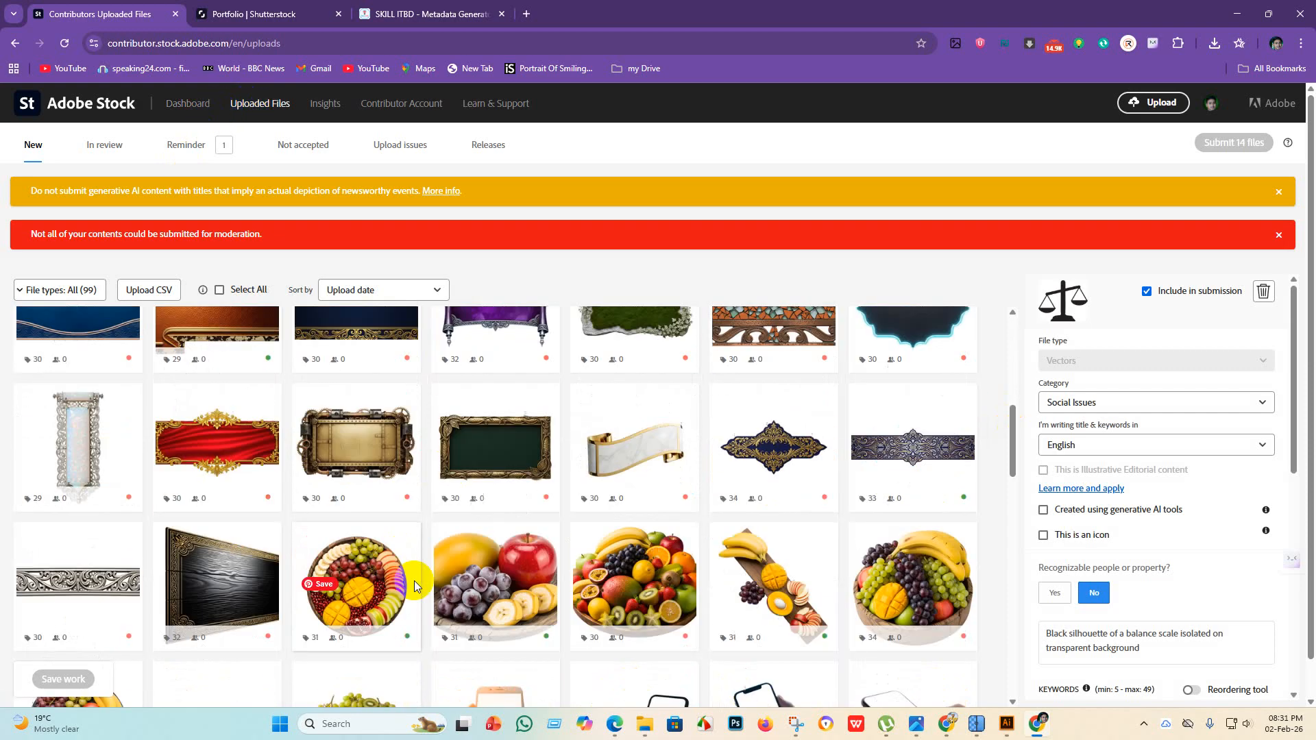
scroll(425, 576, up, 10)
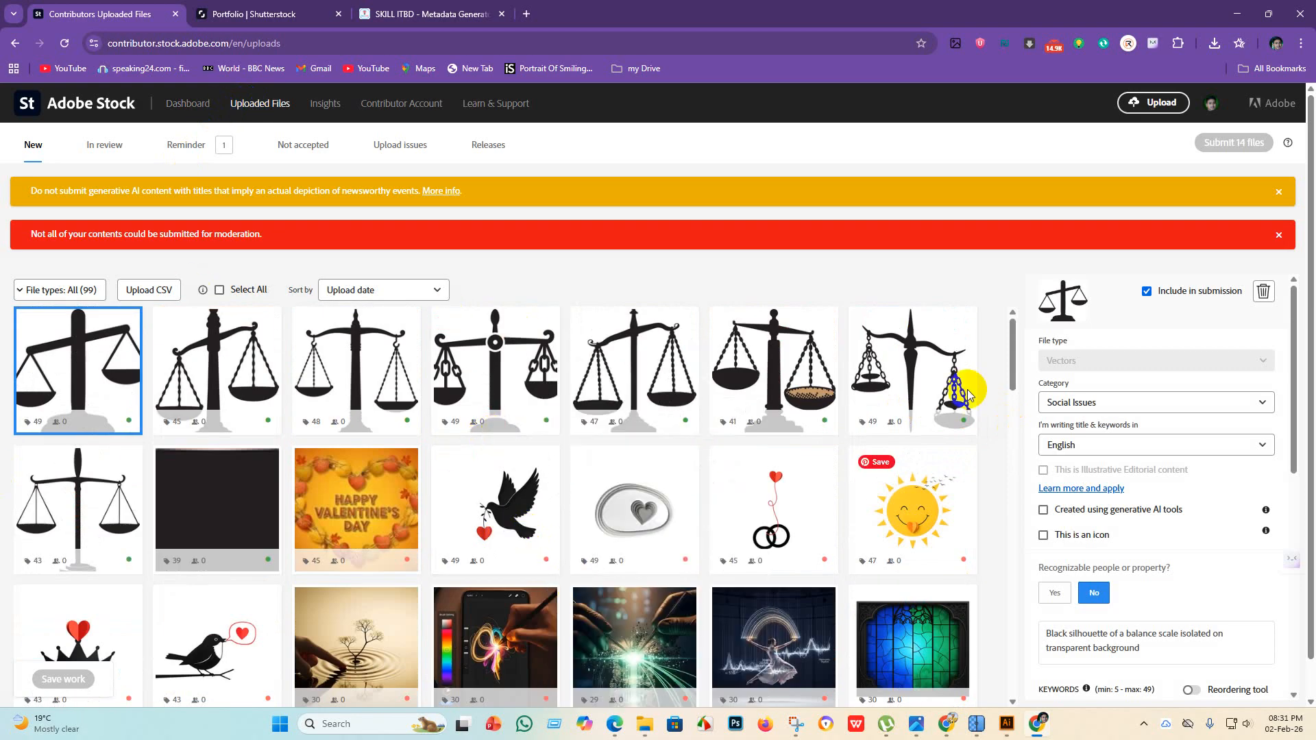
Minimize the open browser and Illustrator windows to show the desktop.
click(1237, 14)
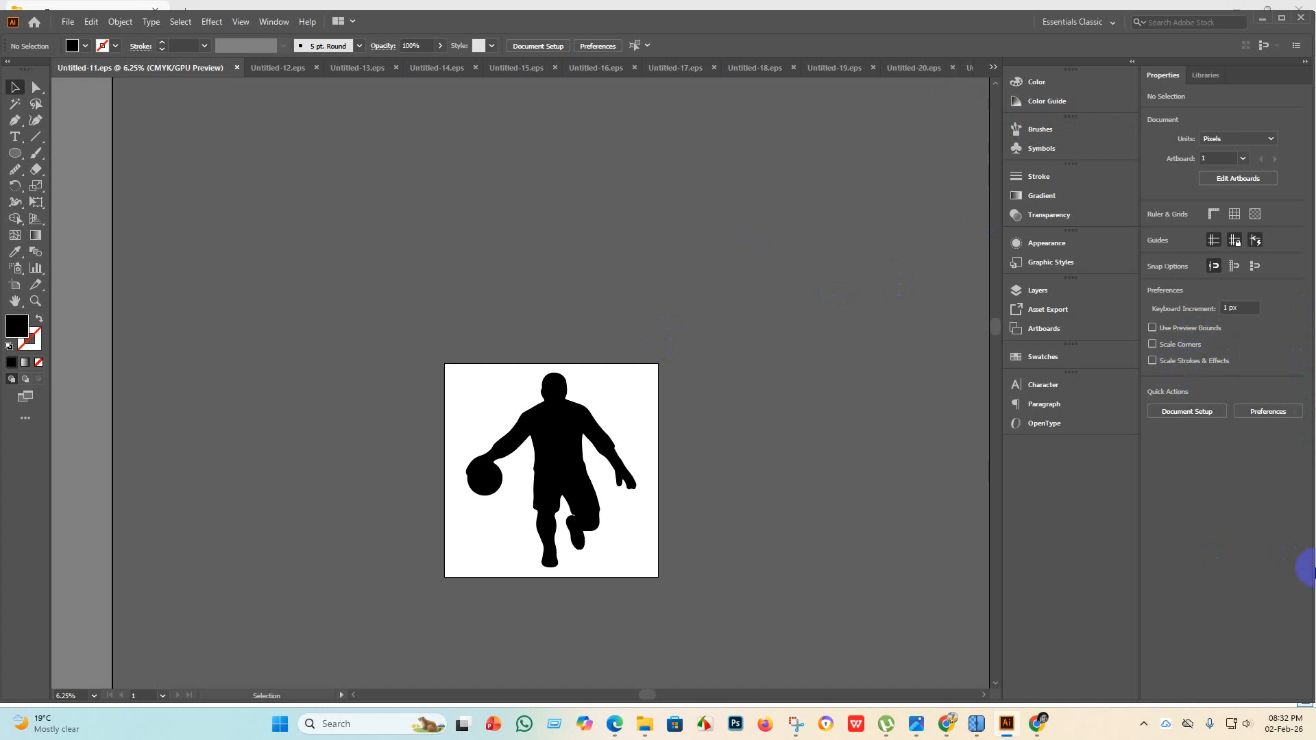
click(1267, 22)
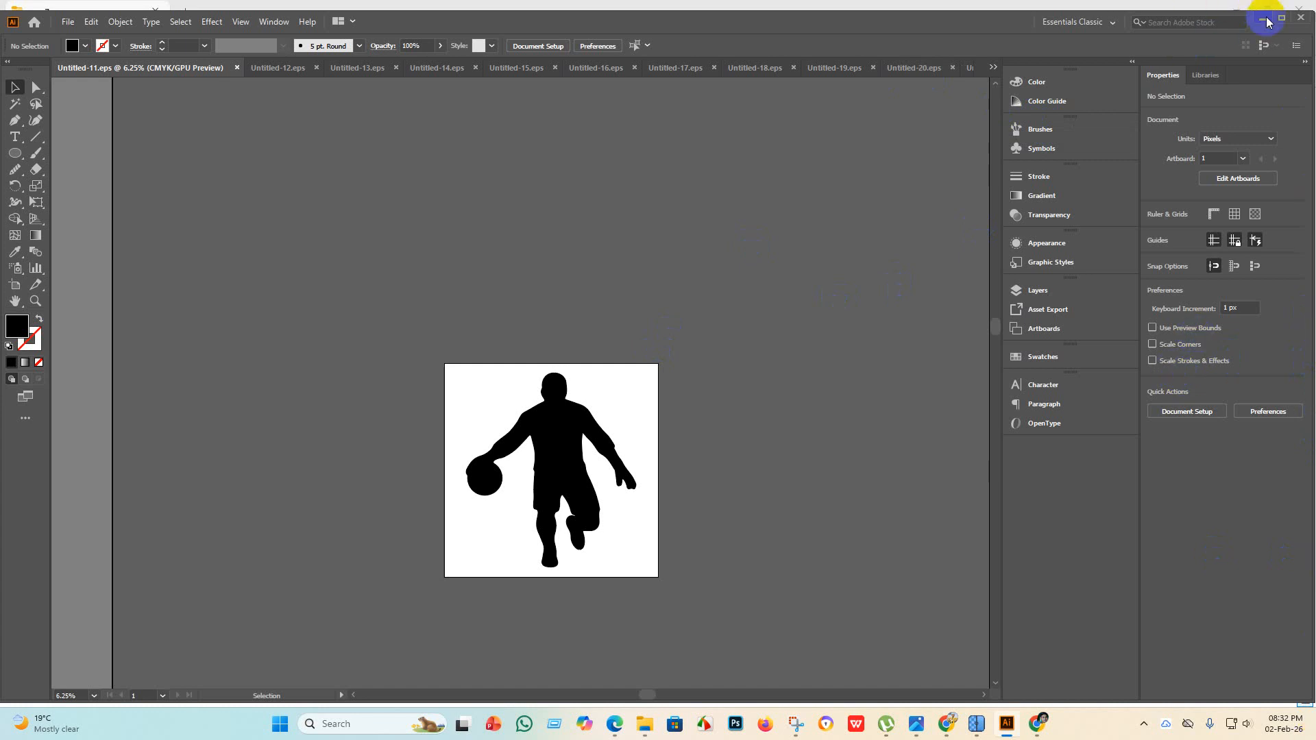
click(1231, 11)
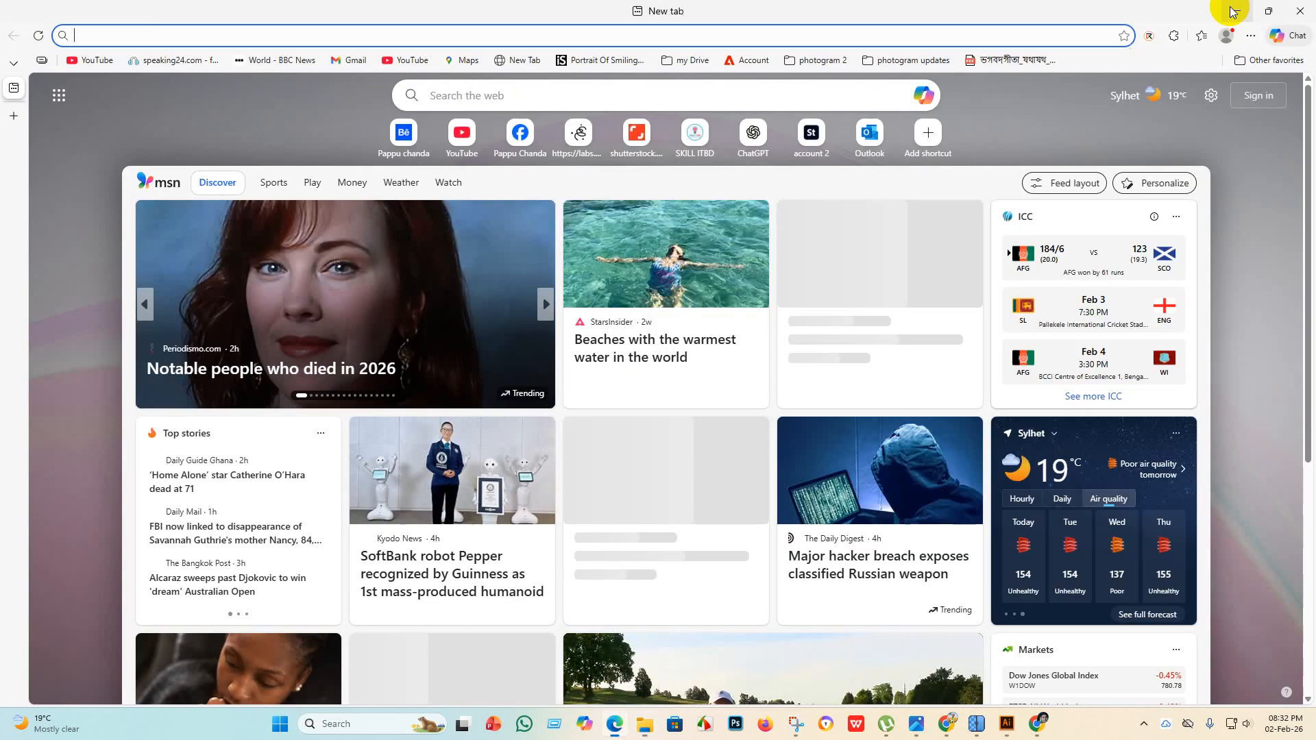
click(1232, 11)
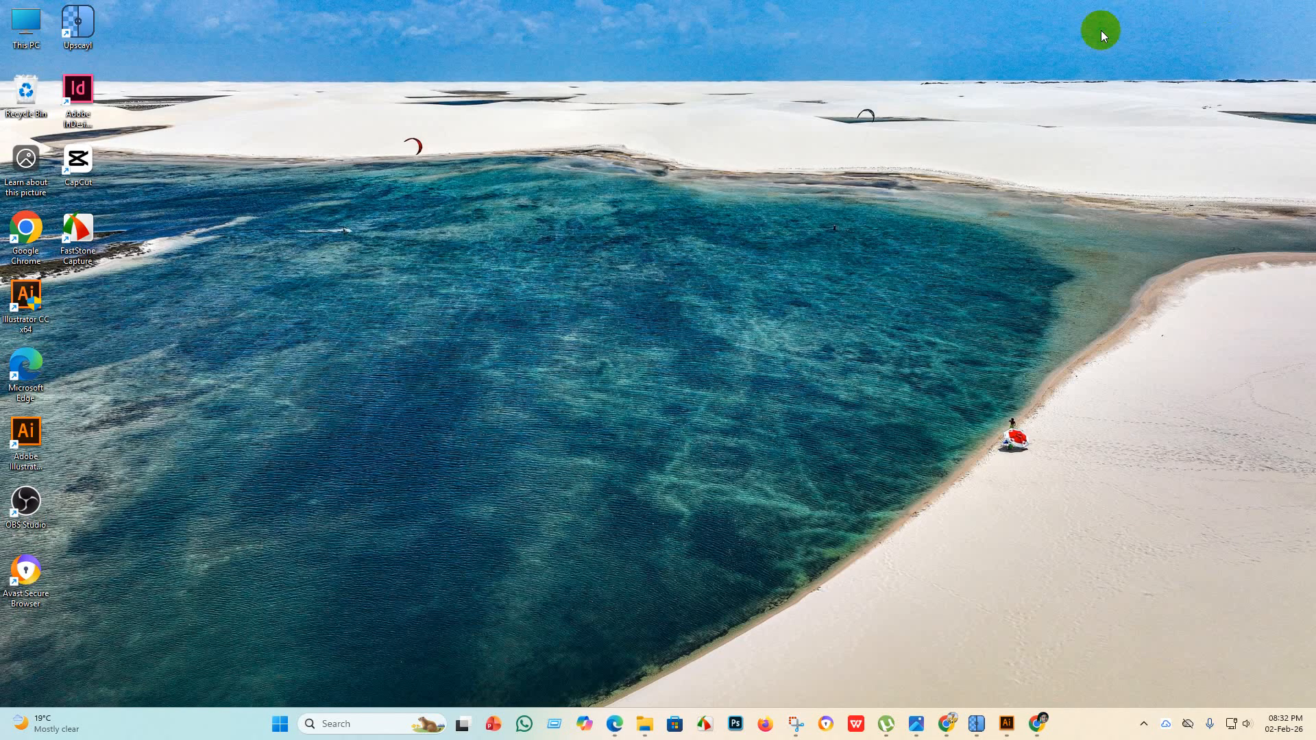
click(712, 714)
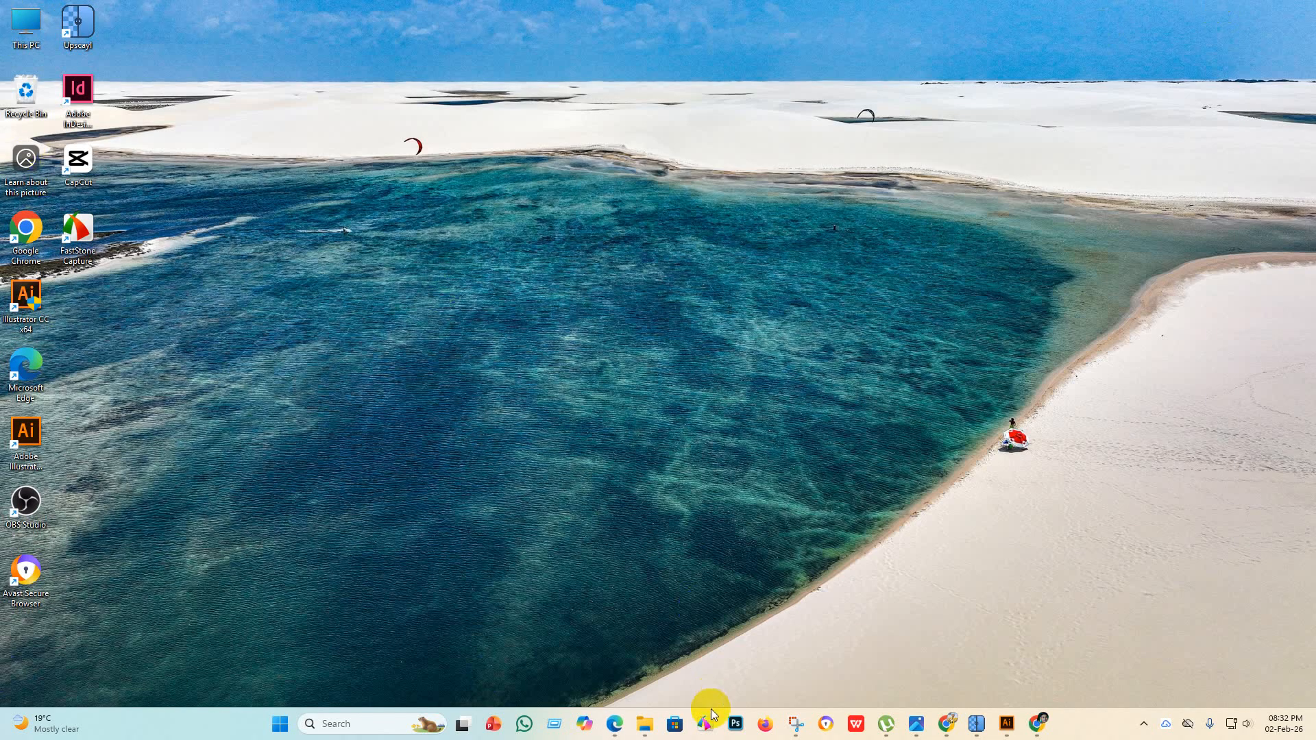